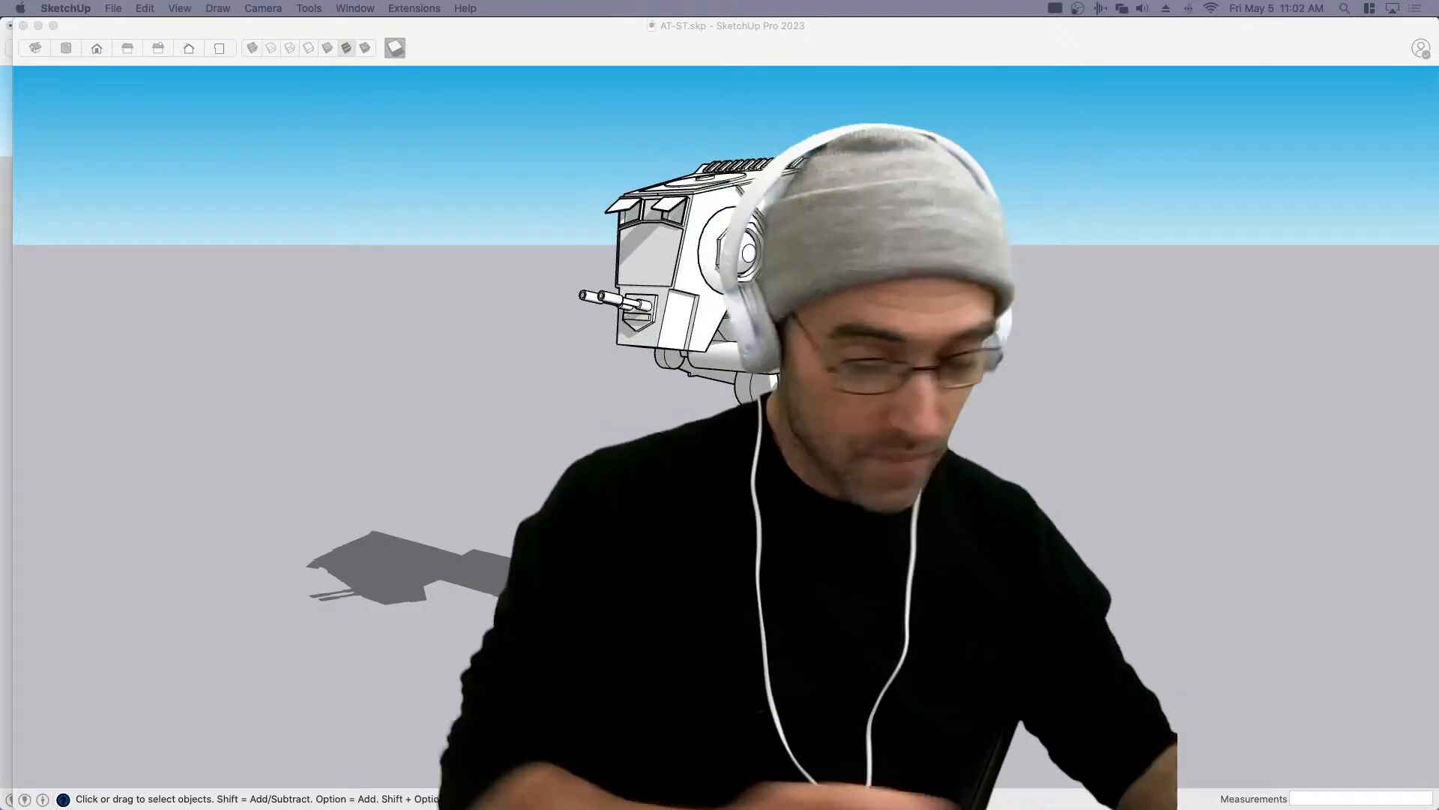
# Examine the AT-ST walker's head, side discs and front guns from several angles.
pyautogui.scroll(5, 902, 491)
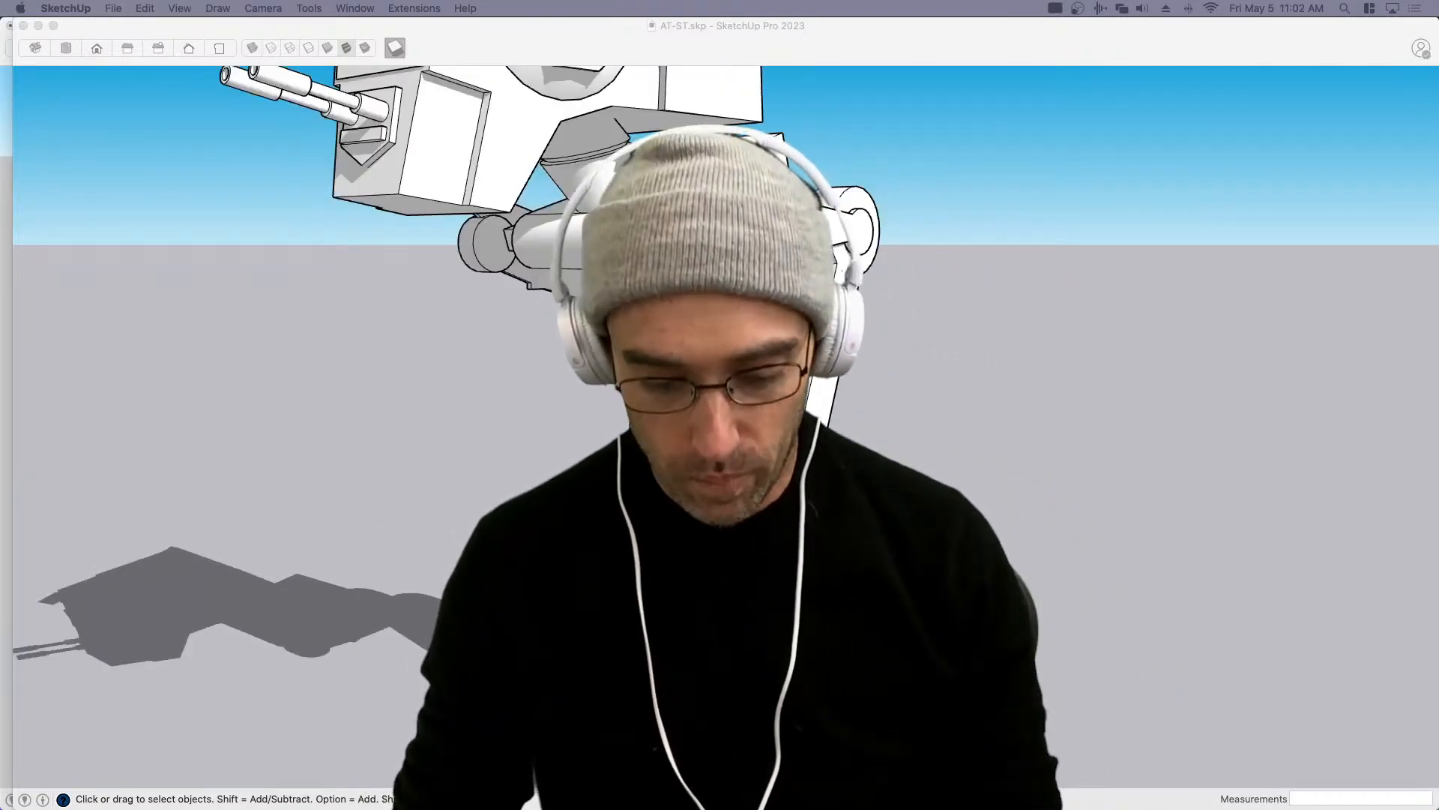
pyautogui.click(902, 491)
pyautogui.press('h')
pyautogui.moveTo(902, 490)
pyautogui.mouseDown()
pyautogui.moveTo(890, 606)
pyautogui.moveTo(946, 633)
pyautogui.moveTo(881, 732)
pyautogui.mouseUp()
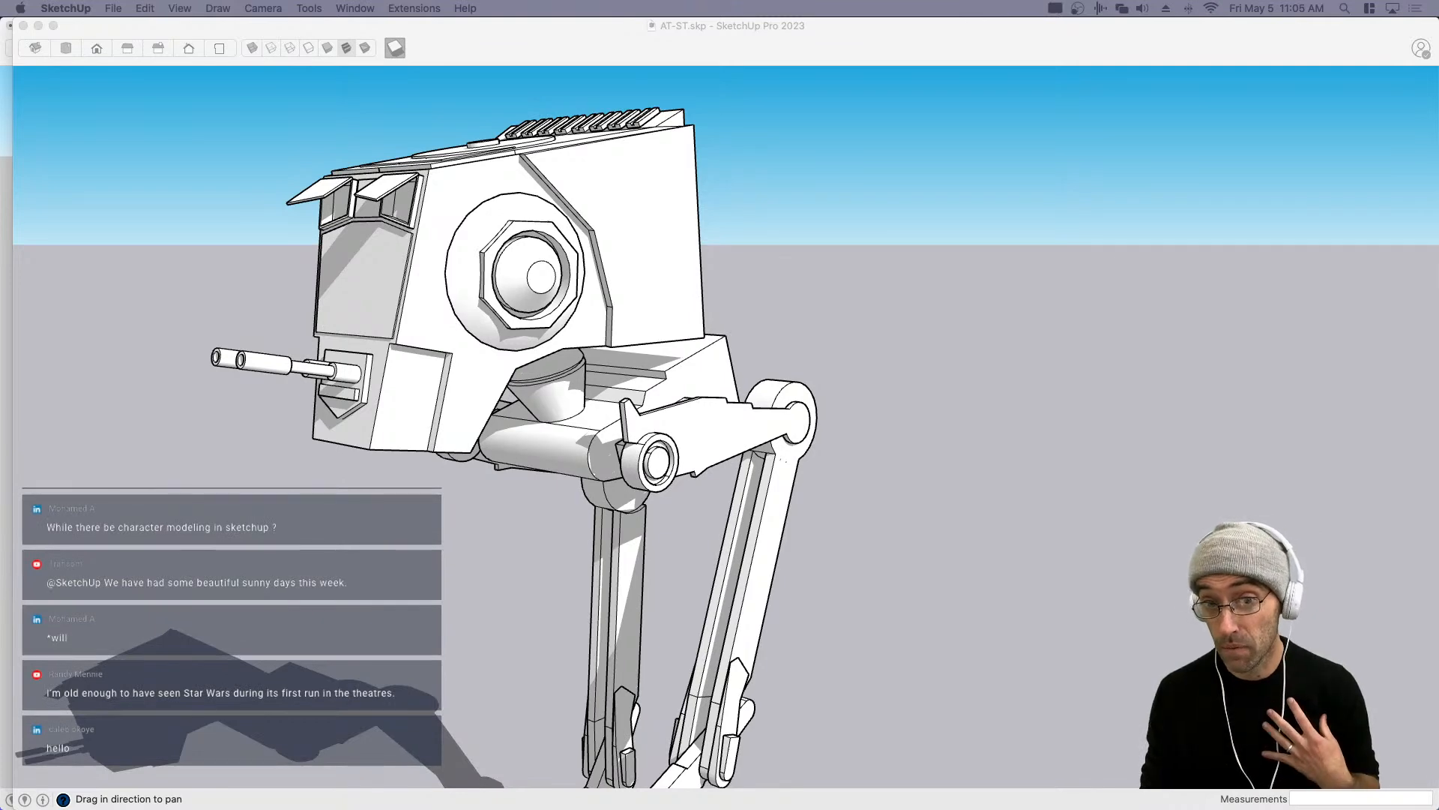
pyautogui.press('h')
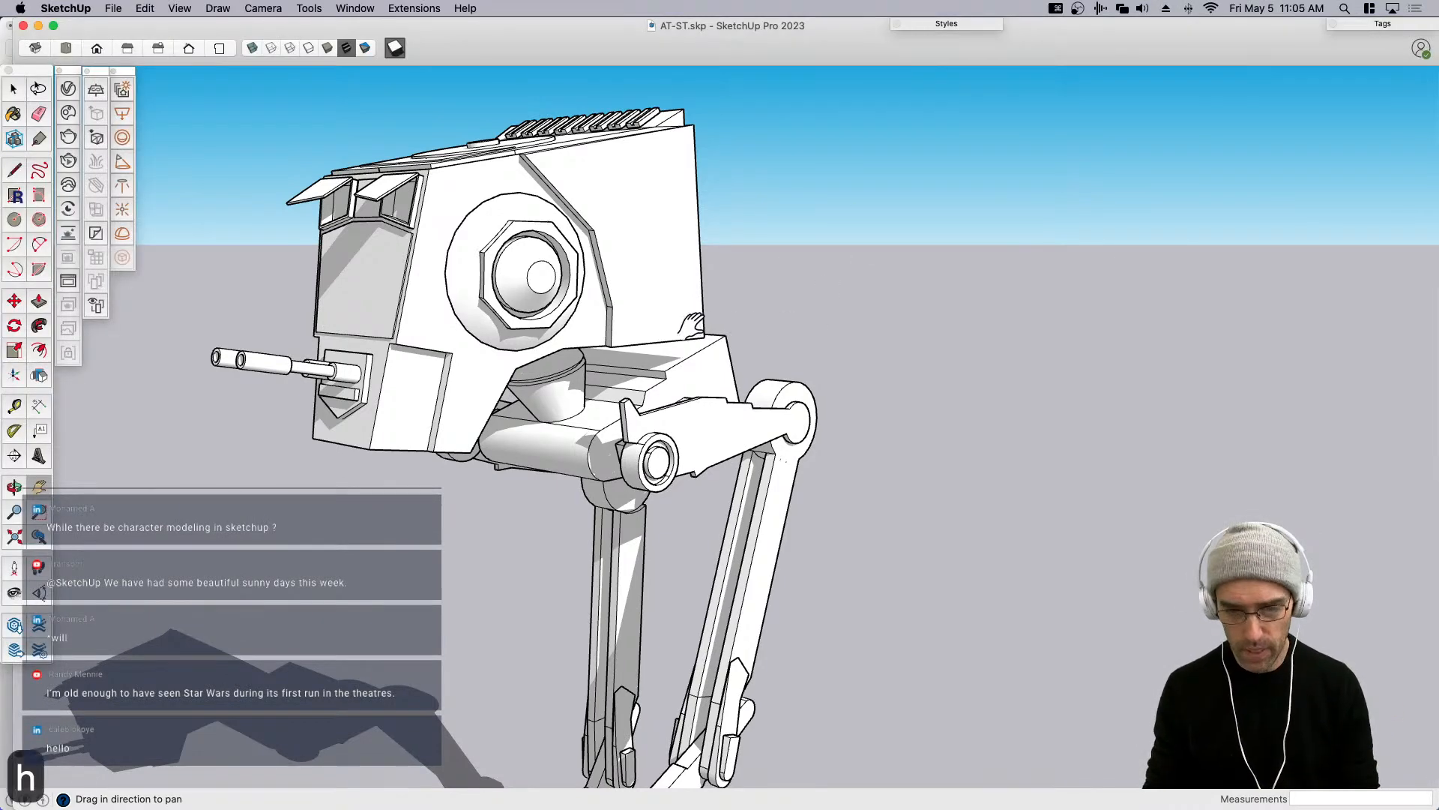
pyautogui.moveTo(824, 302); pyautogui.dragTo(842, 356)
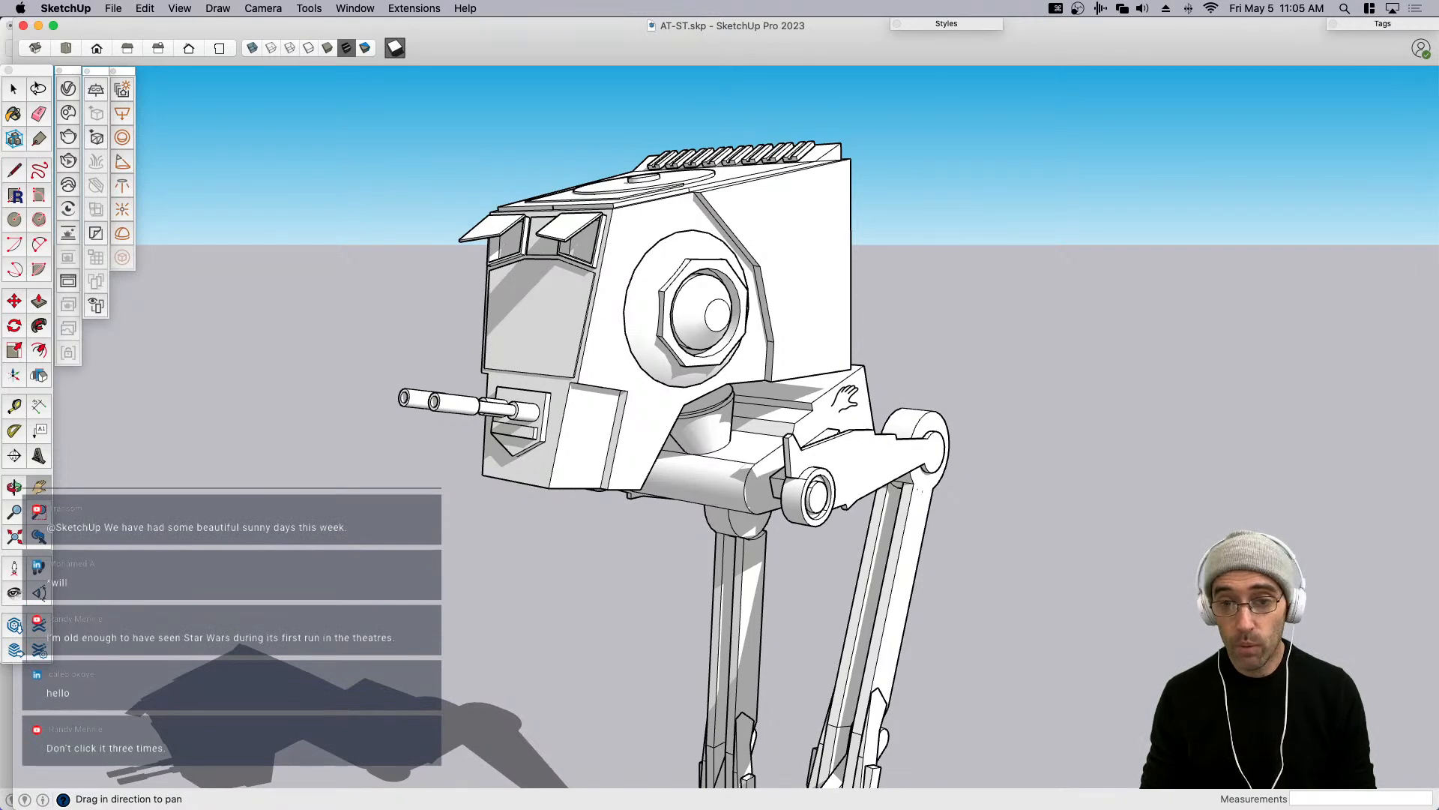
pyautogui.moveTo(705, 419); pyautogui.dragTo(760, 418, button='middle')
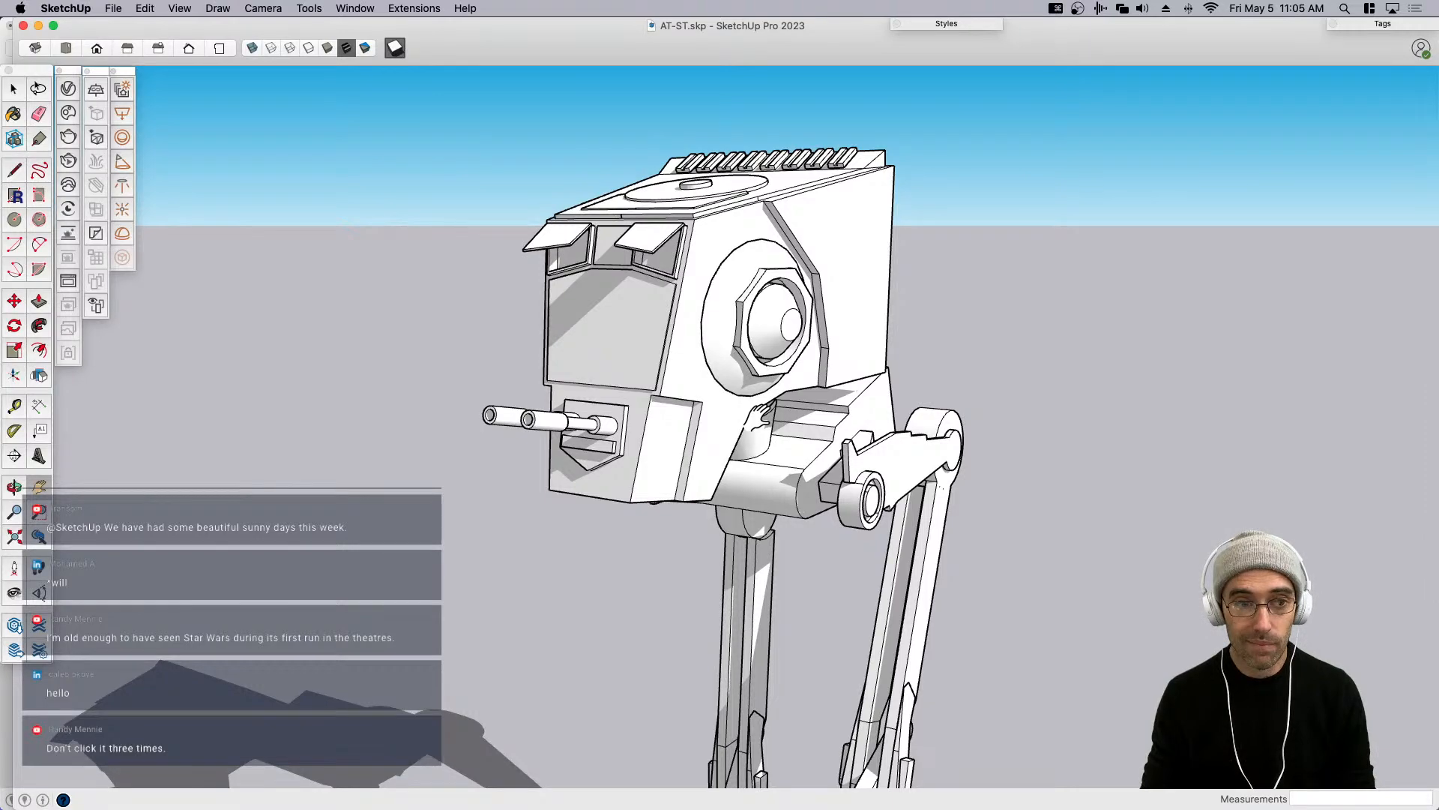
pyautogui.moveTo(760, 418); pyautogui.dragTo(1012, 424, button='middle')
pyautogui.scroll(3, 1005, 423)
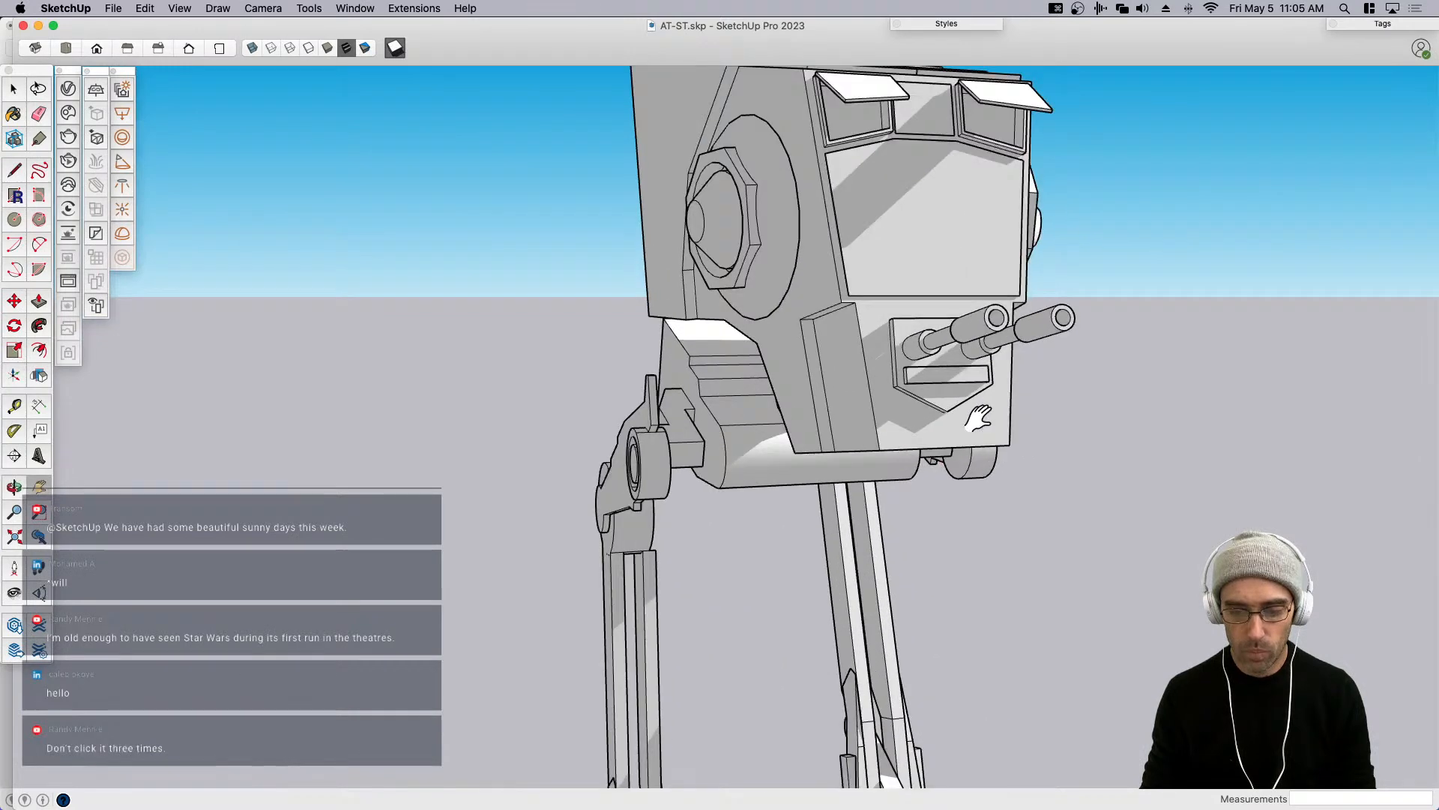
pyautogui.scroll(-5, 857, 375)
pyautogui.moveTo(878, 400)
pyautogui.mouseDown(button='middle')
pyautogui.moveTo(819, 417)
pyautogui.moveTo(861, 392)
pyautogui.mouseUp(button='middle')
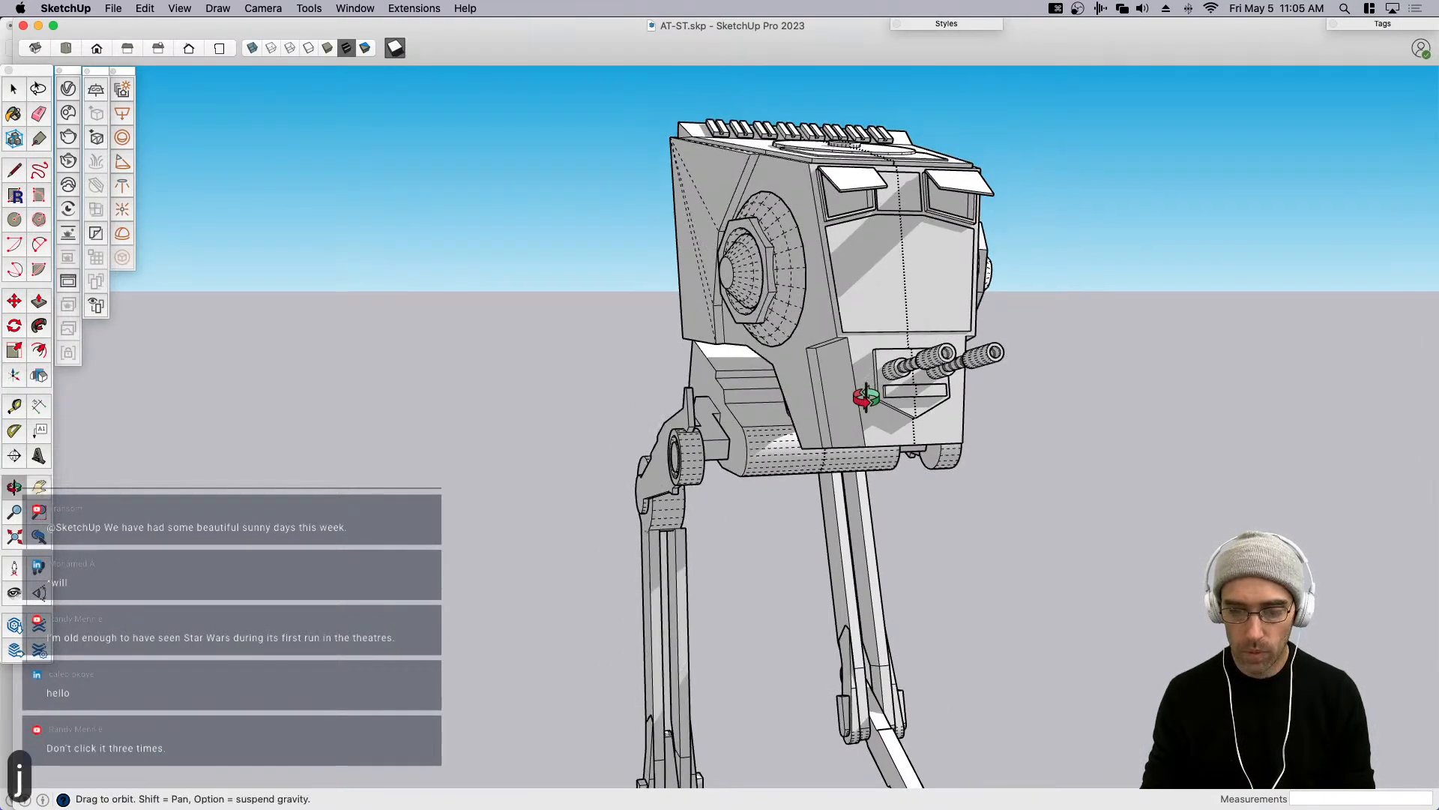
pyautogui.scroll(4, 862, 419)
pyautogui.moveTo(864, 453); pyautogui.dragTo(856, 488, button='middle')
pyautogui.press('j')
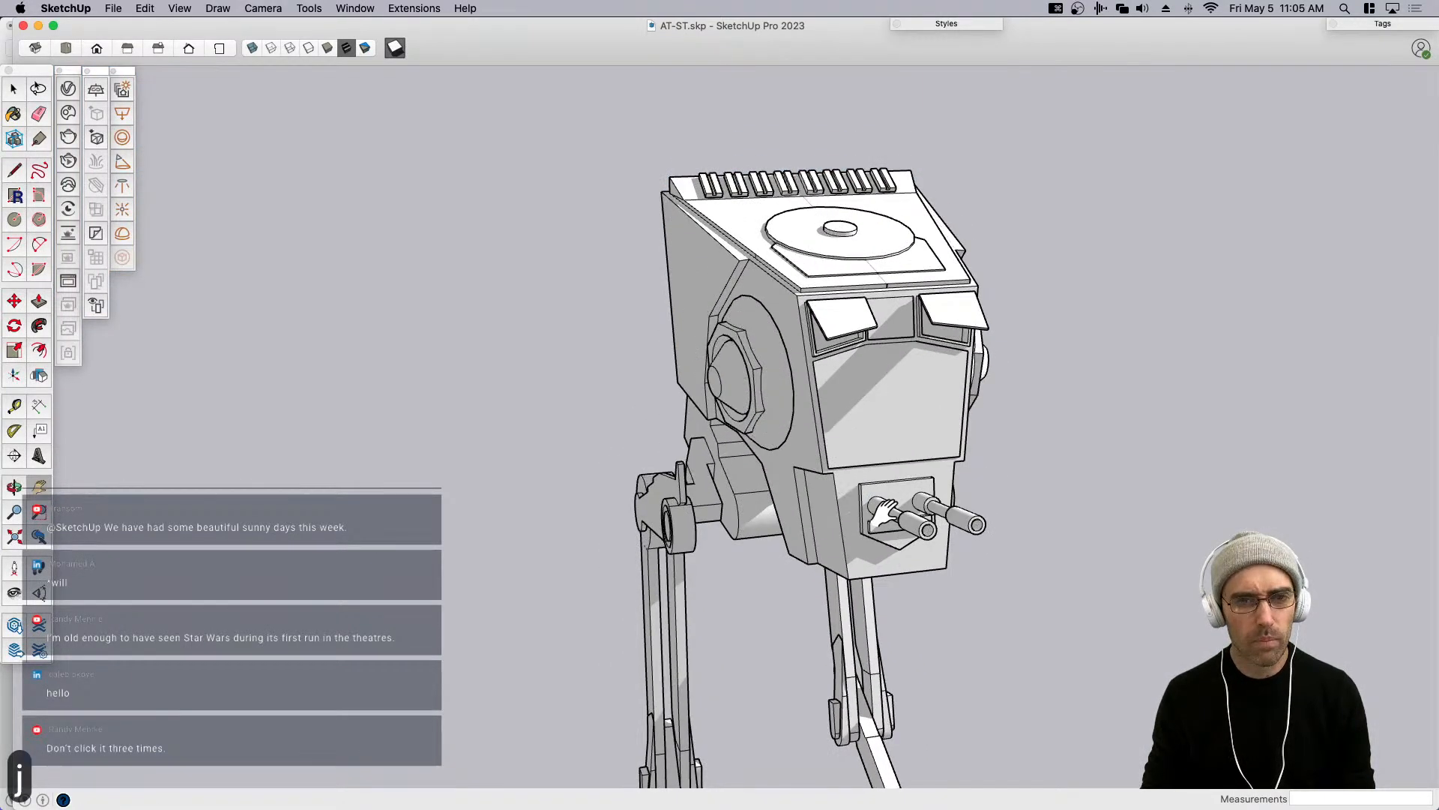
# Examine the whole AT-ST walker, including its legs and feet, from several front and side views.
pyautogui.scroll(-4, 1010, 535)
pyautogui.moveTo(1010, 535); pyautogui.dragTo(754, 437, button='middle')
pyautogui.keyDown('shift'); pyautogui.moveTo(914, 588); pyautogui.dragTo(881, 448, button='middle'); pyautogui.keyUp('shift')
pyautogui.scroll(-3, 900, 484)
pyautogui.scroll(1, 900, 486)
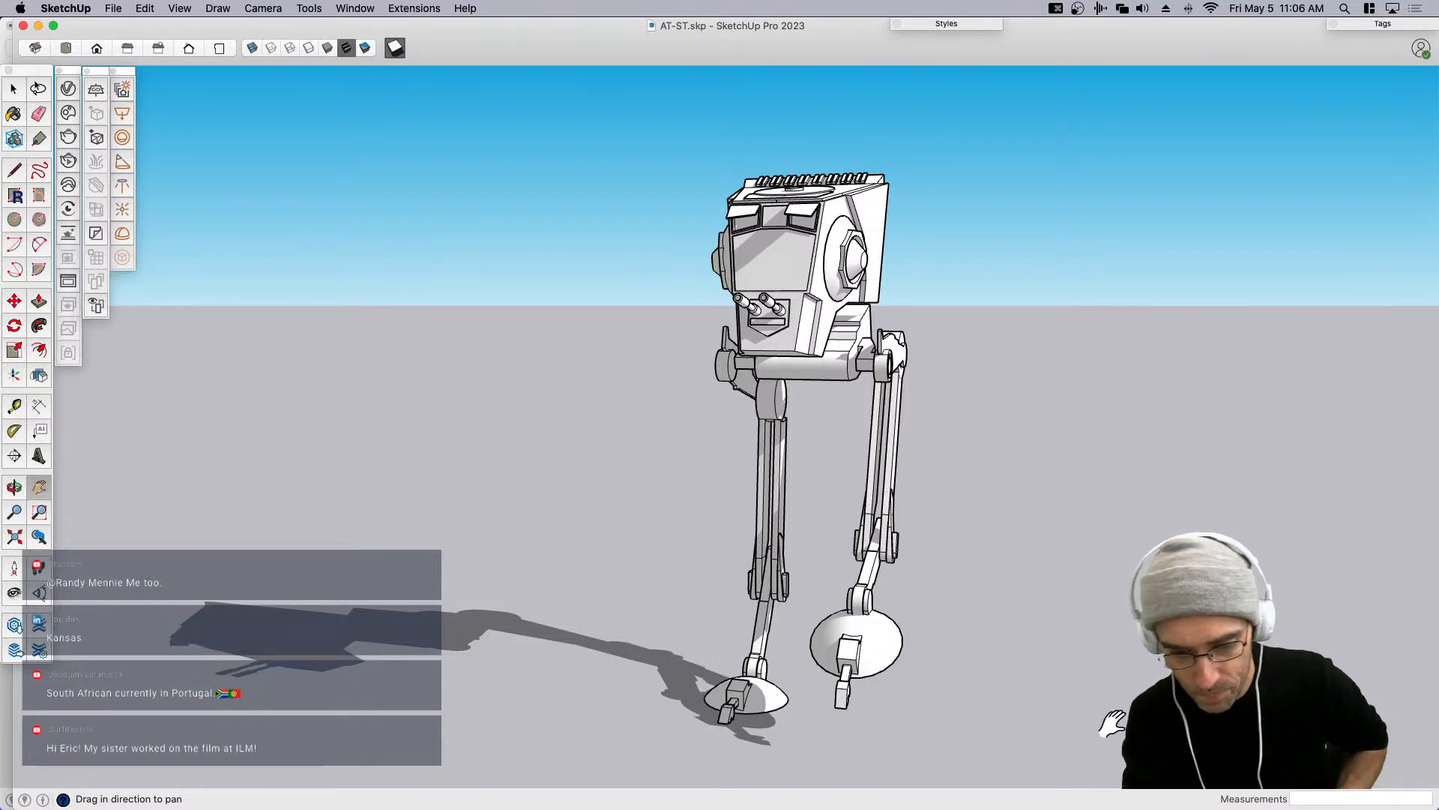
pyautogui.moveTo(775, 421)
pyautogui.mouseDown(button='middle')
pyautogui.moveTo(763, 475)
pyautogui.moveTo(789, 422)
pyautogui.mouseUp(button='middle')
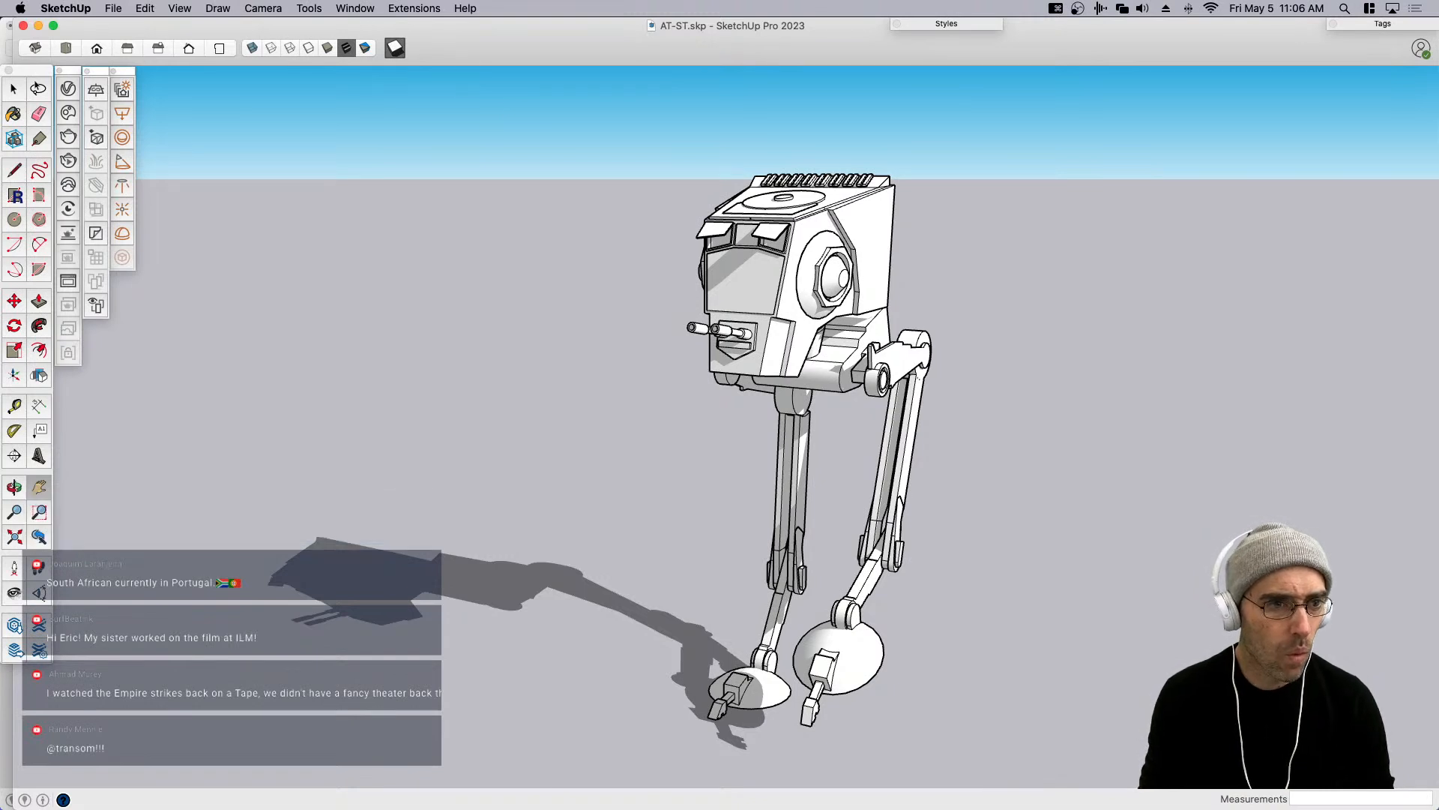
pyautogui.click(542, 325)
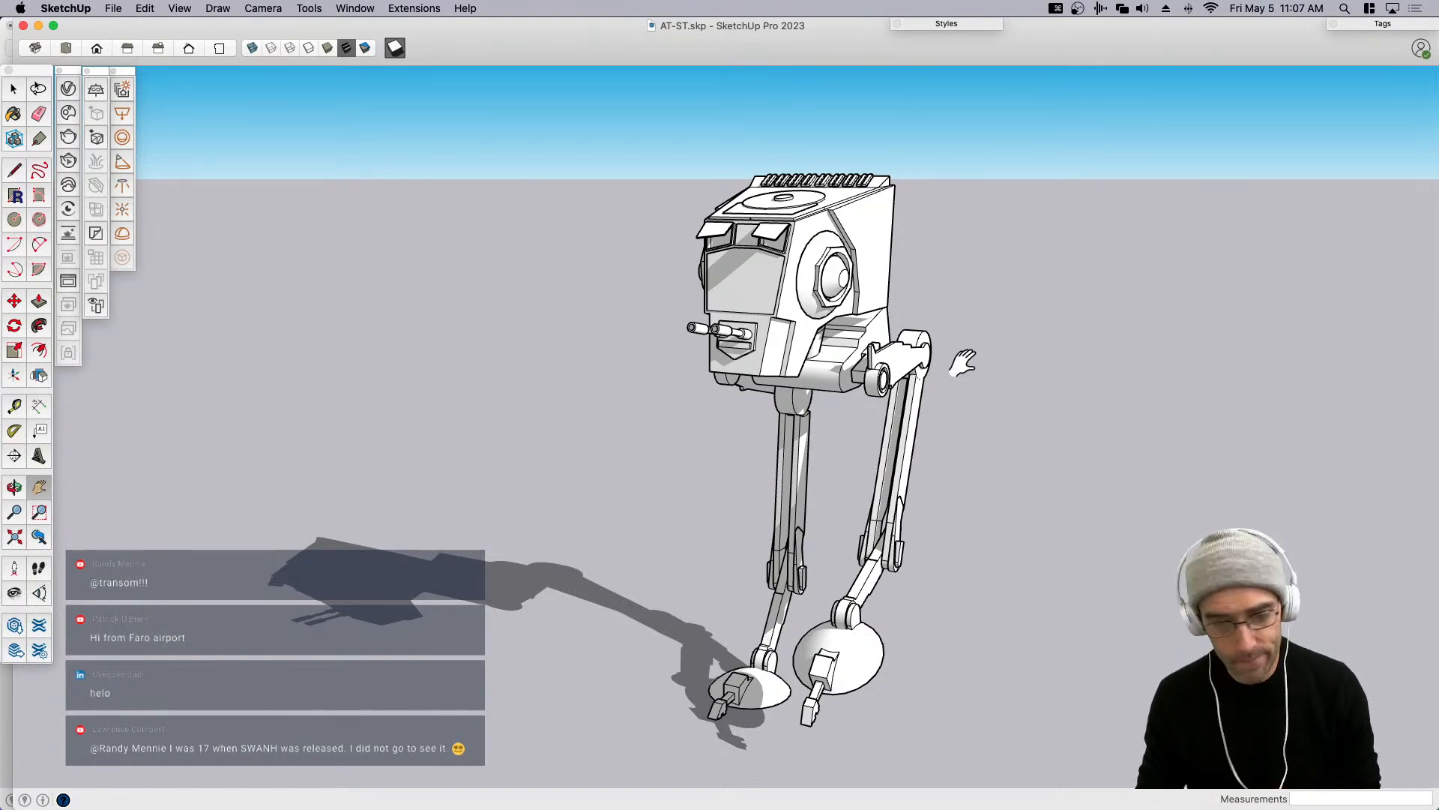
pyautogui.press('o')
pyautogui.press('h')
pyautogui.moveTo(845, 448)
pyautogui.mouseDown(button='middle')
pyautogui.moveTo(803, 492)
pyautogui.moveTo(862, 459)
pyautogui.mouseUp(button='middle')
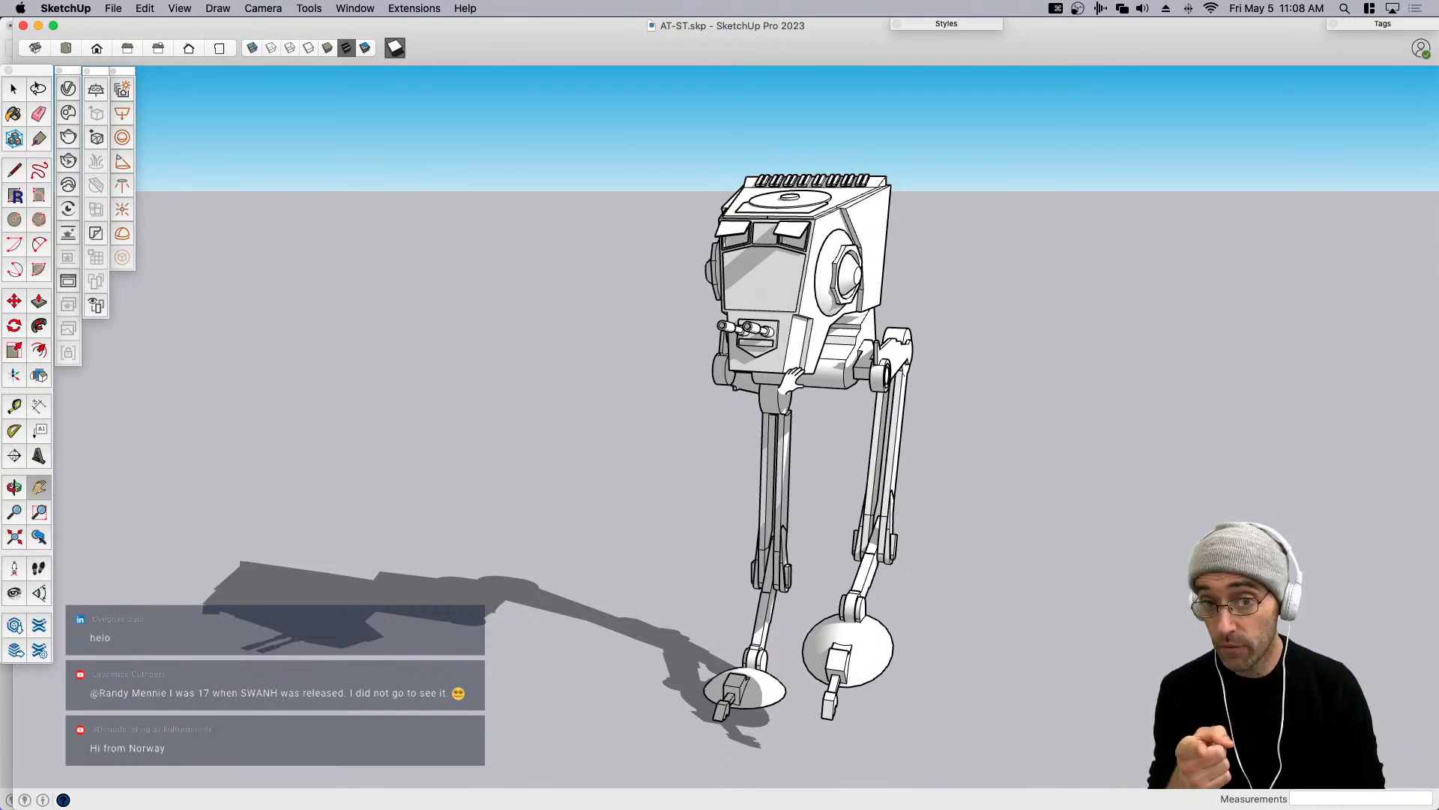
pyautogui.moveTo(805, 488); pyautogui.dragTo(950, 459, button='middle')
pyautogui.scroll(2, 828, 426)
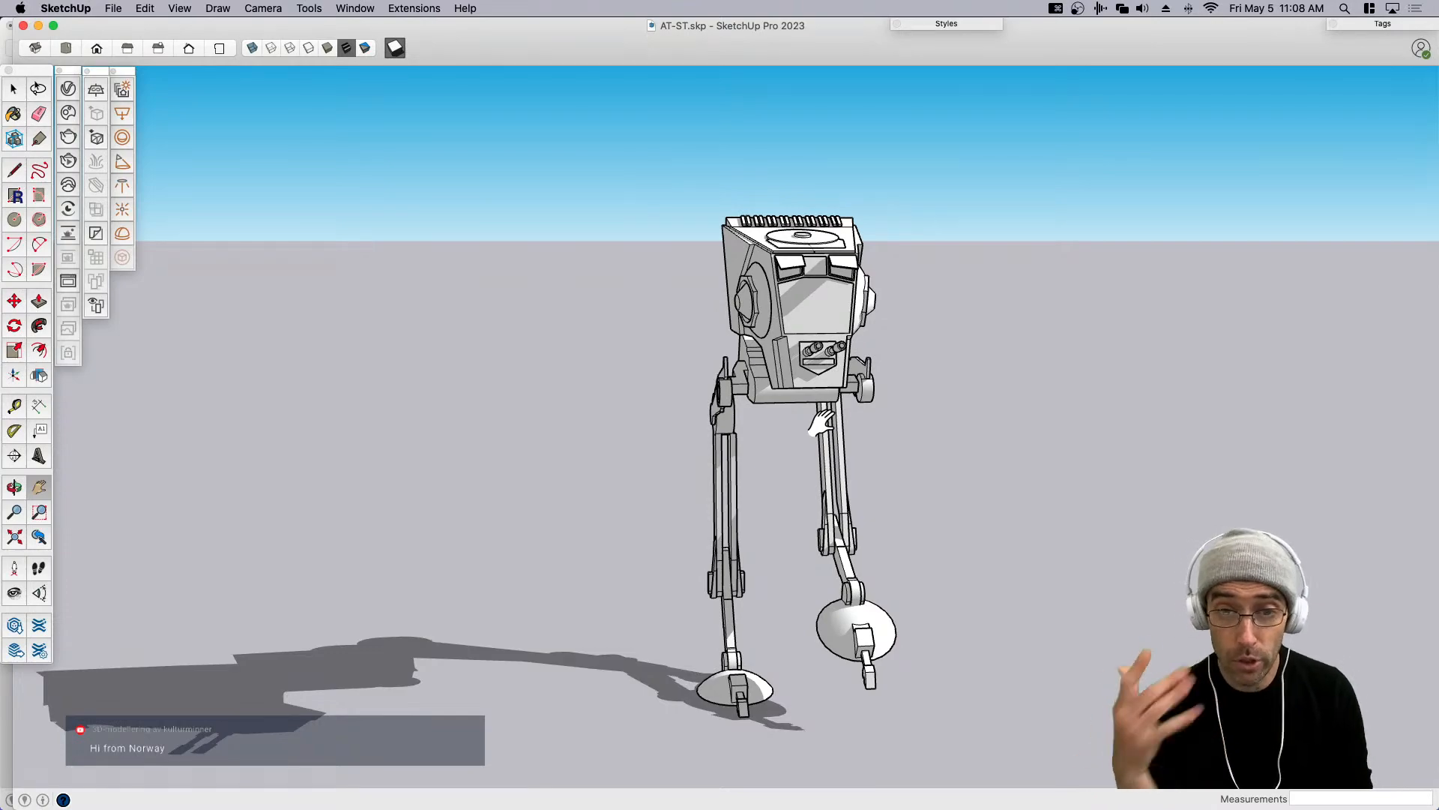
# Switch to Preview, examine the walkers in the reference image unnamed.png up close, and close the image.
pyautogui.moveTo(930, 0)
pyautogui.mouseDown()
pyautogui.moveTo(749, 0)
pyautogui.moveTo(661, 58)
pyautogui.moveTo(638, 46)
pyautogui.mouseUp()
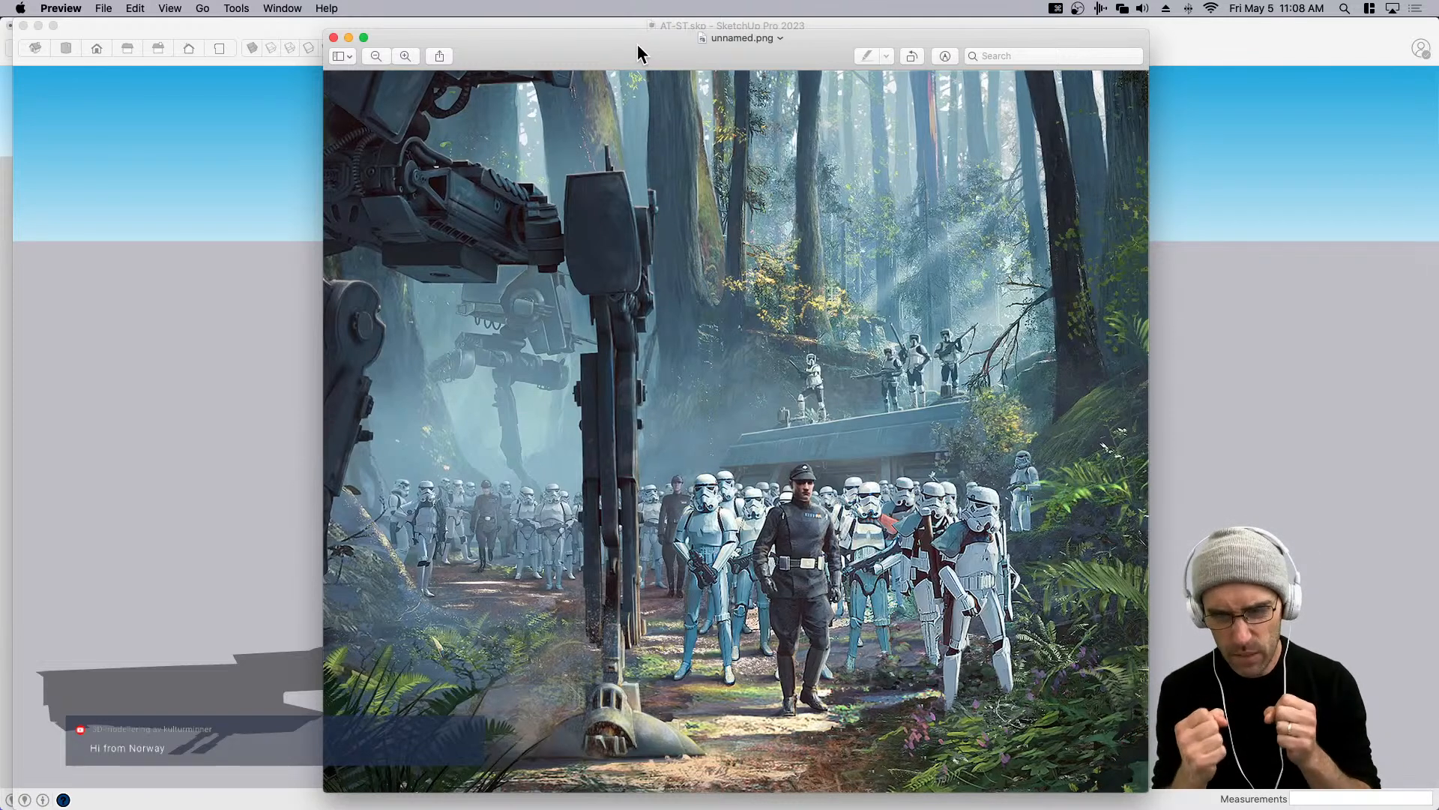
pyautogui.moveTo(638, 43)
pyautogui.mouseDown()
pyautogui.moveTo(575, 29)
pyautogui.moveTo(619, 31)
pyautogui.mouseUp()
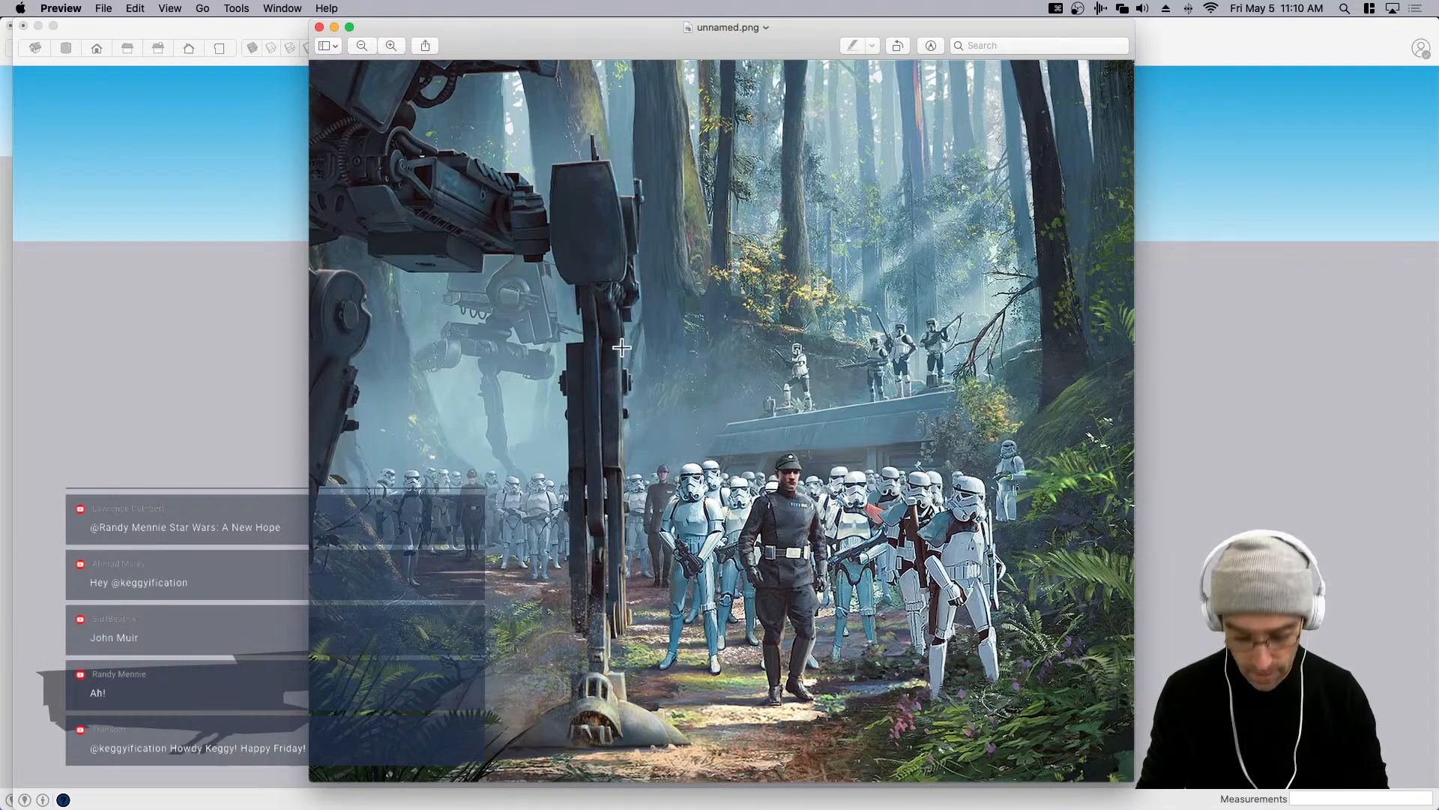
pyautogui.press('super+equal')
pyautogui.press('super+equal')
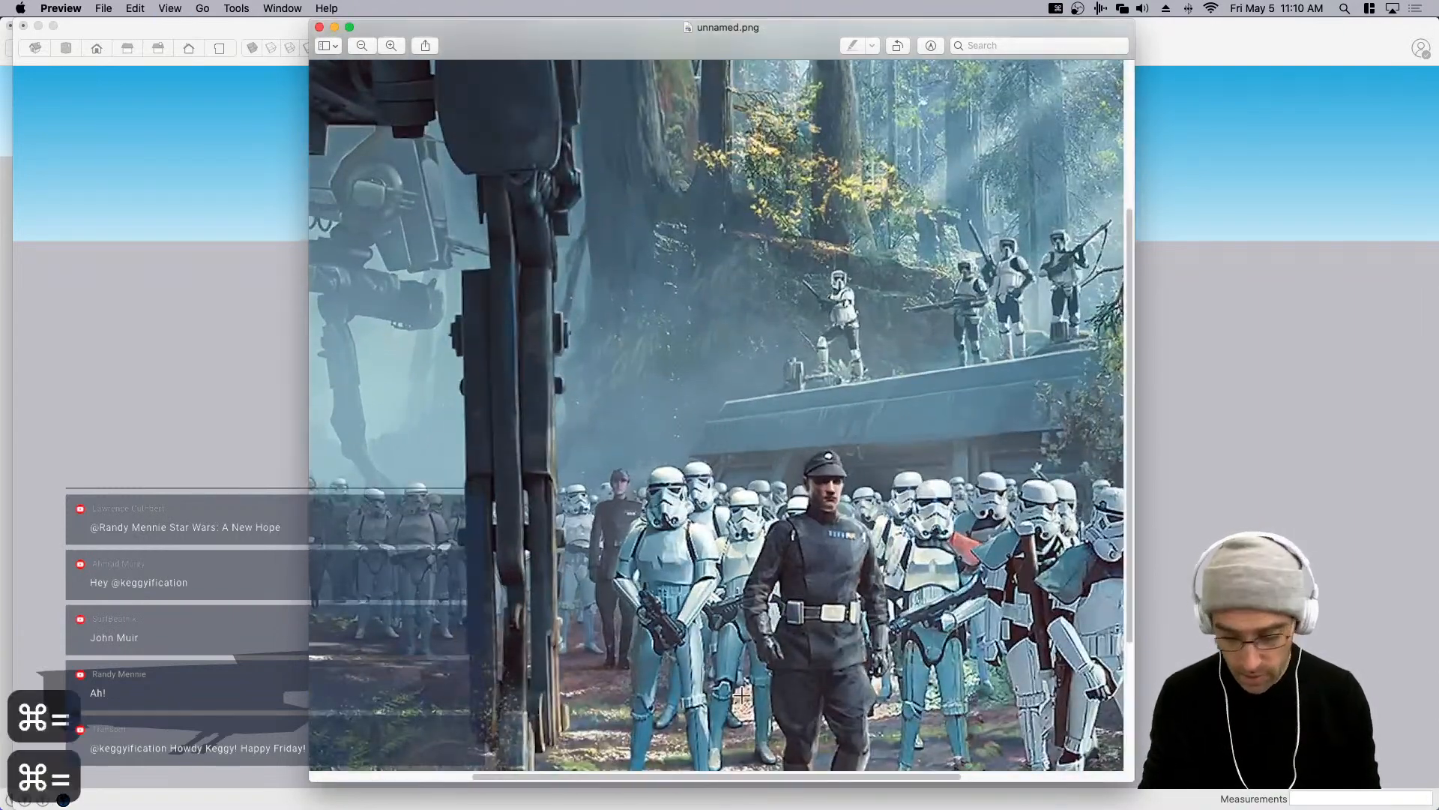
pyautogui.moveTo(767, 777); pyautogui.dragTo(619, 777)
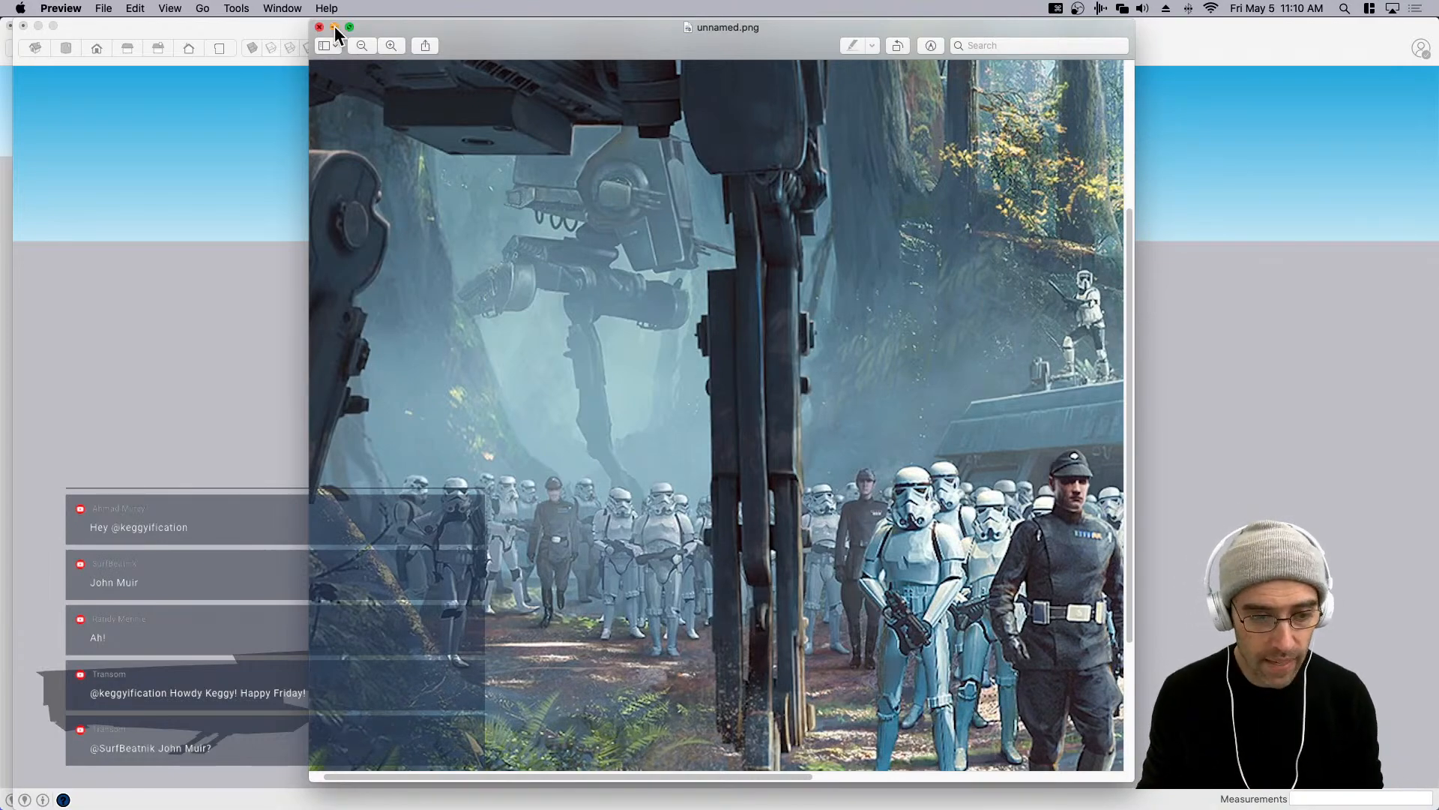
pyautogui.press('super+minus')
pyautogui.press('super+minus')
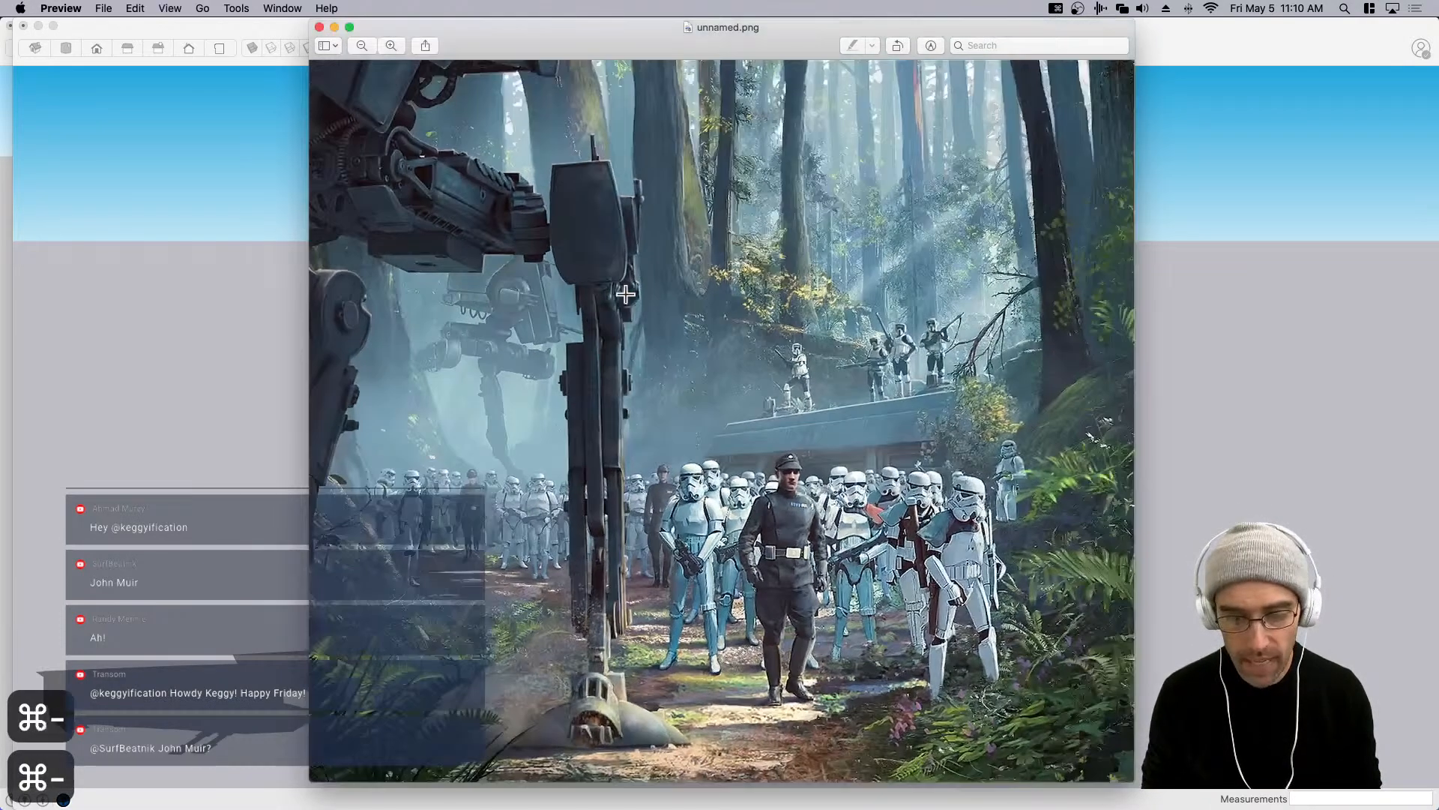
pyautogui.press('super+minus')
pyautogui.press('super+equal')
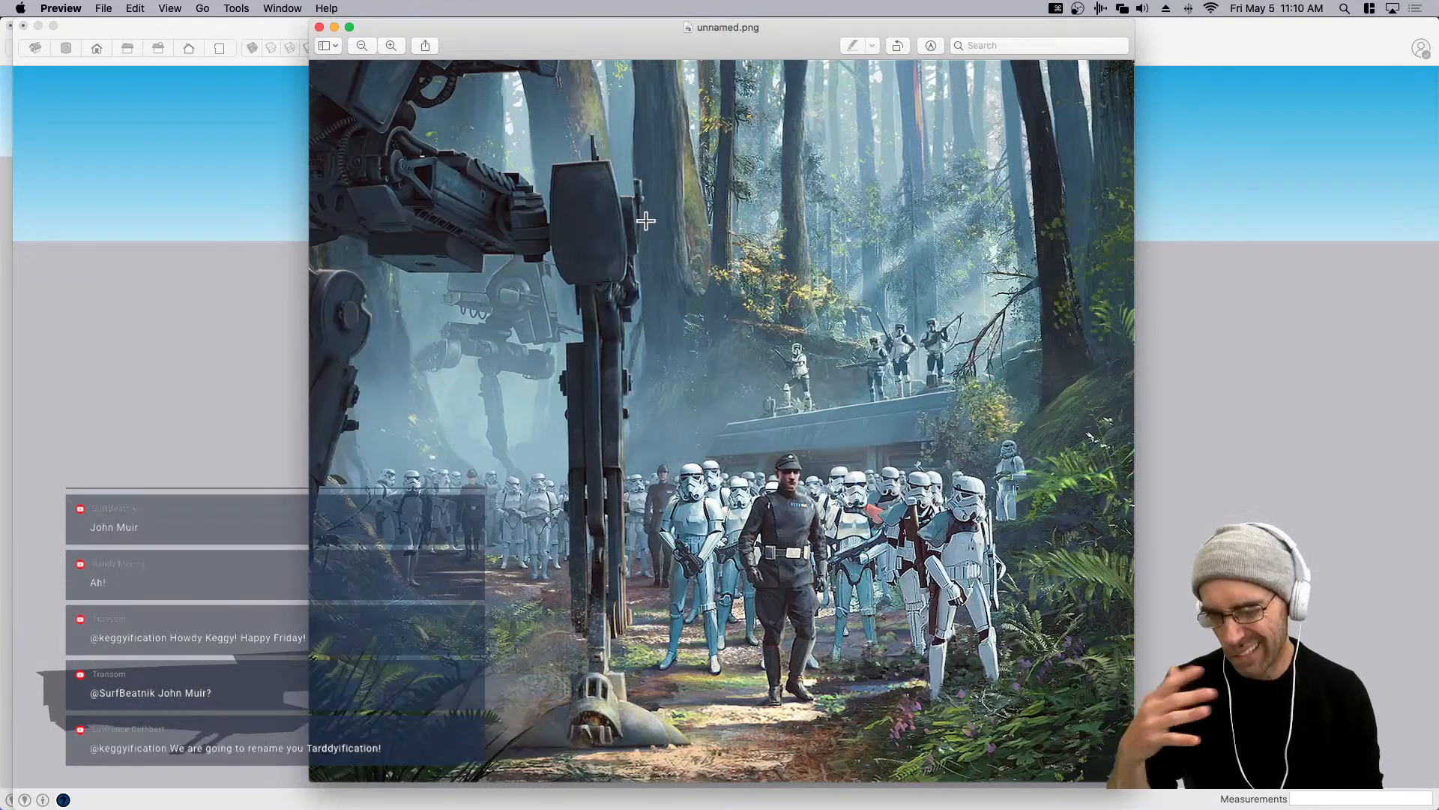
pyautogui.press('super+w')
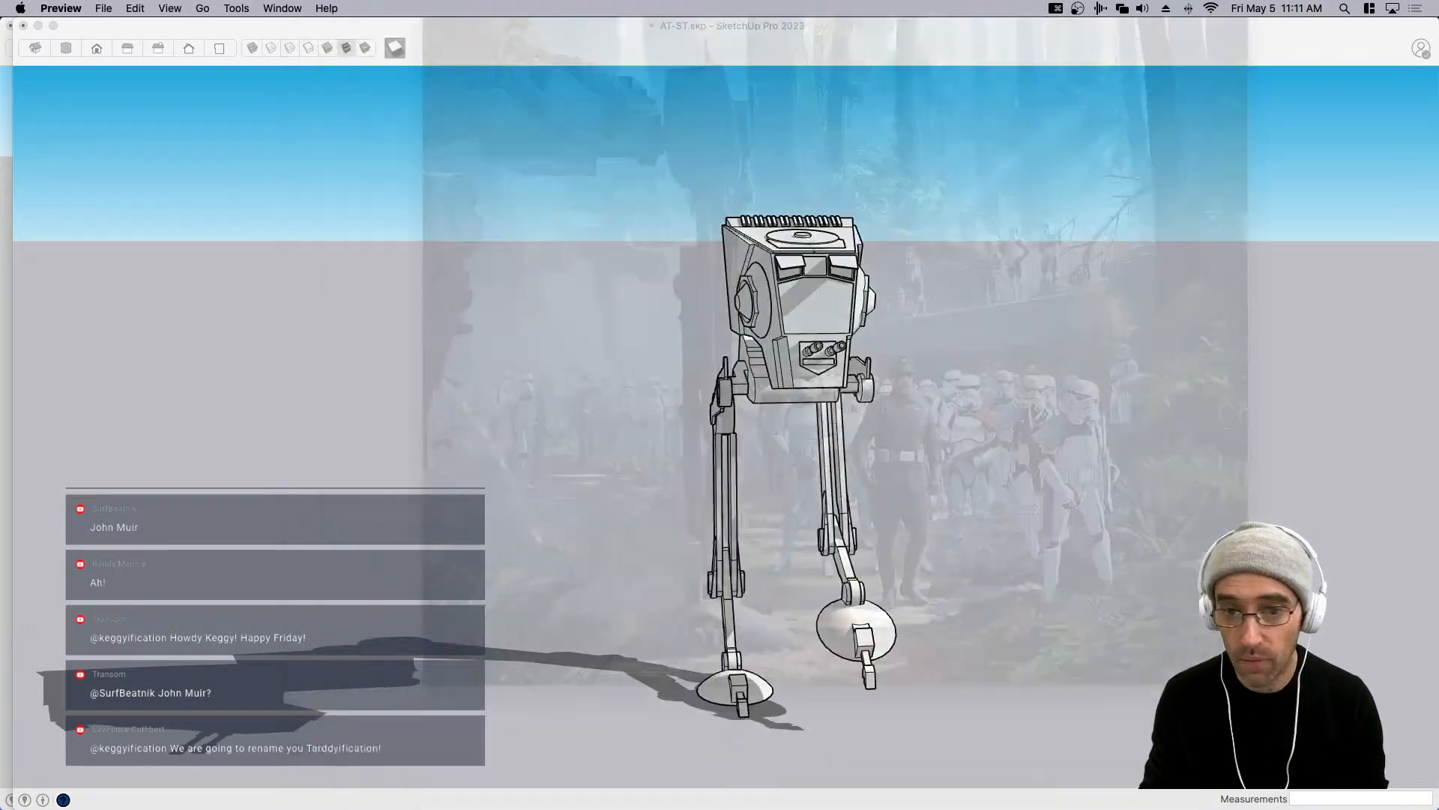
# Switch back to SketchUp, select the AT-ST walker and place a copy about 18' away along the green axis.
pyautogui.click(596, 276)
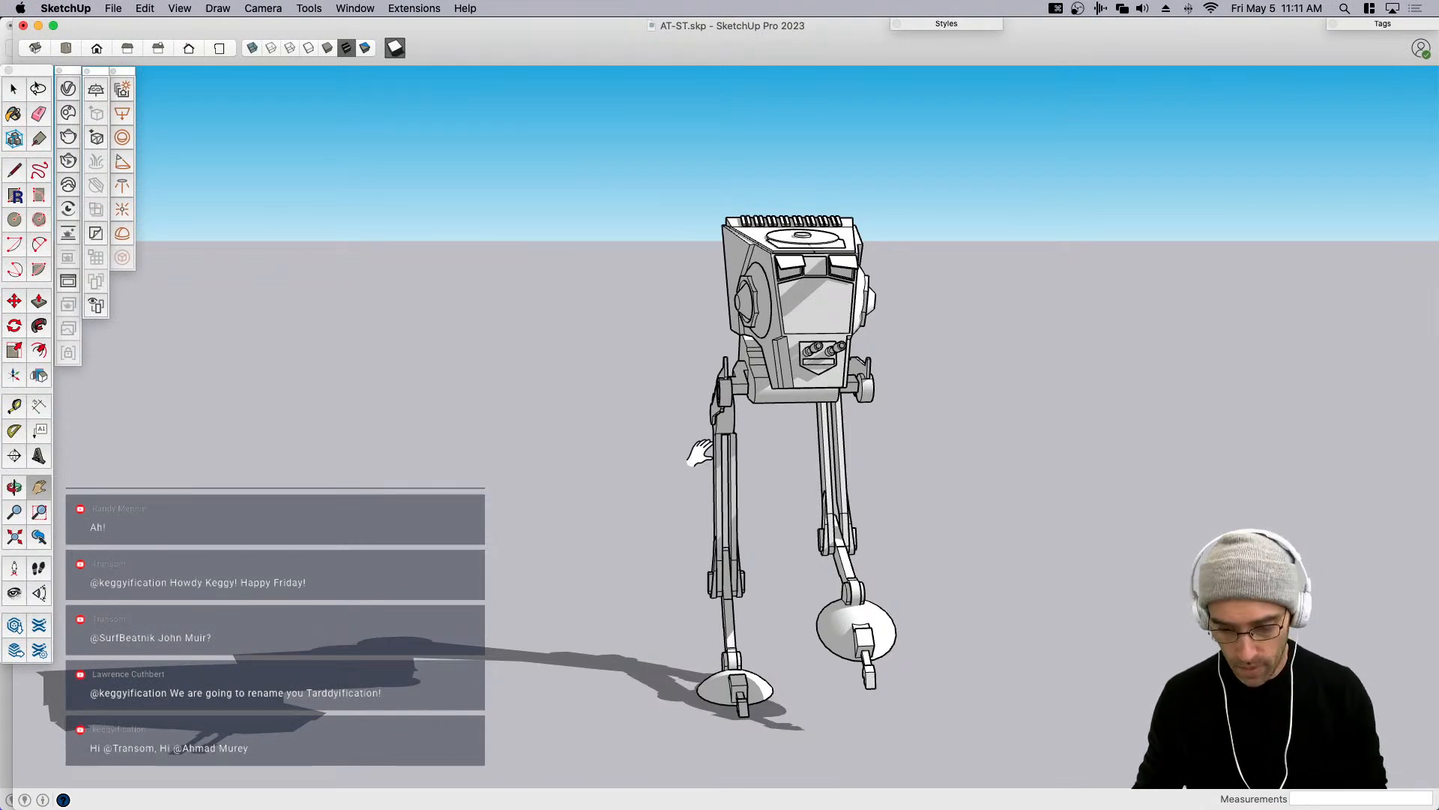
pyautogui.moveTo(720, 472); pyautogui.dragTo(644, 508, button='middle')
pyautogui.click(754, 427)
pyautogui.moveTo(753, 427); pyautogui.dragTo(768, 417, button='middle')
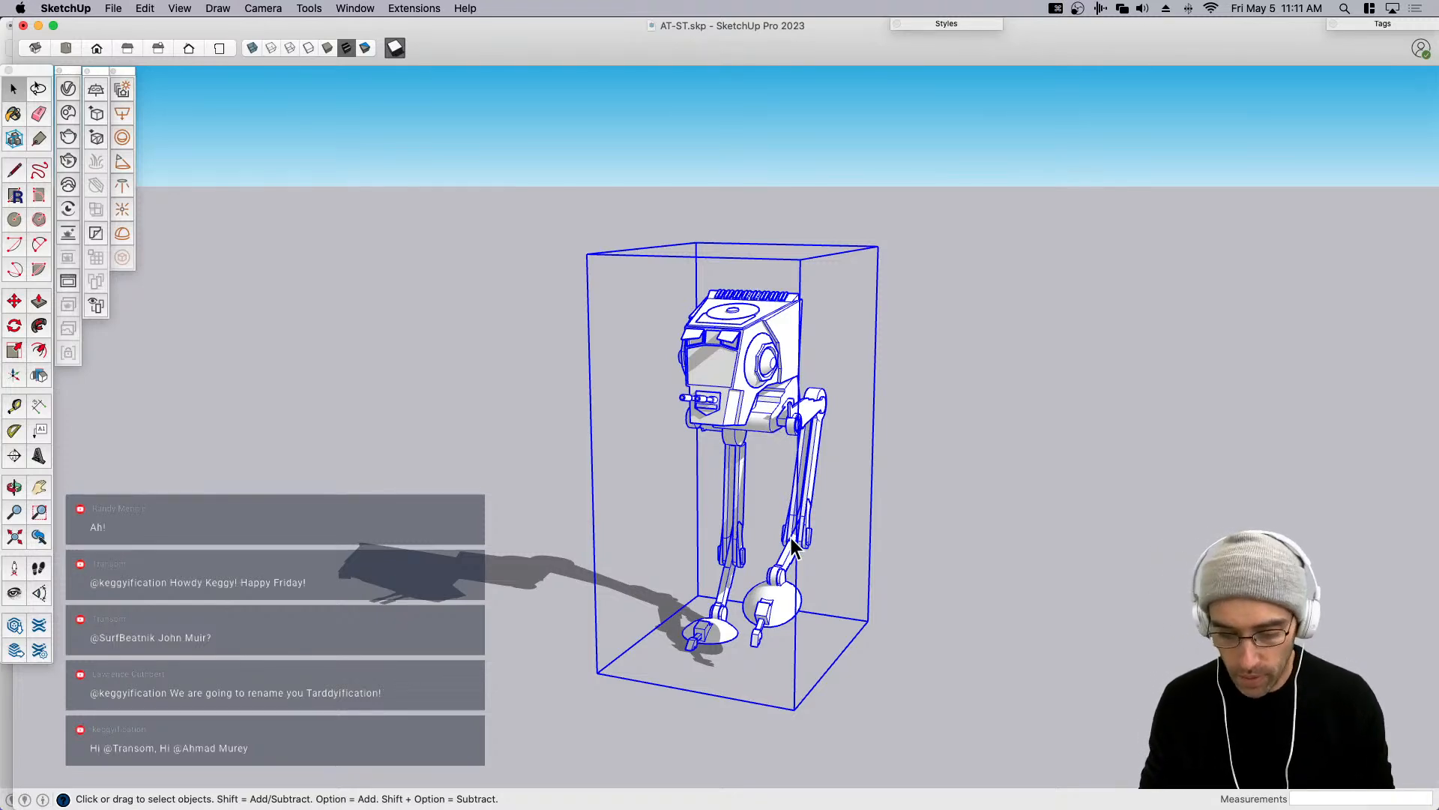
pyautogui.scroll(3, 790, 538)
pyautogui.moveTo(777, 519); pyautogui.dragTo(694, 478, button='middle')
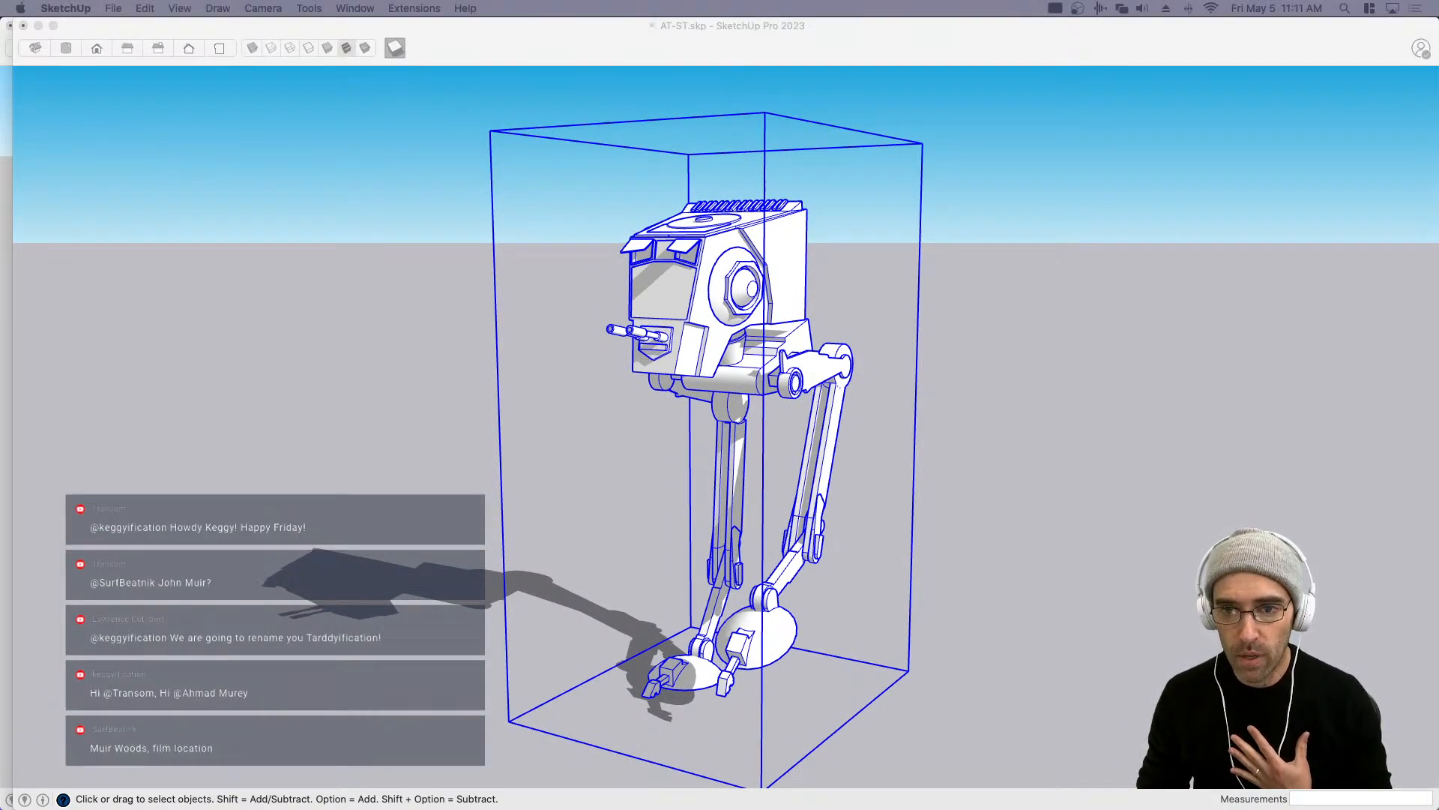
pyautogui.click(705, 498)
pyautogui.moveTo(713, 502); pyautogui.dragTo(758, 502, button='middle')
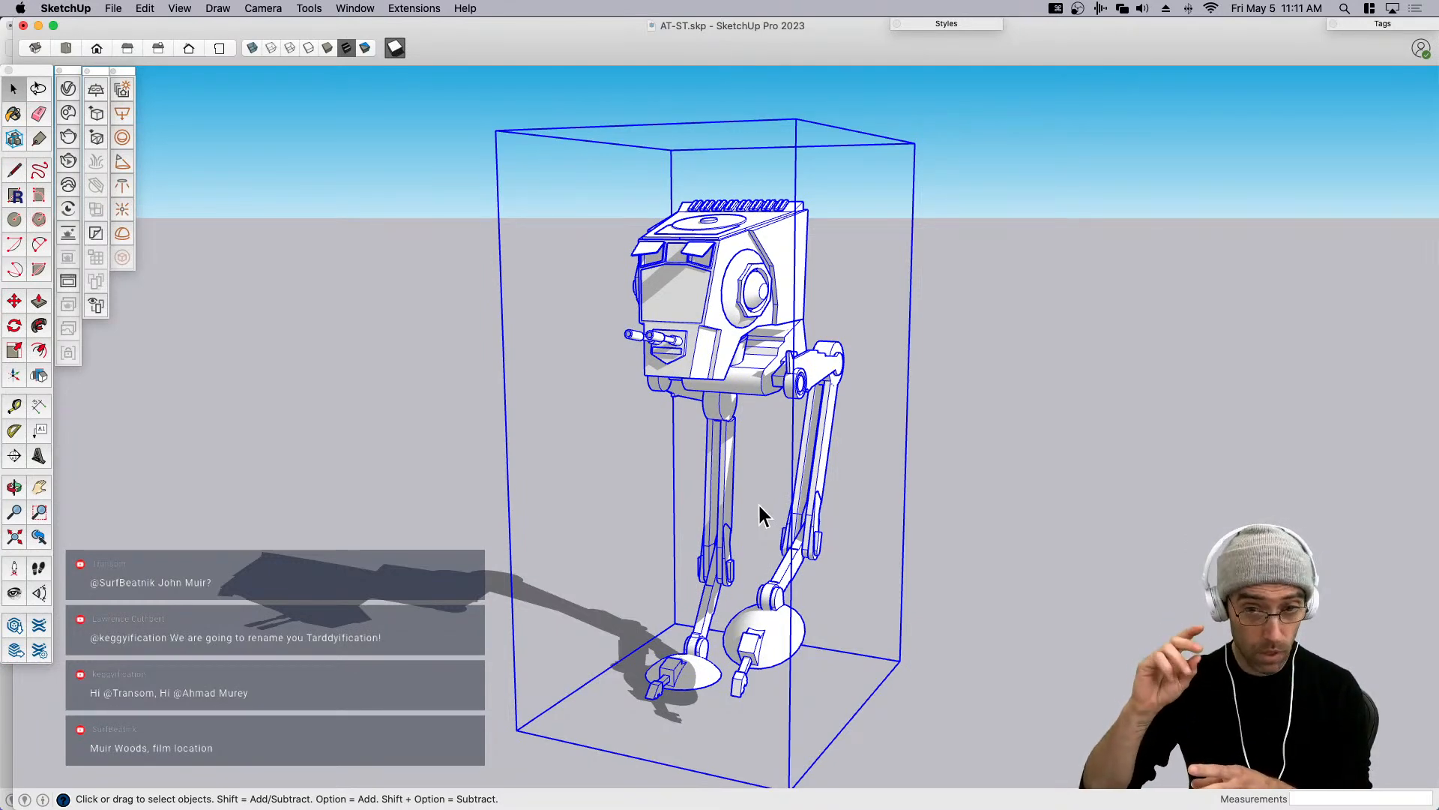
pyautogui.press('m')
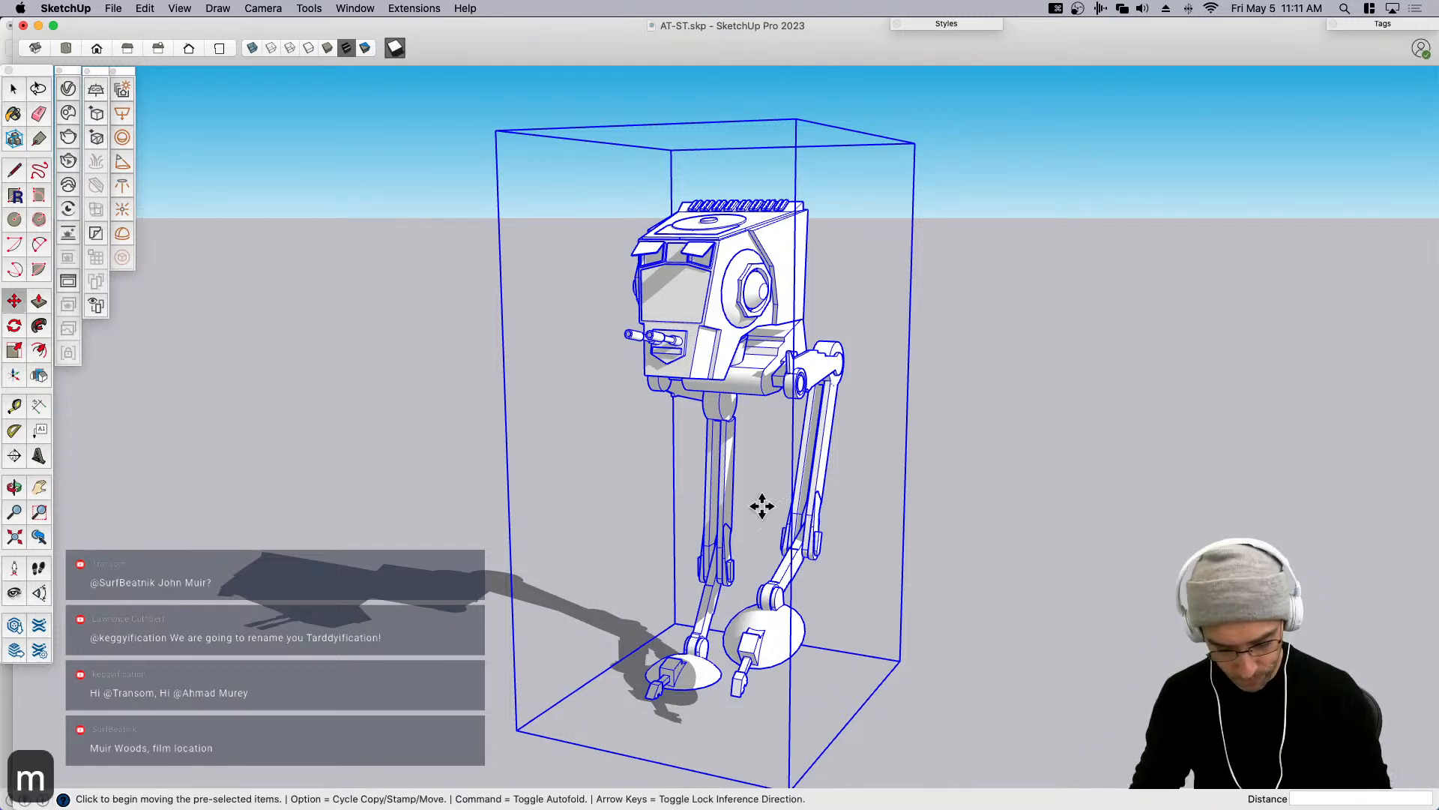
pyautogui.scroll(-3, 760, 505)
pyautogui.click(743, 674)
pyautogui.press('alt')
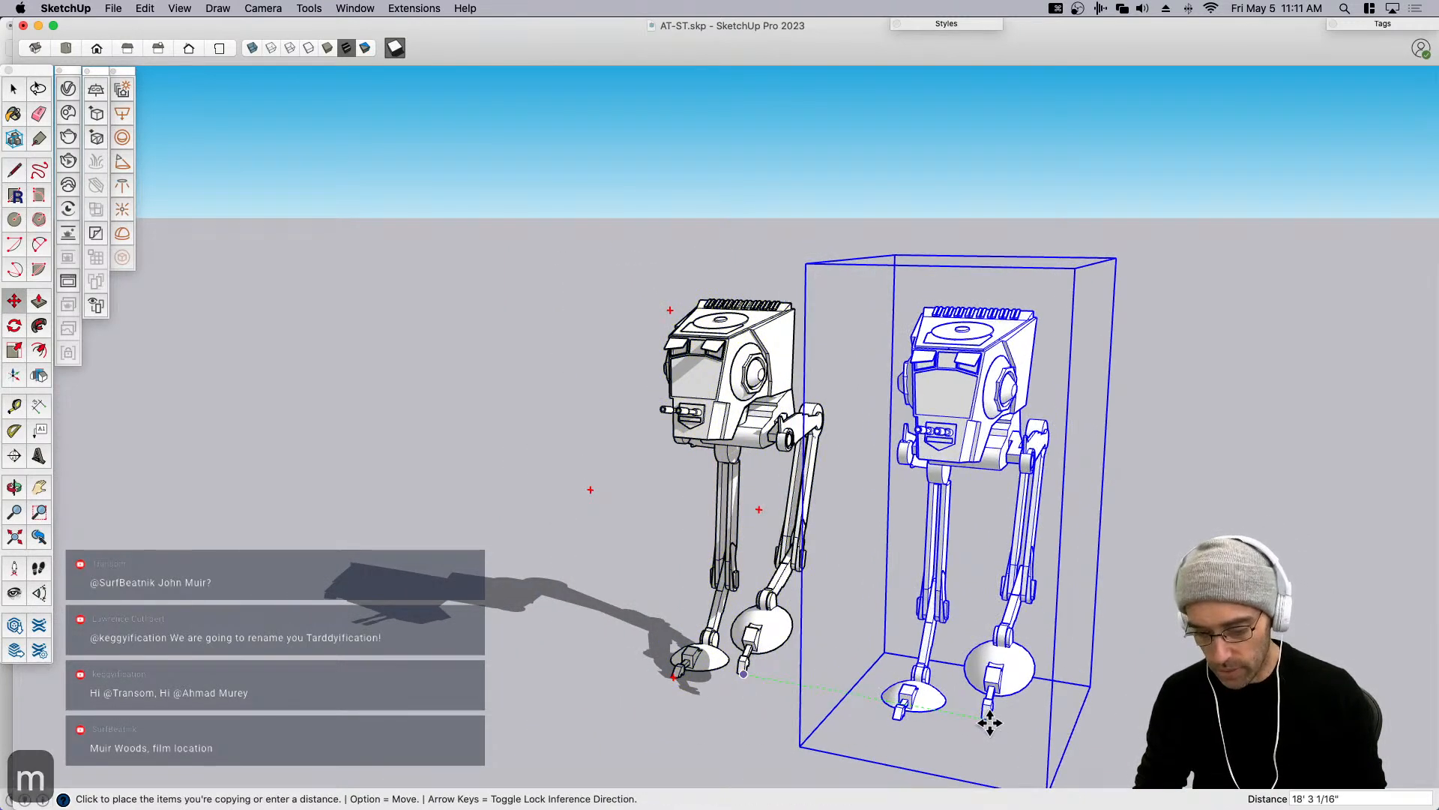
pyautogui.click(990, 722)
# Deselect the copied walker and turn off the shadows.
pyautogui.press('space')
pyautogui.scroll(-4, 843, 592)
pyautogui.press('space')
pyautogui.click(536, 406)
pyautogui.click(395, 48)
# Place a V-Ray infinite plane at ground level by the original walker's front foot.
pyautogui.click(96, 88)
pyautogui.scroll(2, 755, 683)
pyautogui.scroll(3, 754, 679)
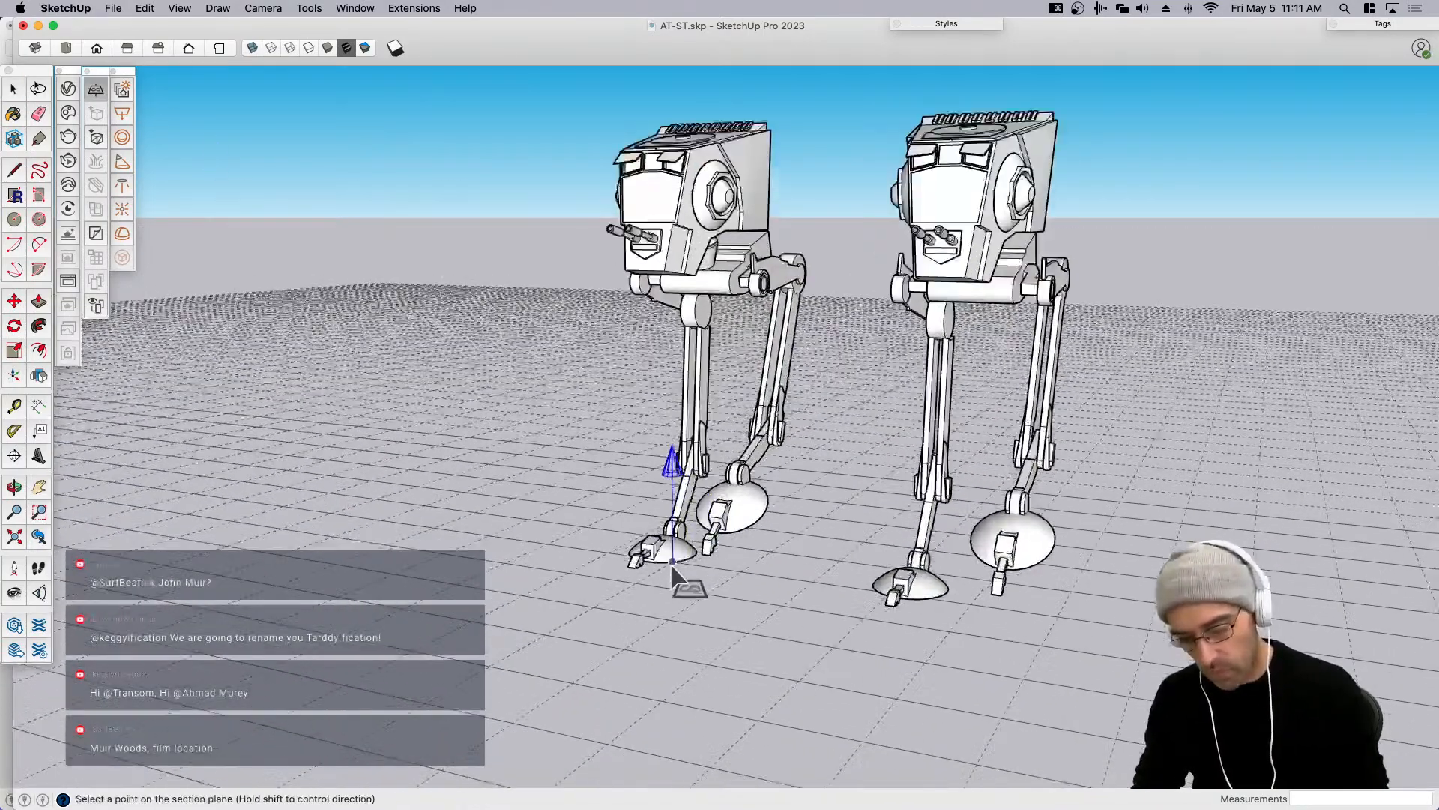
pyautogui.click(675, 570)
pyautogui.press('space')
pyautogui.scroll(-2, 582, 610)
pyautogui.moveTo(847, 551); pyautogui.dragTo(785, 596, button='middle')
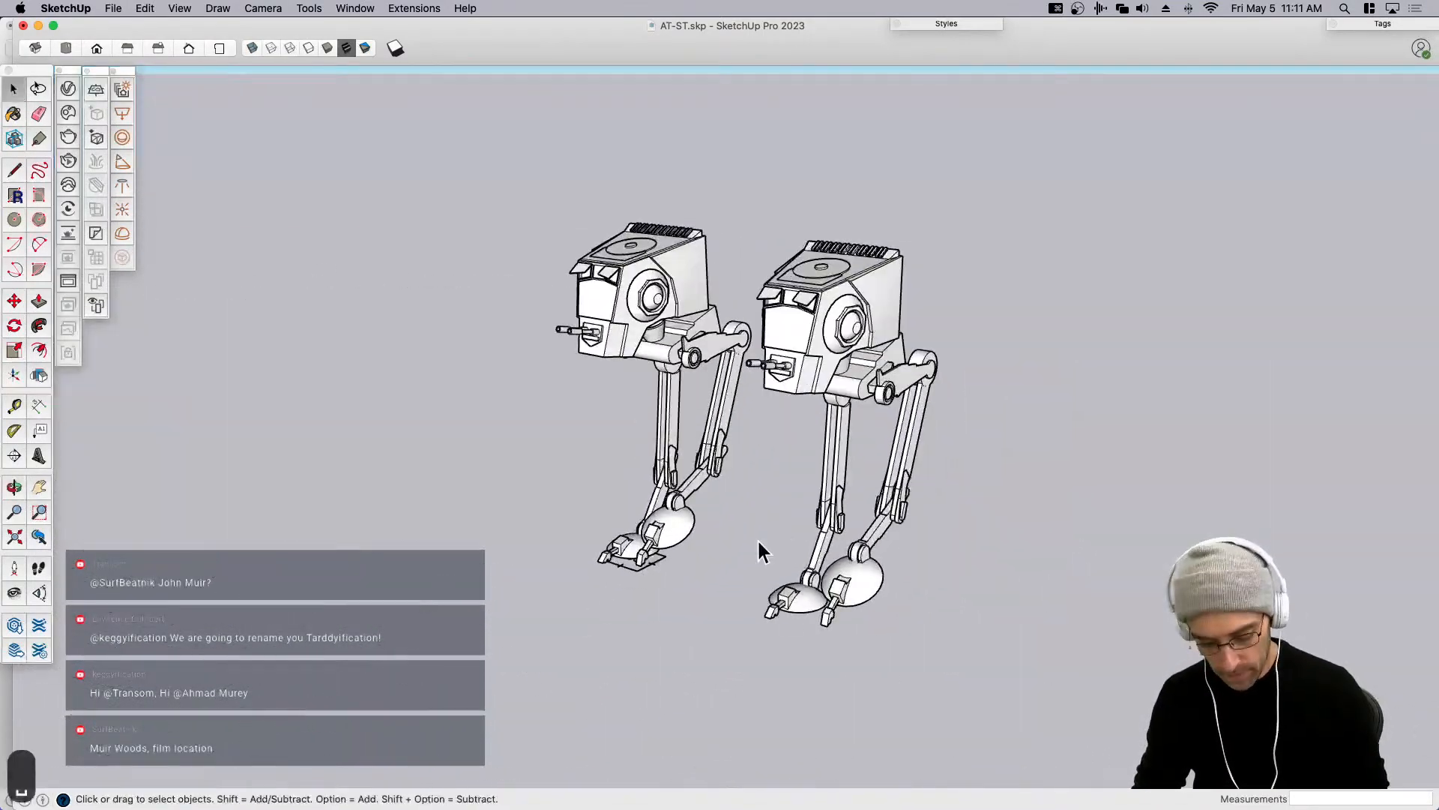
# Select the copied walker and open the Chaos Cosmos browser, arranged so both walkers stay in view.
pyautogui.press('h')
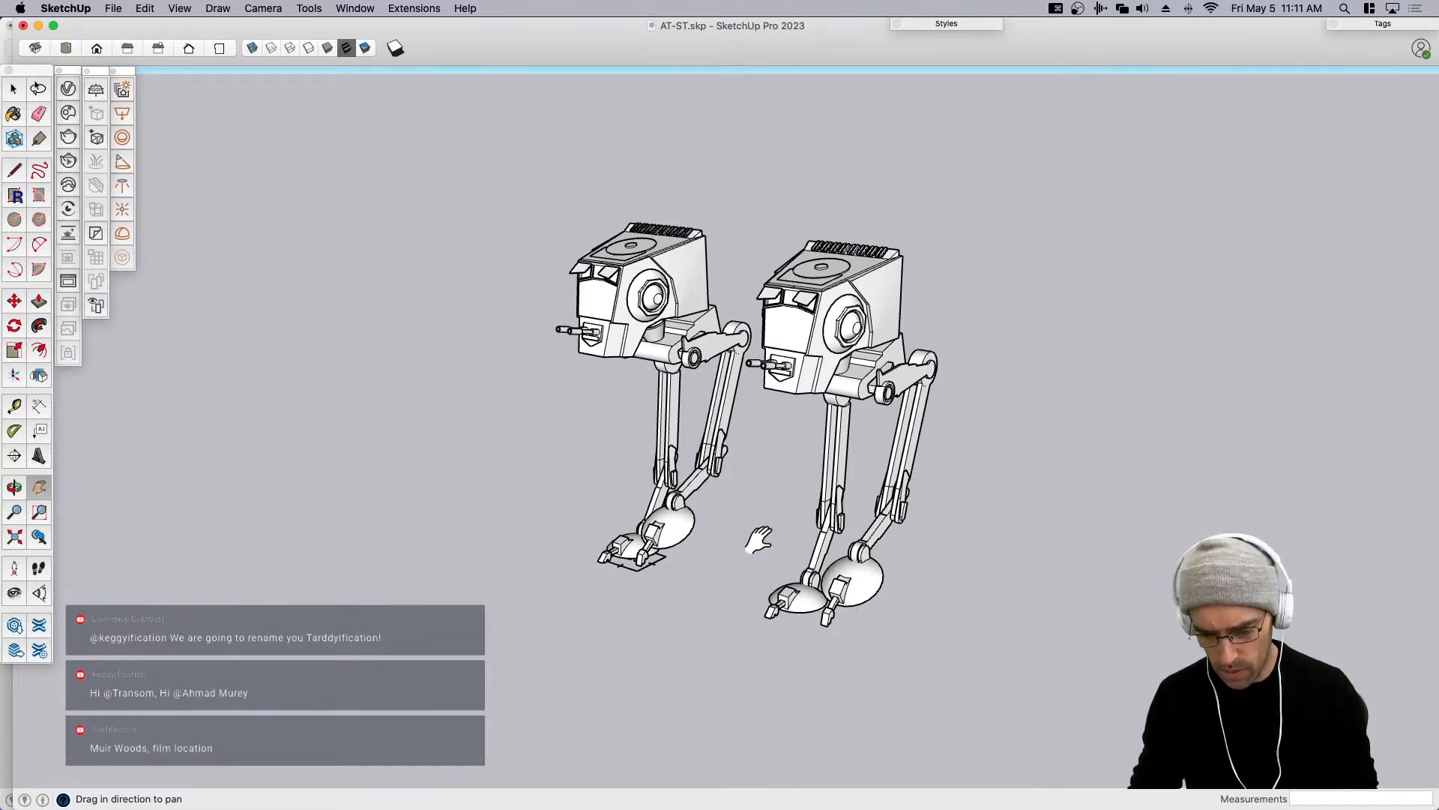
pyautogui.press('space')
pyautogui.click(817, 337)
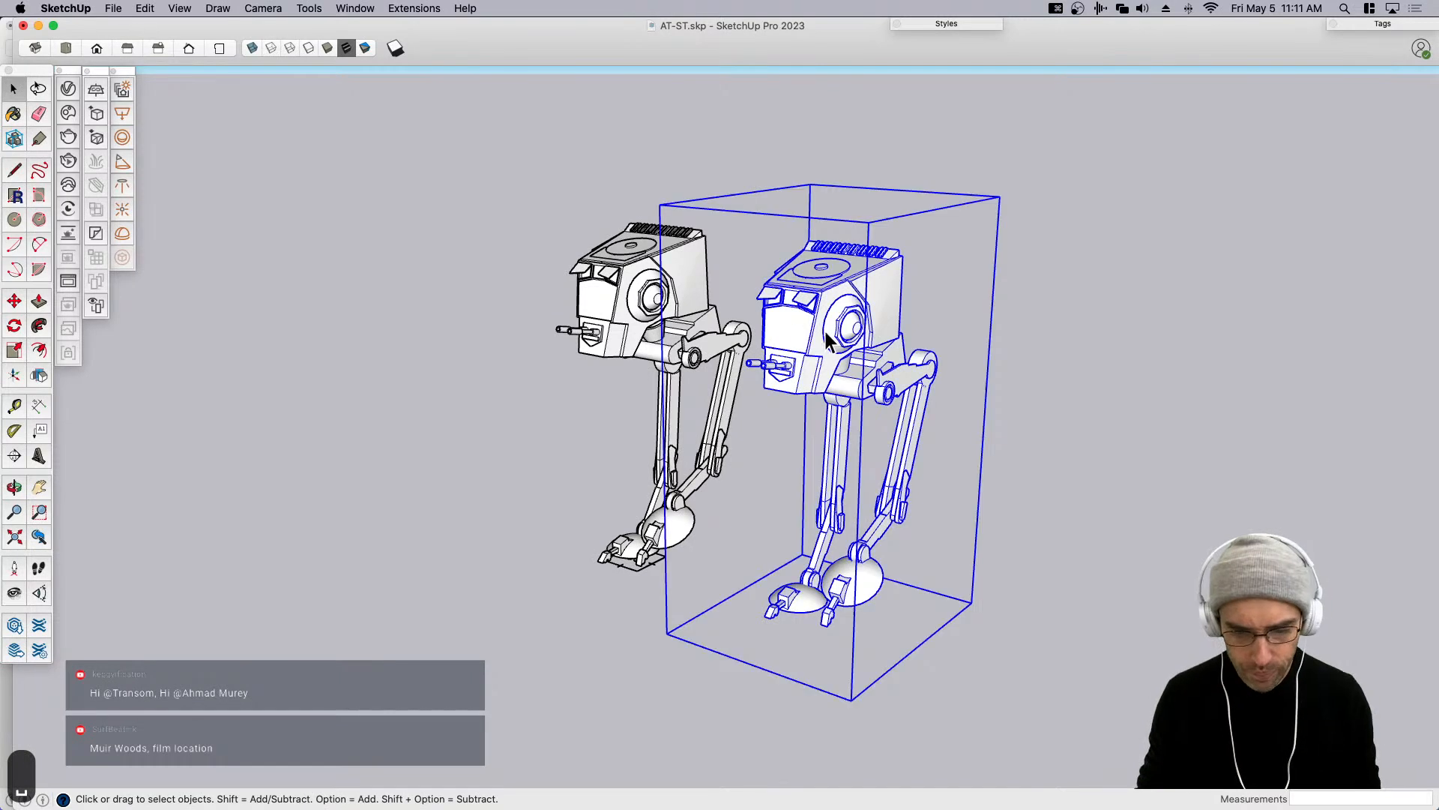
pyautogui.click(69, 114)
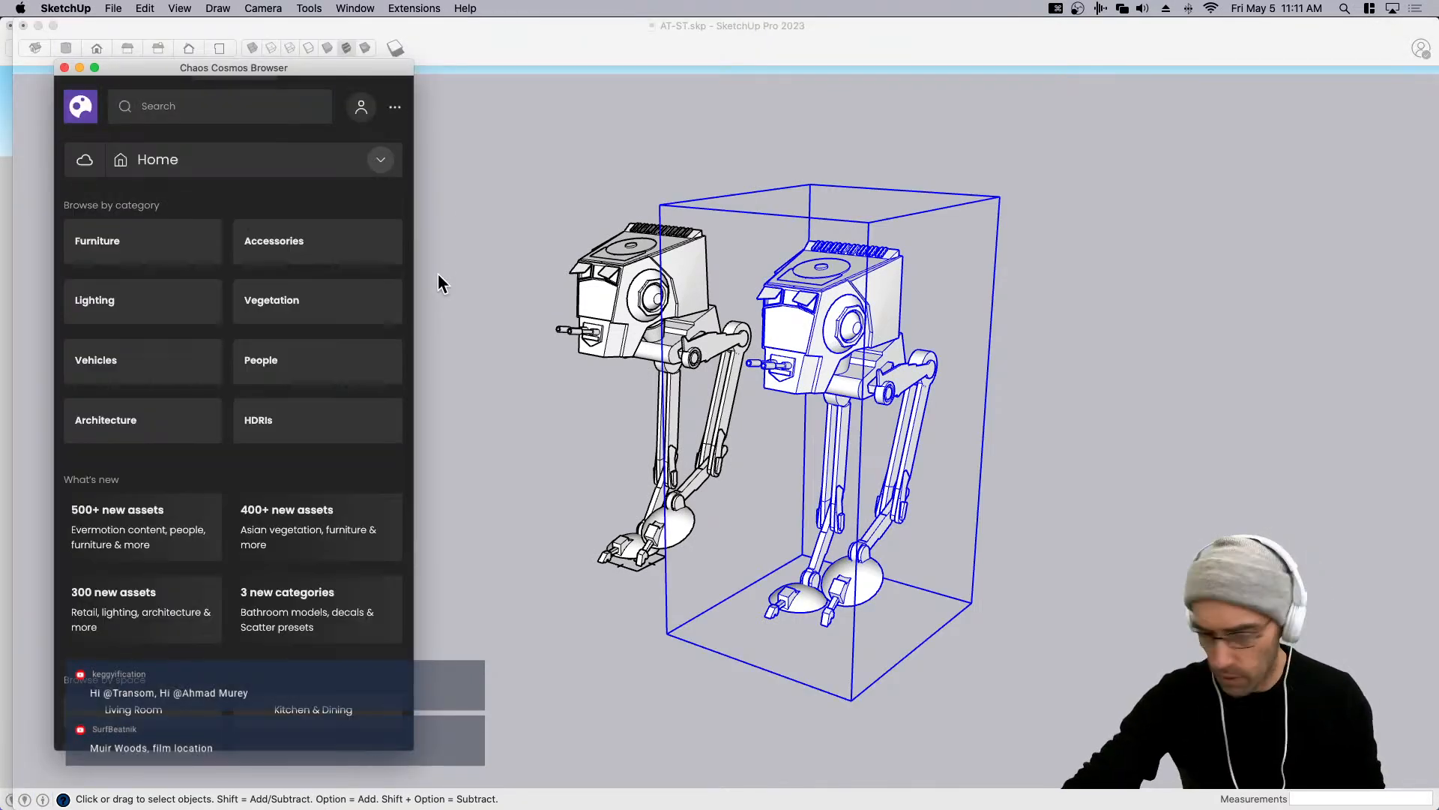
pyautogui.moveTo(186, 73)
pyautogui.mouseDown()
pyautogui.moveTo(200, 55)
pyautogui.moveTo(1068, 77)
pyautogui.mouseUp()
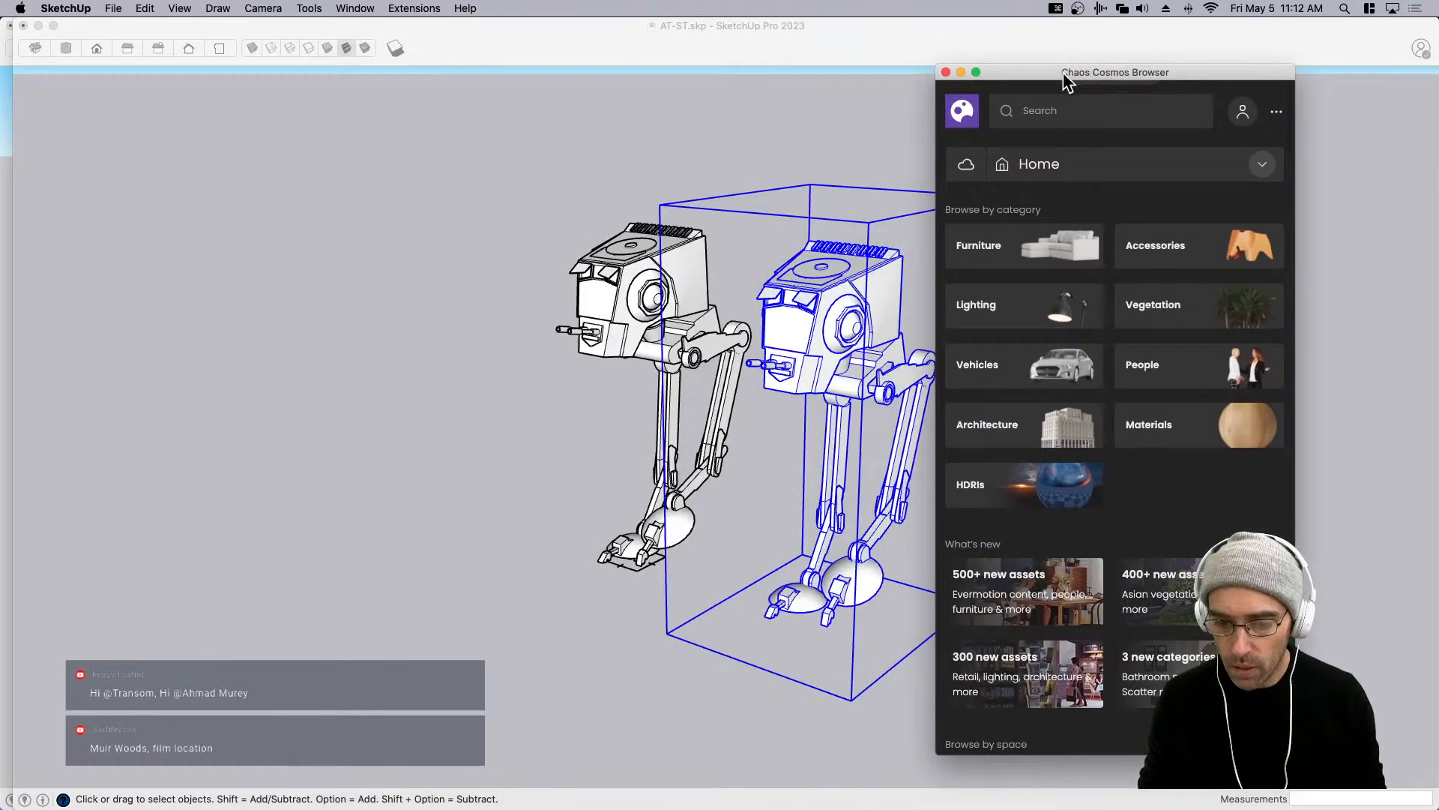
pyautogui.click(794, 308)
pyautogui.press('h')
pyautogui.moveTo(759, 418); pyautogui.dragTo(645, 435)
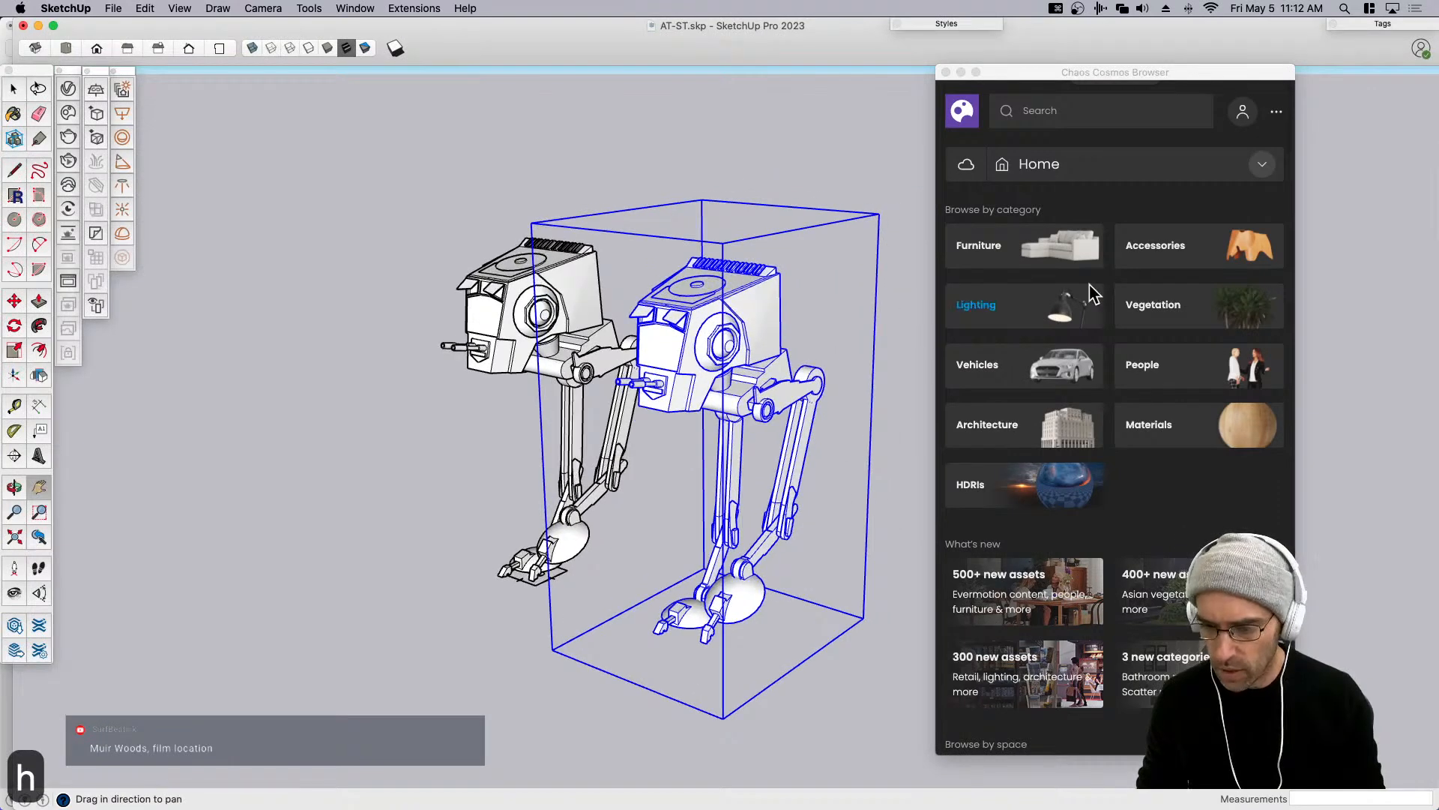
# Search the downloaded Cosmos assets for "iron" and import the Iron Dirty 20cm material with triplanar mapping.
pyautogui.click(1071, 113)
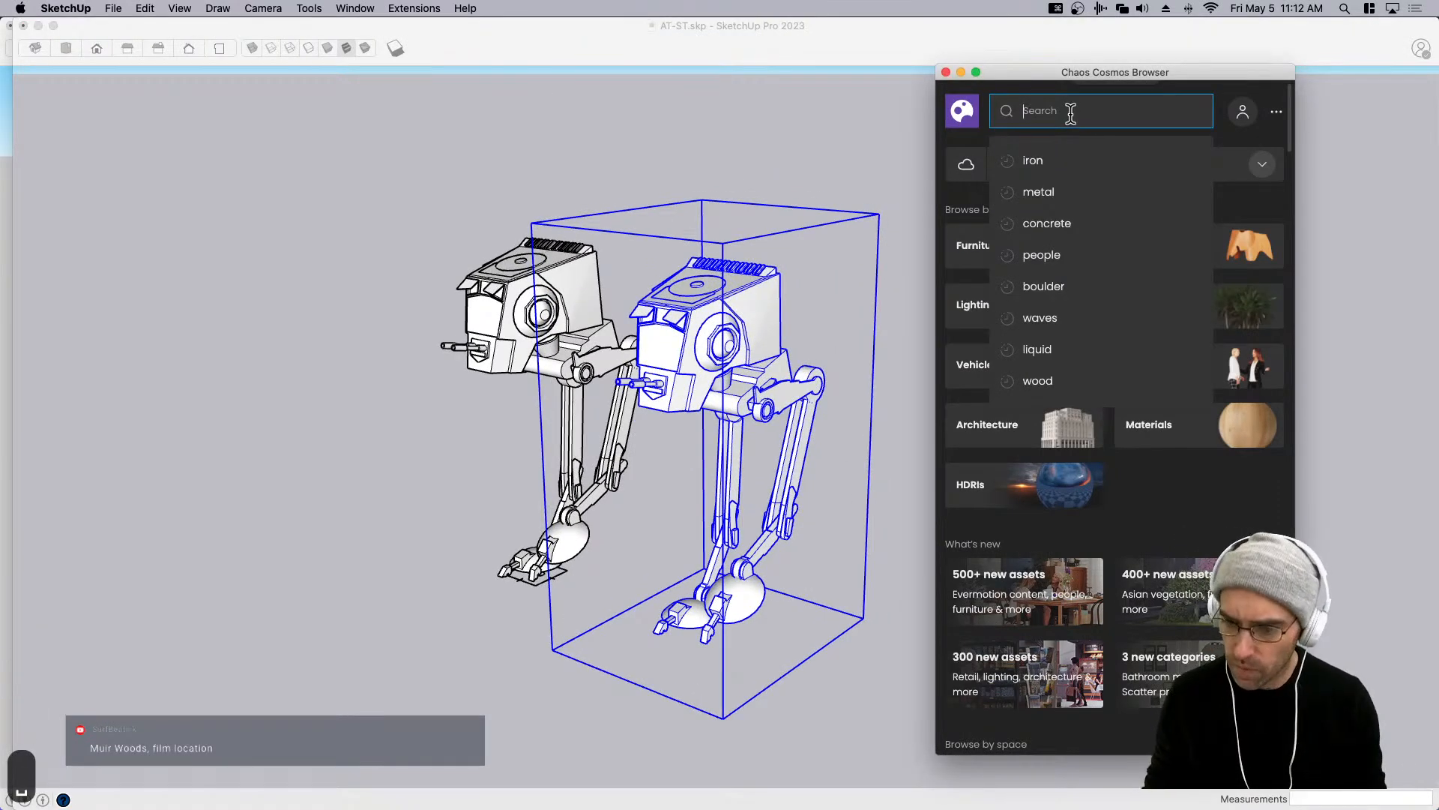
pyautogui.press('Escape')
pyautogui.write('iron')
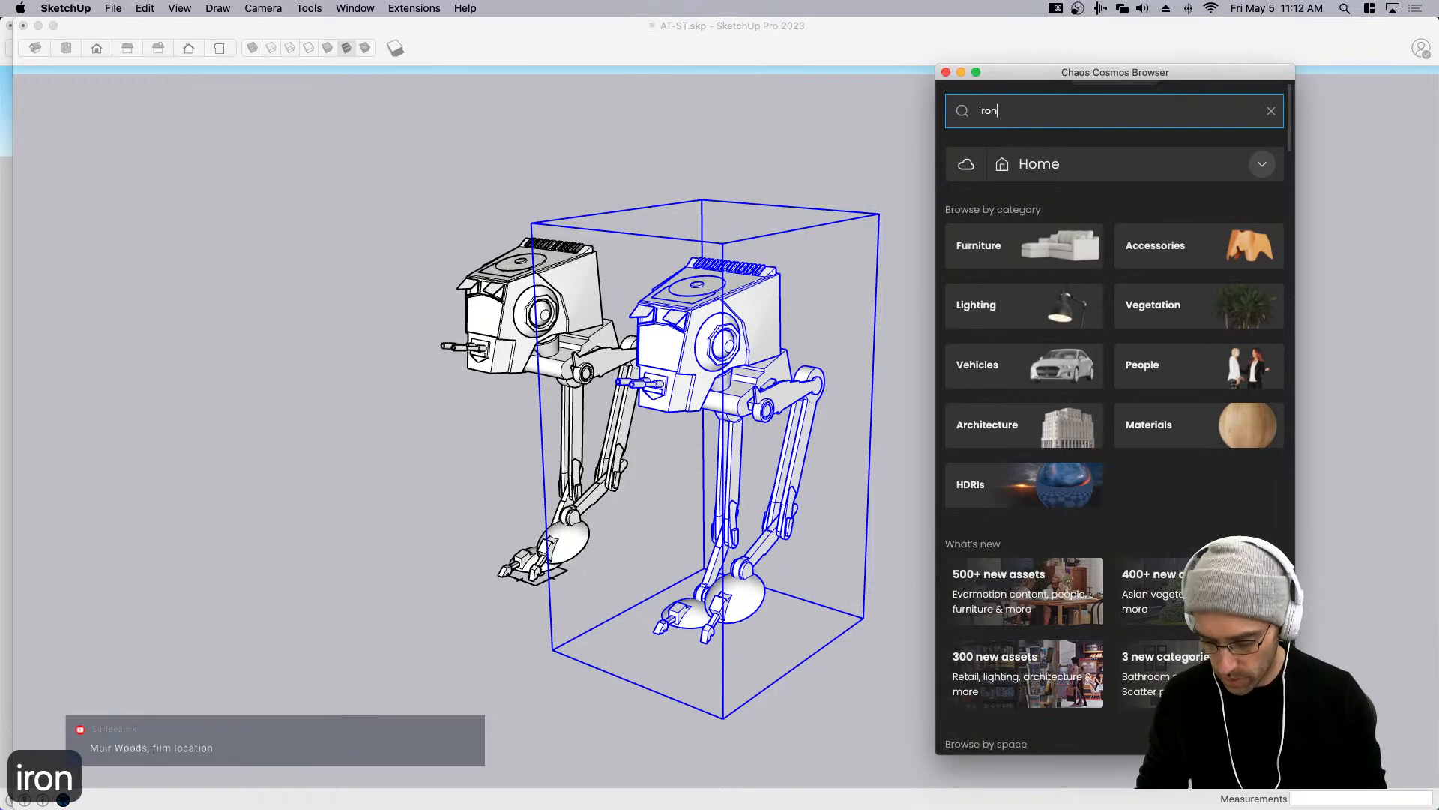
pyautogui.press('Return')
pyautogui.click(1057, 137)
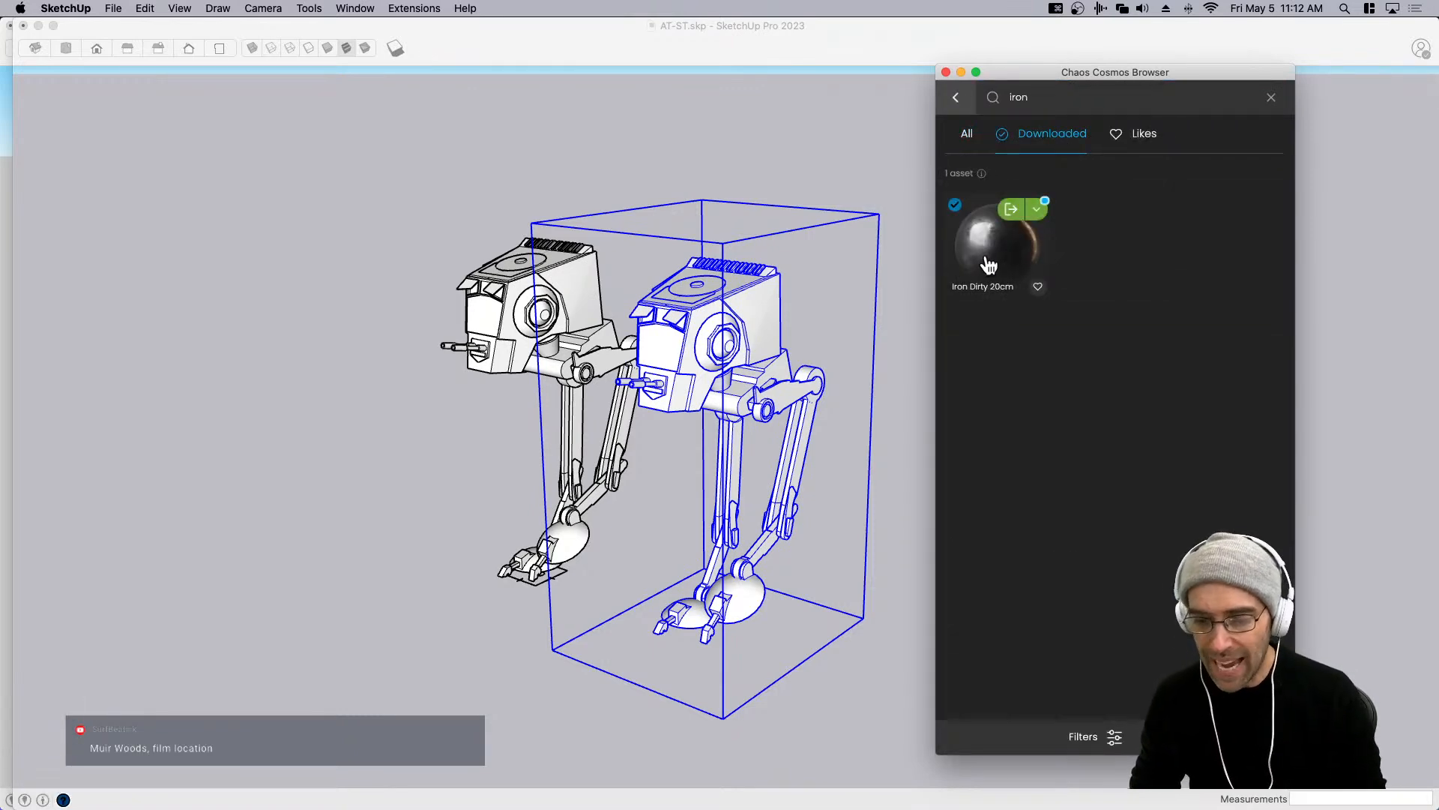
pyautogui.click(1037, 210)
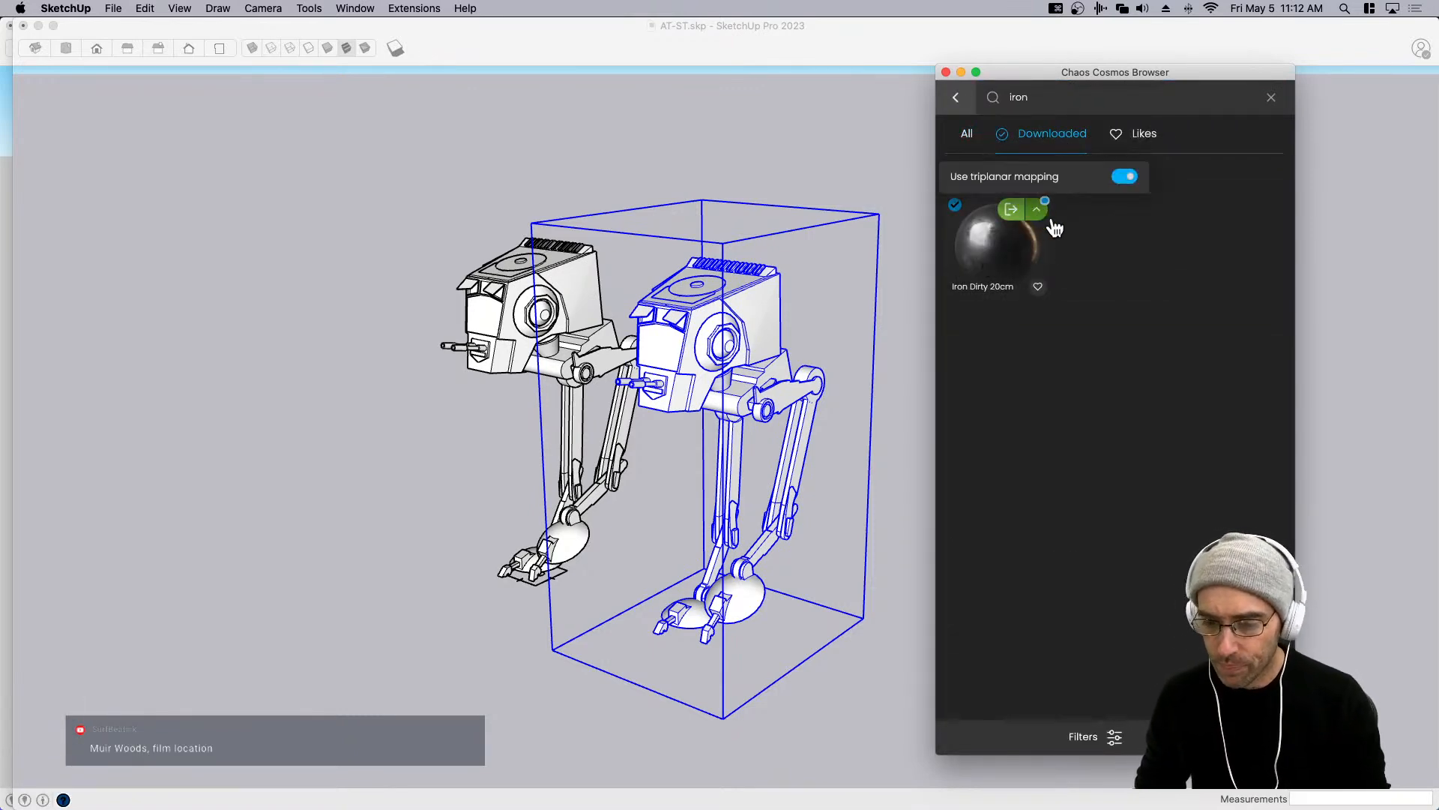
pyautogui.click(1012, 210)
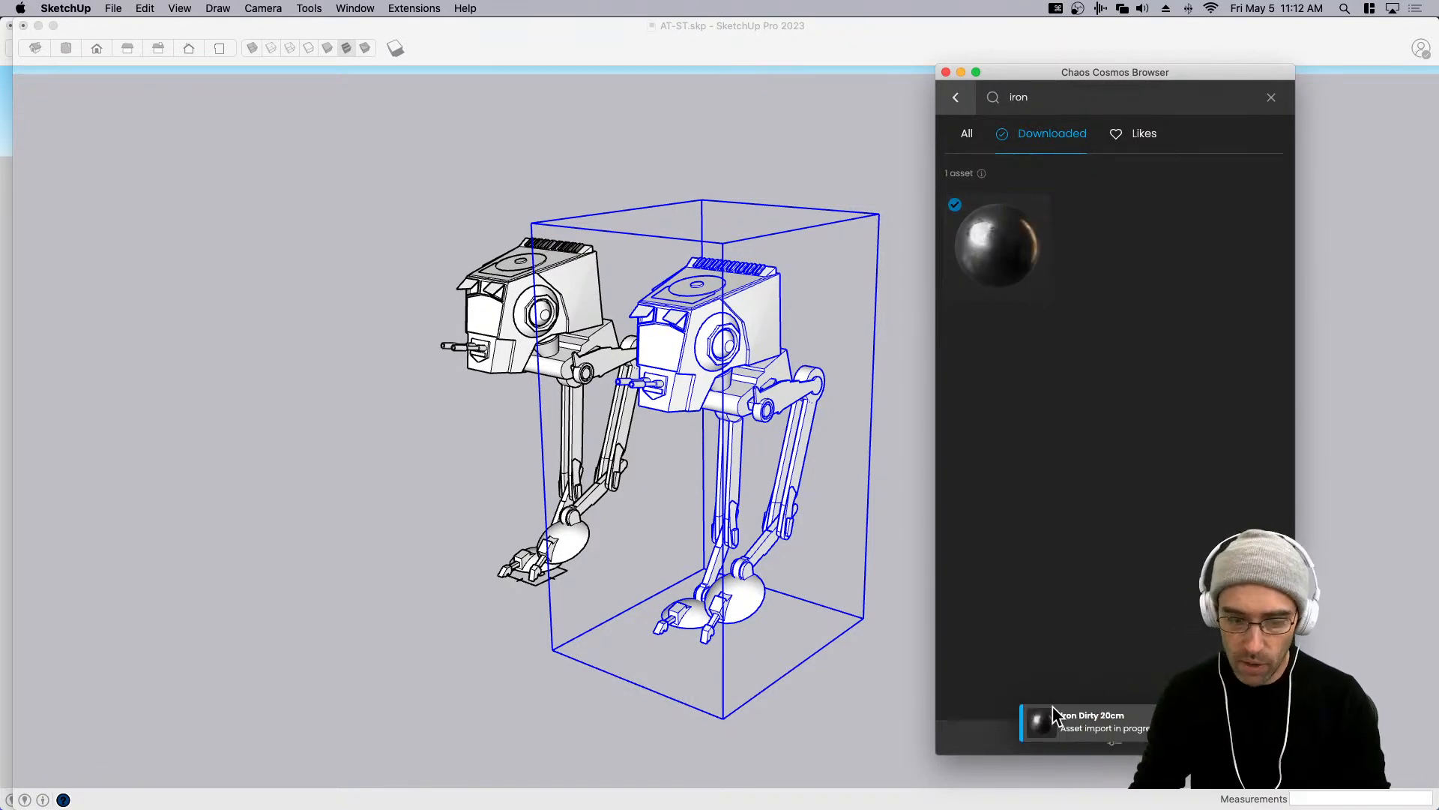
# Apply the Iron Dirty 20cm material to the selected walker copy from the V-Ray Asset Editor and deselect it.
pyautogui.click(817, 623)
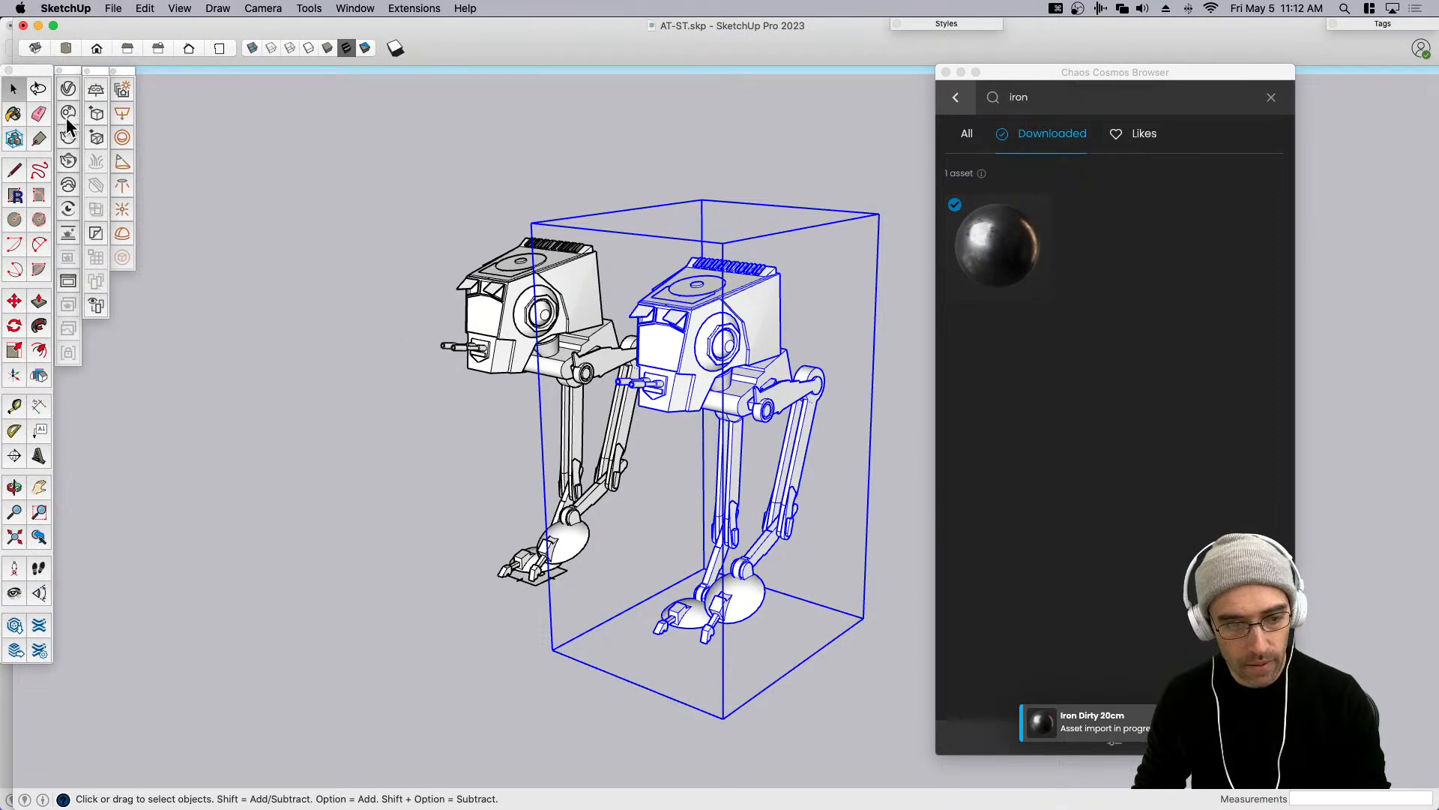
pyautogui.click(67, 112)
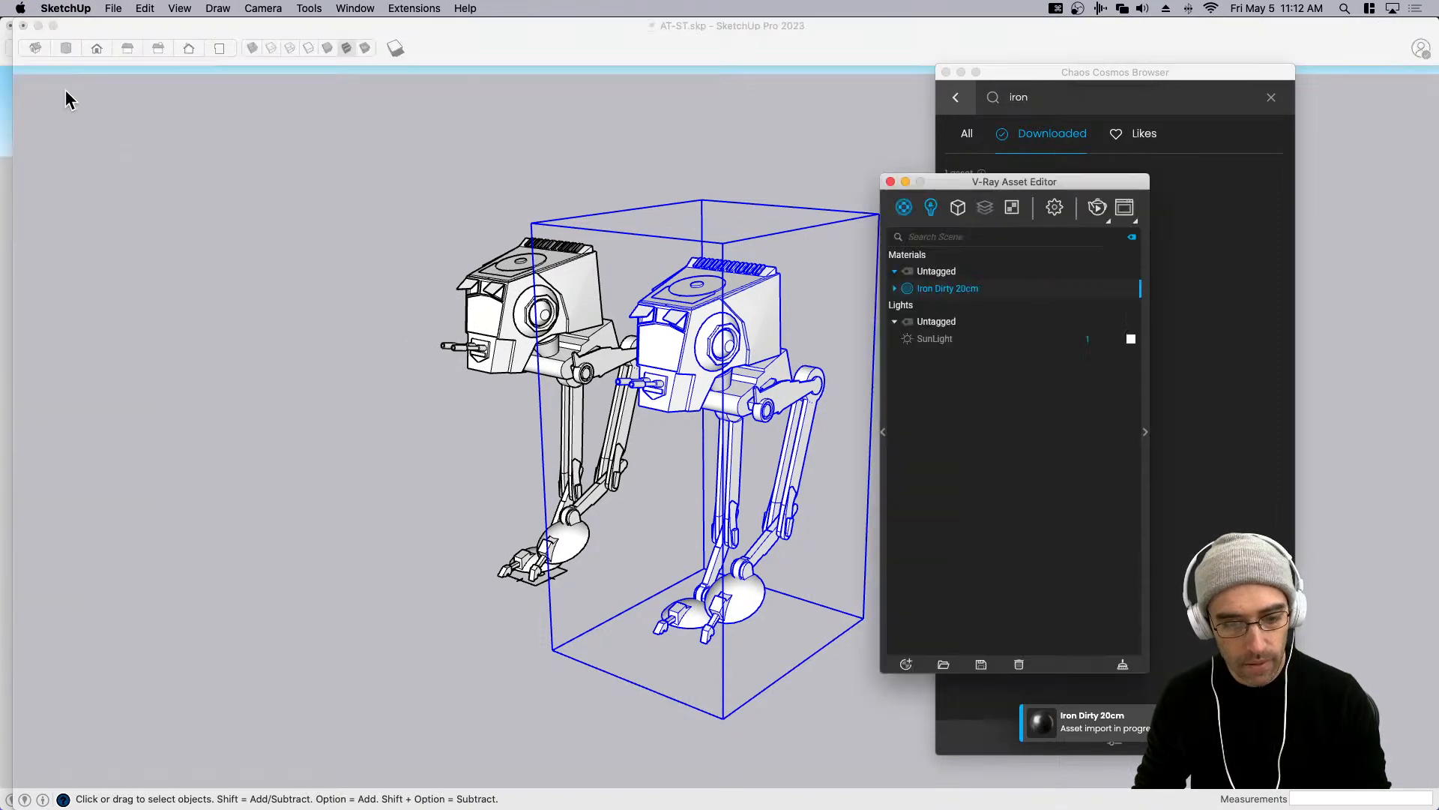
pyautogui.rightClick(937, 290)
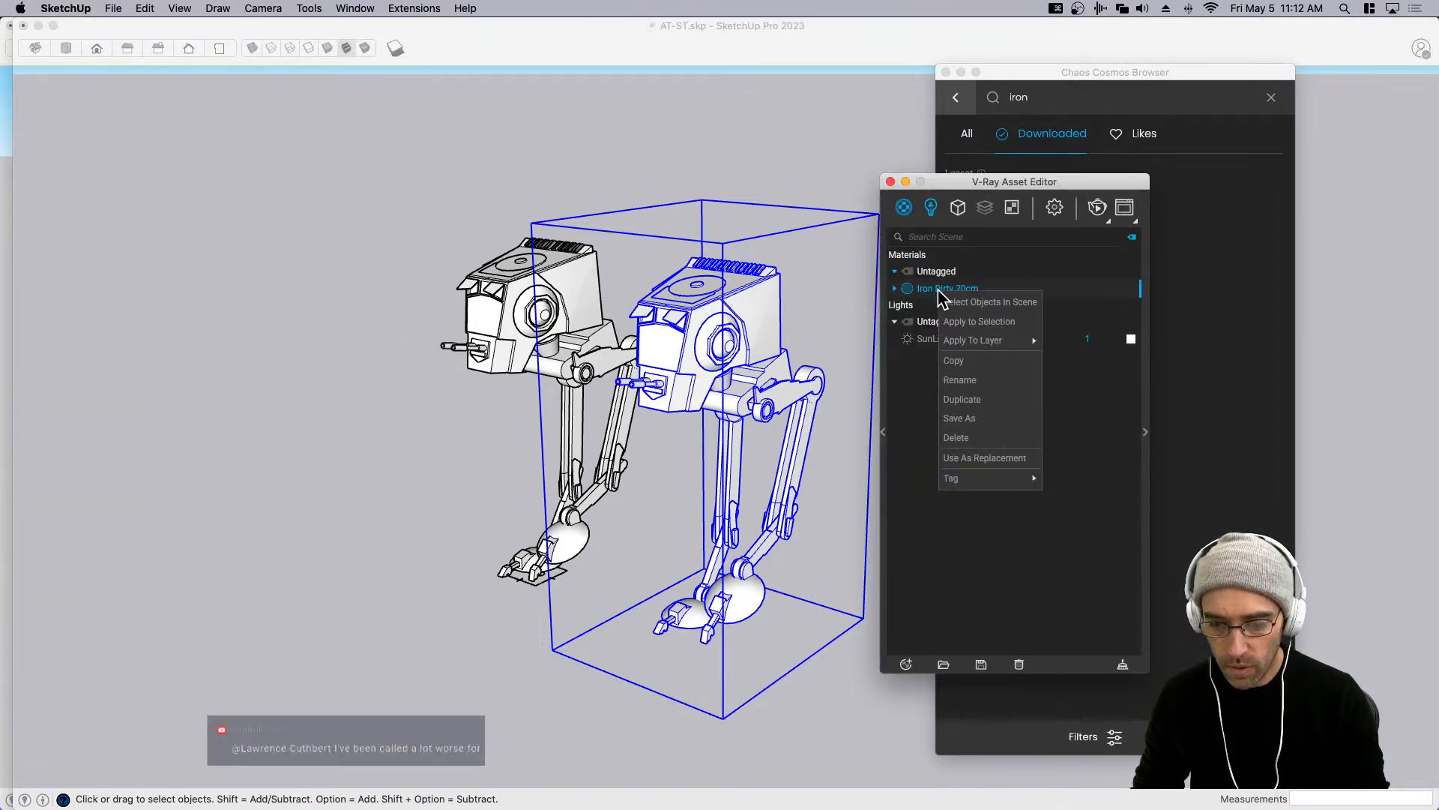
pyautogui.click(987, 322)
pyautogui.click(727, 383)
pyautogui.scroll(2, 727, 383)
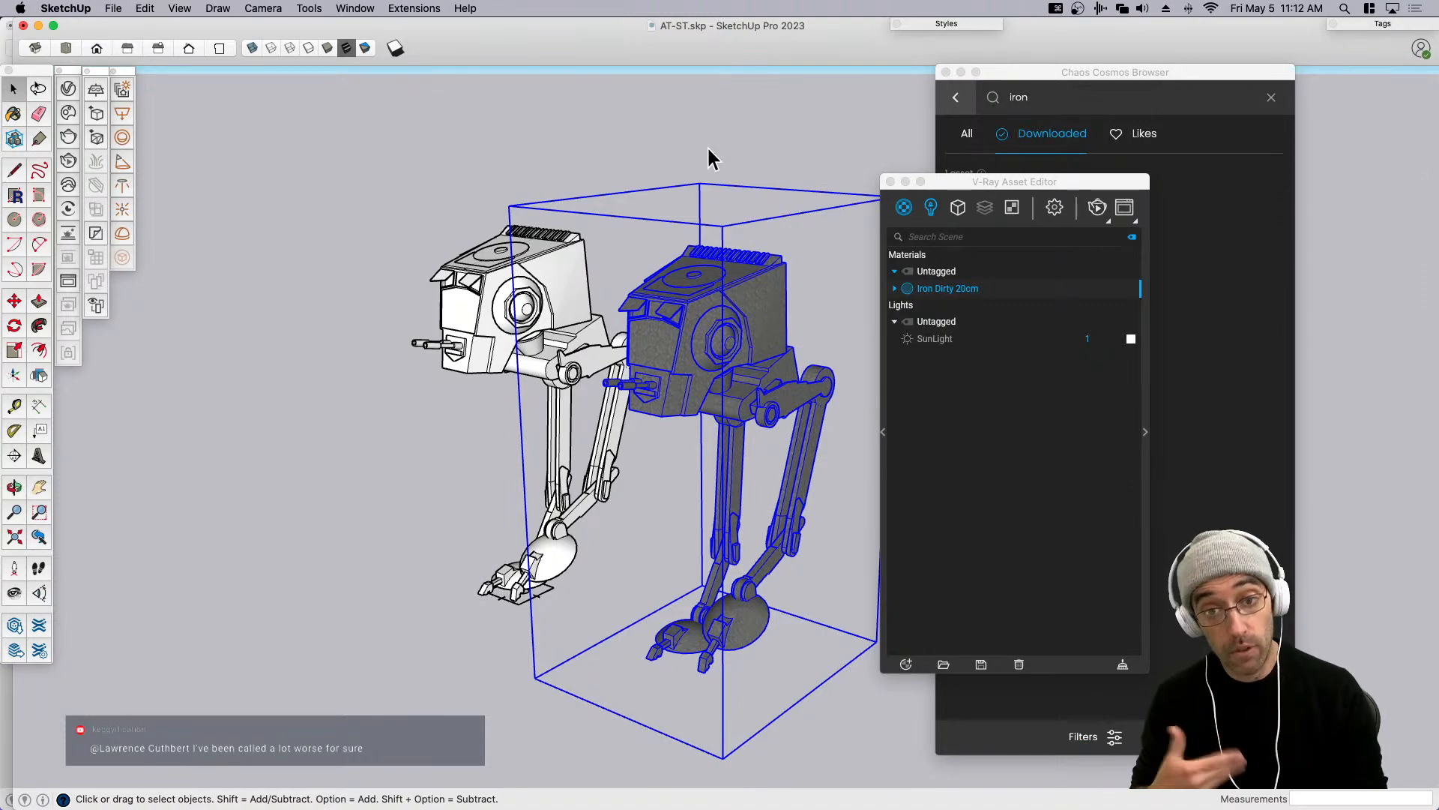
pyautogui.click(605, 143)
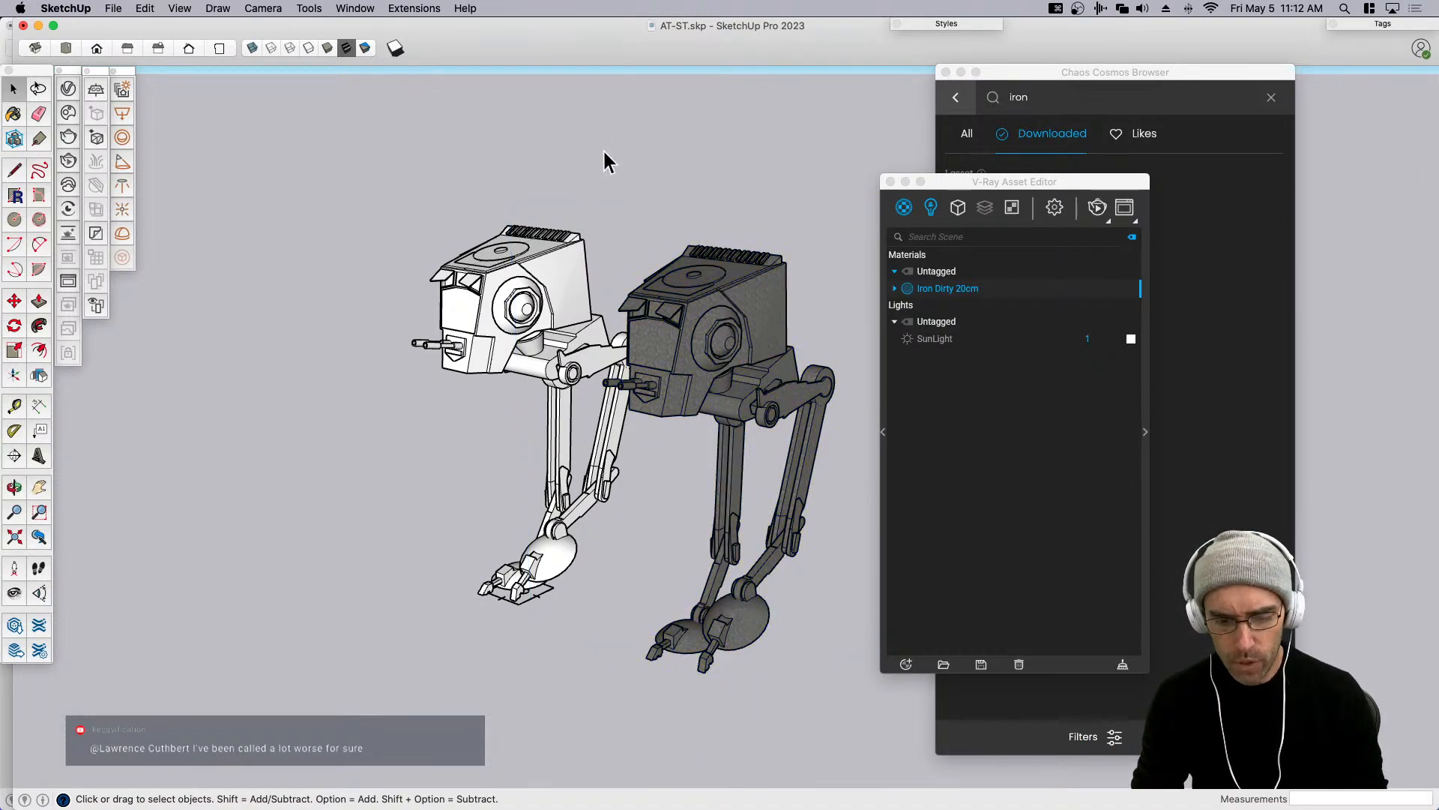
# Select the iron walker and place a third walker as a copy about 14' 11" away, in line with the others.
pyautogui.scroll(5, 698, 343)
pyautogui.moveTo(600, 387)
pyautogui.mouseDown(button='middle')
pyautogui.moveTo(577, 306)
pyautogui.moveTo(597, 379)
pyautogui.mouseUp(button='middle')
pyautogui.scroll(-5, 598, 380)
pyautogui.click(583, 347)
pyautogui.press('m')
pyautogui.press('alt')
pyautogui.click(589, 626)
pyautogui.click(727, 682)
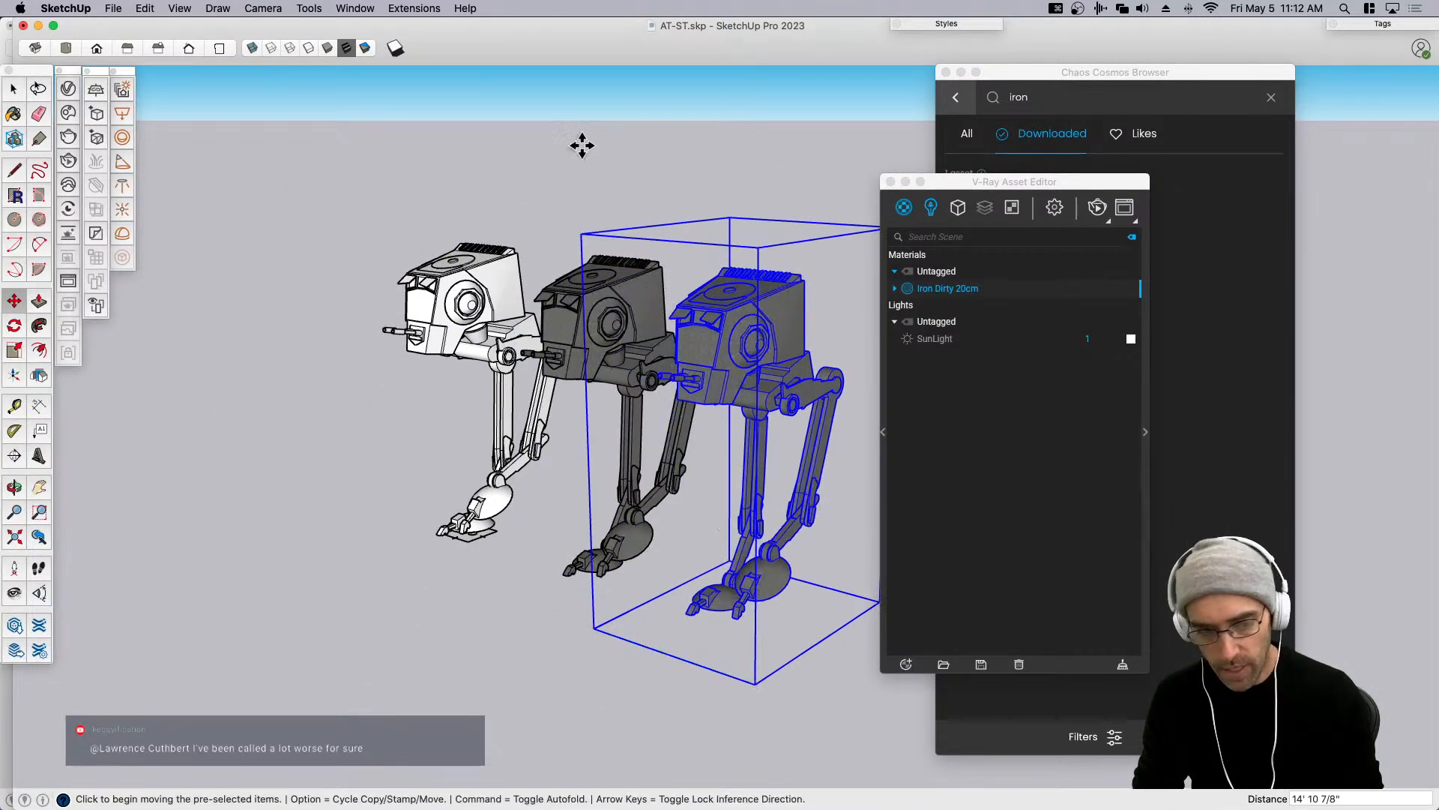
pyautogui.press('space')
# Remove all materials from the selected third walker with the Material Tools extension.
pyautogui.click(413, 9)
pyautogui.moveTo(447, 60)
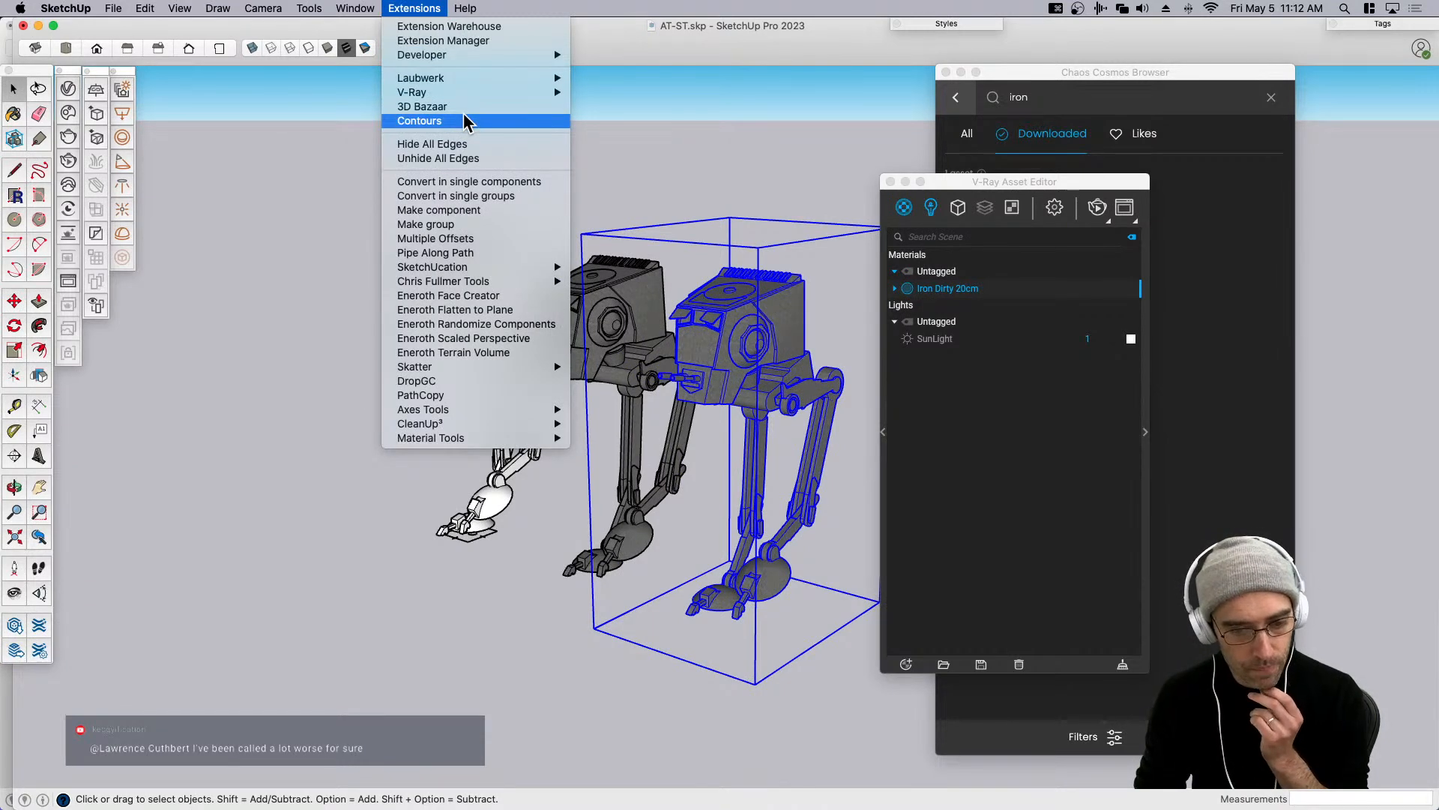
pyautogui.moveTo(472, 441)
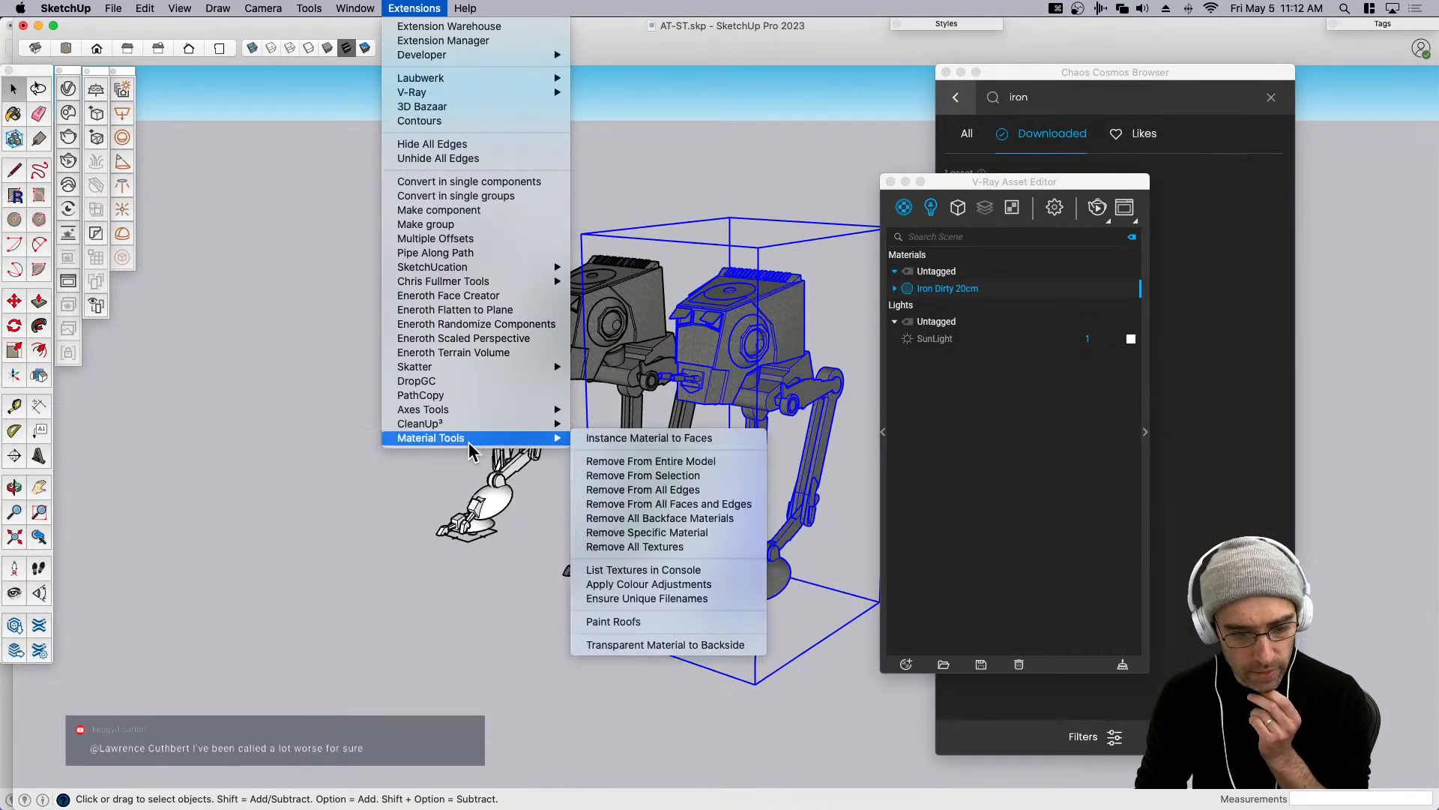
pyautogui.click(685, 474)
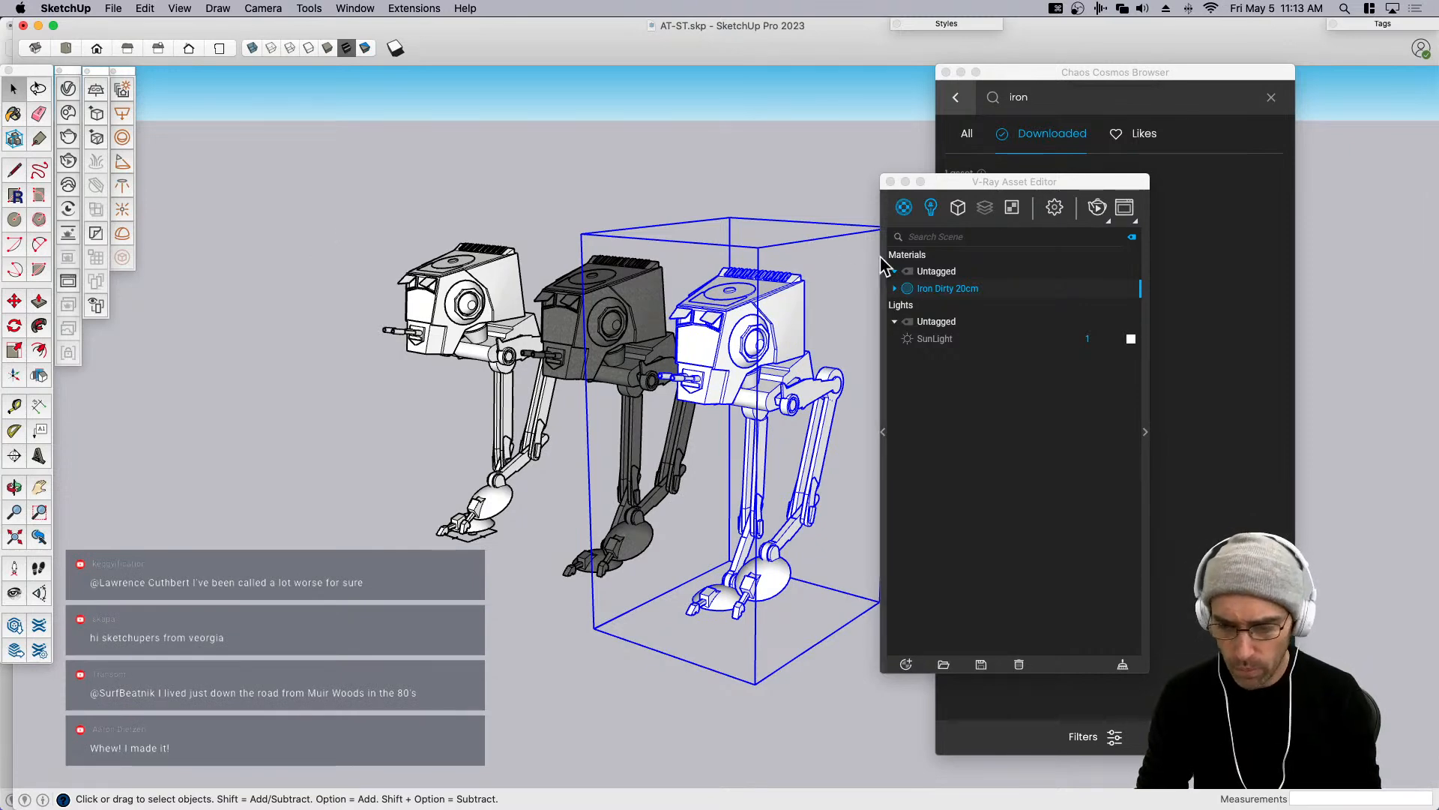
# Search the downloaded Cosmos assets for "metal" and import the Metal Weathered P01 20cm material with triplanar mapping.
pyautogui.moveTo(1033, 193); pyautogui.dragTo(1330, 209)
pyautogui.click(1092, 200)
pyautogui.click(1054, 94)
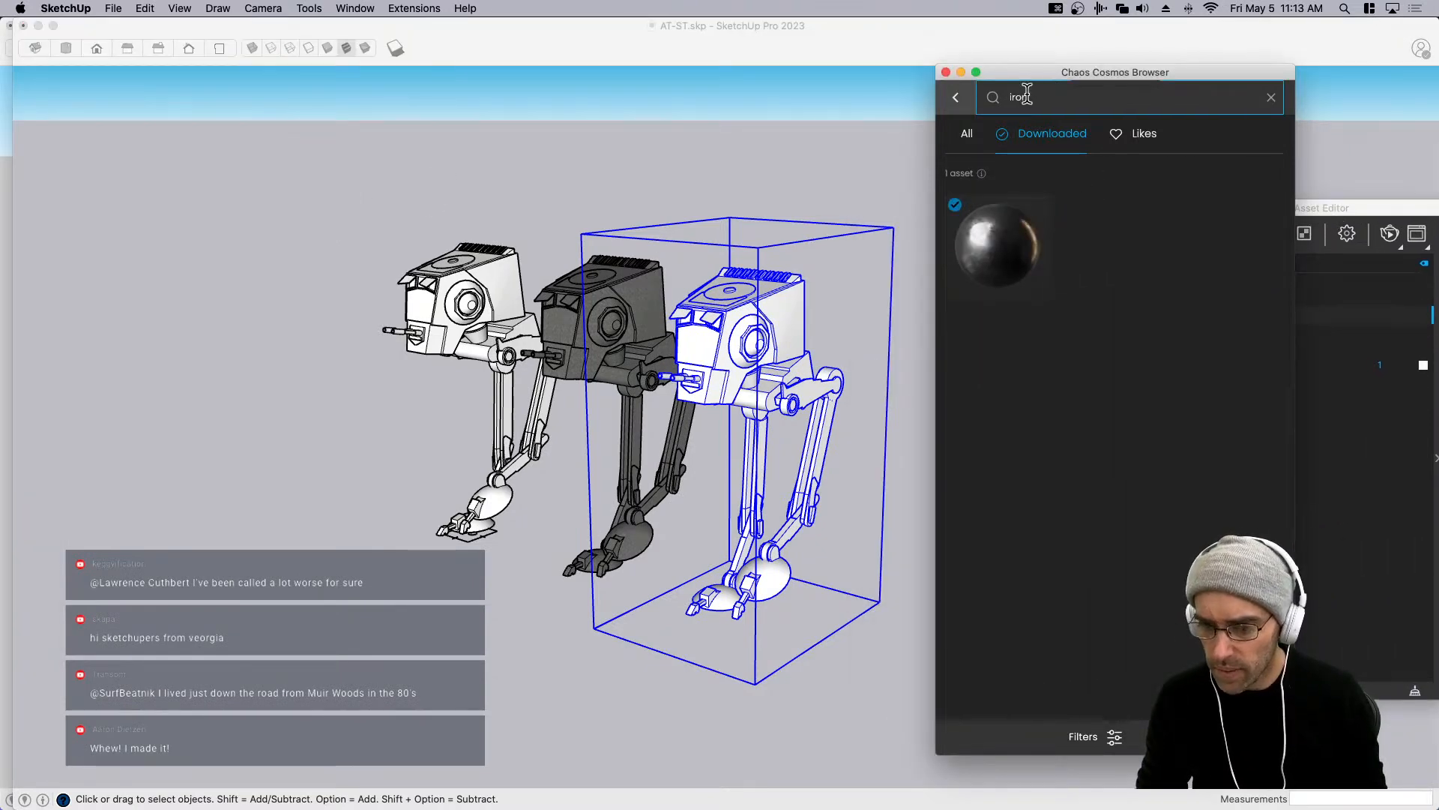
pyautogui.write('meatl')
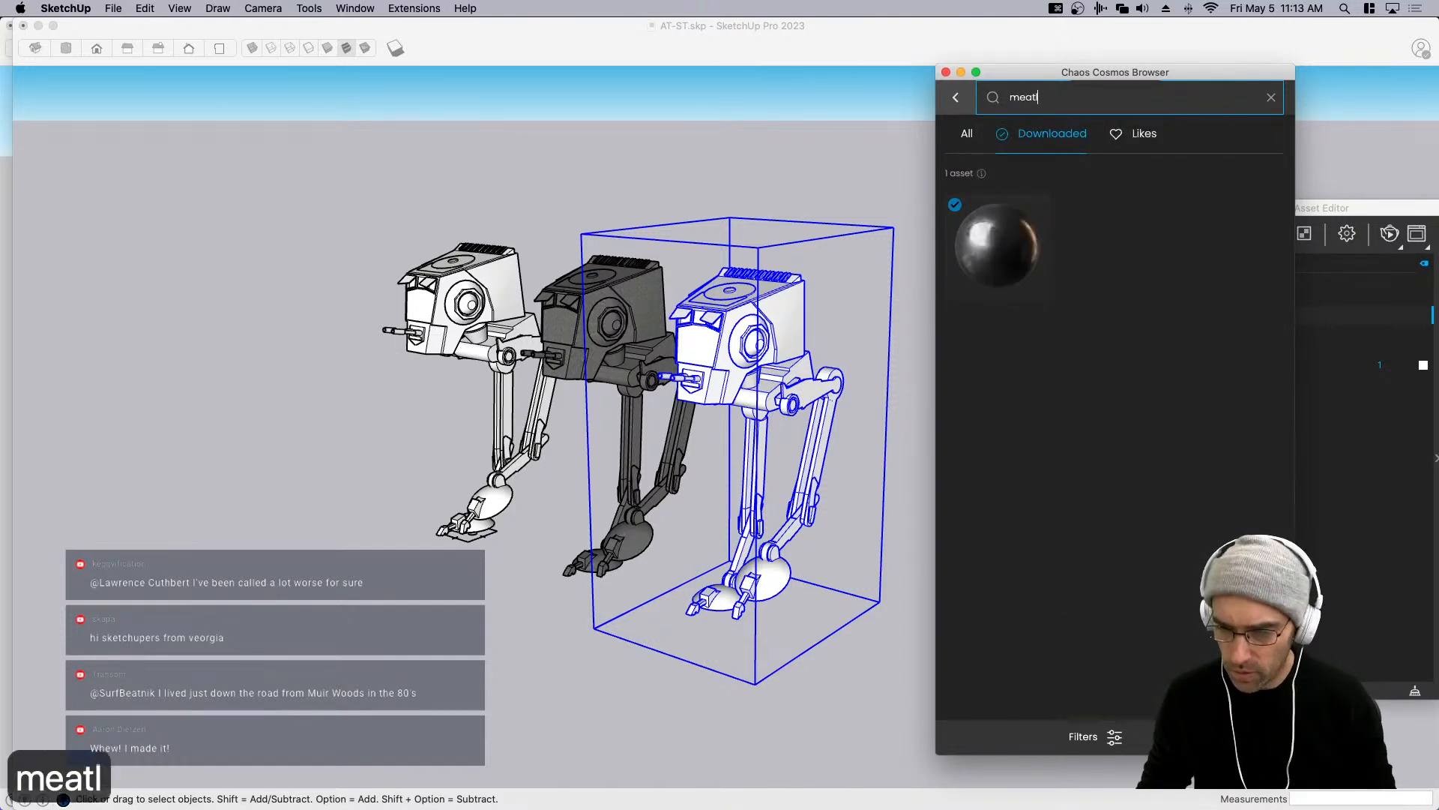
pyautogui.press('BackSpace')
pyautogui.press('BackSpace')
pyautogui.press('BackSpace')
pyautogui.write('tal')
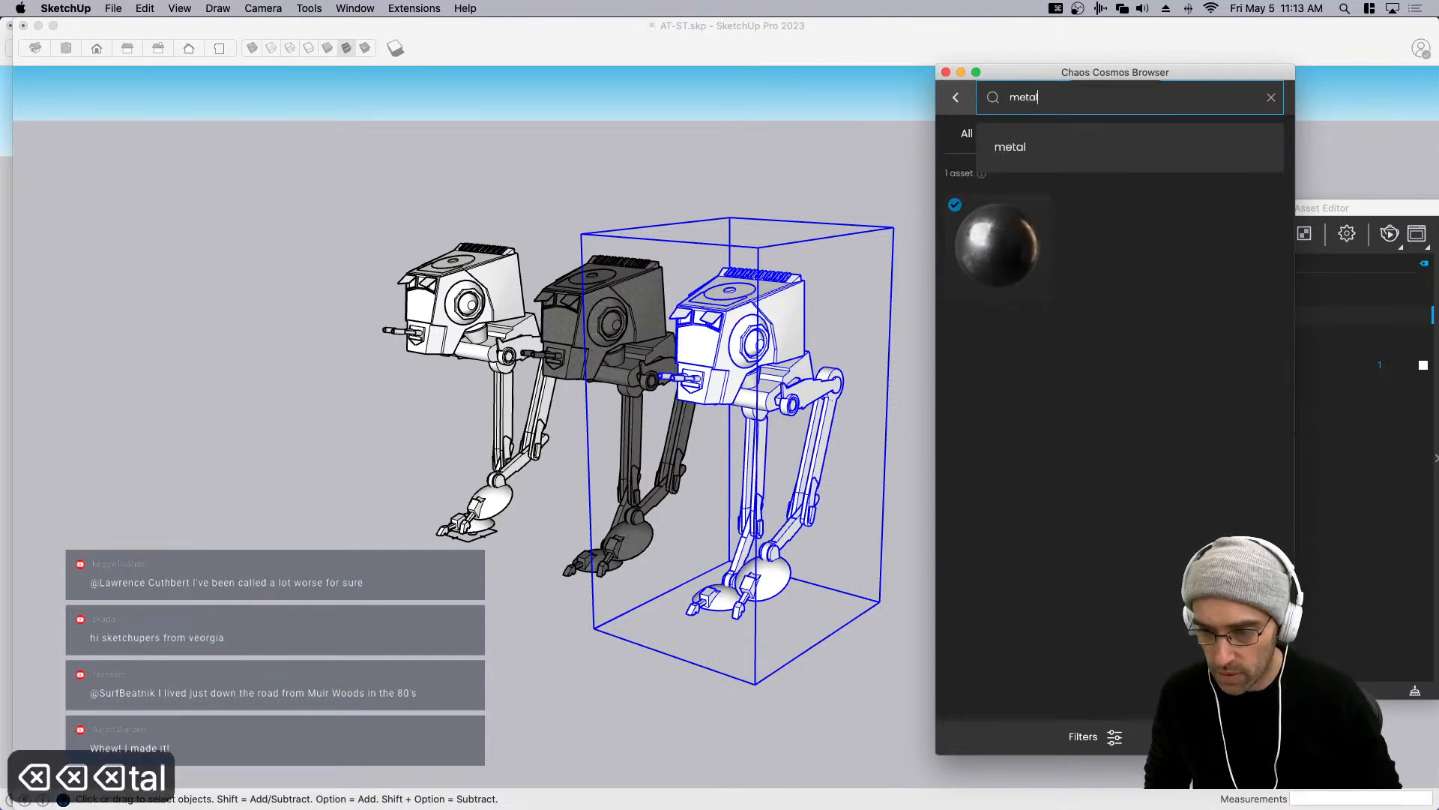
pyautogui.press('Return')
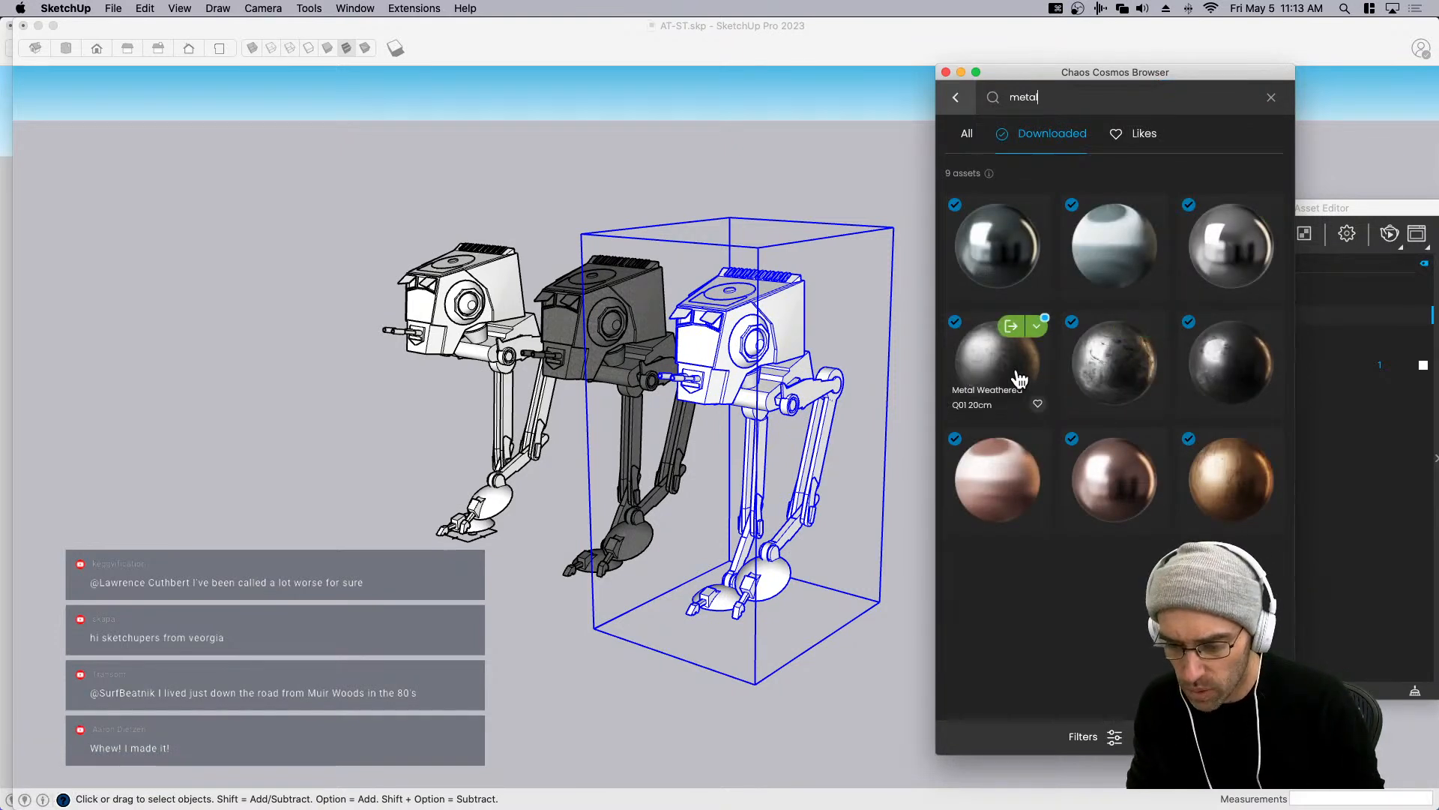
pyautogui.click(1153, 328)
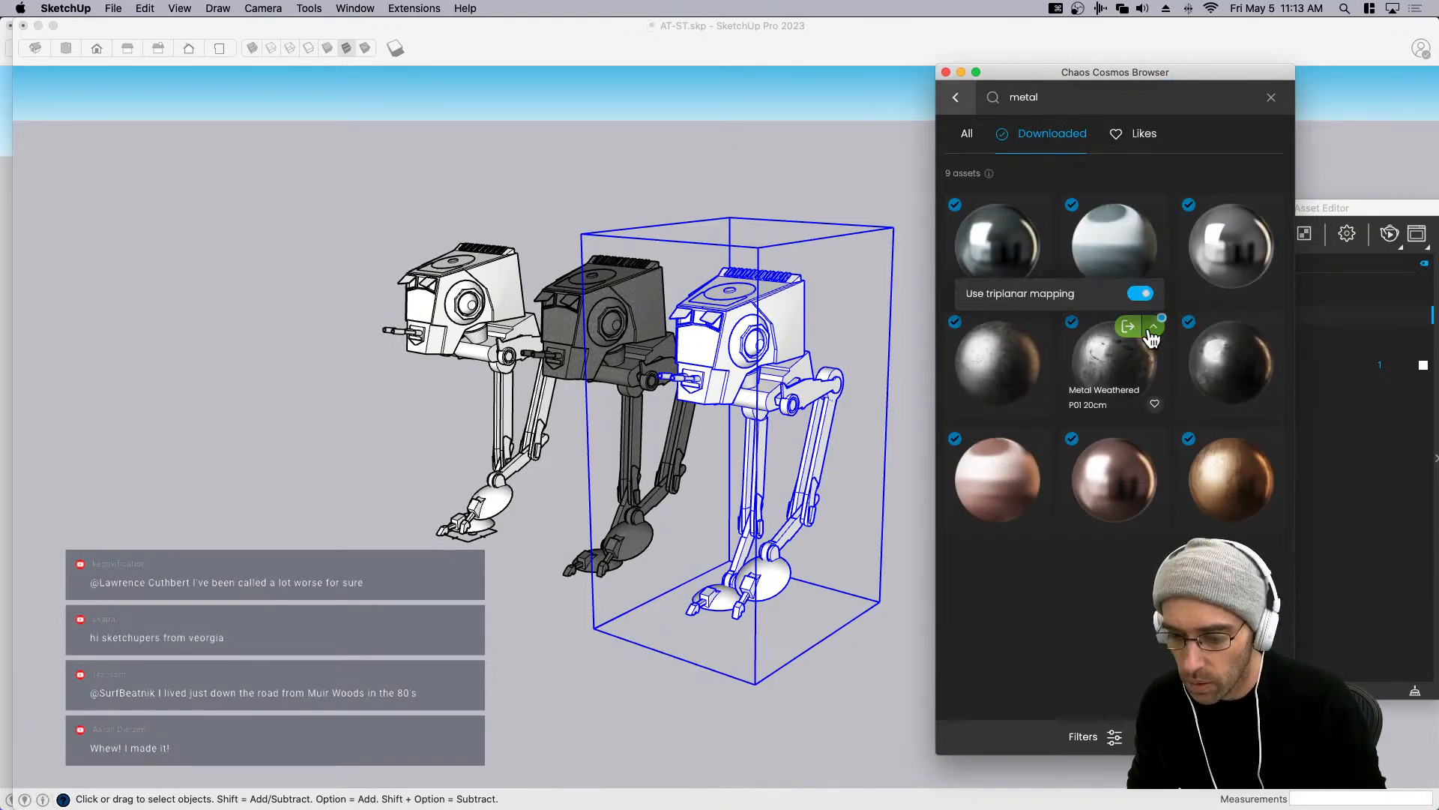
pyautogui.click(1129, 330)
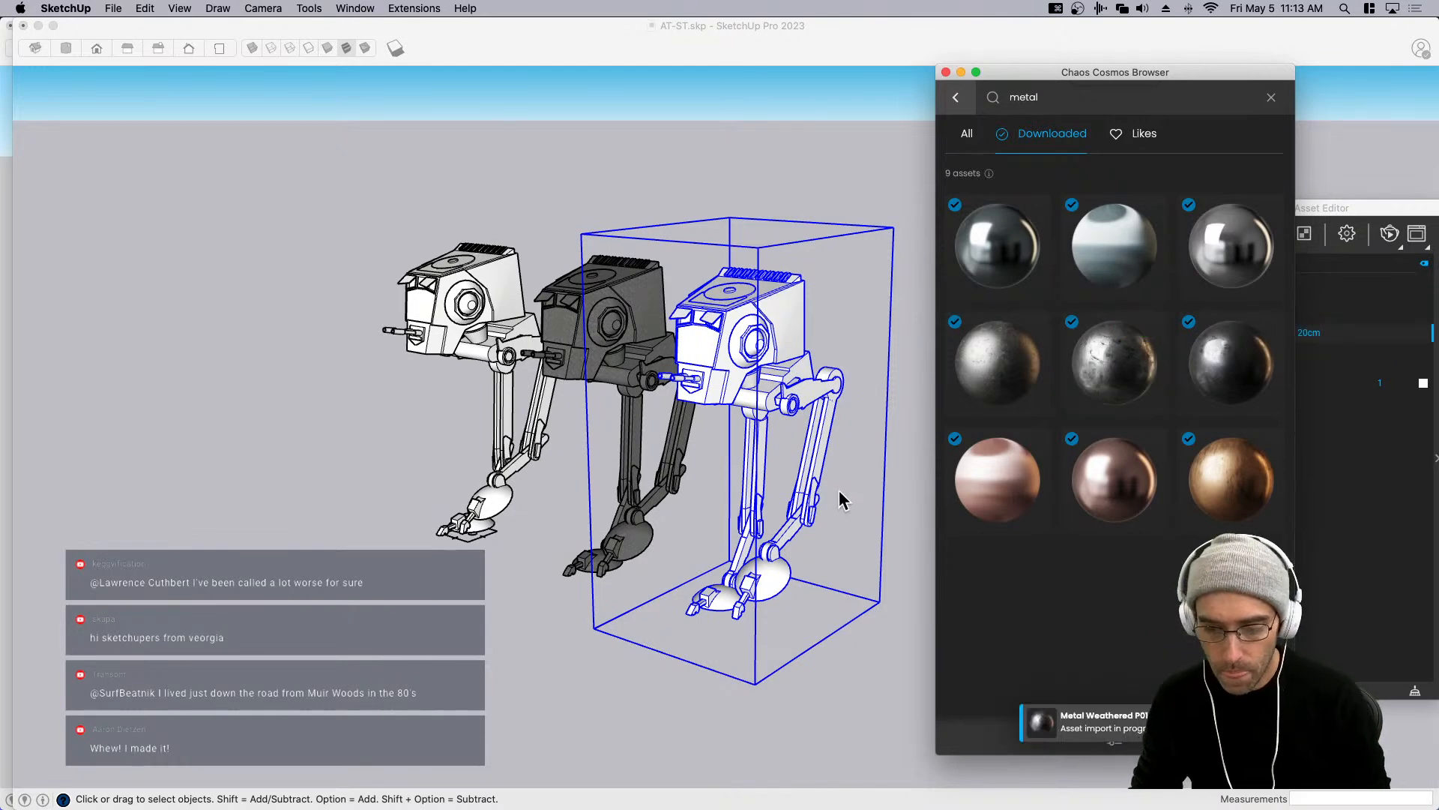
# Apply the Metal Weathered P01 20cm material to the selected third walker and deselect it.
pyautogui.click(1346, 476)
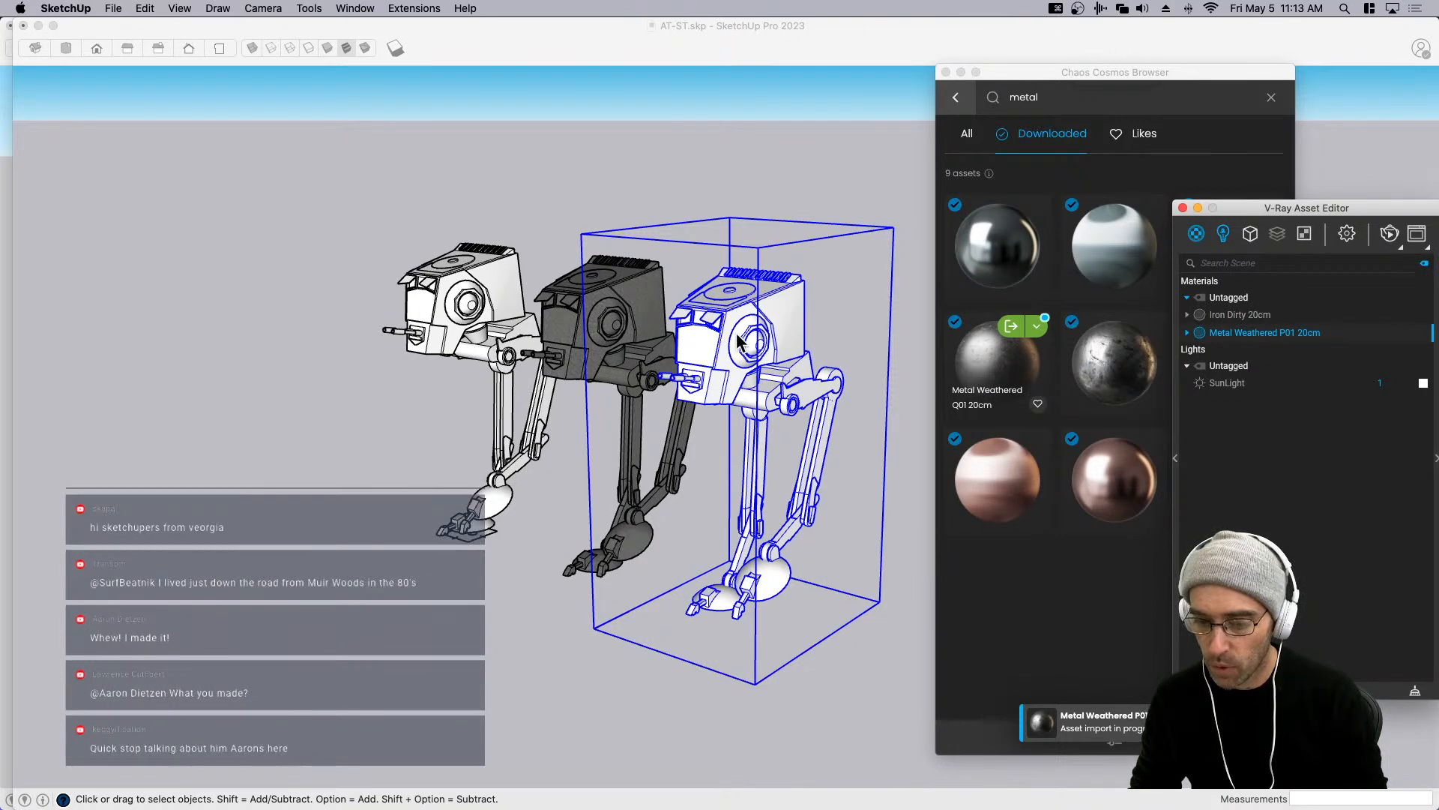
pyautogui.rightClick(1279, 336)
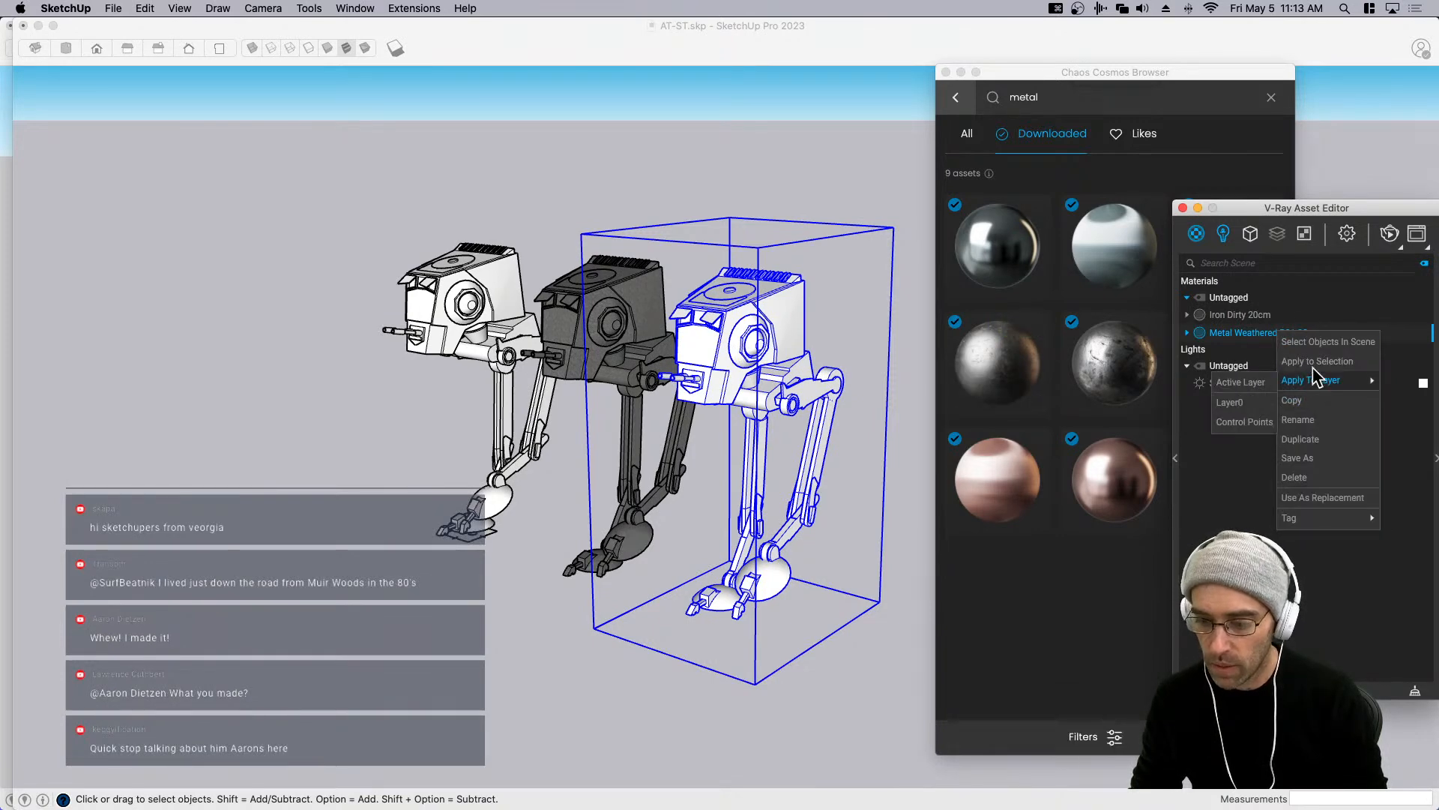
pyautogui.click(1317, 360)
pyautogui.click(726, 152)
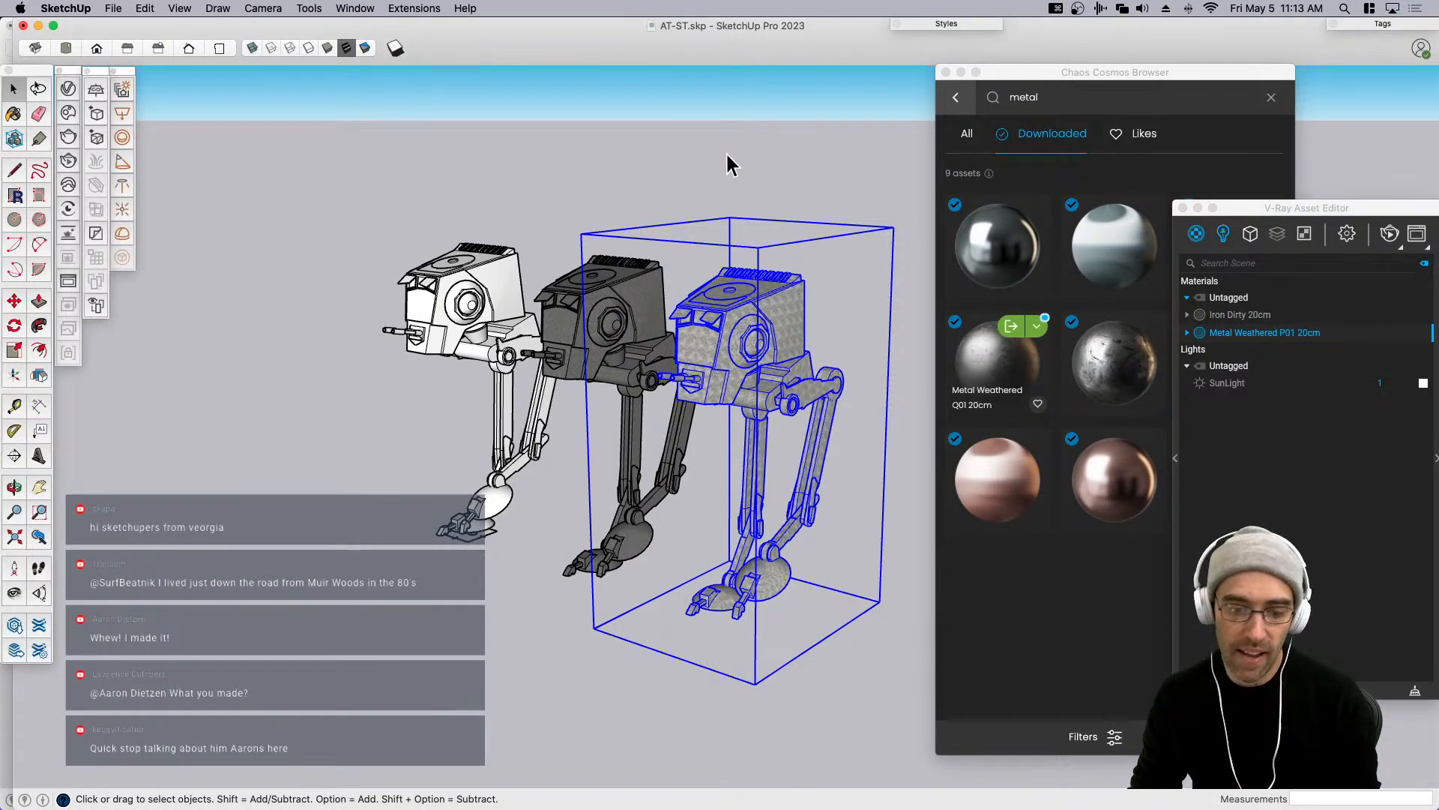
pyautogui.click(725, 154)
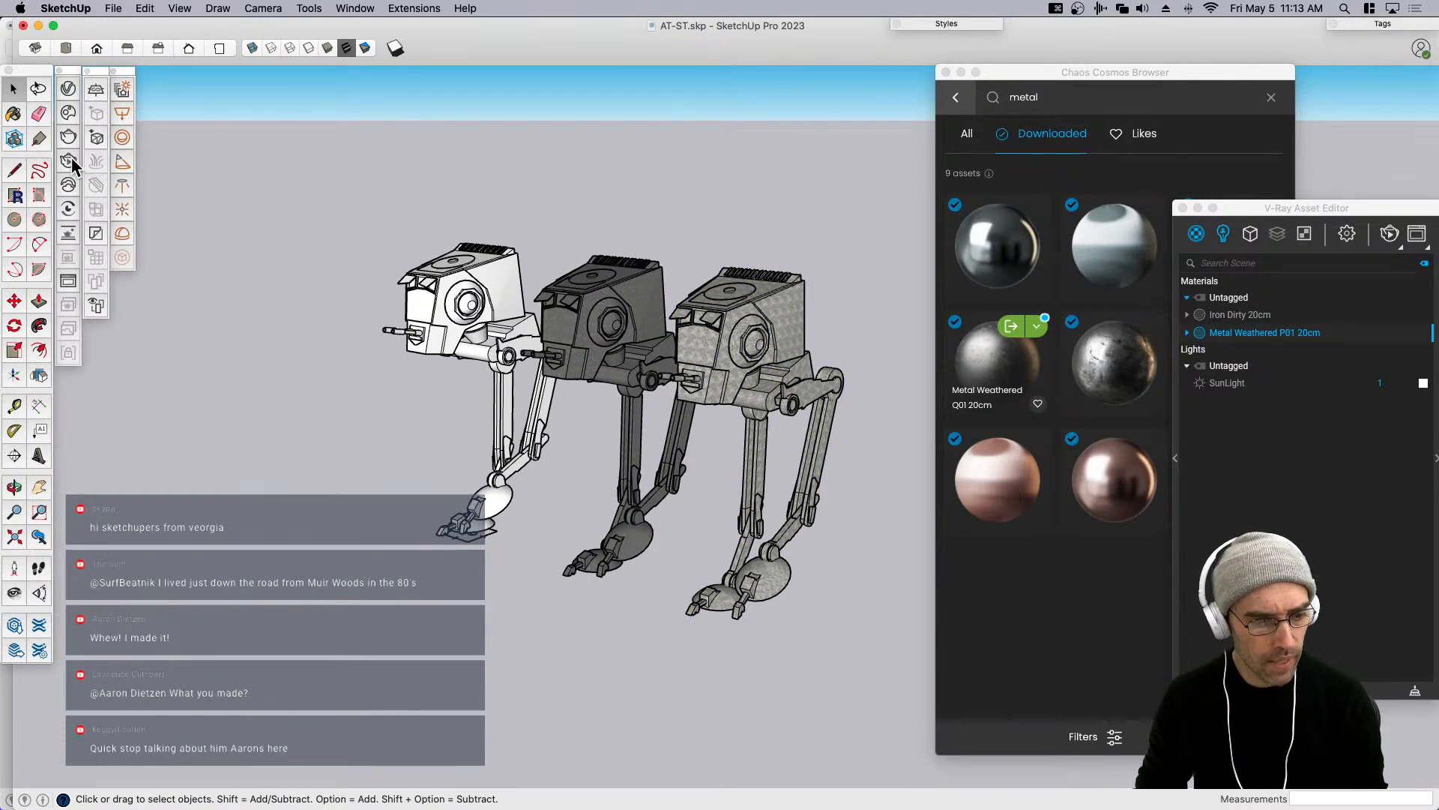
# In the V-Ray render settings, set quality to Low with progressive rendering off and the output aspect ratio to Match Viewport.
pyautogui.click(67, 90)
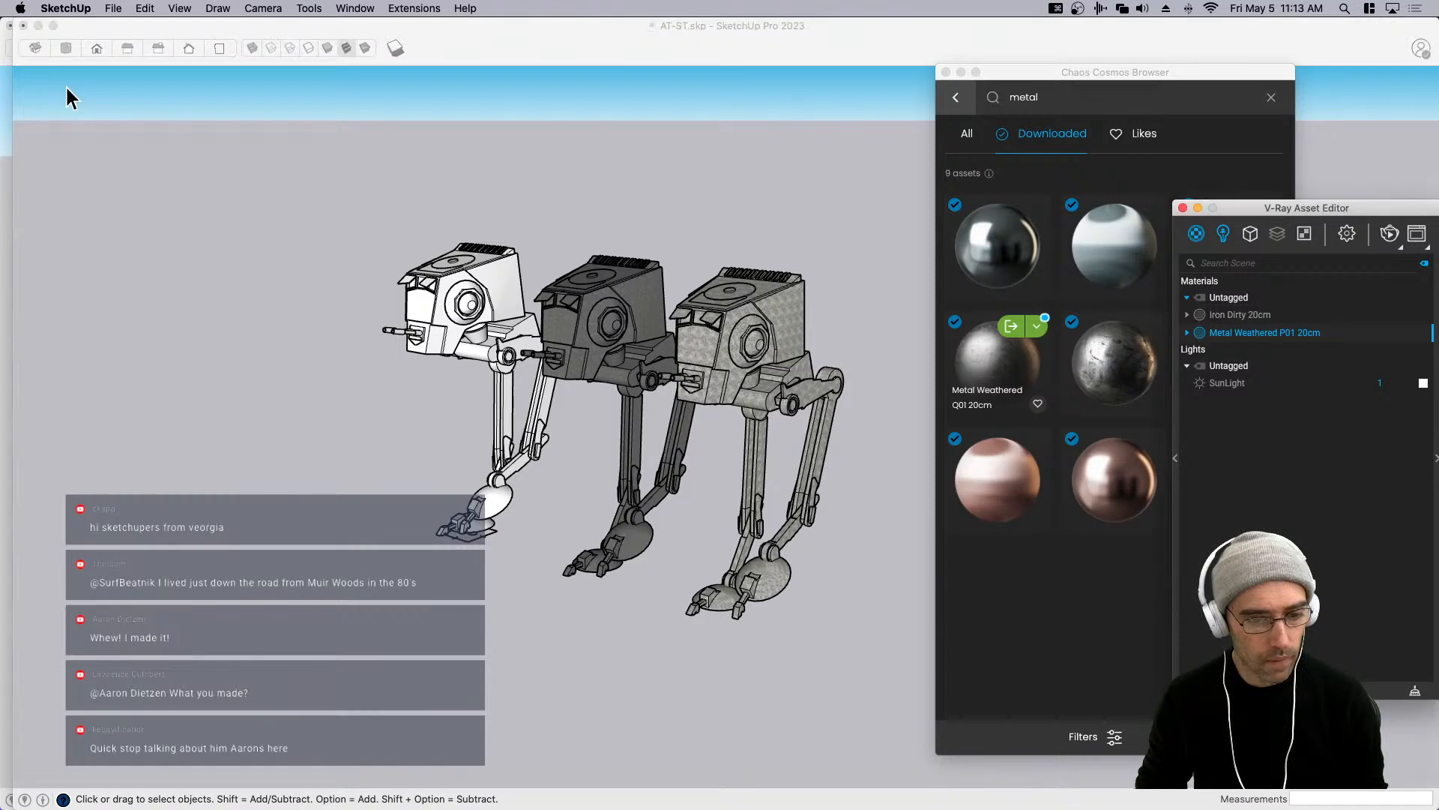
pyautogui.click(1348, 235)
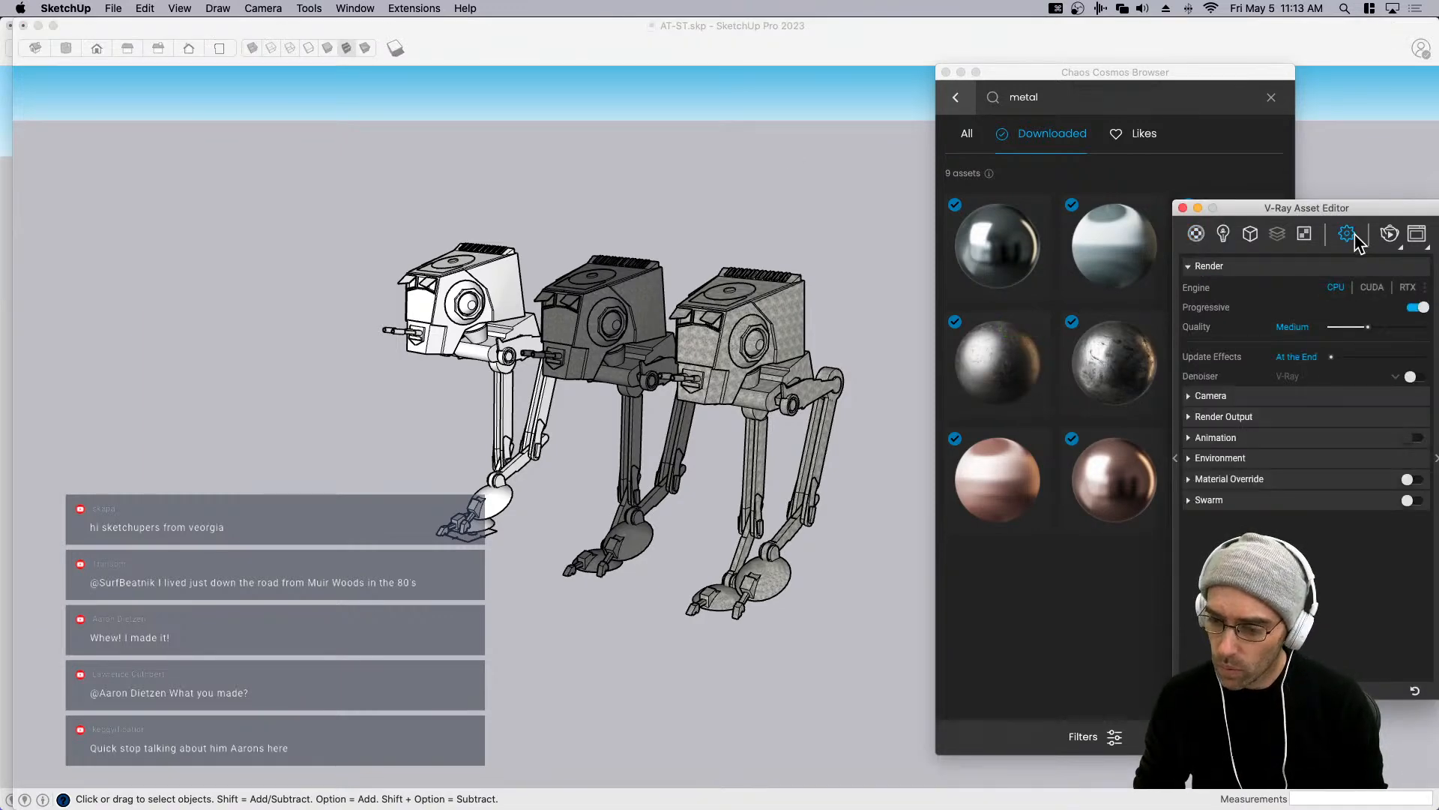
pyautogui.click(1340, 327)
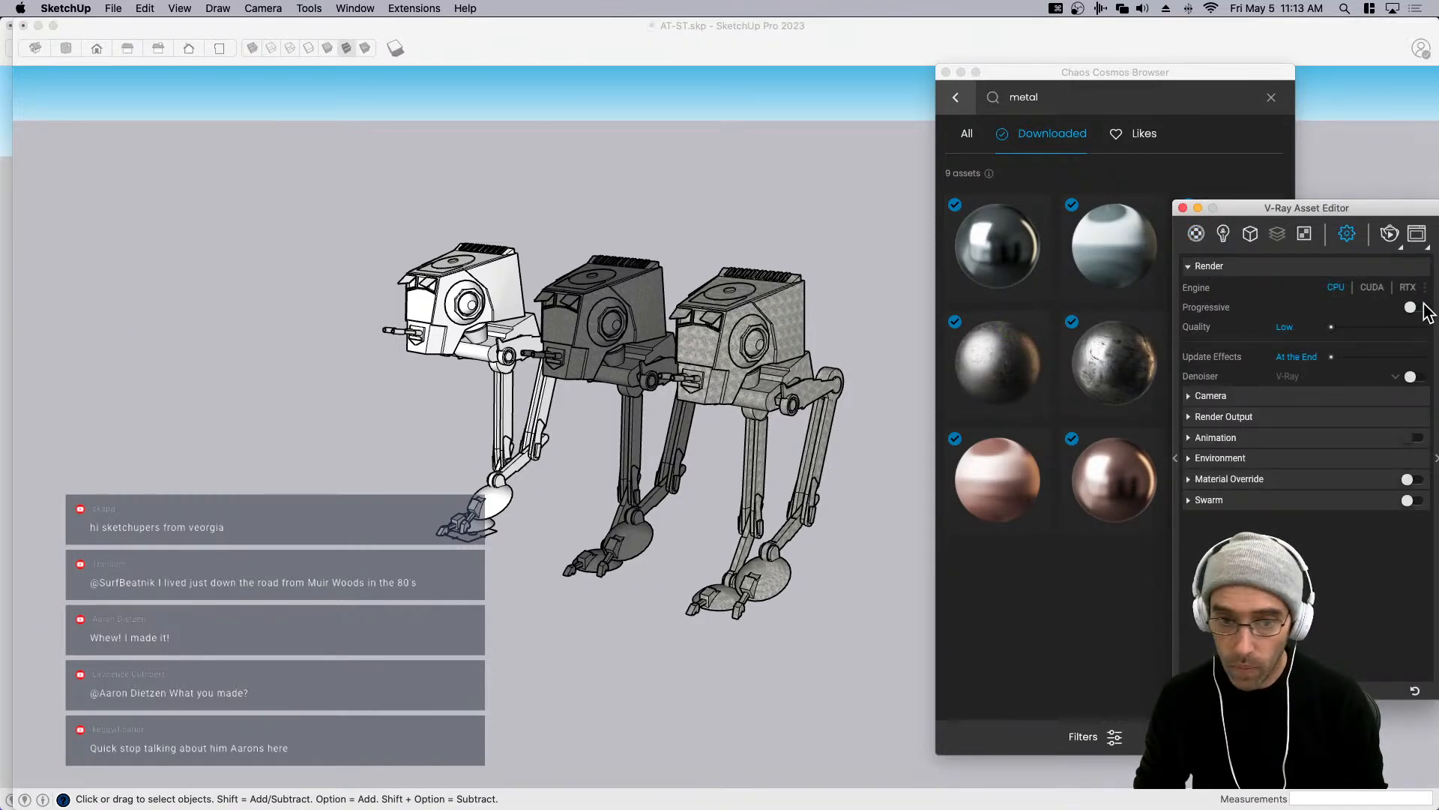
pyautogui.click(1306, 417)
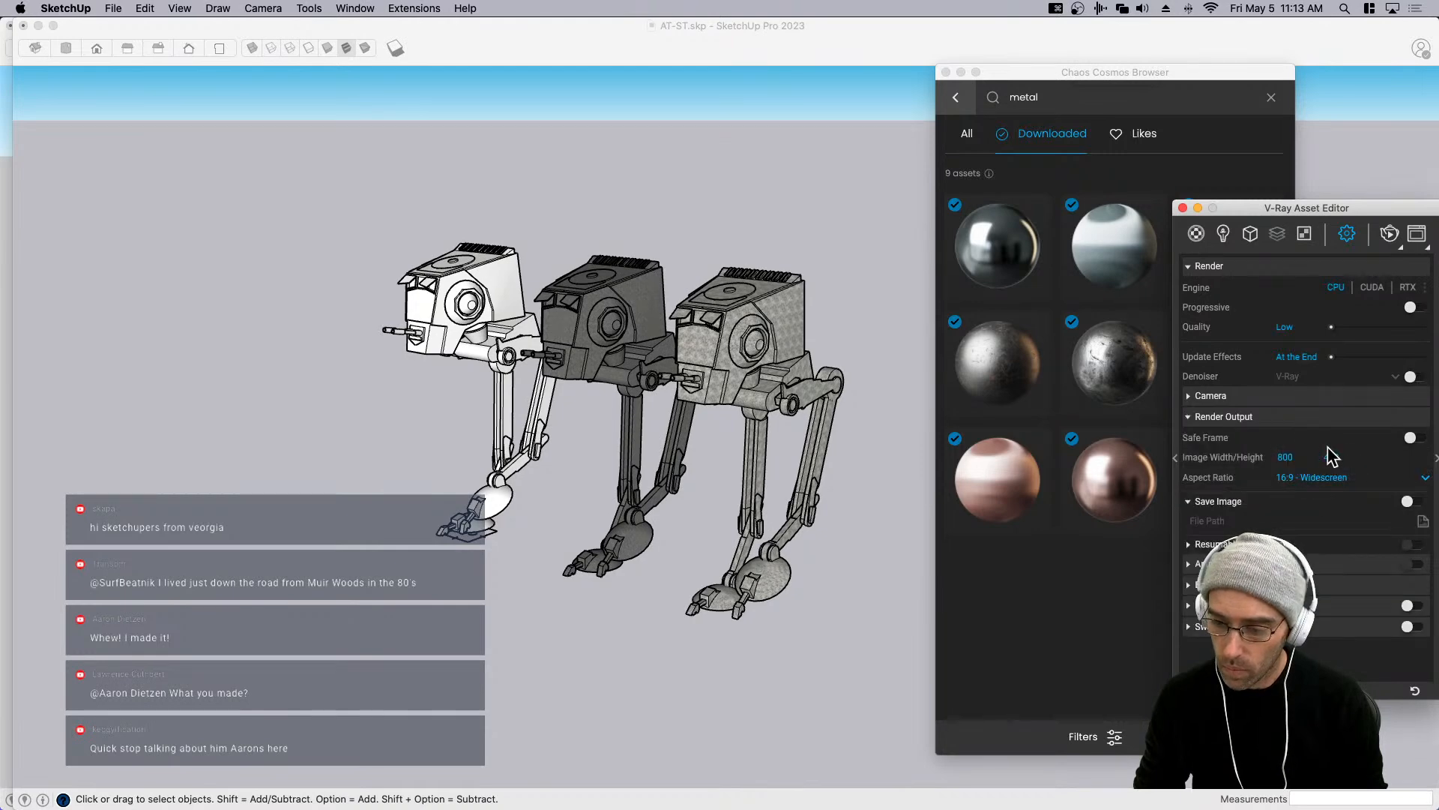
pyautogui.click(1297, 480)
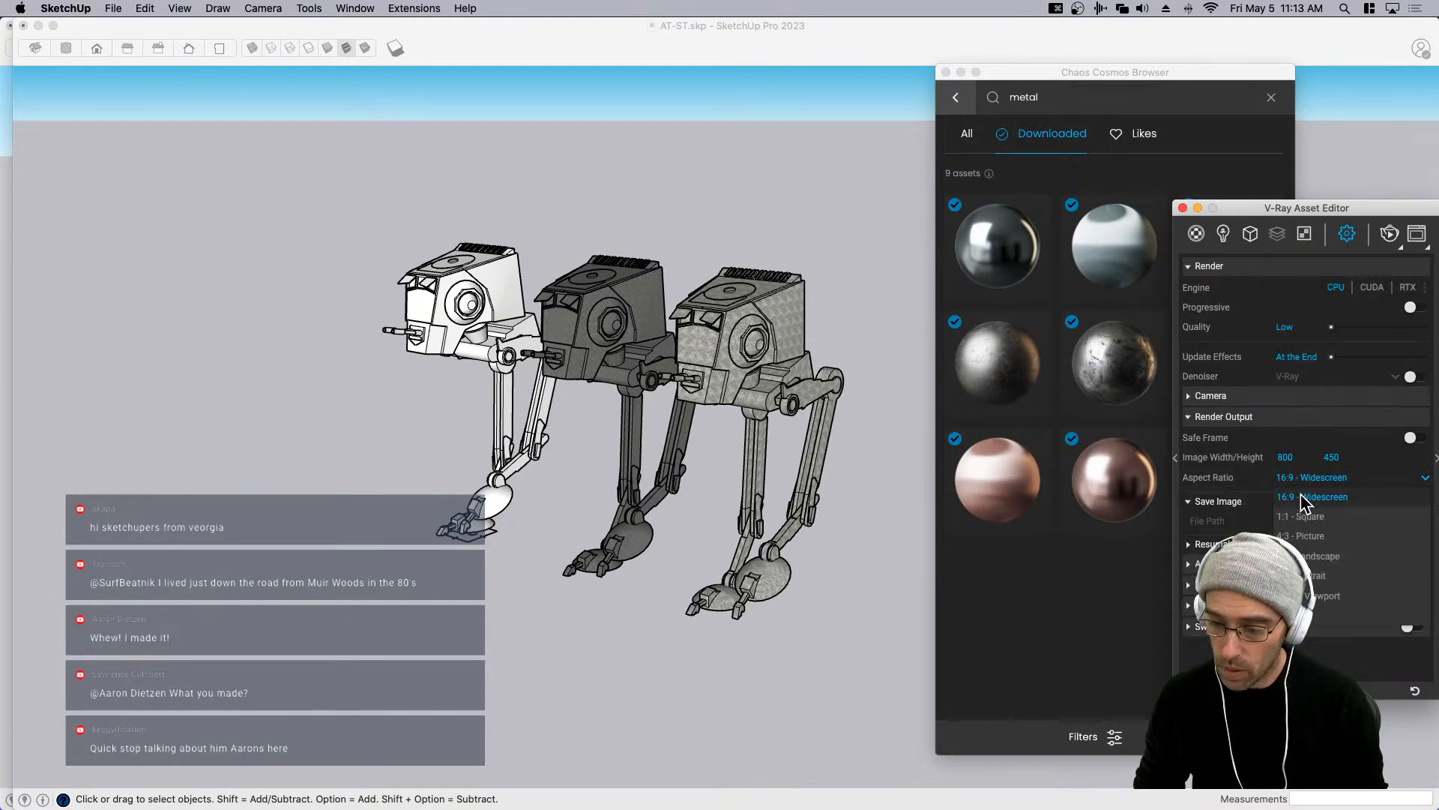
pyautogui.click(1312, 604)
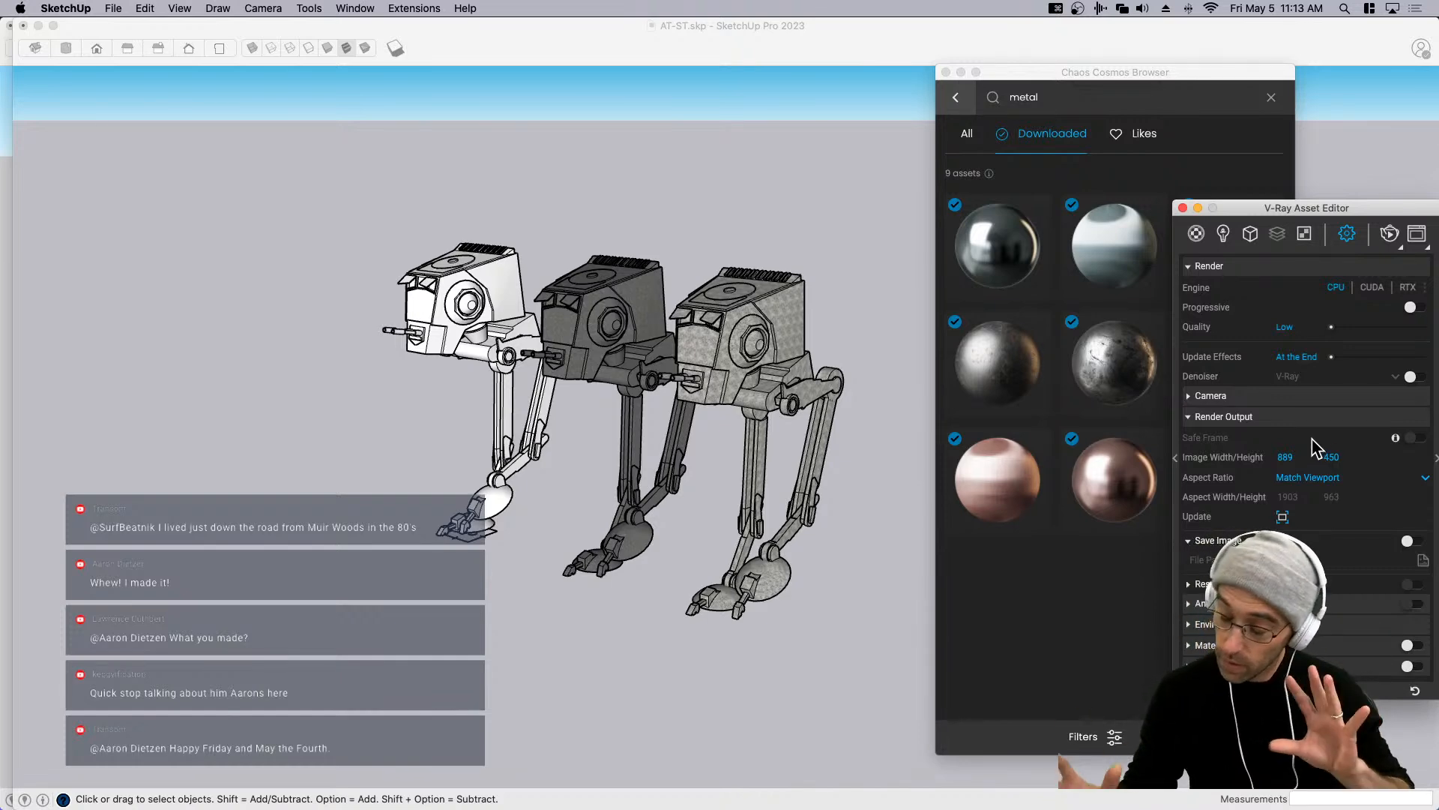
pyautogui.click(1229, 418)
# Enable ambient occlusion in V-Ray's global illumination parameters and show its options, keeping the expanded Asset Editor fully in view.
pyautogui.moveTo(1300, 208); pyautogui.dragTo(1054, 207)
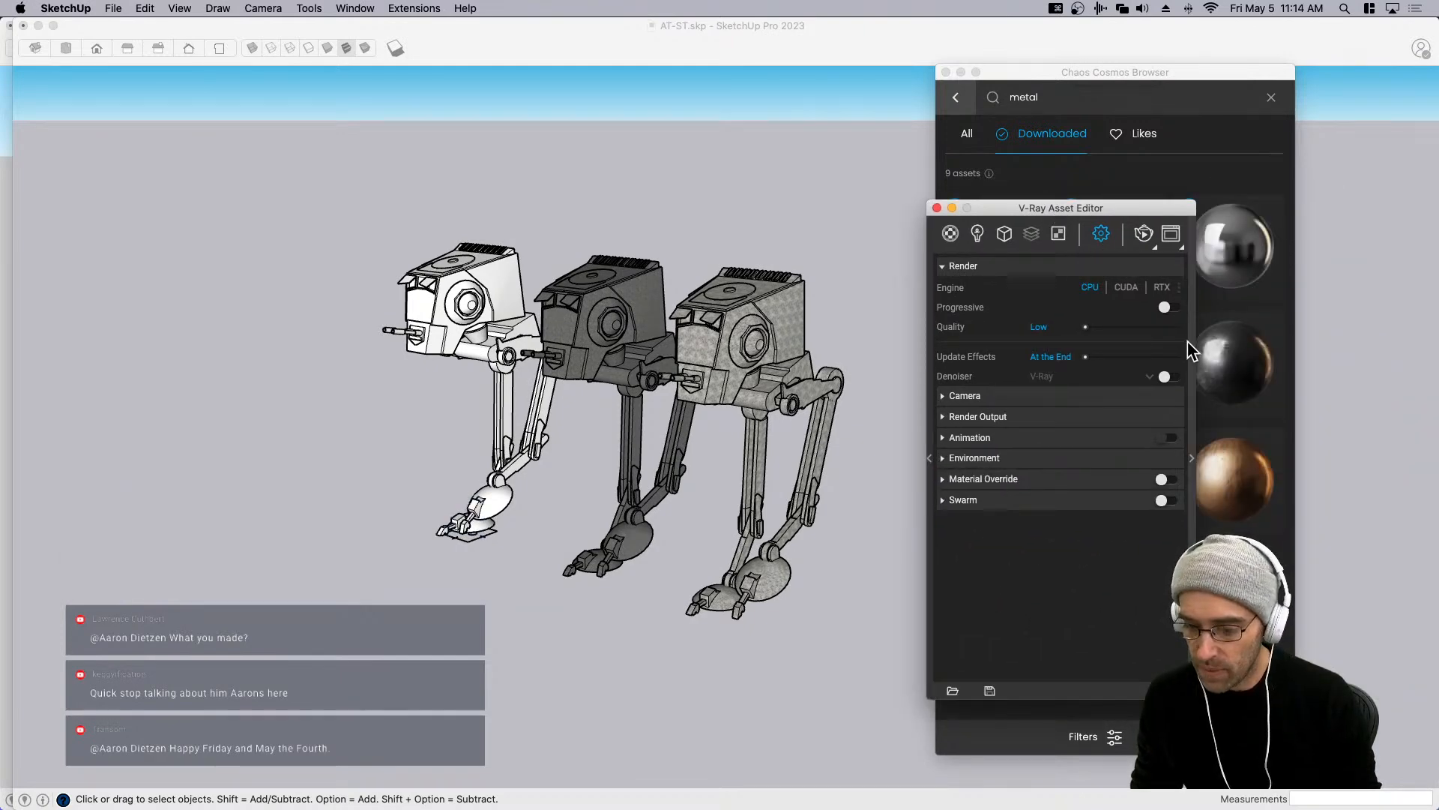
pyautogui.click(1191, 458)
pyautogui.moveTo(1215, 197); pyautogui.dragTo(1082, 168)
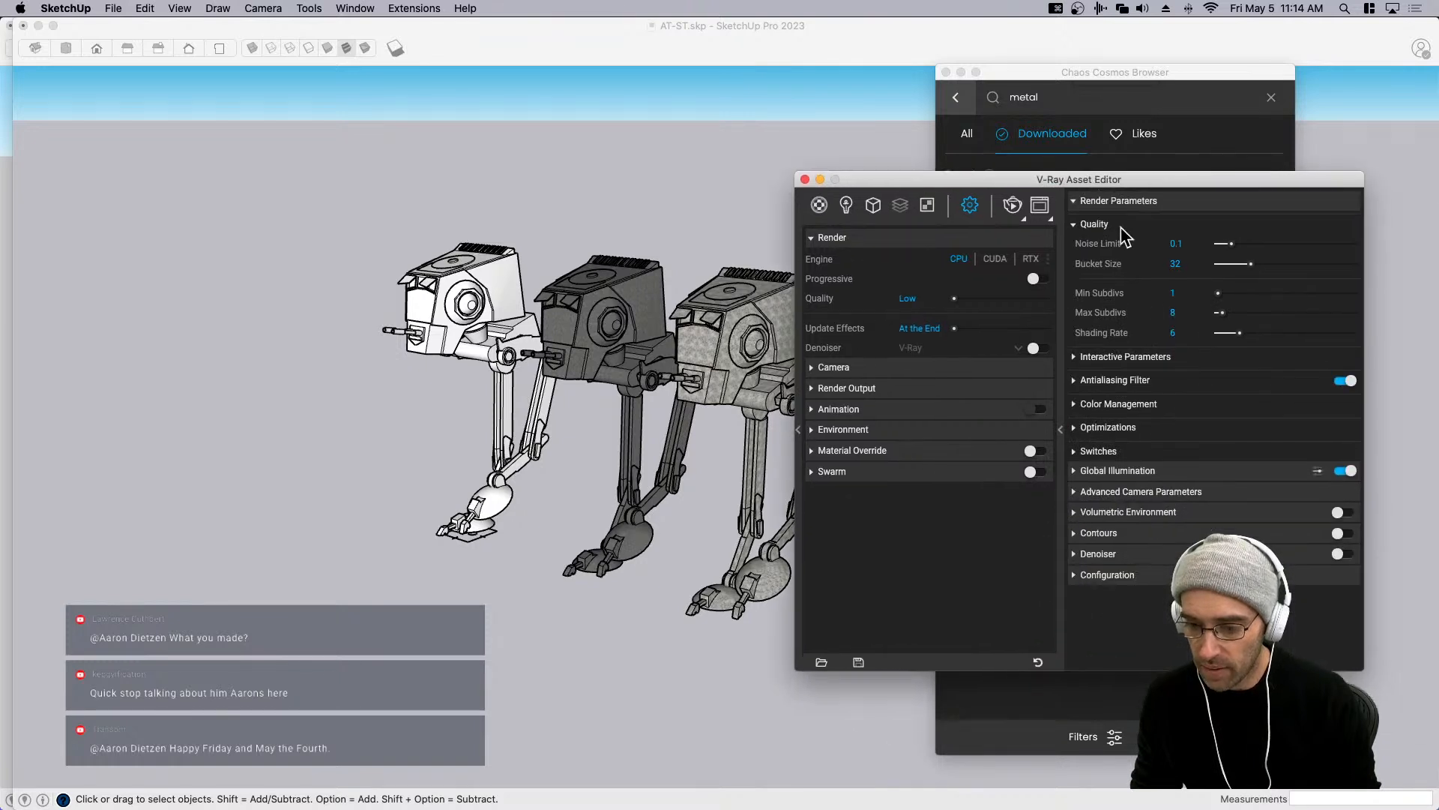
pyautogui.click(1222, 473)
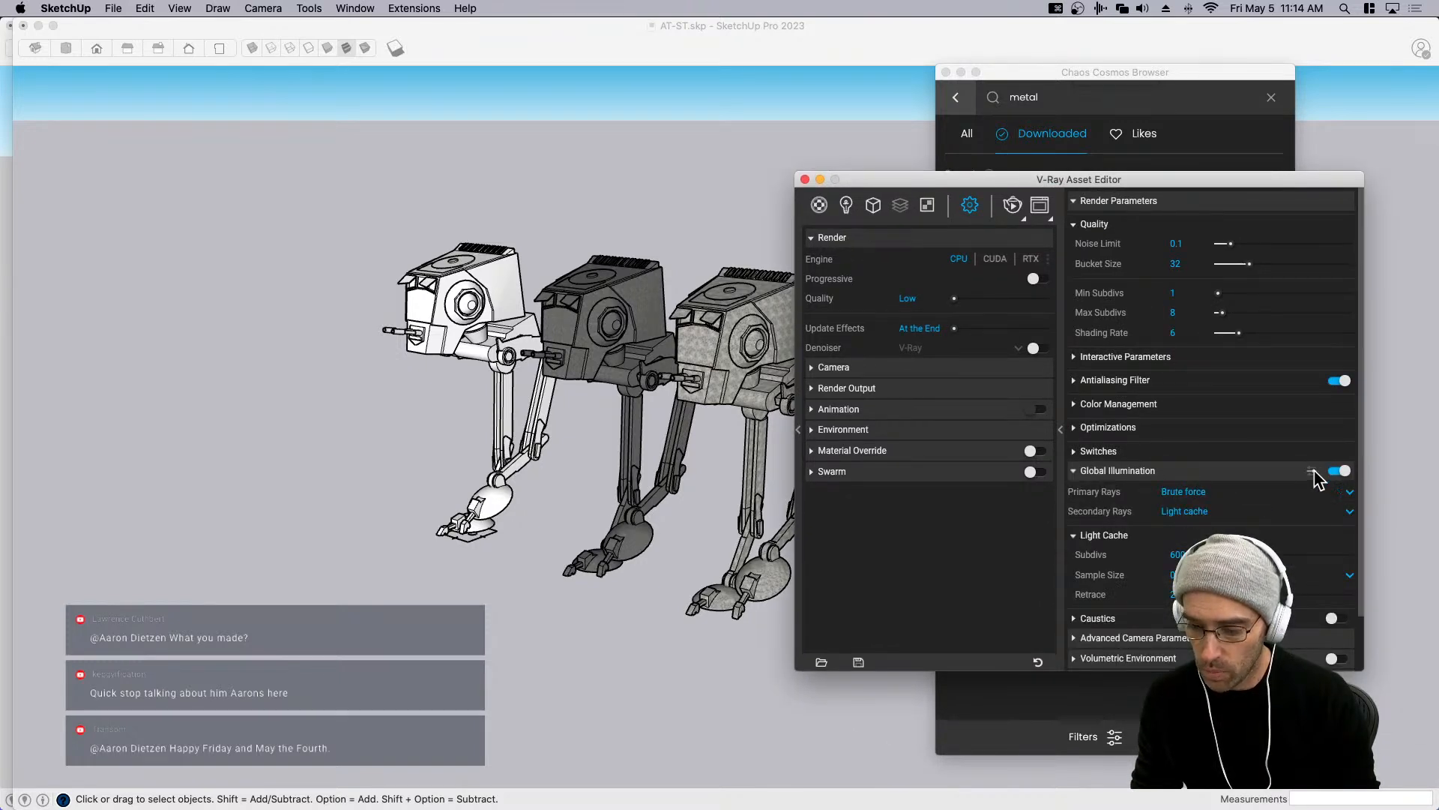
pyautogui.scroll(-4, 1326, 495)
pyautogui.scroll(-1, 1325, 495)
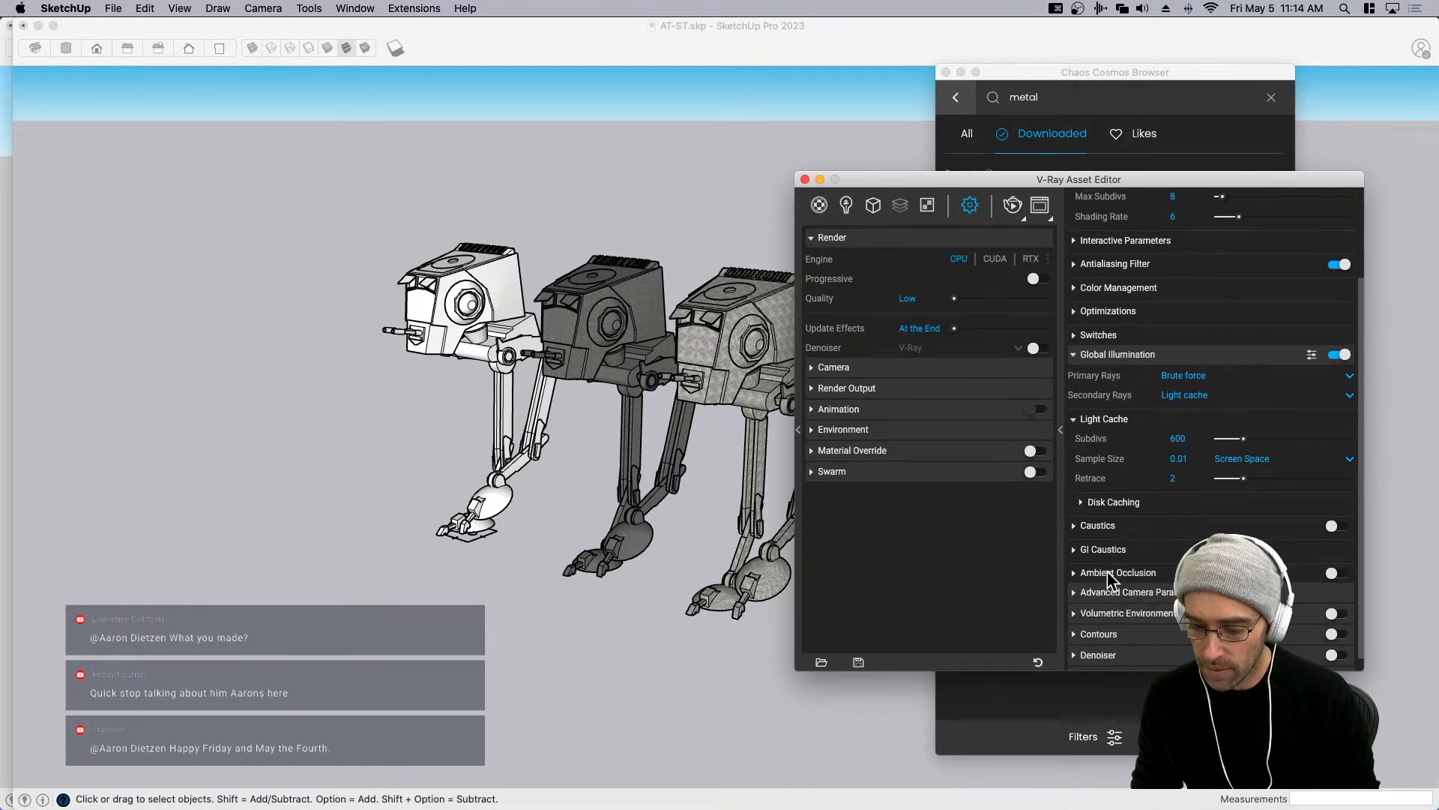
pyautogui.click(1339, 573)
pyautogui.click(1119, 572)
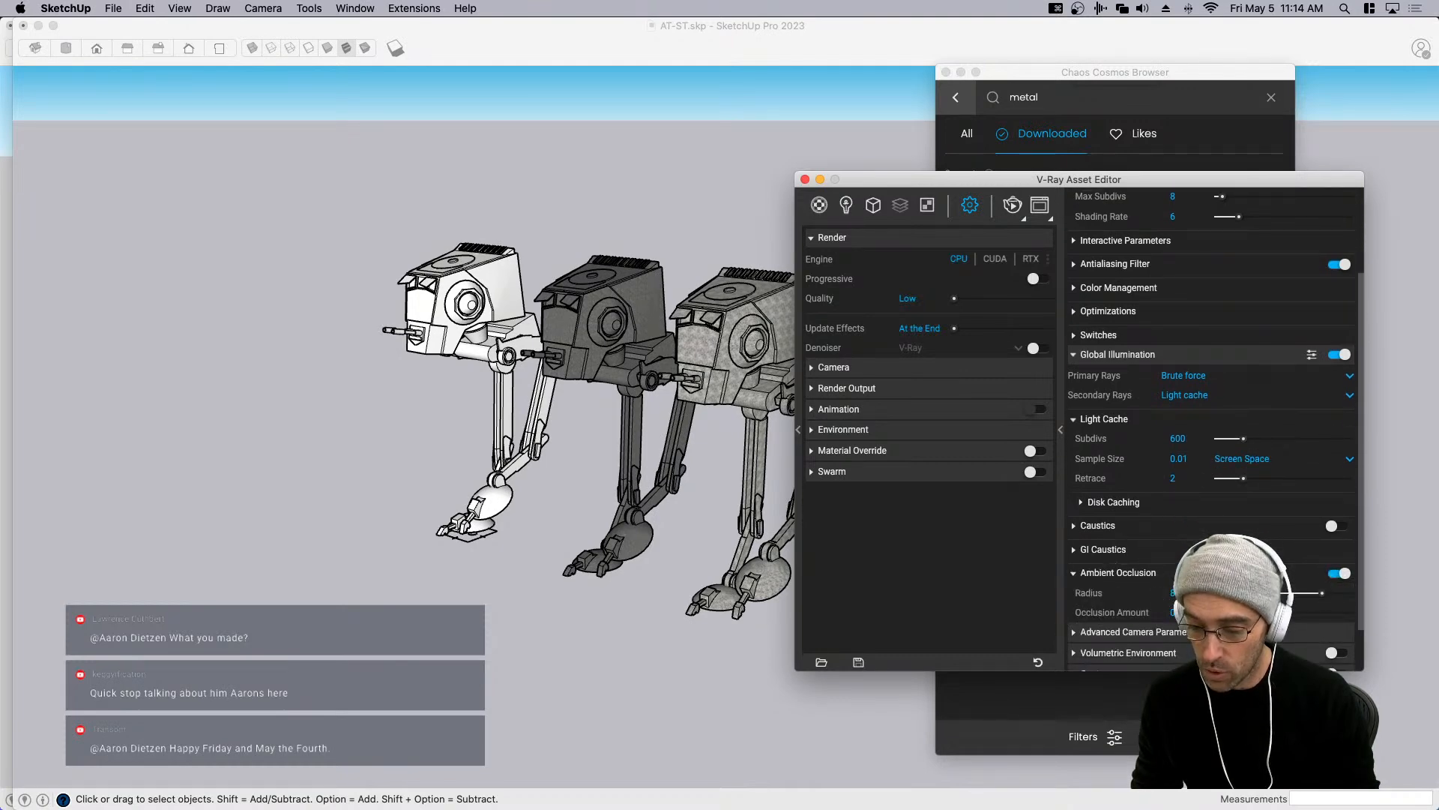
# Enter 2 in the ambient occlusion settings, and collapse the ambient occlusion and global illumination sections.
pyautogui.write('2')
pyautogui.press('Tab')
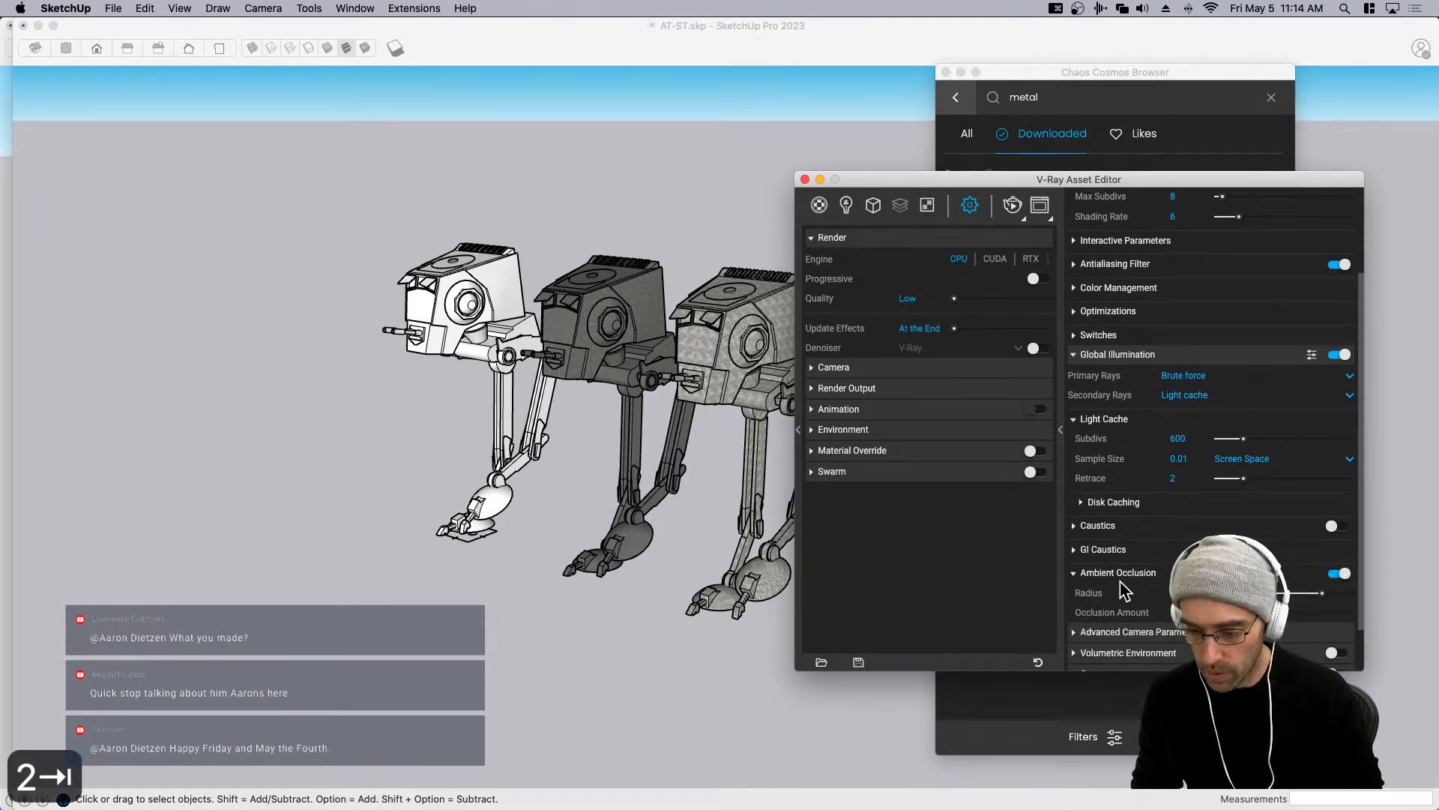
pyautogui.click(1120, 573)
pyautogui.click(1107, 355)
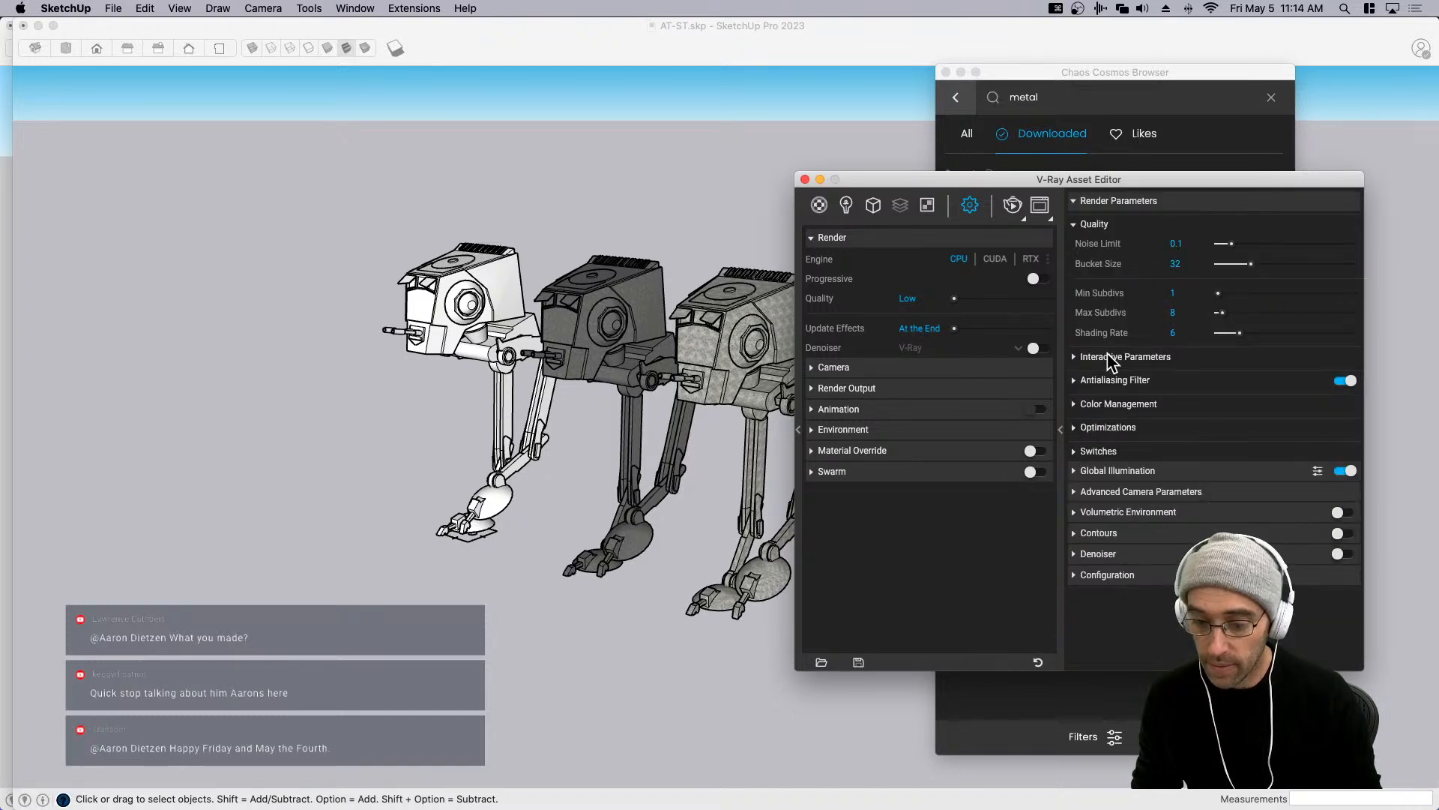
# Show the render output settings and review the available aspect ratios, keeping Match Viewport.
pyautogui.click(877, 388)
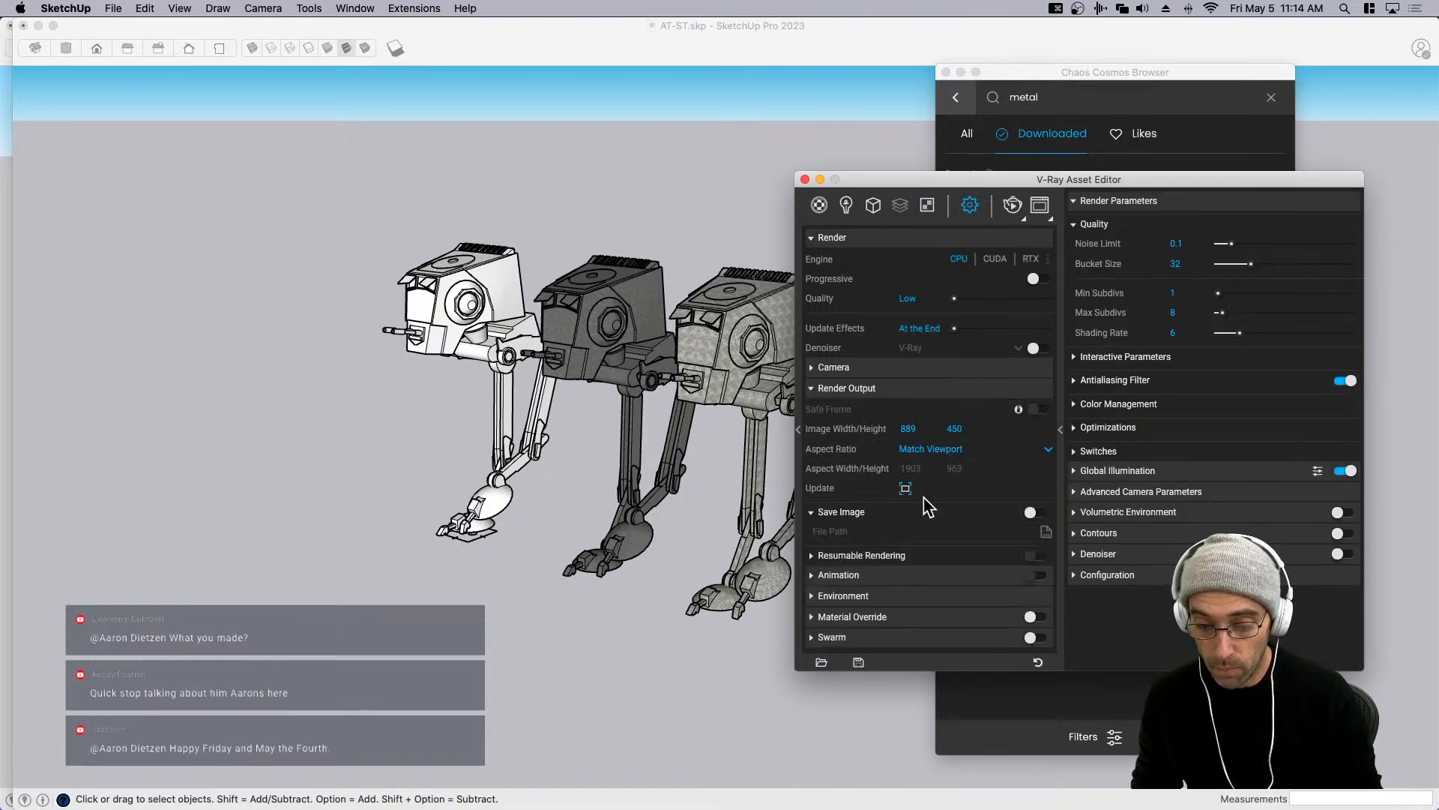
pyautogui.click(934, 449)
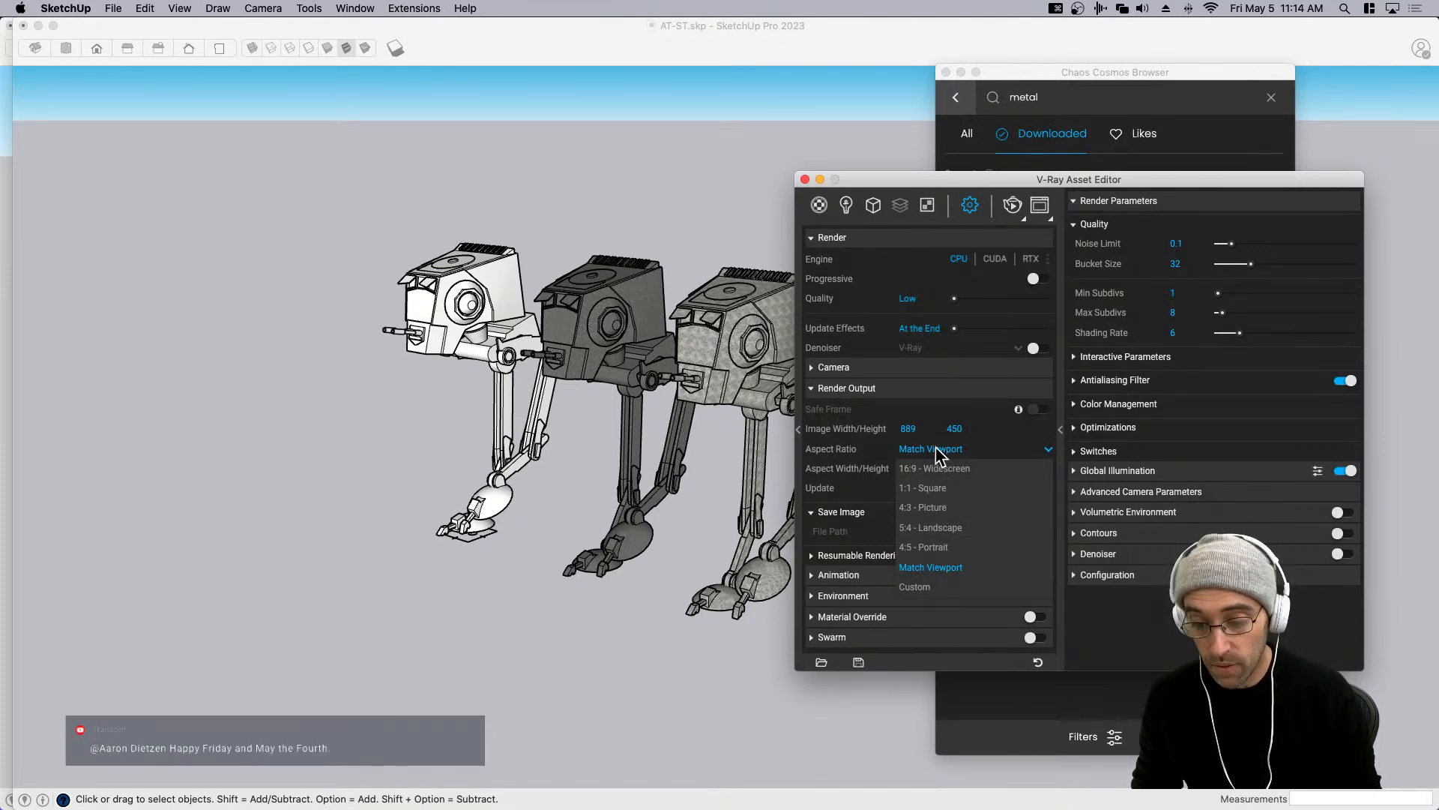
pyautogui.click(939, 400)
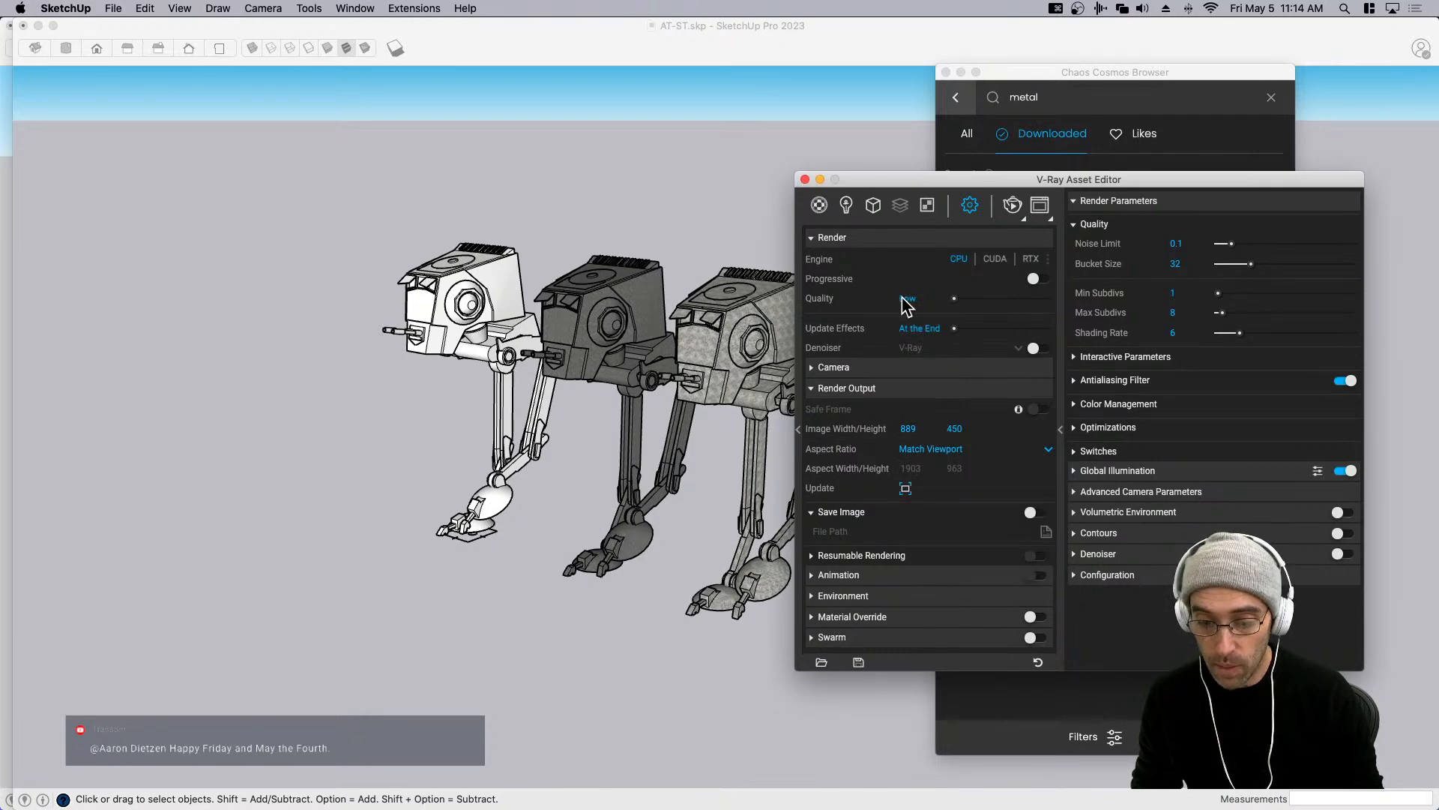
# Enable the V-Ray denoiser and check its options, collapse the advanced parameters, and move the Asset Editor clear of the walkers.
pyautogui.click(1039, 348)
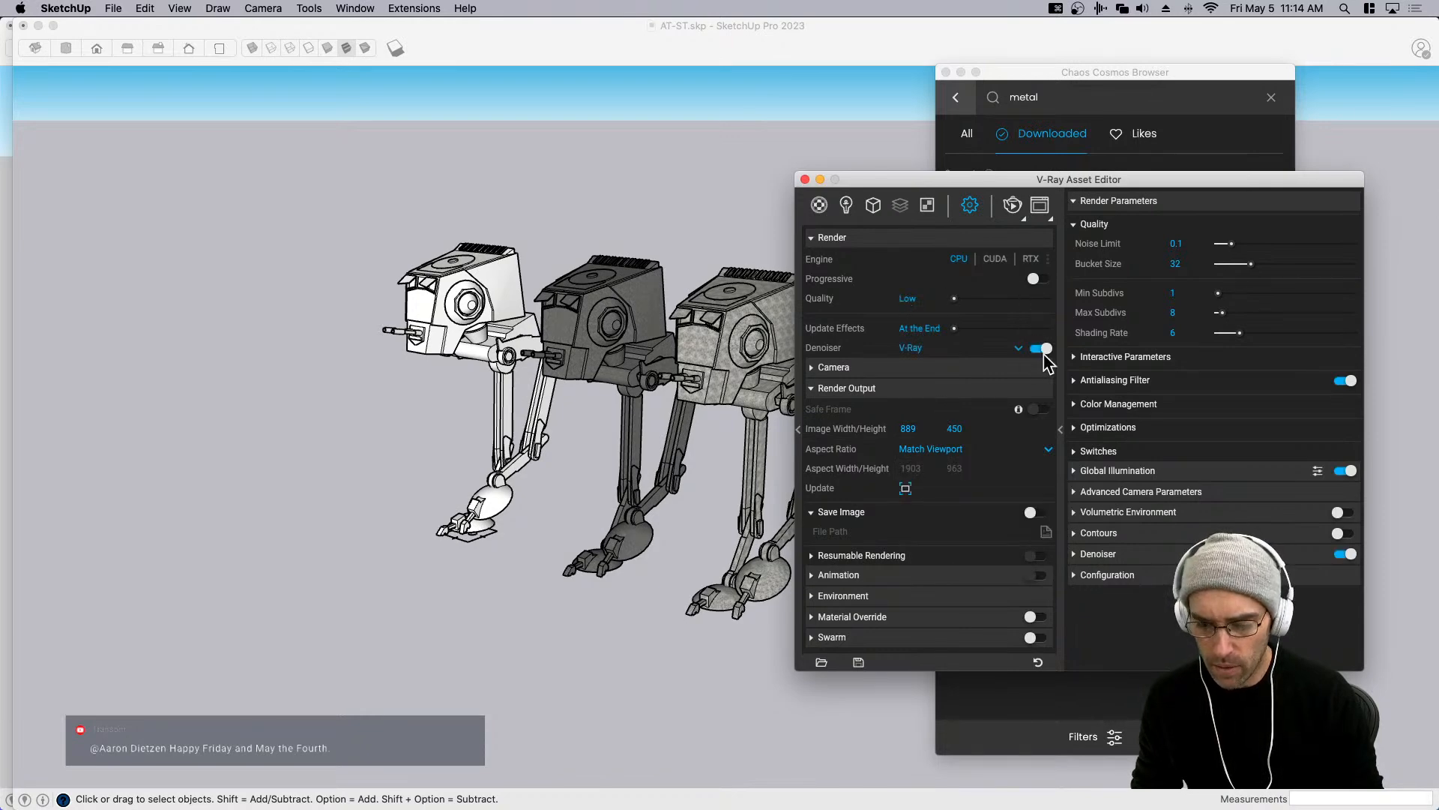
pyautogui.click(1097, 558)
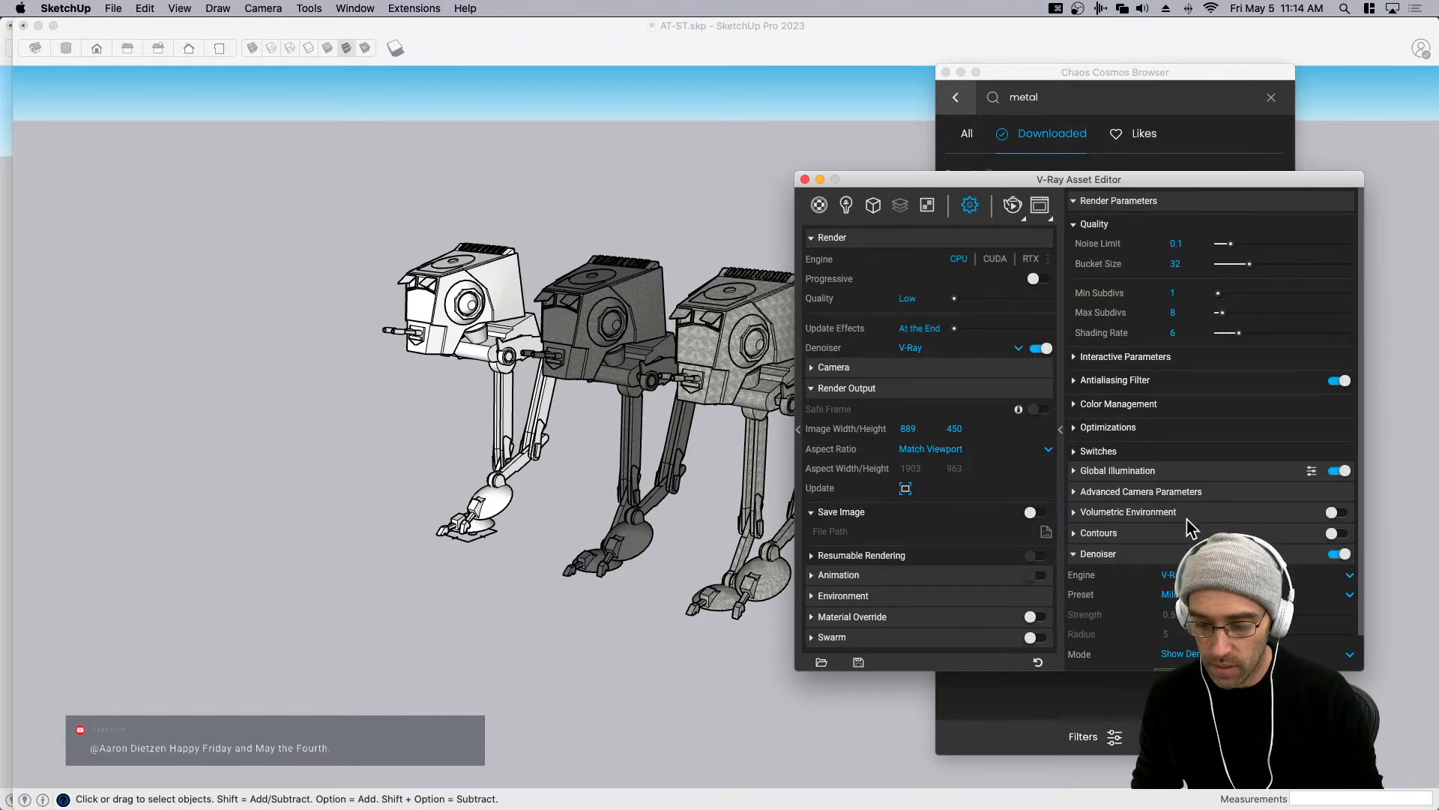
pyautogui.click(1133, 553)
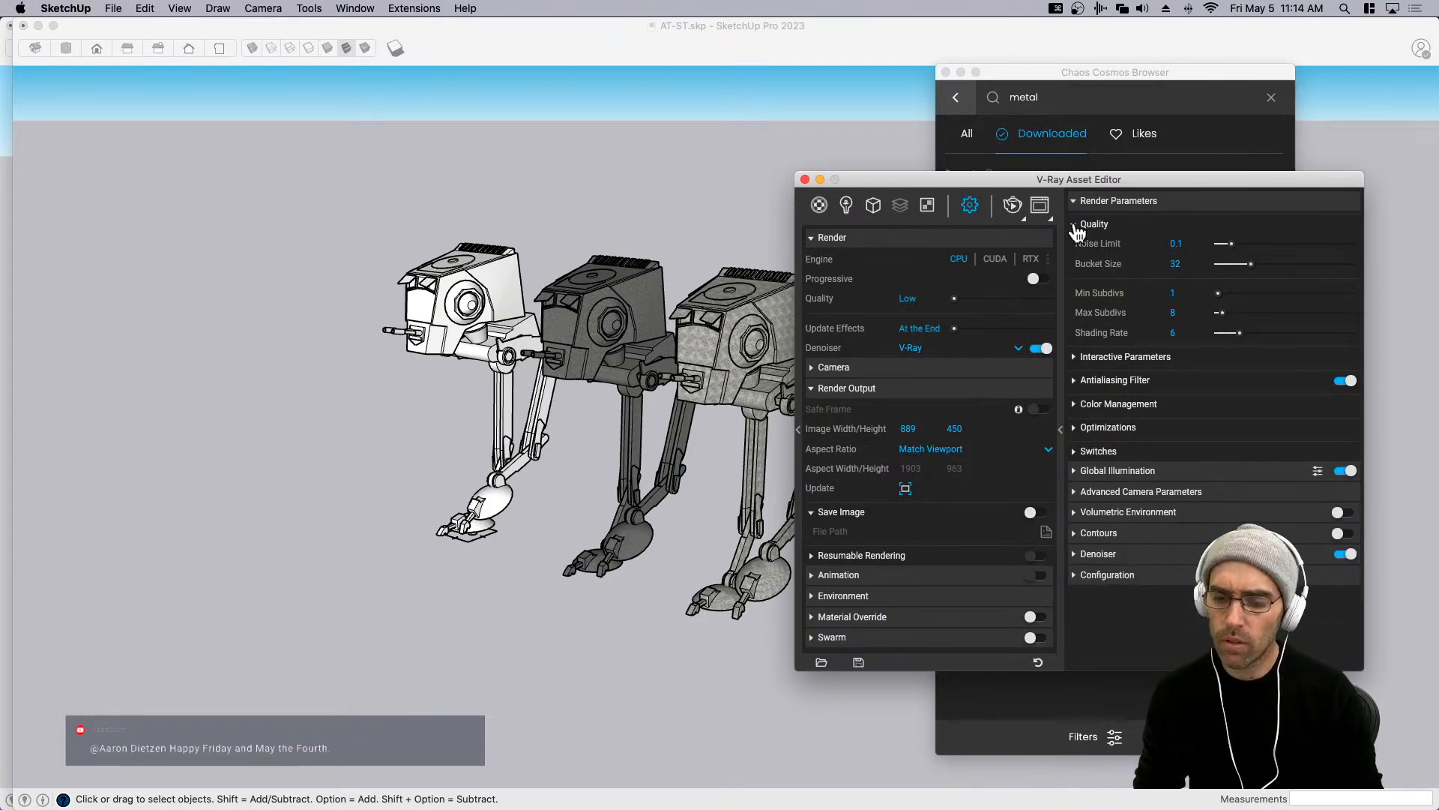
pyautogui.click(1060, 434)
pyautogui.moveTo(979, 180); pyautogui.dragTo(1320, 181)
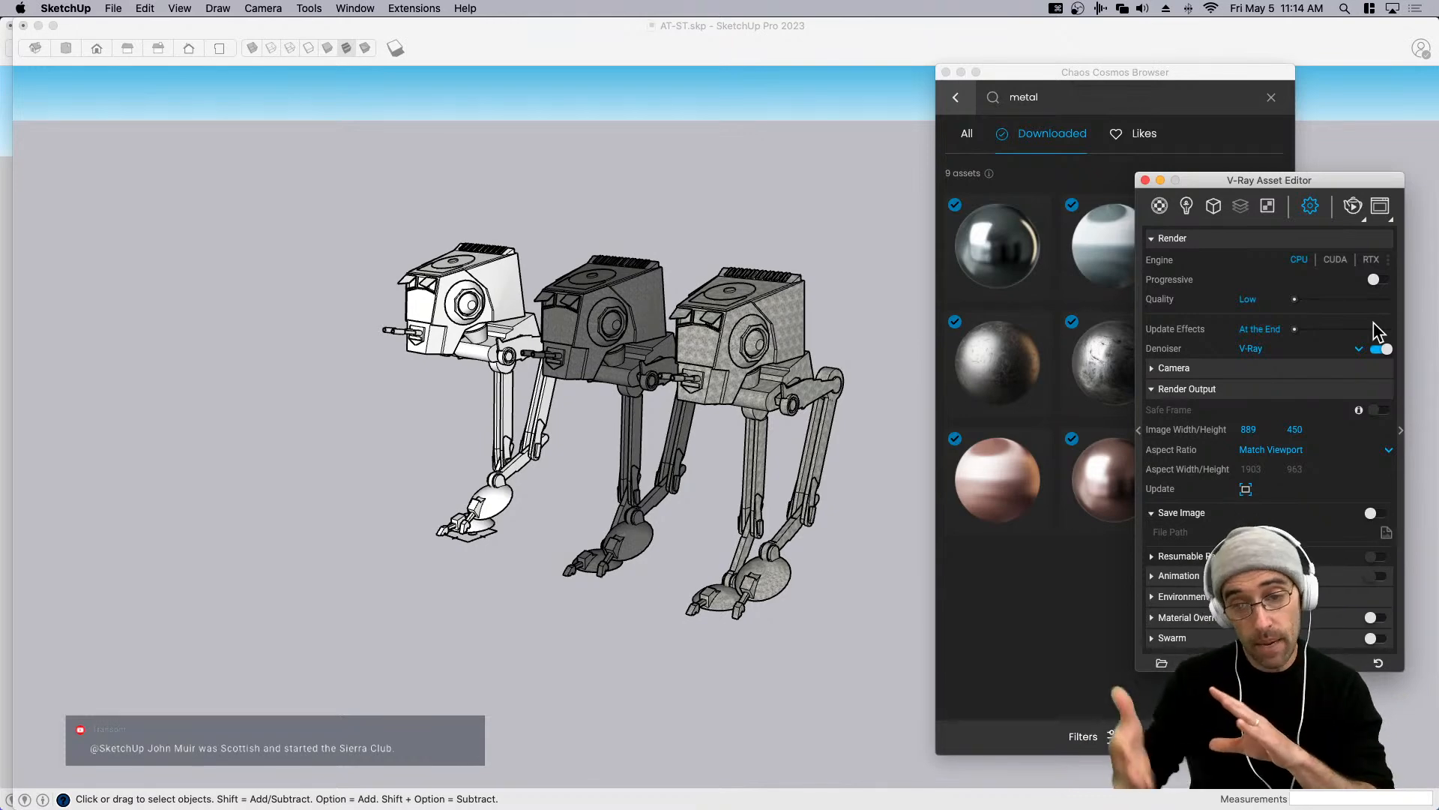
# Try the 4:3 - Picture aspect ratio with Safe Frame on around the walkers, and return the ratio to Match Viewport.
pyautogui.click(1295, 453)
pyautogui.click(1279, 511)
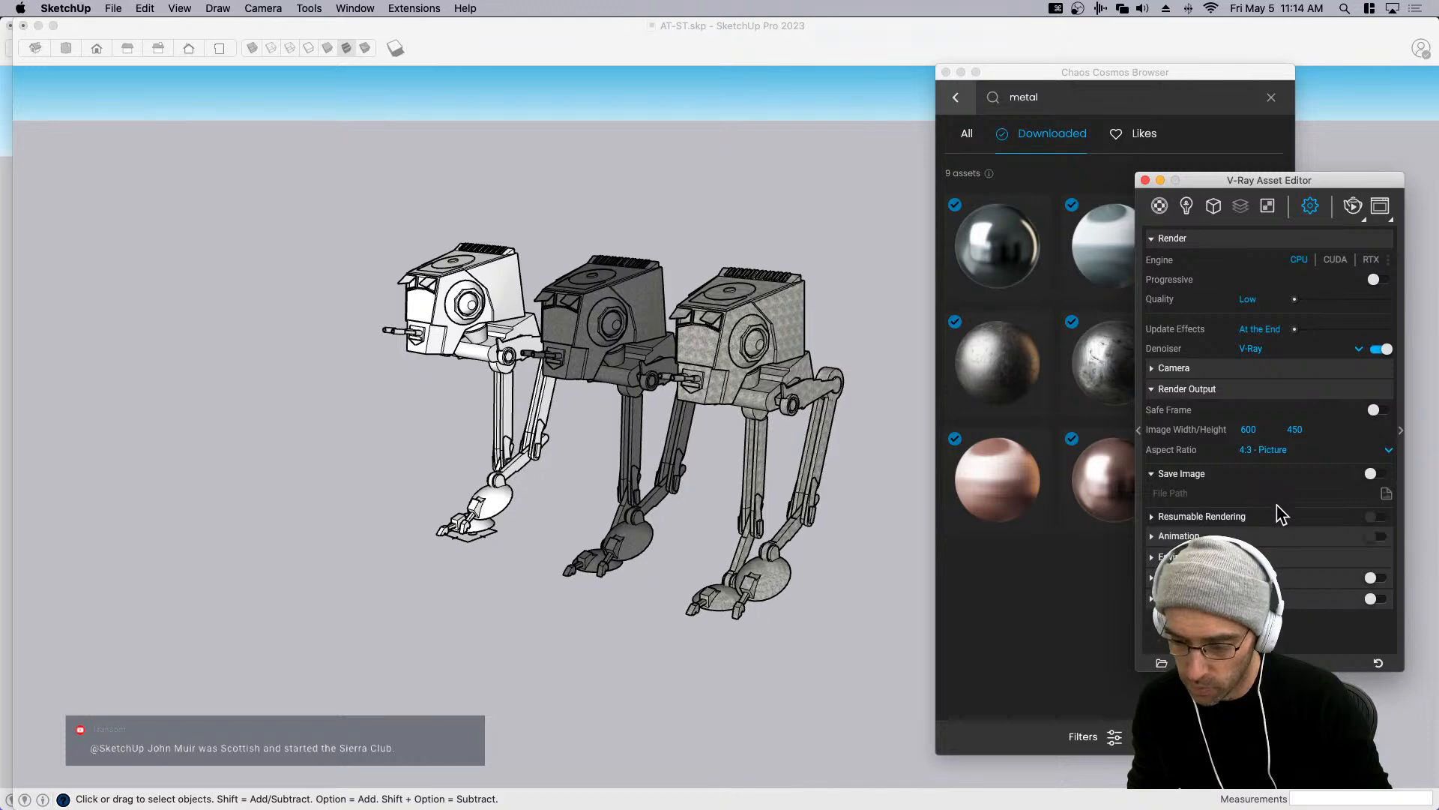
pyautogui.click(1381, 410)
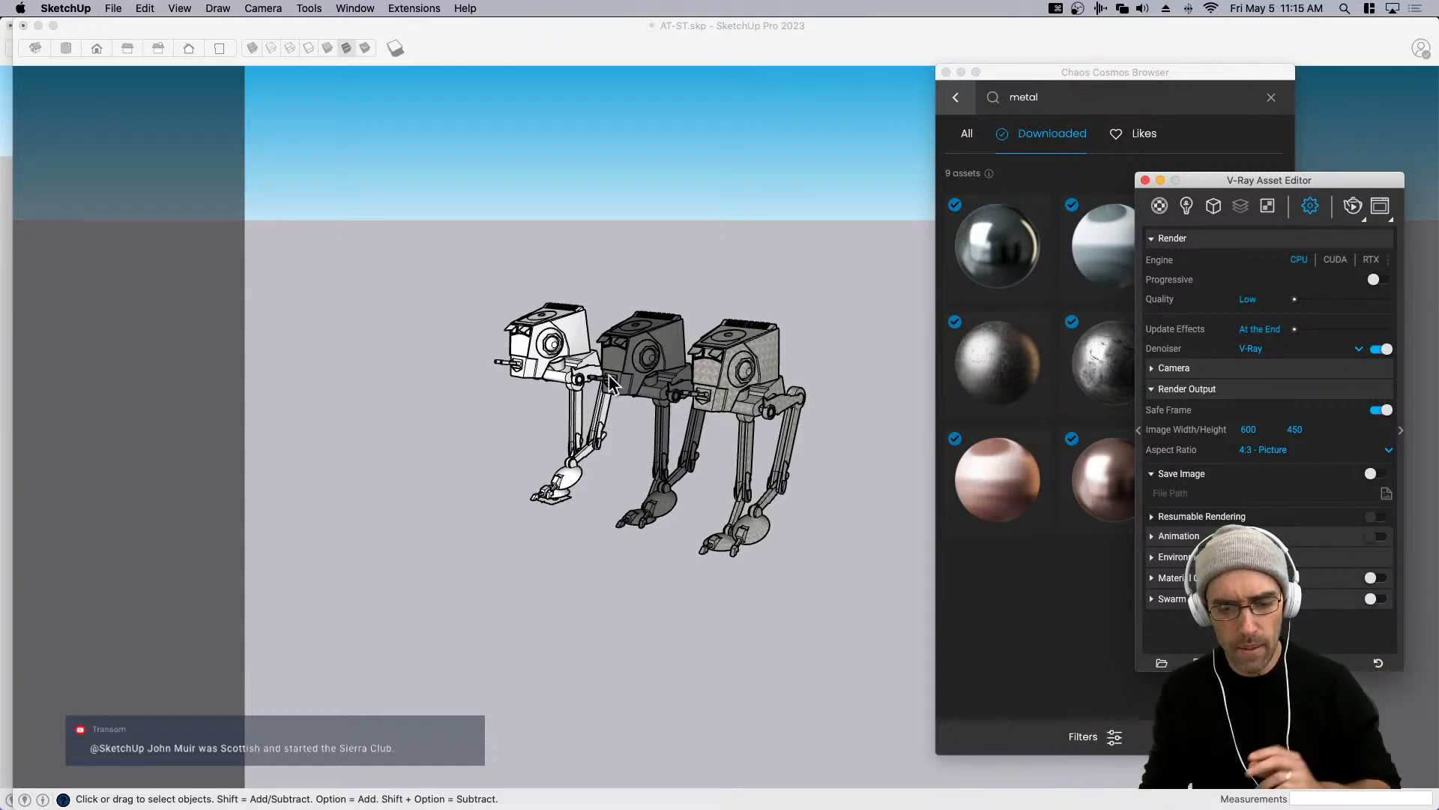
pyautogui.scroll(5, 660, 412)
pyautogui.moveTo(574, 424); pyautogui.dragTo(637, 343, button='middle')
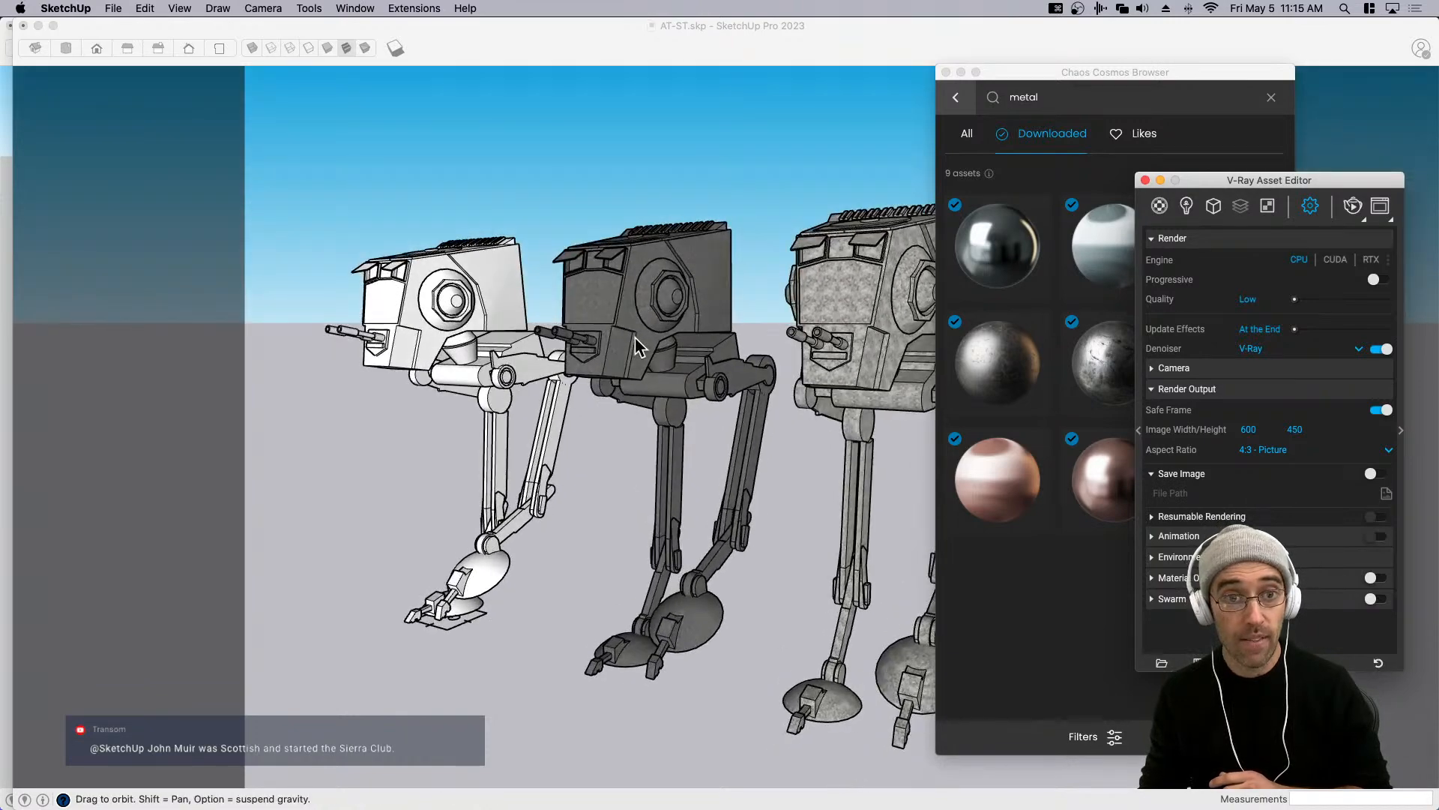
pyautogui.scroll(5, 639, 341)
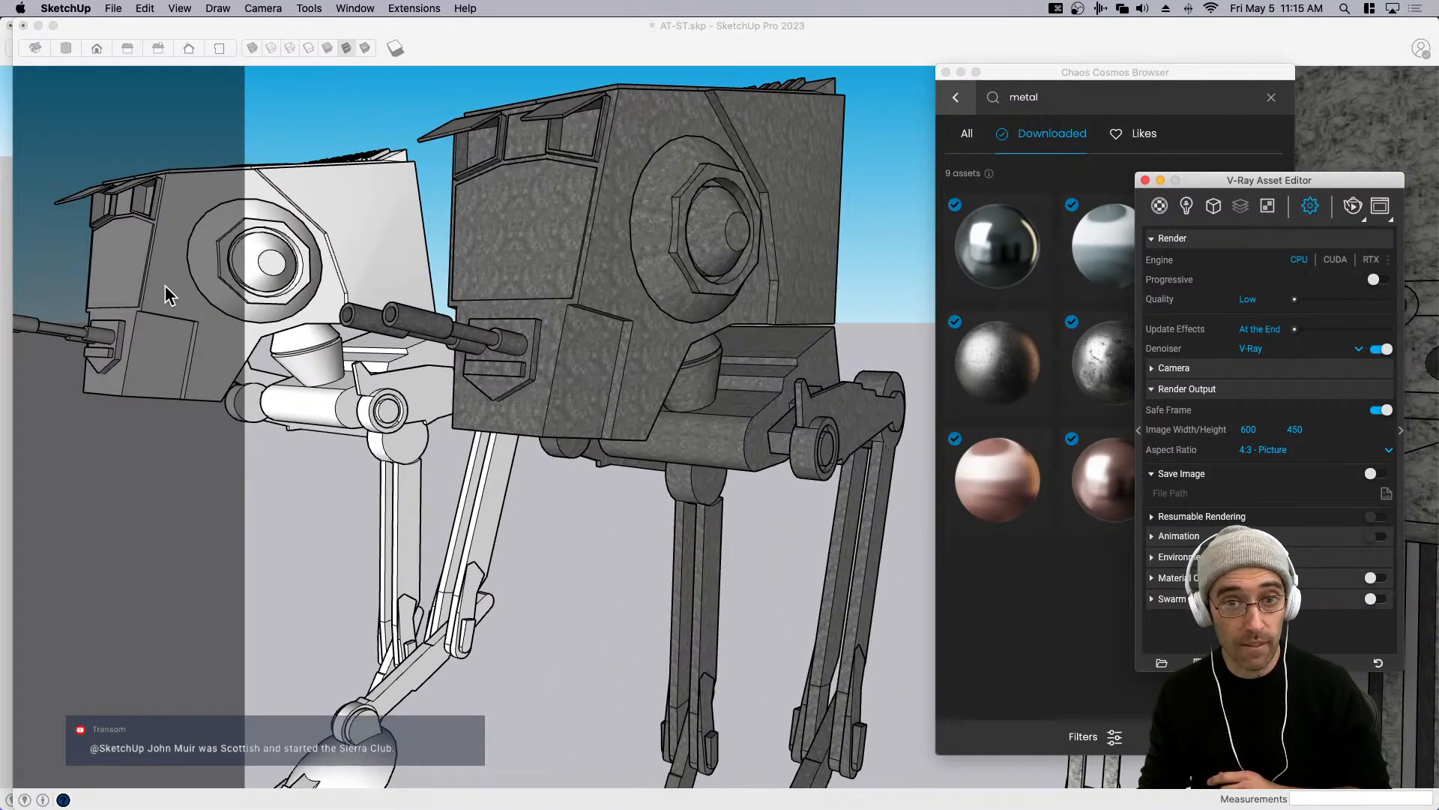
pyautogui.scroll(-5, 620, 367)
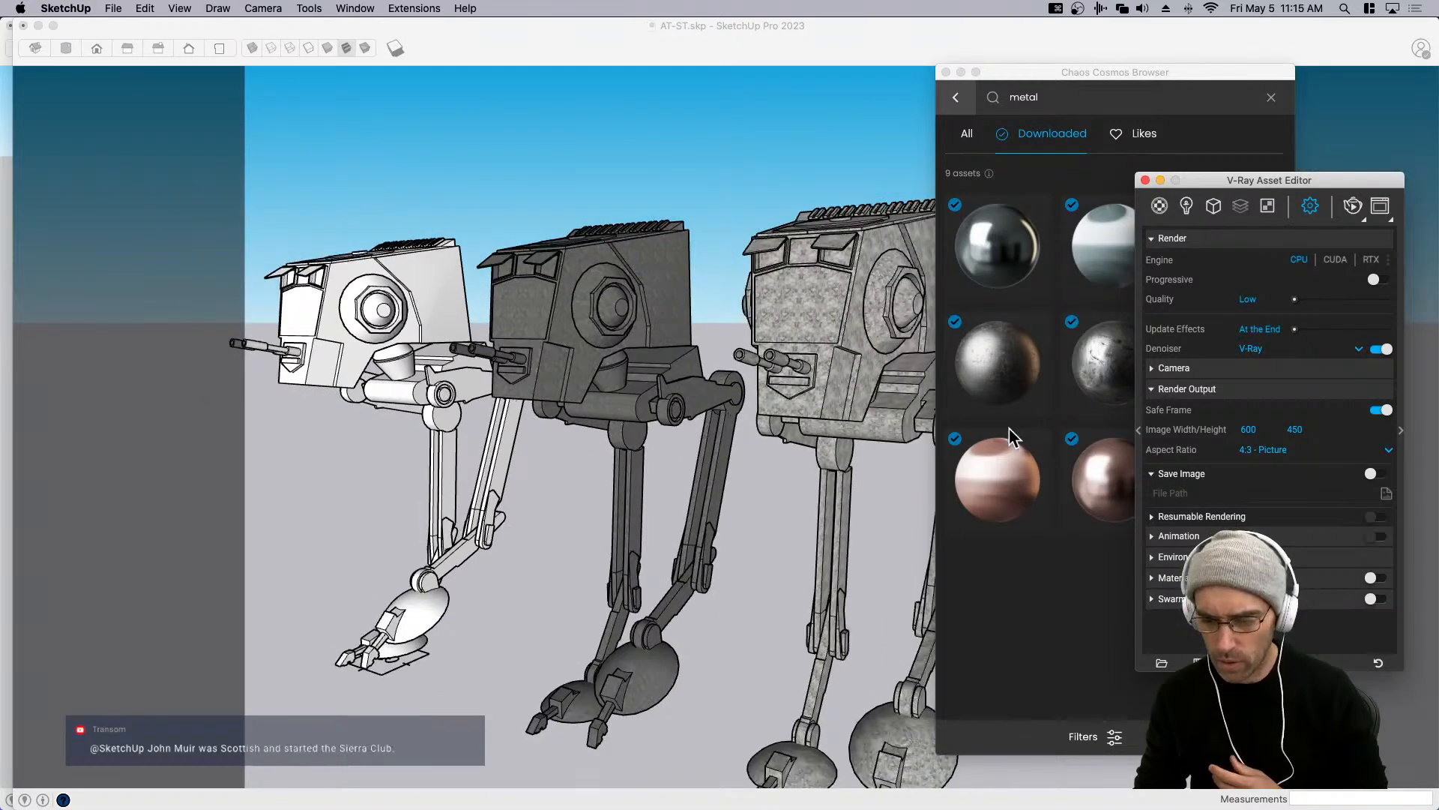
pyautogui.click(1274, 450)
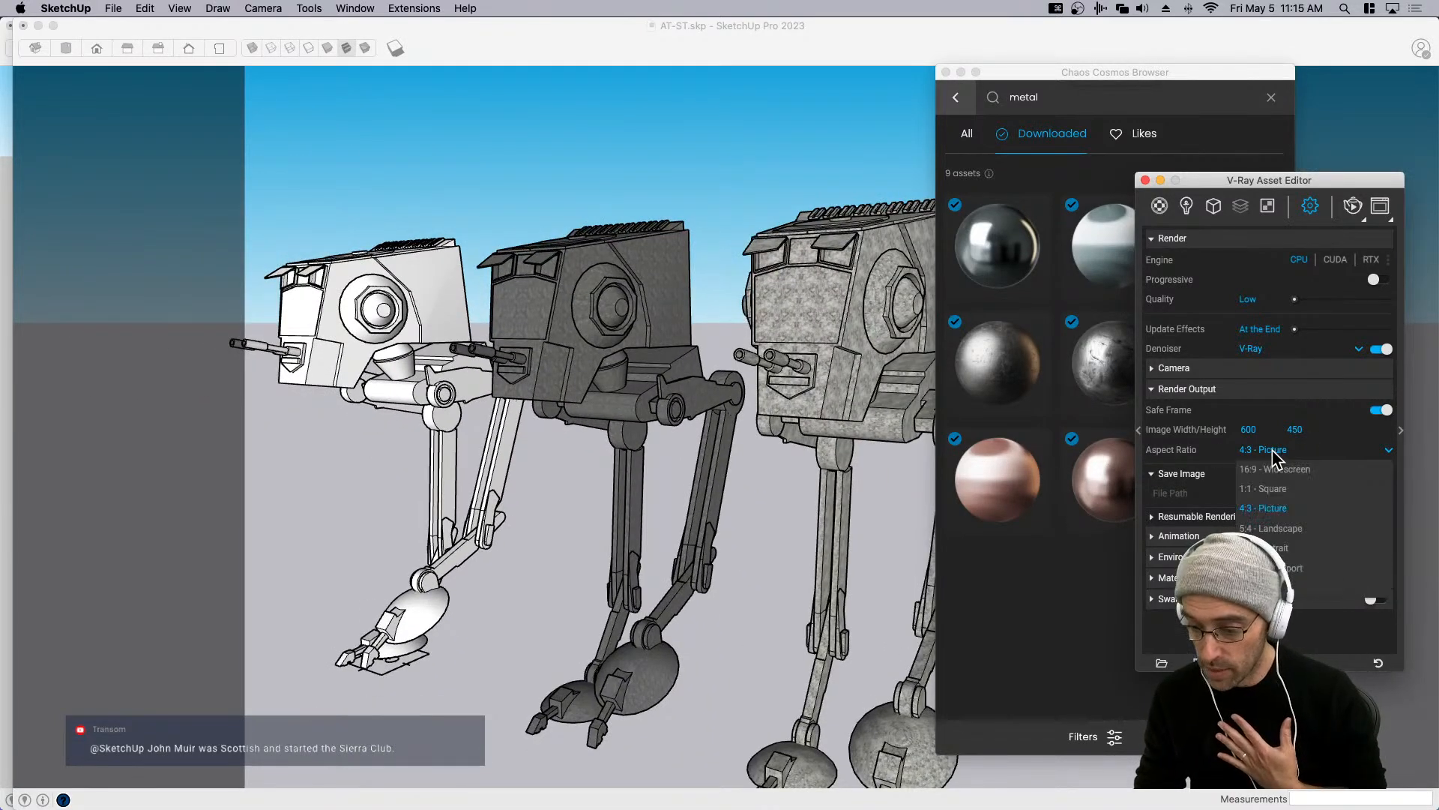
pyautogui.click(1294, 569)
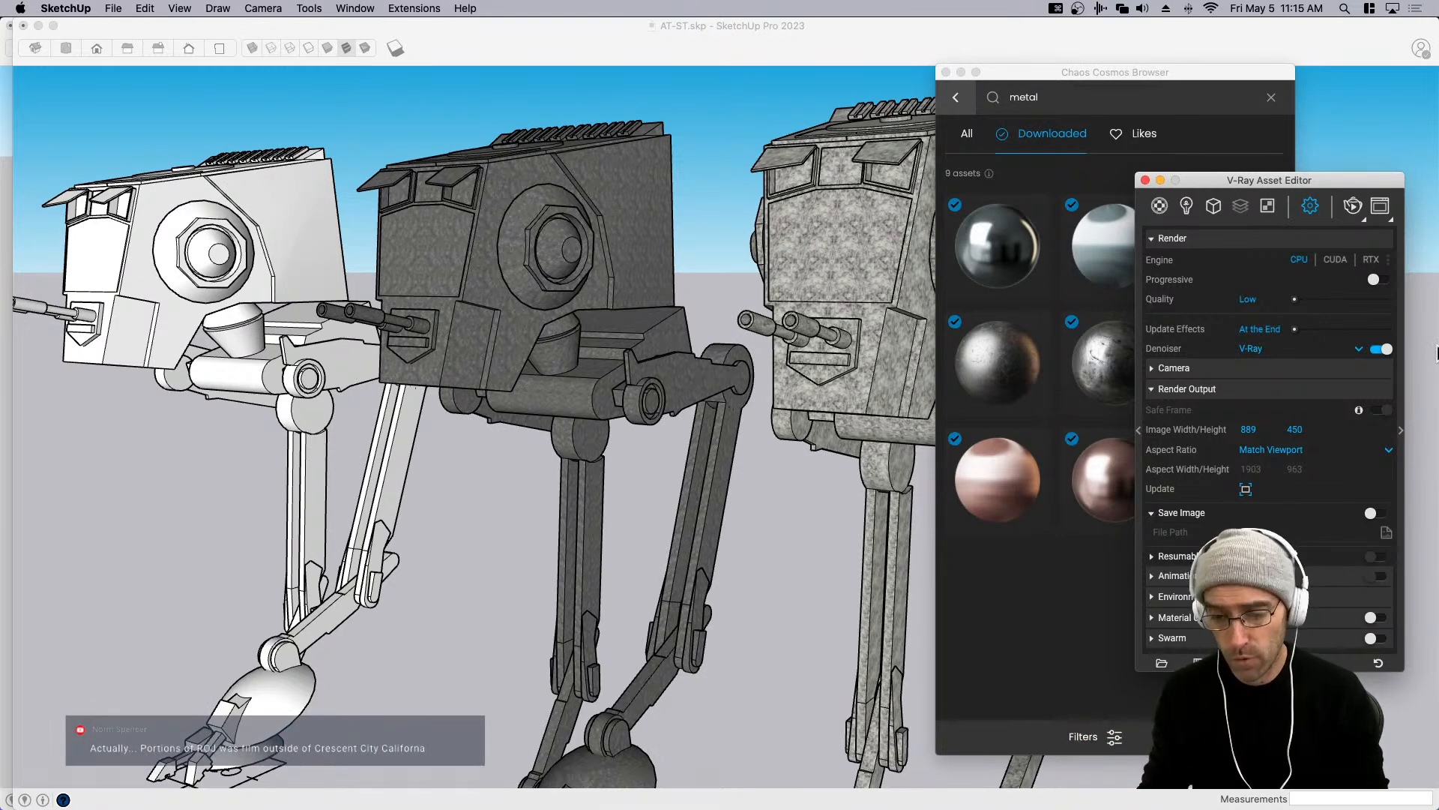
# Start a V-Ray interactive render of the walkers, with the Cosmos Browser and Asset Editor closed.
pyautogui.click(946, 73)
pyautogui.click(68, 165)
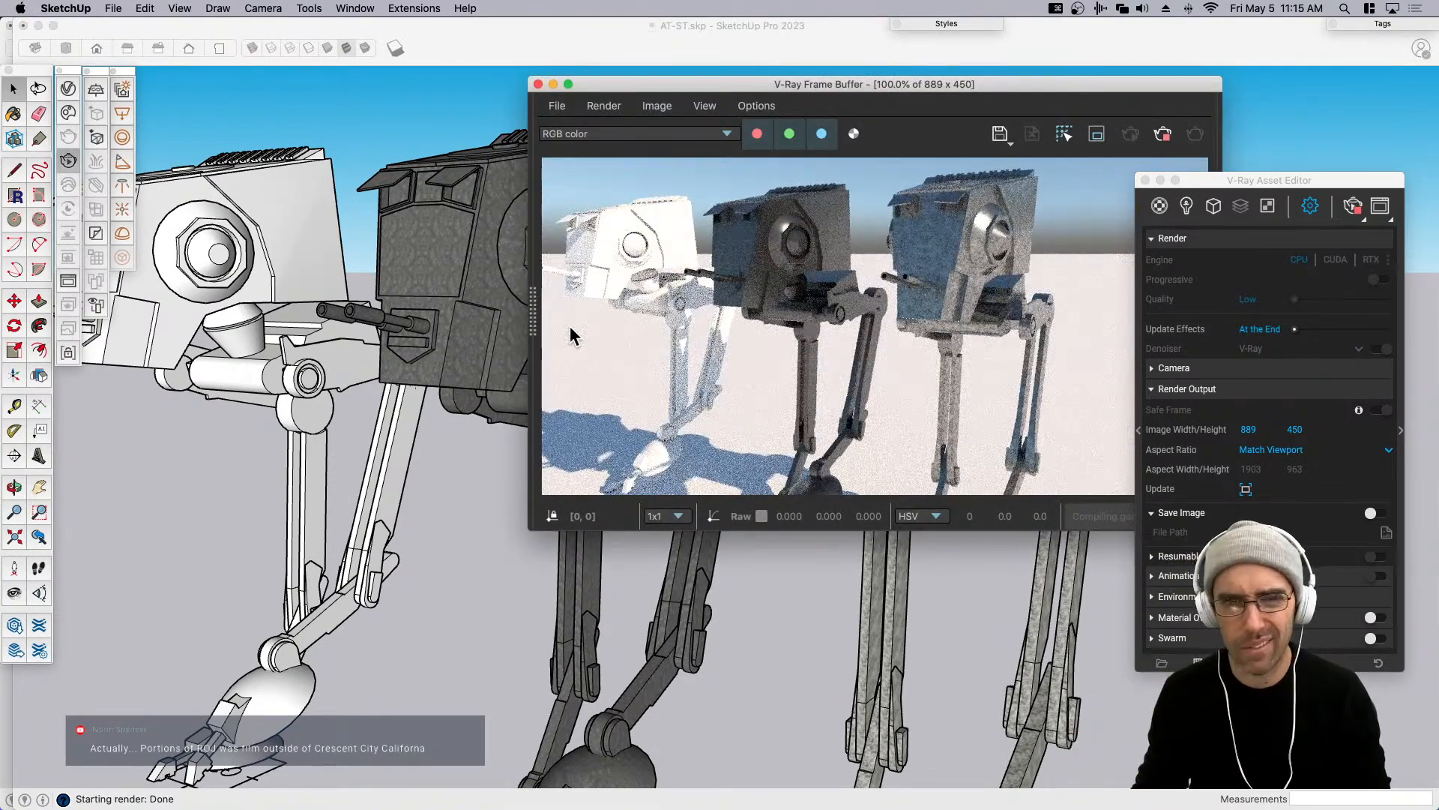
pyautogui.click(1145, 181)
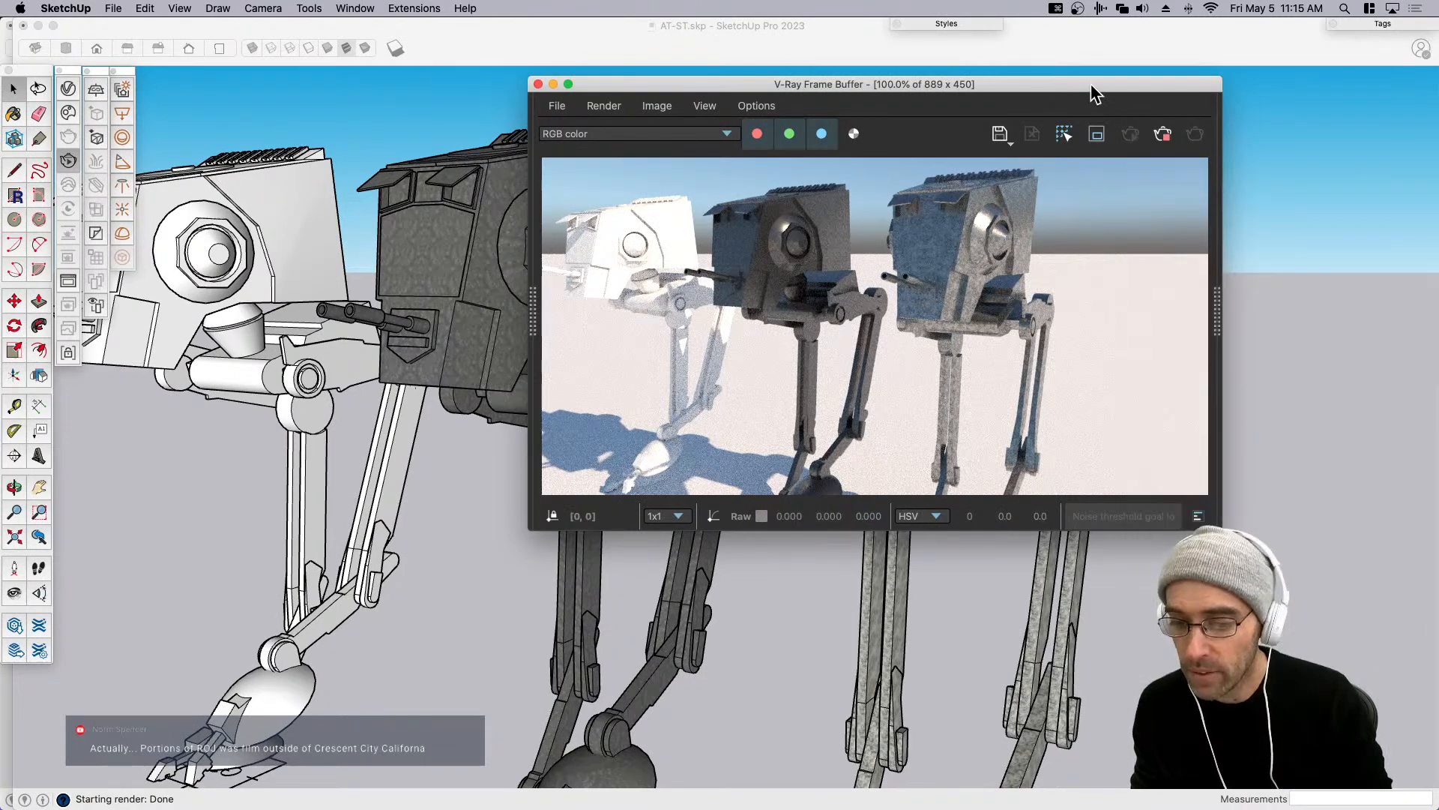
# Reveal the frame buffer's layers and add an Exposure correction layer to the render.
pyautogui.moveTo(1091, 83); pyautogui.dragTo(992, 143)
pyautogui.click(1120, 384)
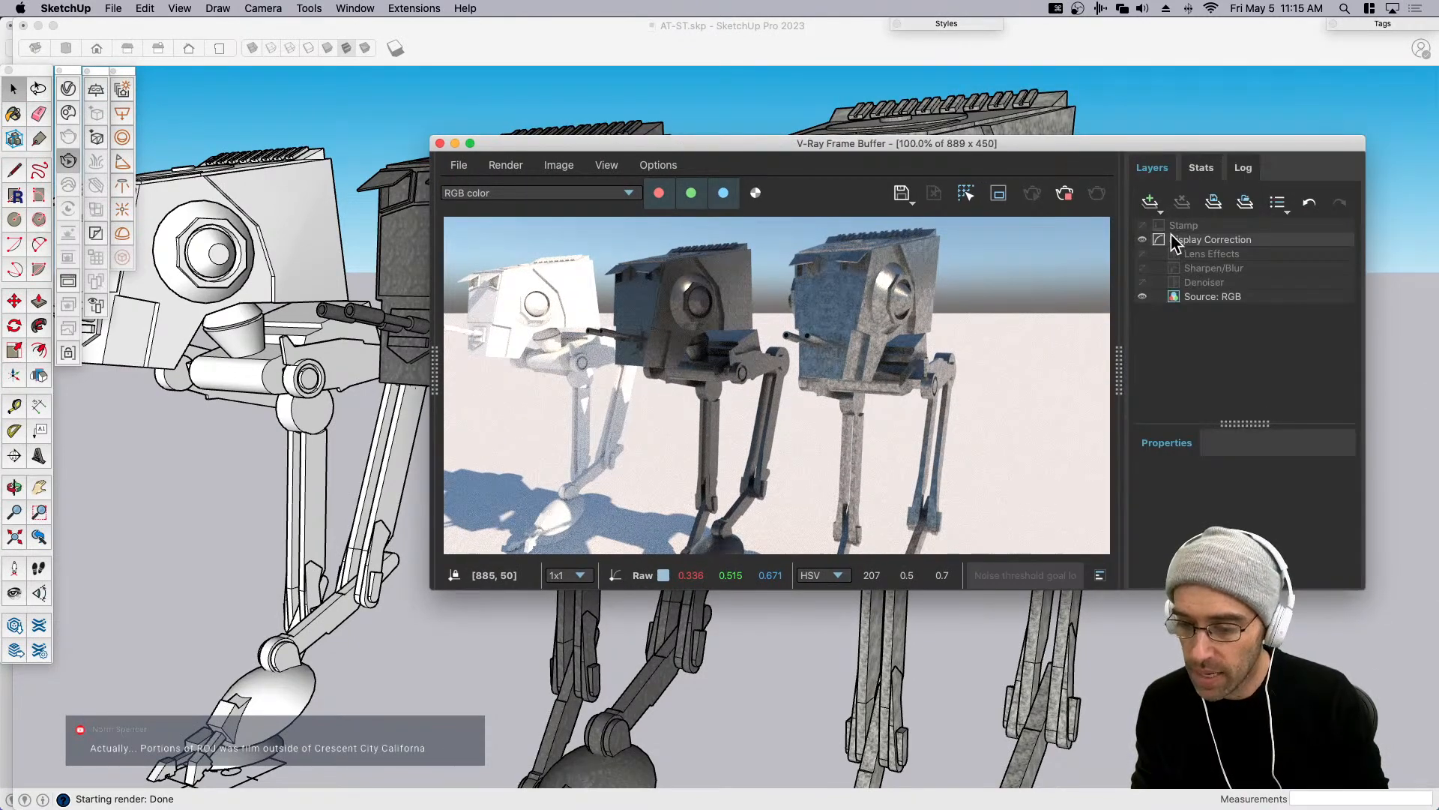
pyautogui.click(1150, 201)
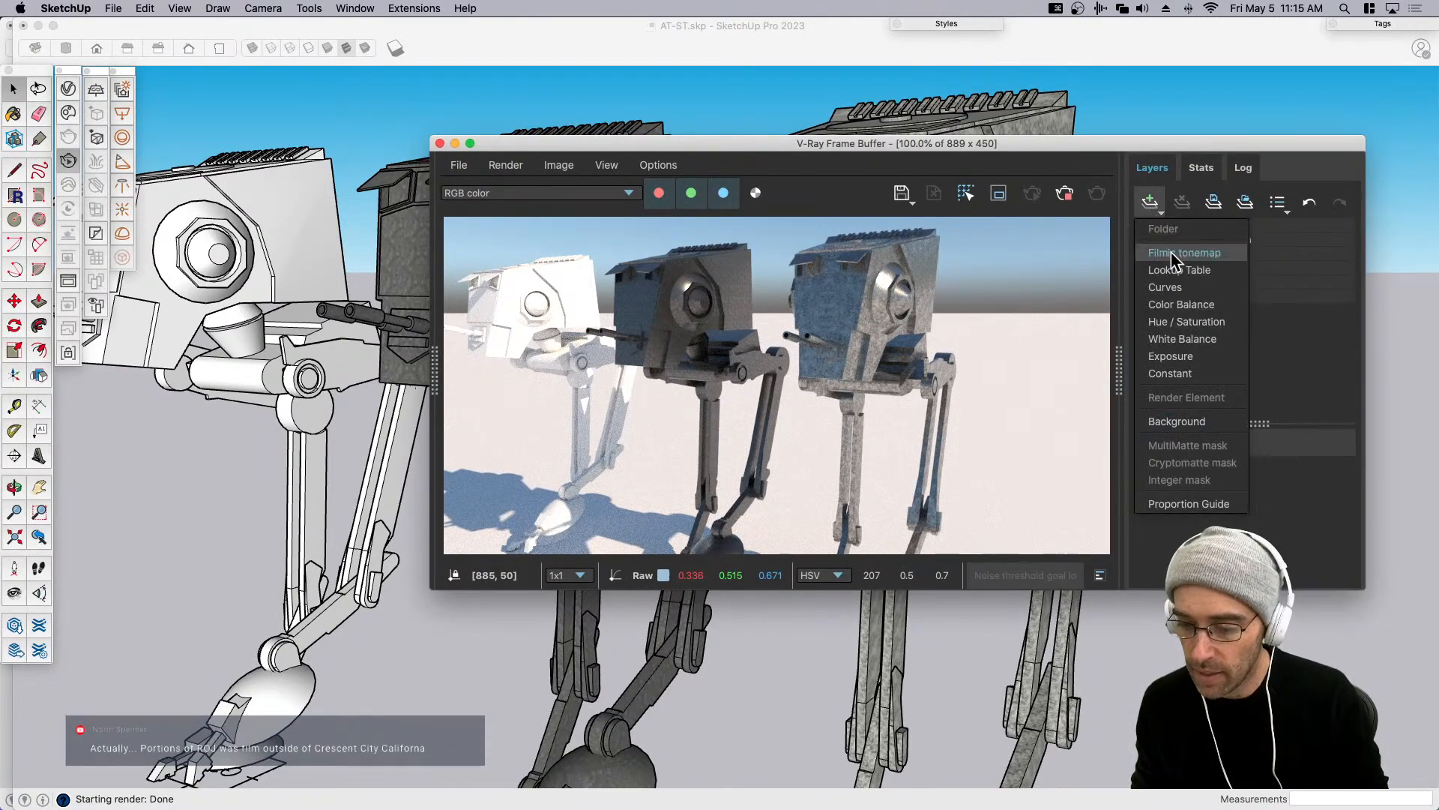
pyautogui.click(1184, 357)
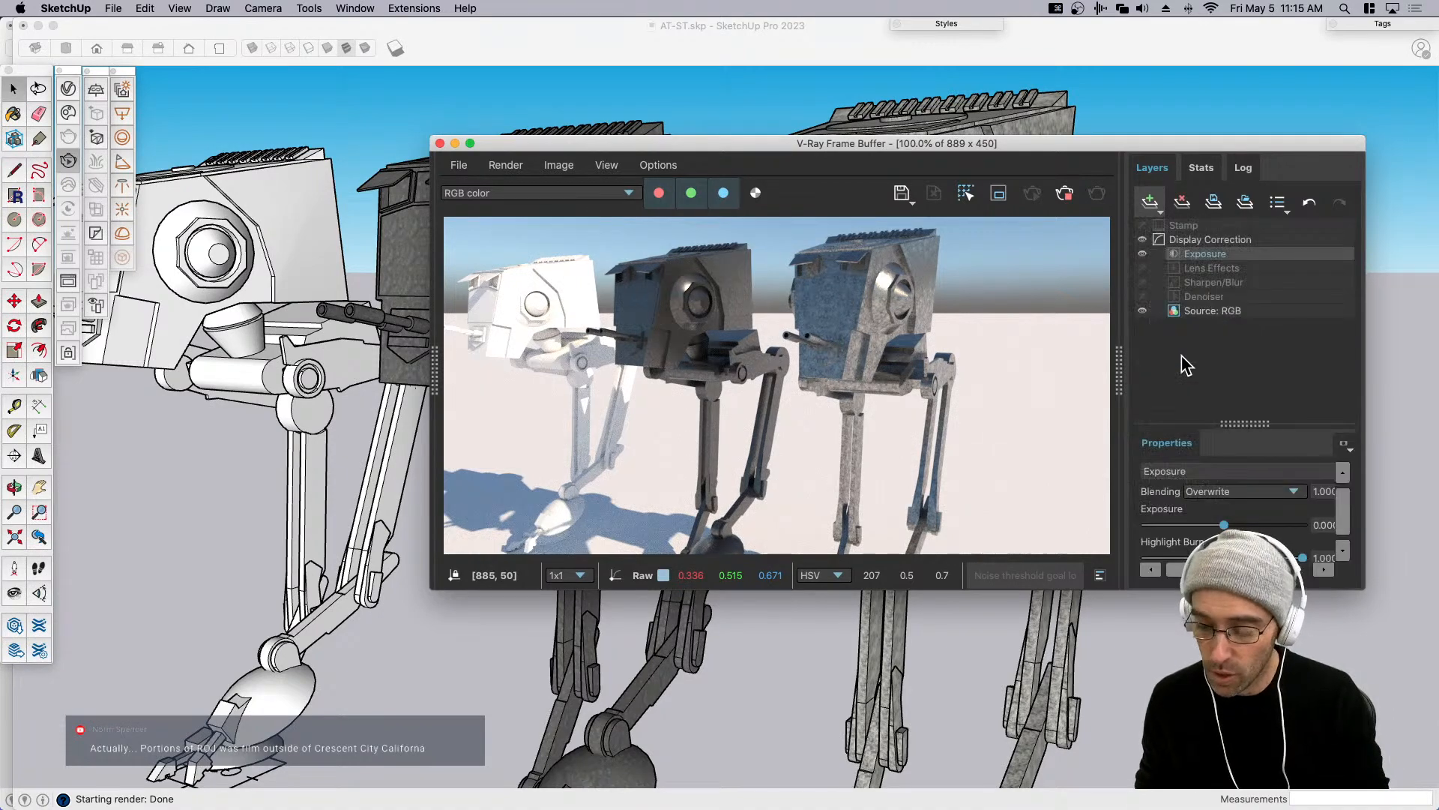
# With all Exposure layer properties in view, set exposure to about 1.095 and highlight burn to about 0.41, and raise contrast slightly.
pyautogui.moveTo(1360, 593); pyautogui.dragTo(1361, 710)
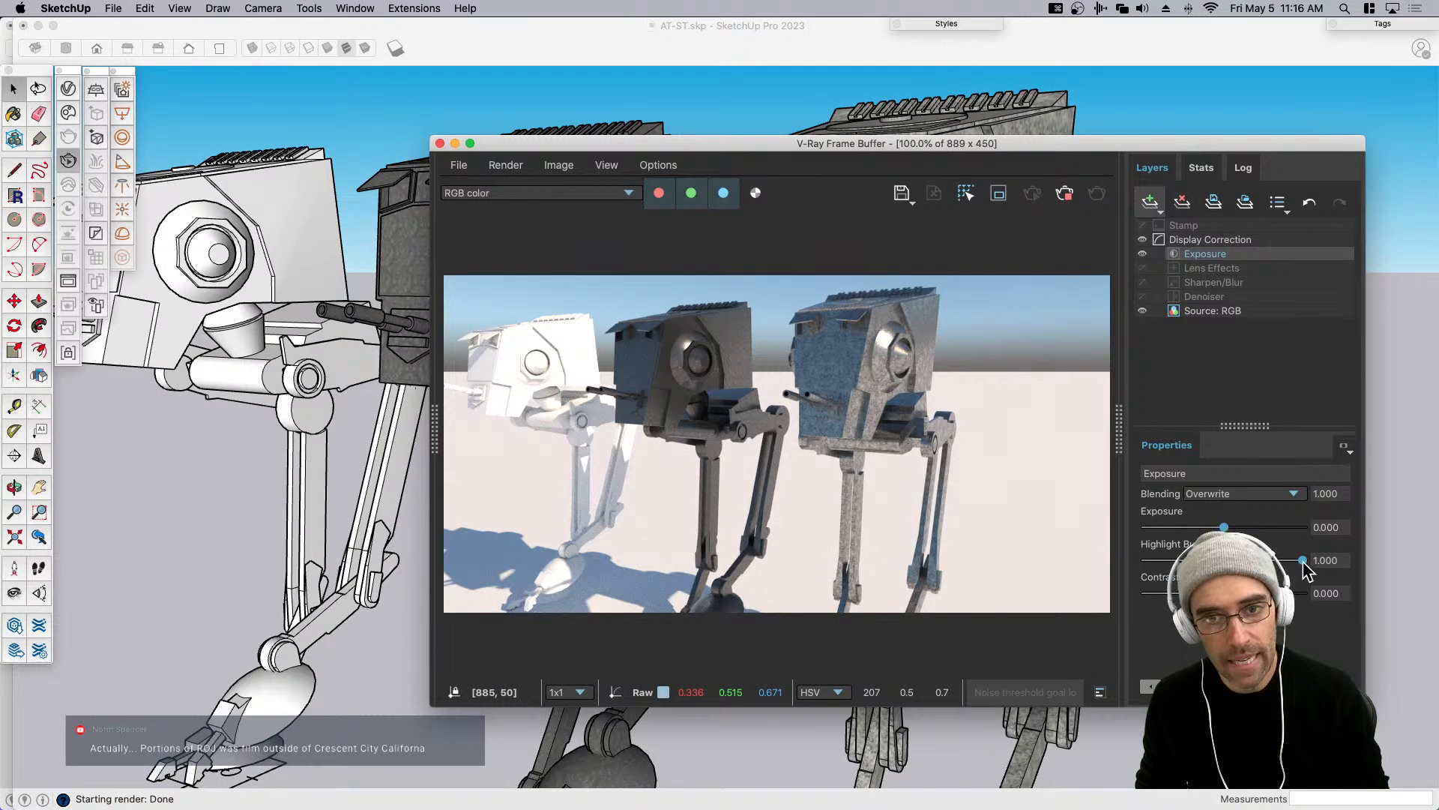
pyautogui.moveTo(1117, 145); pyautogui.dragTo(984, 109)
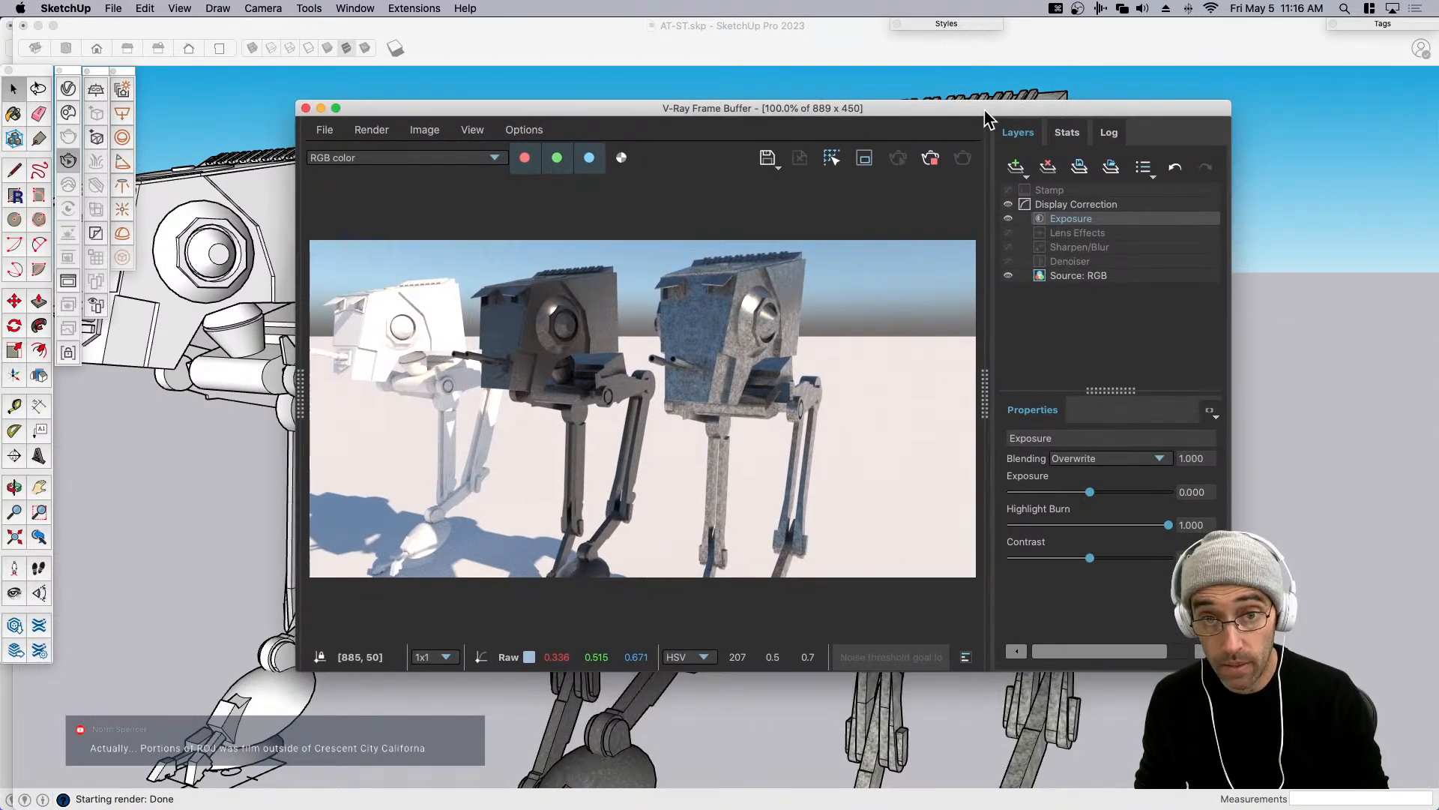
pyautogui.moveTo(1167, 526); pyautogui.dragTo(1099, 526)
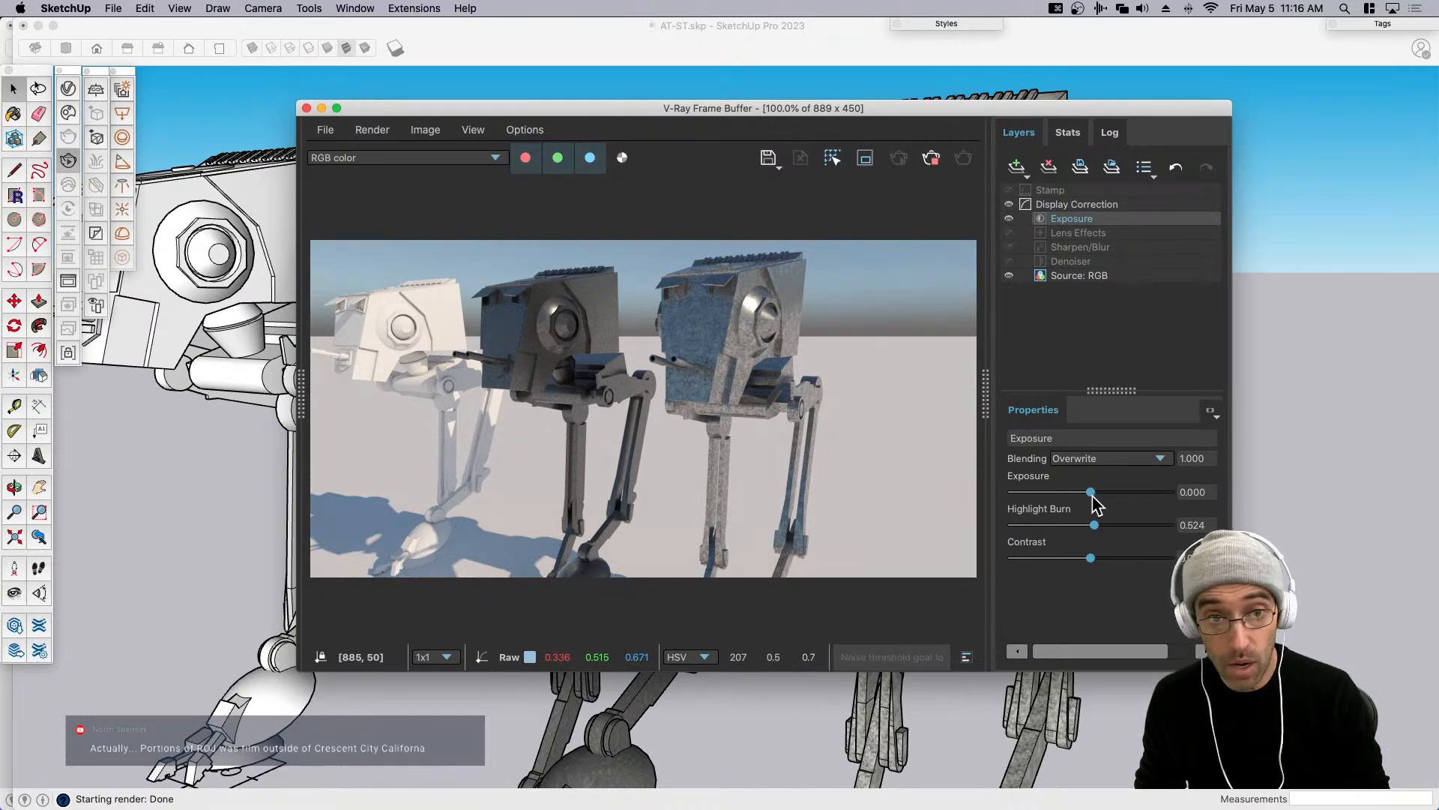
pyautogui.moveTo(1094, 493); pyautogui.dragTo(1107, 493)
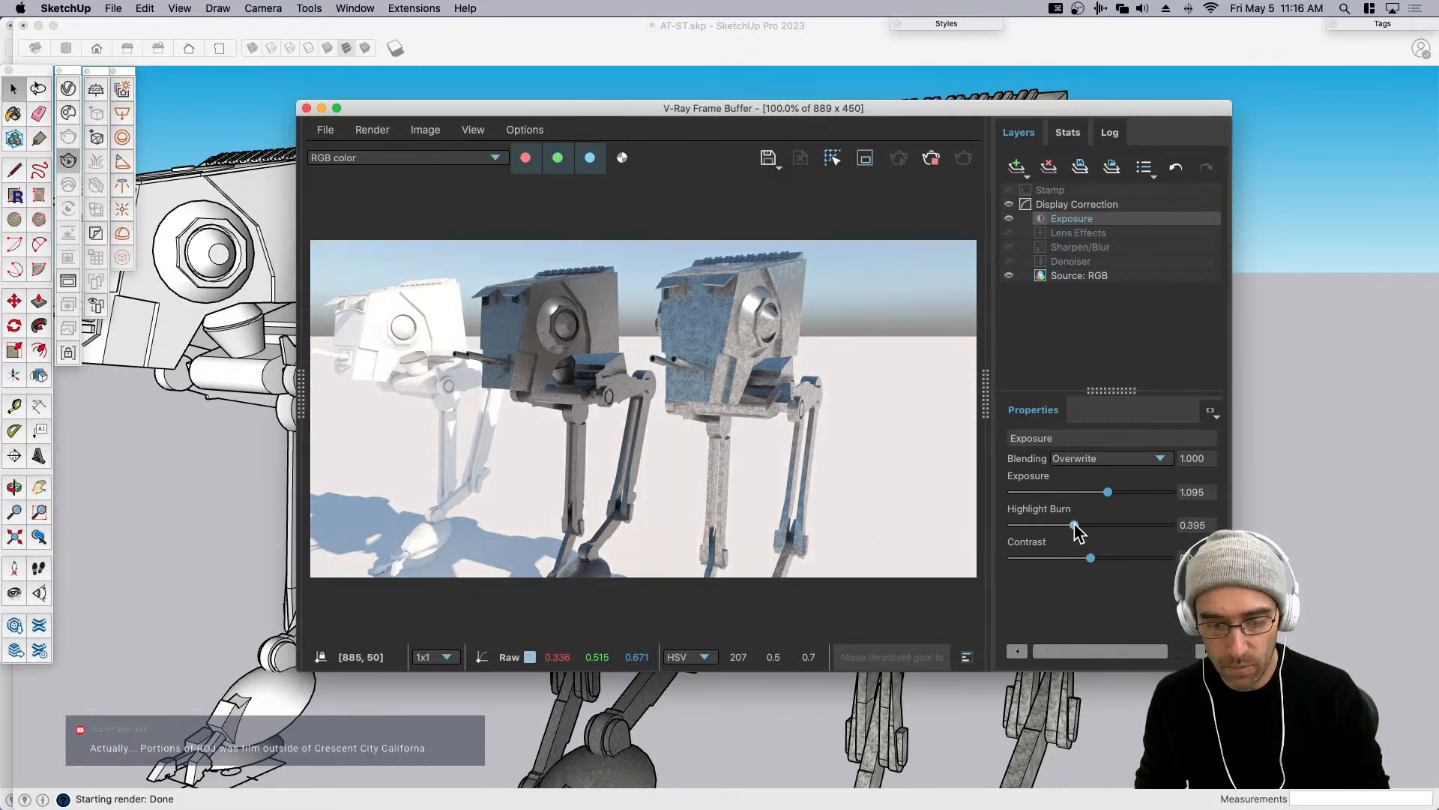
pyautogui.moveTo(1098, 560); pyautogui.dragTo(1103, 561)
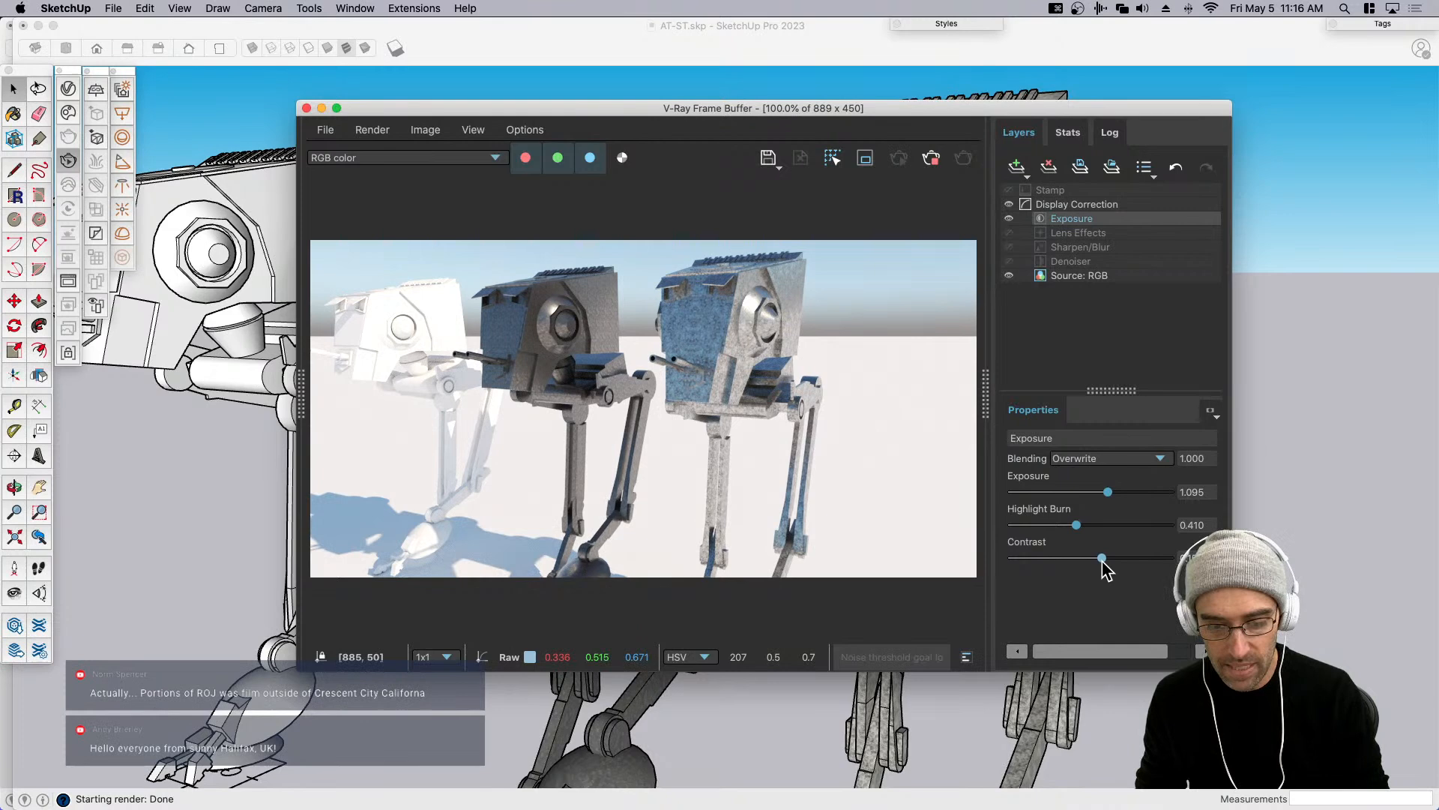
# Hide the frame buffer's layers, move it clear of the third walker, and examine that walker's weathered metal in the live render.
pyautogui.click(982, 383)
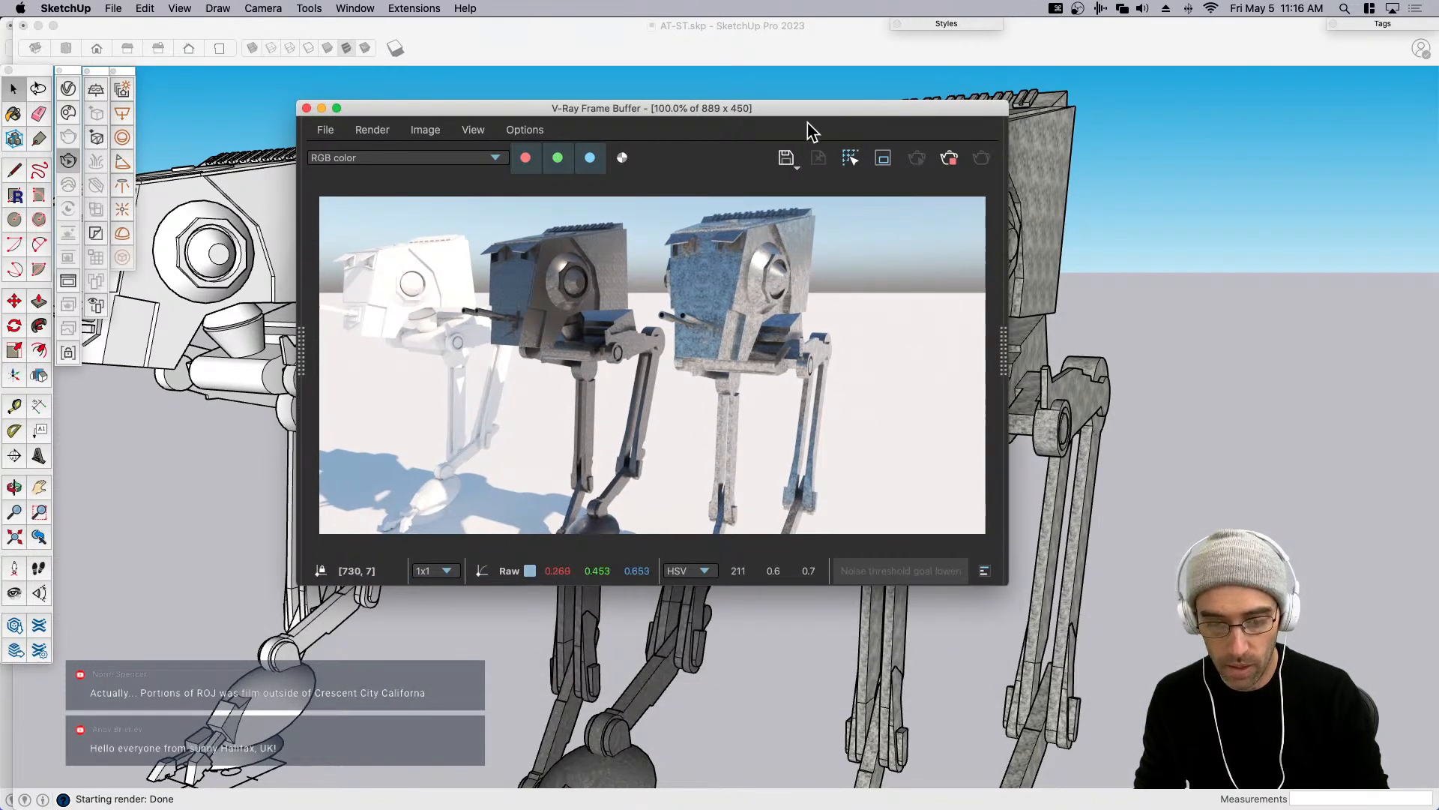
pyautogui.moveTo(791, 111); pyautogui.dragTo(613, 290)
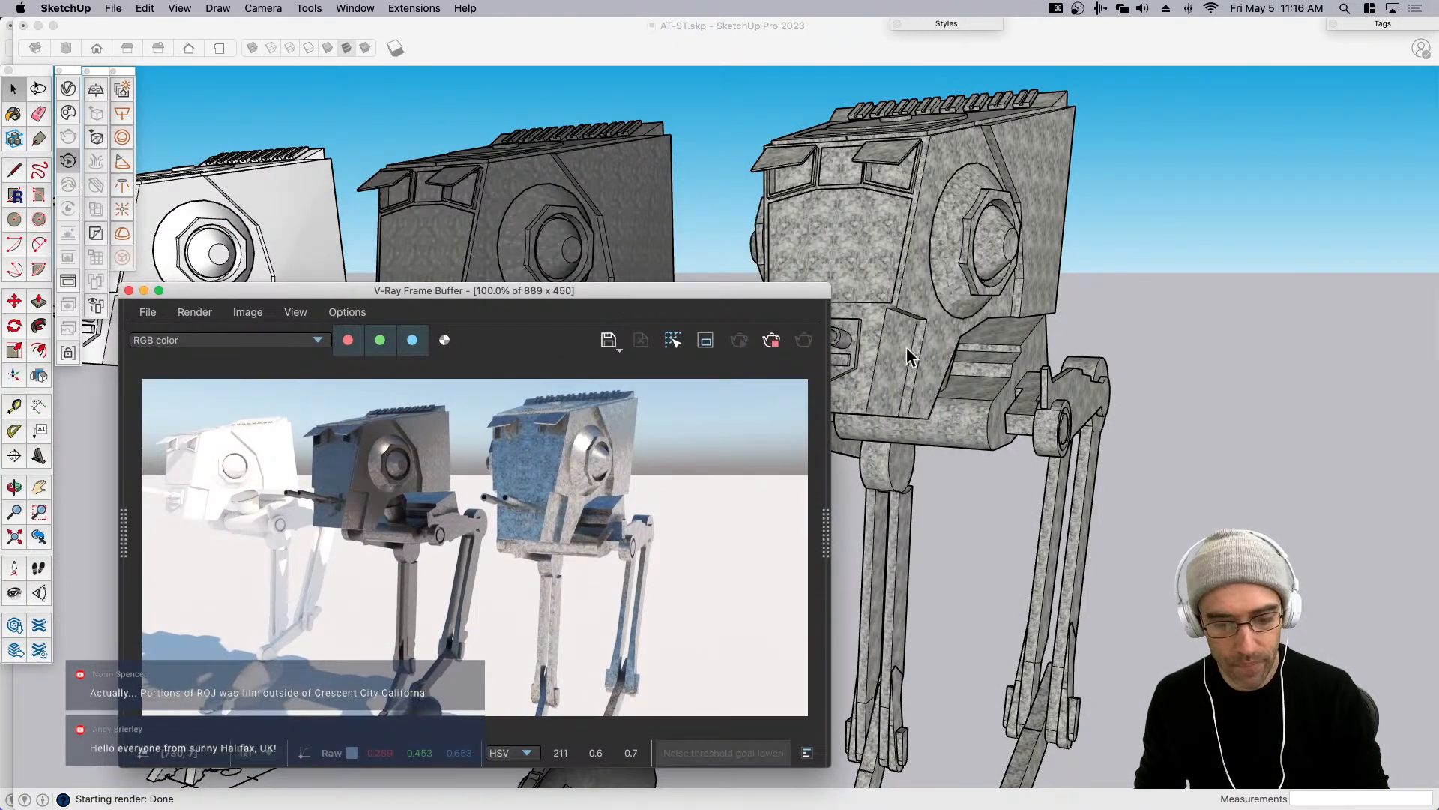
pyautogui.scroll(3, 925, 268)
pyautogui.scroll(4, 918, 240)
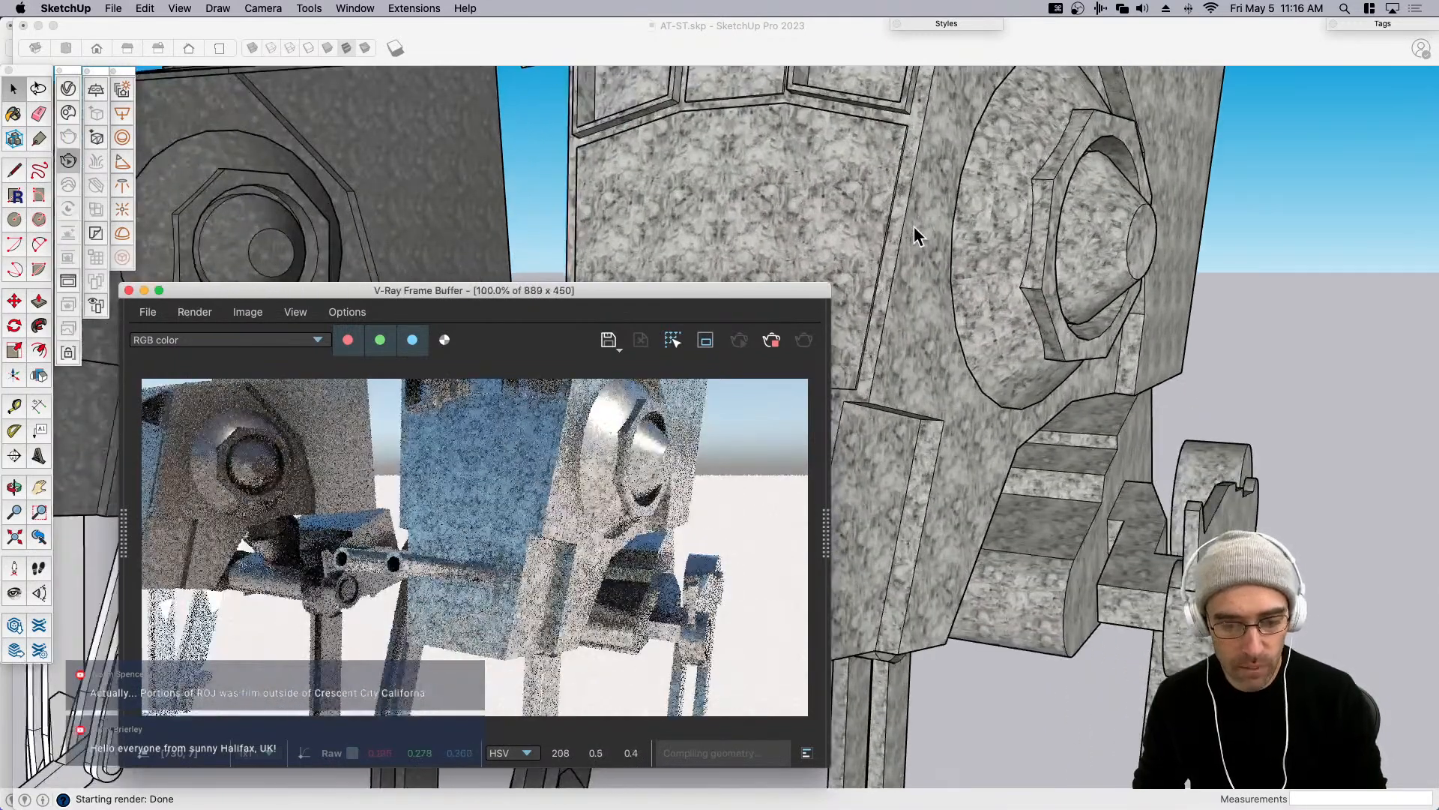
pyautogui.scroll(-3, 1115, 352)
pyautogui.moveTo(1109, 360); pyautogui.dragTo(1086, 380, button='middle')
pyautogui.scroll(-3, 1136, 337)
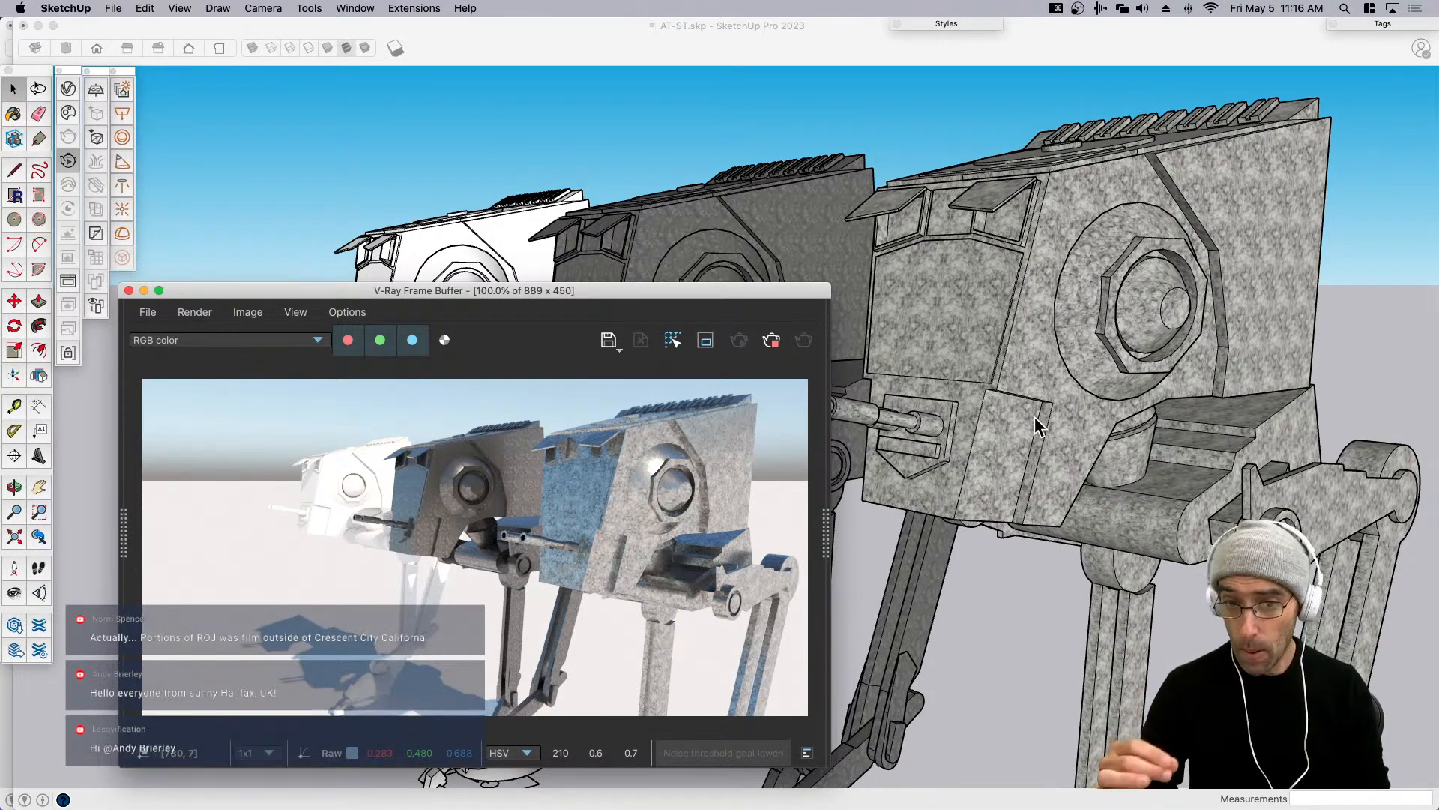
# Examine the dark second walker's metal material up close in the live render from a shifted viewpoint.
pyautogui.click(996, 291)
pyautogui.press('h')
pyautogui.moveTo(852, 243); pyautogui.dragTo(1047, 302)
pyautogui.scroll(3, 959, 348)
pyautogui.scroll(5, 960, 348)
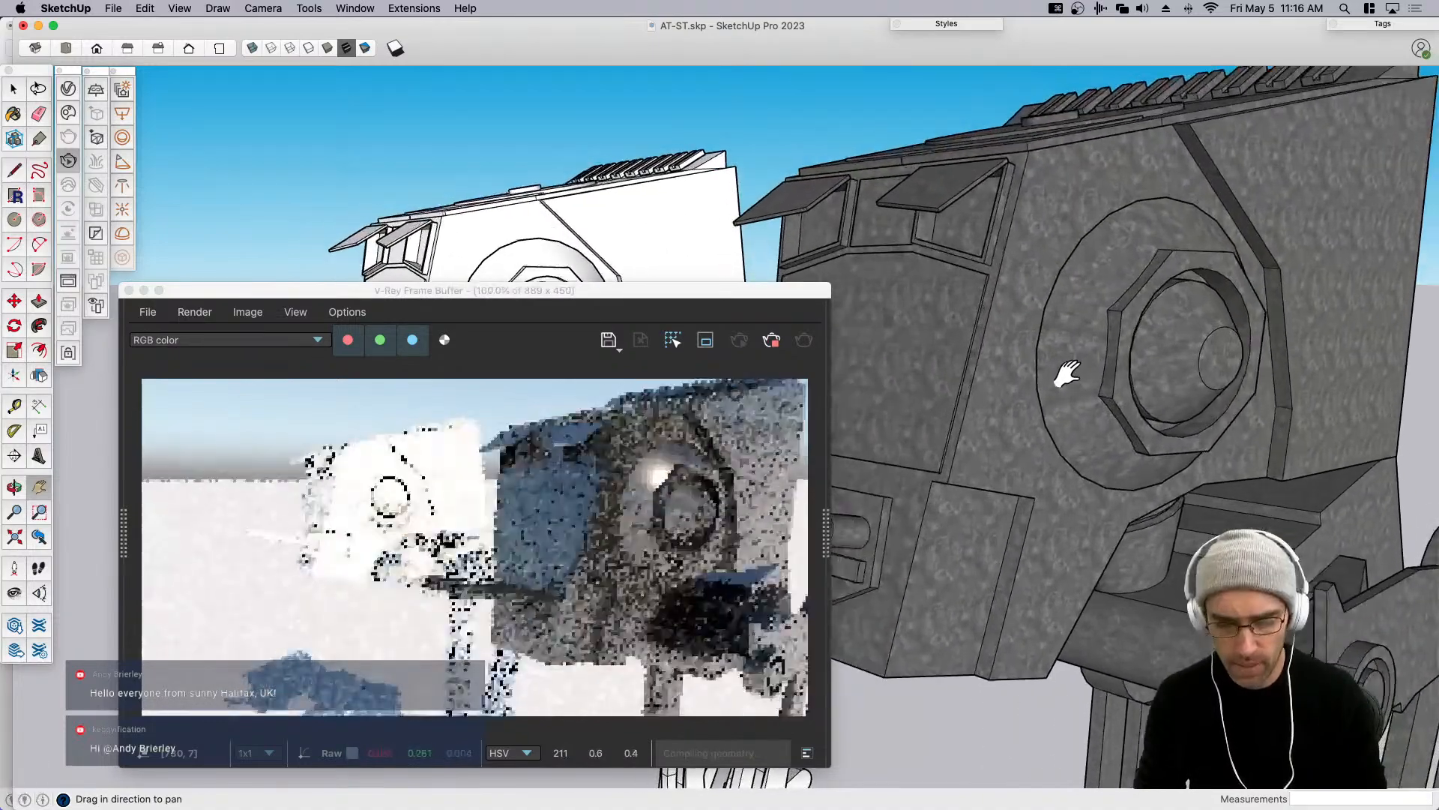
pyautogui.scroll(-4, 1068, 373)
pyautogui.moveTo(1051, 337)
pyautogui.mouseDown(button='middle')
pyautogui.moveTo(1160, 367)
pyautogui.moveTo(1179, 414)
pyautogui.moveTo(1157, 405)
pyautogui.moveTo(1106, 422)
pyautogui.mouseUp(button='middle')
pyautogui.scroll(3, 1179, 418)
pyautogui.scroll(-1, 1107, 423)
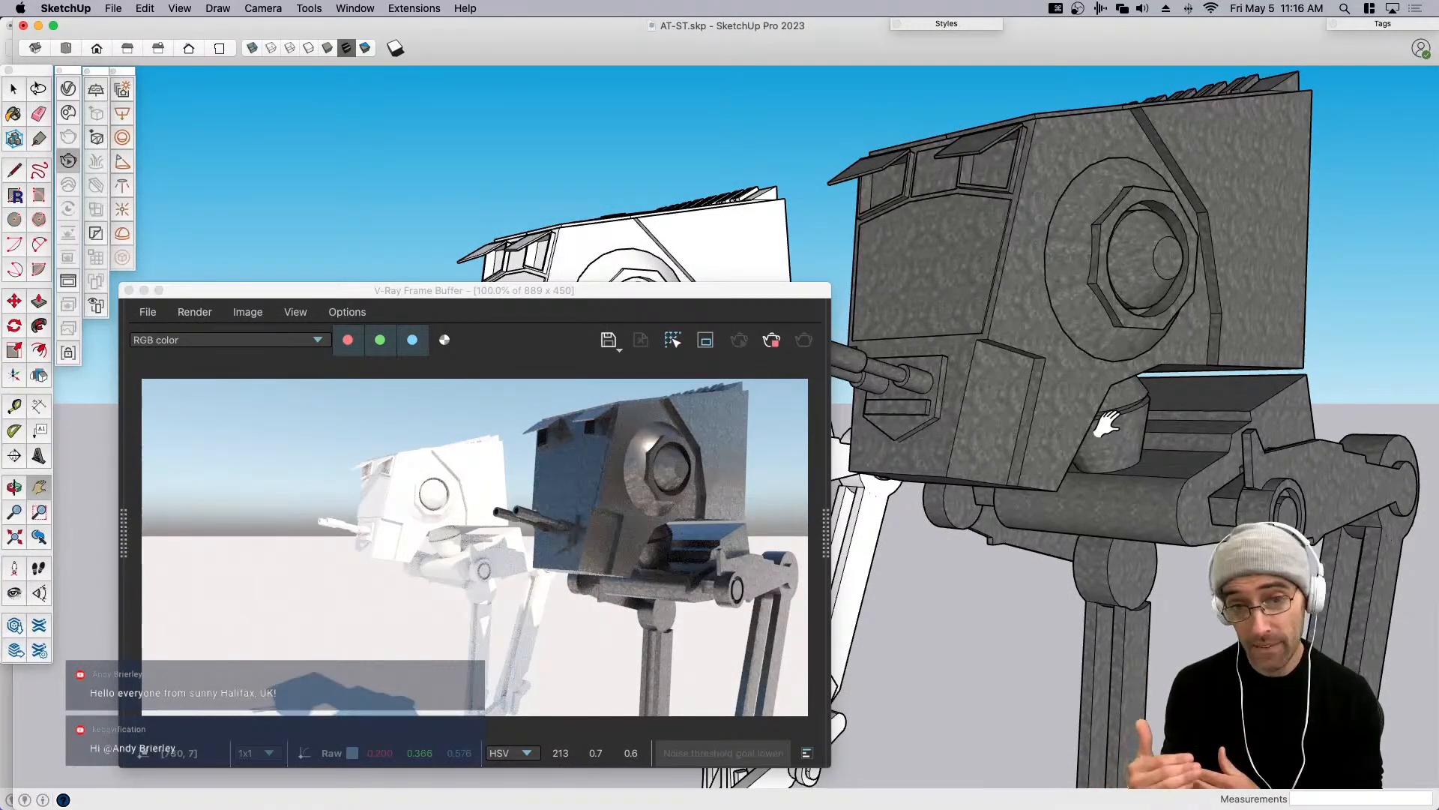
# Compare the white walker and both metal walkers together in the live render.
pyautogui.scroll(-6, 1098, 435)
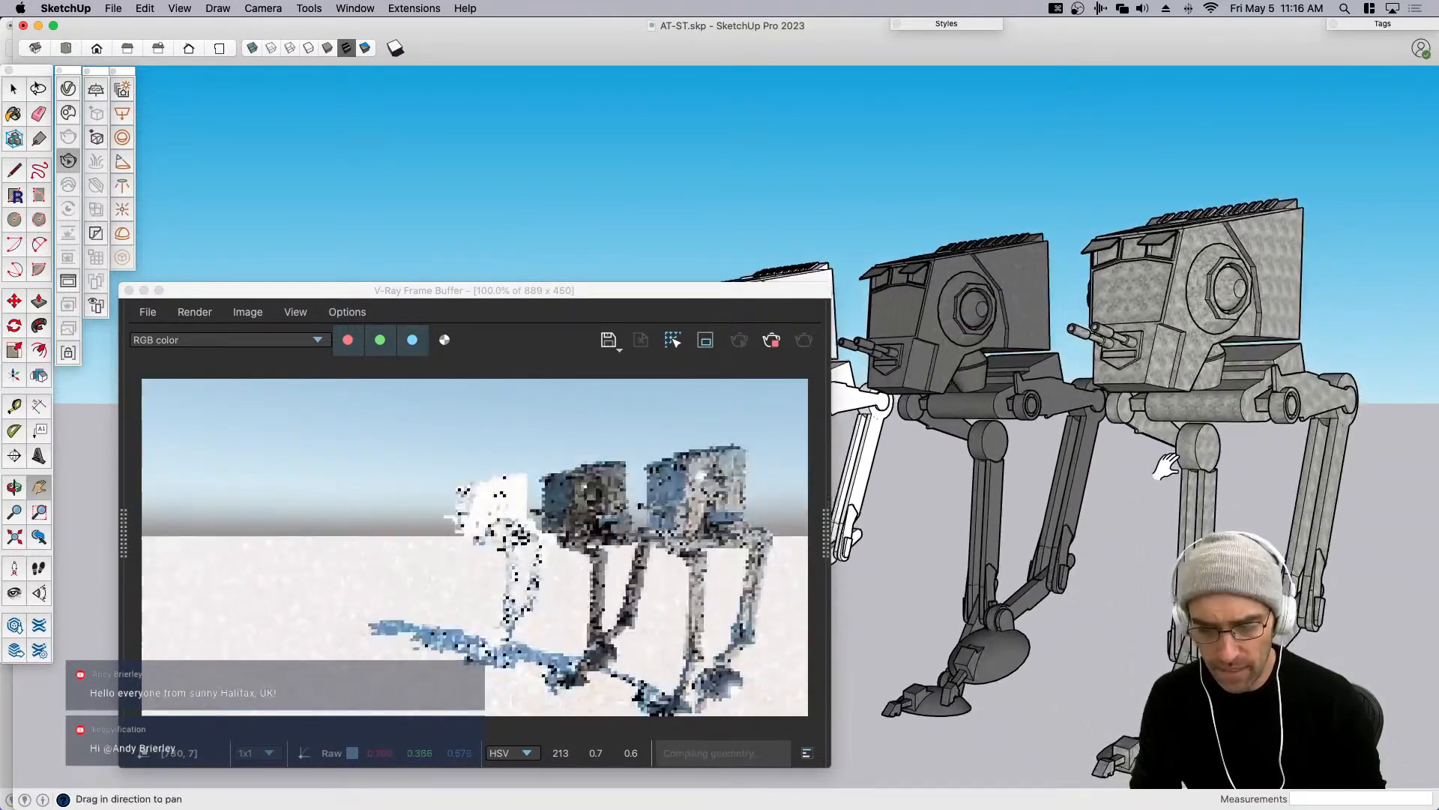
pyautogui.moveTo(1143, 469); pyautogui.dragTo(1310, 473)
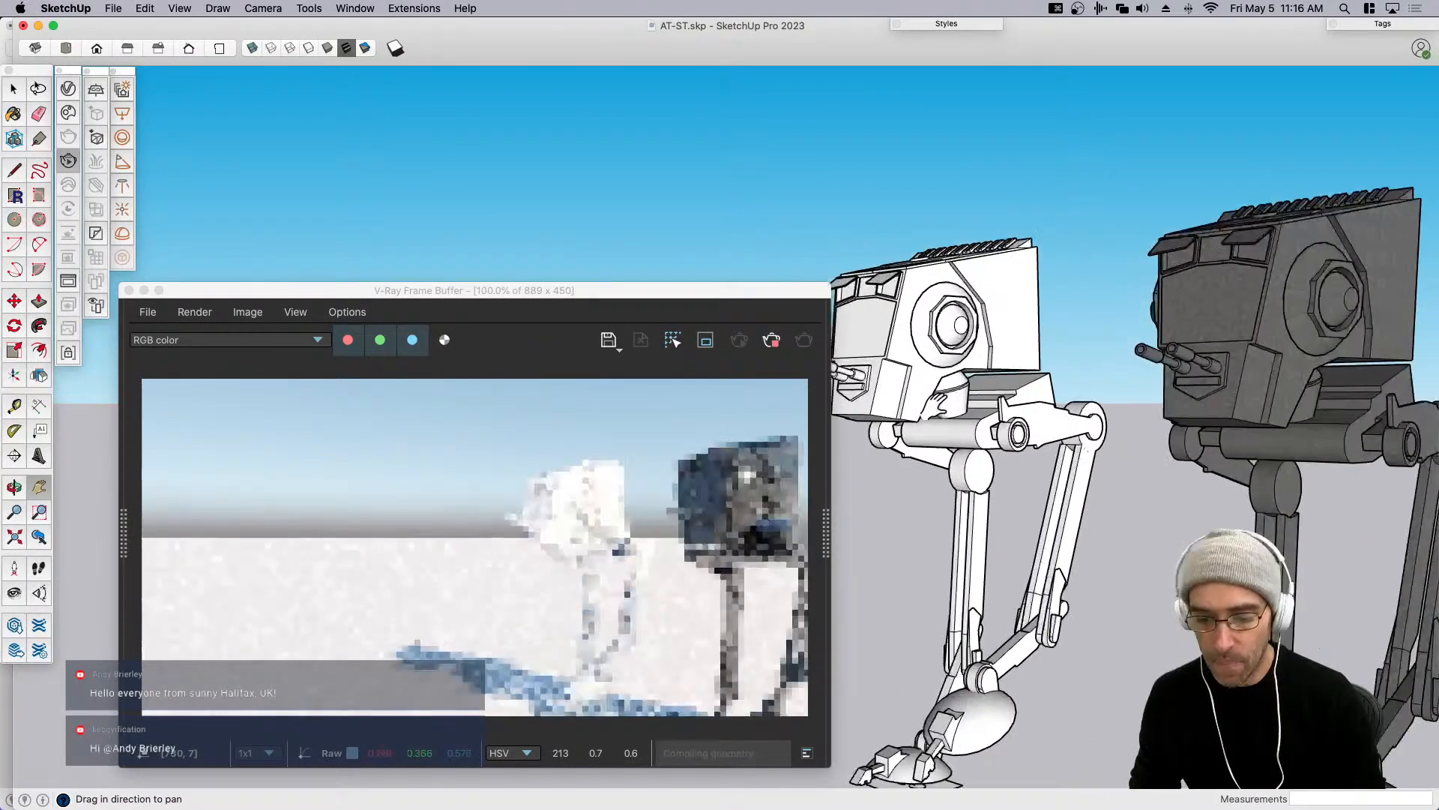
pyautogui.scroll(5, 1219, 424)
pyautogui.moveTo(1218, 420); pyautogui.dragTo(1203, 418)
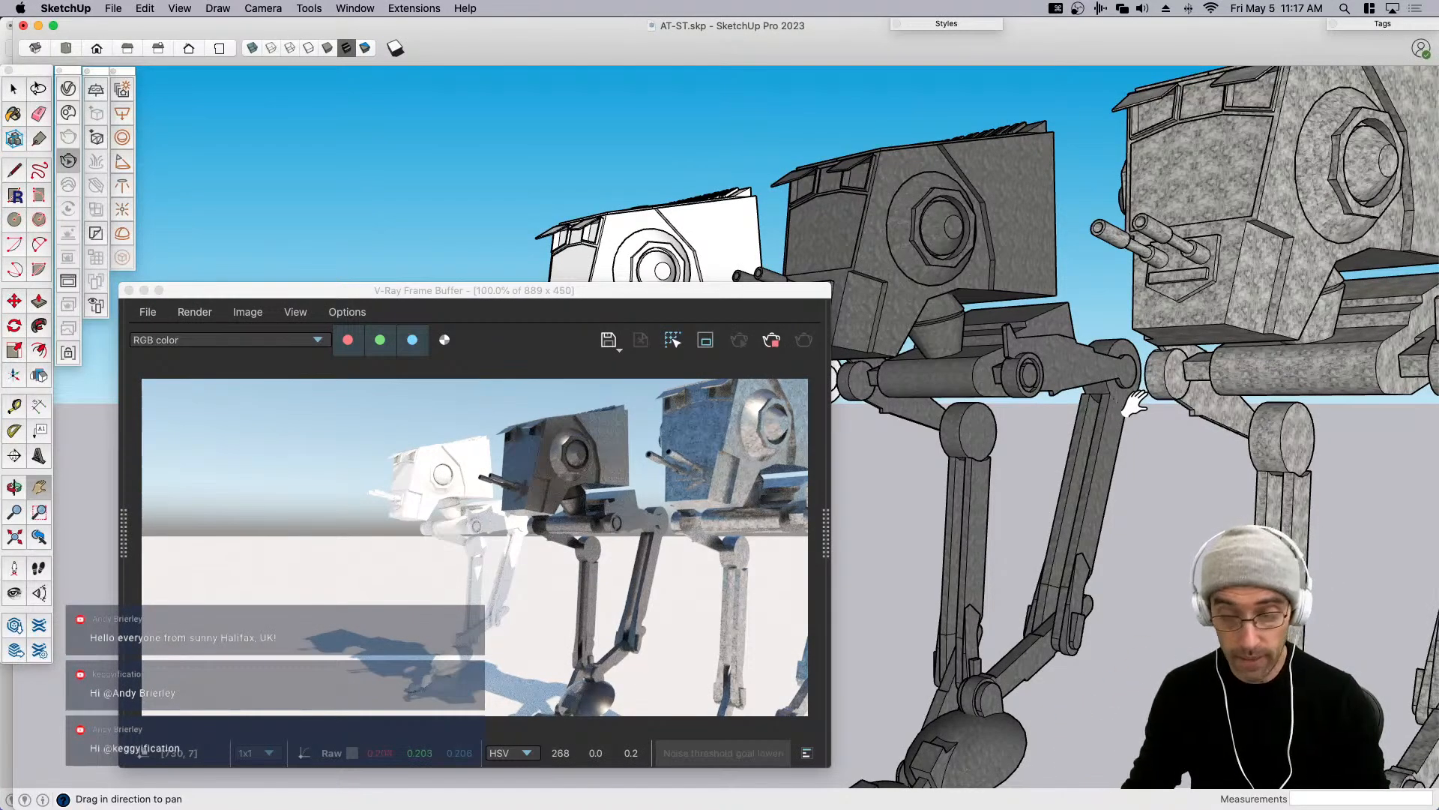
# Examine the plain white walker's head up close in the live render and stop the interactive rendering.
pyautogui.moveTo(1028, 448); pyautogui.dragTo(1295, 470)
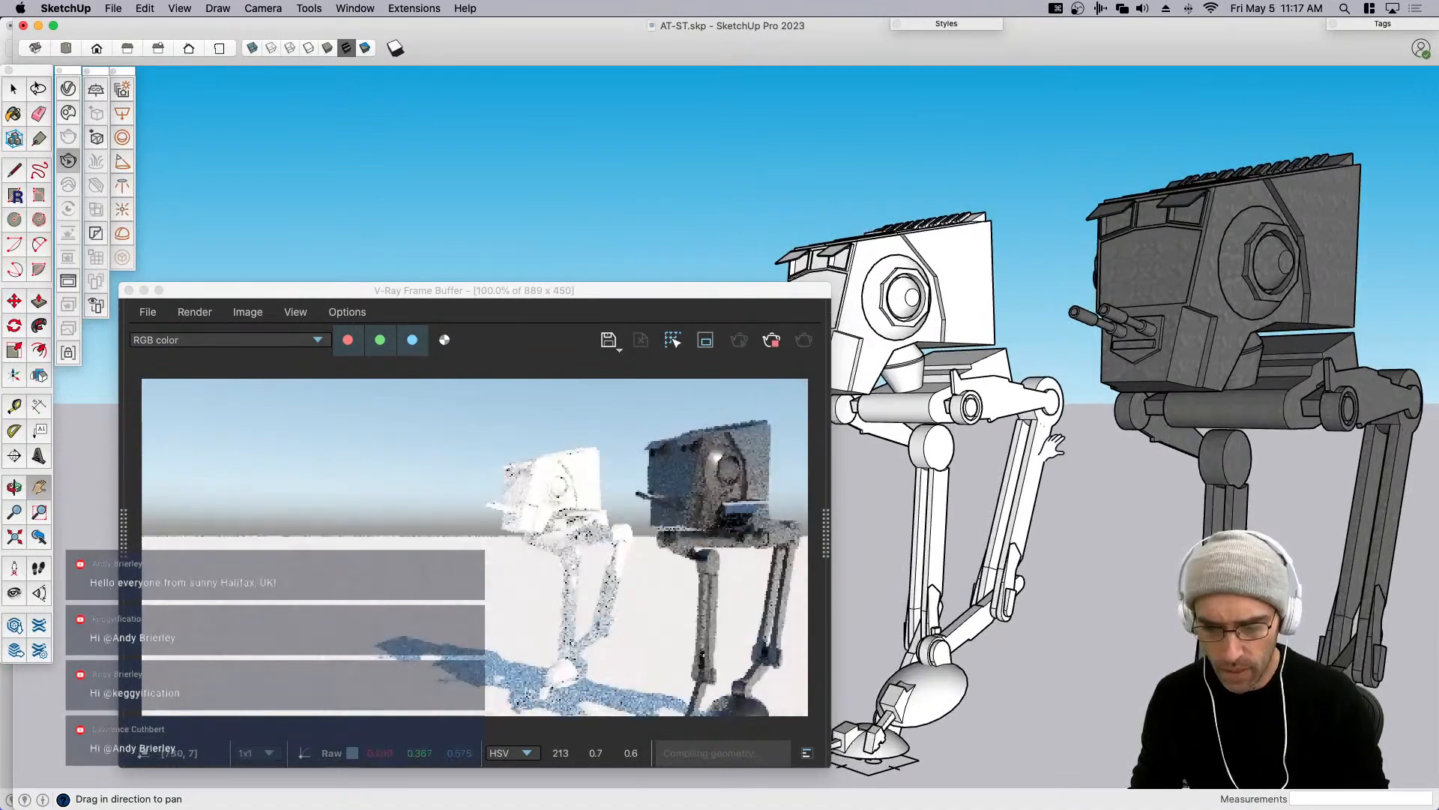
pyautogui.moveTo(956, 411); pyautogui.dragTo(1020, 424)
pyautogui.scroll(4, 863, 289)
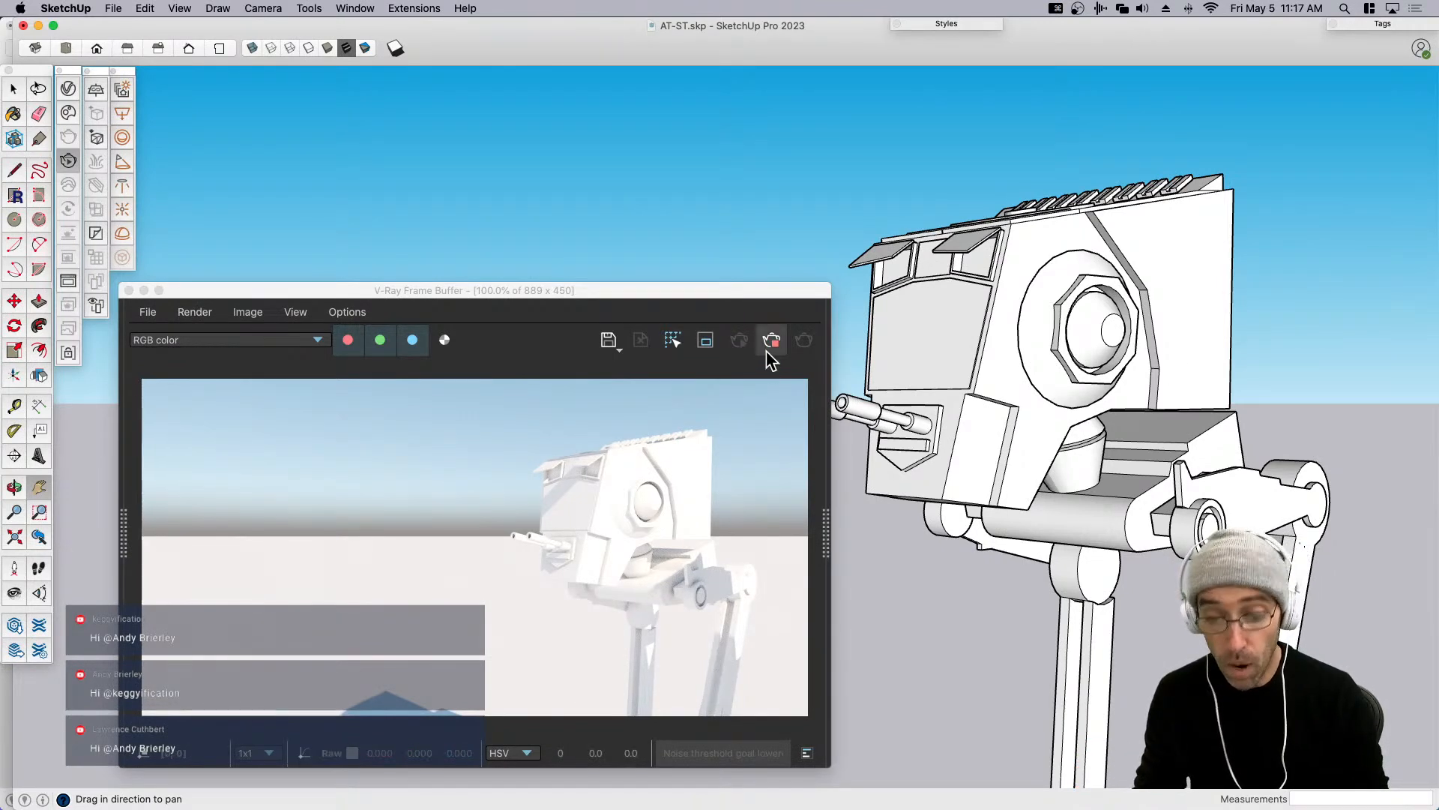
pyautogui.click(772, 344)
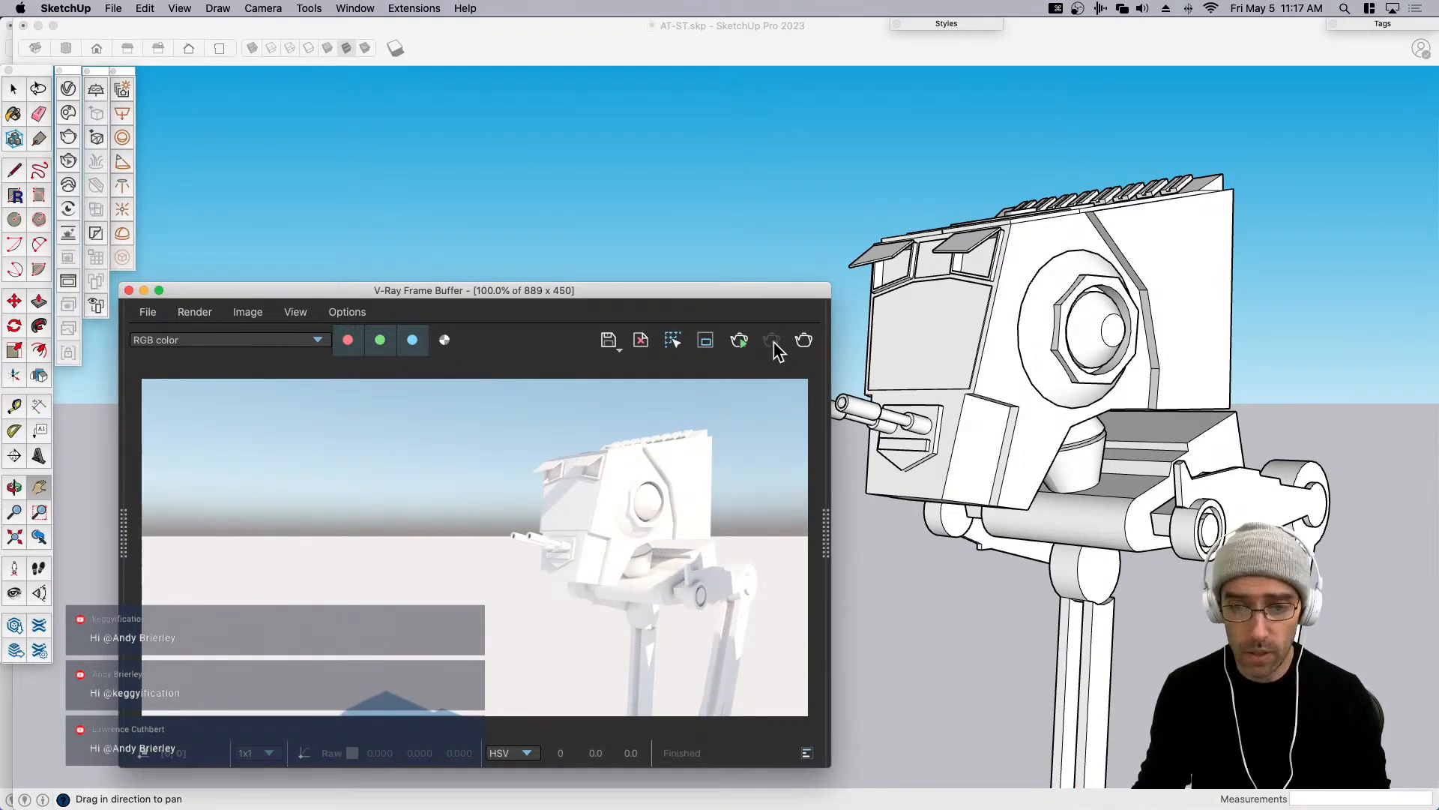
# Switch to Finder, go to the Textures folder, and view the 9.56.19 PM AT-ST screenshot and front.jpg as texture references.
pyautogui.press('super+Tab')
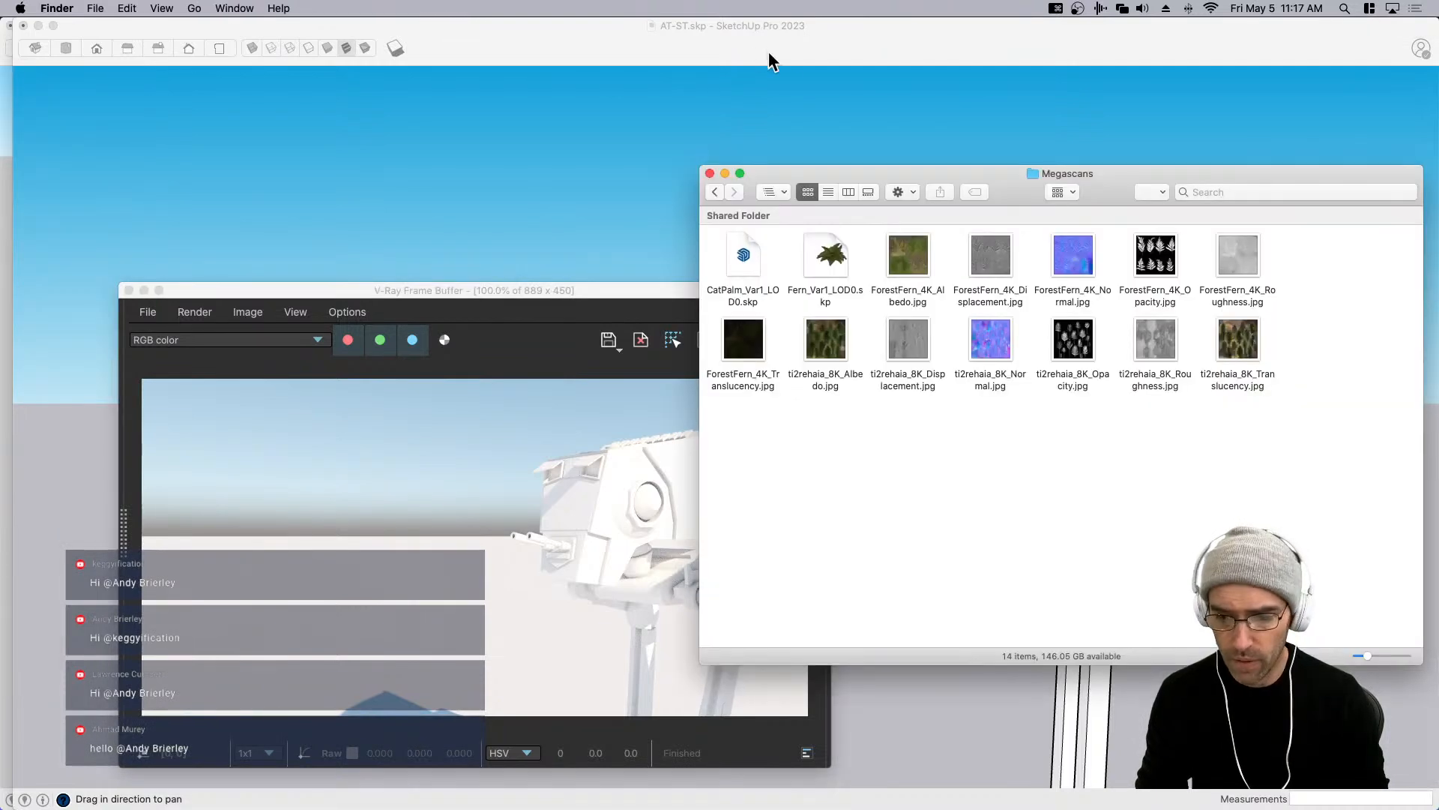
pyautogui.click(714, 192)
pyautogui.moveTo(1000, 173); pyautogui.dragTo(1000, 371)
pyautogui.doubleClick(1233, 461)
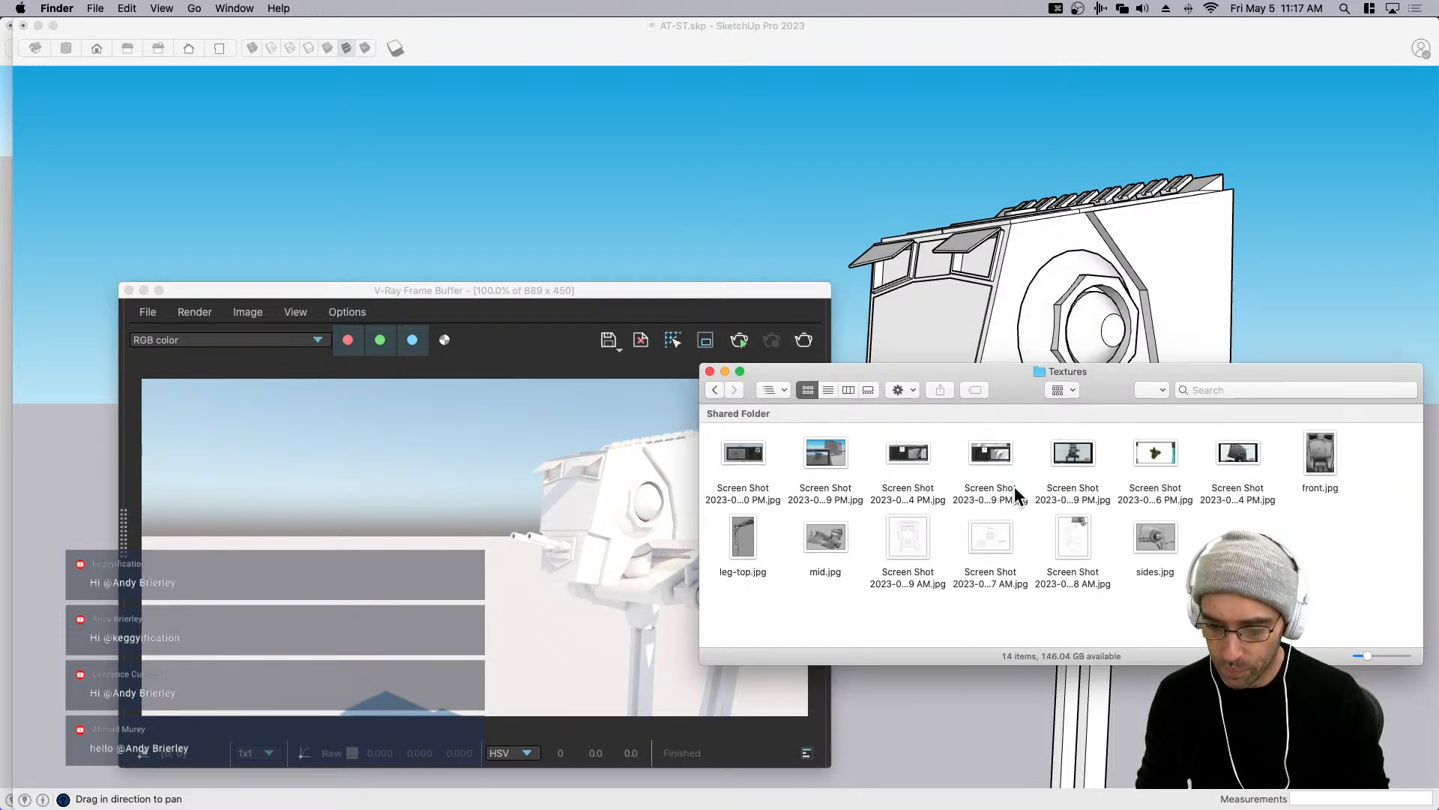
pyautogui.doubleClick(1072, 454)
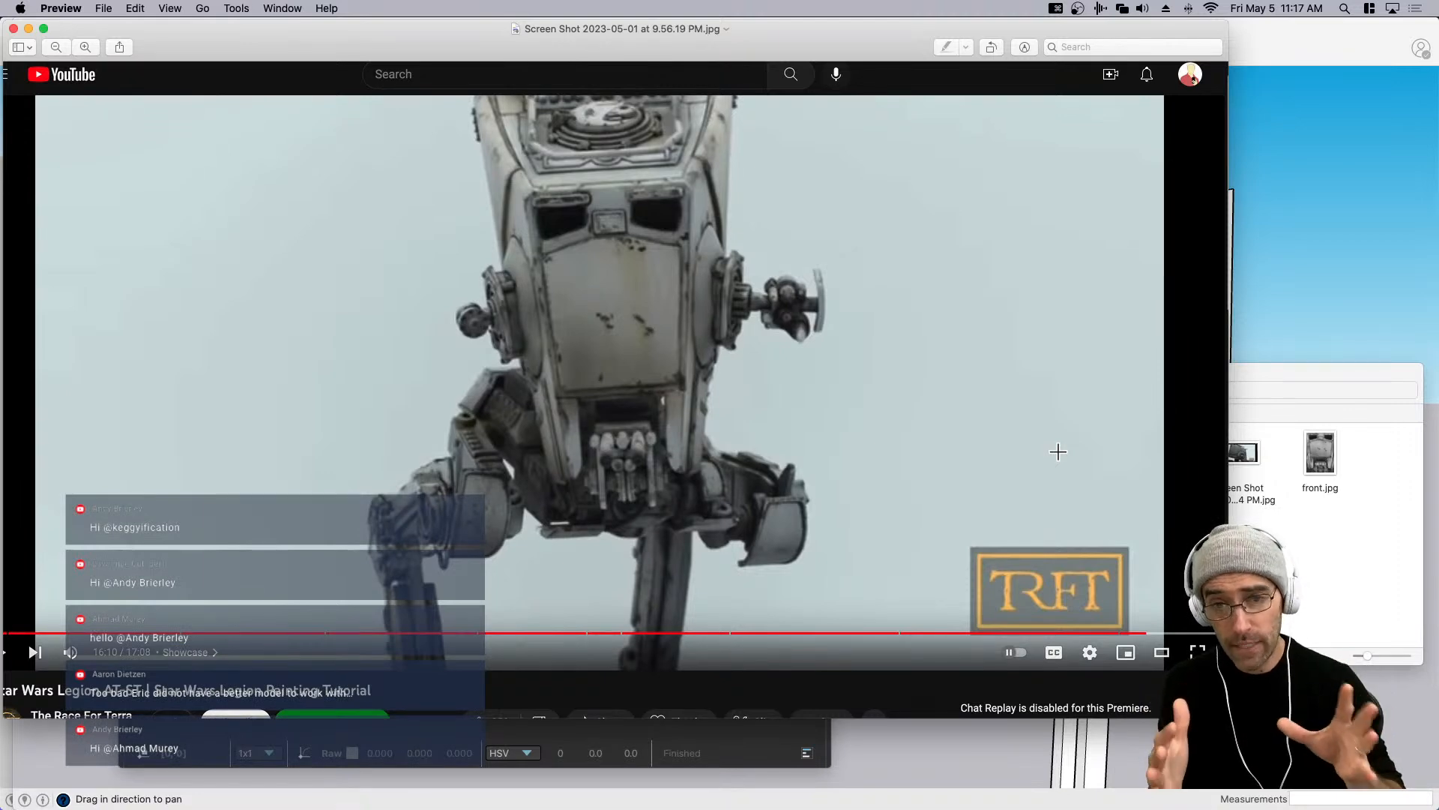
pyautogui.doubleClick(1320, 465)
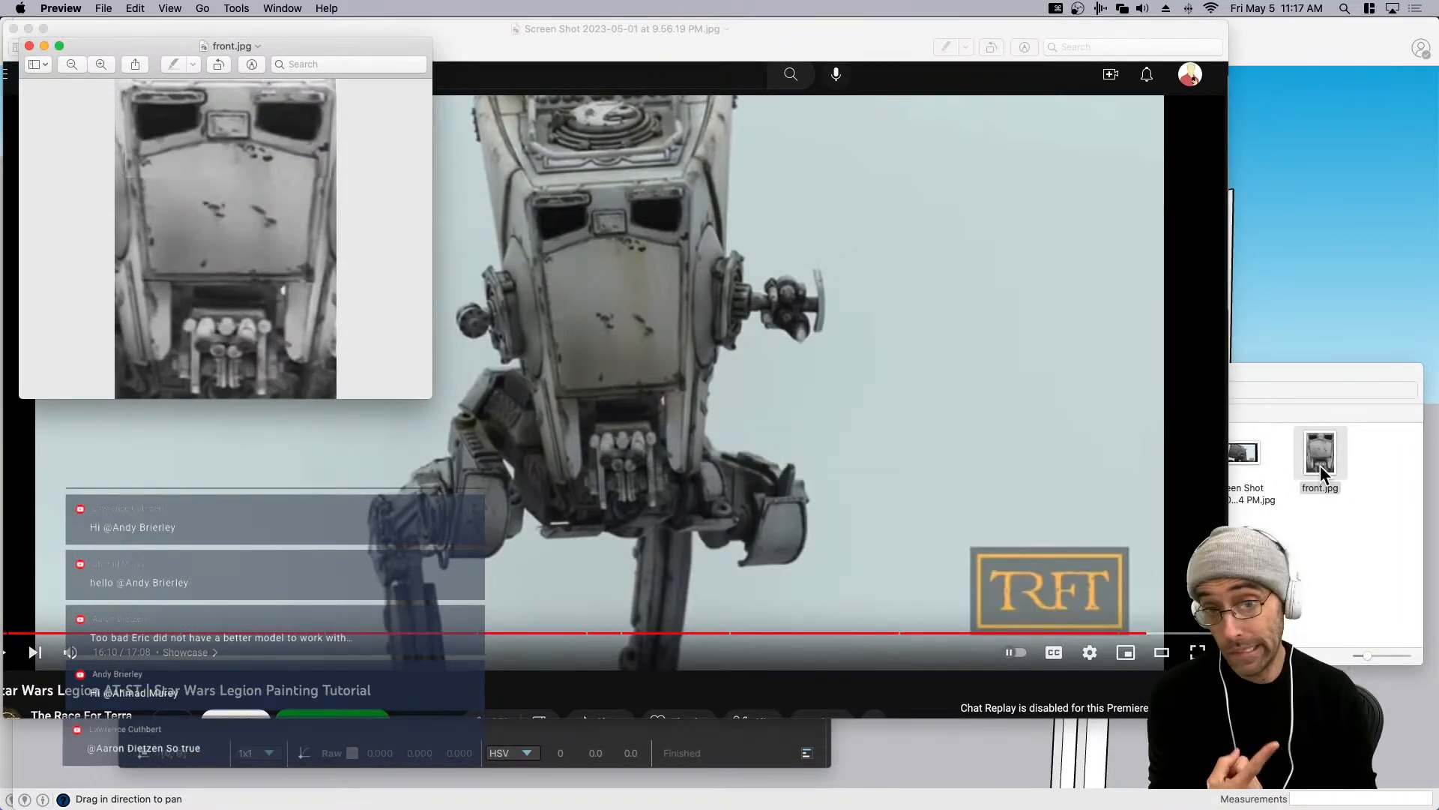
# Open the 8.48.38 AM side-view screenshot, leg-top.jpg and sides.jpg from the Textures folder, and arrange them for side-by-side comparison.
pyautogui.click(1291, 517)
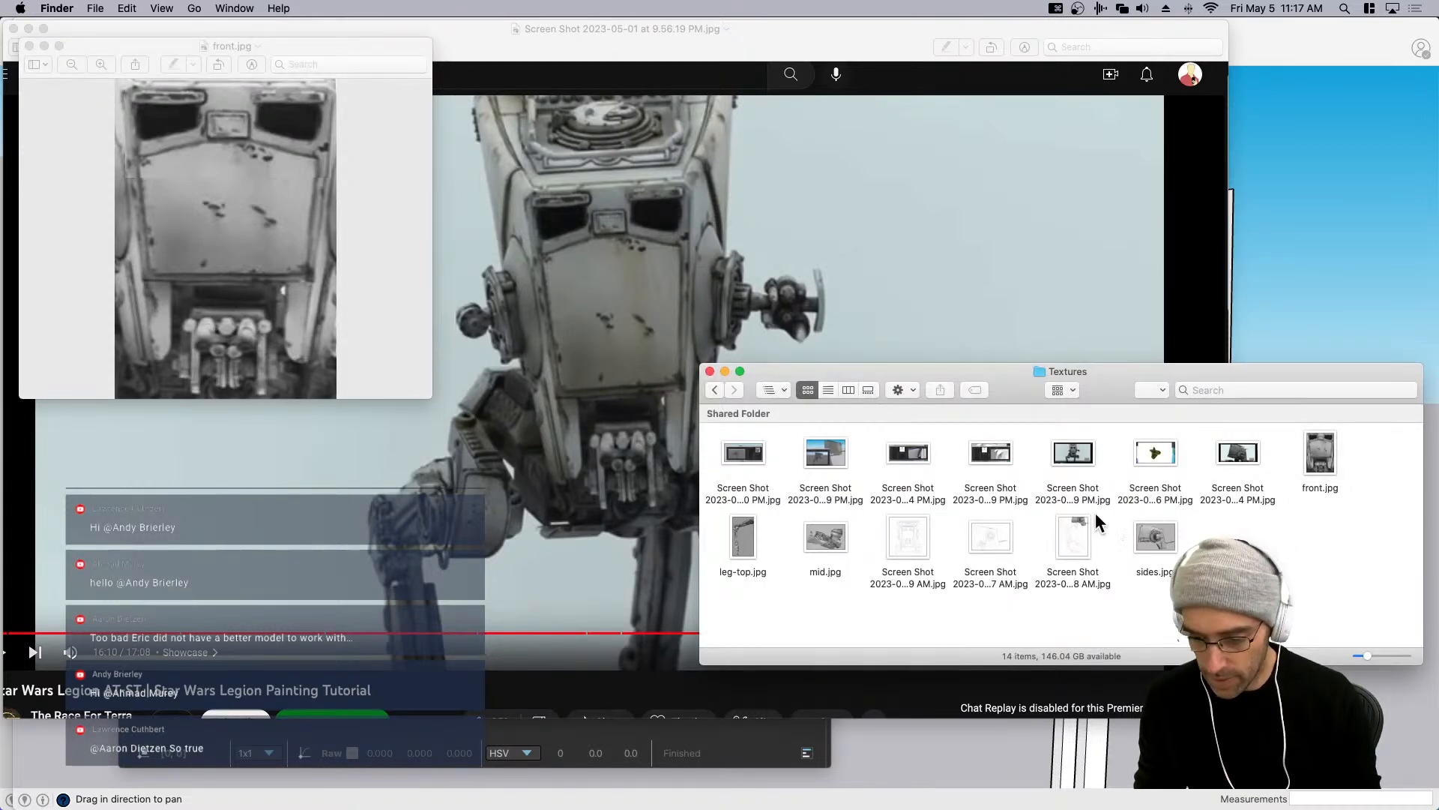
pyautogui.doubleClick(1073, 540)
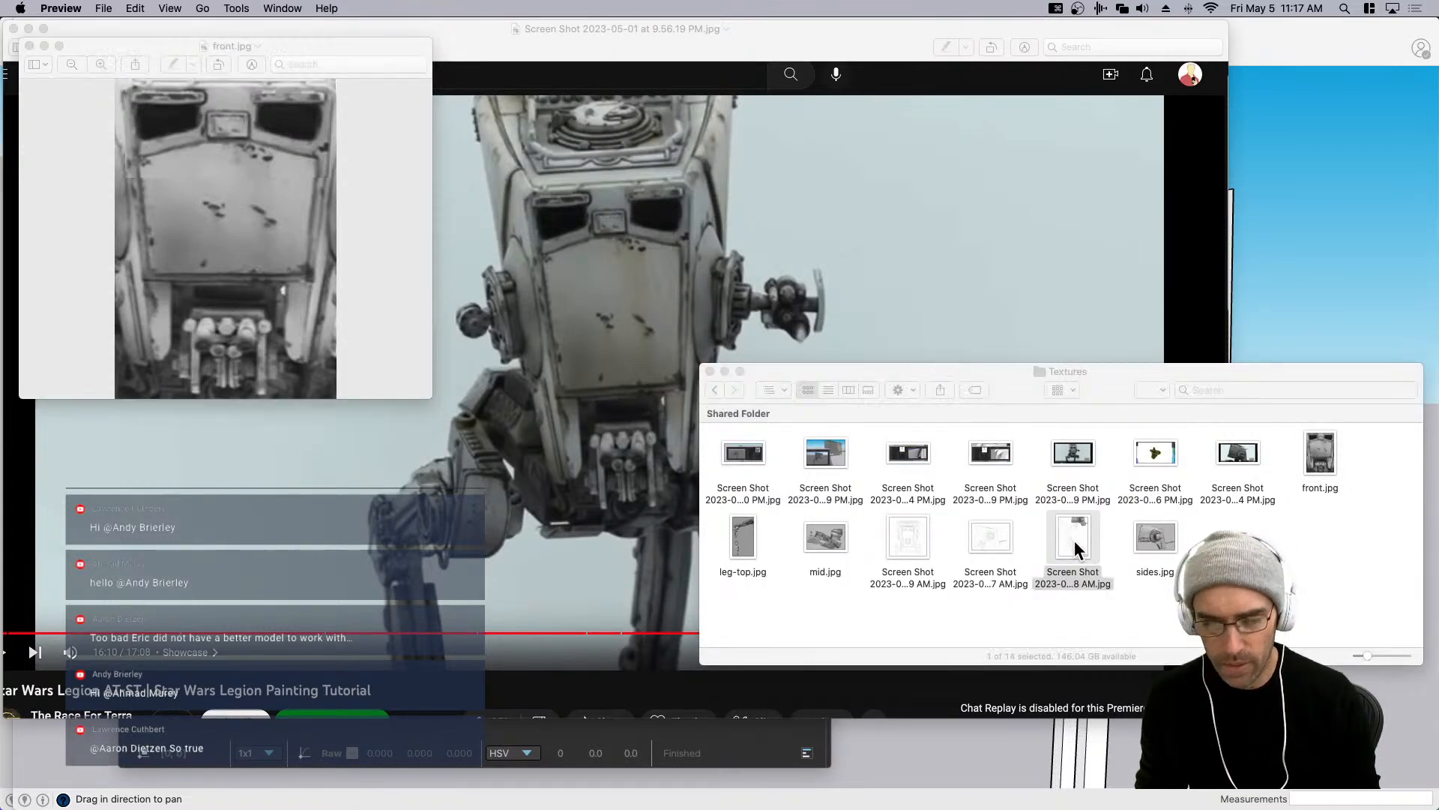
pyautogui.moveTo(300, 68); pyautogui.dragTo(691, 55)
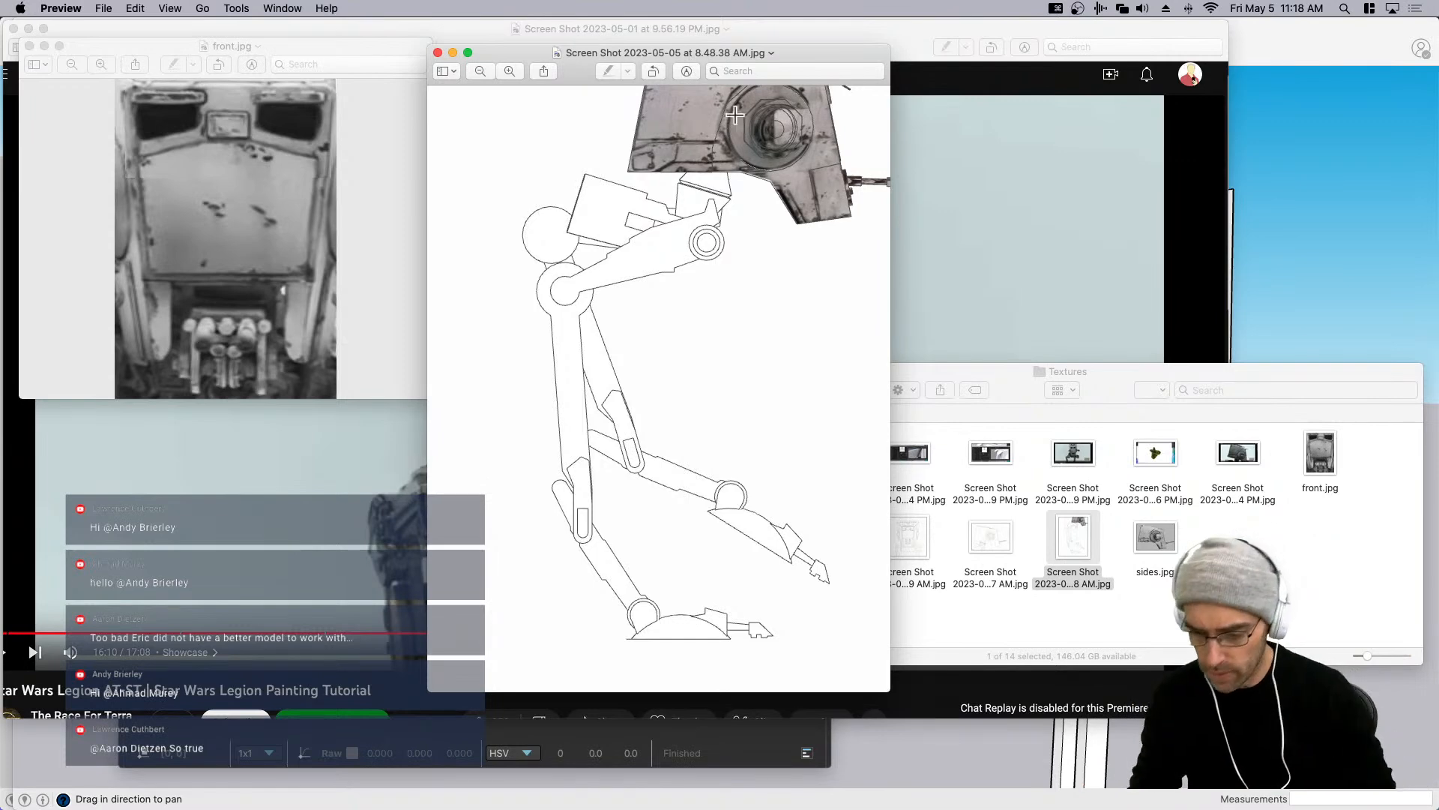
pyautogui.click(1032, 470)
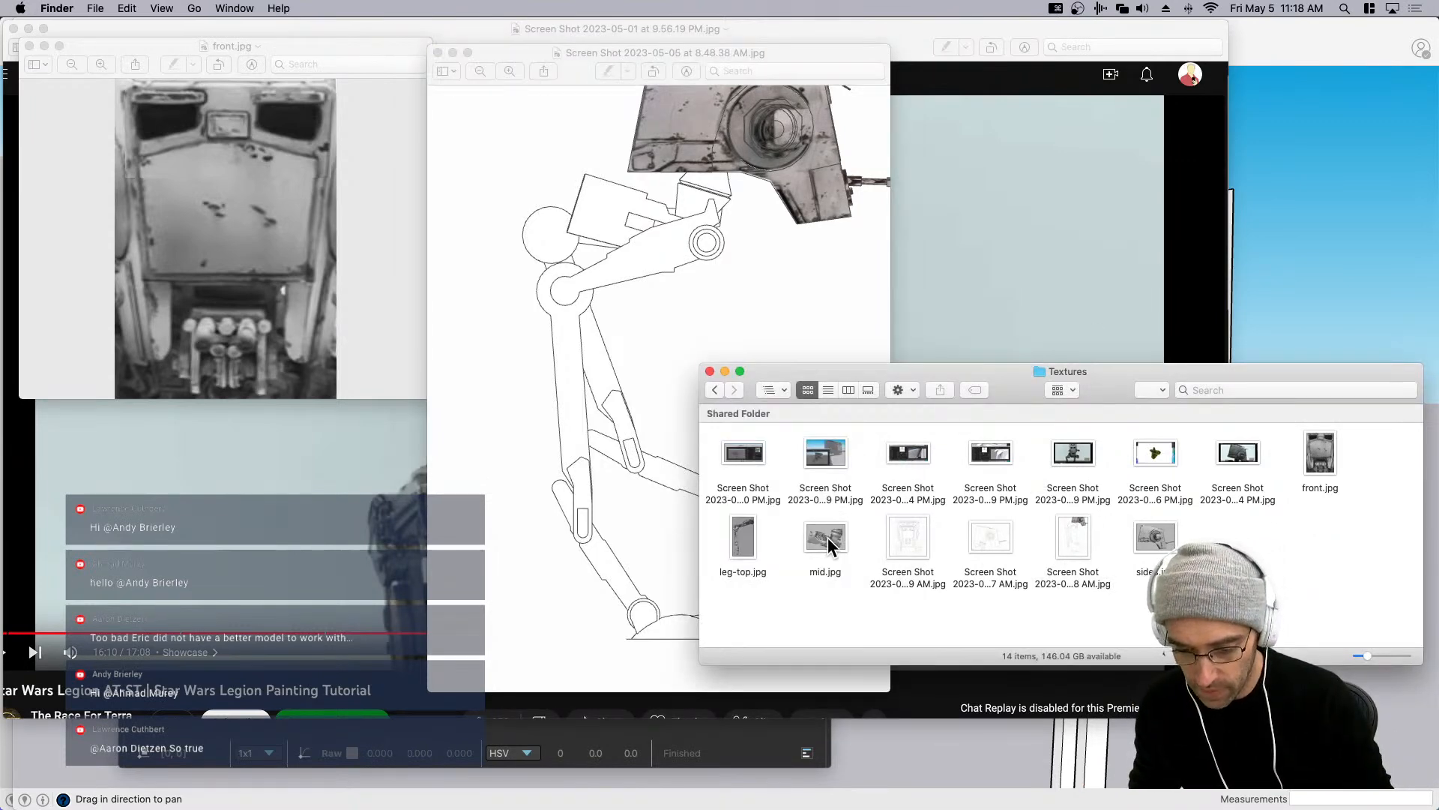
pyautogui.doubleClick(743, 537)
pyautogui.moveTo(310, 83)
pyautogui.mouseDown()
pyautogui.moveTo(822, 177)
pyautogui.moveTo(896, 174)
pyautogui.mouseUp()
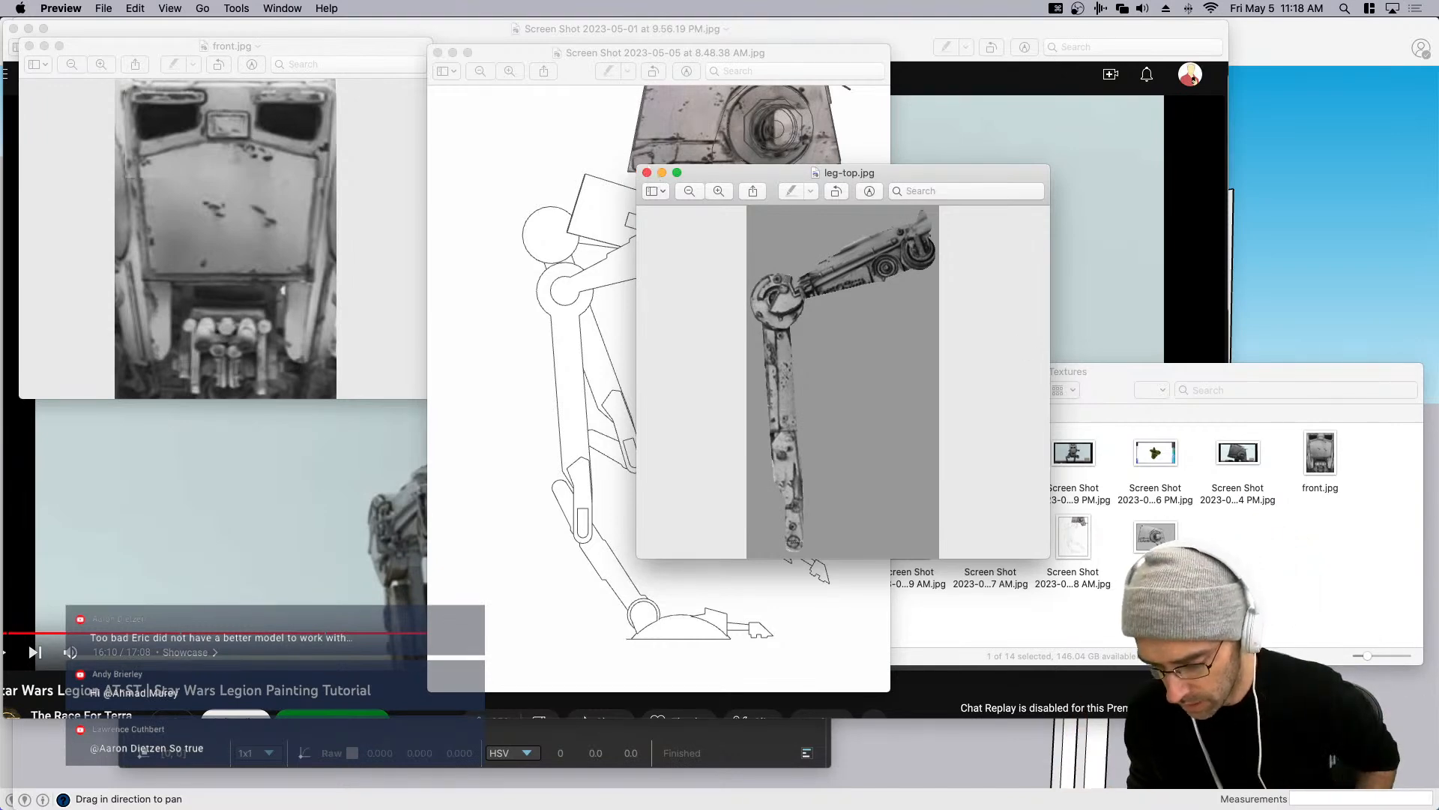
pyautogui.doubleClick(1155, 536)
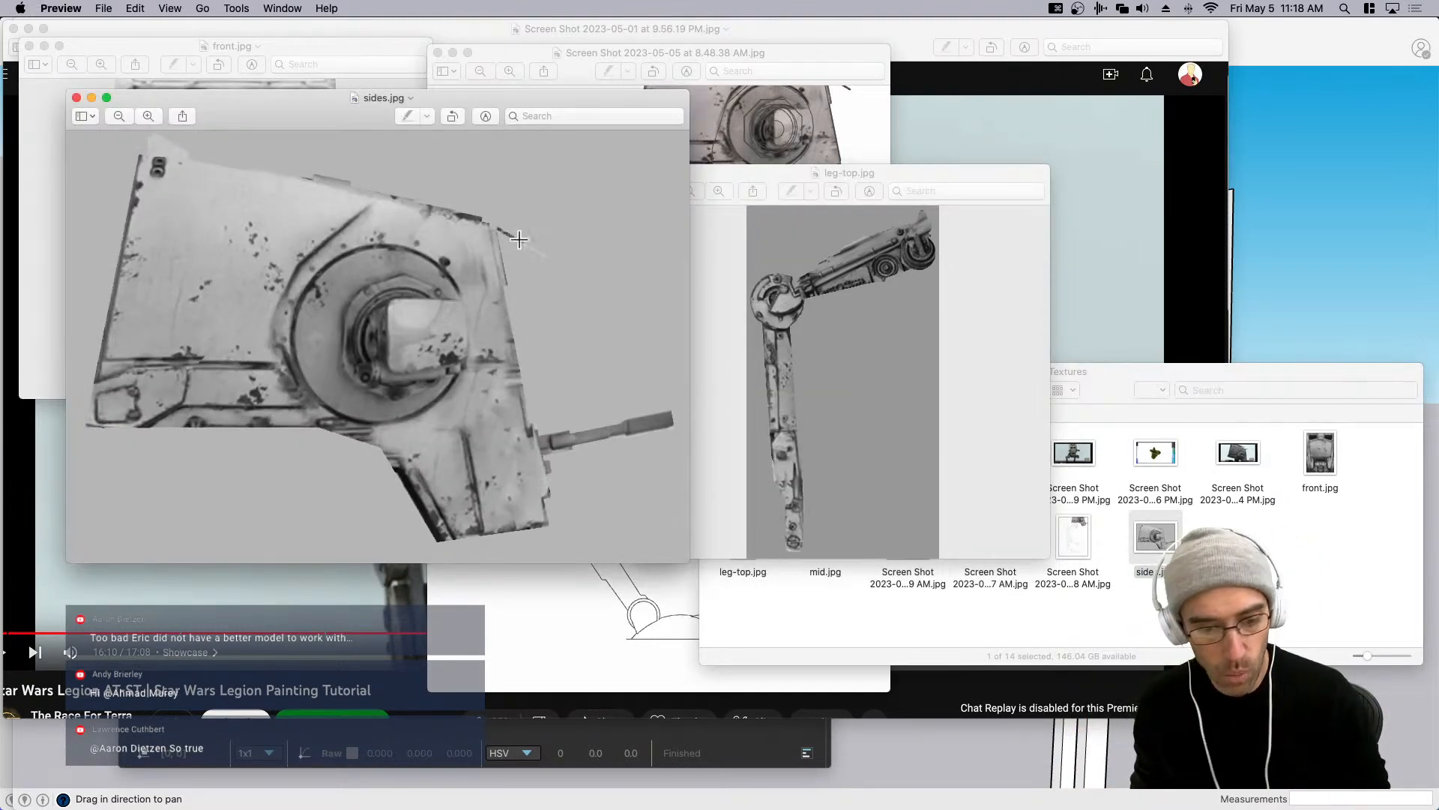
pyautogui.moveTo(352, 129); pyautogui.dragTo(465, 246)
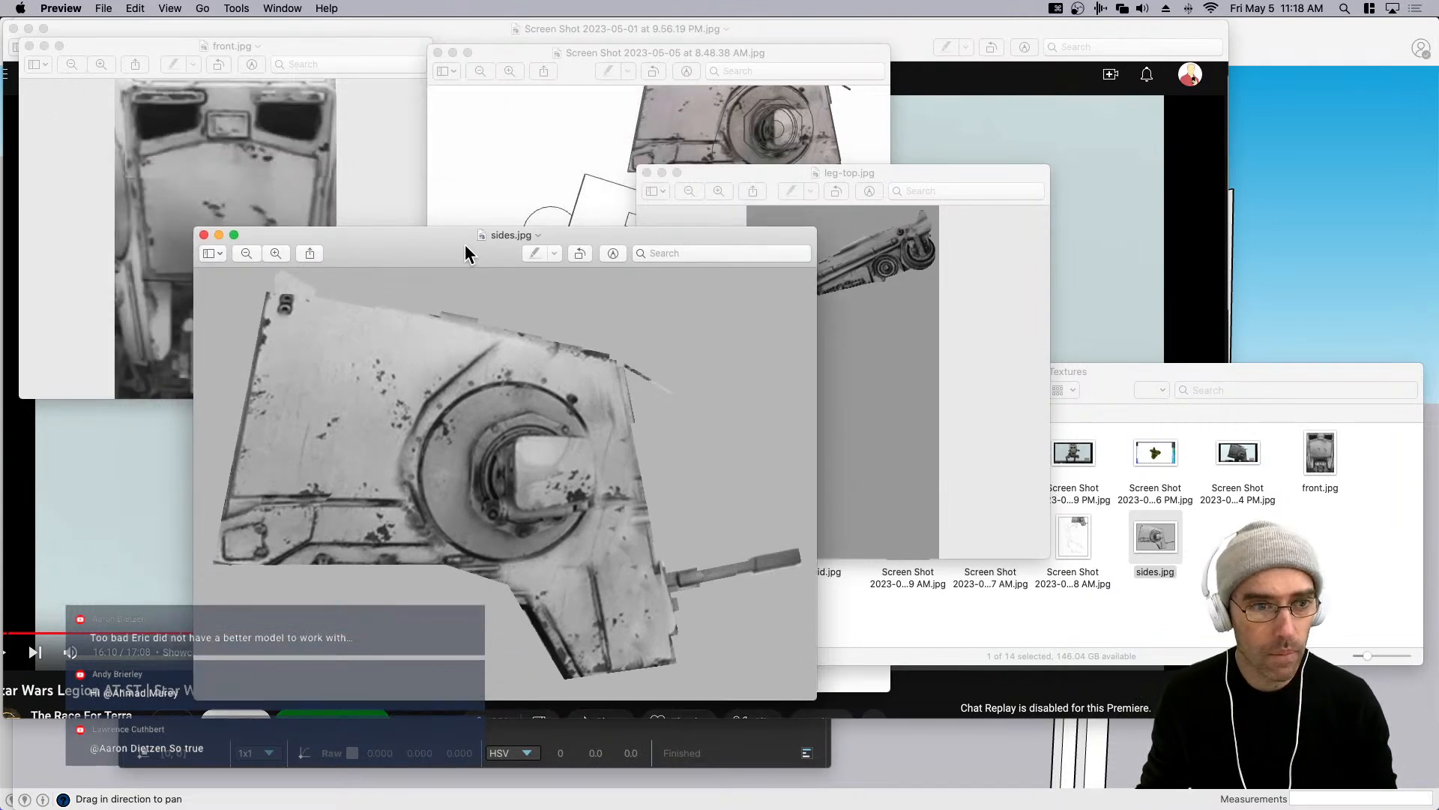
# Close all the open reference images in Preview.
pyautogui.click(204, 235)
pyautogui.click(647, 172)
pyautogui.click(453, 52)
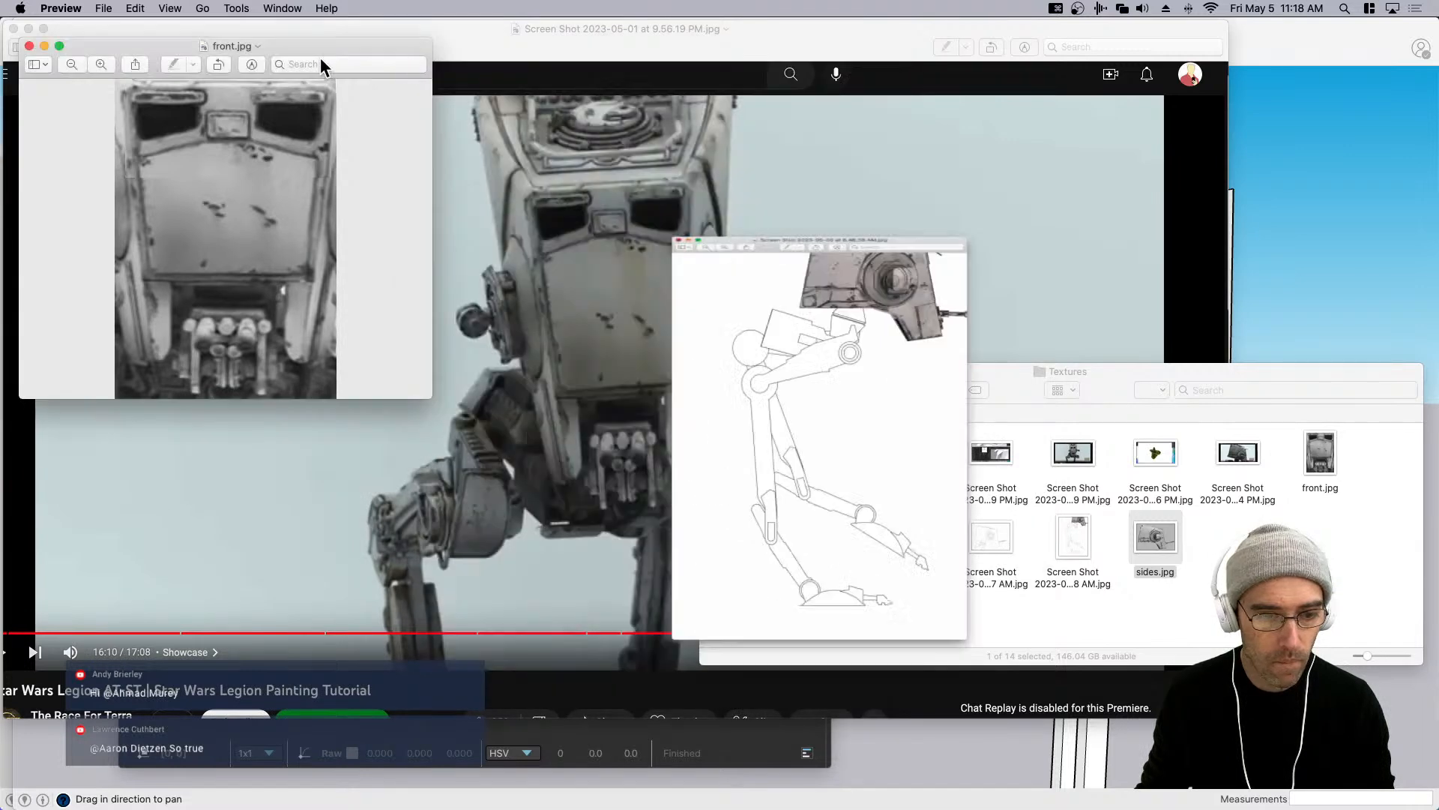
pyautogui.click(29, 46)
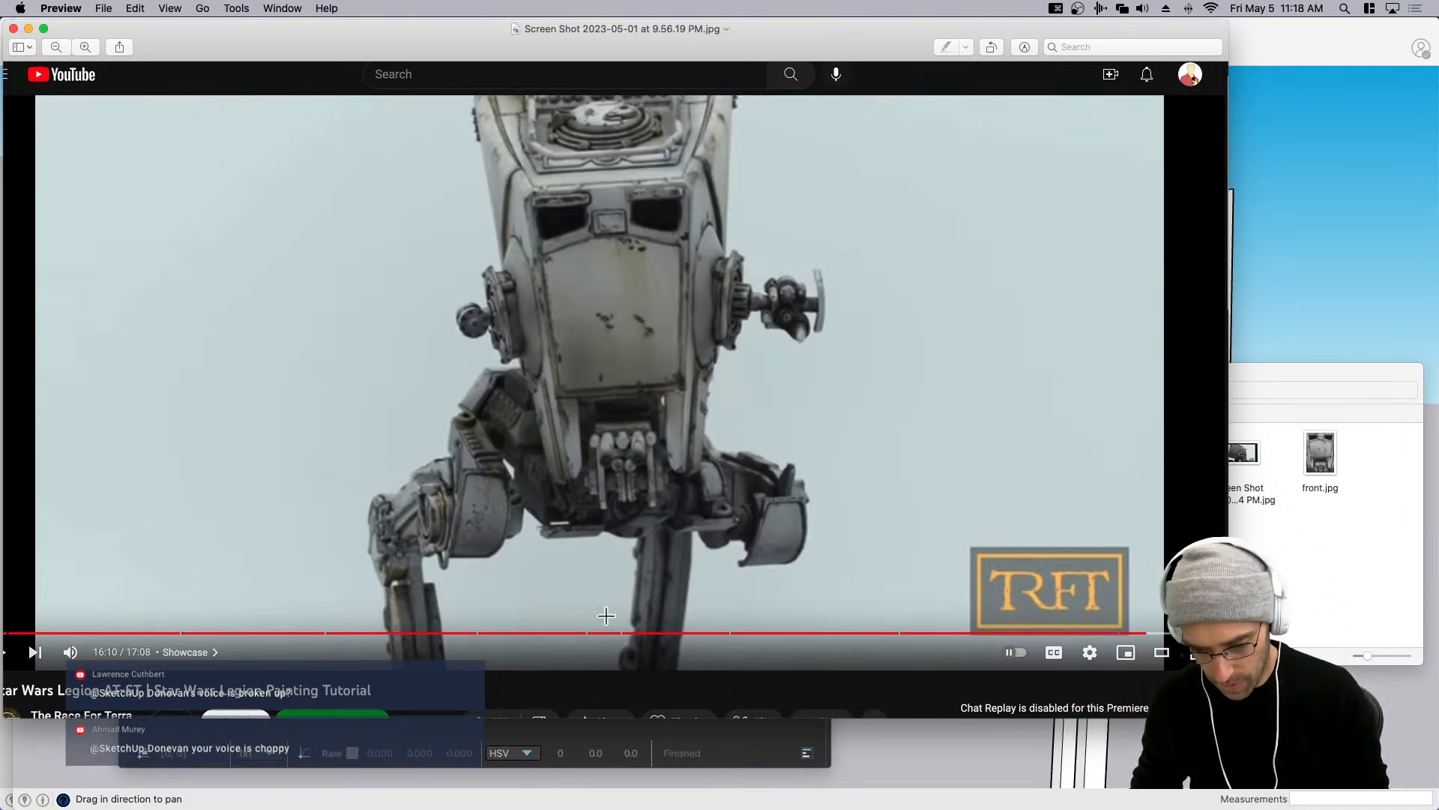
pyautogui.press('super+w')
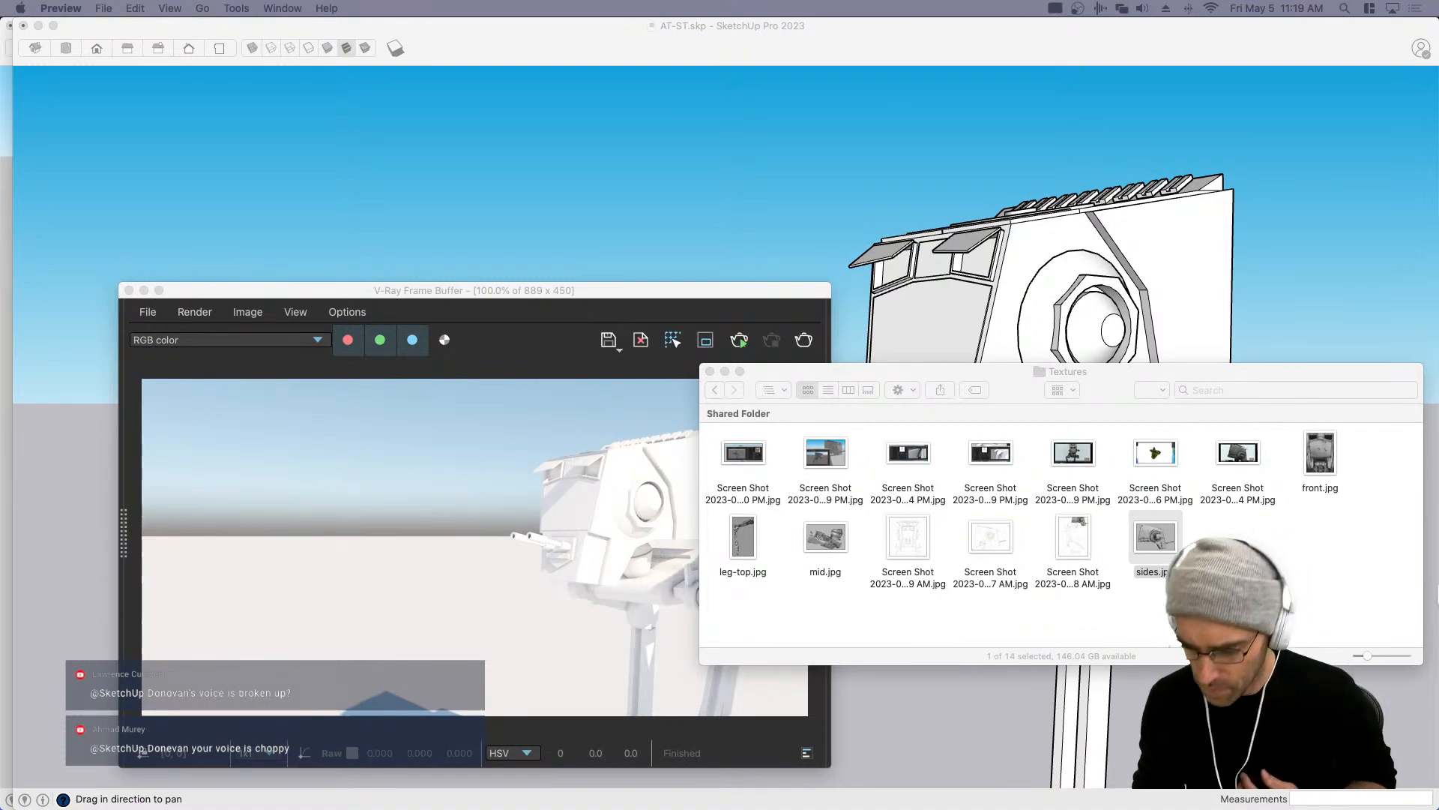
# Return to SketchUp and bring the AT-ST_Textured.skp model window to the front.
pyautogui.click(1325, 623)
pyautogui.click(917, 314)
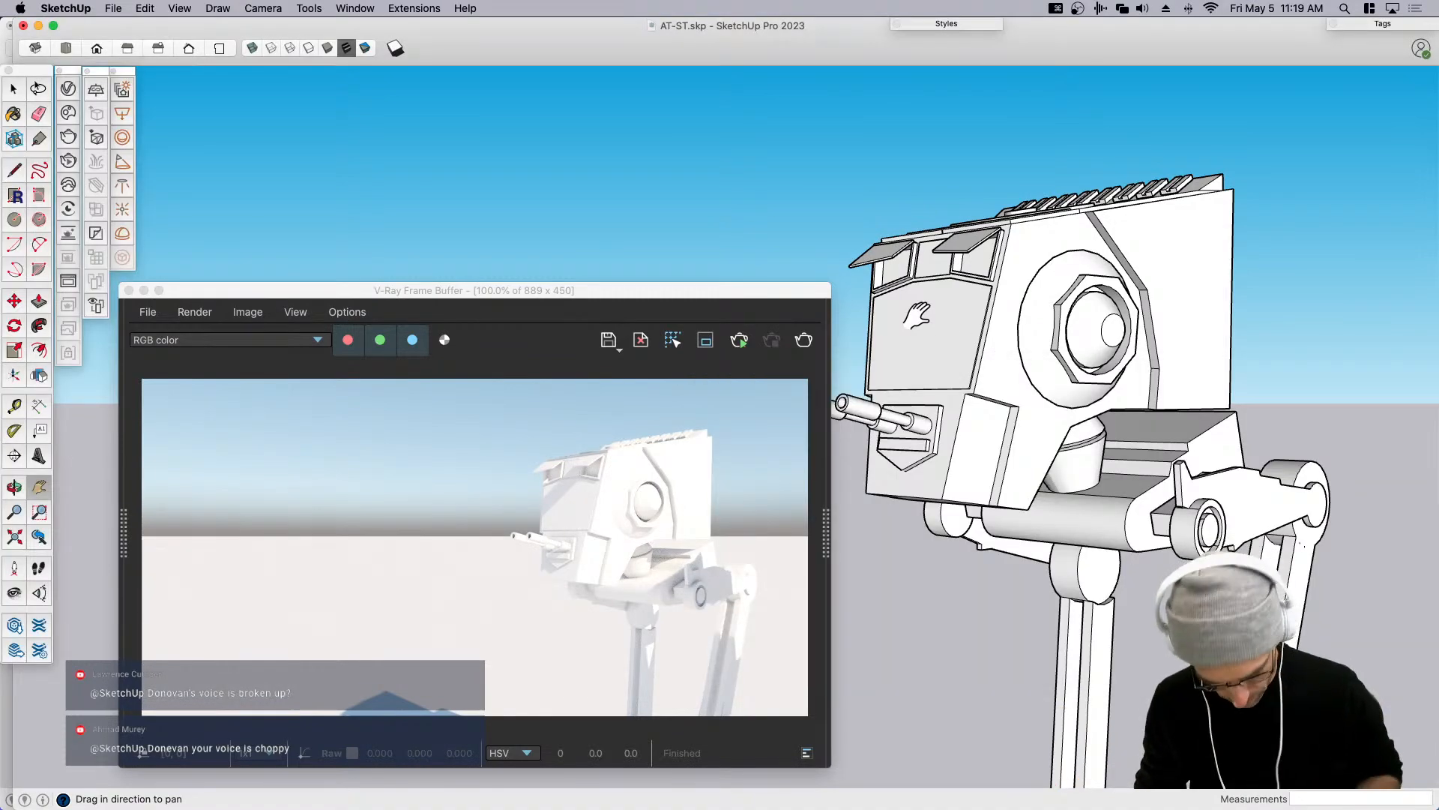
pyautogui.hotkey('ctrl', 'Up')
pyautogui.click(938, 361)
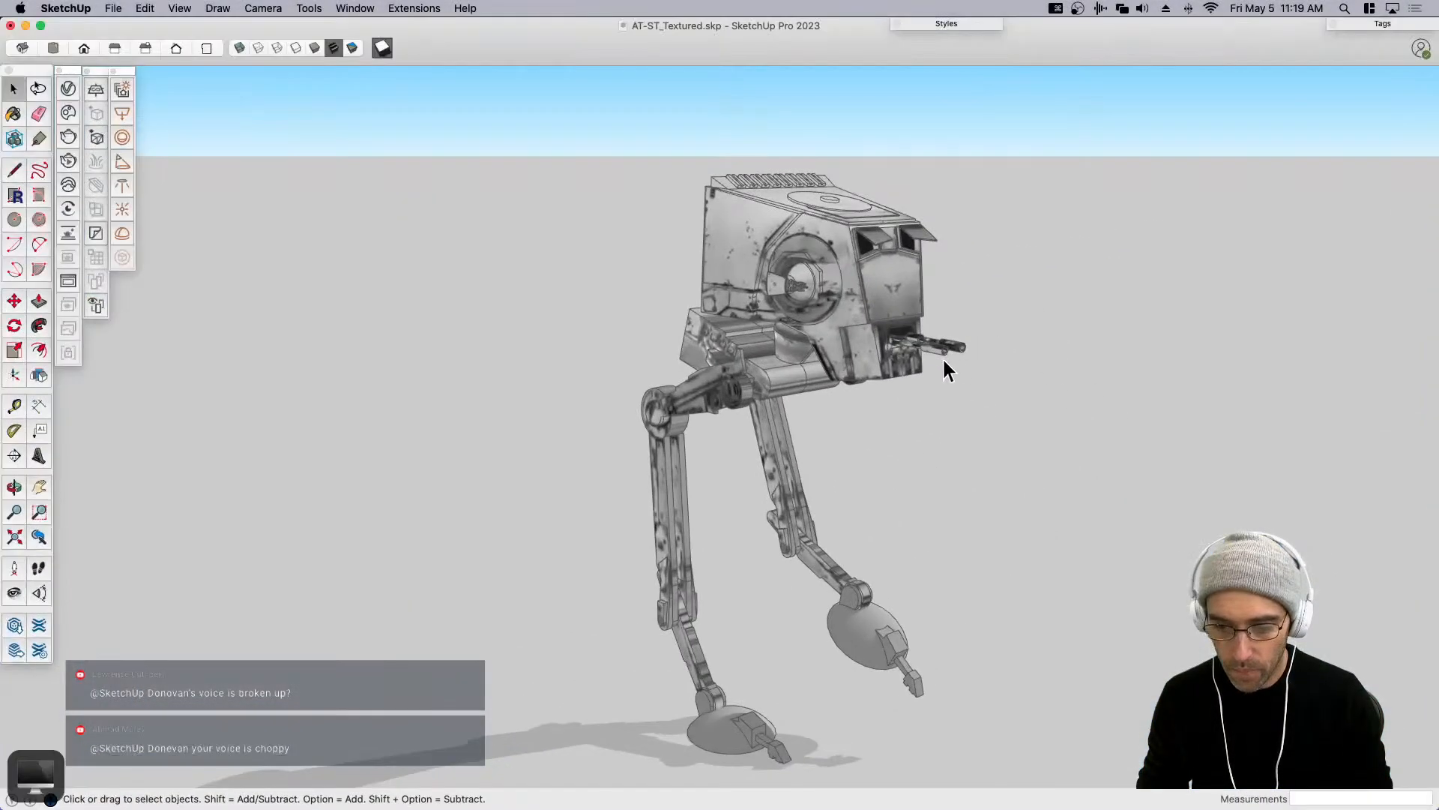
# Display the textured walker in the Hidden Line face style and examine its untextured geometry from several sides.
pyautogui.scroll(-3, 940, 359)
pyautogui.moveTo(920, 392); pyautogui.dragTo(708, 448, button='middle')
pyautogui.click(295, 48)
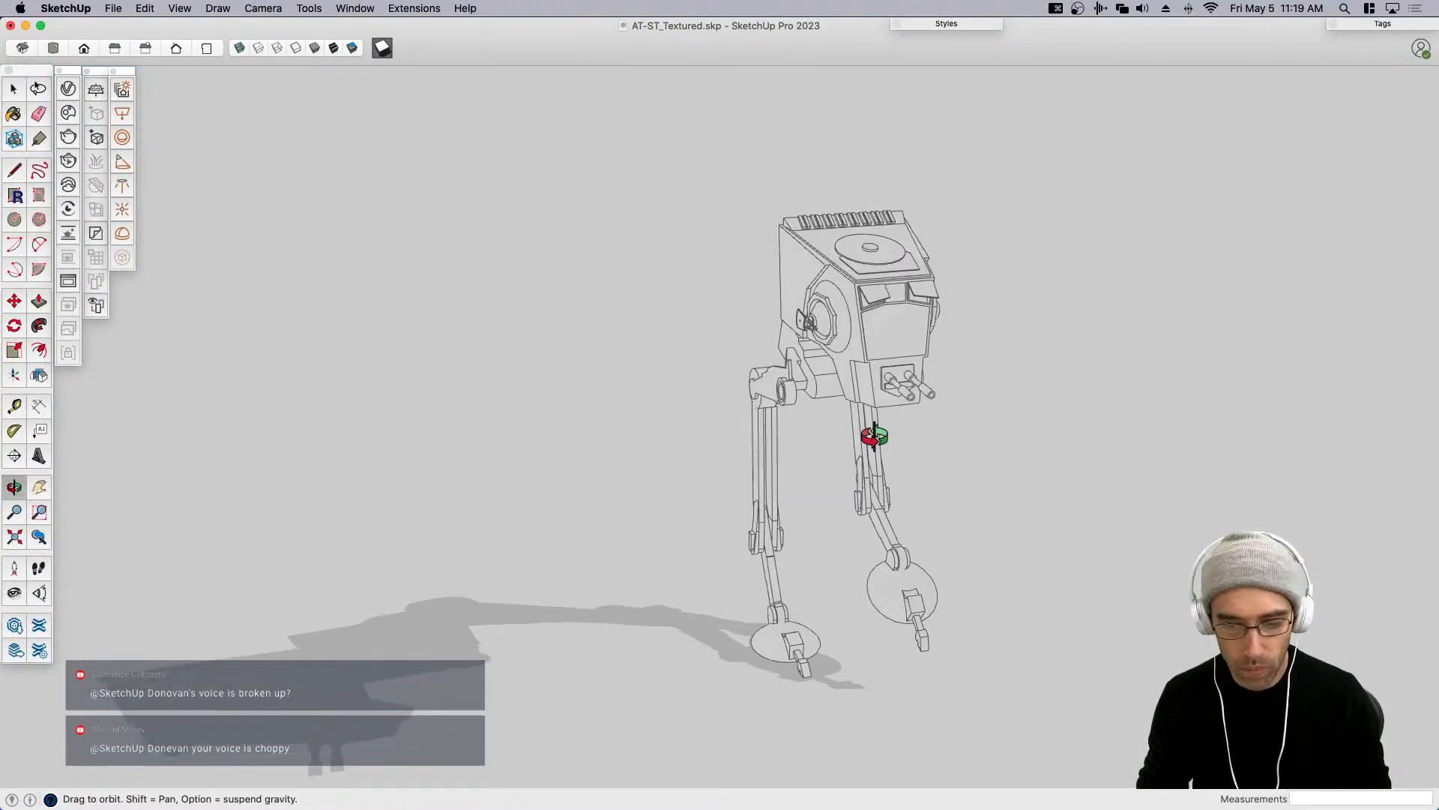
pyautogui.scroll(-3, 517, 385)
pyautogui.moveTo(517, 386); pyautogui.dragTo(724, 502, button='middle')
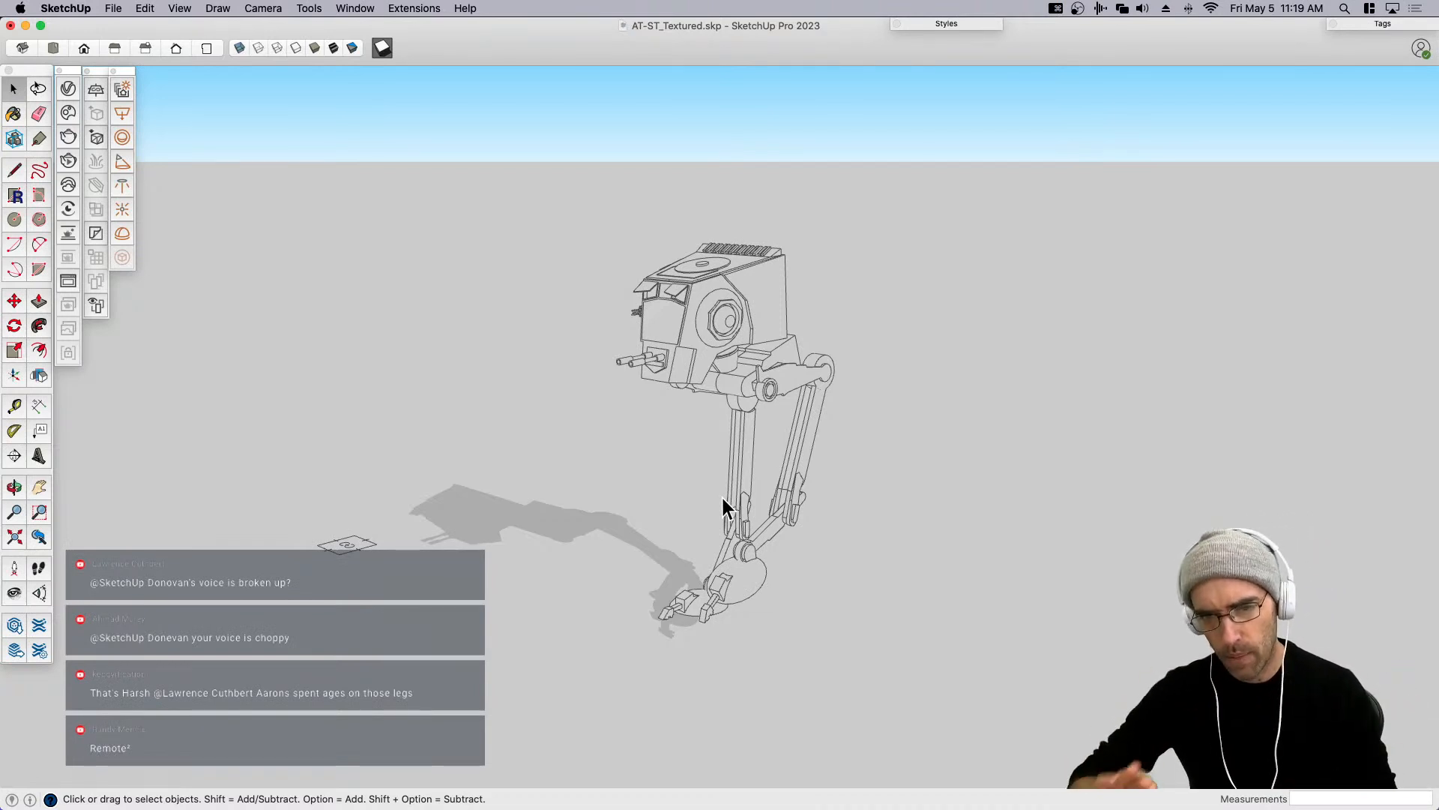
pyautogui.moveTo(700, 370); pyautogui.dragTo(962, 343, button='middle')
pyautogui.scroll(3, 696, 357)
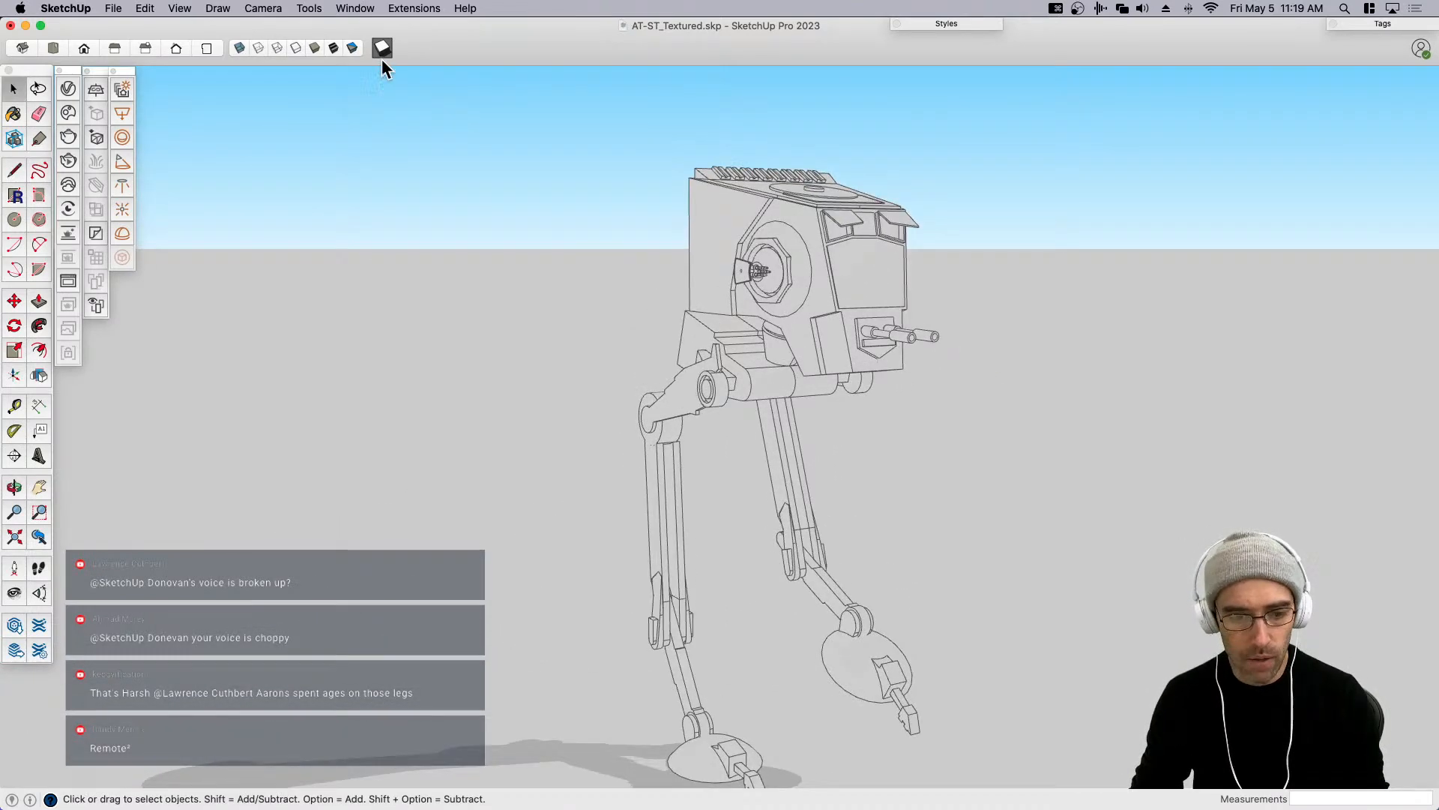
# Restore the Shaded With Textures face style and view the walker's weathered head up close.
pyautogui.click(334, 48)
pyautogui.moveTo(727, 311); pyautogui.dragTo(796, 294, button='middle')
pyautogui.scroll(3, 796, 294)
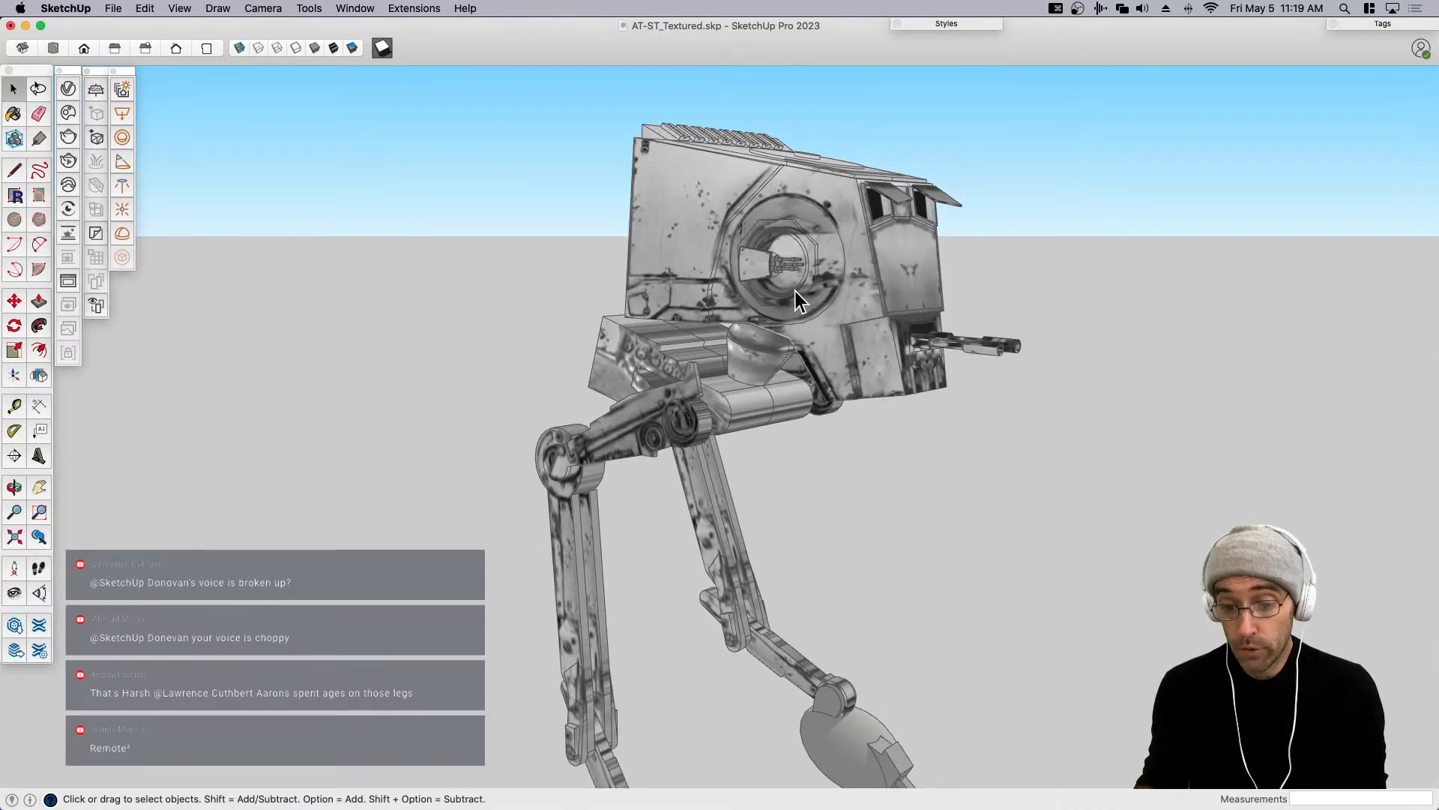
# Open the nested head group, show hidden geometry, and turn off the Projected texture option for a face on the head's side.
pyautogui.moveTo(790, 294); pyautogui.dragTo(679, 223, button='middle')
pyautogui.click(678, 220)
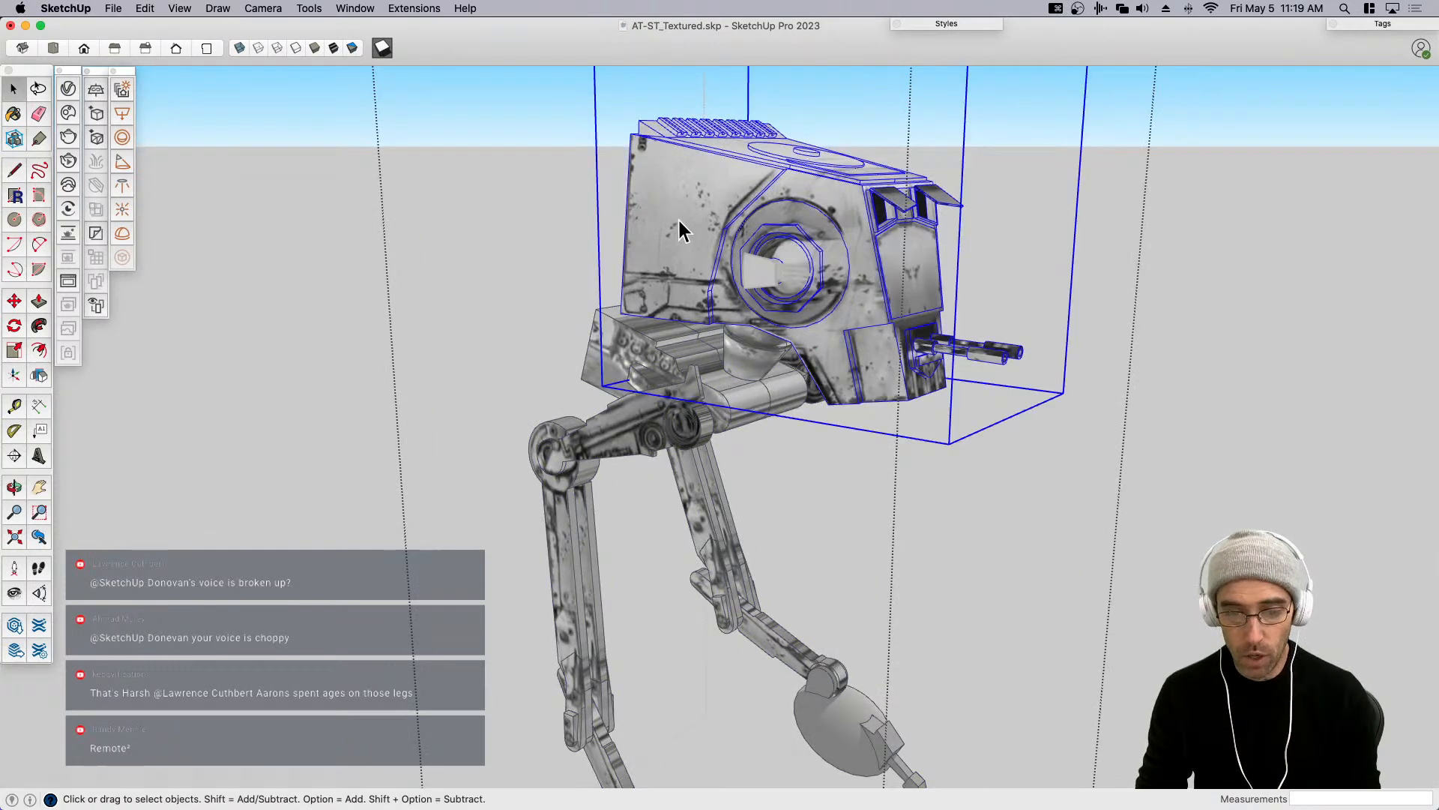
pyautogui.doubleClick(675, 210)
pyautogui.doubleClick(675, 201)
pyautogui.click(678, 206)
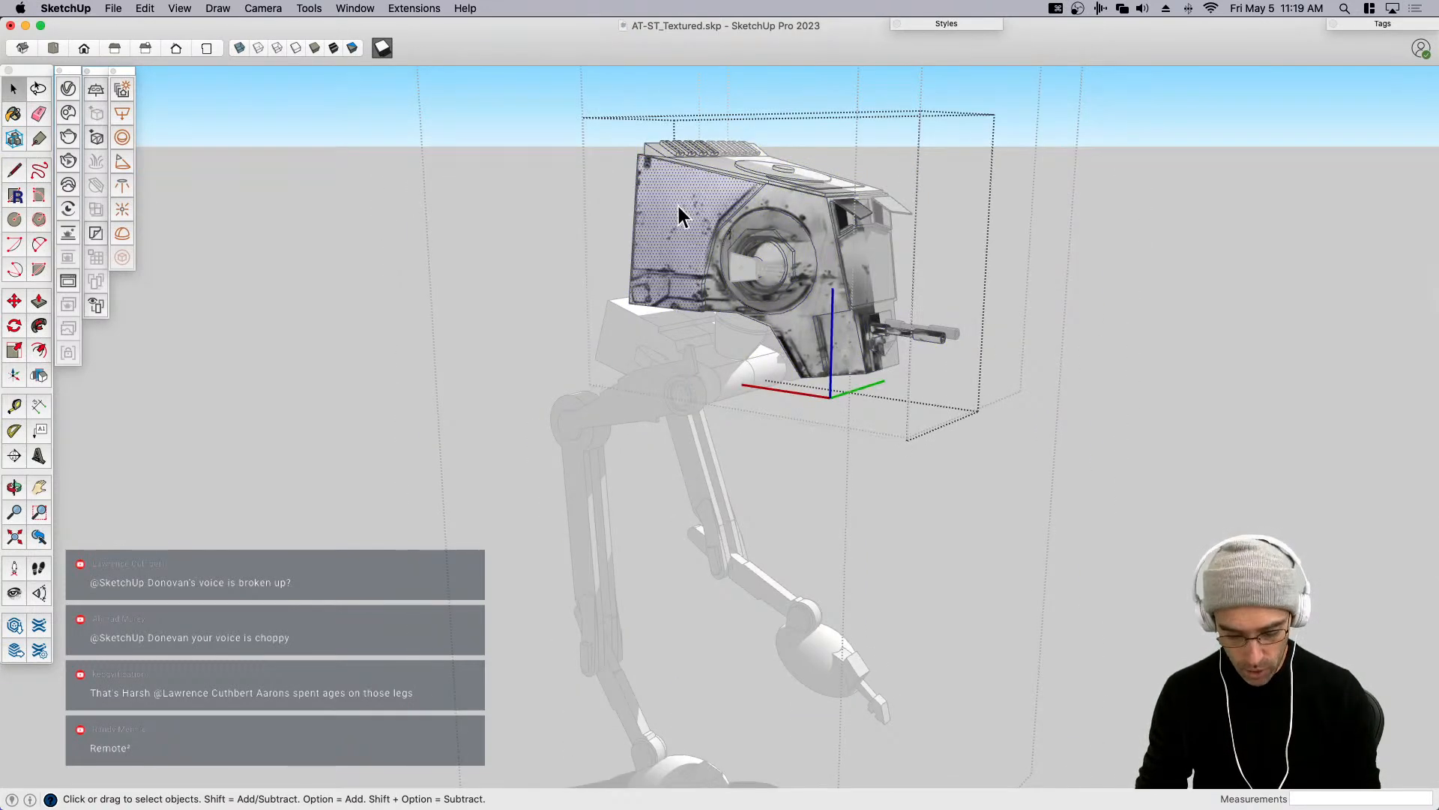
pyautogui.click(683, 192)
pyautogui.rightClick(695, 192)
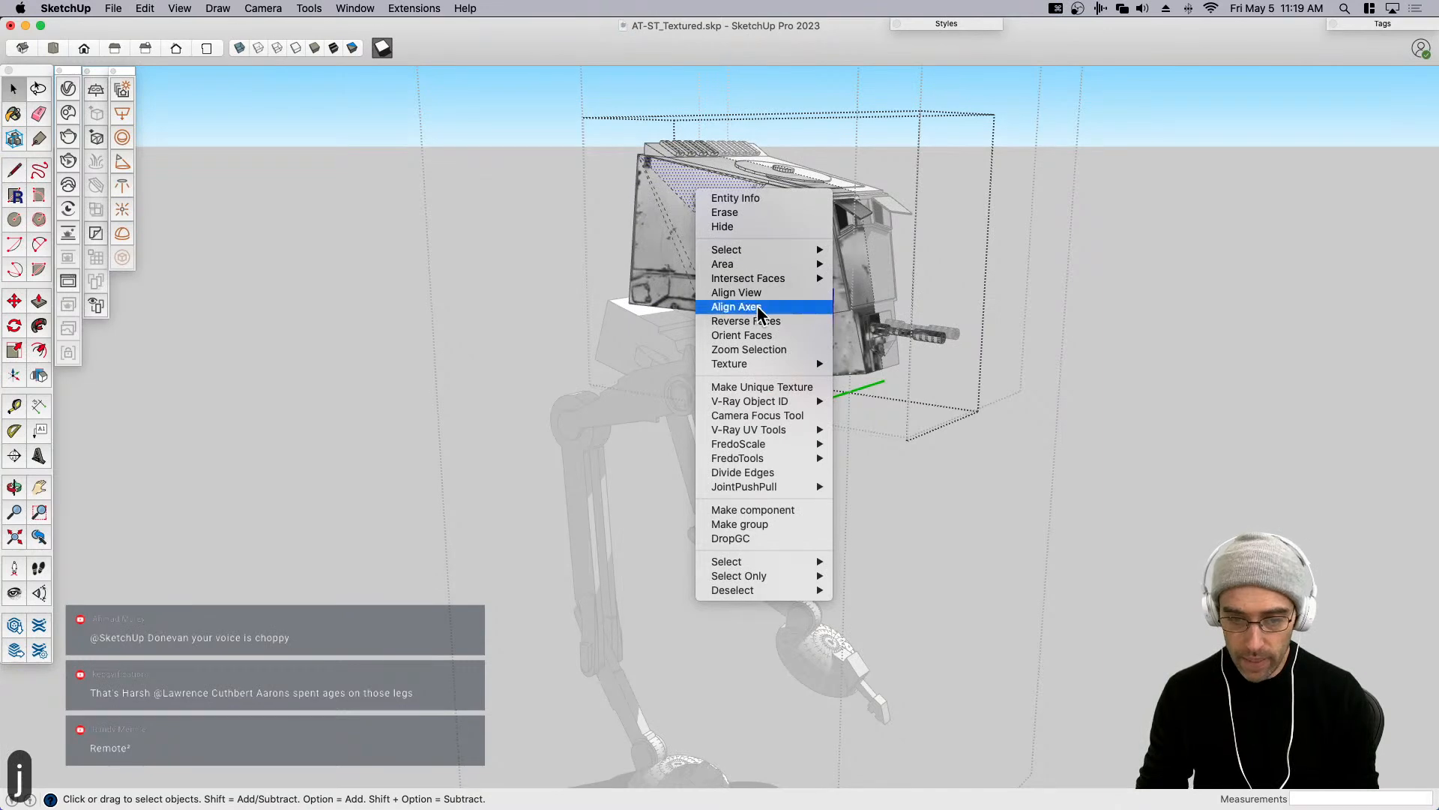
pyautogui.moveTo(766, 366)
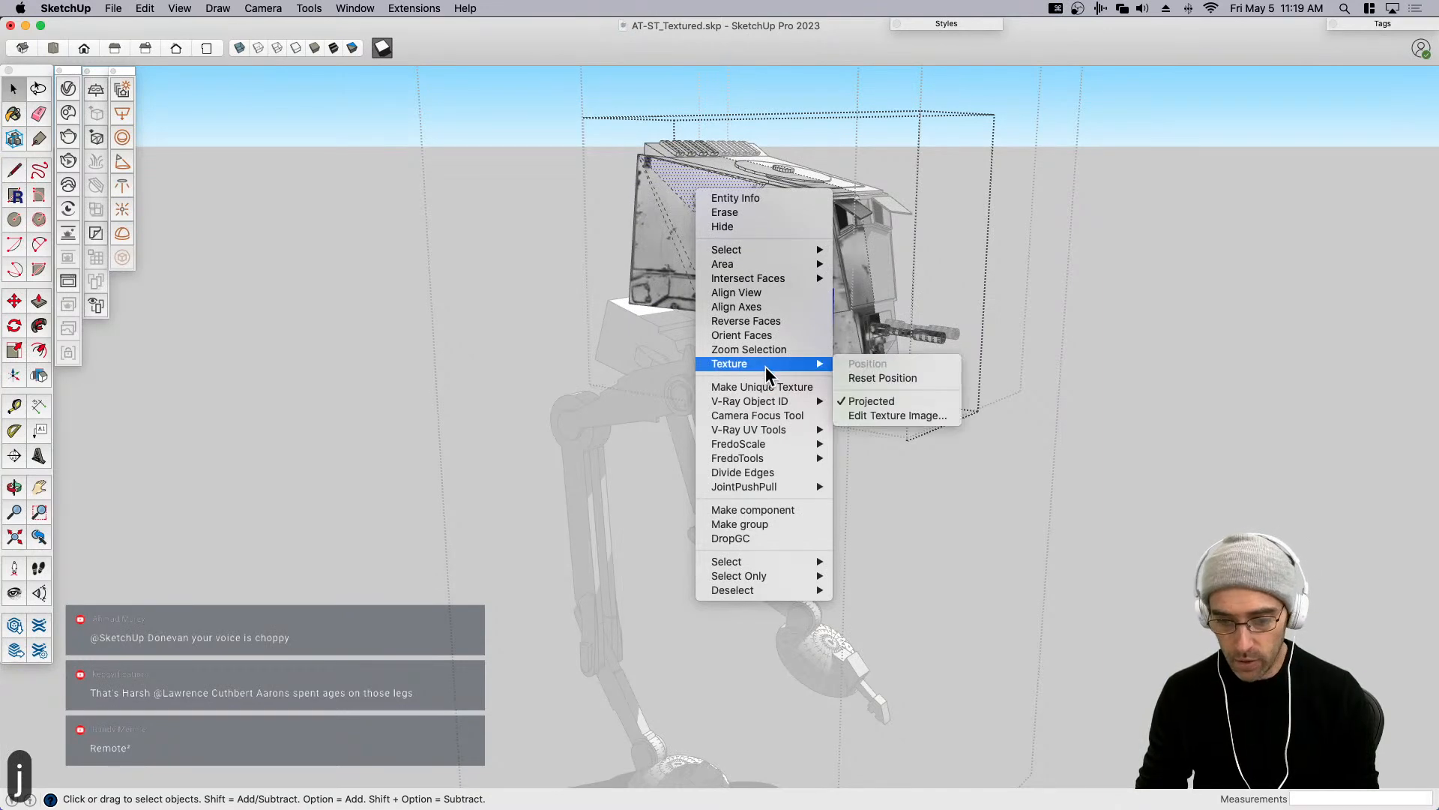
pyautogui.click(871, 401)
# Enter texture Position mode for the head's side face, examine how the image is mapped onto it, and exit the nested groups.
pyautogui.rightClick(715, 193)
pyautogui.moveTo(777, 366)
pyautogui.click(920, 367)
pyautogui.moveTo(755, 385); pyautogui.dragTo(873, 425, button='middle')
pyautogui.scroll(3, 775, 332)
pyautogui.moveTo(783, 344); pyautogui.dragTo(1155, 402)
pyautogui.moveTo(1019, 385); pyautogui.dragTo(781, 321)
pyautogui.click(989, 376)
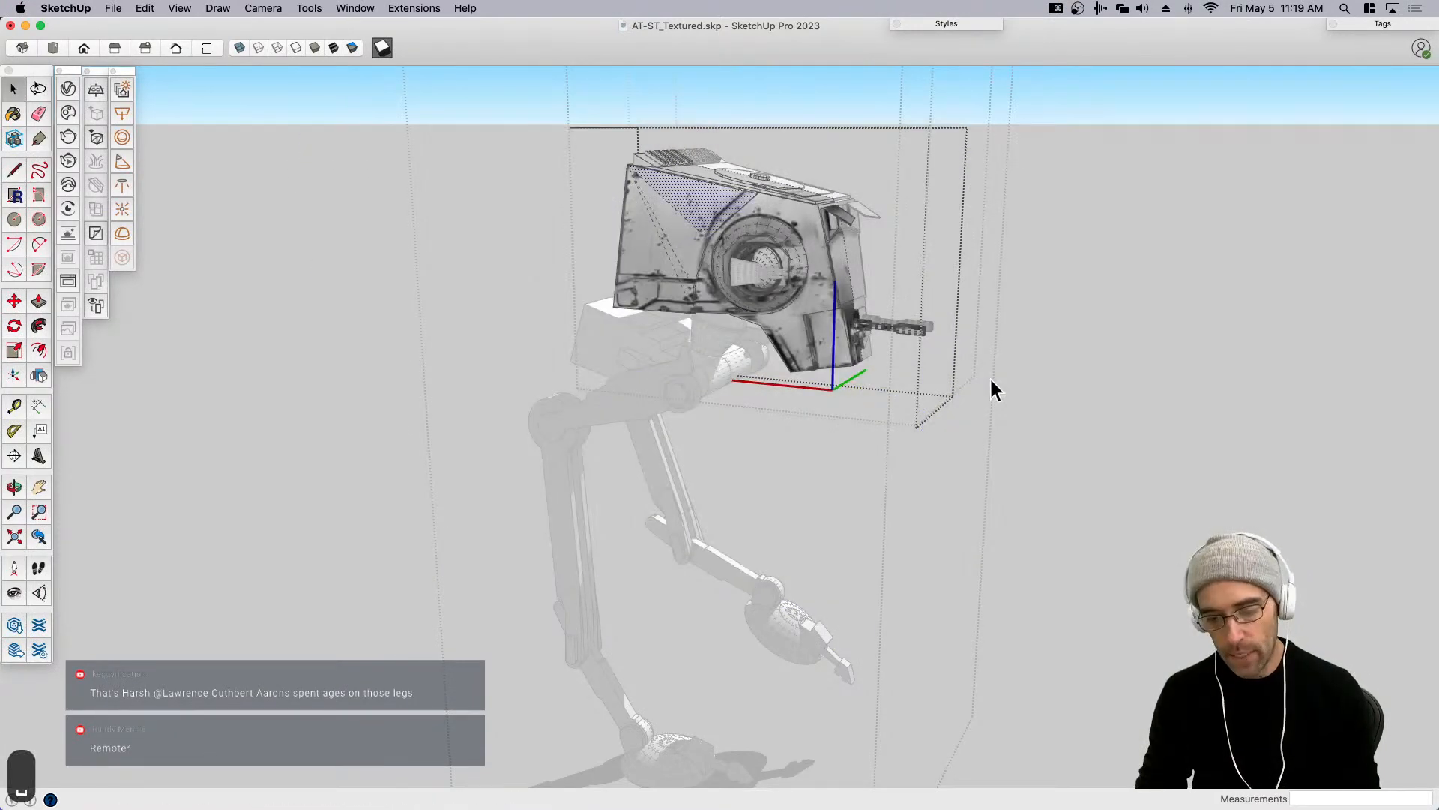
pyautogui.press('Escape')
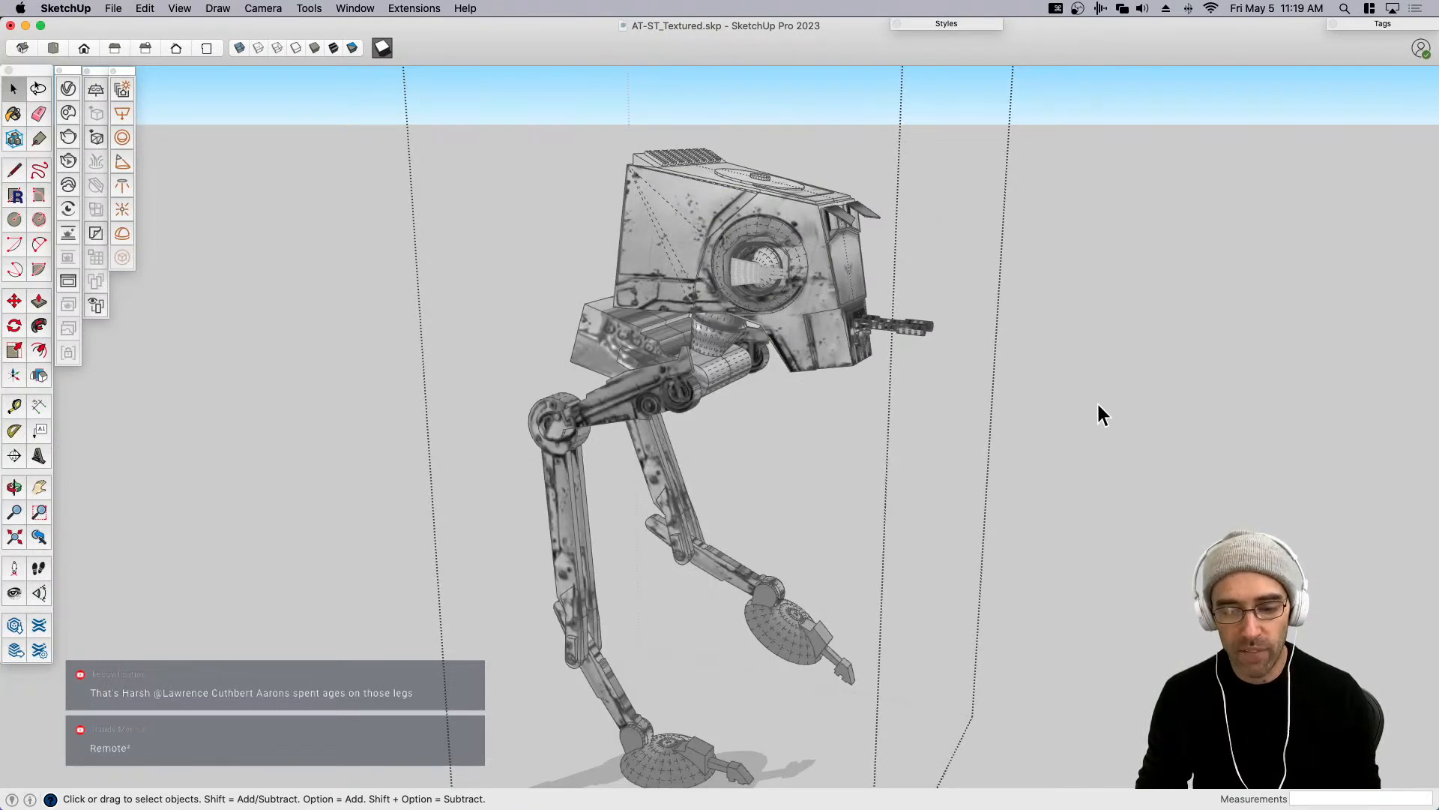
pyautogui.press('Escape')
pyautogui.scroll(-3, 1027, 386)
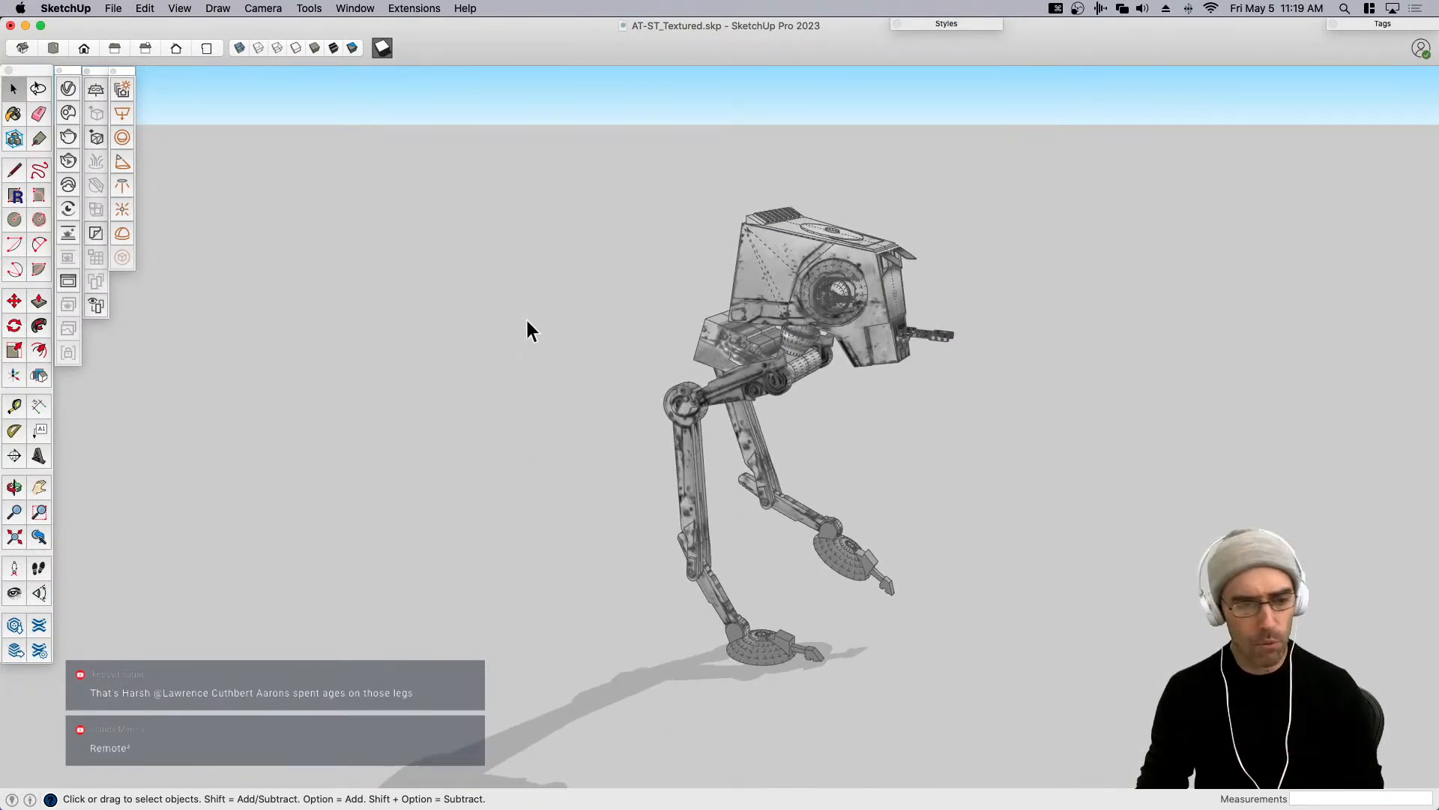
# Start a V-Ray interactive render of the textured walker and orbit to view its front and opposite side.
pyautogui.click(69, 160)
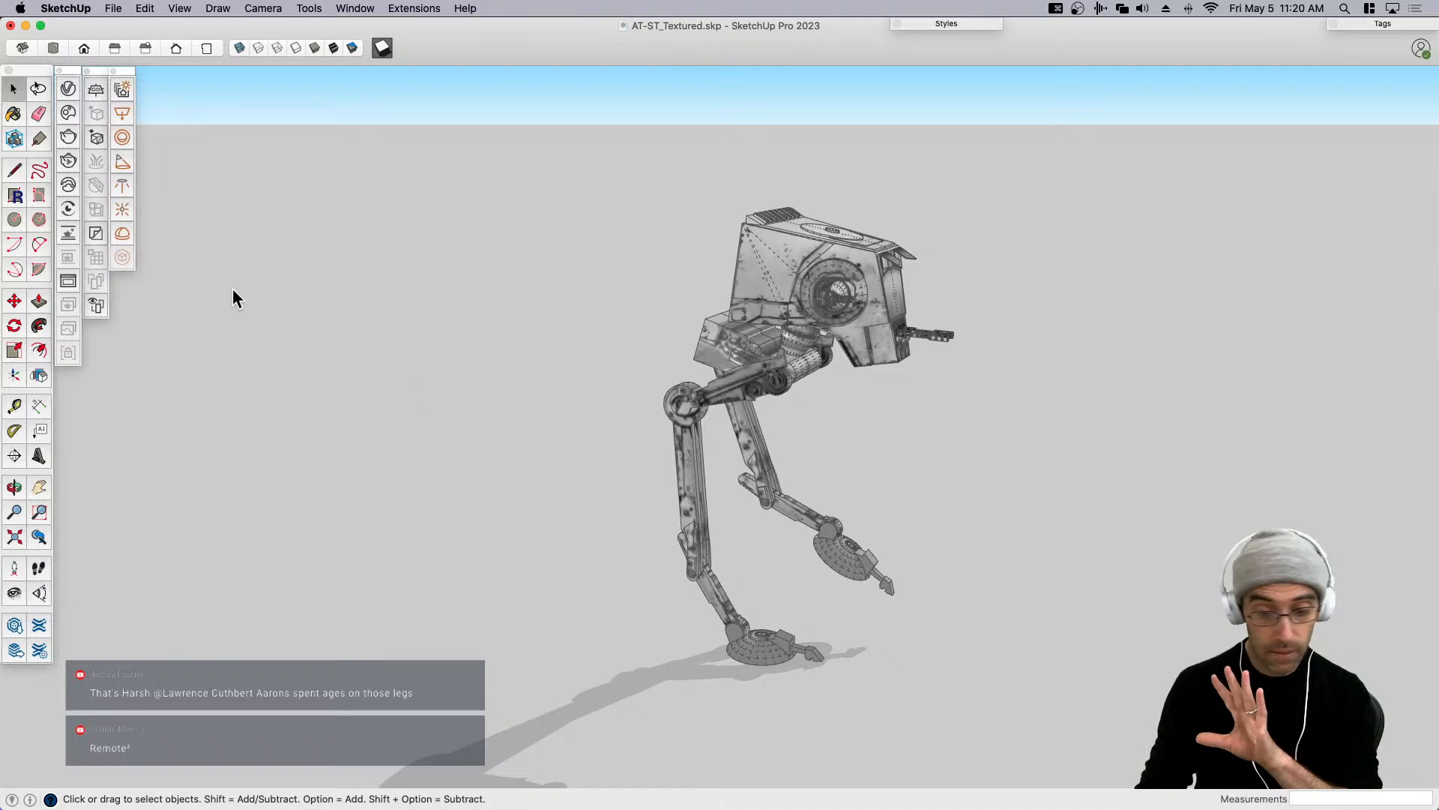
pyautogui.moveTo(929, 510)
pyautogui.mouseDown(button='middle')
pyautogui.moveTo(946, 417)
pyautogui.moveTo(1055, 448)
pyautogui.moveTo(1100, 498)
pyautogui.moveTo(931, 501)
pyautogui.moveTo(1083, 510)
pyautogui.moveTo(944, 518)
pyautogui.mouseUp(button='middle')
pyautogui.moveTo(1163, 522); pyautogui.dragTo(846, 514, button='middle')
pyautogui.moveTo(1010, 530); pyautogui.dragTo(942, 522, button='middle')
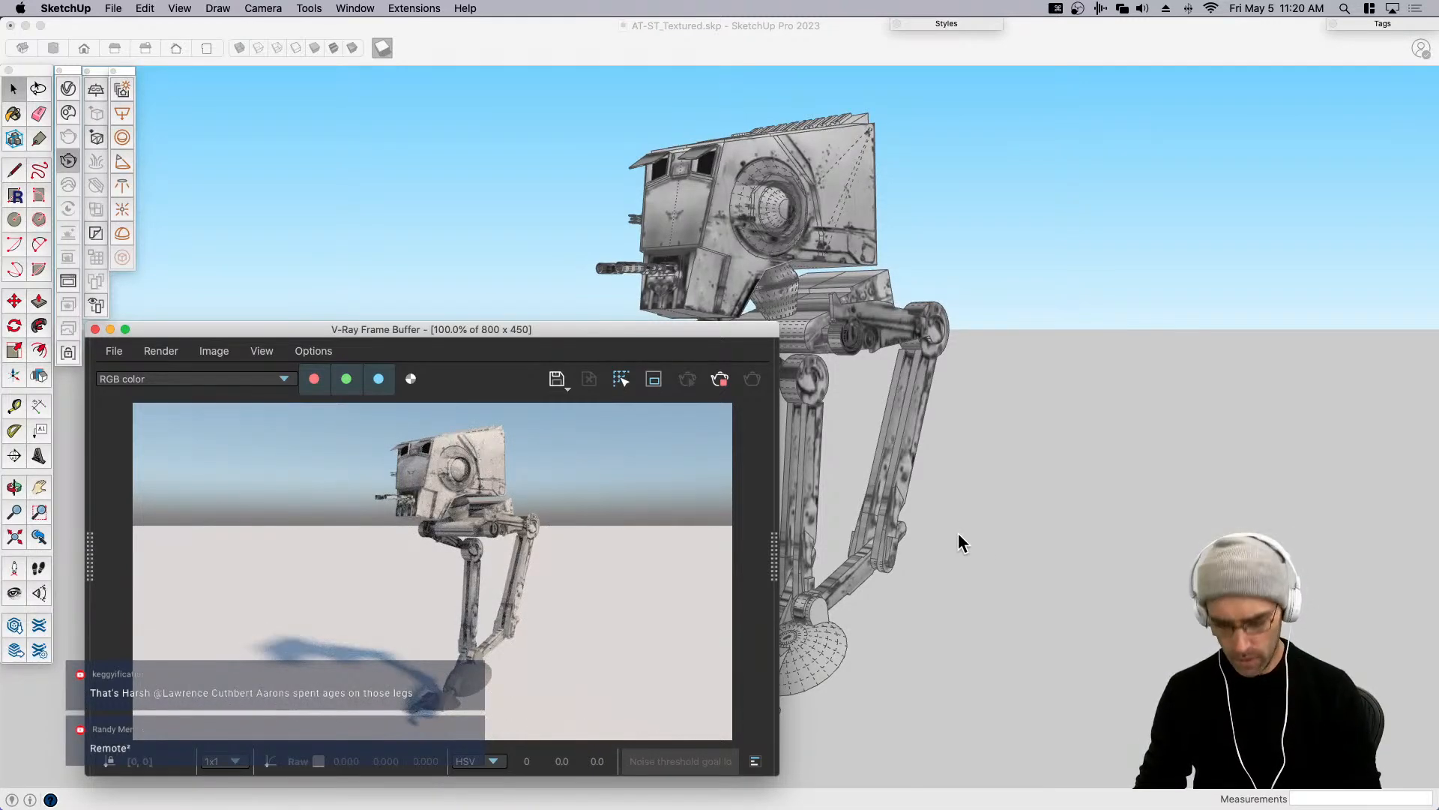
# Turn off hidden geometry, check the textured walker closer in the live render, and stop the interactive rendering.
pyautogui.click(1014, 547)
pyautogui.press('j')
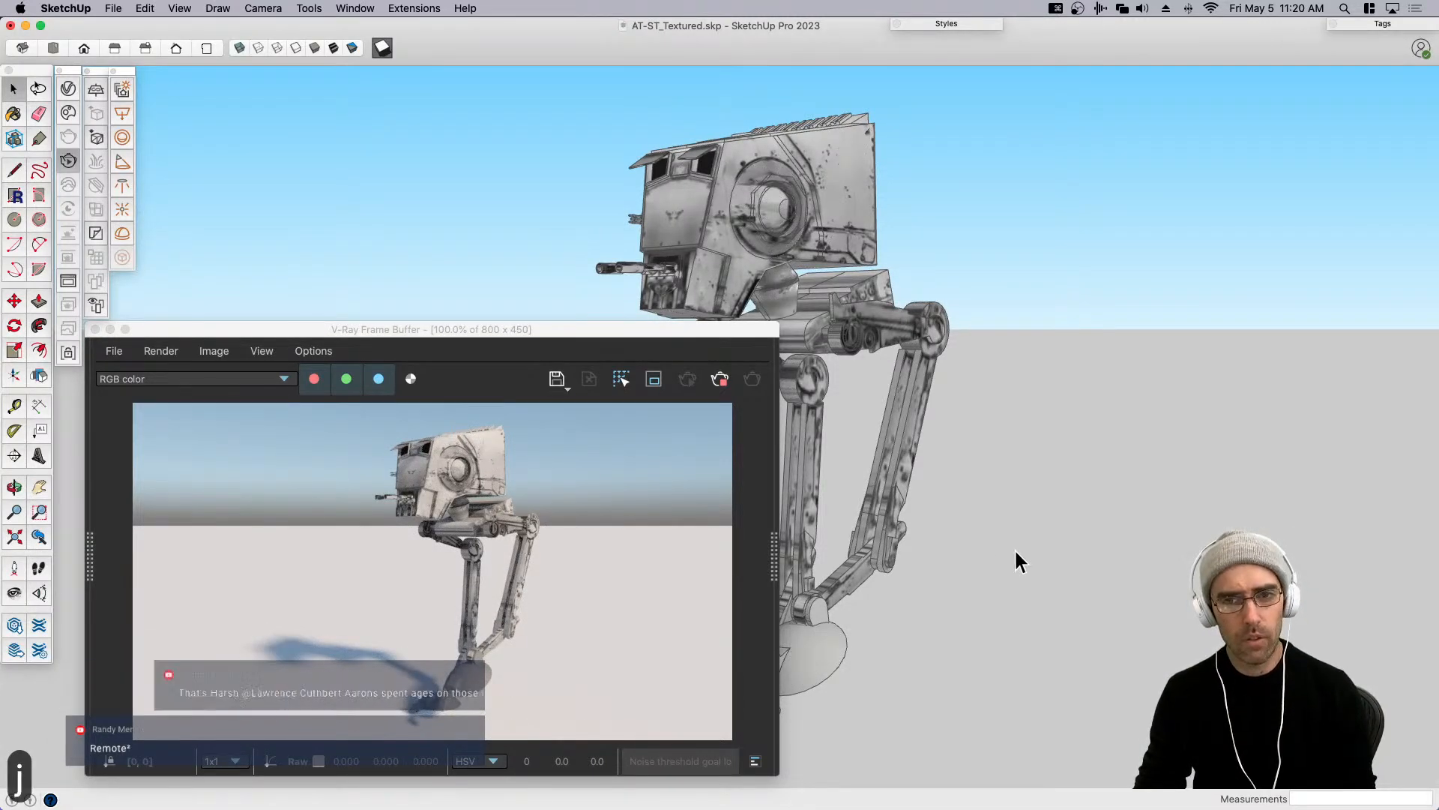
pyautogui.scroll(2, 1014, 547)
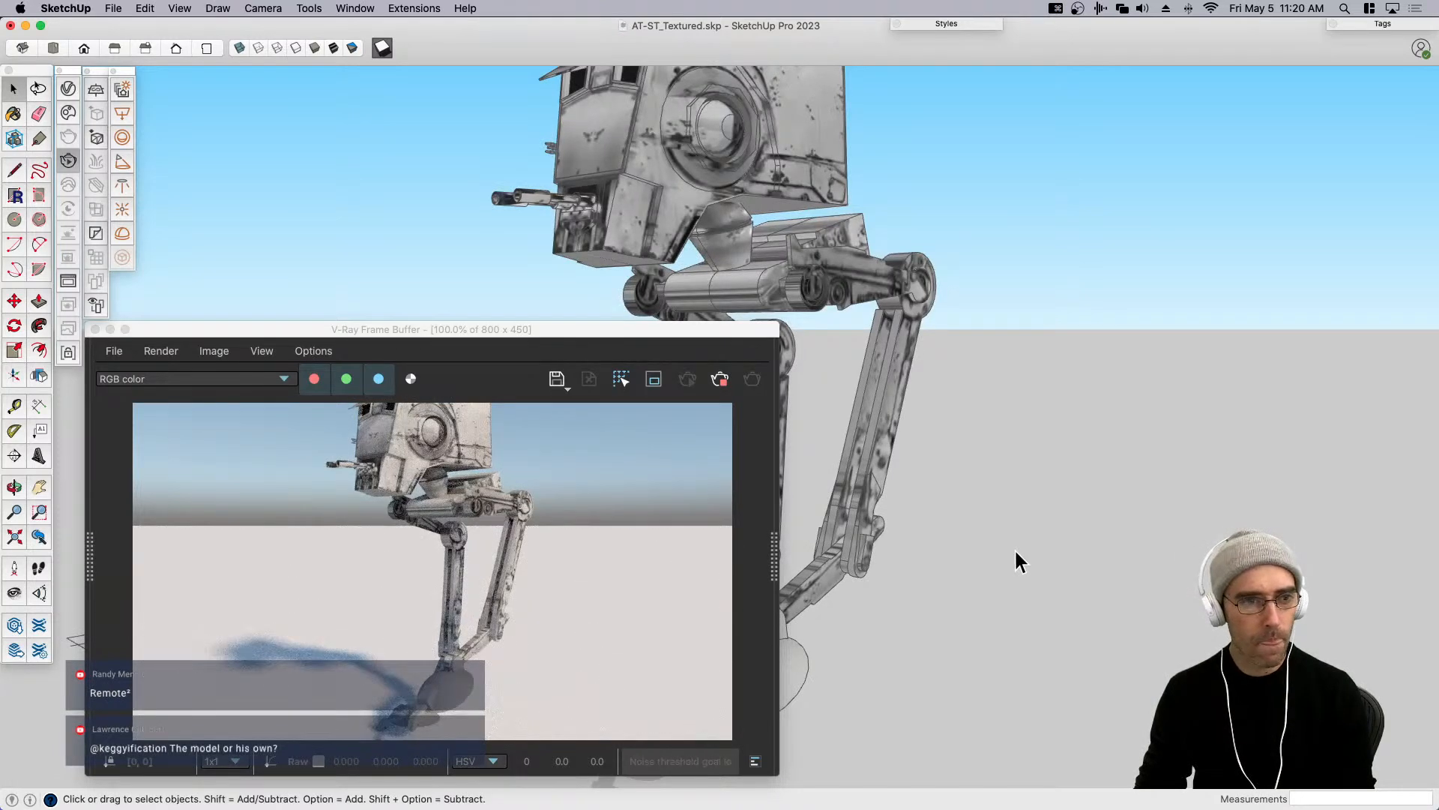
pyautogui.click(726, 380)
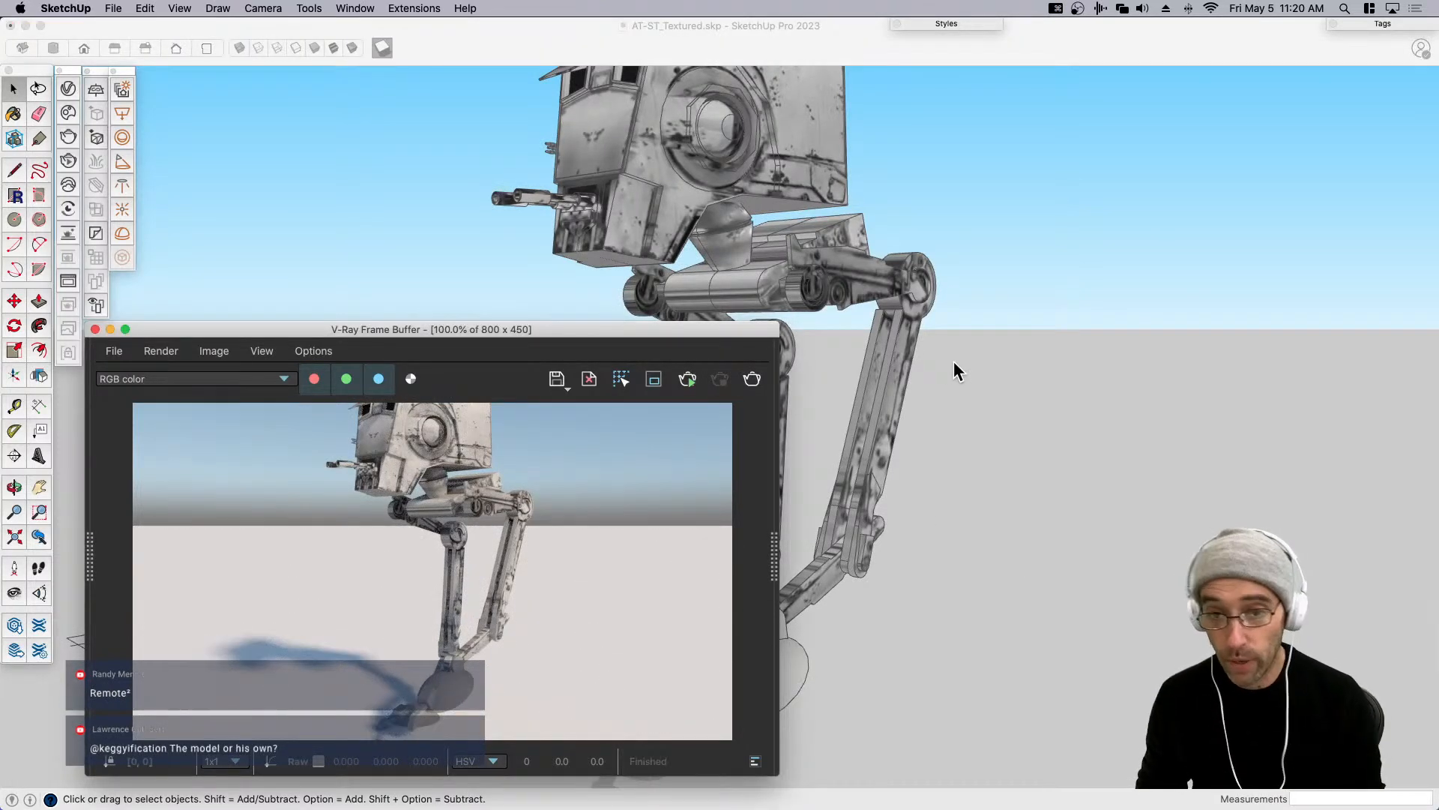
# Close the V-Ray Frame Buffer and delete the infinite plane object beside the walker.
pyautogui.click(838, 295)
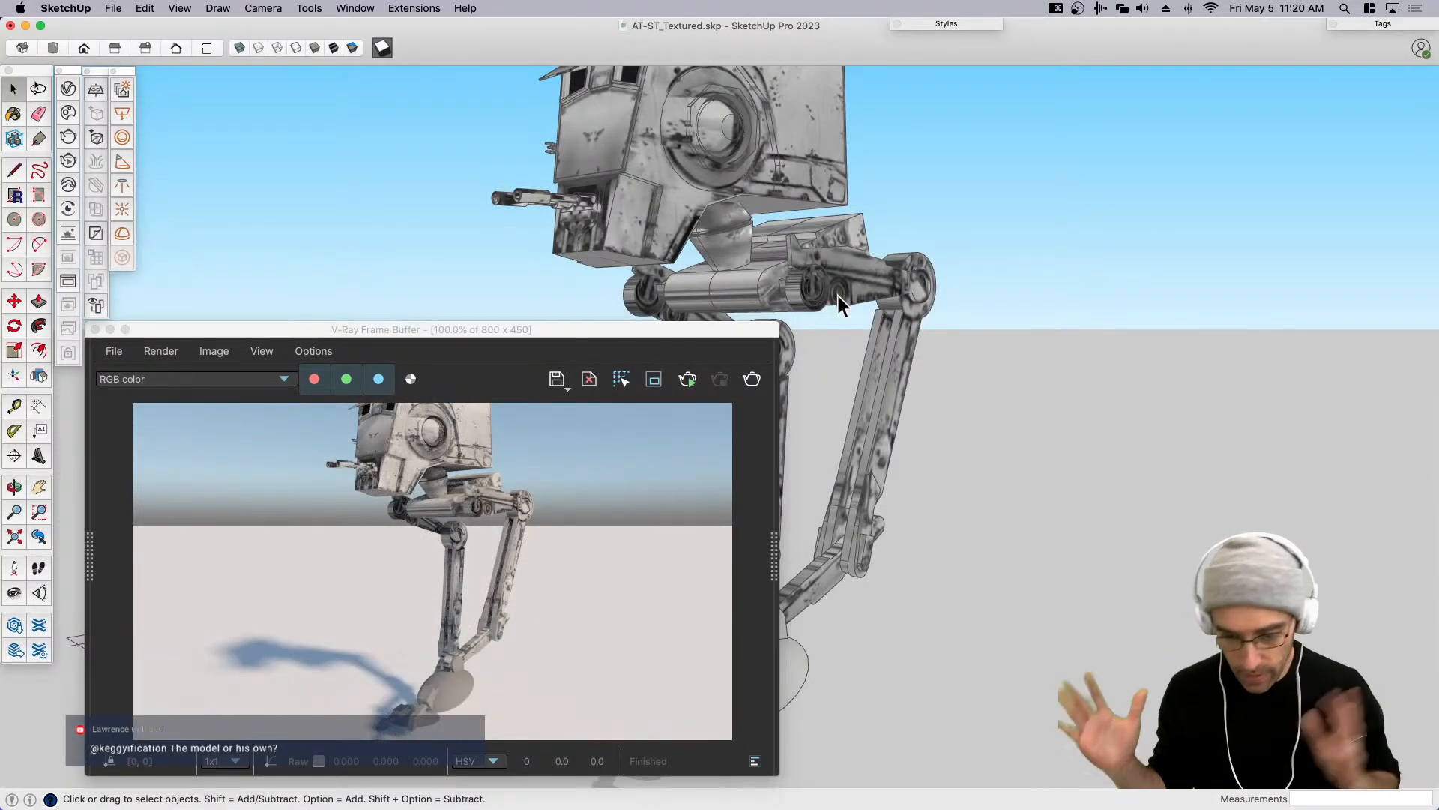
pyautogui.click(96, 329)
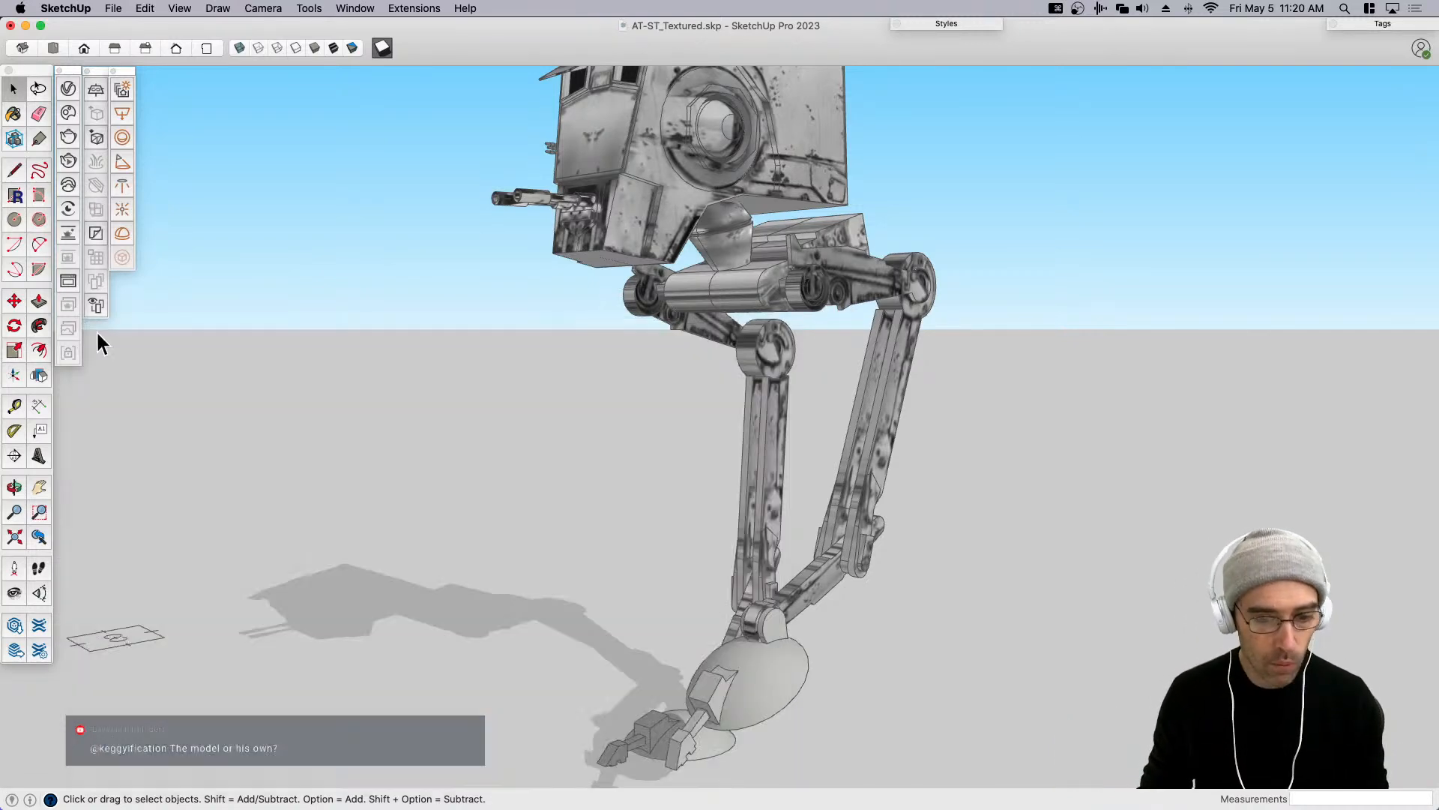
pyautogui.scroll(-5, 582, 421)
pyautogui.moveTo(582, 422); pyautogui.dragTo(777, 434, button='middle')
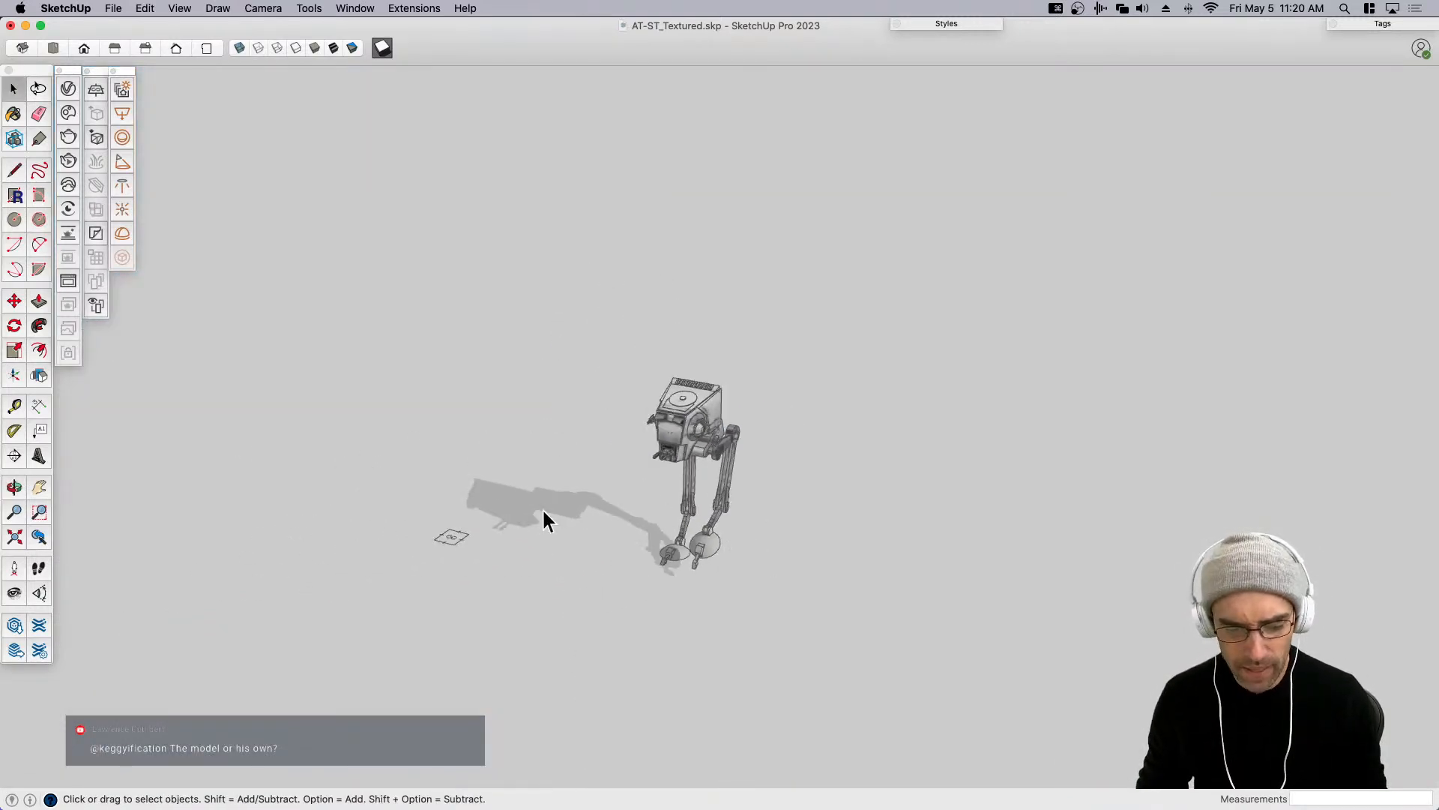
pyautogui.press('BackSpace')
pyautogui.moveTo(582, 505); pyautogui.dragTo(852, 471, button='middle')
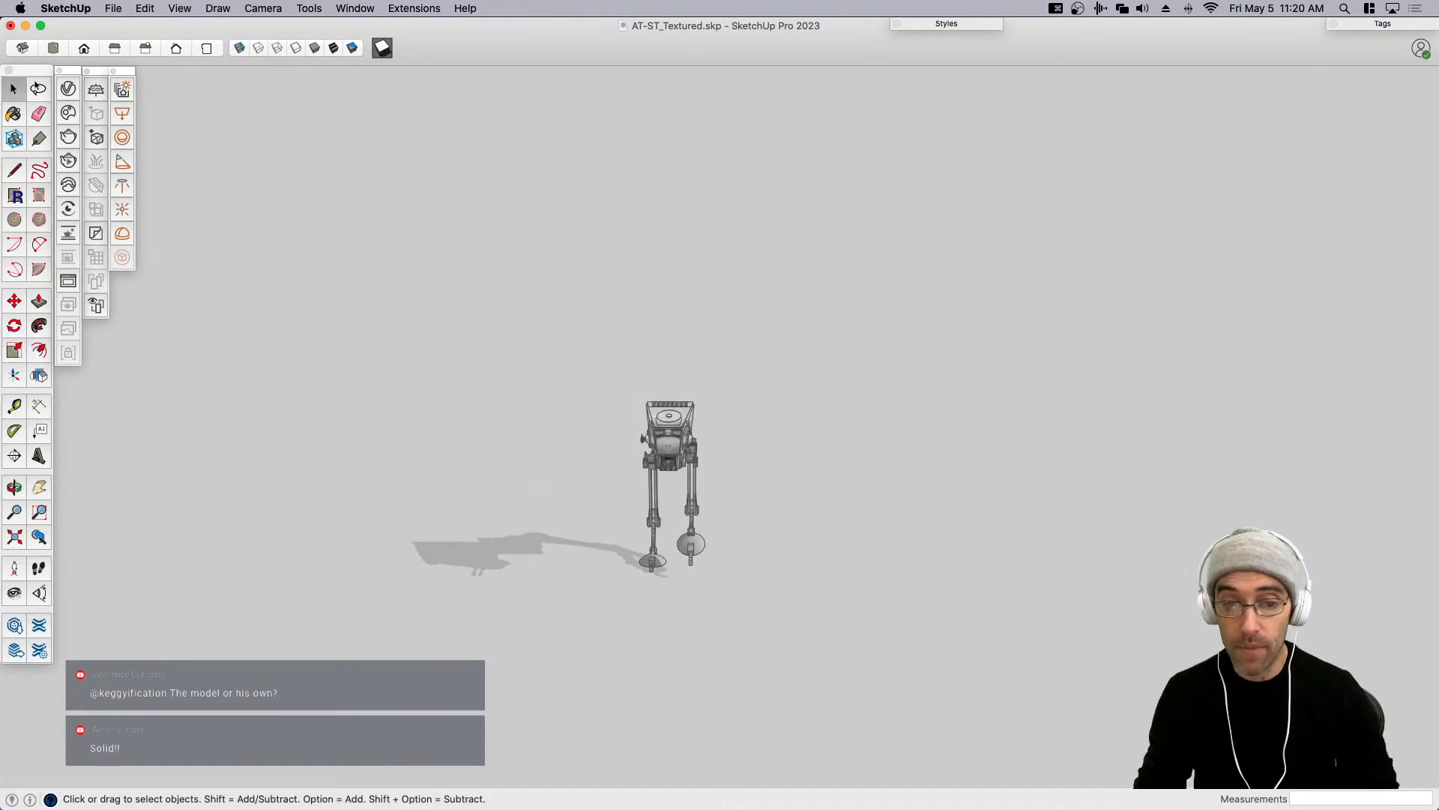
pyautogui.press('super+Tab')
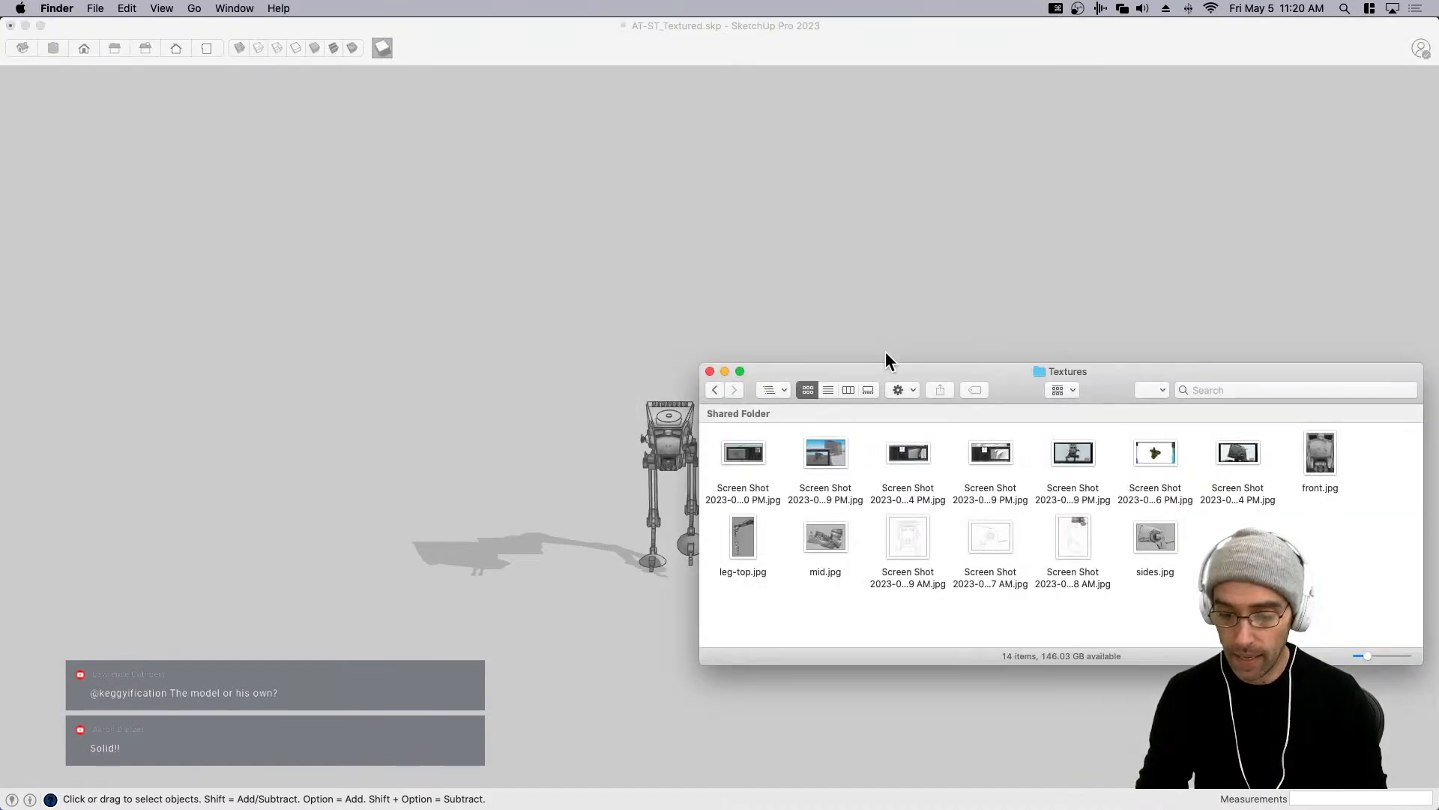
pyautogui.click(847, 390)
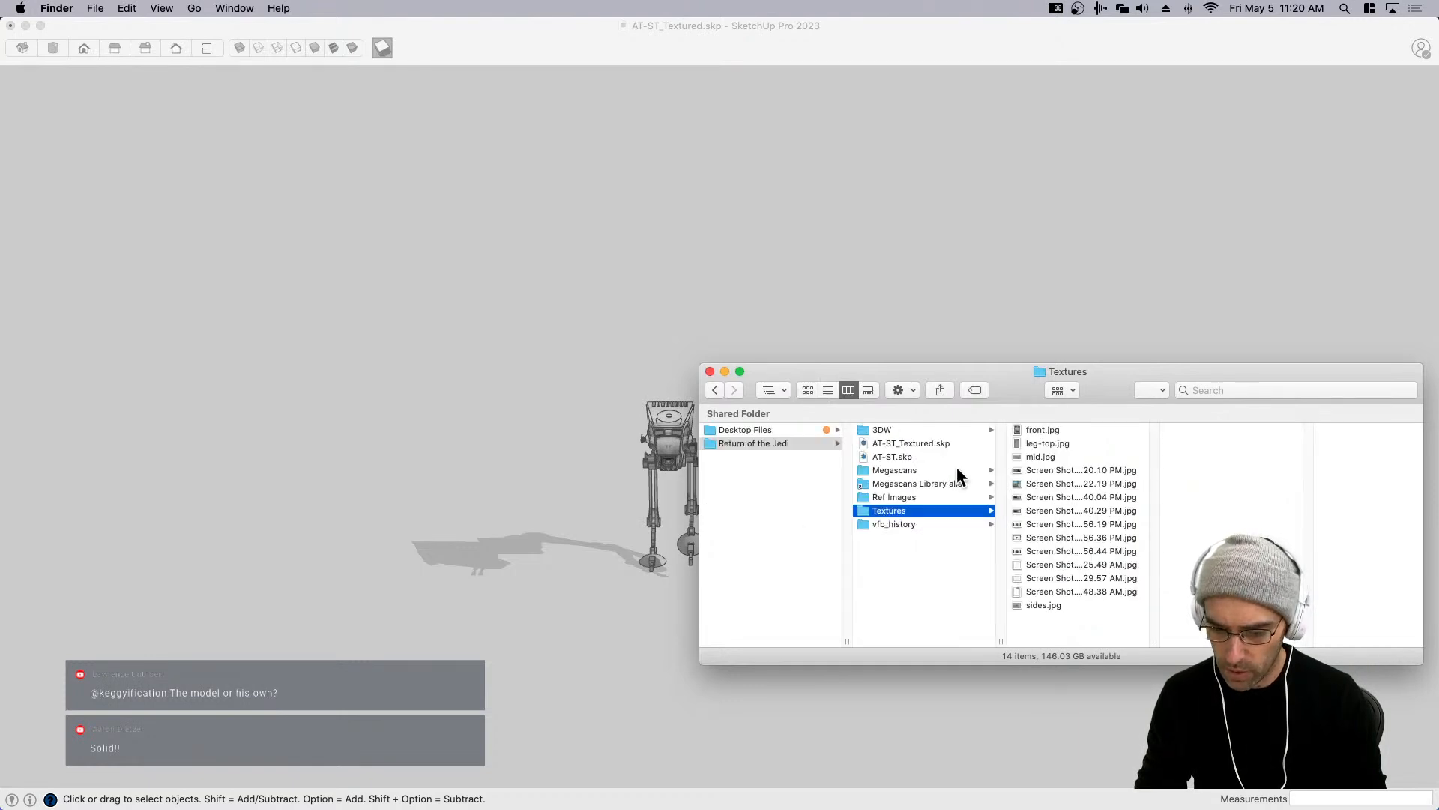
pyautogui.click(898, 430)
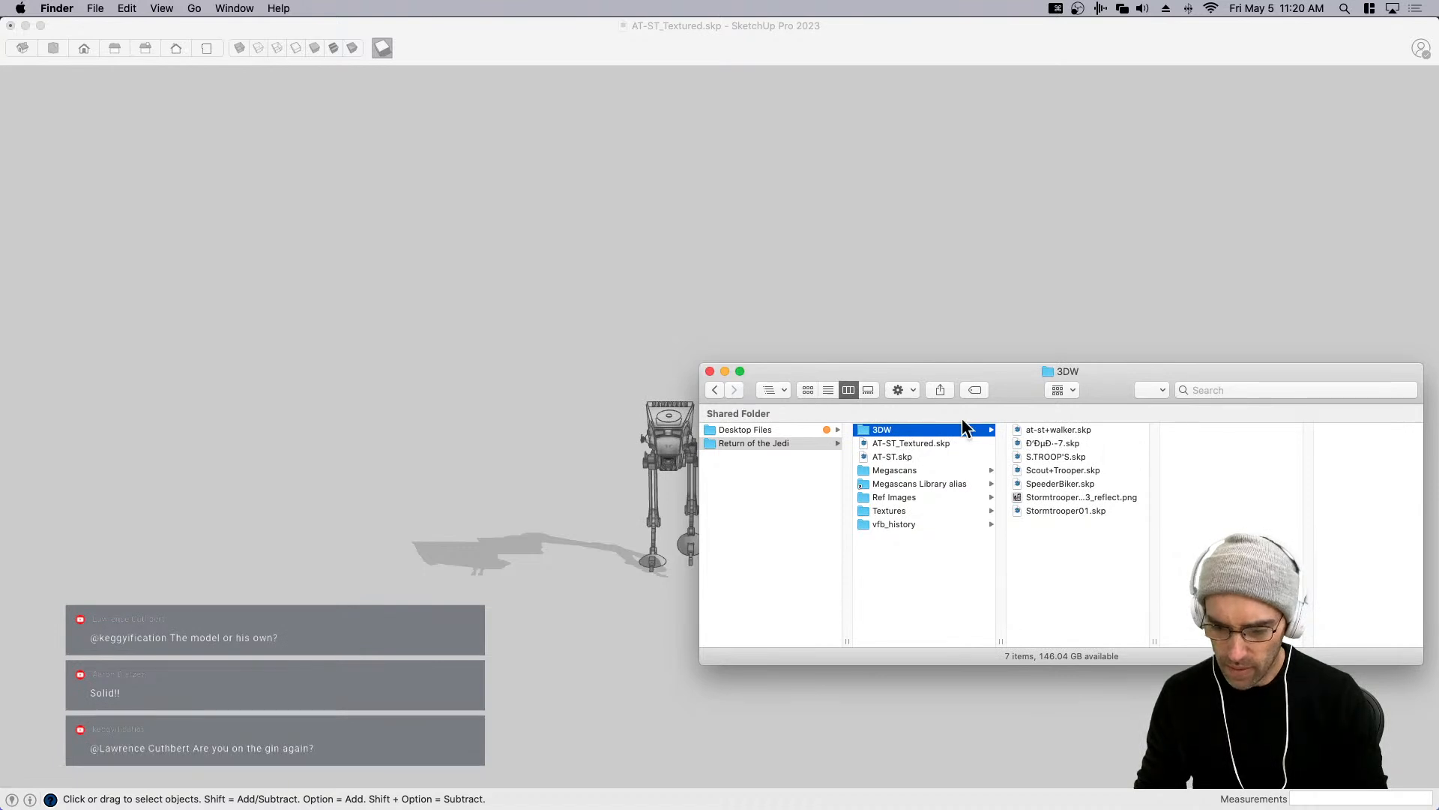
pyautogui.click(828, 389)
pyautogui.click(1167, 431)
pyautogui.click(1168, 431)
pyautogui.click(1170, 431)
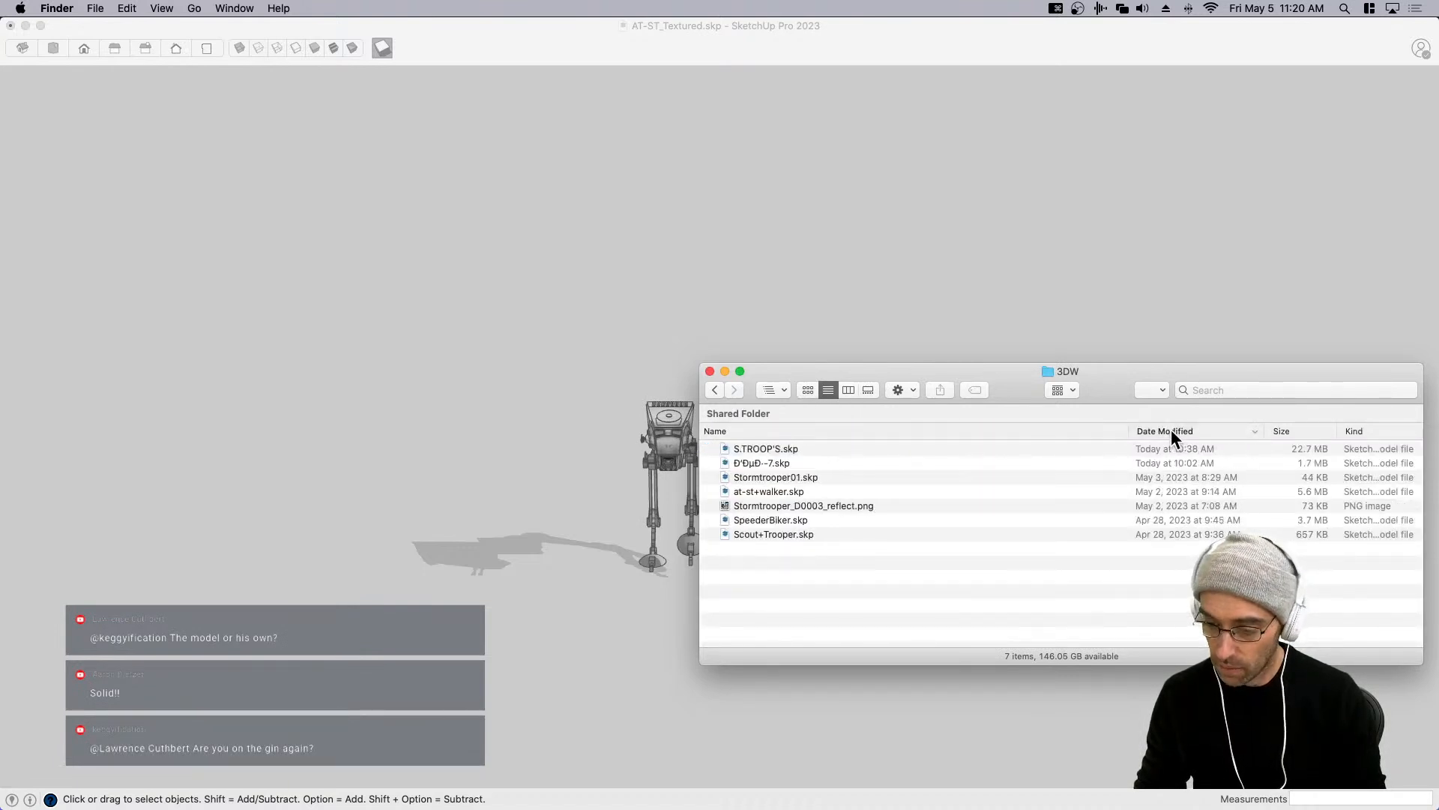
pyautogui.doubleClick(762, 448)
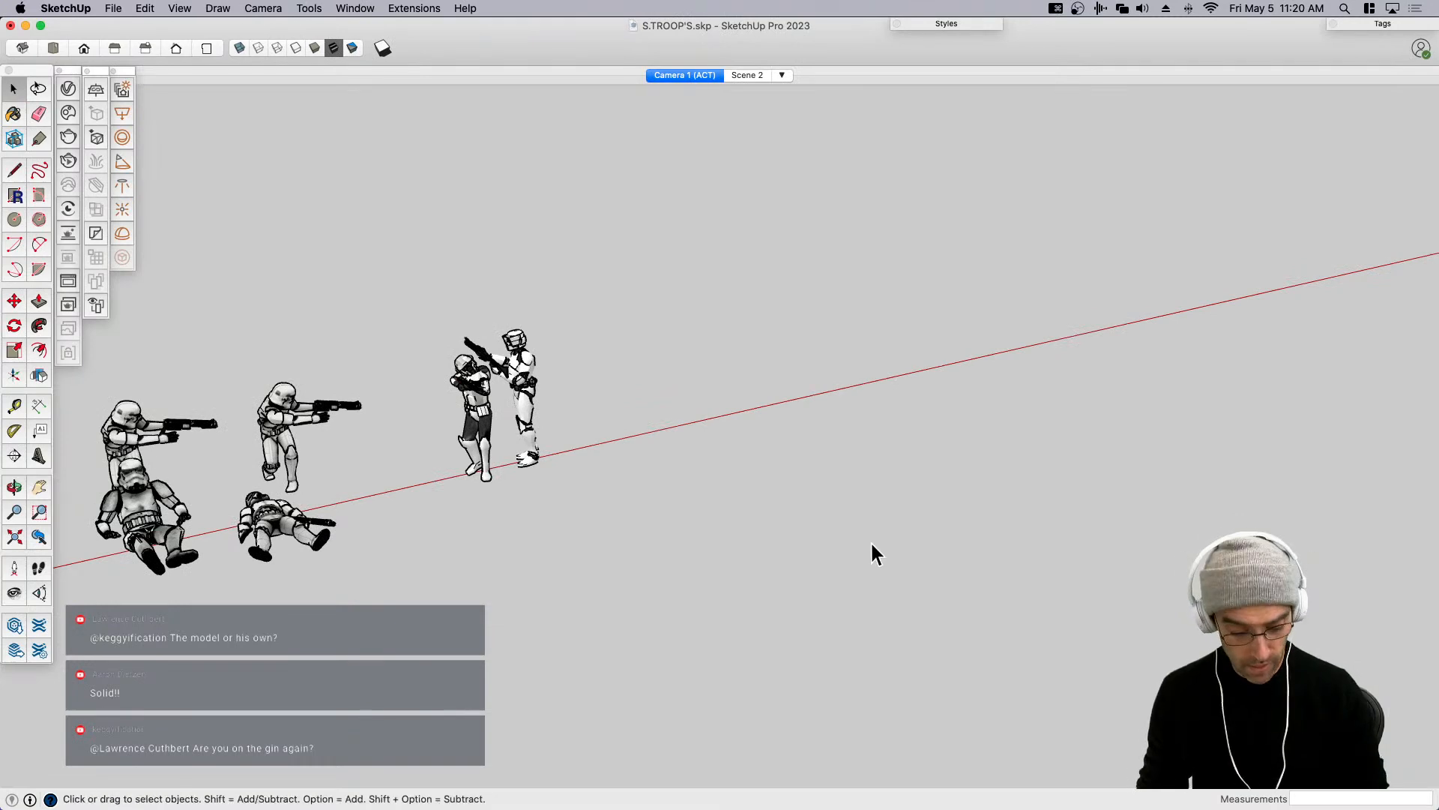
# Examine the row of posed stormtroopers from the front, closing in on the trooper with the orange shoulder pad.
pyautogui.hotkey('shift', 'e')
pyautogui.click(766, 550)
pyautogui.moveTo(891, 594); pyautogui.dragTo(765, 571, button='middle')
pyautogui.scroll(3, 768, 572)
pyautogui.moveTo(397, 504); pyautogui.dragTo(454, 477)
pyautogui.moveTo(446, 541); pyautogui.dragTo(298, 533)
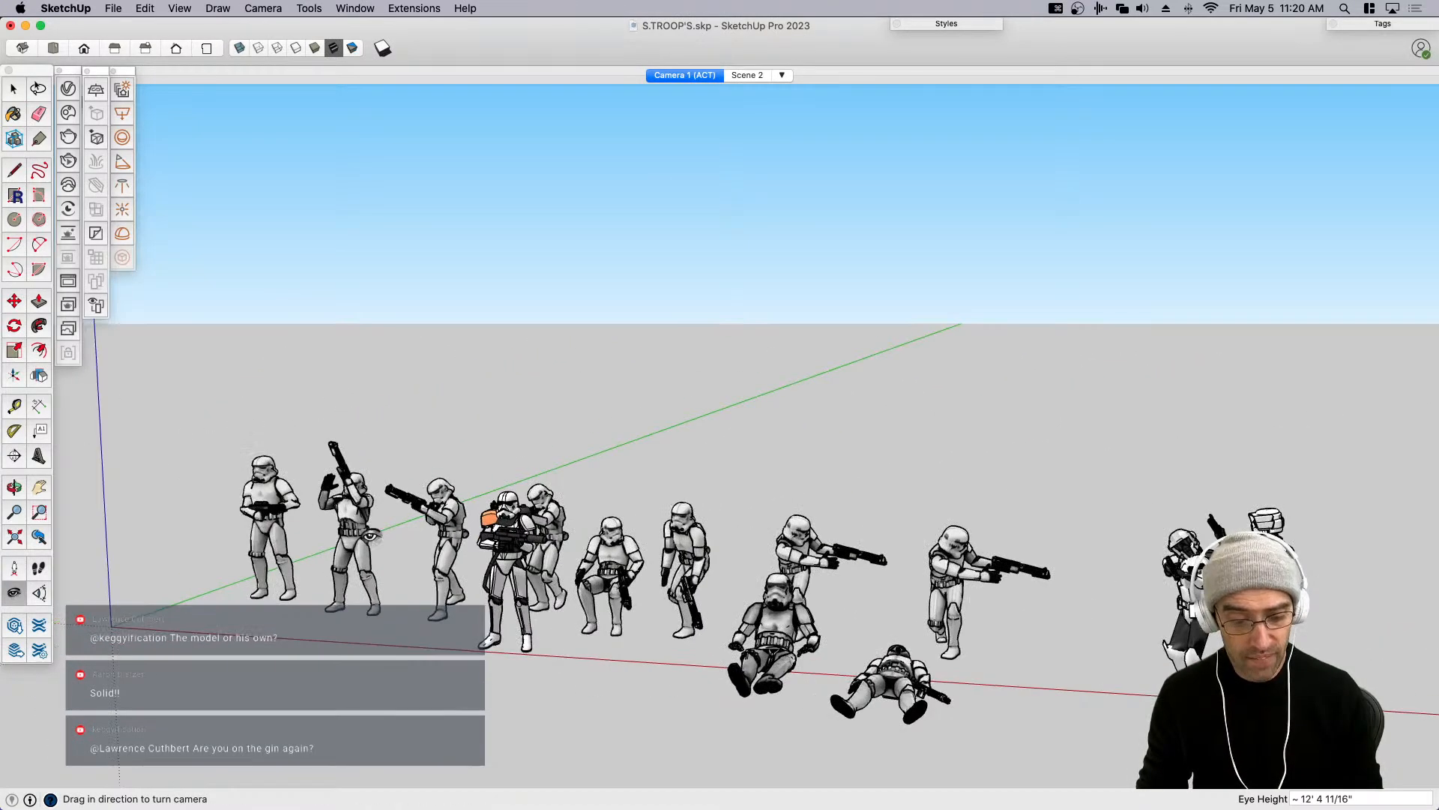
pyautogui.press('h')
pyautogui.moveTo(798, 611); pyautogui.dragTo(787, 555)
pyautogui.scroll(6, 1260, 510)
pyautogui.moveTo(442, 491); pyautogui.dragTo(888, 424)
pyautogui.moveTo(478, 450); pyautogui.dragTo(773, 477)
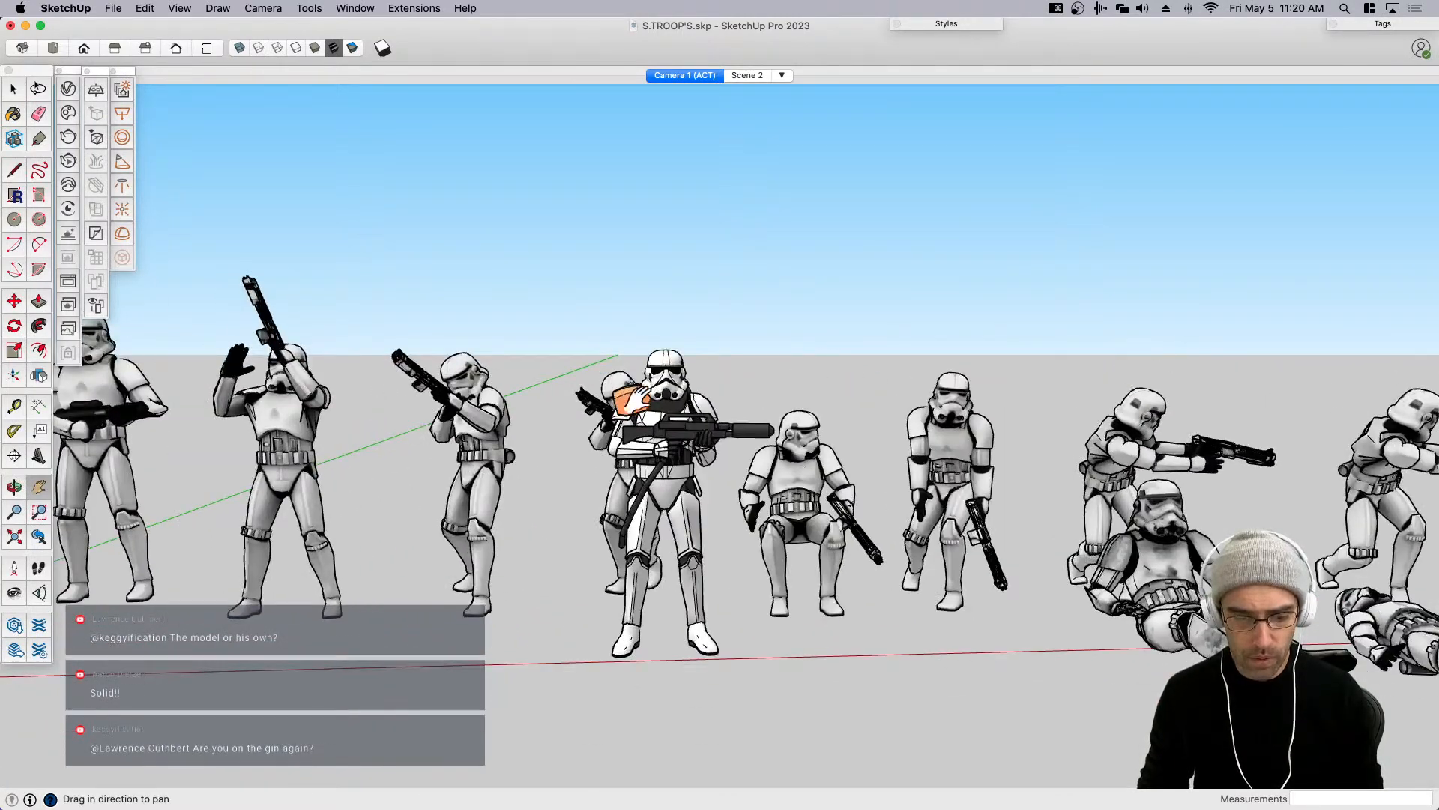
pyautogui.scroll(5, 622, 401)
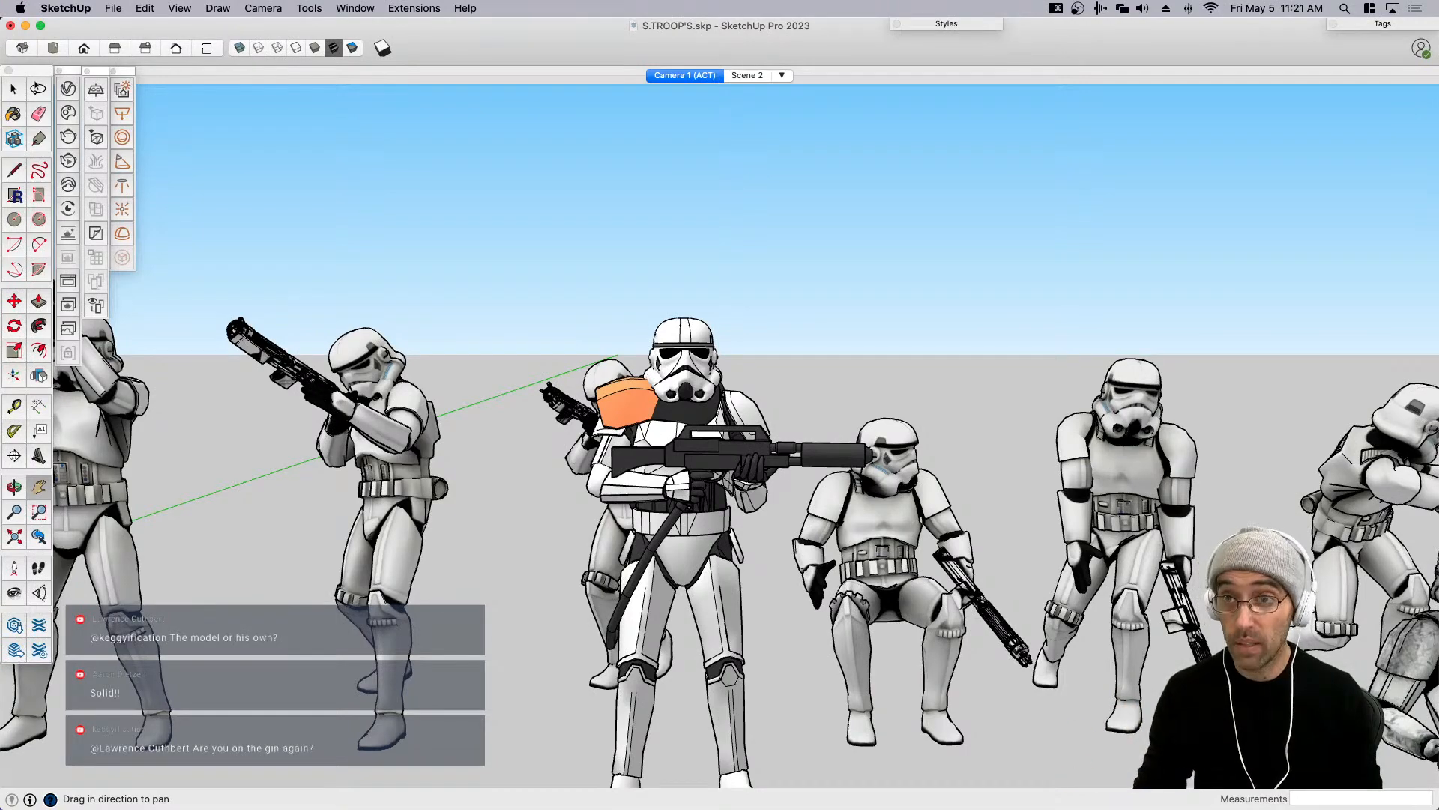
# View the forest reference image unnamed.png in Preview, move it out of the way, and return to the stormtroopers.
pyautogui.moveTo(855, 1)
pyautogui.mouseDown()
pyautogui.moveTo(781, 53)
pyautogui.moveTo(711, 61)
pyautogui.mouseUp()
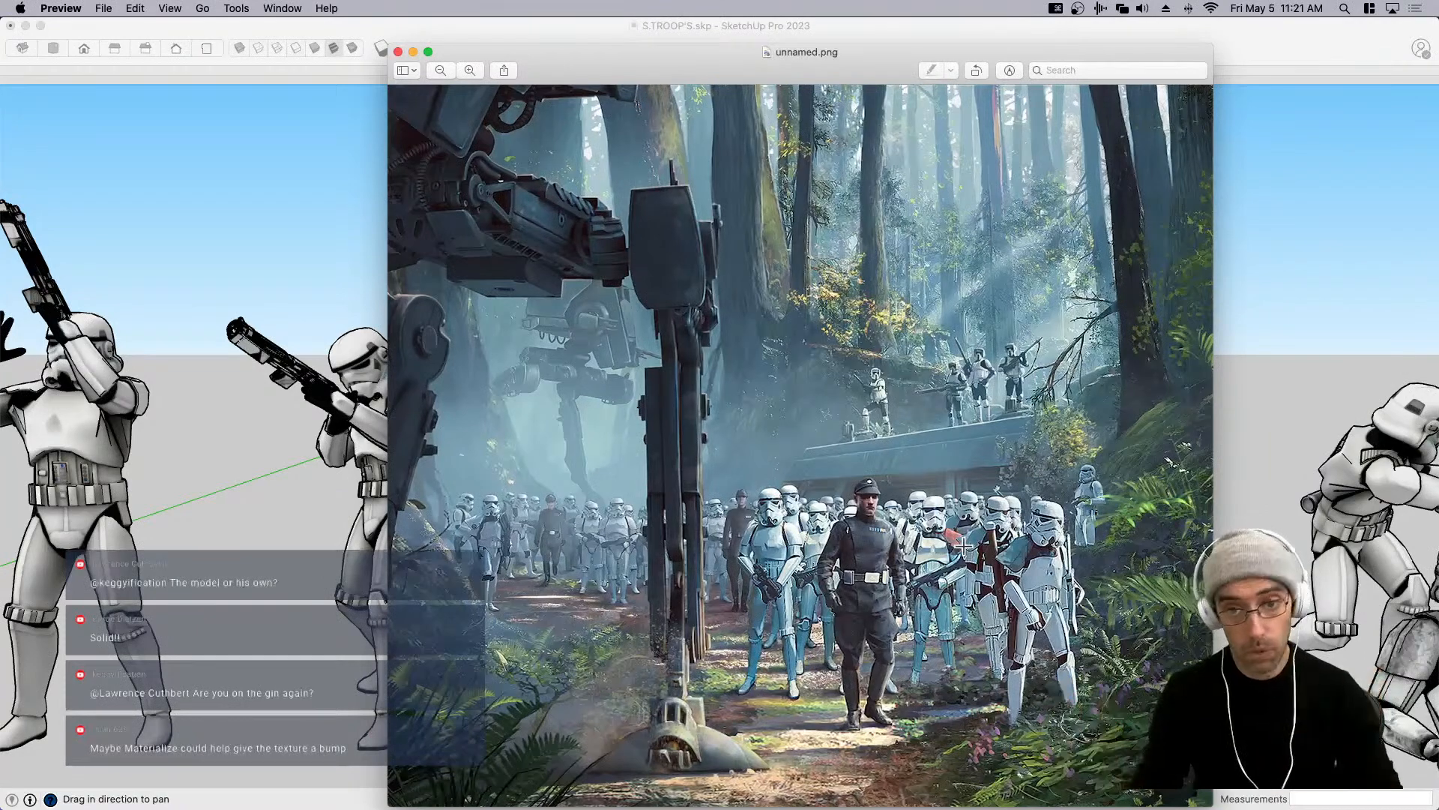
pyautogui.moveTo(747, 63)
pyautogui.mouseDown()
pyautogui.moveTo(909, 0)
pyautogui.moveTo(832, 0)
pyautogui.mouseUp()
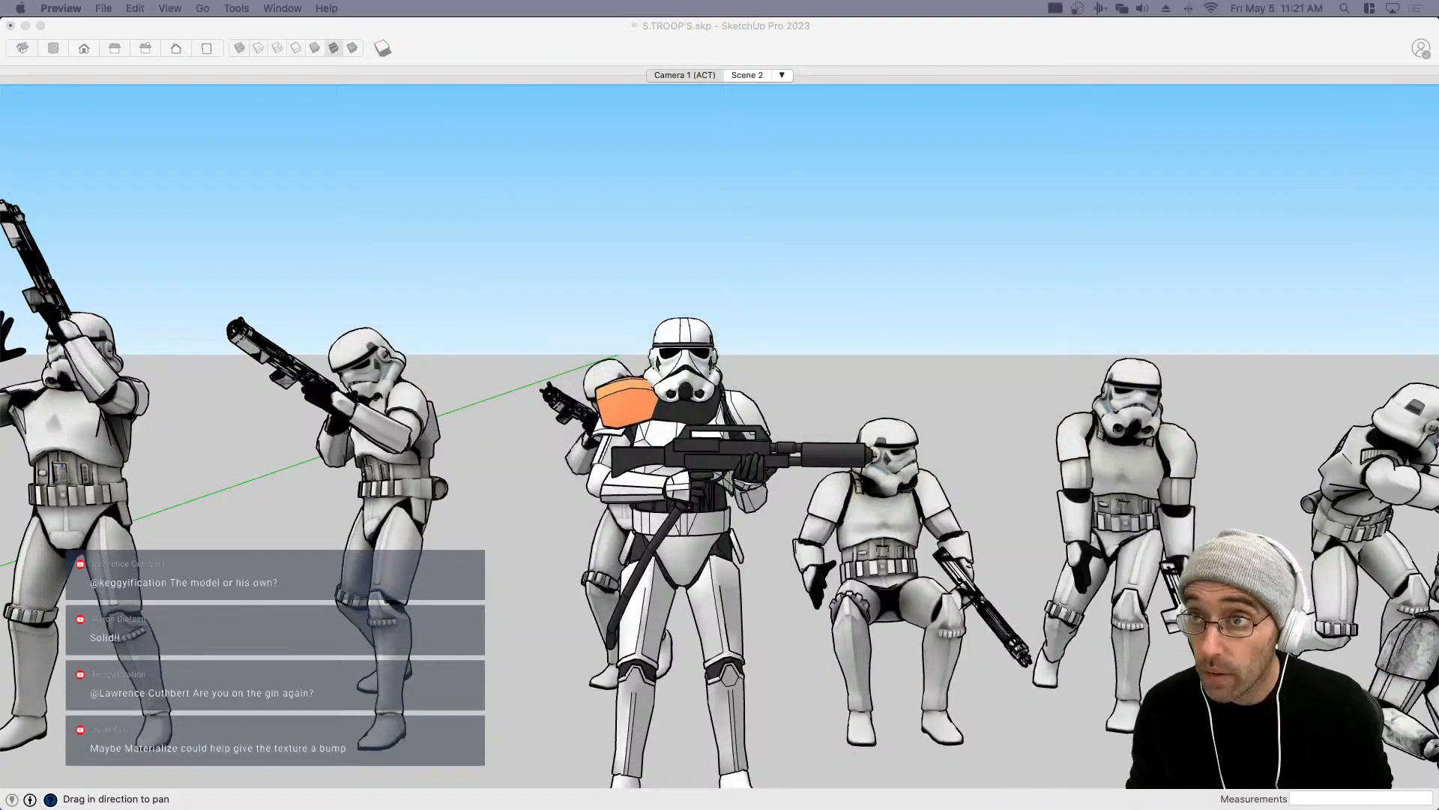
pyautogui.click(821, 319)
pyautogui.scroll(-3, 821, 319)
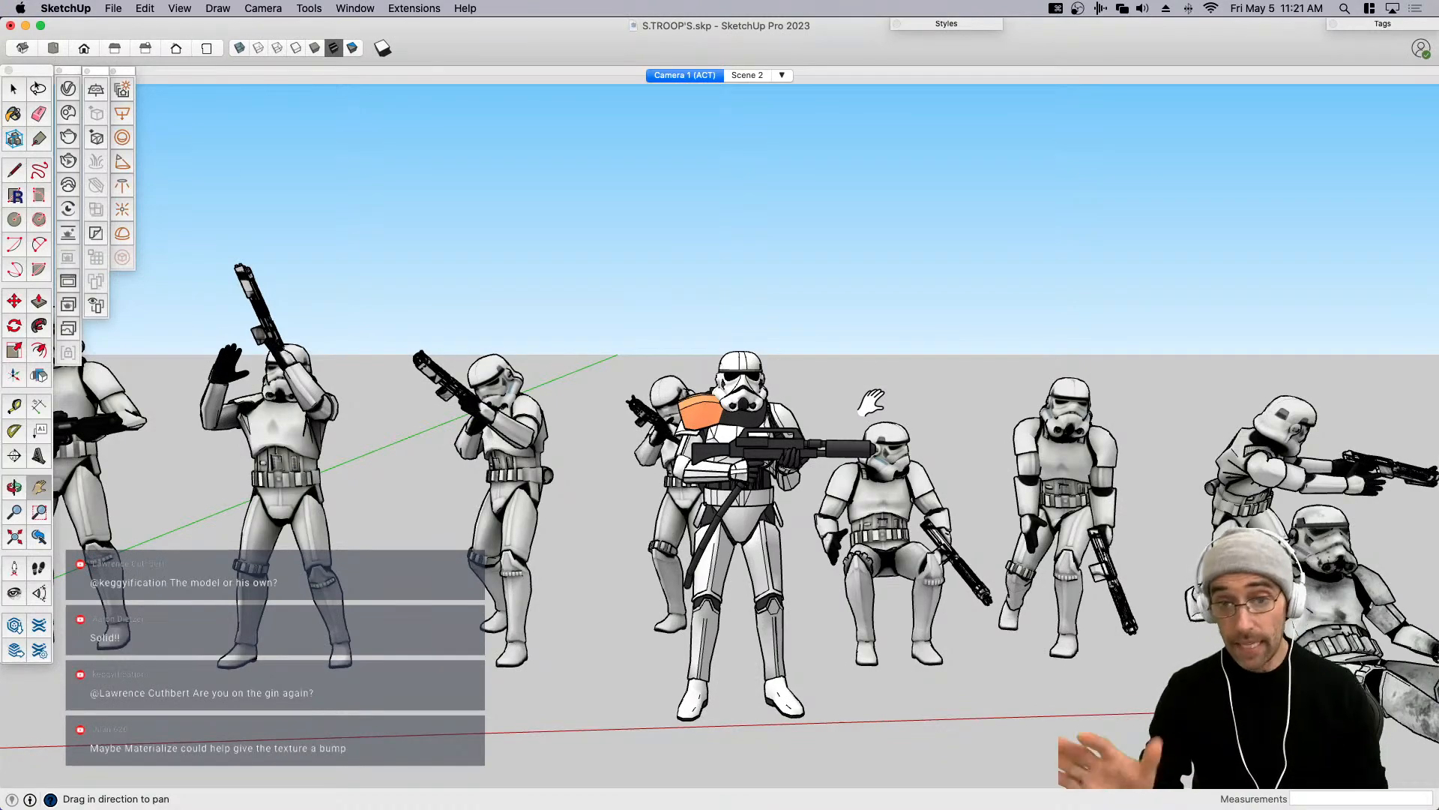
# Switch back to AT-ST_Textured.skp, set the camera's field of view to 50 degrees, and save the model.
pyautogui.hotkey('ctrl', 'Up')
pyautogui.click(860, 328)
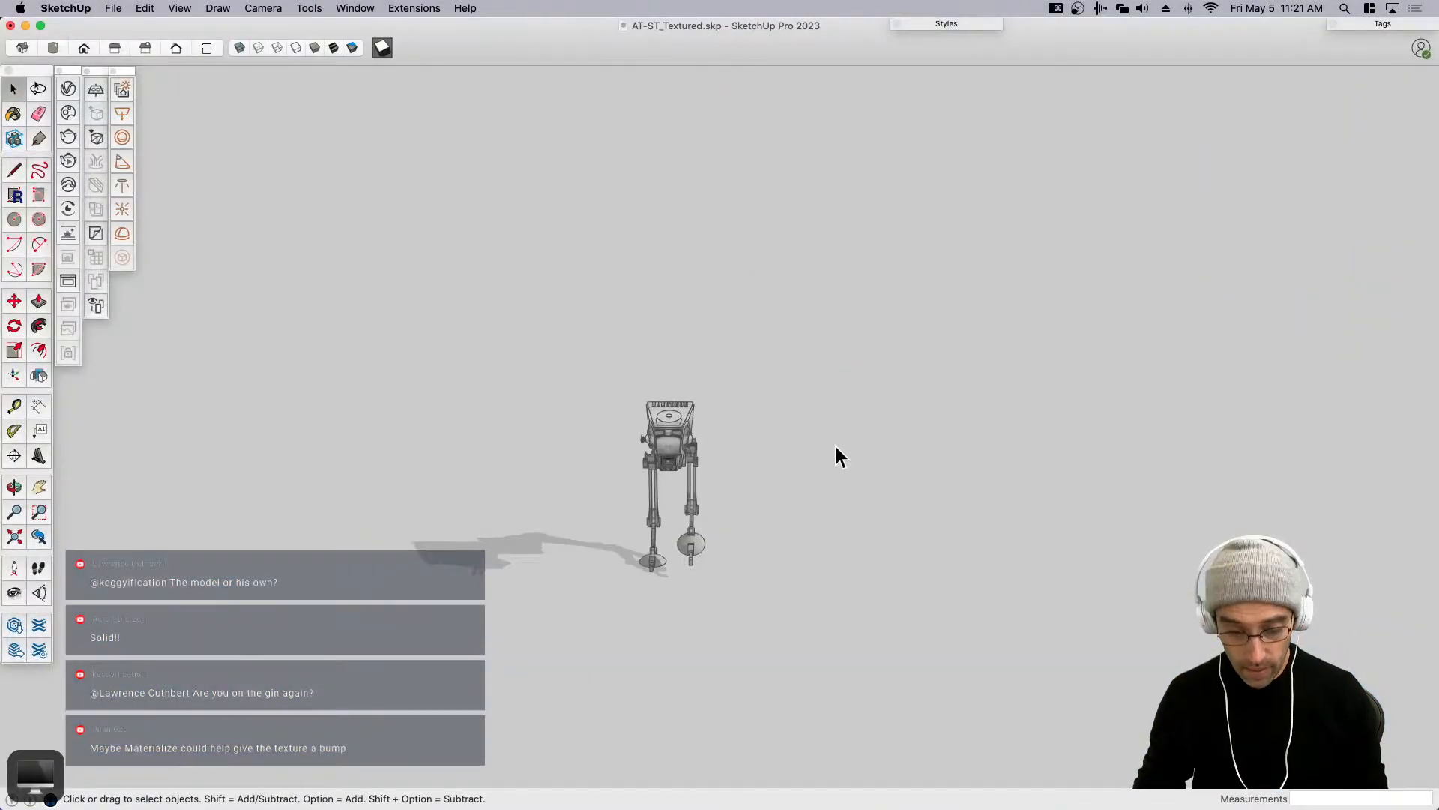
pyautogui.keyDown('shift'); pyautogui.moveTo(809, 485); pyautogui.dragTo(939, 412, button='middle'); pyautogui.keyUp('shift')
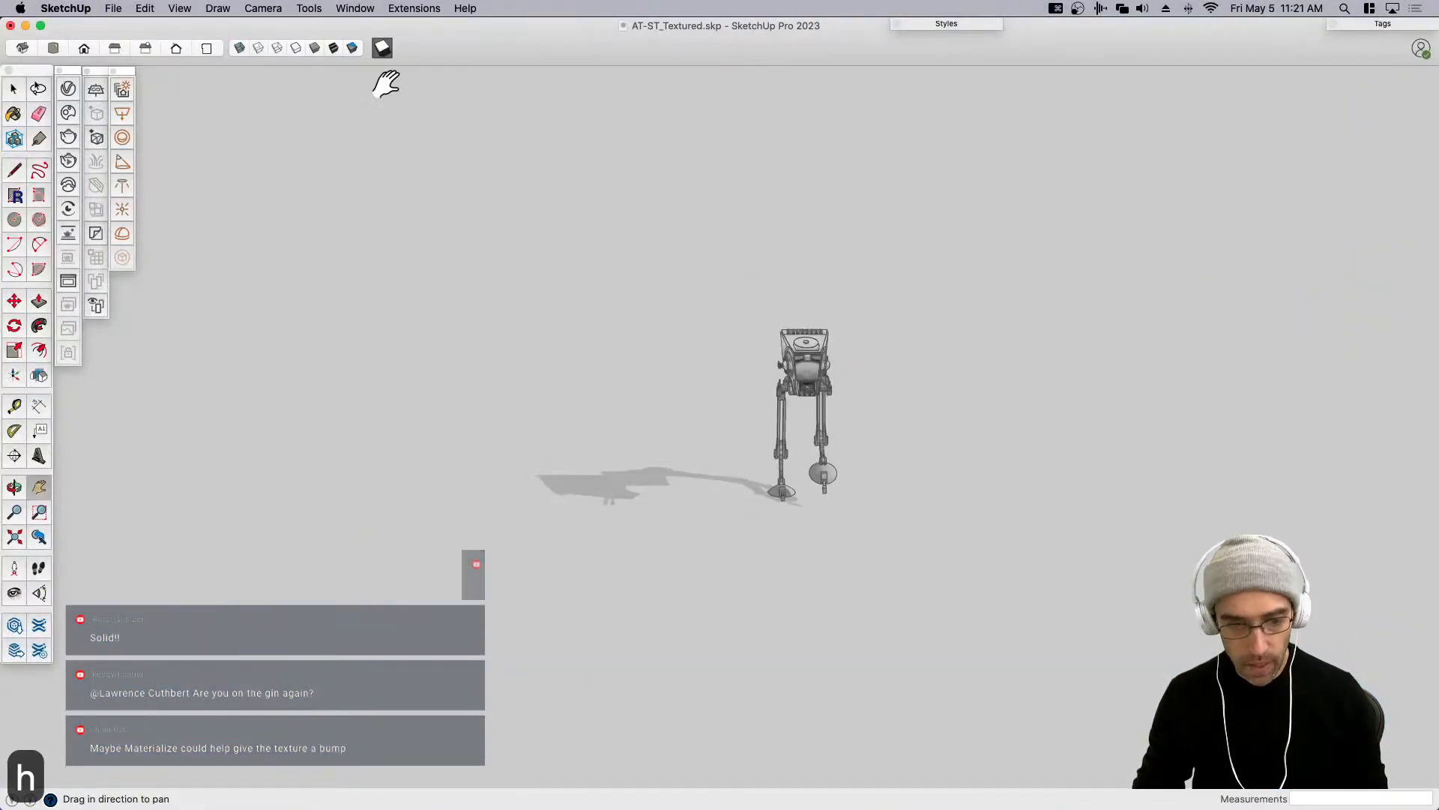
pyautogui.click(268, 15)
pyautogui.click(308, 211)
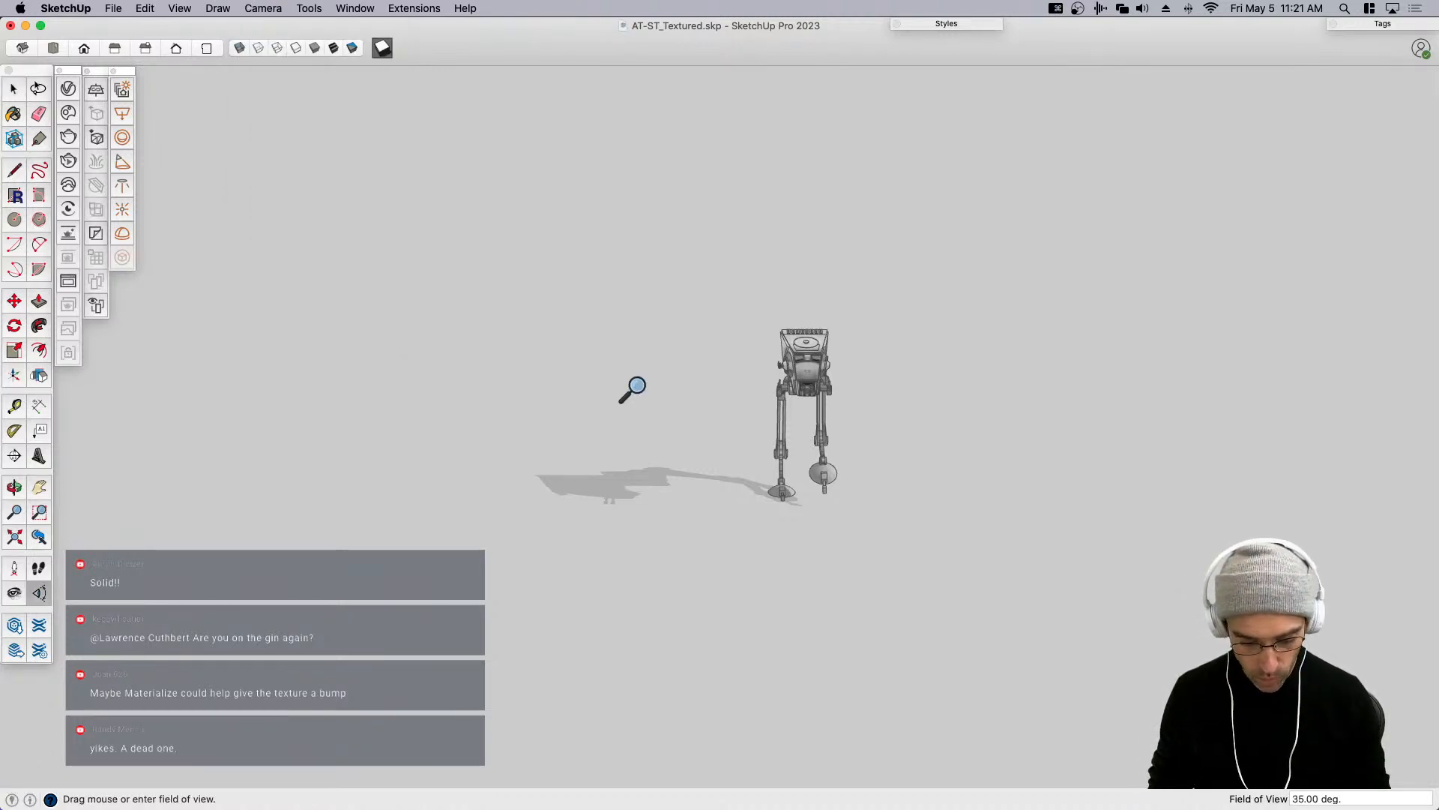
pyautogui.write('50')
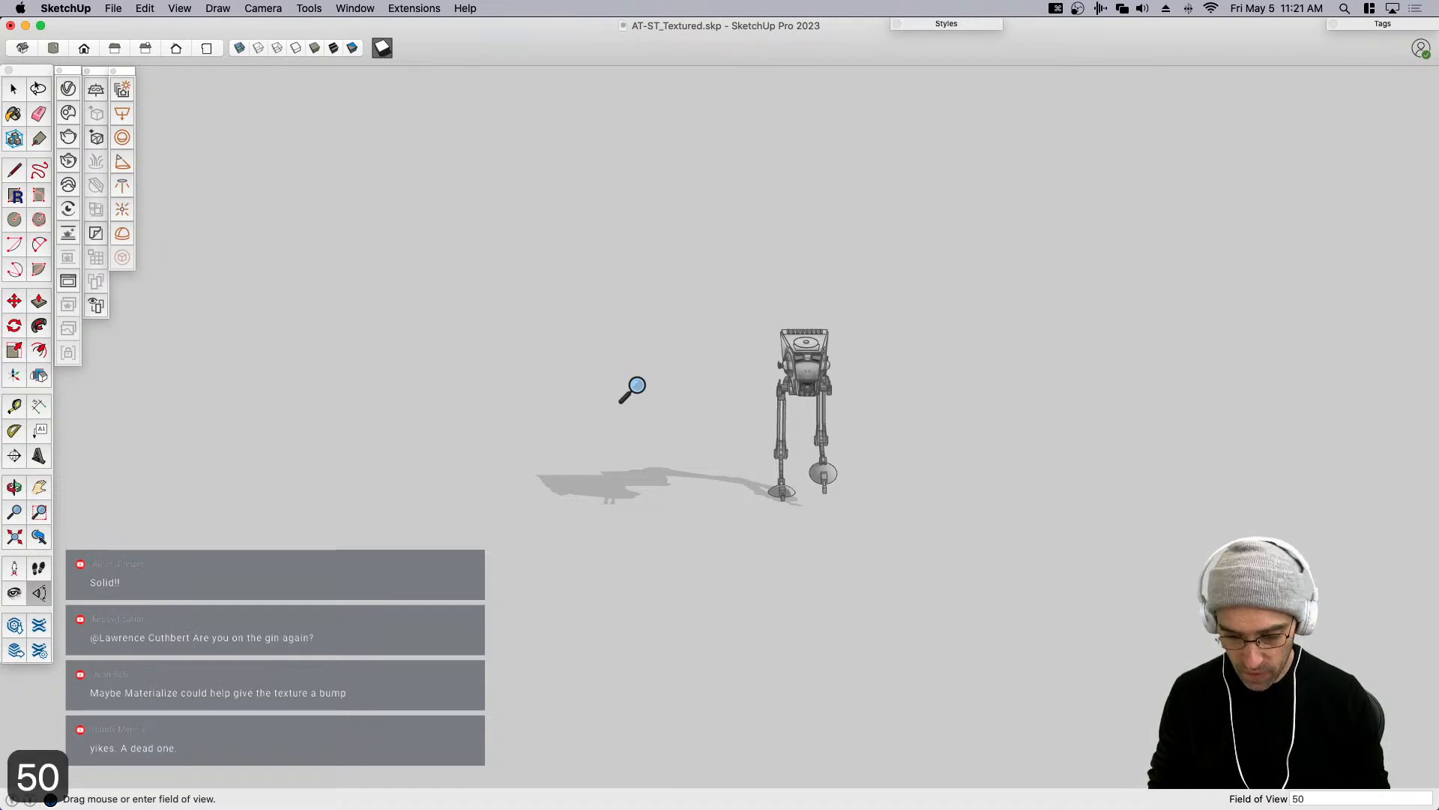
pyautogui.press('Return')
pyautogui.press('super+s')
pyautogui.scroll(5, 779, 458)
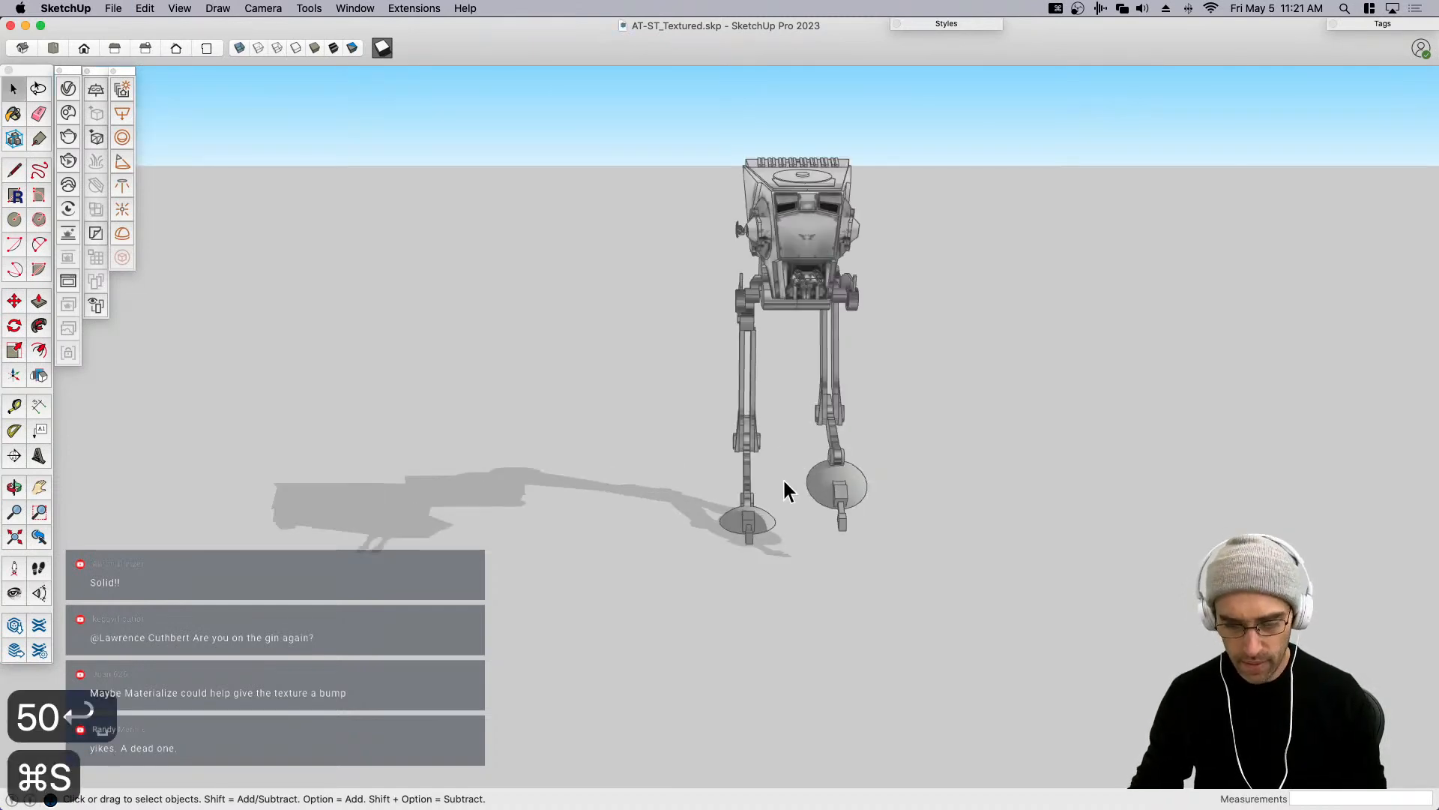
# Draw a large ground circle with a radius of about 300 feet, centered at the walker's feet.
pyautogui.press('v')
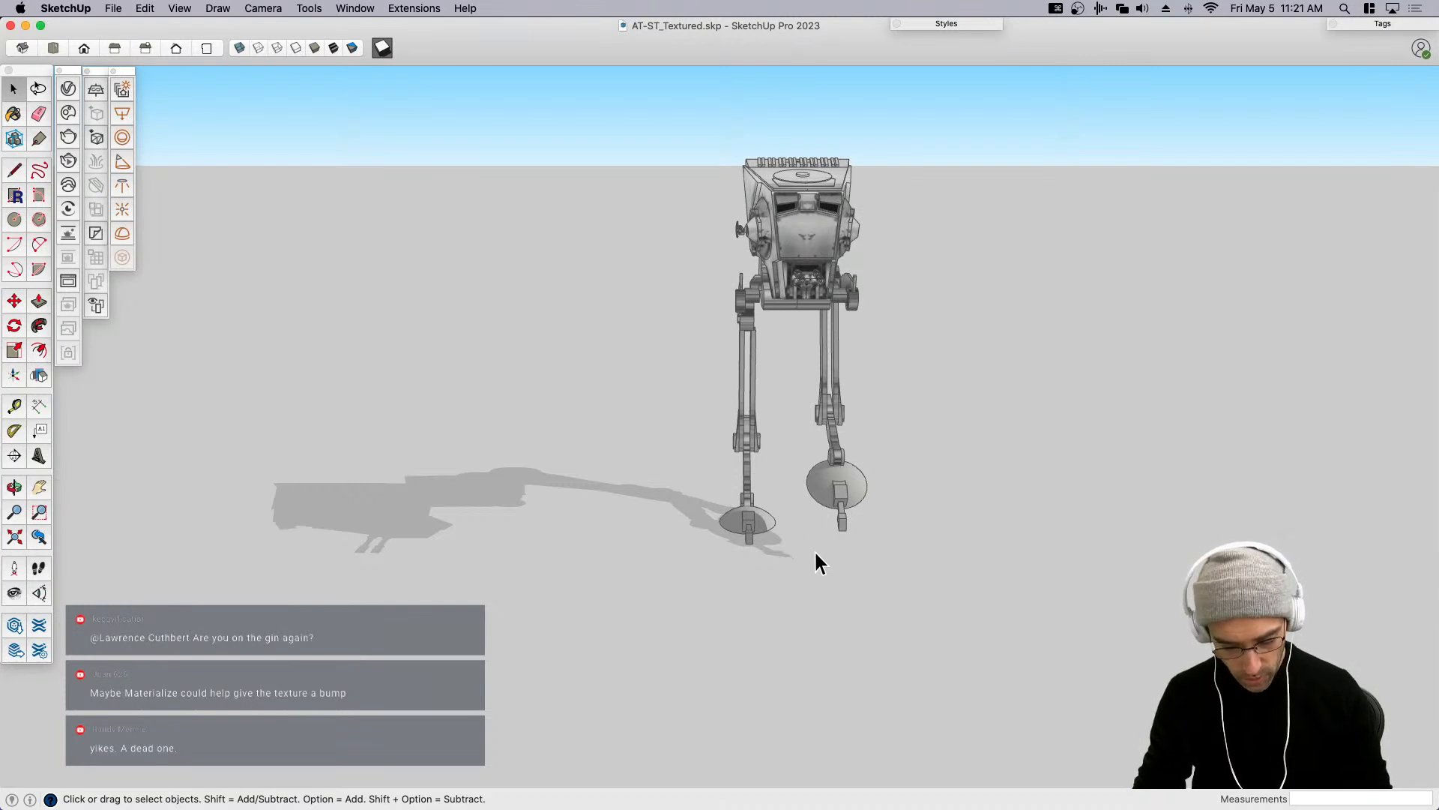
pyautogui.press('c')
pyautogui.click(800, 527)
pyautogui.scroll(-6, 804, 526)
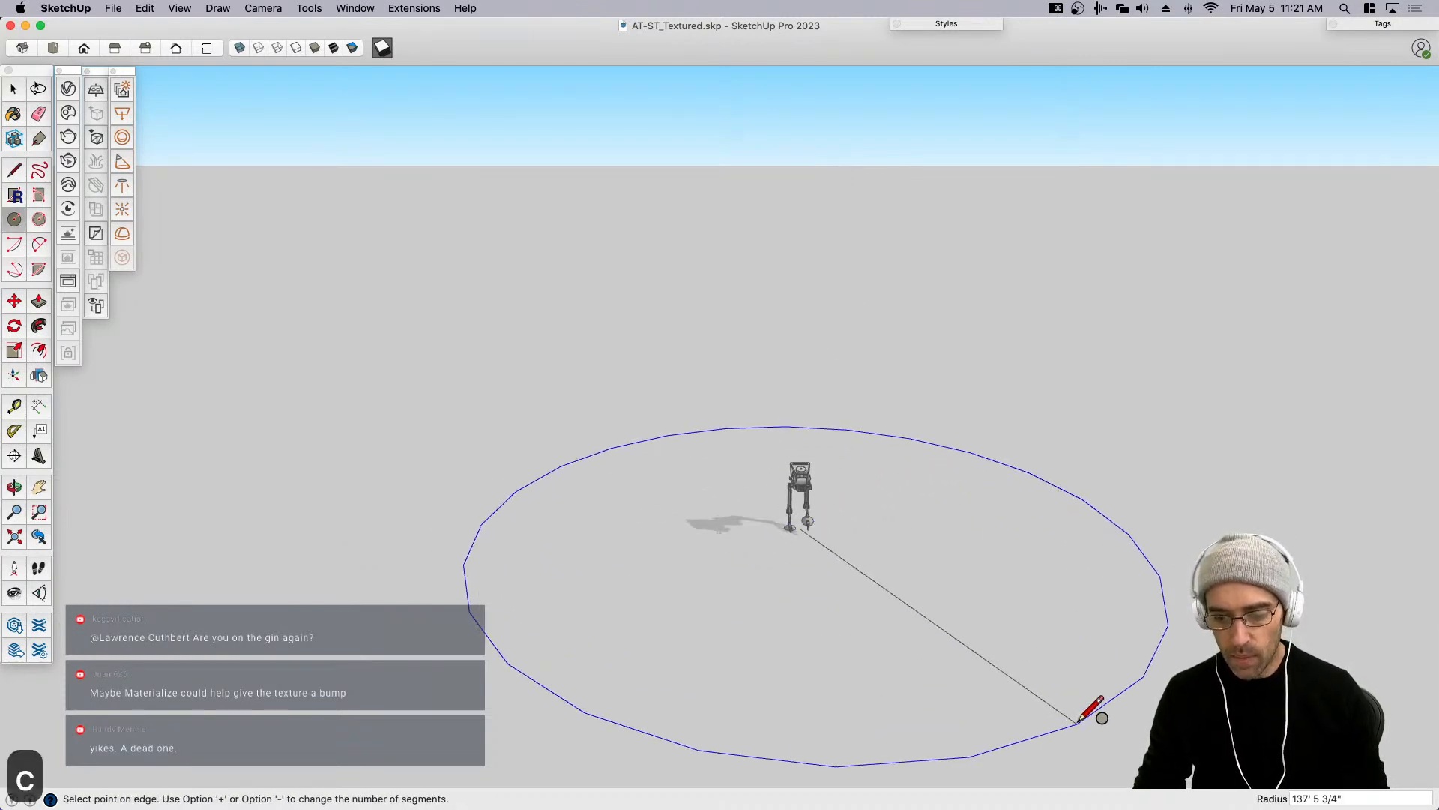
pyautogui.scroll(-4, 1065, 622)
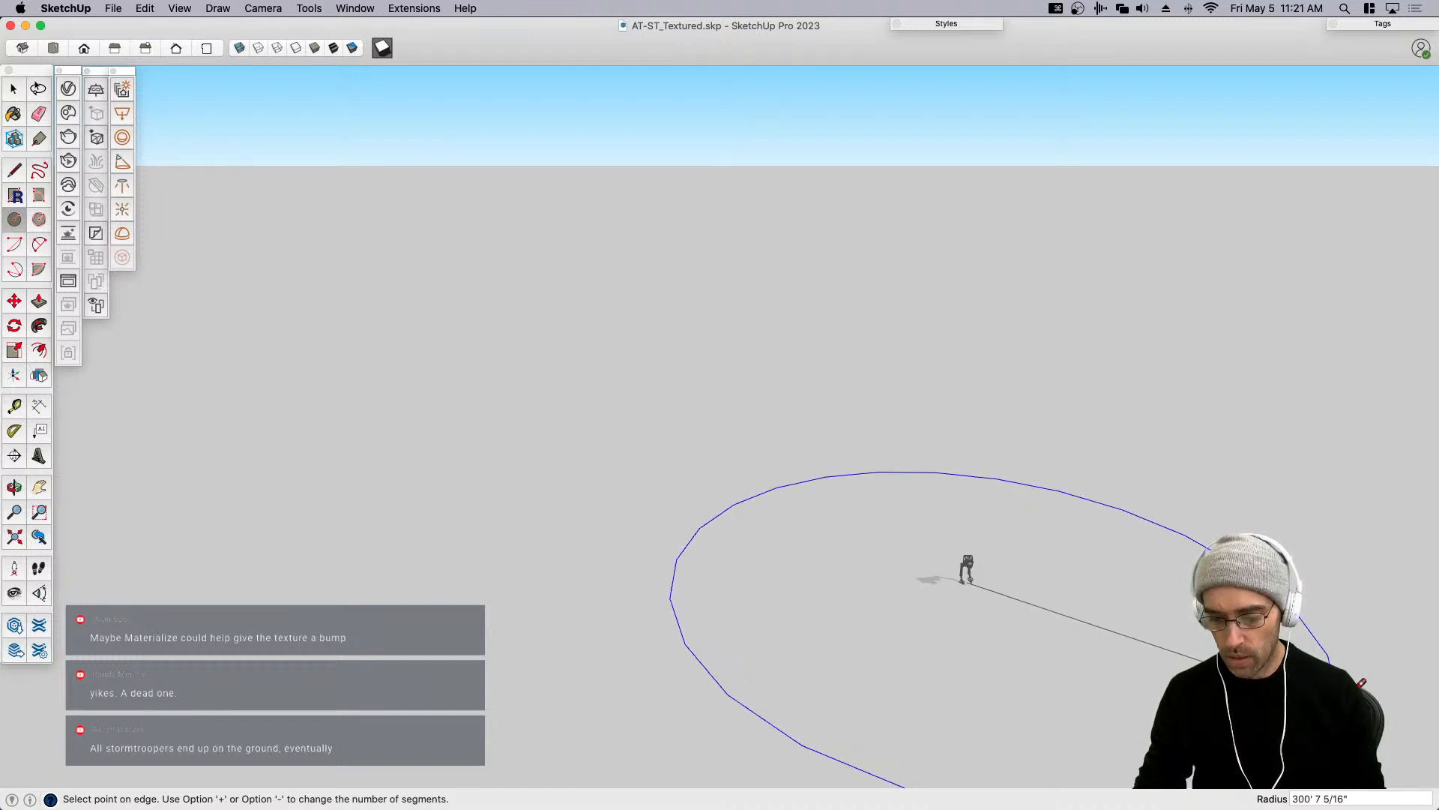
pyautogui.click(1388, 716)
pyautogui.scroll(-3, 727, 337)
pyautogui.moveTo(927, 523); pyautogui.dragTo(927, 561, button='middle')
pyautogui.scroll(3, 893, 493)
# Try to move the walker across the ground disc, inspect the side gun separate from it, and undo the move.
pyautogui.press('space')
pyautogui.scroll(2, 897, 504)
pyautogui.click(872, 456)
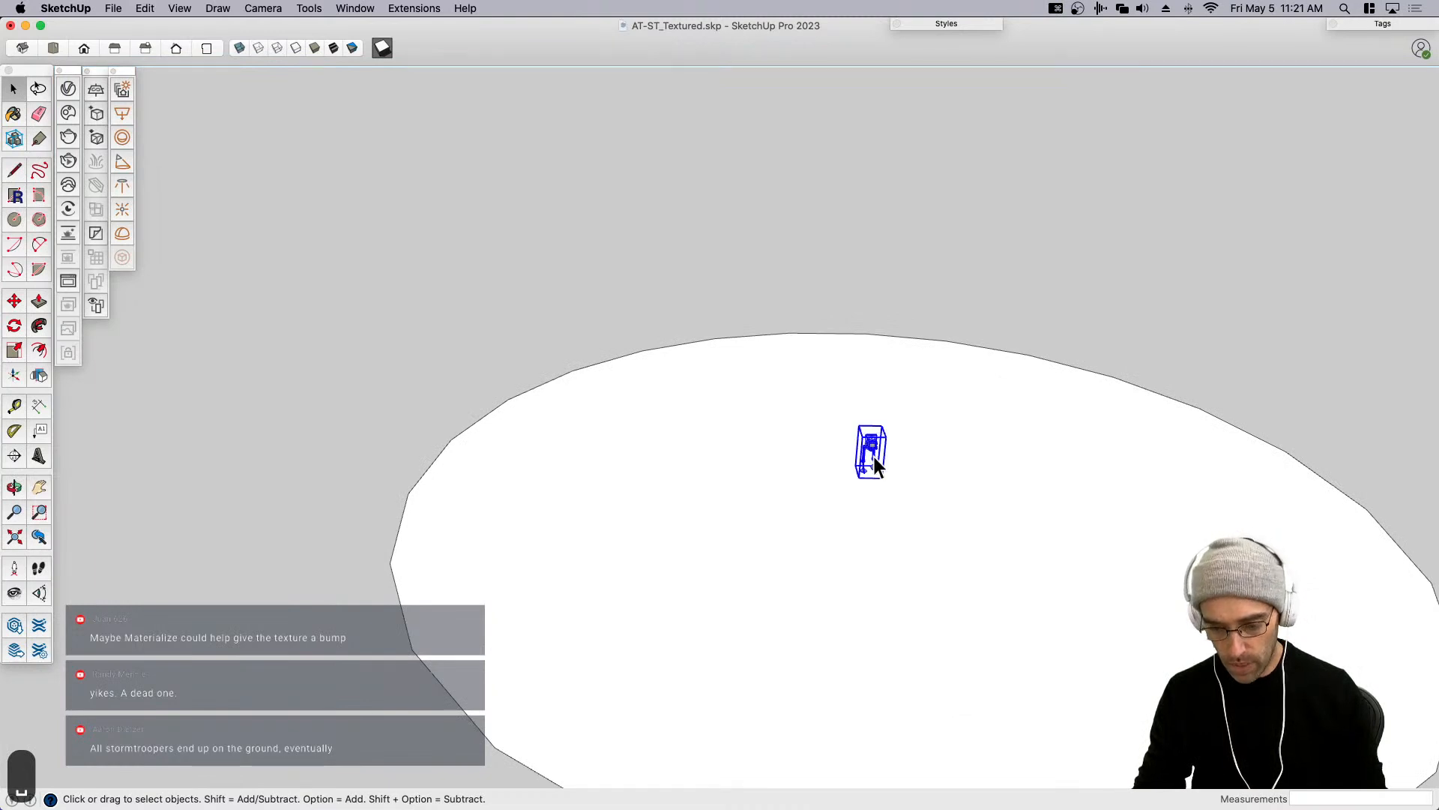
pyautogui.scroll(-1, 879, 495)
pyautogui.press('m')
pyautogui.click(891, 540)
pyautogui.click(895, 577)
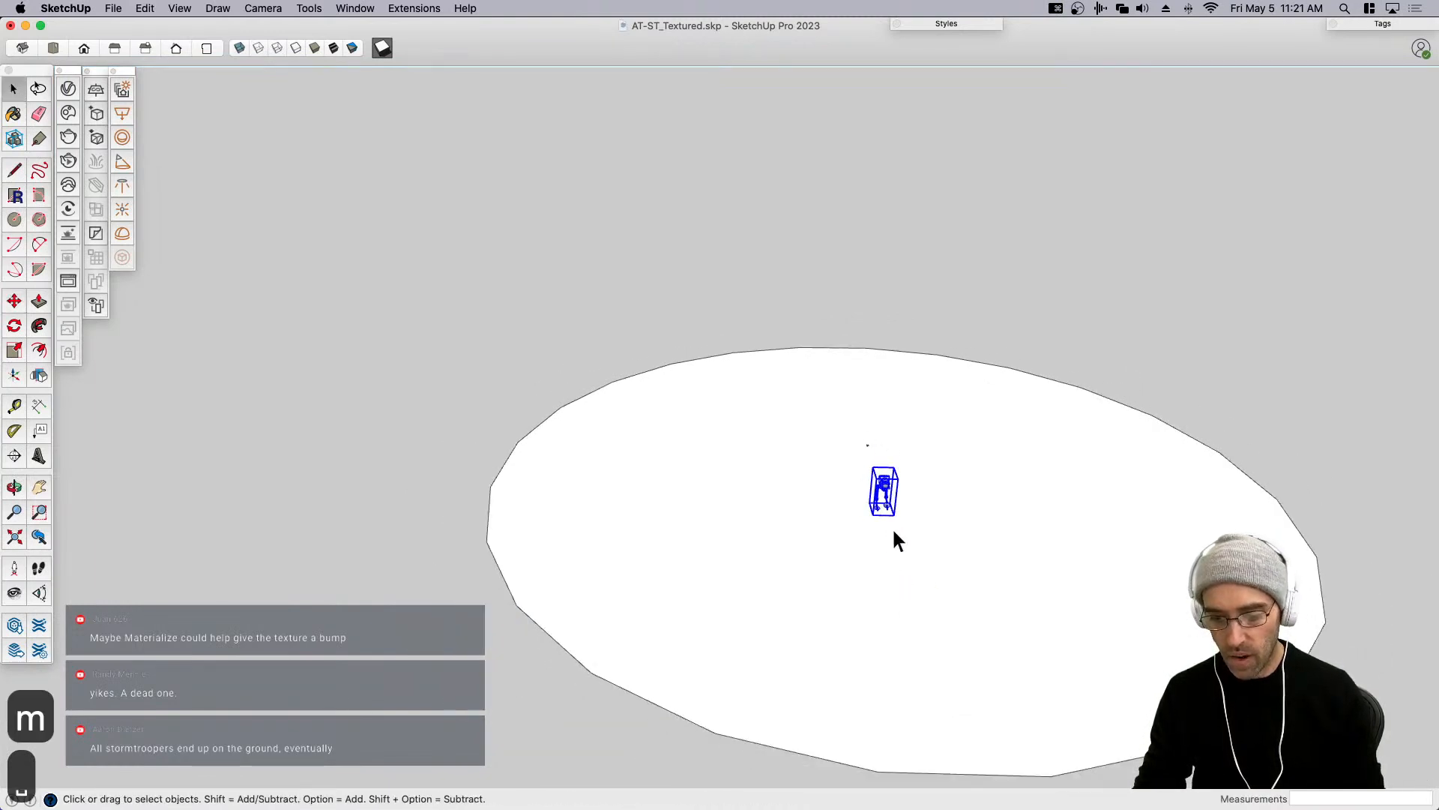
pyautogui.press('space')
pyautogui.scroll(2, 877, 450)
pyautogui.scroll(6, 860, 464)
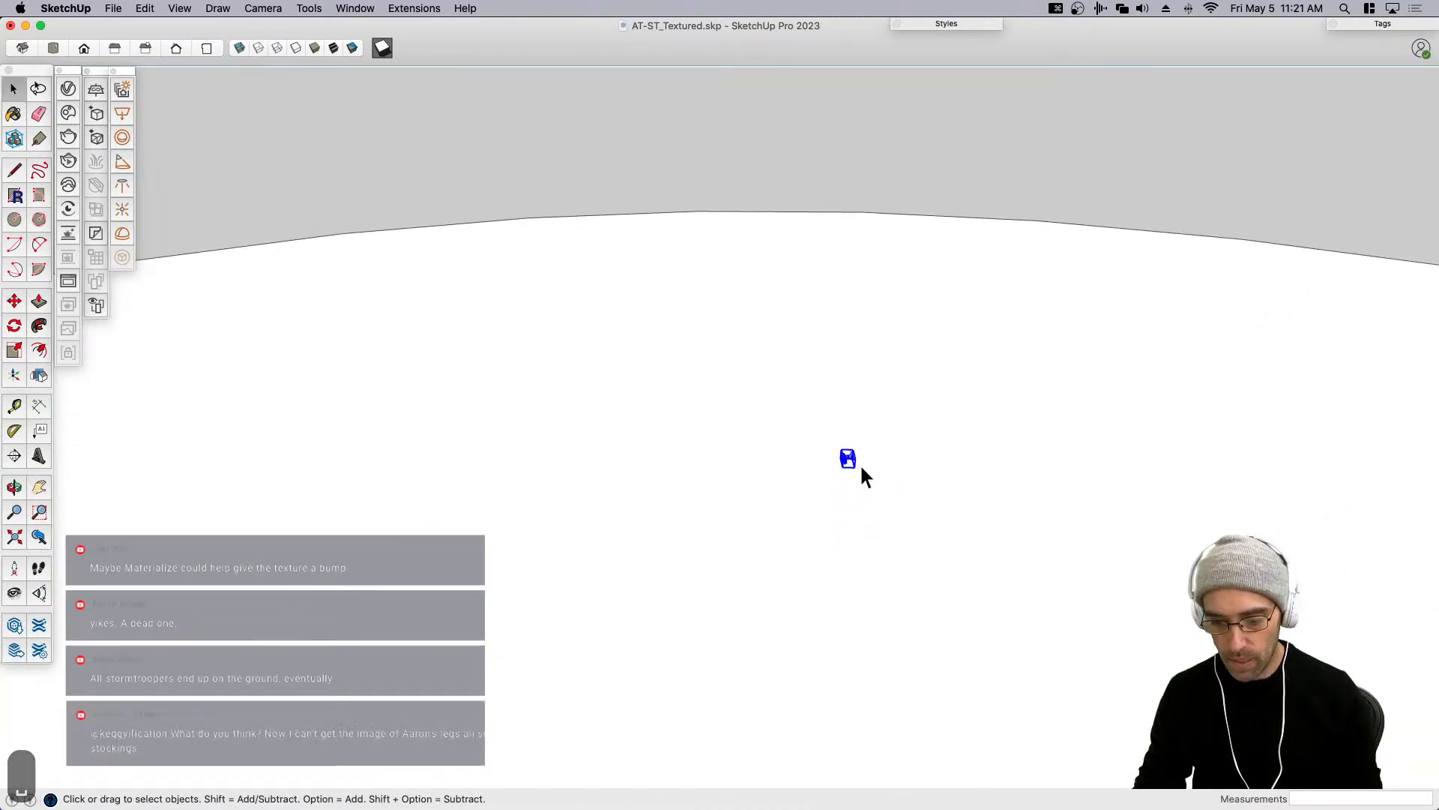
pyautogui.press('super+z')
# Copy the loose side gun to the clipboard, delete it from outside the walker, and open the walker group.
pyautogui.scroll(10, 851, 459)
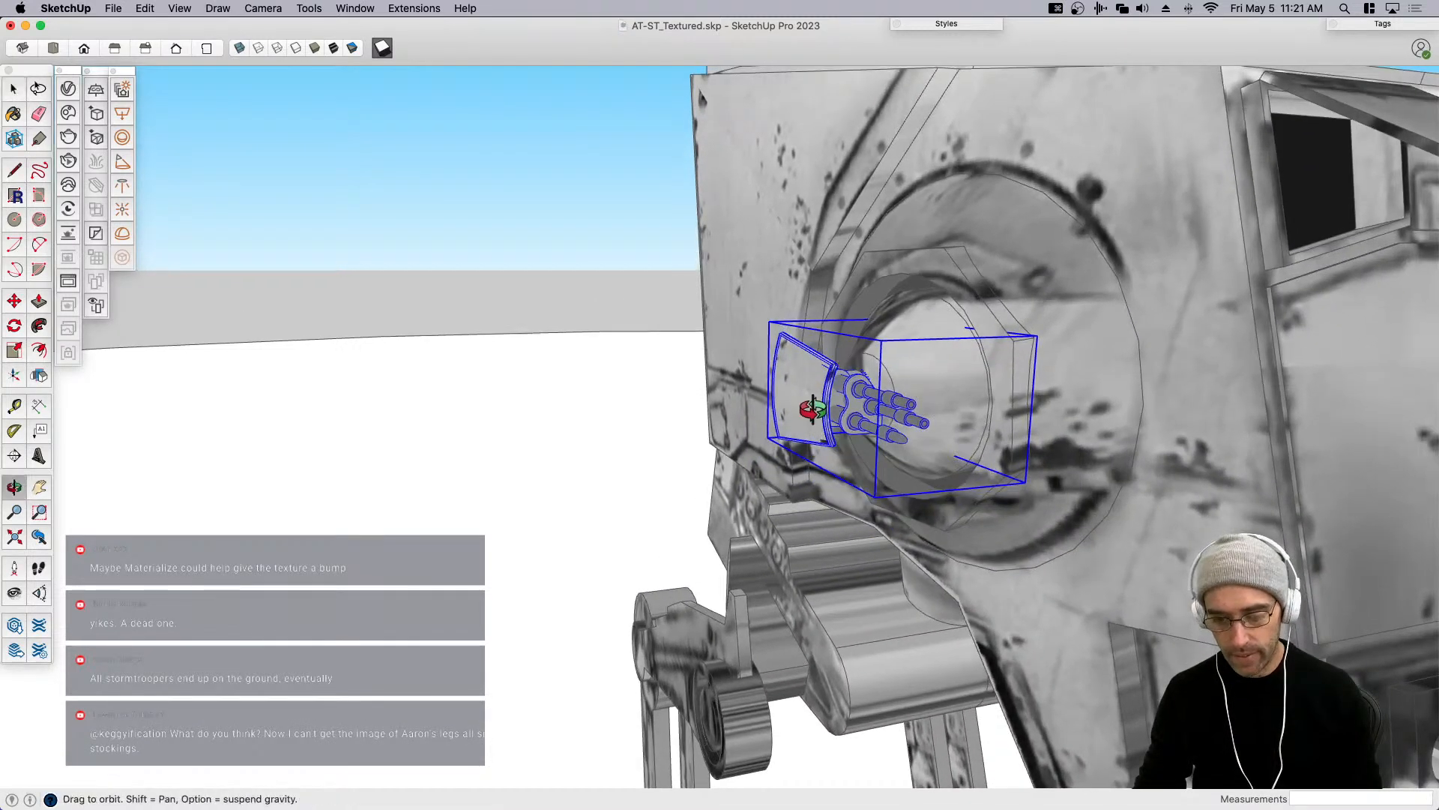
pyautogui.press('super+c')
pyautogui.press('BackSpace')
pyautogui.scroll(-10, 815, 478)
pyautogui.press('space')
pyautogui.scroll(4, 678, 425)
pyautogui.click(662, 403)
pyautogui.scroll(5, 661, 403)
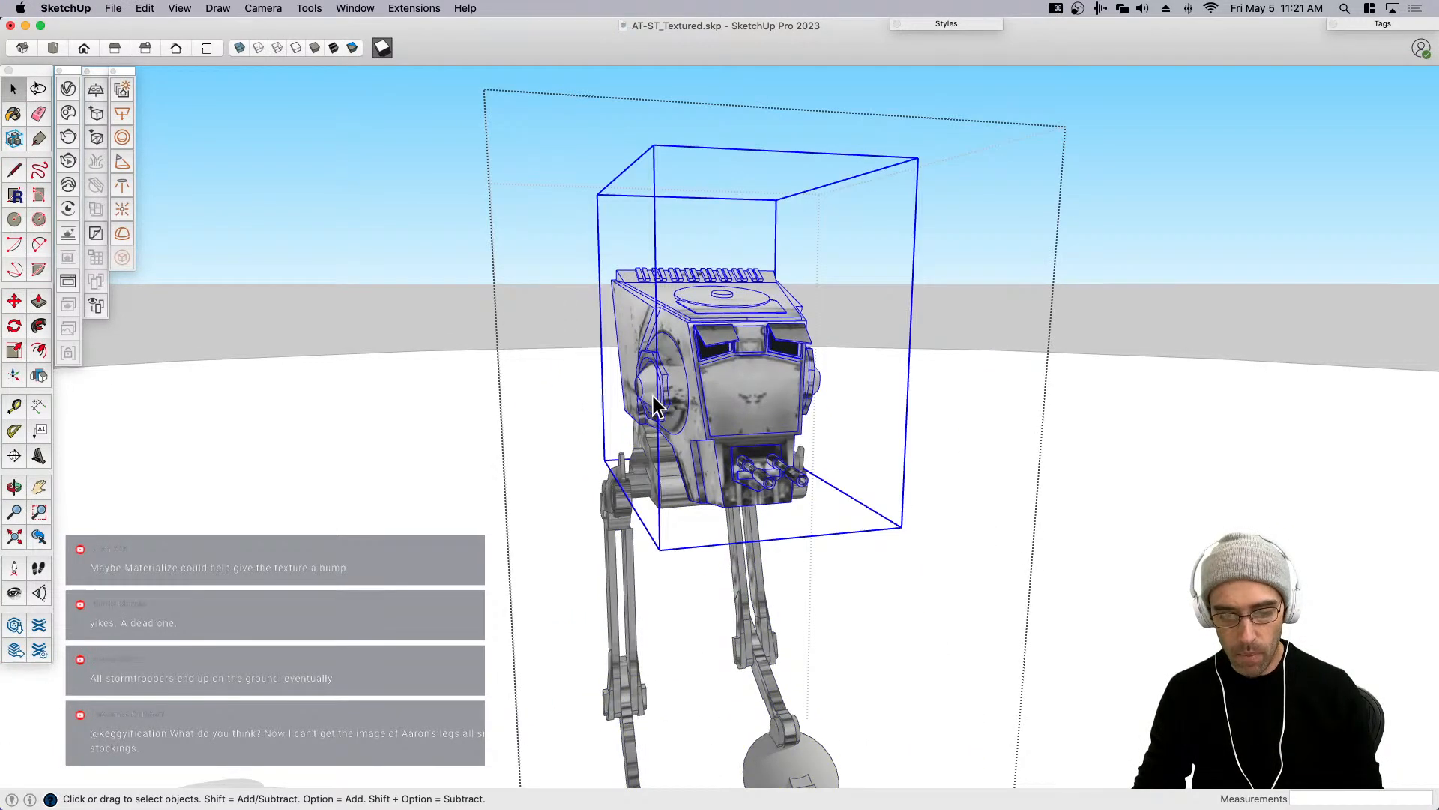
# Open the nested head group down to its mirrored half, paste the side gun in place, and exit the groups.
pyautogui.doubleClick(653, 398)
pyautogui.click(654, 396)
pyautogui.scroll(4, 652, 391)
pyautogui.moveTo(651, 390); pyautogui.dragTo(690, 344, button='middle')
pyautogui.moveTo(606, 326); pyautogui.dragTo(600, 384, button='middle')
pyautogui.scroll(2, 596, 384)
pyautogui.doubleClick(596, 384)
pyautogui.click(597, 384)
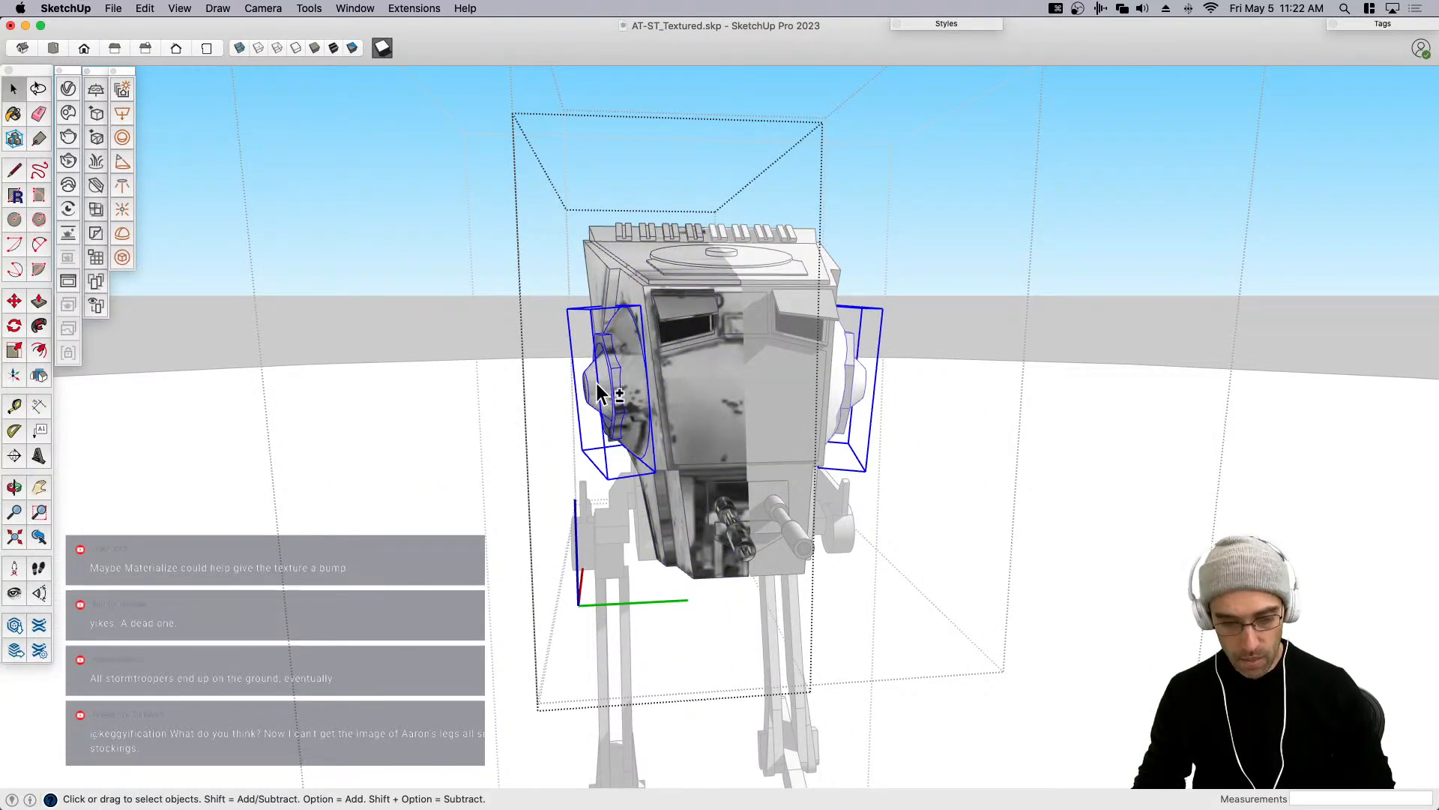
pyautogui.hotkey('shift', 'v')
pyautogui.moveTo(584, 424); pyautogui.dragTo(766, 362, button='middle')
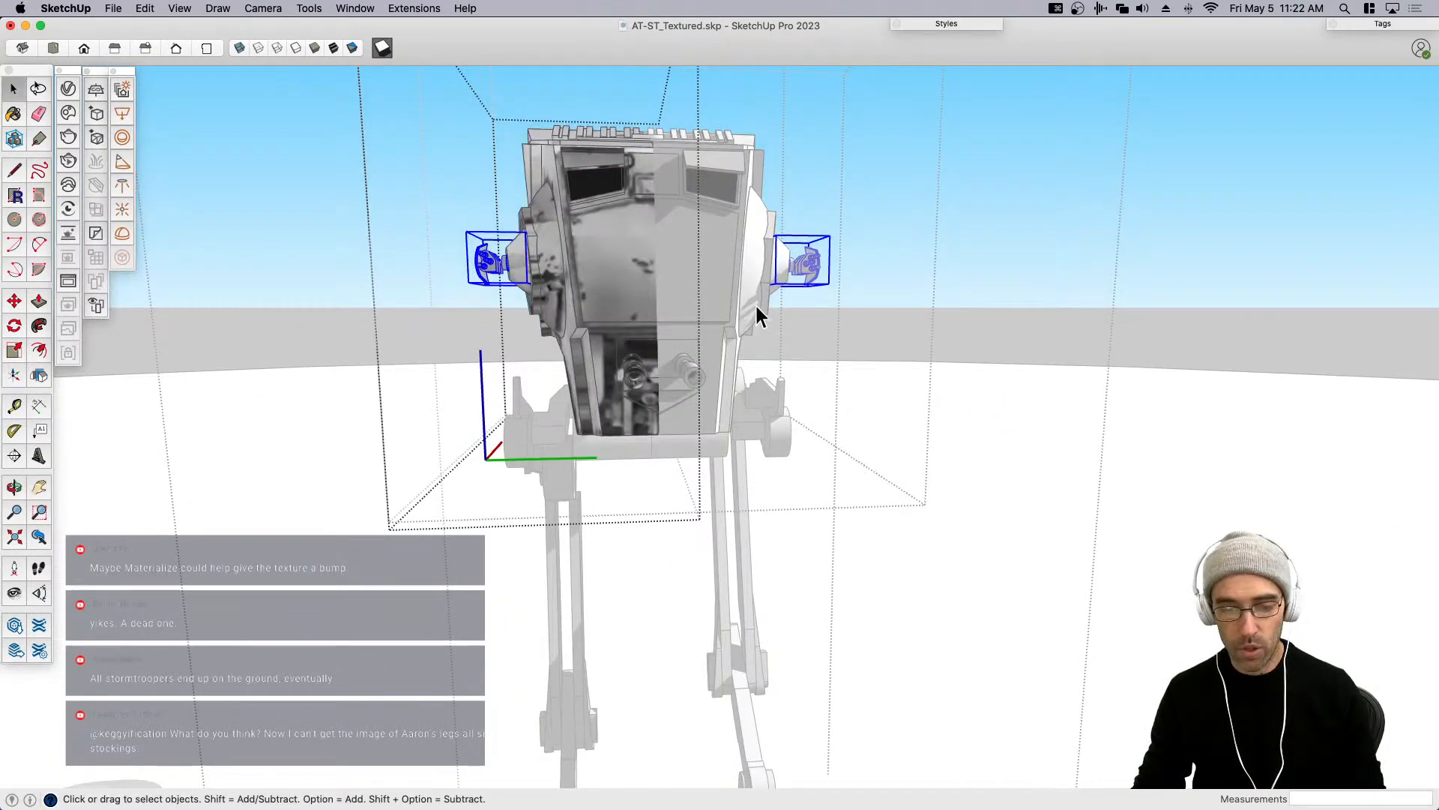
pyautogui.click(952, 231)
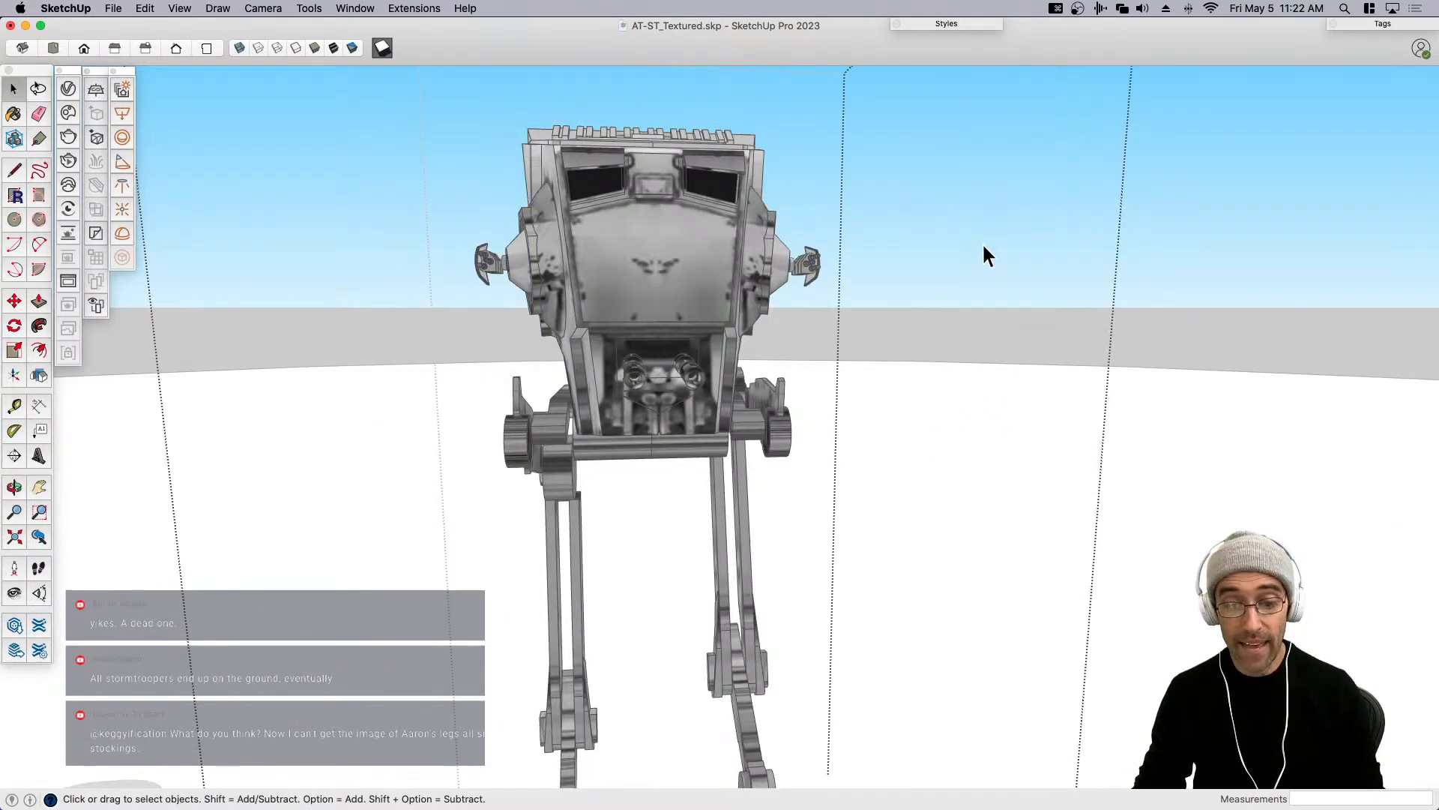
pyautogui.scroll(-3, 774, 443)
pyautogui.moveTo(775, 443); pyautogui.dragTo(920, 462, button='middle')
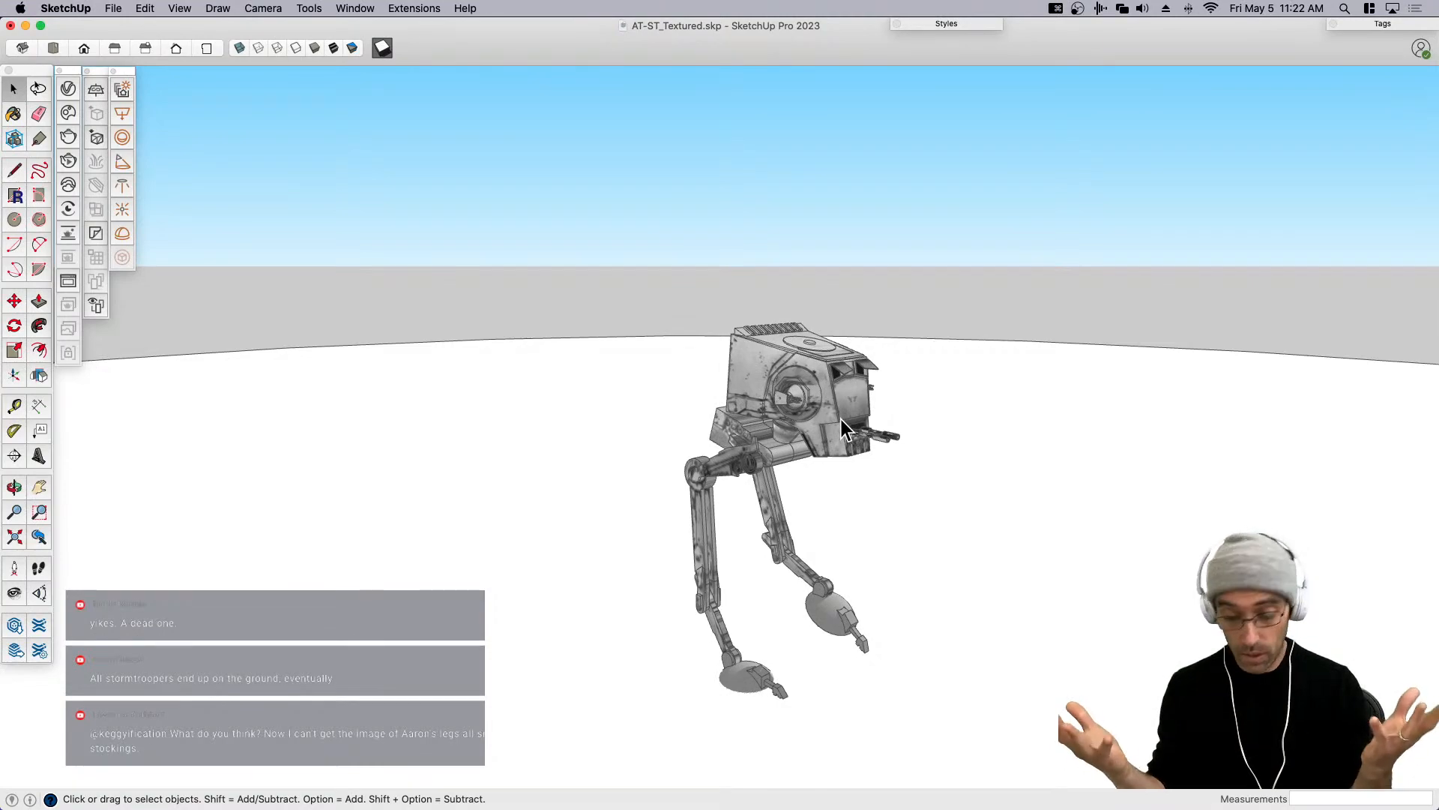
# Select the ground disc's face with its bounding edge and group them.
pyautogui.press('h')
pyautogui.moveTo(792, 522); pyautogui.dragTo(755, 493)
pyautogui.moveTo(731, 386); pyautogui.dragTo(725, 415, button='middle')
pyautogui.scroll(-4, 724, 414)
pyautogui.press('space')
pyautogui.scroll(-5, 674, 400)
pyautogui.doubleClick(654, 394)
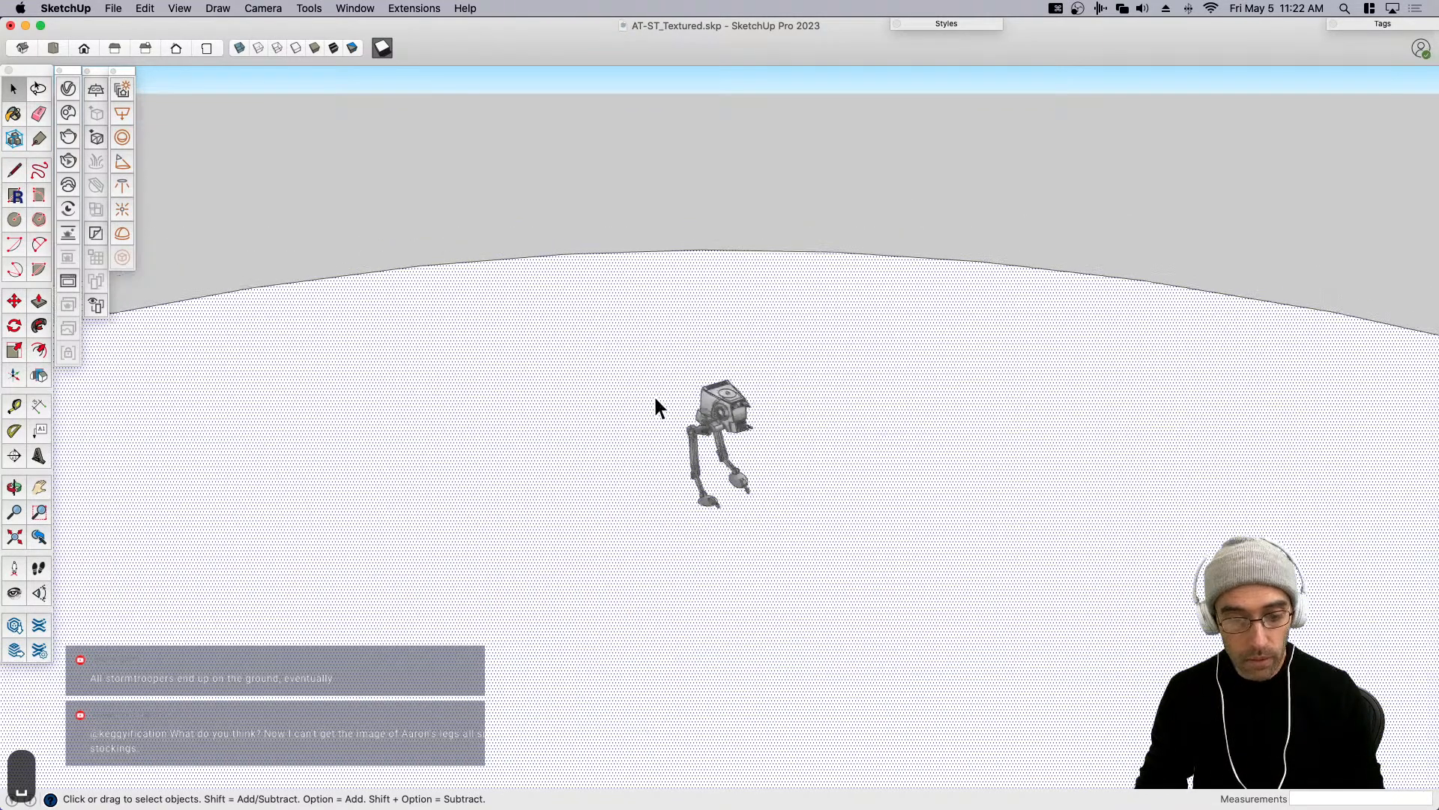
pyautogui.press('super+g')
pyautogui.scroll(-3, 757, 422)
pyautogui.moveTo(750, 432); pyautogui.dragTo(725, 444, button='middle')
pyautogui.scroll(-4, 727, 446)
pyautogui.press('space')
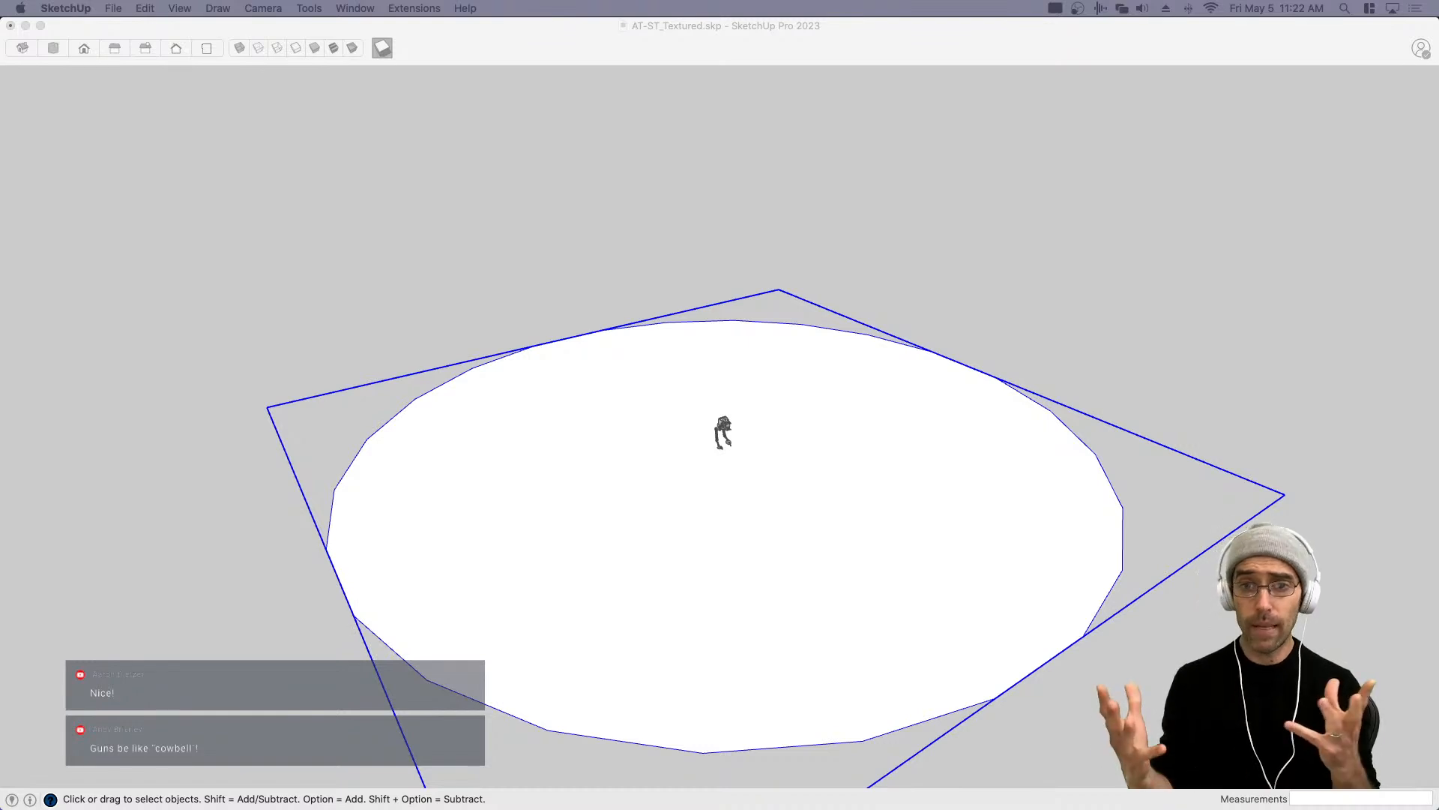
pyautogui.click(519, 246)
pyautogui.scroll(5, 665, 471)
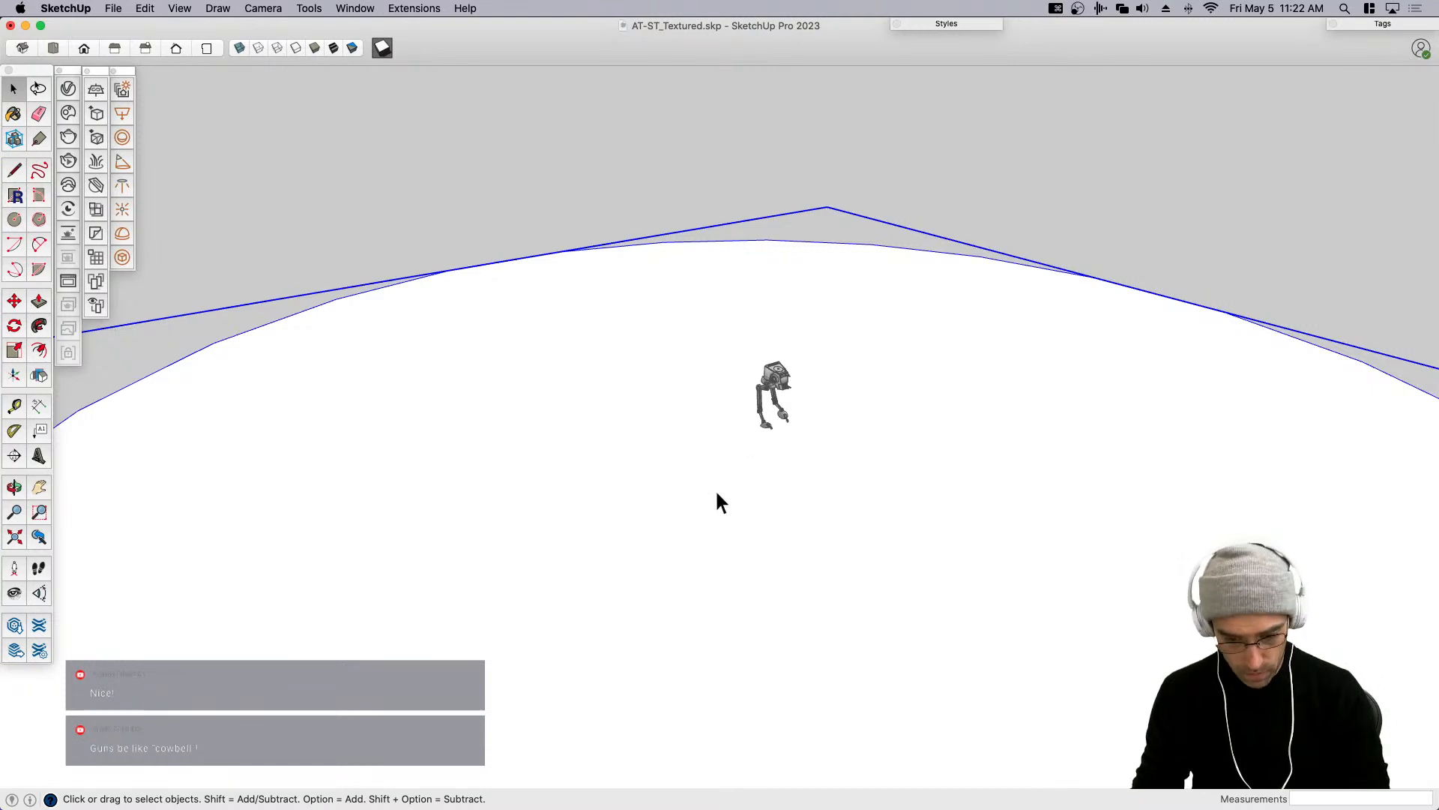
pyautogui.press('b')
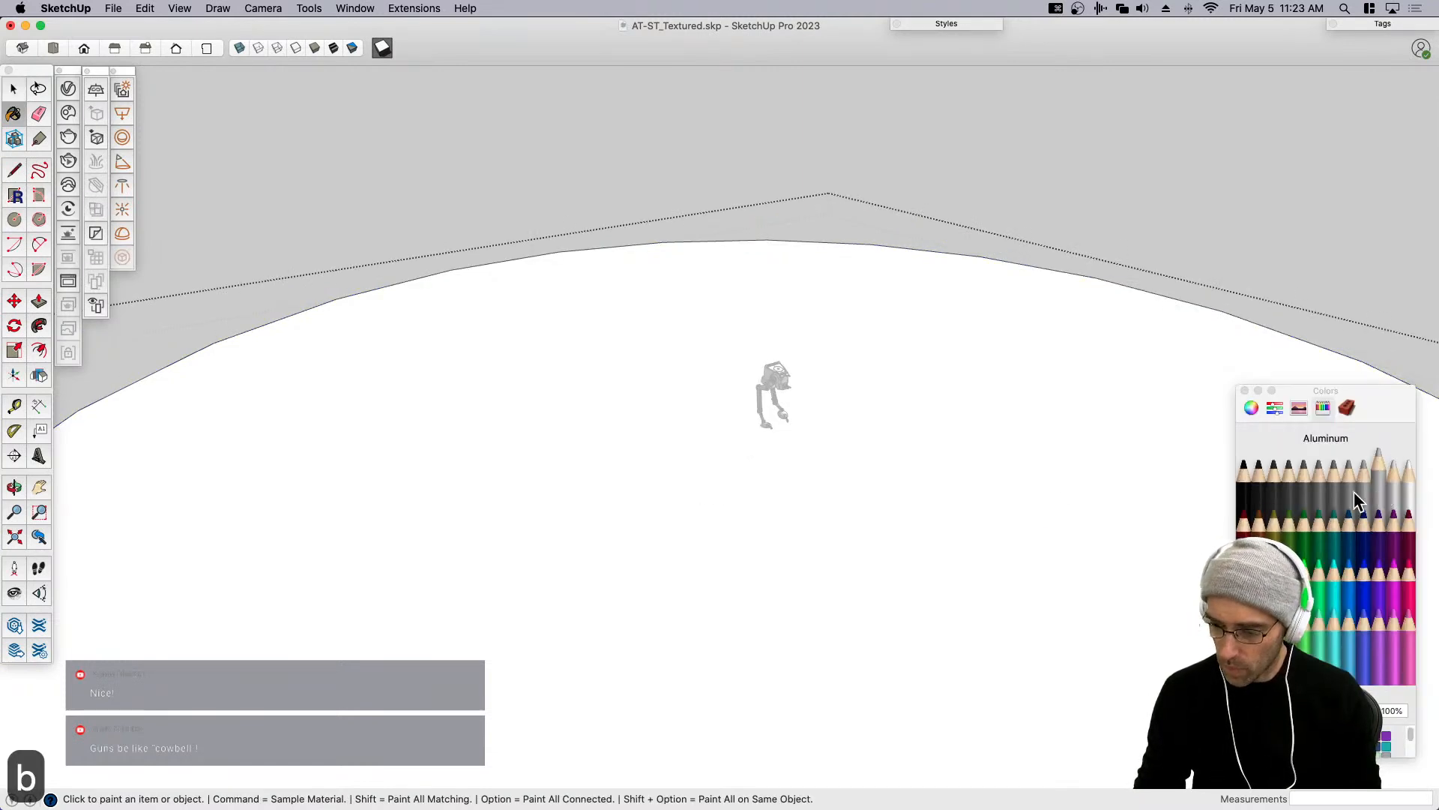
pyautogui.press('space')
pyautogui.click(1140, 200)
pyautogui.scroll(-3, 804, 380)
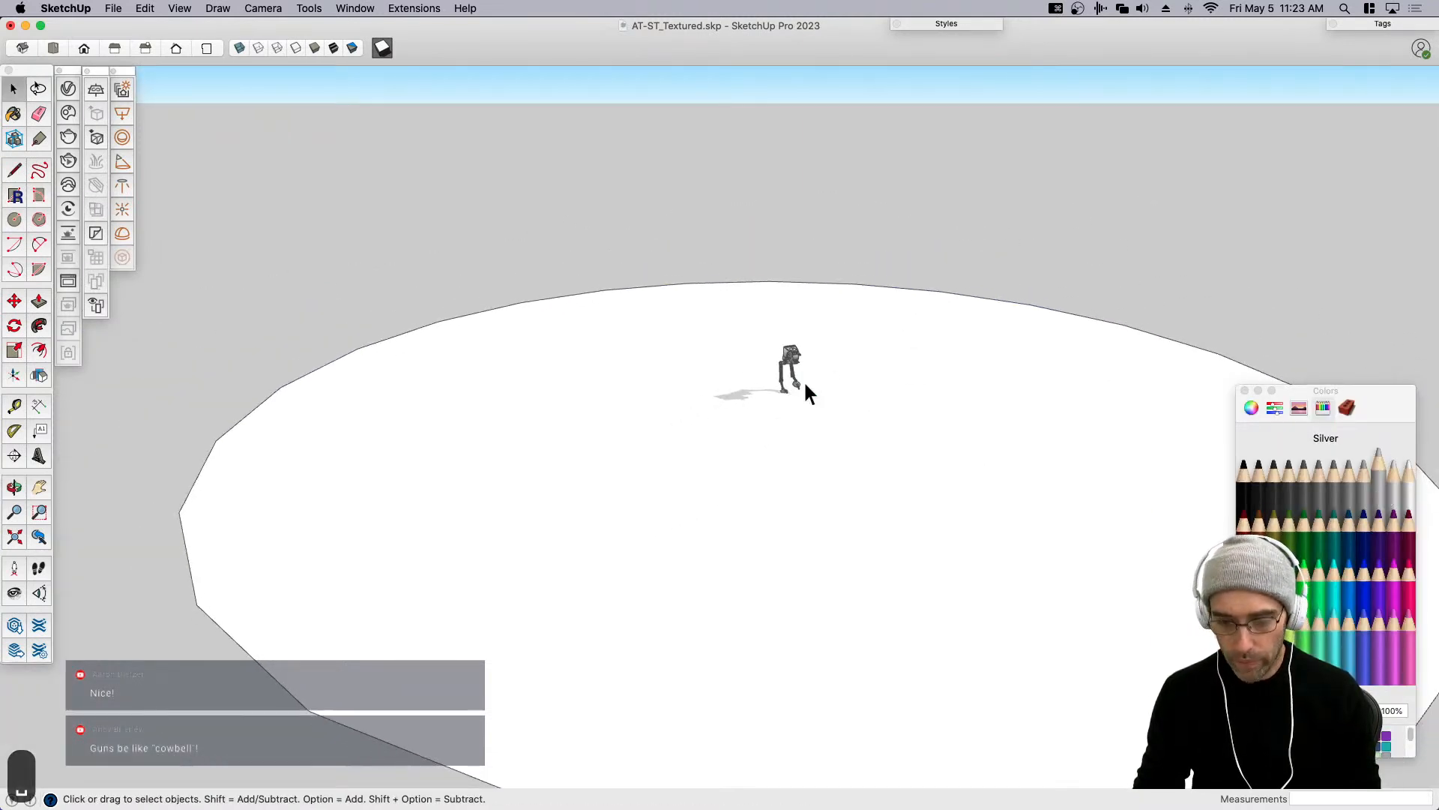
# Save the model, close the Colors window and select the ground disc group.
pyautogui.press('super+s')
pyautogui.moveTo(1368, 387); pyautogui.dragTo(1408, 494)
pyautogui.click(1269, 473)
pyautogui.click(868, 487)
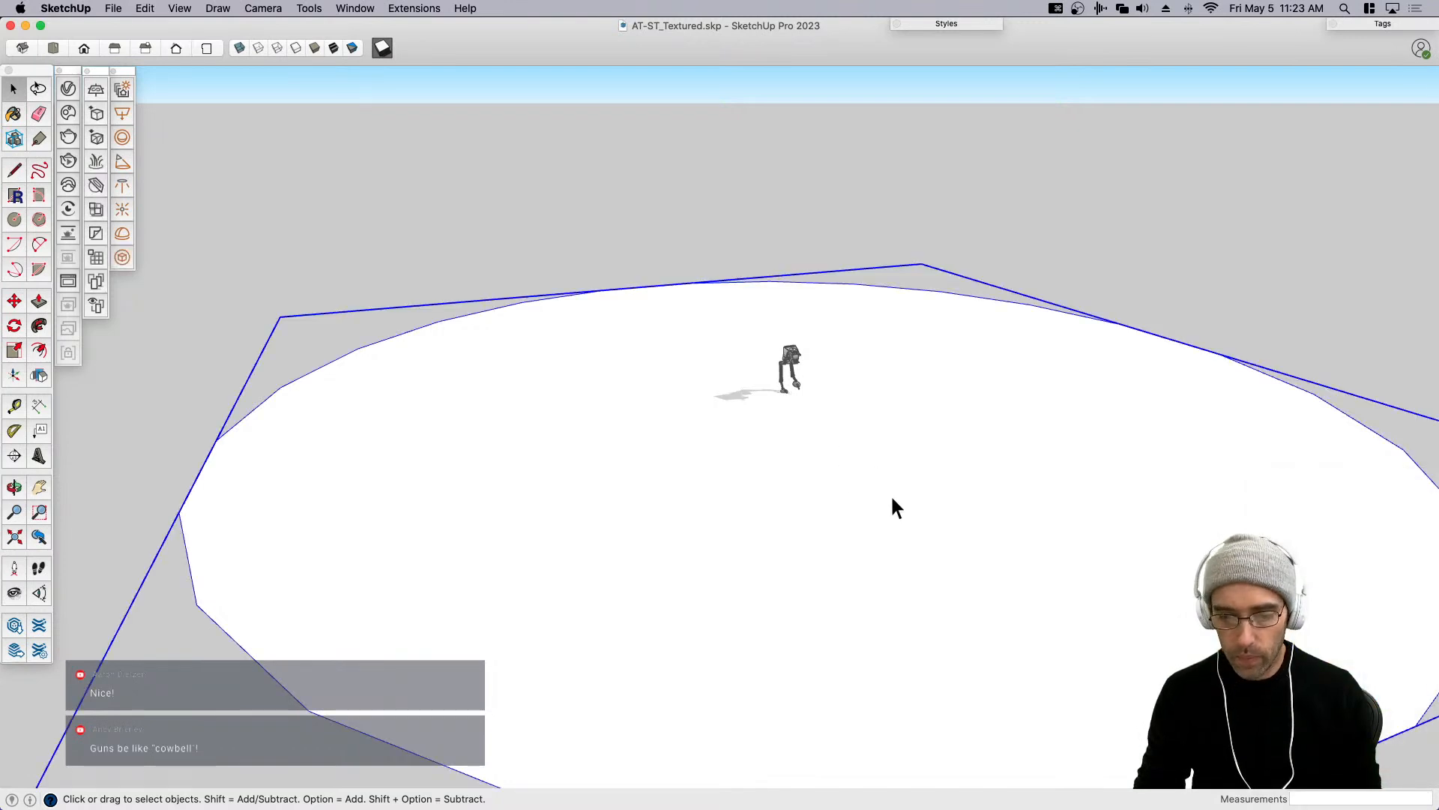
pyautogui.moveTo(868, 487); pyautogui.dragTo(802, 452, button='middle')
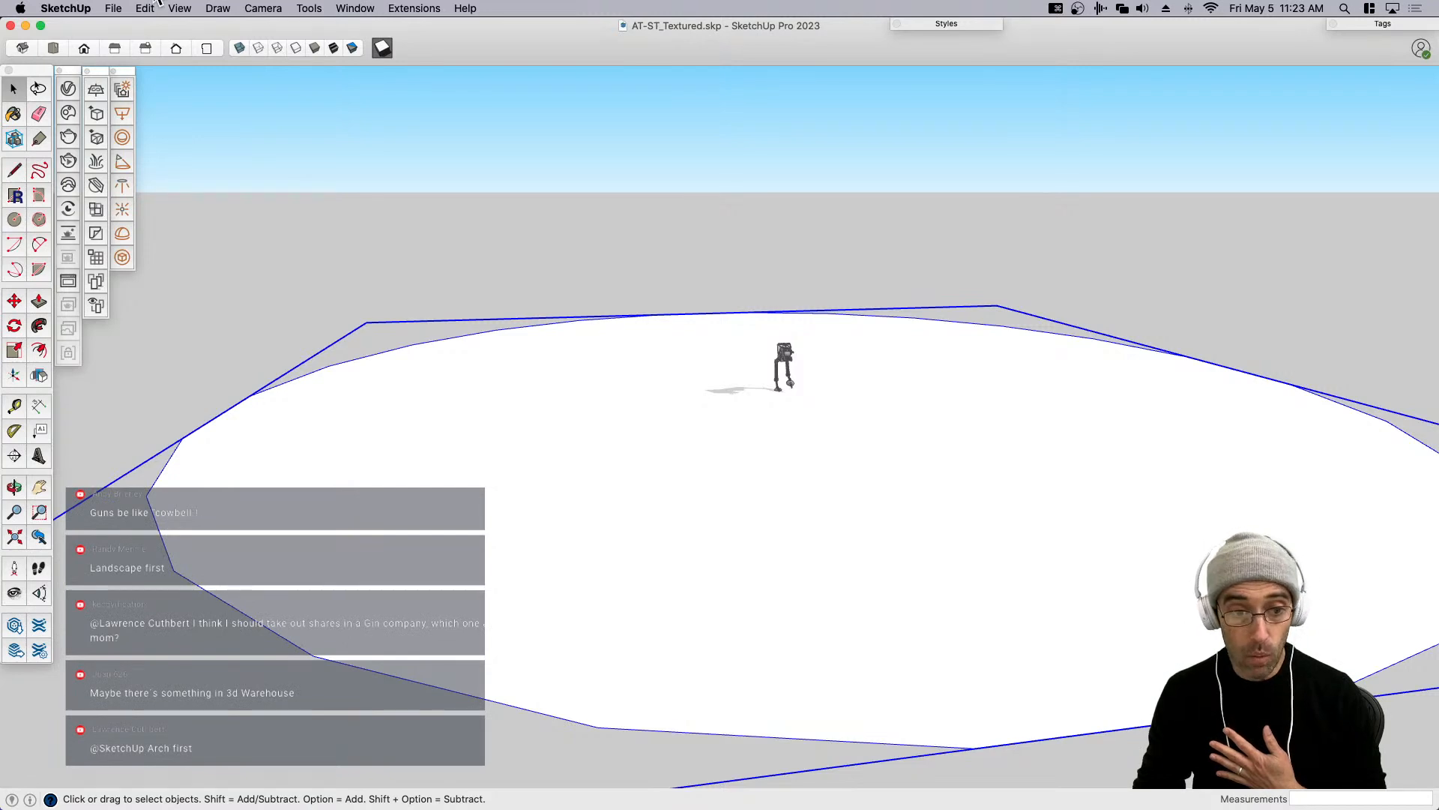
# Switch to Quixel Bridge and browse the Surfaces categories for ground materials.
pyautogui.press('super+Tab')
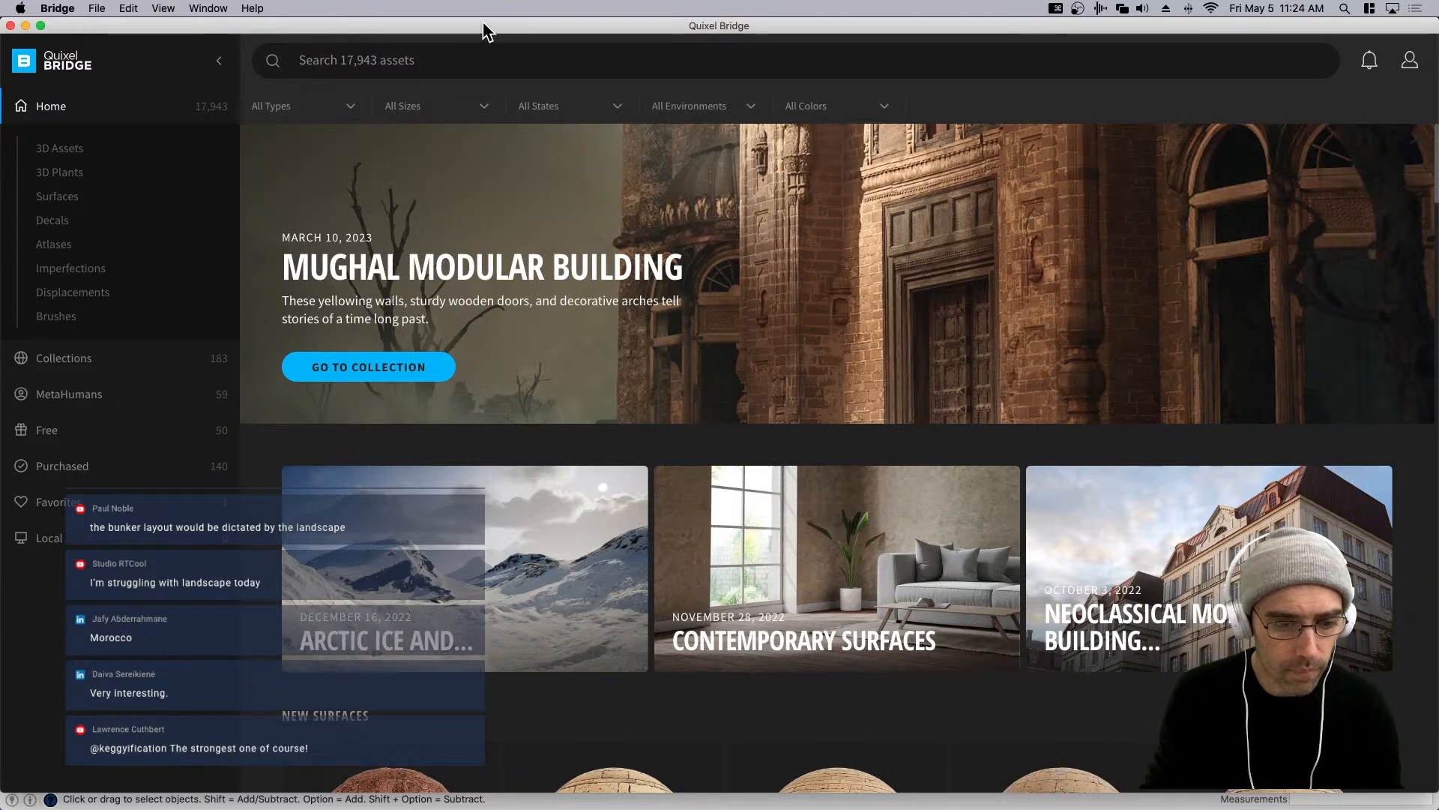
pyautogui.click(66, 198)
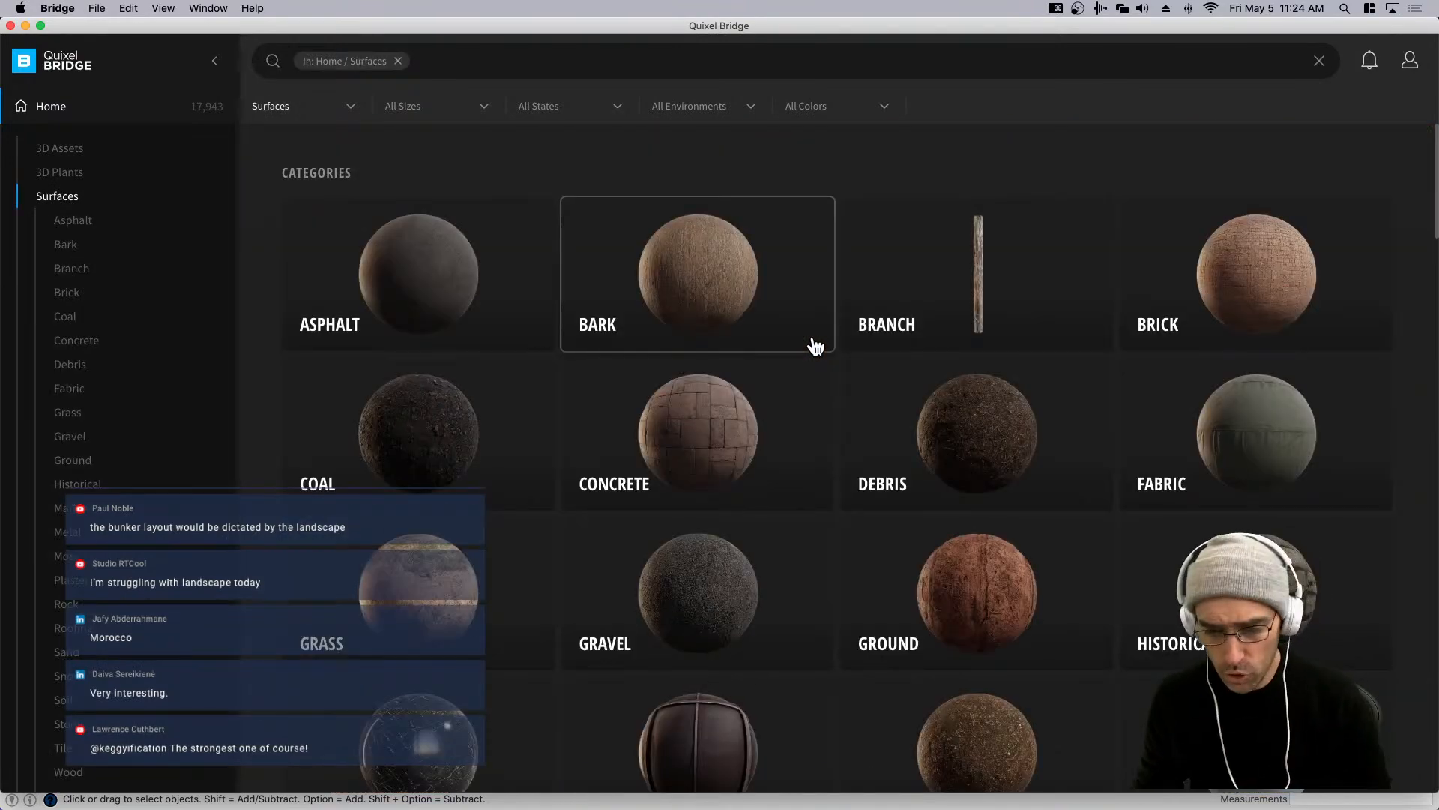
pyautogui.scroll(-5, 908, 504)
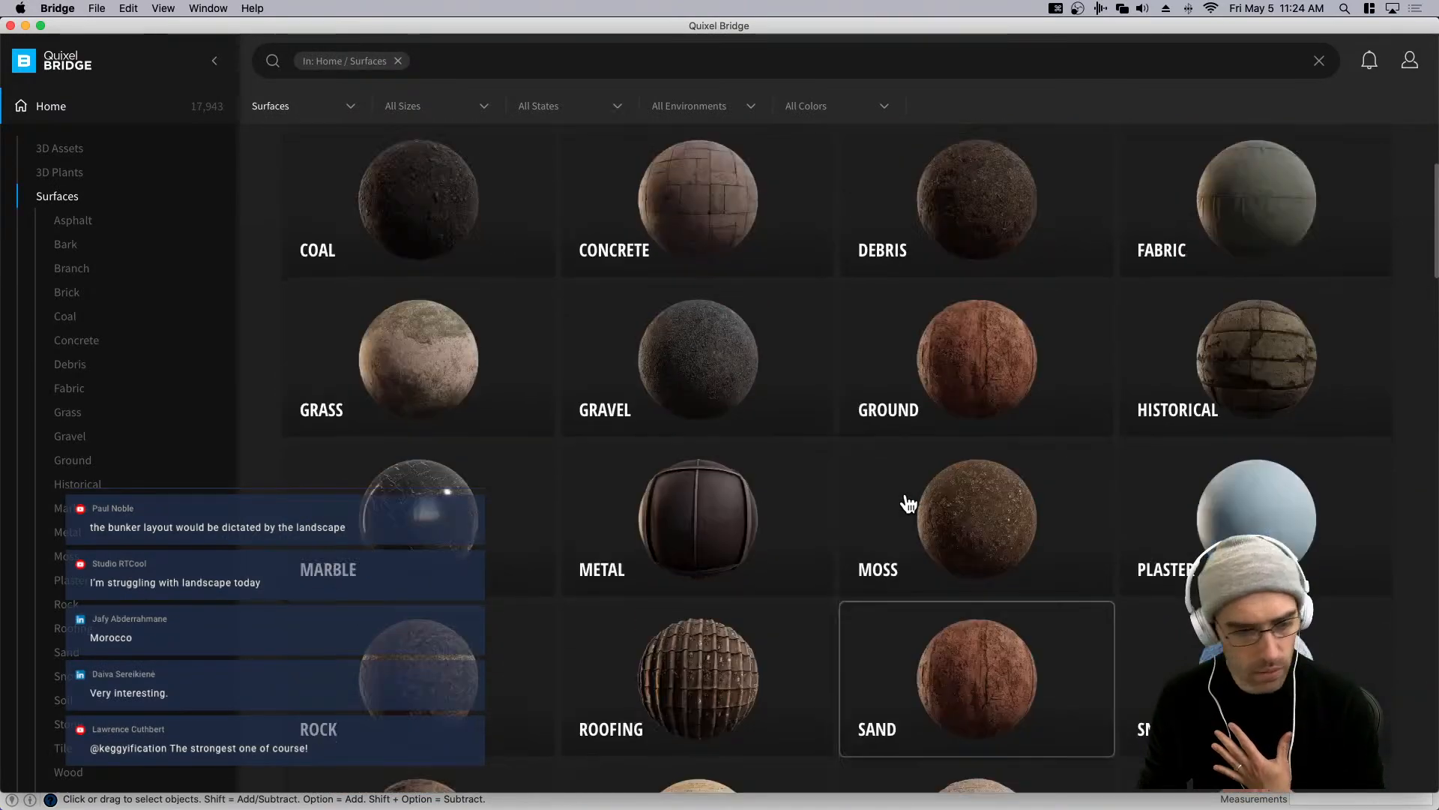
pyautogui.scroll(5, 909, 504)
# Browse the 3D Assets categories, trending items and latest assets, and check the available asset types.
pyautogui.click(60, 148)
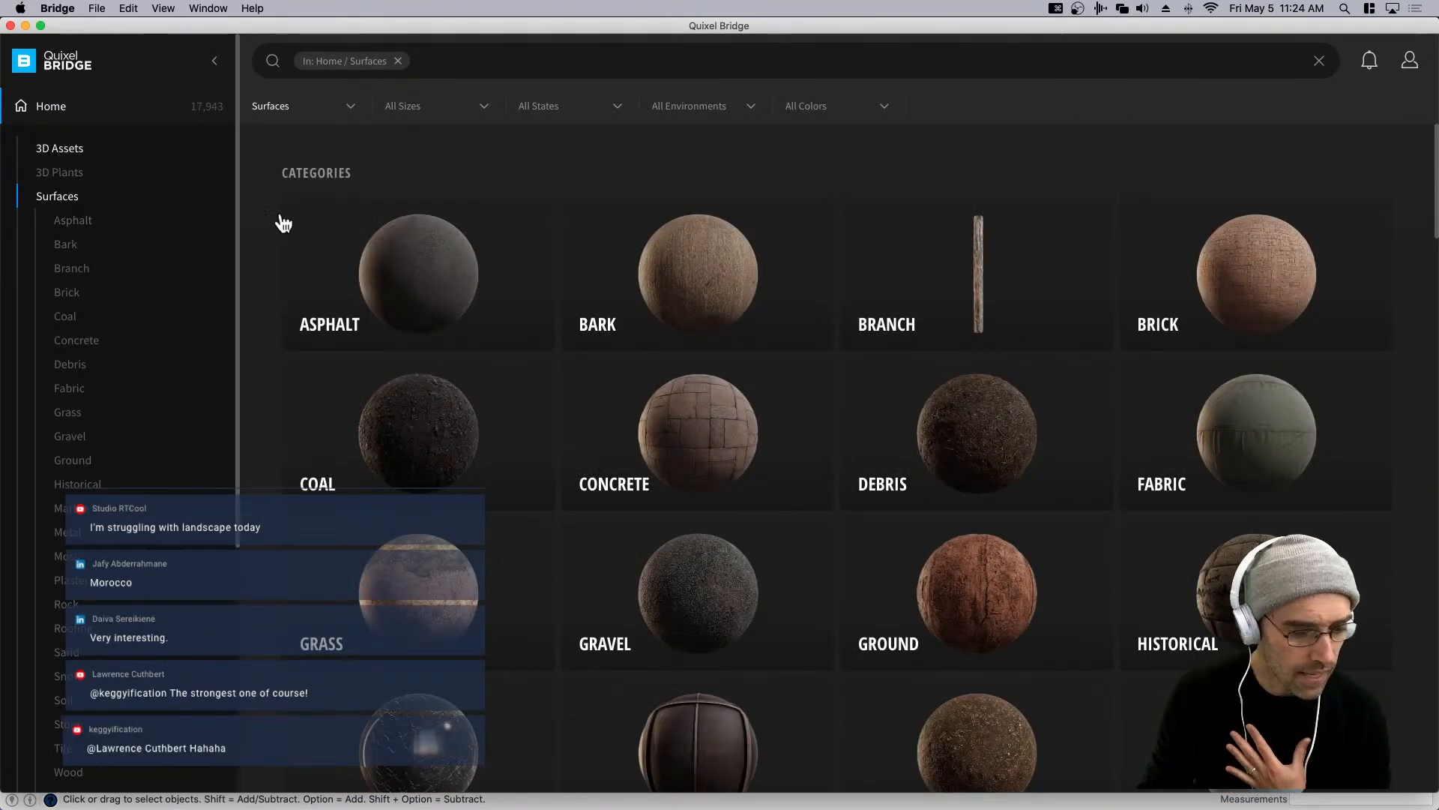
pyautogui.scroll(-4, 812, 428)
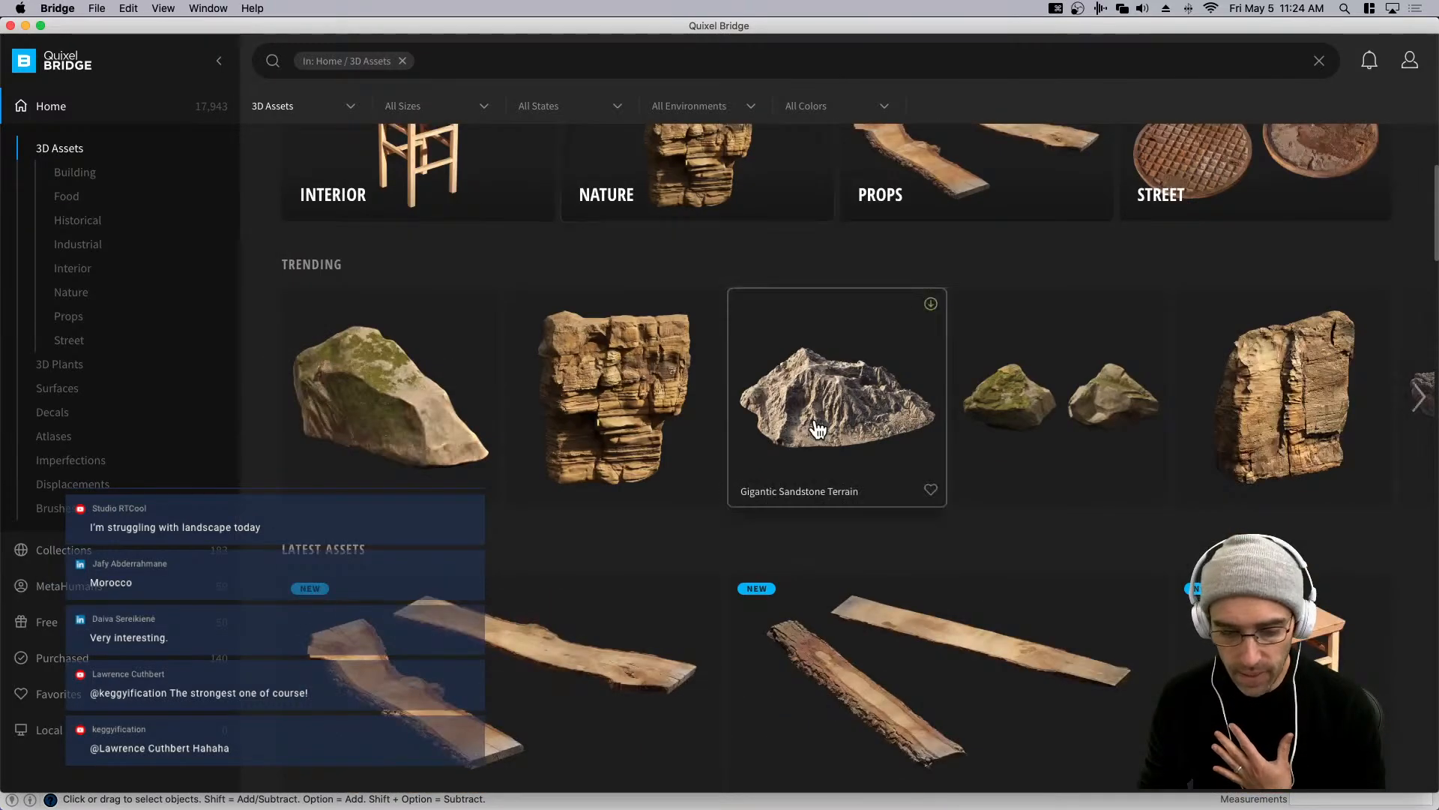
pyautogui.scroll(-4, 819, 433)
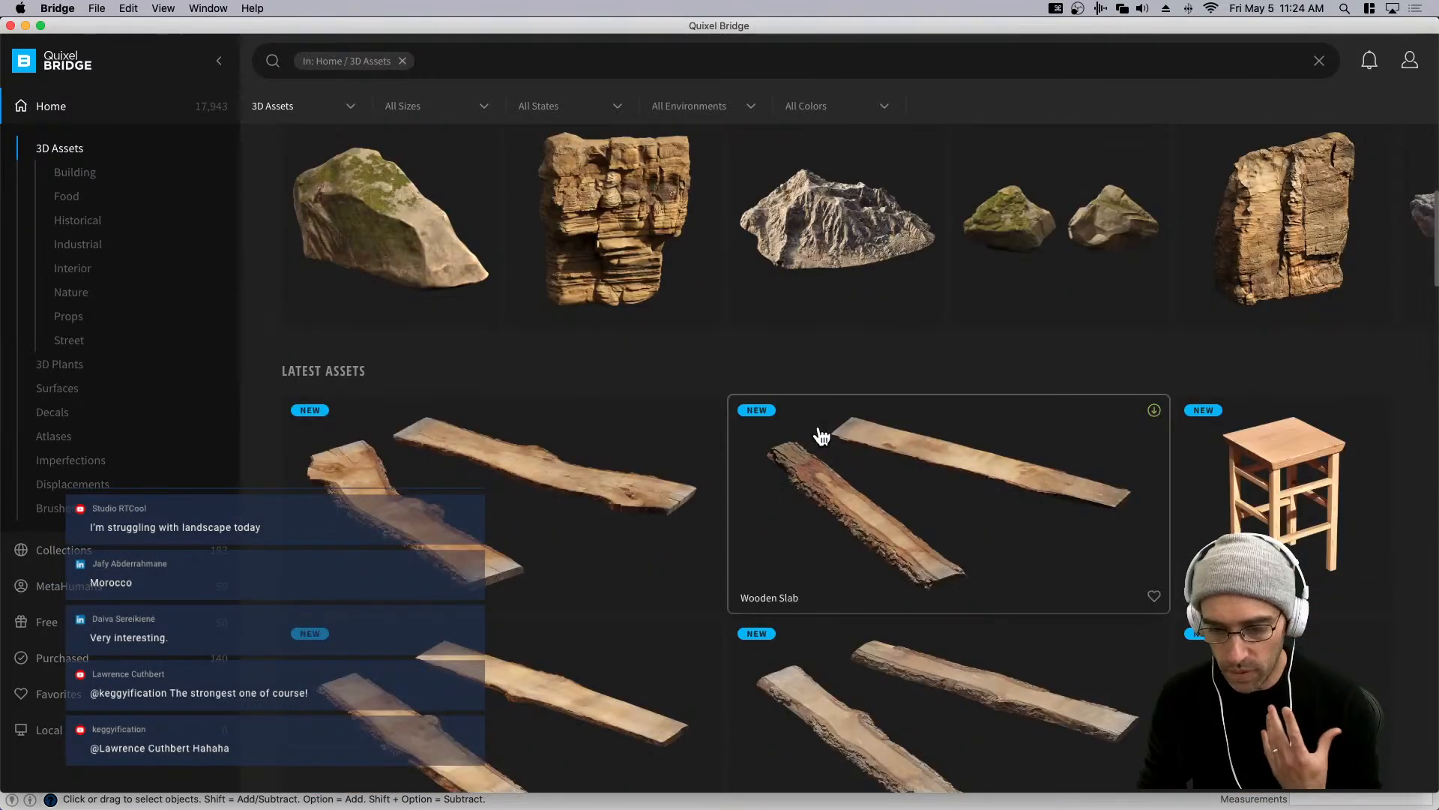
pyautogui.scroll(2, 842, 323)
pyautogui.scroll(5, 845, 324)
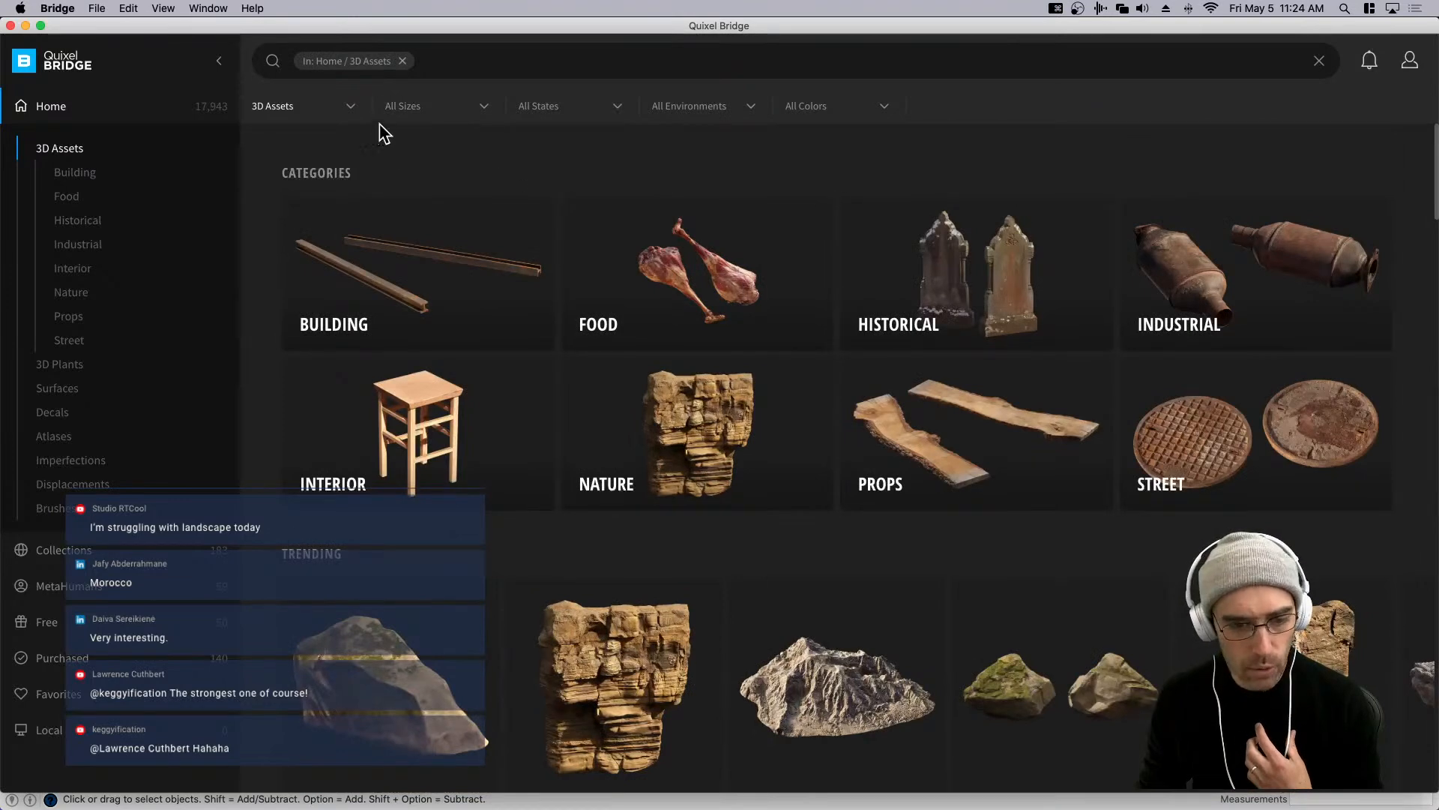
pyautogui.click(308, 120)
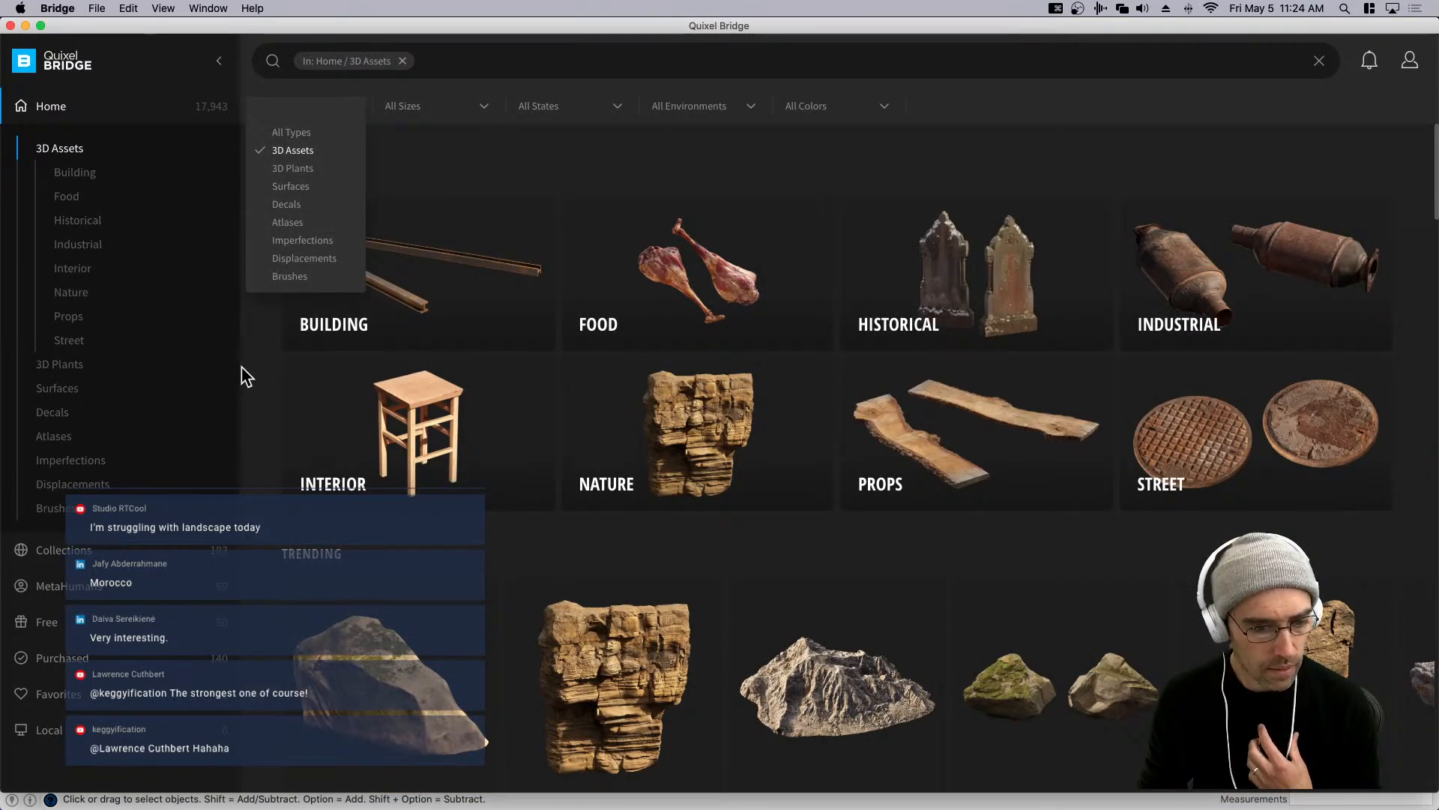
pyautogui.click(253, 399)
pyautogui.click(445, 61)
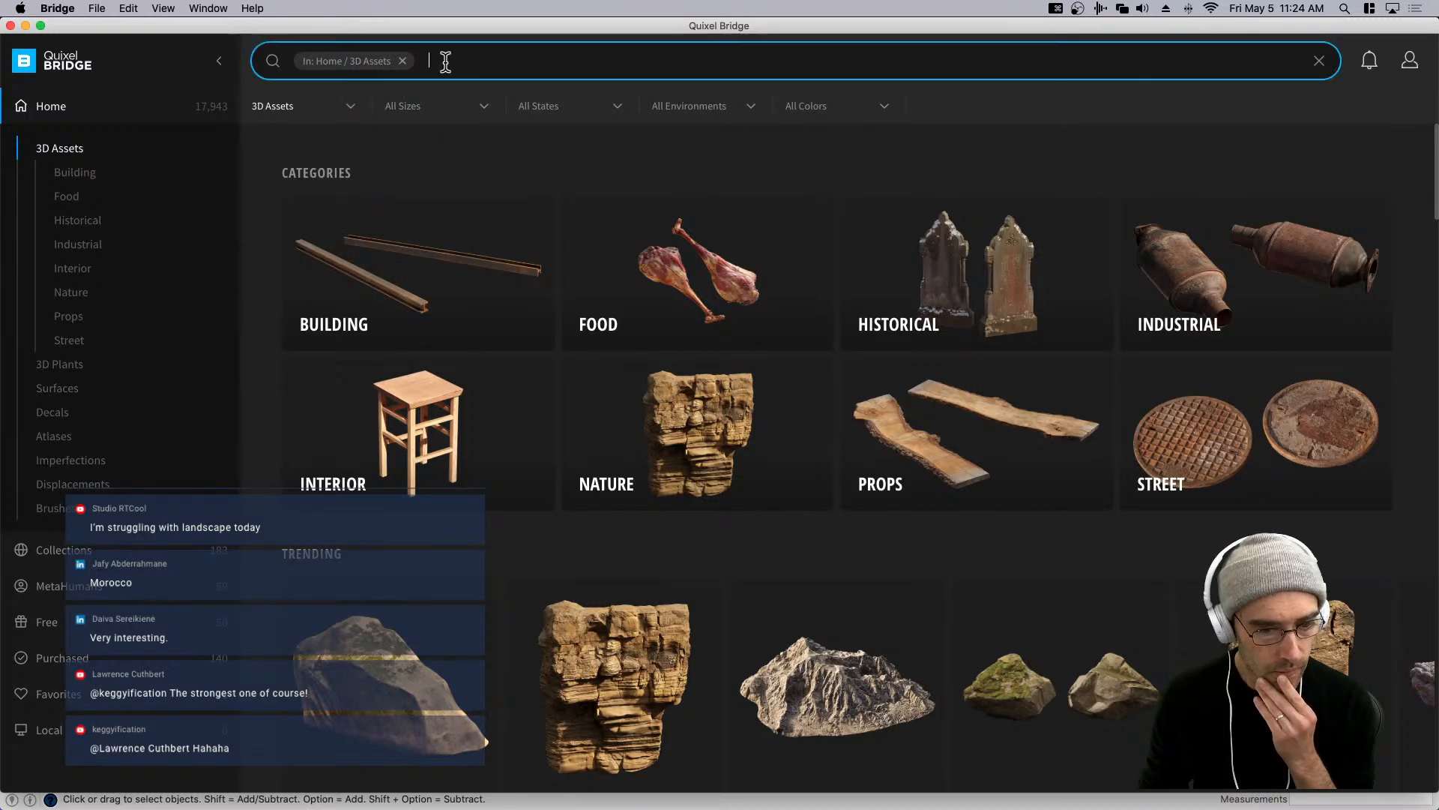
# Look through the Collections for a woodland environment and open the Broadleaf Forest collection.
pyautogui.click(83, 557)
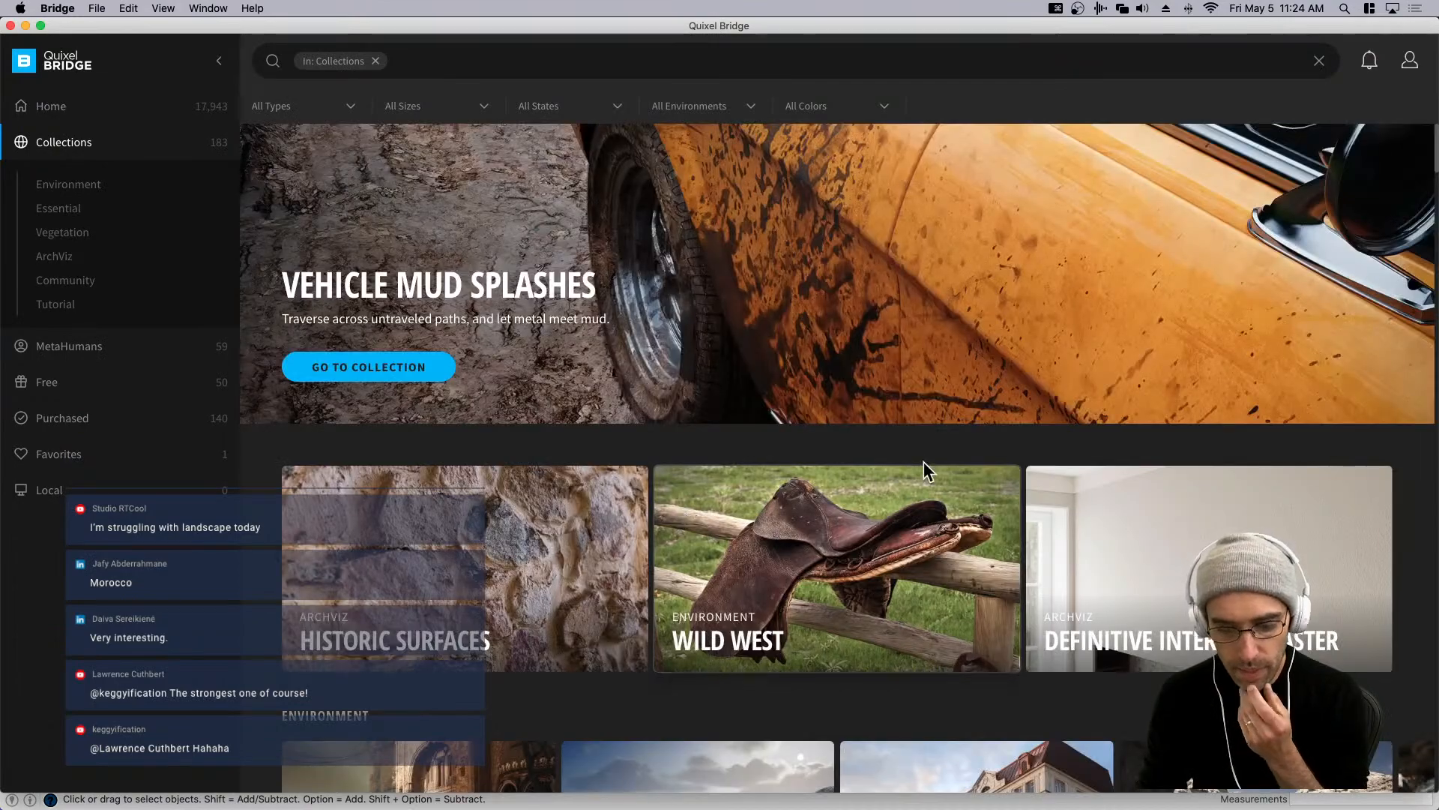
pyautogui.scroll(-3, 926, 467)
pyautogui.scroll(-8, 929, 471)
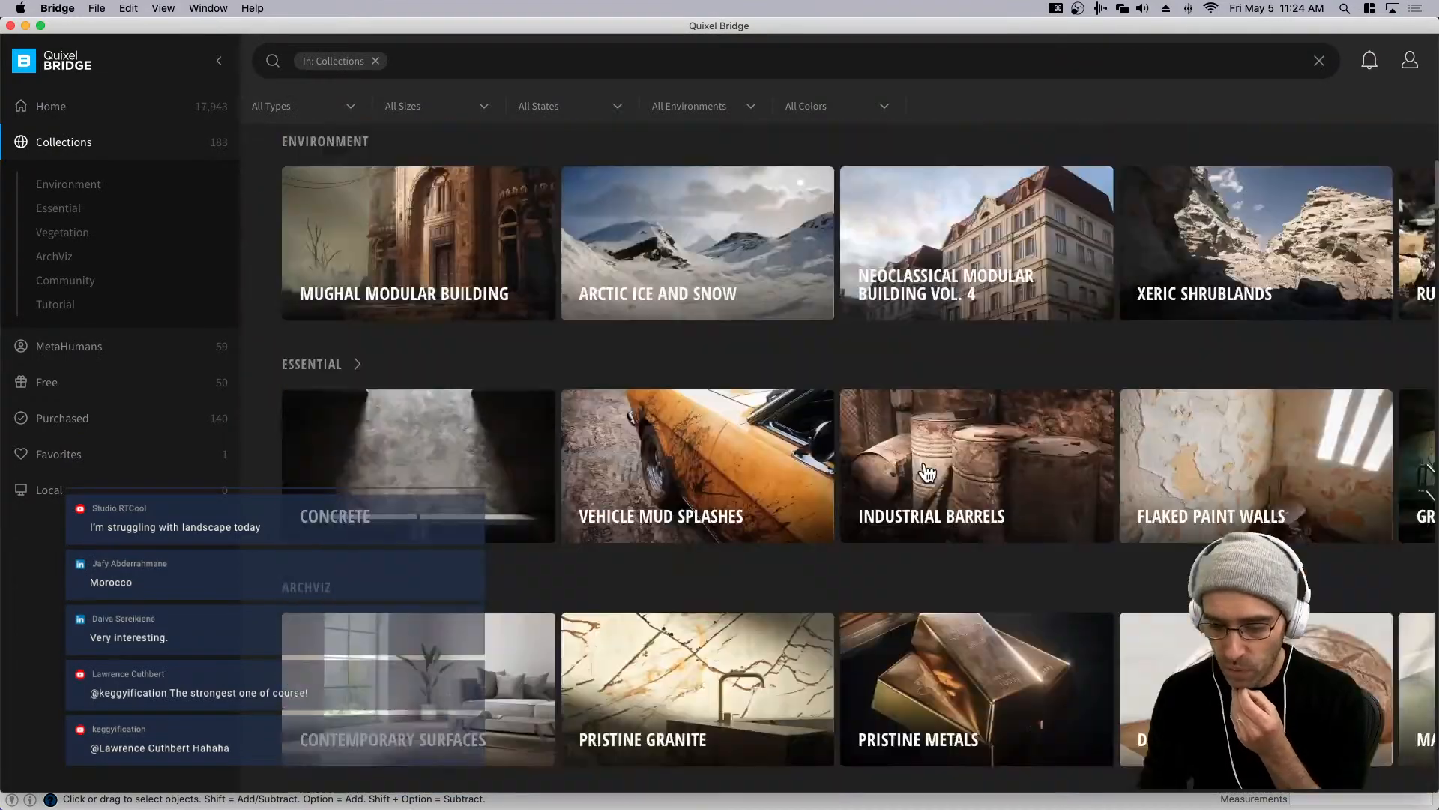
pyautogui.scroll(-2, 928, 472)
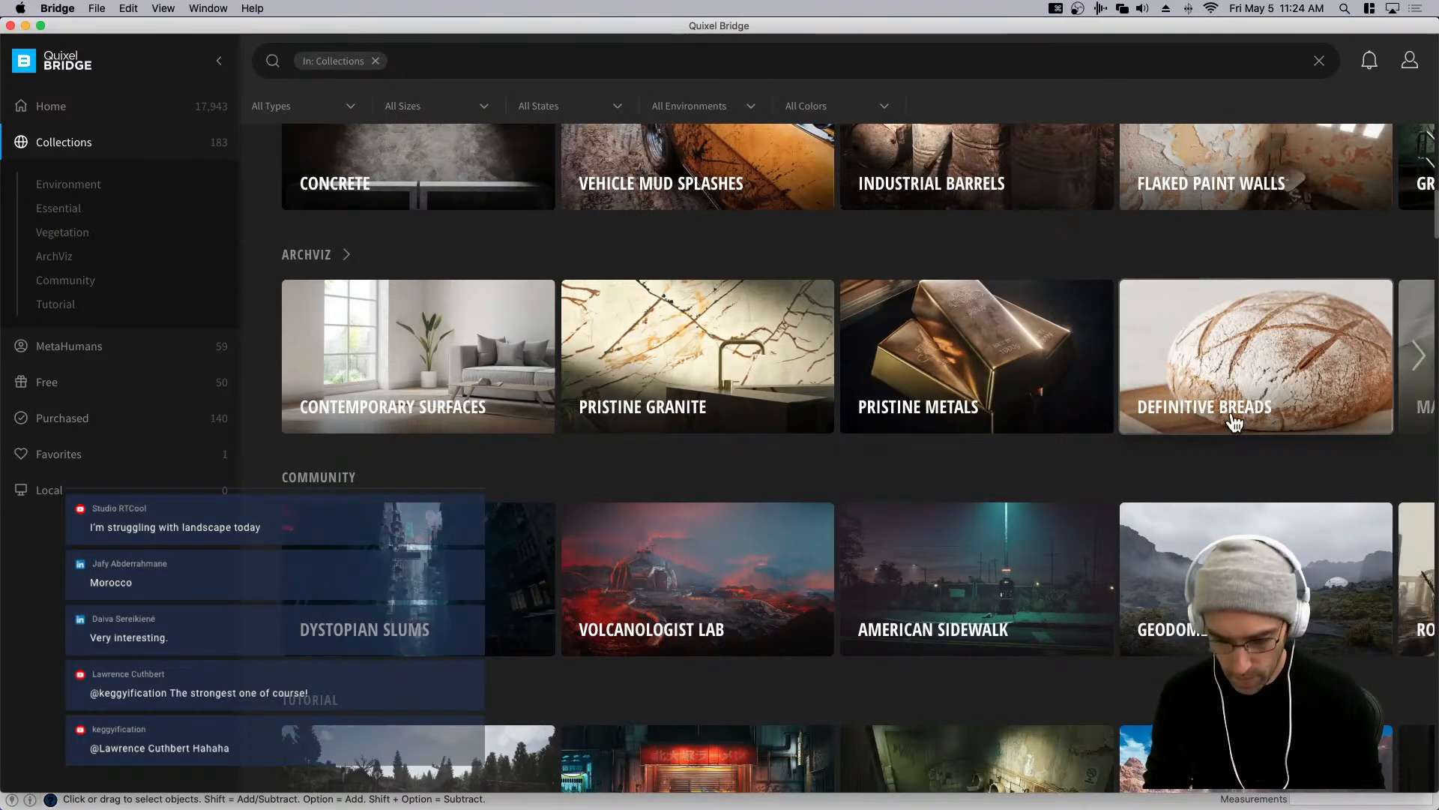
pyautogui.press('super+minus')
pyautogui.scroll(-6, 1243, 461)
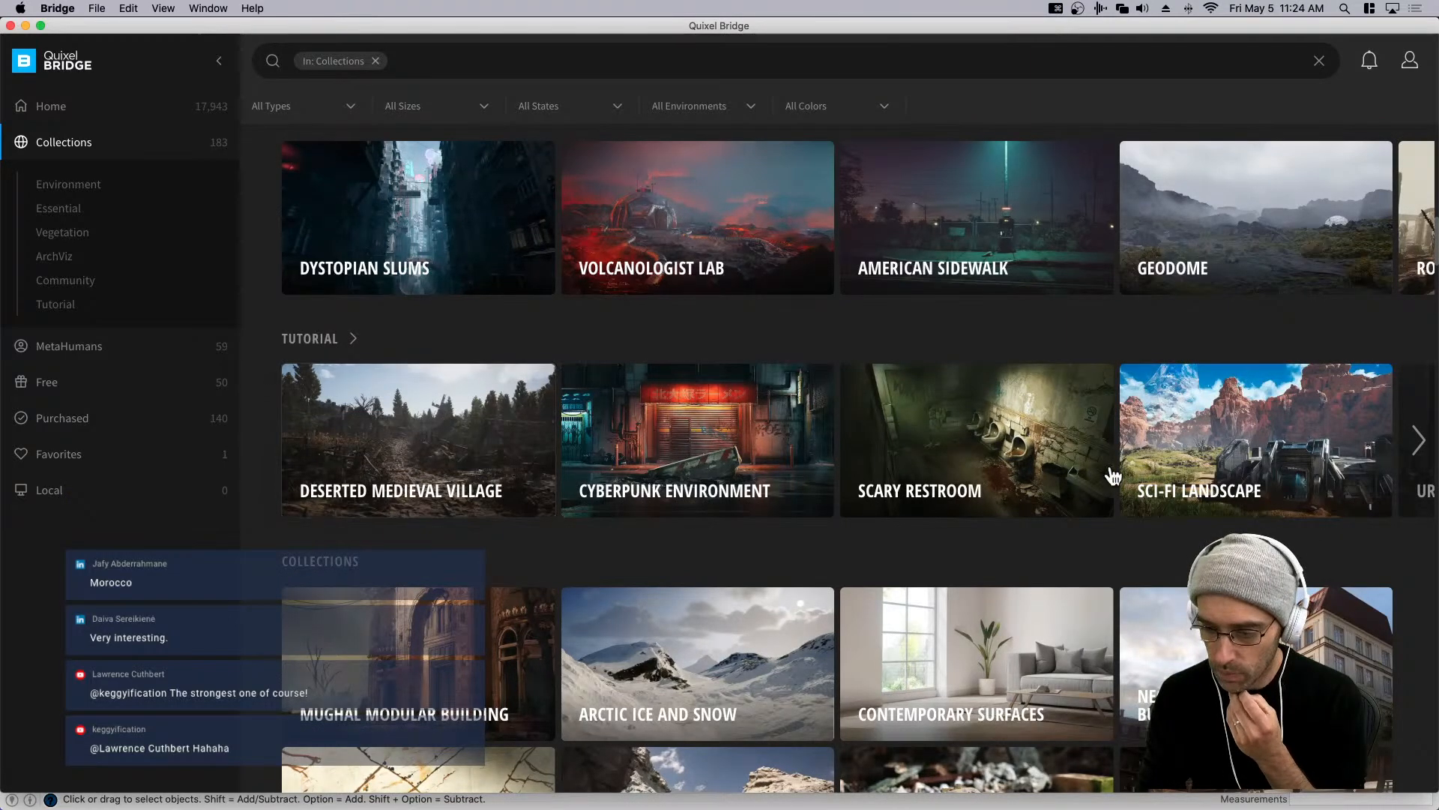
pyautogui.scroll(-2, 987, 472)
pyautogui.scroll(-3, 1017, 371)
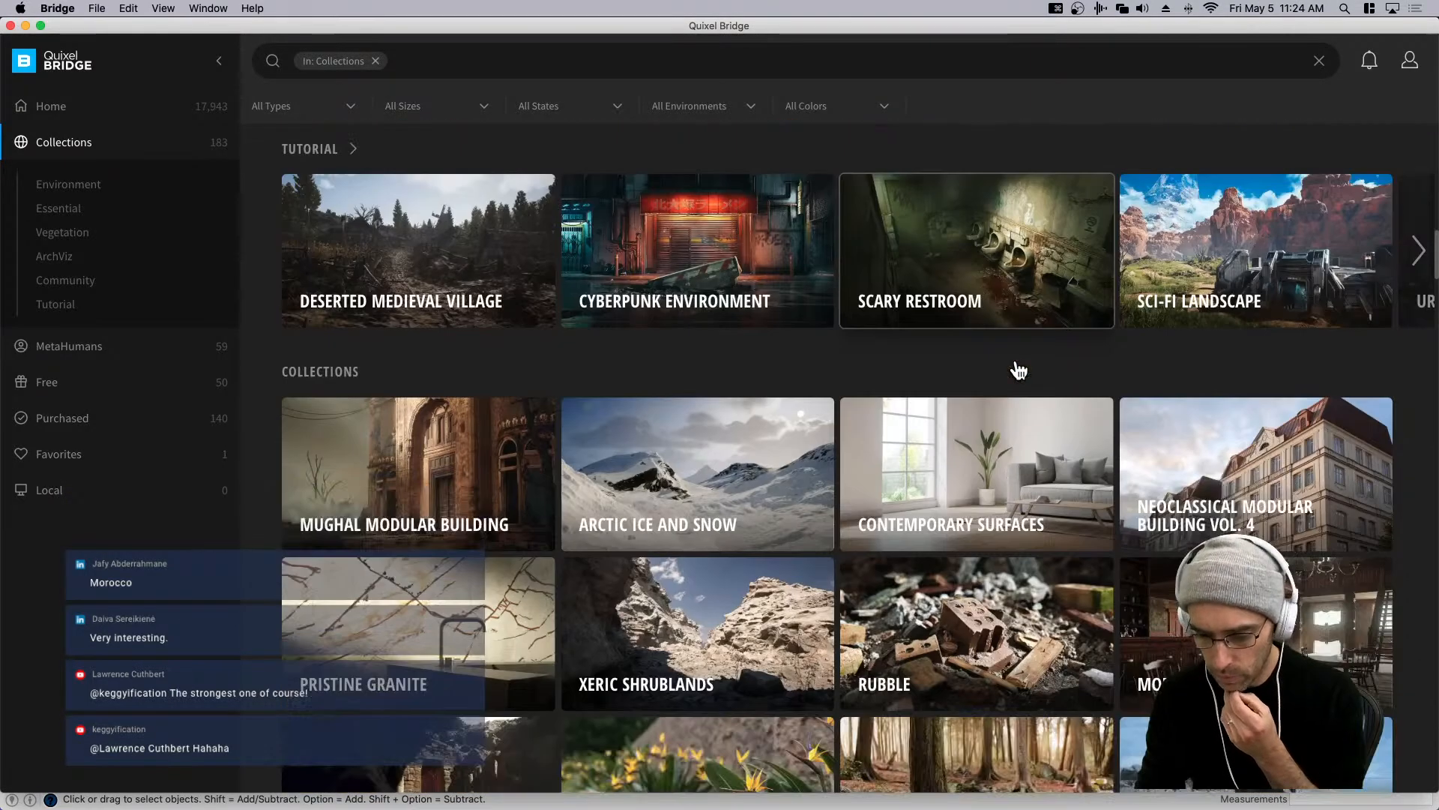
pyautogui.scroll(-3, 1019, 373)
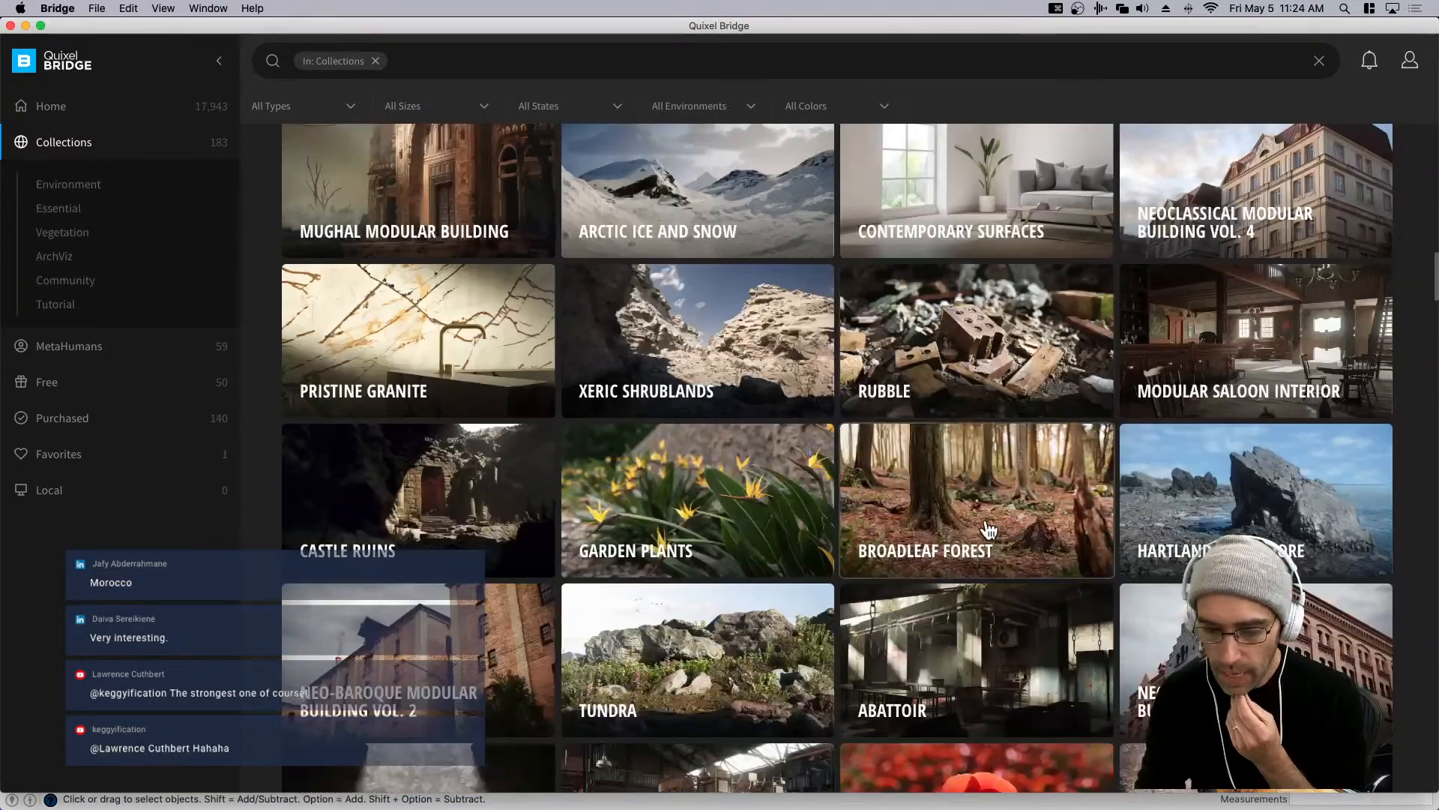
pyautogui.scroll(-2, 980, 475)
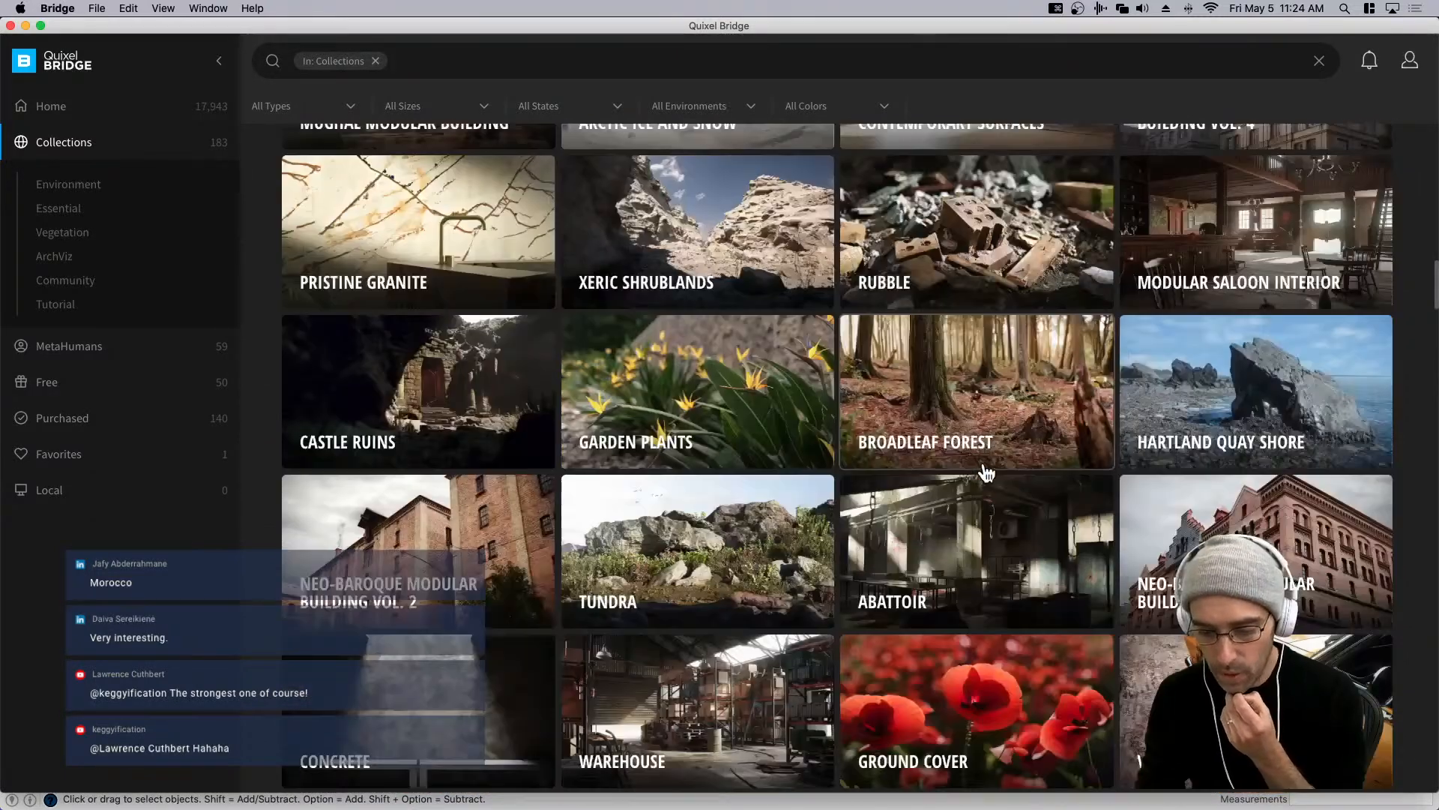
pyautogui.scroll(-3, 977, 388)
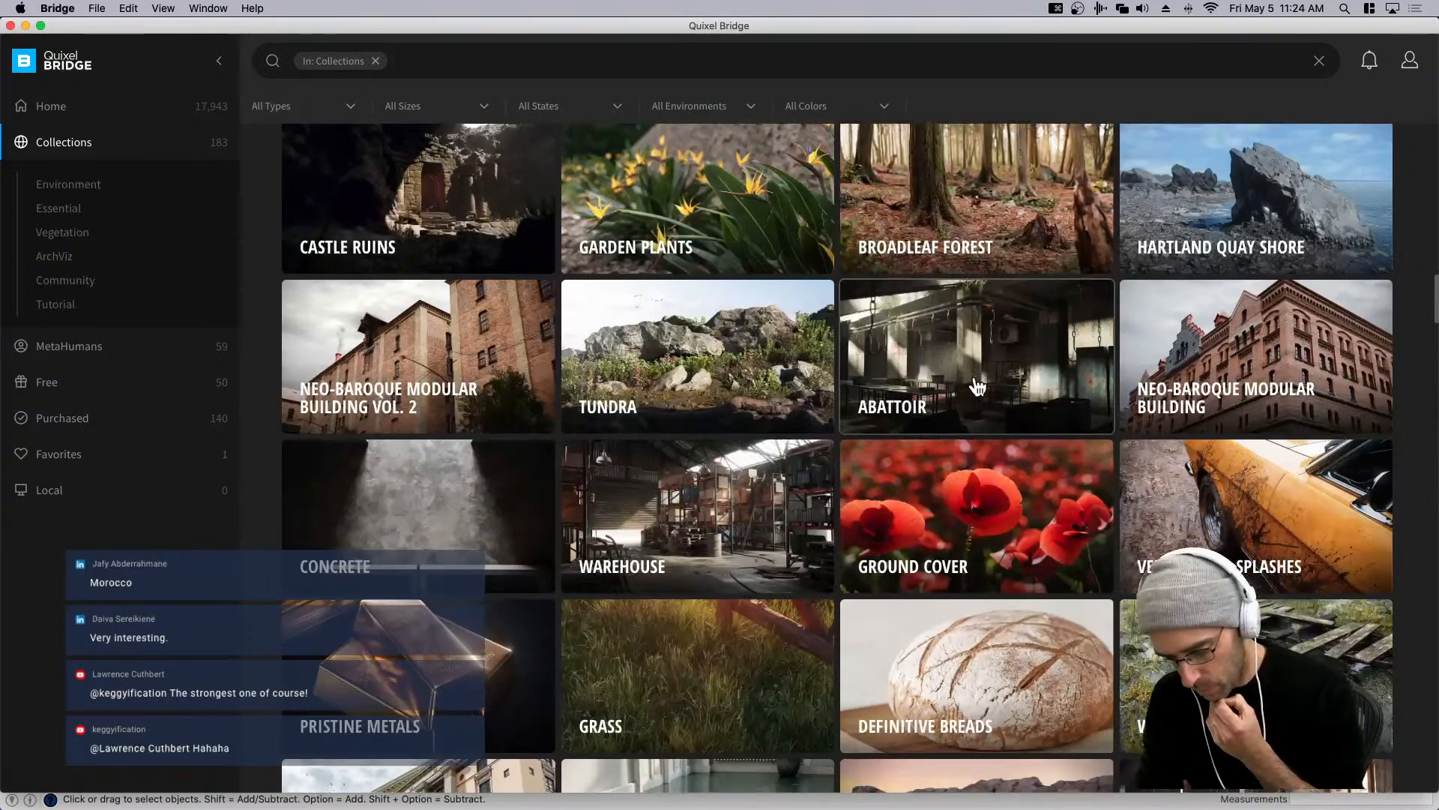
pyautogui.scroll(4, 977, 388)
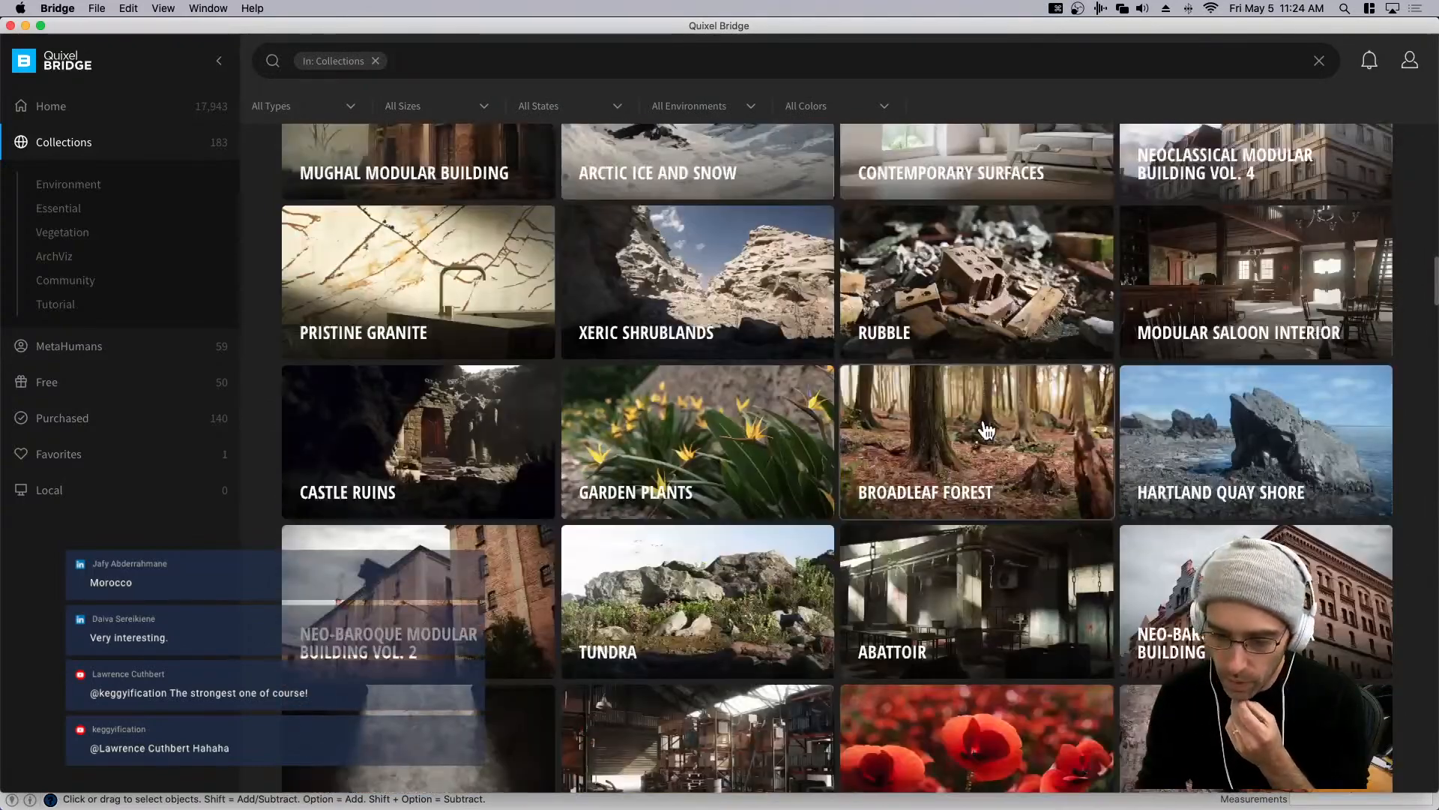
pyautogui.click(986, 431)
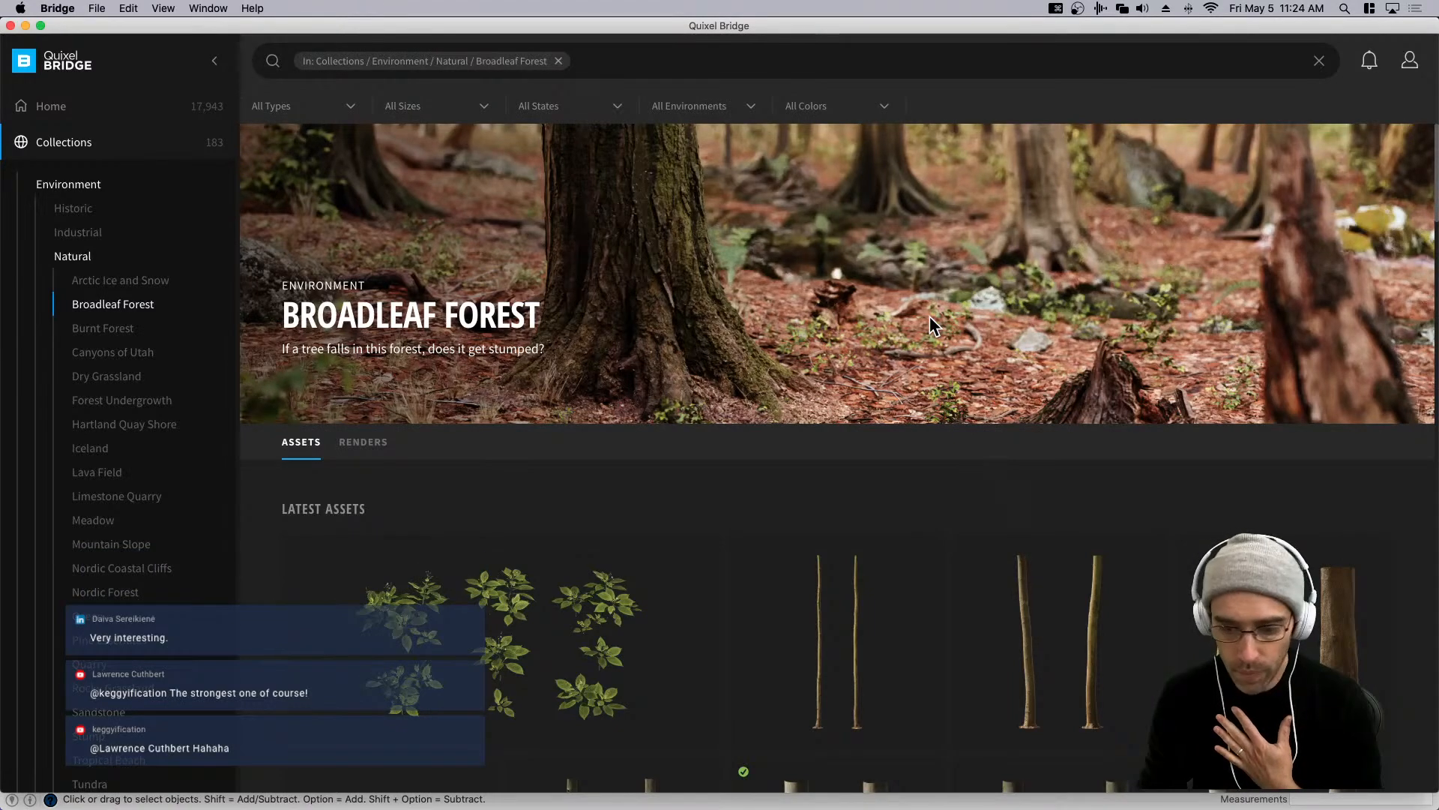
# Find the Large Fallen Tree asset in the Broadleaf Forest collection and download it.
pyautogui.scroll(-3, 921, 375)
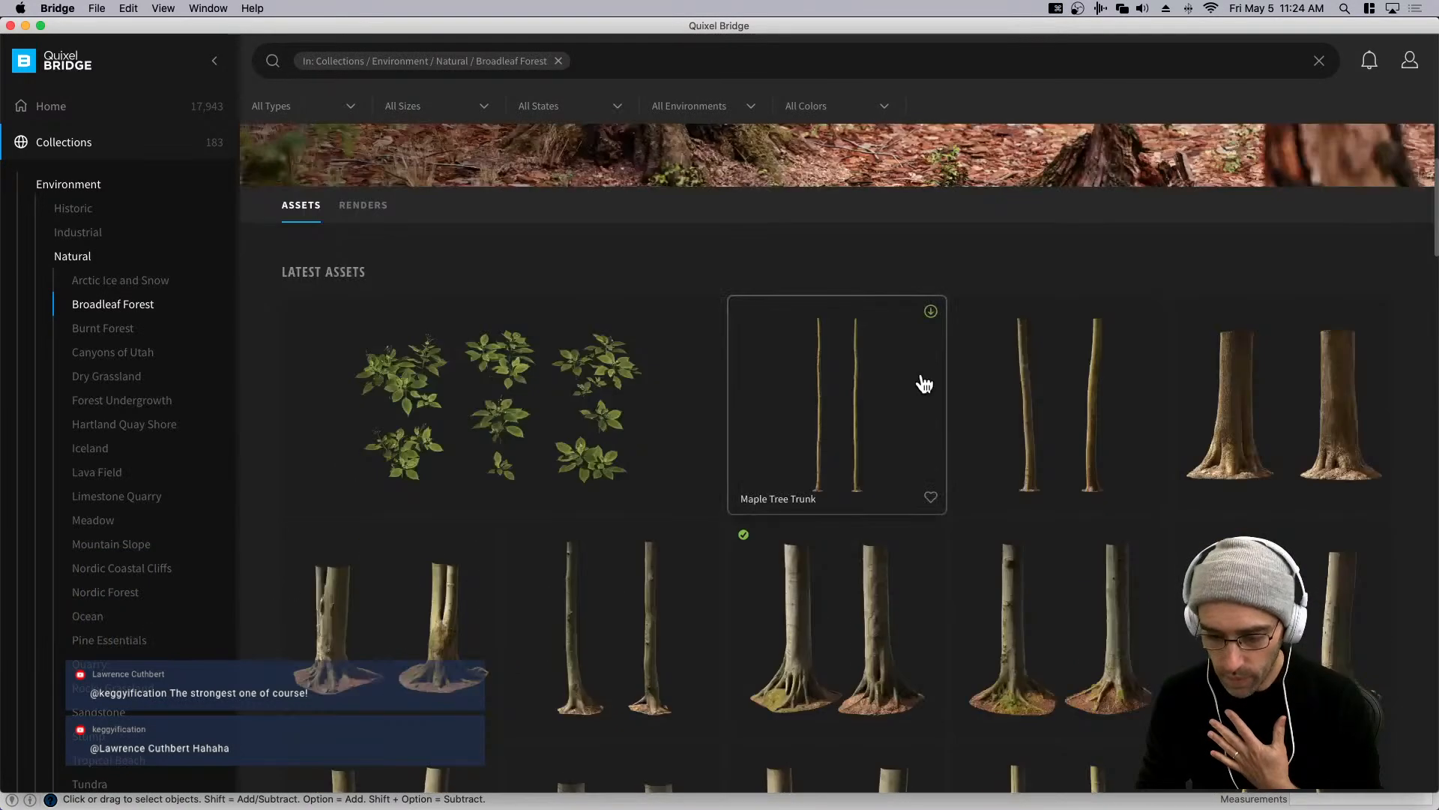
pyautogui.scroll(-1, 920, 391)
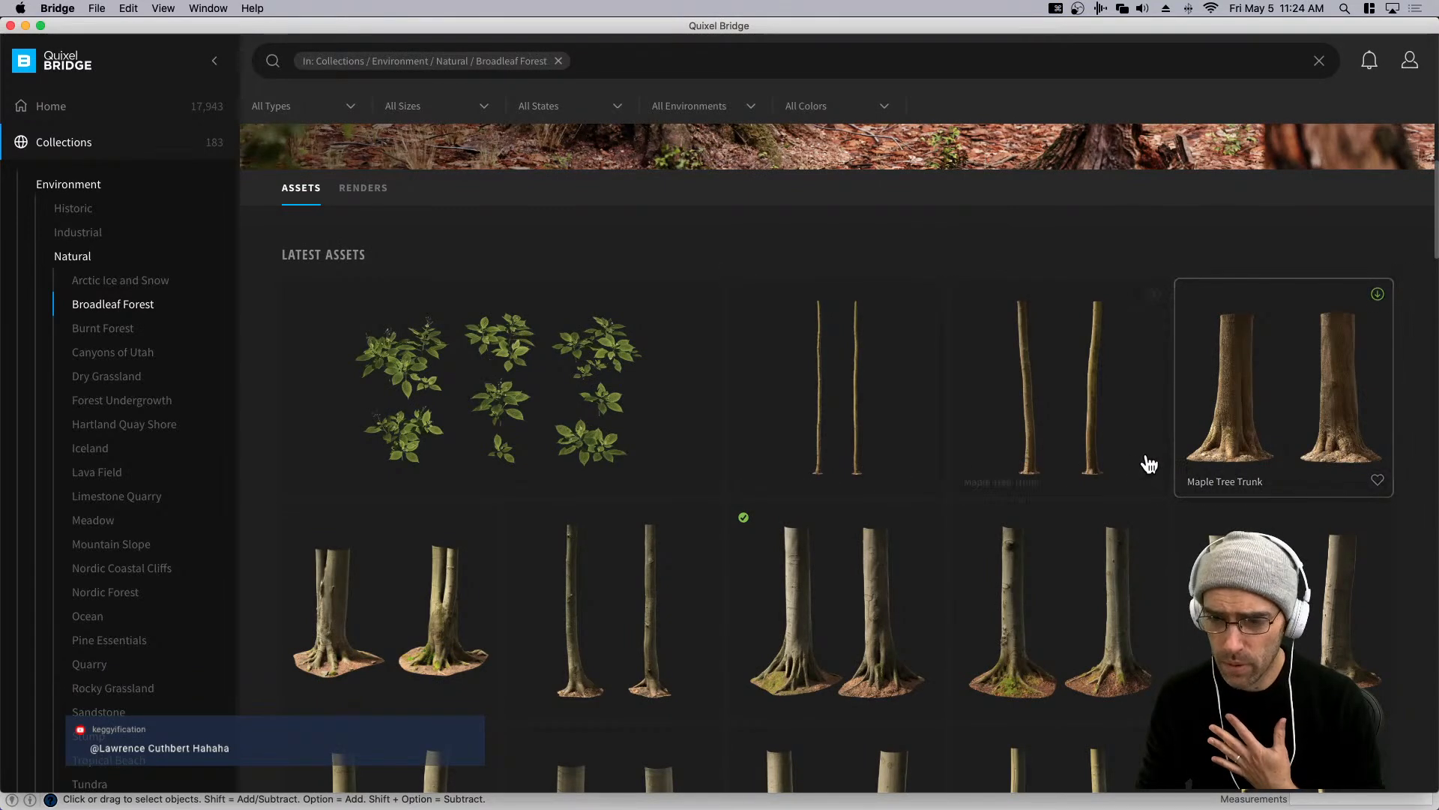
pyautogui.scroll(-5, 999, 552)
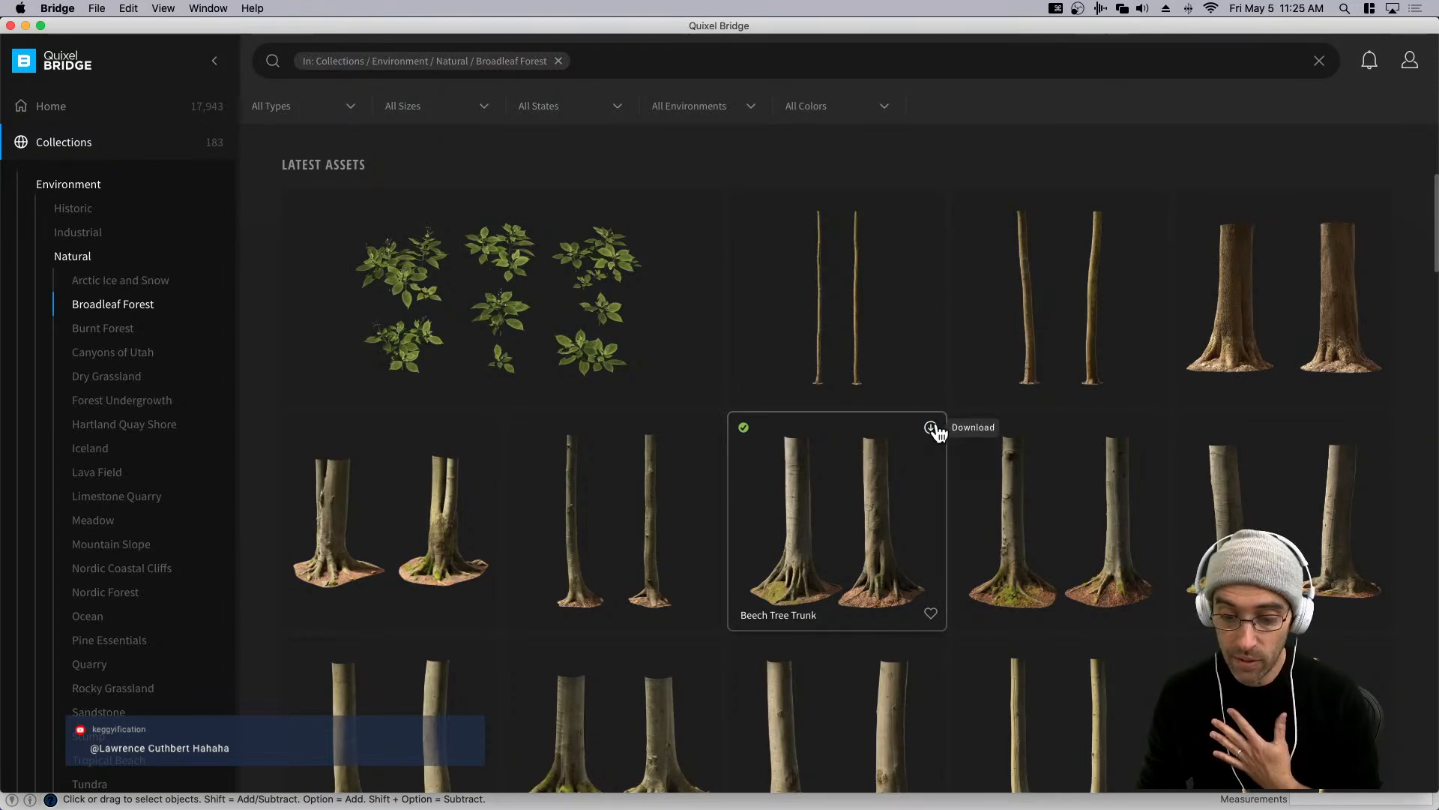
pyautogui.scroll(-10, 986, 353)
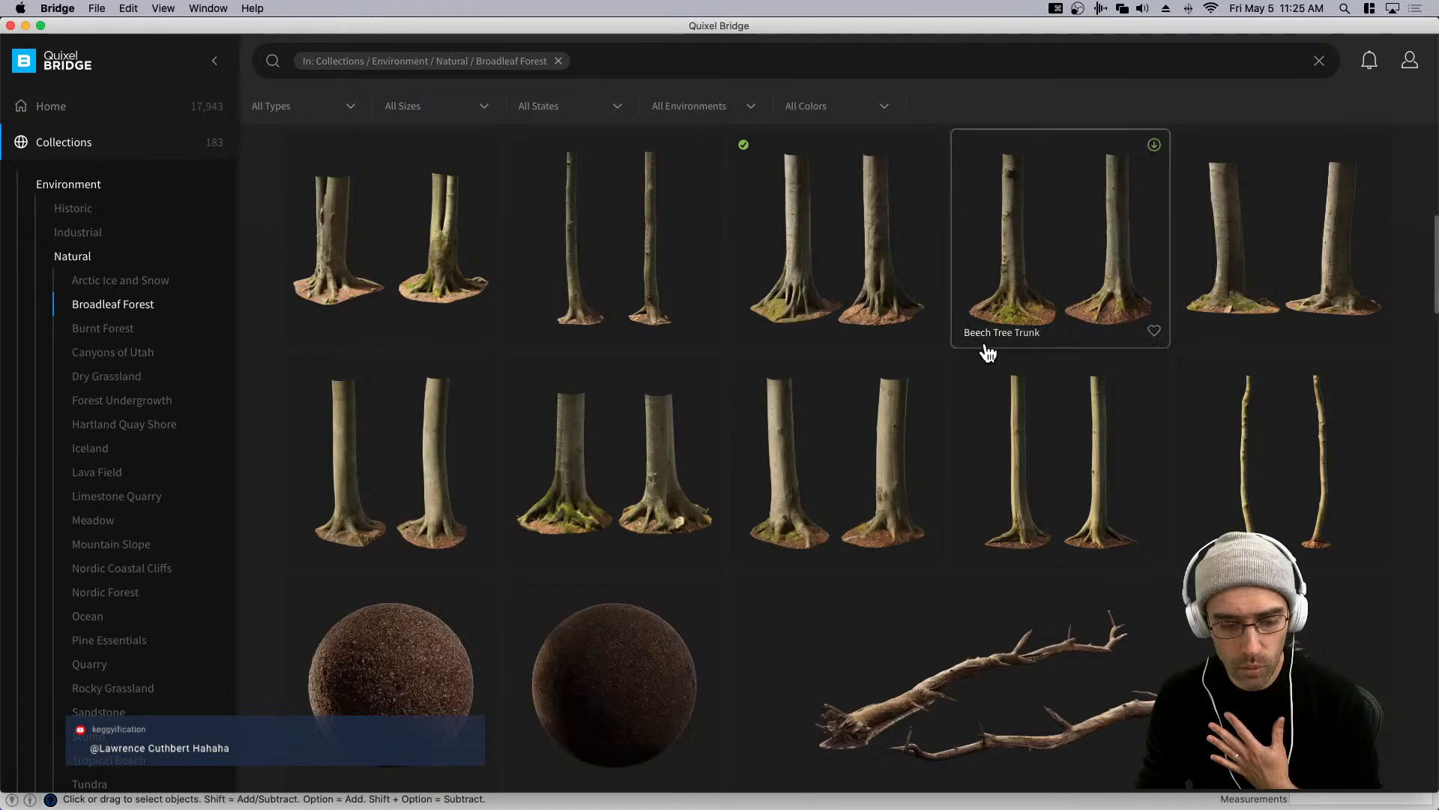
pyautogui.scroll(-10, 988, 355)
pyautogui.scroll(-2, 990, 356)
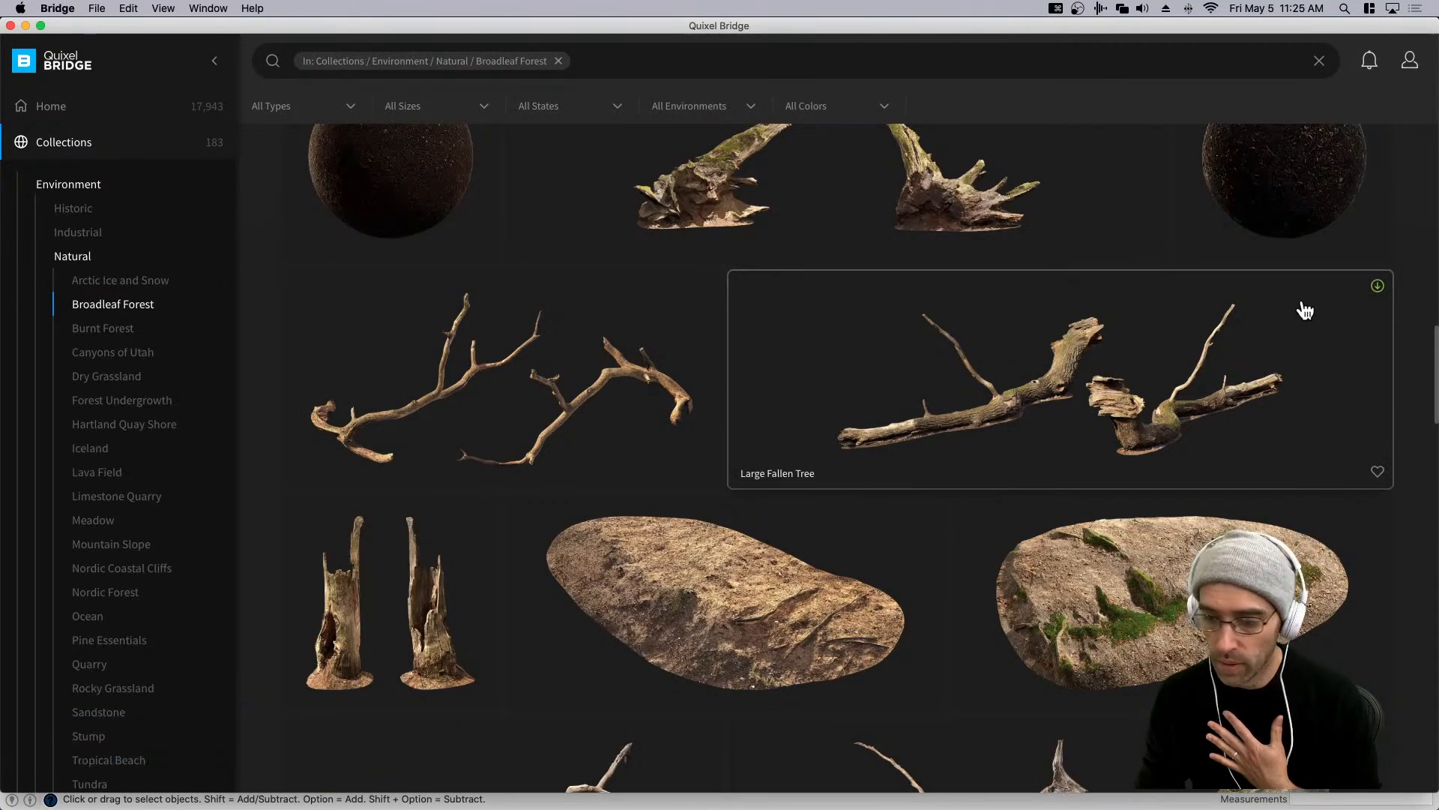
pyautogui.click(1378, 286)
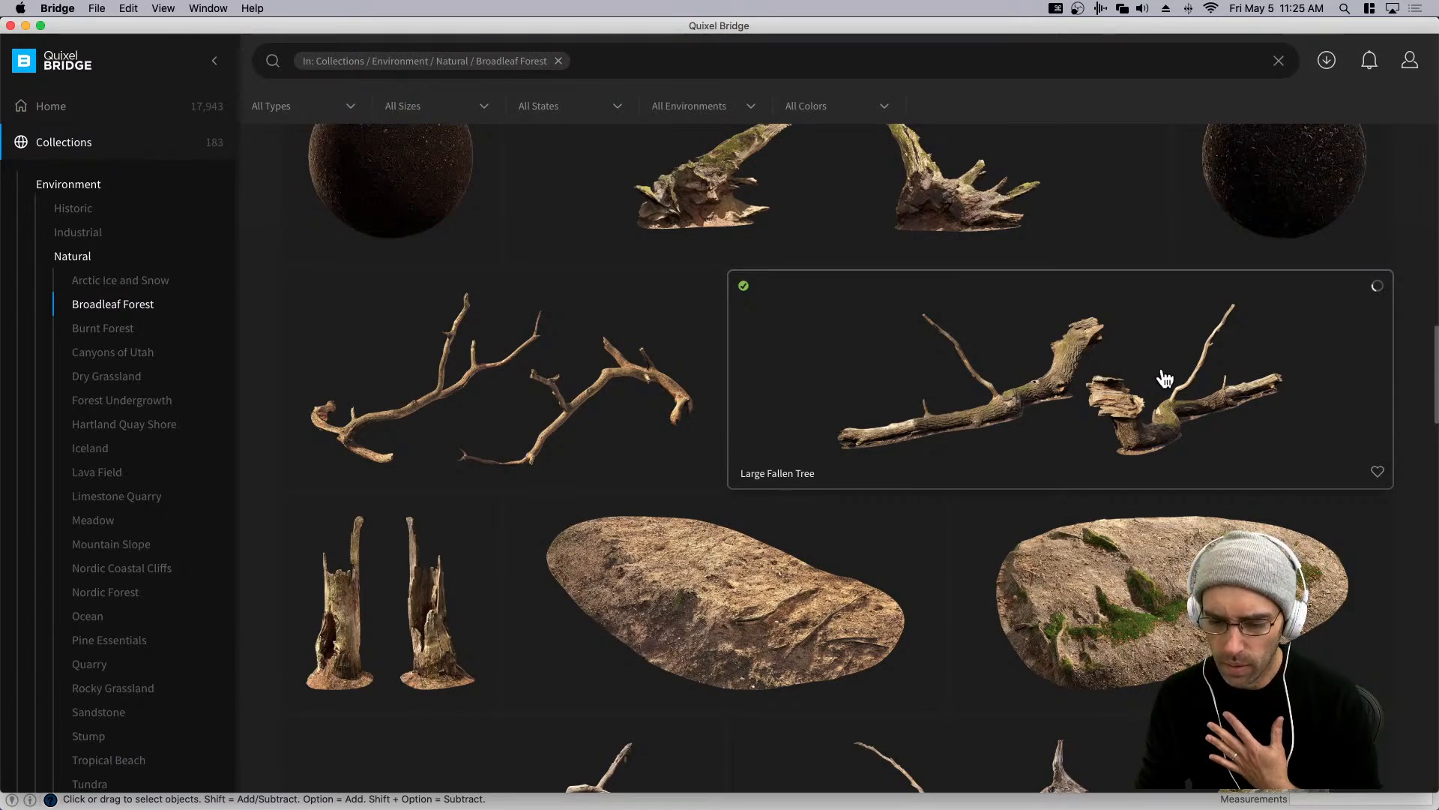
# Download the slender, straight Beech Tree Trunk asset from the Broadleaf Forest collection.
pyautogui.scroll(4, 1129, 363)
pyautogui.scroll(5, 1128, 363)
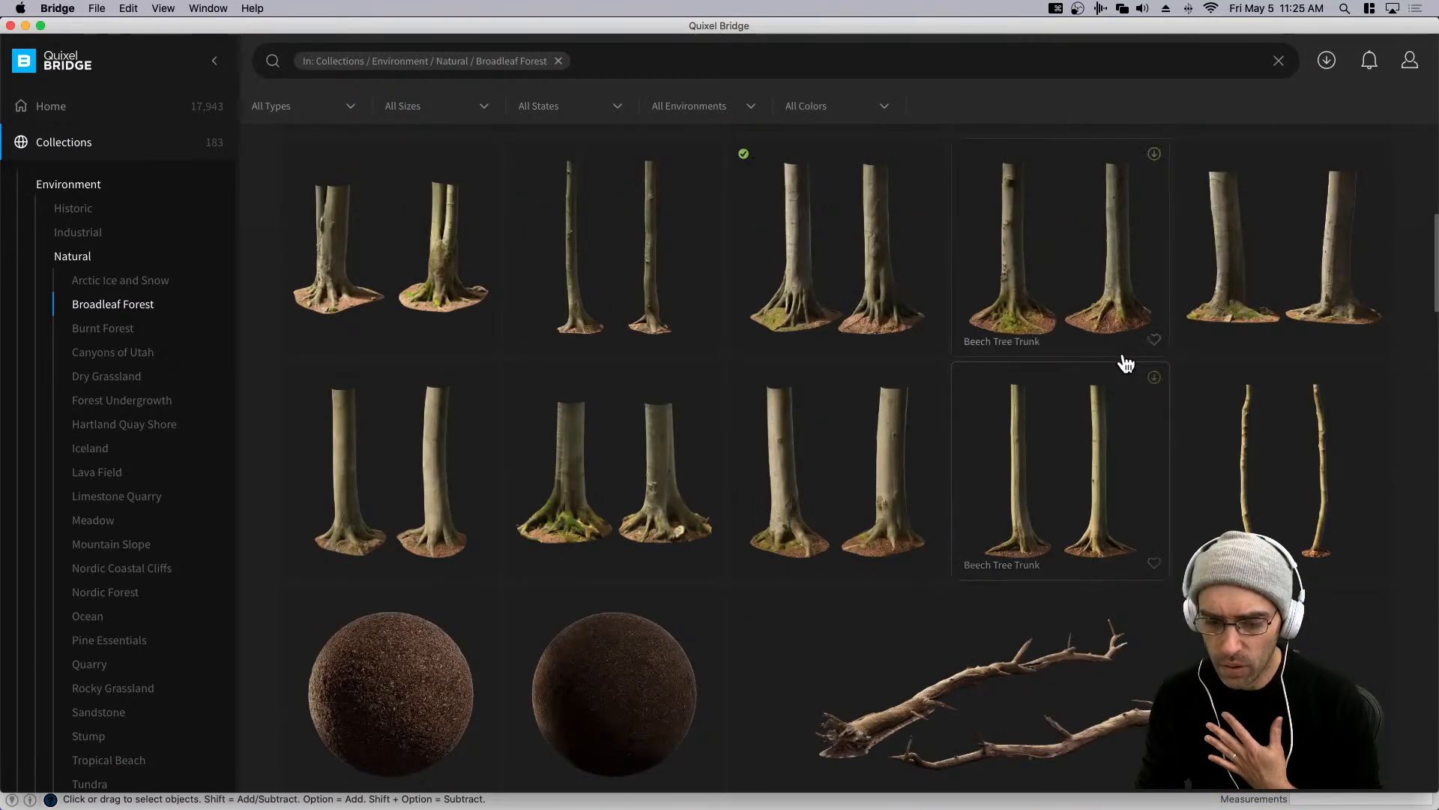
pyautogui.scroll(-2, 1102, 371)
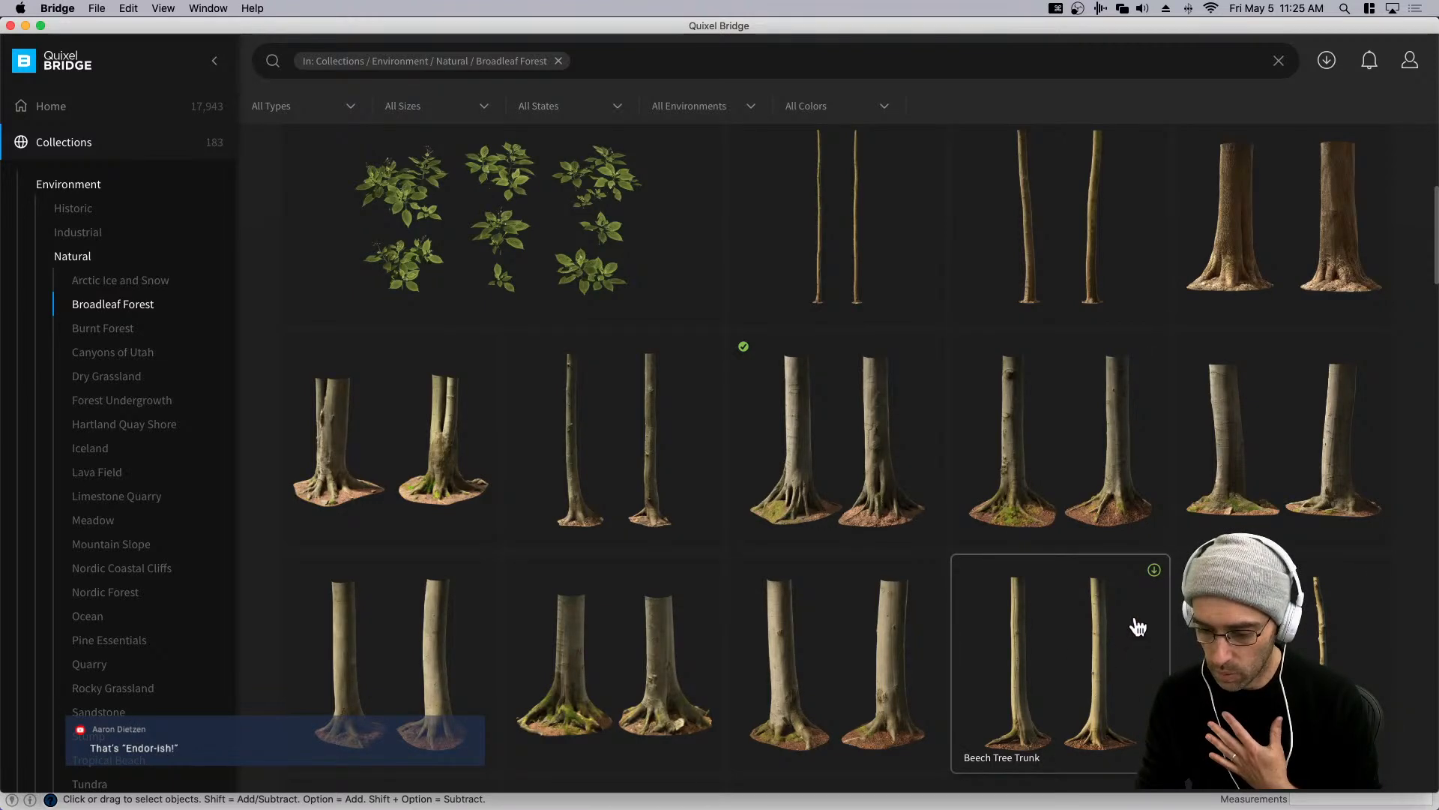
pyautogui.click(1155, 574)
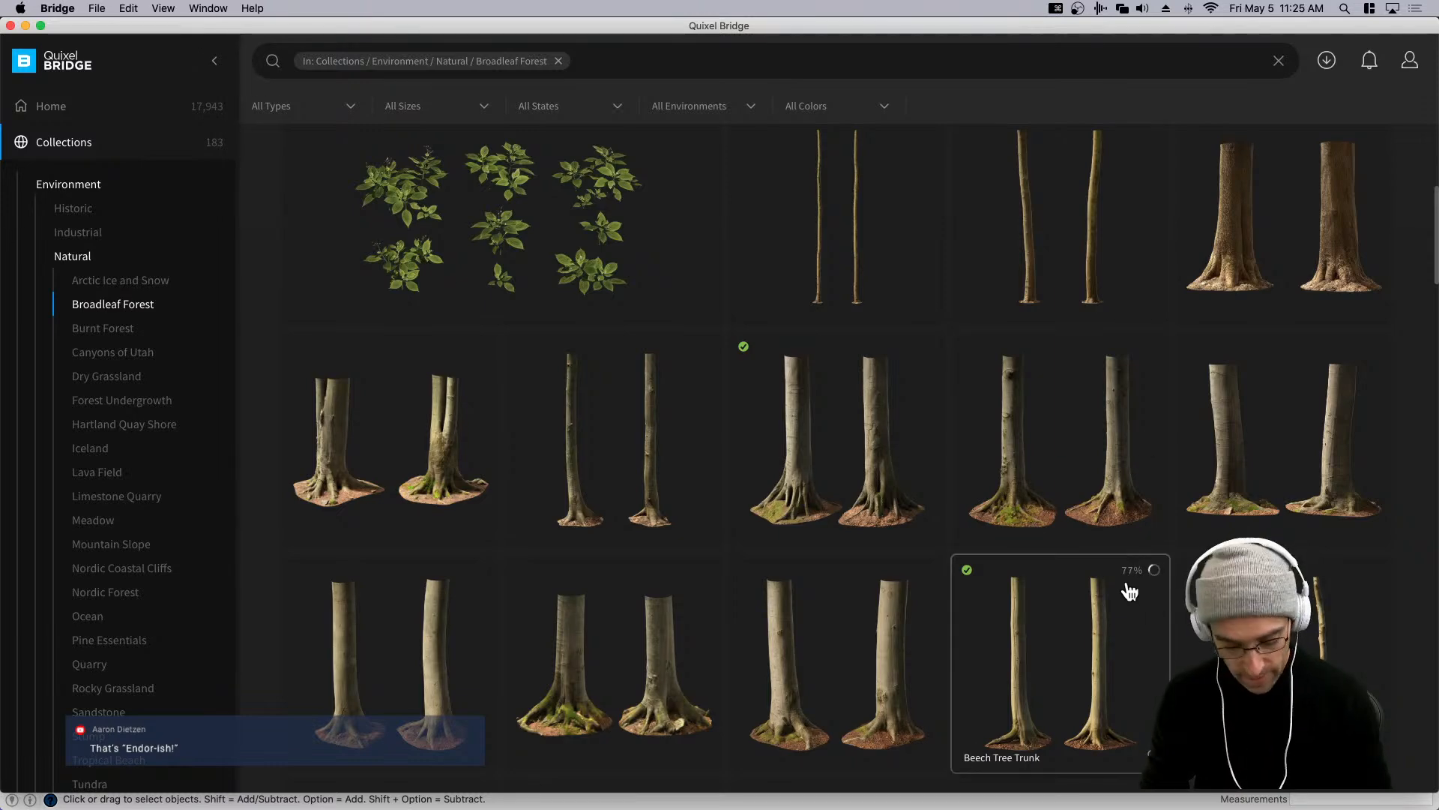
# Switch from Bridge to Finder and open the 3d folder under Downloaded in the Megascans Library alias.
pyautogui.press('super+h')
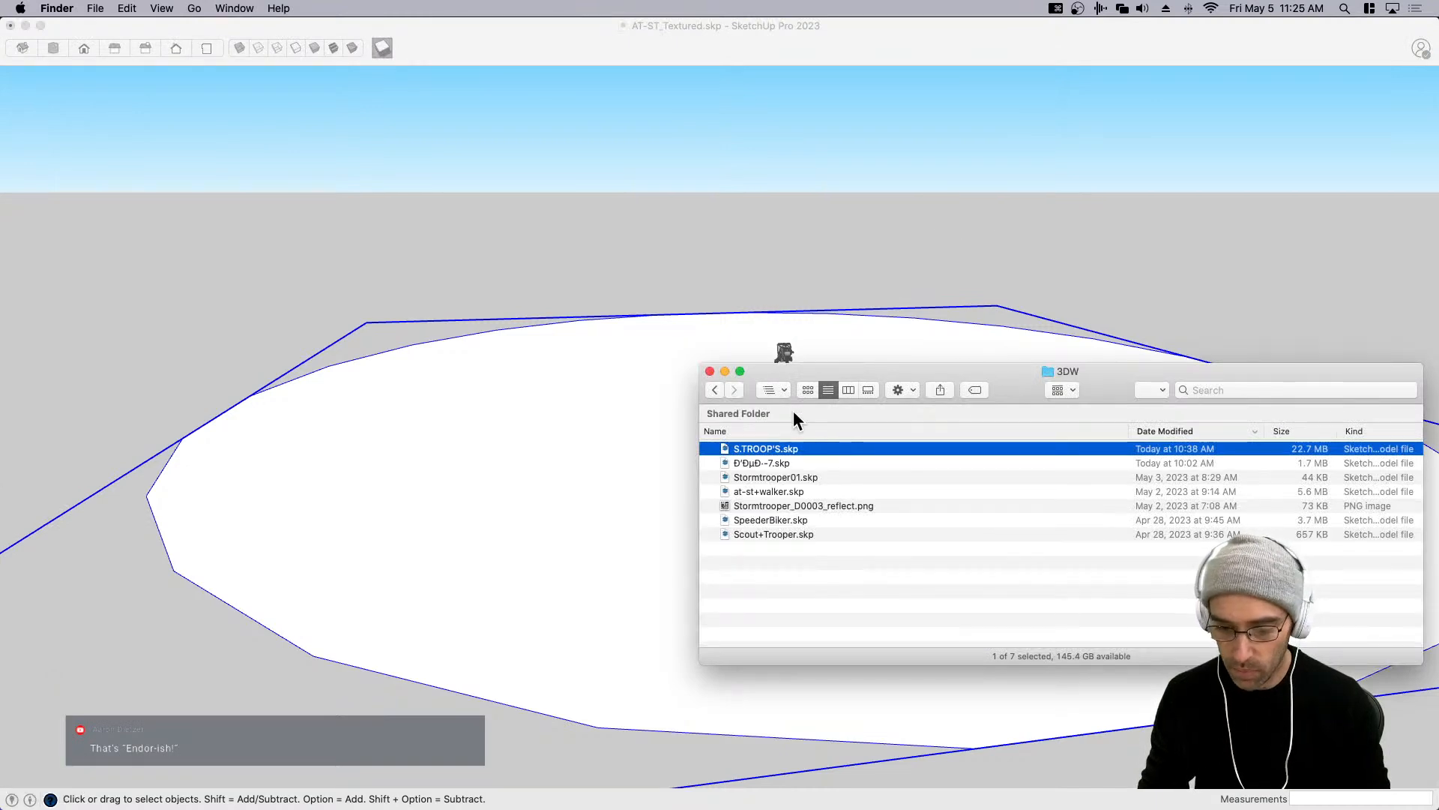
pyautogui.click(848, 390)
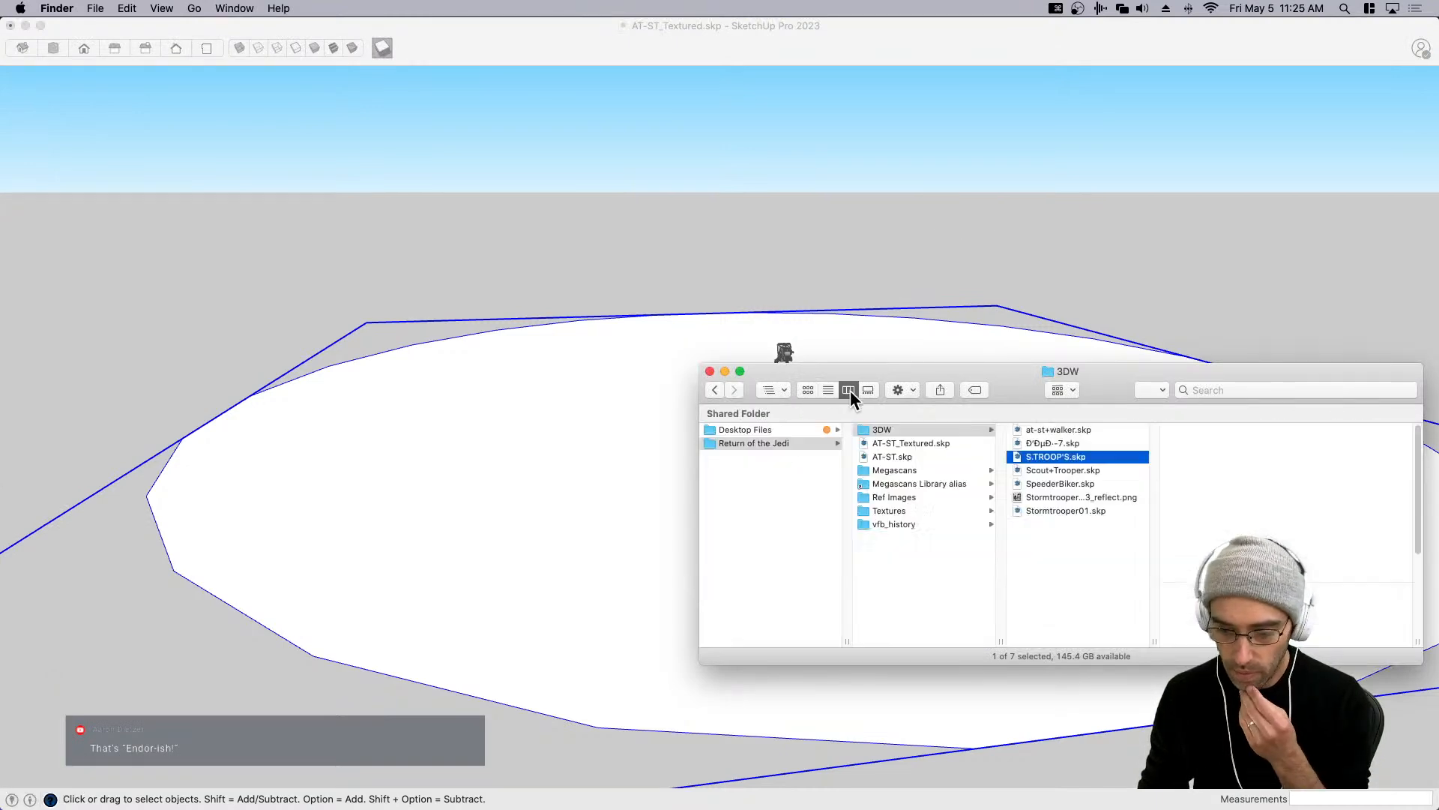
pyautogui.click(920, 483)
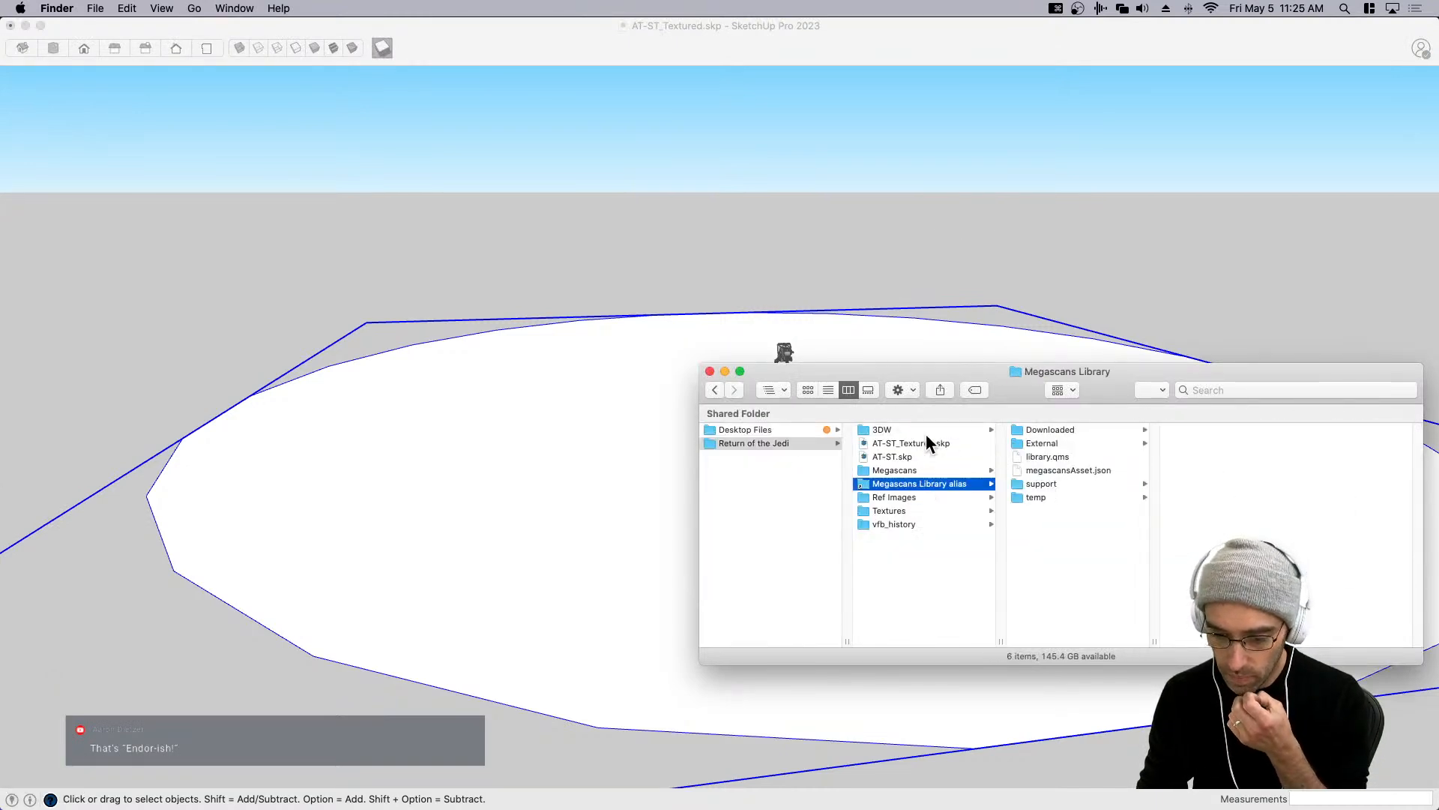
pyautogui.click(1044, 444)
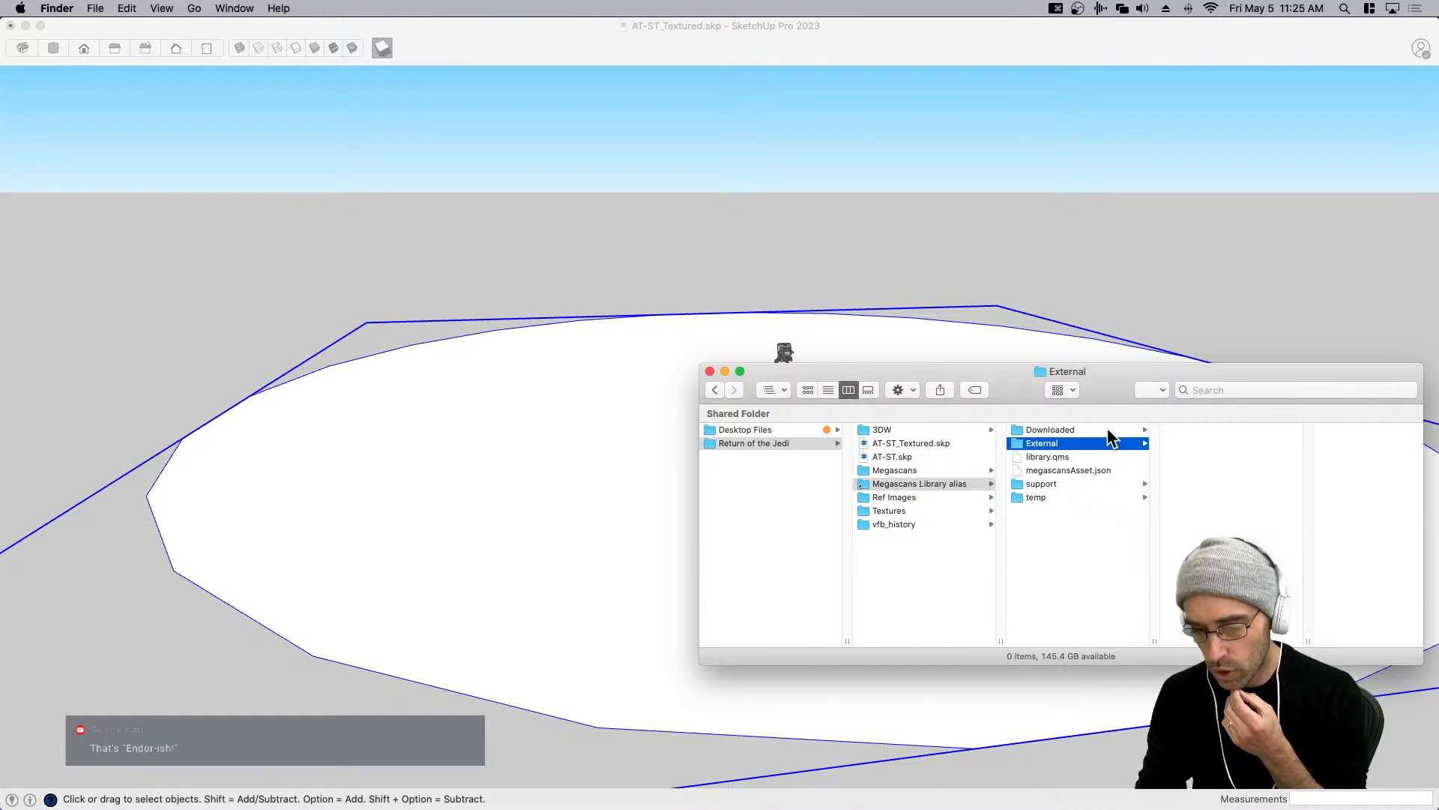
pyautogui.click(1108, 430)
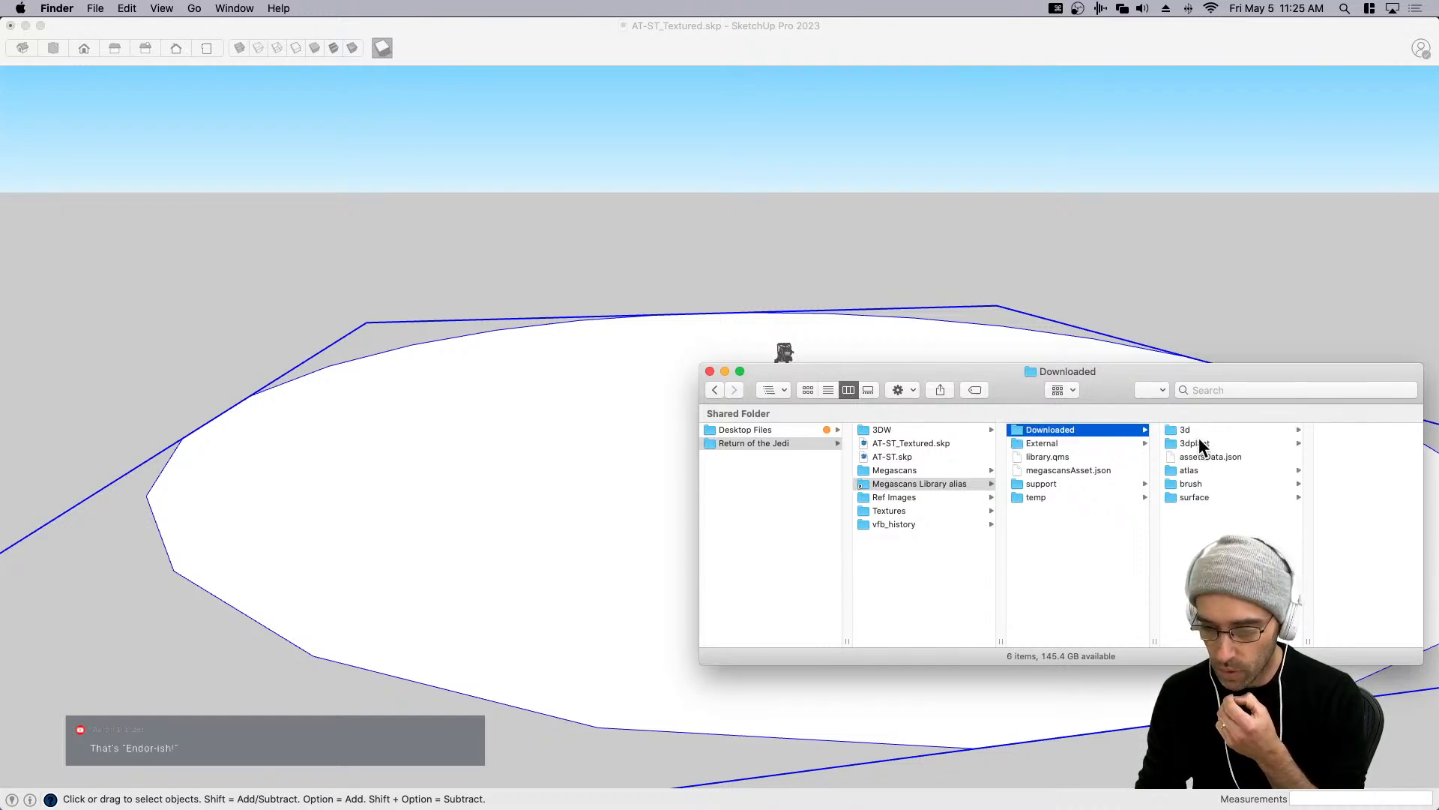
pyautogui.click(1190, 430)
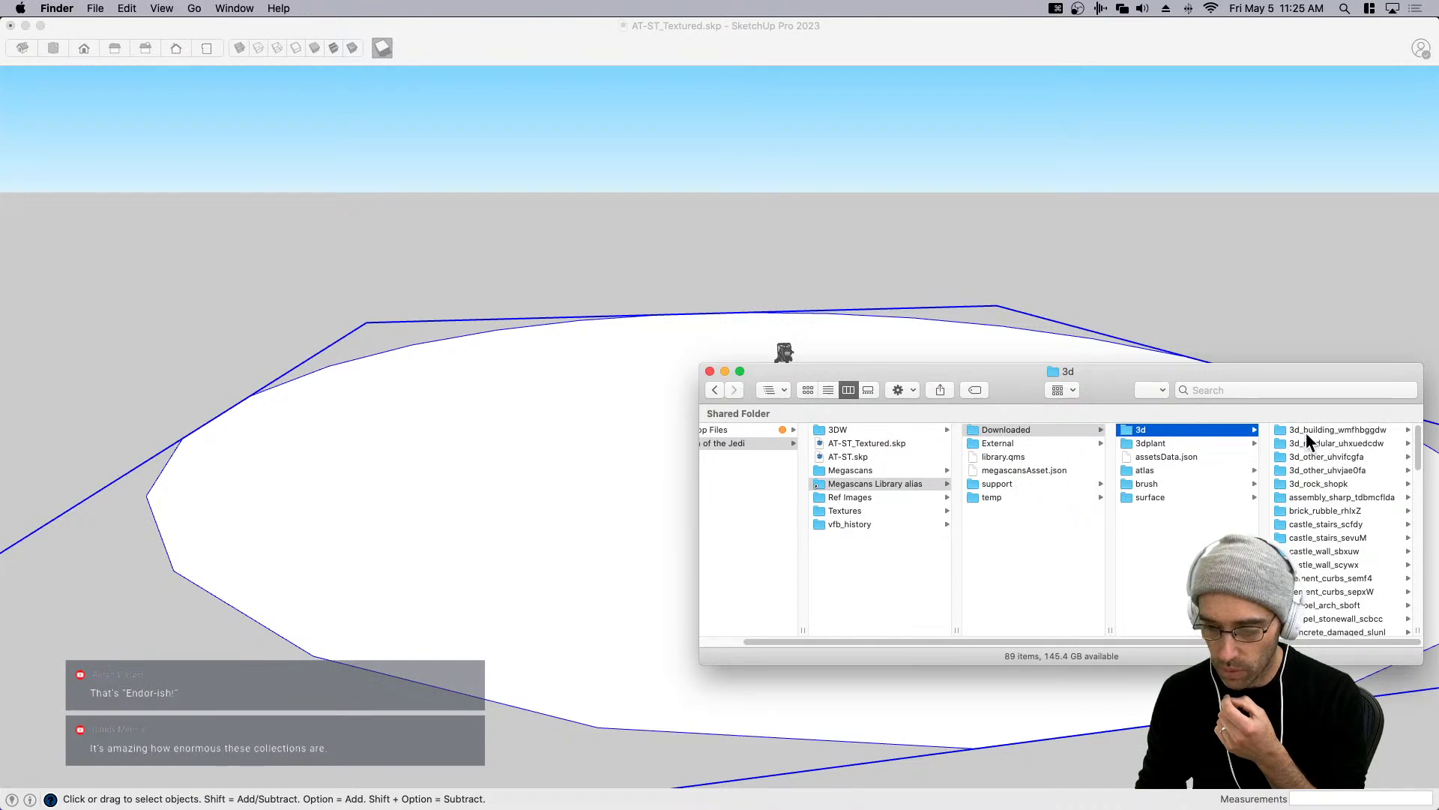
# List the 3d folder's contents newest first by modification date and select the nature_tree_vlpnffbaw folder.
pyautogui.click(829, 389)
pyautogui.click(1207, 431)
pyautogui.click(1207, 431)
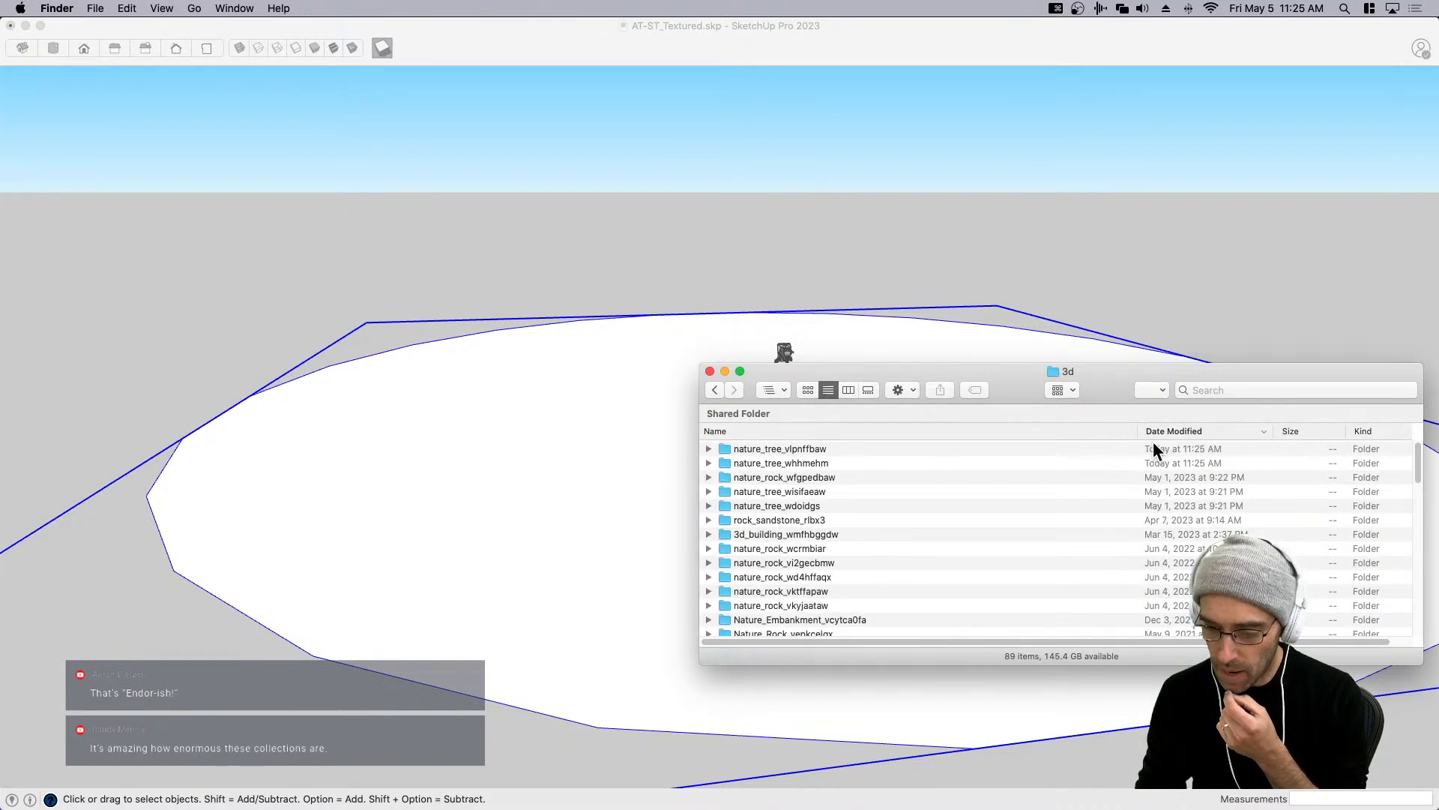
pyautogui.click(788, 450)
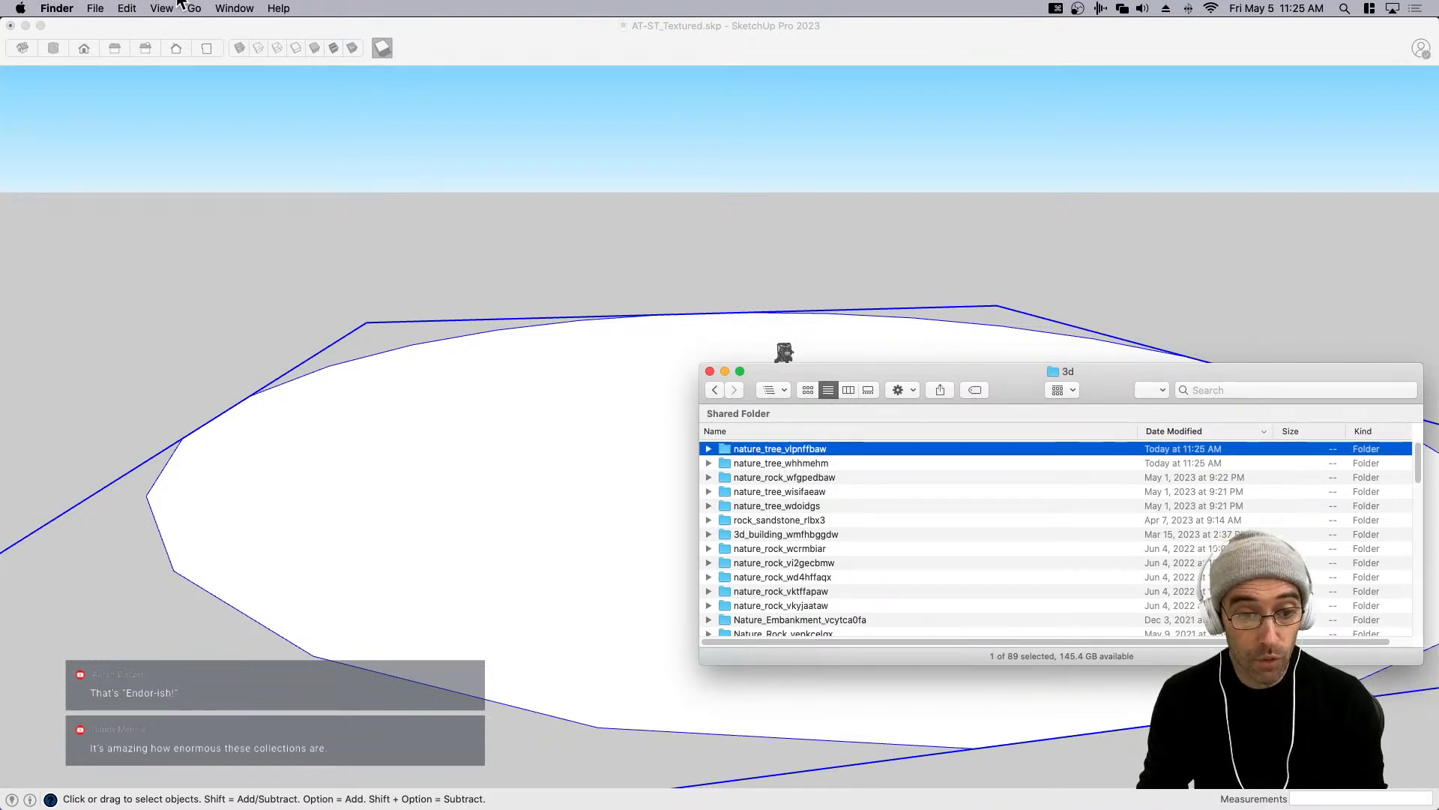
# Launch Transmutr from SketchUp and arrange its window side by side with the Finder window.
pyautogui.click(383, 48)
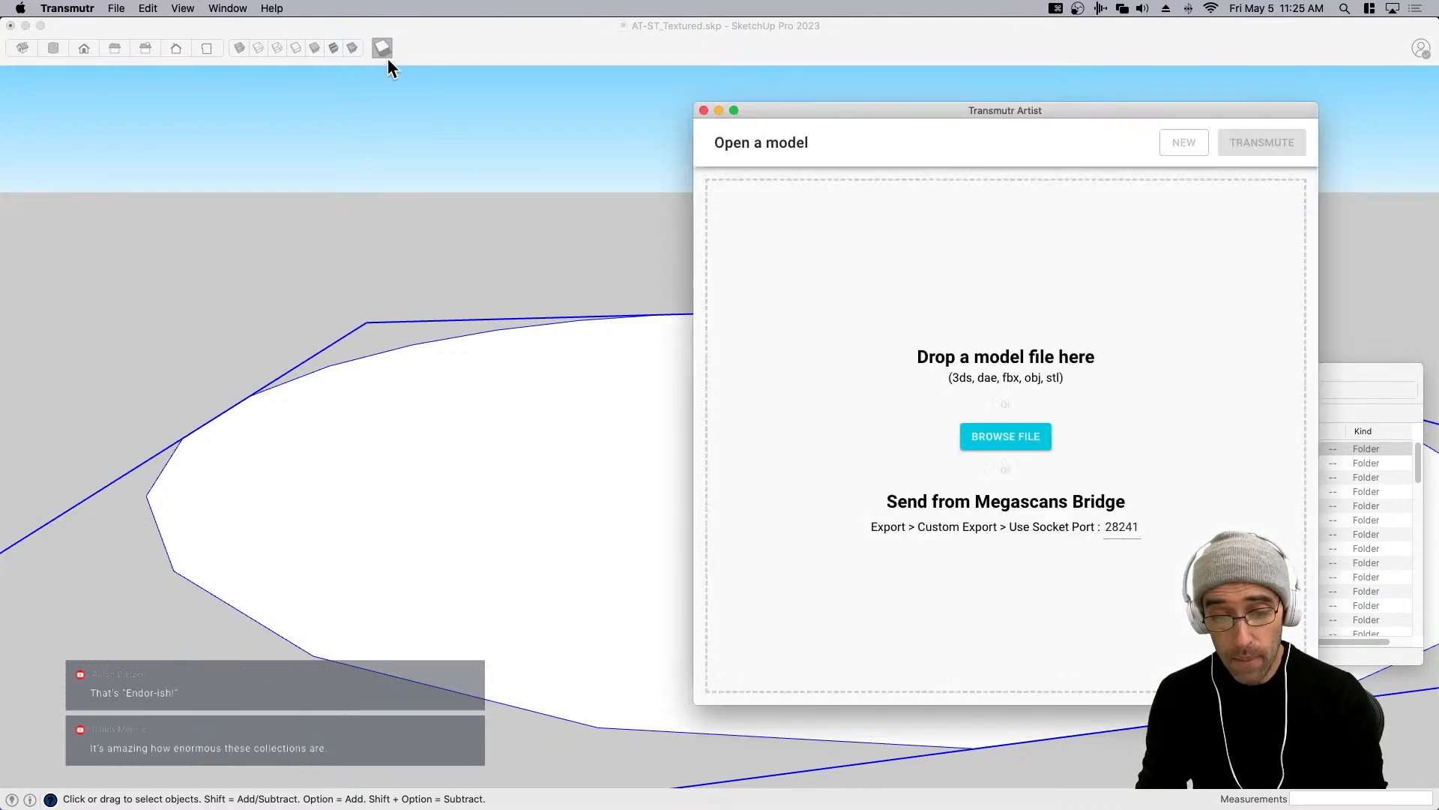
pyautogui.moveTo(797, 111); pyautogui.dragTo(161, 123)
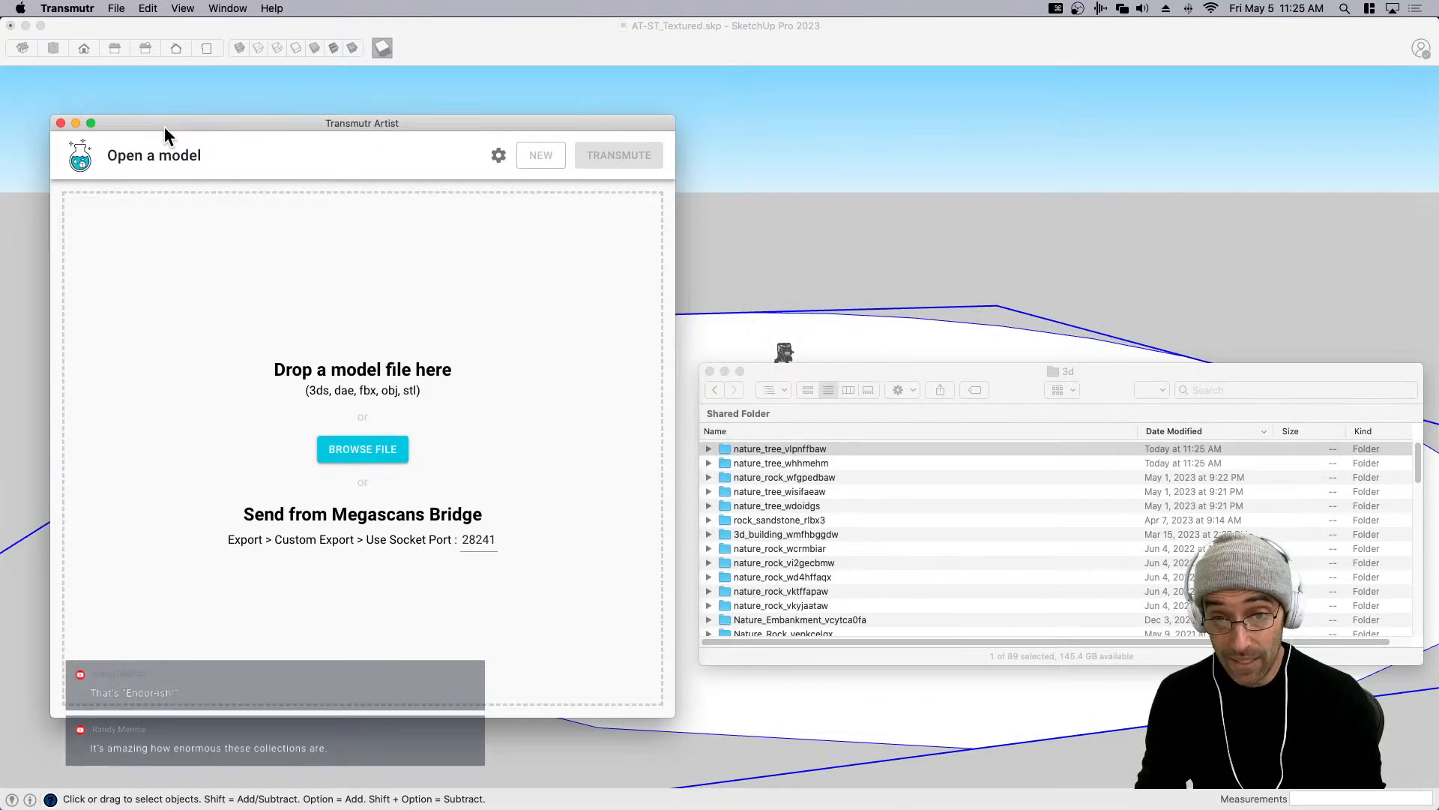
pyautogui.moveTo(806, 369); pyautogui.dragTo(804, 267)
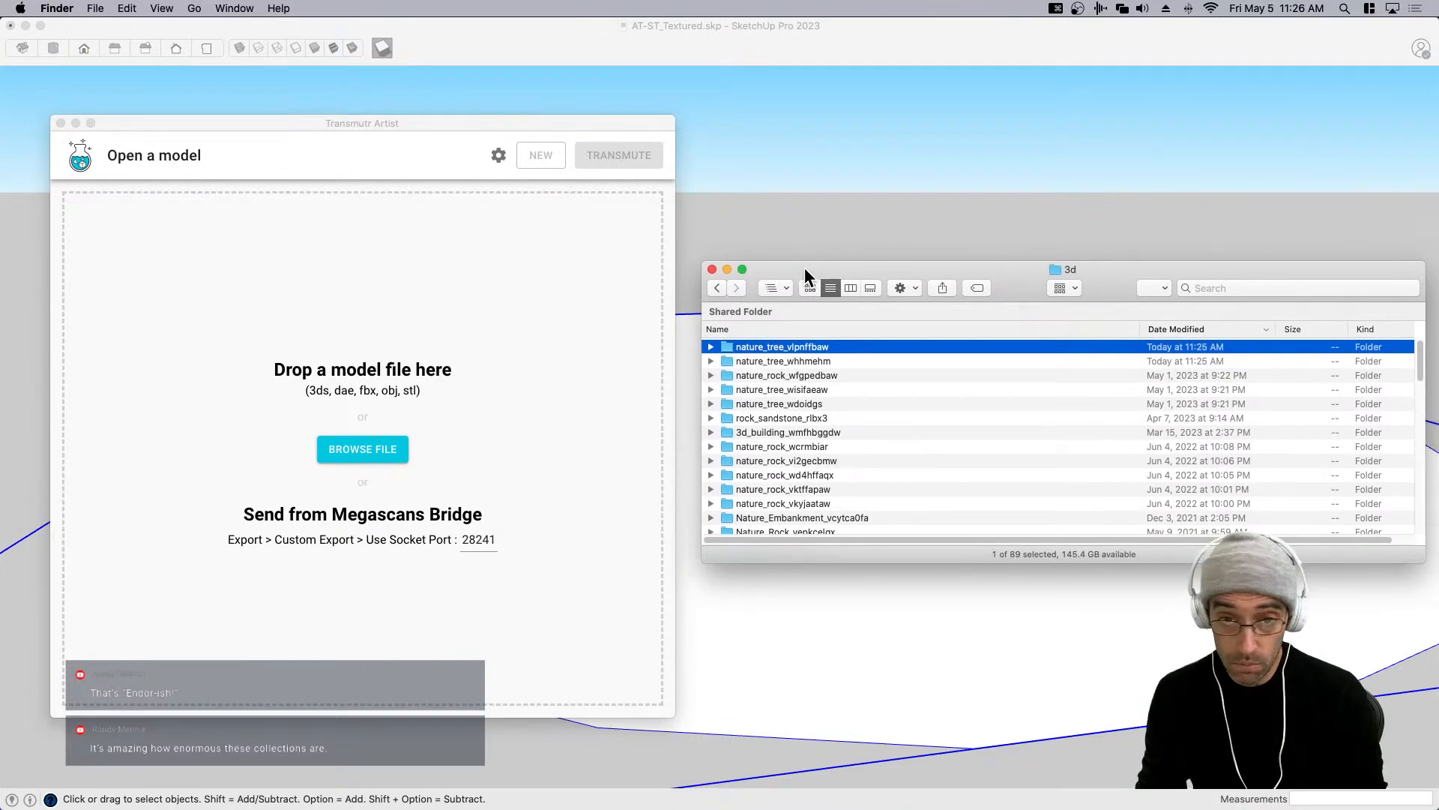
# Open the nature_tree_vlpnffbaw folder, check its model and texture files, and load vlpnffbaw_LOD0.fbx into Transmutr.
pyautogui.doubleClick(763, 348)
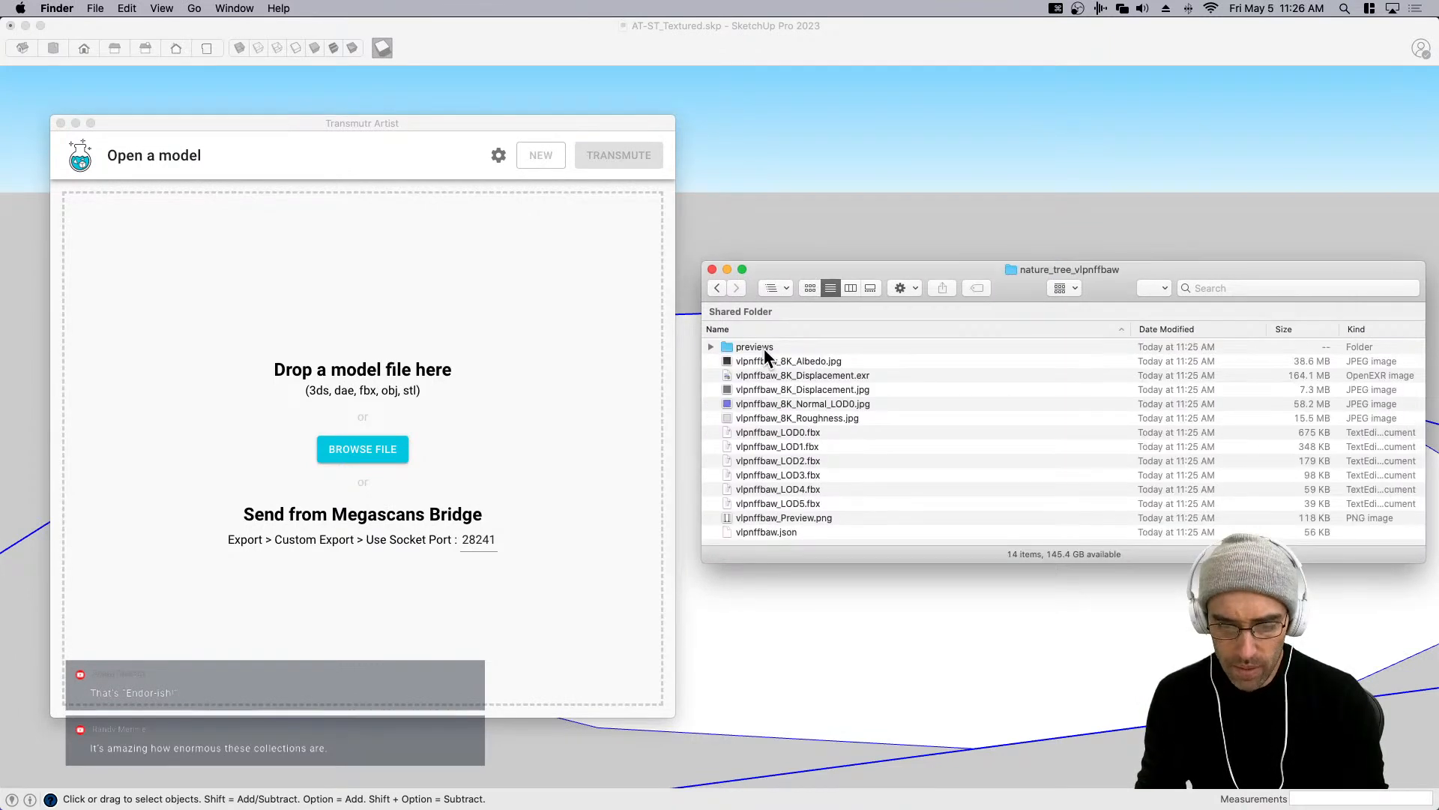
pyautogui.click(781, 434)
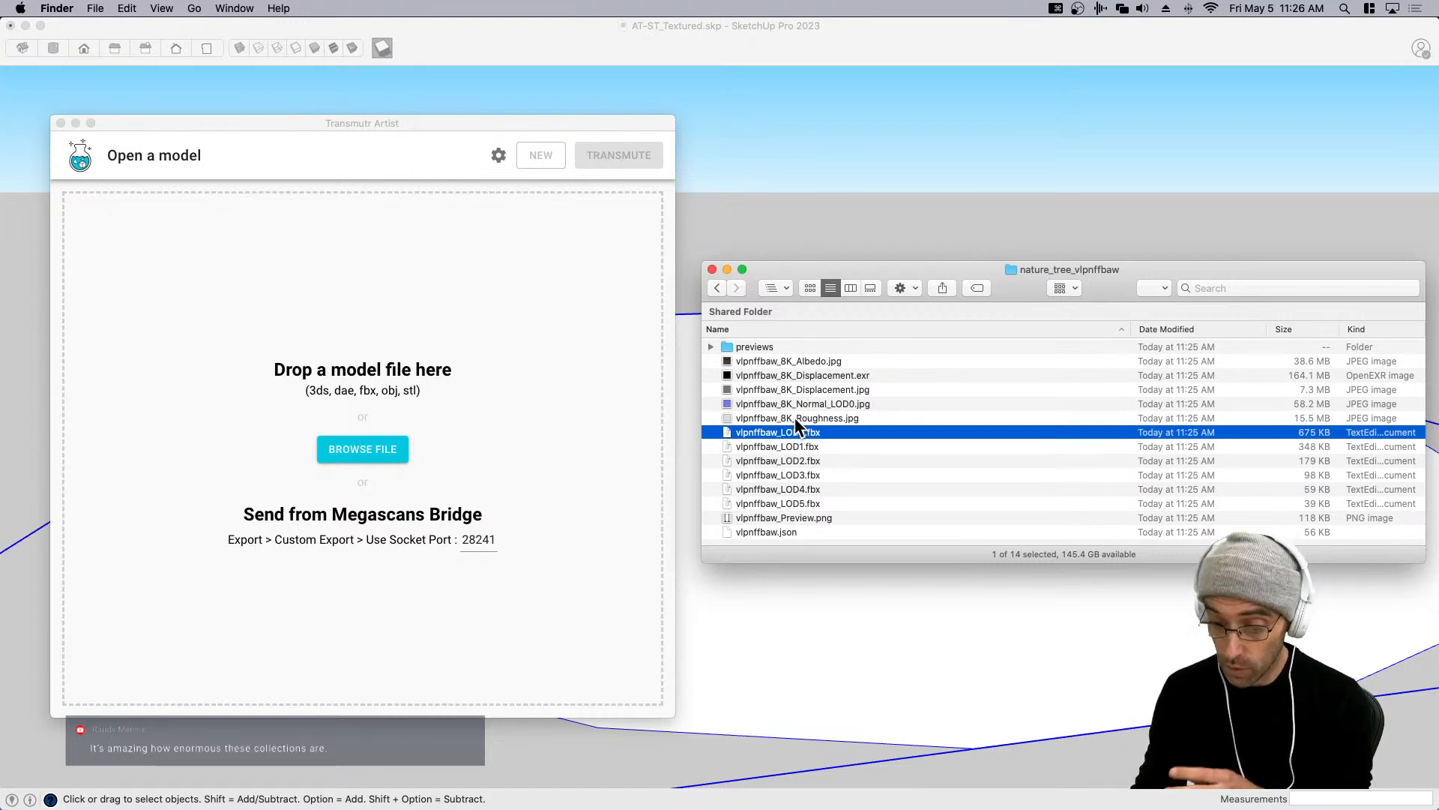
pyautogui.click(794, 364)
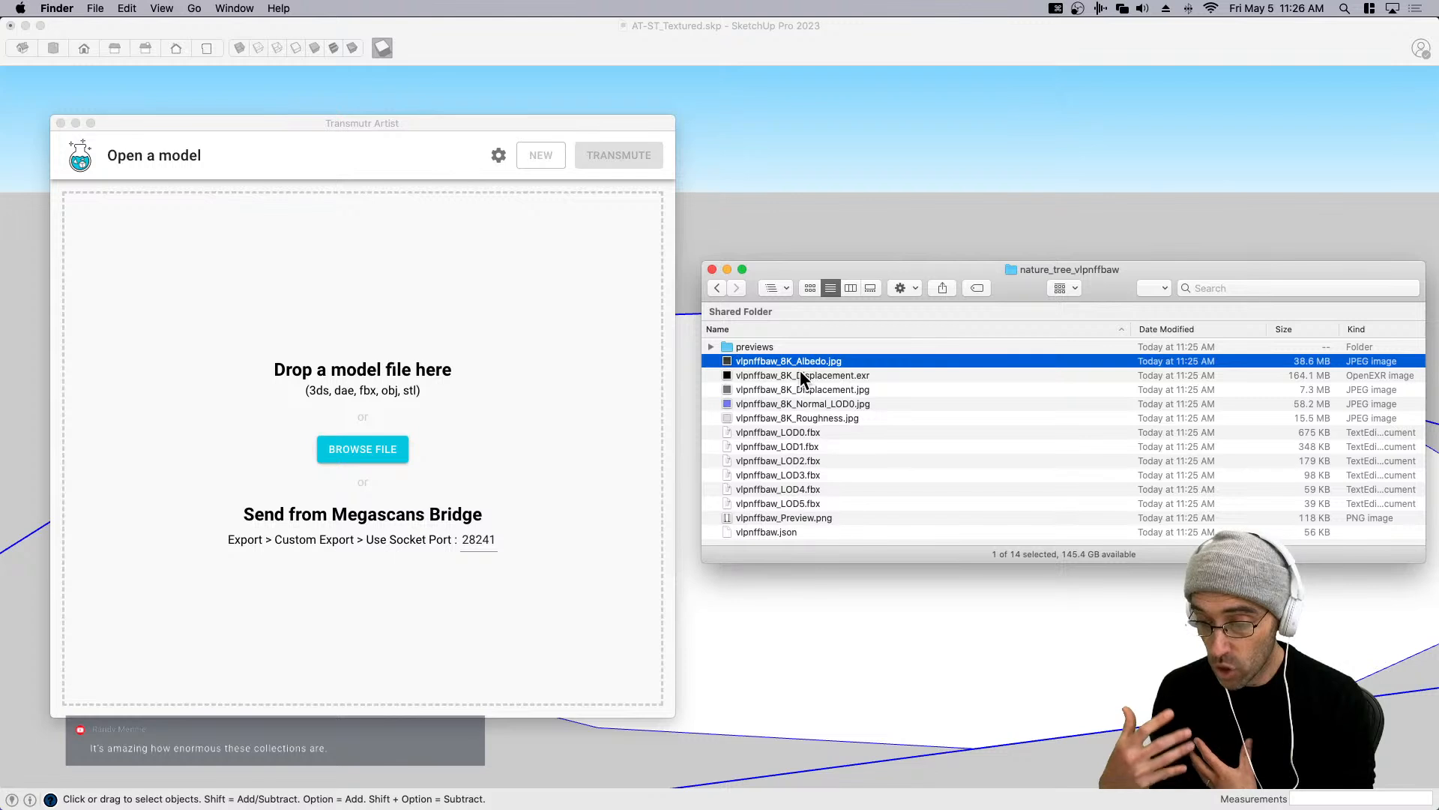
pyautogui.click(803, 374)
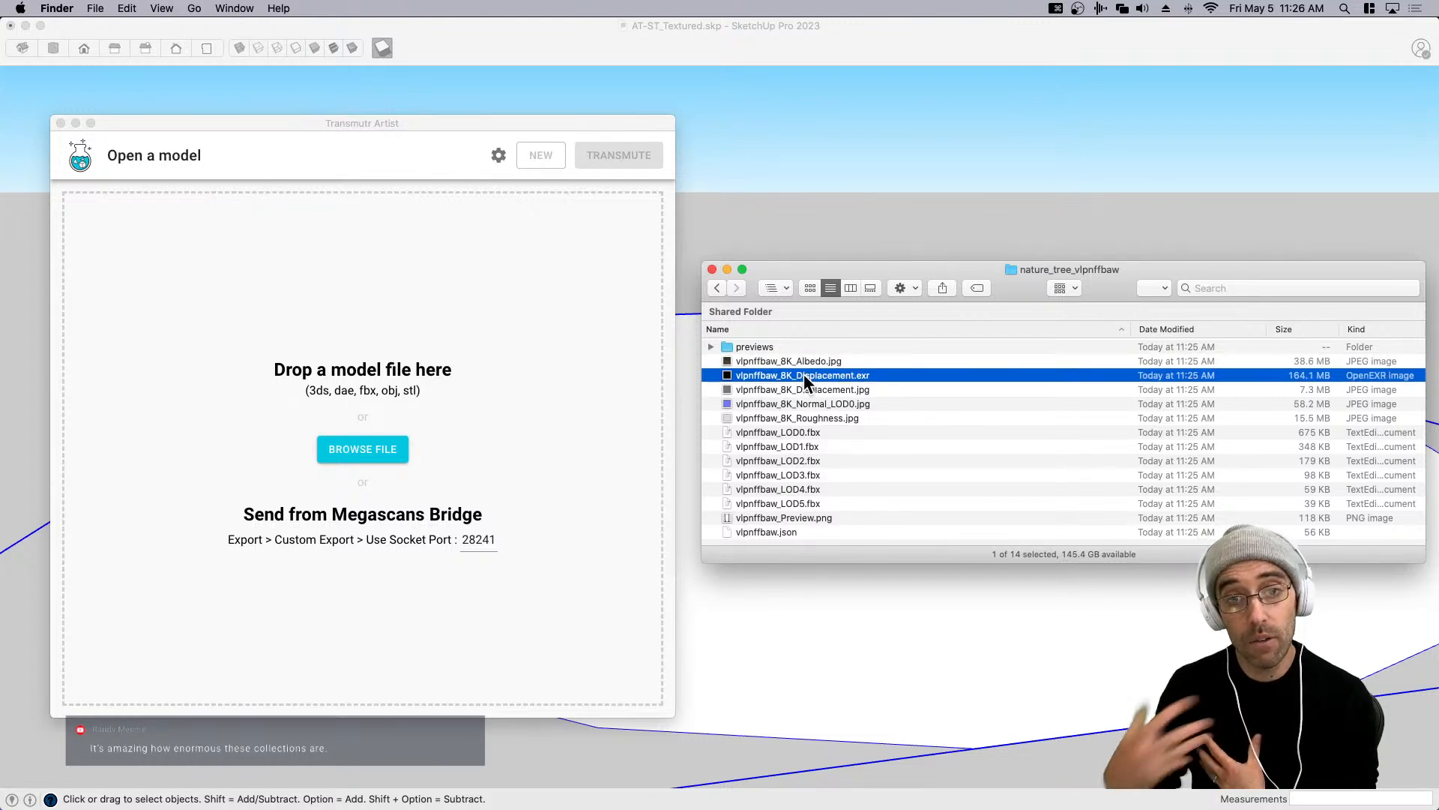
pyautogui.moveTo(794, 432); pyautogui.dragTo(276, 422)
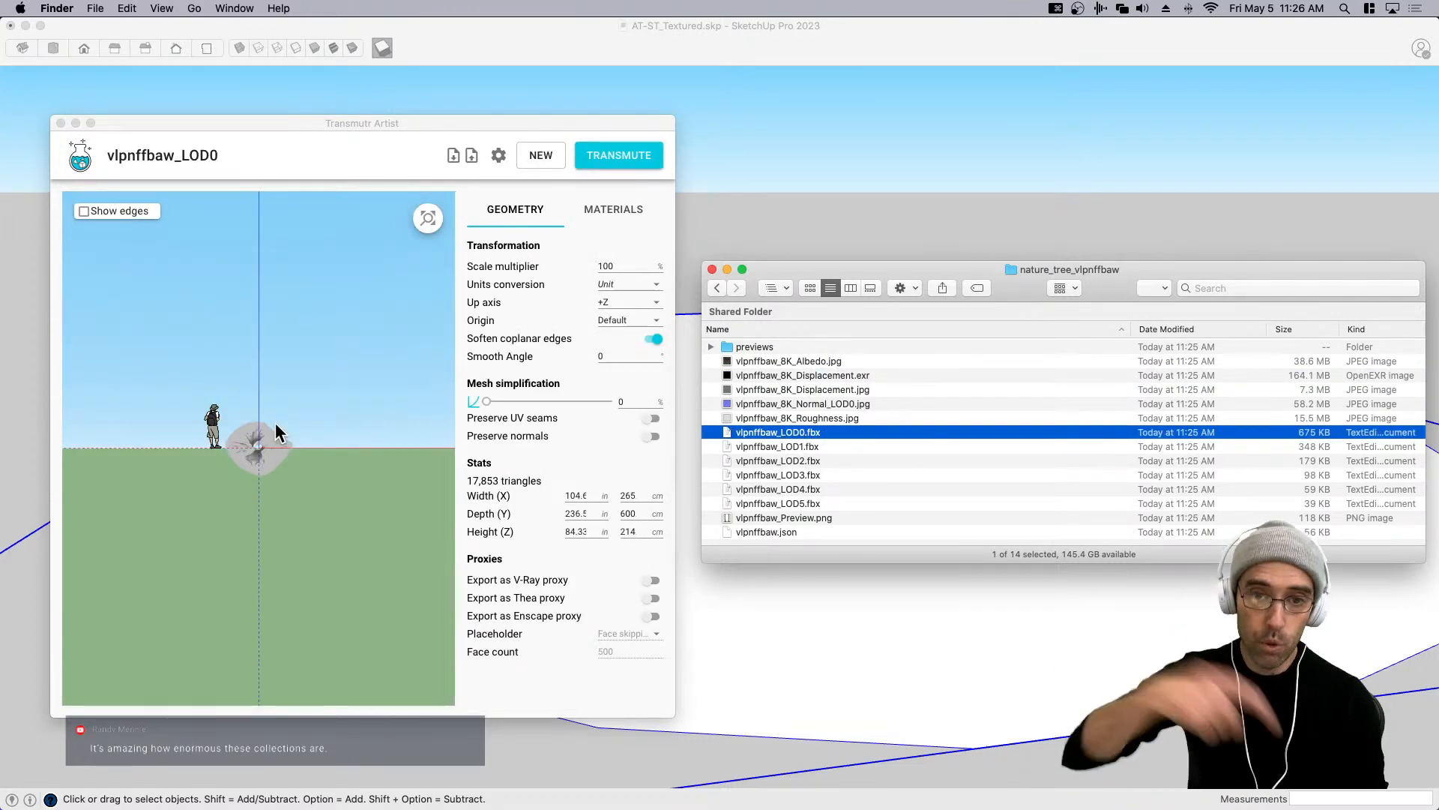
# Set the tree model's up axis to +Y so the trunk stands upright.
pyautogui.click(624, 301)
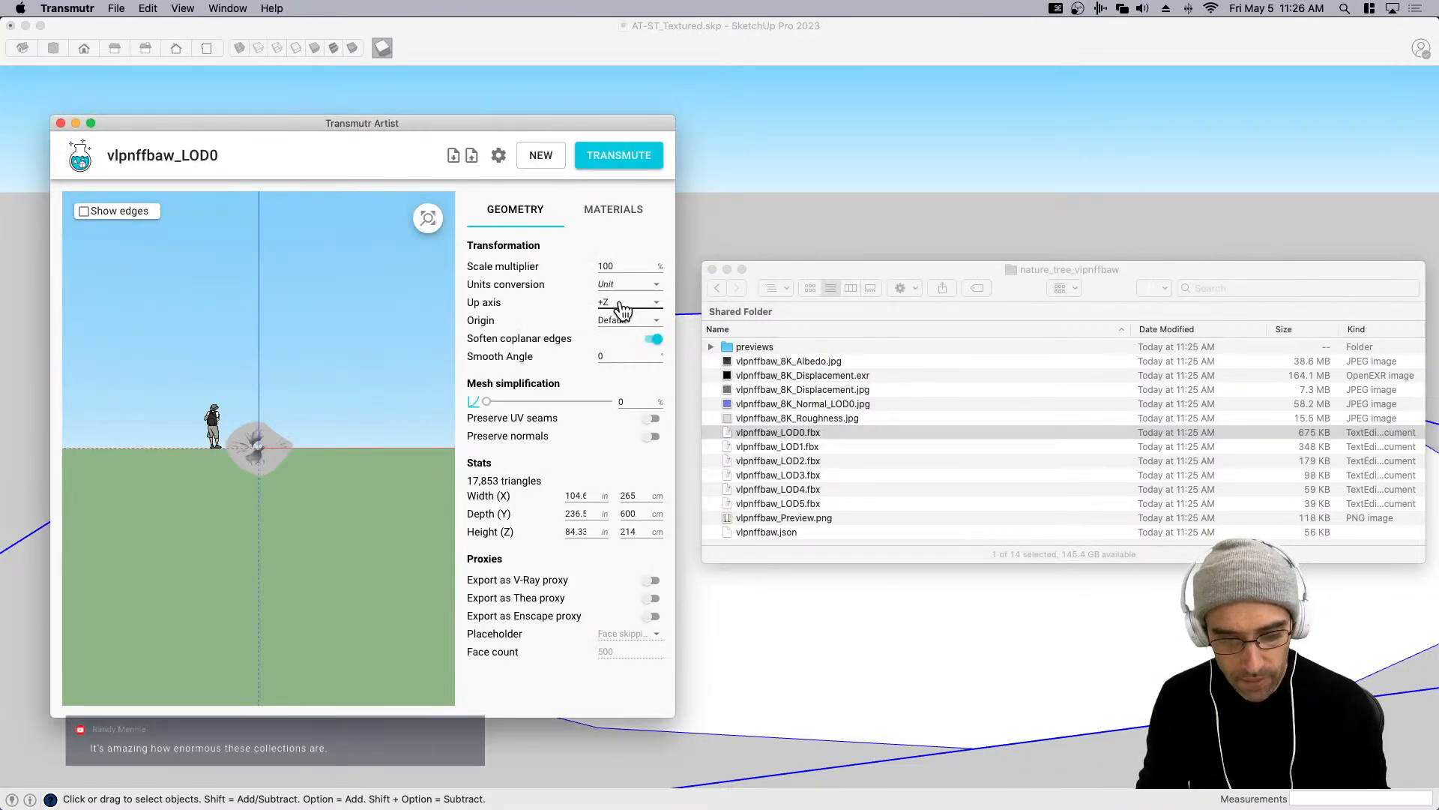
pyautogui.click(625, 302)
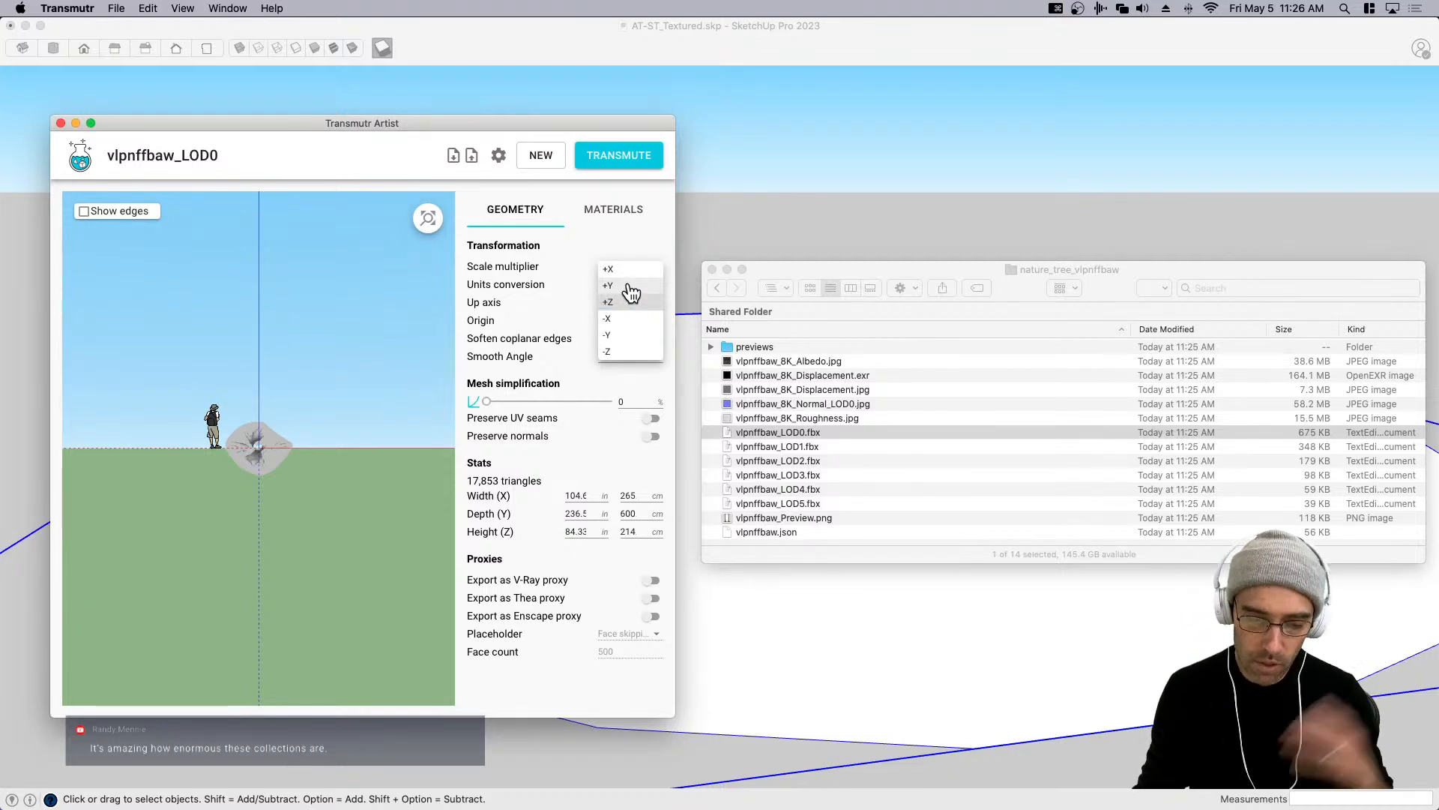
pyautogui.click(628, 286)
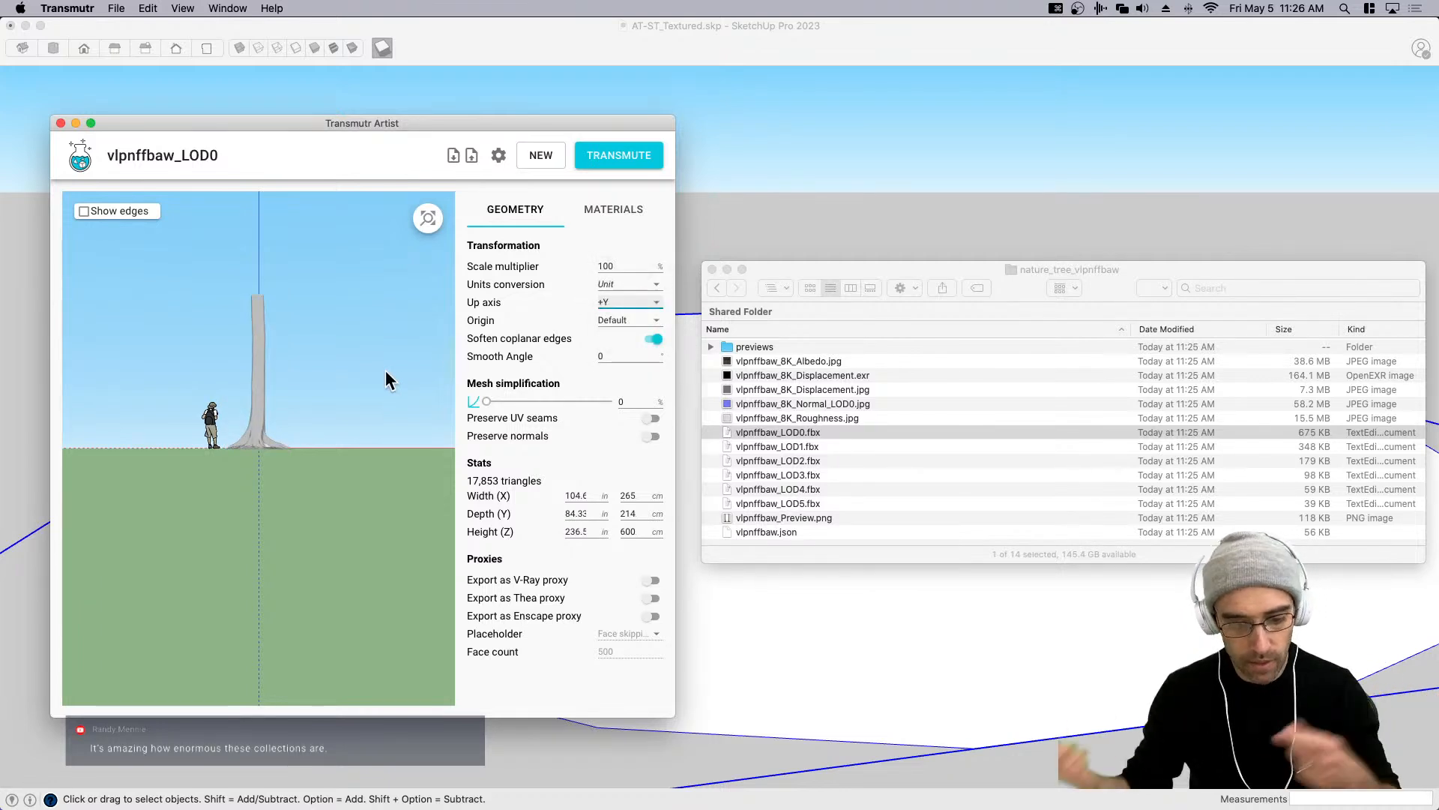
# Assign vlpnffbaw_8K_Albedo.jpg as default_material's diffuse map and vlpnffbaw_8K_Normal_LOD0.jpg as its map in Normal mode.
pyautogui.click(619, 213)
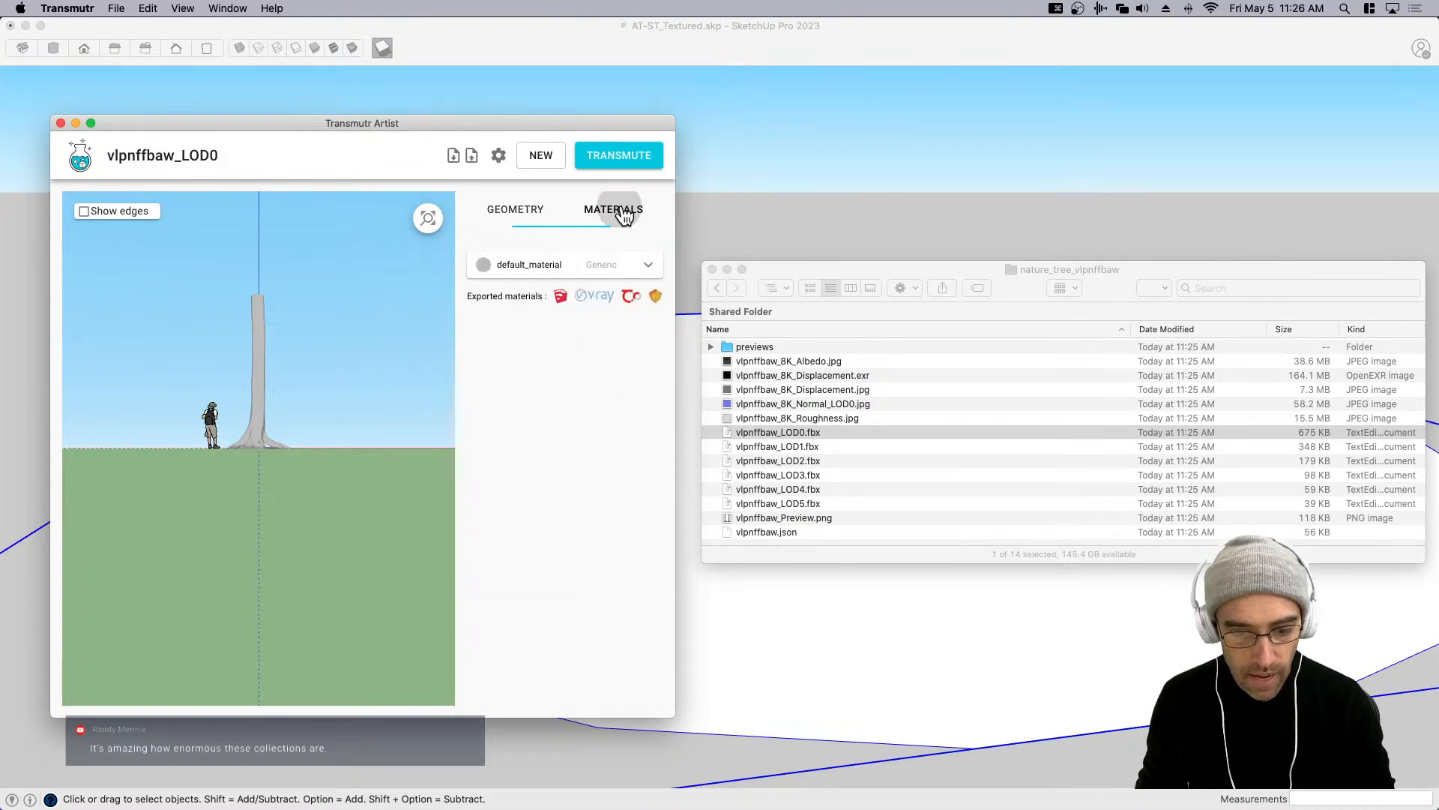
pyautogui.click(517, 269)
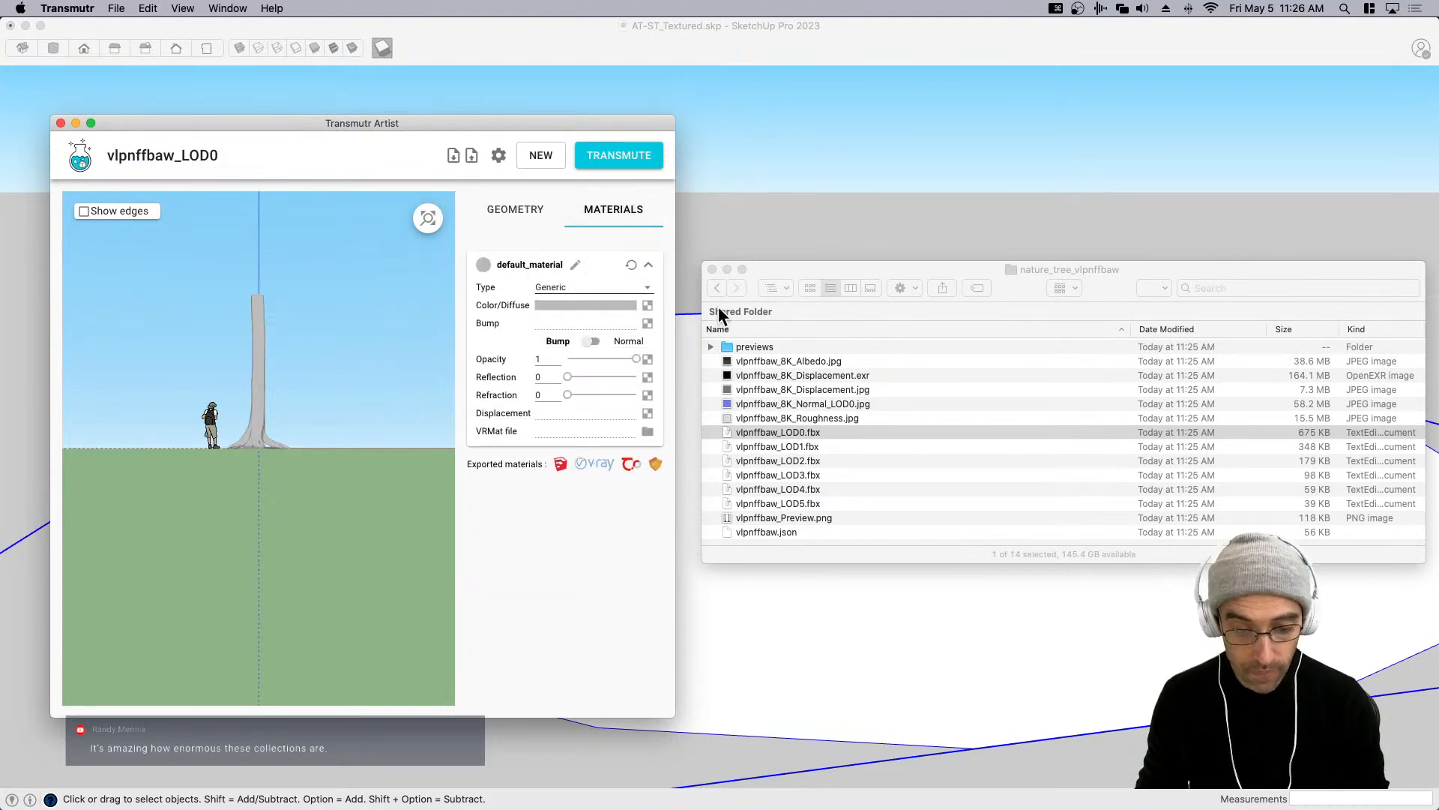
pyautogui.moveTo(755, 358); pyautogui.dragTo(649, 301)
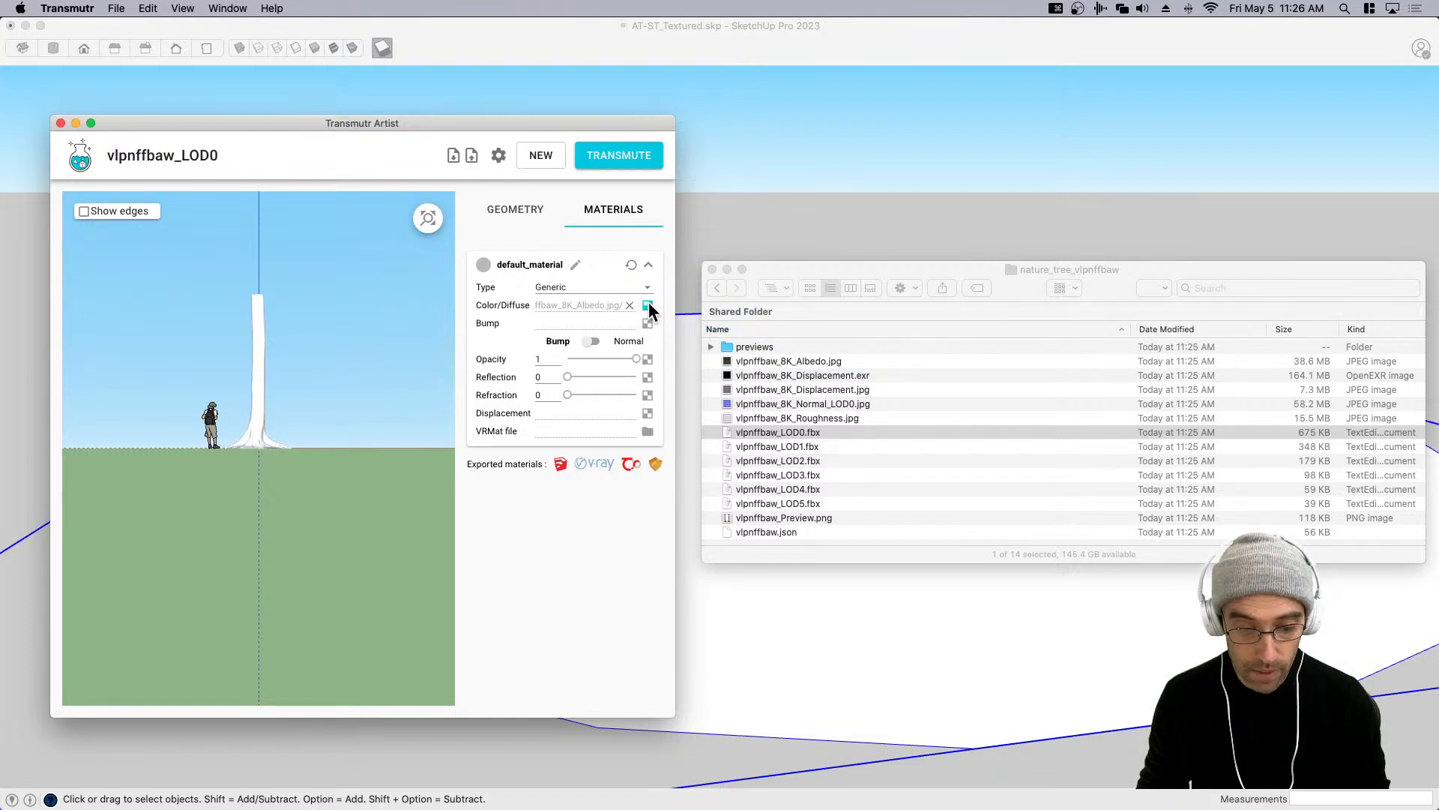
pyautogui.click(593, 342)
pyautogui.moveTo(744, 403); pyautogui.dragTo(645, 322)
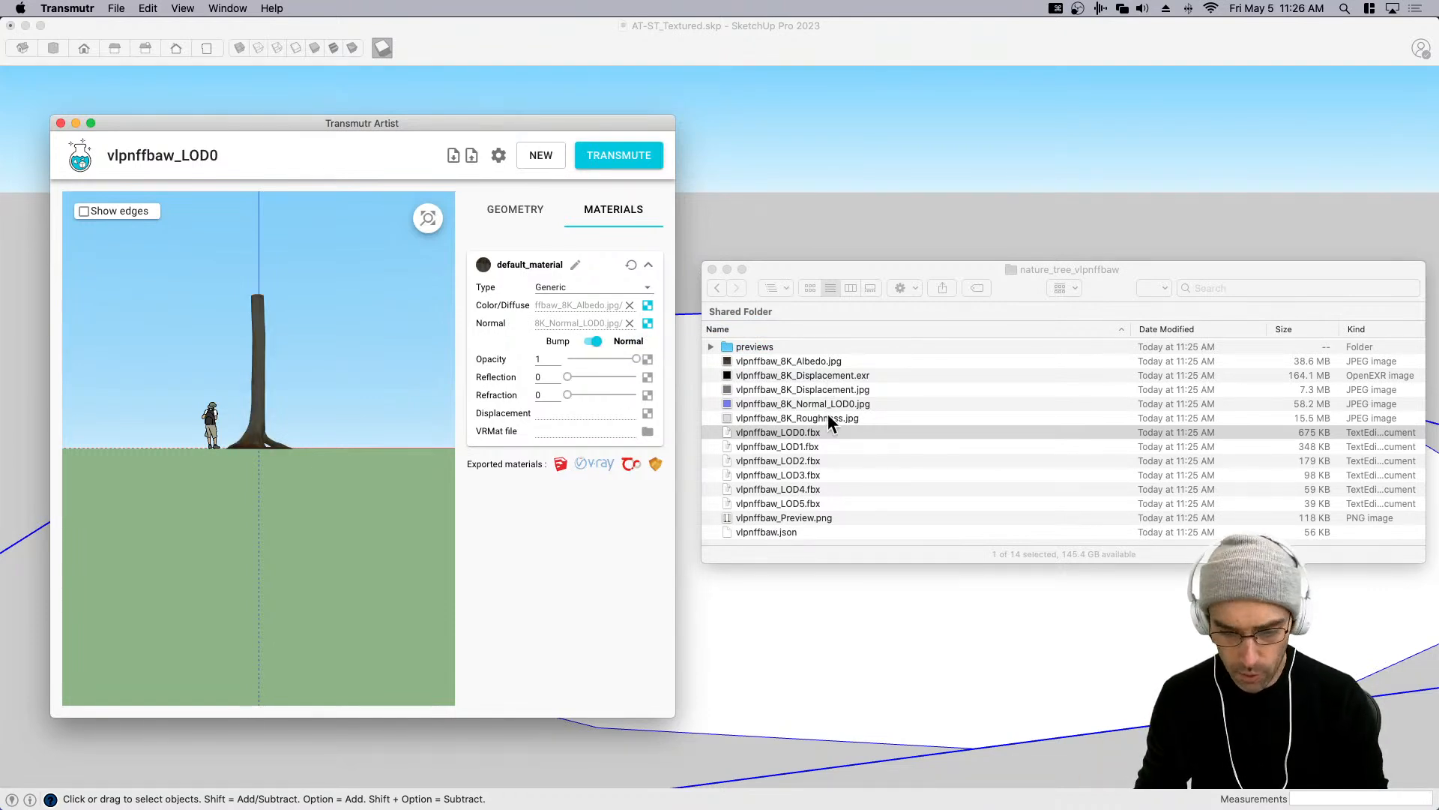
# Assign vlpnffbaw_8K_Displacement.jpg as the displacement map and vlpnffbaw_8K_Roughness.jpg as the reflection map, and inspect the bark closely.
pyautogui.moveTo(830, 389); pyautogui.dragTo(647, 413)
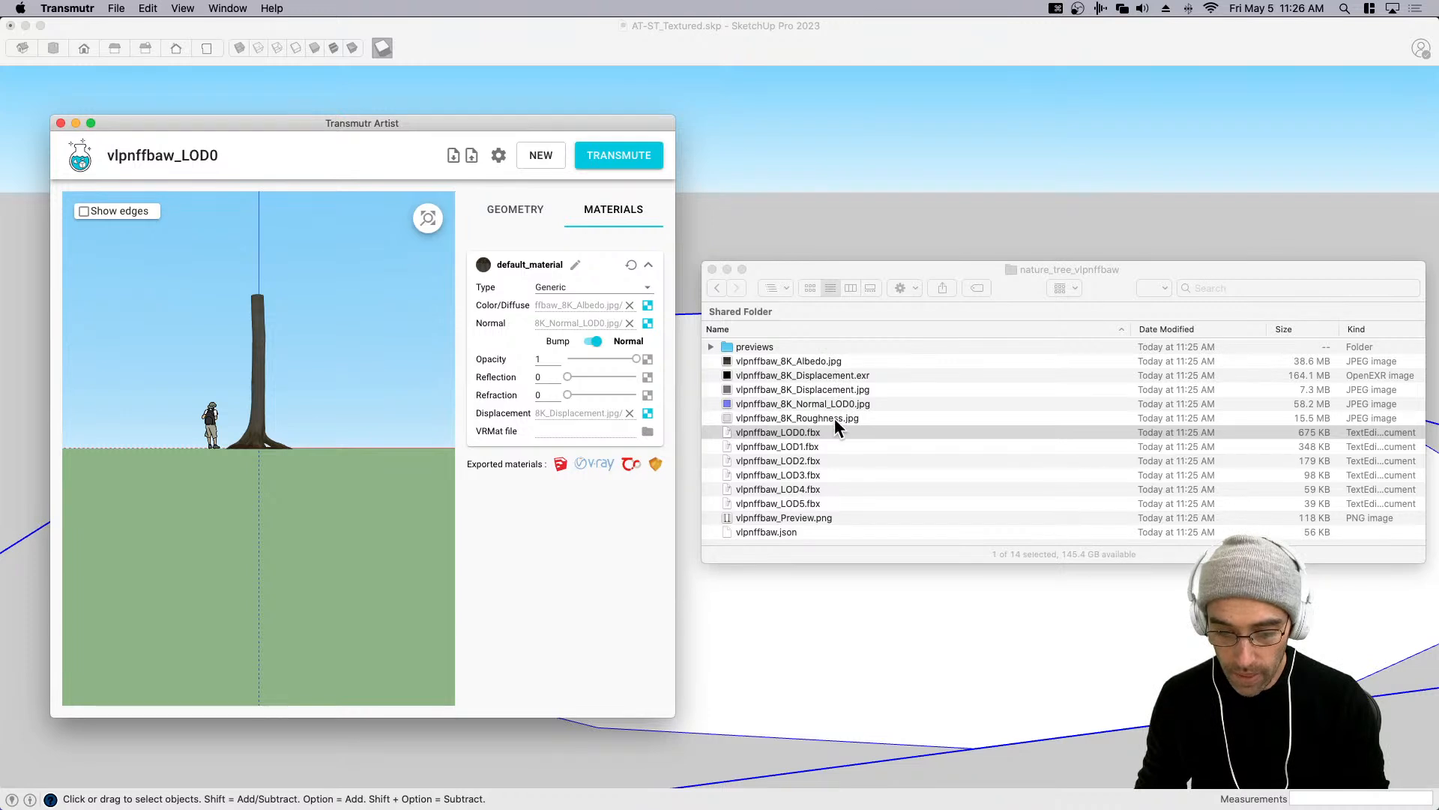
pyautogui.moveTo(829, 418); pyautogui.dragTo(648, 376)
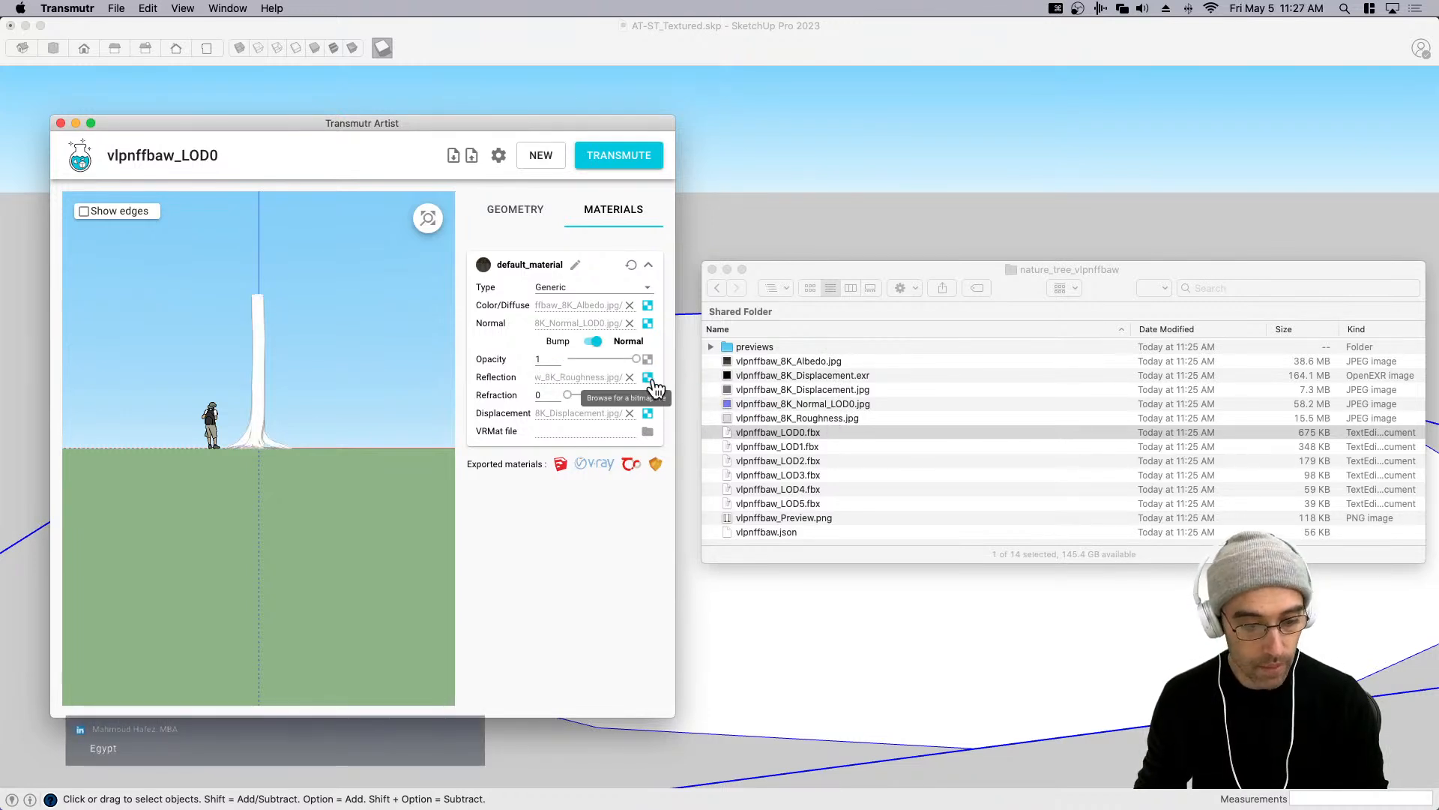
pyautogui.scroll(10, 244, 367)
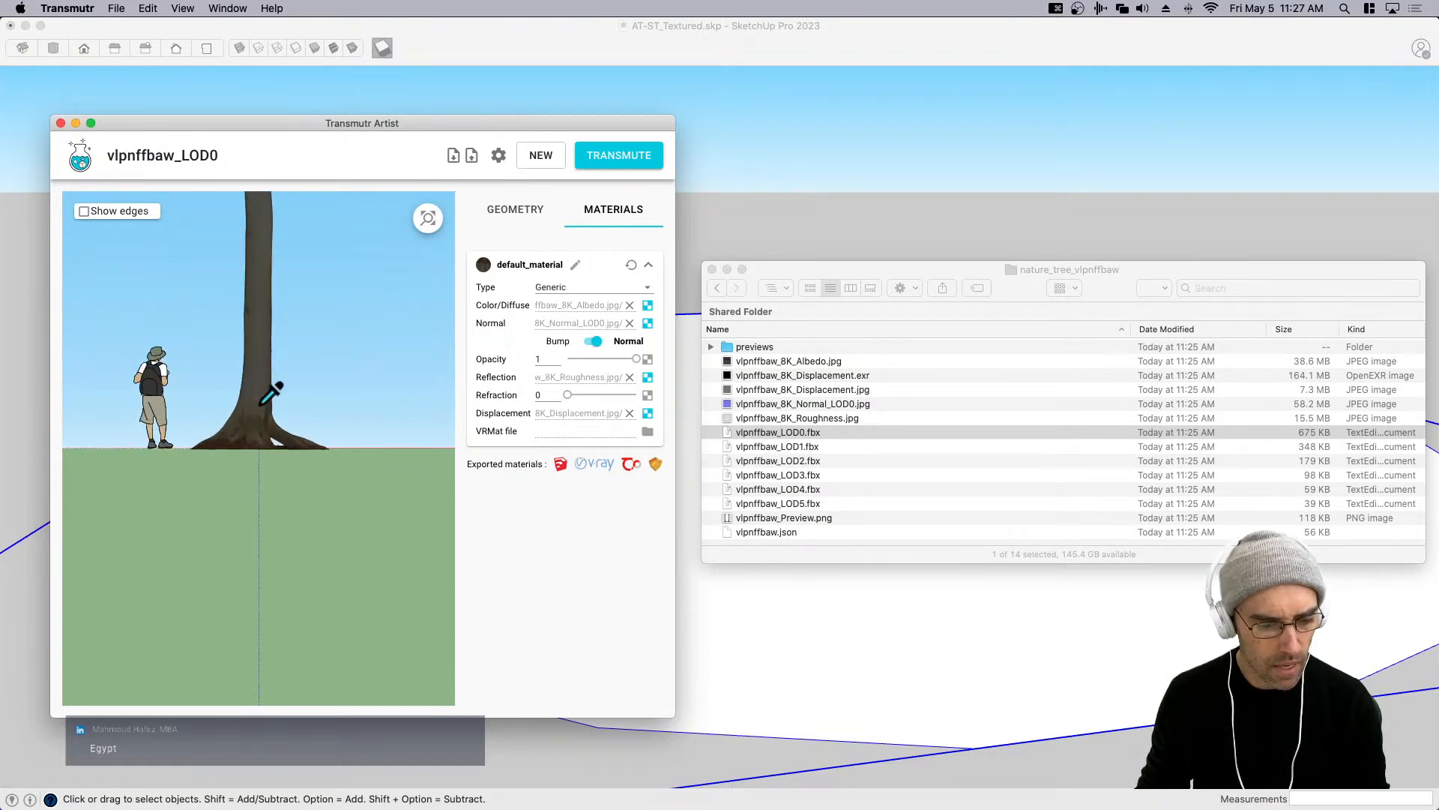
pyautogui.scroll(6, 244, 367)
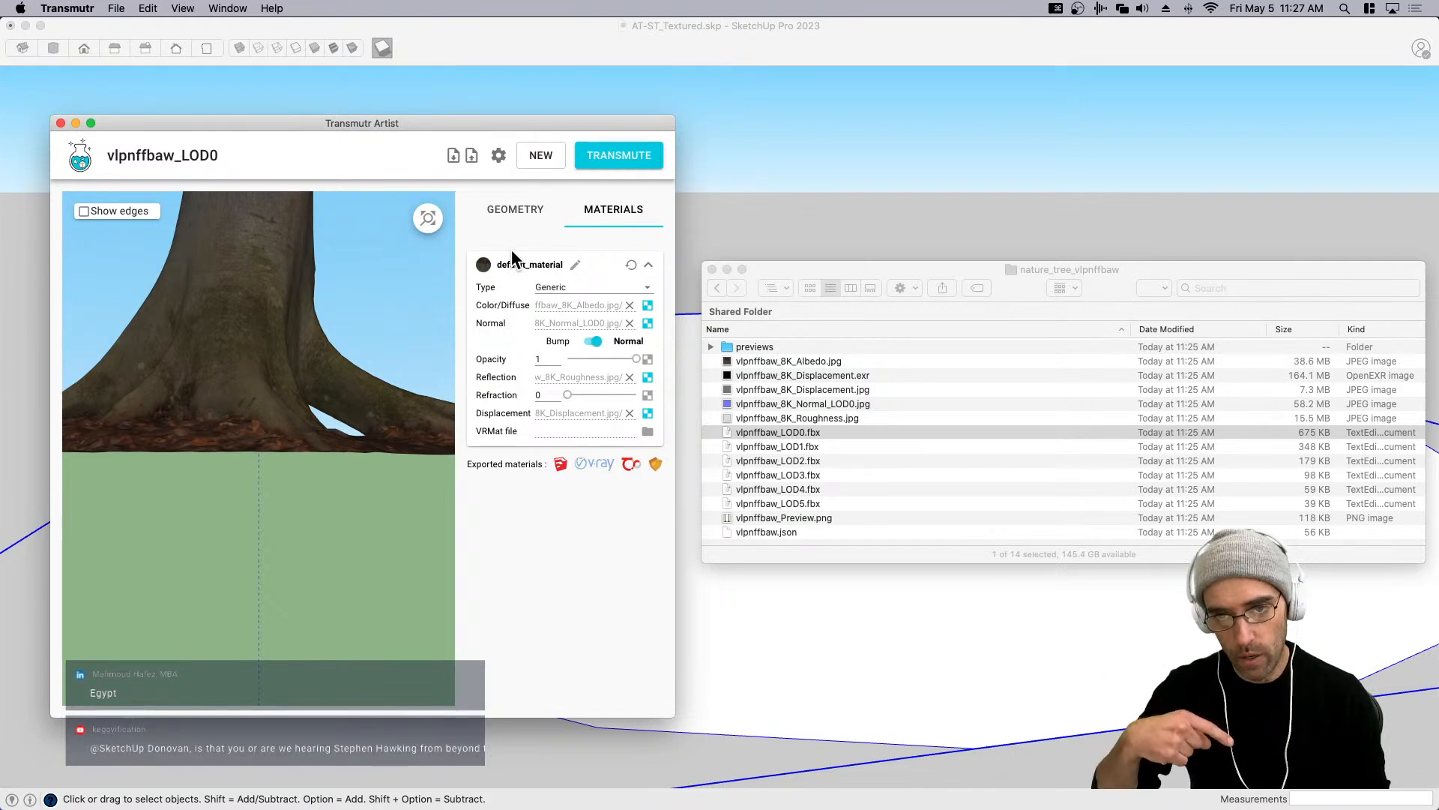
# Transmute the tree trunk and save it as vlpnffbaw_LOD0.skp in the Megascans folder.
pyautogui.click(643, 161)
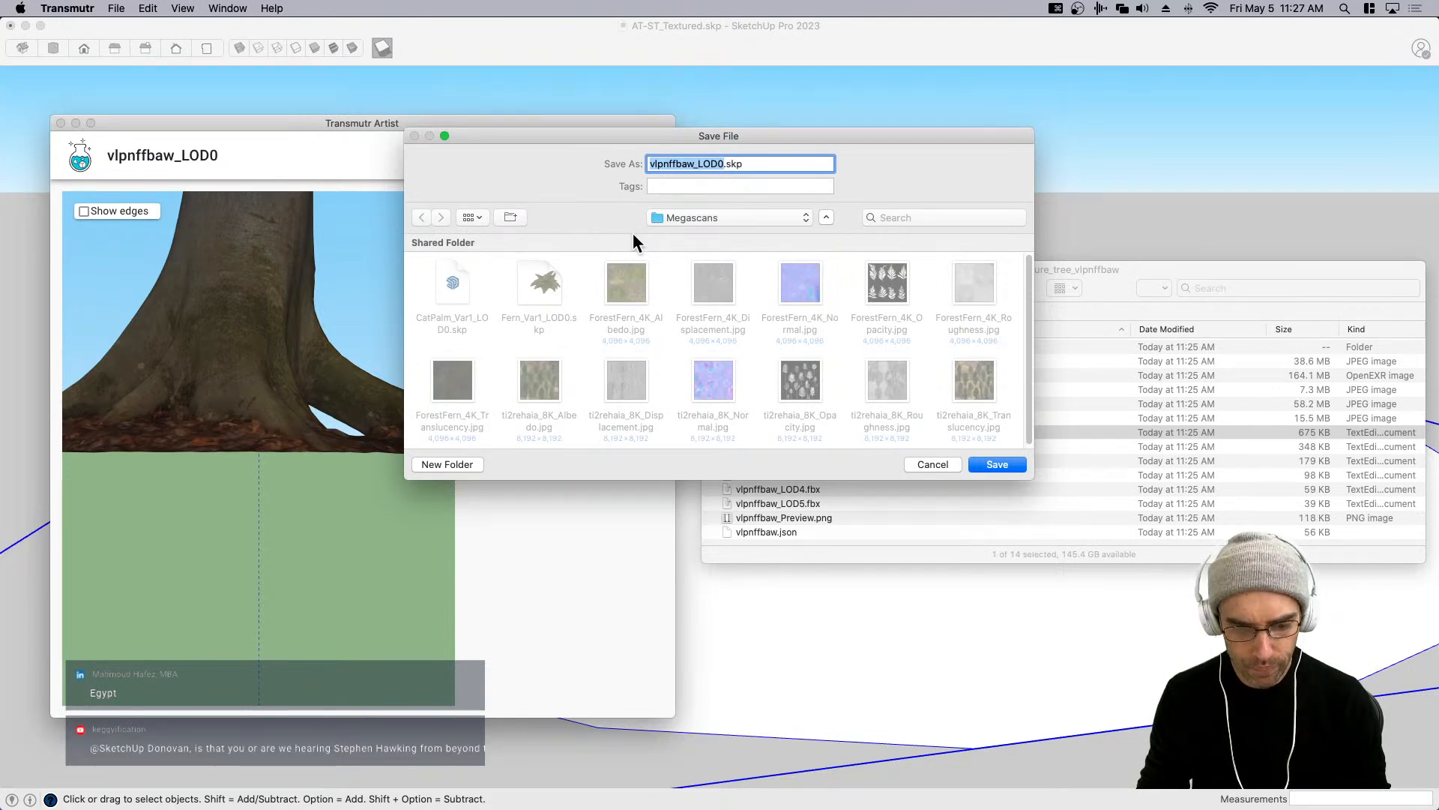
pyautogui.click(667, 221)
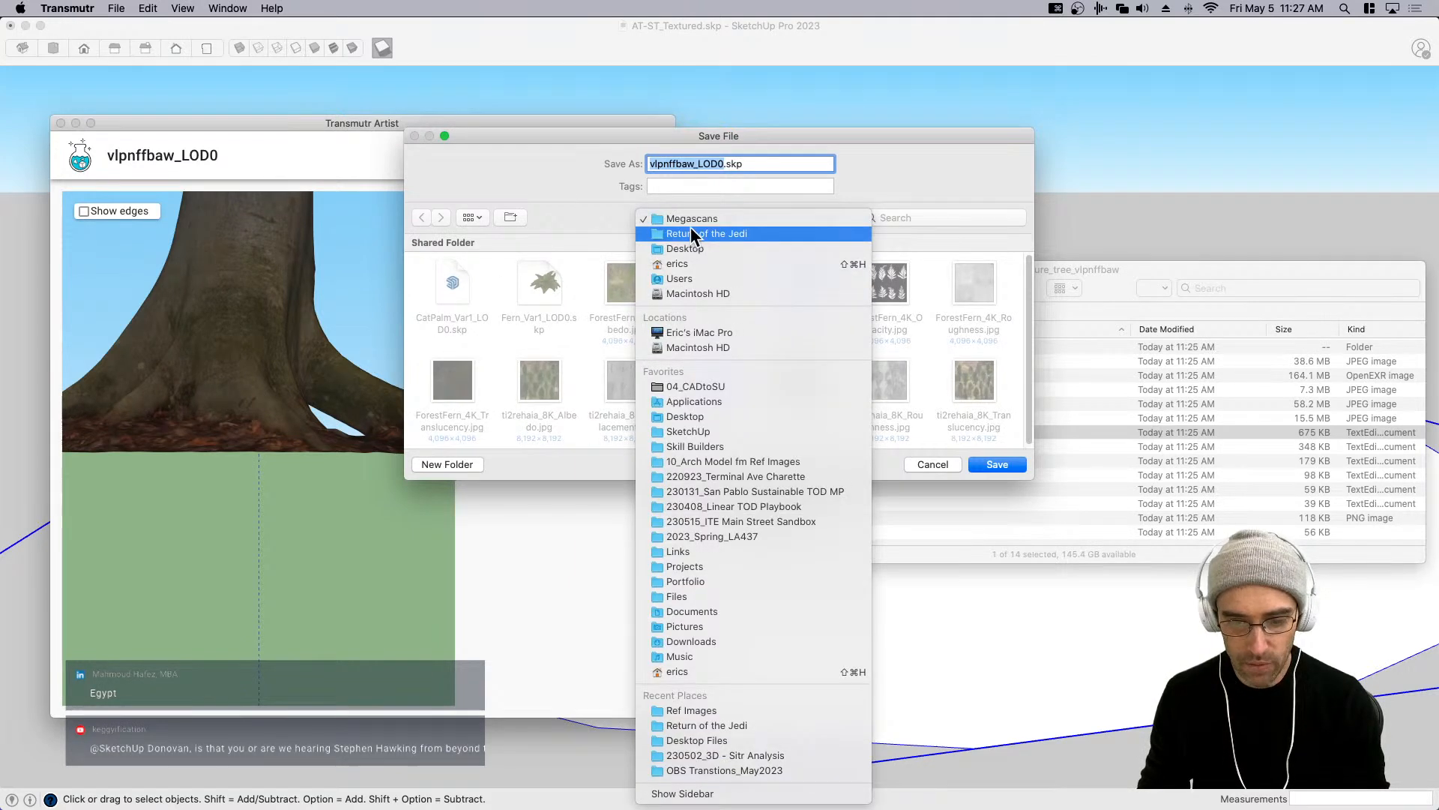
pyautogui.click(1057, 377)
pyautogui.click(999, 463)
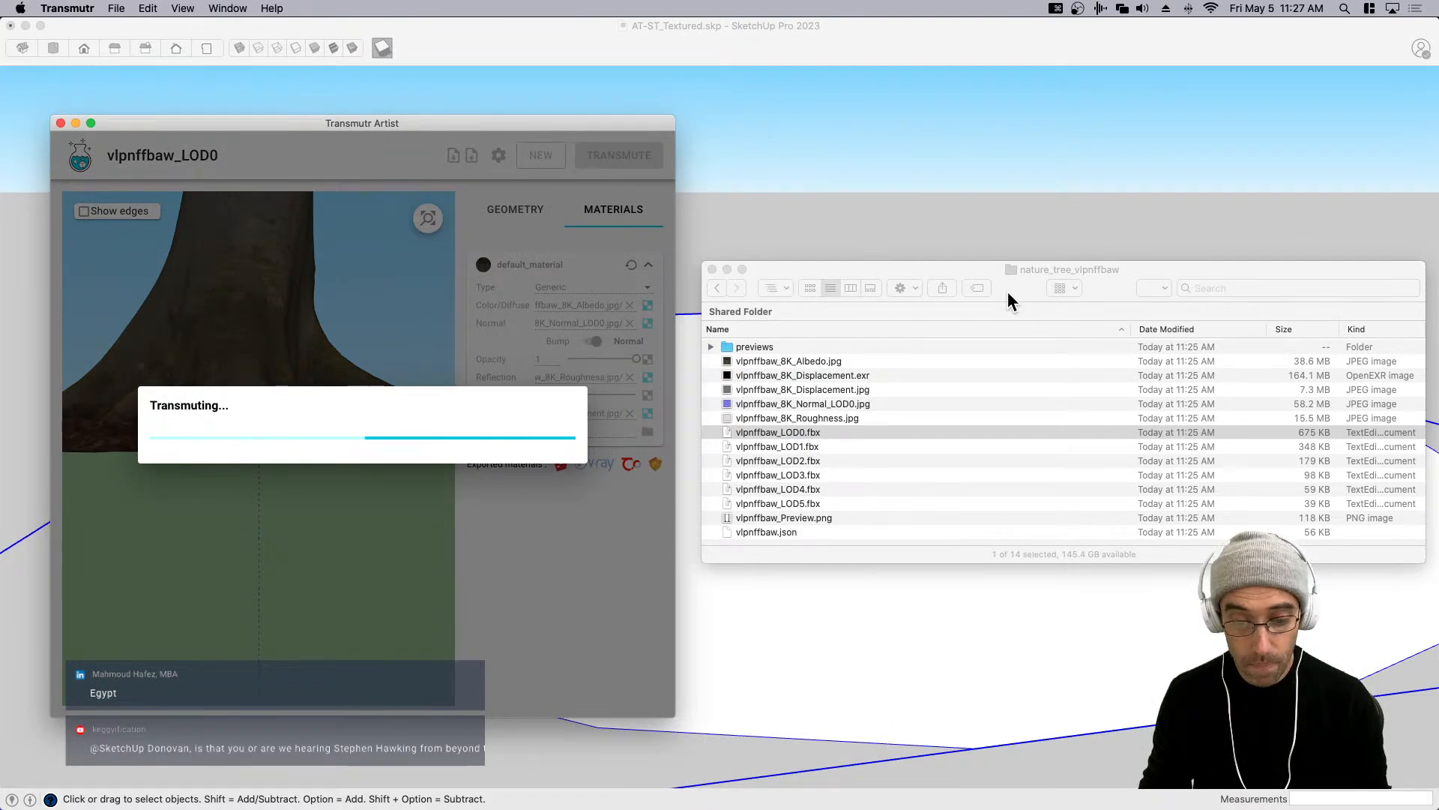
# Go back in Finder to the project's Megascans folder and select the converted vlpnffbaw_LOD0.skp file.
pyautogui.click(798, 272)
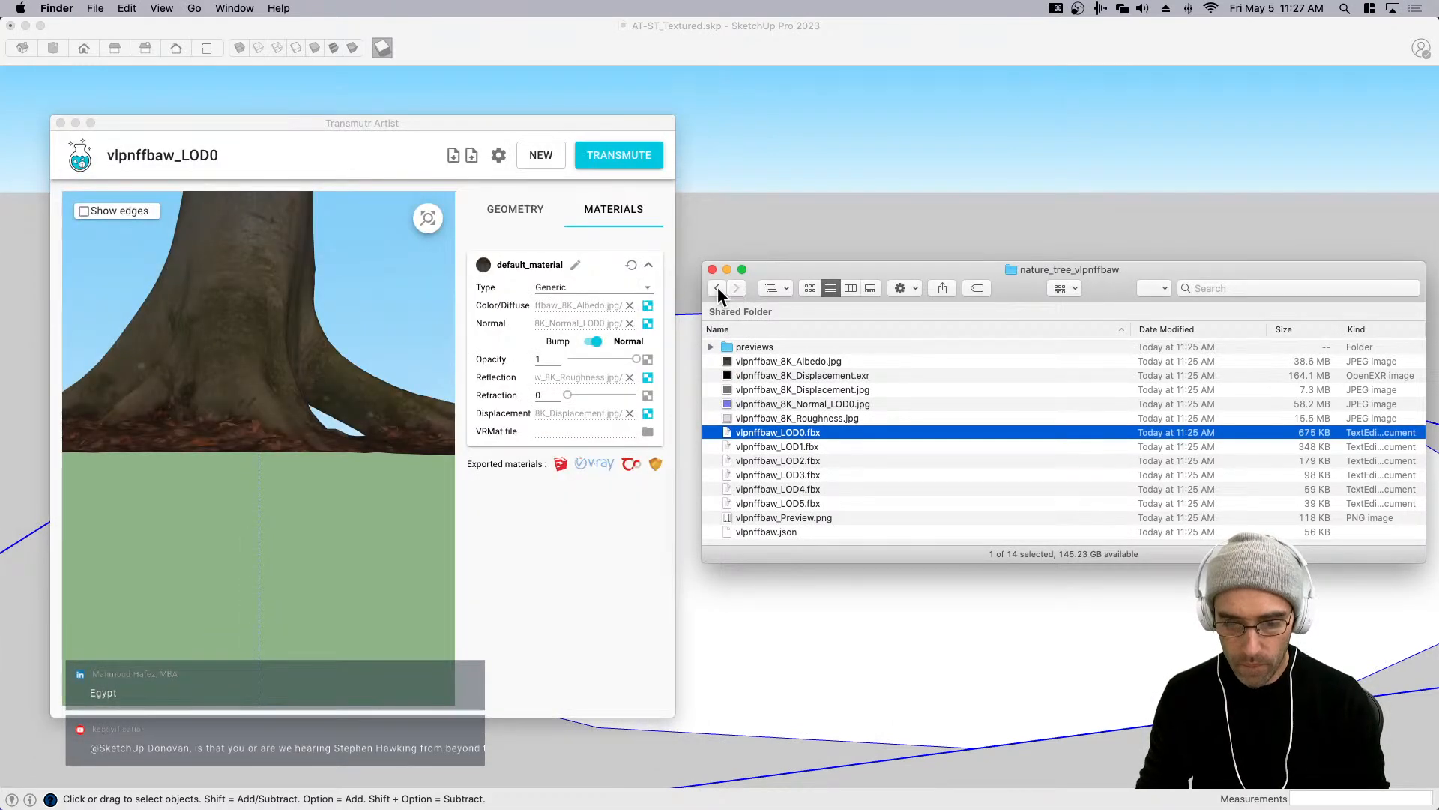
pyautogui.click(716, 288)
pyautogui.click(716, 288)
pyautogui.click(716, 288)
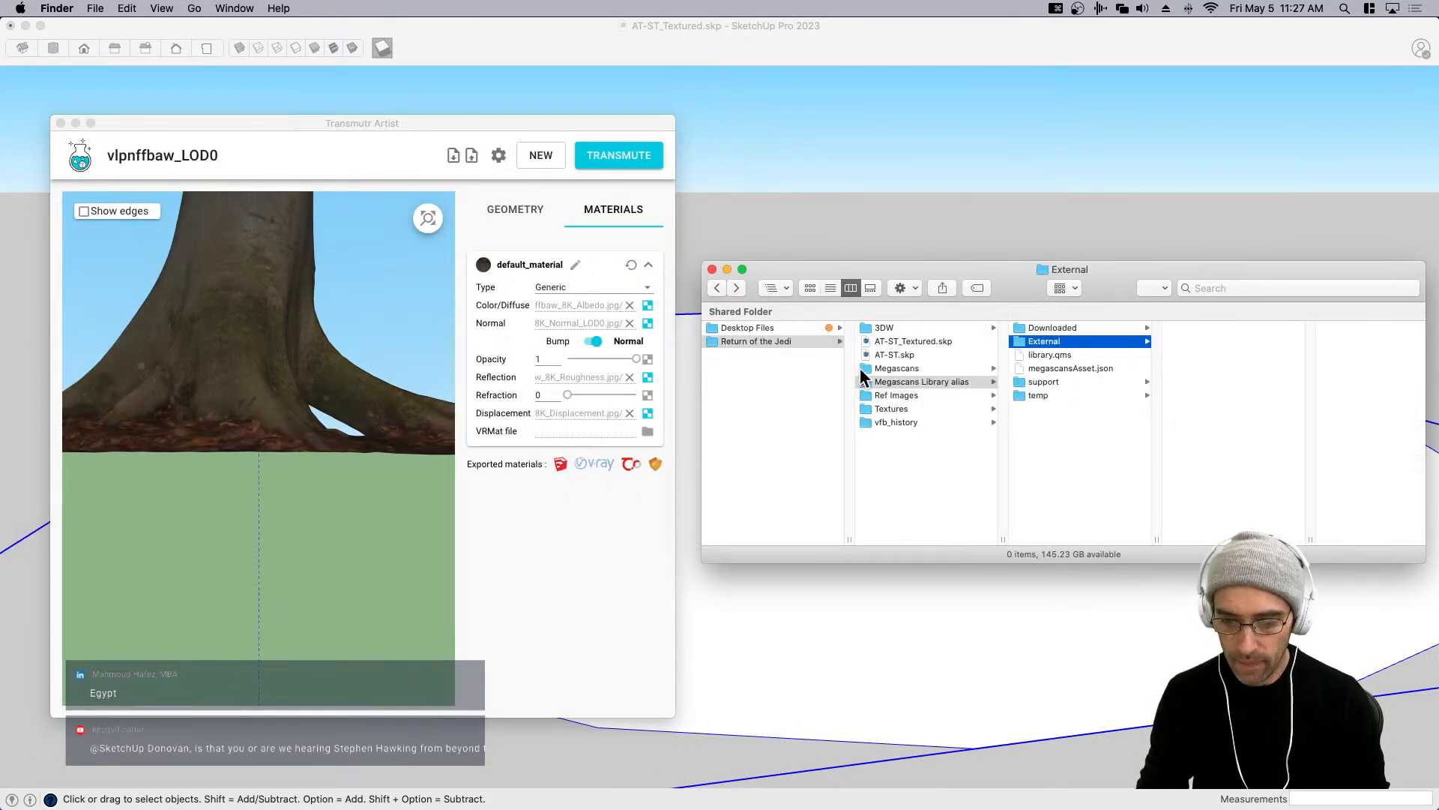
pyautogui.click(918, 384)
pyautogui.click(946, 376)
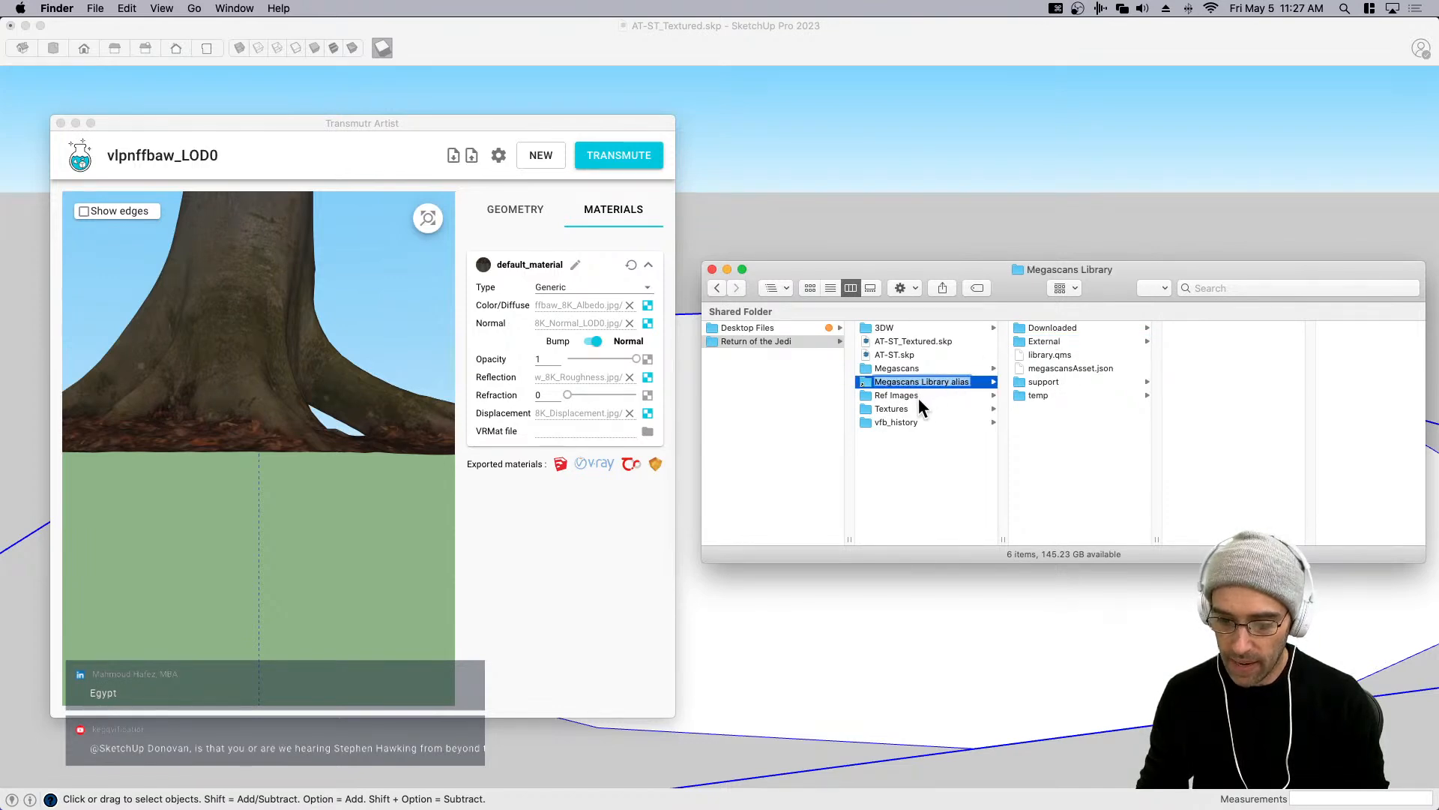
pyautogui.click(911, 369)
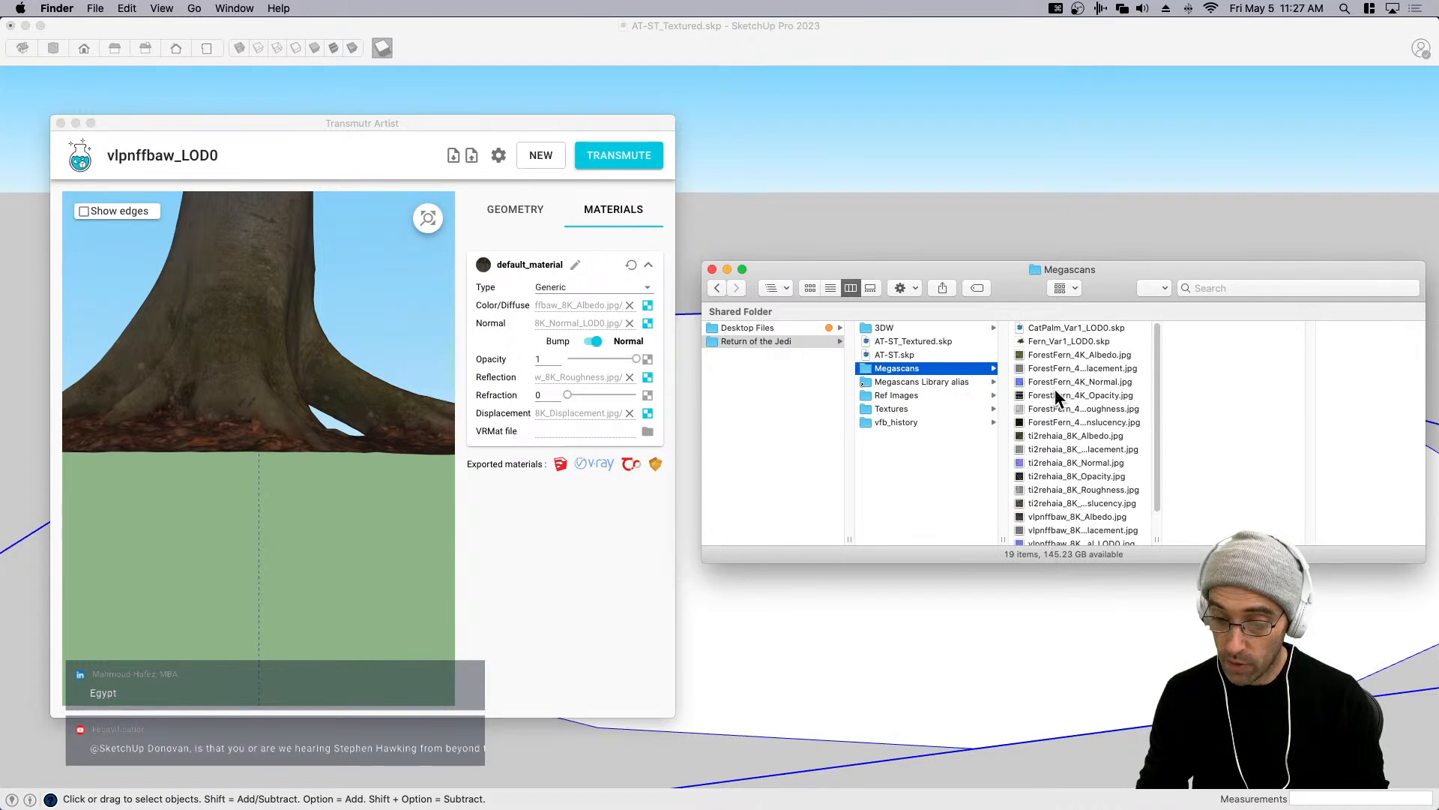
pyautogui.scroll(-2, 1063, 397)
pyautogui.click(1055, 538)
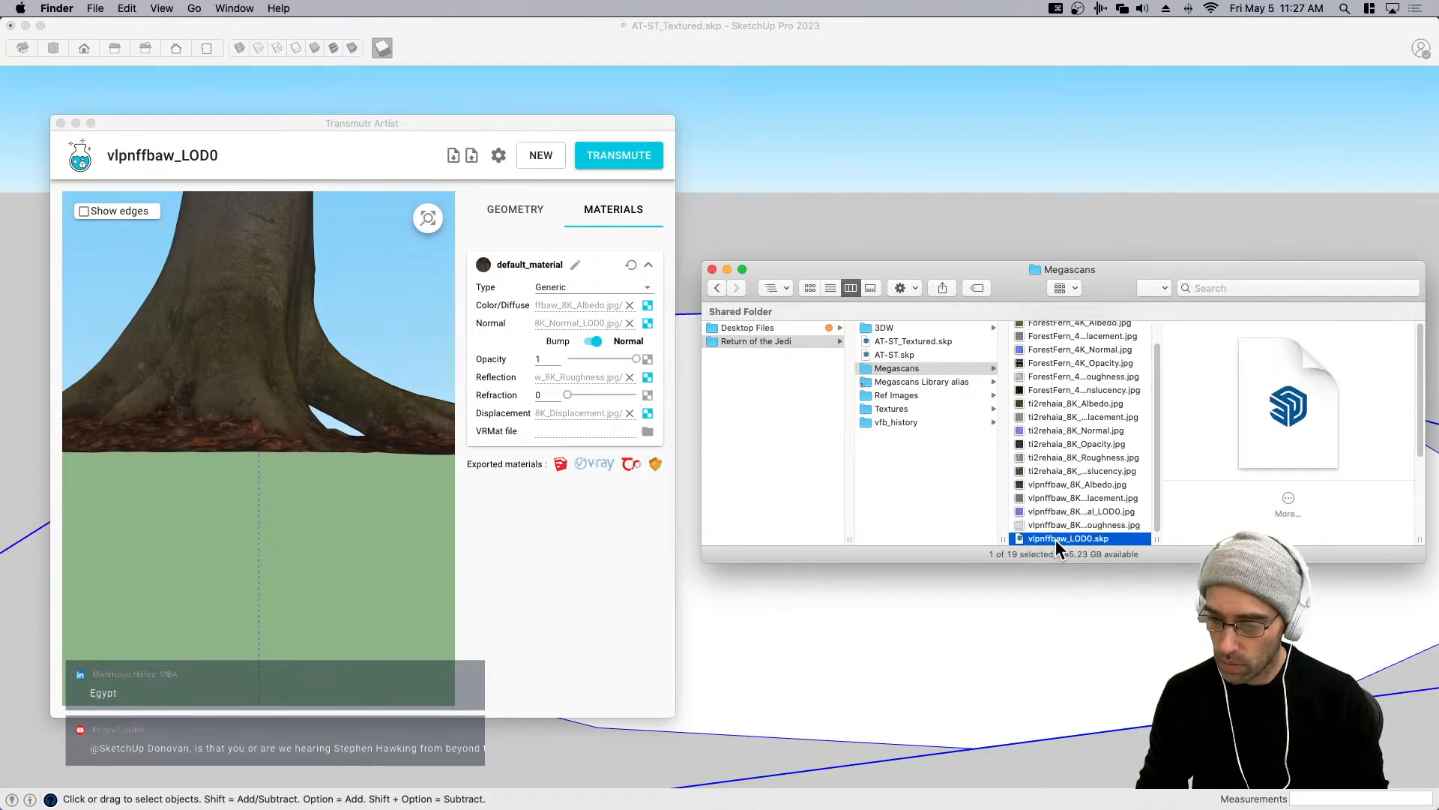
# List the Megascans folder's files by modification date, newest first, and open vlpnffbaw_LOD0.skp in SketchUp.
pyautogui.click(831, 289)
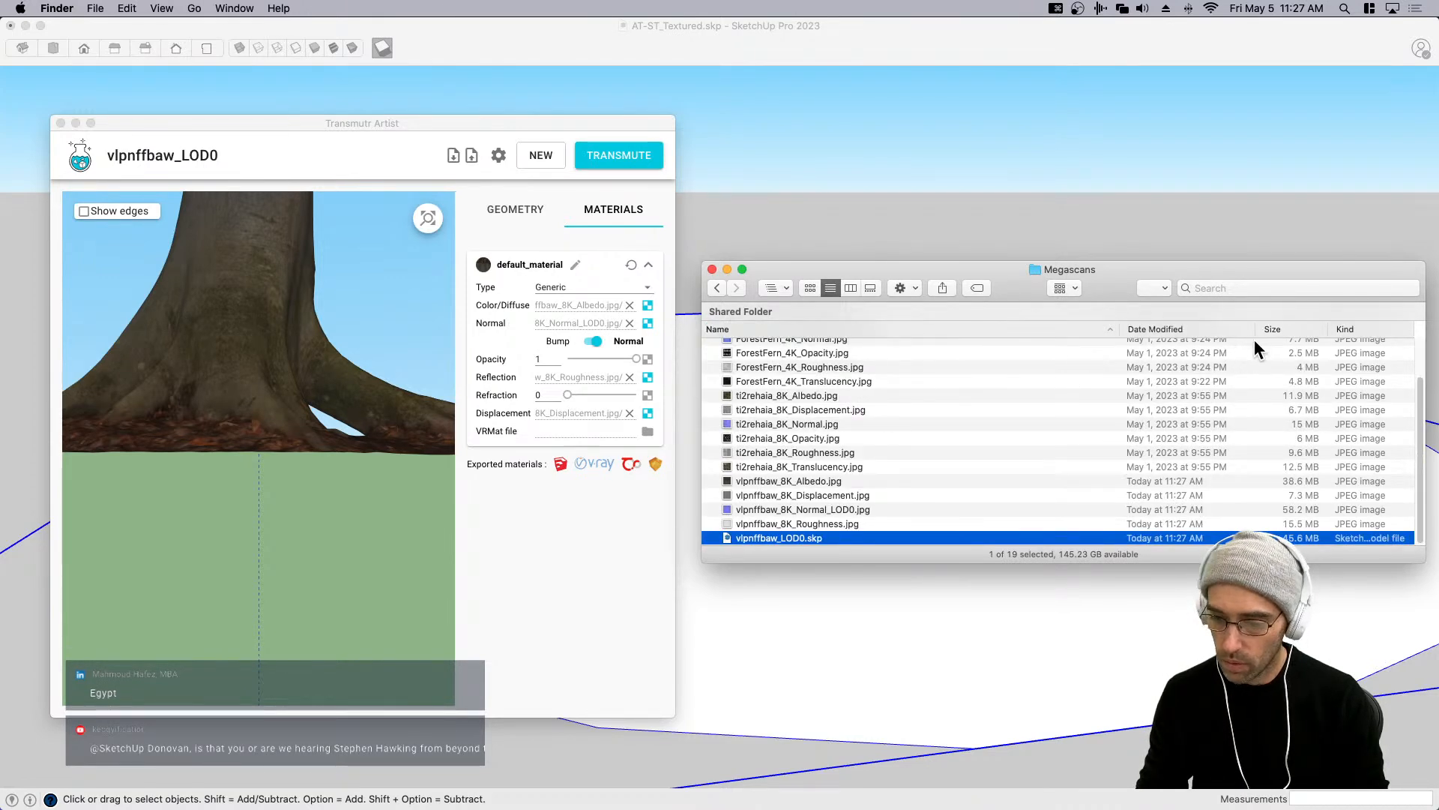
pyautogui.click(1190, 328)
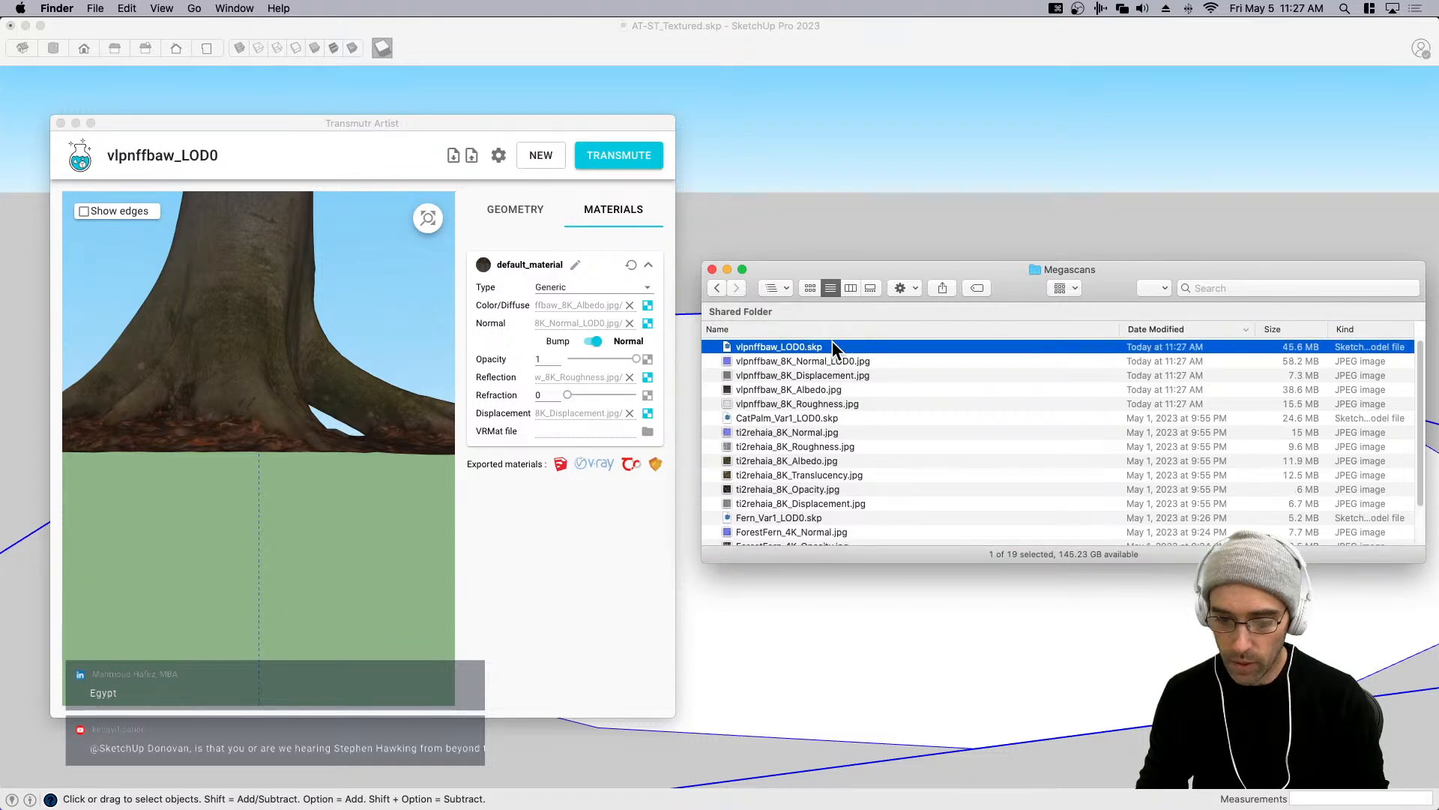
pyautogui.press('super+Tab')
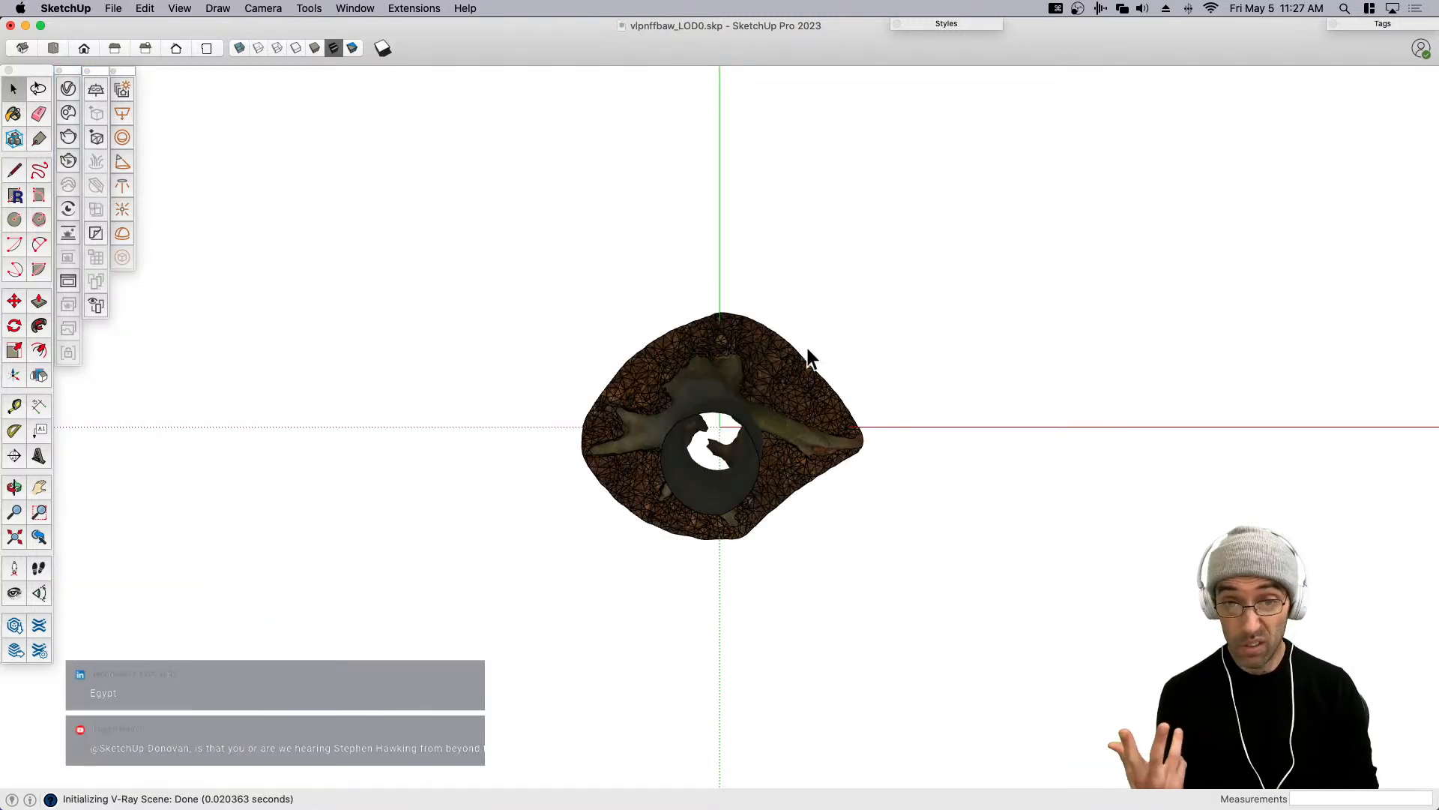
# Inspect the converted tree trunk in 3D and close its file without saving.
pyautogui.moveTo(807, 348); pyautogui.dragTo(888, 442, button='middle')
pyautogui.scroll(-2, 887, 443)
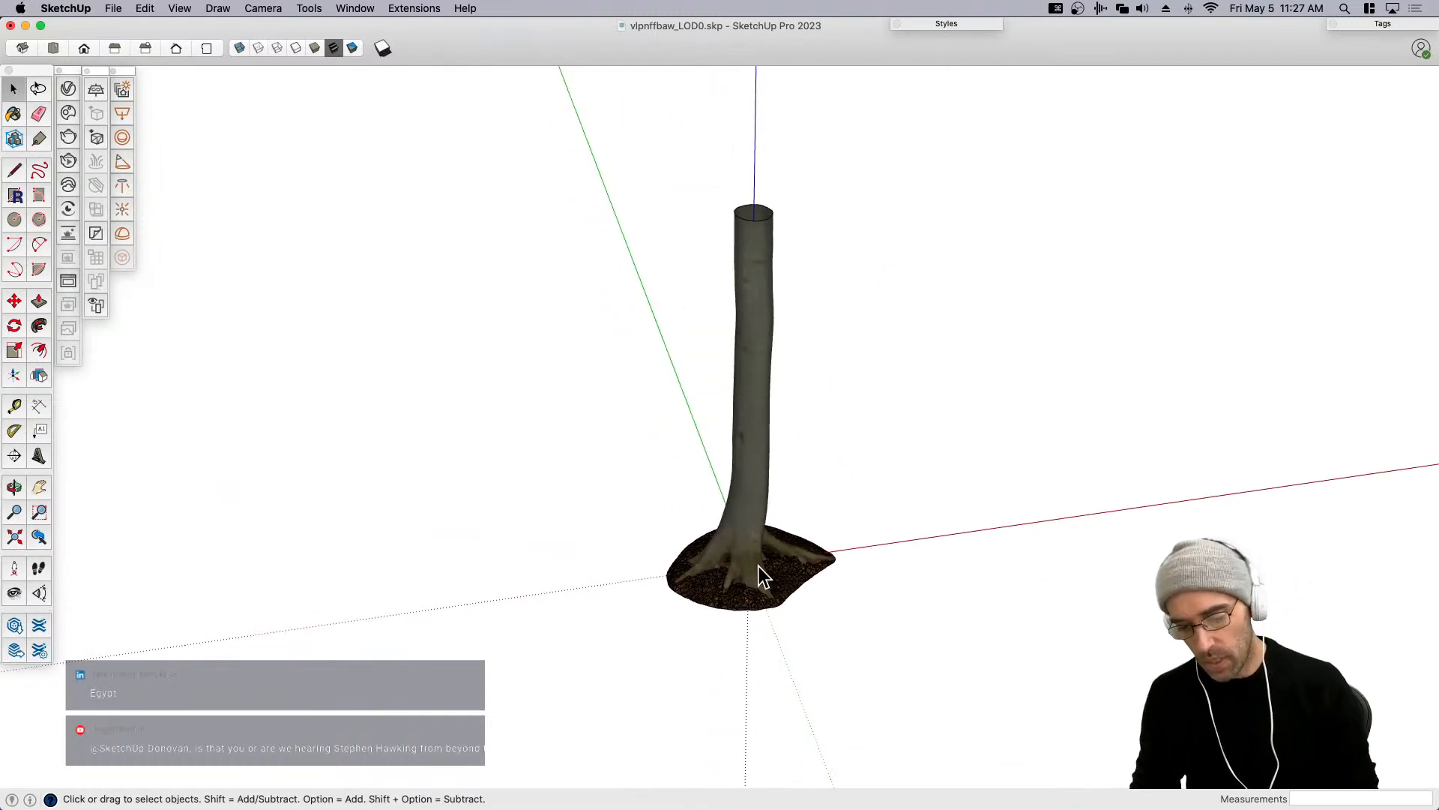
pyautogui.click(757, 555)
pyautogui.click(938, 542)
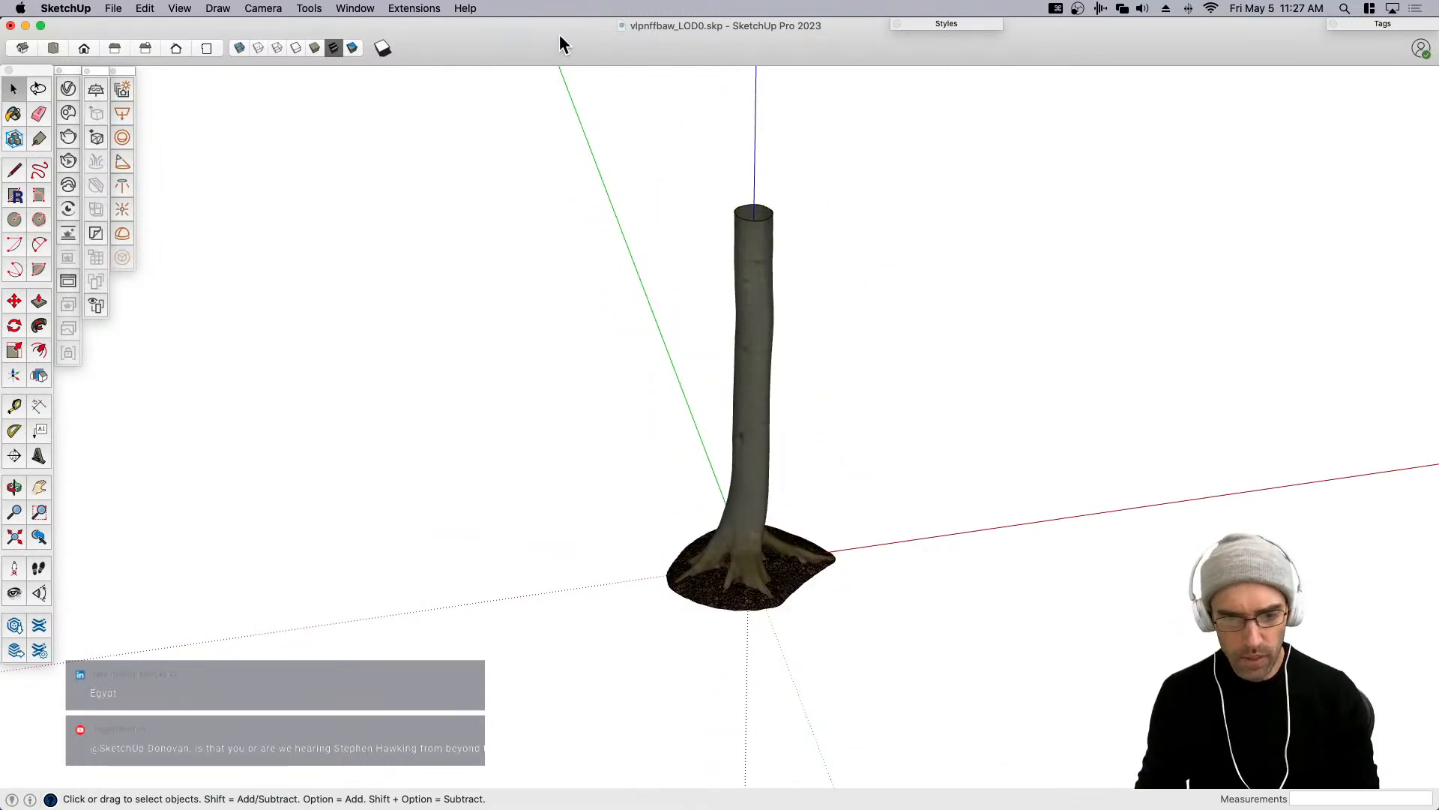
pyautogui.press('super+w')
pyautogui.click(679, 137)
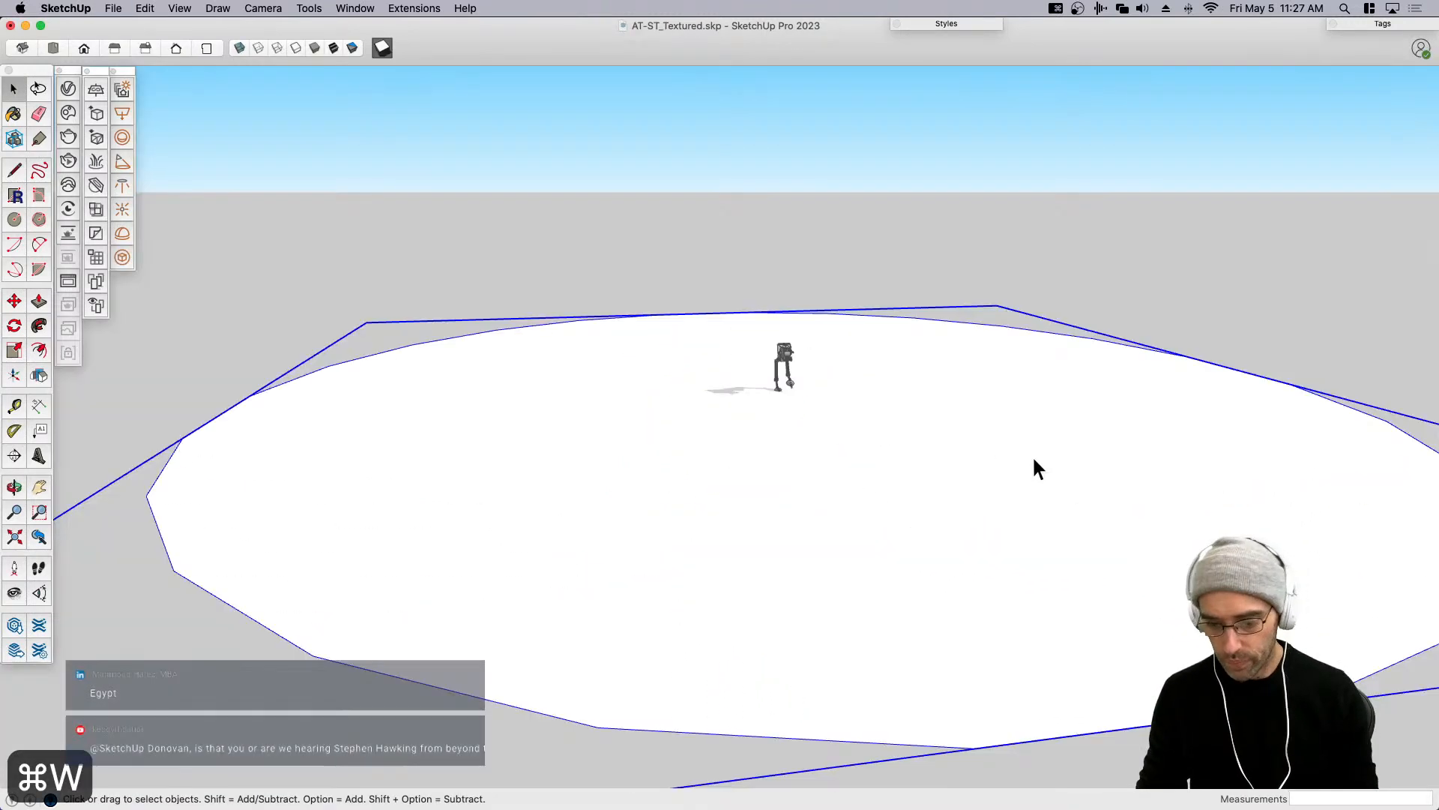
# Import vlpnffbaw_LOD0.skp from Finder into the AT-ST_Textured model and place it on the circular ground.
pyautogui.press('super+Tab')
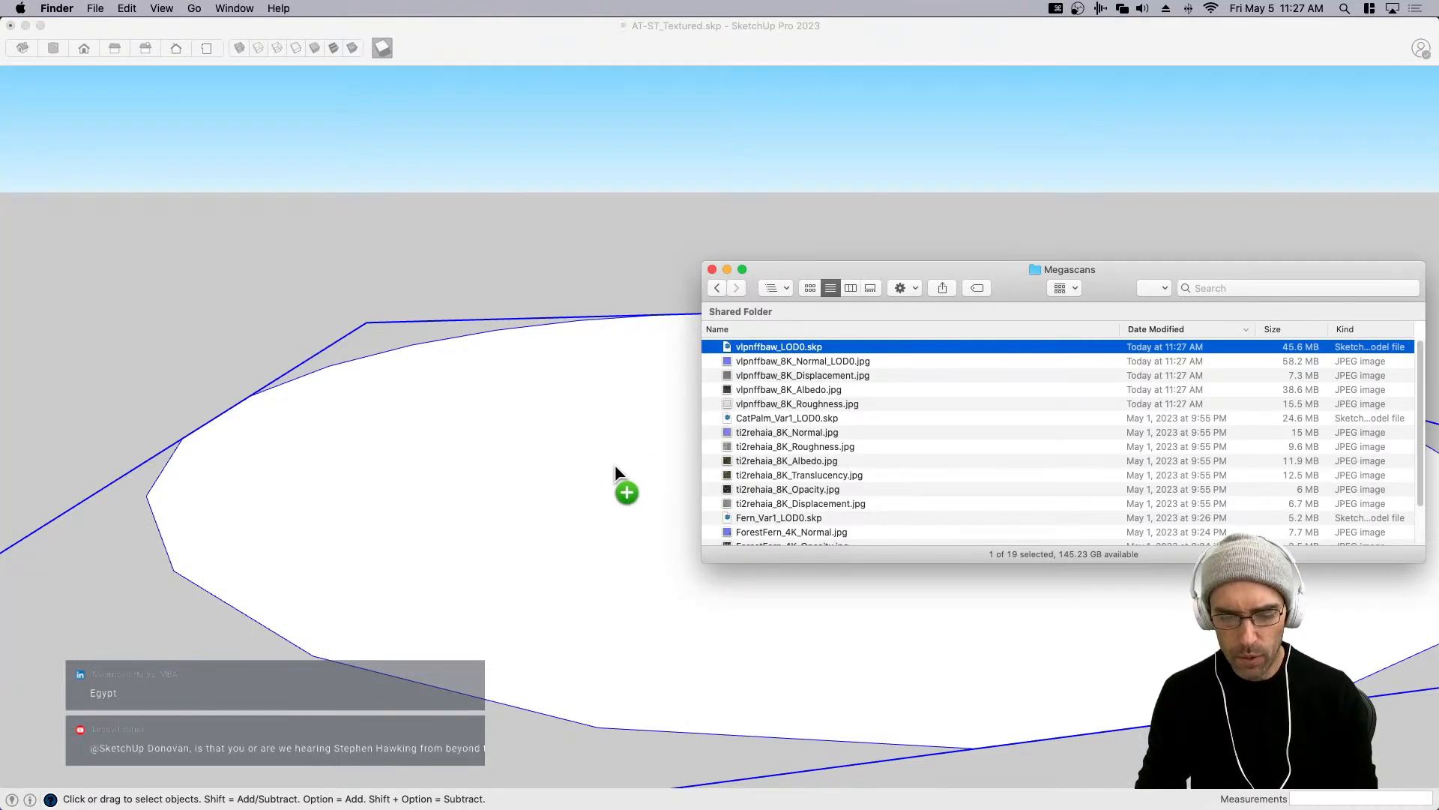
pyautogui.moveTo(650, 443); pyautogui.dragTo(781, 440)
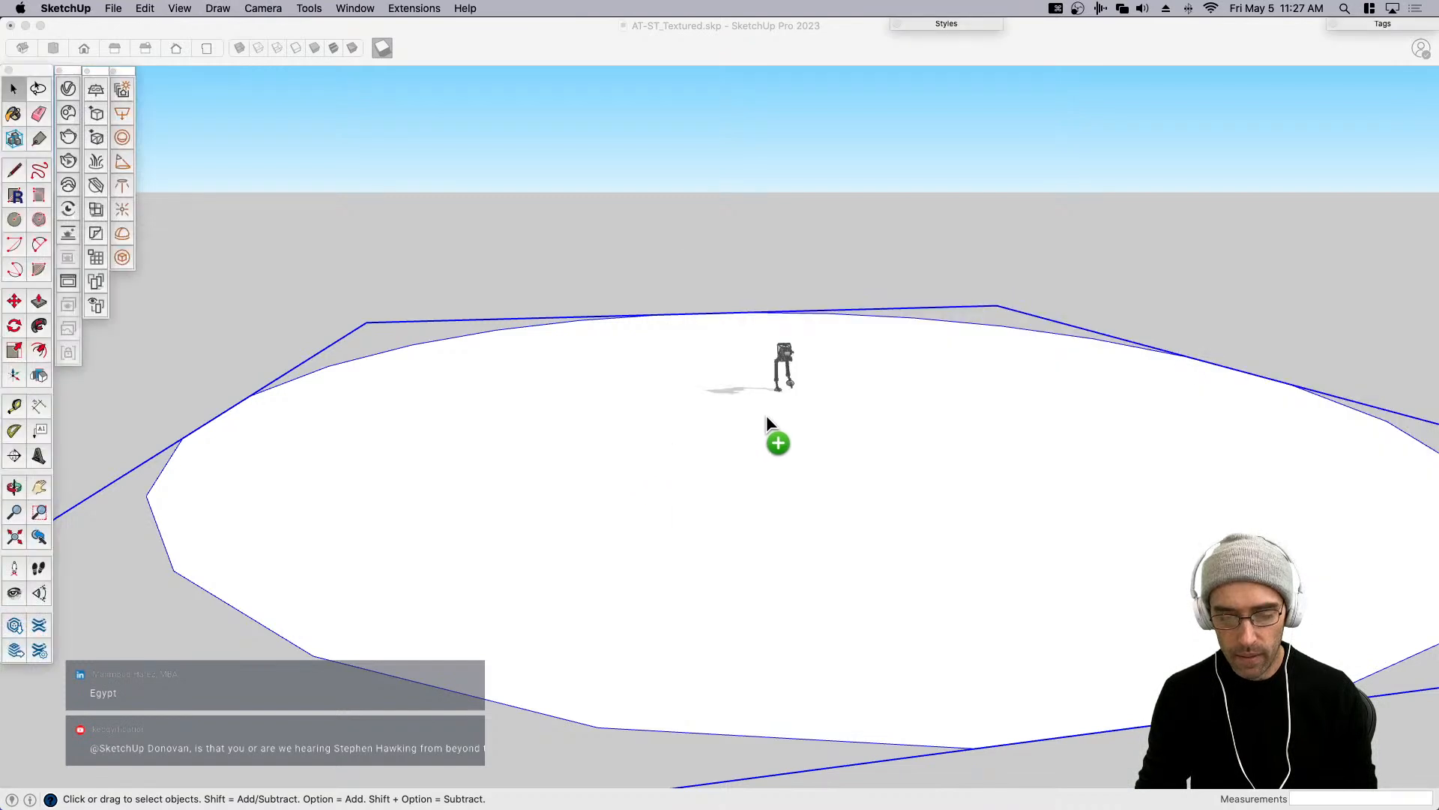
pyautogui.click(868, 455)
pyautogui.click(868, 454)
pyautogui.press('space')
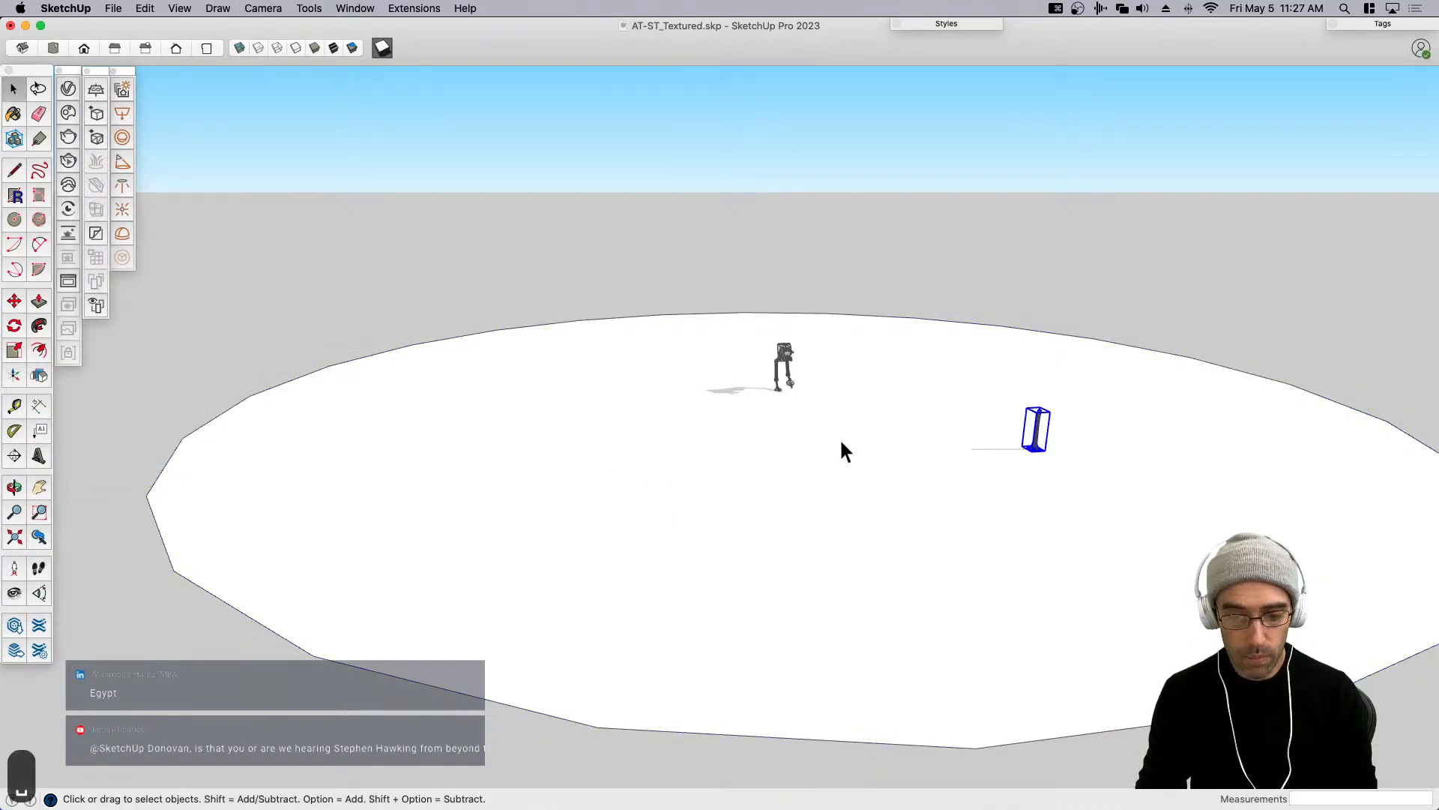
# Scale the tree trunk up uniformly until it towers over the AT-ST, then reduce it by a factor of about 0.39.
pyautogui.press('s')
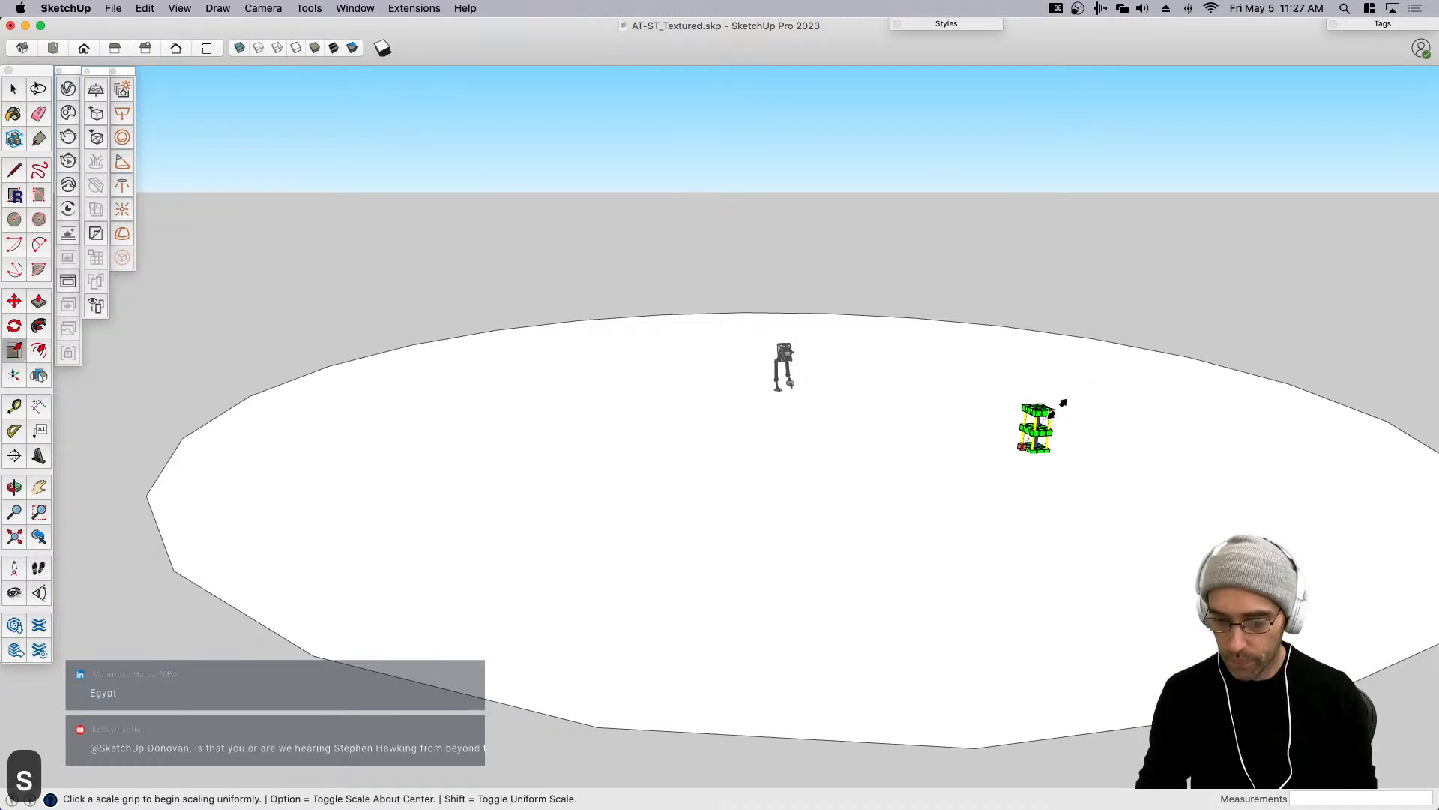
pyautogui.click(1049, 409)
pyautogui.click(1234, 187)
pyautogui.press('space')
pyautogui.scroll(3, 1081, 431)
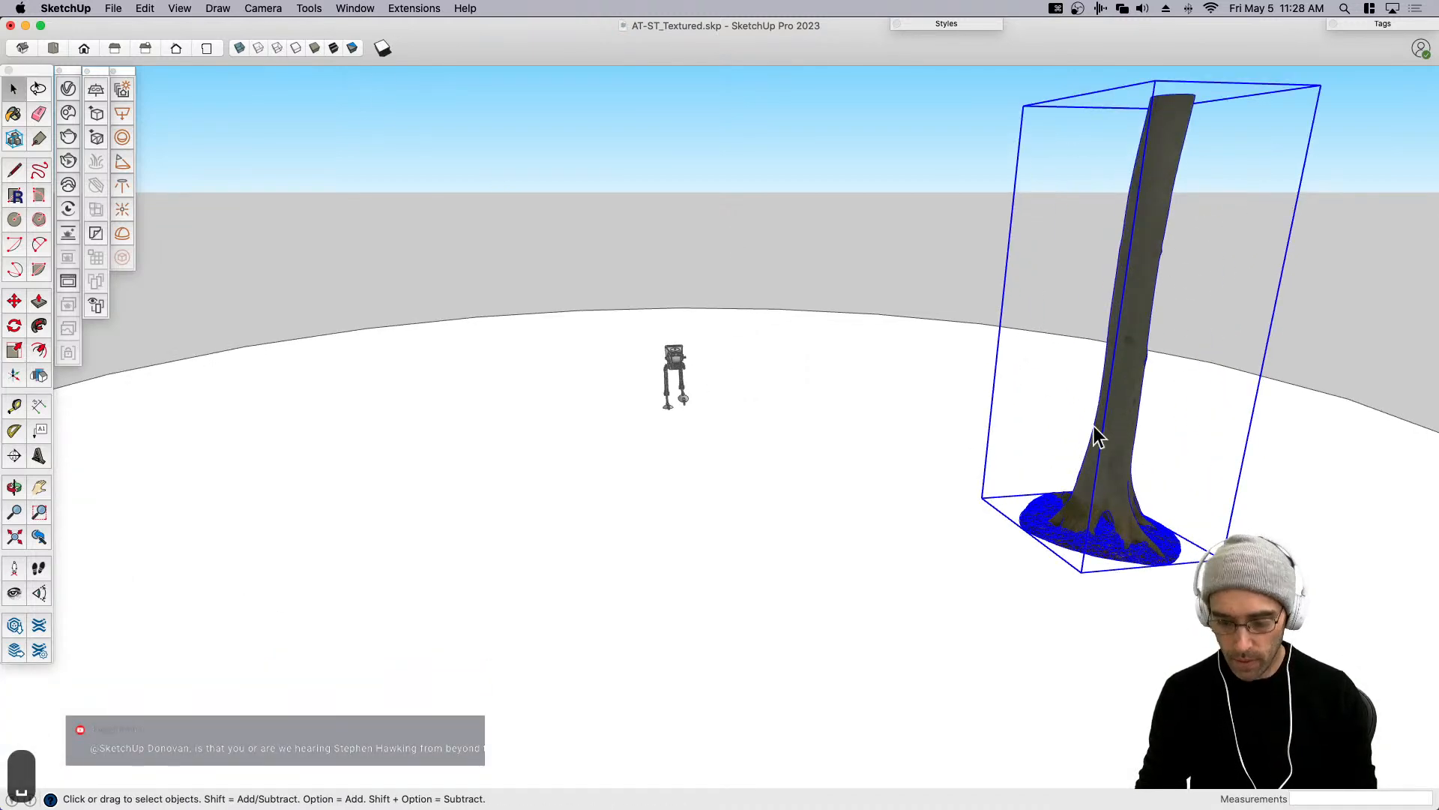
pyautogui.scroll(-1, 1095, 431)
pyautogui.press('s')
pyautogui.click(1278, 150)
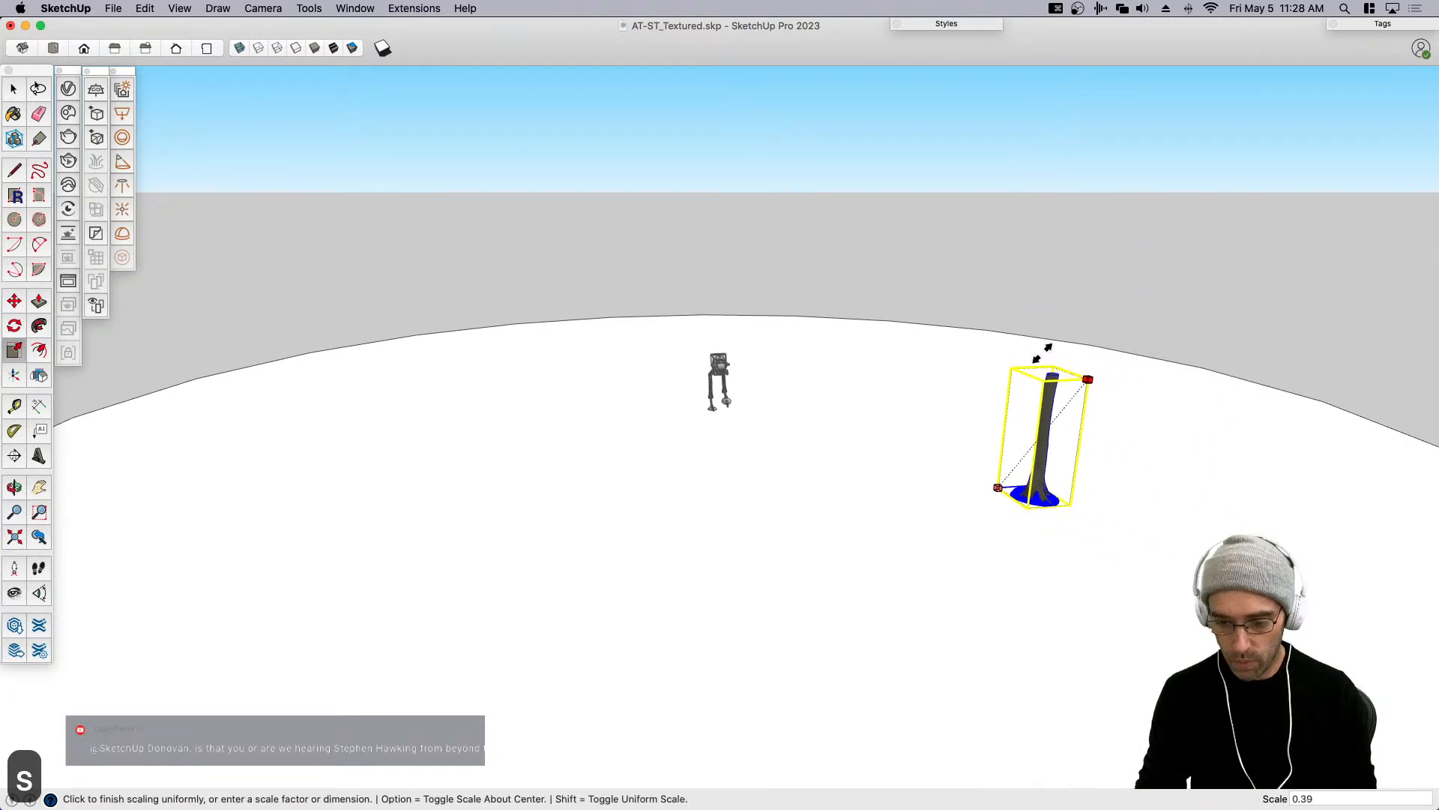
pyautogui.click(1040, 346)
# Move the tree trunk about 162' across the ground to stand beside the AT-ST.
pyautogui.press('m')
pyautogui.scroll(2, 1060, 472)
pyautogui.click(1094, 540)
pyautogui.click(679, 393)
pyautogui.scroll(6, 585, 356)
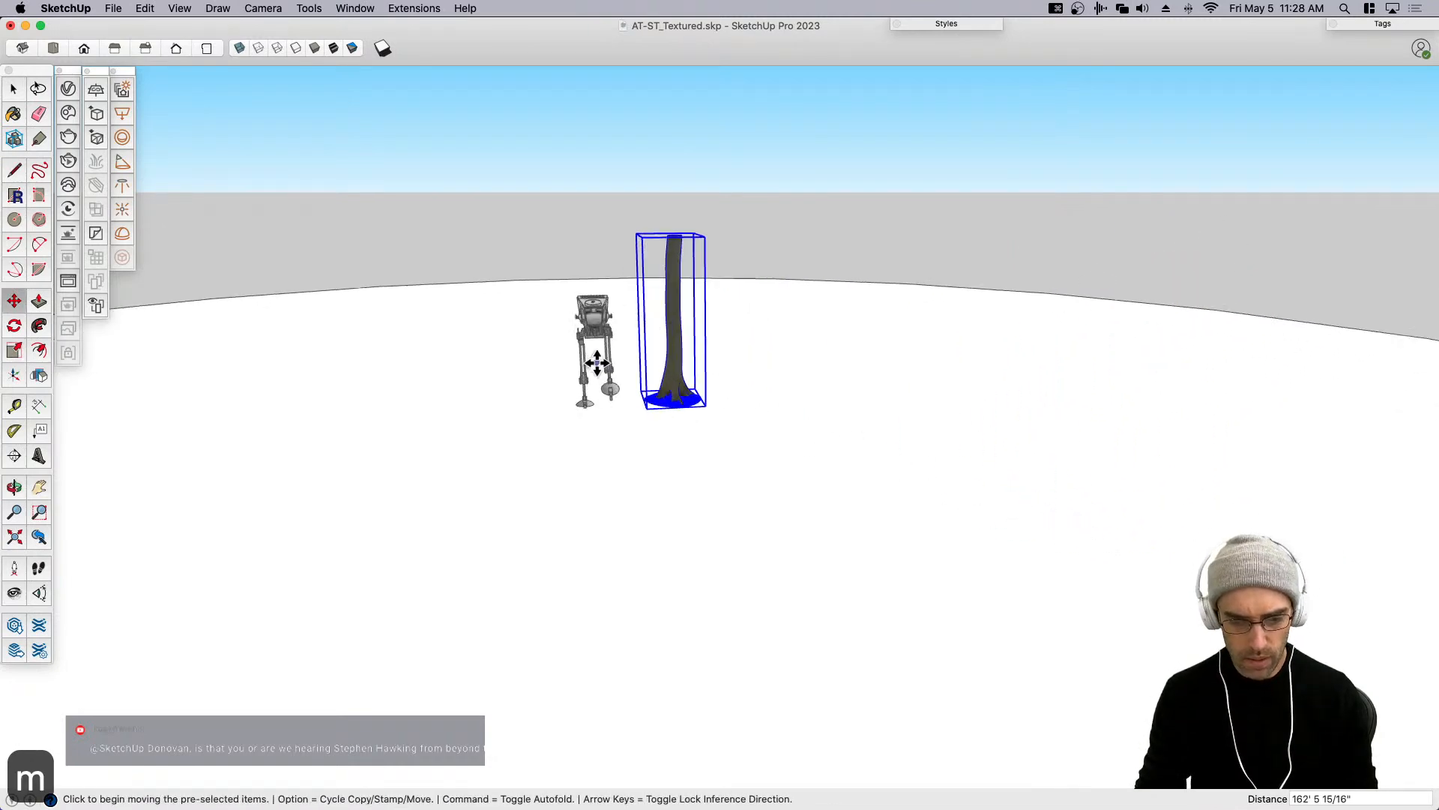
# Frame the AT-ST and the tree trunk from a low angle and add a scene of this view.
pyautogui.scroll(-1, 565, 328)
pyautogui.moveTo(690, 490); pyautogui.dragTo(743, 349, button='middle')
pyautogui.scroll(-3, 795, 323)
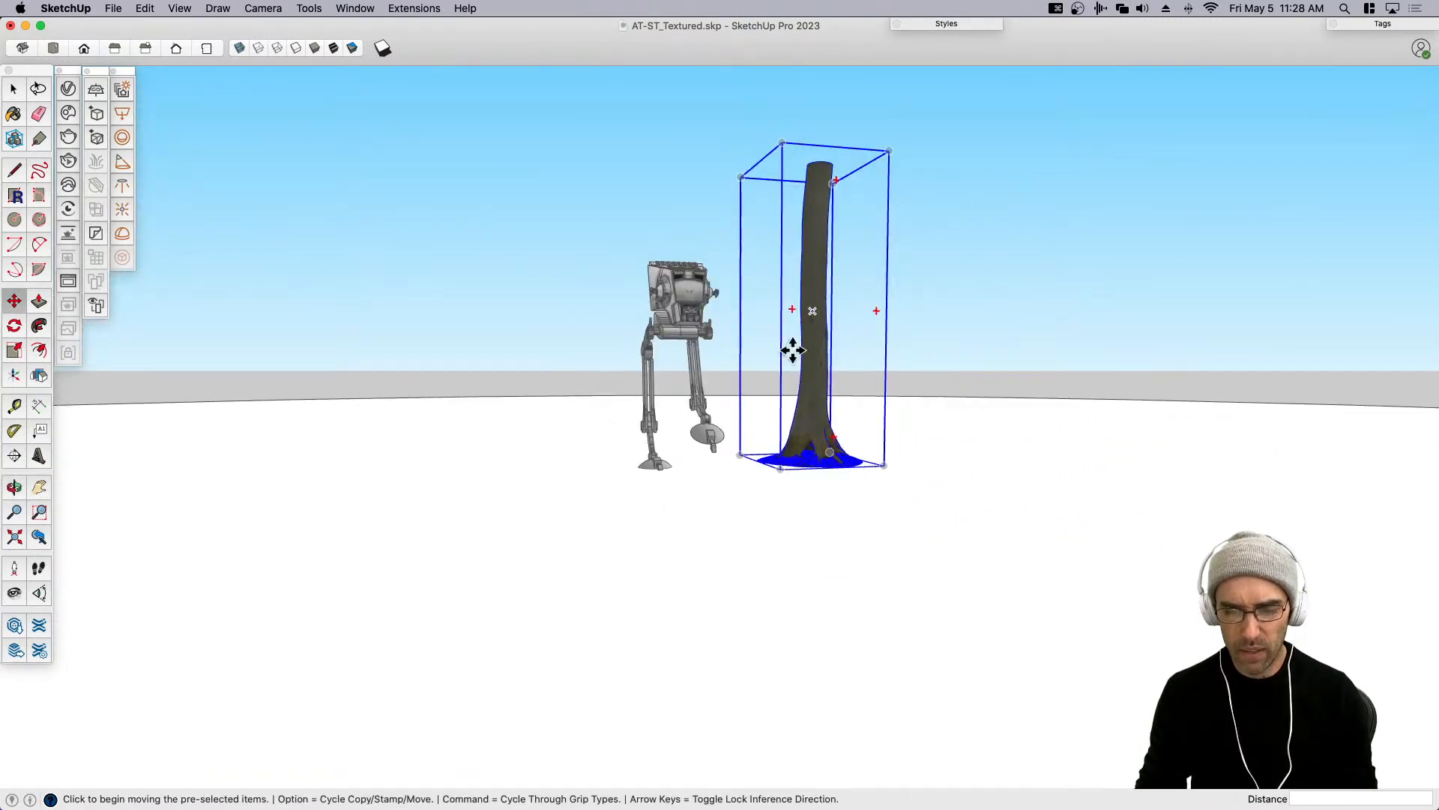
pyautogui.press('space')
pyautogui.scroll(-1, 816, 420)
pyautogui.moveTo(810, 448); pyautogui.dragTo(816, 477, button='middle')
pyautogui.hotkey('shift', 'a')
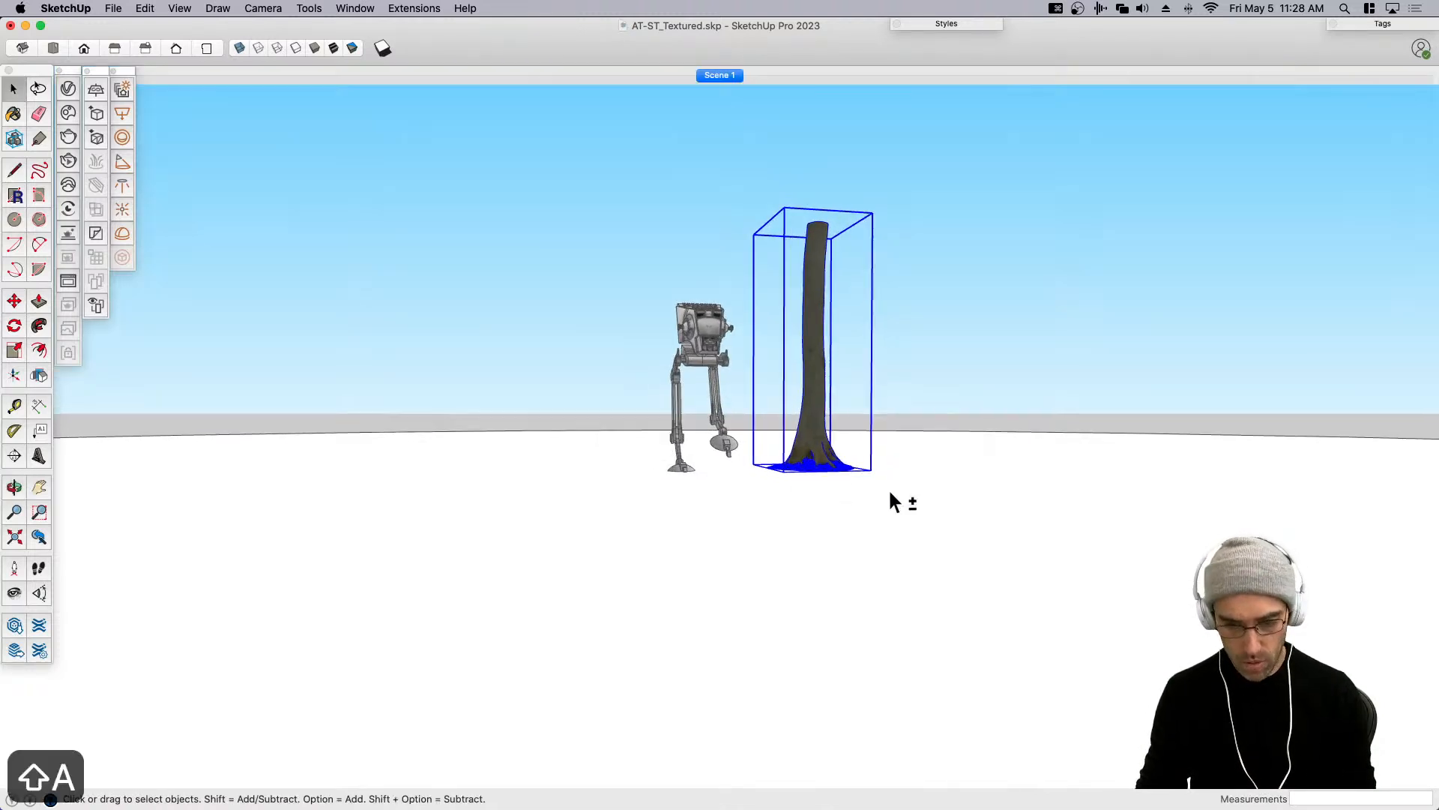
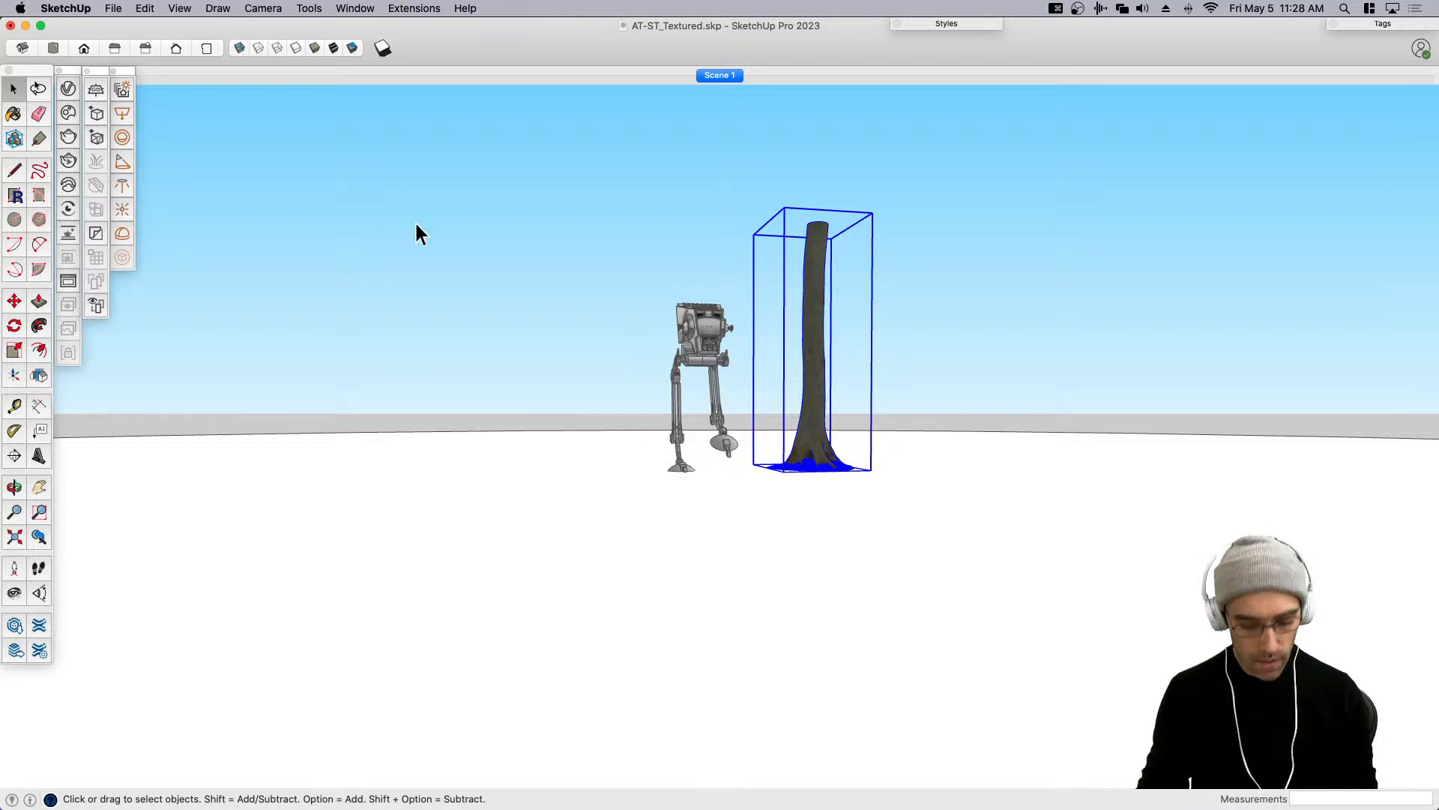
# Create a new model, copy its default scale figure and close the model without saving.
pyautogui.press('super+n')
pyautogui.press('super+c')
pyautogui.press('super+w')
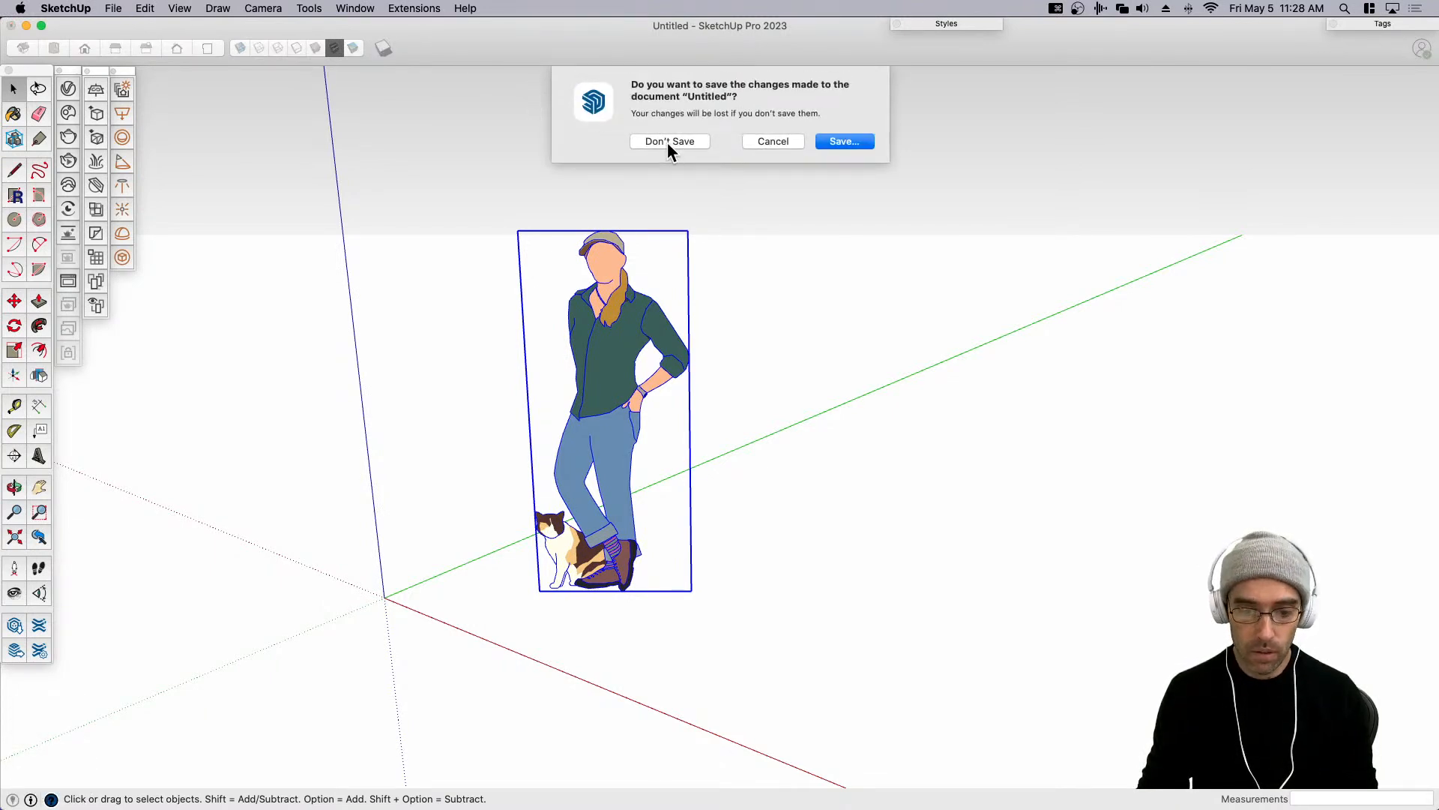
pyautogui.click(667, 141)
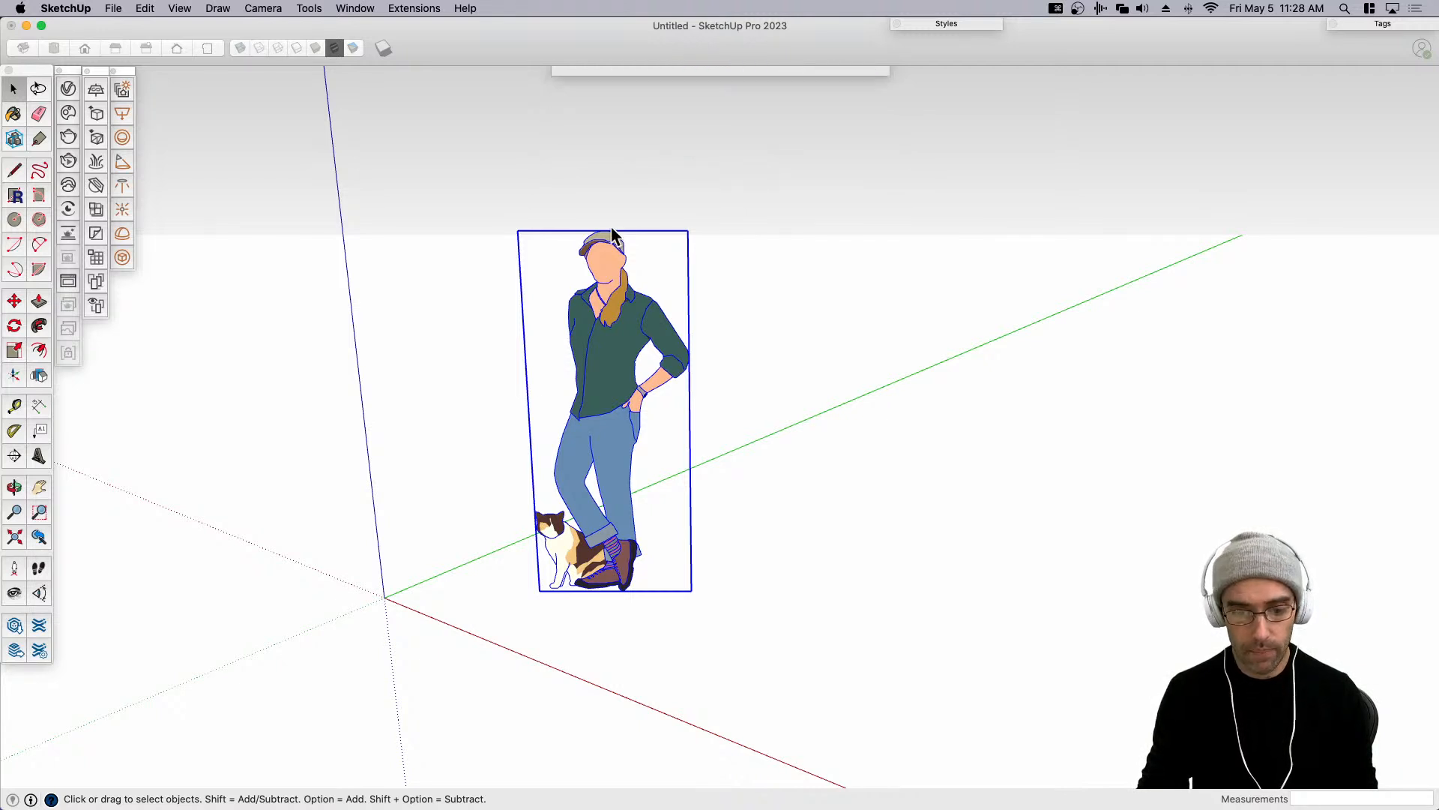
# Paste the scale figure into the AT-ST model at the edge of the tree trunk's base.
pyautogui.press('super+v')
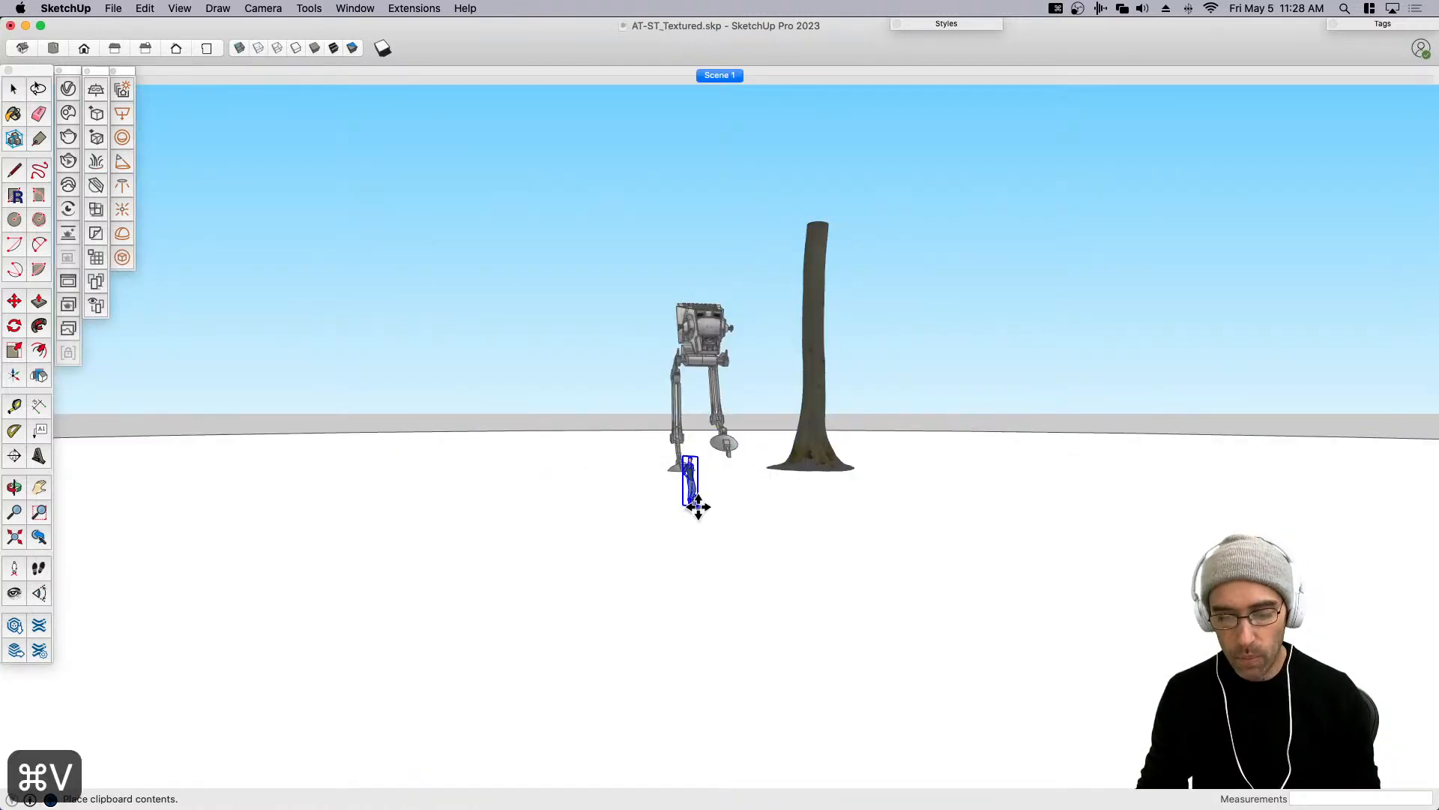
pyautogui.click(766, 469)
pyautogui.scroll(3, 768, 467)
pyautogui.scroll(4, 765, 442)
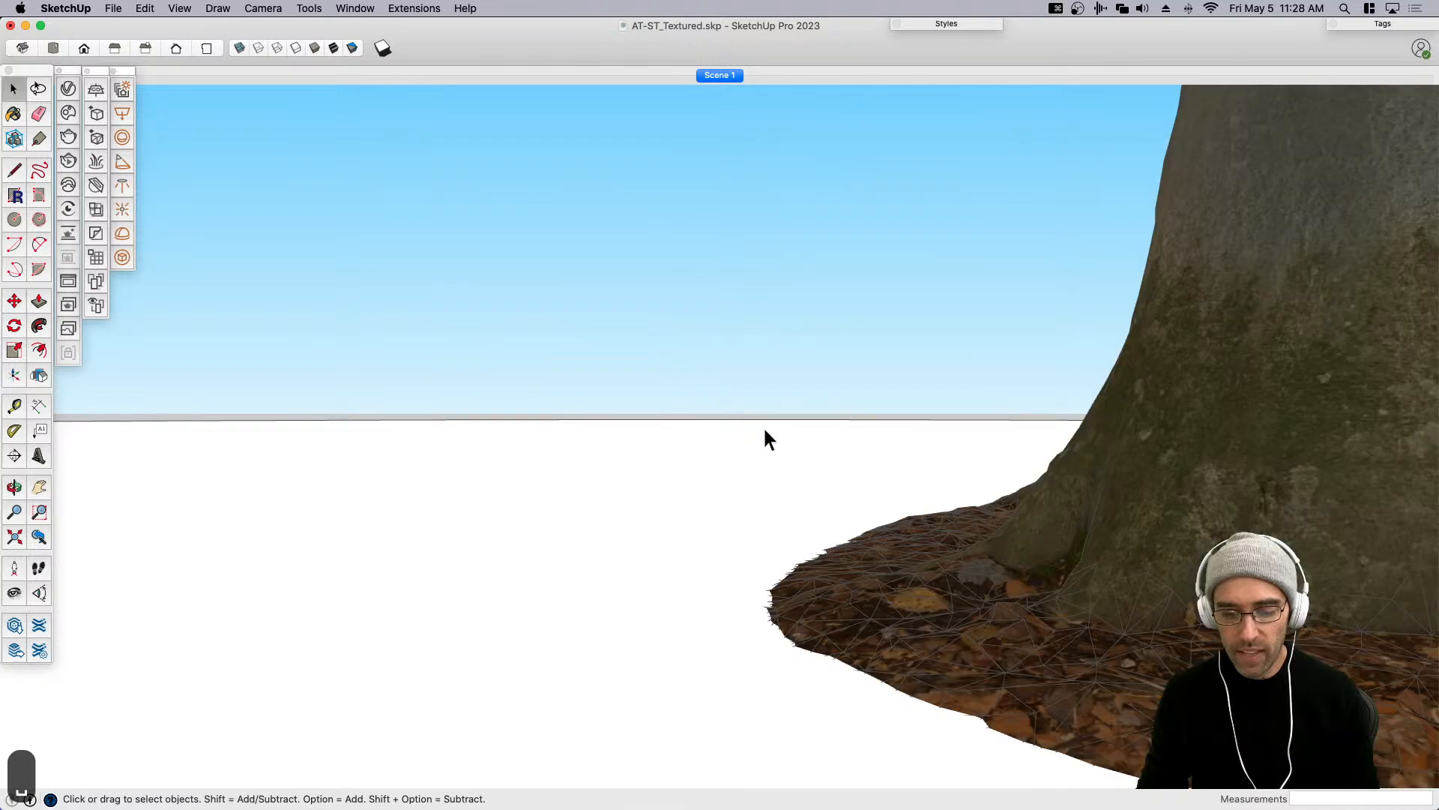
pyautogui.scroll(-2, 763, 426)
pyautogui.scroll(-5, 761, 439)
# Select the tree trunk and compare its size with the AT-ST and the scale figure.
pyautogui.click(858, 400)
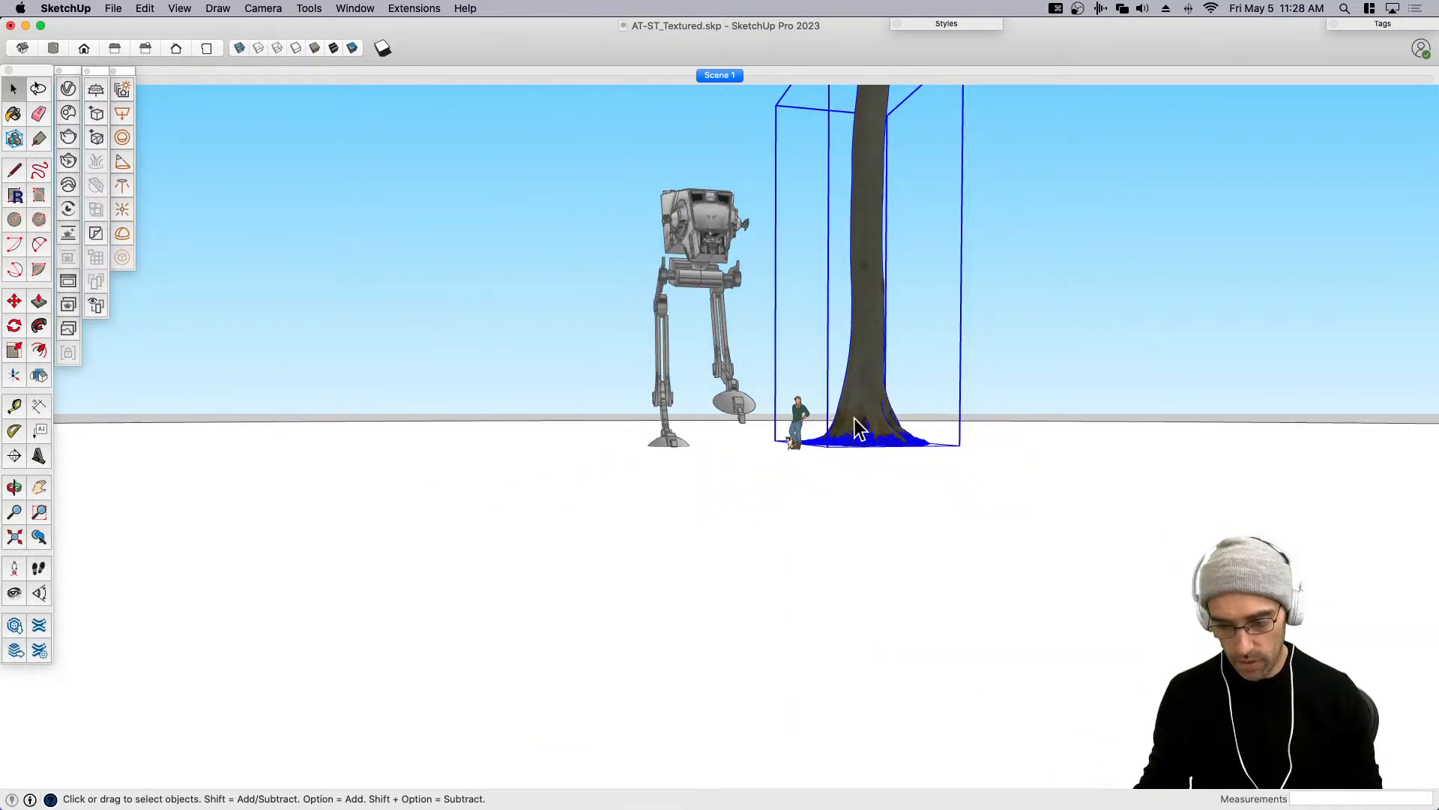
pyautogui.moveTo(855, 418); pyautogui.dragTo(764, 424, button='middle')
pyautogui.press('h')
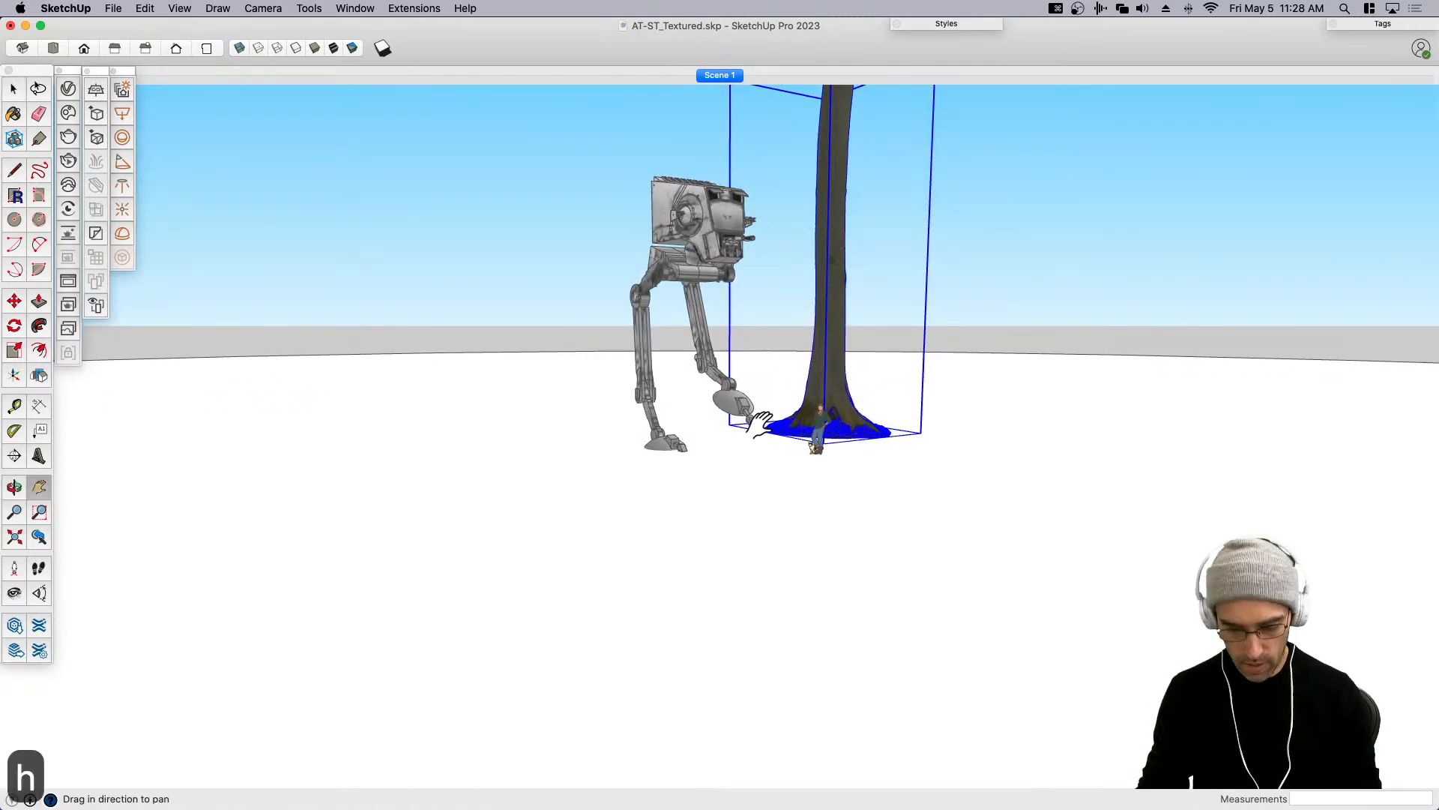
pyautogui.moveTo(761, 425); pyautogui.dragTo(697, 539)
pyautogui.scroll(2, 698, 538)
pyautogui.press('space')
pyautogui.scroll(1, 781, 521)
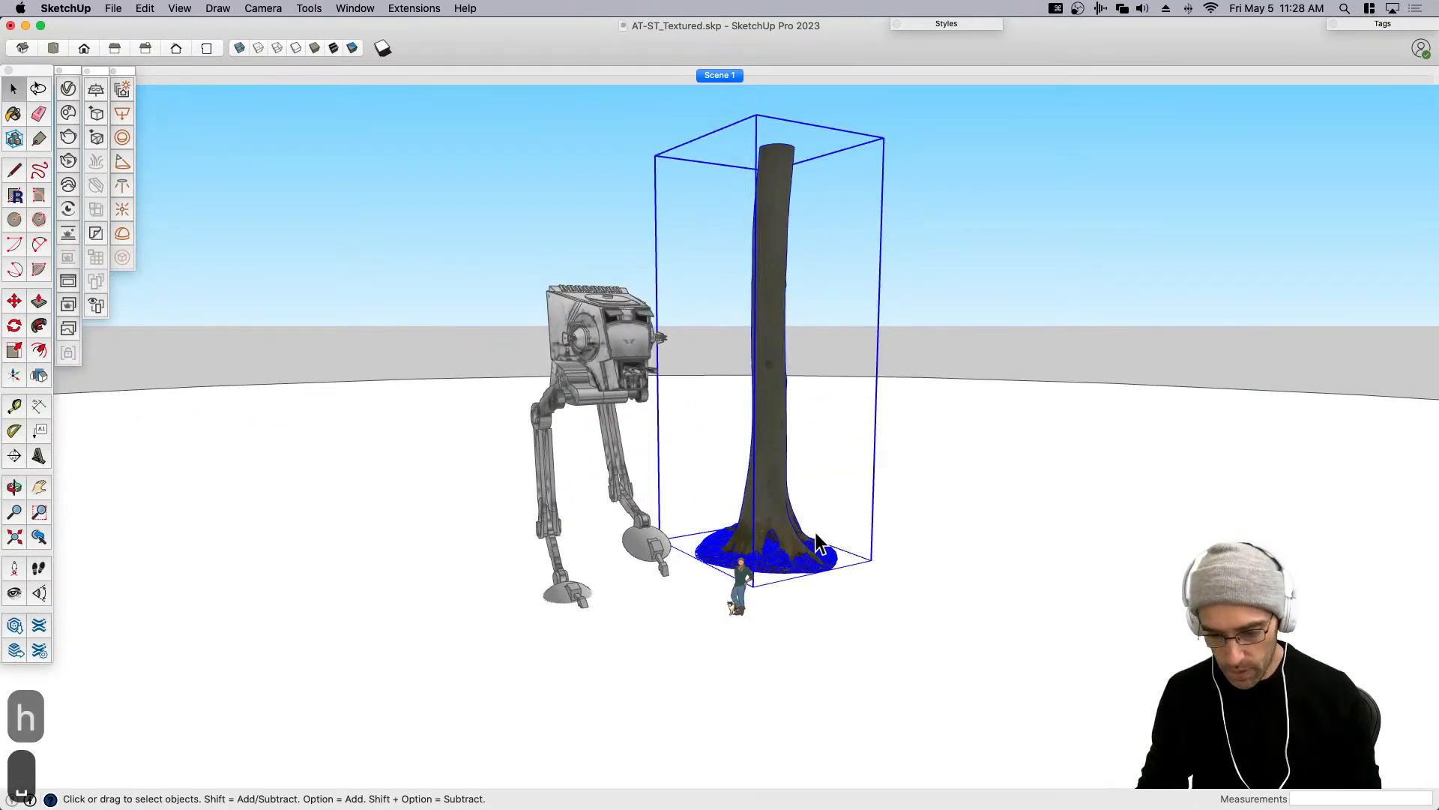
pyautogui.scroll(4, 793, 547)
# Display the model in hidden line style and examine the mesh edges around the tree's base.
pyautogui.click(303, 49)
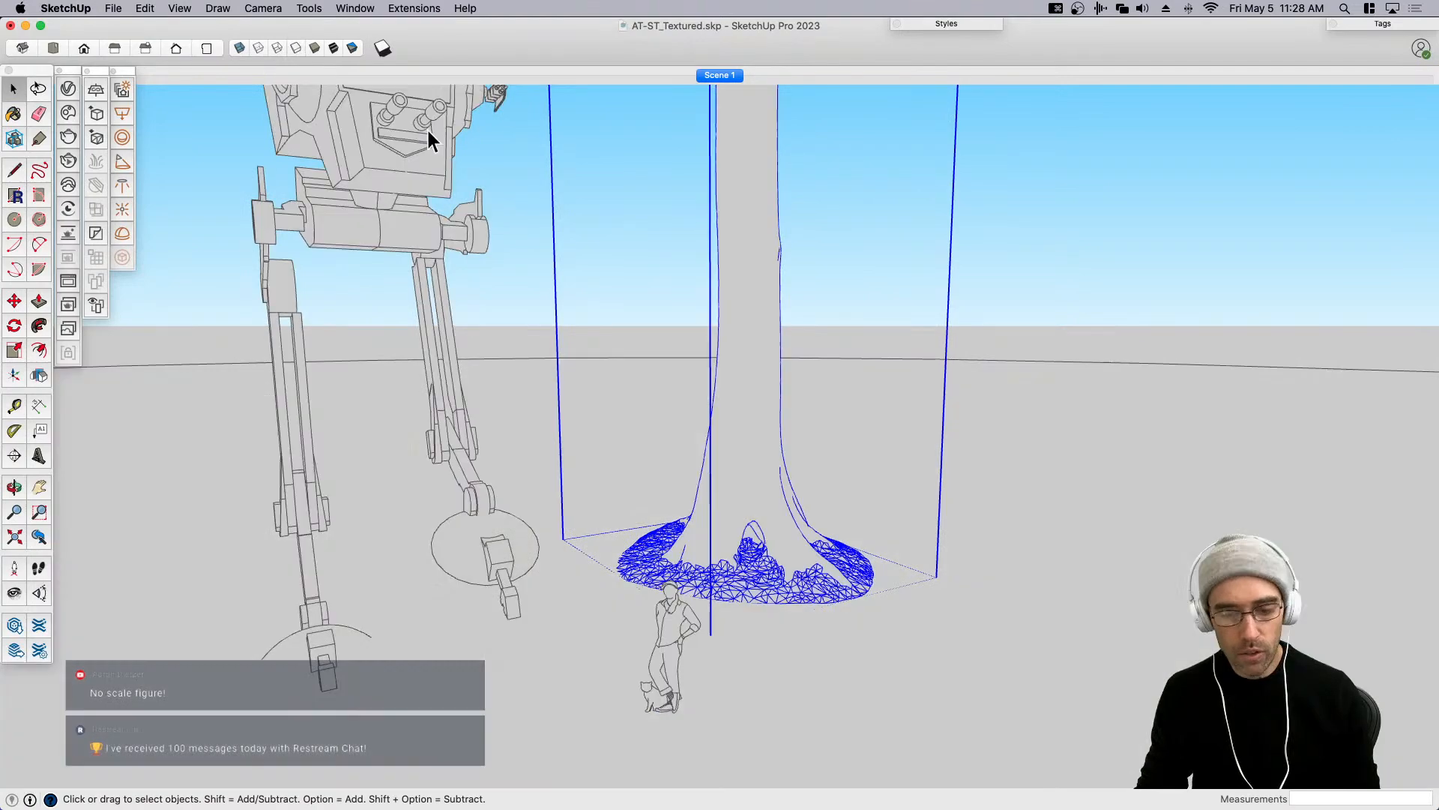
pyautogui.scroll(-4, 870, 510)
pyautogui.moveTo(870, 517); pyautogui.dragTo(795, 556, button='middle')
pyautogui.scroll(4, 817, 578)
pyautogui.scroll(-4, 786, 561)
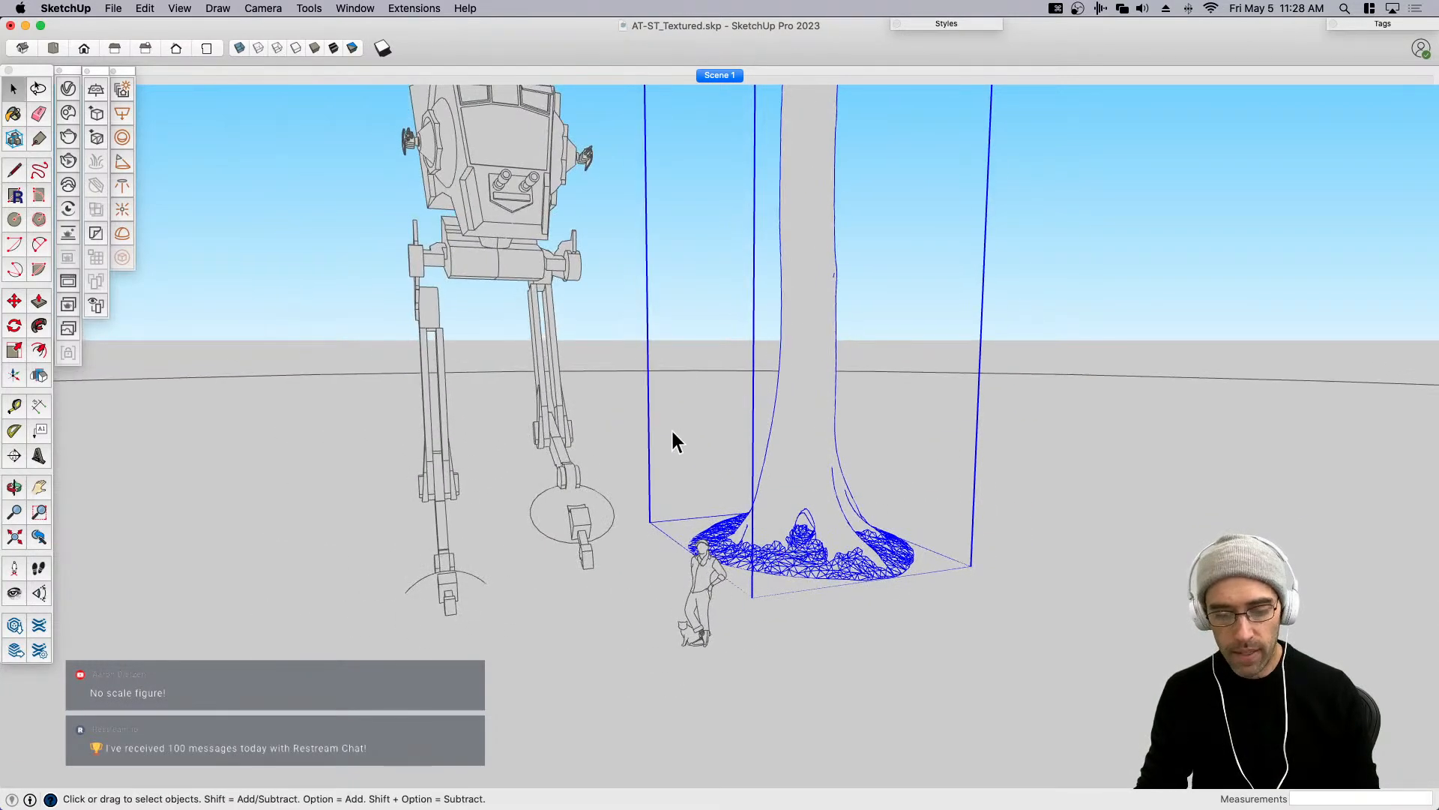
# Hide all edges of the selected tree trunk, return to textured shading, and save the model.
pyautogui.click(412, 9)
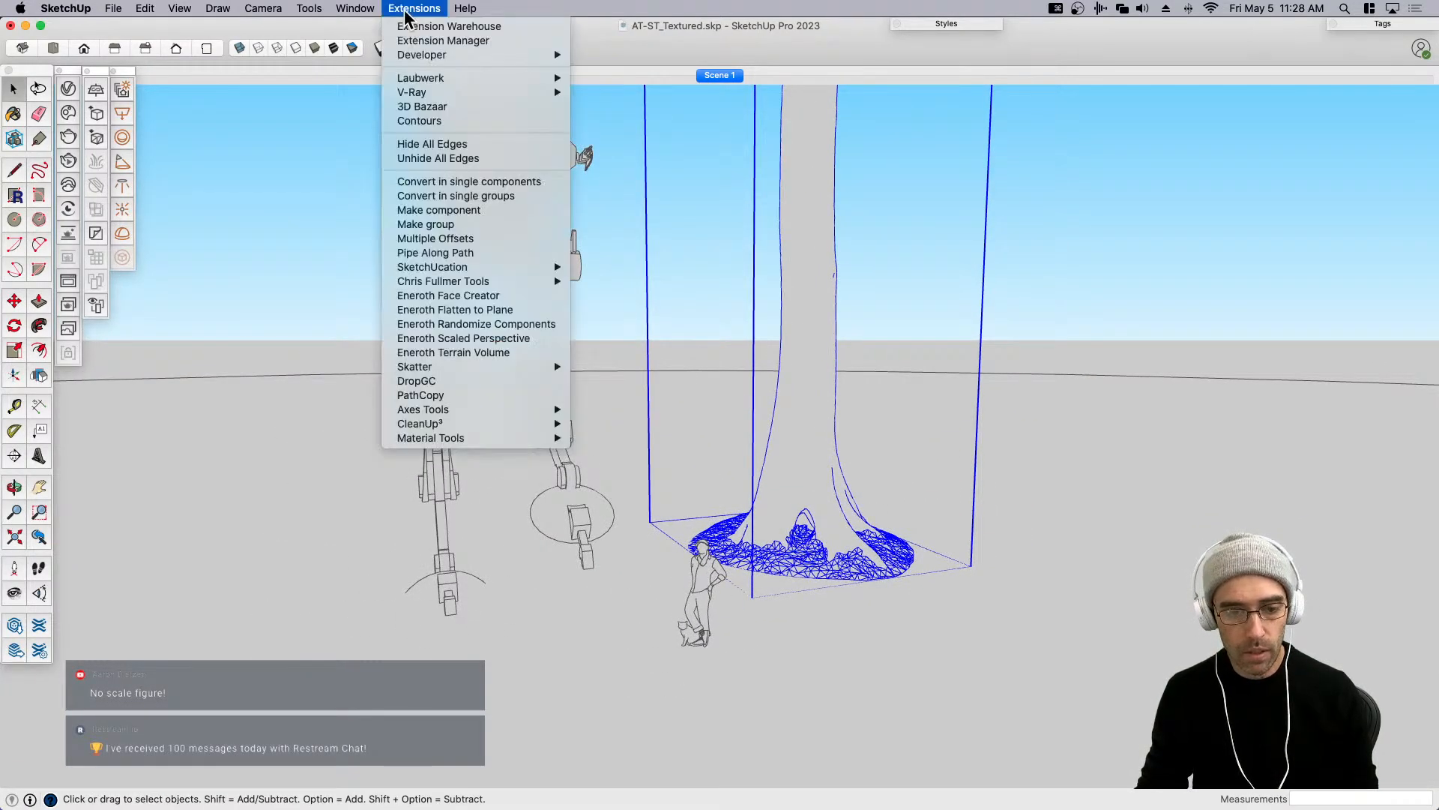
pyautogui.click(435, 145)
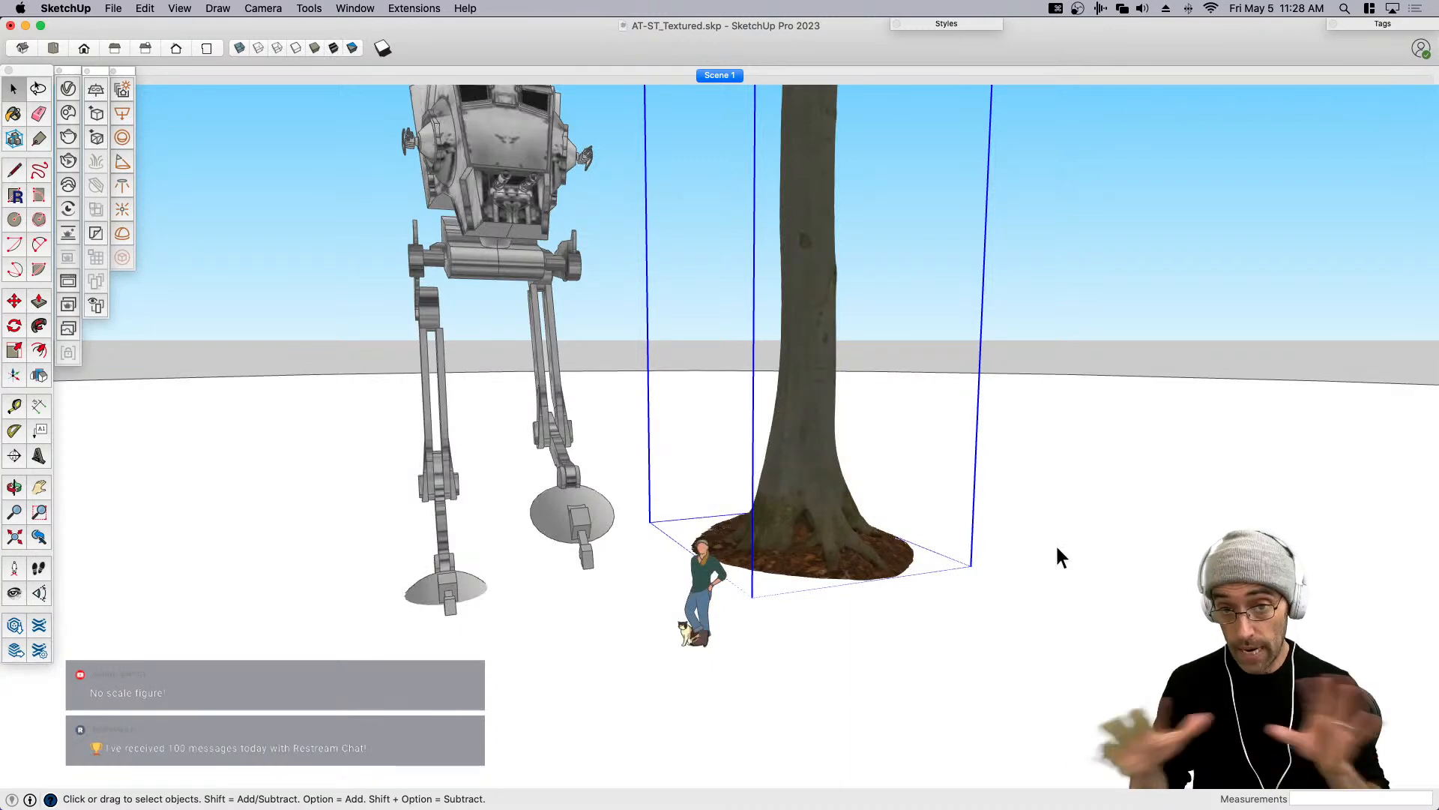
pyautogui.press('super+s')
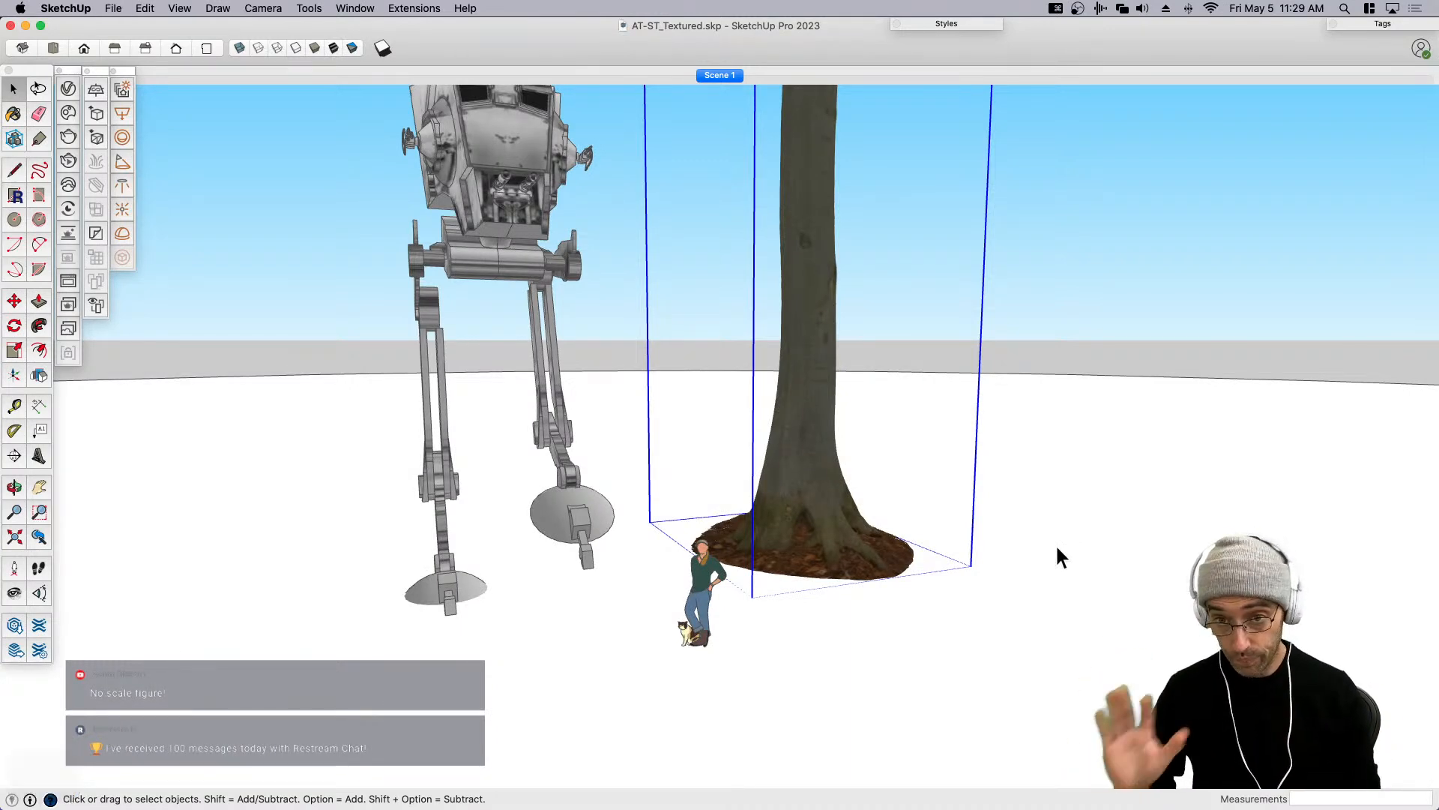
pyautogui.scroll(-5, 1020, 390)
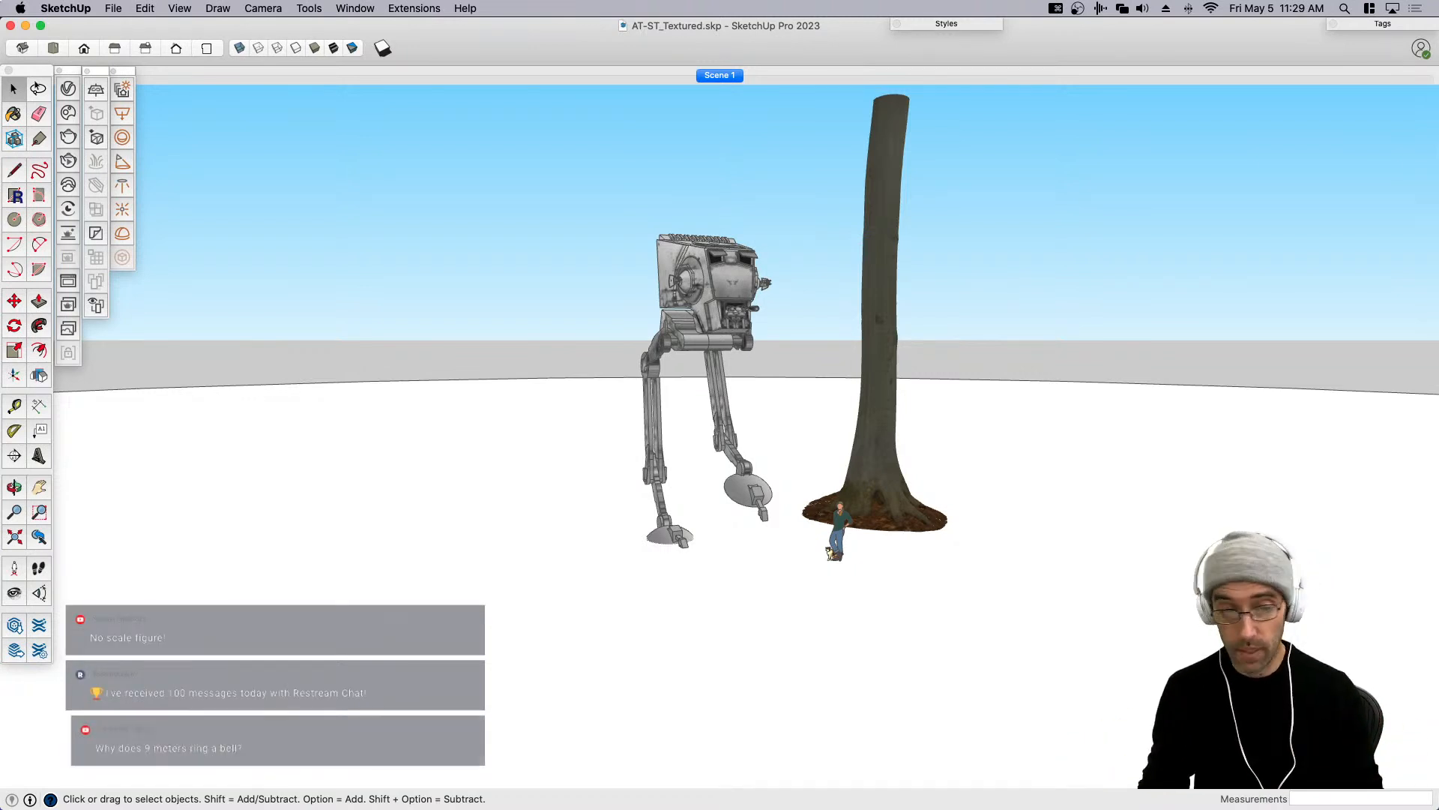
# Look in Finder at the Downloaded folder of the Megascans Library alias, and return to SketchUp.
pyautogui.press('super+Tab')
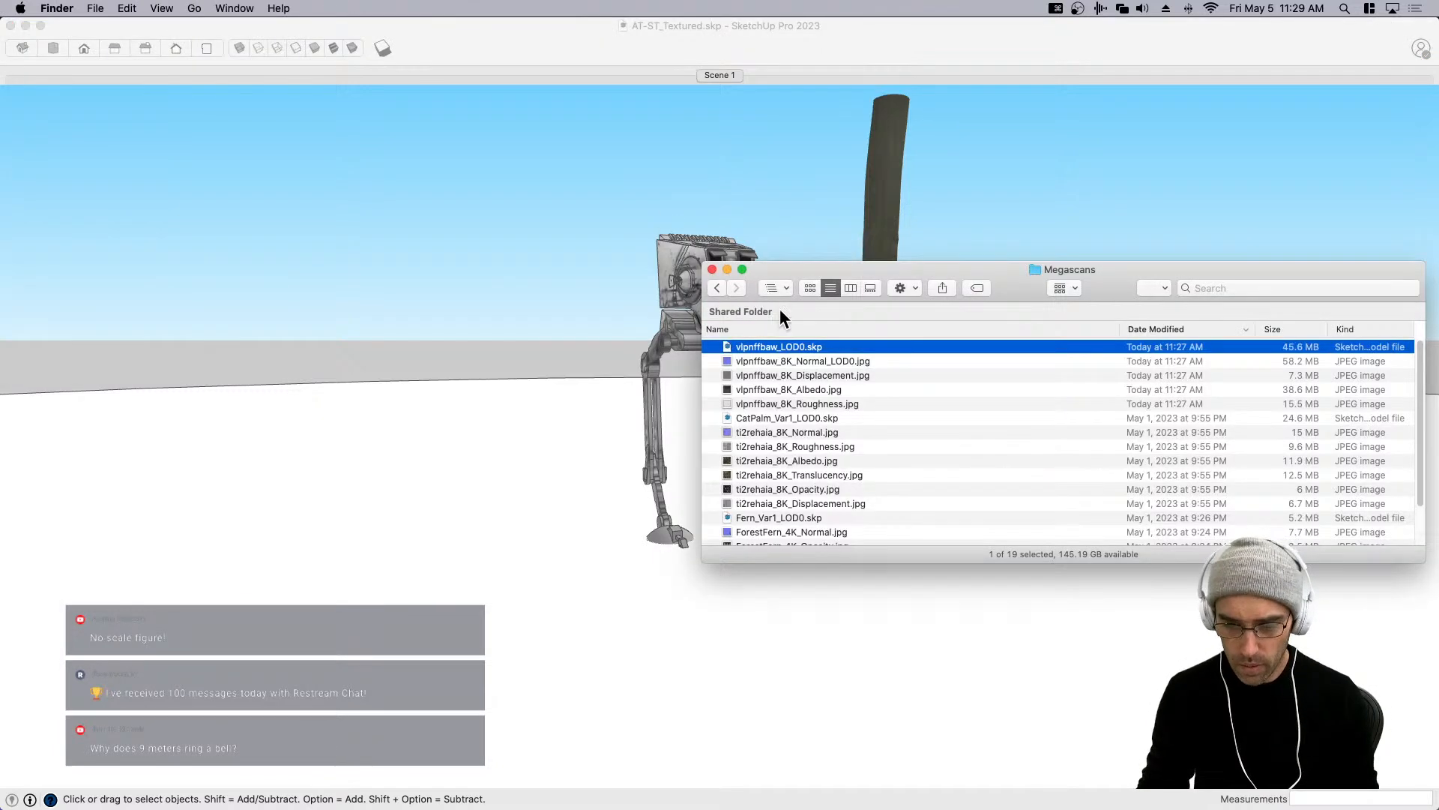
pyautogui.click(715, 289)
pyautogui.click(714, 289)
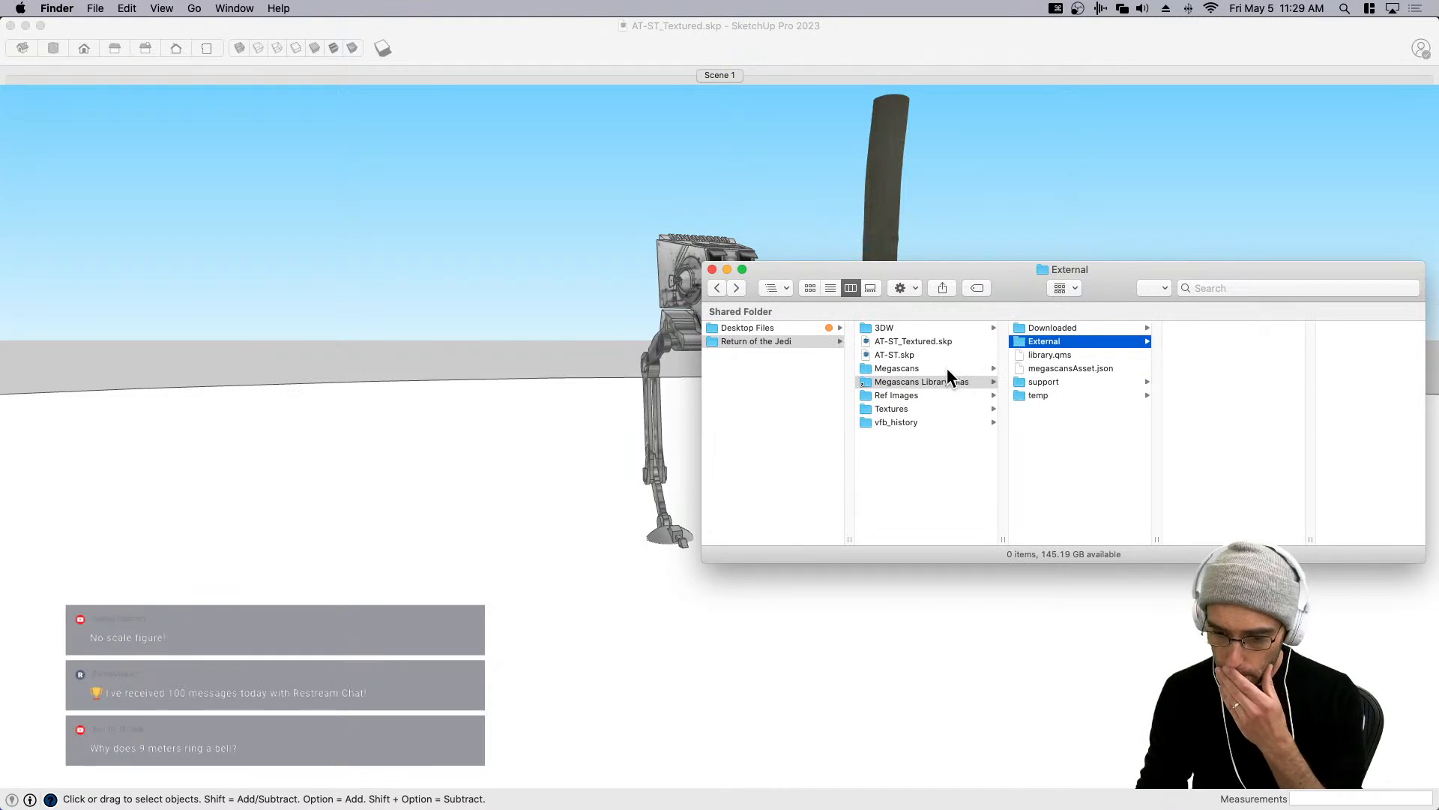
pyautogui.click(1054, 330)
pyautogui.click(666, 315)
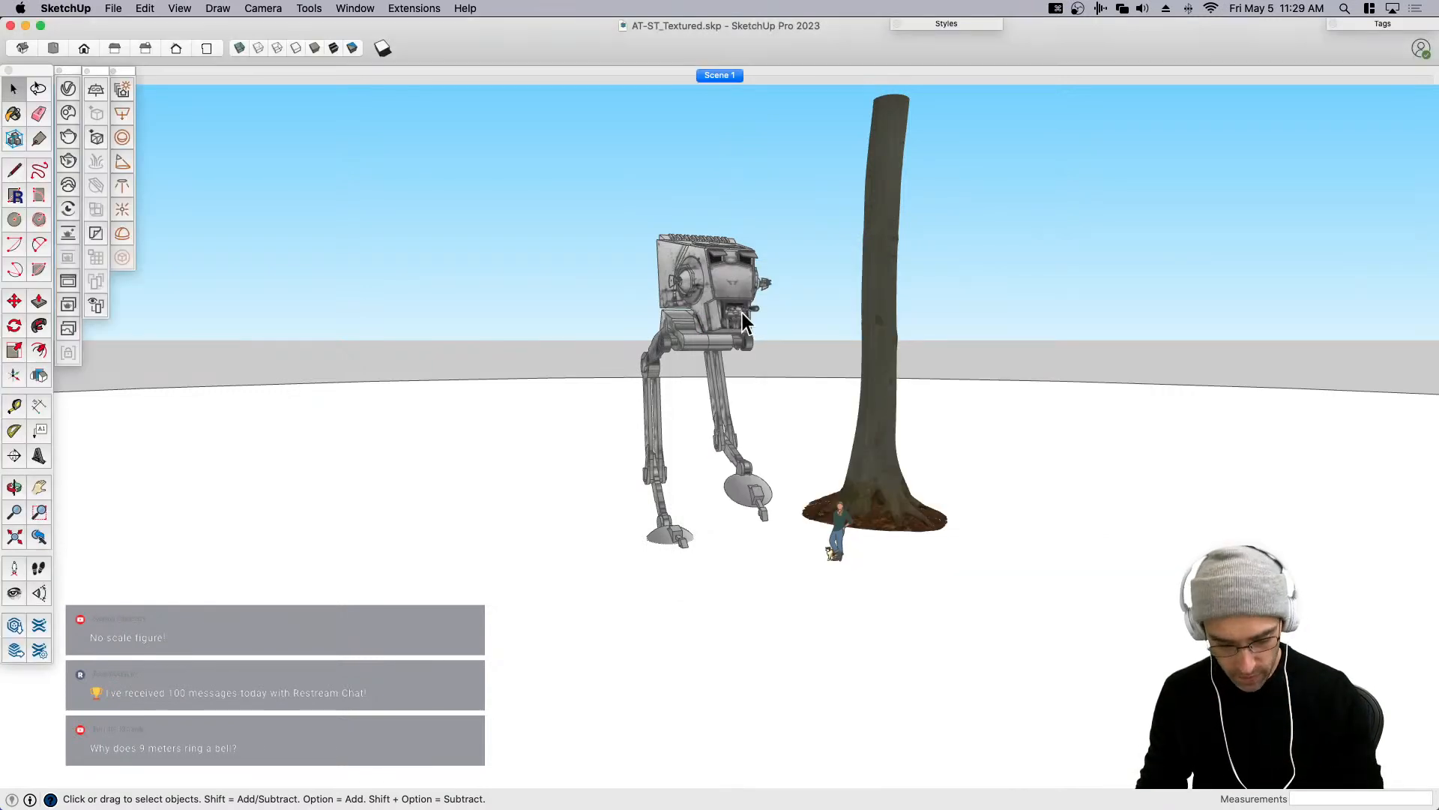
# Measure the AT-ST's height from the top of its head down to its feet with the Tape Measure.
pyautogui.press('r')
pyautogui.press('t')
pyautogui.click(696, 243)
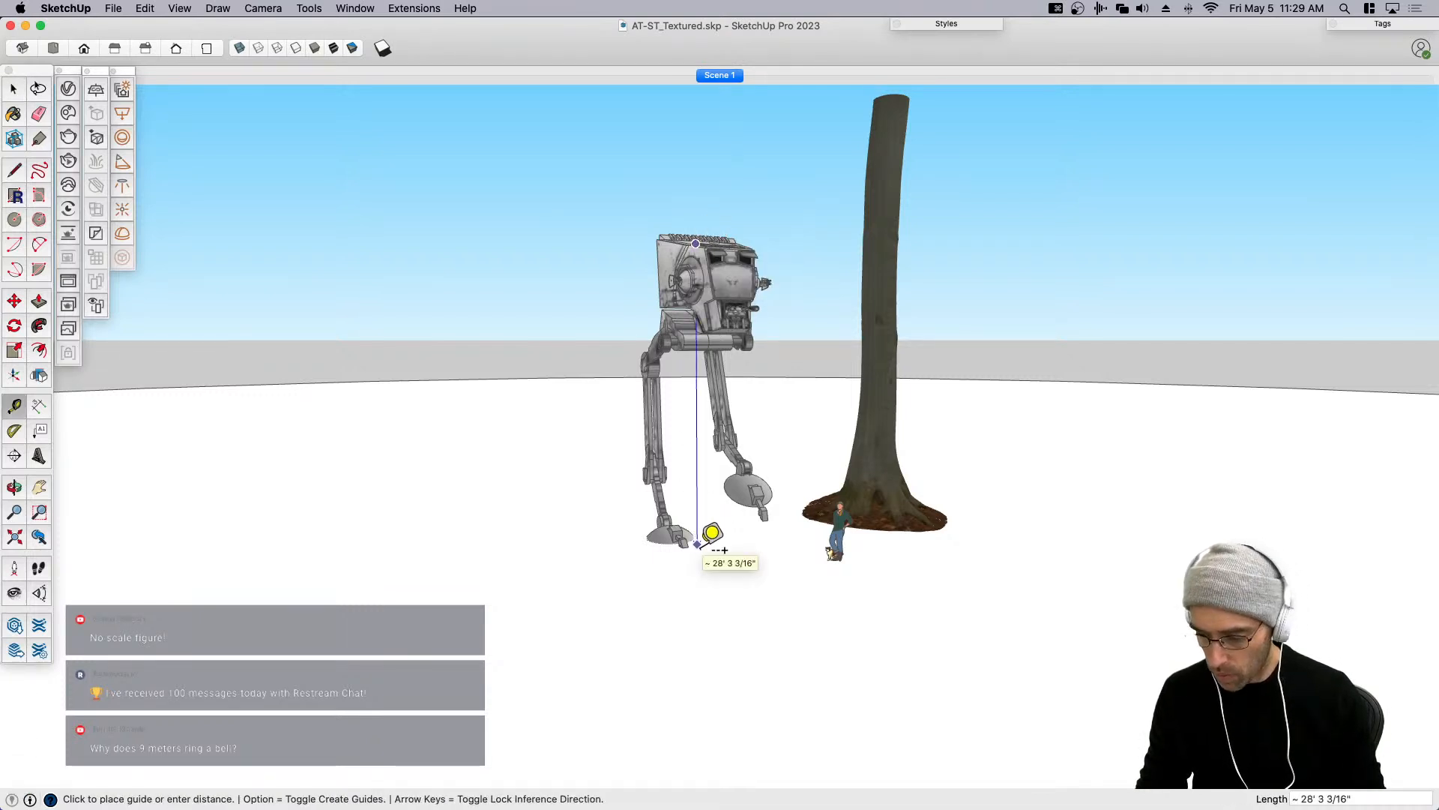
pyautogui.press('Escape')
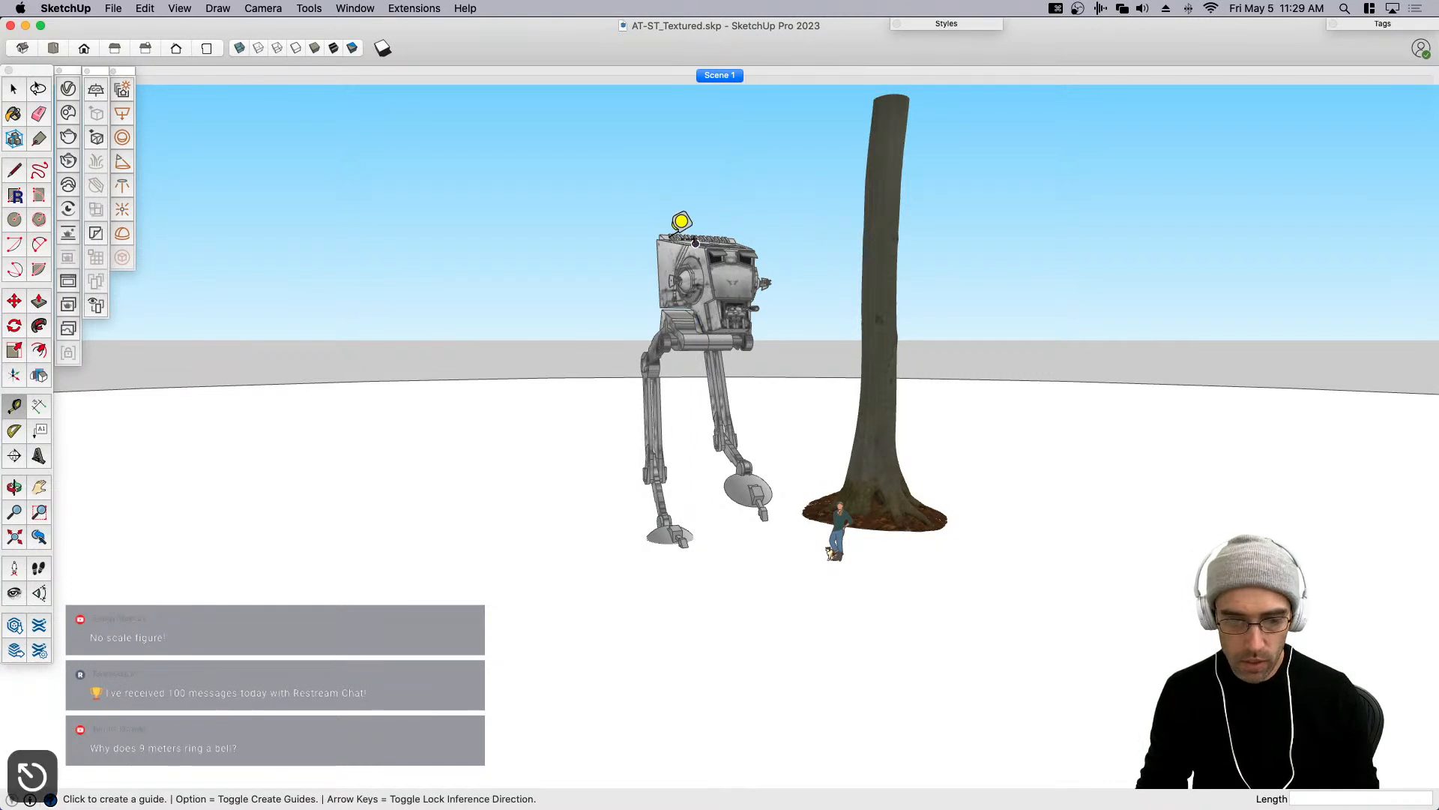
pyautogui.click(672, 219)
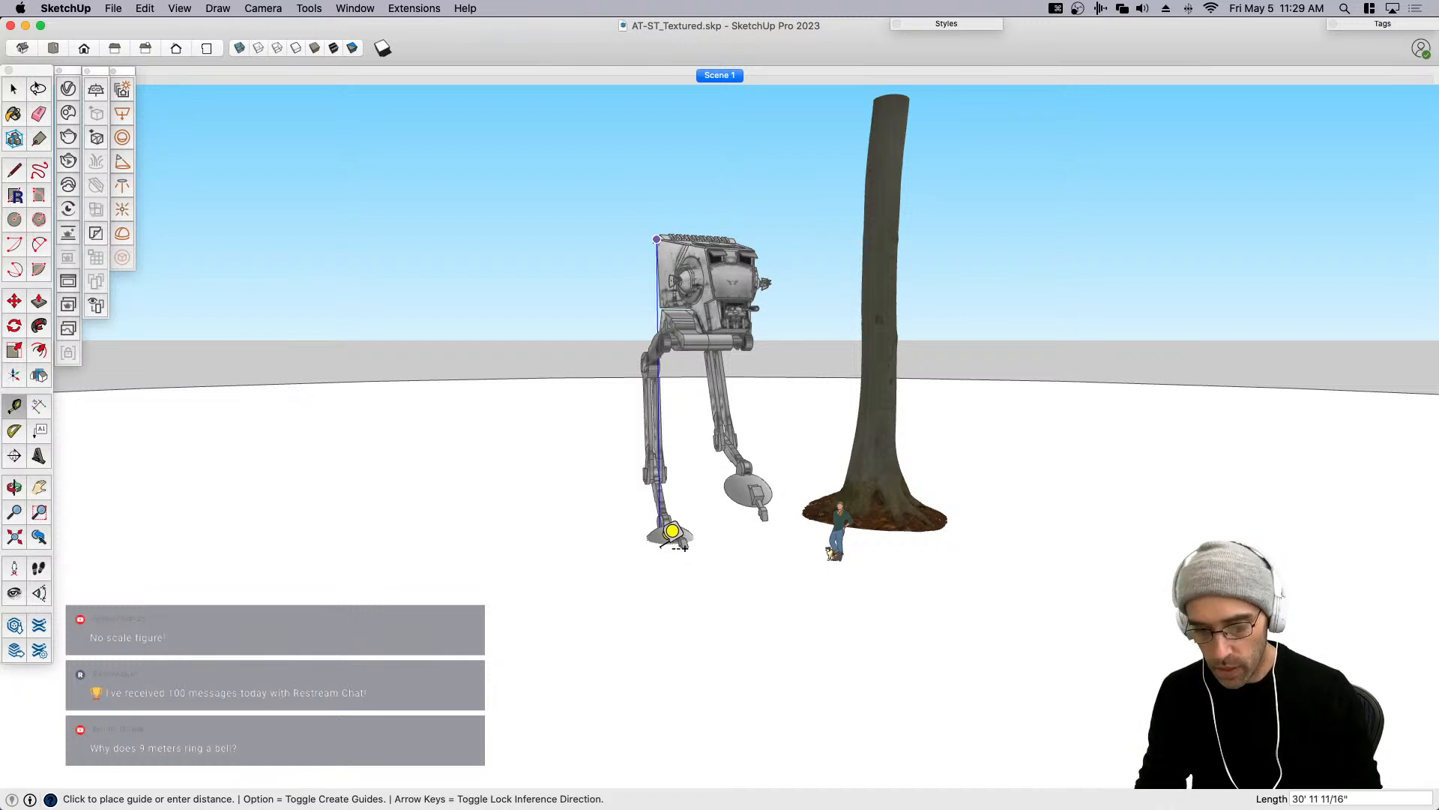
pyautogui.press('space')
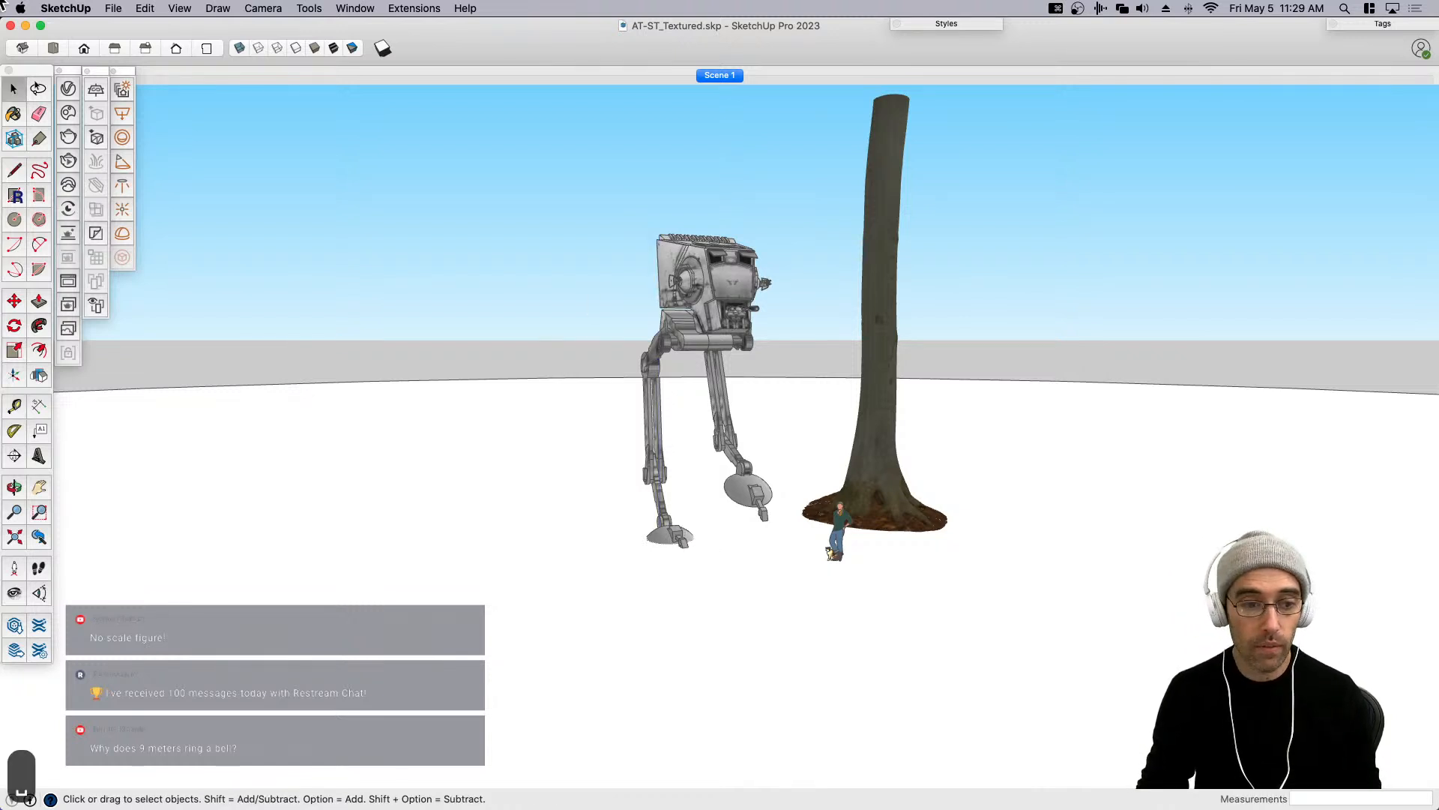
# In Finder, open the 3d folder of the downloaded Megascans assets, show it as a list, and move its window aside.
pyautogui.press('super+Tab')
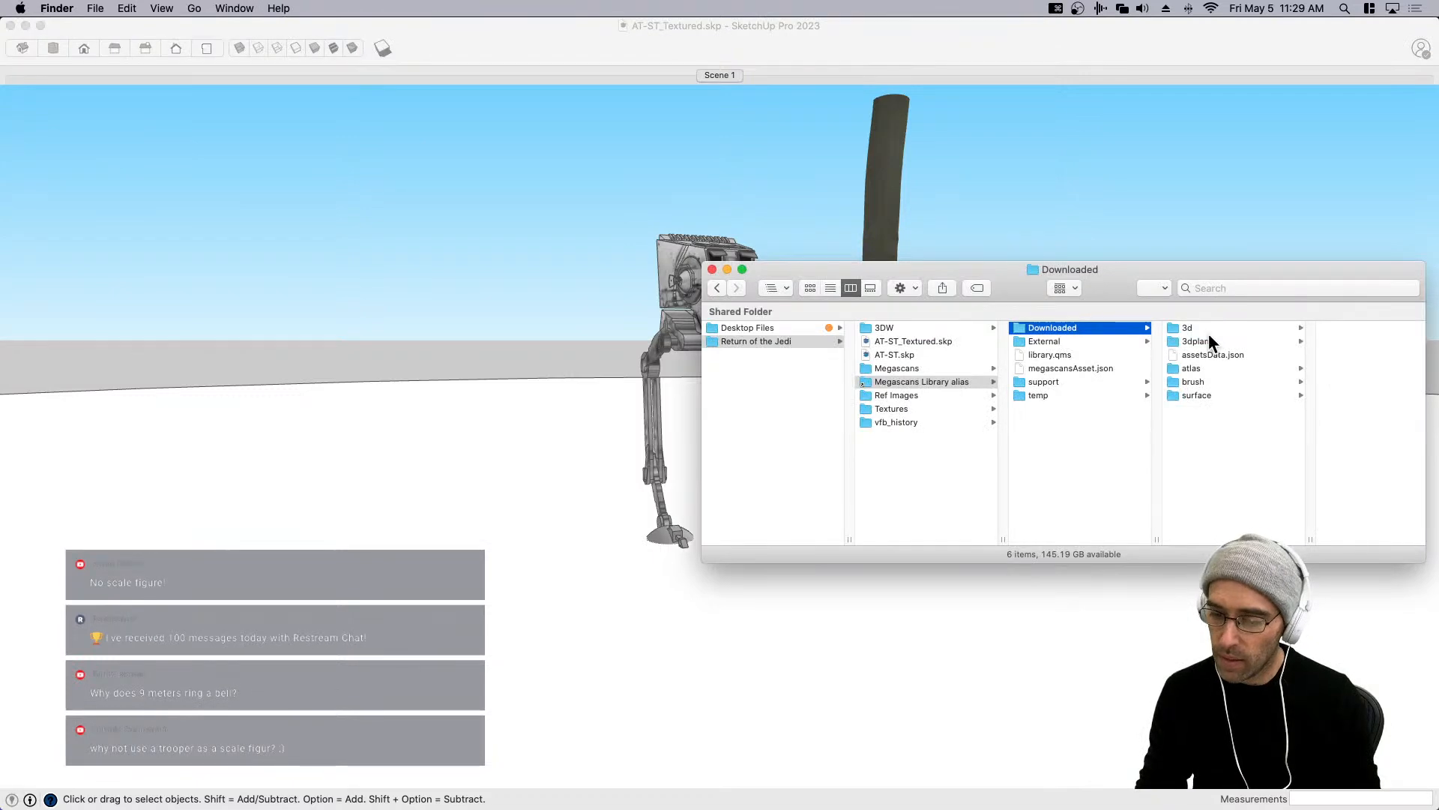
pyautogui.click(1207, 330)
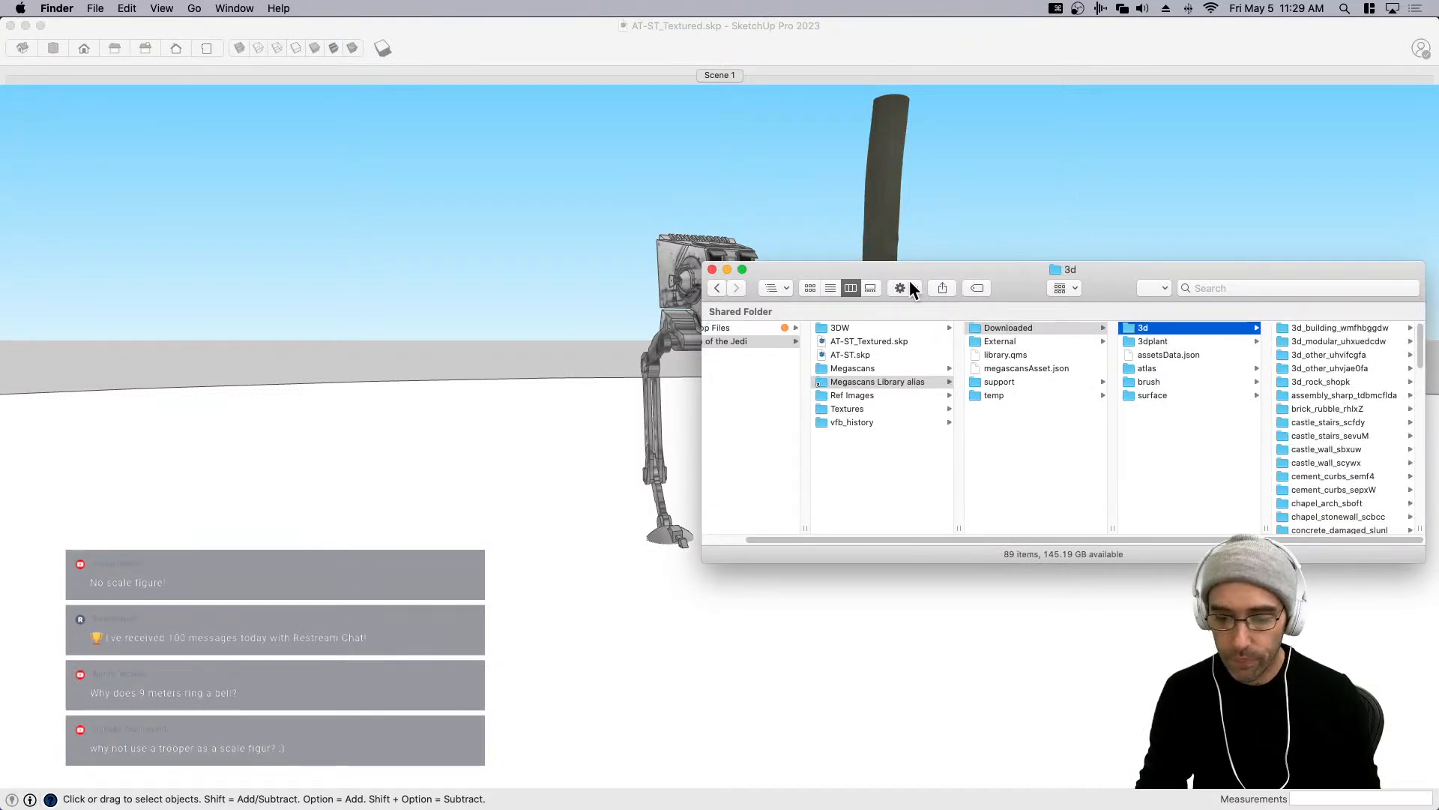
pyautogui.click(830, 288)
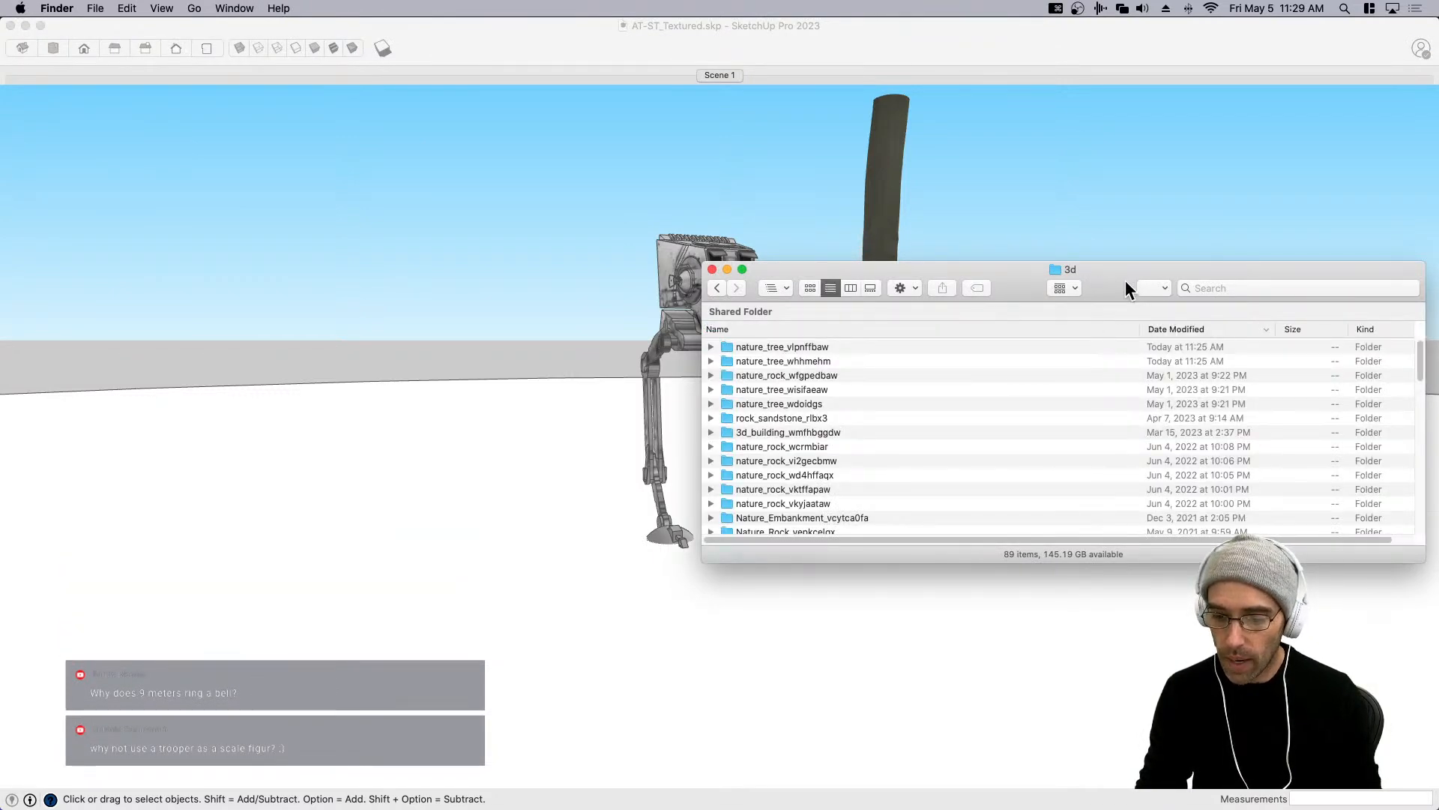
pyautogui.moveTo(1127, 282); pyautogui.dragTo(1113, 342)
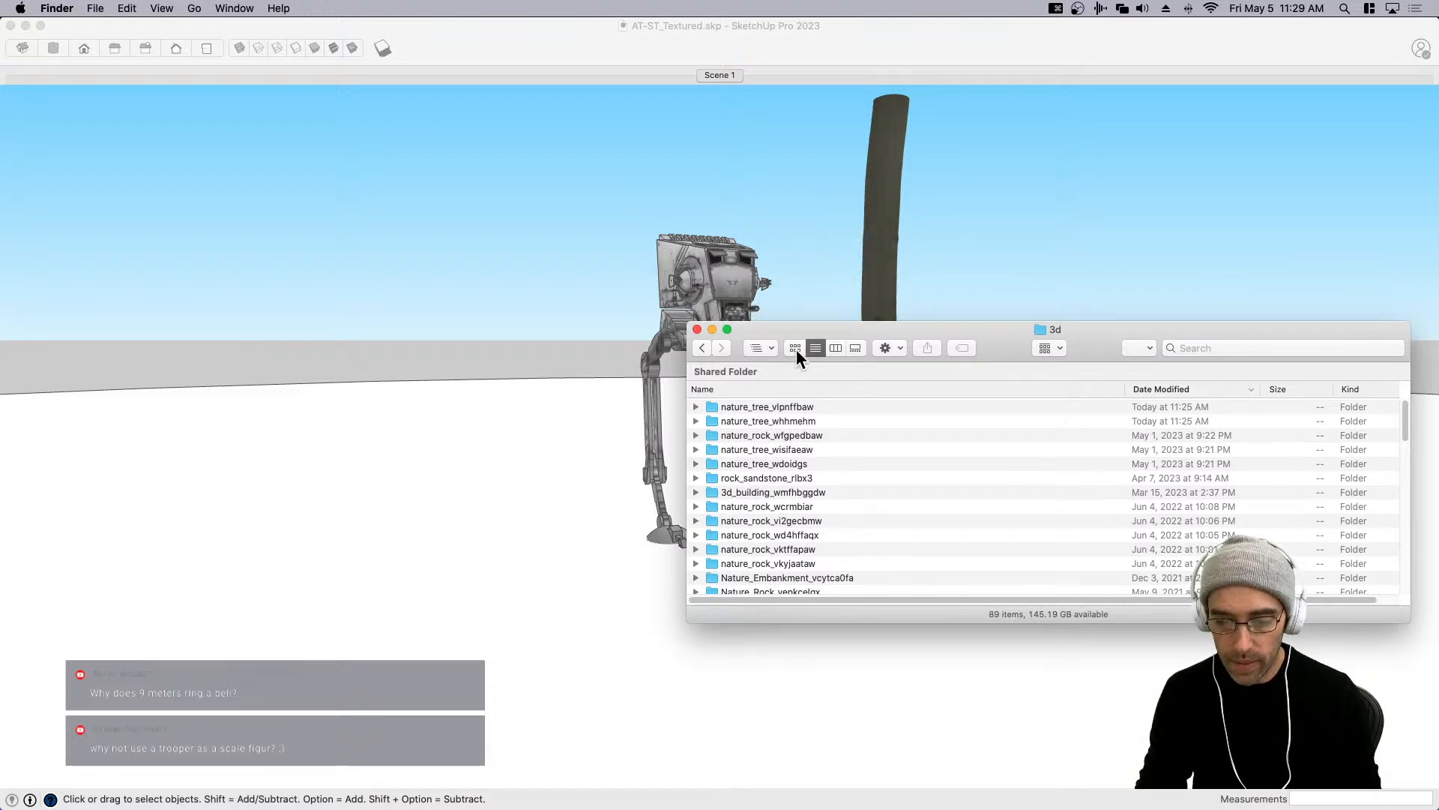
pyautogui.moveTo(768, 334); pyautogui.dragTo(898, 318)
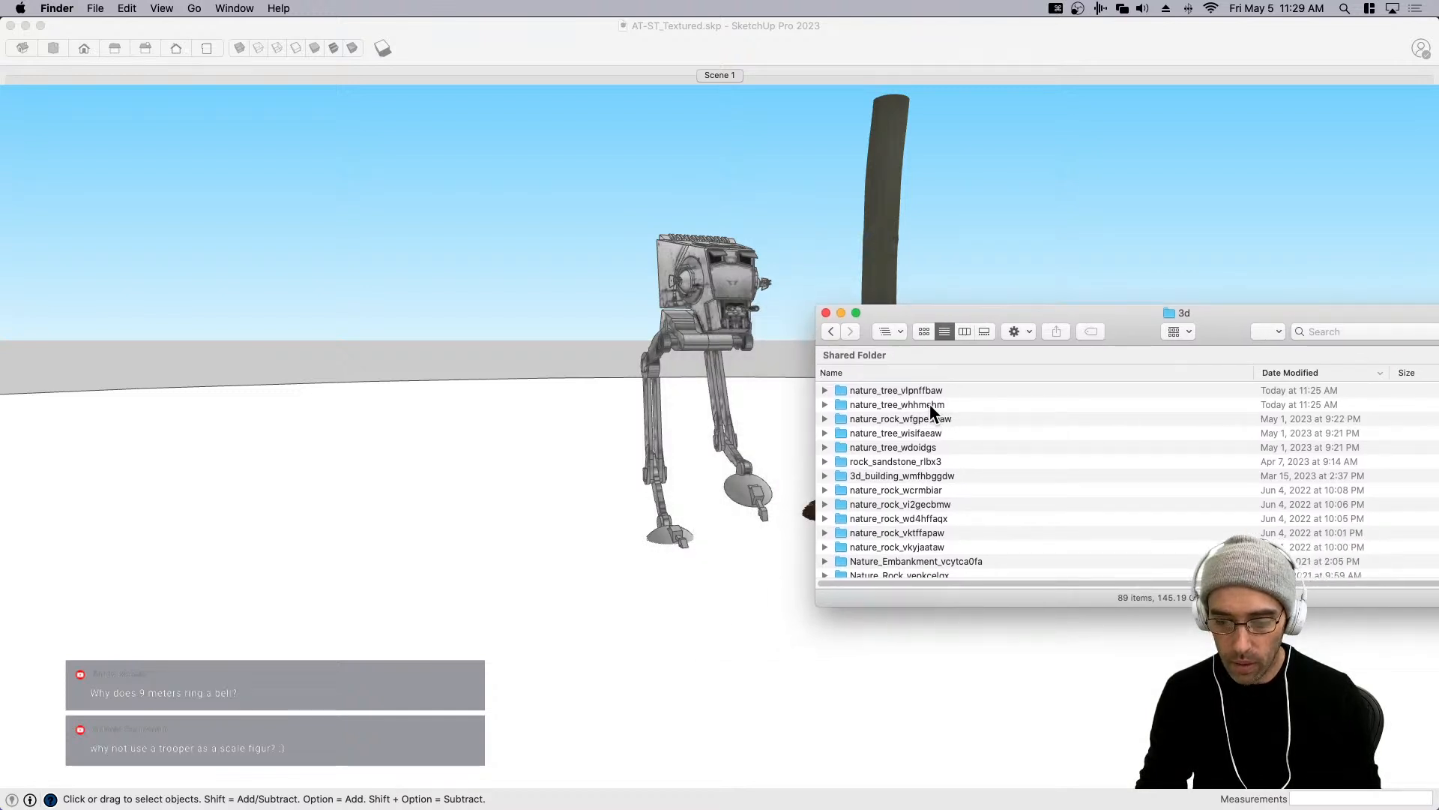
# Open the Megascans folder inside Return of the Jedi in a second Finder window and park that window beside the model.
pyautogui.press('super+n')
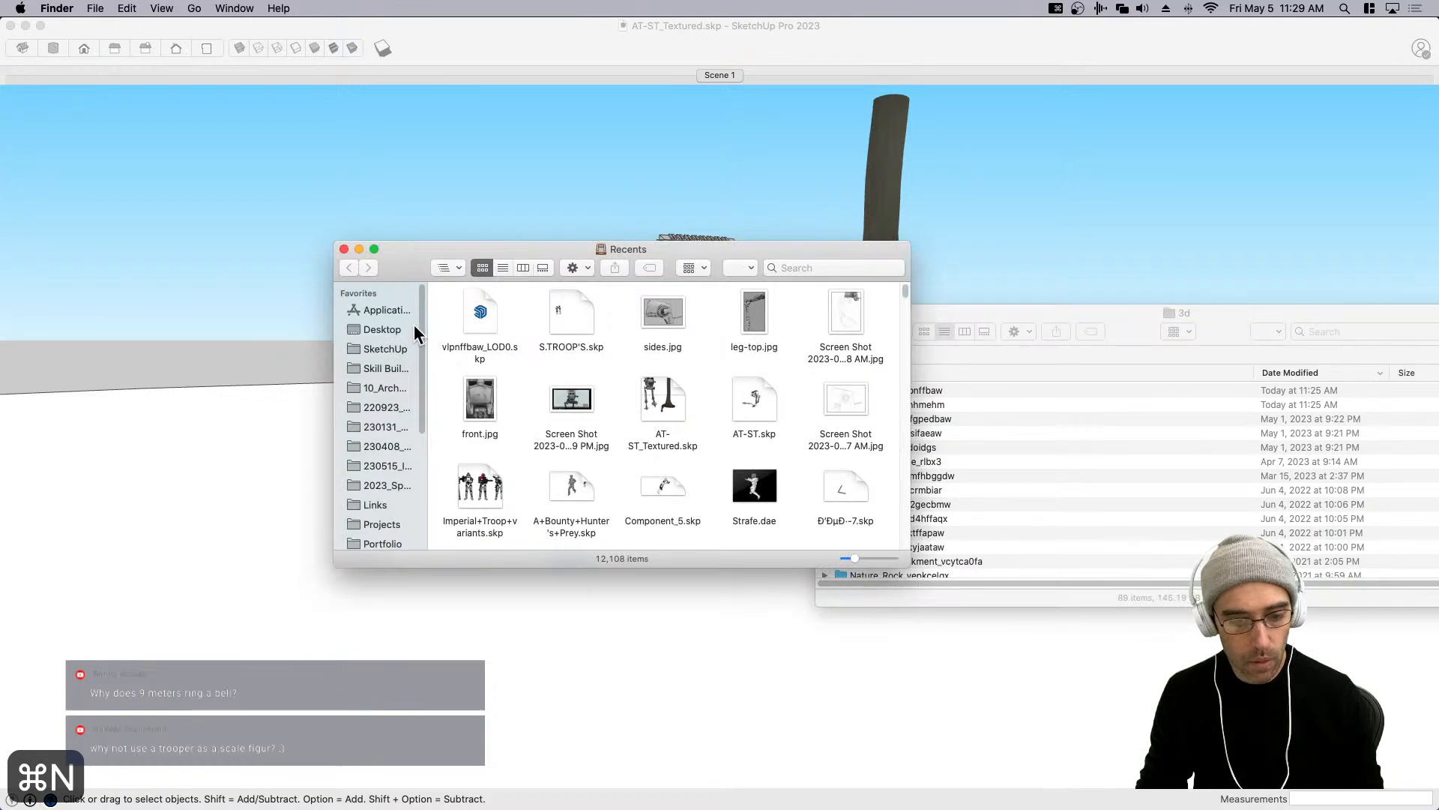
pyautogui.click(390, 330)
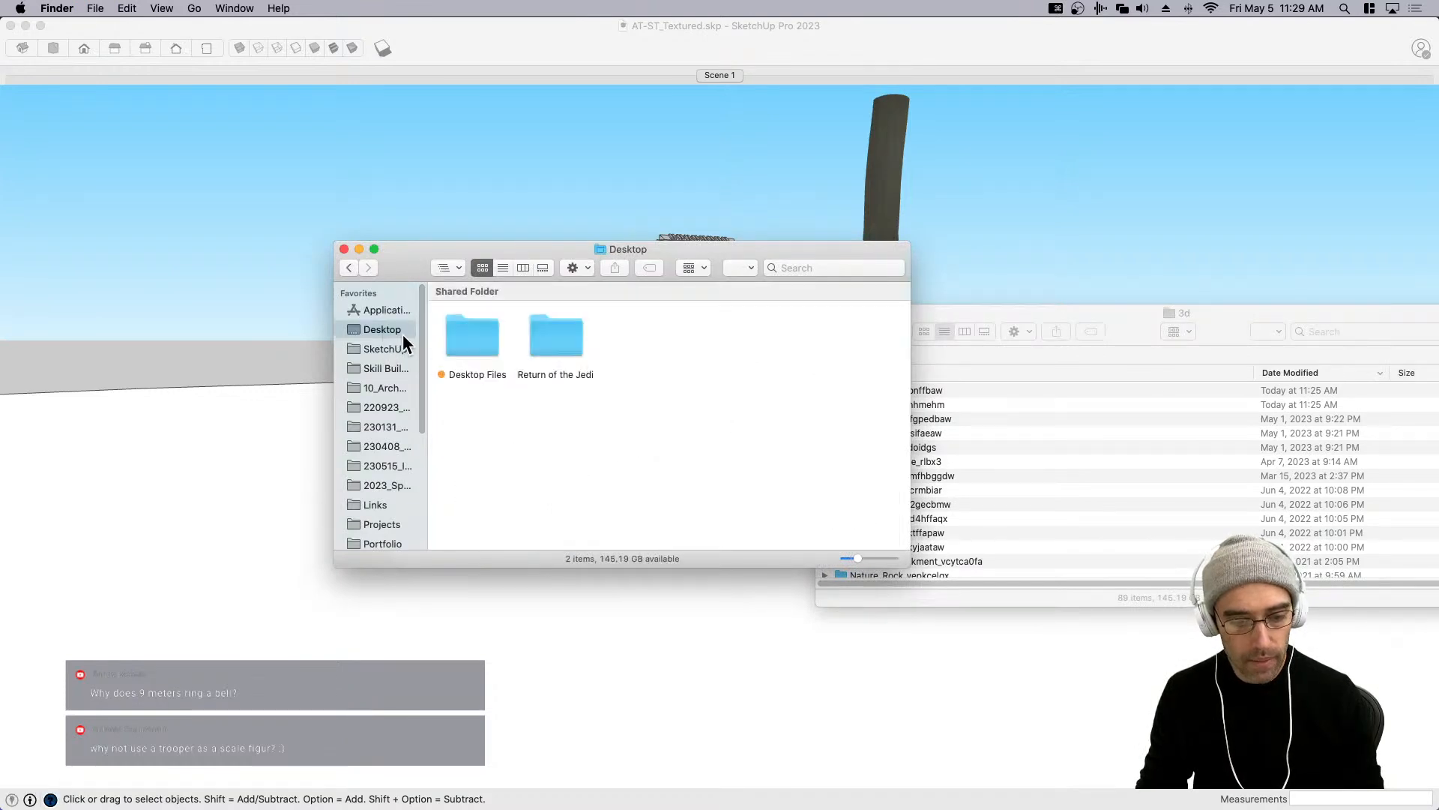
pyautogui.doubleClick(542, 343)
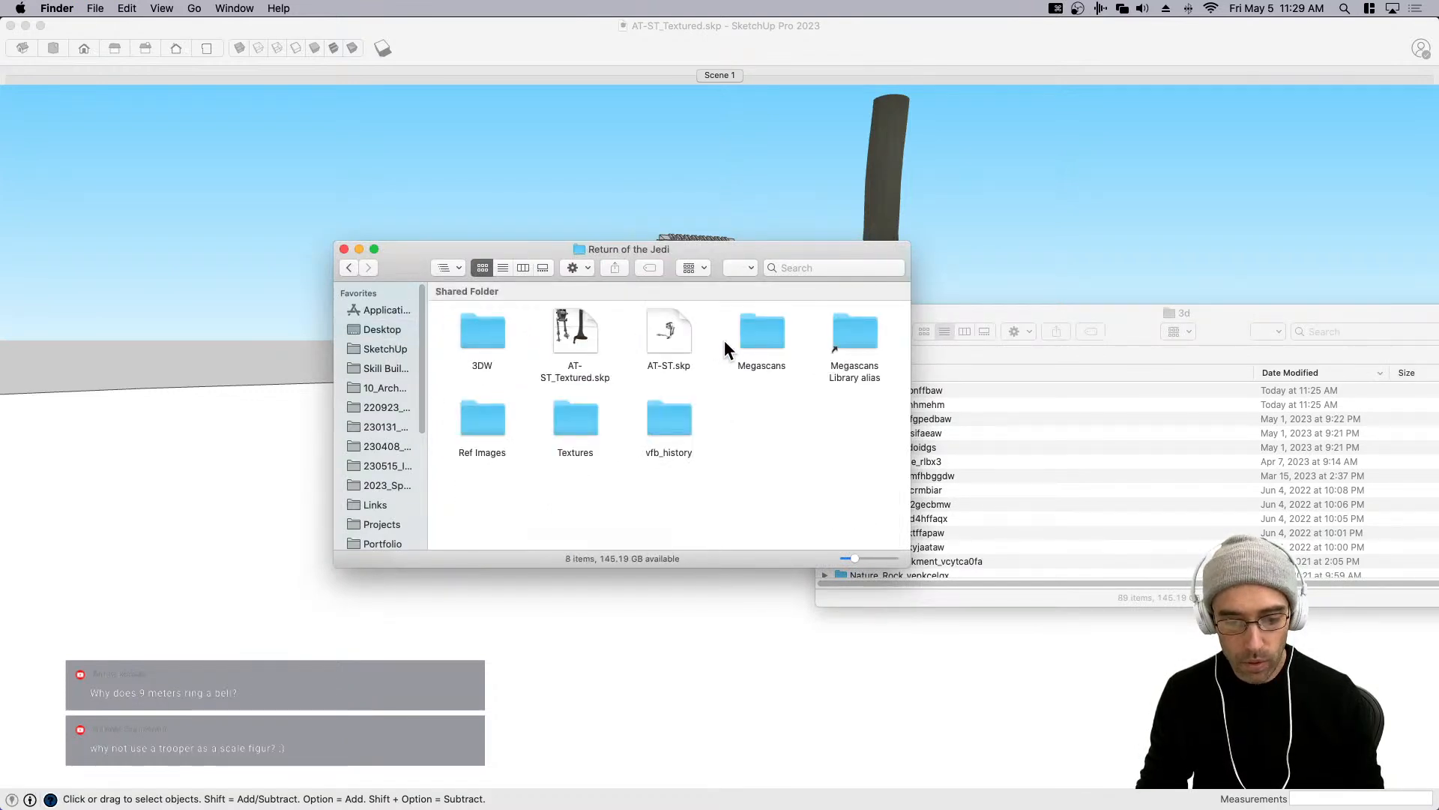
pyautogui.doubleClick(764, 336)
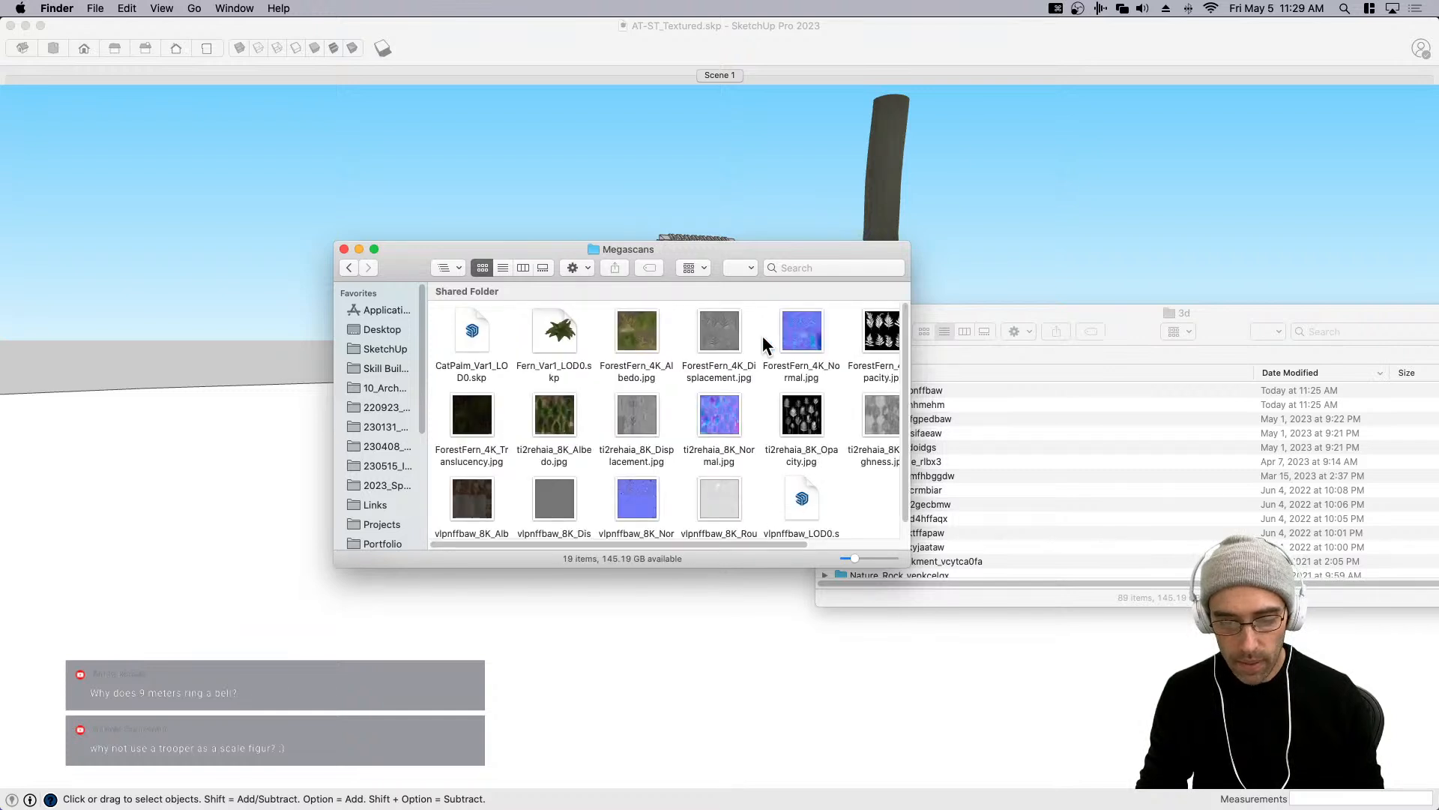
pyautogui.moveTo(911, 573); pyautogui.dragTo(938, 589)
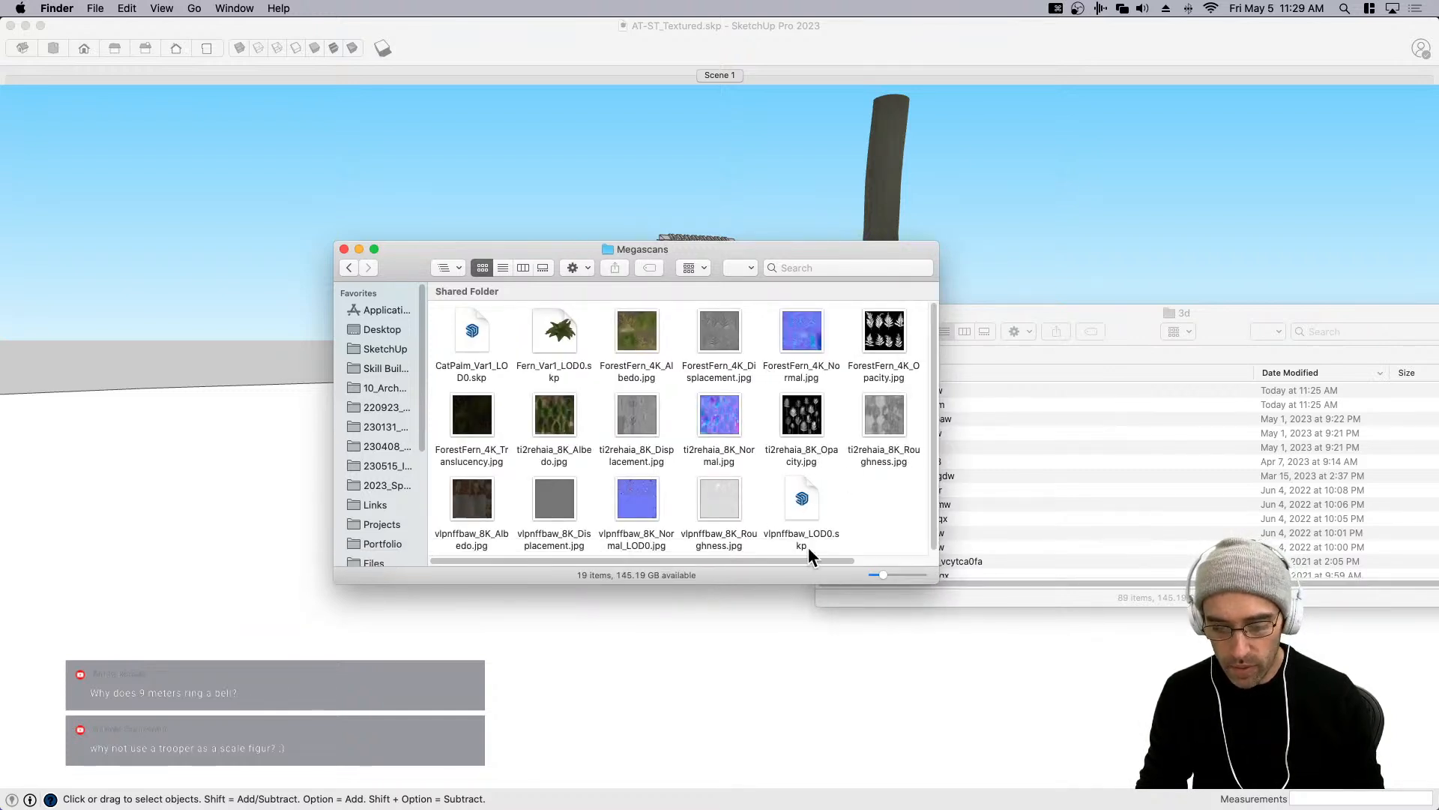
pyautogui.click(777, 533)
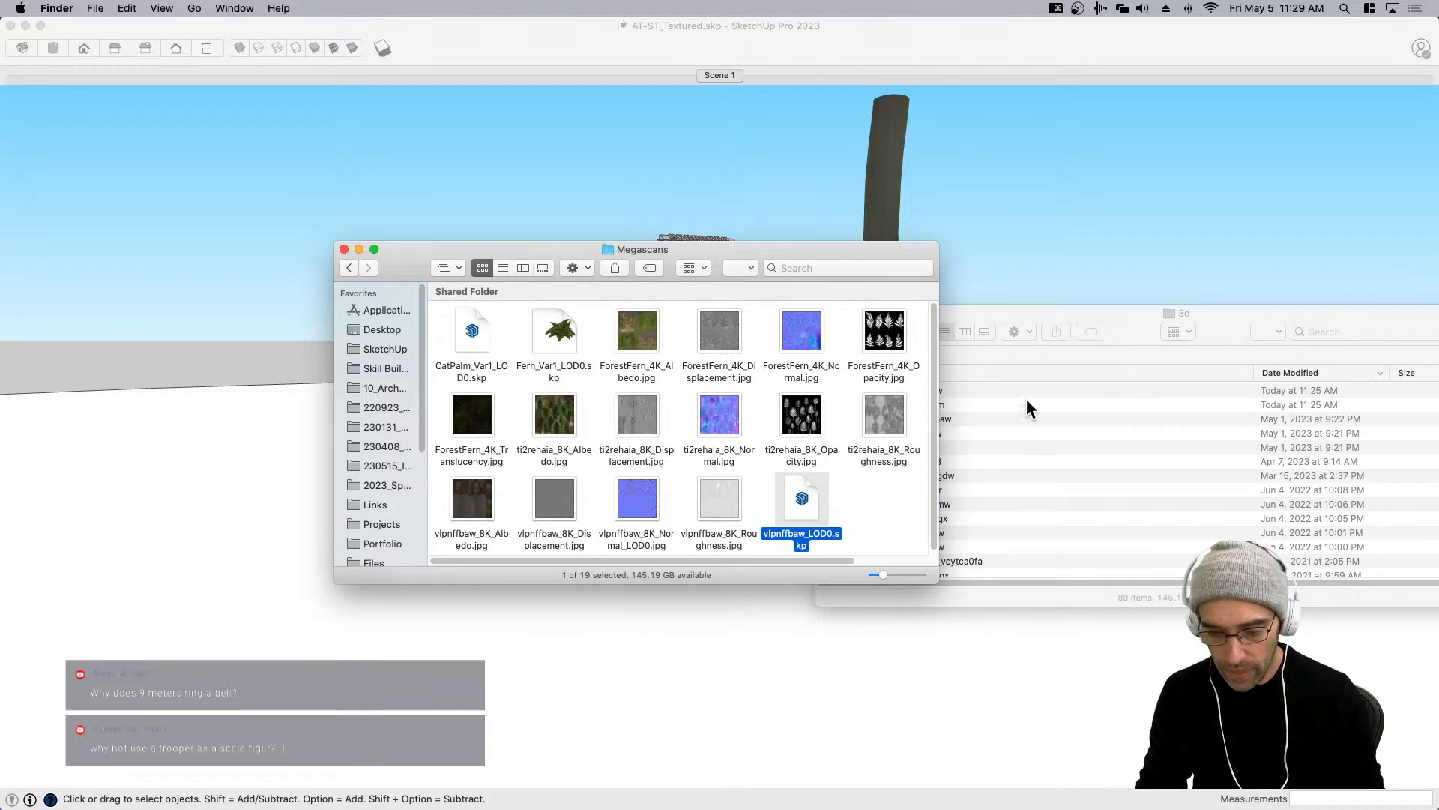
pyautogui.moveTo(909, 249); pyautogui.dragTo(332, 414)
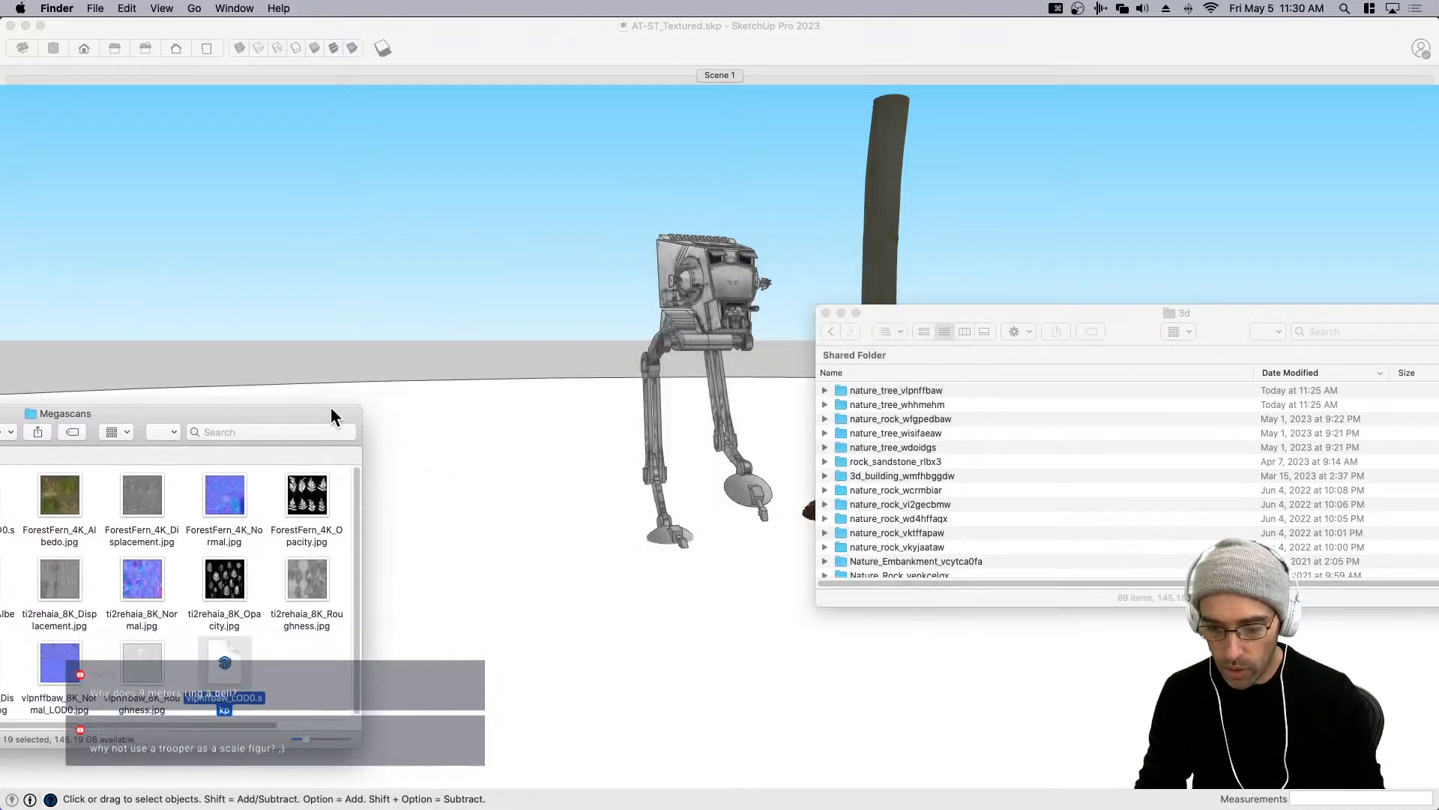
# Open the nature_tree_whhmehm folder, discard the current Transmutr file, and load whhmehm_LOD0.fbx as the new source.
pyautogui.click(929, 403)
pyautogui.doubleClick(932, 404)
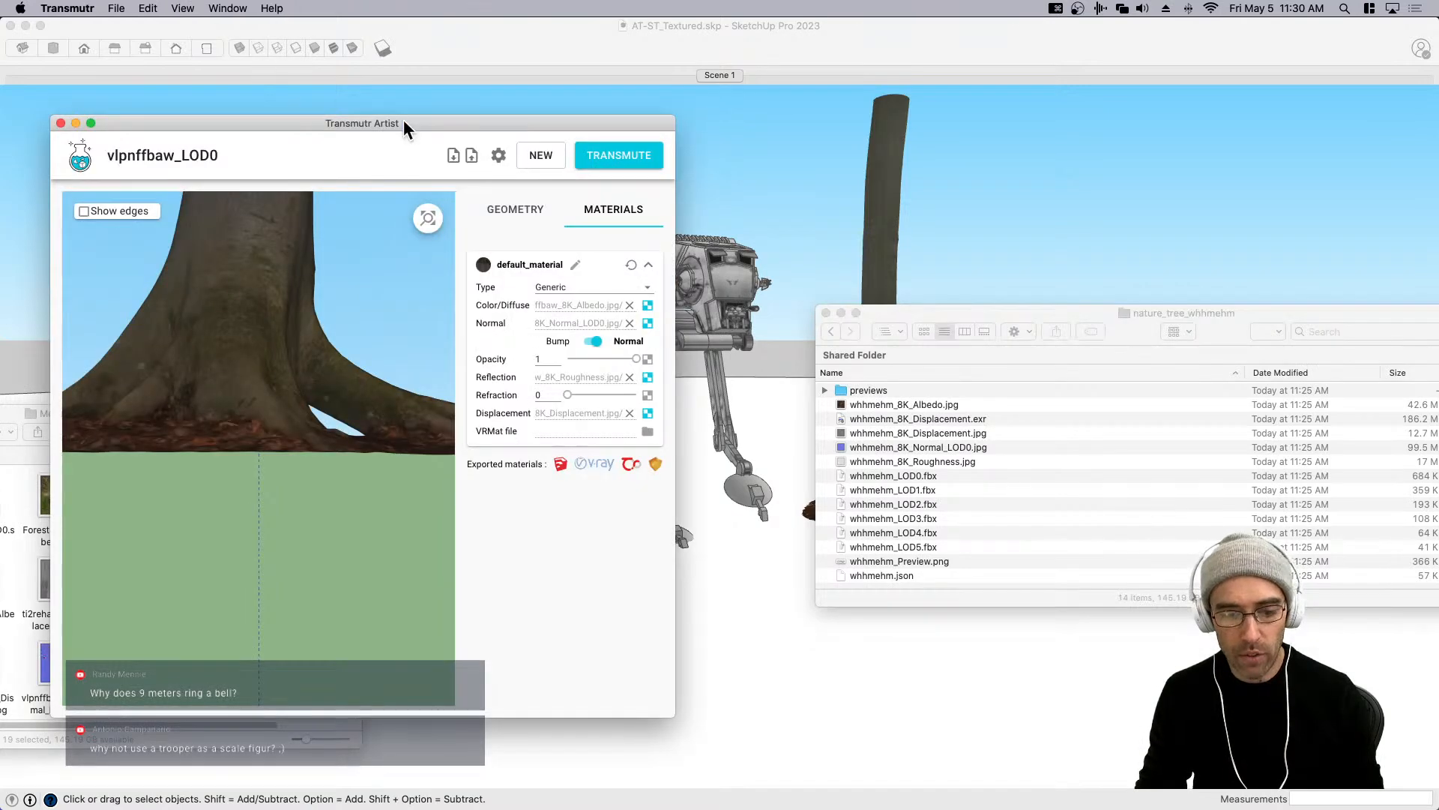
pyautogui.click(538, 154)
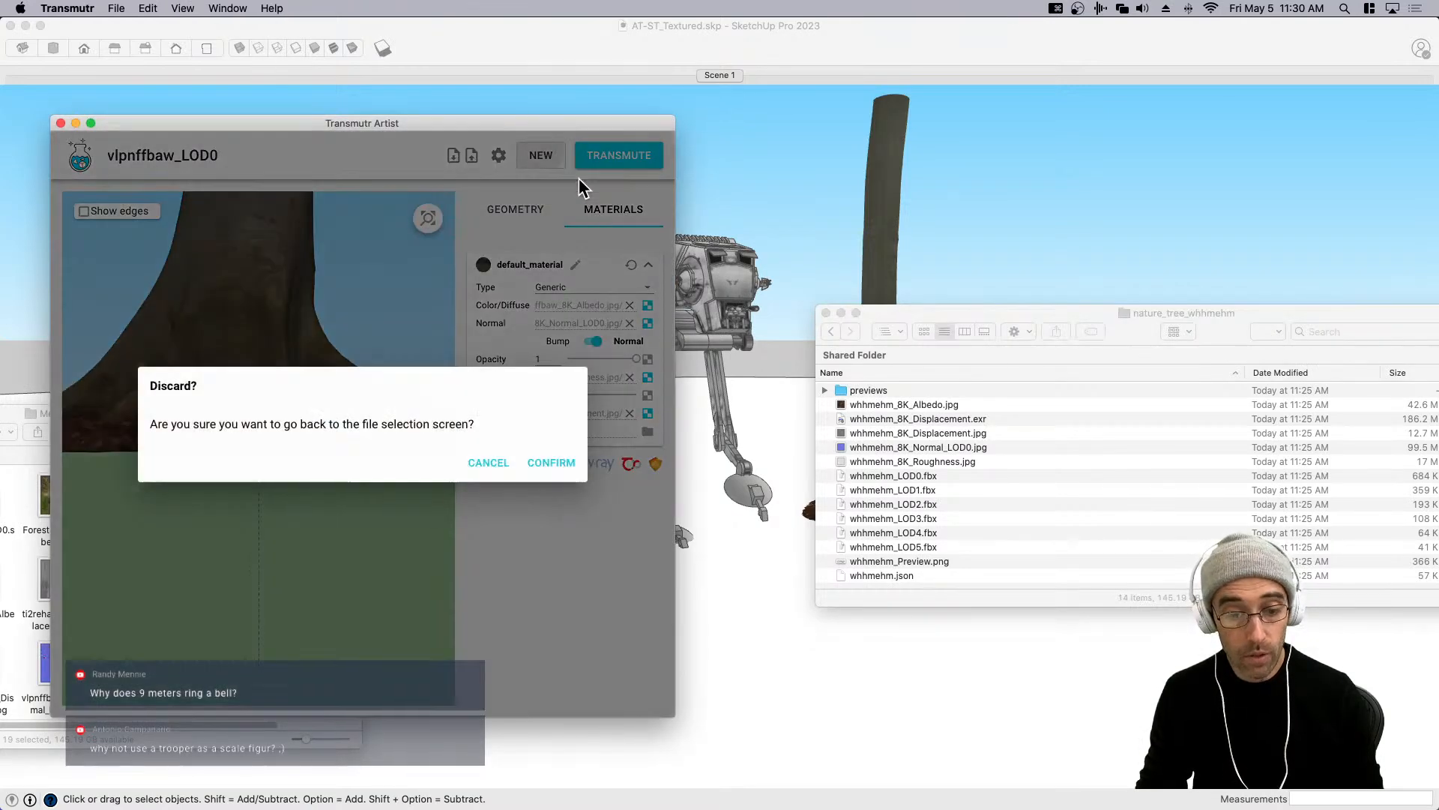
pyautogui.click(553, 464)
pyautogui.moveTo(926, 477); pyautogui.dragTo(517, 450)
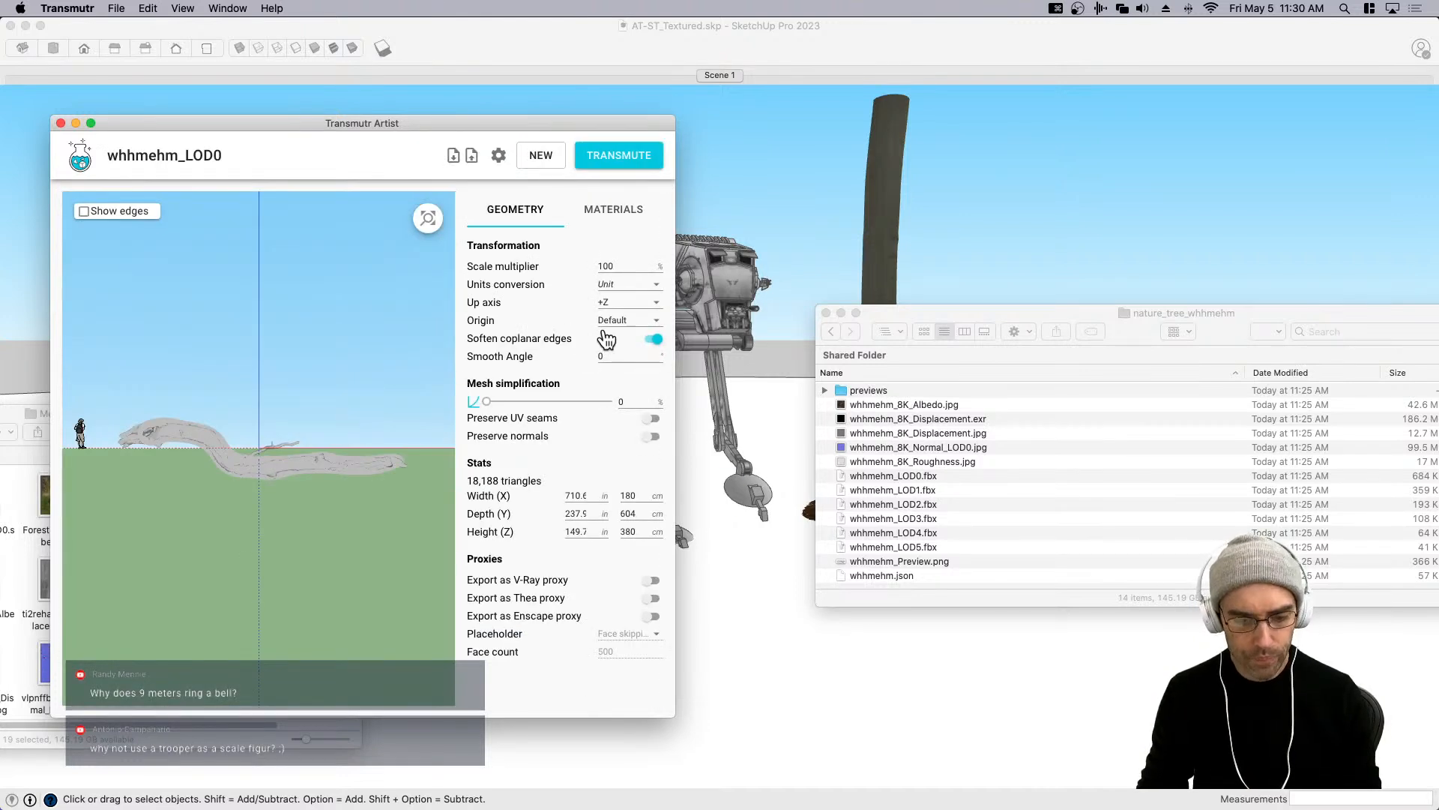
# Set the fallen log's up axis to +Y and check its orientation in the preview.
pyautogui.click(615, 311)
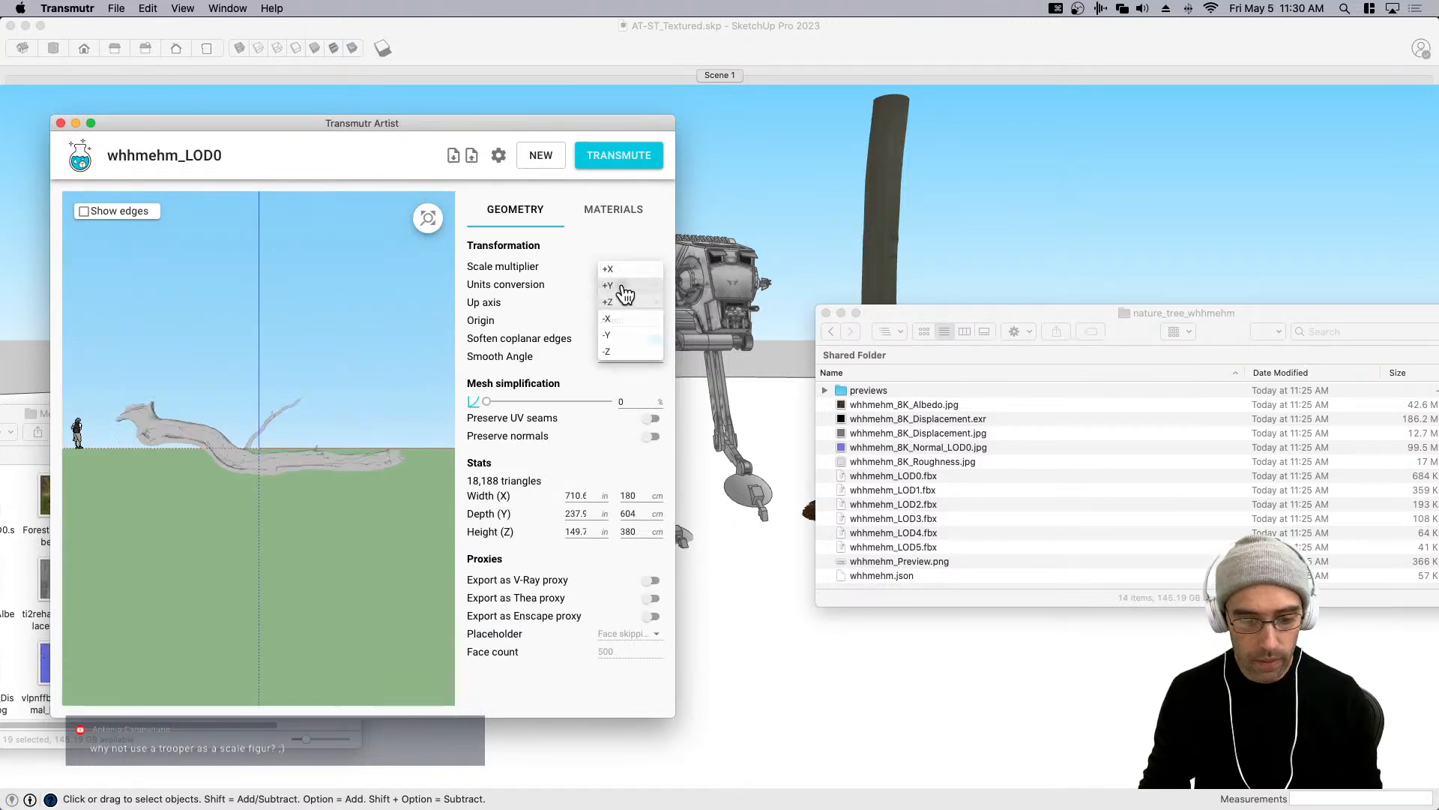
pyautogui.click(623, 286)
pyautogui.moveTo(231, 470)
pyautogui.mouseDown()
pyautogui.moveTo(300, 461)
pyautogui.moveTo(216, 493)
pyautogui.mouseUp()
# Assign the whhmehm 8K Albedo, Normal_LOD0, Displacement and Roughness JPGs to the default material's diffuse, normal, displacement and reflection maps.
pyautogui.click(611, 214)
pyautogui.click(564, 268)
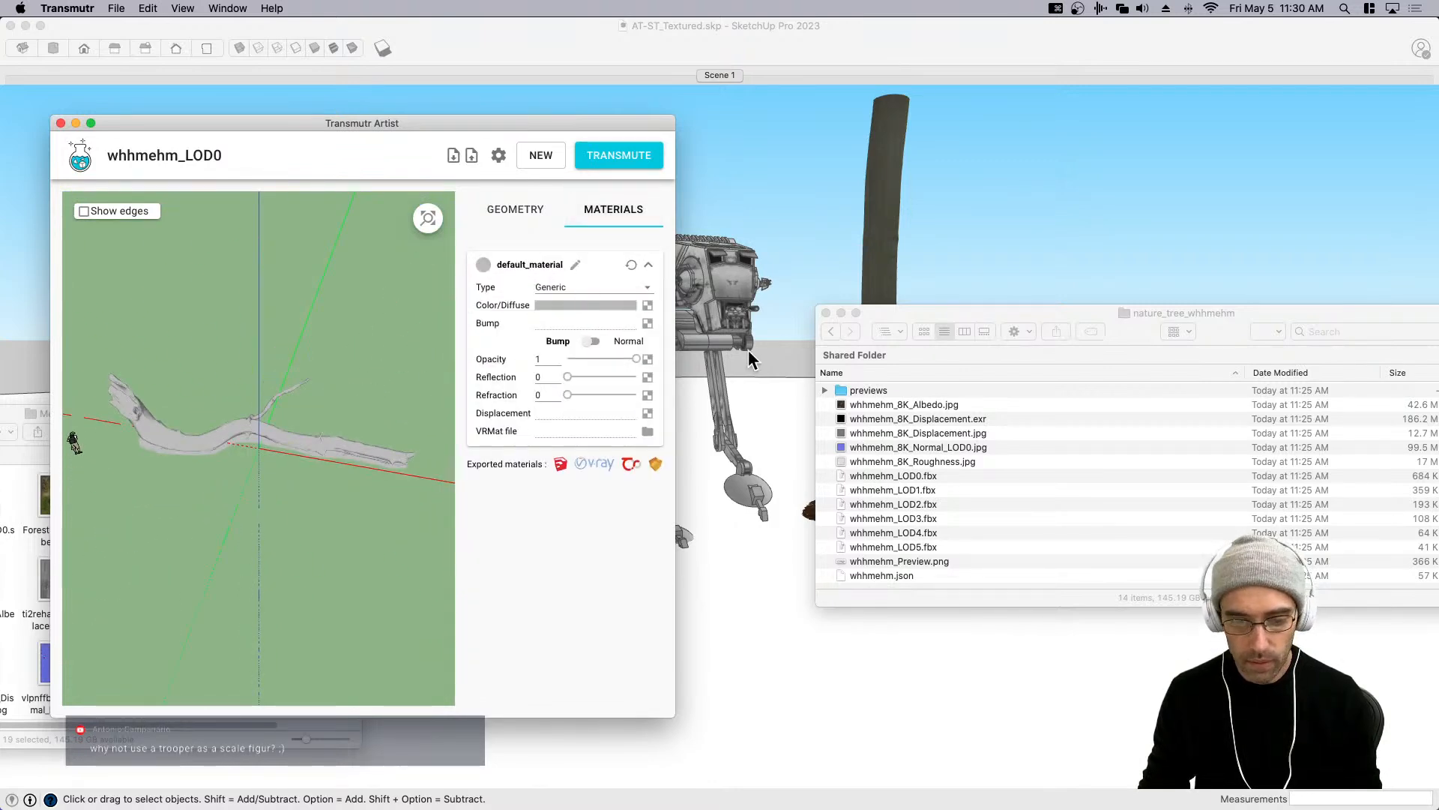
pyautogui.moveTo(884, 407); pyautogui.dragTo(592, 306)
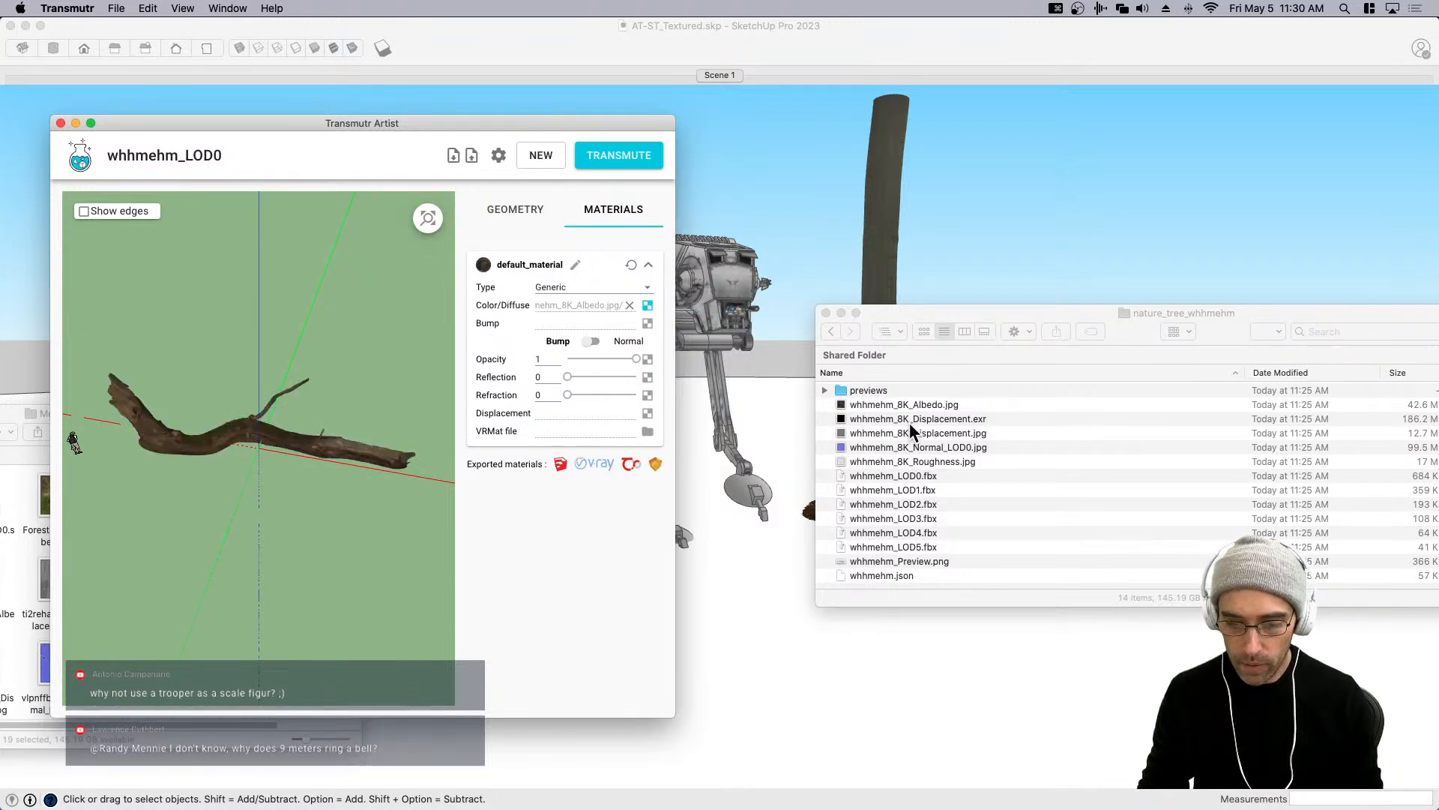
pyautogui.moveTo(909, 447); pyautogui.dragTo(649, 328)
pyautogui.click(598, 342)
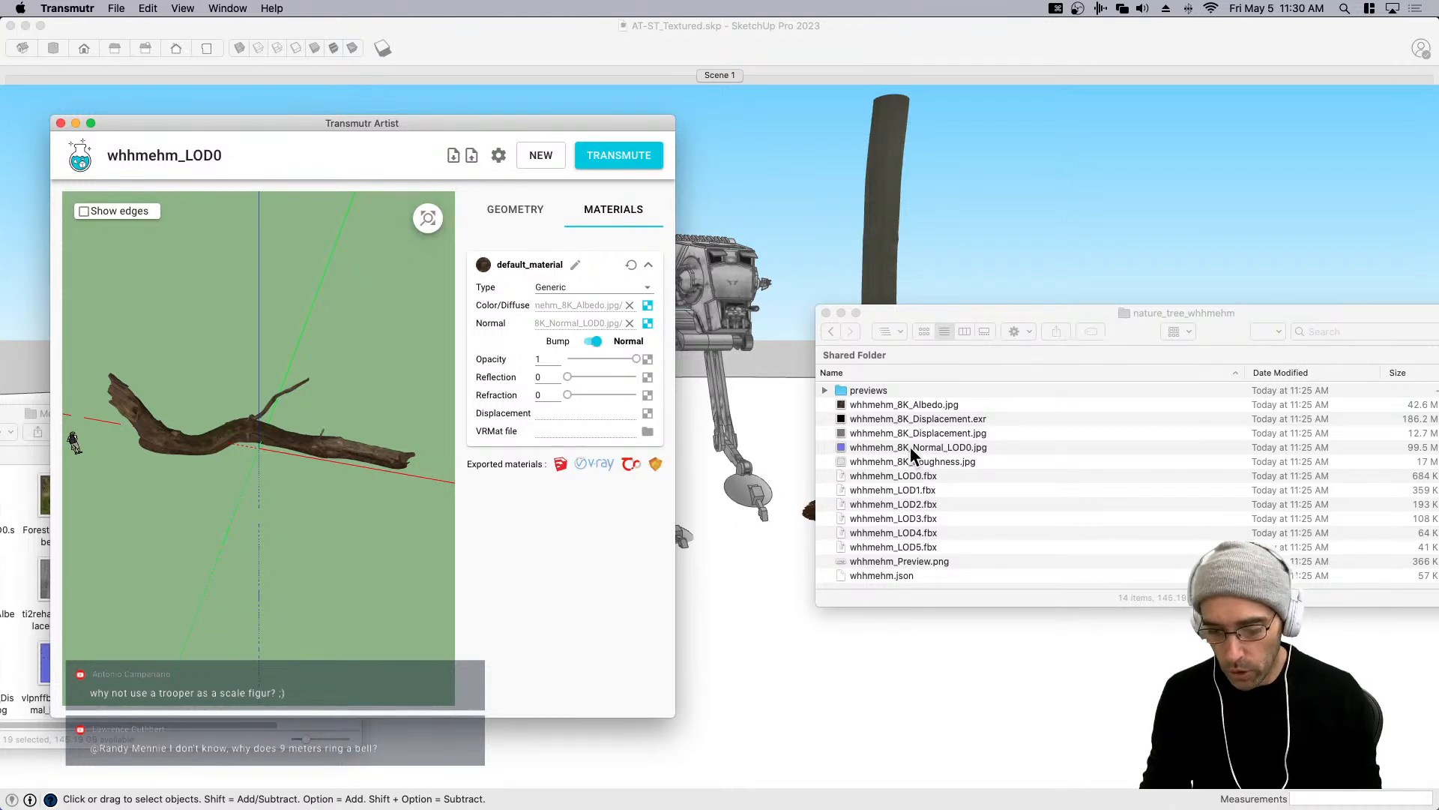
pyautogui.moveTo(910, 433); pyautogui.dragTo(646, 410)
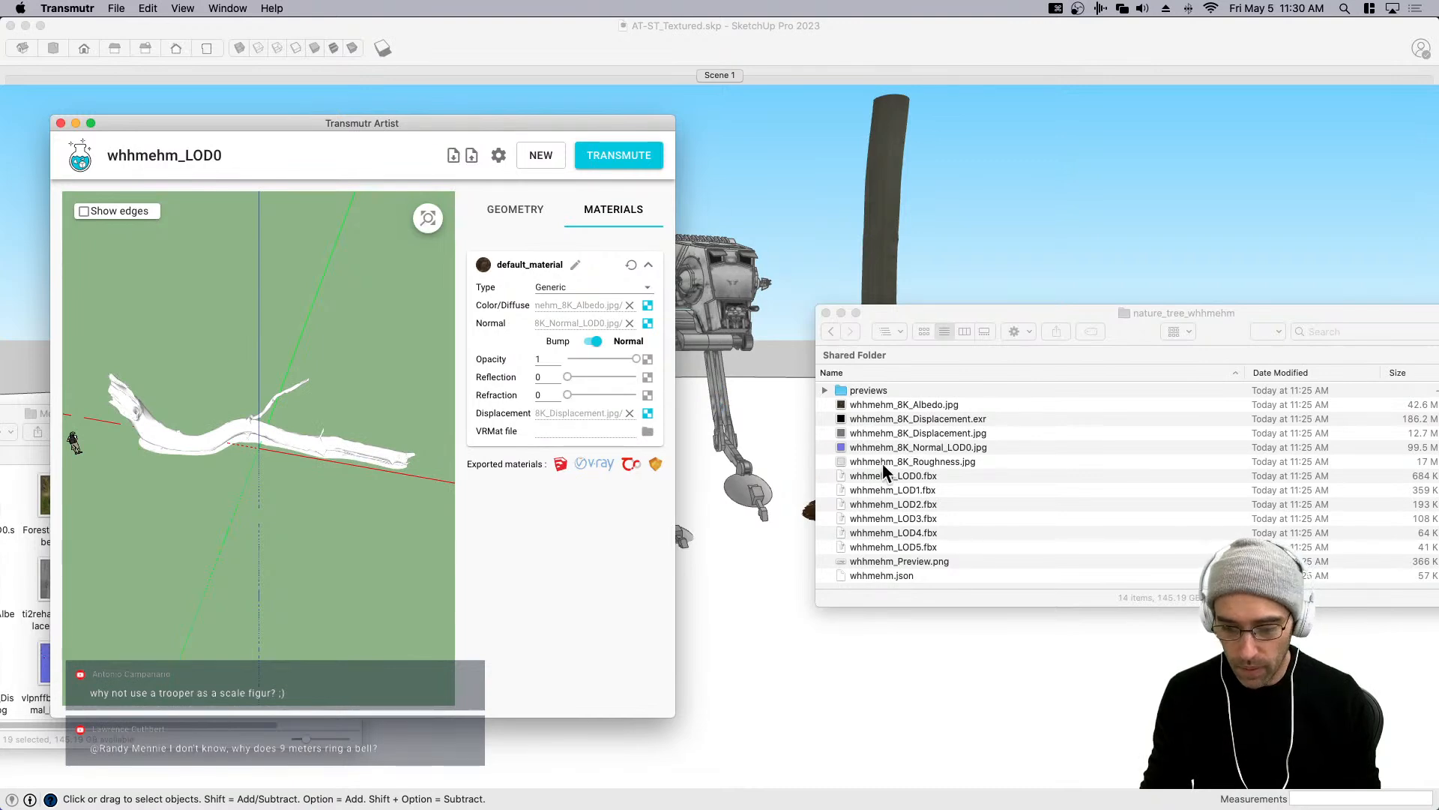
pyautogui.moveTo(910, 462); pyautogui.dragTo(647, 379)
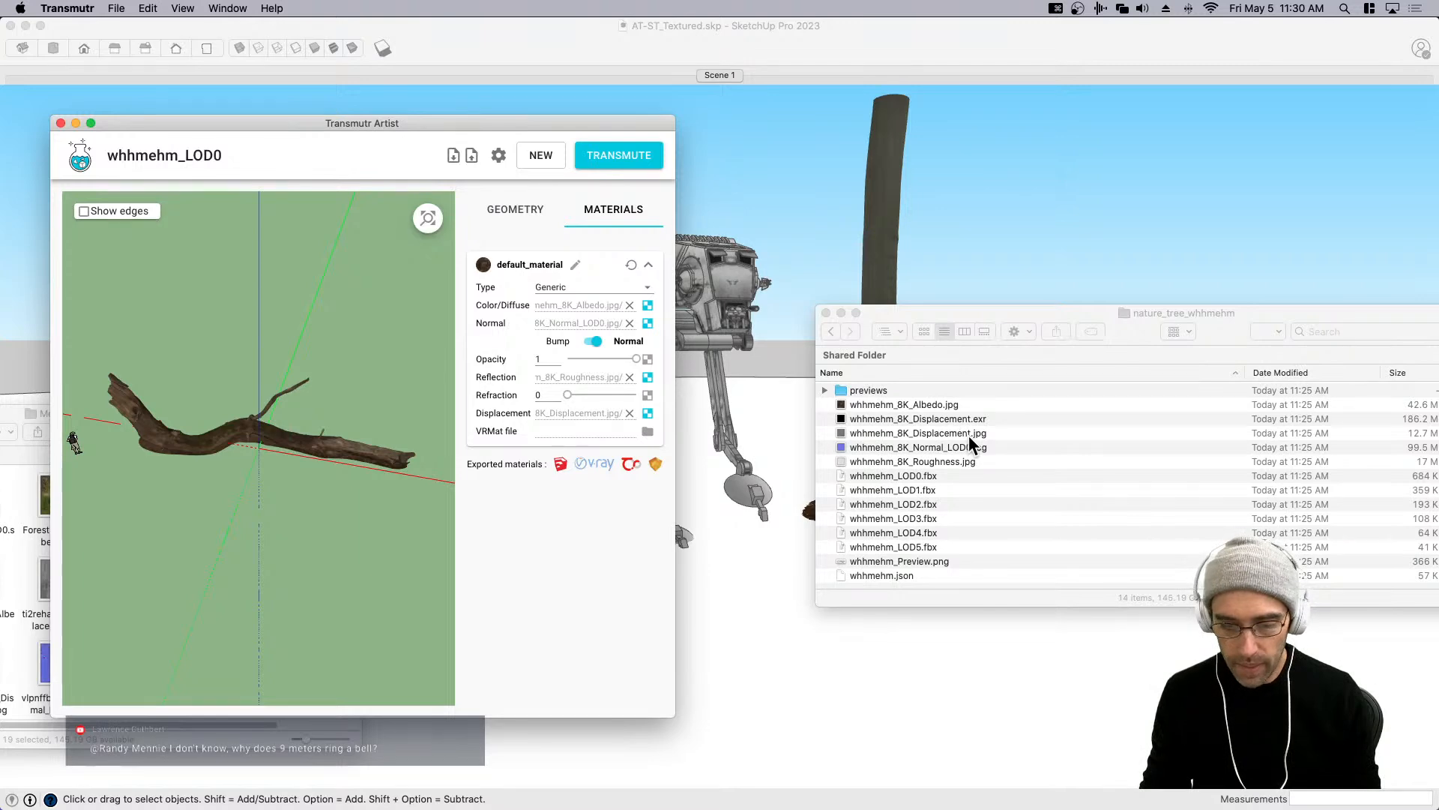
# Transmute the log to whhmehm_LOD0.skp in the Megascans folder and place that file in the SketchUp model in front of the AT-ST.
pyautogui.click(600, 156)
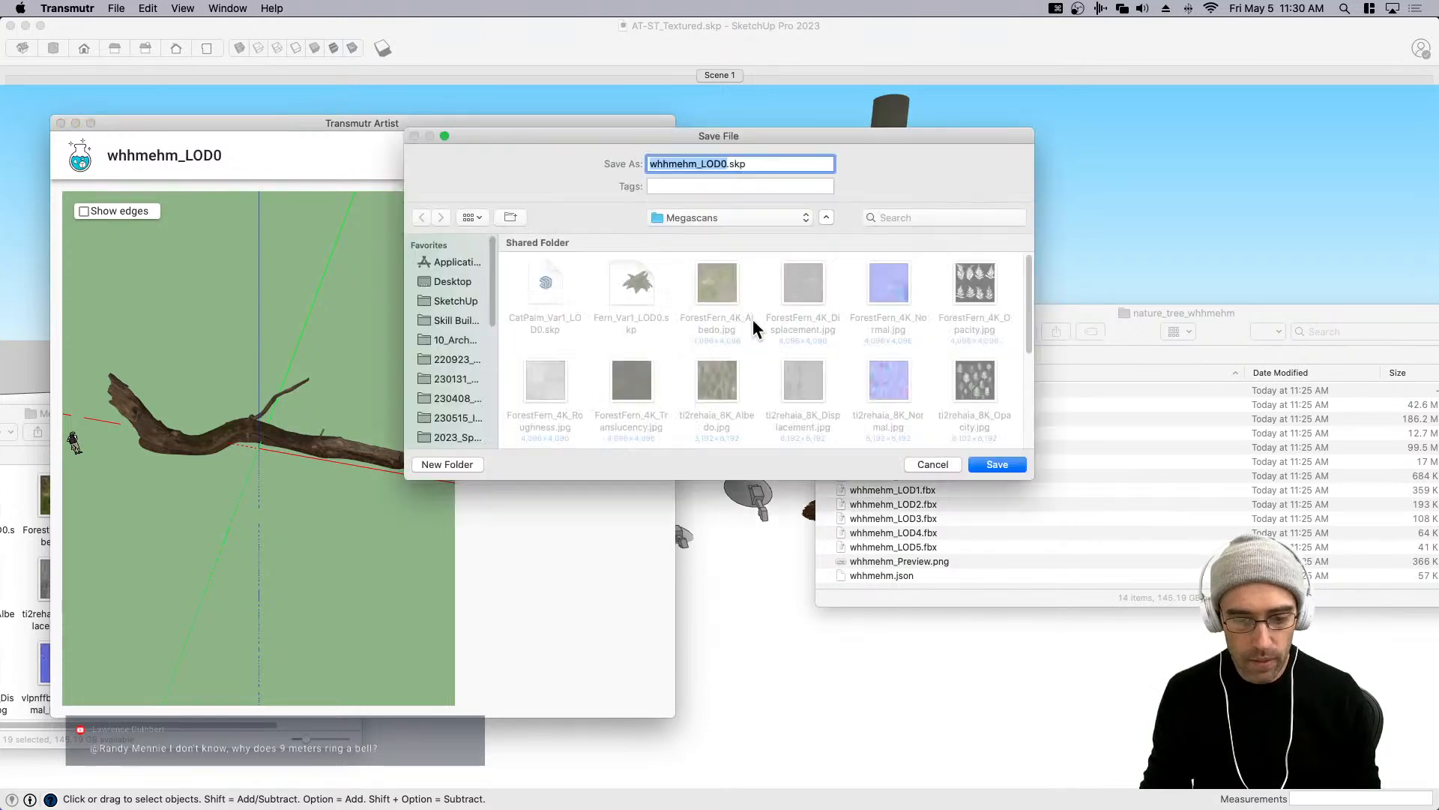
pyautogui.click(988, 461)
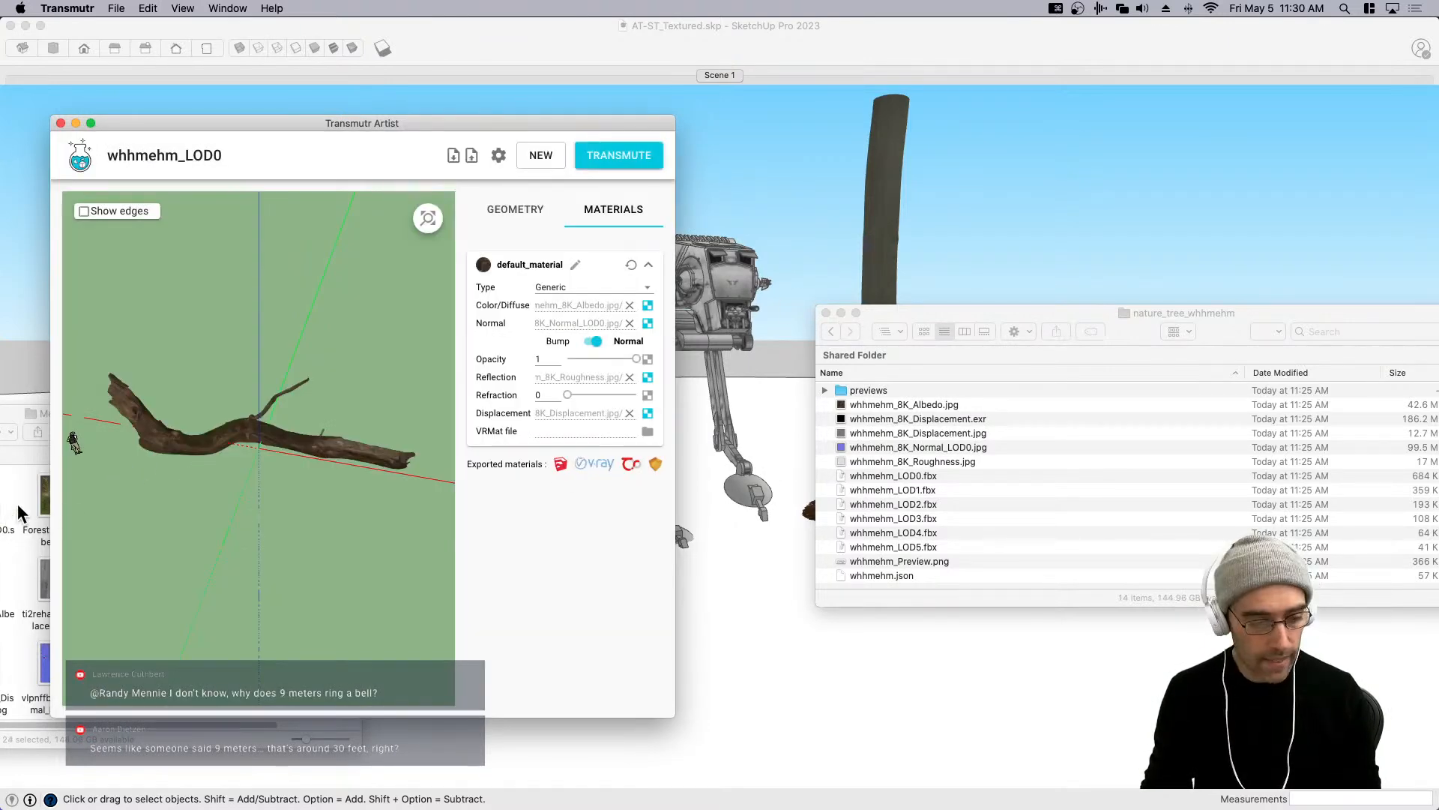
pyautogui.click(9, 528)
pyautogui.moveTo(19, 414); pyautogui.dragTo(883, 183)
pyautogui.scroll(-2, 1084, 363)
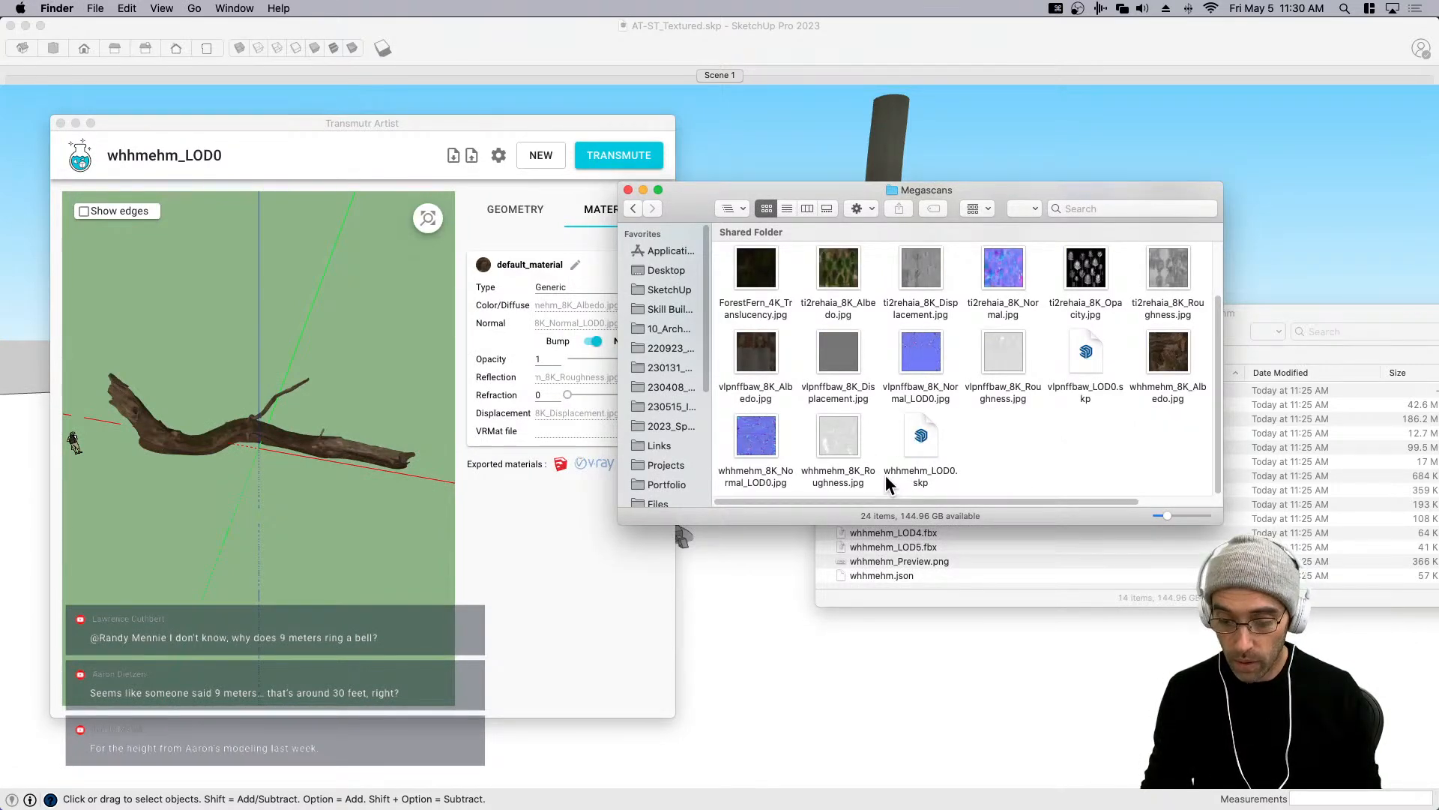
pyautogui.moveTo(919, 460)
pyautogui.mouseDown()
pyautogui.moveTo(774, 600)
pyautogui.moveTo(763, 574)
pyautogui.mouseUp()
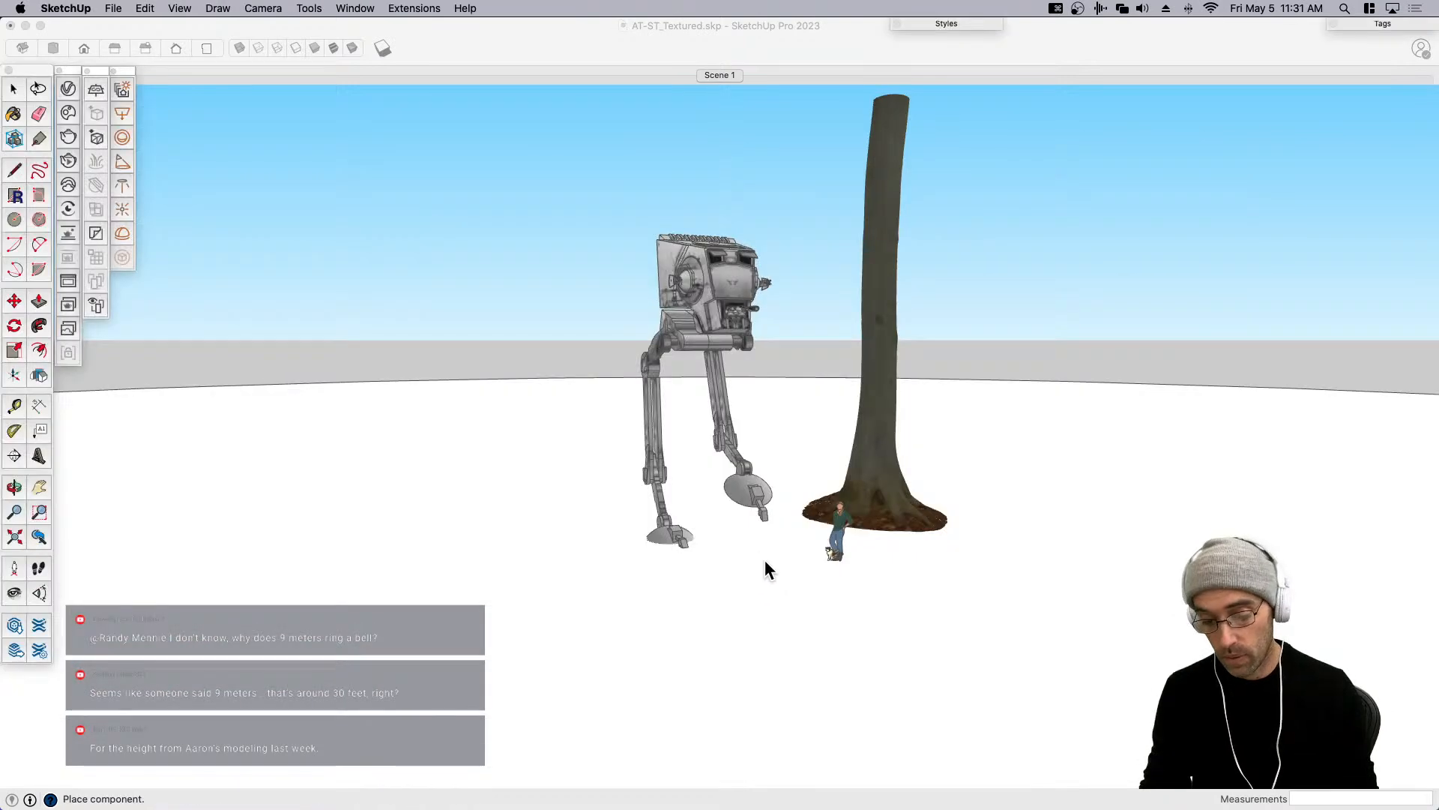
pyautogui.click(861, 586)
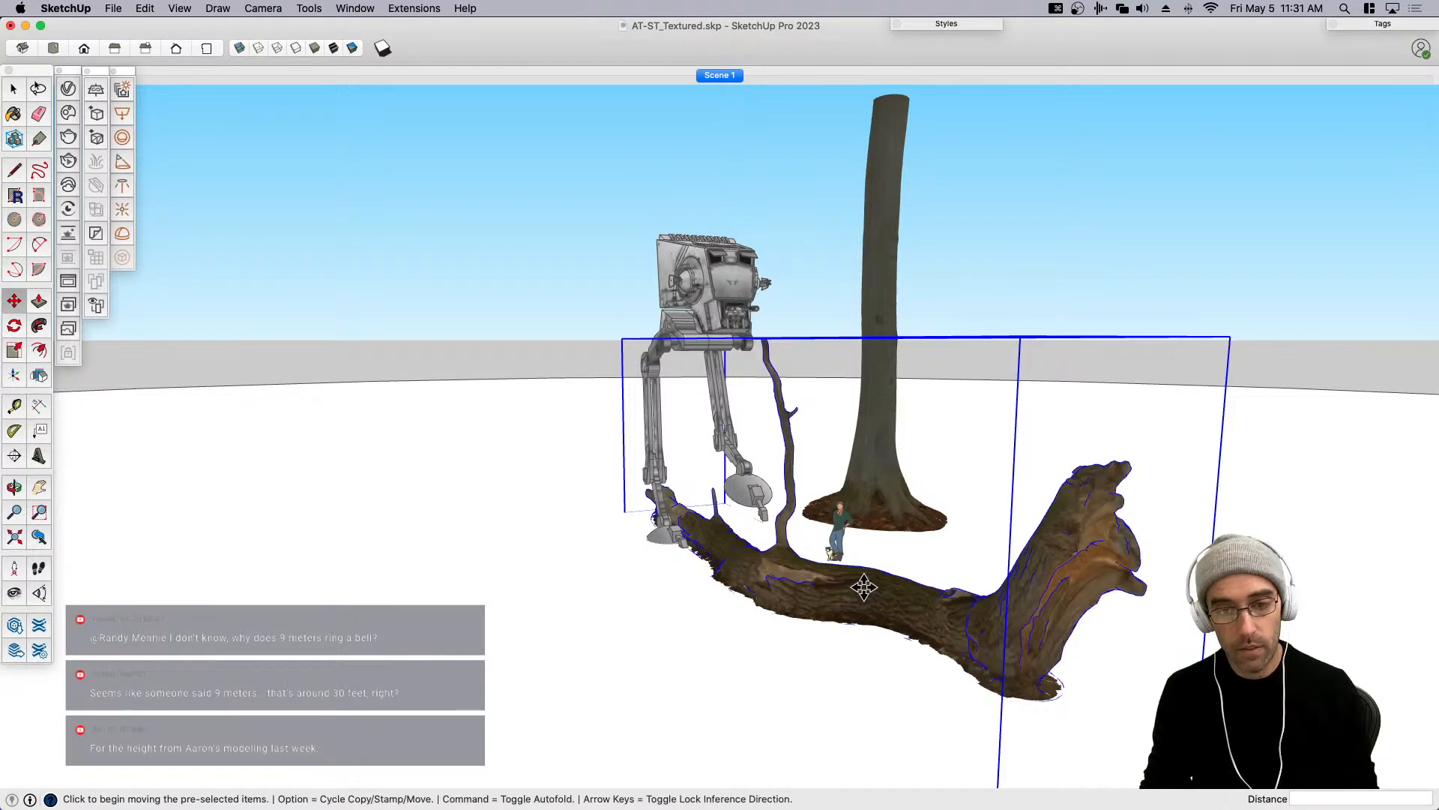
# Scale the fallen log down from a corner of its bounding box.
pyautogui.click(862, 591)
pyautogui.scroll(-3, 858, 589)
pyautogui.press('space')
pyautogui.moveTo(967, 630); pyautogui.dragTo(1013, 562, button='middle')
pyautogui.press('s')
pyautogui.click(1060, 472)
pyautogui.click(916, 503)
pyautogui.press('space')
pyautogui.scroll(3, 857, 610)
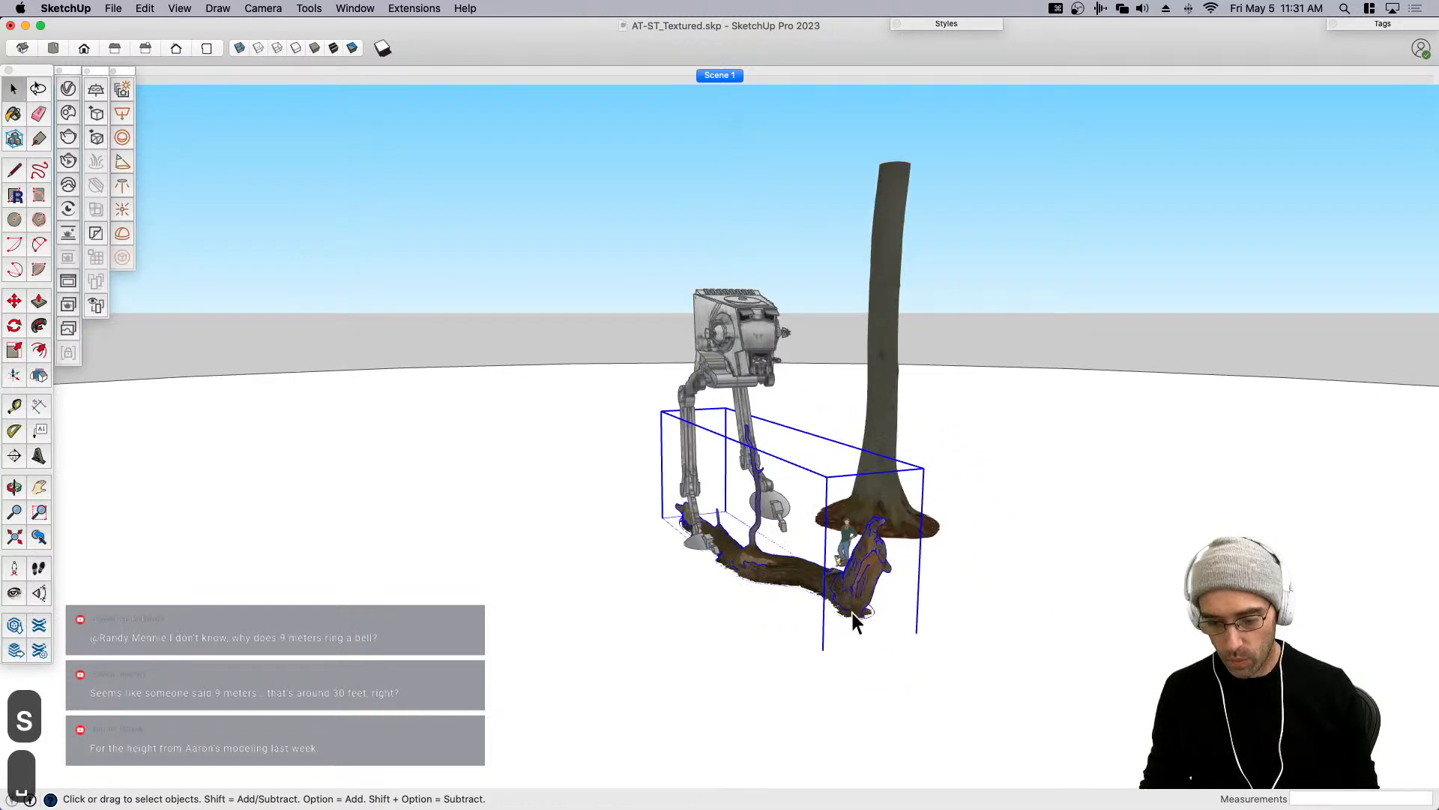
# Move the fallen log clear of the AT-ST to the far side of the standing tree, and deselect it.
pyautogui.press('m')
pyautogui.click(815, 634)
pyautogui.click(1264, 600)
pyautogui.press('space')
pyautogui.scroll(2, 1264, 599)
pyautogui.moveTo(1252, 599); pyautogui.dragTo(1185, 616, button='middle')
pyautogui.scroll(-2, 1185, 617)
pyautogui.press('space')
pyautogui.click(984, 341)
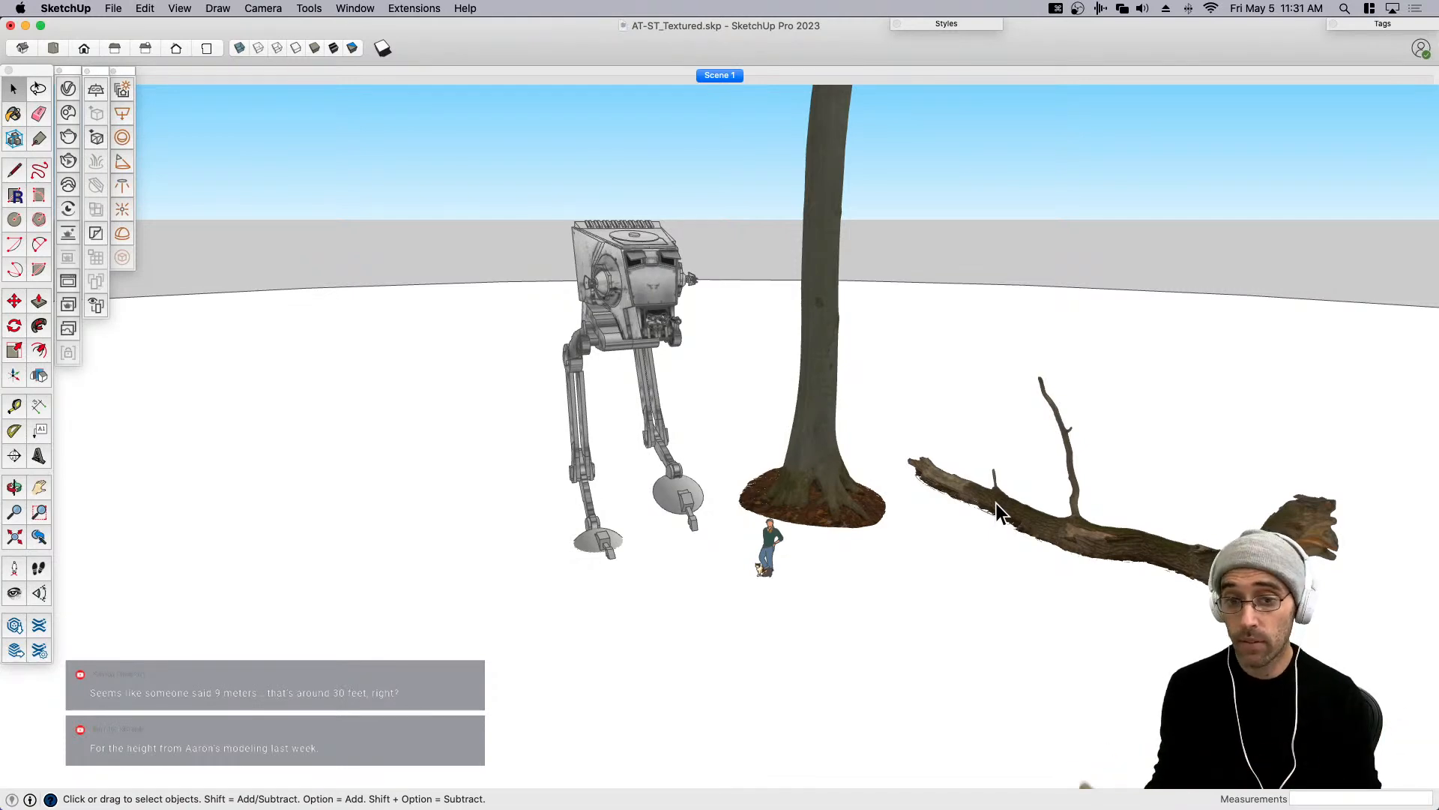
# Bring Fern_Var1_LOD0.skp from the Megascans folder into the model and place it on the ground beside the standing tree's base.
pyautogui.press('super+Tab')
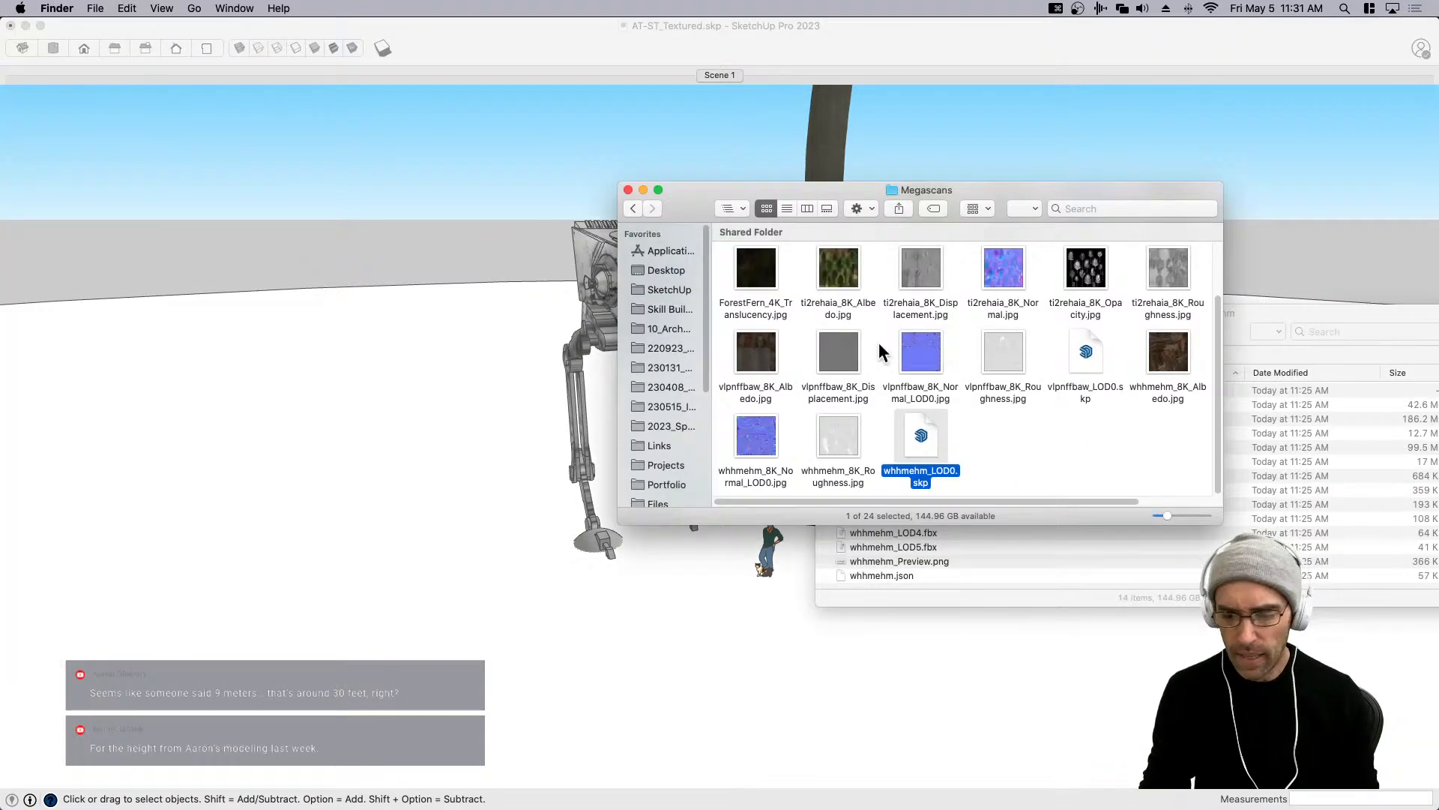
pyautogui.moveTo(992, 173)
pyautogui.mouseDown()
pyautogui.moveTo(934, 193)
pyautogui.moveTo(174, 222)
pyautogui.moveTo(190, 236)
pyautogui.moveTo(554, 260)
pyautogui.mouseUp()
pyautogui.scroll(2, 435, 353)
pyautogui.moveTo(856, 311); pyautogui.dragTo(1319, 319)
pyautogui.moveTo(392, 344)
pyautogui.mouseDown()
pyautogui.moveTo(568, 424)
pyautogui.moveTo(967, 563)
pyautogui.moveTo(916, 554)
pyautogui.mouseUp()
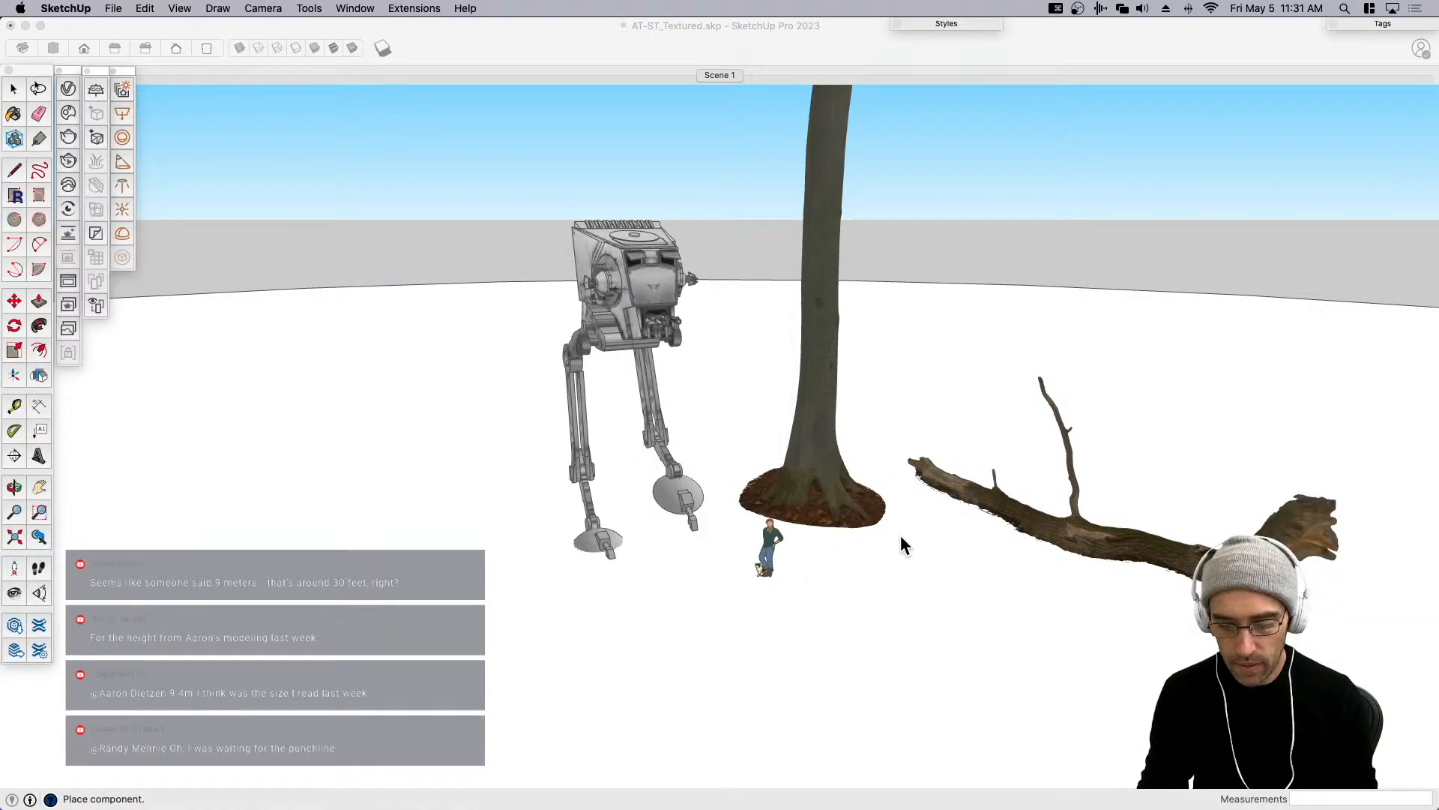
pyautogui.click(888, 553)
pyautogui.scroll(10, 905, 564)
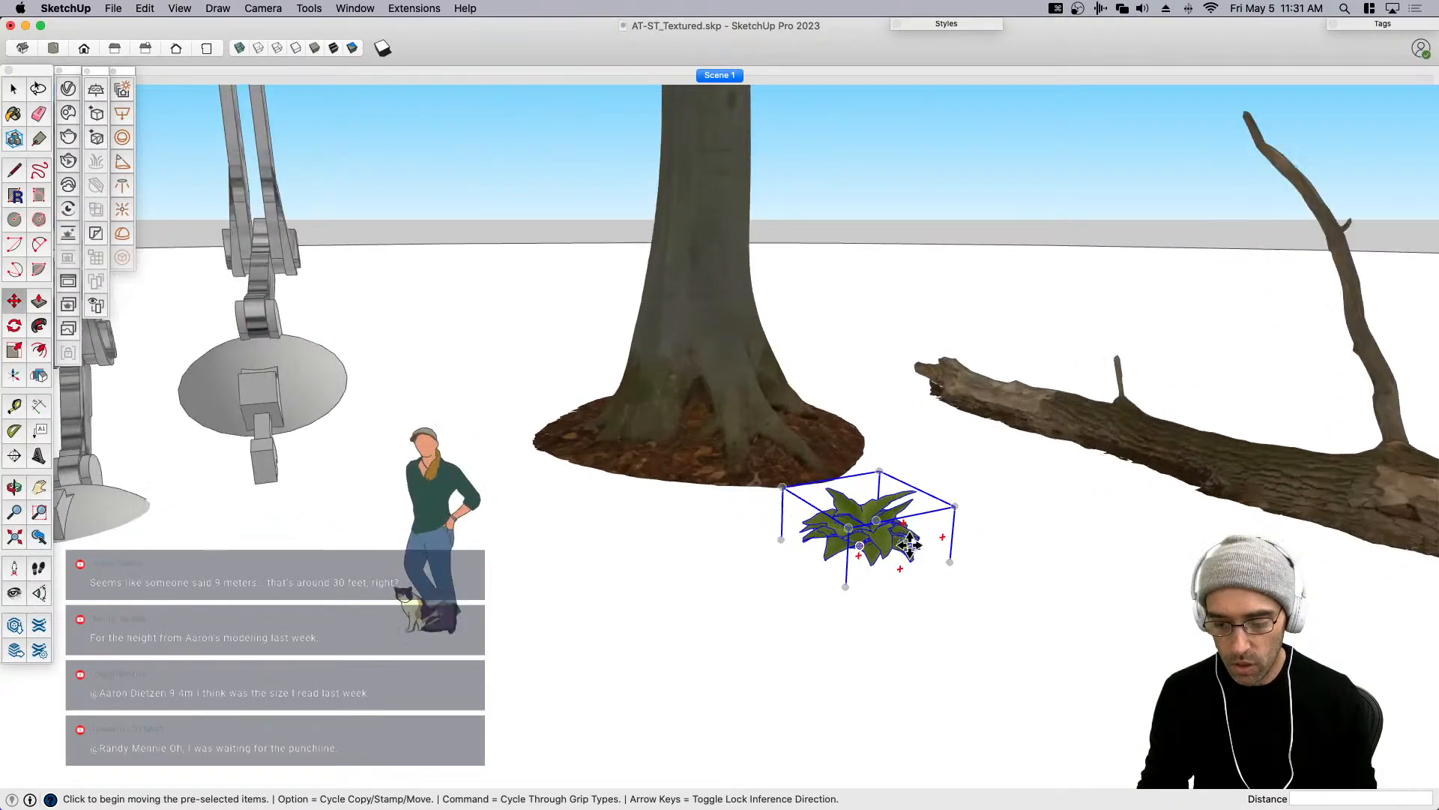
# Bring CatPalm_Var1_LOD0.skp from the Megascans folder into the model and place it on the ground beside the fern.
pyautogui.press('space')
pyautogui.moveTo(868, 536); pyautogui.dragTo(830, 566, button='middle')
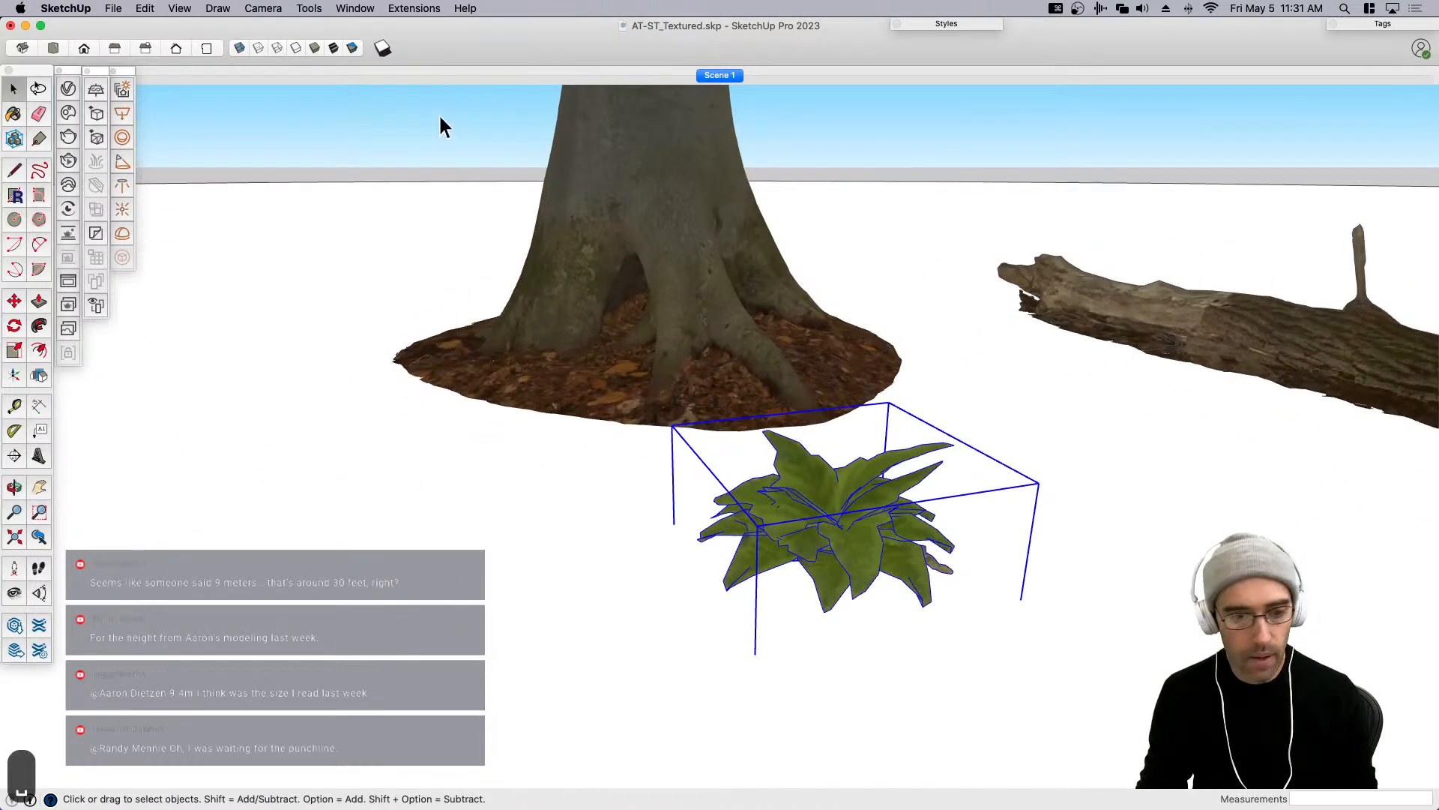
pyautogui.press('super+Tab')
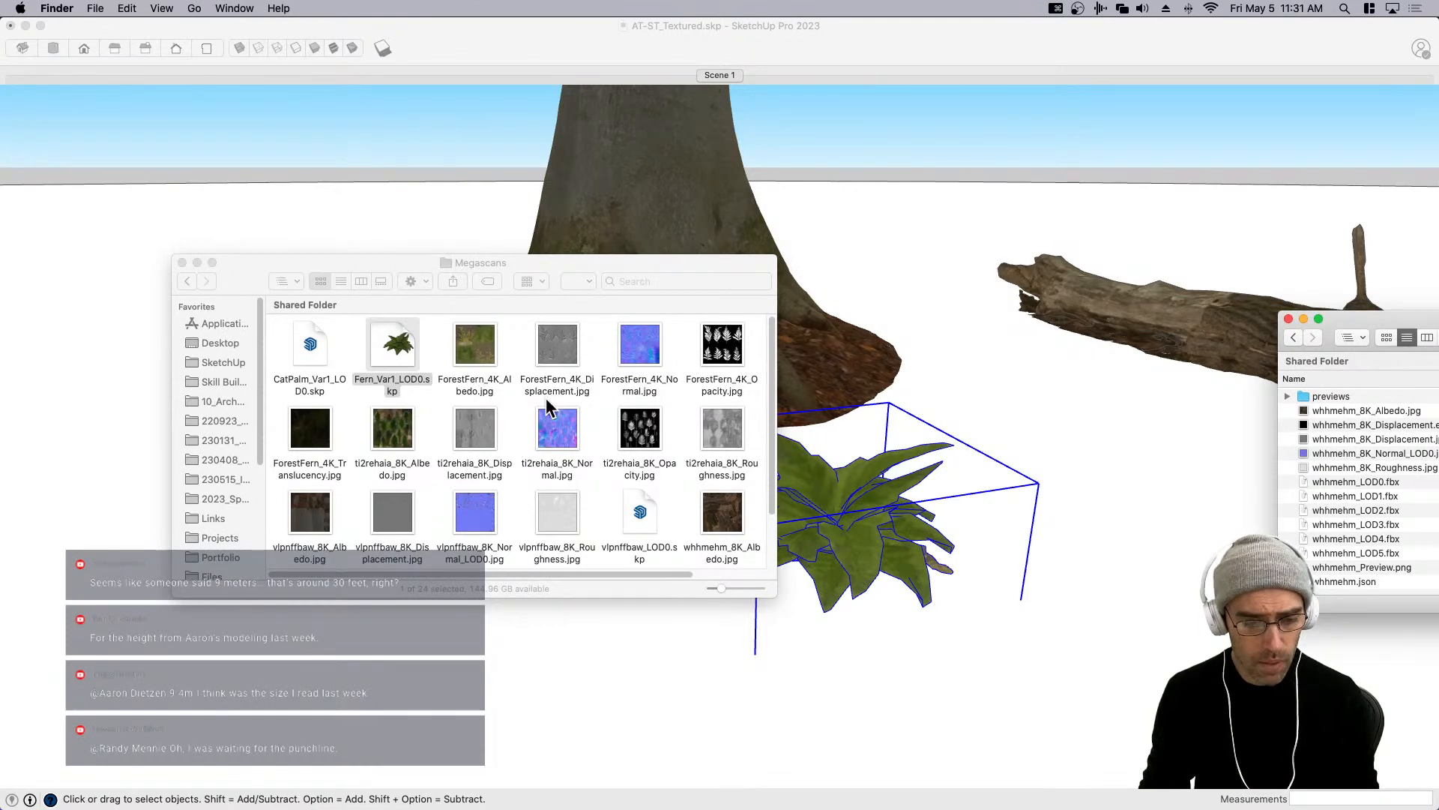
pyautogui.moveTo(317, 352)
pyautogui.mouseDown()
pyautogui.moveTo(932, 498)
pyautogui.moveTo(1068, 564)
pyautogui.moveTo(1029, 586)
pyautogui.mouseUp()
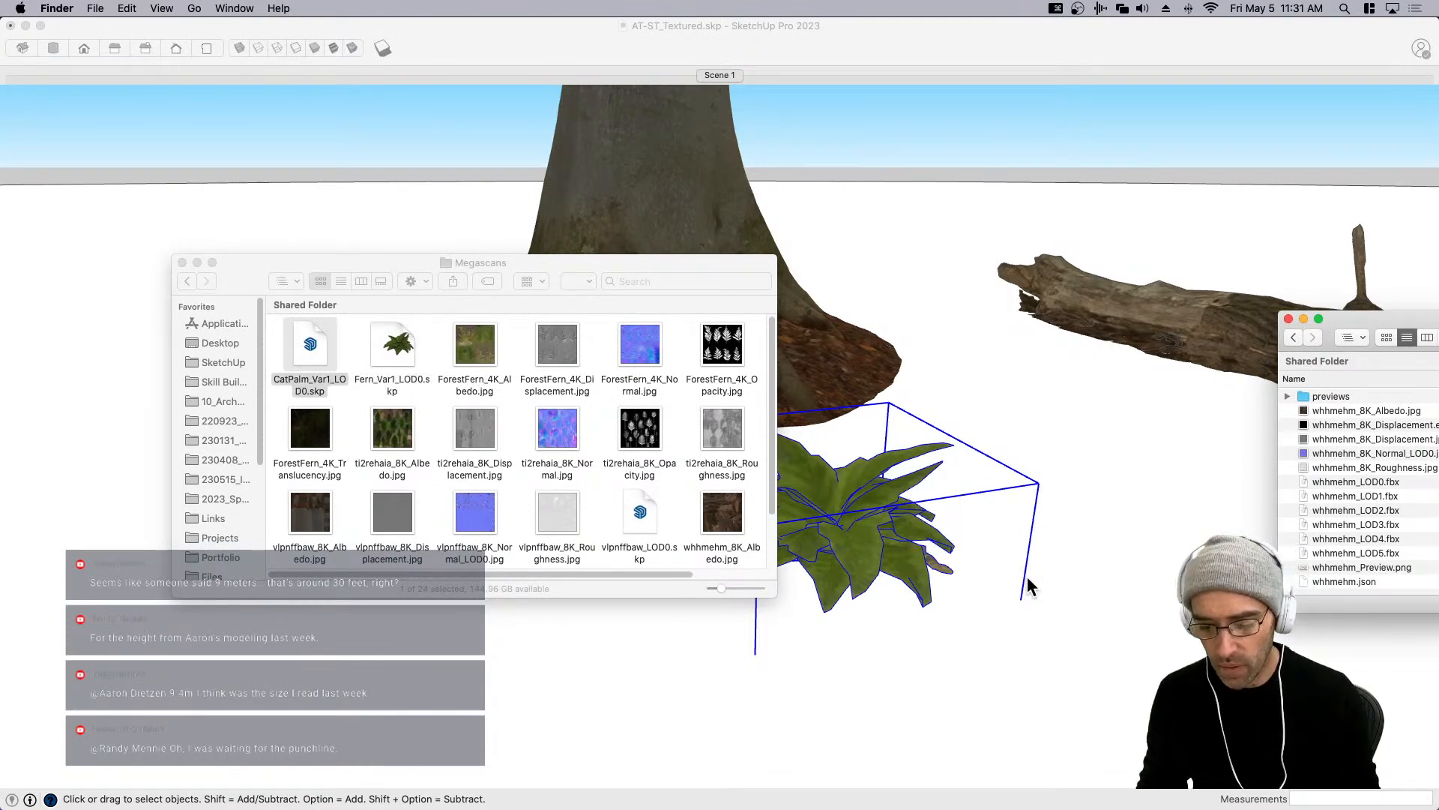
pyautogui.click(986, 568)
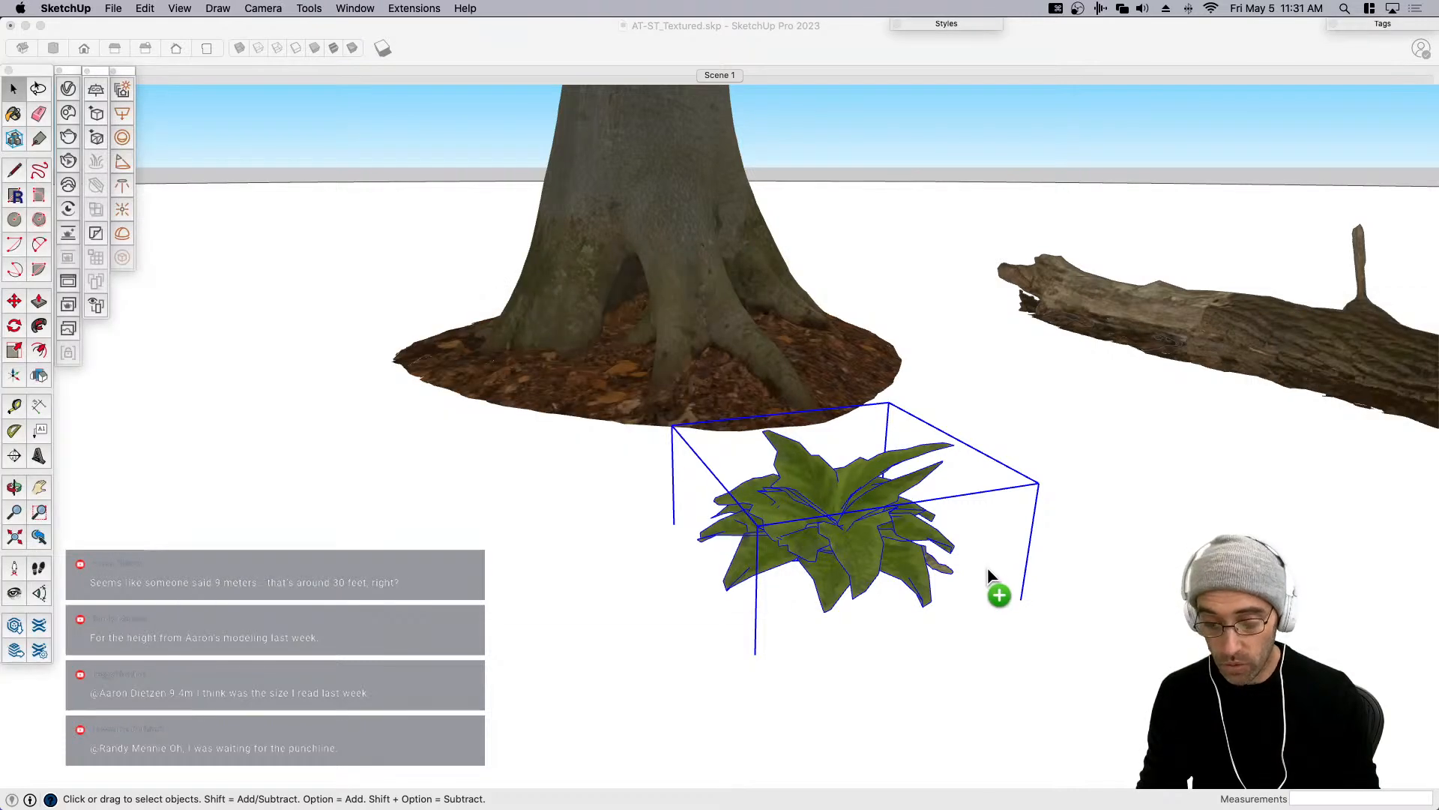
pyautogui.moveTo(986, 568); pyautogui.dragTo(993, 568)
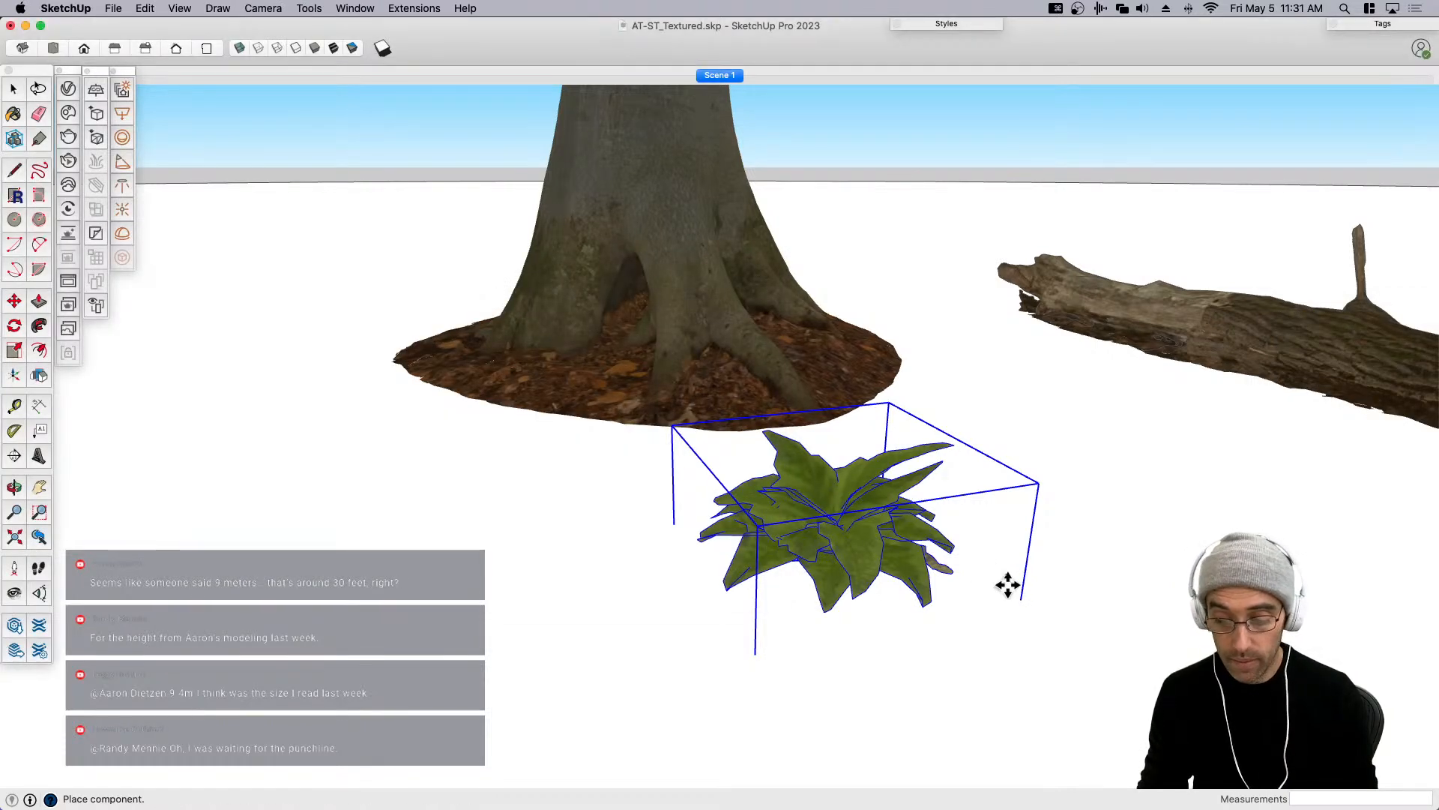
pyautogui.click(1038, 583)
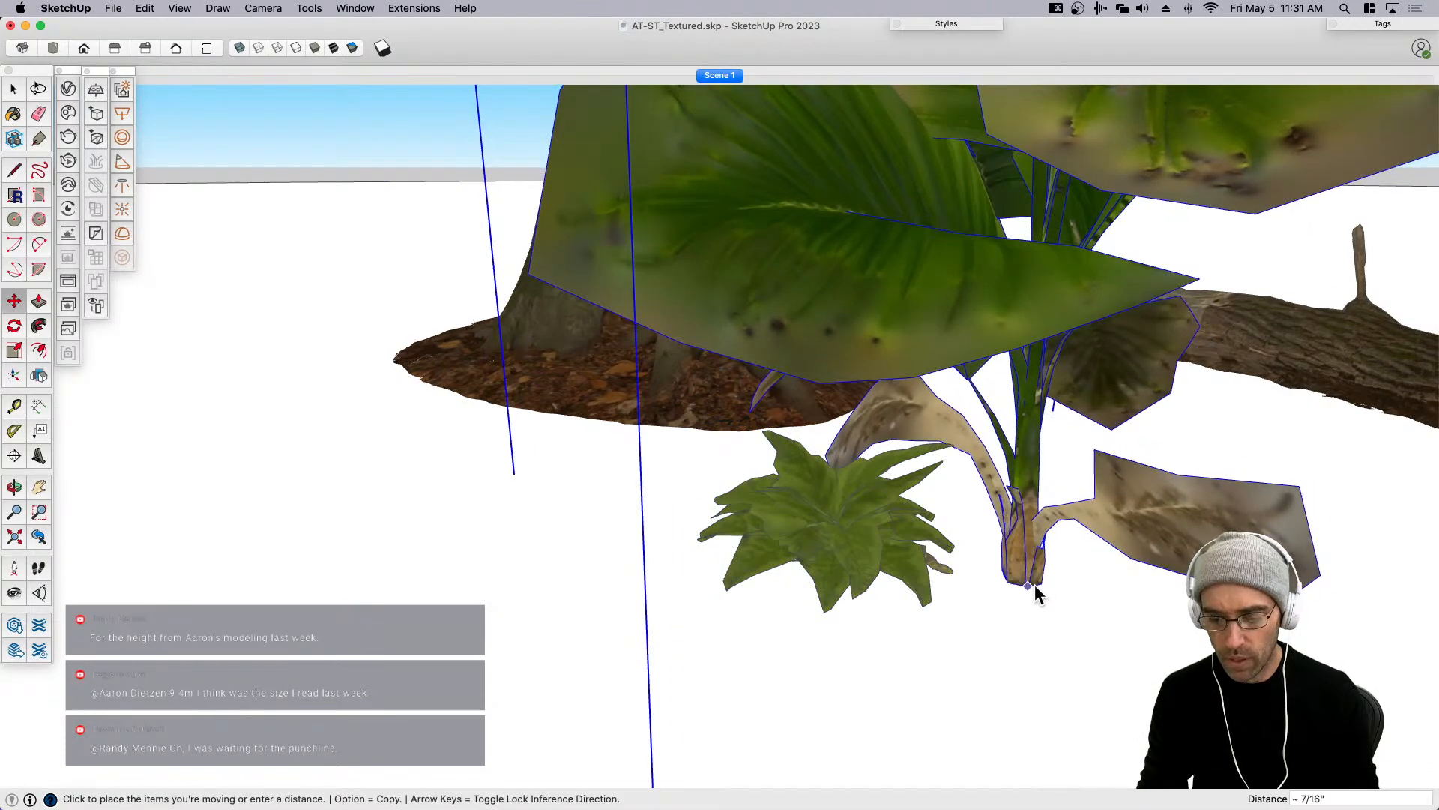
pyautogui.press('space')
pyautogui.scroll(-10, 1025, 603)
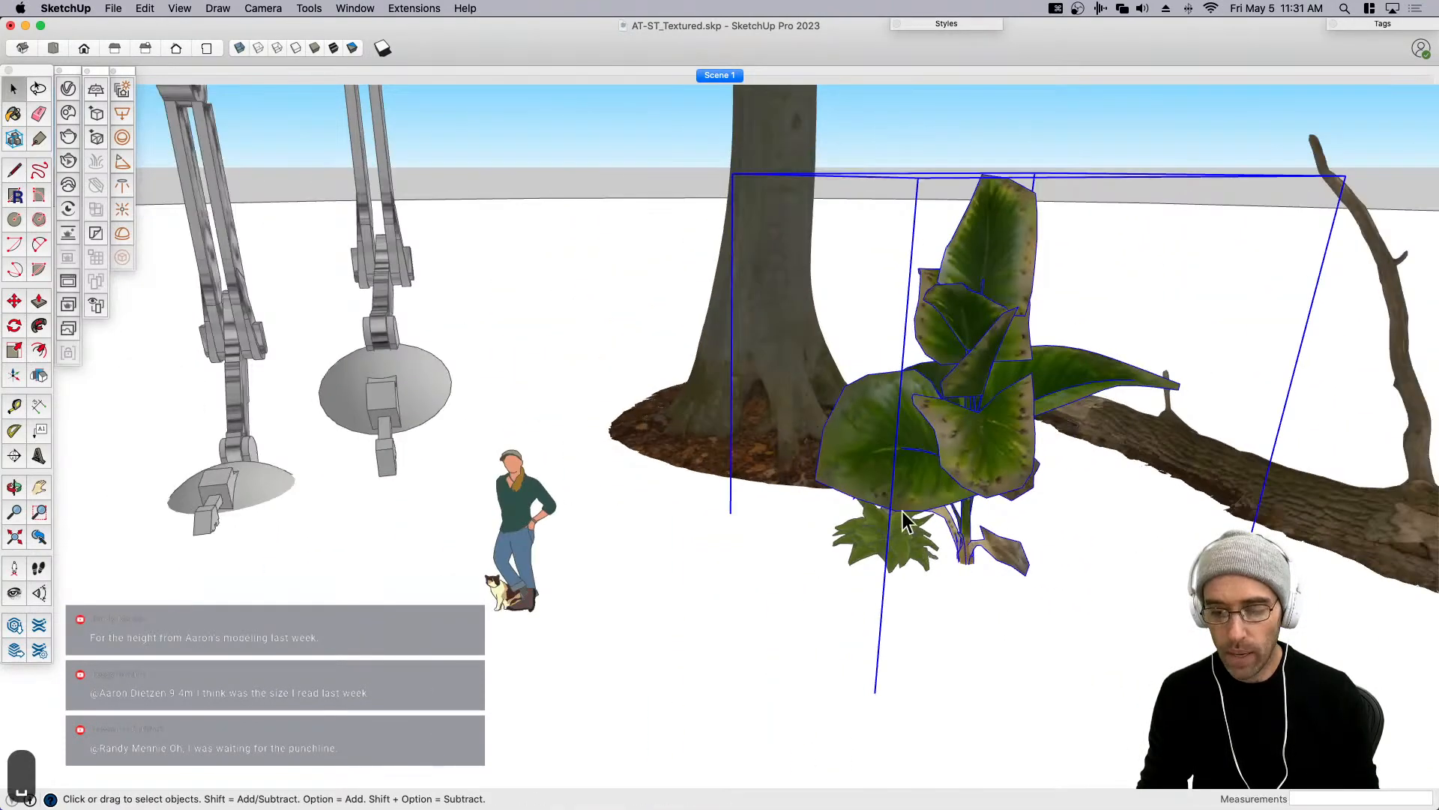
# Look at the forest reference picture unnamed.png in Preview, and return to the SketchUp model.
pyautogui.moveTo(807, 2); pyautogui.dragTo(730, 112)
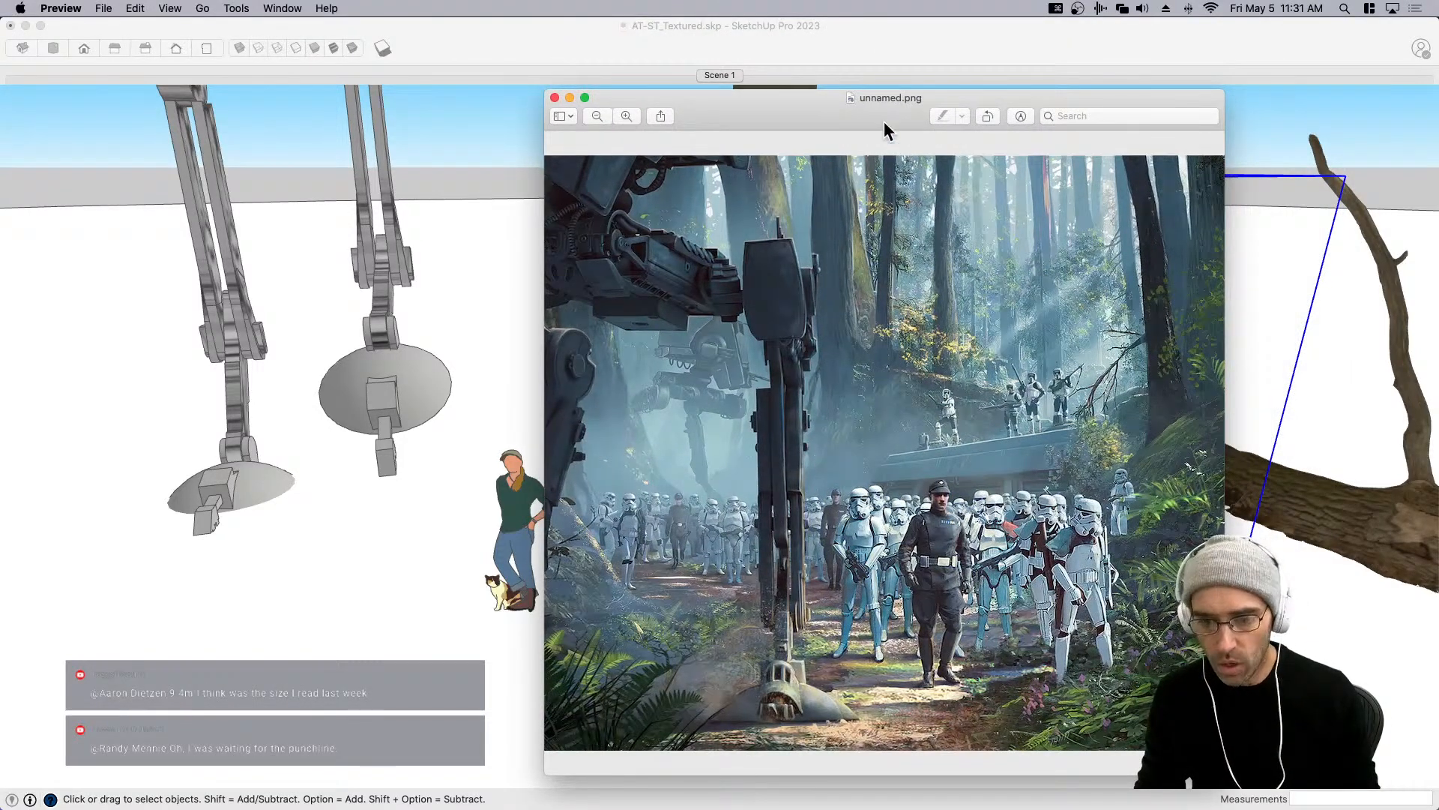
pyautogui.moveTo(861, 114); pyautogui.dragTo(862, 0)
pyautogui.click(843, 603)
# Save the model and deselect the newly placed cat palm.
pyautogui.press('super+s')
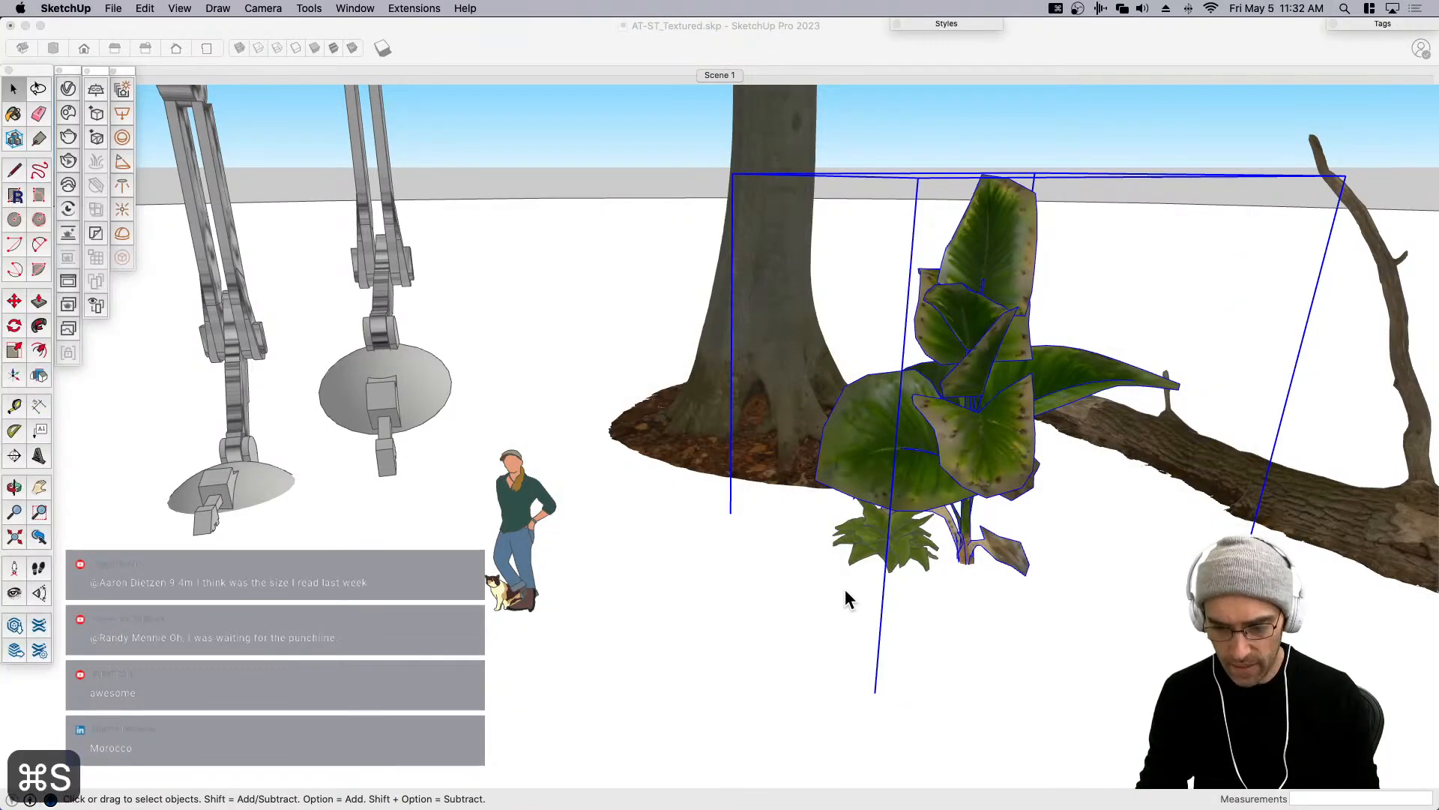
pyautogui.moveTo(925, 560)
pyautogui.mouseDown(button='middle')
pyautogui.moveTo(946, 546)
pyautogui.moveTo(832, 479)
pyautogui.moveTo(795, 417)
pyautogui.moveTo(835, 405)
pyautogui.mouseUp(button='middle')
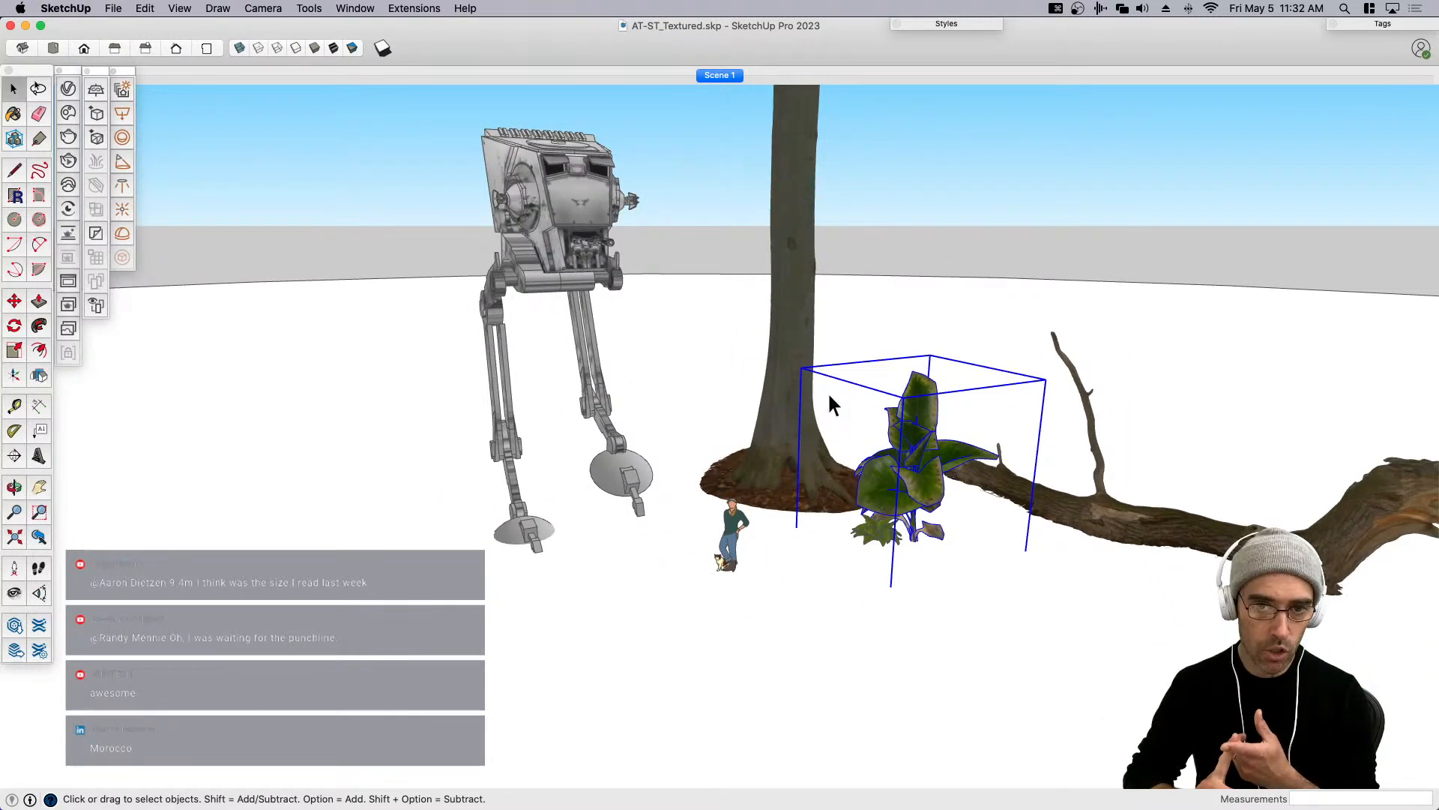
pyautogui.press('super+Tab')
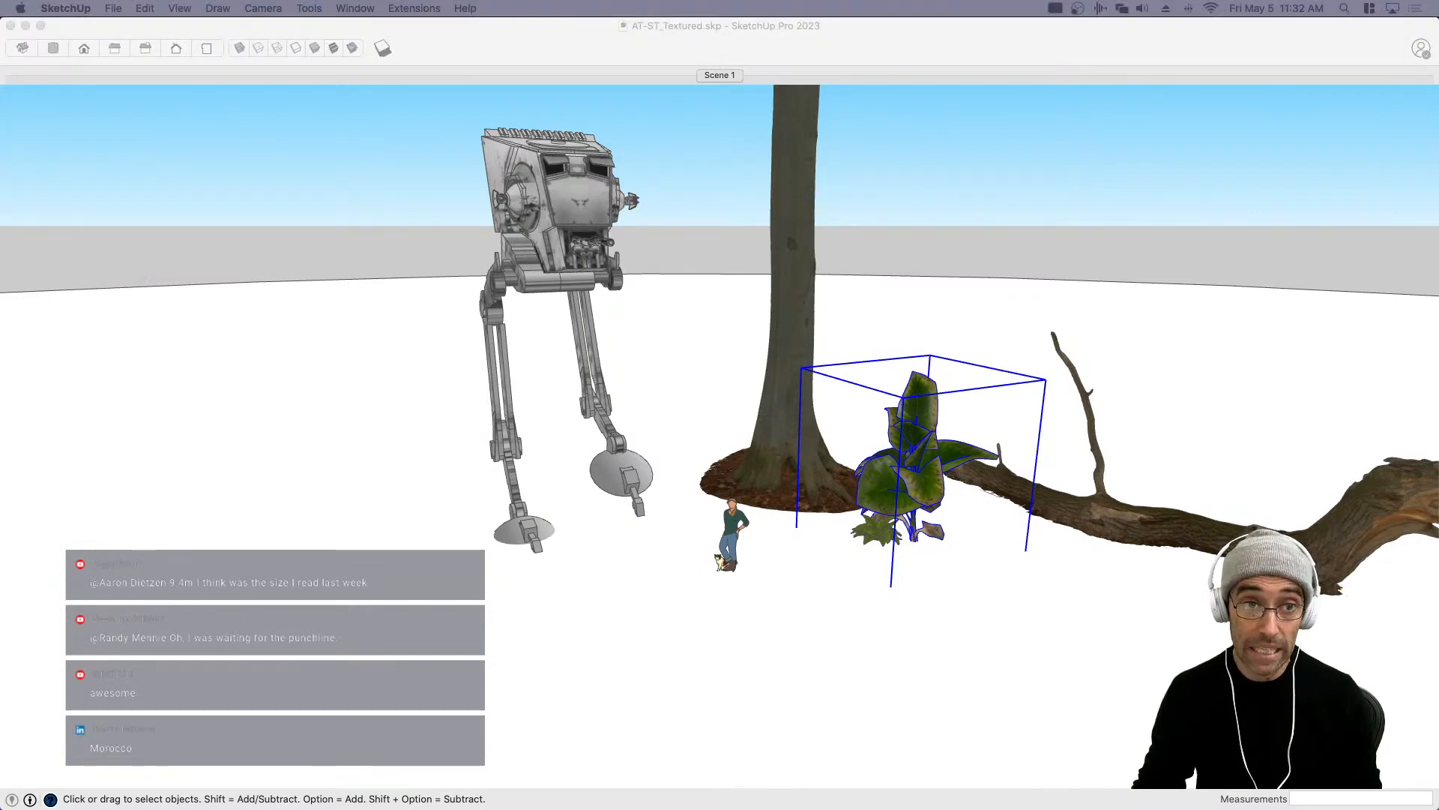
pyautogui.press('super+Tab')
pyautogui.moveTo(716, 268); pyautogui.dragTo(813, 473, button='middle')
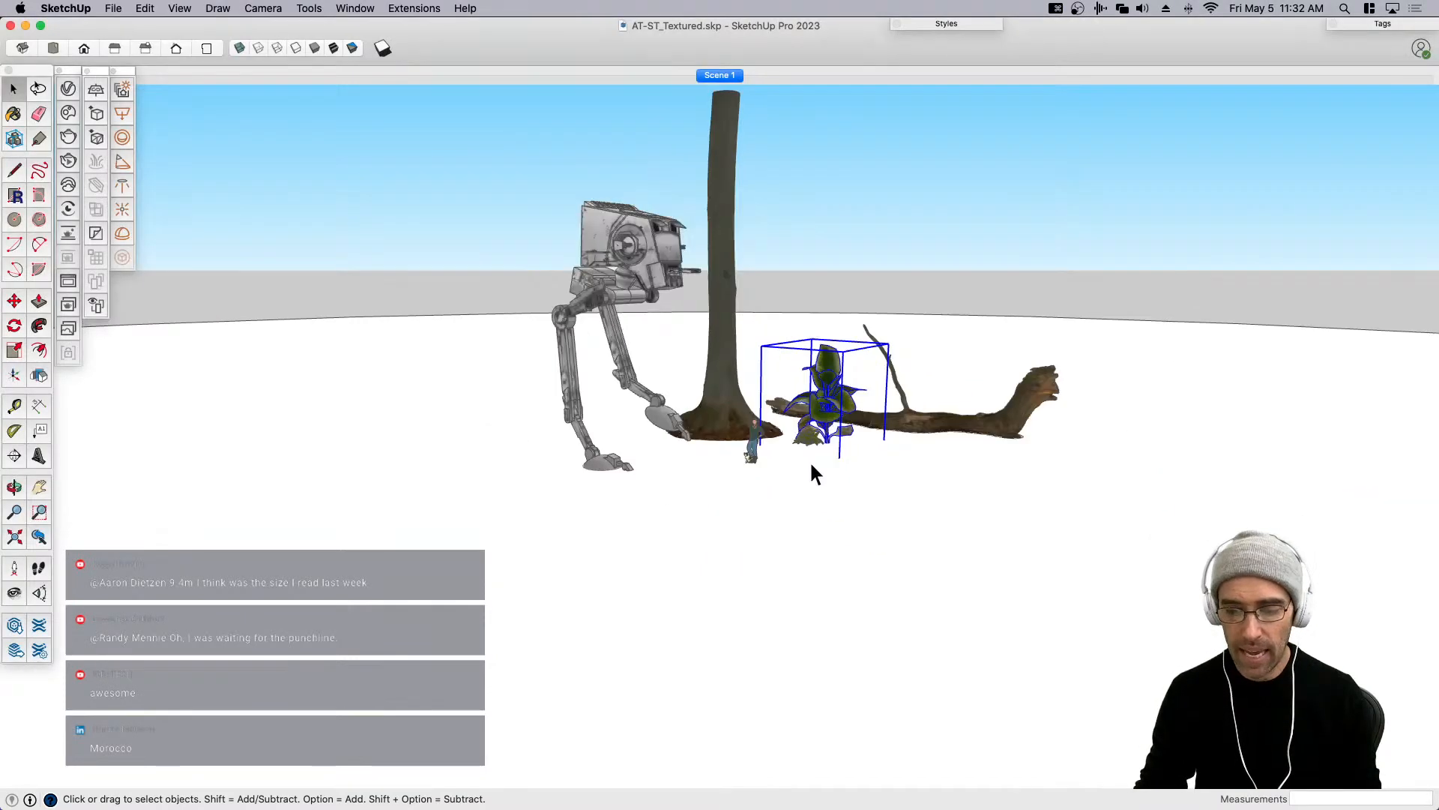
pyautogui.scroll(4, 810, 461)
pyautogui.click(817, 273)
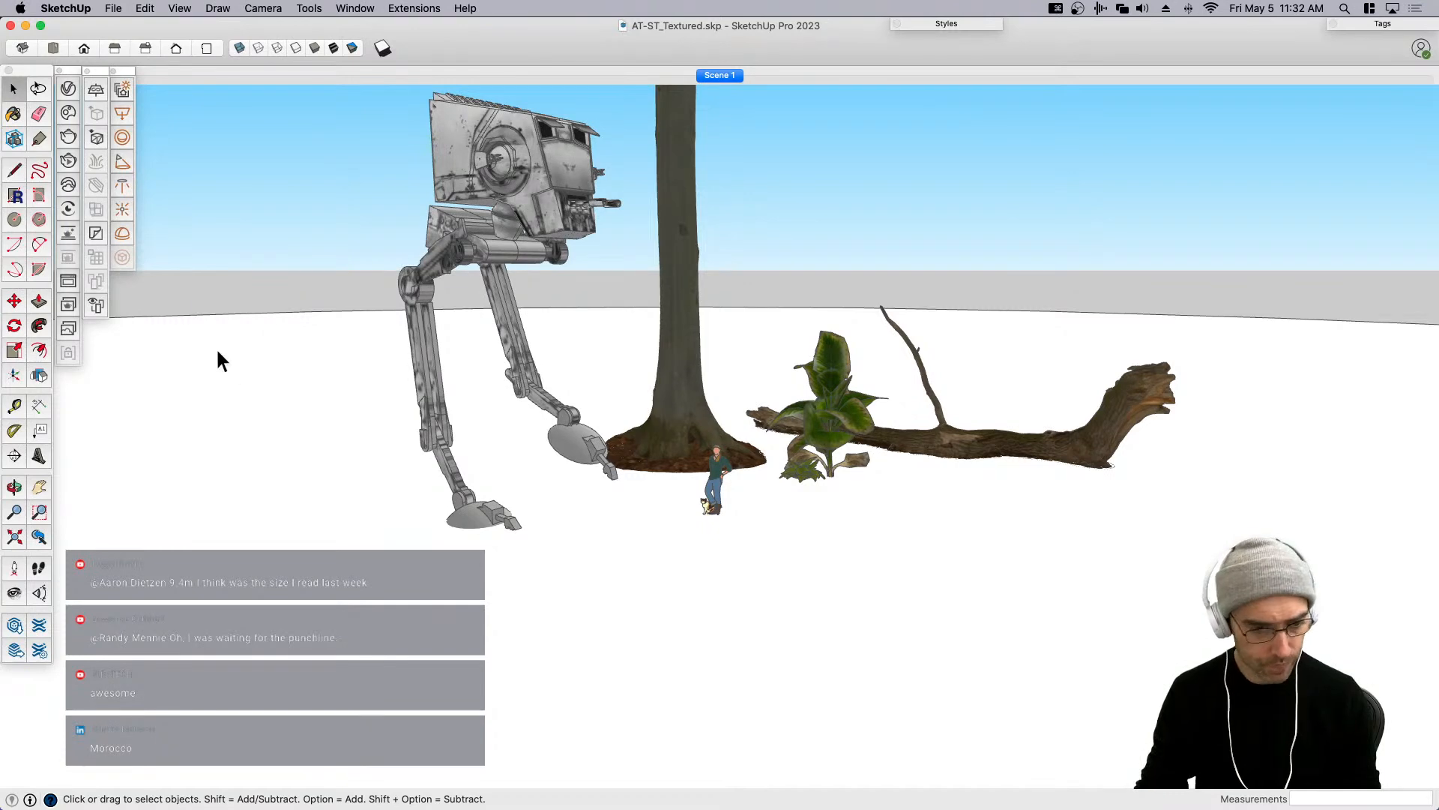
# Show the plant library extension's tool palette and park it beside the other floating tool palettes.
pyautogui.click(183, 9)
pyautogui.moveTo(222, 65)
pyautogui.click(367, 144)
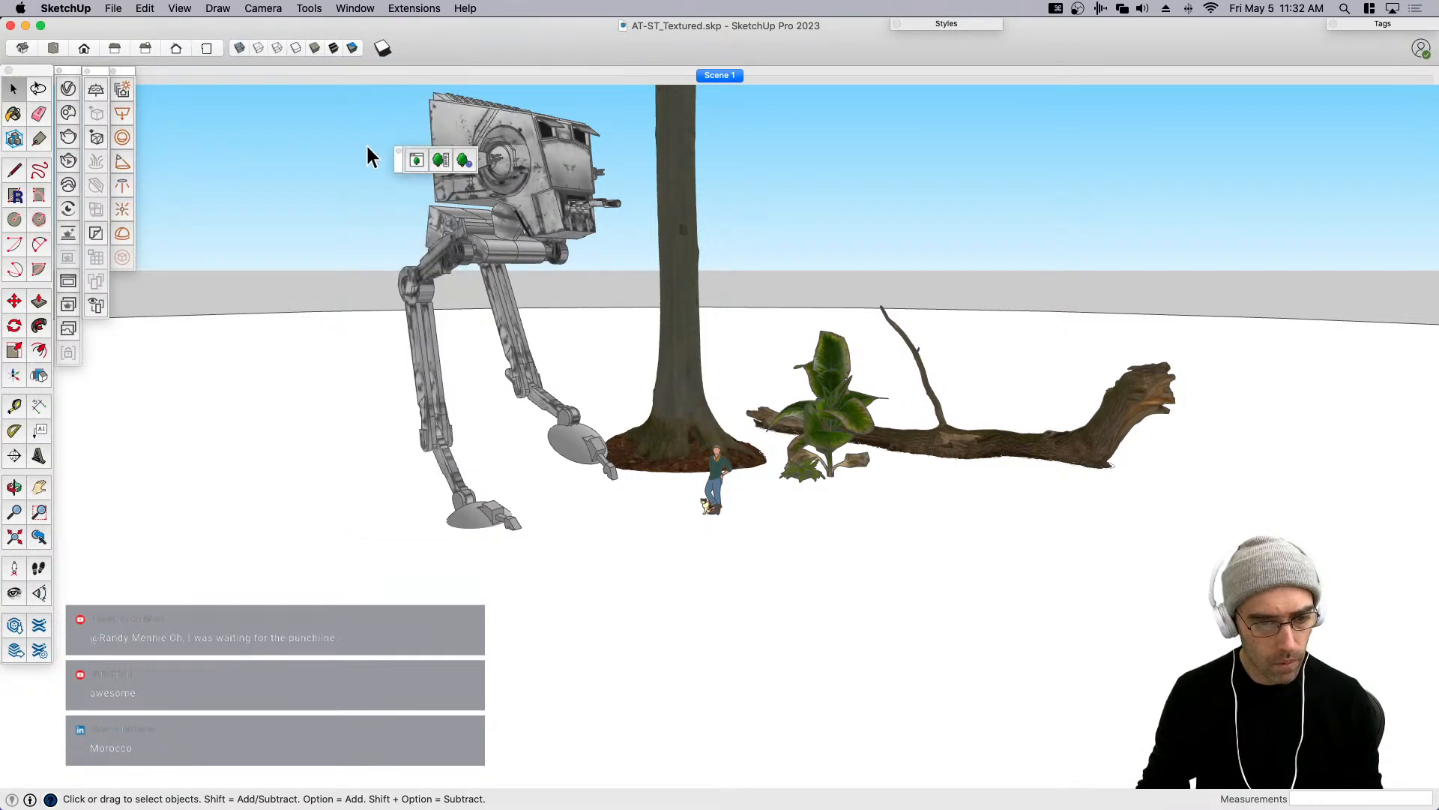
pyautogui.moveTo(398, 154); pyautogui.dragTo(160, 111)
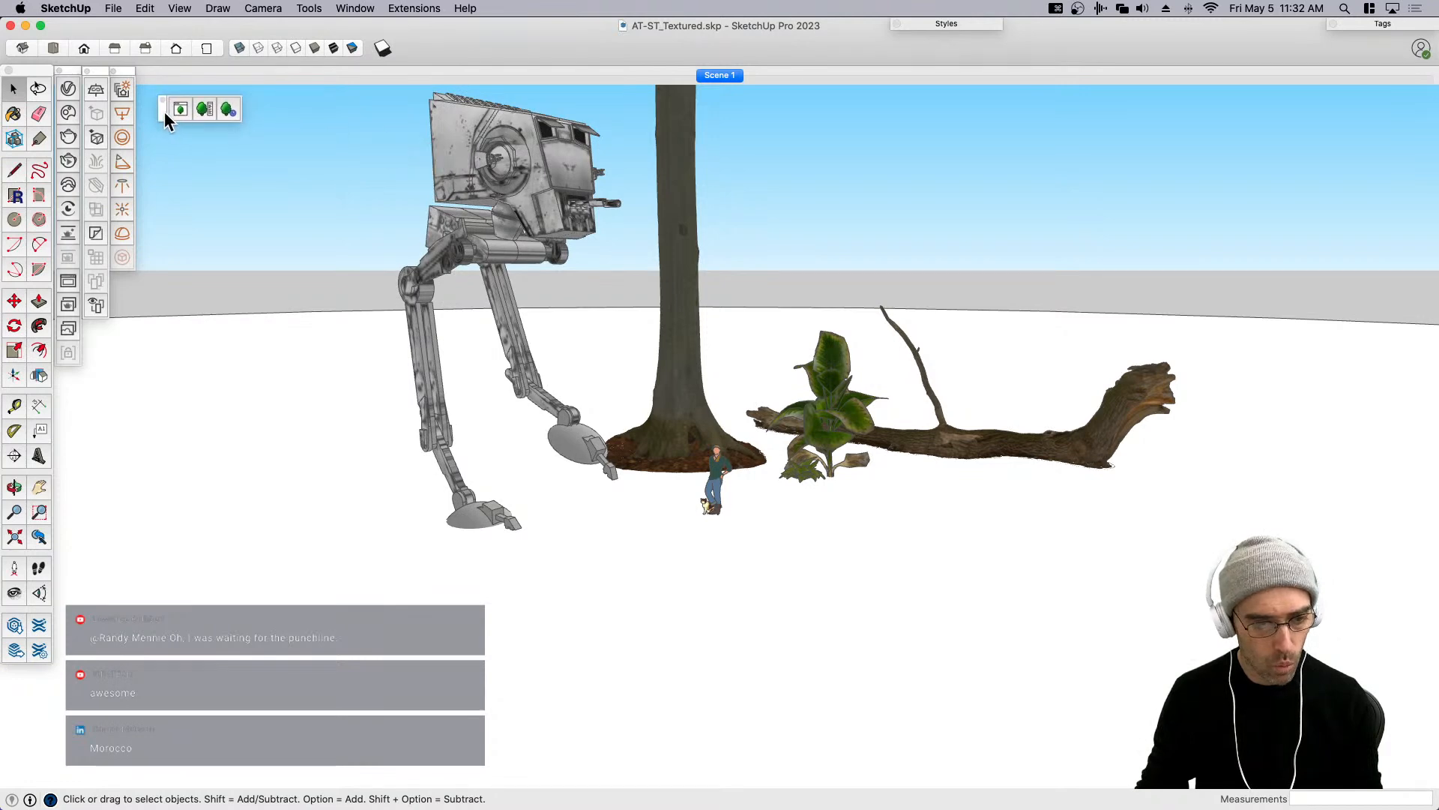
# Open the Plant Library Browser and look through its trees and shrubs for species suited to the forest scene.
pyautogui.click(178, 113)
pyautogui.scroll(-5, 765, 380)
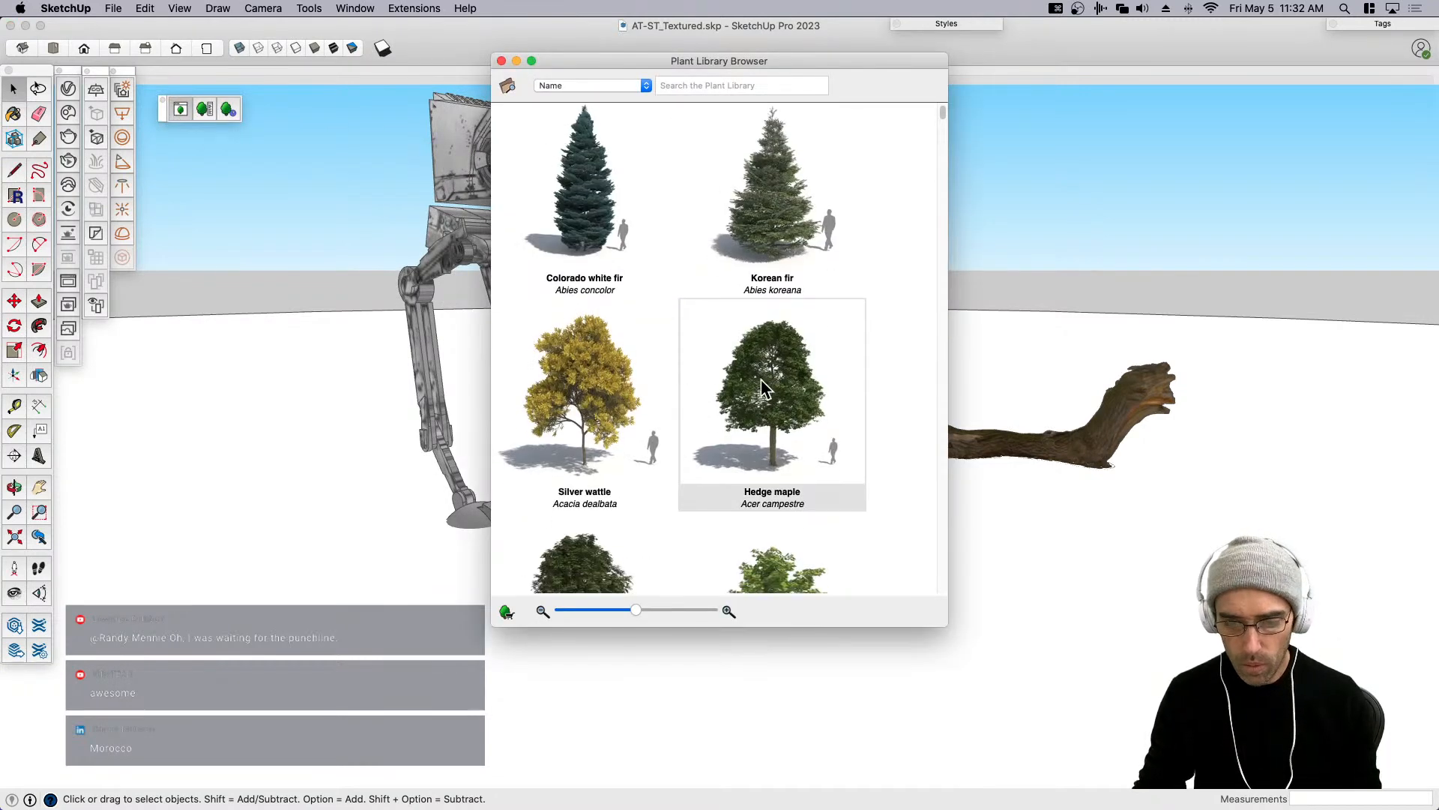
pyautogui.scroll(-6, 816, 395)
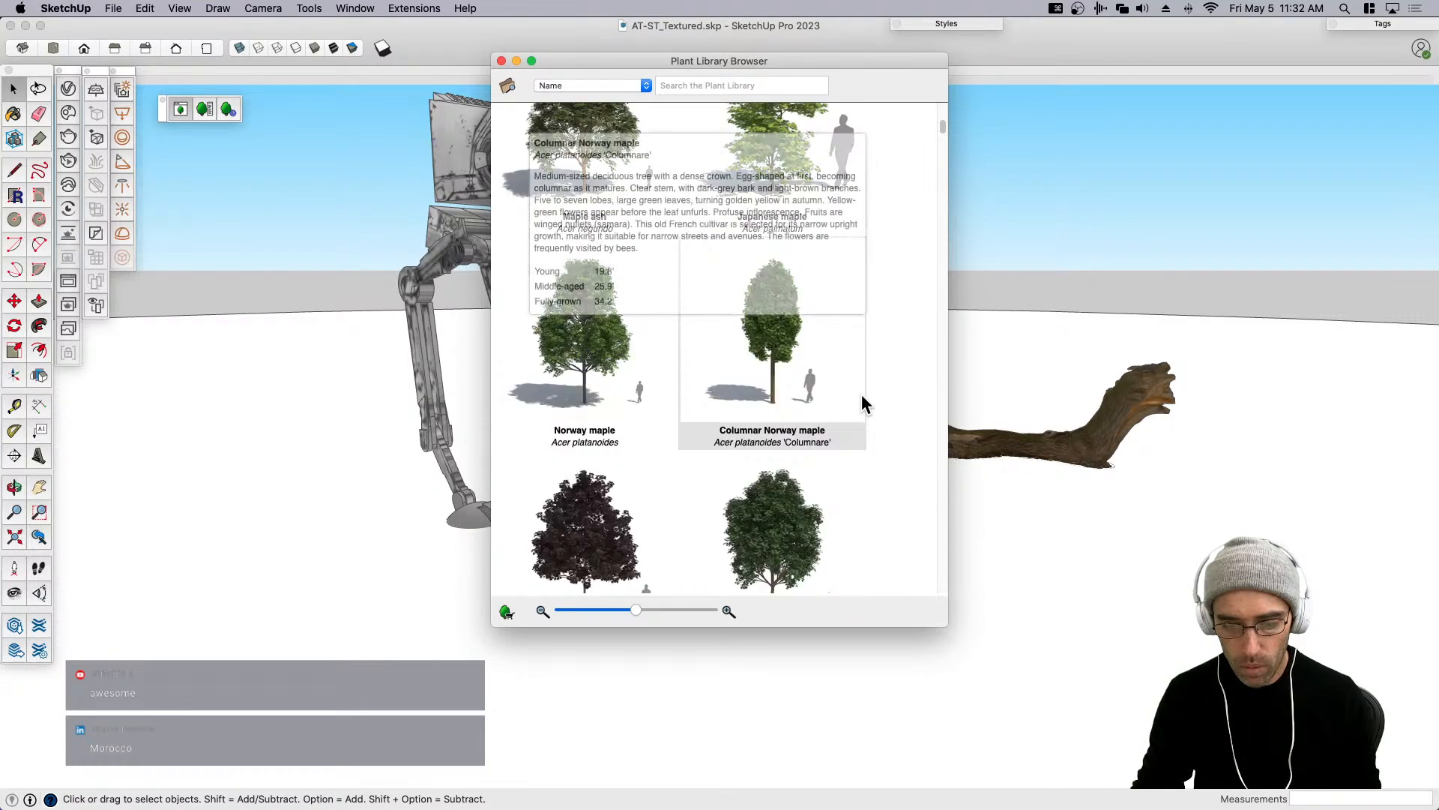
pyautogui.scroll(-10, 861, 397)
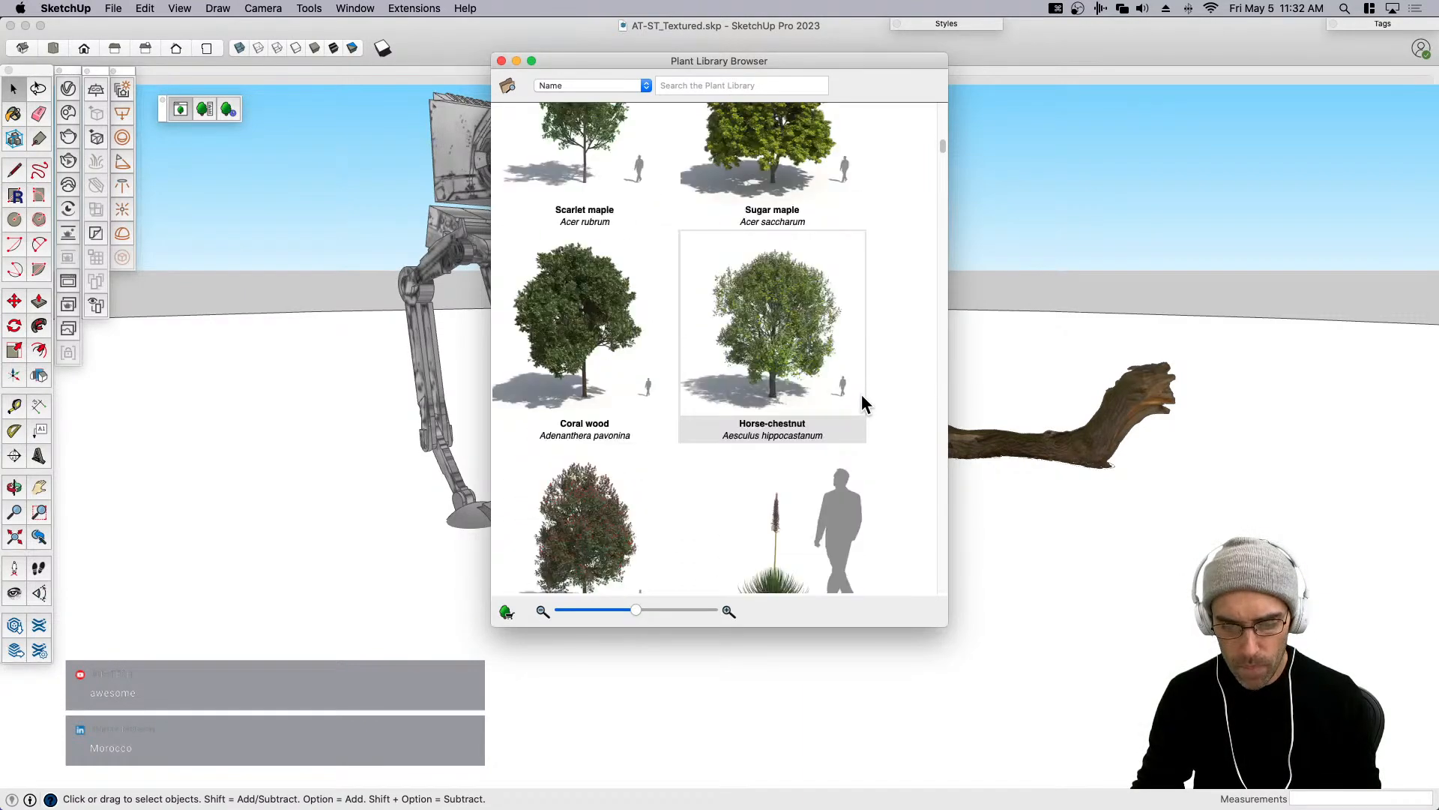
pyautogui.scroll(-8, 862, 397)
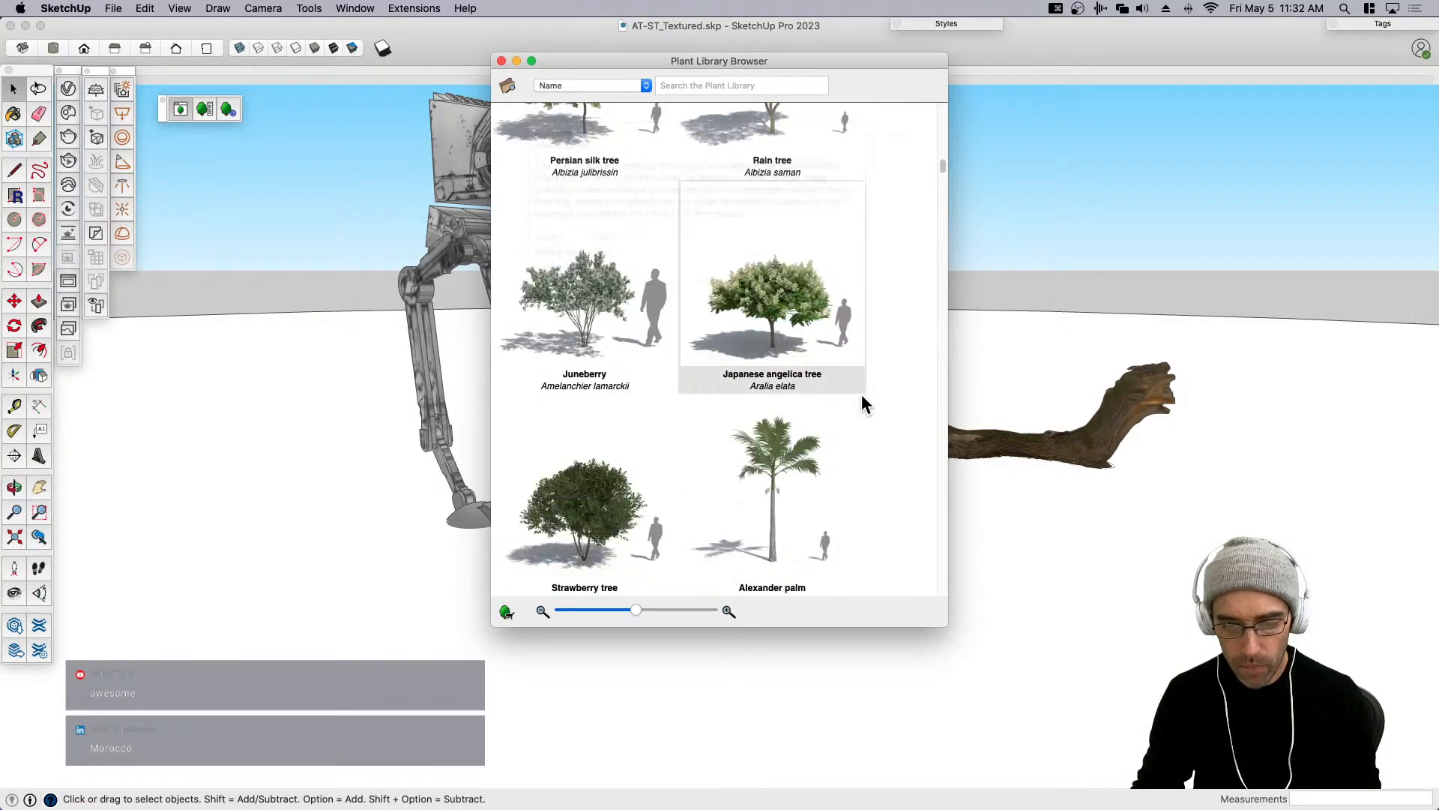
pyautogui.scroll(-8, 861, 393)
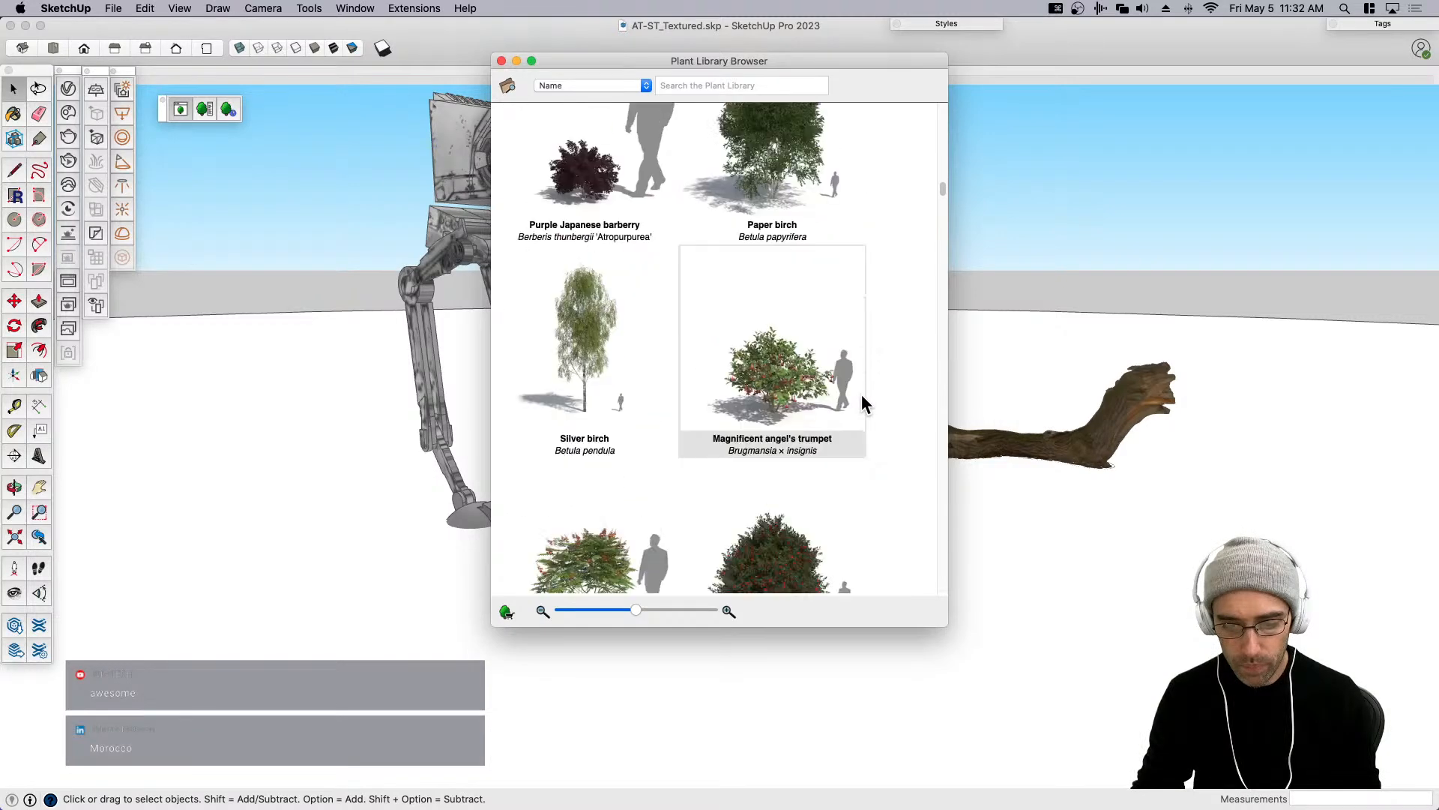
pyautogui.scroll(-8, 873, 405)
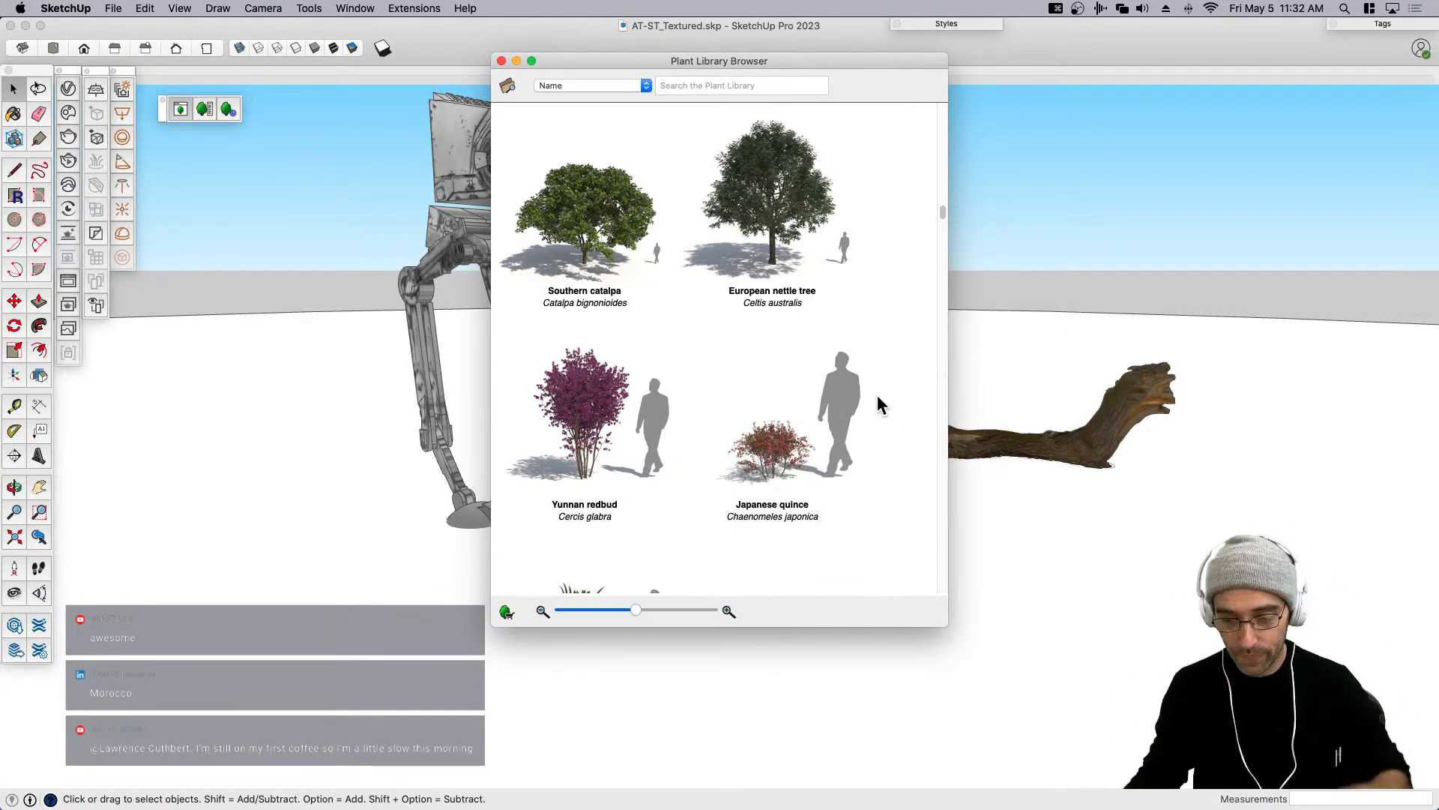
pyautogui.scroll(-5, 877, 397)
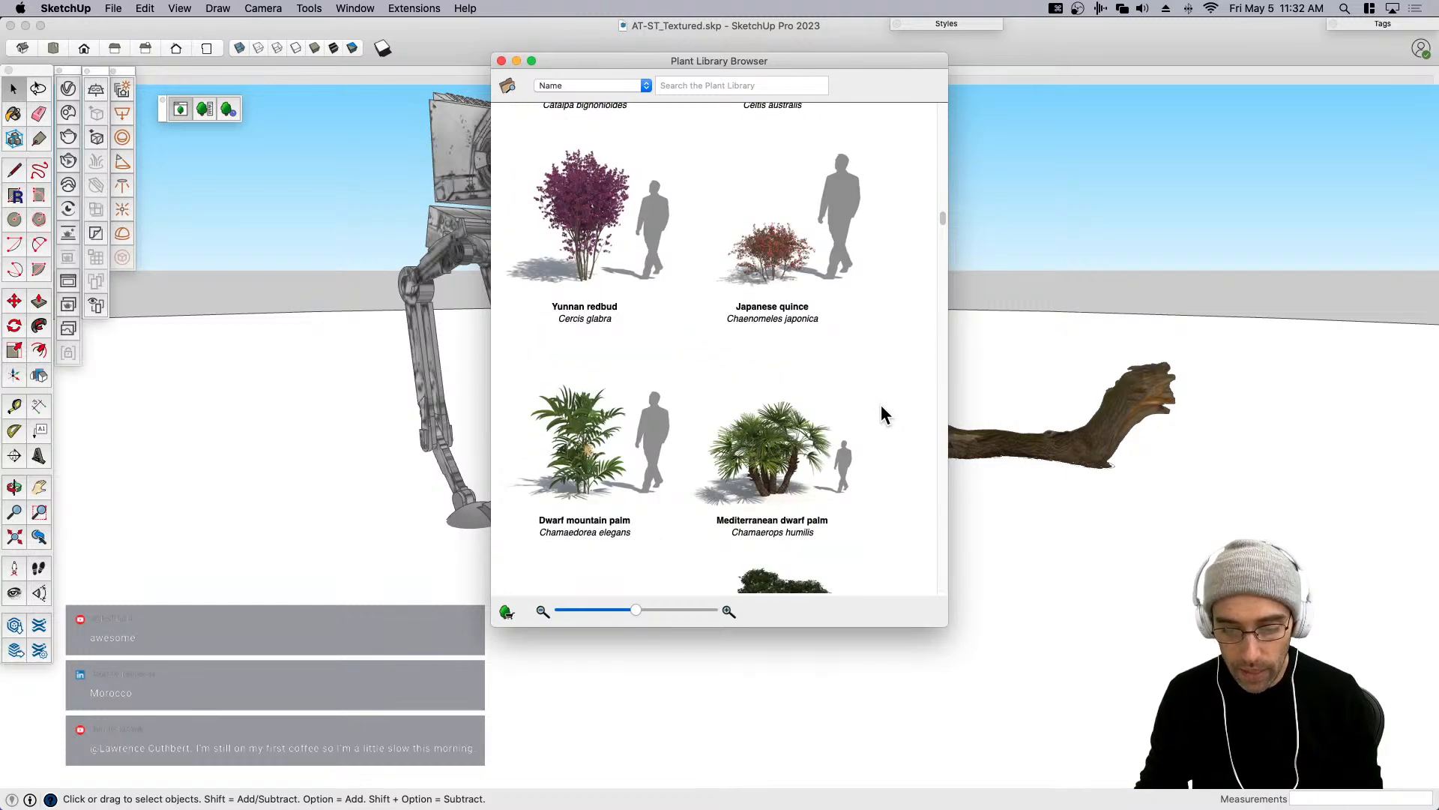
pyautogui.scroll(-10, 879, 406)
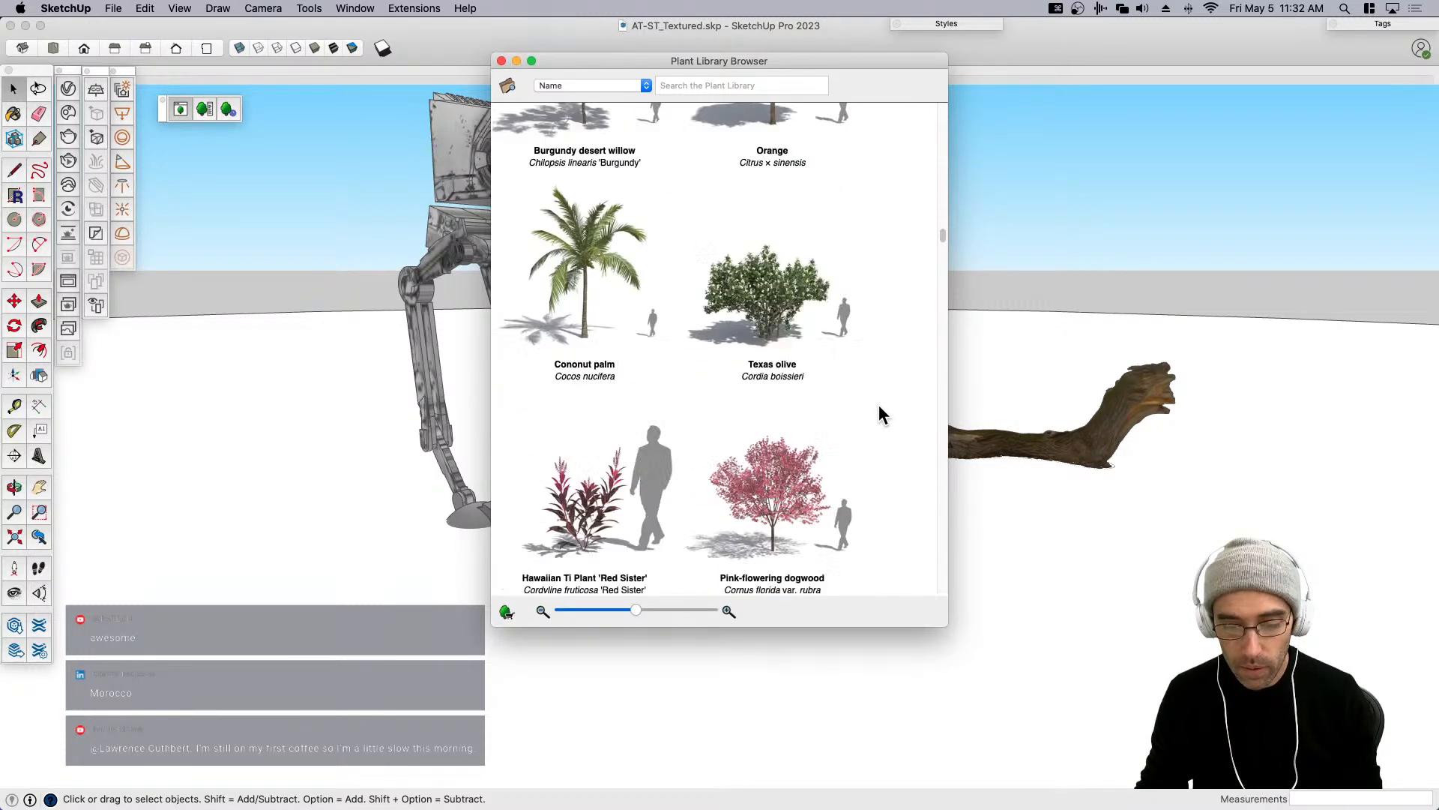
pyautogui.scroll(-8, 879, 405)
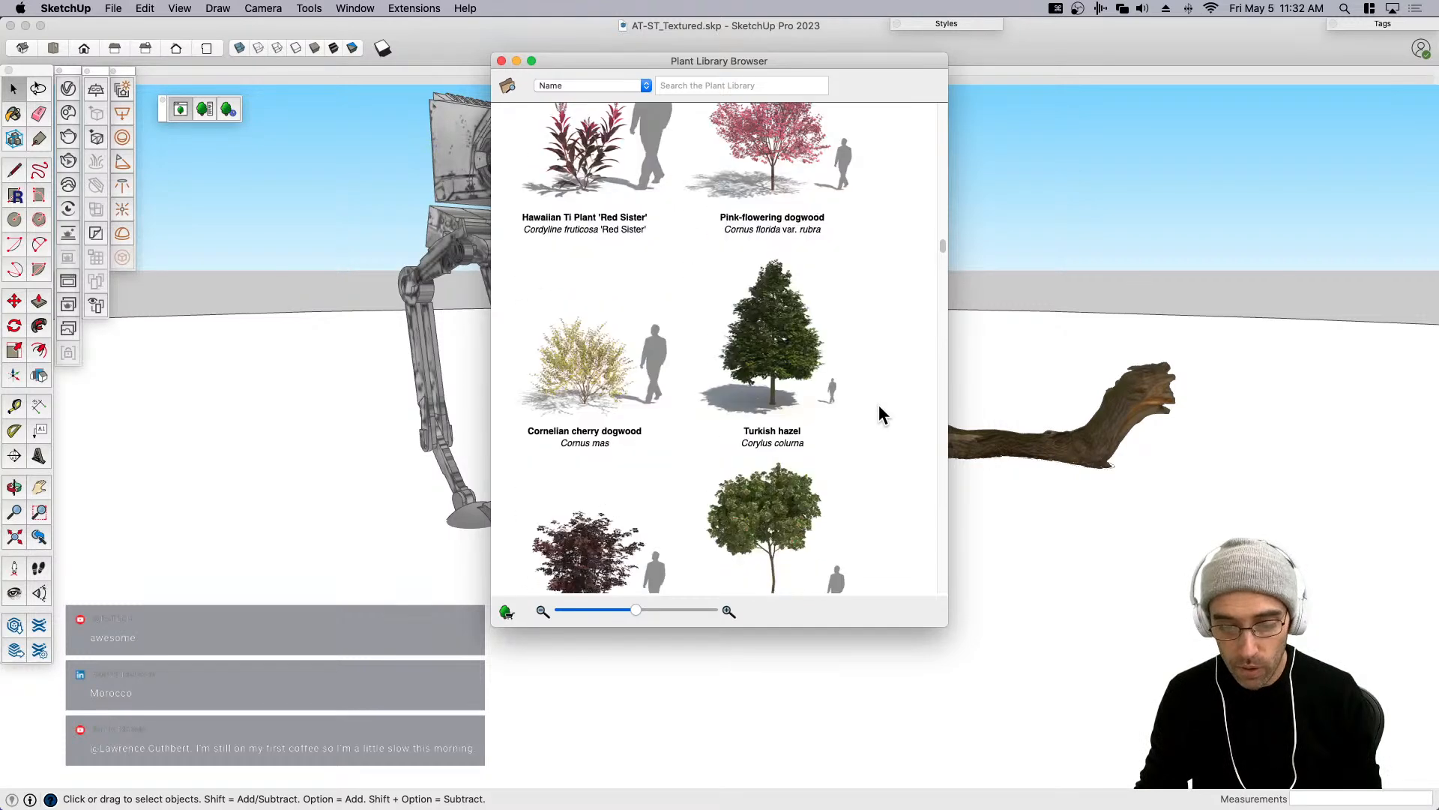
pyautogui.scroll(-7, 878, 406)
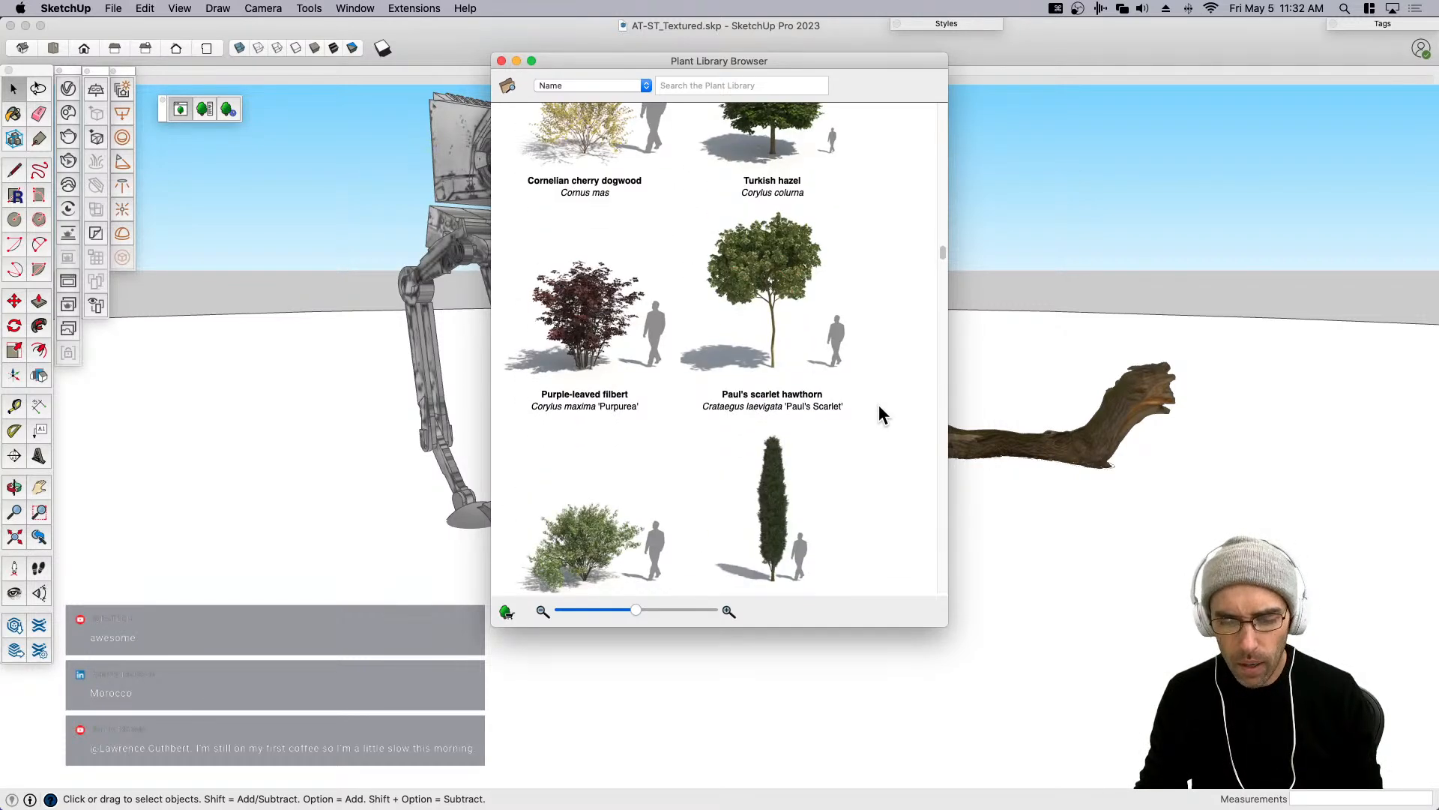
pyautogui.scroll(-11, 880, 407)
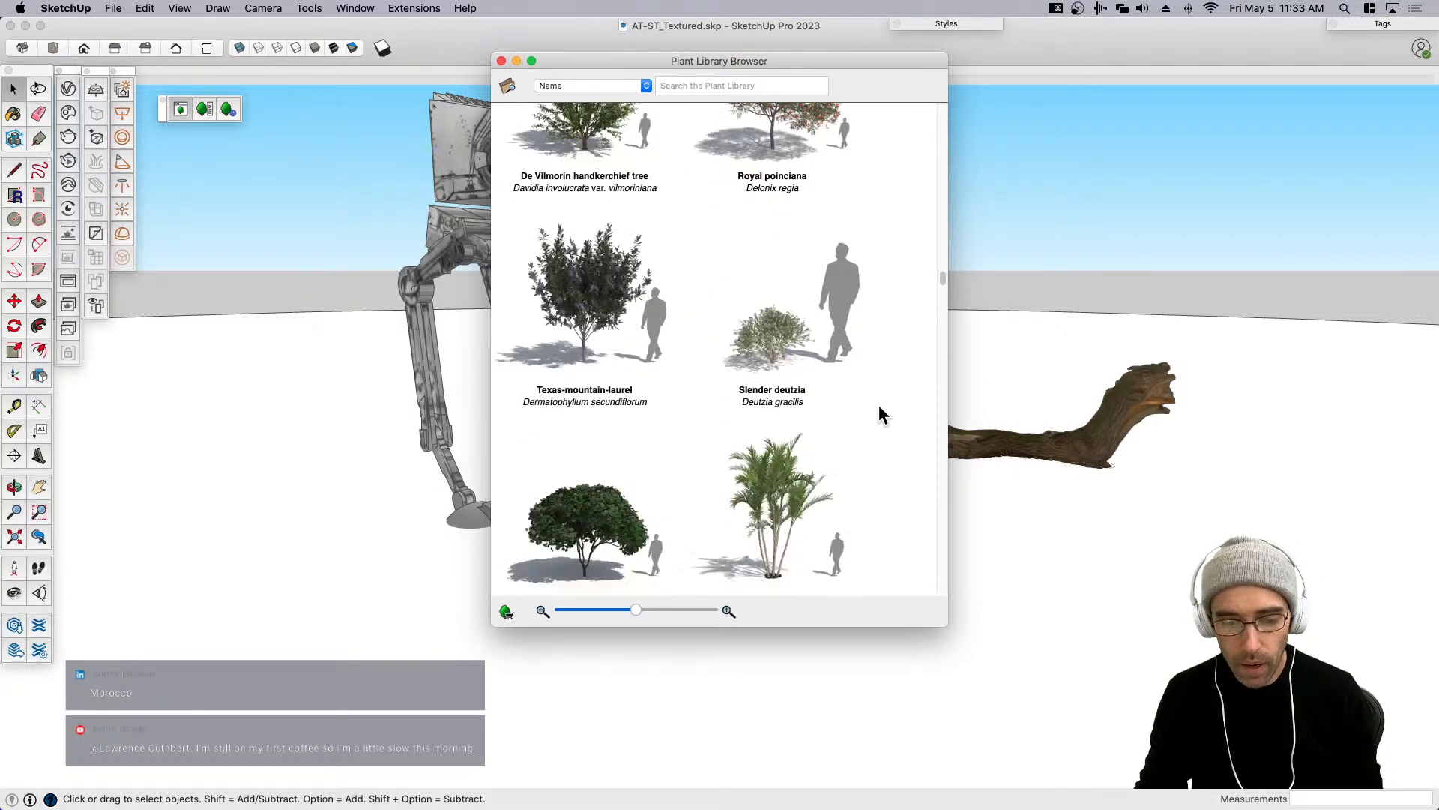
pyautogui.scroll(-9, 879, 406)
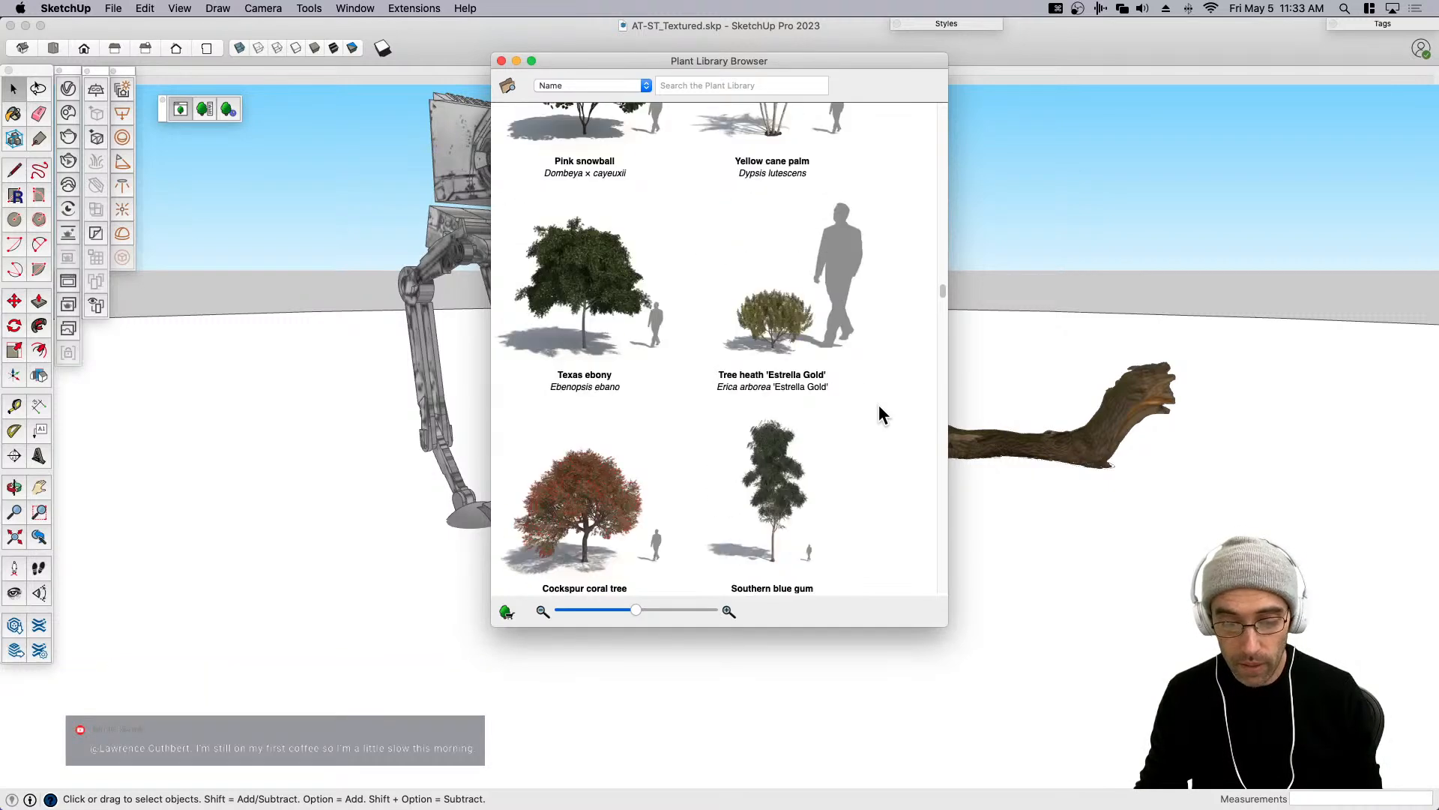
pyautogui.scroll(-4, 880, 415)
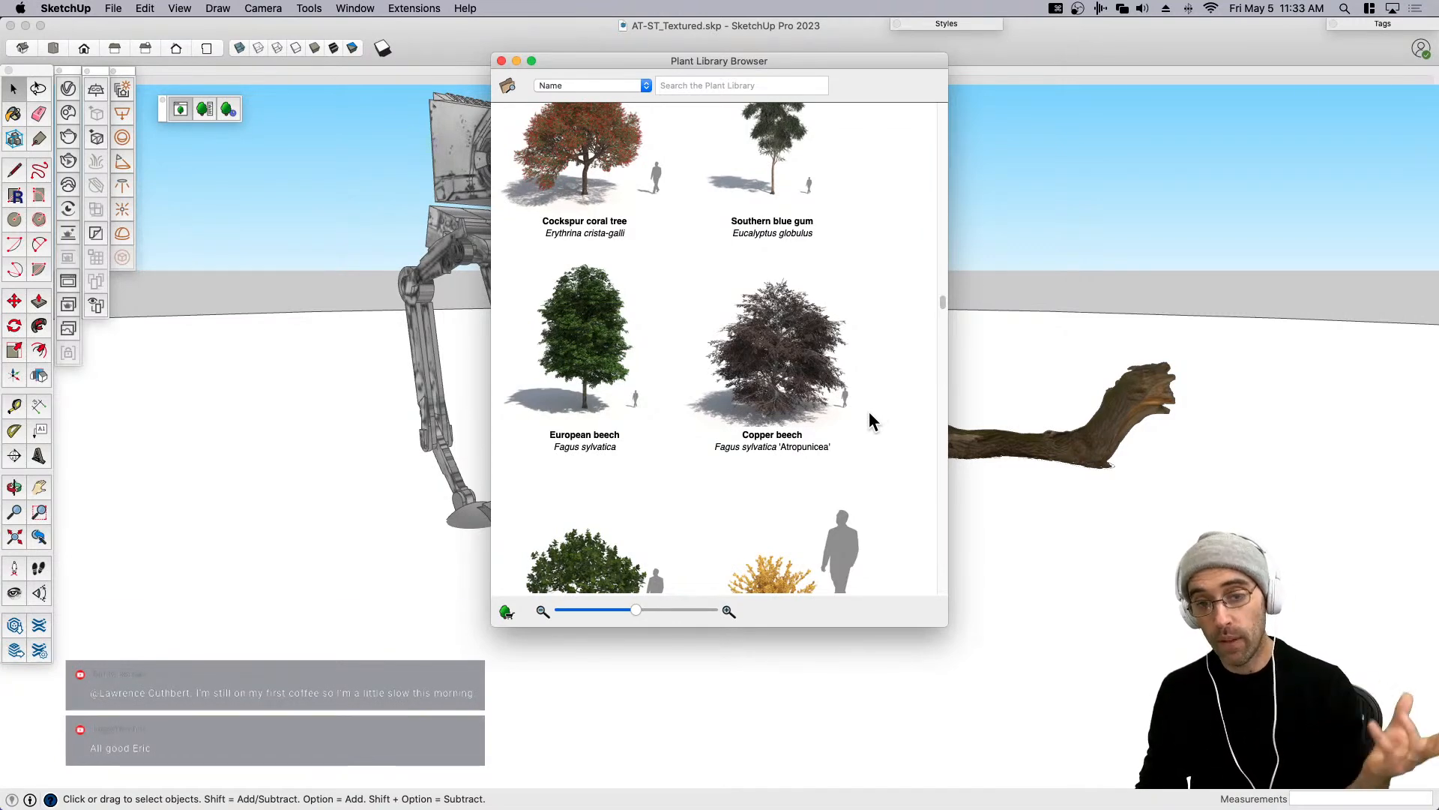
pyautogui.scroll(-3, 871, 417)
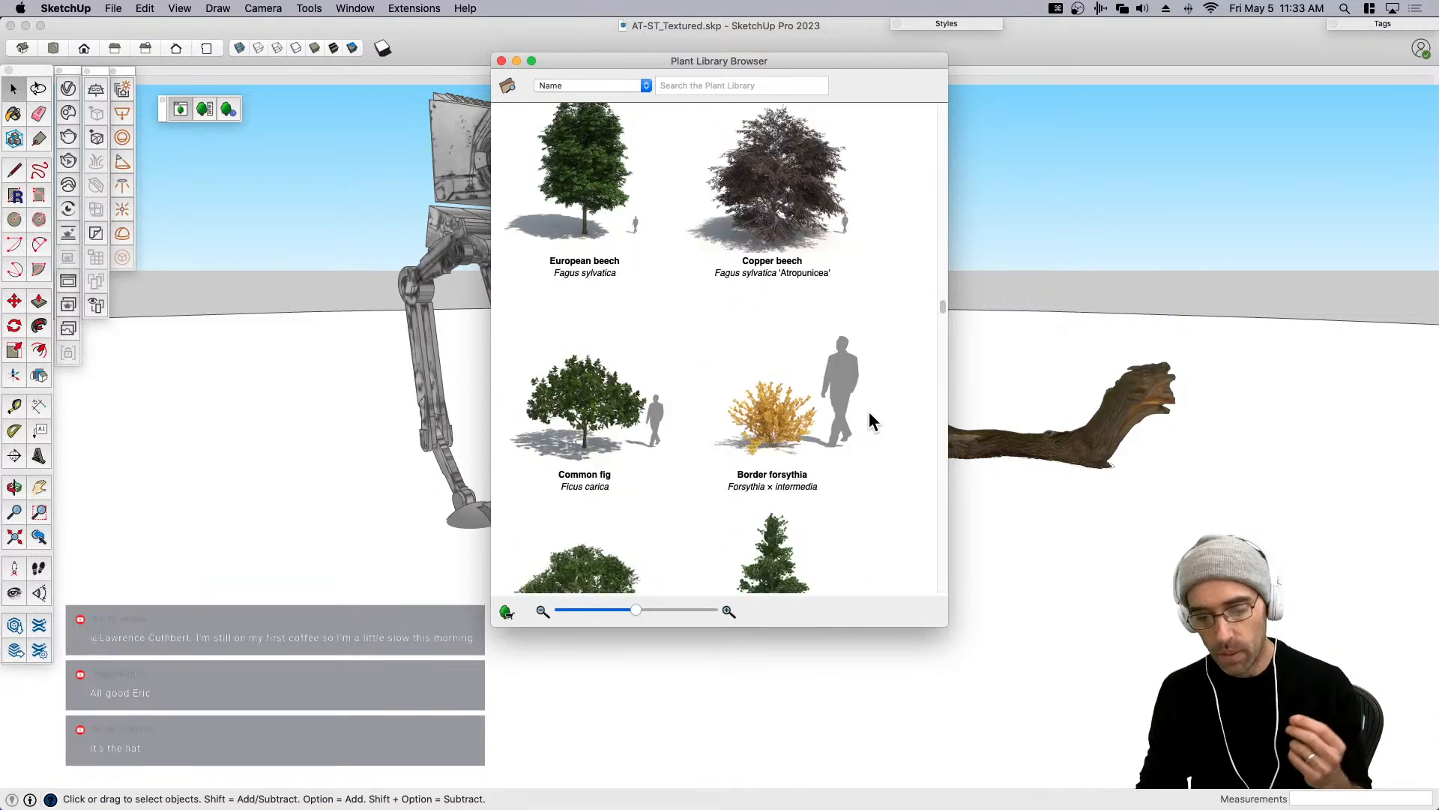
pyautogui.scroll(-3, 869, 414)
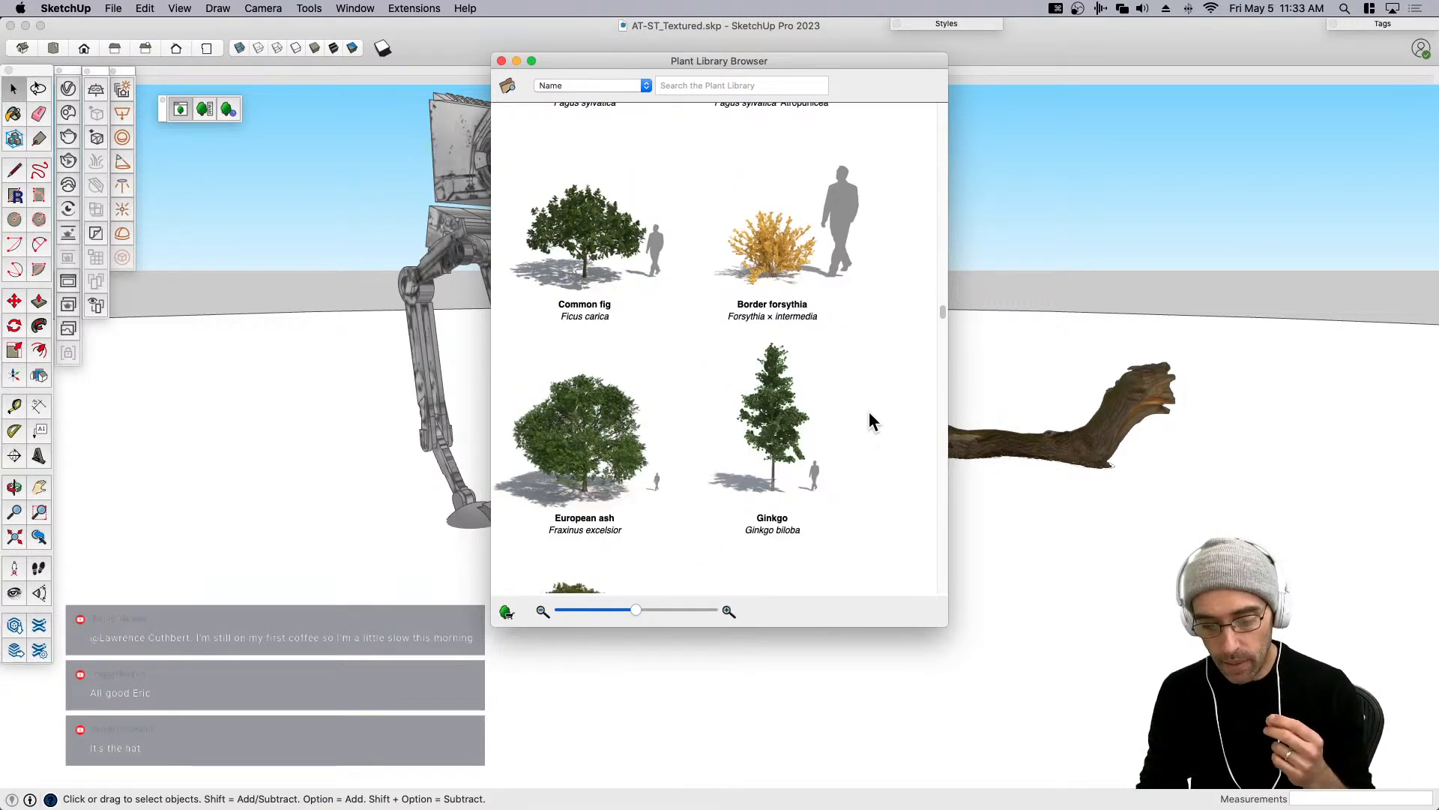
pyautogui.scroll(-1, 870, 420)
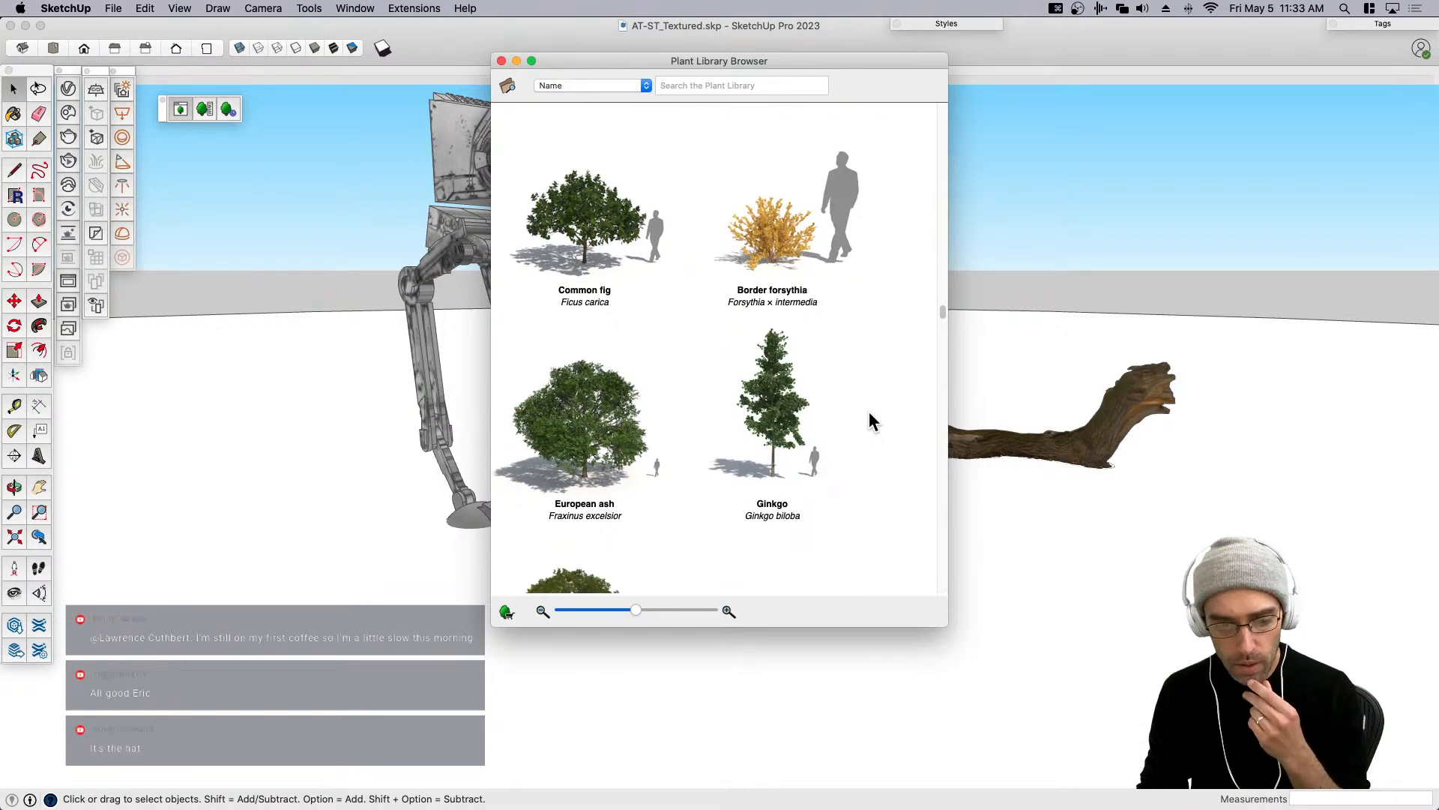
pyautogui.scroll(-5, 870, 413)
pyautogui.scroll(-8, 870, 420)
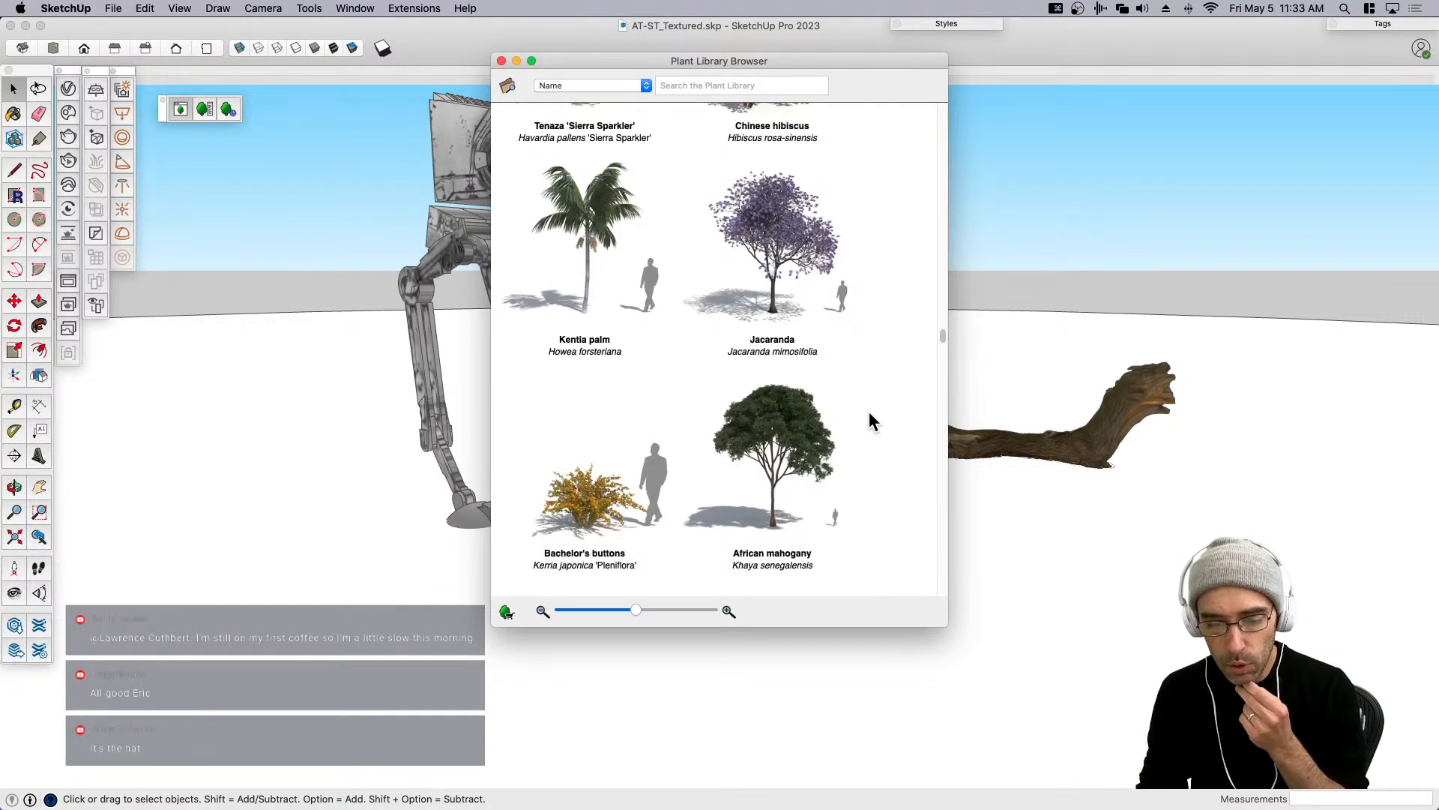
pyautogui.scroll(-1, 869, 422)
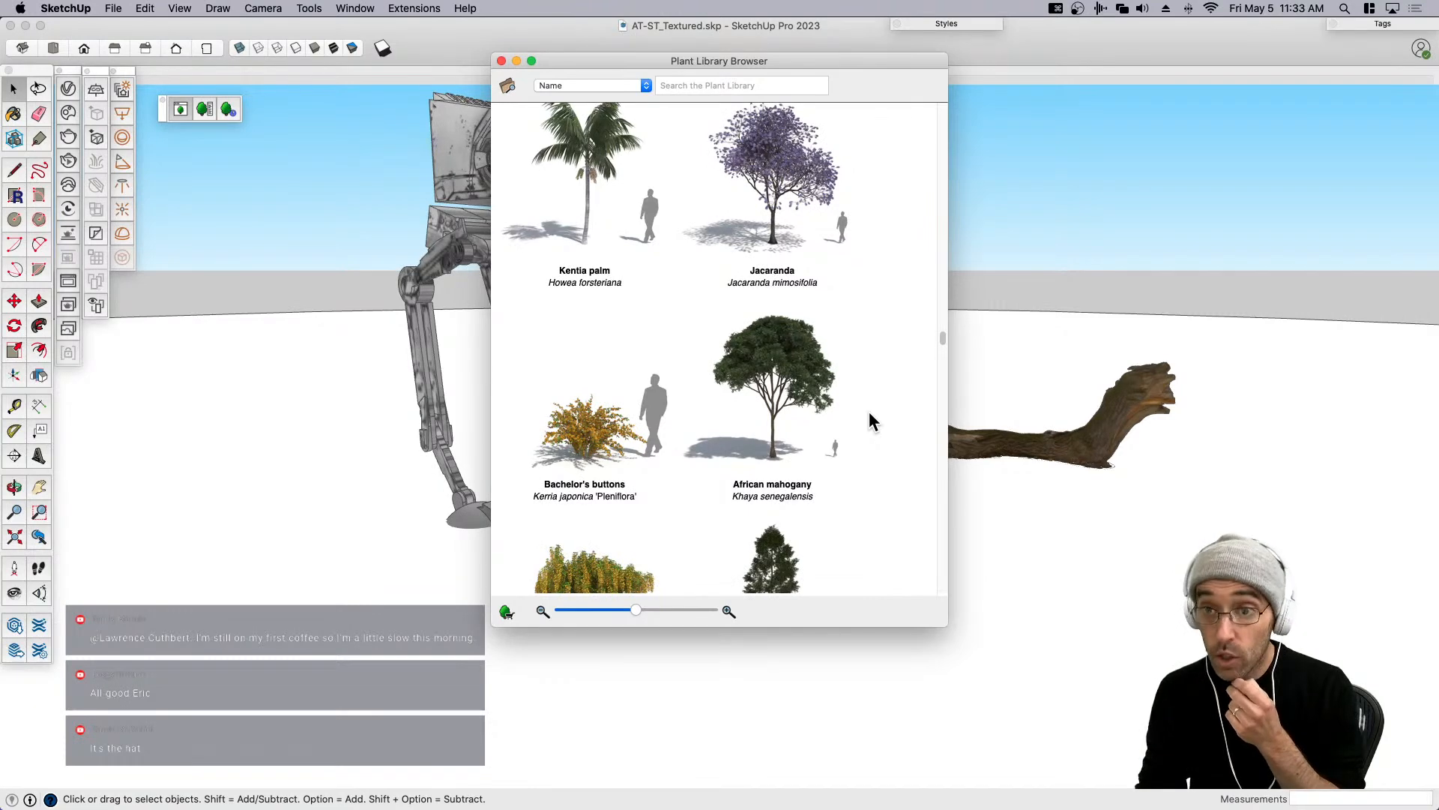
# Place an African mahogany from the plant library on the ground beside the fallen log.
pyautogui.click(797, 397)
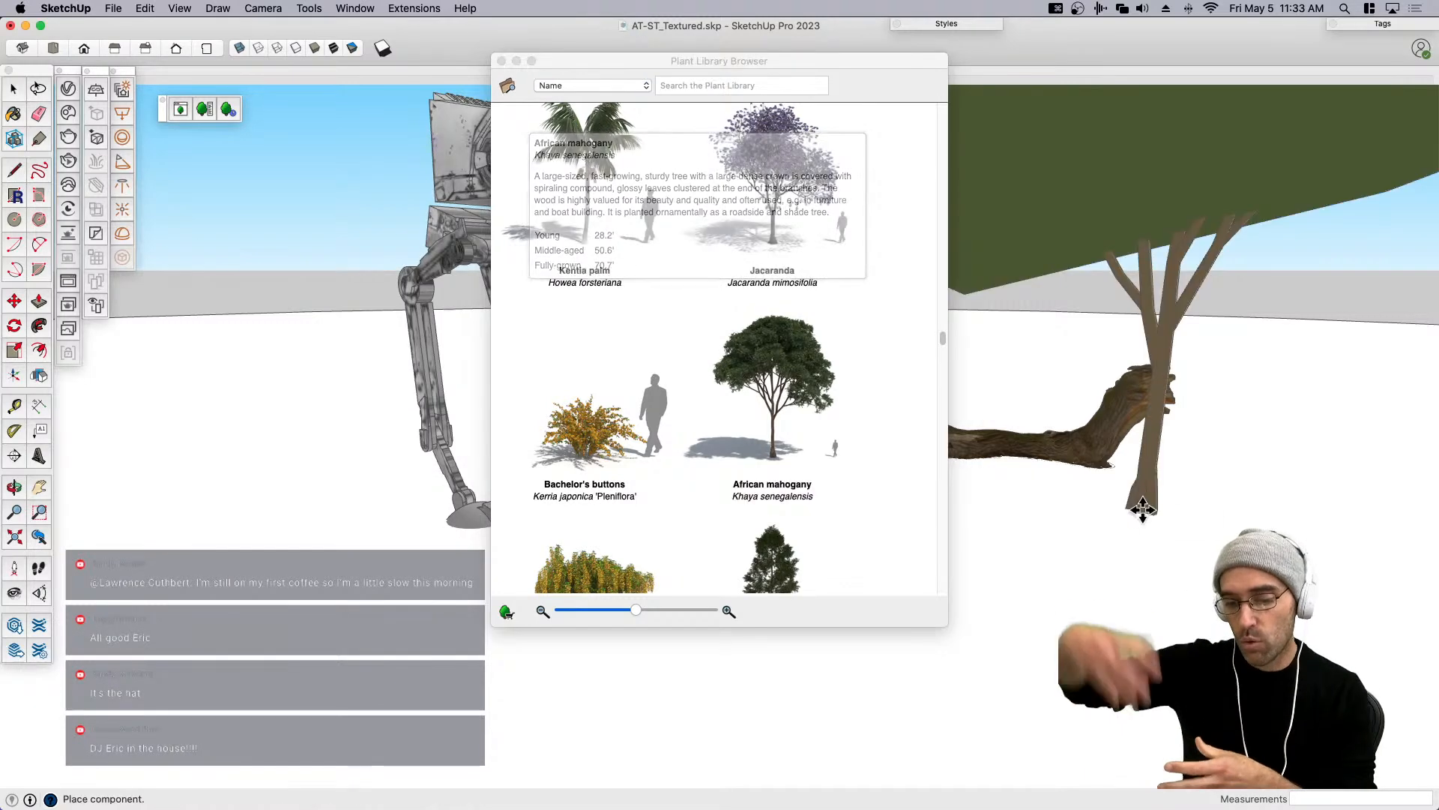
pyautogui.click(1228, 525)
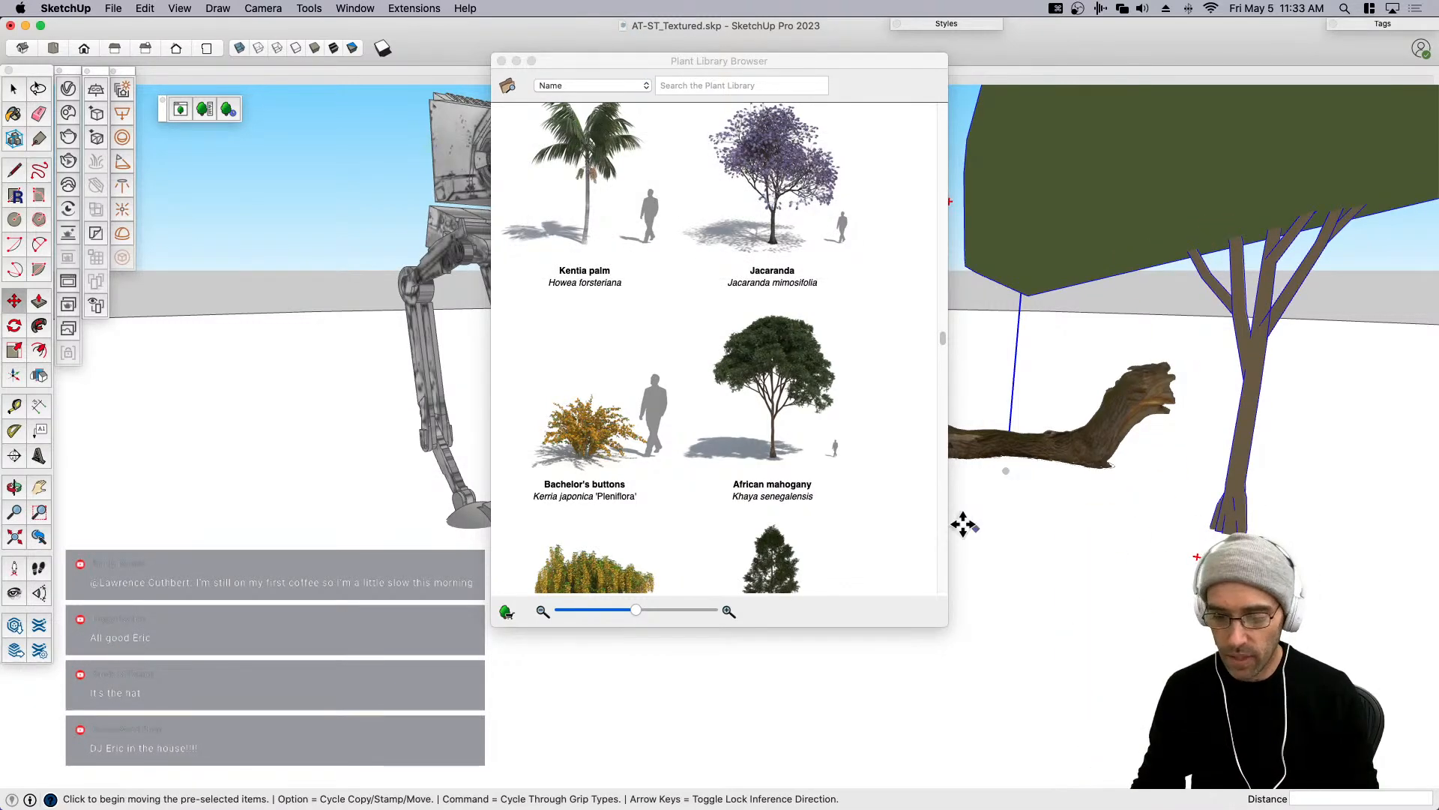
# Find the Scots pine in the plant library and place it in front of the African mahogany.
pyautogui.scroll(-10, 844, 467)
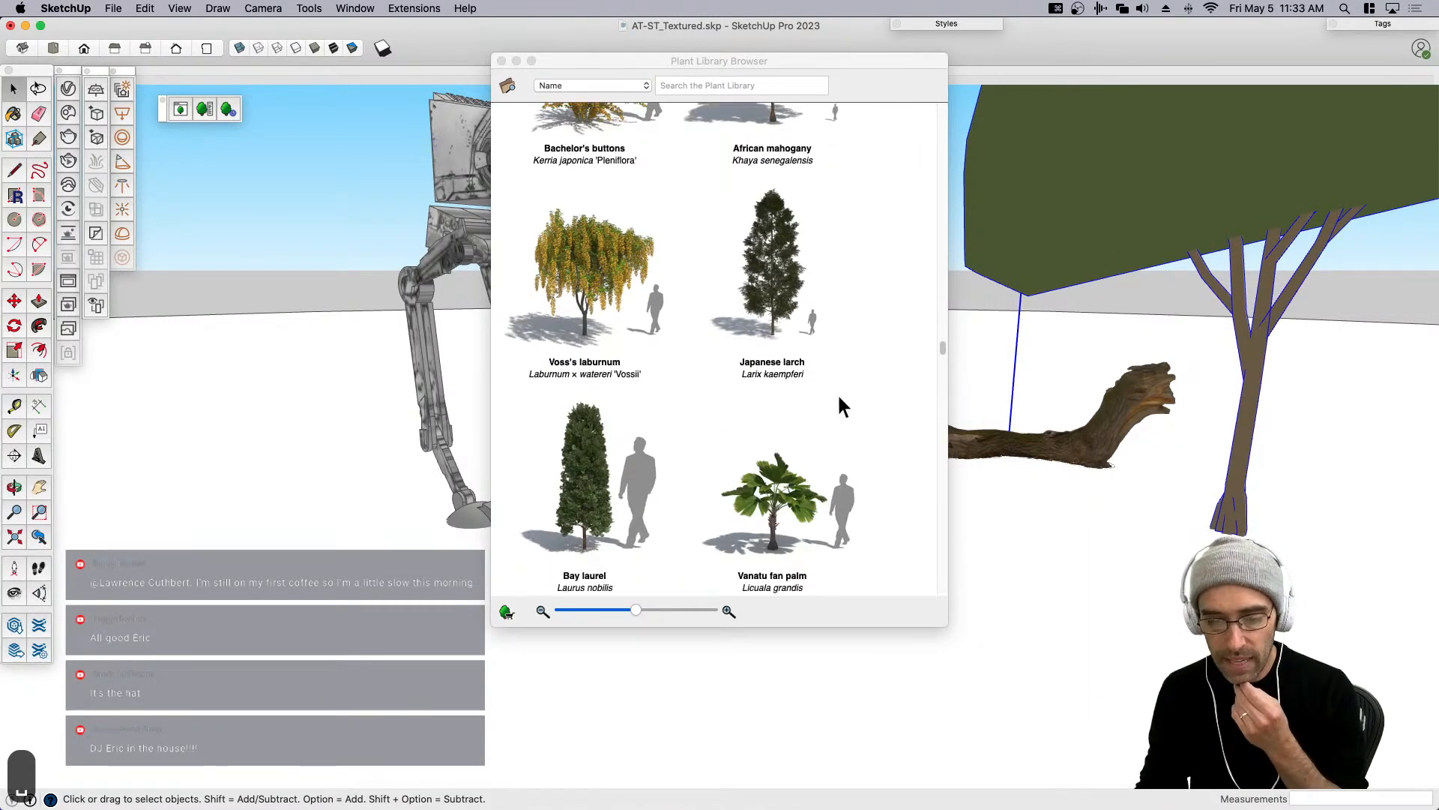
pyautogui.scroll(-9, 839, 405)
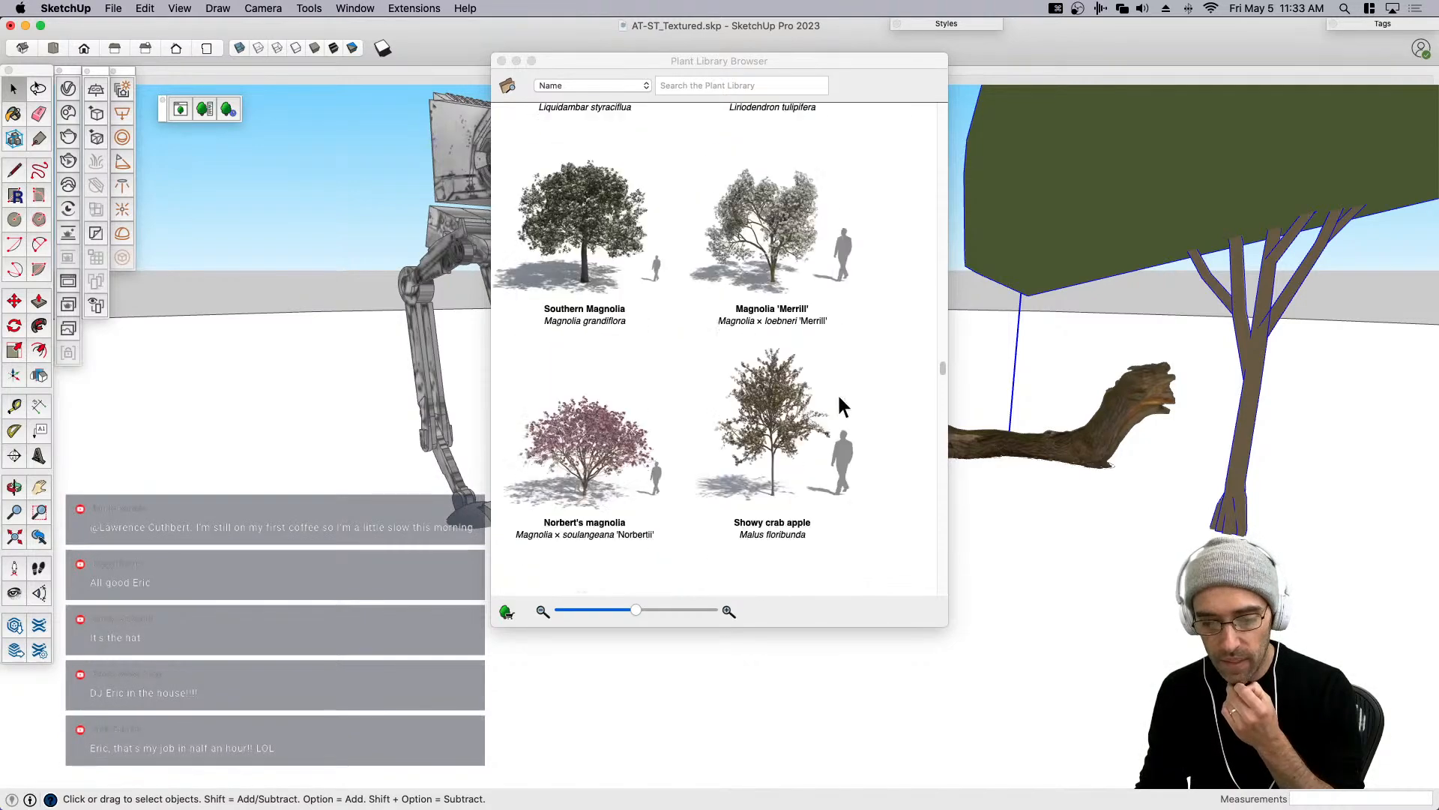
pyautogui.scroll(-10, 839, 405)
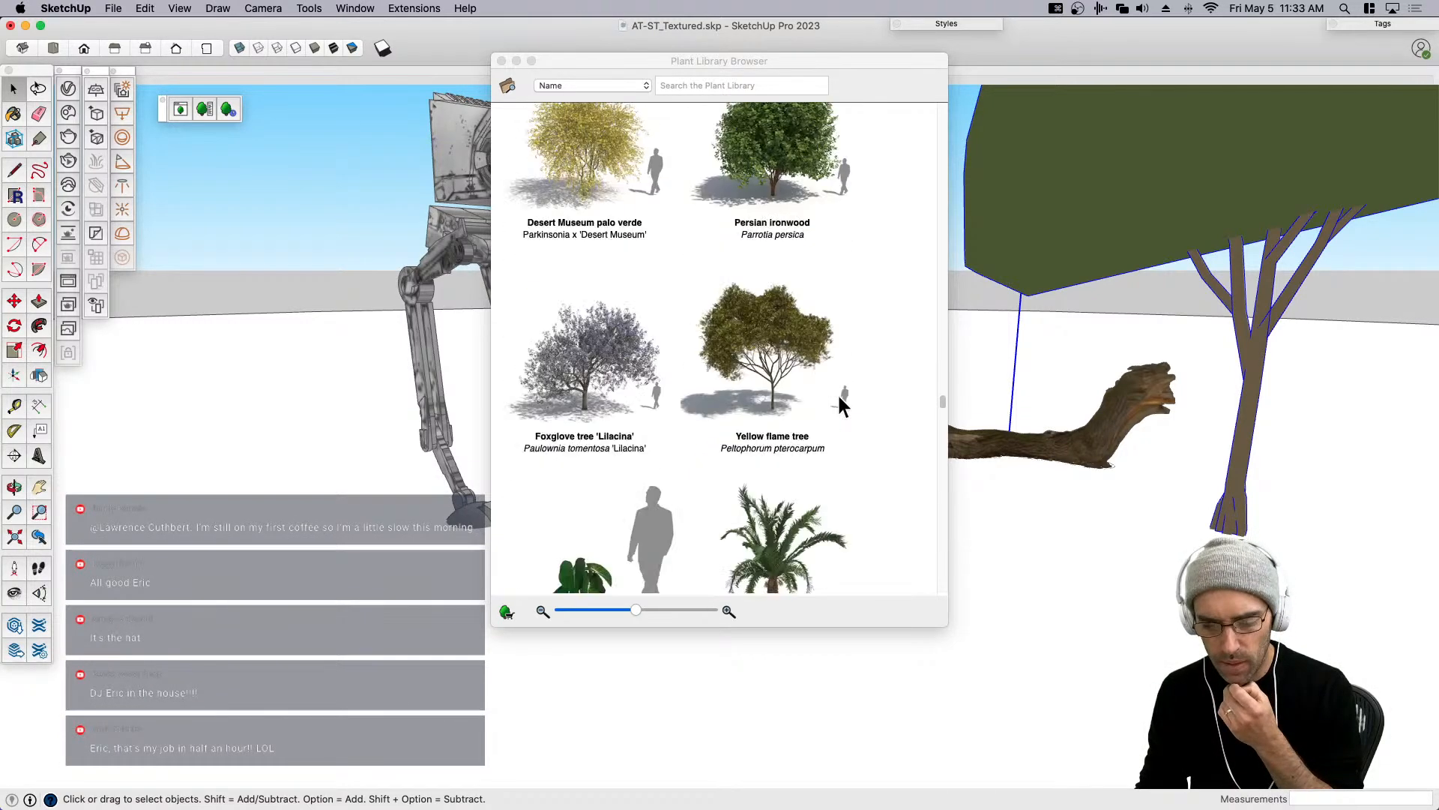
pyautogui.scroll(-6, 839, 398)
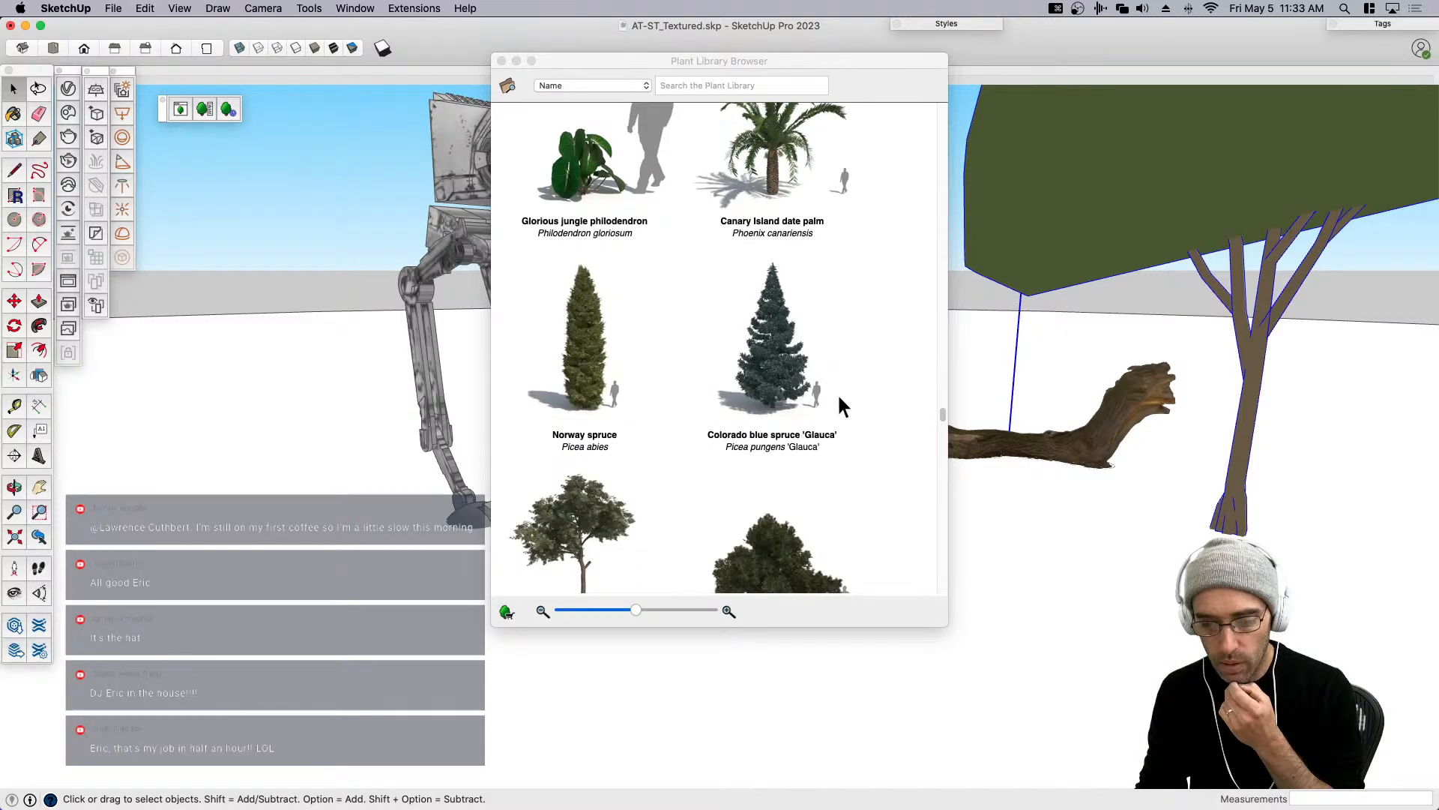
pyautogui.scroll(-8, 840, 398)
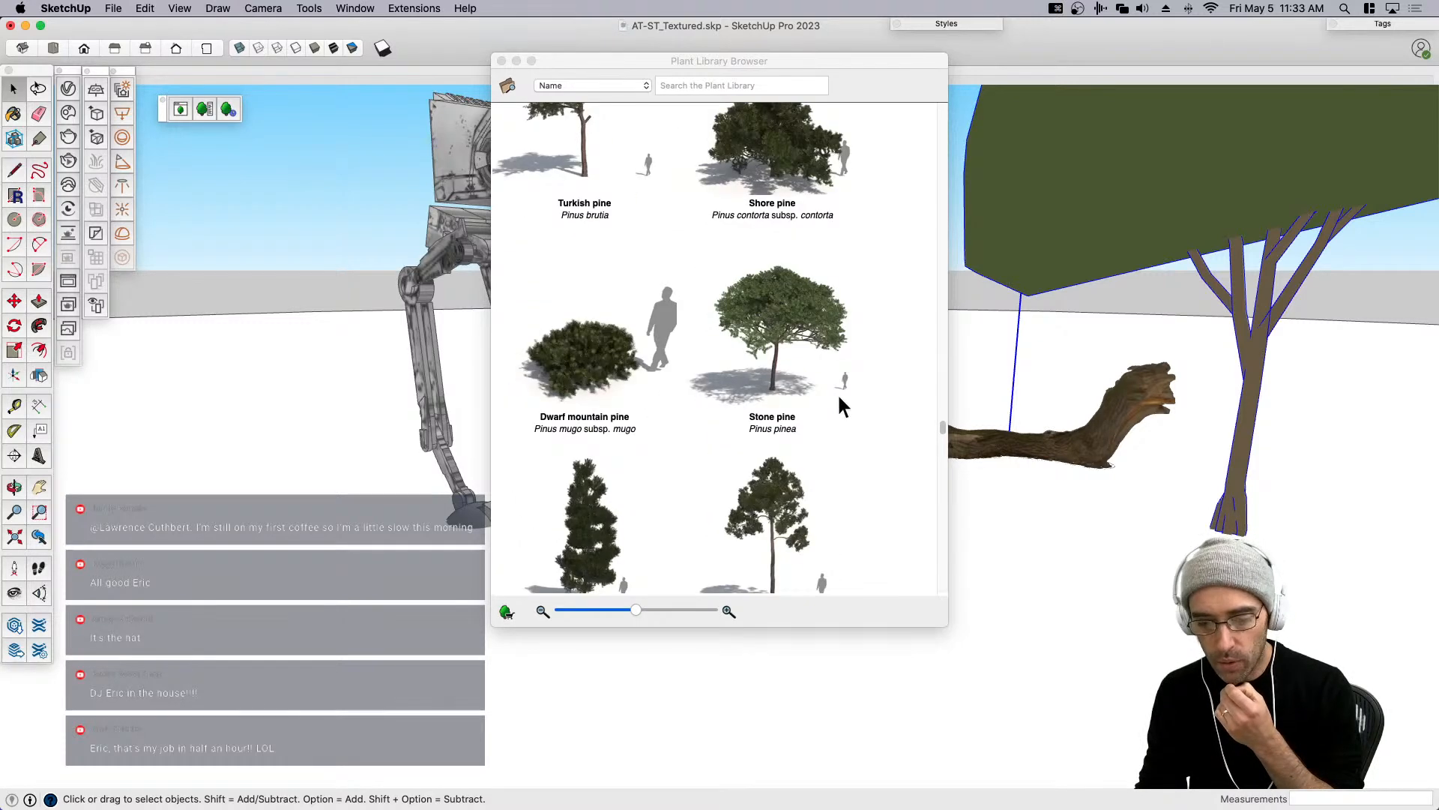
pyautogui.scroll(-1, 767, 293)
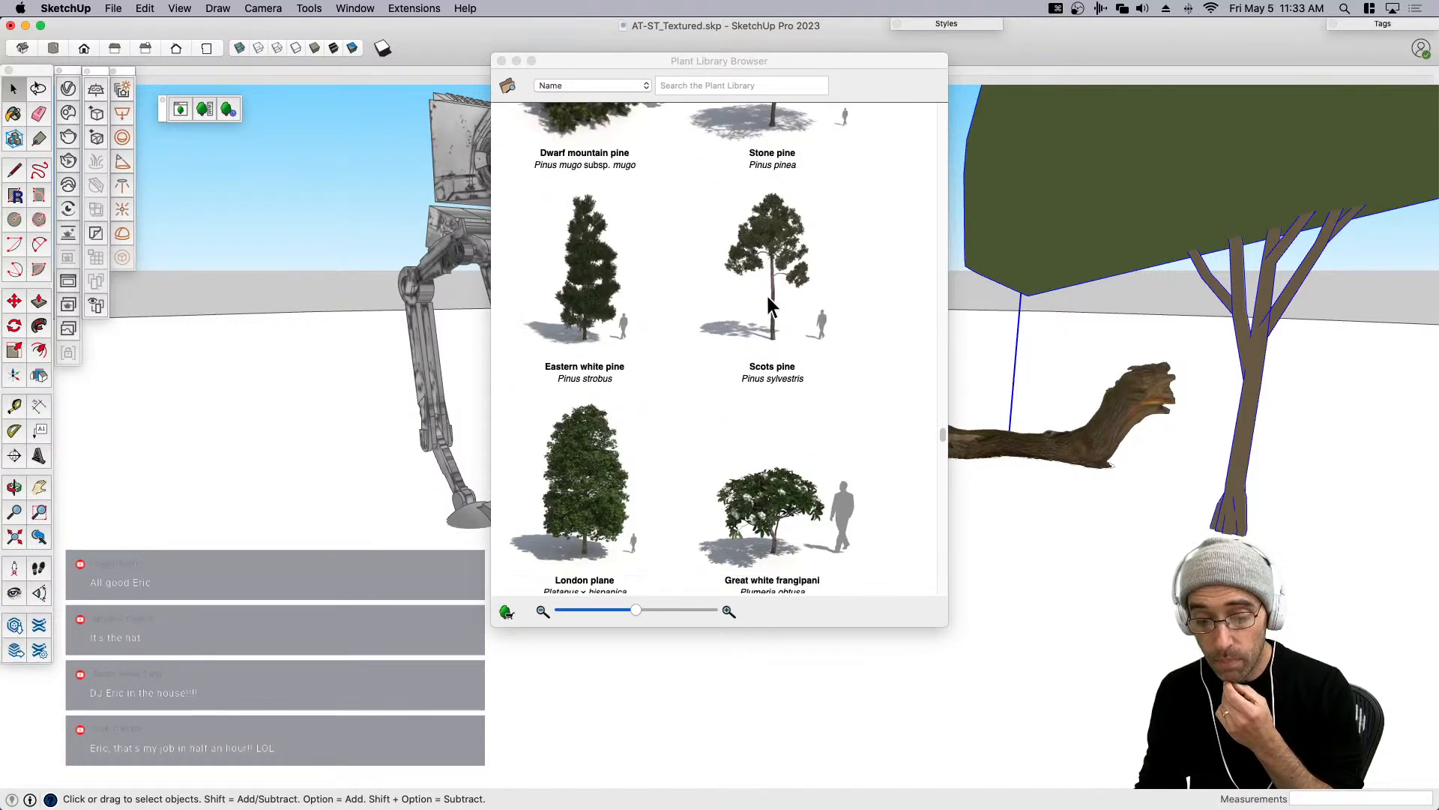
pyautogui.click(770, 273)
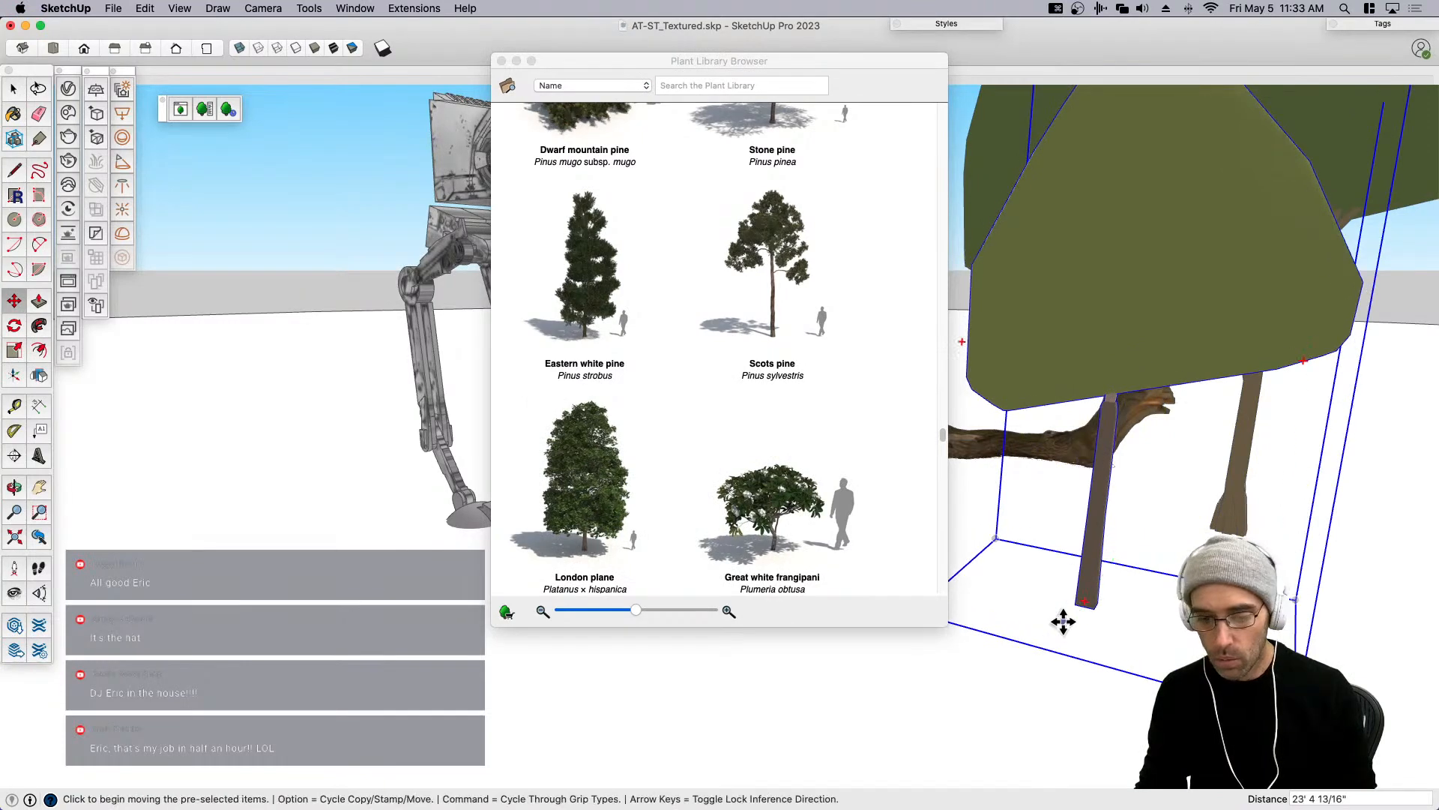
pyautogui.click(1064, 617)
# Look through the remaining plants to the end of the plant library, and close the library.
pyautogui.scroll(-8, 745, 375)
pyautogui.scroll(-3, 745, 375)
pyautogui.scroll(-10, 745, 375)
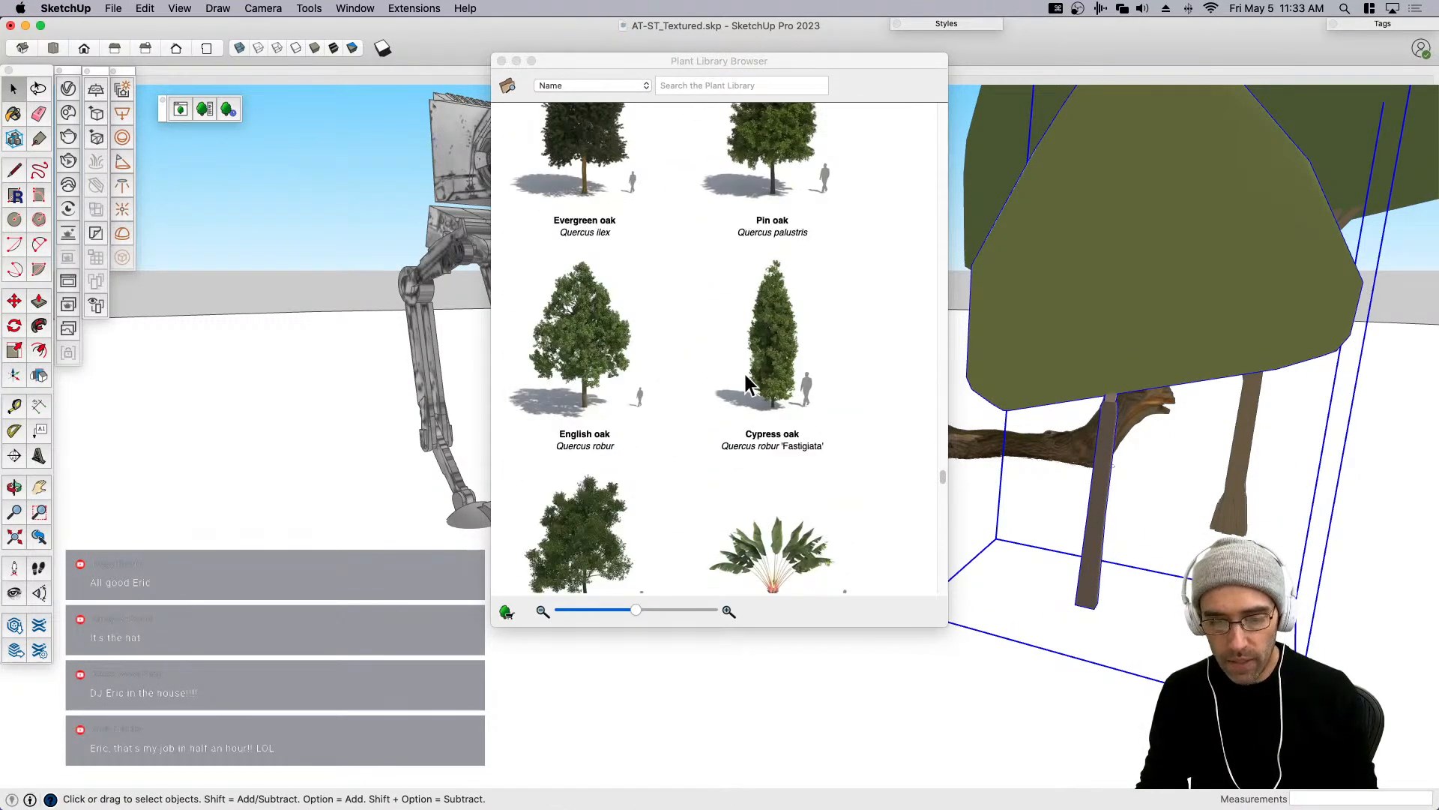
pyautogui.scroll(-5, 746, 375)
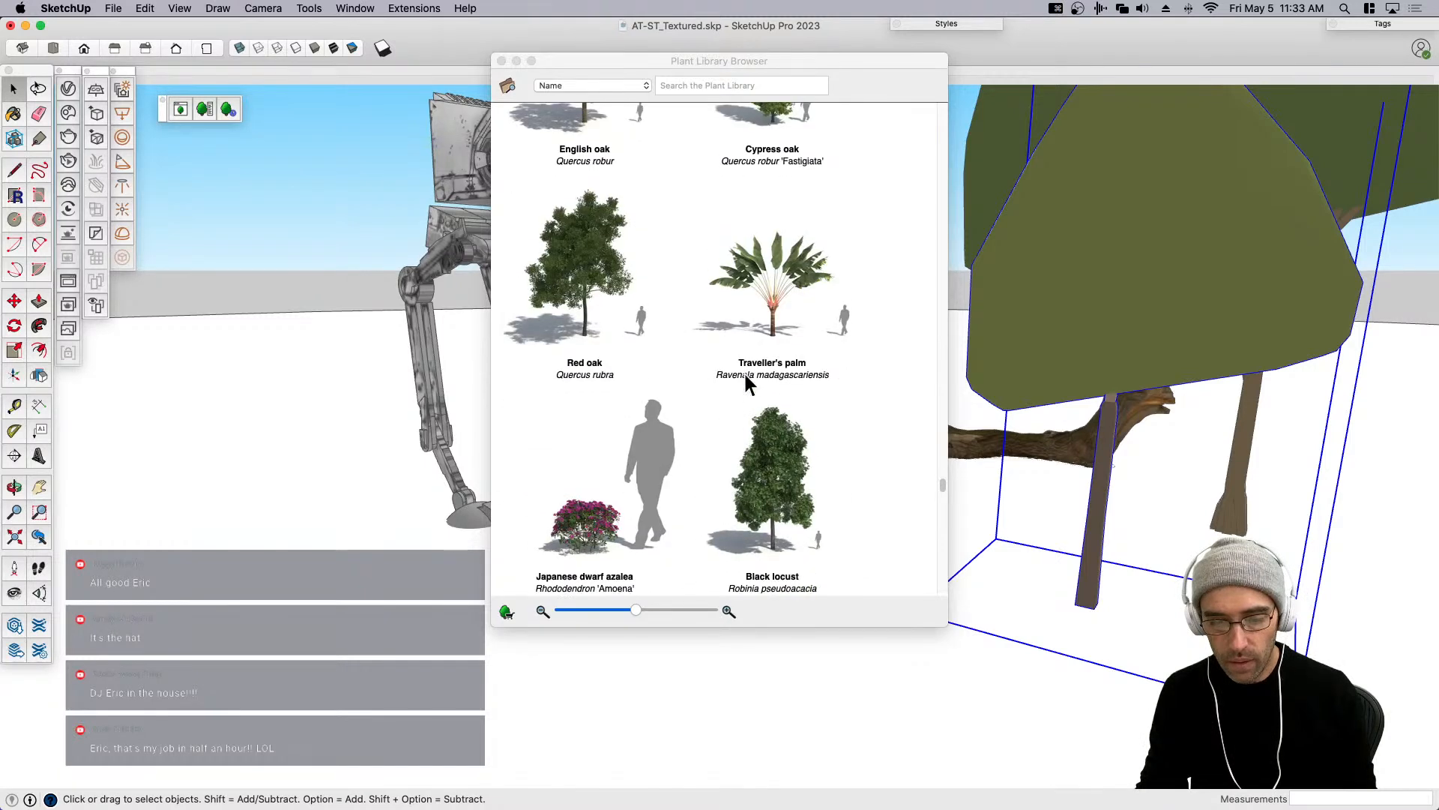
pyautogui.scroll(-8, 745, 375)
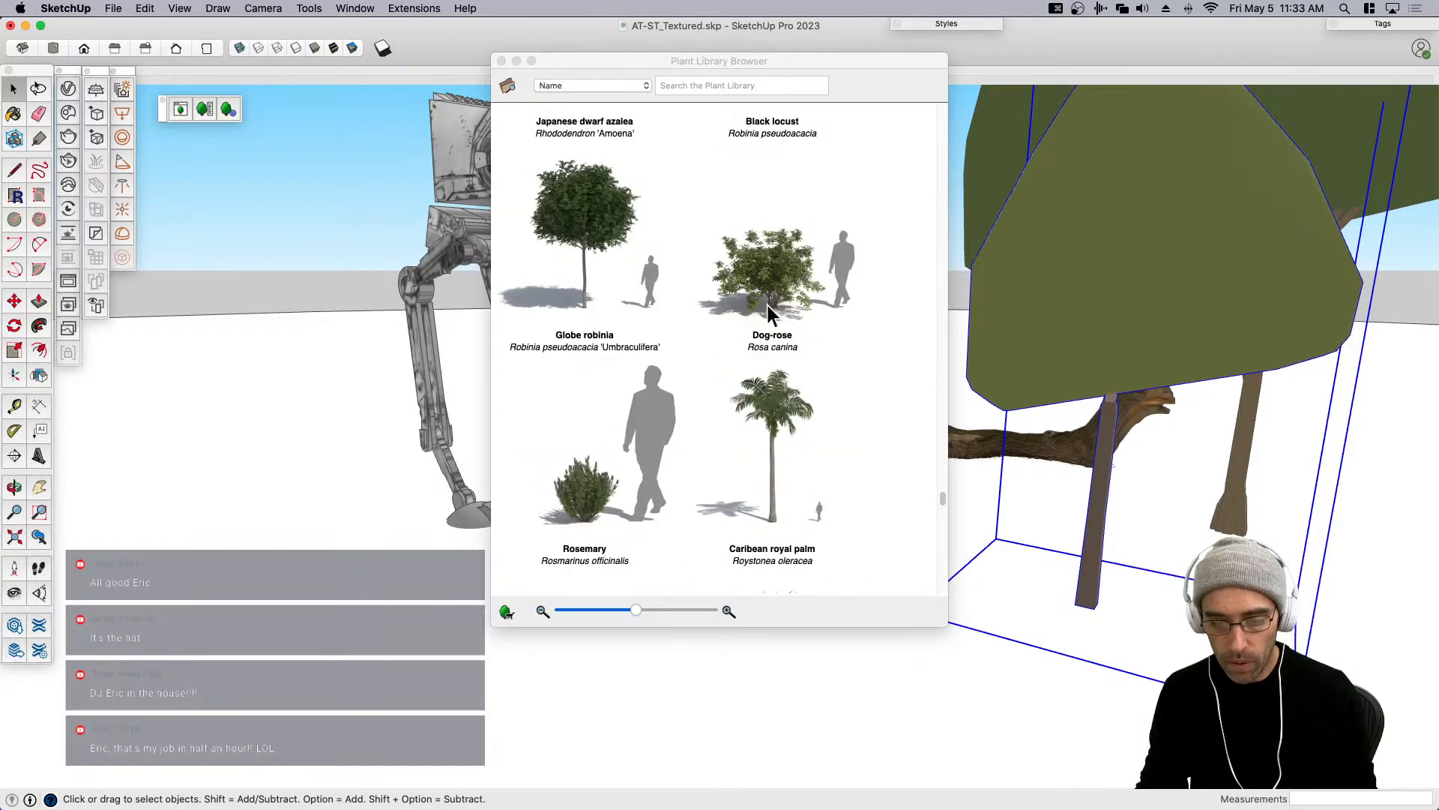
pyautogui.scroll(-10, 817, 322)
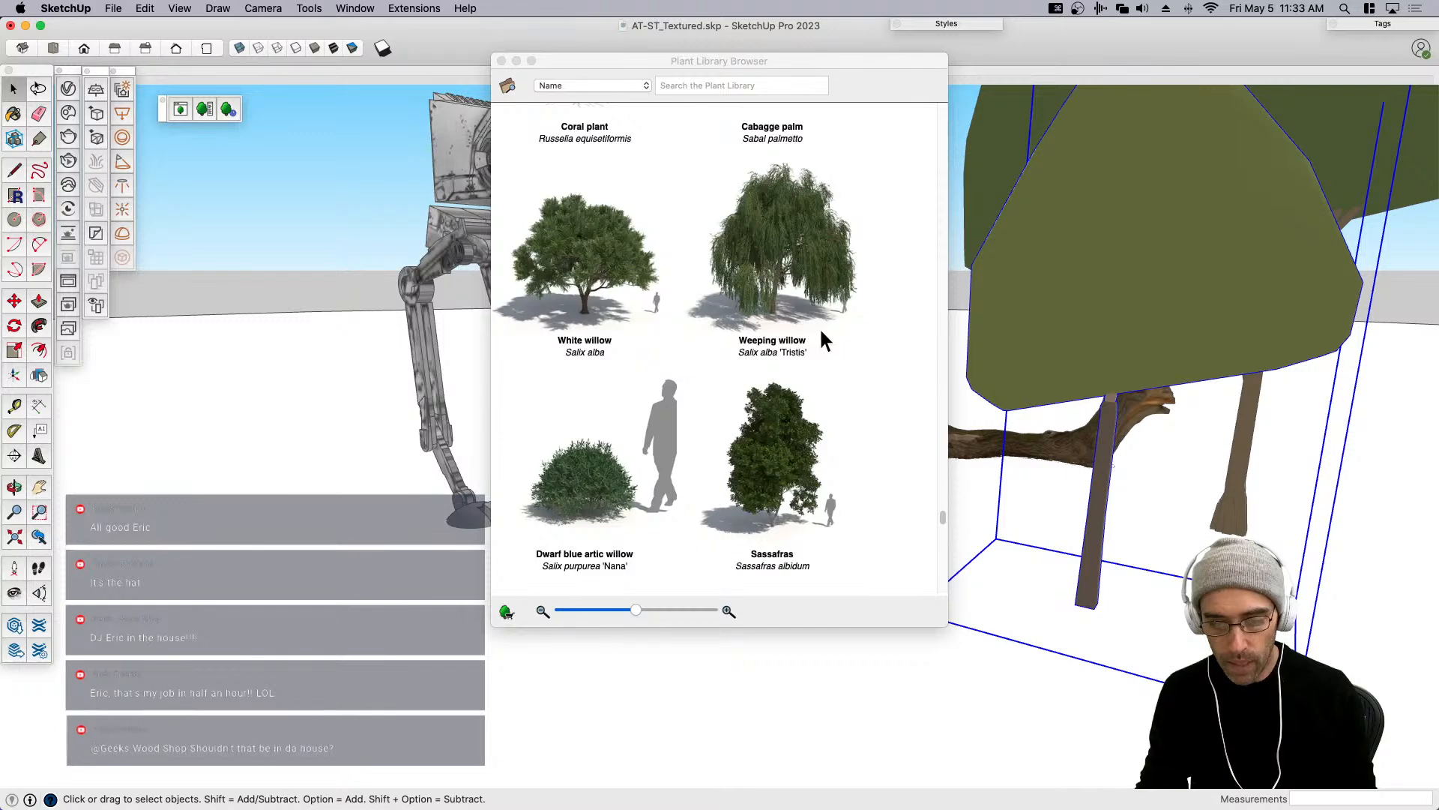
pyautogui.scroll(-5, 821, 331)
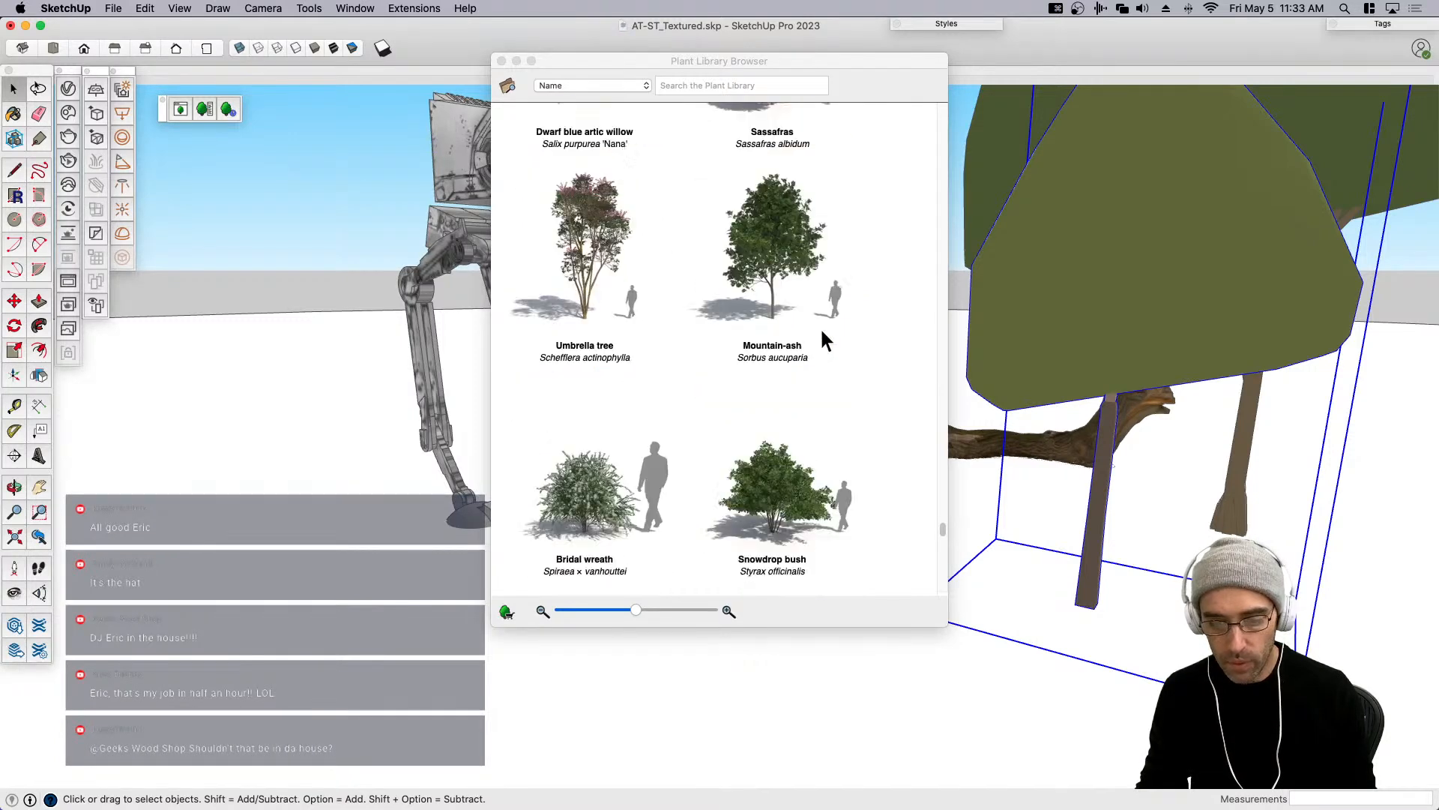
pyautogui.scroll(-8, 821, 333)
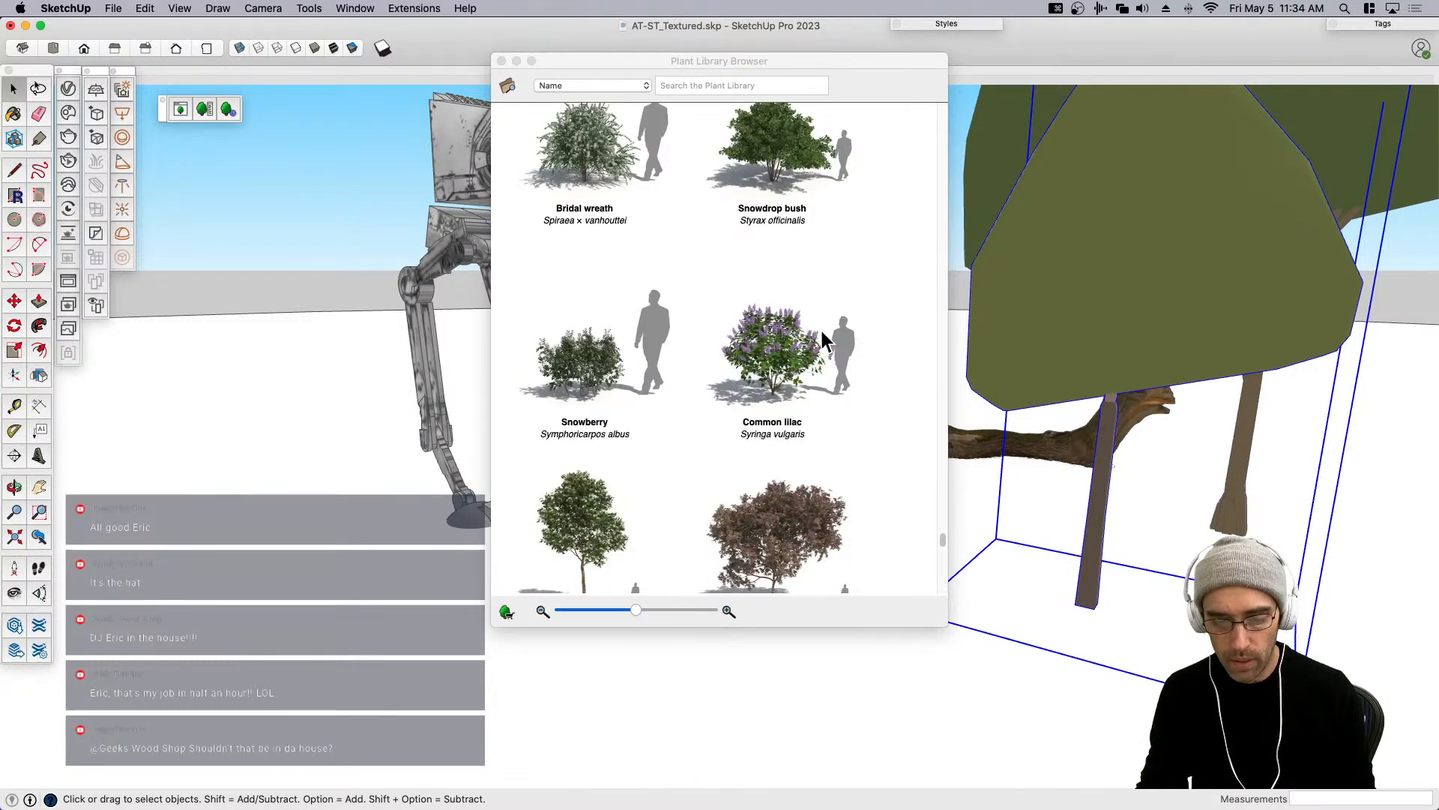
pyautogui.scroll(-8, 821, 330)
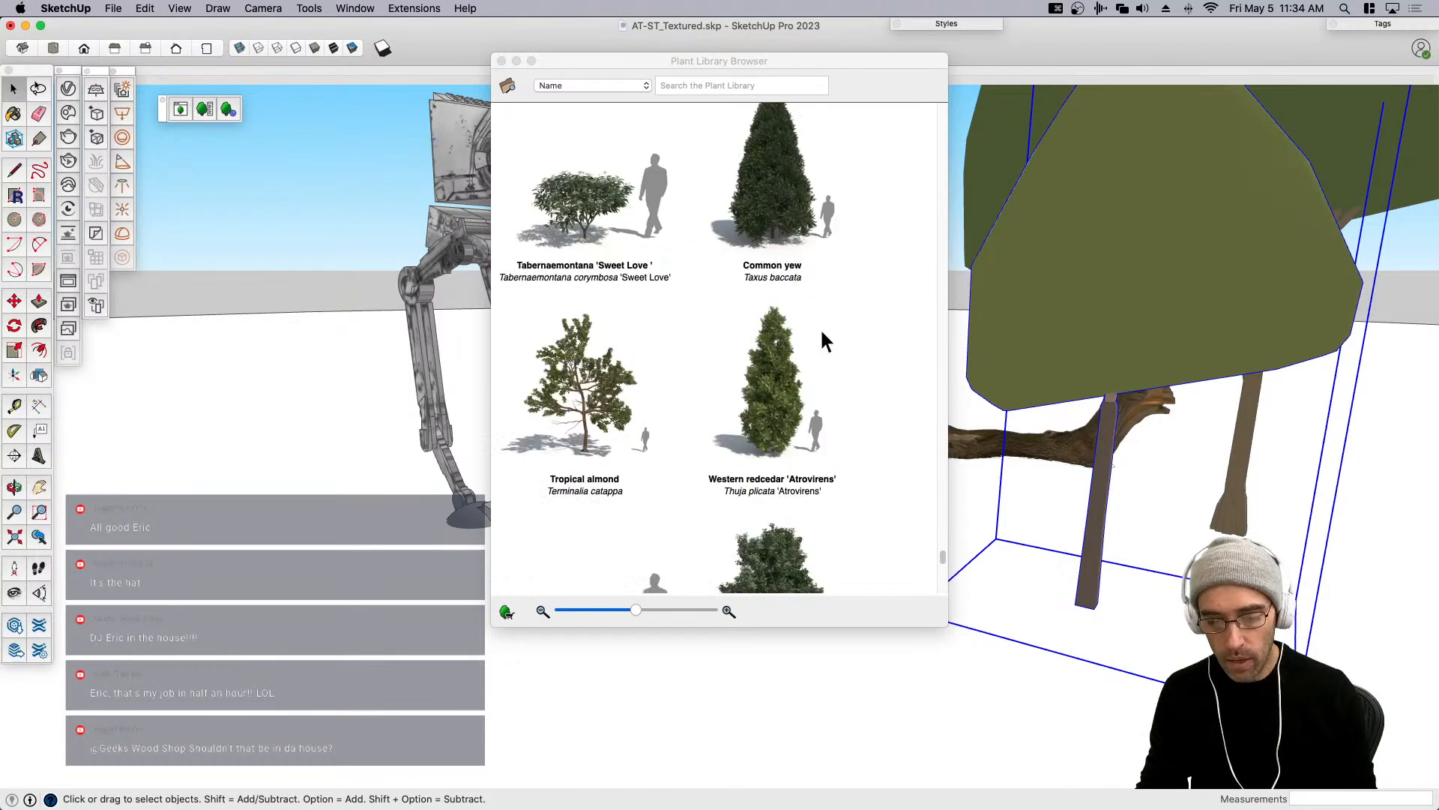
pyautogui.scroll(-10, 822, 334)
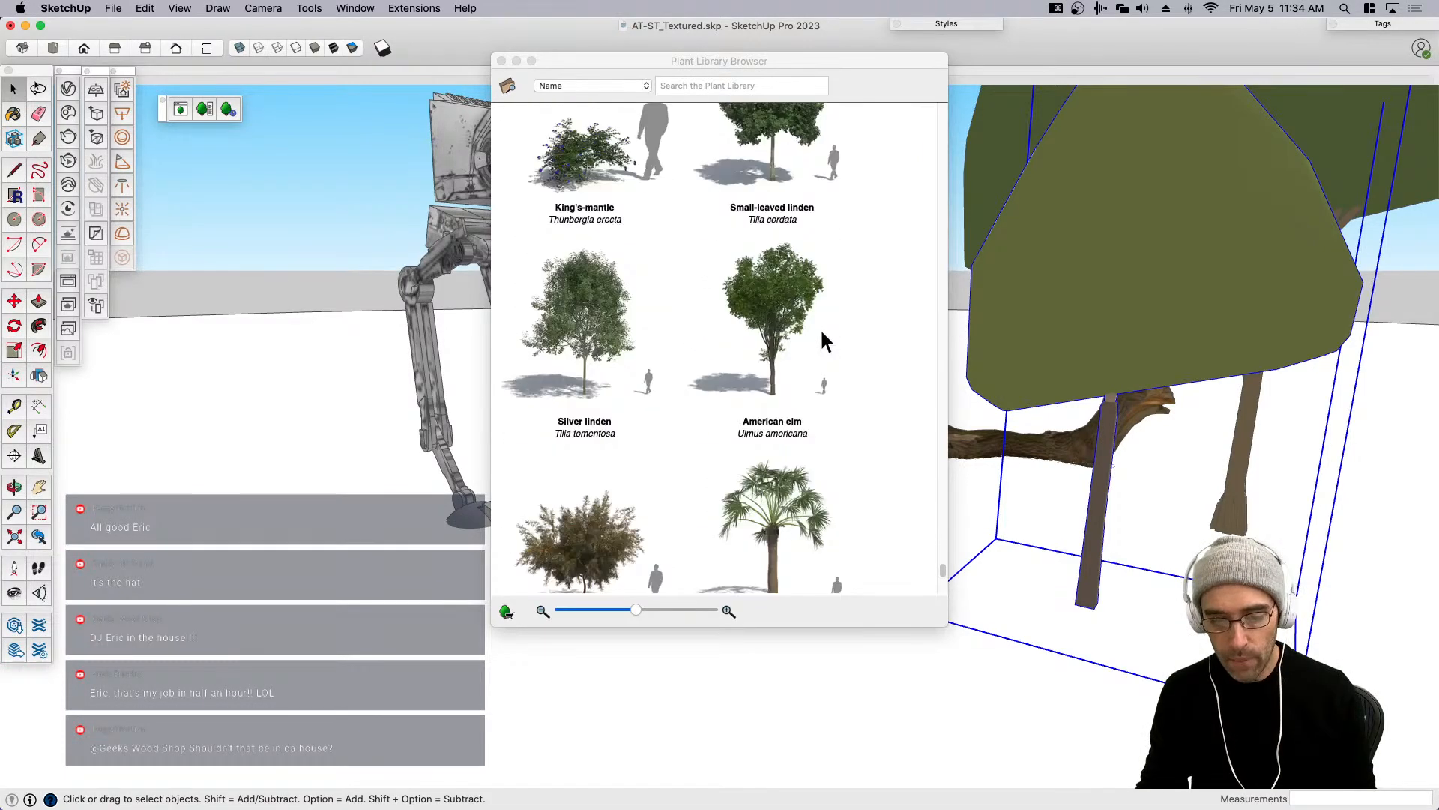
pyautogui.scroll(-8, 822, 331)
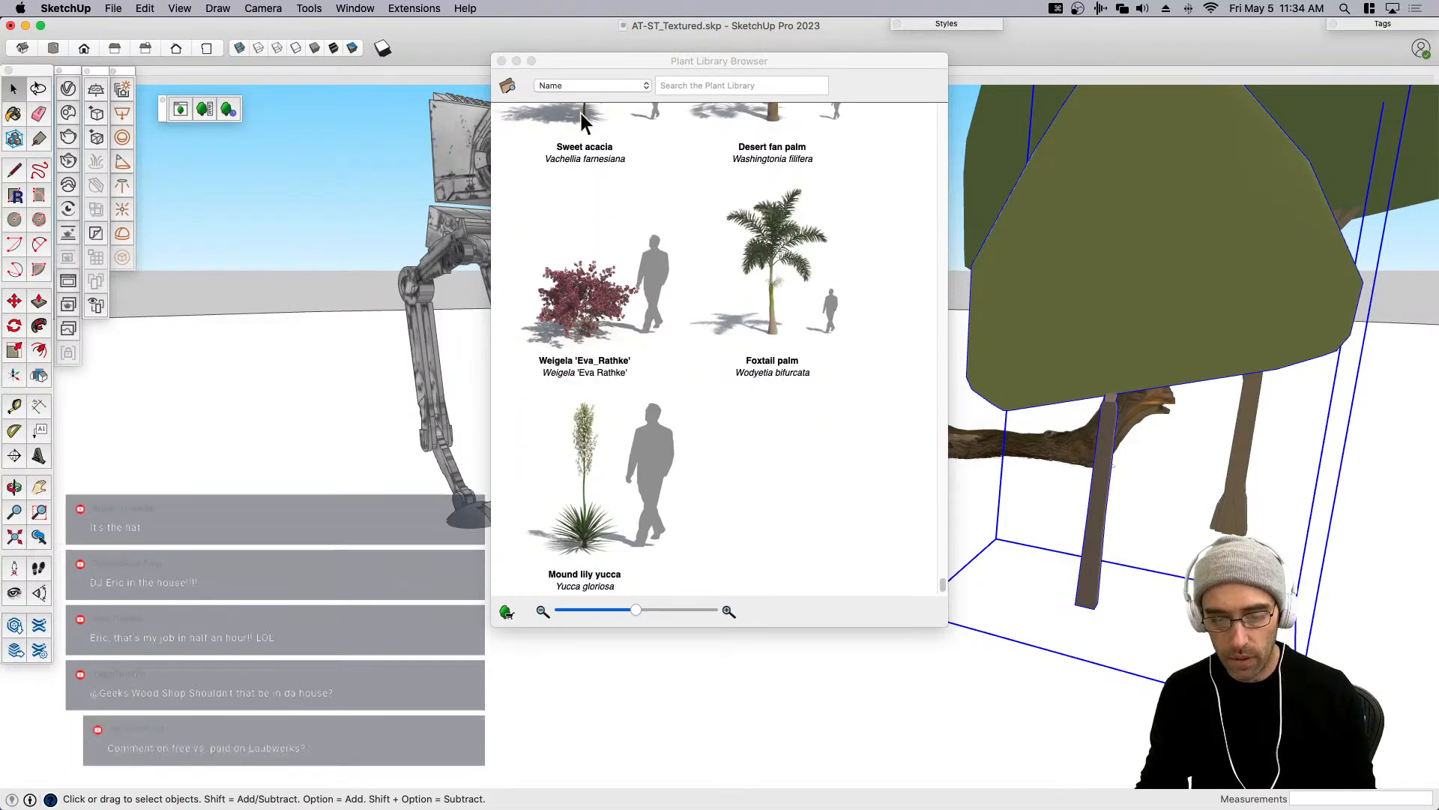
pyautogui.click(502, 61)
# Move the Scots pine farther away from the AT-ST walker, past the African mahogany's trunk.
pyautogui.scroll(-10, 857, 447)
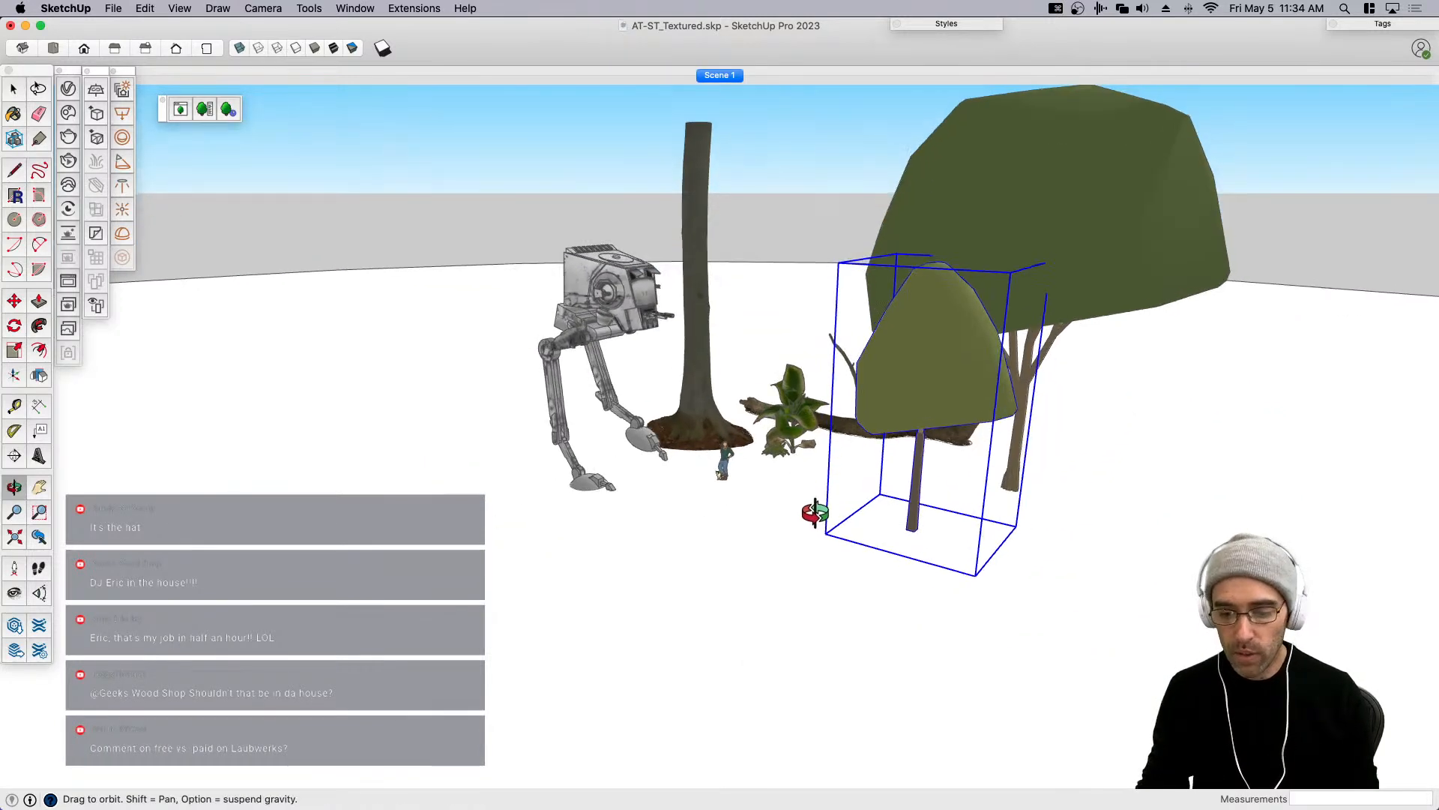
pyautogui.press('m')
pyautogui.click(944, 575)
pyautogui.click(1192, 594)
pyautogui.press('space')
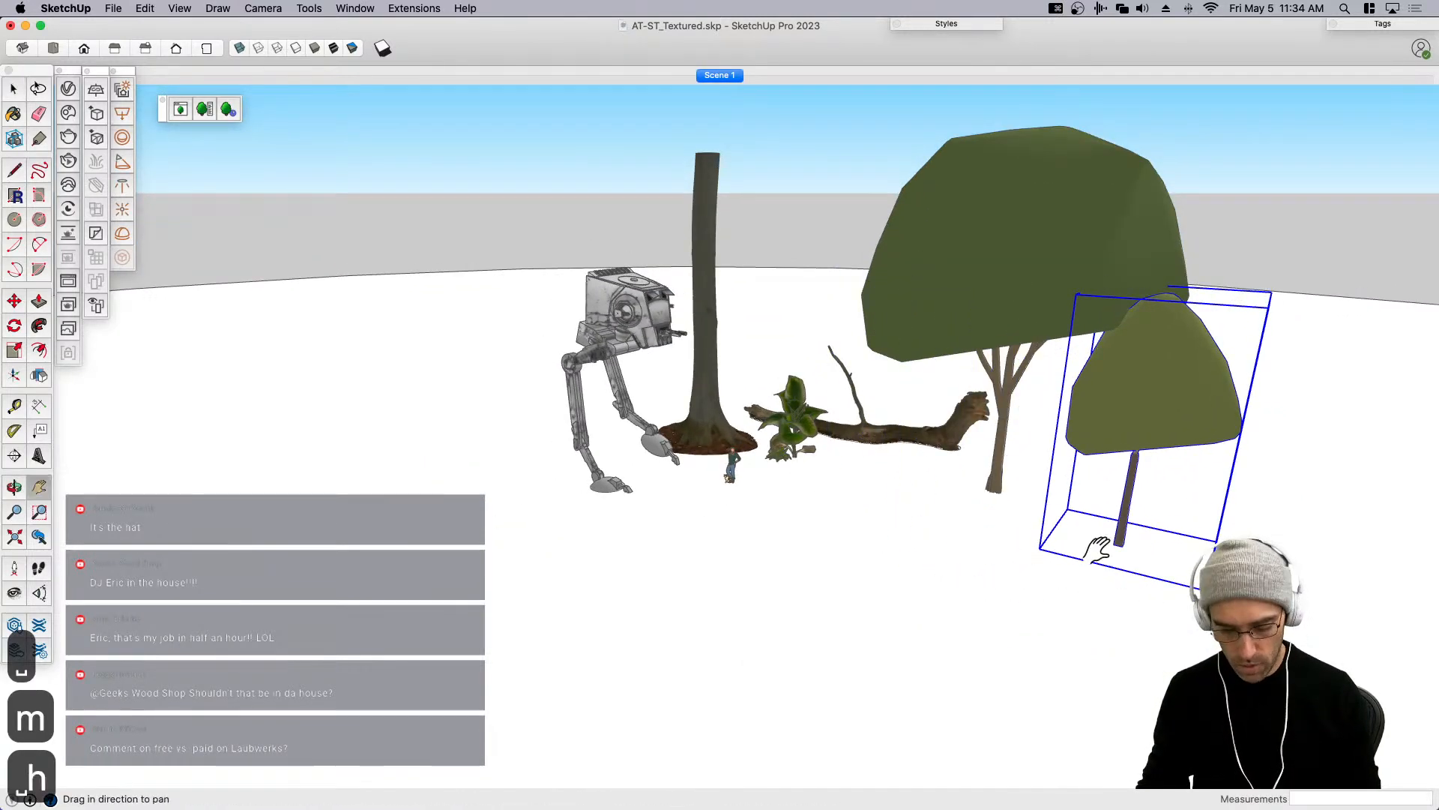
# Expand the shadow settings, adjust the shading to Light 76 and Dark 100, and collapse the settings again.
pyautogui.press('h')
pyautogui.moveTo(1099, 545); pyautogui.dragTo(769, 539)
pyautogui.press('space')
pyautogui.click(362, 11)
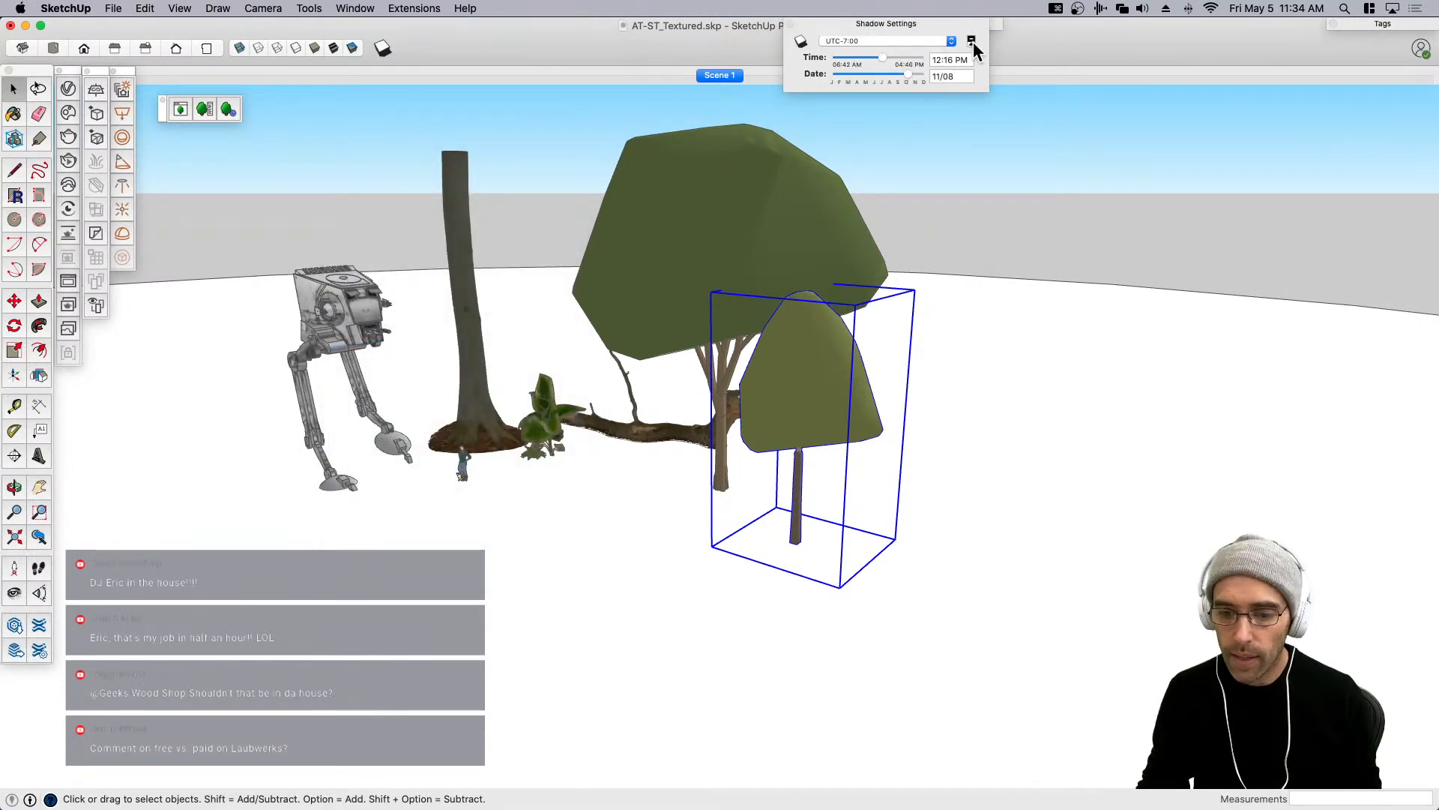
pyautogui.click(972, 40)
pyautogui.moveTo(884, 104); pyautogui.dragTo(921, 120)
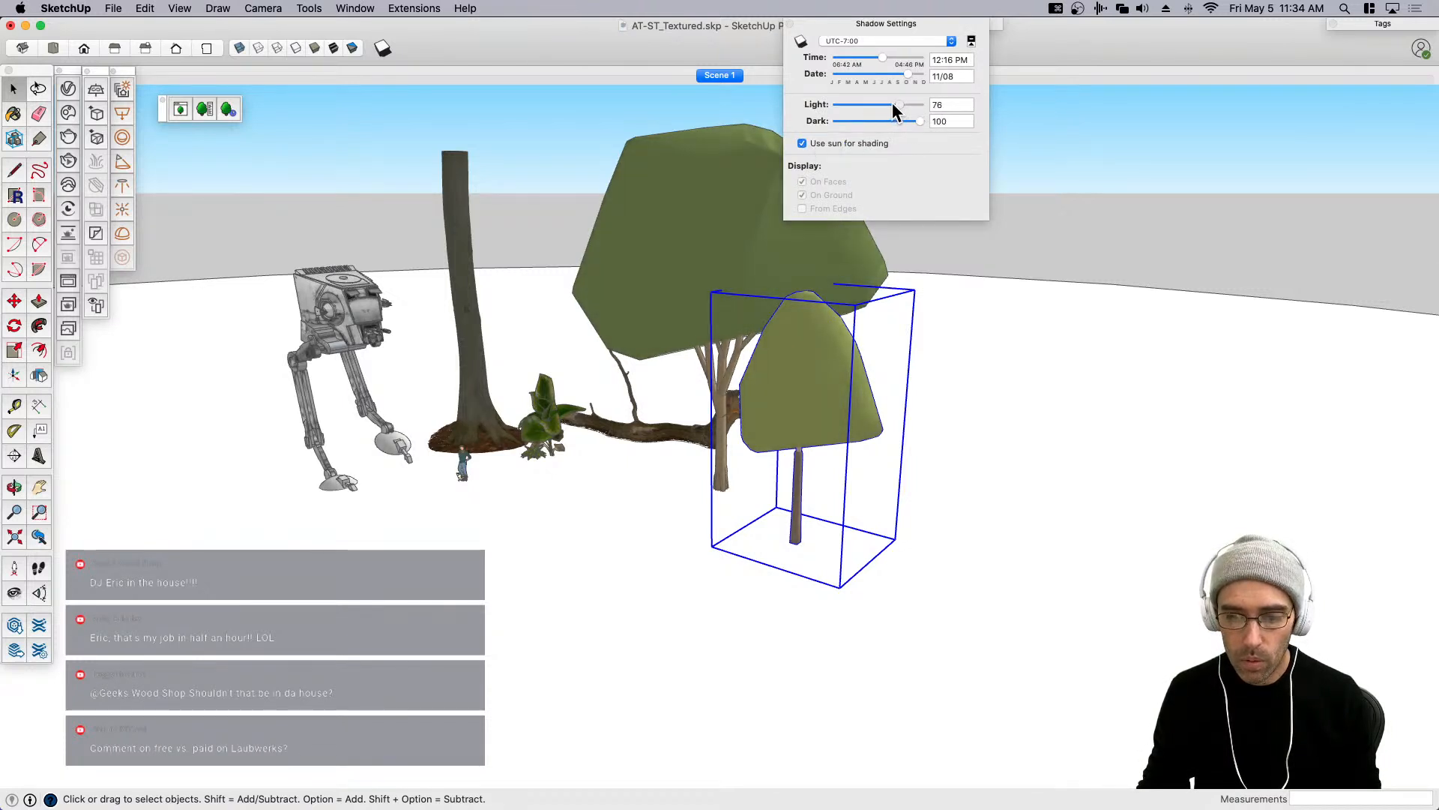
pyautogui.moveTo(882, 30); pyautogui.dragTo(793, 19)
pyautogui.click(794, 19)
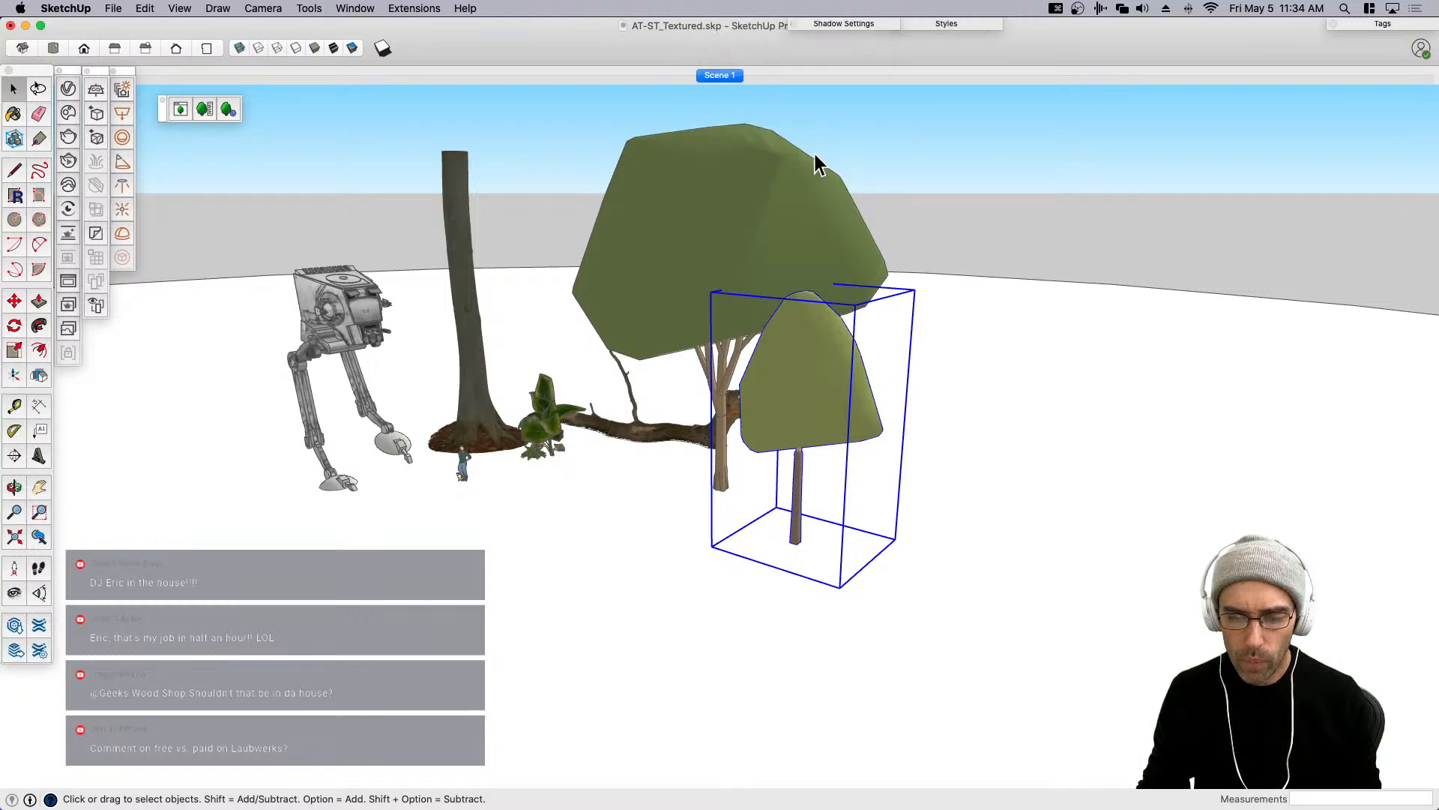
# Clear the "metal" search in the Chaos Cosmos browser and show the online Trees category under Vegetation.
pyautogui.moveTo(811, 383); pyautogui.dragTo(928, 393, button='middle')
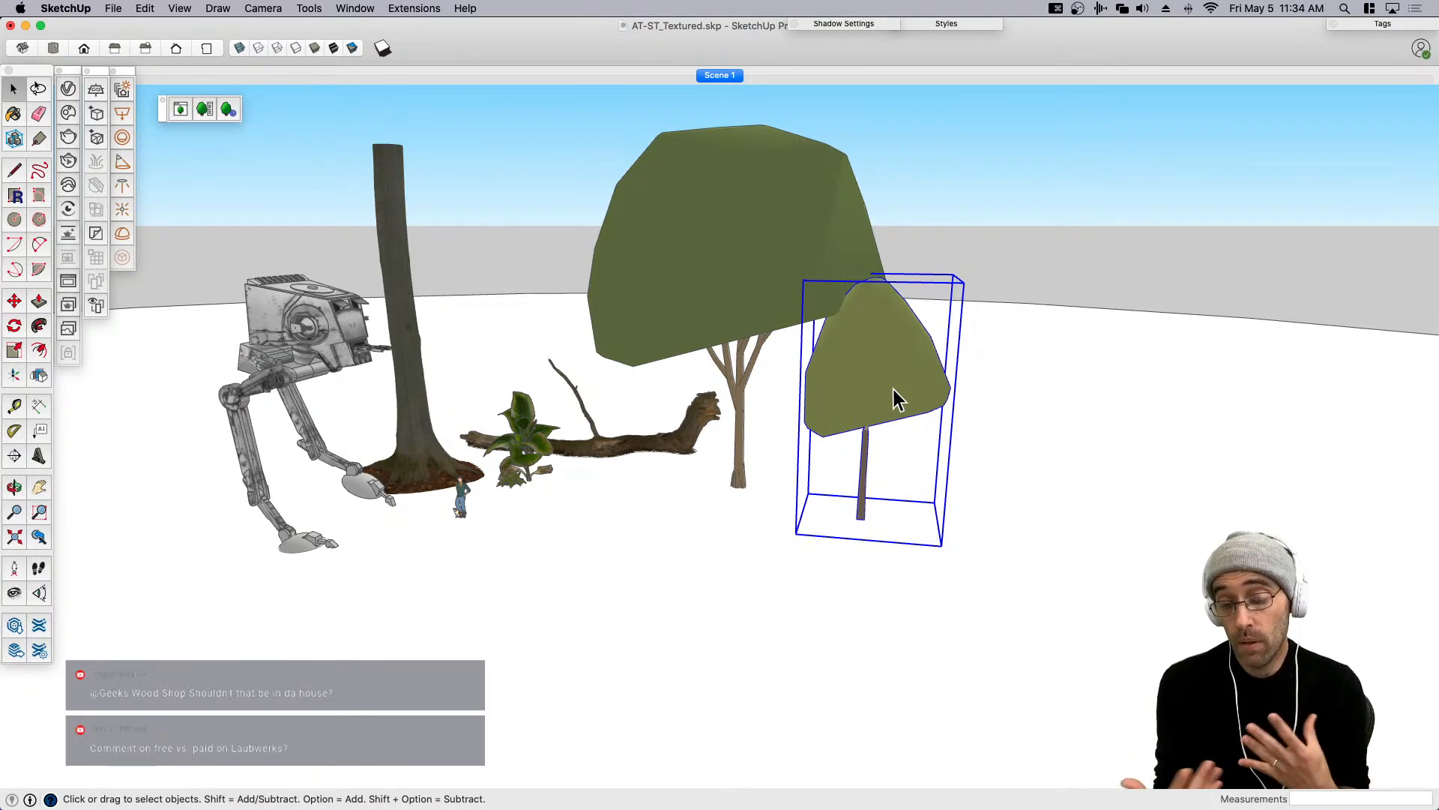
pyautogui.click(67, 112)
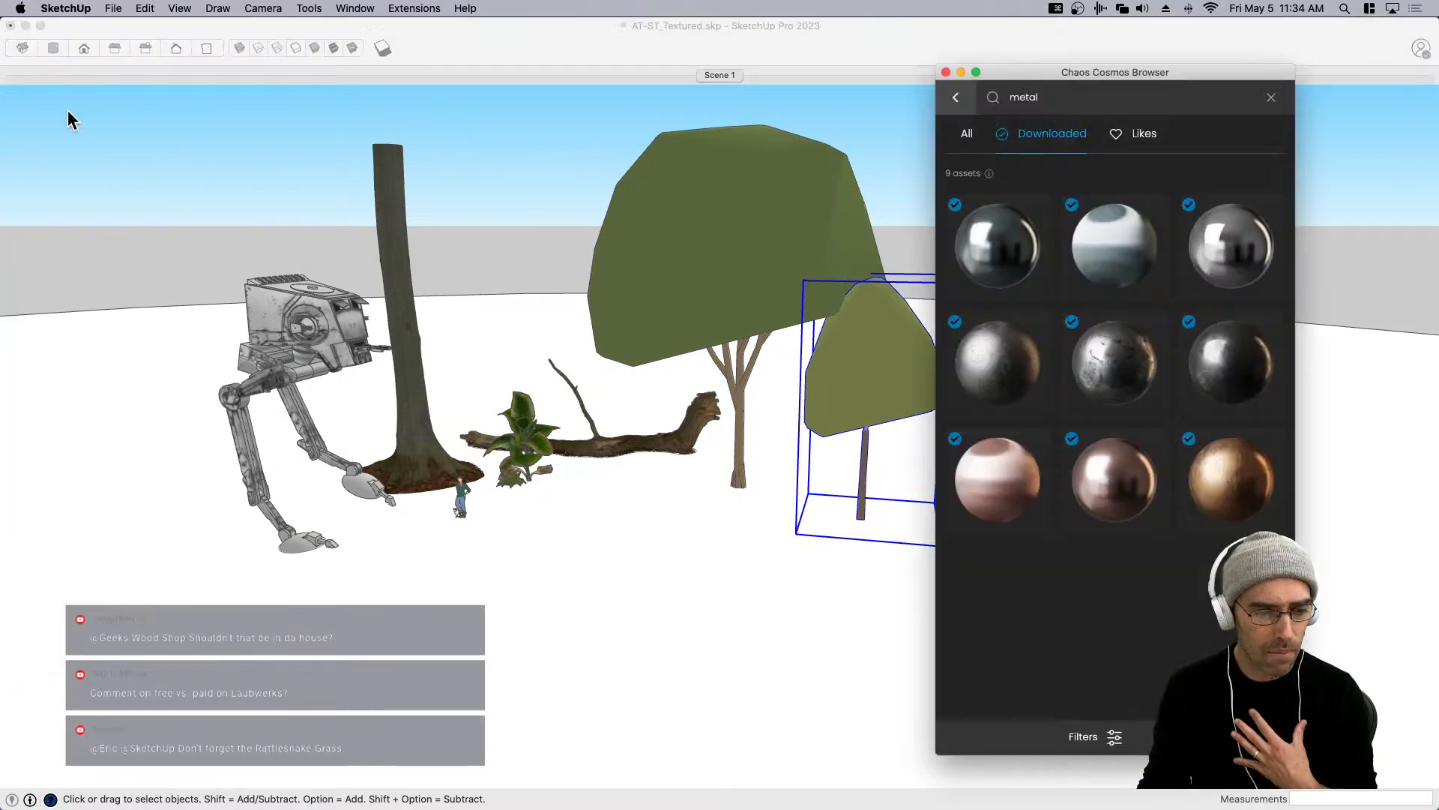
pyautogui.click(967, 135)
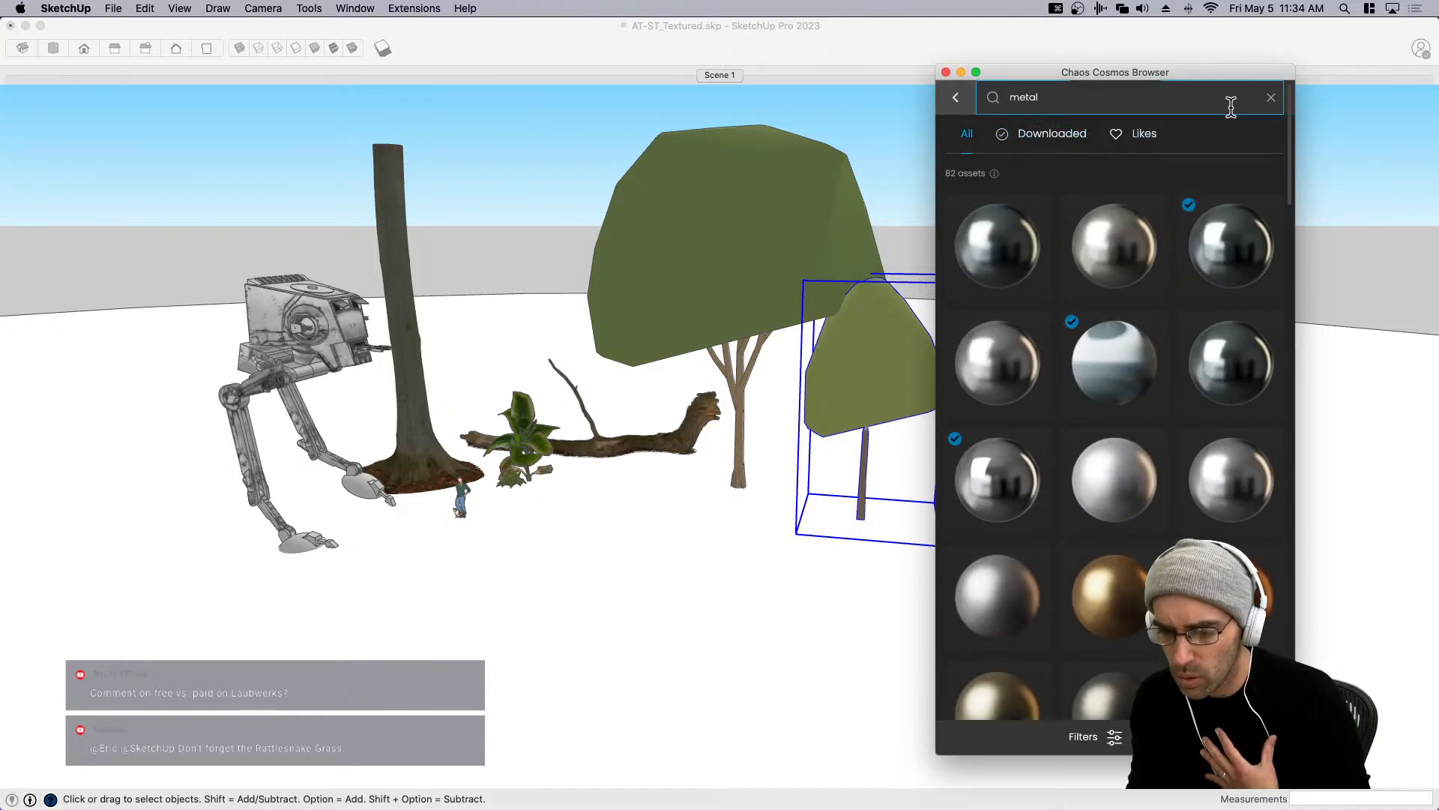
pyautogui.click(1272, 97)
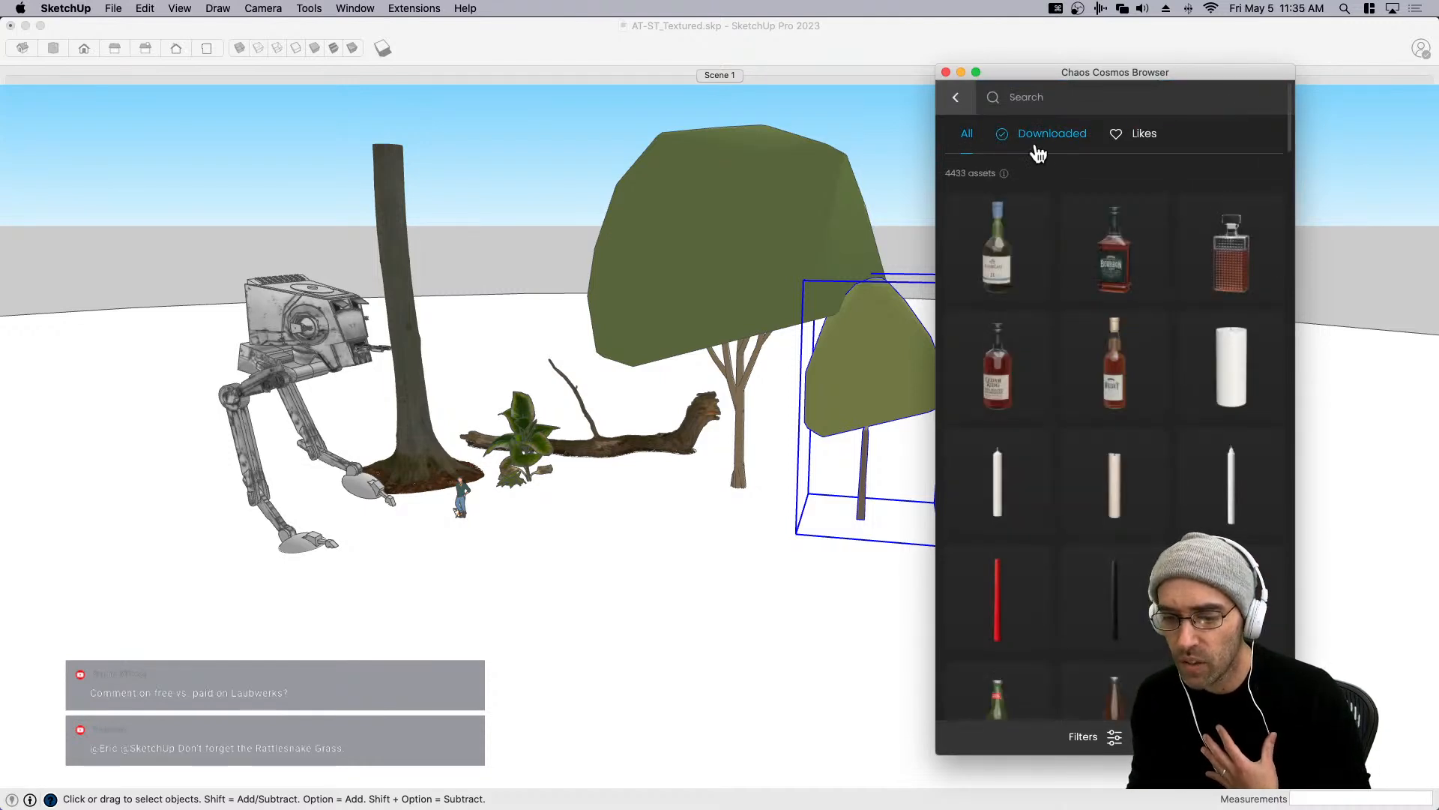
pyautogui.click(956, 97)
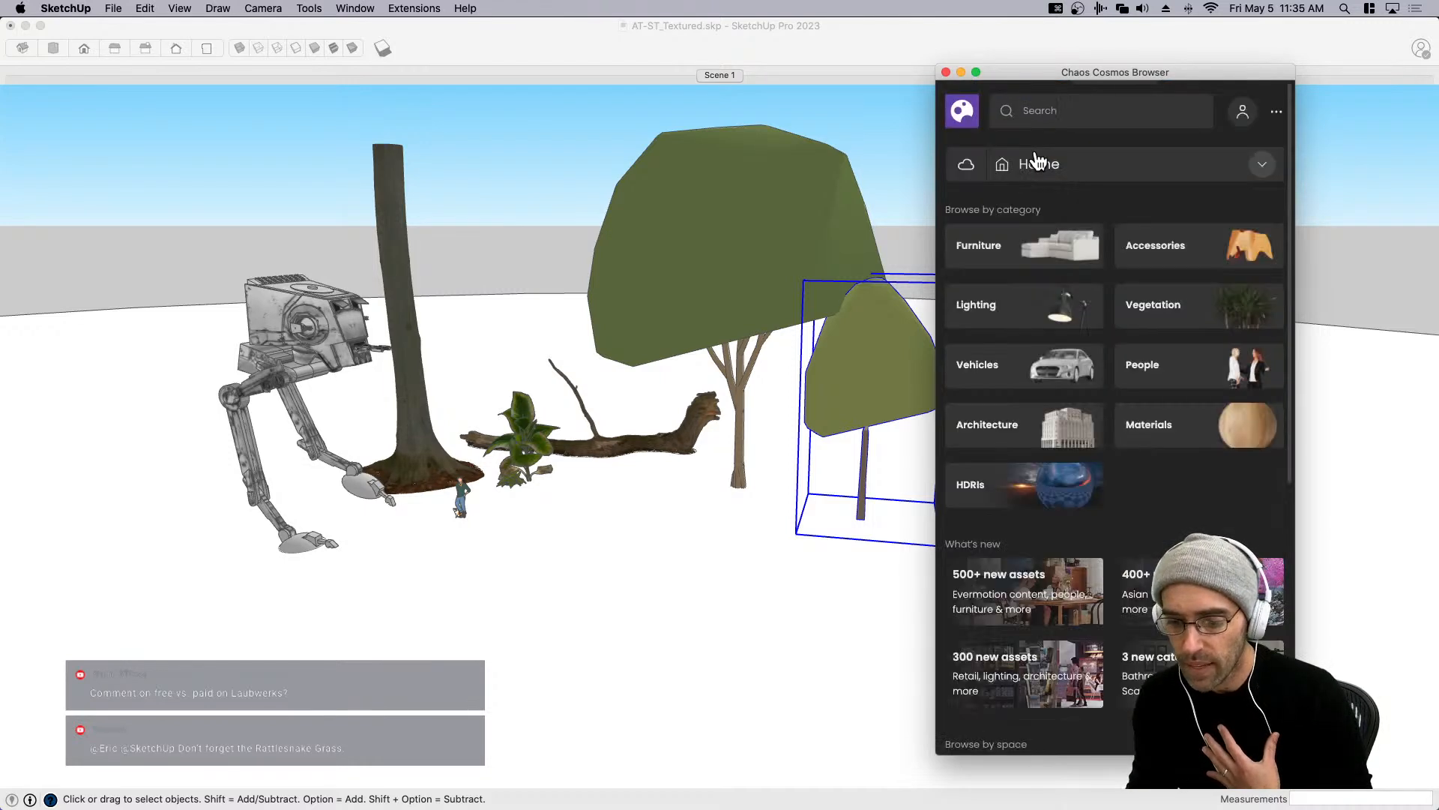
pyautogui.click(1143, 315)
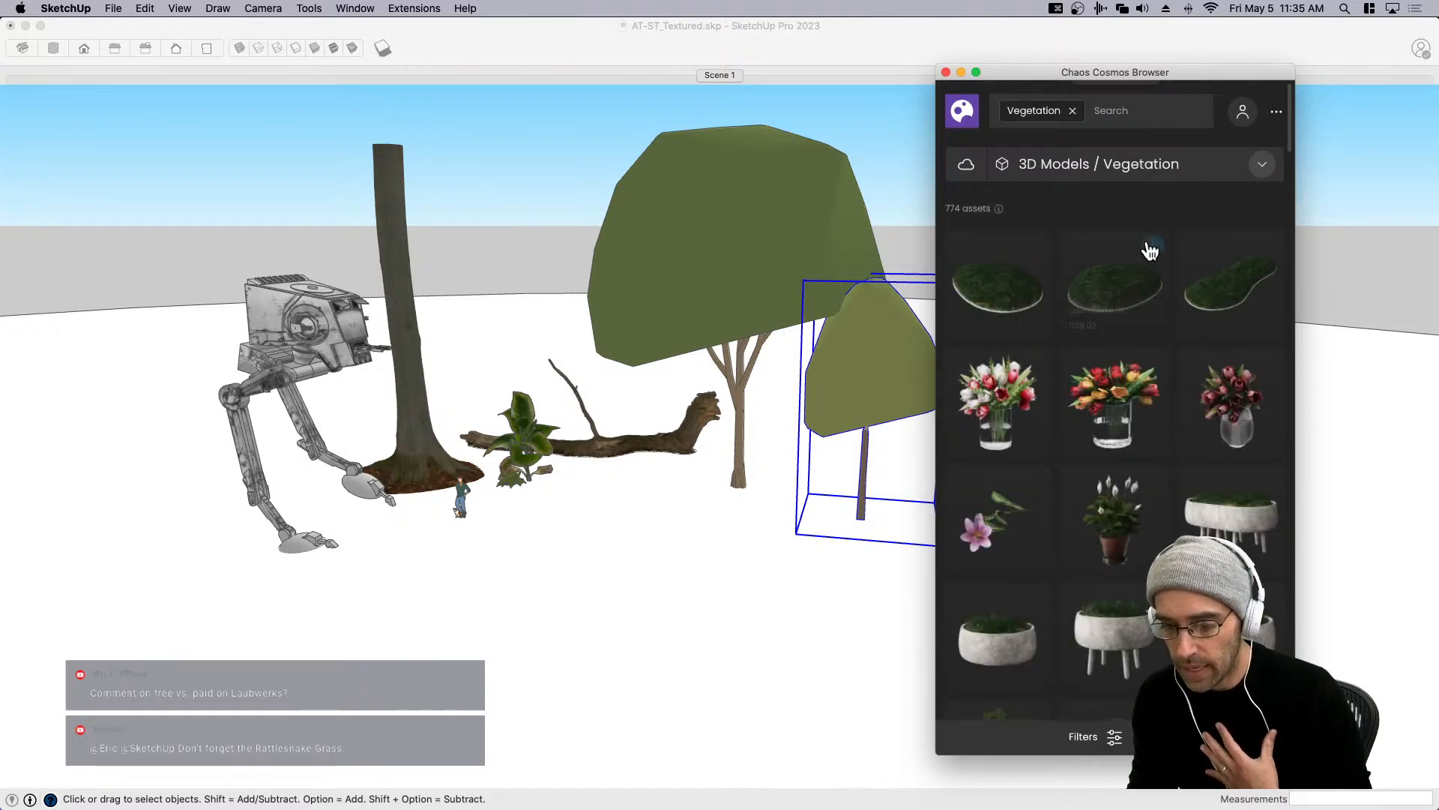
pyautogui.click(1261, 169)
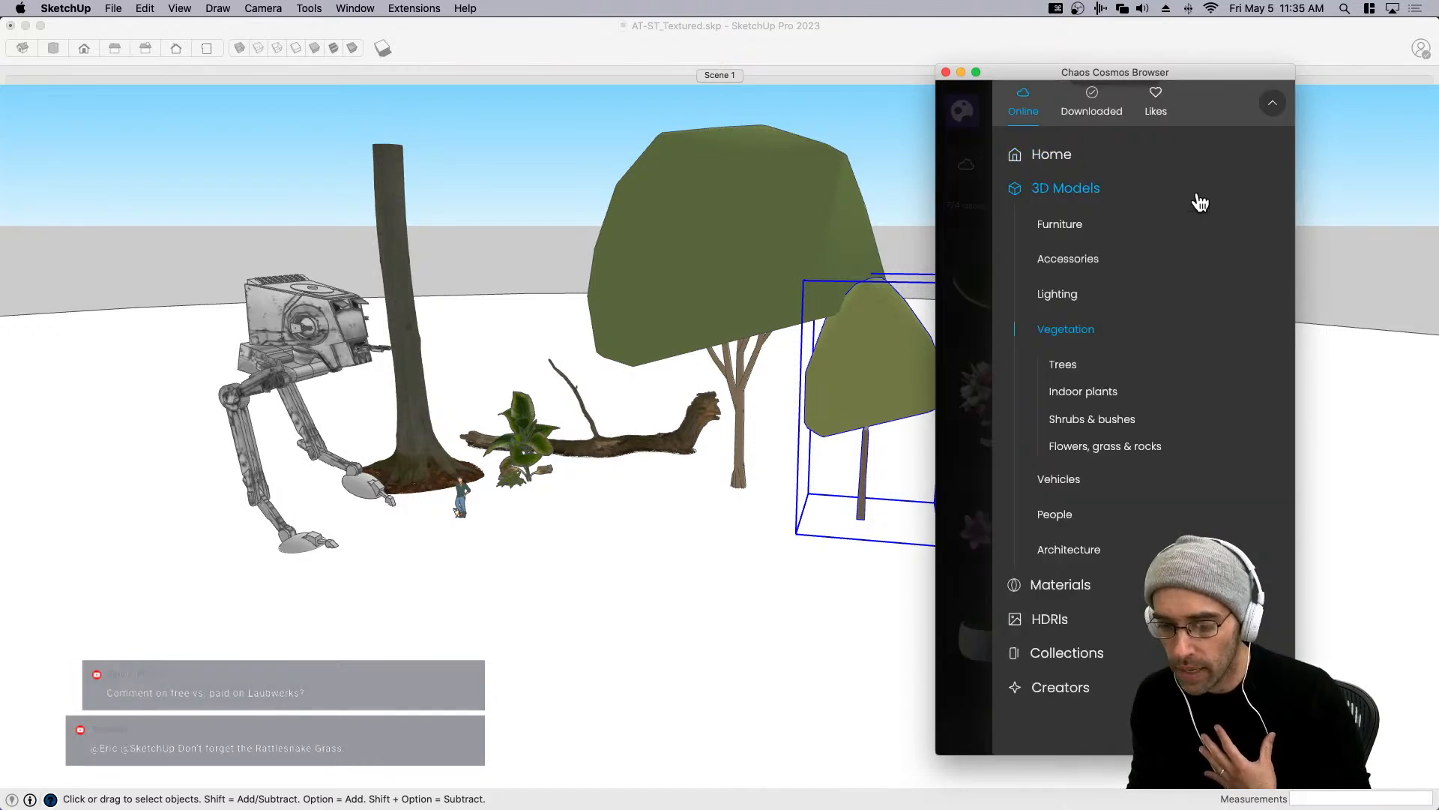
pyautogui.click(1057, 367)
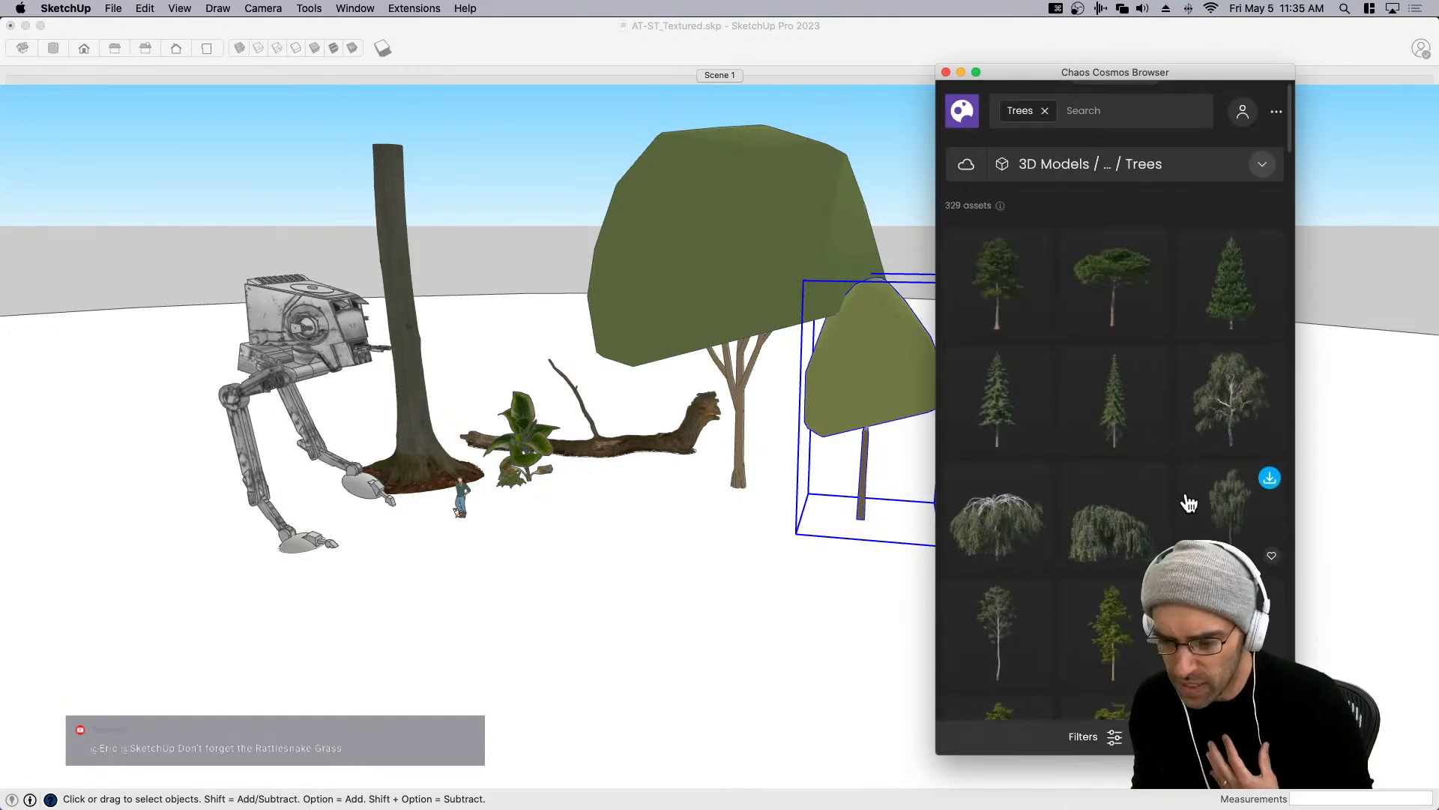
# Download Tree 219 015 from the Cosmos Trees category and place it on the ground in front of the two existing trees.
pyautogui.moveTo(1012, 299)
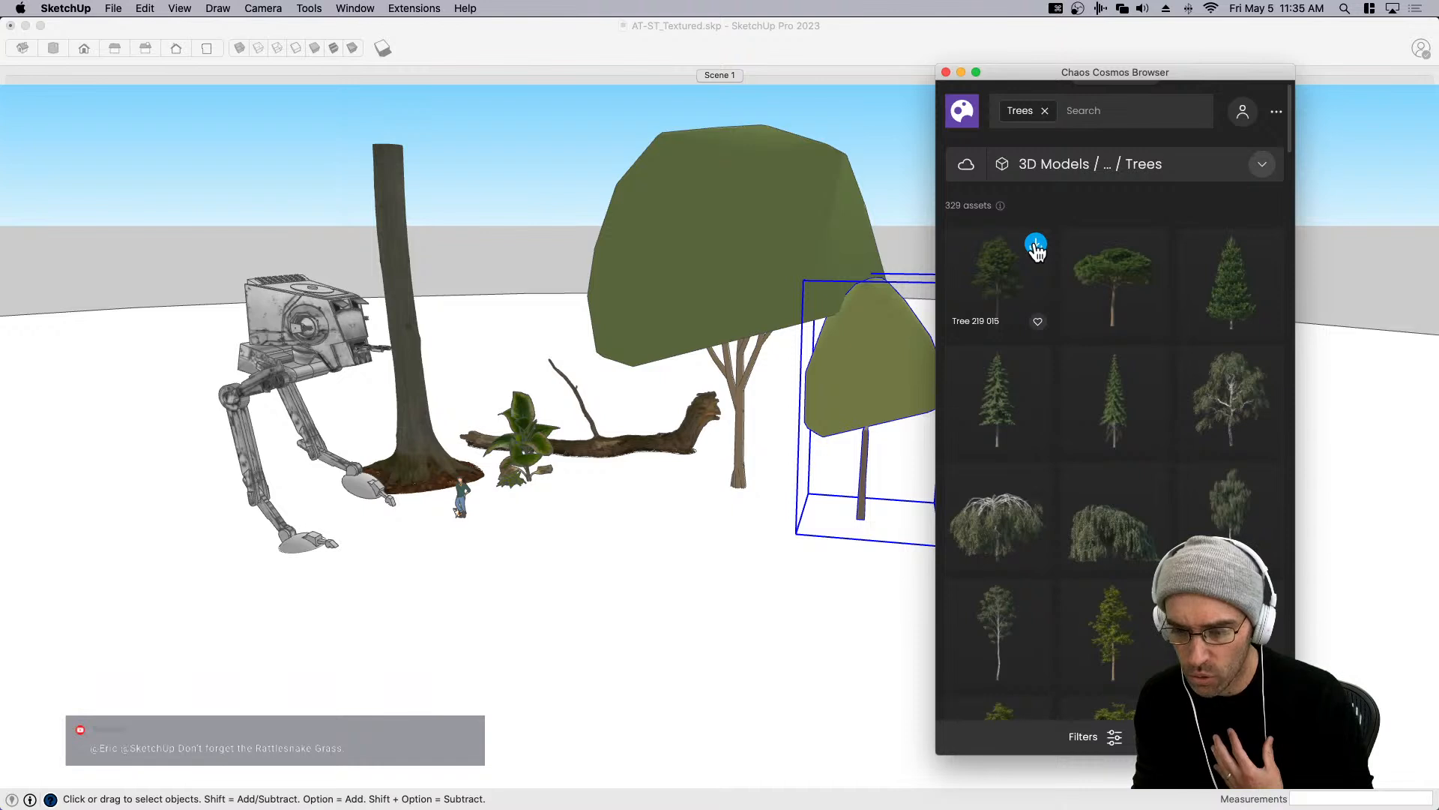
pyautogui.click(742, 538)
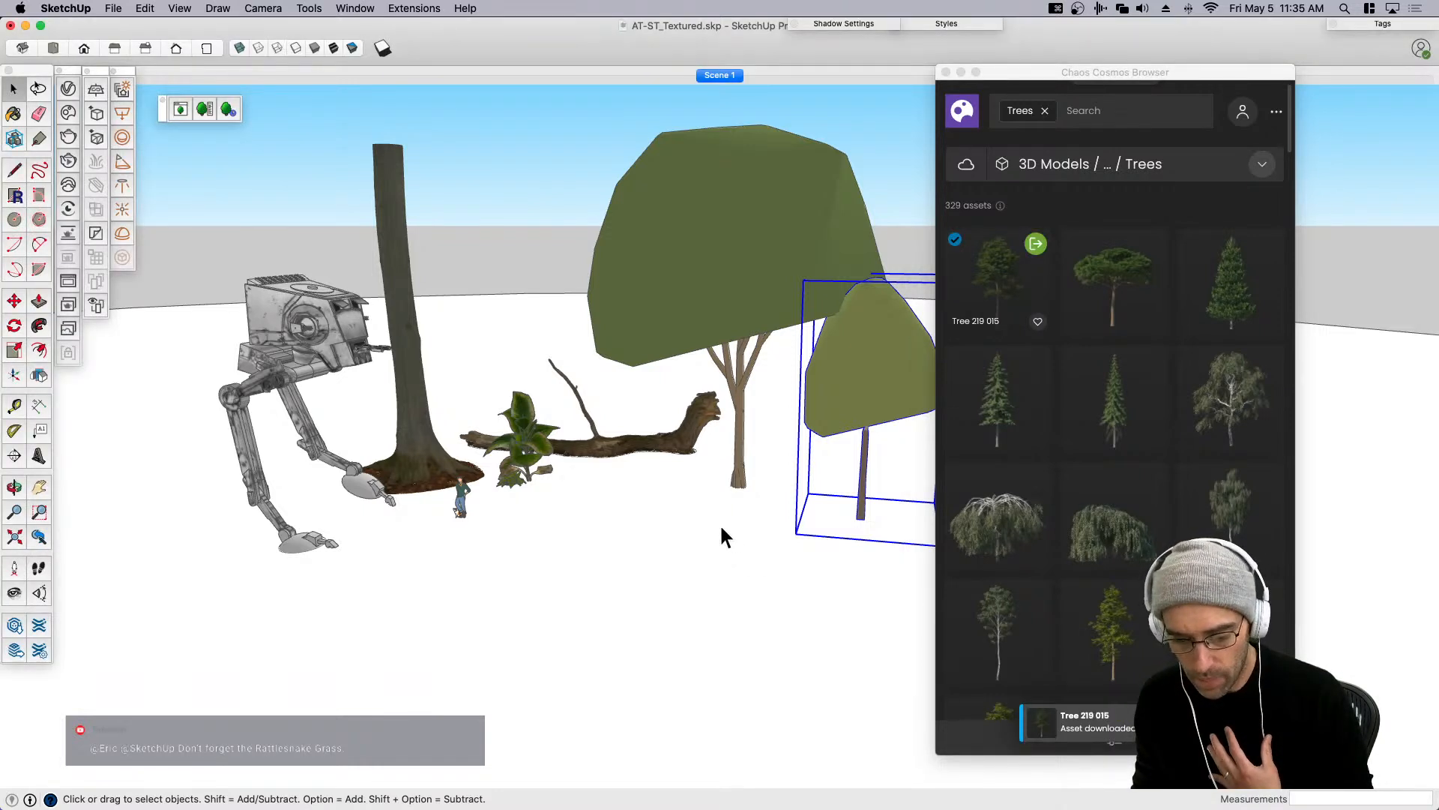
pyautogui.click(731, 532)
pyautogui.moveTo(707, 534); pyautogui.dragTo(903, 380, button='middle')
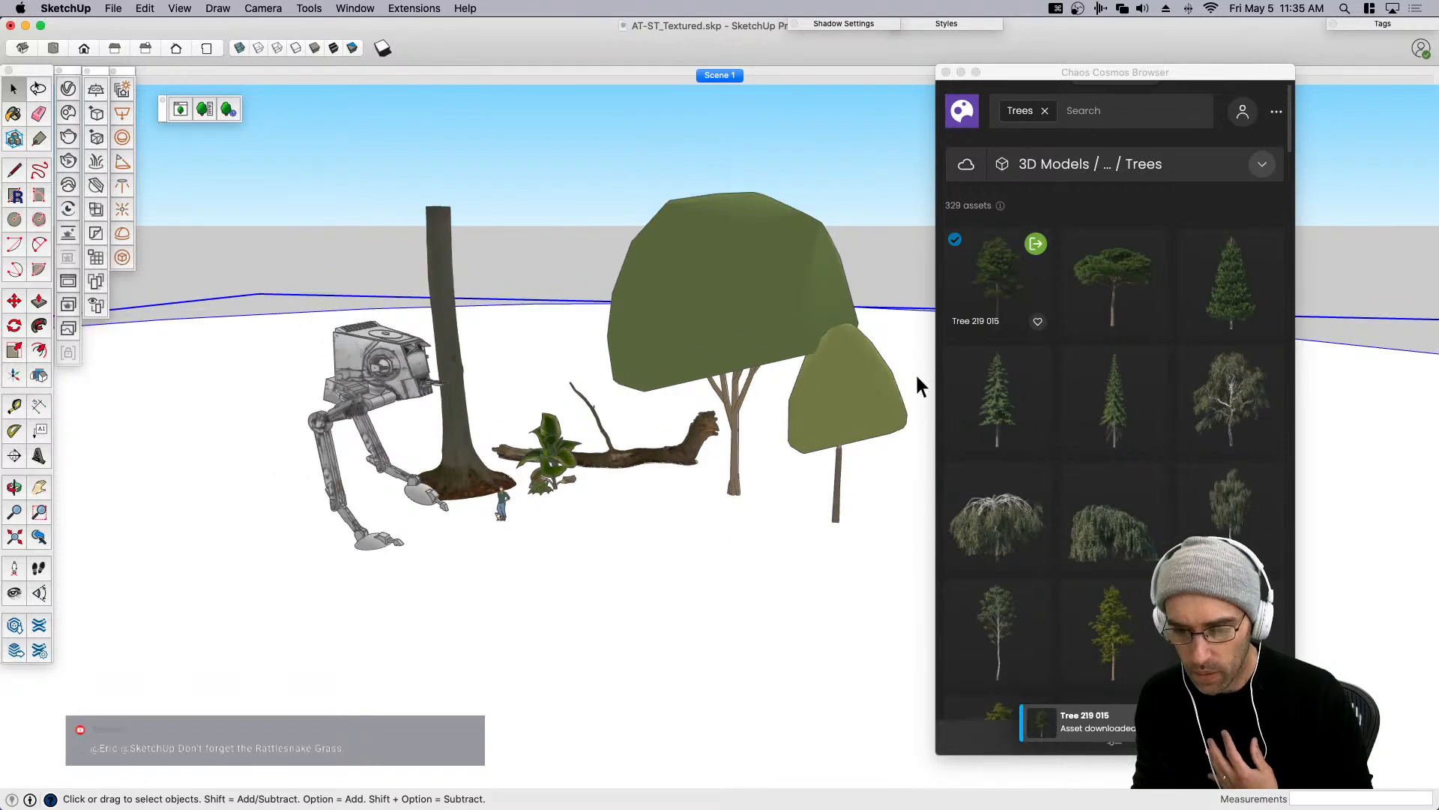
pyautogui.click(1035, 243)
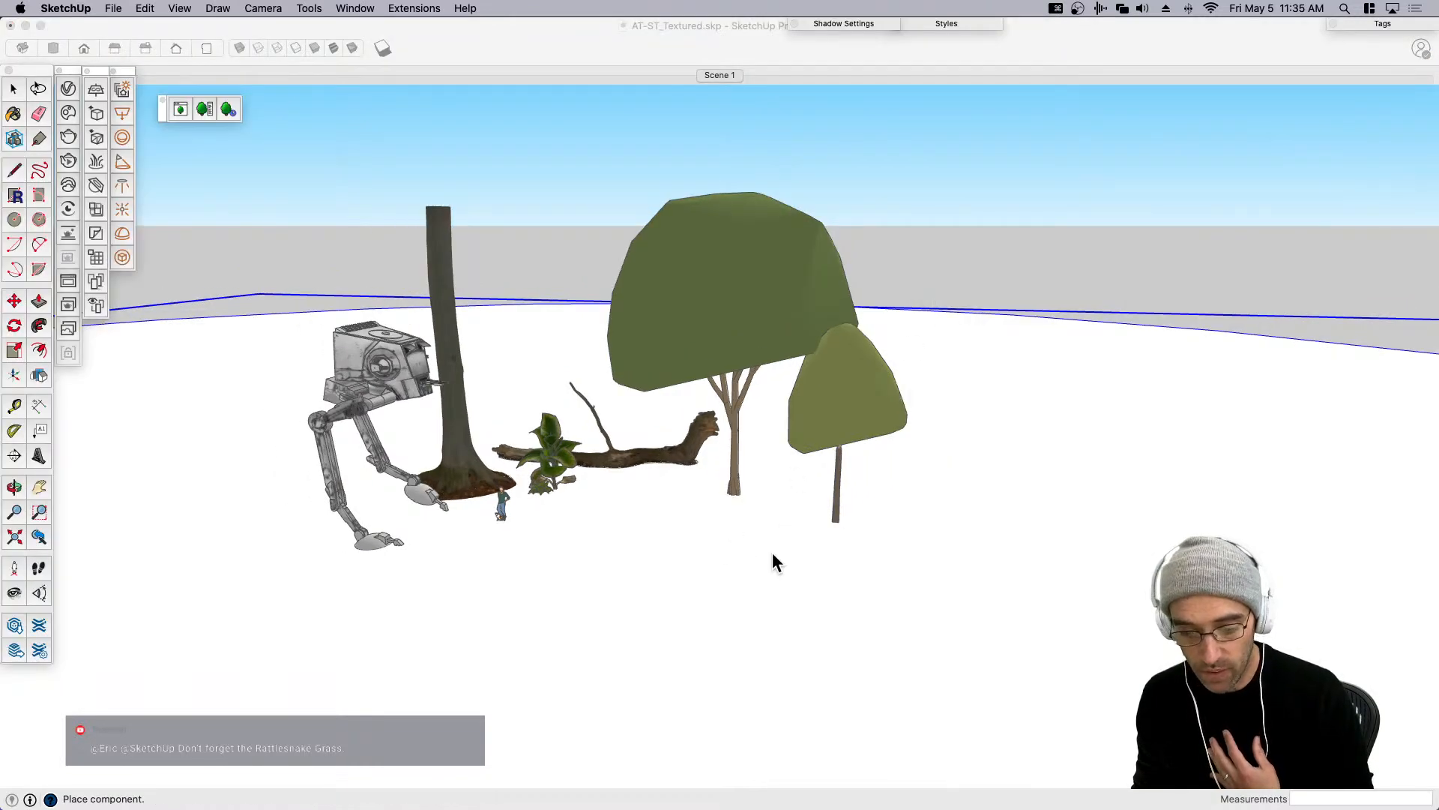
pyautogui.click(772, 555)
pyautogui.scroll(-5, 935, 533)
pyautogui.press('space')
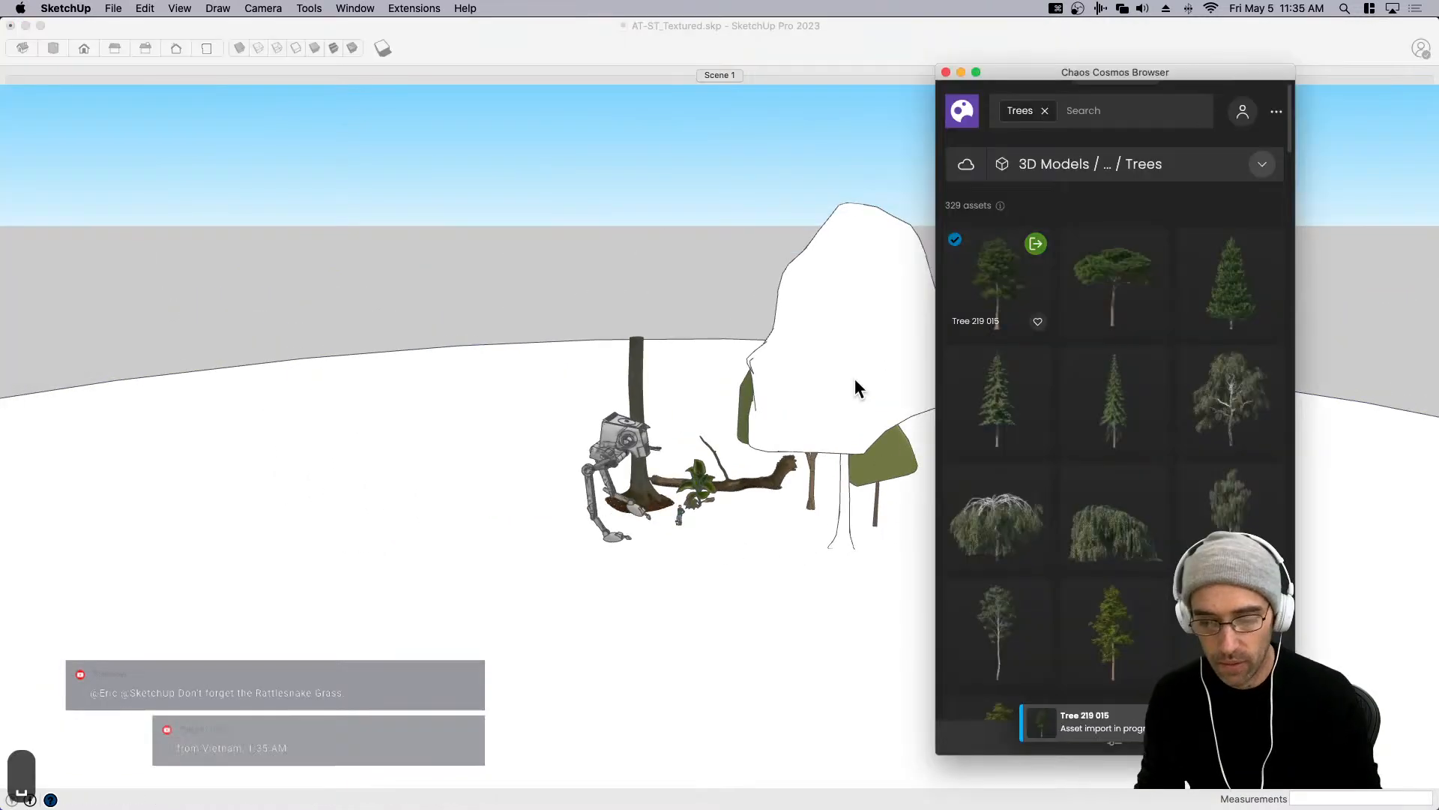
# Download Pine Tree 98-49, place it on the ground between the walker and Tree 219 015, and close the Cosmos browser.
pyautogui.scroll(-5, 1125, 427)
pyautogui.scroll(-10, 1136, 438)
pyautogui.scroll(-8, 1136, 439)
pyautogui.scroll(-5, 1132, 446)
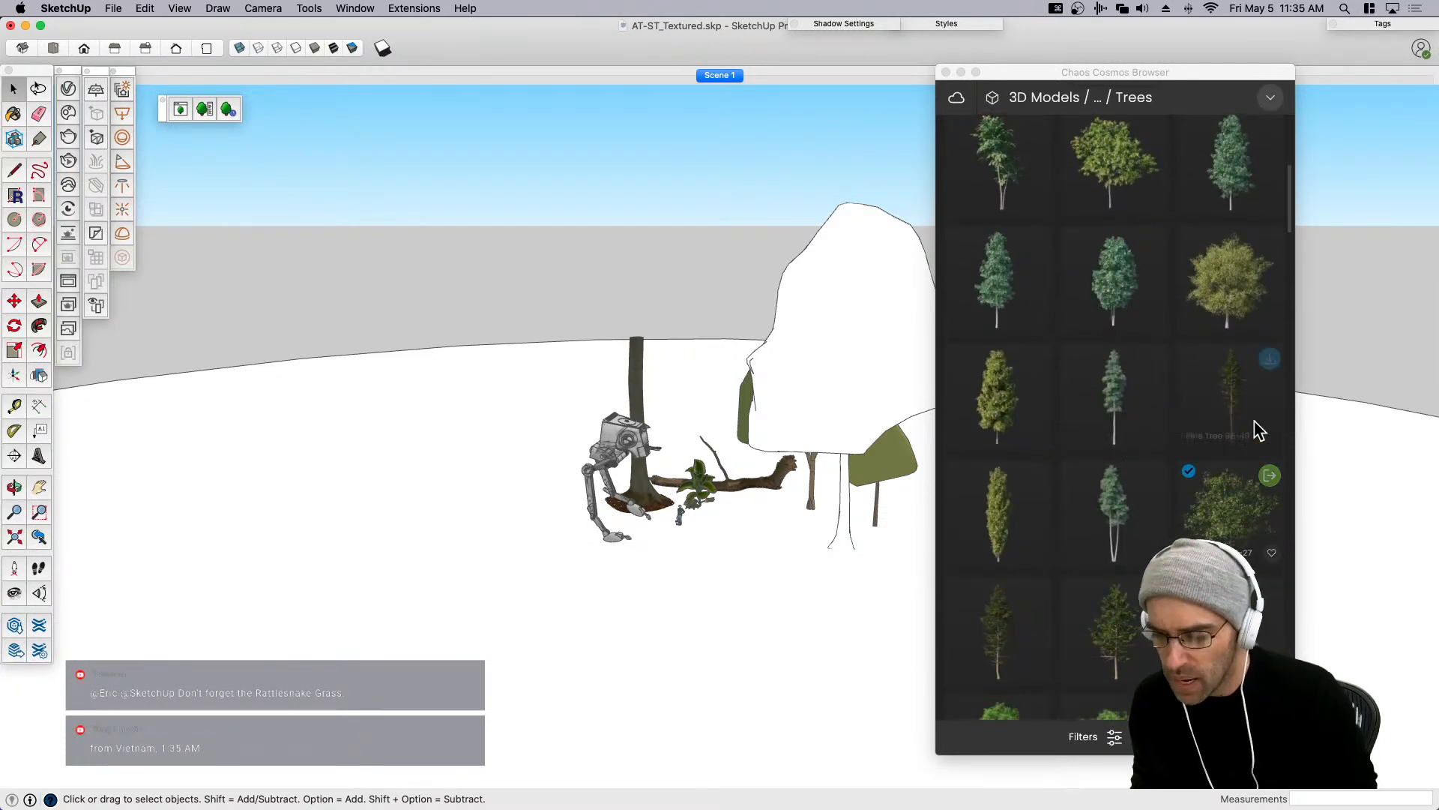
pyautogui.click(1270, 360)
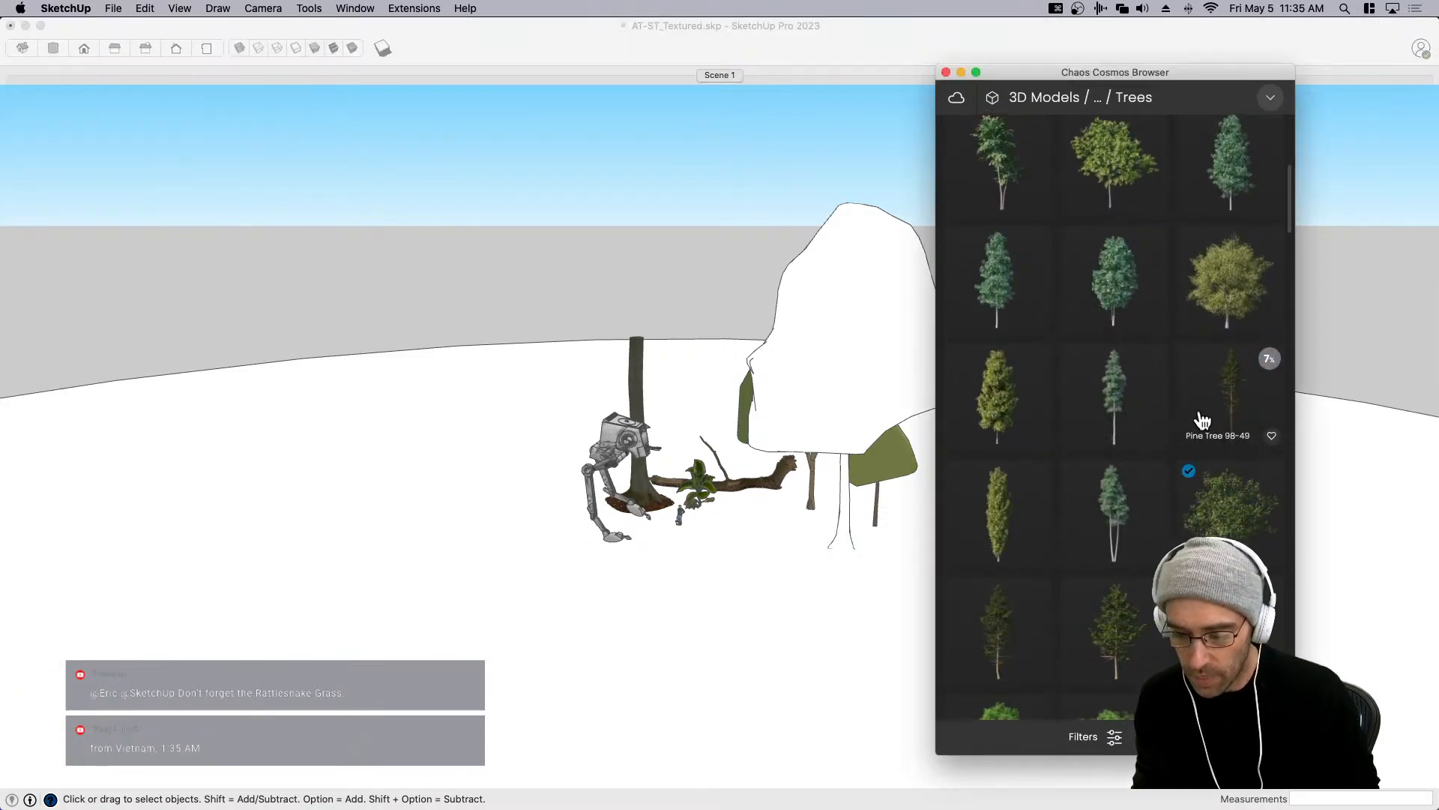
pyautogui.click(806, 583)
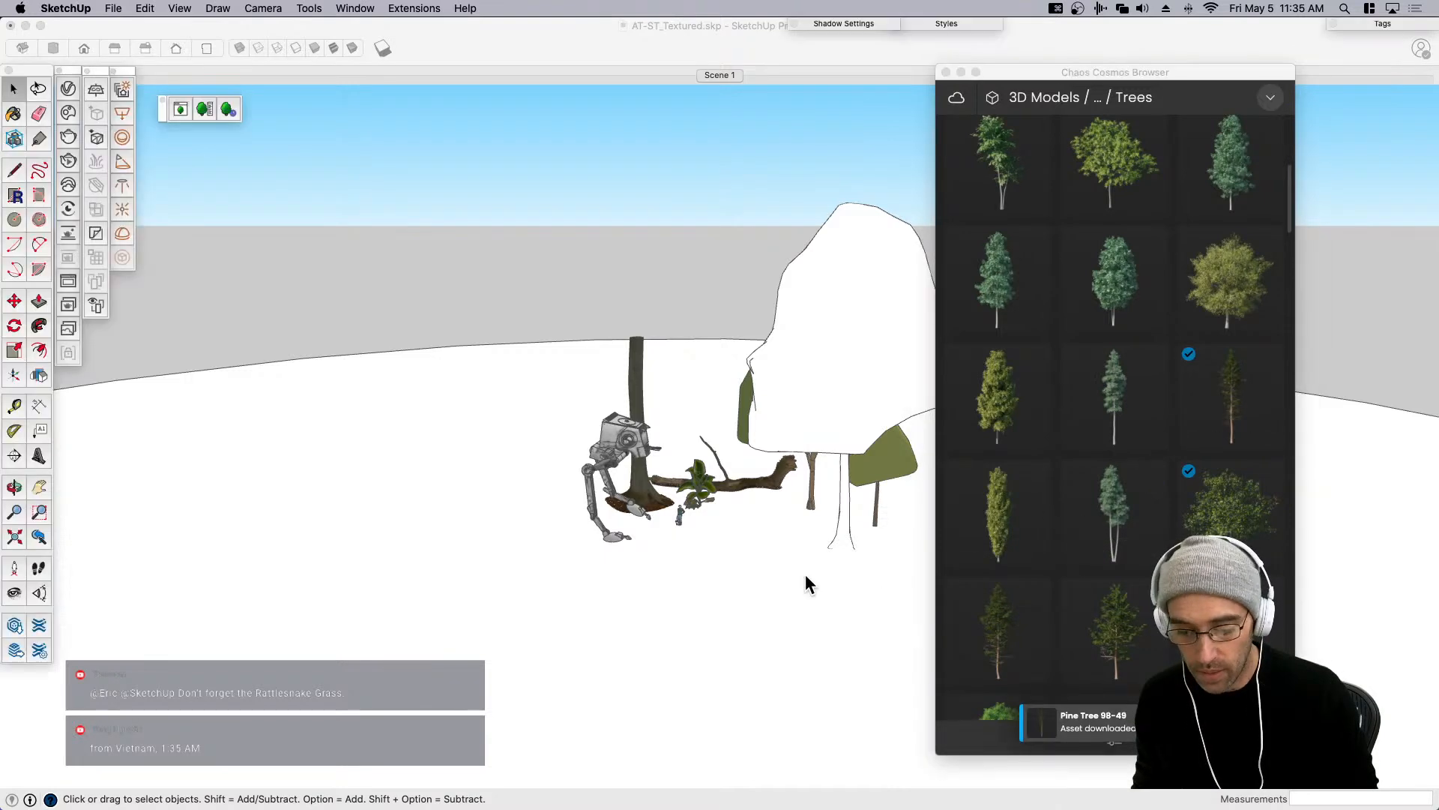
pyautogui.click(775, 570)
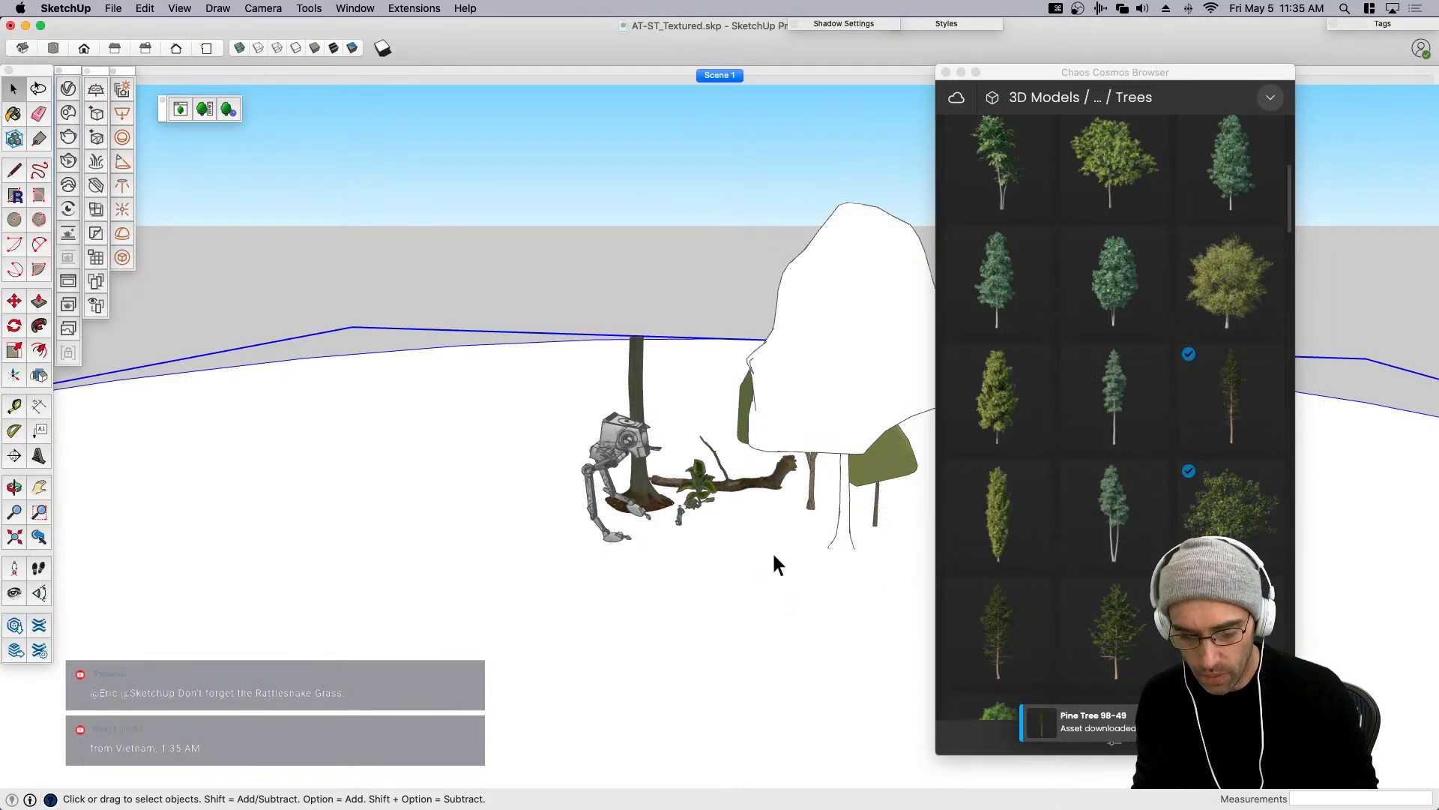
pyautogui.click(1203, 387)
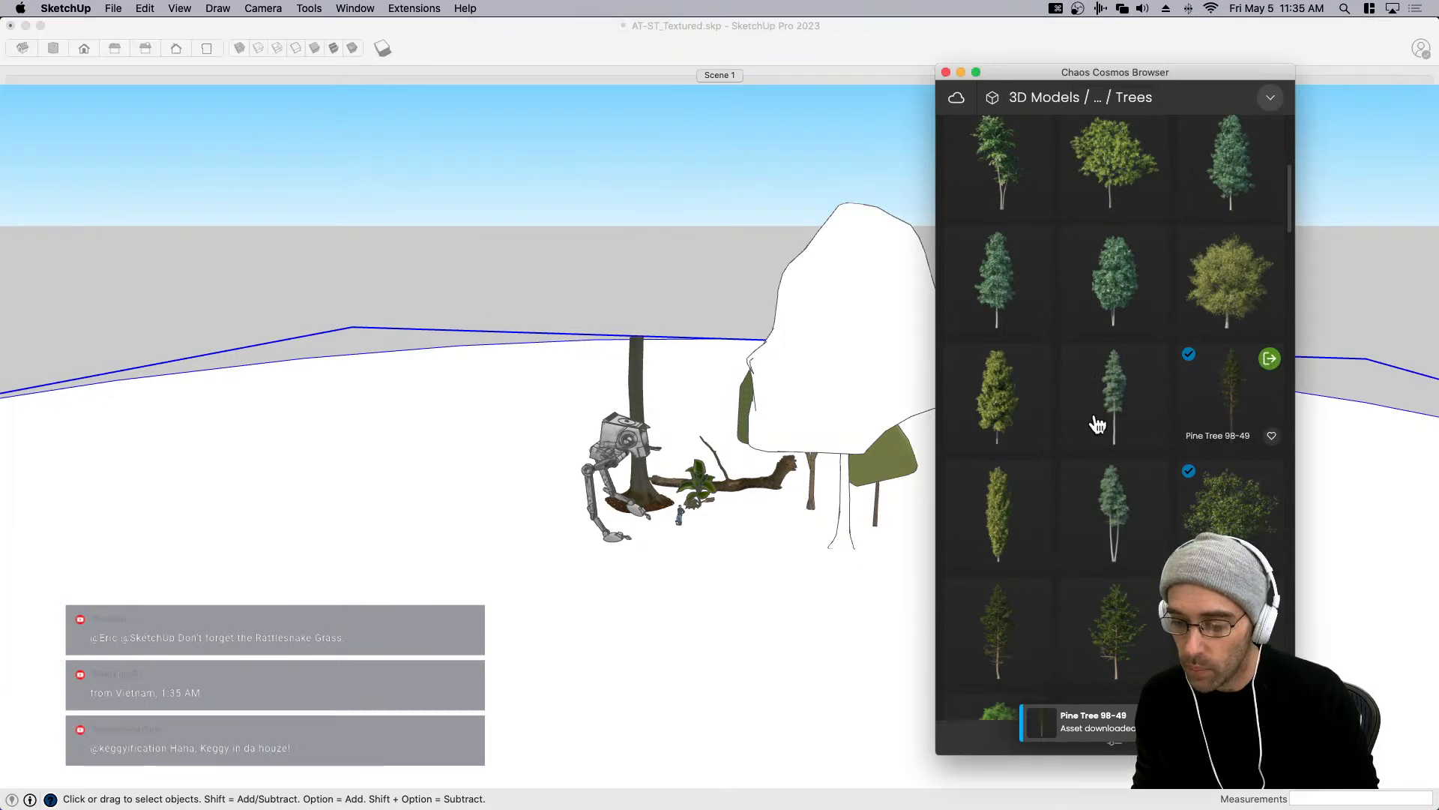
pyautogui.click(1204, 388)
pyautogui.click(759, 548)
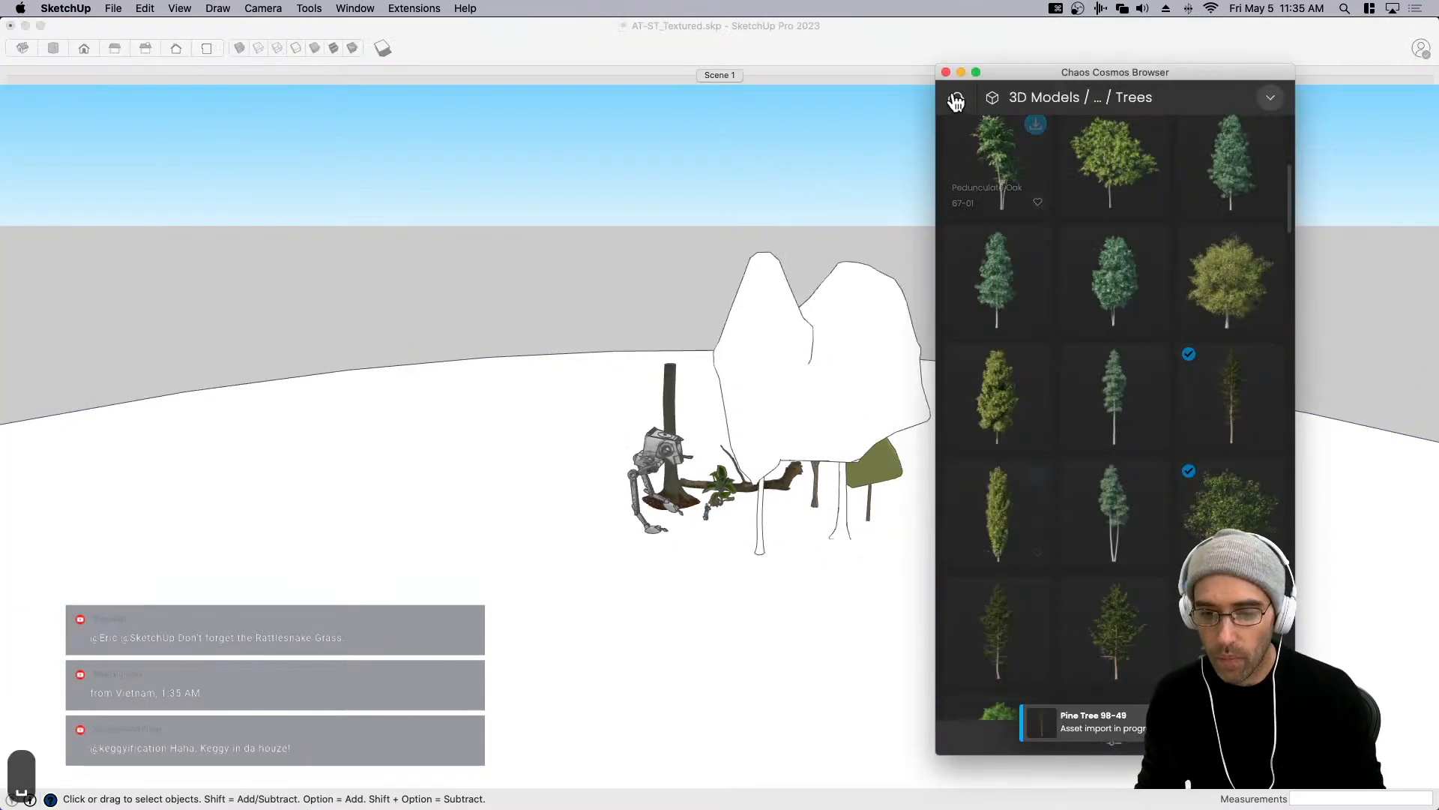
pyautogui.click(946, 72)
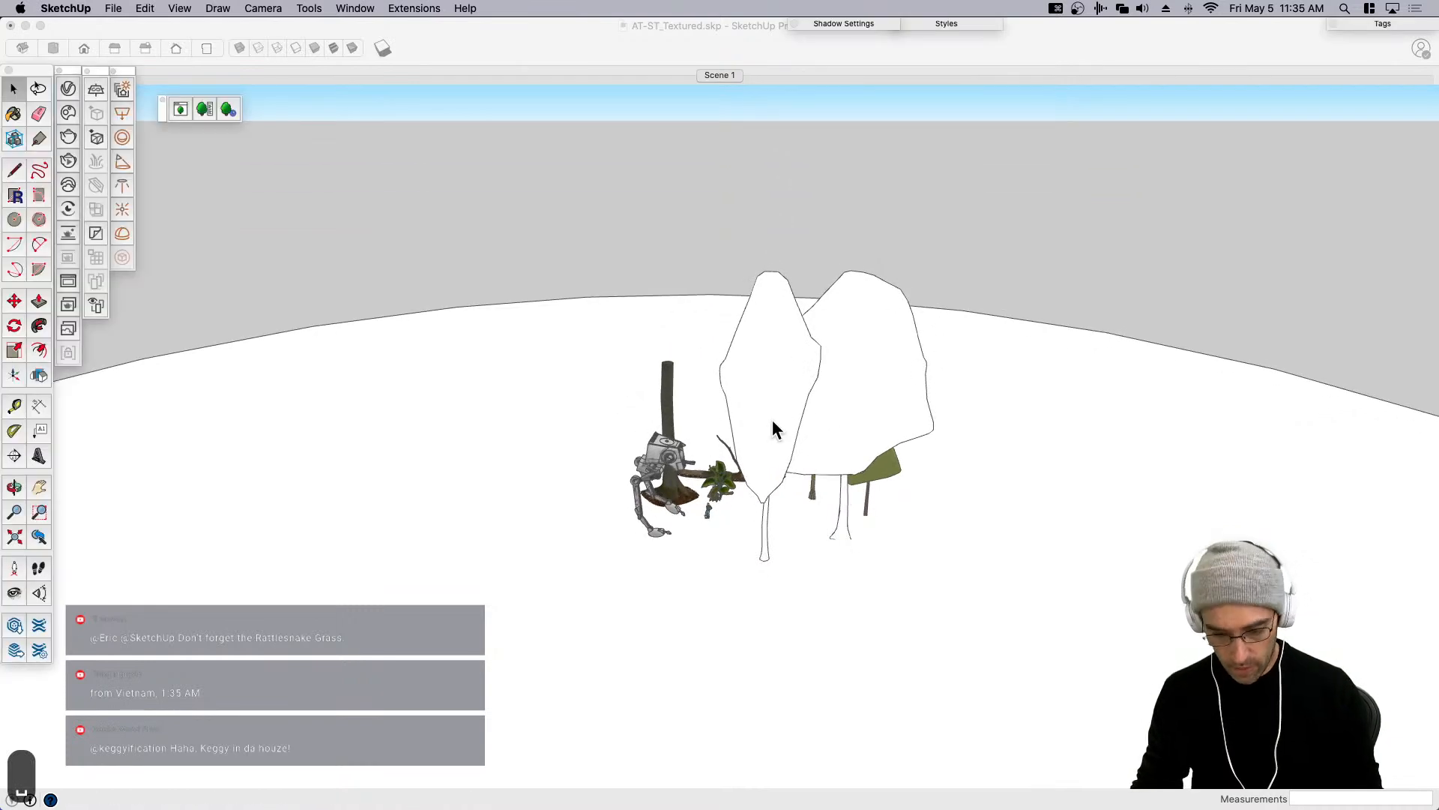
# Move Pine Tree 98-49 away from the walker to open ground on the far side of Tree 219 015.
pyautogui.click(781, 480)
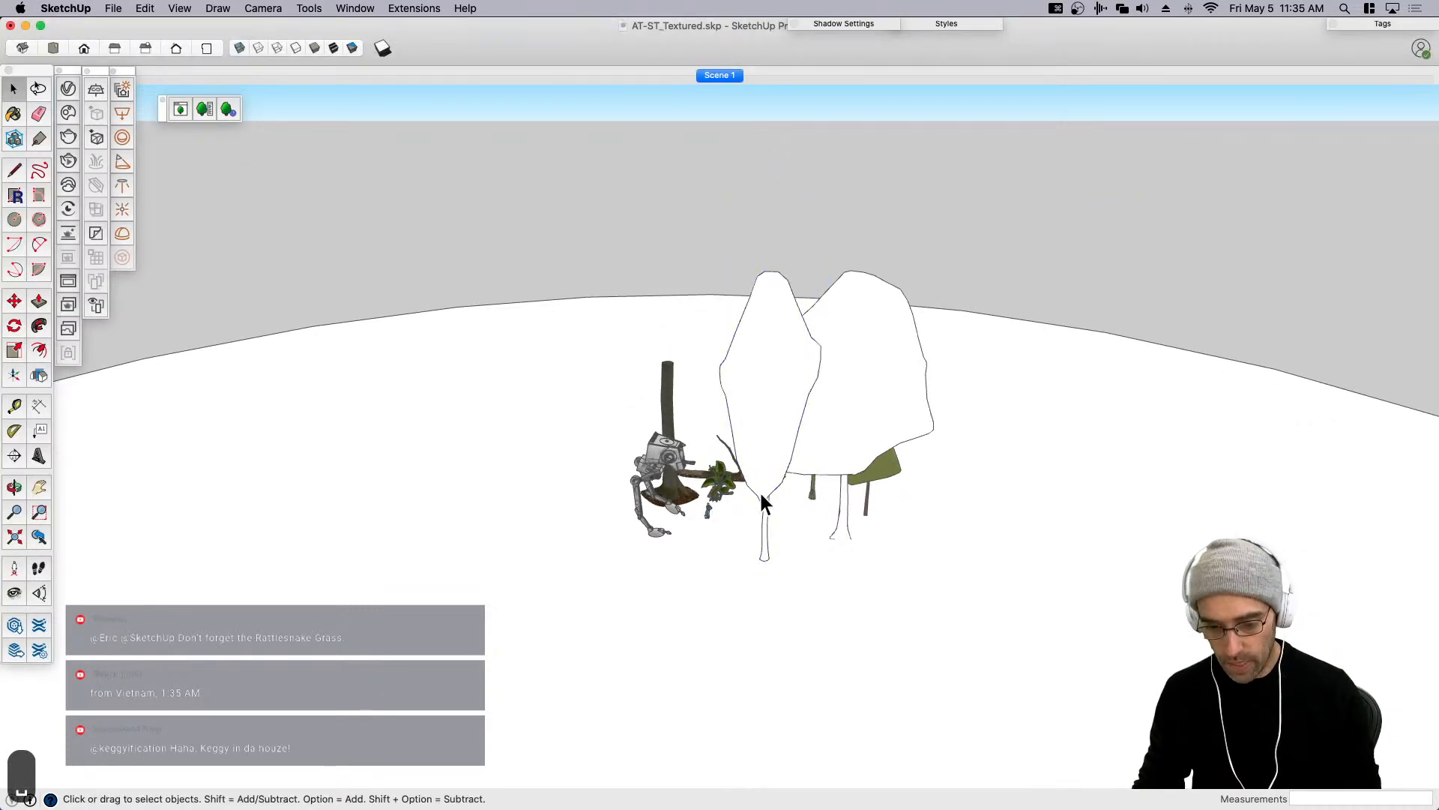
pyautogui.click(770, 458)
pyautogui.press('m')
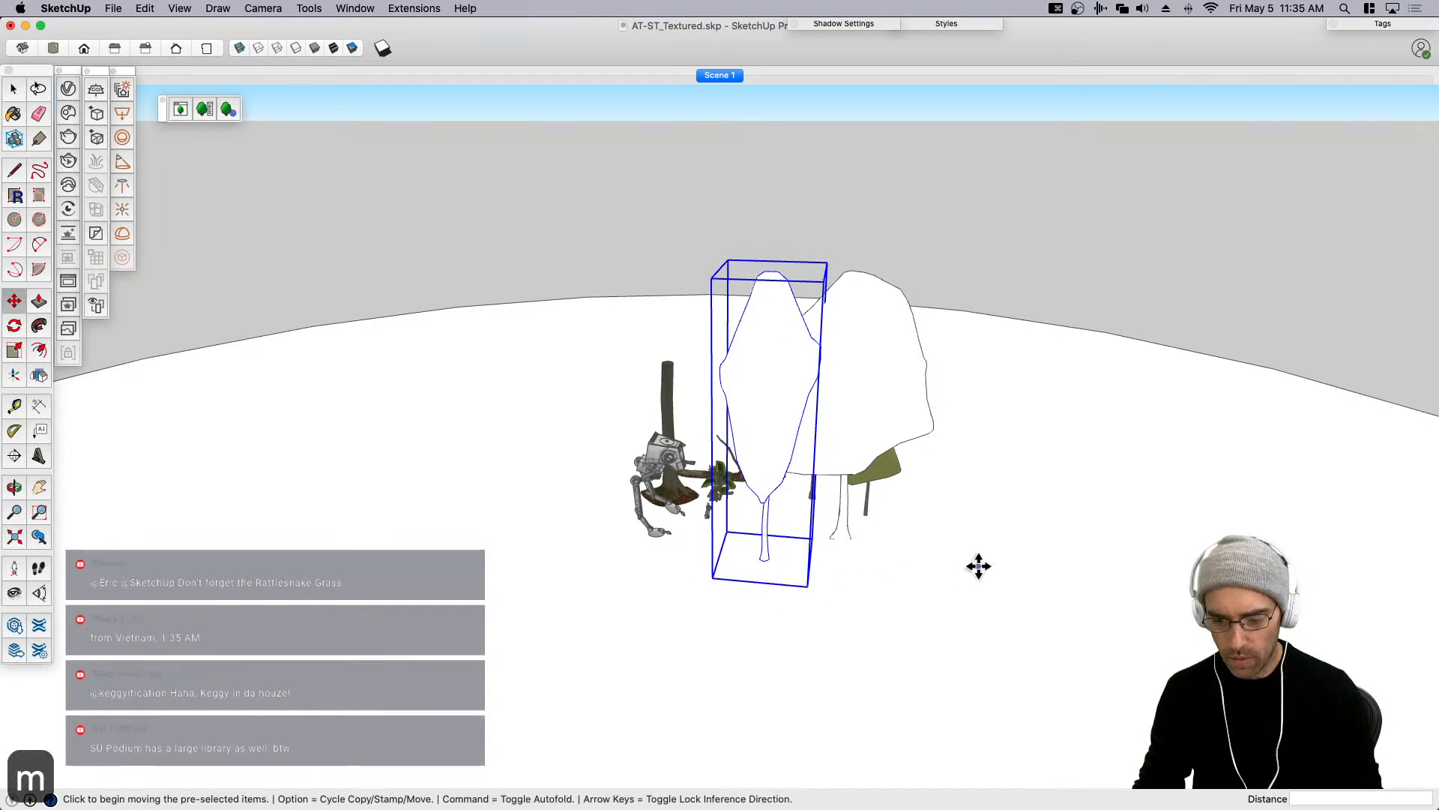
pyautogui.click(772, 617)
pyautogui.click(1028, 600)
pyautogui.press('space')
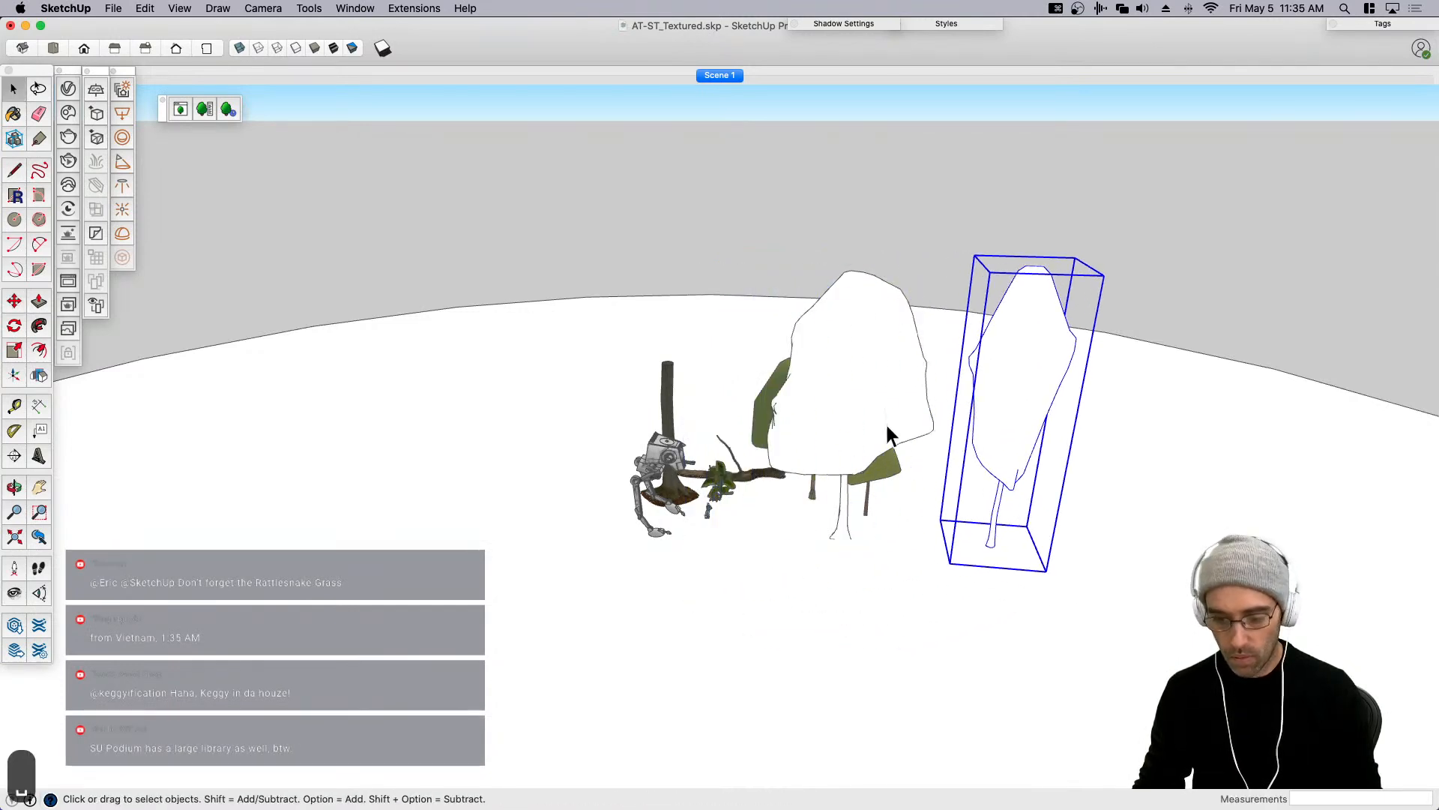
# Move Tree 219 015 back from the fallen log and walker, behind the Scots pine.
pyautogui.click(890, 428)
pyautogui.press('m')
pyautogui.click(792, 632)
pyautogui.click(892, 495)
pyautogui.press('space')
# Show the Scots pine's Laubwerk plant attributes and place the Plant Attribute Editor clear of the tree.
pyautogui.scroll(5, 855, 497)
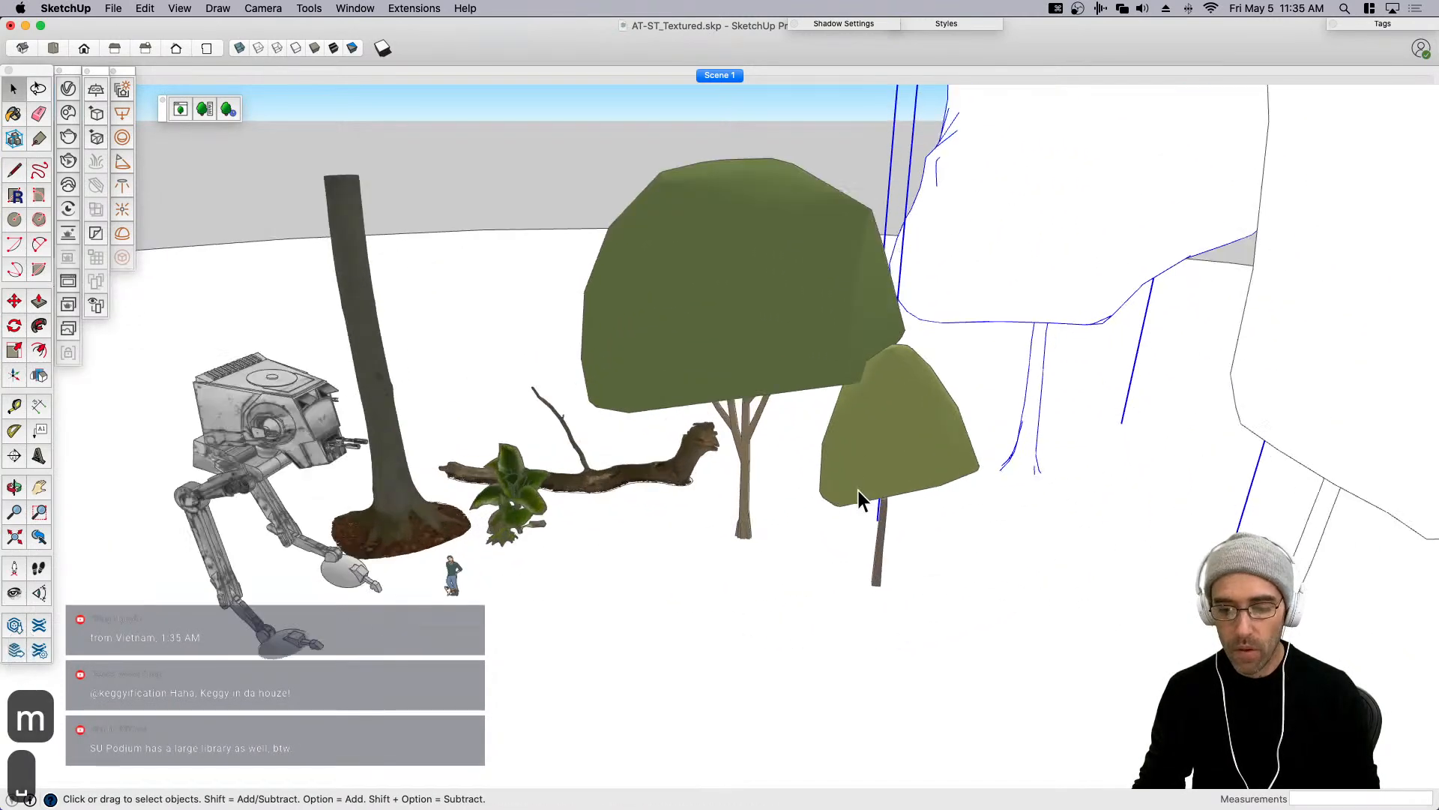
pyautogui.click(883, 429)
pyautogui.rightClick(883, 430)
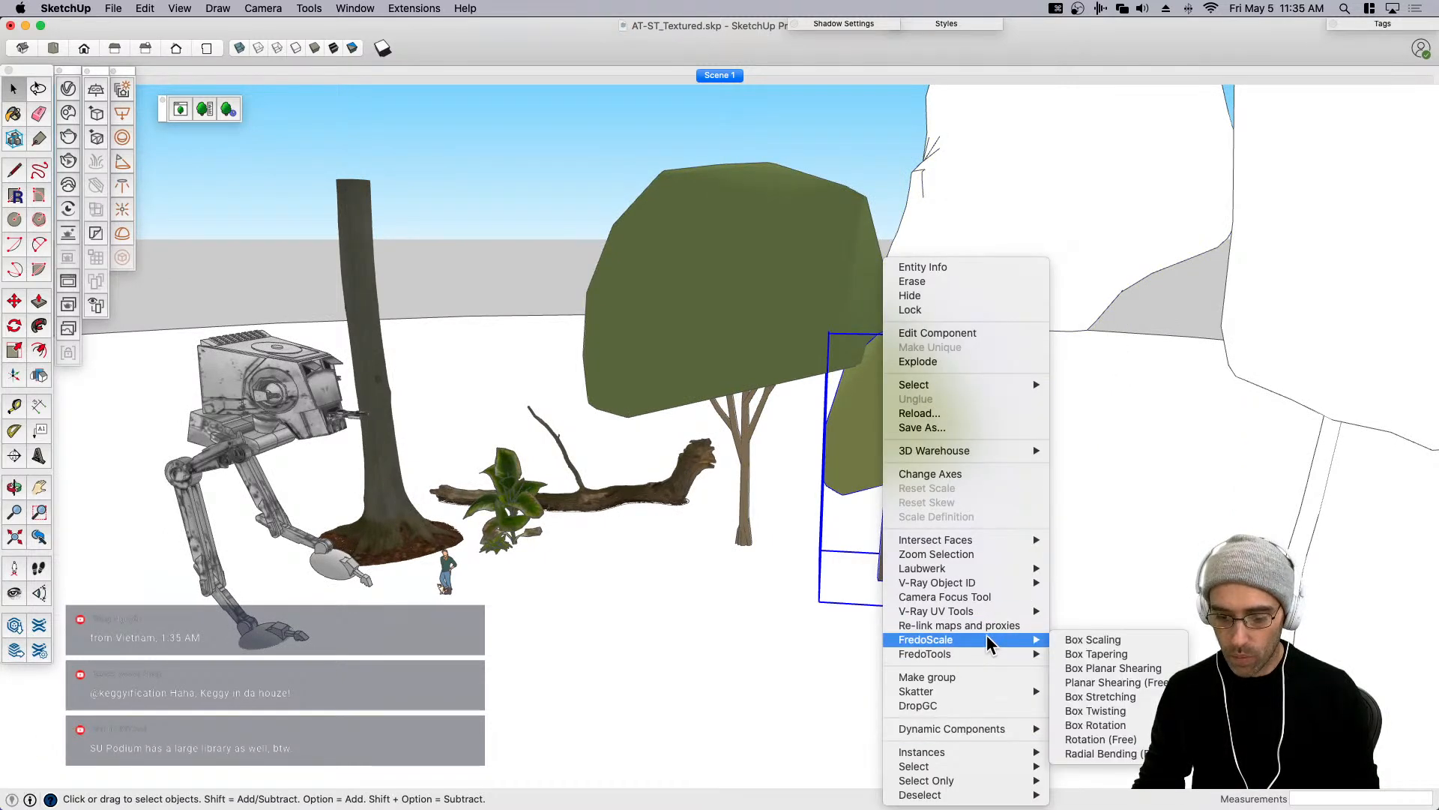
pyautogui.moveTo(1005, 569)
pyautogui.click(1100, 570)
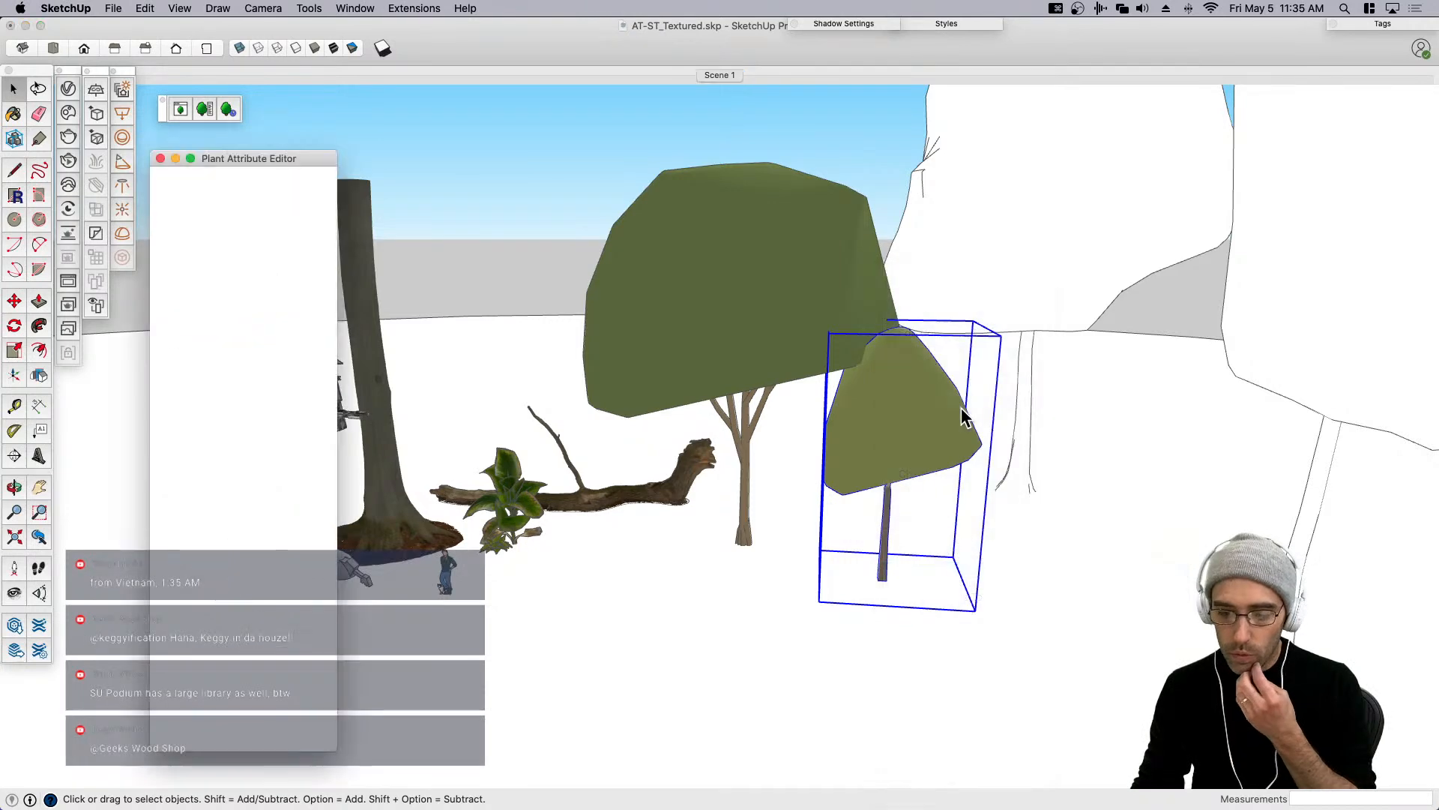
pyautogui.moveTo(294, 158); pyautogui.dragTo(1133, 153)
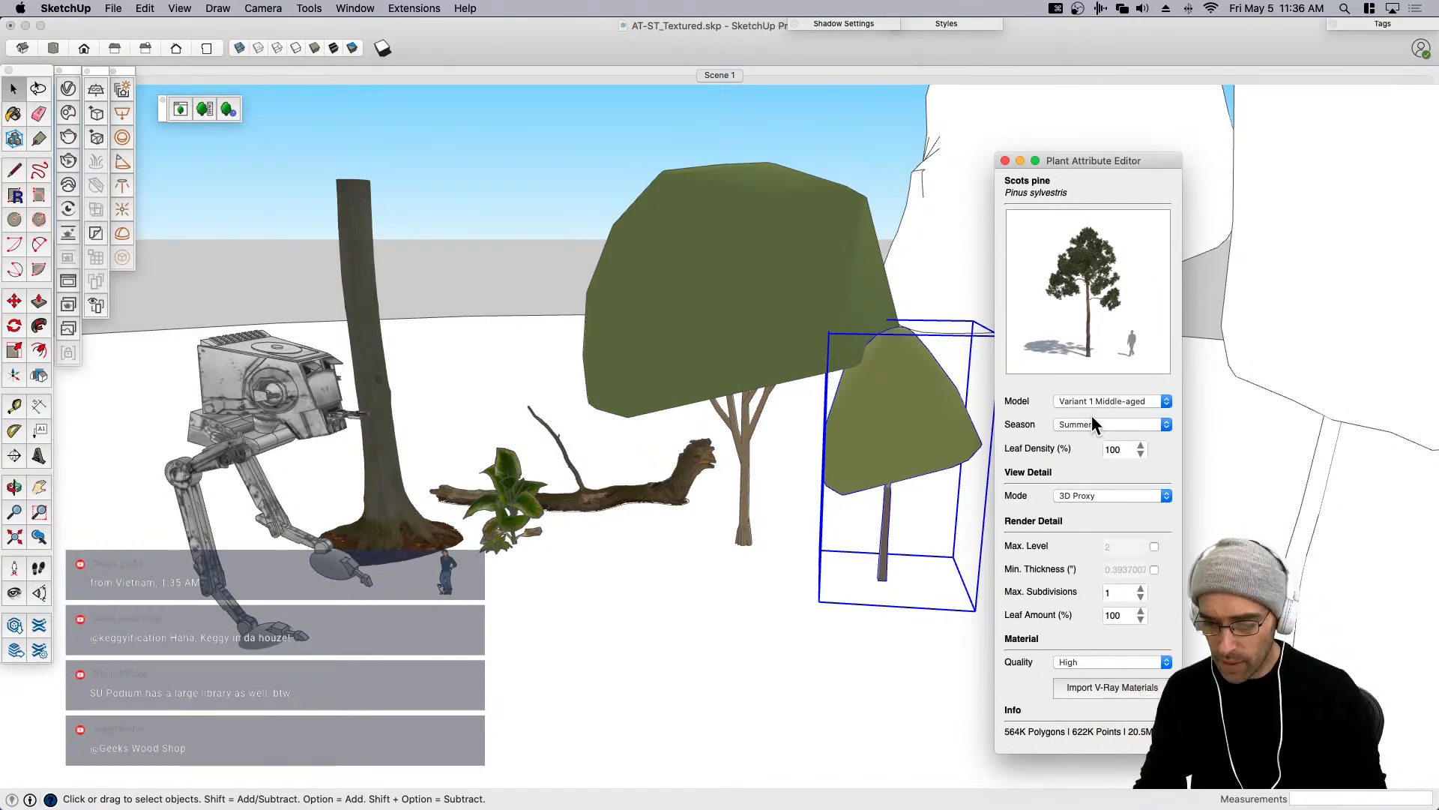
# Try Variant 1 and Variant 2 Fully-grown on the Scots pine, and set its model to Variant 3 Fully-grown.
pyautogui.scroll(5, 921, 455)
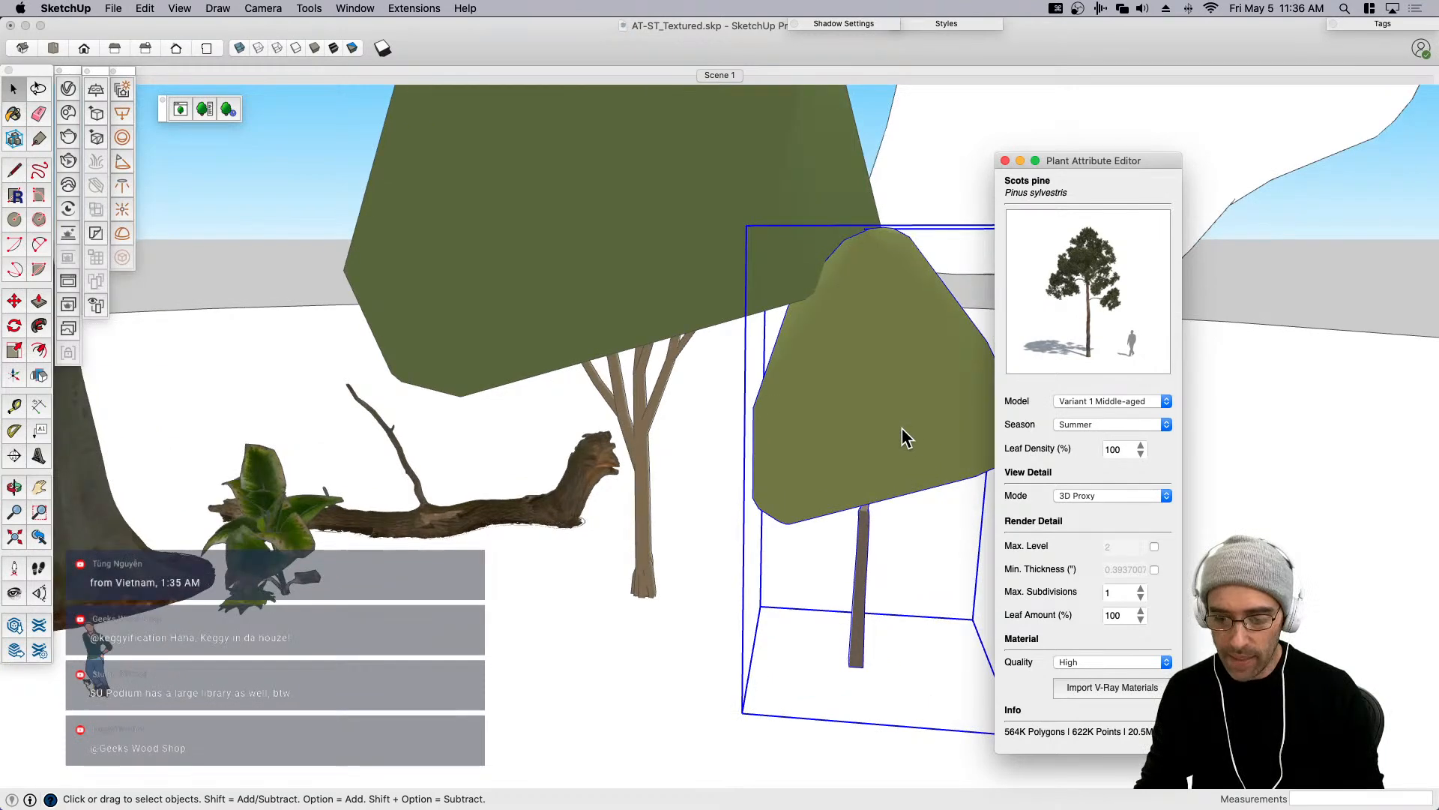
pyautogui.click(1131, 401)
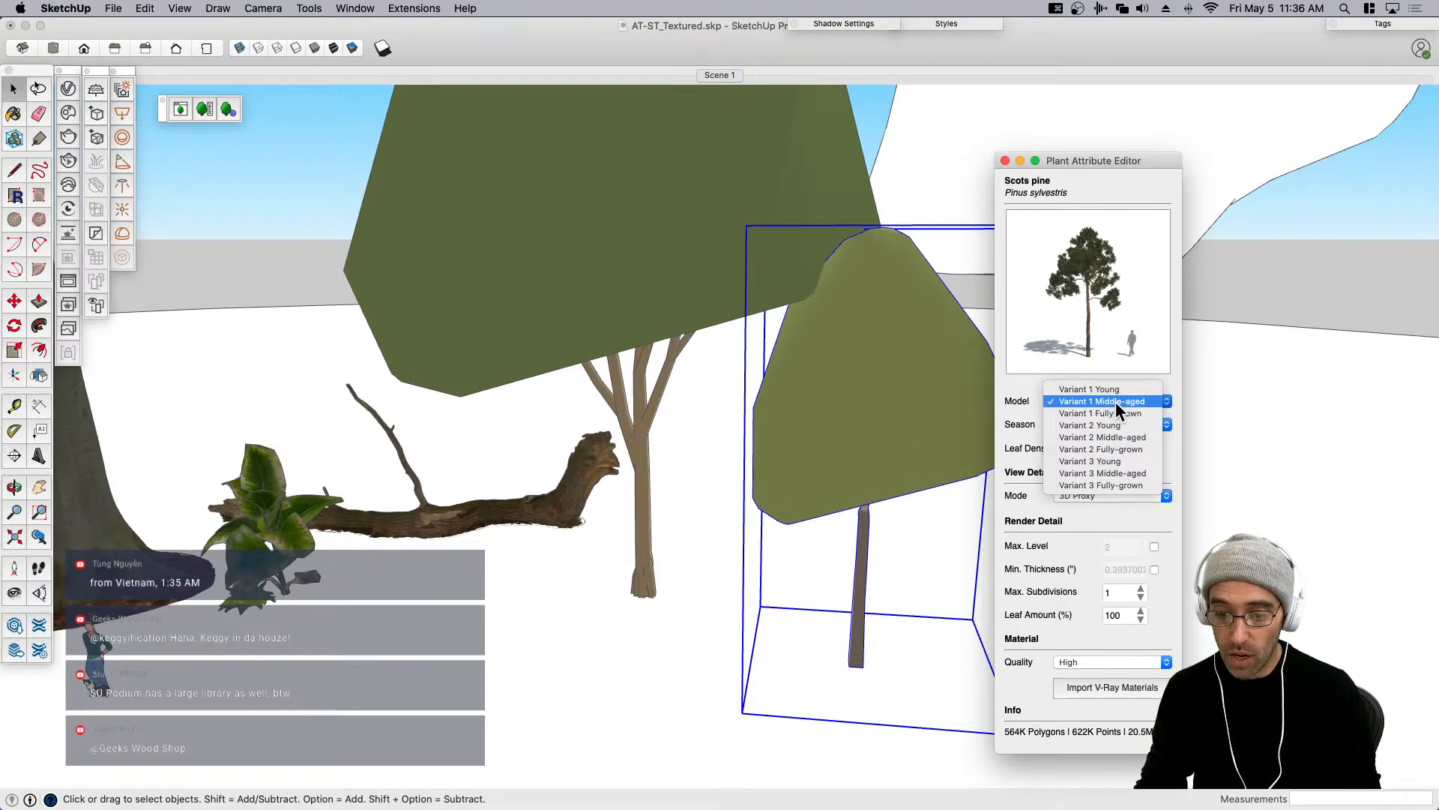
pyautogui.click(1117, 413)
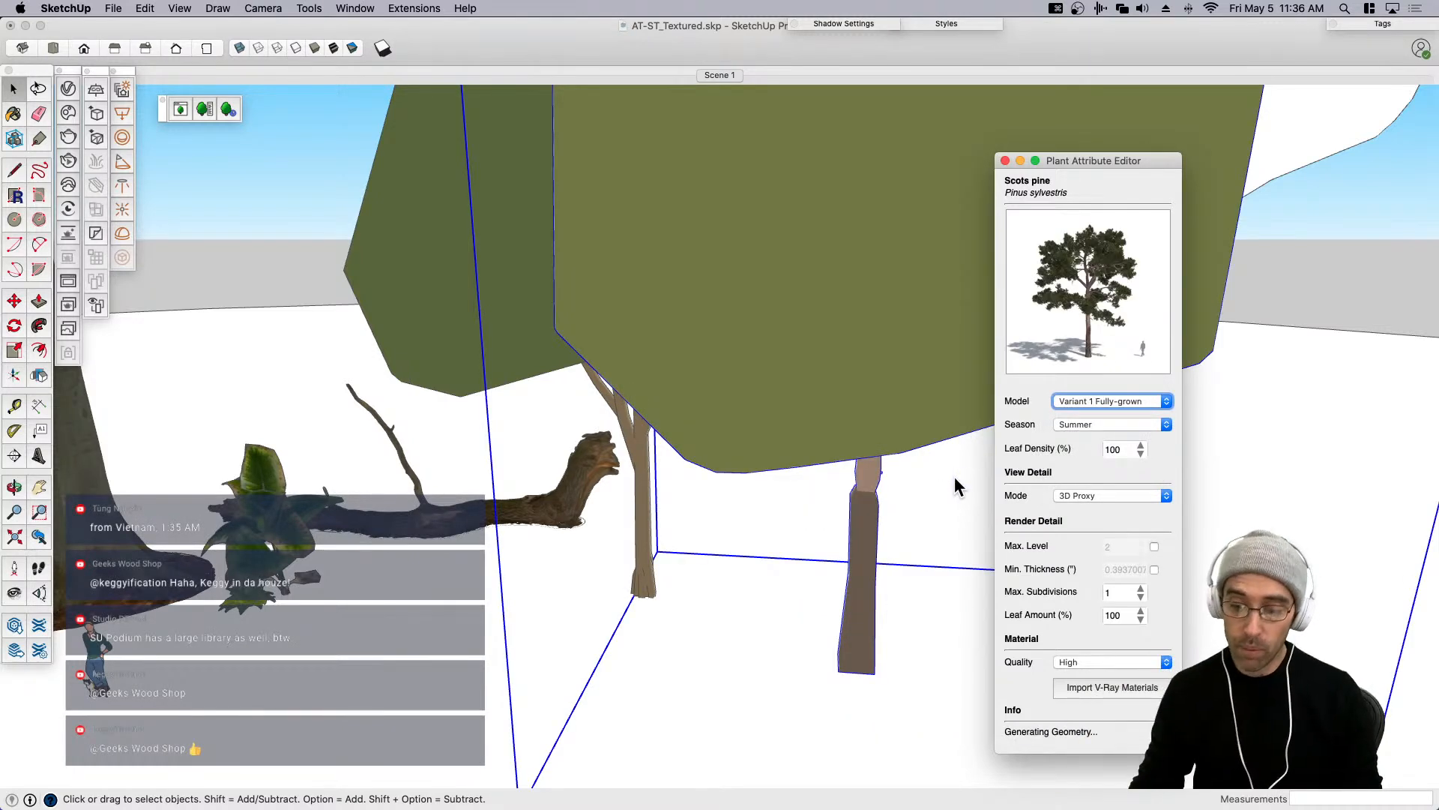
pyautogui.click(1068, 402)
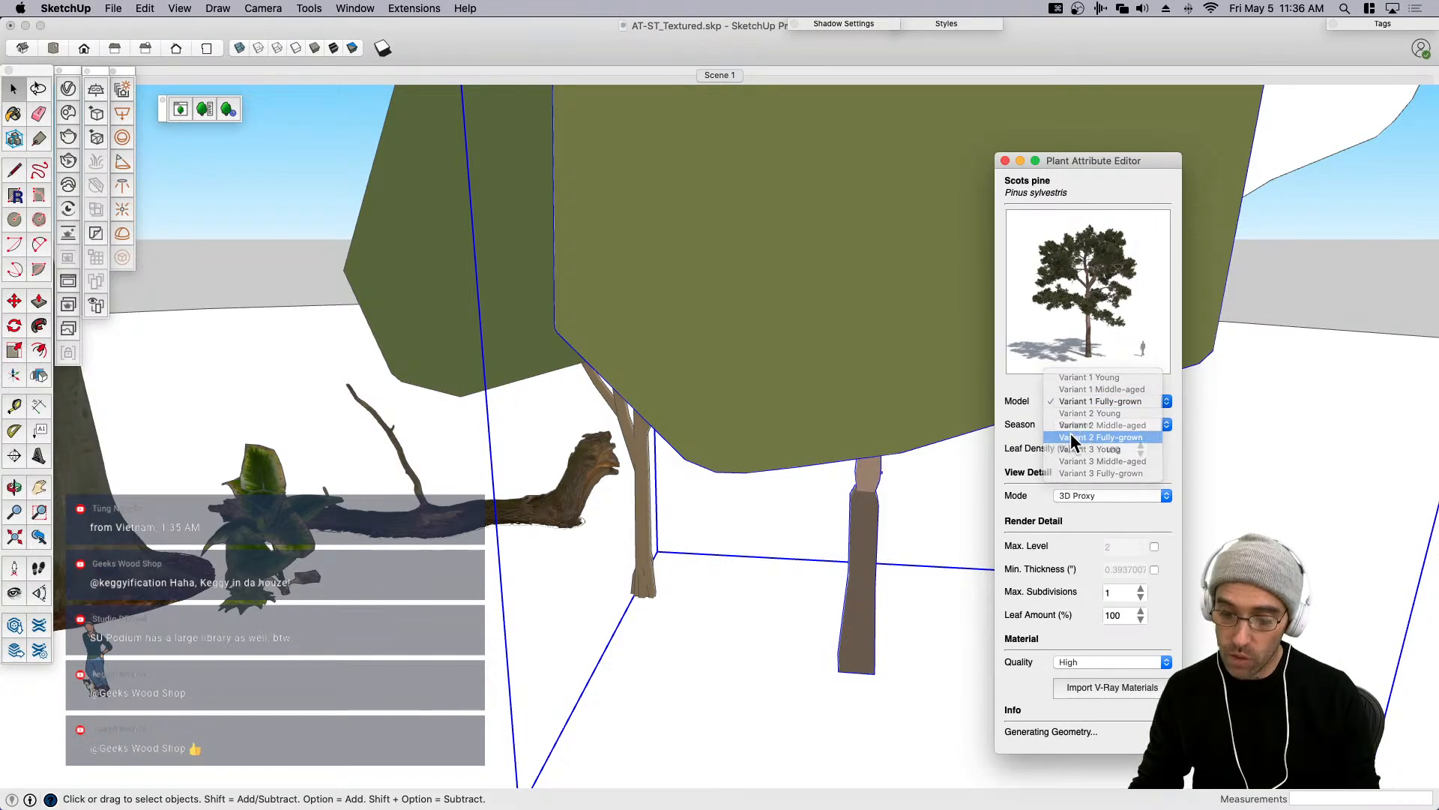
pyautogui.click(1072, 437)
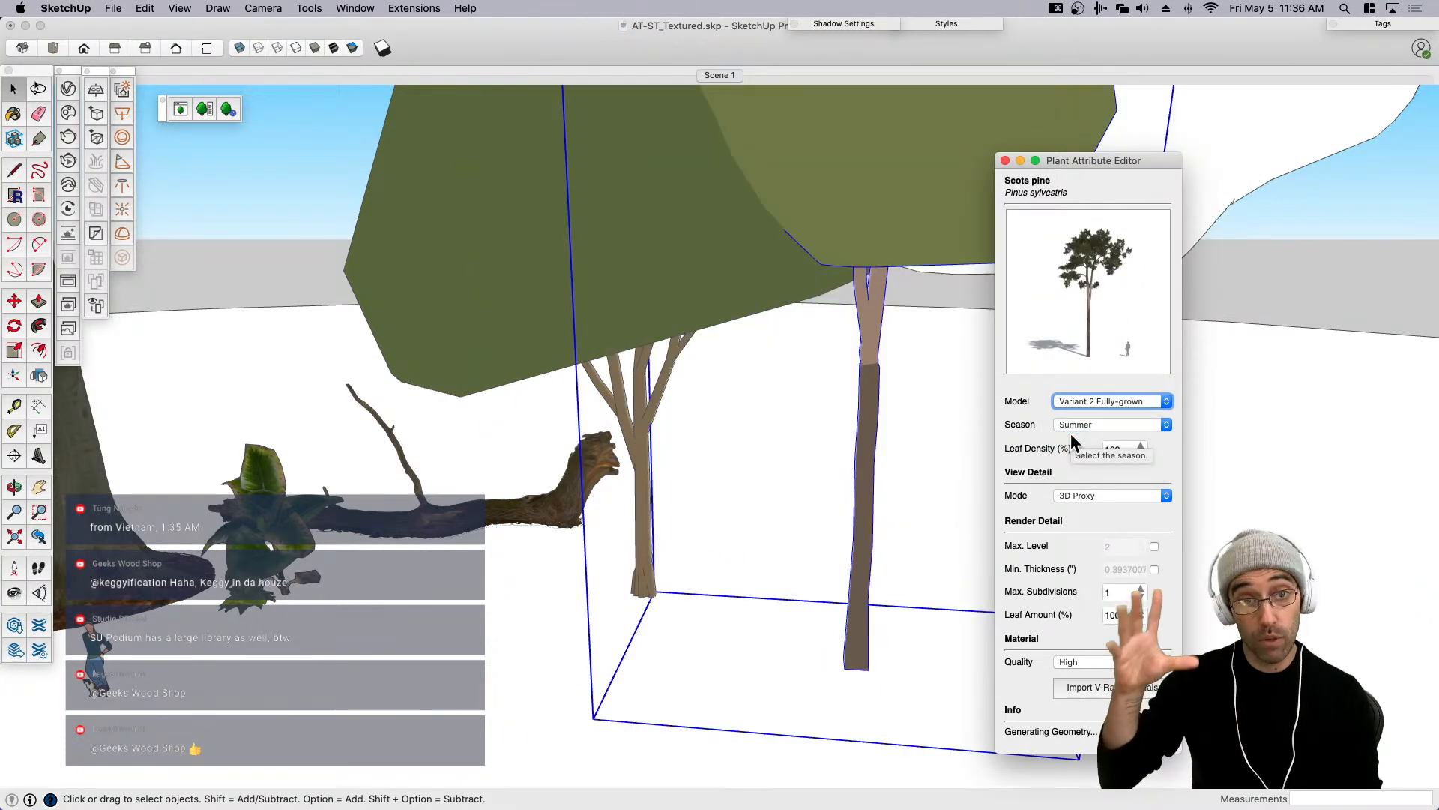
pyautogui.click(1095, 401)
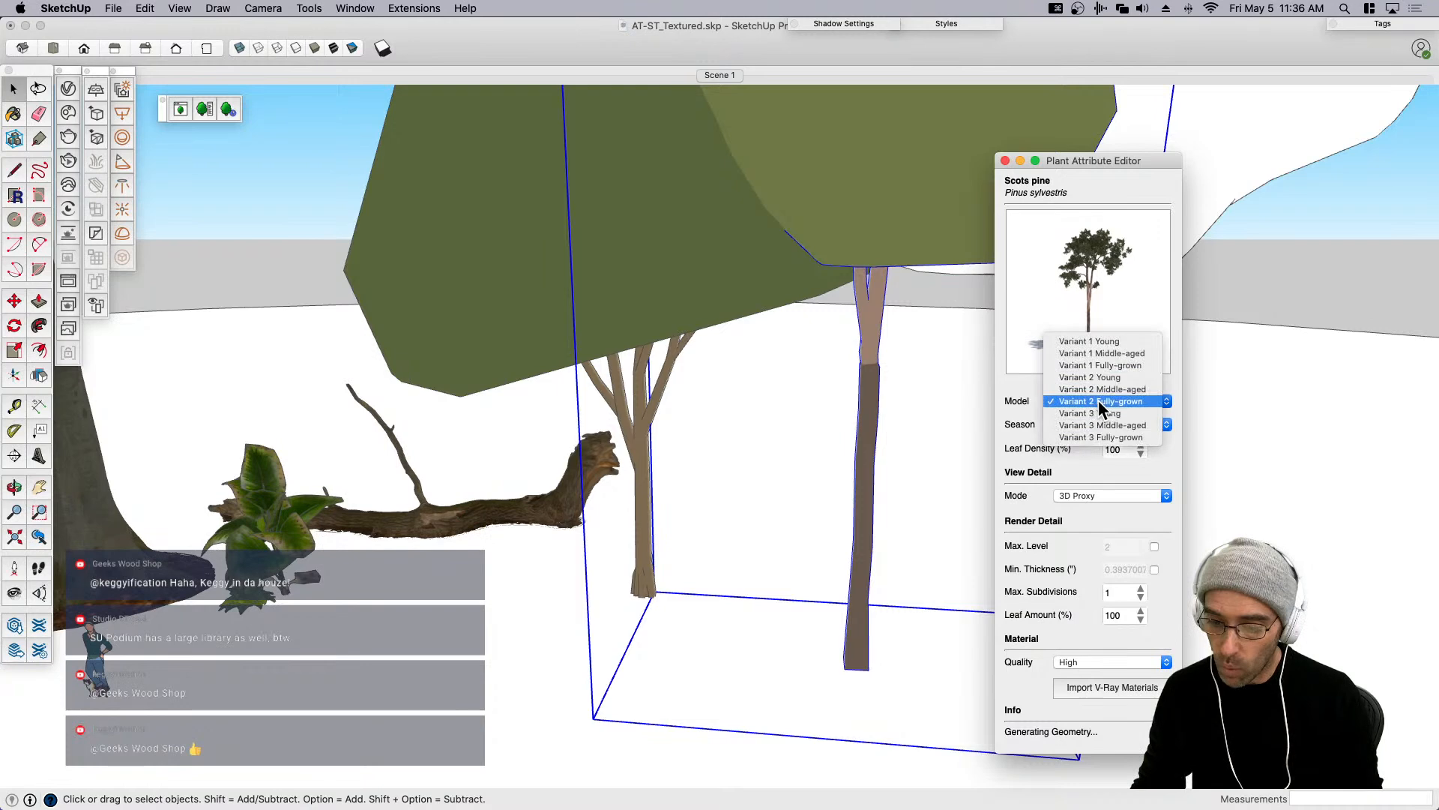
pyautogui.click(1099, 437)
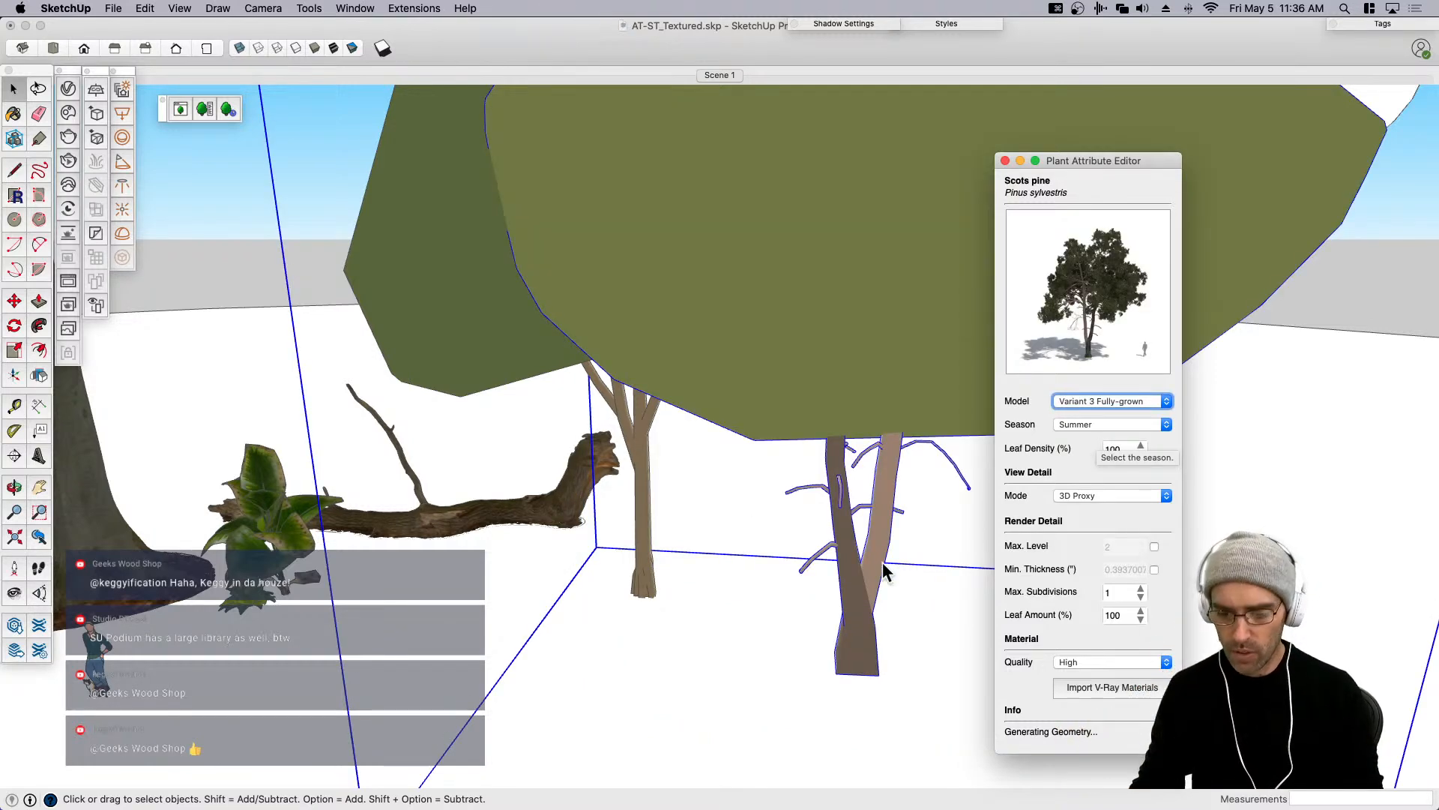
pyautogui.scroll(-5, 732, 543)
pyautogui.click(779, 447)
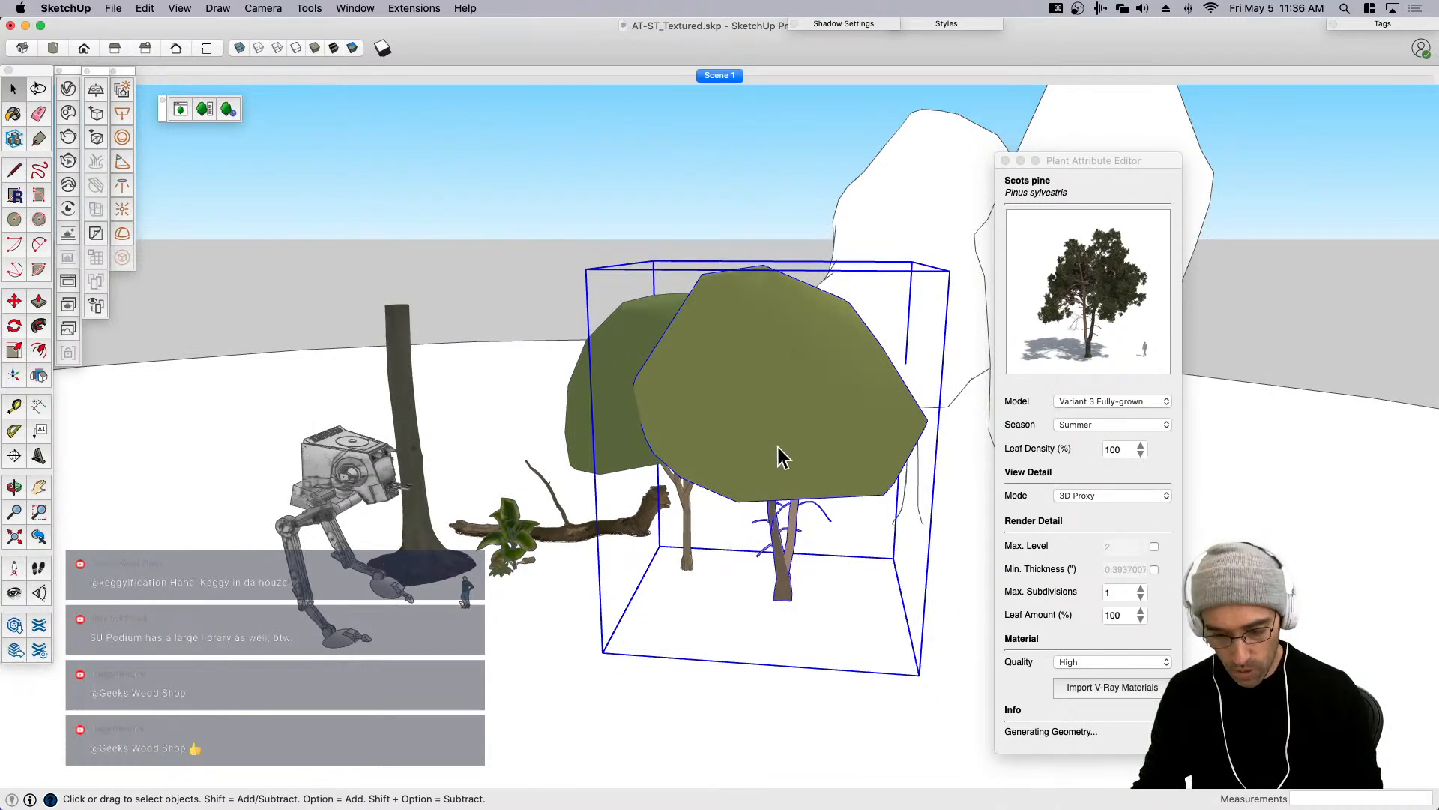
# Try the Winter and Fall seasons on the Scots pine and return its season to Summer.
pyautogui.scroll(4, 778, 447)
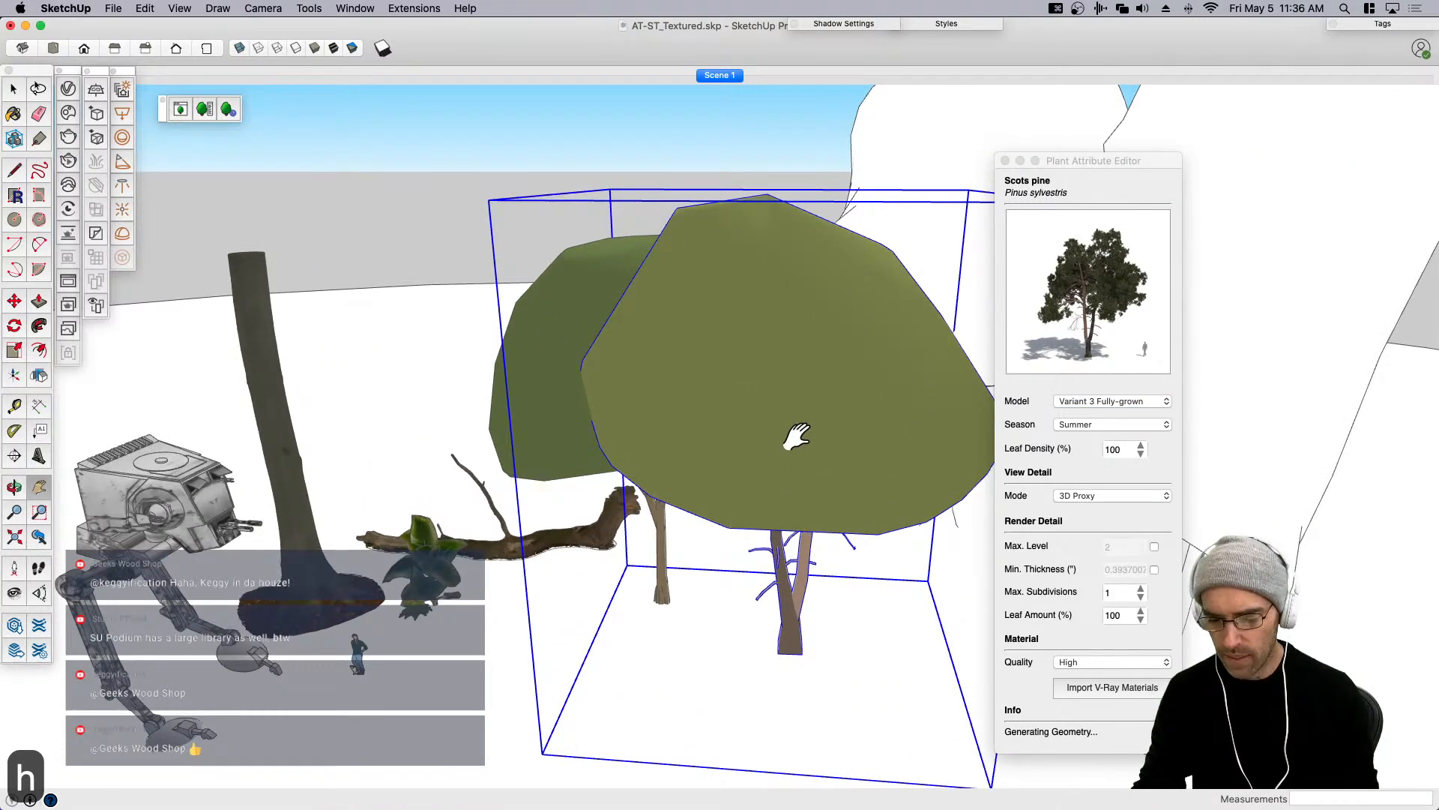
pyautogui.click(1102, 425)
pyautogui.click(1099, 421)
pyautogui.click(1100, 448)
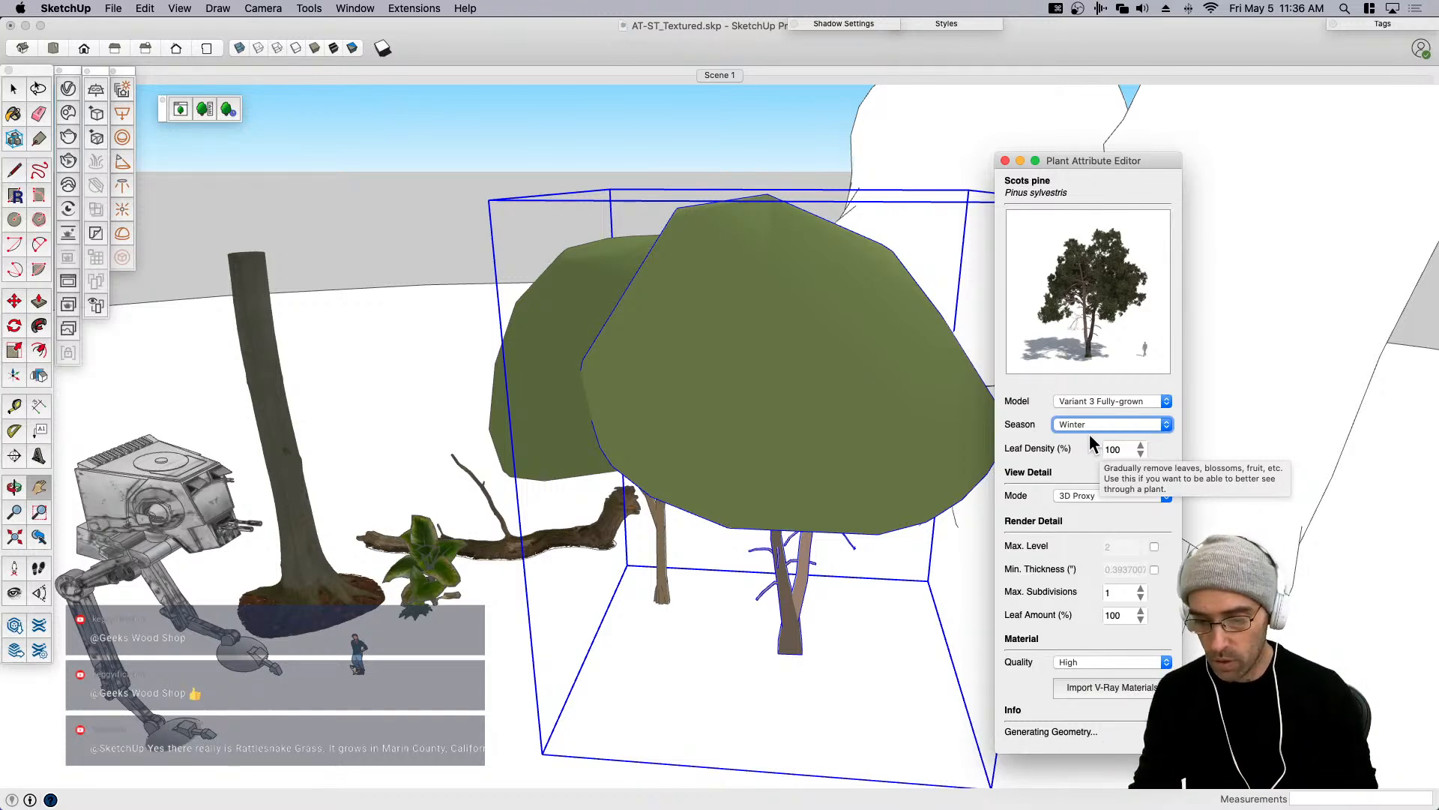
pyautogui.click(1087, 425)
pyautogui.click(1095, 408)
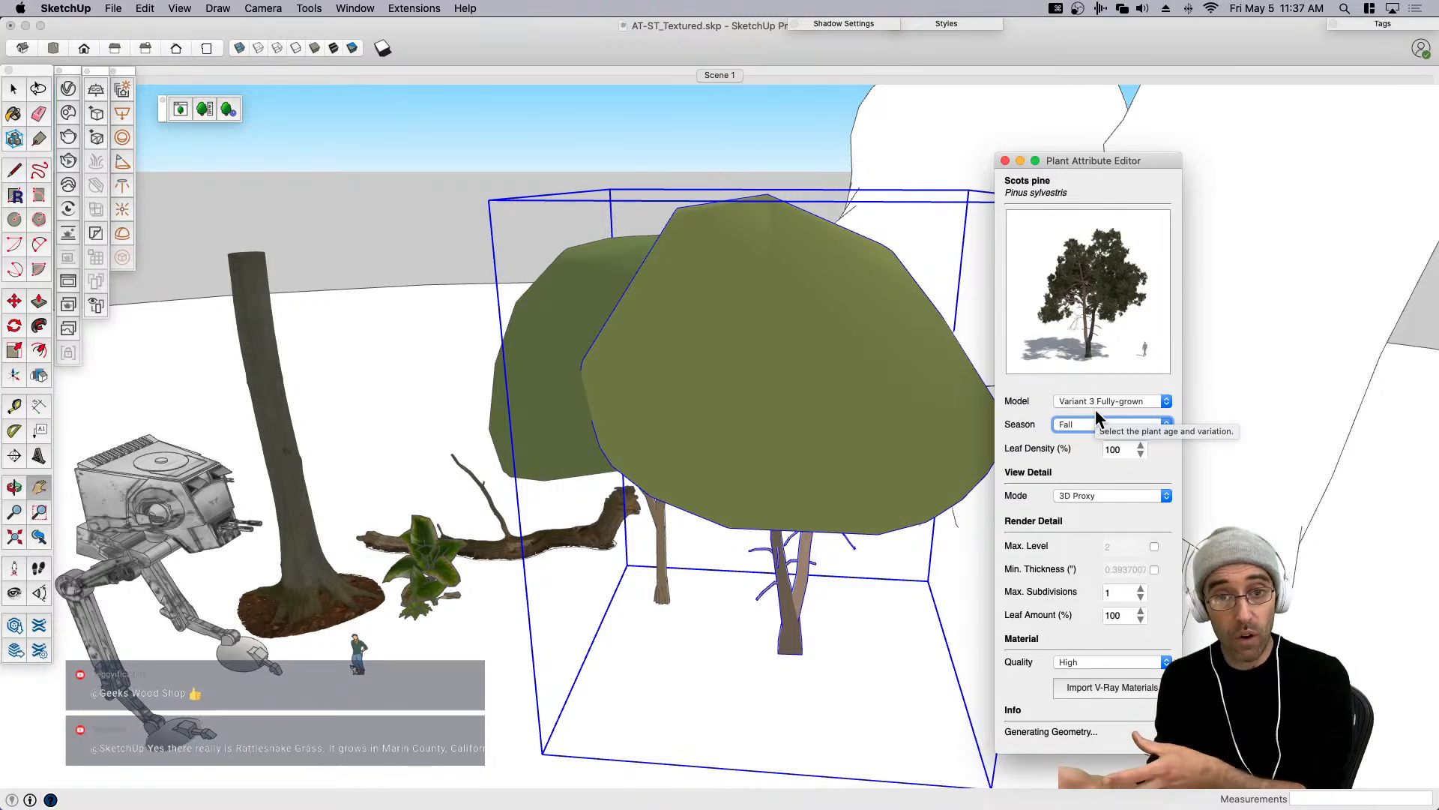
pyautogui.click(1074, 423)
pyautogui.click(1077, 411)
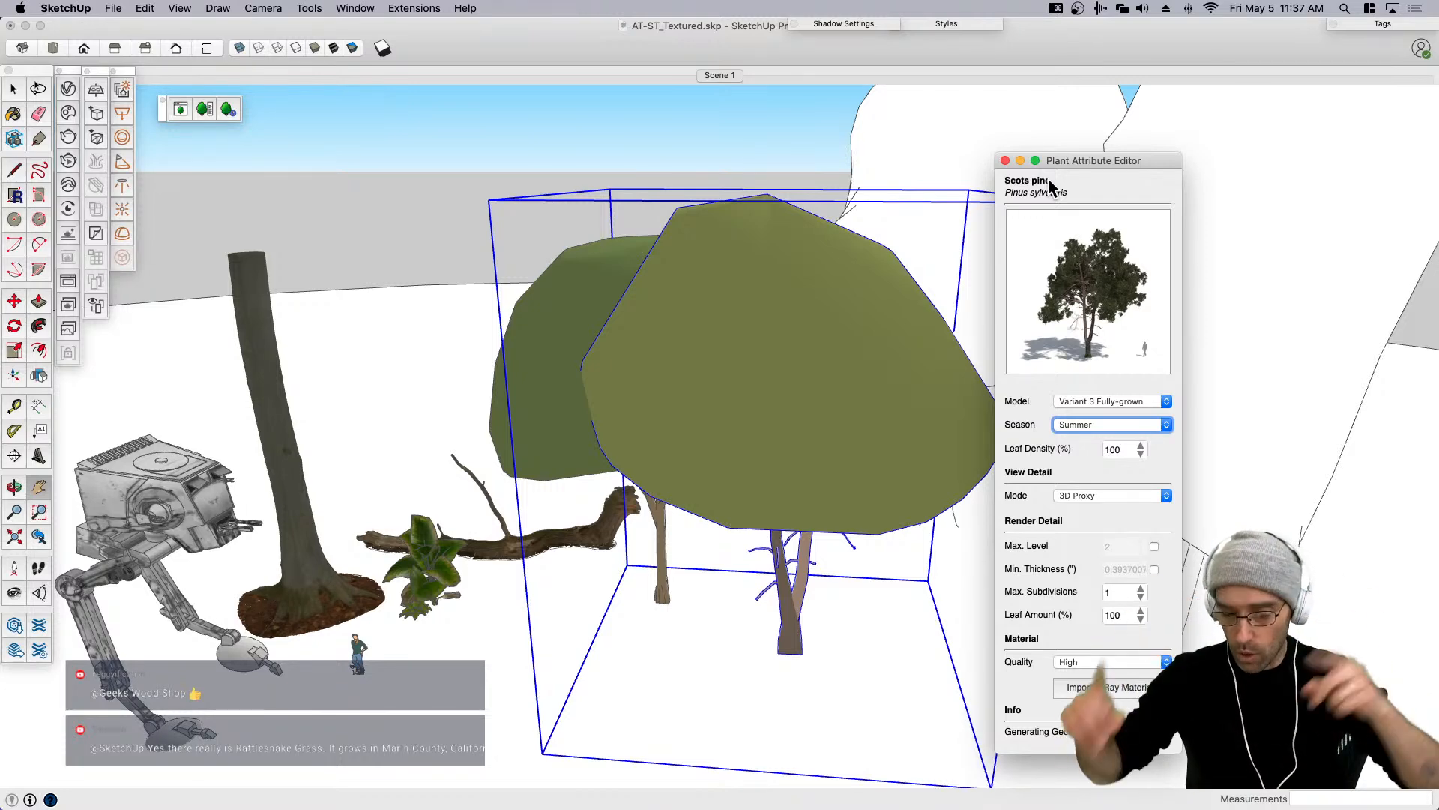
# Close the Plant Attribute Editor and save the model.
pyautogui.click(1005, 160)
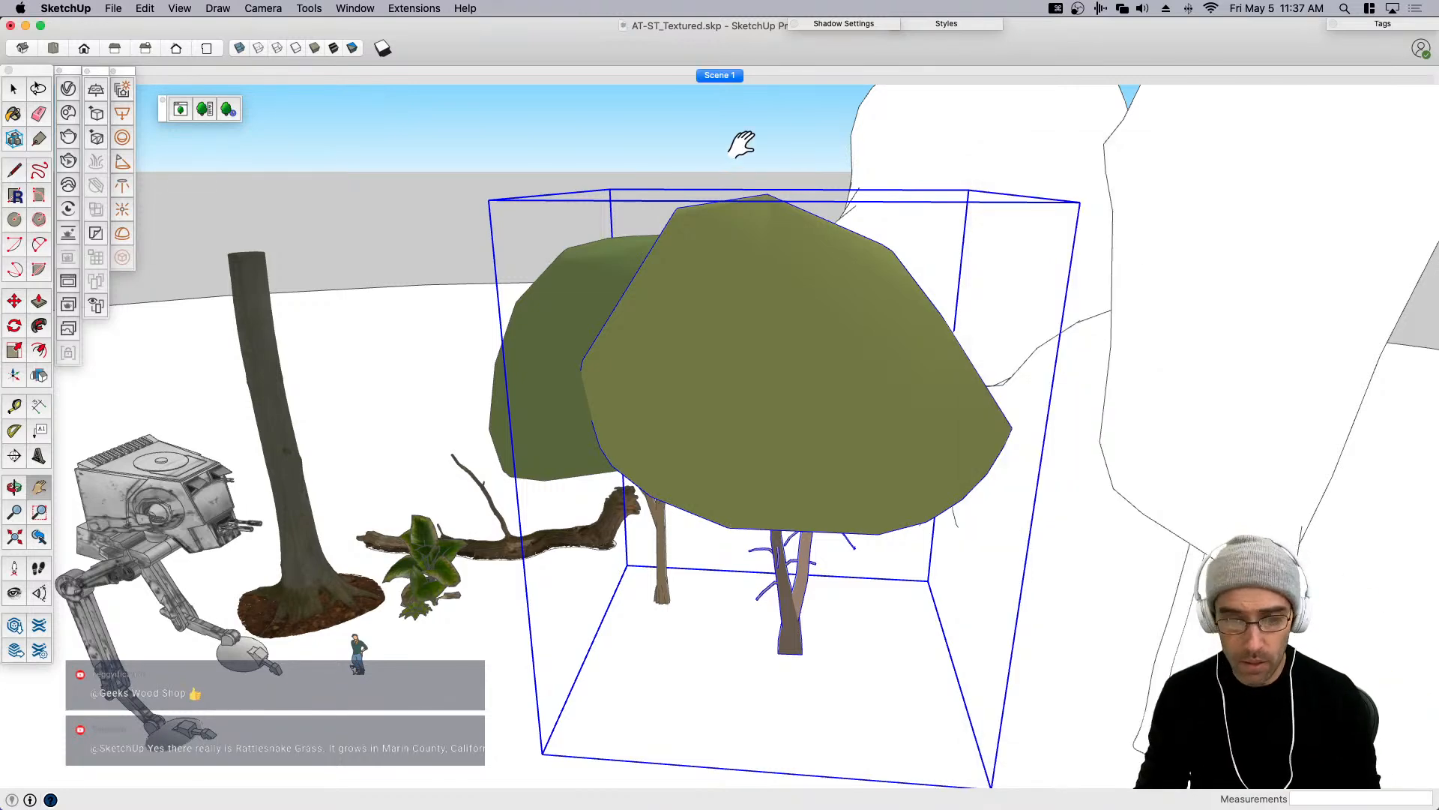
pyautogui.press('space')
pyautogui.press('super+s')
pyautogui.click(741, 142)
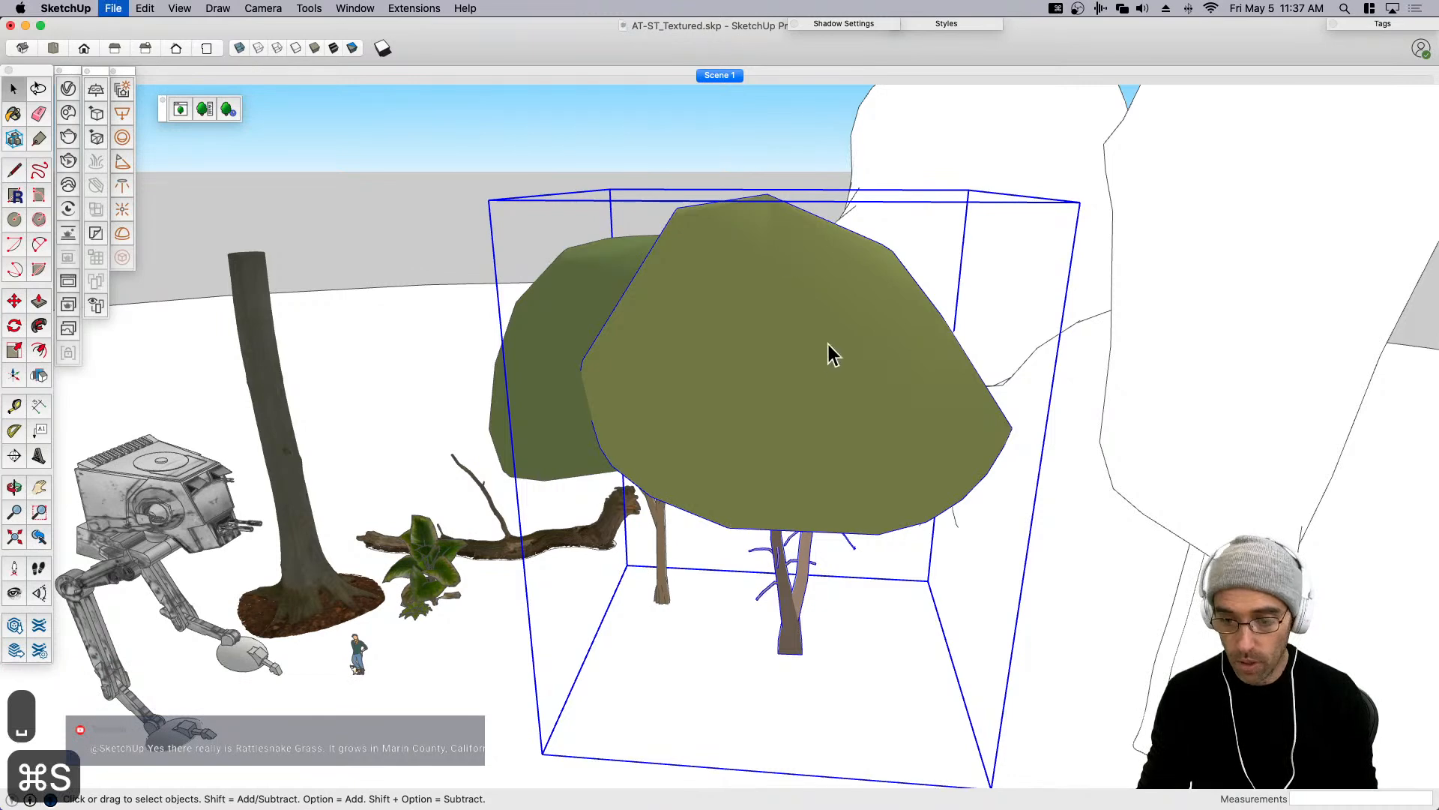
# Deselect the Scots pine and frame the walker together with all the placed trees.
pyautogui.scroll(-5, 825, 352)
pyautogui.click(889, 283)
pyautogui.scroll(-3, 891, 285)
pyautogui.moveTo(970, 360); pyautogui.dragTo(948, 389, button='middle')
pyautogui.click(762, 341)
pyautogui.click(828, 239)
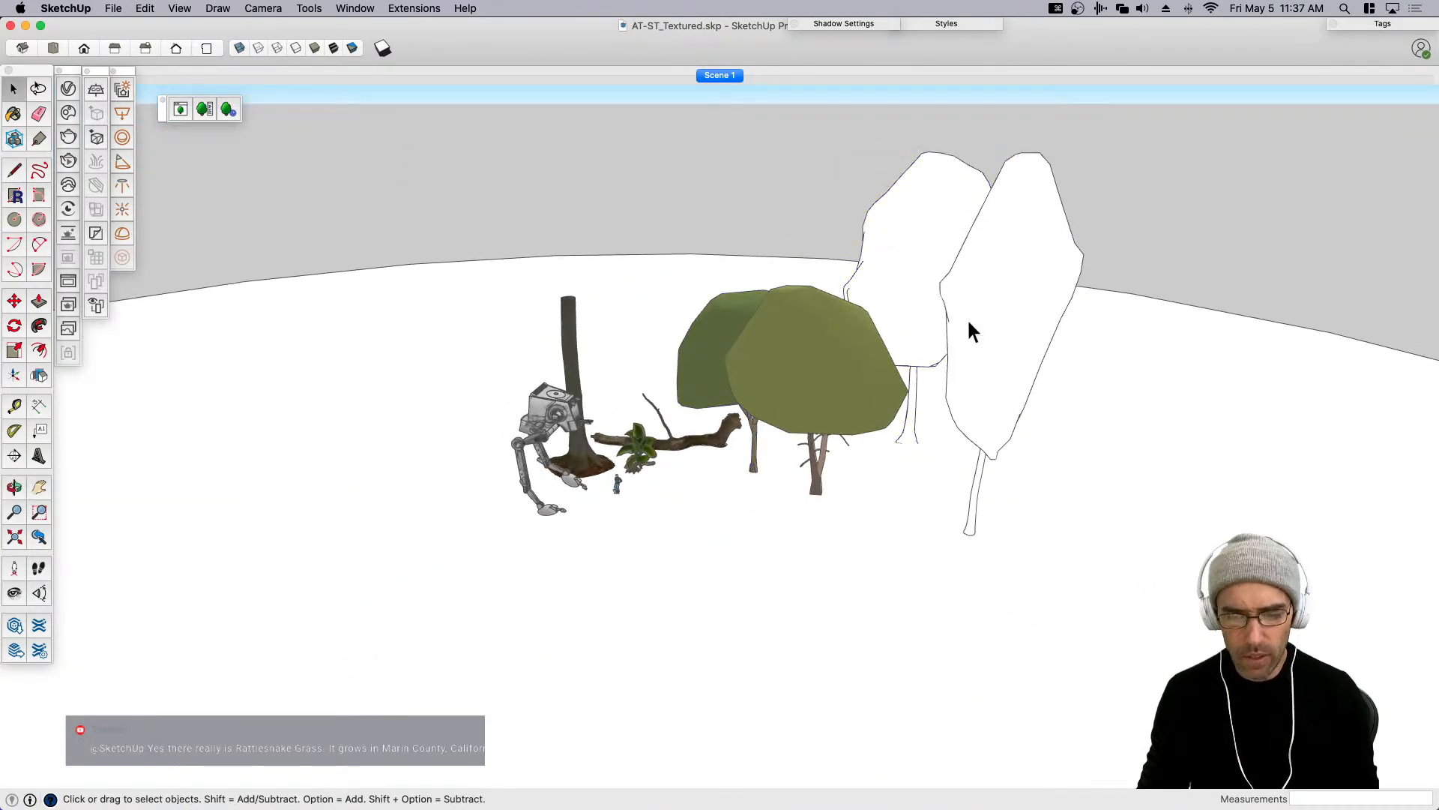
pyautogui.scroll(2, 832, 406)
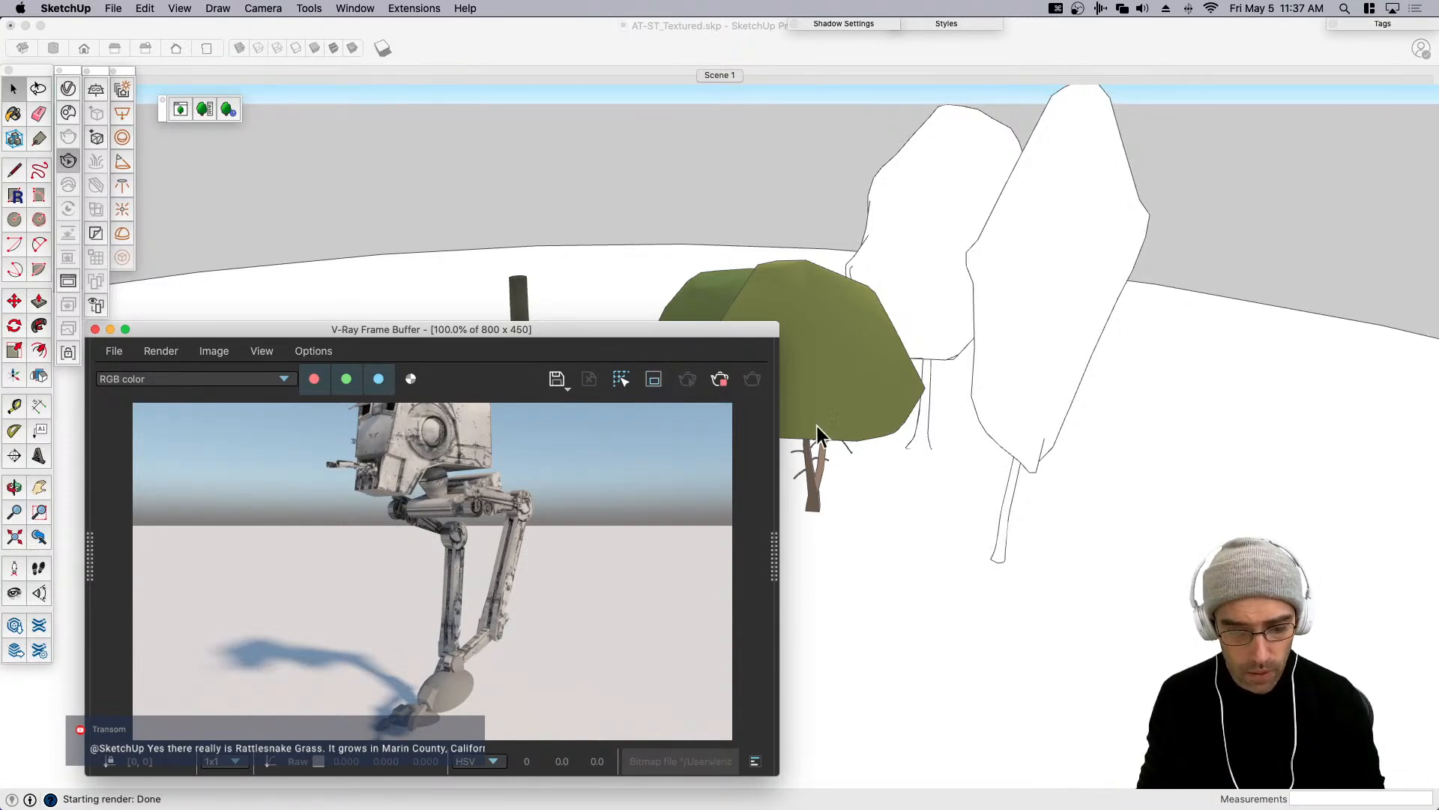
# Set the shadow date to 07/28 and the time to 09:19 AM with the trees and walker framed in the live render.
pyautogui.click(902, 438)
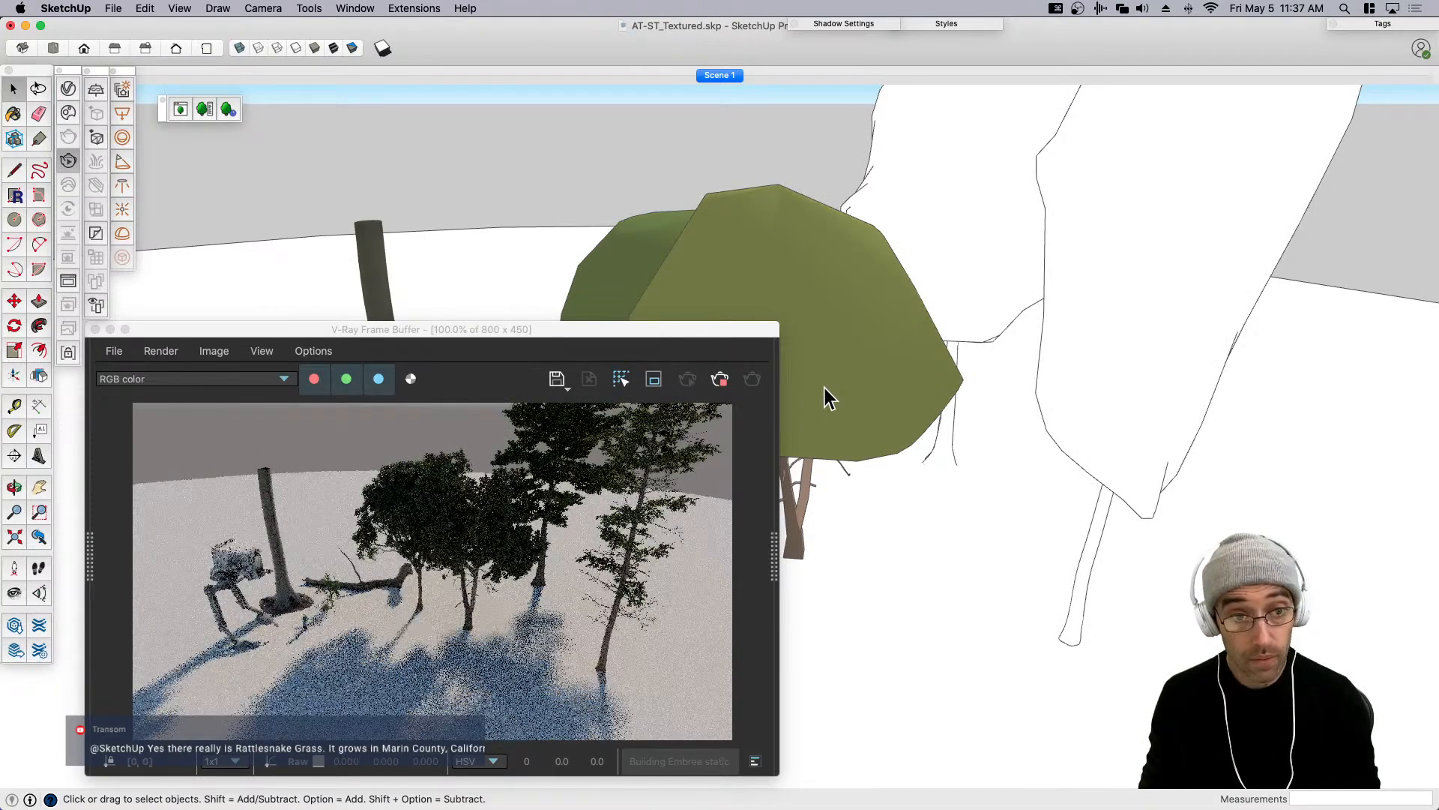
pyautogui.scroll(5, 824, 388)
pyautogui.click(835, 395)
pyautogui.press('h')
pyautogui.moveTo(870, 424); pyautogui.dragTo(1225, 437)
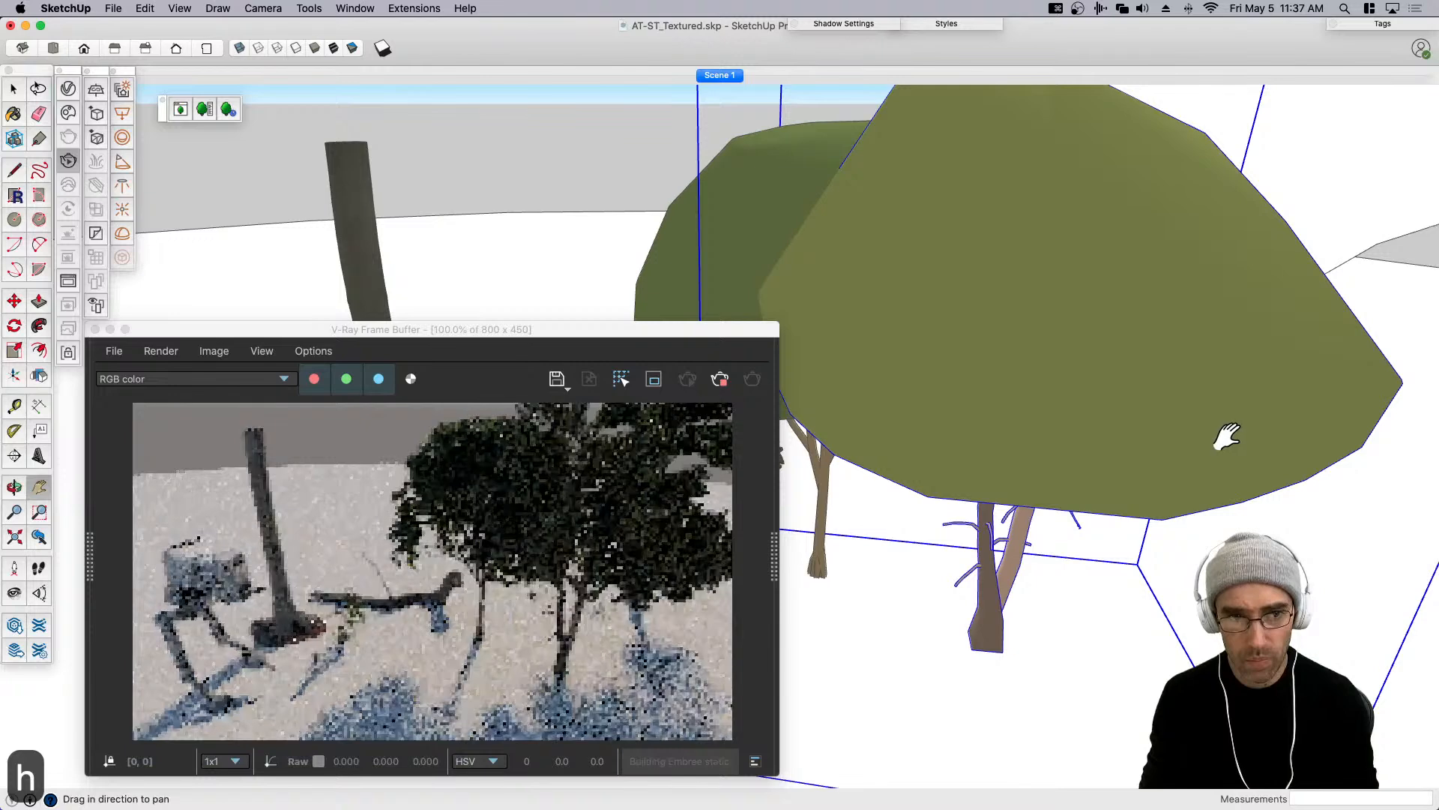
pyautogui.click(840, 25)
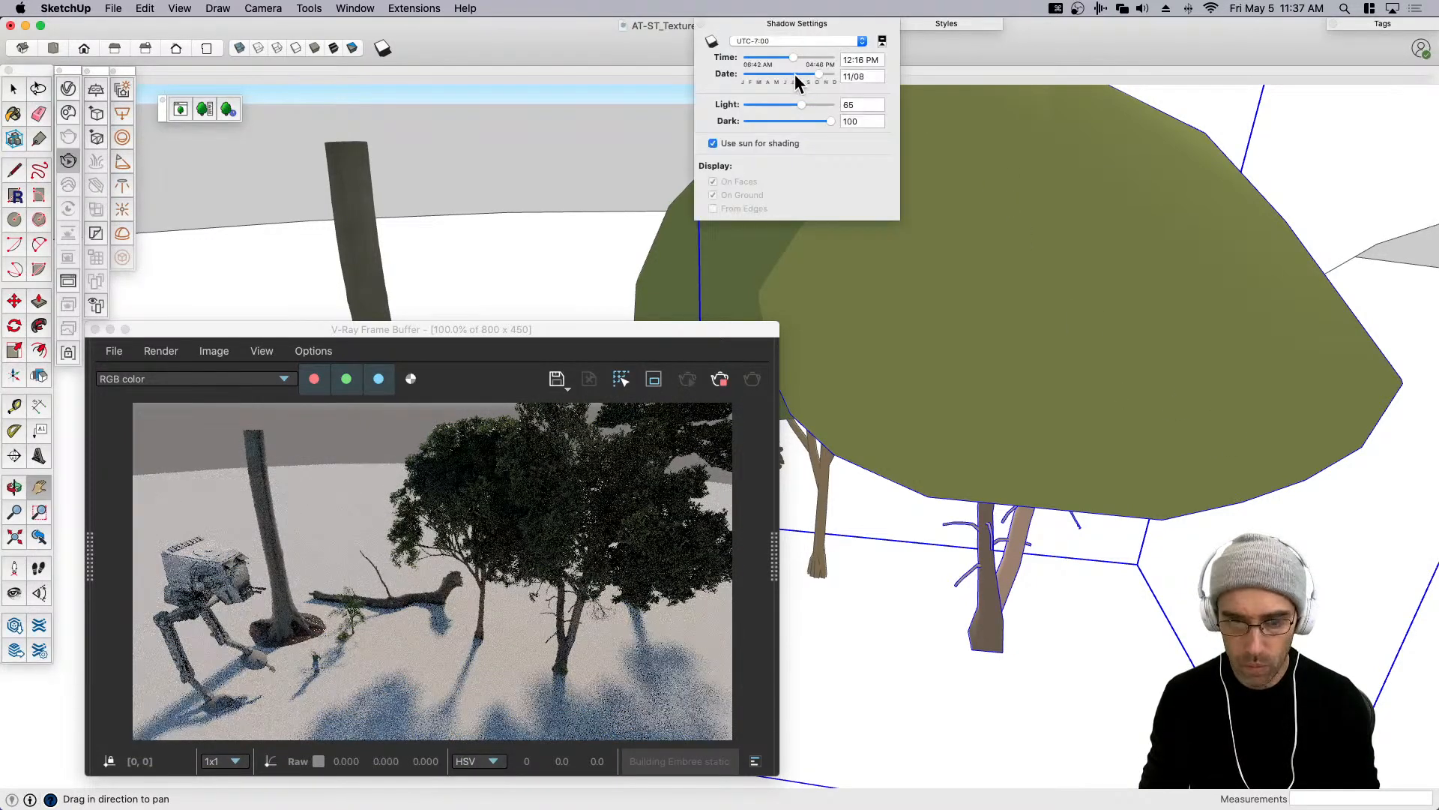
pyautogui.moveTo(788, 74); pyautogui.dragTo(794, 74)
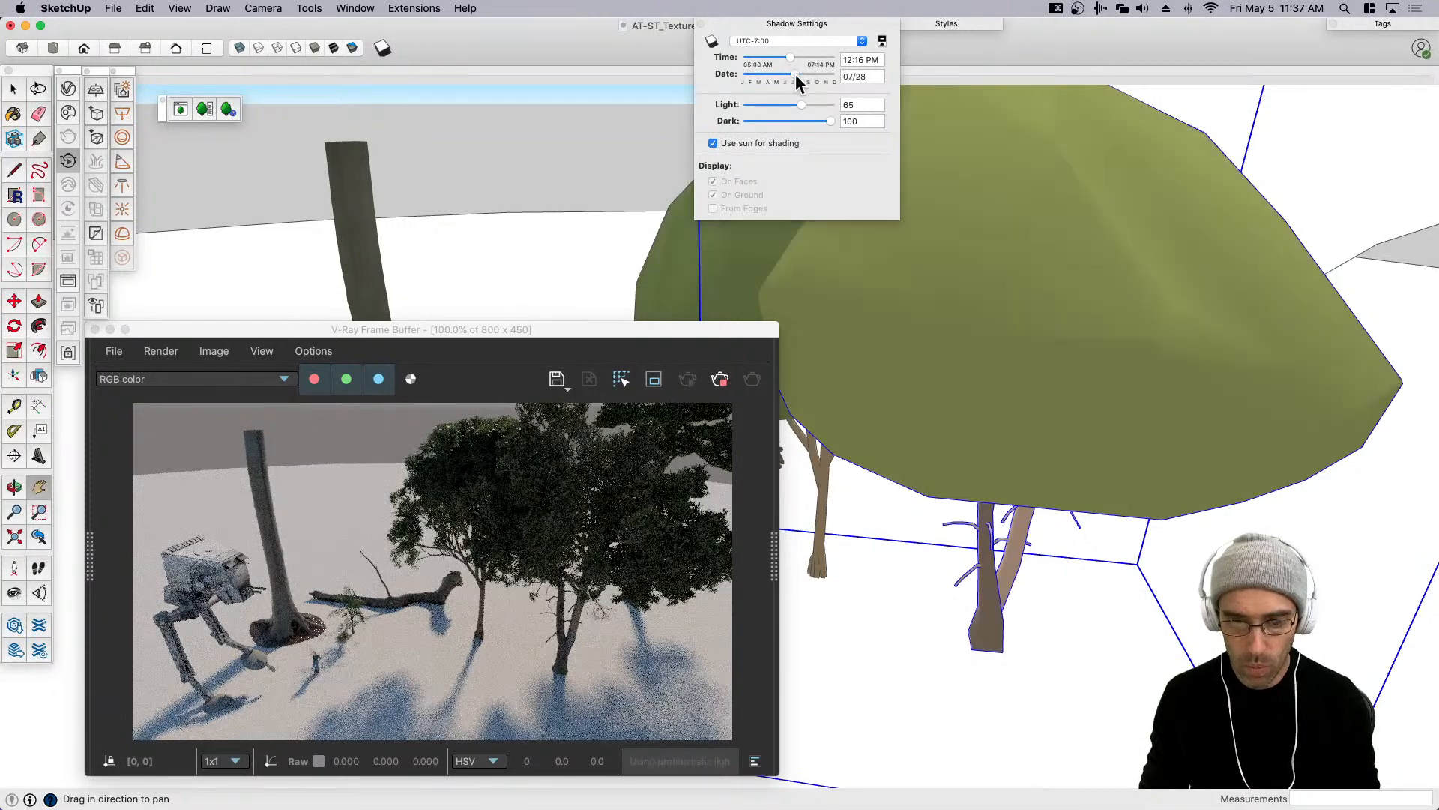
pyautogui.click(775, 58)
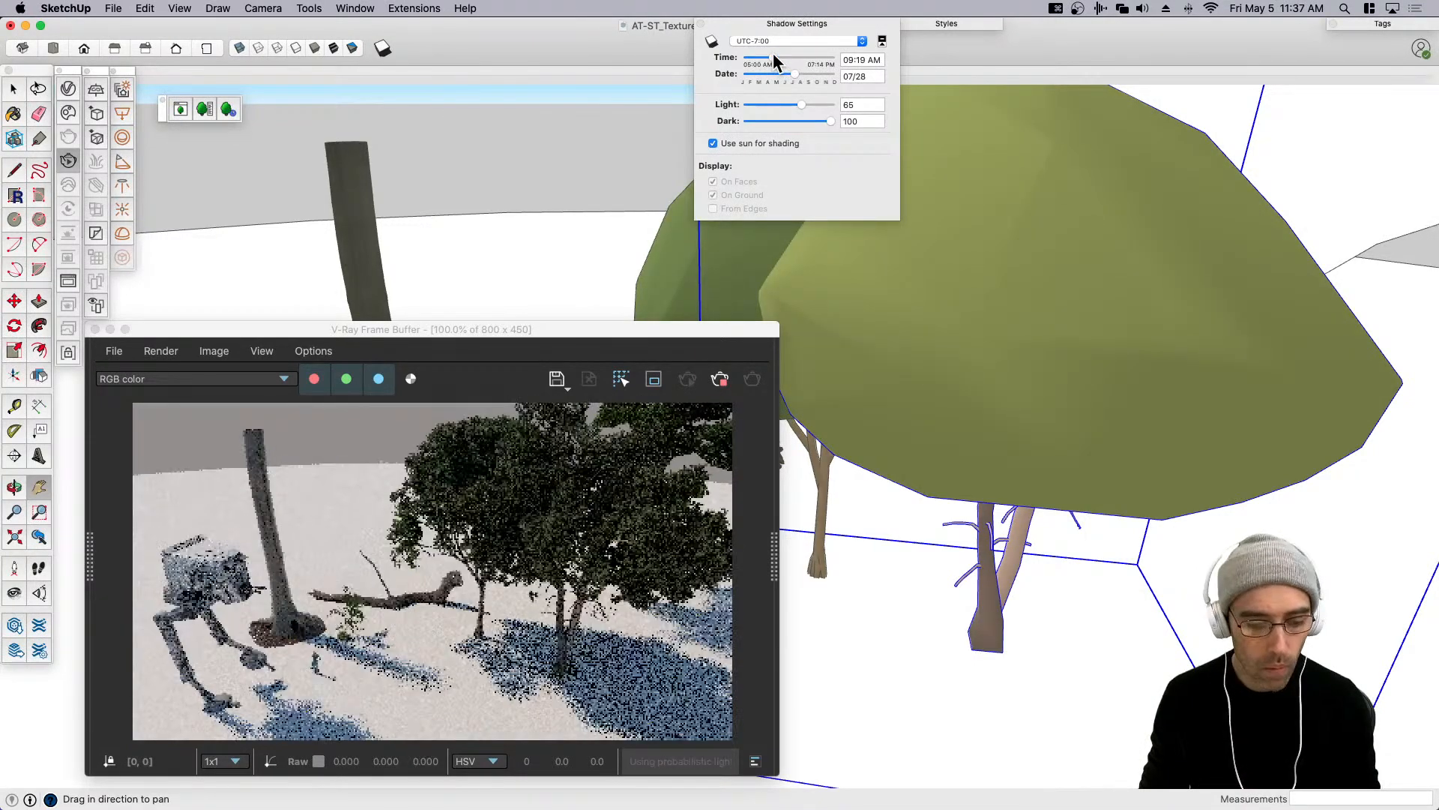
pyautogui.click(791, 21)
# Examine the foliage, branches and trunk bark of the tall tree up close in the live render.
pyautogui.scroll(-5, 1012, 431)
pyautogui.moveTo(1171, 504); pyautogui.dragTo(893, 566, button='middle')
pyautogui.scroll(6, 1049, 391)
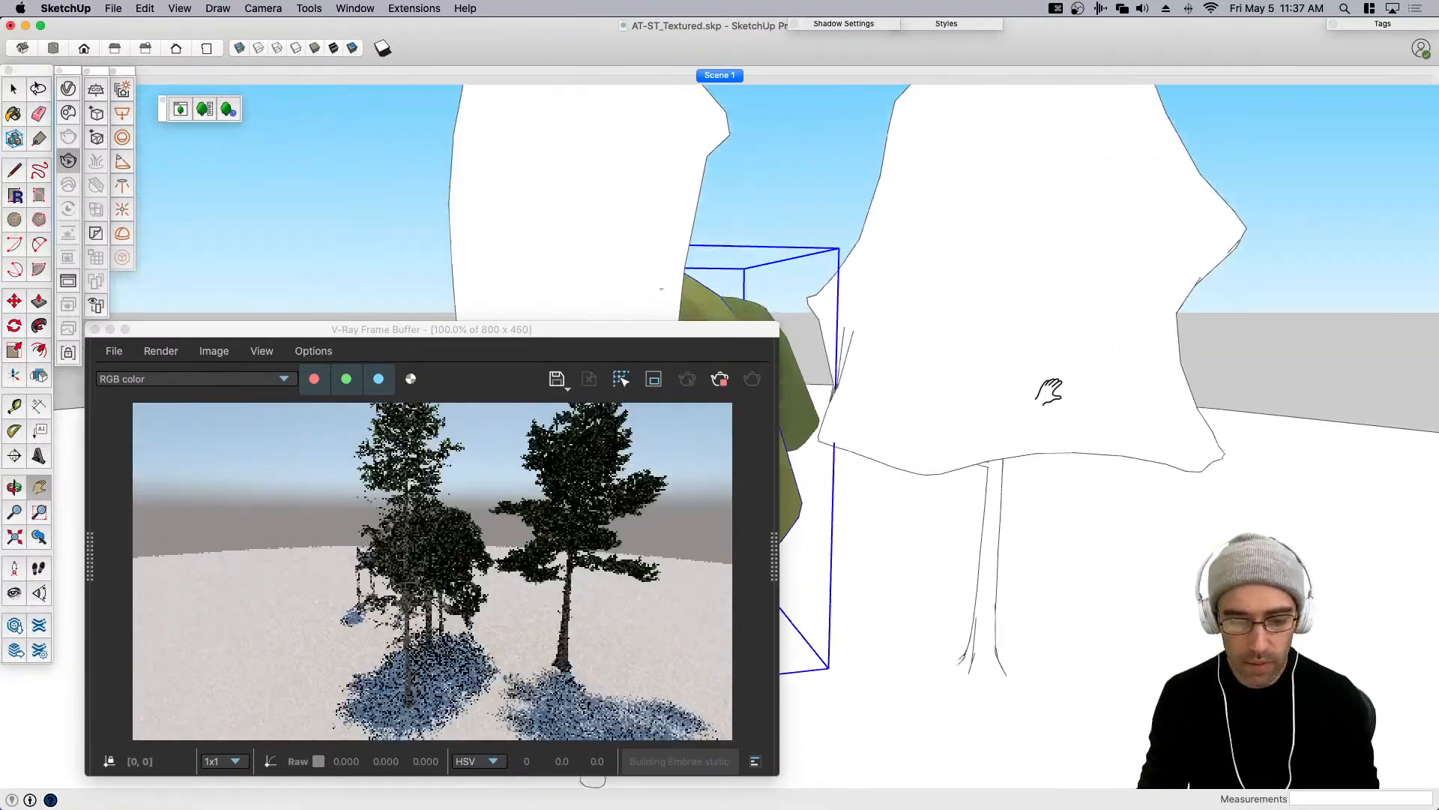
pyautogui.scroll(2, 1040, 383)
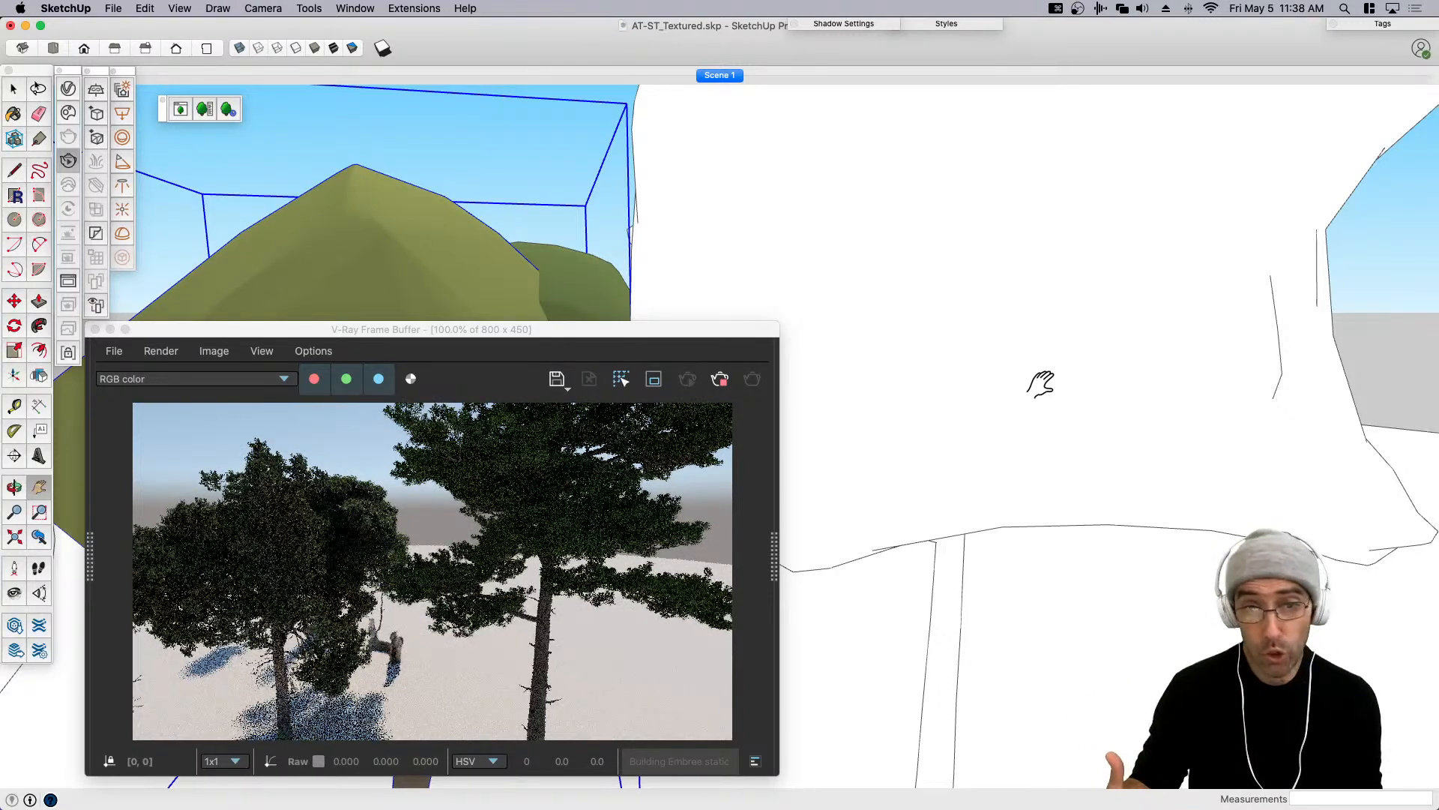
pyautogui.scroll(5, 1019, 382)
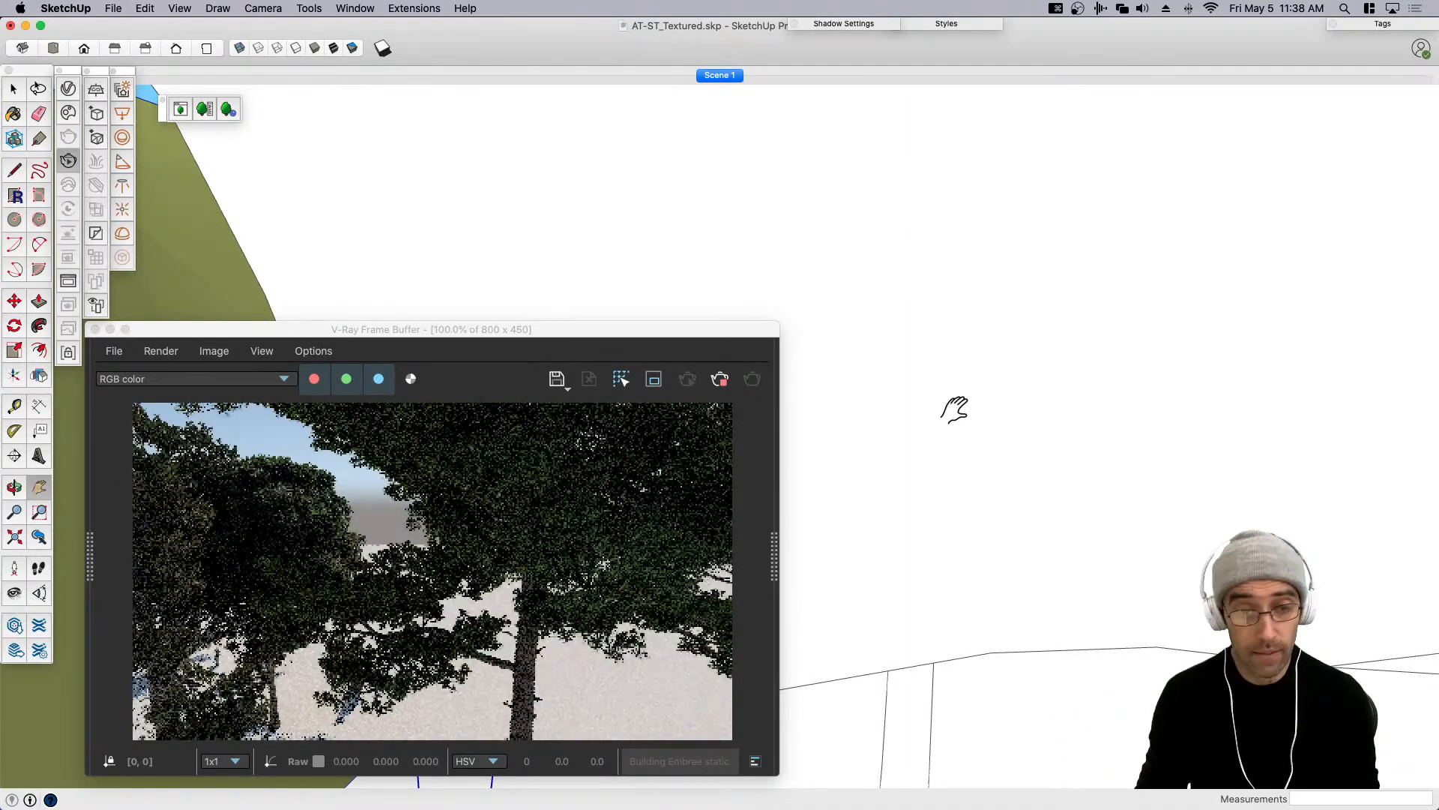
pyautogui.scroll(6, 948, 686)
pyautogui.moveTo(714, 231)
pyautogui.mouseDown()
pyautogui.moveTo(1034, 324)
pyautogui.moveTo(1154, 392)
pyautogui.moveTo(1215, 469)
pyautogui.moveTo(1032, 355)
pyautogui.moveTo(1176, 585)
pyautogui.moveTo(1308, 745)
pyautogui.mouseUp()
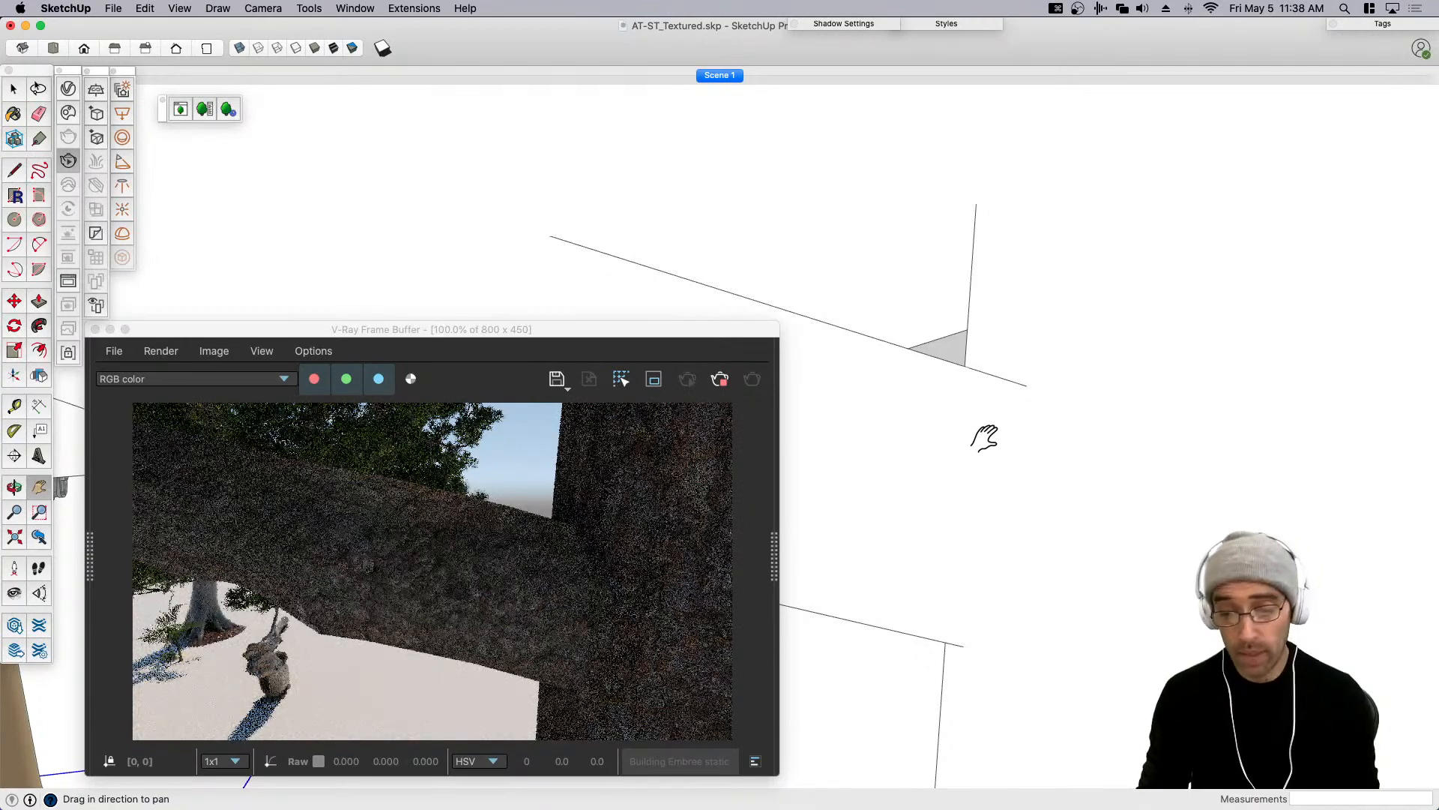
# Stop the interactive render, close the V-Ray Frame Buffer and save the model.
pyautogui.click(720, 378)
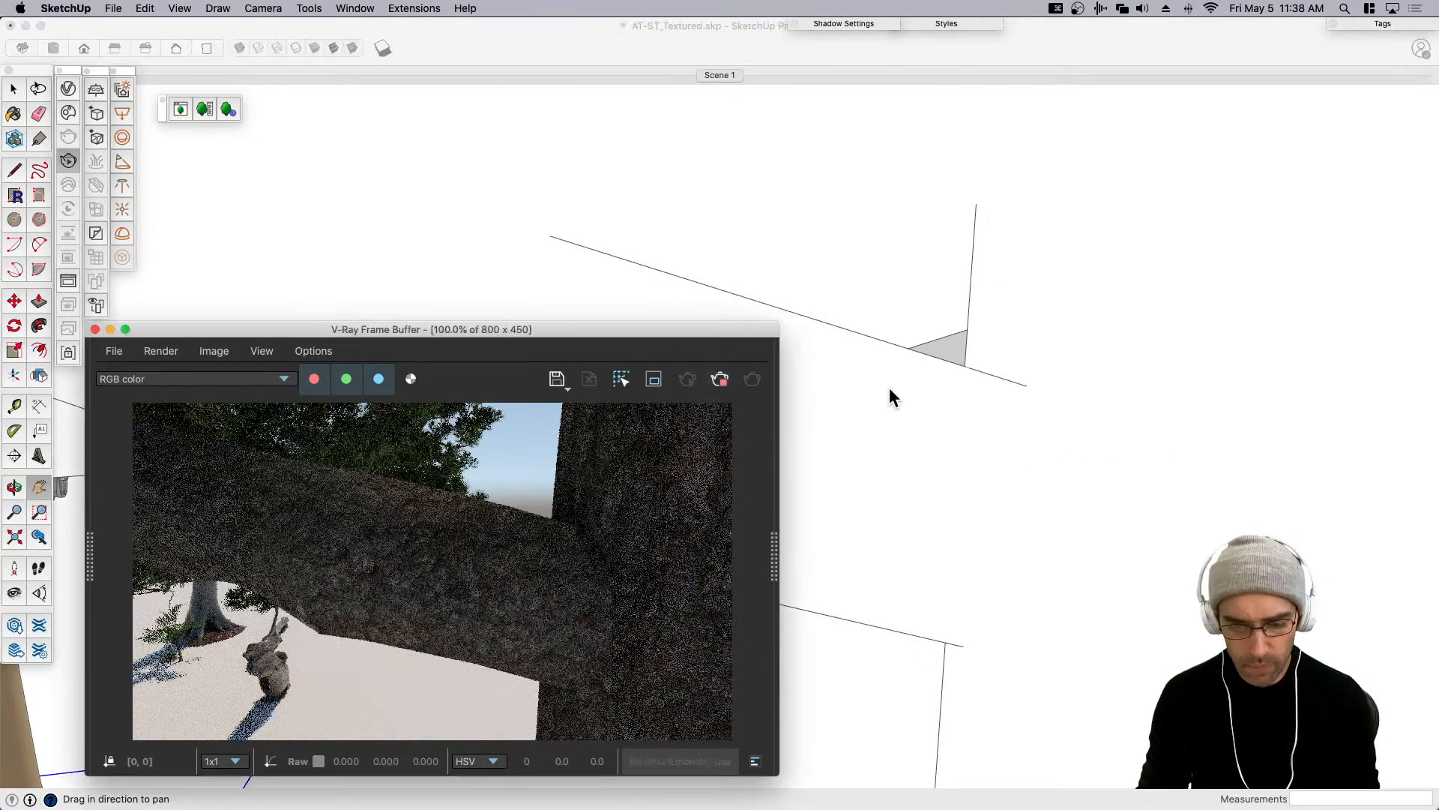
pyautogui.click(95, 329)
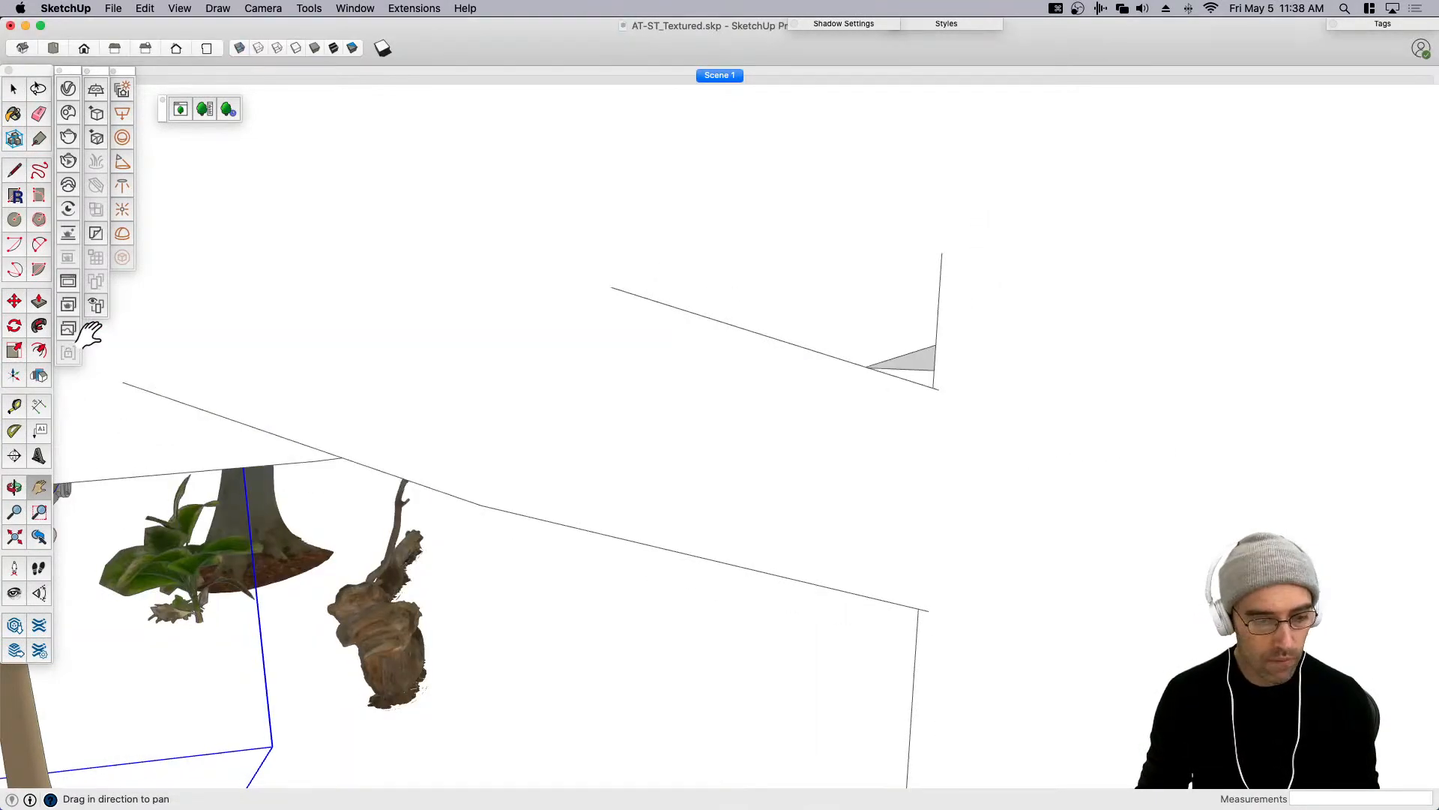
pyautogui.press('space')
pyautogui.scroll(-5, 1055, 393)
pyautogui.press('super+s')
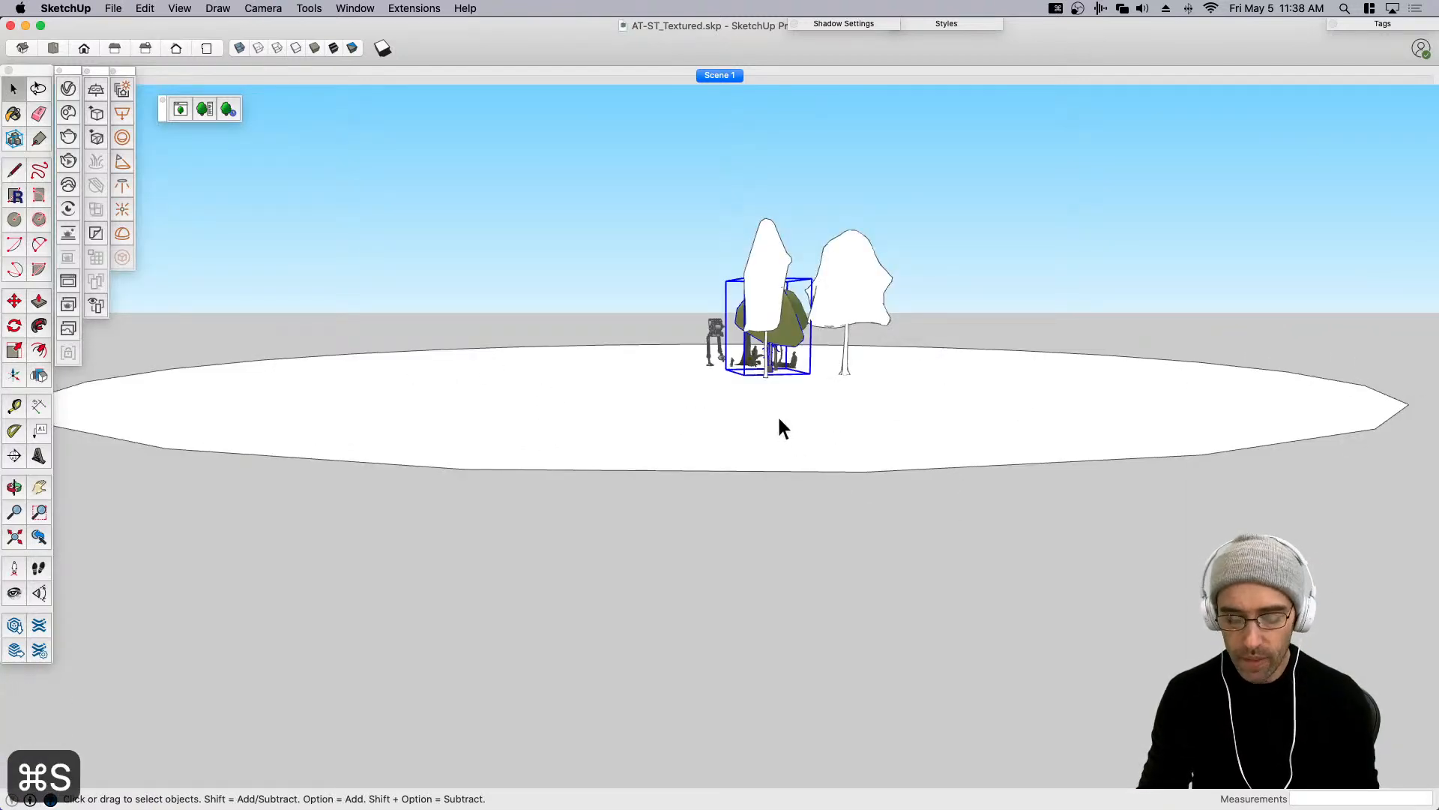
# Switch to Finder and browse the Megascans Library to the ground assets in the Downloaded 3d folder, shown in columns.
pyautogui.scroll(6, 790, 410)
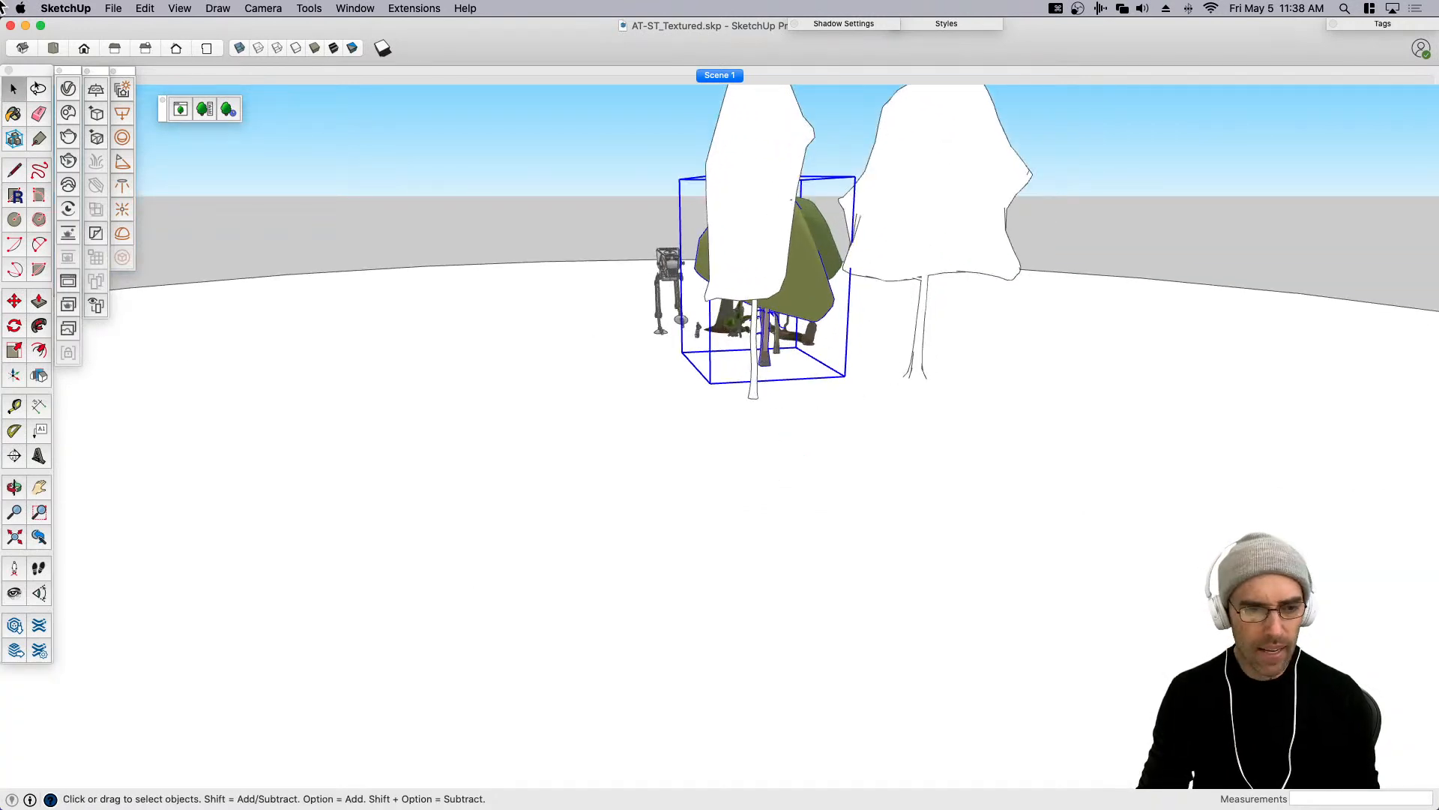
pyautogui.press('super+Tab')
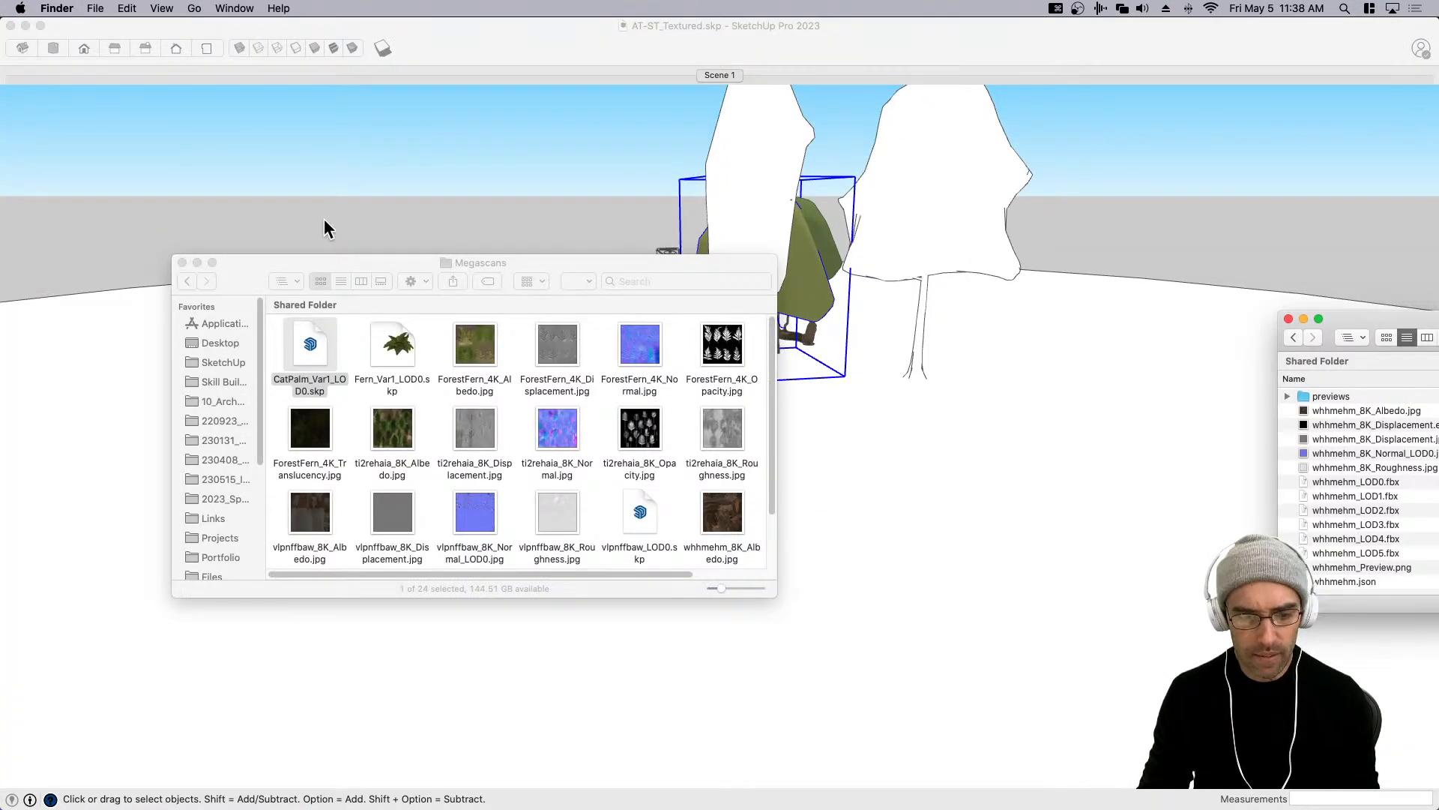
pyautogui.moveTo(1382, 341); pyautogui.dragTo(966, 312)
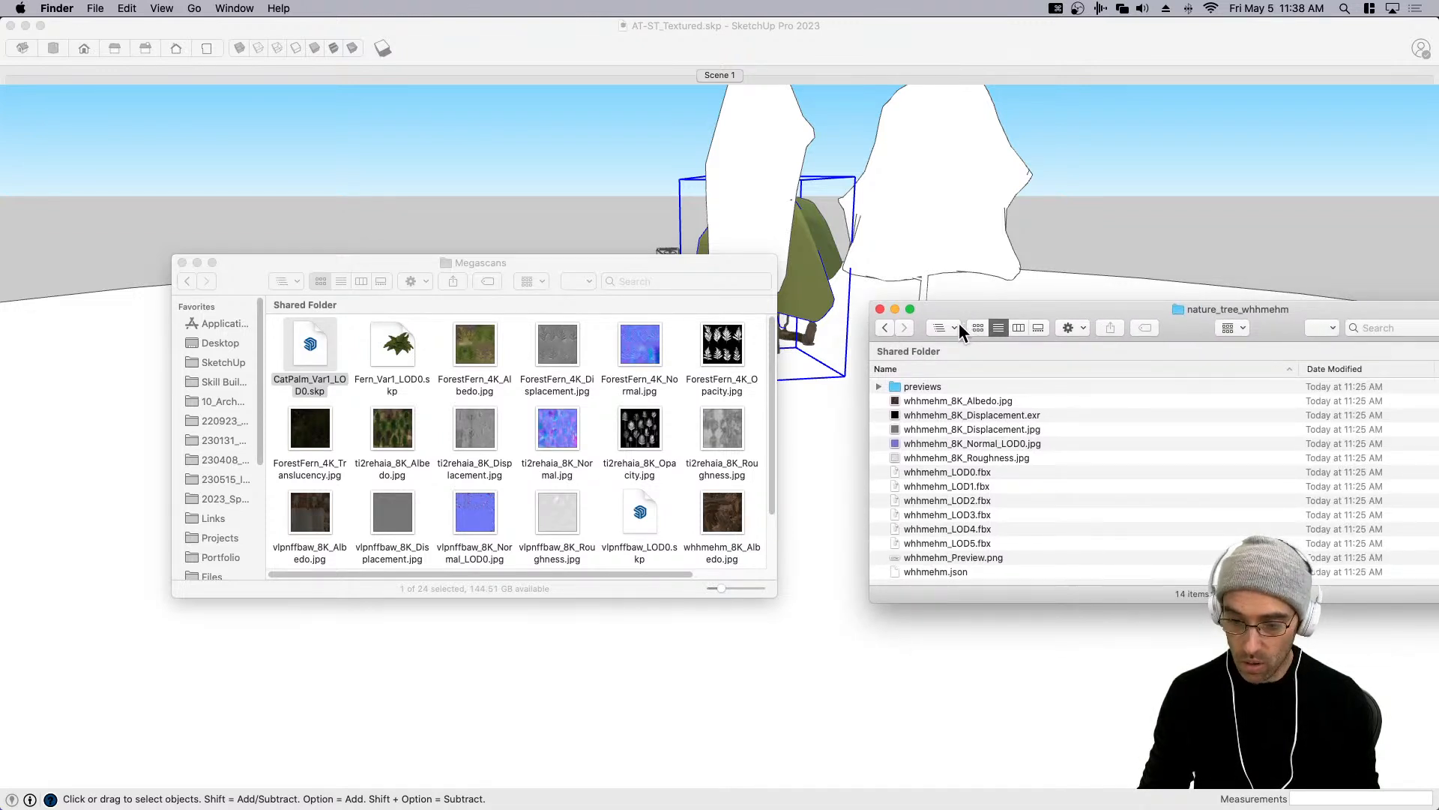
pyautogui.click(955, 324)
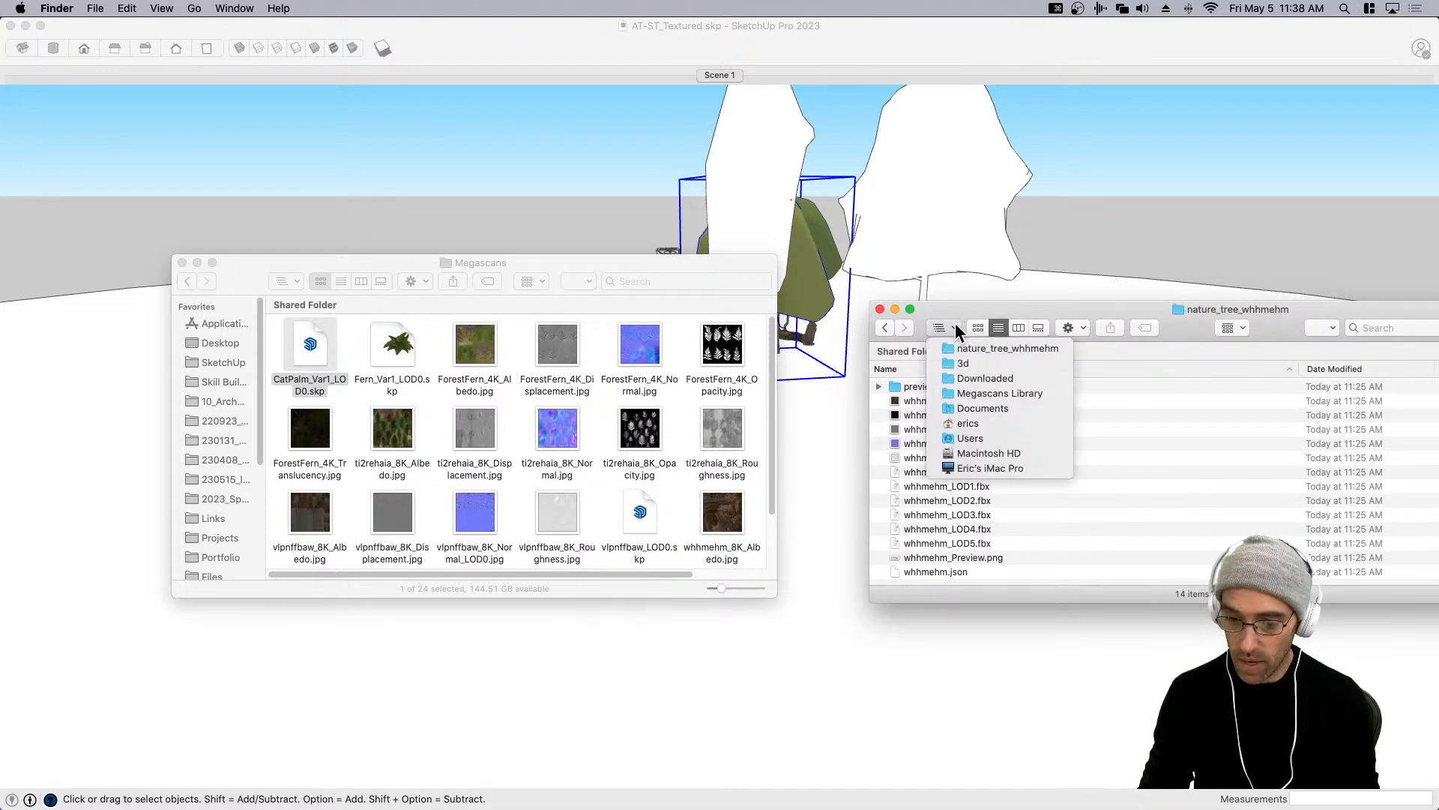
pyautogui.click(988, 393)
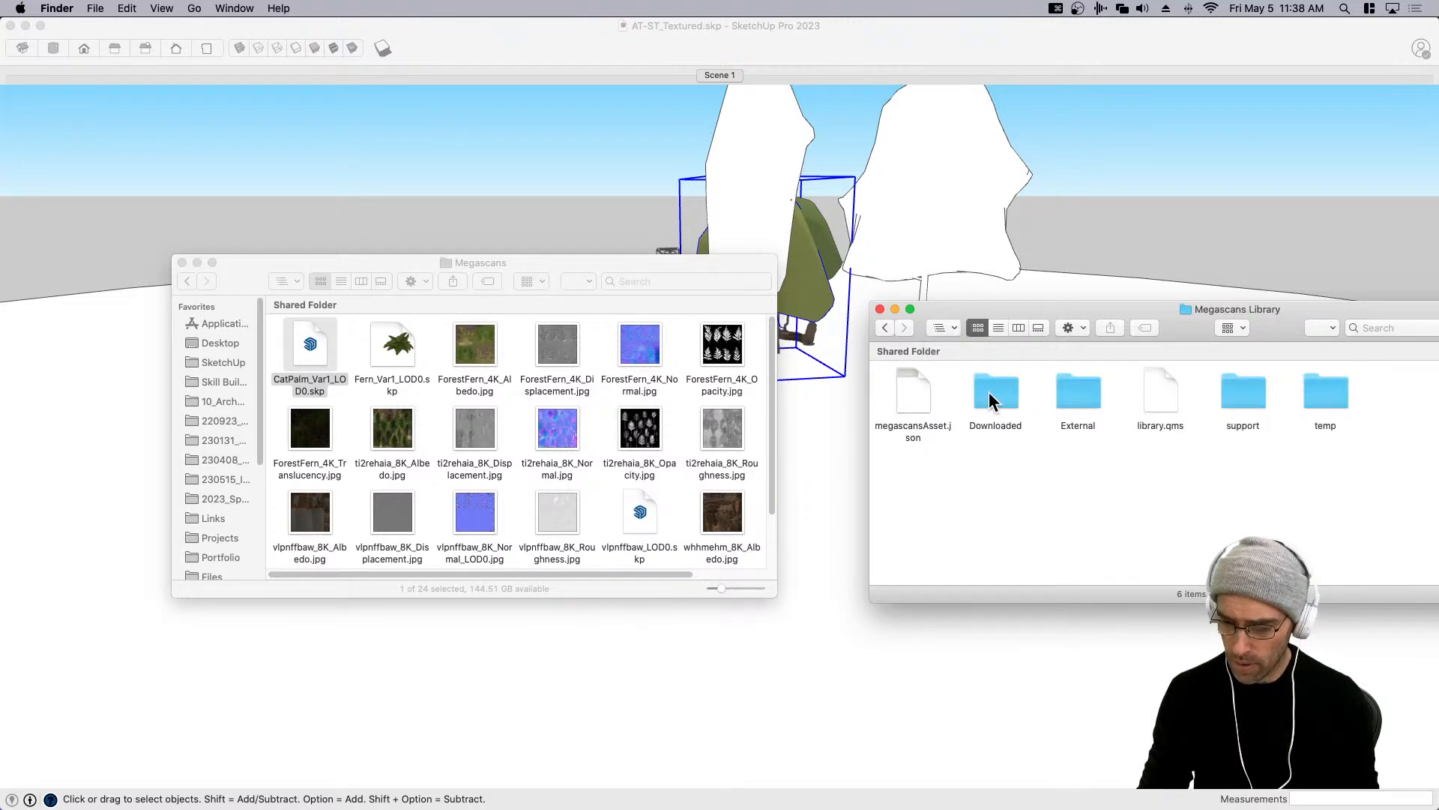
pyautogui.doubleClick(997, 393)
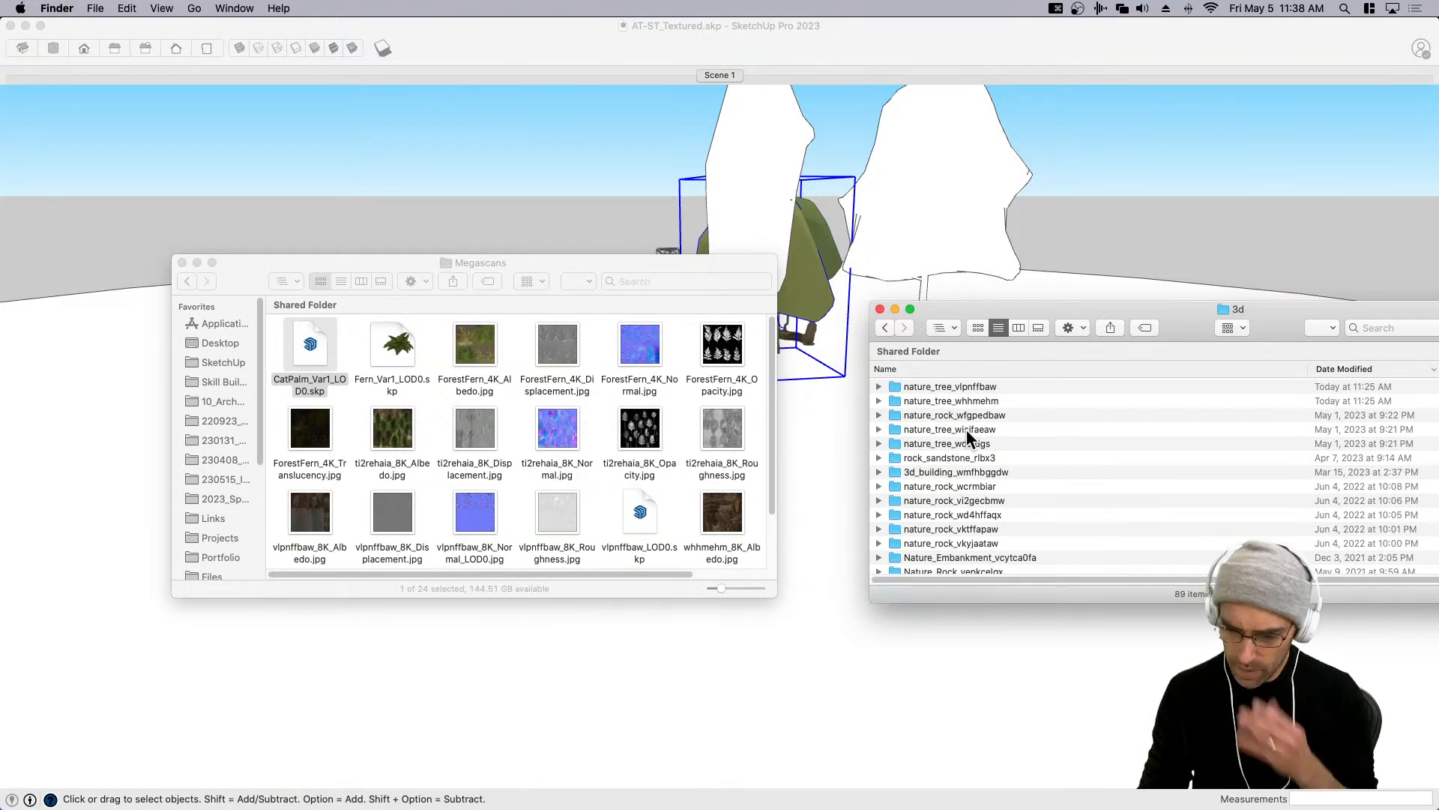
pyautogui.click(1017, 328)
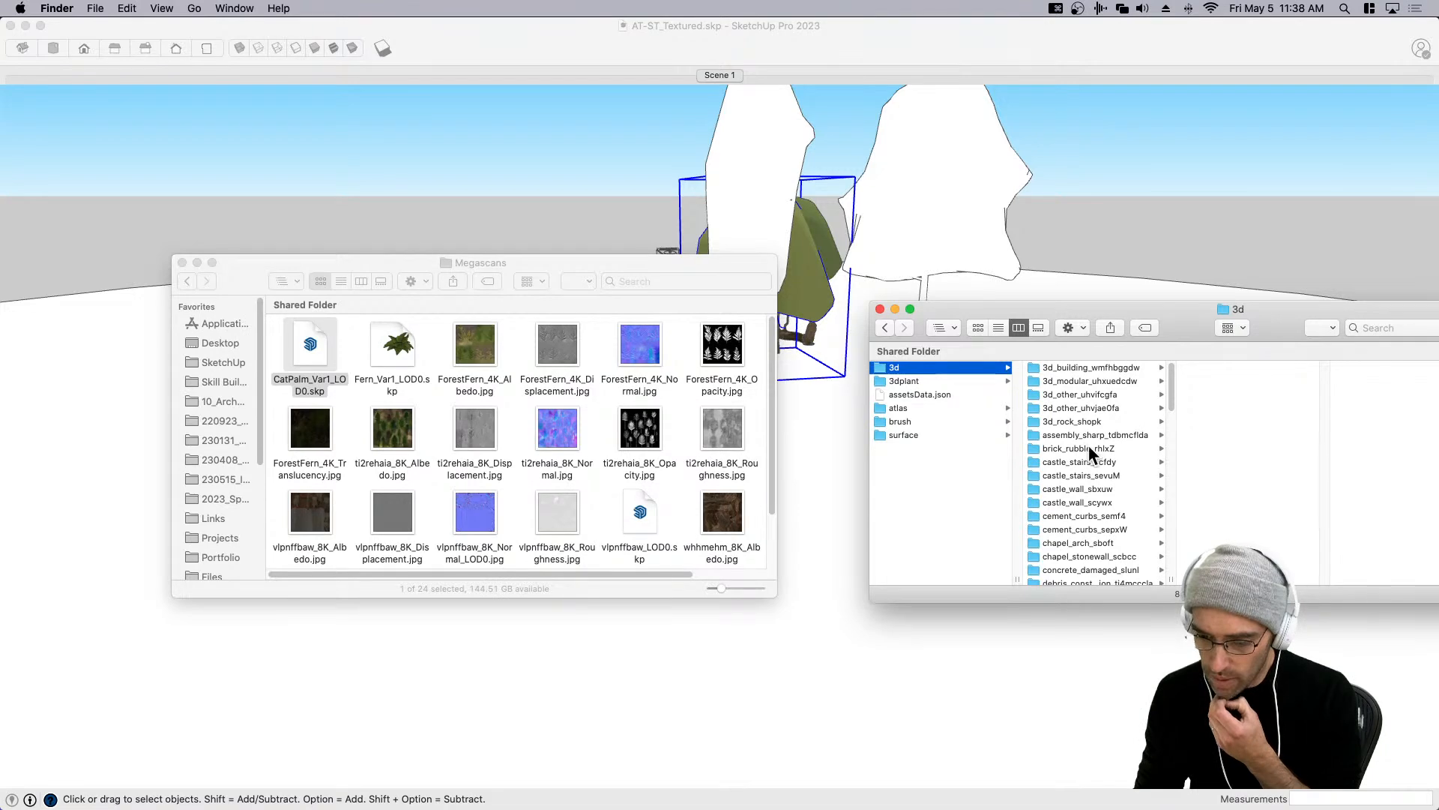
pyautogui.scroll(-3, 1087, 450)
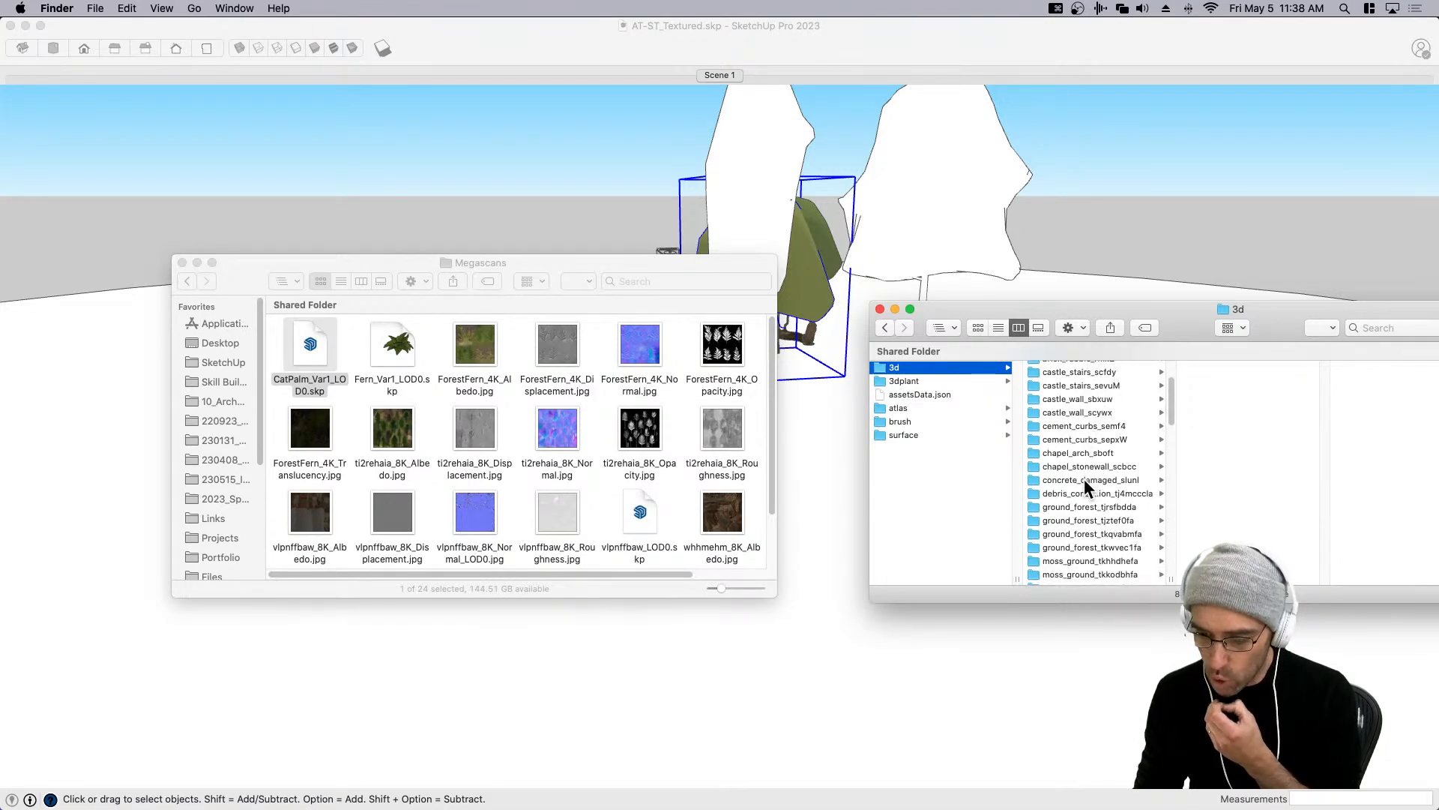
# View the preview image of the ground_forest_tjrsfbdda asset and close it.
pyautogui.click(1093, 507)
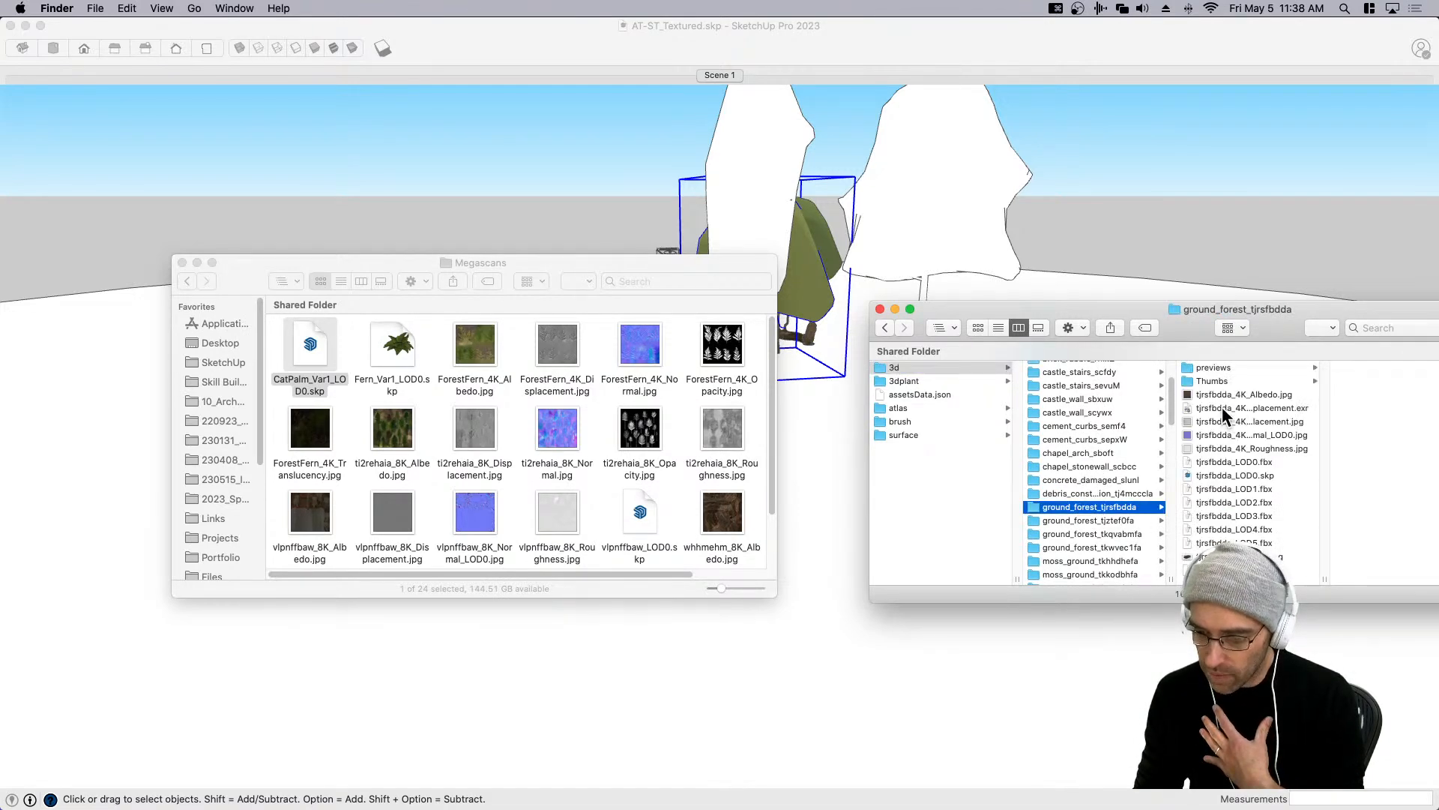
pyautogui.click(1221, 395)
pyautogui.click(1209, 369)
pyautogui.click(1333, 367)
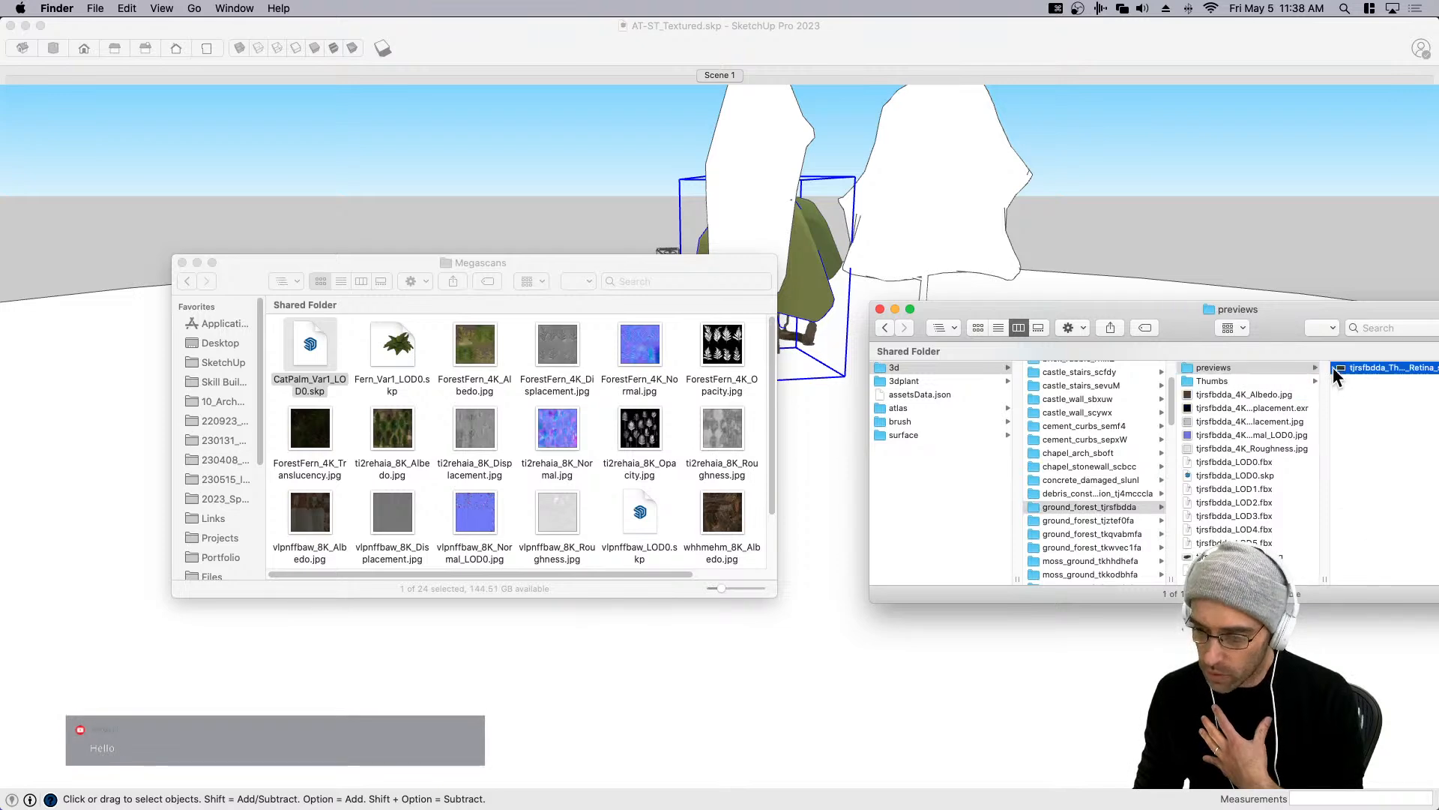
pyautogui.moveTo(1264, 325); pyautogui.dragTo(1126, 301)
pyautogui.doubleClick(1167, 338)
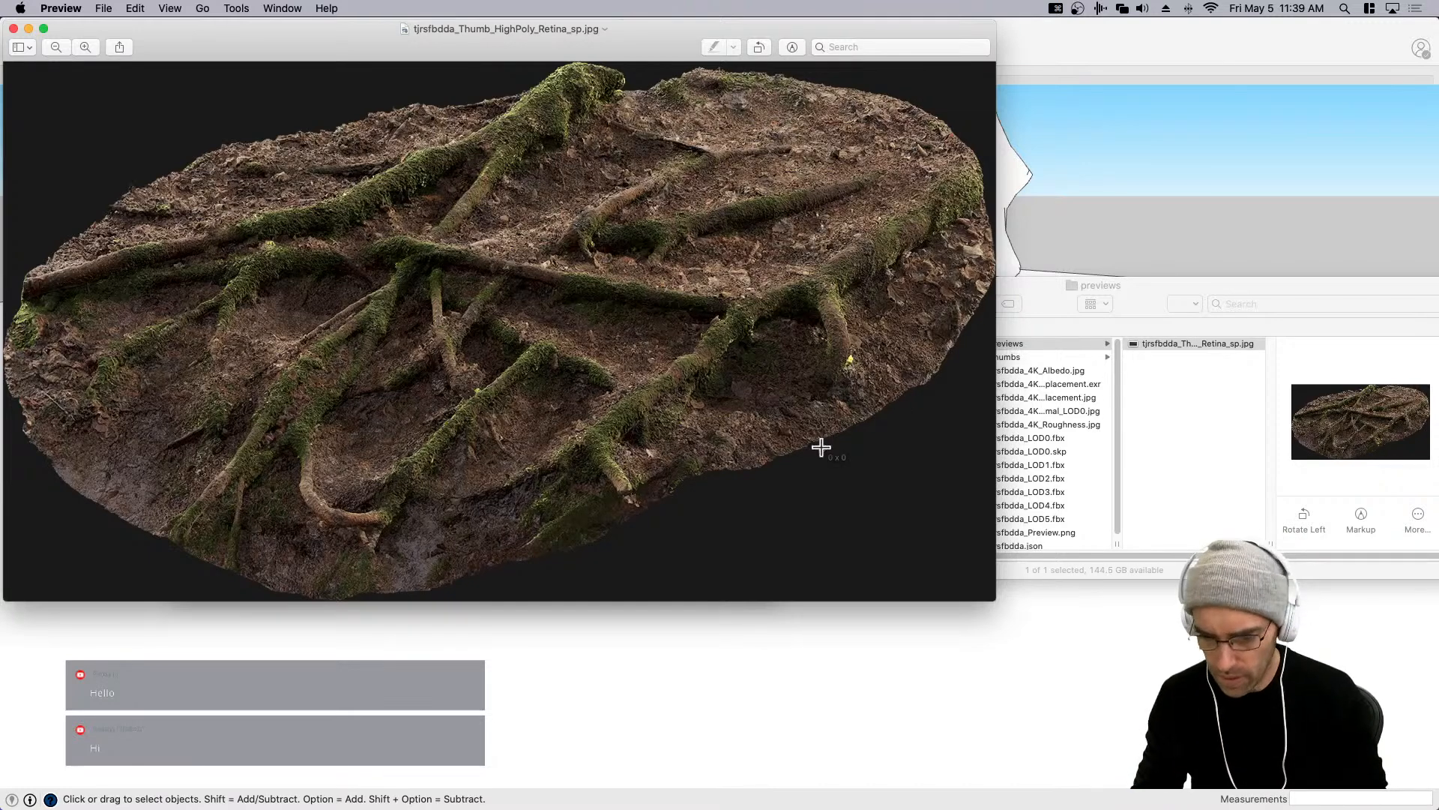
pyautogui.press('super+w')
# Insert tjrsfbdda_LOD0.skp into the SketchUp model and place it on the open ground in front of the trees.
pyautogui.click(1023, 450)
pyautogui.moveTo(1043, 300); pyautogui.dragTo(1294, 281)
pyautogui.moveTo(1293, 431)
pyautogui.mouseDown()
pyautogui.moveTo(1118, 430)
pyautogui.moveTo(871, 470)
pyautogui.moveTo(835, 429)
pyautogui.mouseUp()
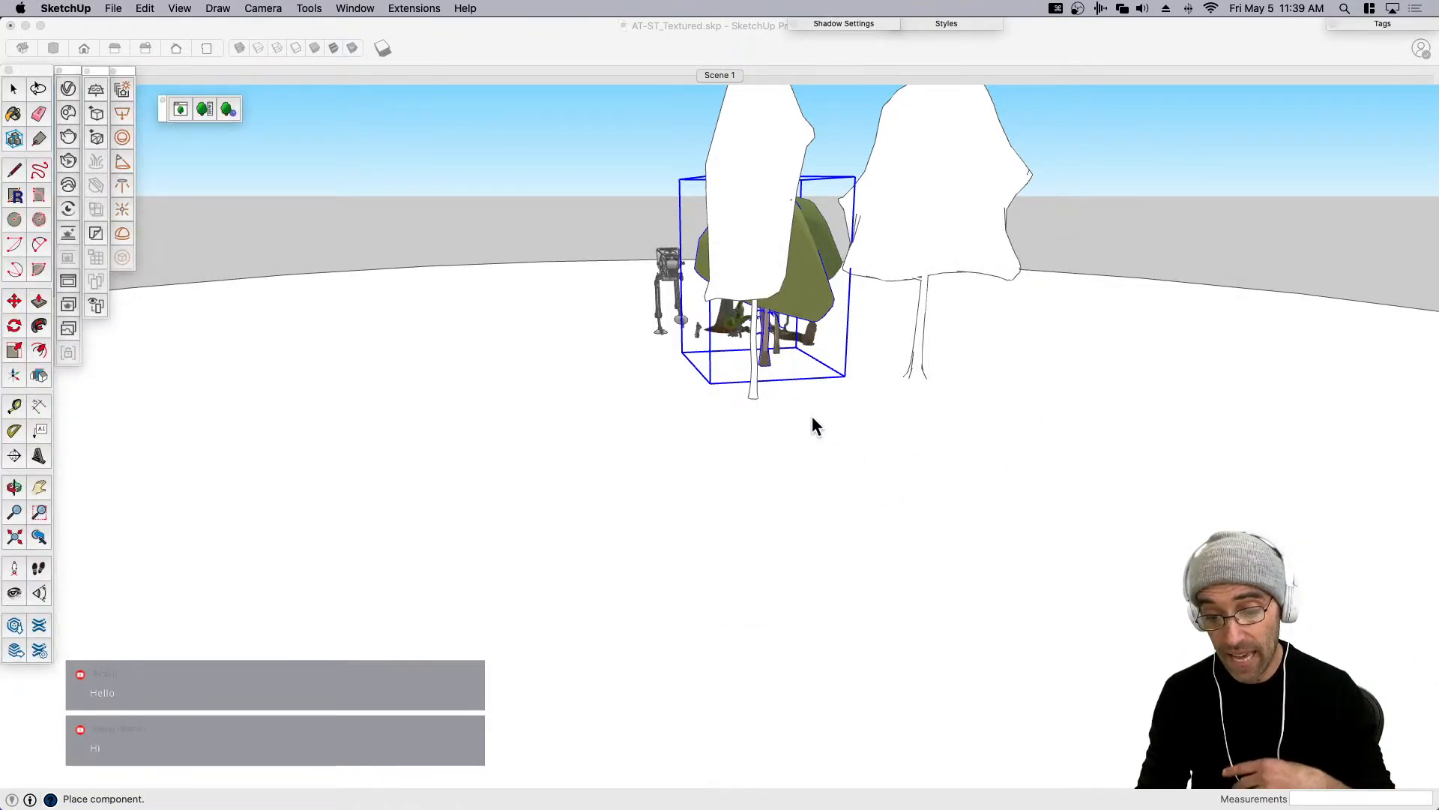
pyautogui.click(811, 423)
pyautogui.click(813, 424)
pyautogui.click(814, 426)
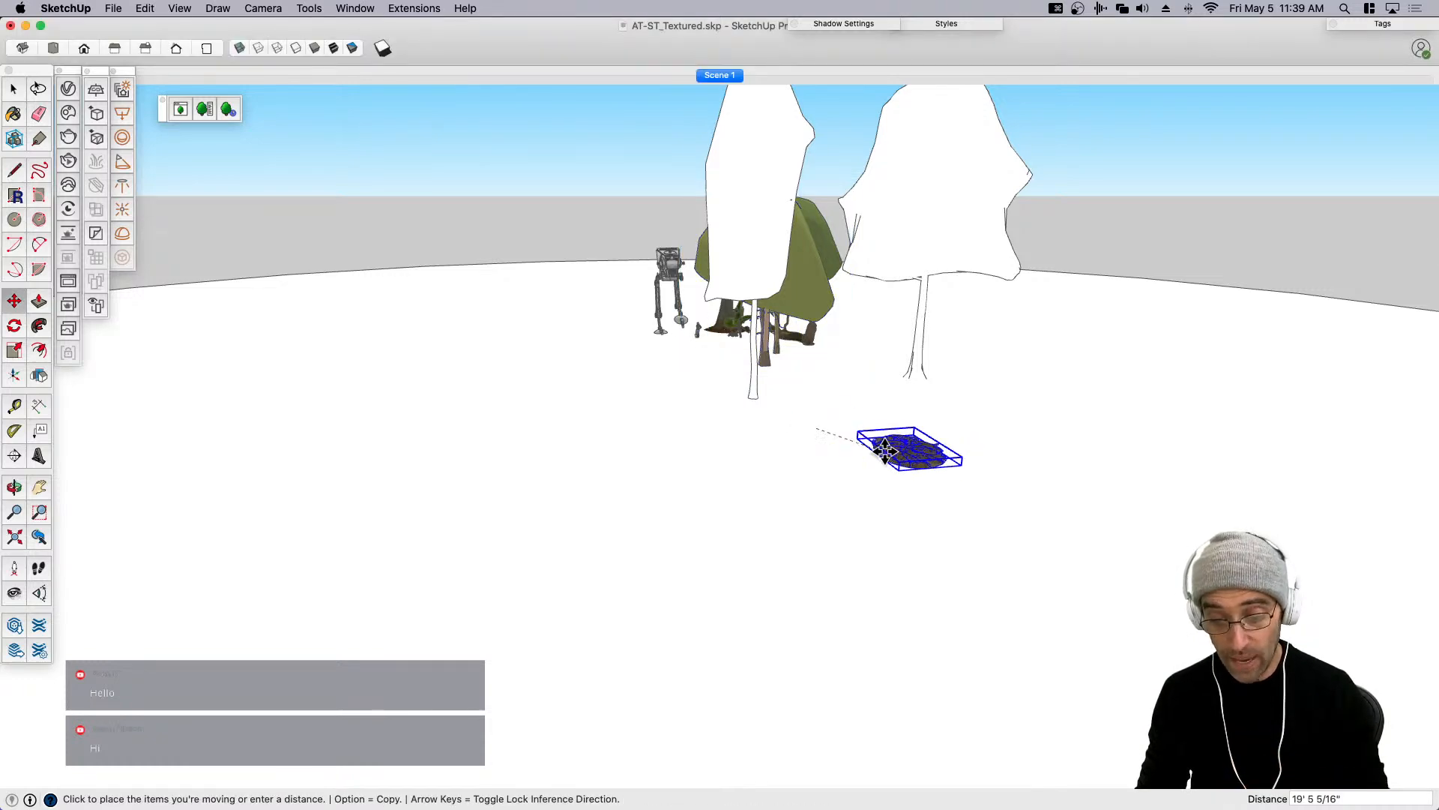
pyautogui.click(791, 435)
pyautogui.press('space')
pyautogui.scroll(10, 845, 448)
pyautogui.moveTo(799, 432); pyautogui.dragTo(919, 555, button='middle')
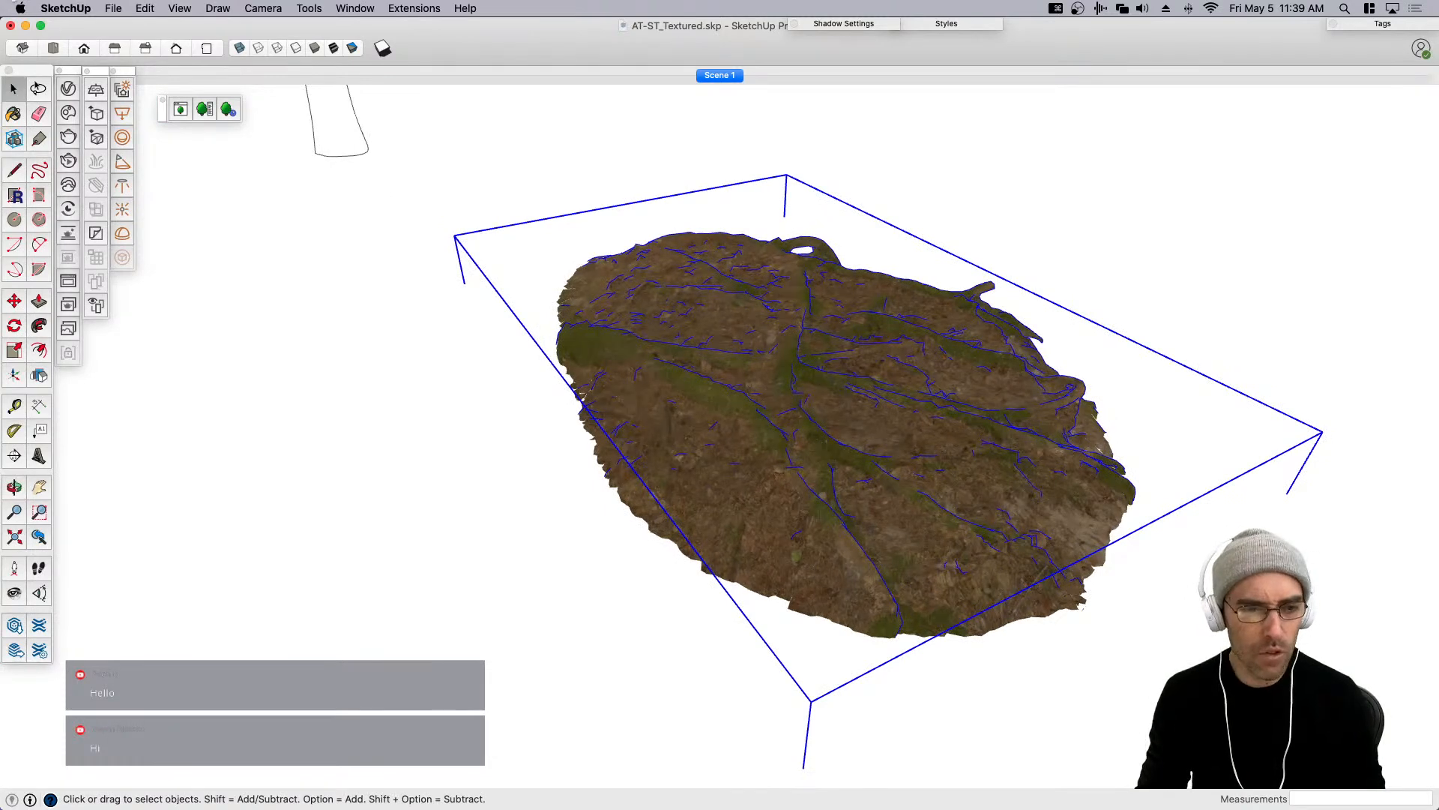
# Switch to Finder, view the preview image of the ground_forest_tjztef0fa asset and close it.
pyautogui.press('super+Tab')
pyautogui.click(1170, 476)
pyautogui.click(1155, 478)
pyautogui.scroll(-1, 1174, 485)
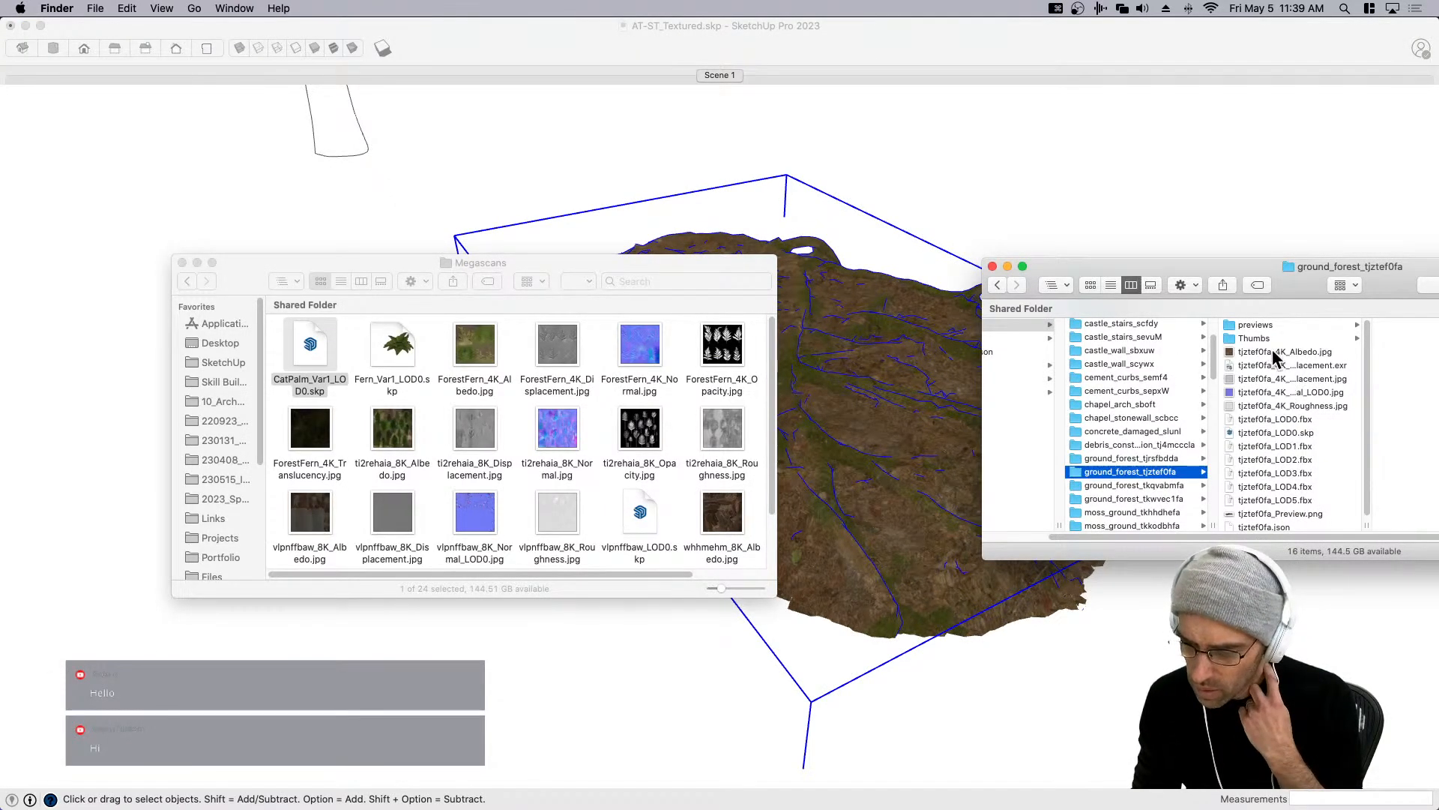
pyautogui.click(1266, 339)
pyautogui.doubleClick(1388, 324)
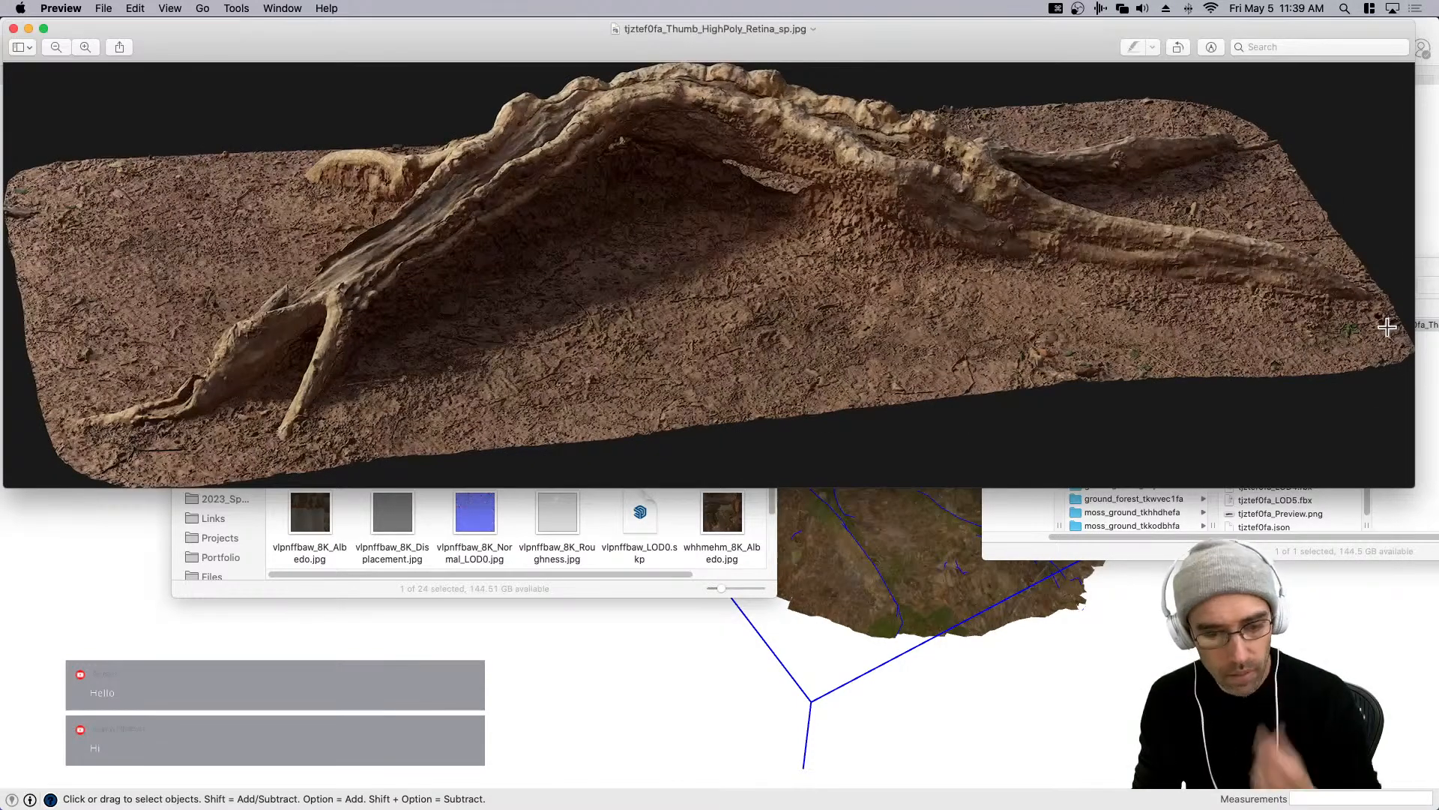
pyautogui.press('super+w')
# View the preview image of the ground_forest_tkqvabmfa asset and close it.
pyautogui.click(1165, 485)
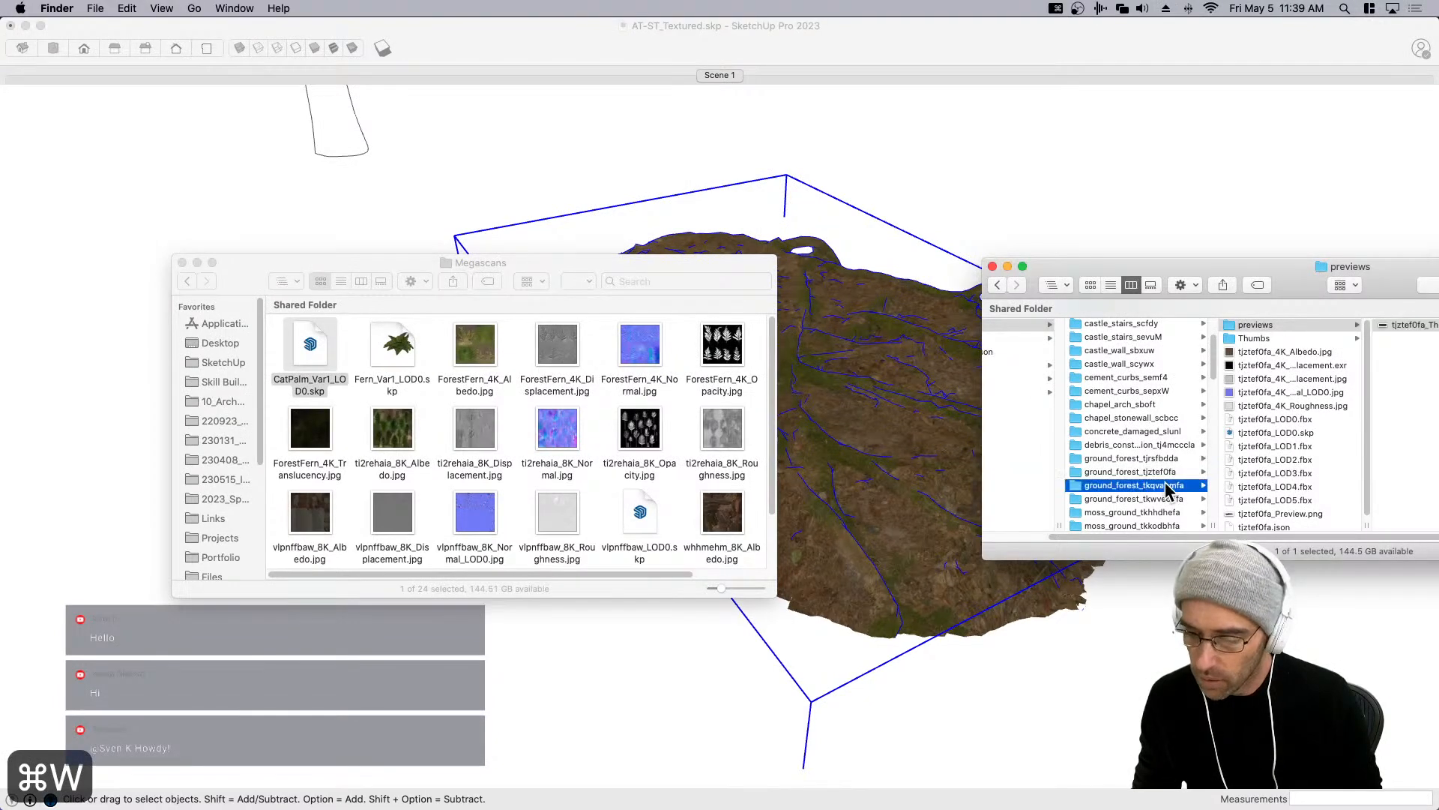
pyautogui.click(1284, 350)
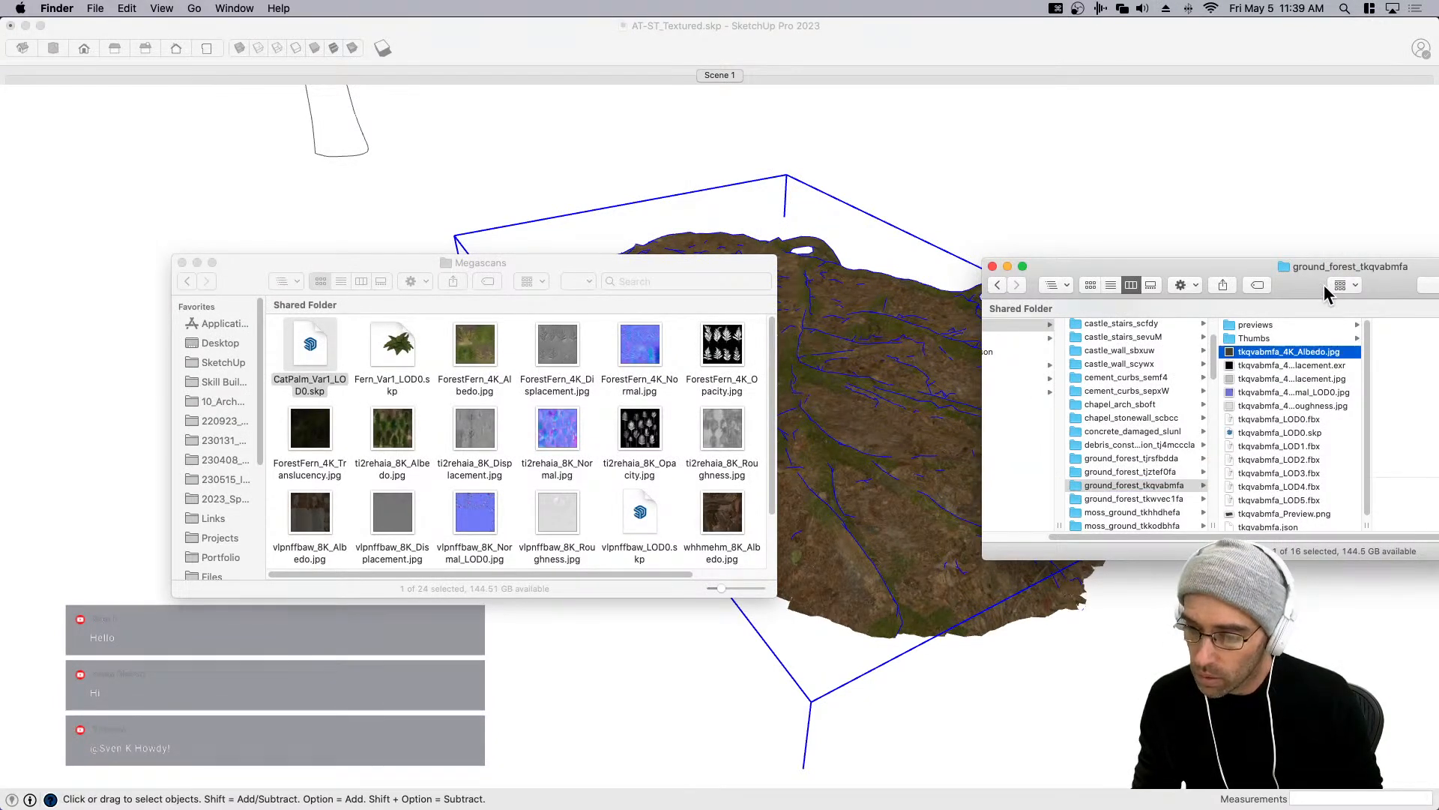
pyautogui.moveTo(1321, 288); pyautogui.dragTo(1283, 281)
pyautogui.click(1244, 316)
pyautogui.moveTo(1366, 306); pyautogui.dragTo(1315, 303)
pyautogui.doubleClick(1317, 312)
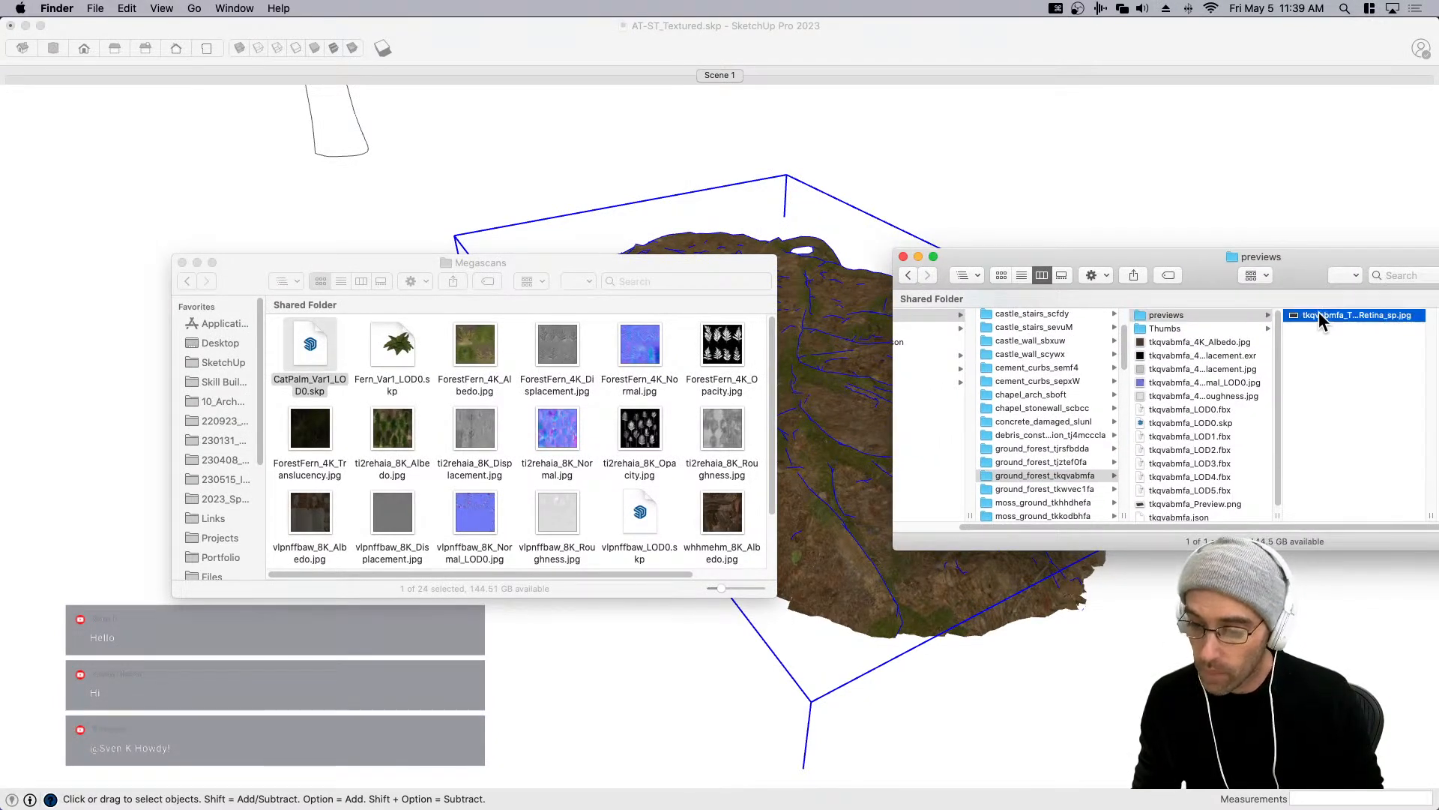
pyautogui.press('super+w')
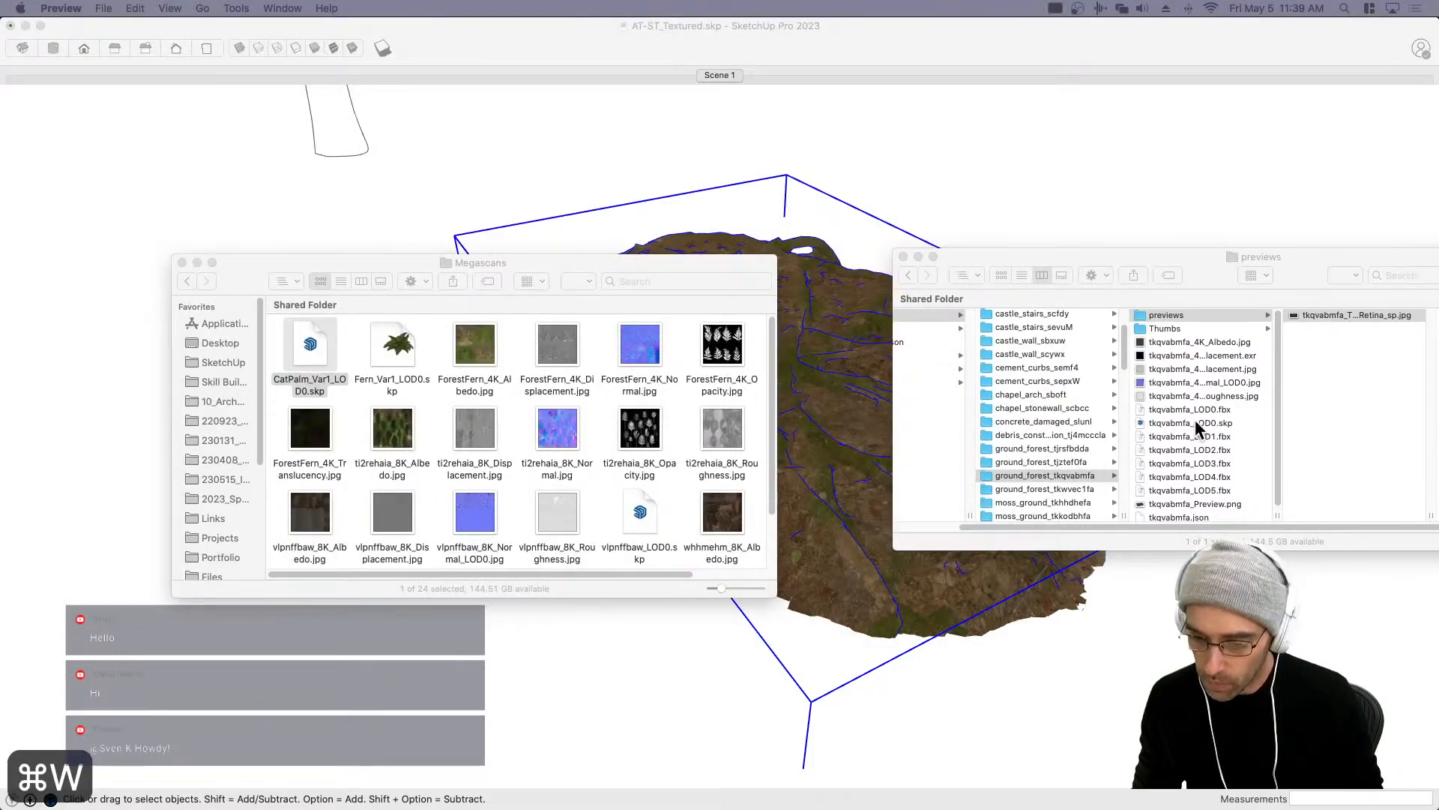
# Insert tkqvabmfa_LOD0.skp into the SketchUp model, move it to overlap the first forest ground patch, and deselect it.
pyautogui.moveTo(1199, 423)
pyautogui.mouseDown()
pyautogui.moveTo(1222, 421)
pyautogui.moveTo(894, 677)
pyautogui.moveTo(810, 650)
pyautogui.mouseUp()
pyautogui.click(694, 605)
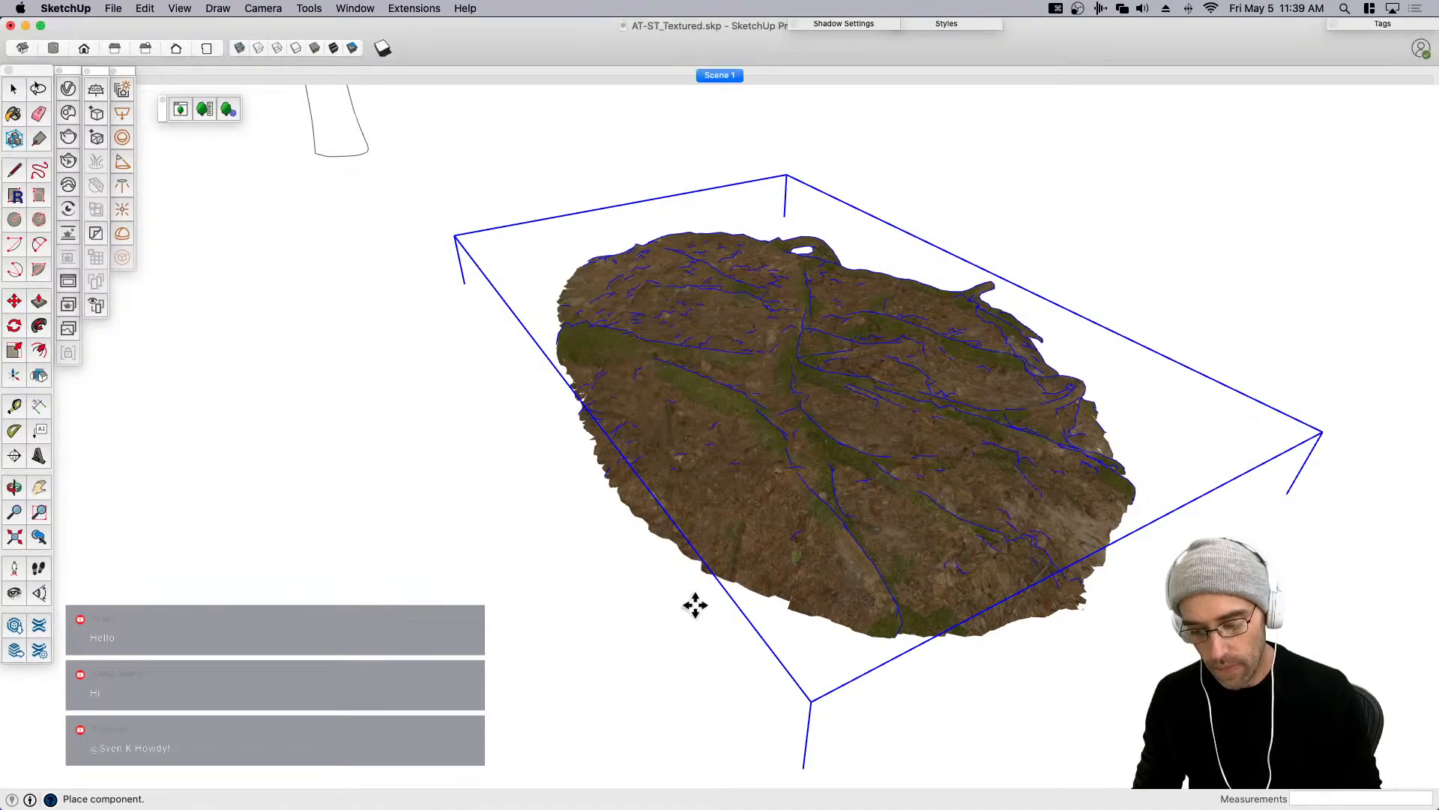
pyautogui.scroll(-2, 667, 611)
pyautogui.click(665, 611)
pyautogui.click(559, 527)
pyautogui.scroll(-2, 562, 491)
pyautogui.click(476, 428)
pyautogui.press('space')
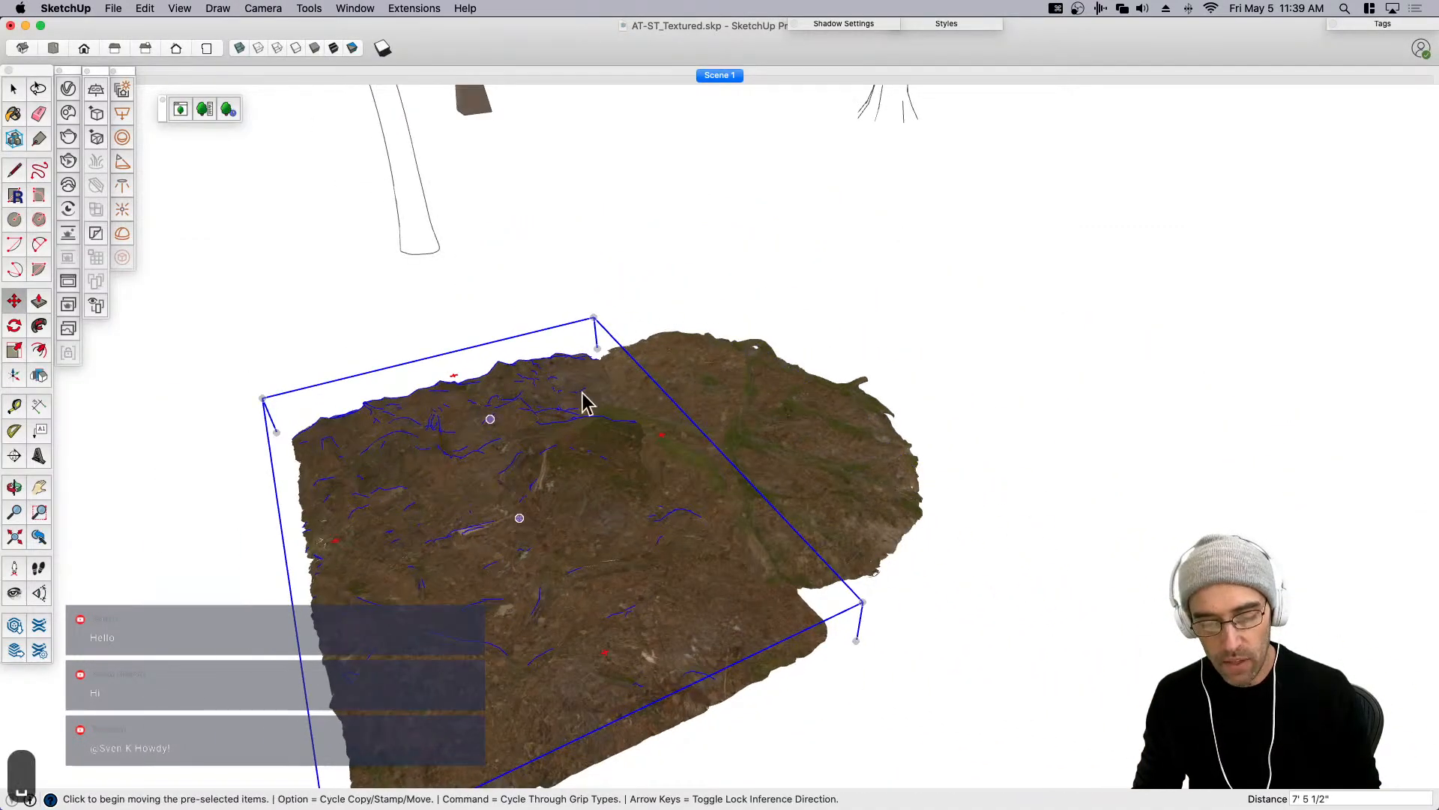
pyautogui.scroll(-3, 847, 360)
pyautogui.click(1041, 402)
pyautogui.scroll(-3, 1041, 405)
pyautogui.scroll(3, 911, 399)
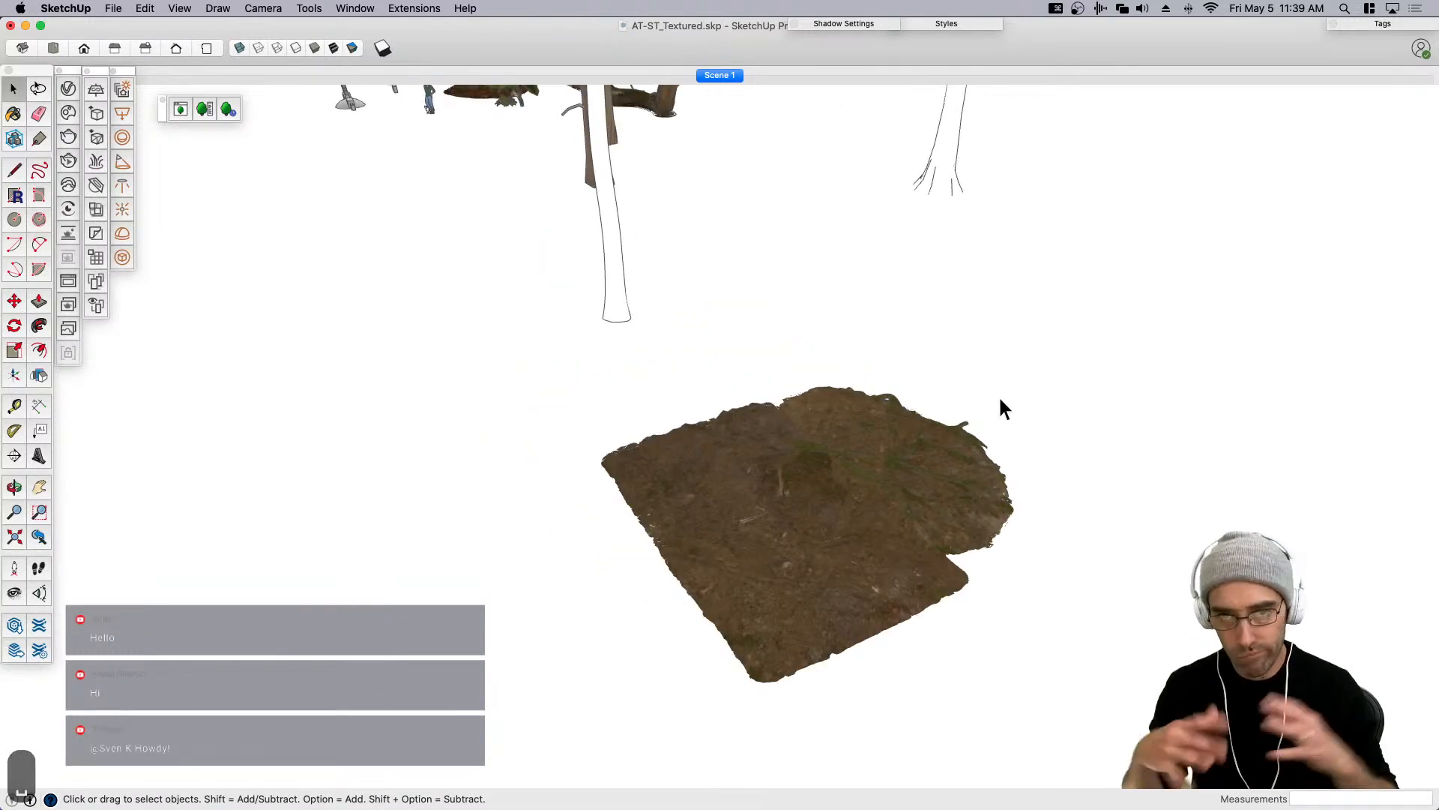
# Switch to Finder, view the preview image of the ground_forest_tkwvec1fa asset and close it.
pyautogui.scroll(-3, 1033, 426)
pyautogui.scroll(-2, 1000, 450)
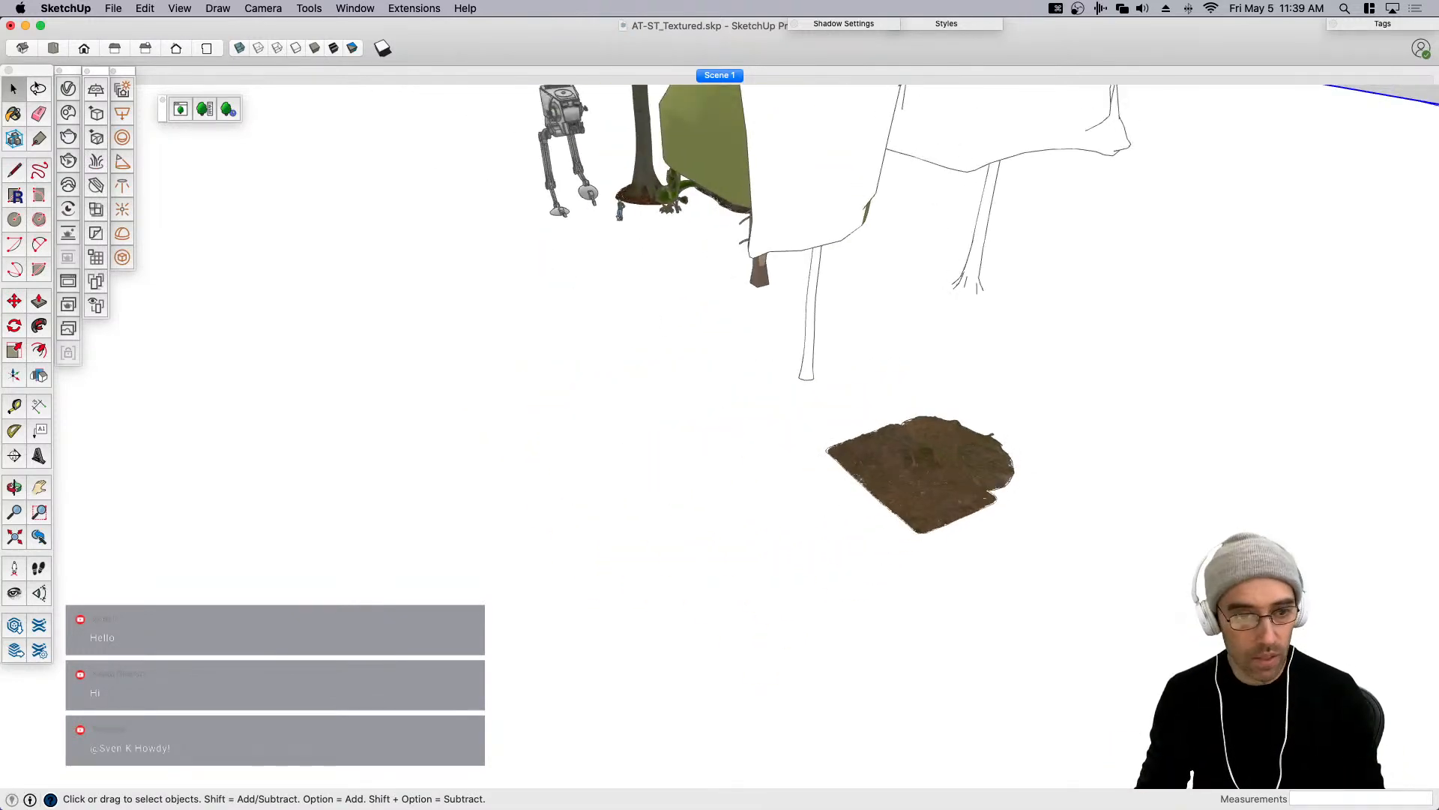
pyautogui.press('super+Tab')
pyautogui.click(1065, 488)
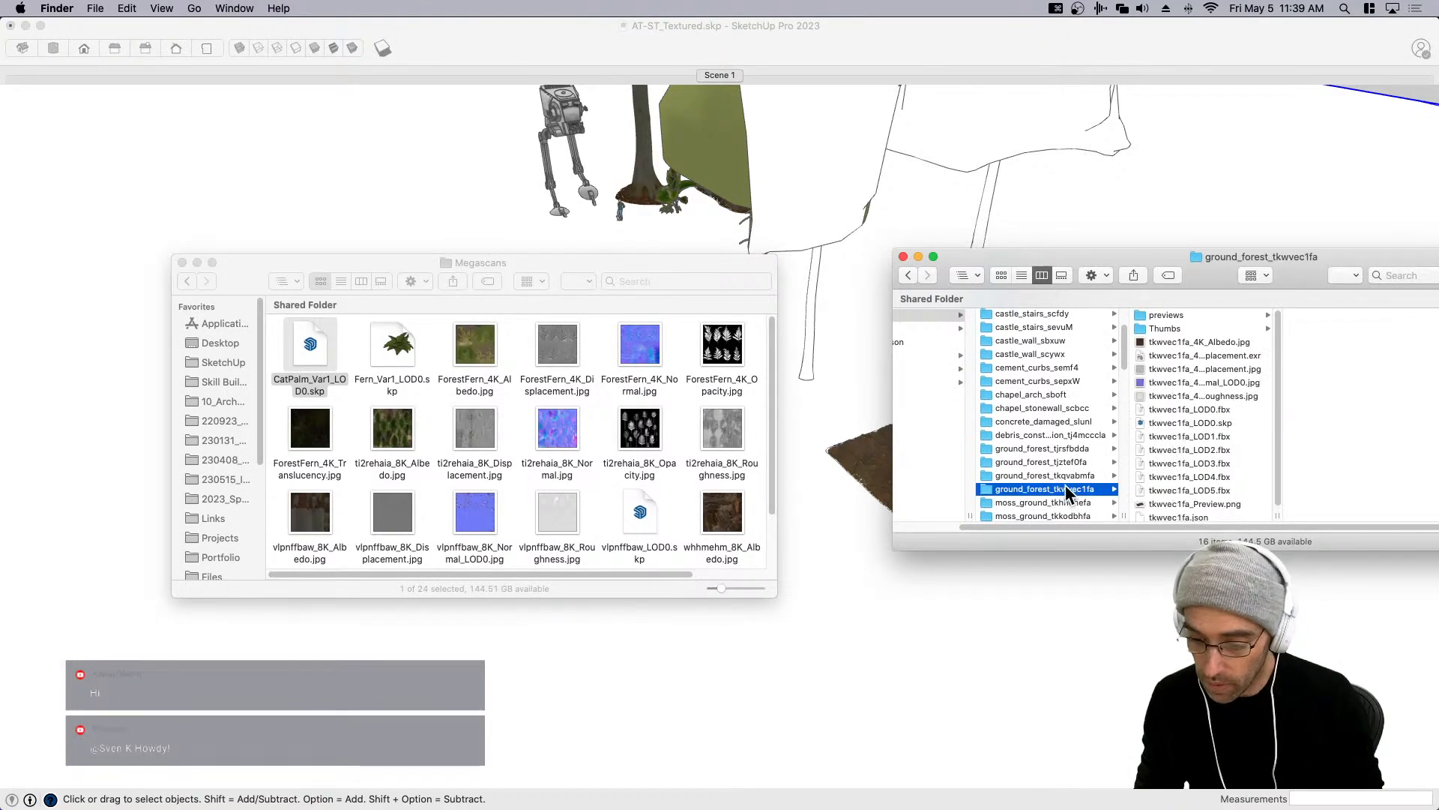
pyautogui.click(1169, 315)
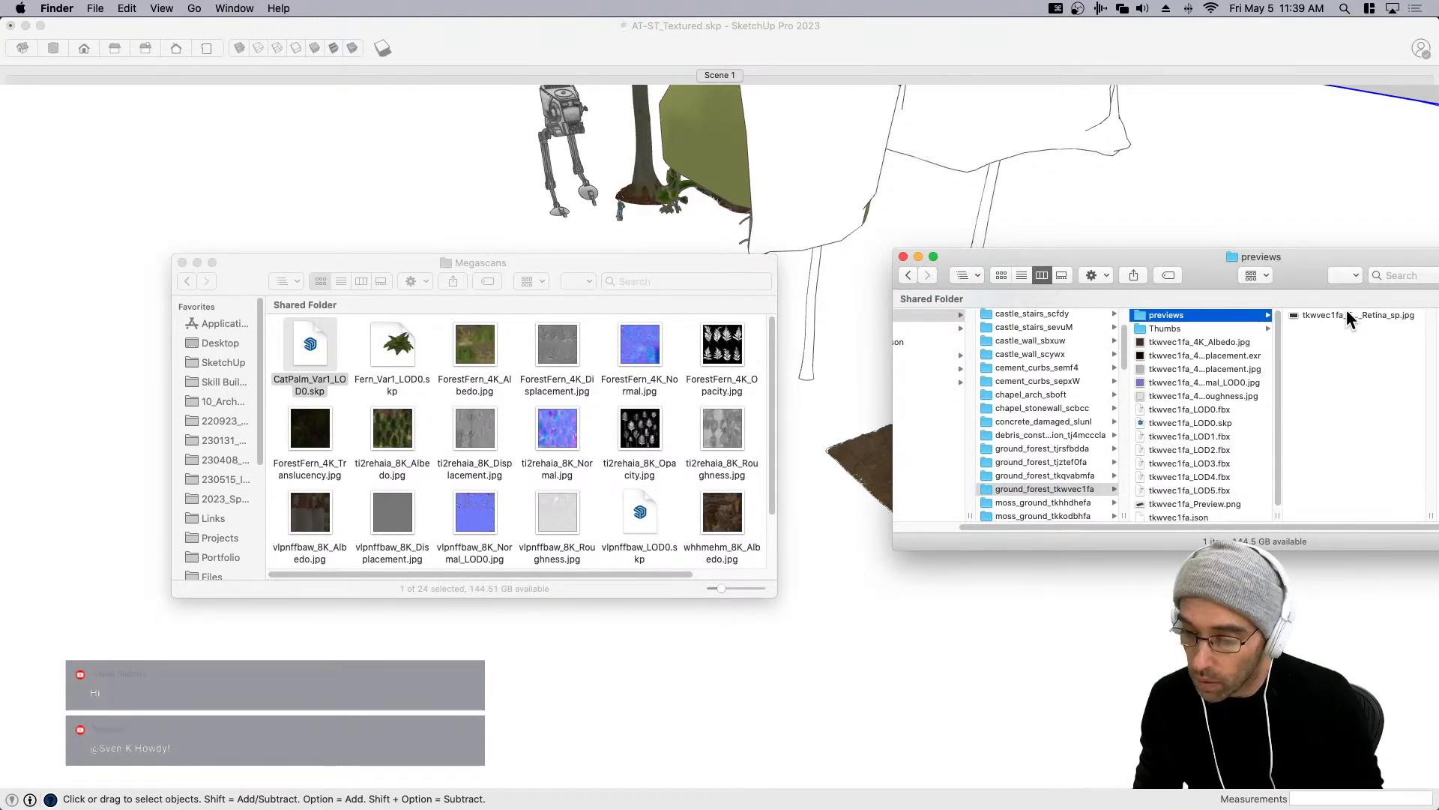
pyautogui.doubleClick(1346, 309)
pyautogui.press('super+w')
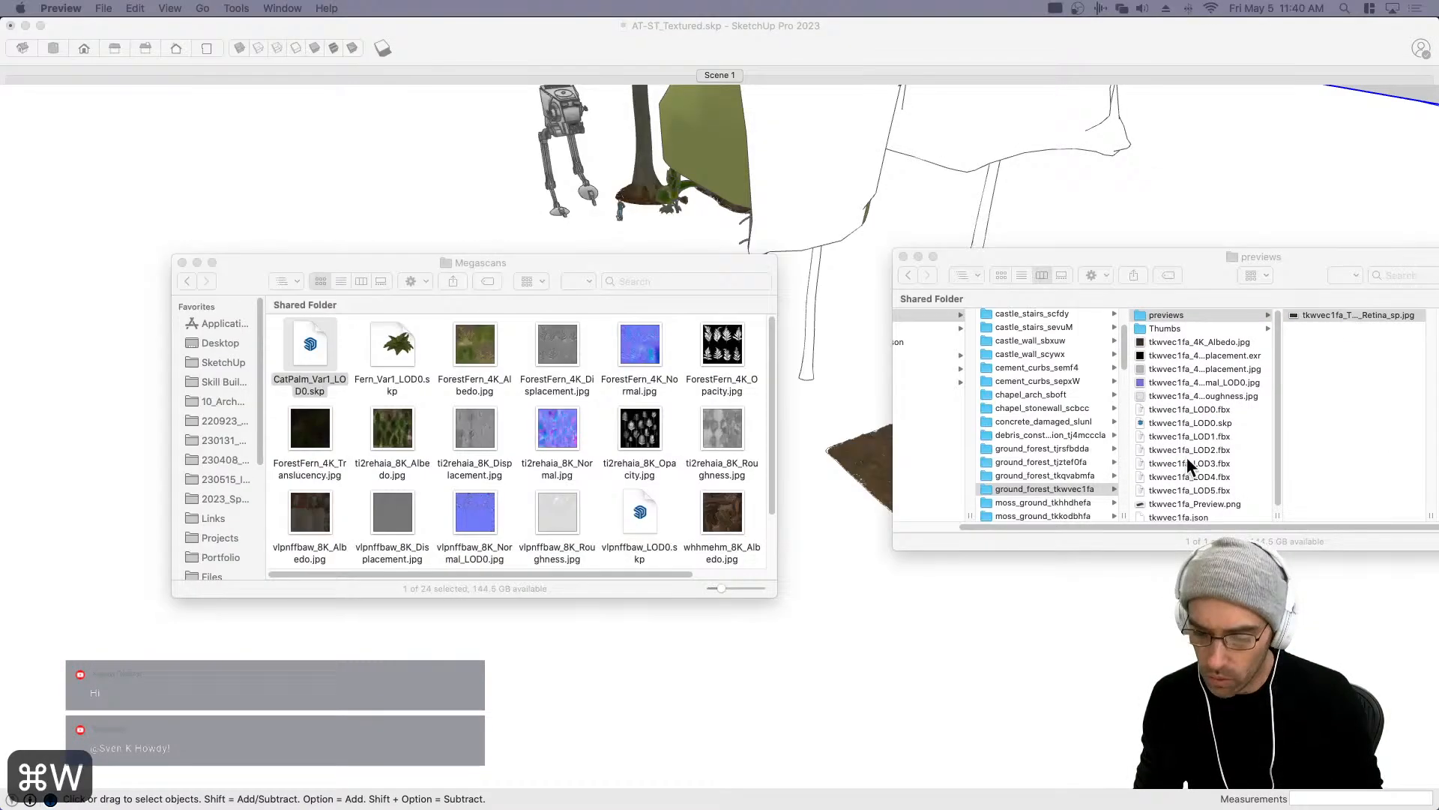
# View the preview image of the moss_ground_tkhhdhefa asset and close it.
pyautogui.click(1074, 501)
pyautogui.click(1057, 502)
pyautogui.click(1166, 316)
pyautogui.click(1318, 313)
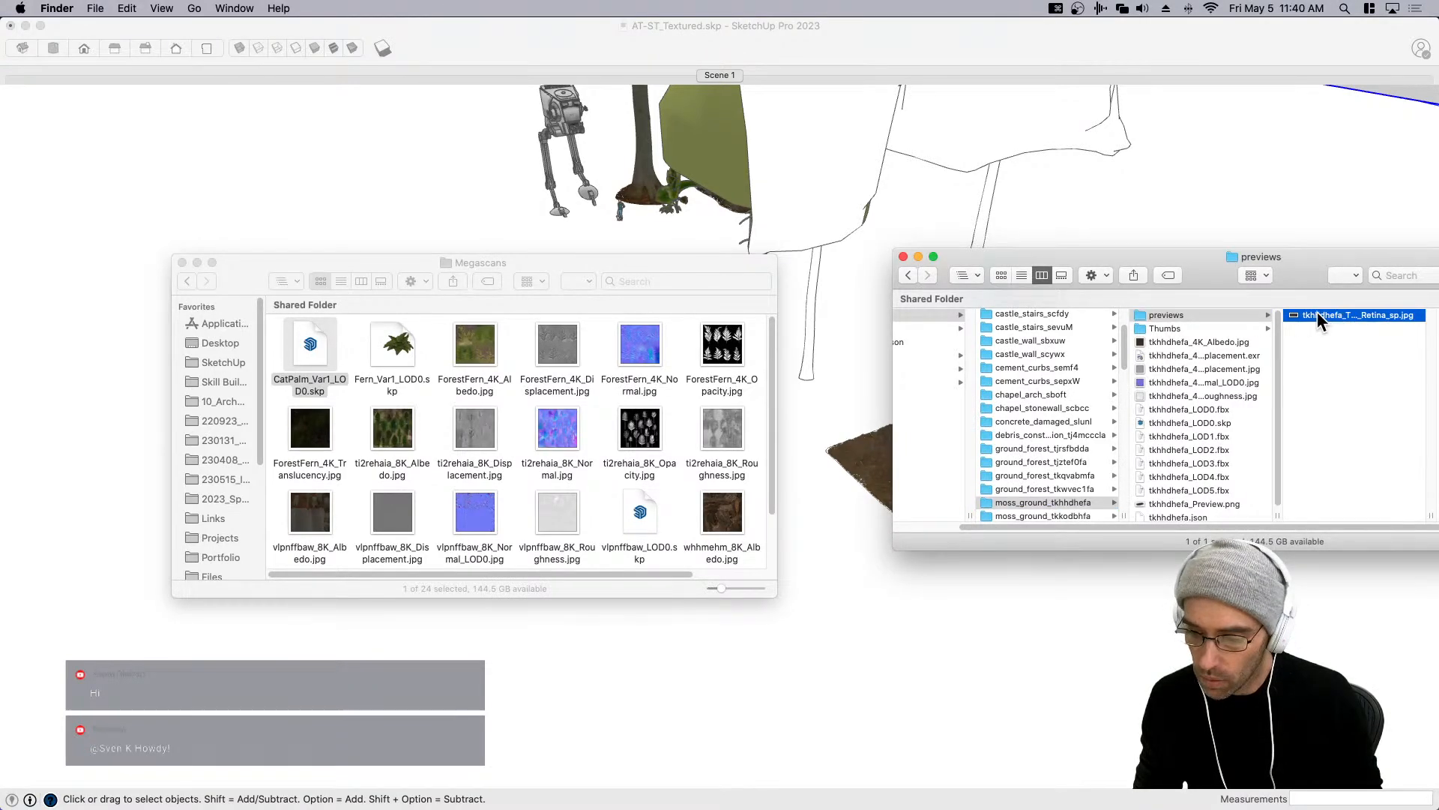
pyautogui.doubleClick(1314, 314)
pyautogui.press('super+w')
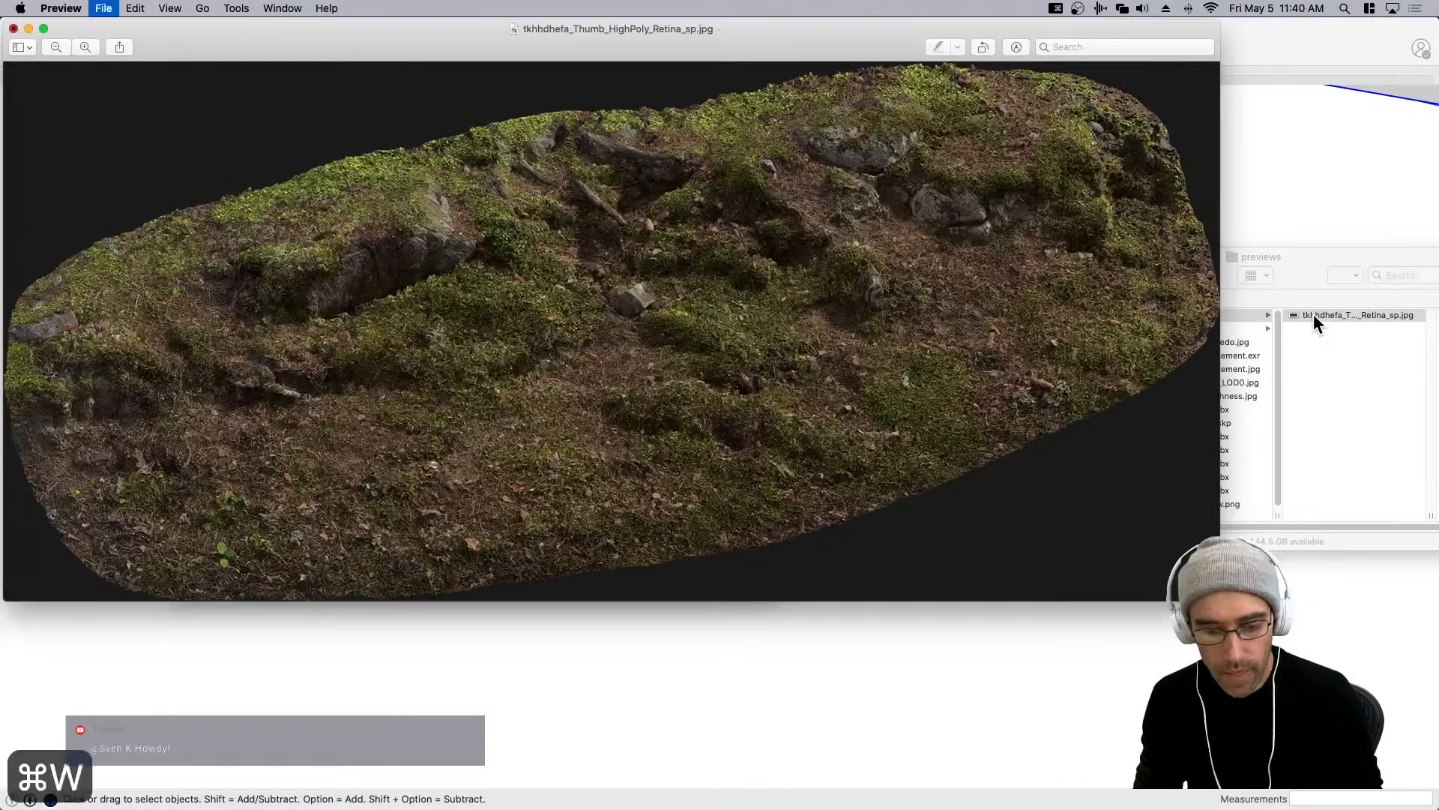
# Insert tkhhdhefa_LOD0.skp into the SketchUp model beside the forest ground patches and rotate it in place.
pyautogui.moveTo(1190, 423)
pyautogui.mouseDown()
pyautogui.moveTo(838, 515)
pyautogui.moveTo(830, 496)
pyautogui.mouseUp()
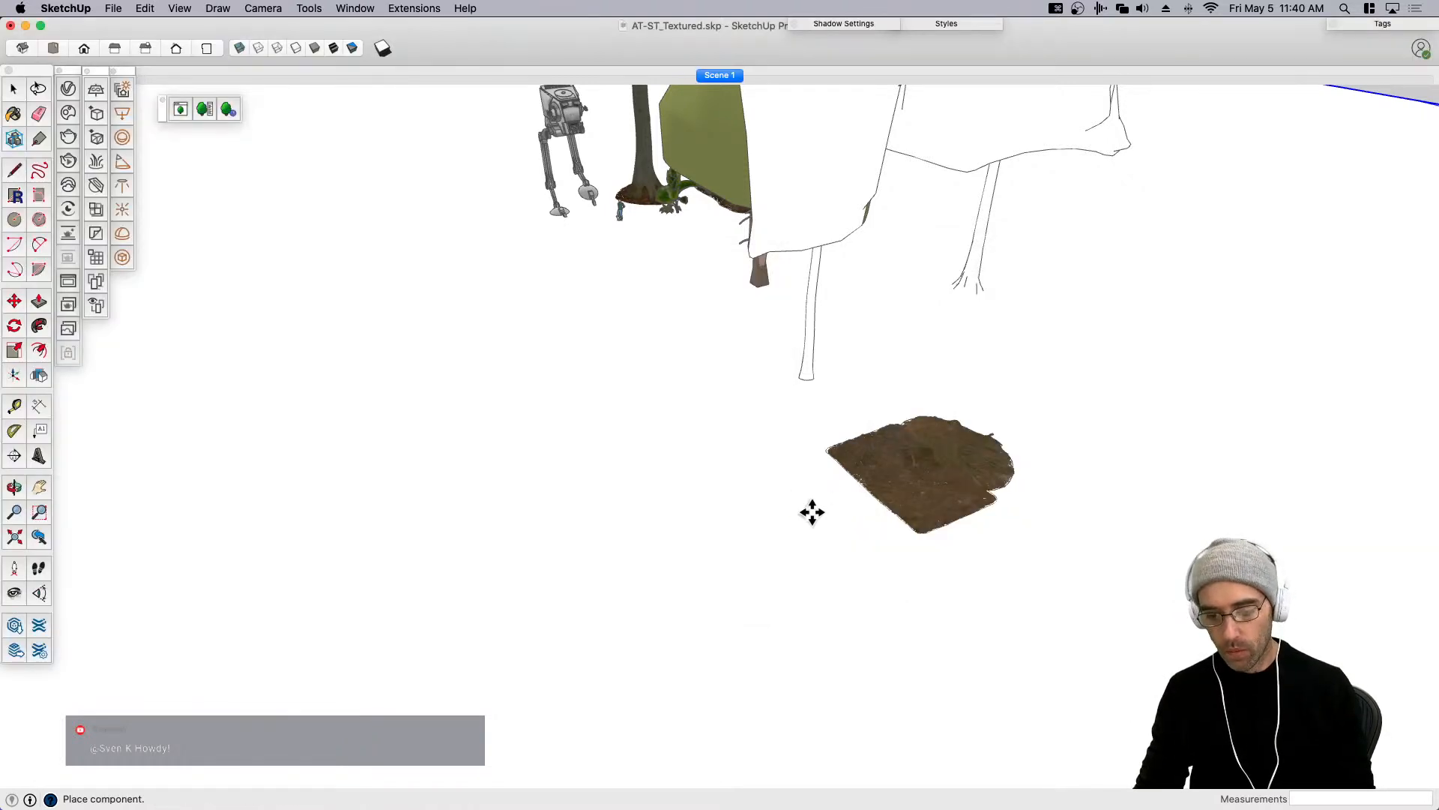
pyautogui.click(797, 505)
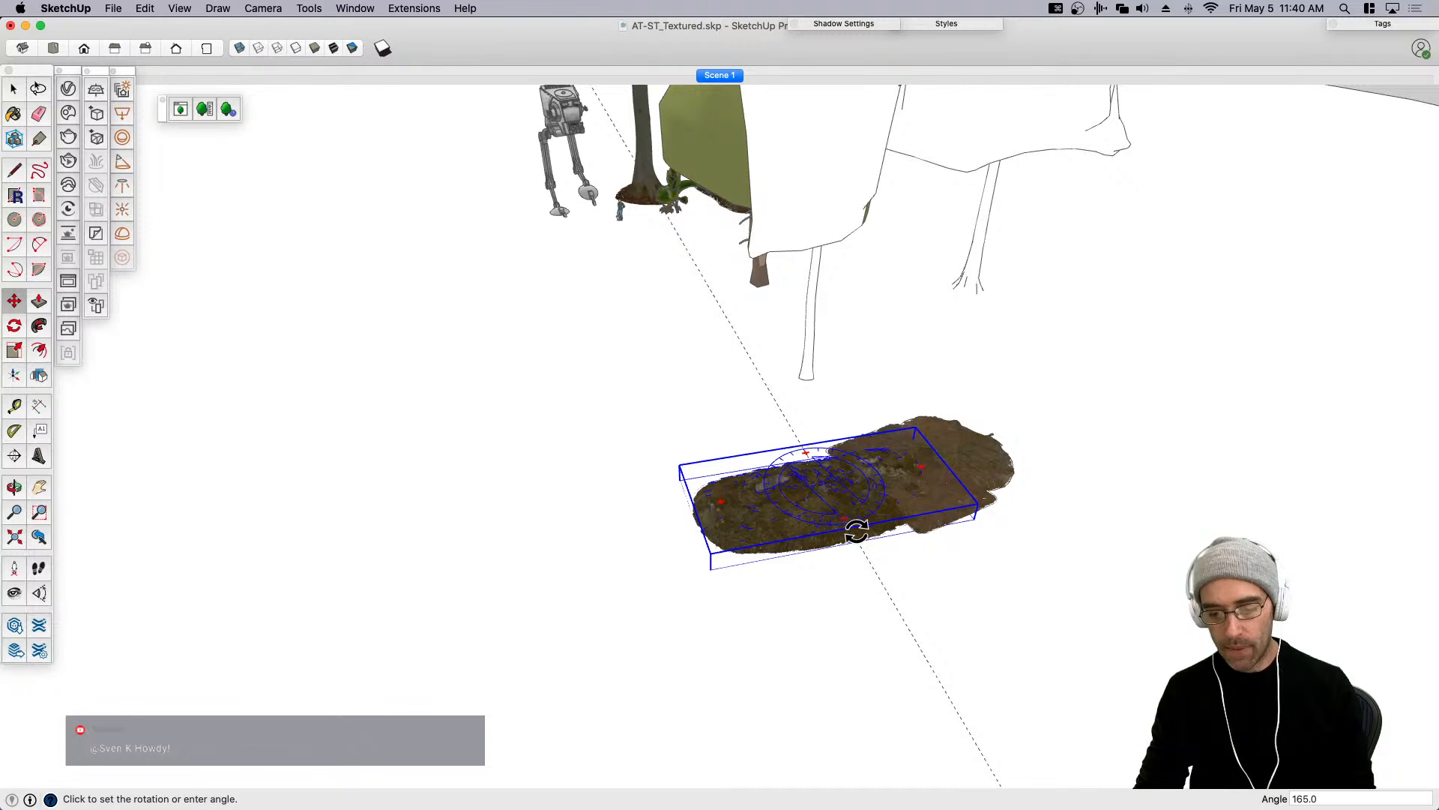
pyautogui.click(794, 570)
pyautogui.press('space')
pyautogui.scroll(4, 850, 533)
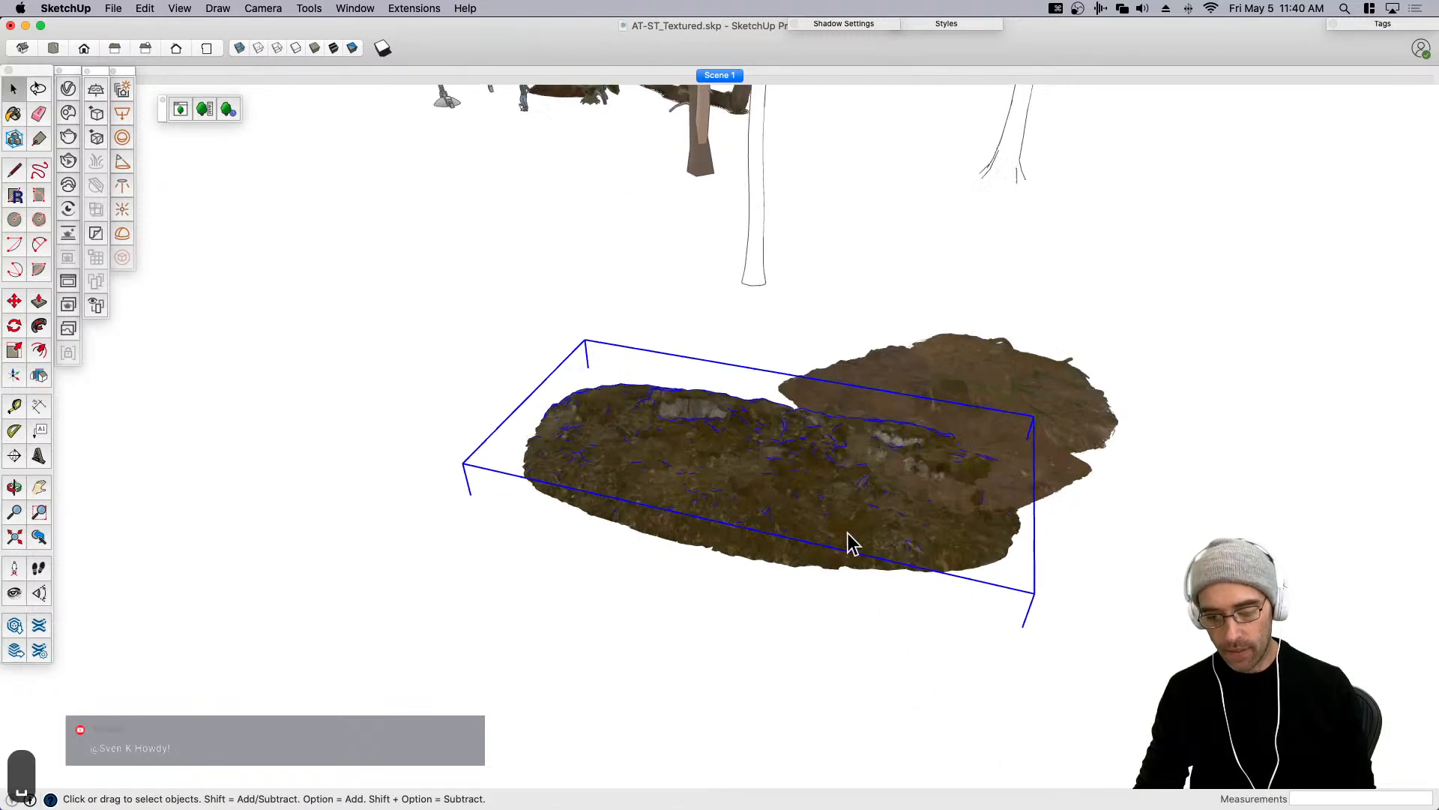
# Move the moss ground patch away from the forest ground patches so it no longer overlaps them.
pyautogui.scroll(-1, 869, 531)
pyautogui.moveTo(870, 530); pyautogui.dragTo(950, 571, button='middle')
pyautogui.press('m')
pyautogui.click(955, 599)
pyautogui.click(755, 594)
# Move the rounded forest ground patch about 9 feet off the rectangular one and deselect it.
pyautogui.press('space')
pyautogui.click(1079, 465)
pyautogui.press('m')
pyautogui.click(1076, 569)
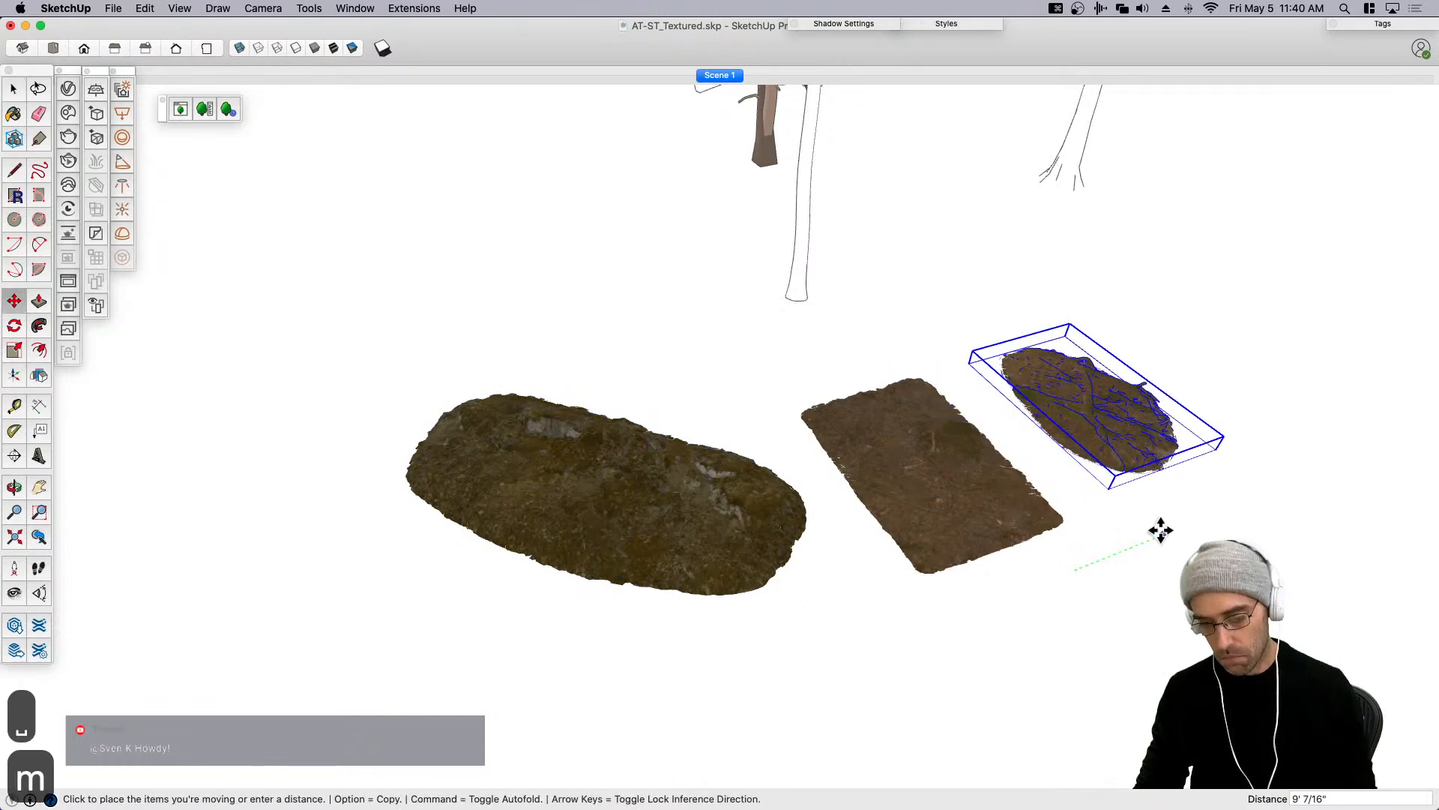
pyautogui.click(1157, 530)
pyautogui.press('space')
pyautogui.click(1022, 524)
pyautogui.moveTo(1022, 524); pyautogui.dragTo(963, 469, button='middle')
pyautogui.click(912, 349)
pyautogui.scroll(-3, 912, 349)
pyautogui.moveTo(845, 451); pyautogui.dragTo(1041, 366, button='middle')
pyautogui.scroll(-3, 947, 381)
pyautogui.scroll(3, 915, 369)
pyautogui.moveTo(656, 308); pyautogui.dragTo(836, 344, button='middle')
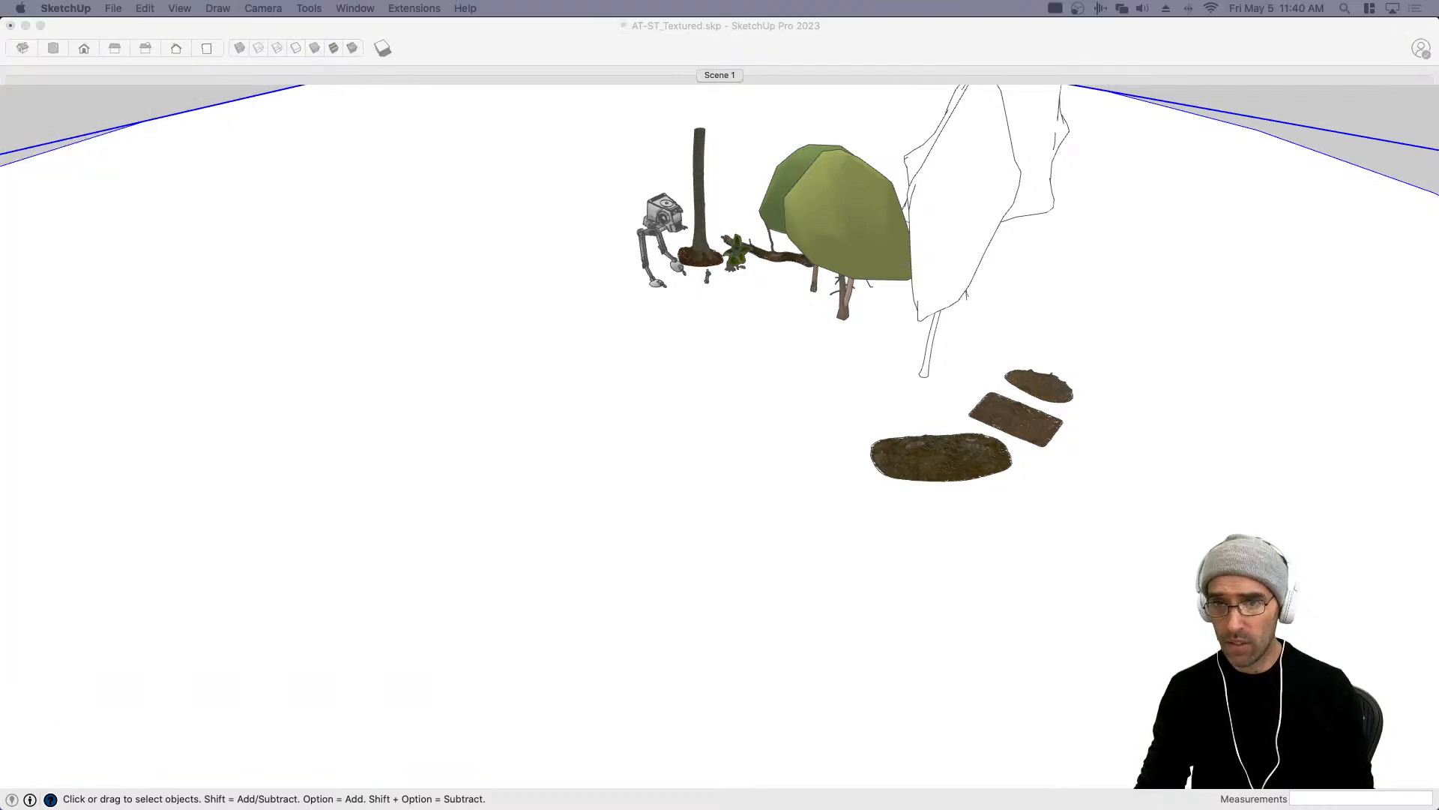
# Search the Chaos Cosmos library for "boulder", look over the limestone boulder assets and close the browser.
pyautogui.moveTo(810, 809)
pyautogui.mouseDown()
pyautogui.moveTo(815, 110)
pyautogui.moveTo(824, 809)
pyautogui.mouseUp()
pyautogui.click(511, 291)
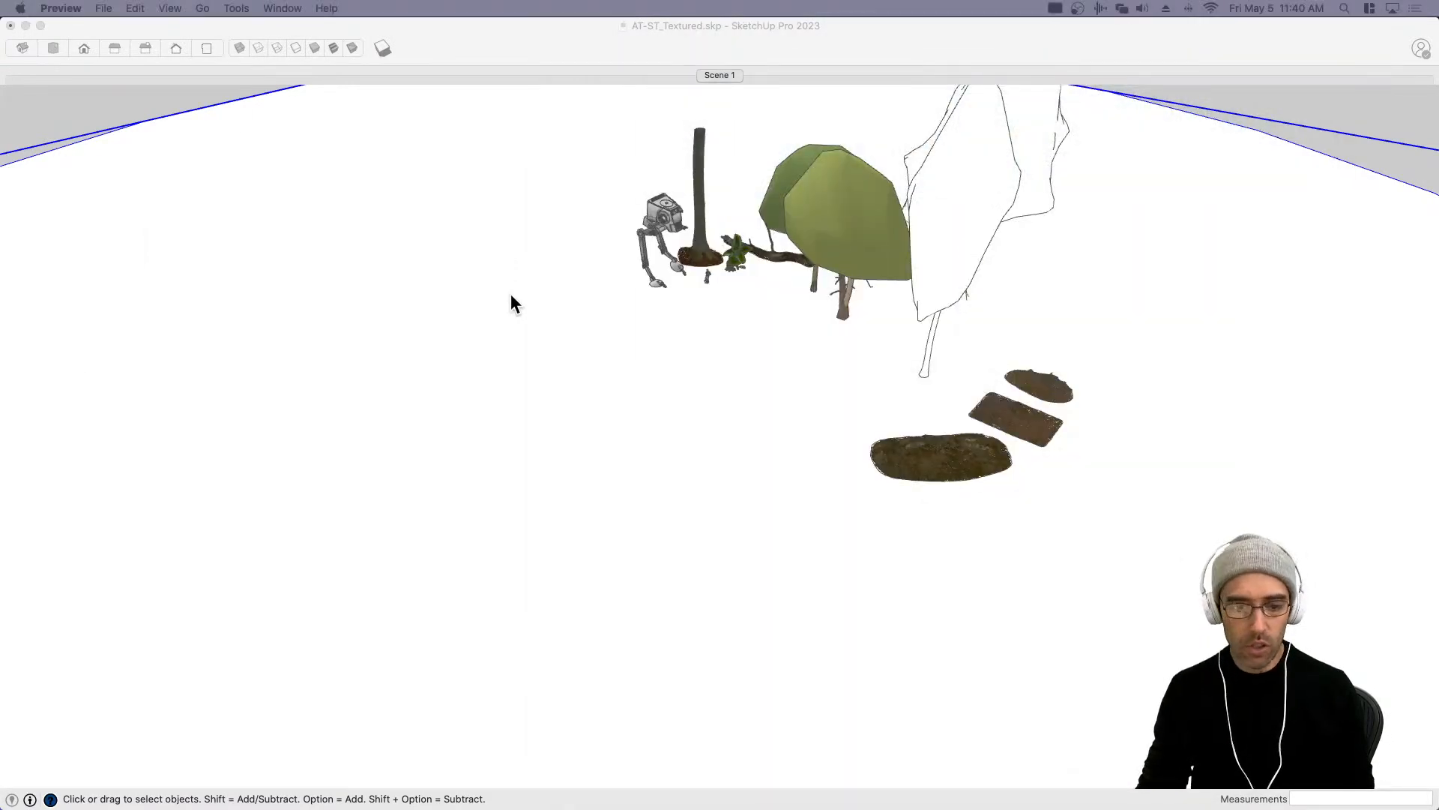
pyautogui.click(74, 109)
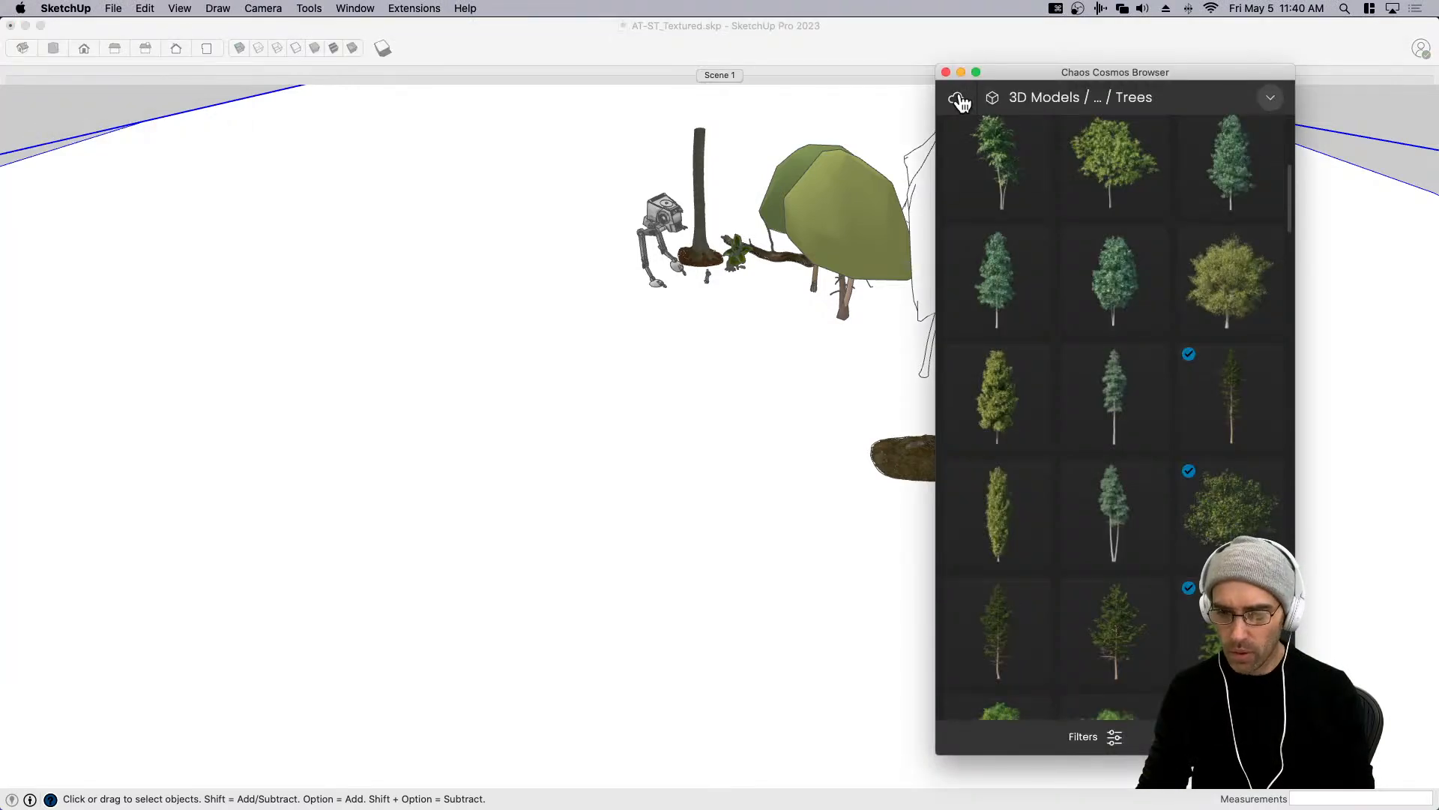
pyautogui.click(959, 100)
pyautogui.click(1053, 159)
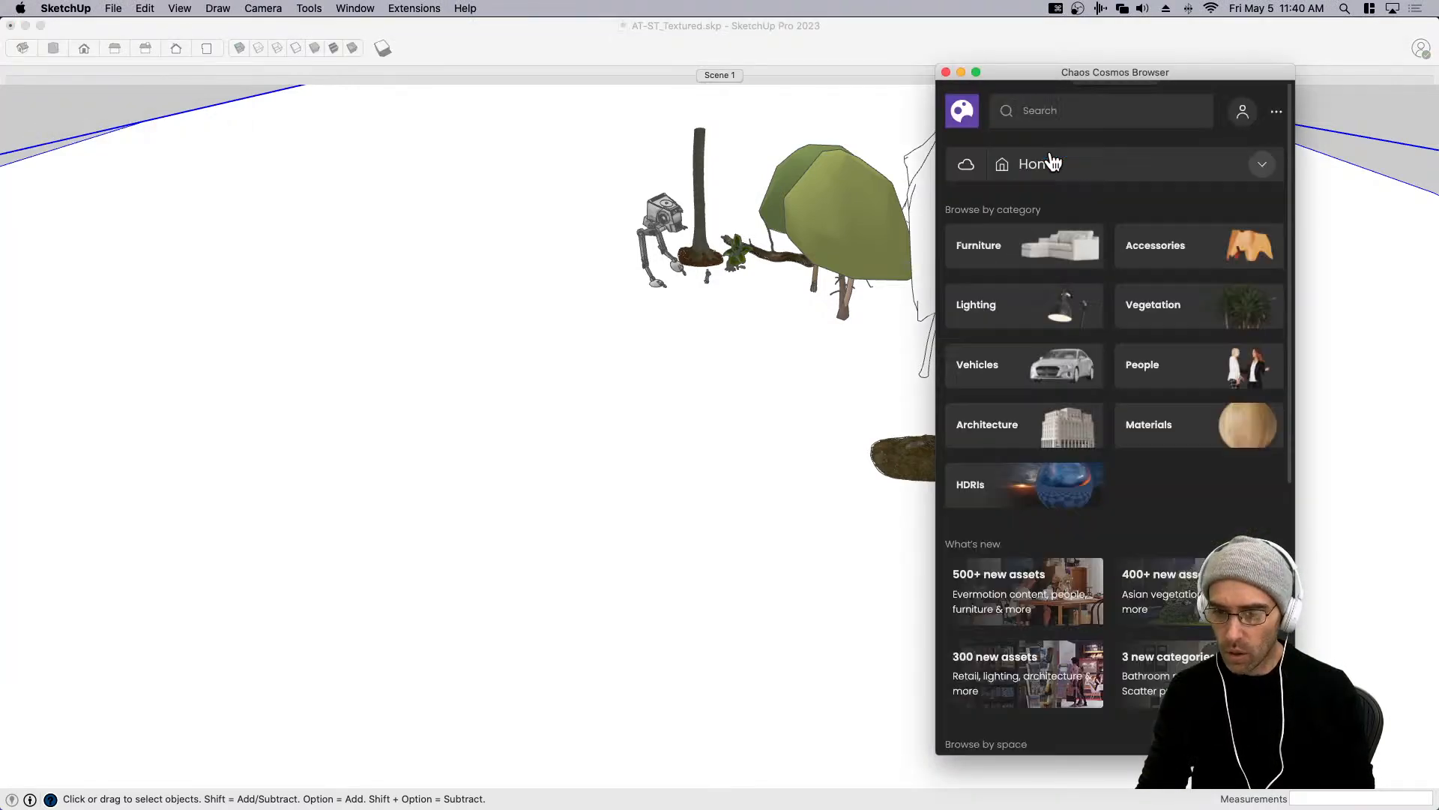
pyautogui.click(1062, 111)
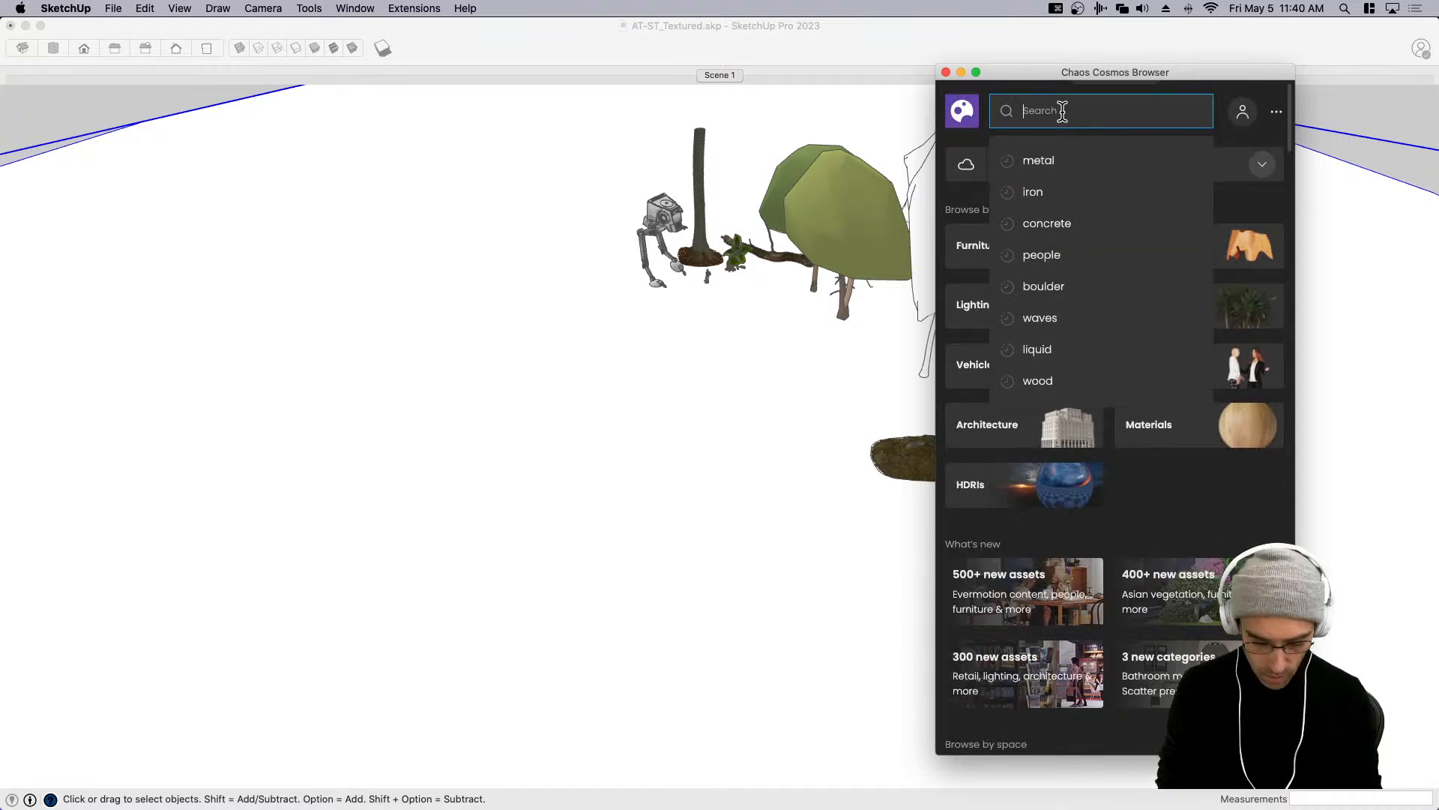
pyautogui.write('boulder')
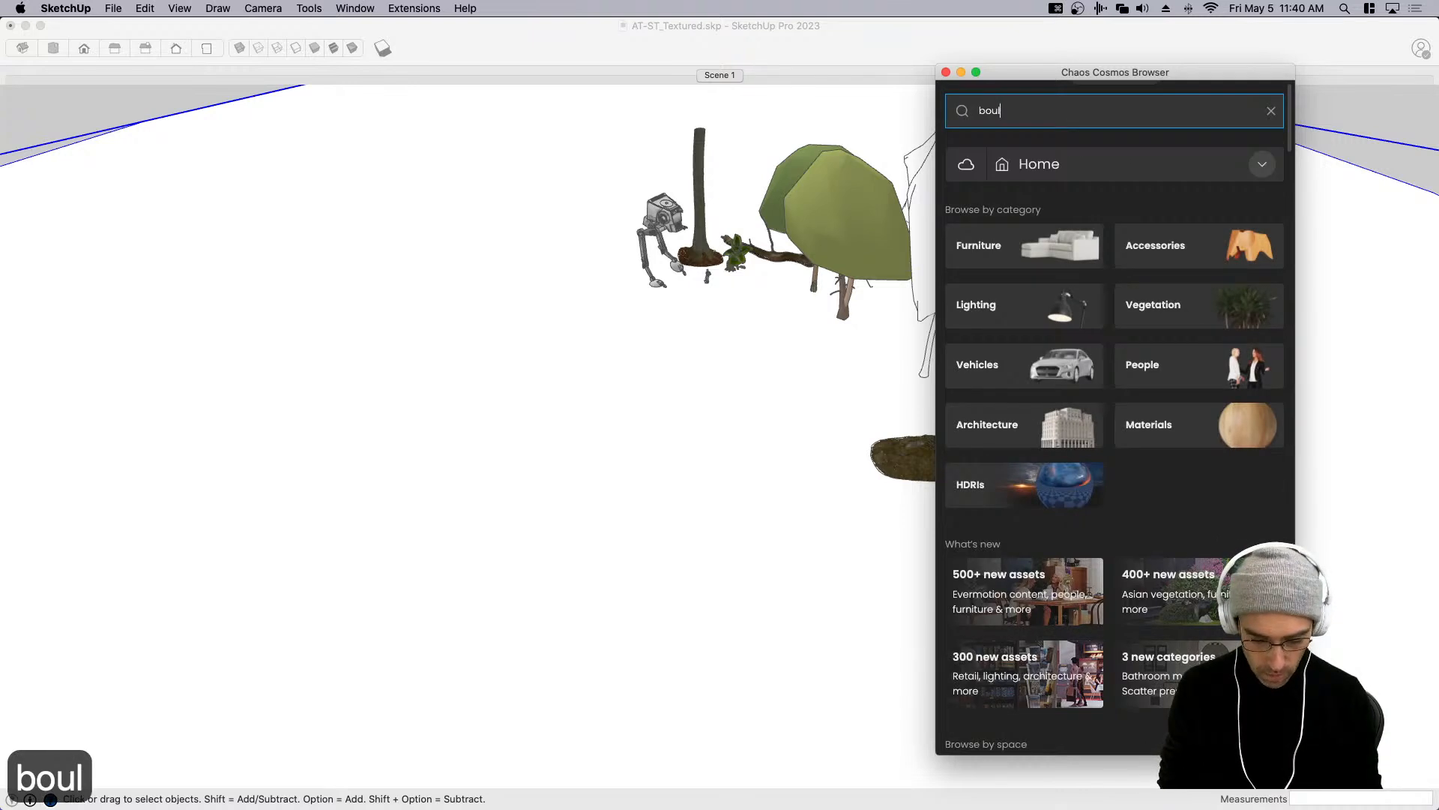
pyautogui.press('Return')
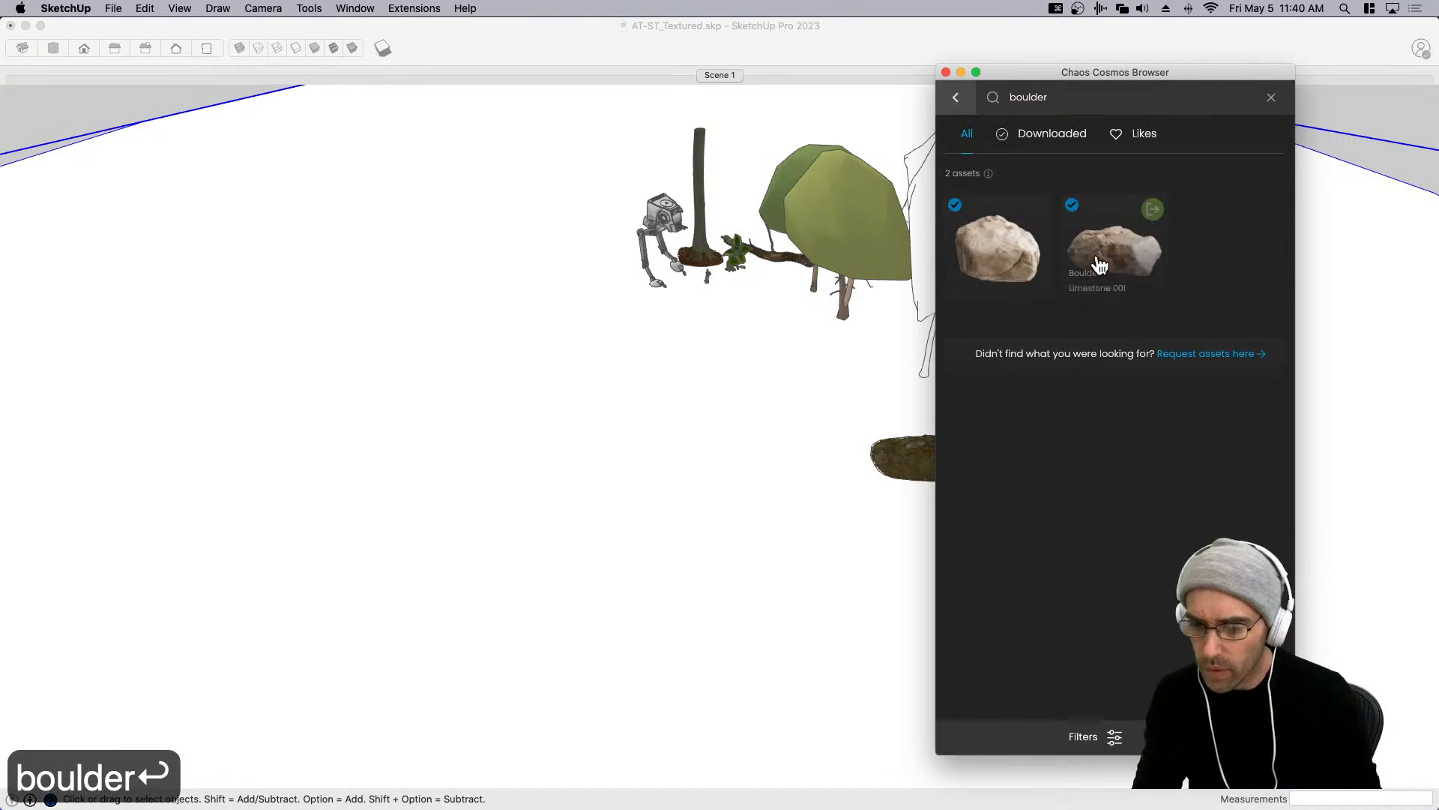
pyautogui.moveTo(1016, 272)
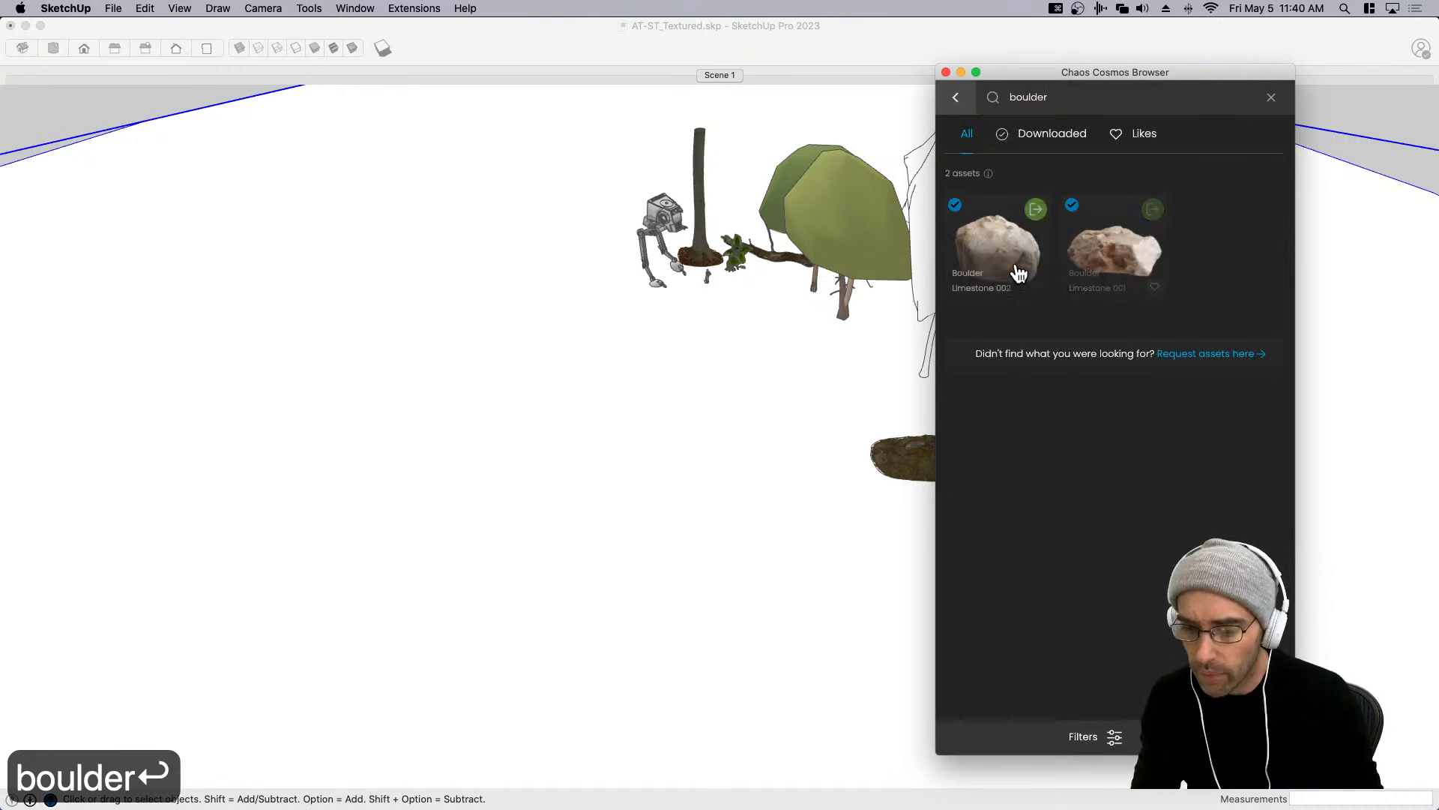
pyautogui.click(946, 72)
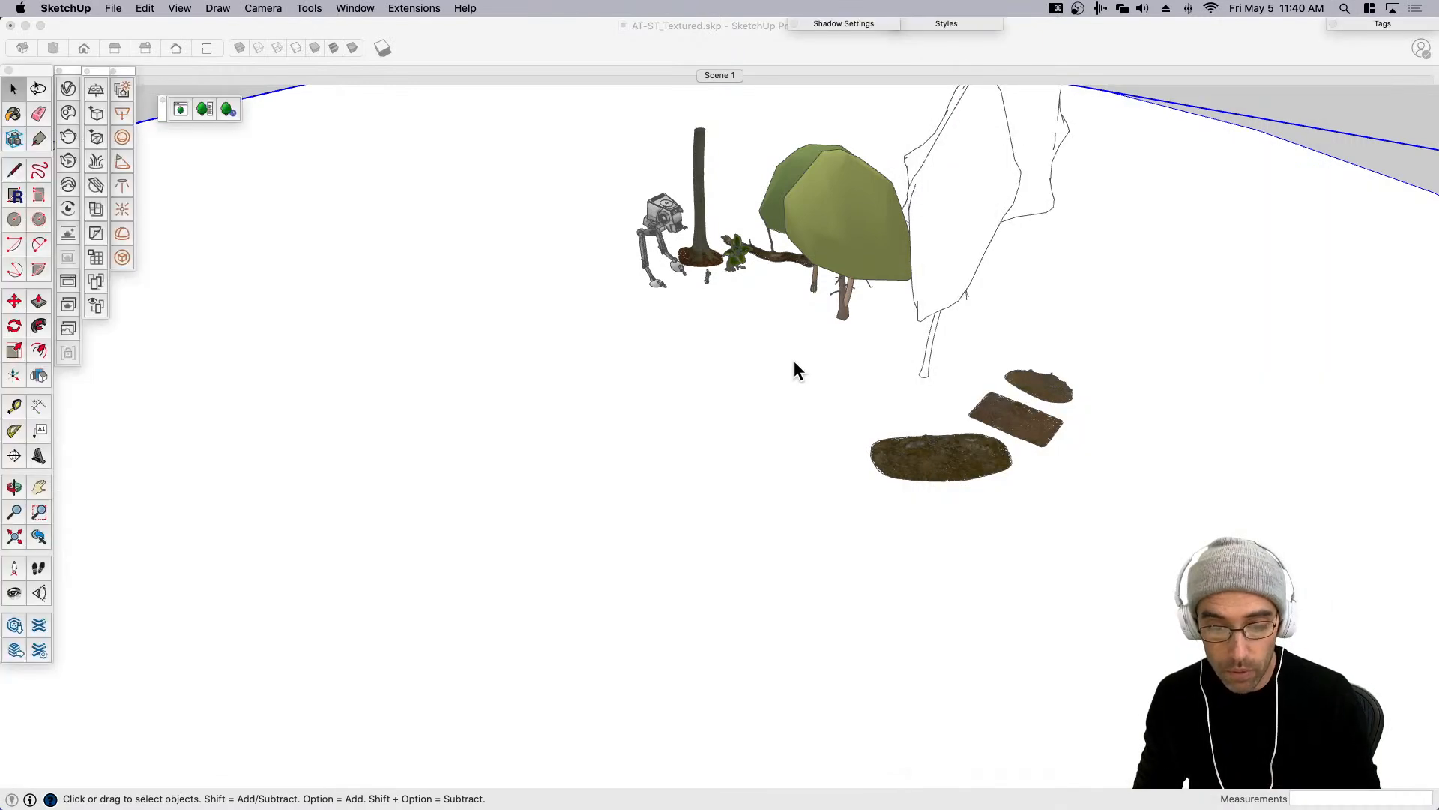
# Switch to Finder and preview the rock_assembly_siEoZ asset in the Megascans library.
pyautogui.click(72, 84)
pyautogui.press('super+Tab')
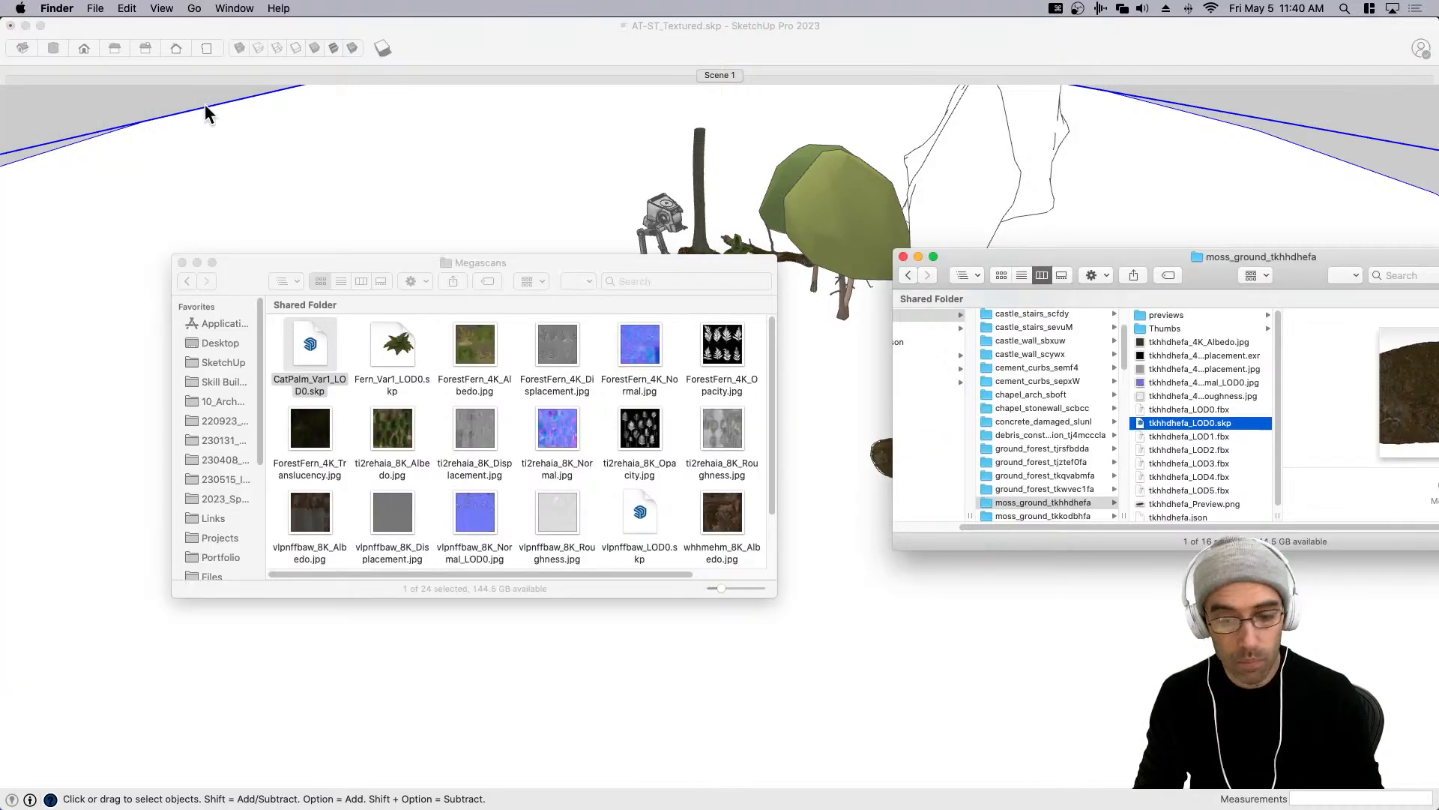
pyautogui.scroll(-5, 1077, 470)
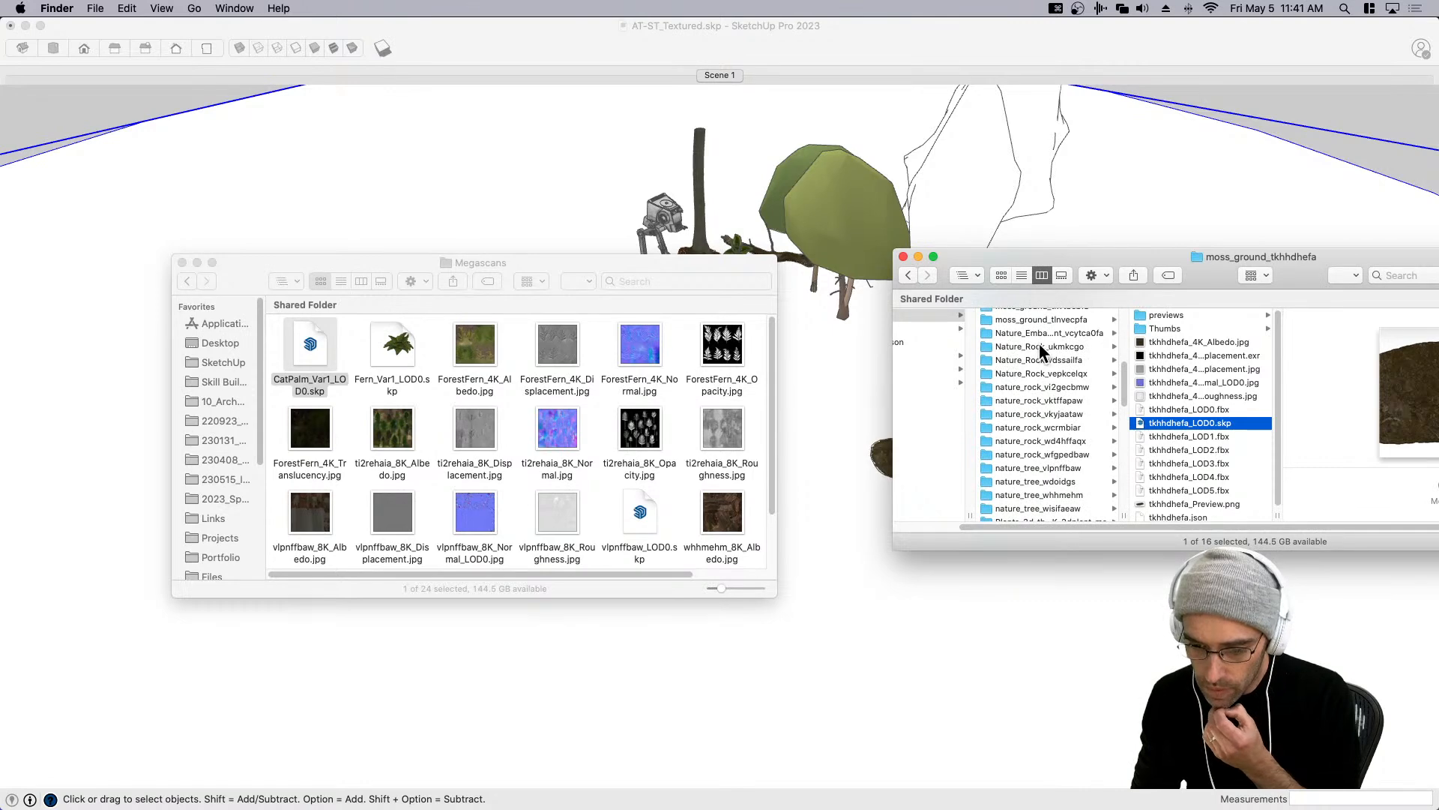
pyautogui.scroll(-3, 1046, 373)
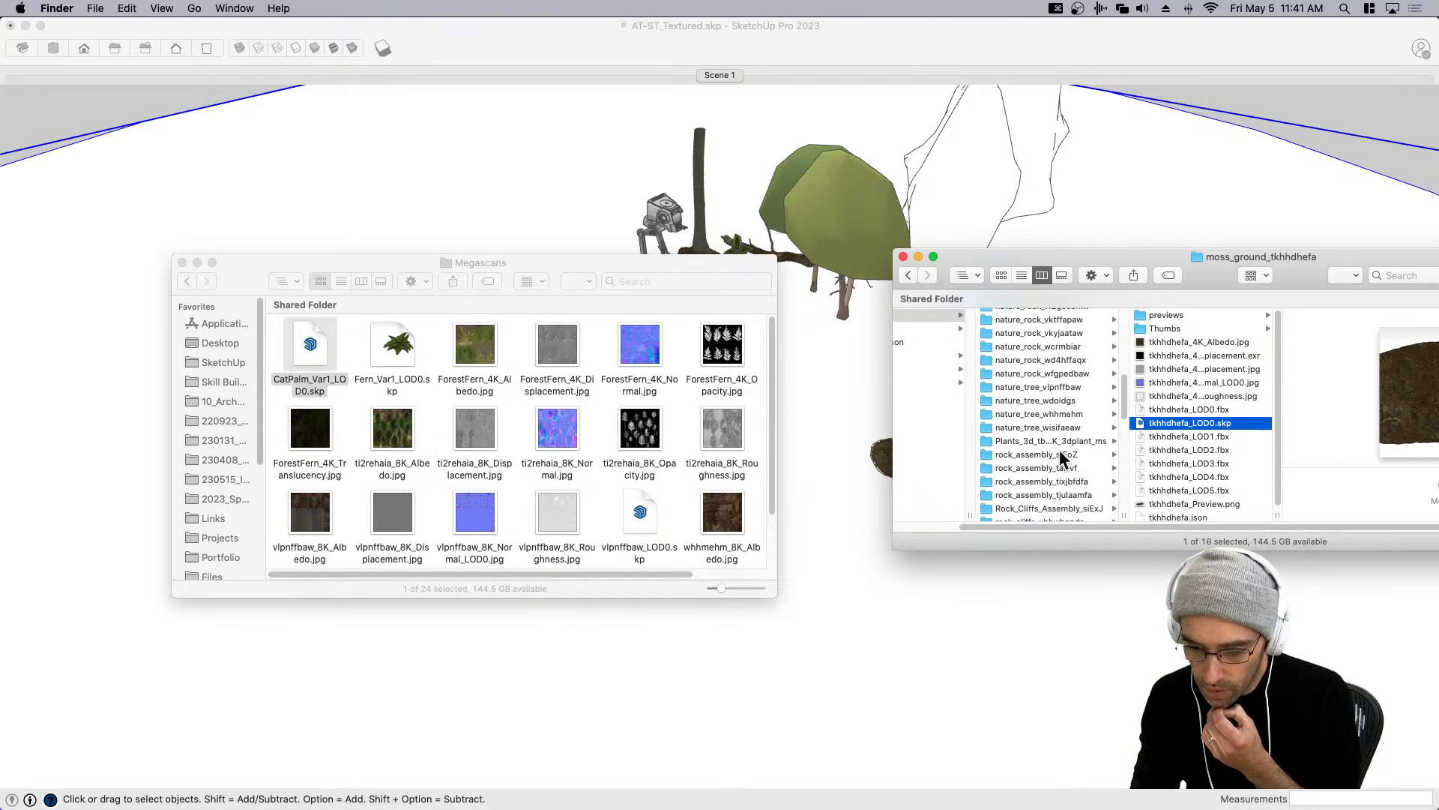
pyautogui.click(1044, 455)
pyautogui.click(1171, 316)
pyautogui.moveTo(1225, 264); pyautogui.dragTo(1095, 245)
pyautogui.click(1059, 481)
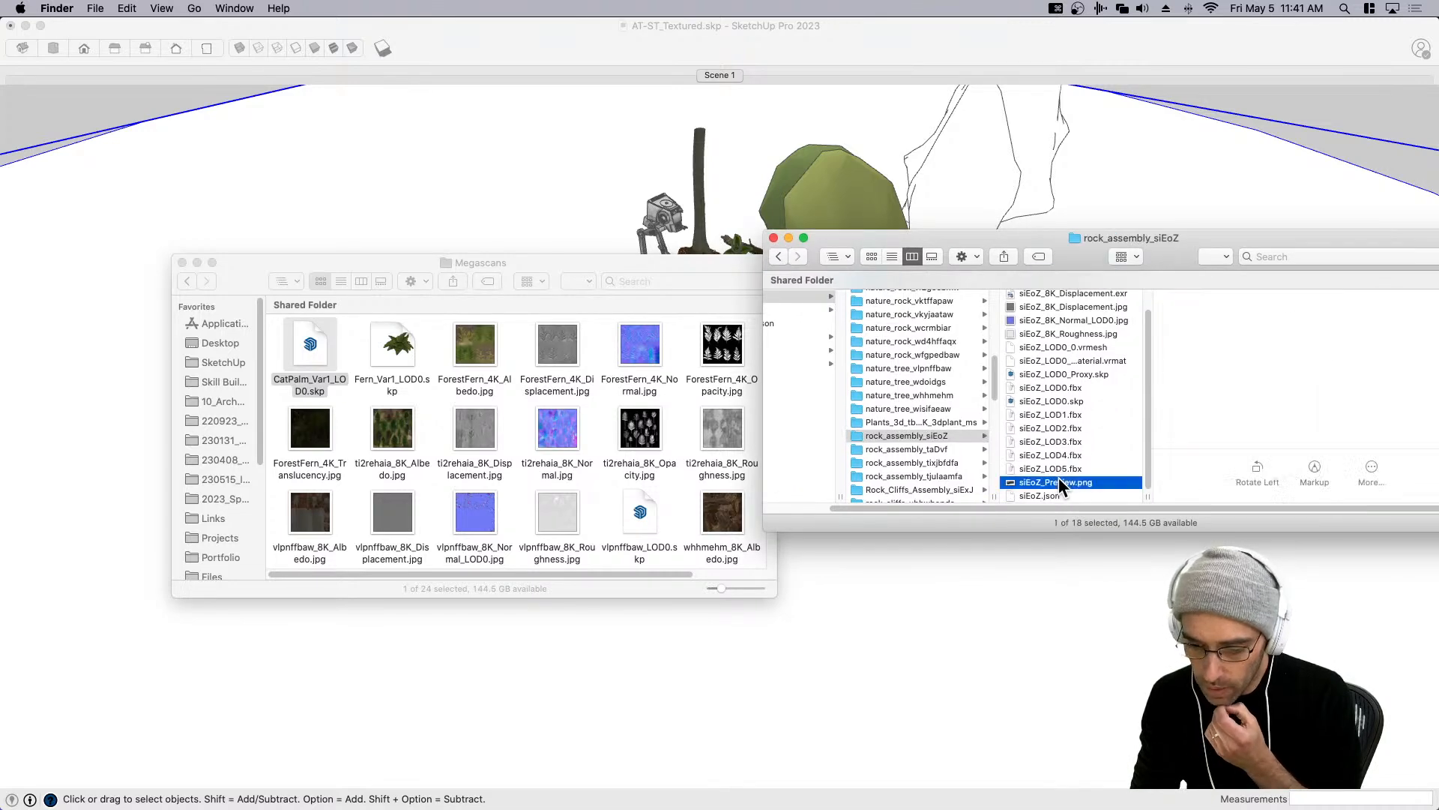
# Preview the nature_tree_wisifaeaw asset and open the nature_tree_whhmehm folder.
pyautogui.click(905, 411)
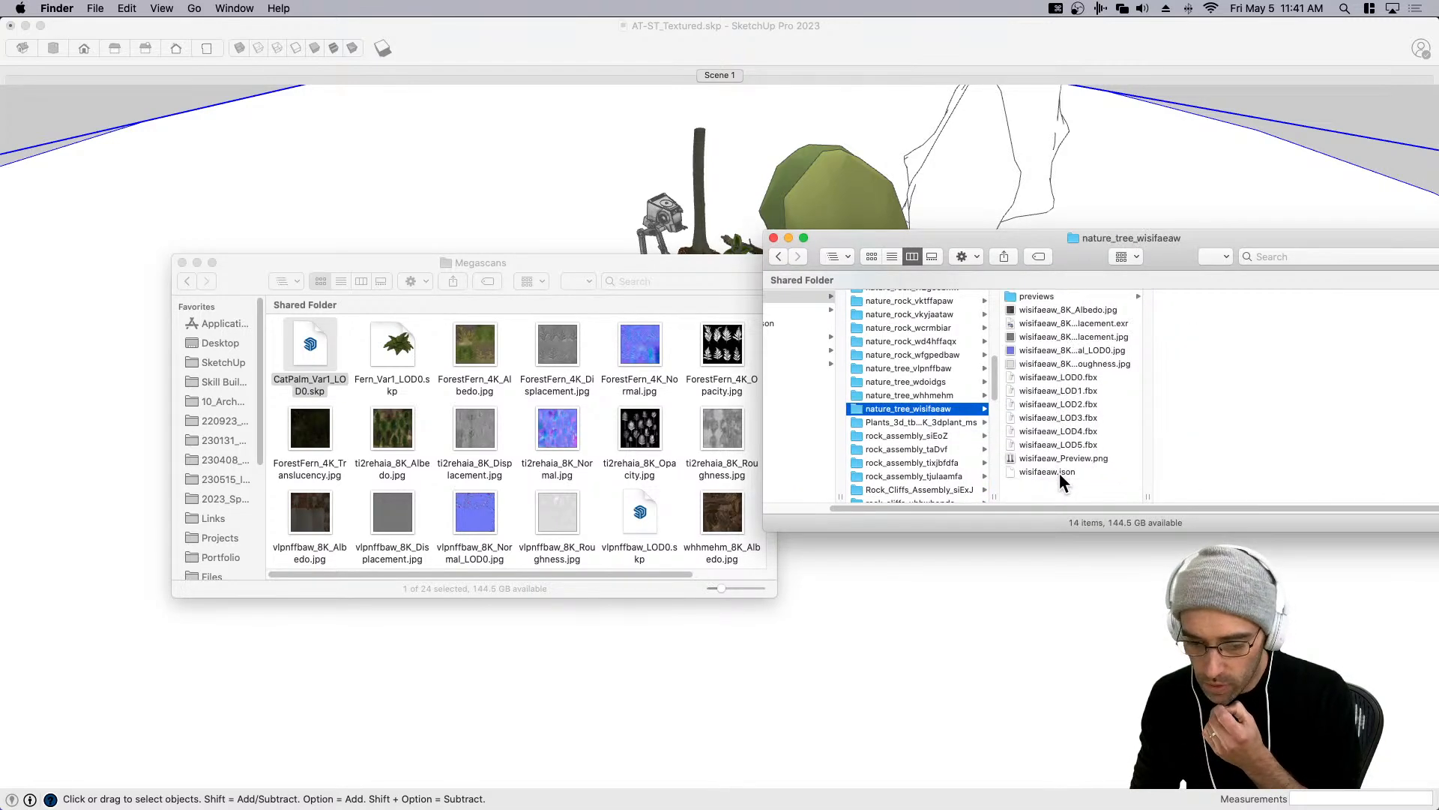
pyautogui.click(1056, 458)
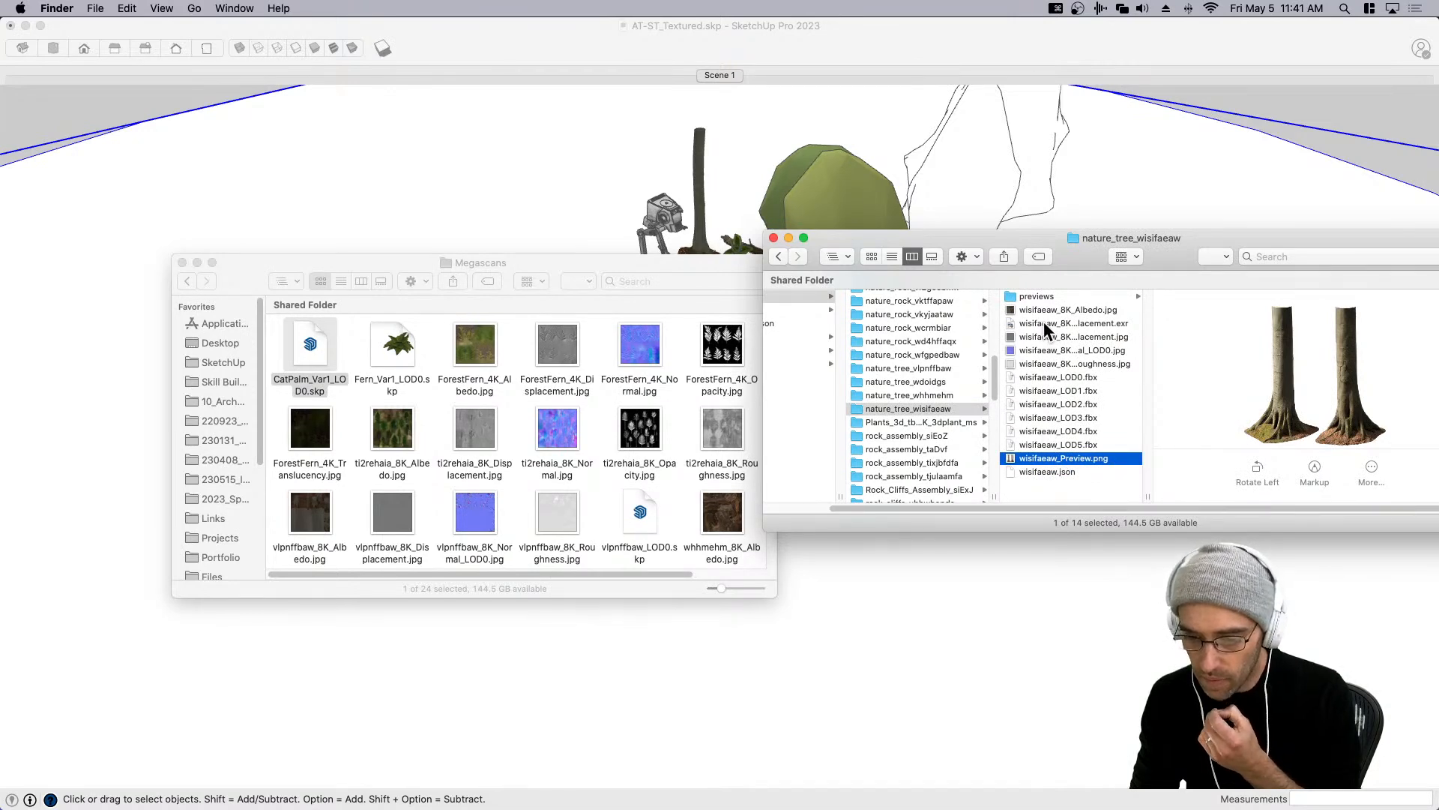
pyautogui.click(919, 395)
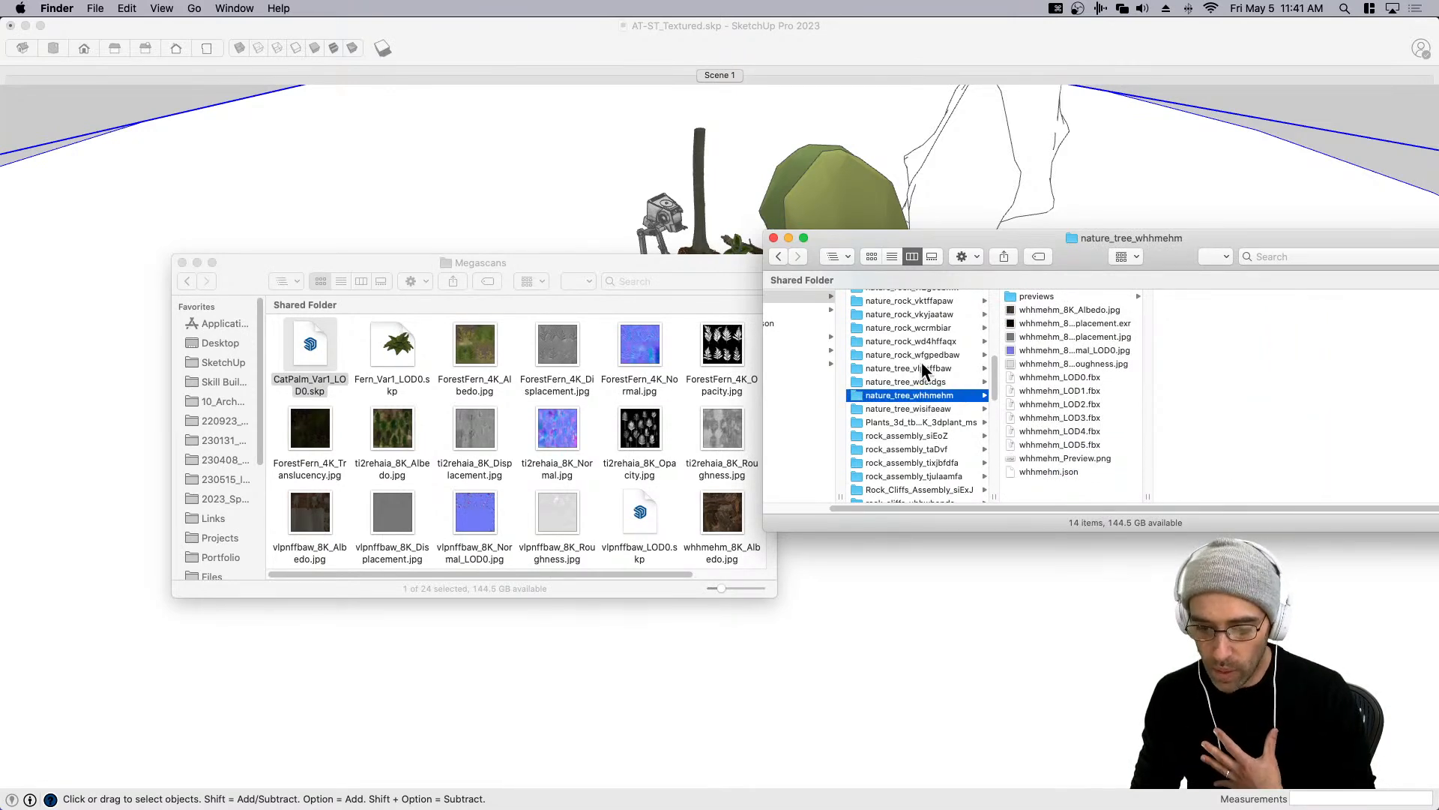
# Preview the nature_rock_vkyjaataw asset and reposition the Finder window so the whole preview shows.
pyautogui.scroll(1, 921, 360)
pyautogui.click(923, 335)
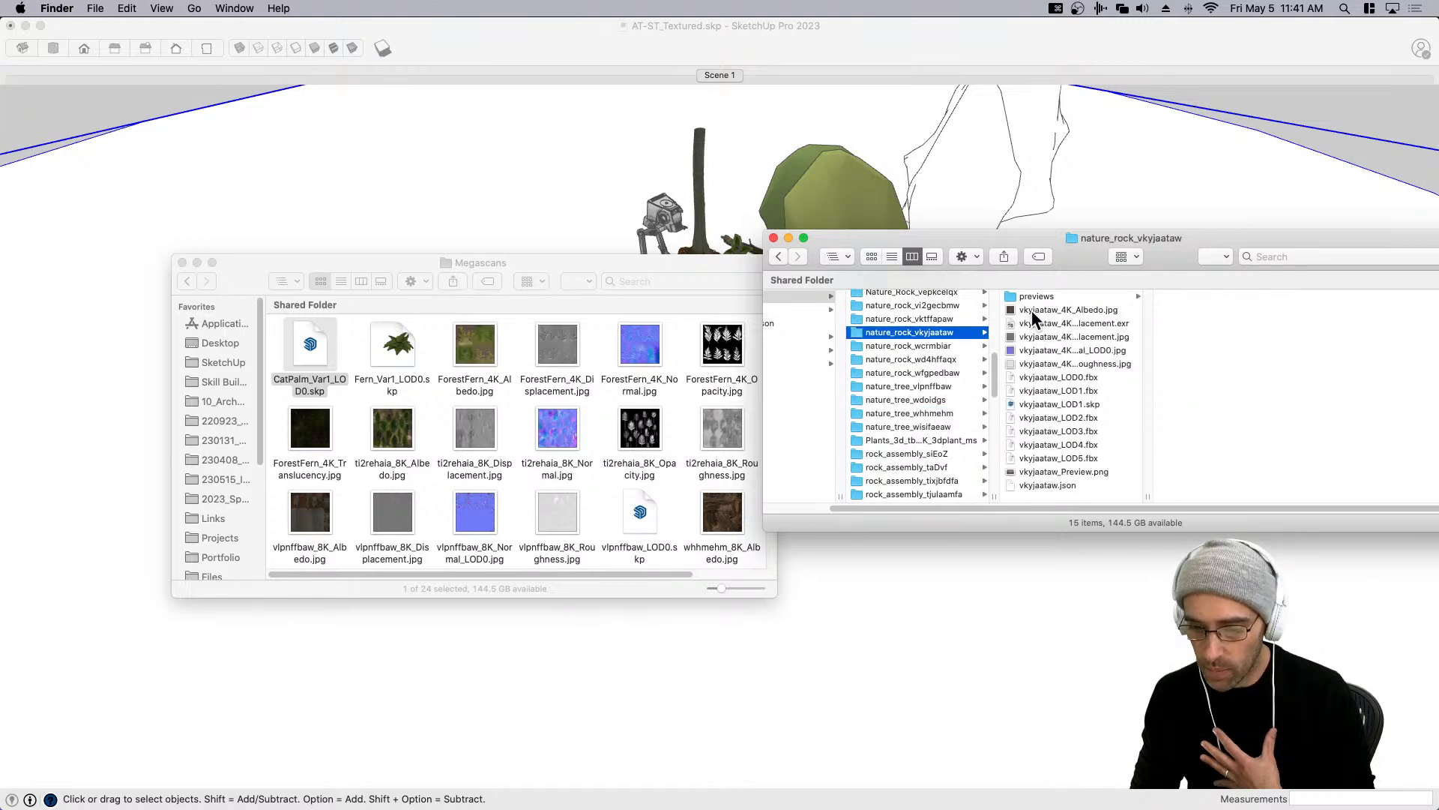
pyautogui.click(1038, 297)
pyautogui.click(1172, 298)
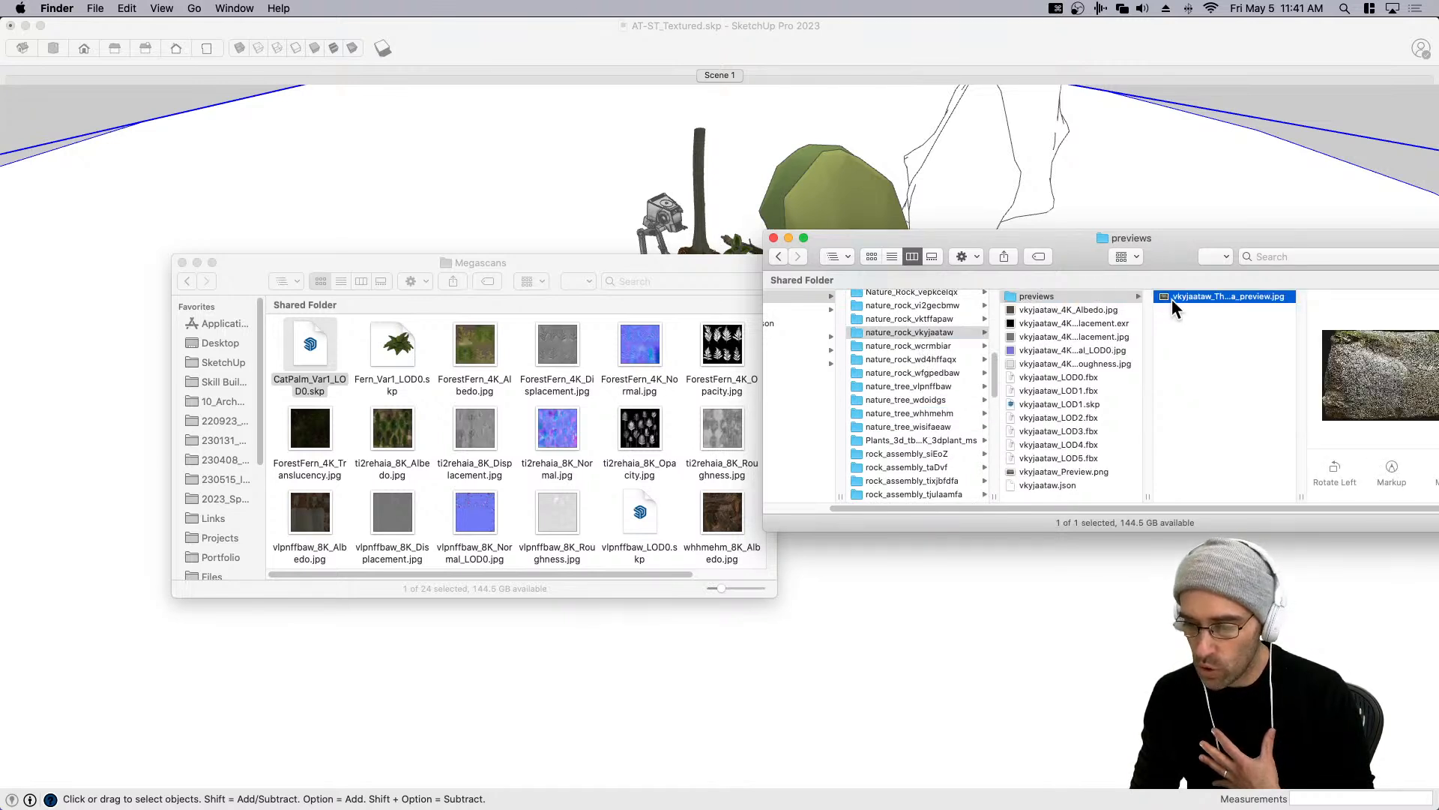
pyautogui.moveTo(1136, 279); pyautogui.dragTo(1009, 341)
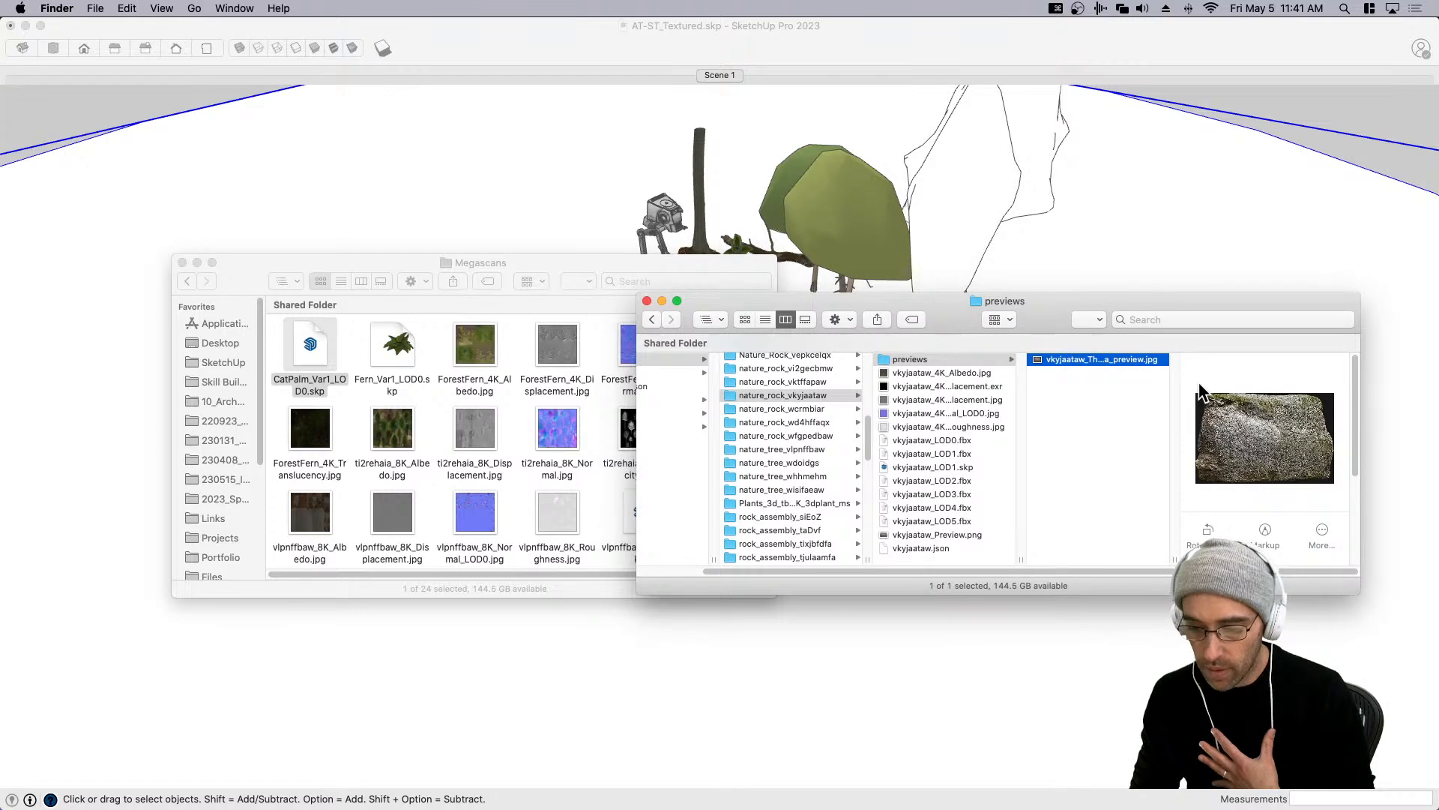
# View the preview images of the nature_rock_vktffapaw and nature_rock_vi2gecbmw assets.
pyautogui.click(817, 381)
pyautogui.click(926, 359)
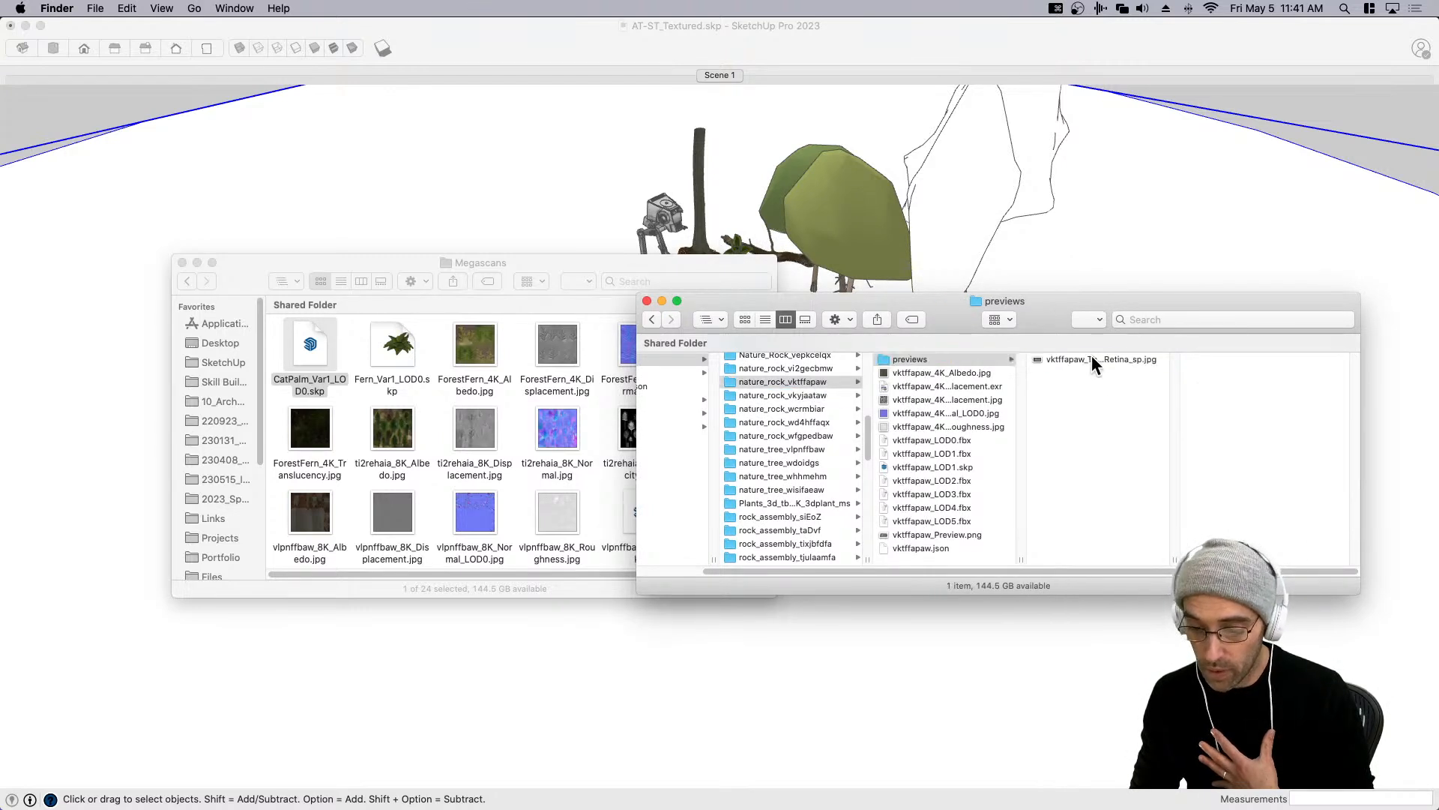
pyautogui.click(1093, 359)
pyautogui.click(802, 367)
pyautogui.click(906, 360)
pyautogui.click(1082, 359)
pyautogui.click(1083, 359)
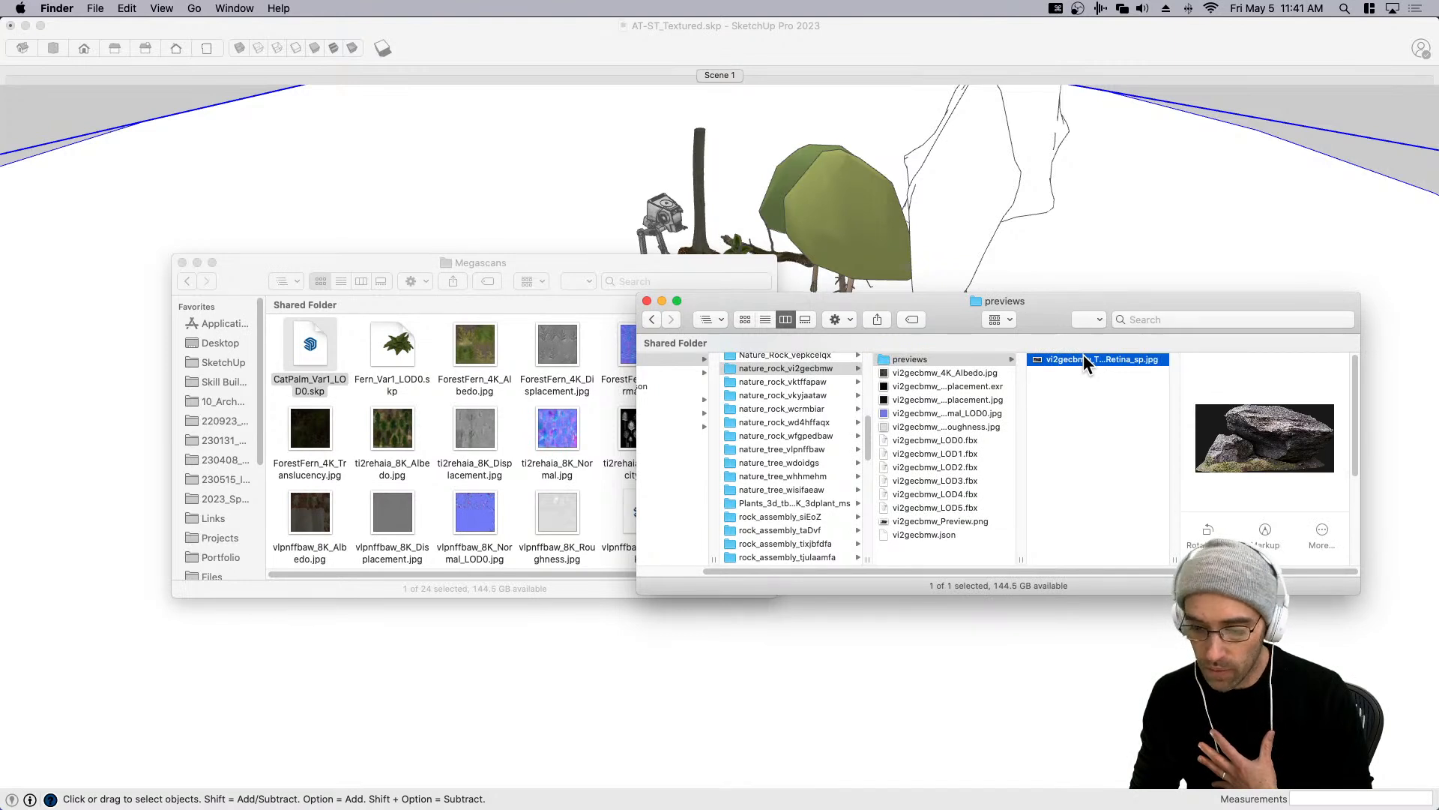
pyautogui.moveTo(1084, 356); pyautogui.dragTo(1065, 360)
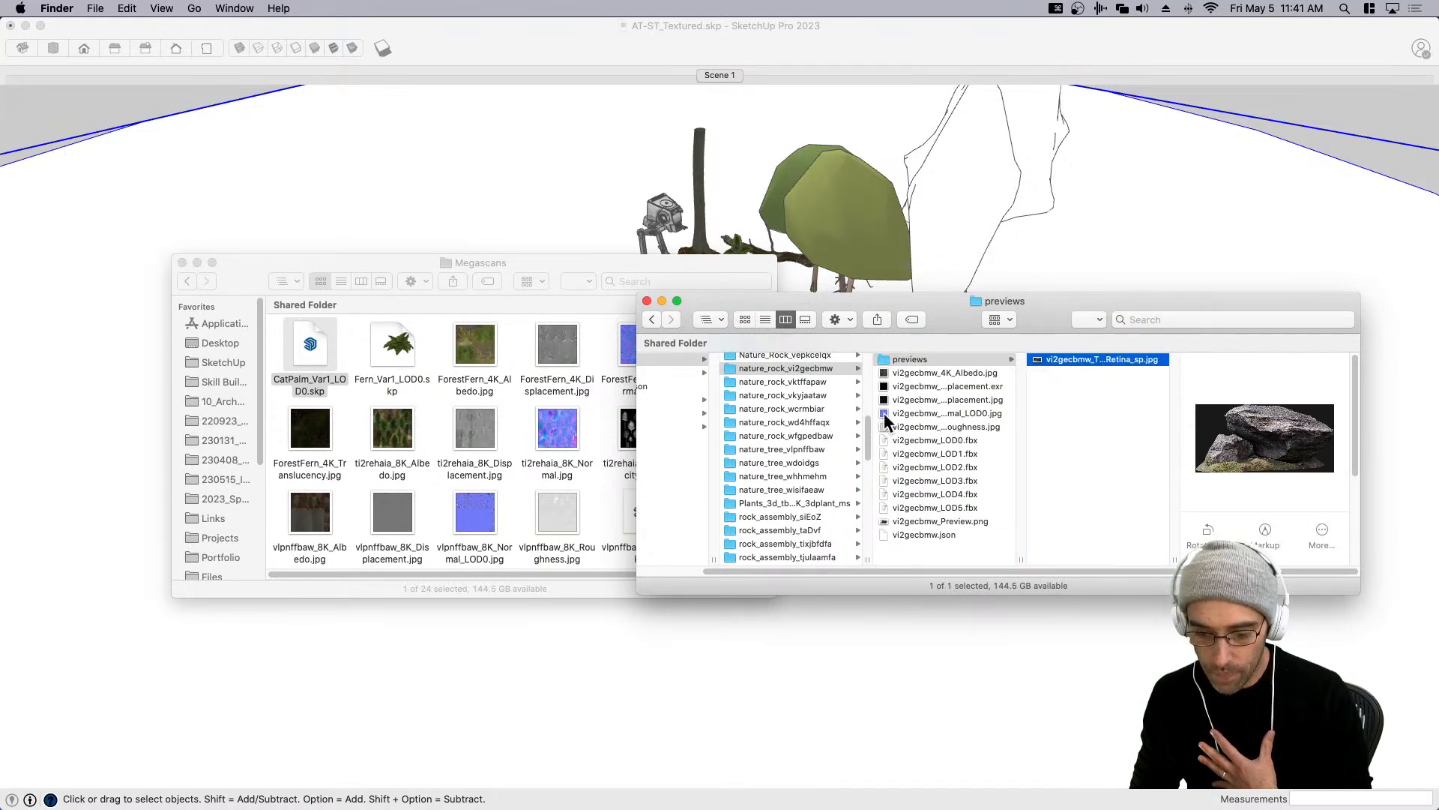
# View the preview image of the Nature_Rock_vepkcelqx asset.
pyautogui.click(799, 354)
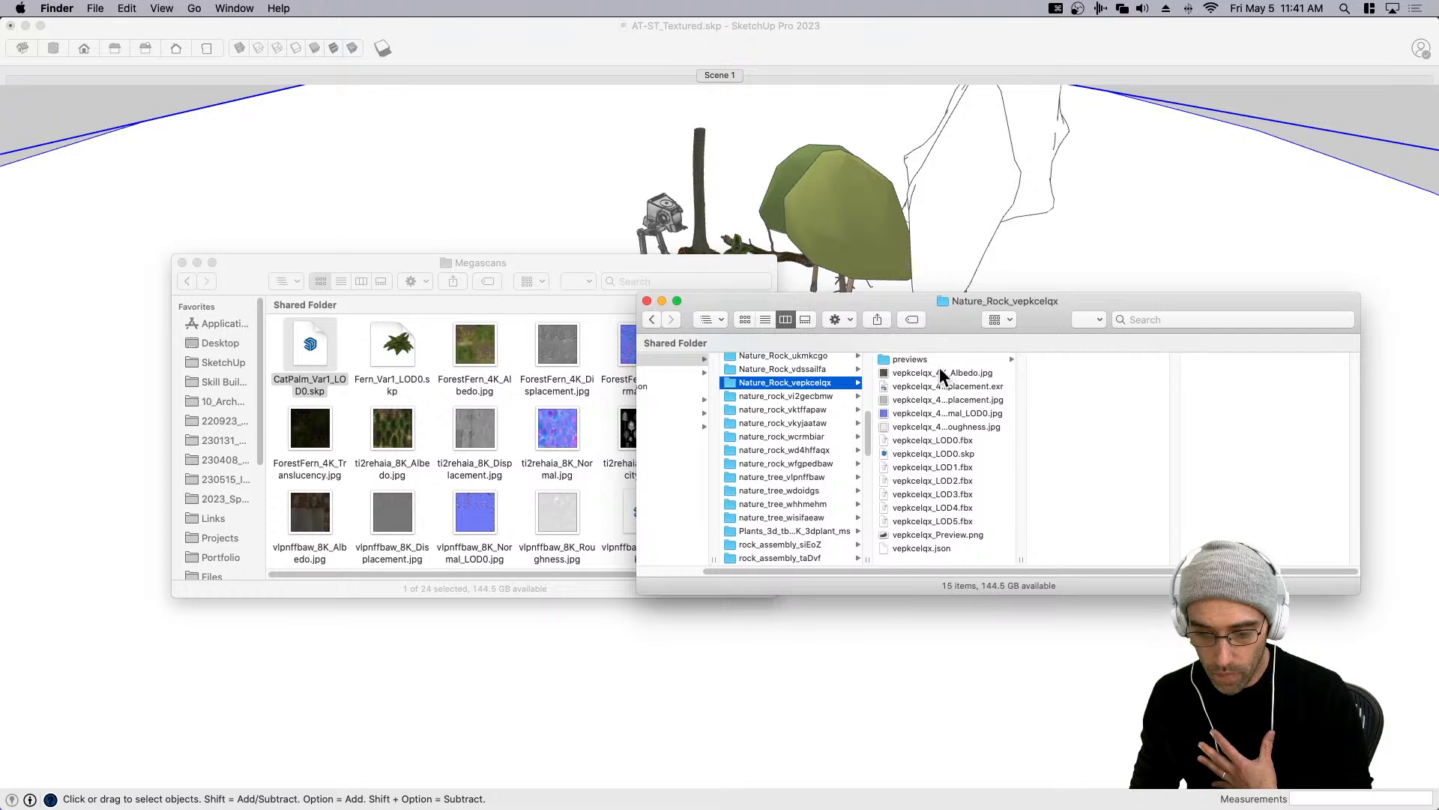
pyautogui.click(934, 359)
pyautogui.click(1067, 359)
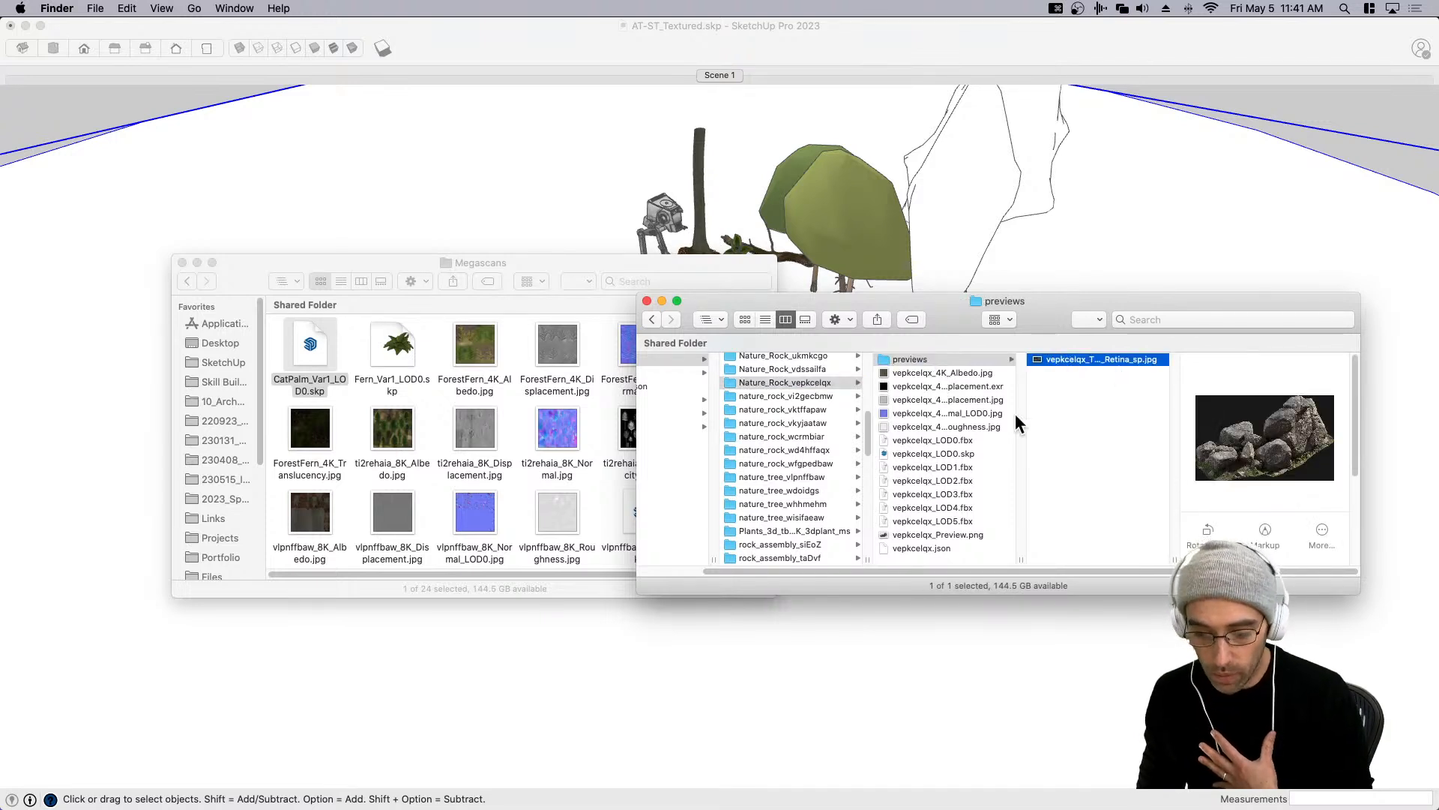
# Bring the vepkcelqx_LOD0.skp rock into the SketchUp model, place it beside the moss ground patches, and save the model.
pyautogui.click(953, 453)
pyautogui.moveTo(961, 322); pyautogui.dragTo(925, 499)
pyautogui.moveTo(928, 631); pyautogui.dragTo(825, 364)
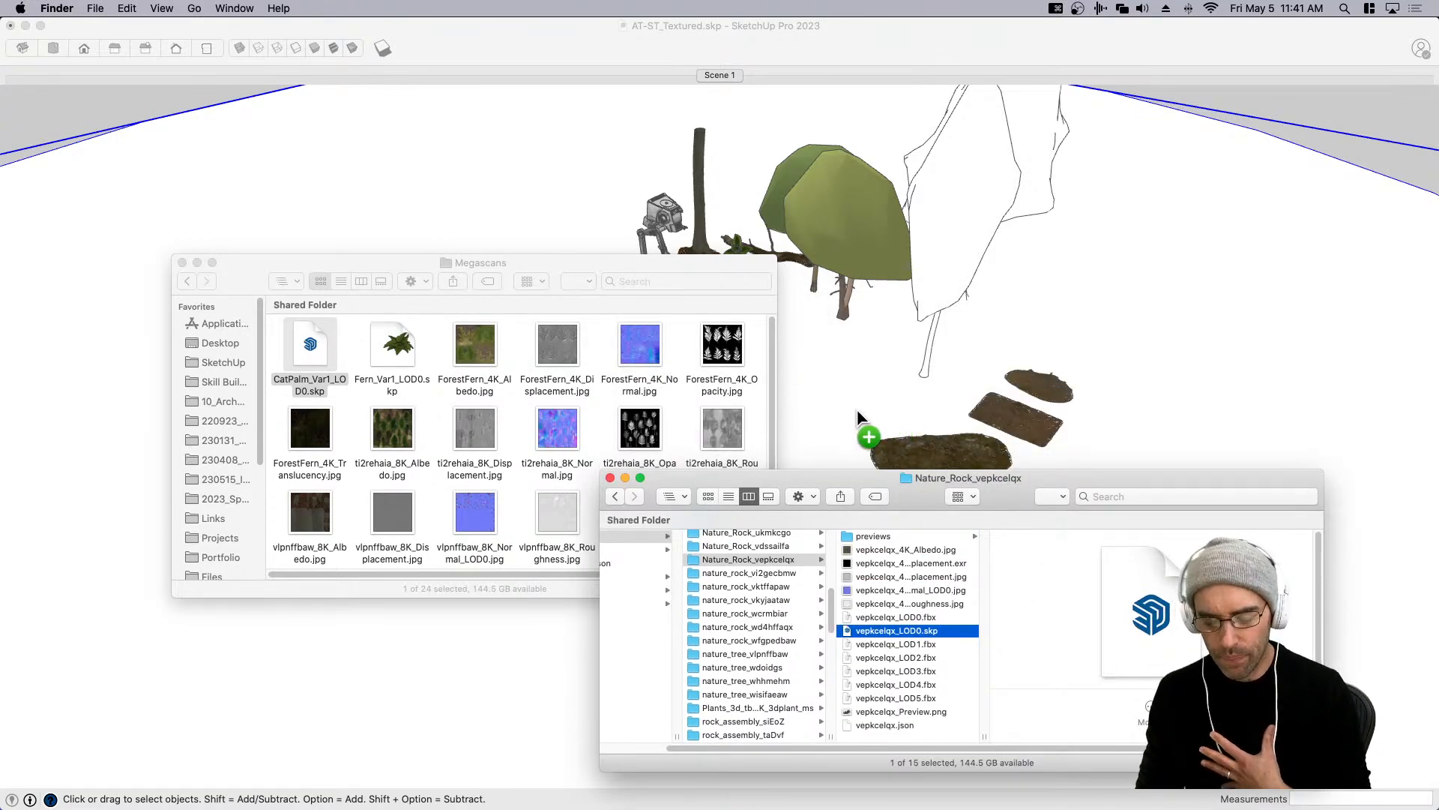
pyautogui.moveTo(857, 409); pyautogui.dragTo(859, 420)
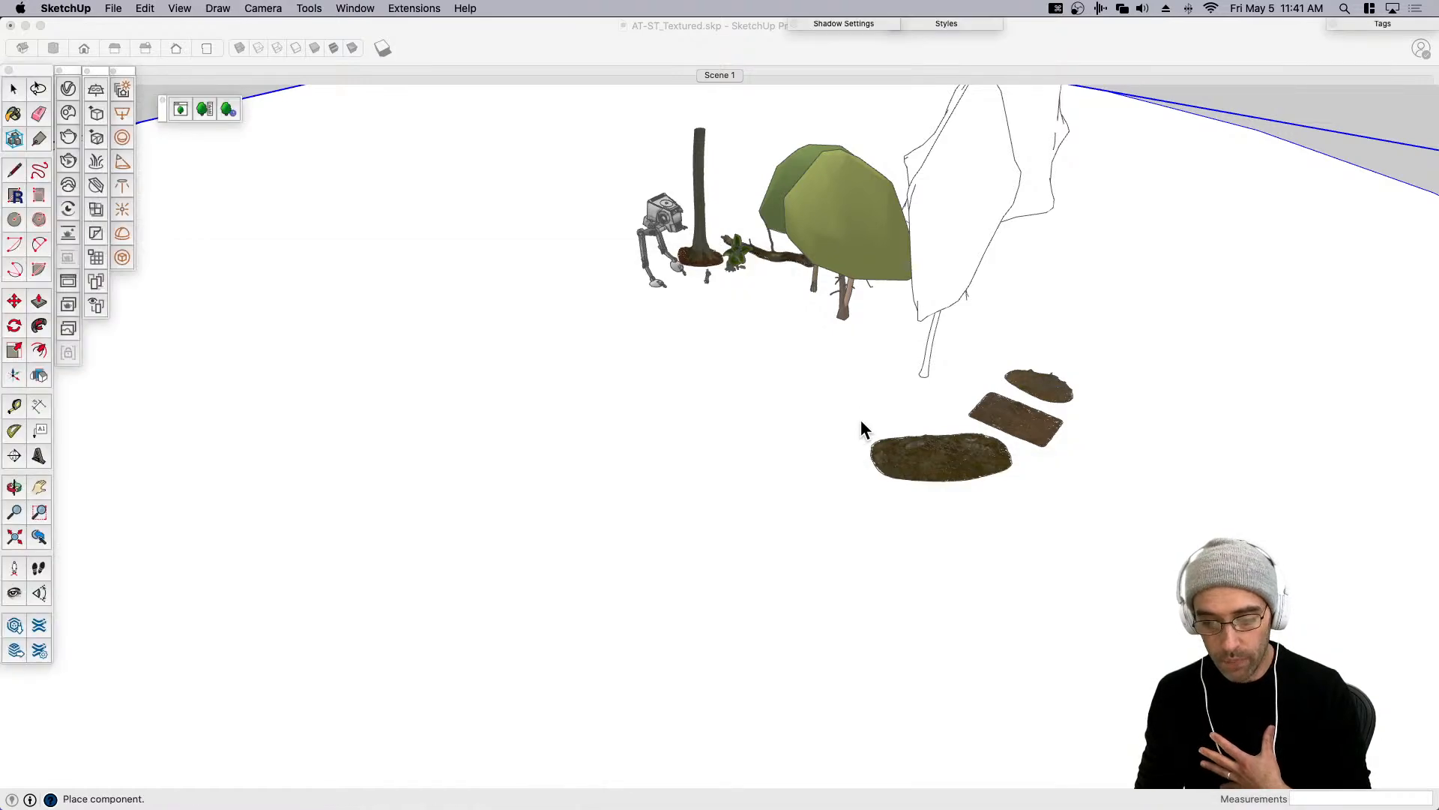
pyautogui.click(795, 419)
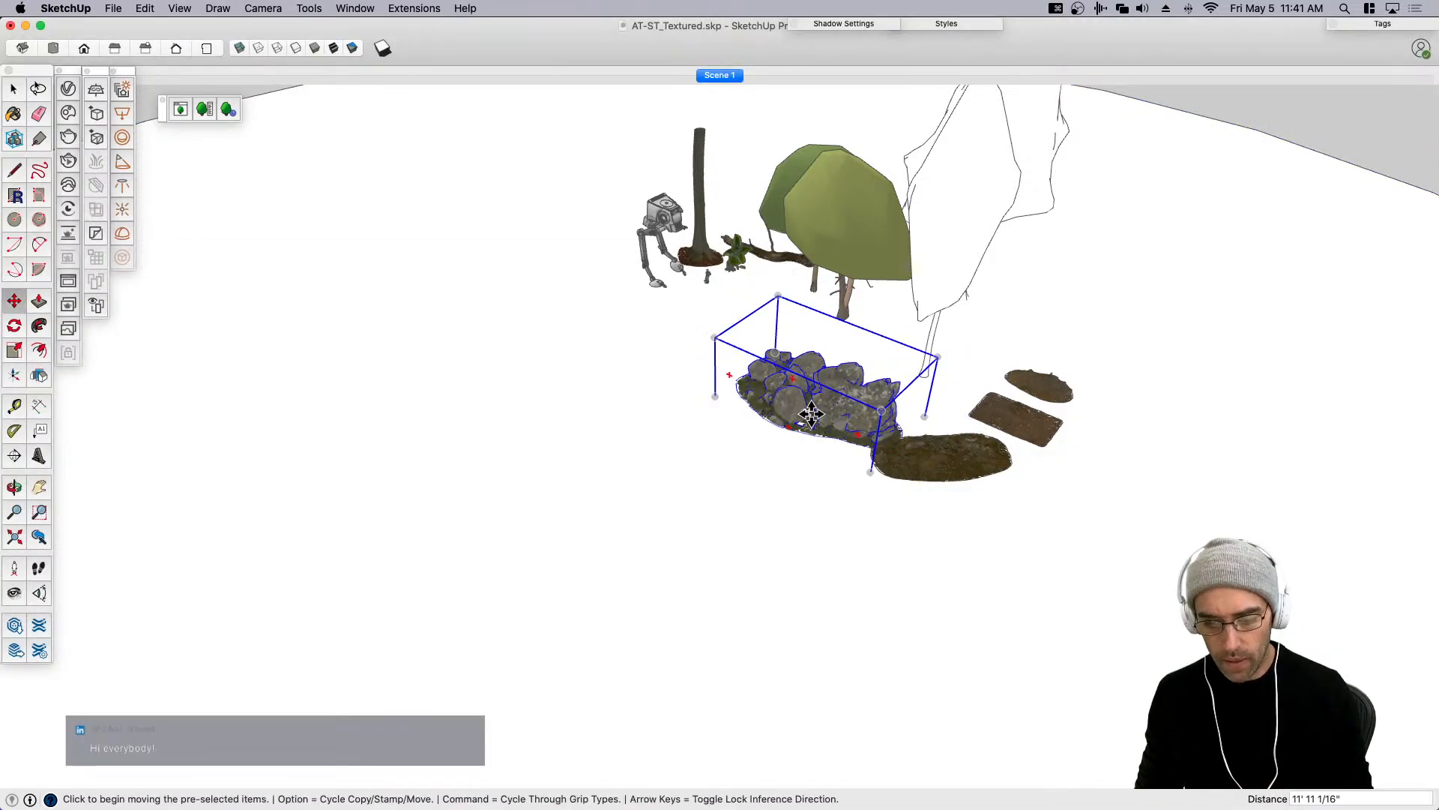
pyautogui.press('space')
pyautogui.scroll(6, 947, 381)
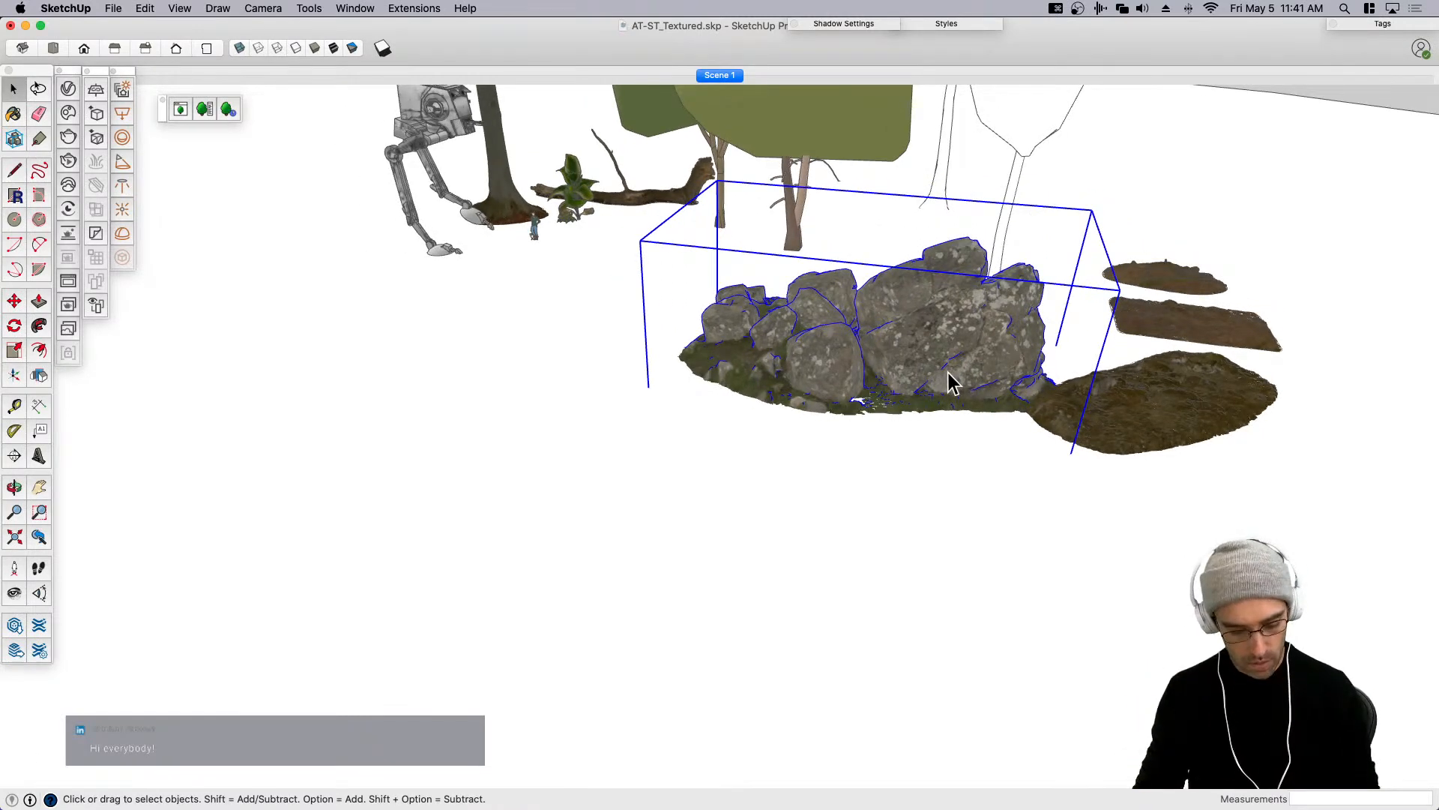
pyautogui.press('super+s')
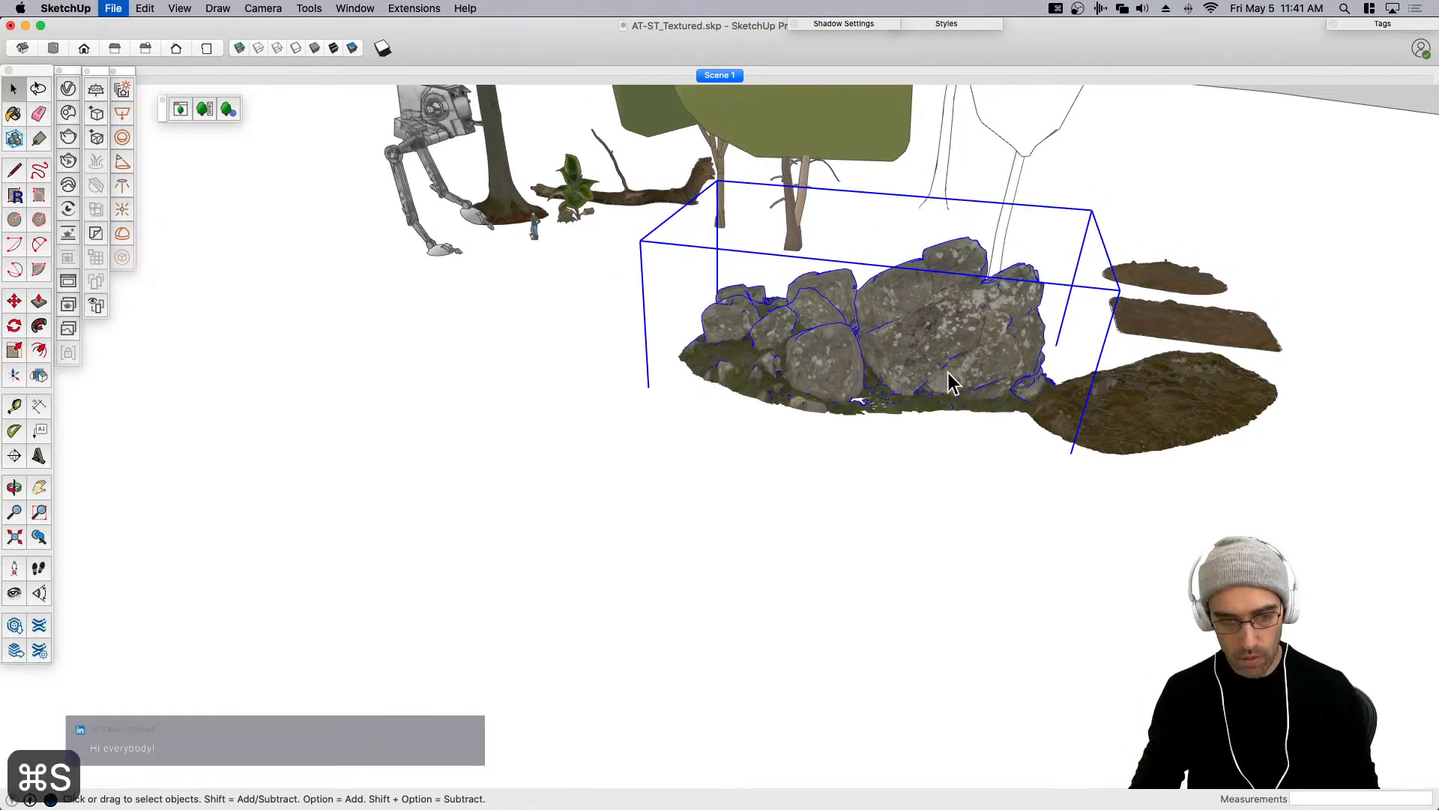
# Deselect the rock and search the Chaos Cosmos library for "ground".
pyautogui.click(952, 450)
pyautogui.hotkey('shift', 'e')
pyautogui.moveTo(907, 405); pyautogui.dragTo(615, 495)
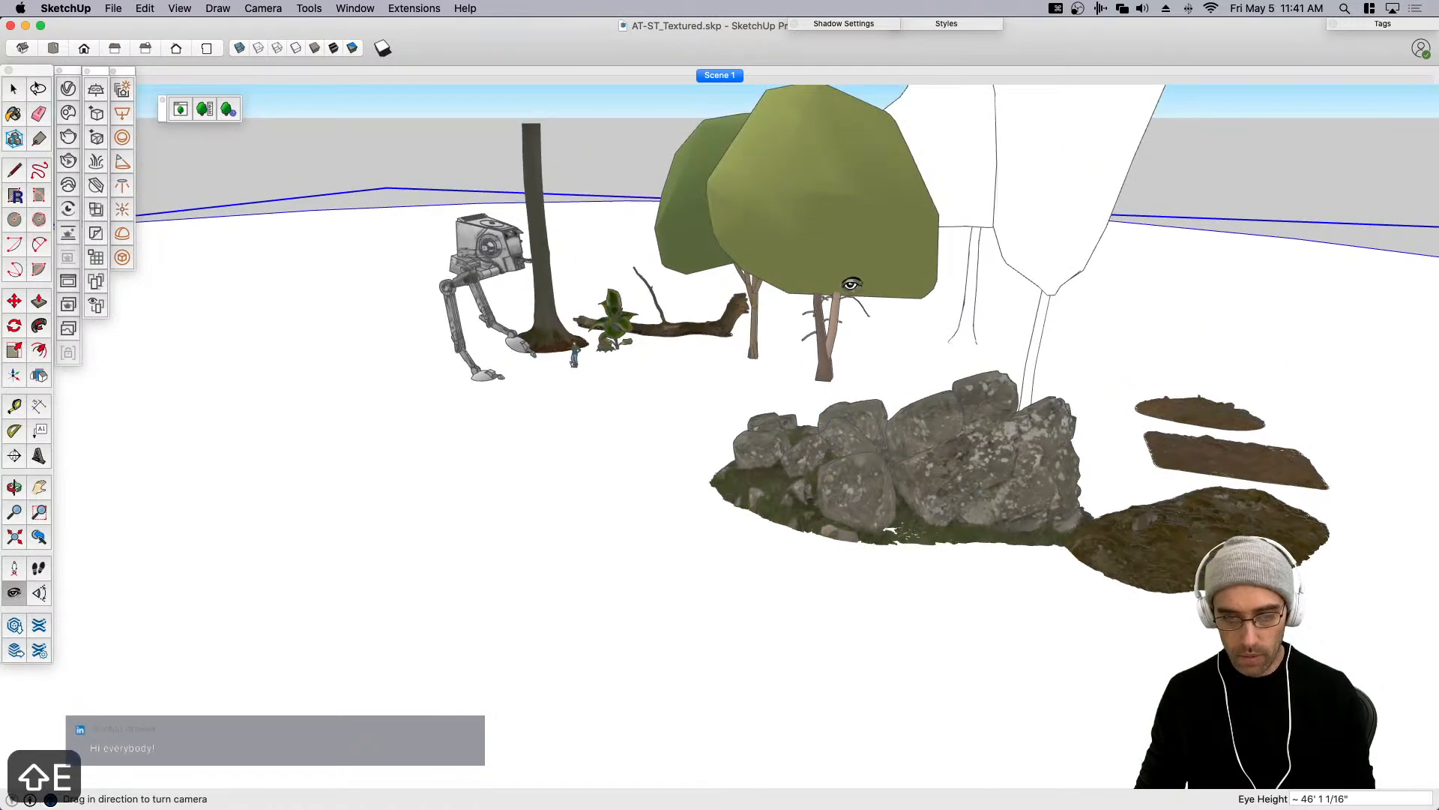
pyautogui.press('space')
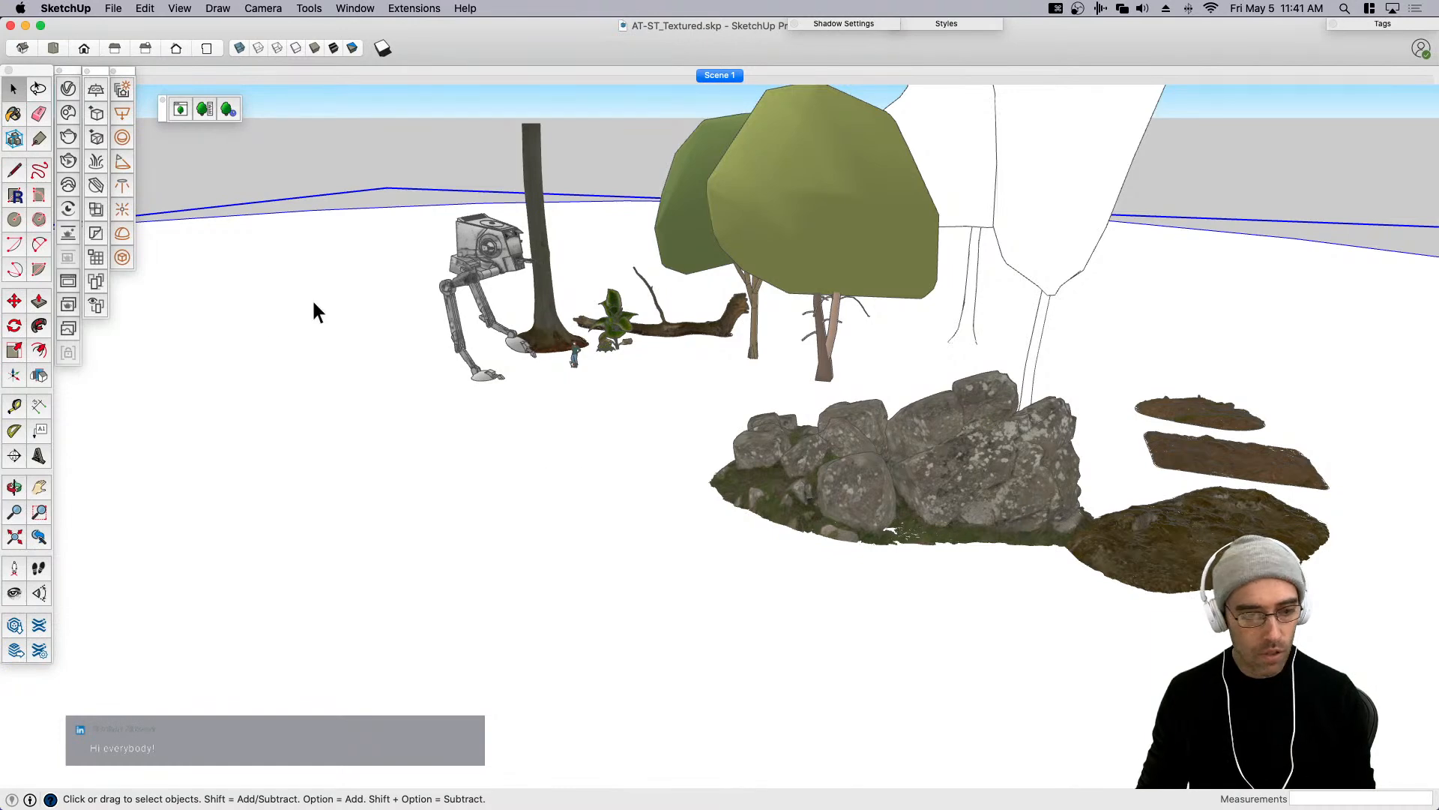
pyautogui.click(68, 89)
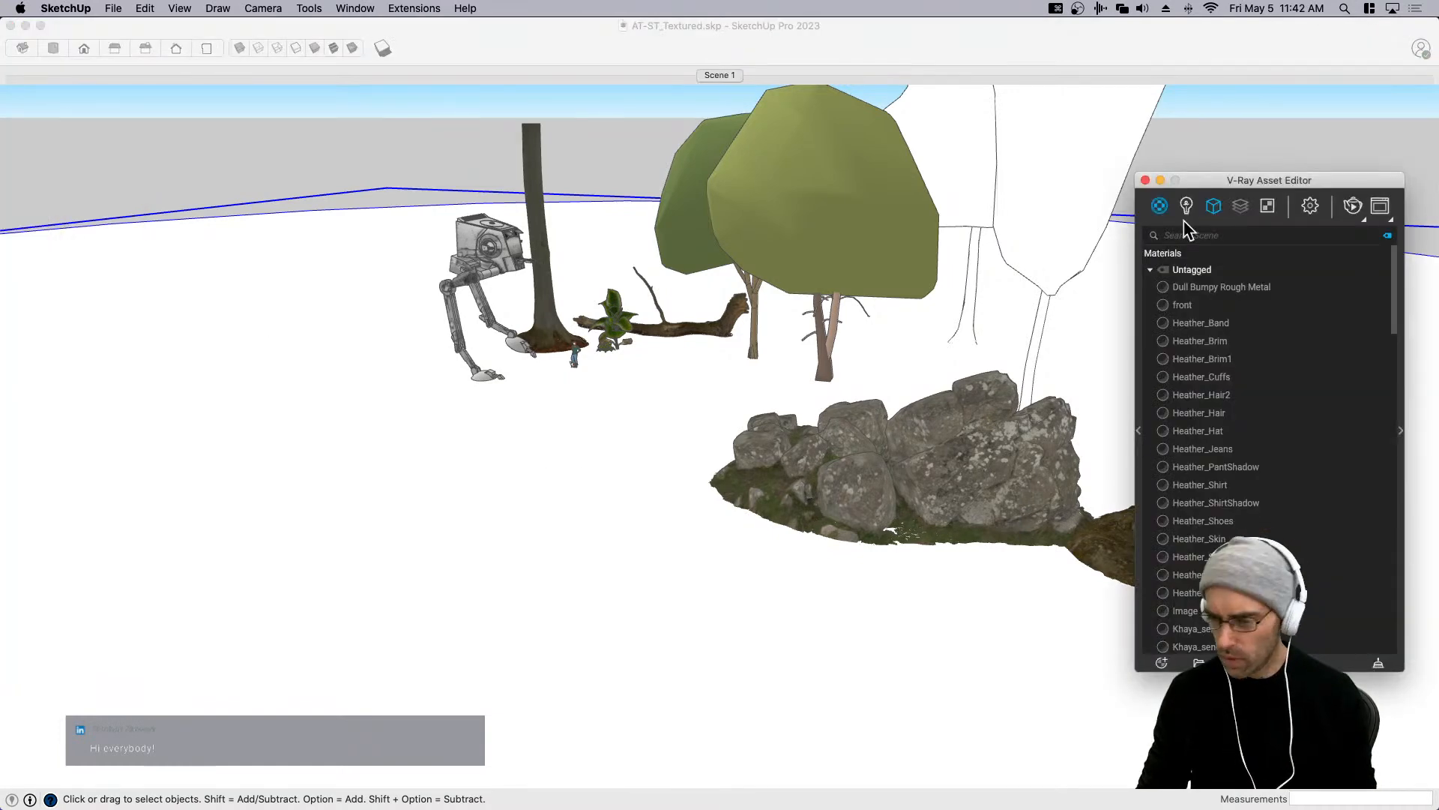
pyautogui.click(1145, 180)
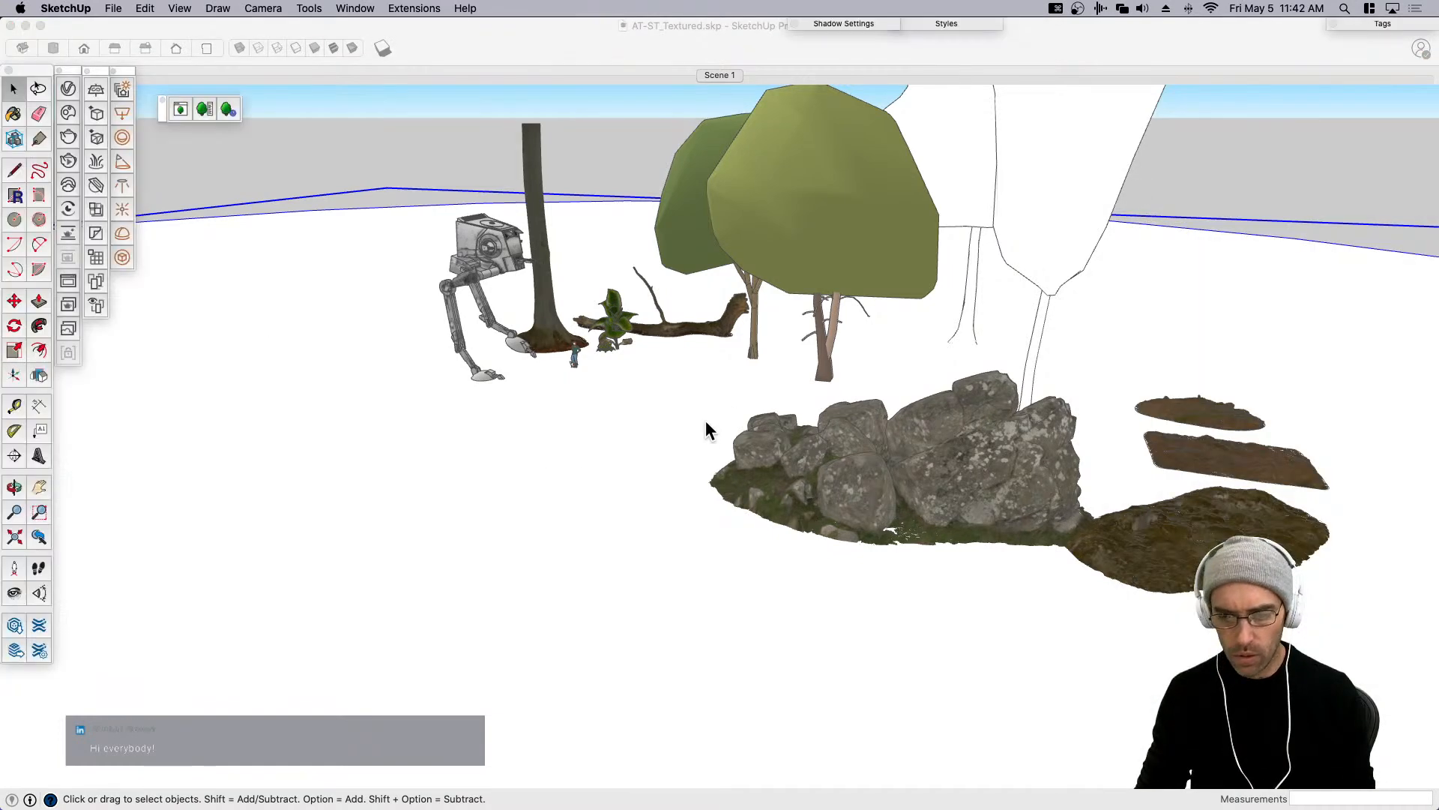
pyautogui.click(69, 114)
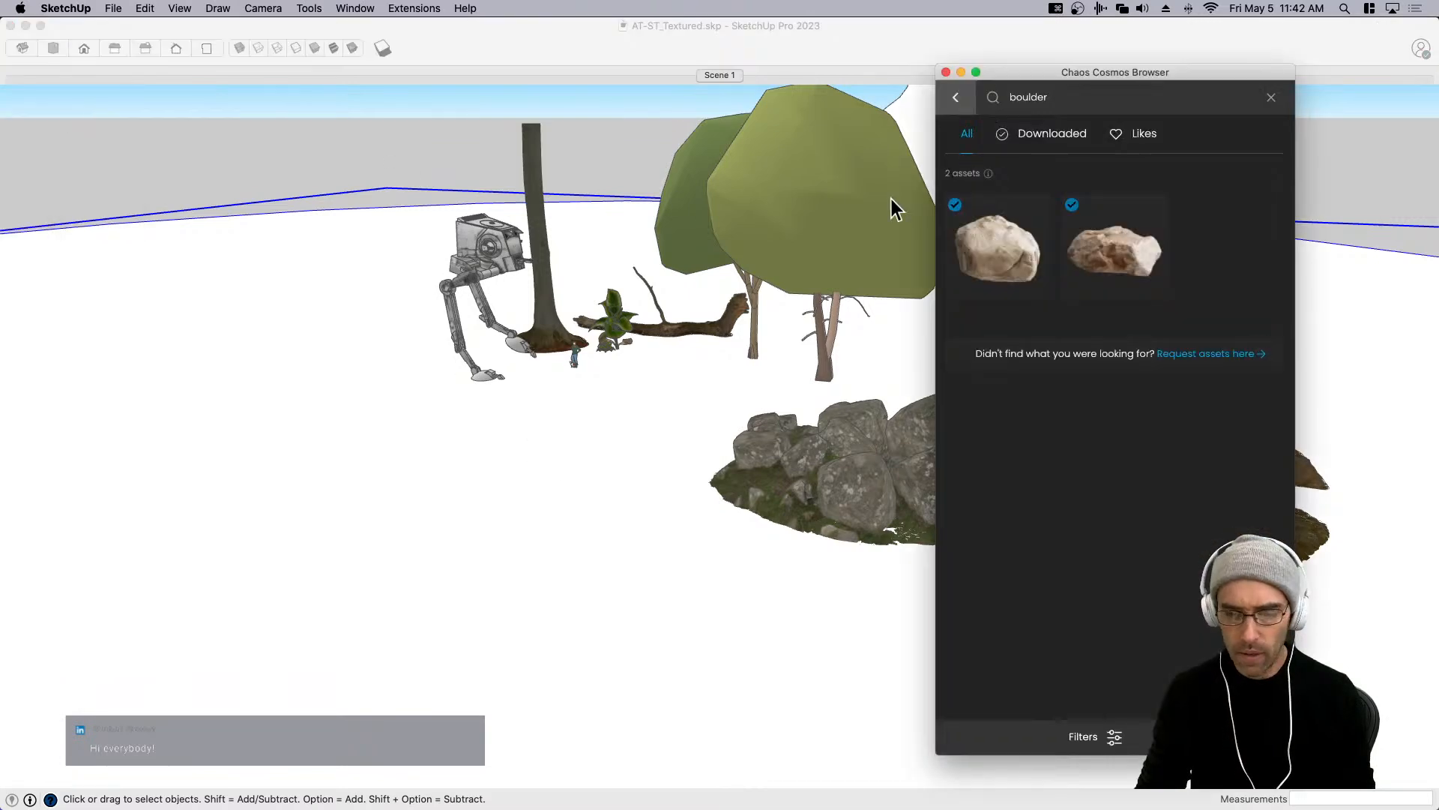
pyautogui.click(978, 96)
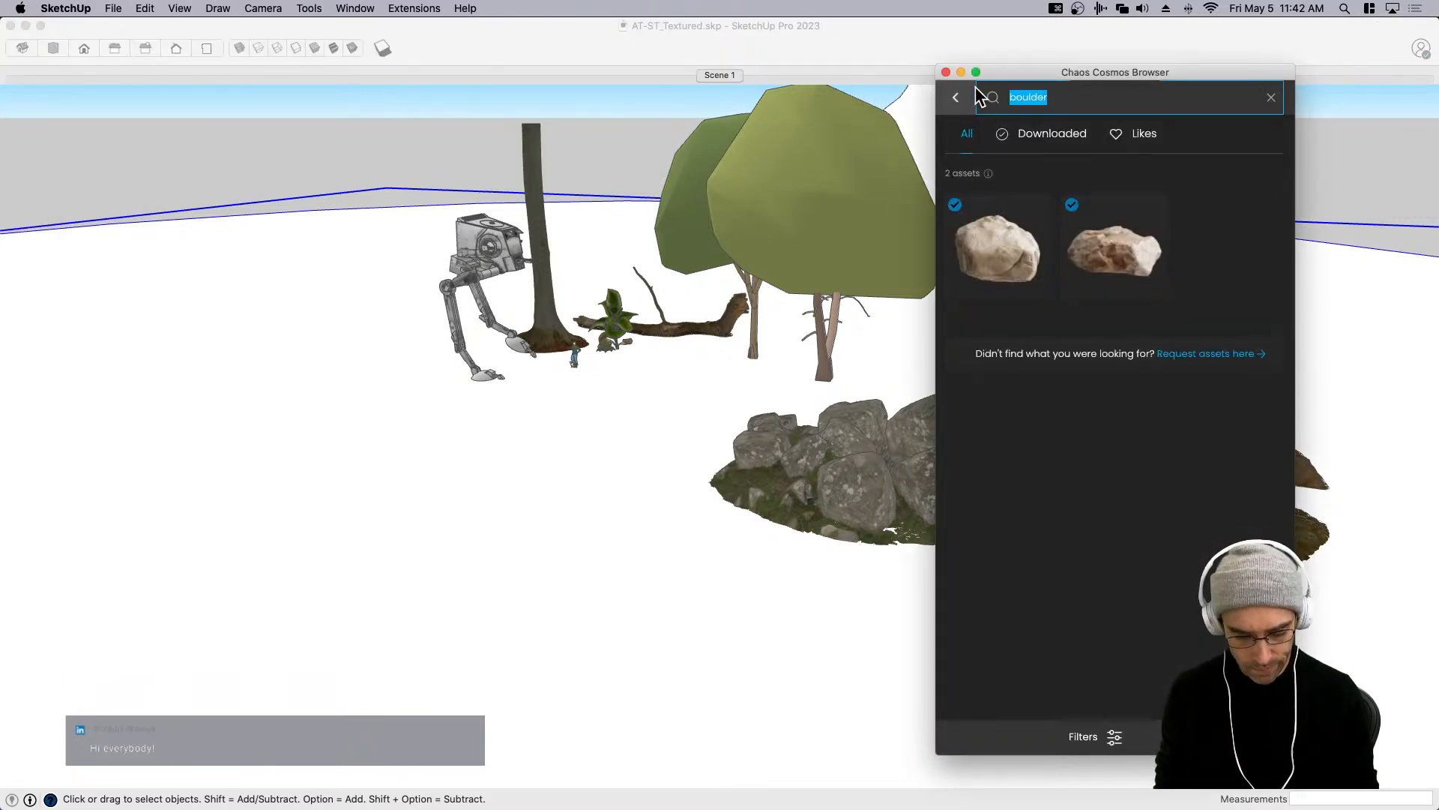
pyautogui.press('BackSpace')
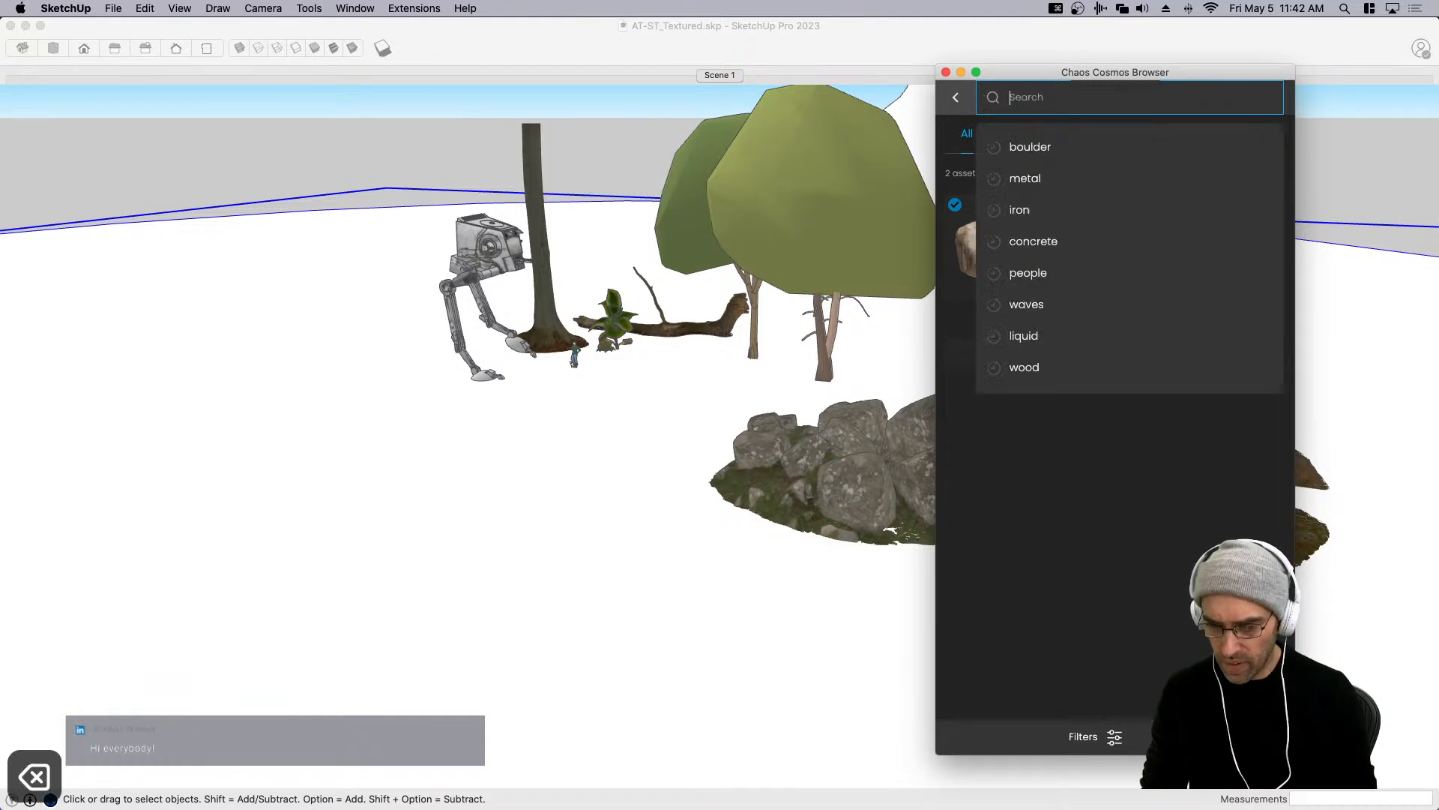
pyautogui.write('ground')
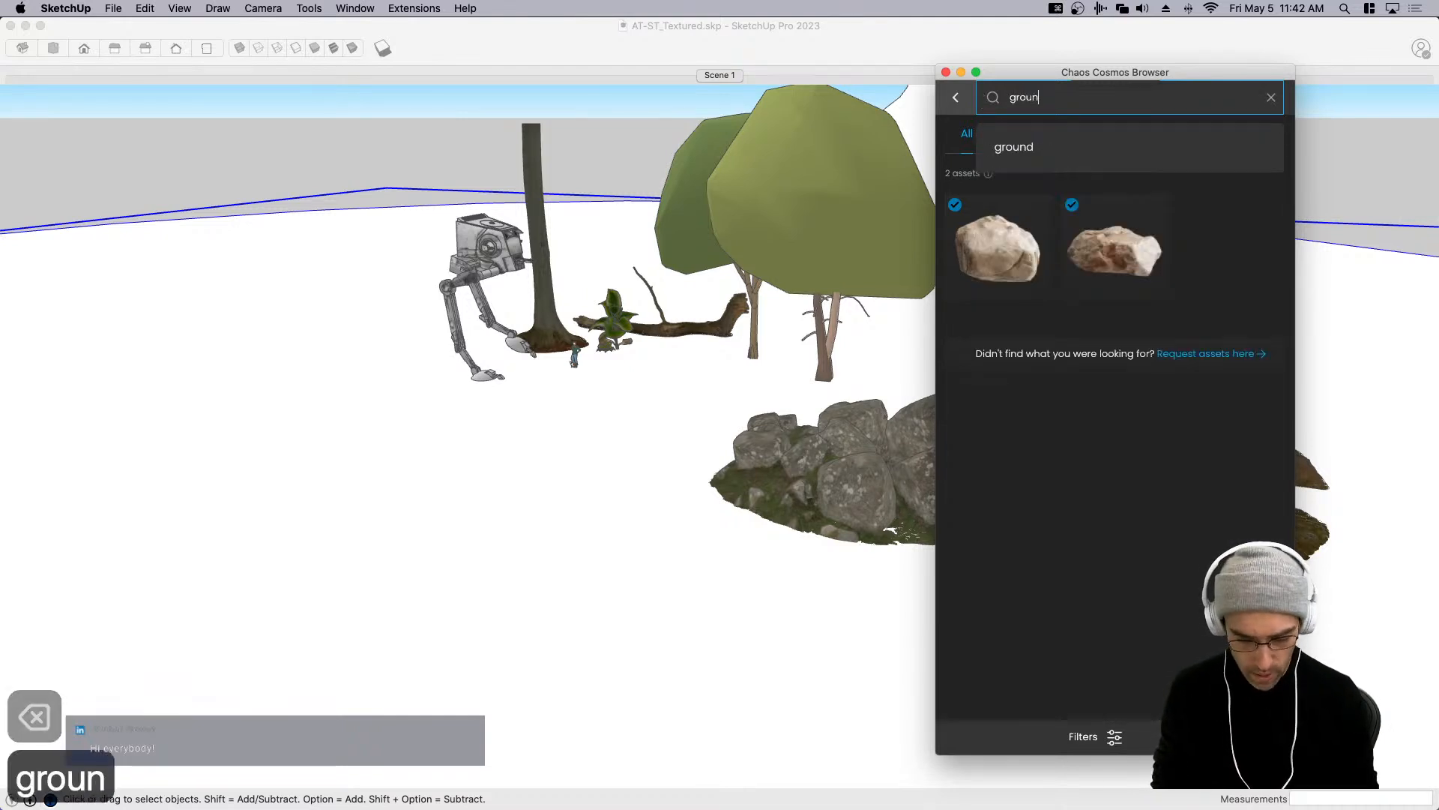
pyautogui.press('Return')
# Browse the ground materials, then download and import the Dirt Plants Sticks 01 80cm material.
pyautogui.scroll(-2, 1134, 465)
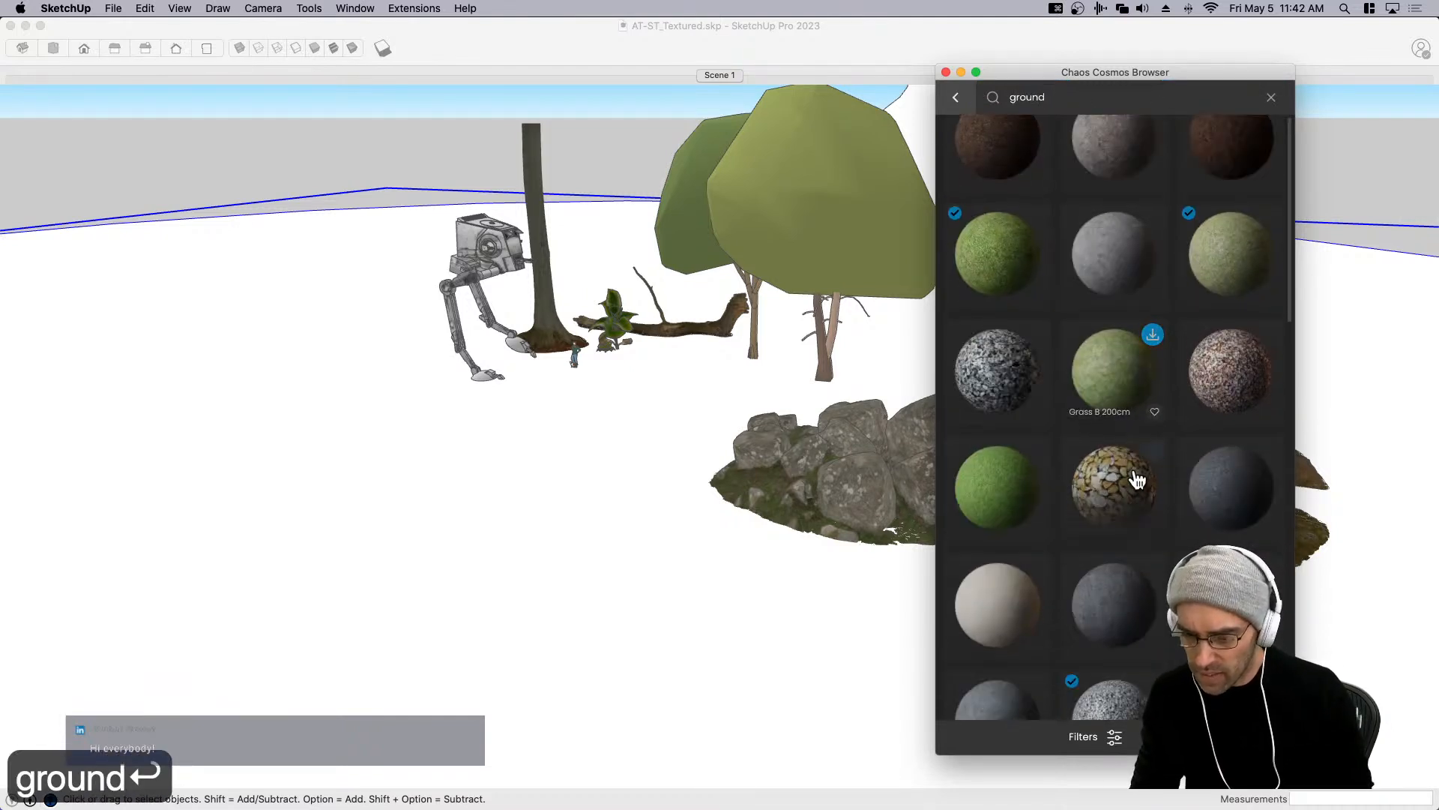
pyautogui.scroll(2, 1139, 459)
pyautogui.scroll(-10, 1139, 450)
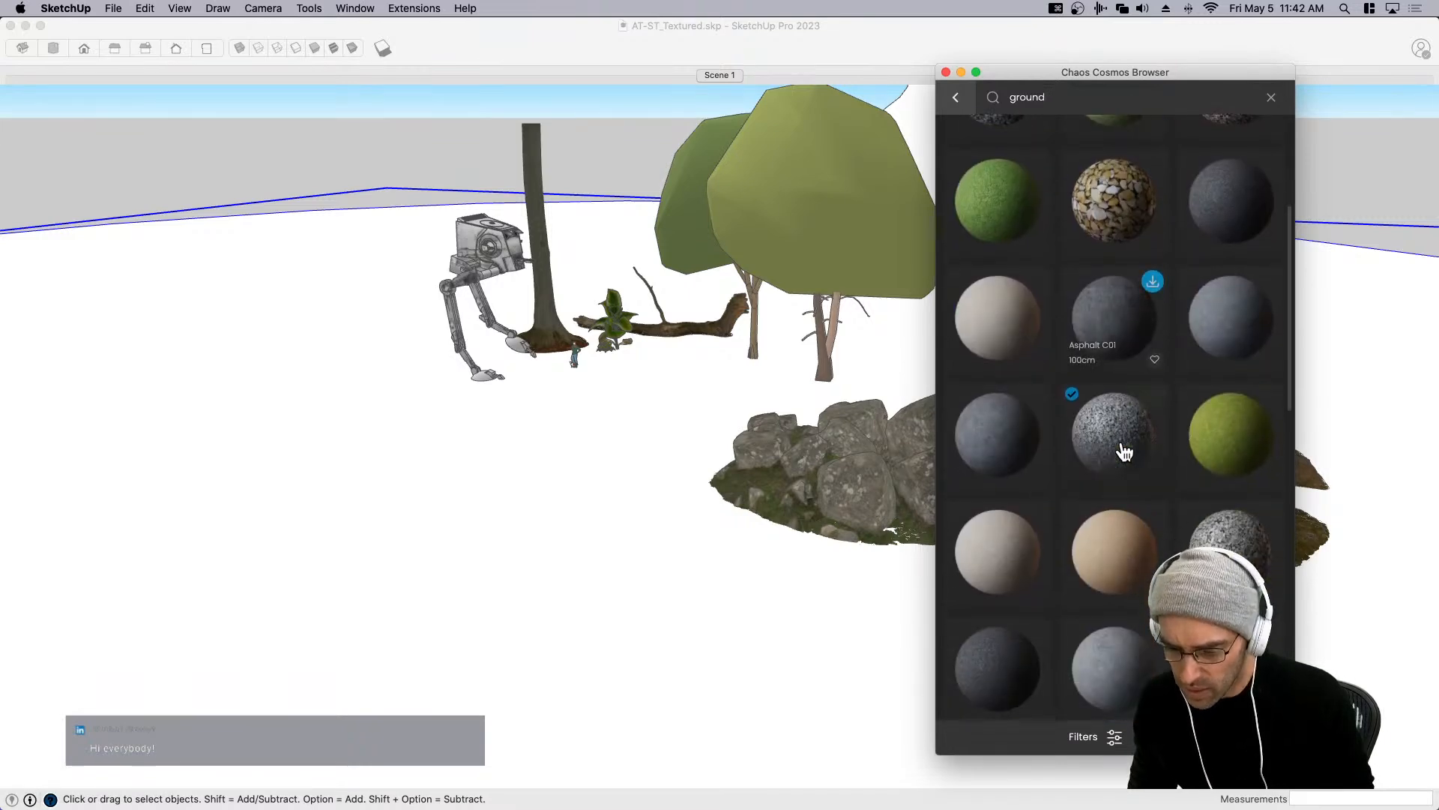
pyautogui.scroll(-5, 1080, 440)
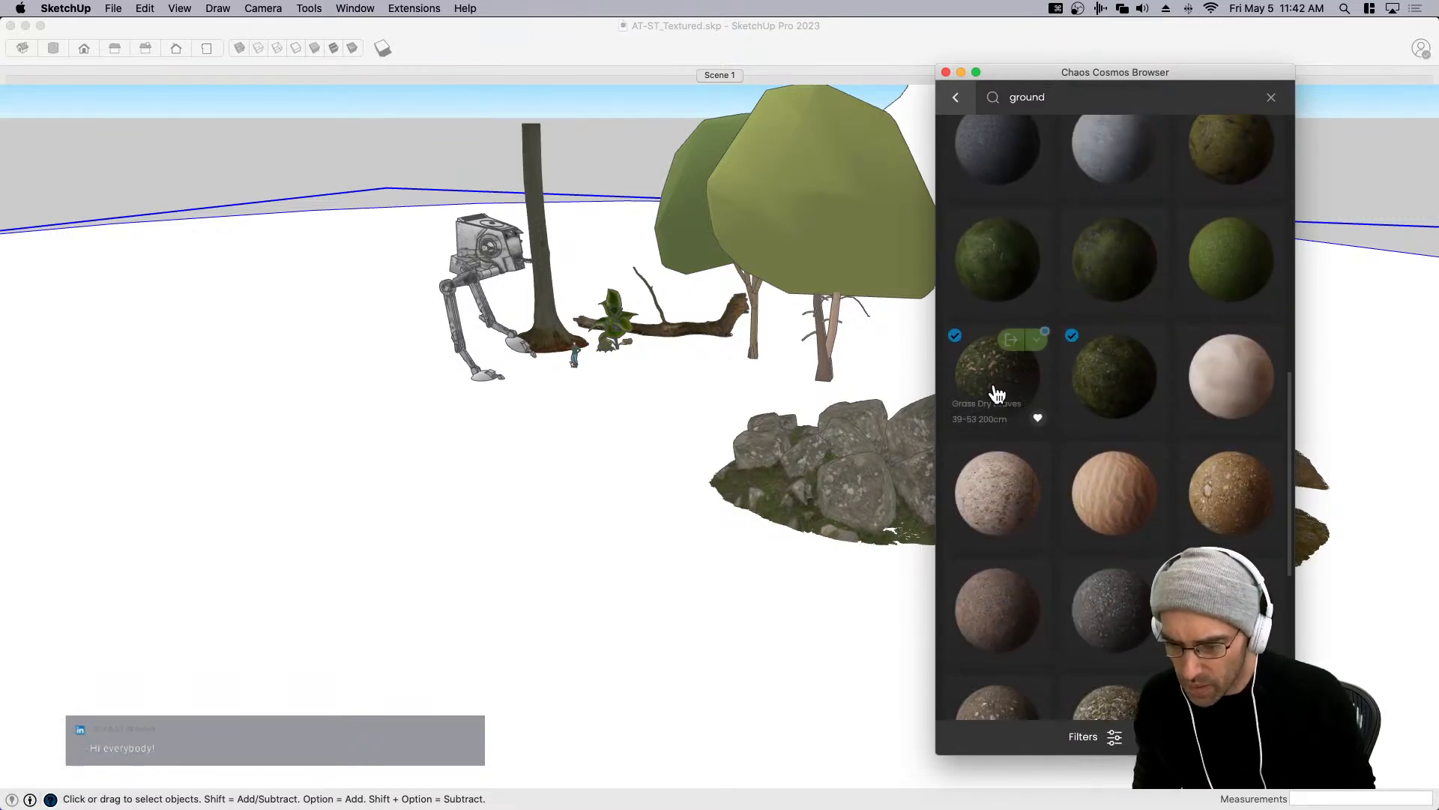
pyautogui.scroll(-4, 1044, 395)
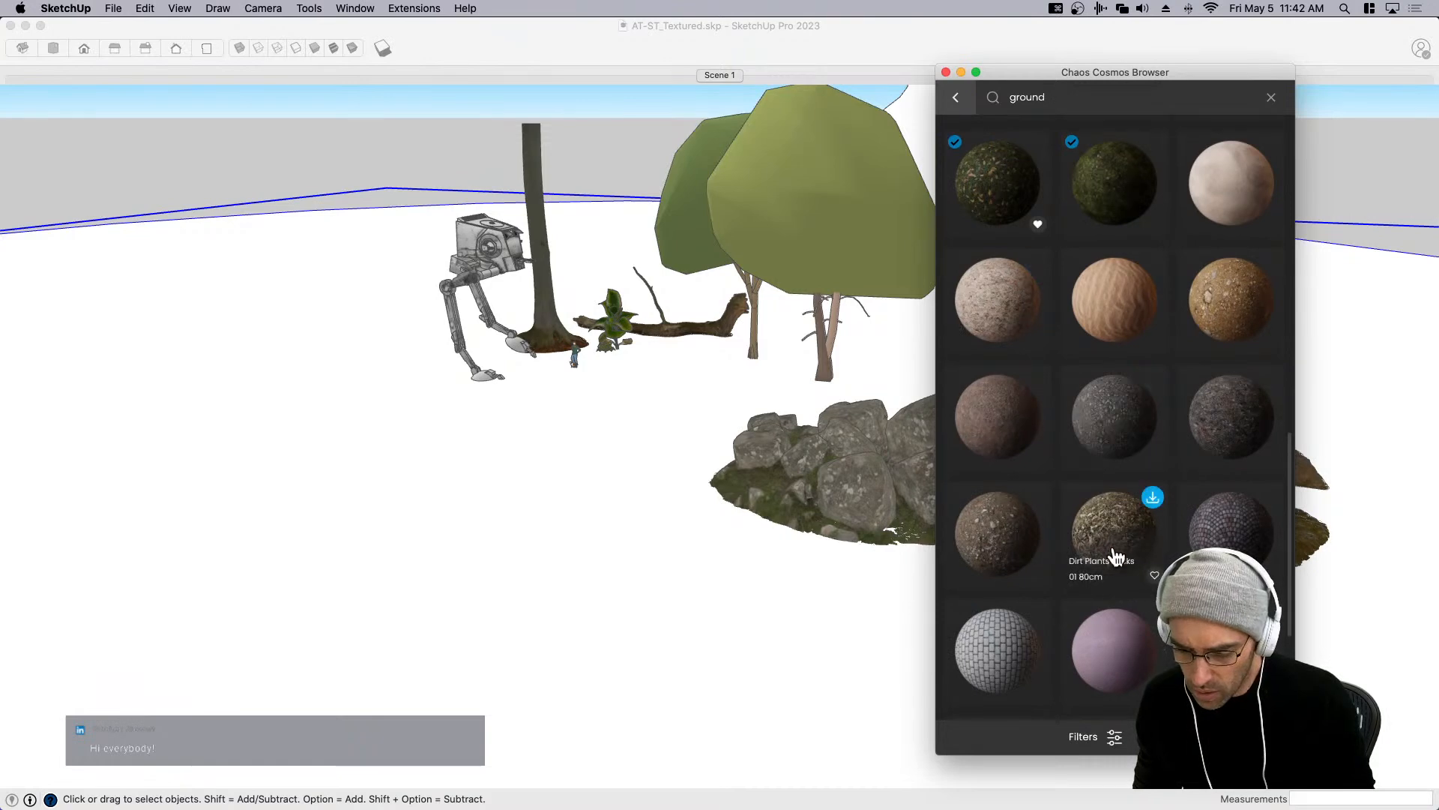
pyautogui.scroll(-4, 1102, 536)
pyautogui.scroll(-2, 1097, 519)
pyautogui.scroll(8, 1102, 521)
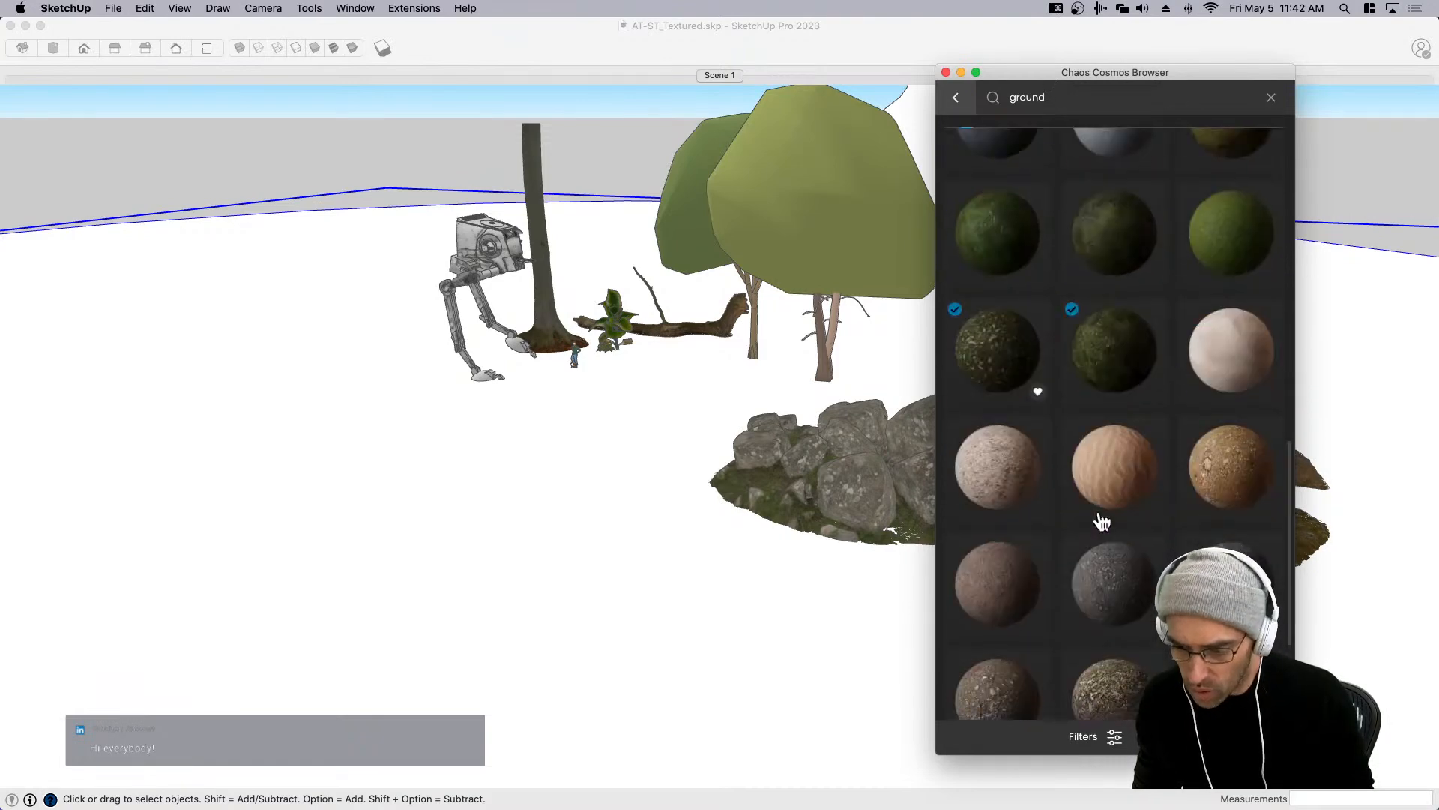
pyautogui.scroll(-2, 1105, 599)
pyautogui.click(1107, 611)
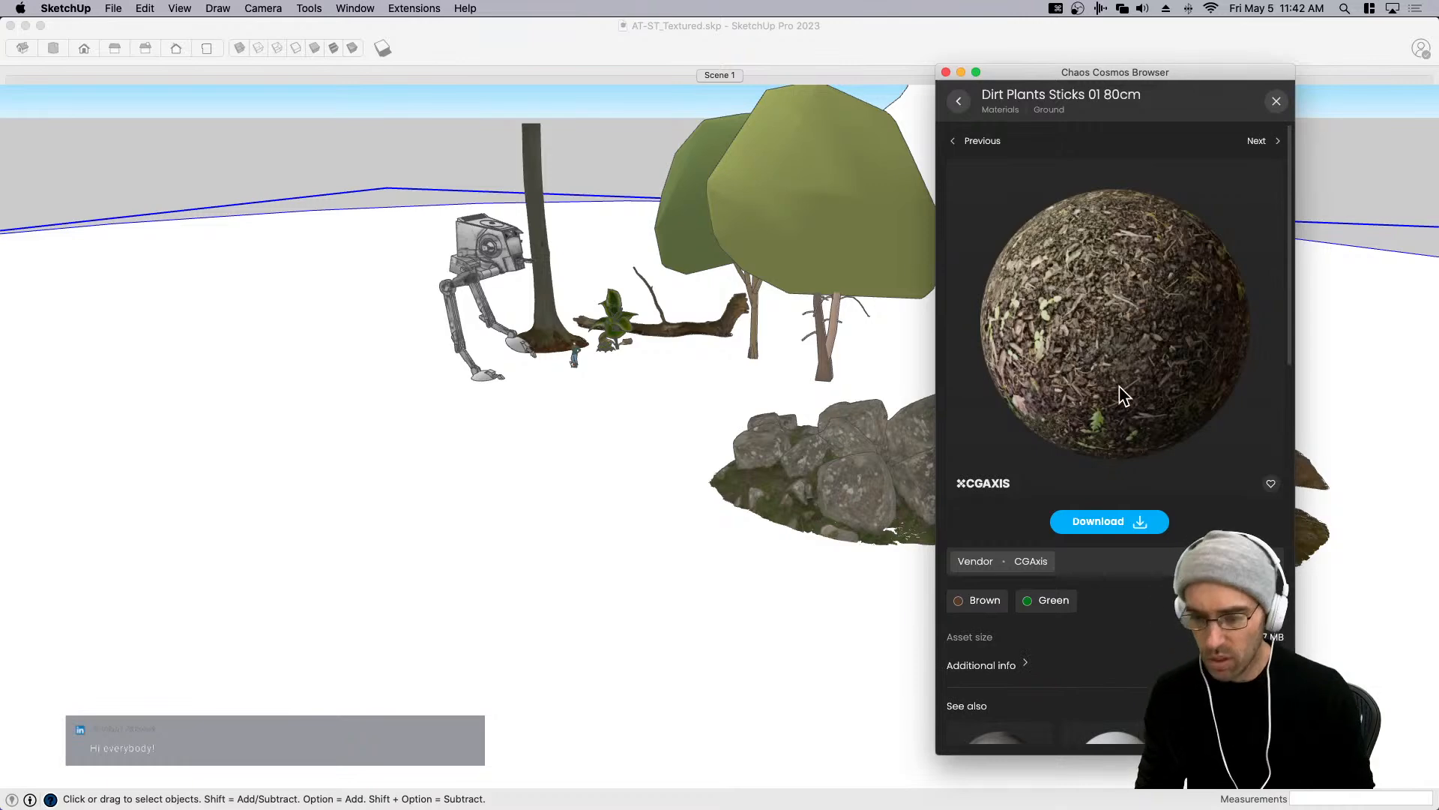
pyautogui.click(1117, 523)
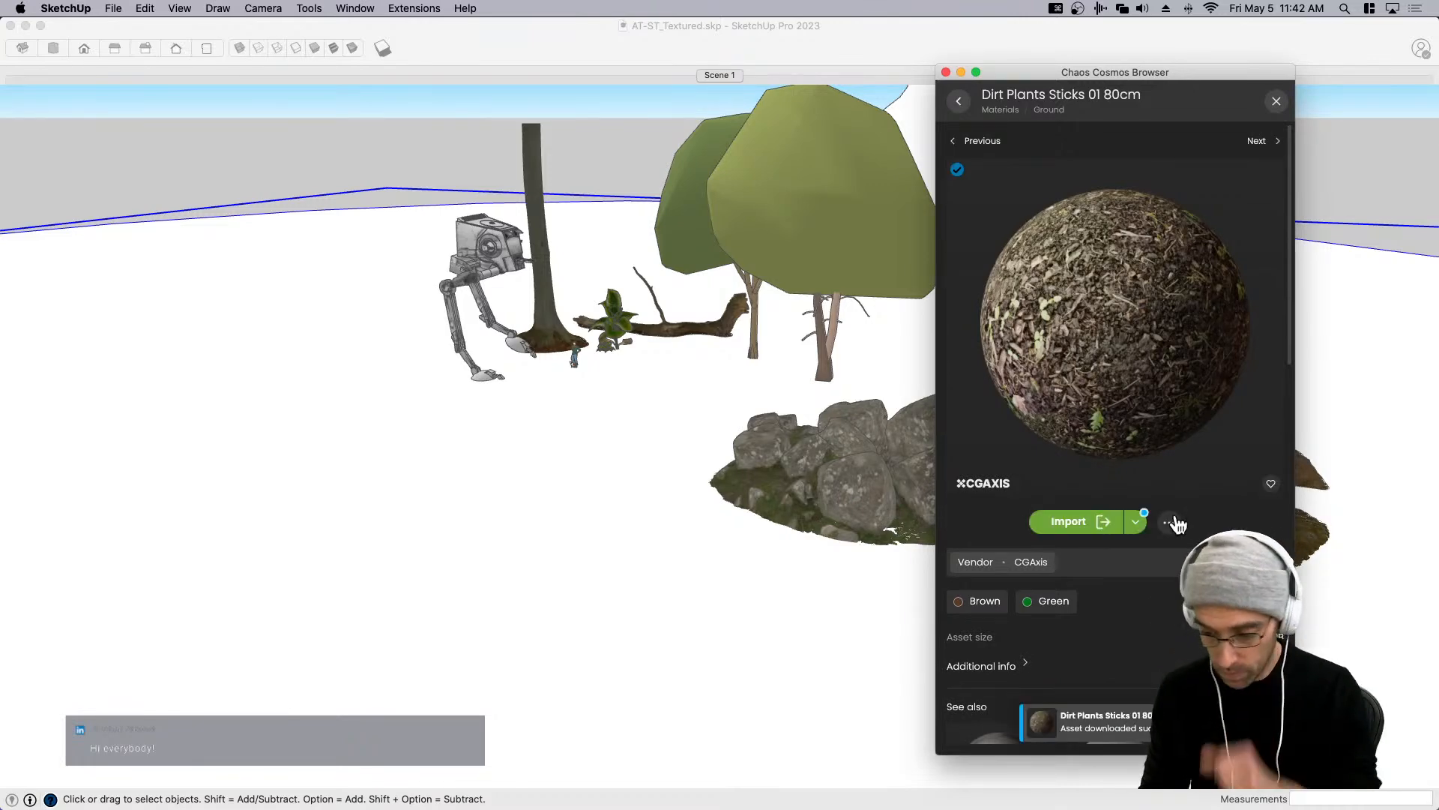
pyautogui.click(1068, 523)
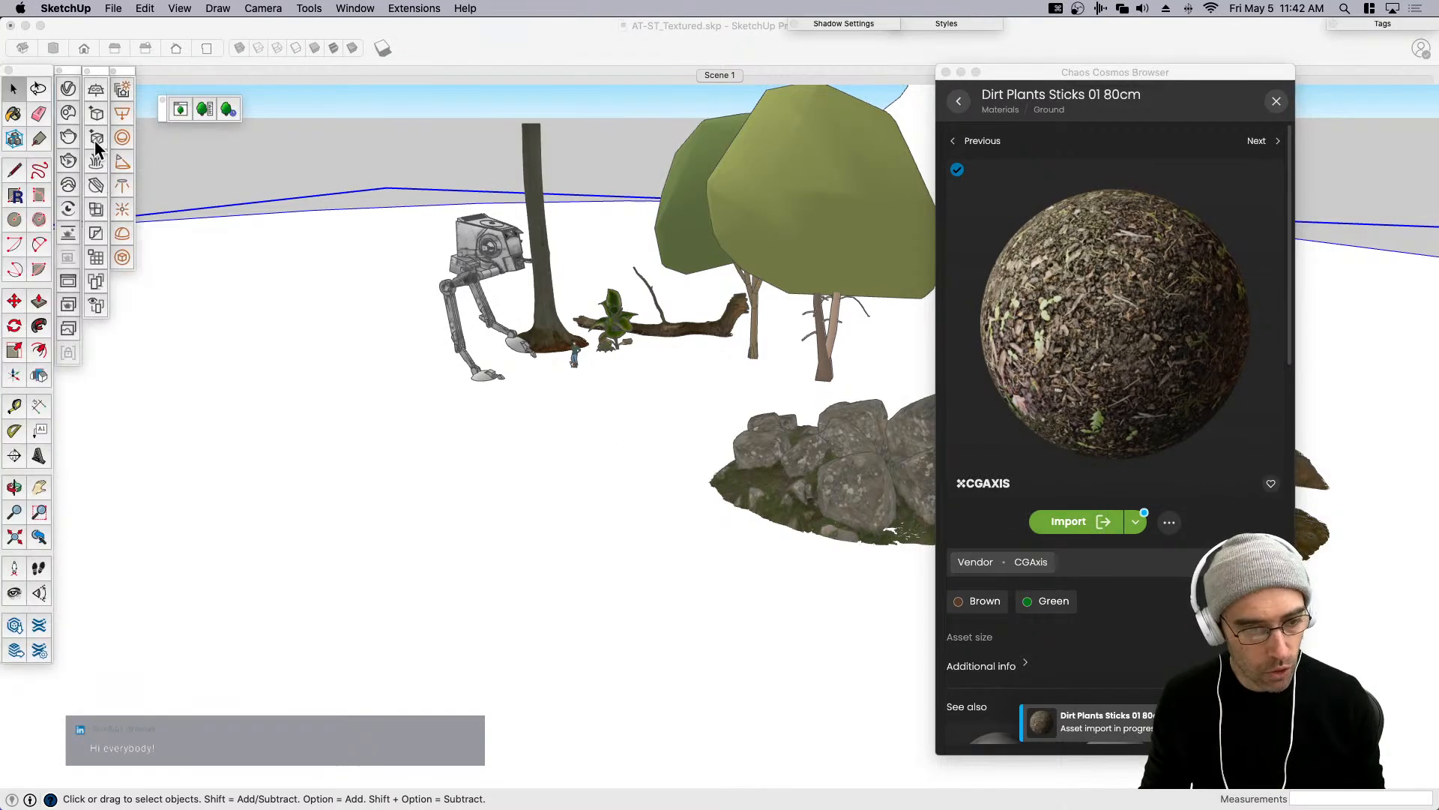
# Try to apply the Dirt Plants Sticks 01 80cm material to the ground group as a whole.
pyautogui.press('super+a')
pyautogui.click(254, 358)
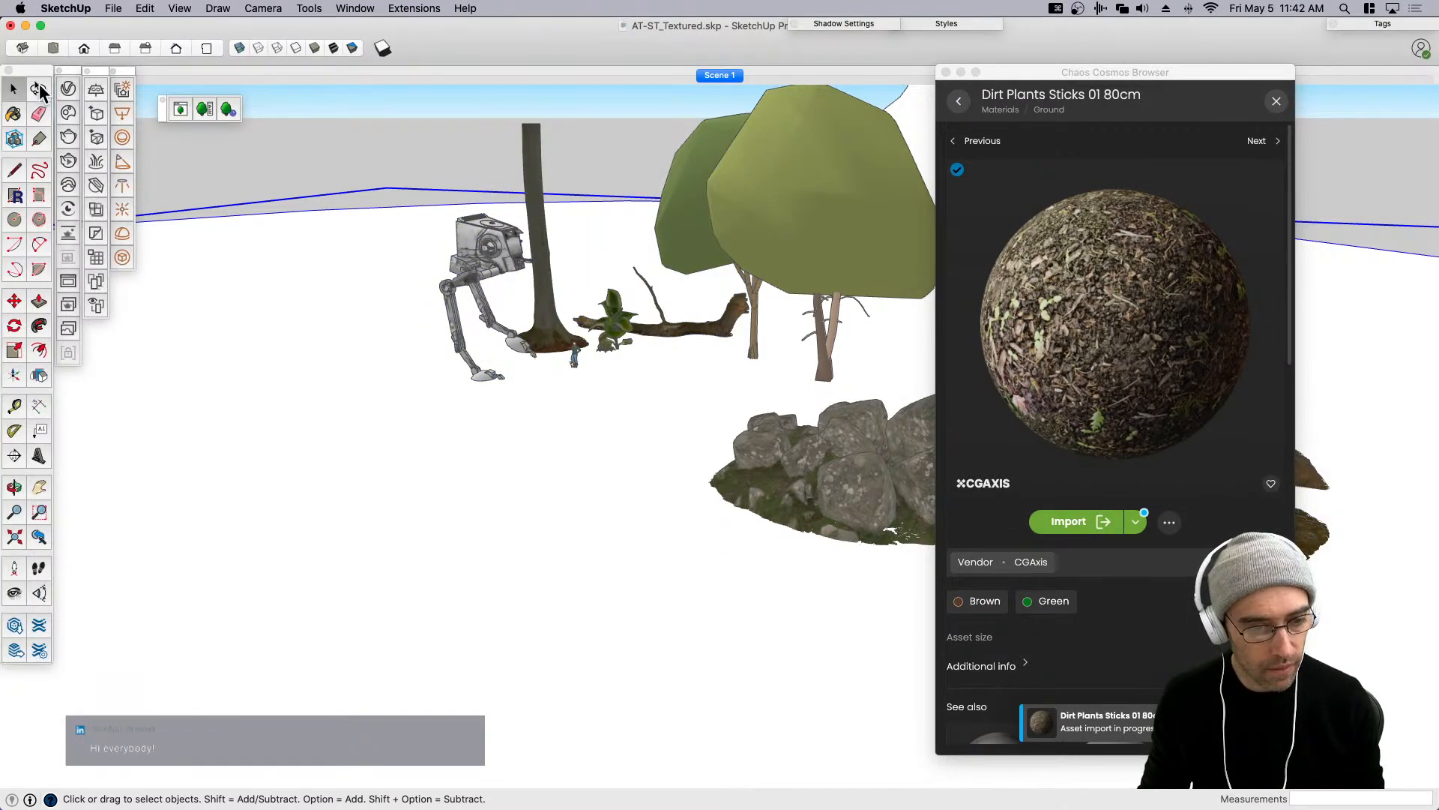
pyautogui.rightClick(1201, 450)
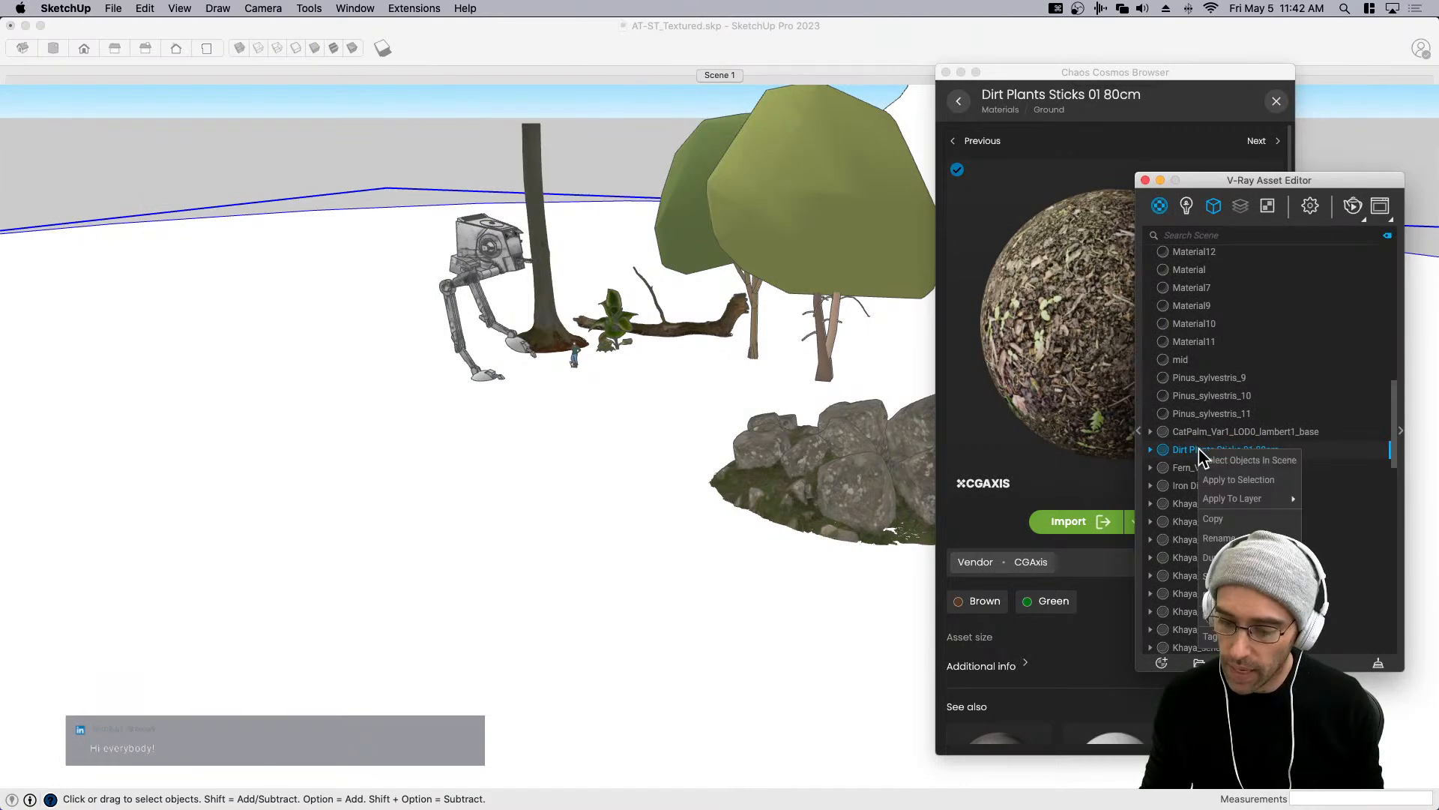
pyautogui.click(1235, 482)
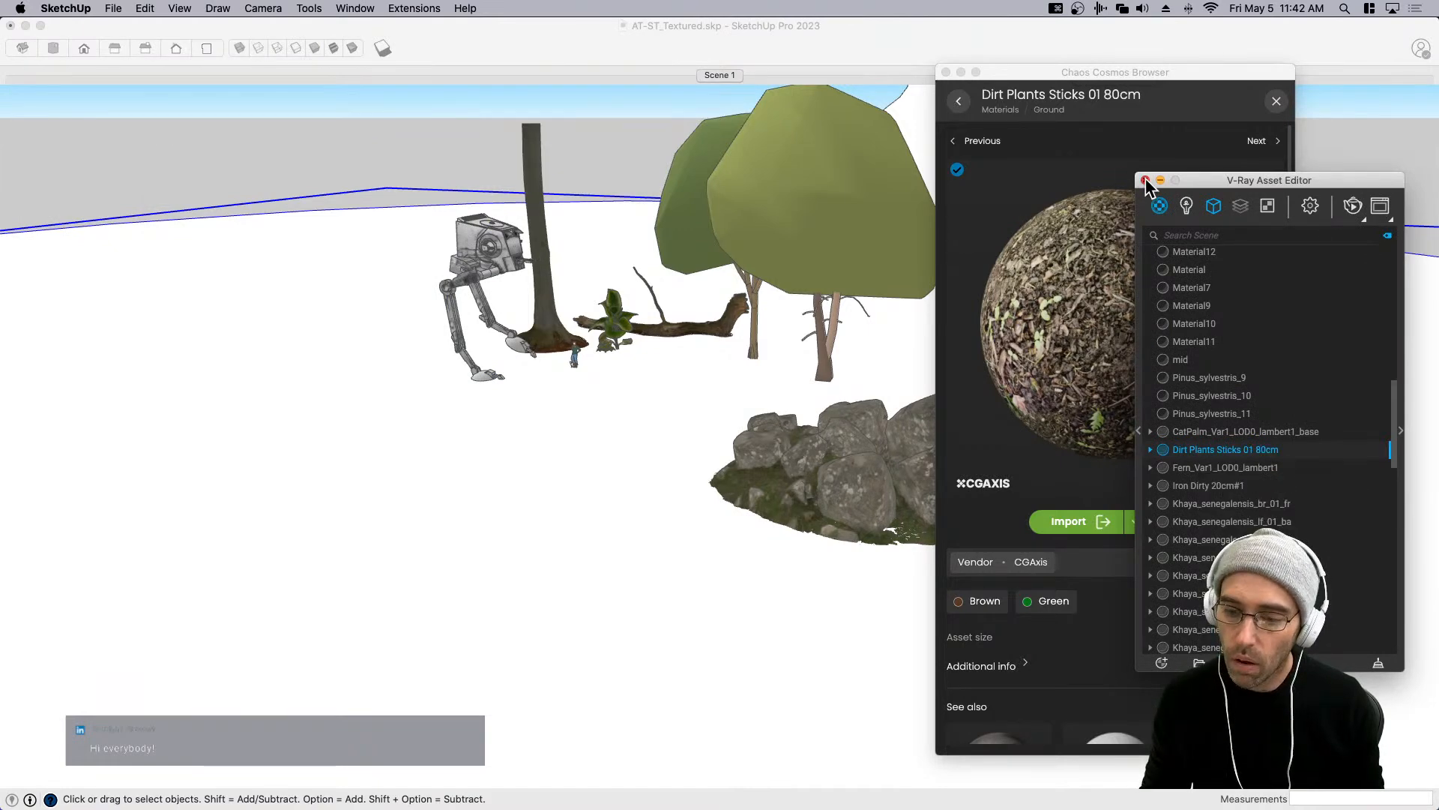
pyautogui.click(1145, 180)
# Open the ground group for editing, save the model, and apply the Dirt Plants Sticks 01 80cm material to the ground face.
pyautogui.scroll(-2, 636, 429)
pyautogui.click(533, 480)
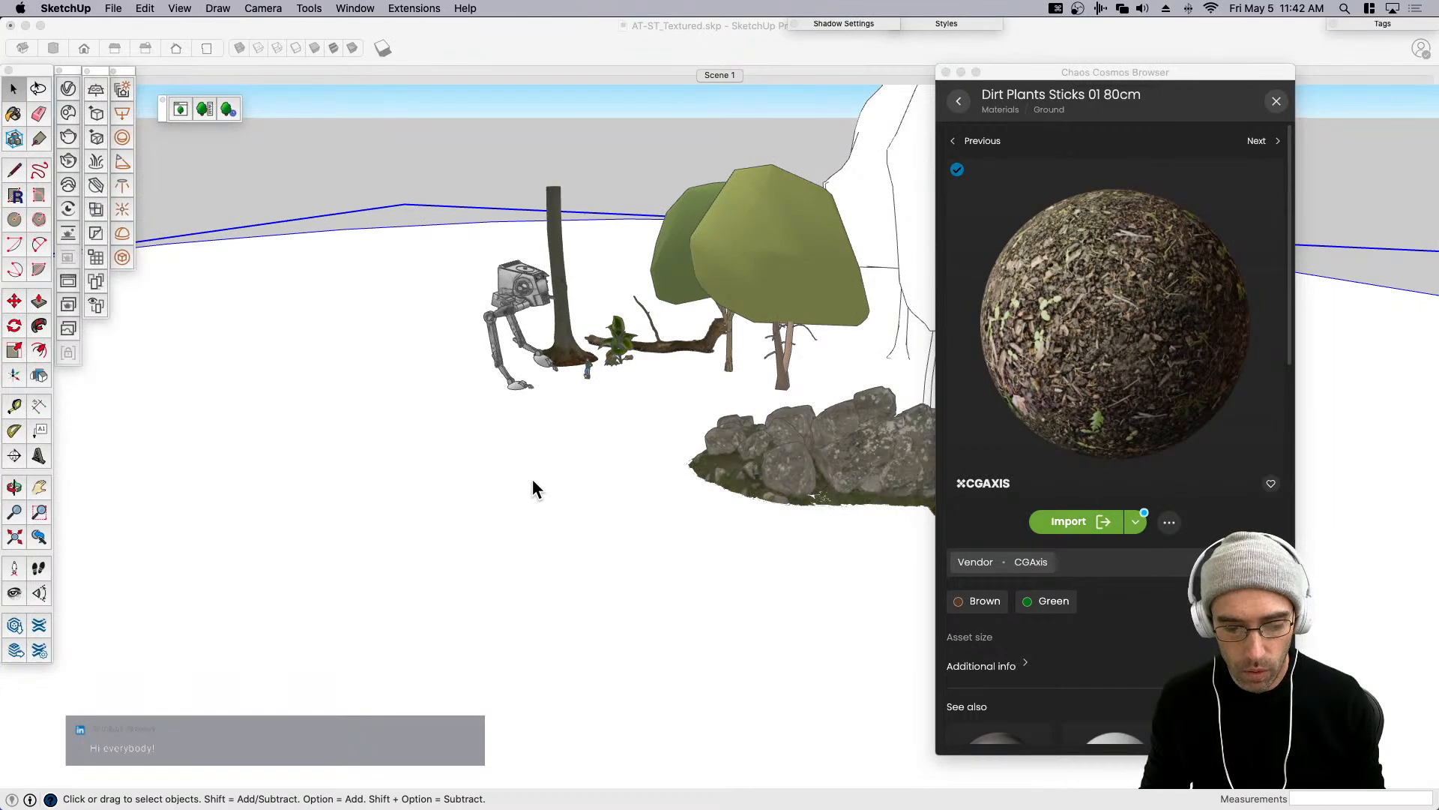
pyautogui.click(545, 481)
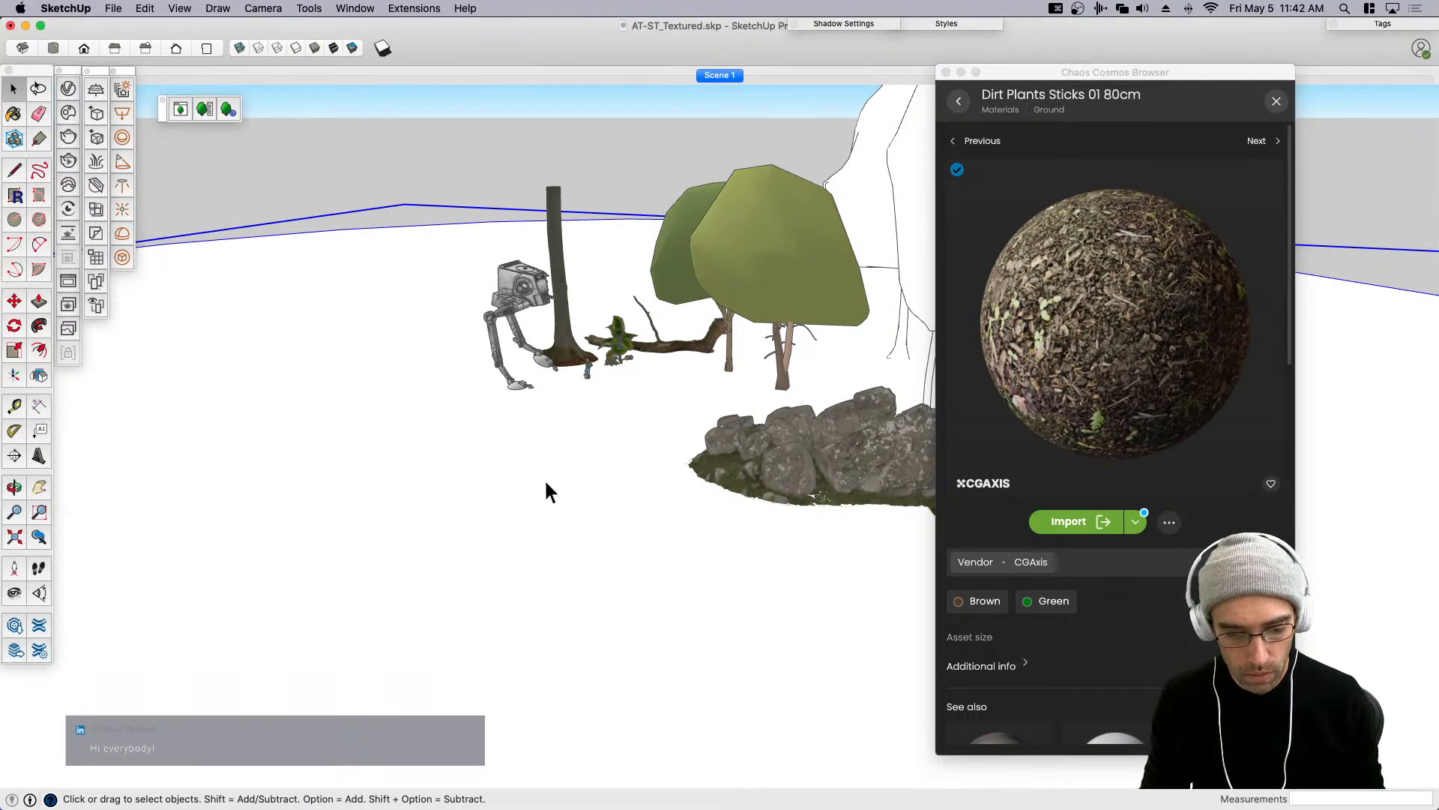
pyautogui.press('super+s')
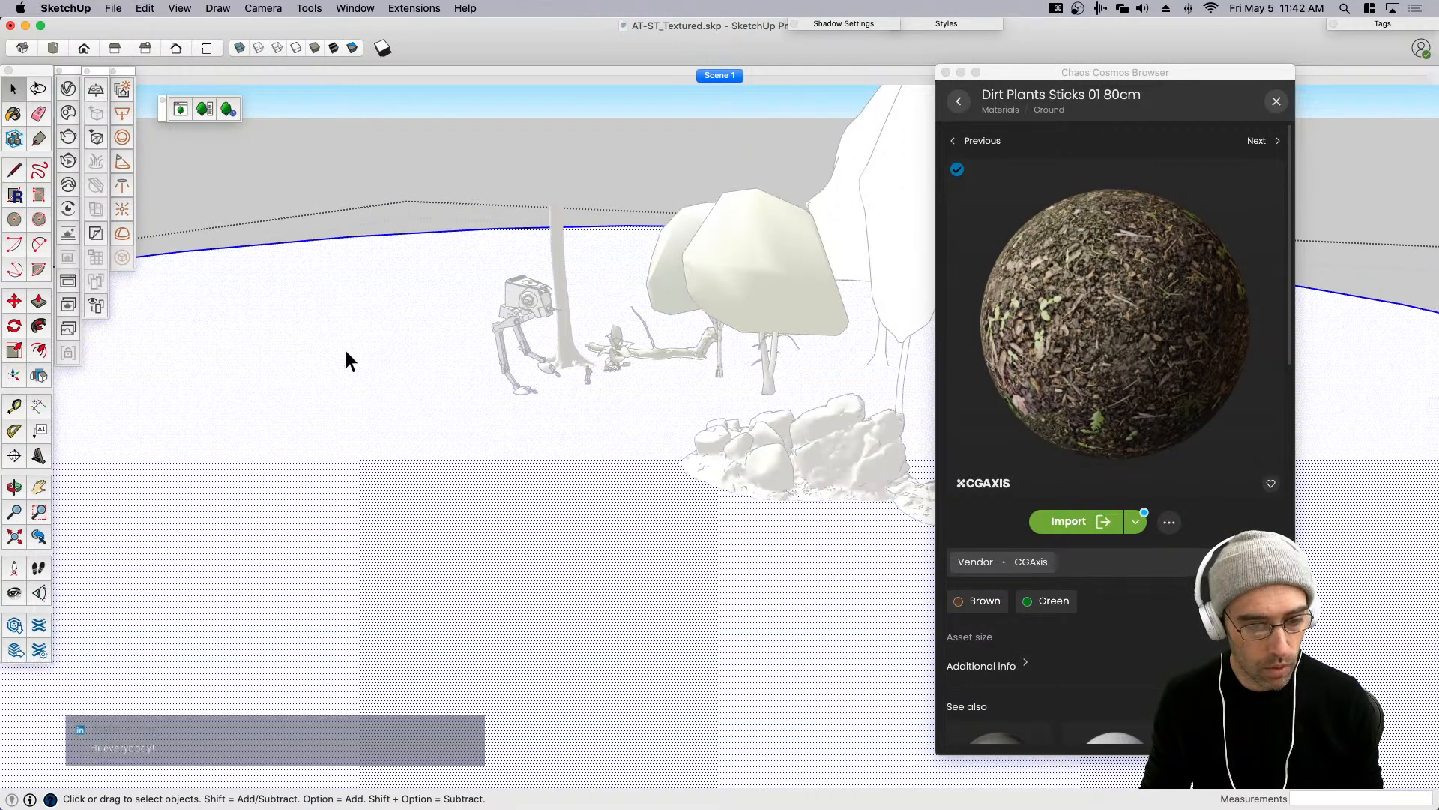
pyautogui.click(72, 89)
pyautogui.rightClick(1185, 452)
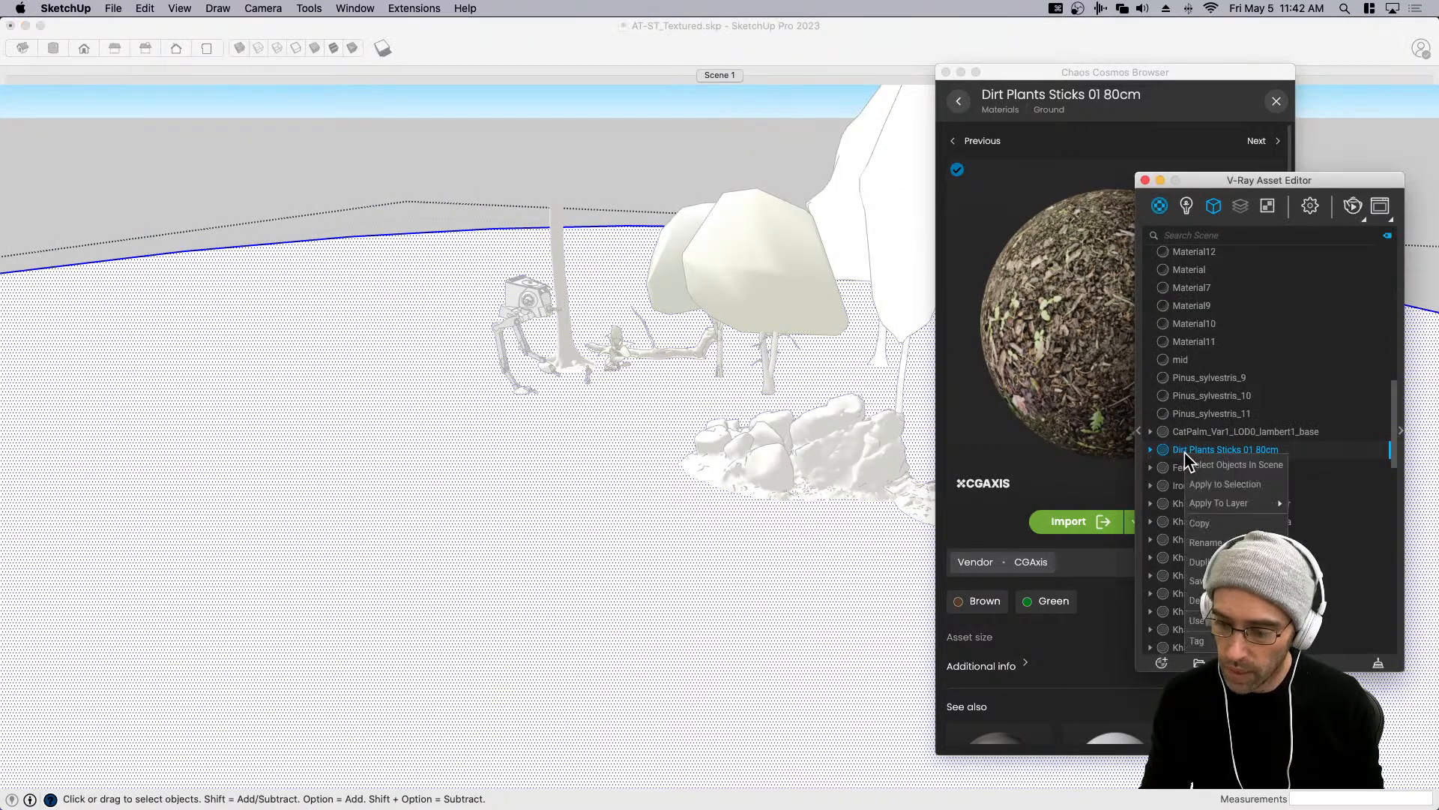
pyautogui.click(1231, 486)
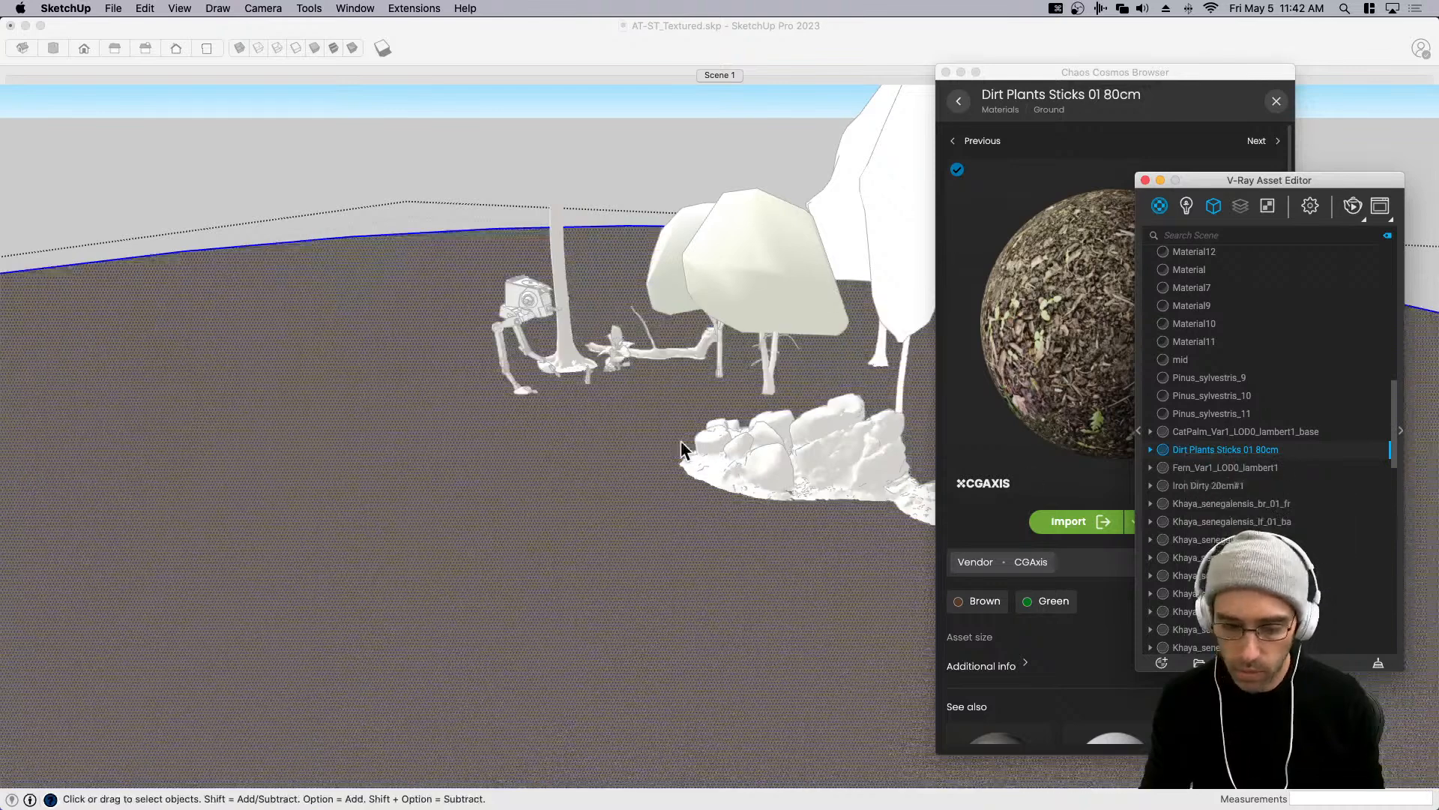
pyautogui.click(601, 148)
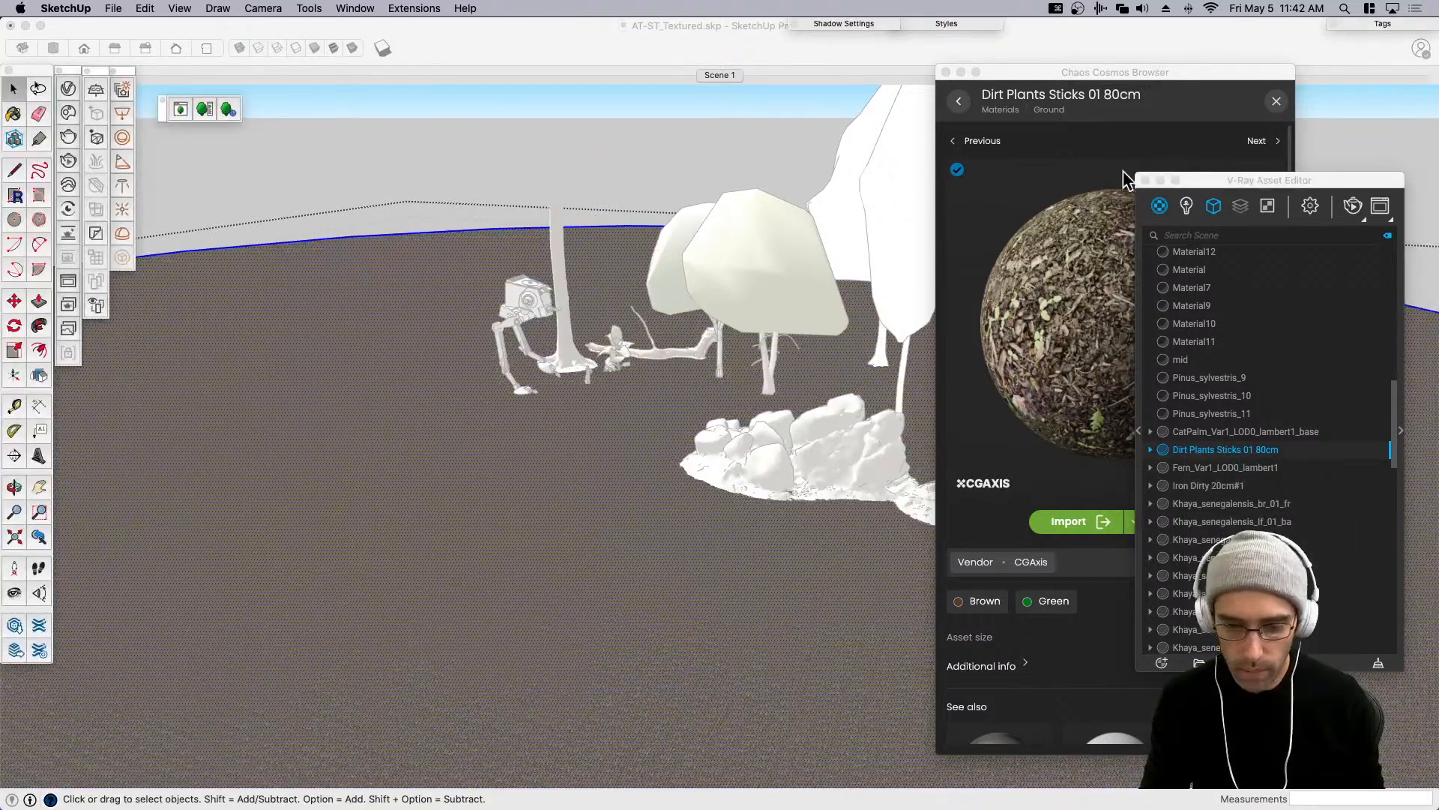
pyautogui.click(1146, 181)
# Find the Dirt Plants Sticks 01 80cm material among the model's colors and set its texture width to 10'.
pyautogui.press('b')
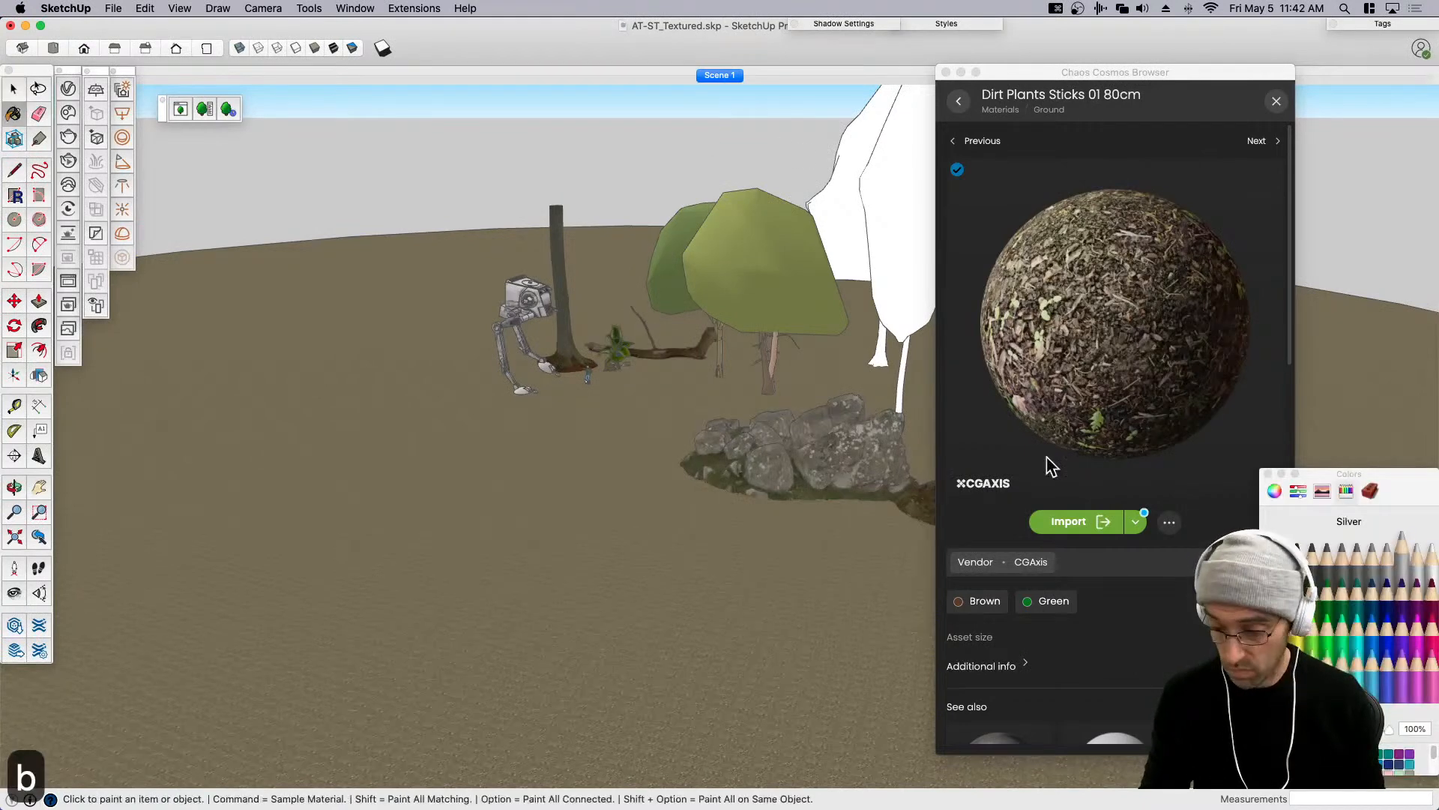
pyautogui.click(1372, 491)
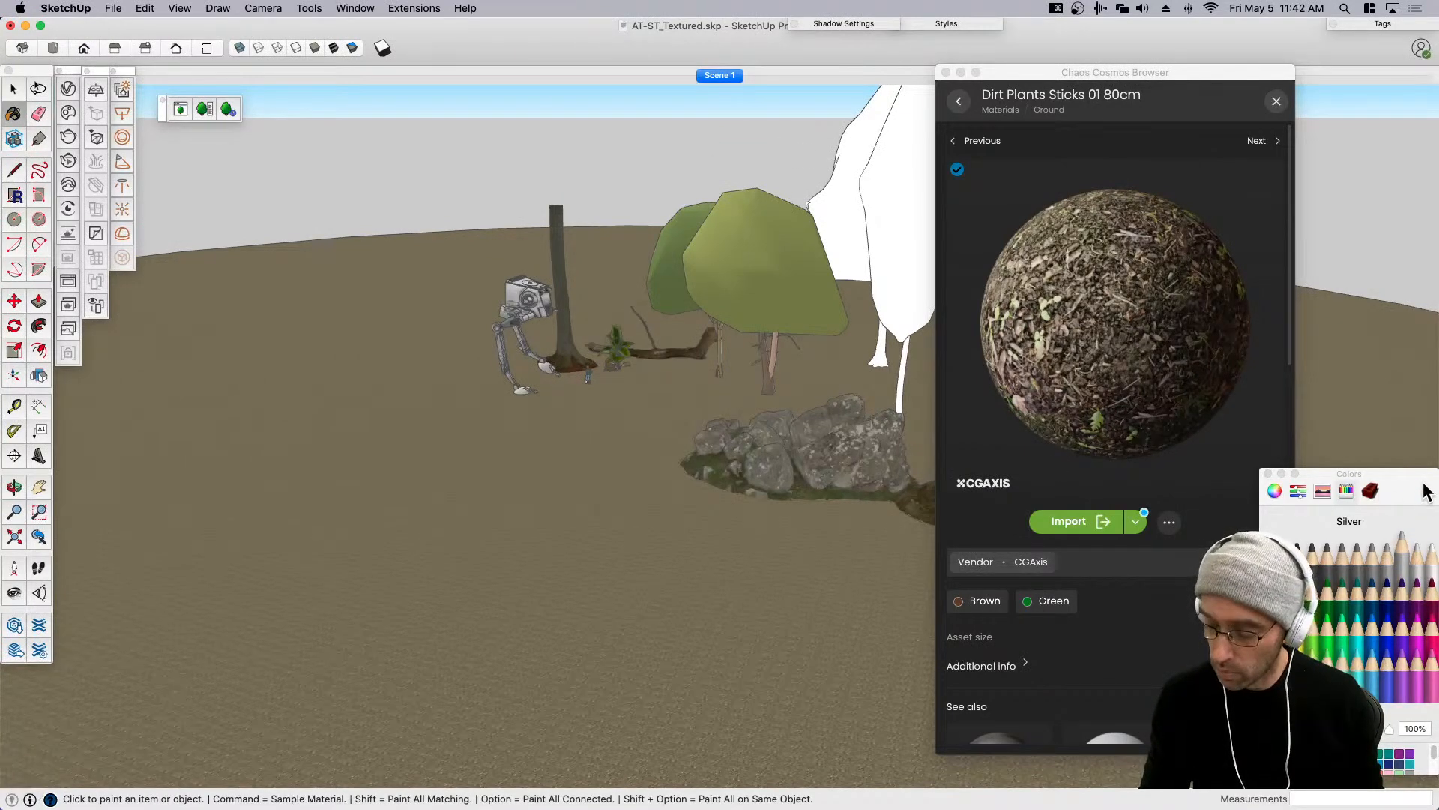
pyautogui.scroll(-5, 1410, 531)
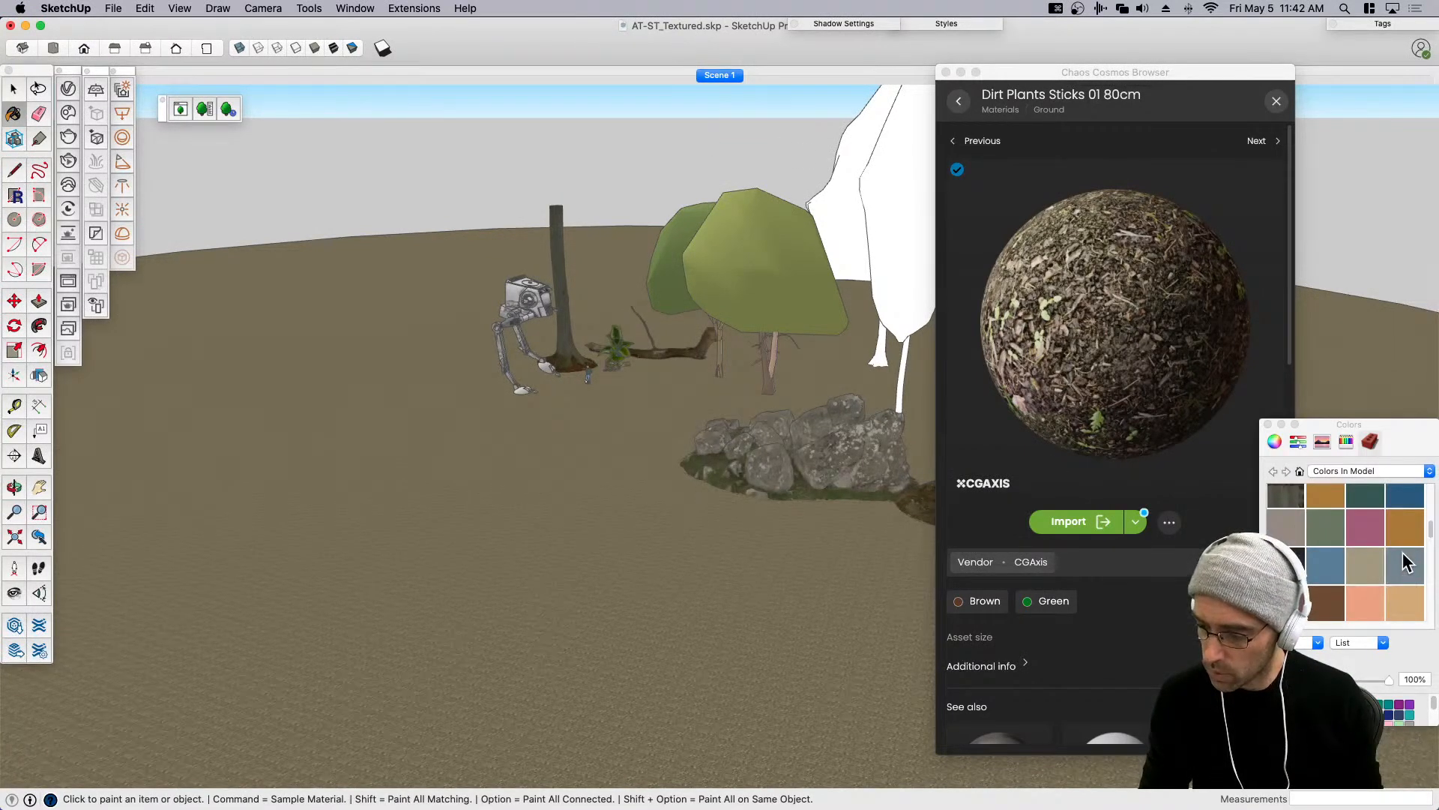
pyautogui.moveTo(1432, 532); pyautogui.dragTo(1432, 580)
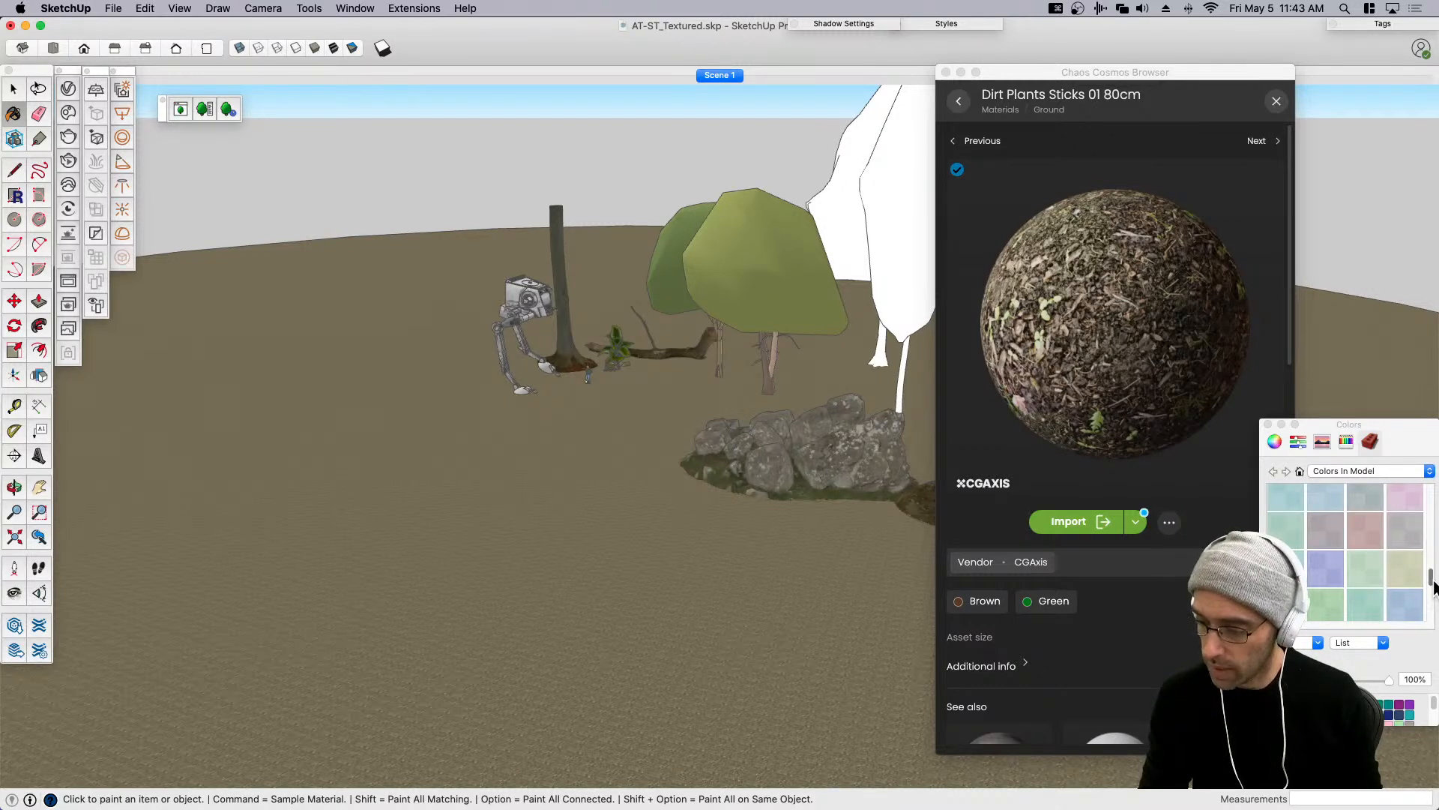
pyautogui.scroll(-3, 1404, 596)
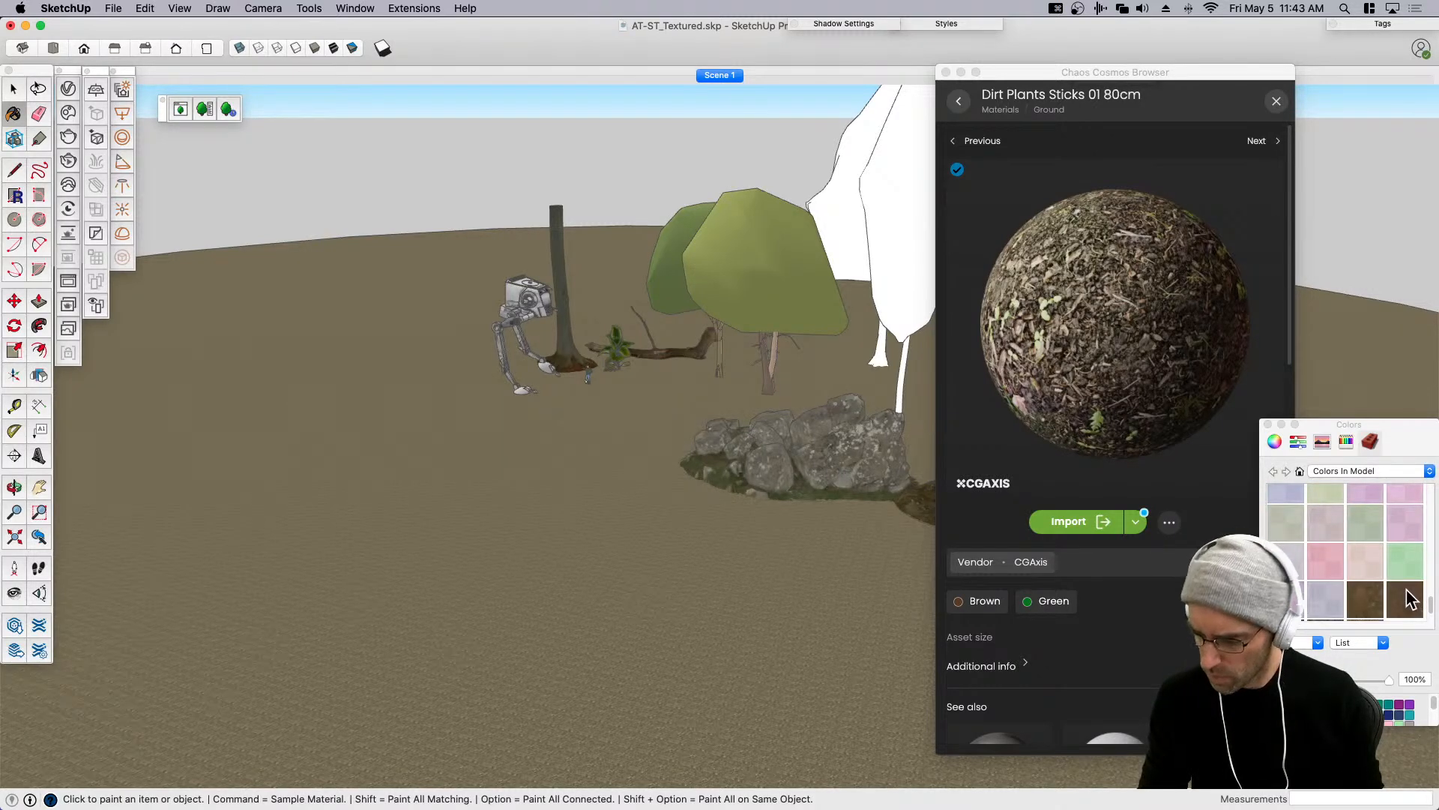
pyautogui.scroll(-2, 1395, 560)
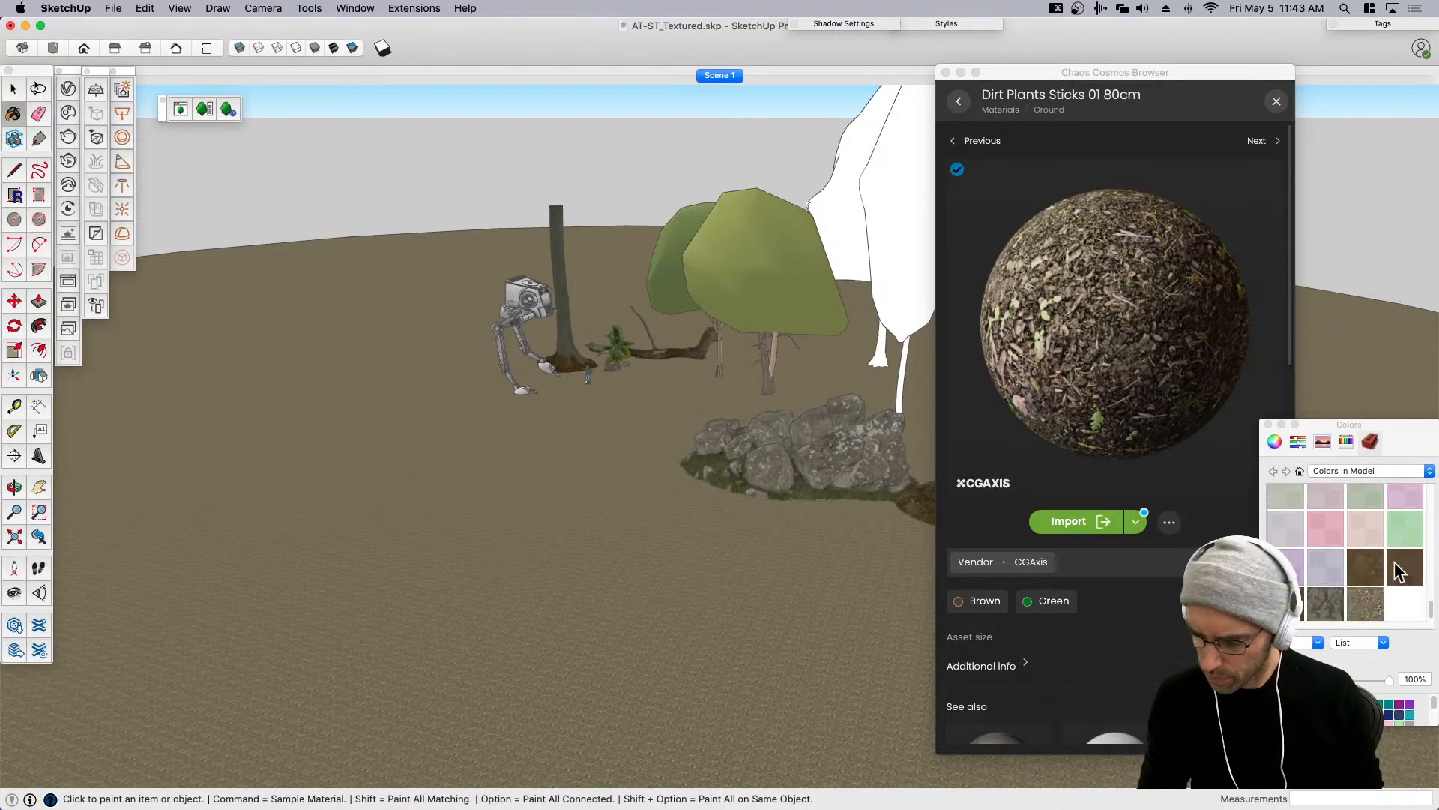
pyautogui.rightClick(1369, 597)
pyautogui.click(1312, 619)
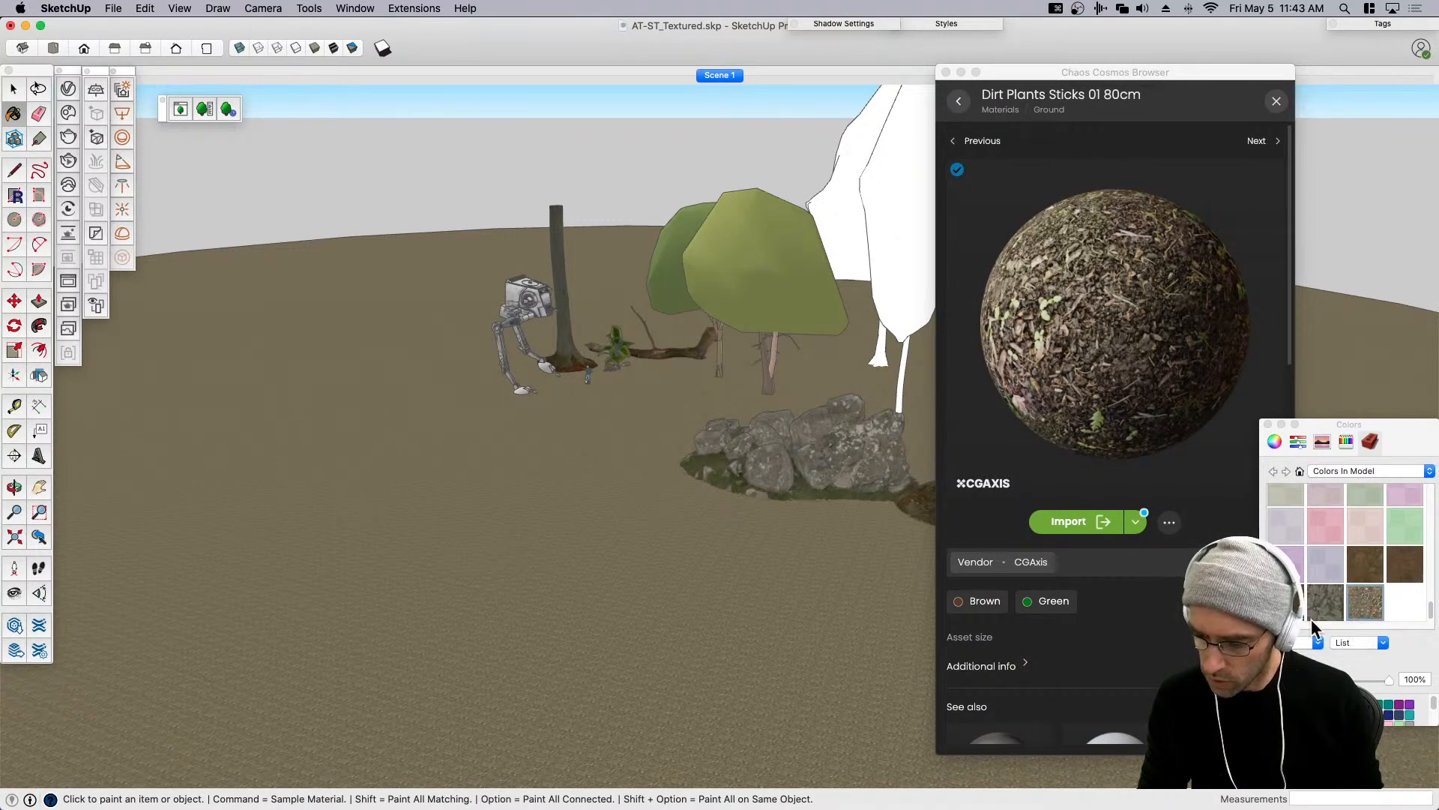
pyautogui.doubleClick(1364, 604)
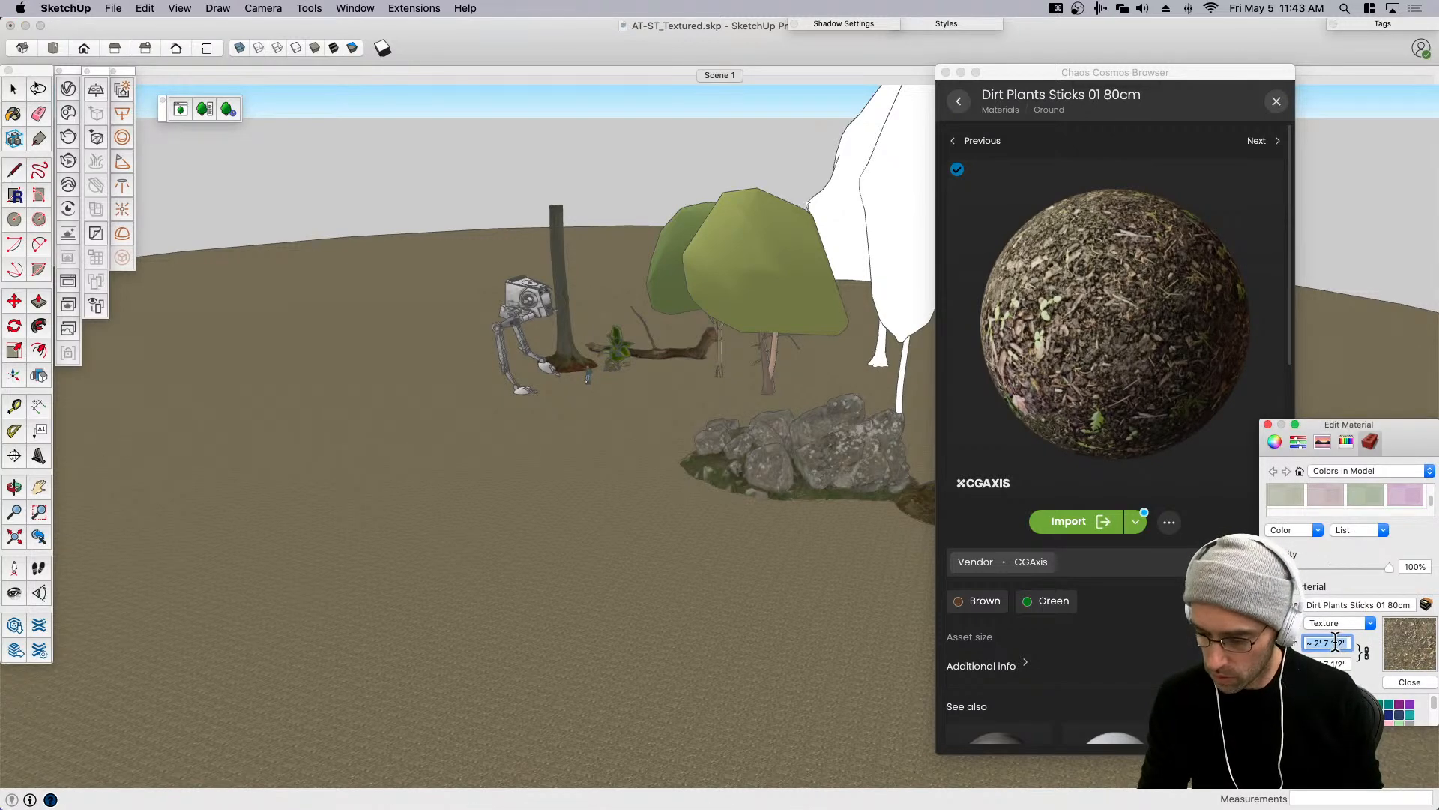
pyautogui.write("10'")
pyautogui.press('Tab')
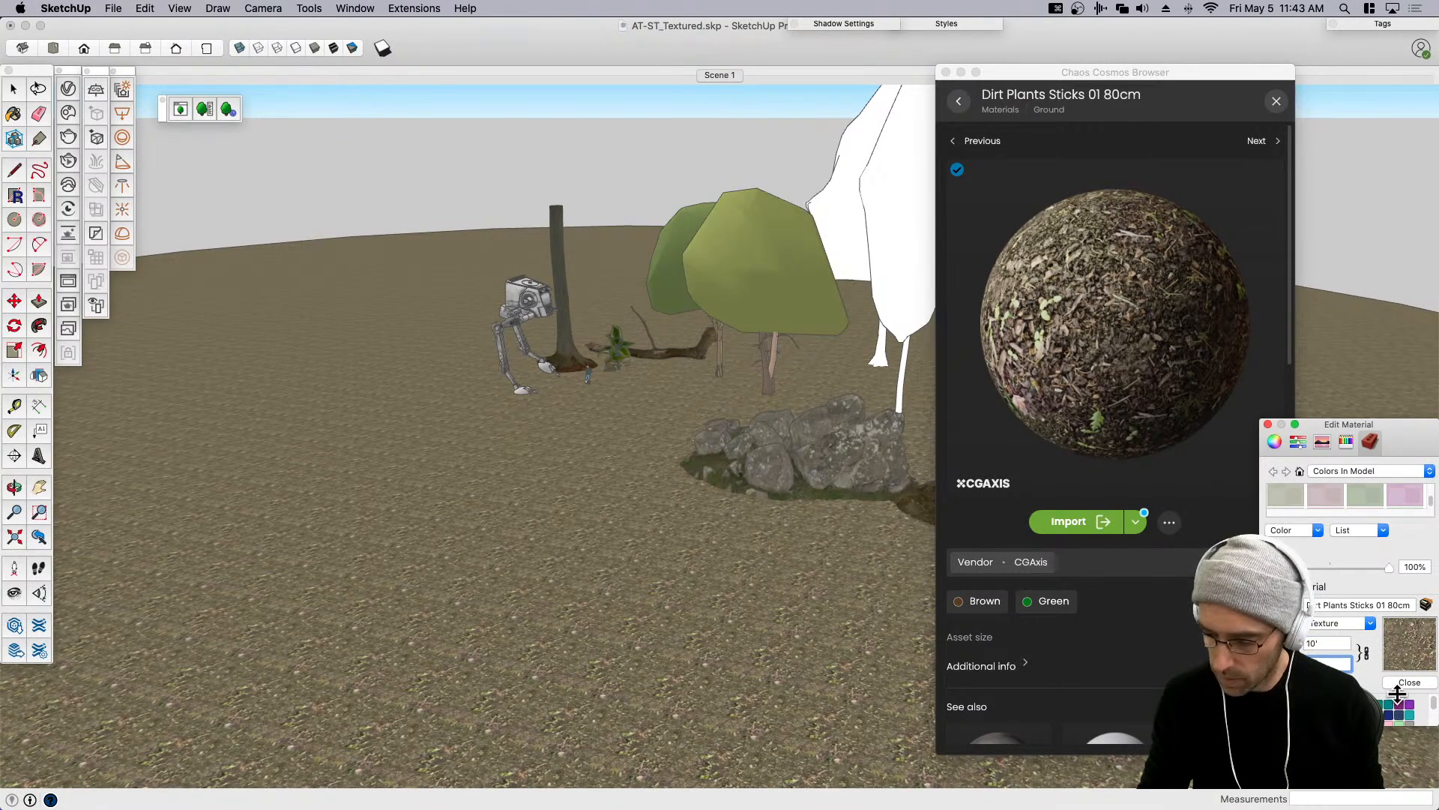
pyautogui.click(1267, 423)
pyautogui.click(1267, 424)
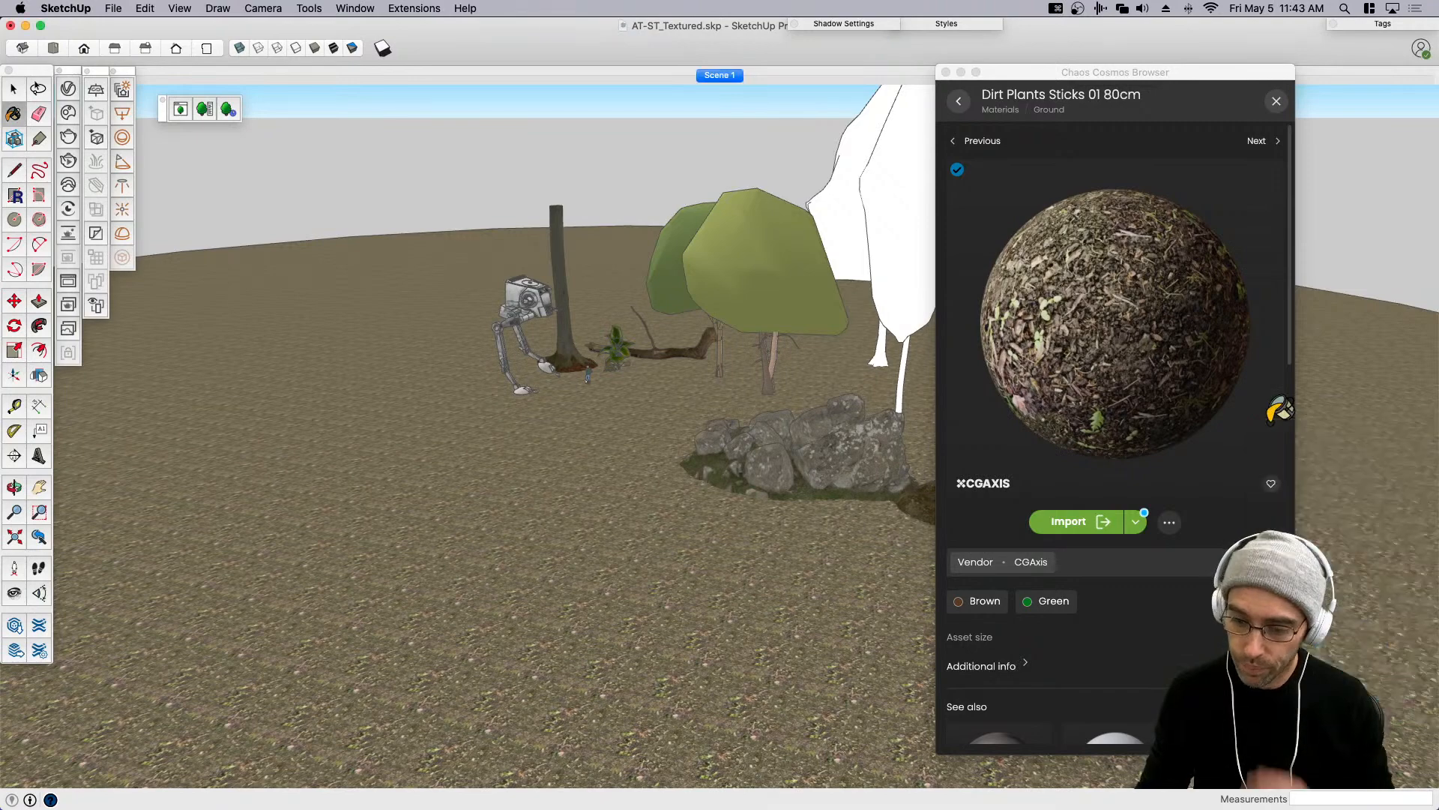
# Close the Chaos Cosmos browser, leave the paint tool and save the model.
pyautogui.click(946, 72)
pyautogui.press('space')
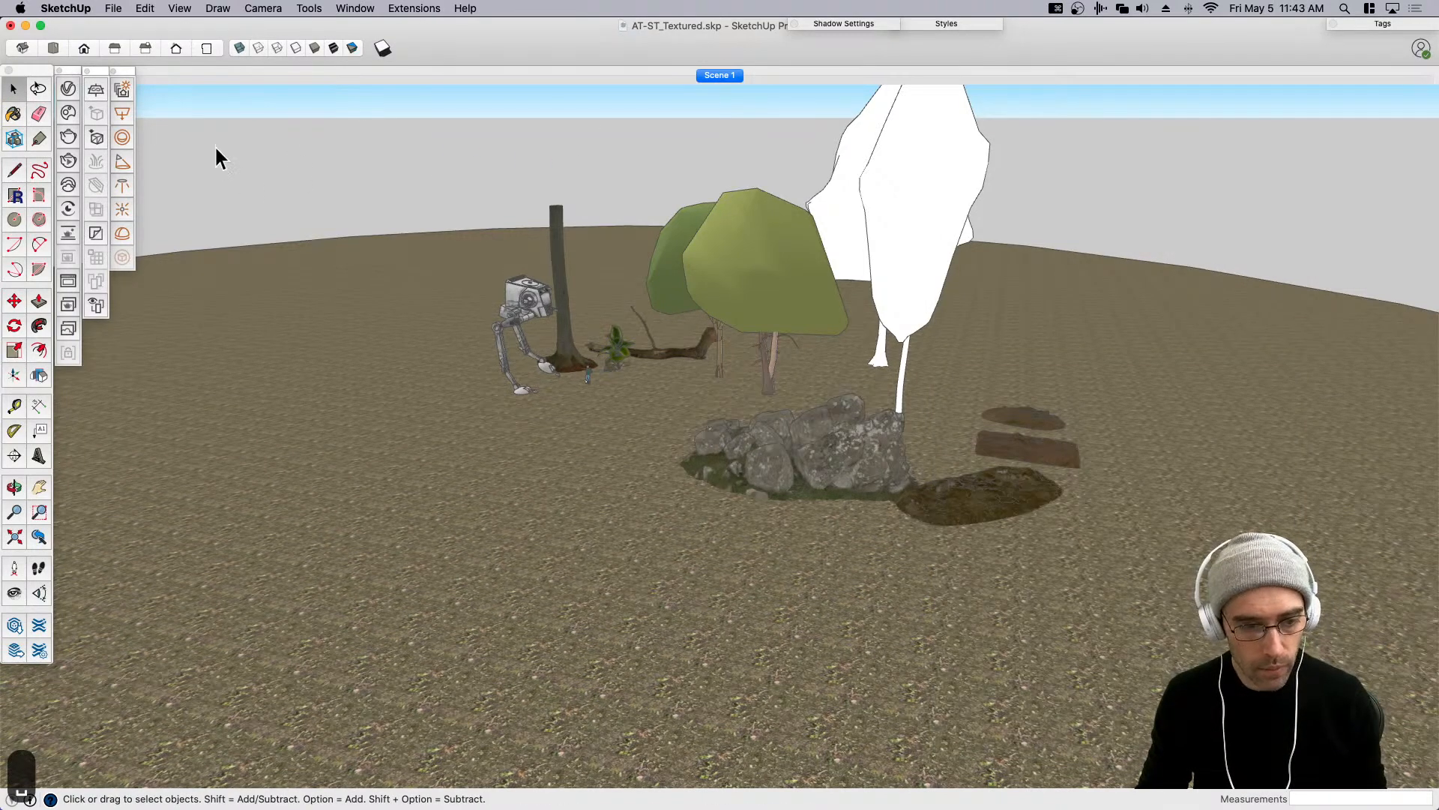
pyautogui.press('super+s')
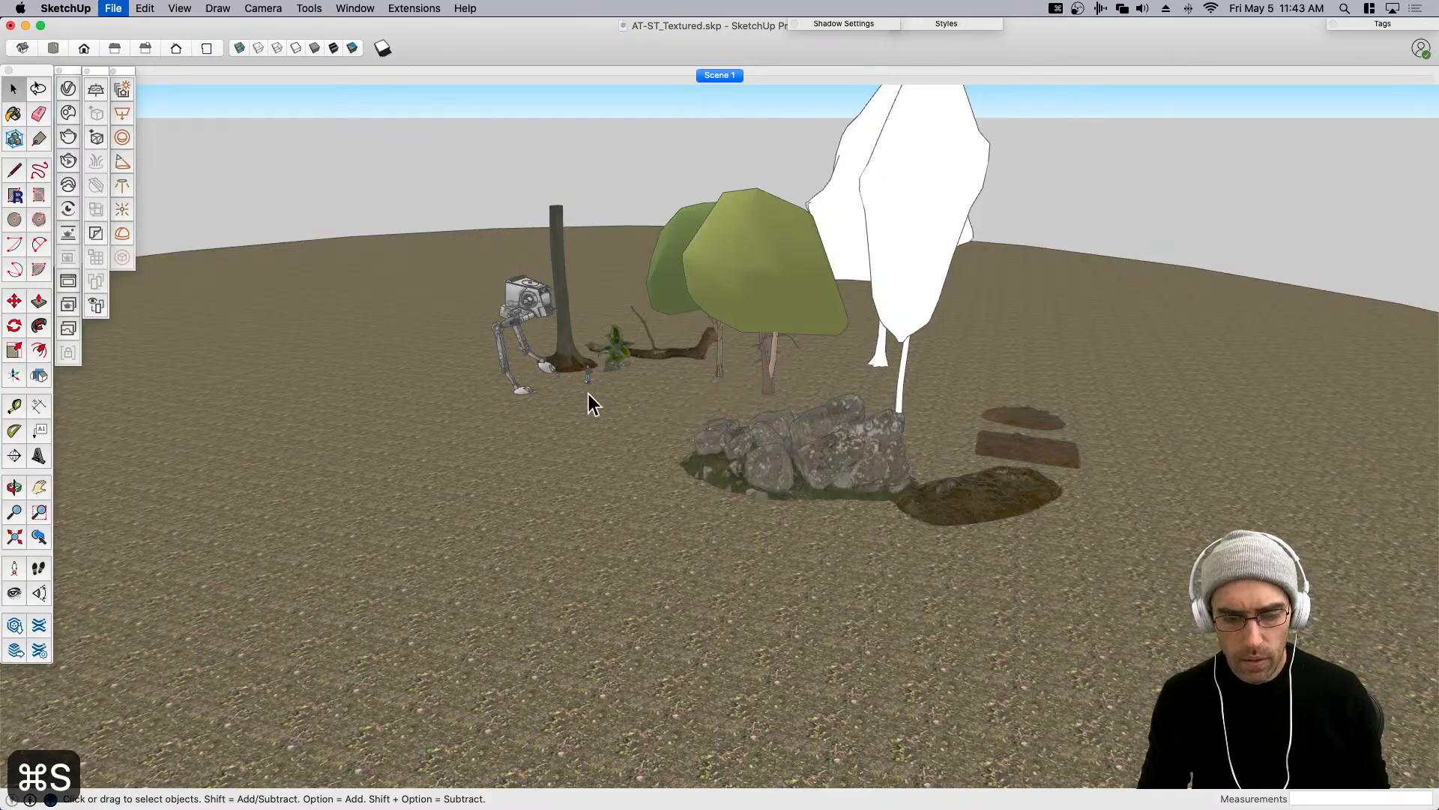
# Bring the camera down near ground level, looking toward the AT-ST, the tree trunk and the fallen log.
pyautogui.scroll(10, 578, 381)
pyautogui.moveTo(503, 372); pyautogui.dragTo(587, 389, button='middle')
pyautogui.scroll(5, 615, 387)
pyautogui.moveTo(740, 415)
pyautogui.mouseDown(button='middle')
pyautogui.moveTo(708, 425)
pyautogui.moveTo(754, 435)
pyautogui.mouseUp(button='middle')
pyautogui.scroll(-5, 708, 425)
pyautogui.hotkey('shift', 'e')
pyautogui.moveTo(754, 435); pyautogui.dragTo(985, 358)
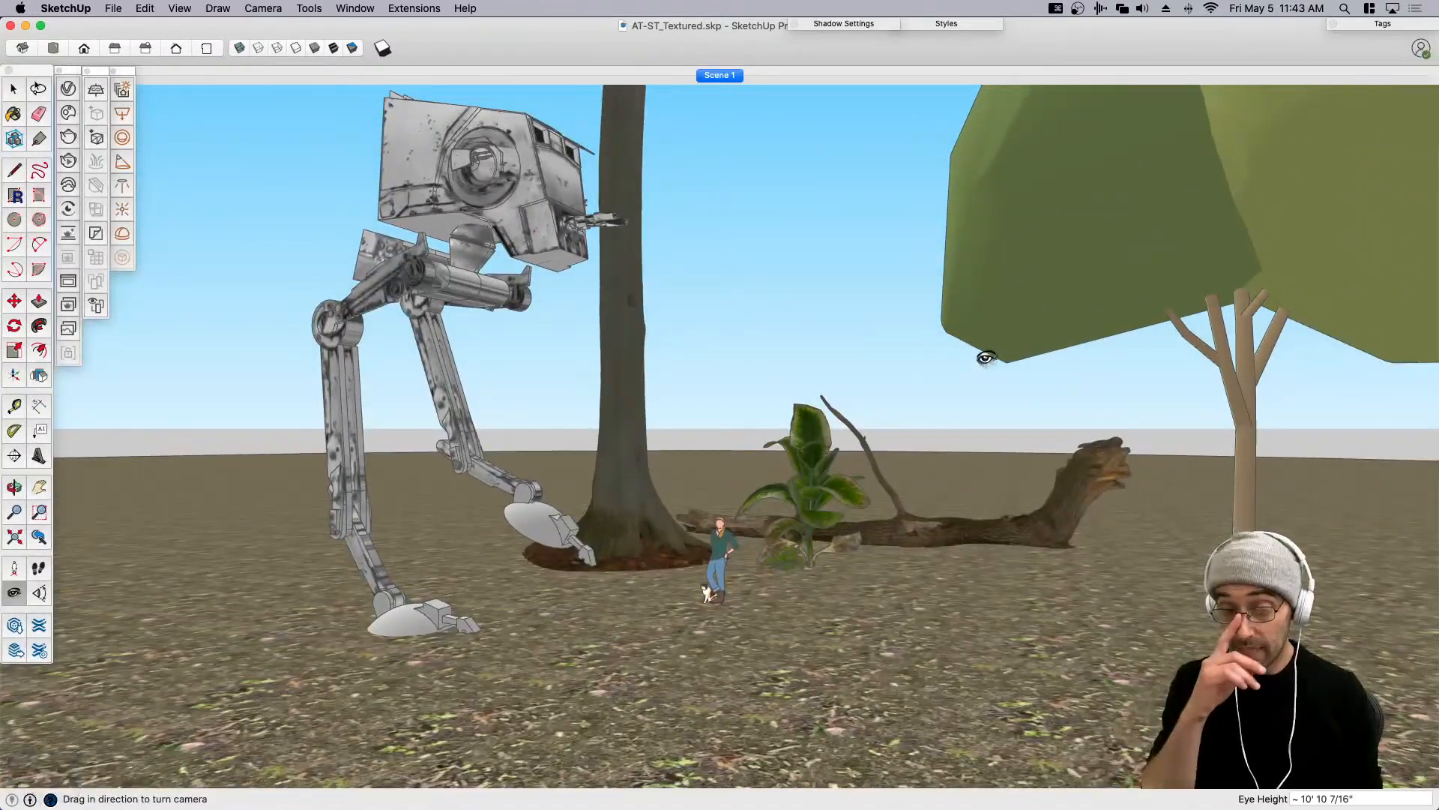
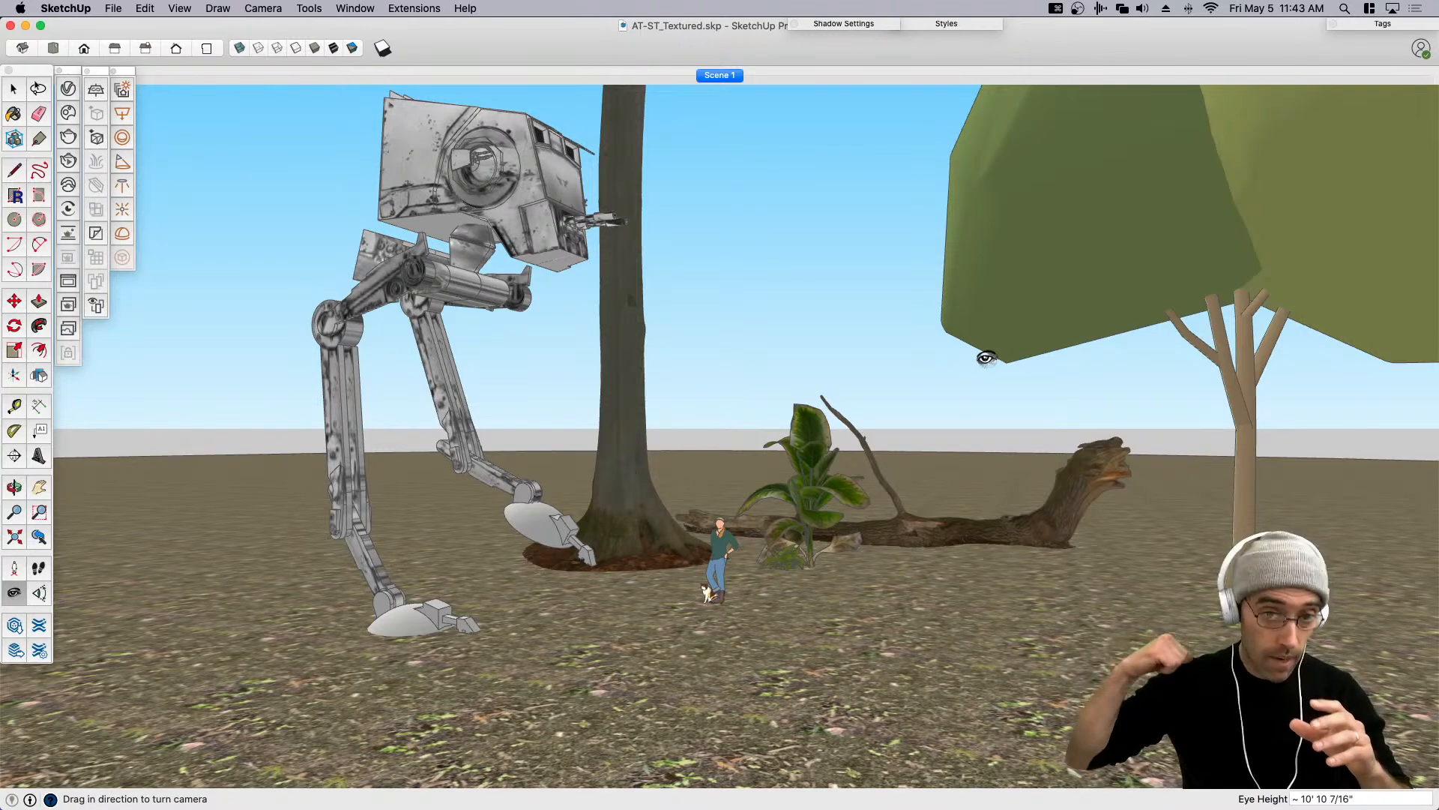
# Pull the camera back to frame the AT-ST, trunk and log from farther away with the trees alongside.
pyautogui.scroll(3, 989, 375)
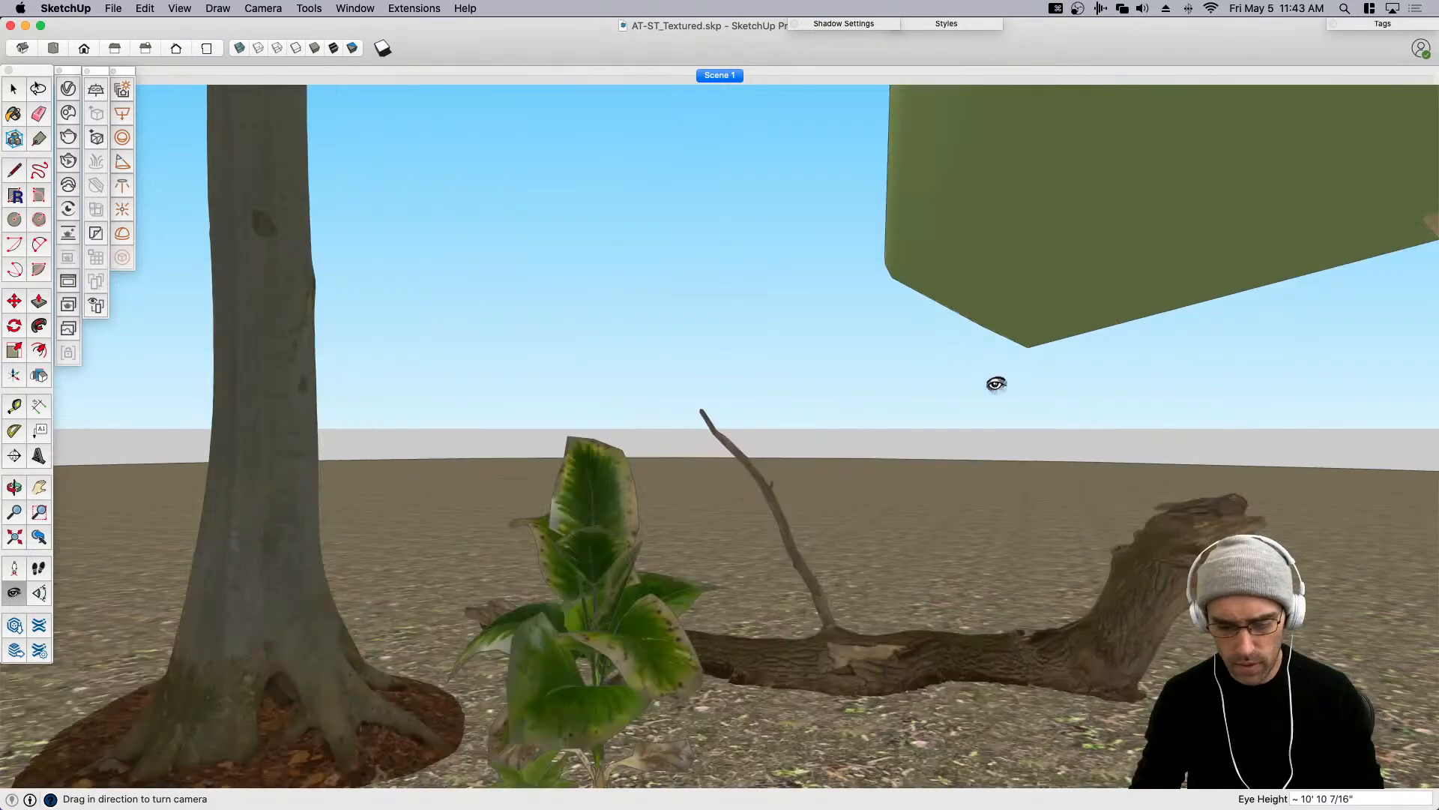
pyautogui.scroll(-6, 982, 379)
pyautogui.press('space')
pyautogui.scroll(5, 843, 525)
pyautogui.scroll(-4, 839, 506)
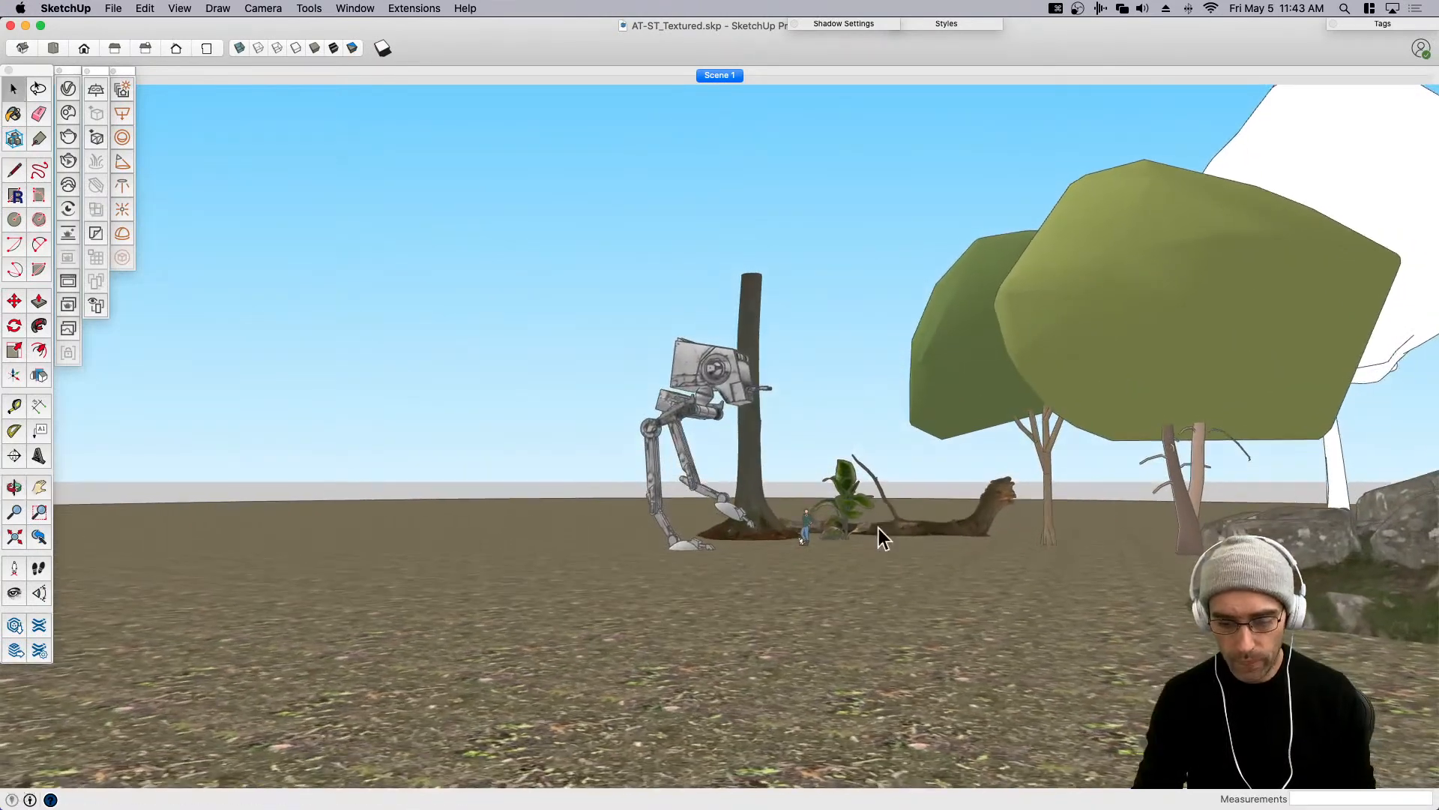
pyautogui.scroll(1, 880, 533)
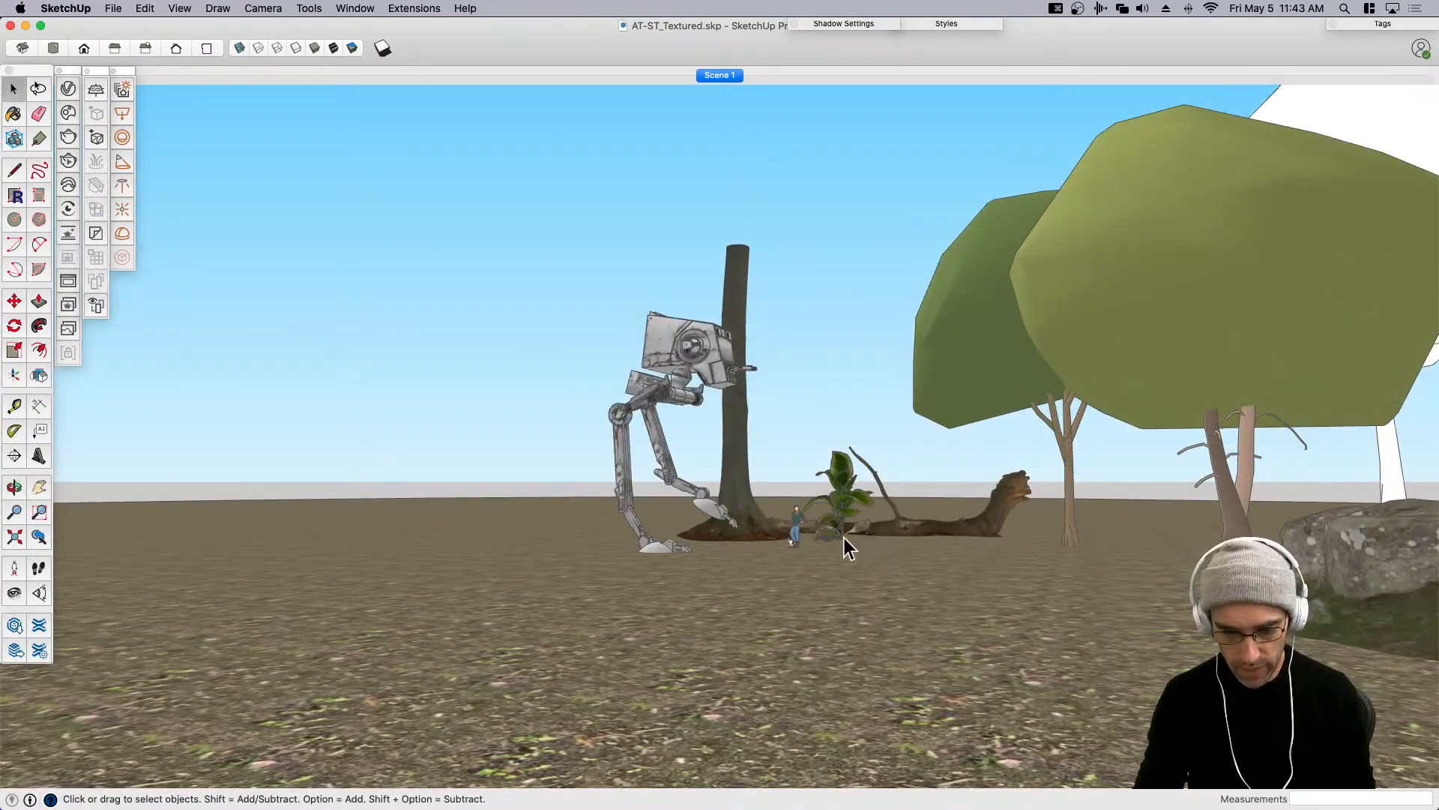
pyautogui.rightClick(727, 77)
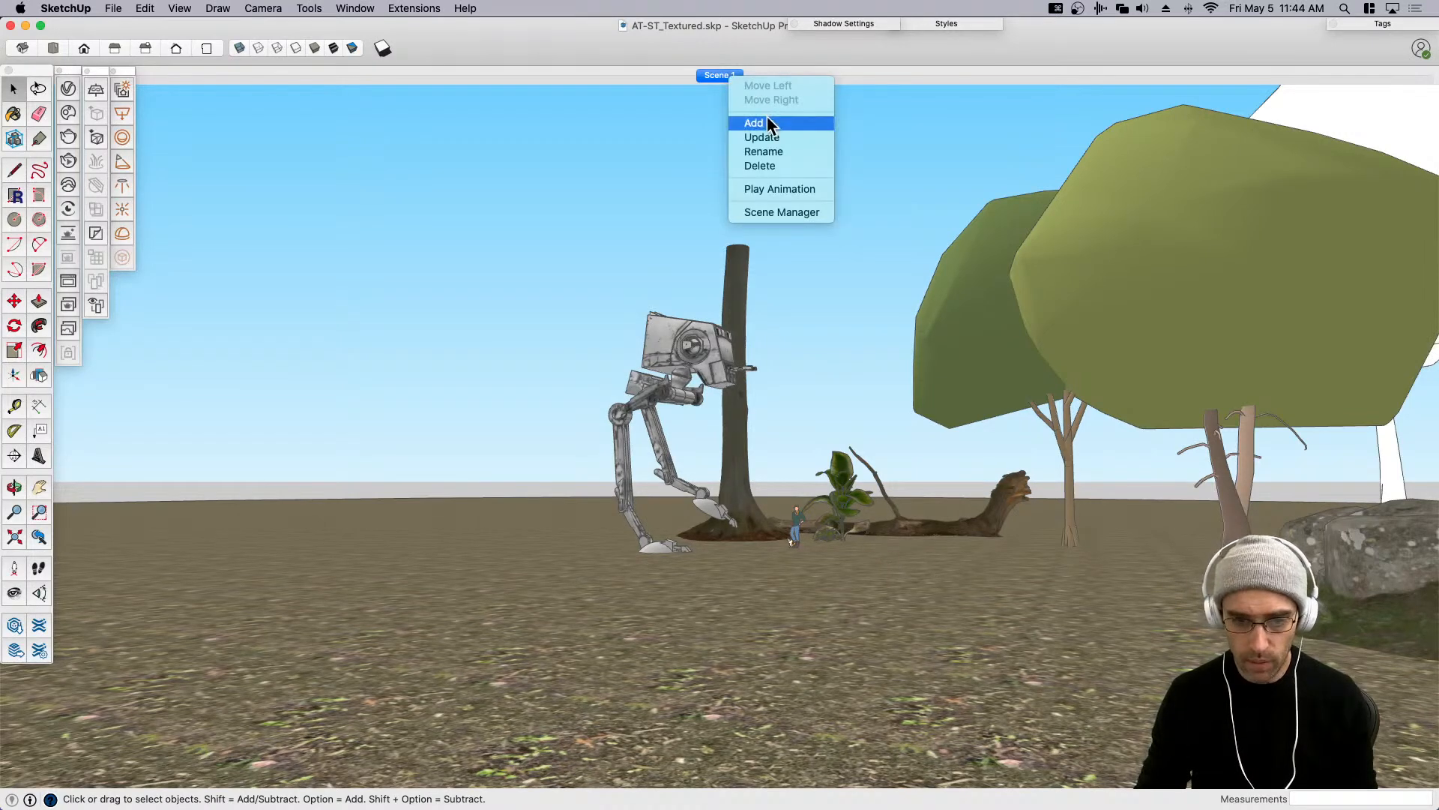
pyautogui.click(439, 246)
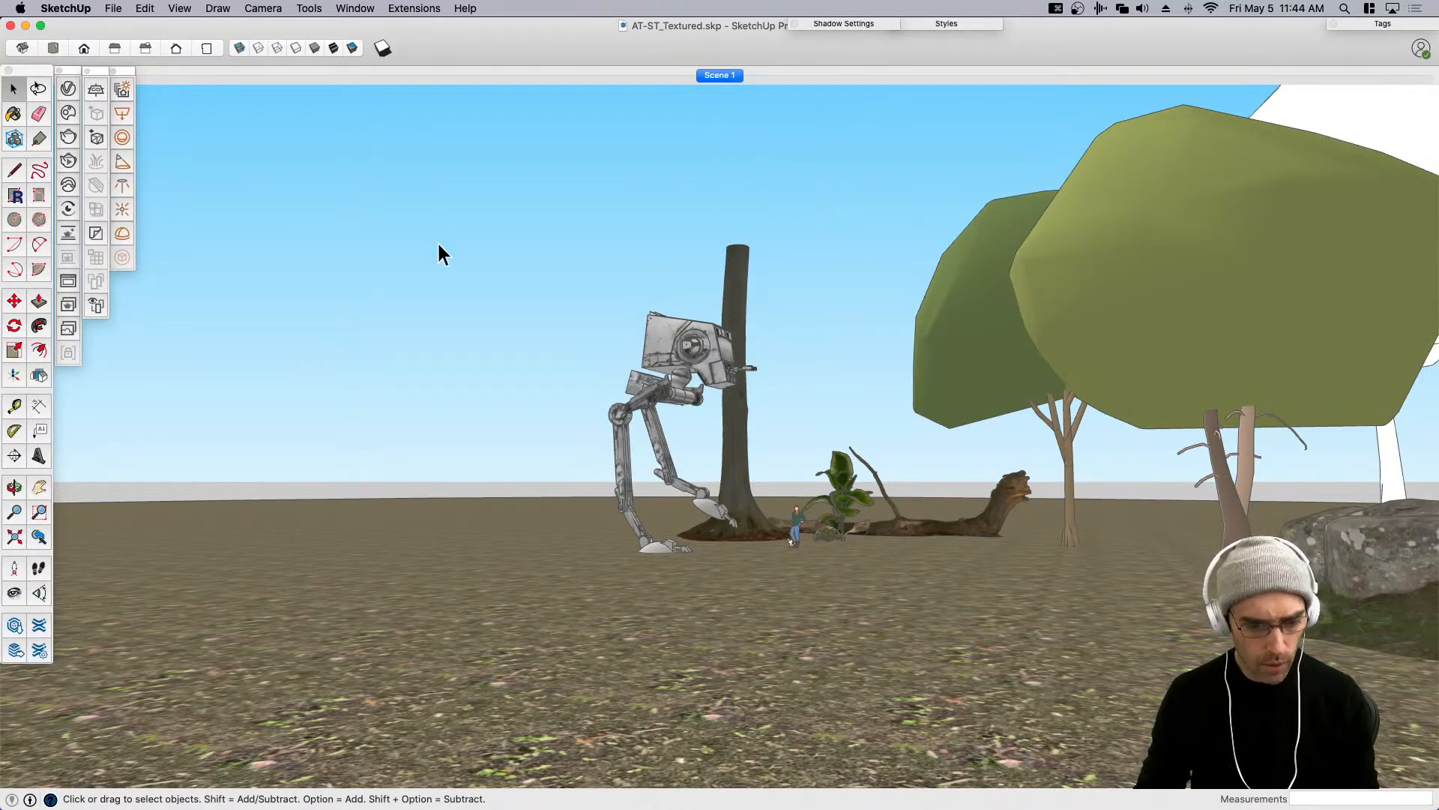
# Set the camera's eye height to 6', switch to two-point perspective and shift the framing to leave open ground beside the AT-ST.
pyautogui.click(15, 593)
pyautogui.write("6'")
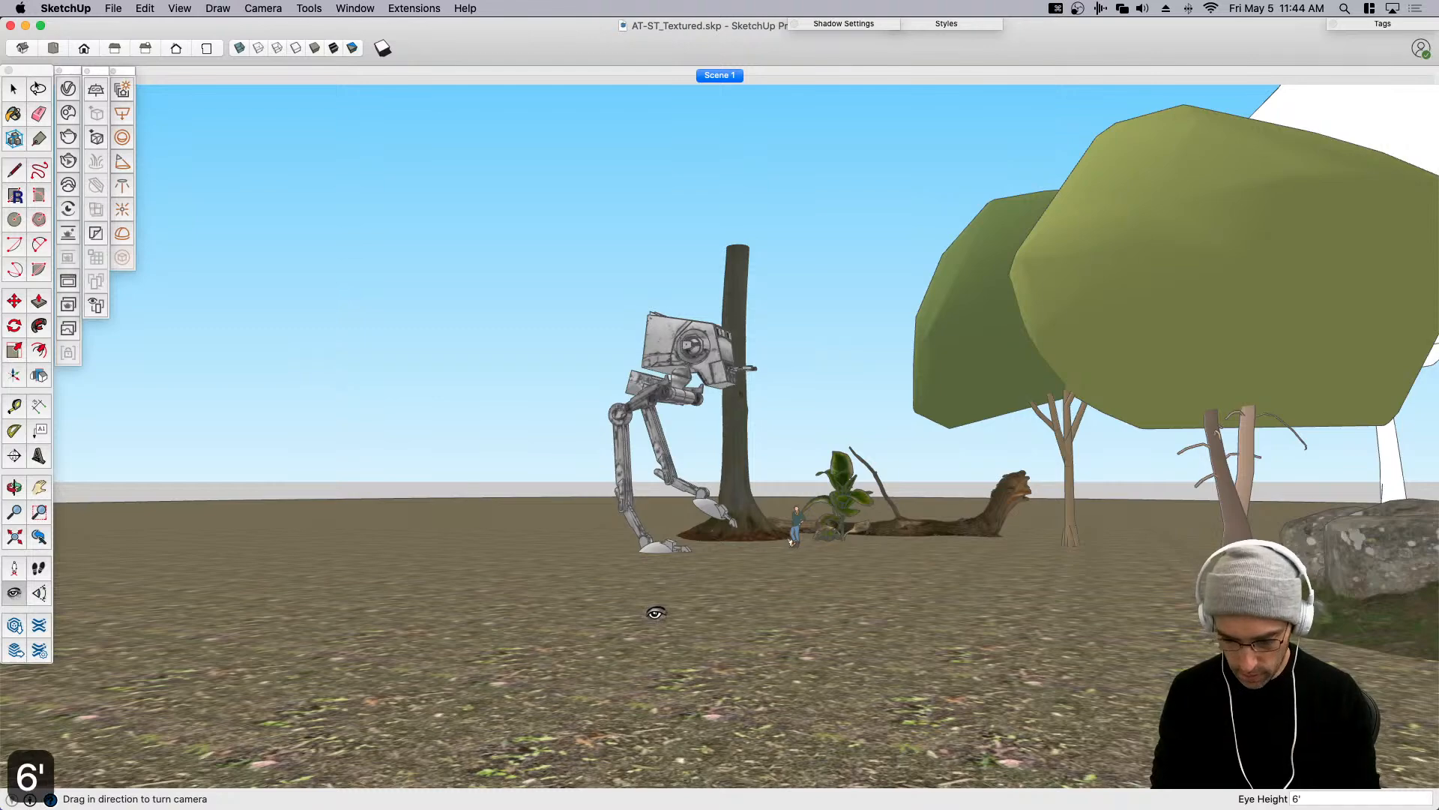
pyautogui.press('Return')
pyautogui.click(271, 6)
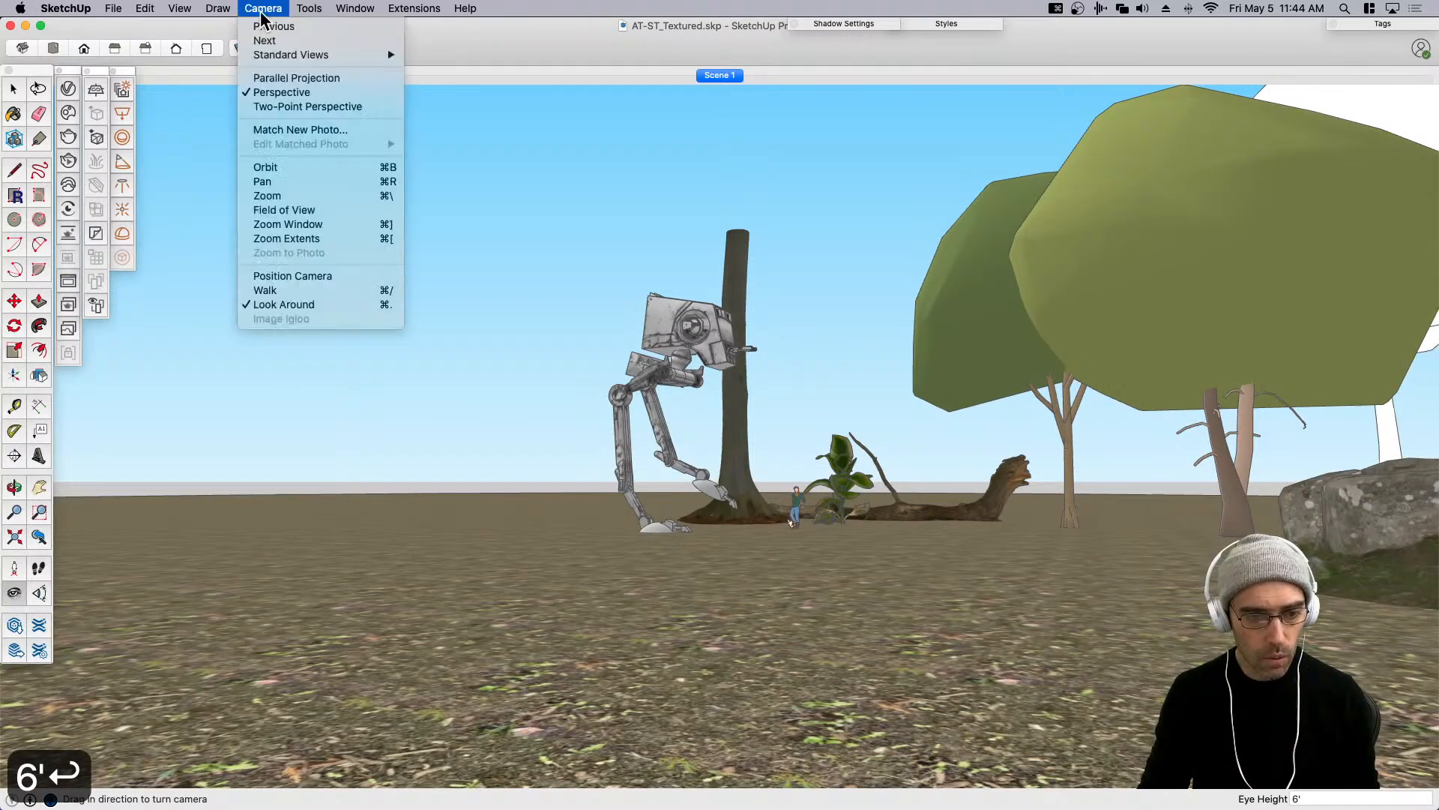
pyautogui.click(296, 106)
pyautogui.moveTo(783, 472); pyautogui.dragTo(964, 562)
# Update Scene 1 with the current view and rename it Render.
pyautogui.rightClick(723, 78)
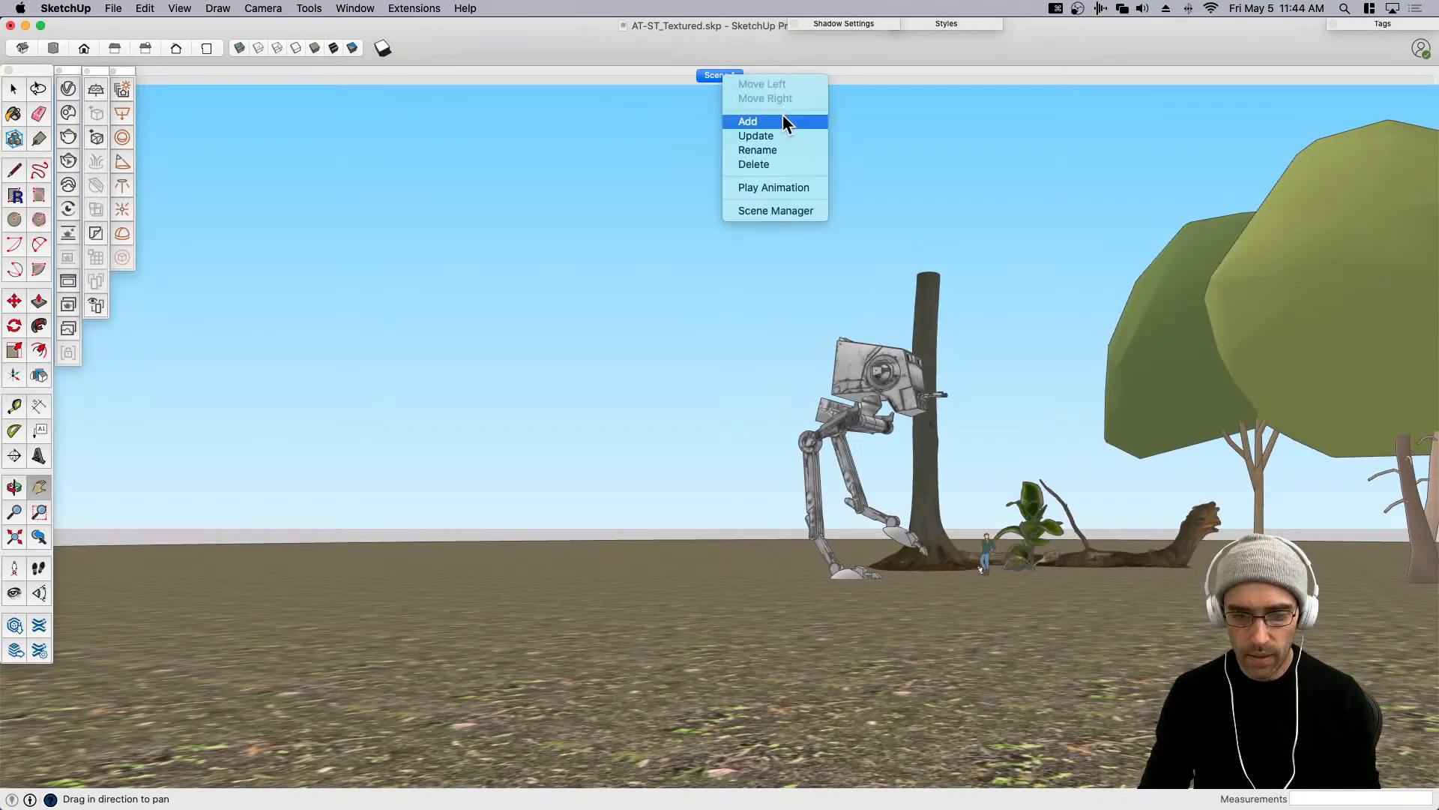
pyautogui.click(770, 139)
pyautogui.rightClick(729, 79)
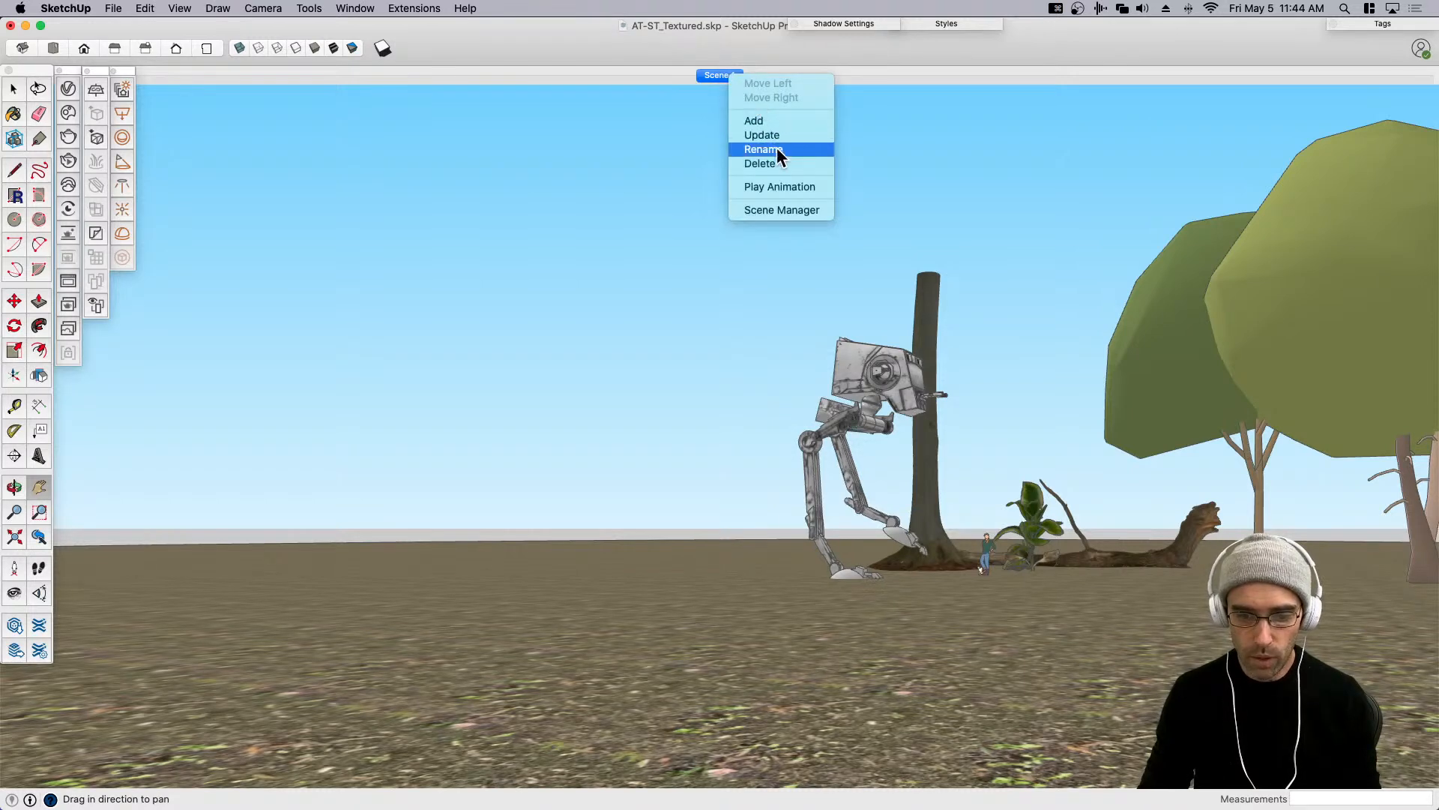
pyautogui.click(774, 150)
pyautogui.write('Render')
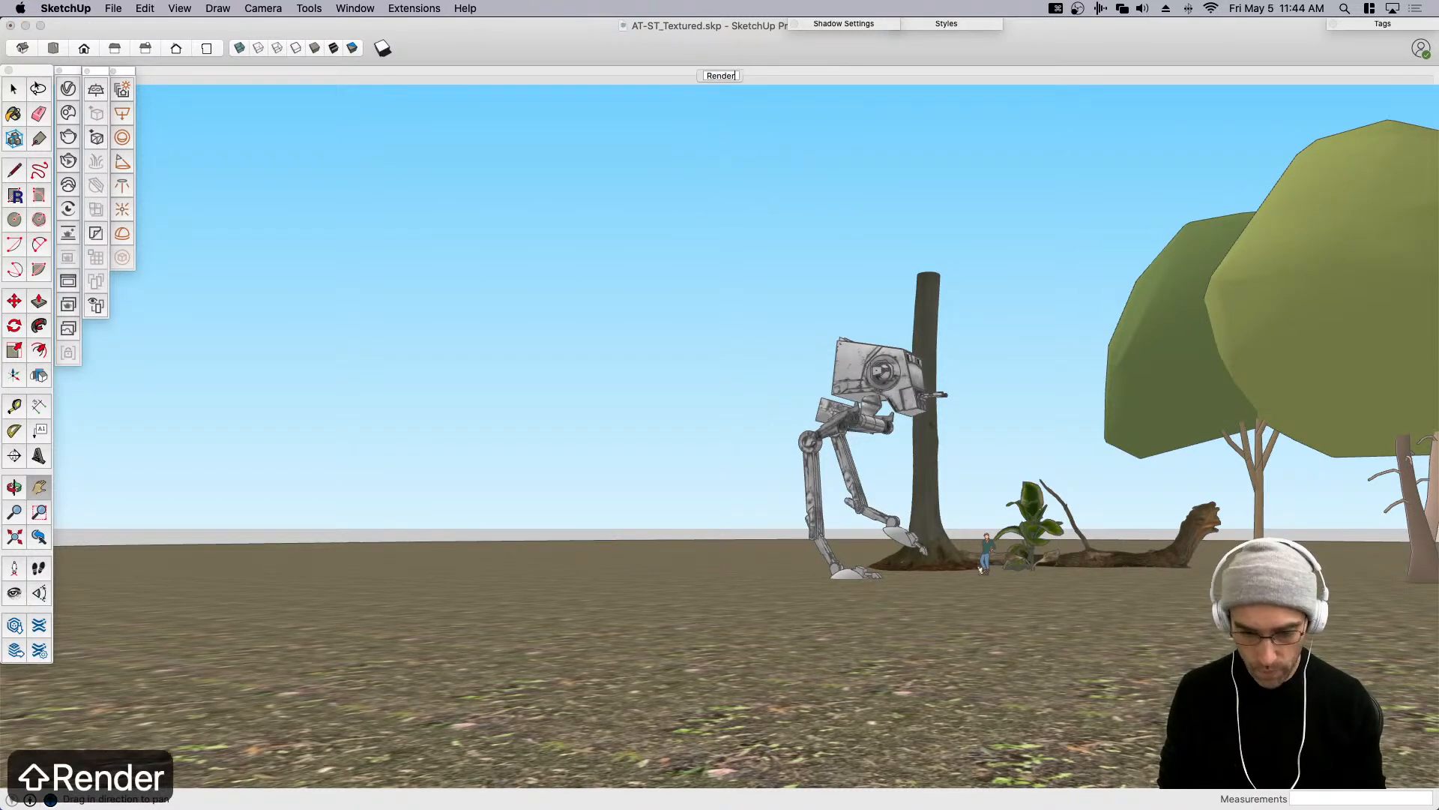
pyautogui.press('Return')
# Move the AT-ST away from the tree trunk onto the open ground farther back in the scene.
pyautogui.click(878, 420)
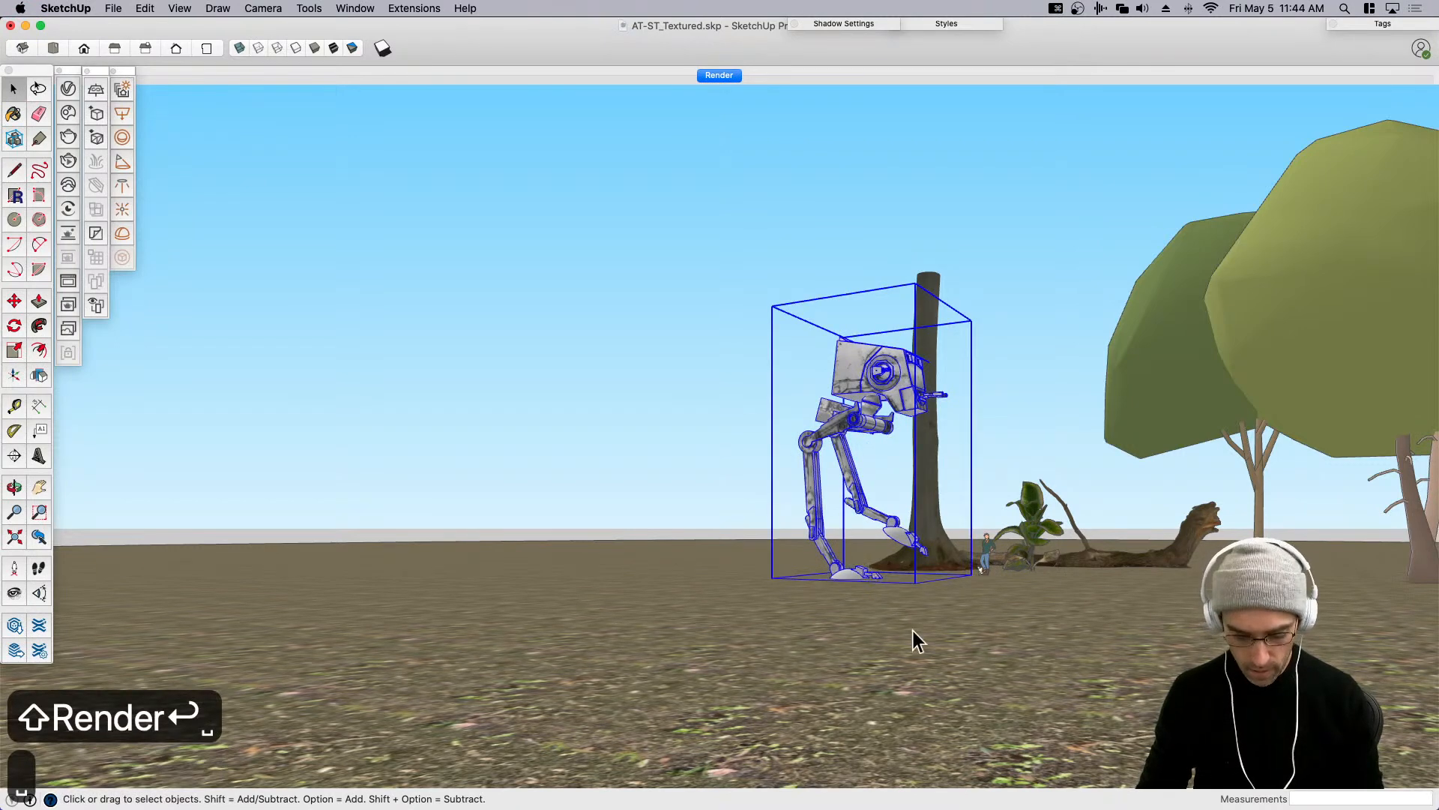
pyautogui.press('m')
pyautogui.click(951, 642)
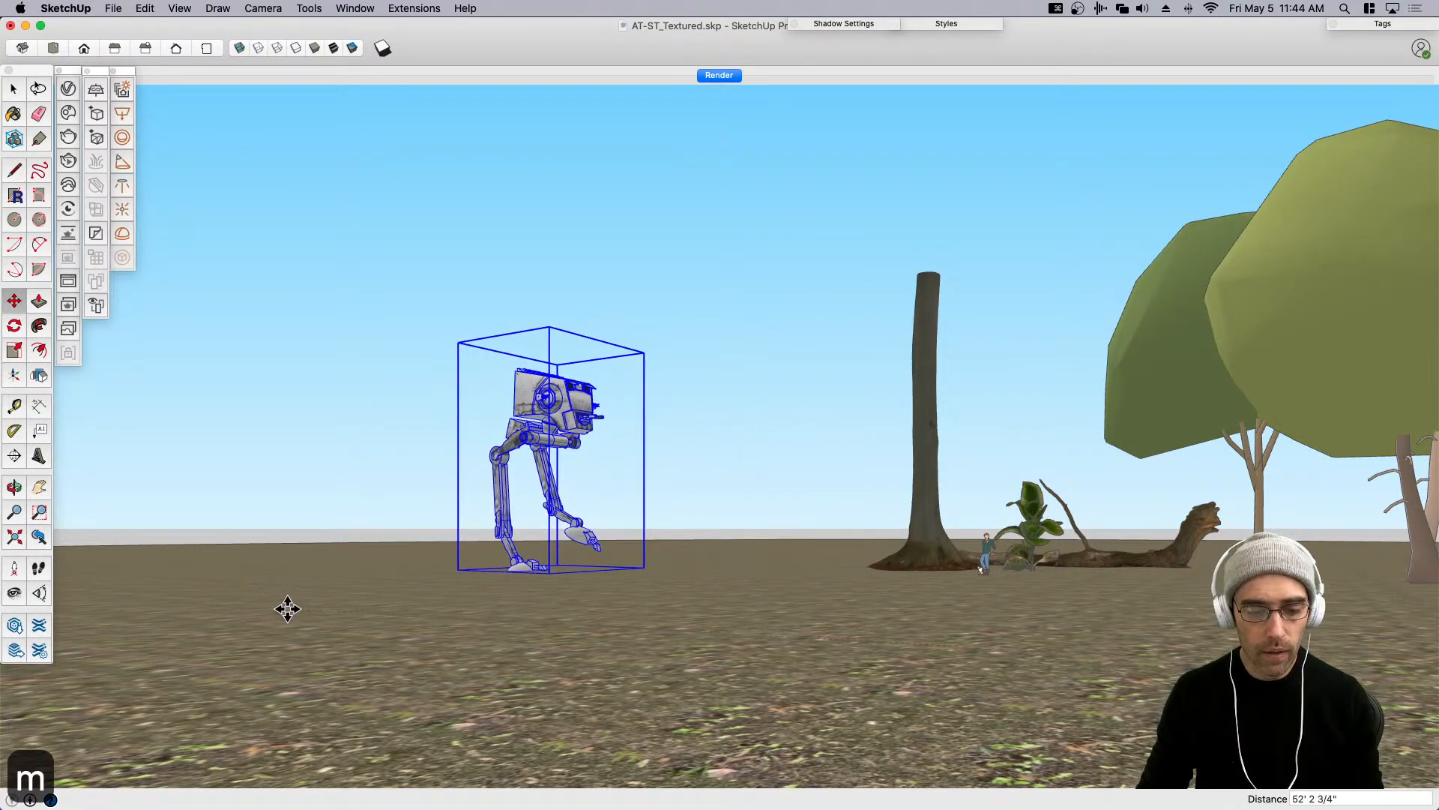
pyautogui.click(594, 583)
# Examine the forest reference image unnamed.png in Preview, then return to the SketchUp model.
pyautogui.moveTo(819, 1); pyautogui.dragTo(936, 138)
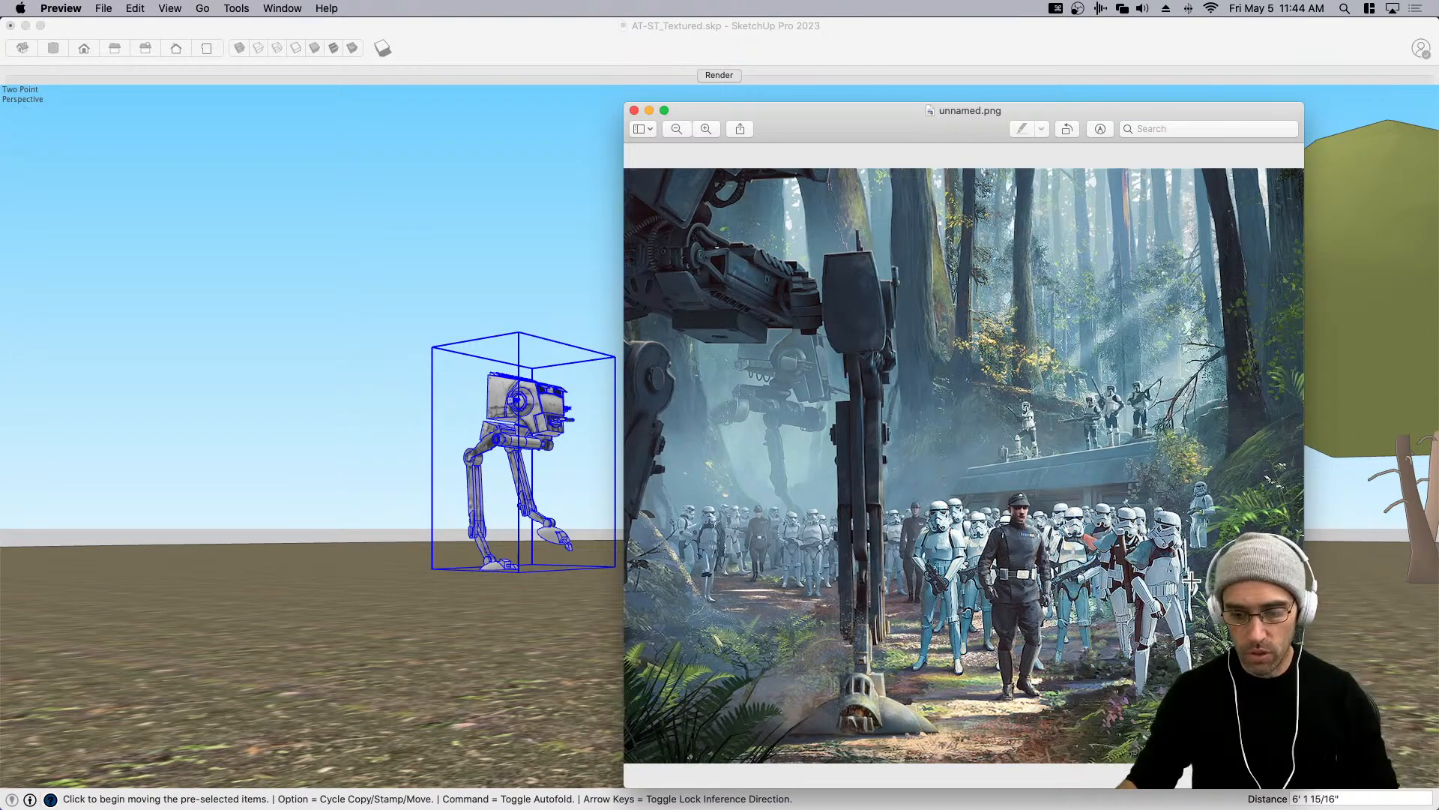
pyautogui.moveTo(946, 110); pyautogui.dragTo(955, 0)
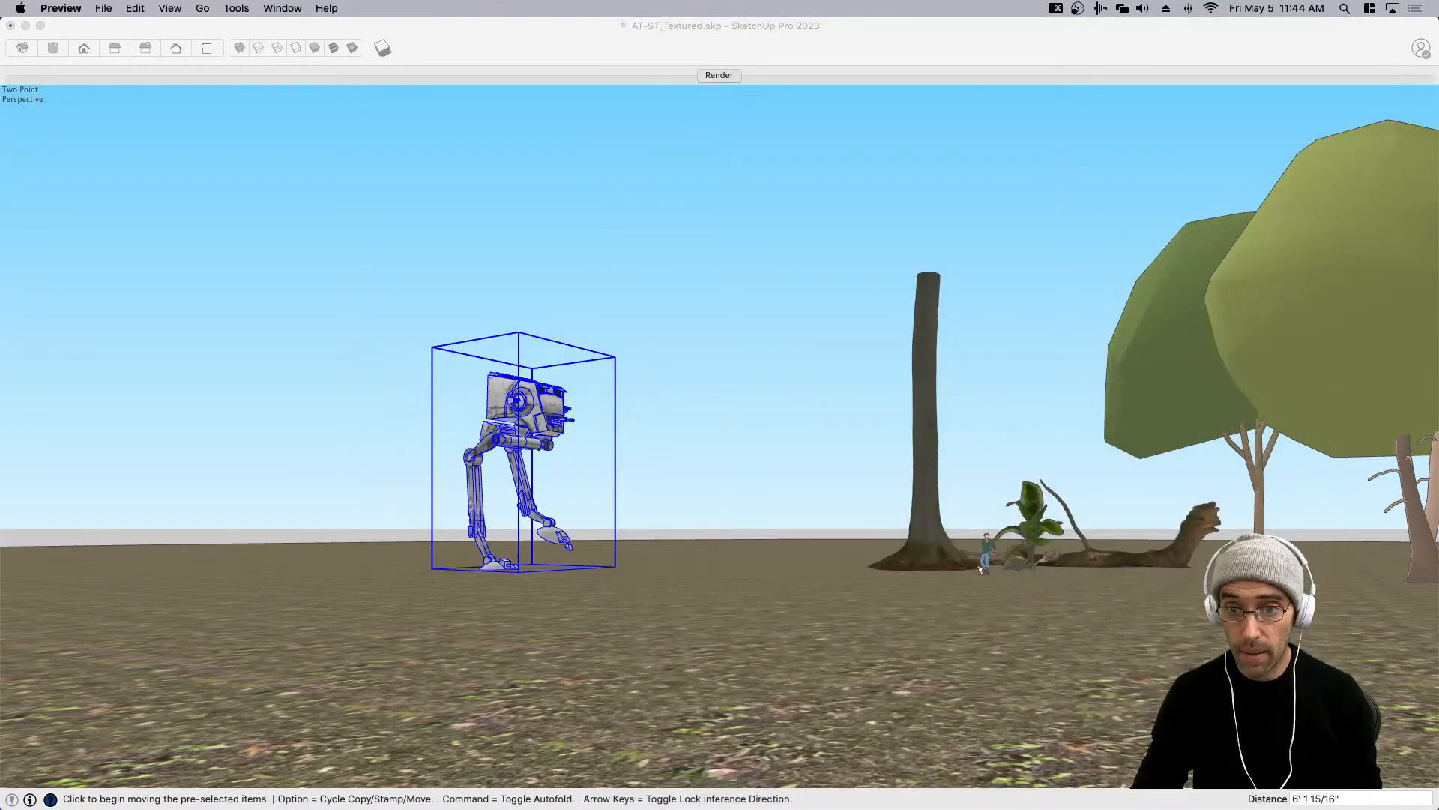
pyautogui.click(743, 210)
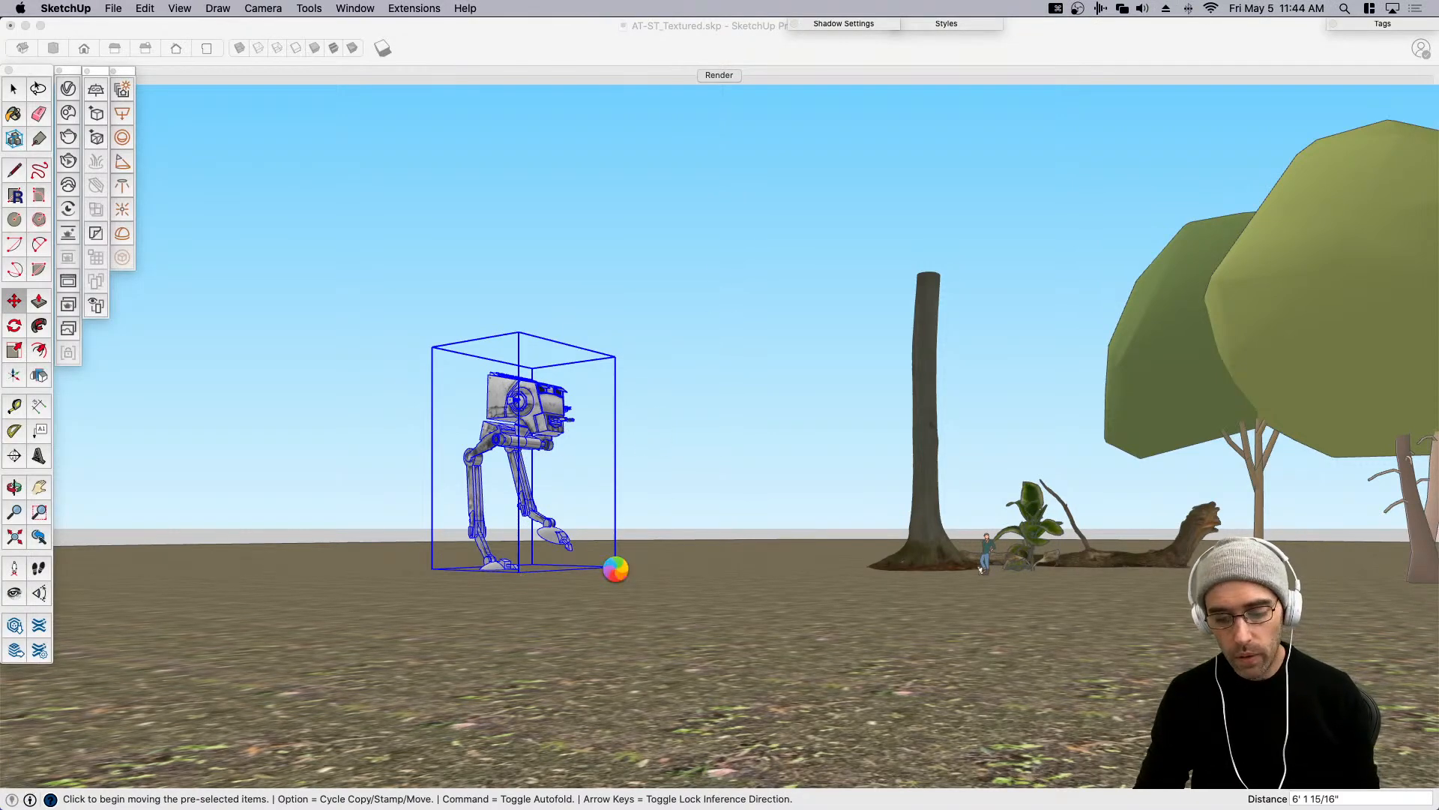
# Copy the AT-ST and place the duplicate much closer to the camera, in front of the original.
pyautogui.press('m')
pyautogui.press('alt')
pyautogui.click(501, 575)
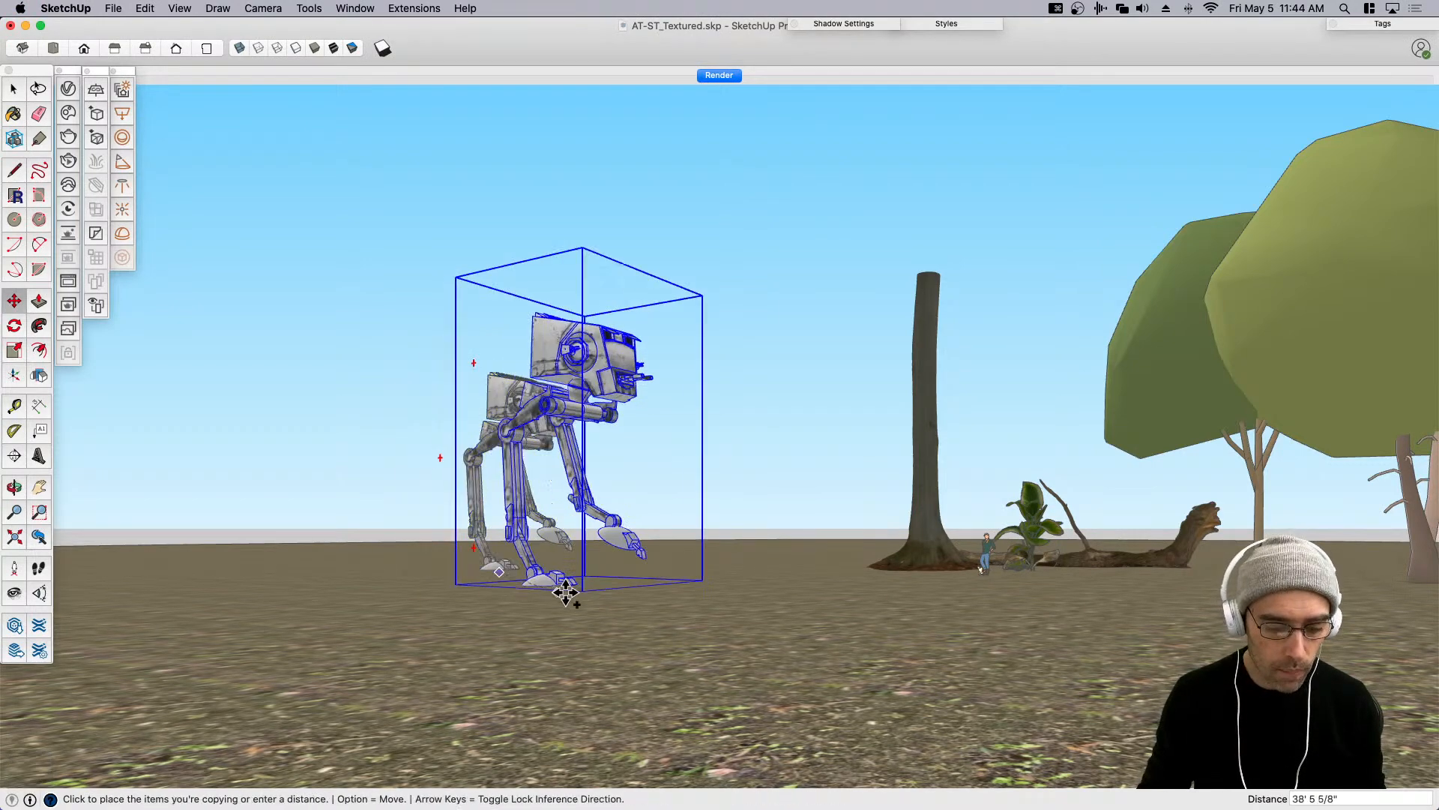
pyautogui.press('space')
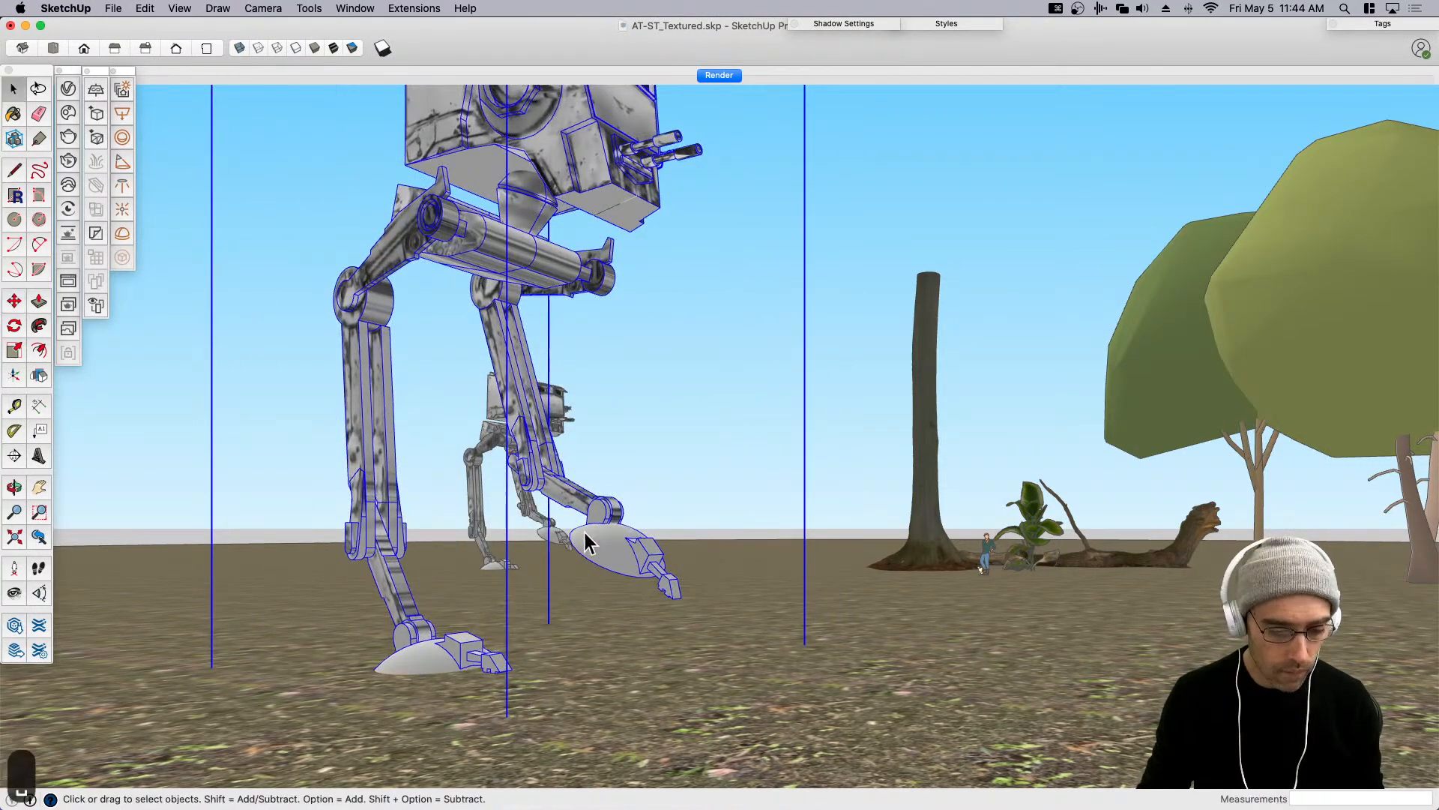
# Open the foreground AT-ST copy for editing and delete its raised leg, including the foot.
pyautogui.rightClick(524, 418)
pyautogui.click(583, 523)
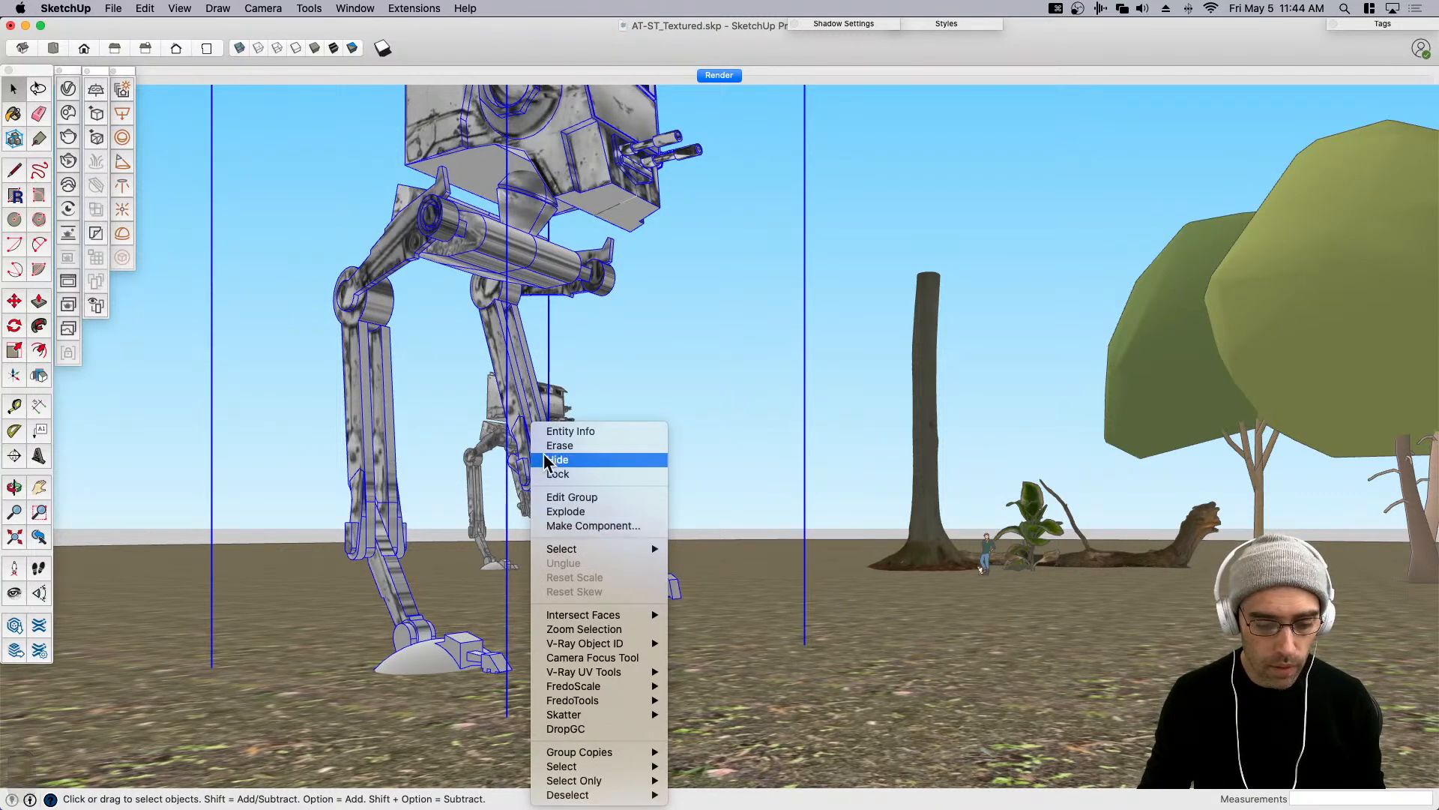
pyautogui.doubleClick(523, 409)
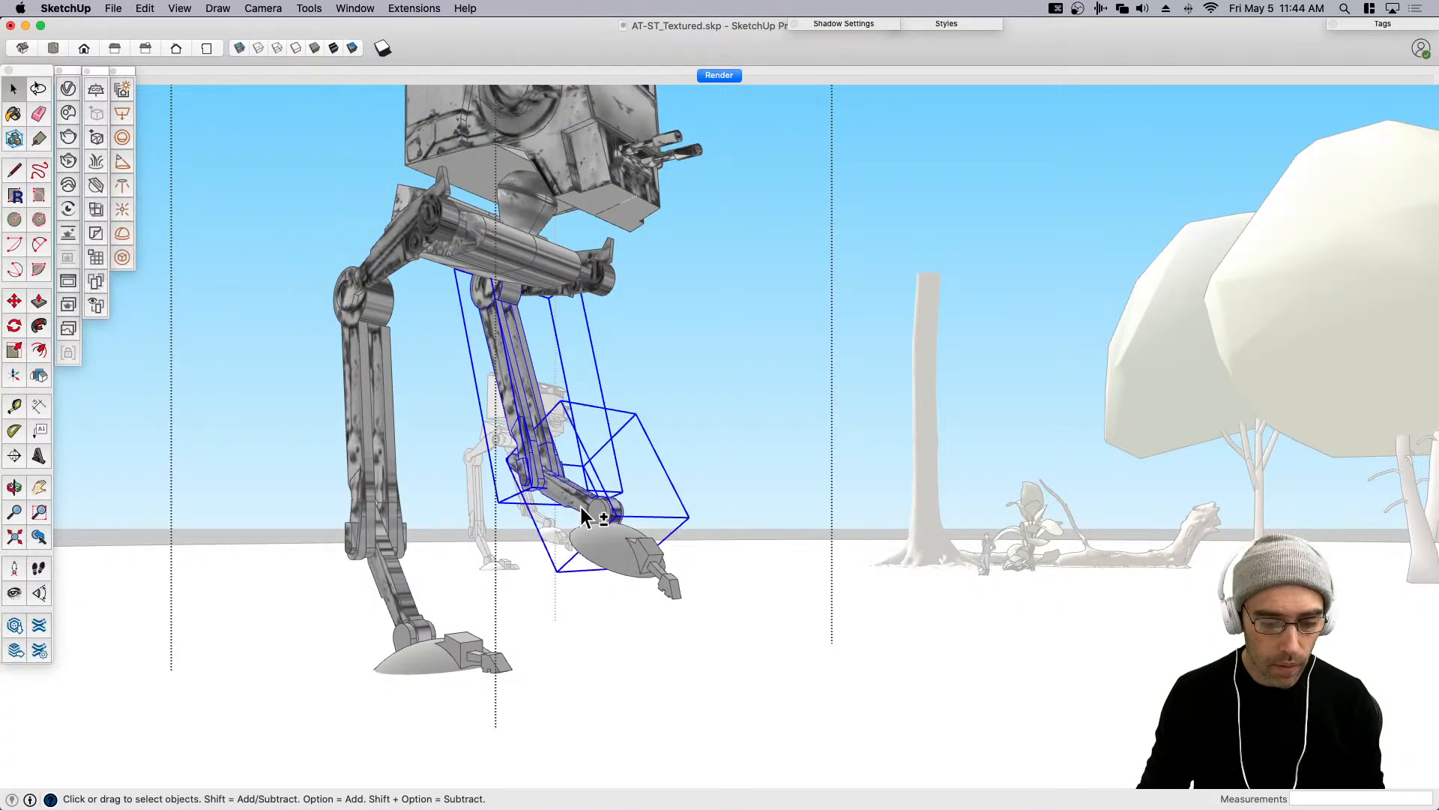
pyautogui.keyDown('shift'); pyautogui.click(581, 506); pyautogui.keyUp('shift')
pyautogui.moveTo(581, 507); pyautogui.dragTo(576, 514, button='middle')
pyautogui.press('BackSpace')
pyautogui.click(616, 526)
pyautogui.press('BackSpace')
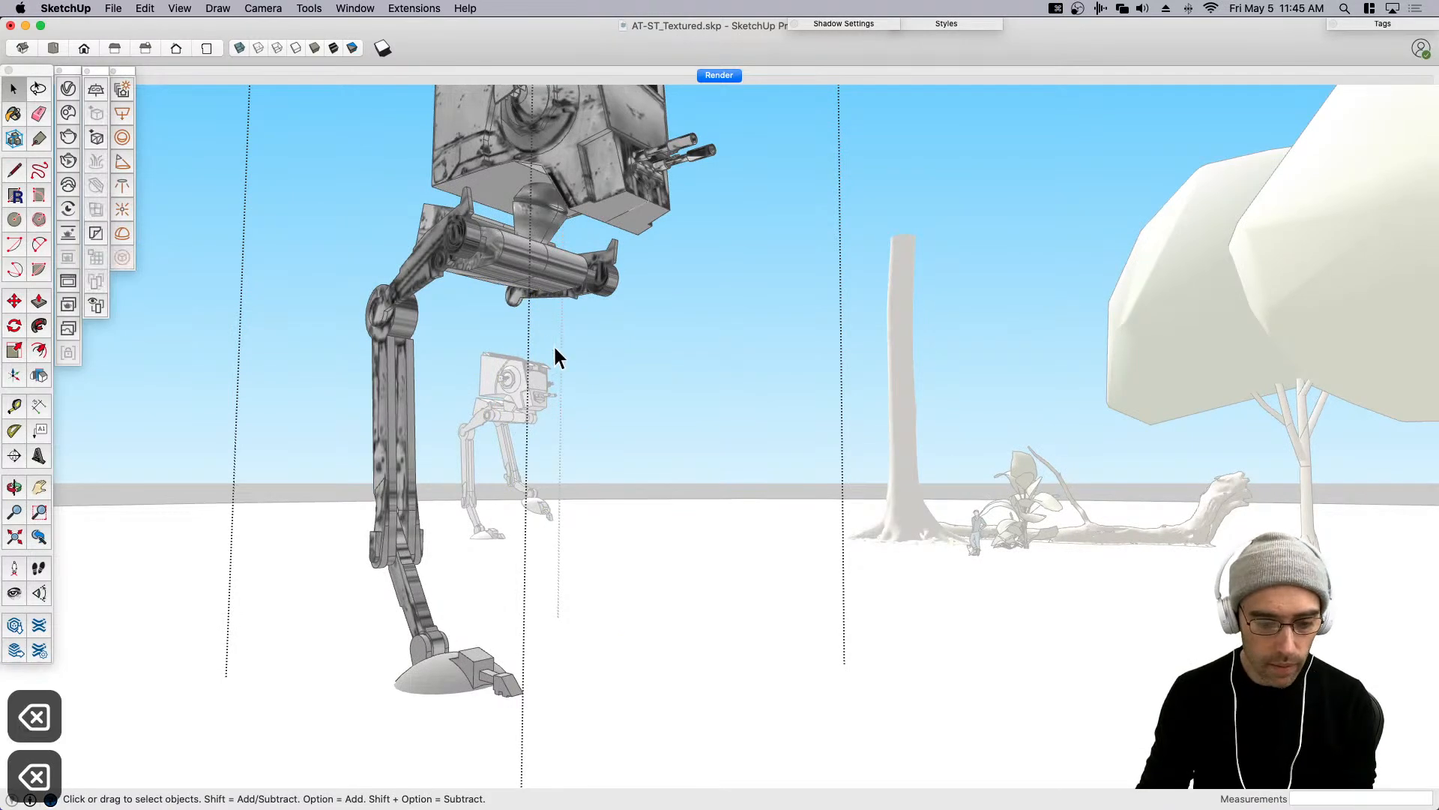
# Select the remaining leg's segments and foot on the foreground AT-ST and group them as one object.
pyautogui.click(416, 408)
pyautogui.keyDown('shift'); pyautogui.click(434, 290); pyautogui.keyUp('shift')
pyautogui.moveTo(433, 289); pyautogui.dragTo(516, 401, button='middle')
pyautogui.scroll(-2, 513, 397)
pyautogui.scroll(4, 480, 579)
pyautogui.keyDown('shift'); pyautogui.click(434, 570); pyautogui.keyUp('shift')
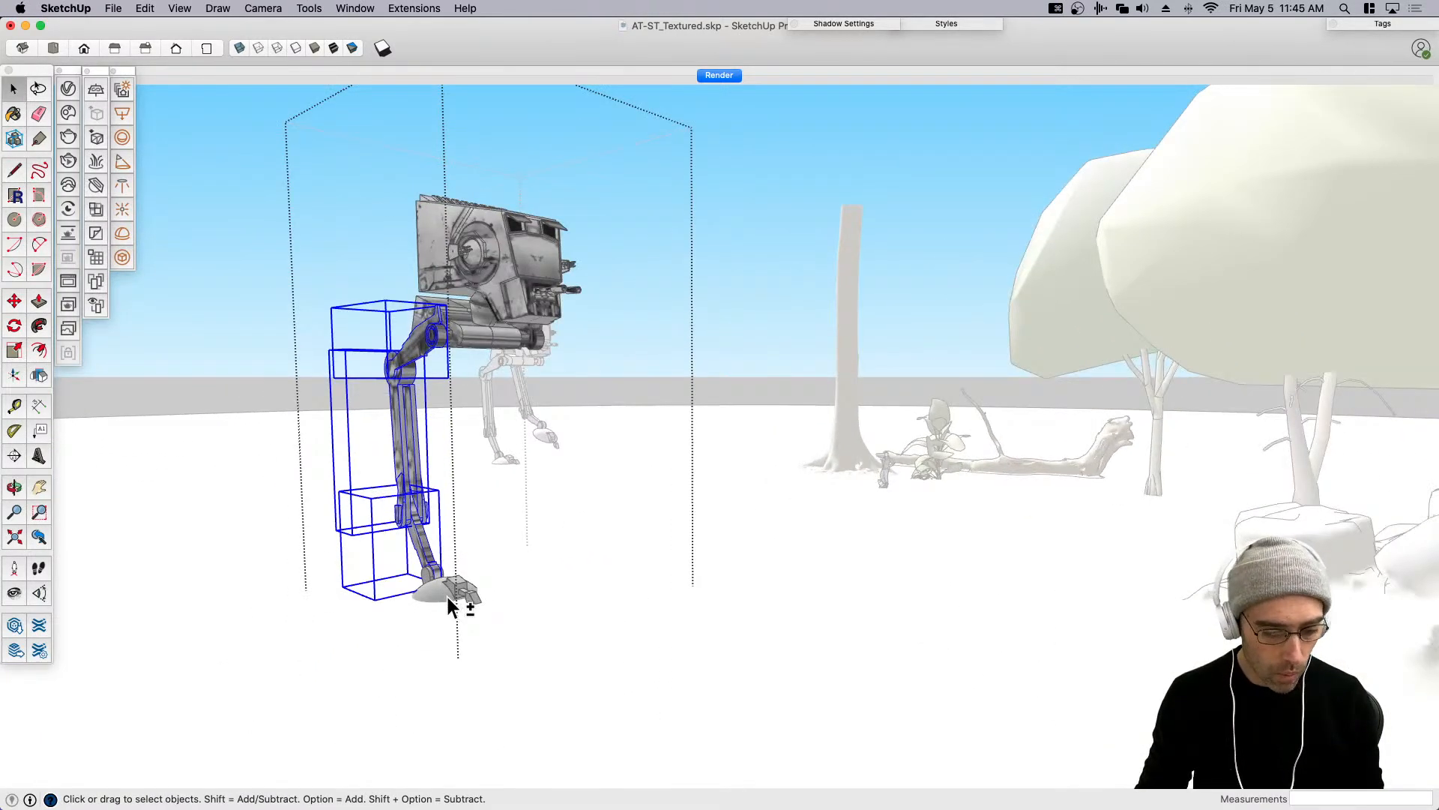
pyautogui.press('super+g')
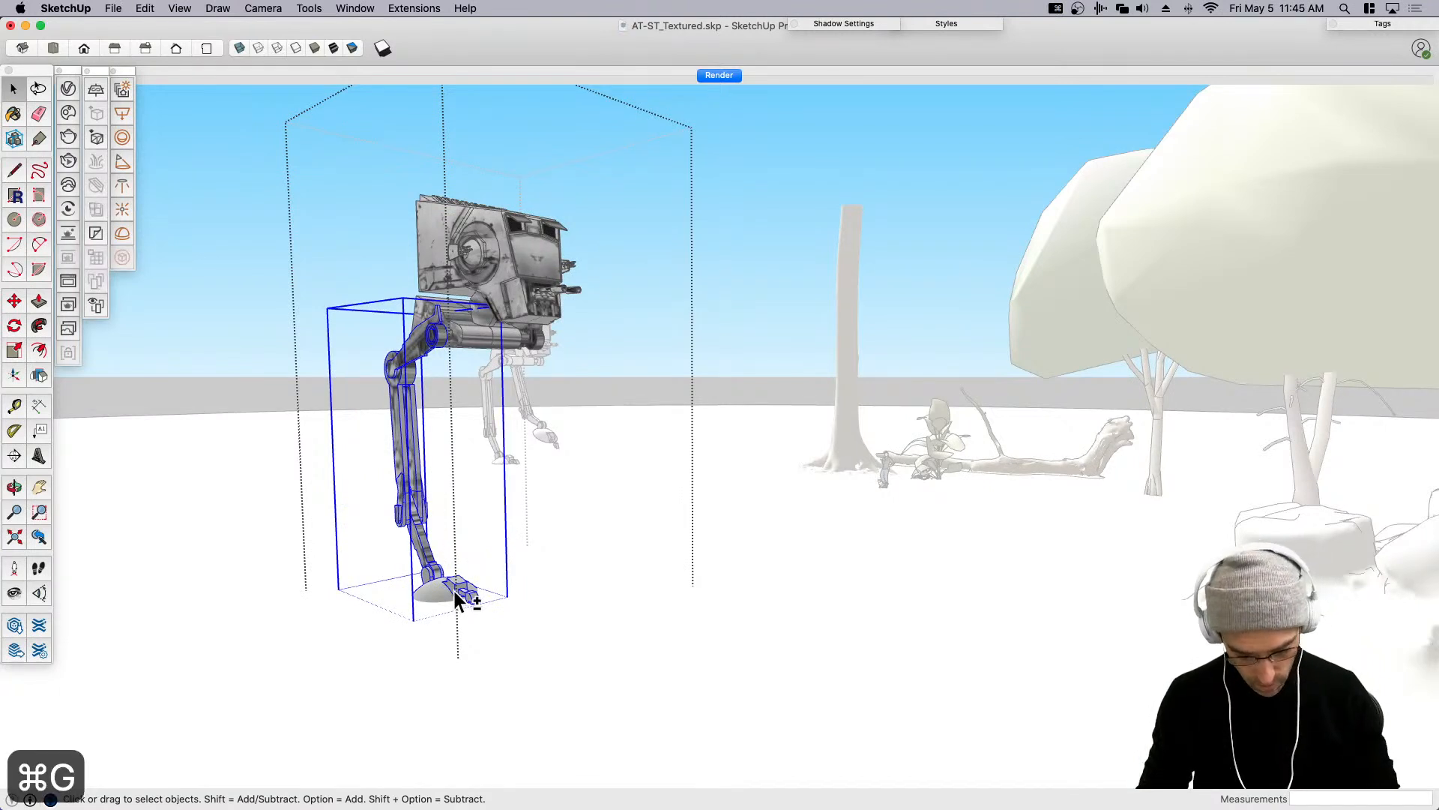
pyautogui.hotkey('shift', 'g')
pyautogui.press('Return')
# Copy the grouped leg across to the opposite side of the foreground AT-ST's hip.
pyautogui.press('m')
pyautogui.click(456, 624)
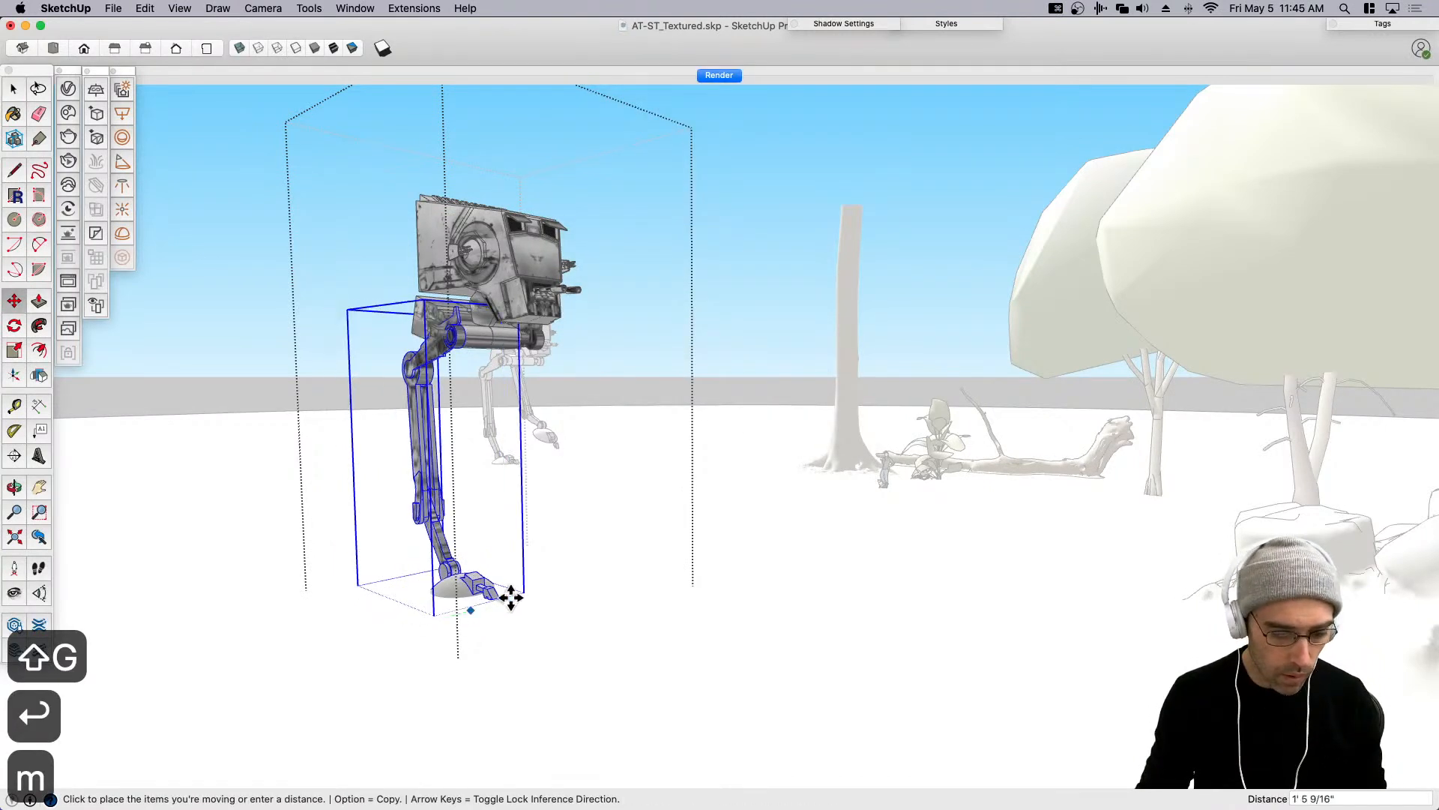
pyautogui.click(558, 587)
pyautogui.press('space')
pyautogui.press('s')
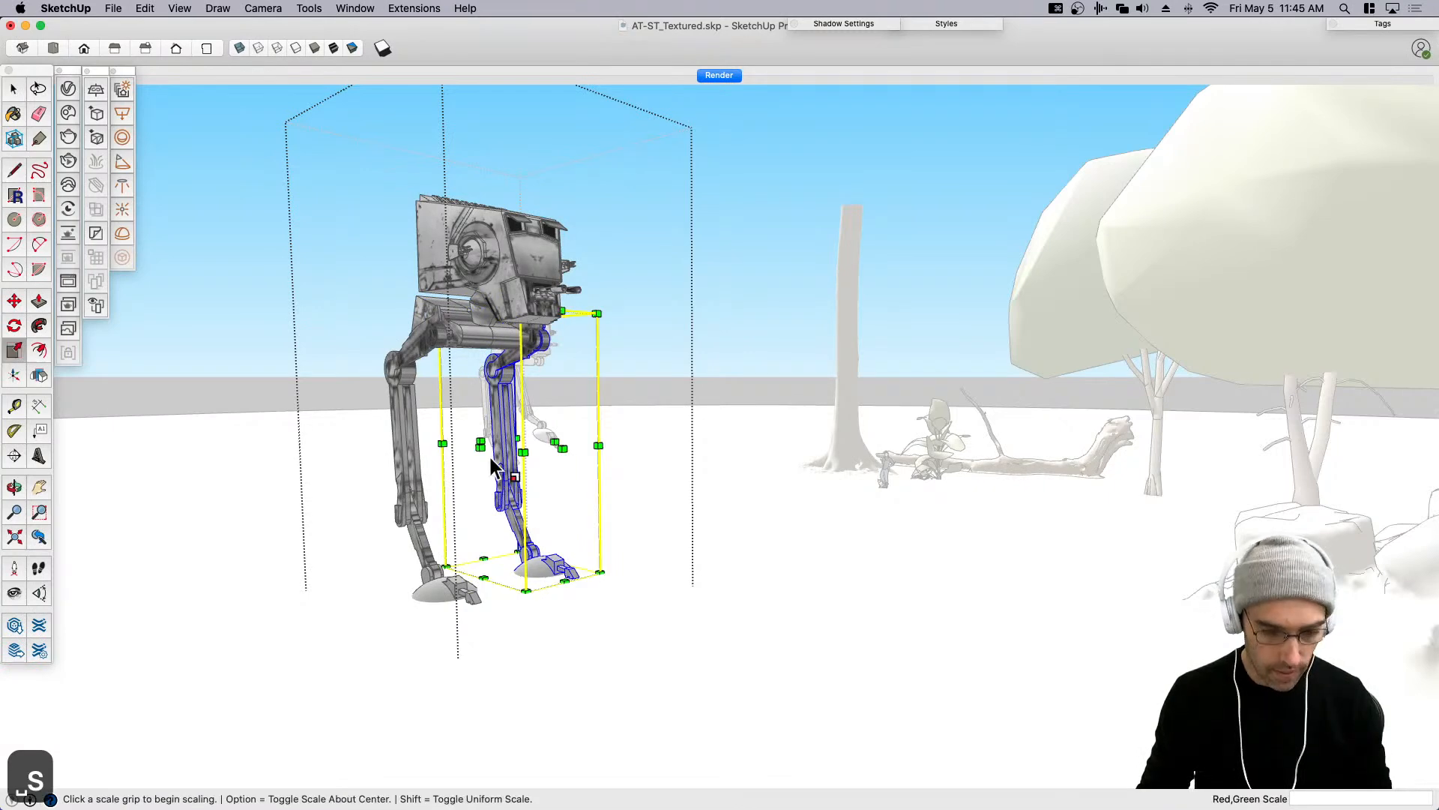
pyautogui.moveTo(481, 444); pyautogui.dragTo(489, 444)
pyautogui.press('Escape')
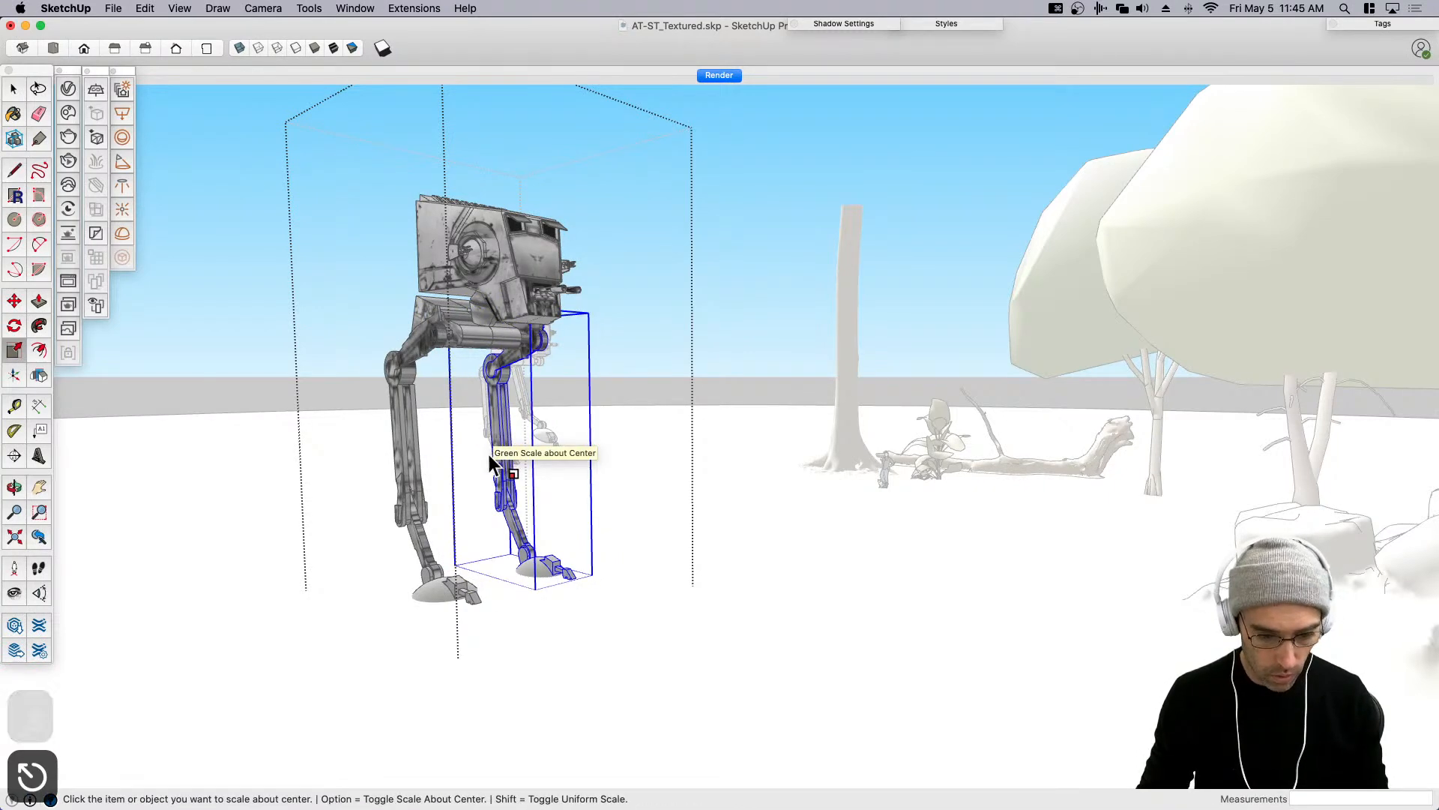
pyautogui.press('super+z')
# Mirror the copied leg about its center by scaling it -1 along the green axis.
pyautogui.scroll(2, 508, 457)
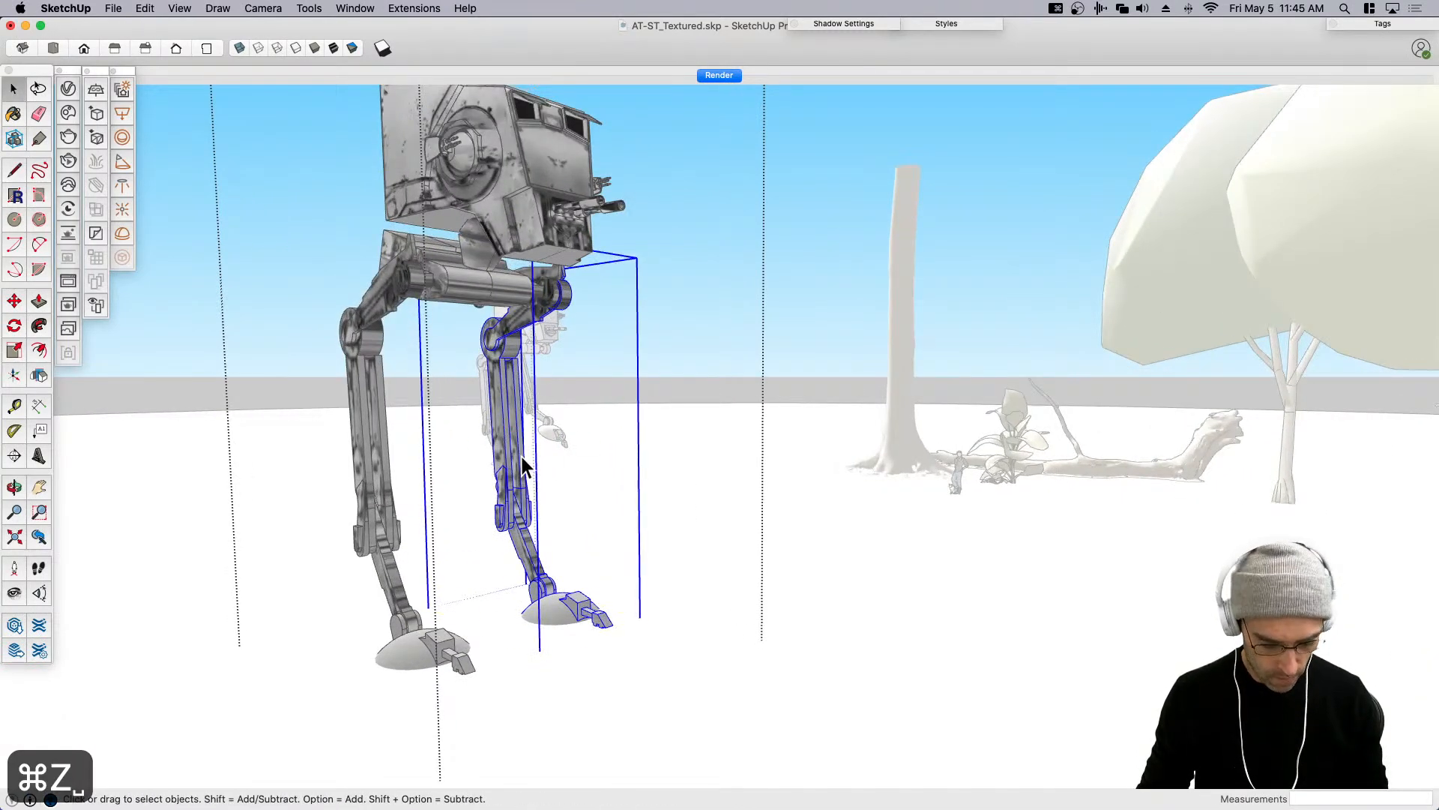
pyautogui.press('s')
pyautogui.moveTo(489, 494); pyautogui.dragTo(450, 475, button='middle')
pyautogui.click(471, 480)
pyautogui.write('-1')
pyautogui.press('Return')
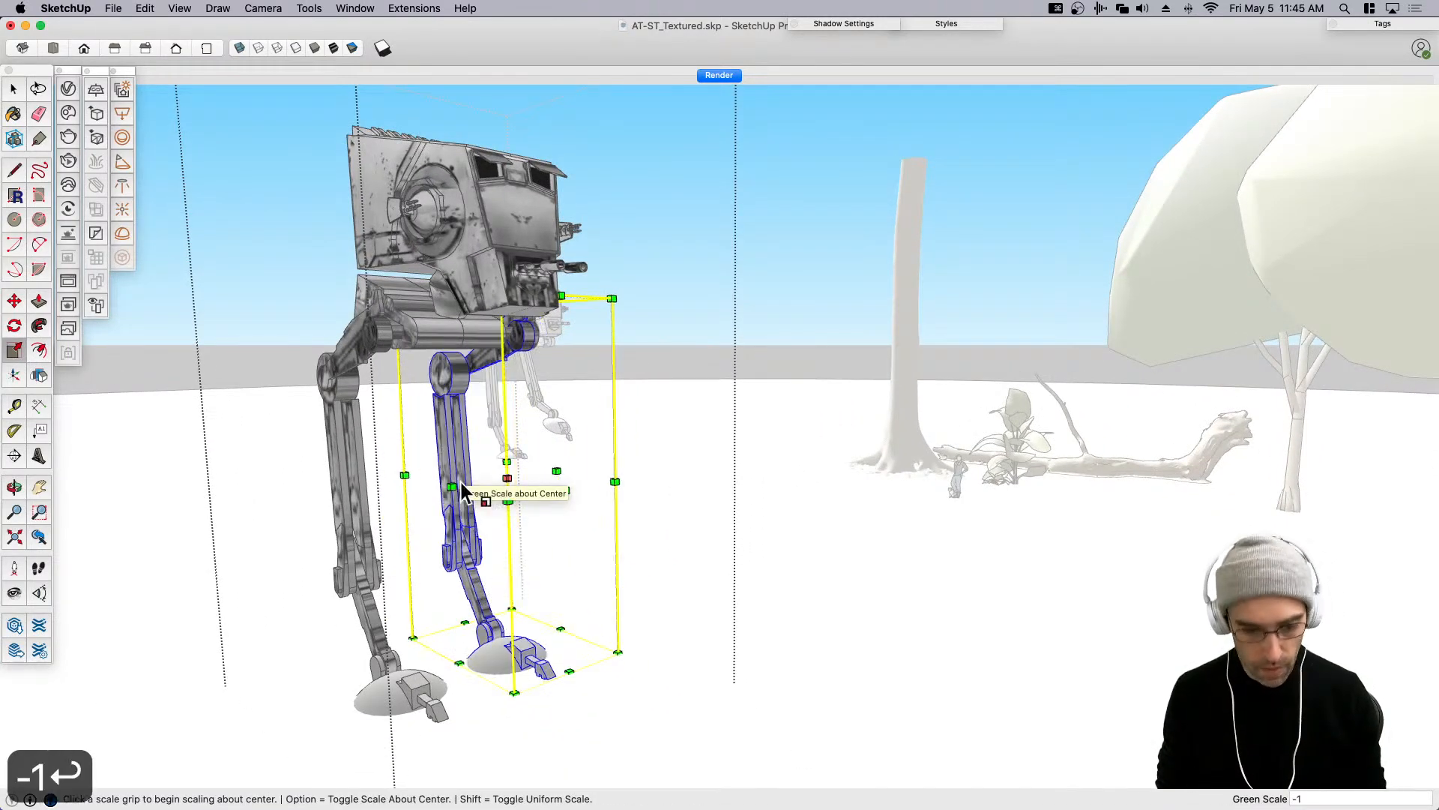
# Move the mirrored leg sideways so that it lines up with the end of the hip axle.
pyautogui.scroll(-3, 698, 564)
pyautogui.moveTo(699, 564); pyautogui.dragTo(542, 439, button='middle')
pyautogui.scroll(8, 435, 447)
pyautogui.scroll(3, 501, 438)
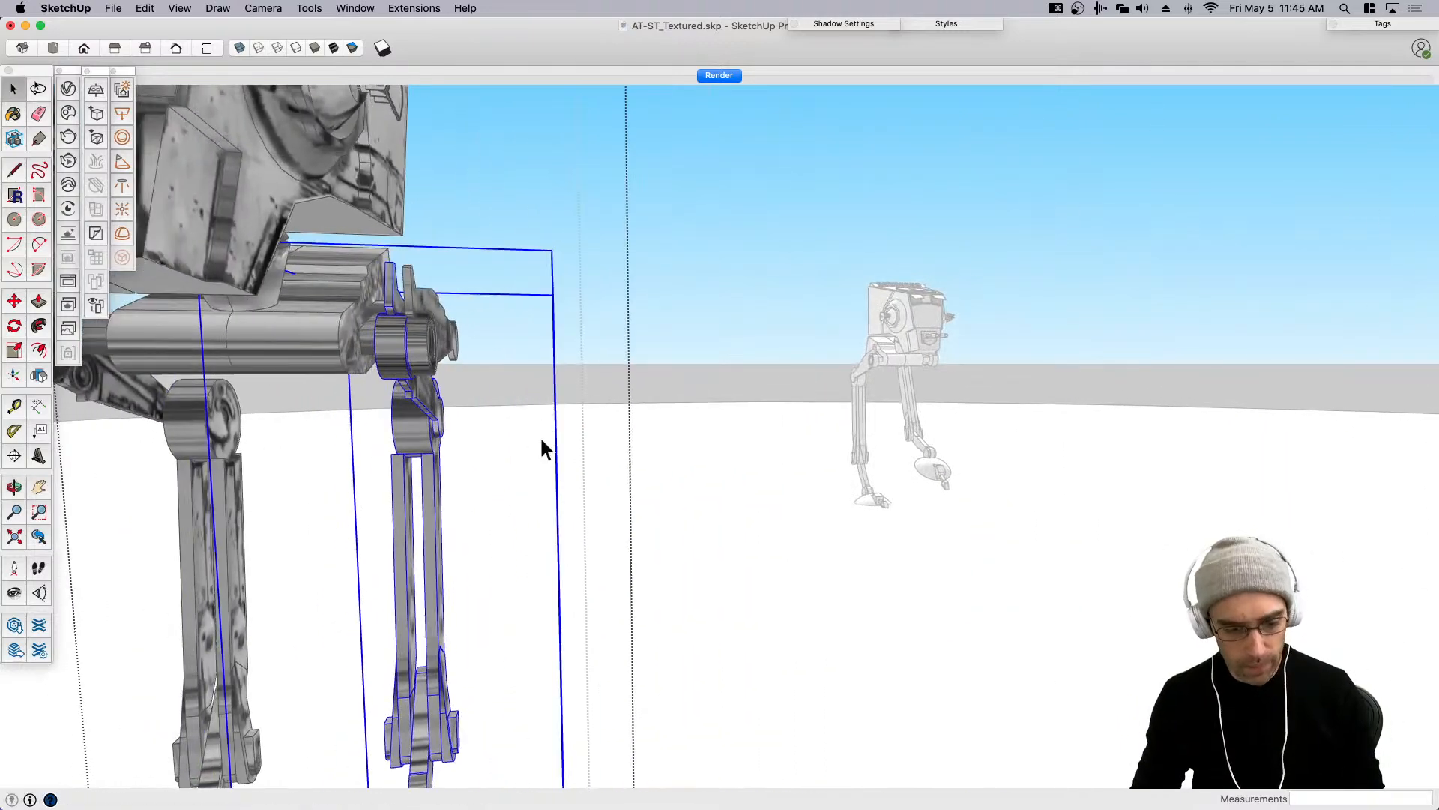
pyautogui.click(530, 550)
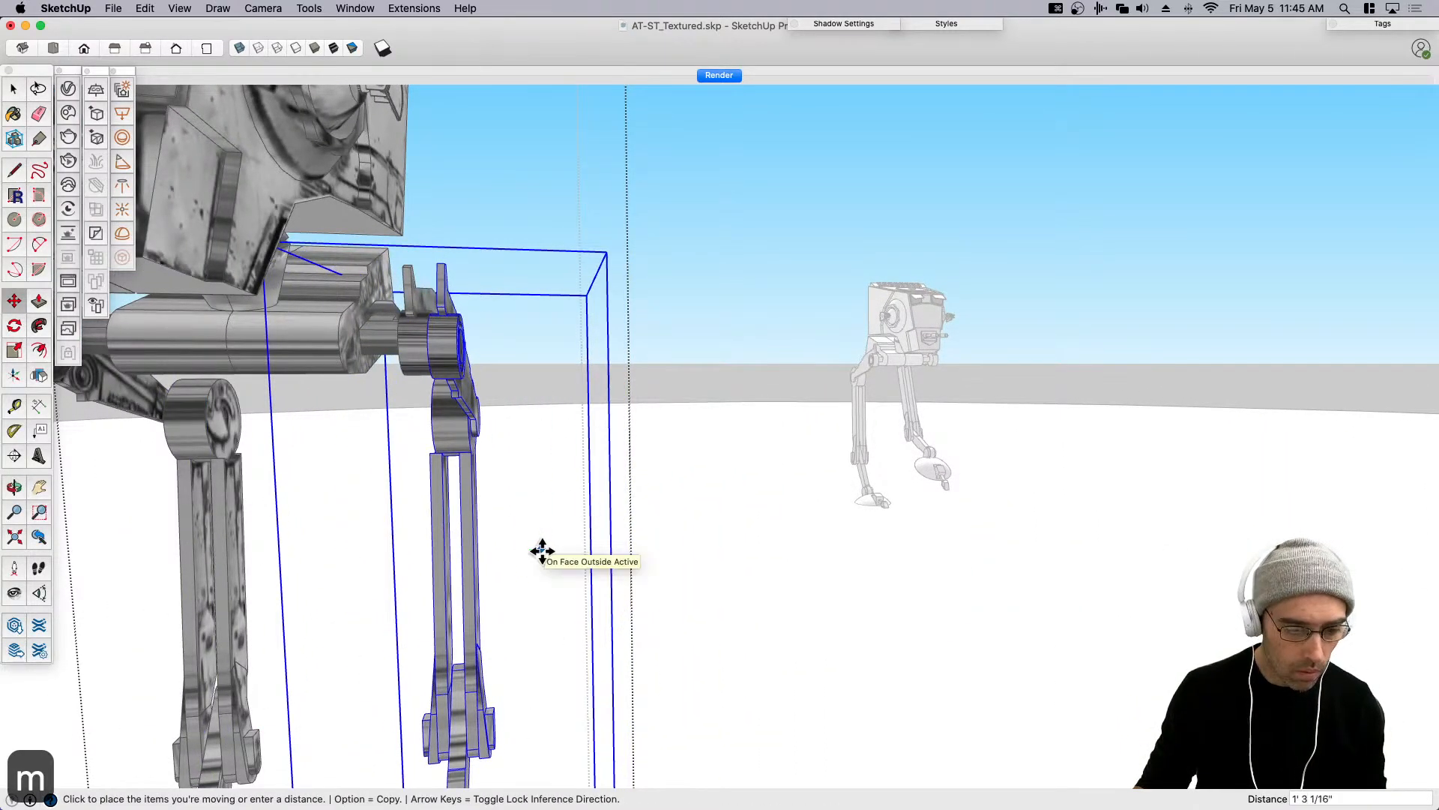
pyautogui.click(537, 550)
# Return to the Render view, then rotate the whole foreground AT-ST and reposition it so its legs stand large in front of the background walker.
pyautogui.moveTo(475, 551); pyautogui.dragTo(725, 444, button='middle')
pyautogui.scroll(-4, 584, 459)
pyautogui.press('space')
pyautogui.click(568, 315)
pyautogui.click(875, 357)
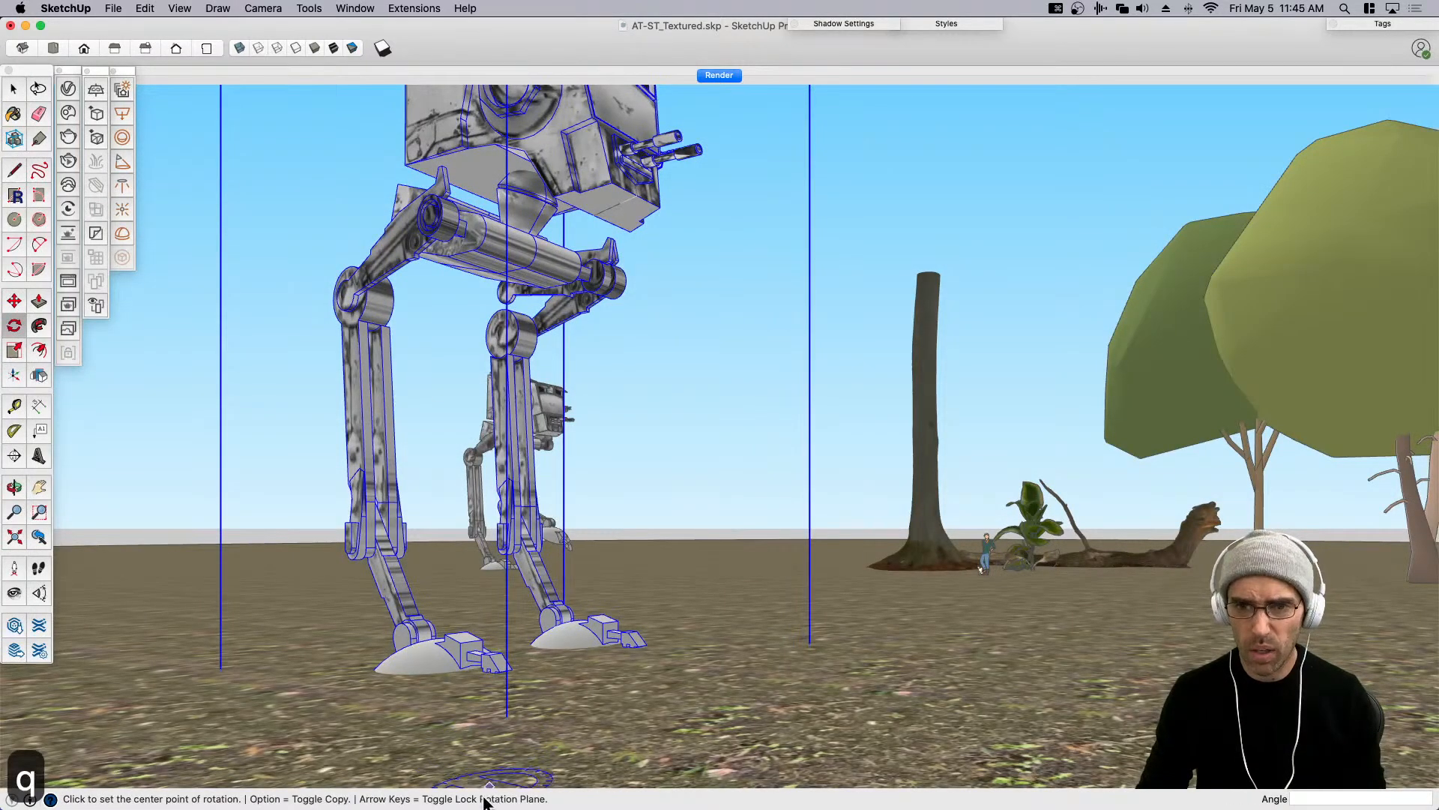
pyautogui.moveTo(447, 801)
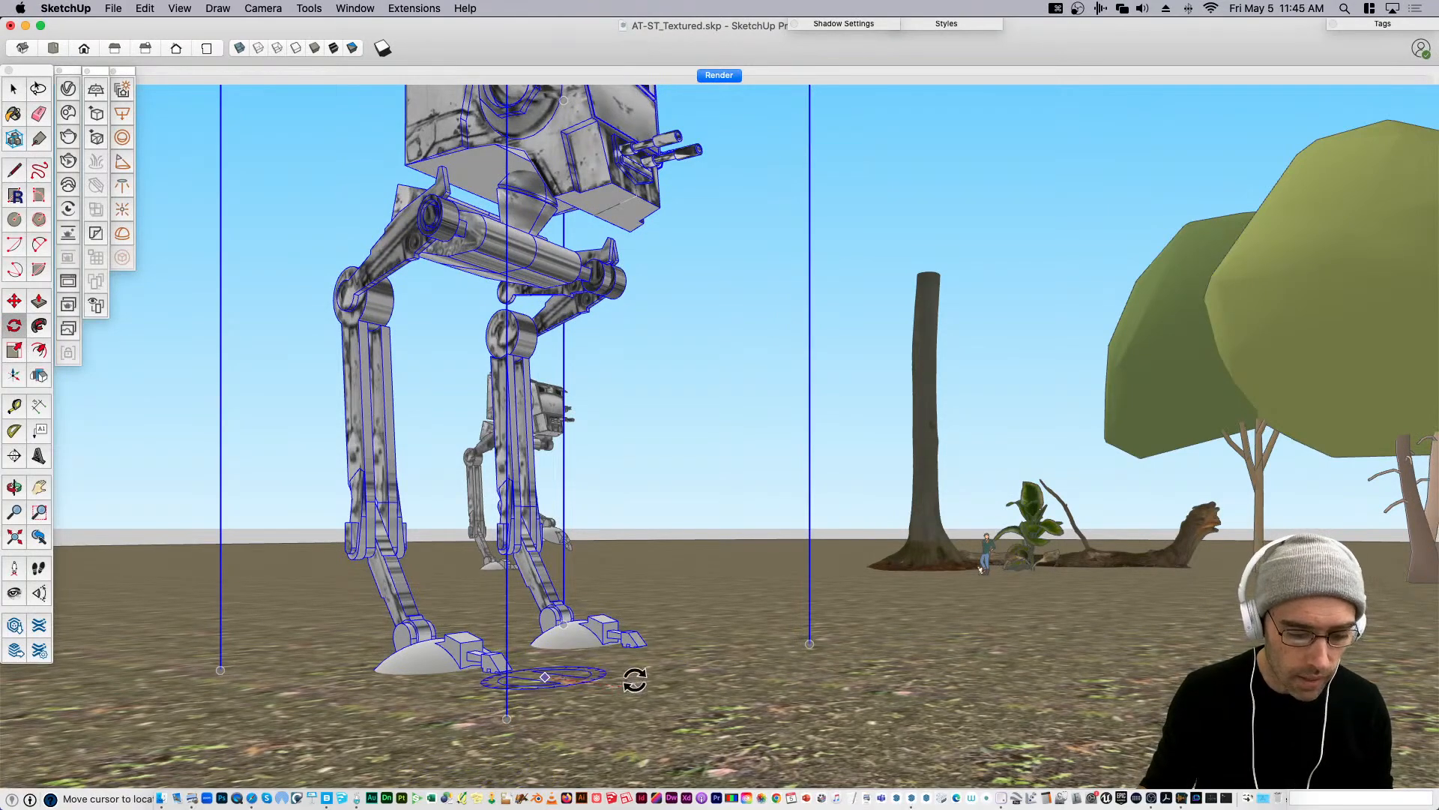
pyautogui.click(633, 687)
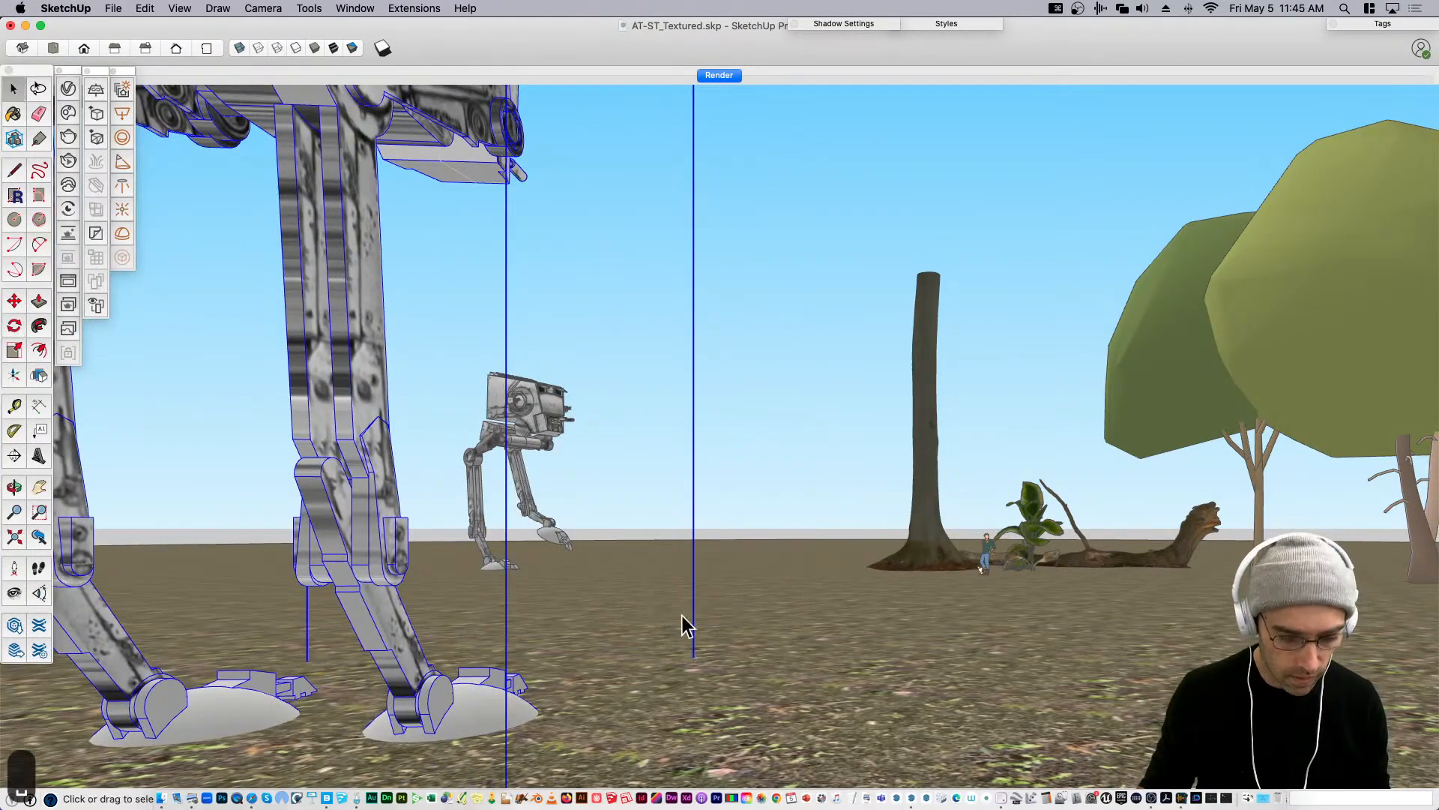
pyautogui.press('m')
pyautogui.click(402, 643)
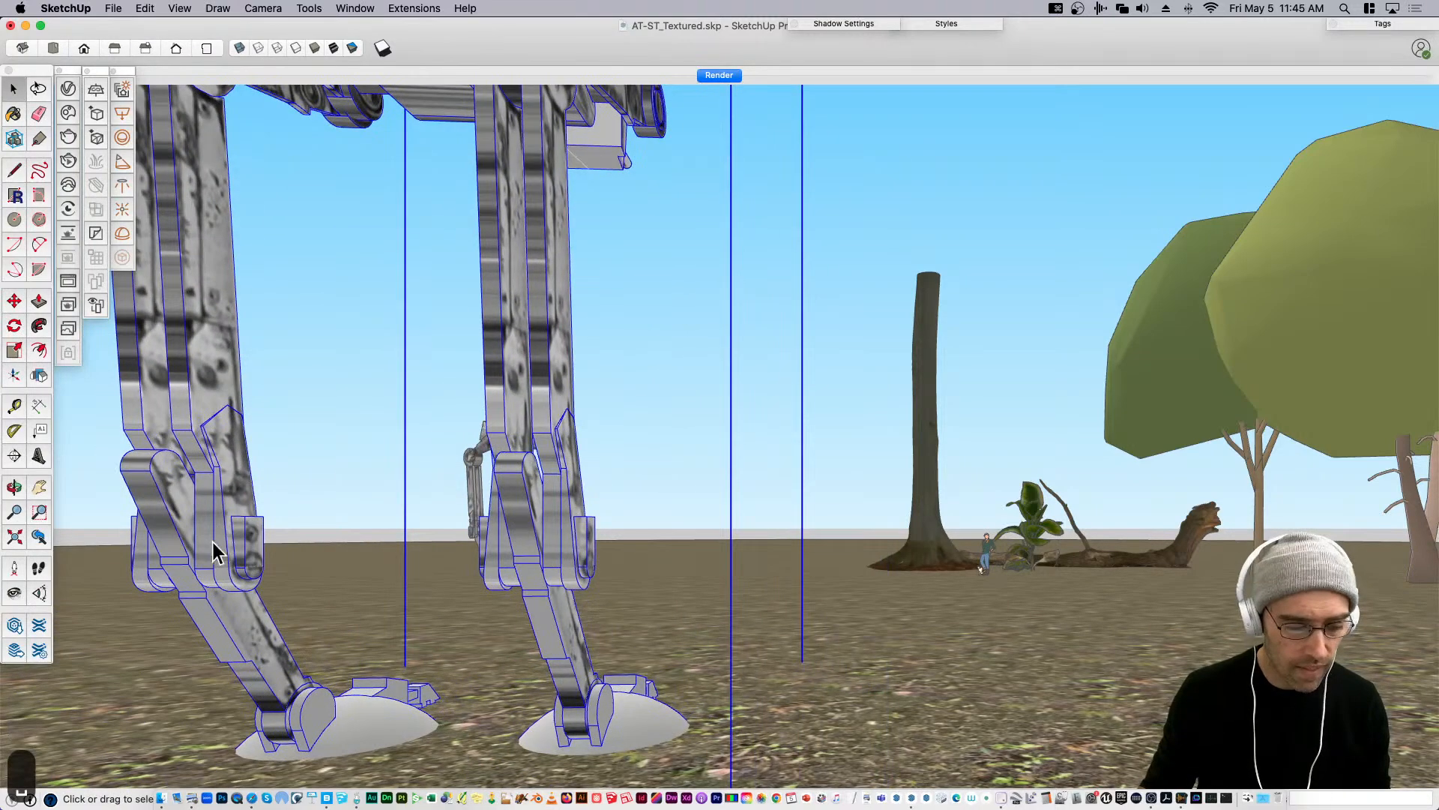
# Open the foreground AT-ST for editing and move its two legs outward, away from each other, to widen the stance.
pyautogui.doubleClick(213, 542)
pyautogui.press('m')
pyautogui.click(375, 680)
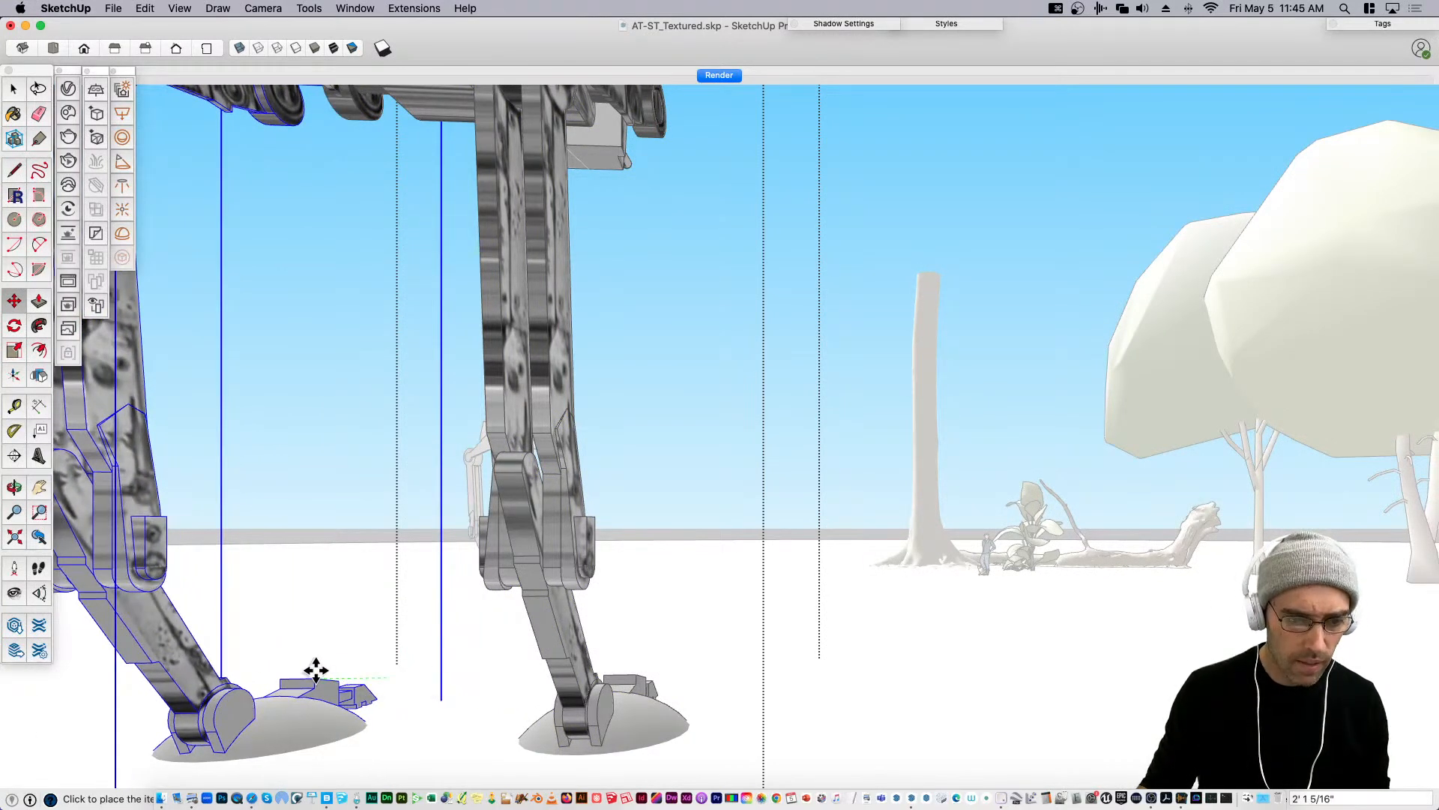
pyautogui.click(571, 558)
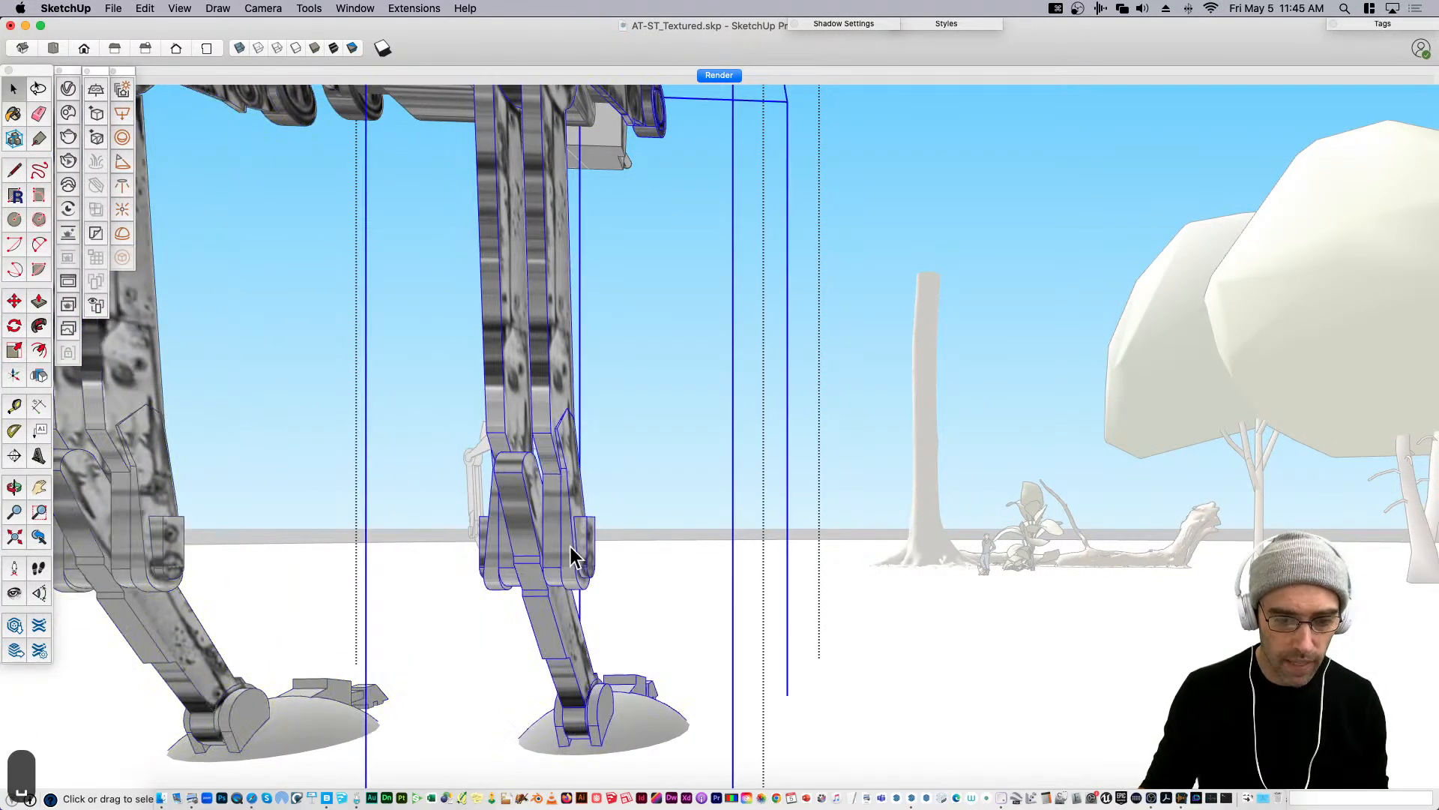
pyautogui.press('m')
pyautogui.click(446, 688)
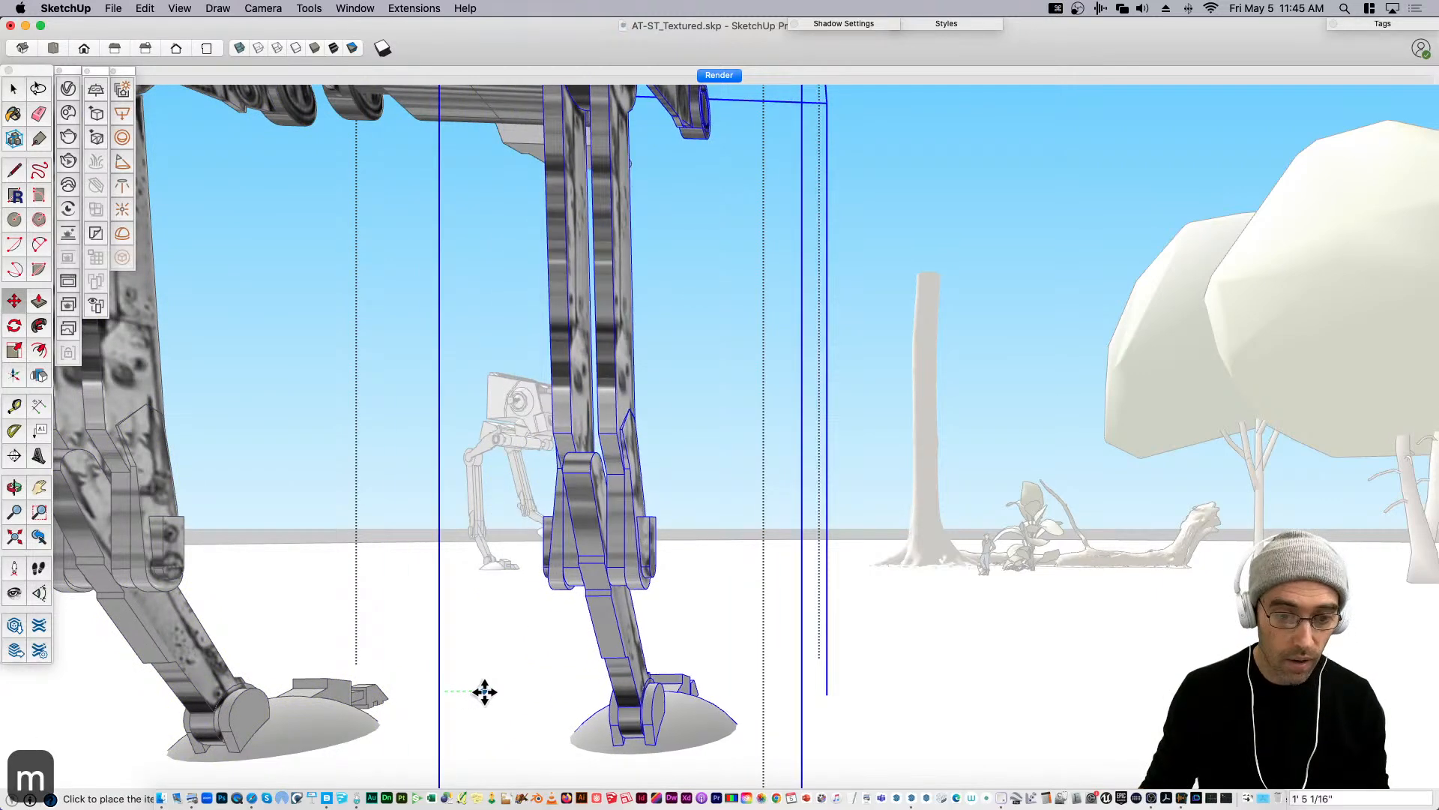
pyautogui.click(487, 691)
# Close the component and move the whole foreground AT-ST about 4 feet farther from the camera.
pyautogui.press('m')
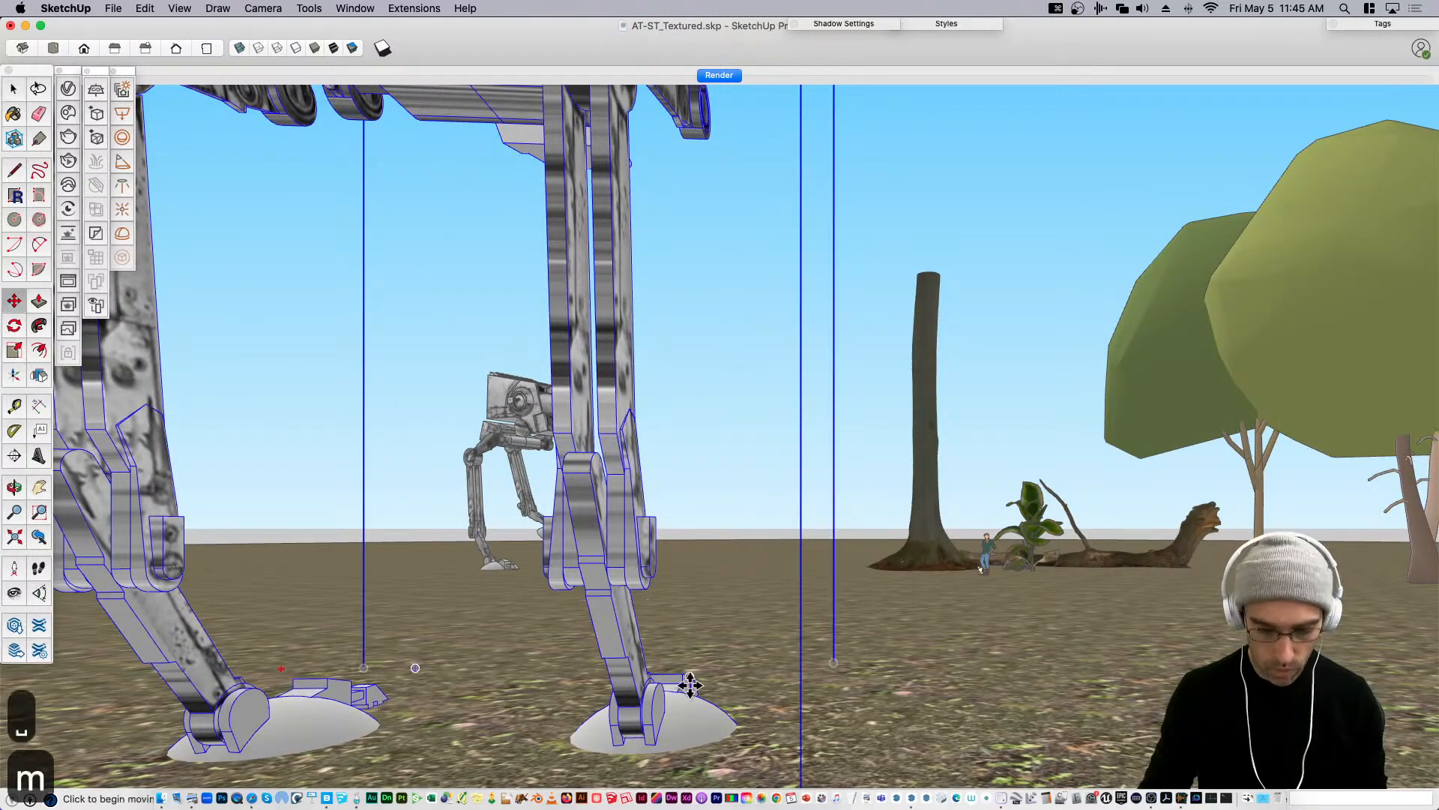
pyautogui.click(771, 731)
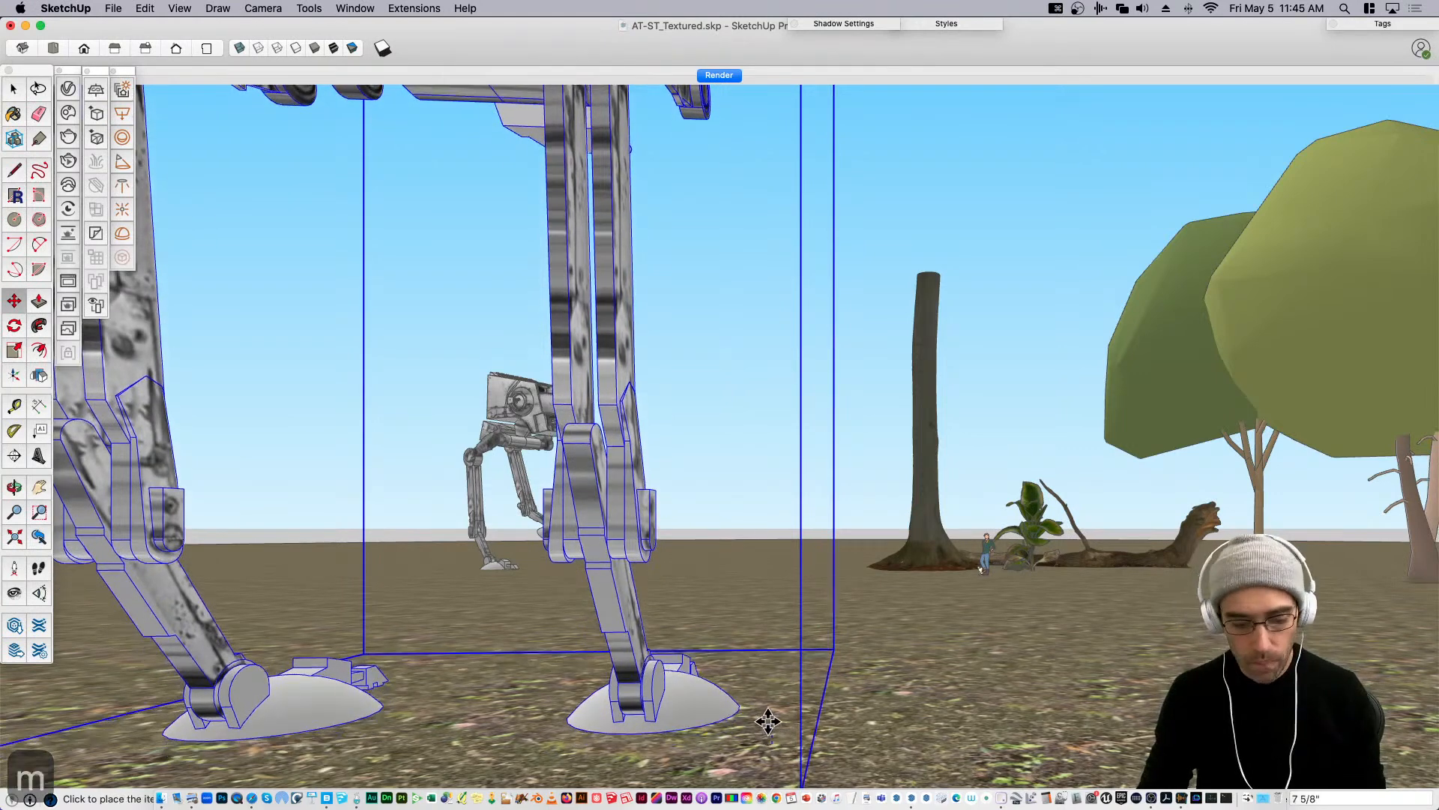
pyautogui.press('space')
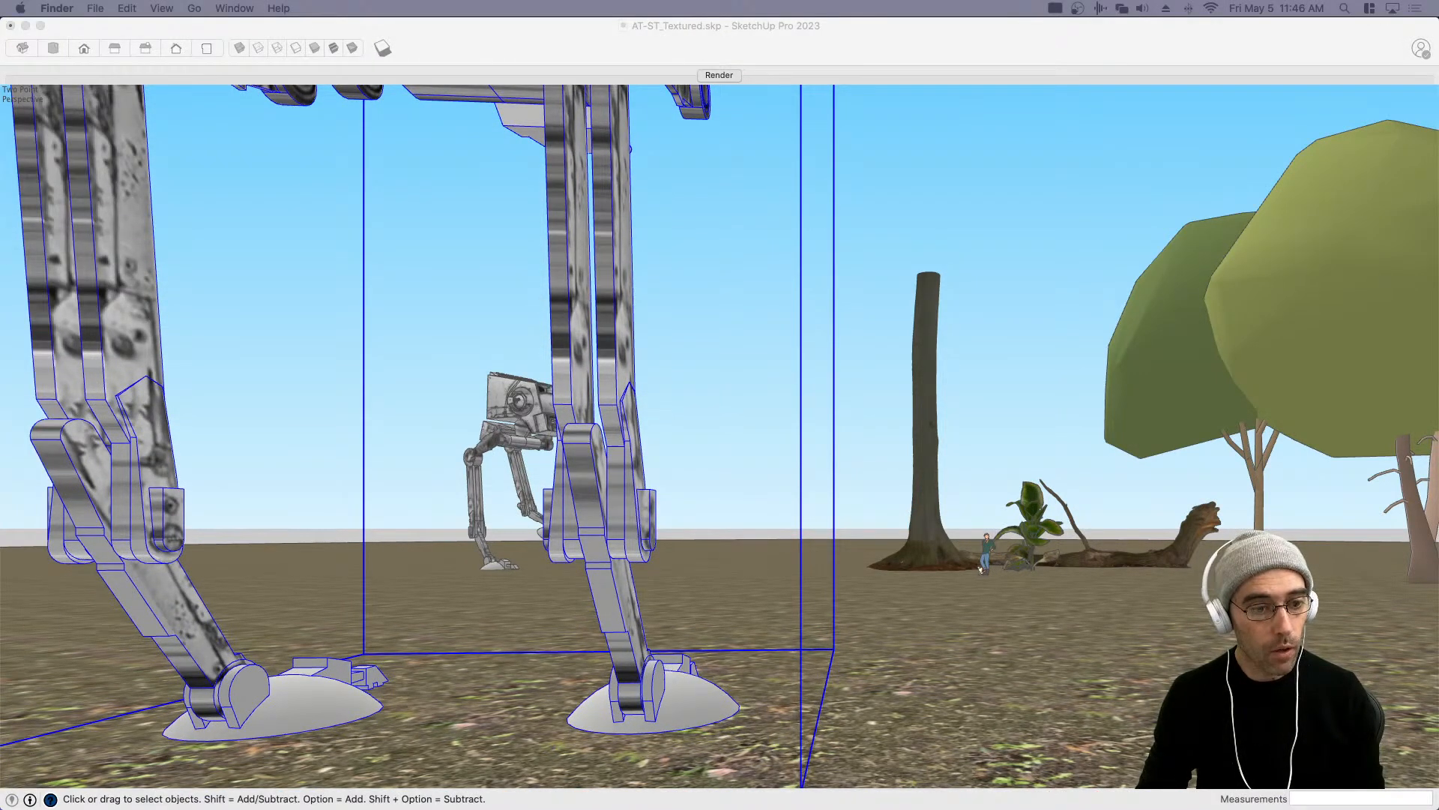
pyautogui.click(571, 534)
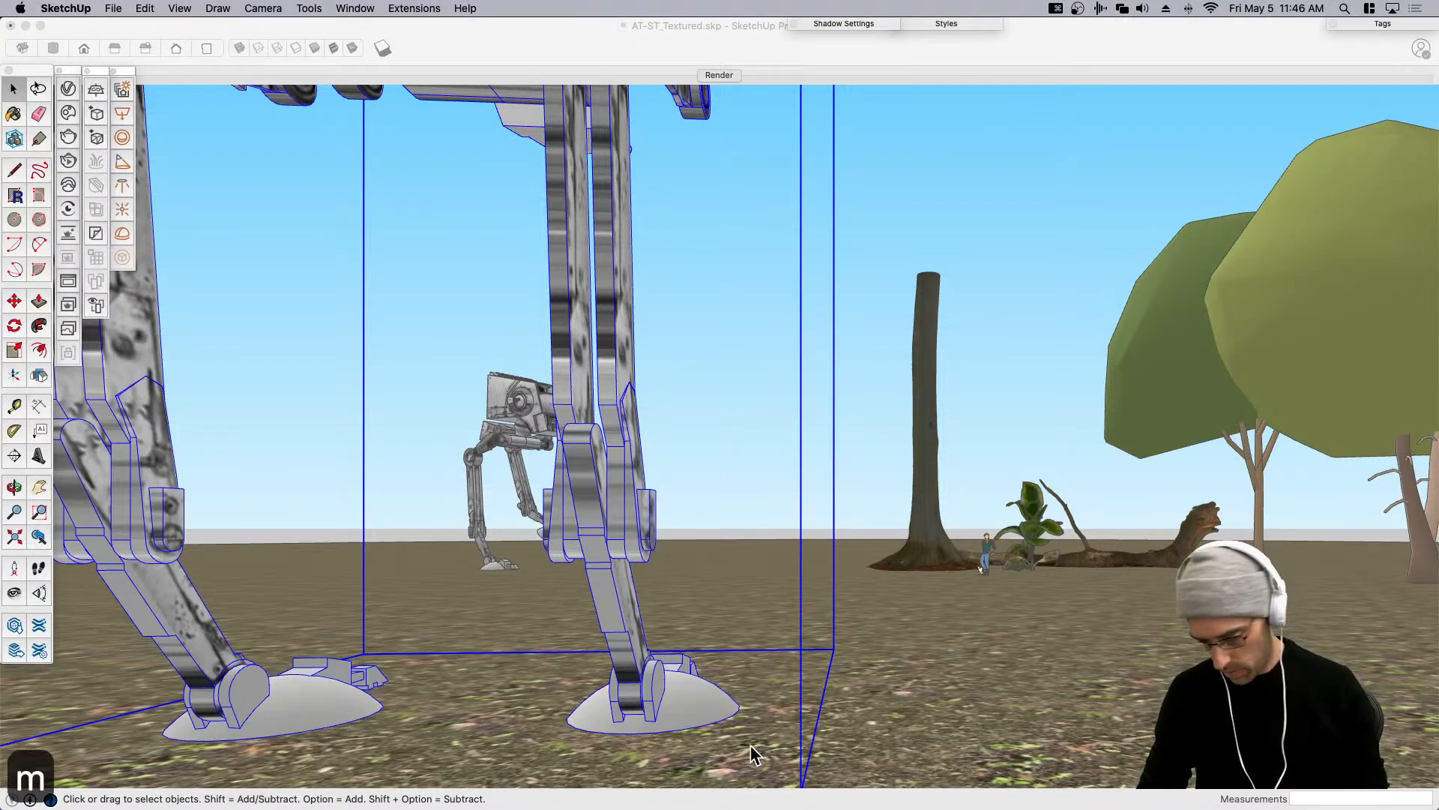
pyautogui.press('m')
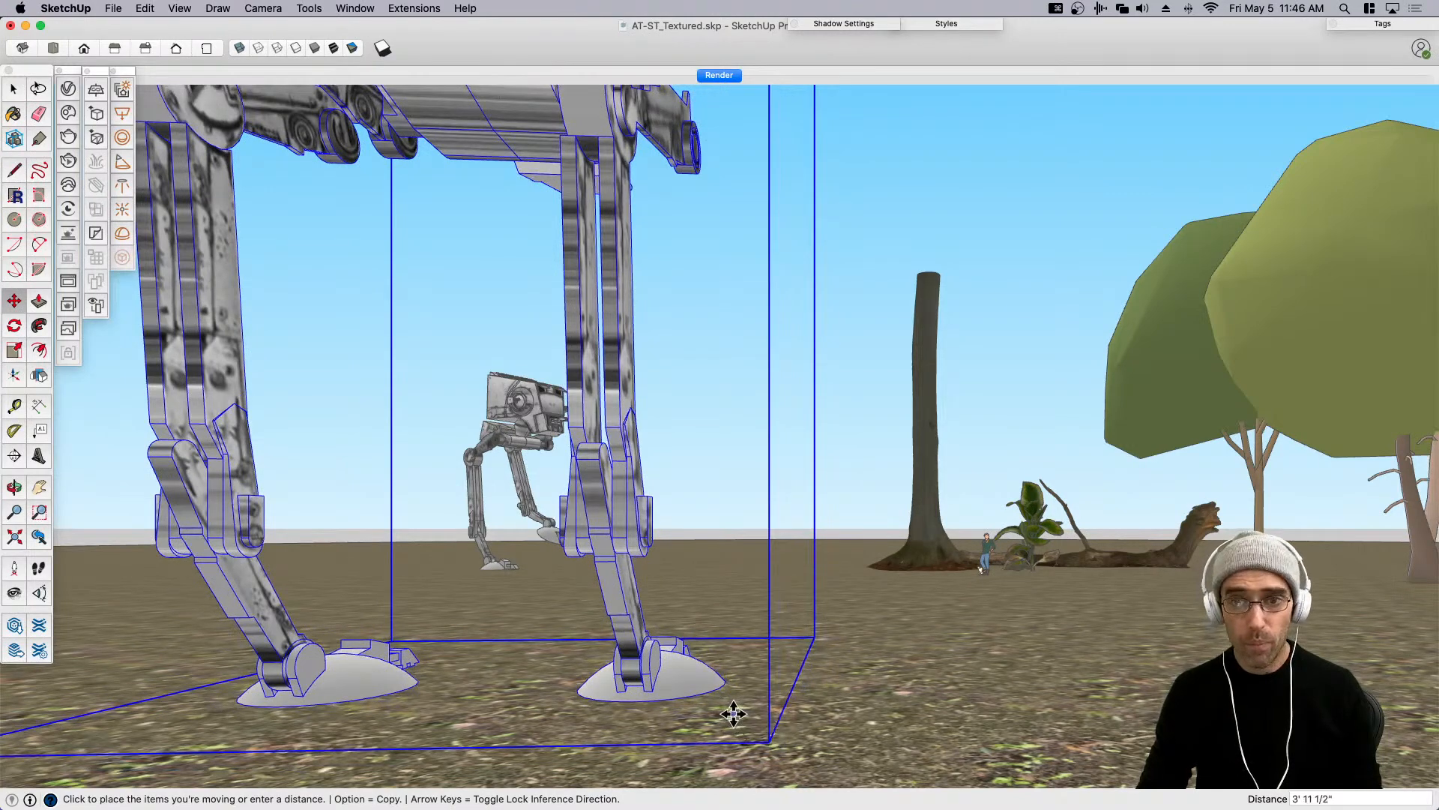
# Rotate the foreground AT-ST about 17 degrees on the ground plane and shift it slightly sideways.
pyautogui.press('q')
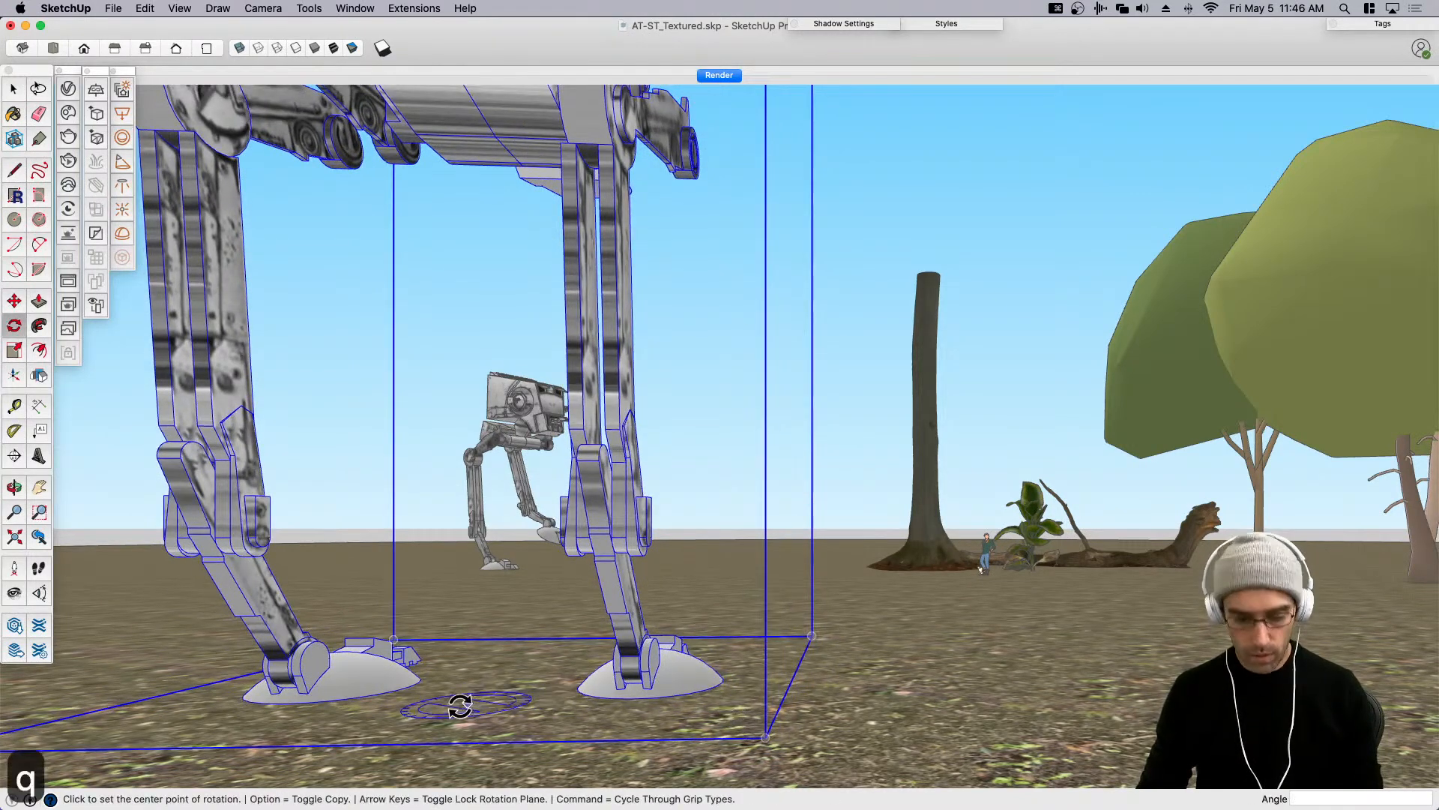
pyautogui.click(695, 669)
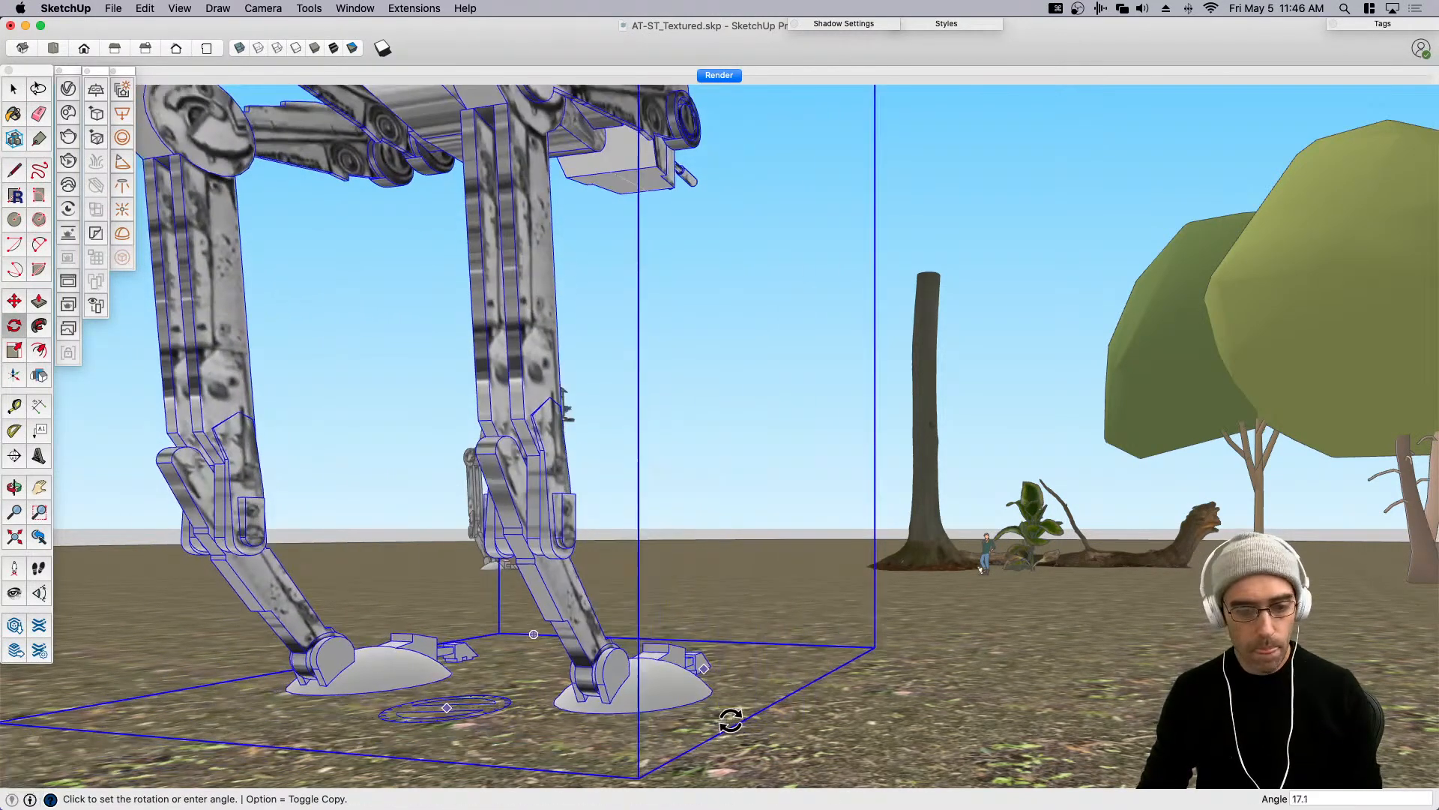
pyautogui.click(733, 719)
pyautogui.press('space')
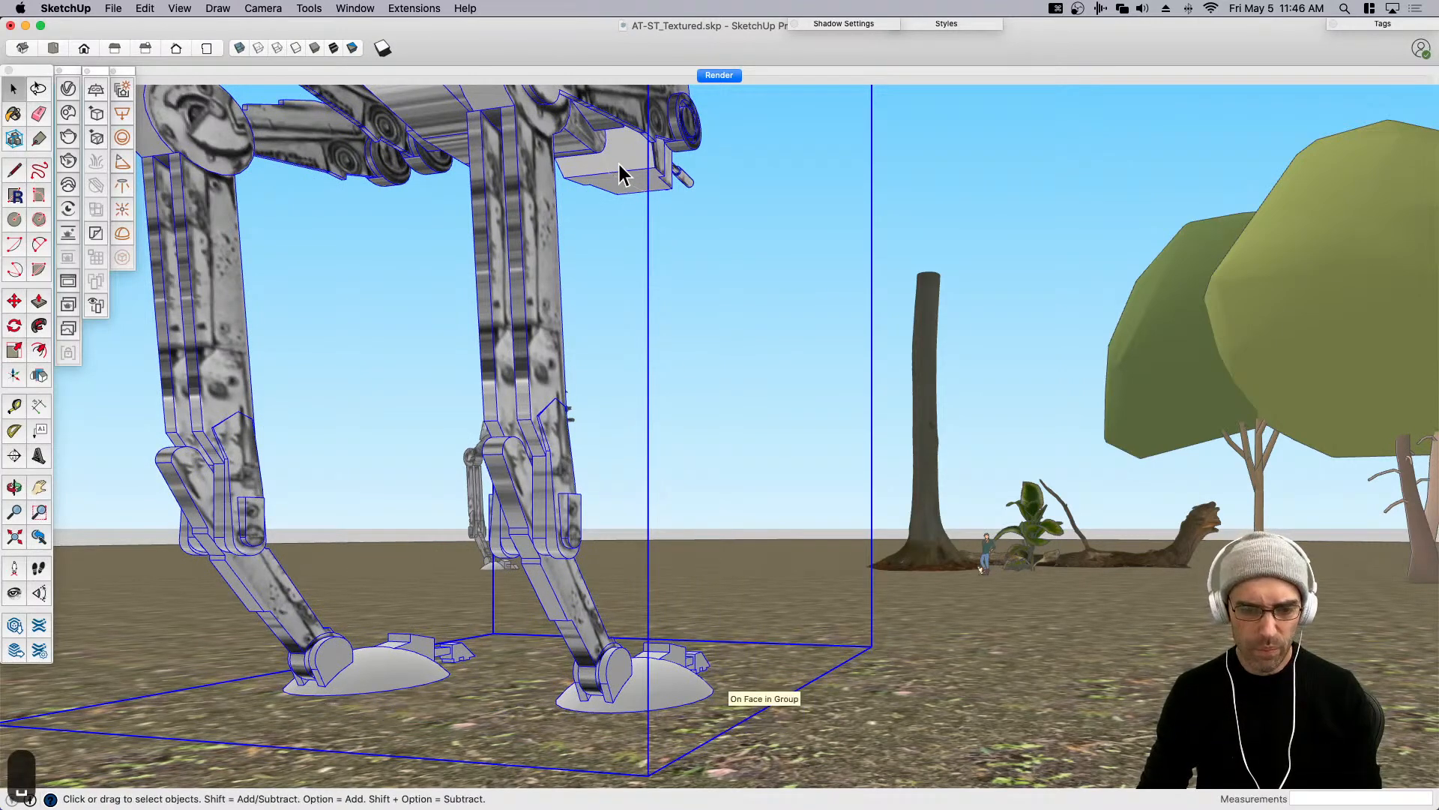
pyautogui.press('m')
pyautogui.click(765, 741)
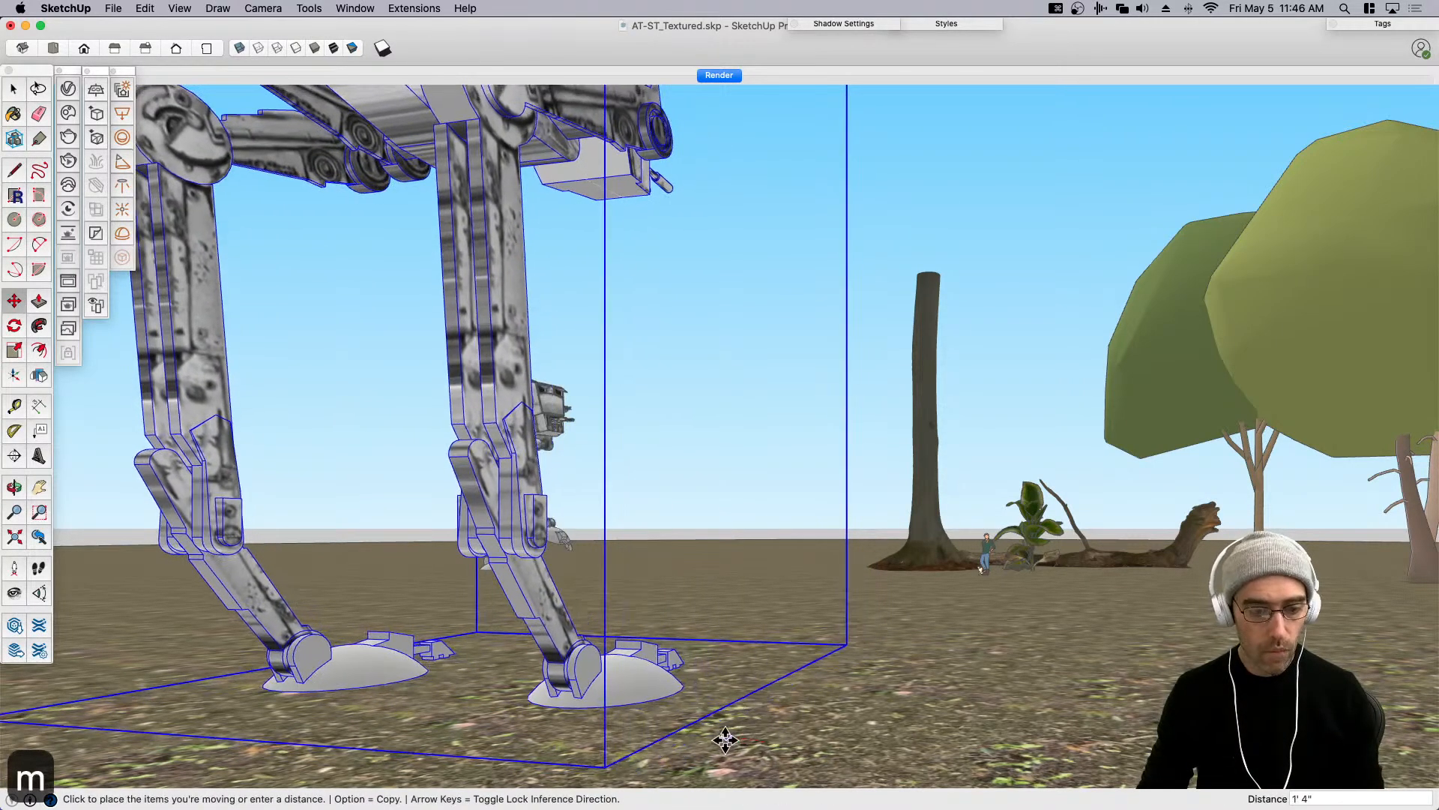
pyautogui.click(736, 743)
pyautogui.press('space')
pyautogui.press('space')
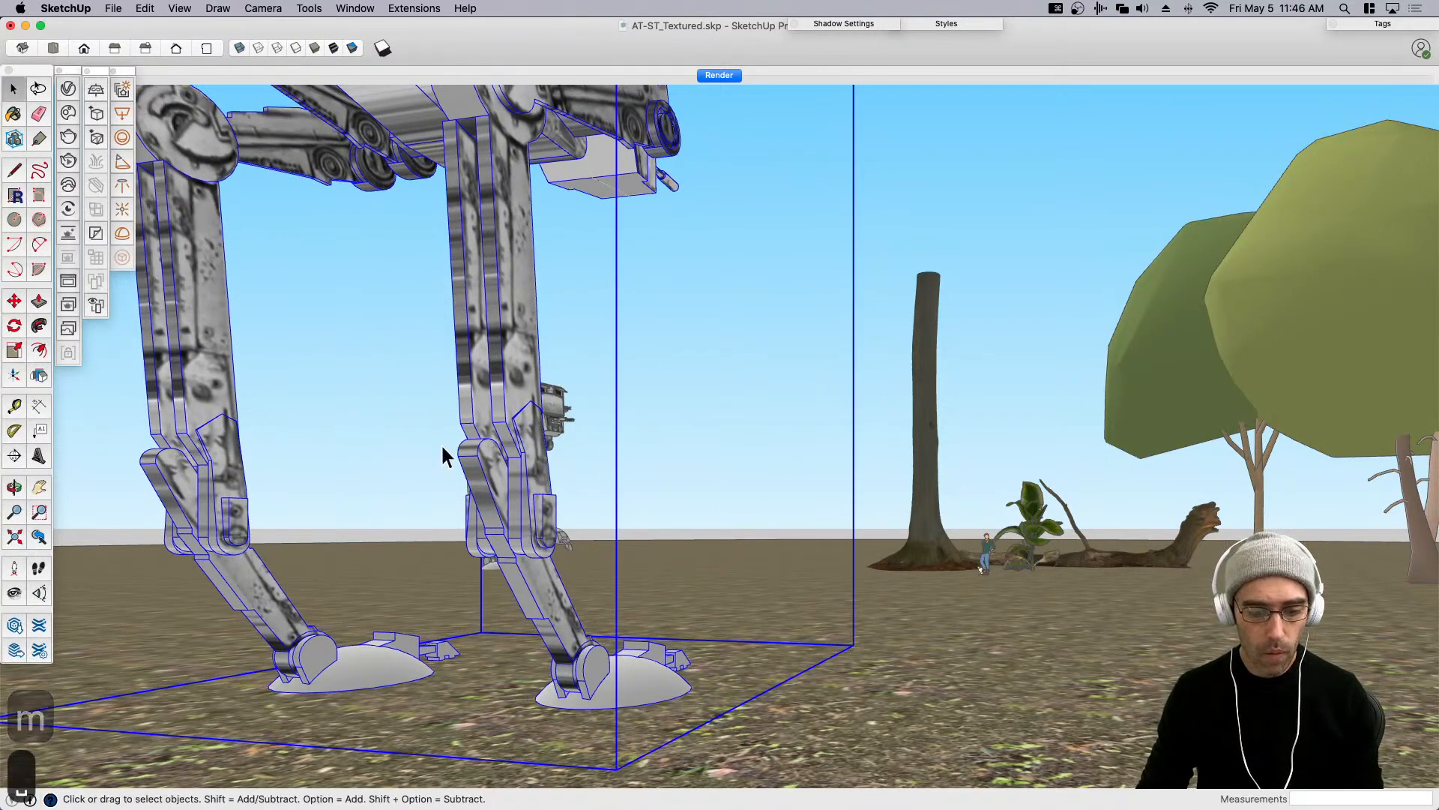
# Move the background AT-ST sideways into the gap between the foreground walker's legs.
pyautogui.click(563, 423)
pyautogui.press('m')
pyautogui.click(800, 688)
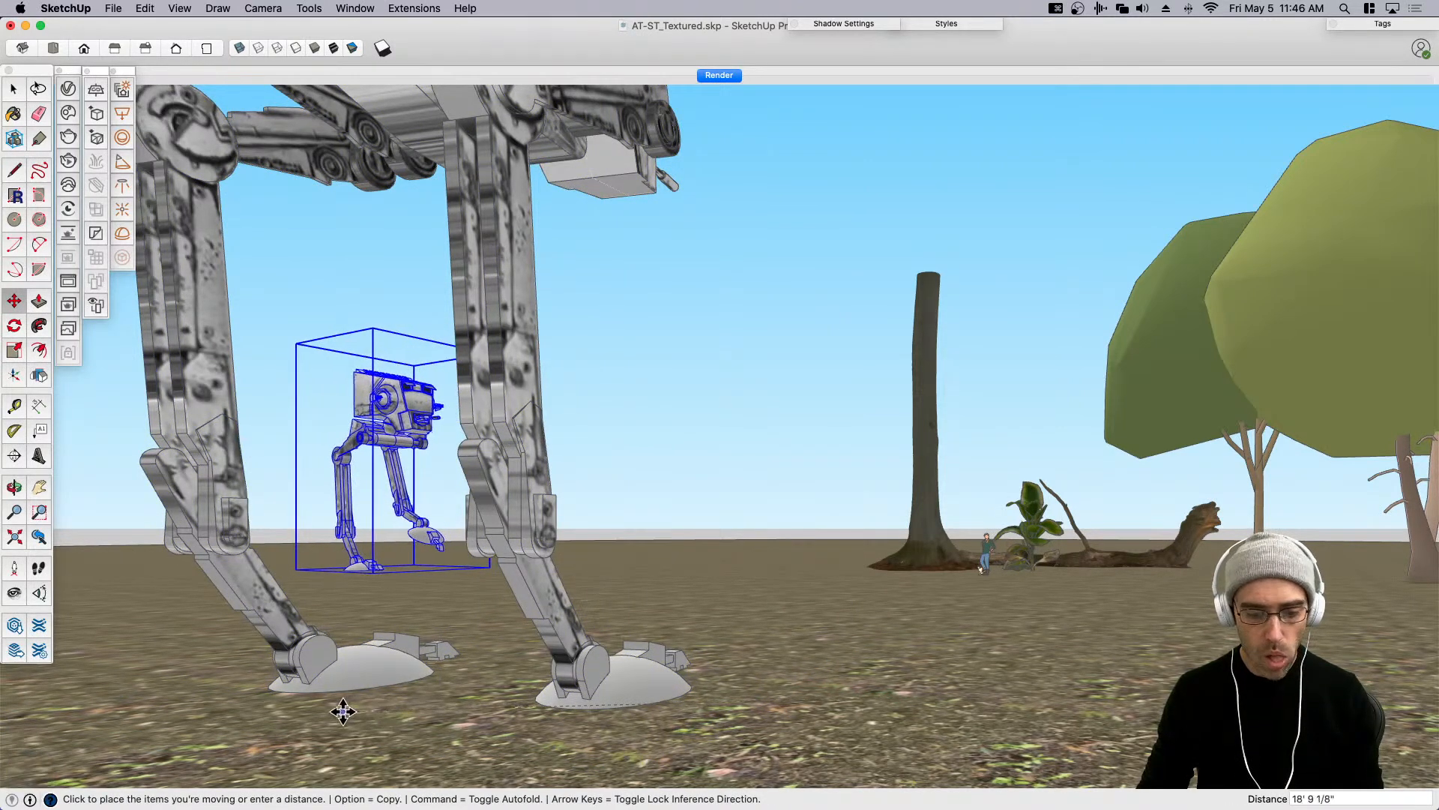
# Rotate the background AT-ST about 26 degrees on the ground plane and move it back between the foreground walker's legs.
pyautogui.press('q')
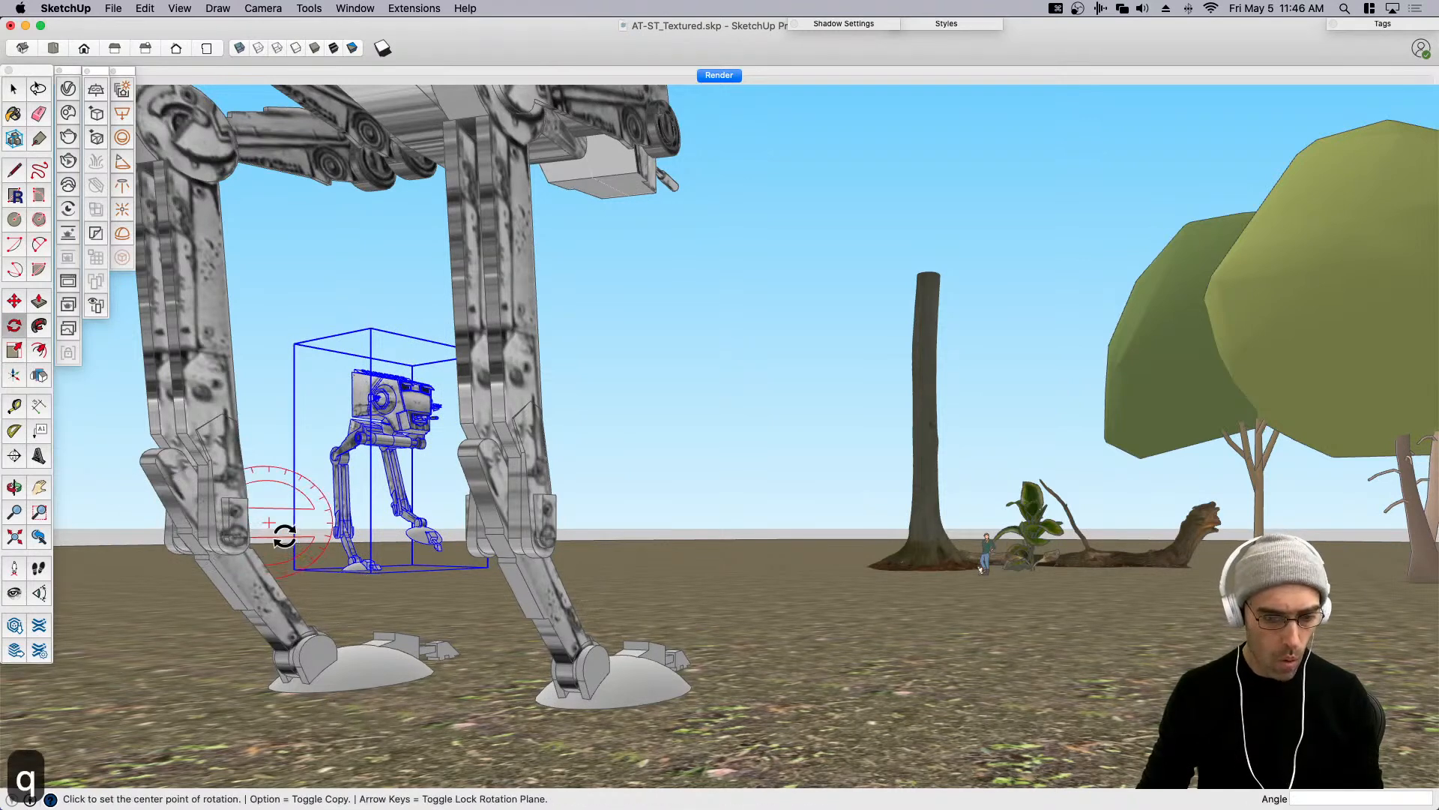
pyautogui.click(343, 605)
pyautogui.click(729, 641)
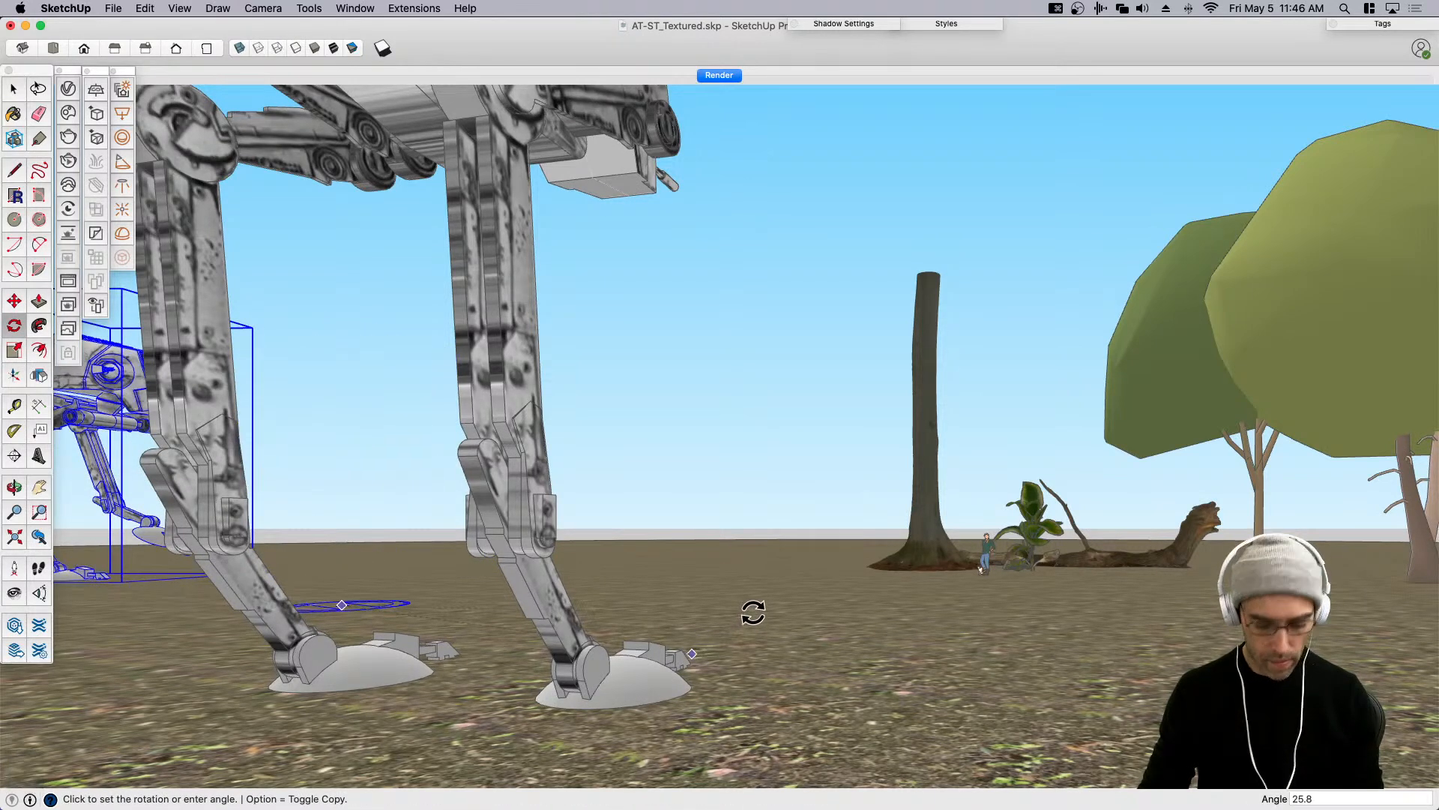
pyautogui.click(752, 611)
pyautogui.press('m')
pyautogui.click(399, 613)
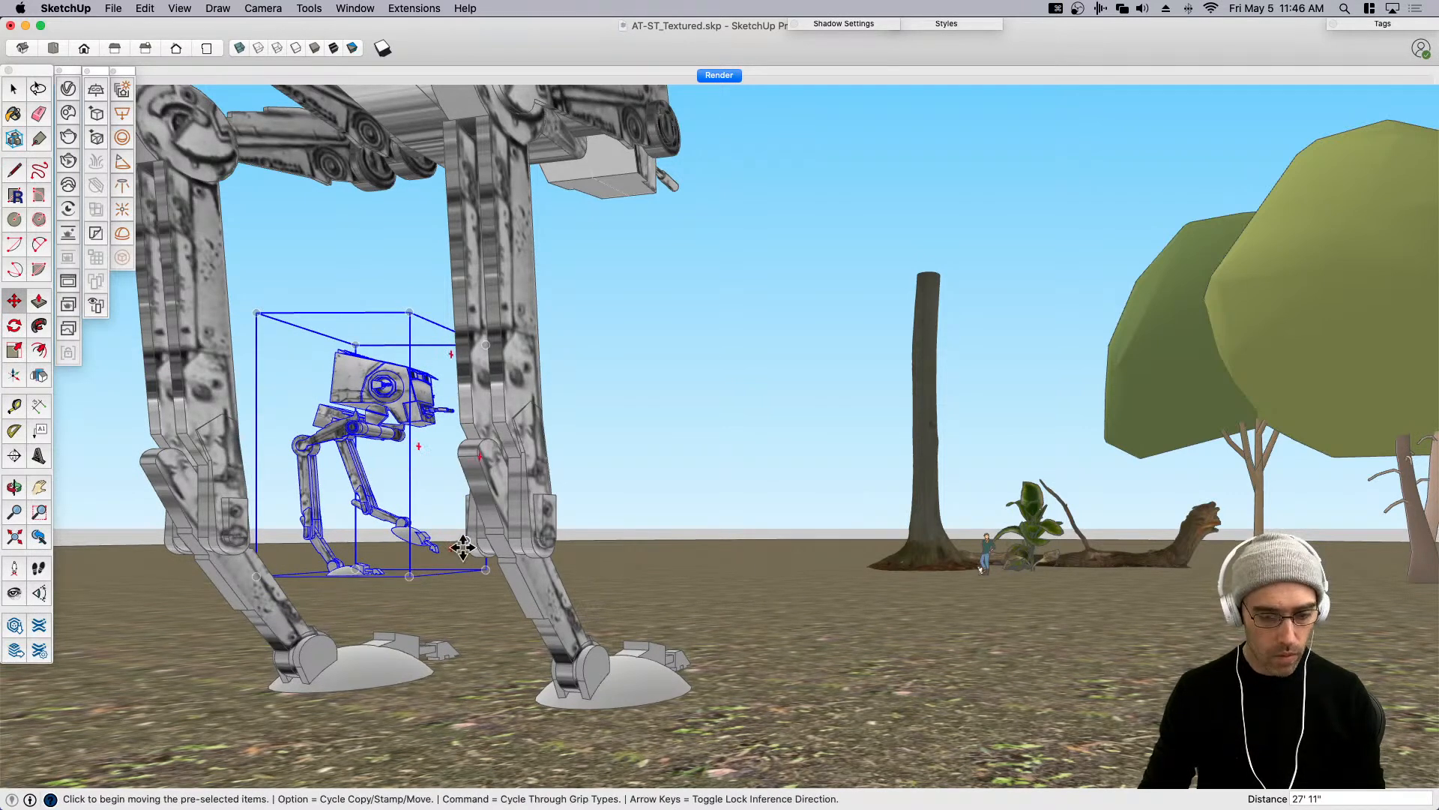
pyautogui.click(428, 608)
pyautogui.press('Escape')
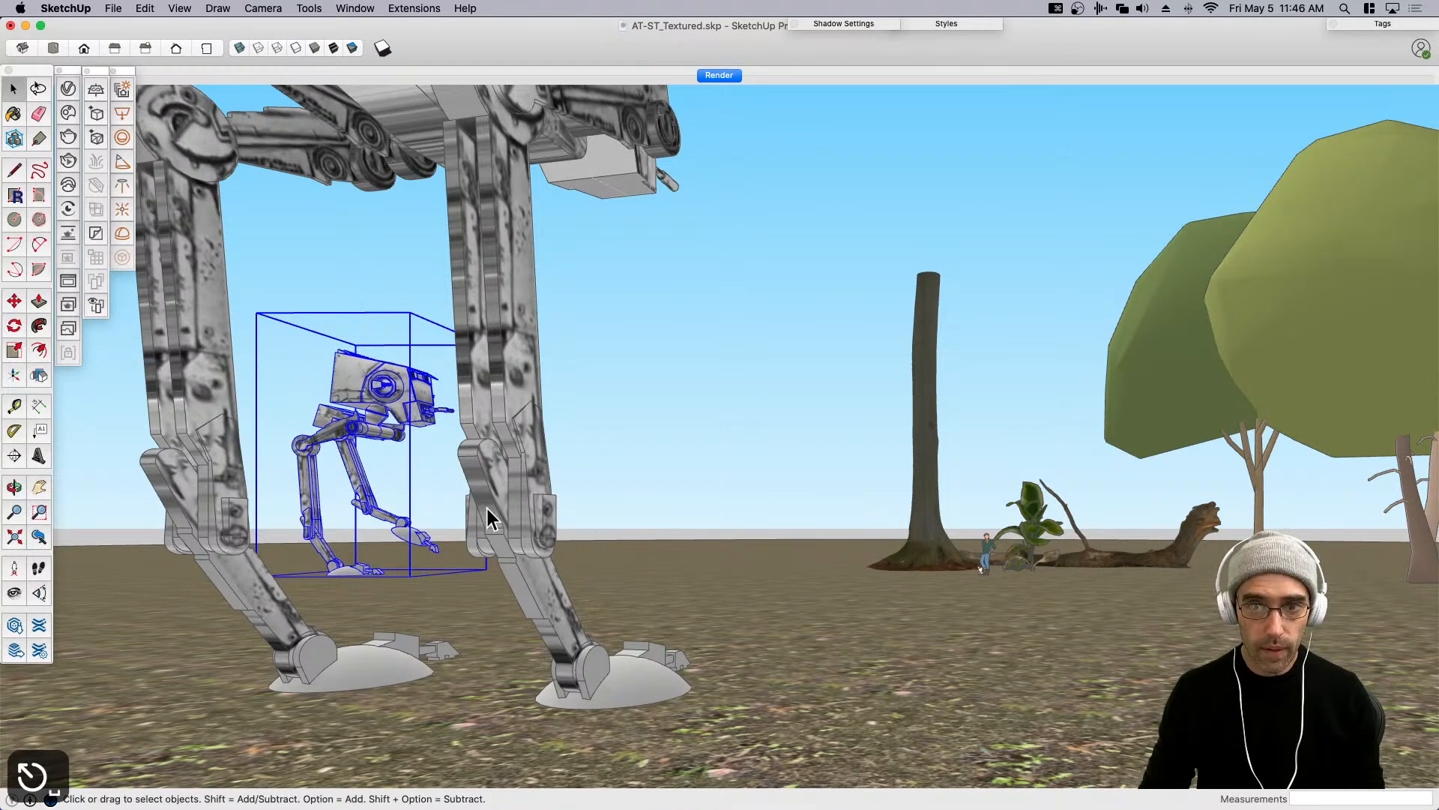
# Clear the selection and save the model.
pyautogui.click(505, 358)
pyautogui.click(616, 370)
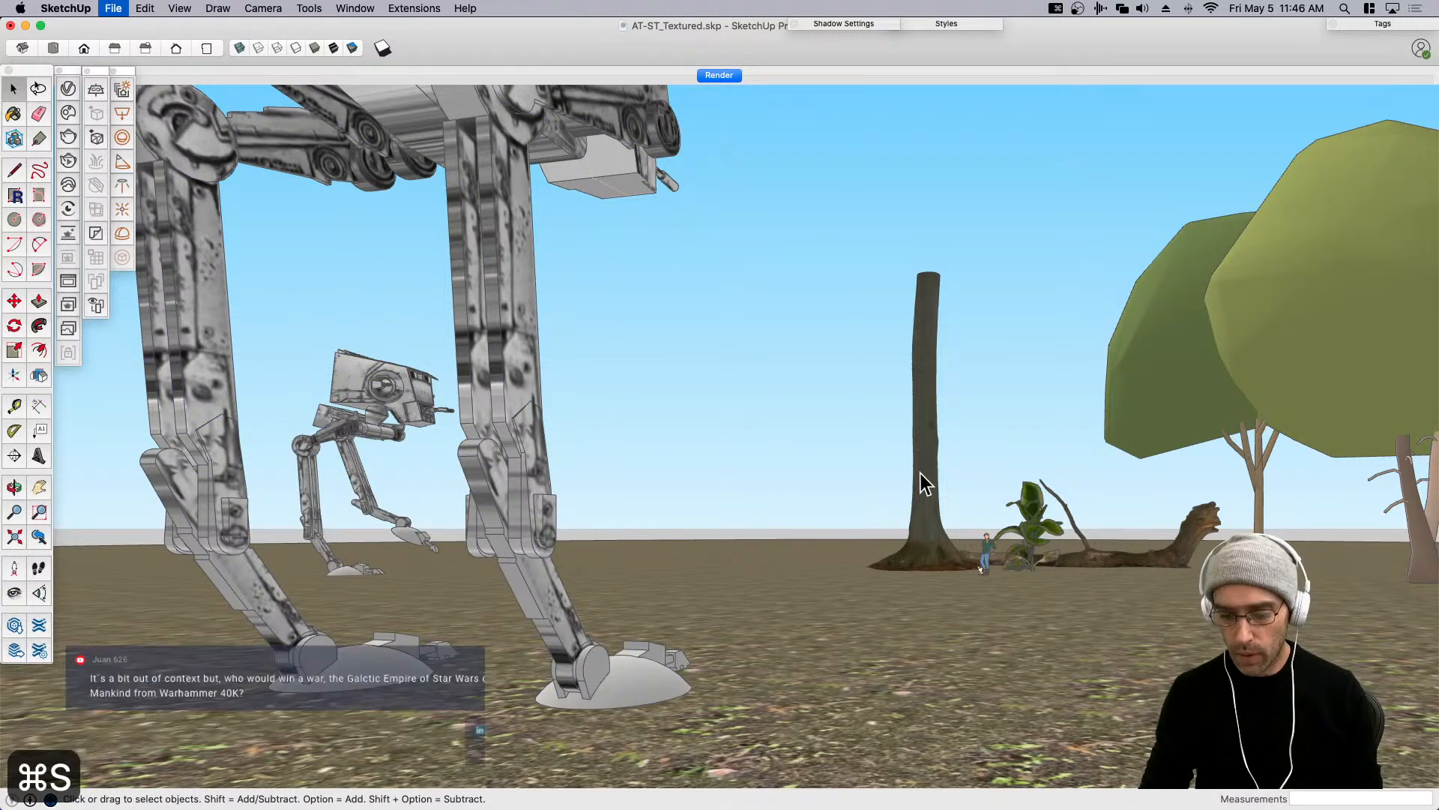
# Copy the standing tree trunk and place the copy in the foreground just behind the front AT-ST's outer leg, on the side away from the original.
pyautogui.click(939, 539)
pyautogui.press('m')
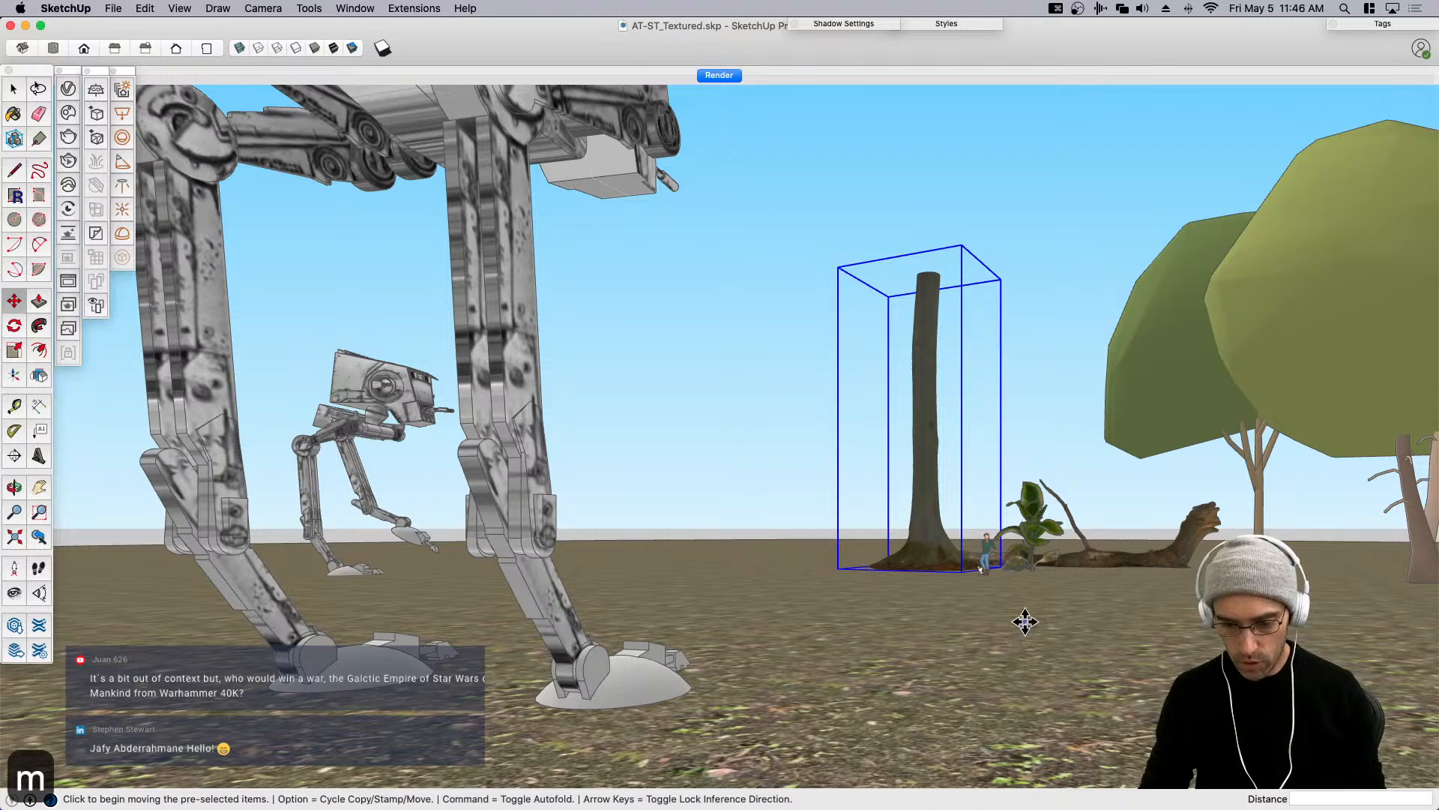
pyautogui.press('alt')
pyautogui.click(1021, 619)
pyautogui.click(774, 684)
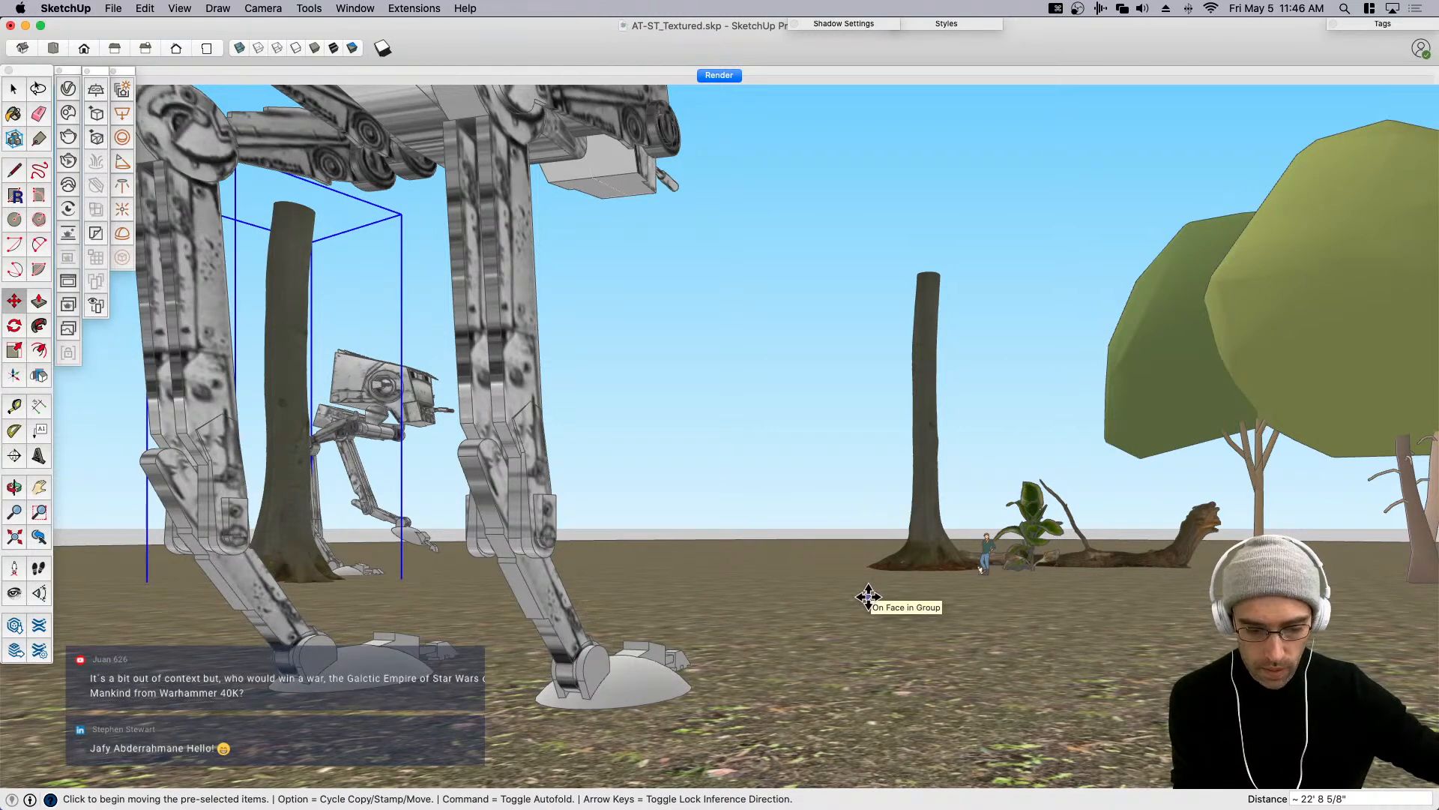
pyautogui.click(384, 599)
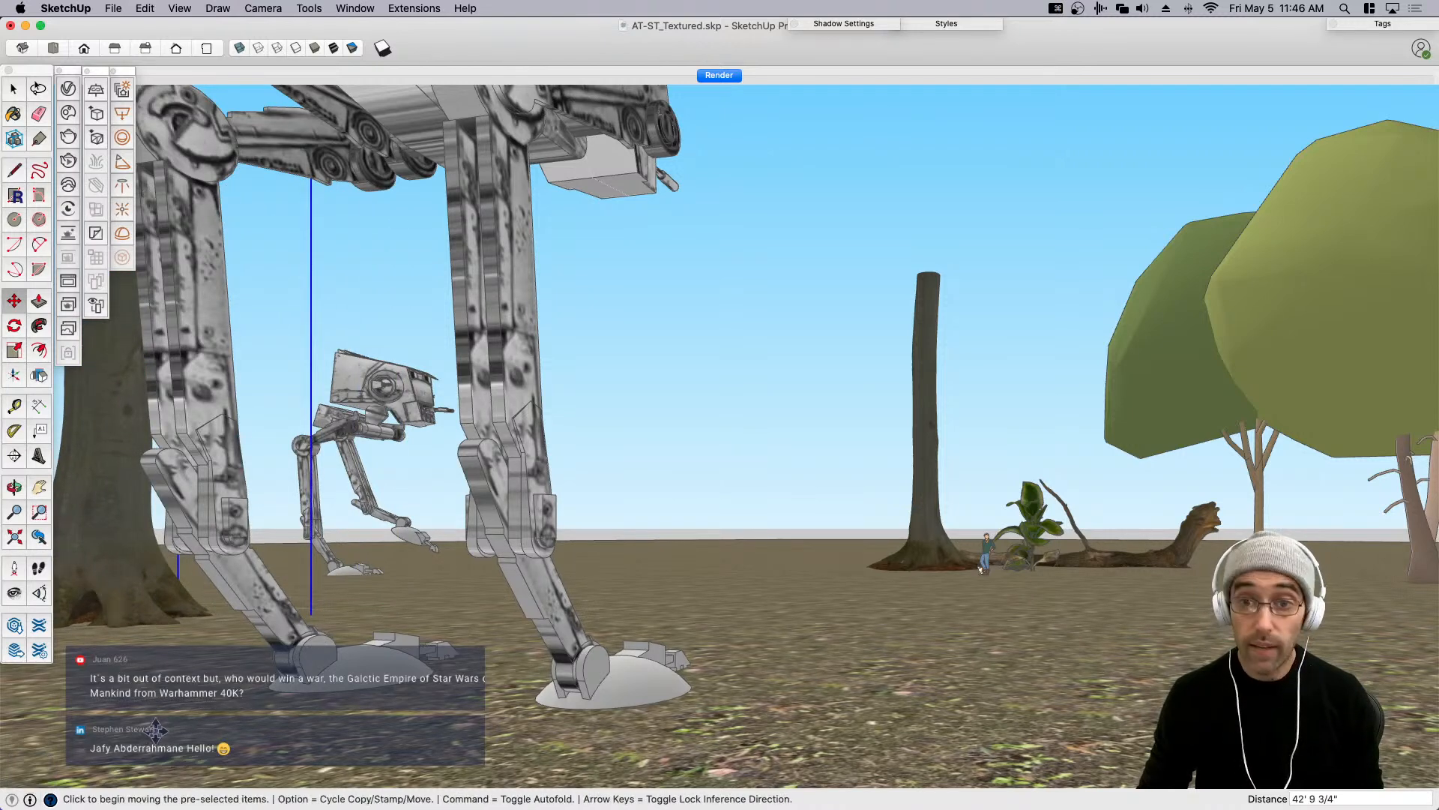
pyautogui.click(100, 656)
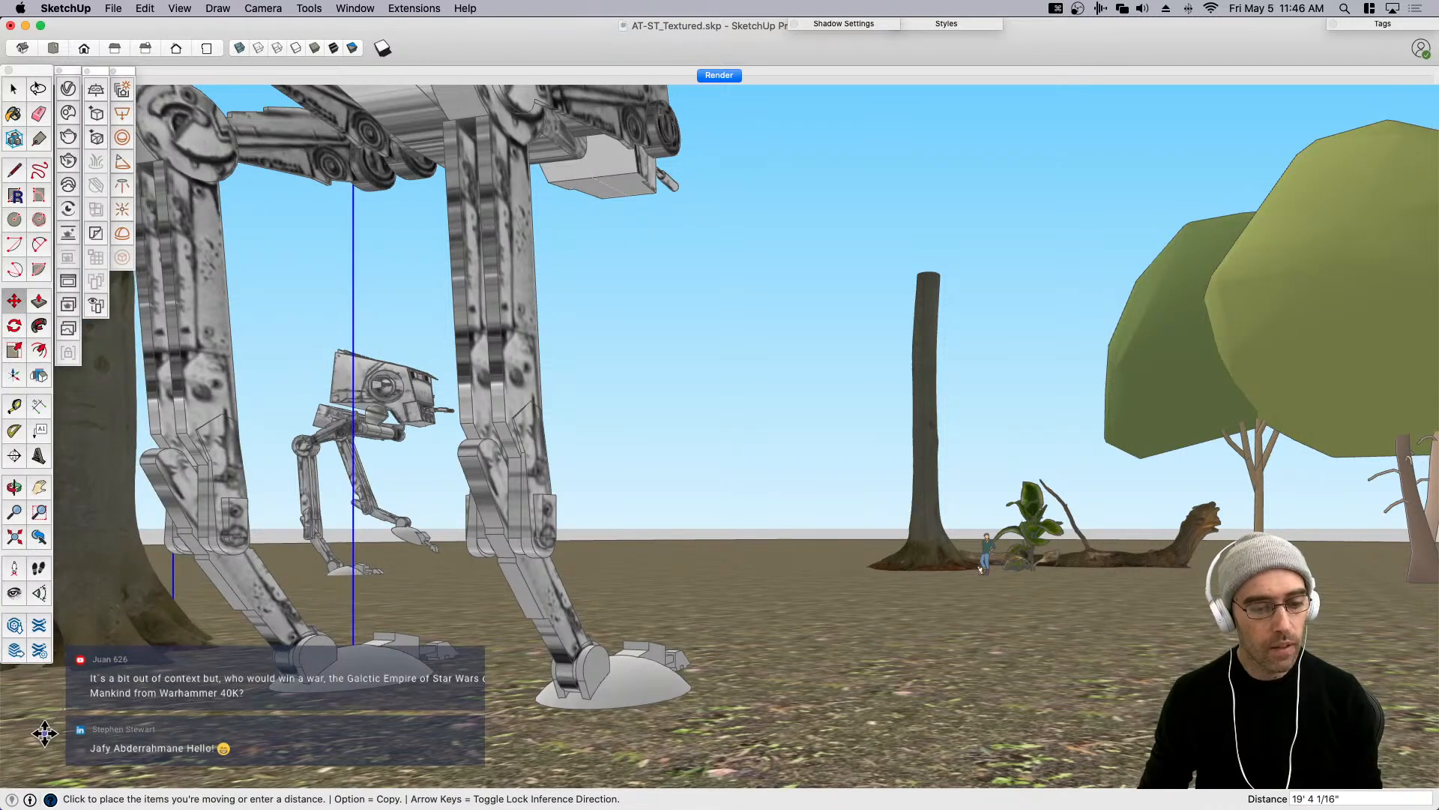
pyautogui.click(132, 617)
pyautogui.press('space')
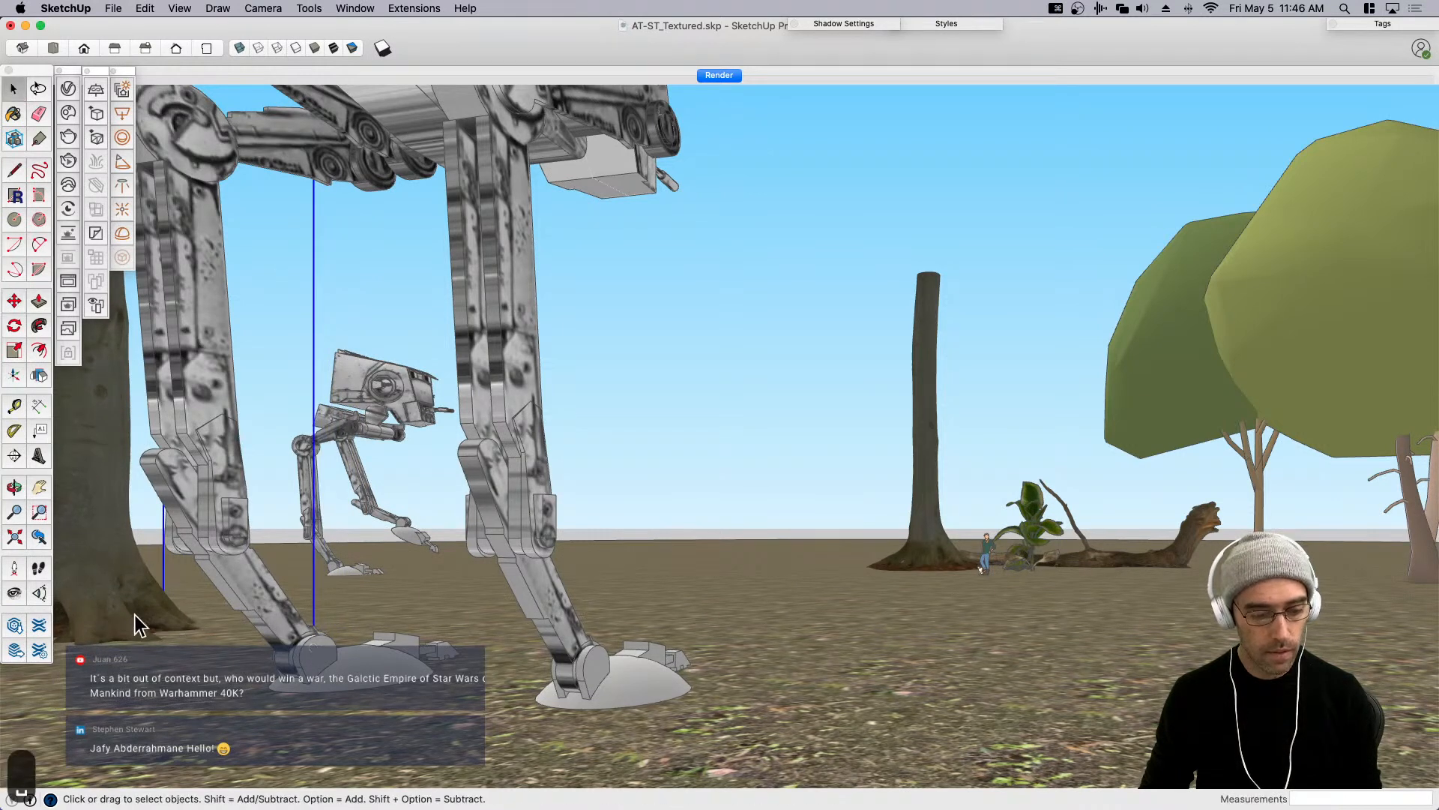
# Move the original tree trunk toward the camera to frame the side of the scene opposite the foreground walker.
pyautogui.click(637, 488)
pyautogui.click(934, 559)
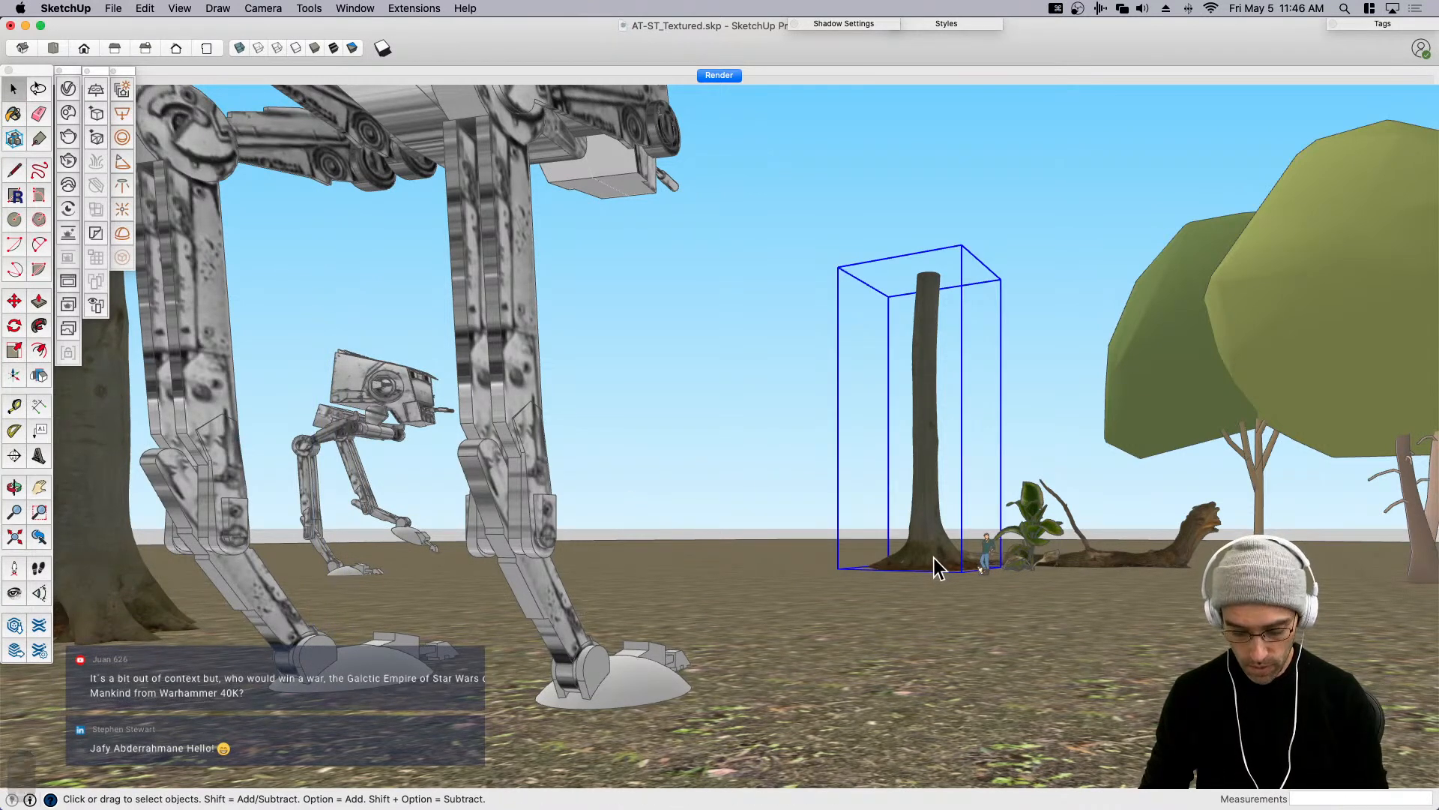
pyautogui.press('m')
pyautogui.click(880, 598)
pyautogui.click(1147, 659)
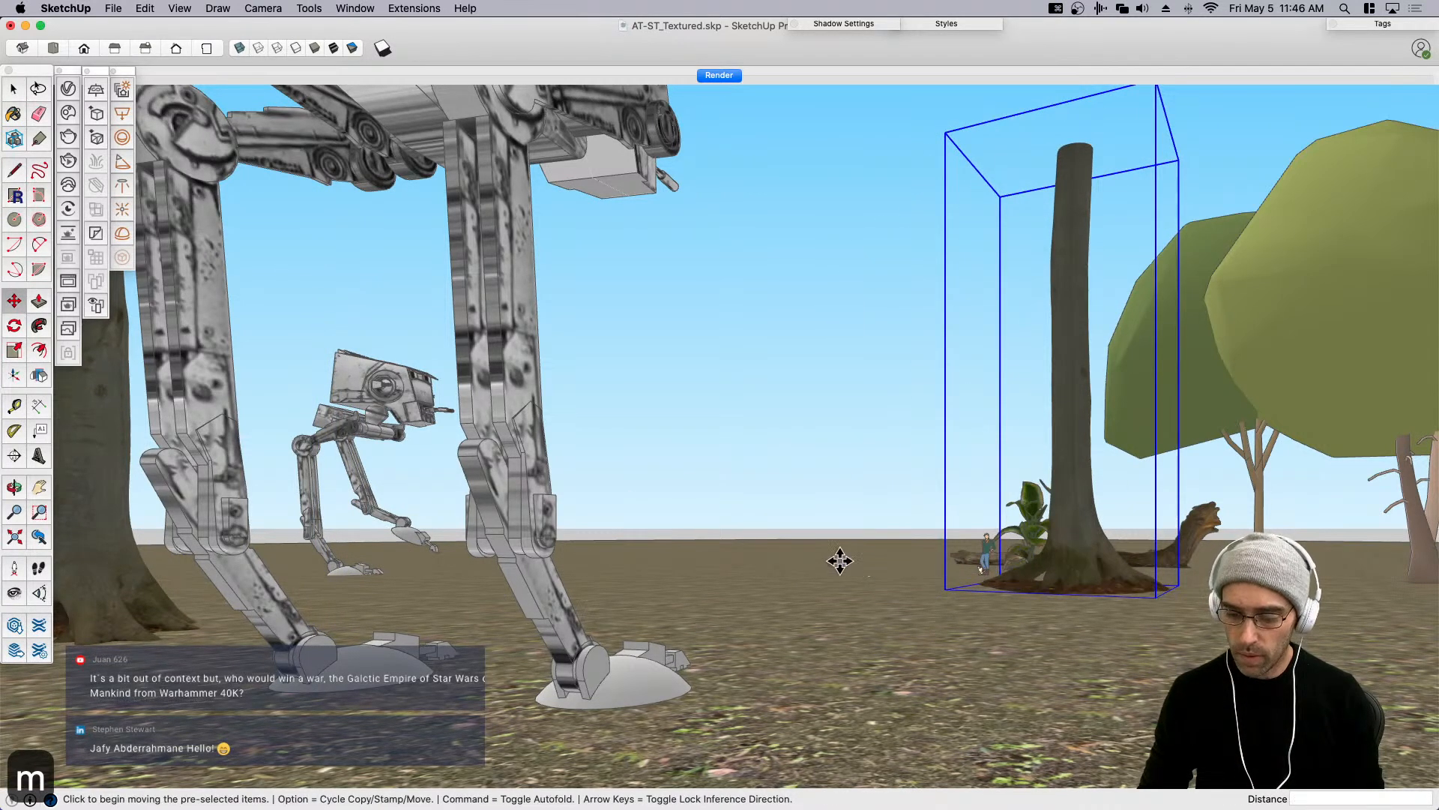
pyautogui.click(840, 561)
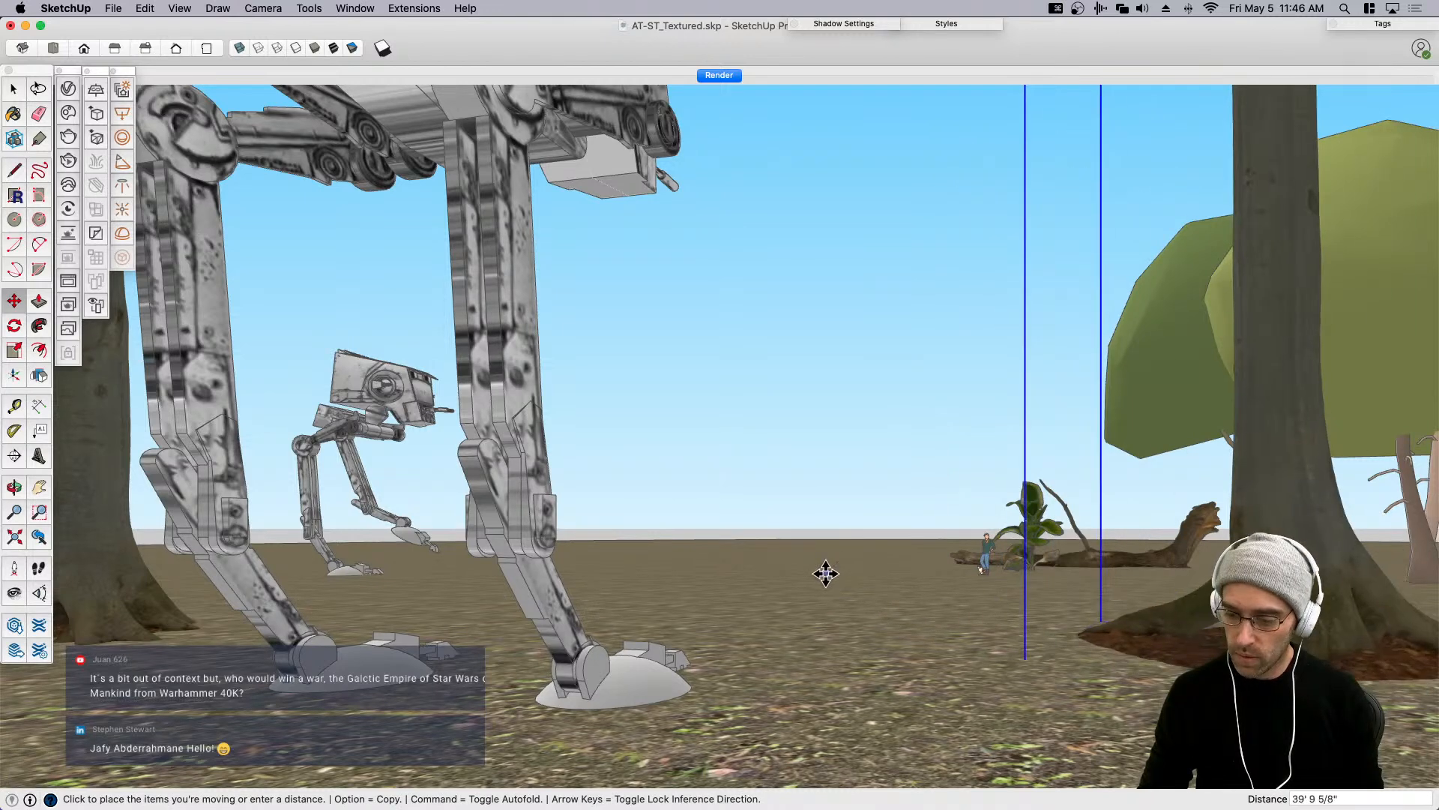
pyautogui.click(826, 576)
pyautogui.press('space')
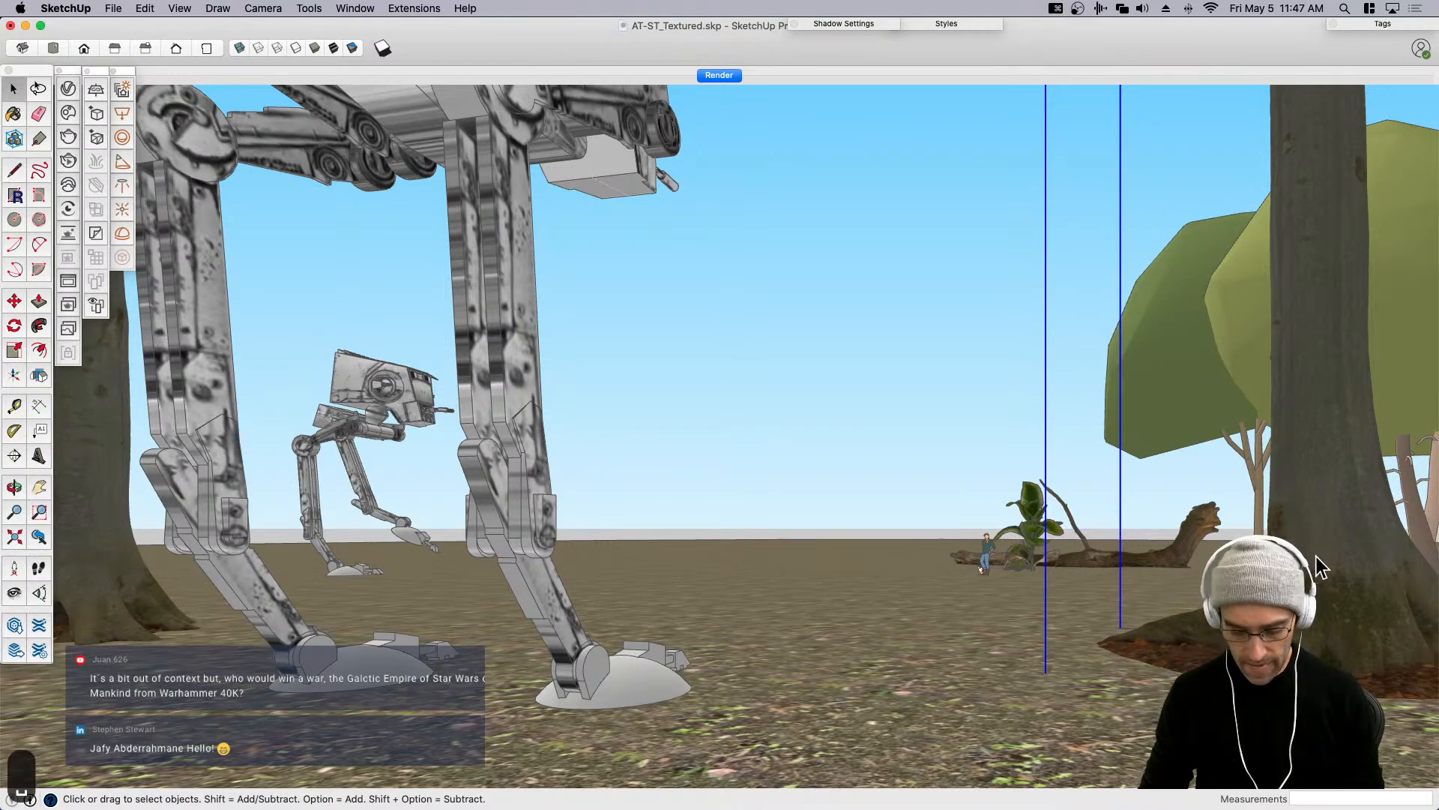
# Select the fallen log and move it slightly closer, so it lies behind the standing foreground trunk.
pyautogui.click(1219, 390)
pyautogui.press('m')
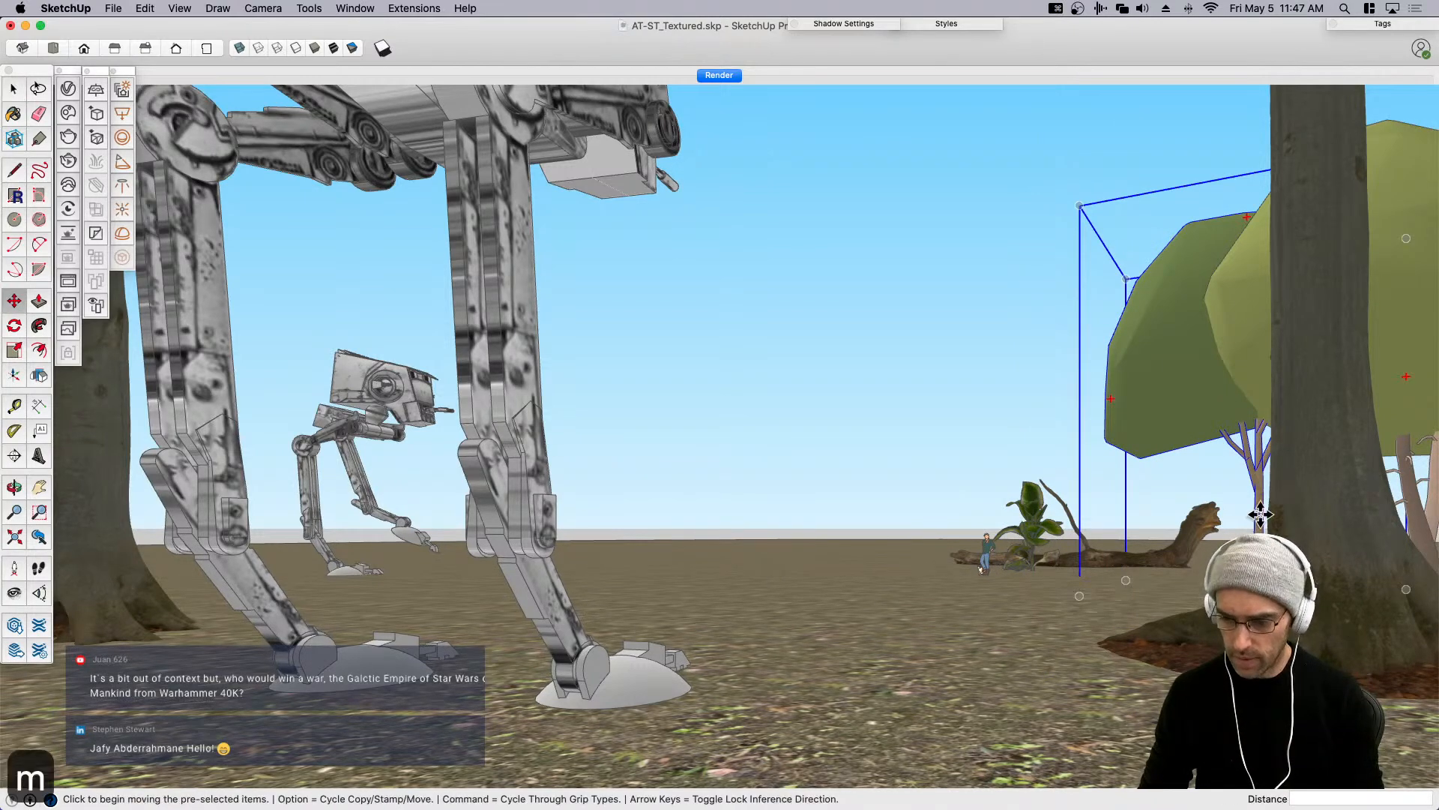
pyautogui.press('space')
pyautogui.click(1157, 563)
pyautogui.press('m')
pyautogui.click(1157, 572)
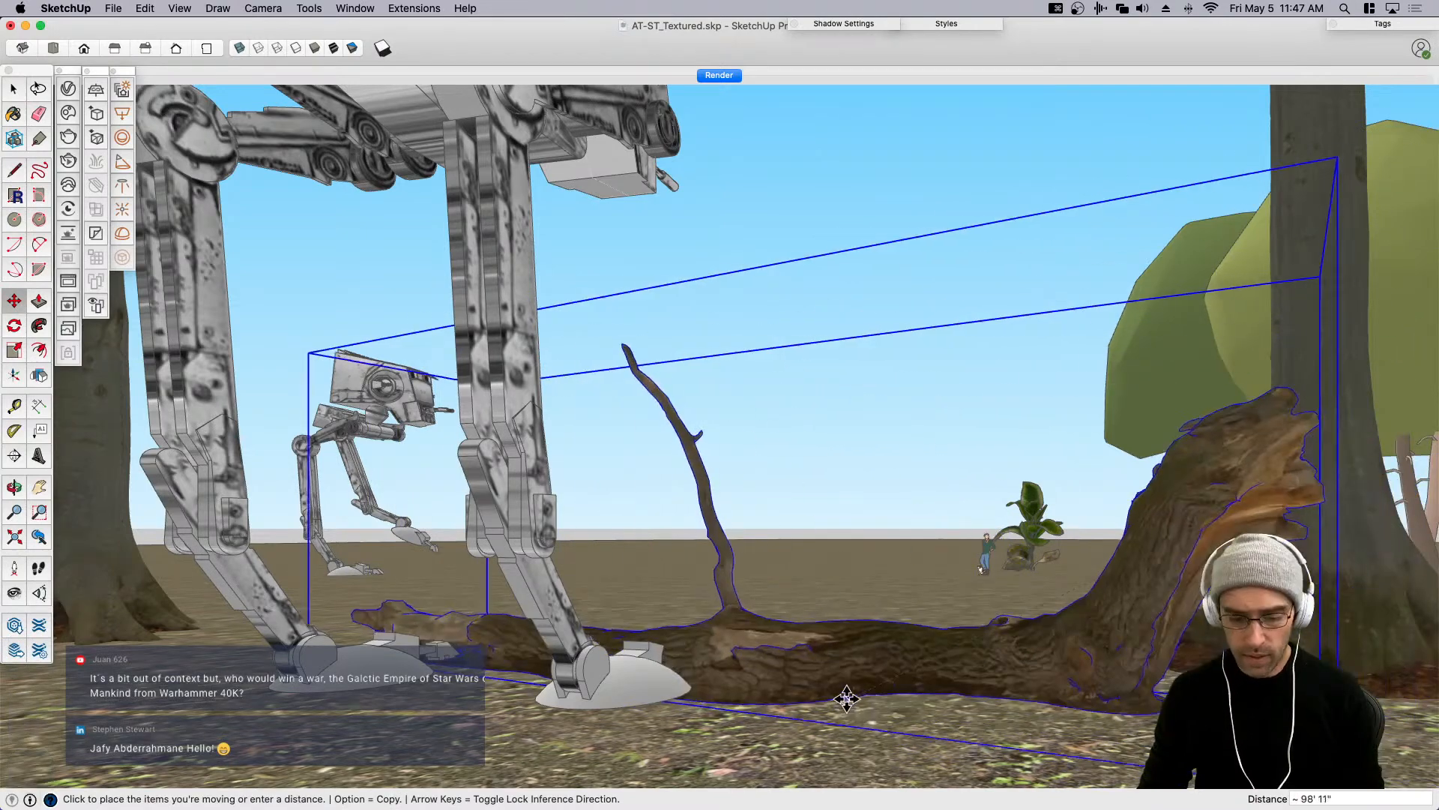
pyautogui.click(1170, 585)
pyautogui.press('space')
# Move the leafy plant forward to the base of the large tree trunk opposite the walker.
pyautogui.click(1042, 528)
pyautogui.press('m')
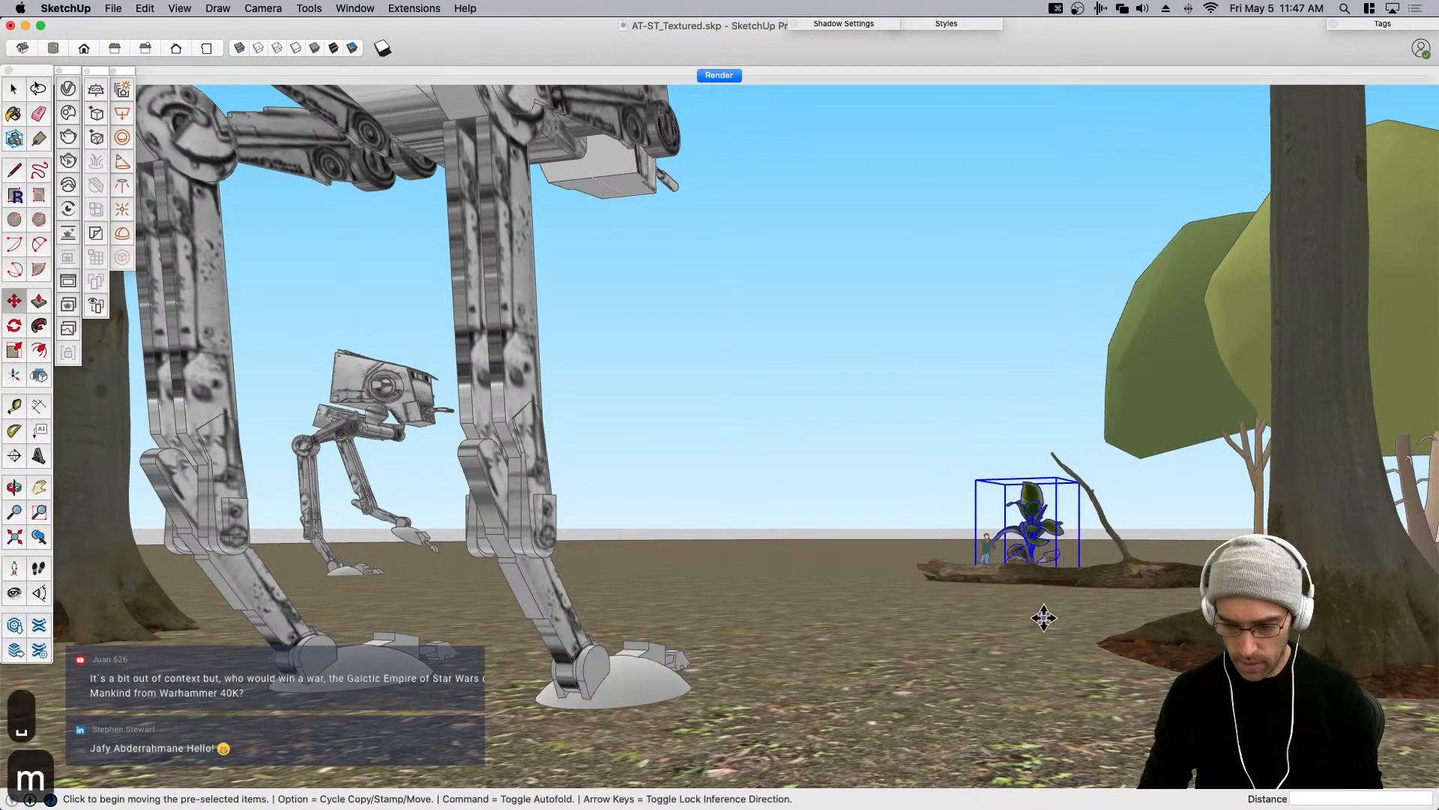
pyautogui.click(1044, 611)
pyautogui.click(1114, 755)
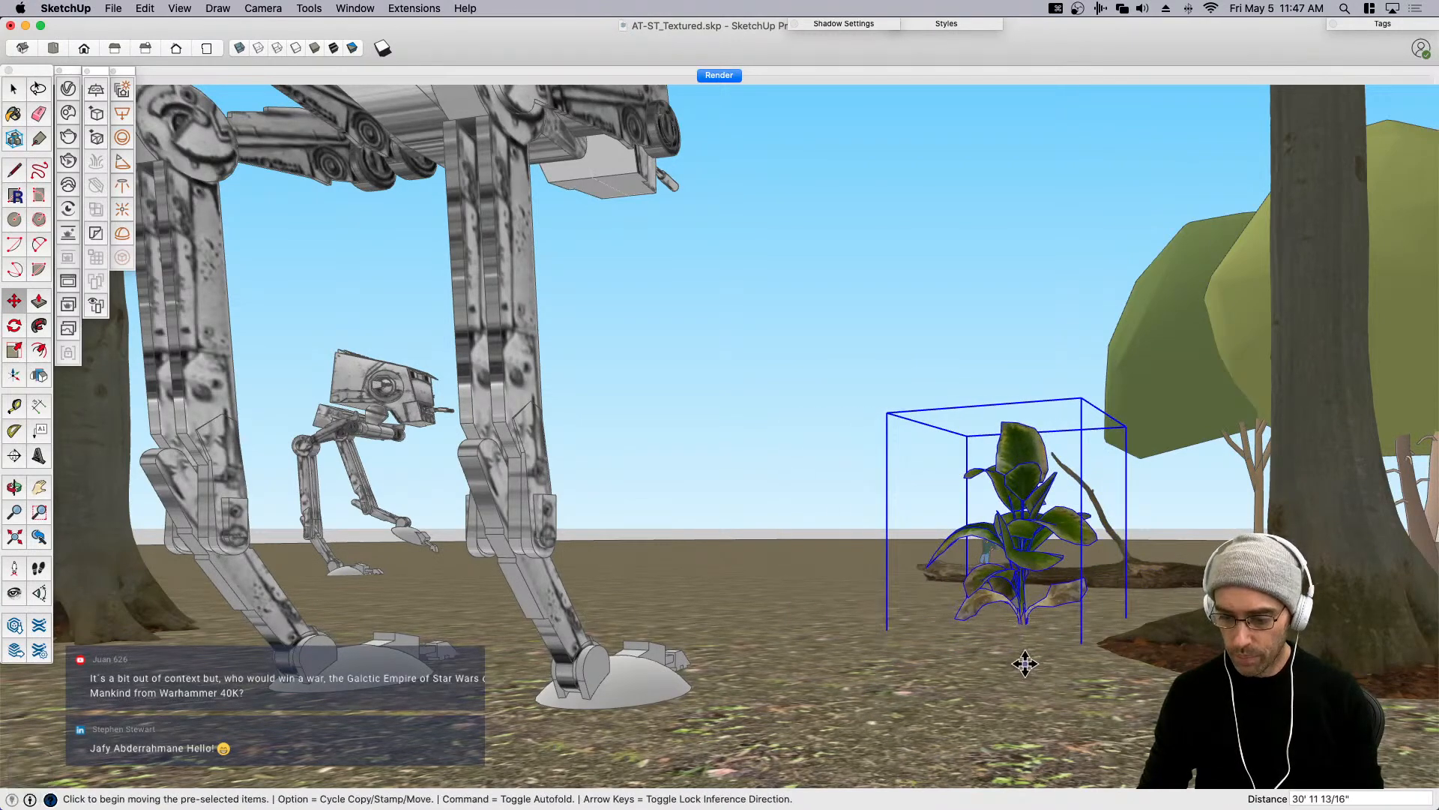
pyautogui.click(1025, 665)
pyautogui.click(1199, 726)
pyautogui.click(1200, 719)
pyautogui.click(1205, 606)
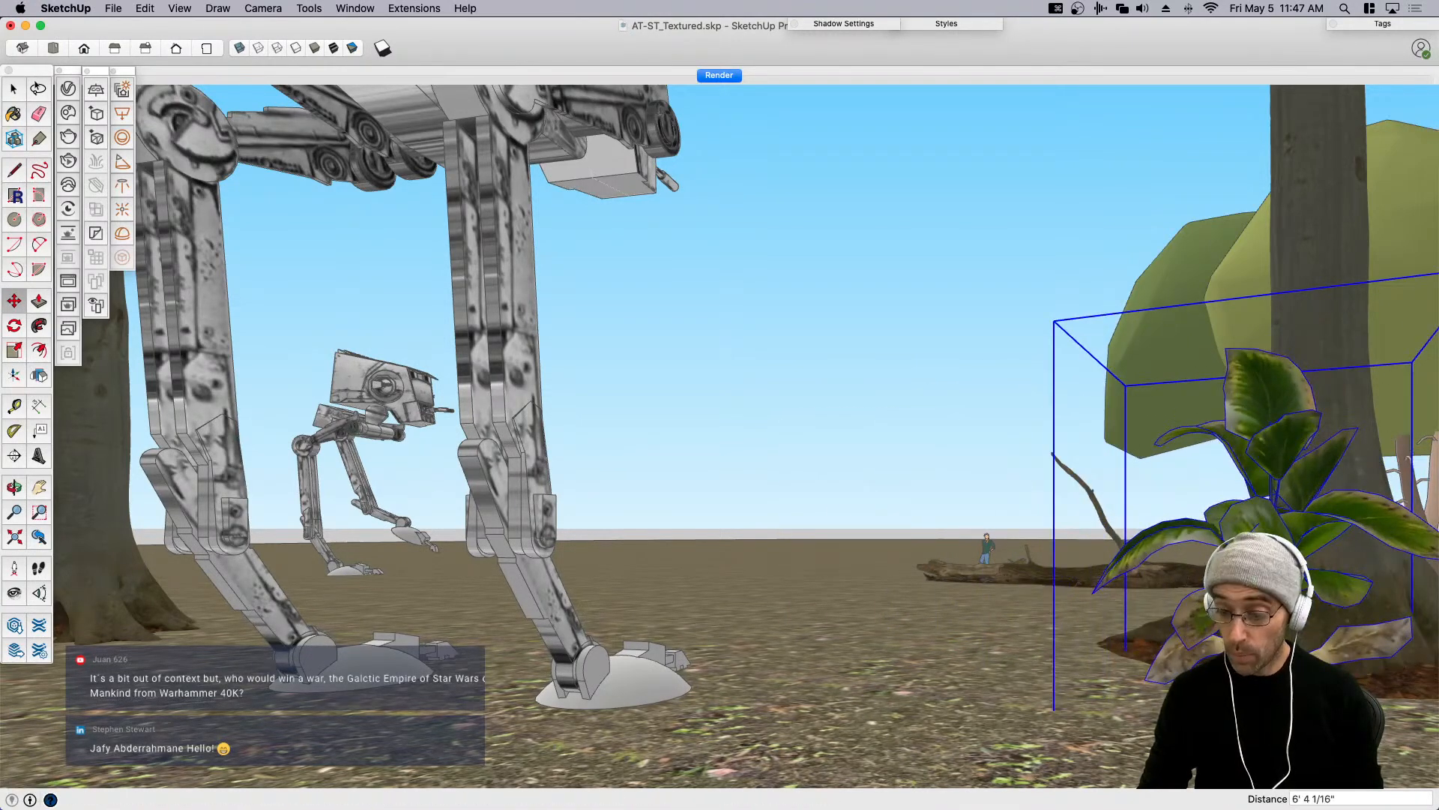
pyautogui.click(1229, 660)
pyautogui.click(1185, 644)
pyautogui.press('space')
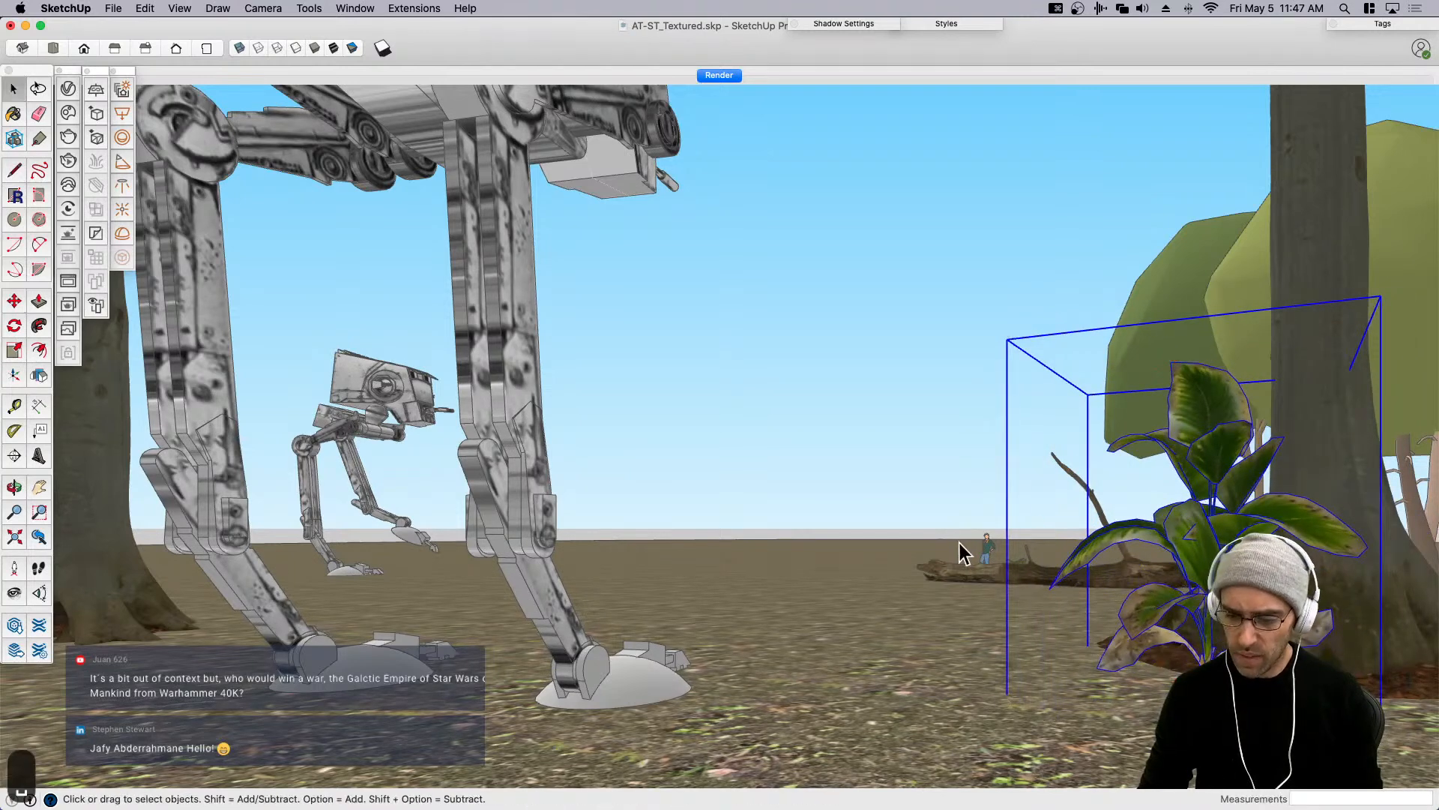
# Move the scale figure with the cat forward to stand beside the foreground AT-ST's foot.
pyautogui.click(987, 555)
pyautogui.press('m')
pyautogui.click(987, 568)
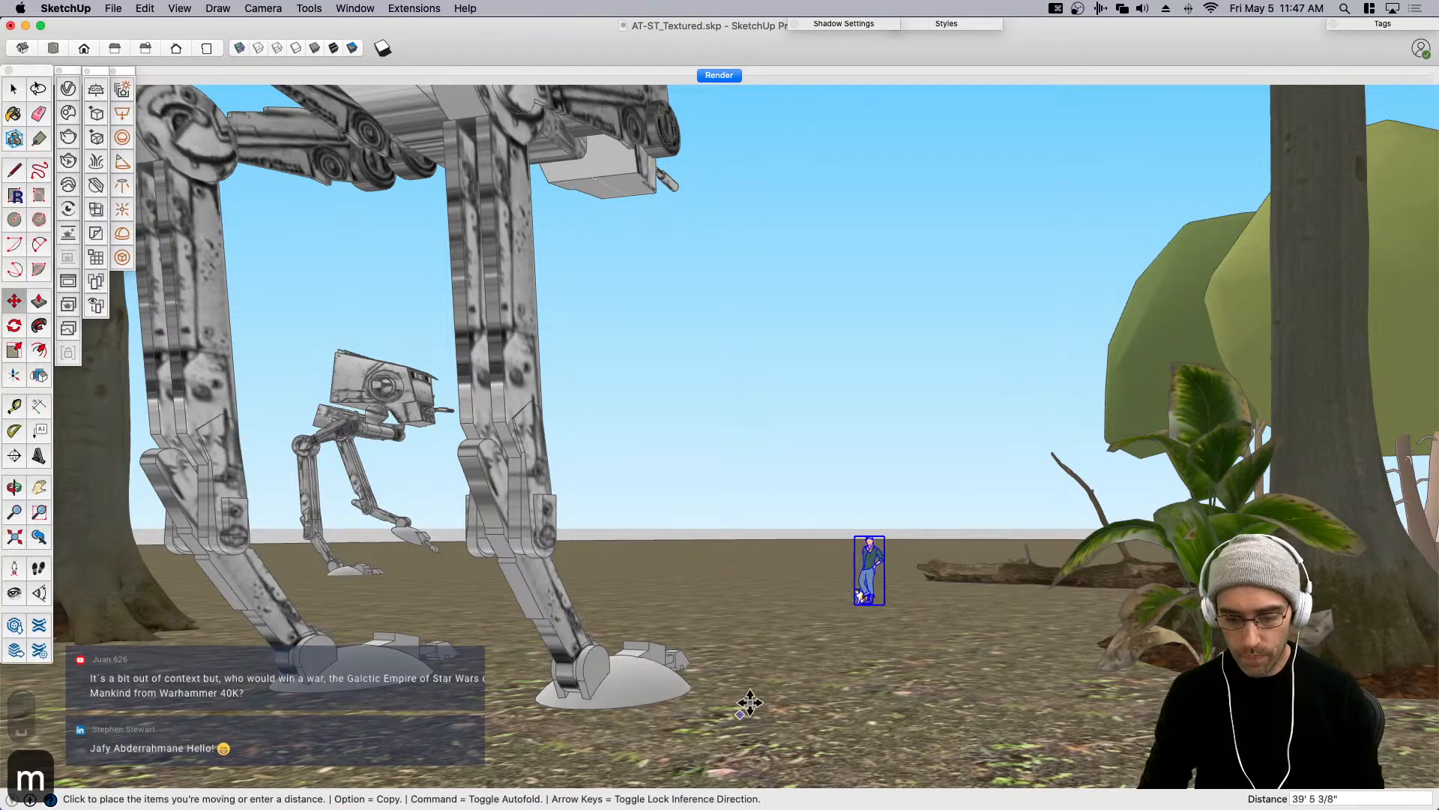
pyautogui.click(922, 615)
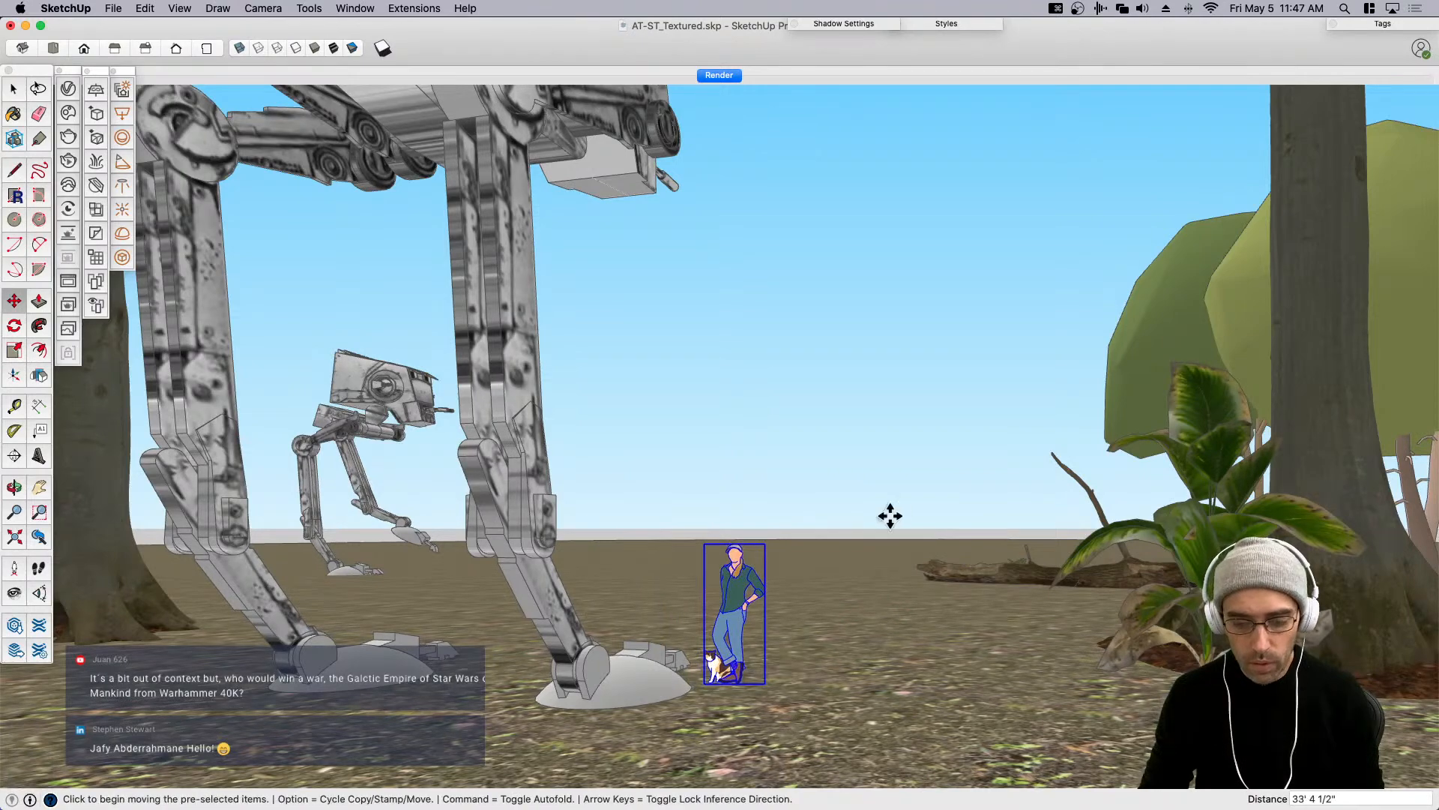
pyautogui.press('space')
# Move the larger green tree across the scene to sit behind the trunk next to the foreground walker.
pyautogui.click(1235, 309)
pyautogui.press('m')
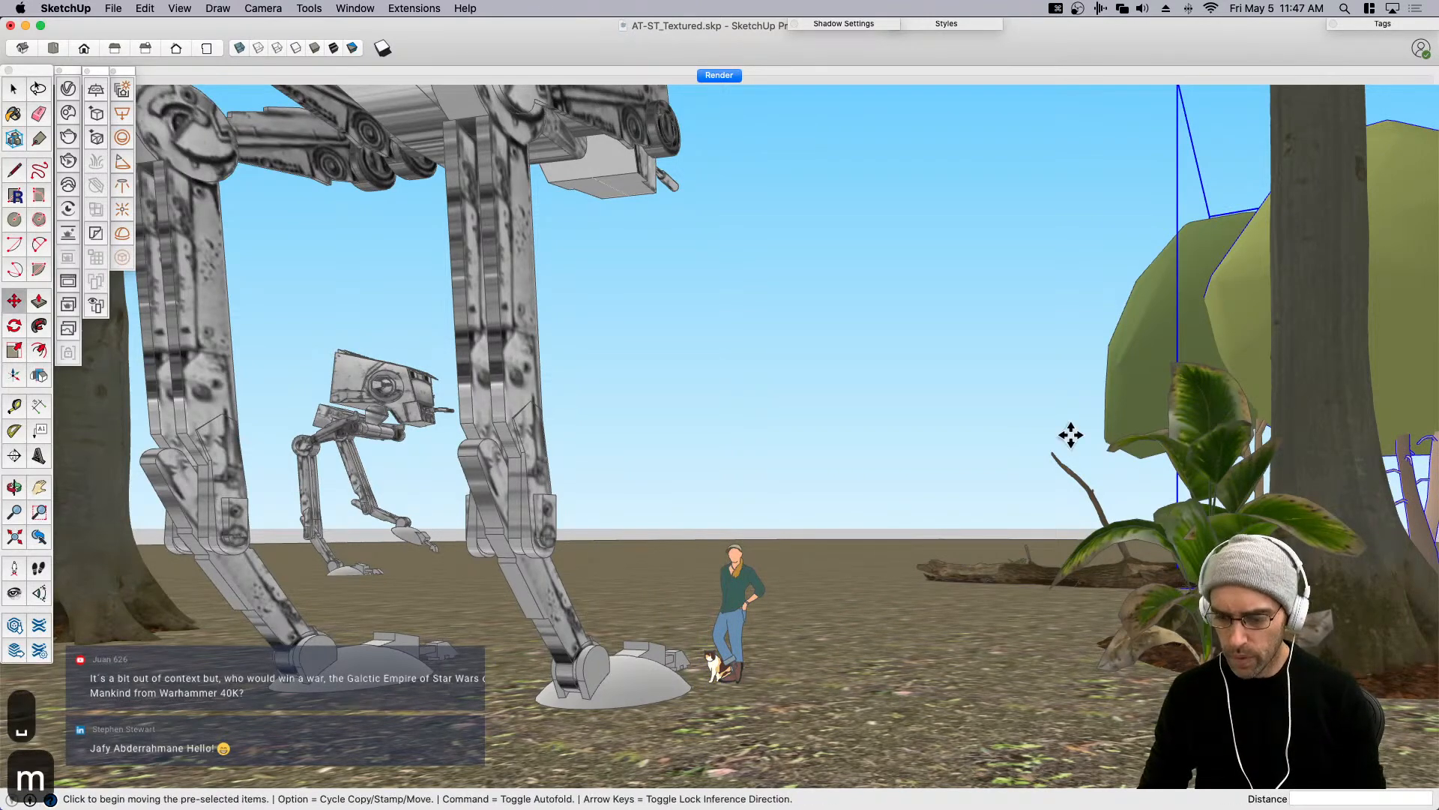
pyautogui.click(1070, 435)
pyautogui.click(995, 584)
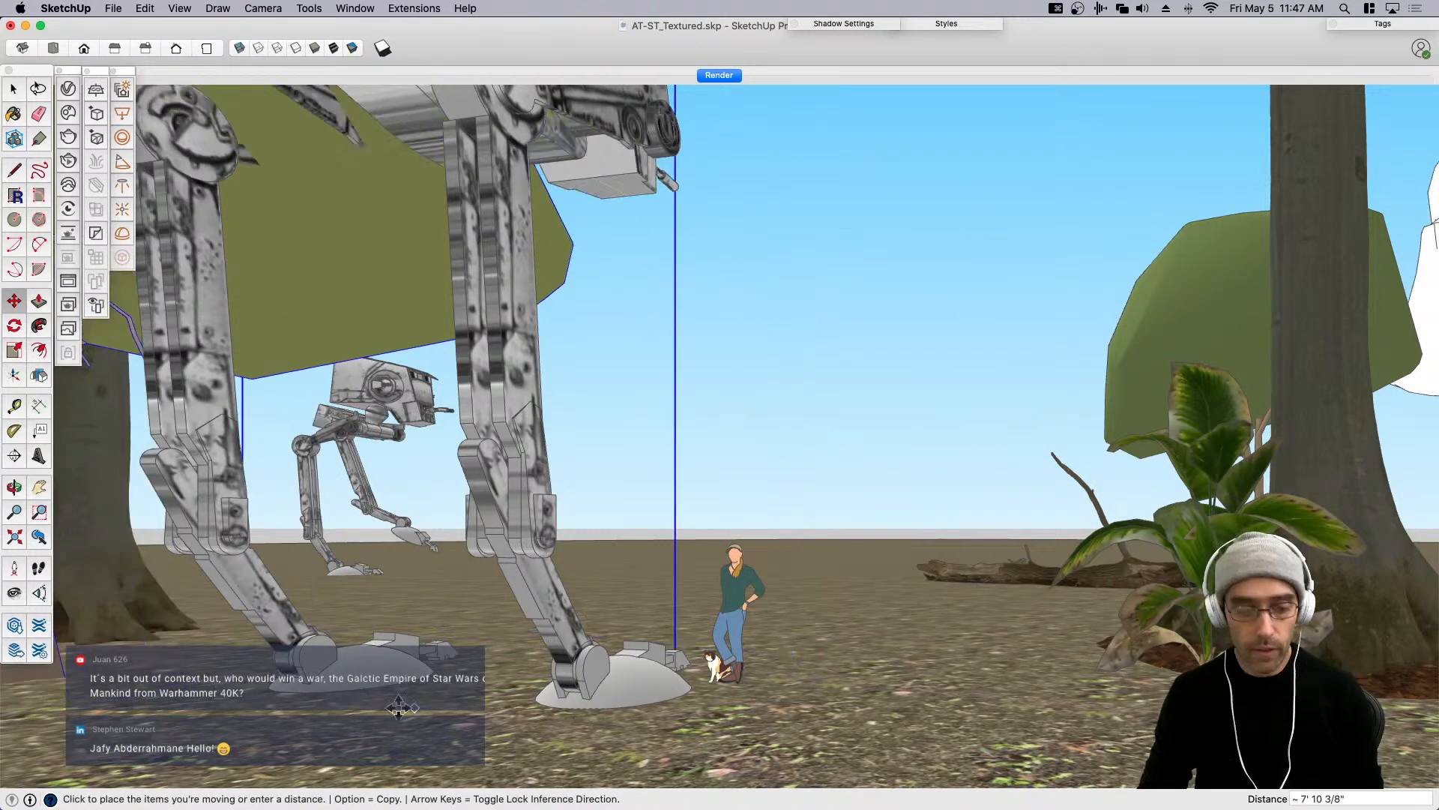
pyautogui.click(538, 709)
pyautogui.click(361, 294)
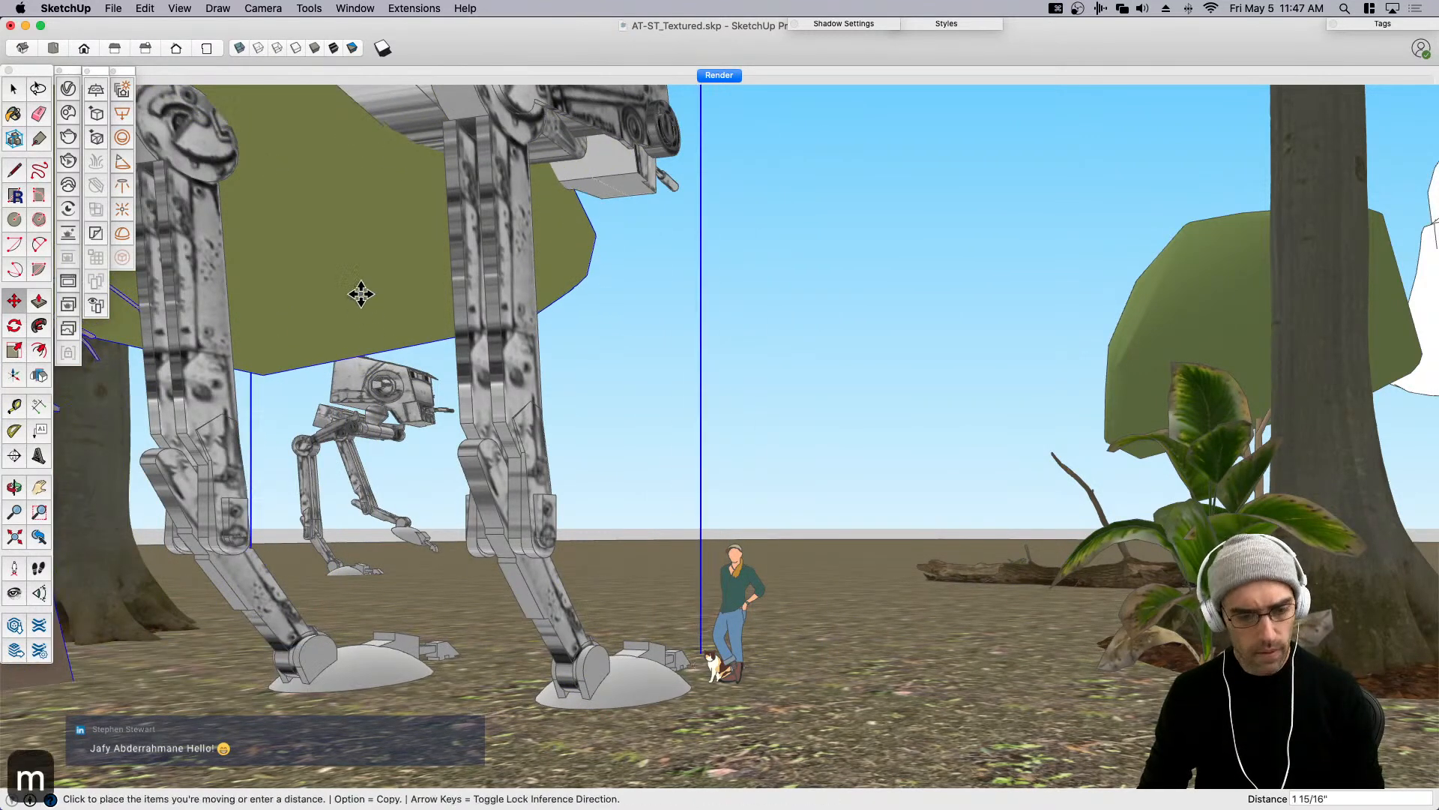
pyautogui.click(112, 299)
pyautogui.click(414, 230)
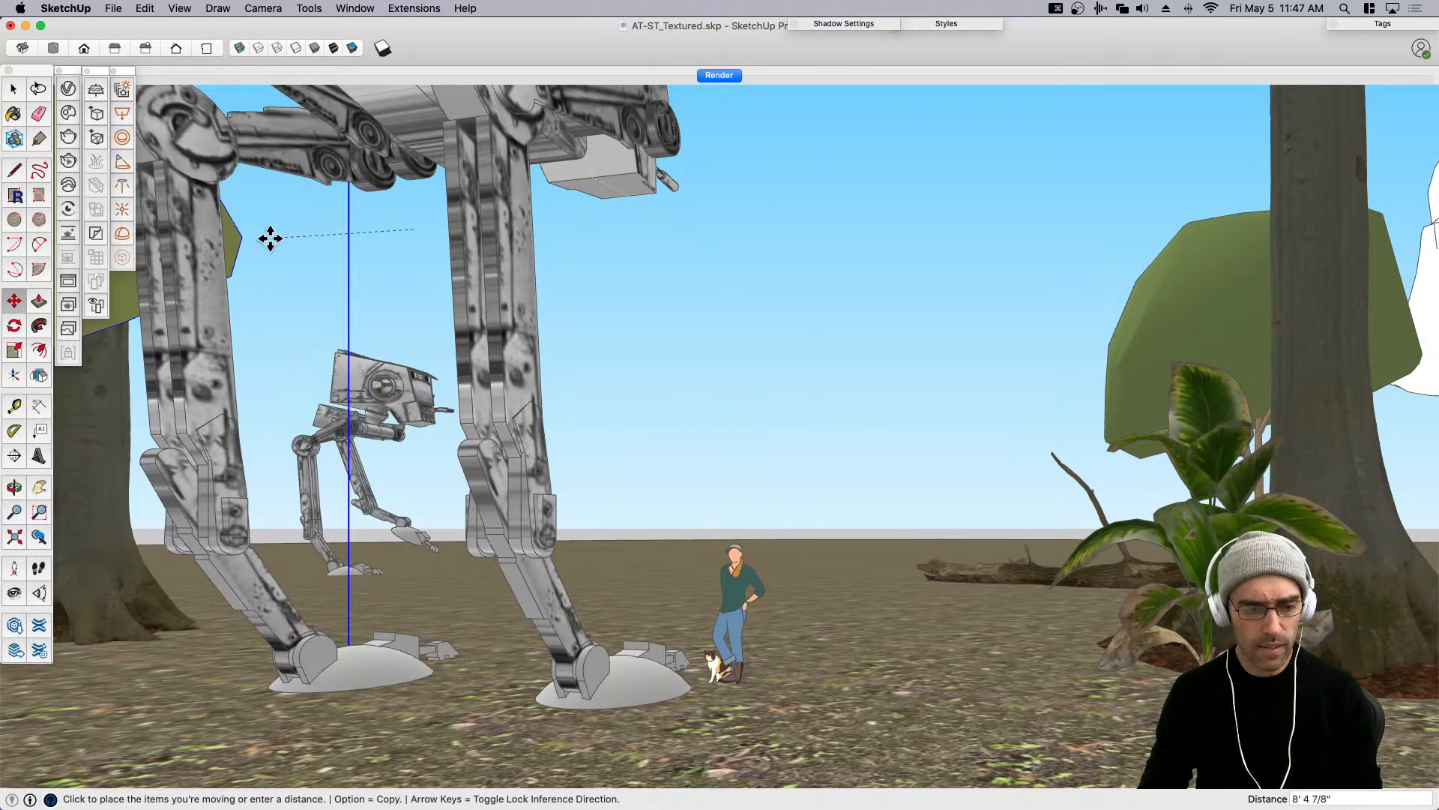
pyautogui.press('space')
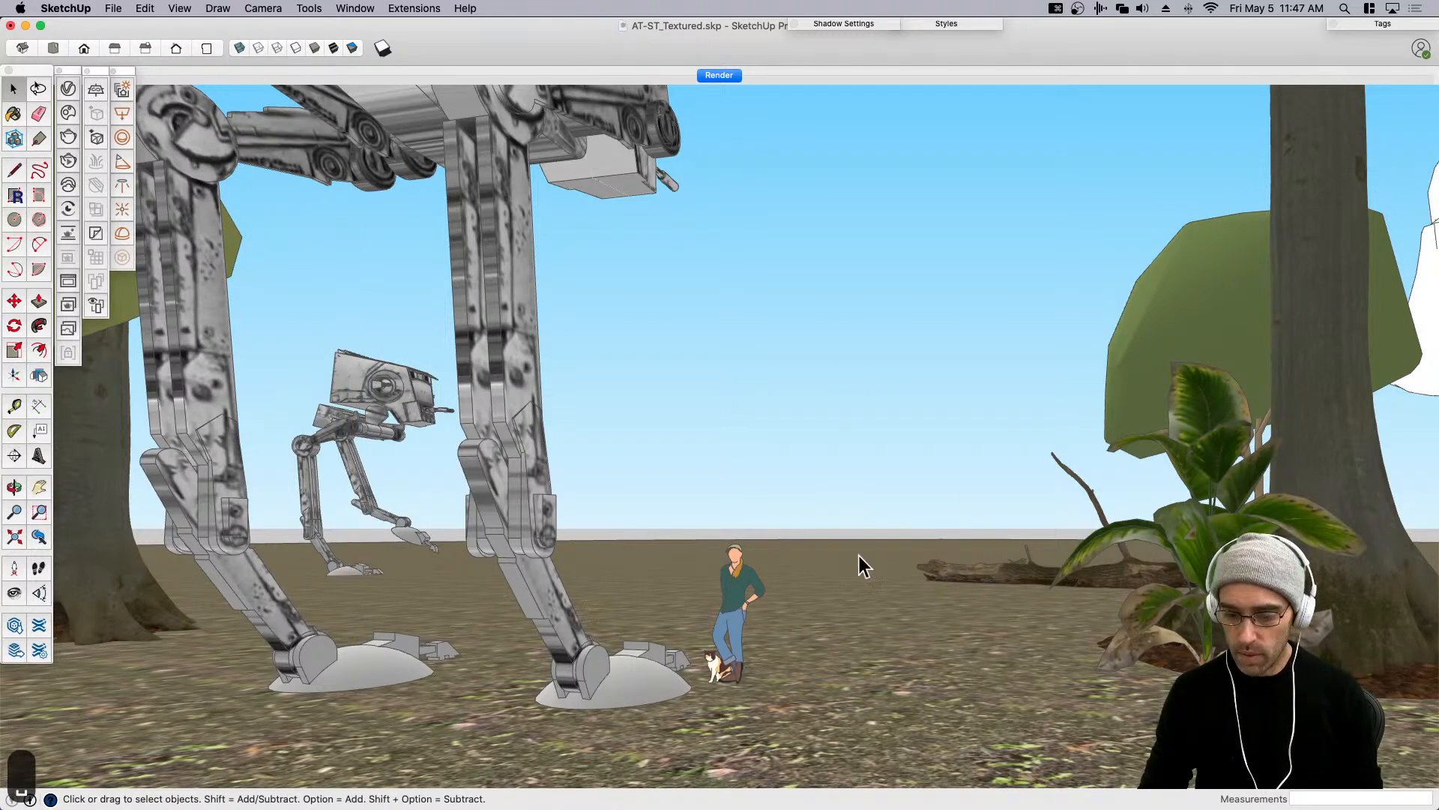
pyautogui.press('m')
pyautogui.click(961, 729)
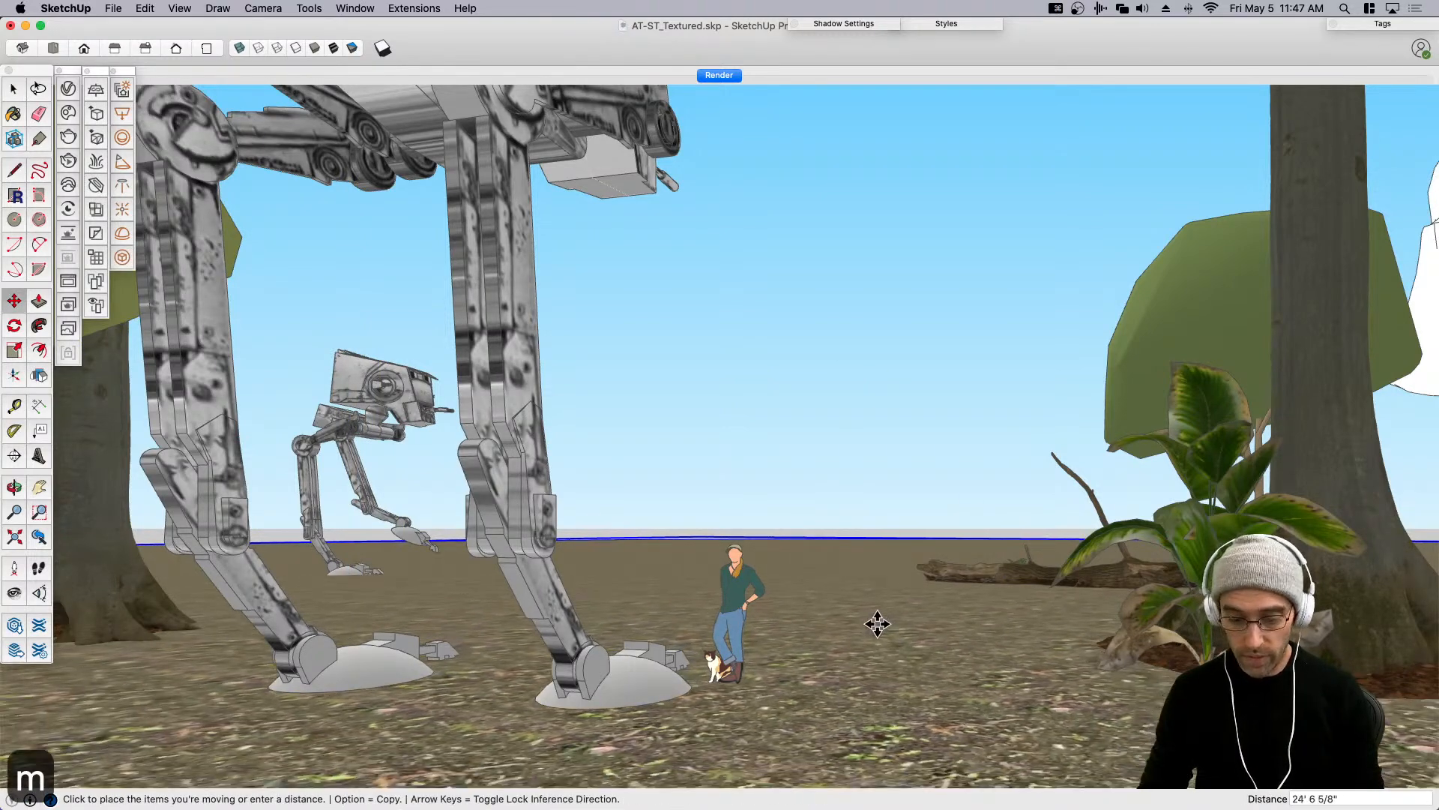
pyautogui.press('space')
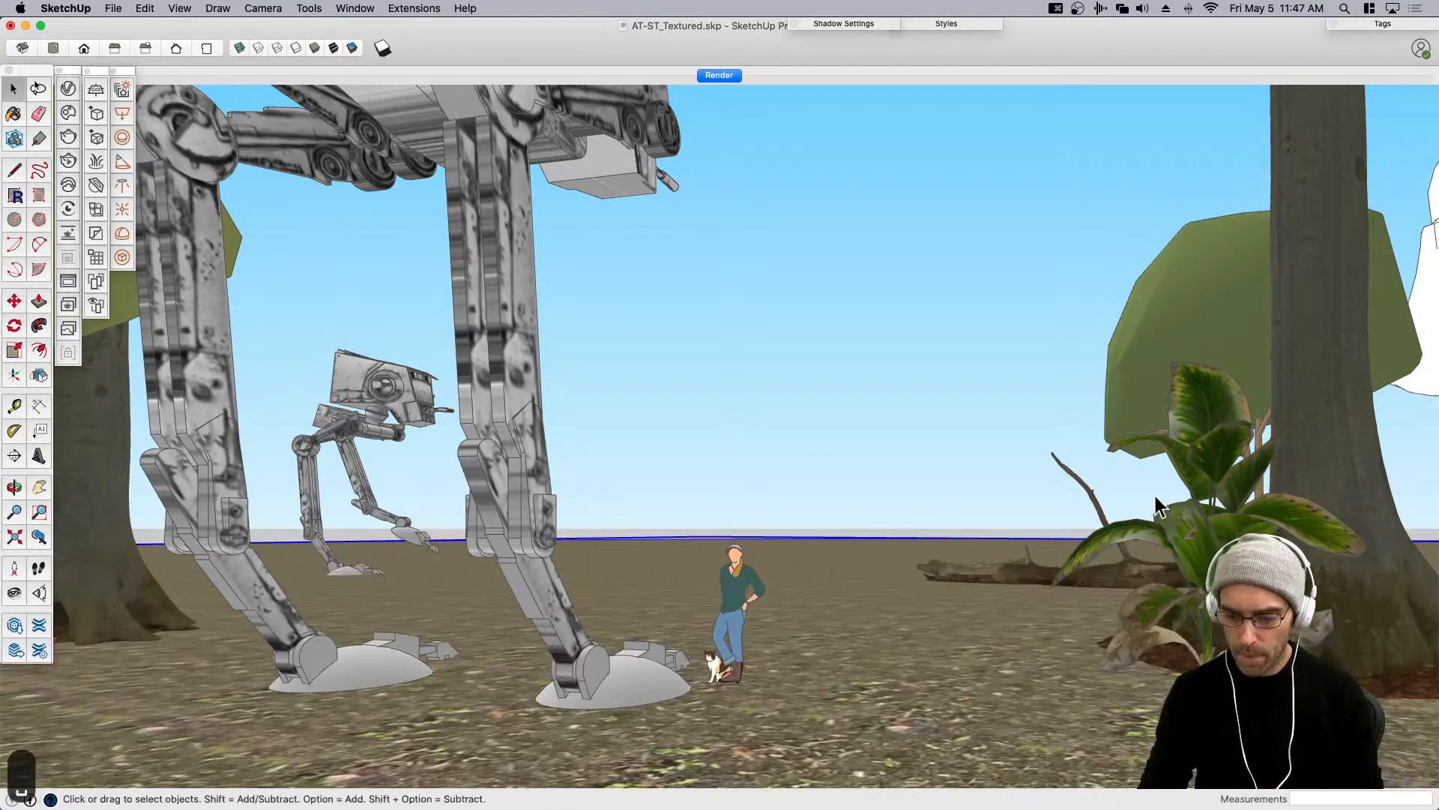
# Move the remaining round green tree sideways toward the walkers, so it stands behind the fallen log.
pyautogui.click(1230, 350)
pyautogui.press('m')
pyautogui.click(1080, 630)
pyautogui.press('Escape')
pyautogui.press('space')
# Move the broad white tree from above the rocks into the foreground, between the scale figure and the leafy plant.
pyautogui.moveTo(1253, 393); pyautogui.dragTo(1361, 375)
pyautogui.press('space')
pyautogui.keyDown('shift'); pyautogui.click(1233, 141); pyautogui.keyUp('shift')
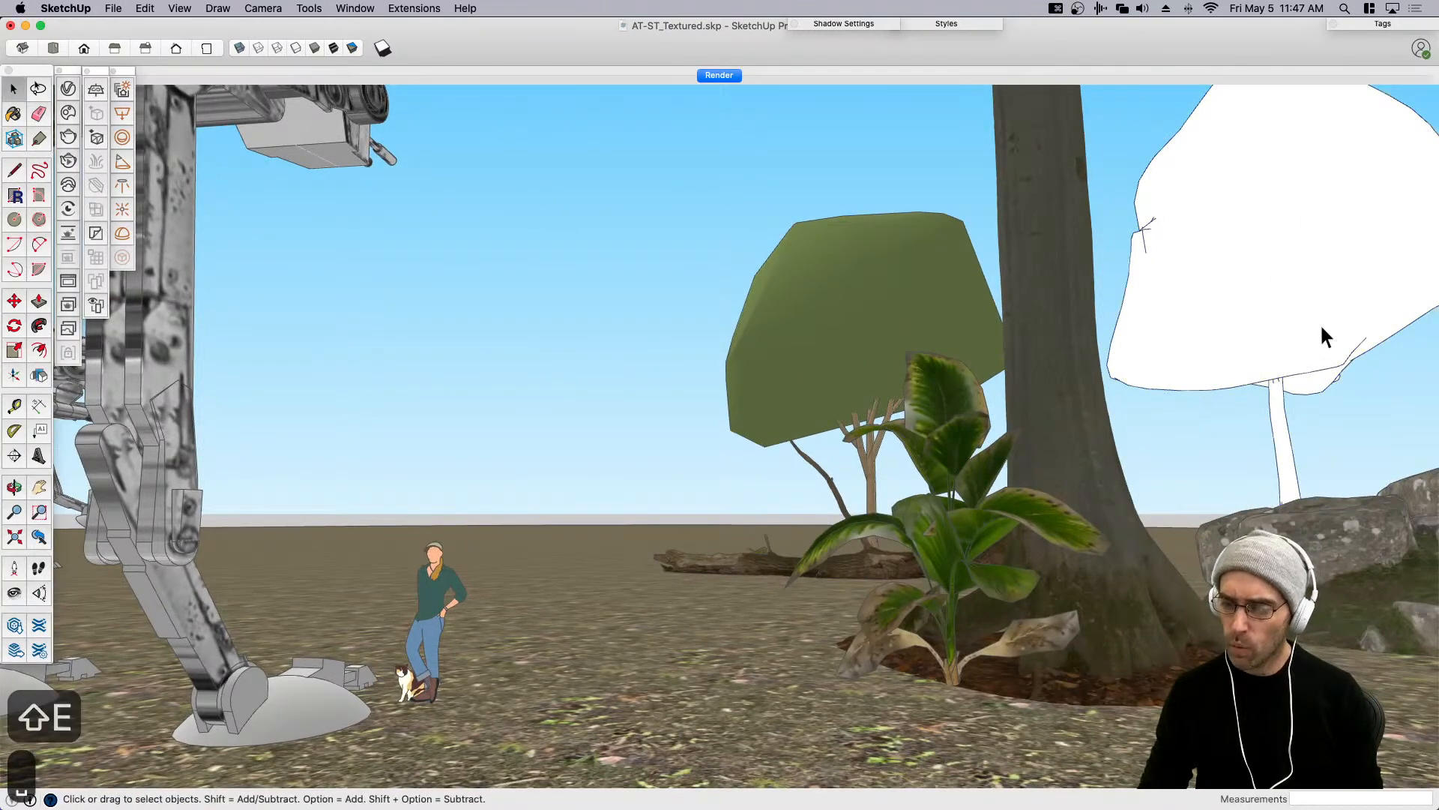
pyautogui.press('m')
pyautogui.click(1289, 488)
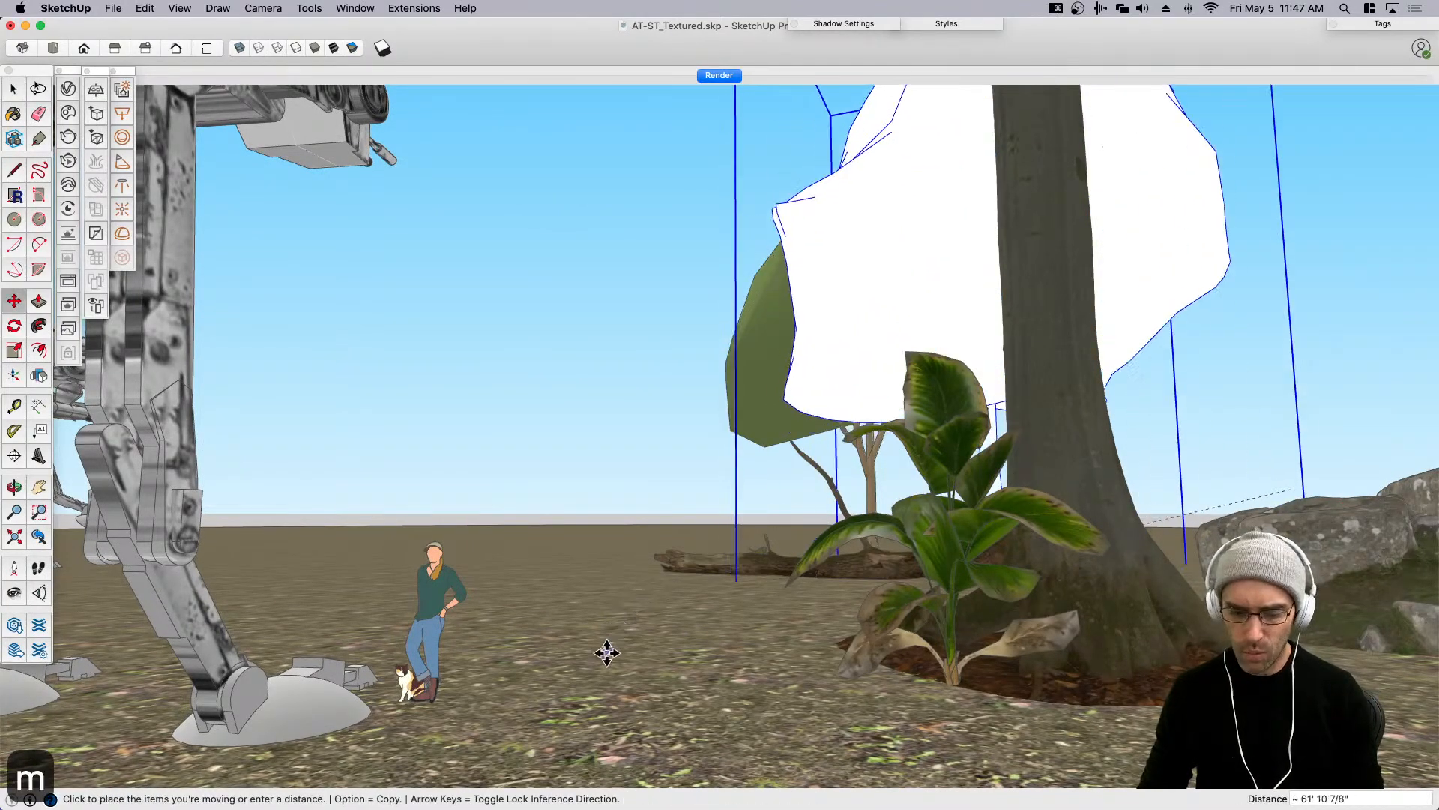
pyautogui.click(728, 639)
pyautogui.moveTo(723, 86); pyautogui.dragTo(1141, 324, button='middle')
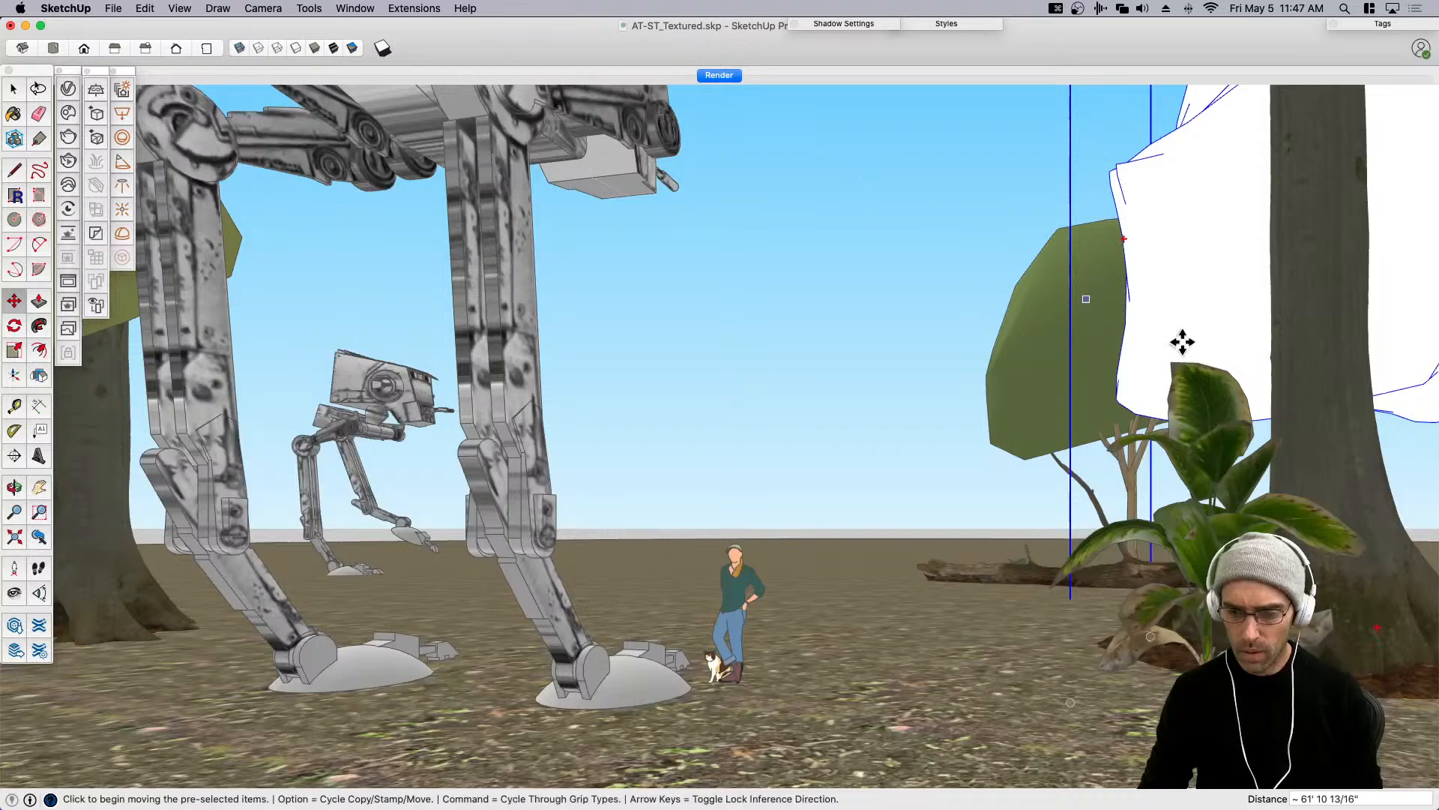
pyautogui.click(1071, 666)
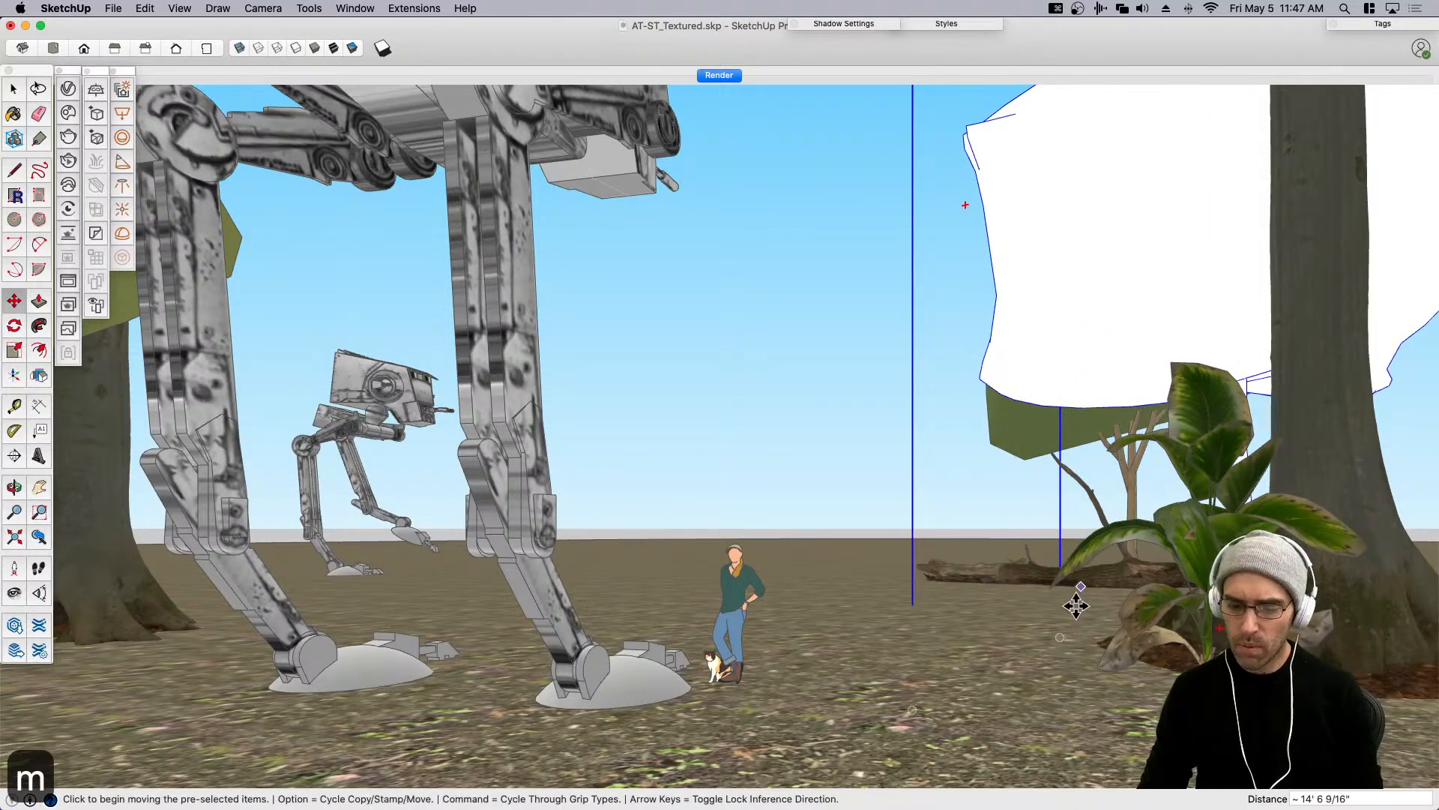
pyautogui.click(899, 596)
pyautogui.click(1079, 620)
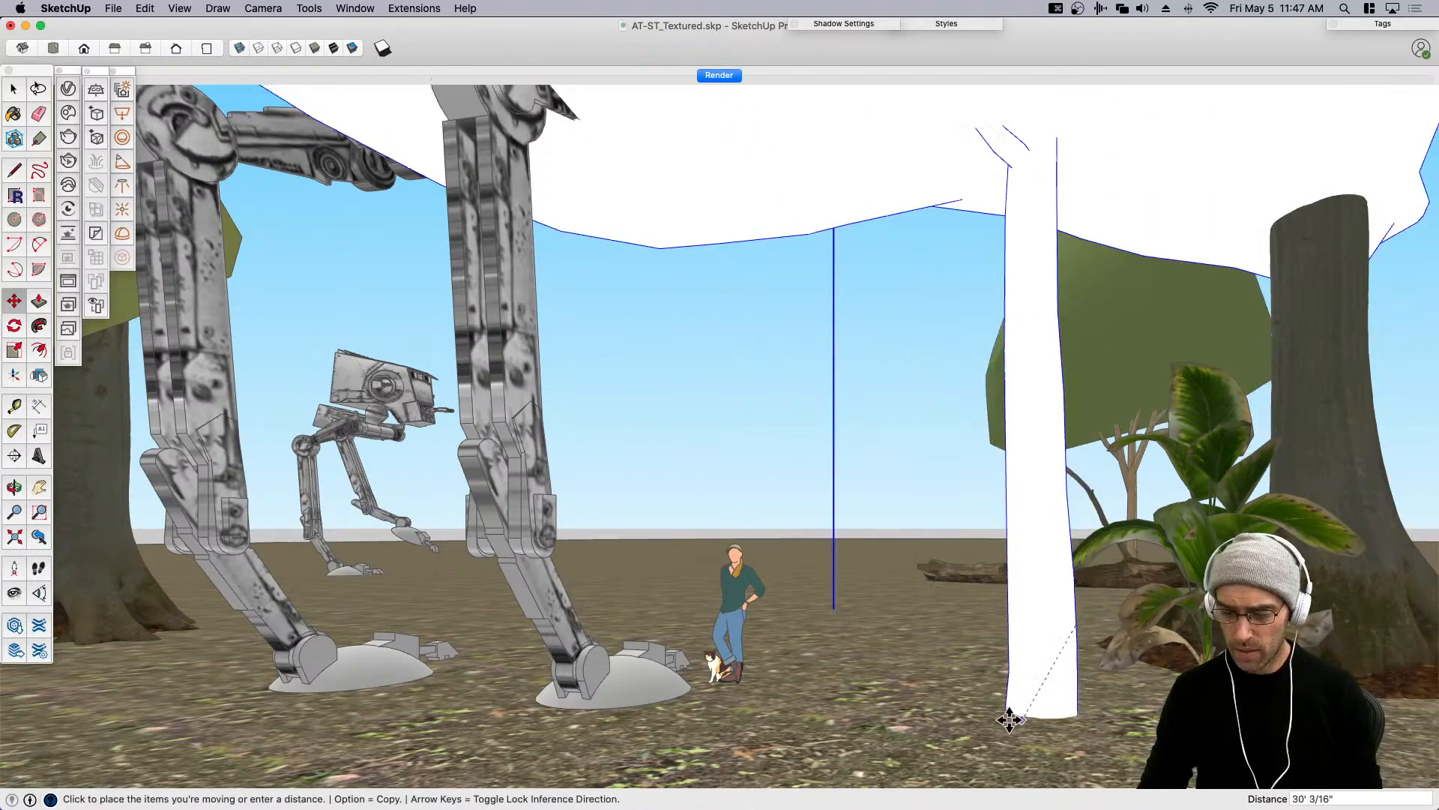
pyautogui.click(910, 703)
pyautogui.press('space')
# Scale up the broad white tree uniformly so that it towers over the AT-STs and the other trees.
pyautogui.scroll(-3, 902, 559)
pyautogui.scroll(-15, 902, 560)
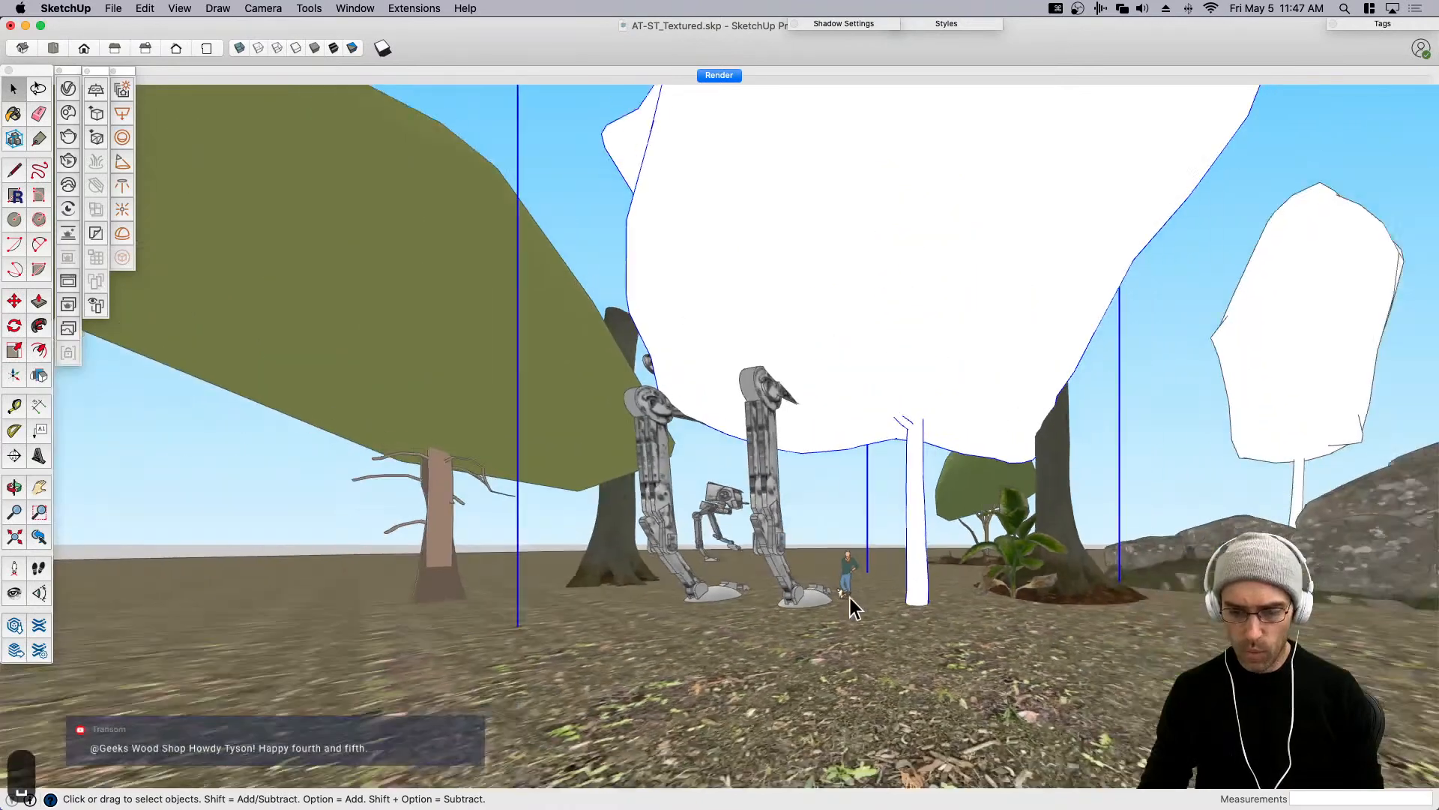
pyautogui.scroll(15, 885, 536)
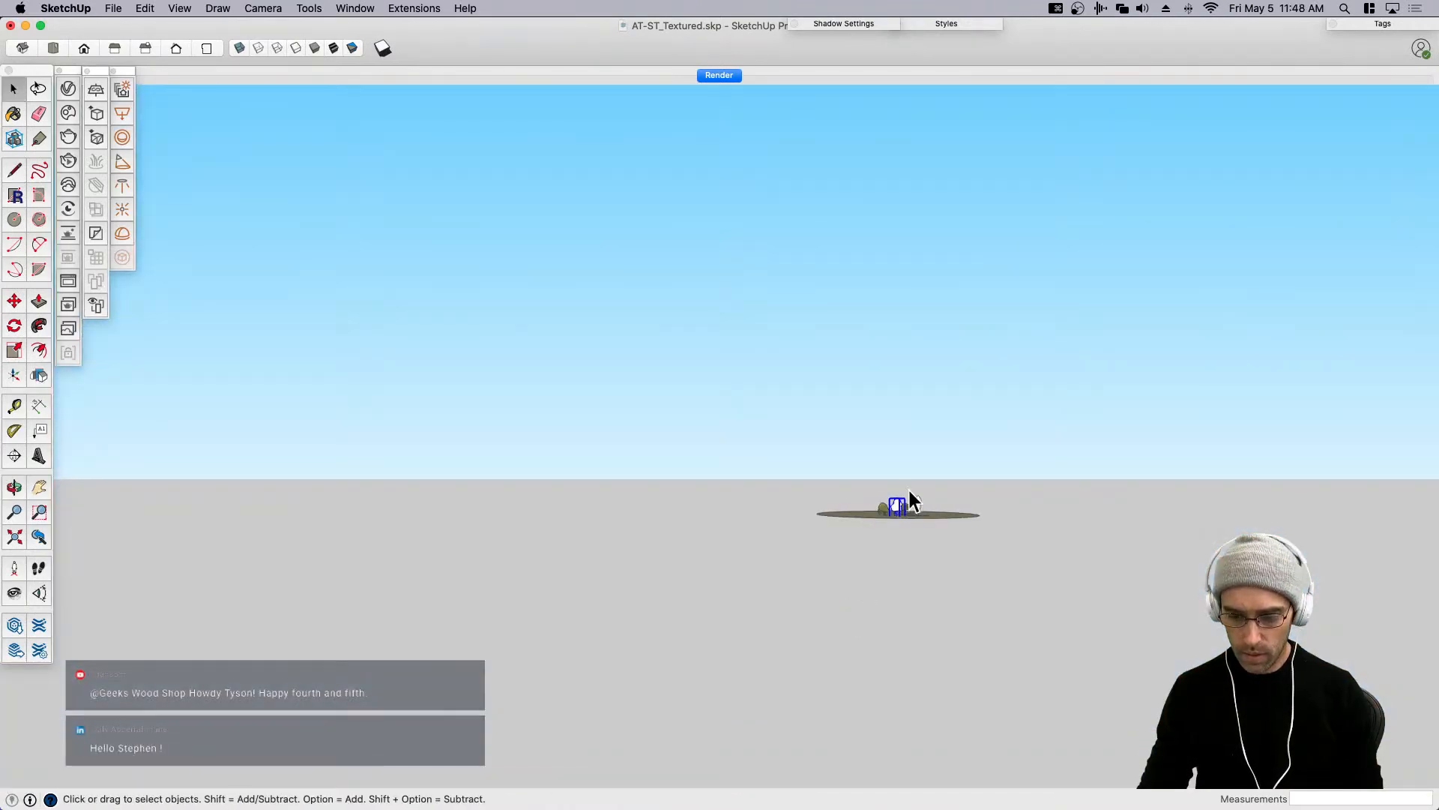
pyautogui.press('s')
pyautogui.click(963, 403)
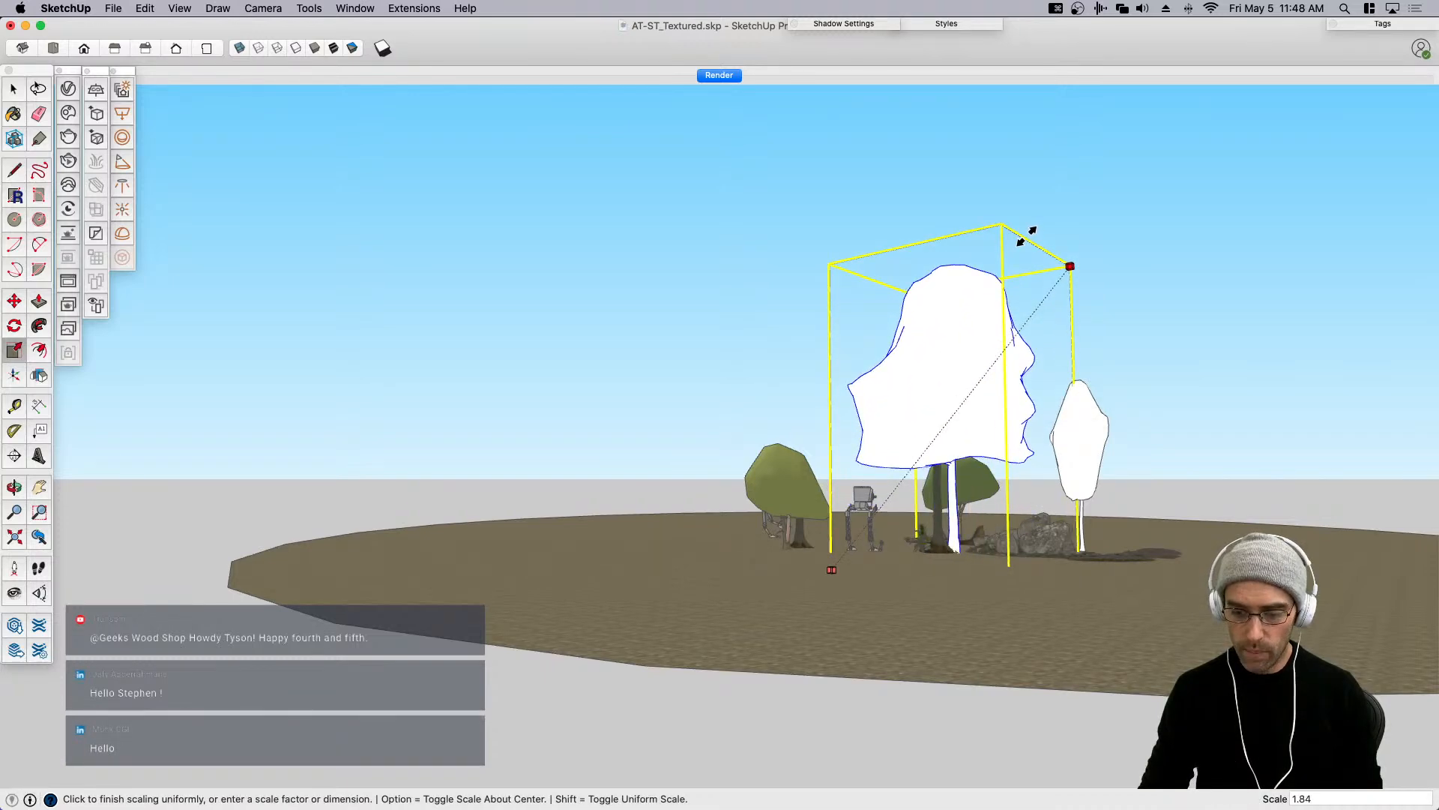
pyautogui.click(1056, 193)
pyautogui.press('space')
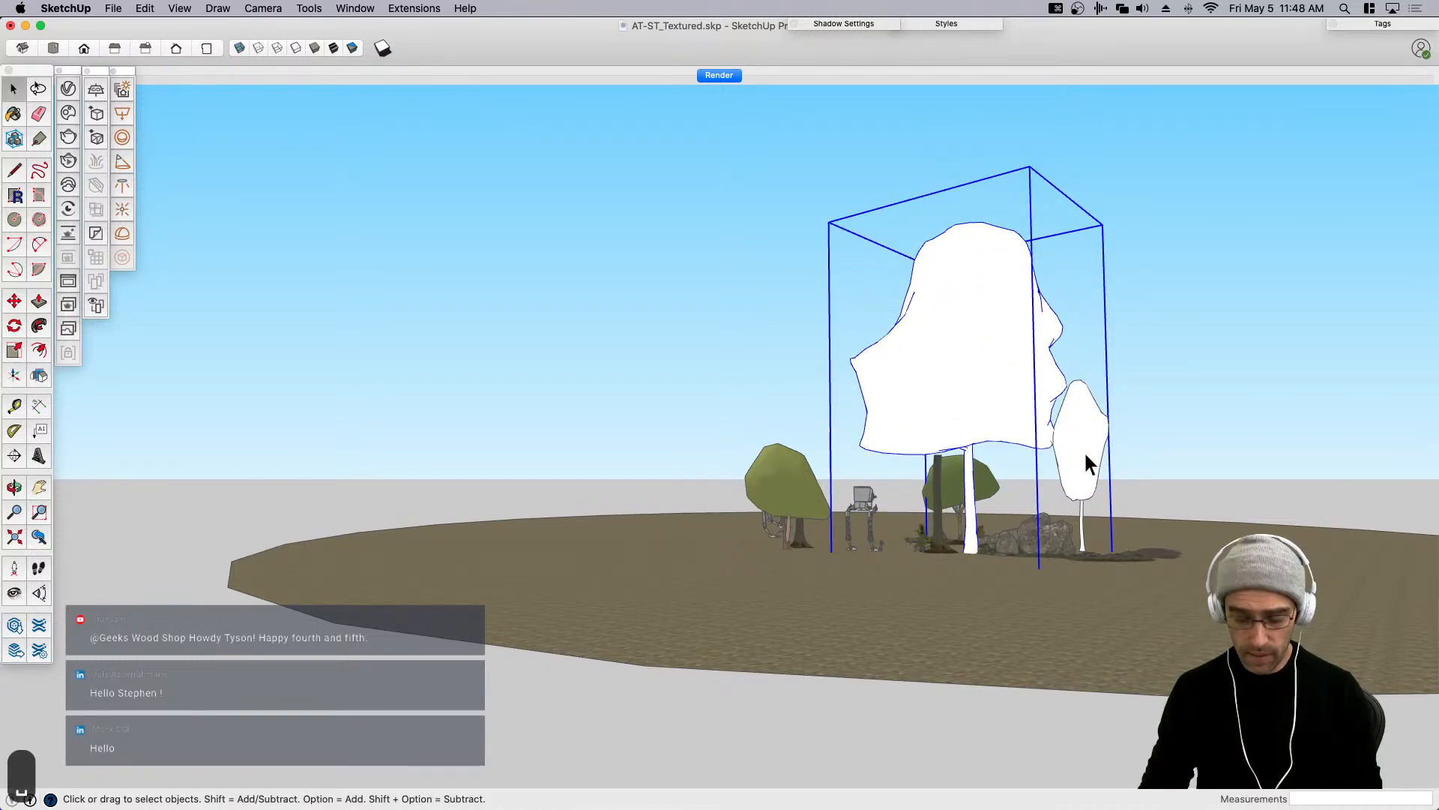
# Scale the slim white tree by the rocks up uniformly by a factor of about 2.29.
pyautogui.click(1084, 451)
pyautogui.press('s')
pyautogui.click(1115, 381)
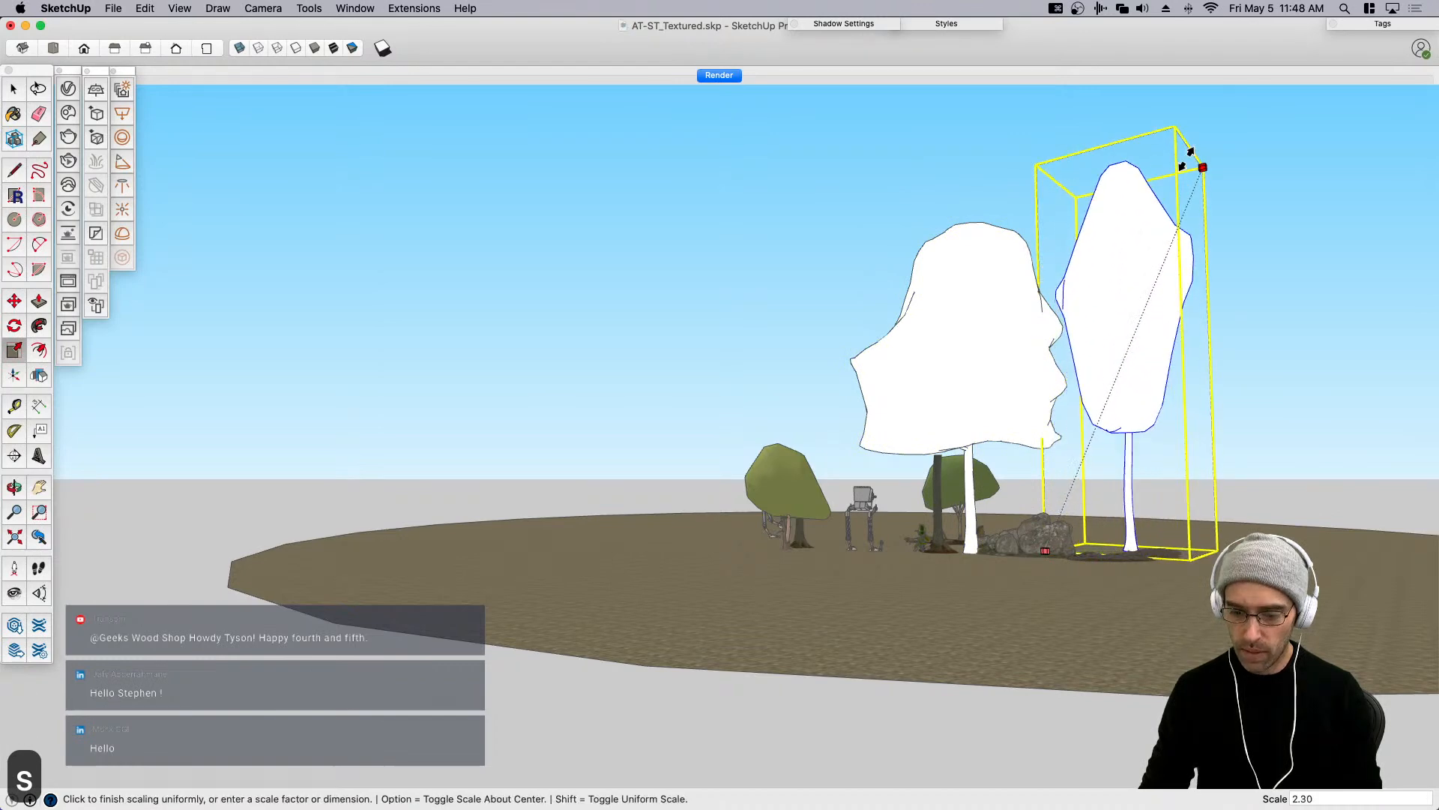
pyautogui.click(1216, 173)
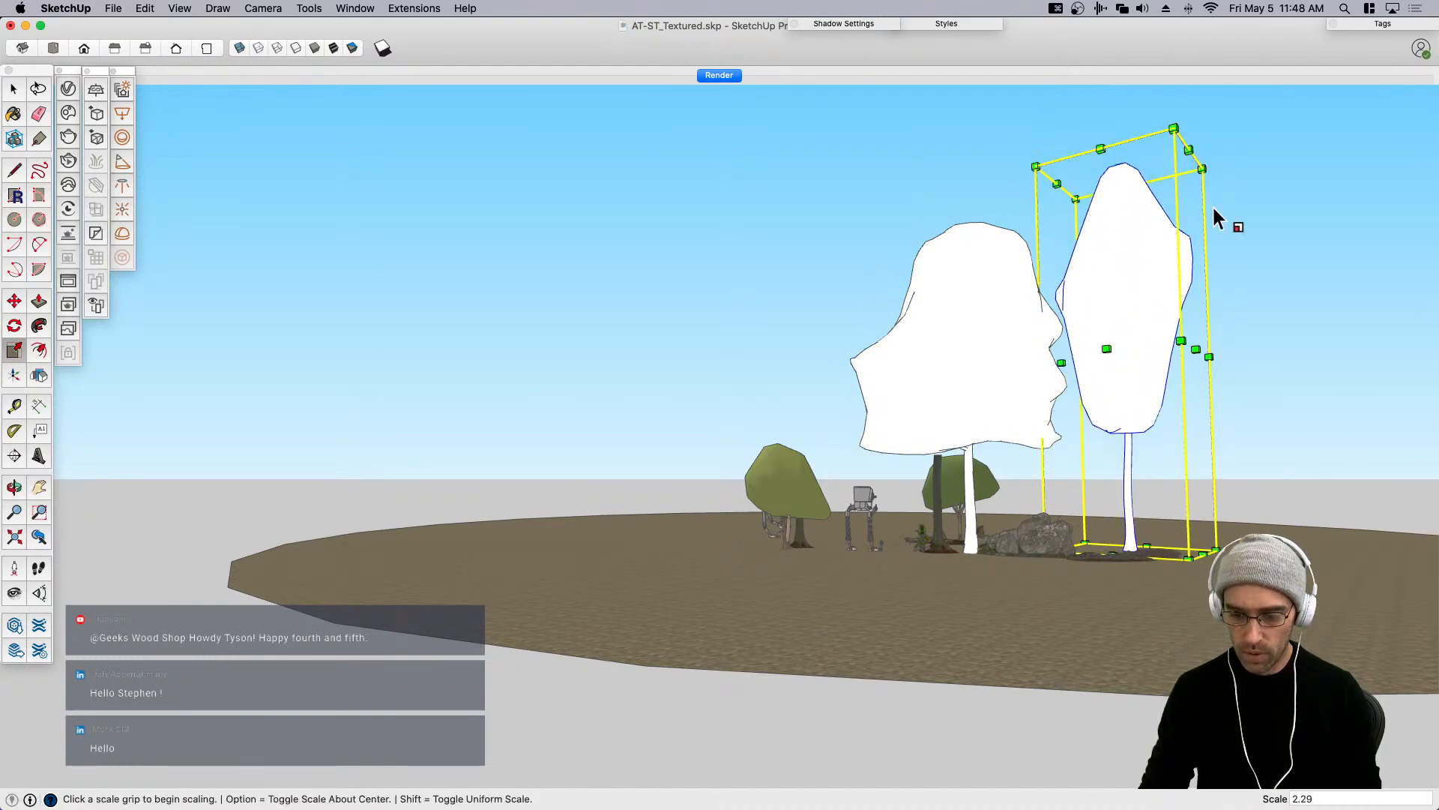
# Scale up the round green tree beside the walker uniformly so that it stands clearly taller than the AT-ST.
pyautogui.scroll(5, 1030, 525)
pyautogui.press('space')
pyautogui.click(773, 491)
pyautogui.press('s')
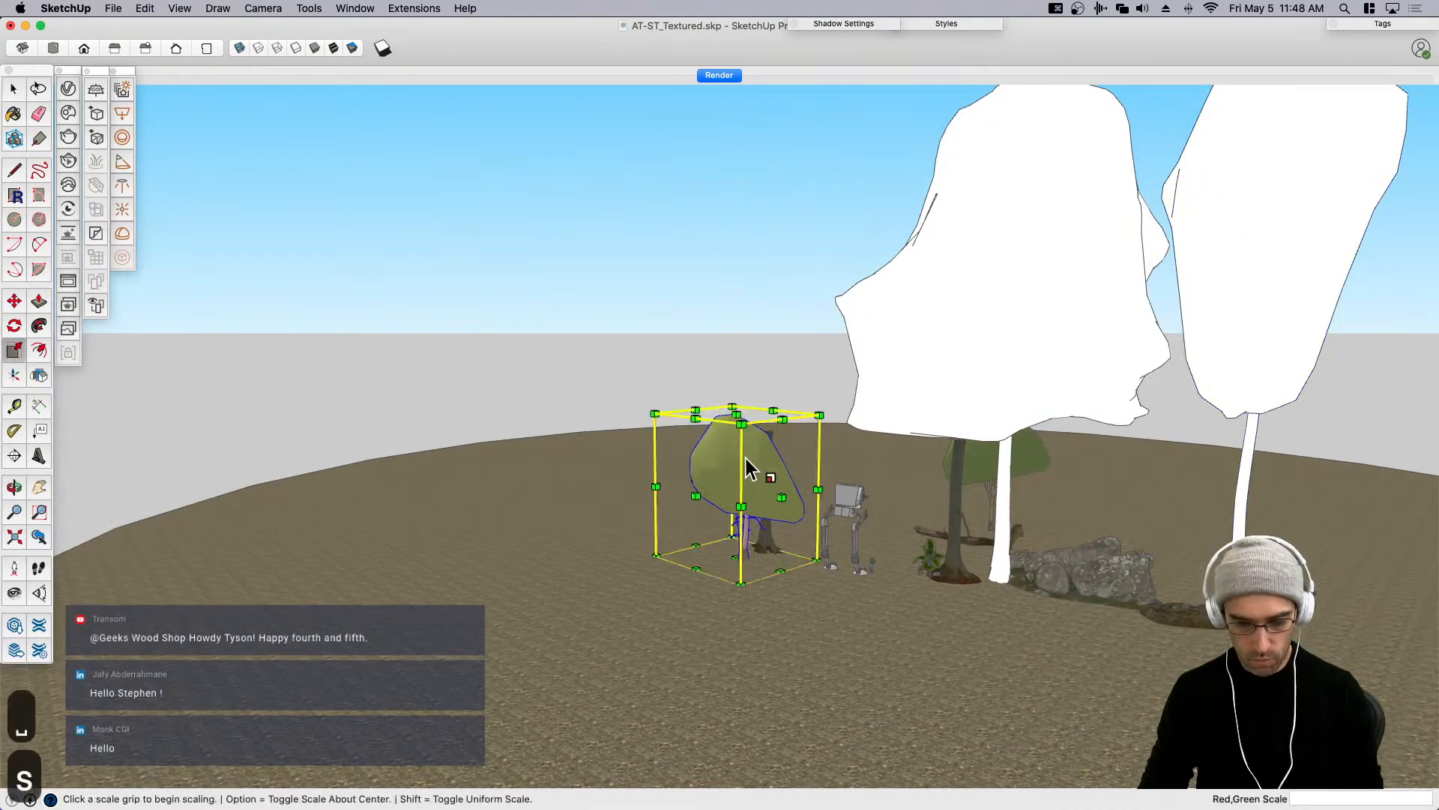
pyautogui.click(654, 413)
pyautogui.click(611, 376)
# Scale the round green tree behind the rocks up uniformly by a factor of about 1.50.
pyautogui.press('space')
pyautogui.click(1027, 455)
pyautogui.press('s')
pyautogui.click(1057, 432)
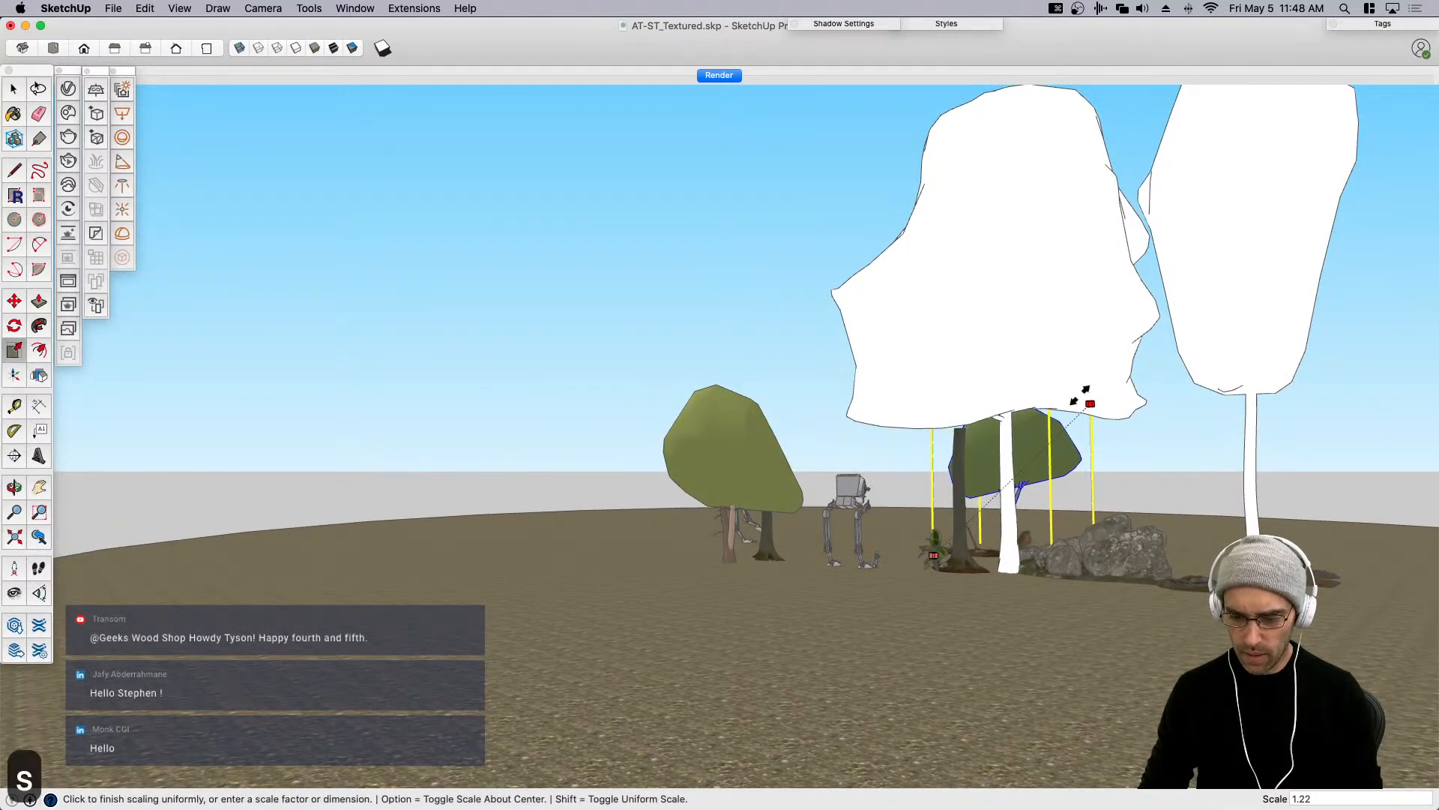
pyautogui.click(1117, 368)
pyautogui.scroll(3, 1087, 465)
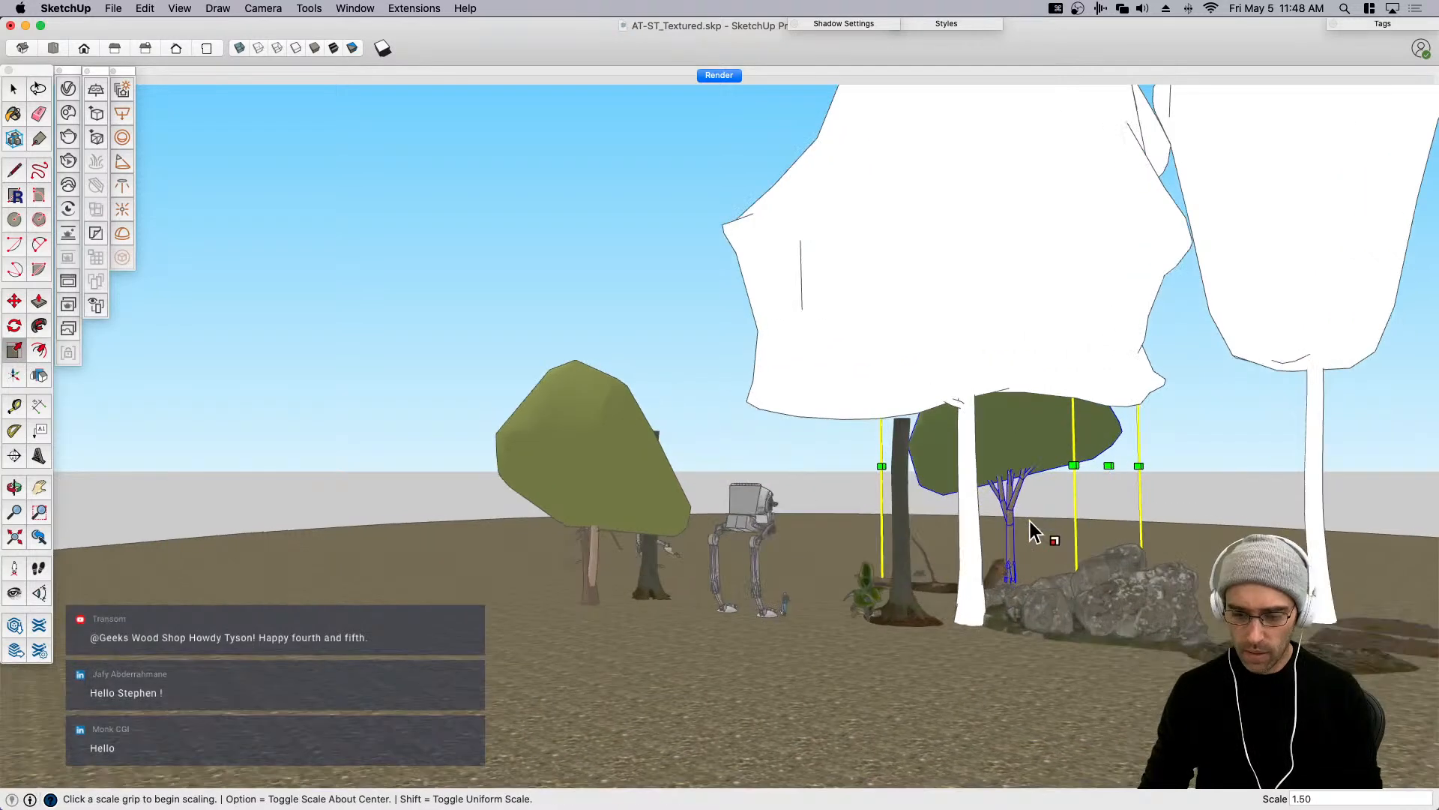
# Move the slim white tree from beside the rocks to the area behind the broad white tree, closer to the walkers.
pyautogui.press('space')
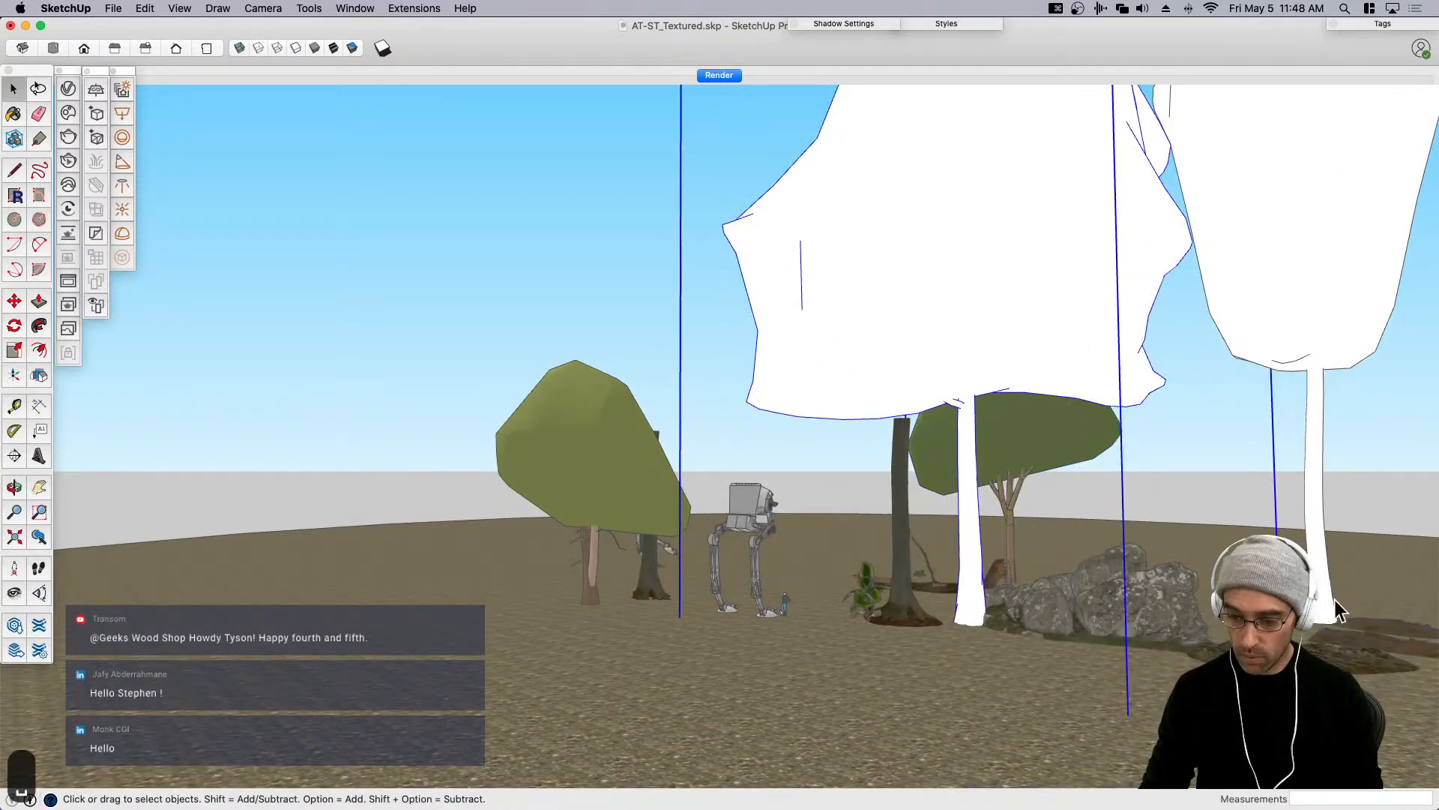
pyautogui.click(1334, 600)
pyautogui.press('m')
pyautogui.click(1112, 678)
pyautogui.click(683, 604)
pyautogui.press('space')
# Check the tree layout from outside, return to the Render scene and save the model.
pyautogui.scroll(-3, 979, 533)
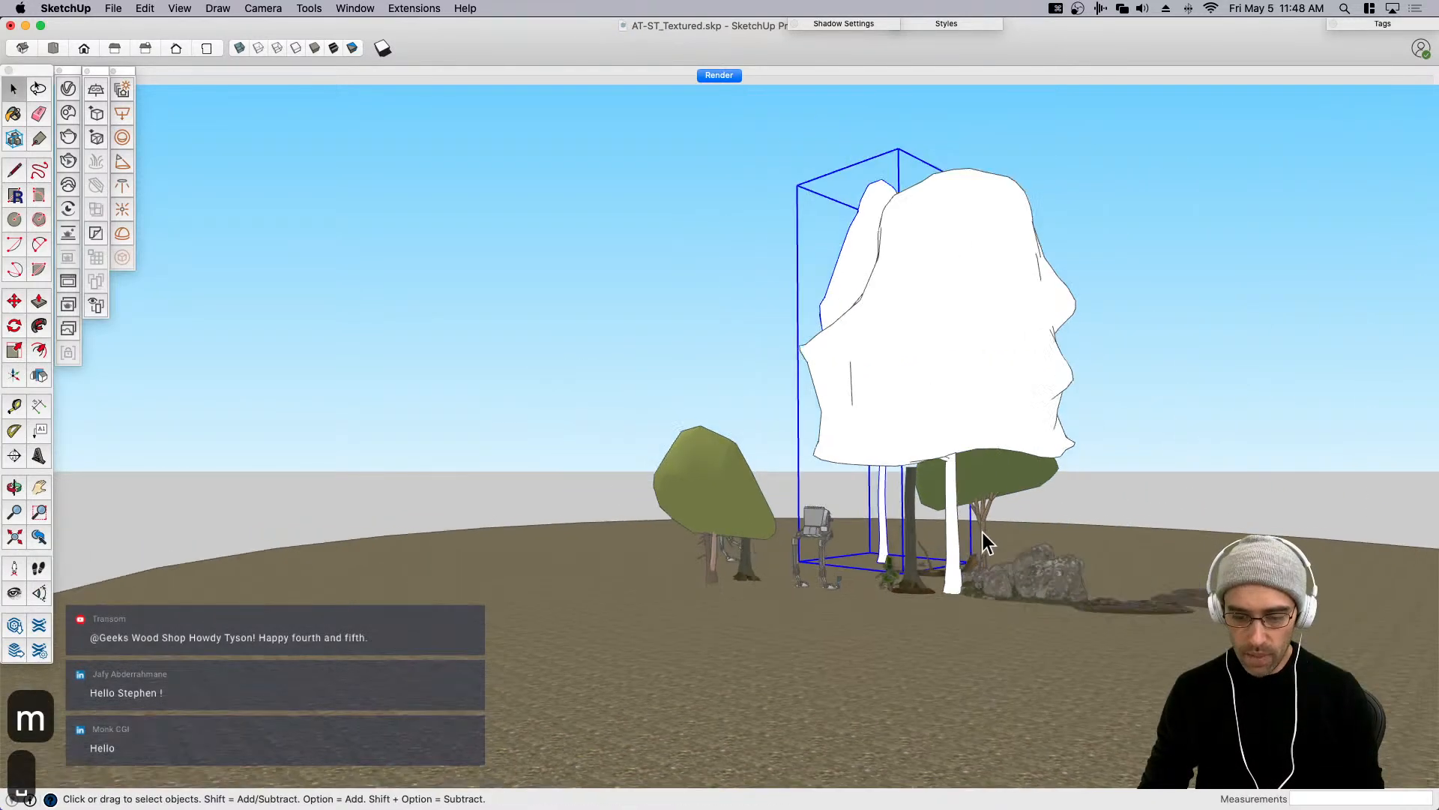
pyautogui.moveTo(978, 534); pyautogui.dragTo(831, 532, button='middle')
pyautogui.scroll(-3, 923, 637)
pyautogui.scroll(5, 952, 600)
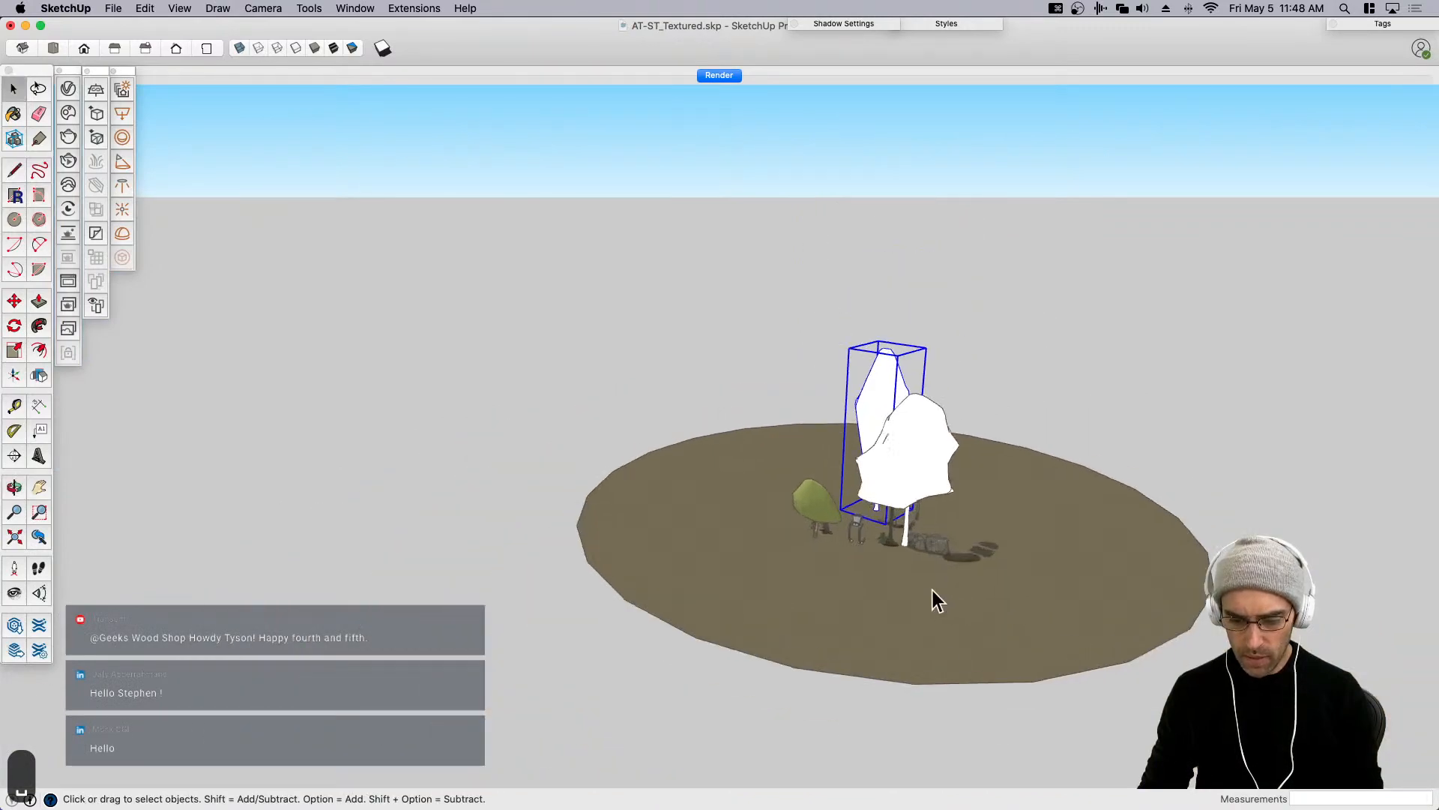
pyautogui.moveTo(848, 533); pyautogui.dragTo(816, 461, button='middle')
pyautogui.click(654, 250)
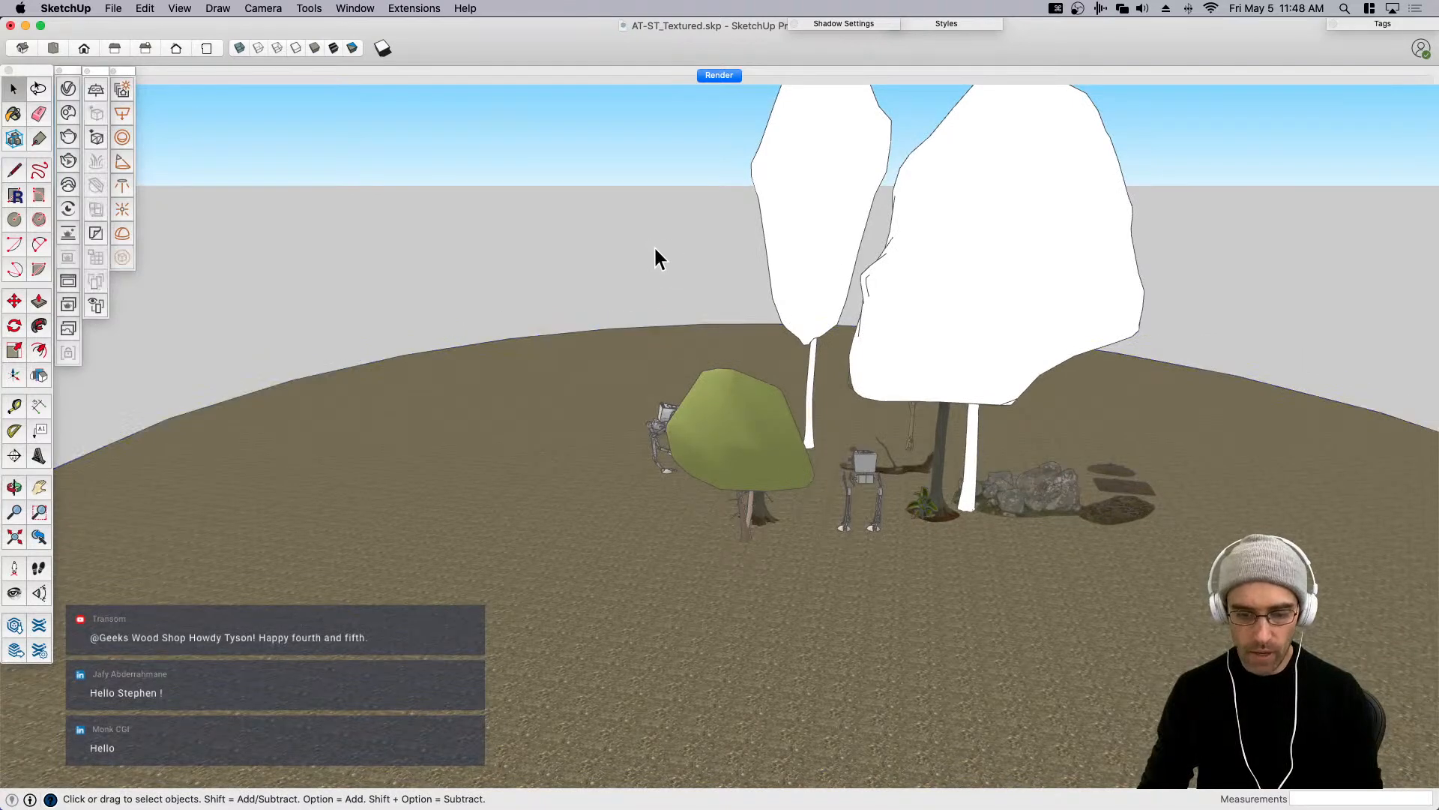
pyautogui.click(719, 76)
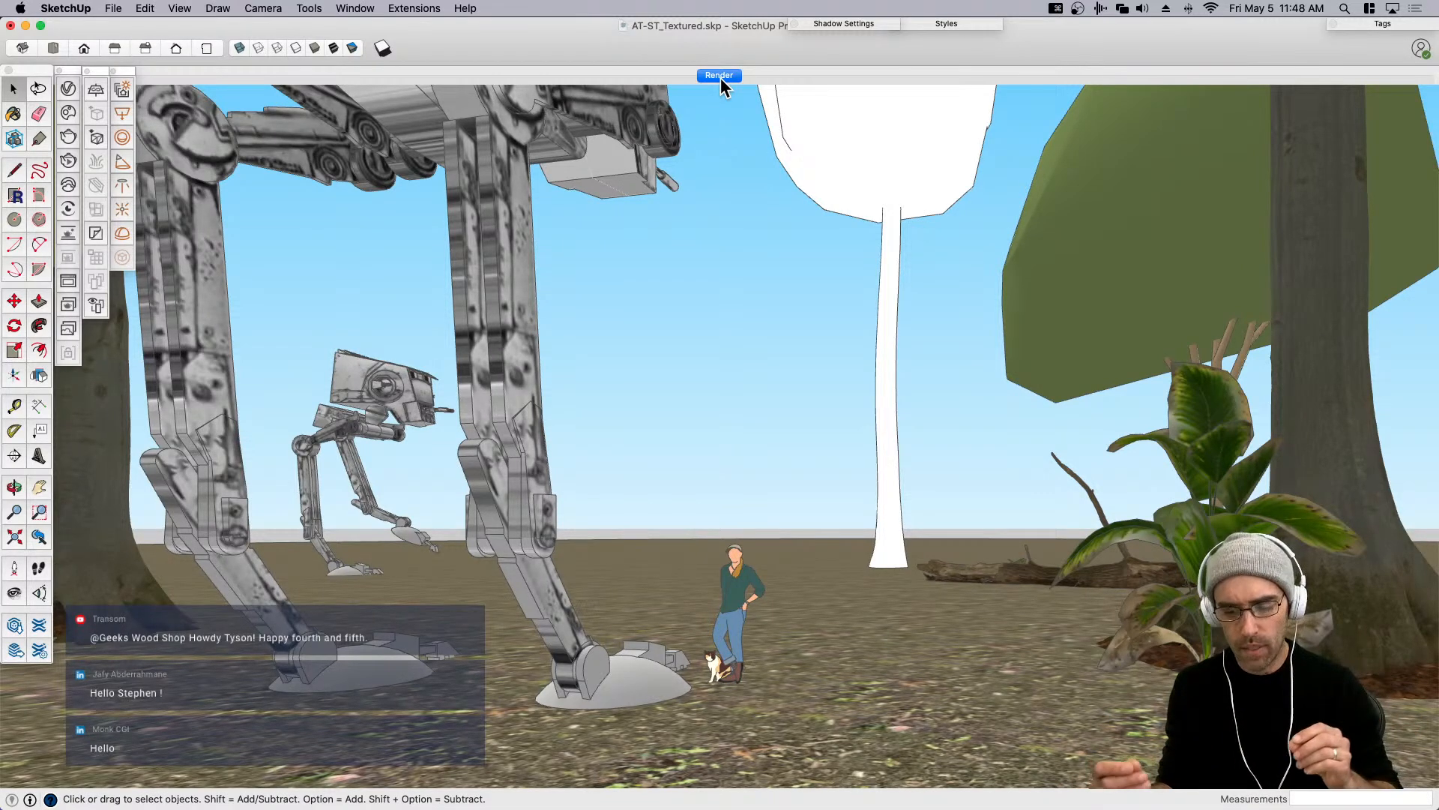
pyautogui.press('super+s')
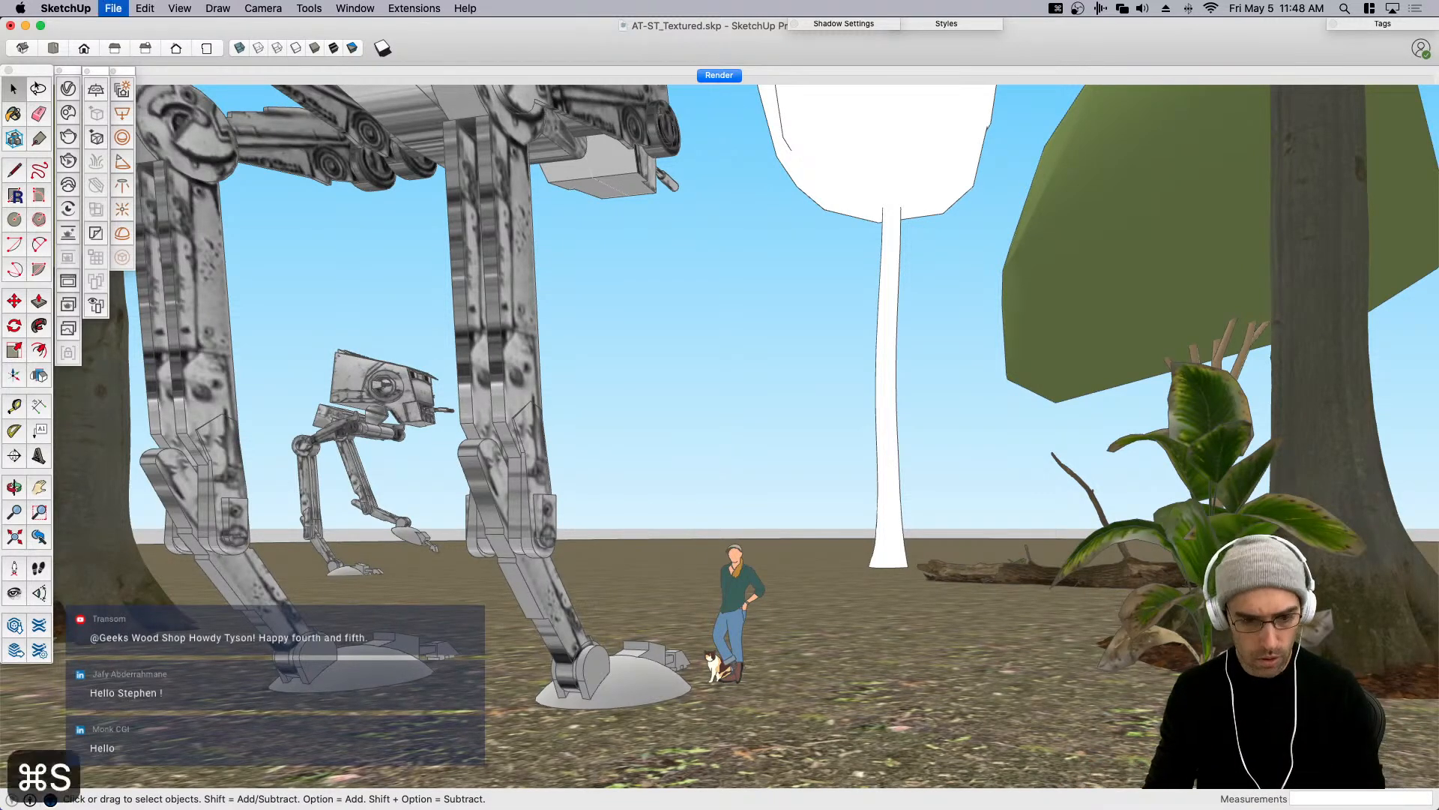
# Create an Advanced Camera Tools camera with the name Camera 1 from the Render view.
pyautogui.click(268, 11)
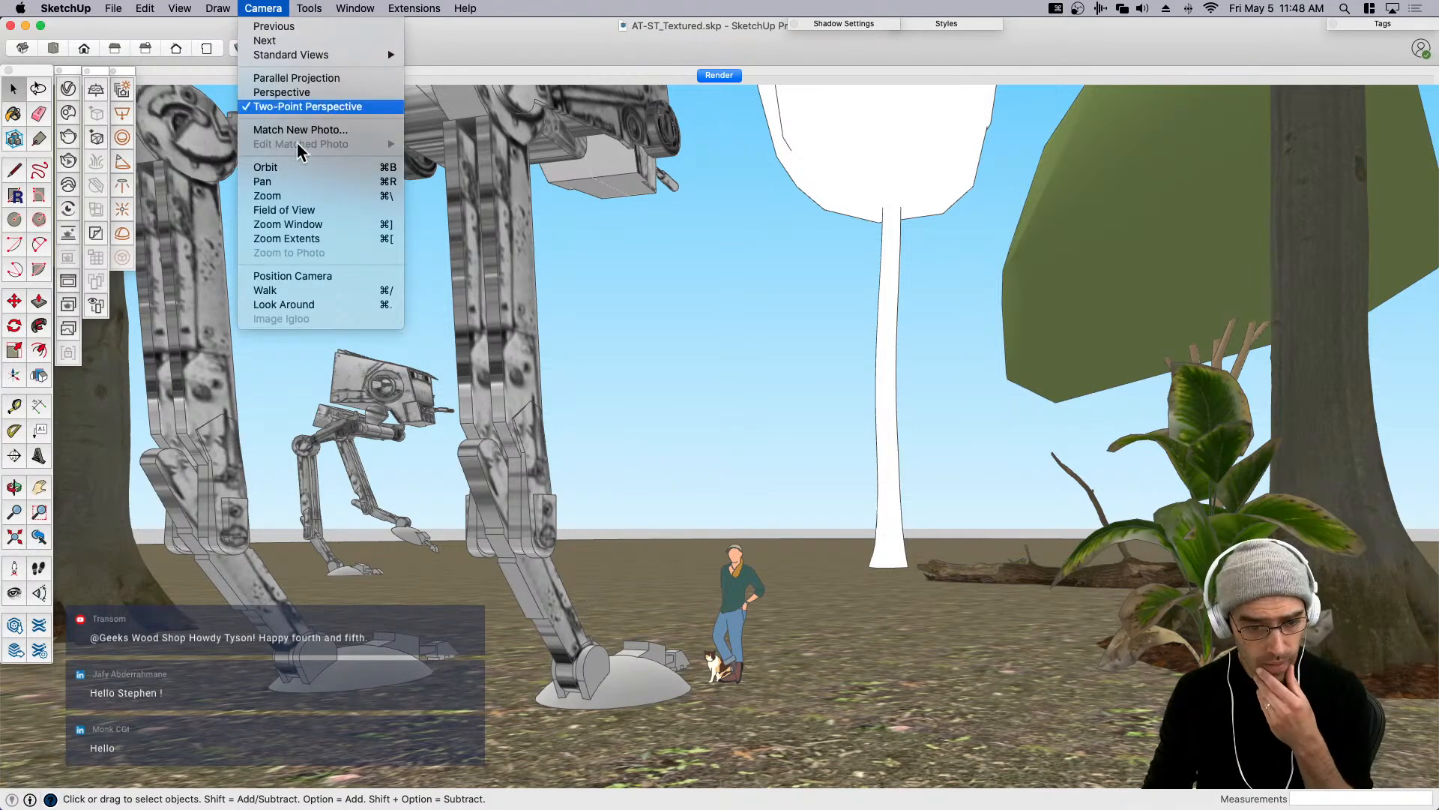
pyautogui.moveTo(314, 9)
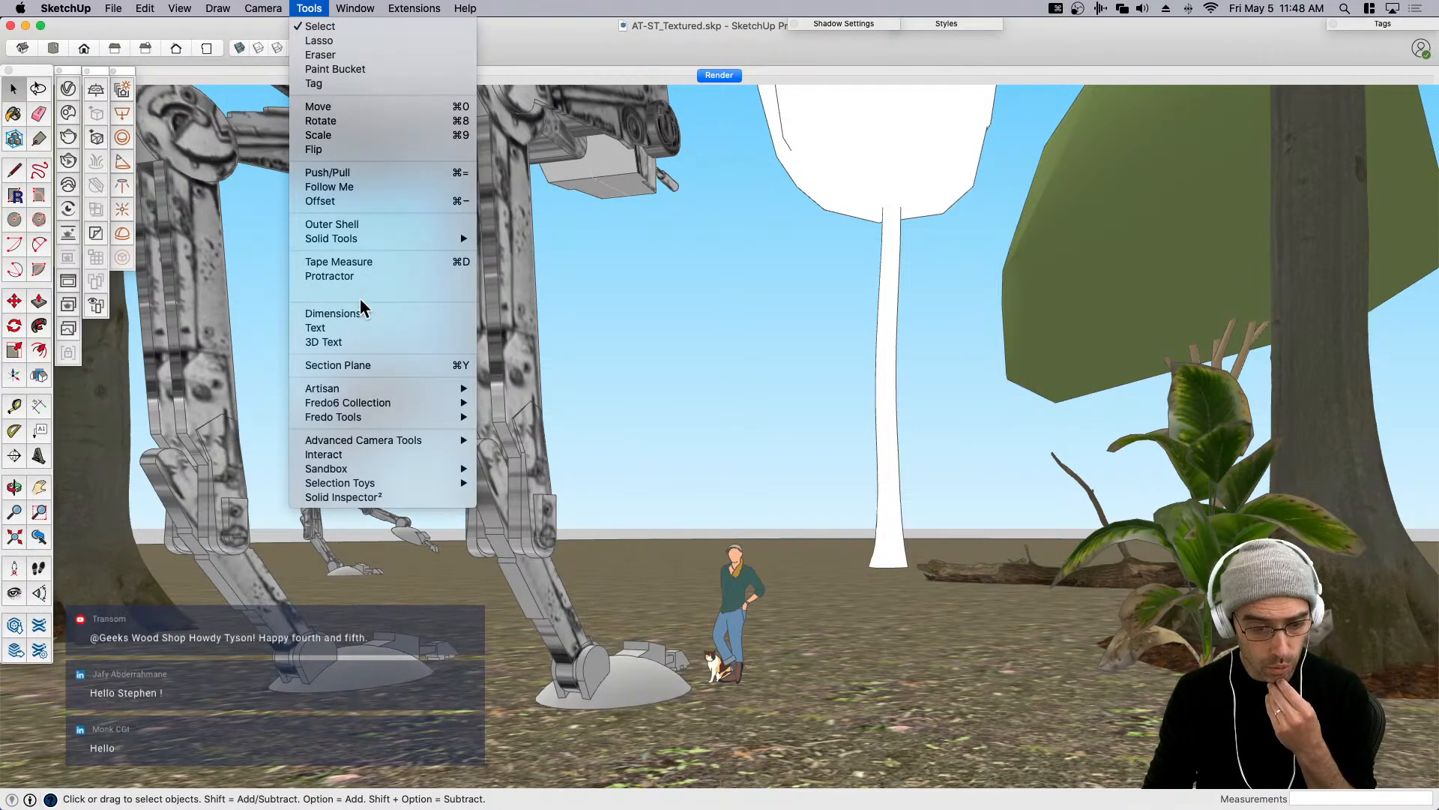
pyautogui.moveTo(370, 445)
pyautogui.click(524, 446)
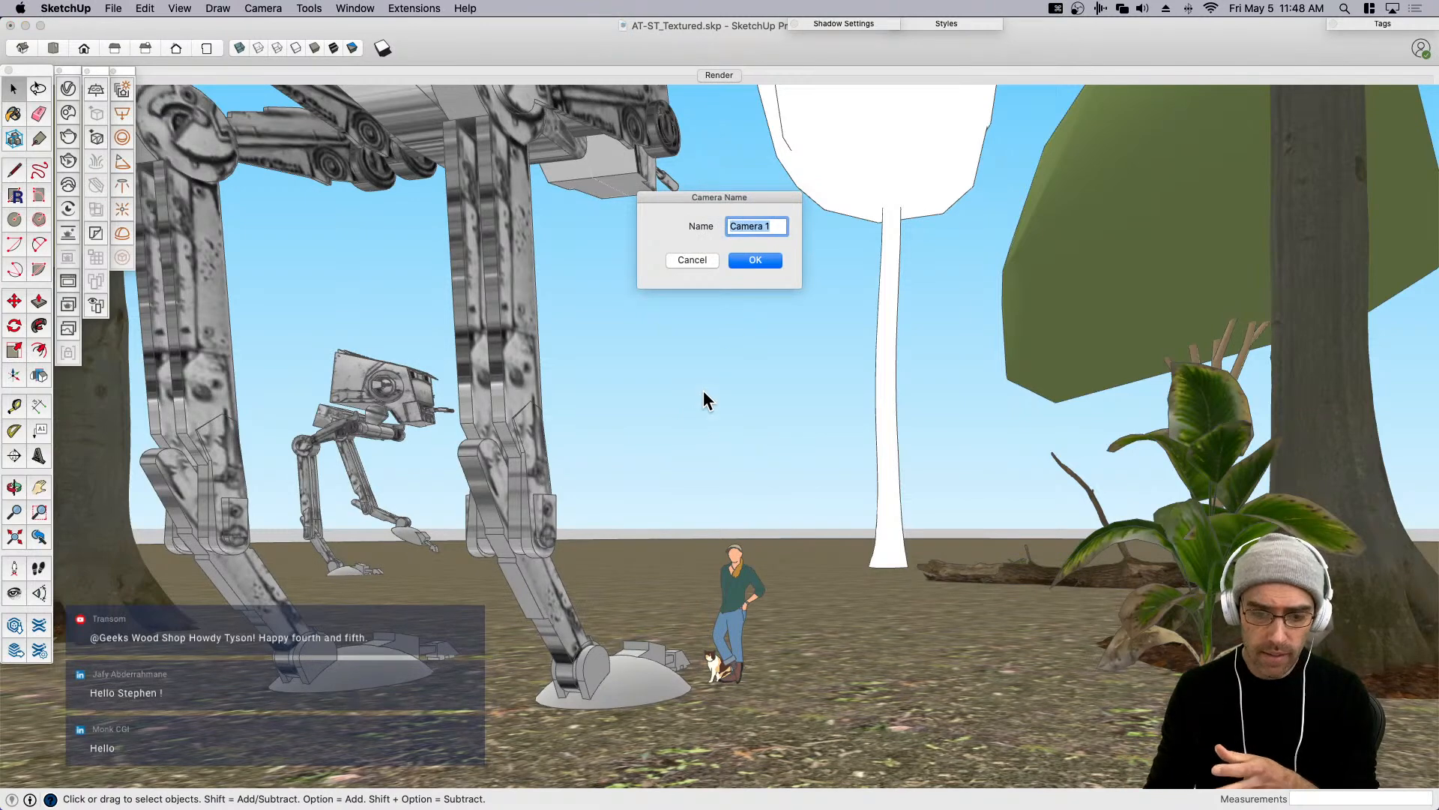
pyautogui.click(775, 258)
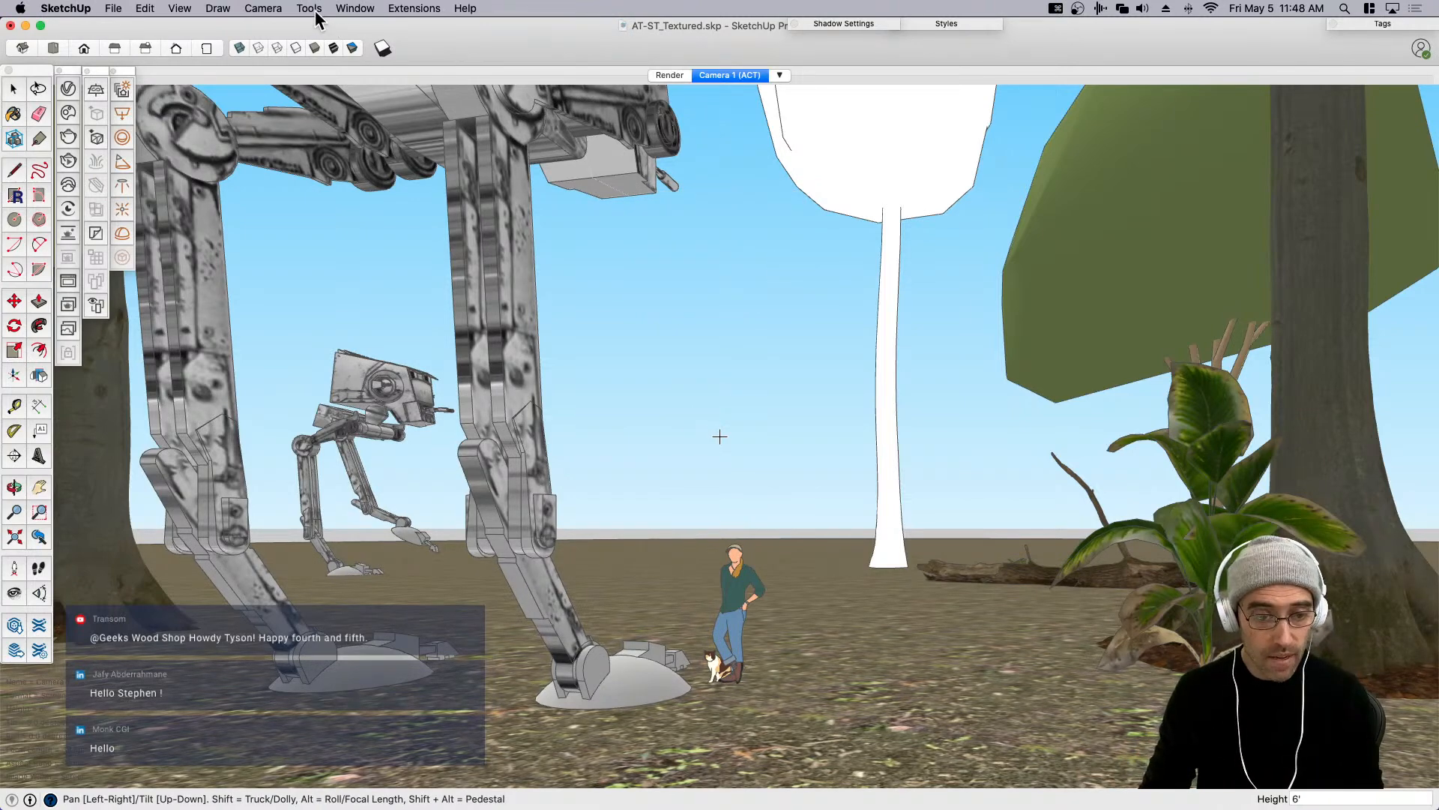
# Toggle the frustum volume display of Camera 1 and inspect the camera from outside its view.
pyautogui.click(355, 11)
pyautogui.moveTo(309, 9)
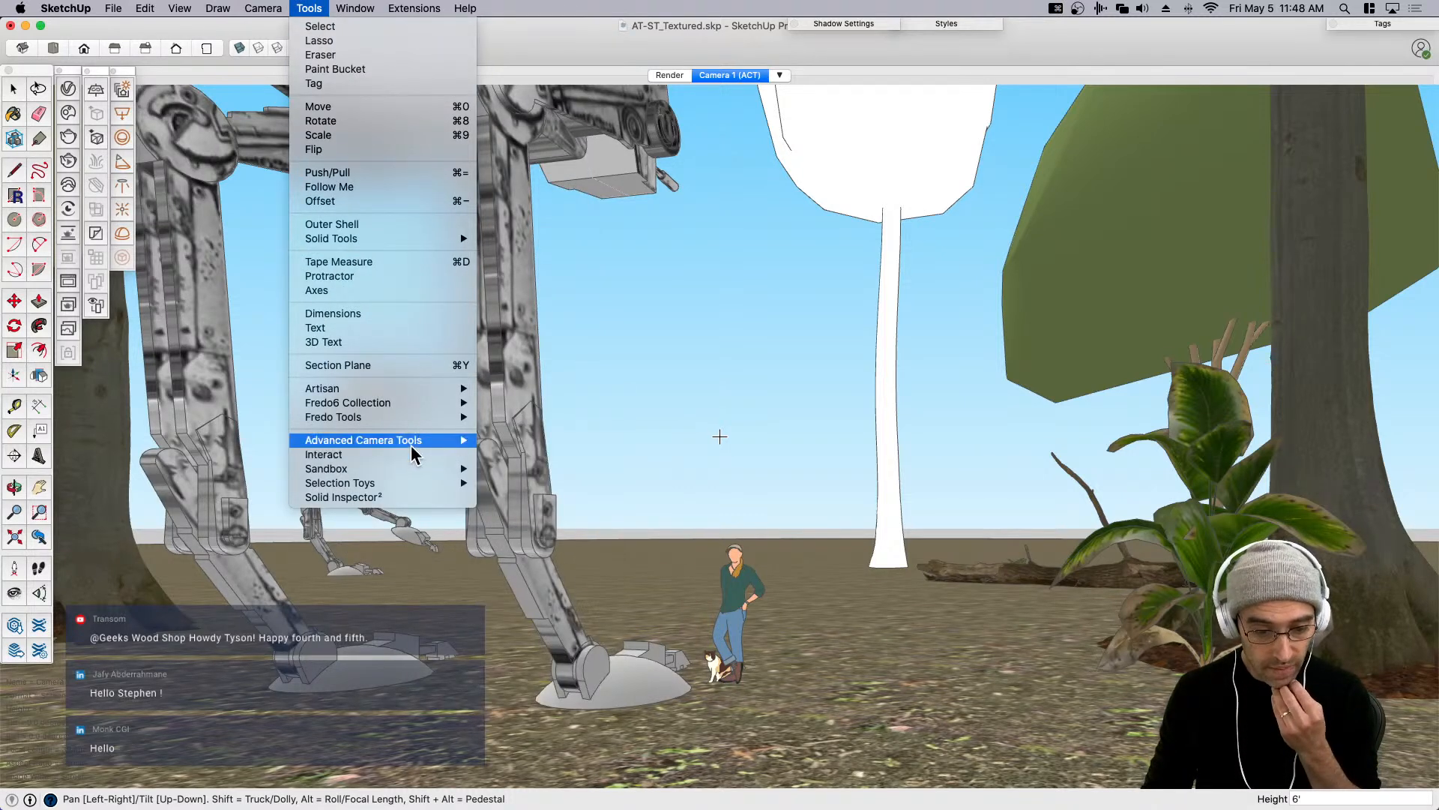
pyautogui.moveTo(433, 447)
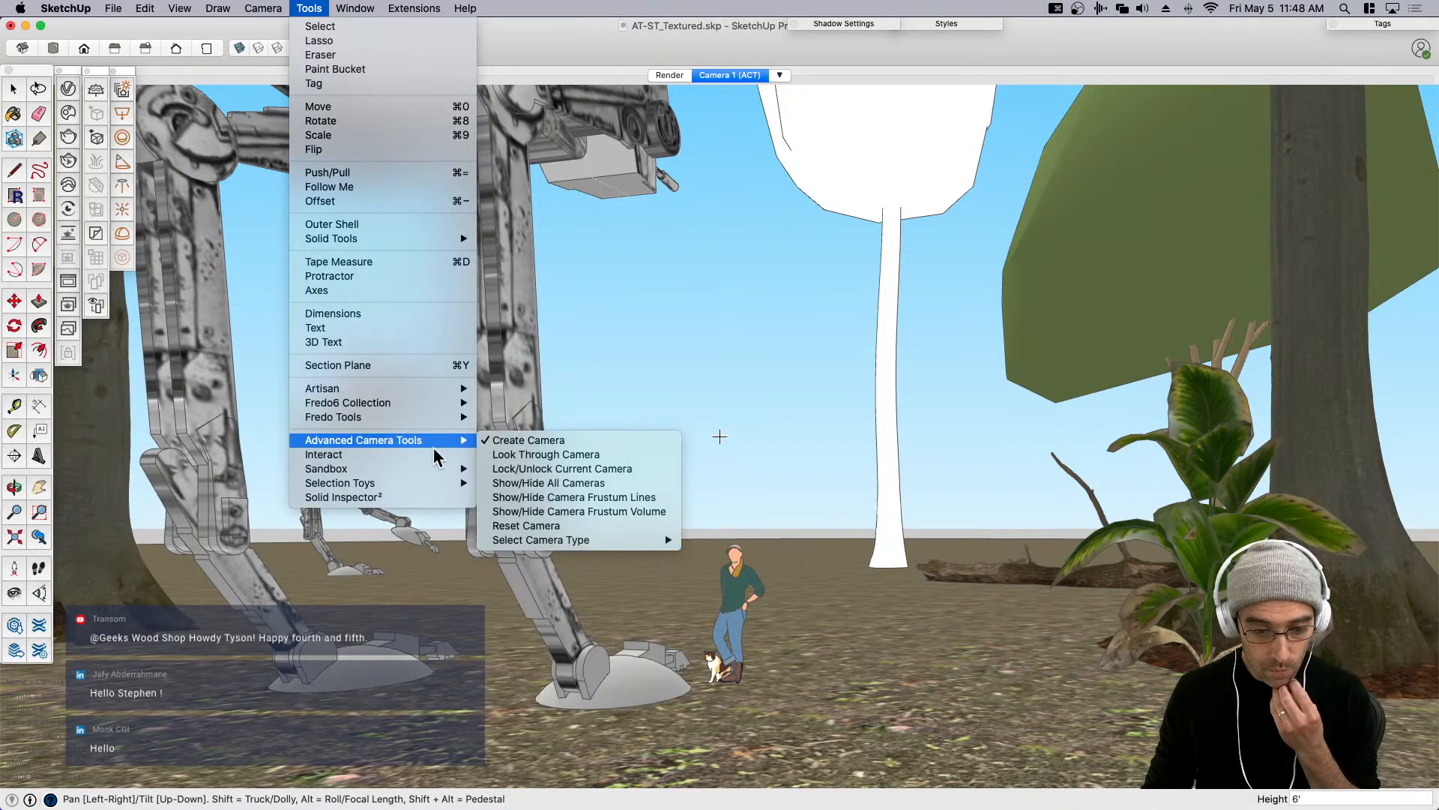
pyautogui.click(556, 505)
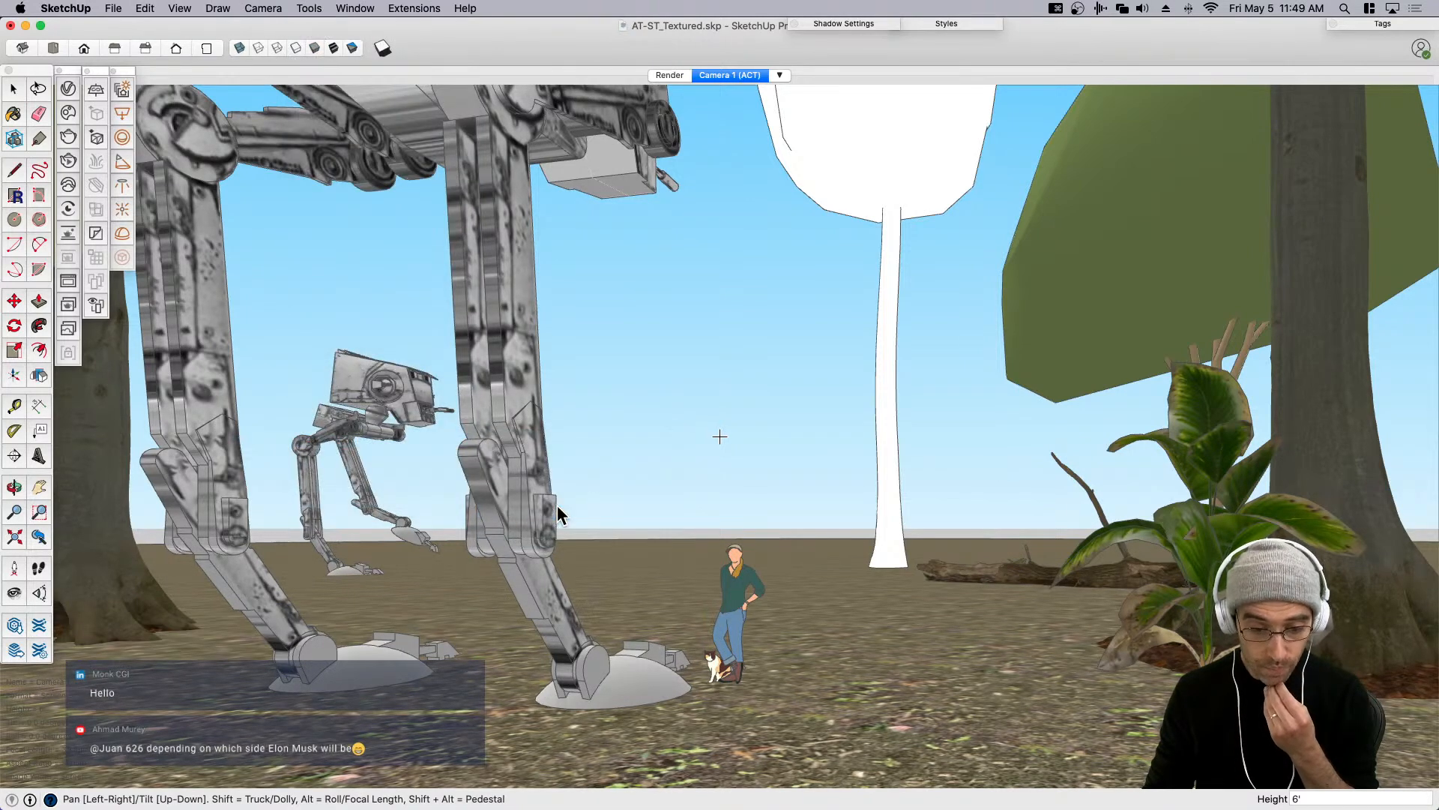
pyautogui.click(668, 75)
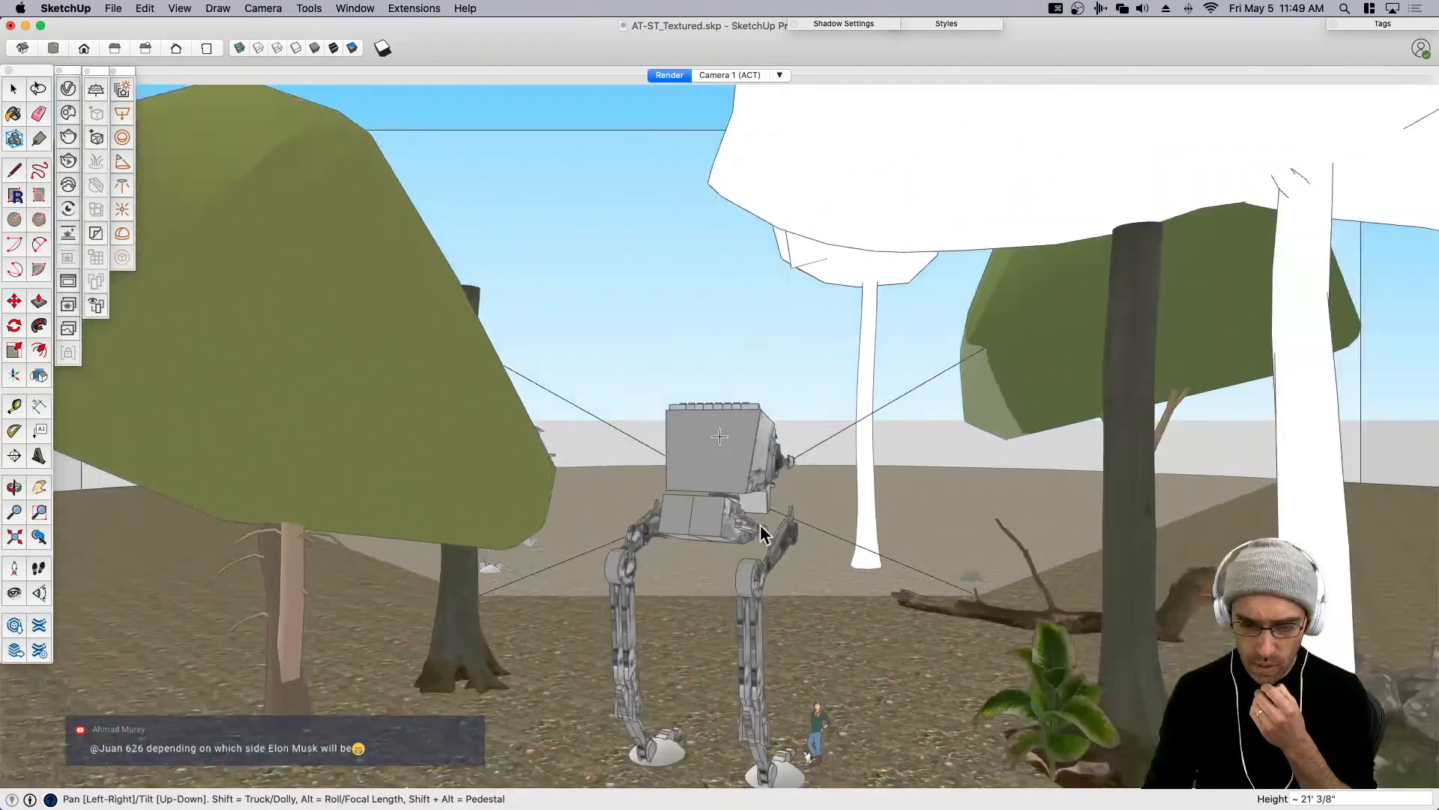
pyautogui.scroll(-5, 754, 524)
pyautogui.moveTo(614, 520); pyautogui.dragTo(988, 620, button='middle')
pyautogui.moveTo(877, 538); pyautogui.dragTo(698, 429, button='middle')
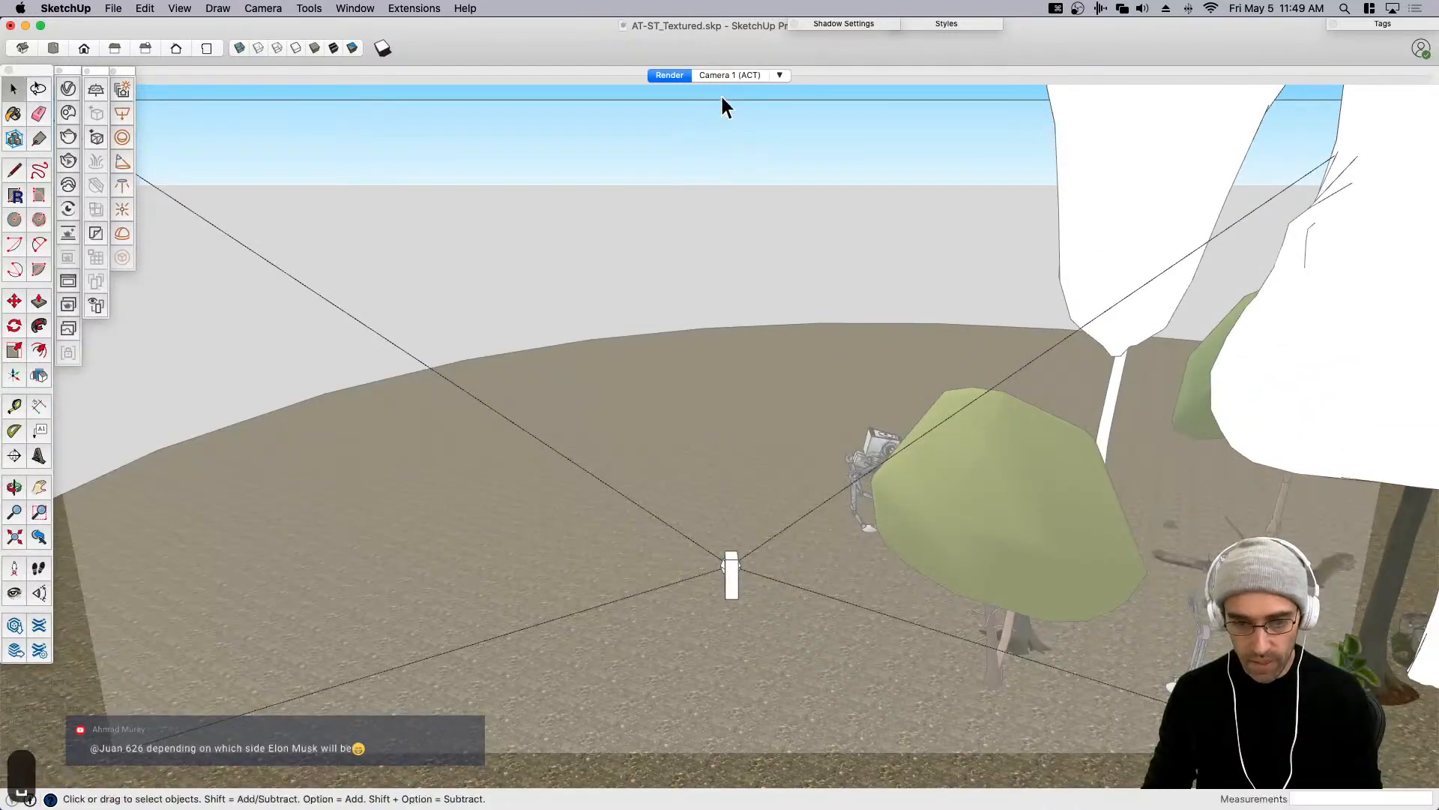
# Compare the Camera 1 and Render scenes, and add a new scene after Render.
pyautogui.click(723, 75)
pyautogui.click(671, 75)
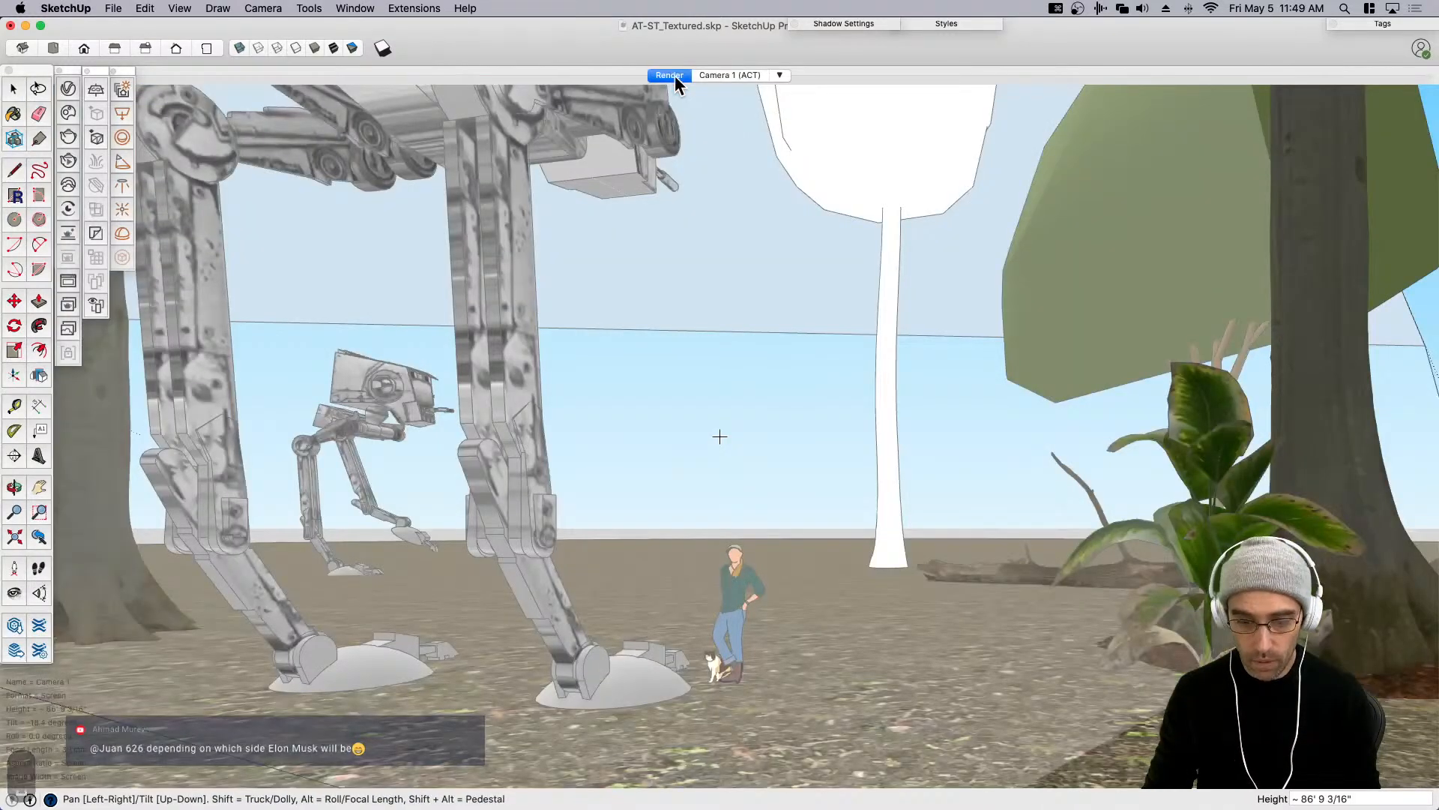
pyautogui.press('space')
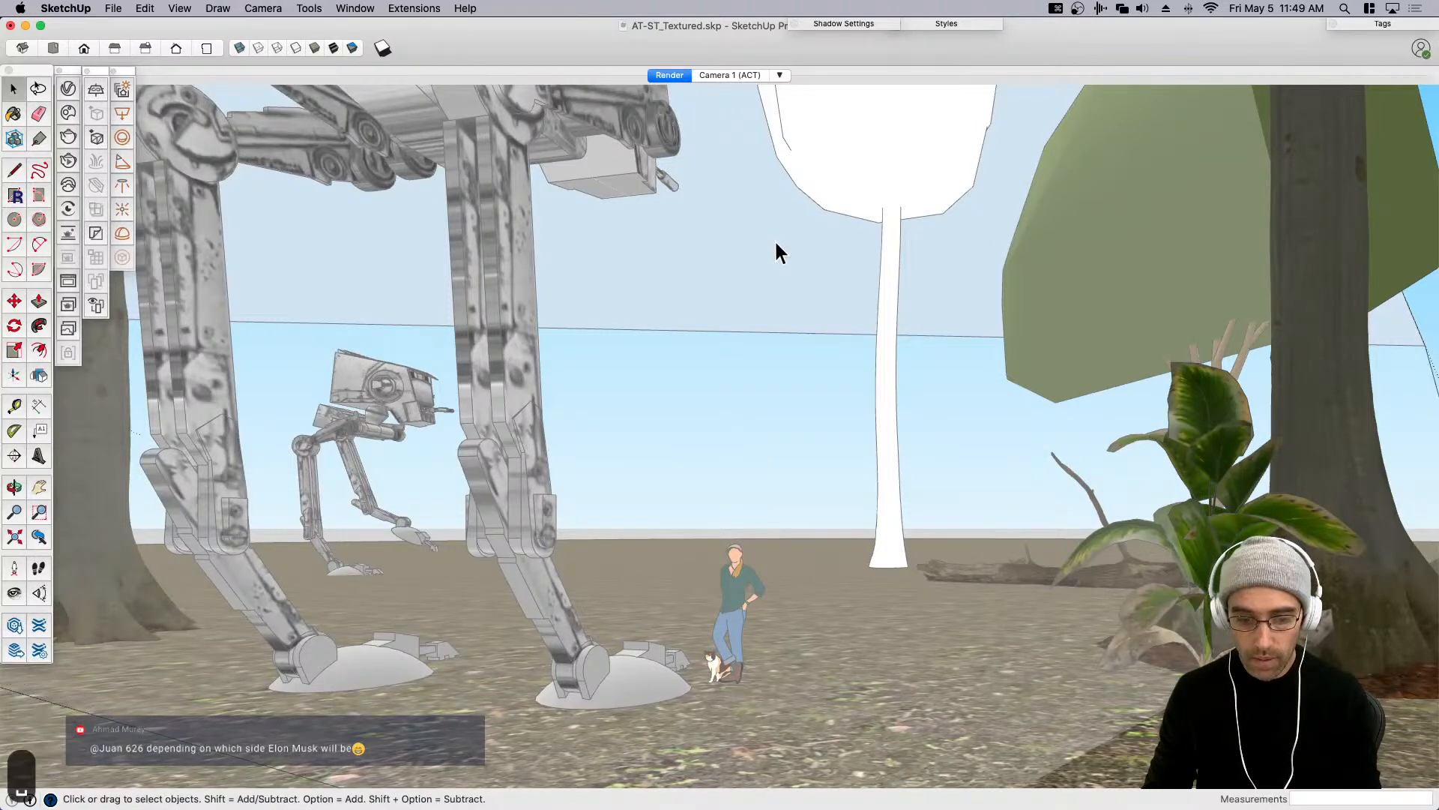
pyautogui.rightClick(688, 75)
pyautogui.click(720, 118)
pyautogui.scroll(-15, 790, 449)
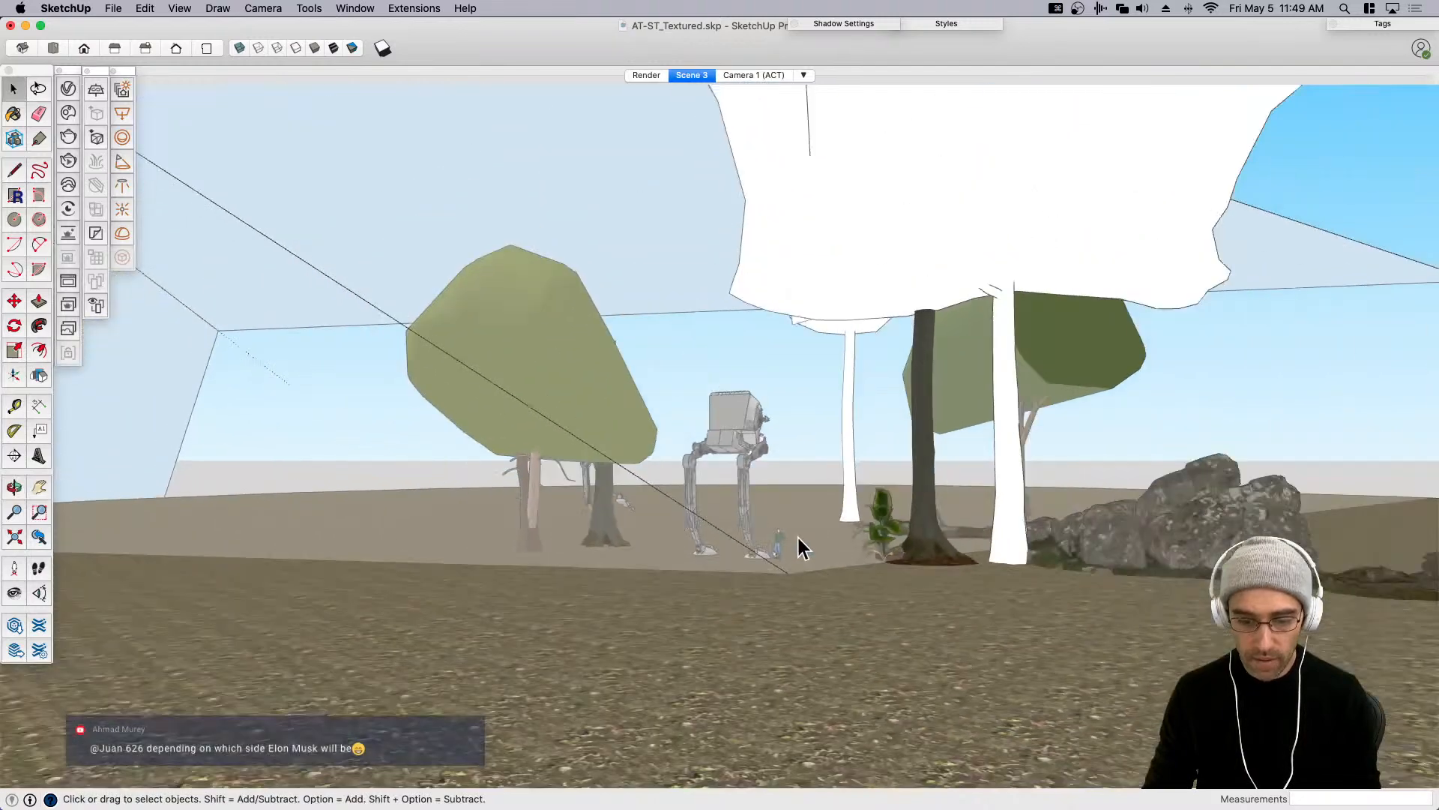
# Delete the Camera 1 object with its frustum from the model and return to the Render scene.
pyautogui.scroll(-10, 799, 538)
pyautogui.press('space')
pyautogui.click(573, 354)
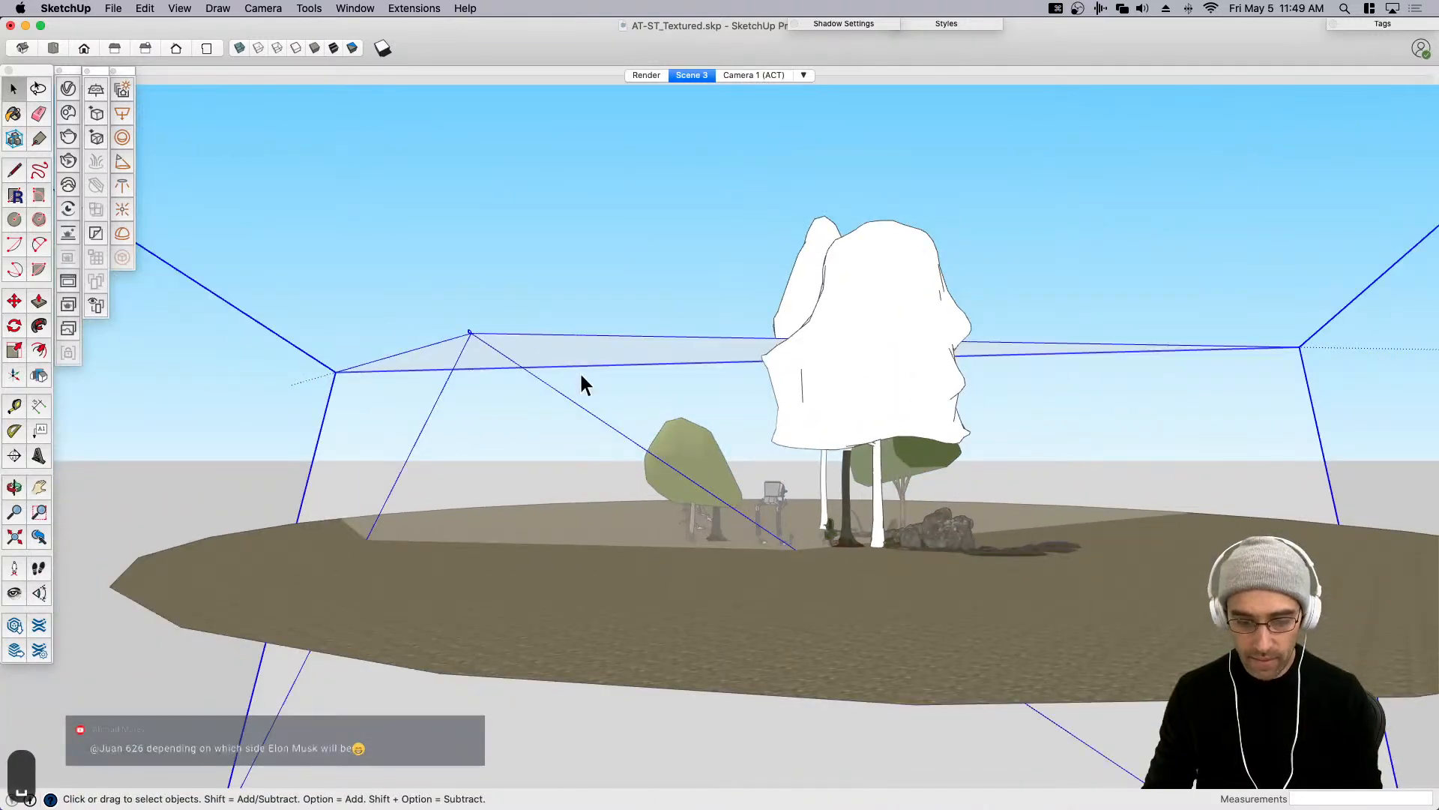
pyautogui.press('BackSpace')
pyautogui.click(645, 76)
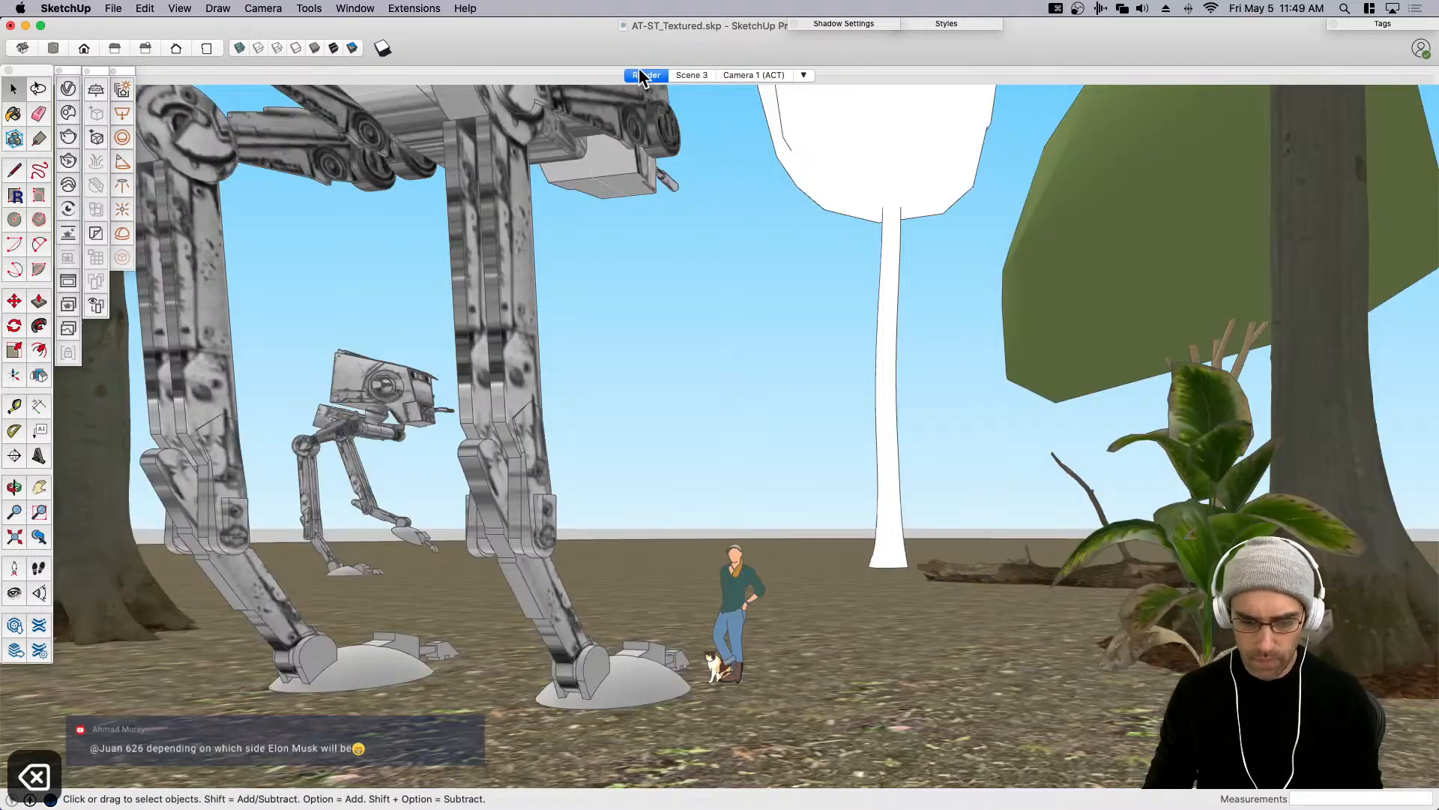
# Delete the Camera 1 and Scene 3 scenes, keeping only the Render scene.
pyautogui.rightClick(752, 77)
pyautogui.click(787, 162)
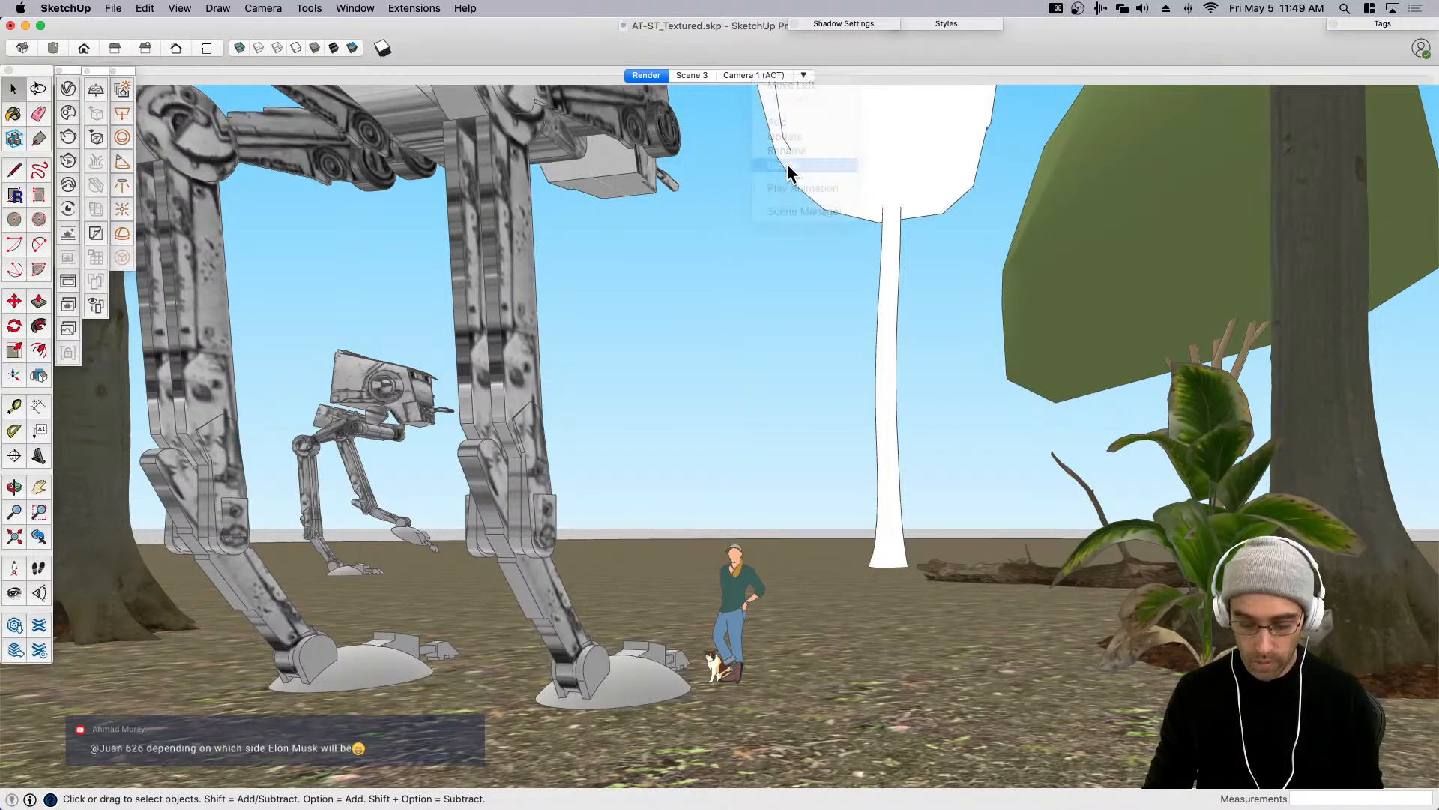
pyautogui.click(828, 279)
pyautogui.rightClick(748, 76)
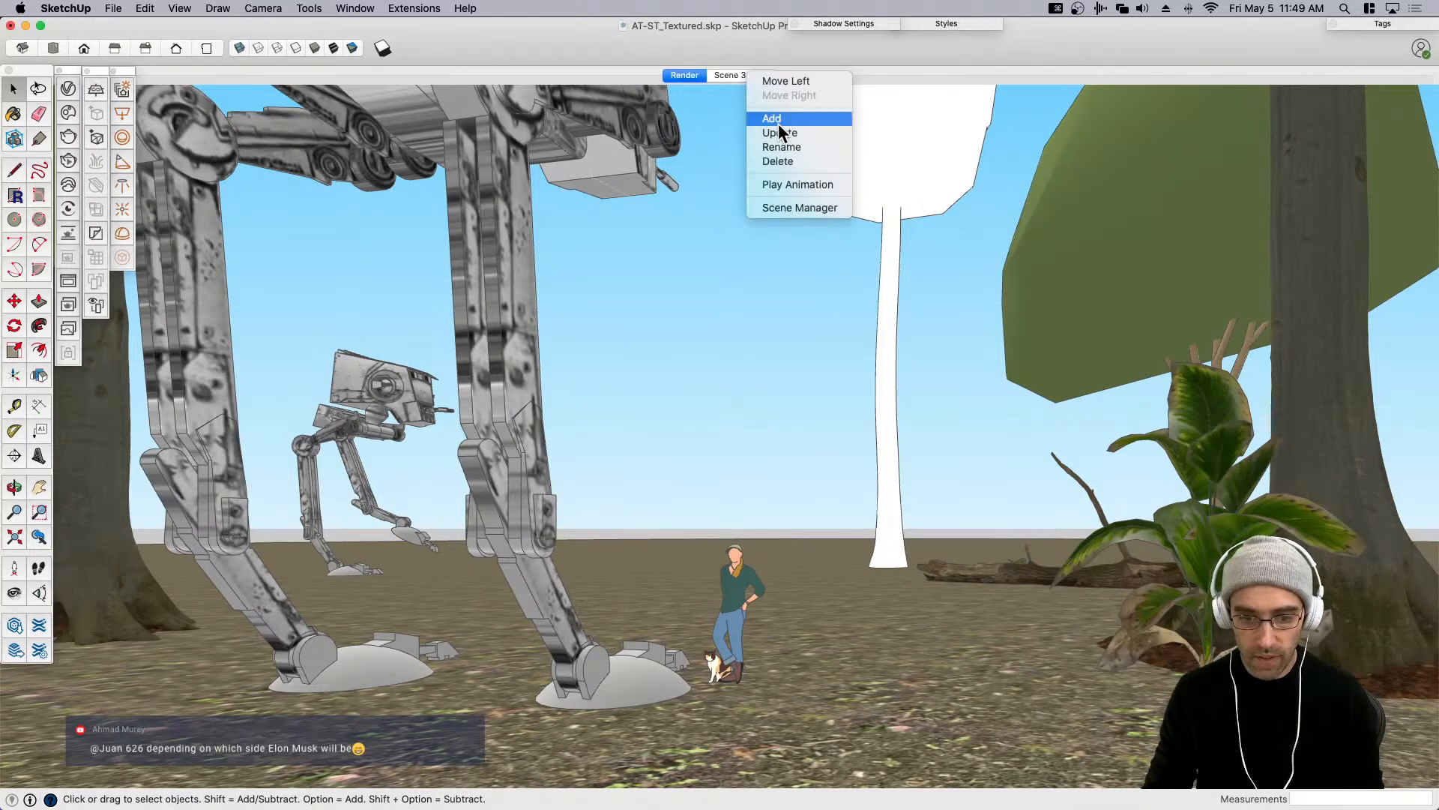
pyautogui.click(785, 165)
pyautogui.press('Return')
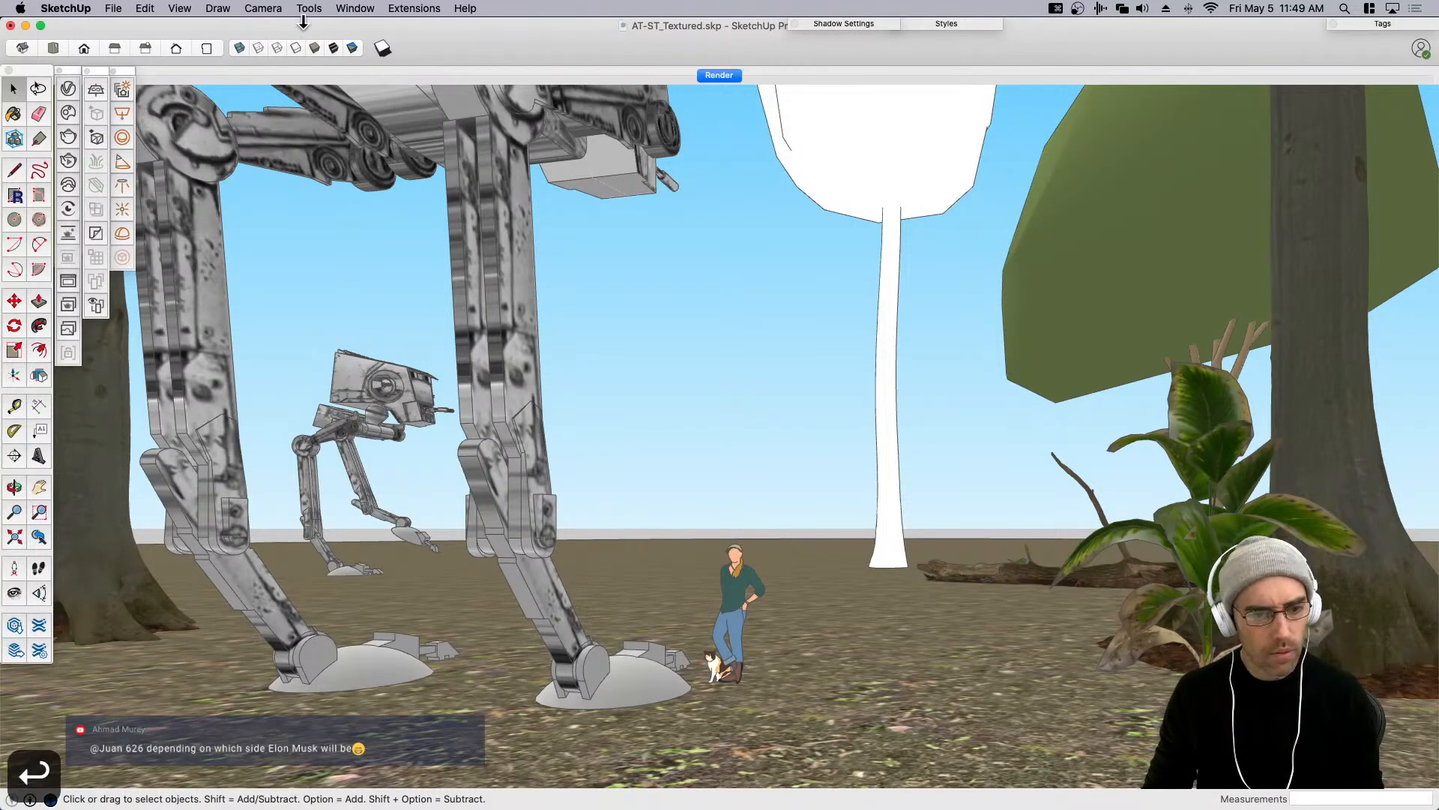
# Create a fresh Advanced Camera Tools camera from the Render scene, keeping the name Camera 1.
pyautogui.click(263, 8)
pyautogui.click(309, 9)
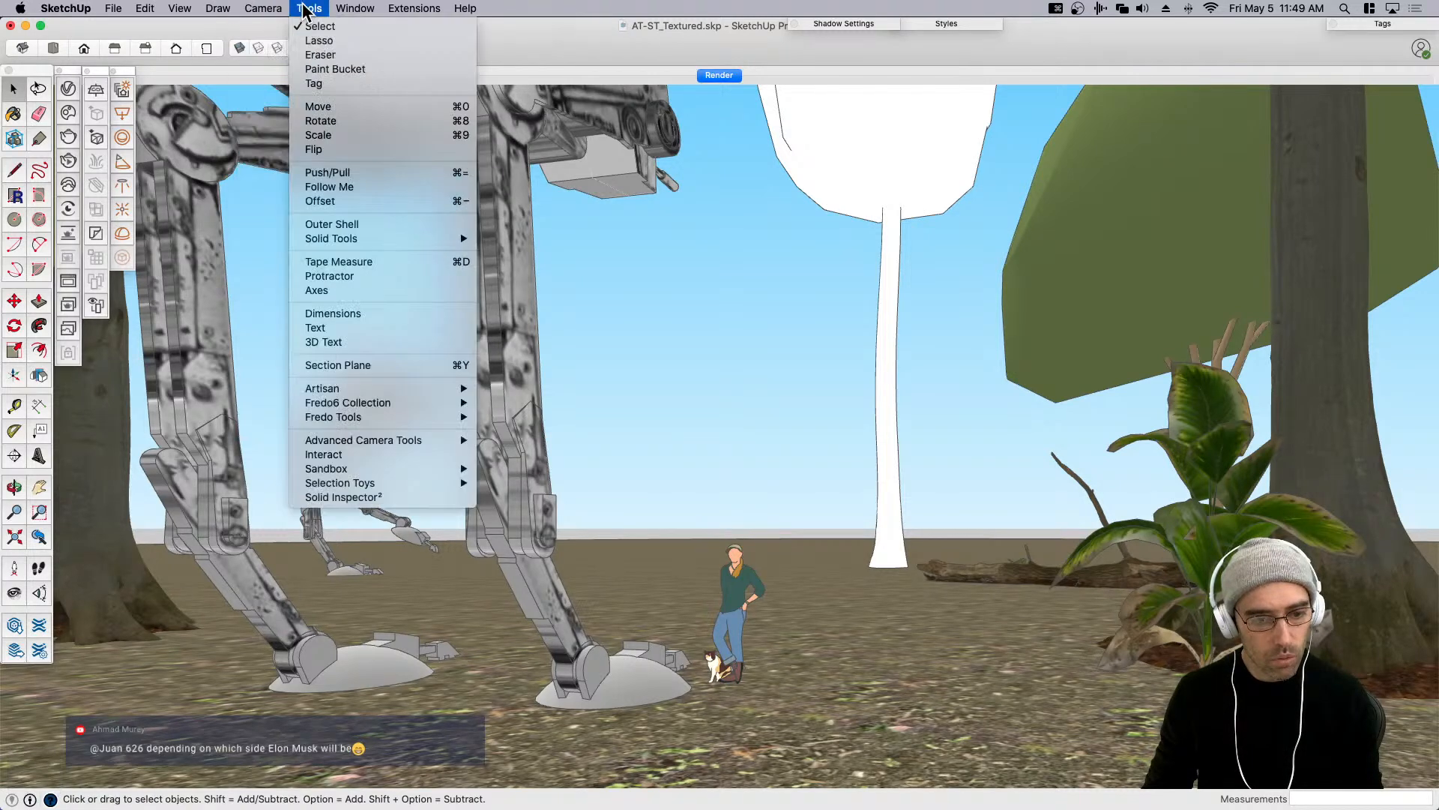
pyautogui.moveTo(348, 417)
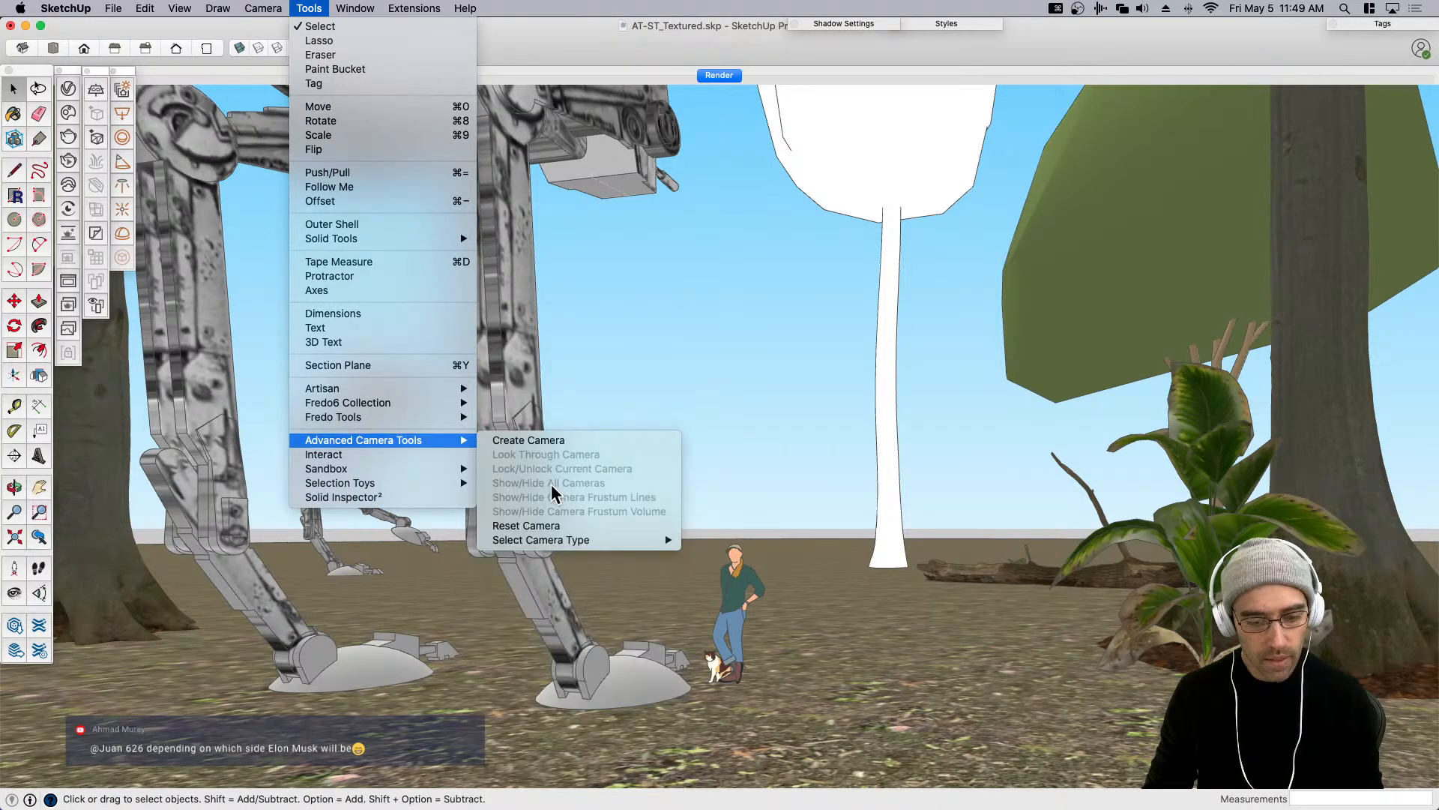
pyautogui.click(543, 442)
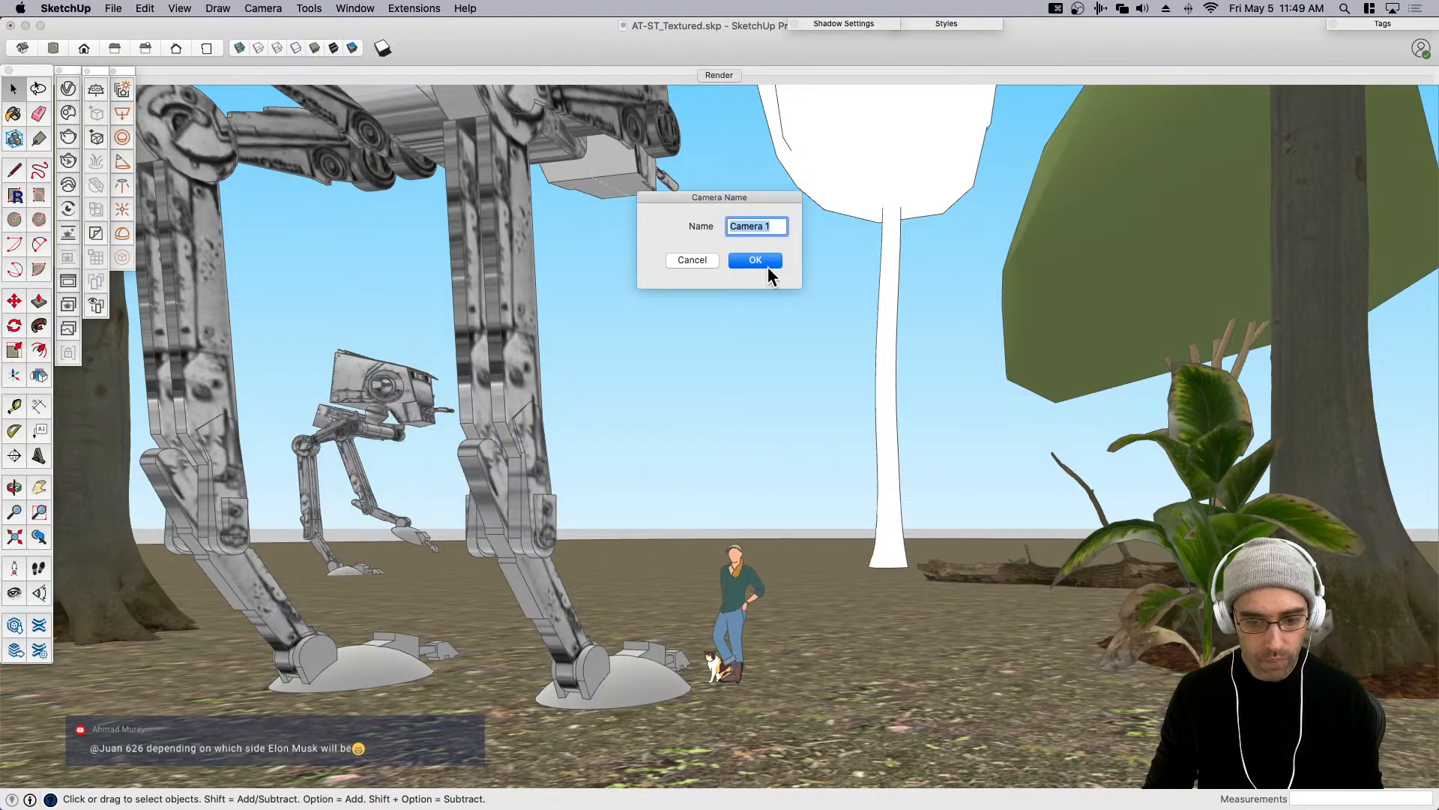
pyautogui.click(767, 269)
# Toggle the frustum volume display of the newly created Camera 1.
pyautogui.click(308, 8)
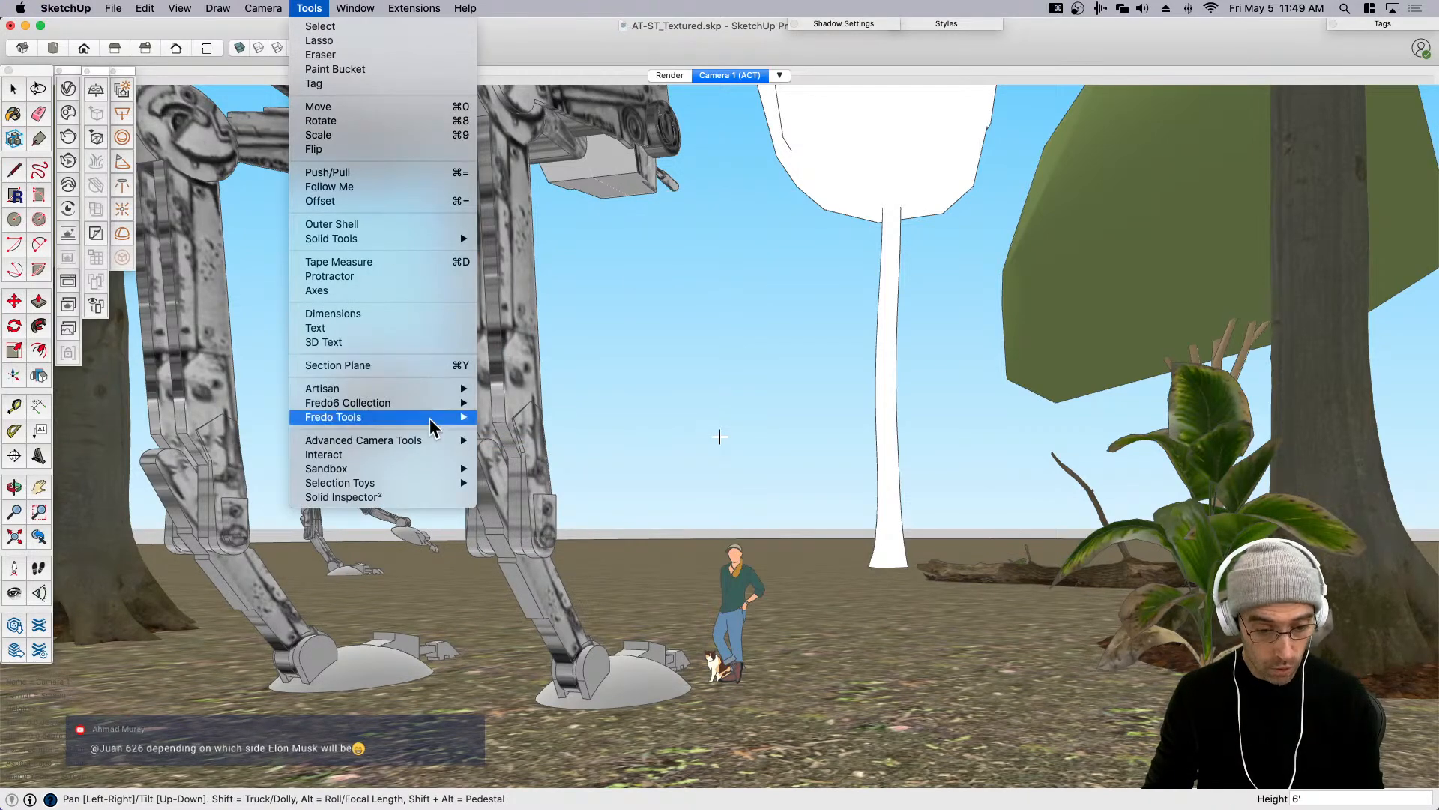
pyautogui.moveTo(433, 439)
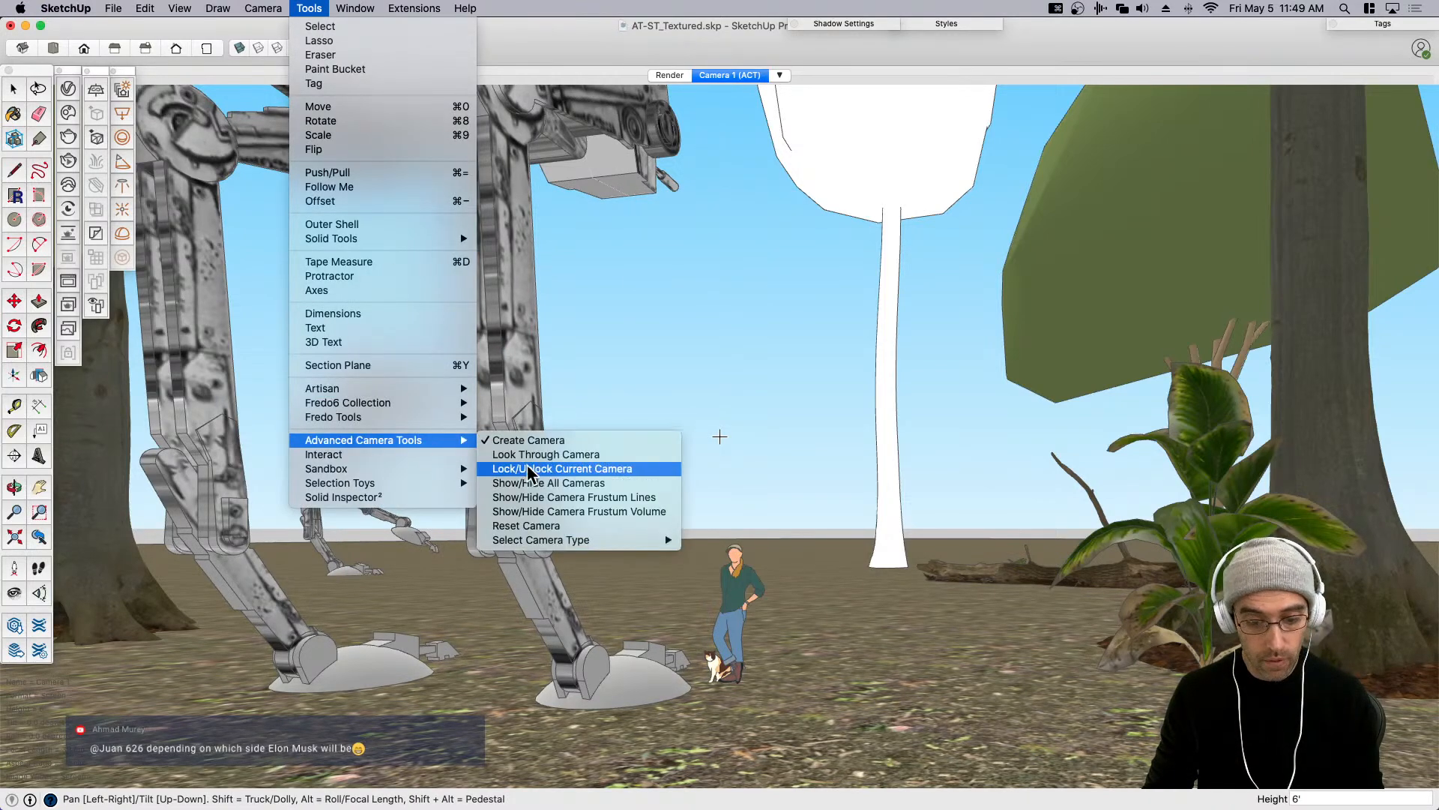
pyautogui.click(556, 511)
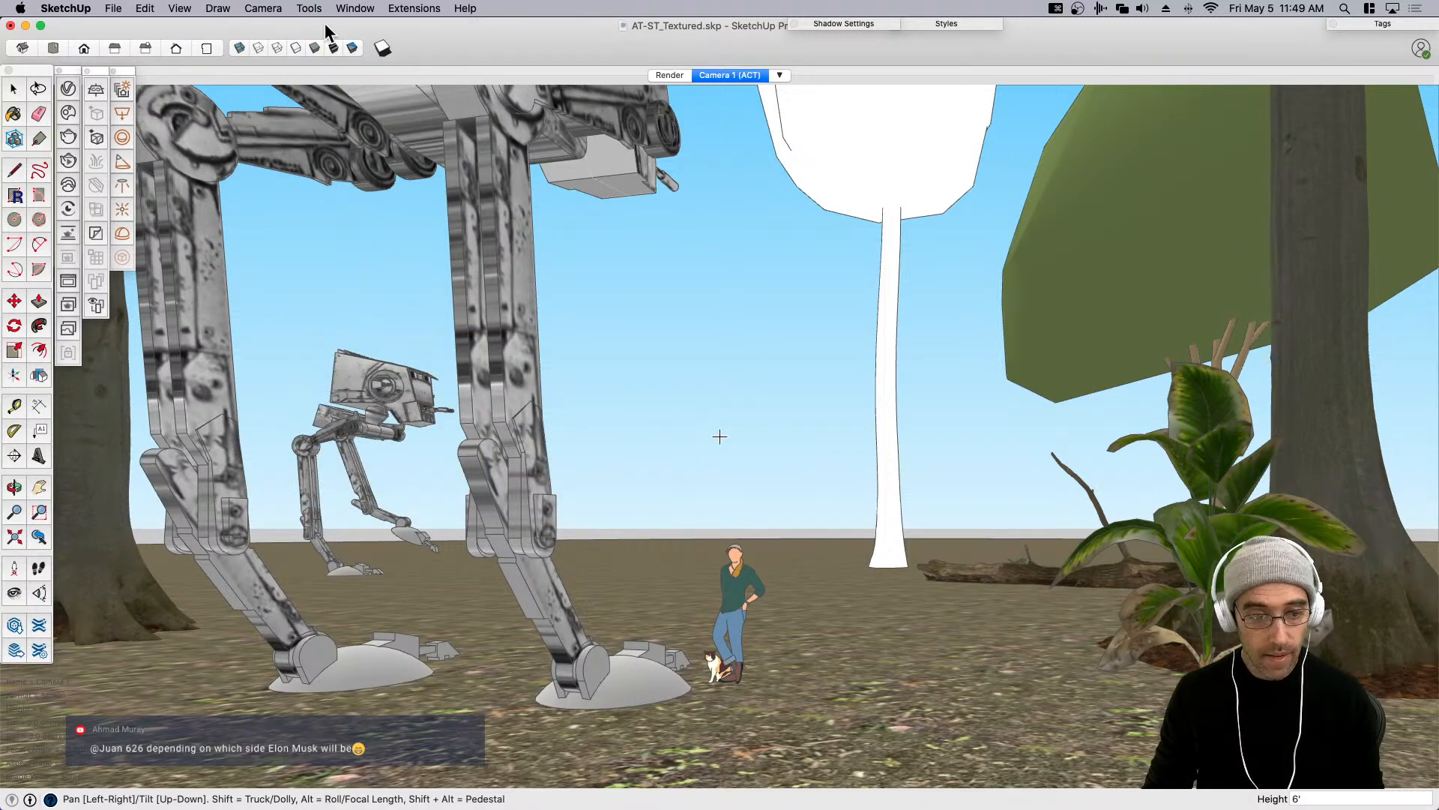
# Look through Camera 1 with the Advanced Camera Tools and reopen its scene after viewing the model from farther out.
pyautogui.click(263, 9)
pyautogui.moveTo(309, 8)
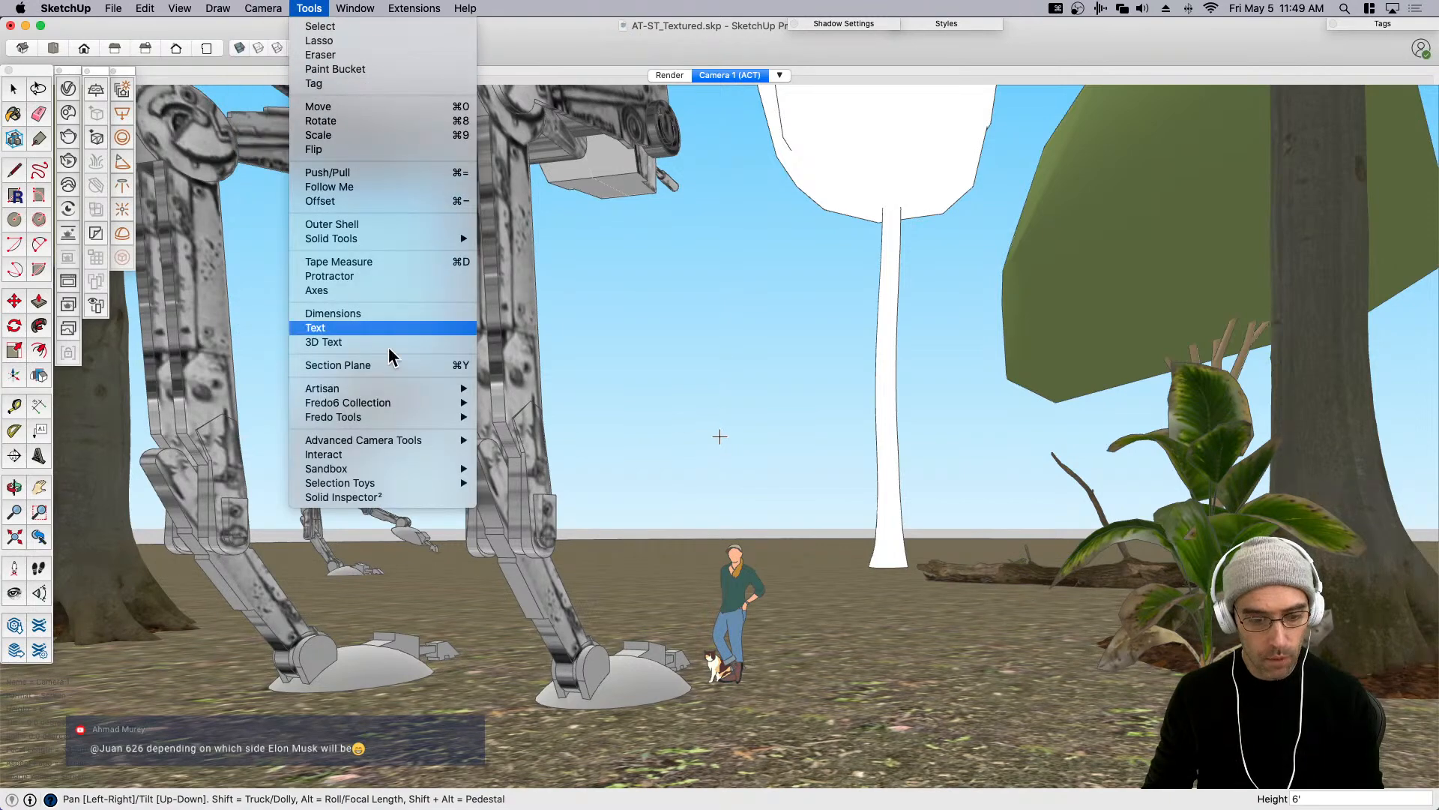
pyautogui.moveTo(408, 438)
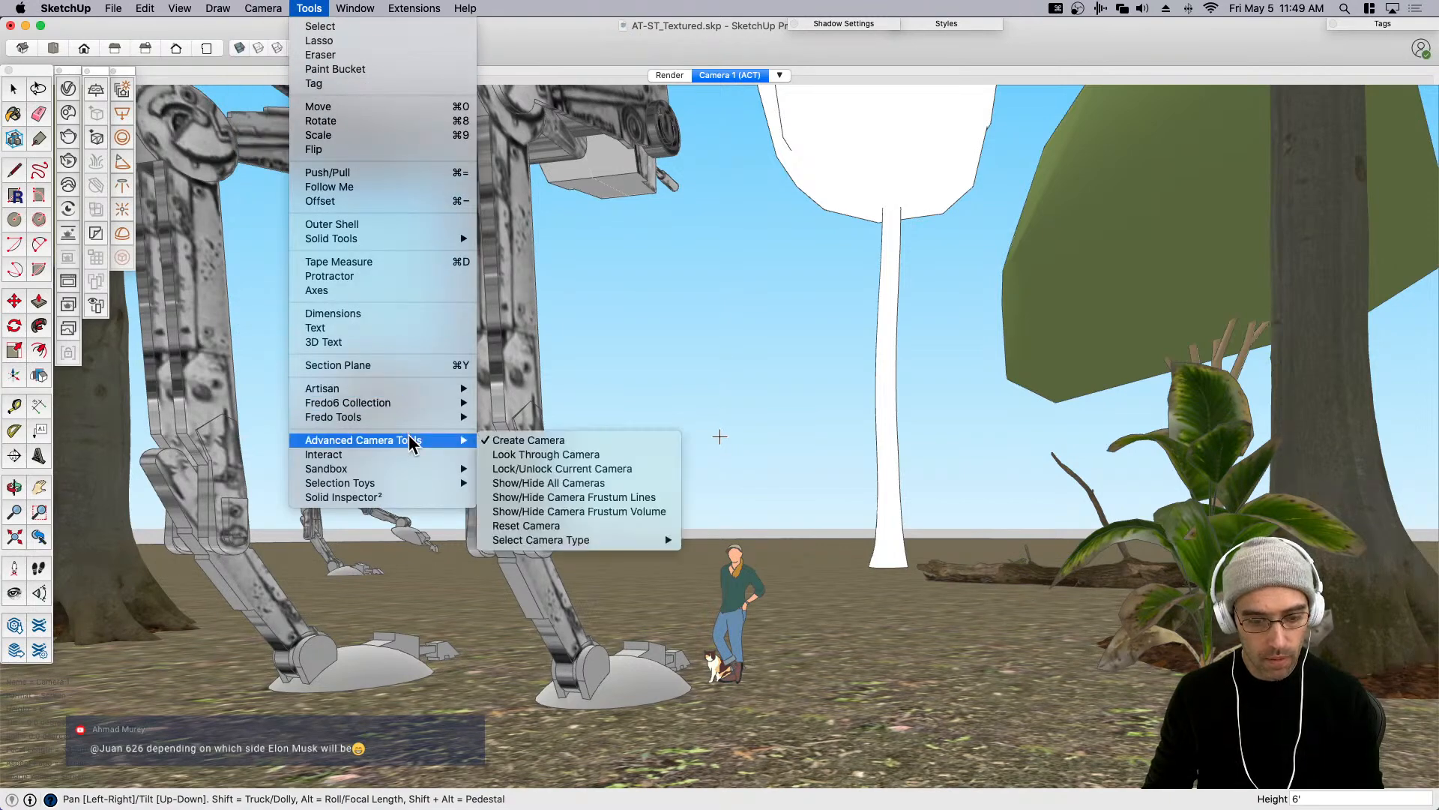
pyautogui.click(533, 453)
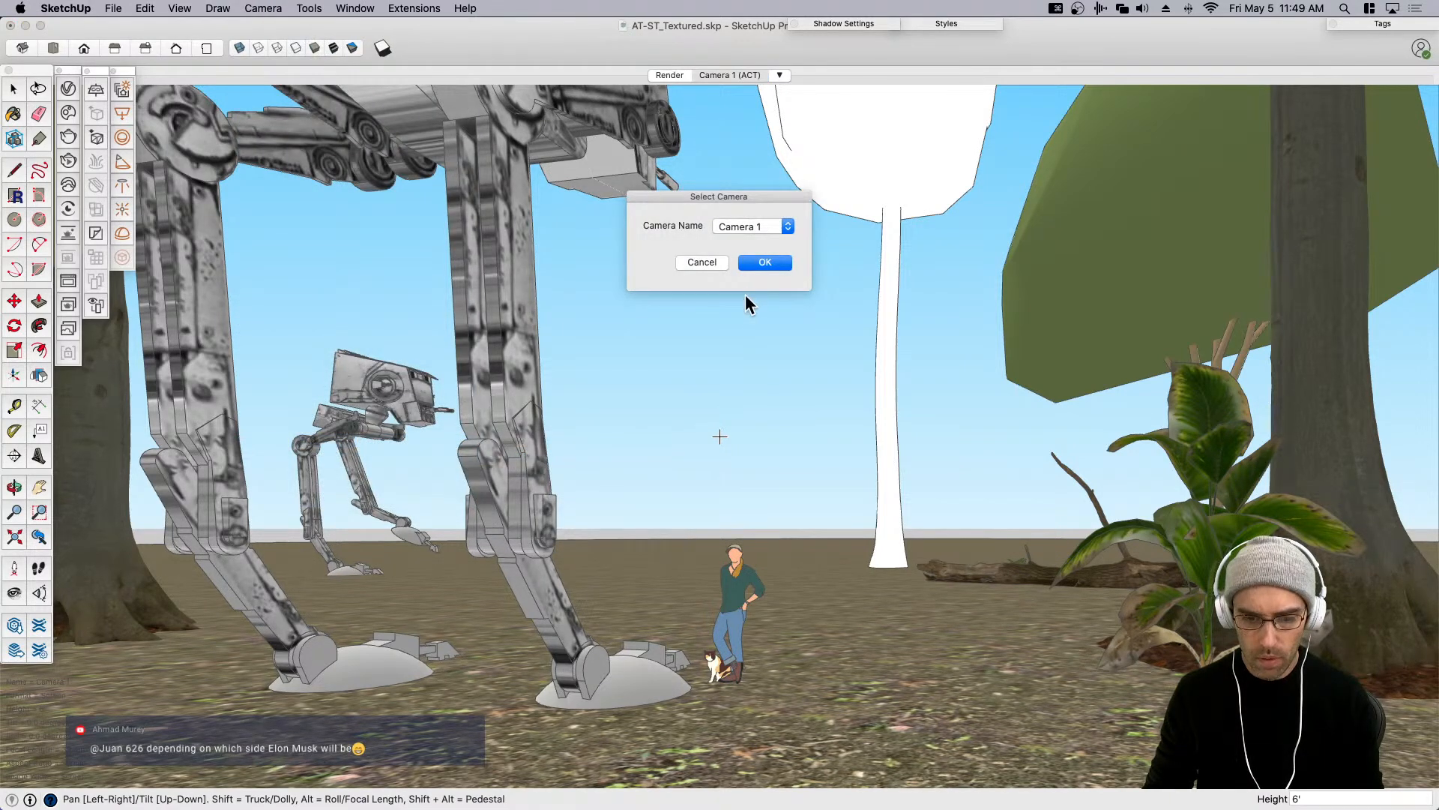
pyautogui.click(763, 263)
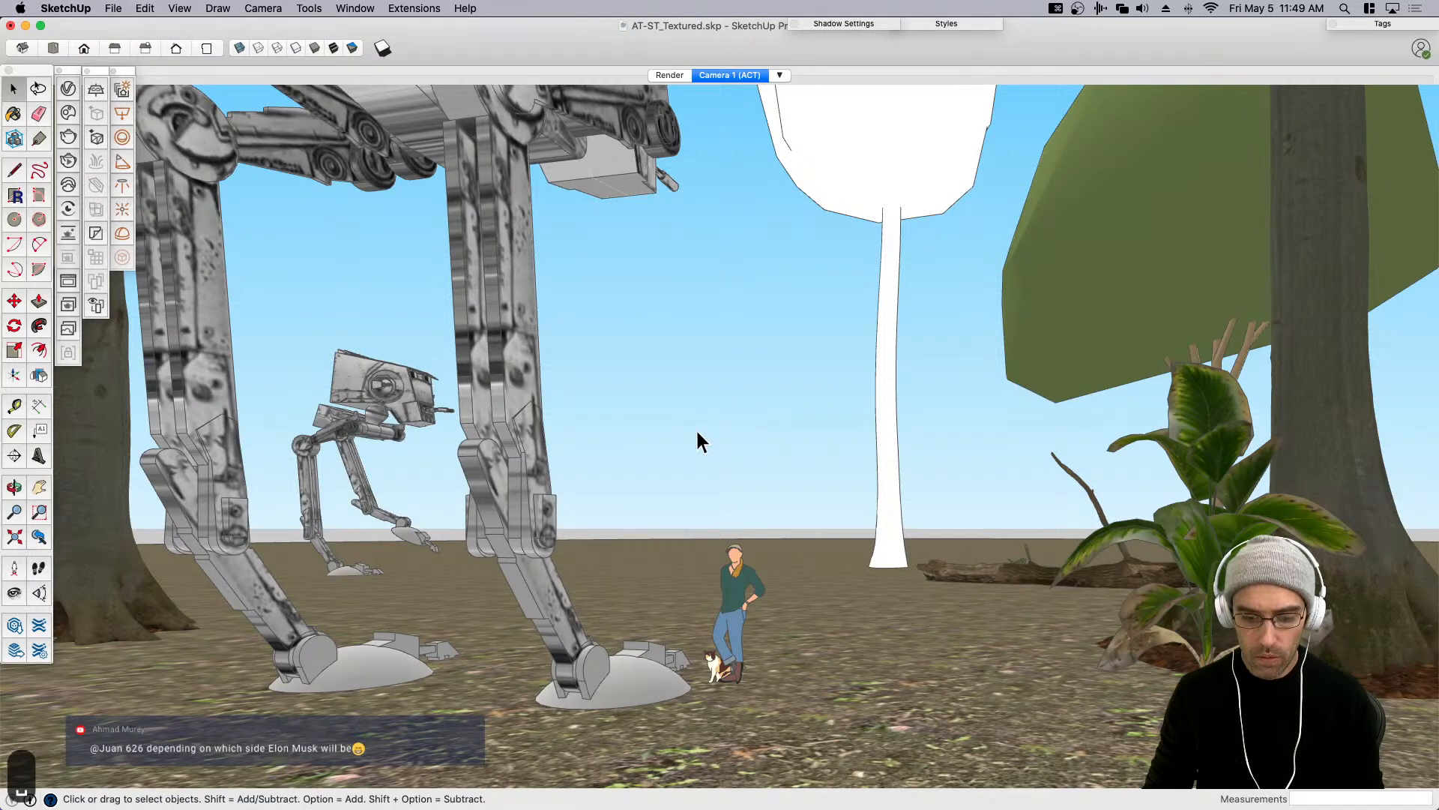
pyautogui.moveTo(647, 335); pyautogui.dragTo(732, 450, button='middle')
pyautogui.scroll(-5, 733, 450)
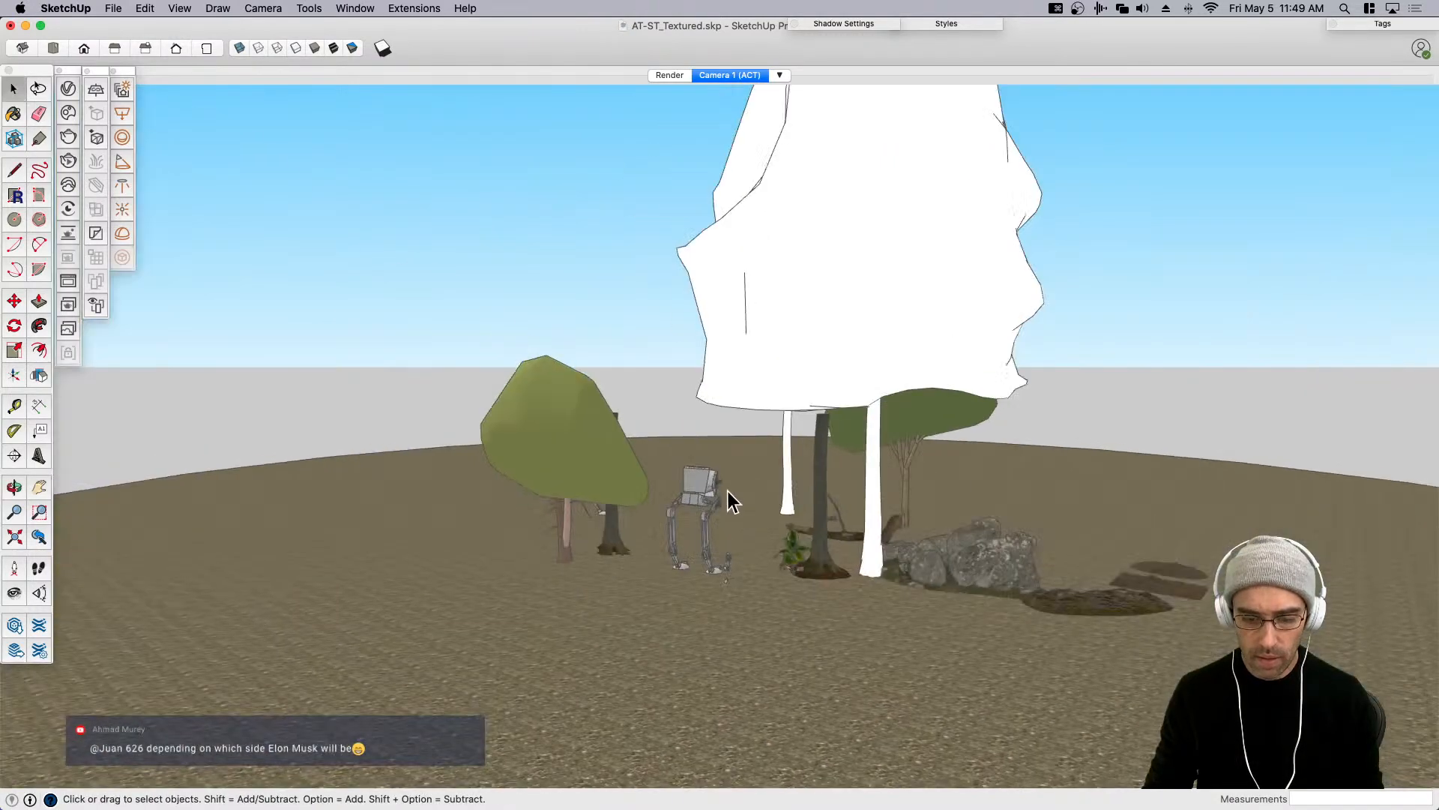
pyautogui.click(665, 75)
pyautogui.click(723, 75)
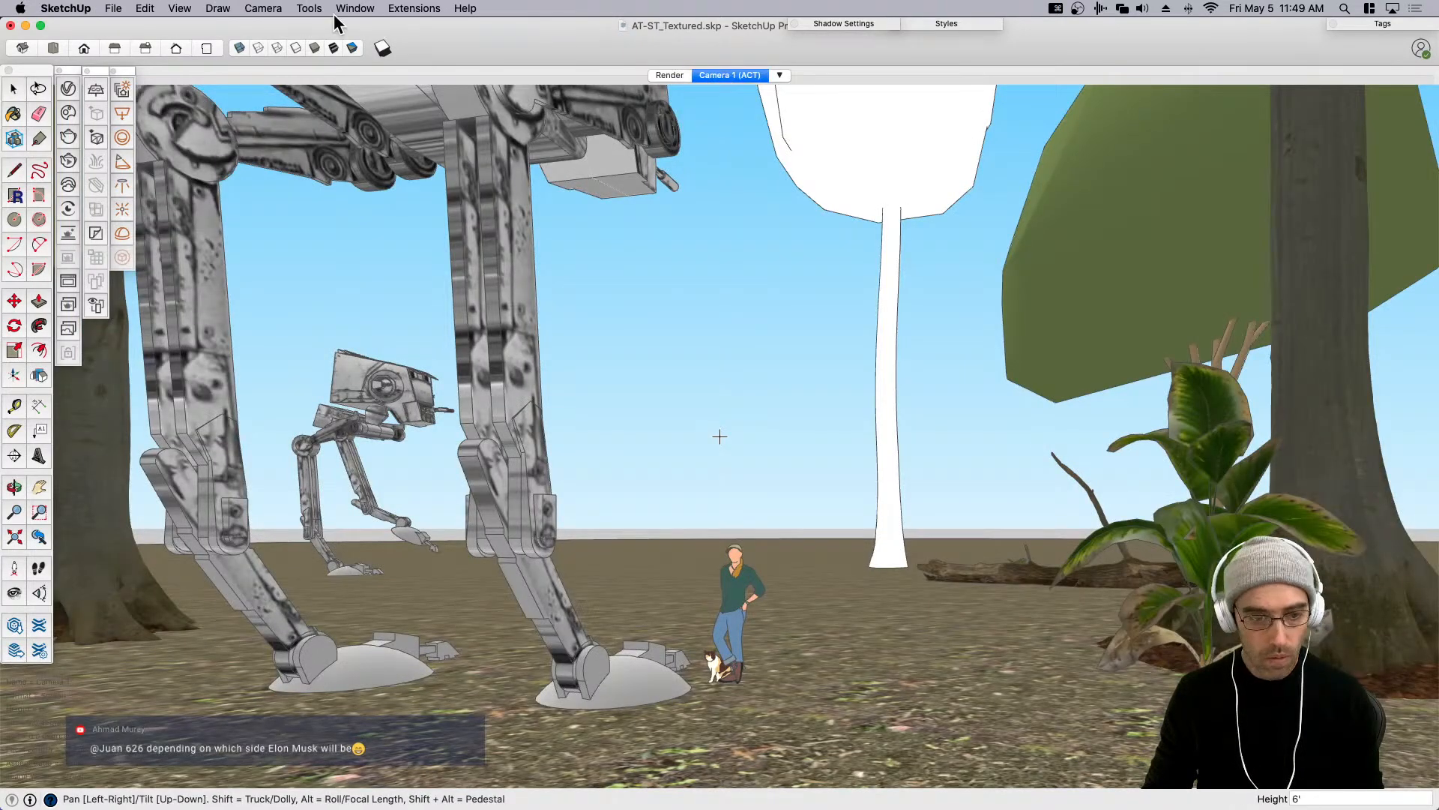
# Toggle Camera 1's frustum volume and compare the Render scene with the Camera 1 scene.
pyautogui.click(309, 9)
pyautogui.moveTo(402, 440)
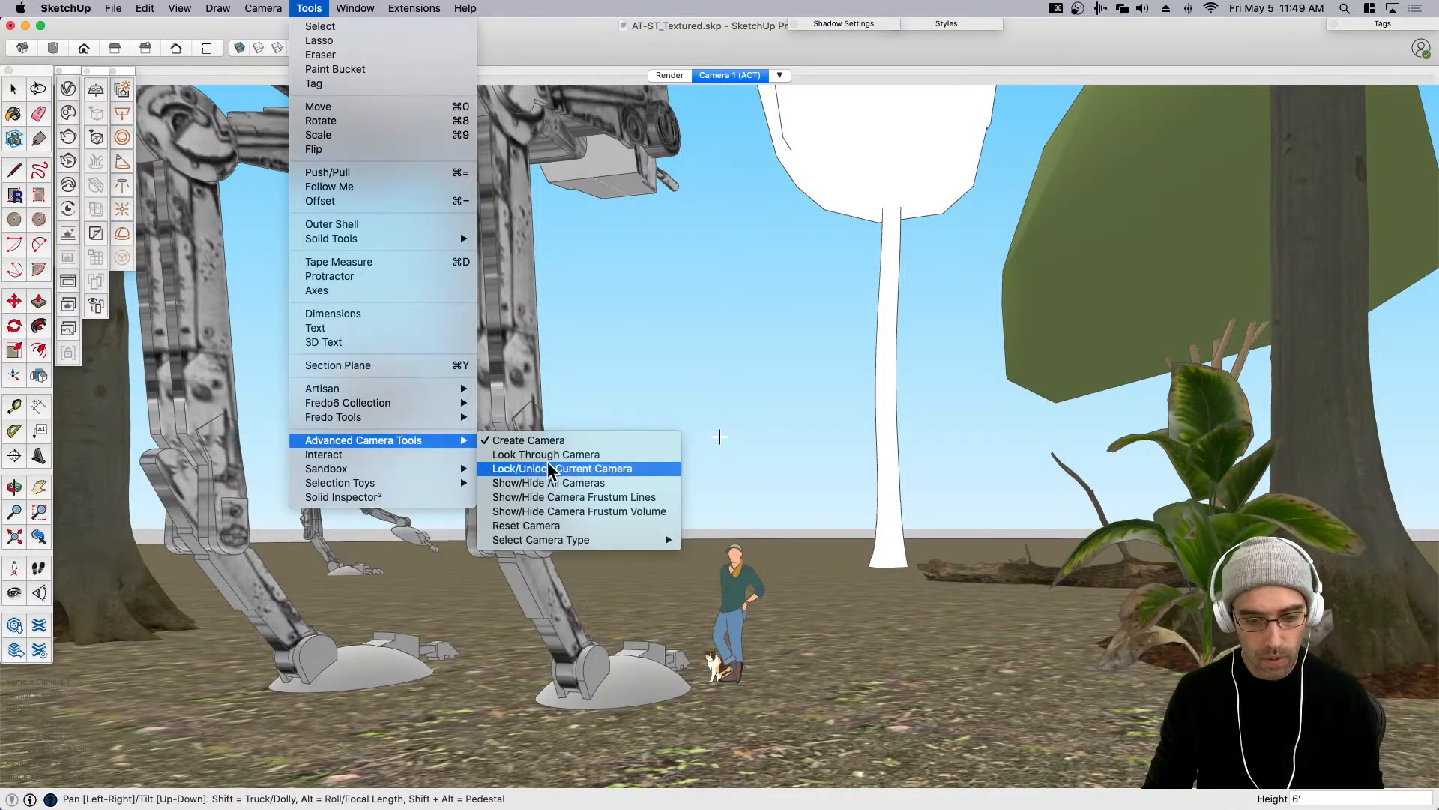
pyautogui.click(562, 508)
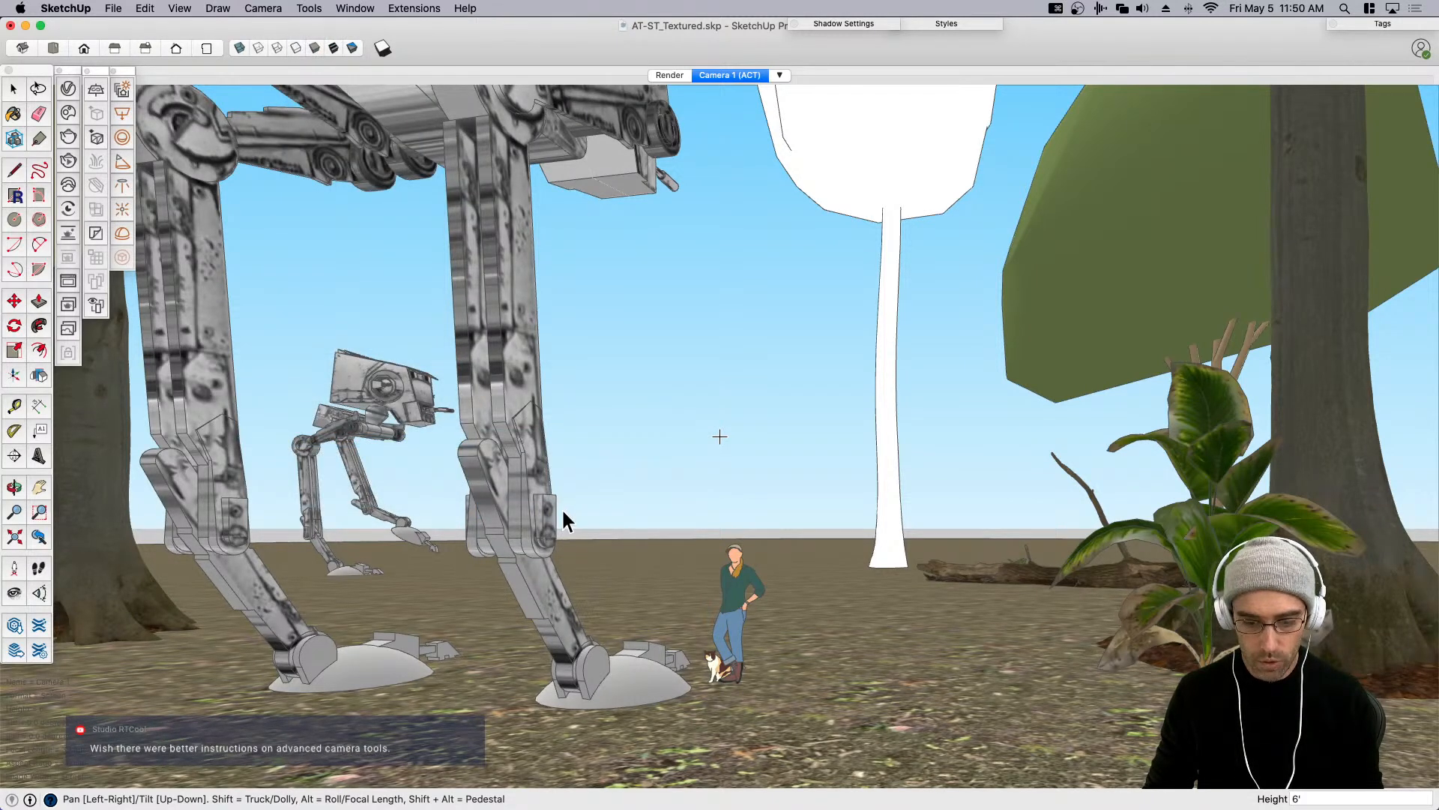
pyautogui.click(670, 75)
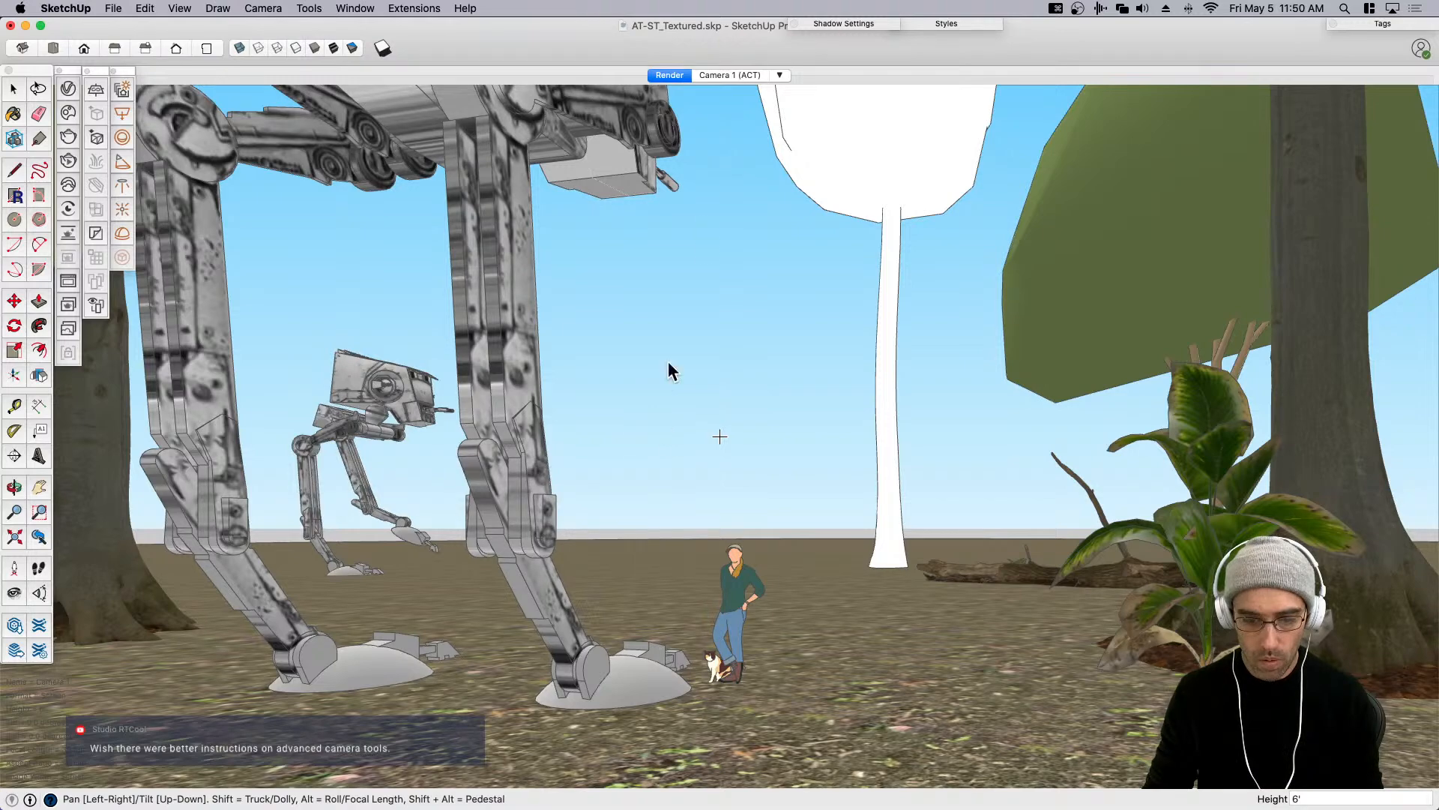
pyautogui.click(720, 76)
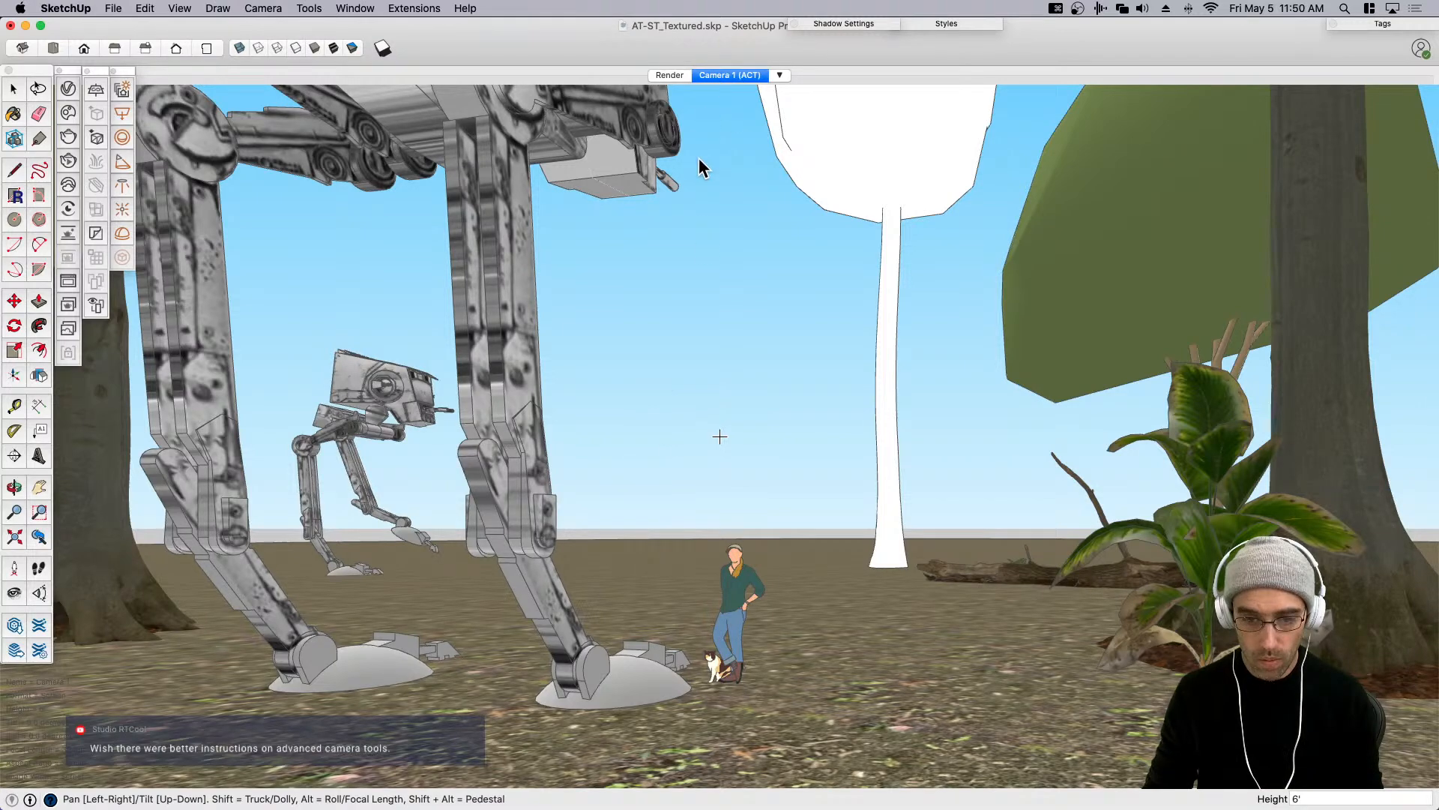
# Examine the Camera 1 object from outside its view and return to the Render scene.
pyautogui.moveTo(699, 157); pyautogui.dragTo(700, 162, button='middle')
pyautogui.scroll(-5, 700, 161)
pyautogui.moveTo(732, 444); pyautogui.dragTo(688, 577, button='middle')
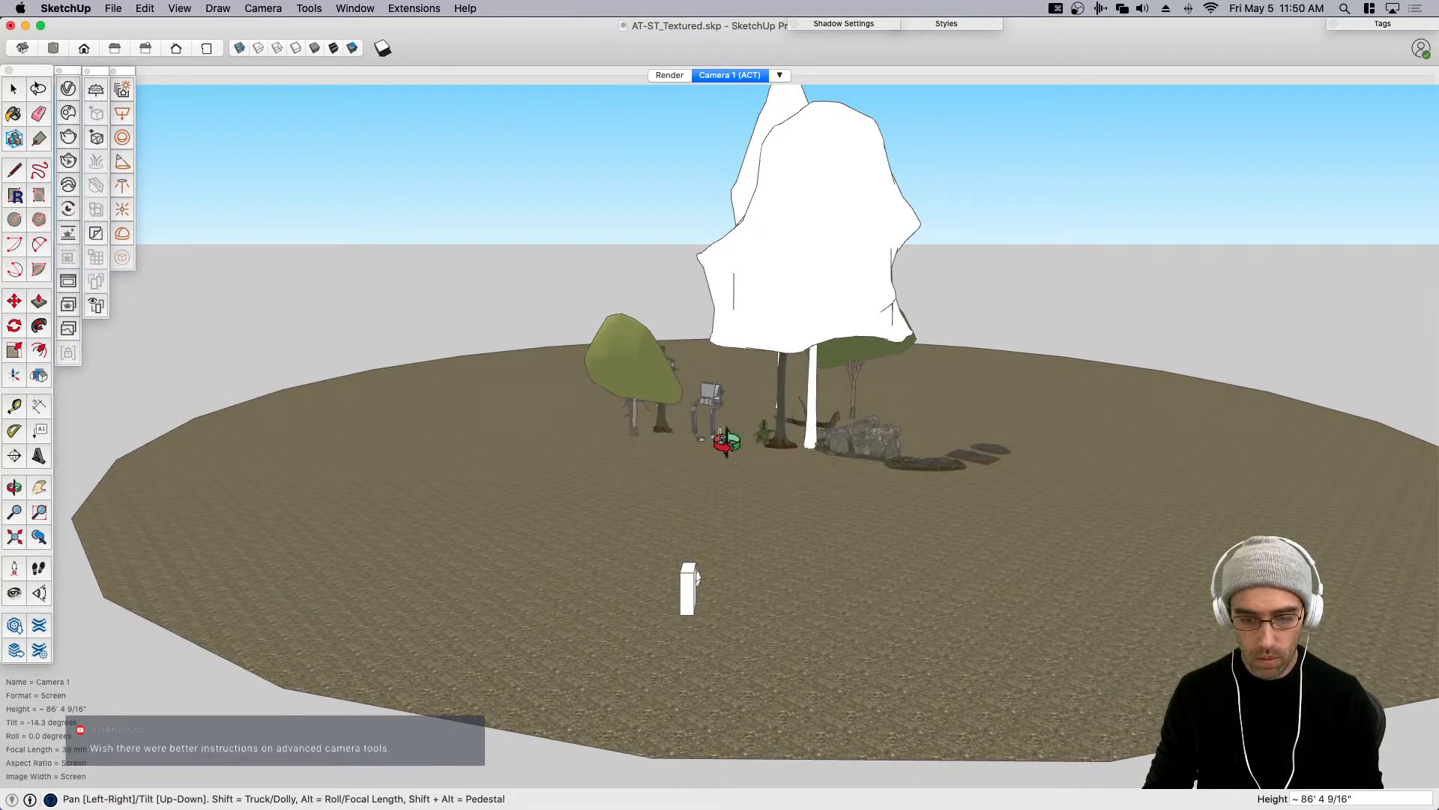
pyautogui.moveTo(712, 425); pyautogui.dragTo(690, 462, button='middle')
pyautogui.press('space')
pyautogui.click(669, 76)
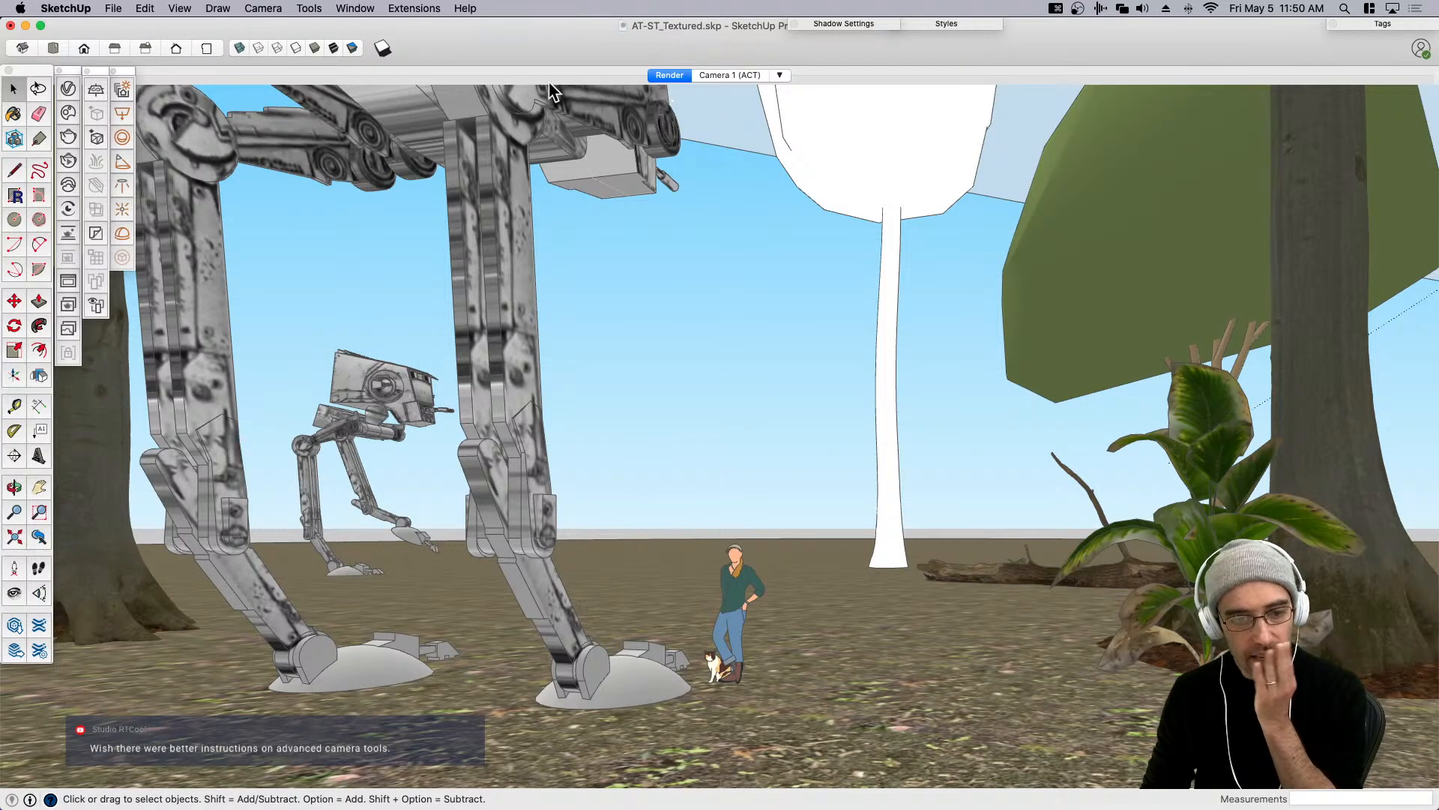
# Toggle the camera frustum lines in the Render scene.
pyautogui.click(317, 9)
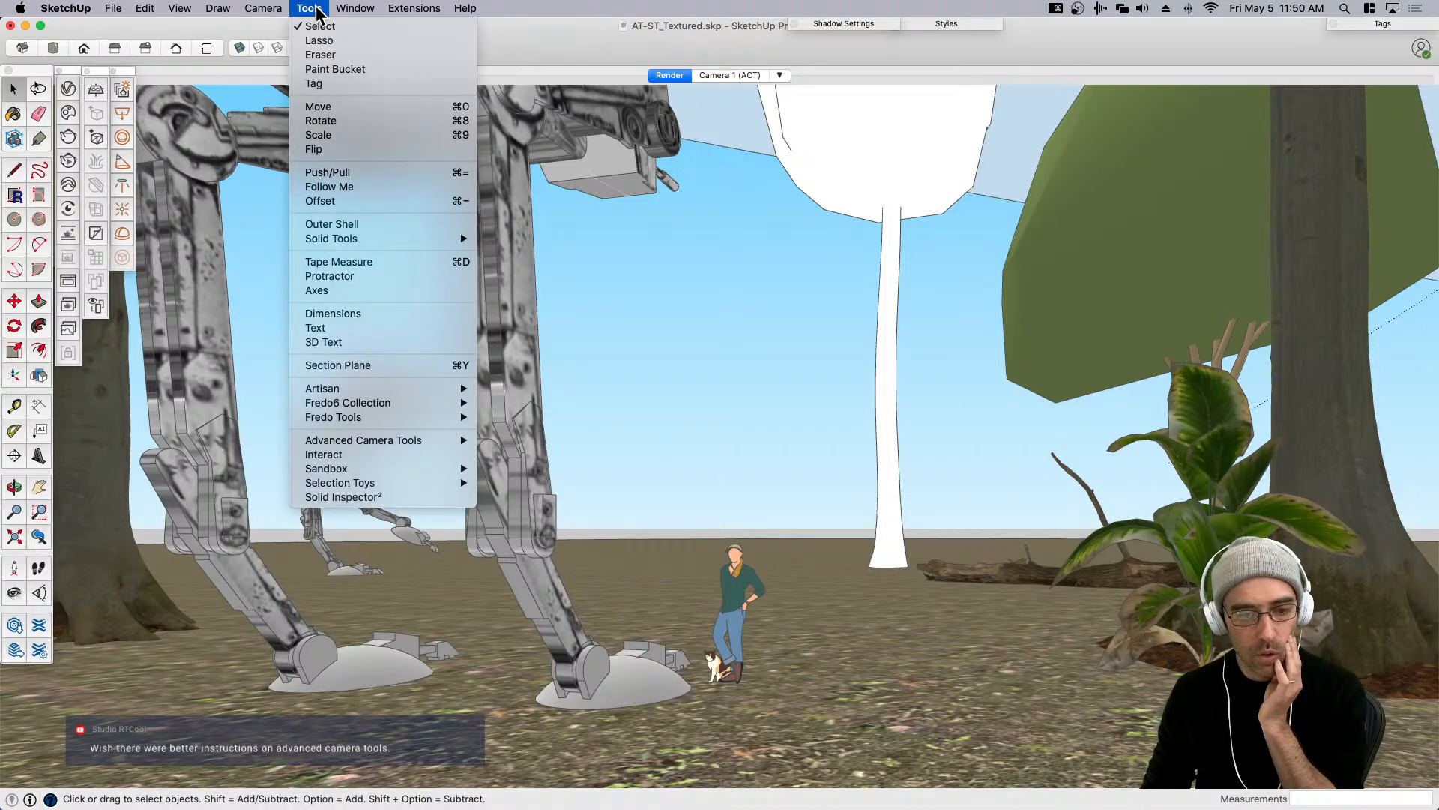
pyautogui.click(352, 9)
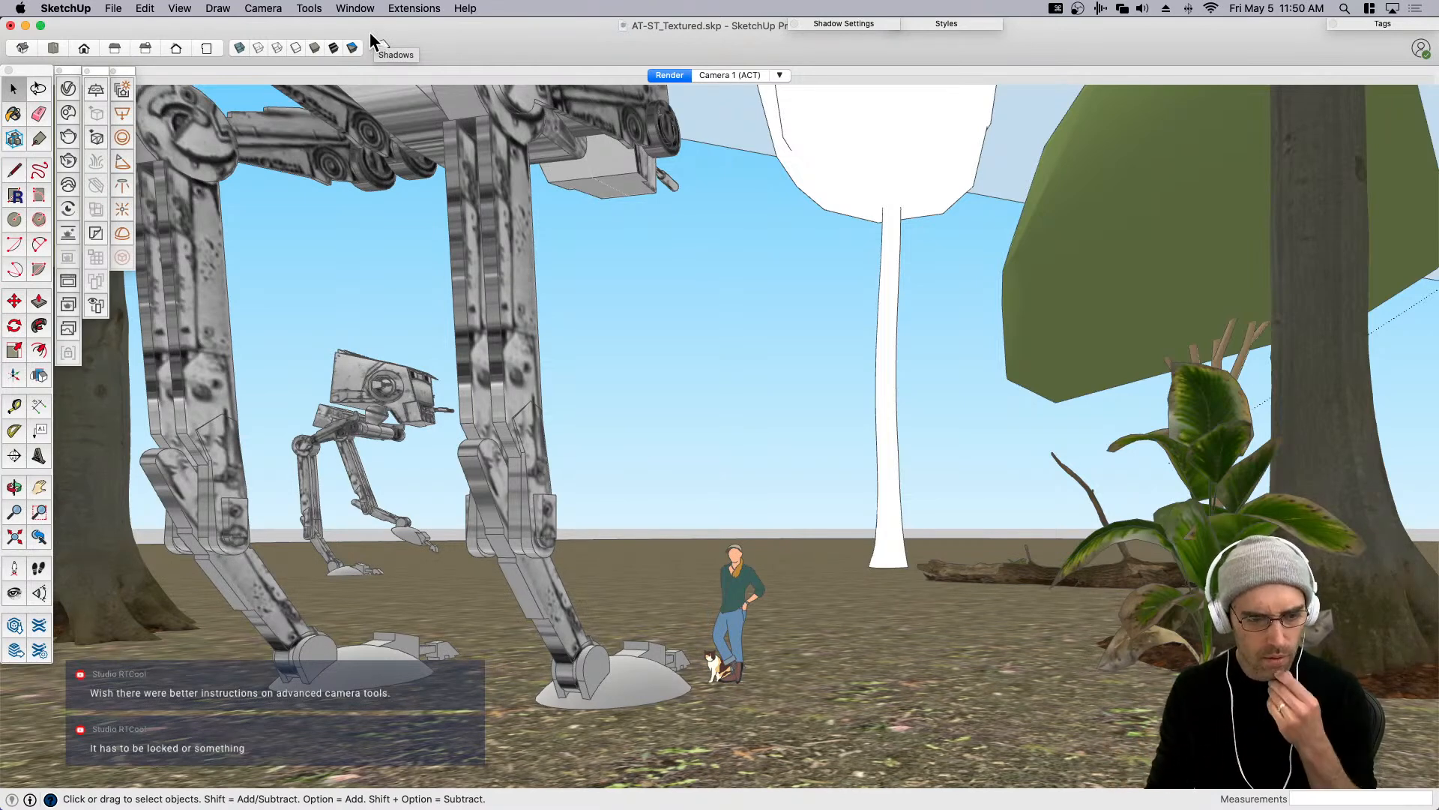
pyautogui.click(307, 8)
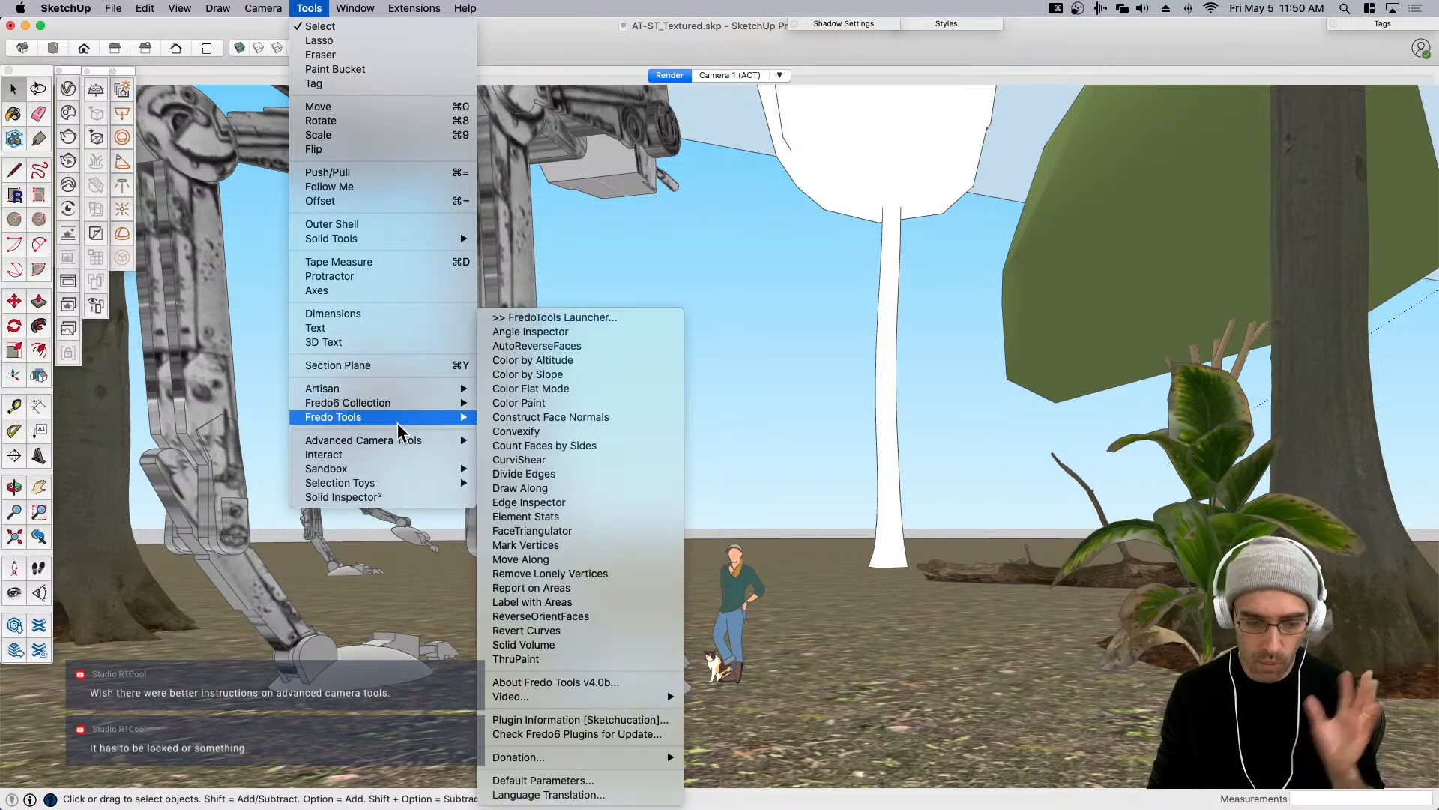
pyautogui.moveTo(402, 440)
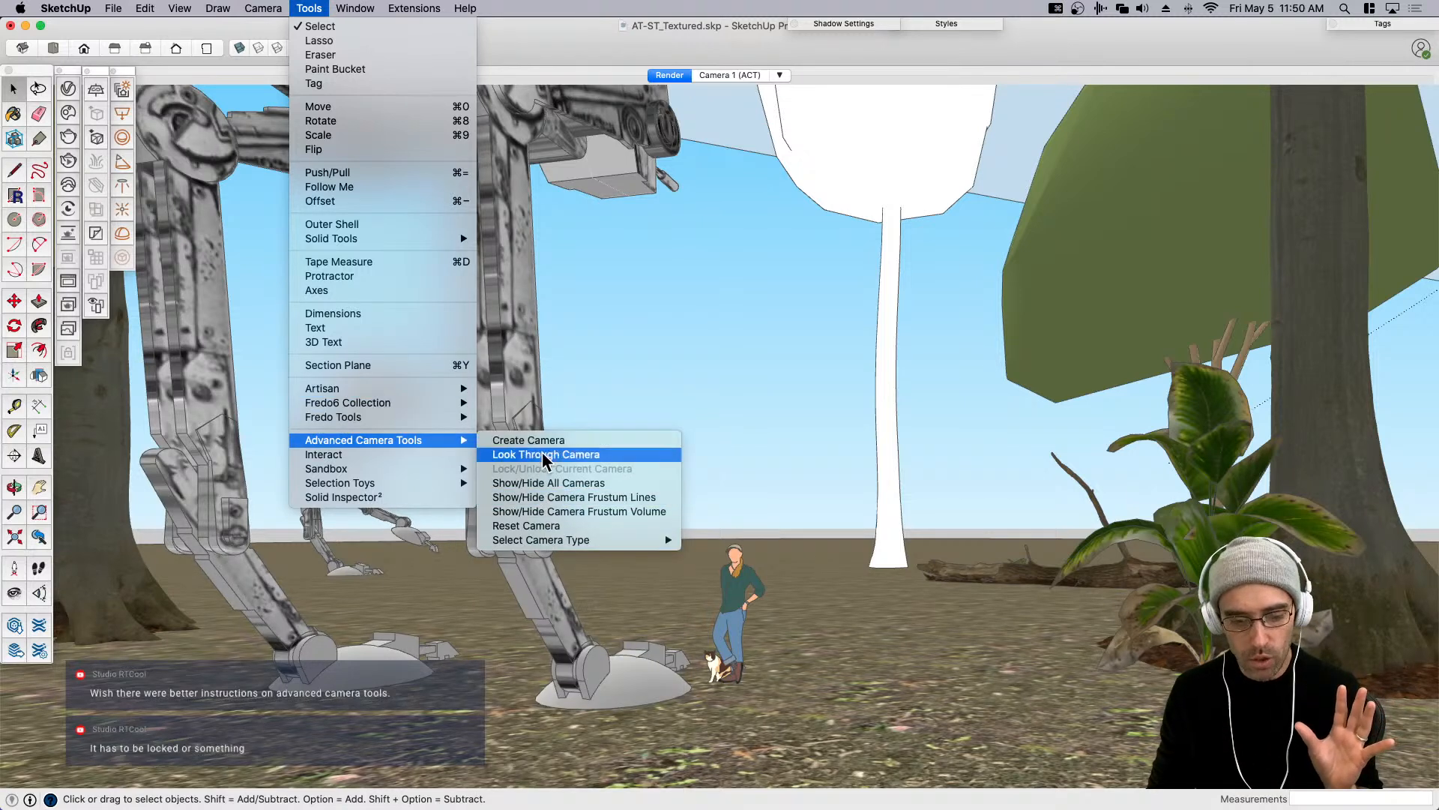
pyautogui.click(554, 500)
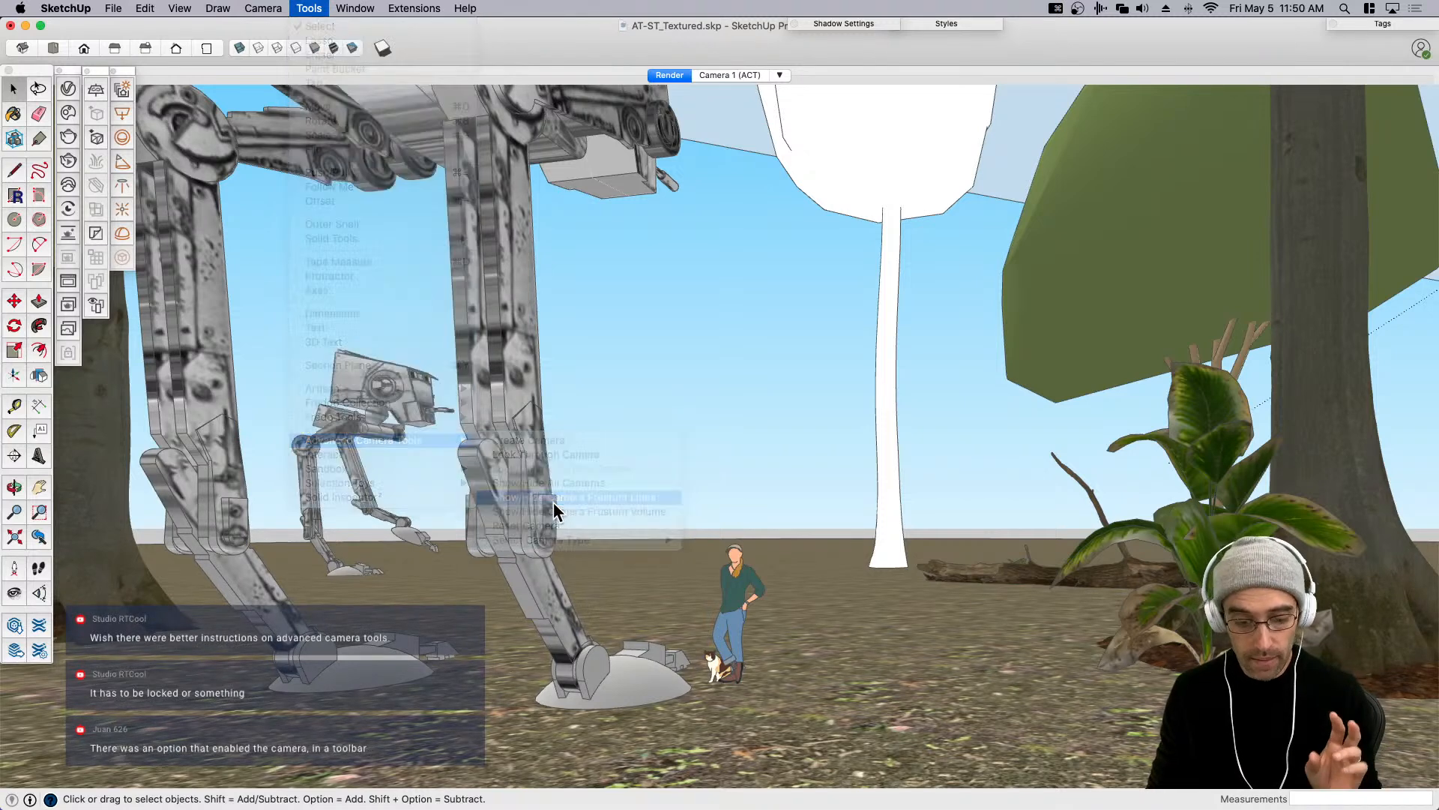
# Hide the camera frustum volume in the Render scene and show it again.
pyautogui.click(320, 6)
pyautogui.moveTo(450, 441)
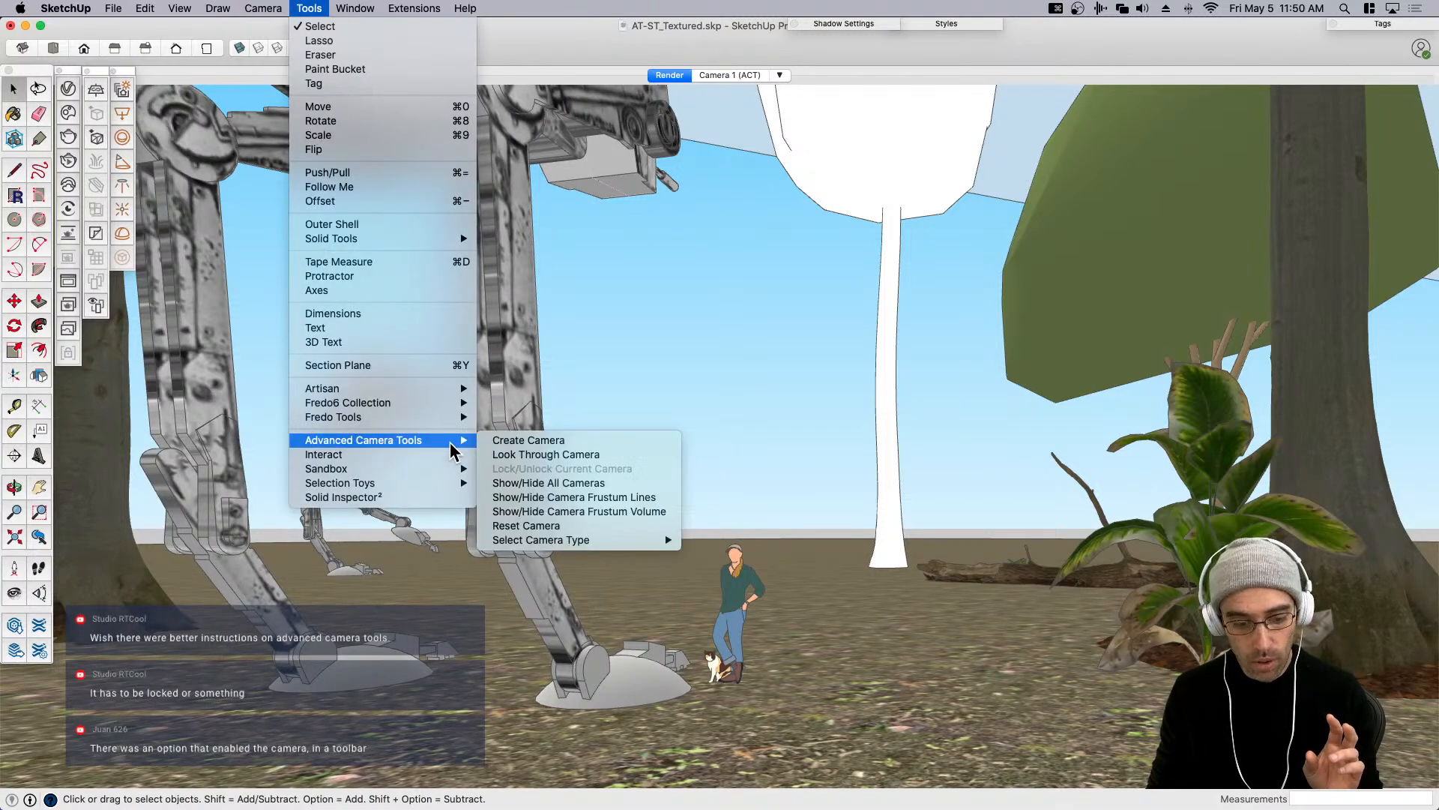
pyautogui.click(533, 511)
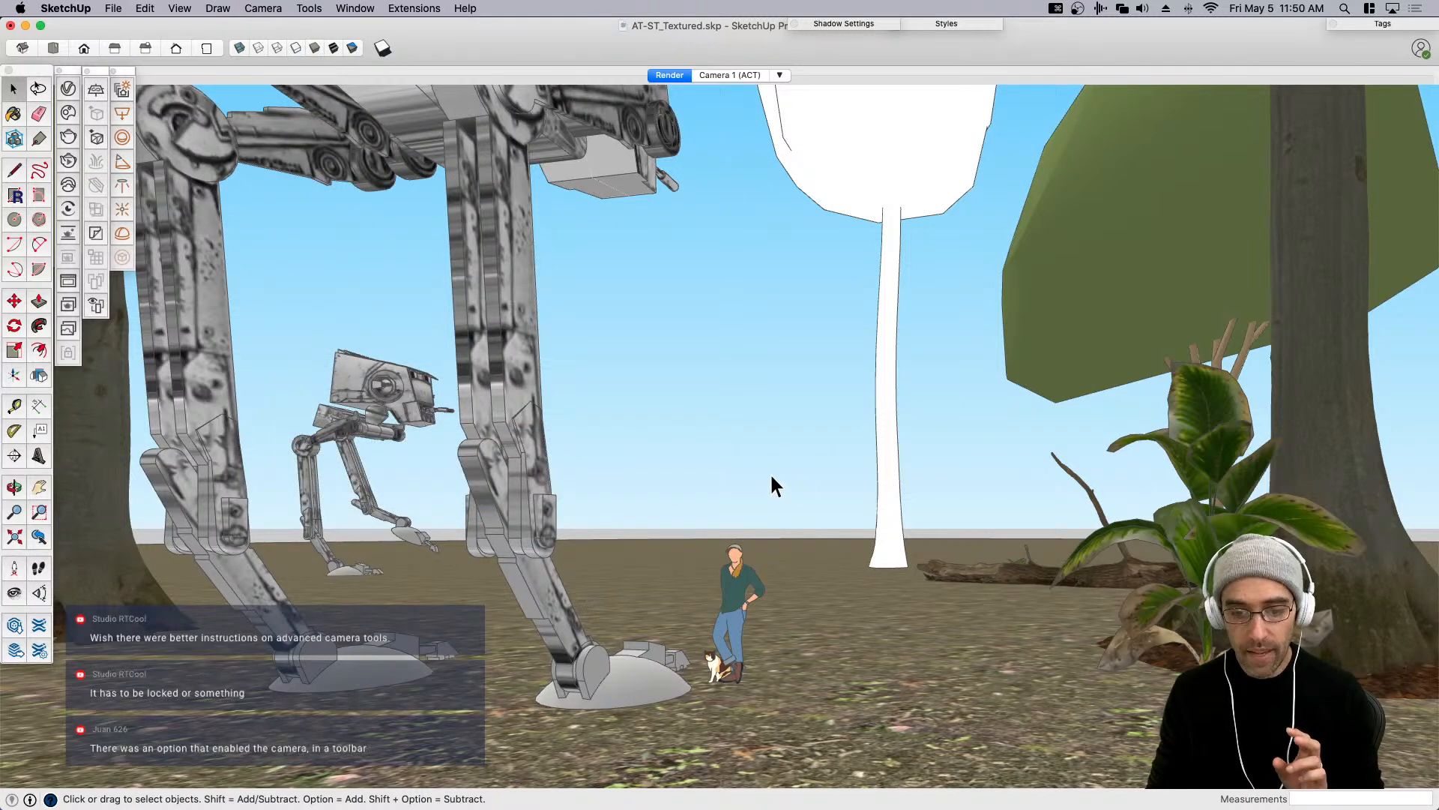
pyautogui.click(263, 8)
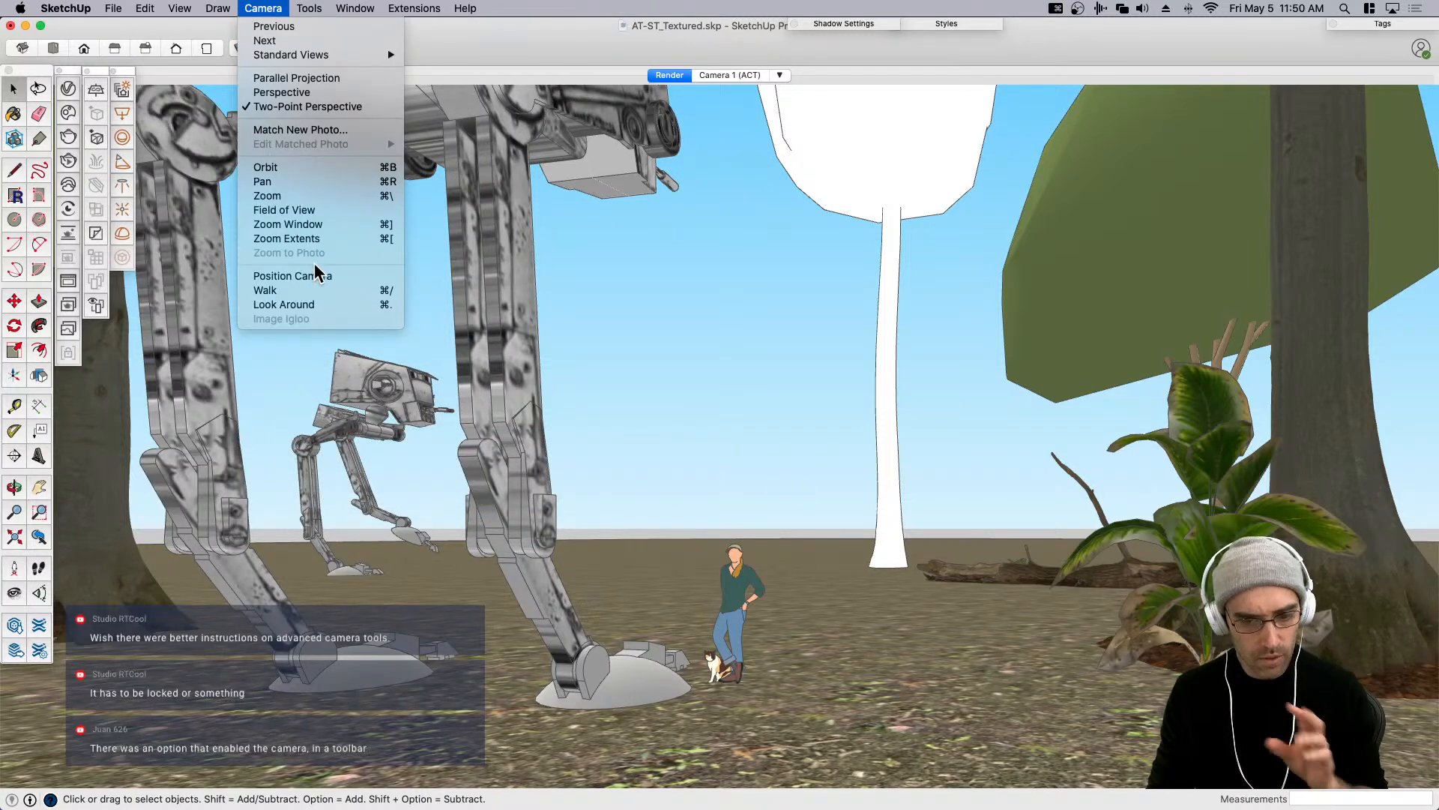
pyautogui.moveTo(309, 8)
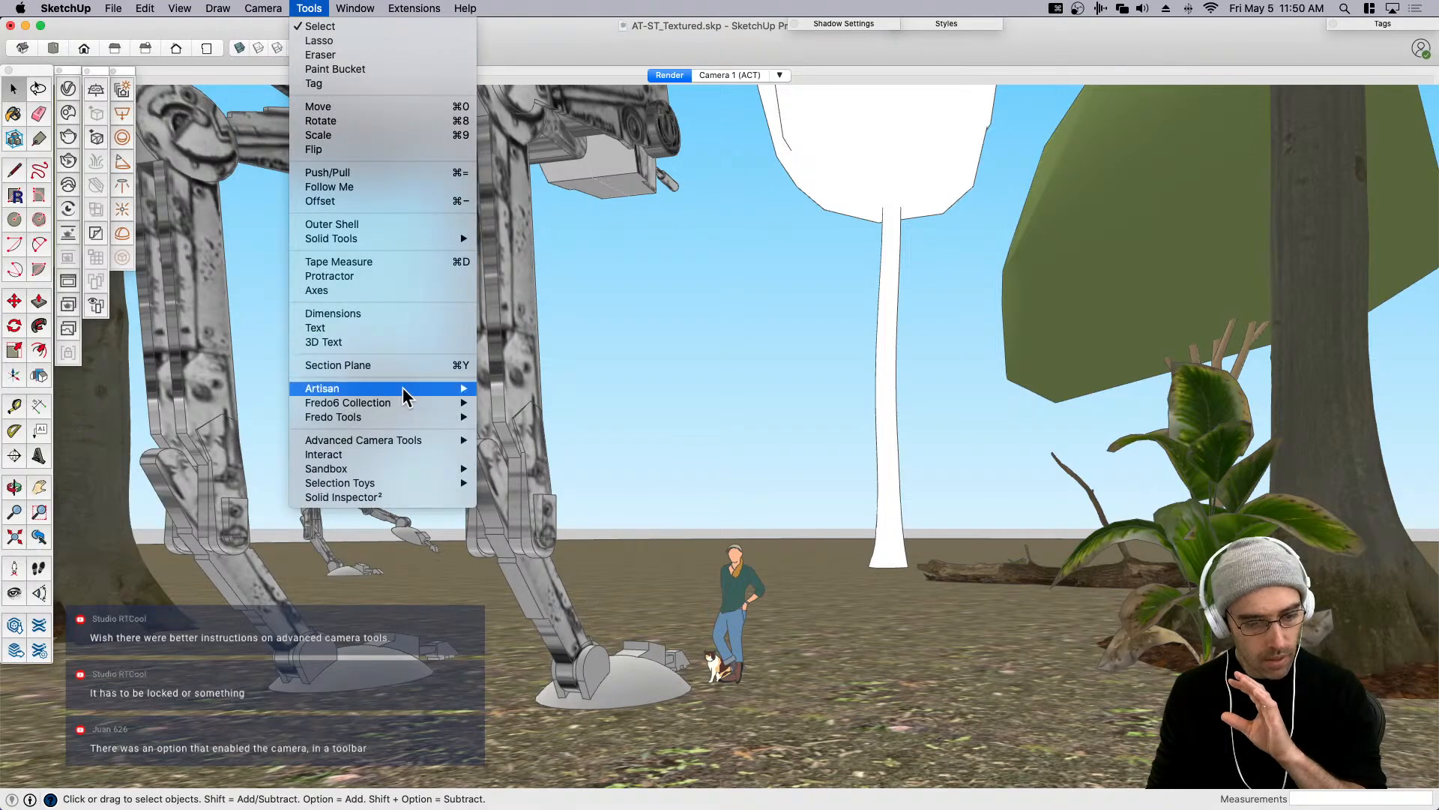
pyautogui.moveTo(400, 441)
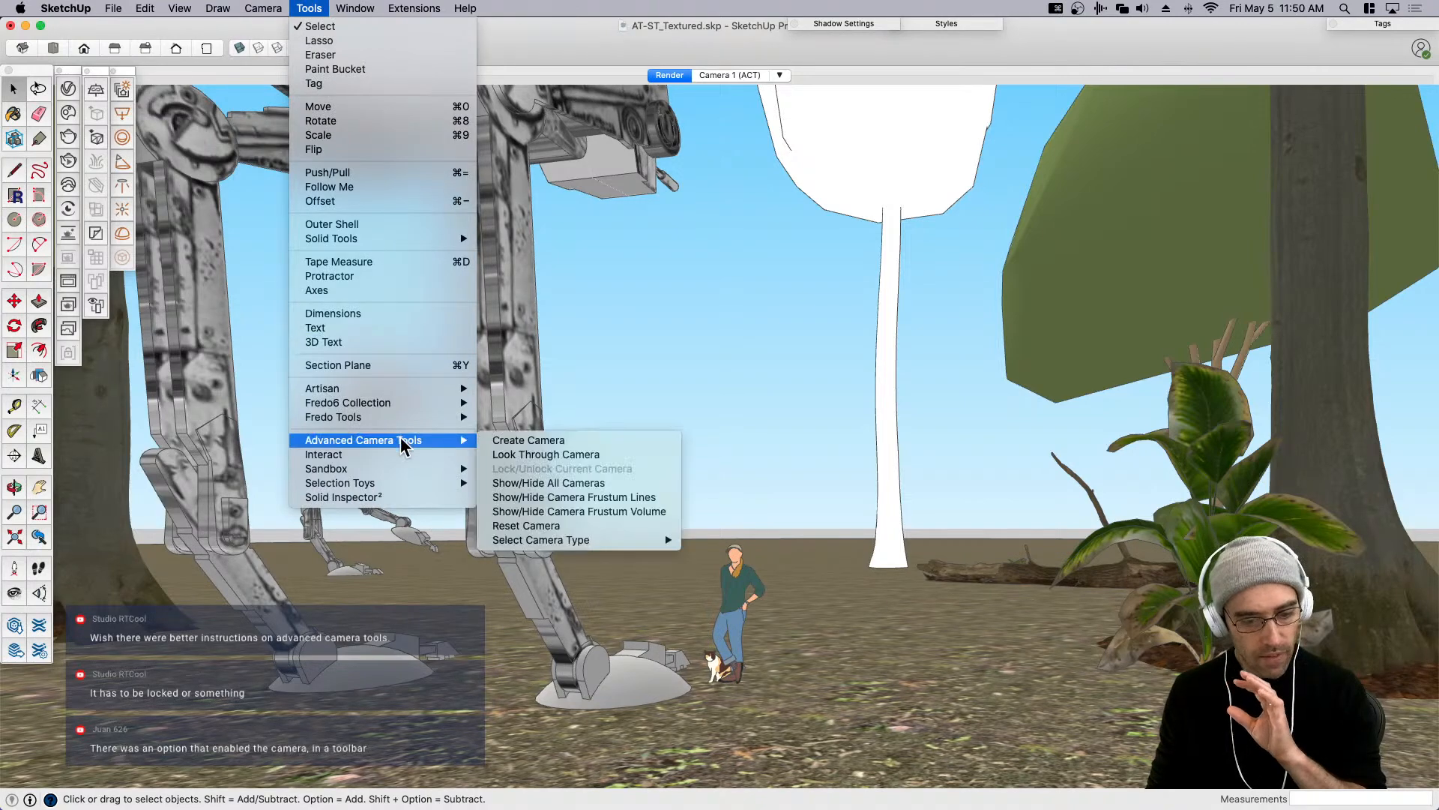
pyautogui.click(573, 509)
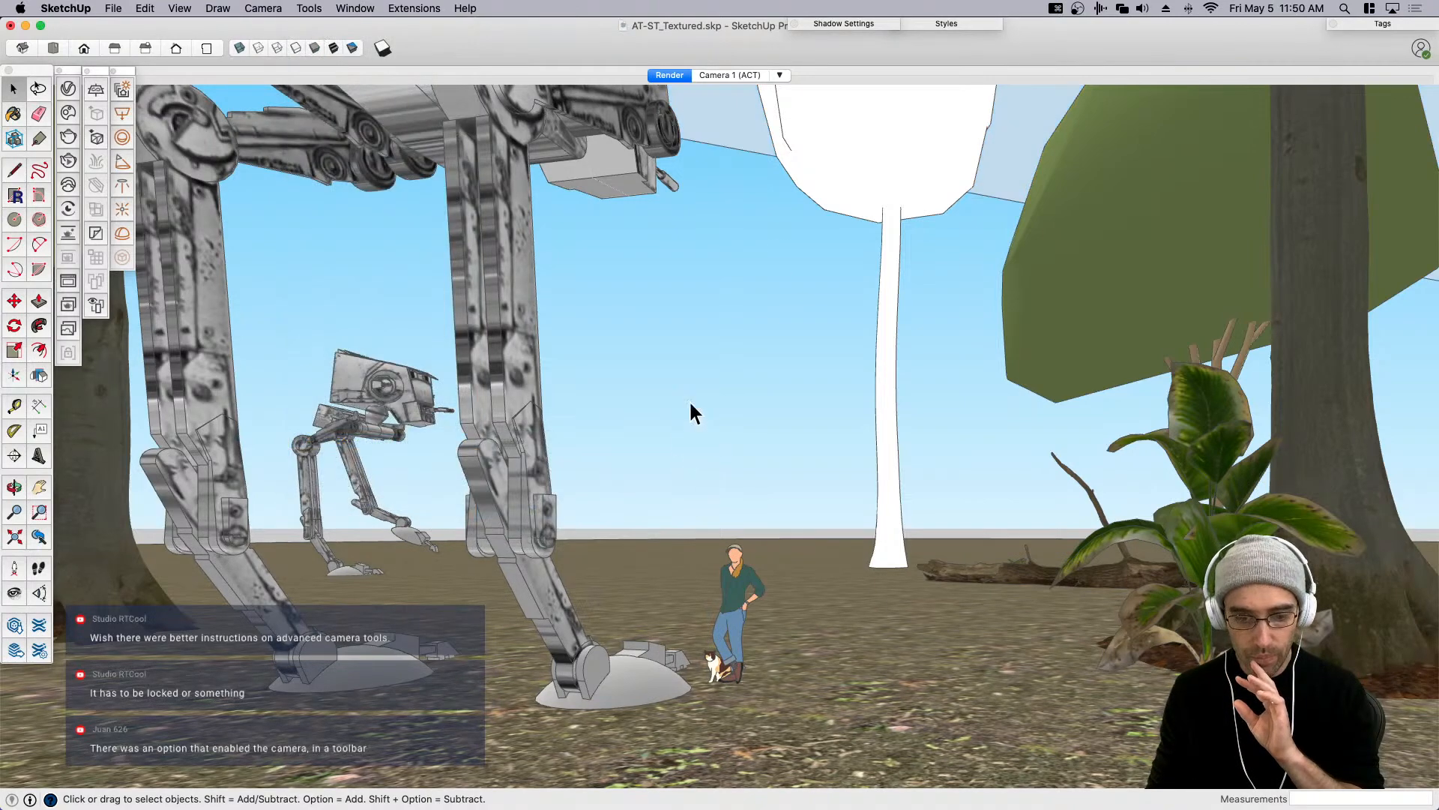
# Group the selected camera frustum and delete the camera with its frustum from the model.
pyautogui.rightClick(724, 129)
pyautogui.click(741, 158)
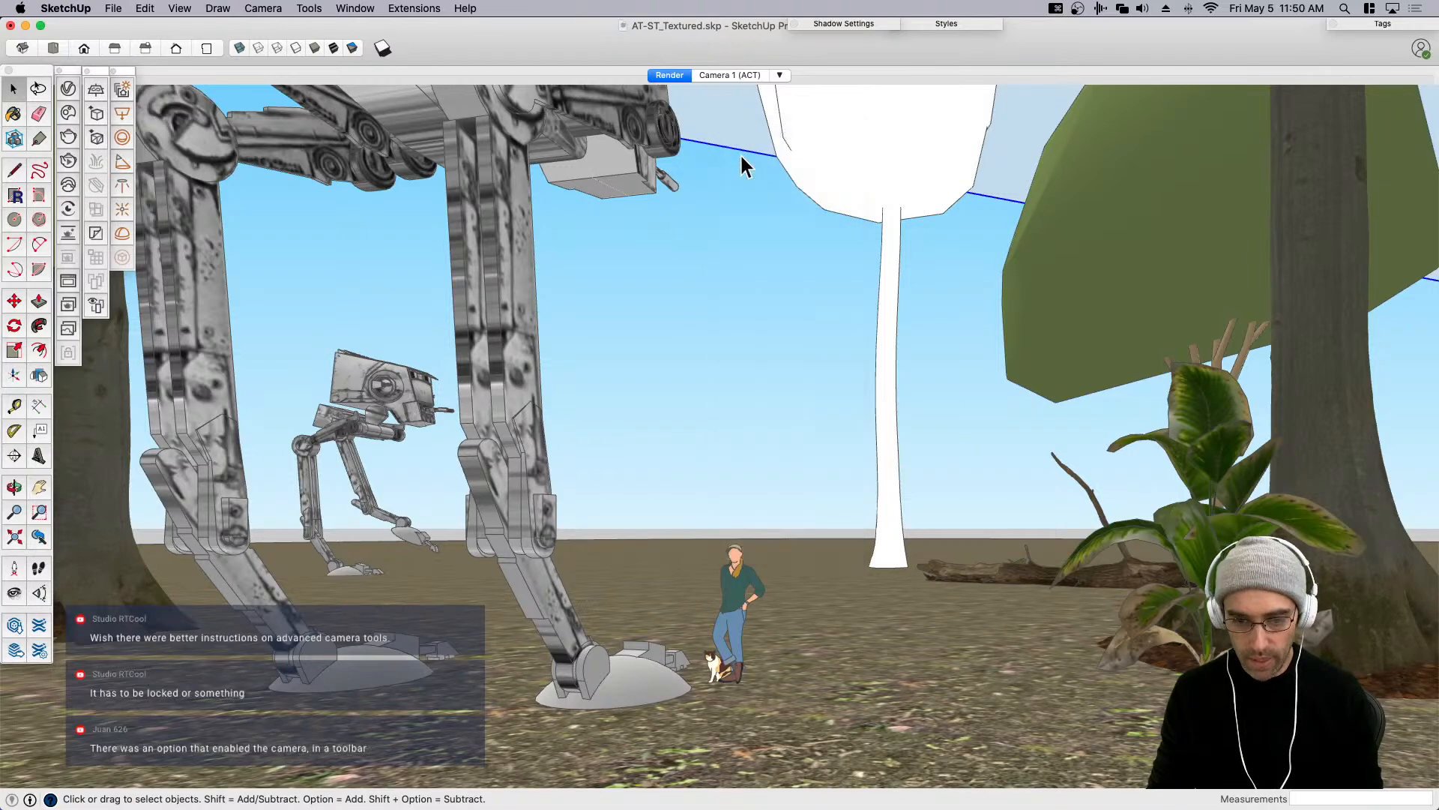
pyautogui.press('super+g')
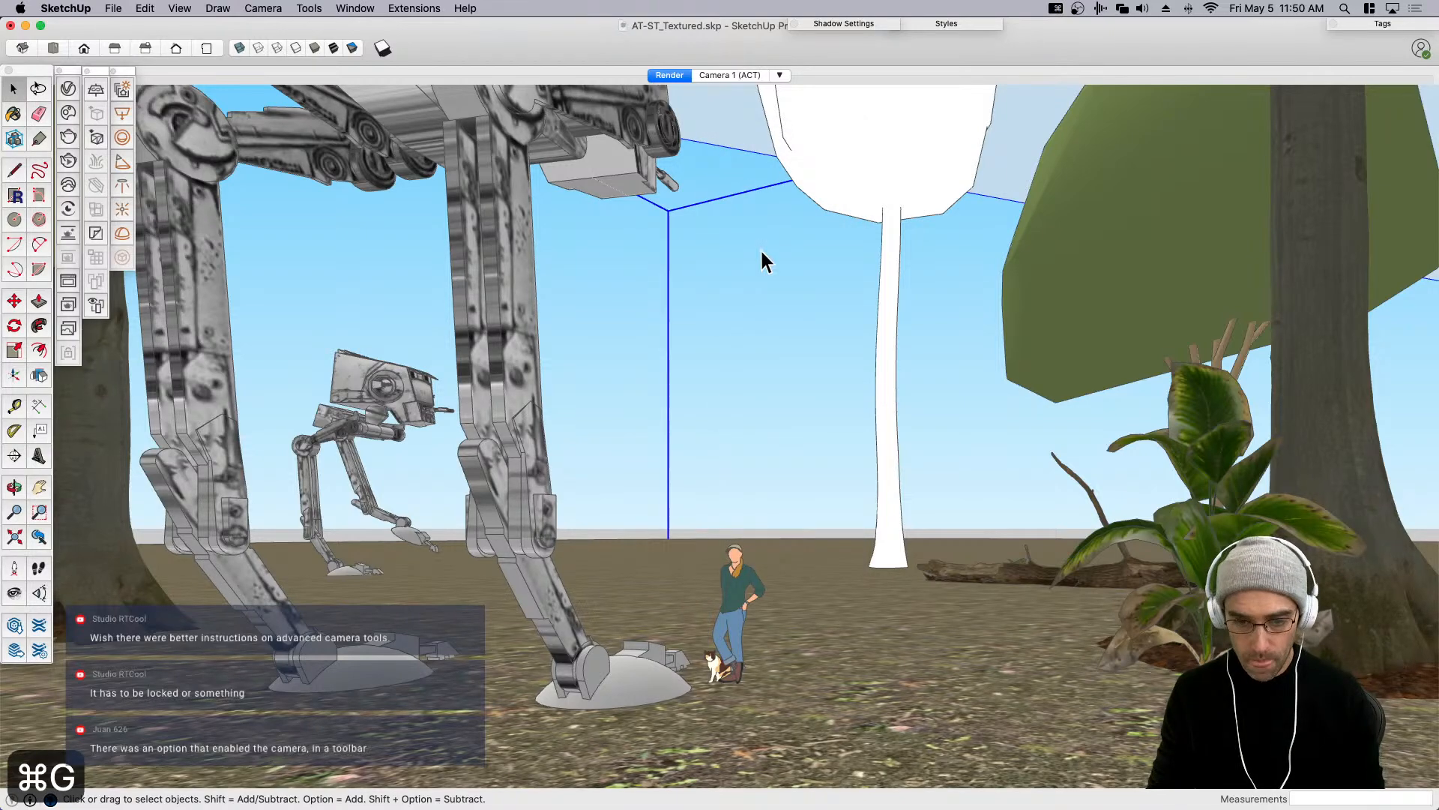
pyautogui.scroll(-15, 686, 353)
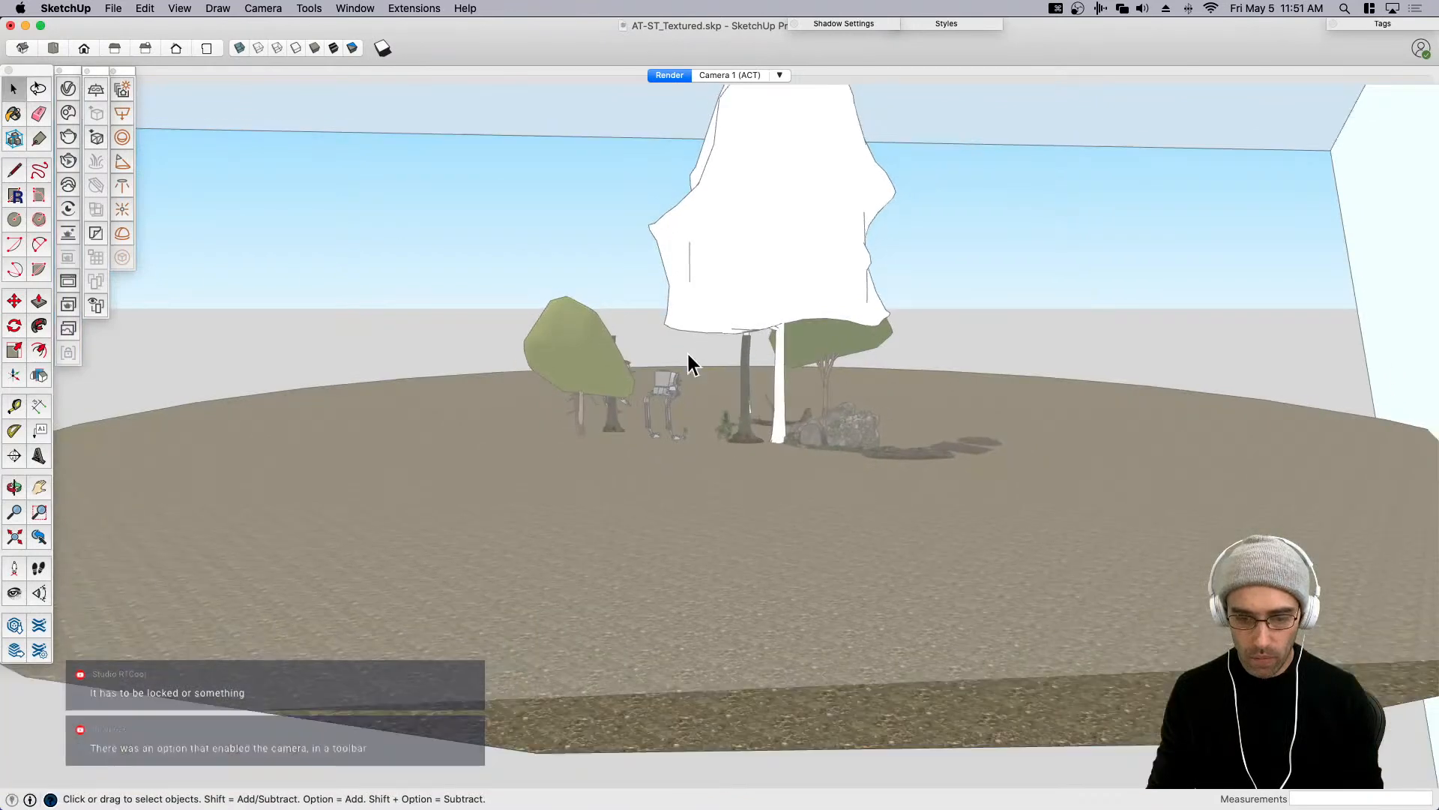
pyautogui.moveTo(731, 421); pyautogui.dragTo(507, 396, button='middle')
pyautogui.click(523, 373)
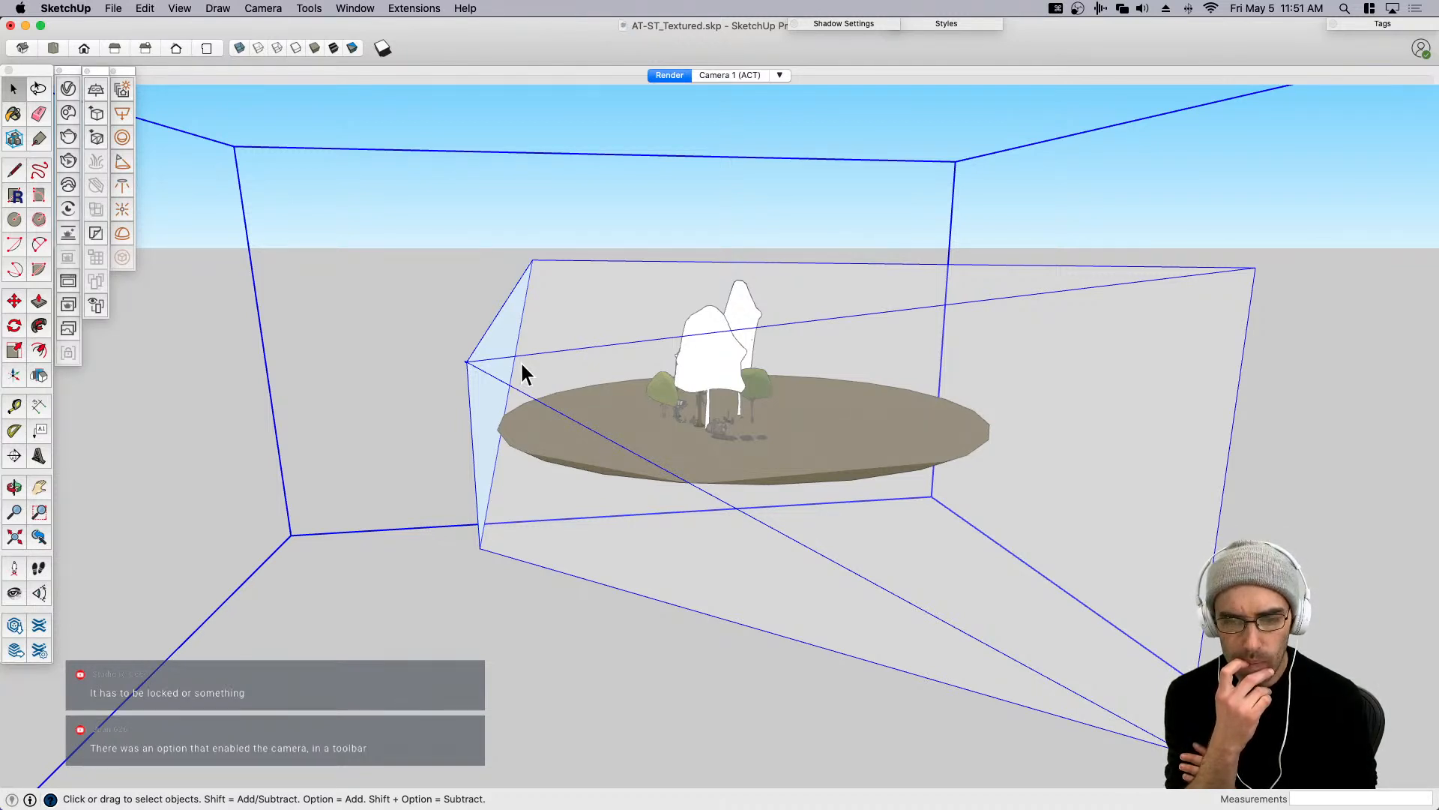
pyautogui.press('BackSpace')
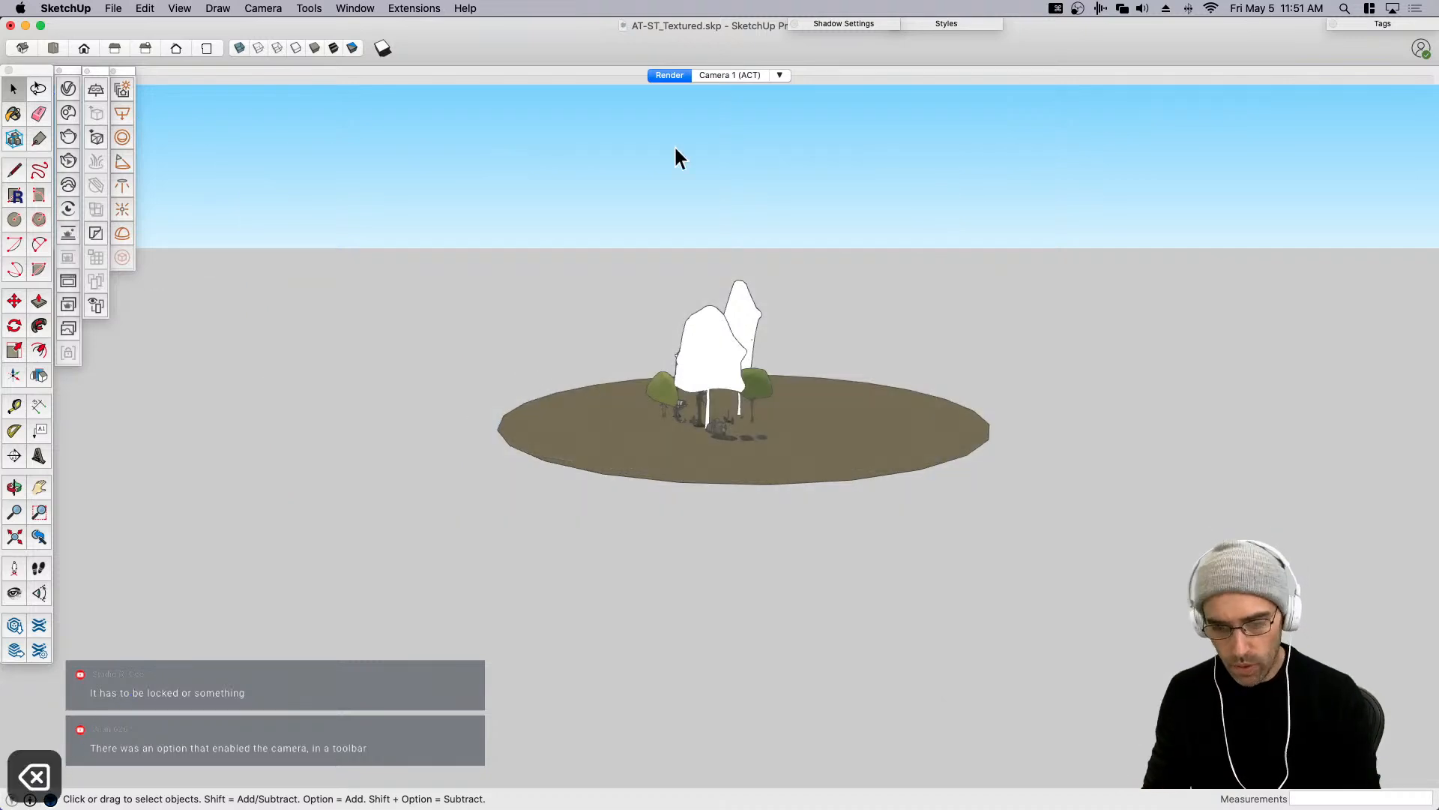
# Delete the Camera 1 scene, keeping only the Render scene.
pyautogui.click(722, 78)
pyautogui.rightClick(721, 78)
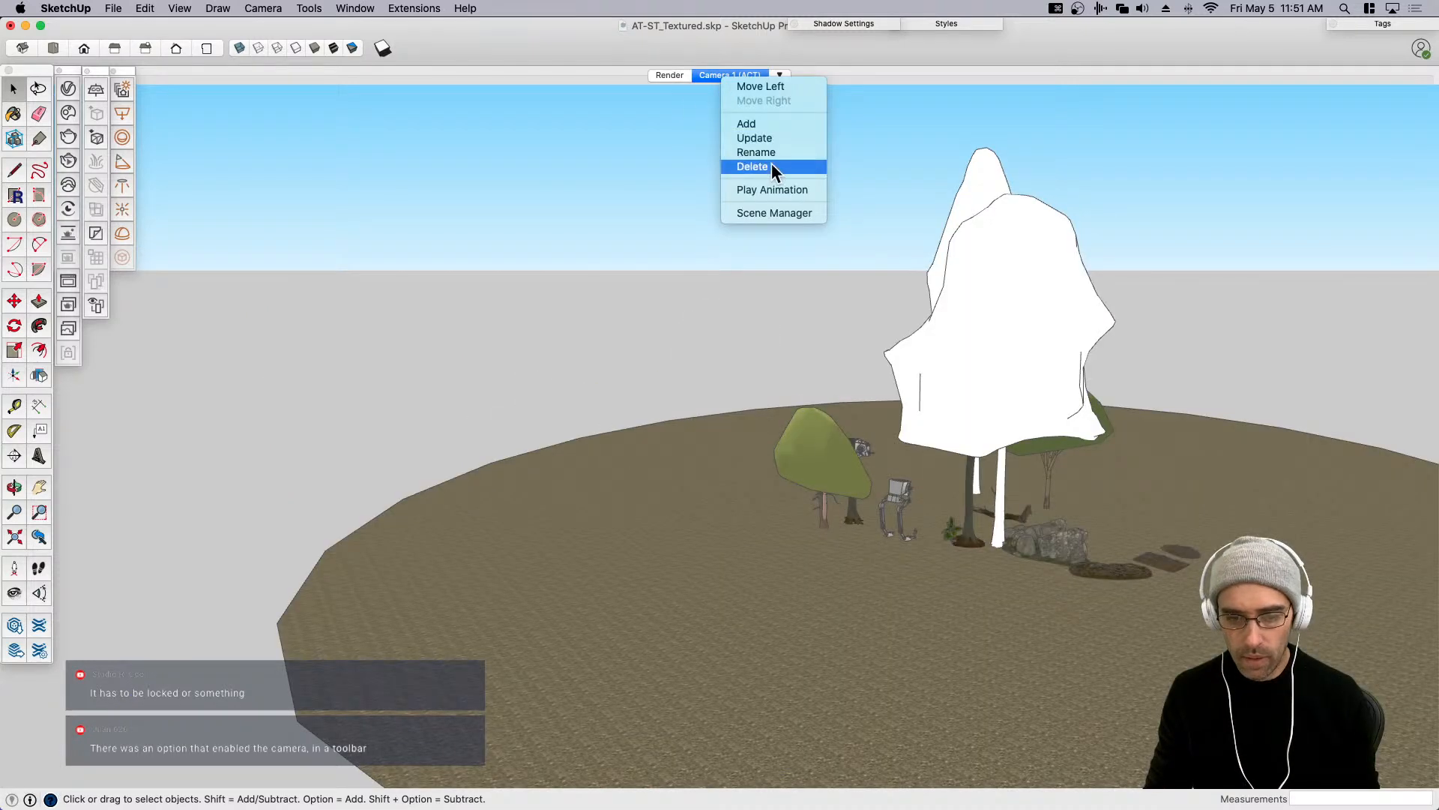
pyautogui.click(780, 170)
pyautogui.click(828, 276)
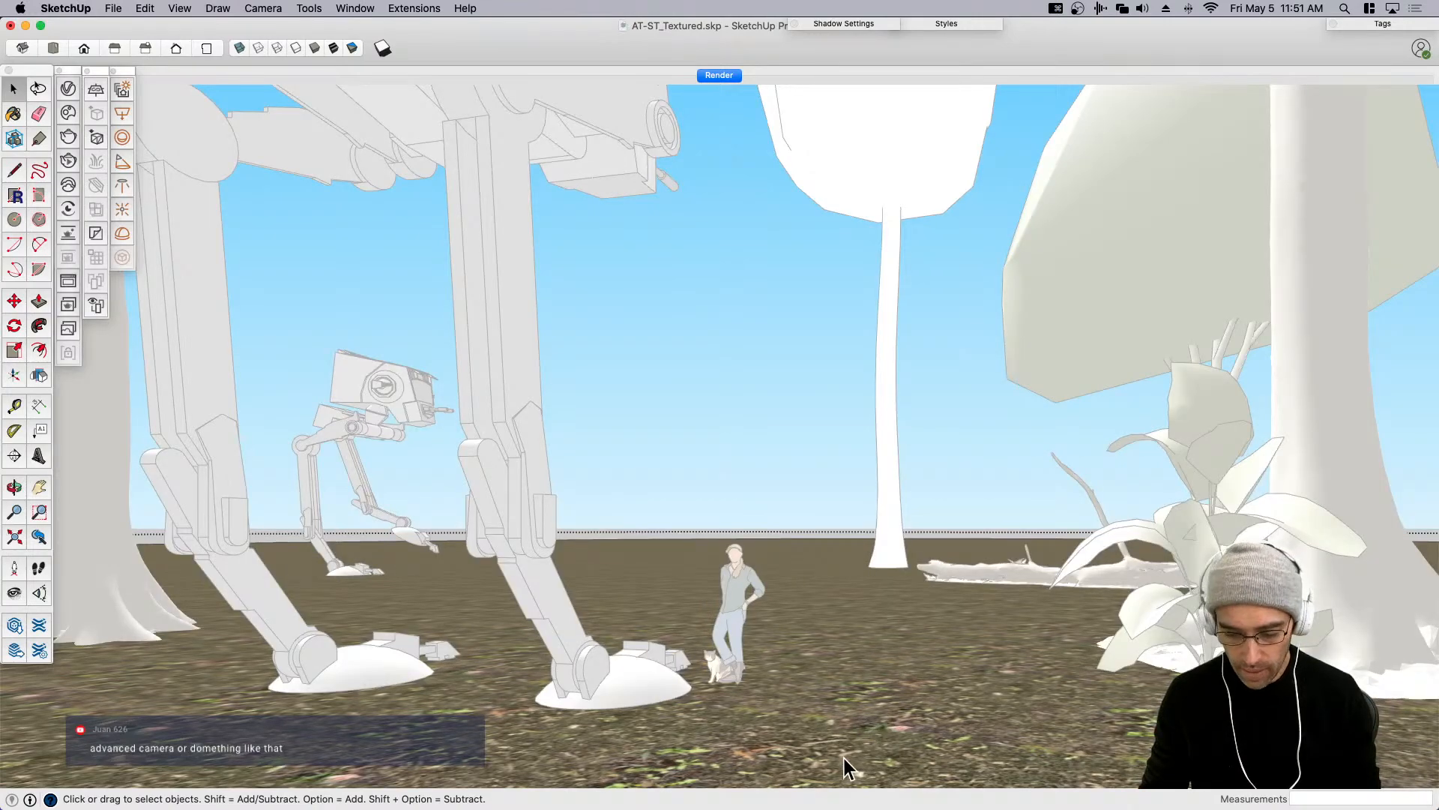
pyautogui.scroll(-10, 858, 703)
pyautogui.scroll(-5, 830, 698)
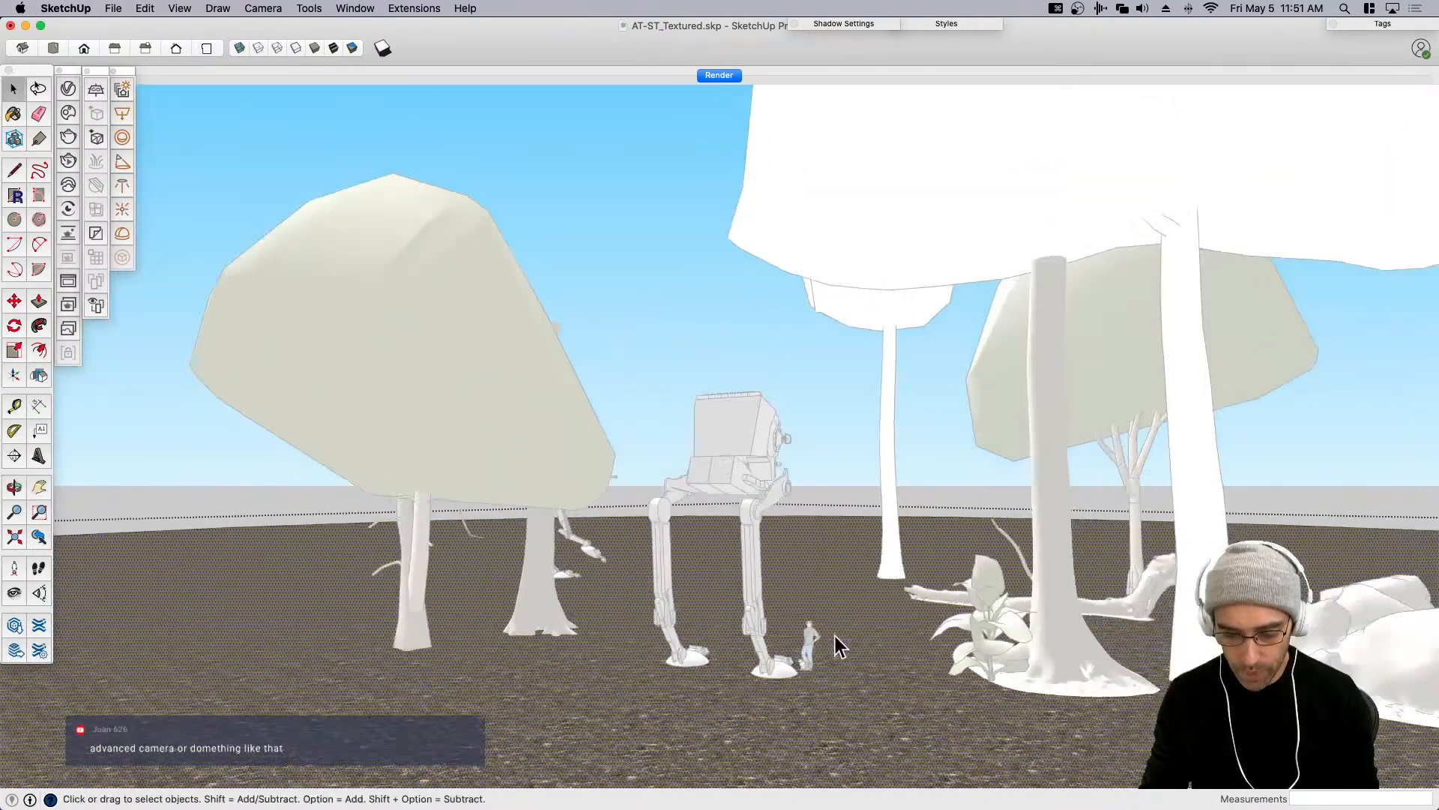
pyautogui.scroll(-2, 786, 691)
pyautogui.scroll(-3, 785, 691)
pyautogui.press('l')
pyautogui.click(764, 759)
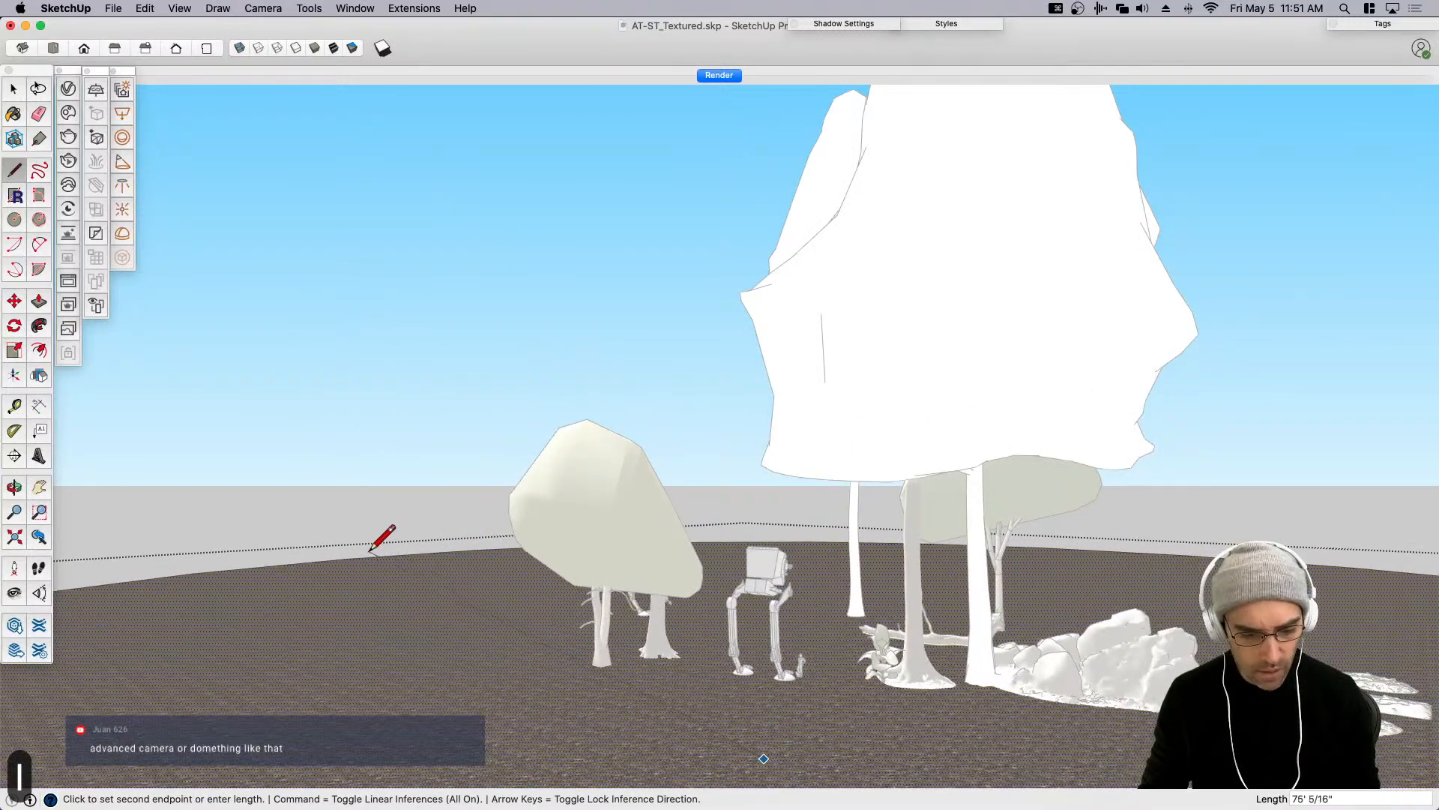
pyautogui.press('Escape')
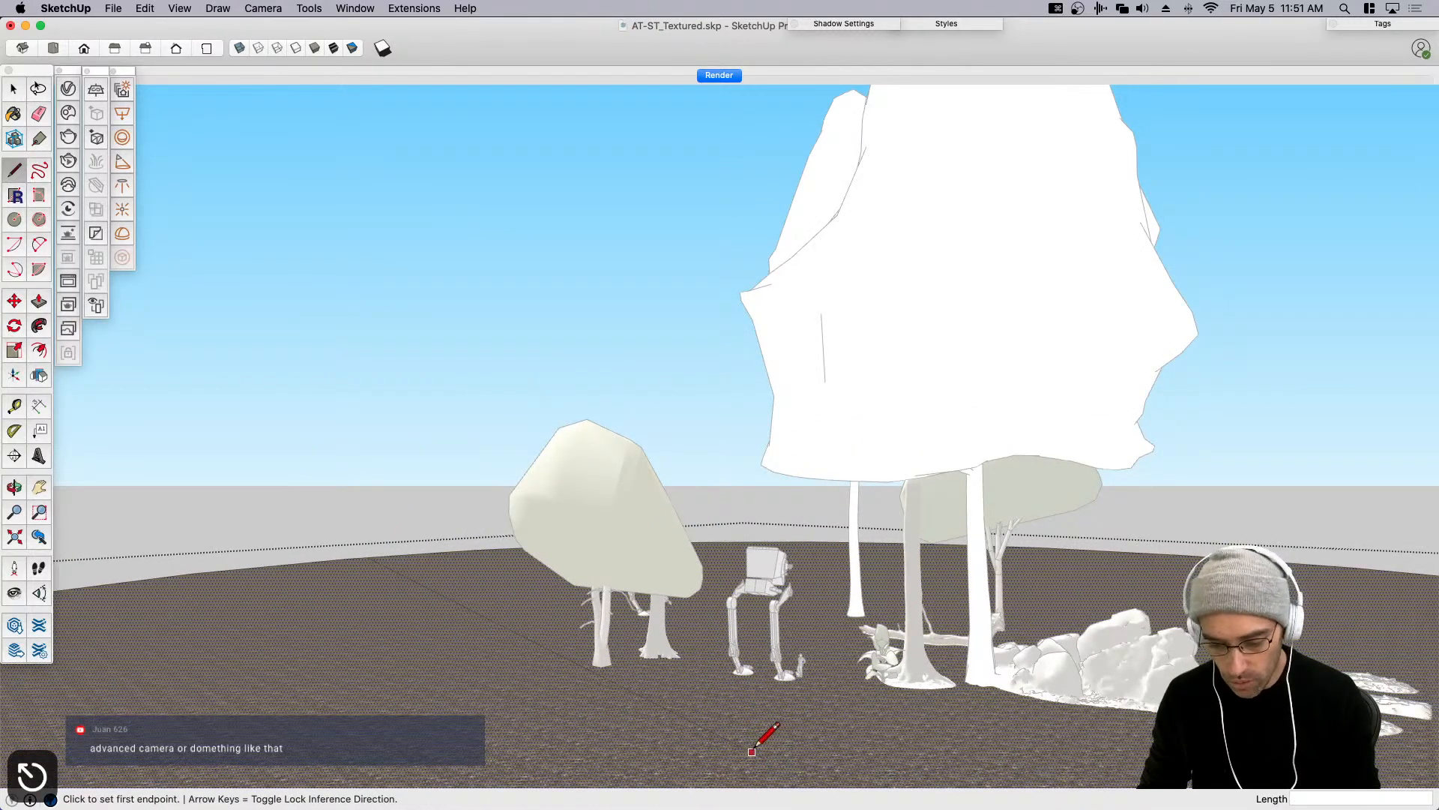
pyautogui.click(754, 751)
pyautogui.scroll(-1, 754, 751)
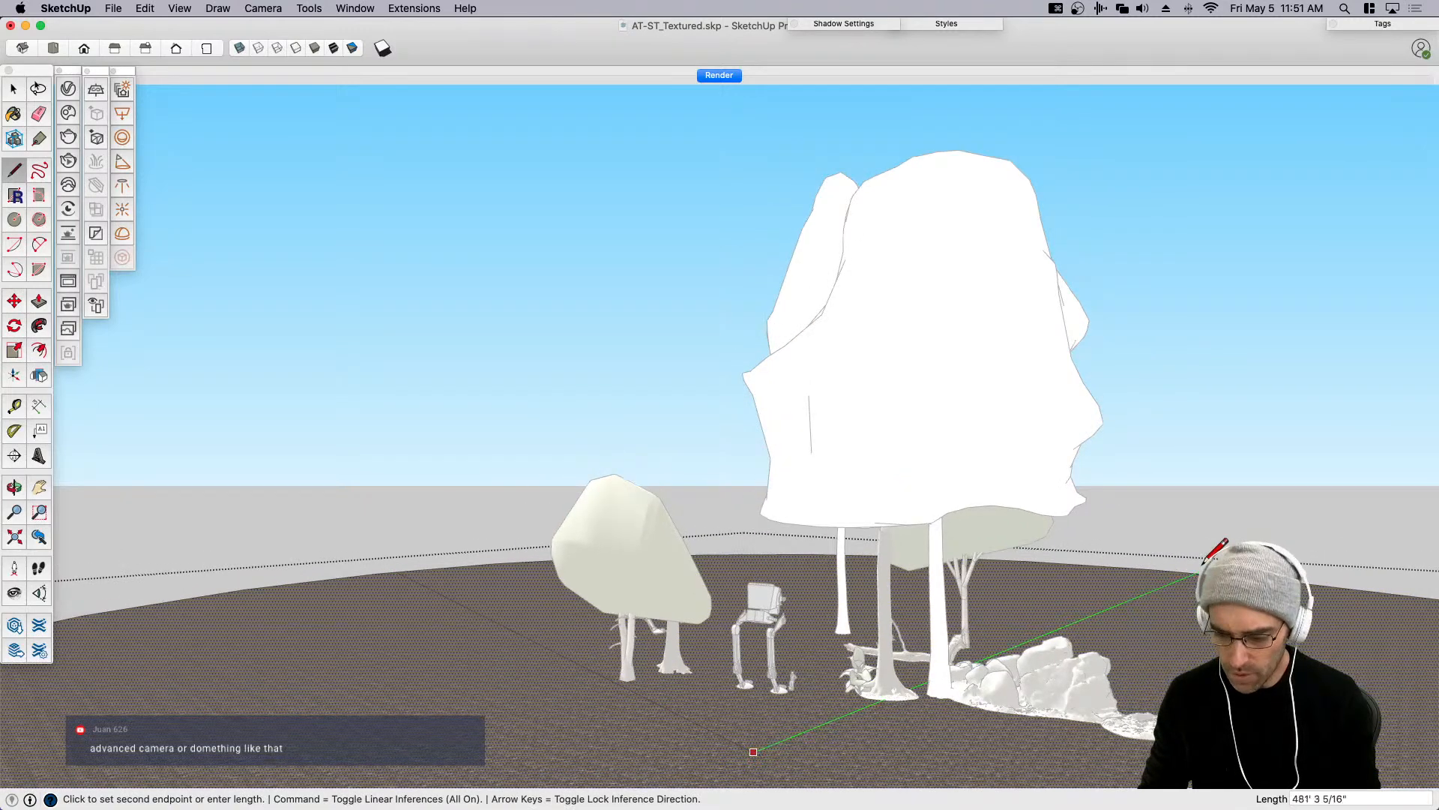
pyautogui.press('Escape')
pyautogui.press('space')
pyautogui.scroll(-5, 1018, 496)
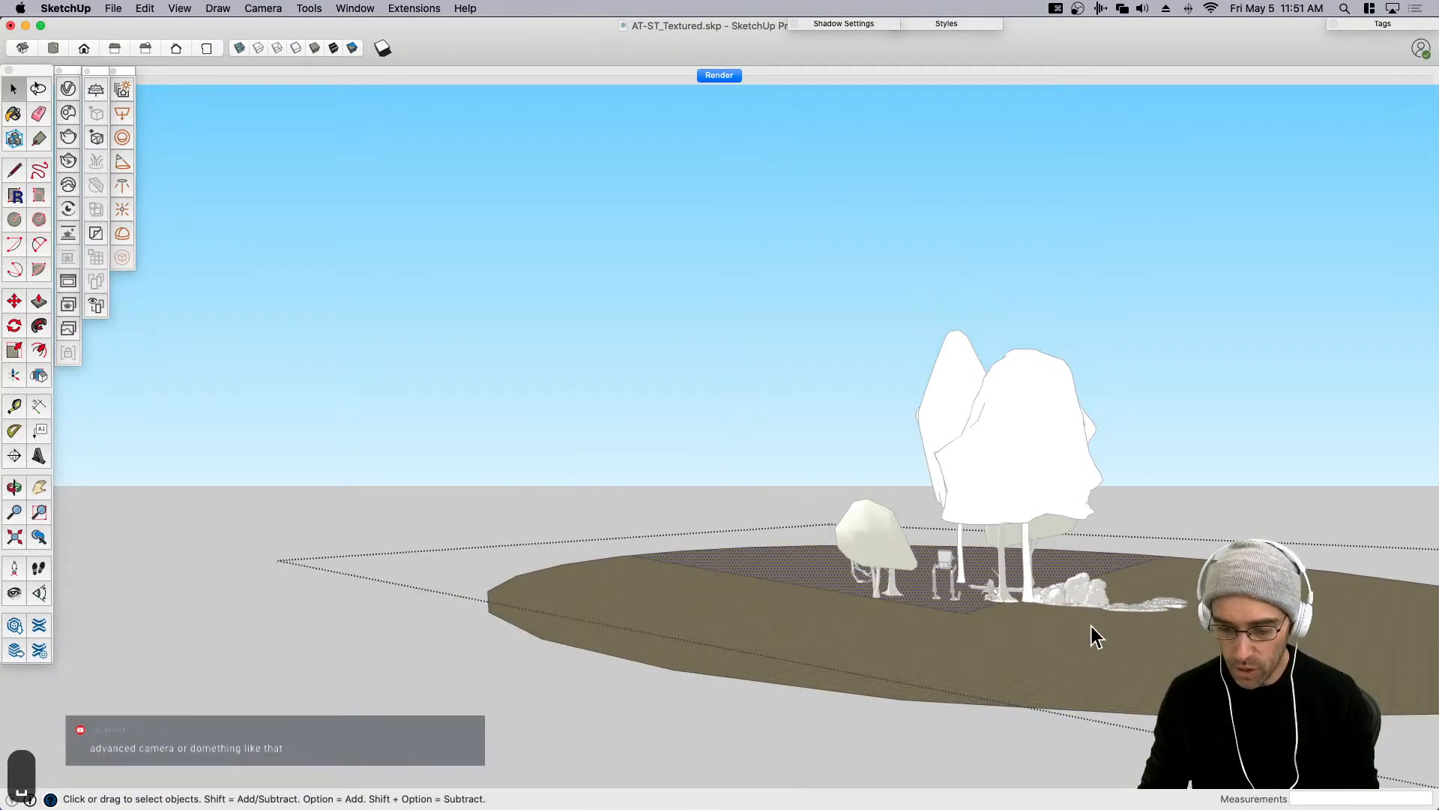
# Return to the Render scene view and group all of the ground geometry inside the open group.
pyautogui.scroll(2, 835, 534)
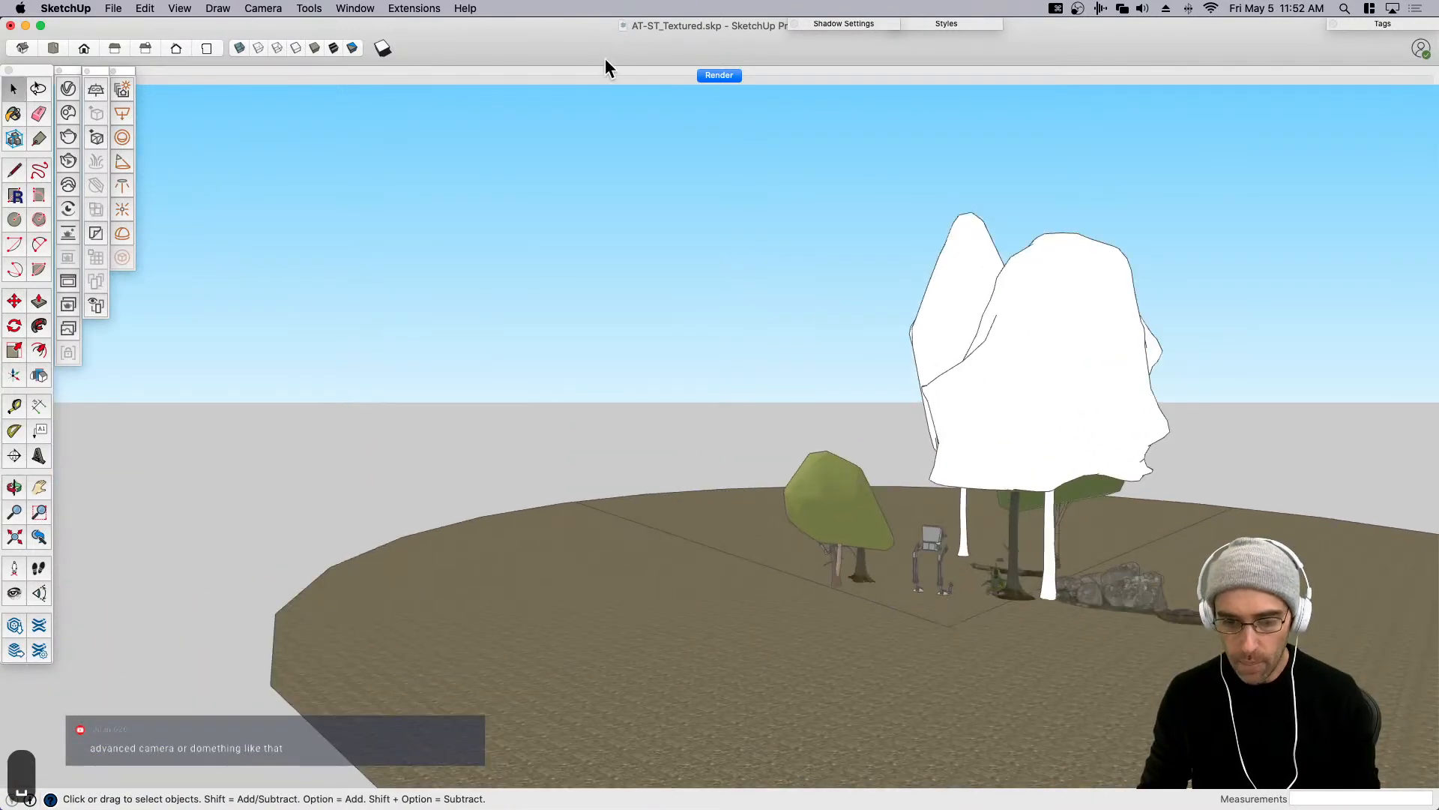
pyautogui.click(715, 75)
pyautogui.tripleClick(686, 570)
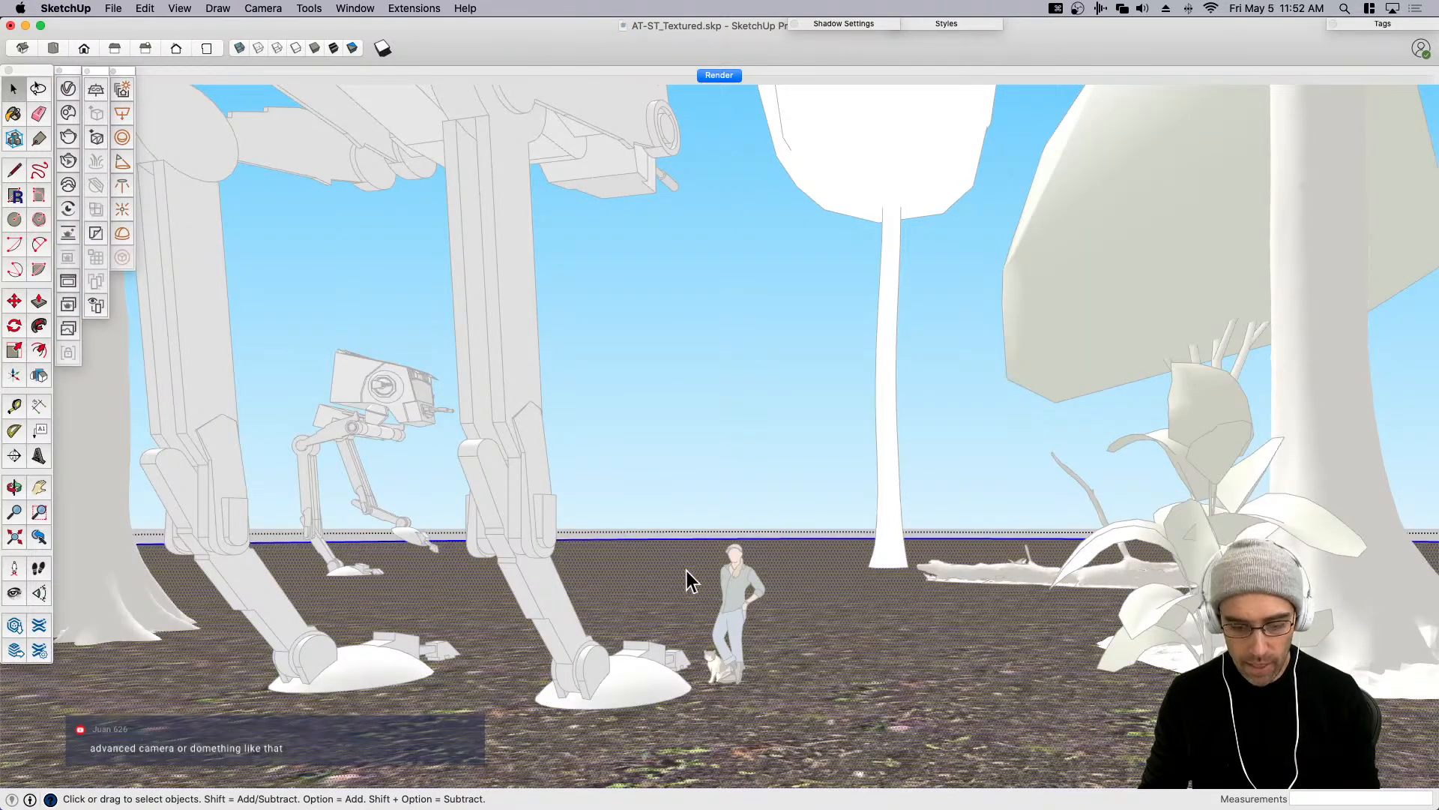
pyautogui.press('super+g')
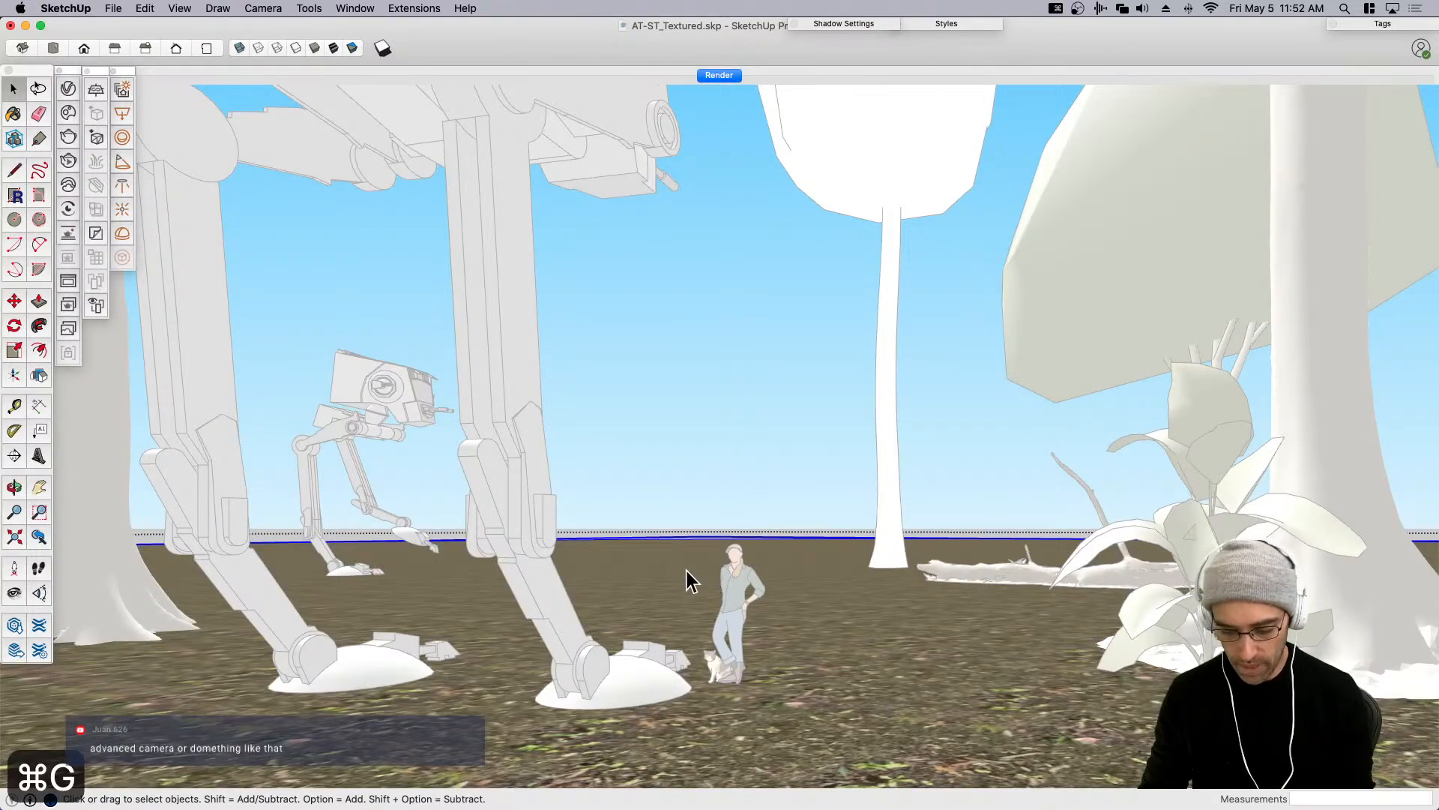
# Move the ground group out of its parent group by cutting it and pasting it in place outside that group.
pyautogui.press('super+c')
pyautogui.press('BackSpace')
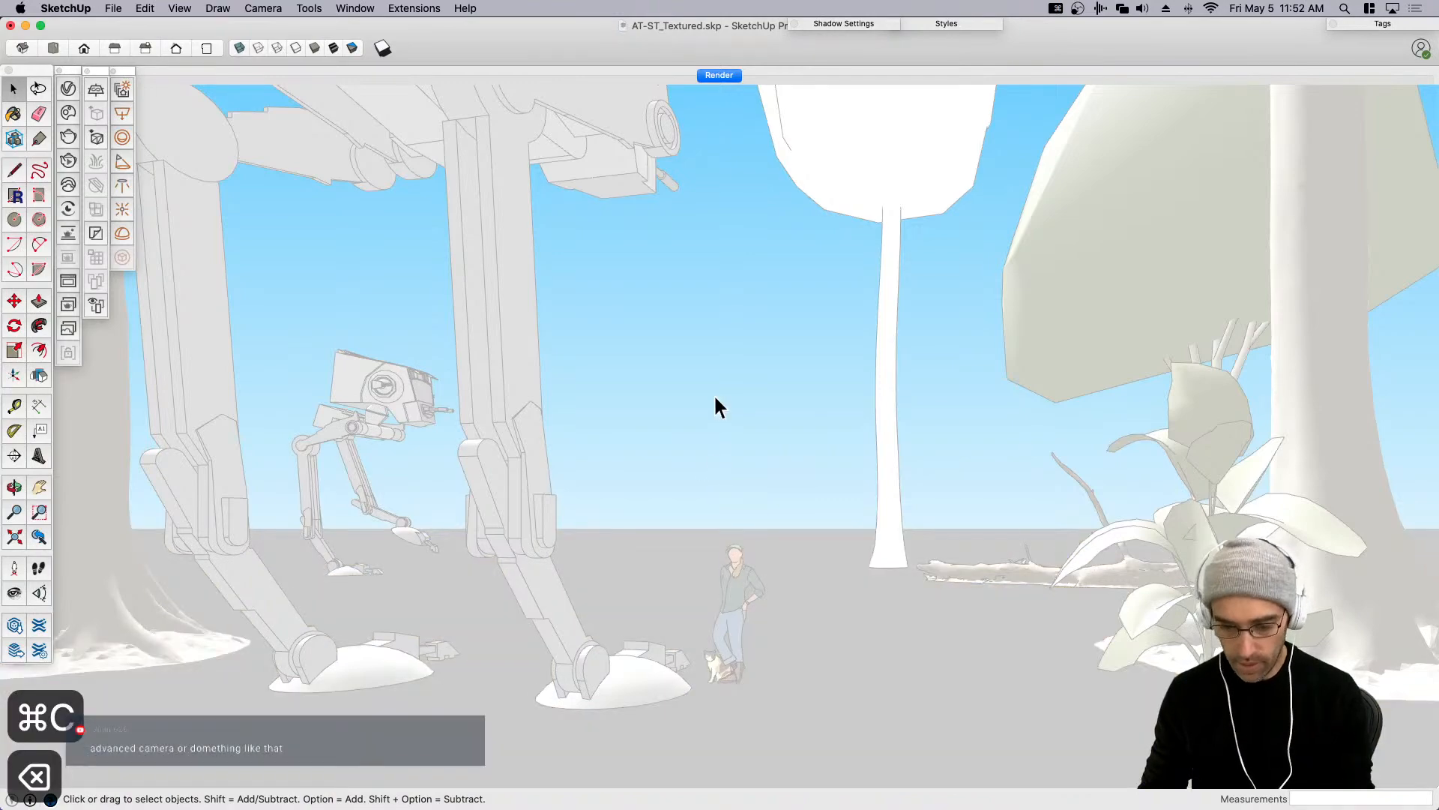
pyautogui.click(713, 394)
pyautogui.hotkey('shift', 'v')
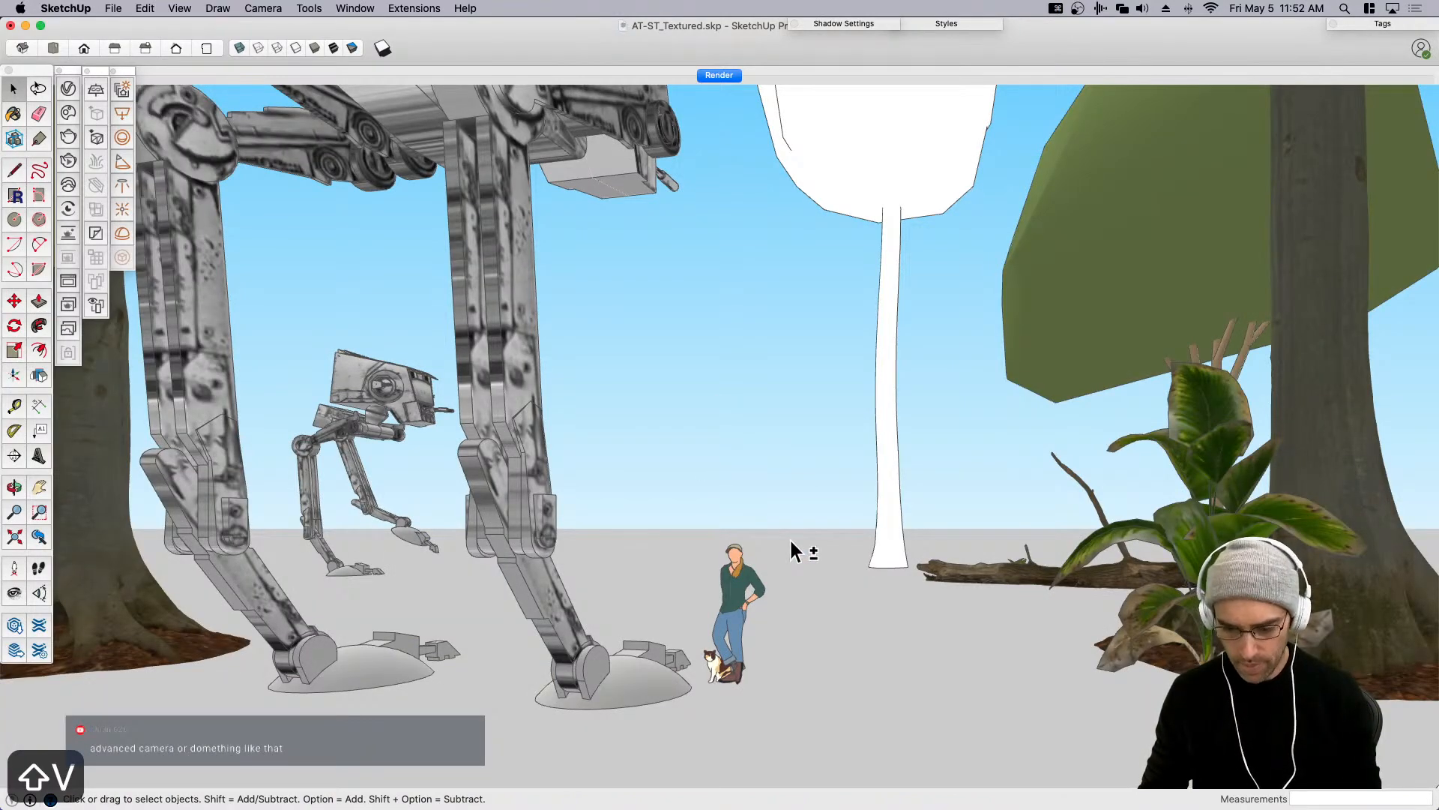
# Delete the pasted ground group from the model and undo the deletion.
pyautogui.scroll(-6, 788, 548)
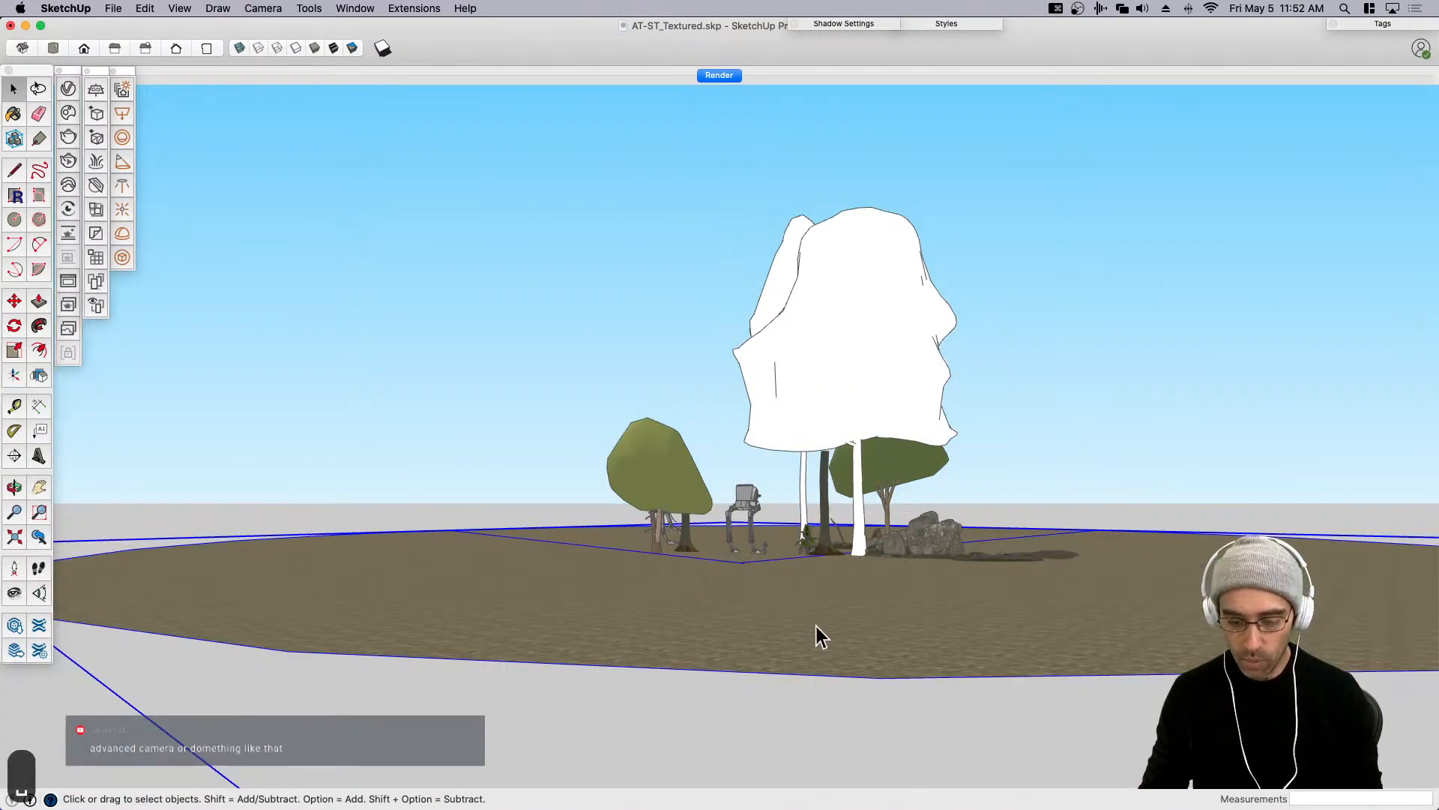
pyautogui.moveTo(846, 641); pyautogui.dragTo(844, 678, button='middle')
pyautogui.press('BackSpace')
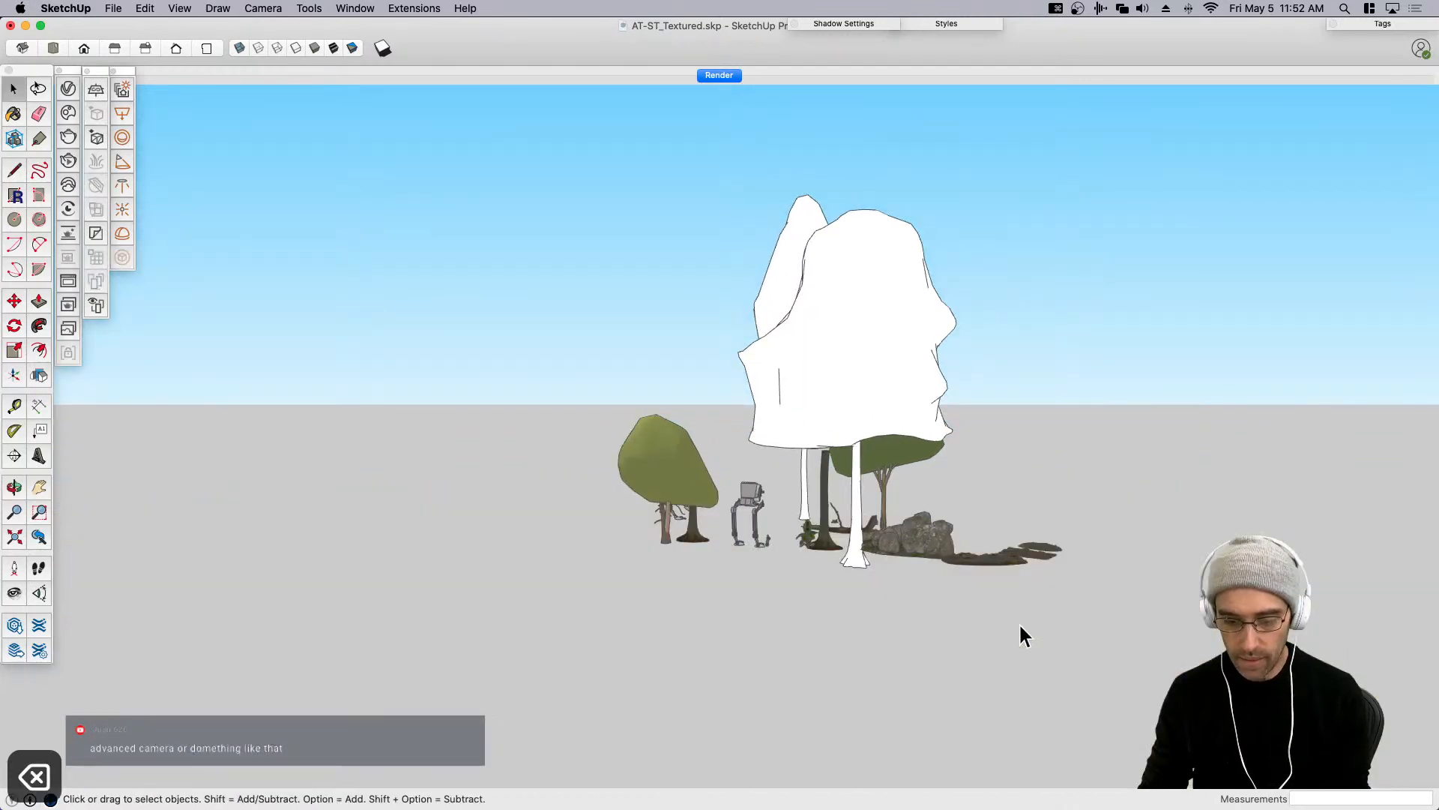
pyautogui.press('super+z')
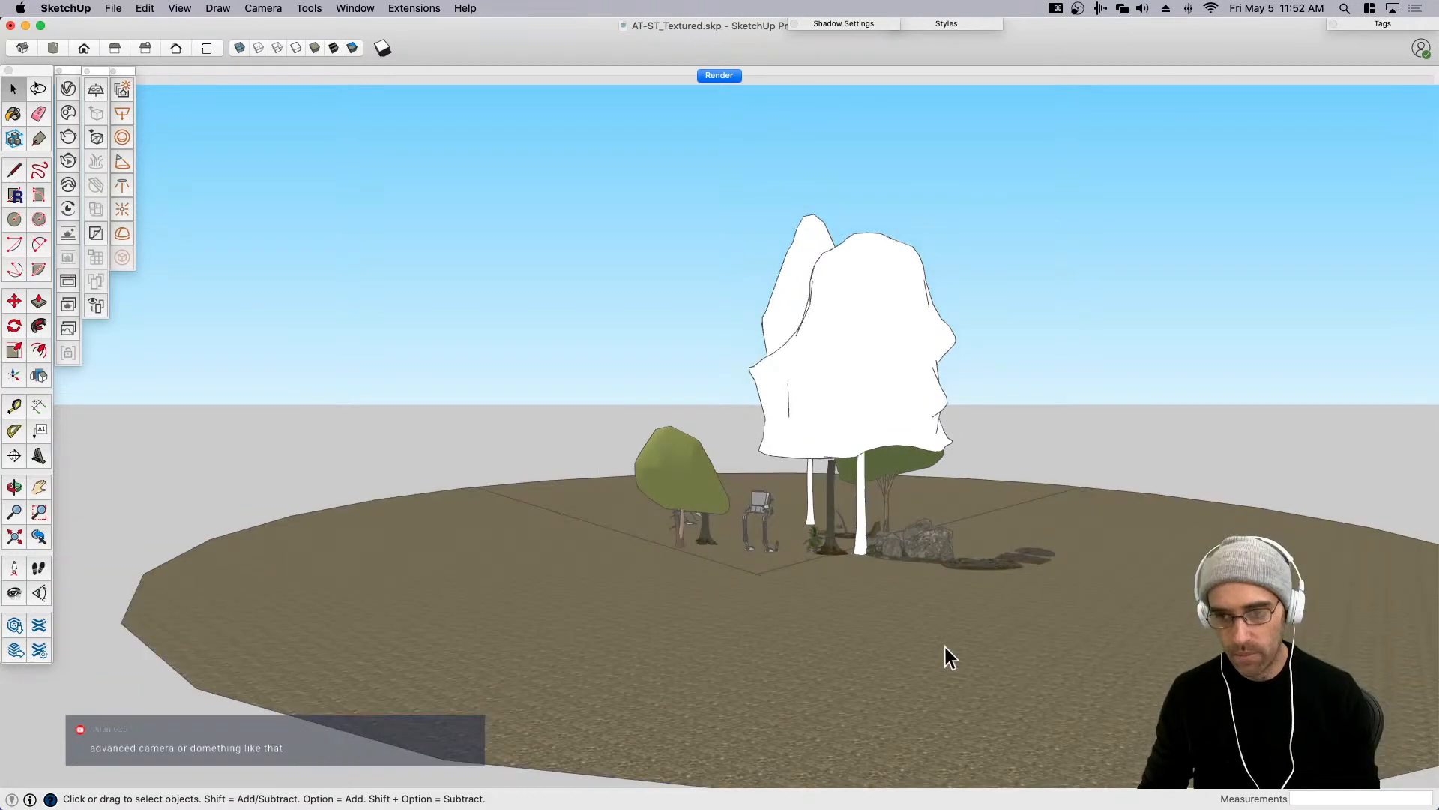
# Try to group and delete the circular ground surface around the trees and walkers.
pyautogui.click(934, 672)
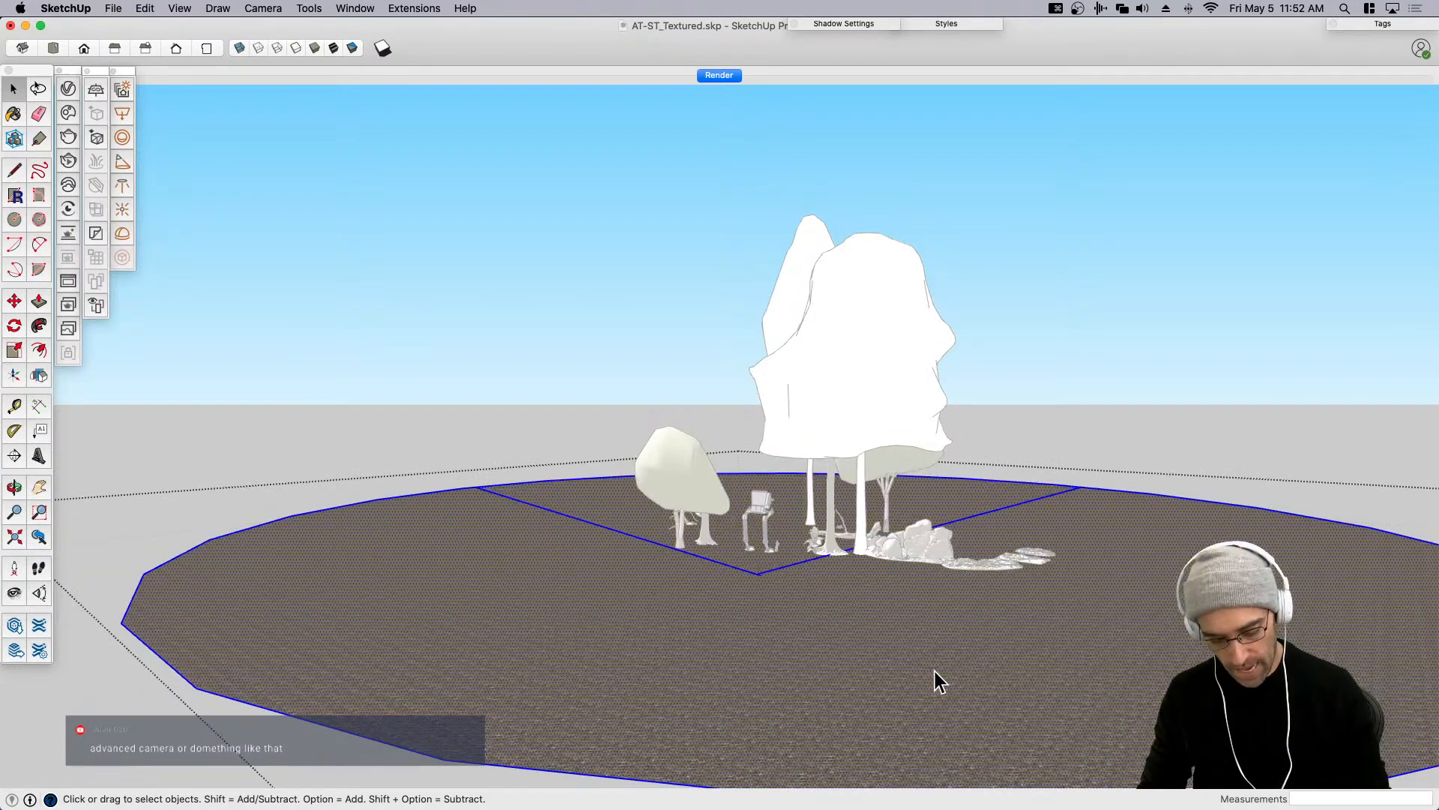
pyautogui.press('super+g')
pyautogui.press('BackSpace')
pyautogui.press('super+z')
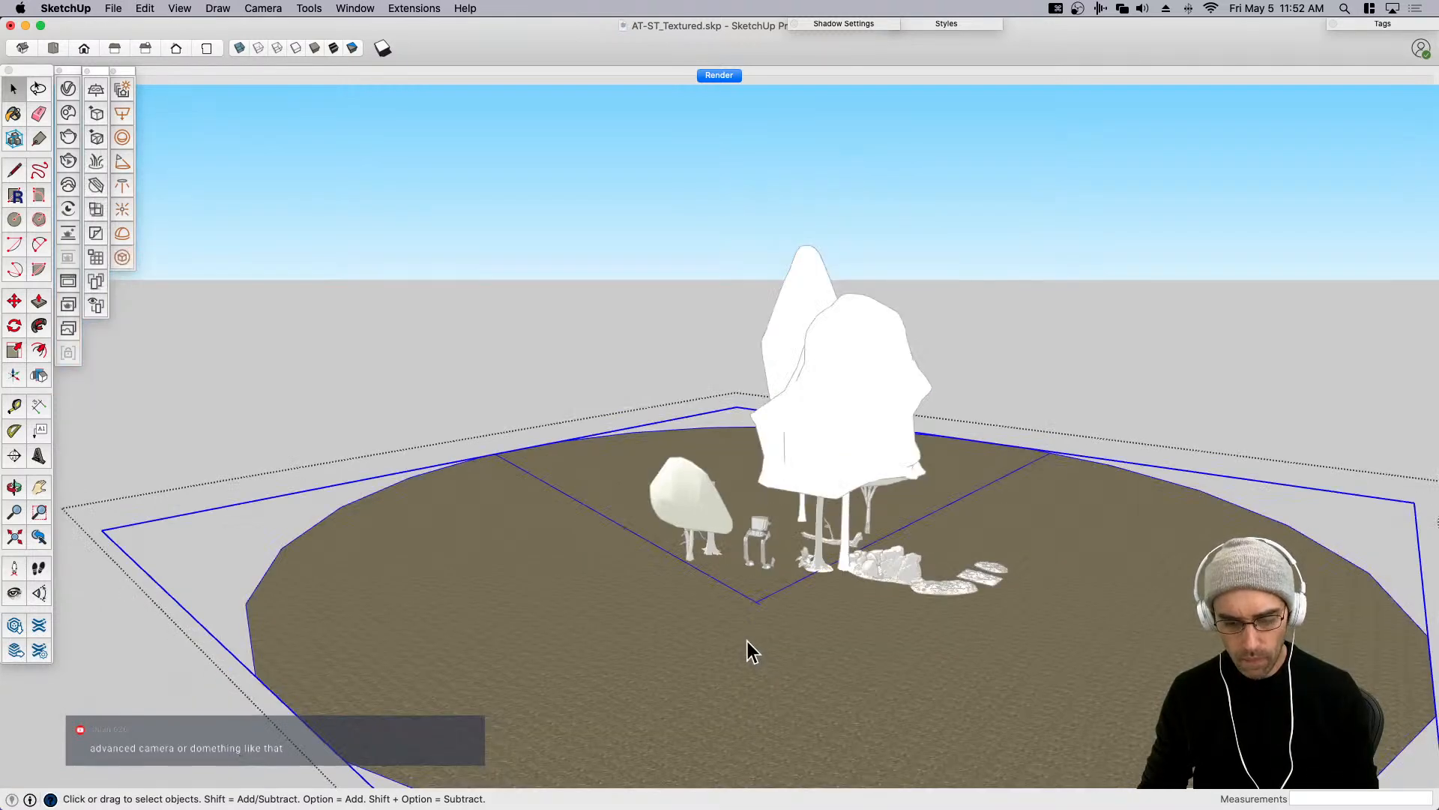
# Explode the ground group and delete the large outer section, keeping only the wedge of ground beneath the trees and walkers.
pyautogui.rightClick(748, 641)
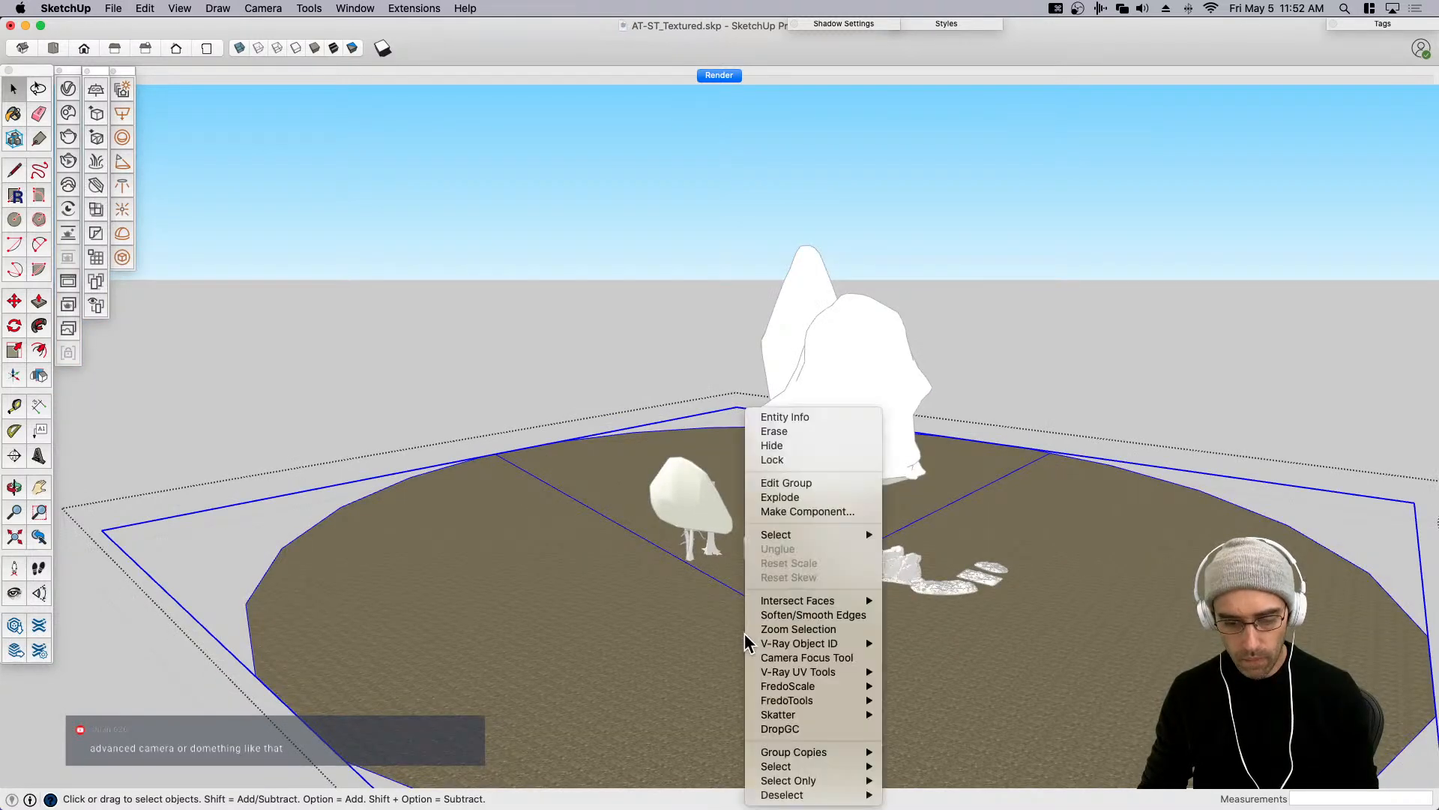
pyautogui.click(798, 498)
pyautogui.doubleClick(751, 622)
pyautogui.press('super+g')
pyautogui.press('BackSpace')
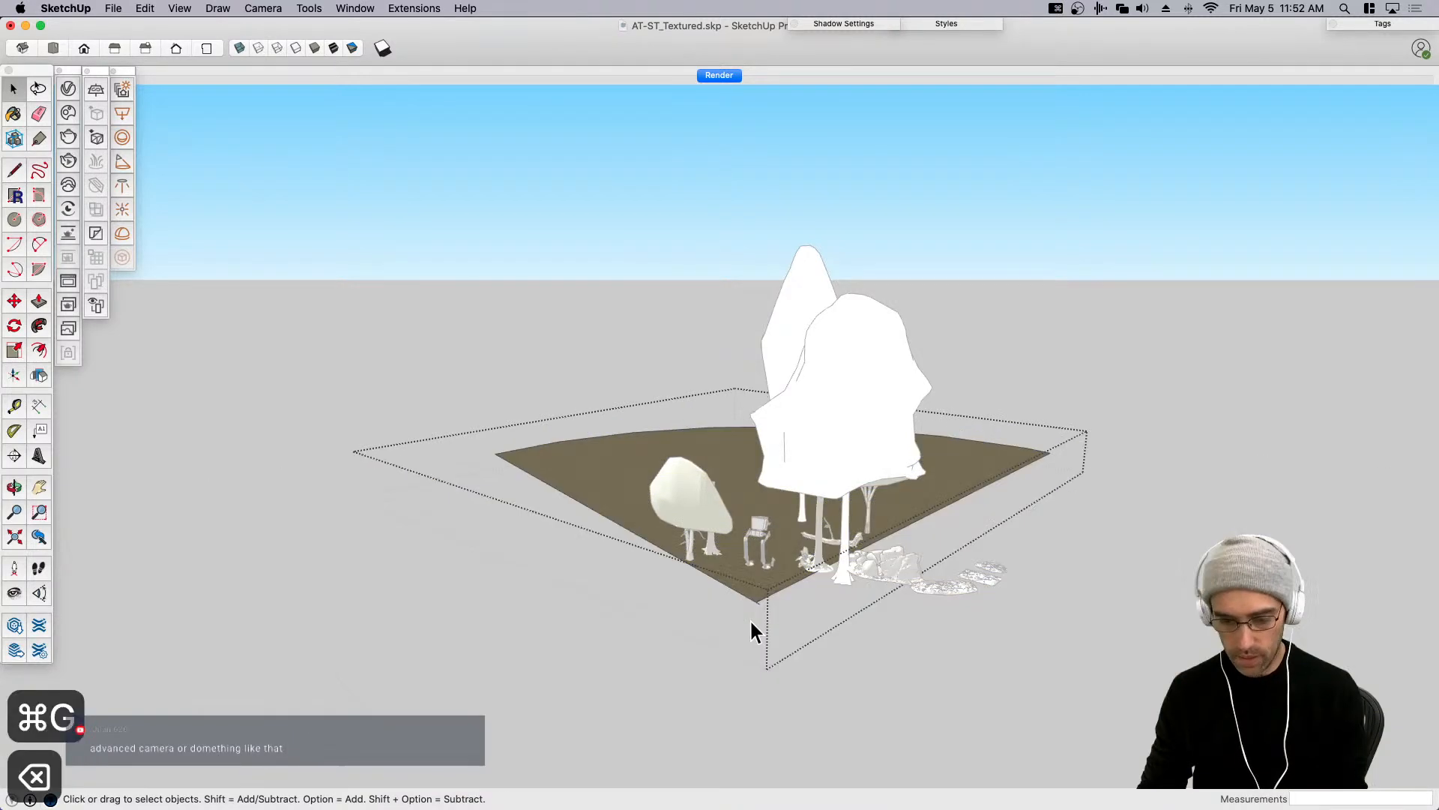
pyautogui.moveTo(787, 677); pyautogui.dragTo(847, 543, button='middle')
pyautogui.scroll(6, 847, 541)
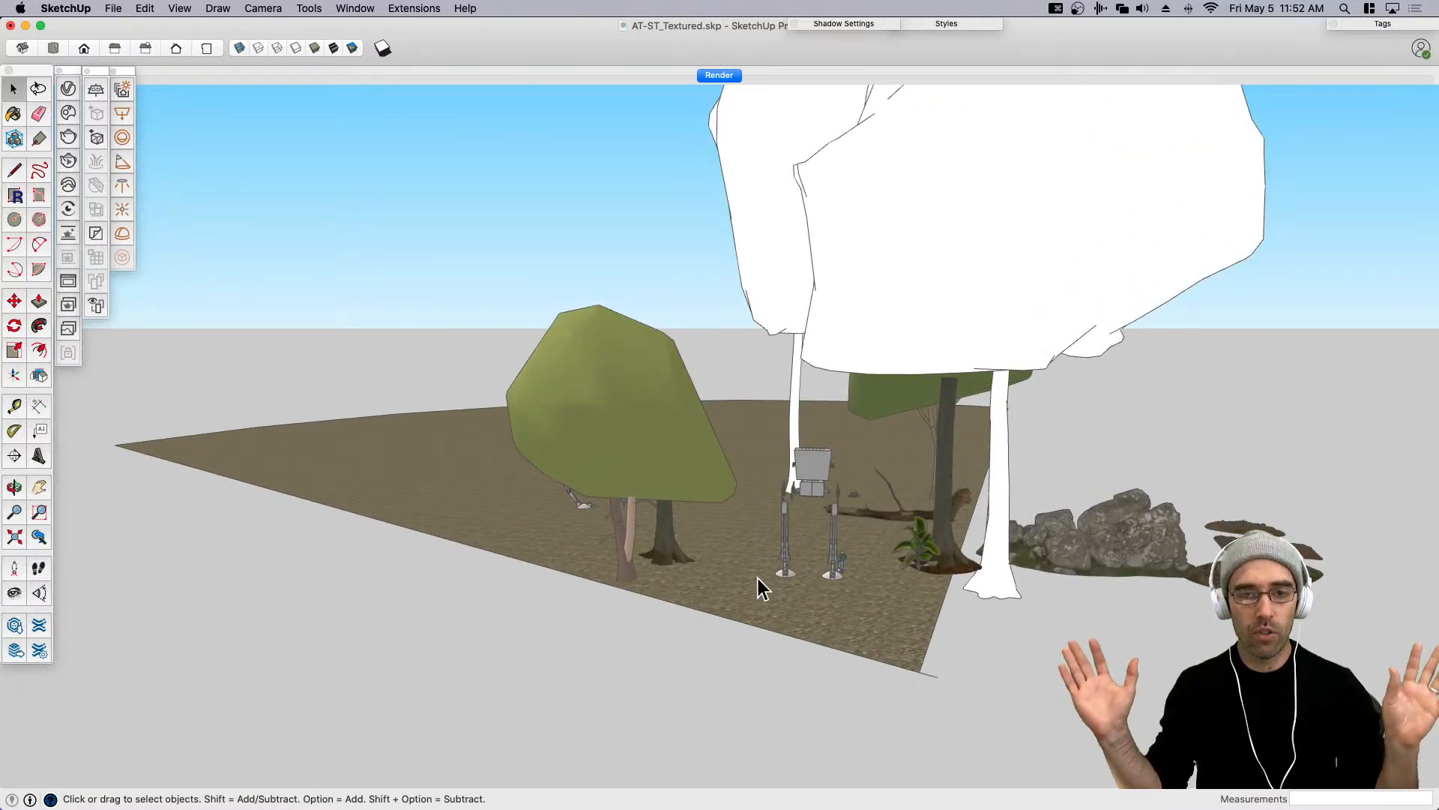
# Check the Render scene by looking around toward the plant and tree trunk, then restore the saved camera view.
pyautogui.click(712, 76)
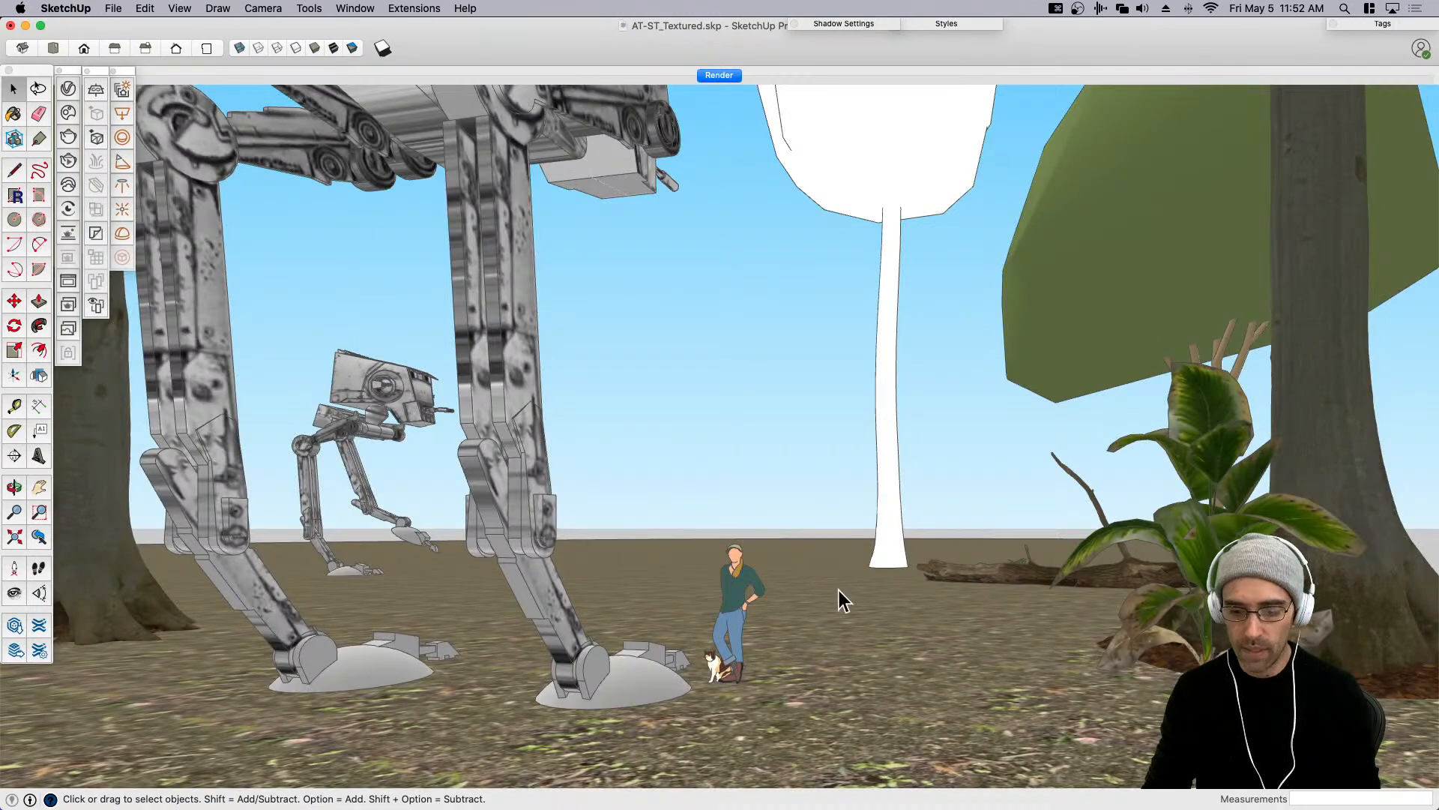
pyautogui.hotkey('shift', 'e')
pyautogui.moveTo(838, 583); pyautogui.dragTo(1152, 544)
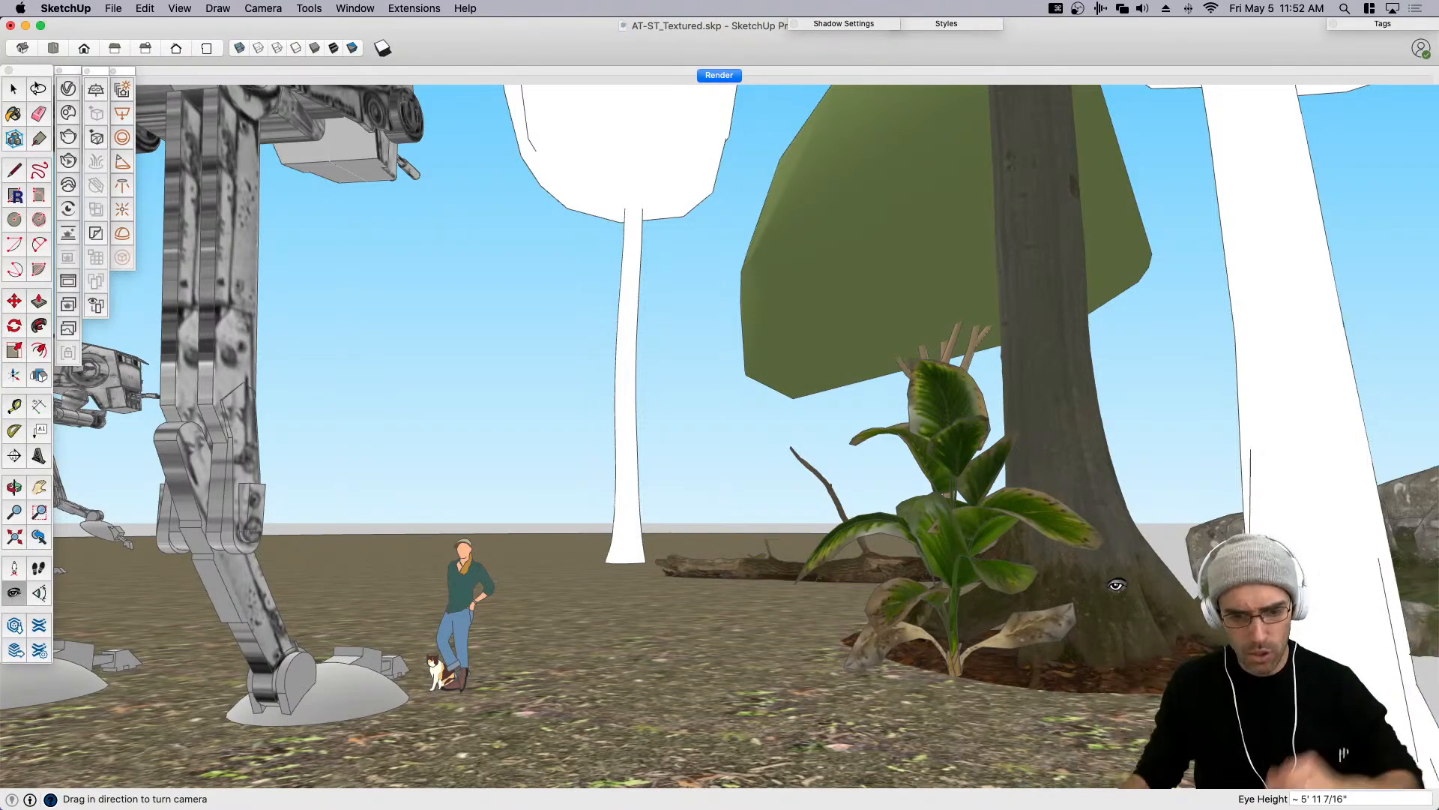
pyautogui.press('space')
pyautogui.click(718, 77)
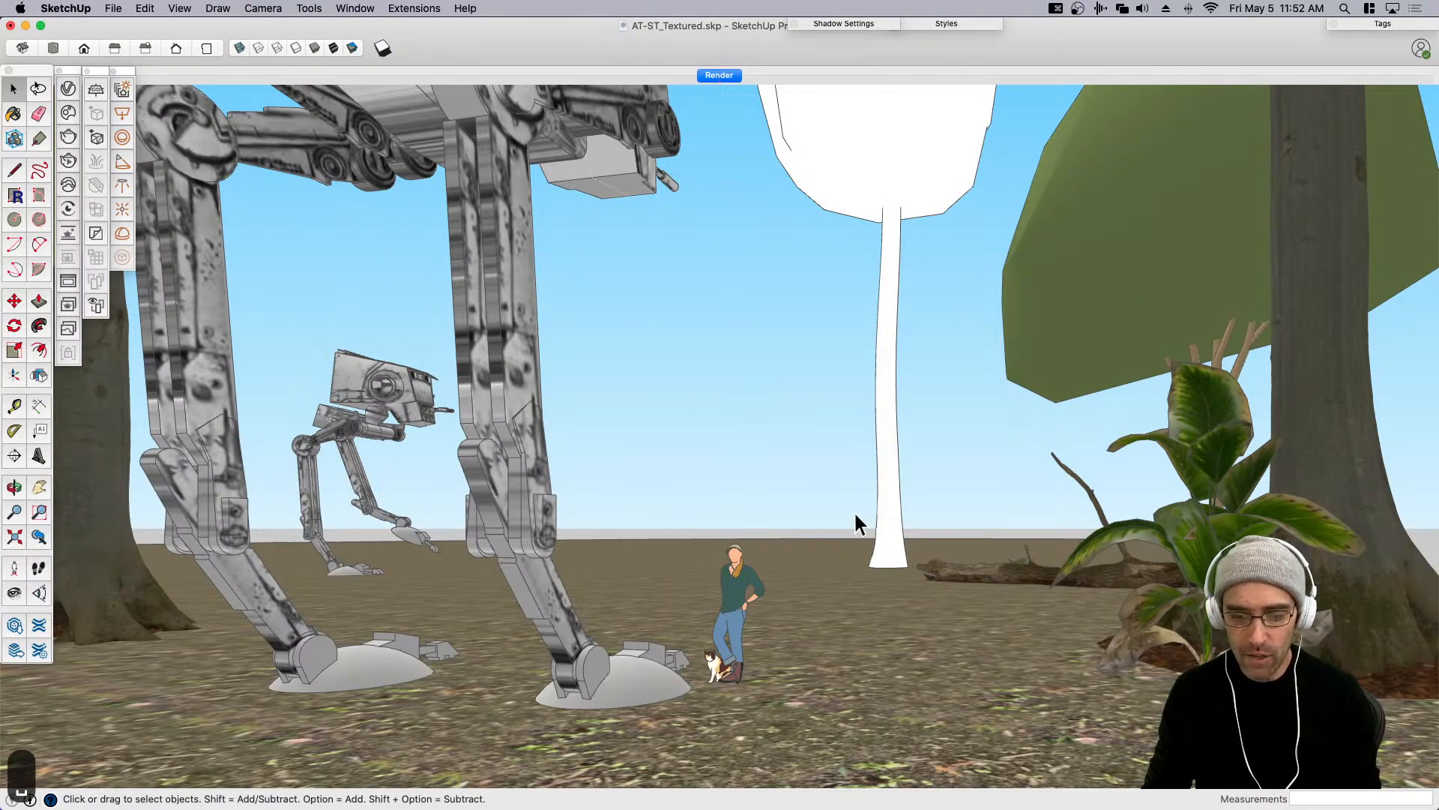
# Try enlarging the tall narrow white tree with the Scale tool.
pyautogui.scroll(-10, 844, 542)
pyautogui.moveTo(839, 516); pyautogui.dragTo(848, 592, button='middle')
pyautogui.scroll(-5, 792, 278)
pyautogui.click(799, 324)
pyautogui.press('s')
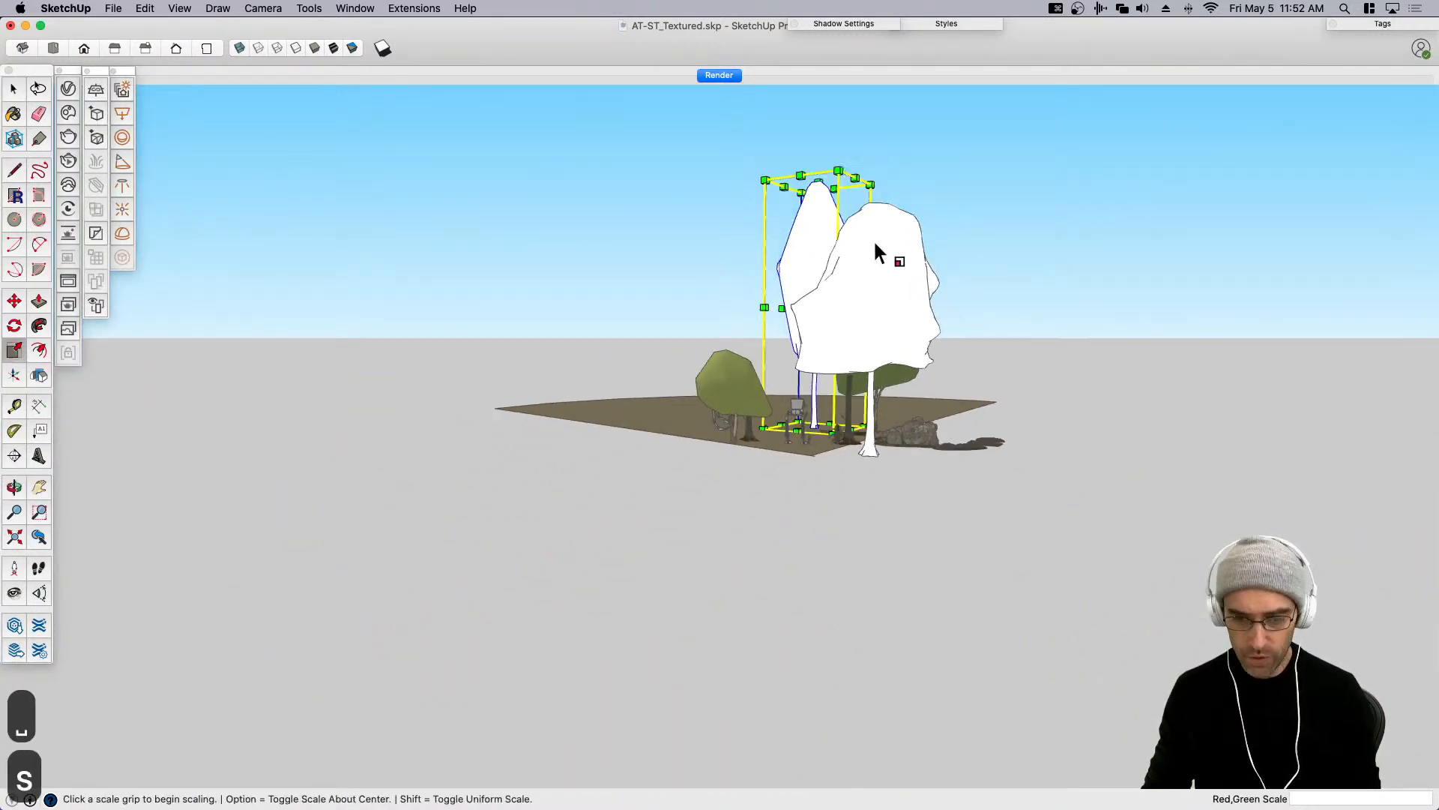
pyautogui.moveTo(870, 184); pyautogui.dragTo(922, 95)
pyautogui.press('space')
pyautogui.click(890, 353)
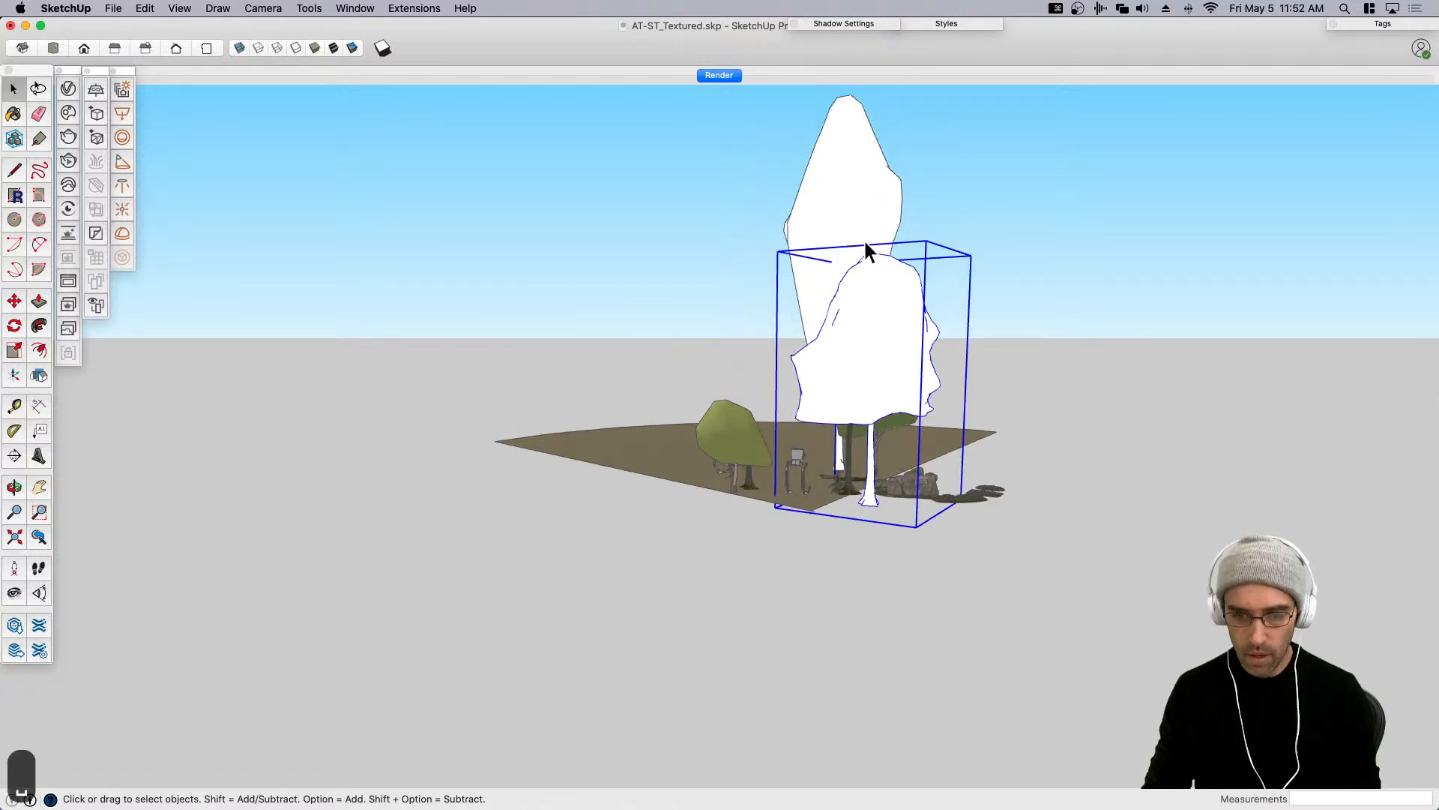
pyautogui.press('super+z')
# Clear the tree selection and save the model.
pyautogui.scroll(3, 828, 272)
pyautogui.click(812, 293)
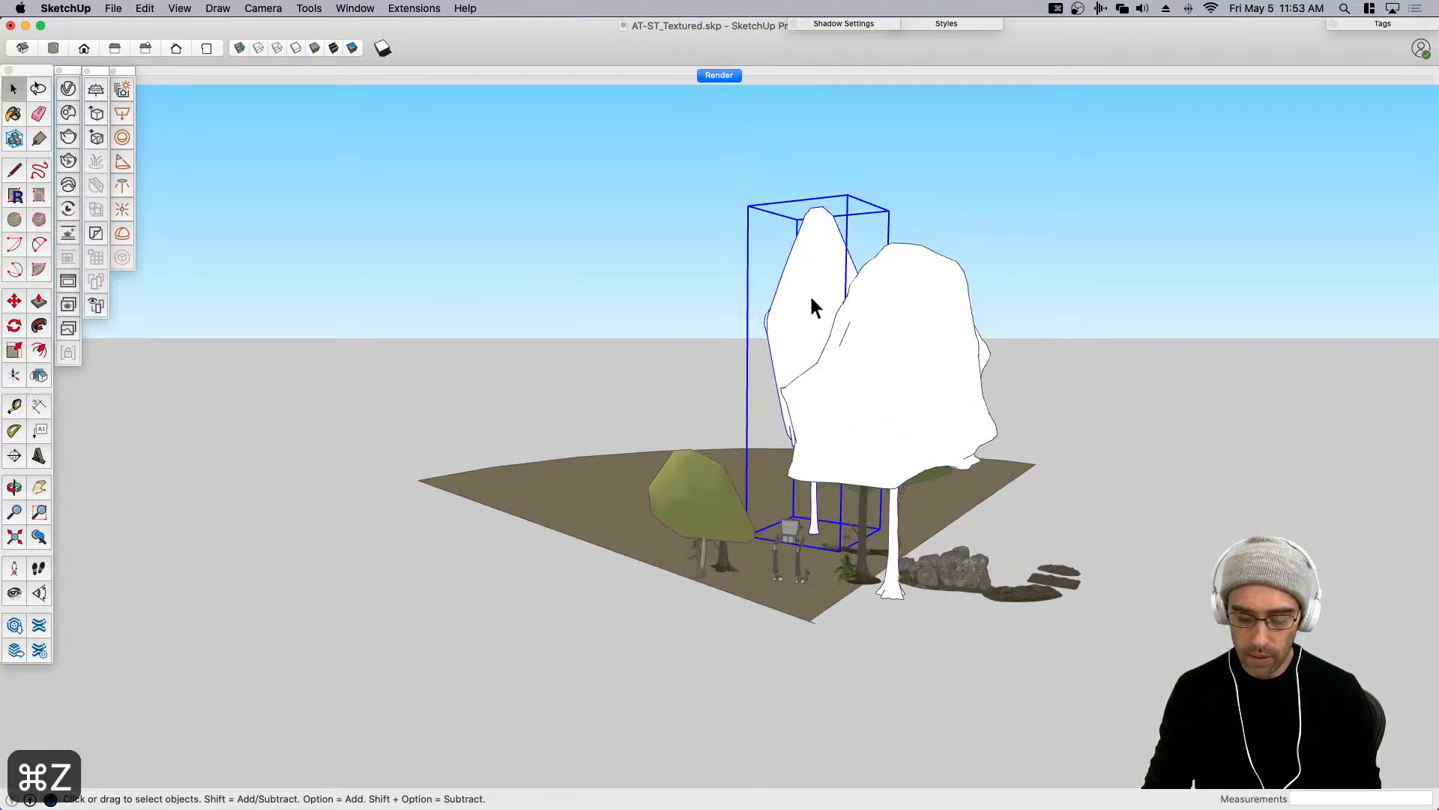
pyautogui.click(639, 339)
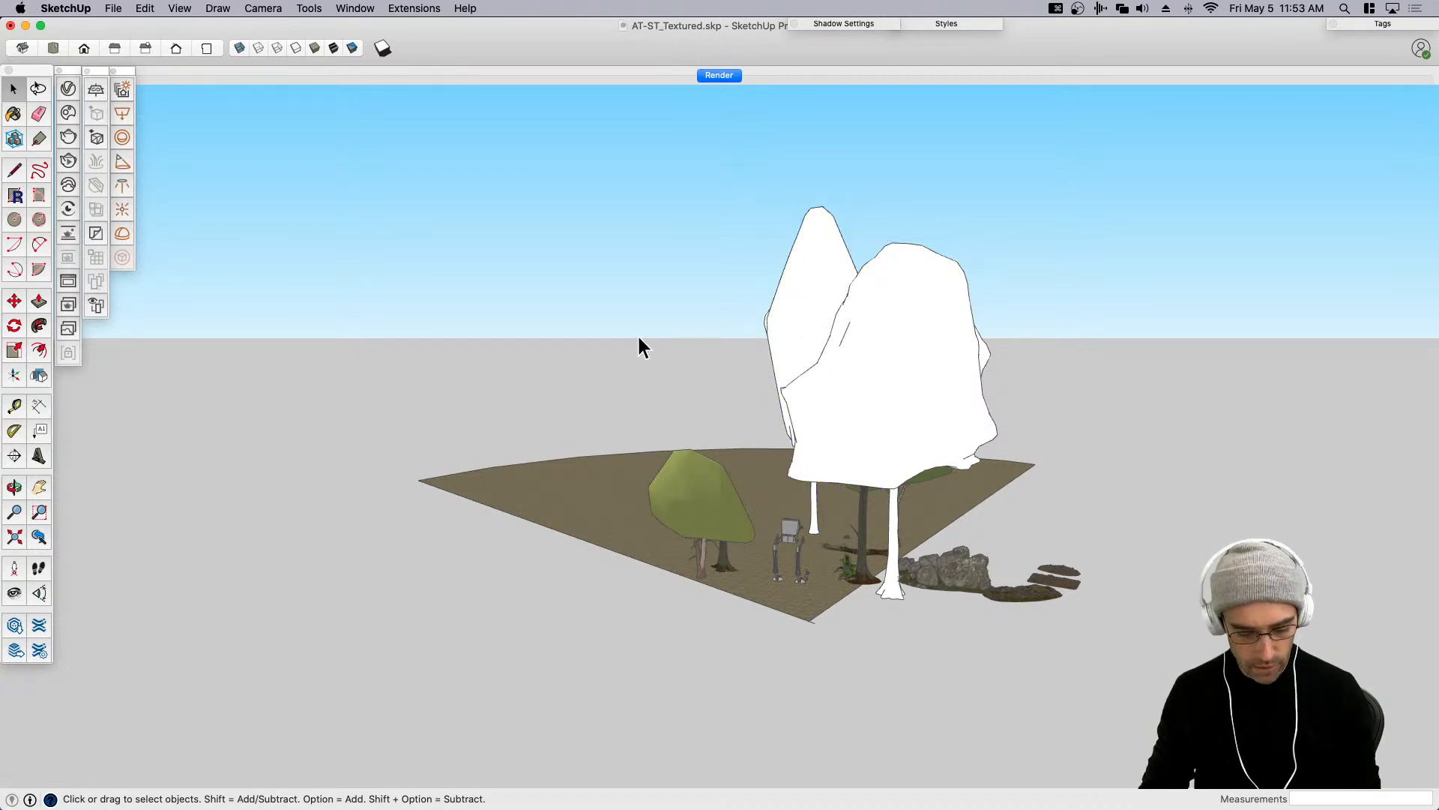
pyautogui.press('super+s')
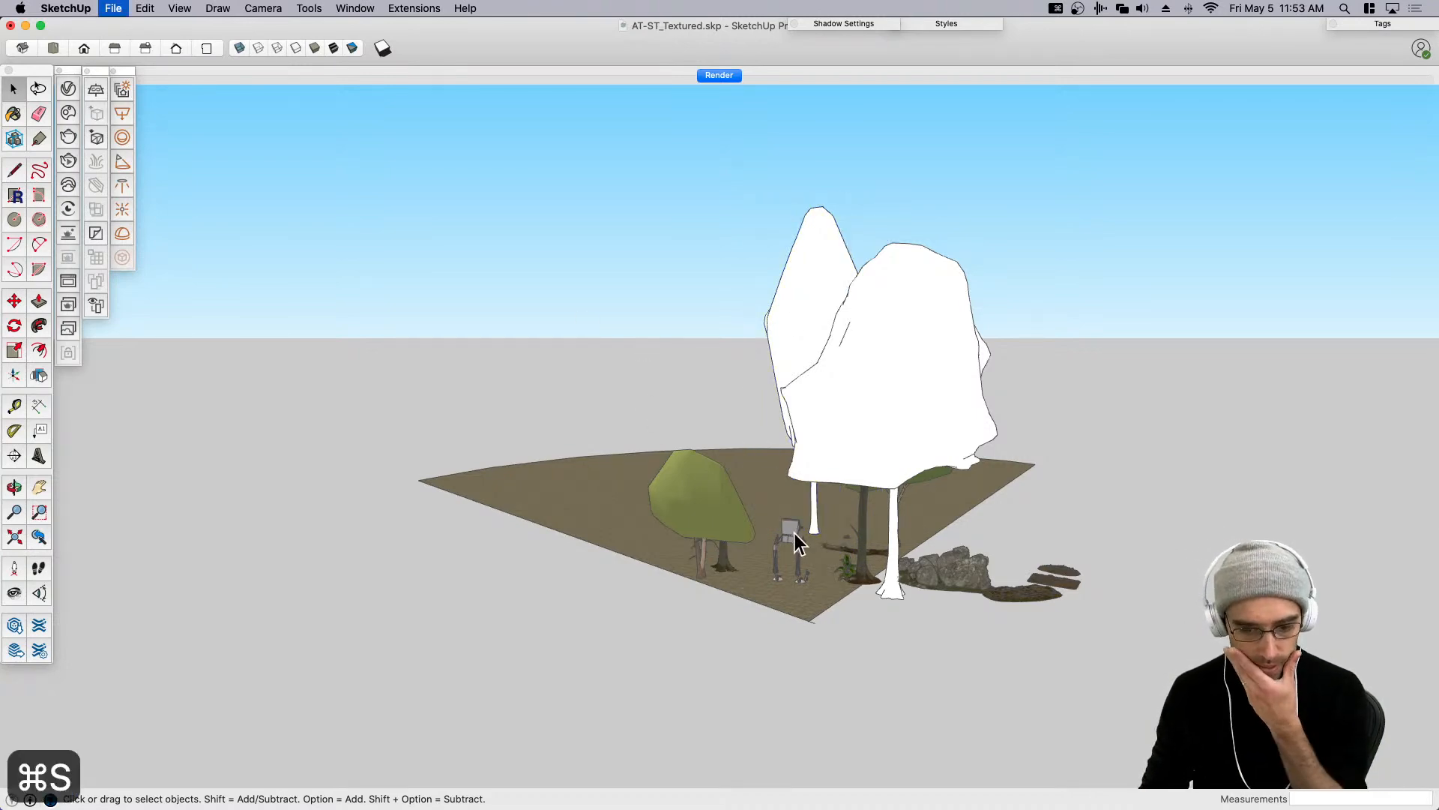
# Show the Skatter tool palette.
pyautogui.scroll(5, 795, 534)
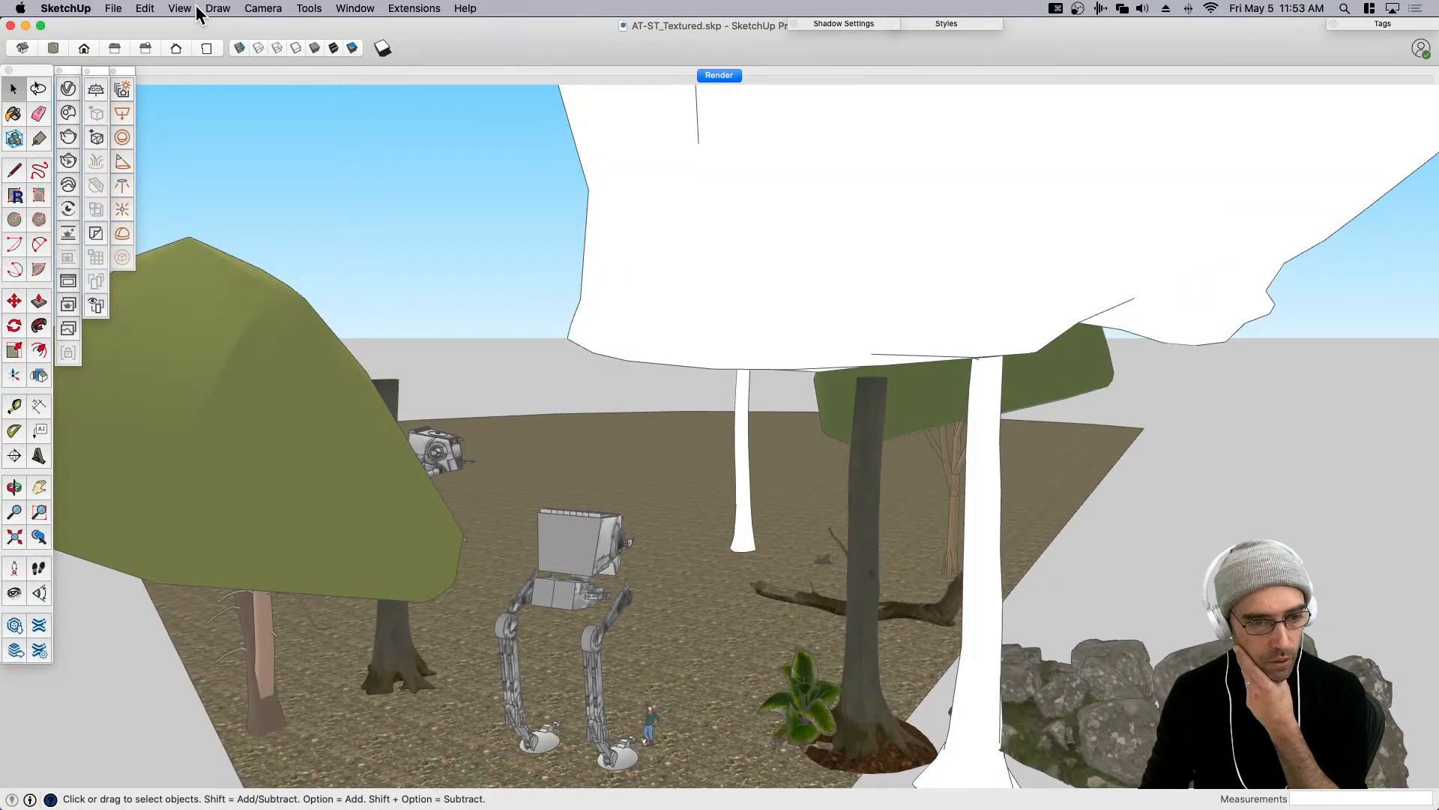
pyautogui.click(196, 6)
pyautogui.moveTo(201, 60)
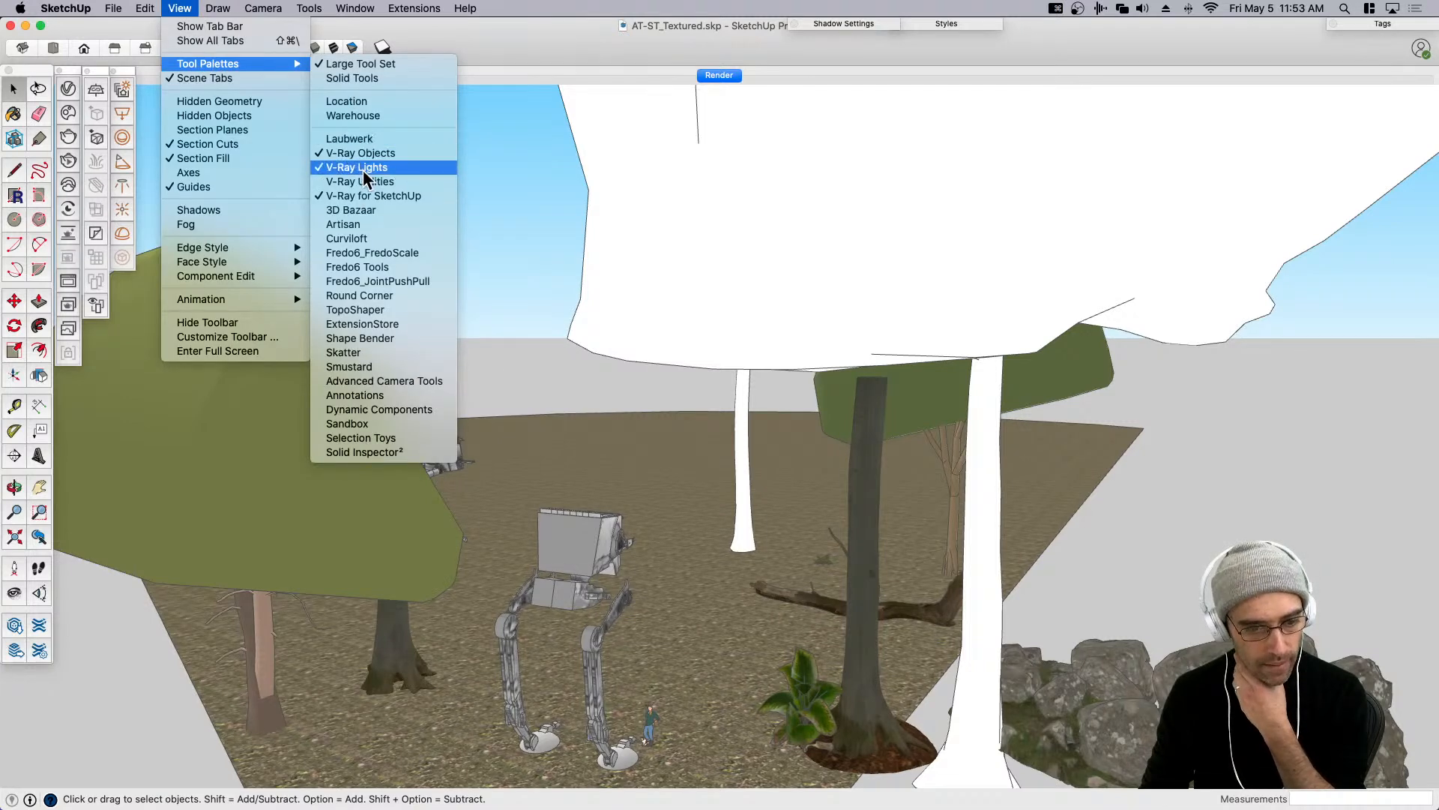
pyautogui.click(361, 354)
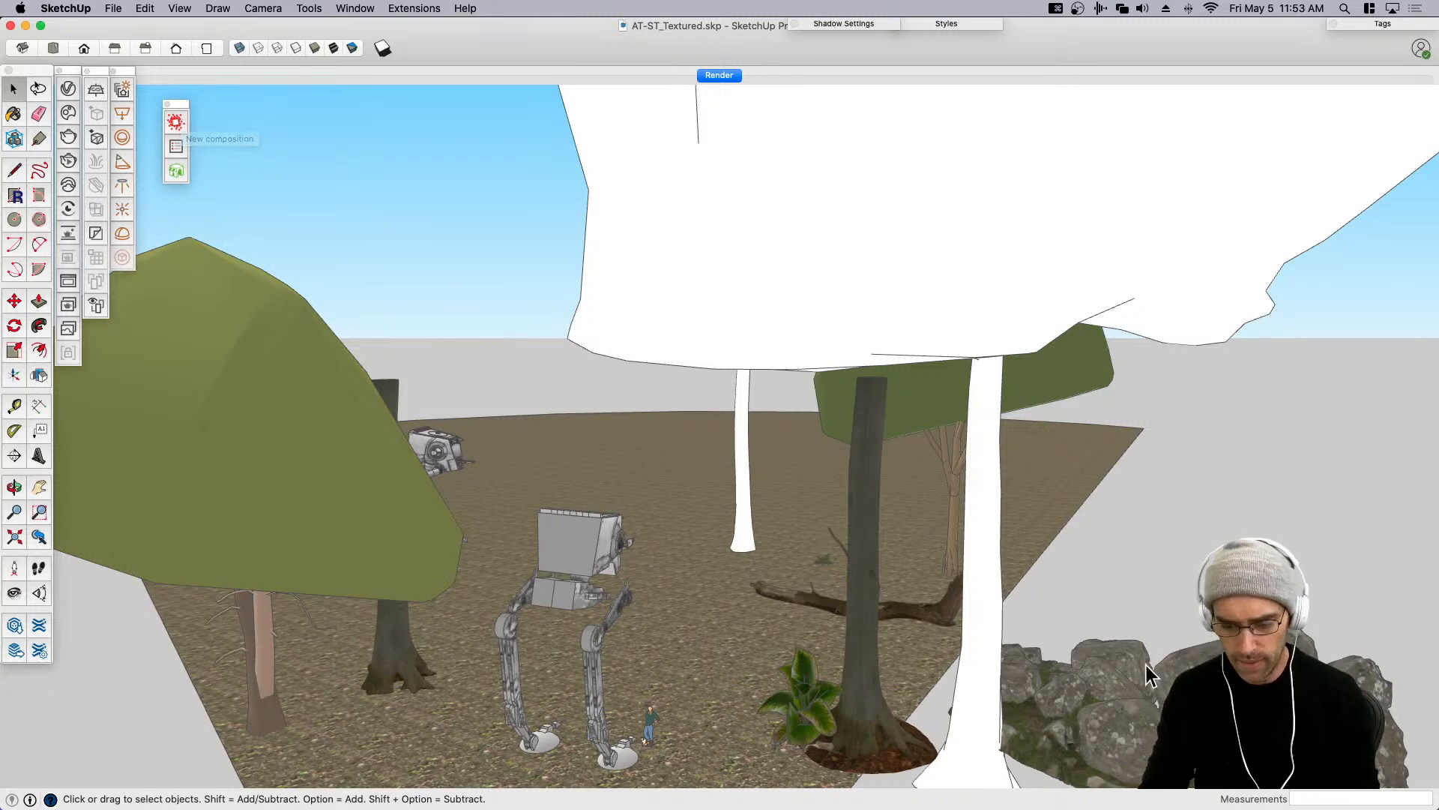
# Move the rock cluster onto the ground beside the nearest walker and scale it uniformly by 0.50.
pyautogui.click(1087, 675)
pyautogui.scroll(-3, 1088, 675)
pyautogui.press('m')
pyautogui.click(1169, 709)
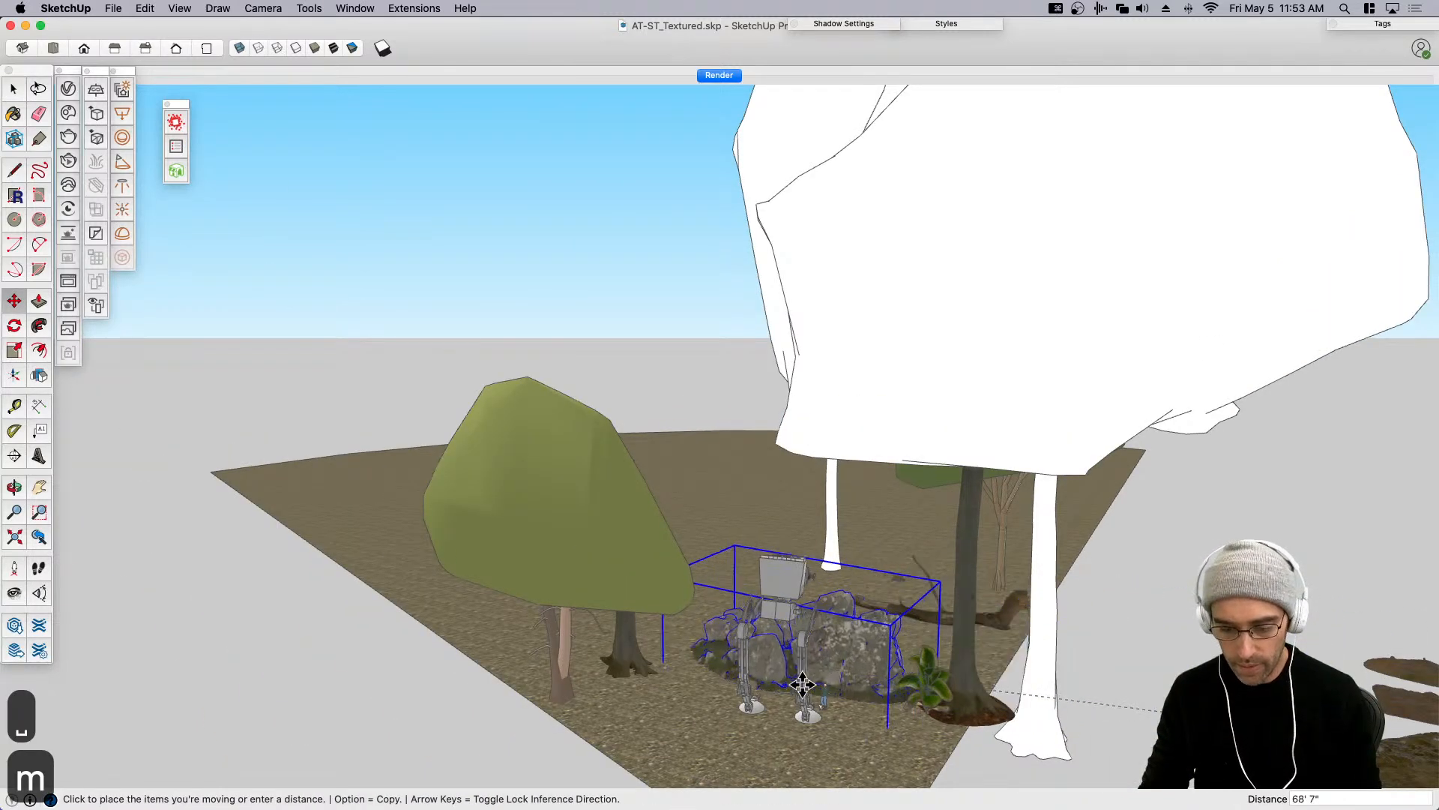
pyautogui.click(829, 687)
pyautogui.press('s')
pyautogui.click(711, 553)
pyautogui.click(750, 654)
pyautogui.scroll(2, 832, 716)
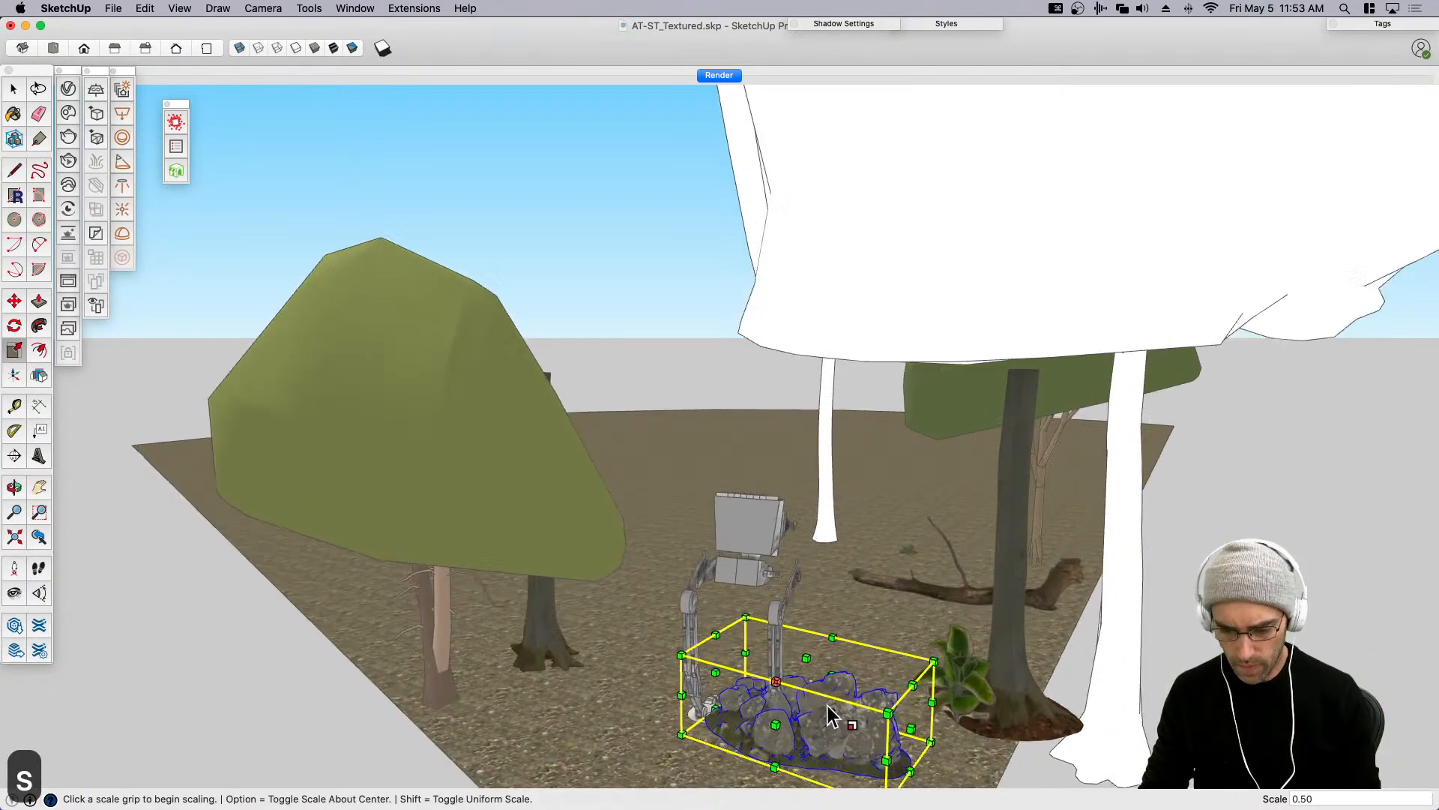
# Move the reduced rock cluster so it sits behind the nearest walker's feet.
pyautogui.scroll(2, 833, 716)
pyautogui.click(806, 656)
pyautogui.moveTo(807, 696); pyautogui.dragTo(811, 632, button='middle')
pyautogui.press('super+z')
pyautogui.scroll(1, 855, 710)
pyautogui.press('m')
pyautogui.click(855, 710)
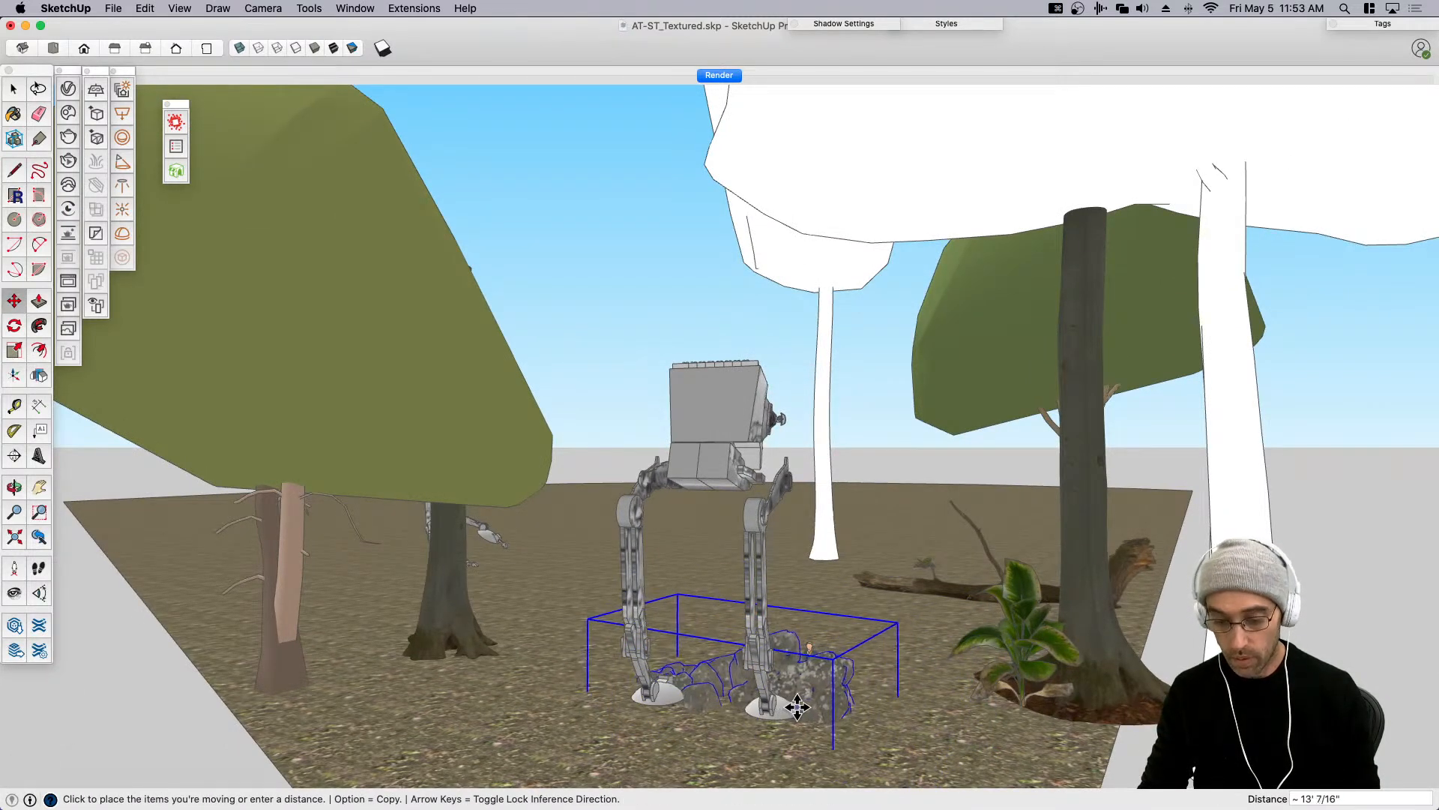
pyautogui.click(722, 690)
pyautogui.press('space')
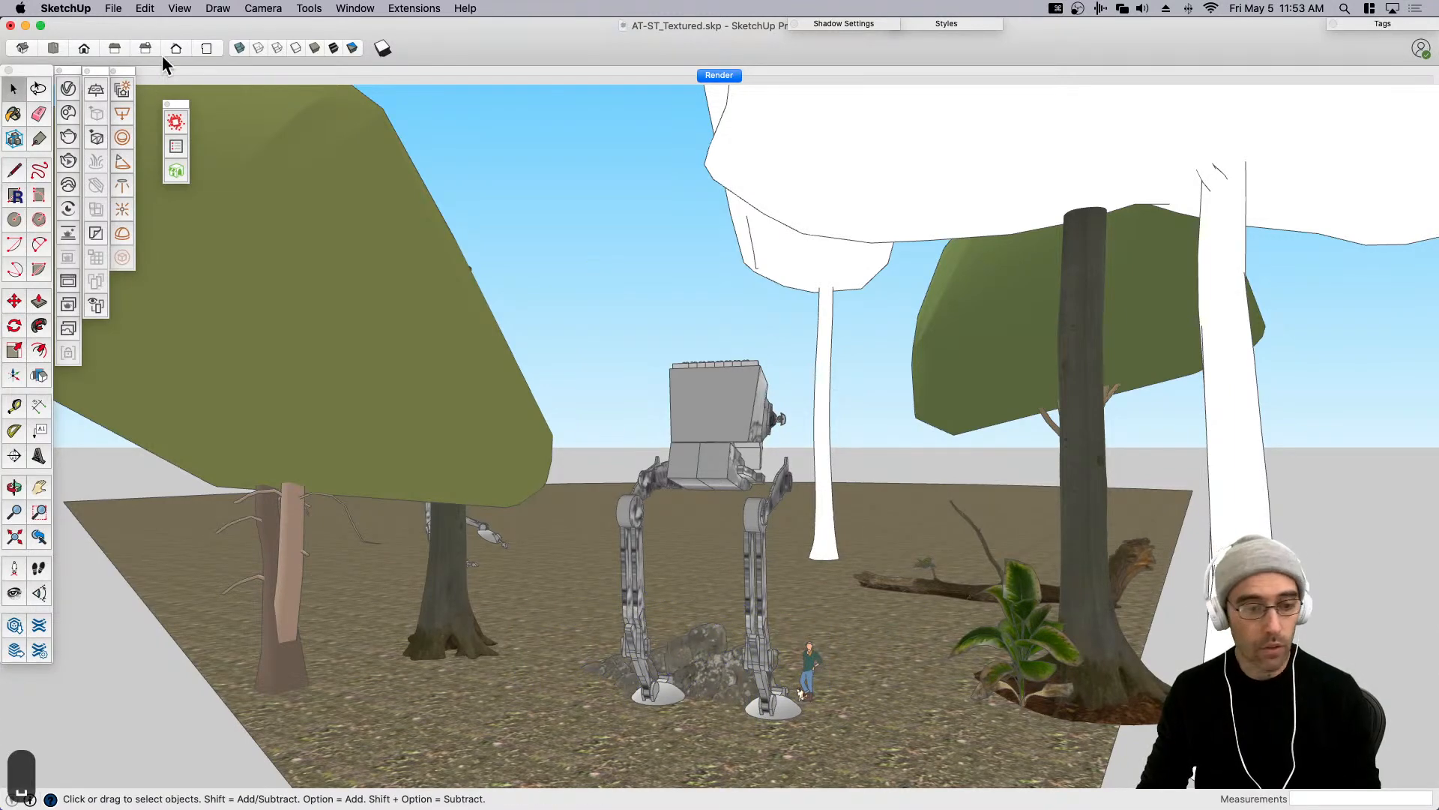
# Move the broad white tree from beyond the ground's edge onto the ground near the walker.
pyautogui.scroll(-3, 851, 556)
pyautogui.moveTo(852, 557); pyautogui.dragTo(904, 591, button='middle')
pyautogui.scroll(3, 904, 591)
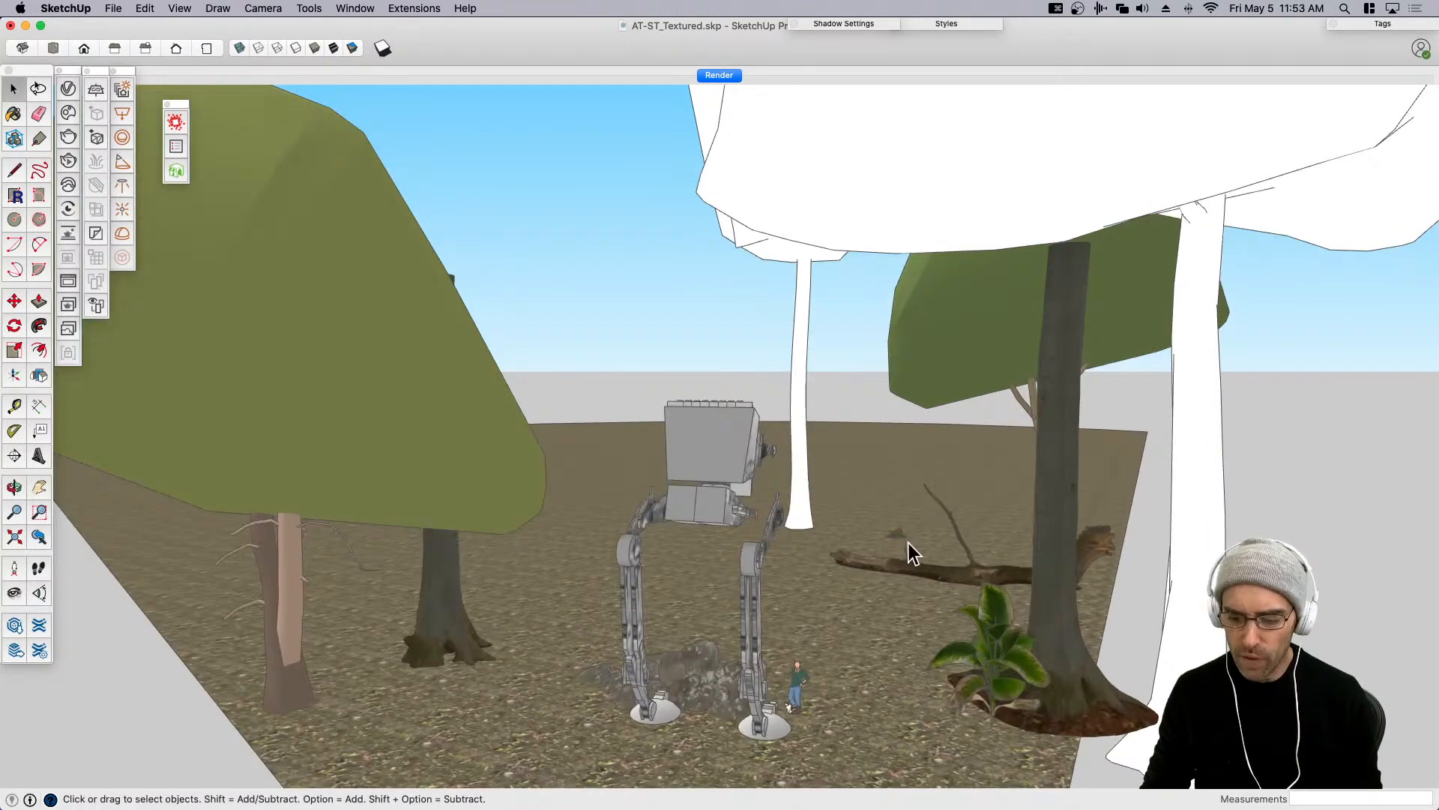
pyautogui.scroll(-3, 903, 535)
pyautogui.moveTo(902, 535); pyautogui.dragTo(804, 577, button='middle')
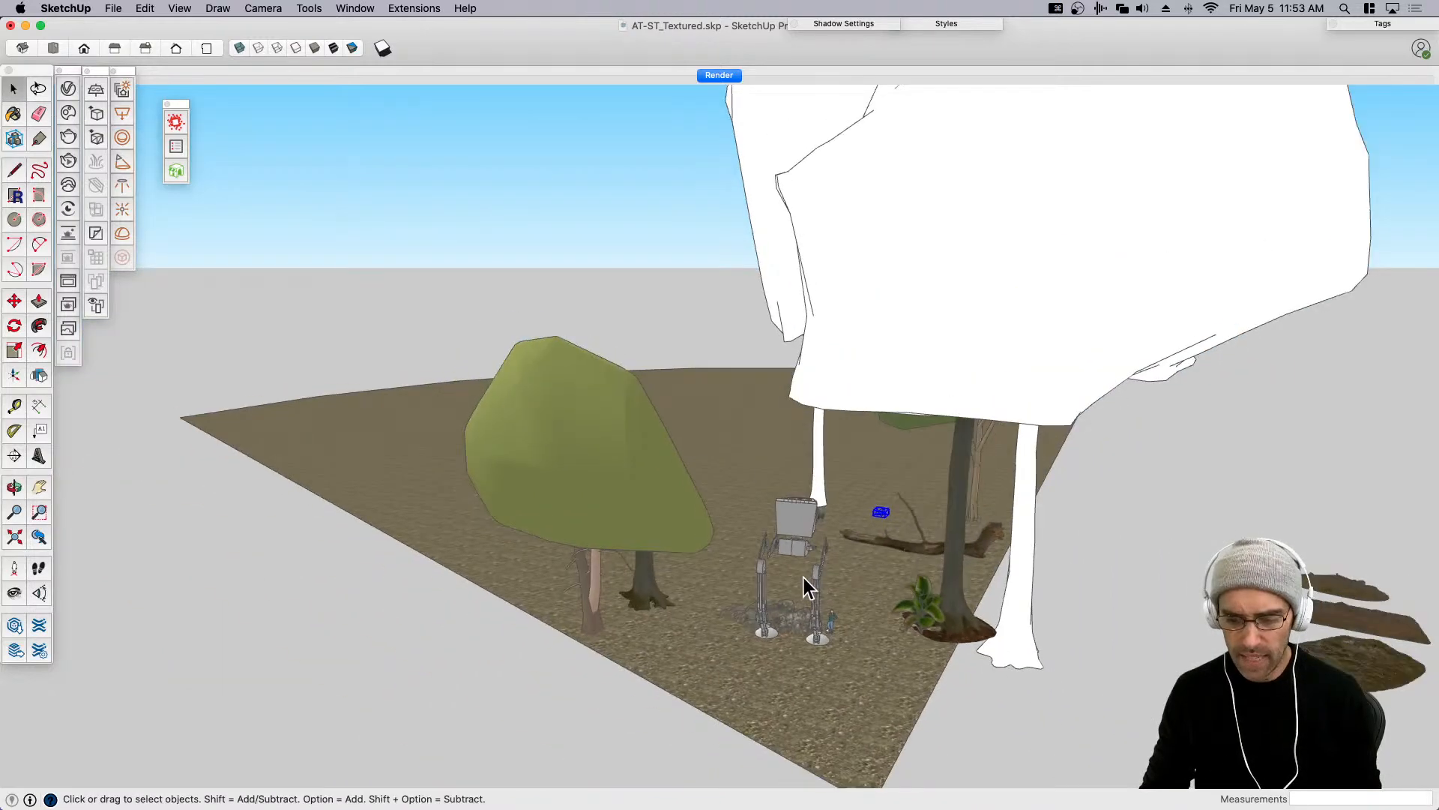
pyautogui.scroll(3, 969, 560)
pyautogui.scroll(-1, 969, 561)
pyautogui.click(1005, 556)
pyautogui.scroll(2, 1024, 614)
pyautogui.press('m')
pyautogui.click(1022, 615)
pyautogui.click(934, 621)
pyautogui.press('space')
# Reposition the Skatter palette closer to the other floating tool palettes.
pyautogui.click(1229, 571)
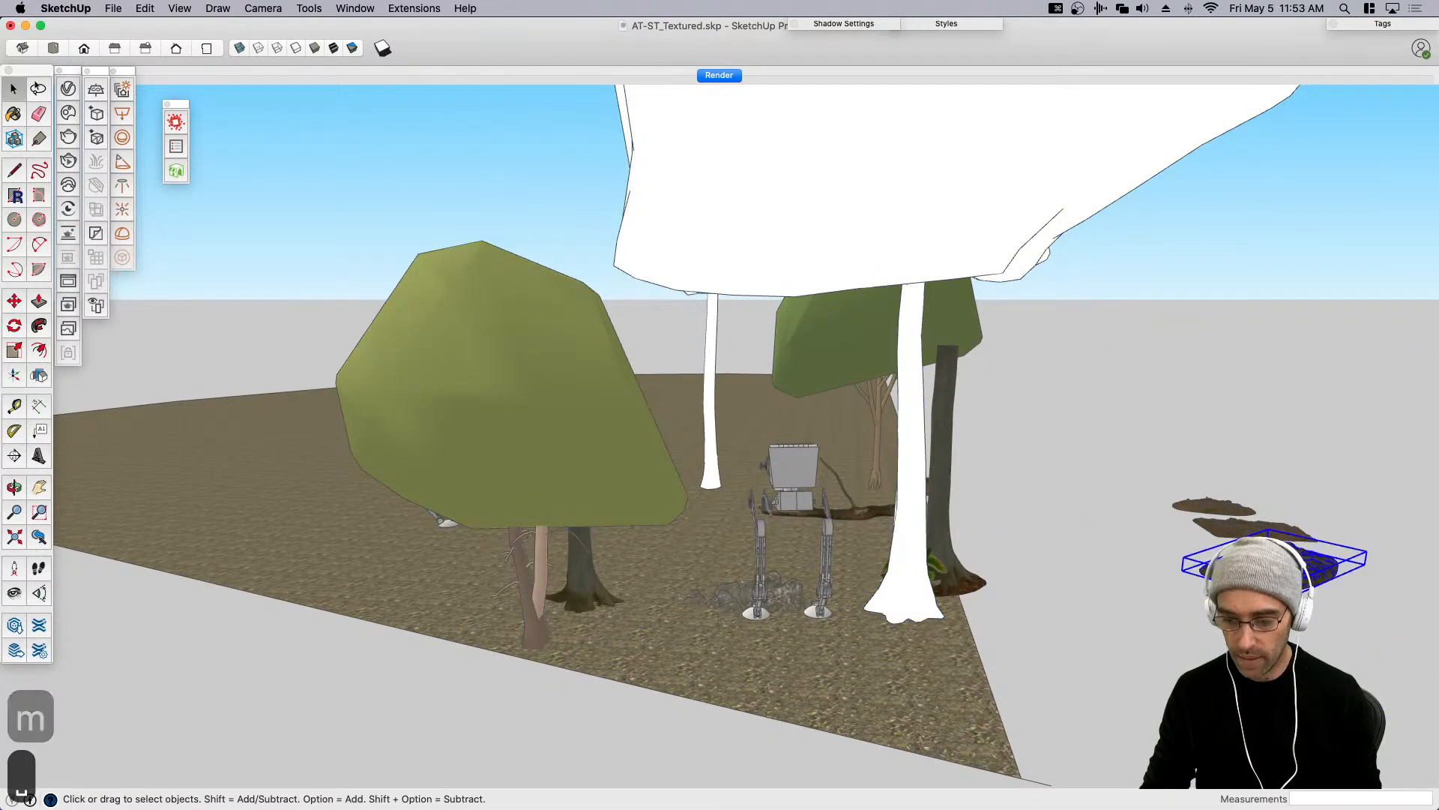
pyautogui.scroll(-2, 847, 595)
pyautogui.moveTo(826, 596); pyautogui.dragTo(697, 597, button='middle')
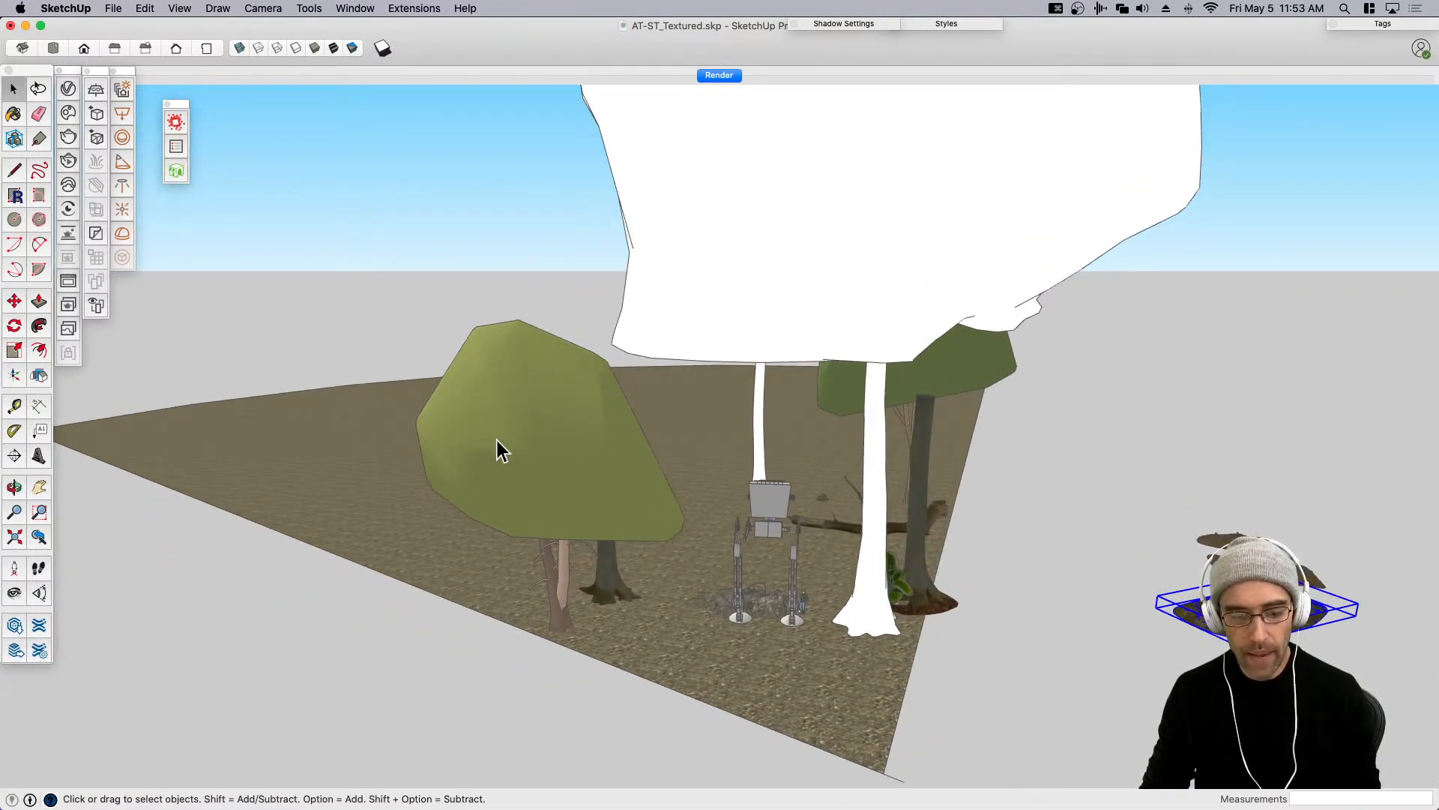
pyautogui.moveTo(164, 83); pyautogui.dragTo(168, 85)
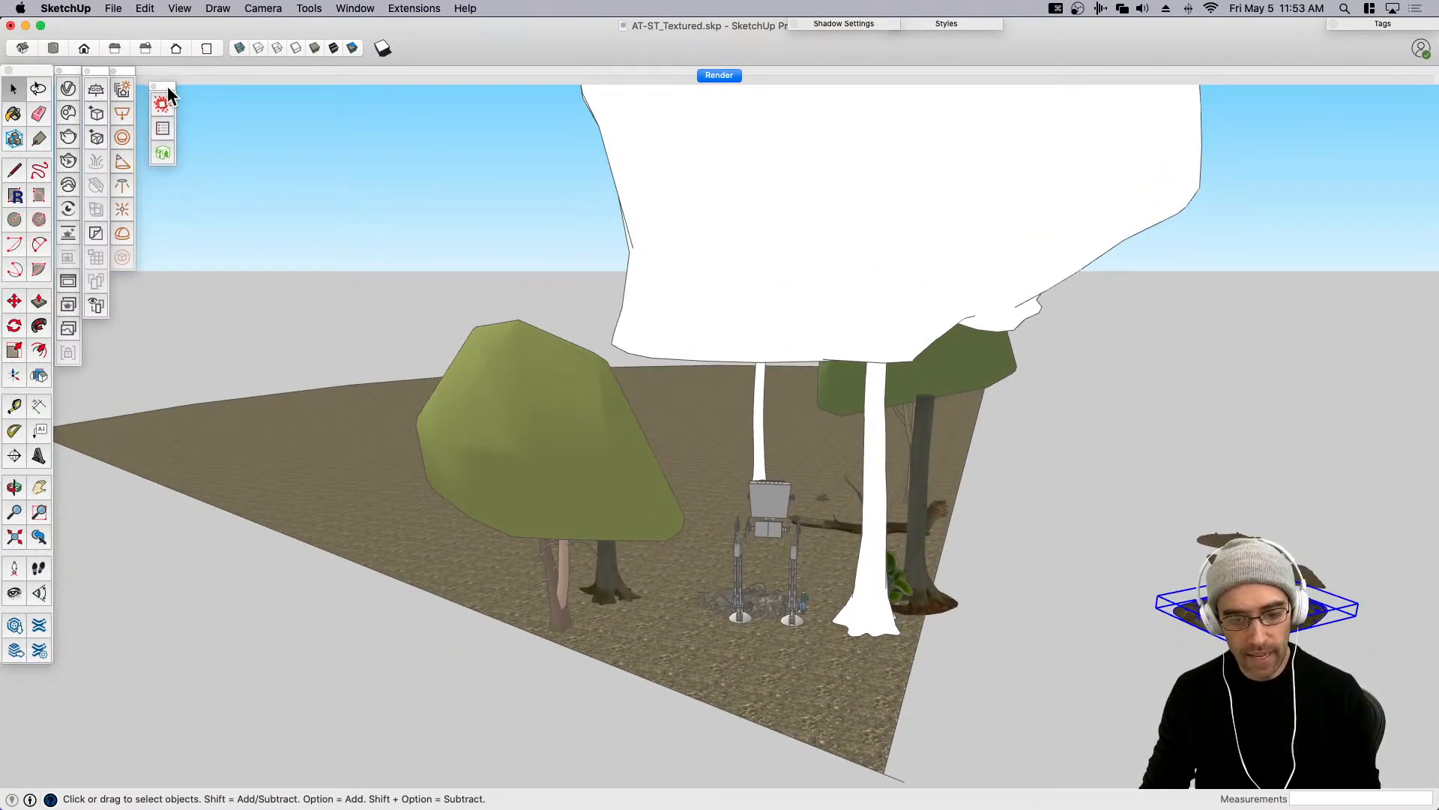
# Stamp six copies of the narrow white tree across the far part of the ground behind the walkers.
pyautogui.scroll(-3, 733, 442)
pyautogui.click(739, 442)
pyautogui.moveTo(741, 442); pyautogui.dragTo(991, 551, button='middle')
pyautogui.scroll(-4, 991, 550)
pyautogui.moveTo(930, 465); pyautogui.dragTo(779, 532, button='middle')
pyautogui.press('m')
pyautogui.scroll(4, 745, 472)
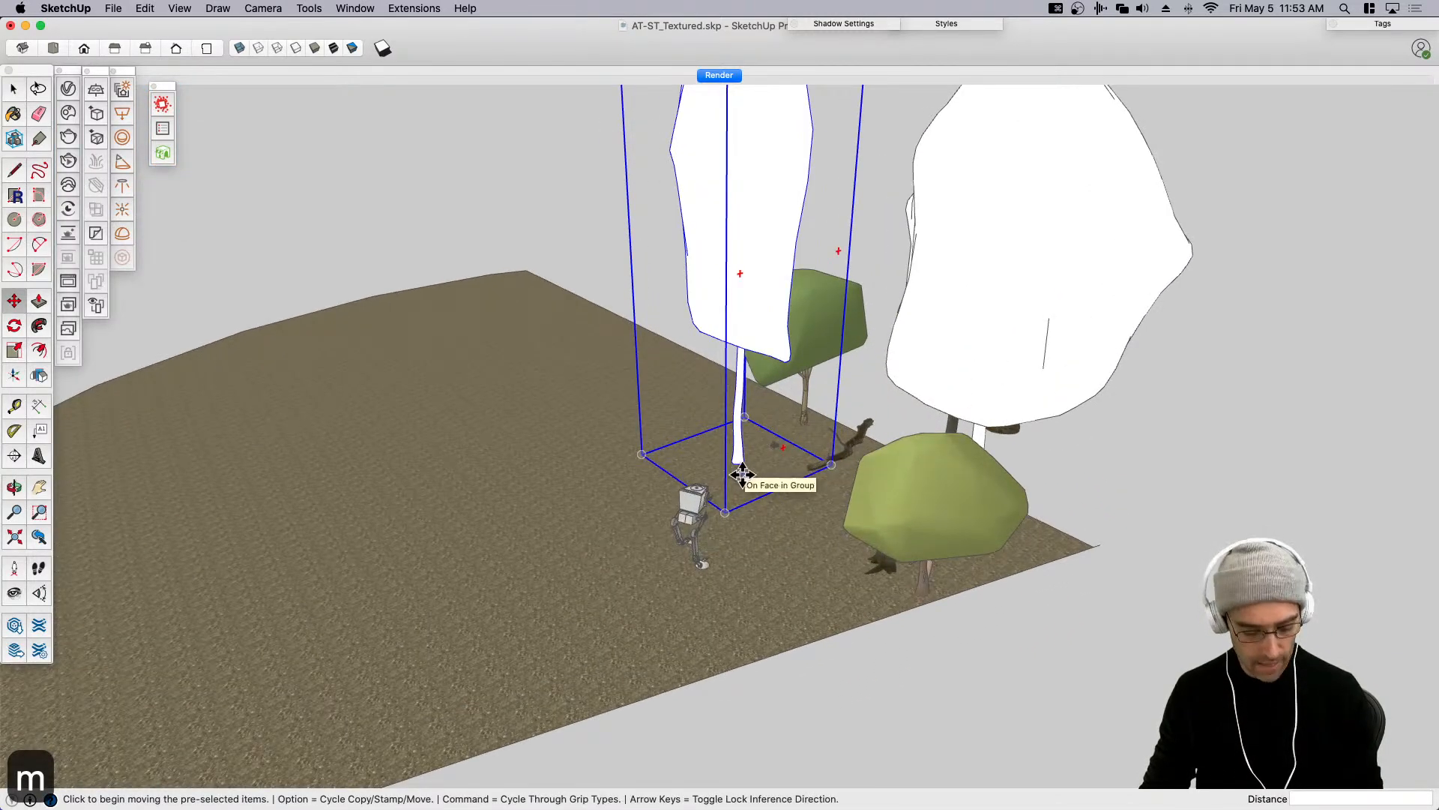
pyautogui.scroll(2, 742, 475)
pyautogui.press('alt')
pyautogui.press('alt')
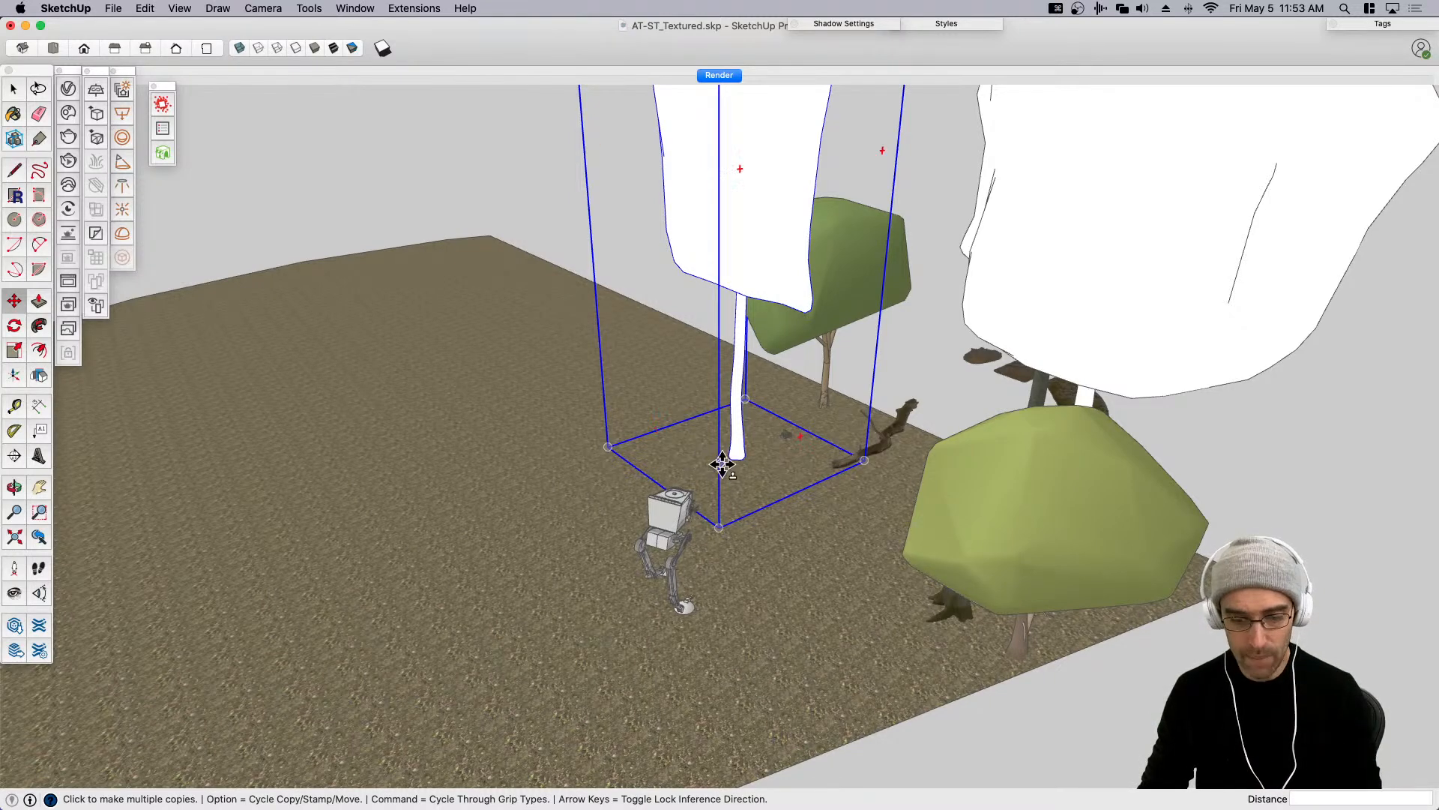
pyautogui.click(727, 464)
pyautogui.scroll(-5, 490, 380)
pyautogui.click(452, 337)
pyautogui.click(387, 334)
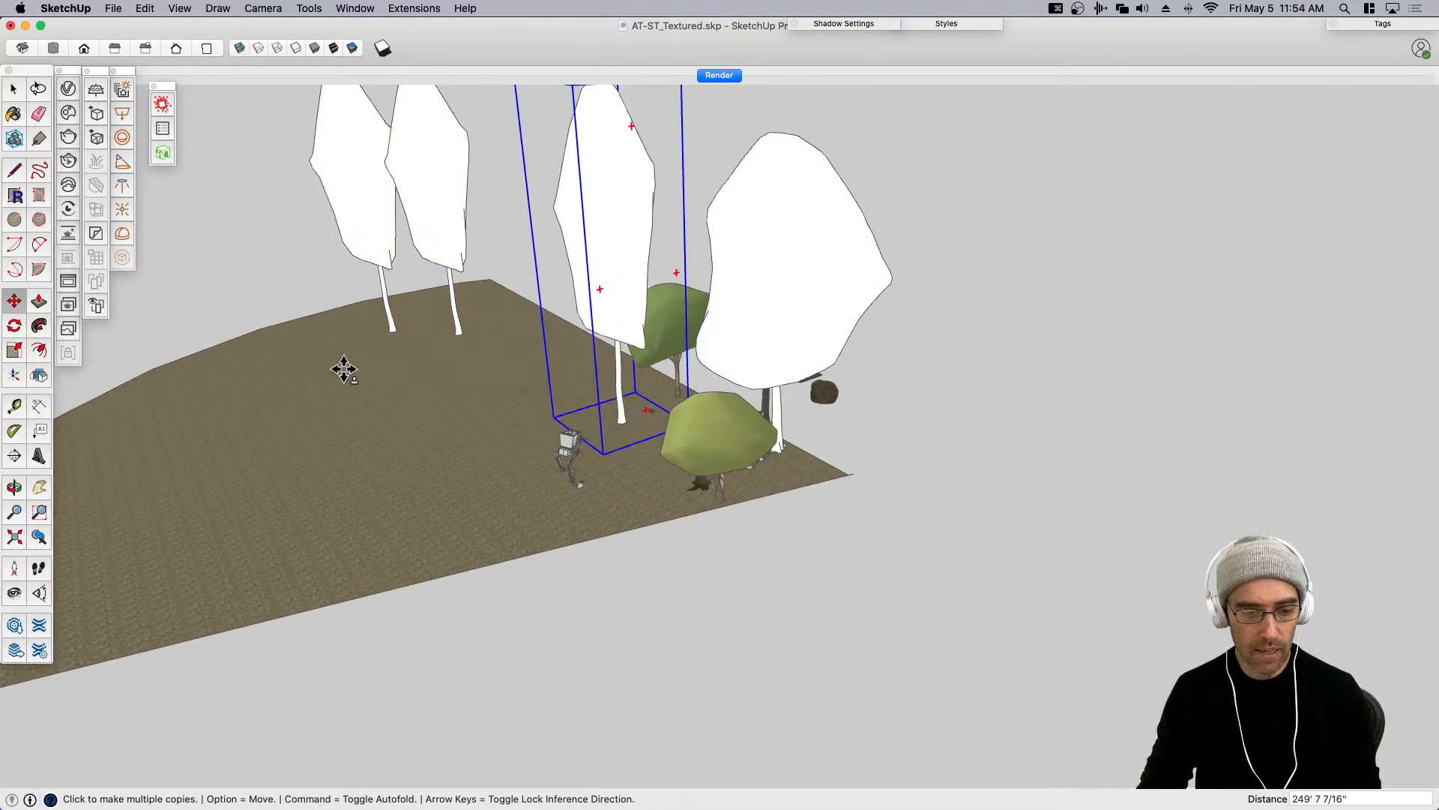
pyautogui.click(332, 355)
pyautogui.click(266, 336)
pyautogui.click(182, 396)
pyautogui.click(292, 383)
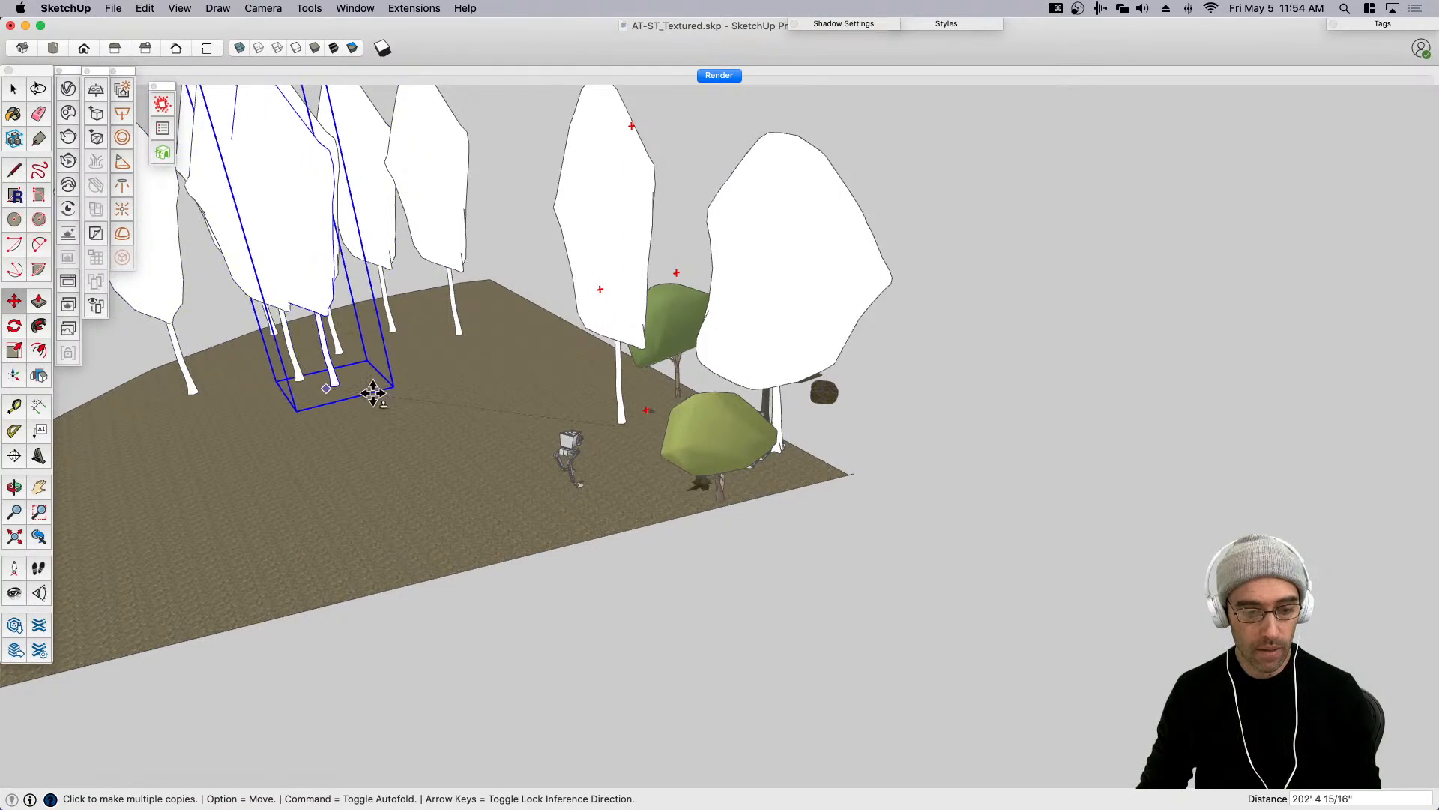
# Stamp more copies of the narrow white tree across the remaining side and front of the ground wedge.
pyautogui.scroll(-3, 495, 383)
pyautogui.click(226, 409)
pyautogui.click(133, 481)
pyautogui.click(117, 561)
pyautogui.click(222, 546)
pyautogui.click(190, 495)
pyautogui.click(280, 434)
pyautogui.click(280, 514)
pyautogui.press('space')
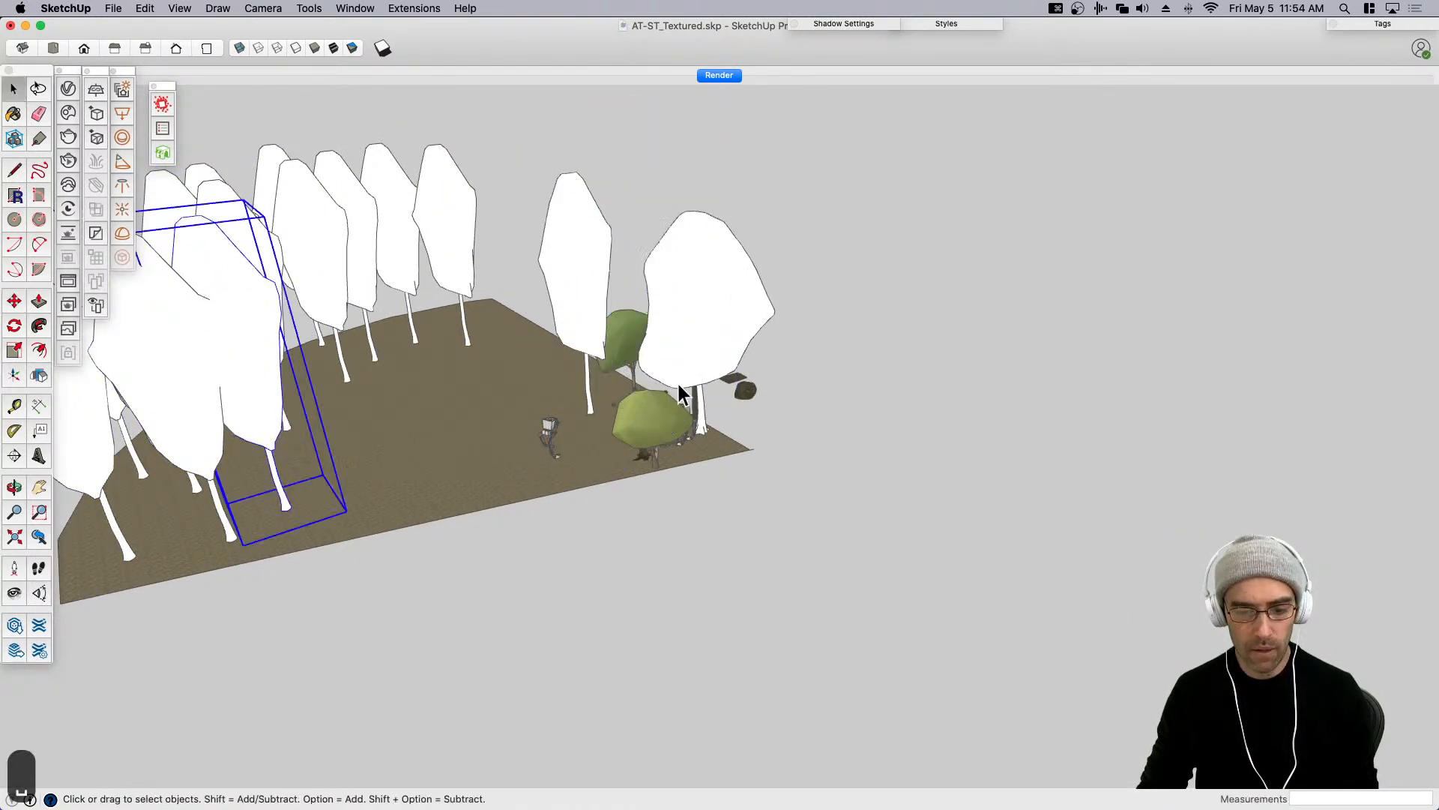
# Stamp copies of the broad white tree along the front edge of the ground among the narrow trees.
pyautogui.click(682, 385)
pyautogui.press('m')
pyautogui.click(707, 443)
pyautogui.moveTo(338, 464); pyautogui.dragTo(186, 551, button='middle')
pyautogui.click(338, 467)
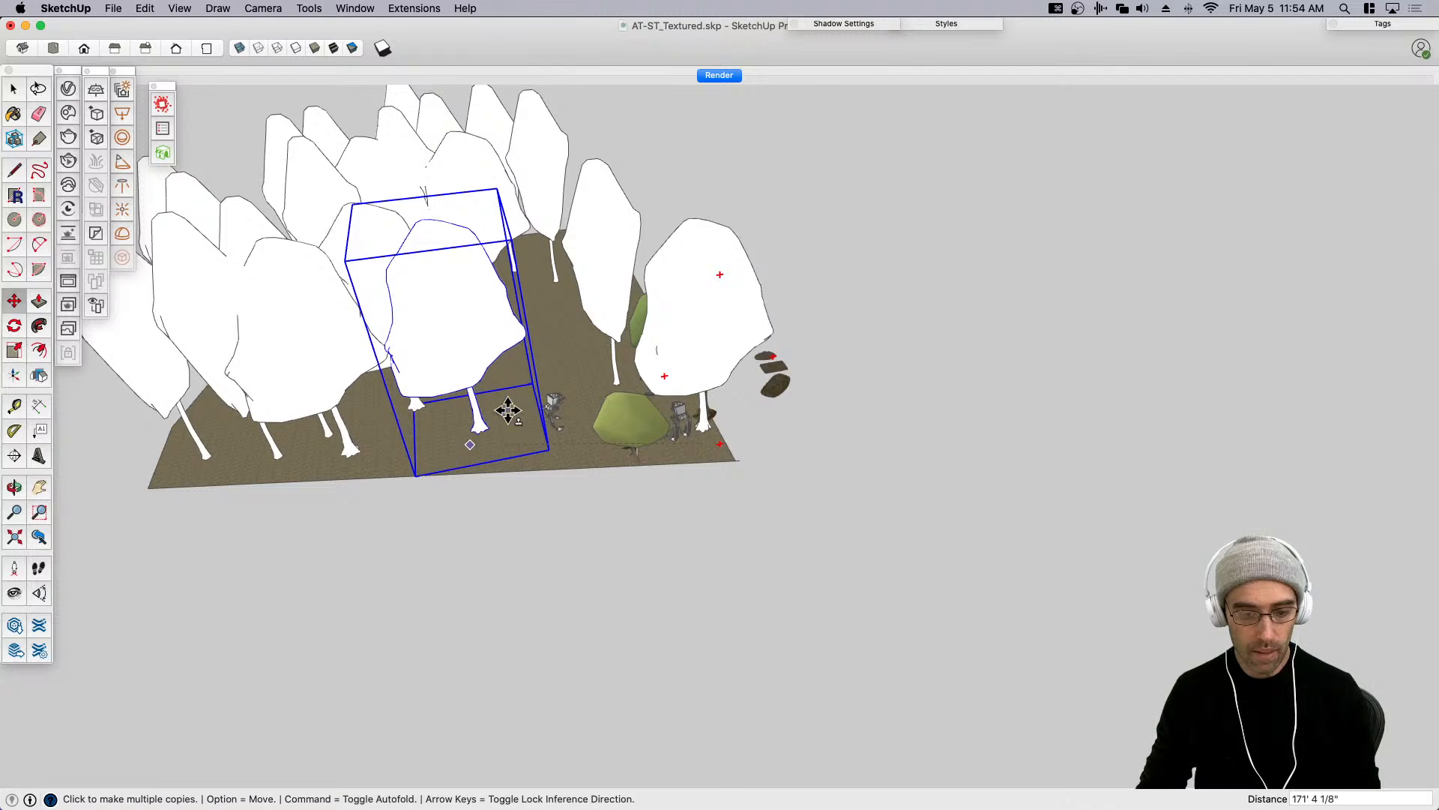
pyautogui.moveTo(569, 308); pyautogui.dragTo(493, 414, button='middle')
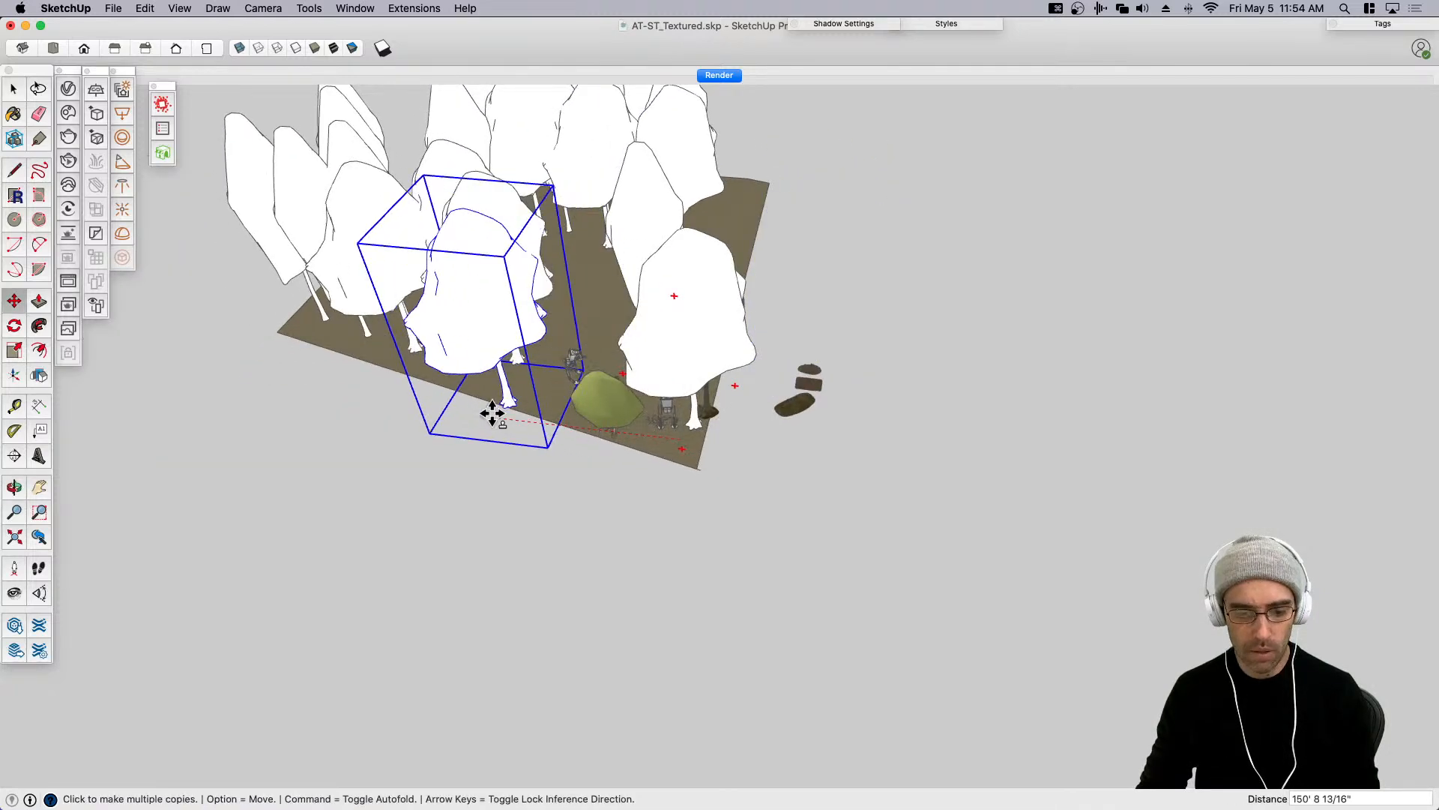
pyautogui.click(525, 418)
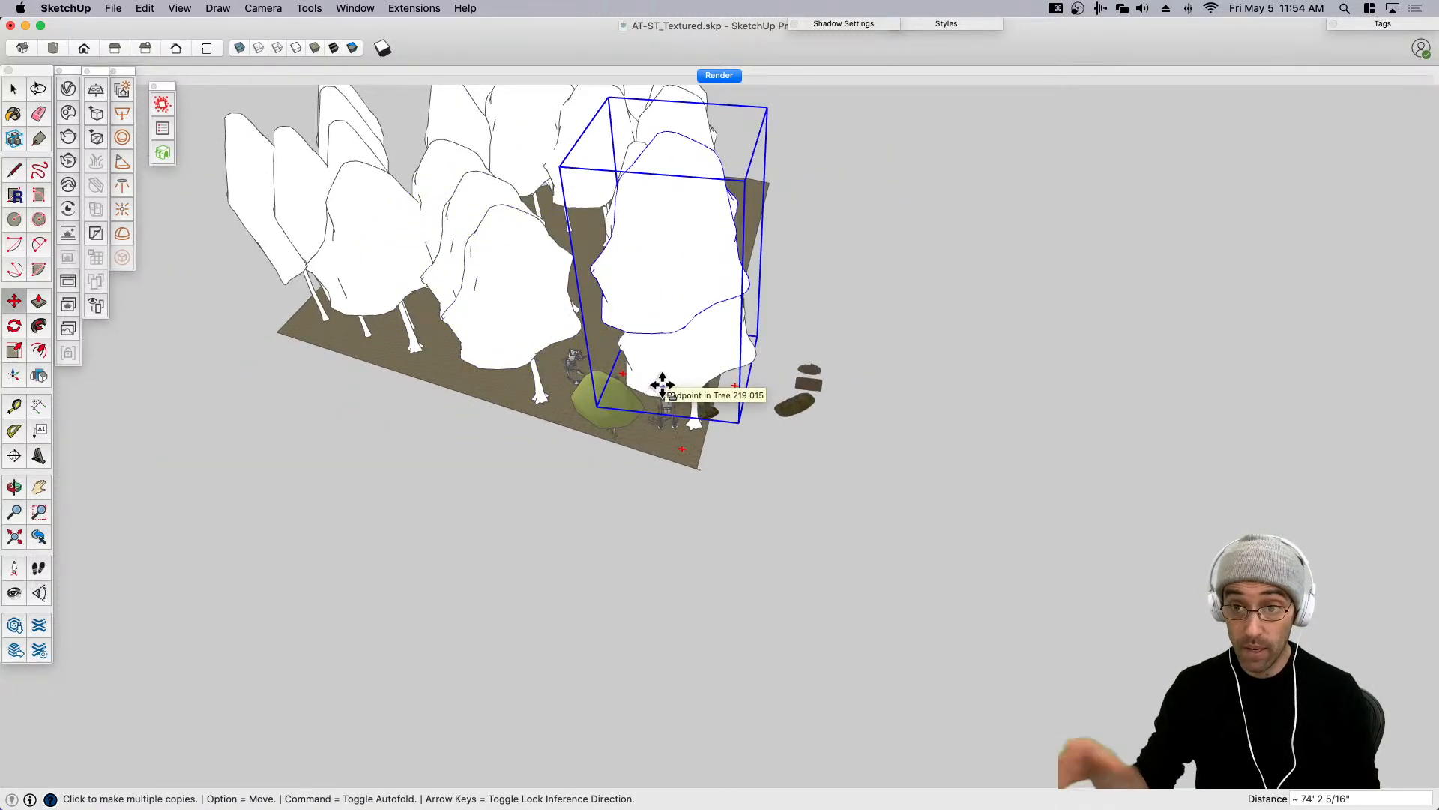
pyautogui.press('space')
# Stamp copies of the small olive-green tree among the white trunks along one side of the ground.
pyautogui.click(615, 446)
pyautogui.moveTo(616, 442); pyautogui.dragTo(692, 410, button='middle')
pyautogui.click(645, 430)
pyautogui.scroll(2, 644, 429)
pyautogui.press('m')
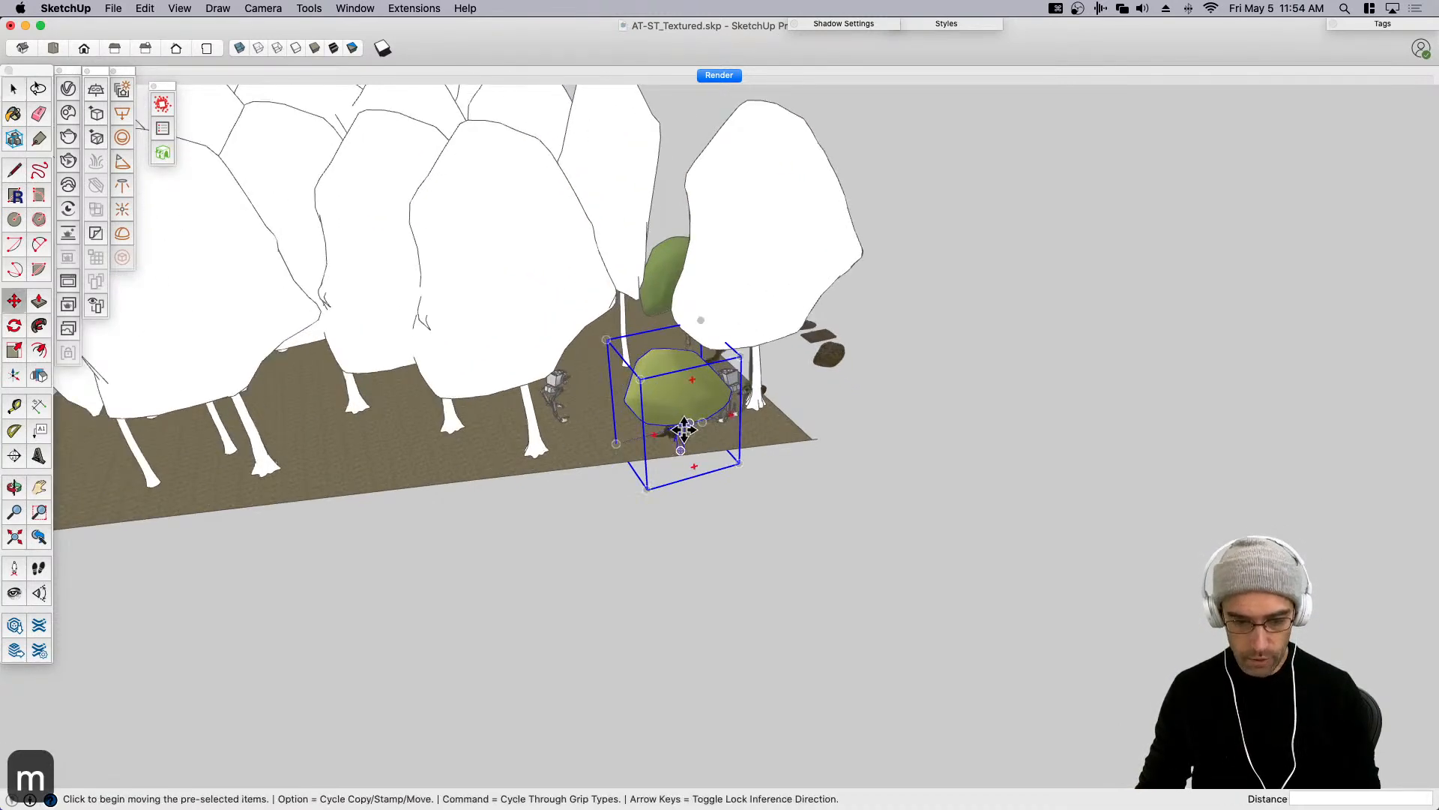
pyautogui.scroll(3, 682, 442)
pyautogui.press('alt')
pyautogui.click(683, 461)
pyautogui.scroll(-5, 1016, 417)
pyautogui.scroll(2, 600, 442)
pyautogui.moveTo(588, 424); pyautogui.dragTo(556, 372, button='middle')
pyautogui.scroll(2, 555, 370)
pyautogui.scroll(2, 555, 369)
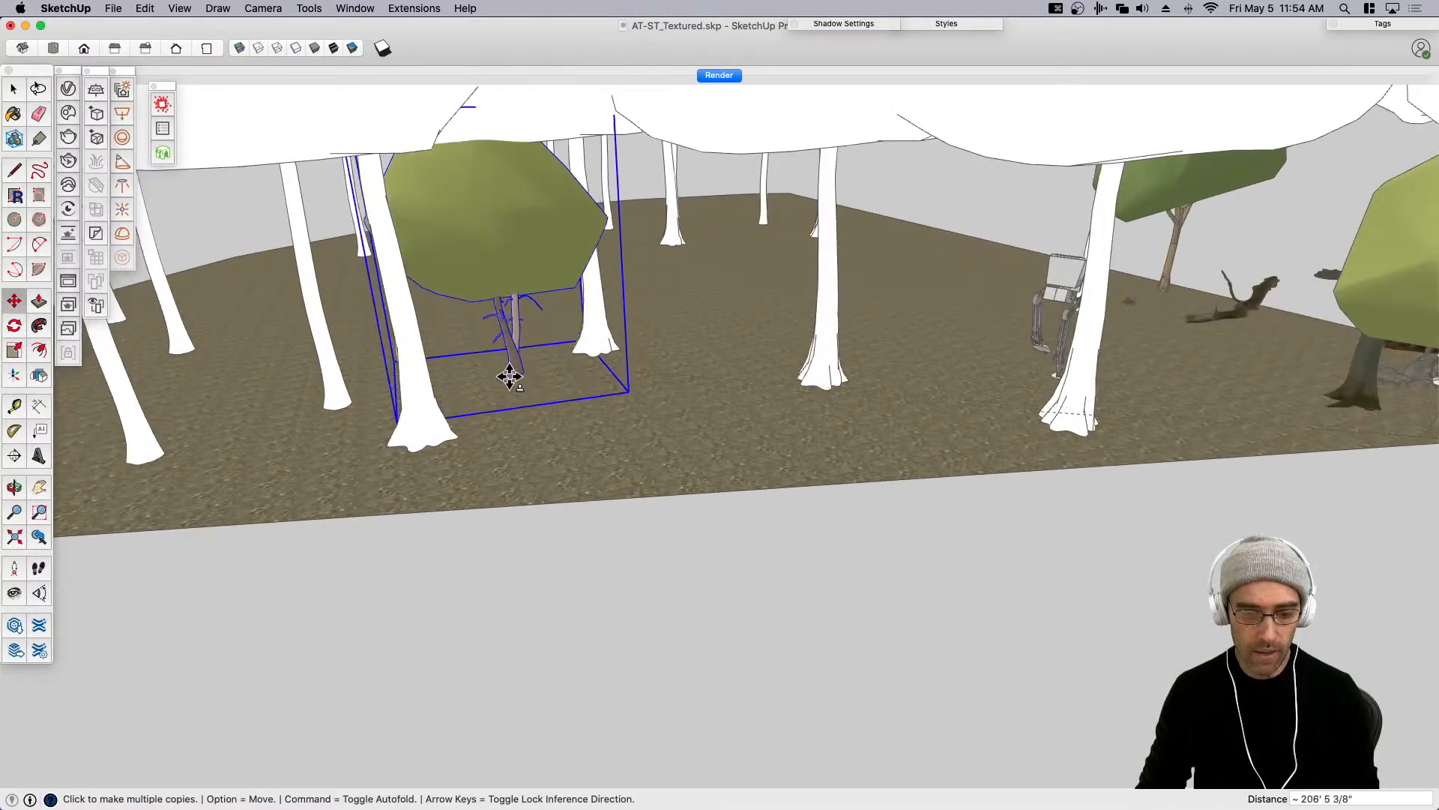
pyautogui.scroll(-3, 417, 402)
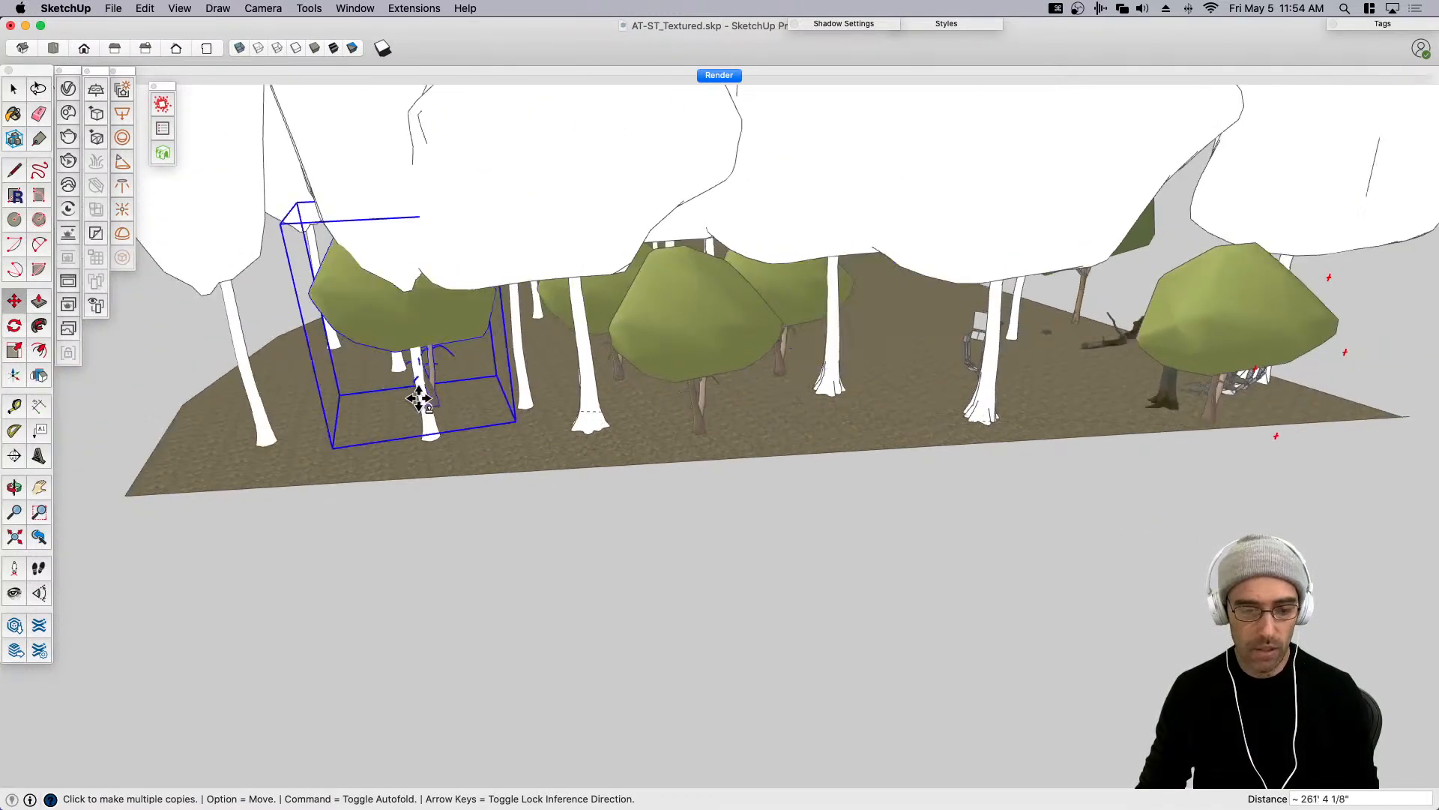
pyautogui.scroll(2, 460, 431)
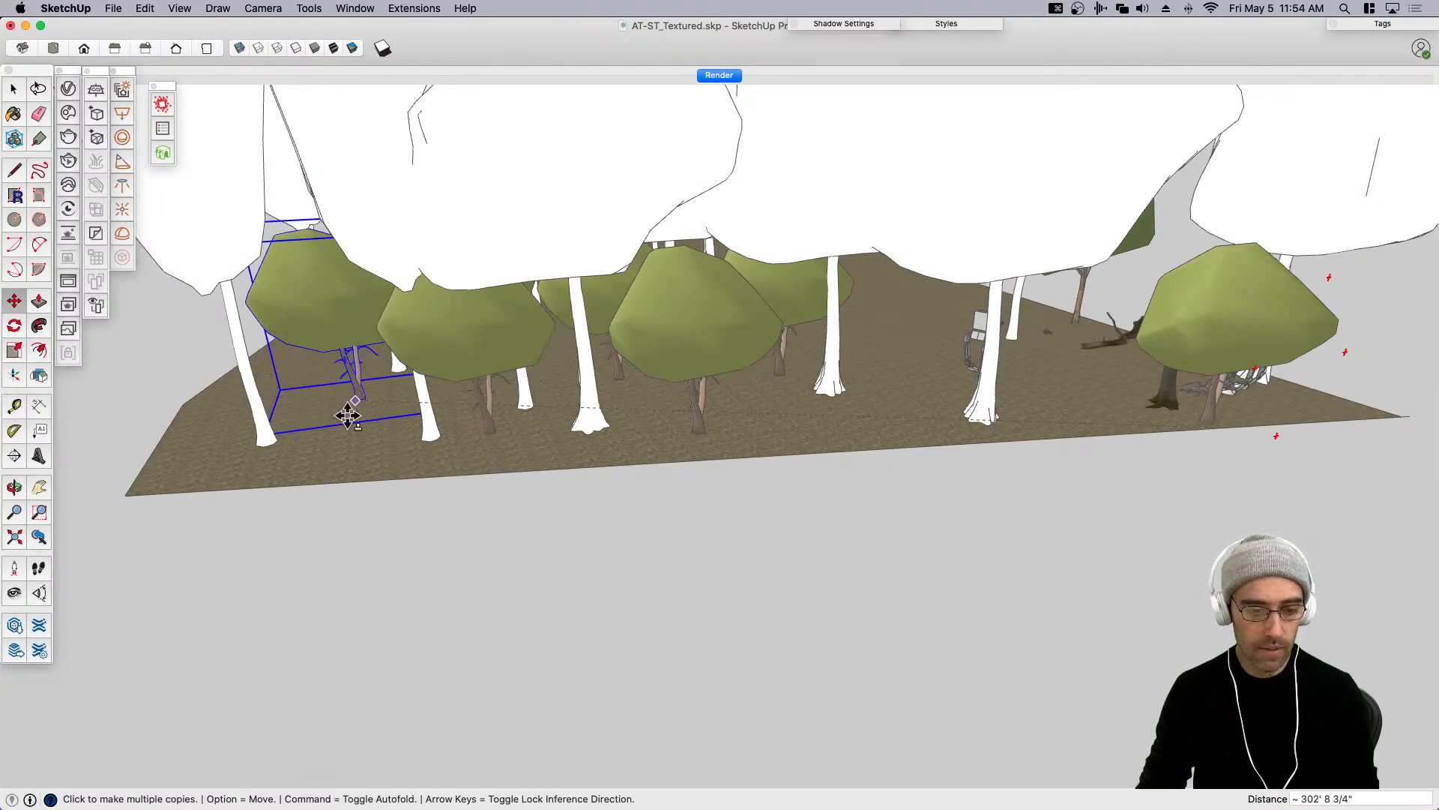
# Stamp more copies of the small olive-green tree along the opposite side of the ground, beyond the fallen branch.
pyautogui.moveTo(199, 460); pyautogui.dragTo(376, 546, button='middle')
pyautogui.scroll(-3, 600, 573)
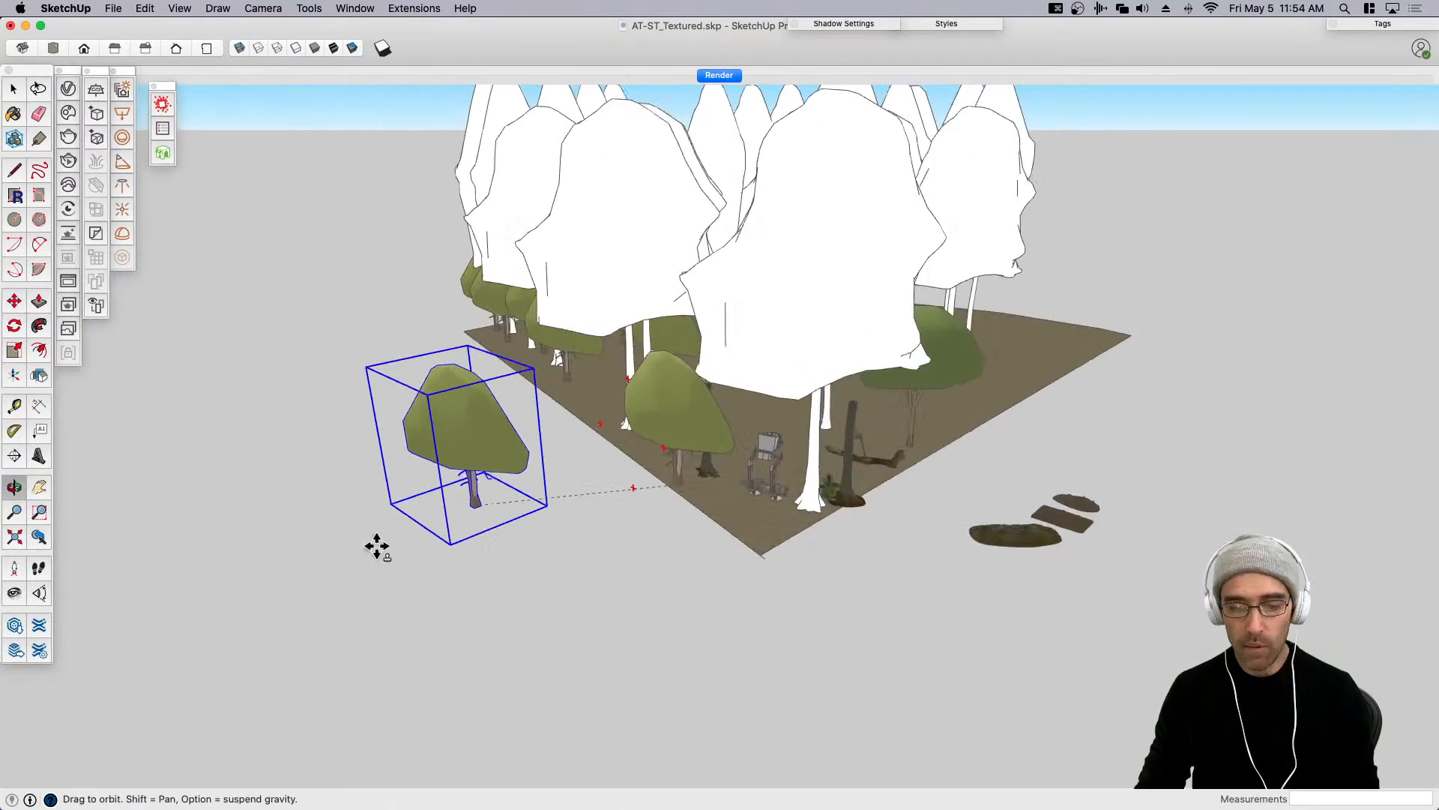
pyautogui.moveTo(978, 519); pyautogui.dragTo(870, 520, button='middle')
pyautogui.scroll(3, 1124, 434)
pyautogui.click(901, 365)
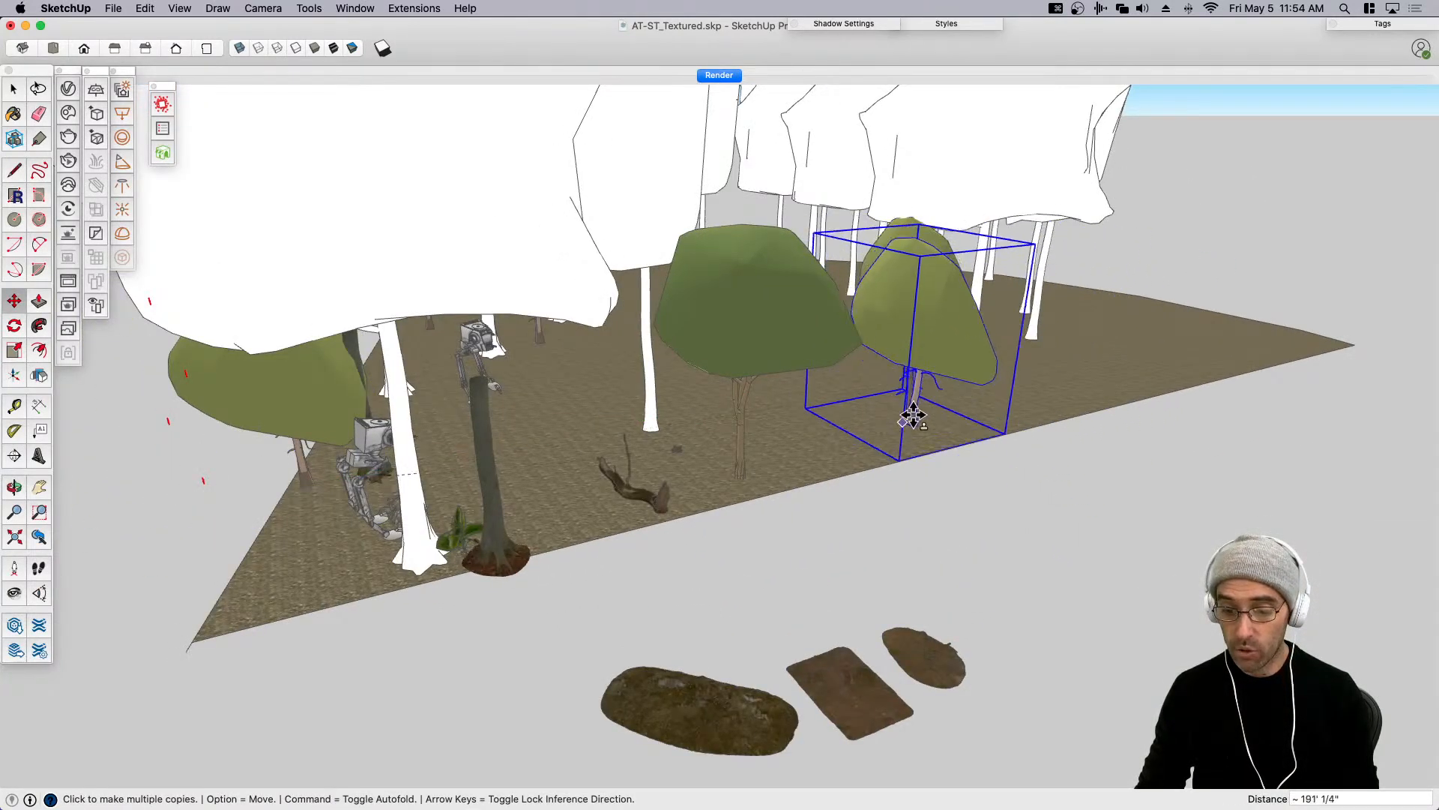
pyautogui.click(948, 390)
pyautogui.moveTo(1243, 337); pyautogui.dragTo(1067, 391, button='middle')
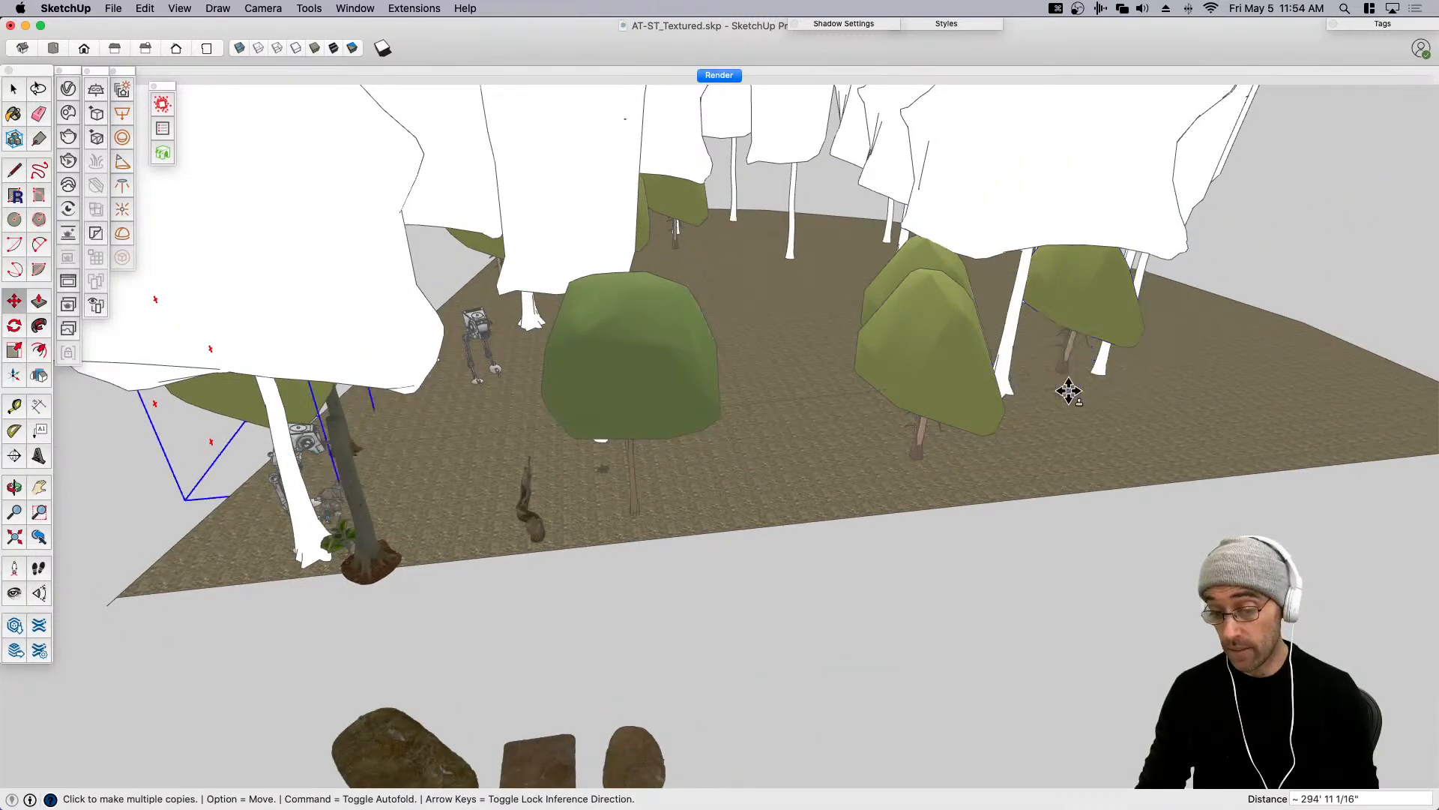
pyautogui.click(1098, 425)
pyautogui.click(1208, 370)
pyautogui.moveTo(1415, 373); pyautogui.dragTo(967, 394, button='middle')
pyautogui.scroll(-3, 946, 396)
# Undo the last stamp and place three more copies of the small olive-green tree toward the wide end of the ground.
pyautogui.press('super+z')
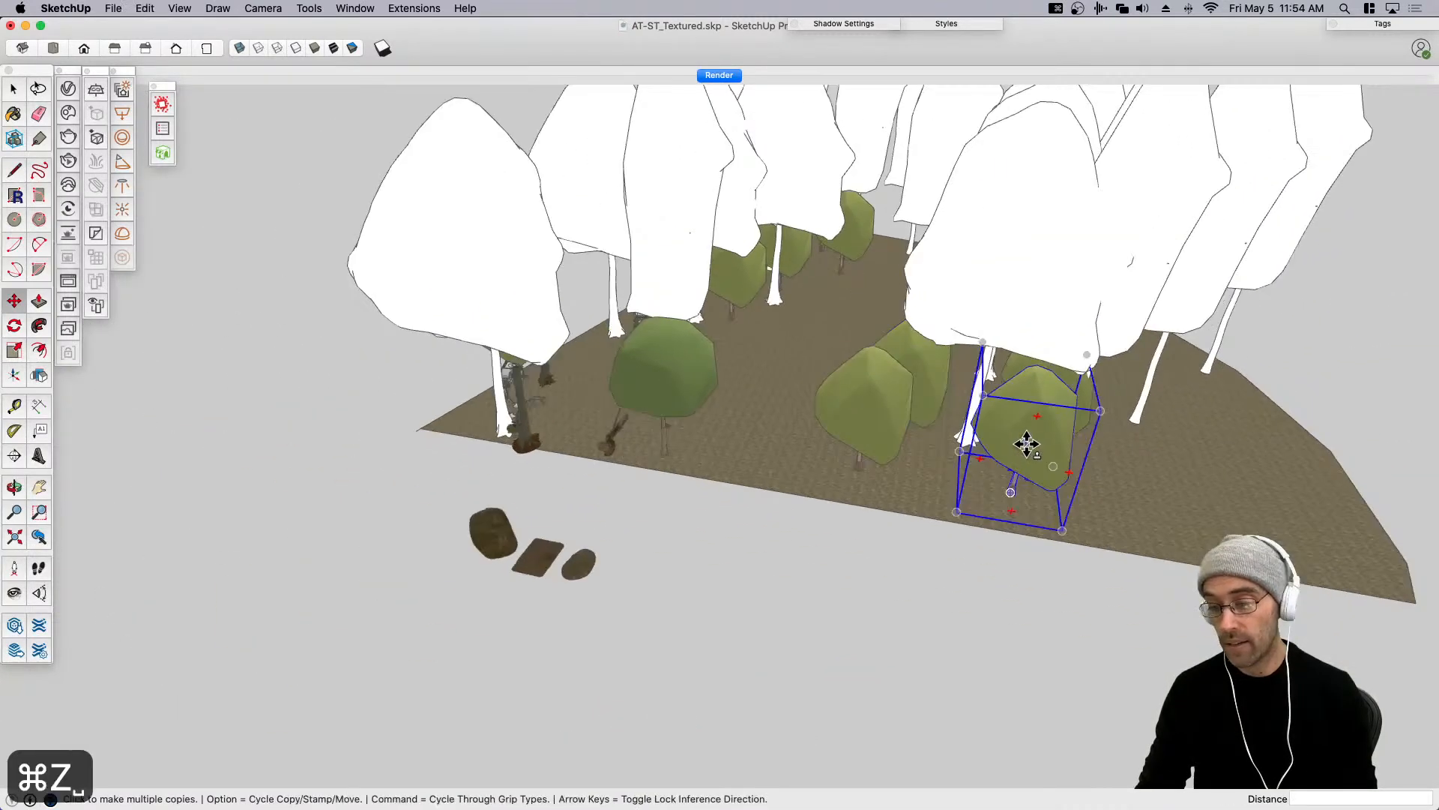
pyautogui.press('space')
pyautogui.scroll(3, 1040, 480)
pyautogui.press('m')
pyautogui.press('alt')
pyautogui.click(1005, 504)
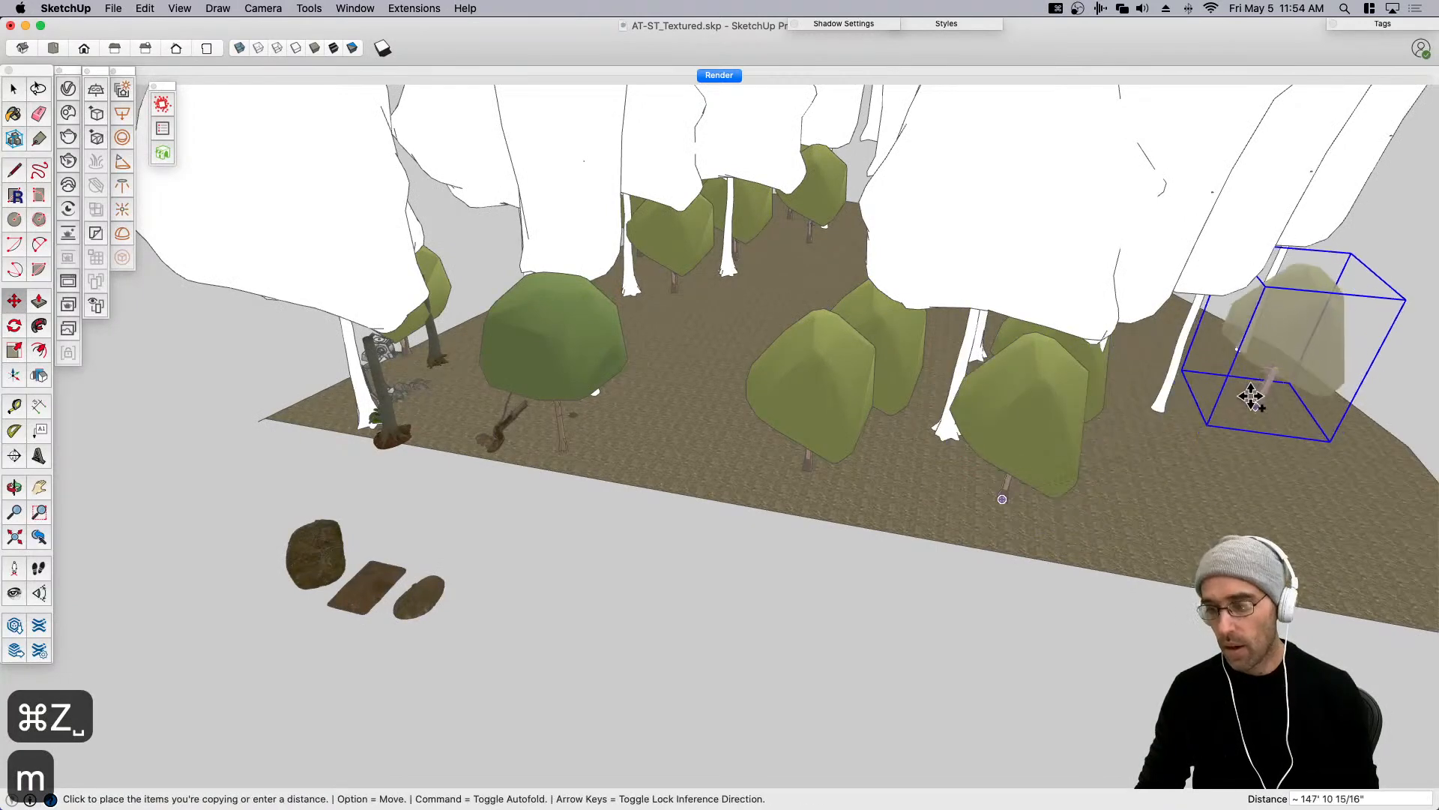
pyautogui.click(1252, 394)
pyautogui.scroll(-2, 1244, 426)
pyautogui.click(1250, 433)
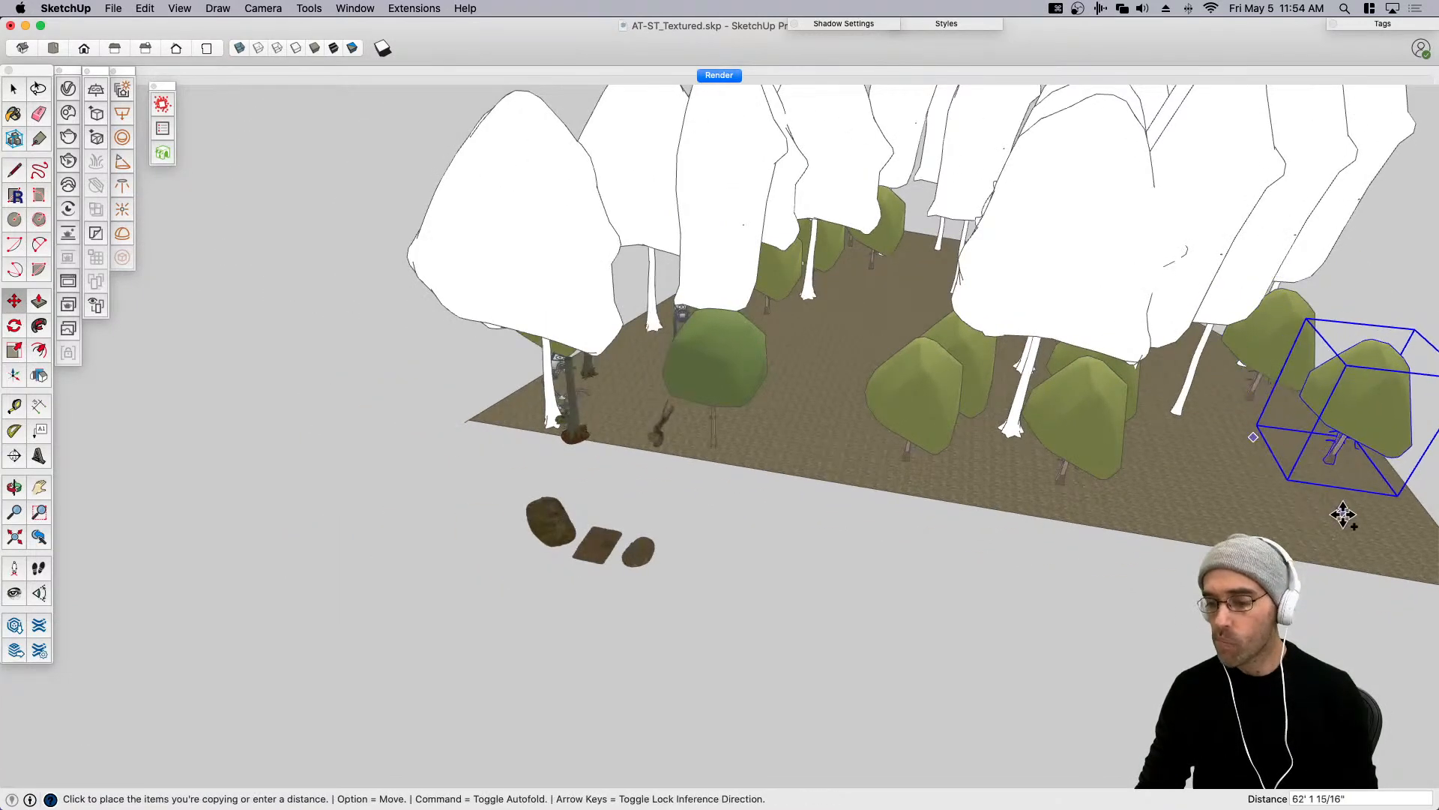
pyautogui.click(1345, 518)
# Stamp copies of the dark green rounded tree between the olive-green trees across the ground.
pyautogui.press('space')
pyautogui.click(726, 383)
pyautogui.press('m')
pyautogui.press('alt')
pyautogui.click(716, 448)
pyautogui.click(1019, 480)
pyautogui.click(1022, 483)
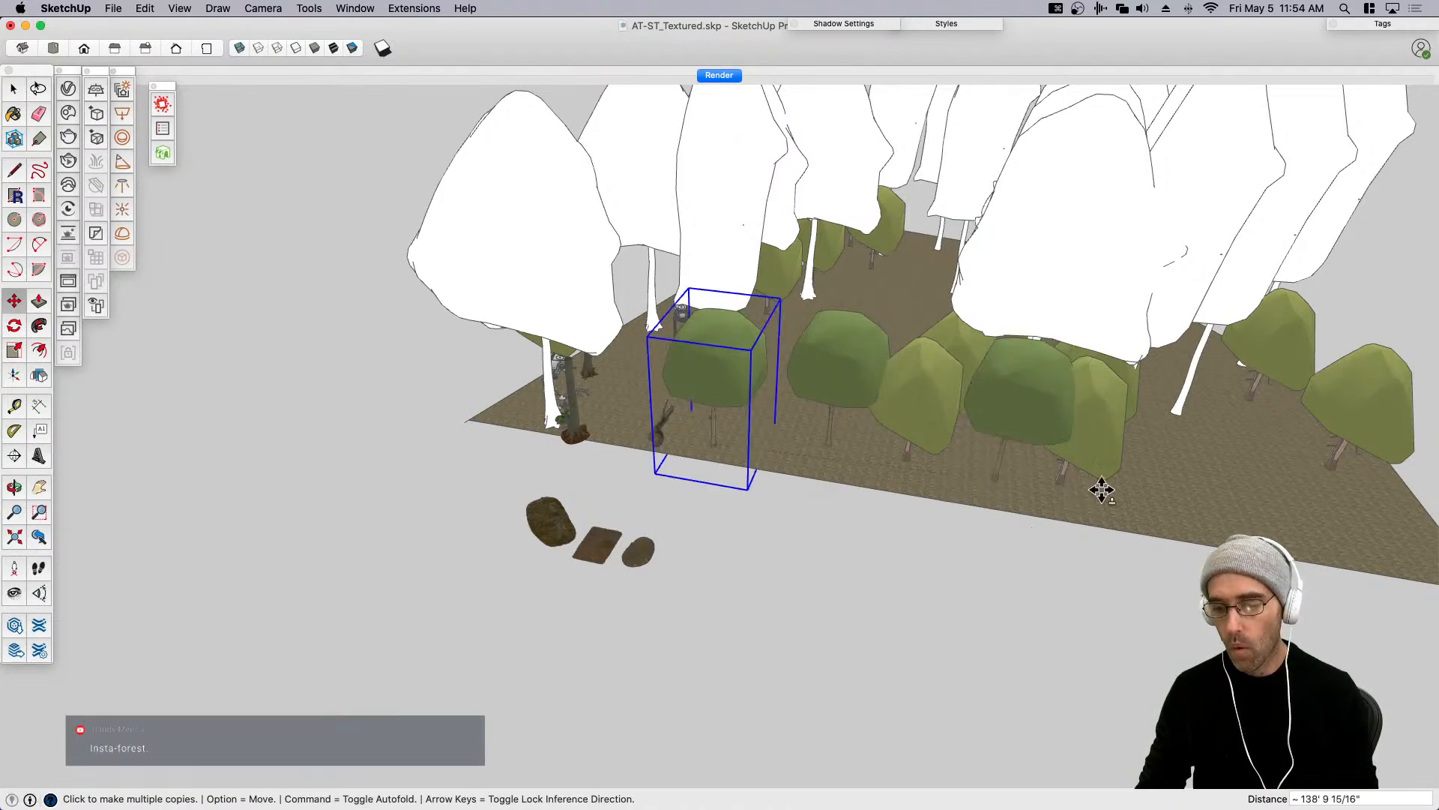
pyautogui.moveTo(1356, 531); pyautogui.dragTo(774, 287, button='middle')
pyautogui.click(752, 267)
pyautogui.click(636, 242)
pyautogui.click(526, 241)
pyautogui.click(344, 225)
pyautogui.click(275, 253)
pyautogui.click(722, 272)
pyautogui.click(830, 298)
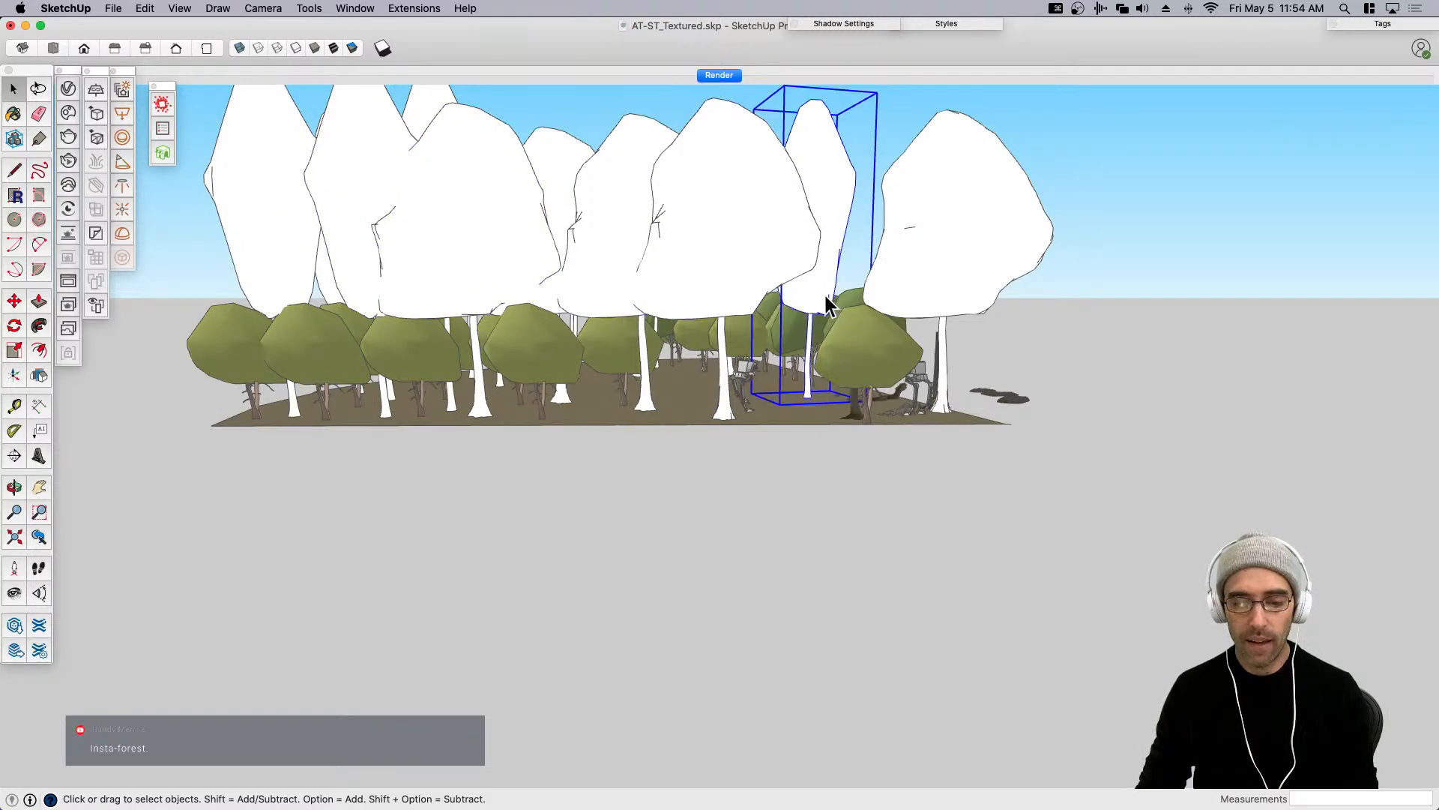
# Select the forest trees together and leave both AT-ST walkers out of the selection.
pyautogui.moveTo(787, 296); pyautogui.dragTo(765, 392, button='middle')
pyautogui.scroll(5, 375, 432)
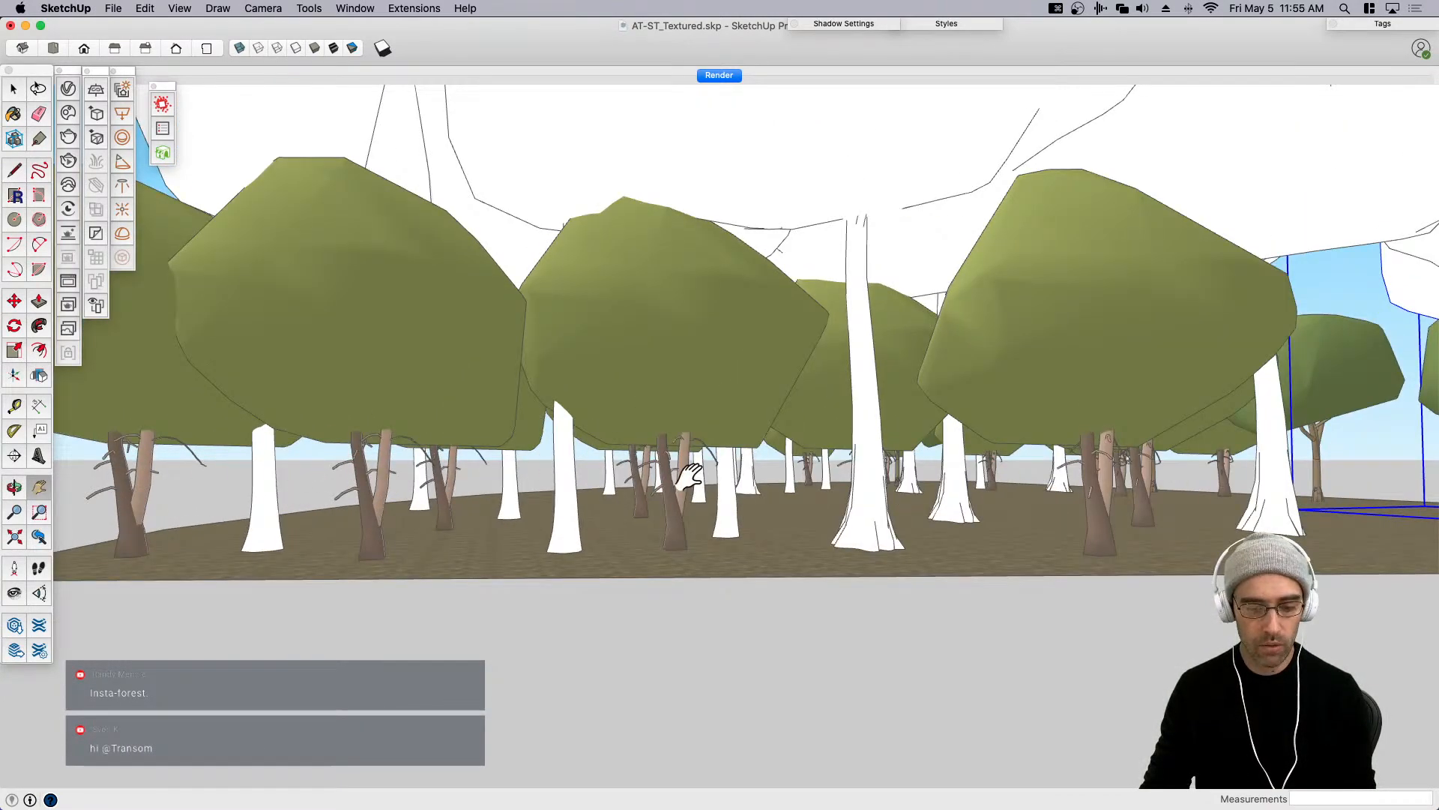
pyautogui.scroll(-8, 750, 482)
pyautogui.moveTo(902, 544); pyautogui.dragTo(721, 529, button='middle')
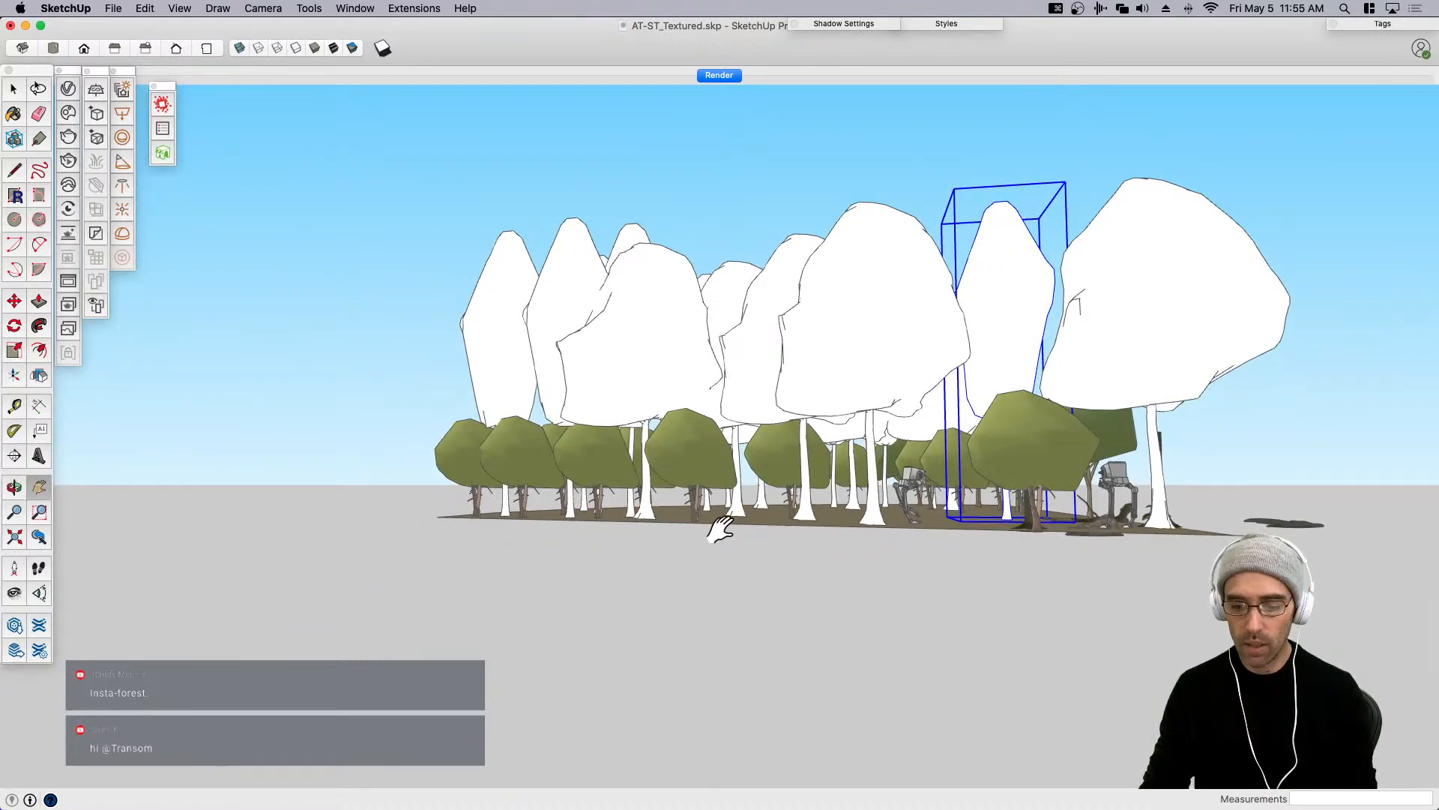
pyautogui.press('space')
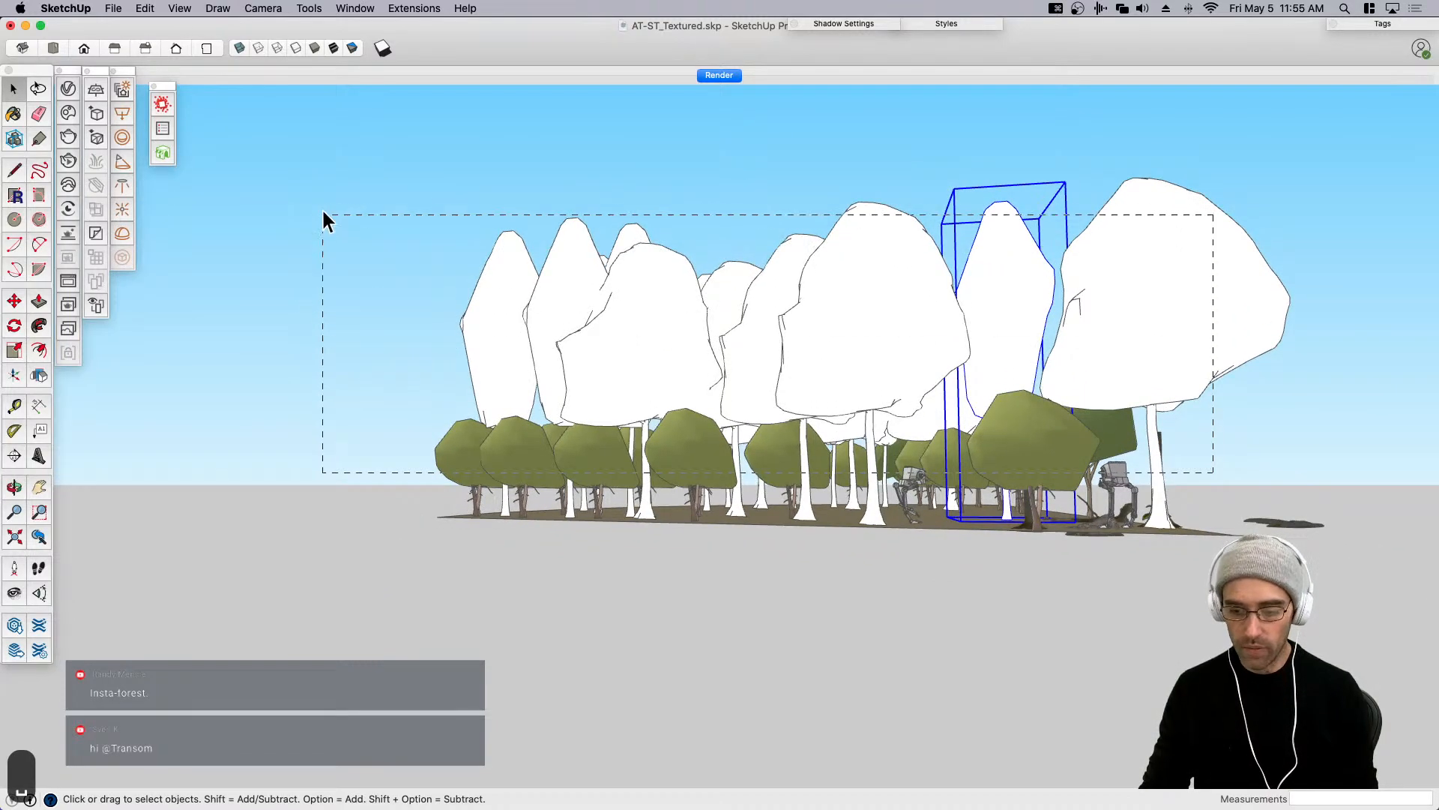
pyautogui.moveTo(322, 219); pyautogui.dragTo(321, 216)
pyautogui.scroll(5, 974, 544)
pyautogui.moveTo(1009, 525); pyautogui.dragTo(1000, 571, button='middle')
pyautogui.scroll(3, 999, 571)
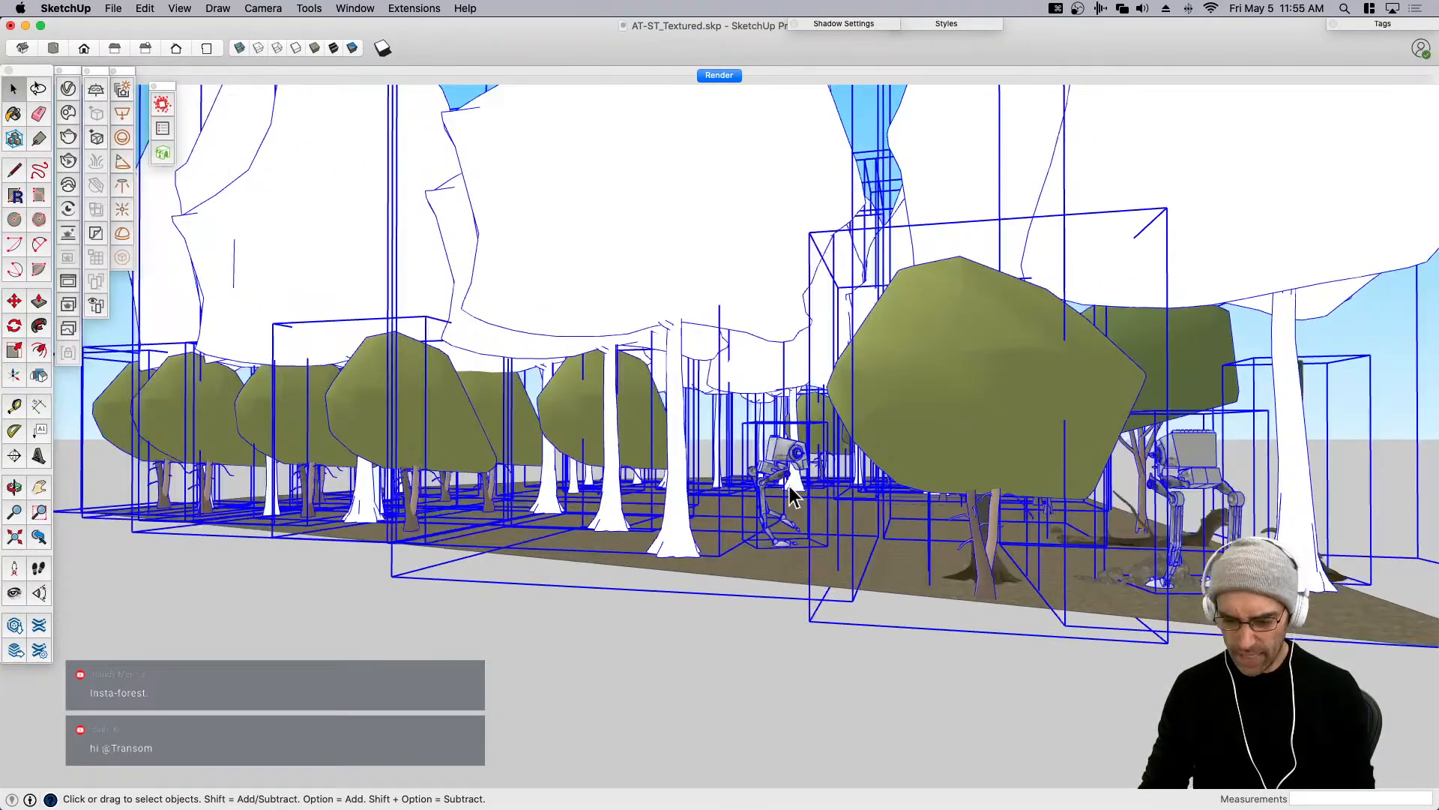
pyautogui.scroll(3, 1185, 457)
pyautogui.moveTo(1184, 457); pyautogui.dragTo(605, 241, button='middle')
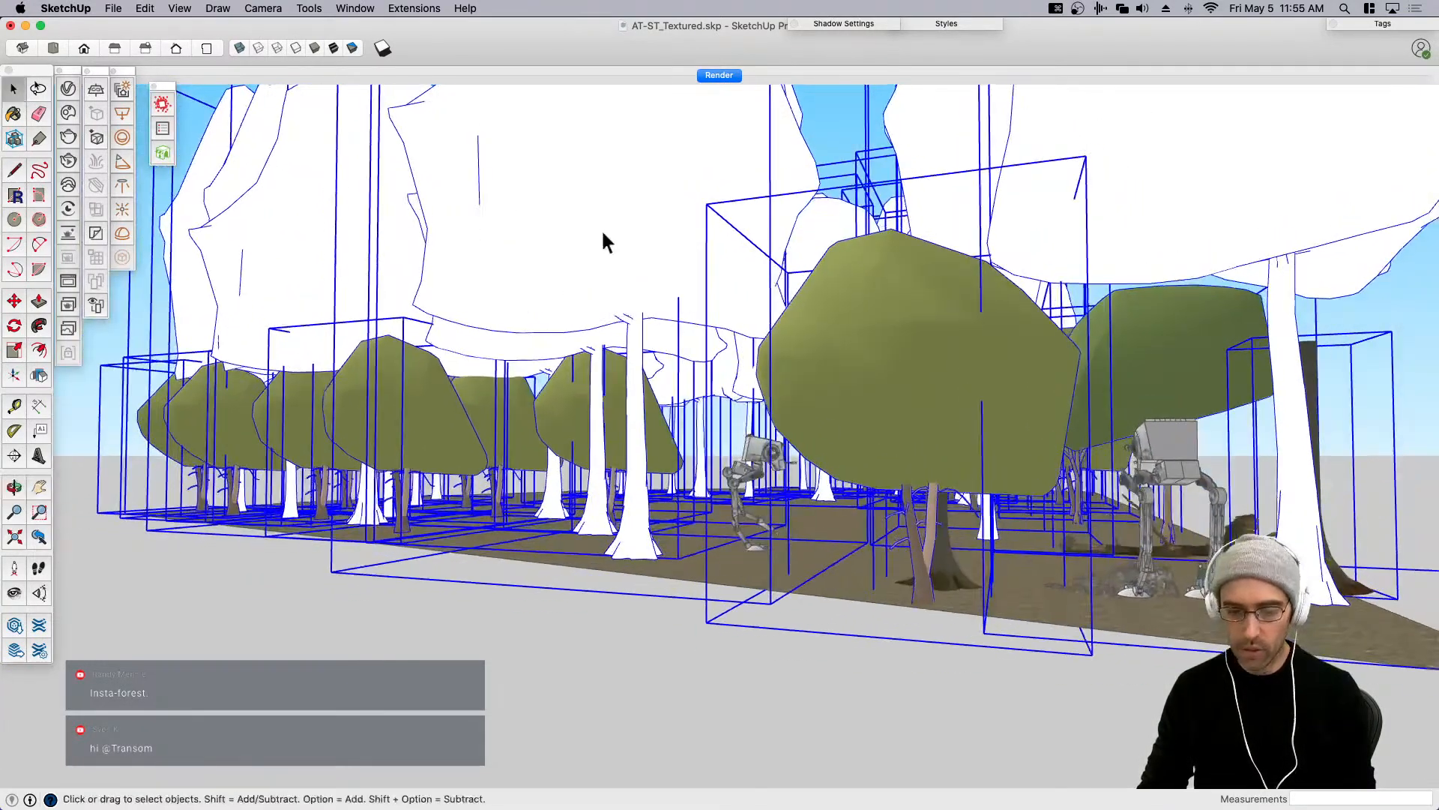
# Start Scale and Rotate Randomly on the selected trees with a minimum scale of .9 and maximum scale of 1.25.
pyautogui.click(416, 9)
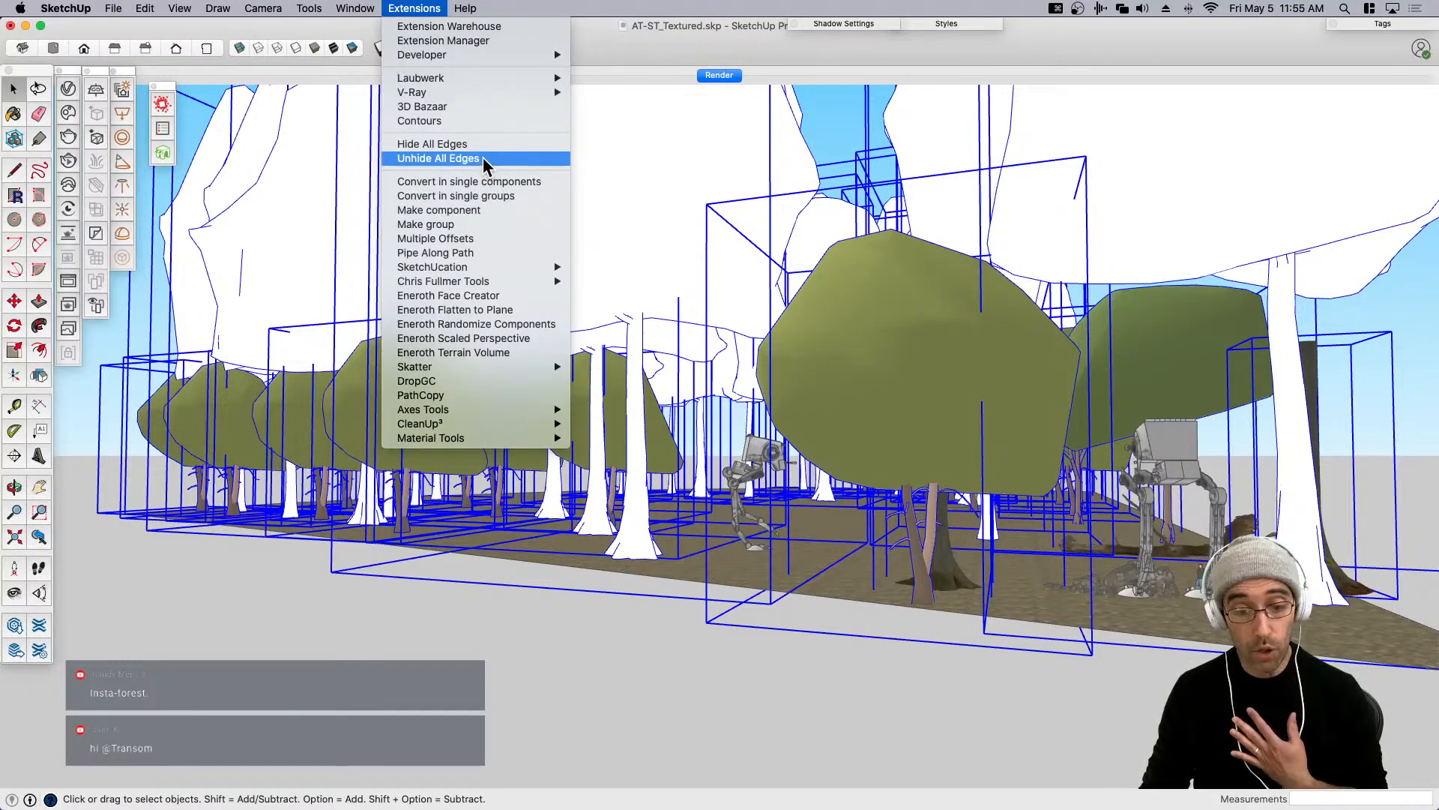
pyautogui.moveTo(493, 77)
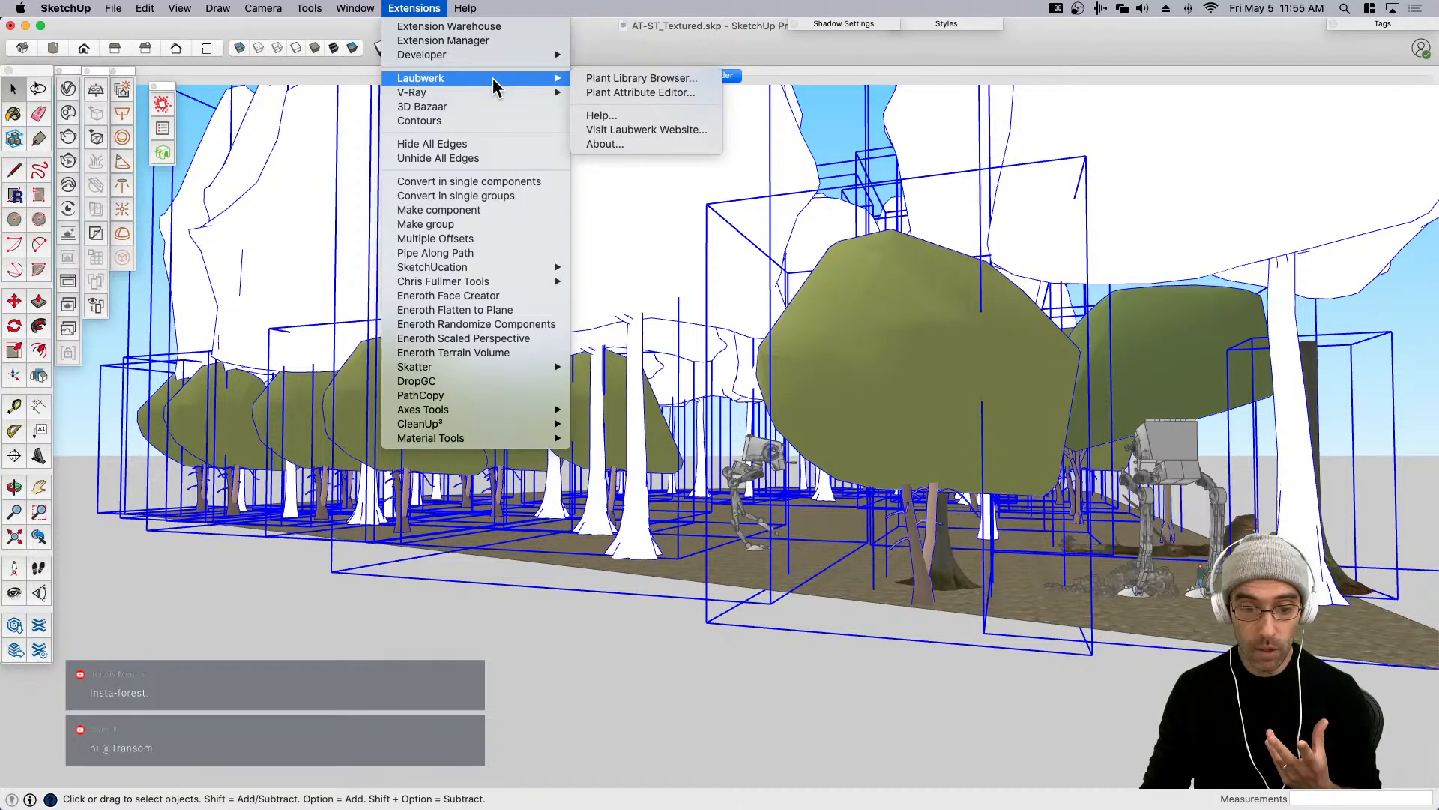
pyautogui.moveTo(515, 280)
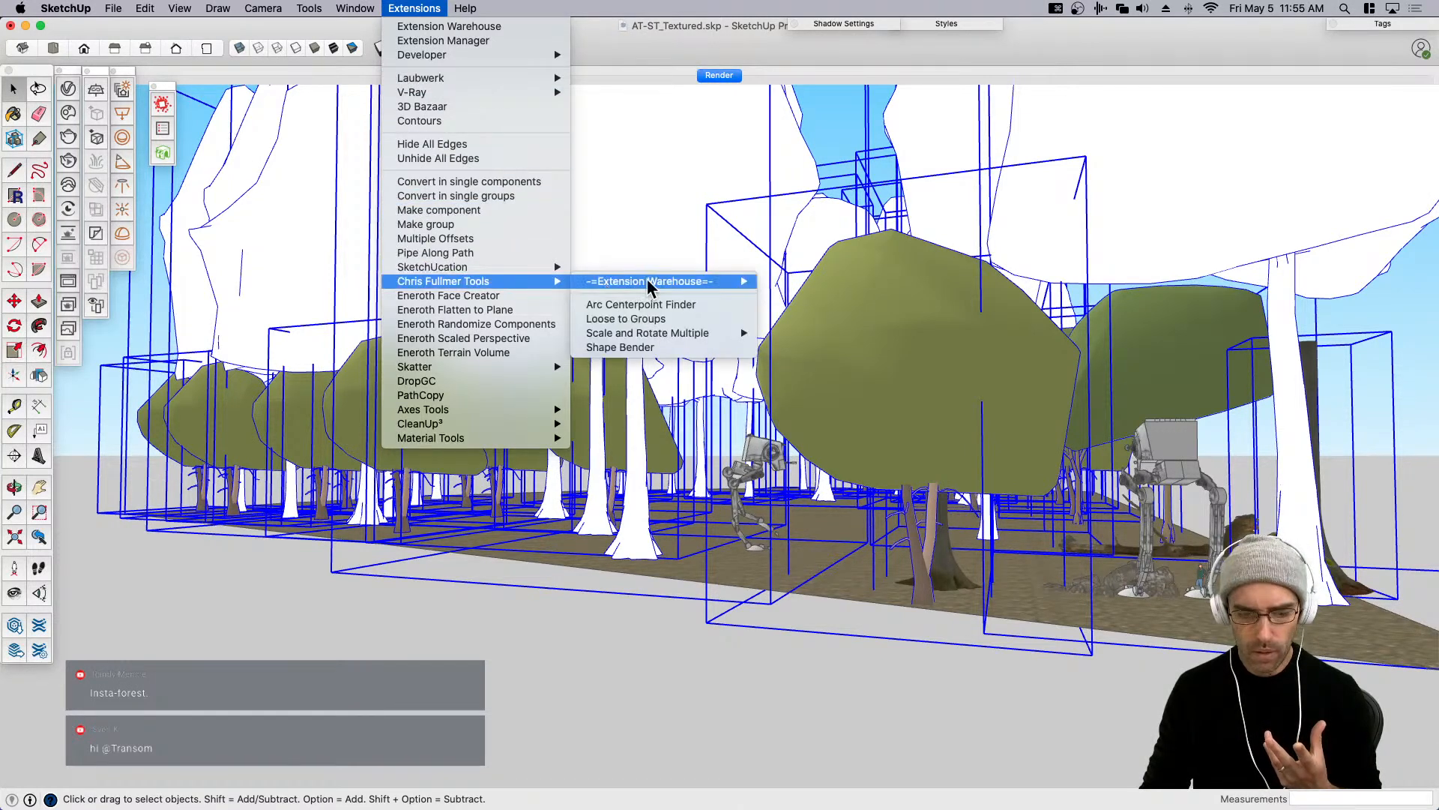
pyautogui.moveTo(750, 333)
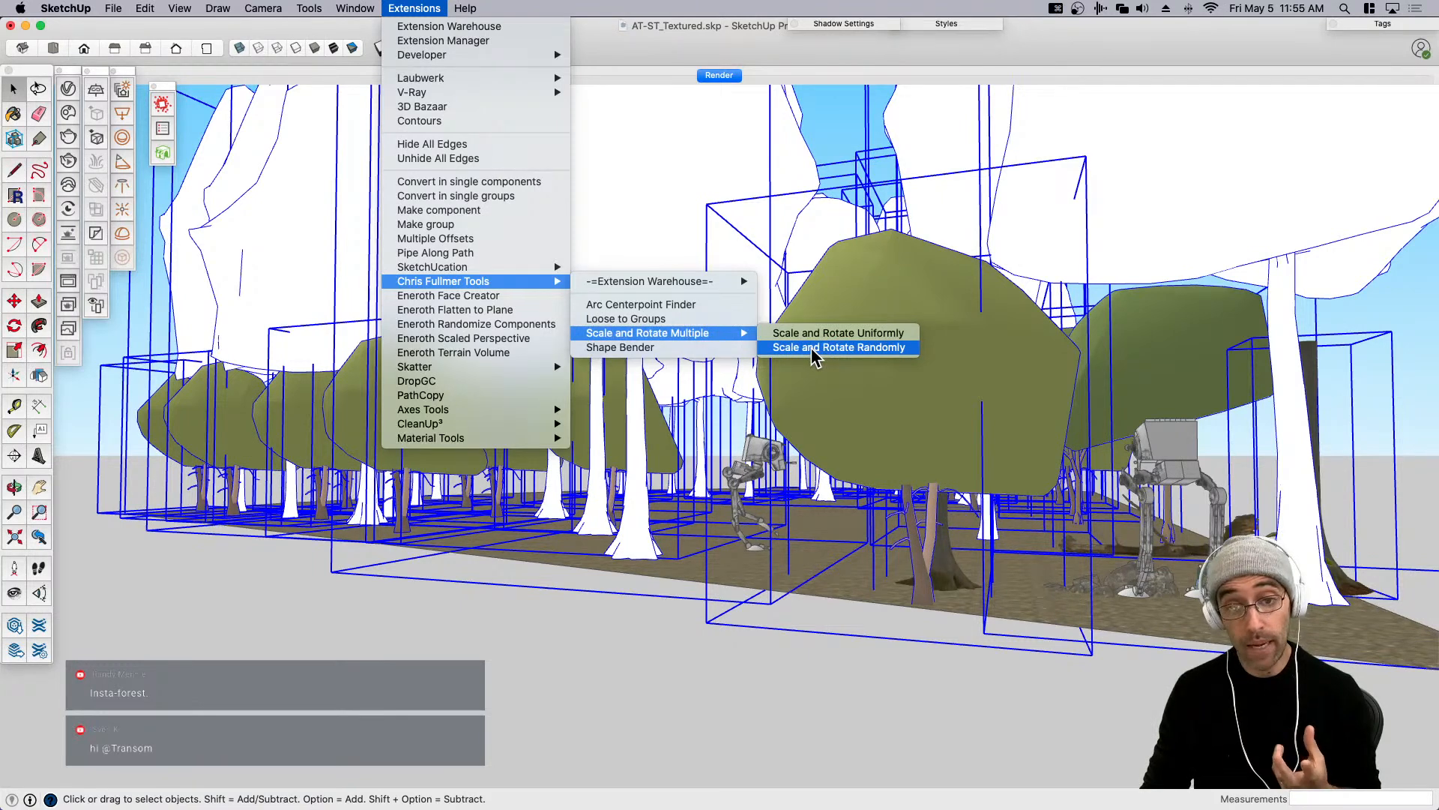
pyautogui.click(810, 348)
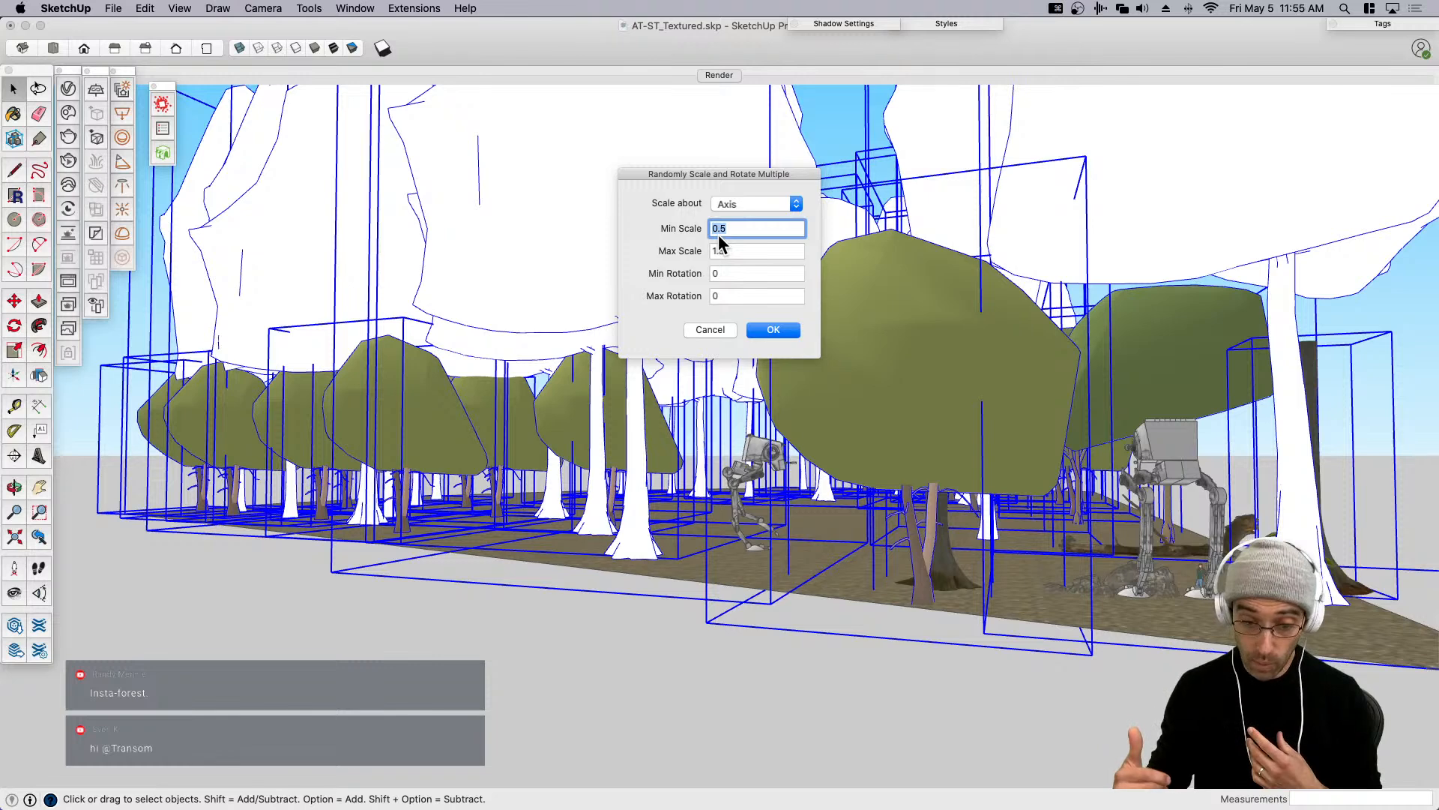
pyautogui.write('.9')
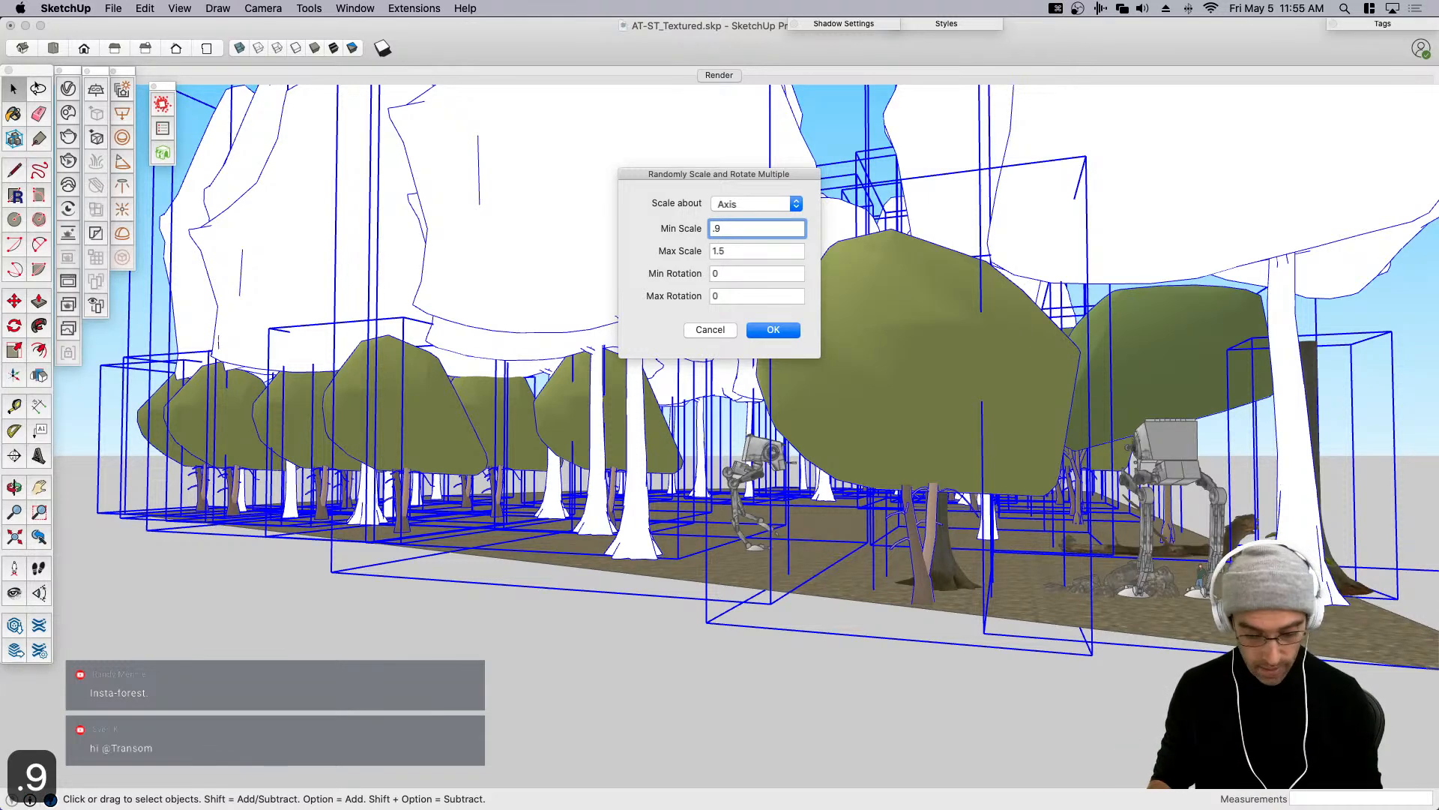
pyautogui.press('Tab')
pyautogui.write('1.1')
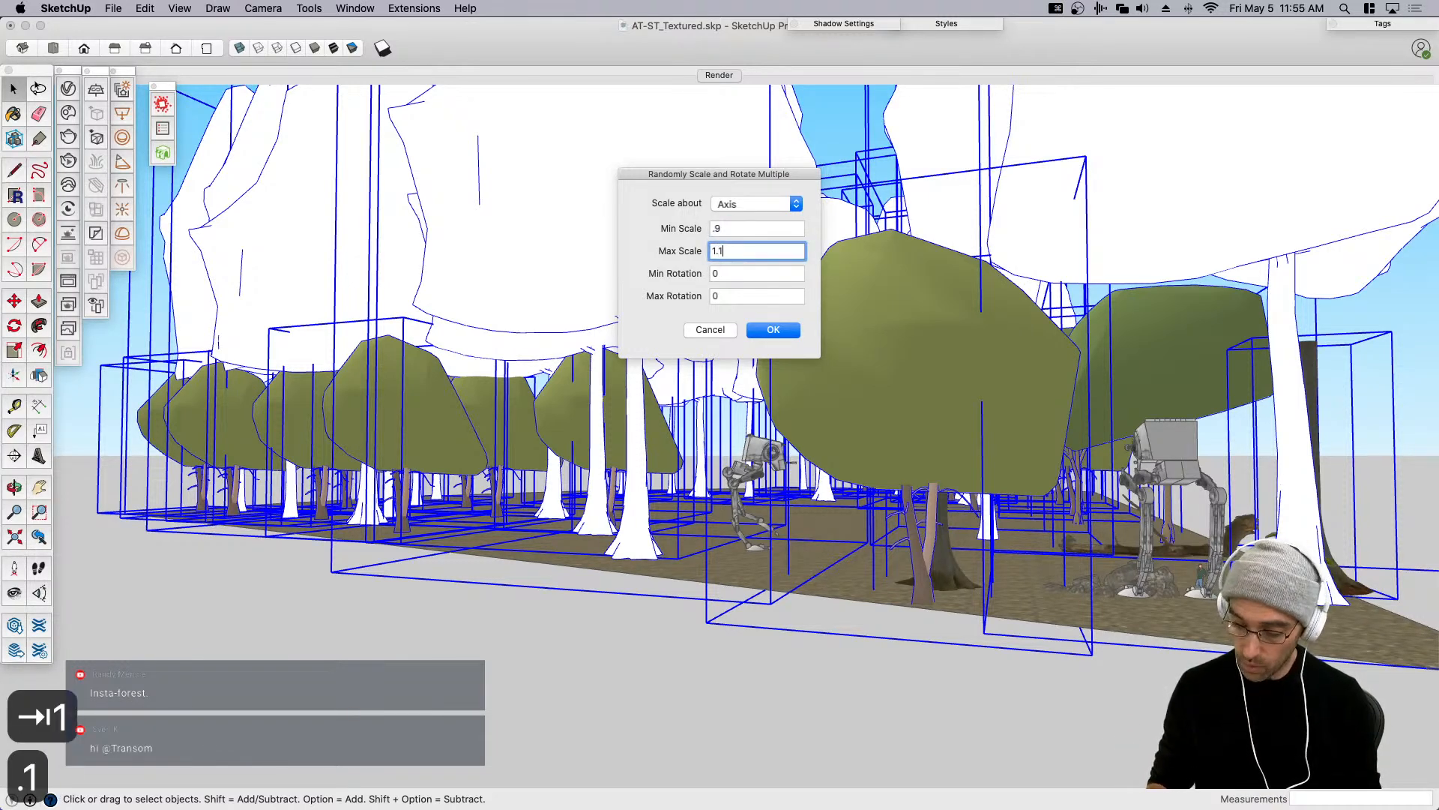
pyautogui.press('BackSpace')
pyautogui.write('25')
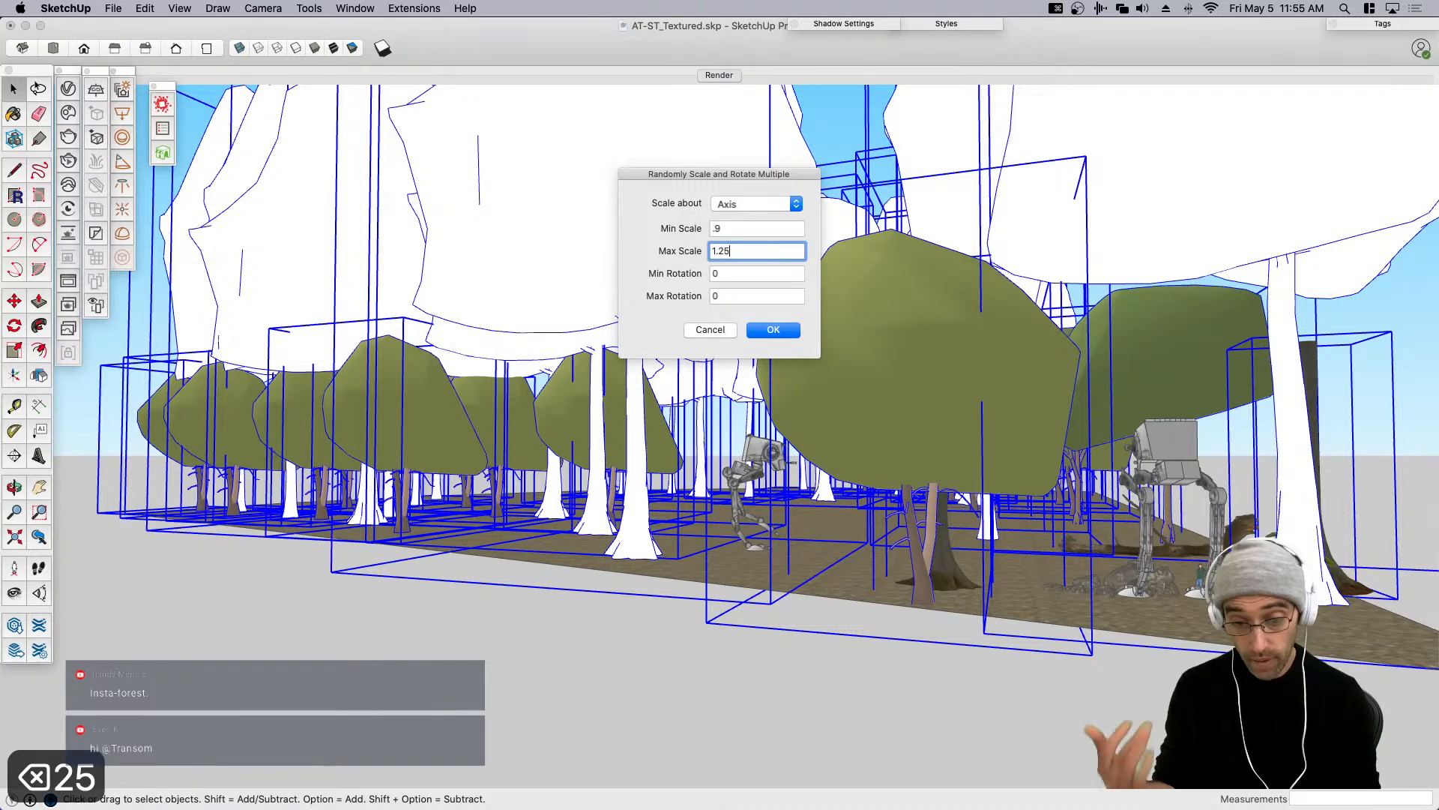
pyautogui.press('Tab')
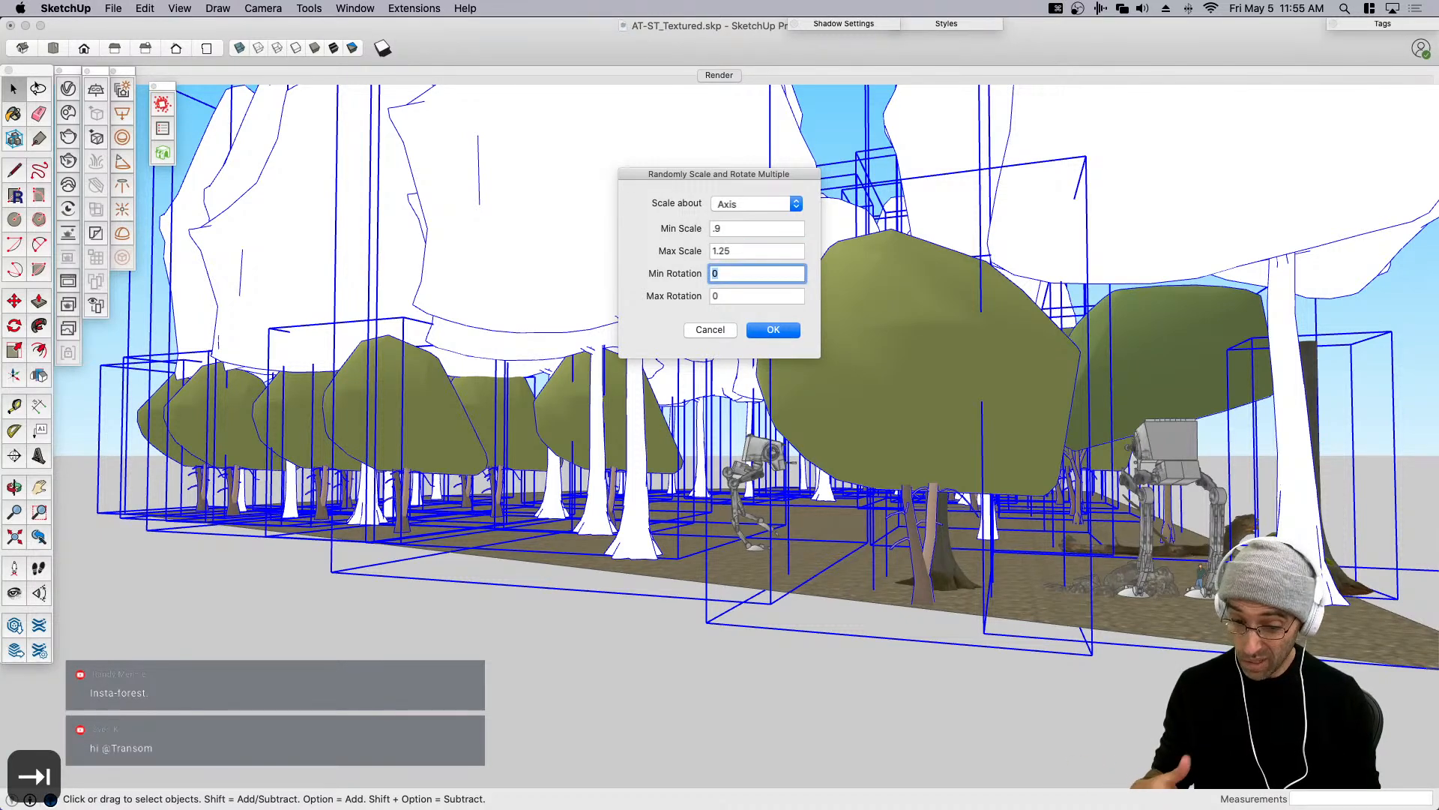
# Scale about Center with a minimum rotation of 30 and maximum rotation of 330, and apply the randomization.
pyautogui.click(744, 204)
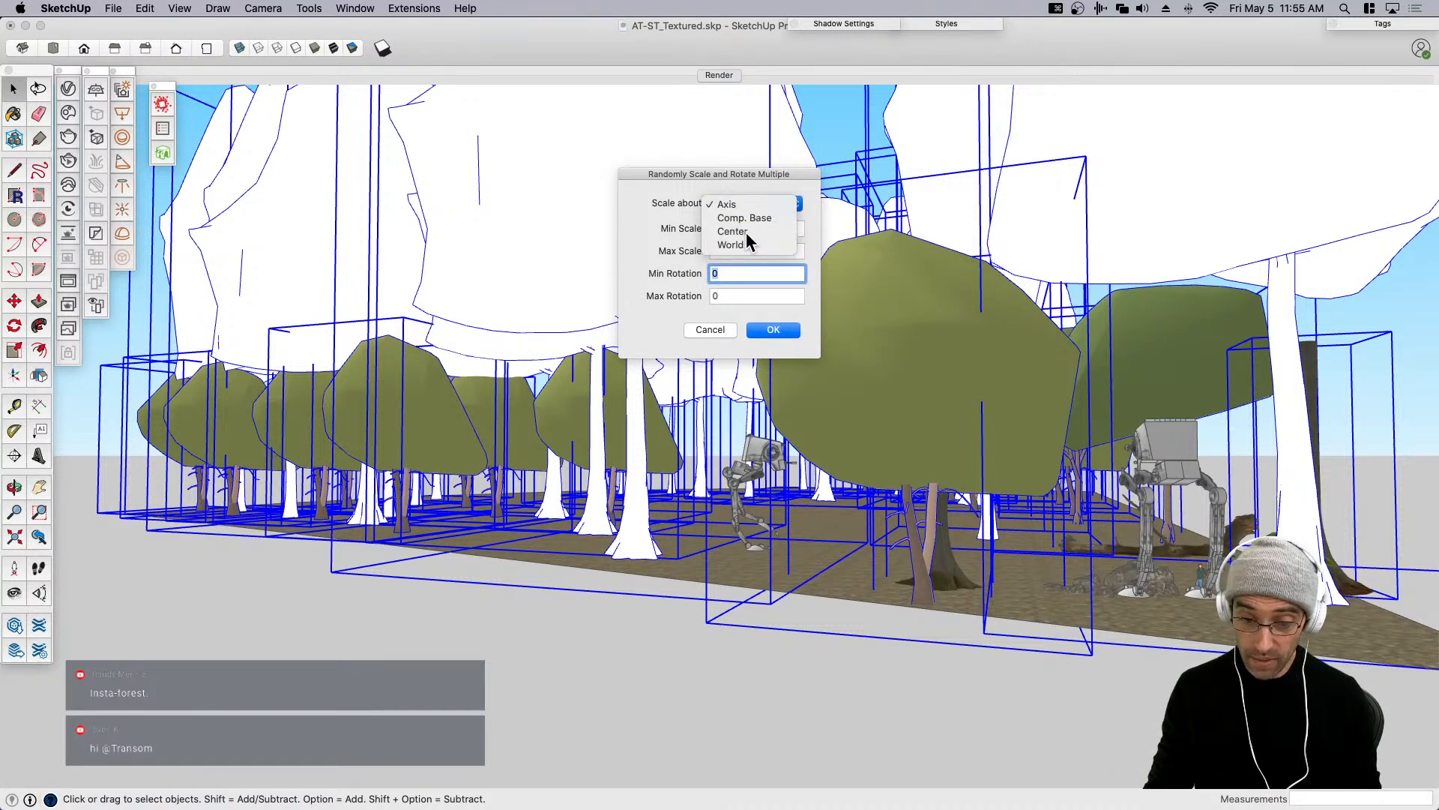
pyautogui.click(746, 231)
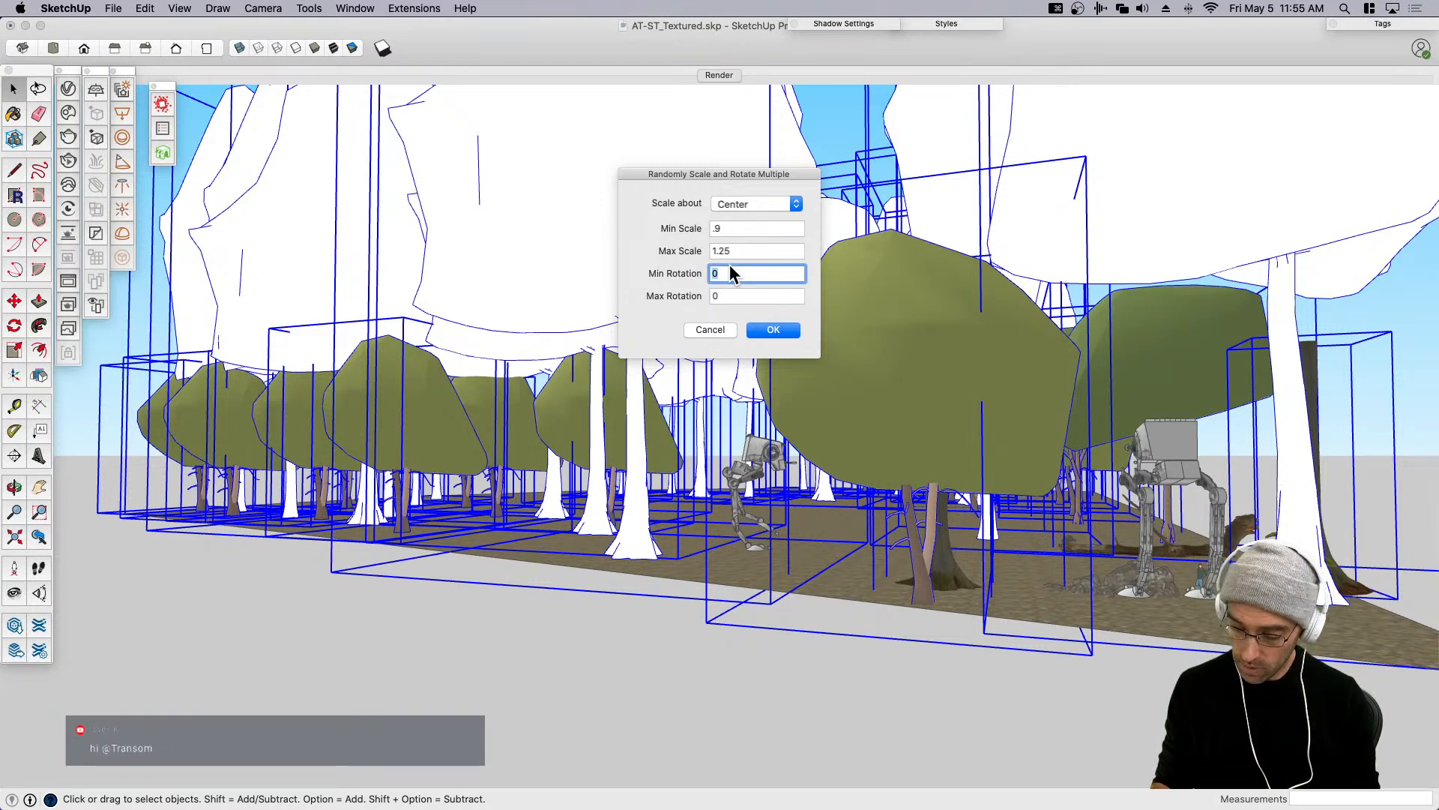
pyautogui.write('30')
pyautogui.press('Tab')
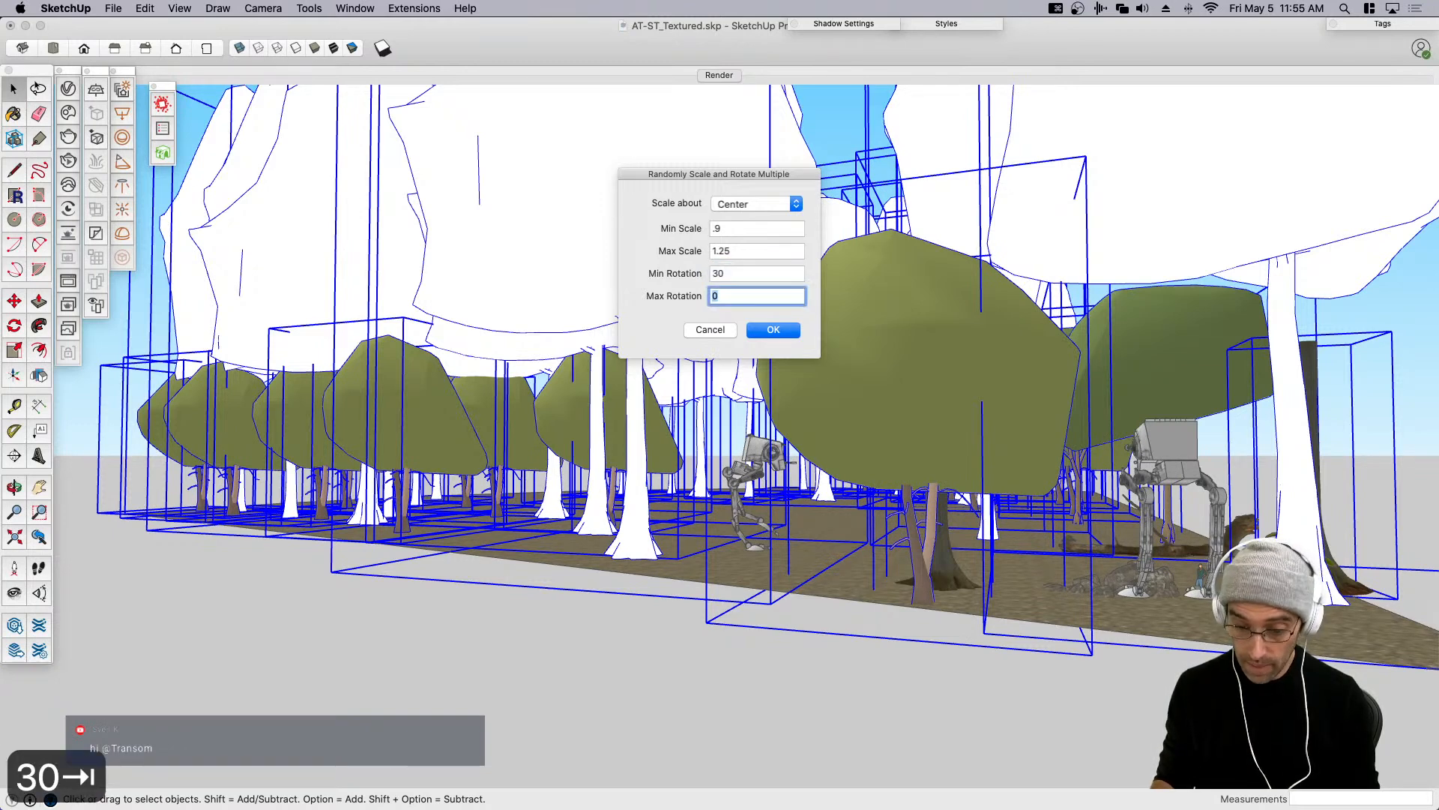
pyautogui.write('33')
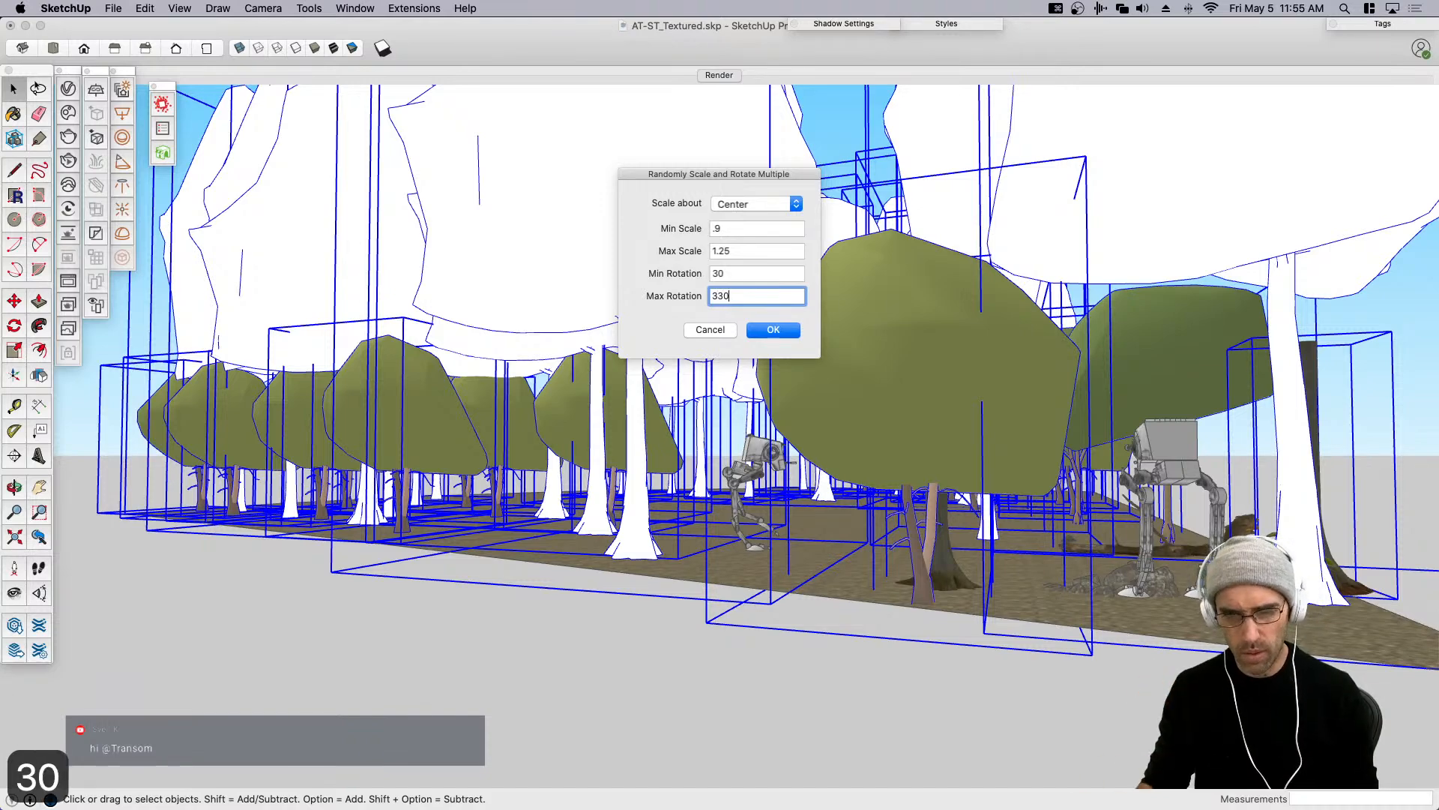
pyautogui.click(774, 333)
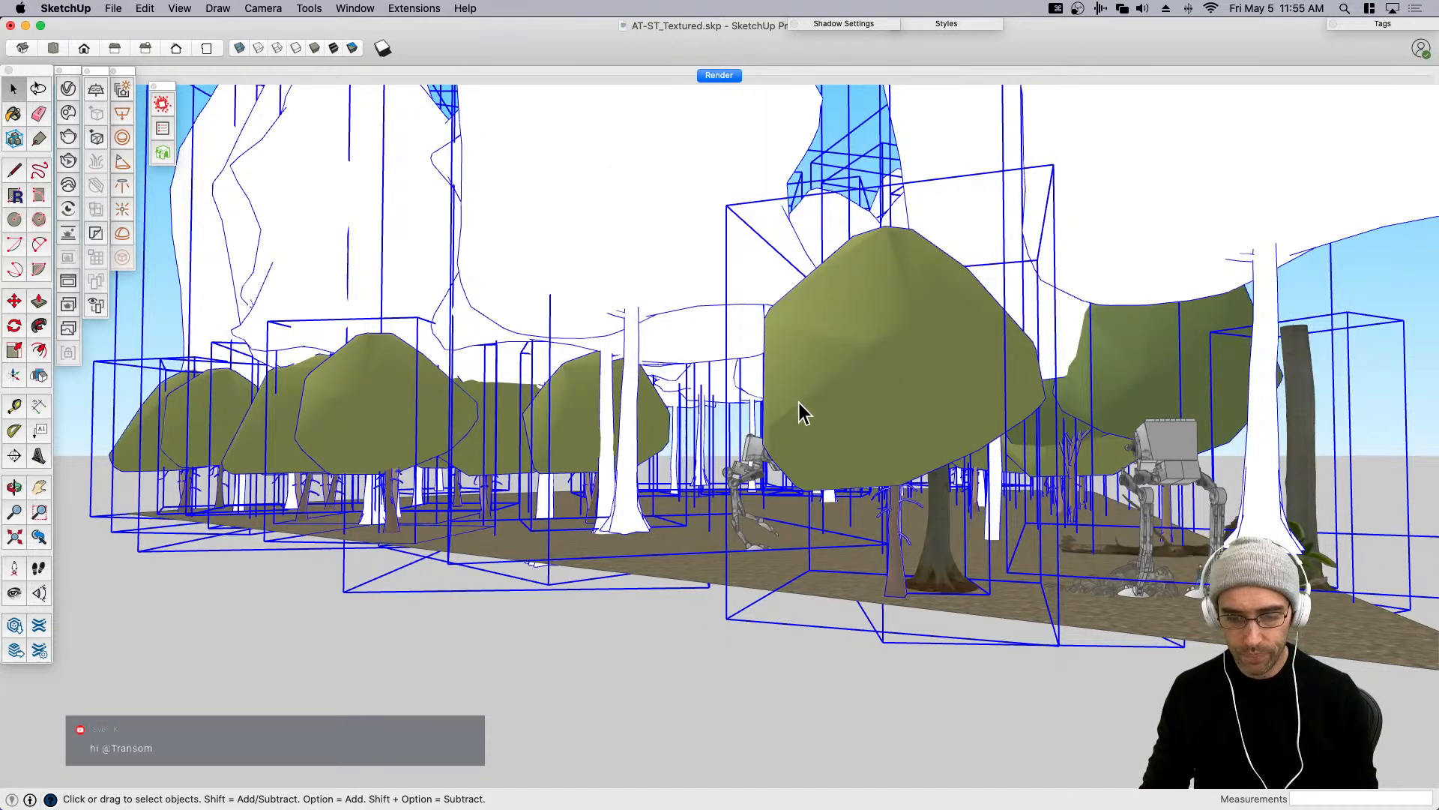
# Examine the randomized trees from several sides, checking their trunks against the ground and their crown sizes.
pyautogui.scroll(-5, 727, 578)
pyautogui.click(675, 600)
pyautogui.moveTo(495, 527); pyautogui.dragTo(863, 517, button='middle')
pyautogui.scroll(10, 430, 517)
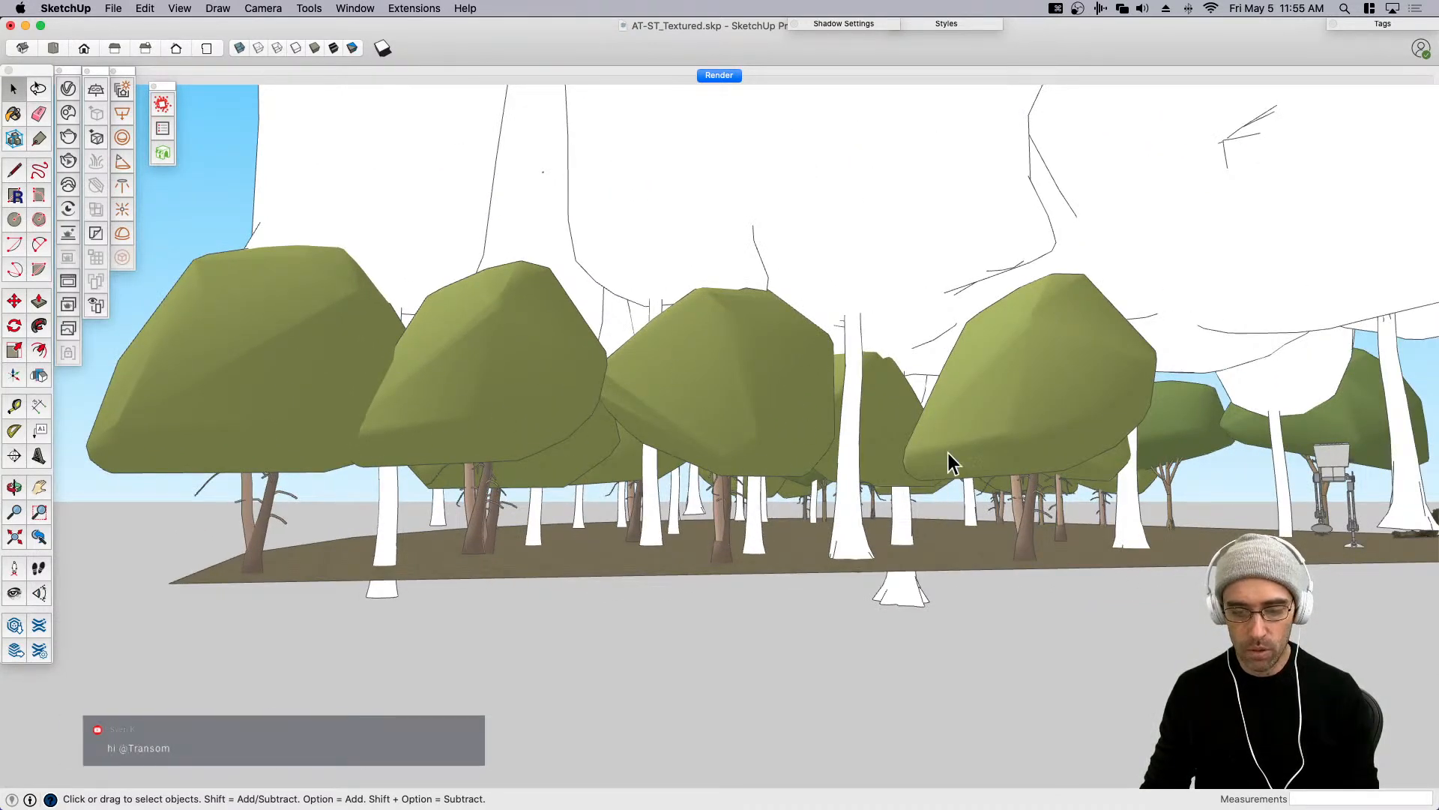
pyautogui.scroll(-5, 937, 454)
pyautogui.scroll(-3, 792, 459)
pyautogui.moveTo(805, 371); pyautogui.dragTo(784, 423, button='middle')
pyautogui.click(702, 244)
pyautogui.scroll(3, 614, 210)
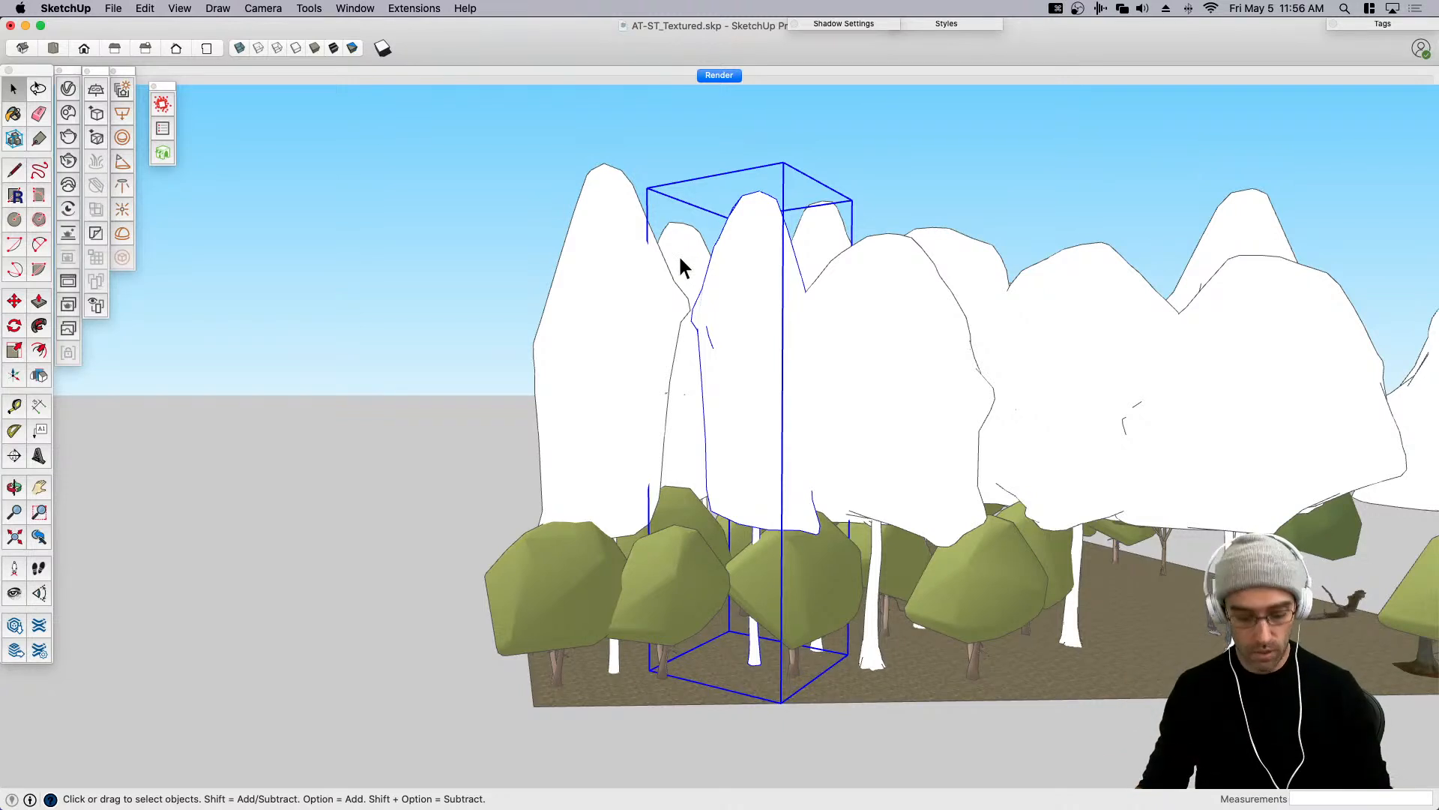
# Save the model and switch to the Render scene.
pyautogui.press('super+s')
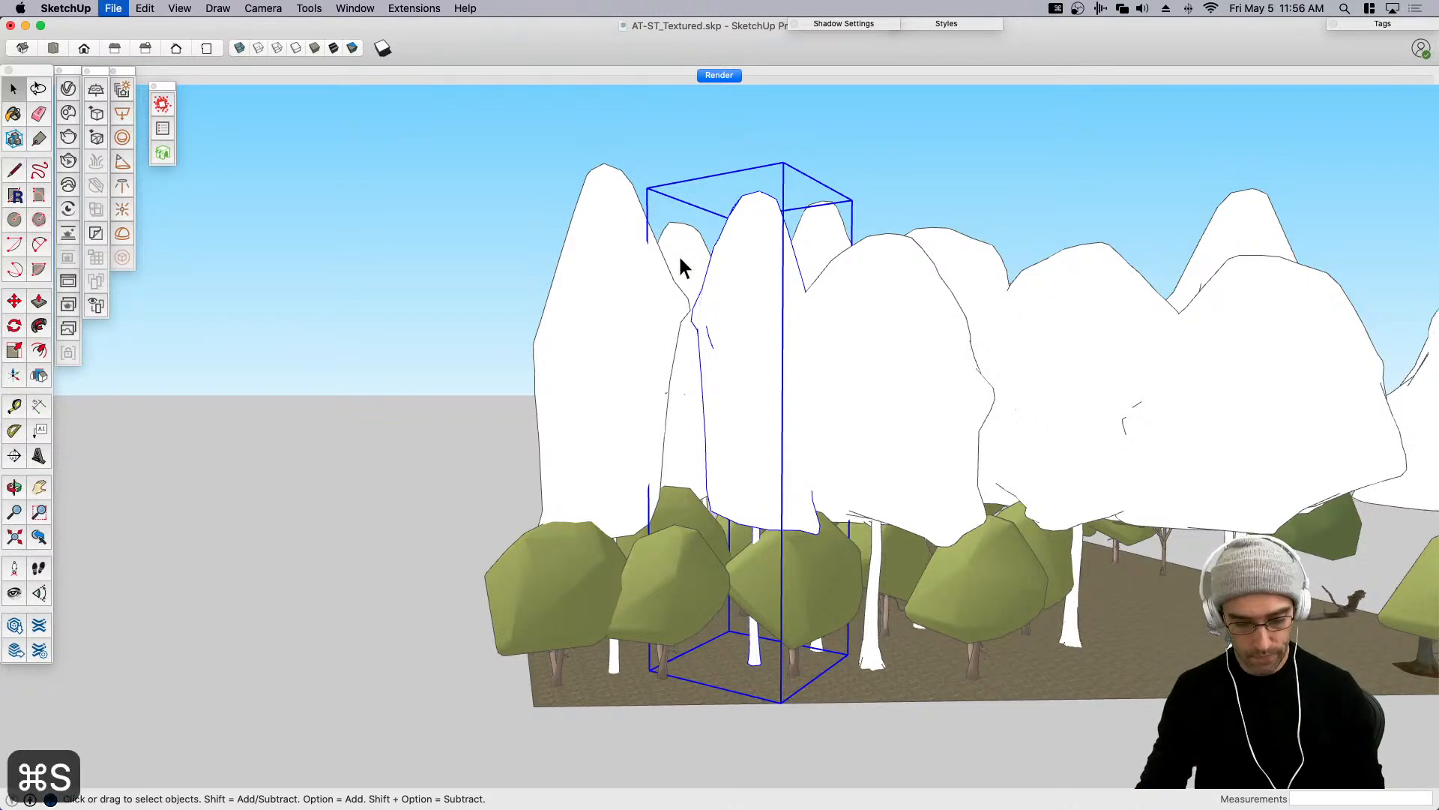
pyautogui.click(718, 76)
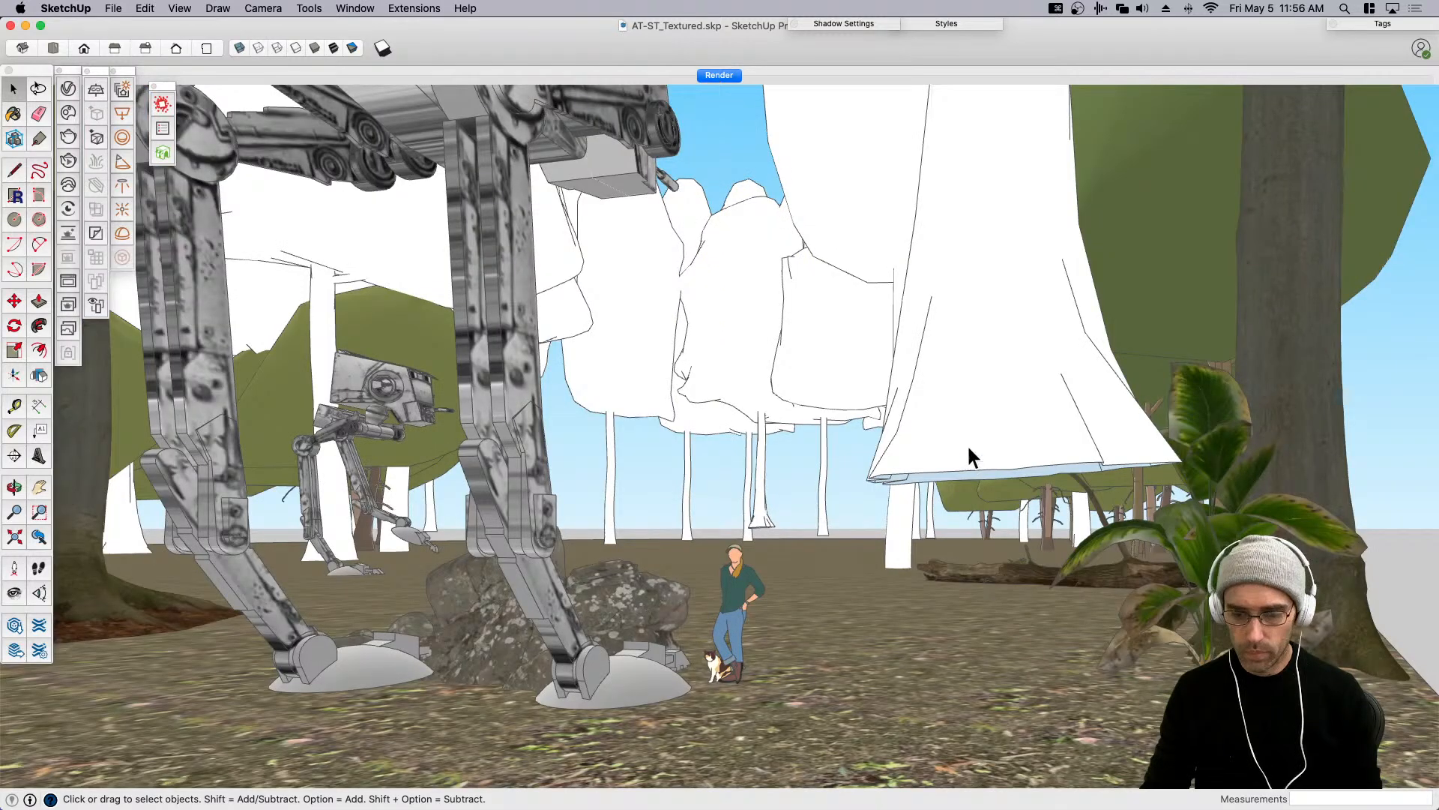
# Lower the floating white tree in front of the walkers until its trunk base meets the forest floor.
pyautogui.click(980, 451)
pyautogui.press('m')
pyautogui.click(1000, 469)
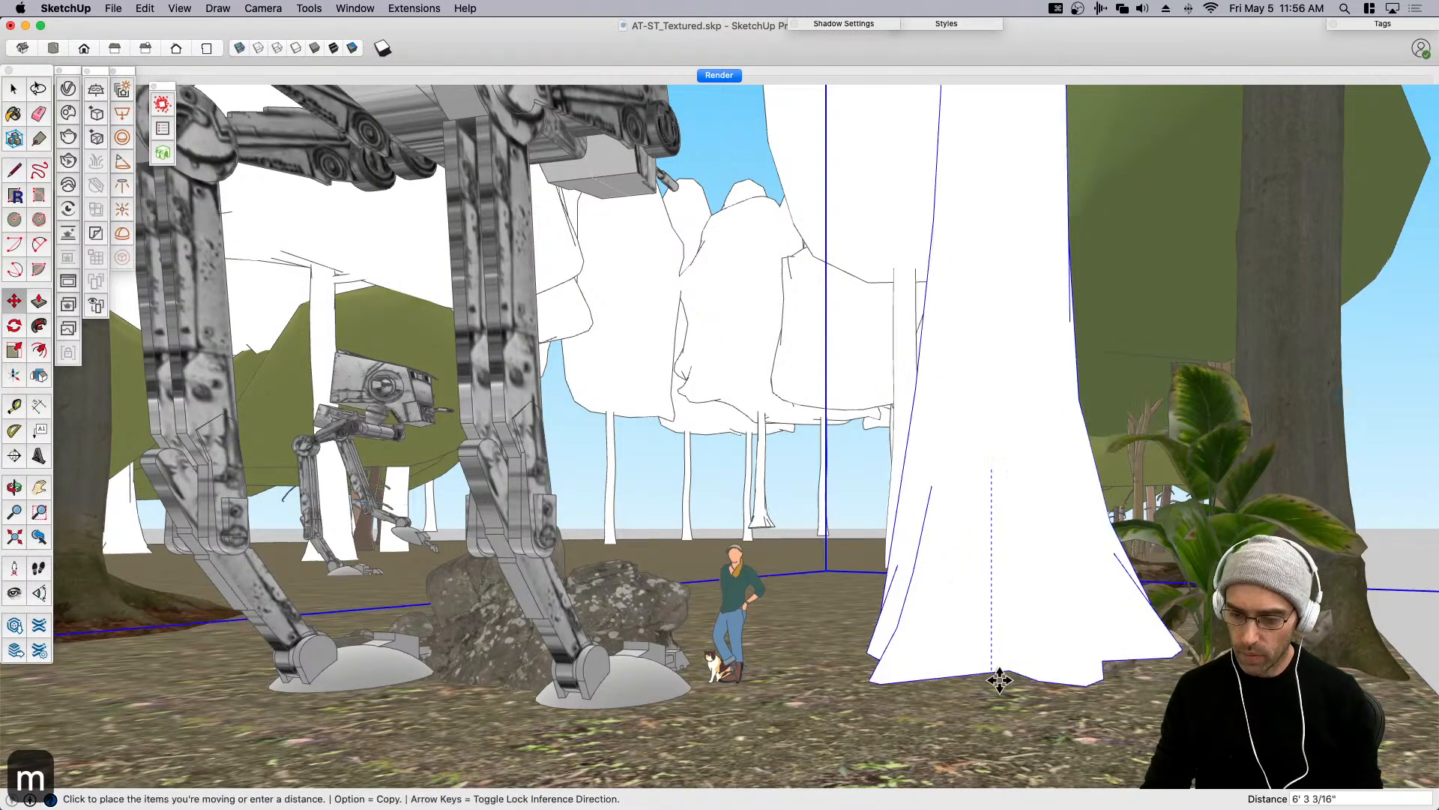
pyautogui.click(866, 739)
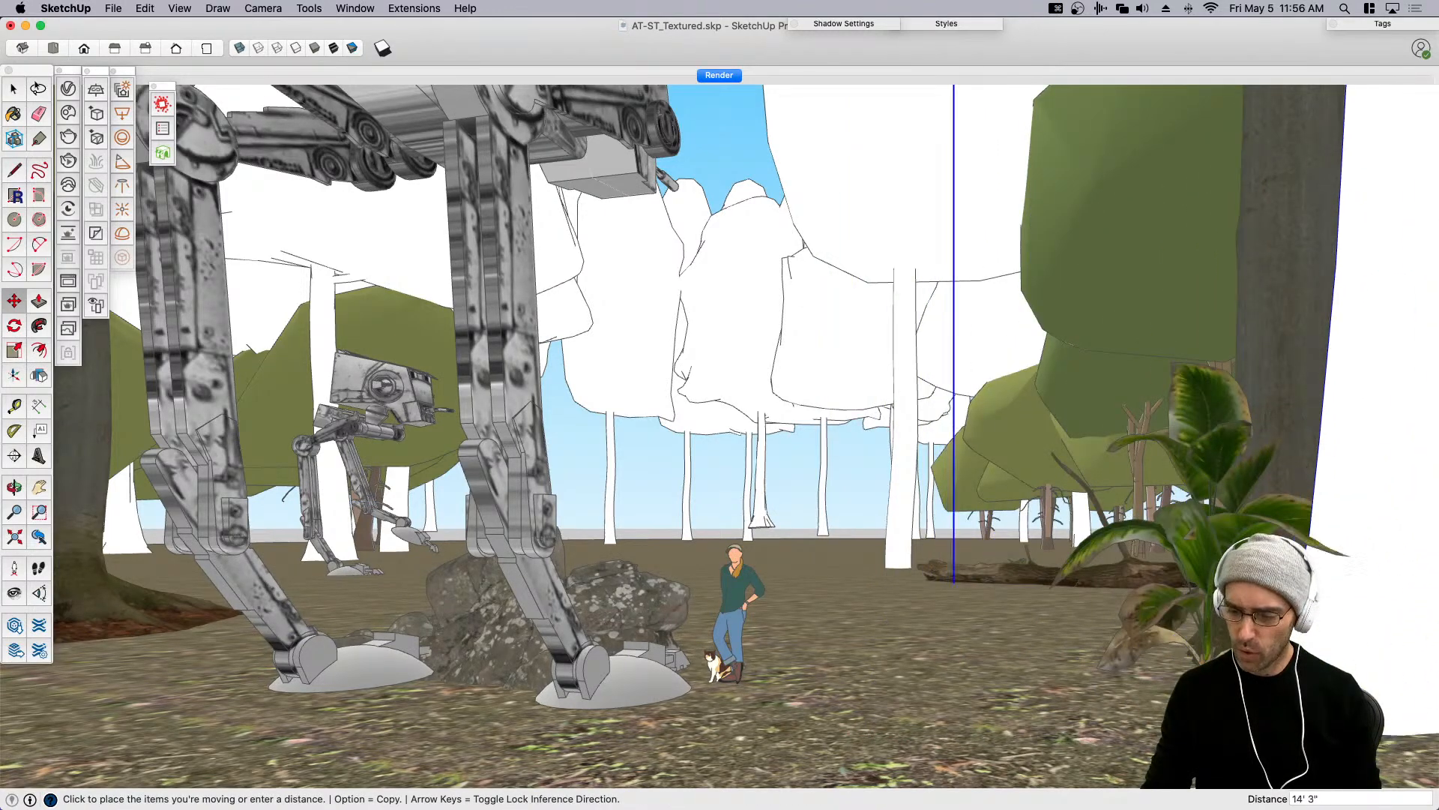
pyautogui.click(937, 724)
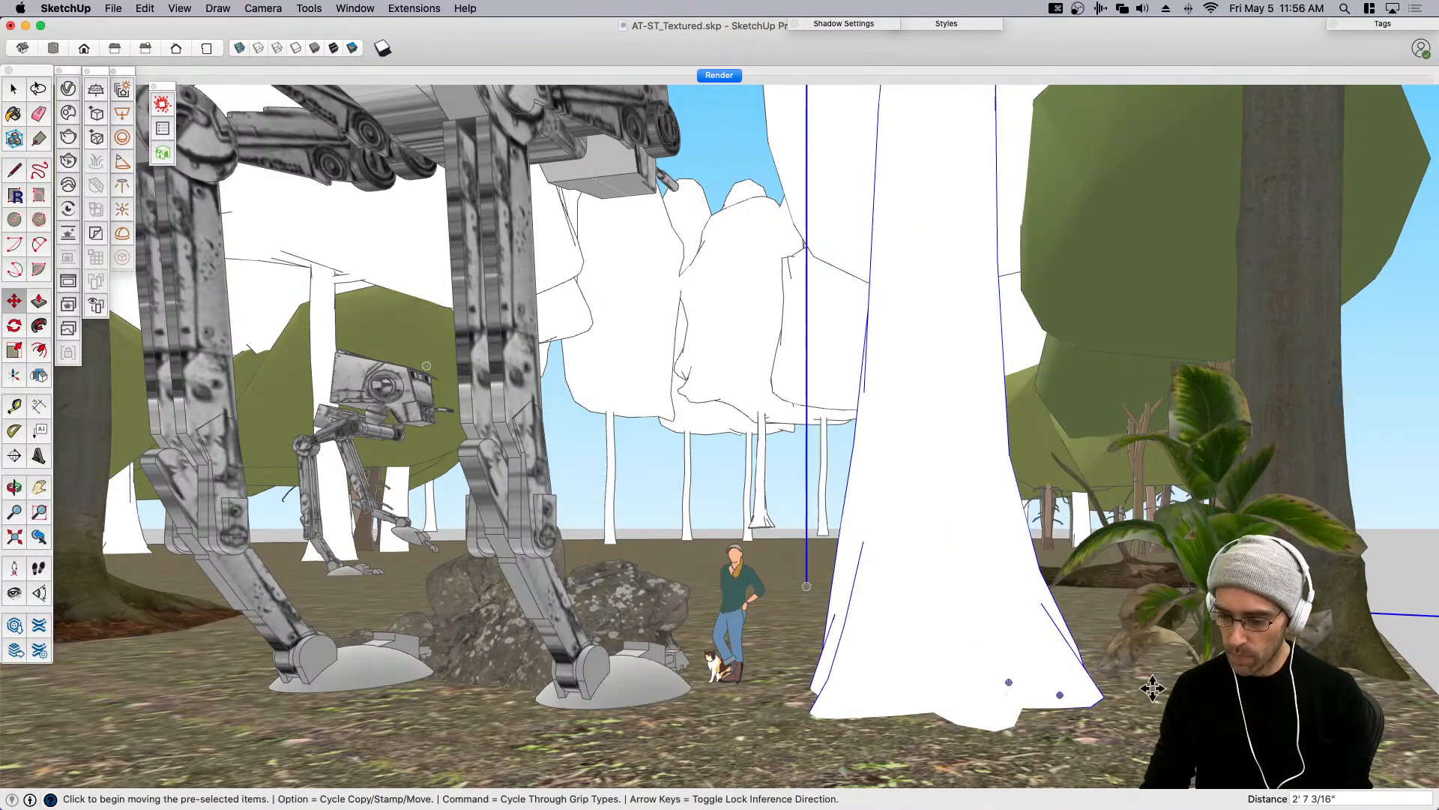
# Shift the lowered white tree sideways past the large brown trunk so it frames the edge of the Render view.
pyautogui.click(837, 714)
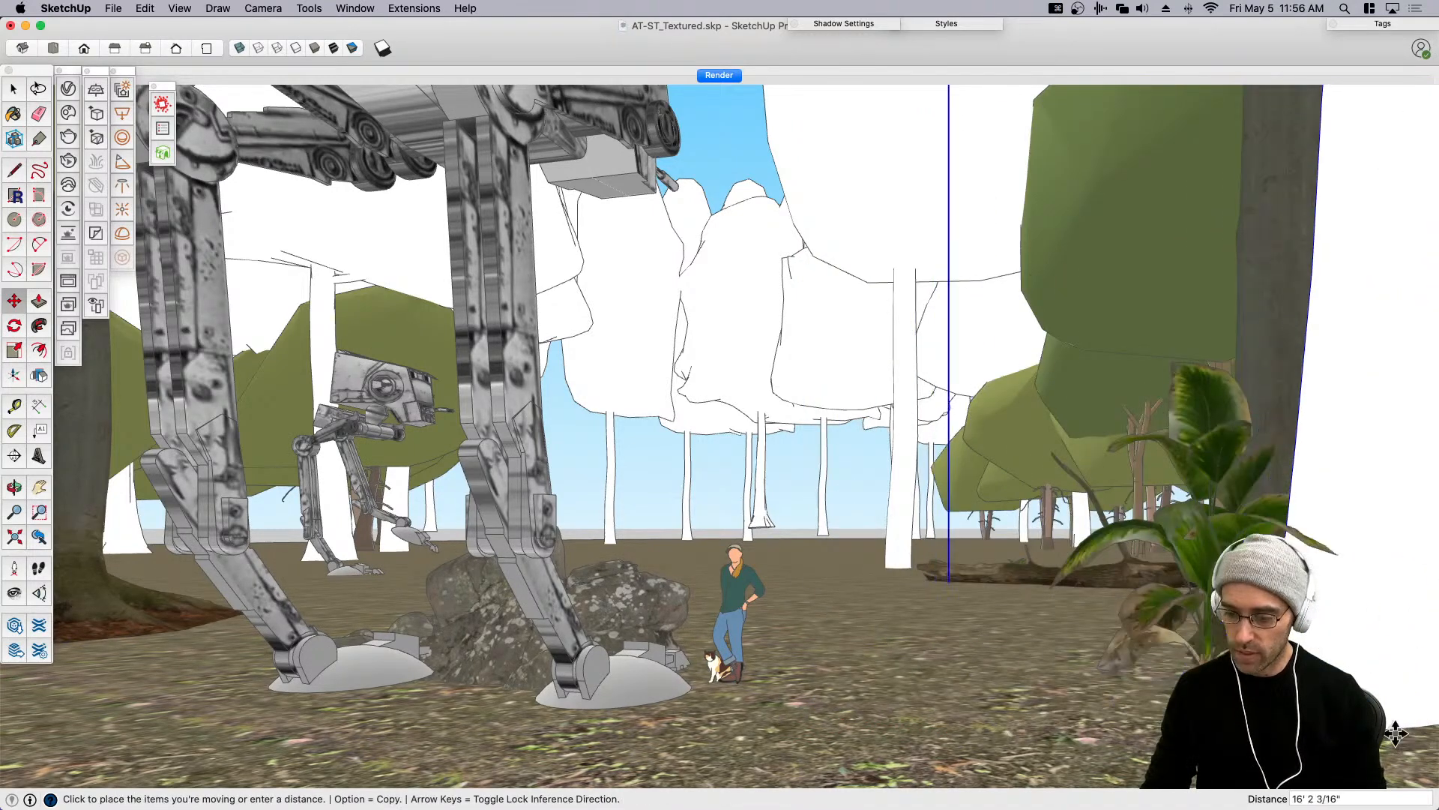
pyautogui.click(1413, 763)
pyautogui.click(1357, 750)
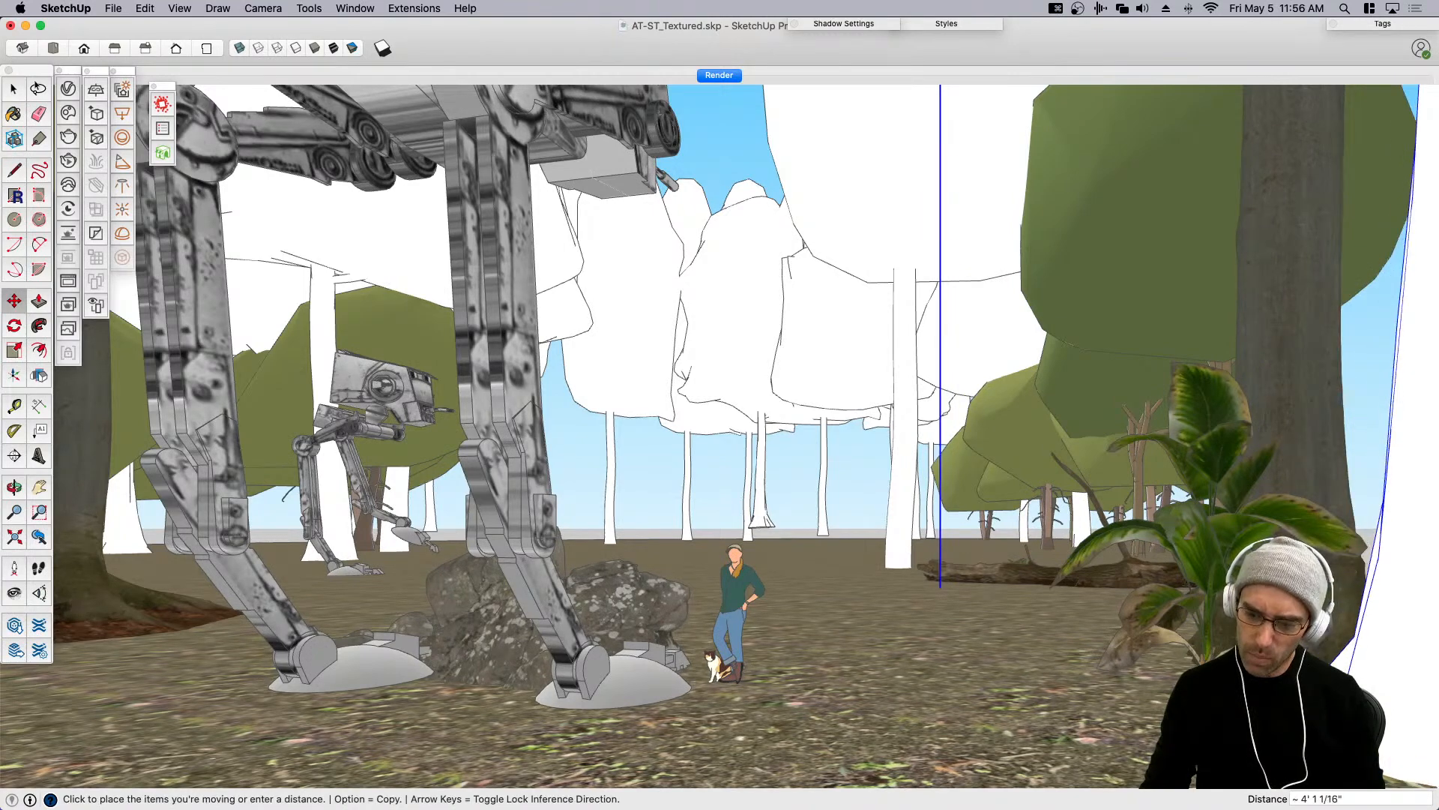
pyautogui.click(1335, 735)
pyautogui.press('space')
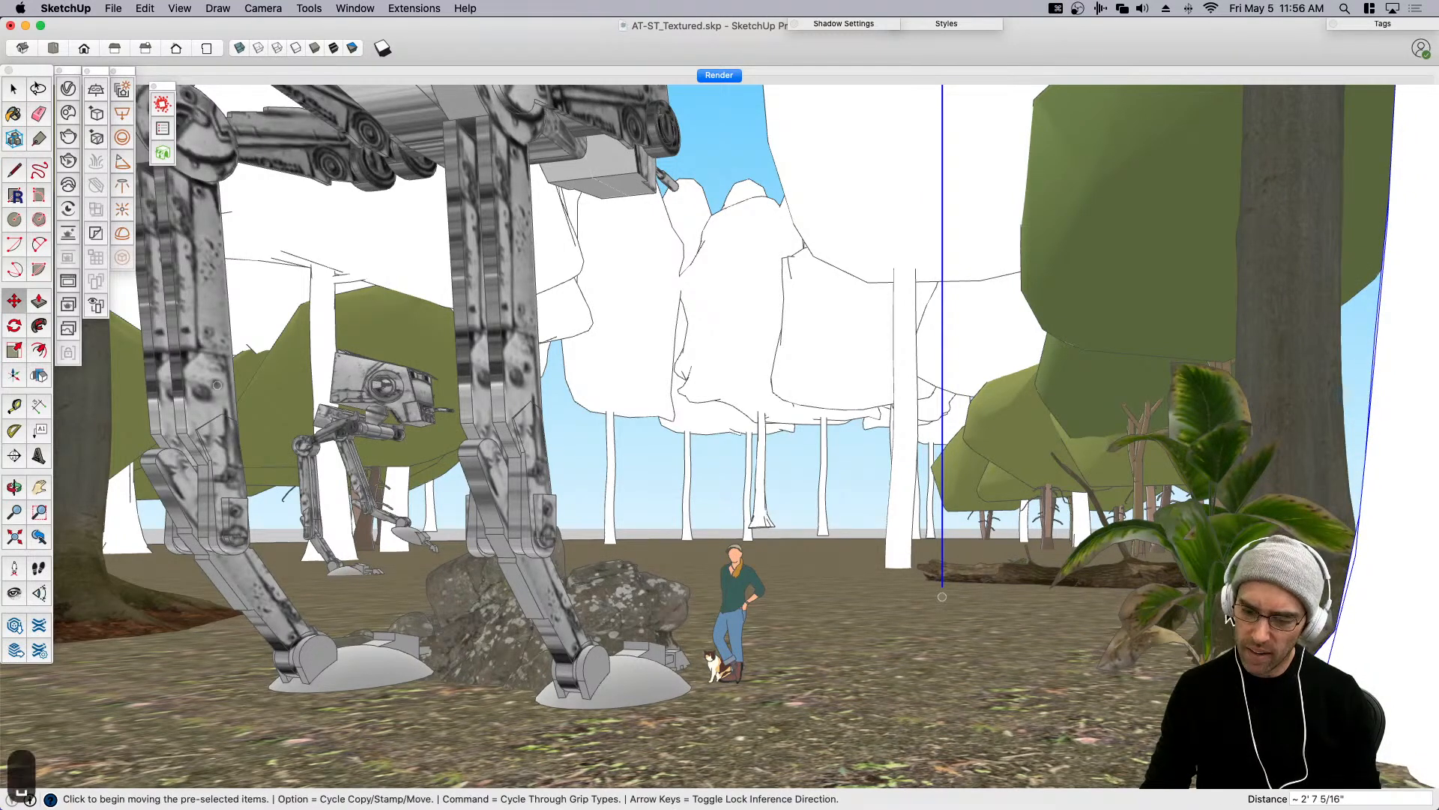
# Drop the distant background trees behind the standing figure onto the ground with DropGC.
pyautogui.click(1004, 499)
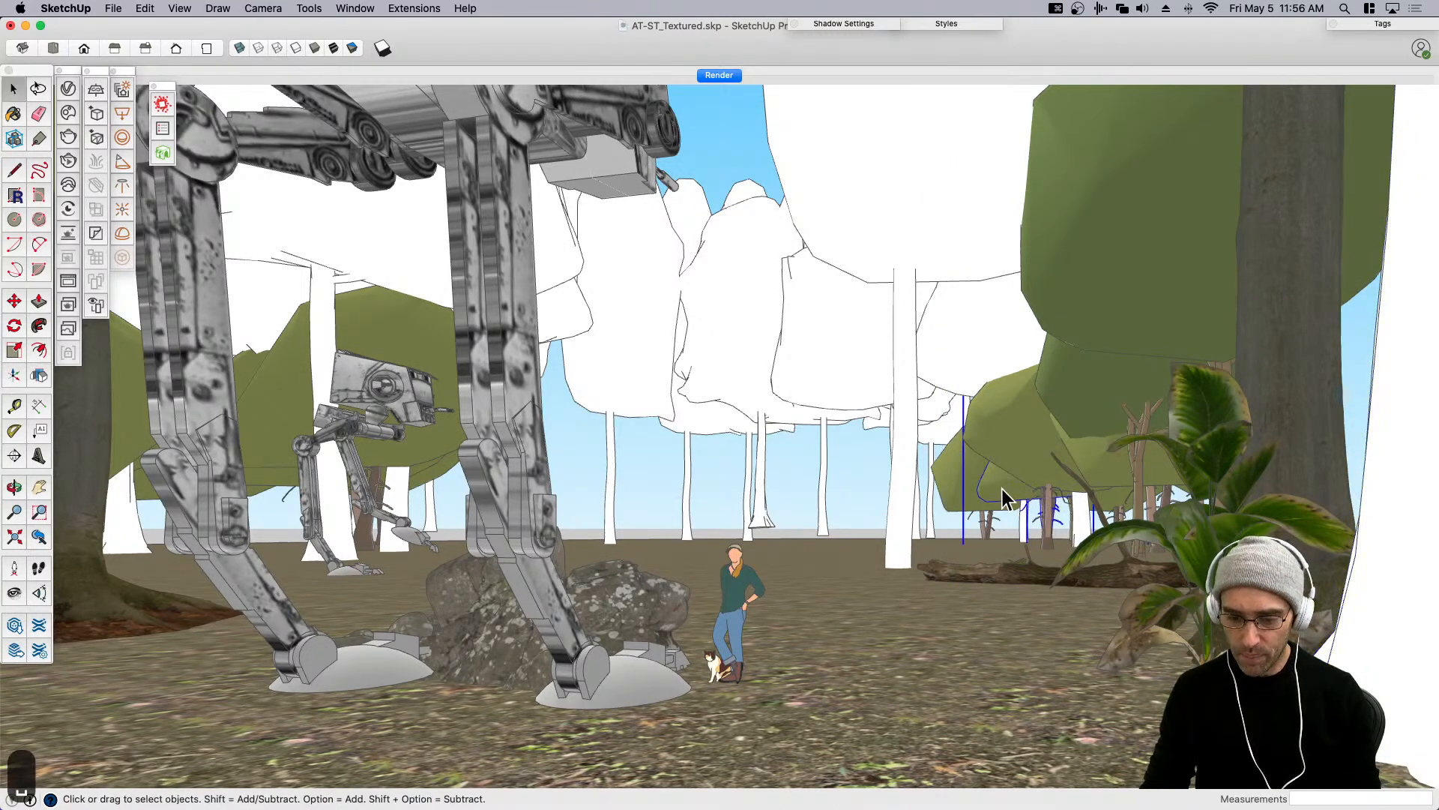
pyautogui.rightClick(768, 521)
pyautogui.click(798, 705)
pyautogui.click(828, 508)
pyautogui.rightClick(826, 507)
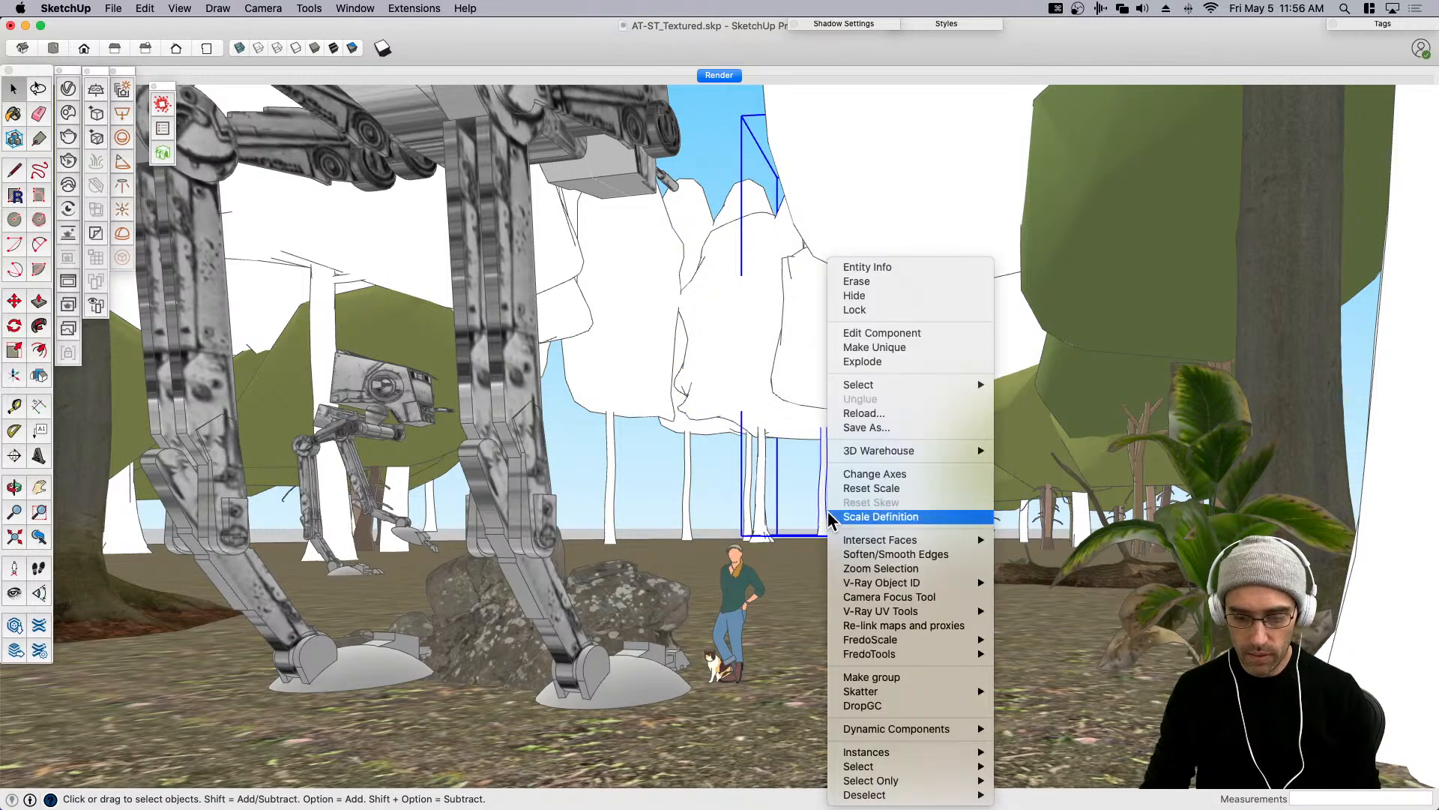
pyautogui.click(903, 705)
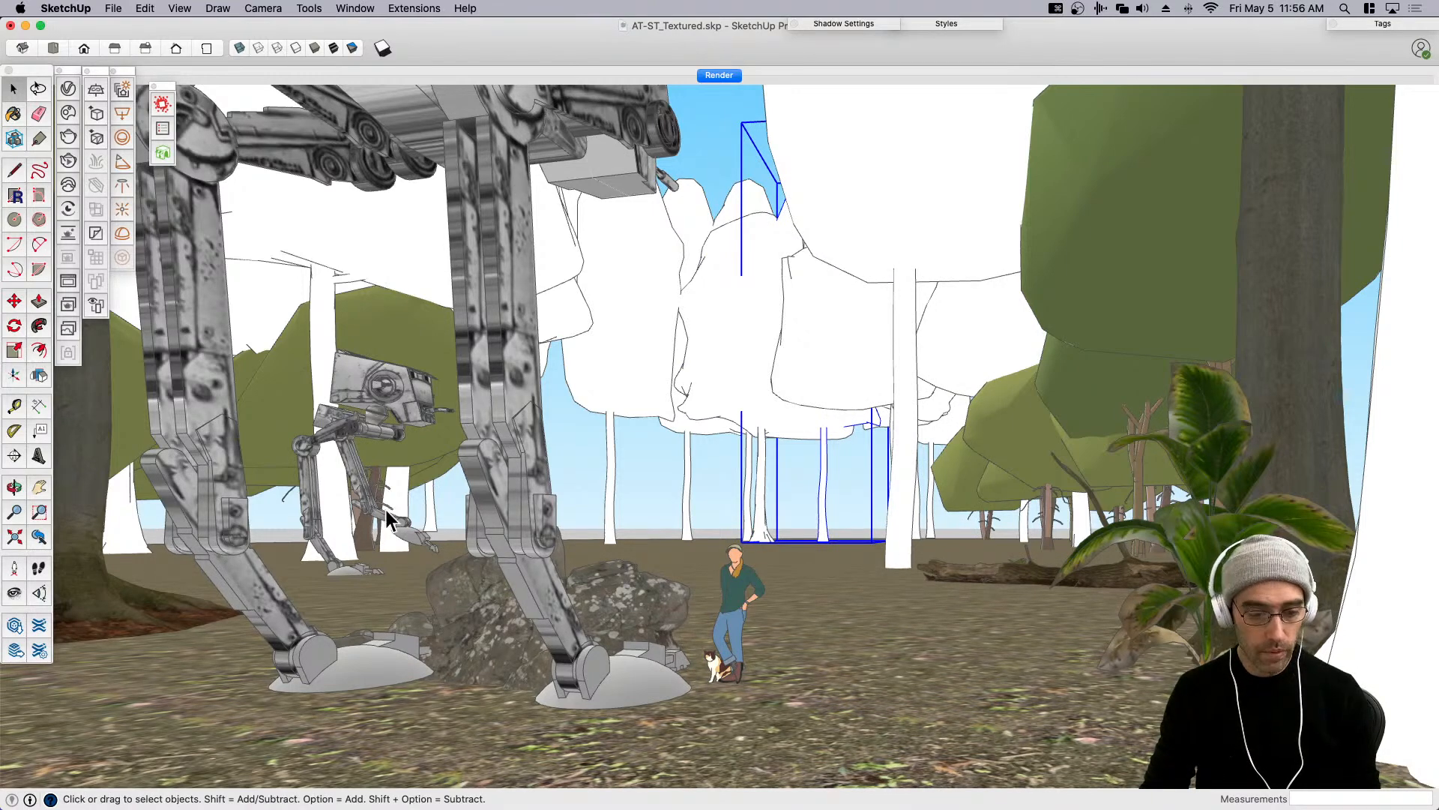
pyautogui.click(320, 383)
# Copy the large white tree at the edge of the scene to the opposite side, behind the main walker's legs.
pyautogui.click(1399, 480)
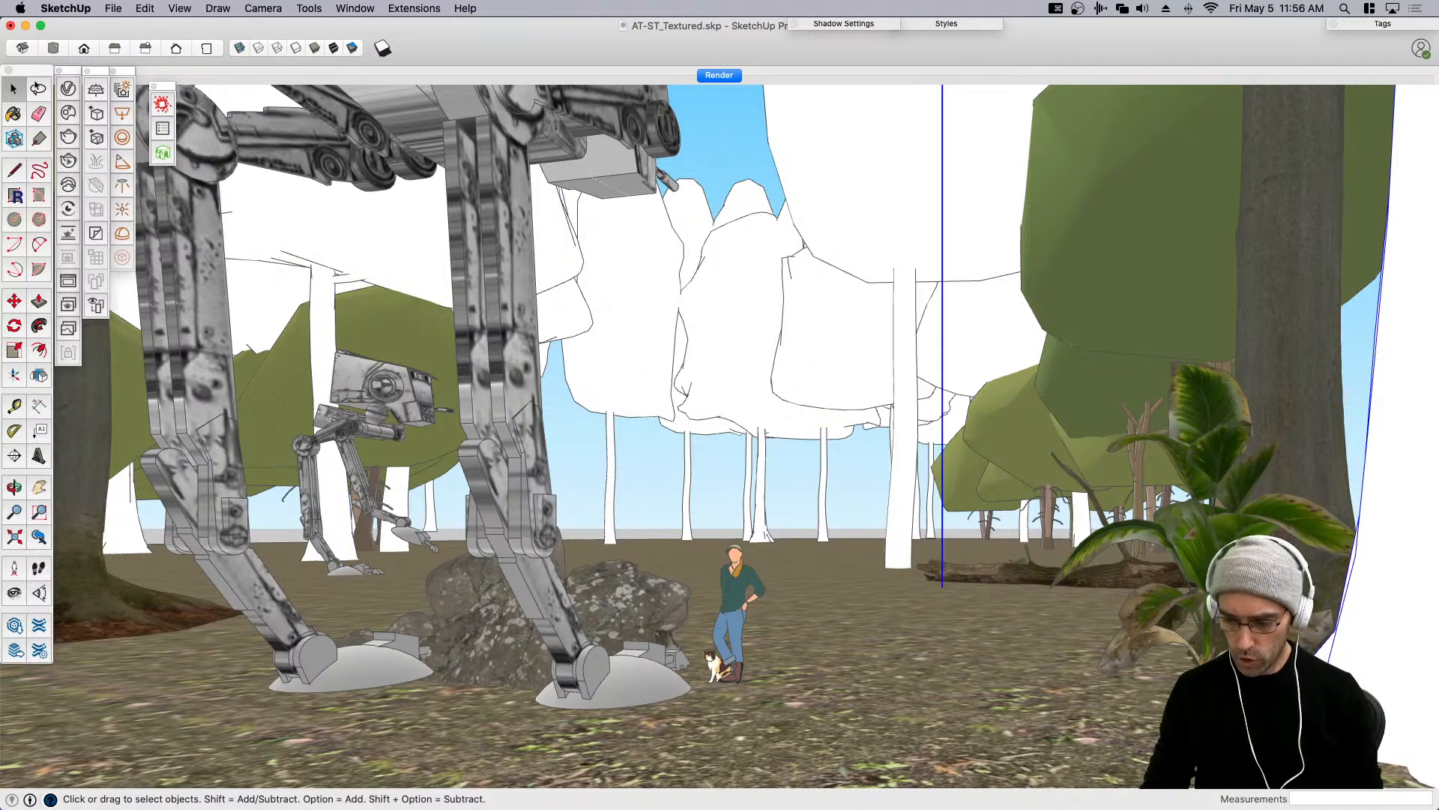
pyautogui.press('m')
pyautogui.press('alt')
pyautogui.click(1401, 761)
pyautogui.click(804, 716)
pyautogui.click(777, 584)
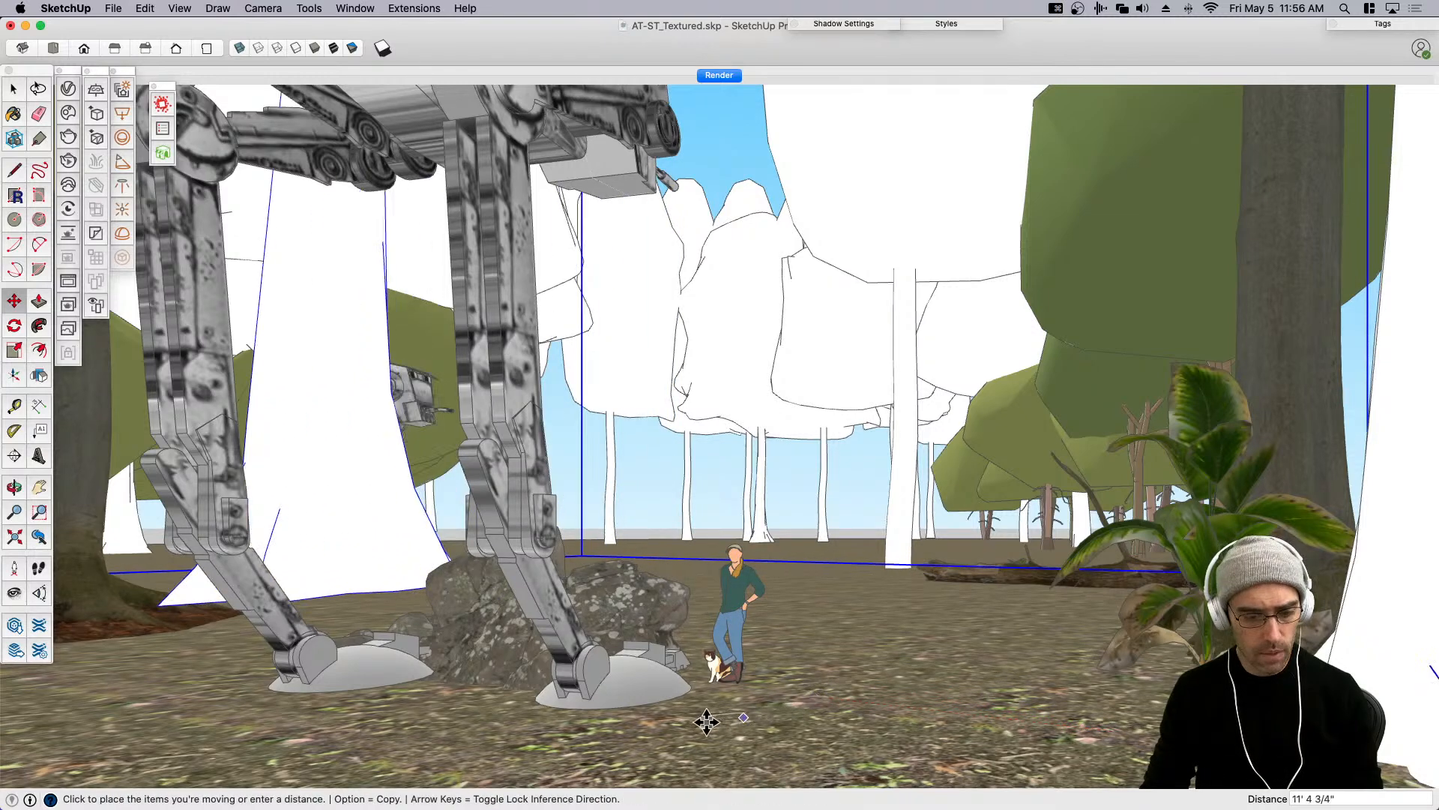
pyautogui.click(672, 715)
# Reposition the tree copy farther back behind the main walker's outer leg, clear of the small walker.
pyautogui.click(1074, 704)
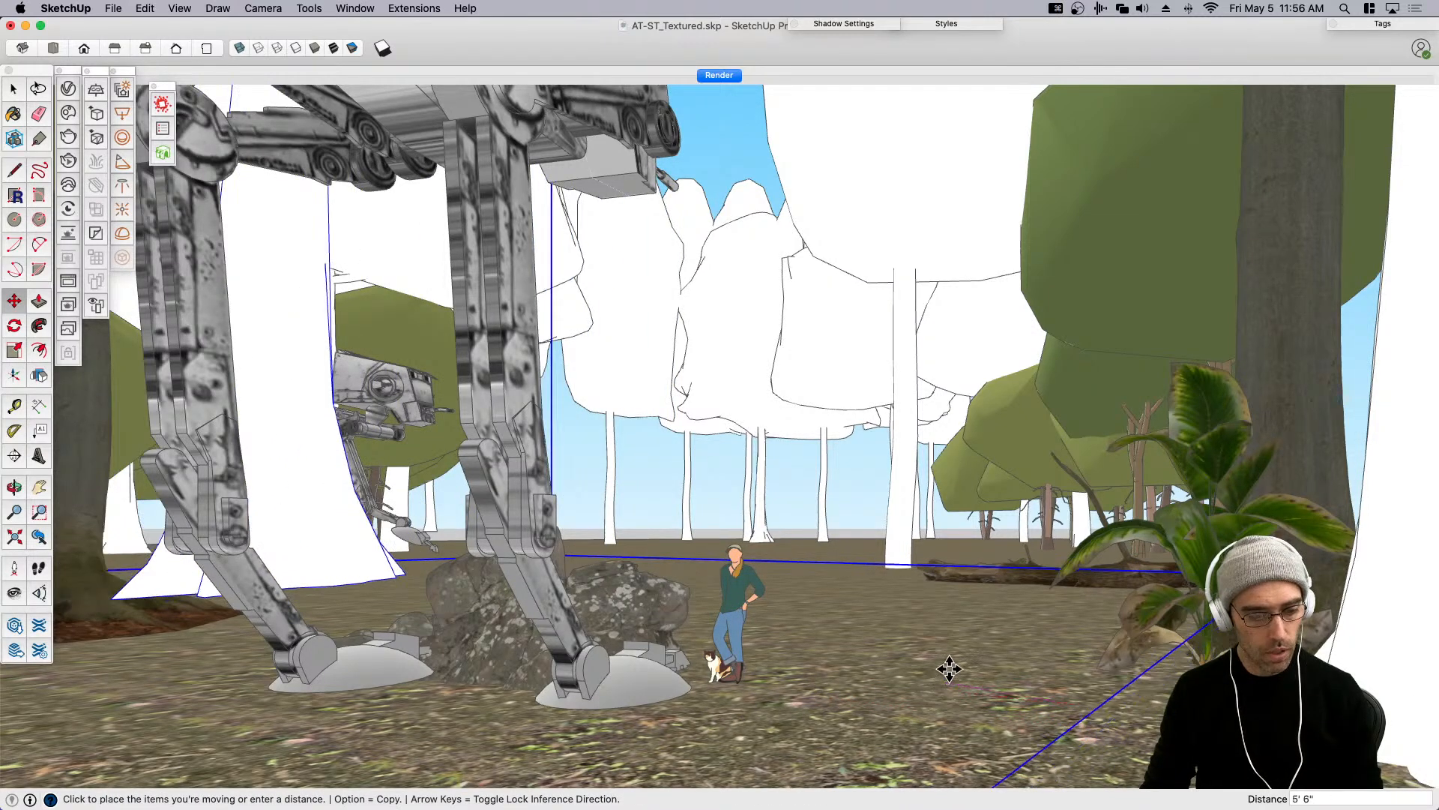
pyautogui.click(896, 704)
pyautogui.click(937, 765)
pyautogui.click(942, 681)
pyautogui.click(1045, 680)
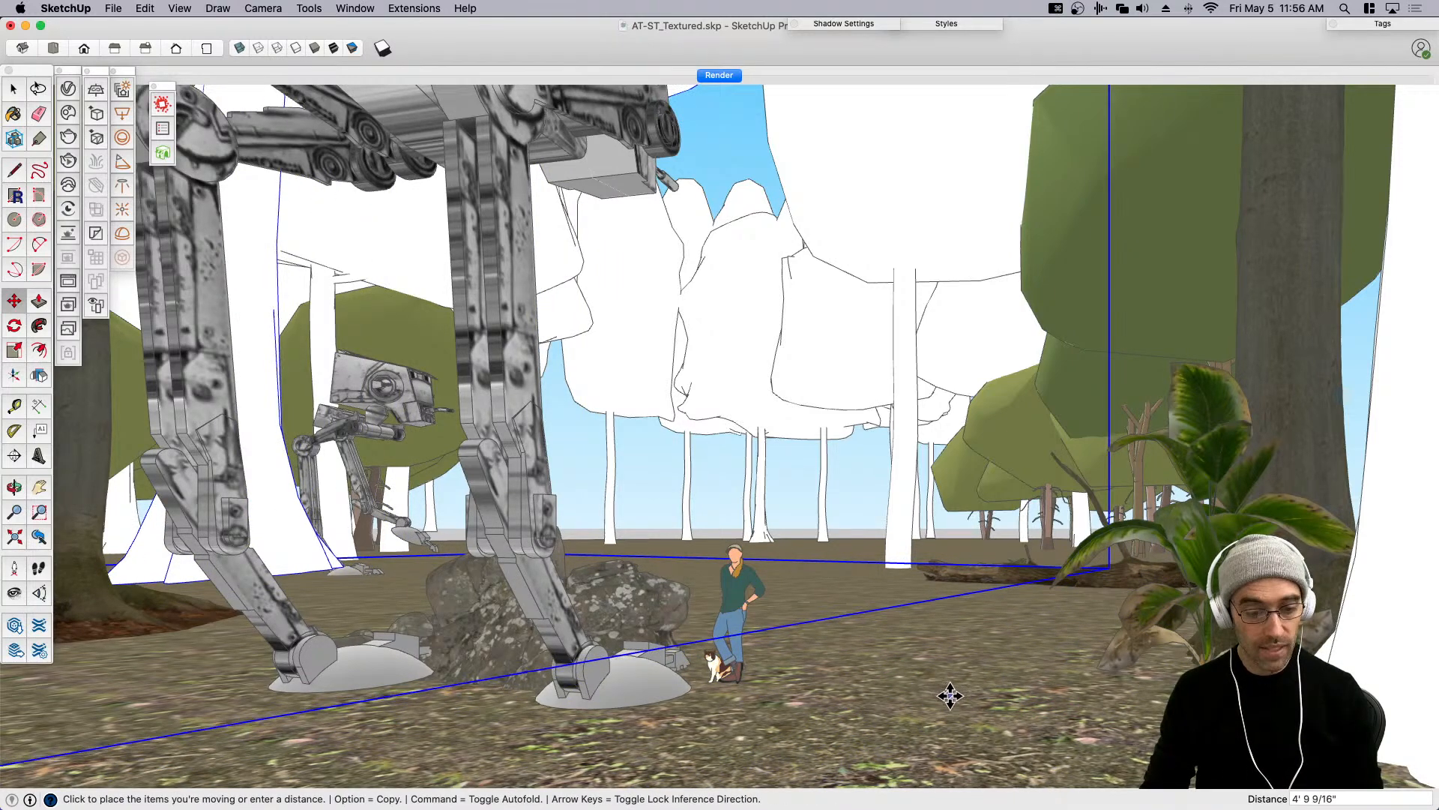
pyautogui.click(941, 691)
# Move the slim white tree behind the small walker across to the gap between the main walker and the standing figure.
pyautogui.press('space')
pyautogui.click(347, 404)
pyautogui.press('m')
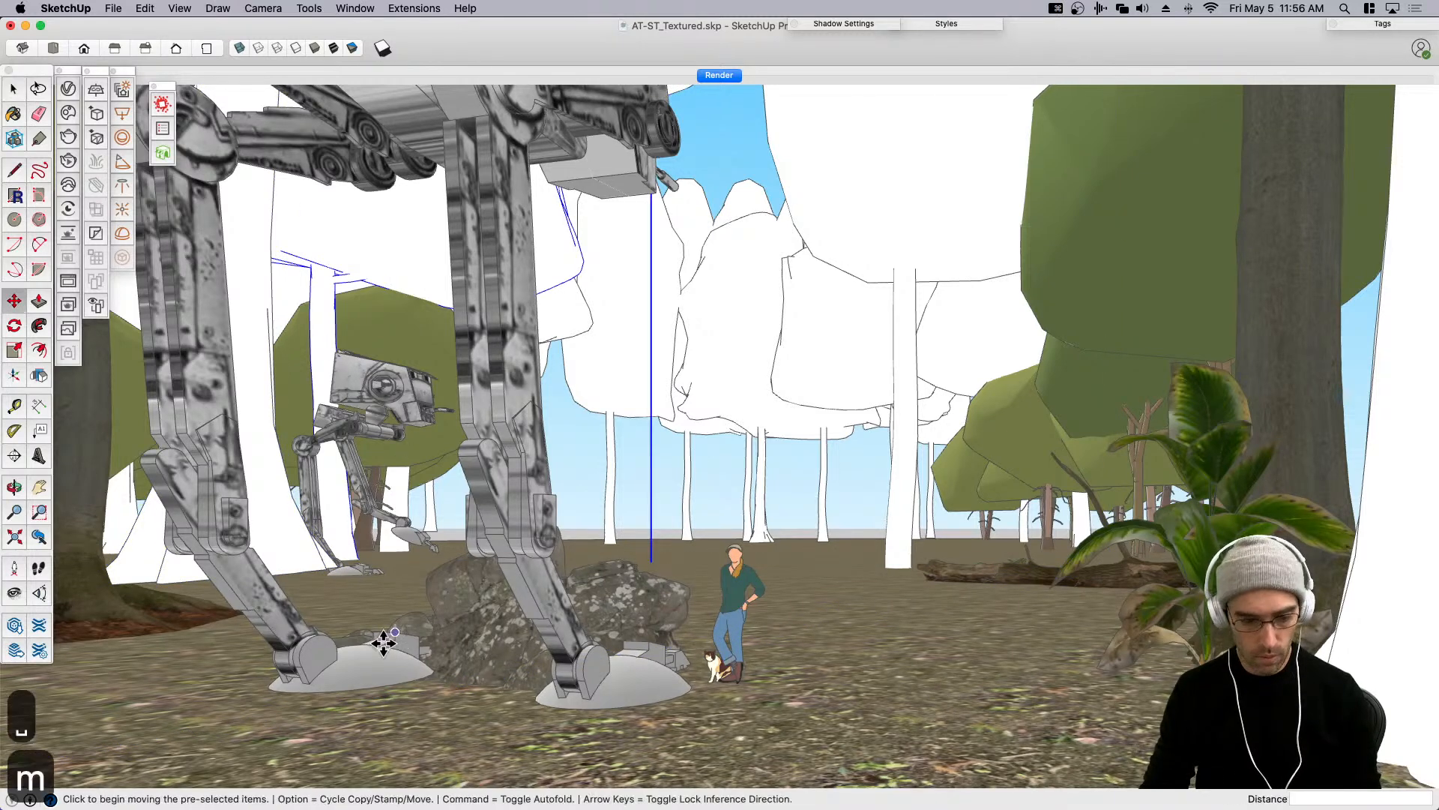
pyautogui.click(284, 713)
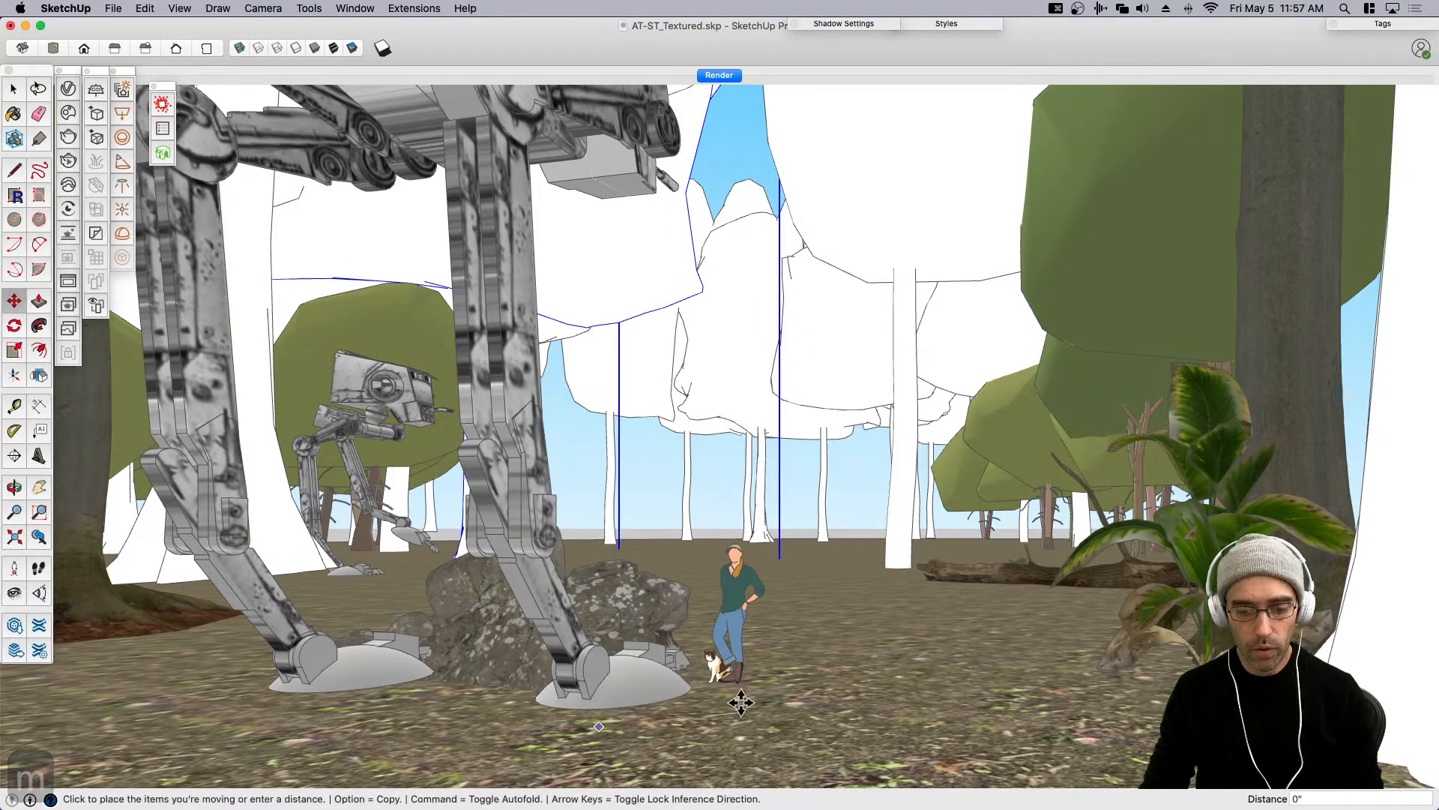
pyautogui.click(1015, 646)
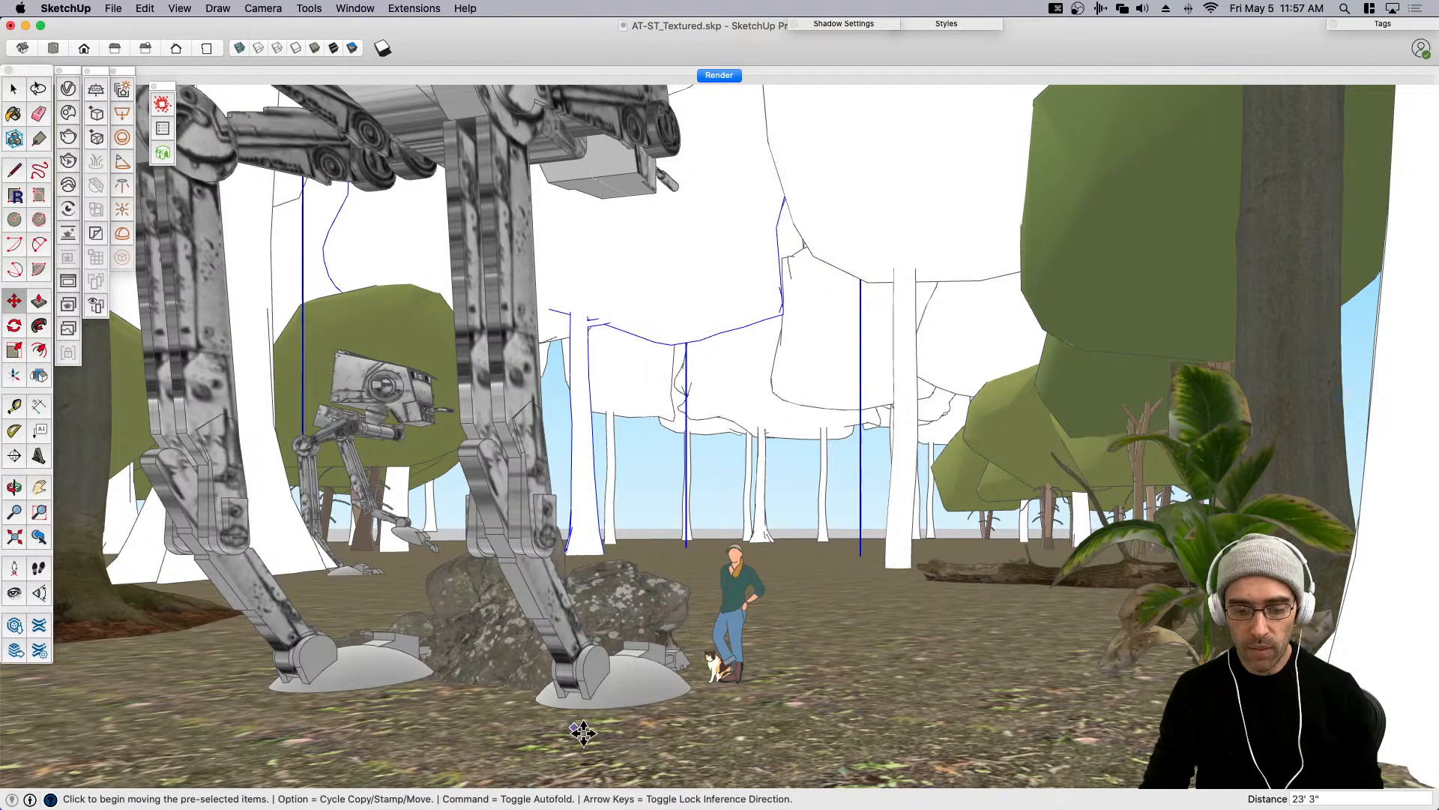
pyautogui.click(577, 727)
pyautogui.click(975, 701)
# Fine-tune the slim tree's depth and position in the background gap beside the standing figure, and save the model.
pyautogui.click(822, 742)
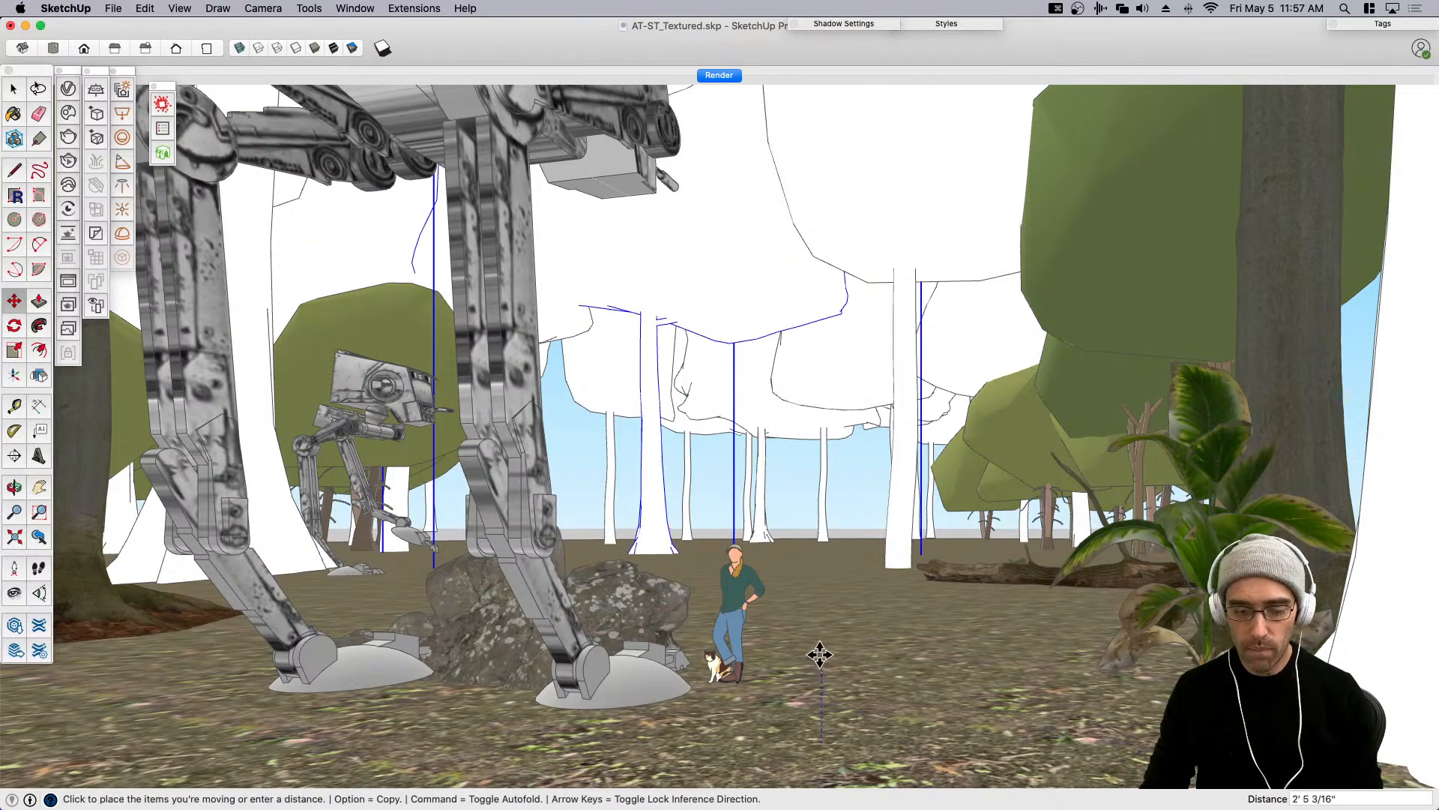
pyautogui.click(824, 632)
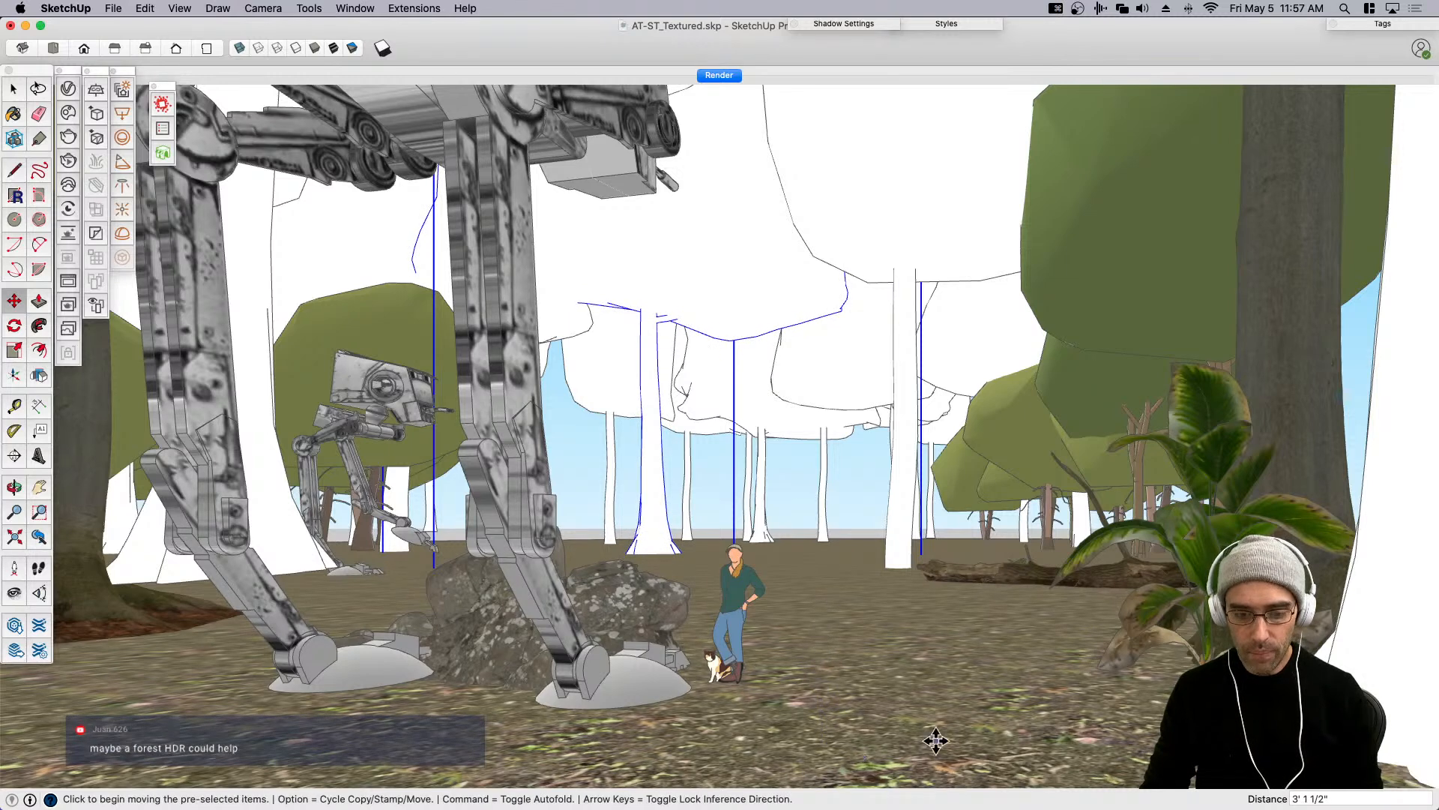
pyautogui.click(932, 742)
pyautogui.click(808, 636)
pyautogui.click(997, 698)
pyautogui.press('space')
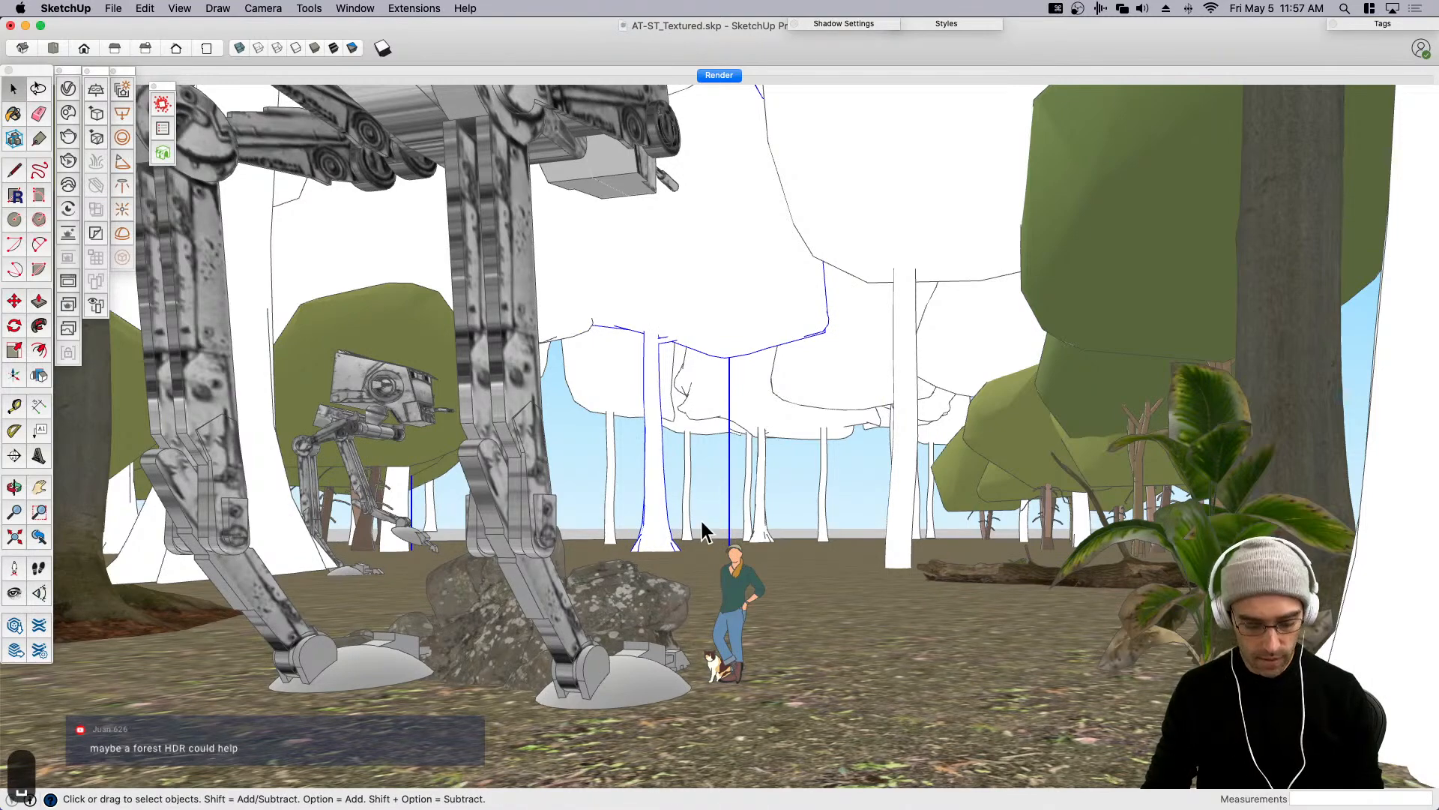
pyautogui.press('super+s')
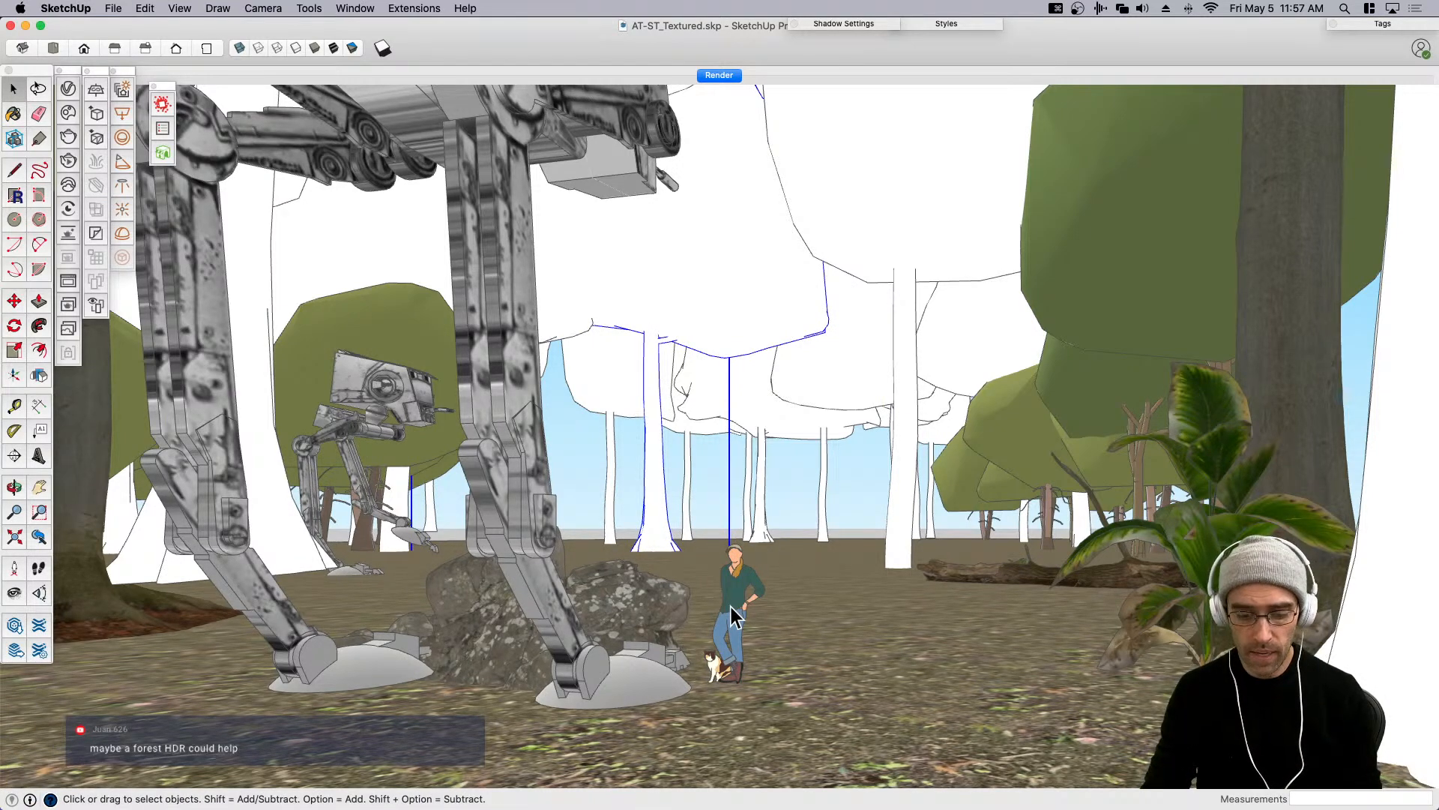
# Sink the rock behind the main walker's feet about 1' 4" into the ground.
pyautogui.click(641, 607)
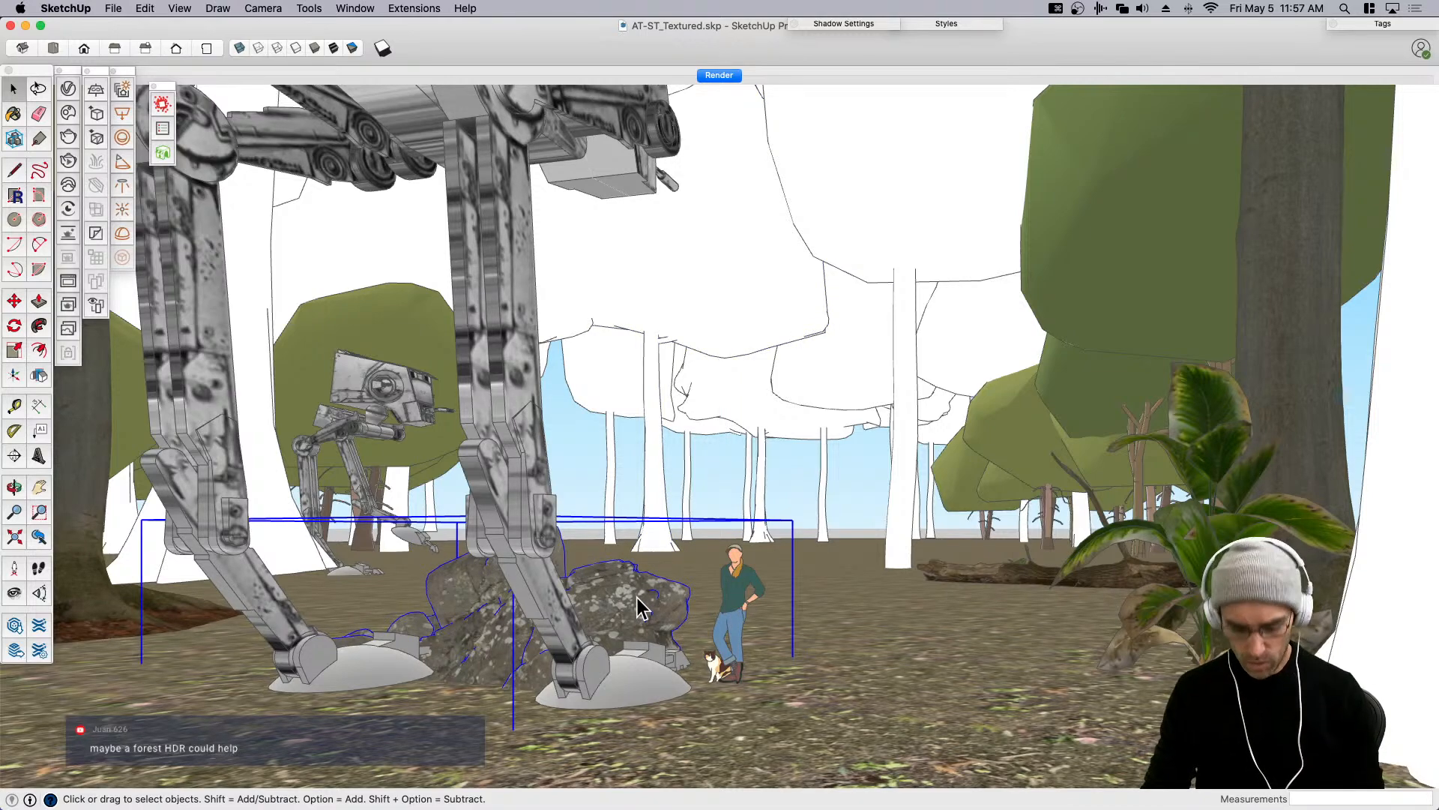
pyautogui.press('m')
pyautogui.click(643, 596)
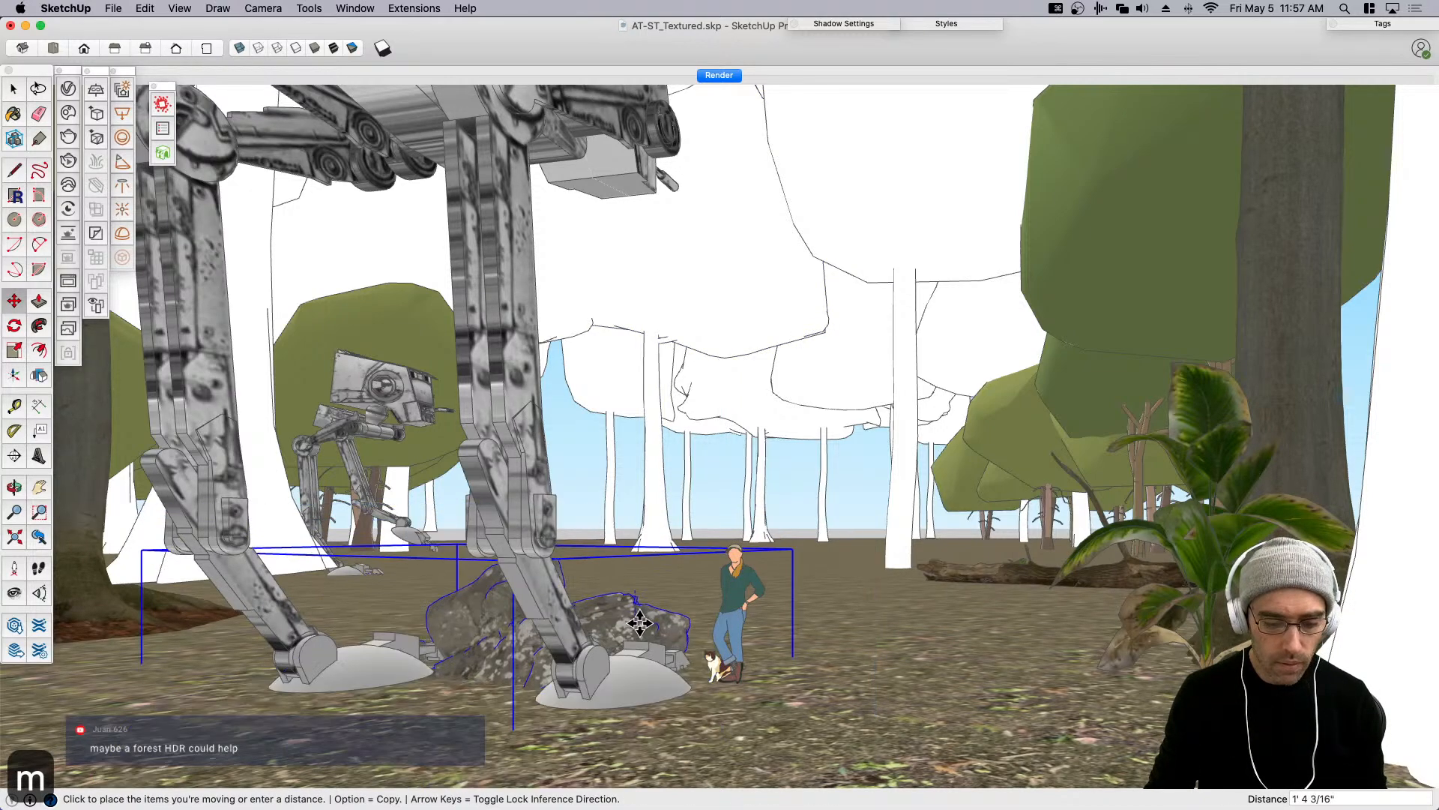
pyautogui.click(639, 620)
pyautogui.press('m')
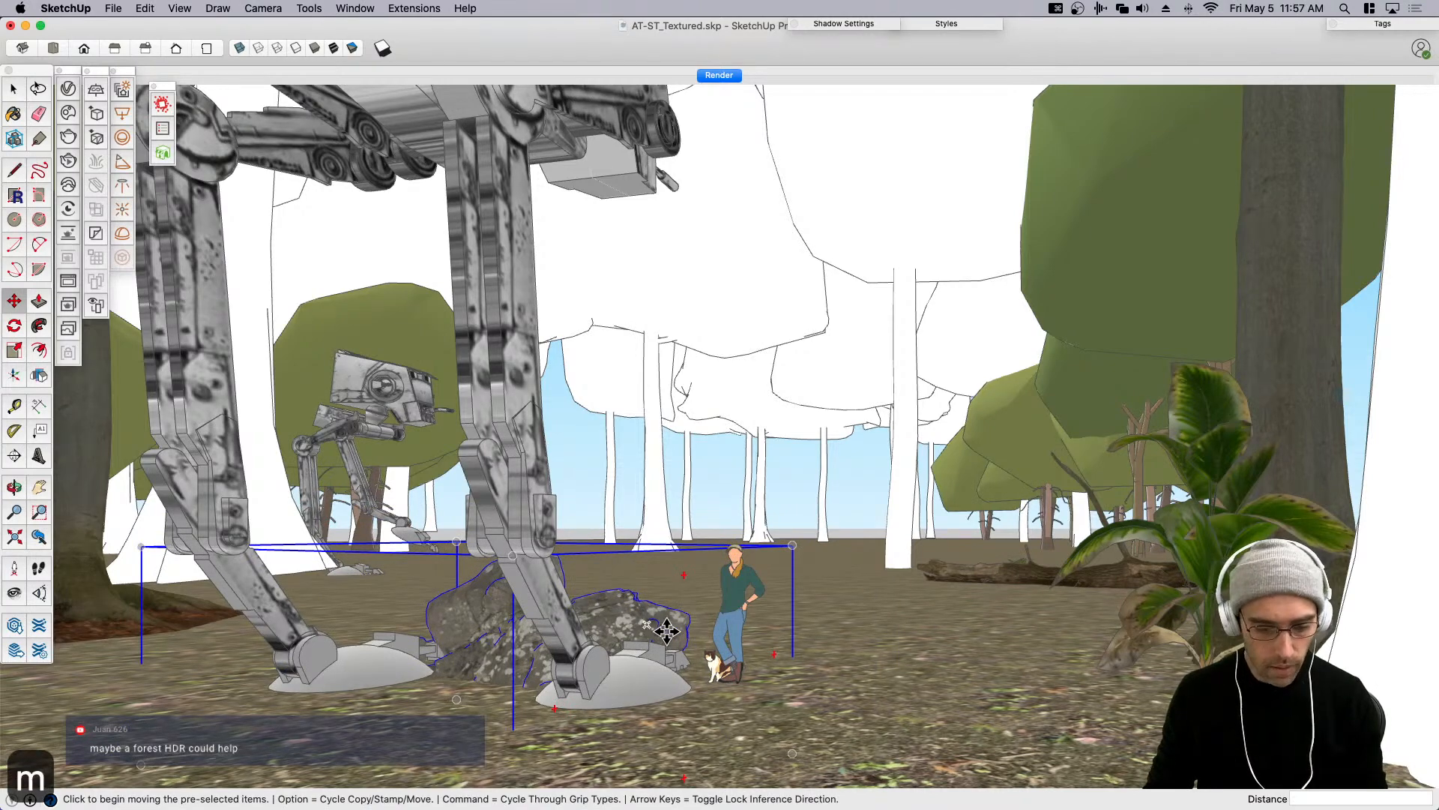
# Copy the rock to the foreground beside the main walker's outer foot and raise the copy about 4'.
pyautogui.click(663, 634)
pyautogui.press('alt')
pyautogui.click(116, 688)
pyautogui.click(116, 690)
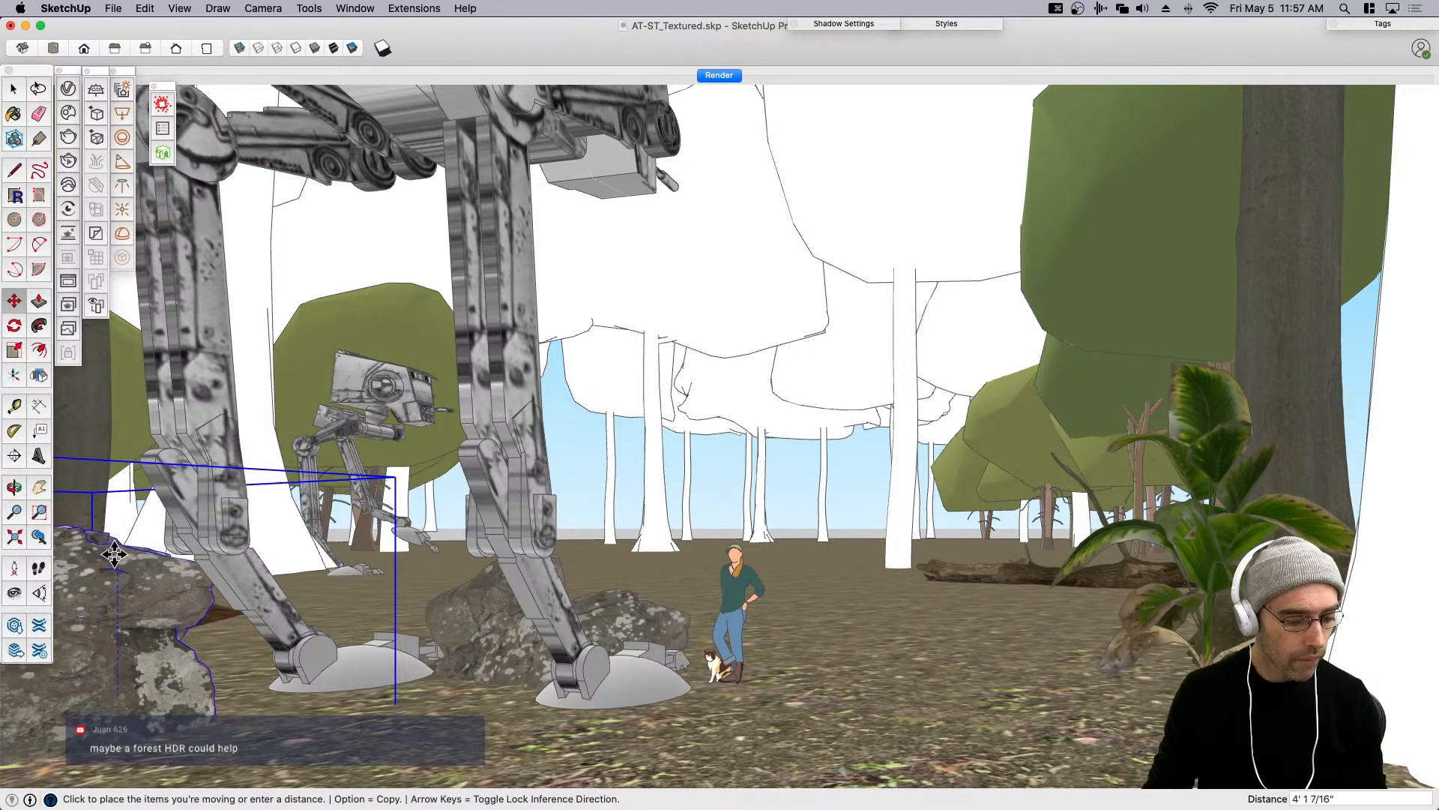
pyautogui.click(112, 553)
# Scale the rock copy and move it next to the main walker's outer foot, adjusting its height against the ground.
pyautogui.press('s')
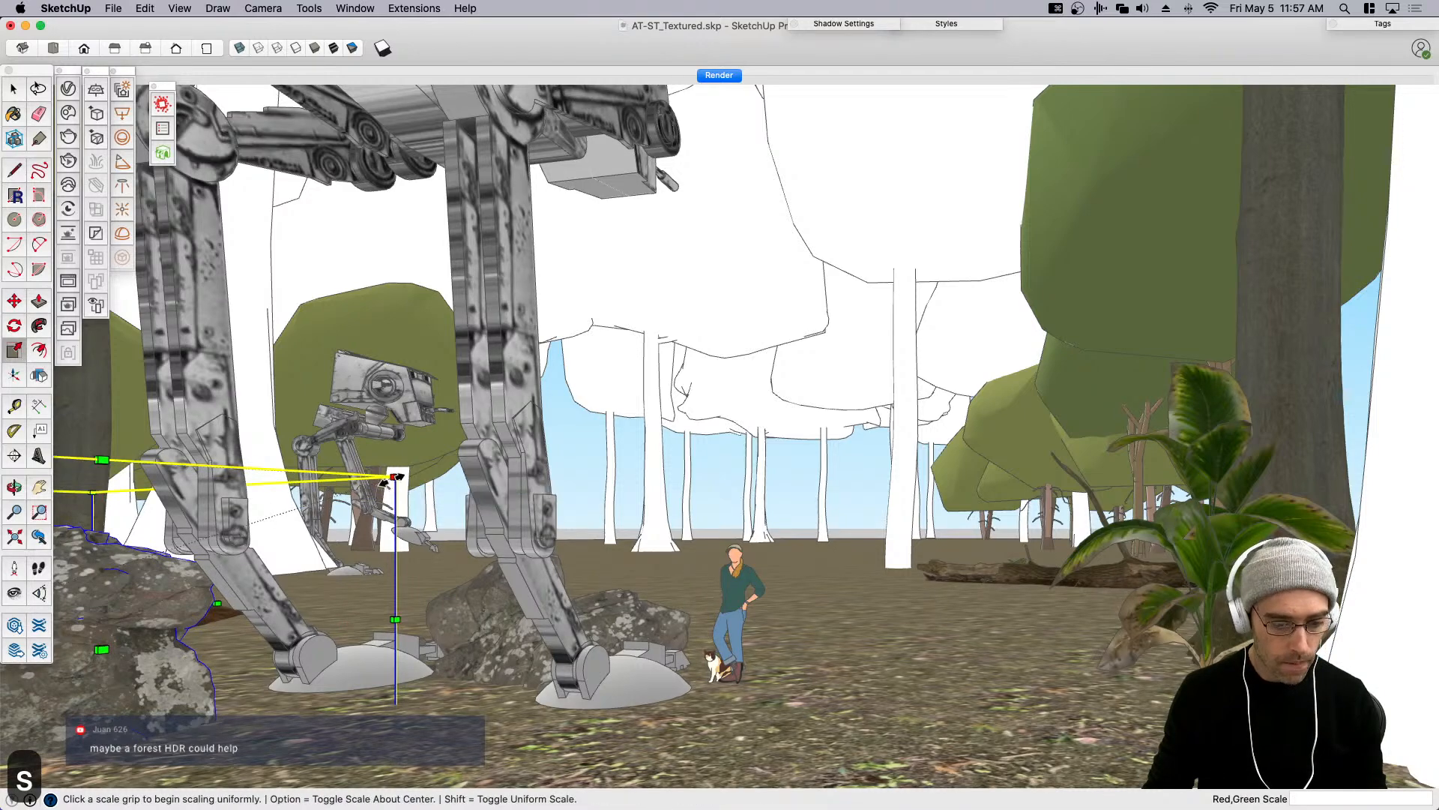
pyautogui.click(243, 660)
pyautogui.click(197, 617)
pyautogui.press('m')
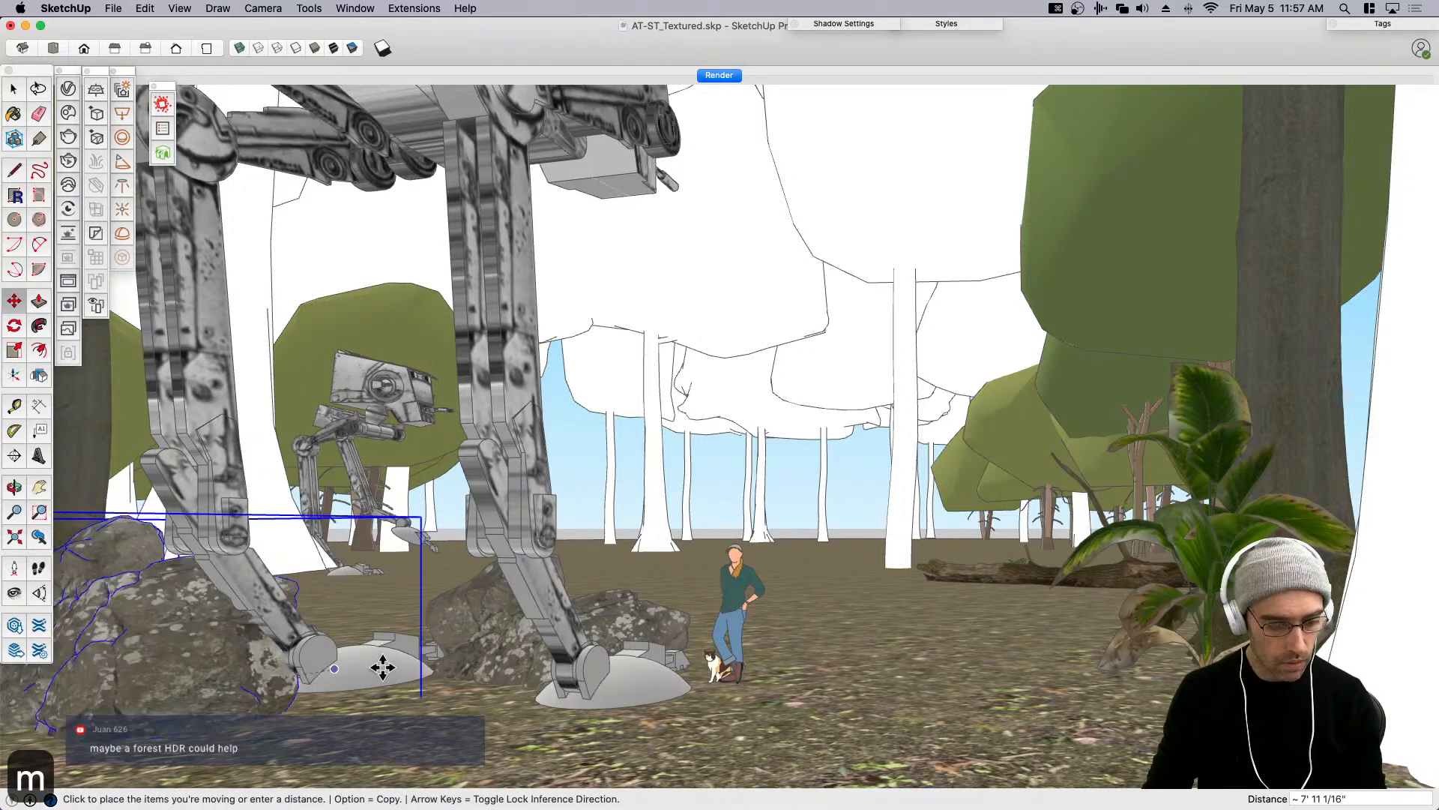
pyautogui.click(231, 668)
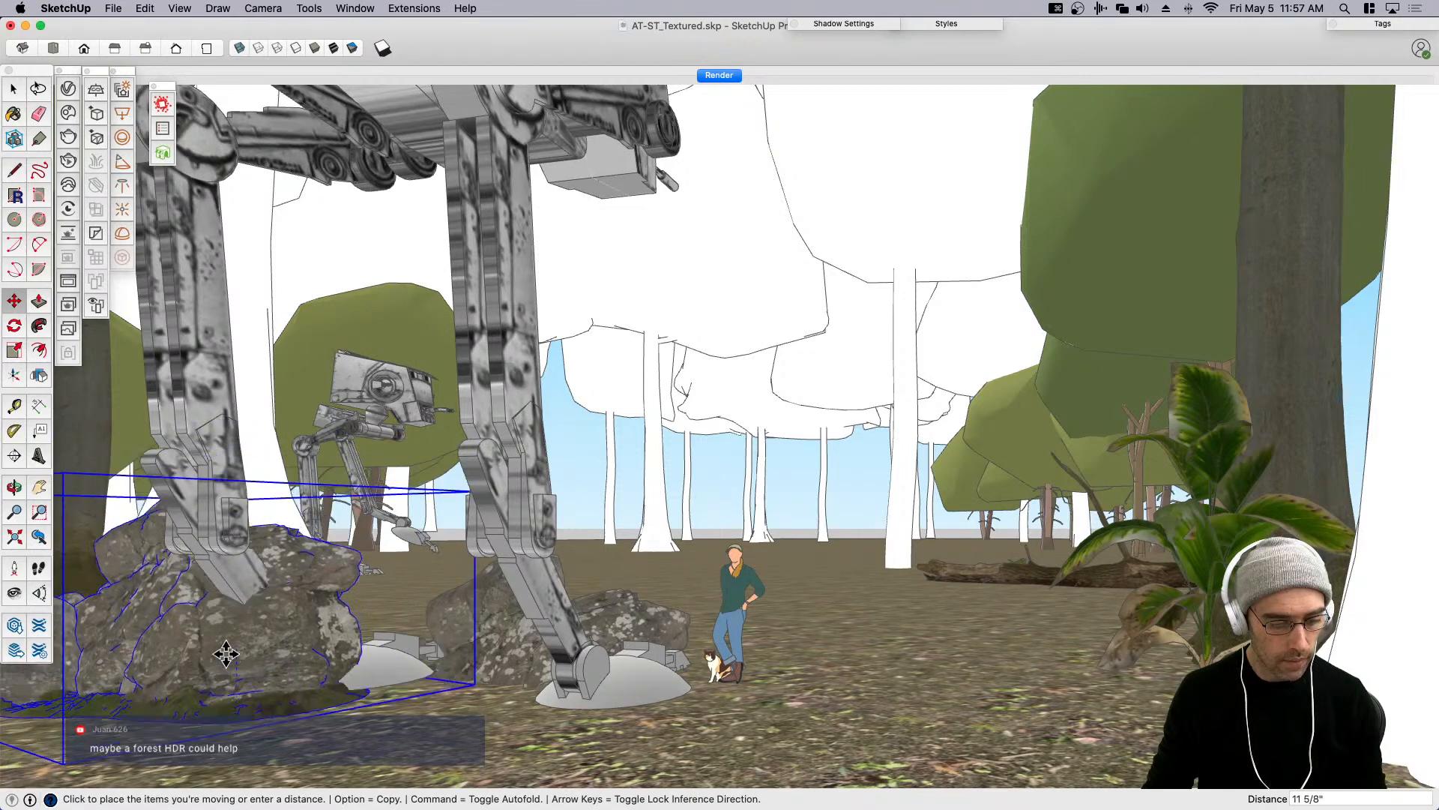
pyautogui.click(243, 684)
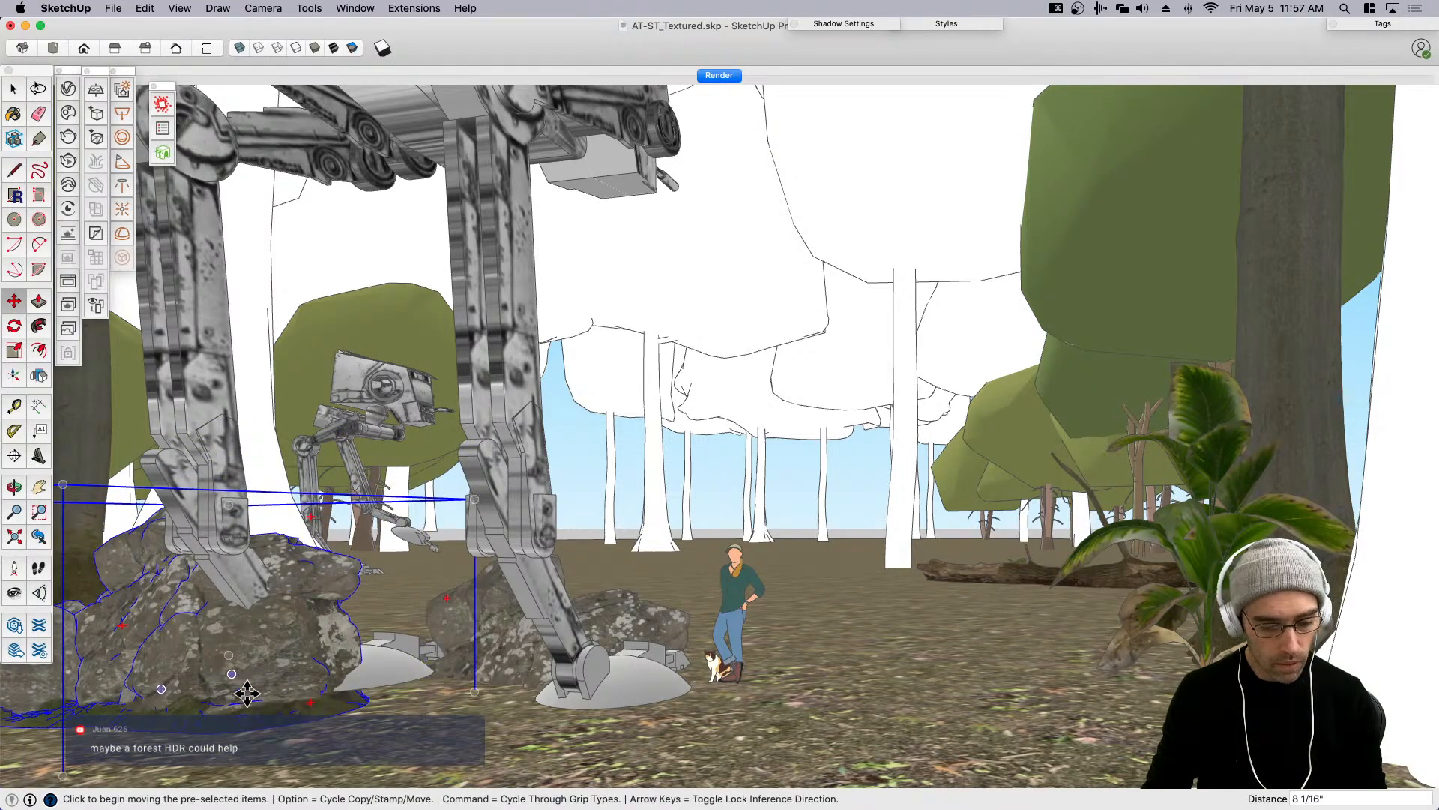
# Drop the rock copy onto the ground with DropGC and move it outward, clear of the walker's foot.
pyautogui.rightClick(250, 667)
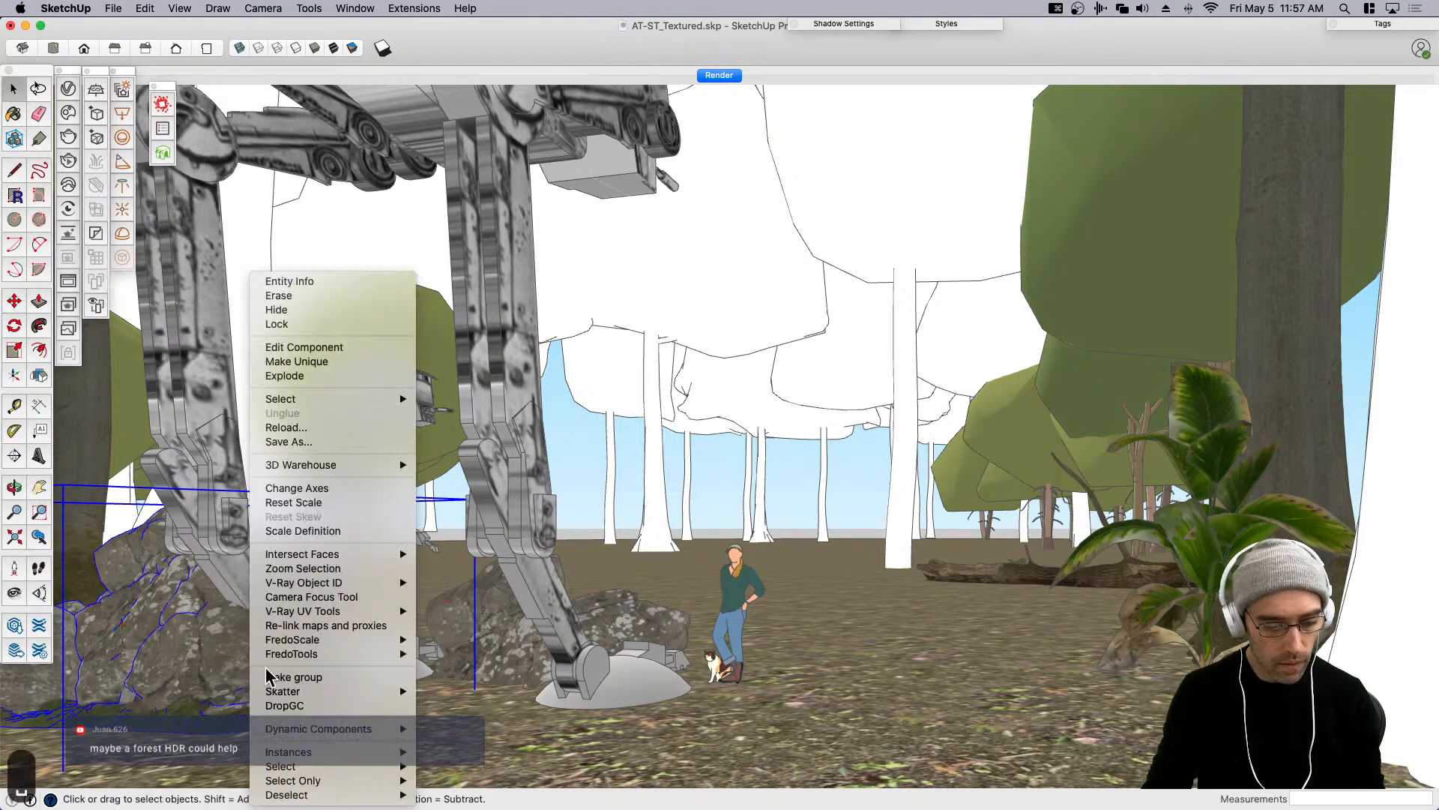
pyautogui.click(301, 704)
pyautogui.press('m')
pyautogui.click(302, 704)
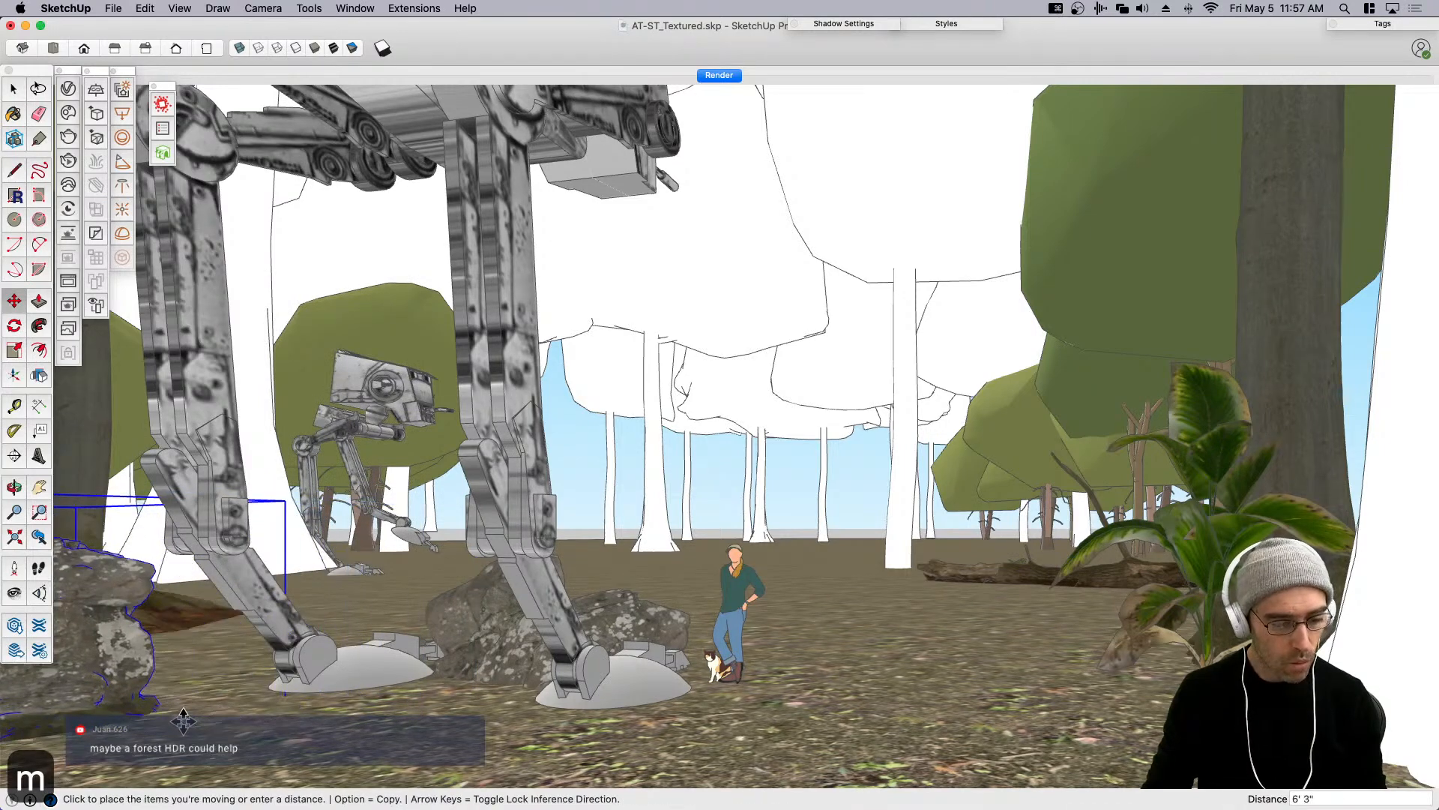
pyautogui.click(206, 714)
pyautogui.press('space')
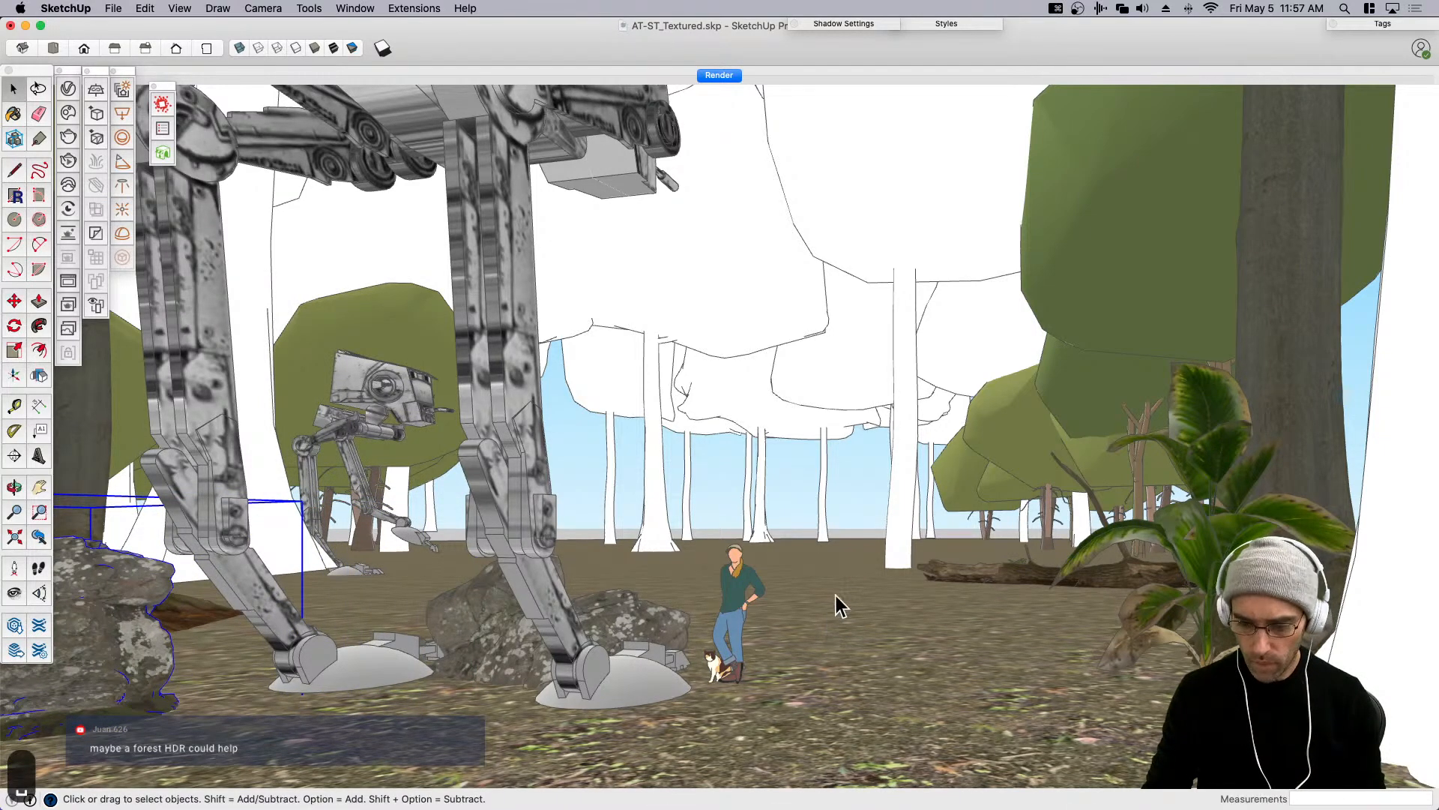
# Move the nearest ground-debris patch from outside the terrain to the forest floor beside the main walker's feet.
pyautogui.moveTo(814, 556); pyautogui.dragTo(834, 573, button='middle')
pyautogui.scroll(-3, 834, 573)
pyautogui.scroll(-10, 837, 573)
pyautogui.click(1136, 613)
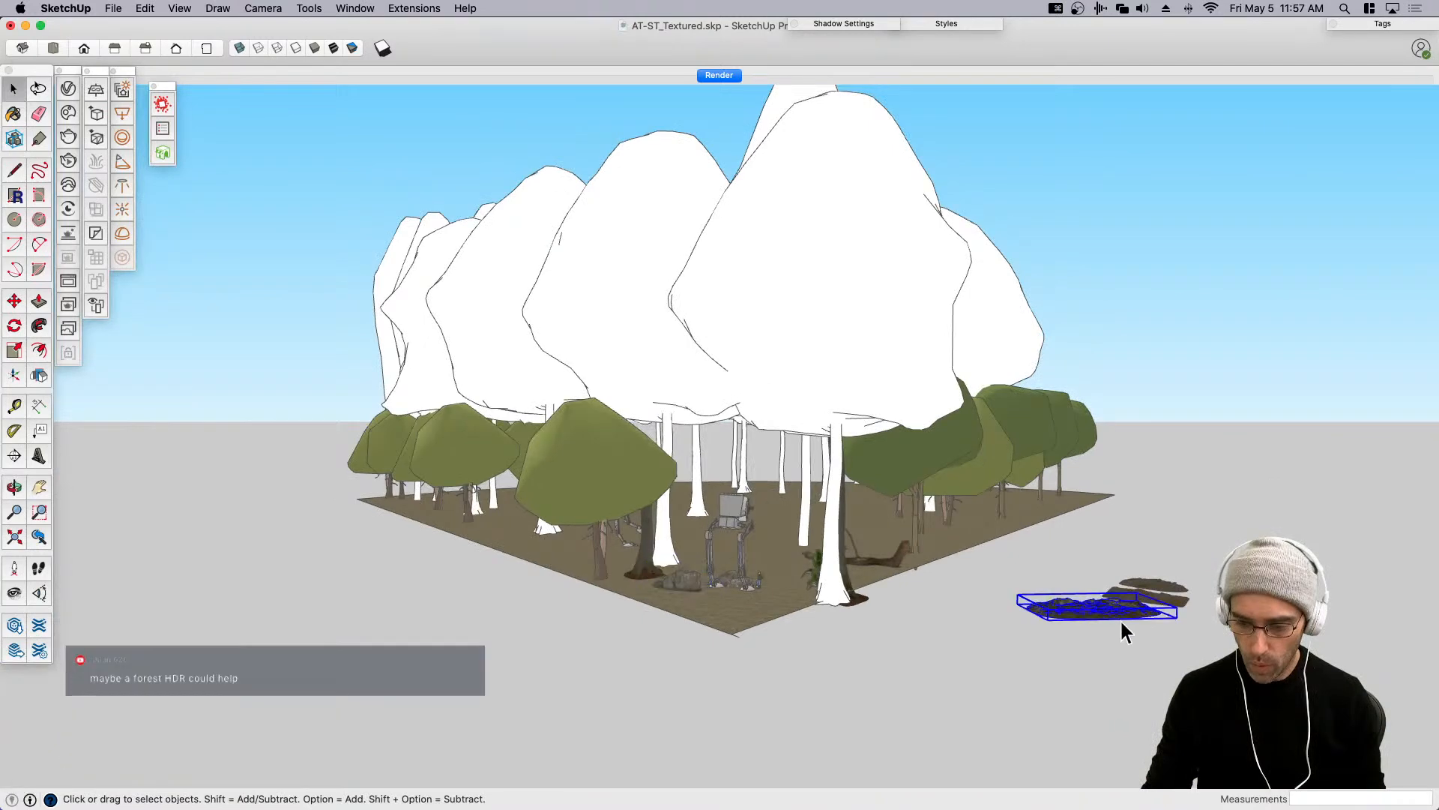
pyautogui.press('m')
pyautogui.click(1111, 622)
pyautogui.scroll(10, 681, 585)
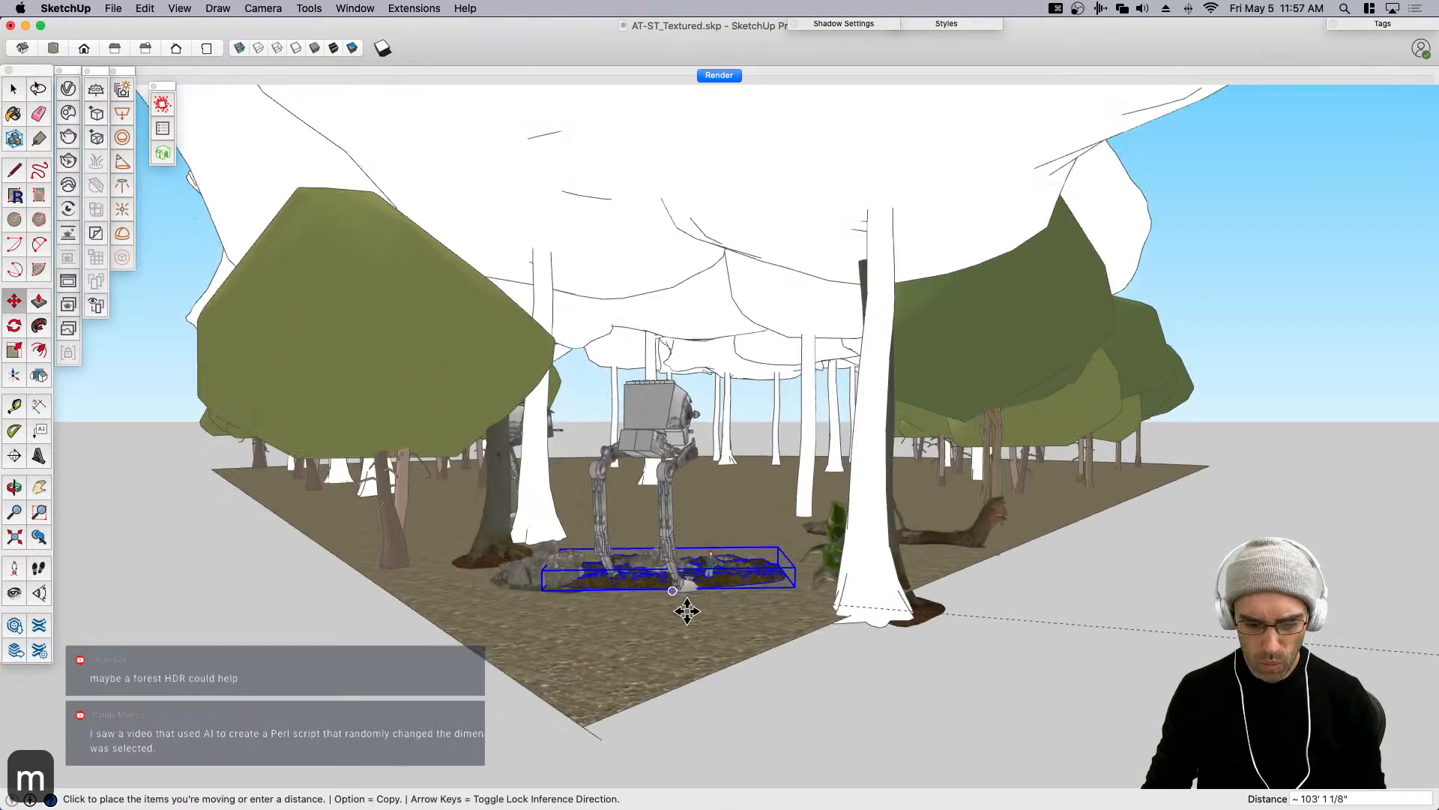
pyautogui.click(776, 608)
pyautogui.scroll(-5, 628, 581)
pyautogui.press('space')
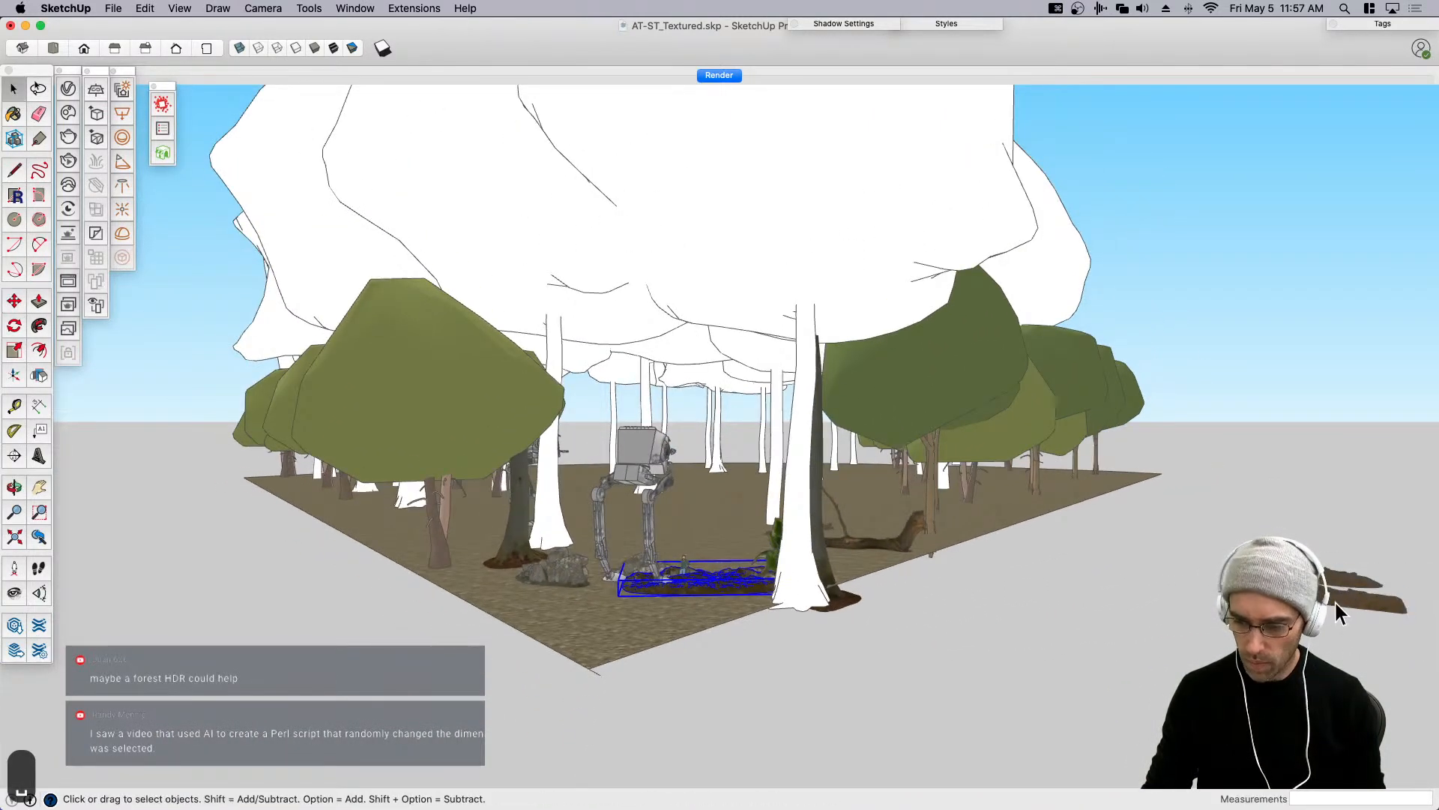
# Move the next ground-debris patch from outside the terrain to the forest floor behind the patch at the main walker's feet.
pyautogui.click(1343, 608)
pyautogui.press('m')
pyautogui.click(1344, 604)
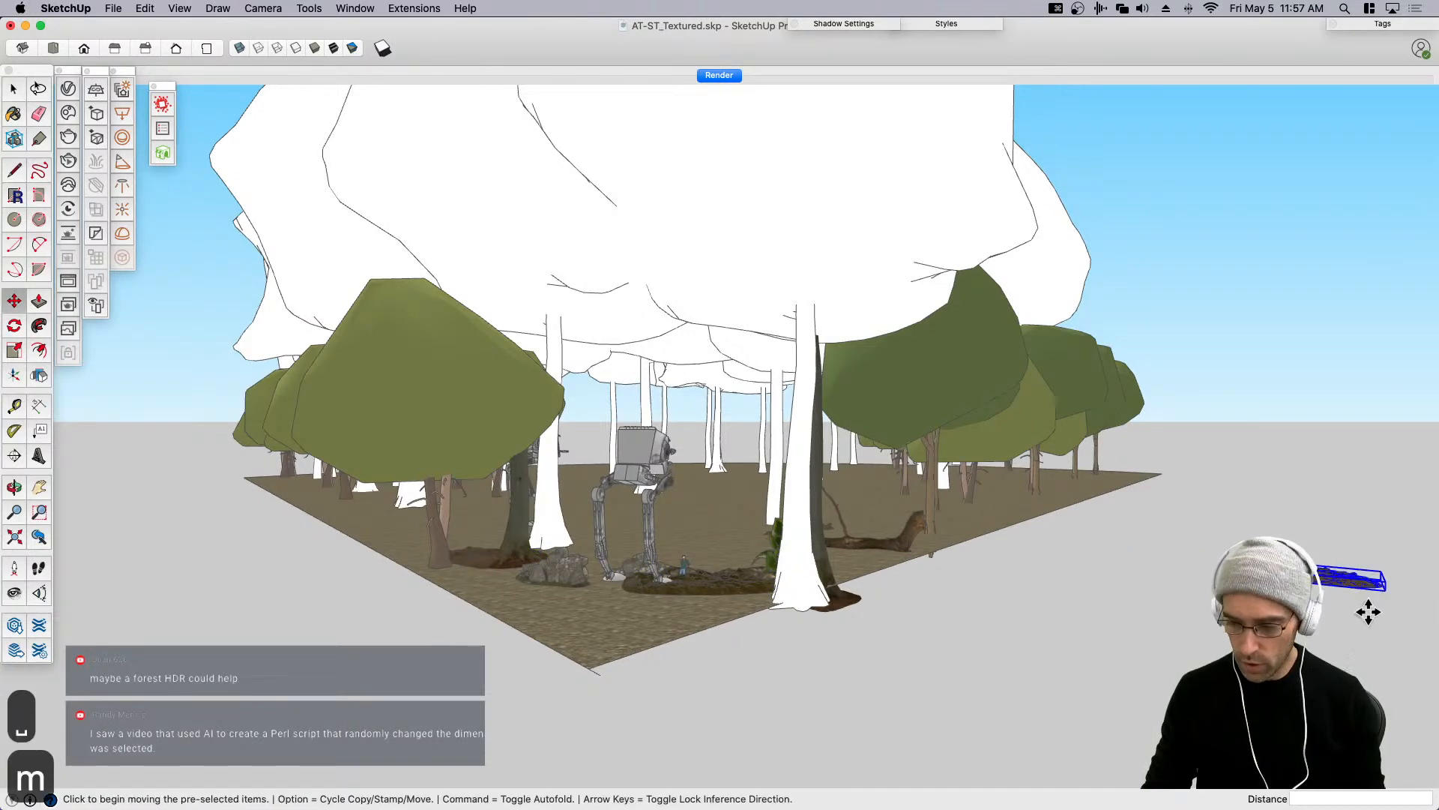
pyautogui.click(699, 593)
pyautogui.press('space')
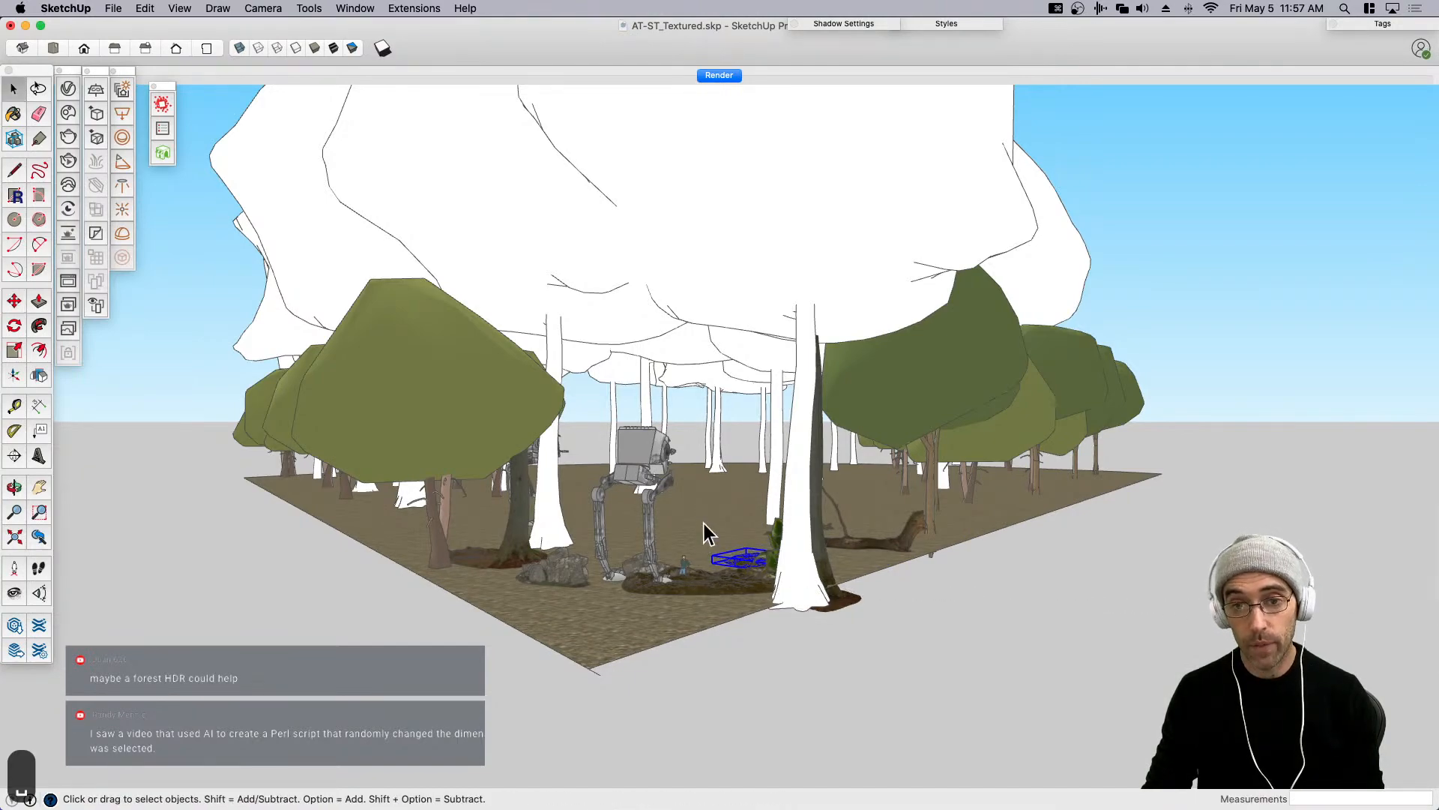
# Lower the large foreground debris patch vertically in the Render scene so it sits partly sunk into the ground.
pyautogui.scroll(6, 708, 523)
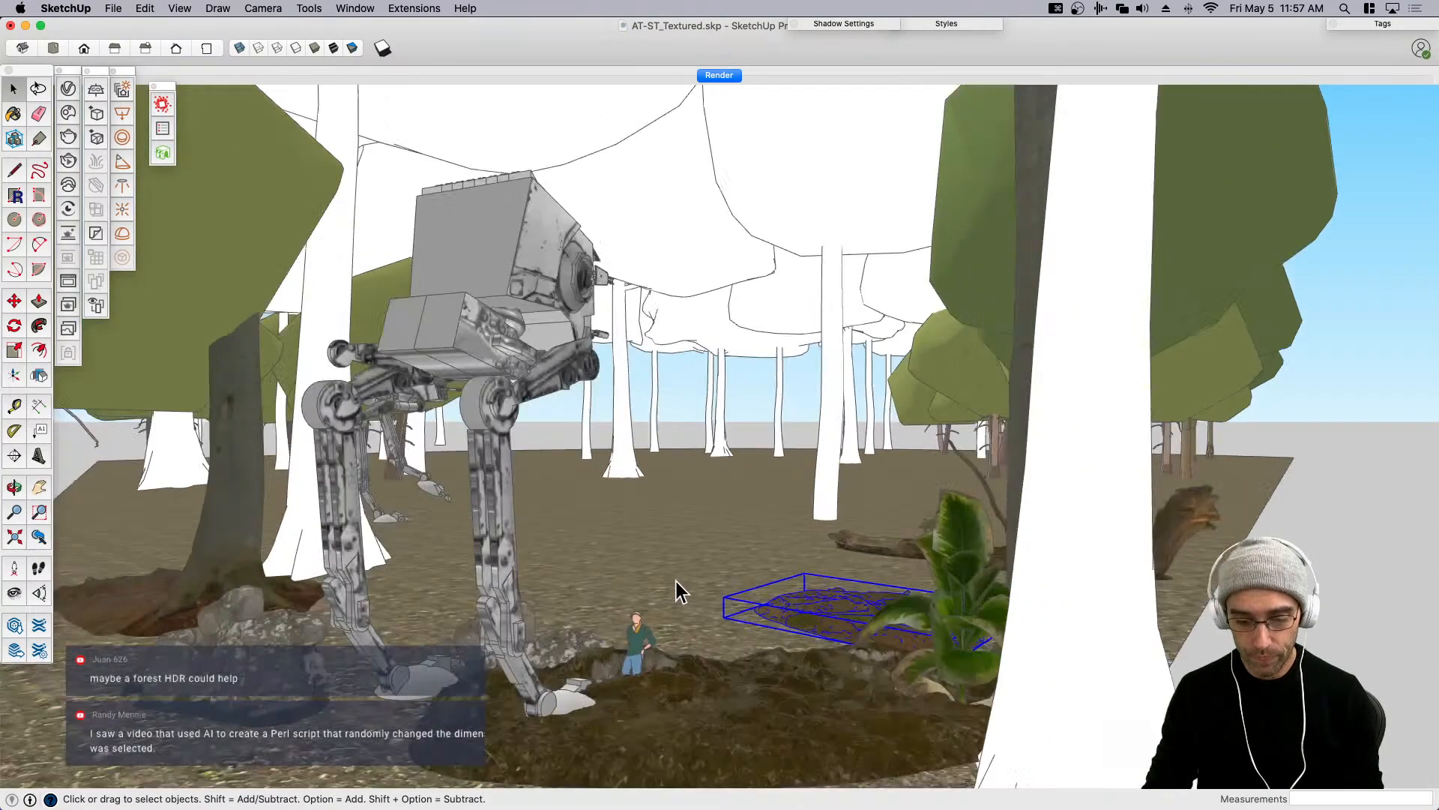
pyautogui.click(719, 81)
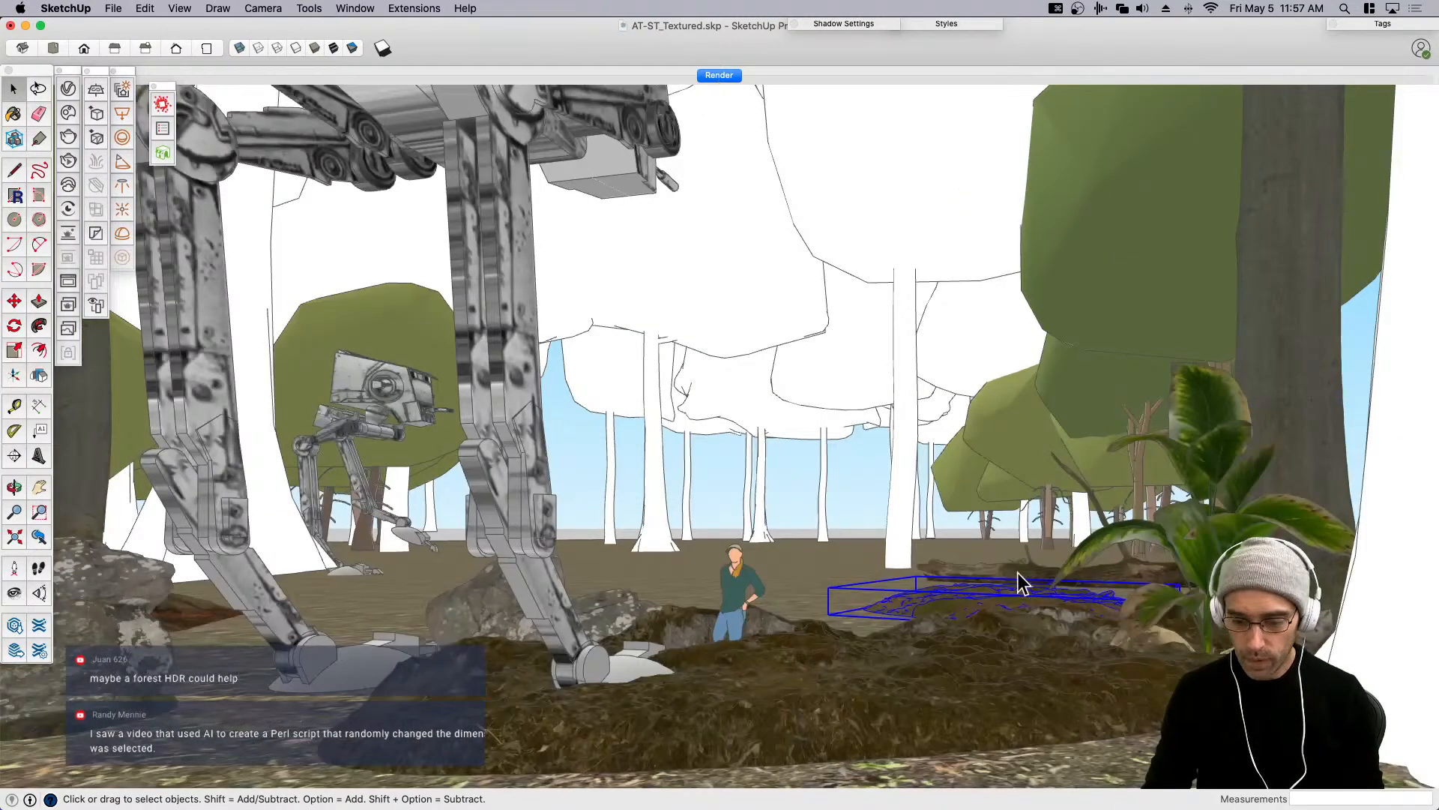
pyautogui.click(914, 680)
pyautogui.press('m')
pyautogui.click(940, 666)
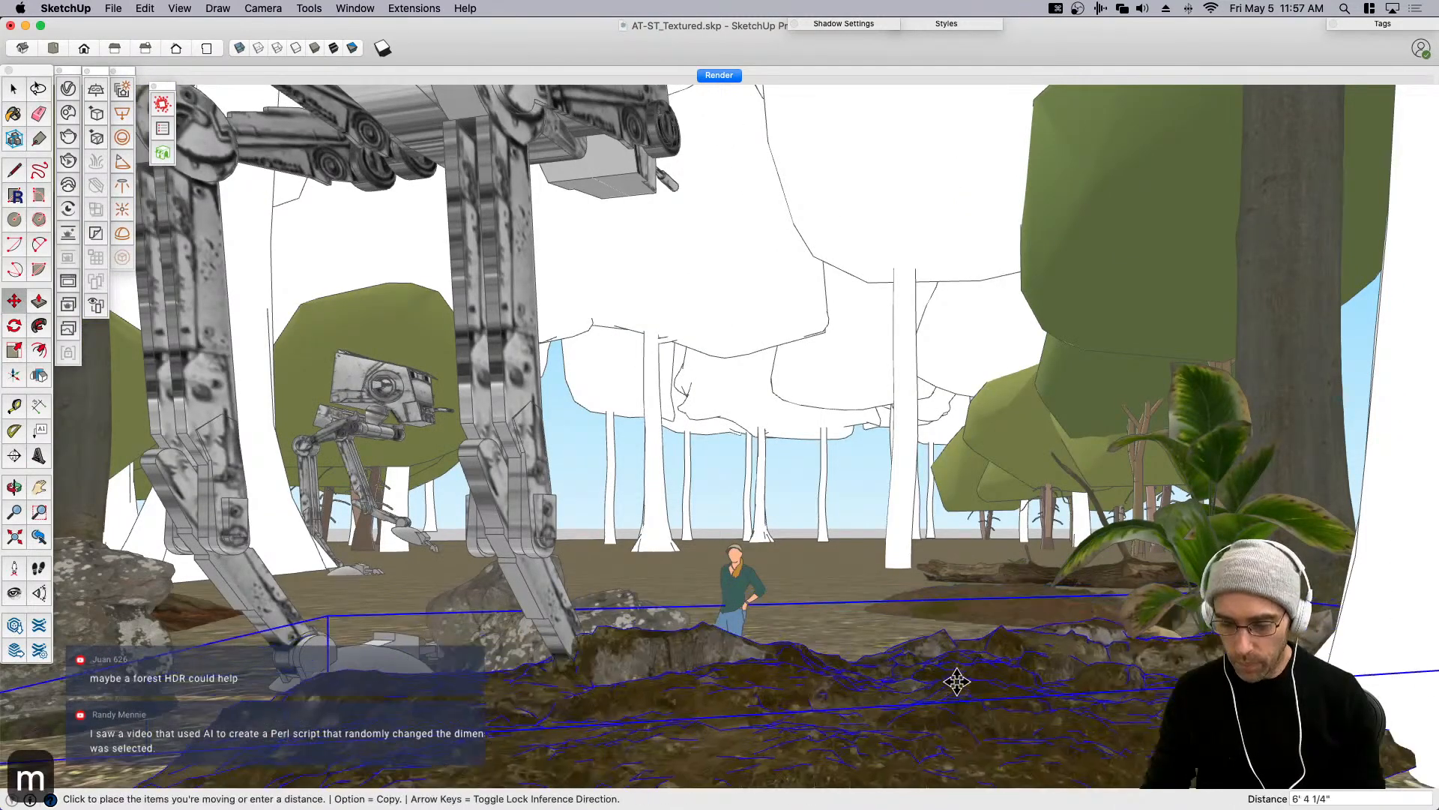
pyautogui.press('Up')
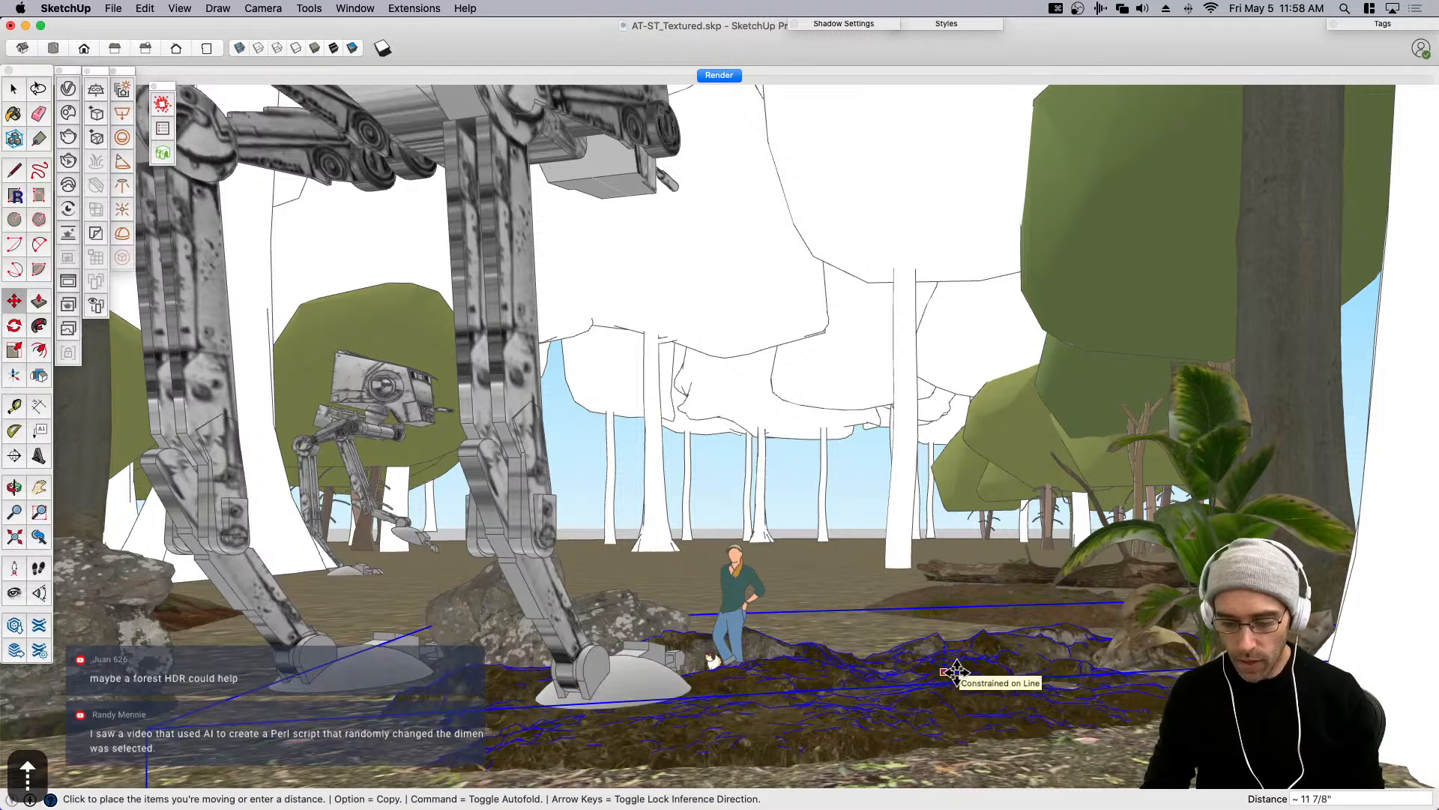
pyautogui.click(959, 678)
pyautogui.press('space')
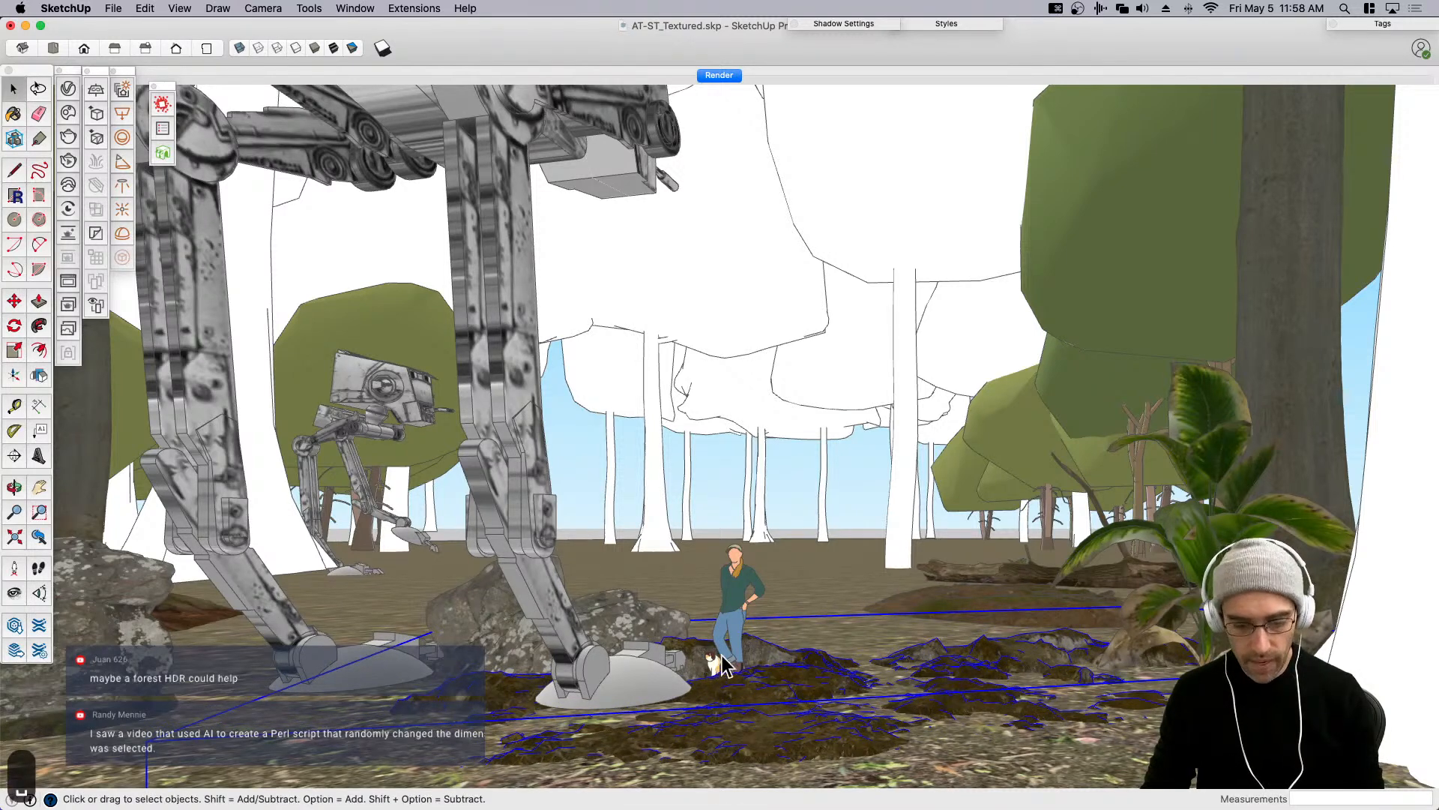
# Rotate the foreground debris patch about 90 degrees on the ground plane and shift it about 16' toward the broad-leaved plant.
pyautogui.press('q')
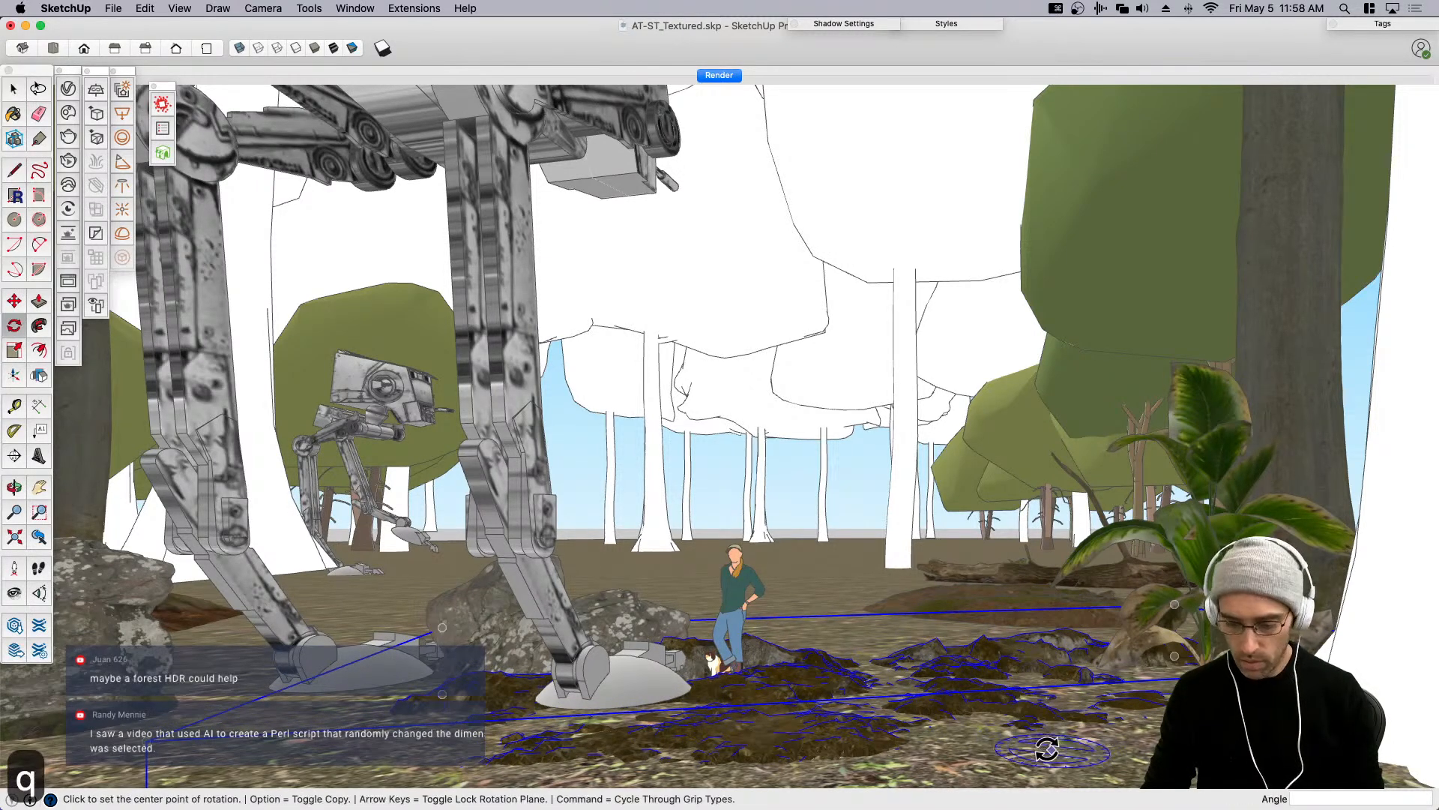
pyautogui.click(1084, 753)
pyautogui.click(1078, 606)
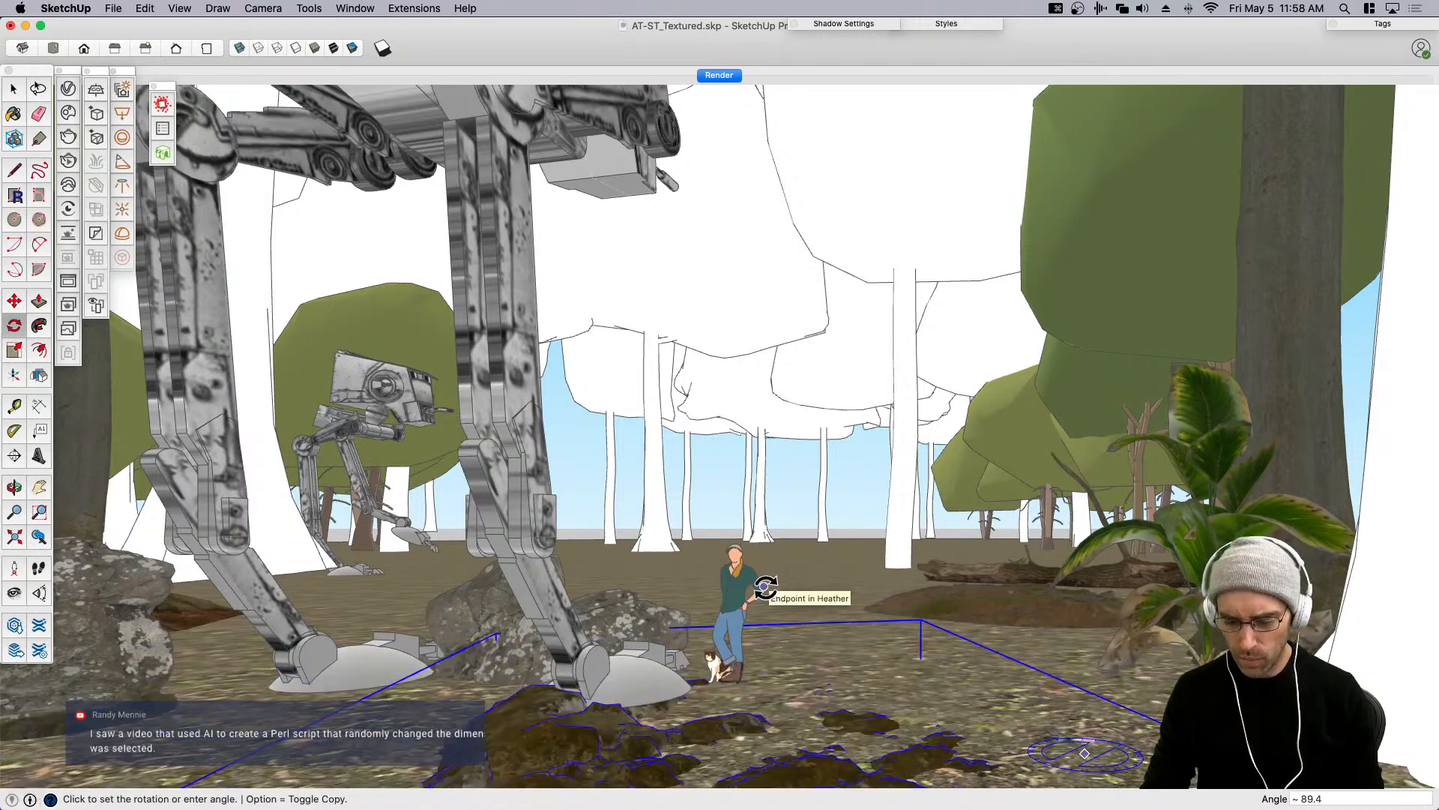
pyautogui.click(766, 587)
pyautogui.press('m')
pyautogui.click(765, 593)
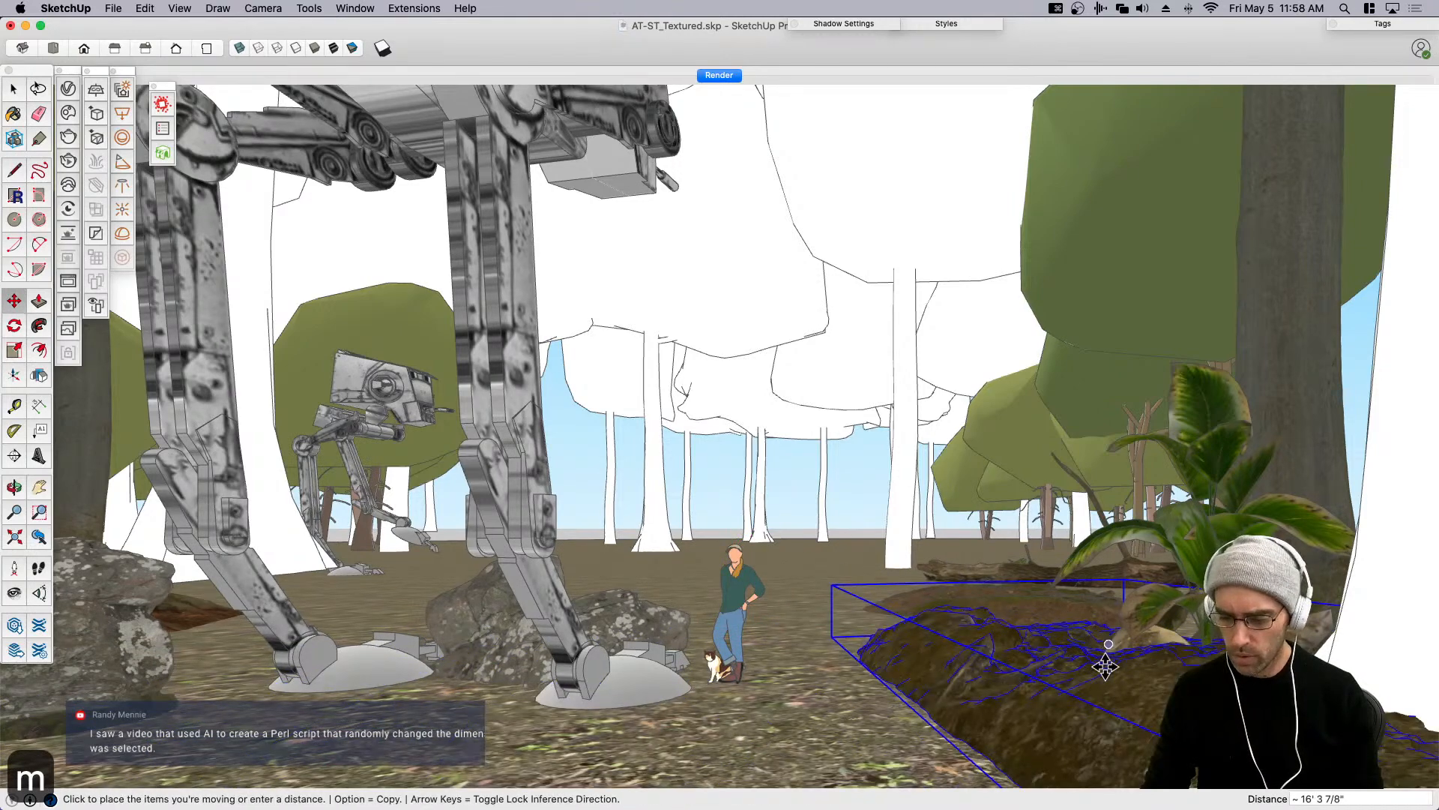
pyautogui.click(1096, 664)
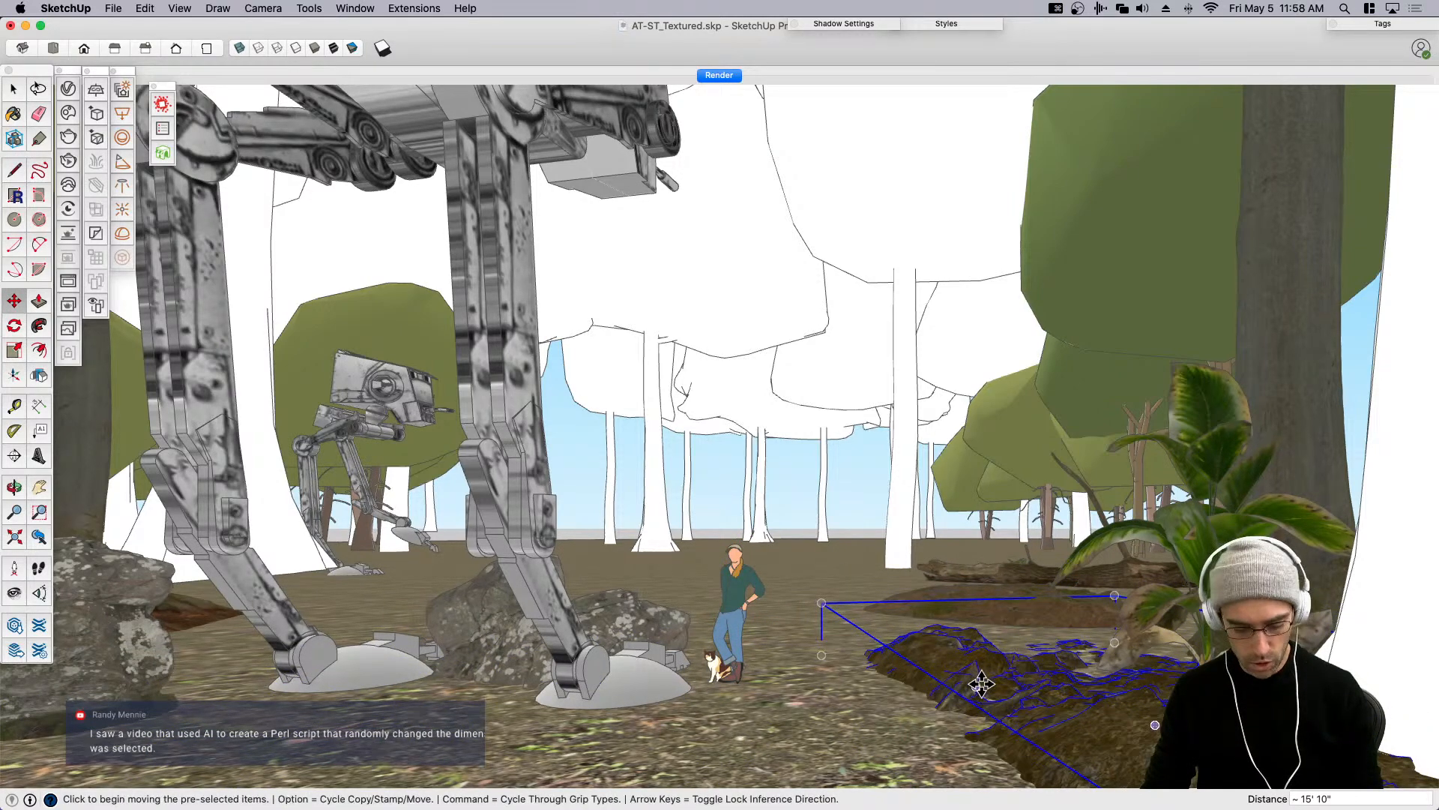
# Rotate the debris patch again on the ground plane and reposition it beside the broad-leaved plant, clear of the figure.
pyautogui.press('q')
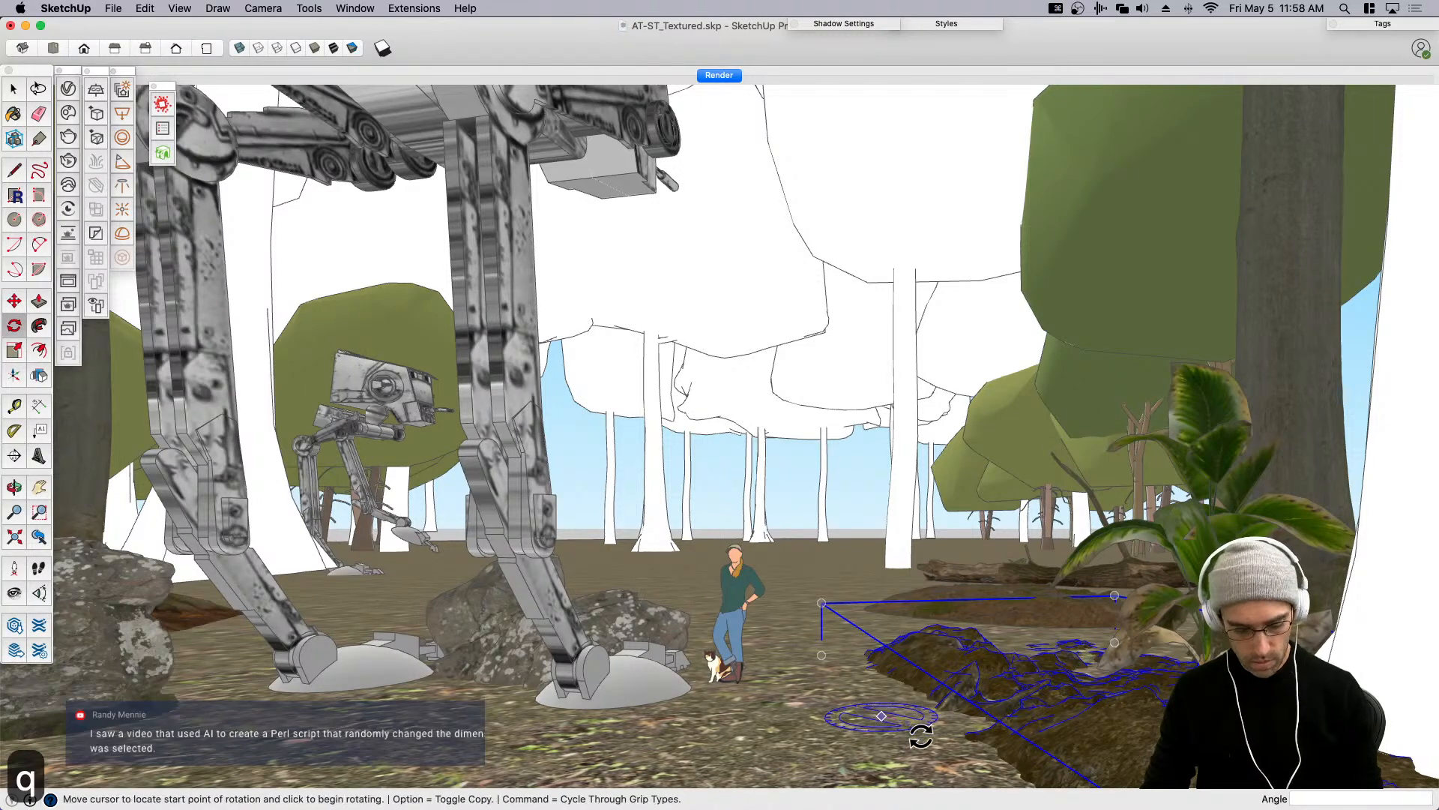
pyautogui.click(881, 716)
pyautogui.click(920, 738)
pyautogui.write('1')
pyautogui.press('Return')
pyautogui.press('space')
pyautogui.press('m')
pyautogui.click(942, 708)
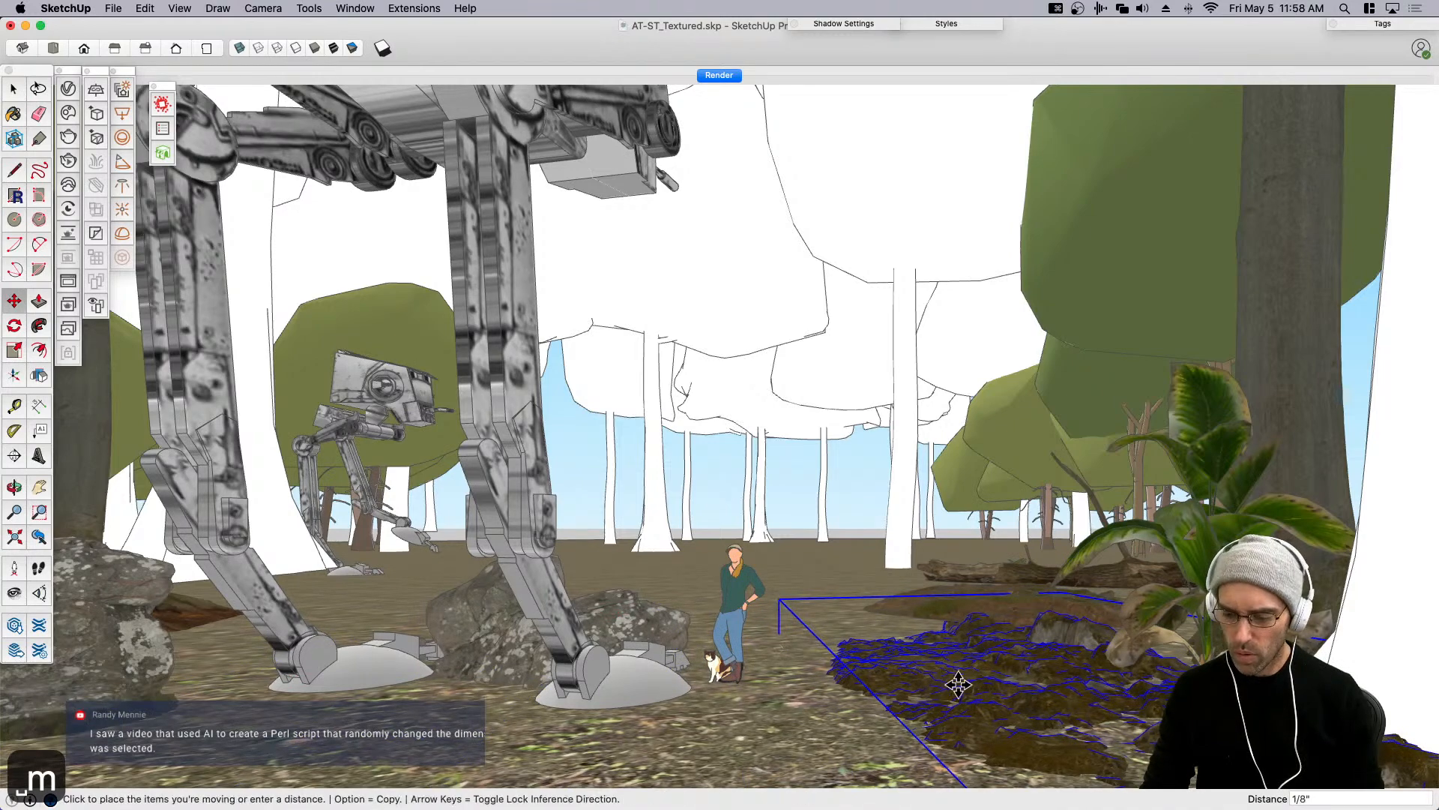
pyautogui.click(1057, 688)
# Copy the debris patch from beside the plant across to the ground at the main walker's outer foot.
pyautogui.press('space')
pyautogui.press('m')
pyautogui.press('alt')
pyautogui.click(1160, 725)
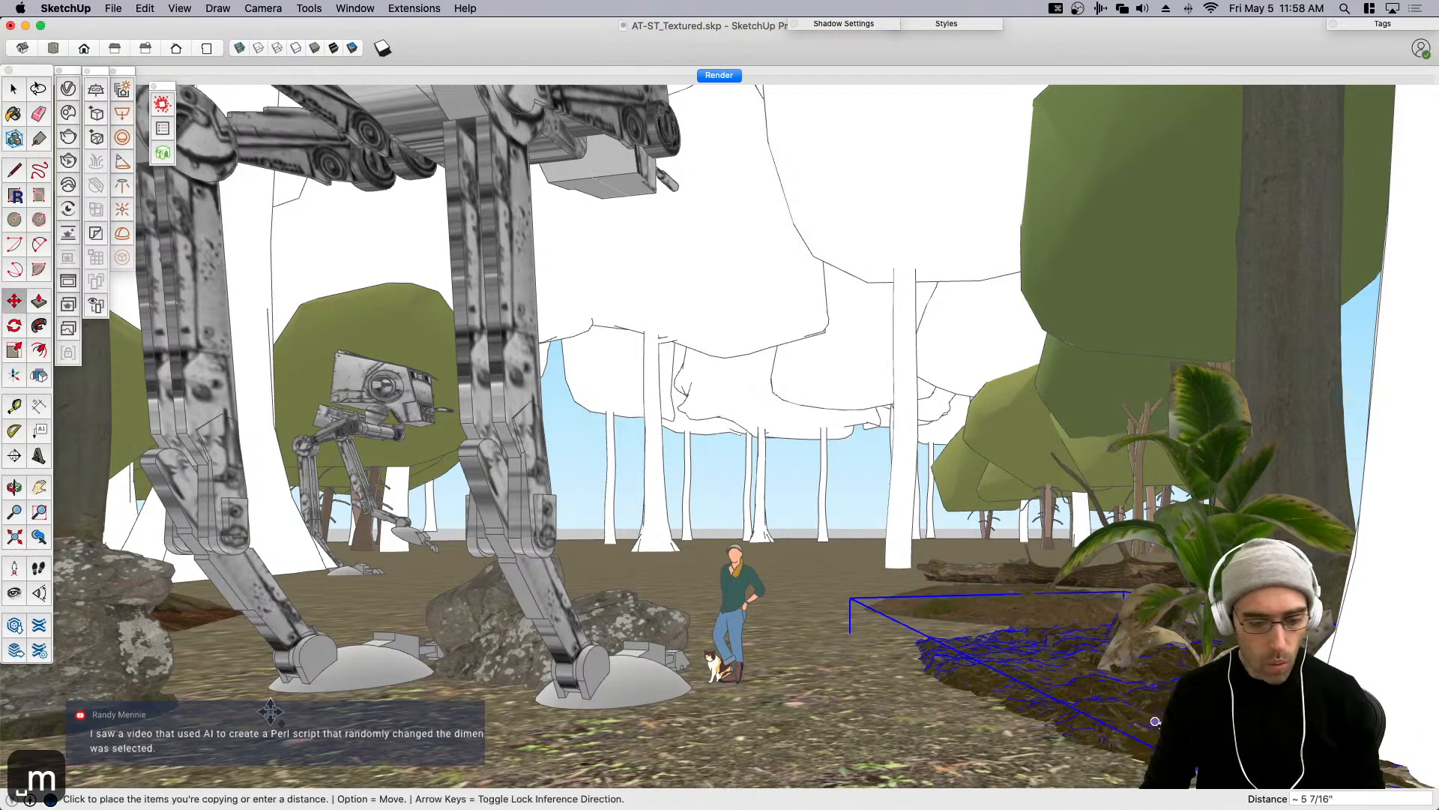
pyautogui.click(94, 707)
pyautogui.press('space')
# Scale the main walker's leg beside the copied debris patch vertically by 0.98, using a hidden-line face style while editing.
pyautogui.click(311, 656)
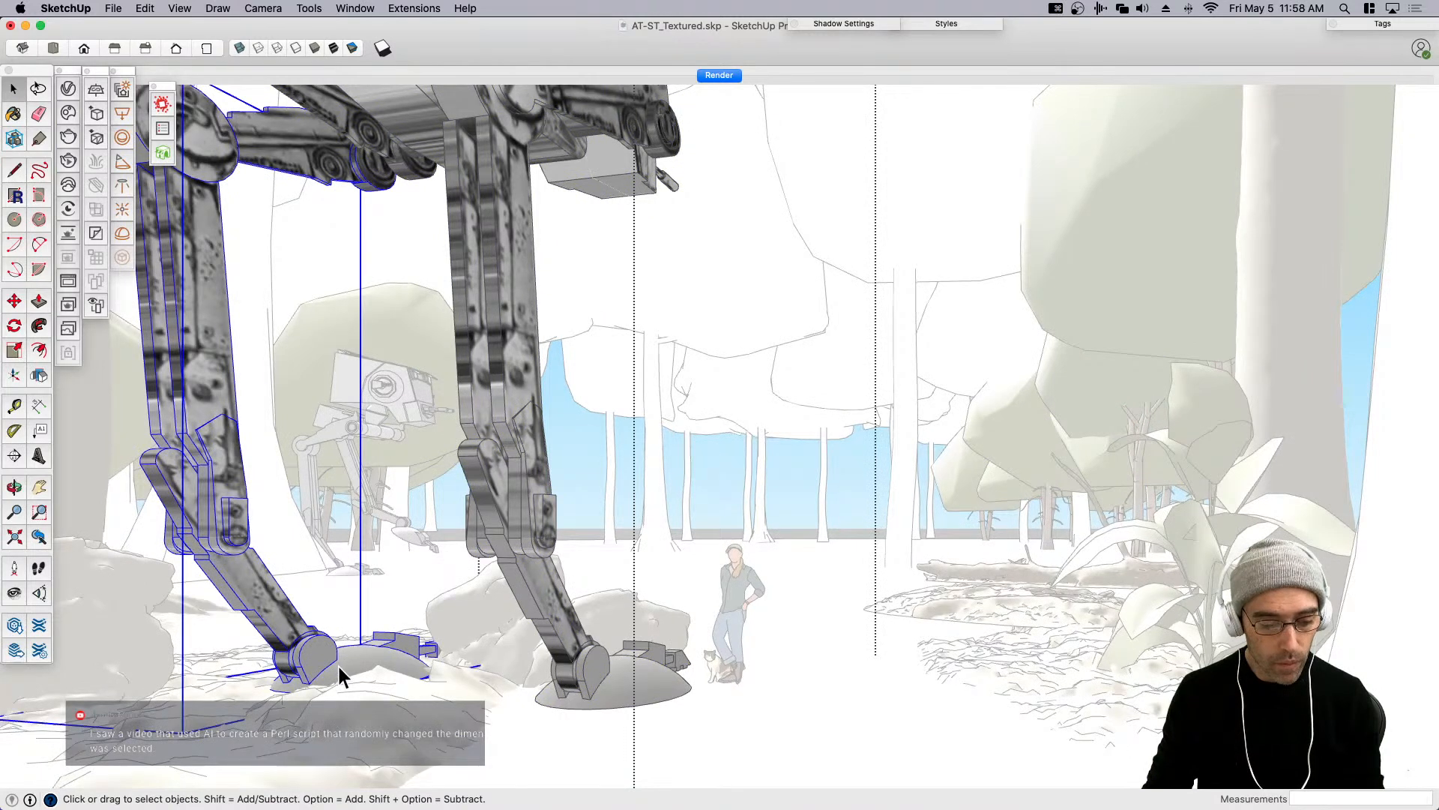
pyautogui.press('s')
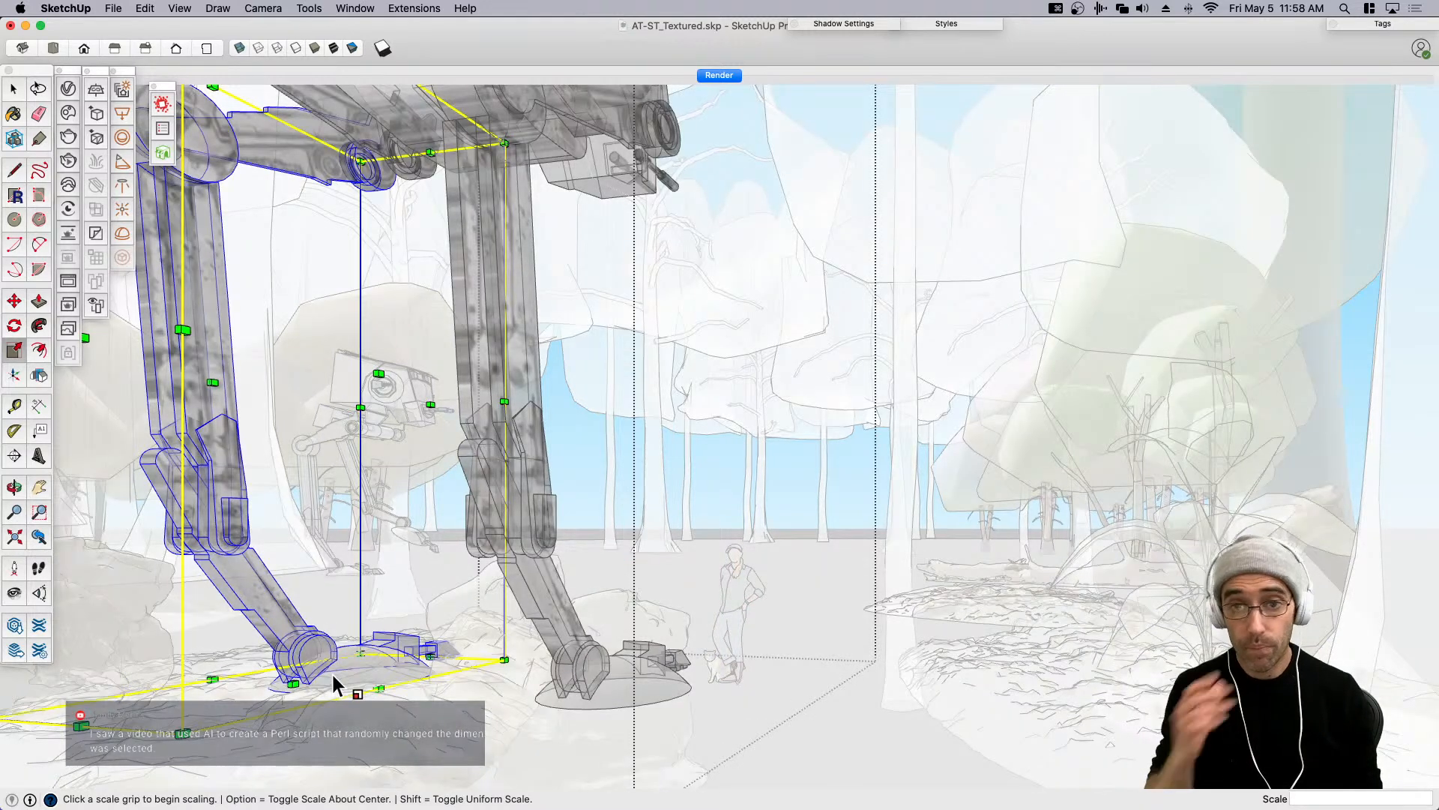
pyautogui.click(297, 48)
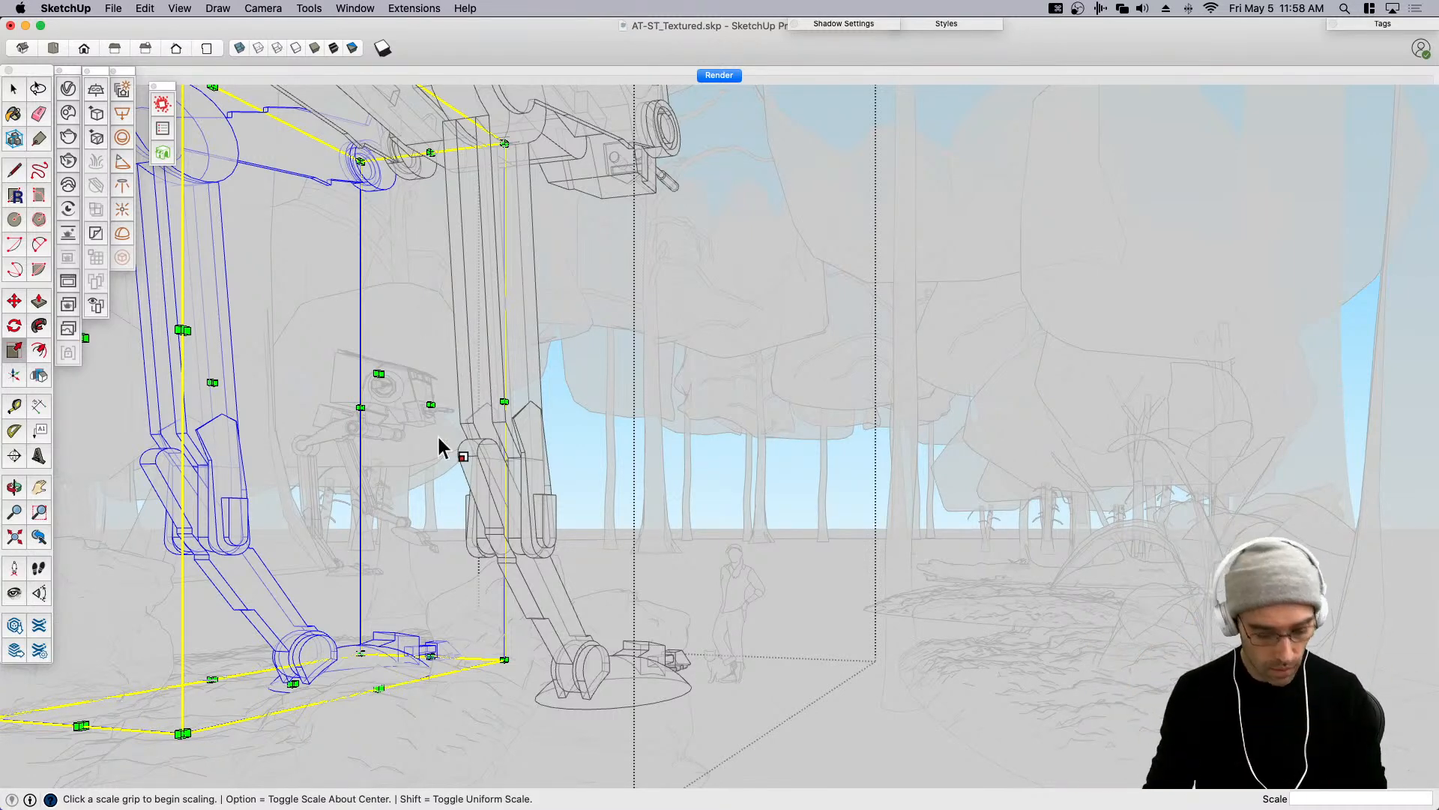
pyautogui.click(292, 682)
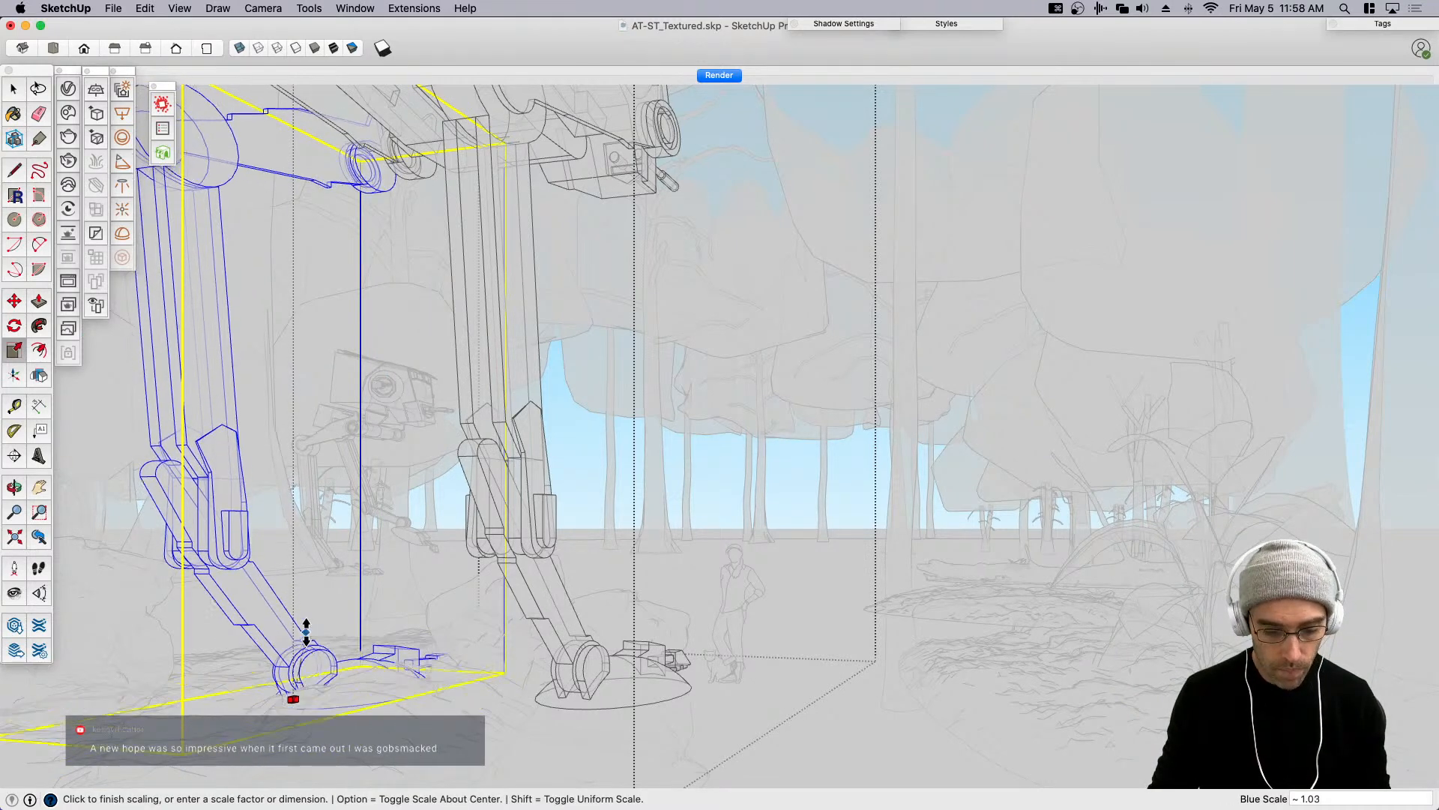
pyautogui.write('.9')
pyautogui.press('Return')
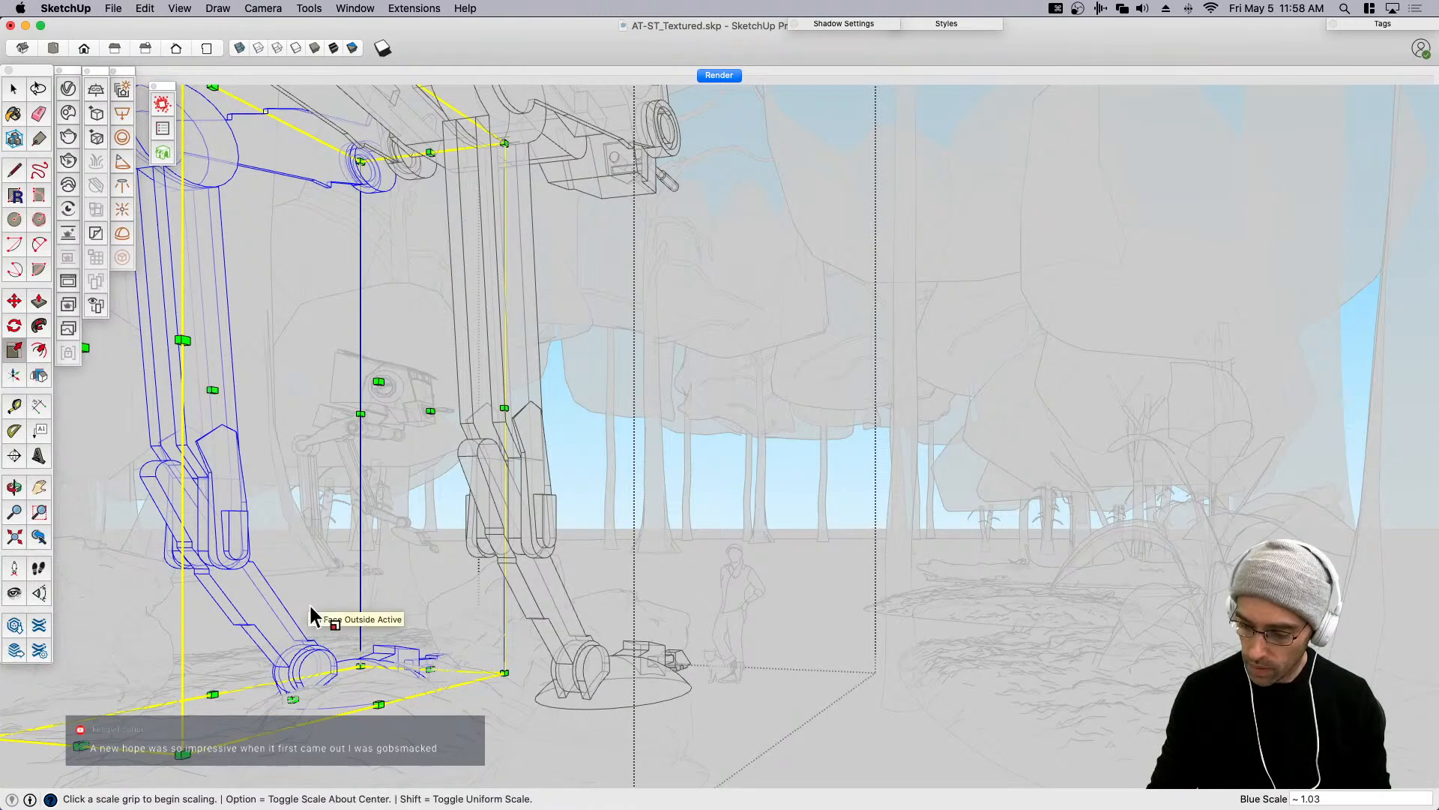
pyautogui.write('7')
pyautogui.press('Return')
pyautogui.write('.98')
pyautogui.press('Return')
pyautogui.press('space')
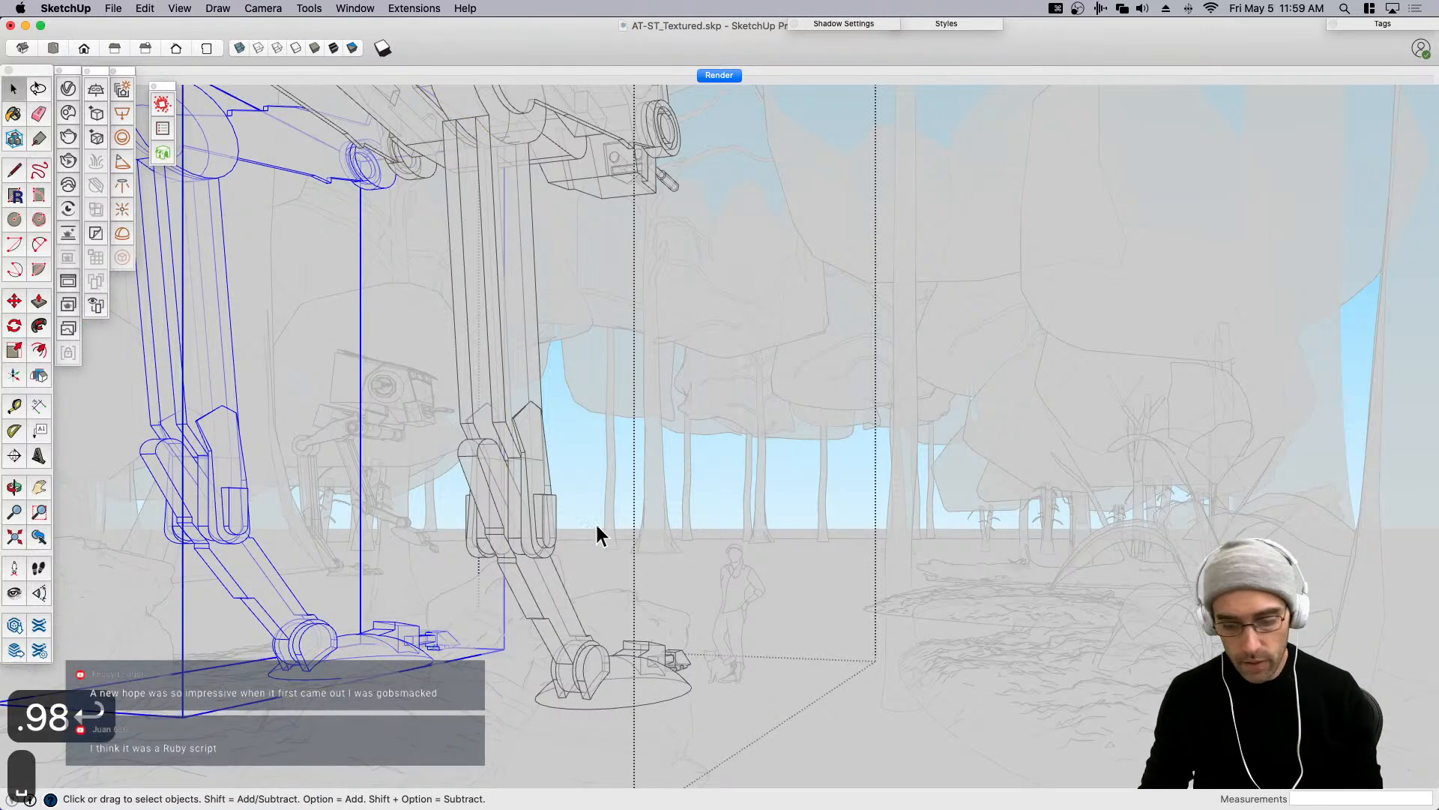
pyautogui.click(720, 498)
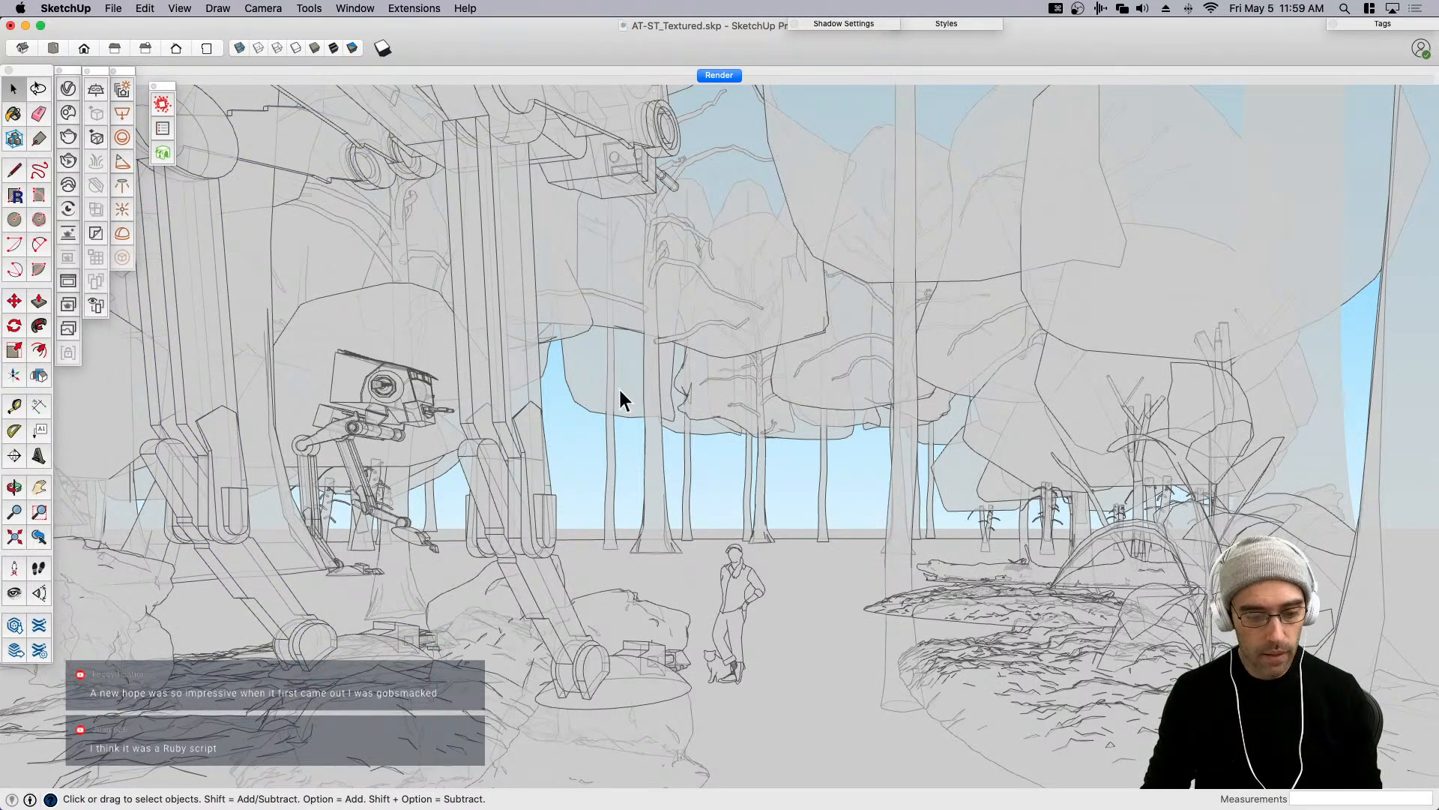
# Turn off X-ray, restore the Shaded With Textures face style and save the model.
pyautogui.click(240, 47)
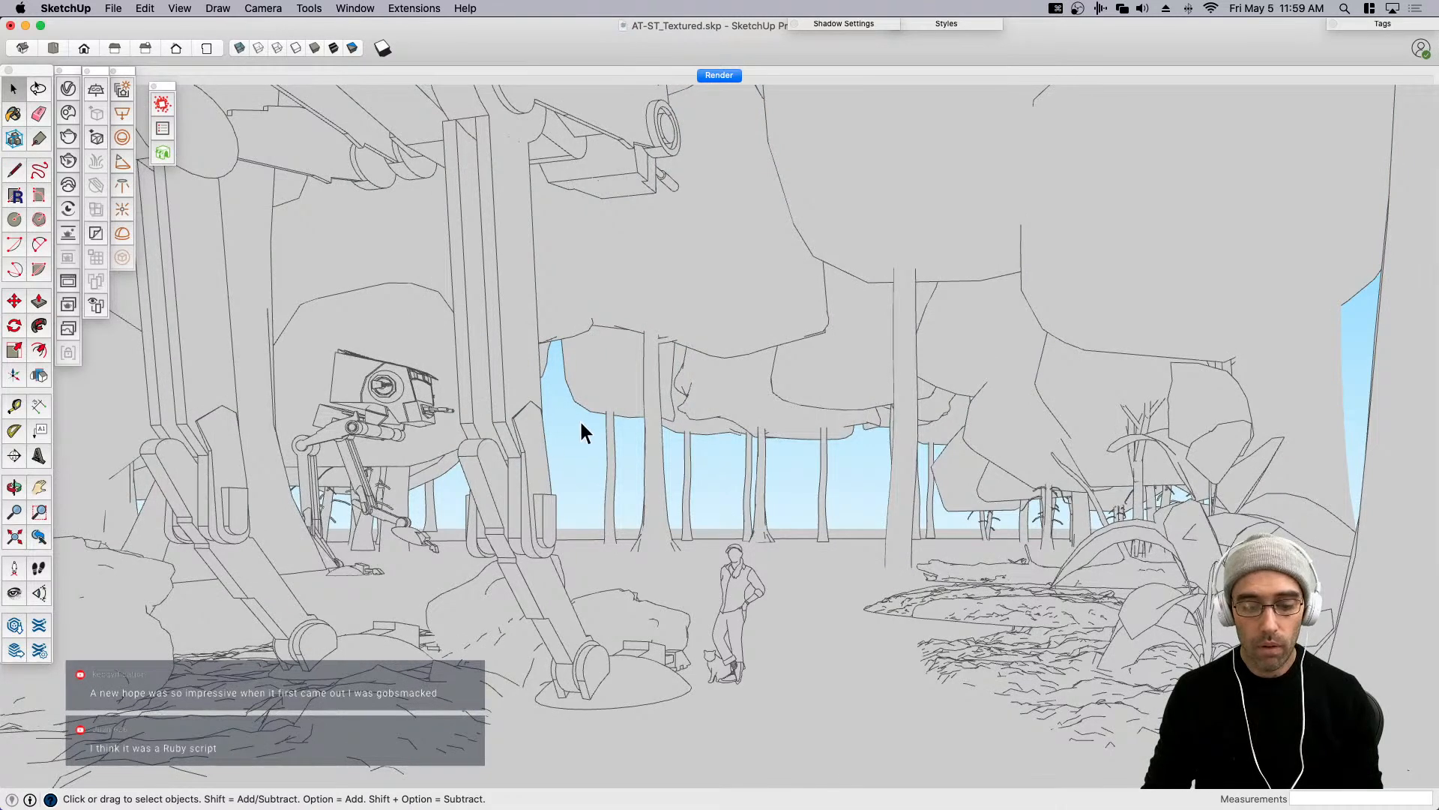
pyautogui.click(343, 48)
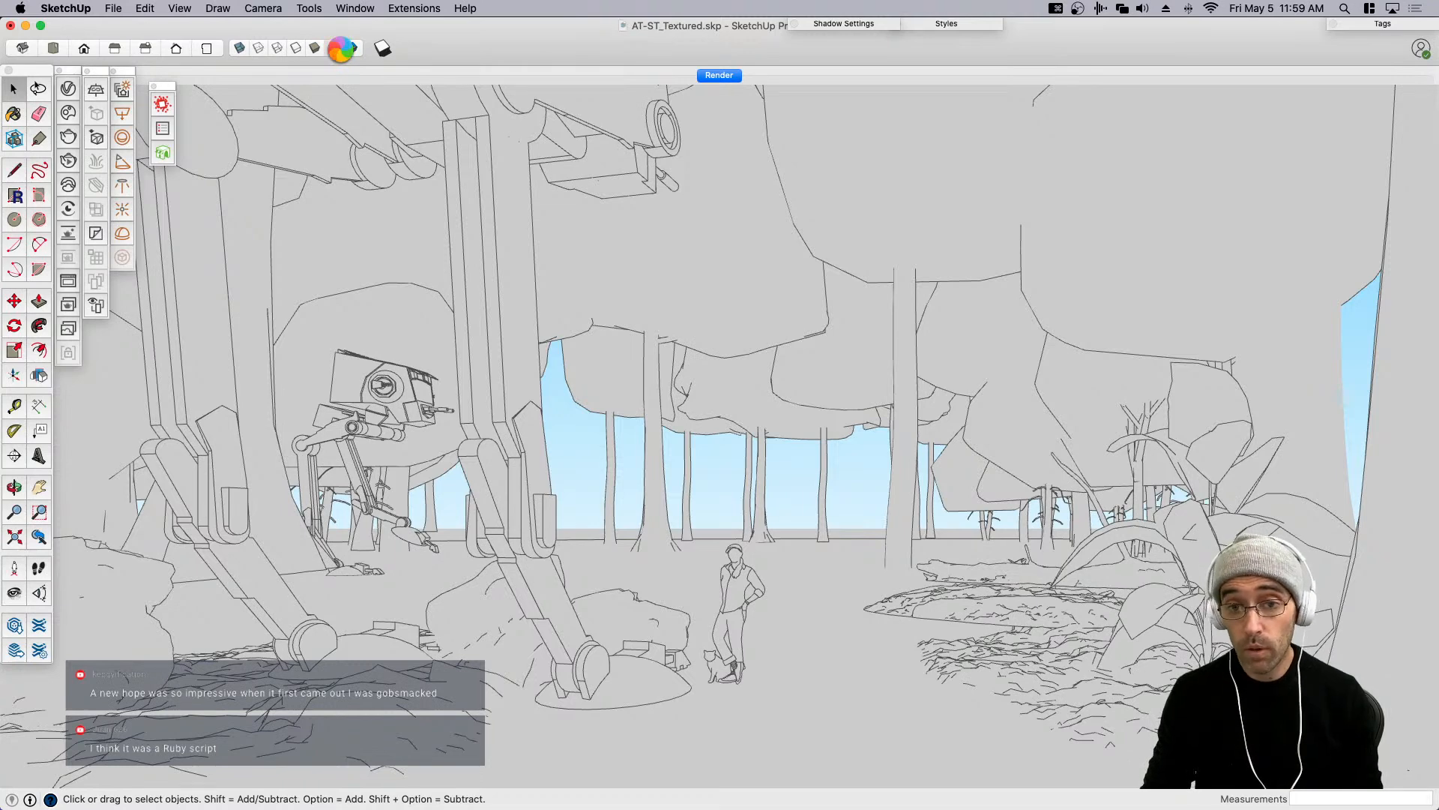
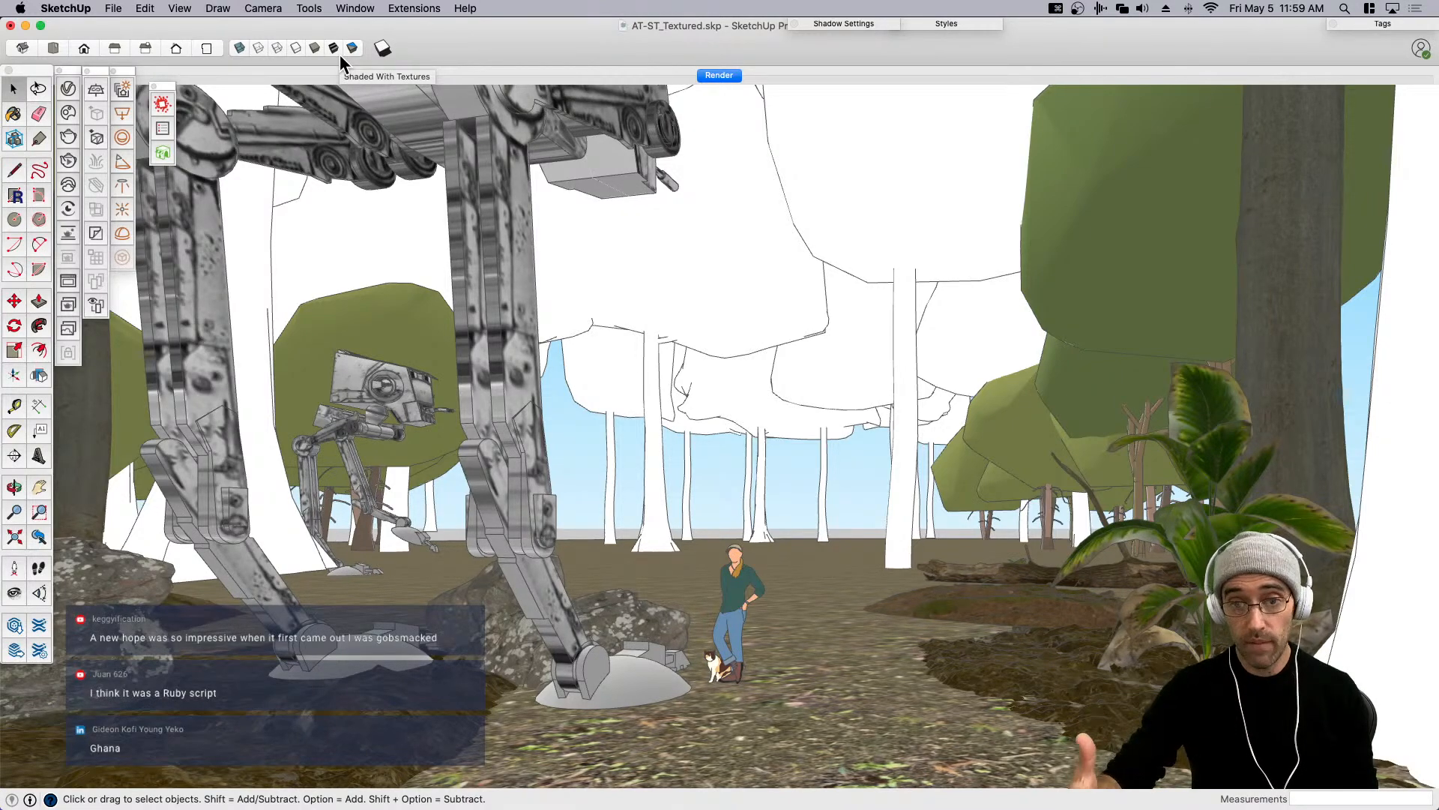
pyautogui.click(368, 401)
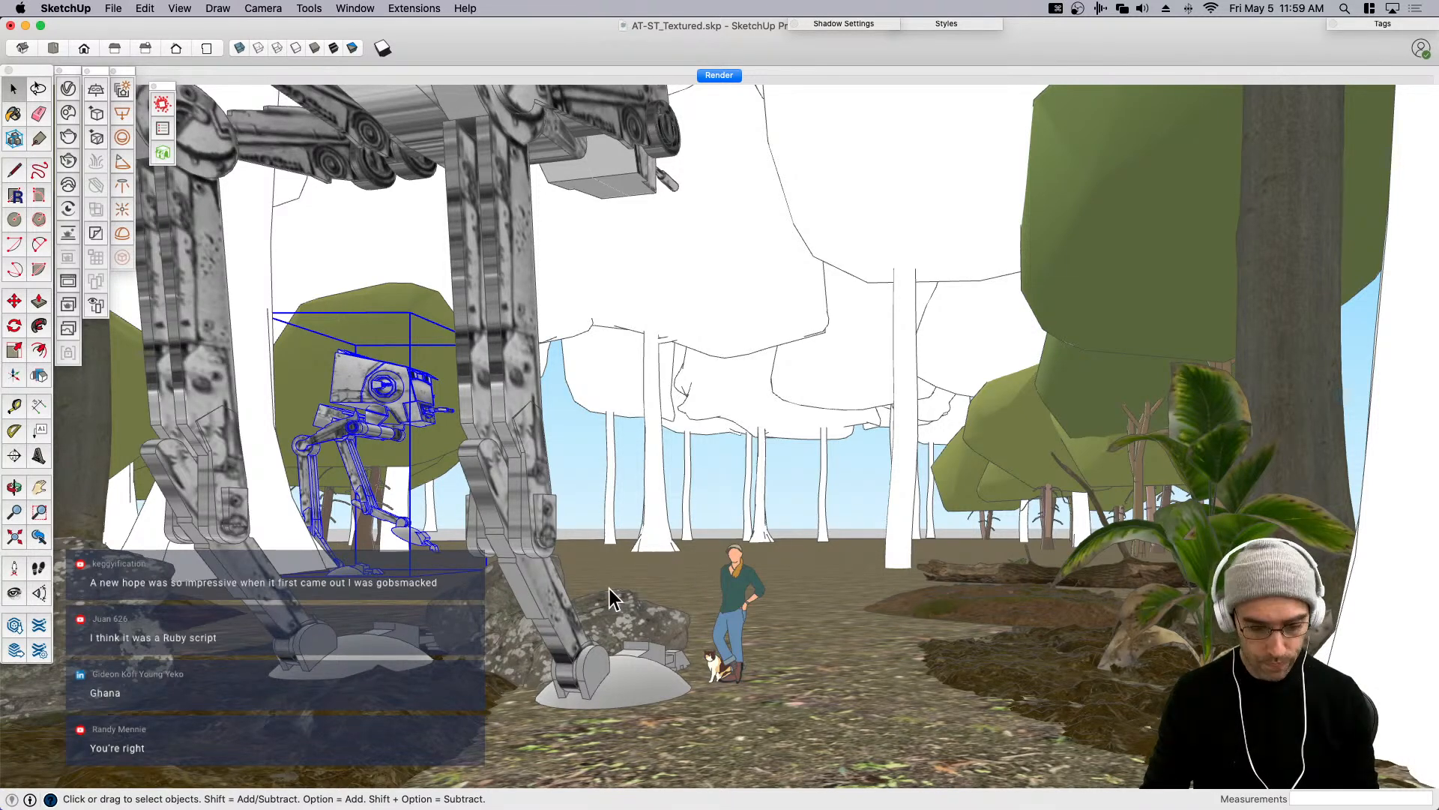
pyautogui.press('cmd+s')
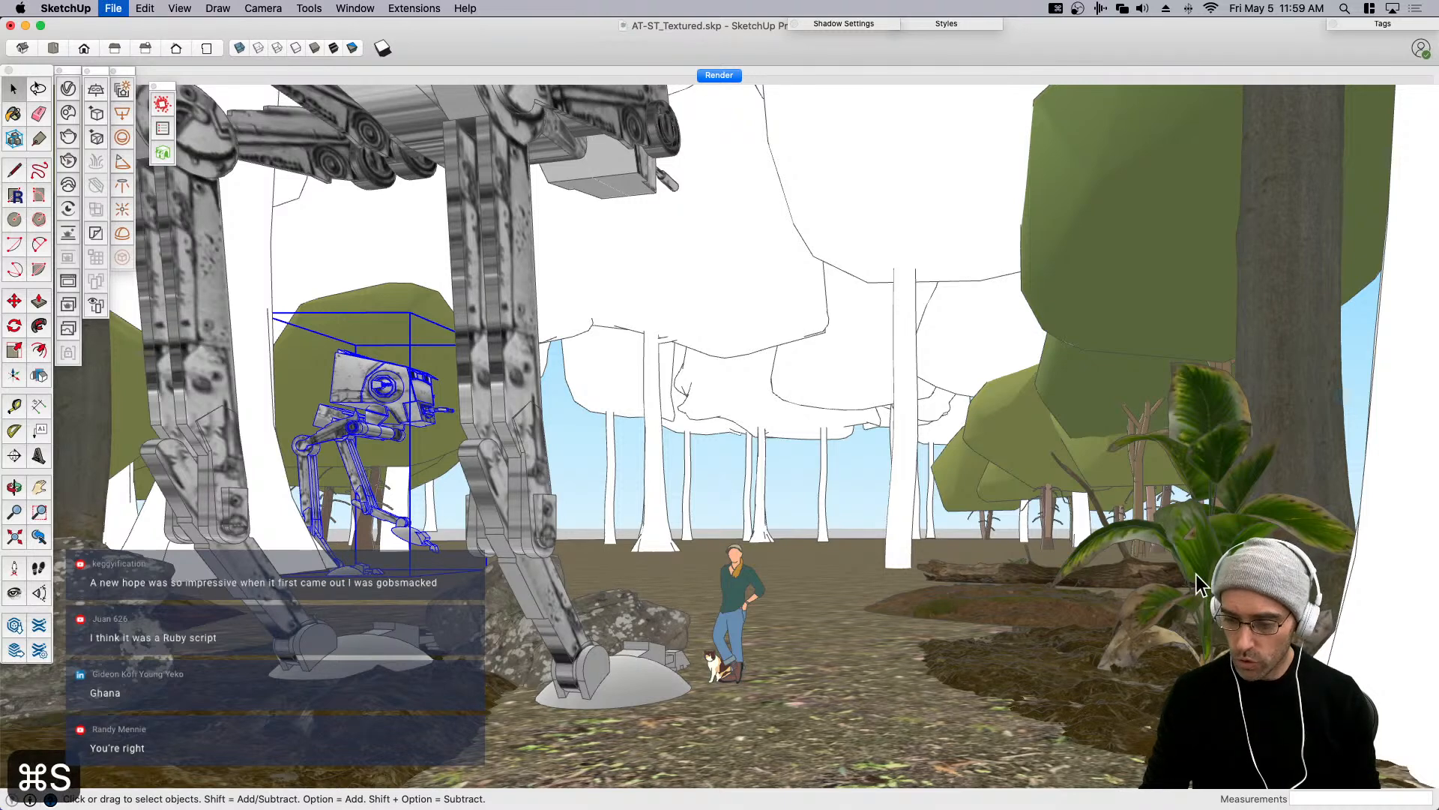
# Move the fallen log behind the broad-leaved plant about 8' 10" toward the middle of the clearing.
pyautogui.click(1208, 615)
pyautogui.press('space')
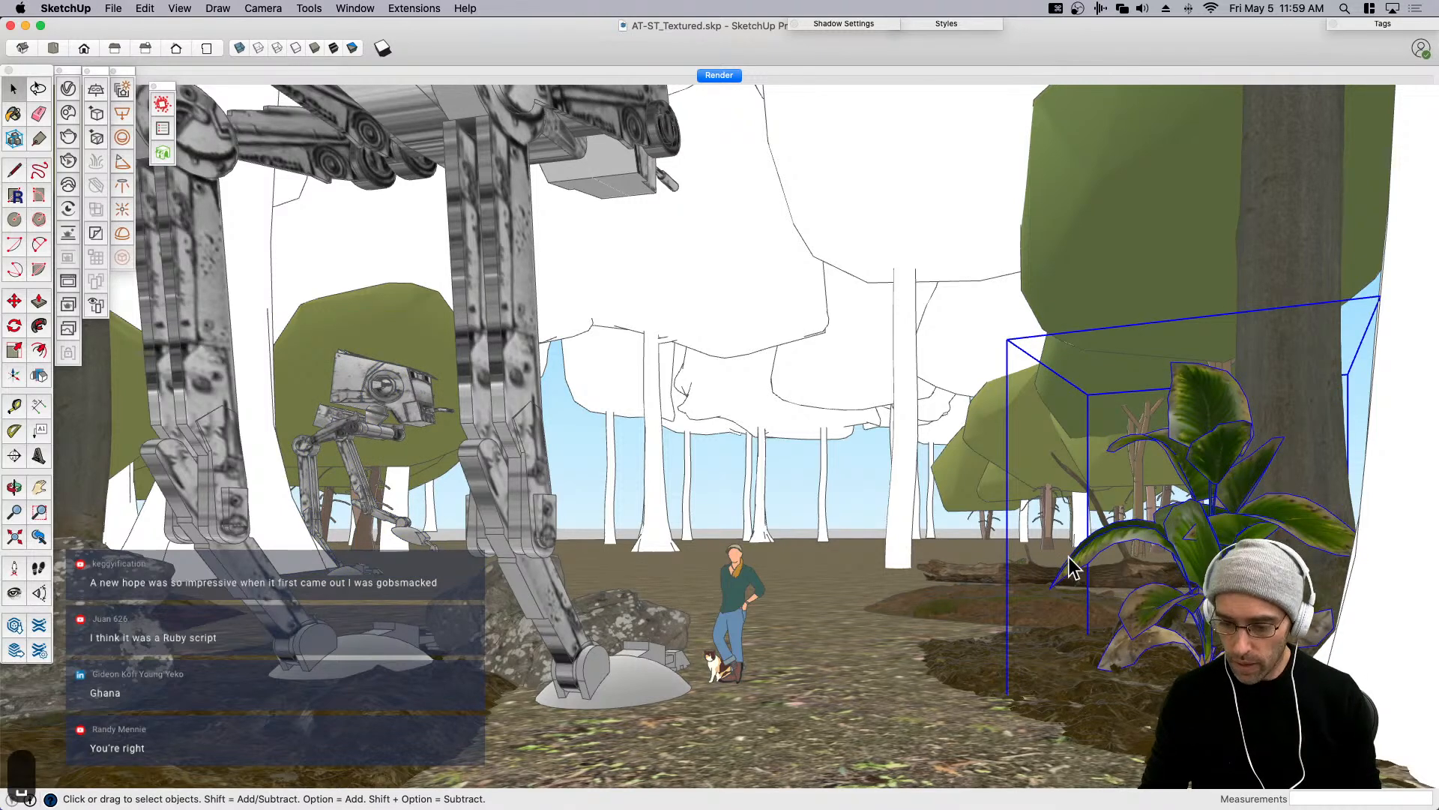
pyautogui.click(1036, 574)
pyautogui.press('m')
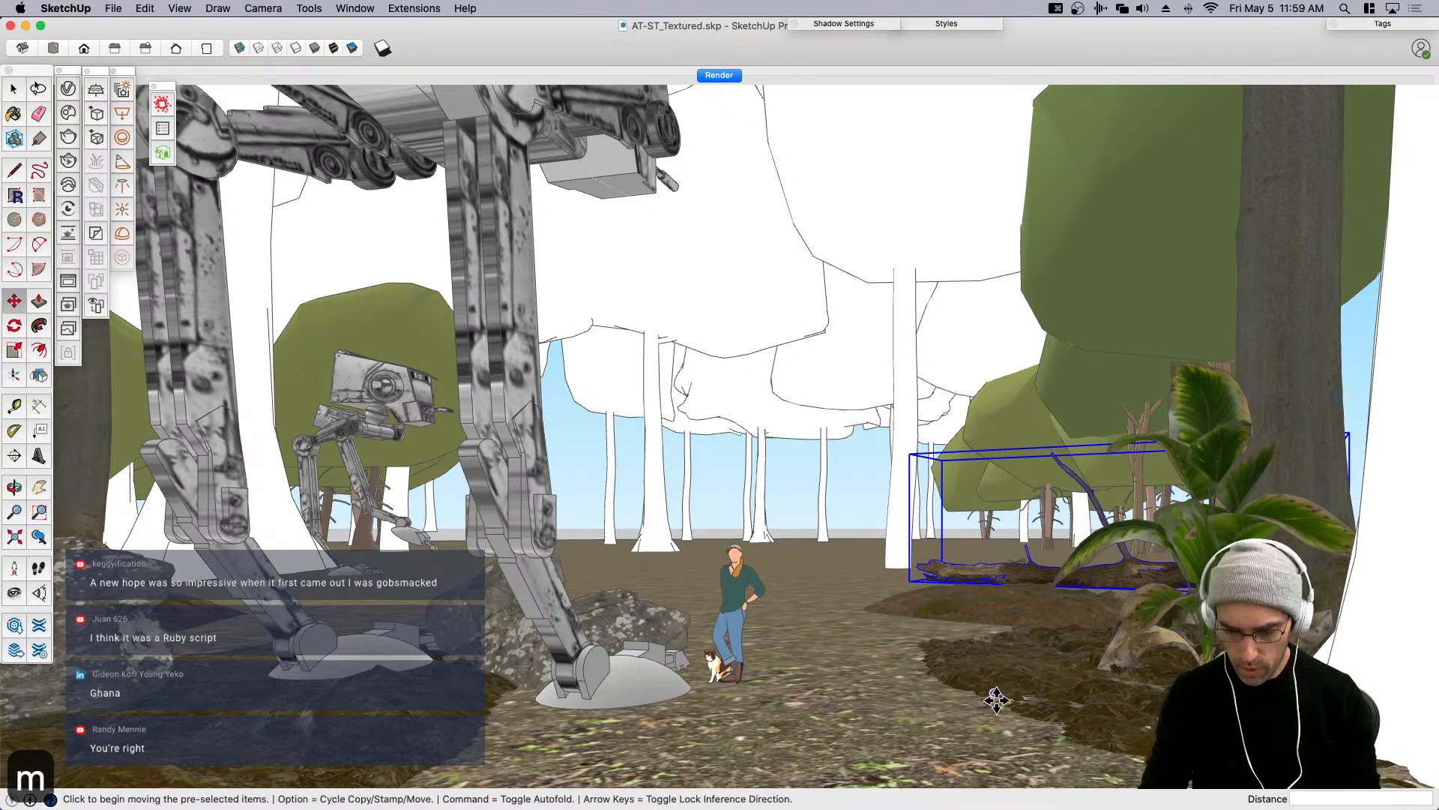
pyautogui.click(994, 695)
pyautogui.click(861, 659)
pyautogui.click(1057, 580)
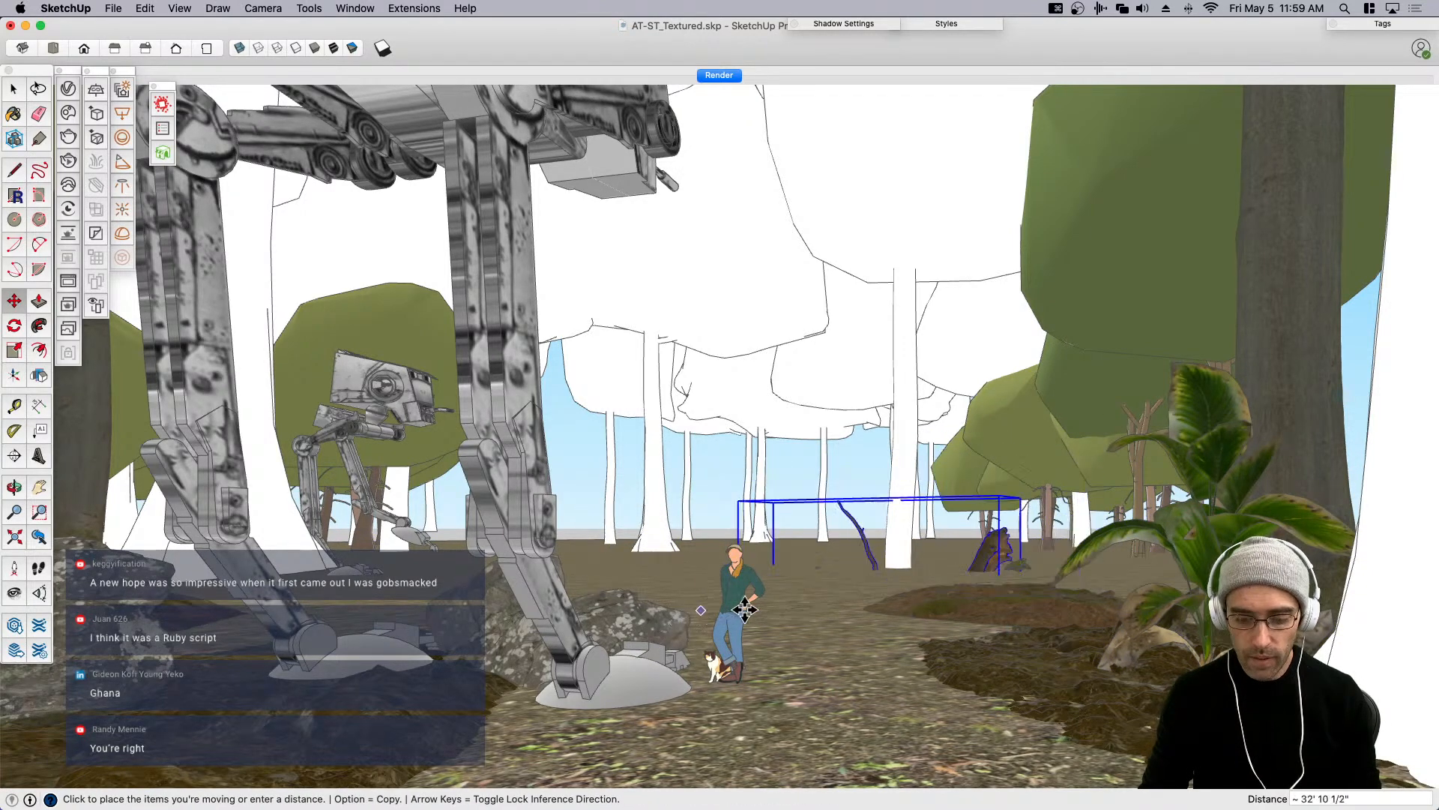
pyautogui.click(883, 573)
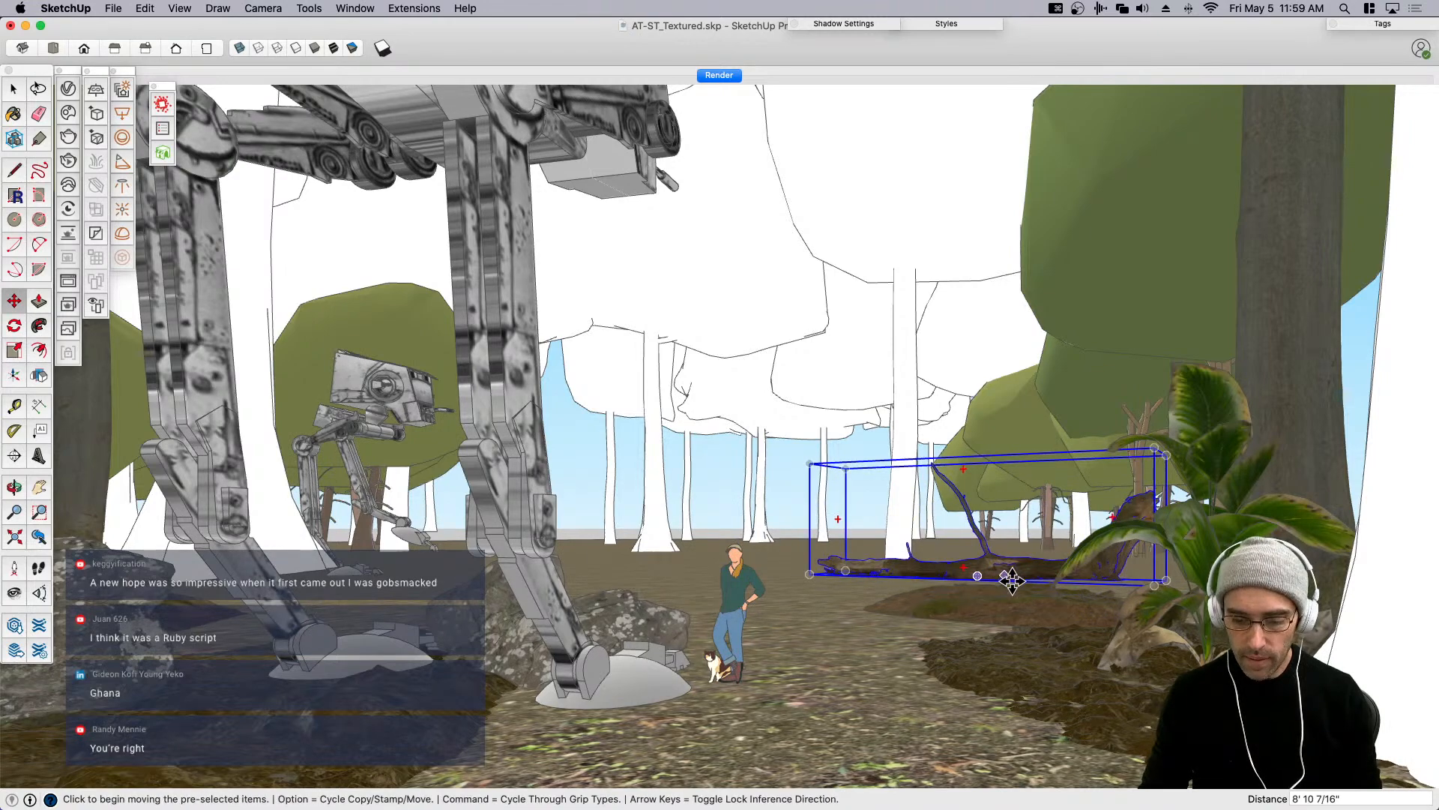
# Move the fallen log into the background behind the standing figure and drop it onto the ground with DropGC.
pyautogui.click(575, 601)
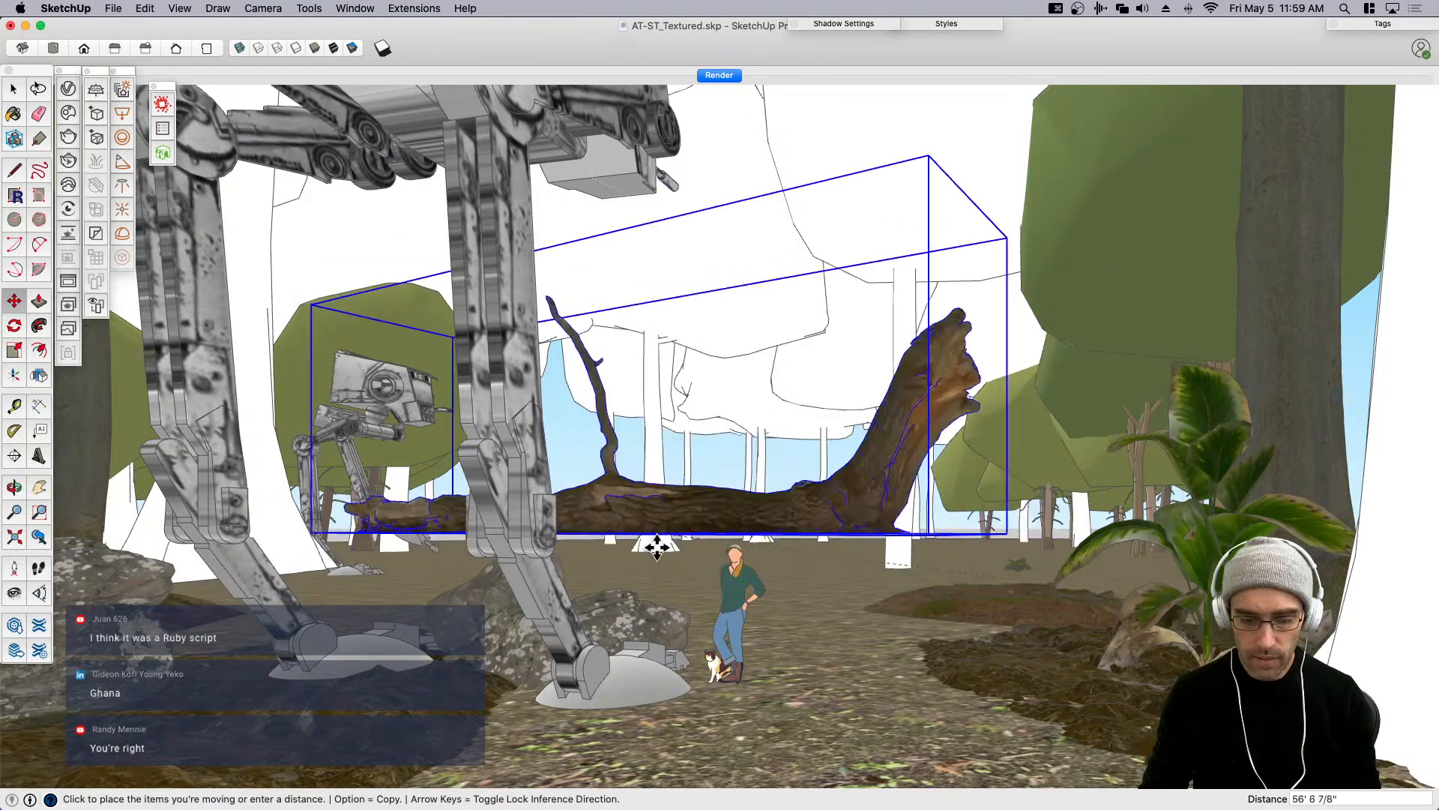
pyautogui.click(661, 552)
pyautogui.press('space')
pyautogui.rightClick(704, 555)
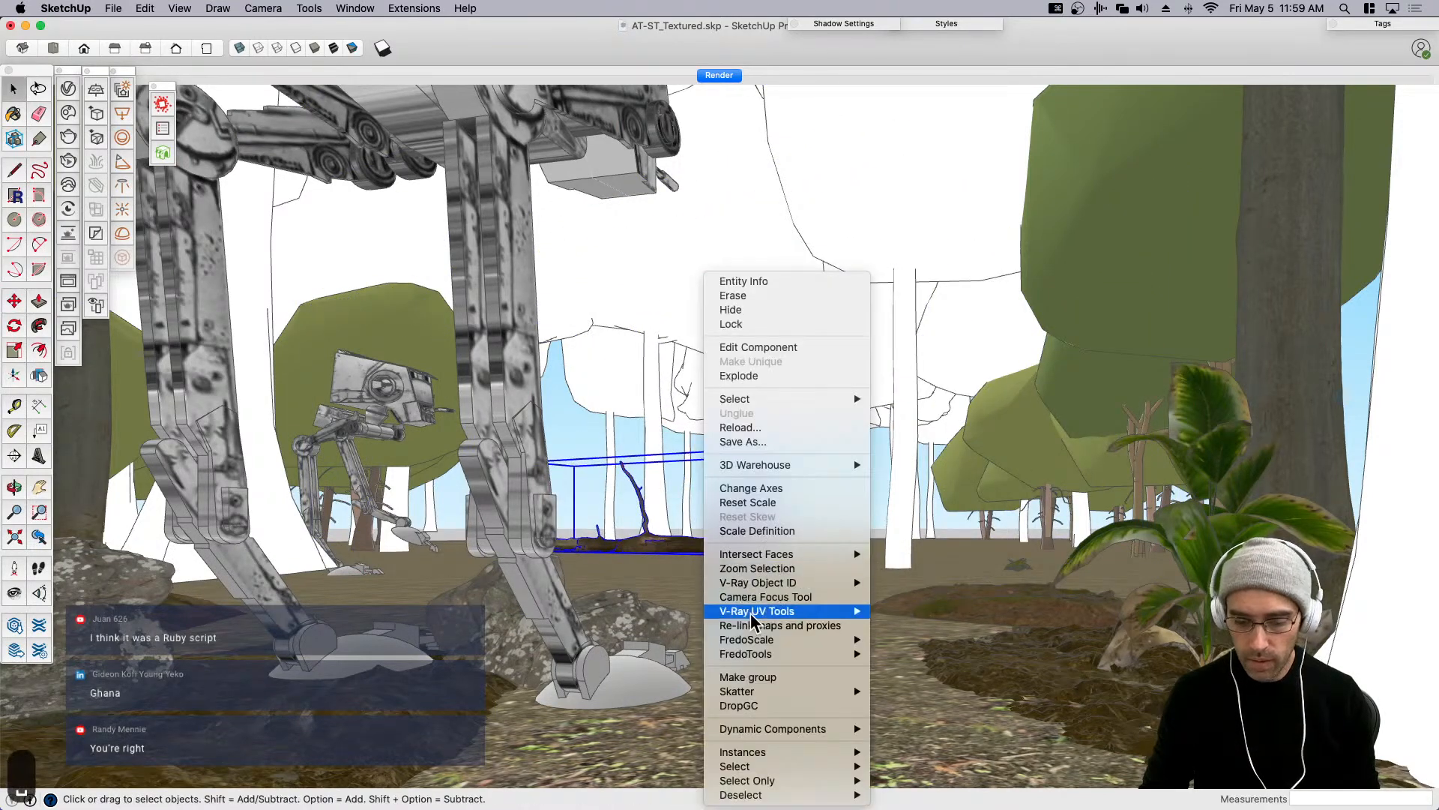
pyautogui.click(759, 705)
pyautogui.press('m')
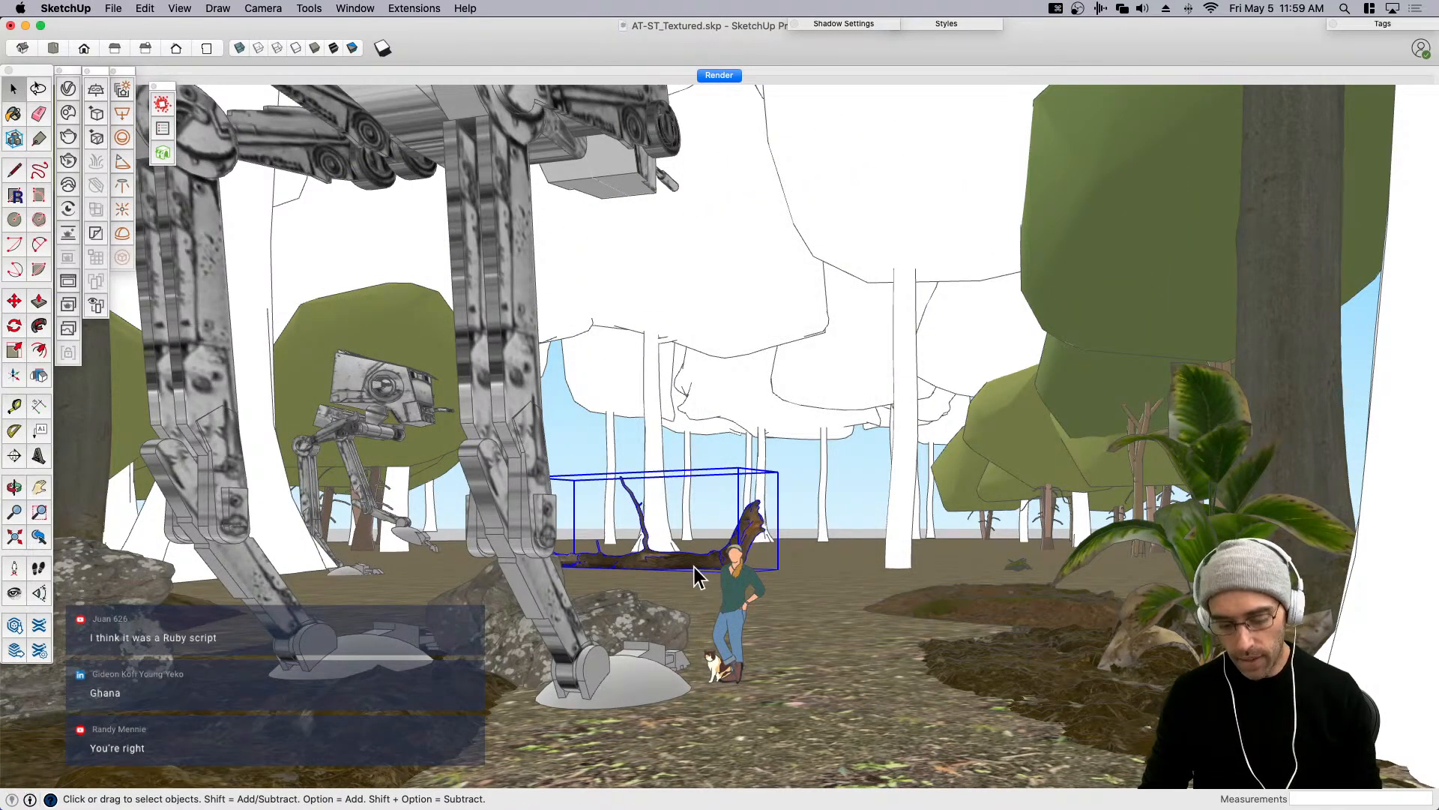
pyautogui.click(671, 583)
pyautogui.press('space')
pyautogui.press('q')
pyautogui.click(829, 613)
pyautogui.click(828, 556)
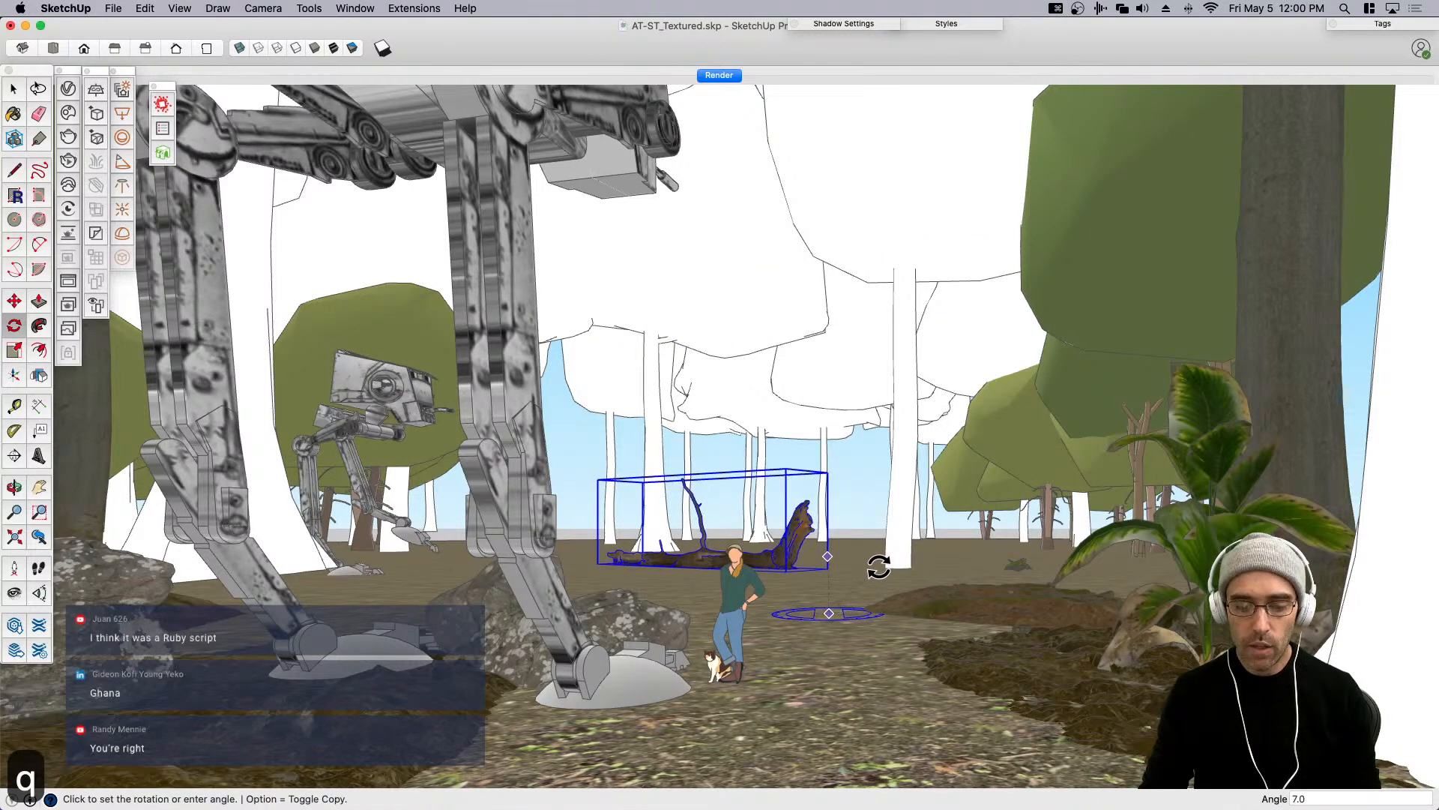
pyautogui.press('space')
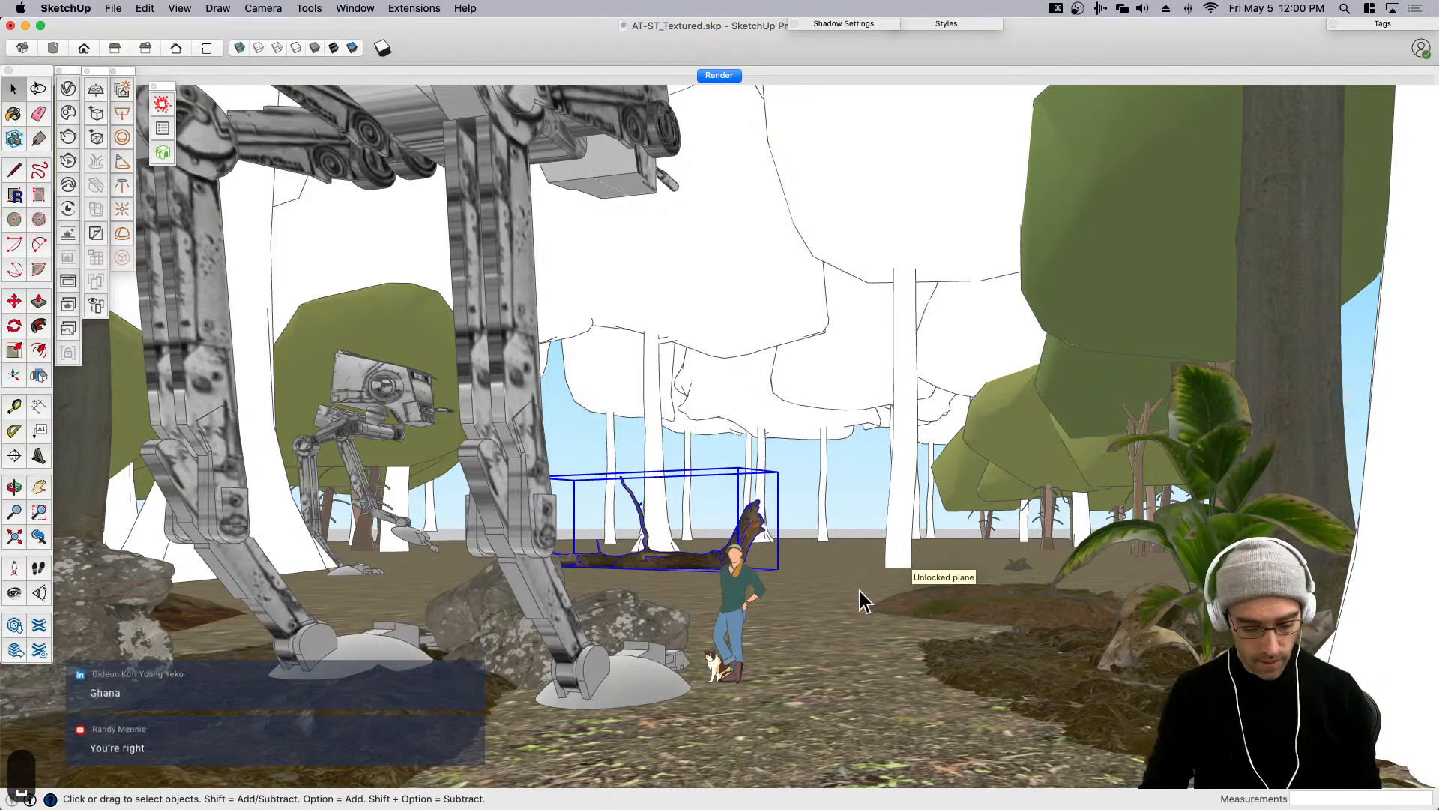
# Rotate the fallen log behind the standing figure about 11.6 degrees on the ground plane.
pyautogui.press('q')
pyautogui.click(824, 589)
pyautogui.click(646, 566)
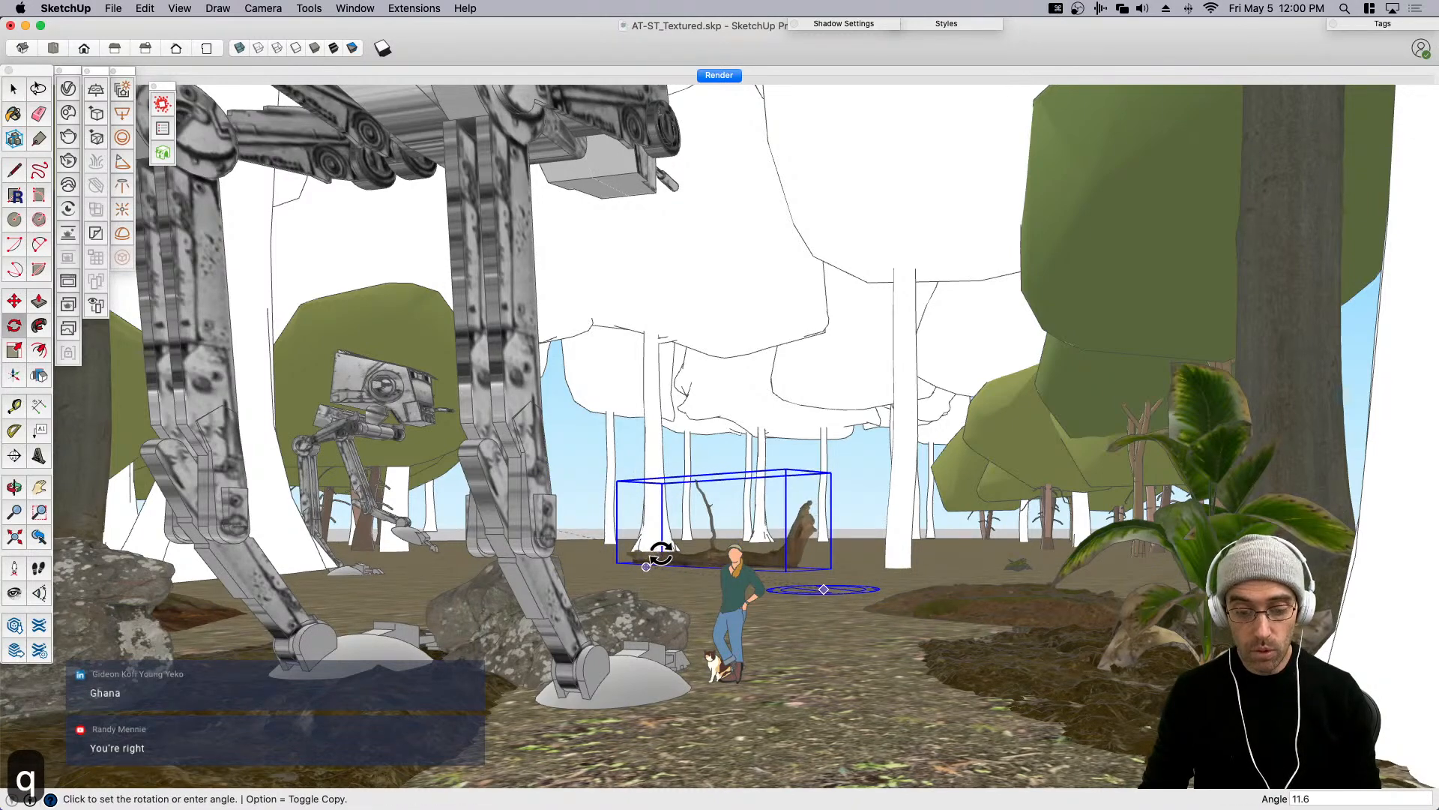
pyautogui.press('space')
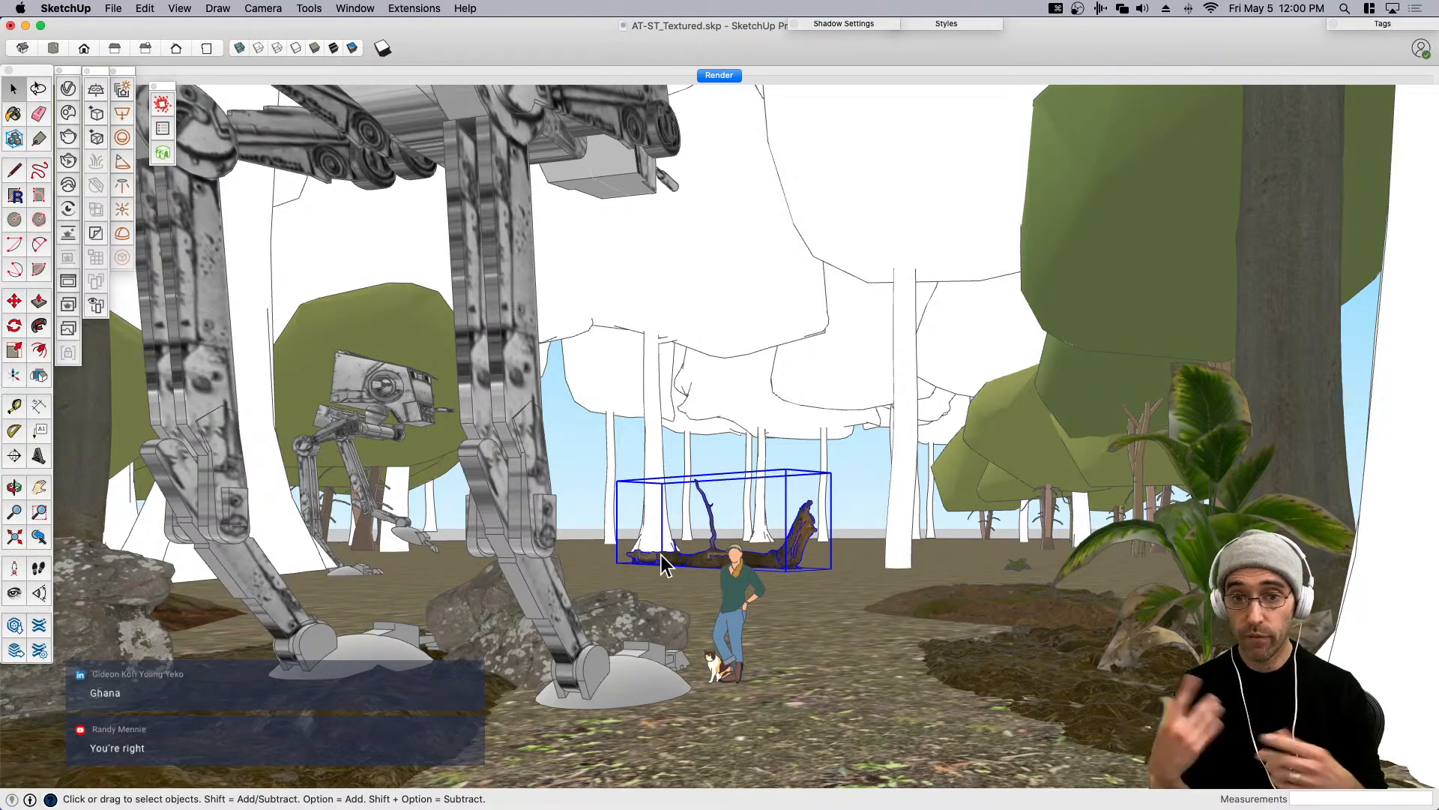
# Move the small leafy ground plant from the background about 85' 5" forward onto the foreground debris patch.
pyautogui.click(1020, 573)
pyautogui.press('m')
pyautogui.click(1019, 573)
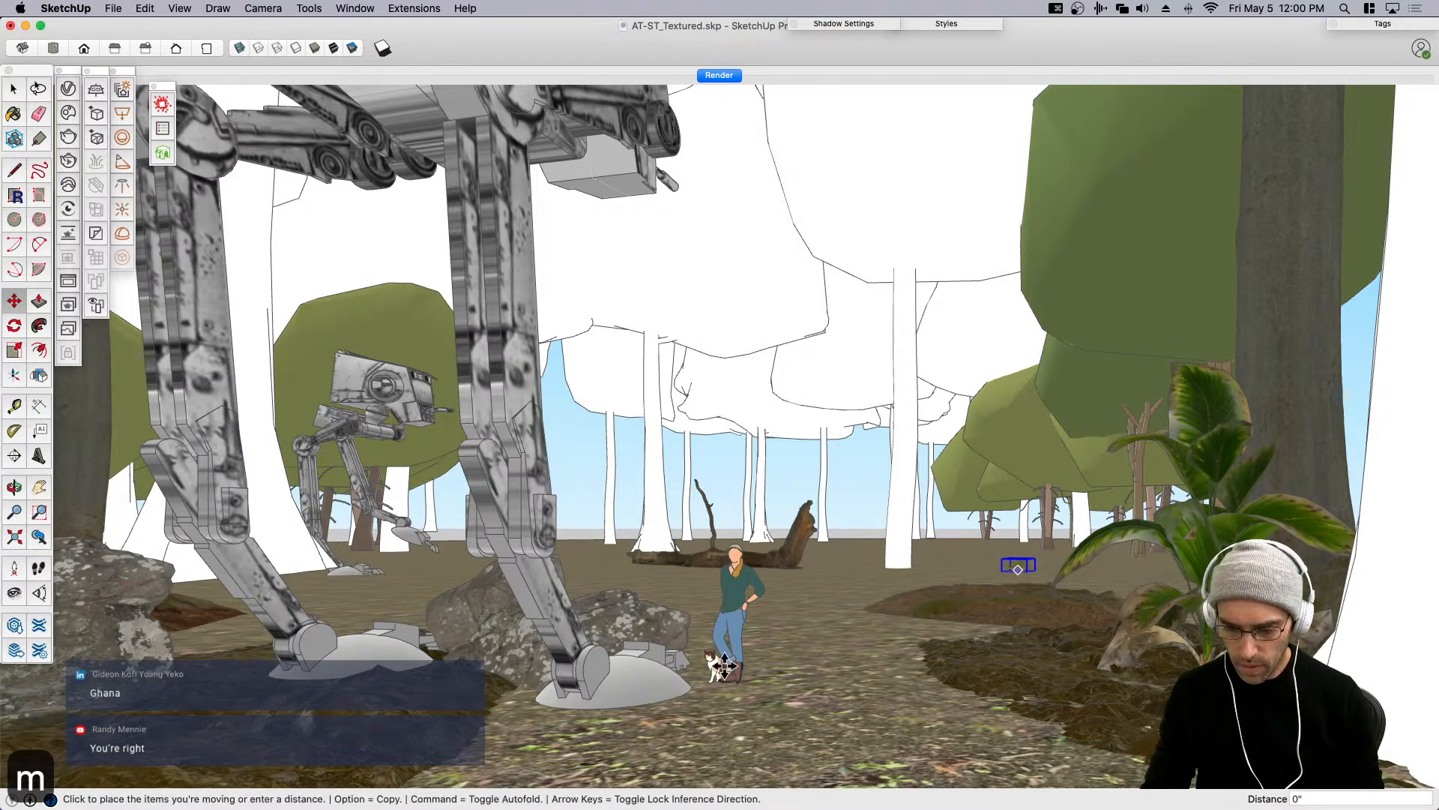
pyautogui.click(1059, 726)
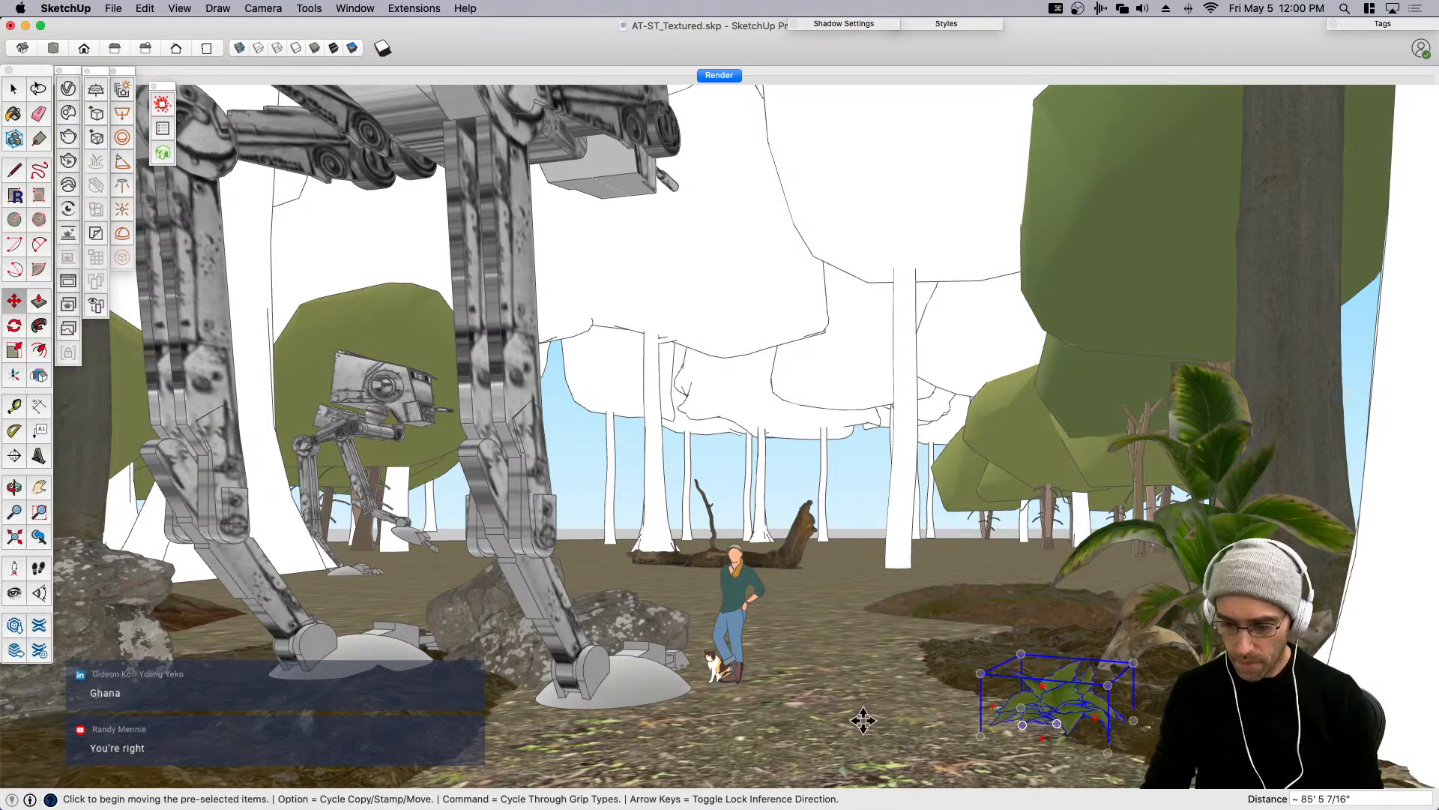
pyautogui.press('space')
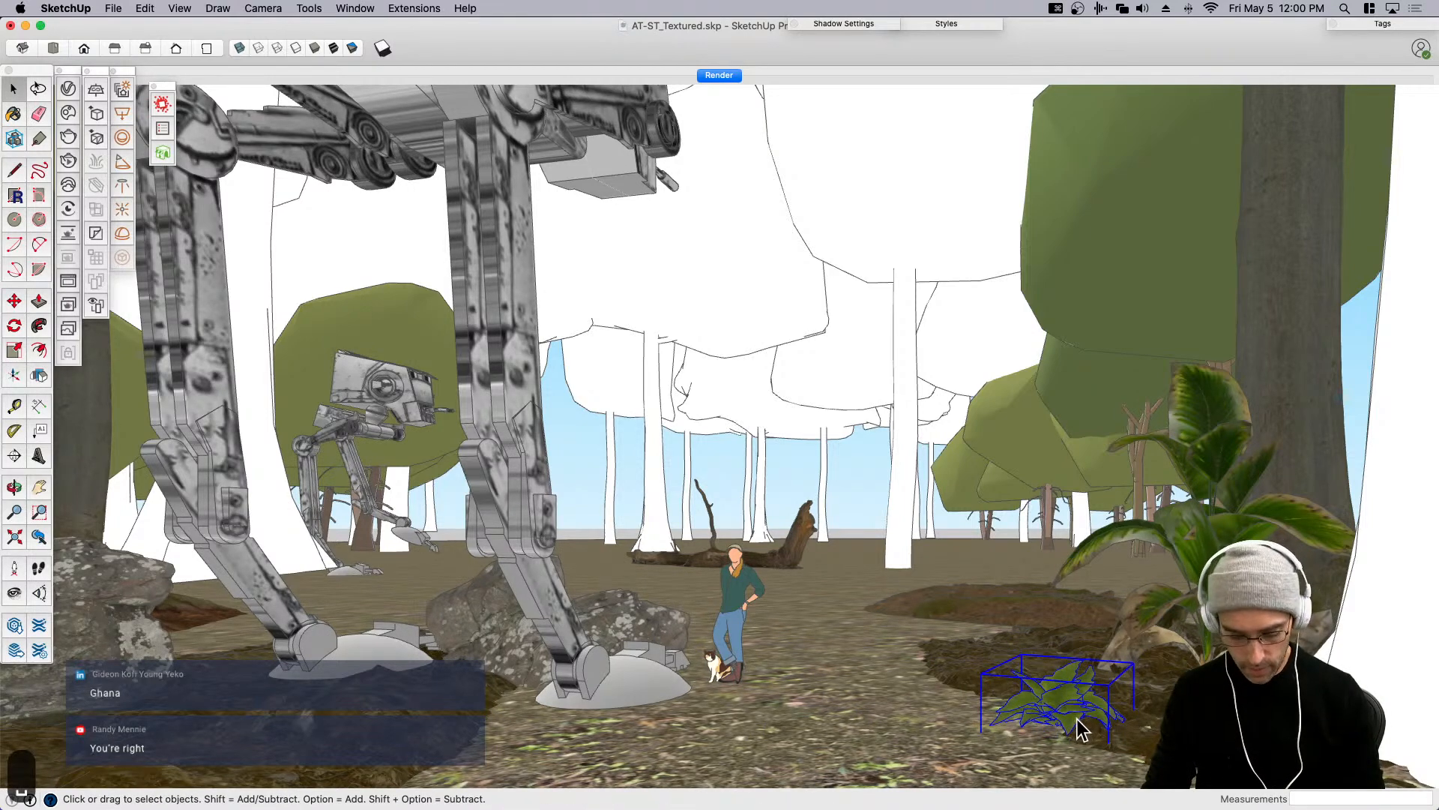
# Copy the small ground plant about 5' 1" across the foreground, toward the base of the broad-leaved plant.
pyautogui.press('m')
pyautogui.press('alt')
pyautogui.click(1059, 734)
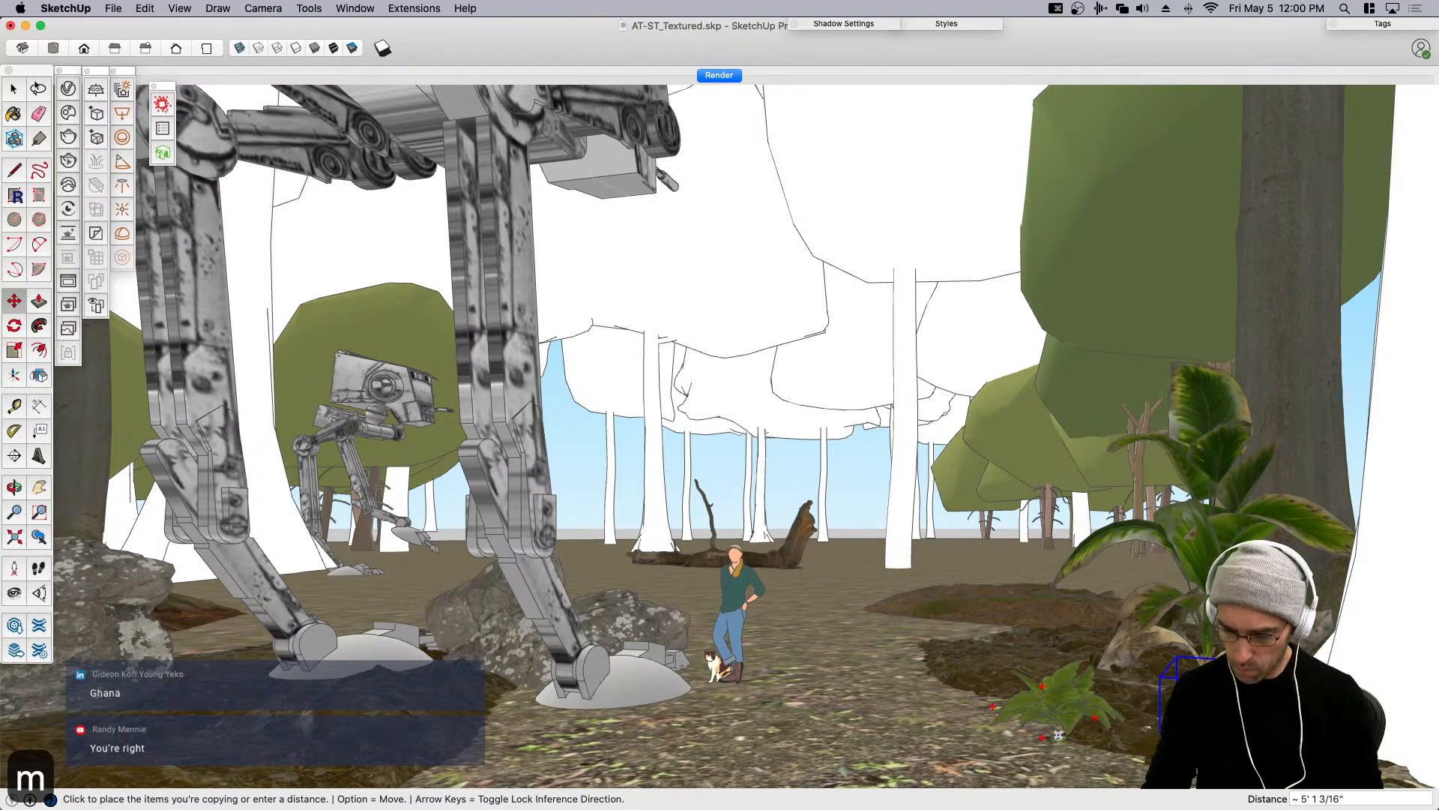
pyautogui.click(1227, 741)
# Uniformly enlarge the copied ground plant and shift it slightly closer to the original ground plant.
pyautogui.press('s')
pyautogui.click(1305, 662)
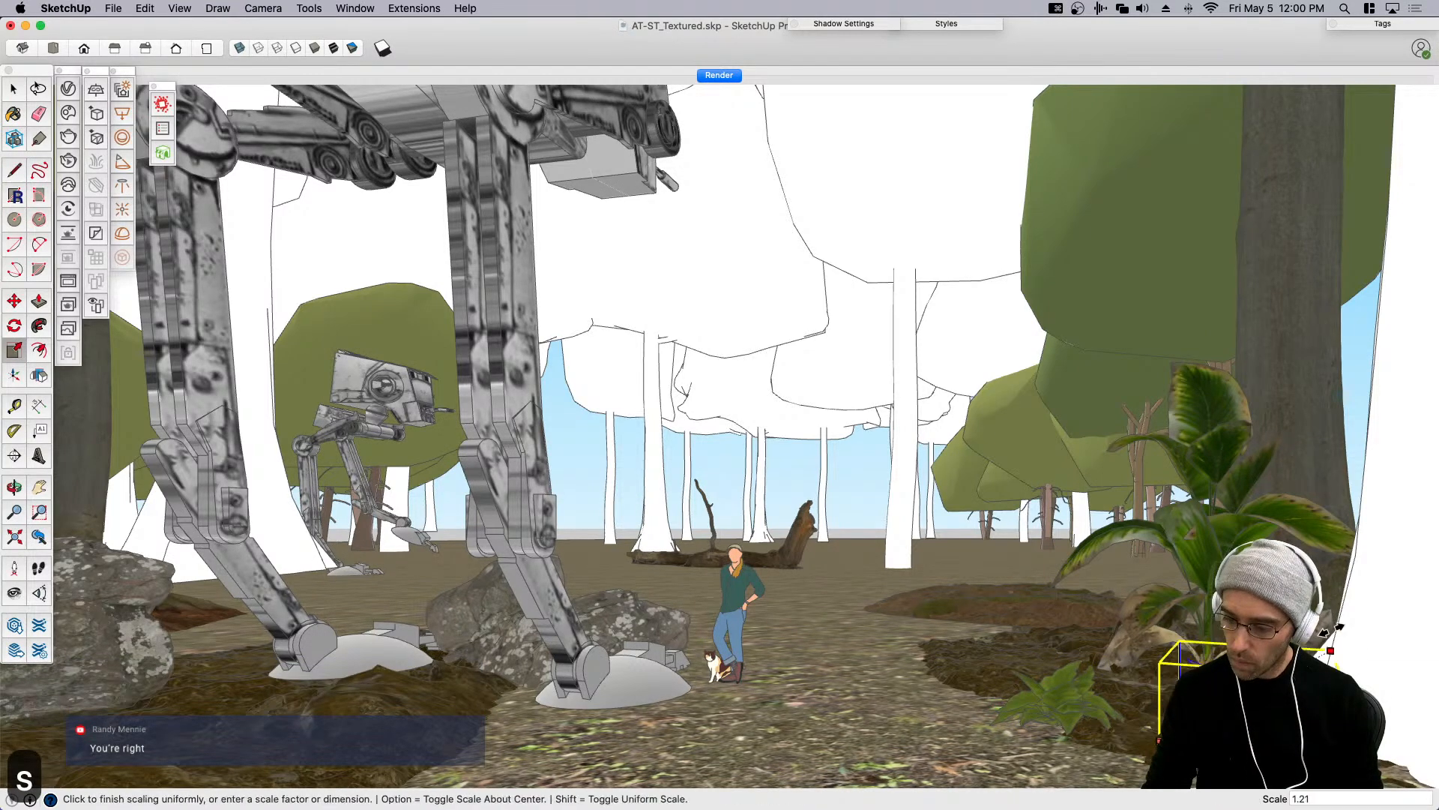
pyautogui.click(1344, 603)
pyautogui.press('m')
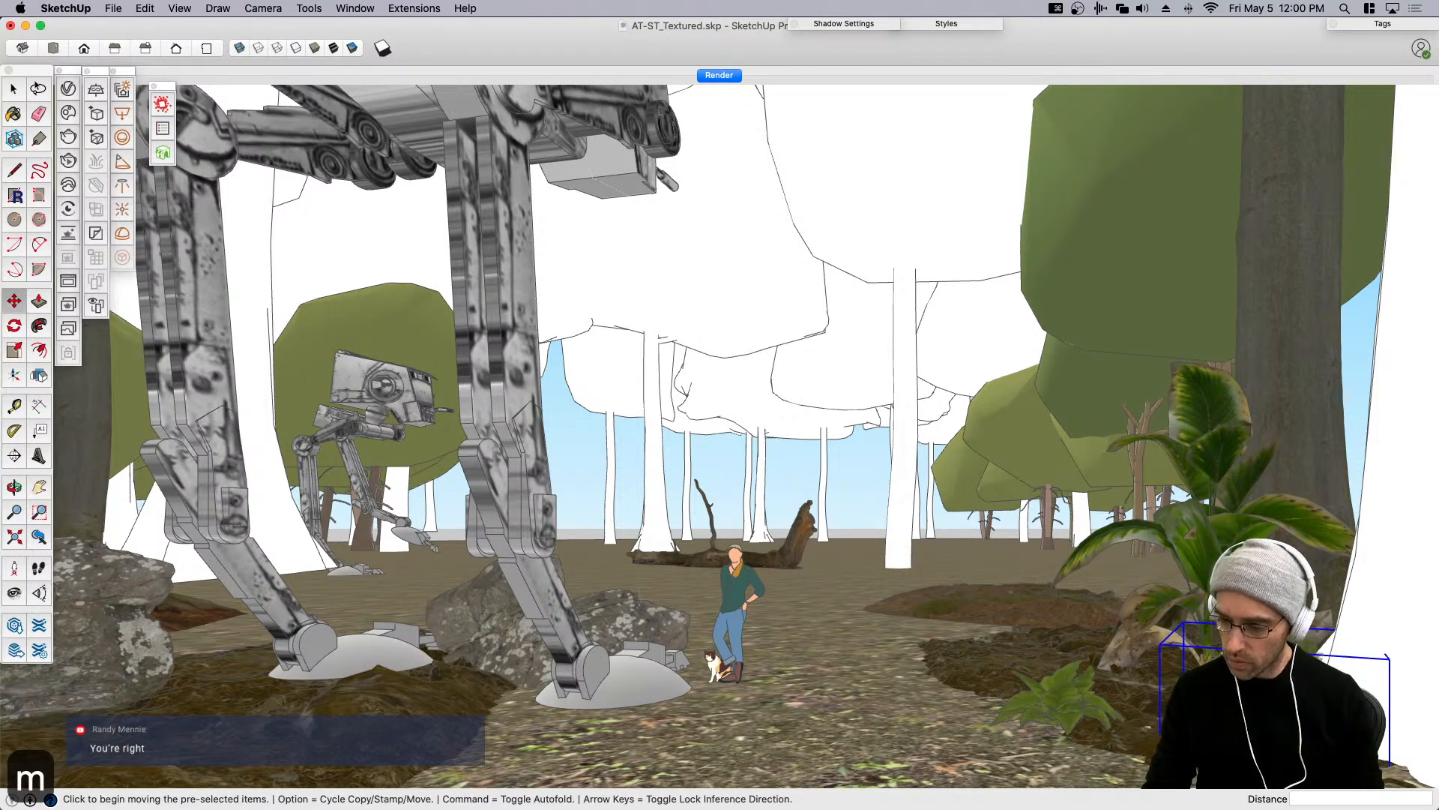
pyautogui.click(1282, 728)
pyautogui.click(1230, 723)
pyautogui.press('space')
# Move the tall broad-leaved plant away from the clearing, closer to the large textured trunk behind it.
pyautogui.click(1229, 637)
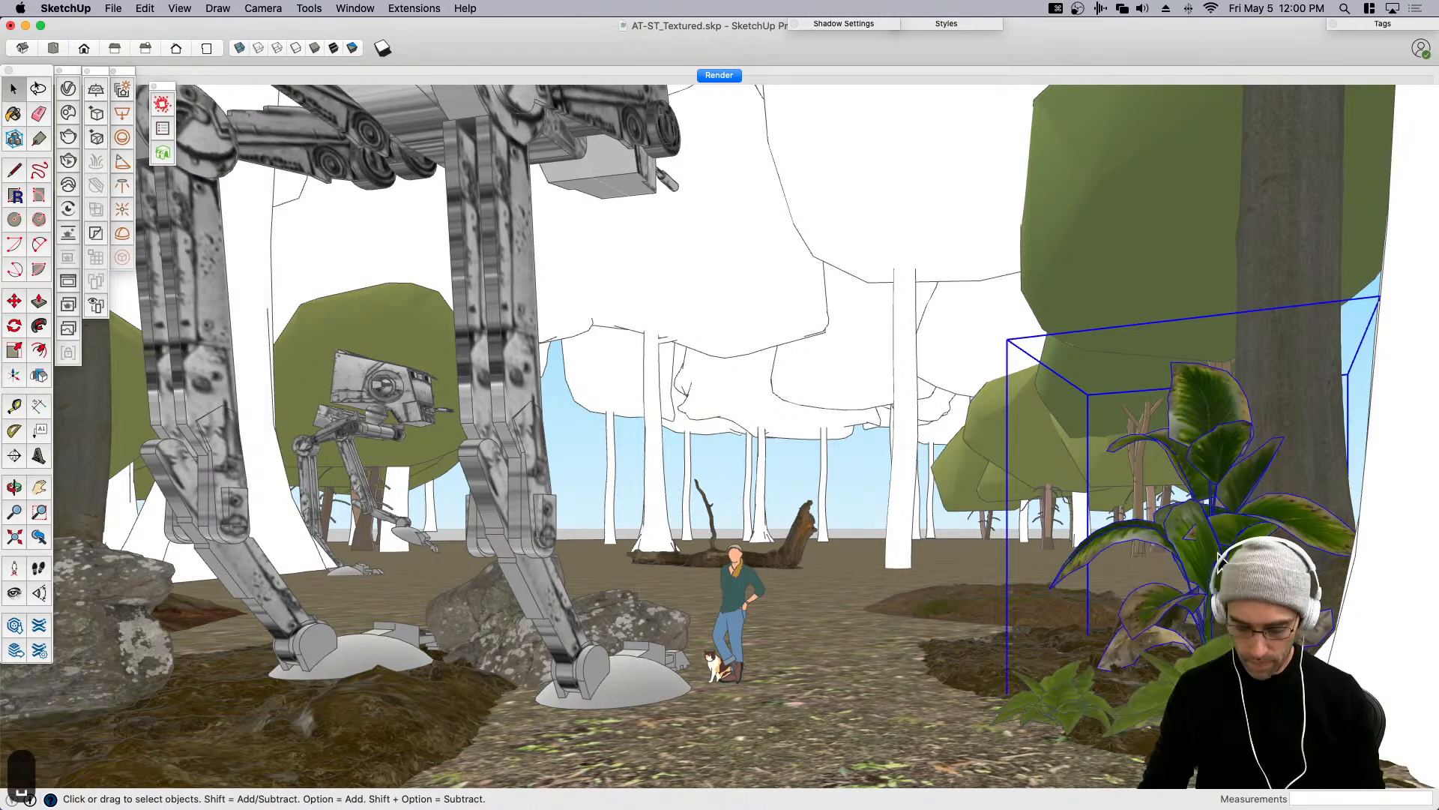
pyautogui.press('m')
pyautogui.click(948, 751)
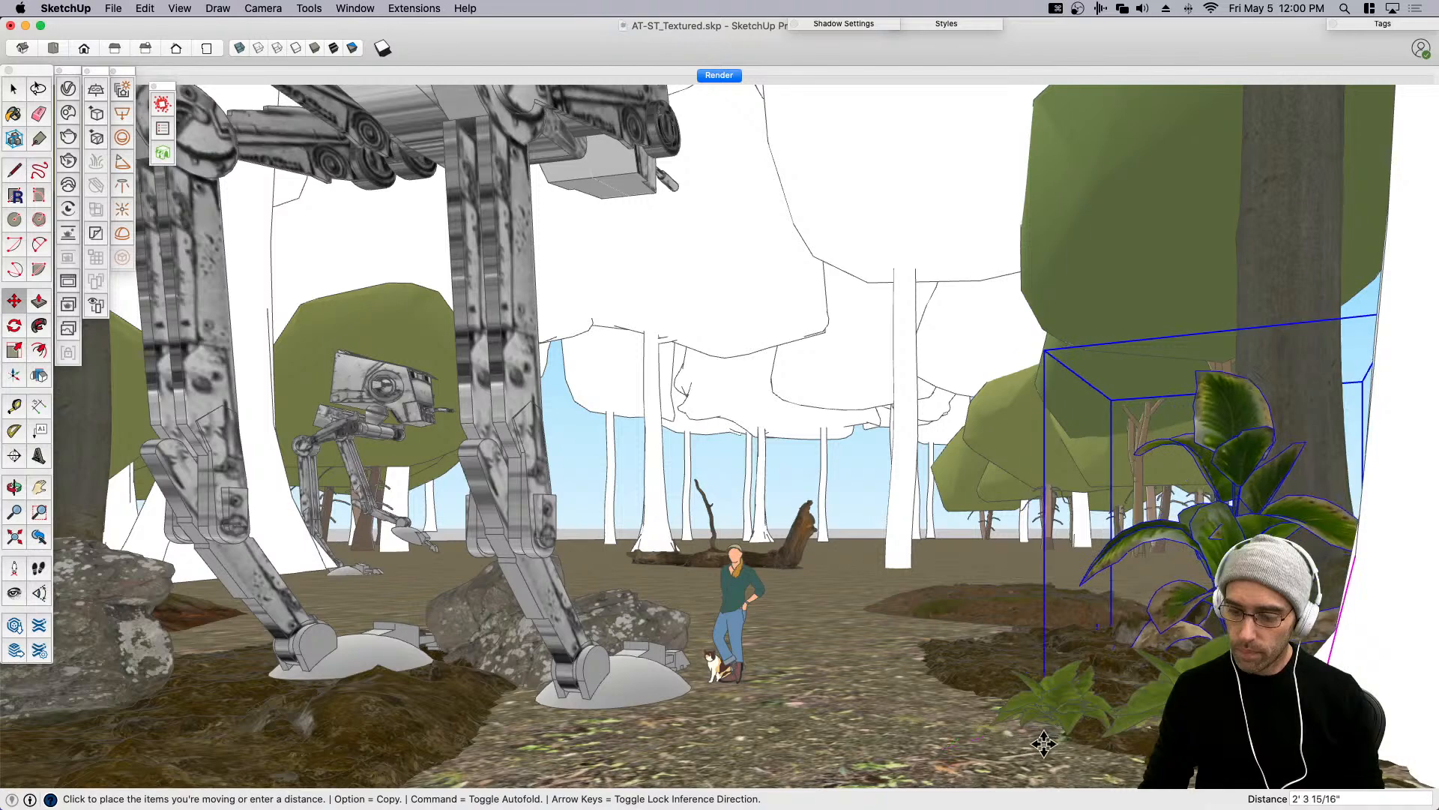
pyautogui.click(1048, 738)
# Copy the broad-leaved plant to the debris patch by the main walker's feet and lower it vertically to the ground.
pyautogui.press('m')
pyautogui.click(976, 681)
pyautogui.press('alt')
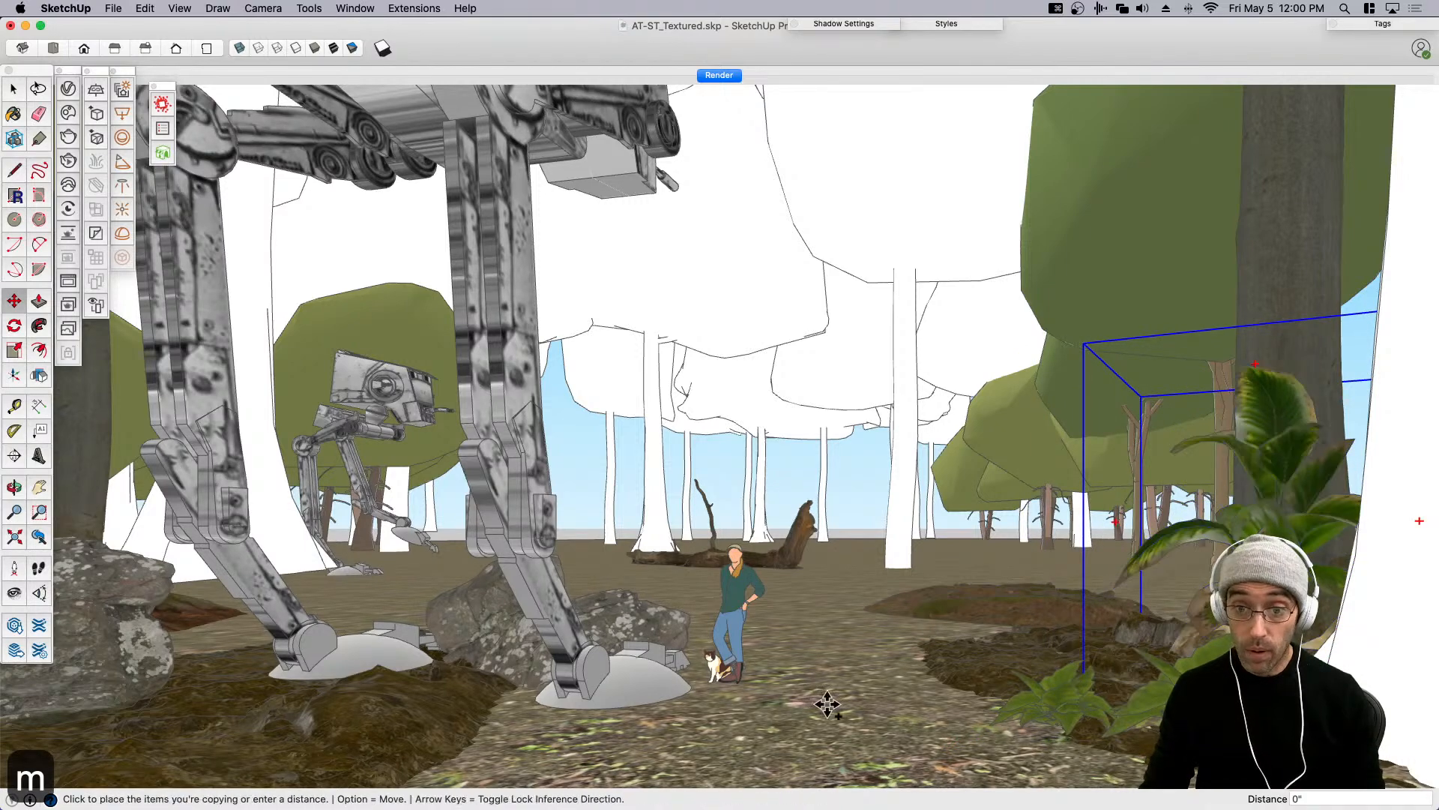
pyautogui.click(418, 700)
pyautogui.click(465, 540)
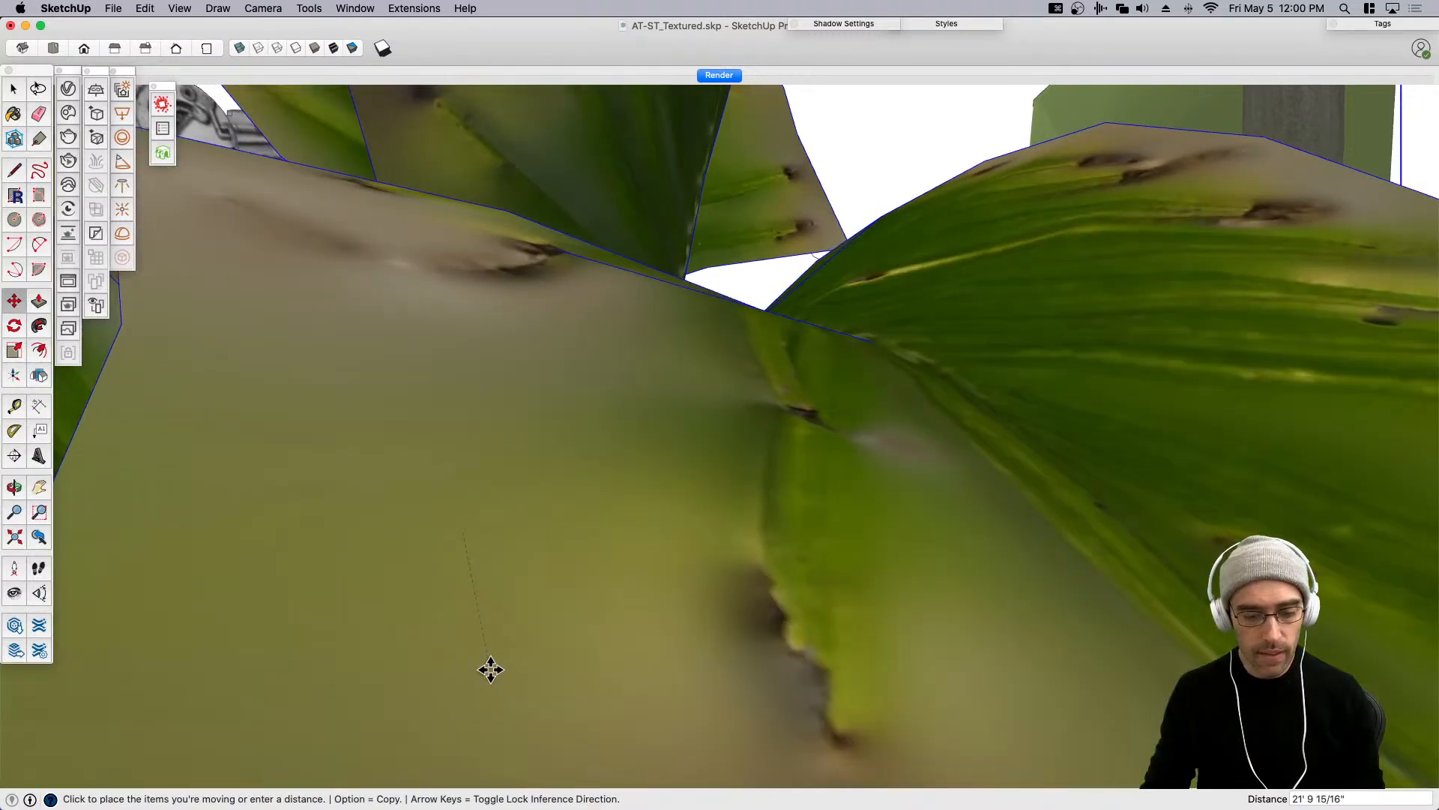
pyautogui.press('Up')
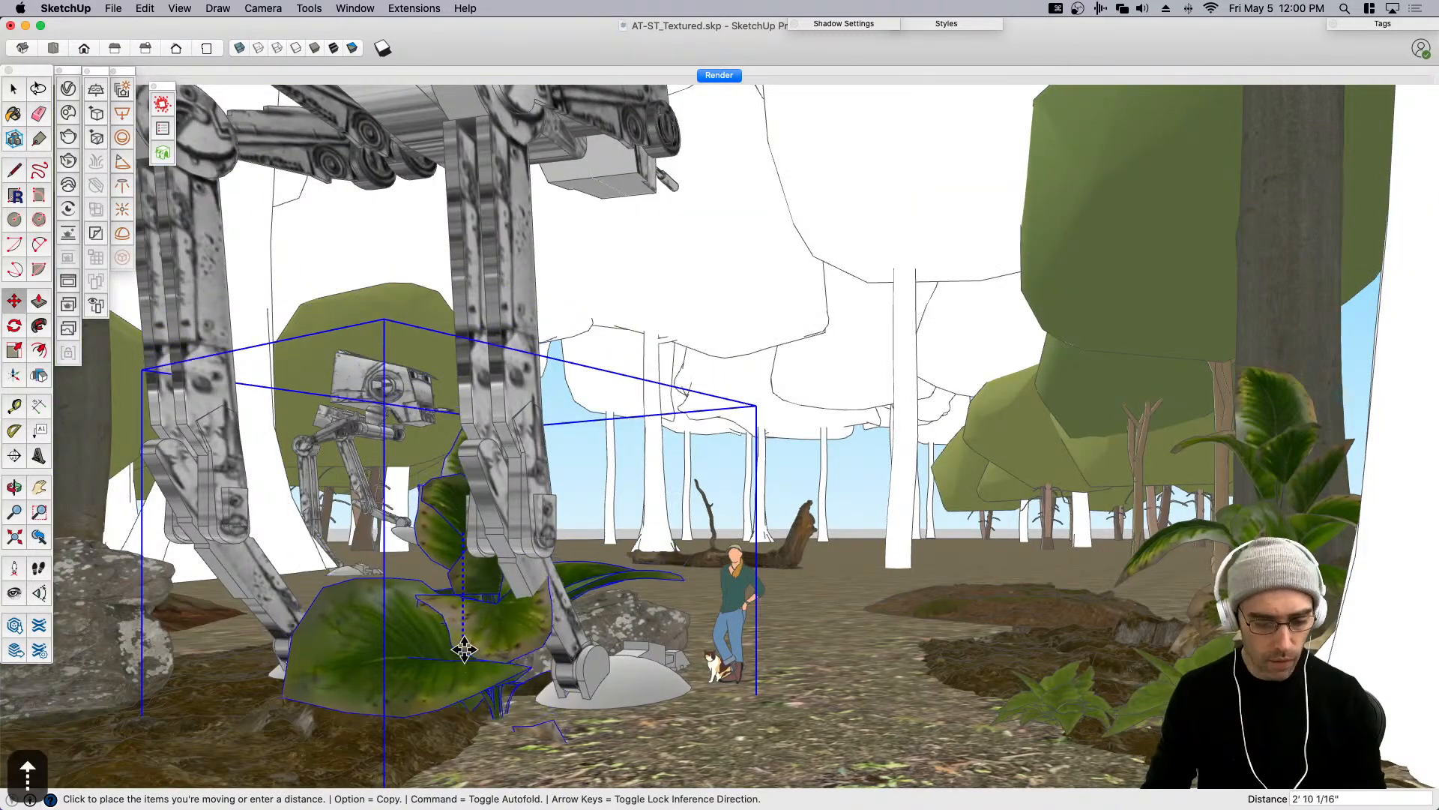
pyautogui.click(462, 634)
# Uniformly scale down the copied broad-leaved plant beside the main walker's feet.
pyautogui.press('s')
pyautogui.click(727, 430)
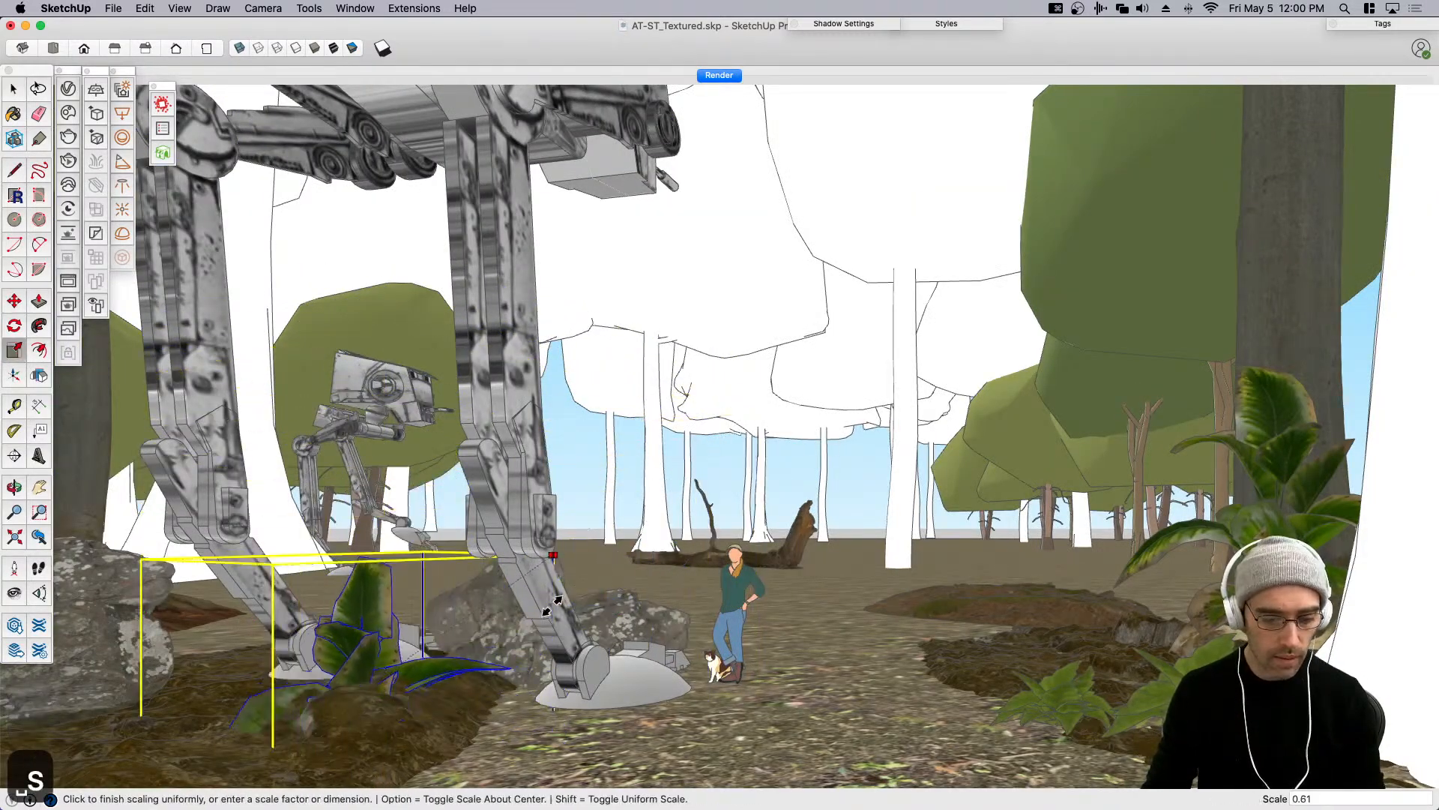
pyautogui.click(501, 641)
# Move the reduced broad-leaved plant into the near foreground corner, in front of the rock beside the main walker.
pyautogui.press('m')
pyautogui.click(320, 652)
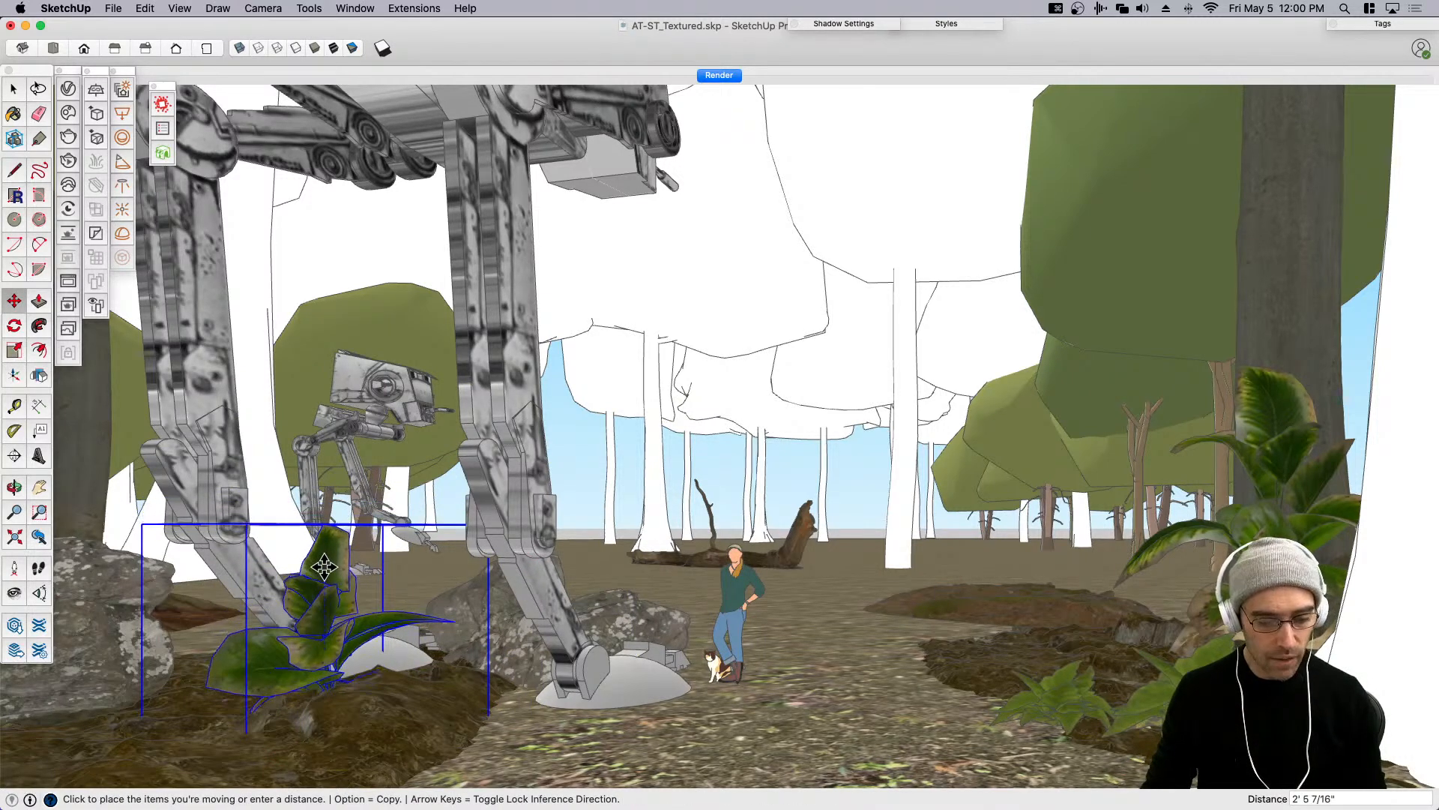
pyautogui.click(327, 681)
pyautogui.press('m')
pyautogui.click(327, 684)
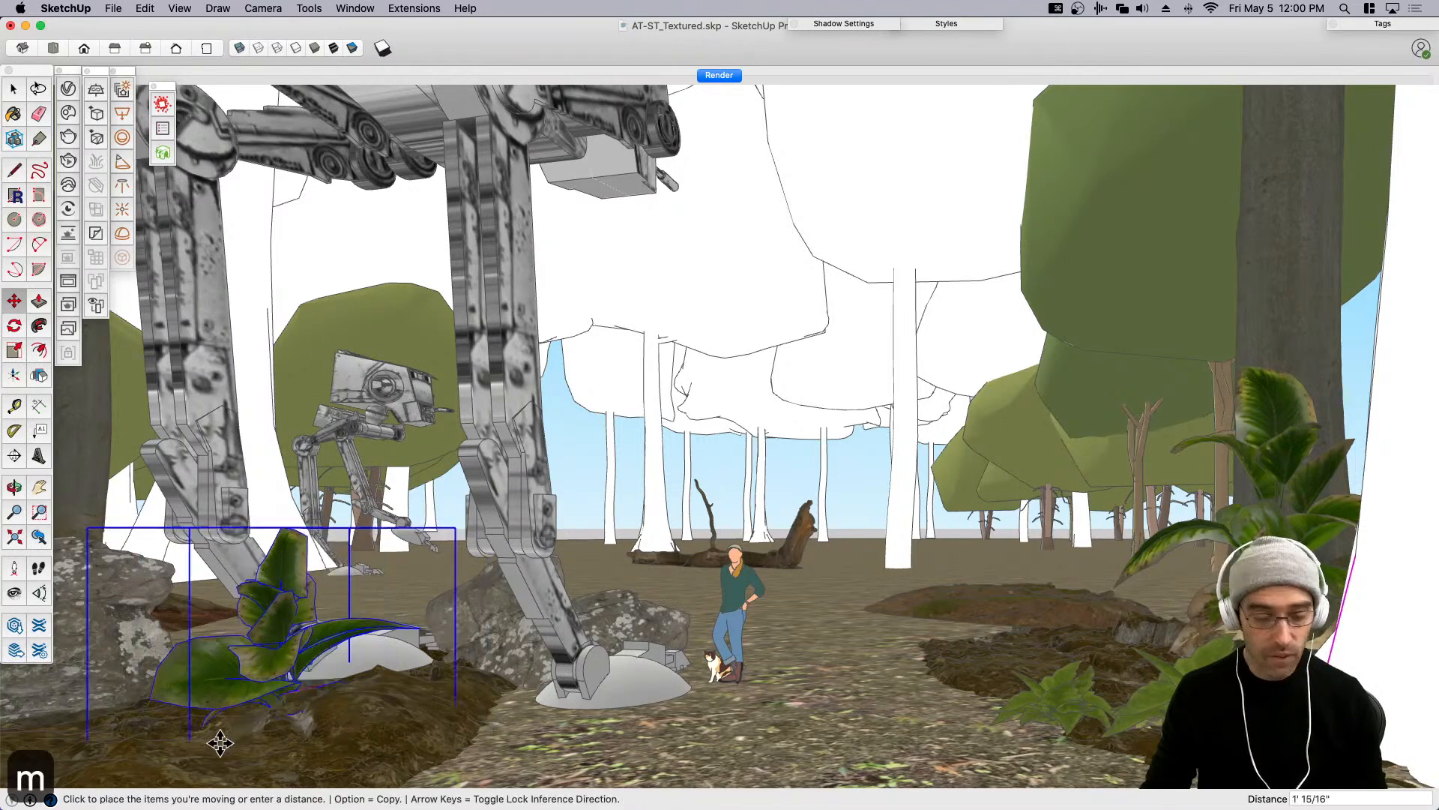
pyautogui.click(155, 753)
pyautogui.press('space')
# Check the composition against the unnamed.png reference image in Preview and return to the SketchUp model.
pyautogui.moveTo(879, 1); pyautogui.dragTo(854, 135)
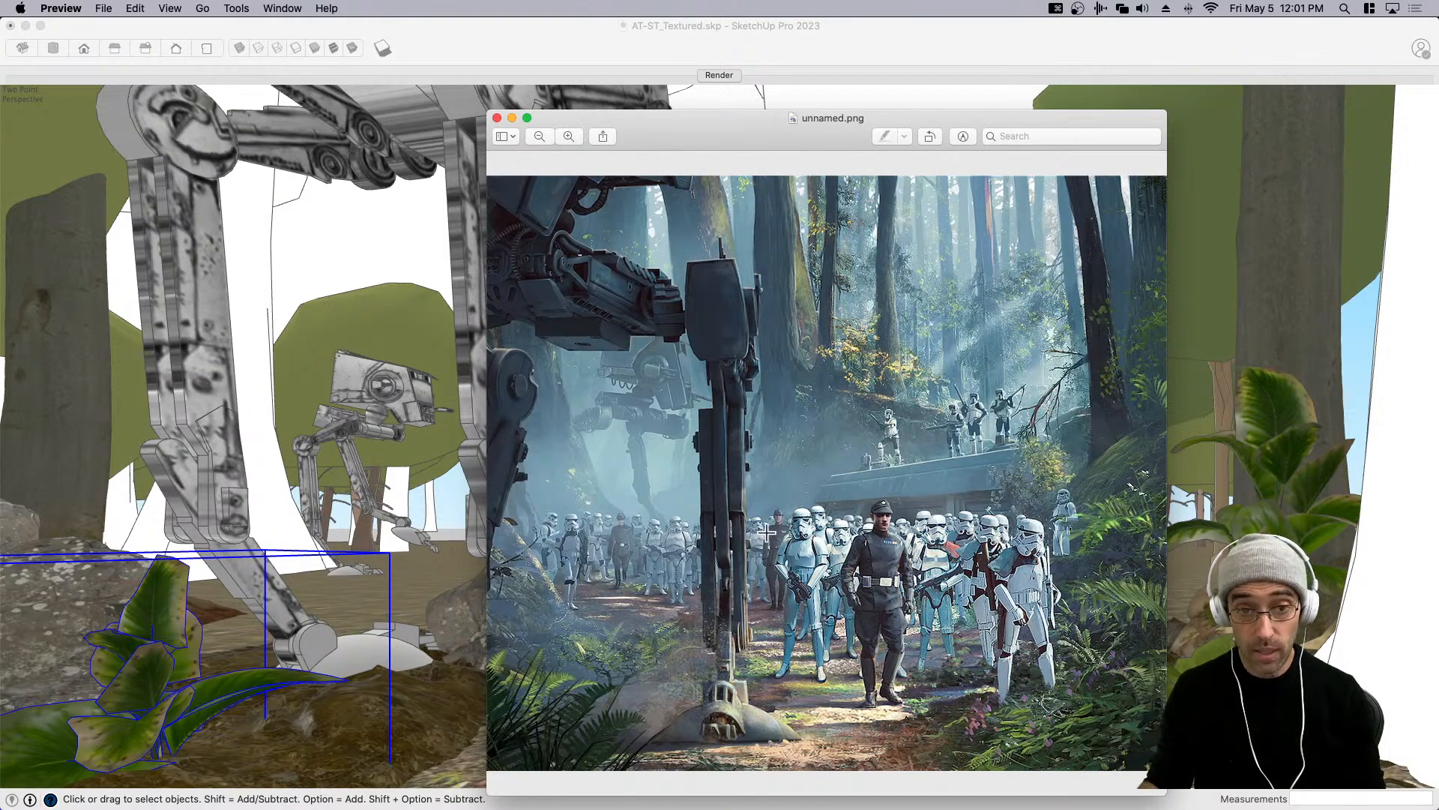
pyautogui.moveTo(734, 126); pyautogui.dragTo(892, 0)
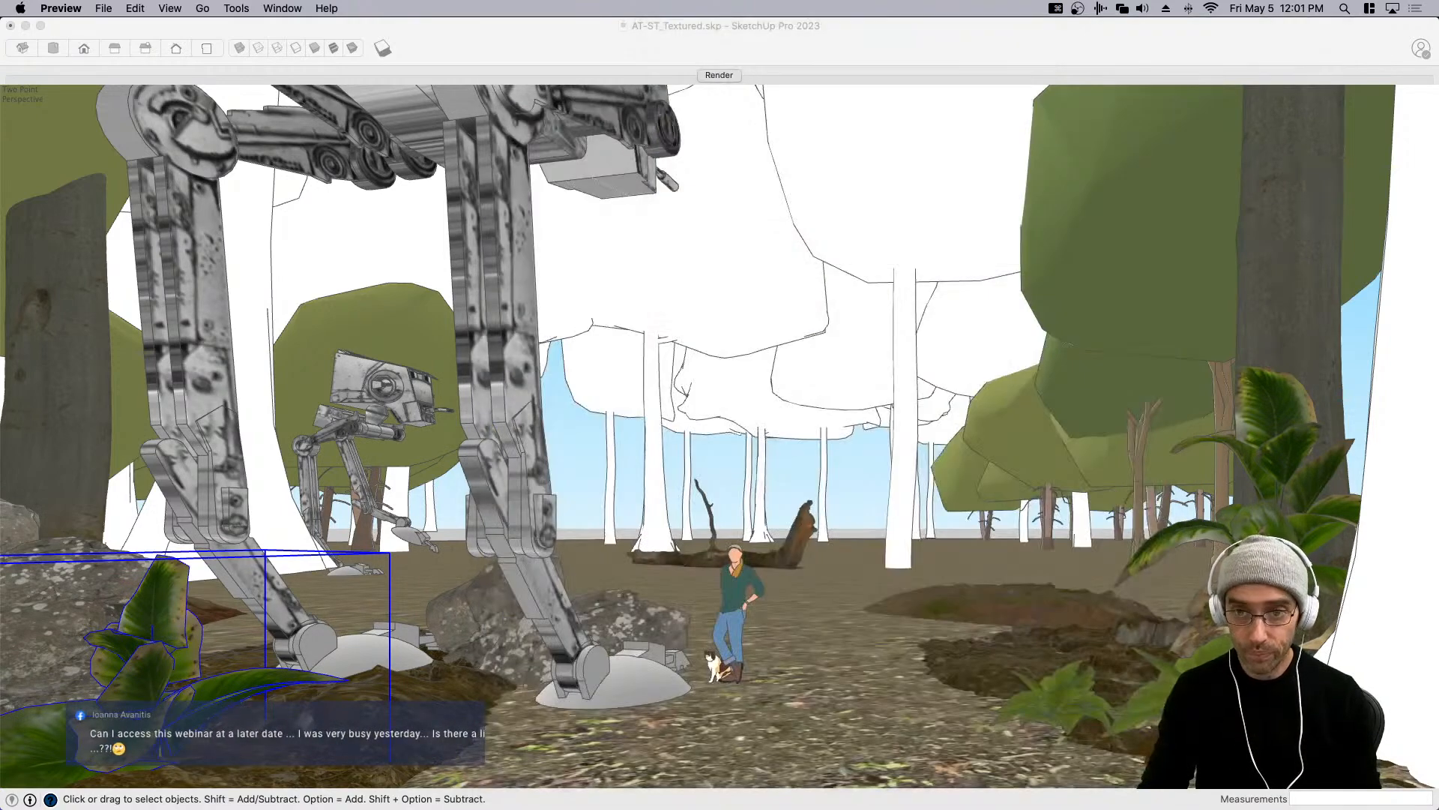
pyautogui.click(142, 659)
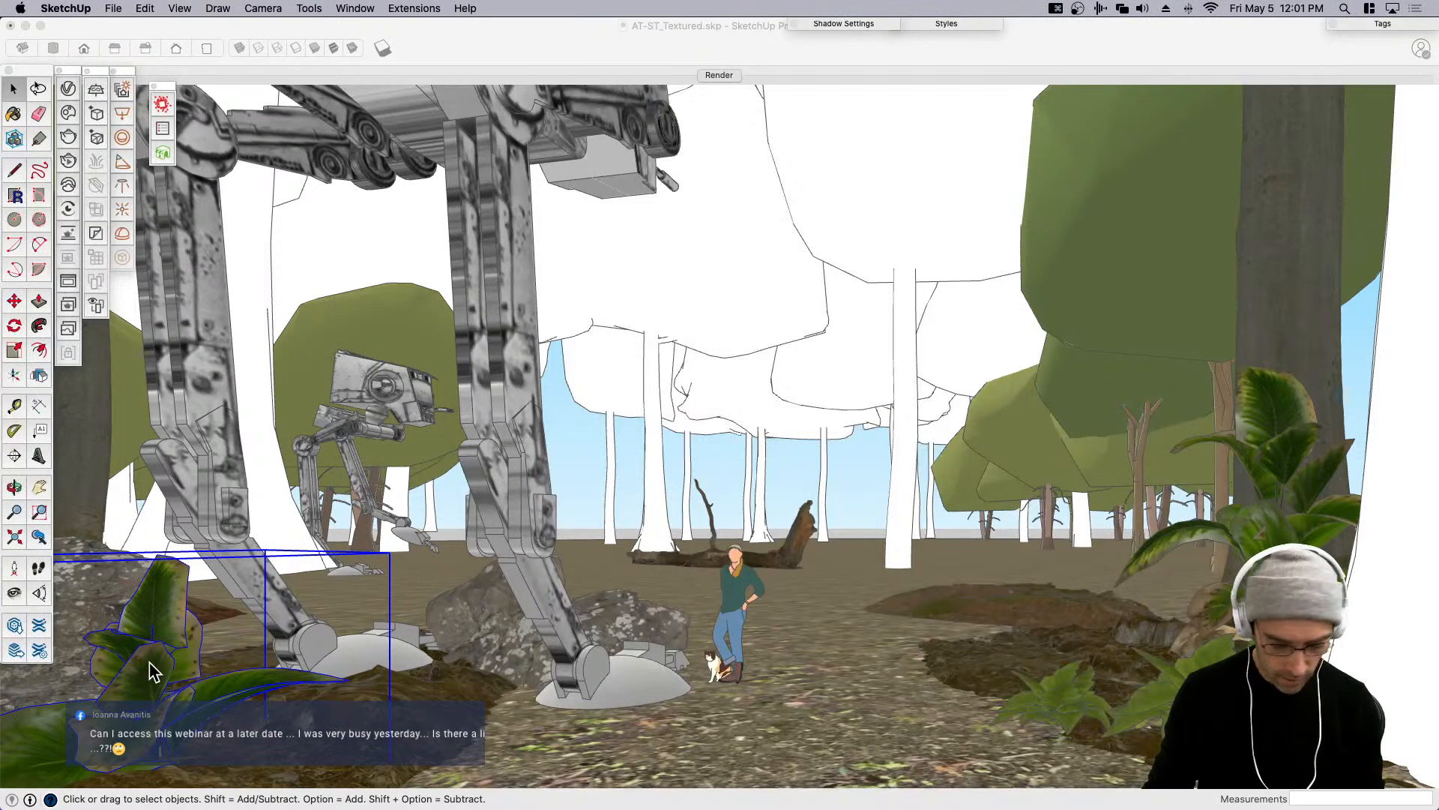
# Save the model with the foreground plant in place.
pyautogui.click(165, 613)
pyautogui.press('m')
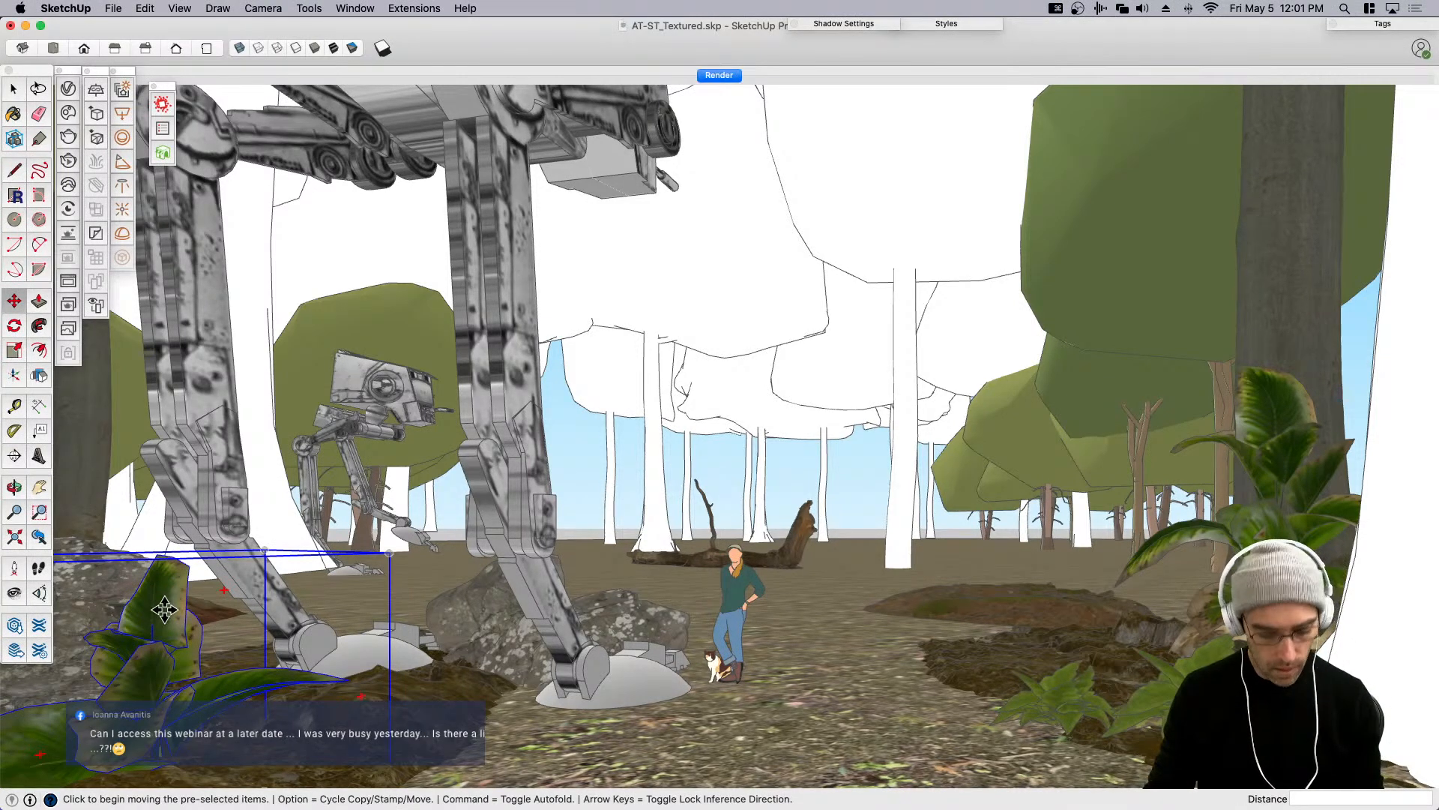
pyautogui.press('super+s')
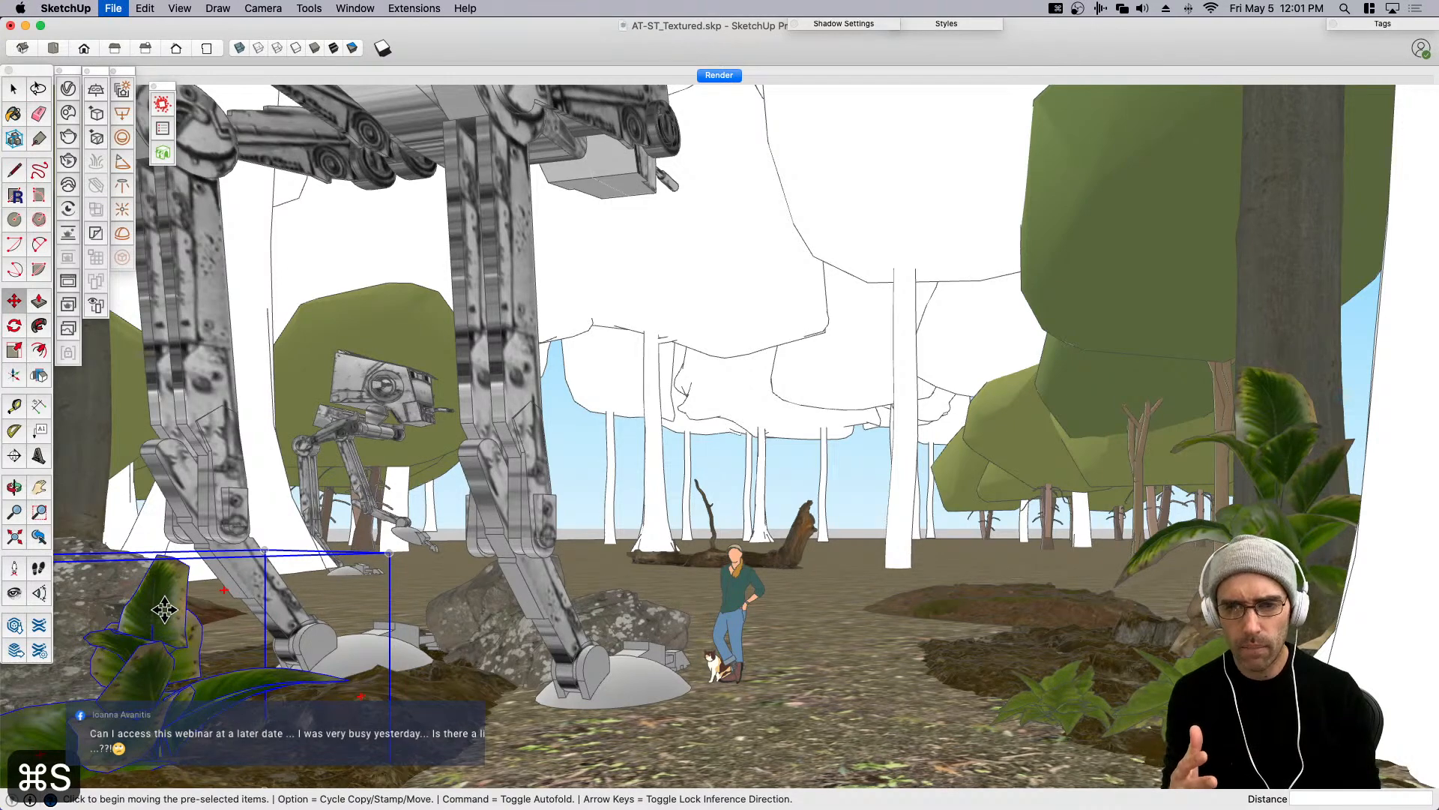
pyautogui.press('space')
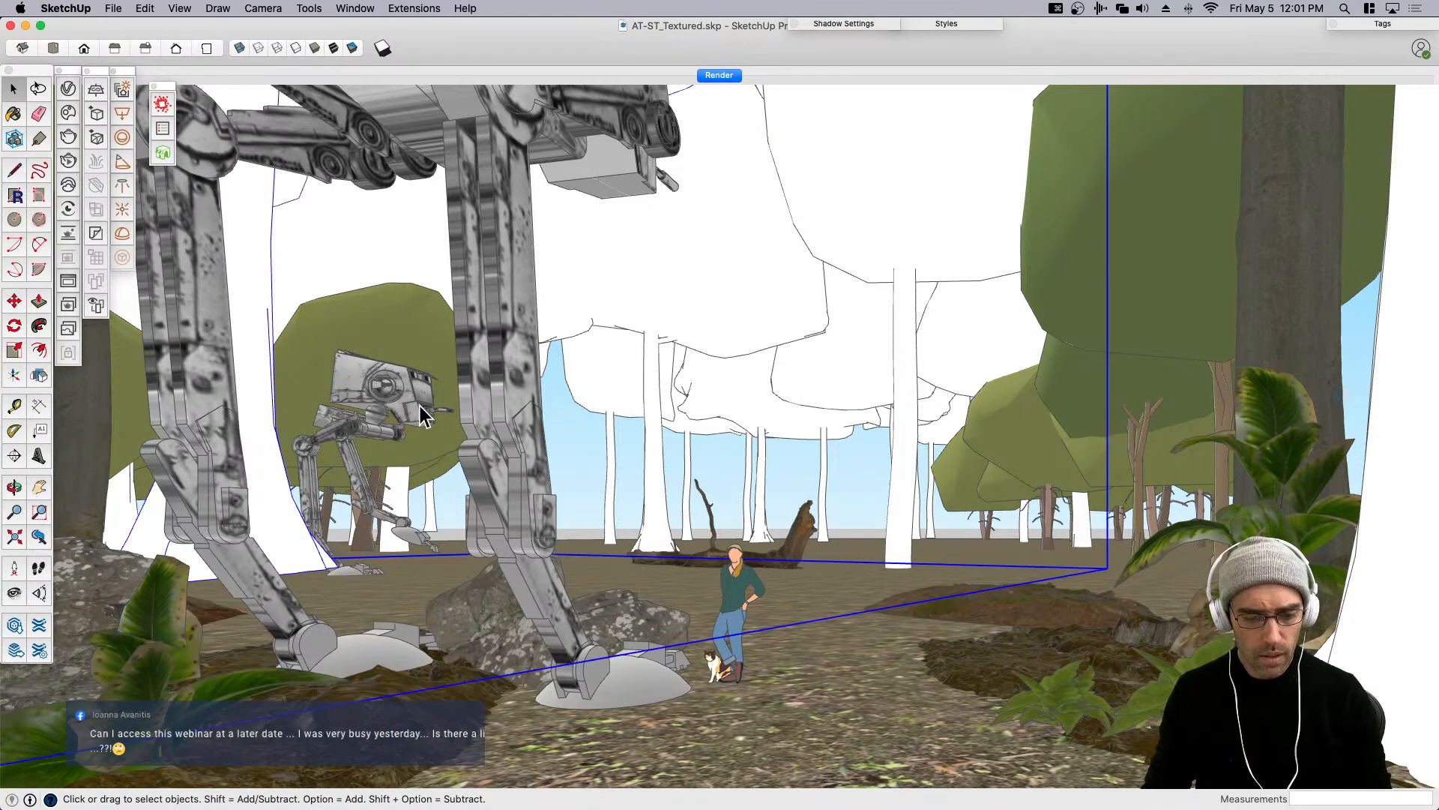
# Move the white tree behind the main walker farther into the background, drop it to the ground with DropGC and save.
pyautogui.press('m')
pyautogui.click(394, 594)
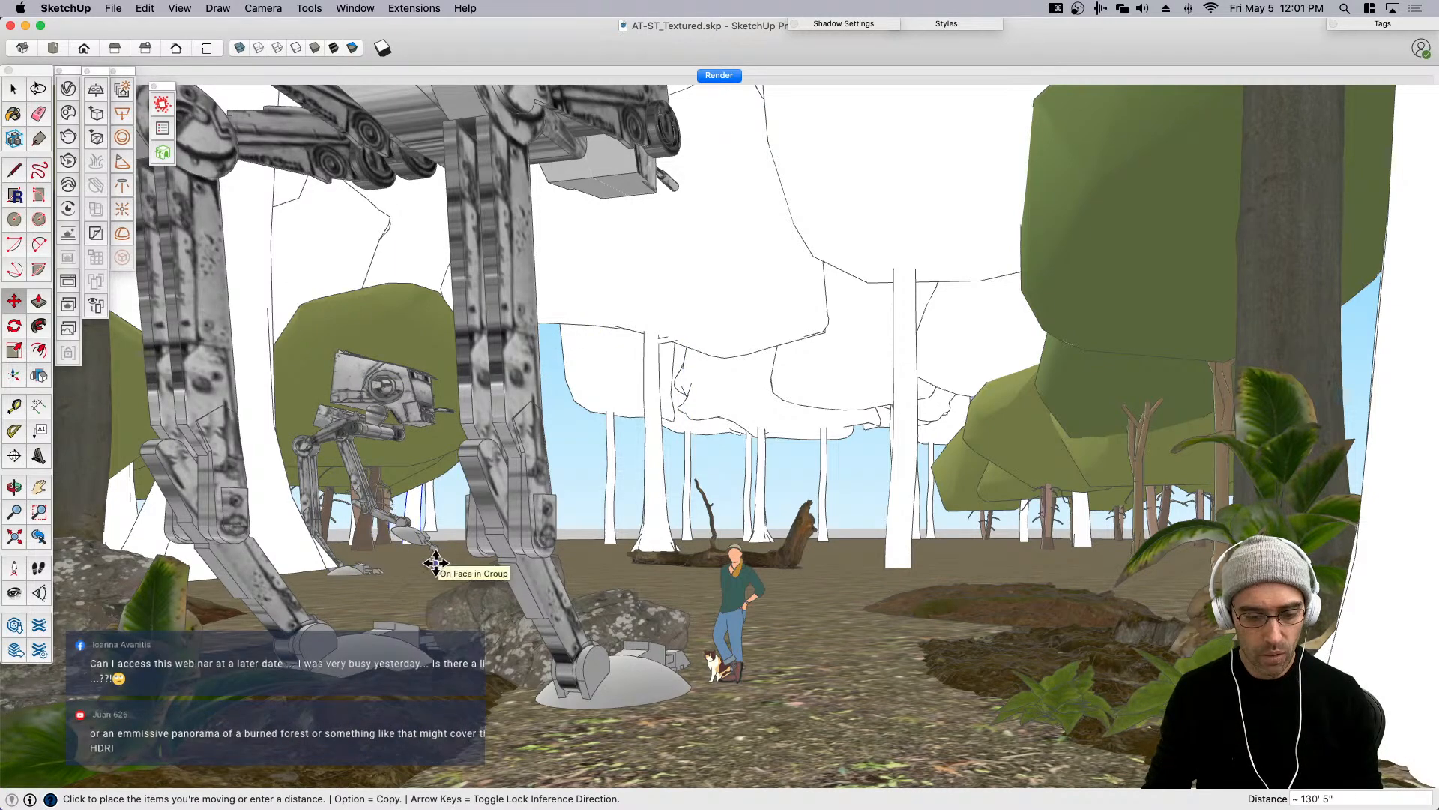
pyautogui.click(434, 521)
pyautogui.press('space')
pyautogui.rightClick(433, 524)
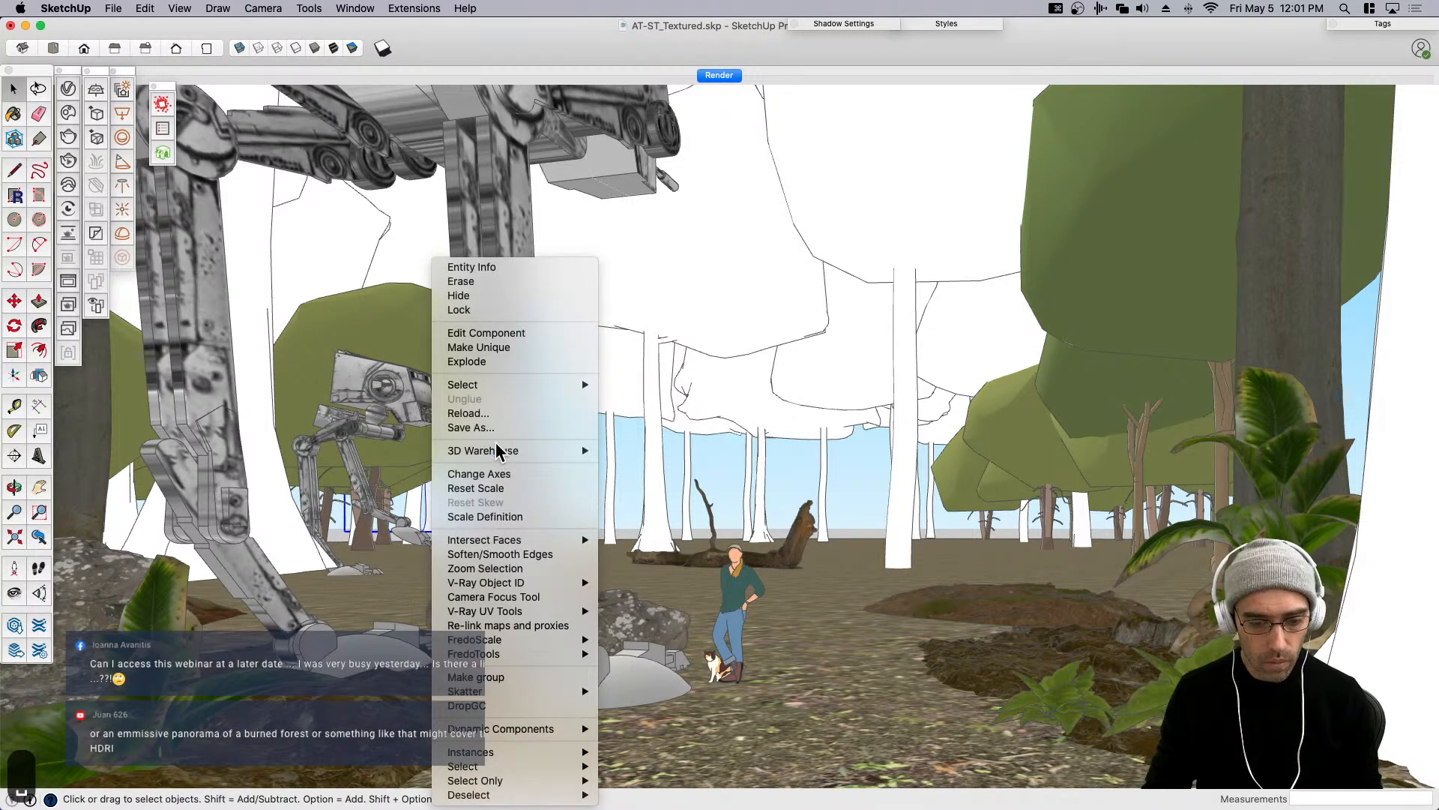
pyautogui.click(491, 707)
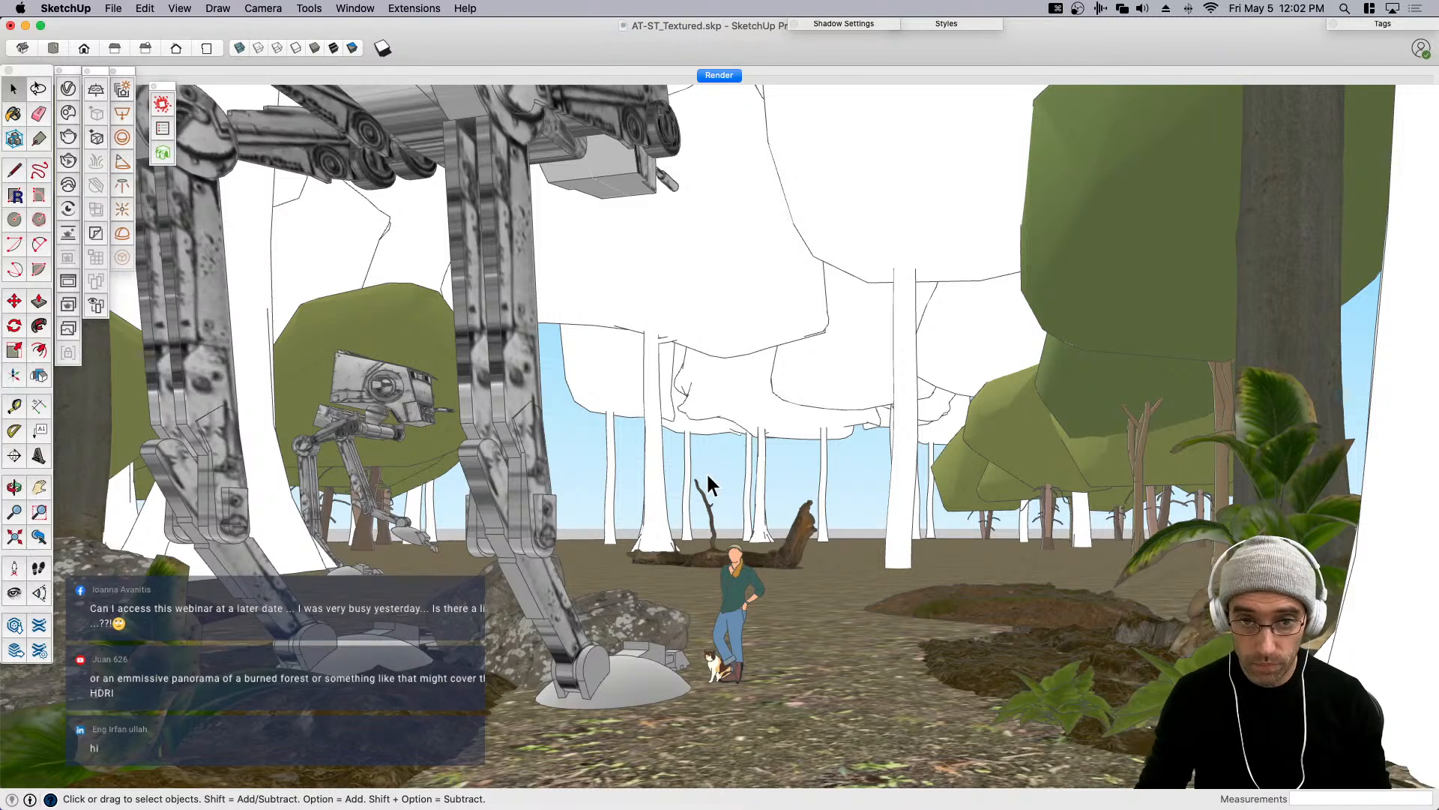
pyautogui.press('super+s')
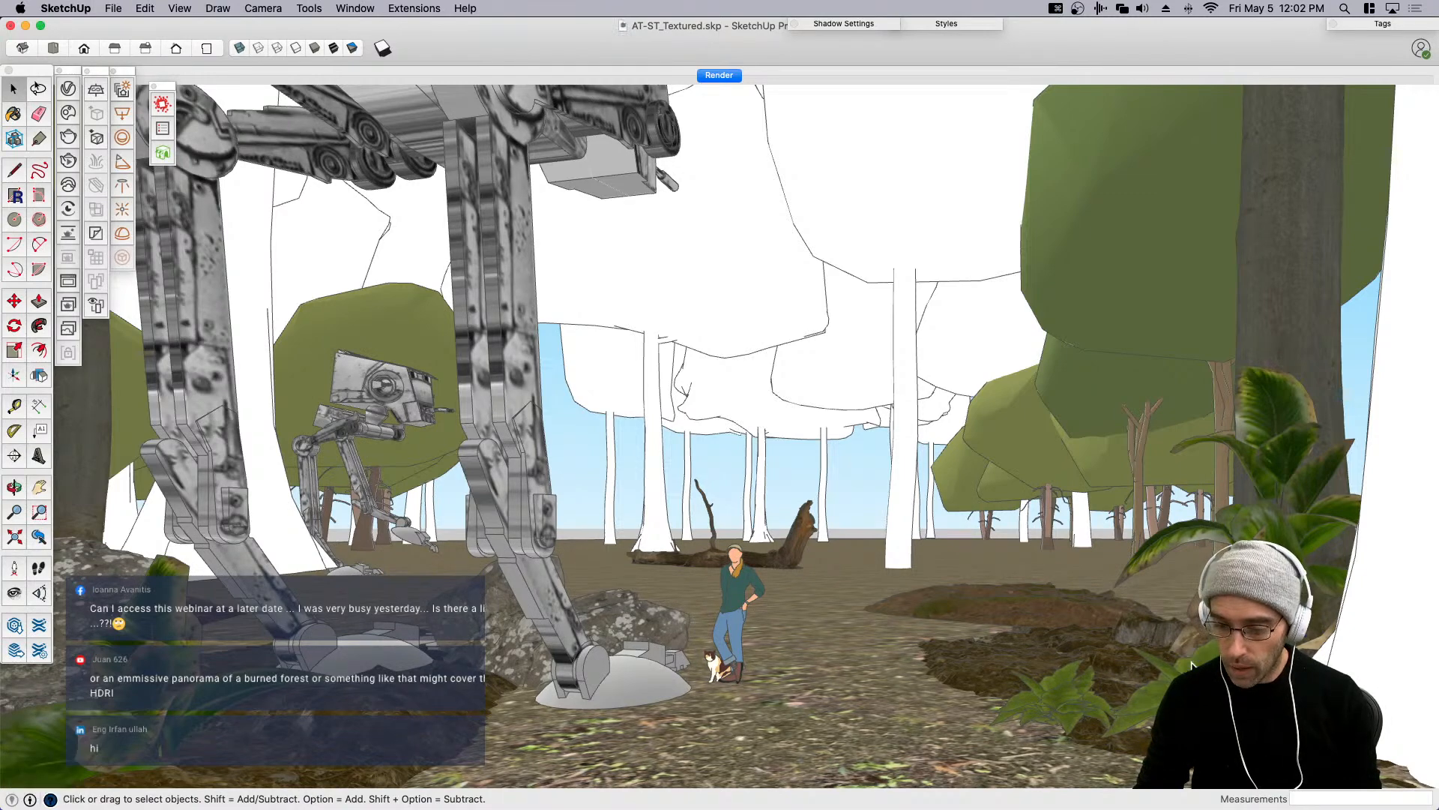
# Shift the nearest white tree in the middle background slightly toward the fallen log.
pyautogui.click(652, 524)
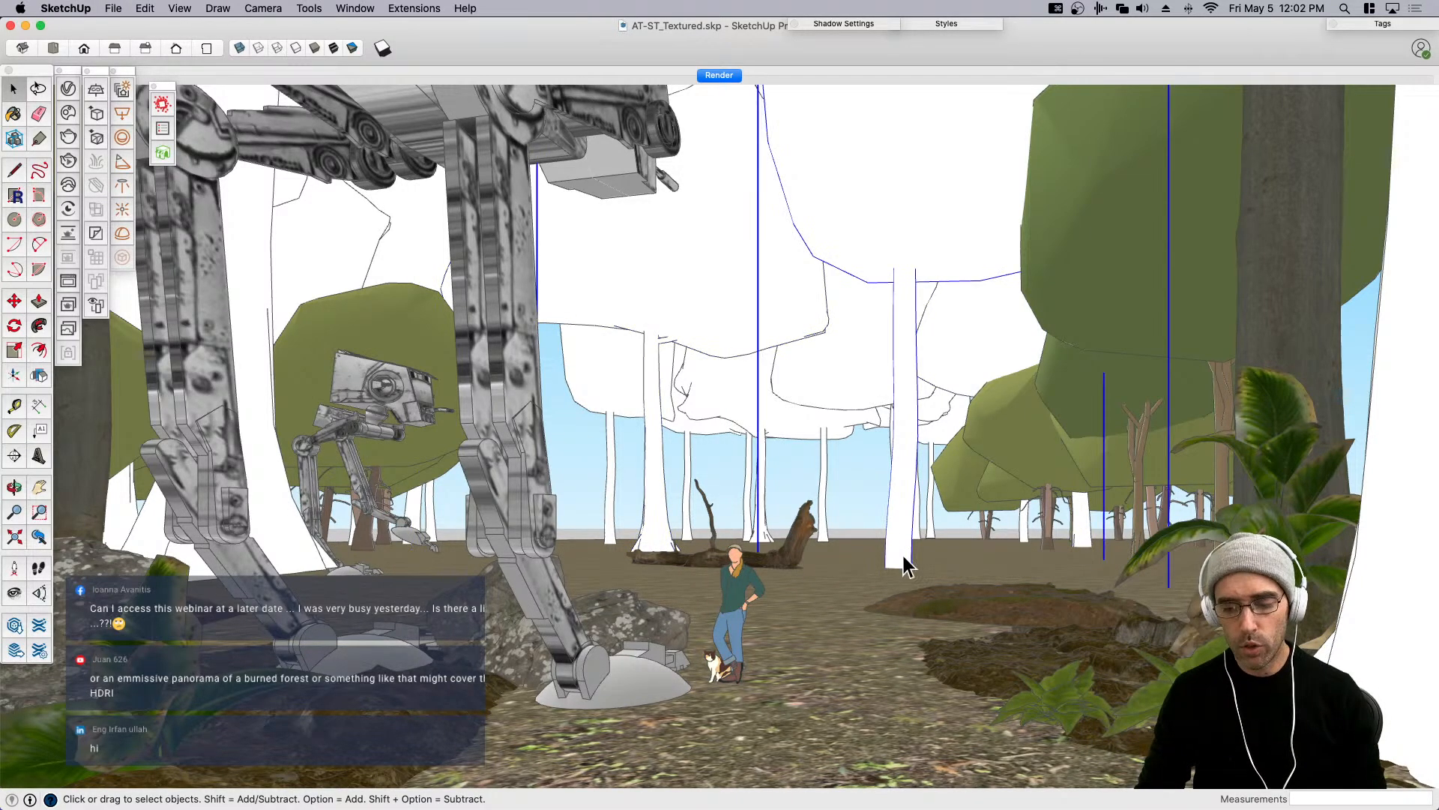
pyautogui.press('m')
pyautogui.click(803, 615)
pyautogui.press('space')
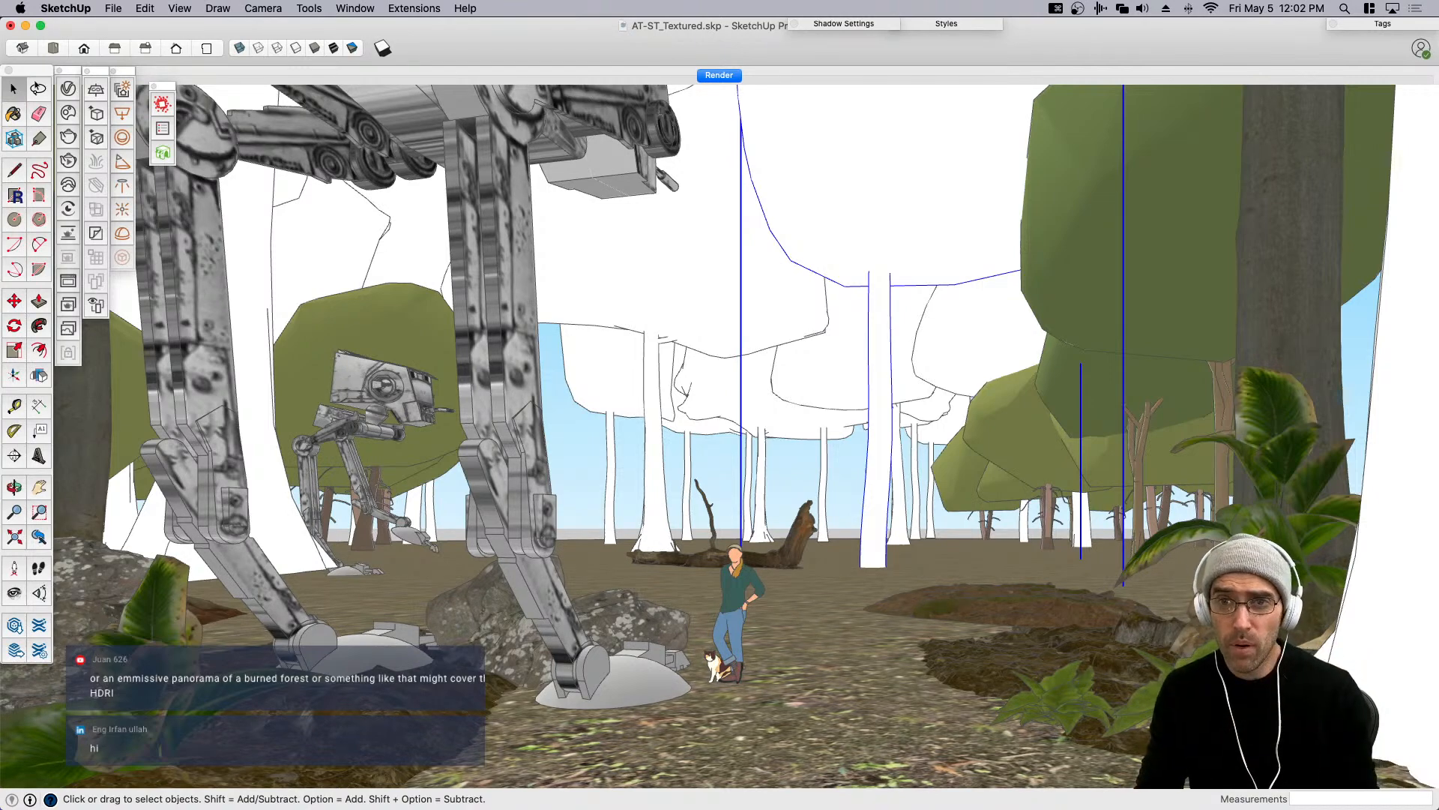
# Compare the tree and walker leg arrangement with the unnamed.png reference image and return to the model.
pyautogui.moveTo(779, 2)
pyautogui.mouseDown()
pyautogui.moveTo(939, 159)
pyautogui.moveTo(939, 132)
pyautogui.mouseUp()
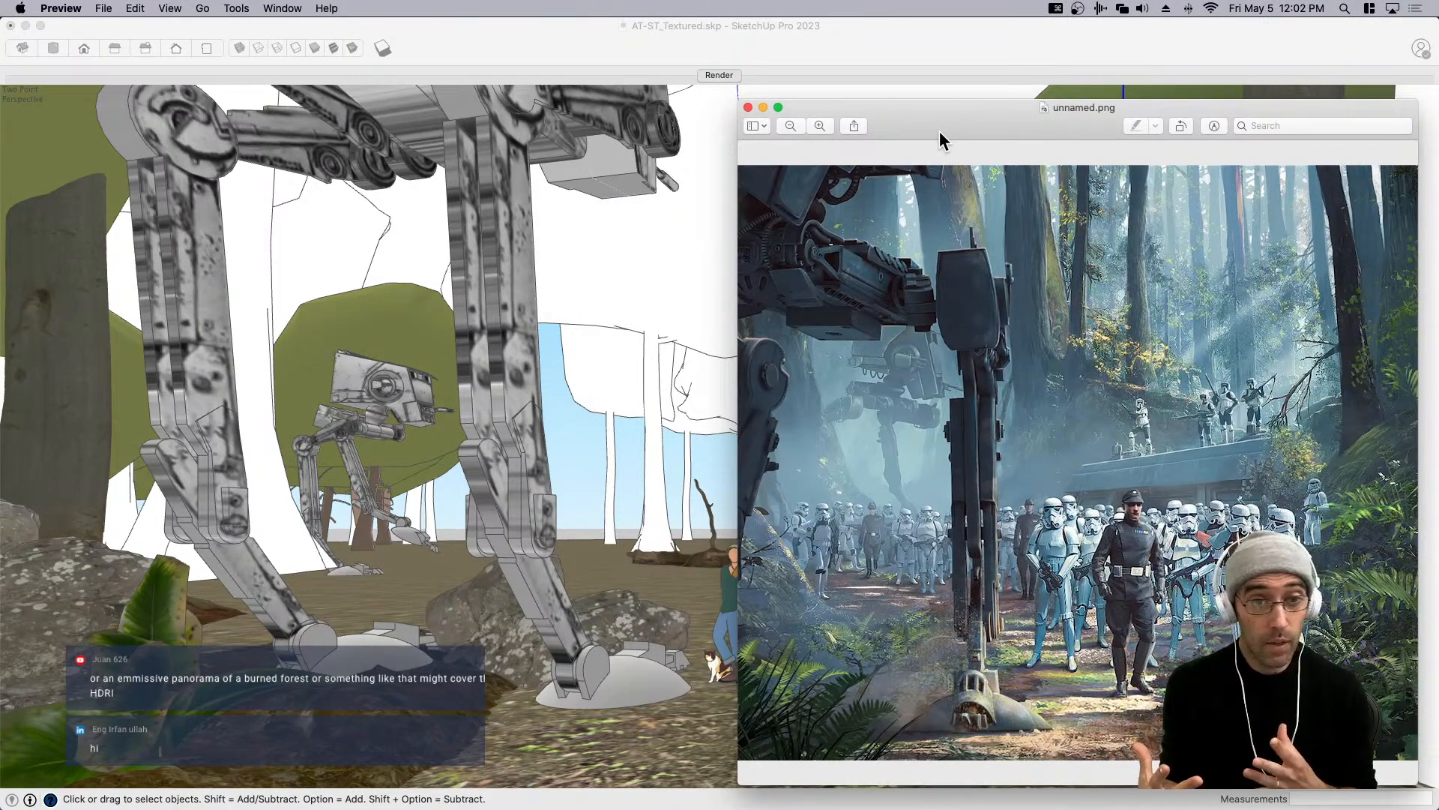
pyautogui.click(439, 477)
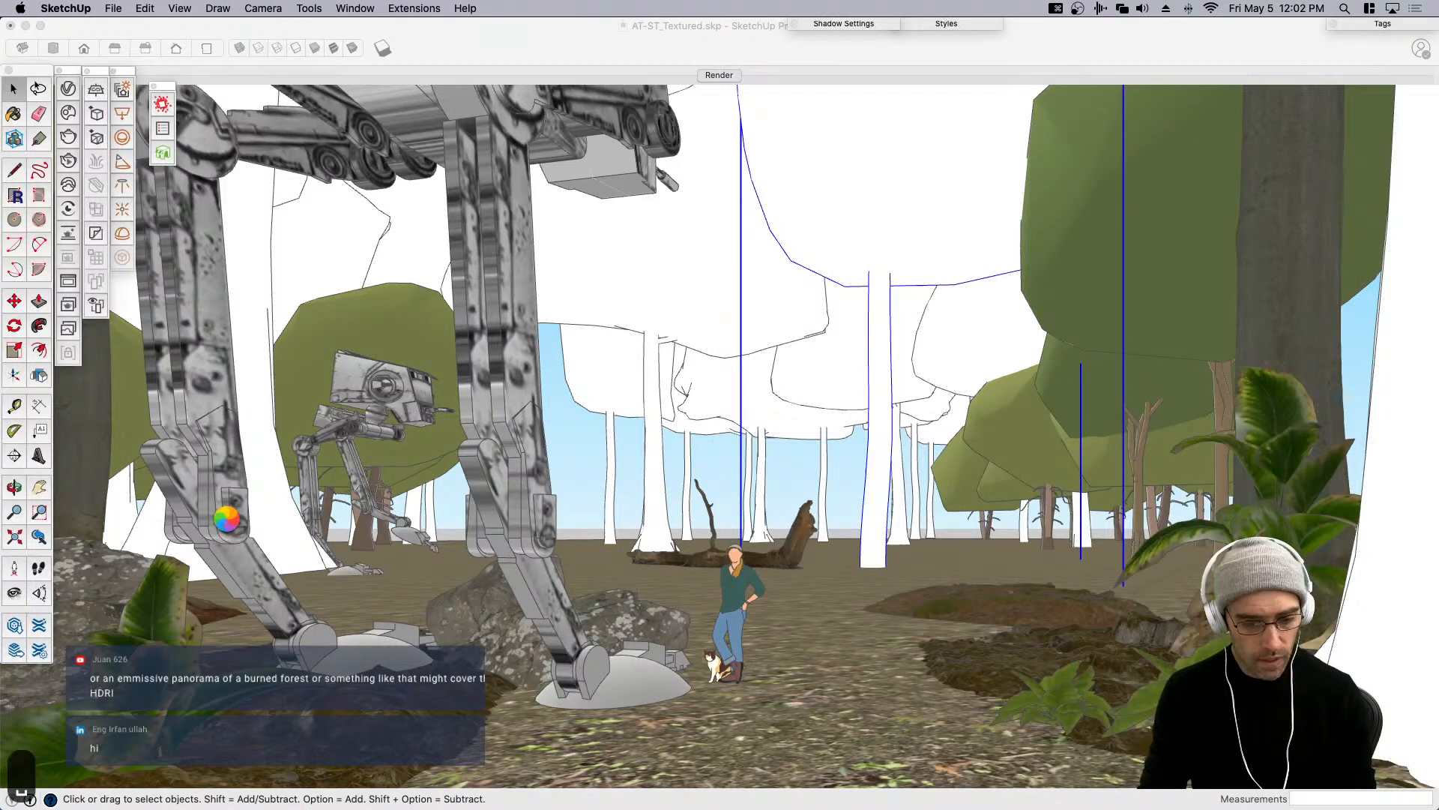
# Rotate the main walker's leg beside the large foreground plant 35 degrees about a vertical axis at its foot, and leave the group.
pyautogui.doubleClick(227, 525)
pyautogui.press('q')
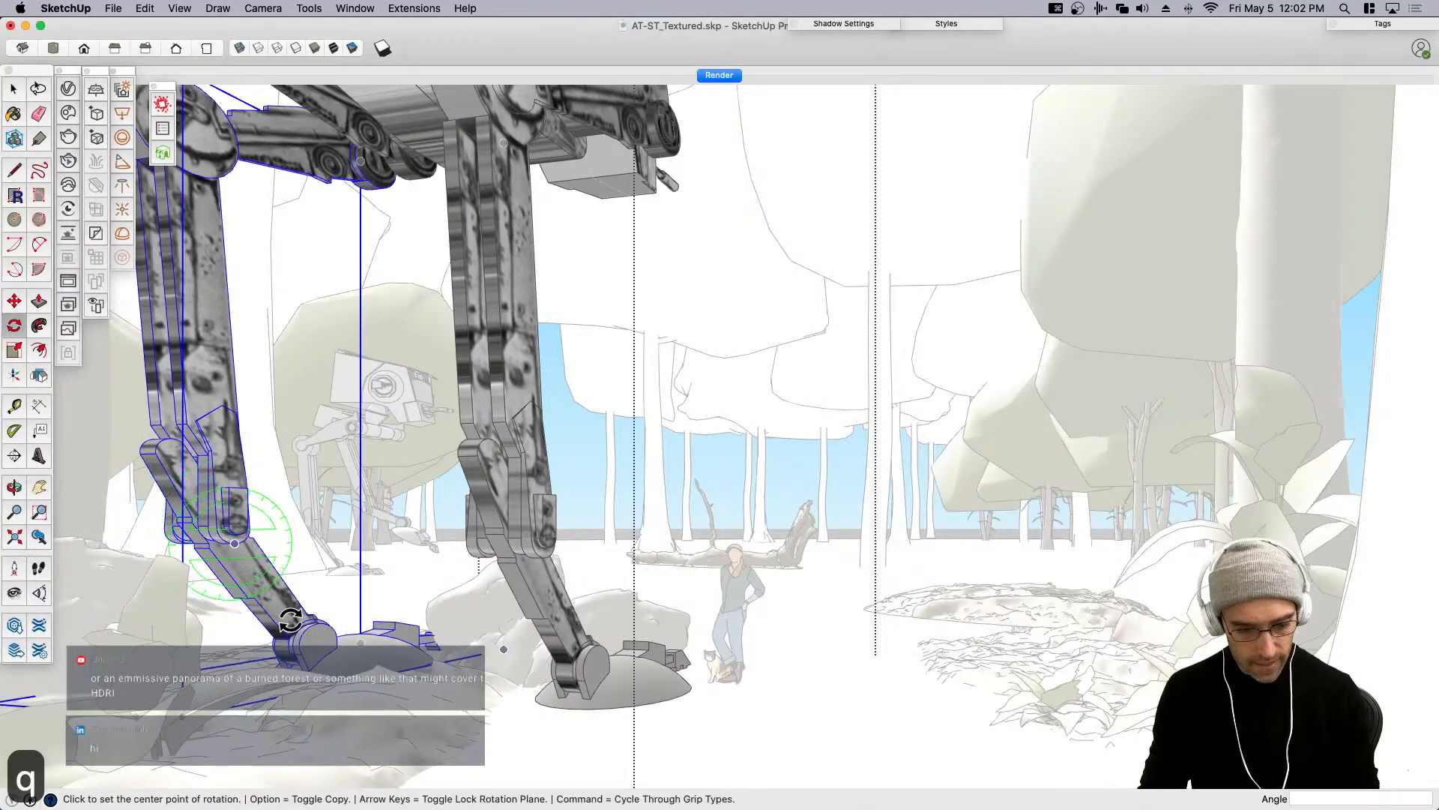
pyautogui.click(337, 657)
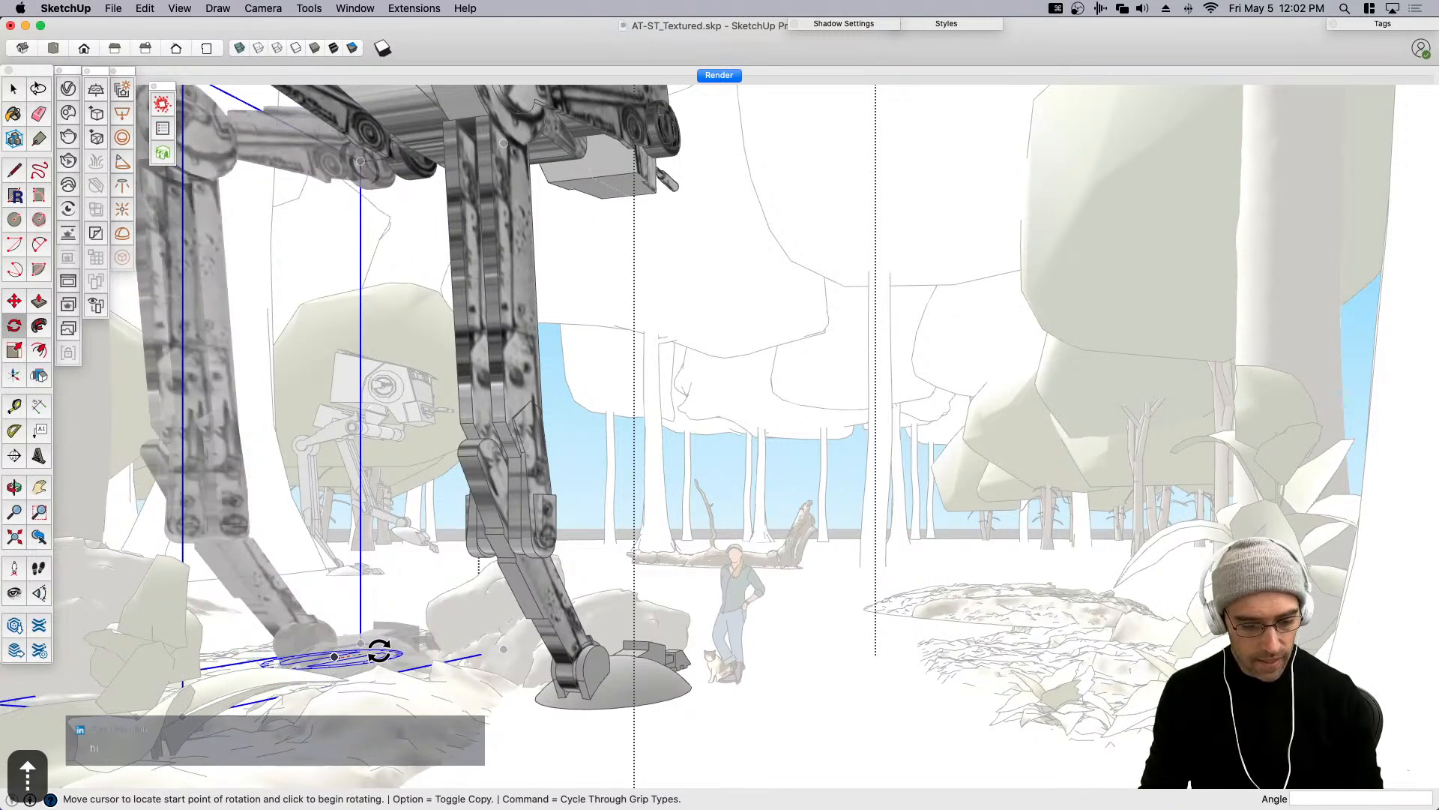
pyautogui.click(431, 666)
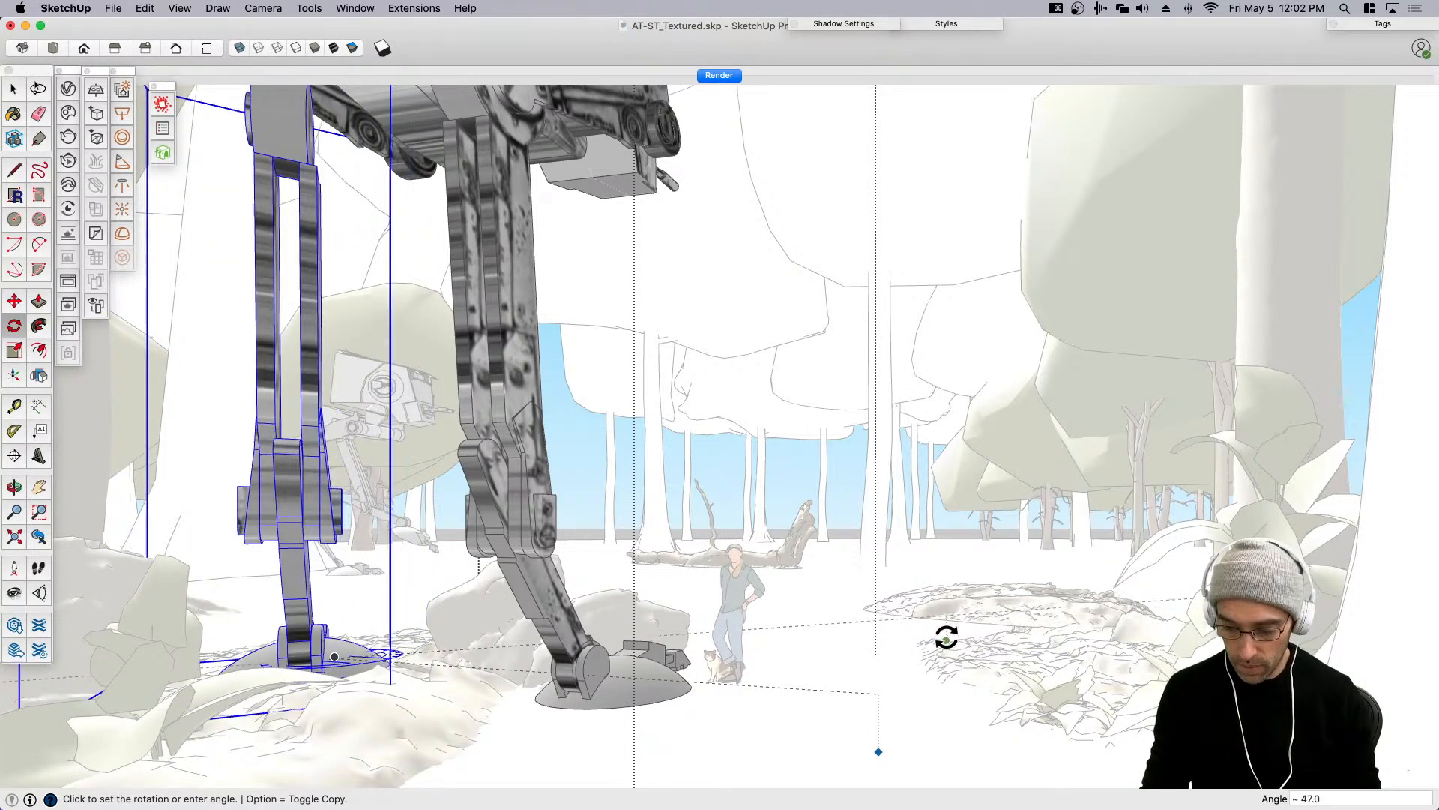
pyautogui.write('30')
pyautogui.press('Return')
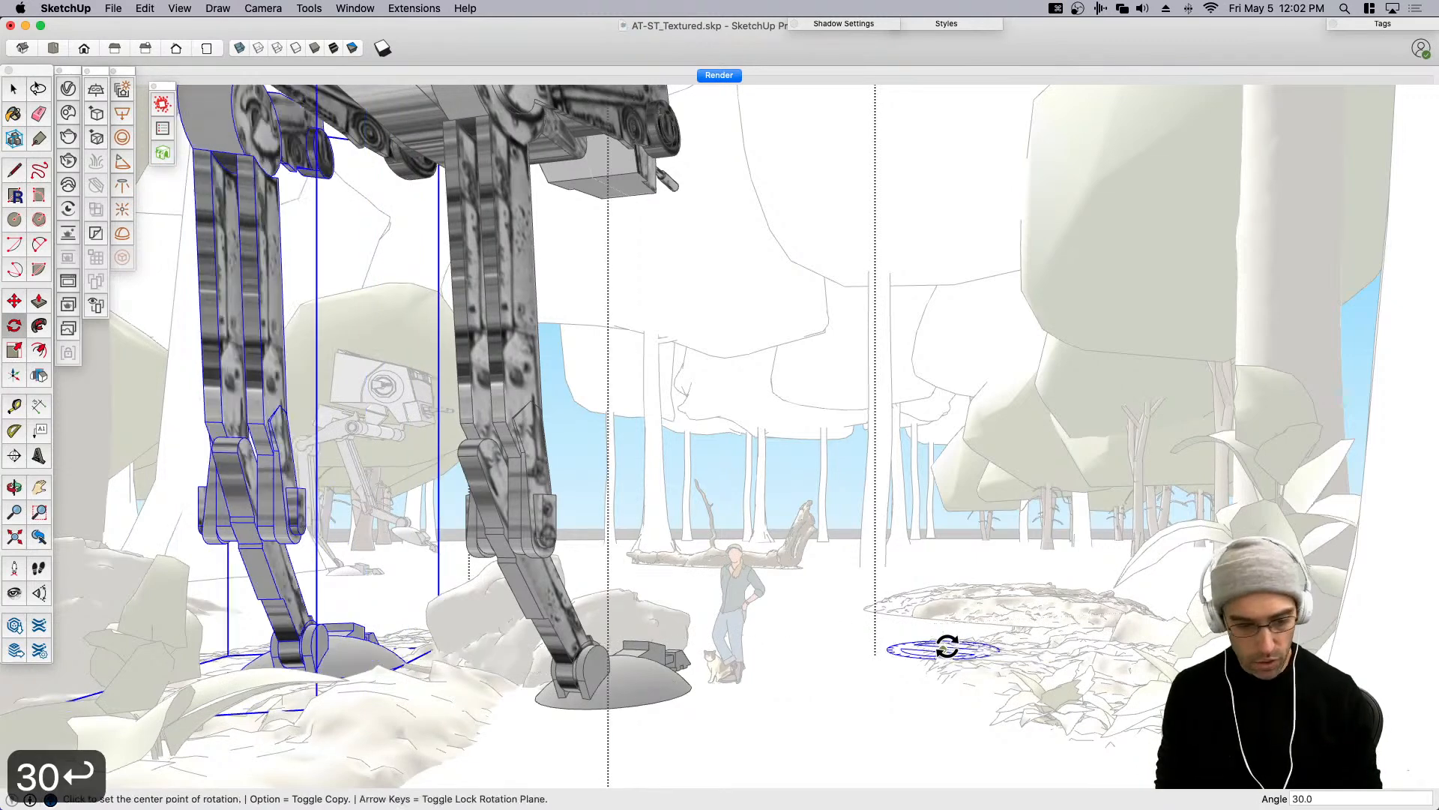
pyautogui.write('40')
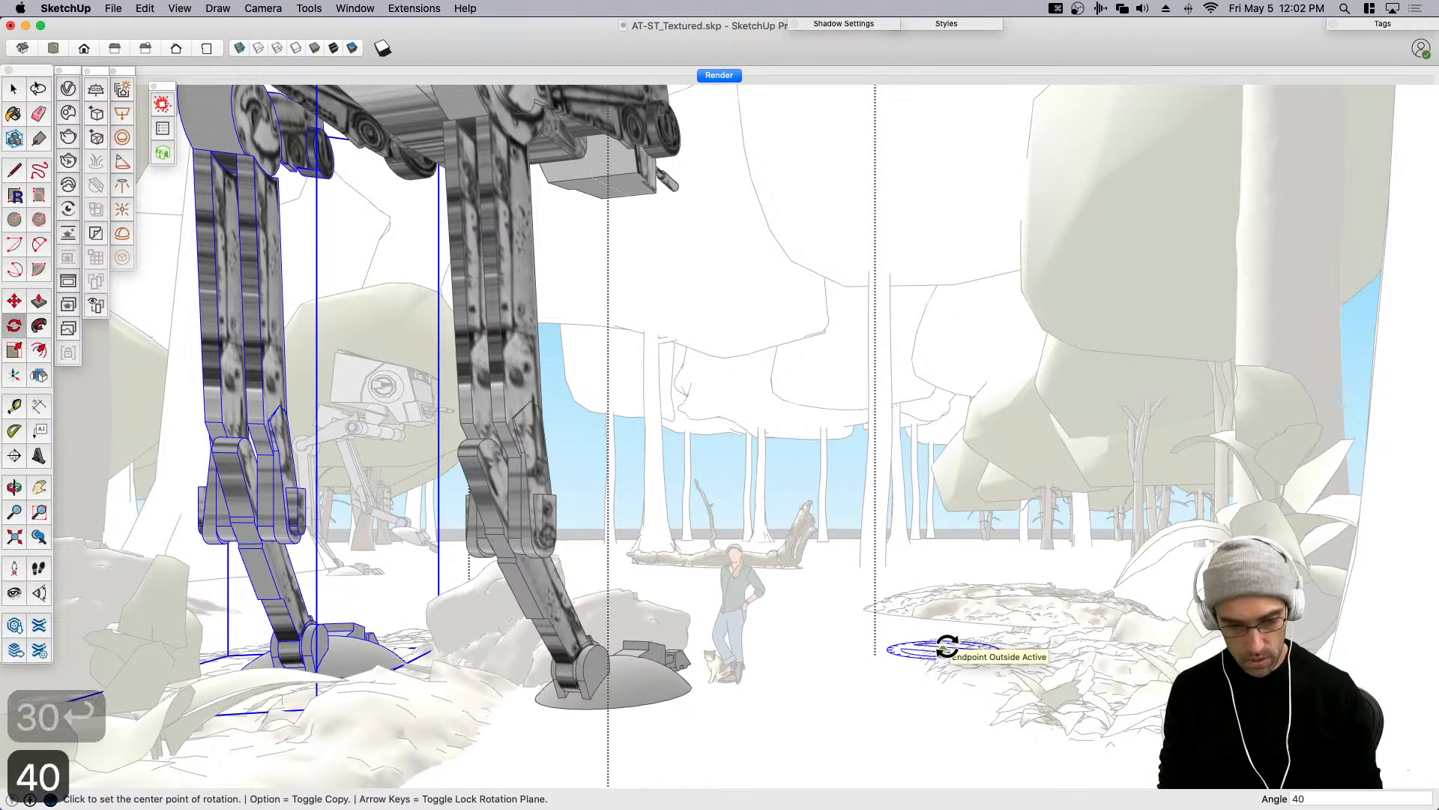
pyautogui.press('Return')
pyautogui.write('35')
pyautogui.press('Return')
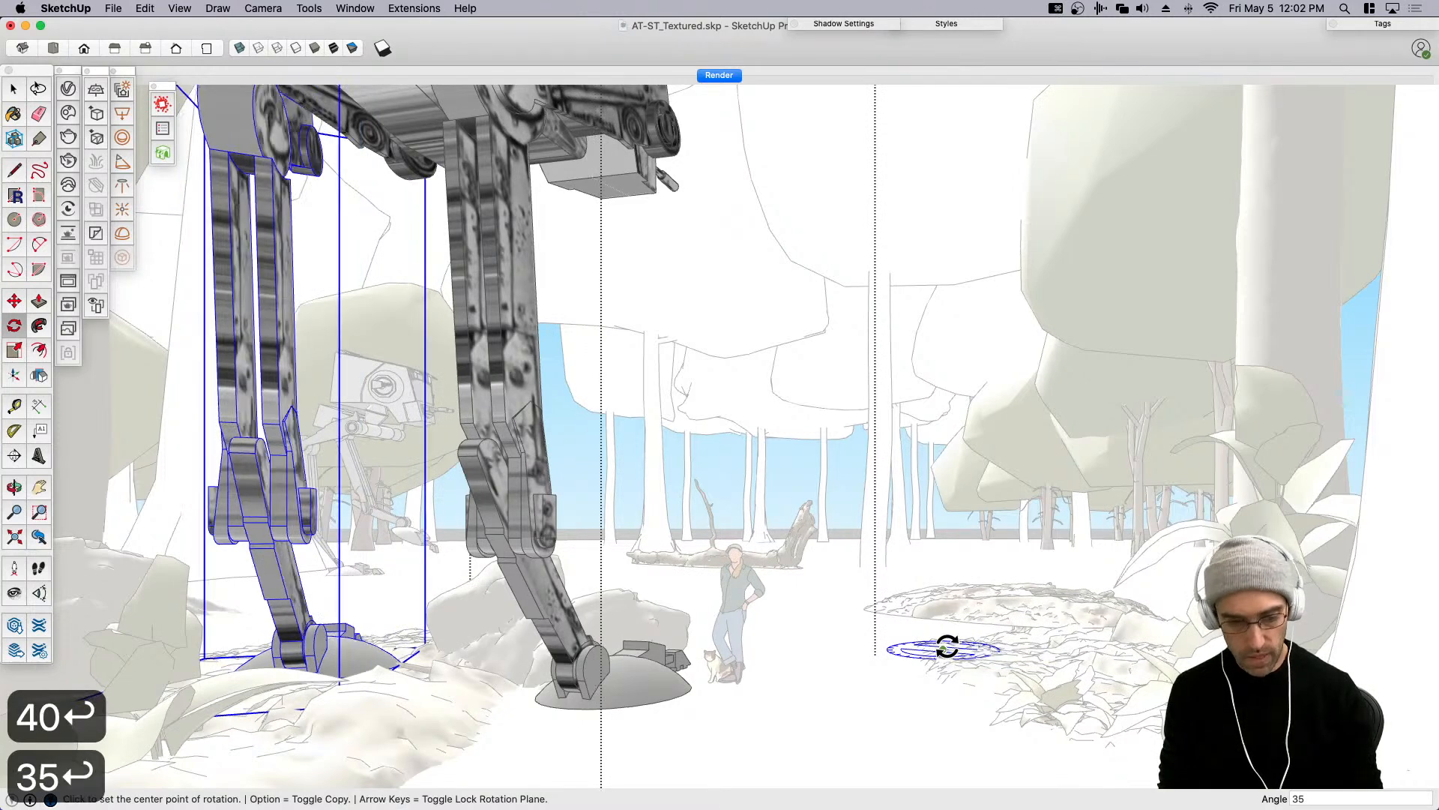
pyautogui.press('space')
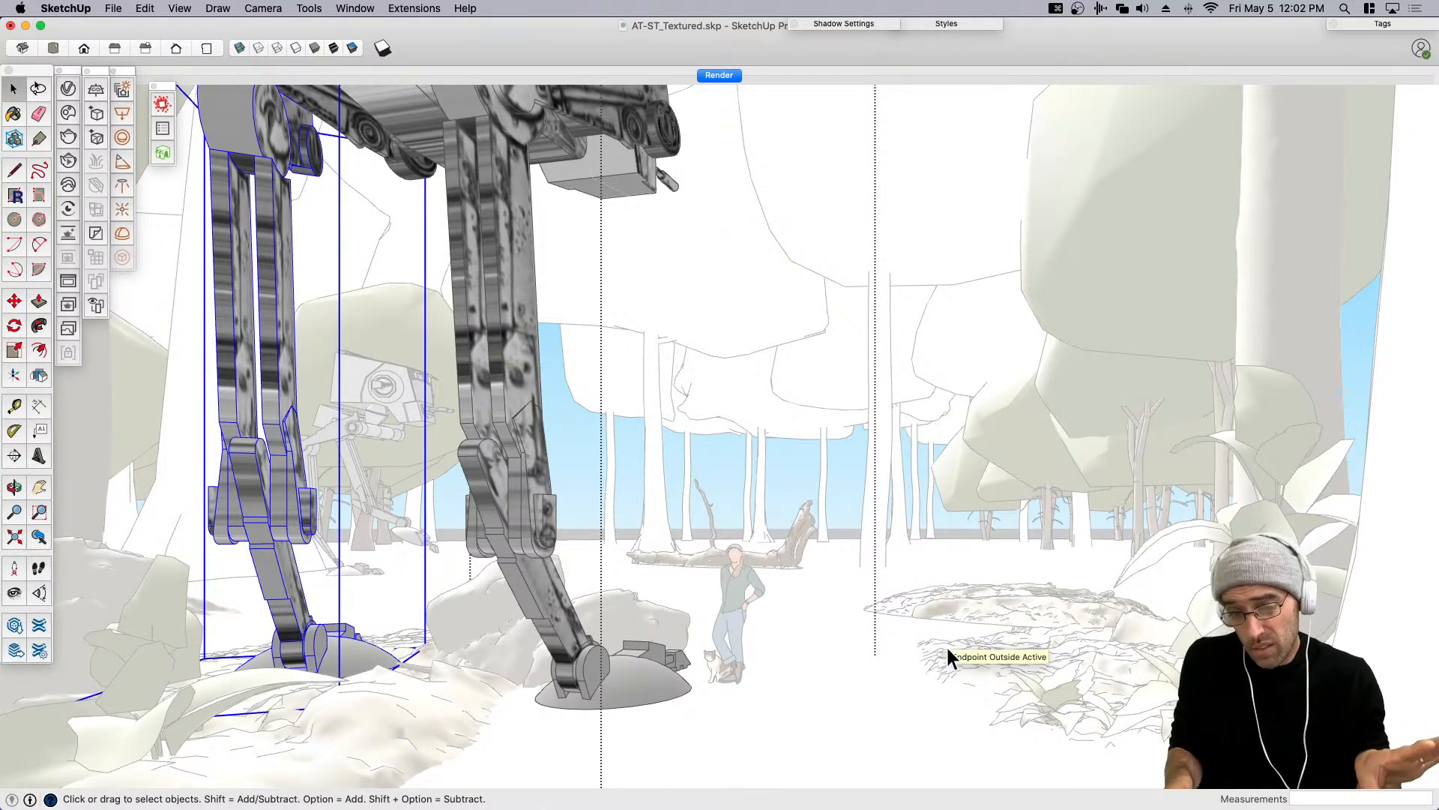
pyautogui.press('Escape')
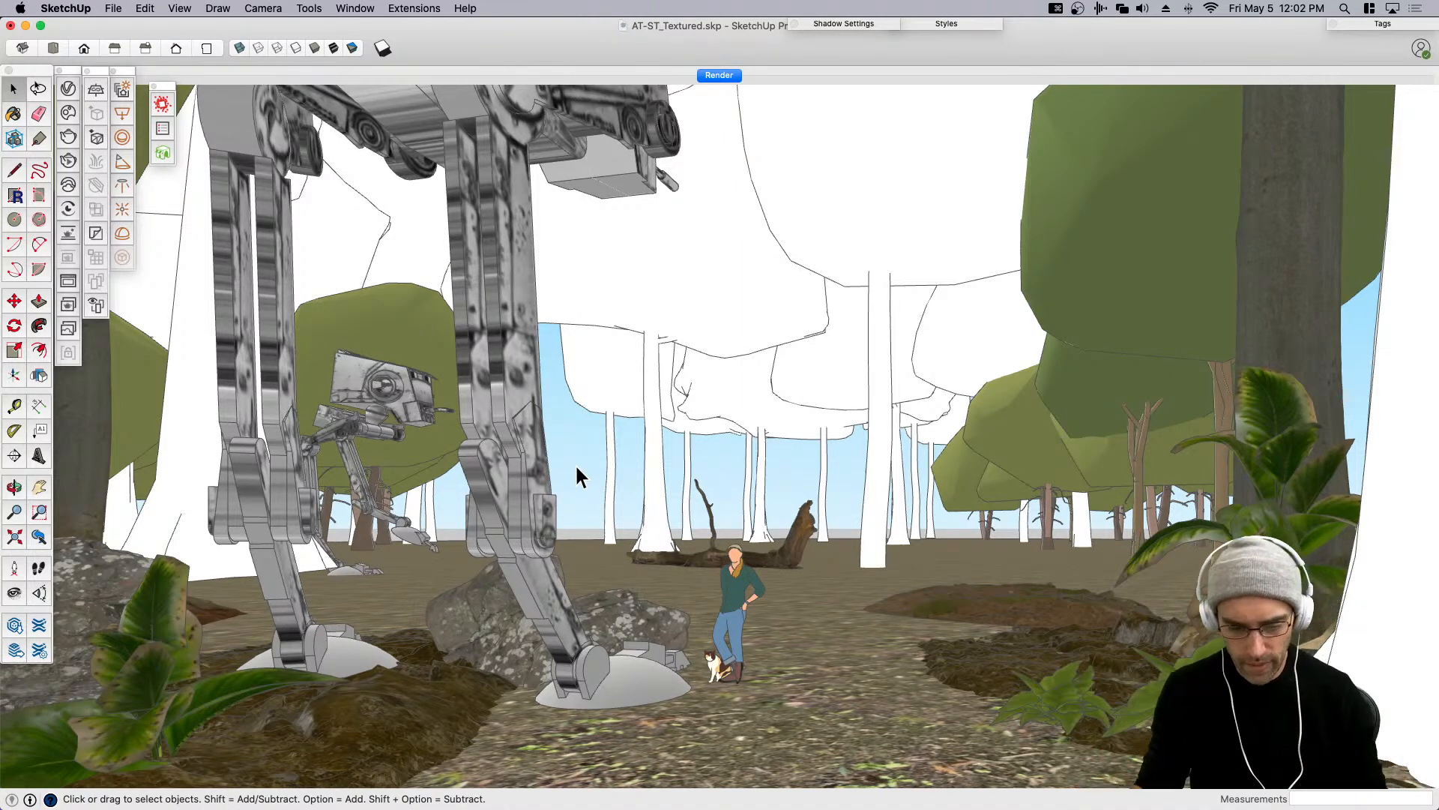
# Move the rock from behind the walker's front foot to behind its other foot and save the model.
pyautogui.click(512, 641)
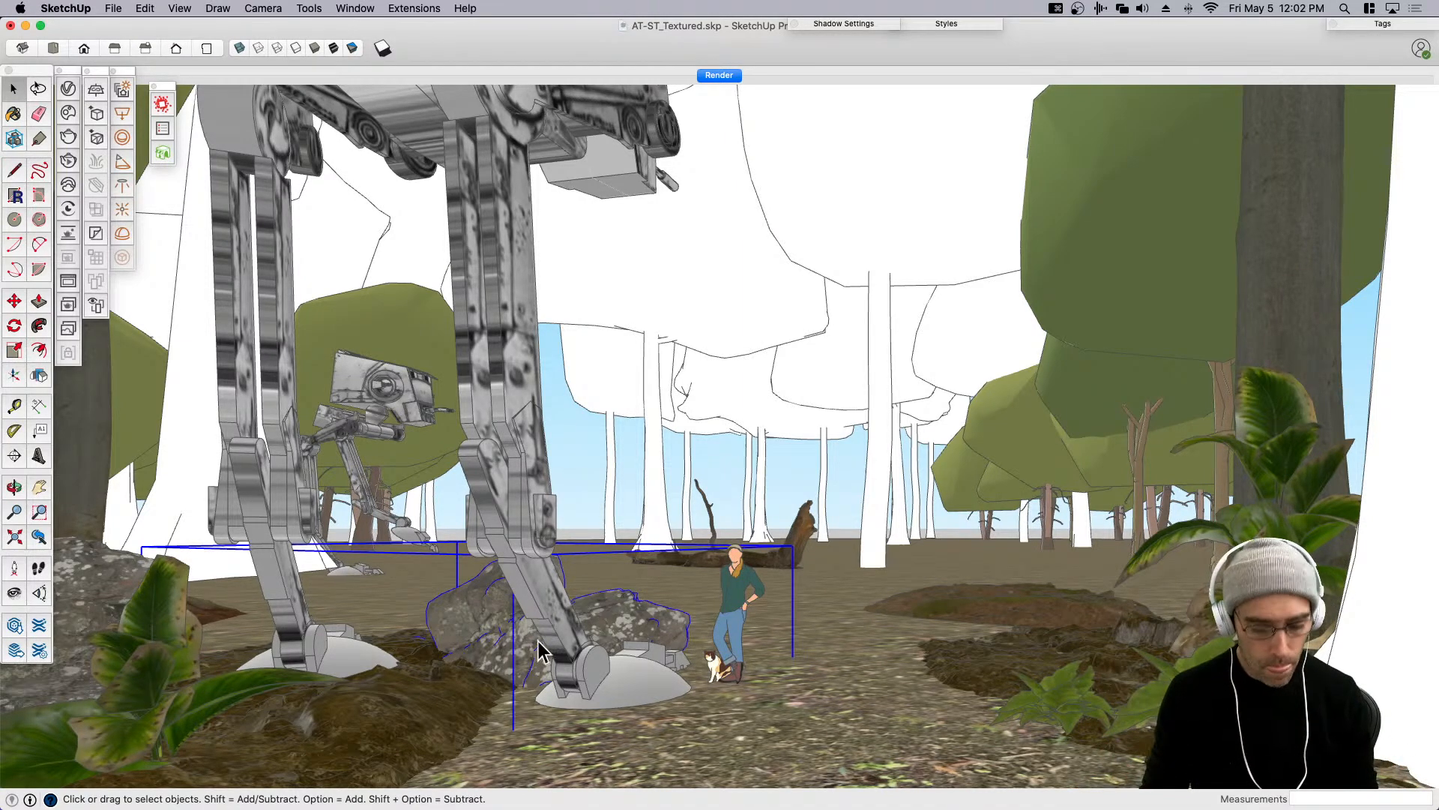
pyautogui.press('m')
pyautogui.click(866, 733)
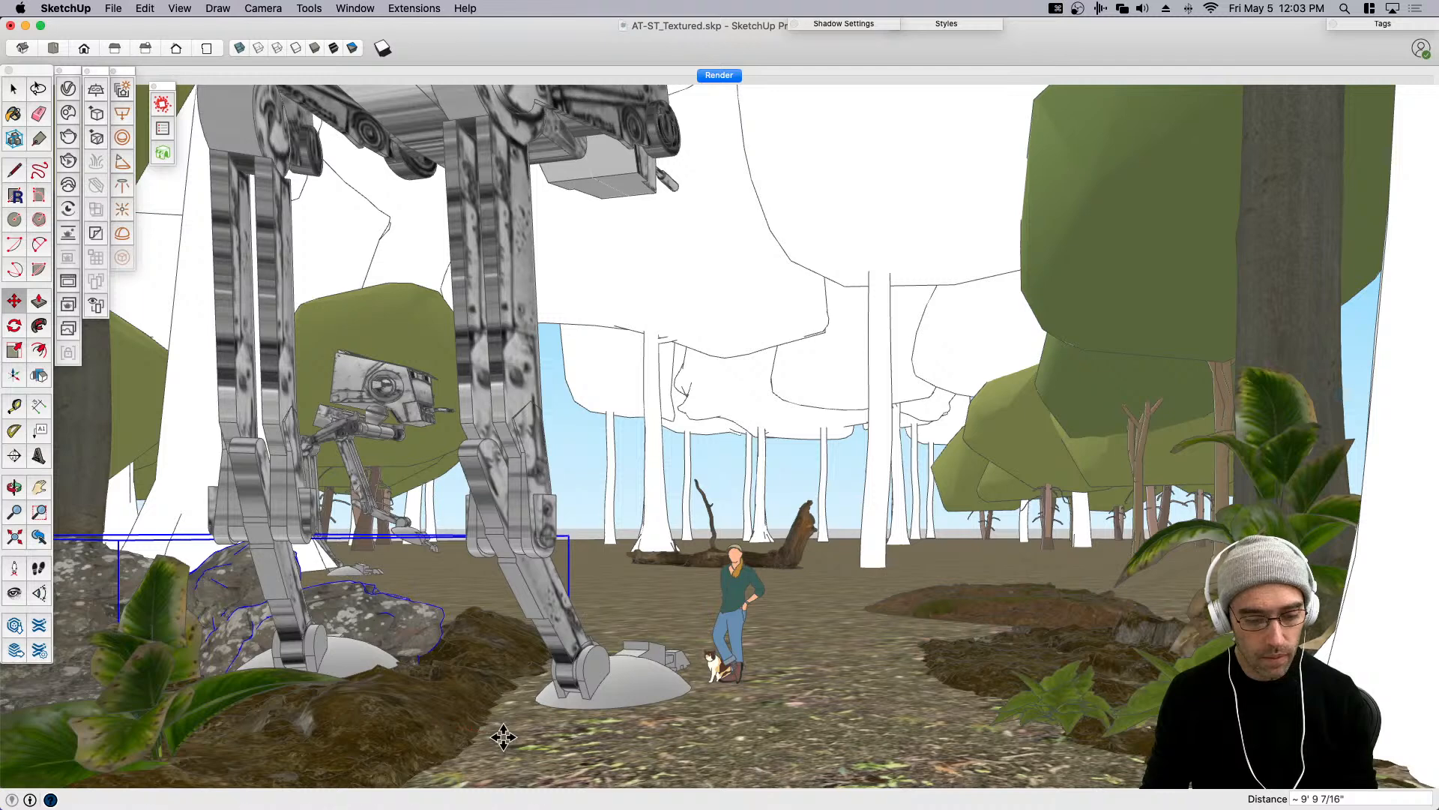
pyautogui.click(502, 763)
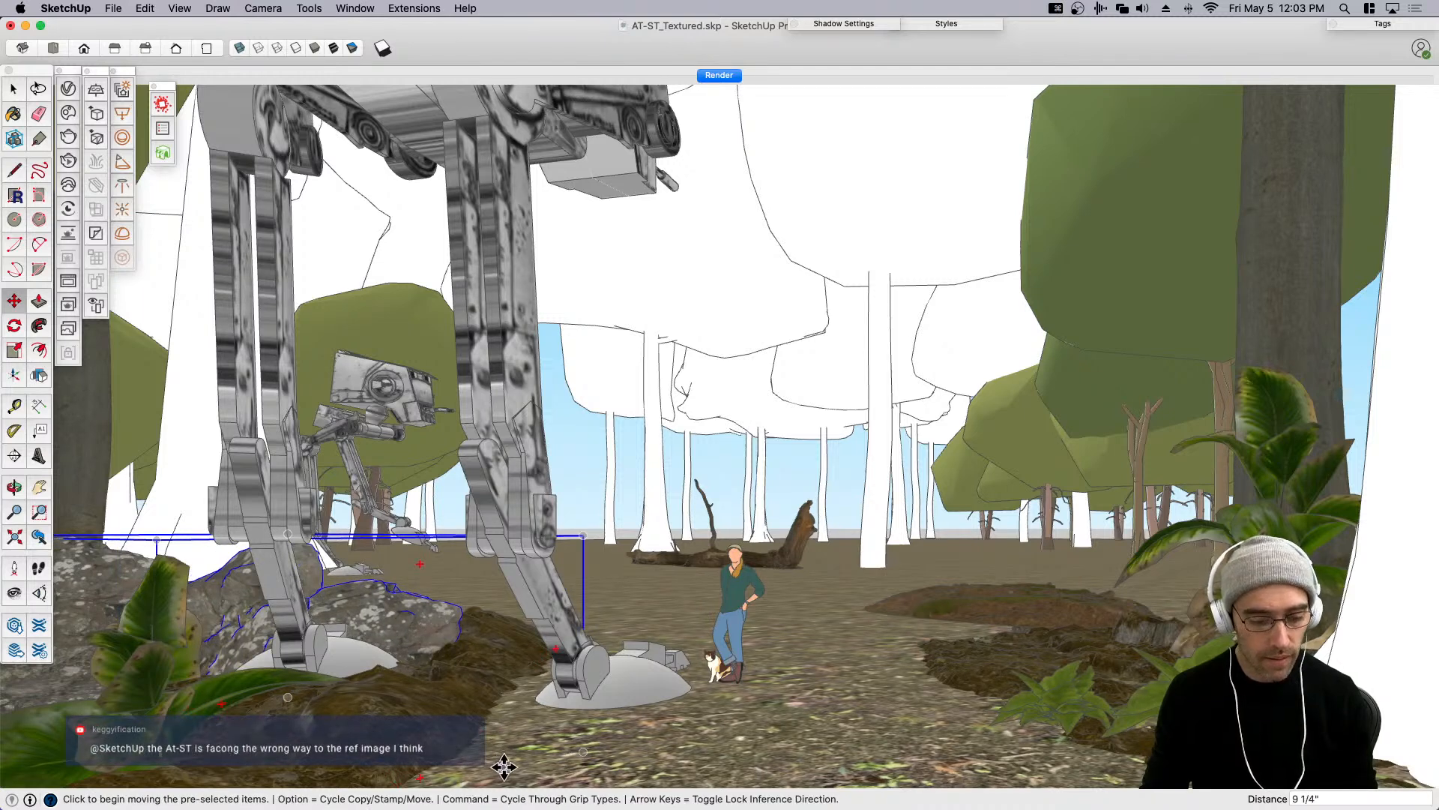
pyautogui.click(502, 768)
pyautogui.click(556, 726)
pyautogui.press('space')
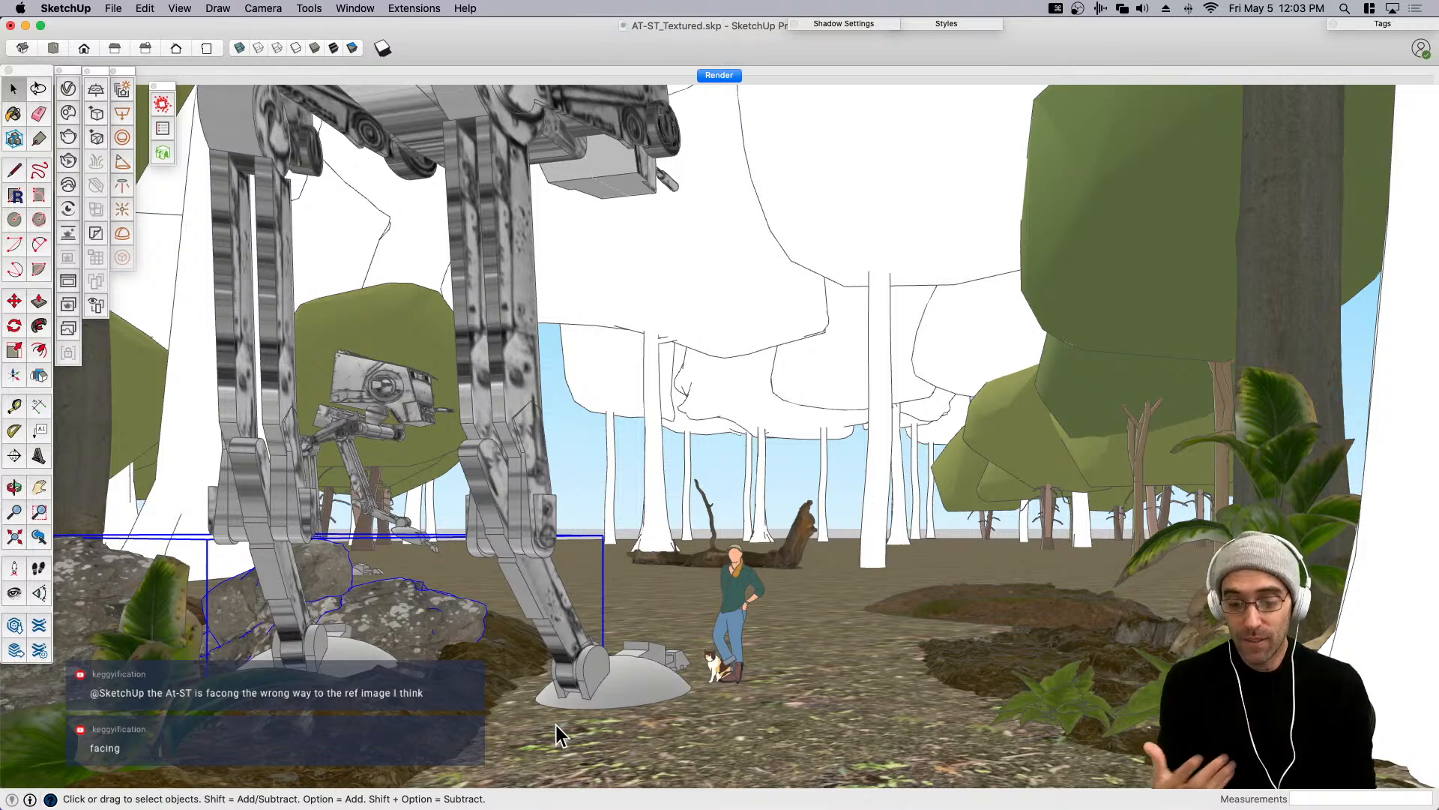
pyautogui.press('super+s')
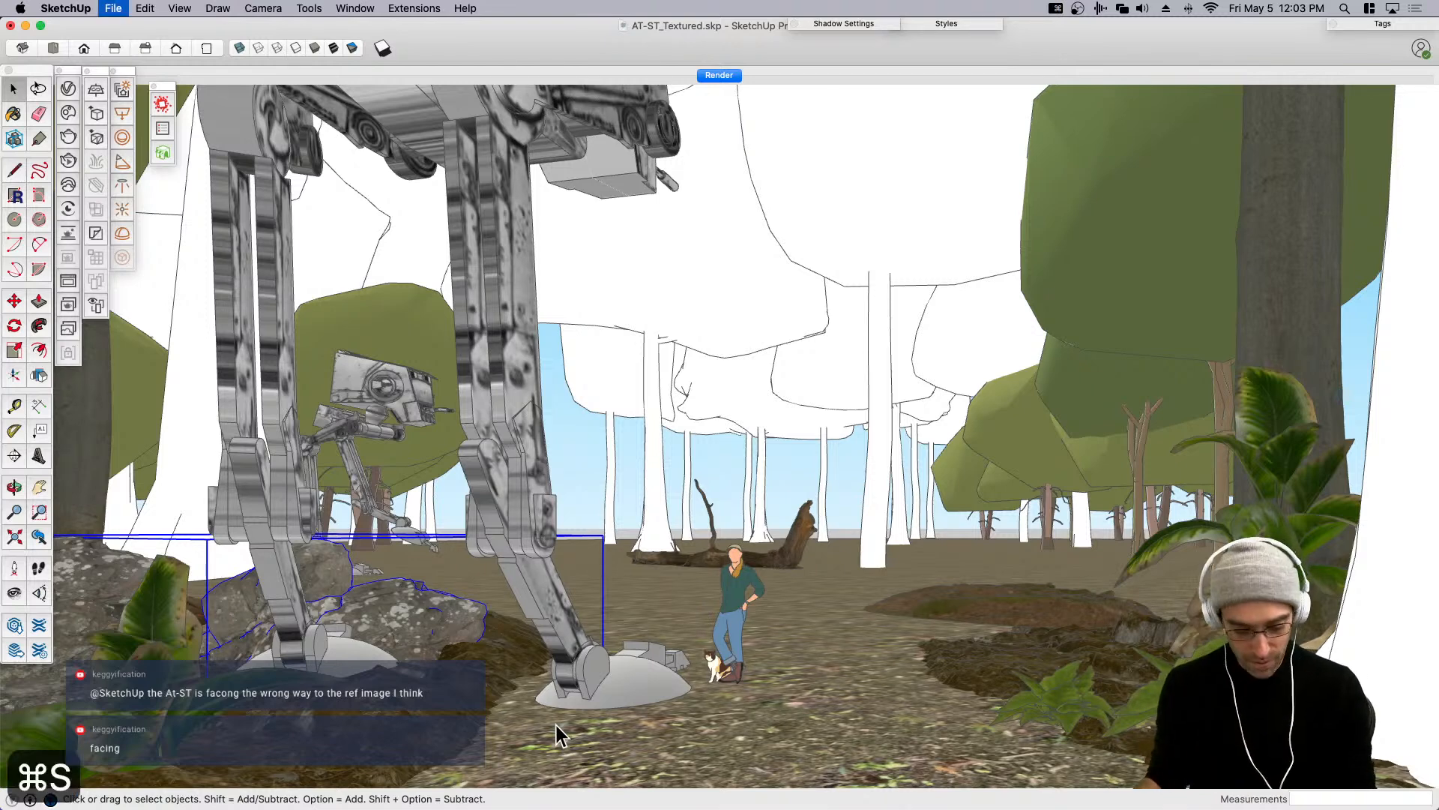
# Check the walker's orientation against unnamed.png from the Ref Images folder and return to the SketchUp model.
pyautogui.click(778, 480)
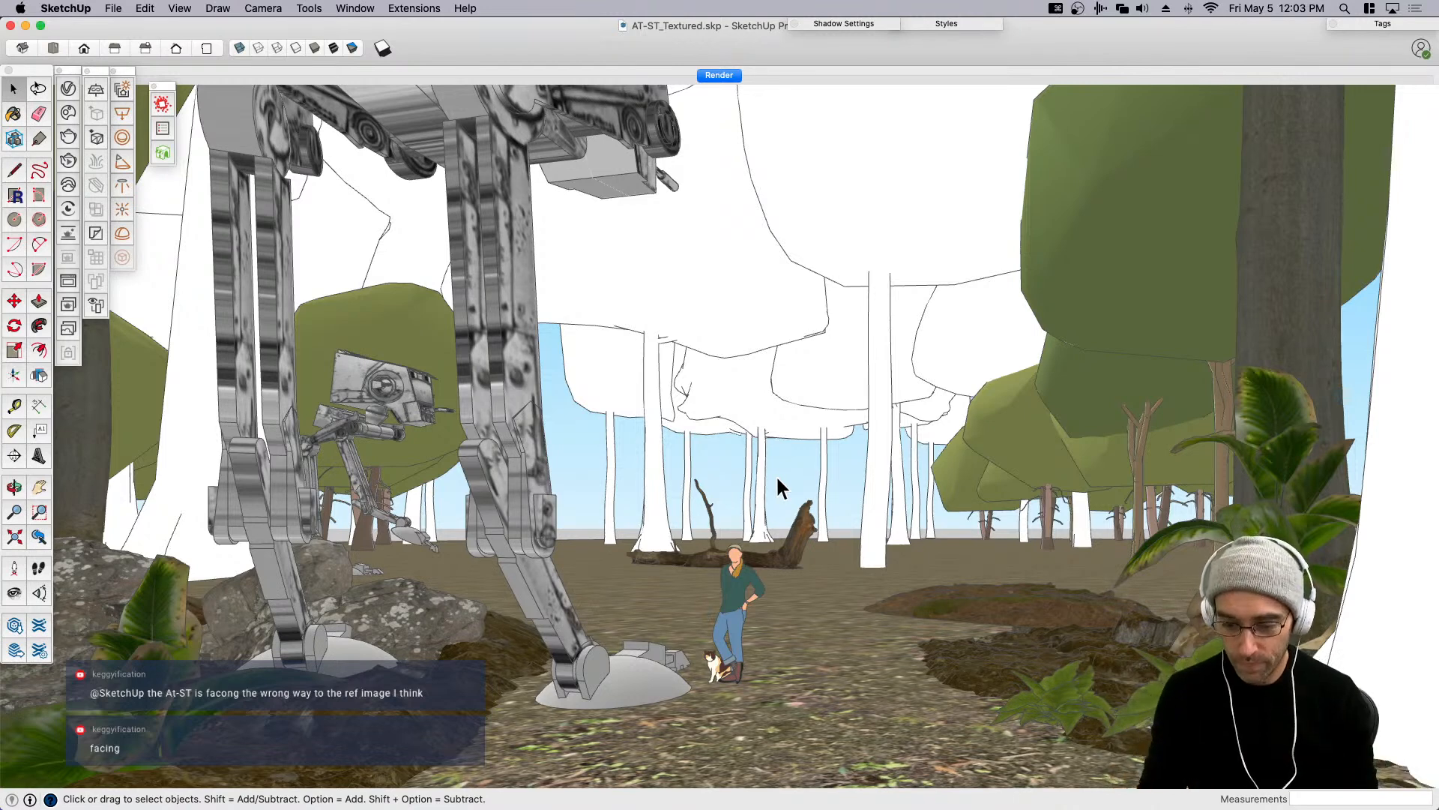
pyautogui.click(1190, 537)
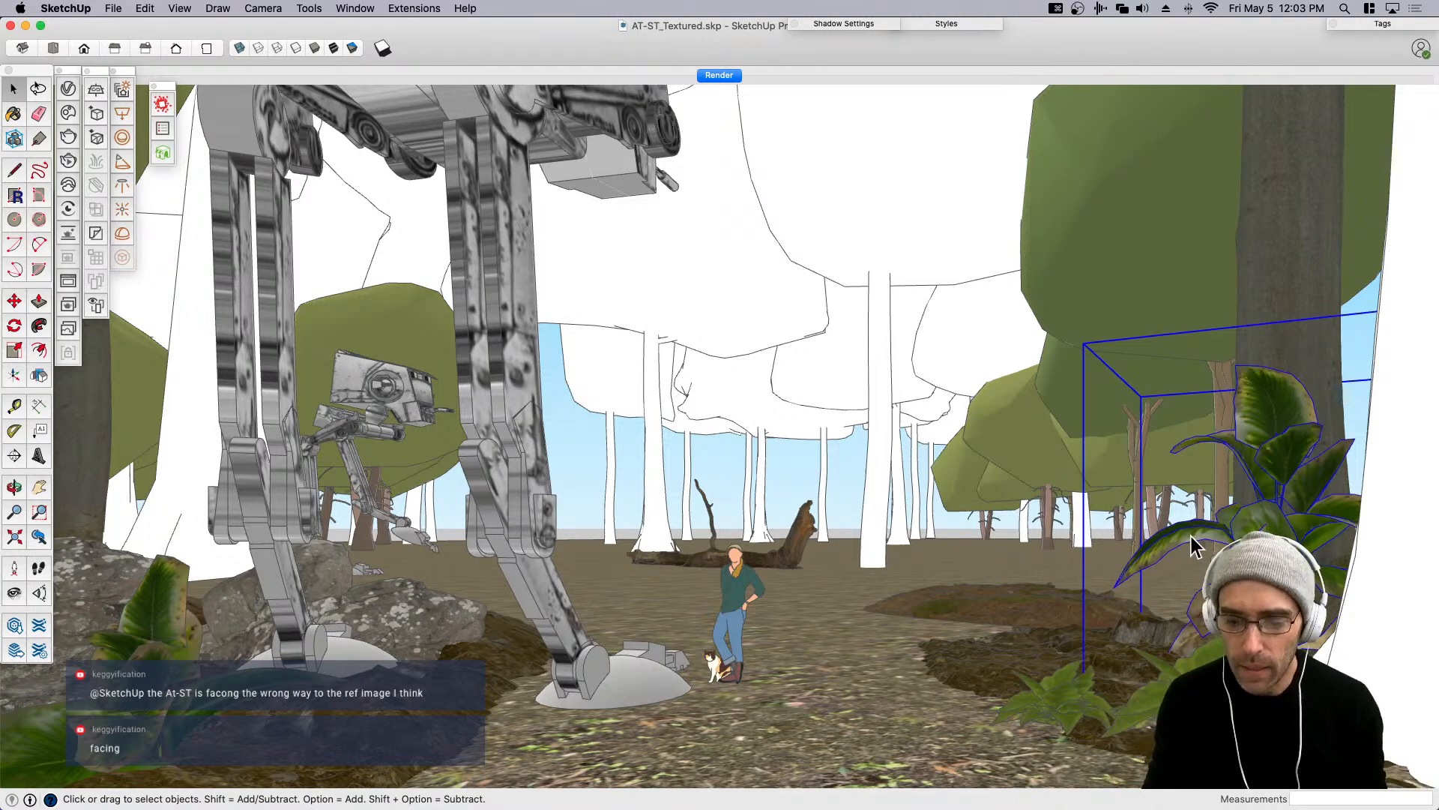
pyautogui.press('super+Tab')
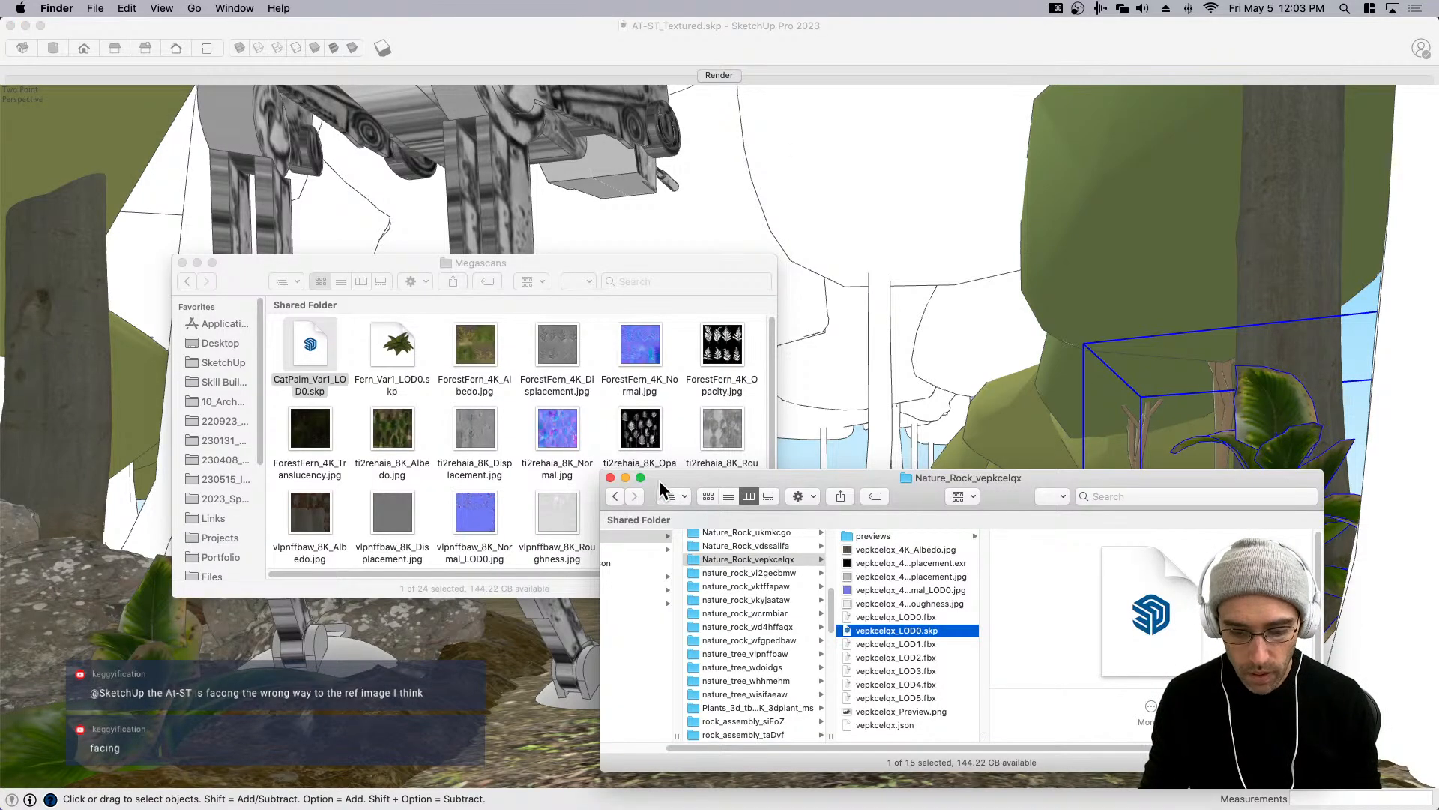
pyautogui.moveTo(662, 485); pyautogui.dragTo(1267, 482)
pyautogui.moveTo(538, 261); pyautogui.dragTo(820, 277)
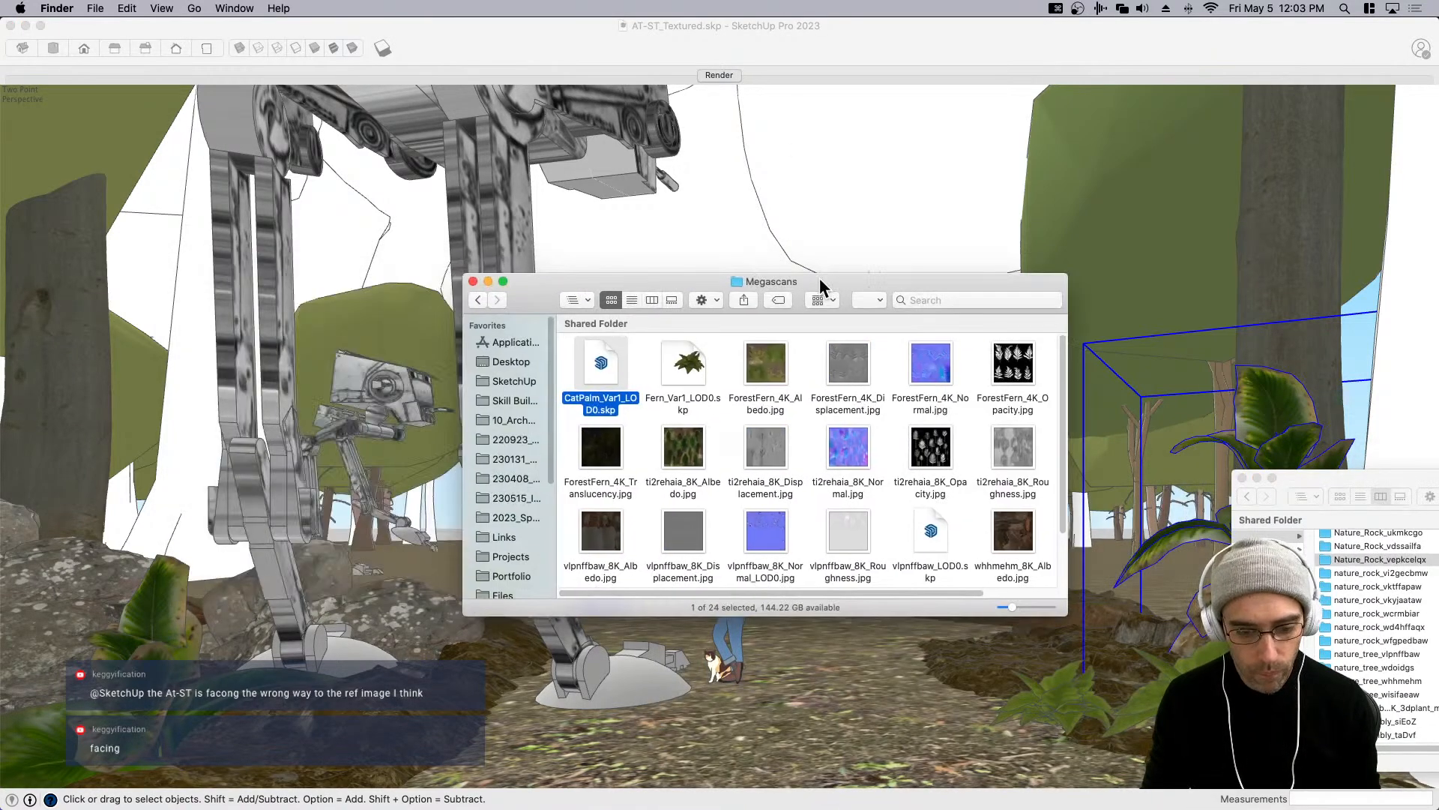
pyautogui.click(651, 299)
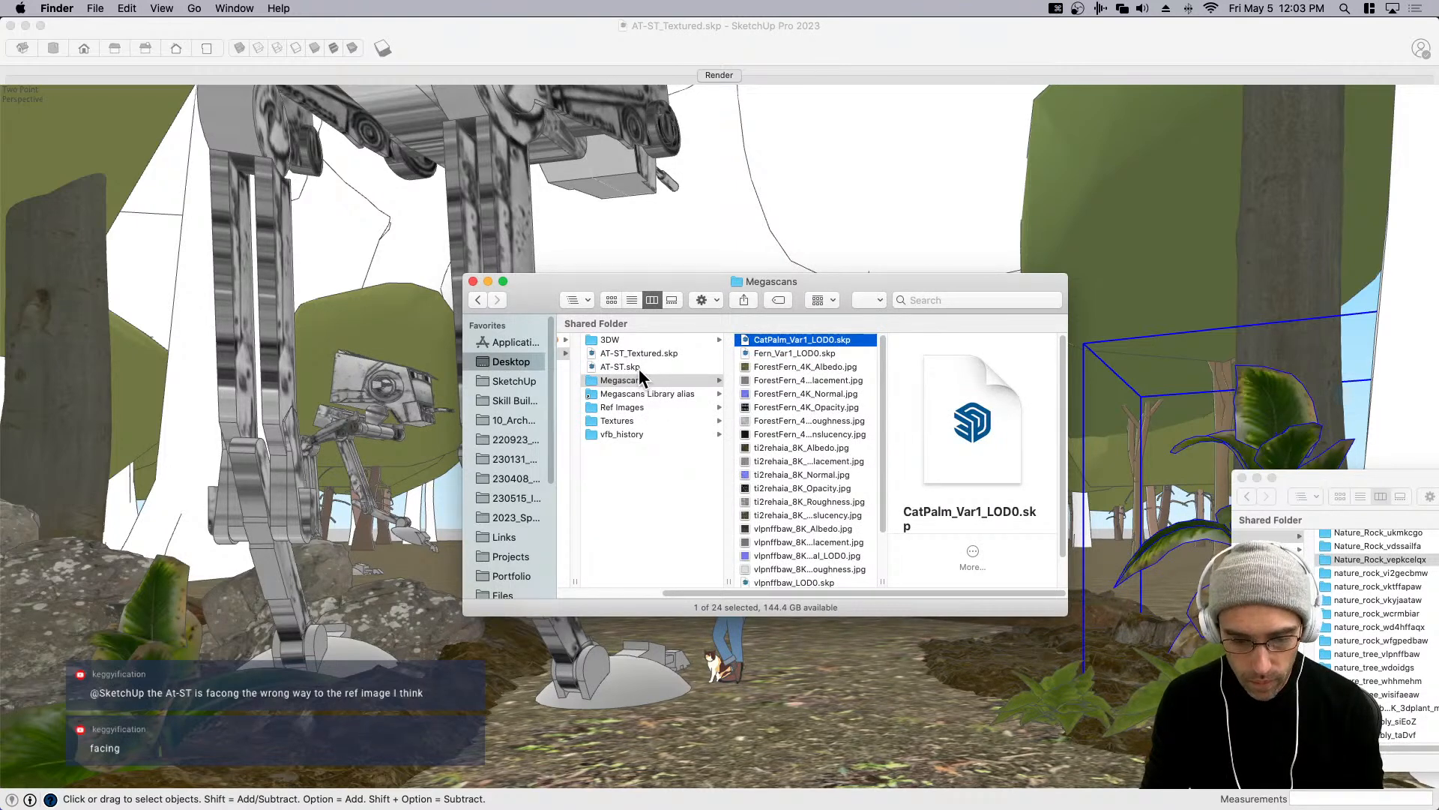
pyautogui.click(626, 406)
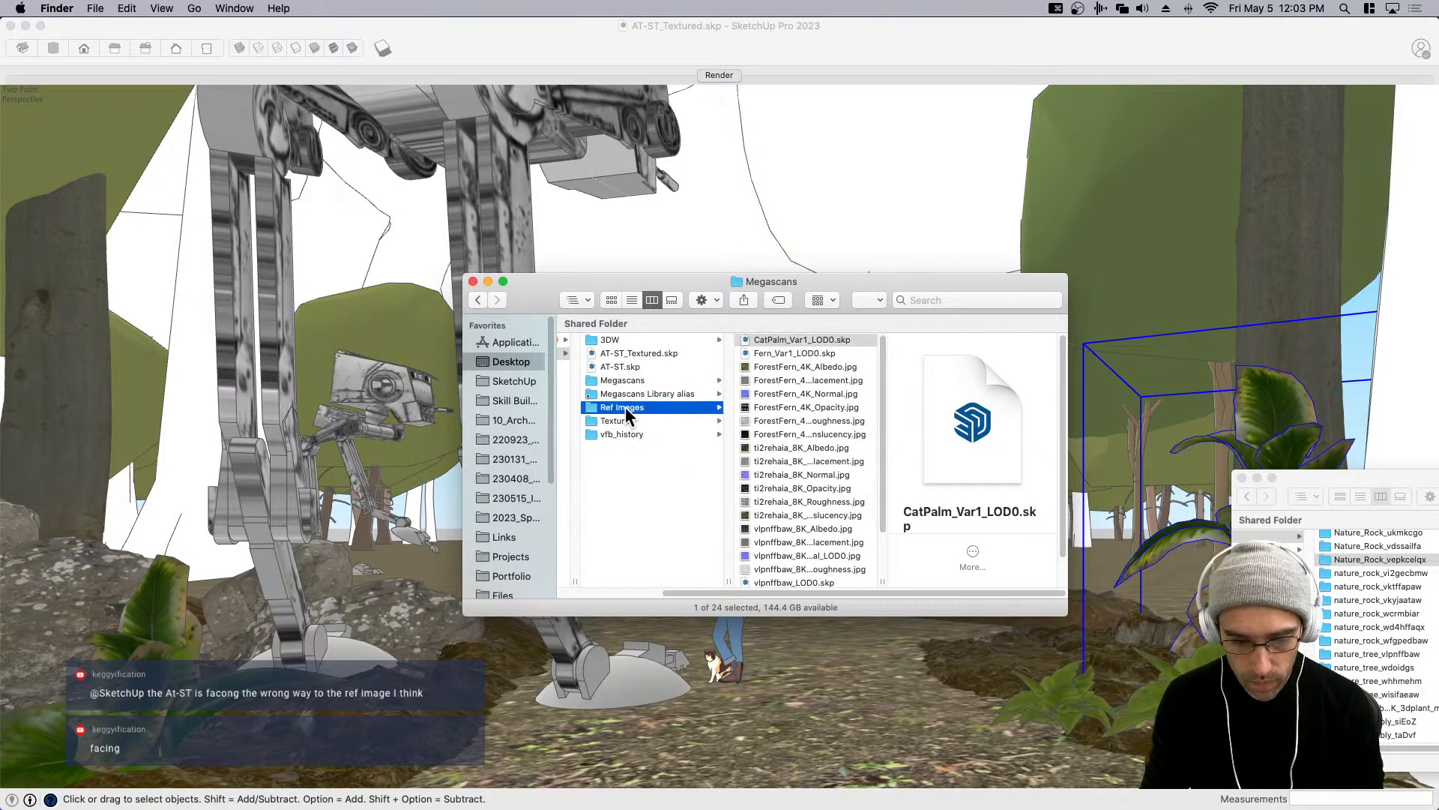
pyautogui.click(611, 300)
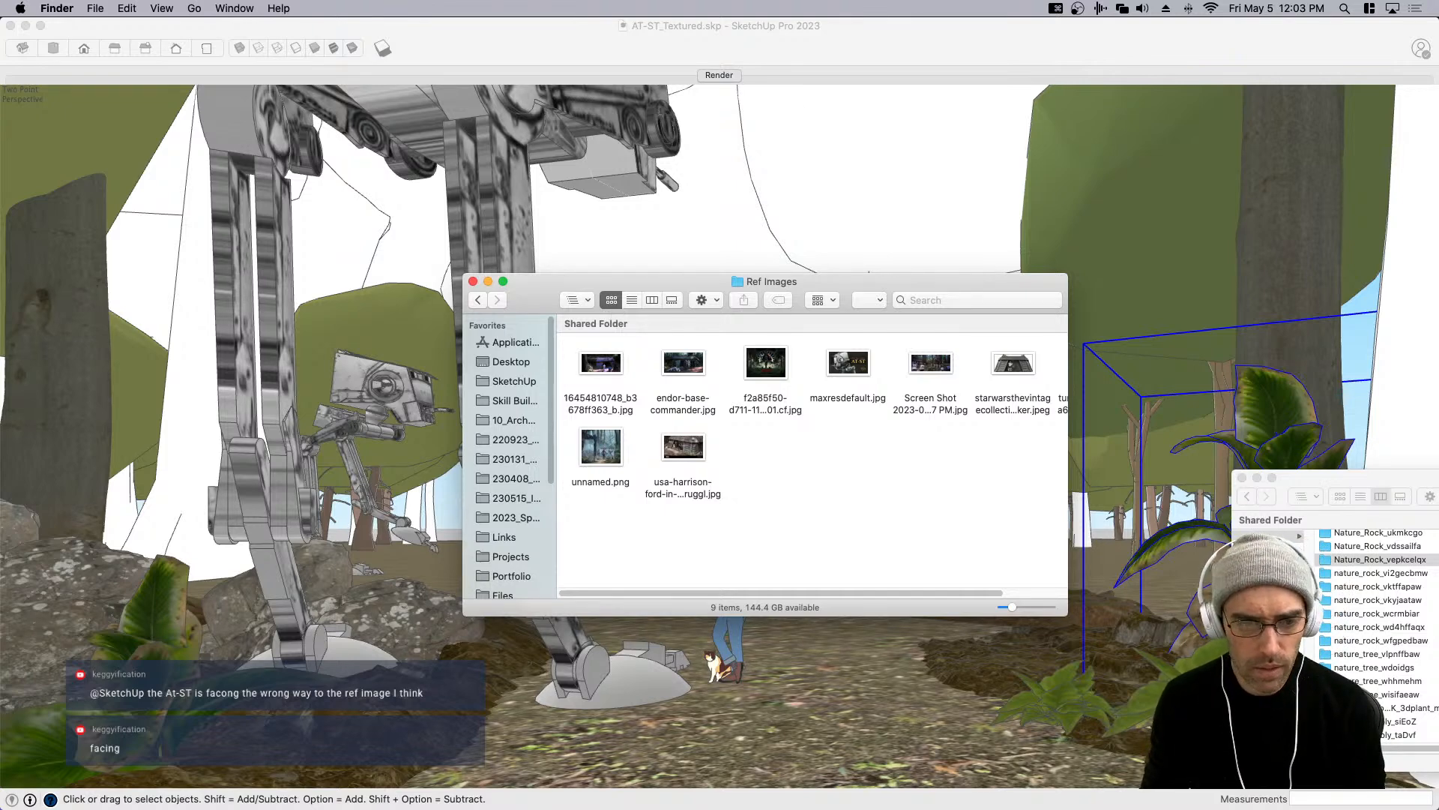
pyautogui.press('super+Tab')
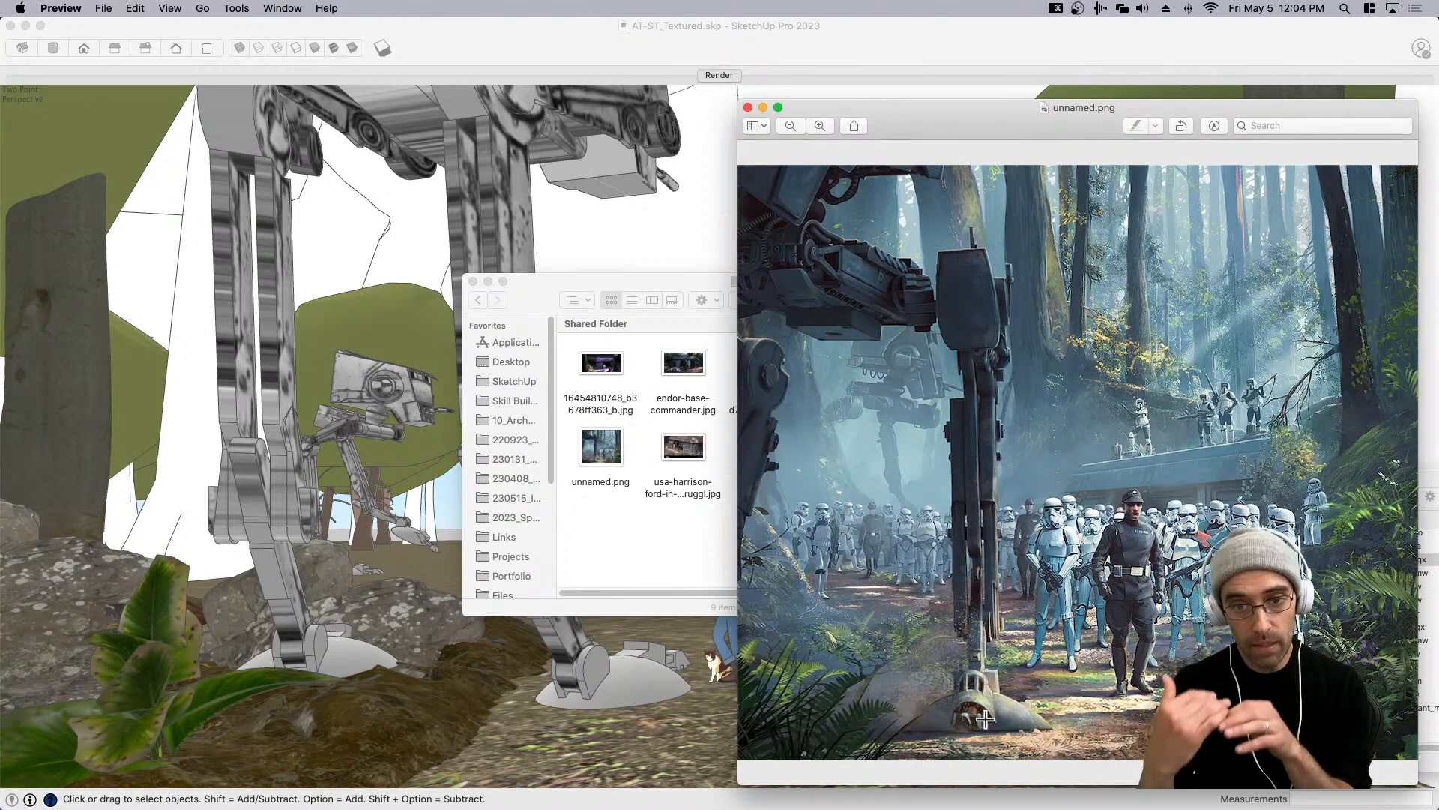
pyautogui.click(560, 282)
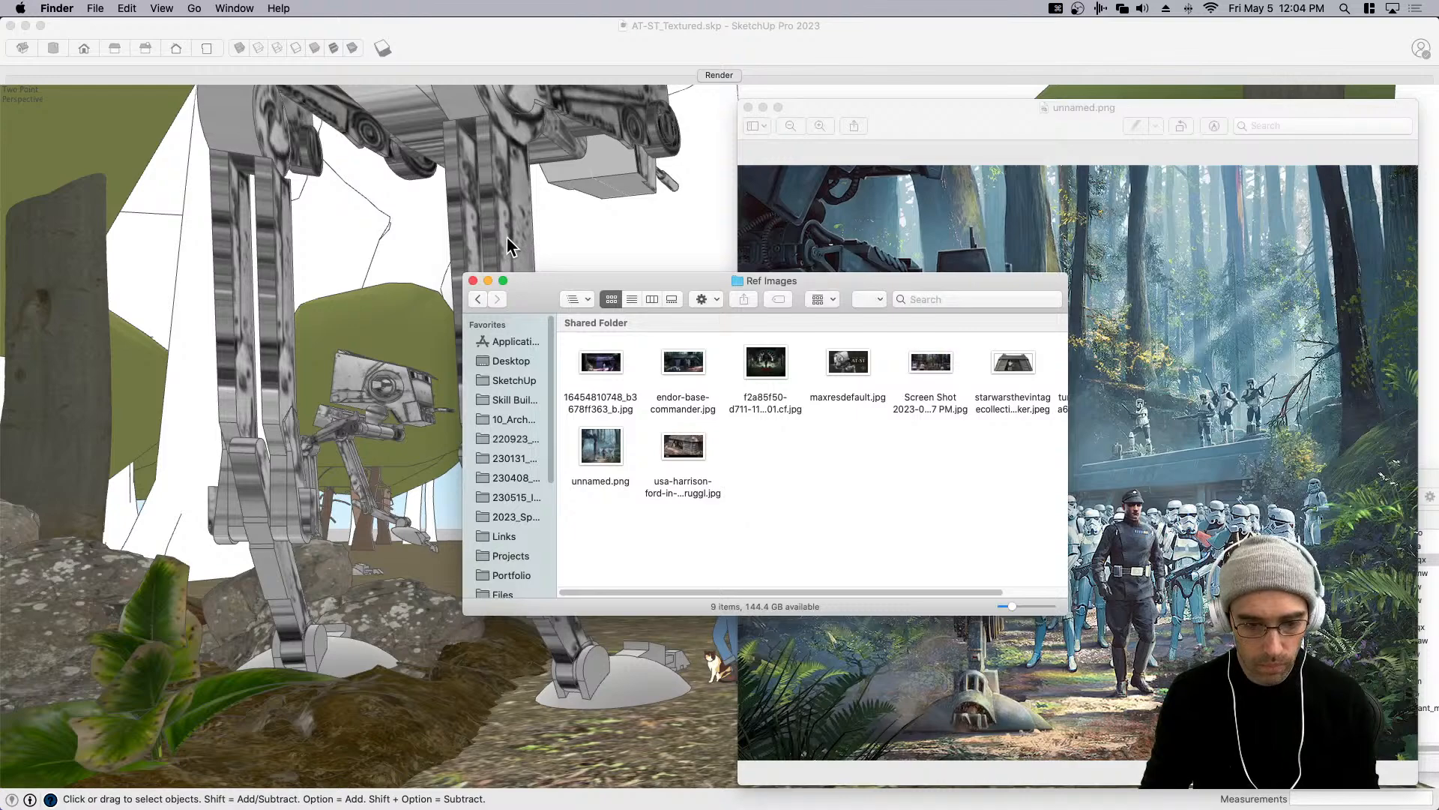
pyautogui.click(505, 236)
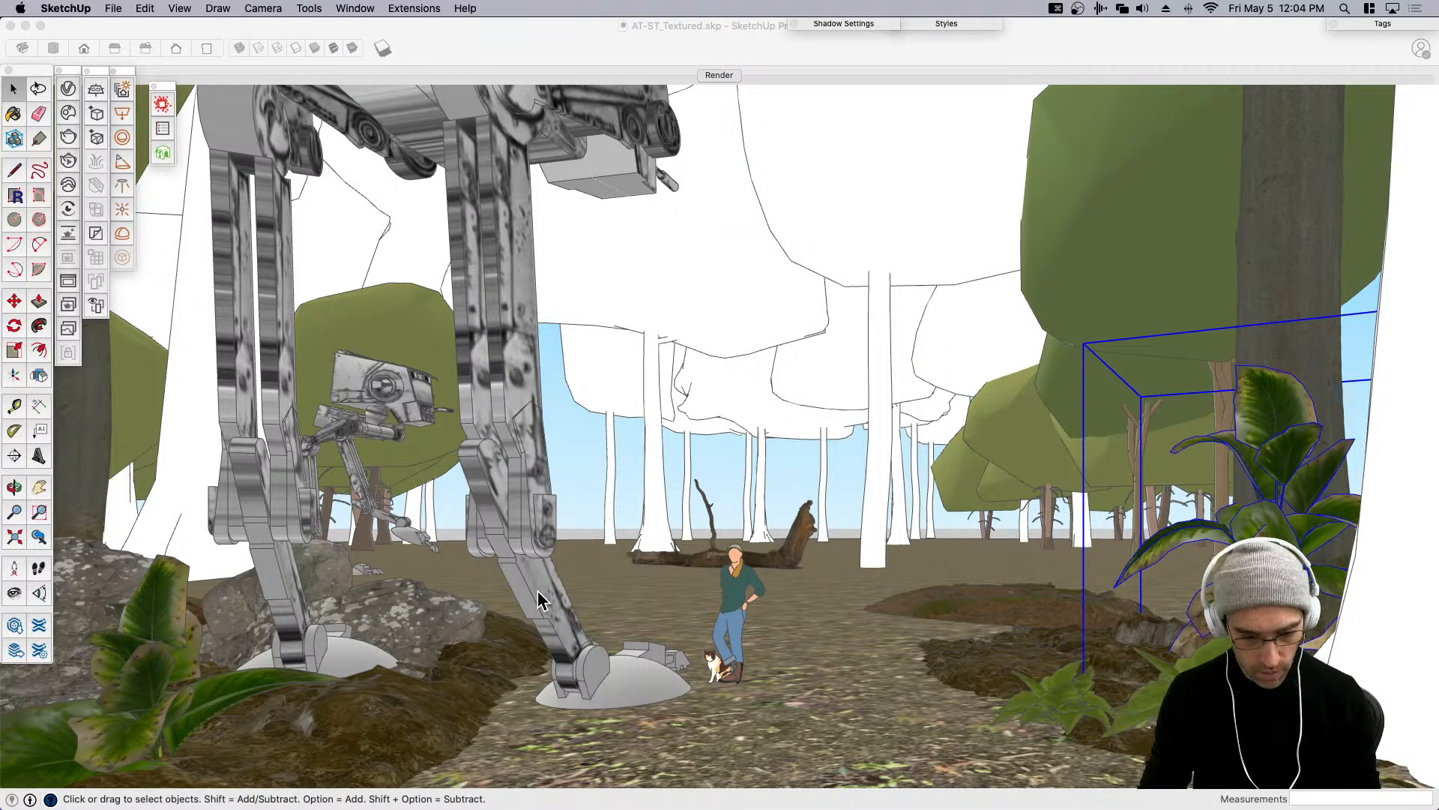
# Display the model in shaded colours without textures and view the background settings of its style.
pyautogui.click(507, 328)
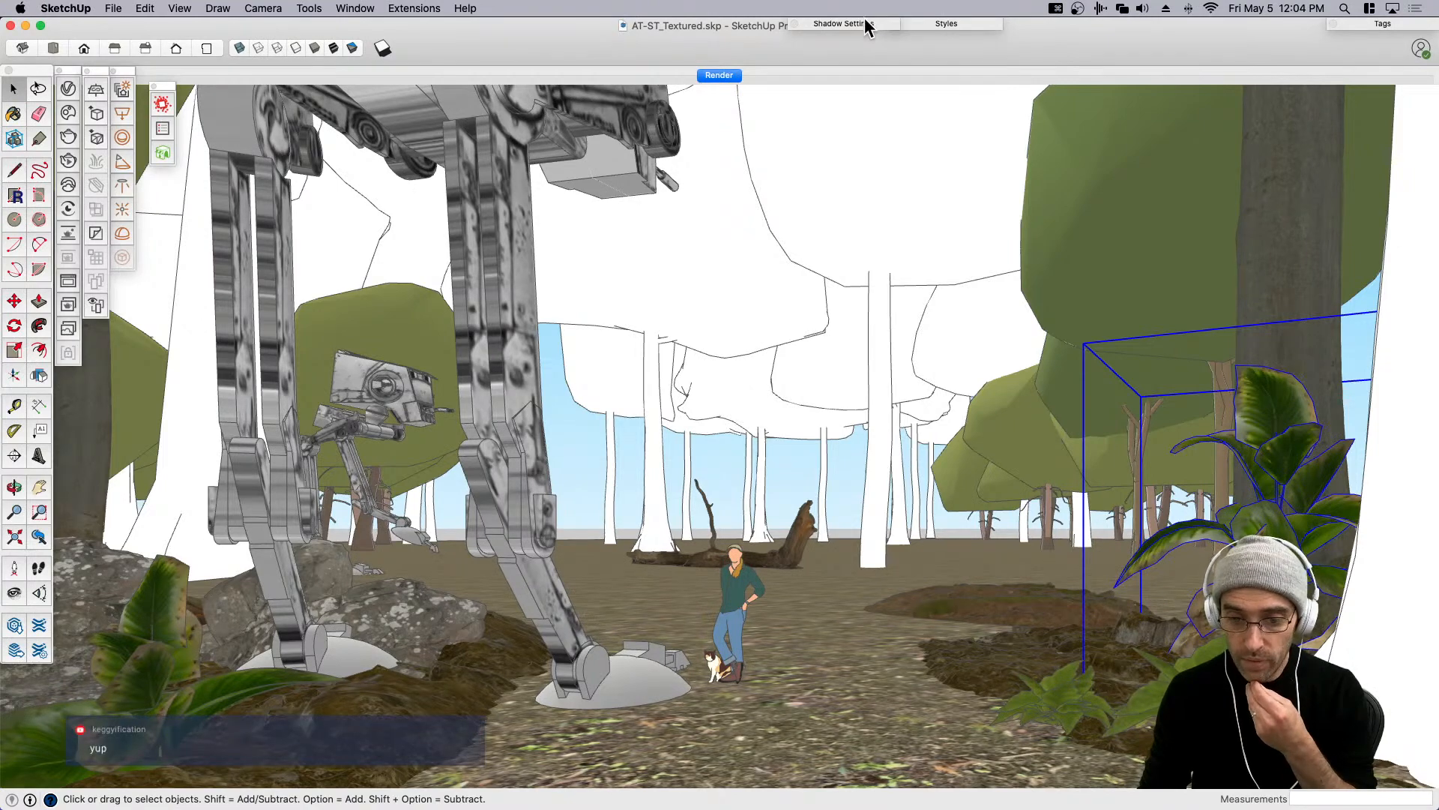
pyautogui.click(792, 202)
pyautogui.click(791, 204)
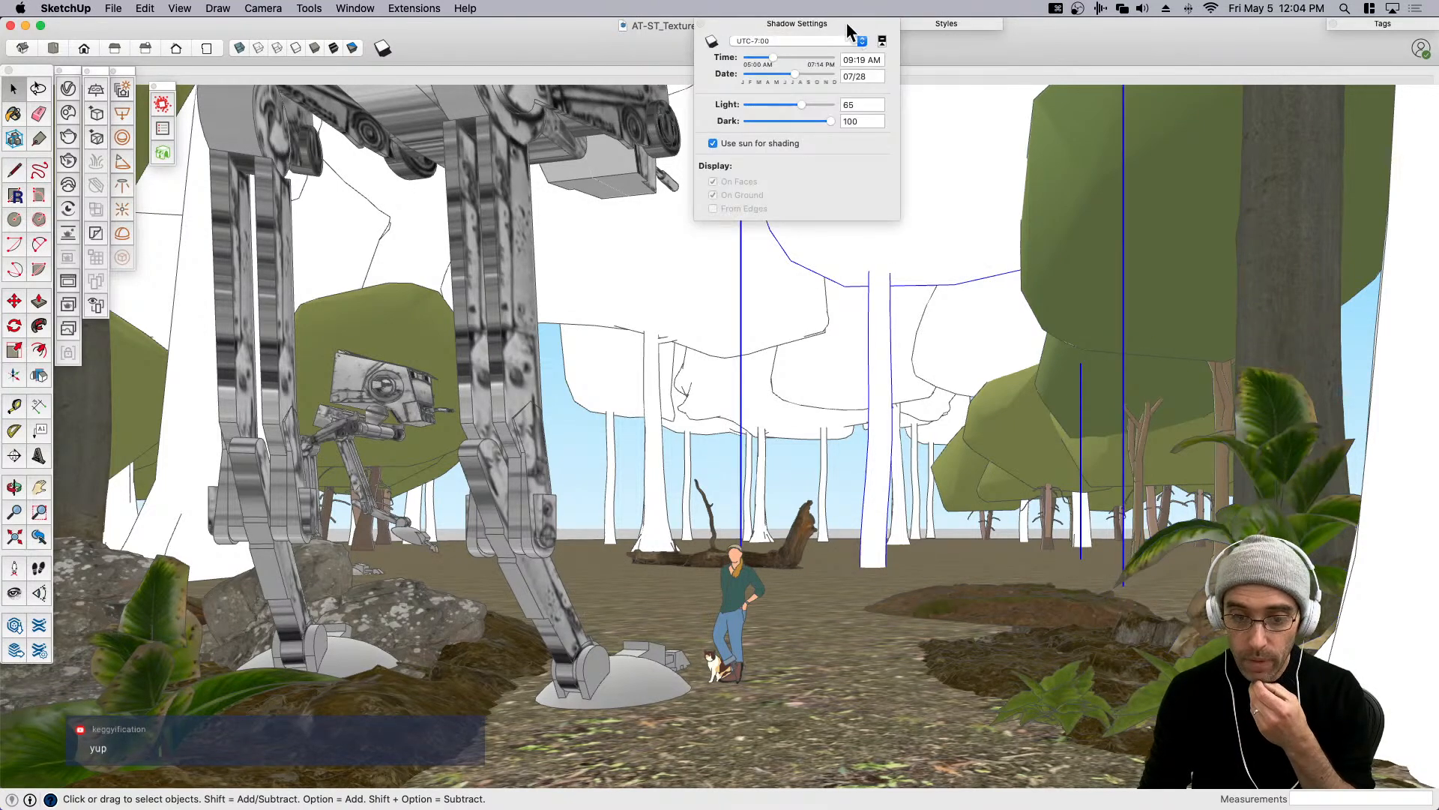
pyautogui.click(317, 49)
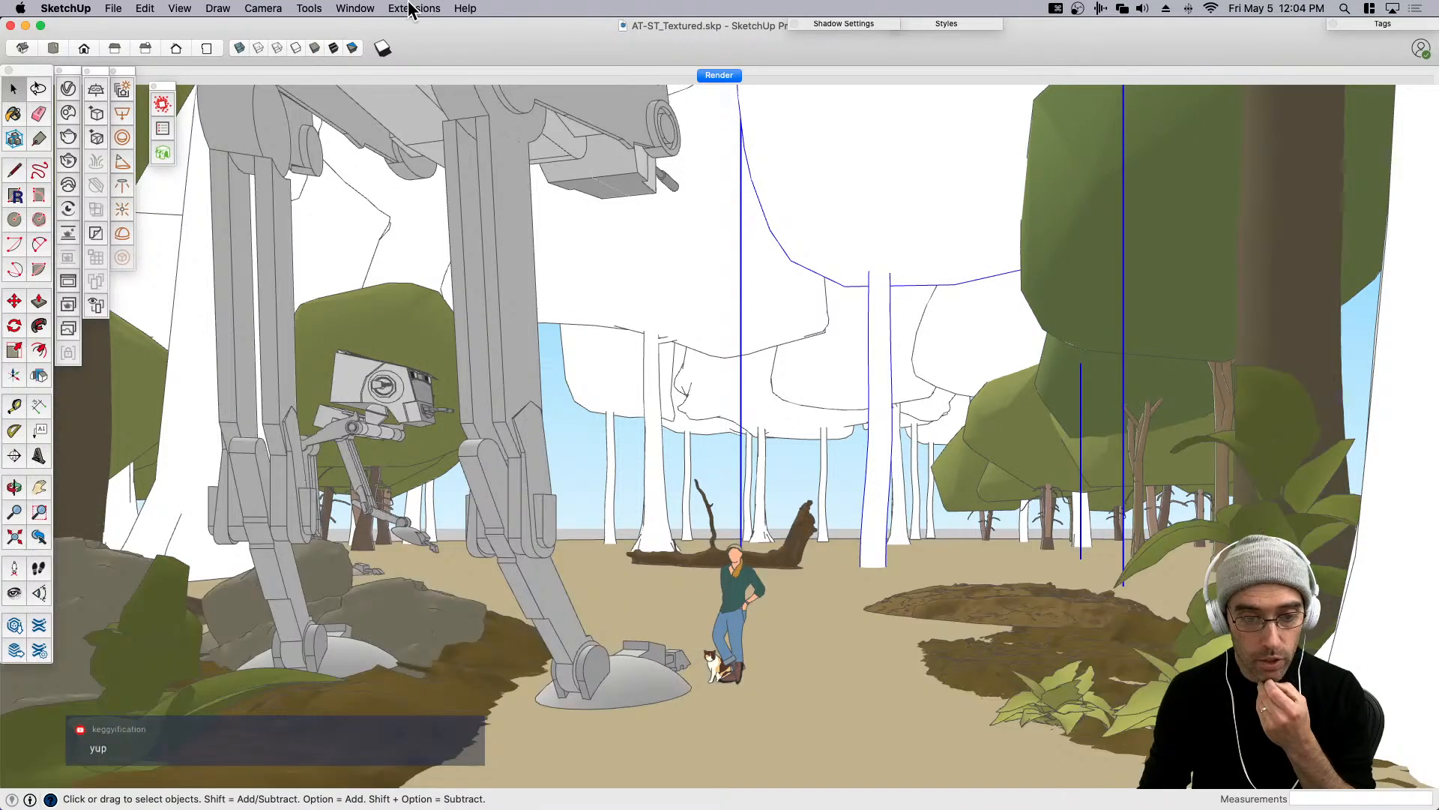
pyautogui.click(375, 8)
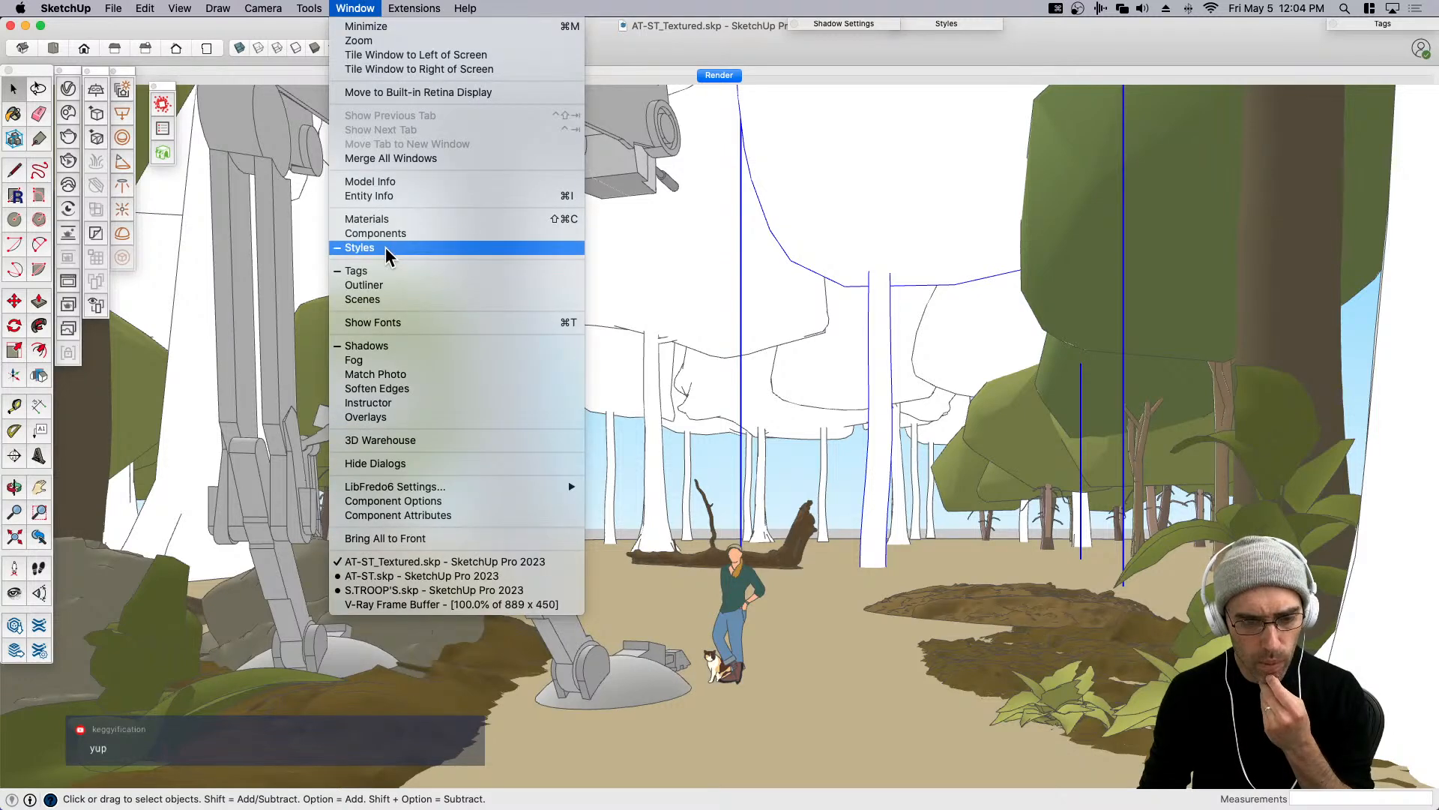
pyautogui.click(360, 247)
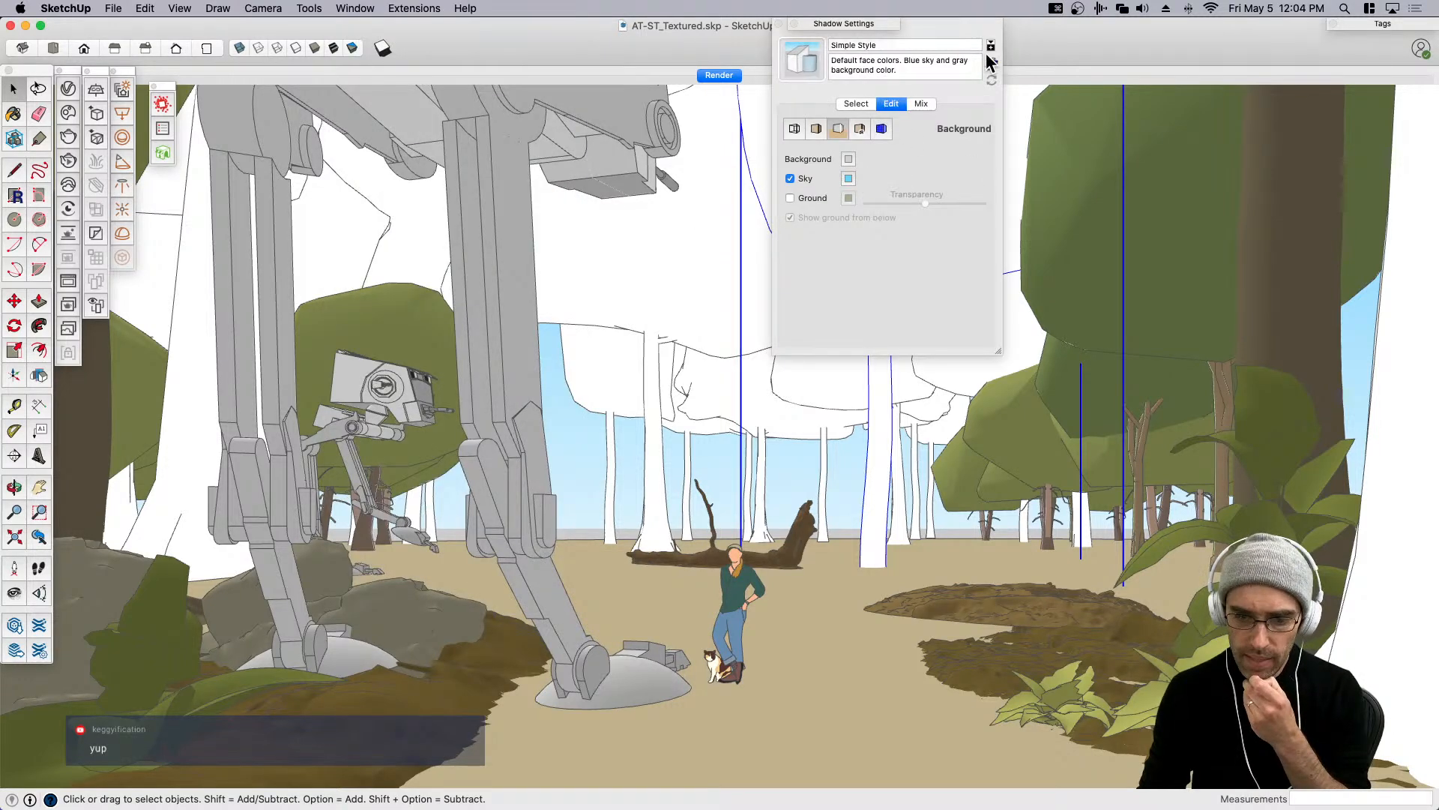
pyautogui.click(875, 22)
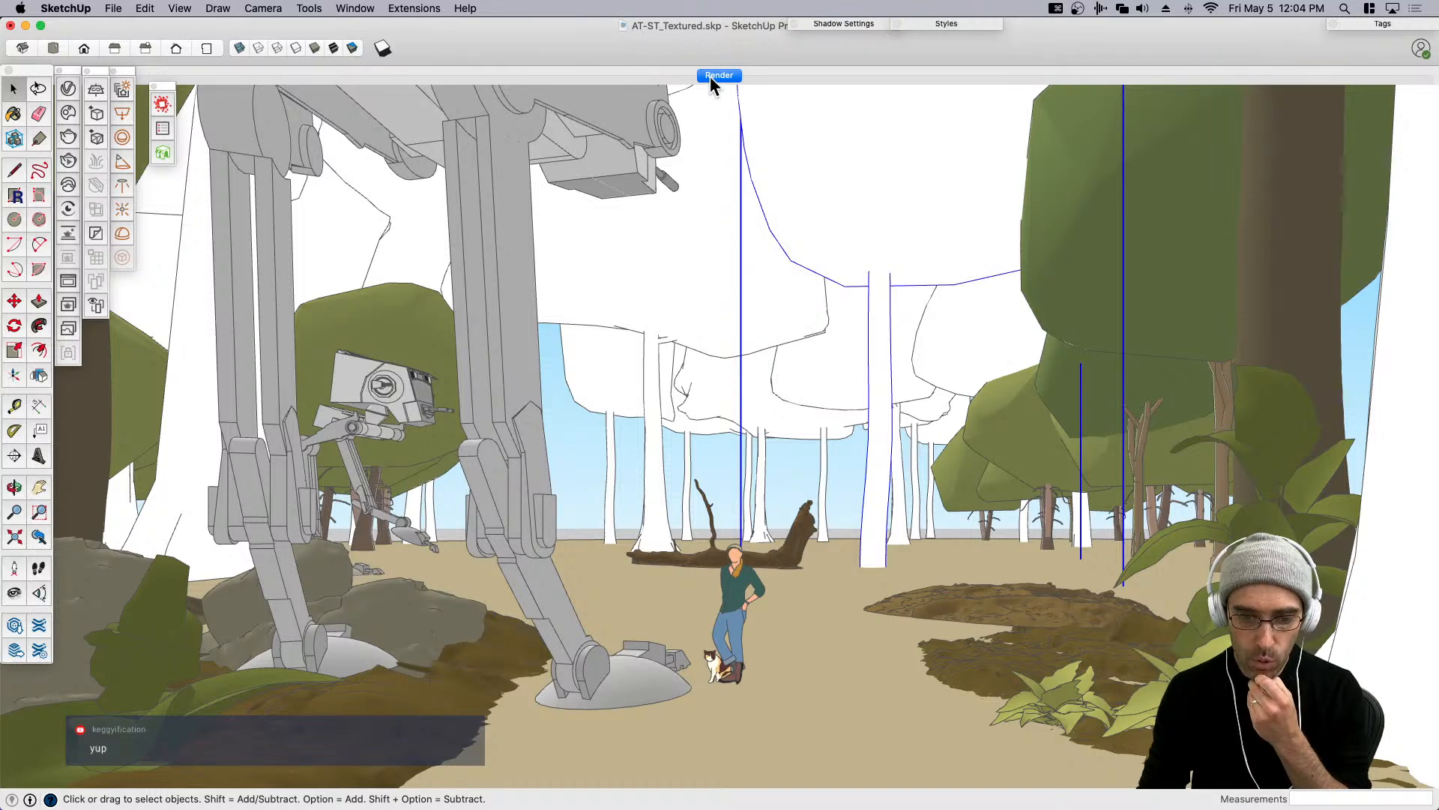
# Add a second scene after Render and name it Working.
pyautogui.rightClick(709, 77)
pyautogui.click(753, 120)
pyautogui.rightClick(732, 79)
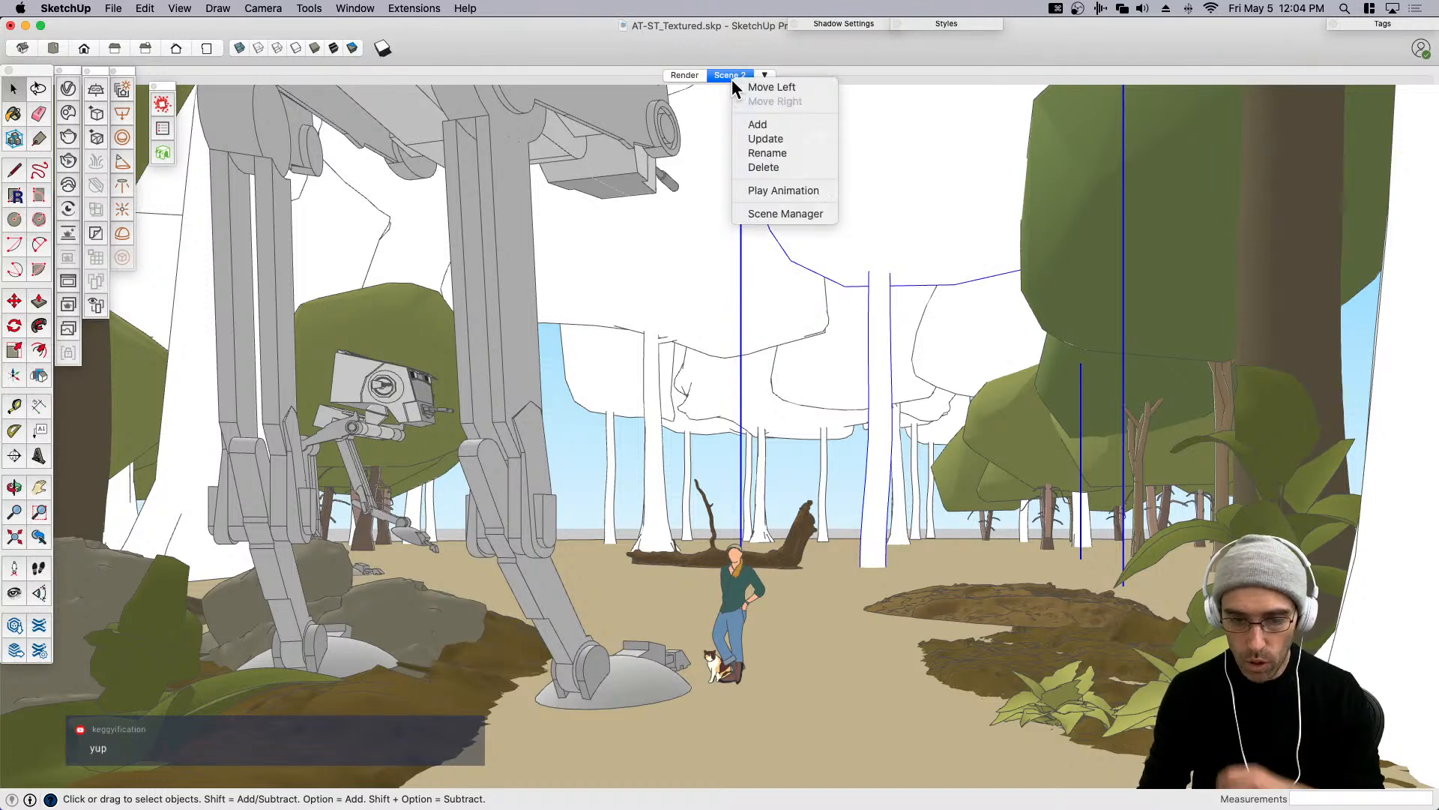
pyautogui.click(767, 153)
pyautogui.write('Working')
pyautogui.press('Return')
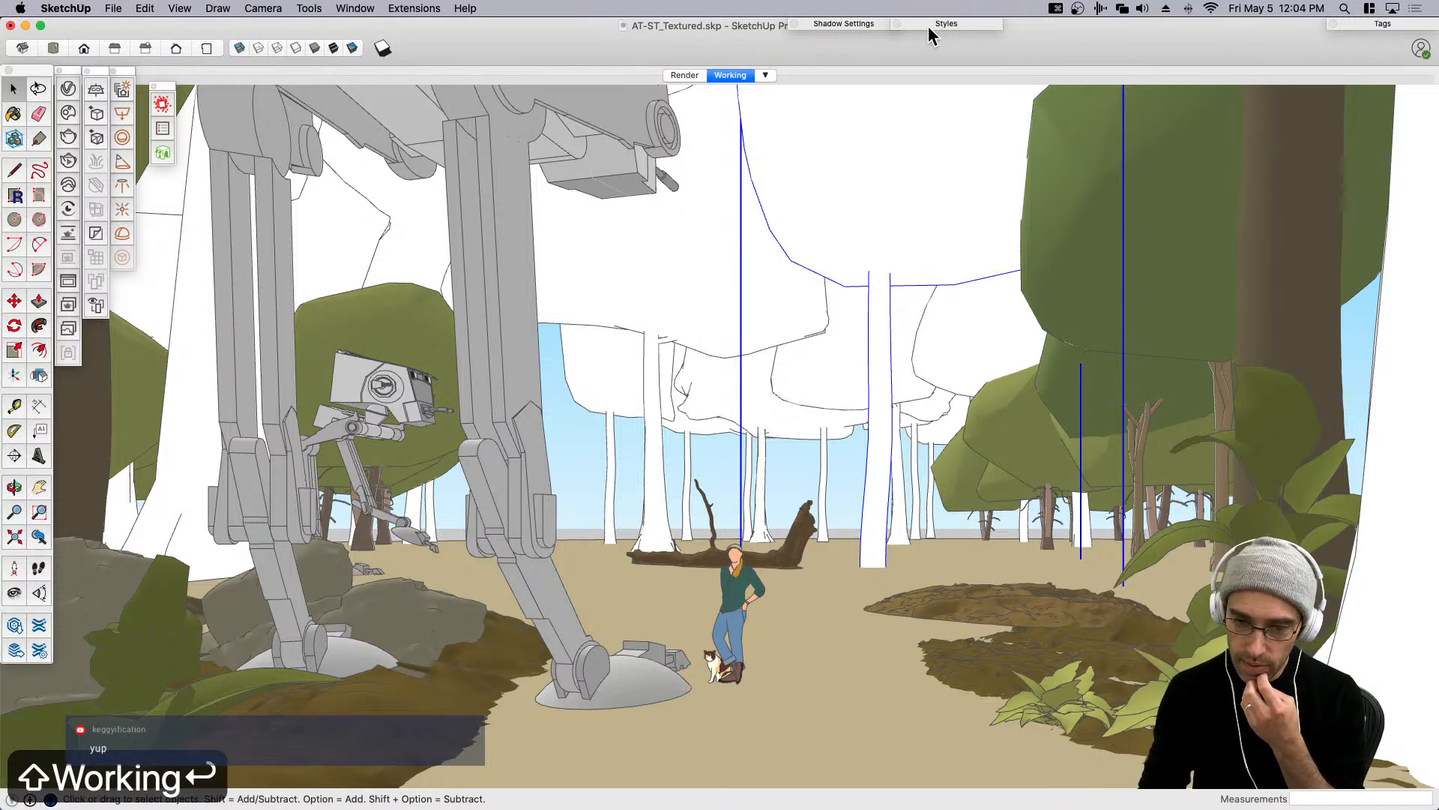
# Exclude the camera location from the properties saved with the Working scene.
pyautogui.click(354, 8)
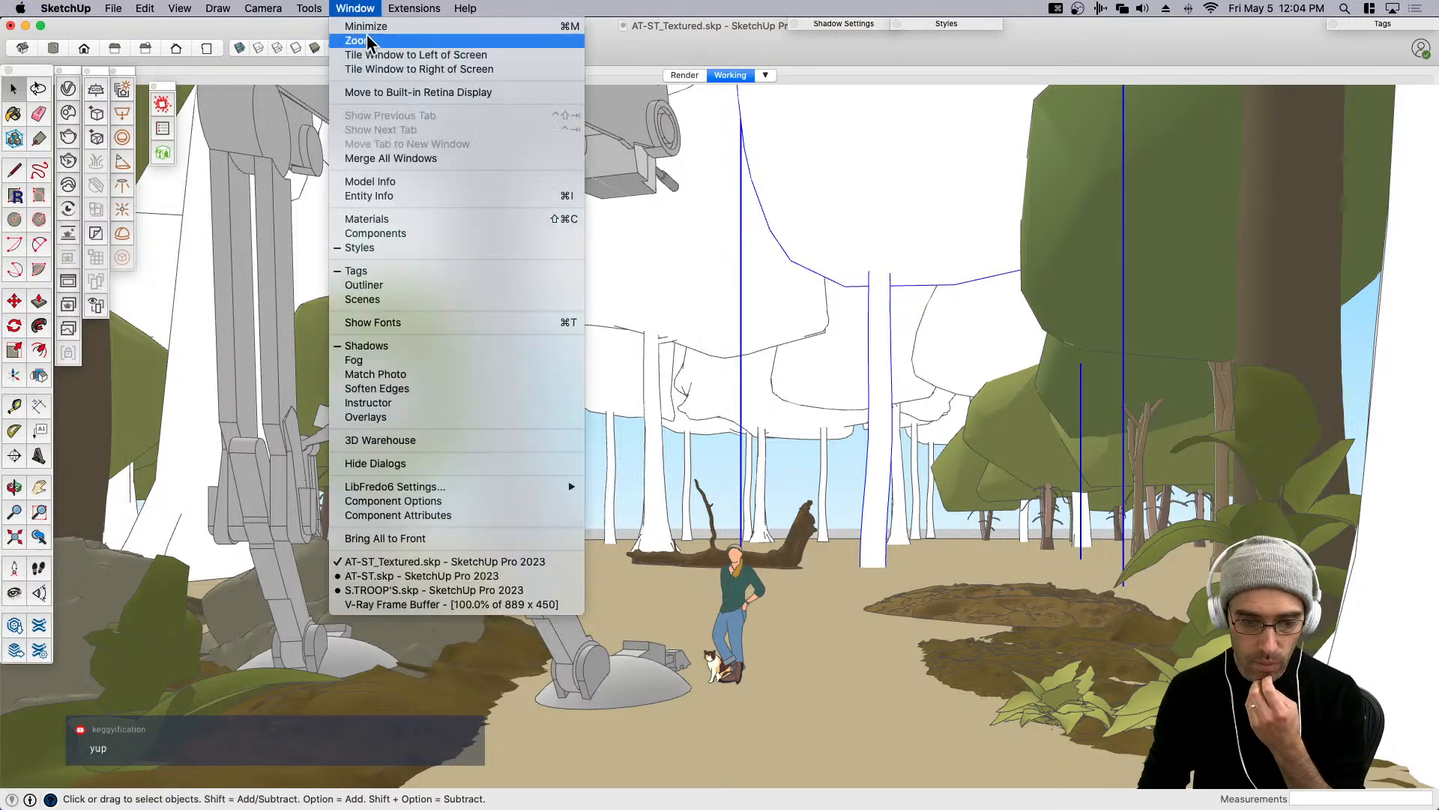
pyautogui.click(390, 299)
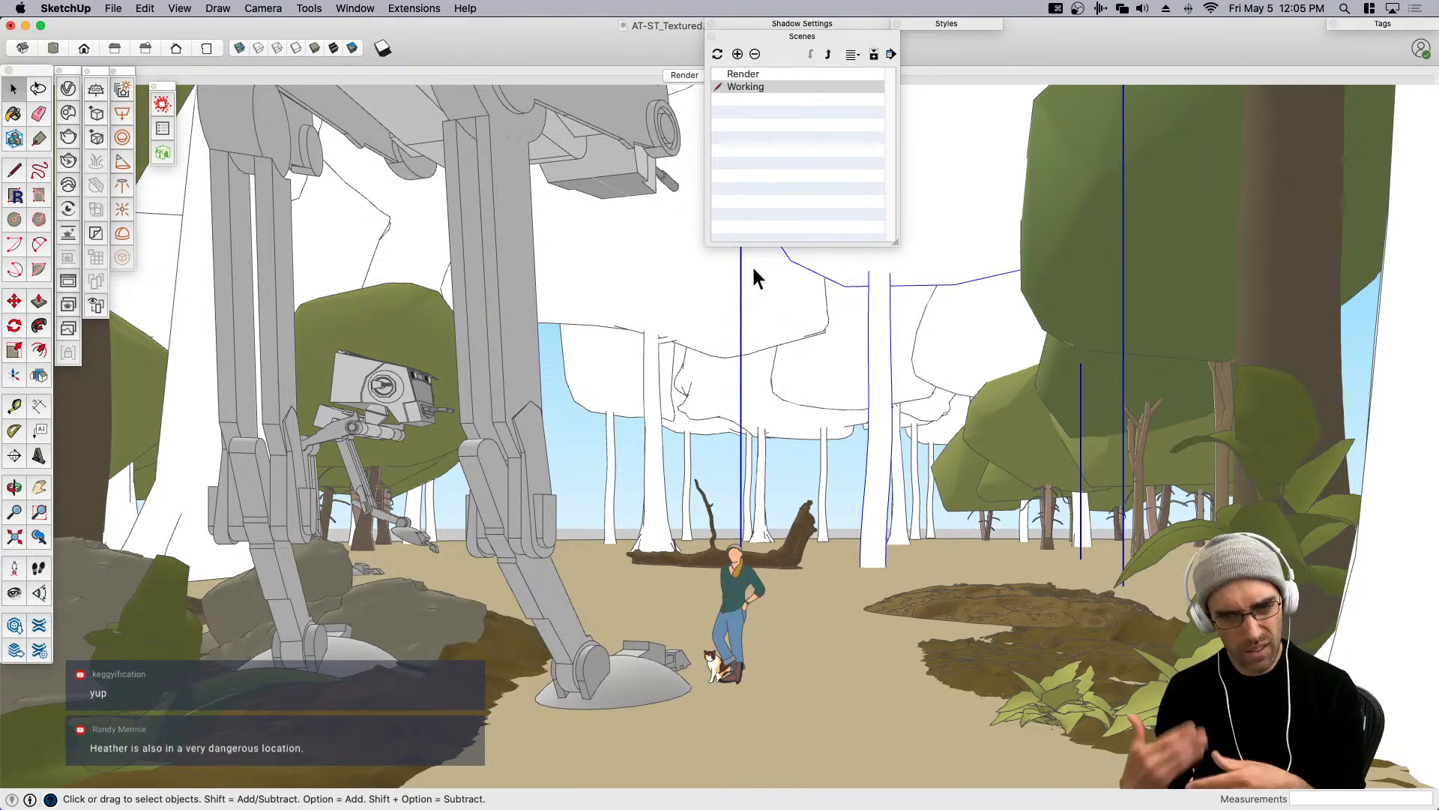
pyautogui.click(873, 54)
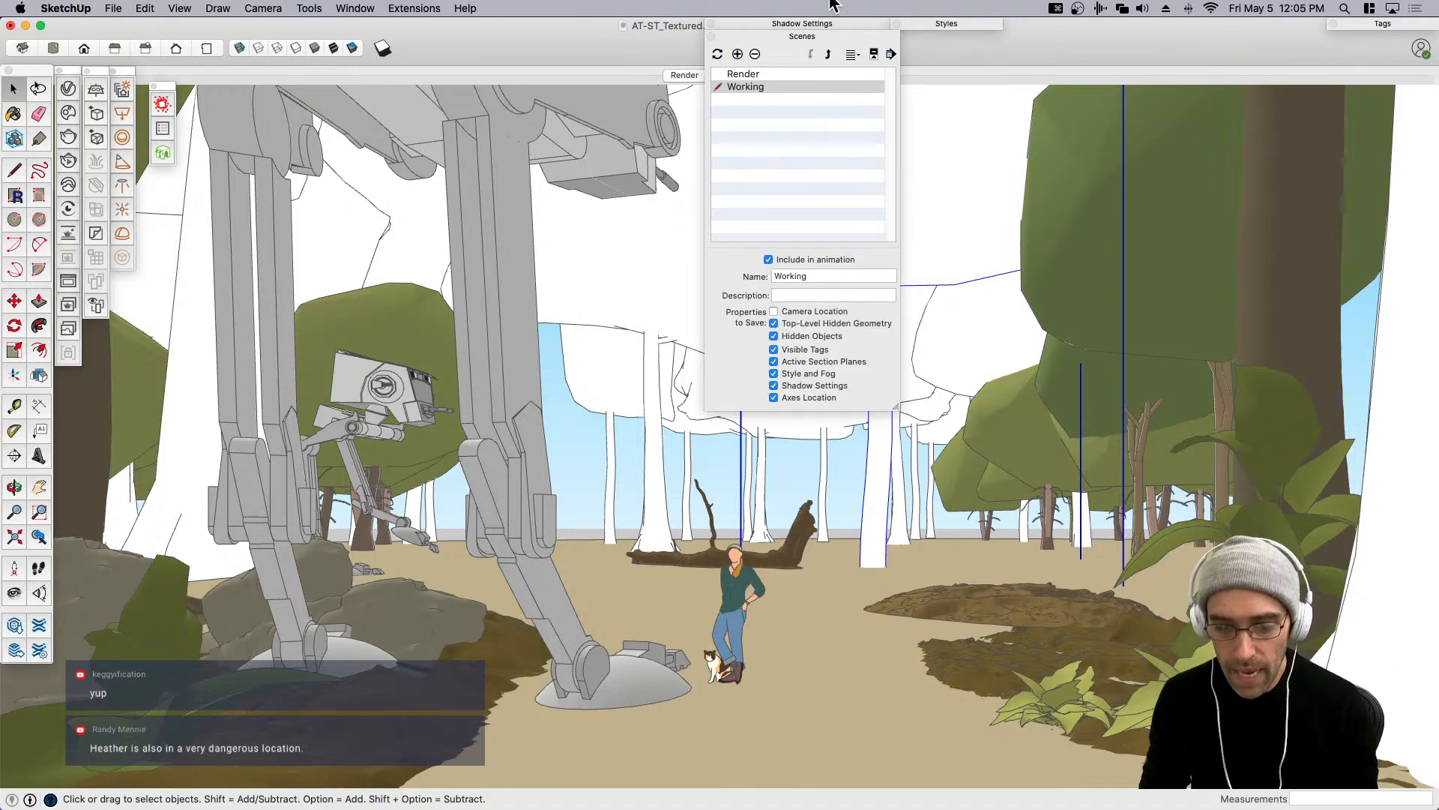
pyautogui.click(812, 35)
# Test the scenes by changing the view in Working, recalling the Render scene and returning to Working.
pyautogui.scroll(-8, 756, 375)
pyautogui.moveTo(751, 464); pyautogui.dragTo(719, 548, button='middle')
pyautogui.scroll(-6, 744, 360)
pyautogui.click(669, 98)
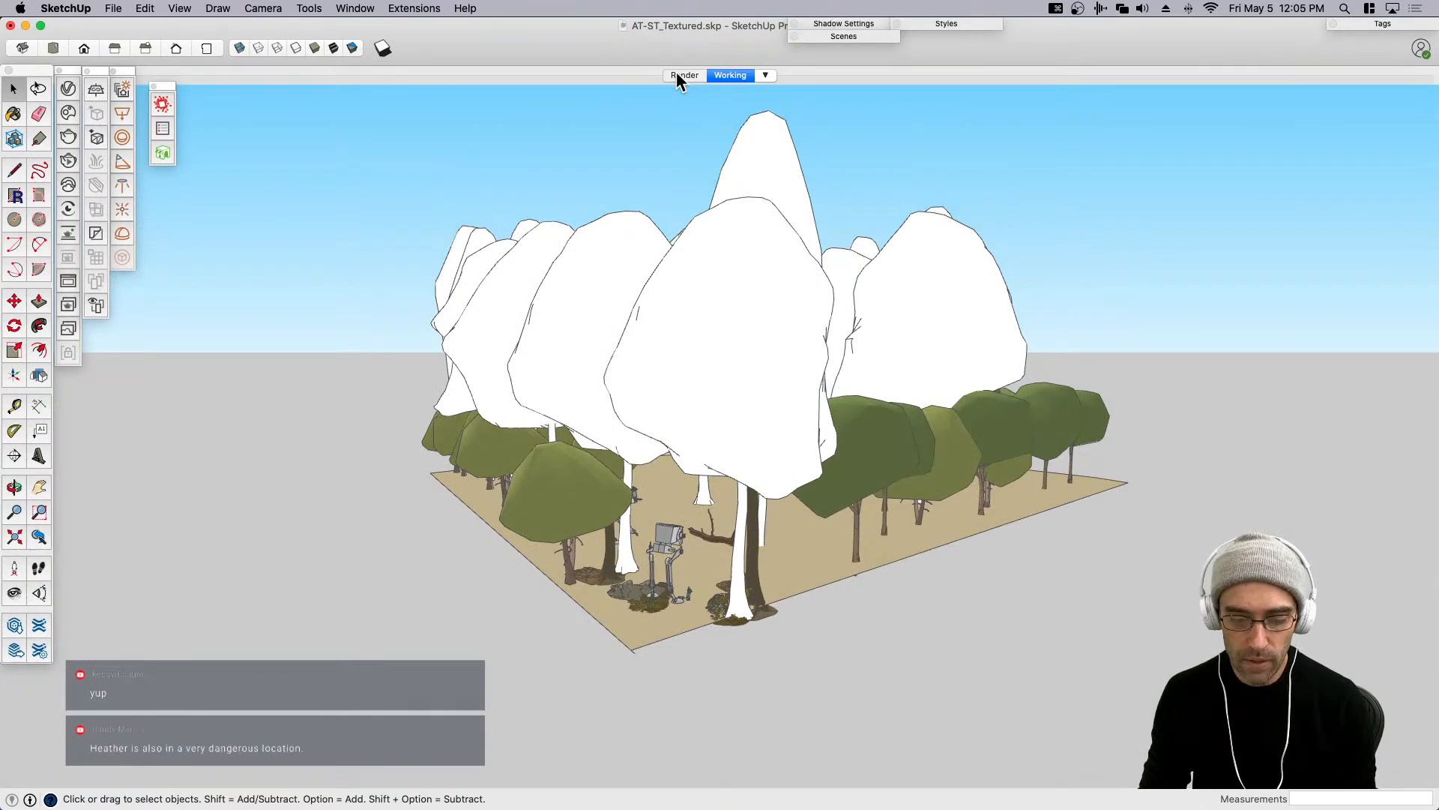
pyautogui.click(676, 75)
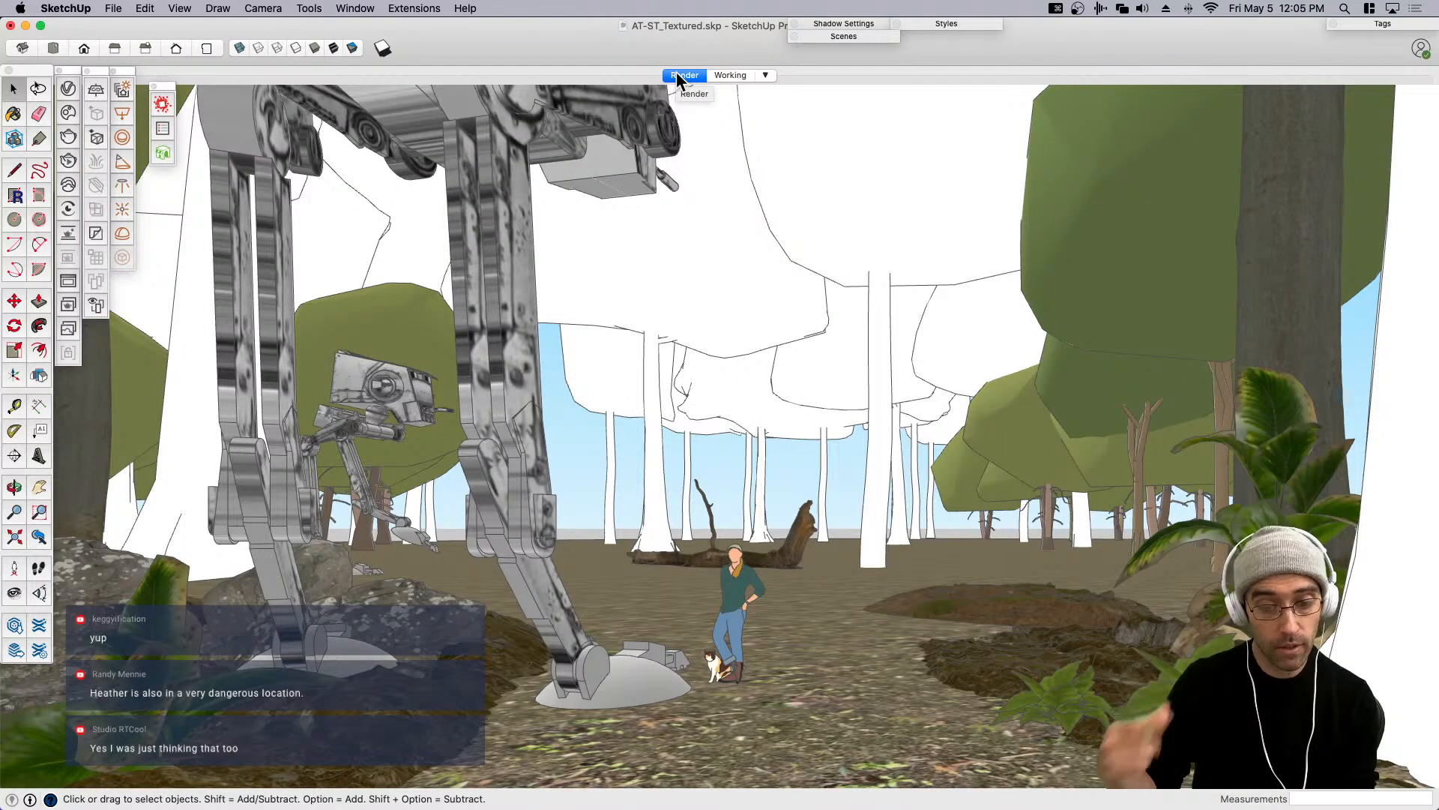
pyautogui.click(729, 75)
# Examine the forest layout around the AT-ST walkers from outside the ground plane.
pyautogui.press('o')
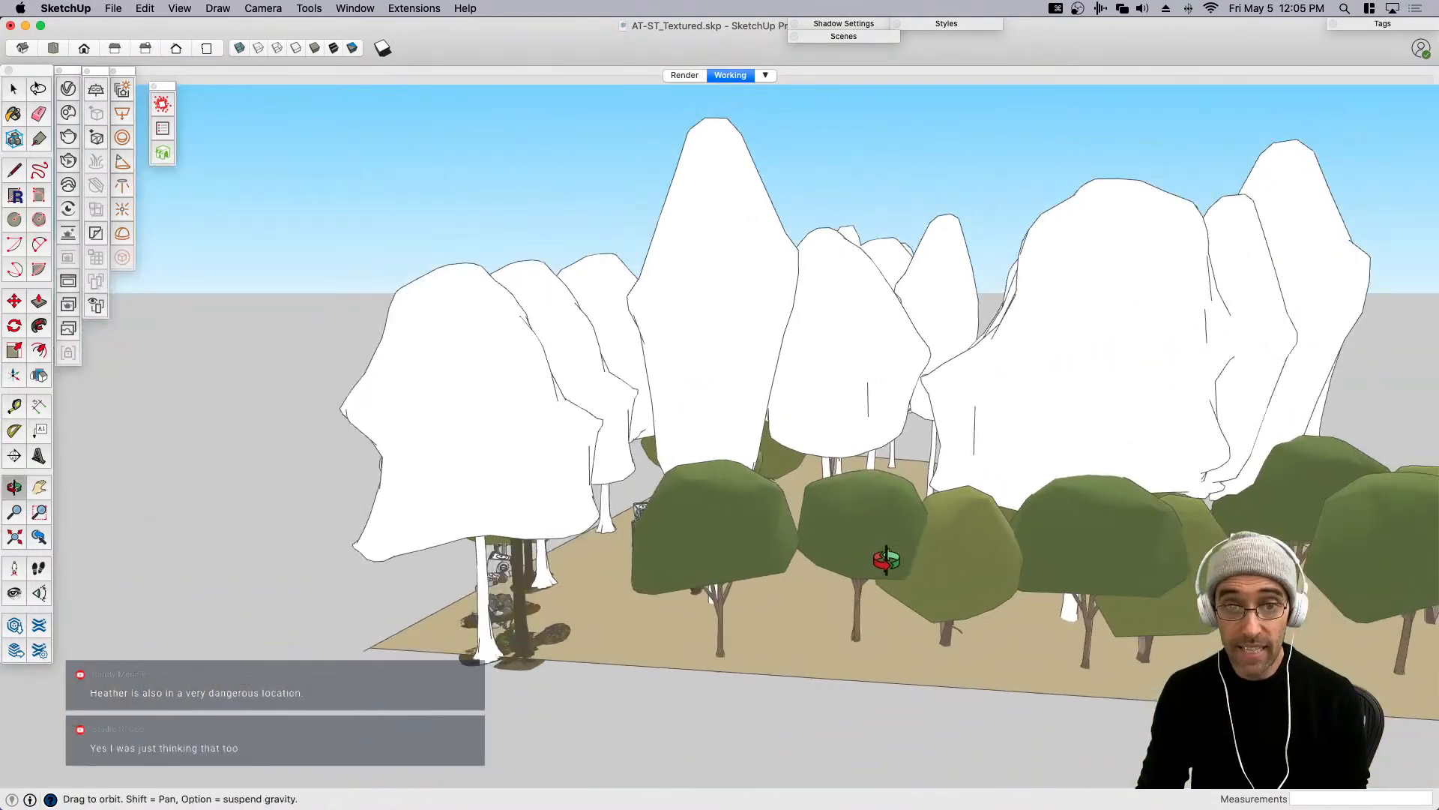
pyautogui.moveTo(870, 565); pyautogui.dragTo(1004, 547)
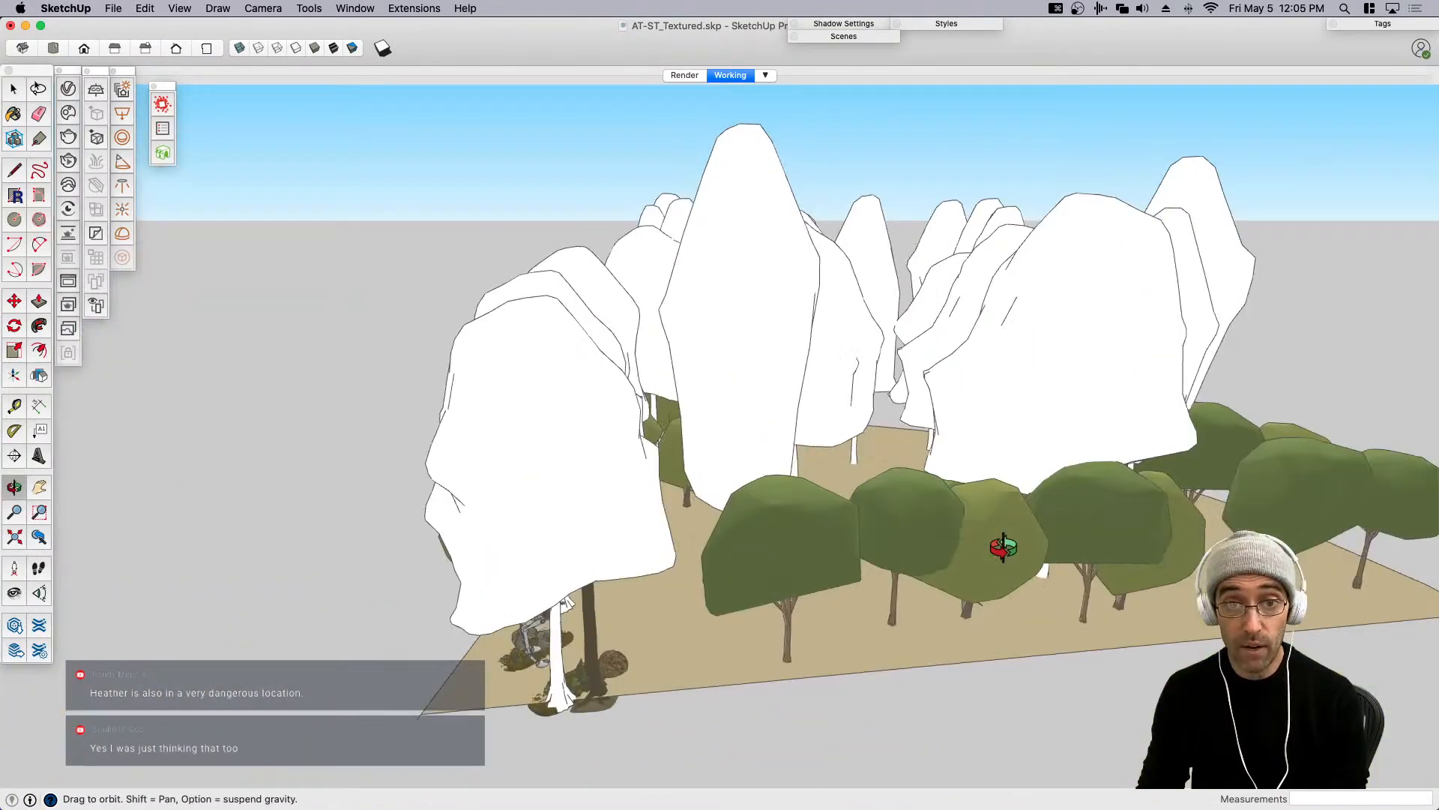
pyautogui.moveTo(1004, 548); pyautogui.dragTo(1134, 523, button='middle')
pyautogui.moveTo(809, 551); pyautogui.dragTo(926, 555, button='middle')
pyautogui.scroll(5, 744, 563)
pyautogui.moveTo(739, 551); pyautogui.dragTo(788, 439, button='middle')
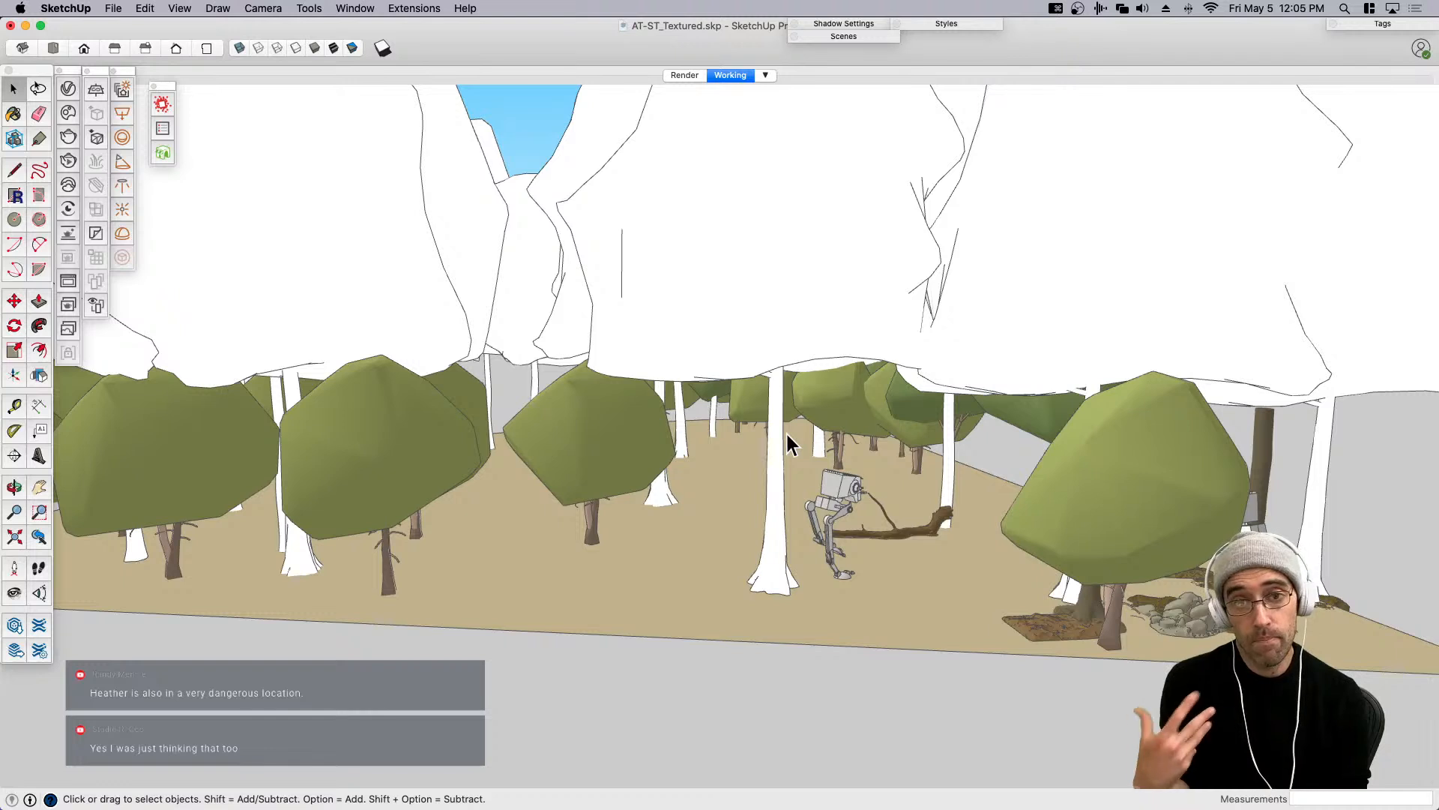
pyautogui.click(1194, 620)
pyautogui.click(1044, 629)
pyautogui.click(1177, 615)
pyautogui.click(1331, 602)
pyautogui.click(1264, 558)
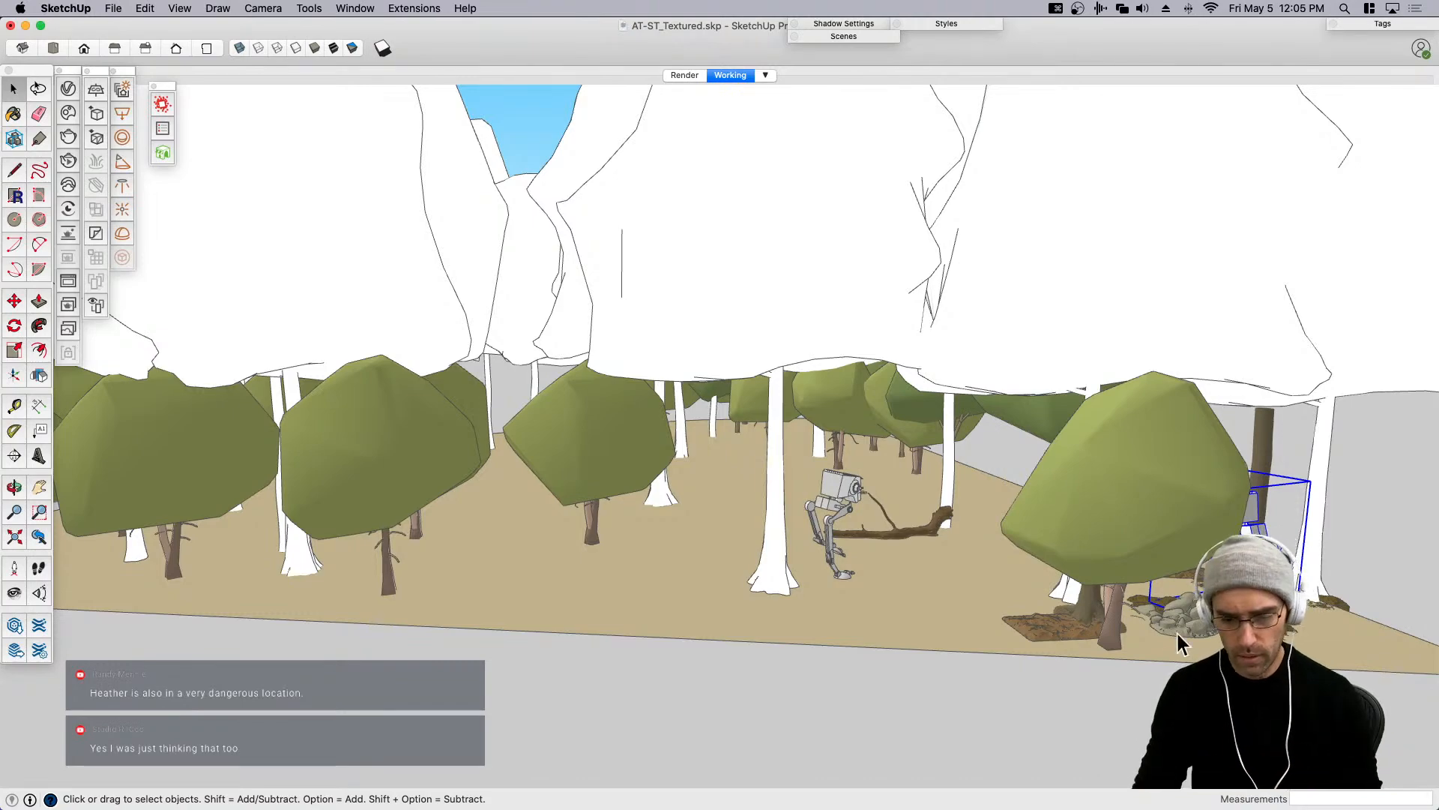
# Mirror the foreground AT-ST walker along its red axis with a scale factor of -1.
pyautogui.click(955, 604)
pyautogui.scroll(-5, 955, 605)
pyautogui.moveTo(954, 604); pyautogui.dragTo(884, 609, button='middle')
pyautogui.scroll(4, 1173, 634)
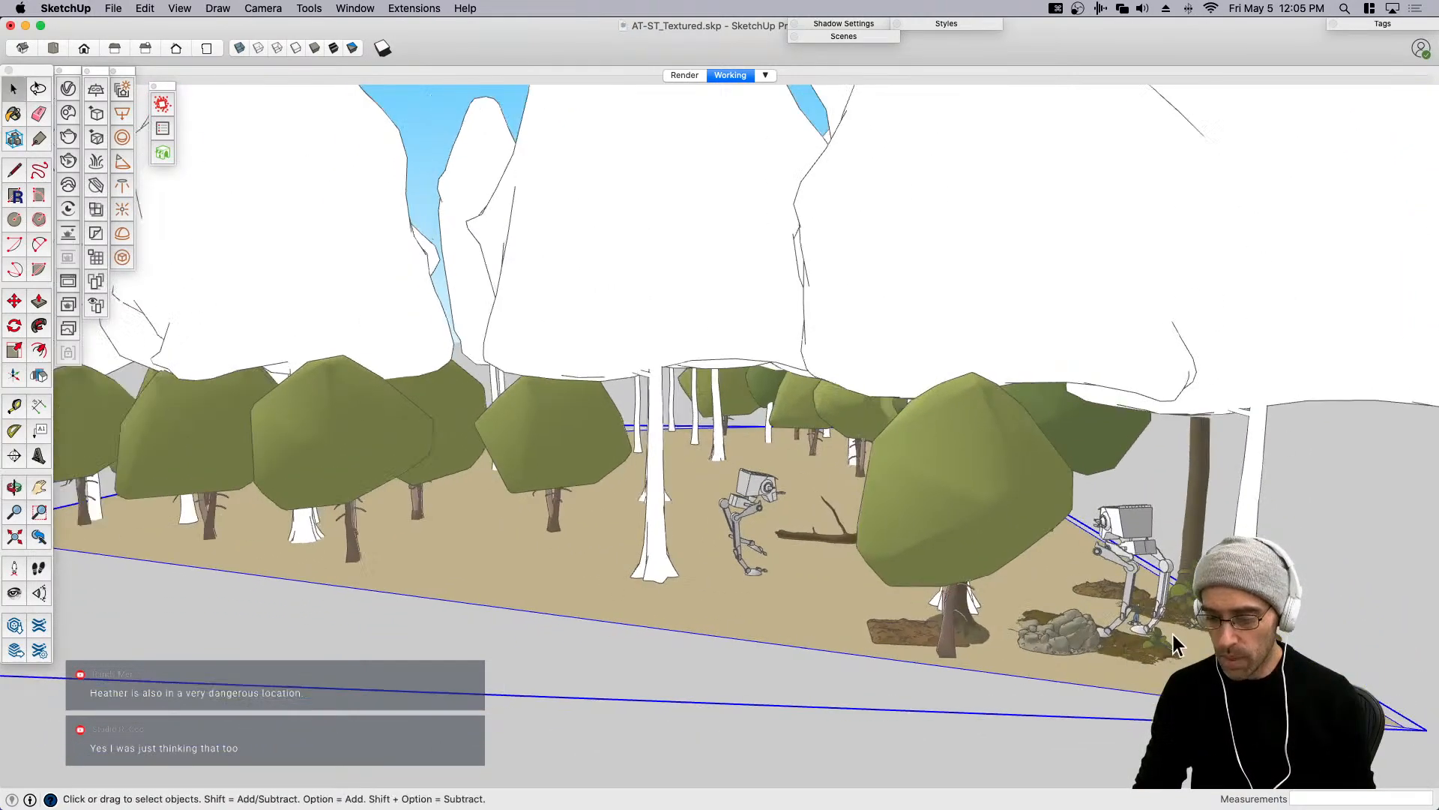
pyautogui.scroll(2, 1104, 509)
pyautogui.click(1110, 510)
pyautogui.scroll(6, 1109, 509)
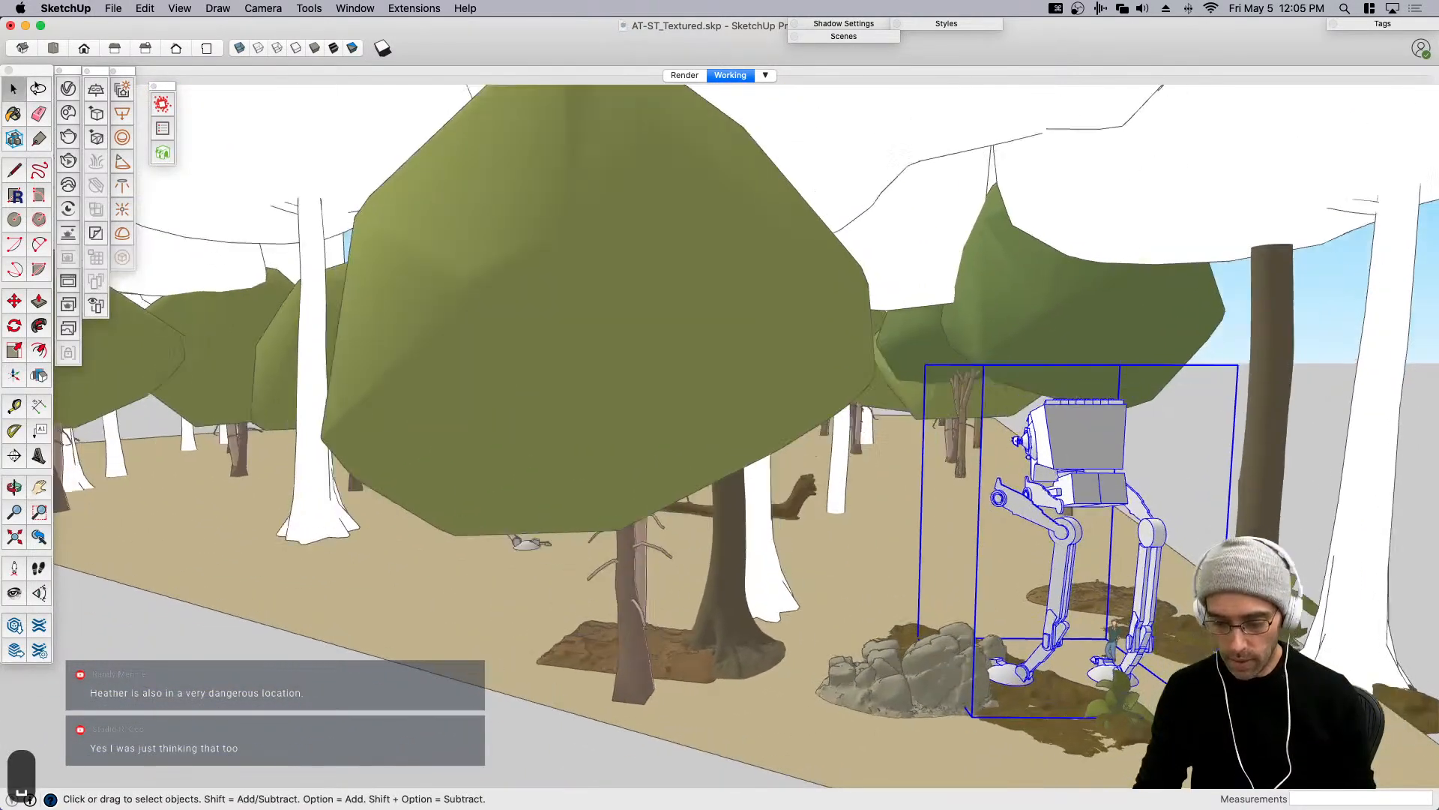
pyautogui.moveTo(1124, 660); pyautogui.dragTo(1087, 627, button='middle')
pyautogui.moveTo(1066, 579); pyautogui.dragTo(1128, 654, button='middle')
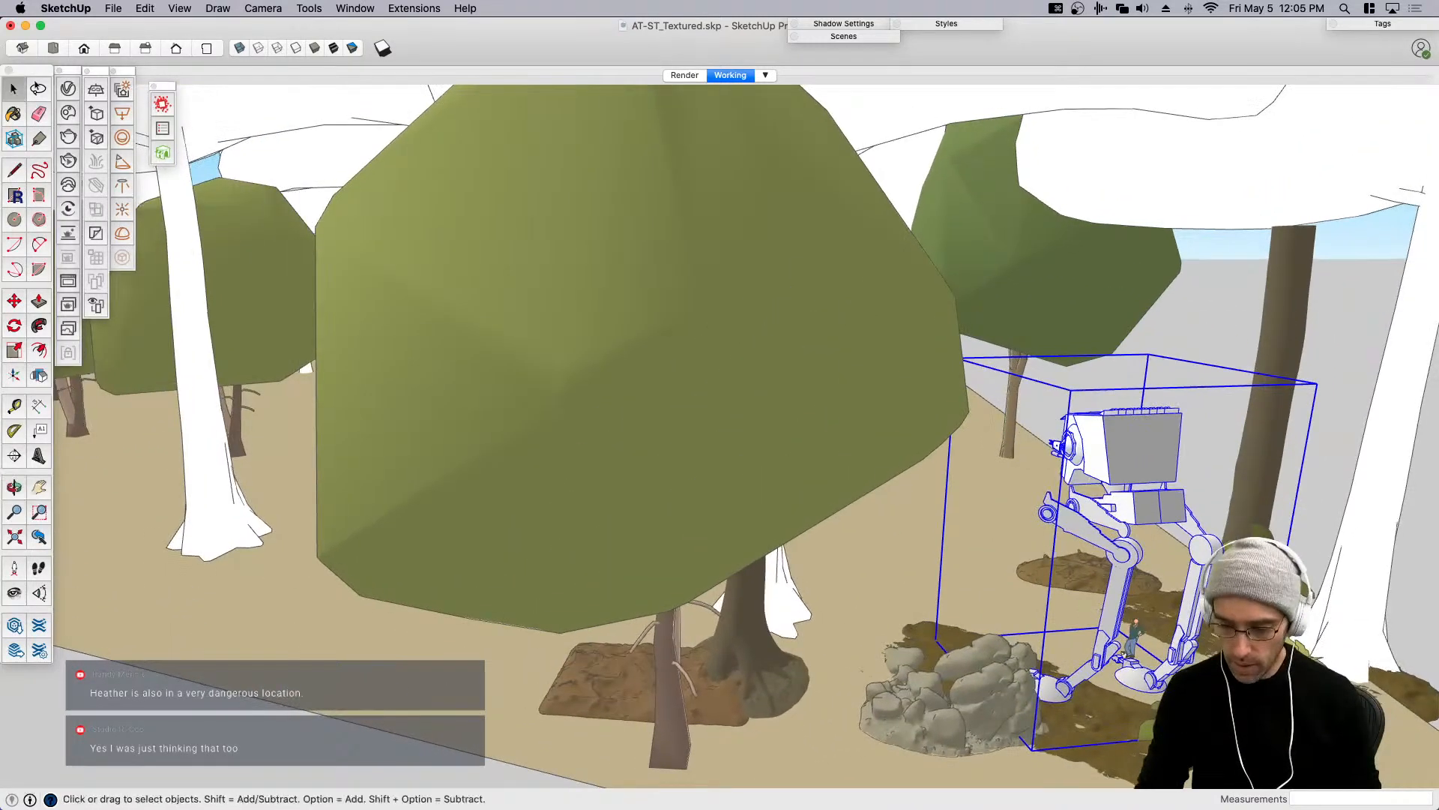
pyautogui.press('s')
pyautogui.click(1170, 573)
pyautogui.write('-1')
pyautogui.press('Return')
pyautogui.press('space')
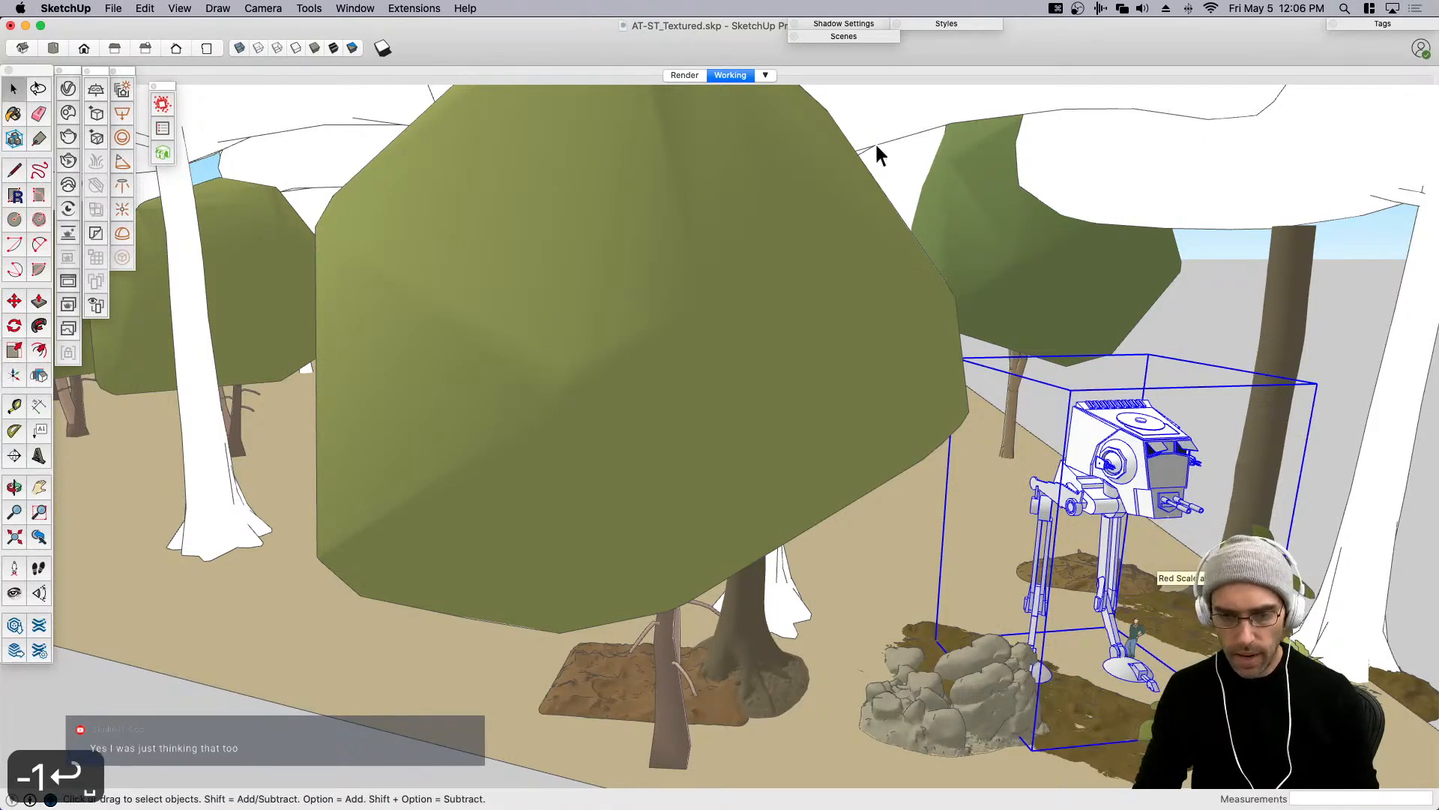
# Recall the Render scene and rotate the foreground walker about 40 degrees on the ground plane.
pyautogui.click(688, 75)
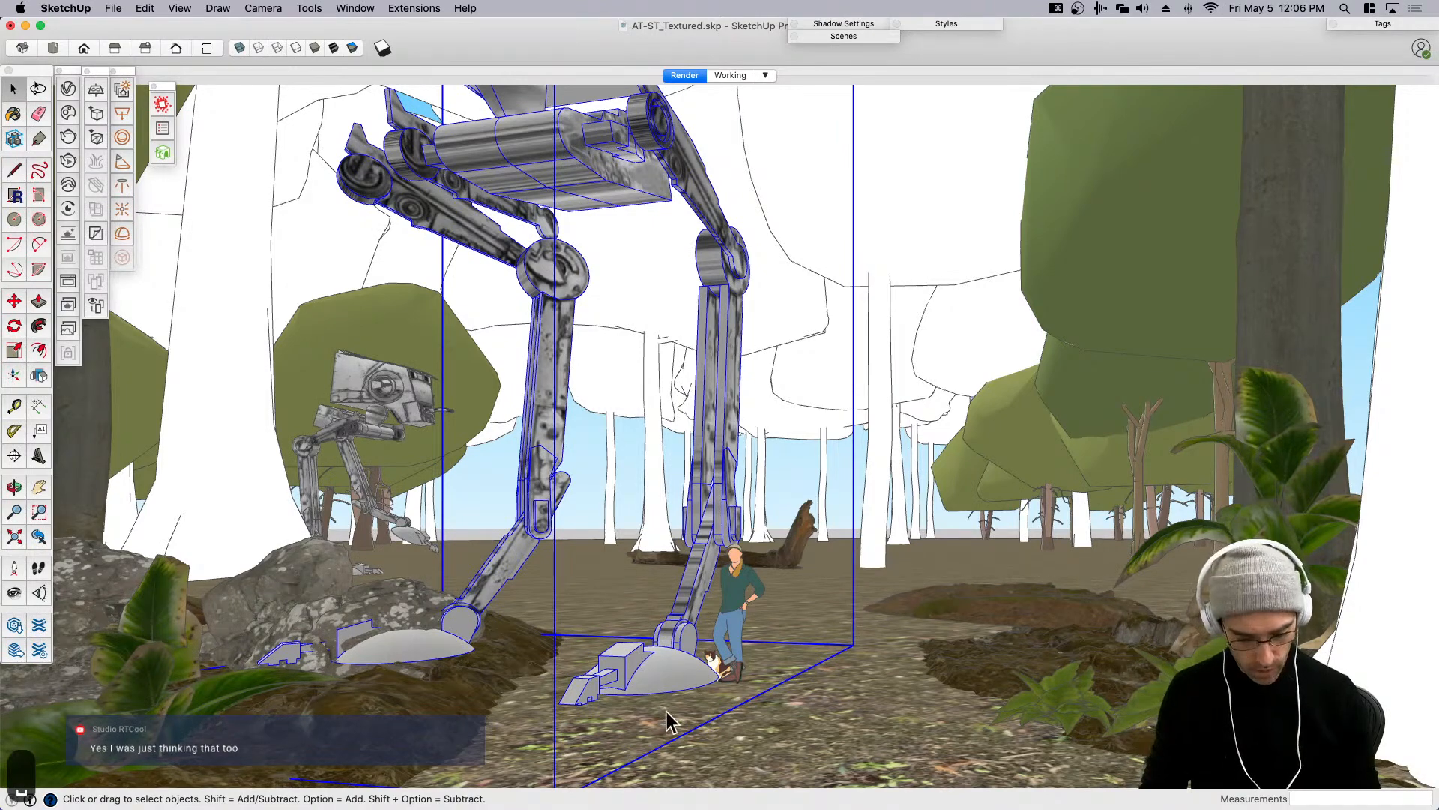
pyautogui.press('q')
pyautogui.click(654, 756)
pyautogui.click(800, 722)
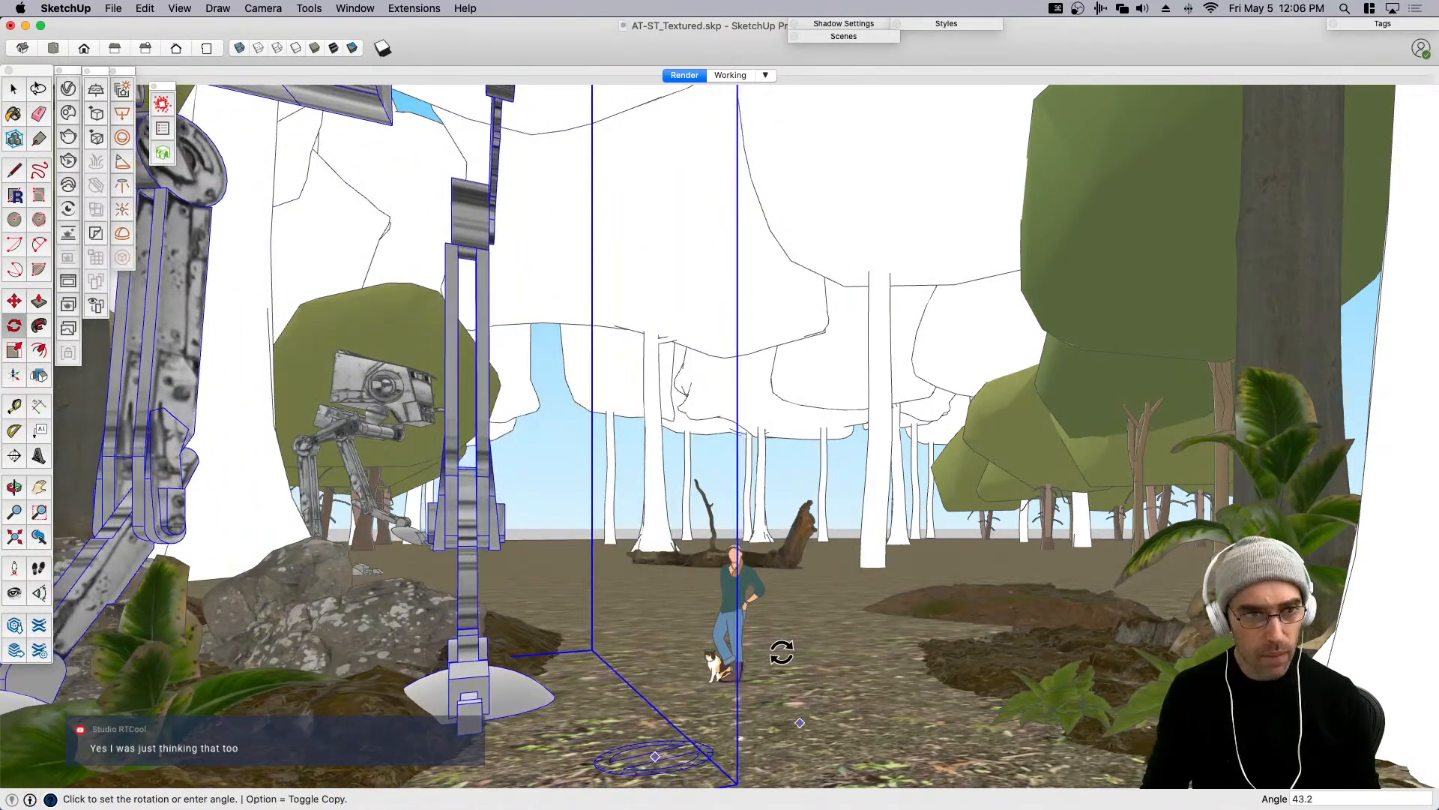
pyautogui.click(799, 652)
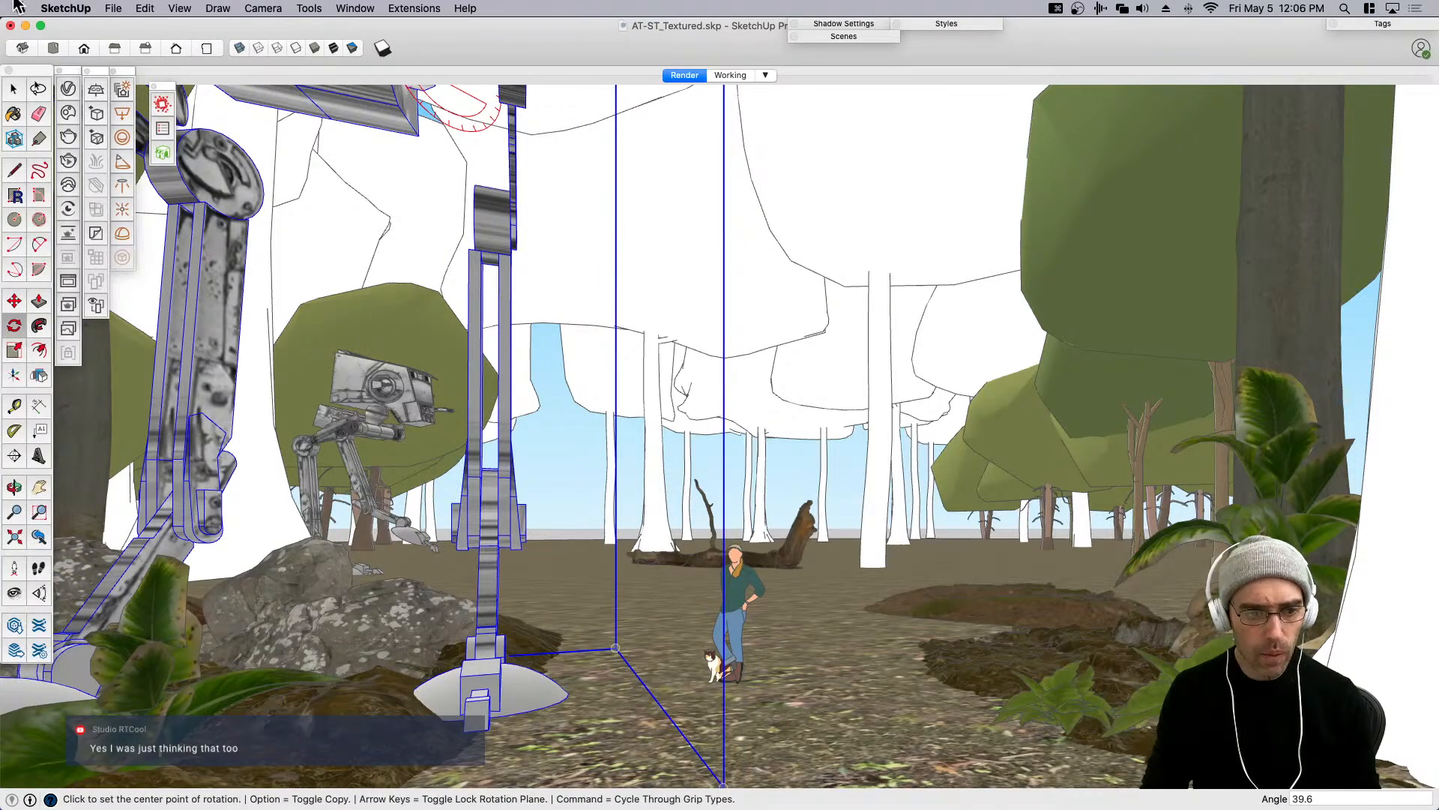
# Compare the walker's pose with unnamed.png in Preview and move the foreground walker about 3' 3" back from the camera in SketchUp.
pyautogui.press('super+Tab')
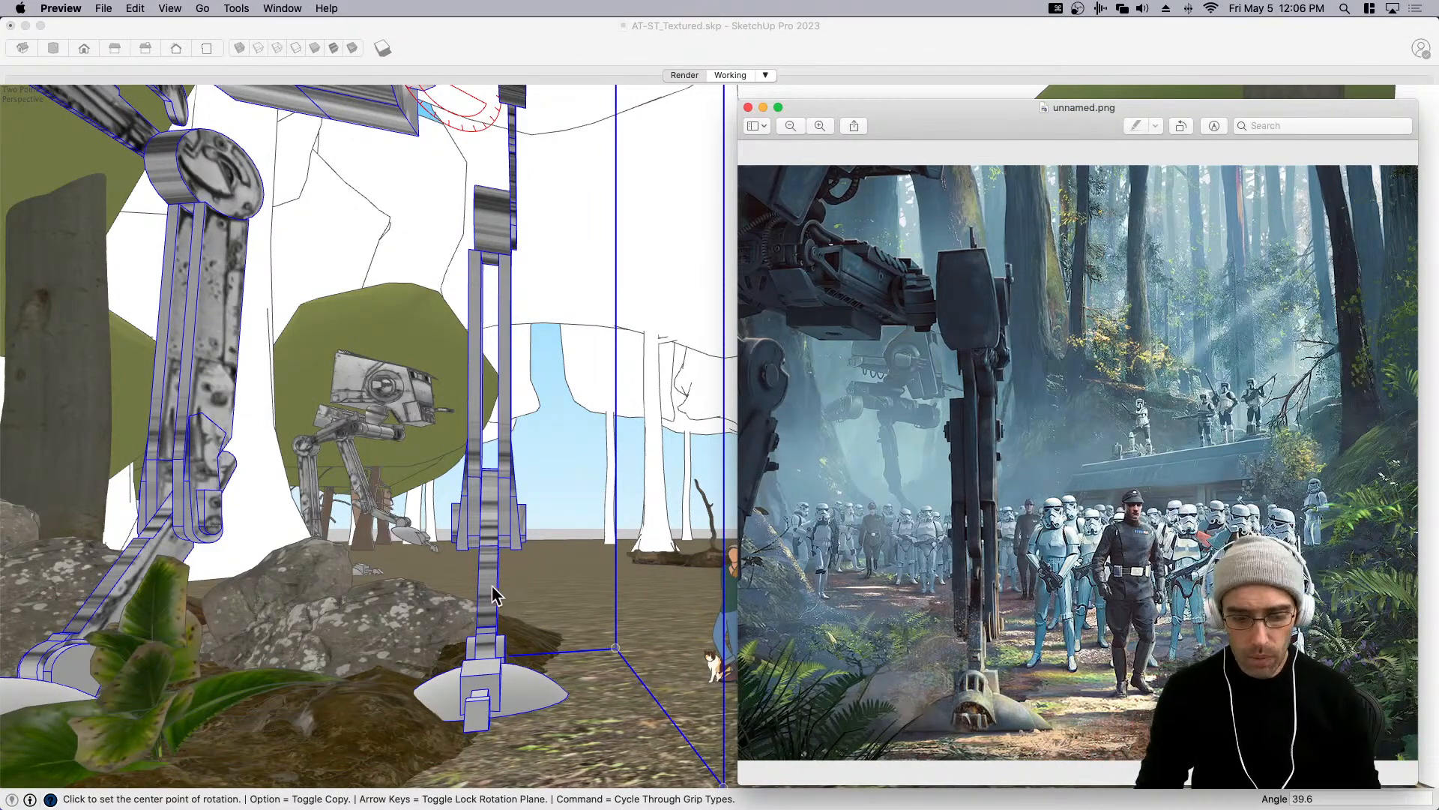
pyautogui.press('super+Tab')
pyautogui.press('m')
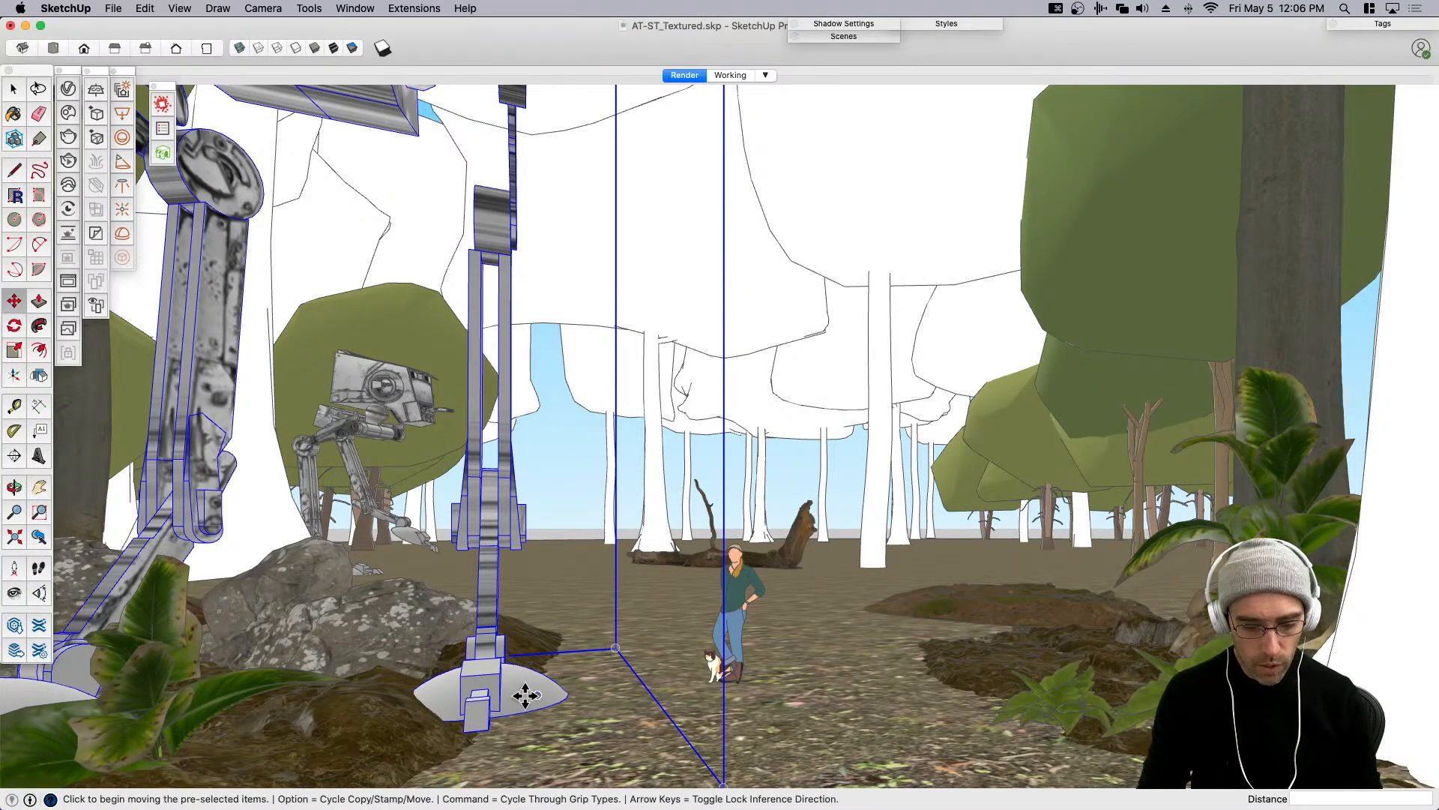
pyautogui.click(528, 714)
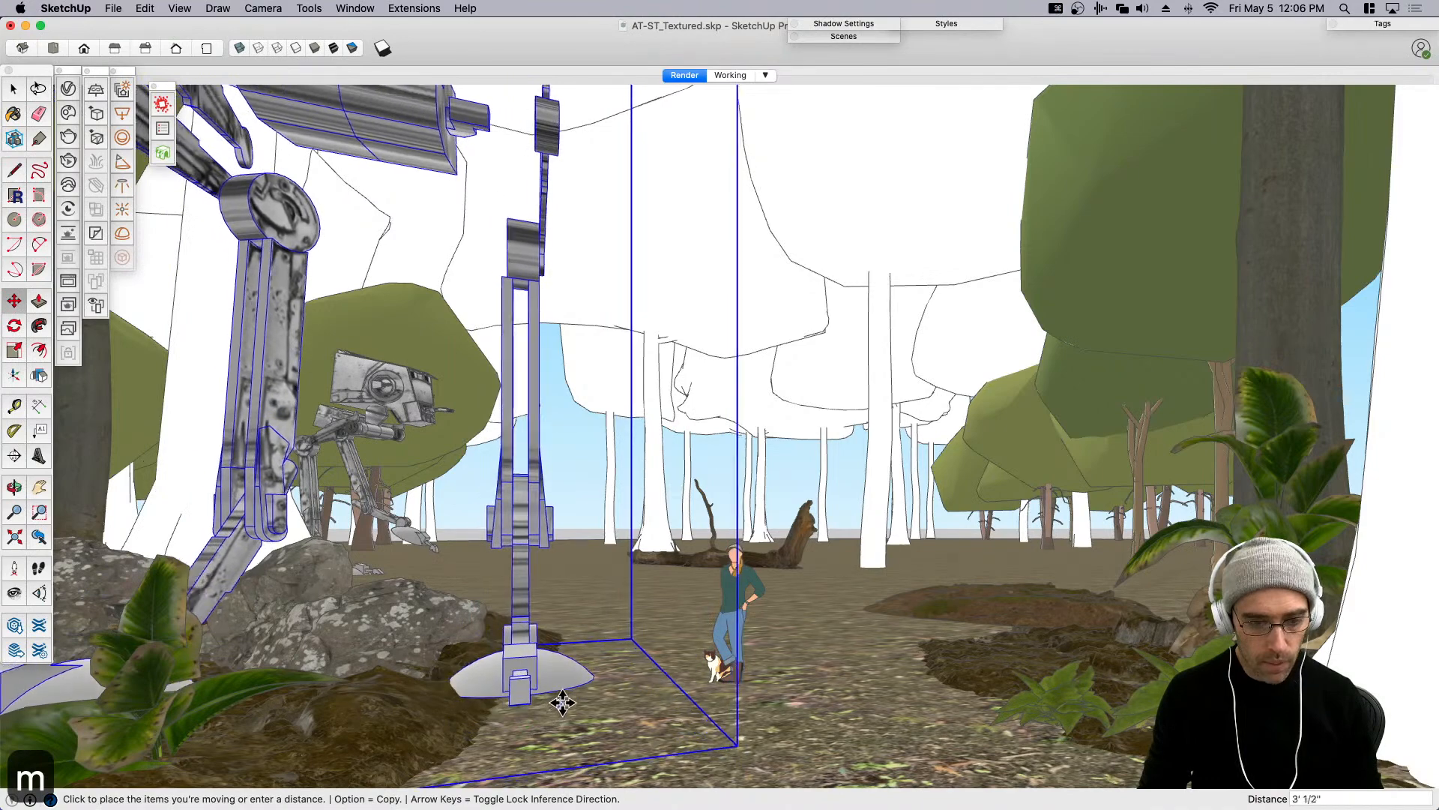
pyautogui.click(559, 705)
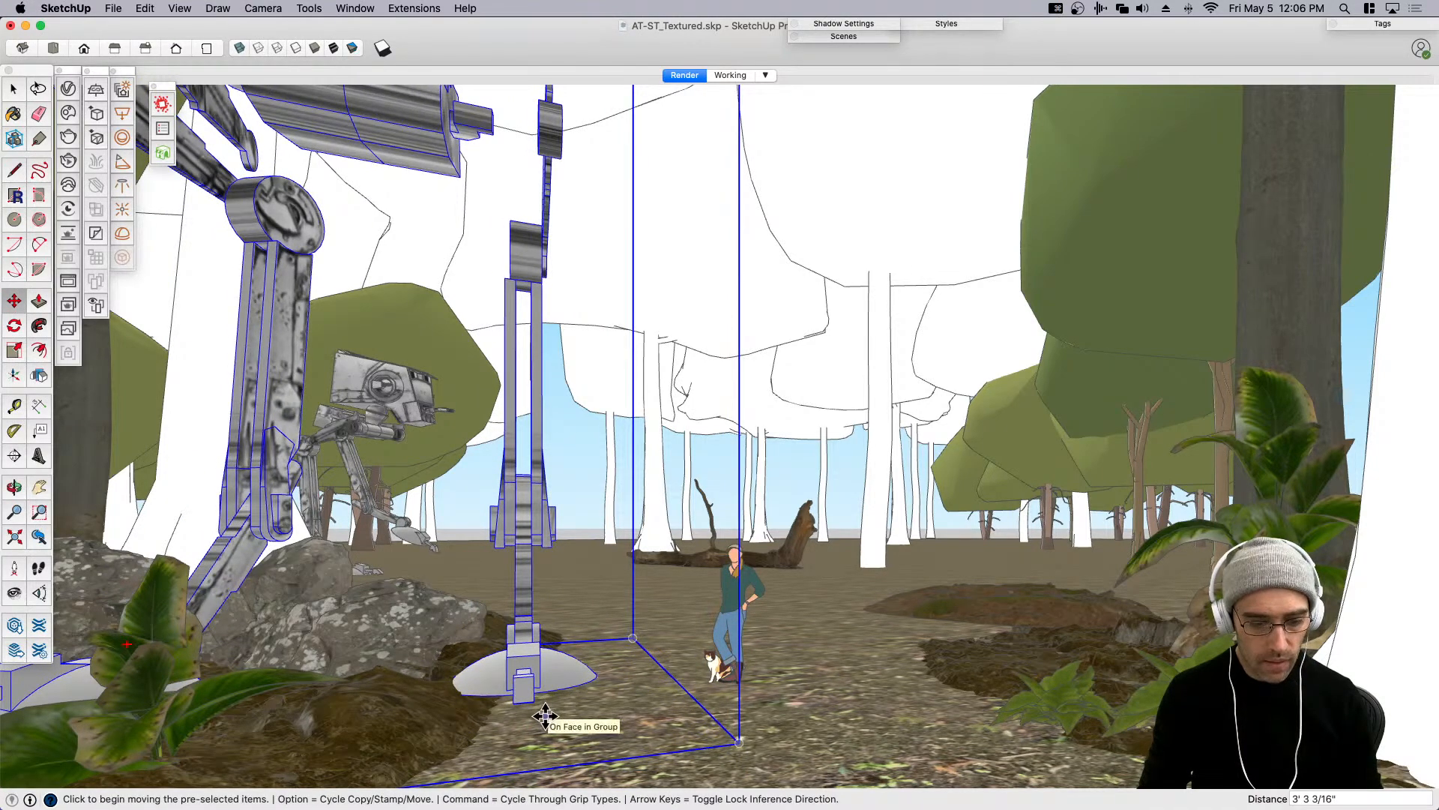
pyautogui.press('space')
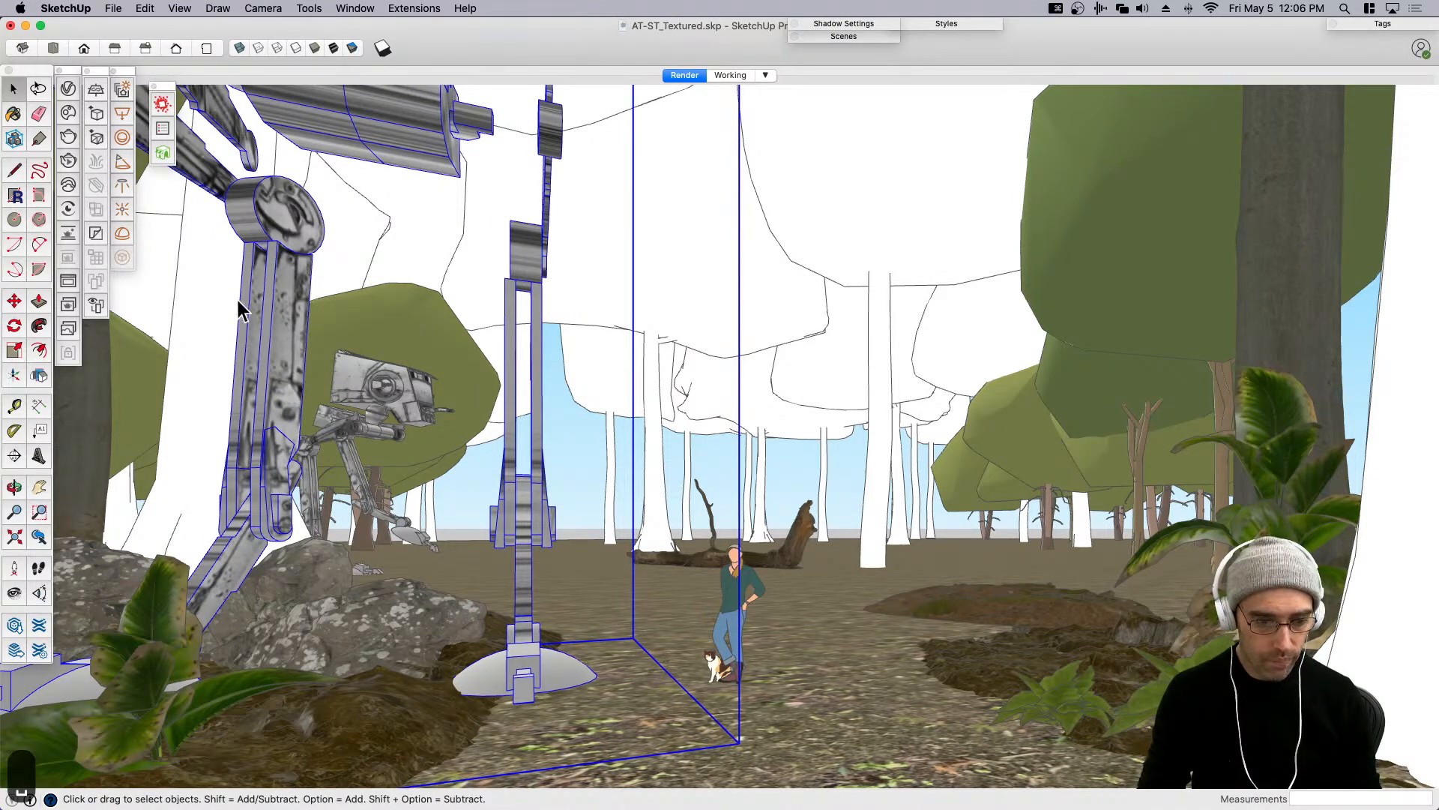
# Inside the foreground walker, stretch the lower hull's axle component about 1.5 times along its blue axis towards the leg, and reselect the whole walker.
pyautogui.doubleClick(431, 139)
pyautogui.click(428, 133)
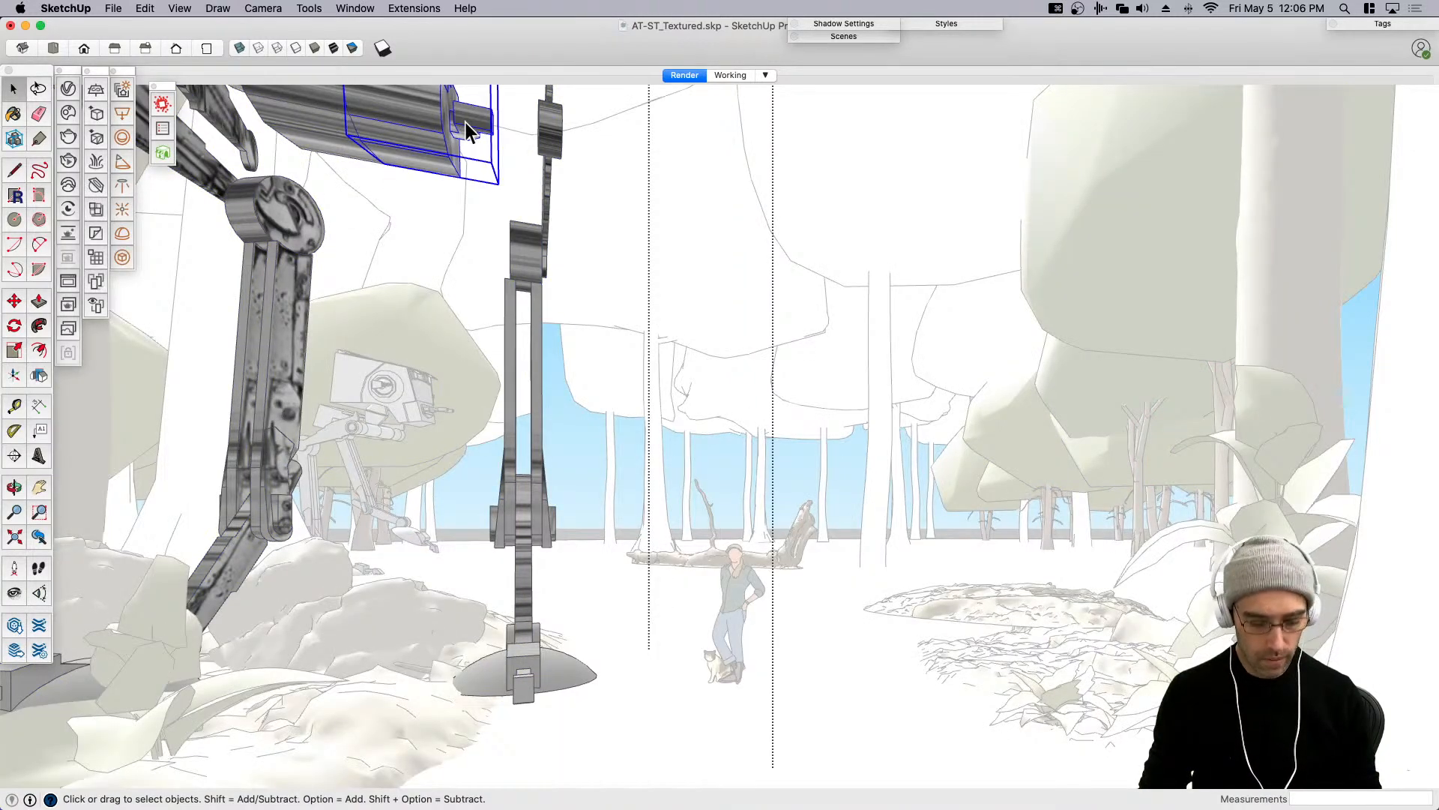
pyautogui.press('s')
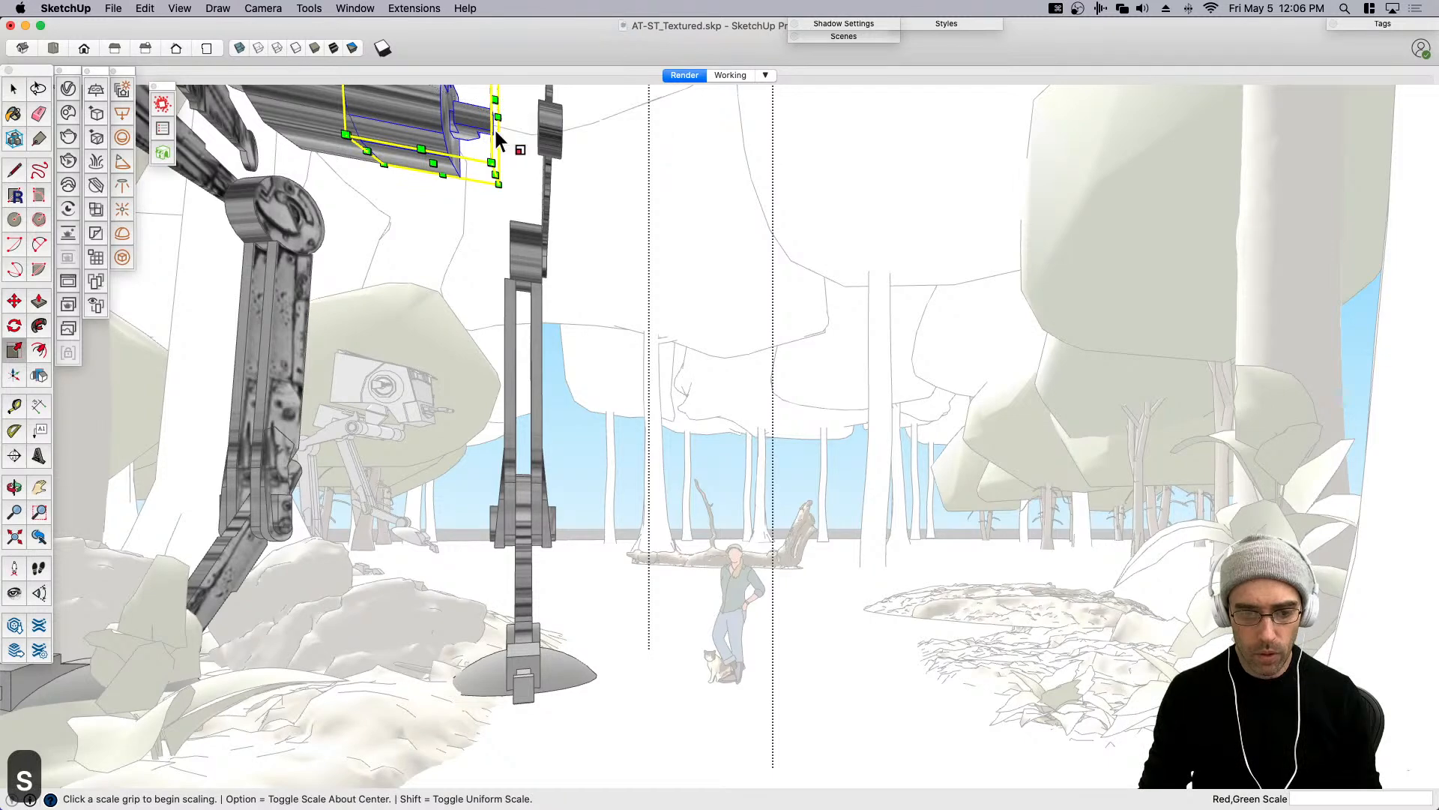
pyautogui.click(495, 100)
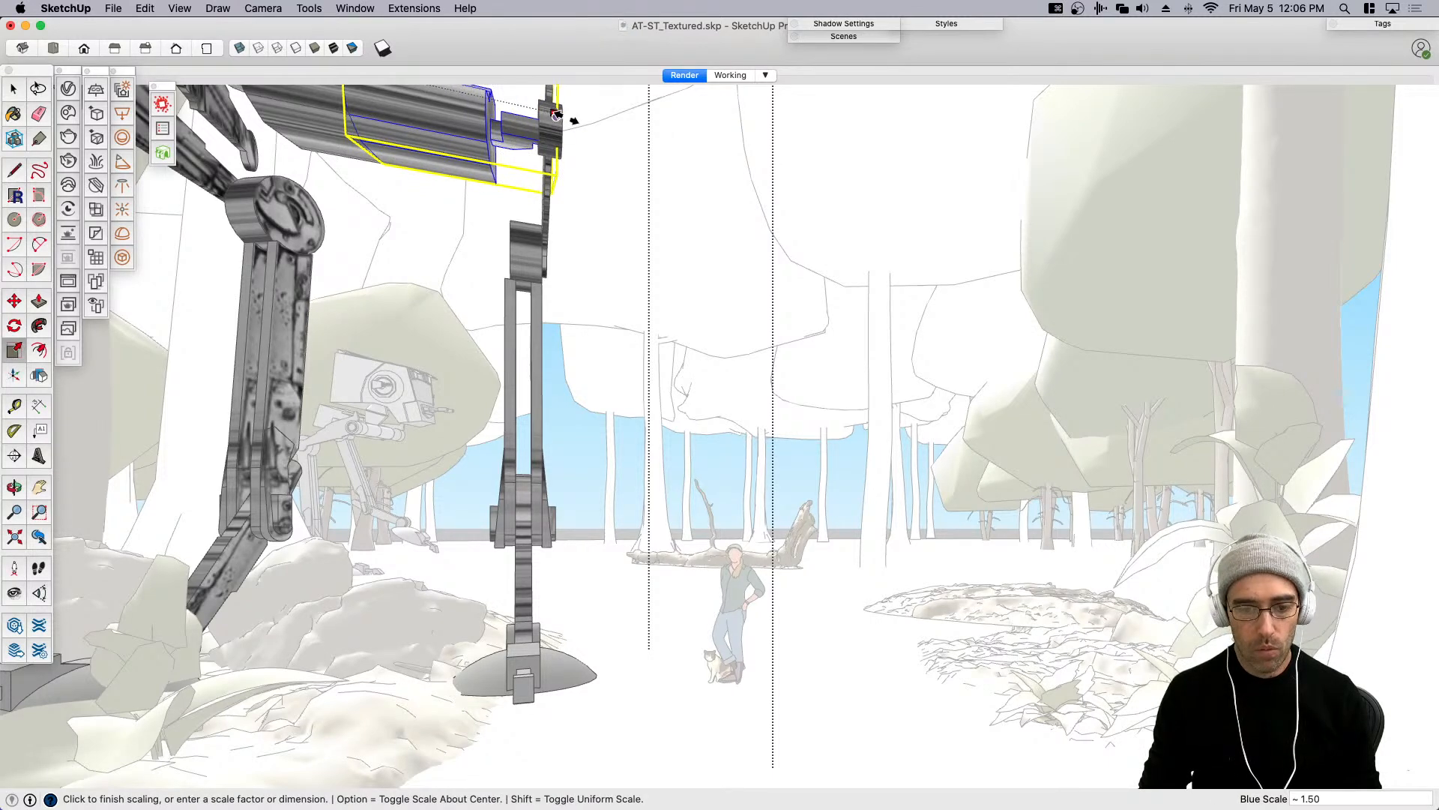
pyautogui.click(558, 117)
pyautogui.press('space')
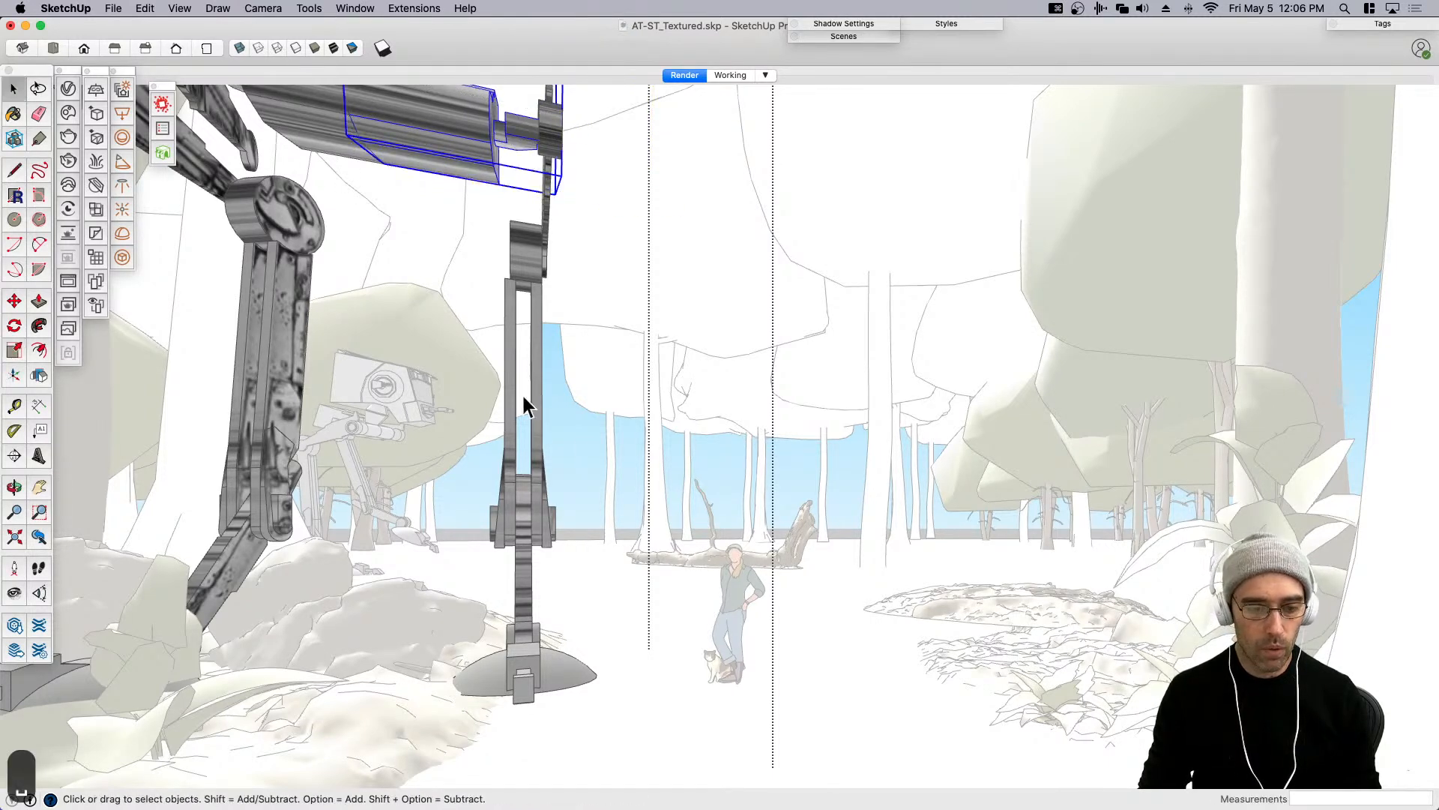
pyautogui.click(570, 448)
pyautogui.click(570, 450)
pyautogui.click(528, 679)
pyautogui.press('m')
pyautogui.click(649, 675)
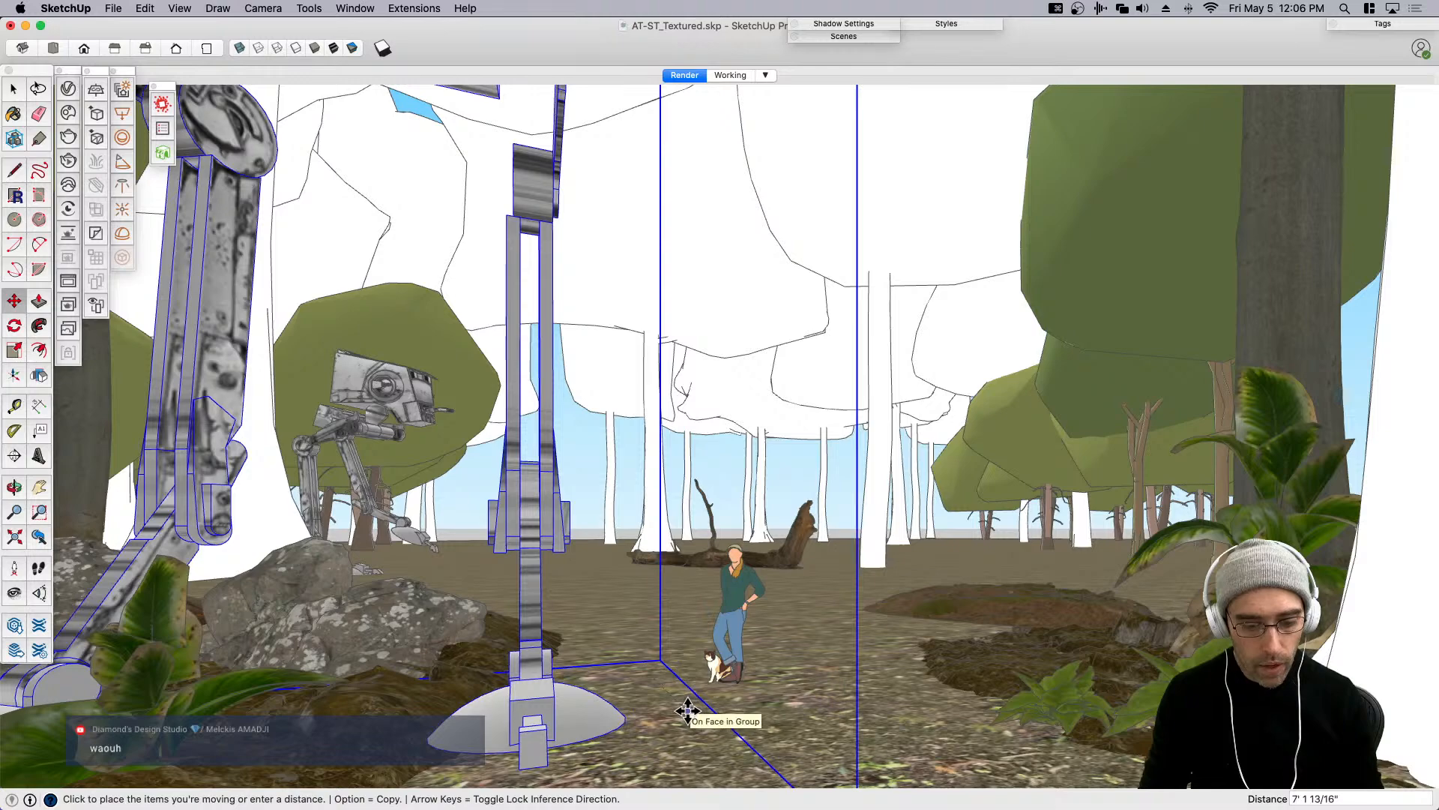
pyautogui.press('space')
pyautogui.press('m')
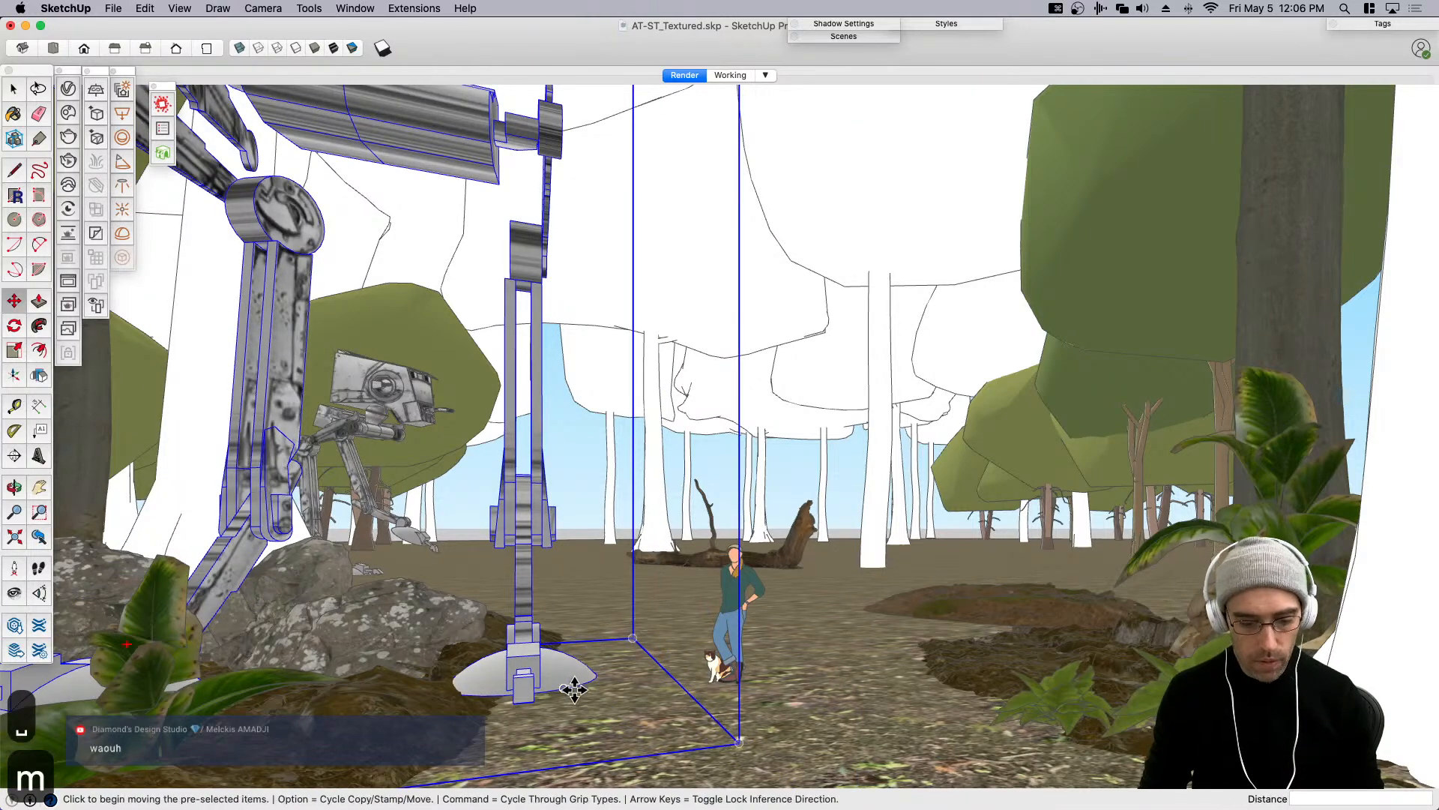
pyautogui.click(572, 687)
pyautogui.press('alt')
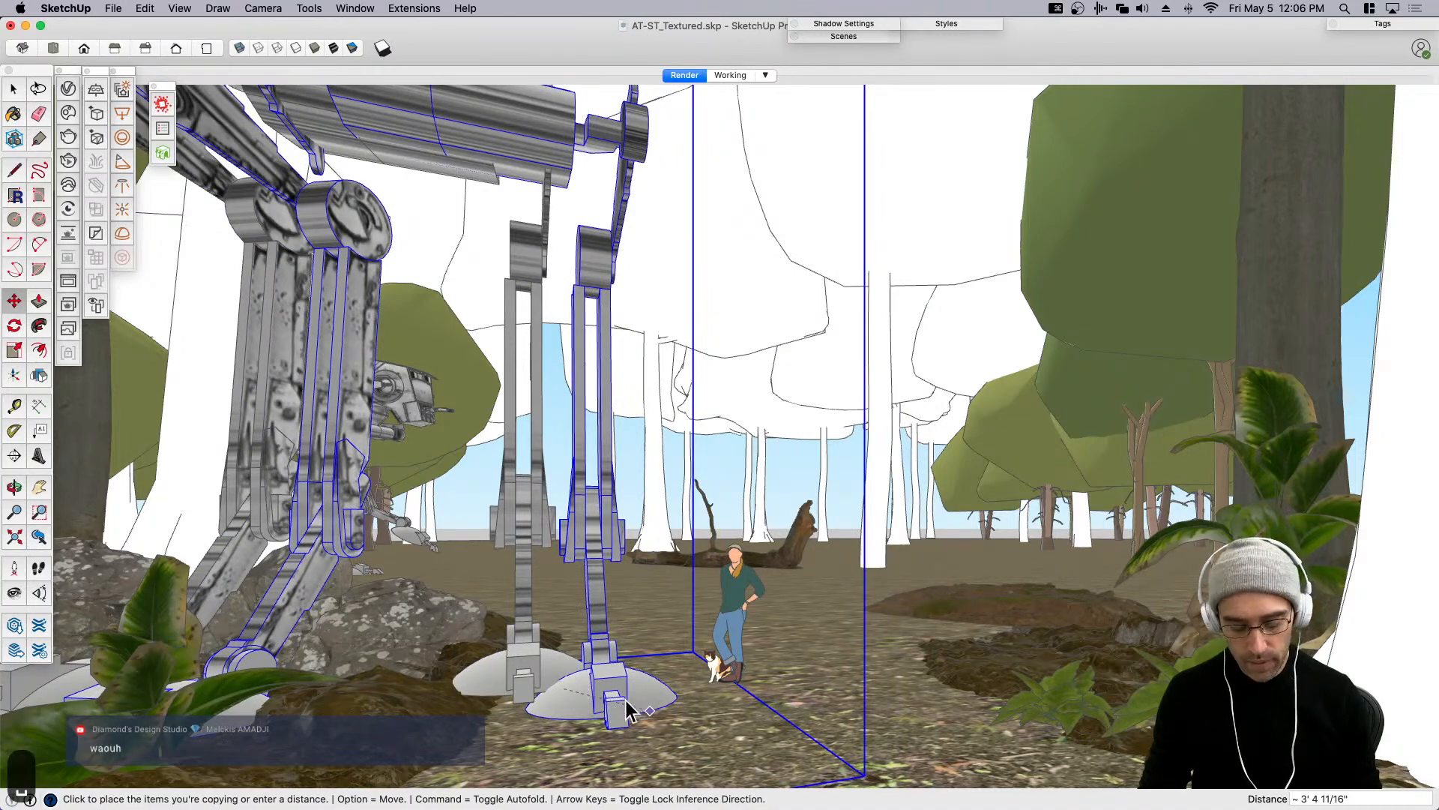
pyautogui.press('space')
pyautogui.press('m')
pyautogui.press('alt')
pyautogui.click(570, 691)
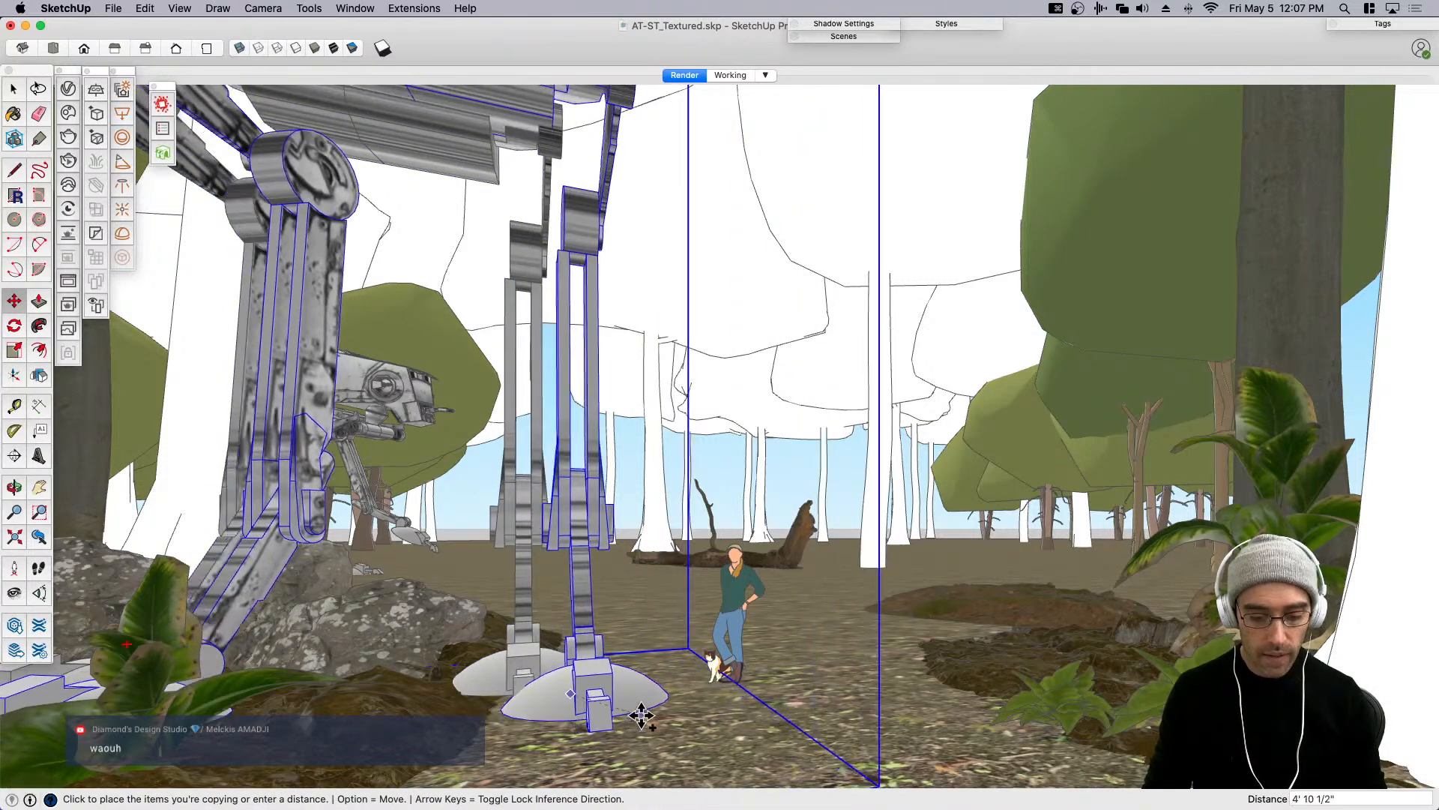
pyautogui.press('space')
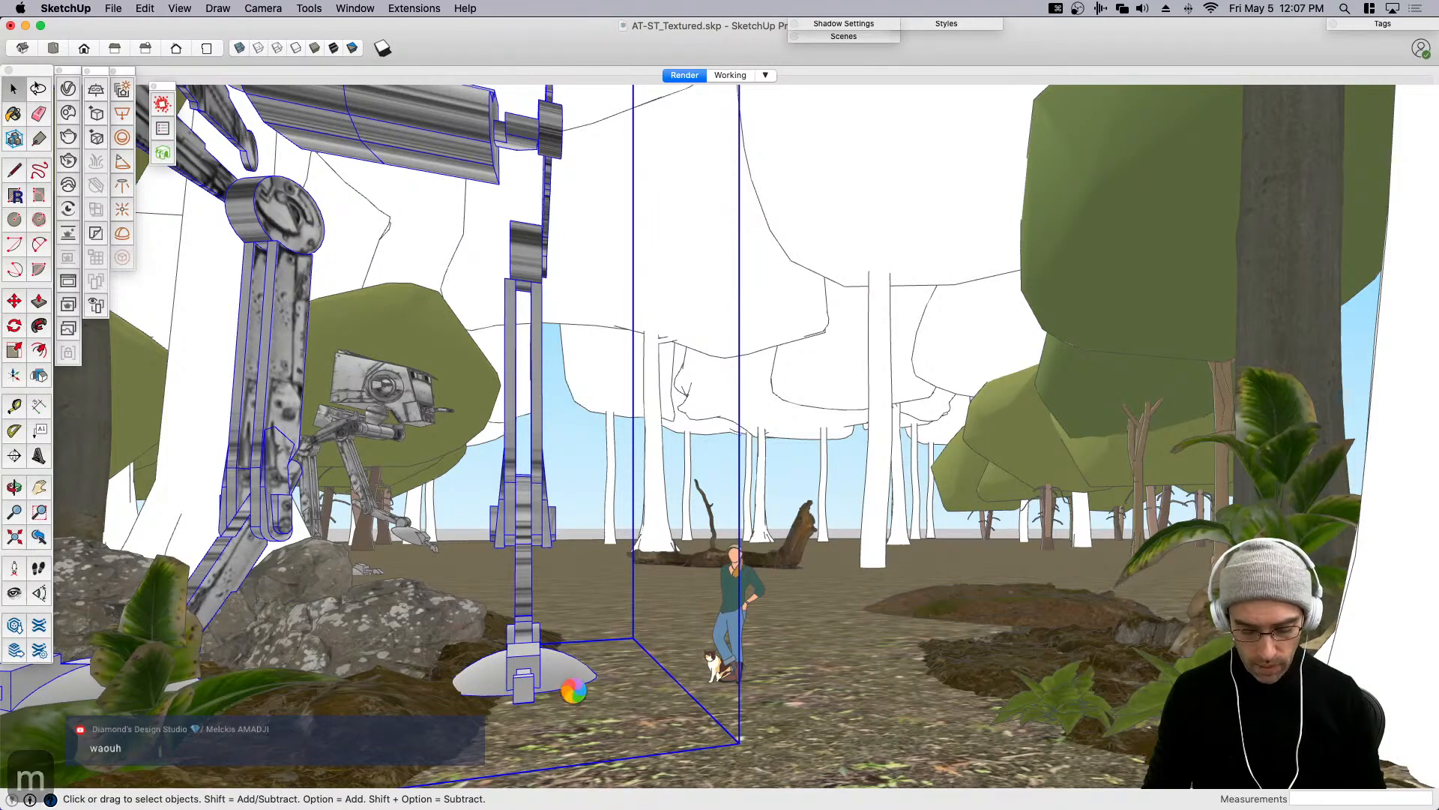
# Place a copy of the foreground walker about 5' 11" closer to the camera and delete the original.
pyautogui.press('m')
pyautogui.click(566, 700)
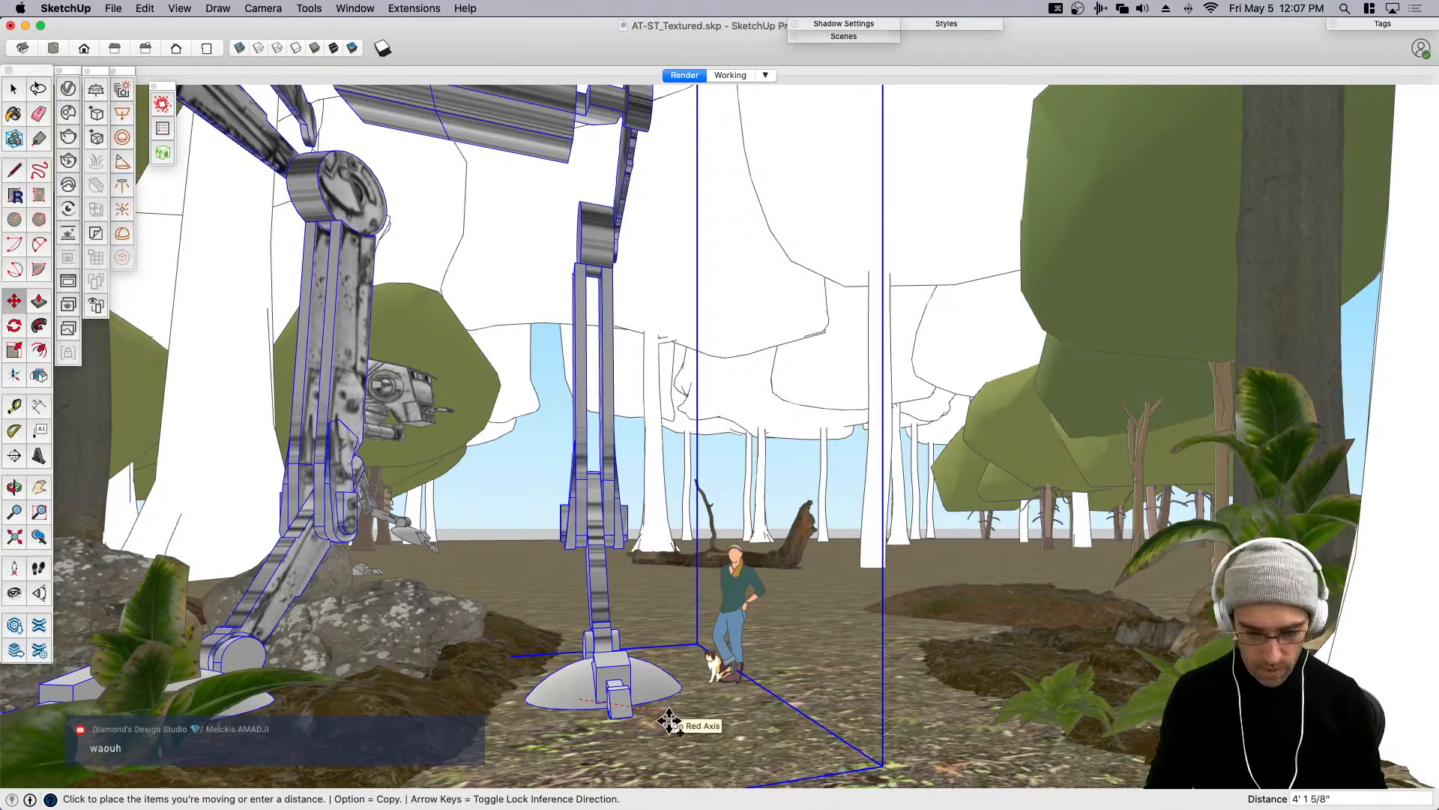
pyautogui.press('alt')
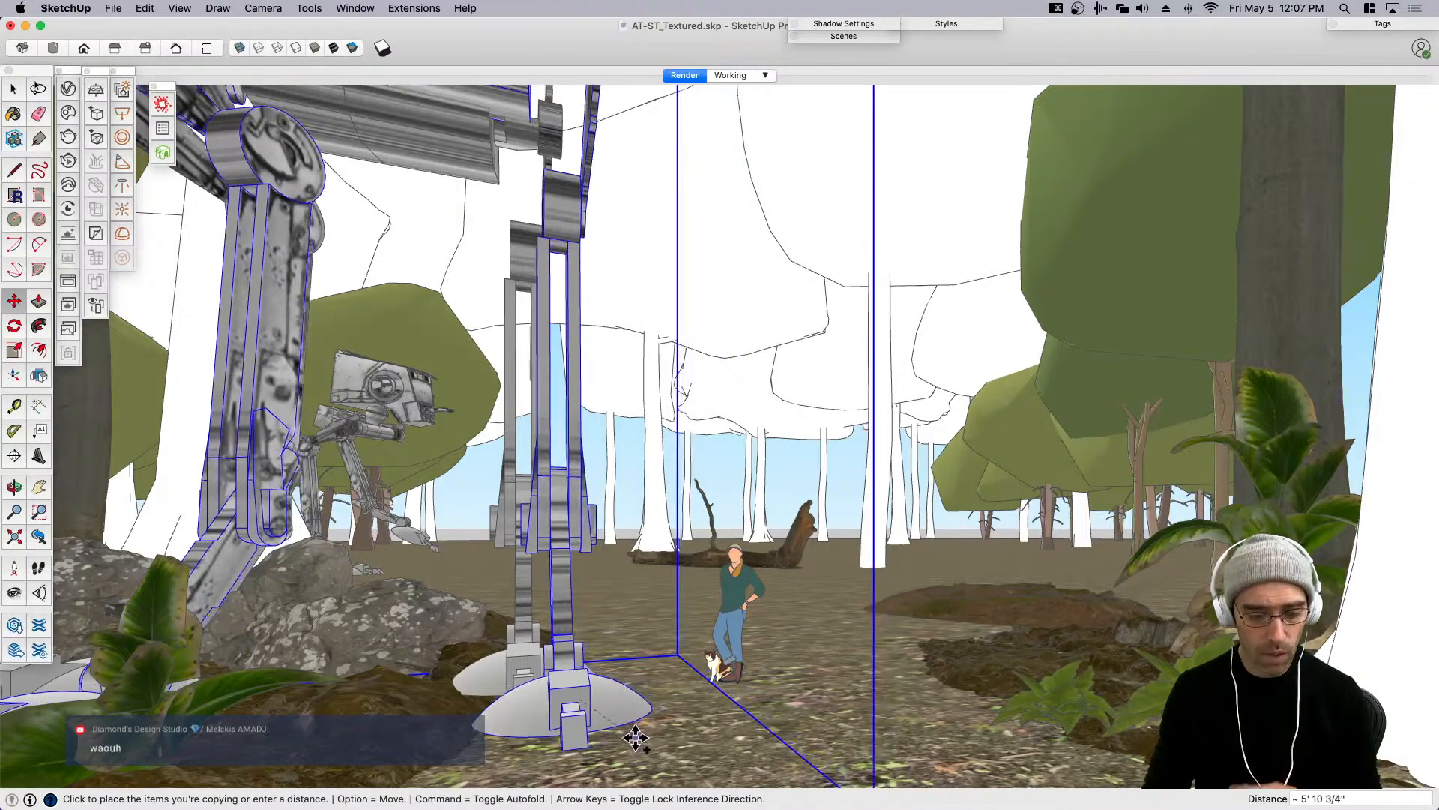
pyautogui.click(548, 673)
pyautogui.press('space')
pyautogui.click(524, 631)
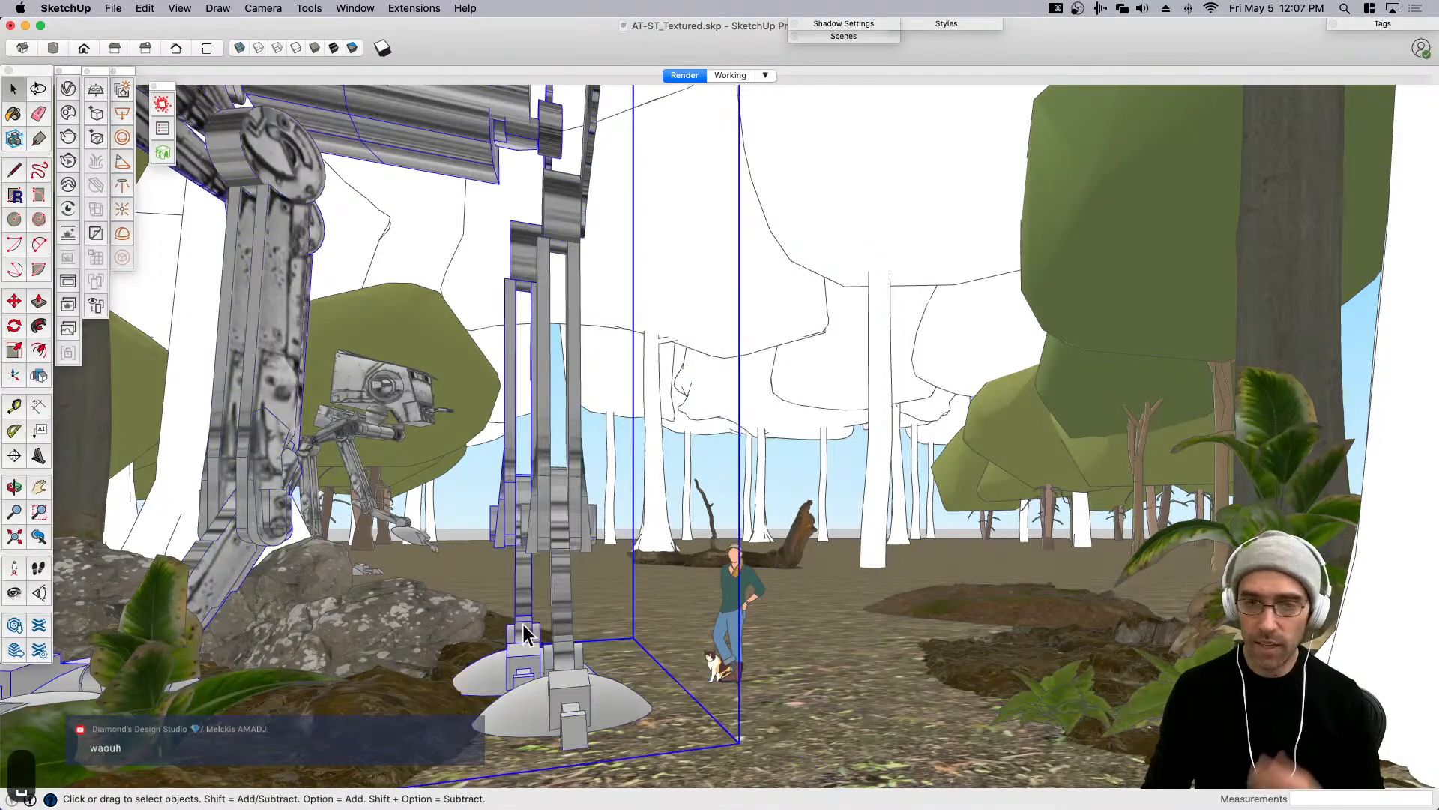
pyautogui.press('BackSpace')
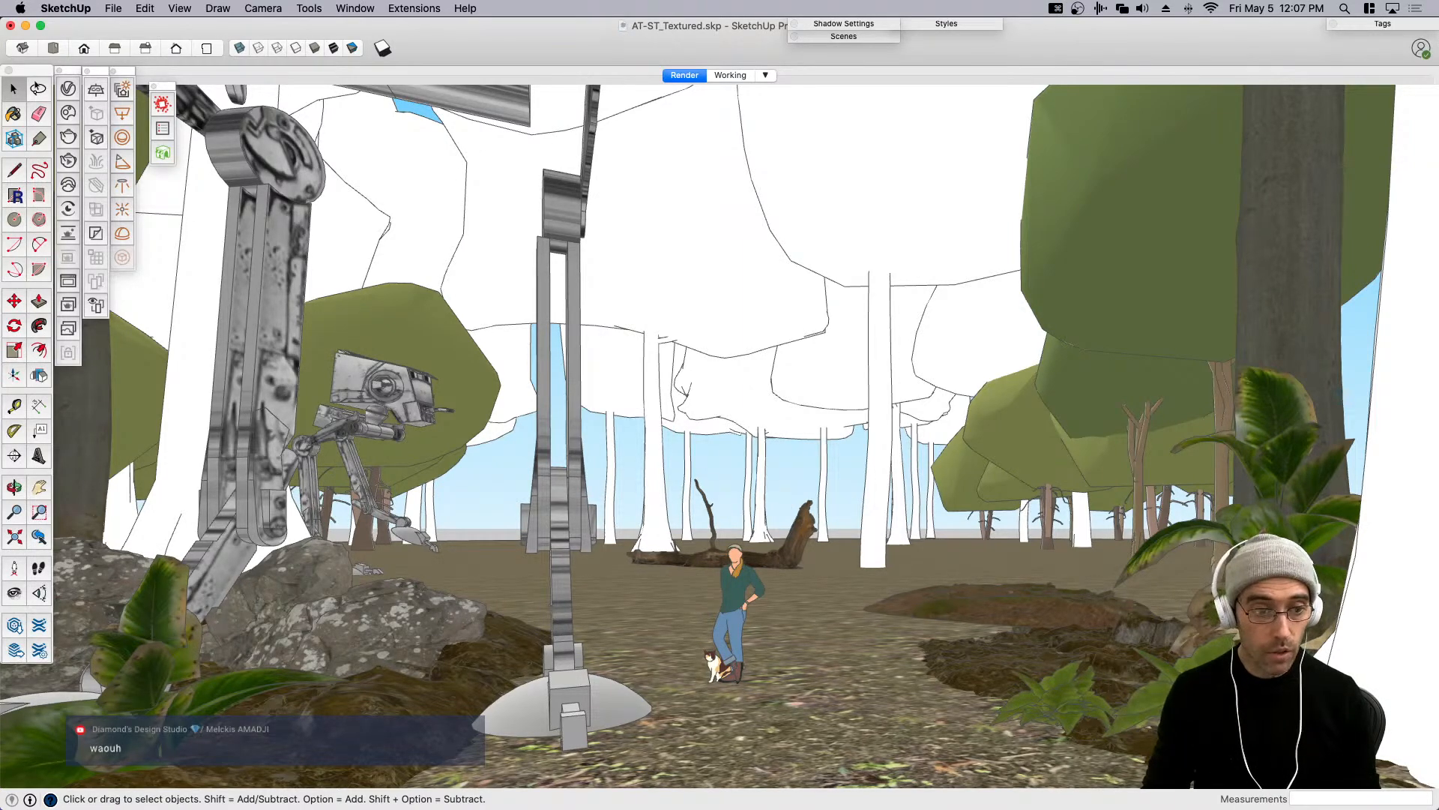
# Open starwarsthevintagecollectionendoarbunker.jpeg from the Ref Images folder in Finder and enlarge it to study the bunker.
pyautogui.press('super+Tab')
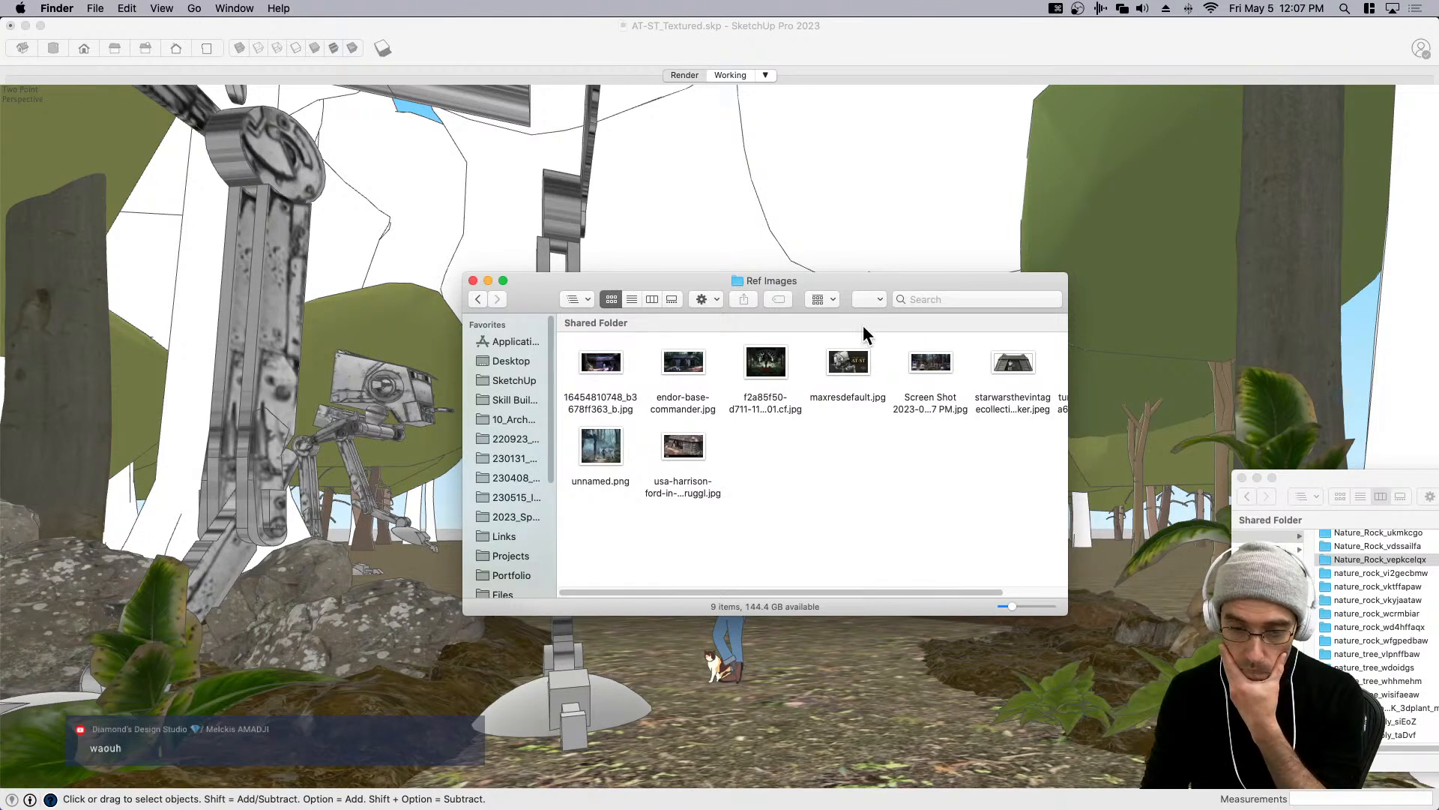
pyautogui.moveTo(1012, 606); pyautogui.dragTo(1436, 793)
pyautogui.moveTo(1056, 304); pyautogui.dragTo(947, 280)
pyautogui.moveTo(956, 748); pyautogui.dragTo(1230, 748)
pyautogui.doubleClick(1121, 427)
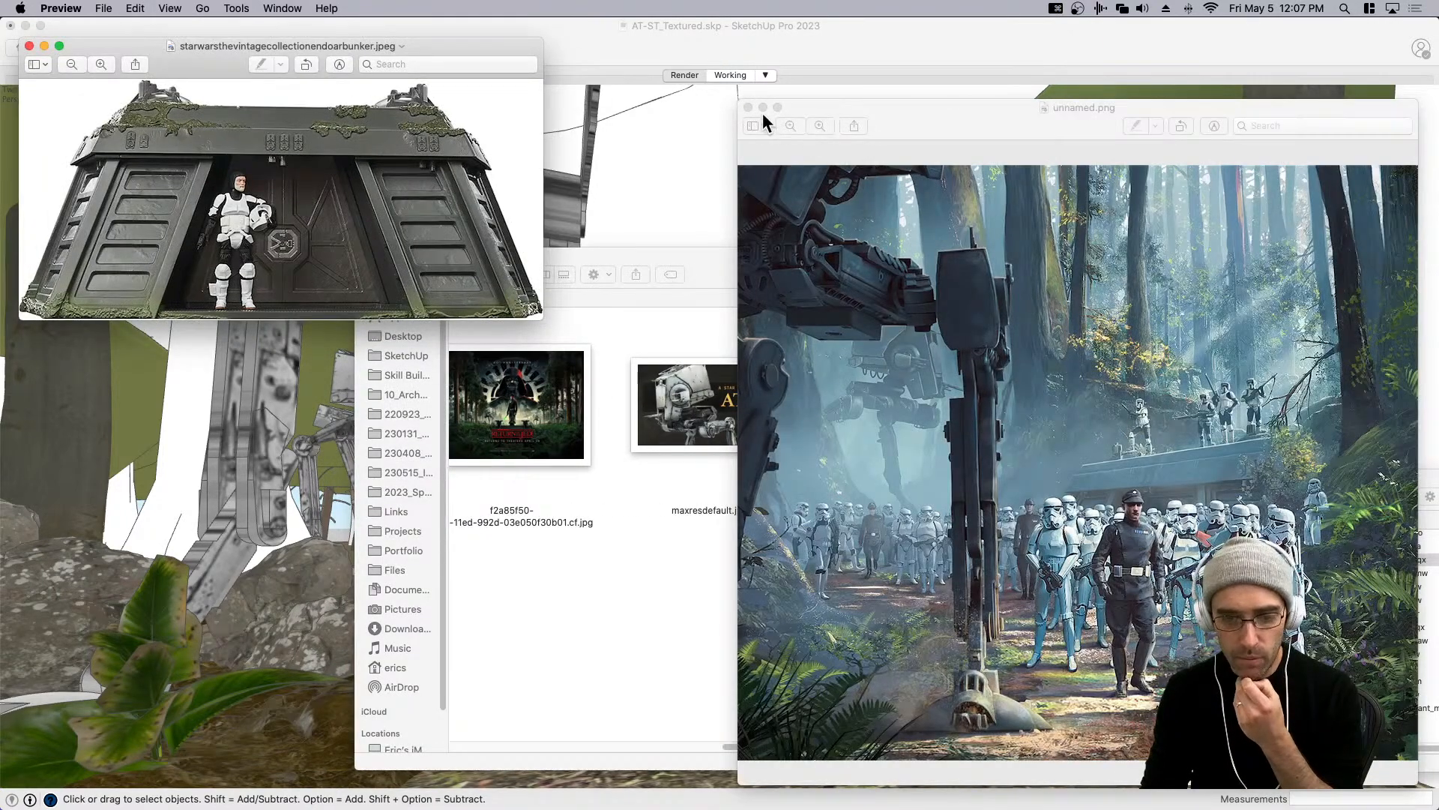
pyautogui.moveTo(467, 74)
pyautogui.mouseDown()
pyautogui.moveTo(539, 93)
pyautogui.moveTo(756, 205)
pyautogui.mouseUp()
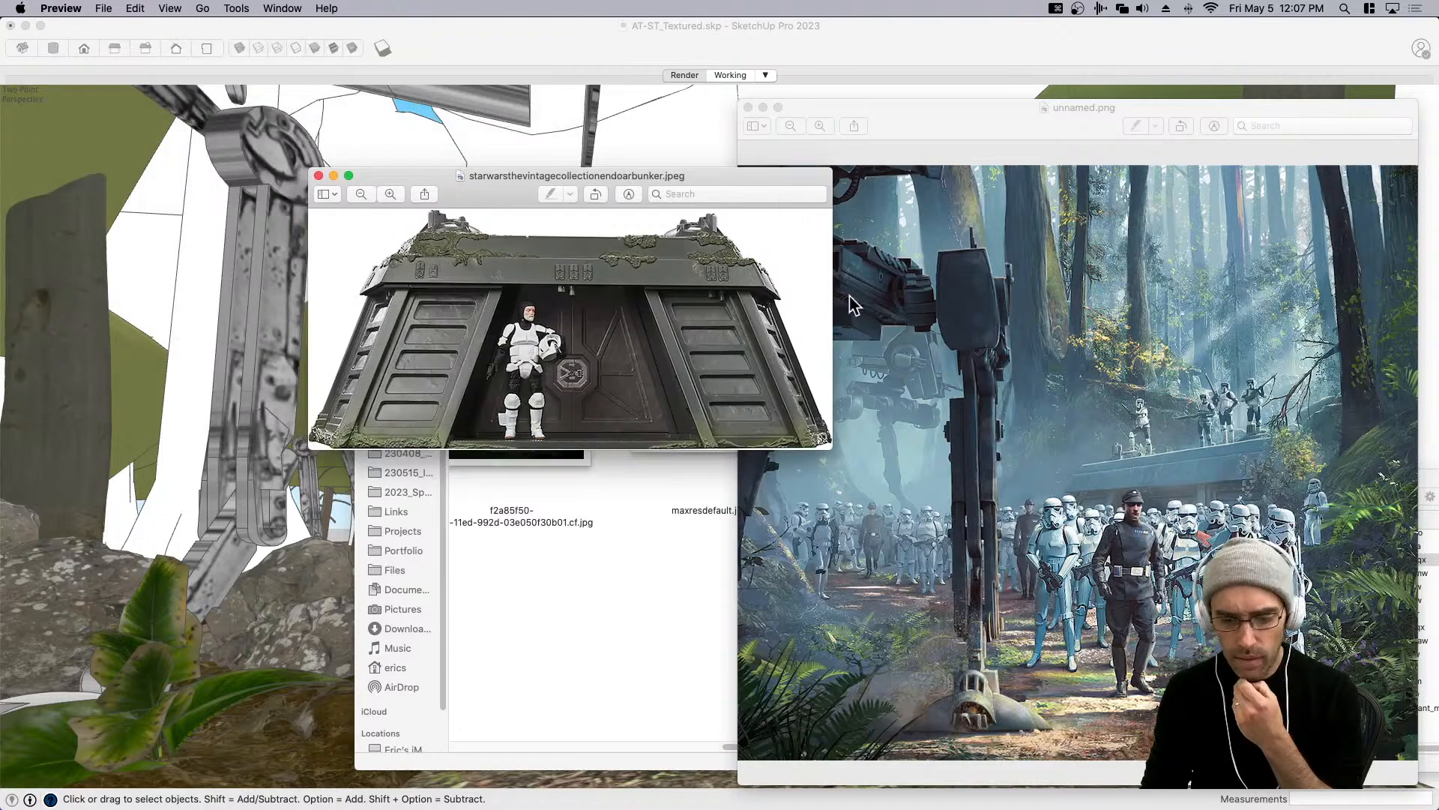
pyautogui.moveTo(829, 449); pyautogui.dragTo(1253, 740)
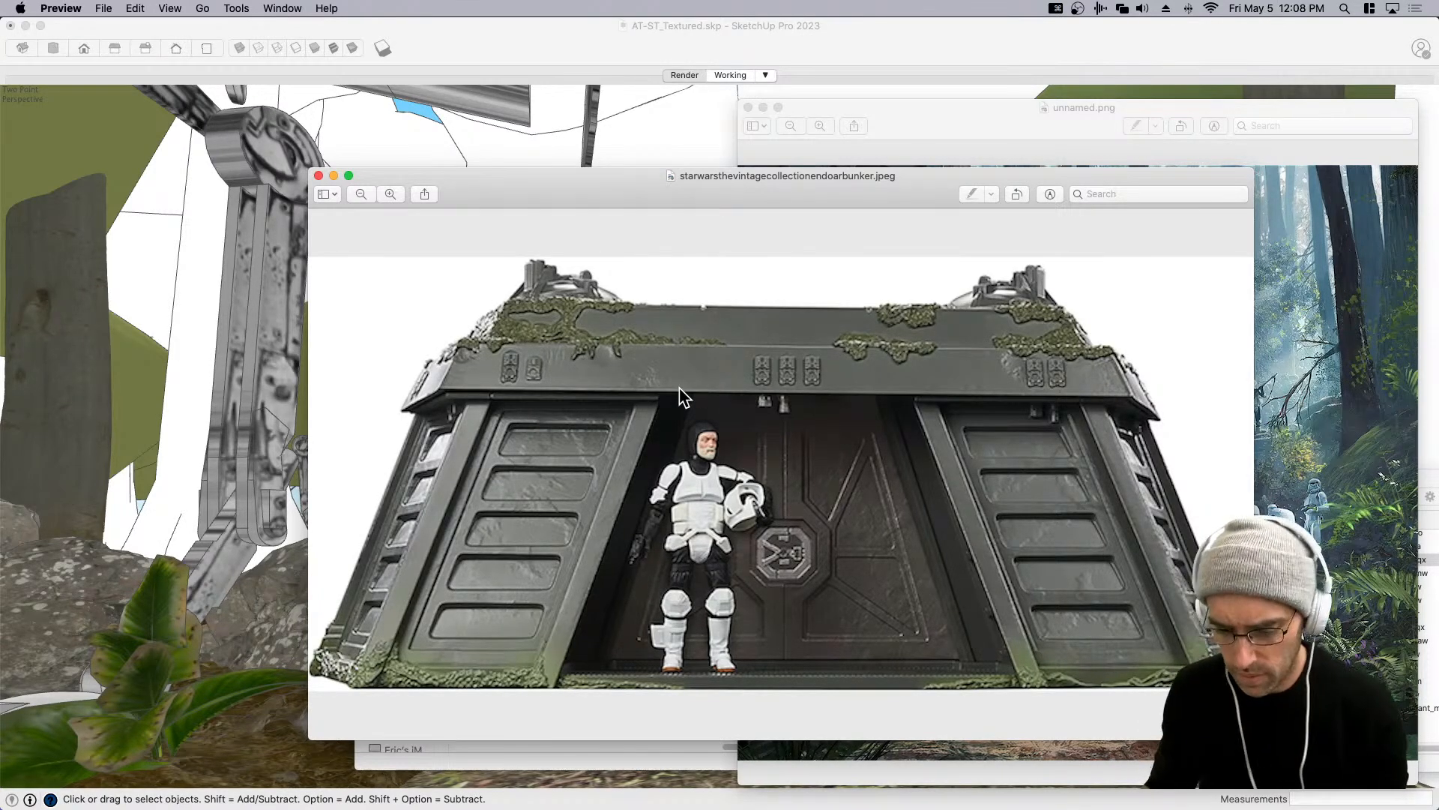
# Switch back to SketchUp, save AT-ST_Textured.skp and create a new empty model.
pyautogui.click(244, 453)
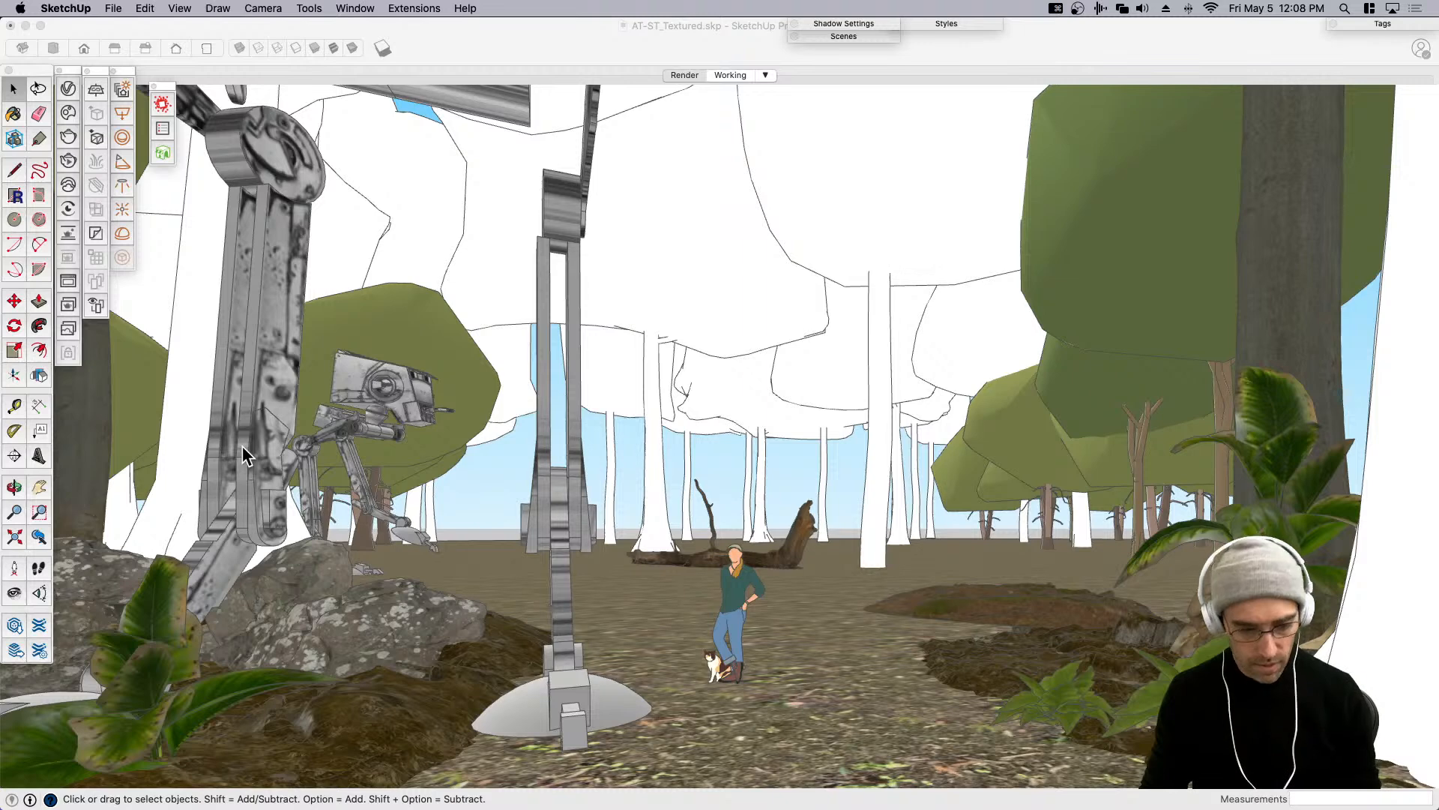
pyautogui.press('super+s')
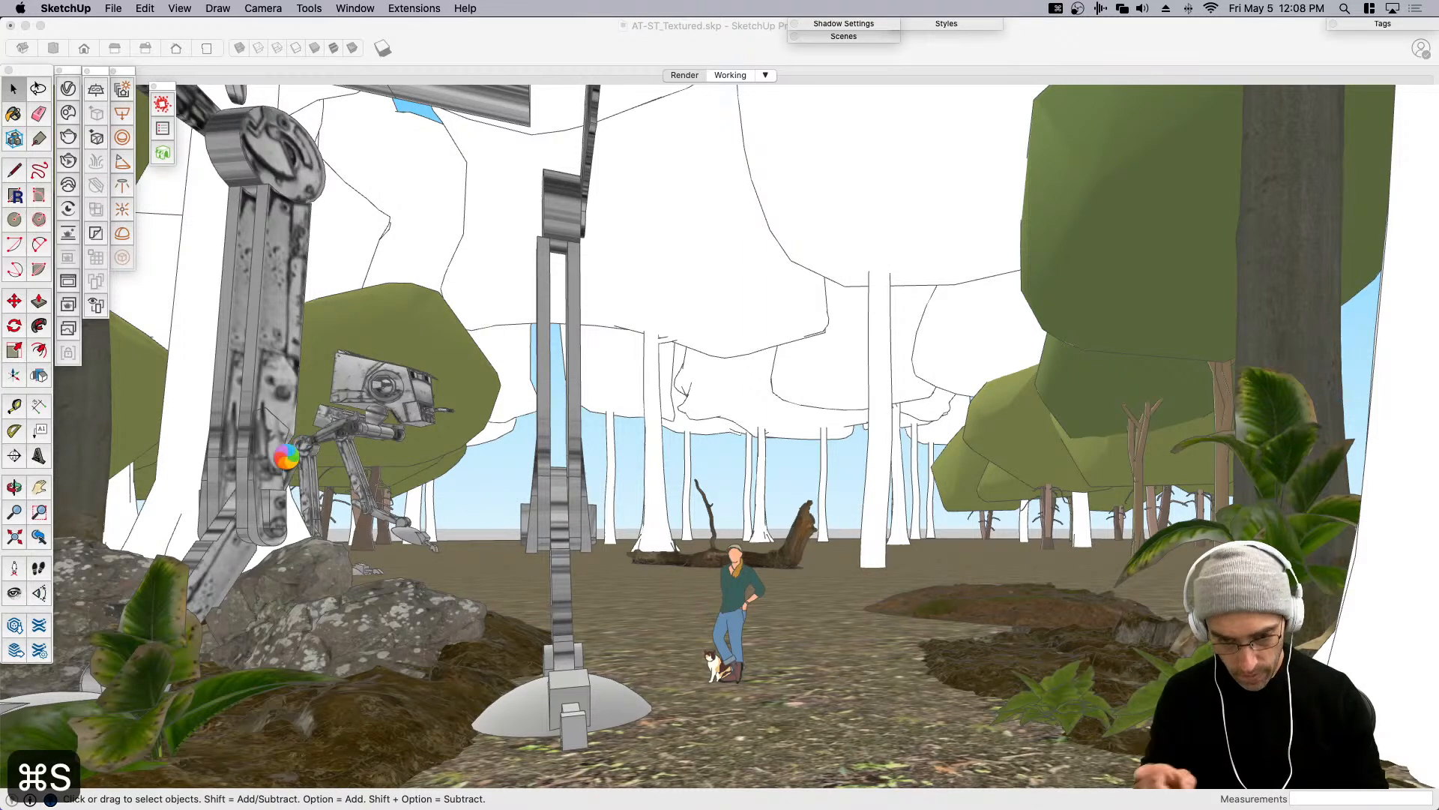
pyautogui.press('super+n')
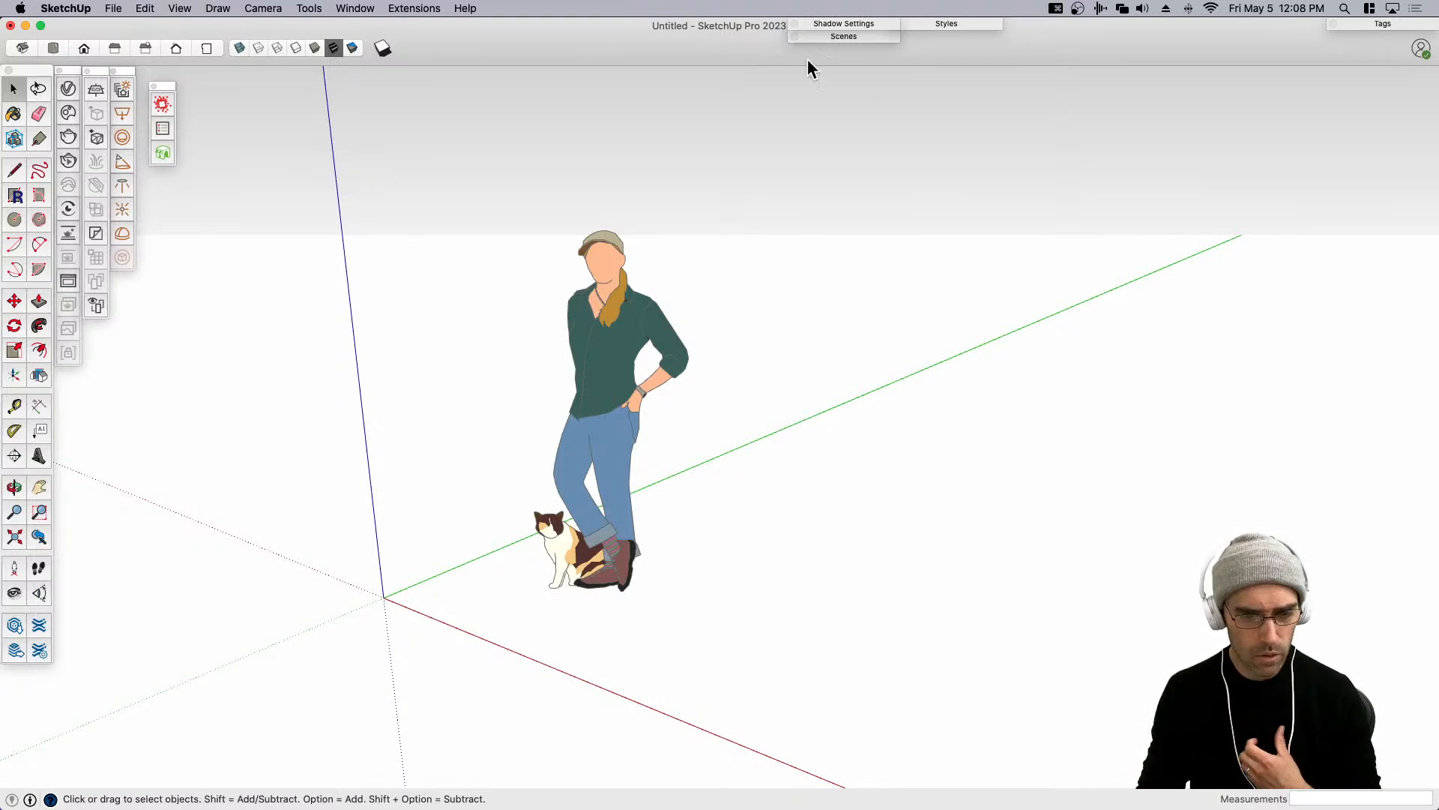
# Move the Scenes palette aside, open the style's watermark settings for editing and start adding a watermark image.
pyautogui.moveTo(847, 41); pyautogui.dragTo(680, 22)
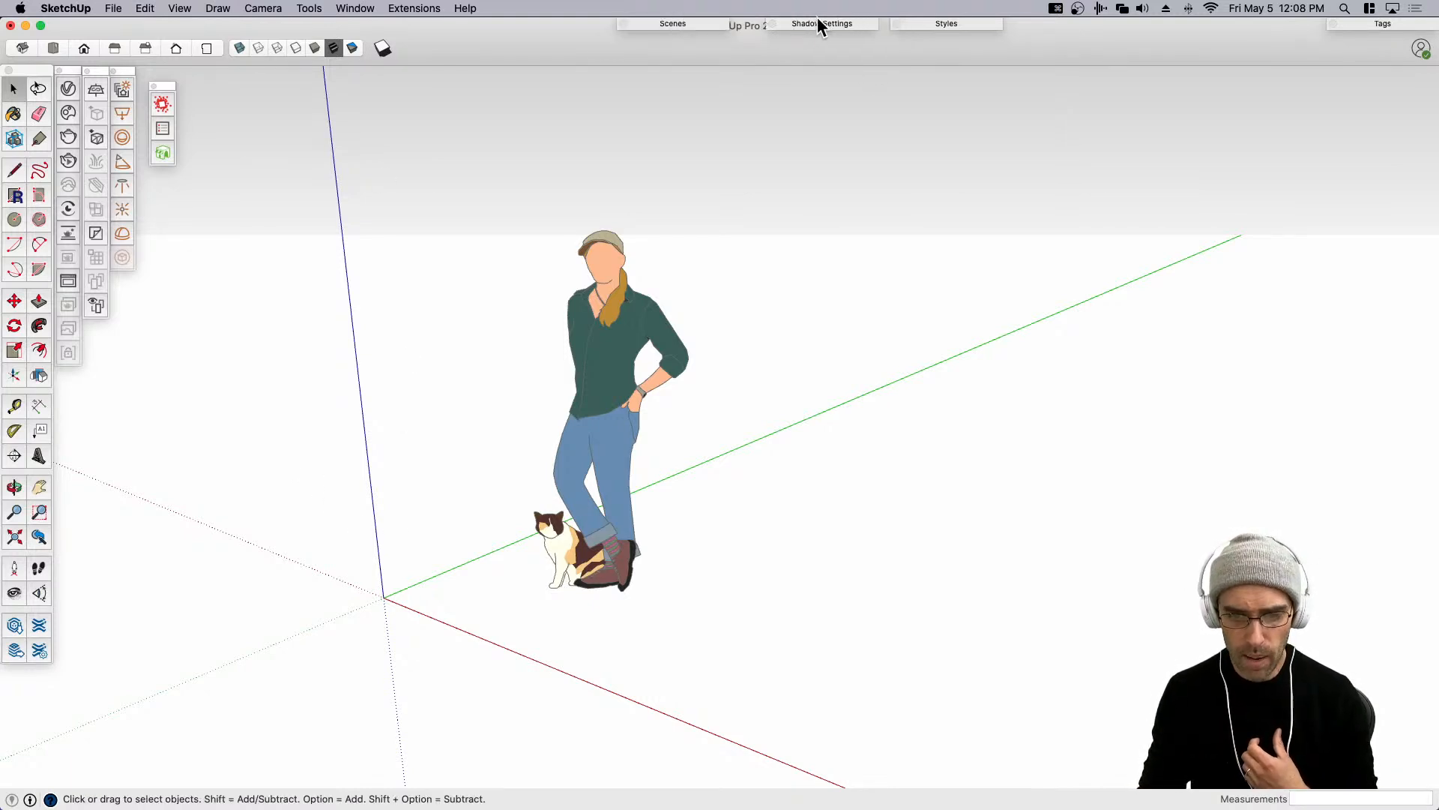
pyautogui.click(937, 24)
pyautogui.click(860, 129)
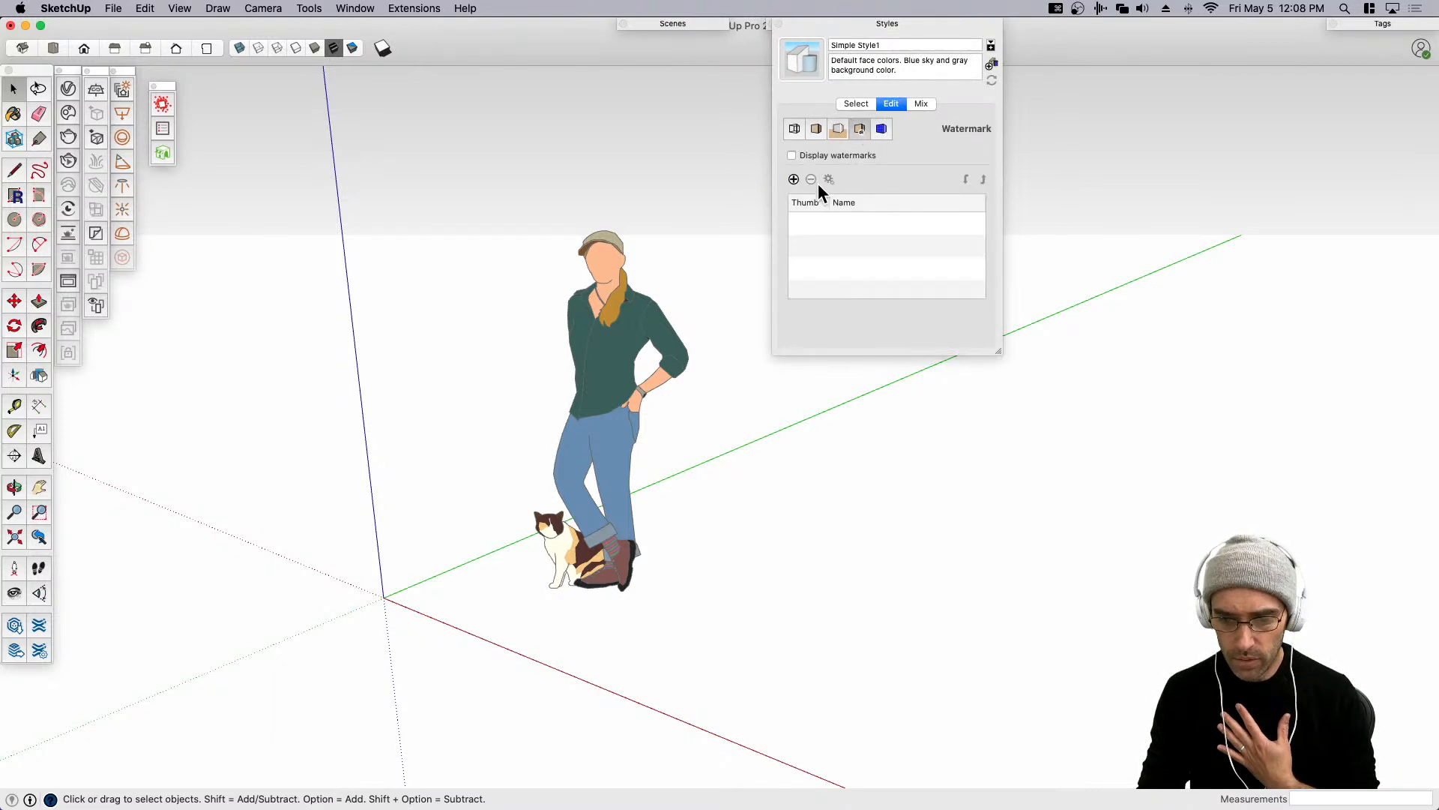
pyautogui.click(792, 155)
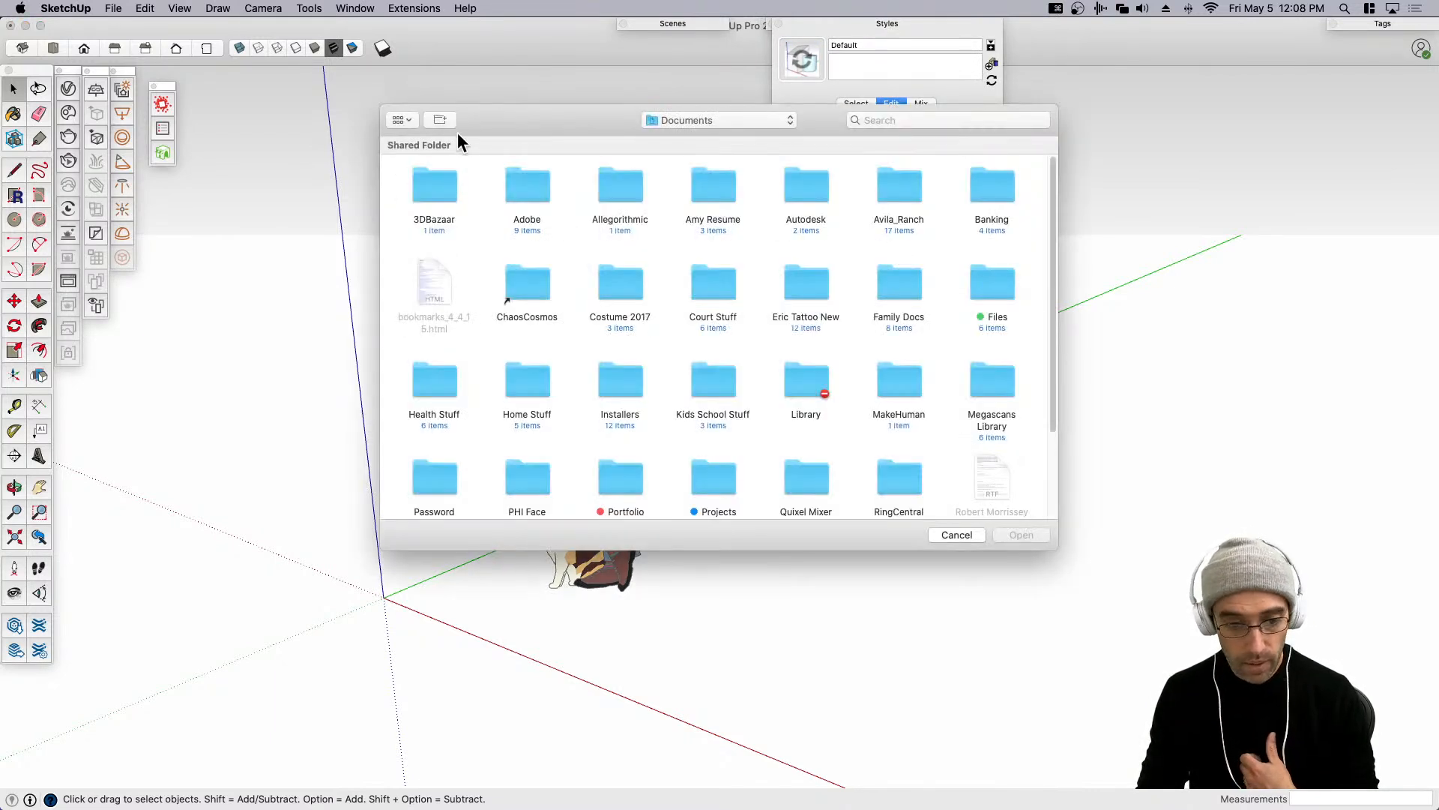
# Load starwarsthevintagecollectionendoarbunker.jpeg from the Desktop's Return of the Jedi/Ref Images folder as the watermark.
pyautogui.click(409, 119)
pyautogui.click(412, 117)
pyautogui.click(412, 117)
pyautogui.click(419, 140)
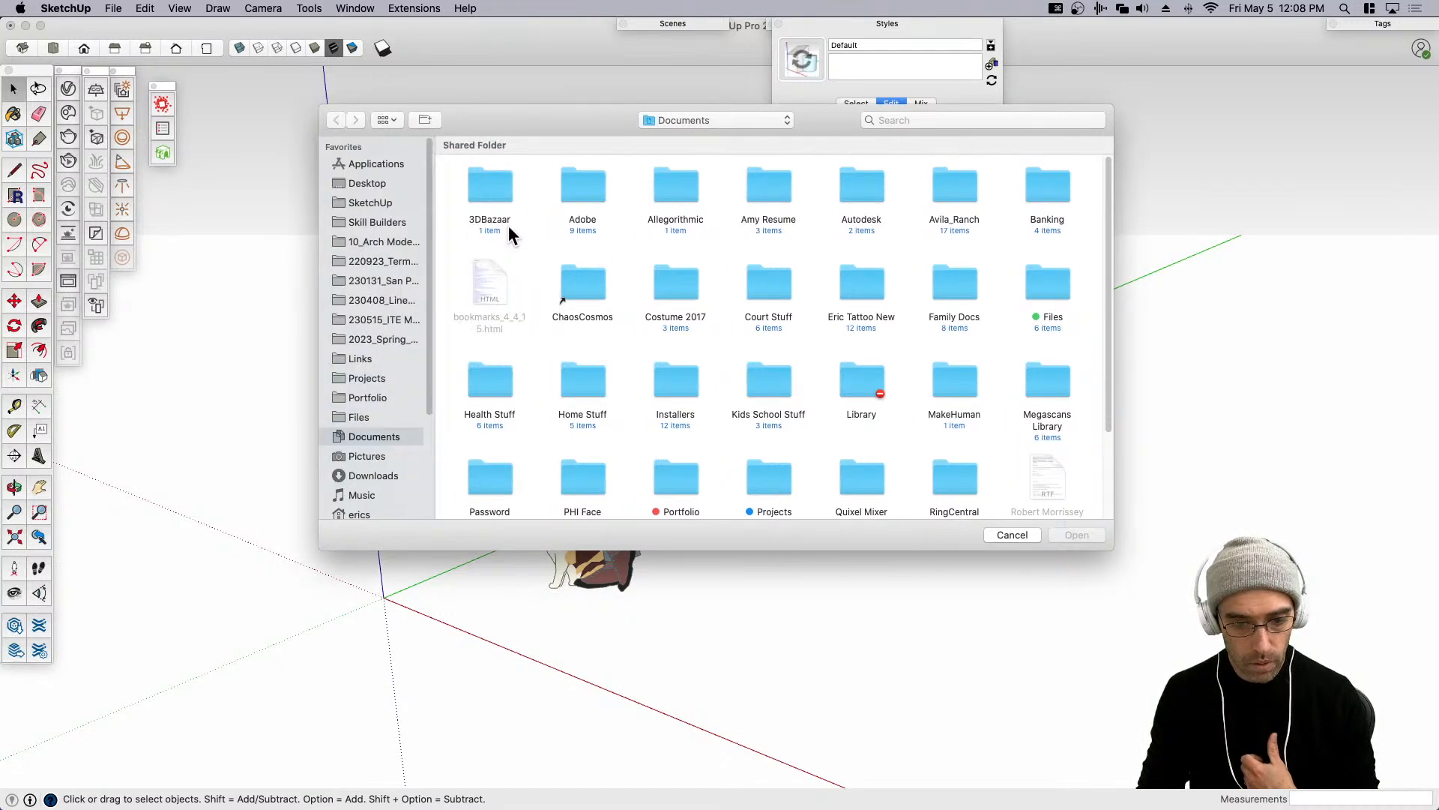
pyautogui.moveTo(434, 241); pyautogui.dragTo(368, 239)
pyautogui.click(363, 183)
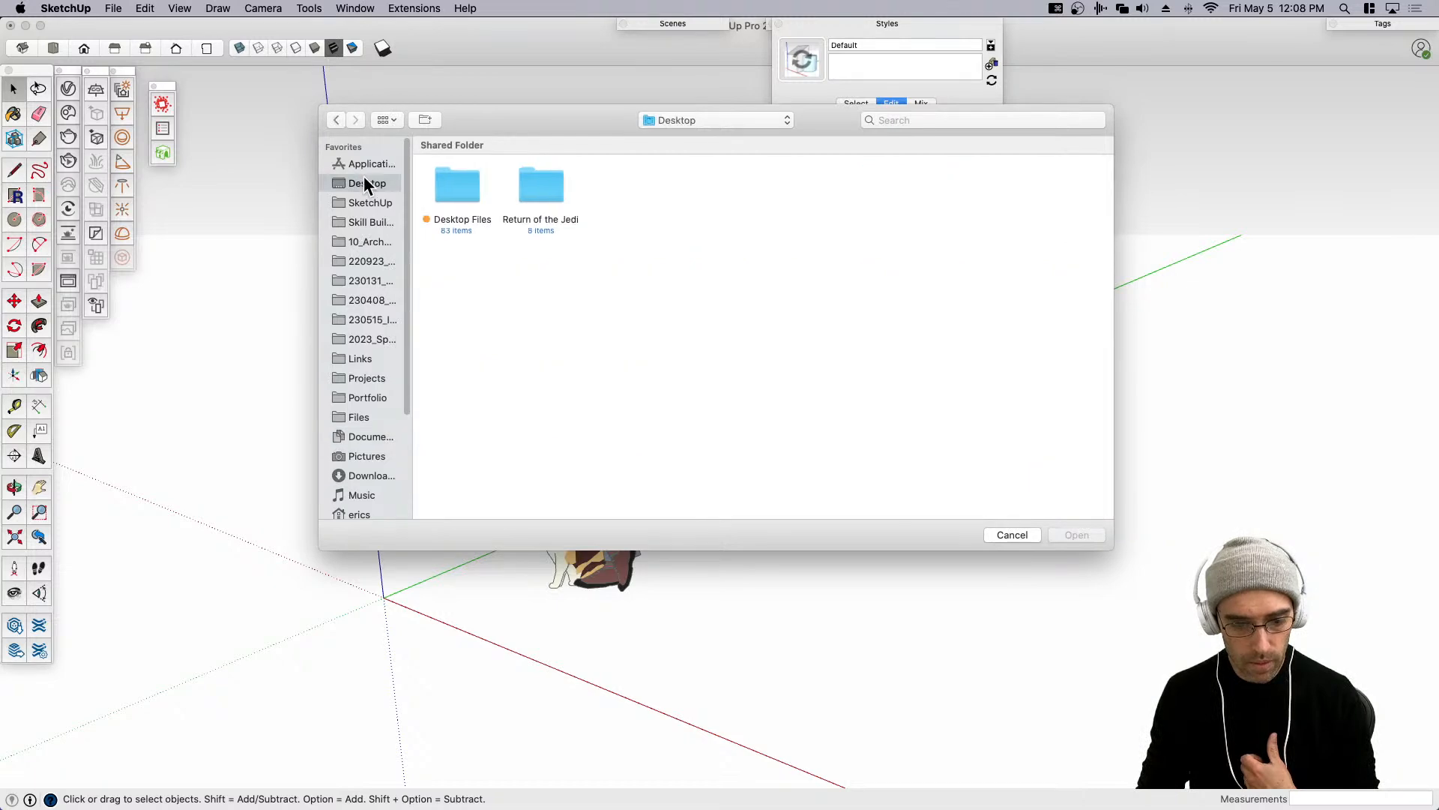
pyautogui.click(541, 189)
pyautogui.doubleClick(541, 189)
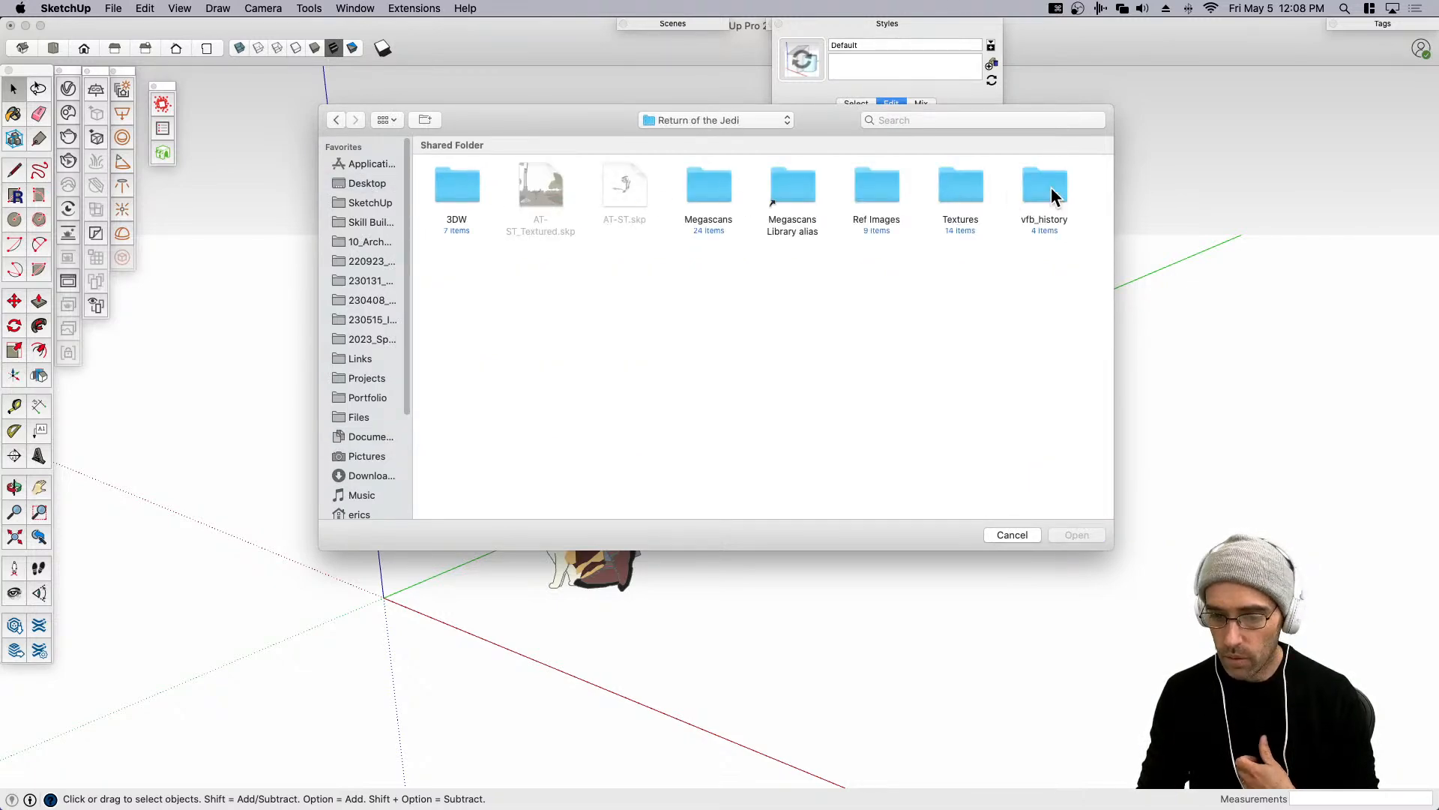
pyautogui.doubleClick(878, 188)
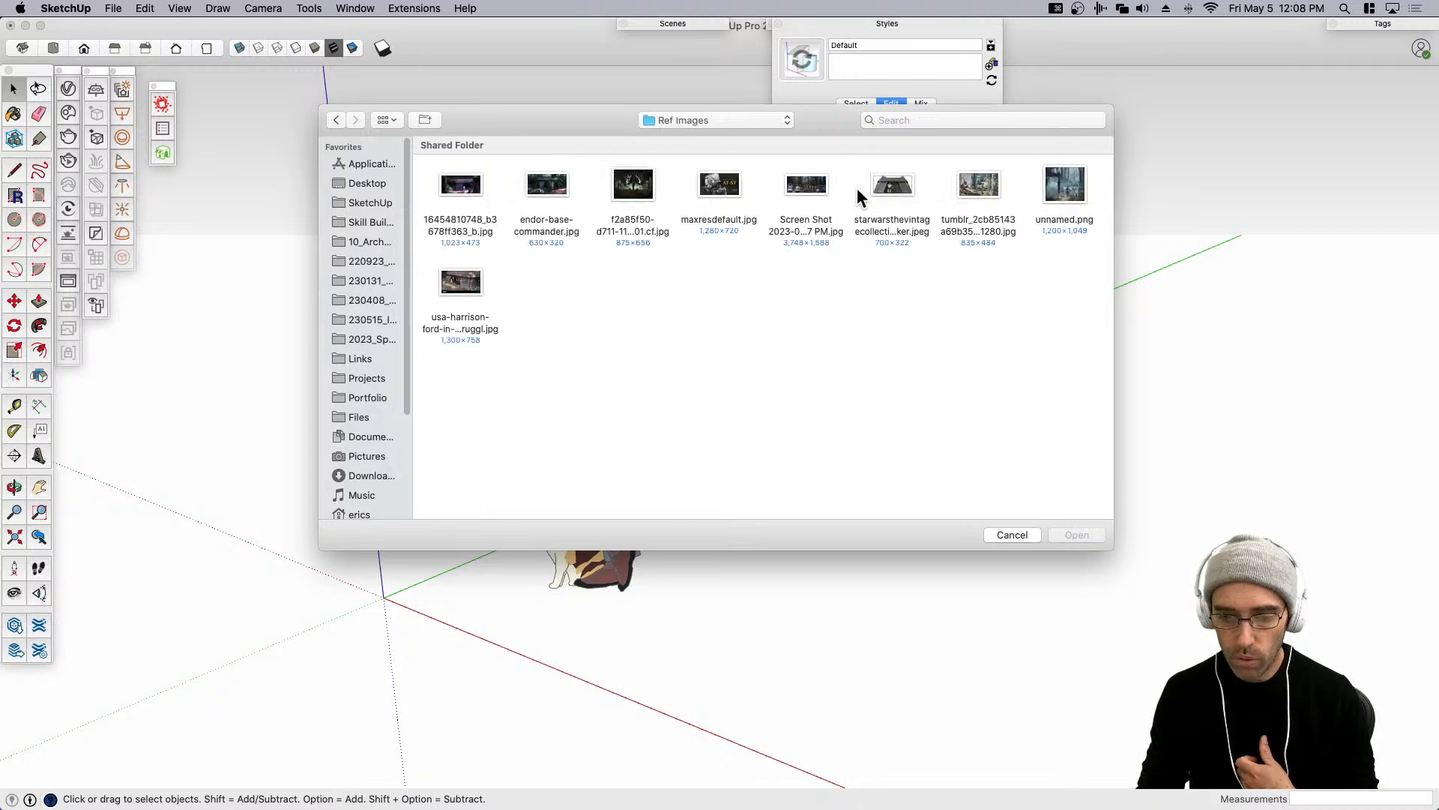
pyautogui.click(898, 183)
pyautogui.click(1077, 534)
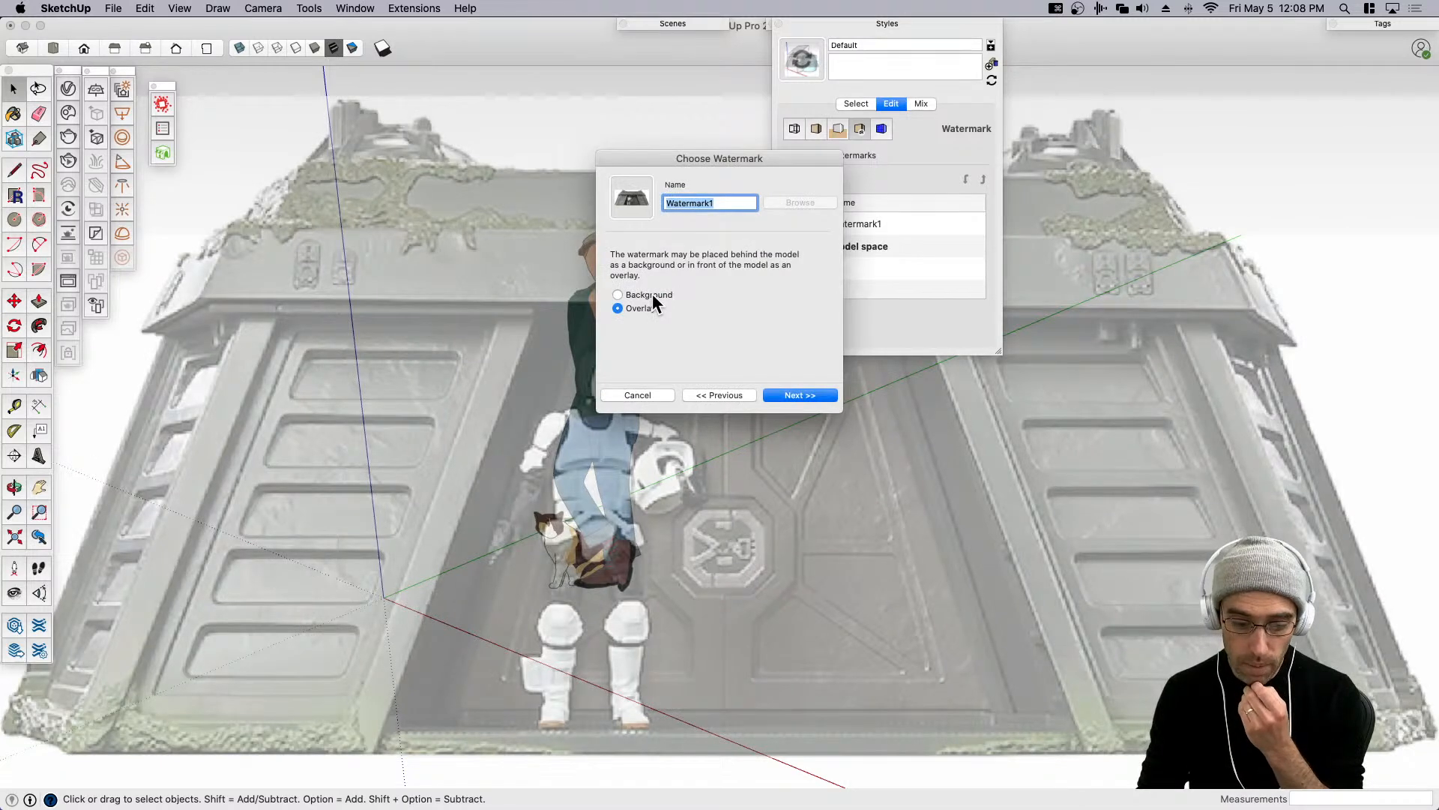
# Place the bunker watermark in the background and blend it about halfway between background and image.
pyautogui.click(652, 294)
pyautogui.click(776, 395)
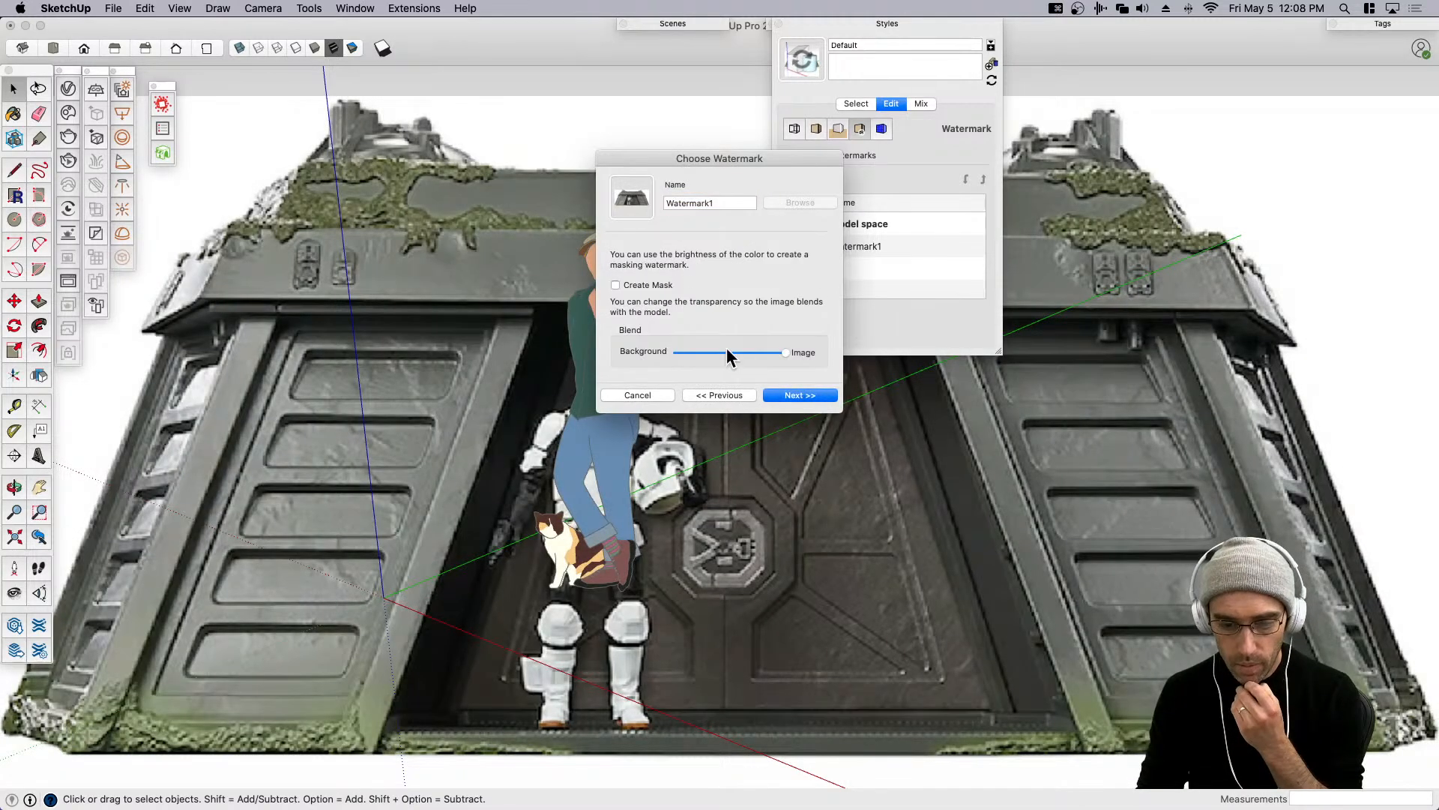
pyautogui.click(723, 348)
pyautogui.click(788, 395)
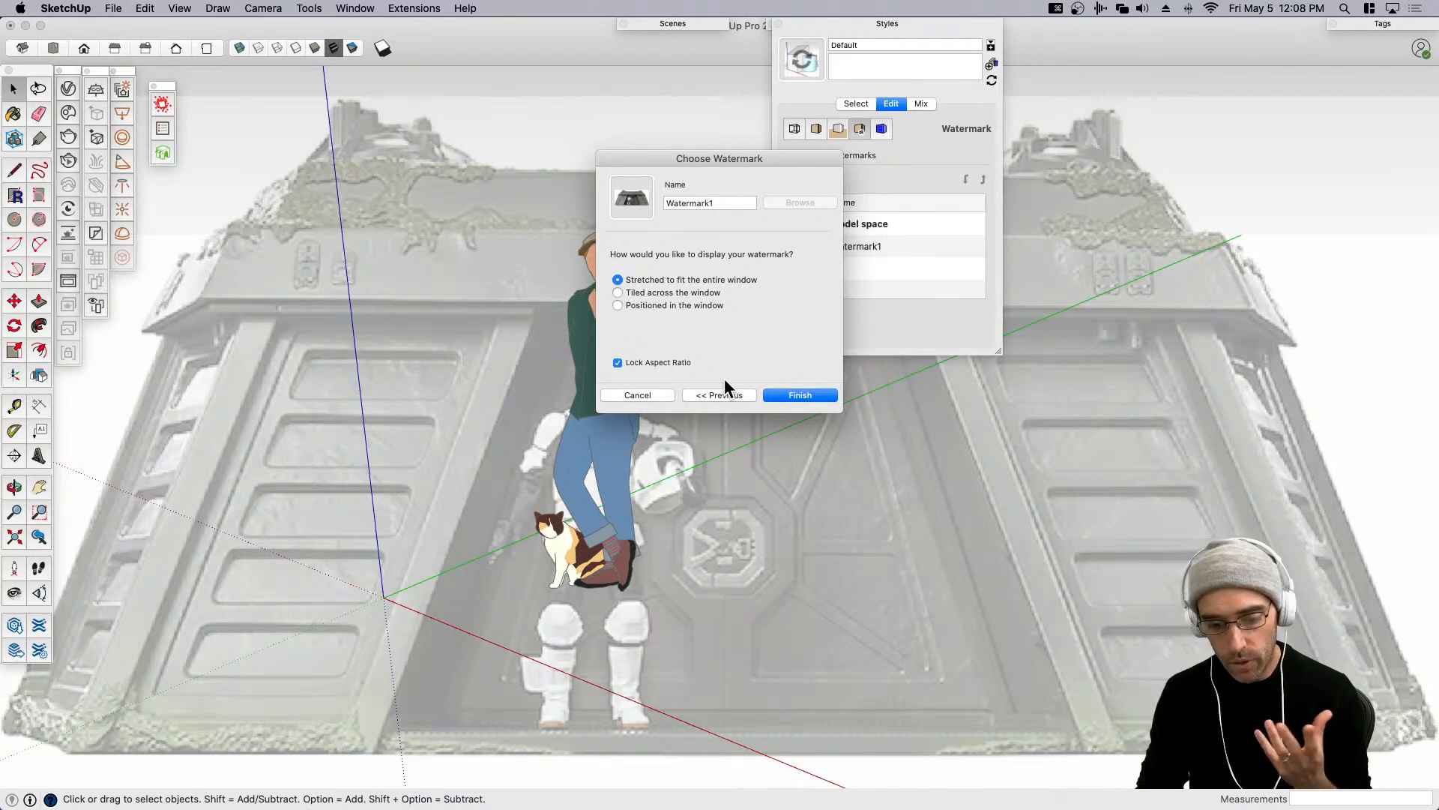
# Position the bunker watermark centered in the window, enlarge its scale to about three quarters and finish the watermark.
pyautogui.click(651, 363)
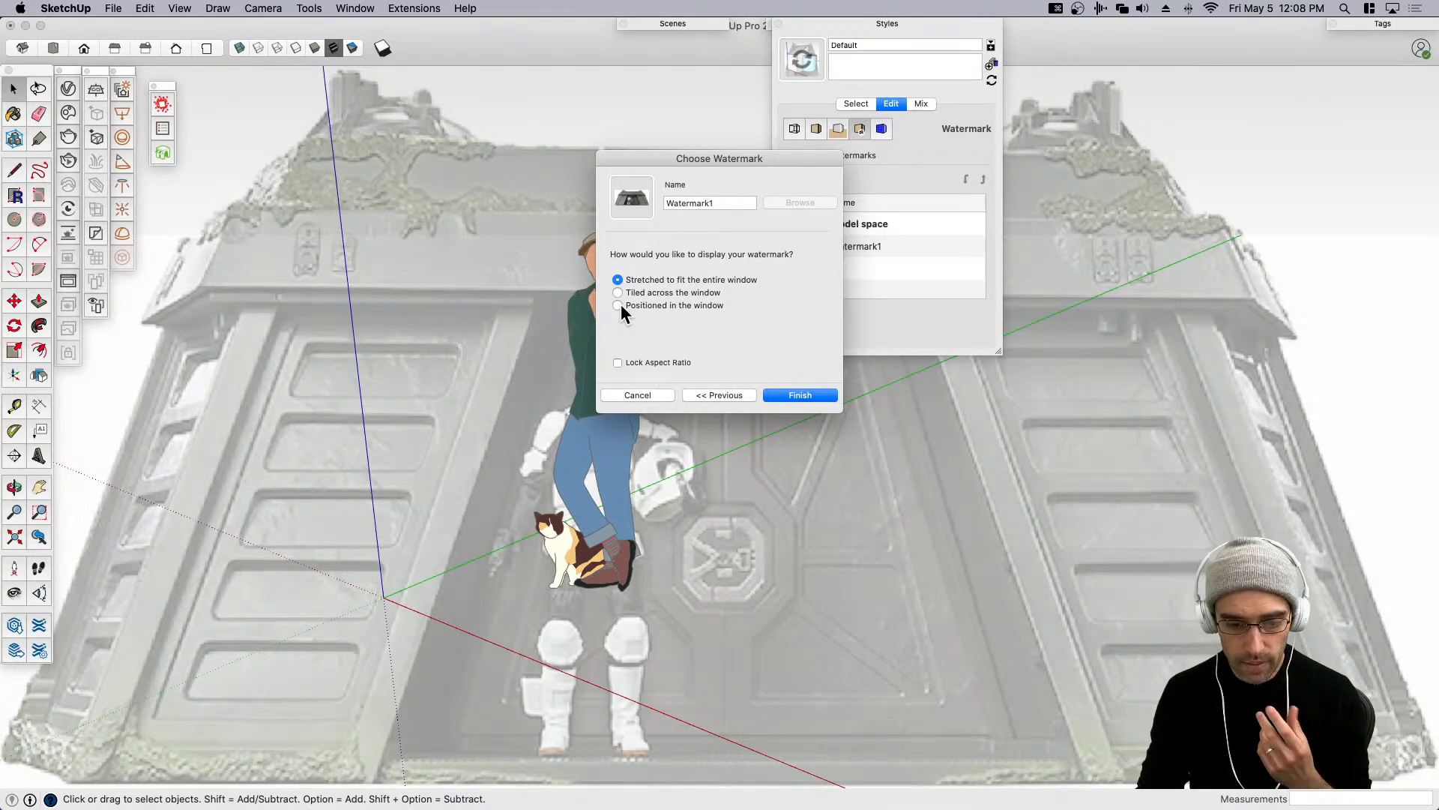
pyautogui.click(617, 304)
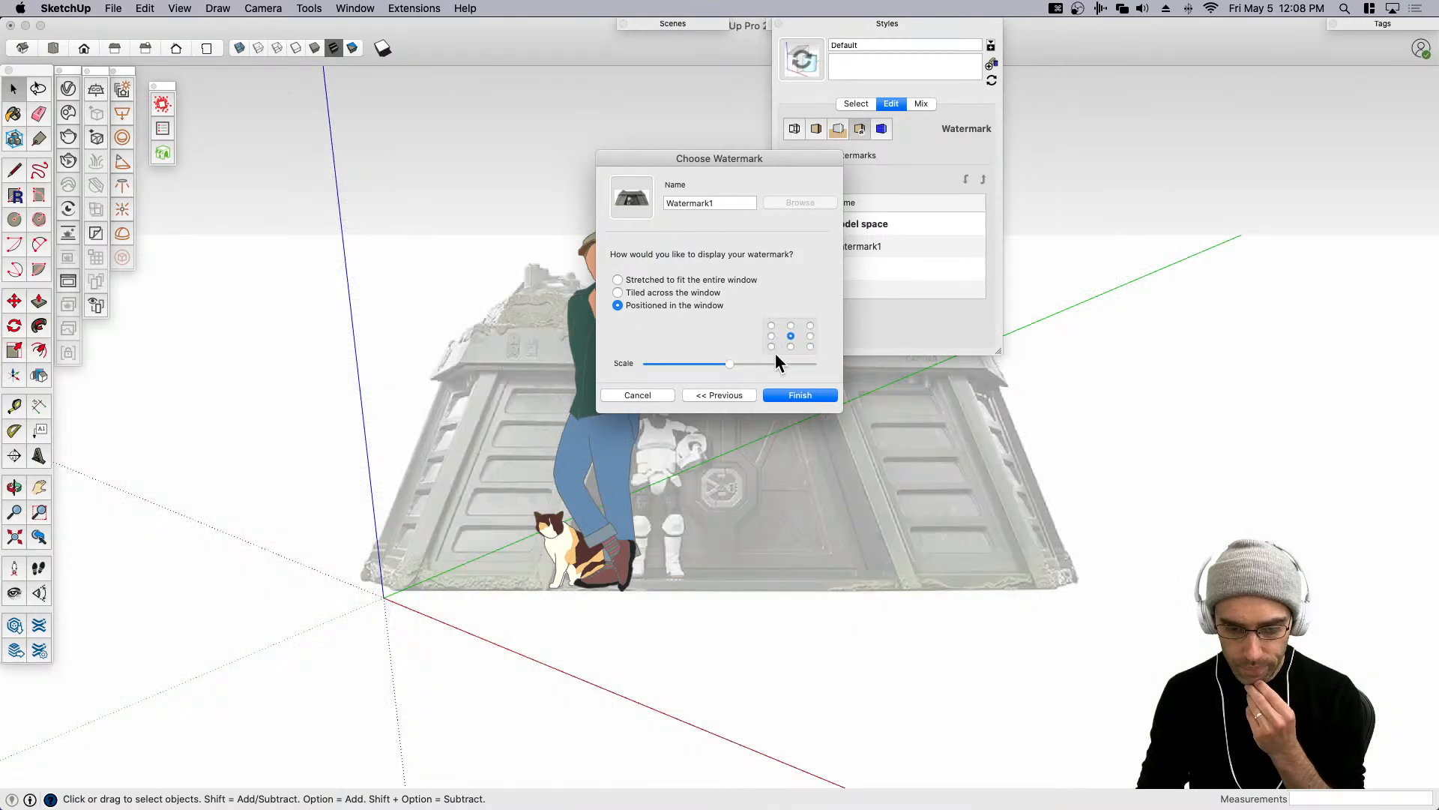
pyautogui.moveTo(731, 363); pyautogui.dragTo(775, 359)
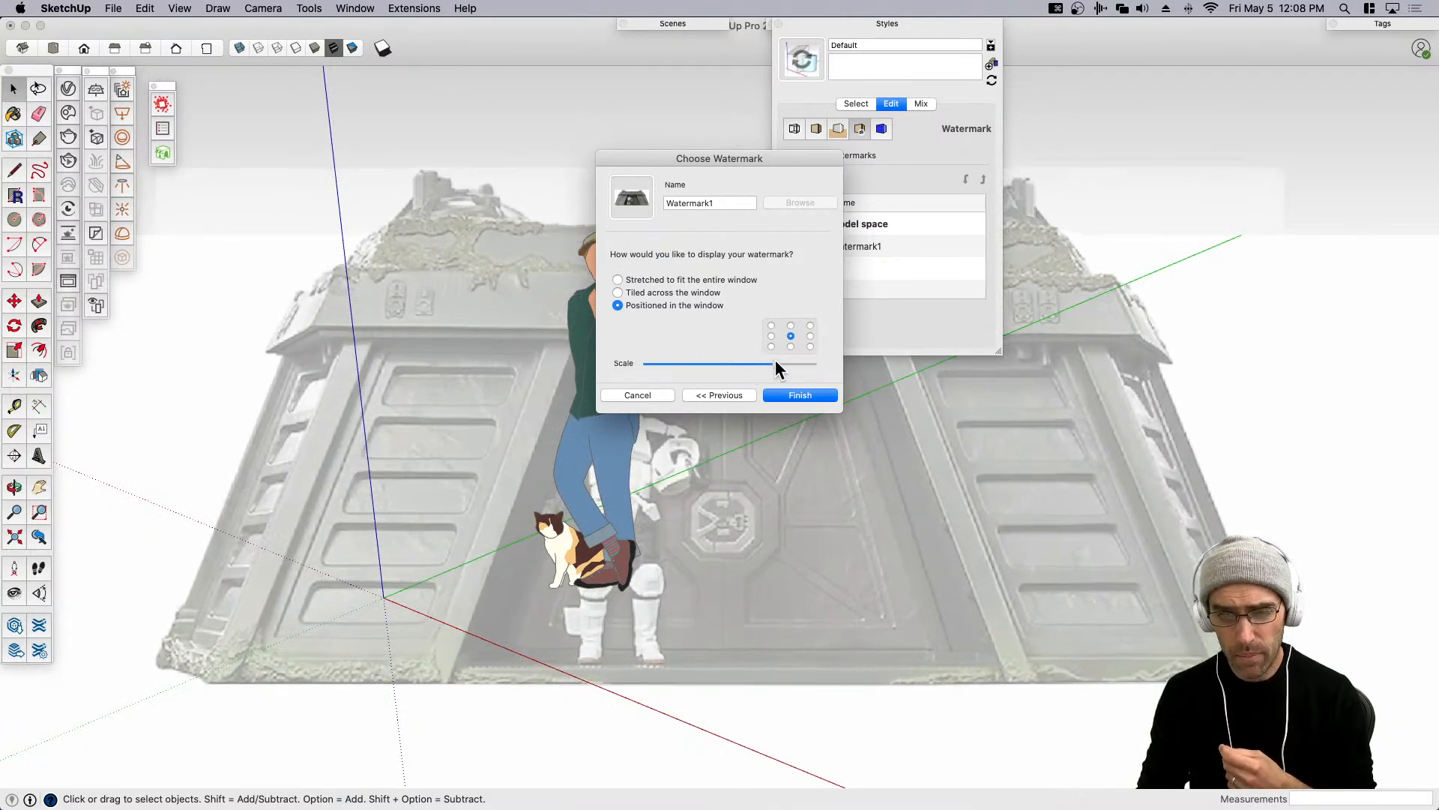
pyautogui.click(795, 395)
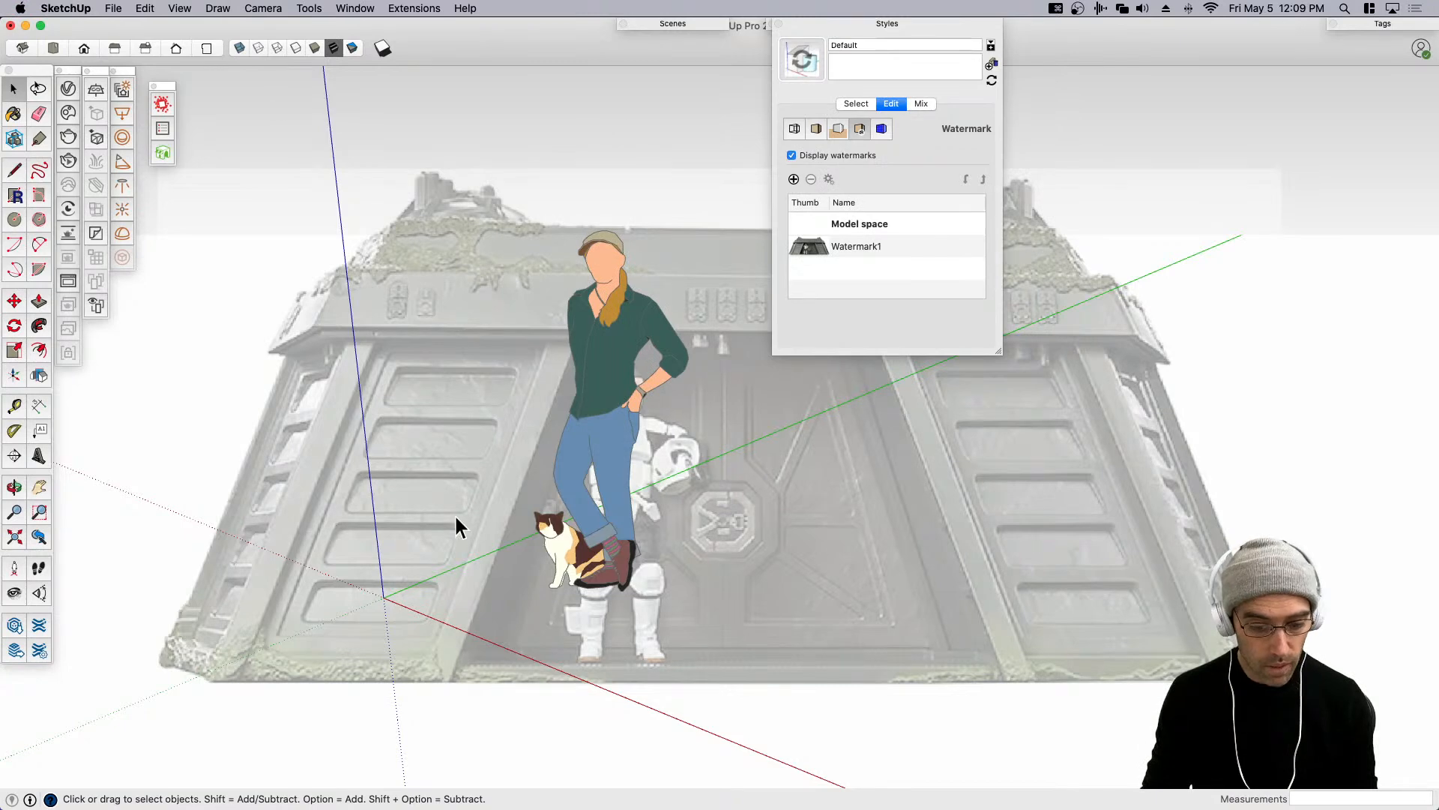
# Match the camera to the bunker image with the scale figure beside the trooper at similar height, and save the view as a scene.
pyautogui.moveTo(467, 525); pyautogui.dragTo(713, 421, button='middle')
pyautogui.scroll(-3, 634, 519)
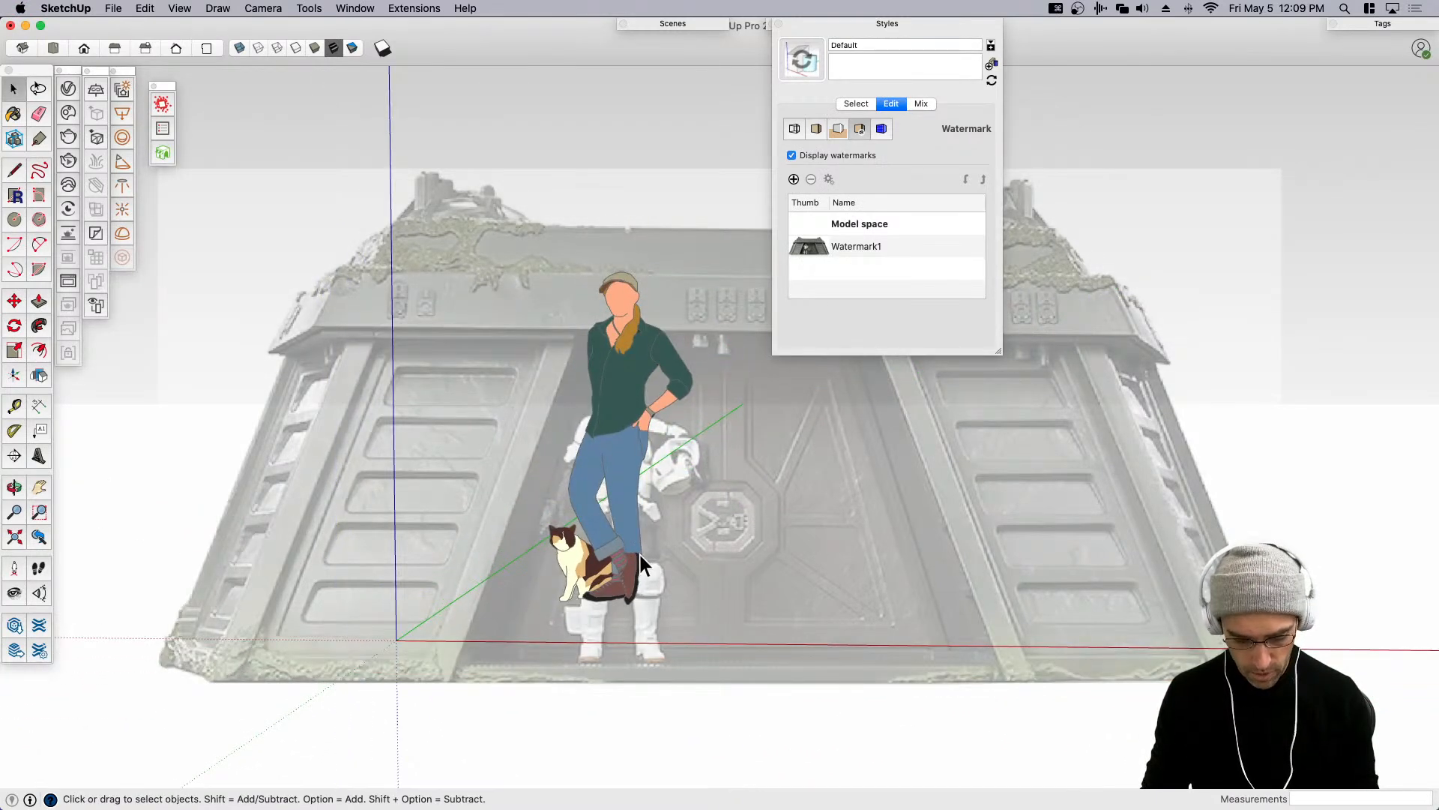
pyautogui.press('h')
pyautogui.moveTo(634, 563); pyautogui.dragTo(687, 620, button='middle')
pyautogui.scroll(-1, 657, 572)
pyautogui.scroll(-2, 659, 570)
pyautogui.moveTo(641, 551)
pyautogui.mouseDown()
pyautogui.moveTo(651, 559)
pyautogui.moveTo(613, 555)
pyautogui.mouseUp()
pyautogui.moveTo(720, 668); pyautogui.dragTo(673, 651, button='middle')
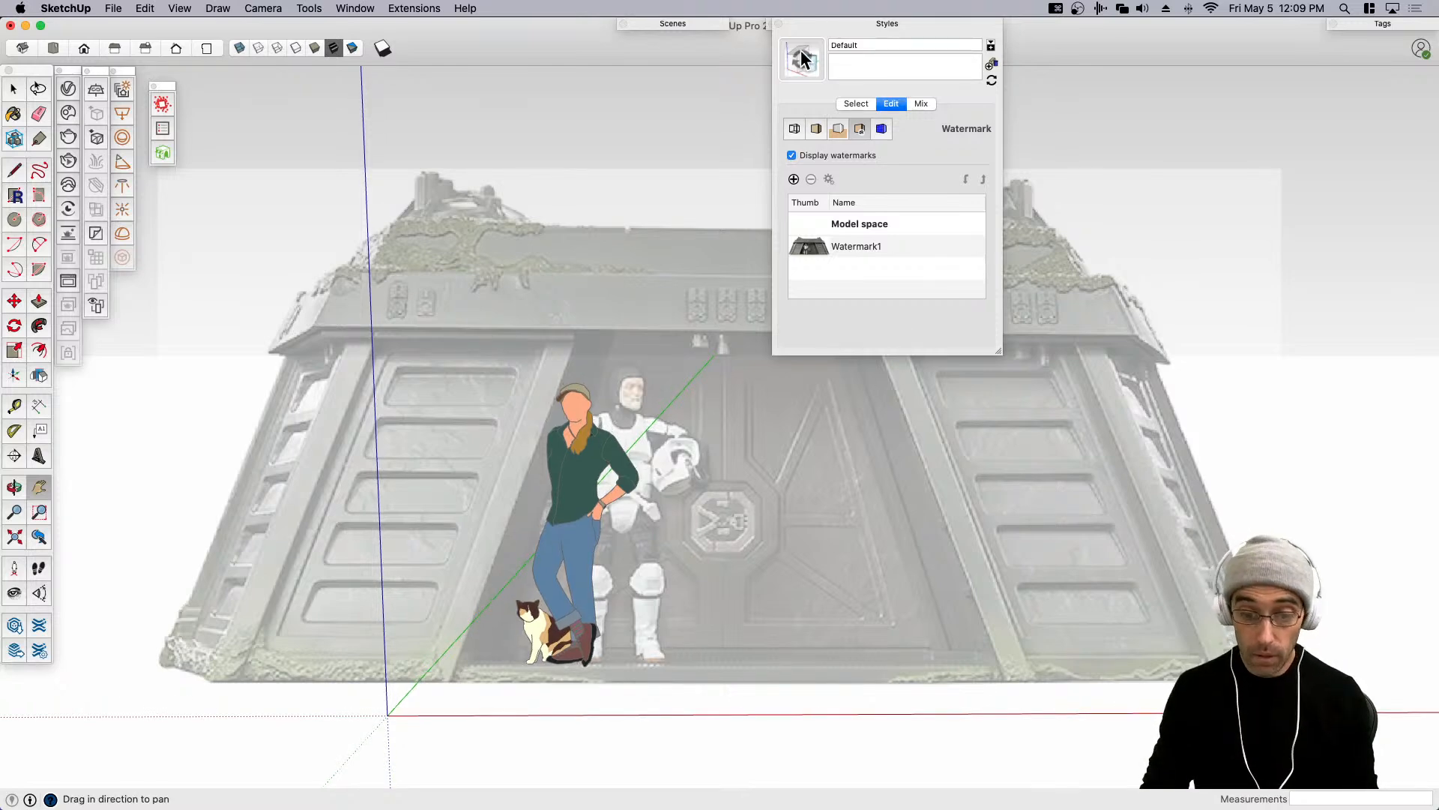
pyautogui.click(876, 23)
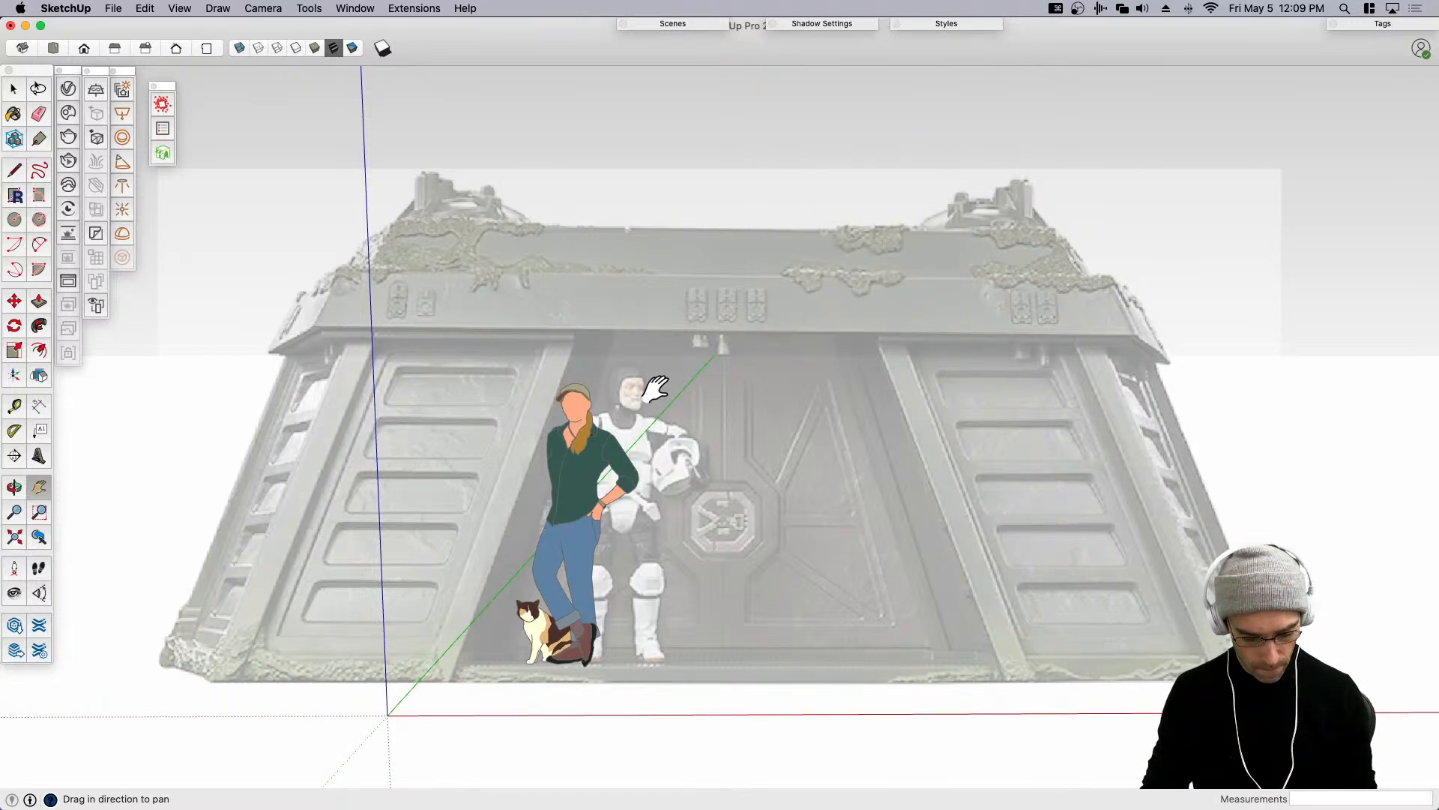
pyautogui.hotkey('shift', 'a')
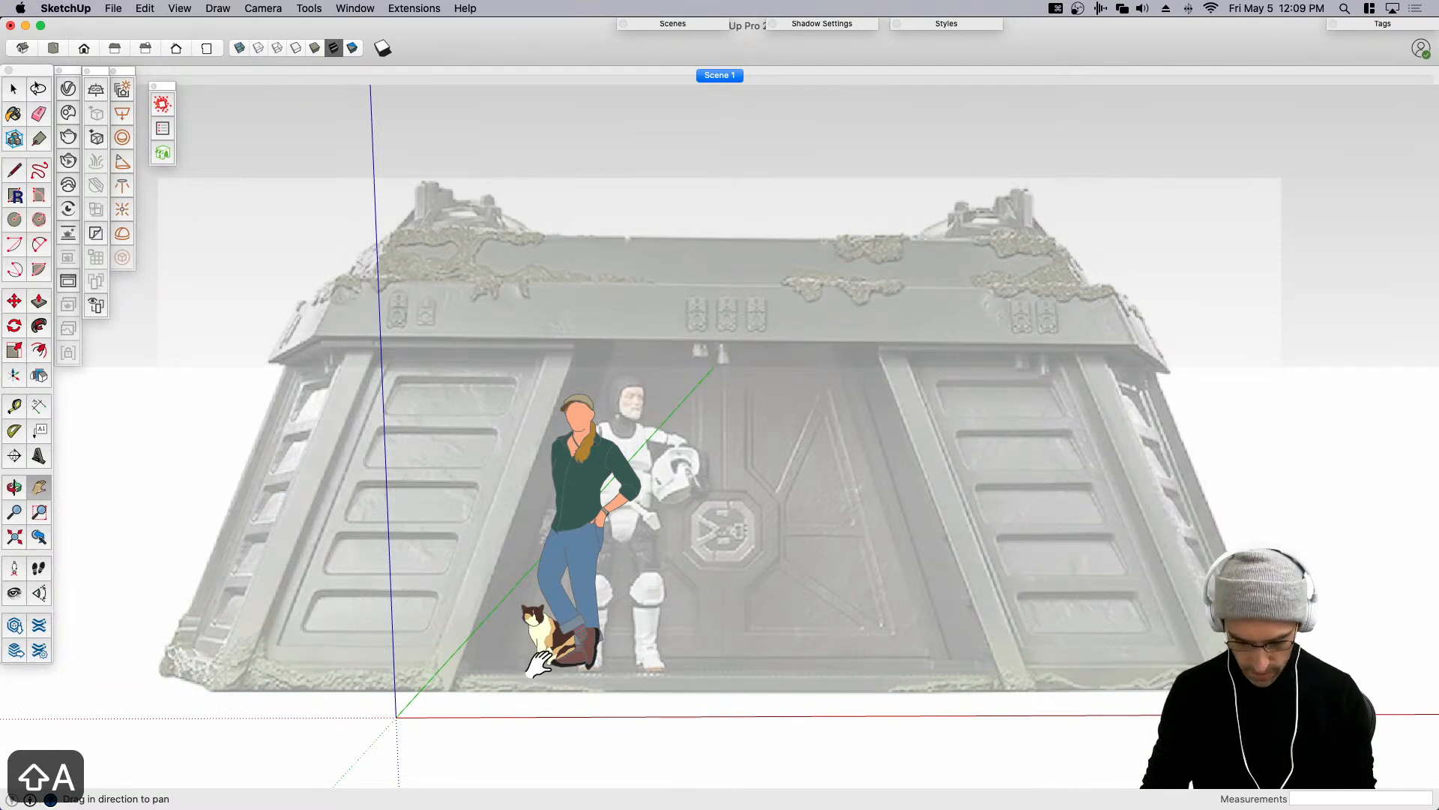
# Draw a horizontal rectangle about 17' 6" wide along the bunker image's base, locked to the blue axis.
pyautogui.press('r')
pyautogui.click(214, 690)
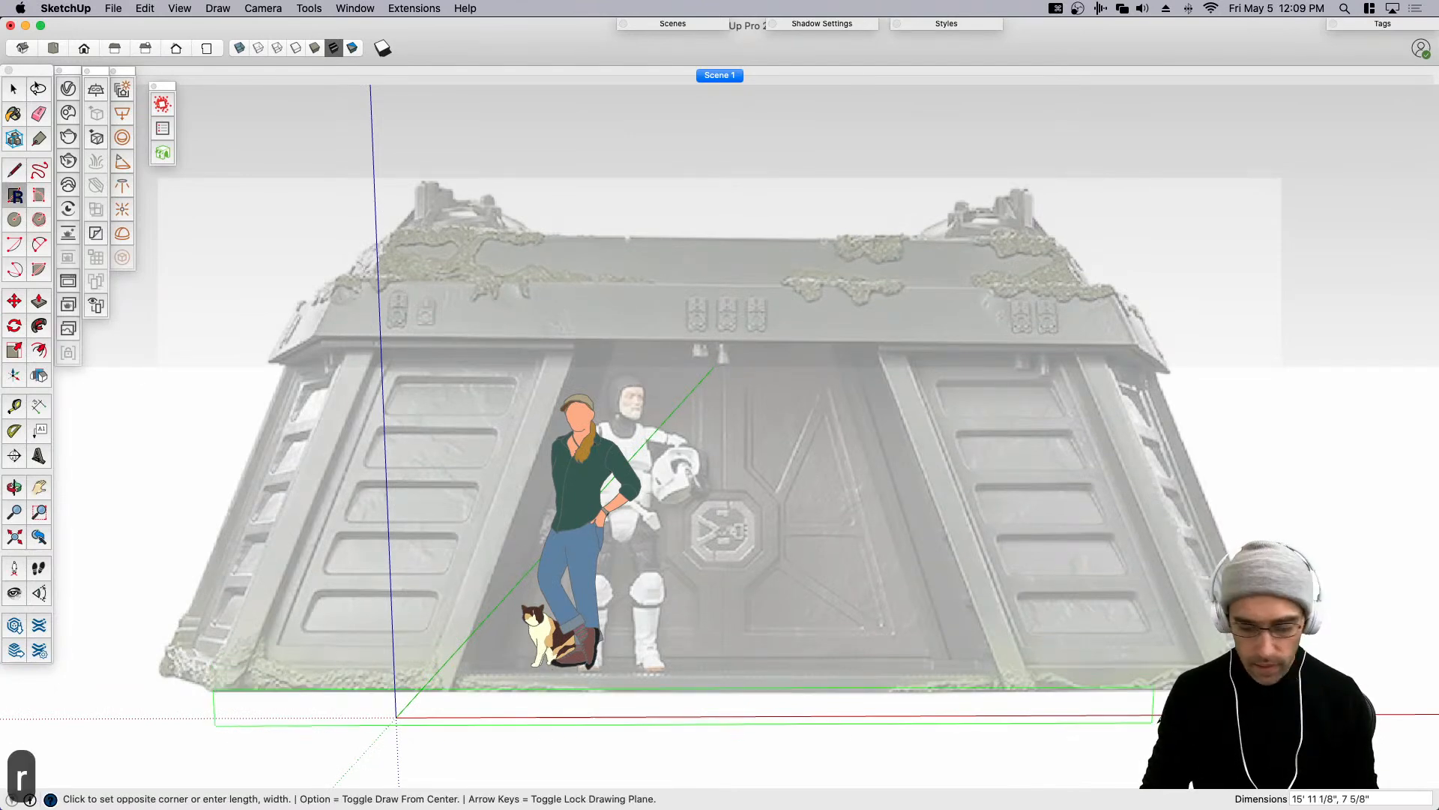
pyautogui.press('Up')
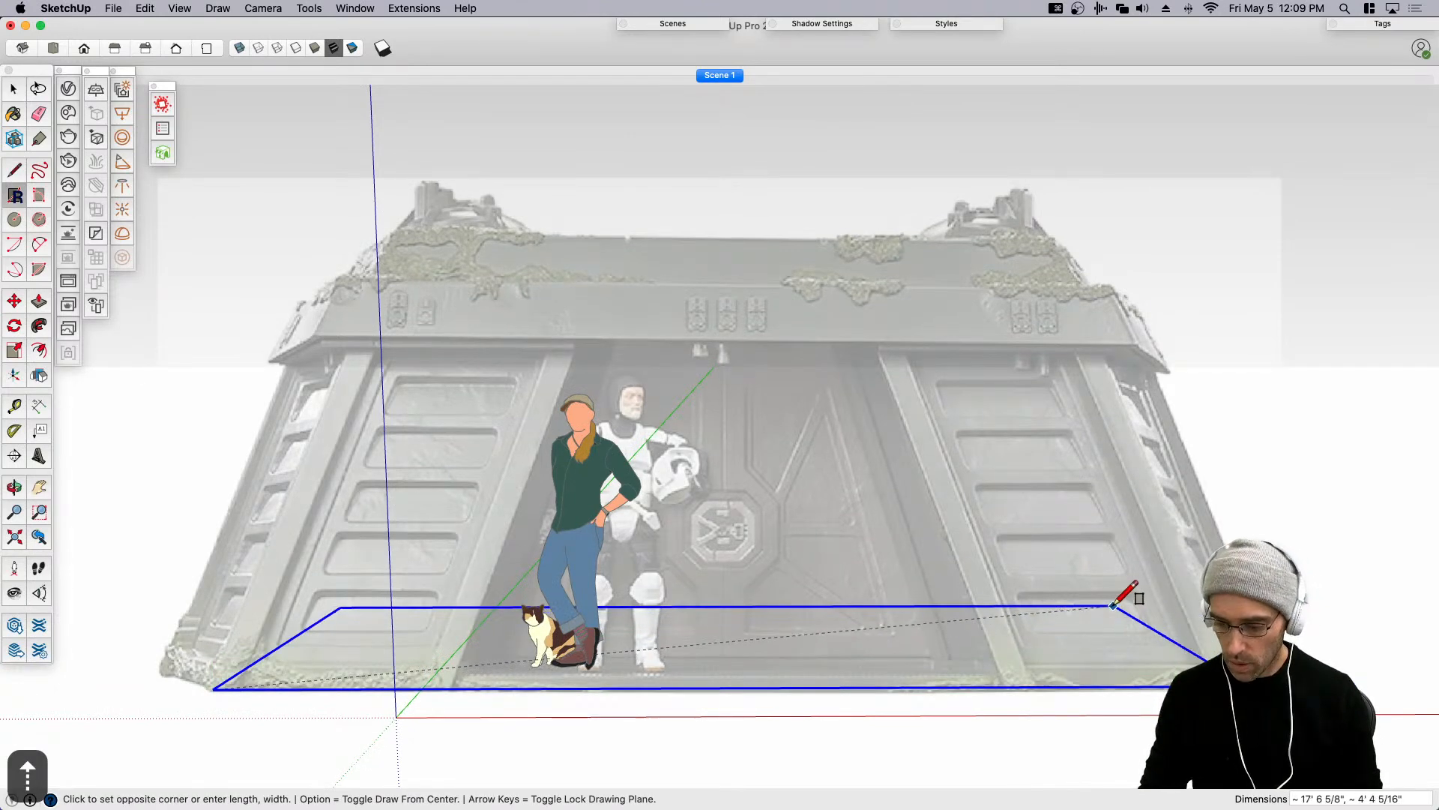
pyautogui.click(1109, 592)
pyautogui.press('space')
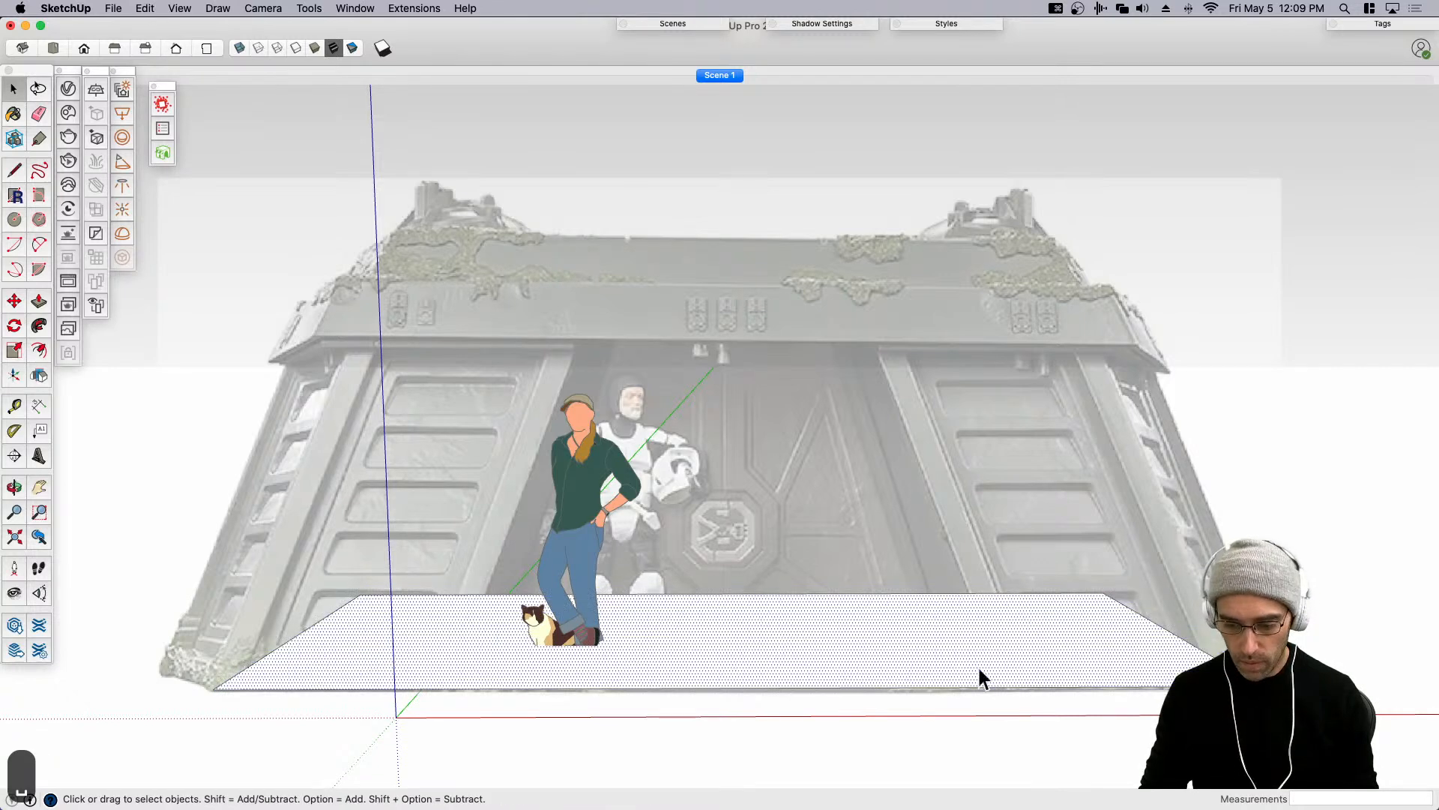
# Extrude the ground rectangle up about 6' 10" and show the box in X-ray with hidden-line faces.
pyautogui.press('p')
pyautogui.click(984, 623)
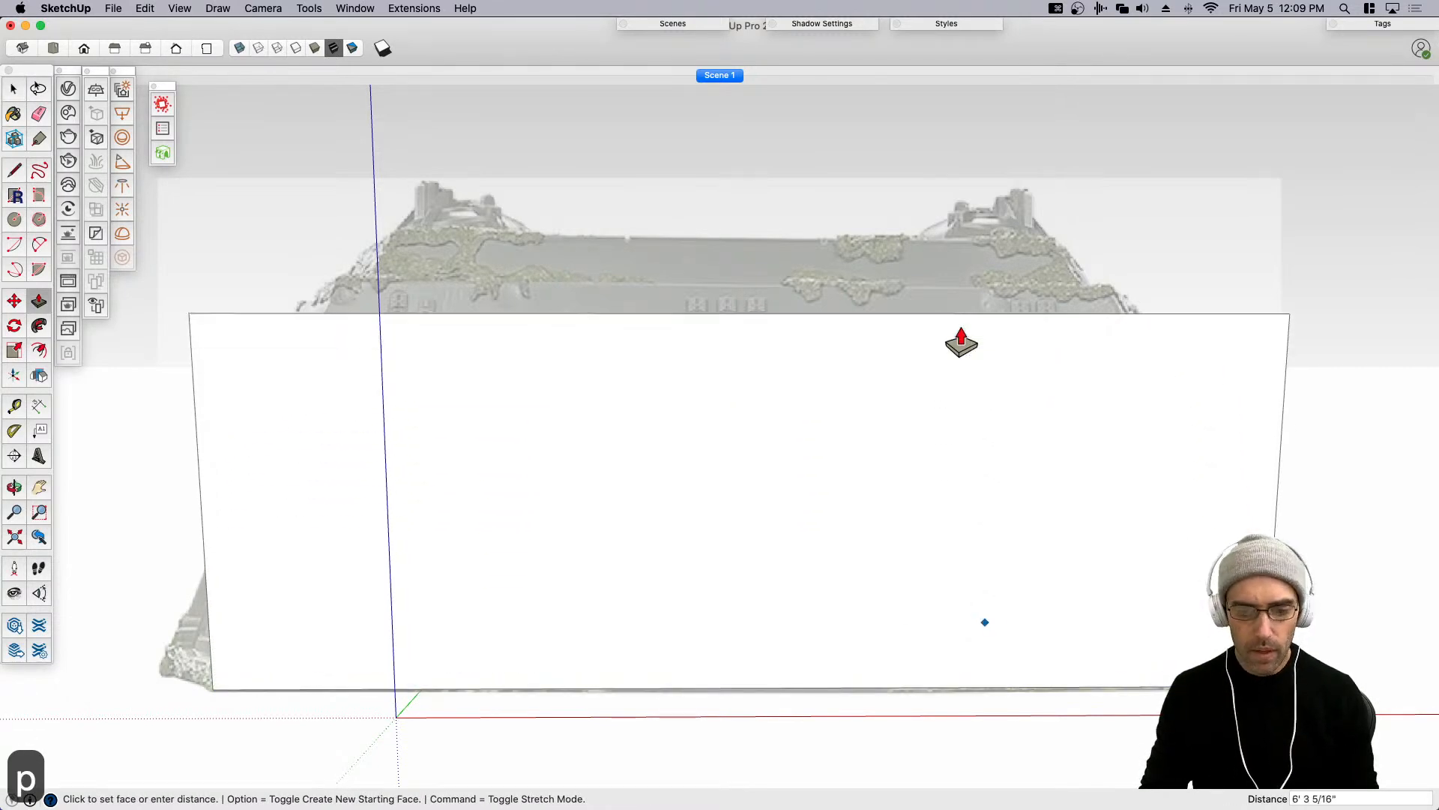
pyautogui.click(964, 300)
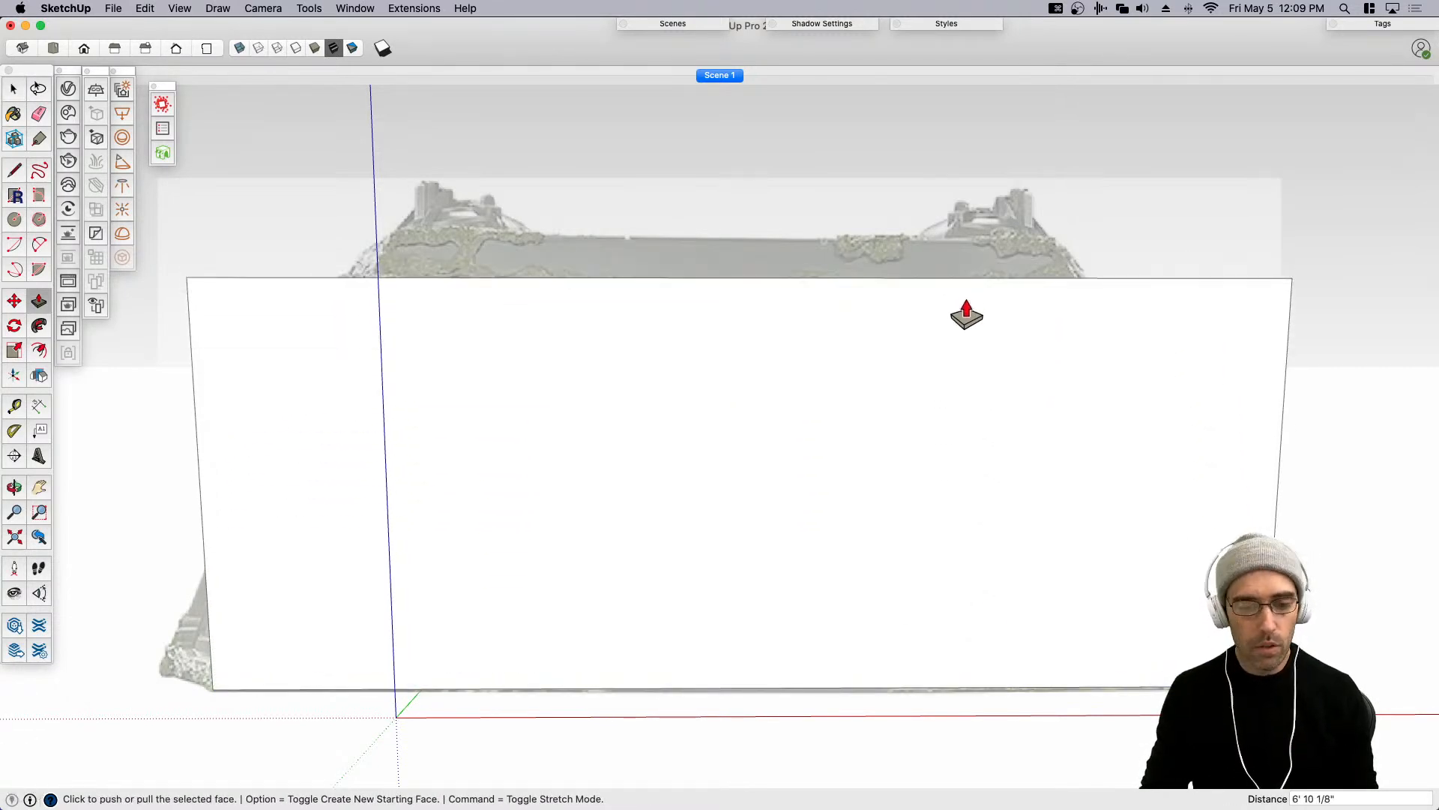
pyautogui.click(240, 48)
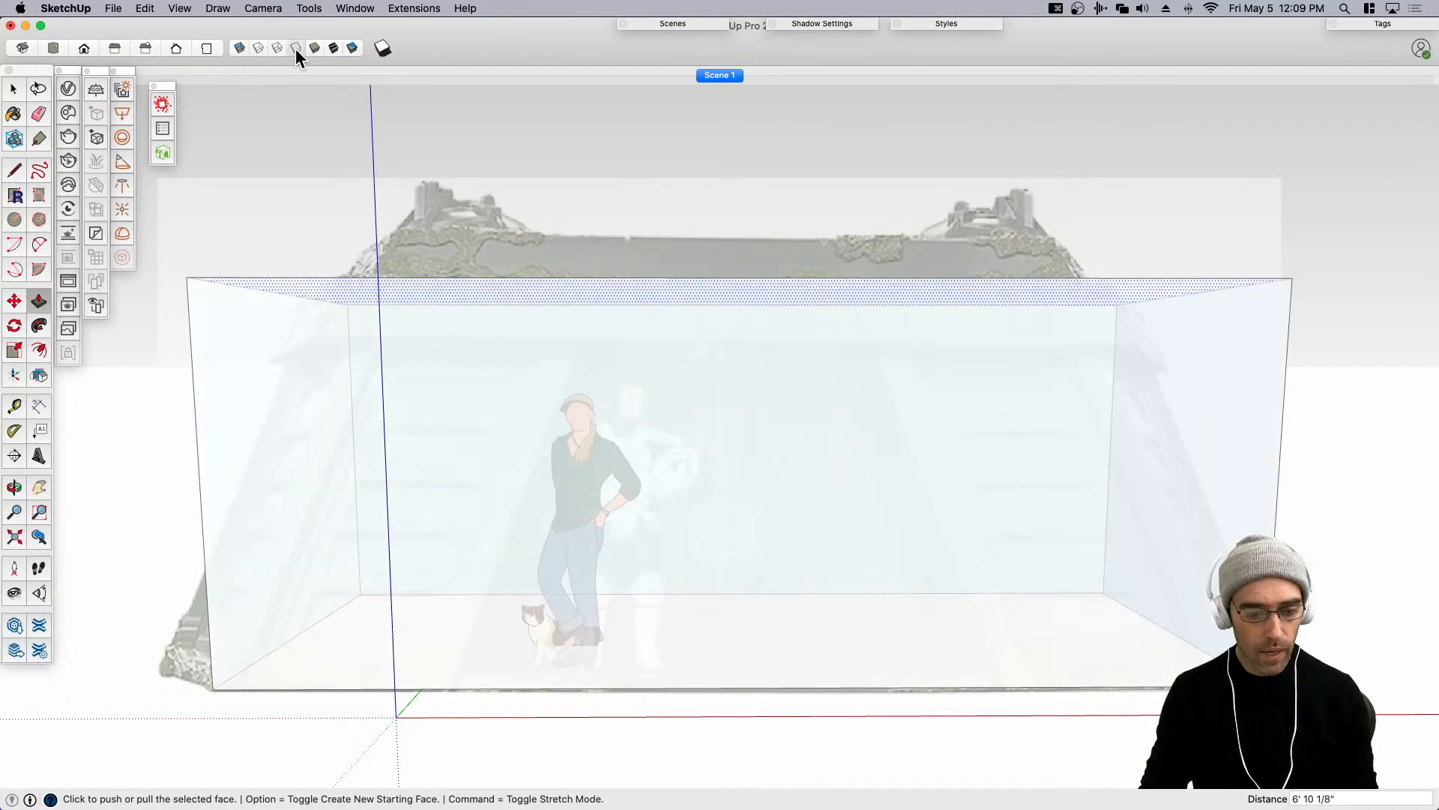
pyautogui.press('space')
pyautogui.click(564, 372)
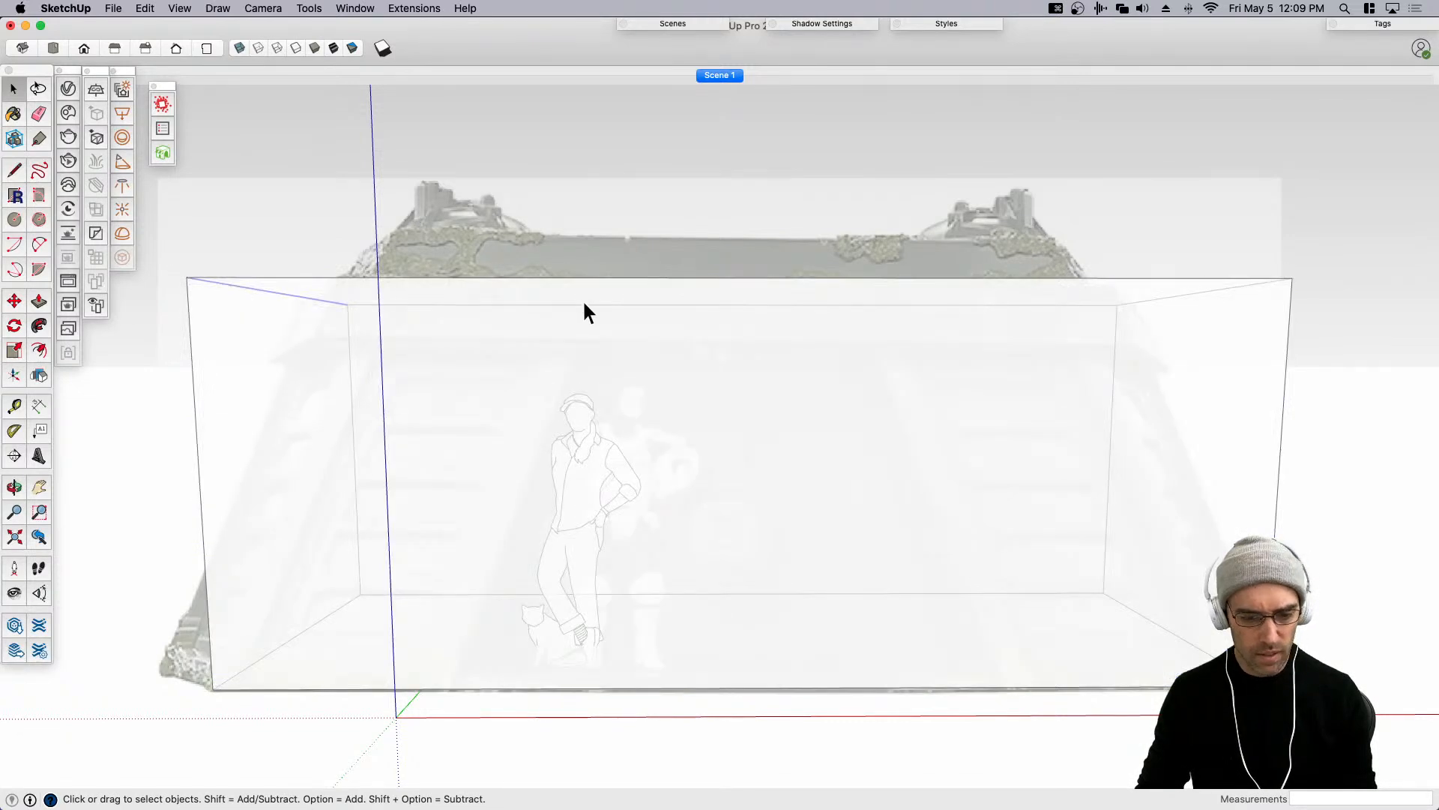
# Raise the top face of the box to the height of the bunker image's roof details.
pyautogui.moveTo(154, 235); pyautogui.dragTo(1344, 334)
pyautogui.press('m')
pyautogui.click(974, 410)
pyautogui.click(974, 325)
pyautogui.press('space')
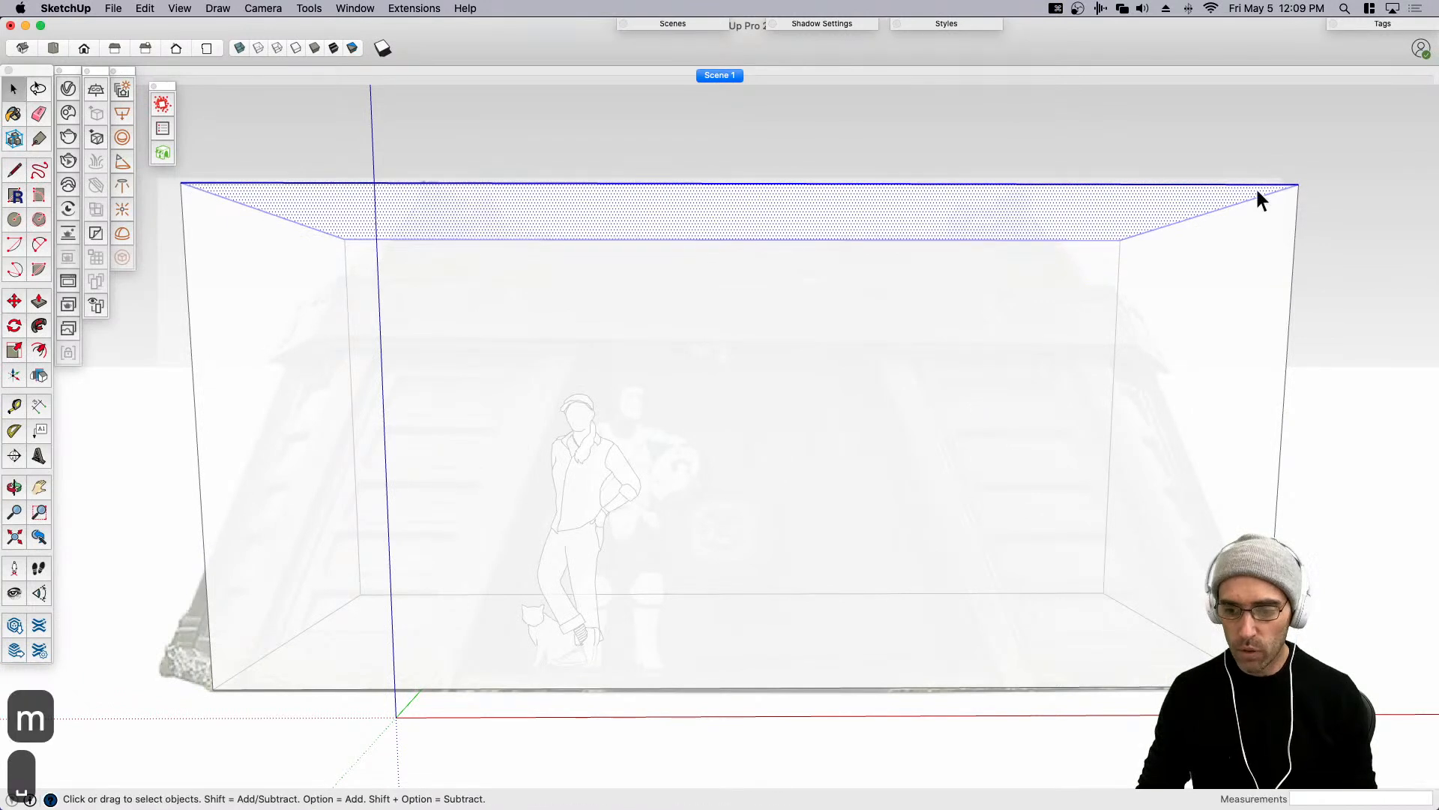
# Try to taper the box by scaling its top face uniformly about the center to 0.65.
pyautogui.press('s')
pyautogui.click(1299, 183)
pyautogui.press('alt')
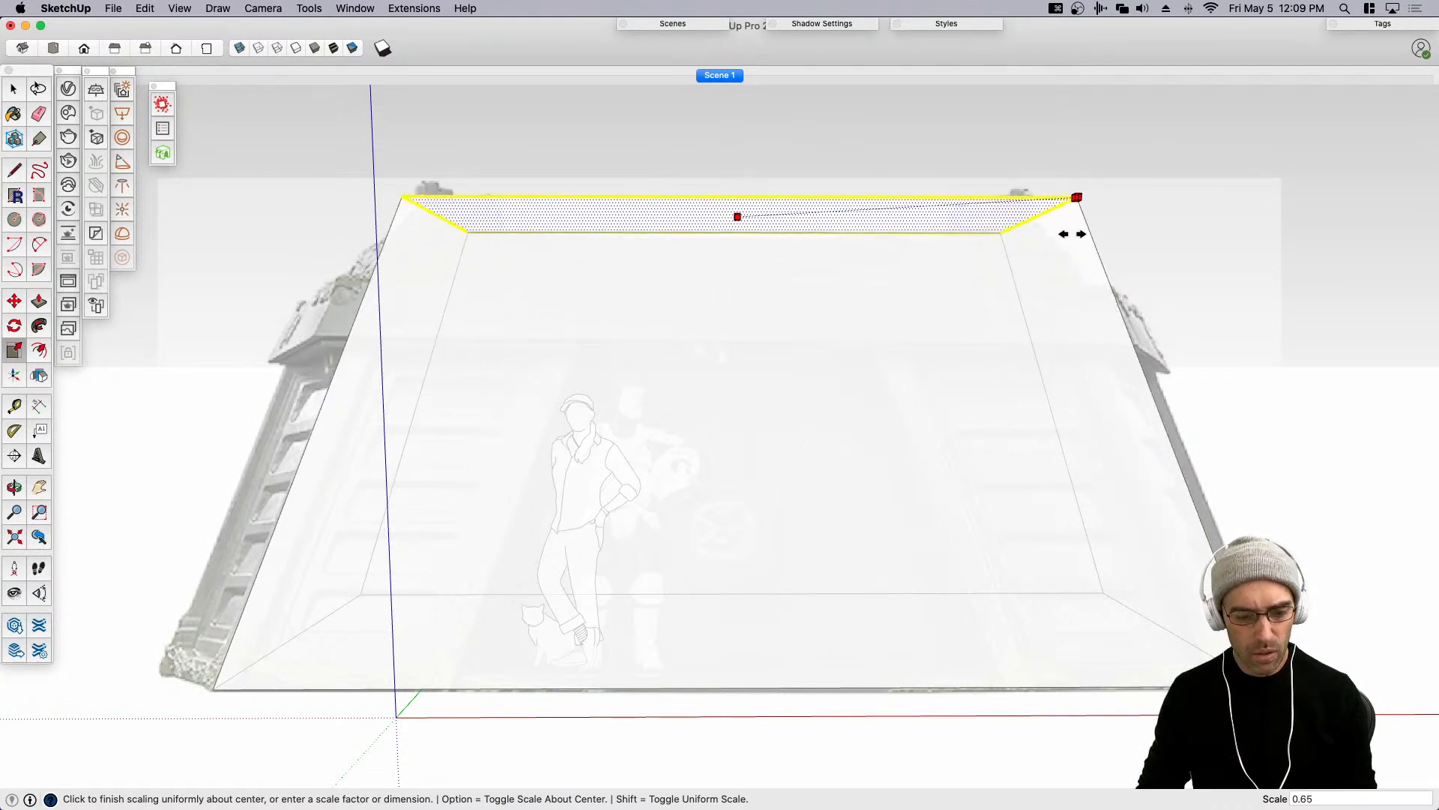
pyautogui.click(1068, 234)
pyautogui.press('space')
pyautogui.press('m')
pyautogui.press('alt')
pyautogui.click(1077, 198)
pyautogui.press('space')
pyautogui.press('super+z')
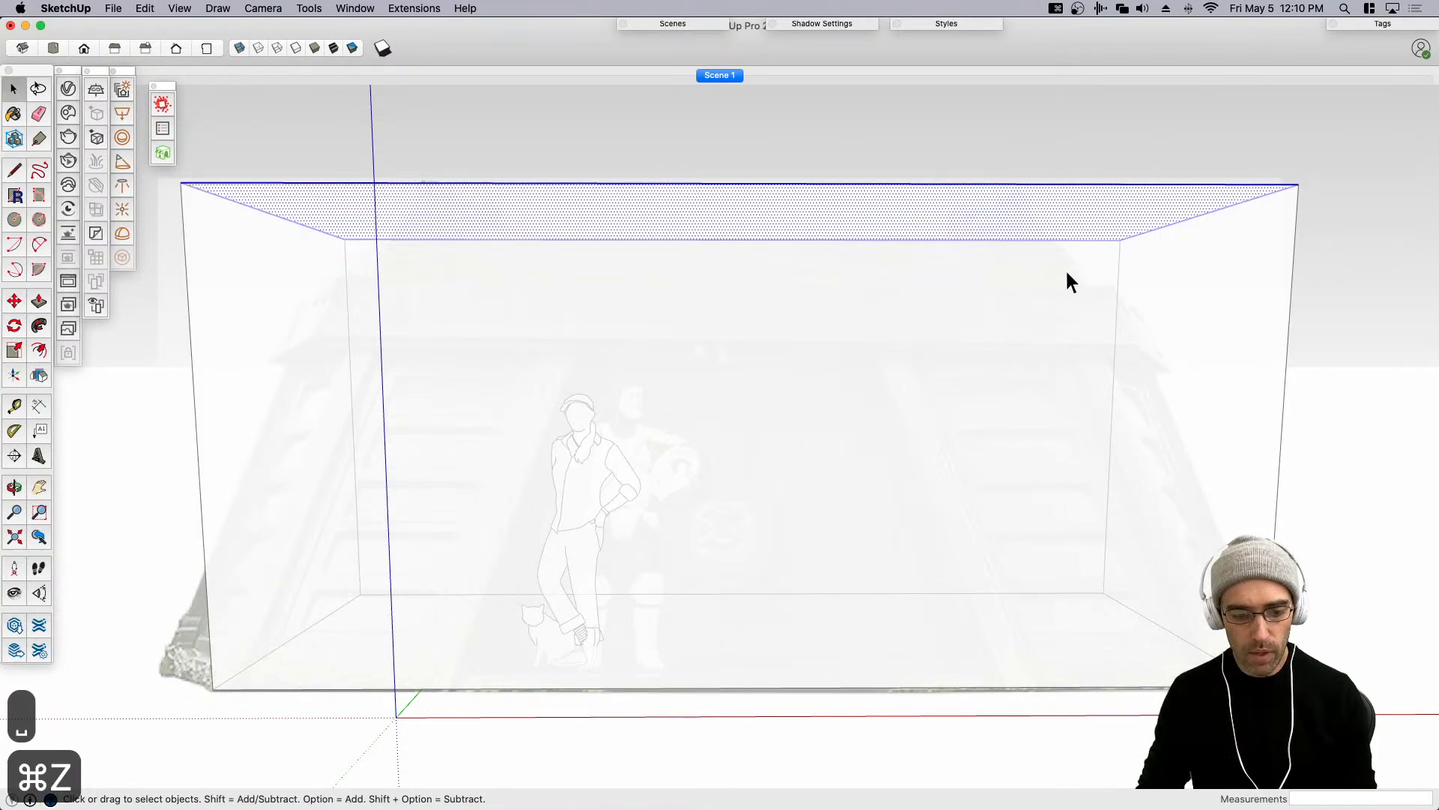
# Copy the box's top face straight down to the lower edge of the bunker's overhanging band.
pyautogui.press('m')
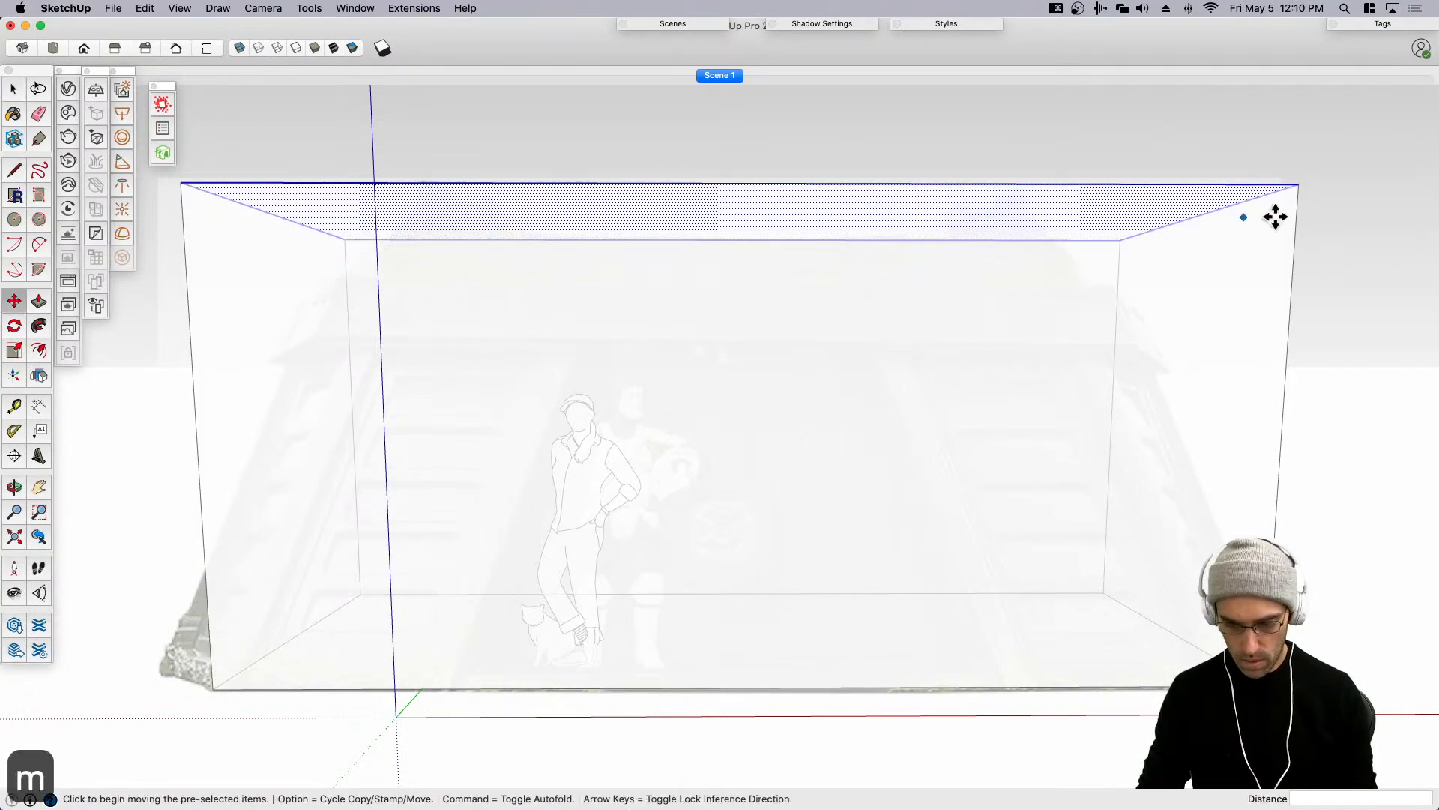
pyautogui.press('alt')
pyautogui.click(1296, 188)
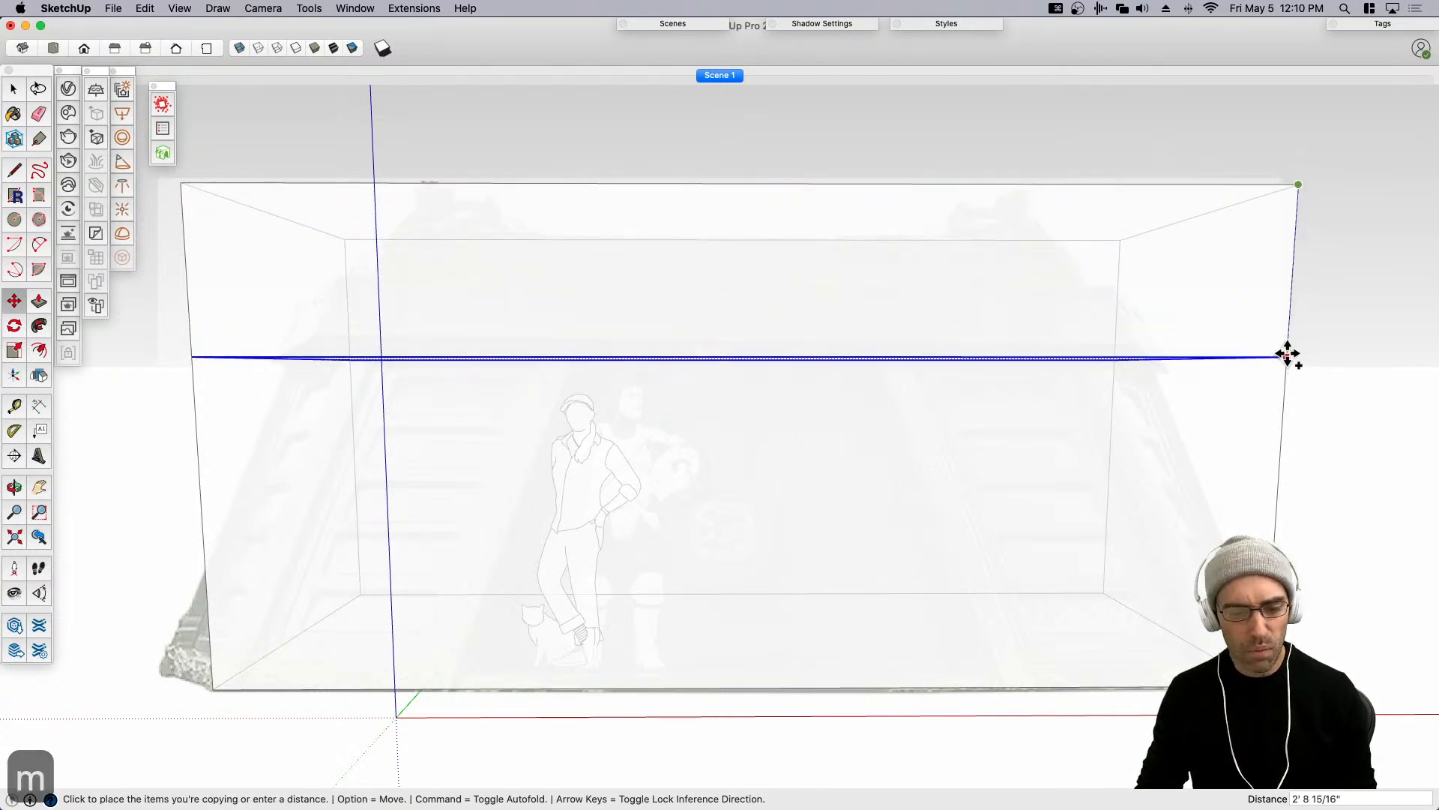
pyautogui.click(1289, 342)
# Copy the lower horizontal face up about 1' to mark the band's upper edge, and select the band's front face.
pyautogui.press('alt')
pyautogui.click(1289, 343)
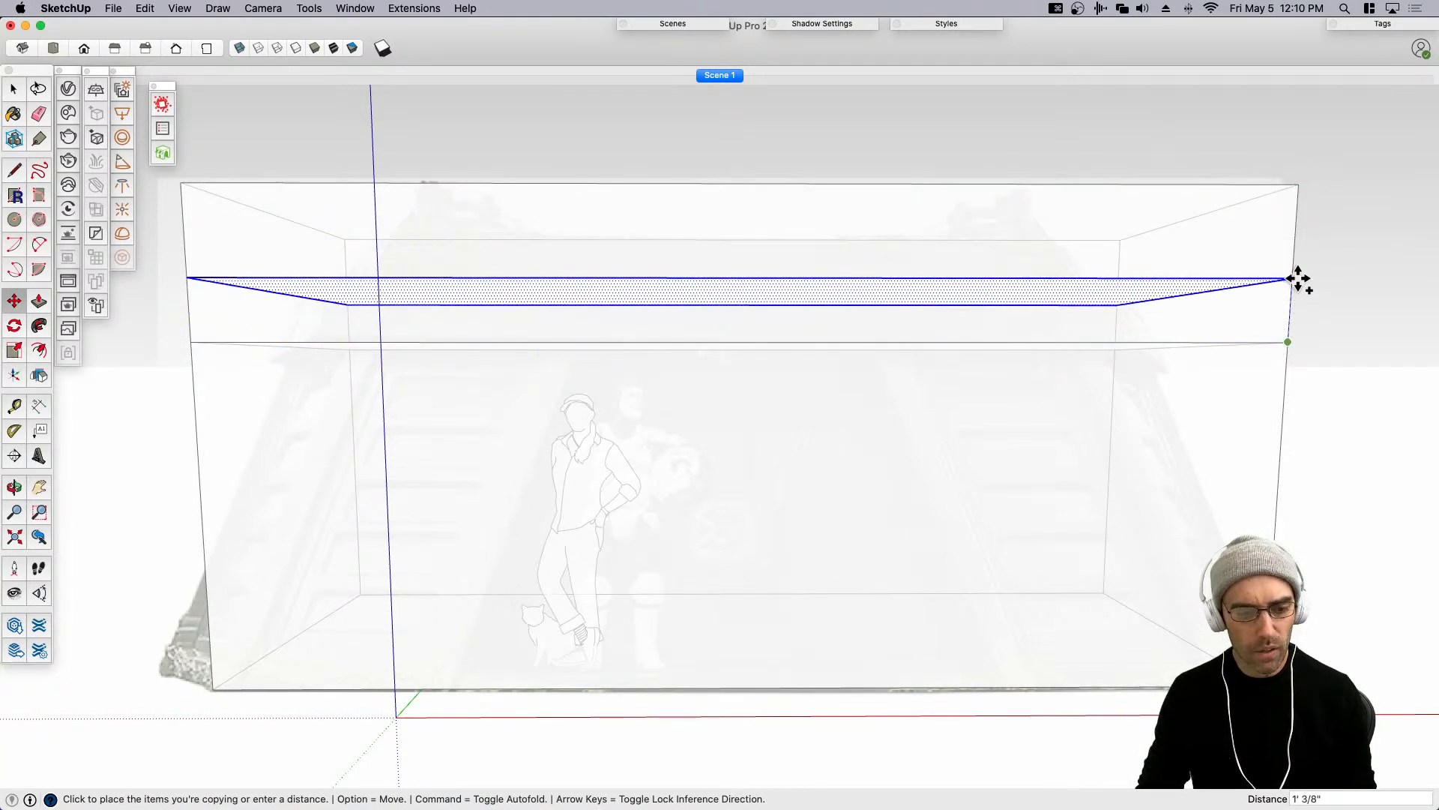
pyautogui.click(1298, 281)
pyautogui.press('space')
pyautogui.click(231, 308)
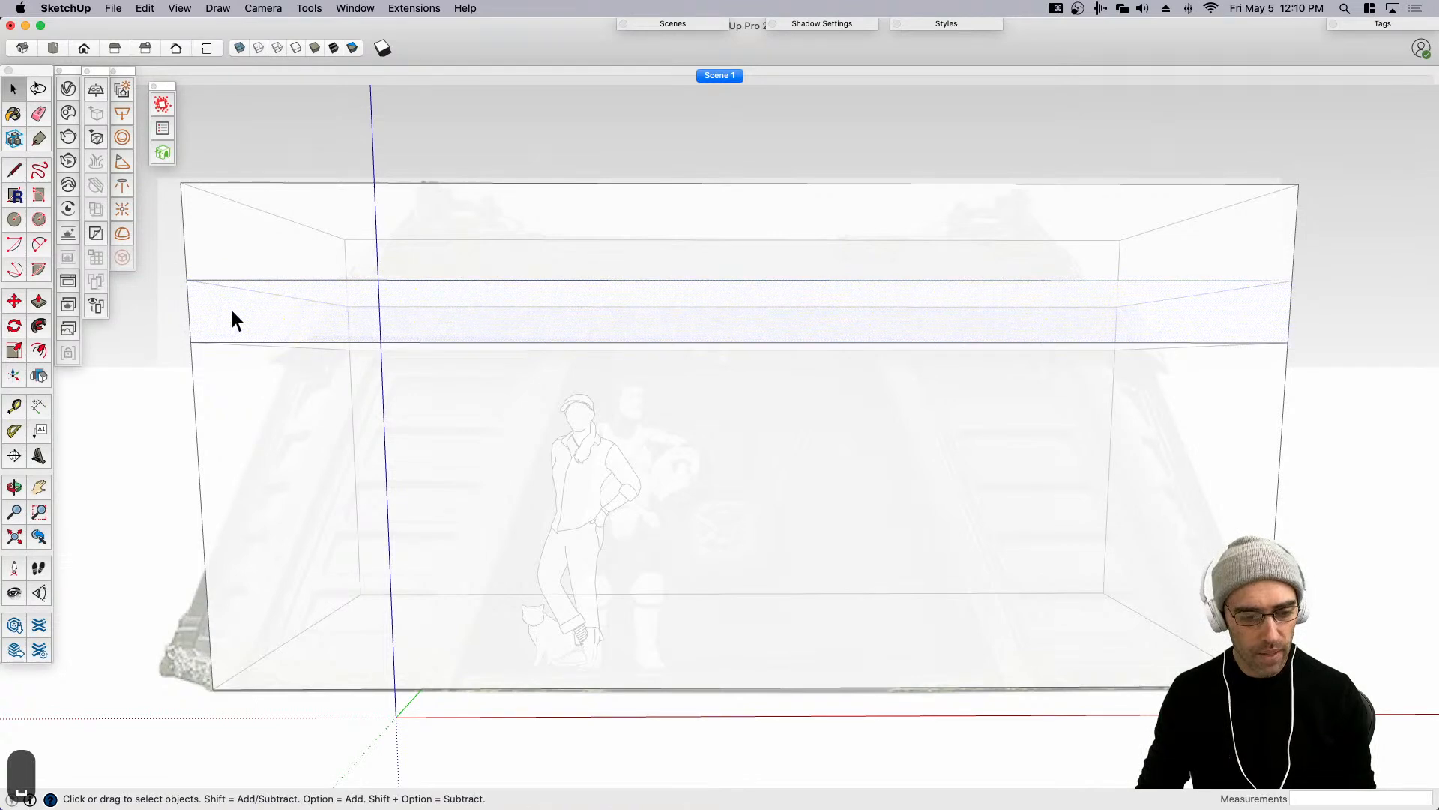
# Group the geometry of the overhanging band around the box and scale the group uniformly about its center to 1.11.
pyautogui.moveTo(164, 242); pyautogui.dragTo(1375, 395)
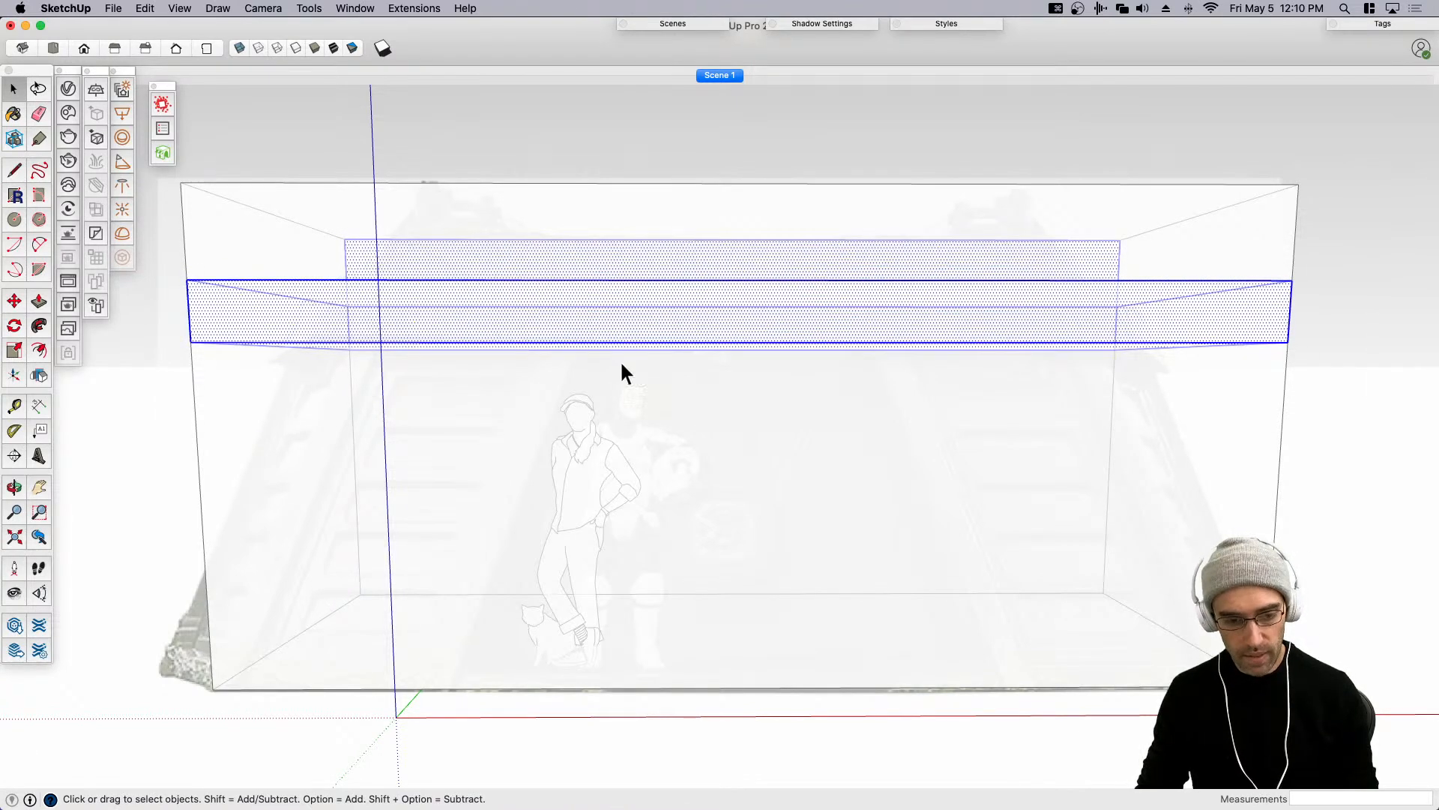
pyautogui.moveTo(159, 258); pyautogui.dragTo(1366, 378)
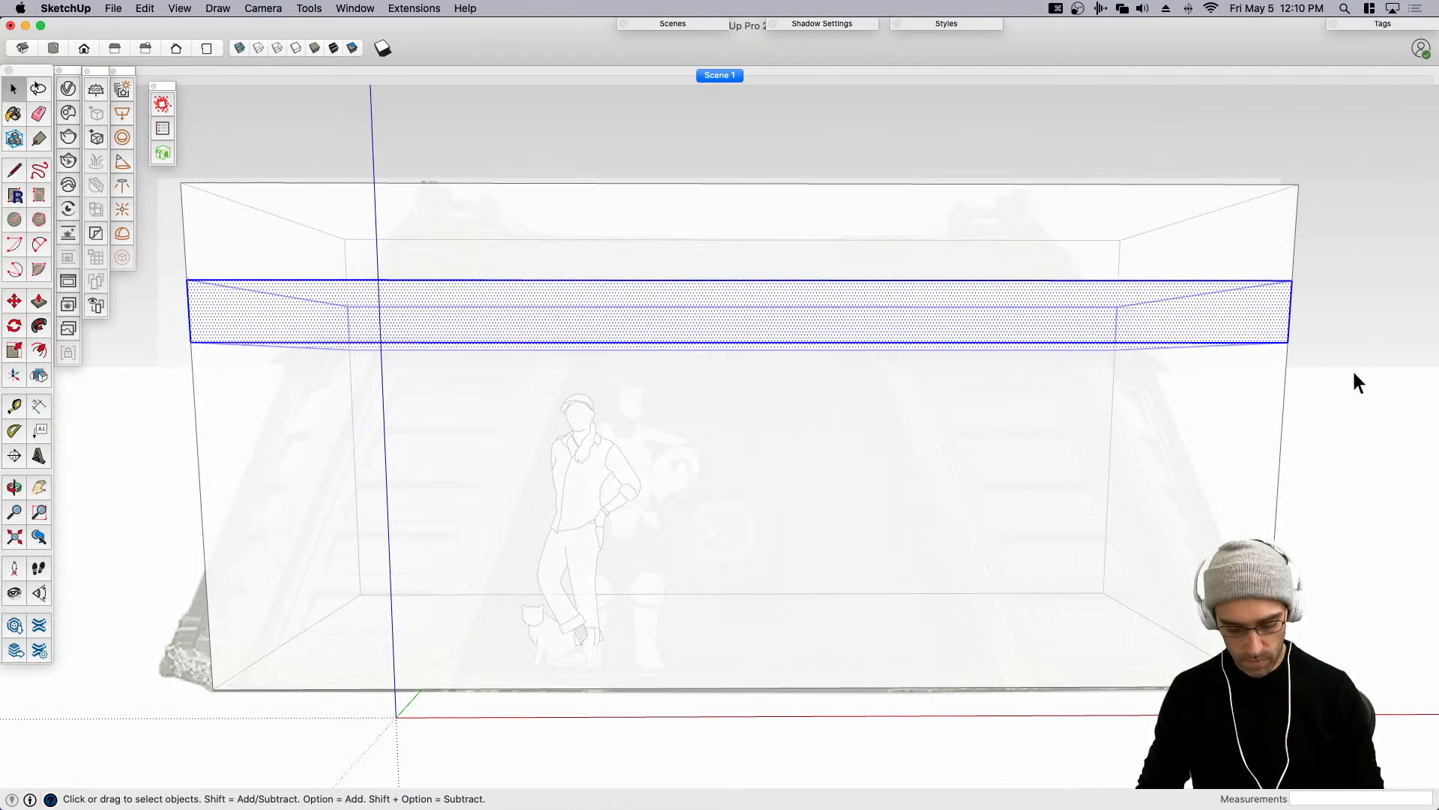
pyautogui.press('cmd+g')
pyautogui.press('s')
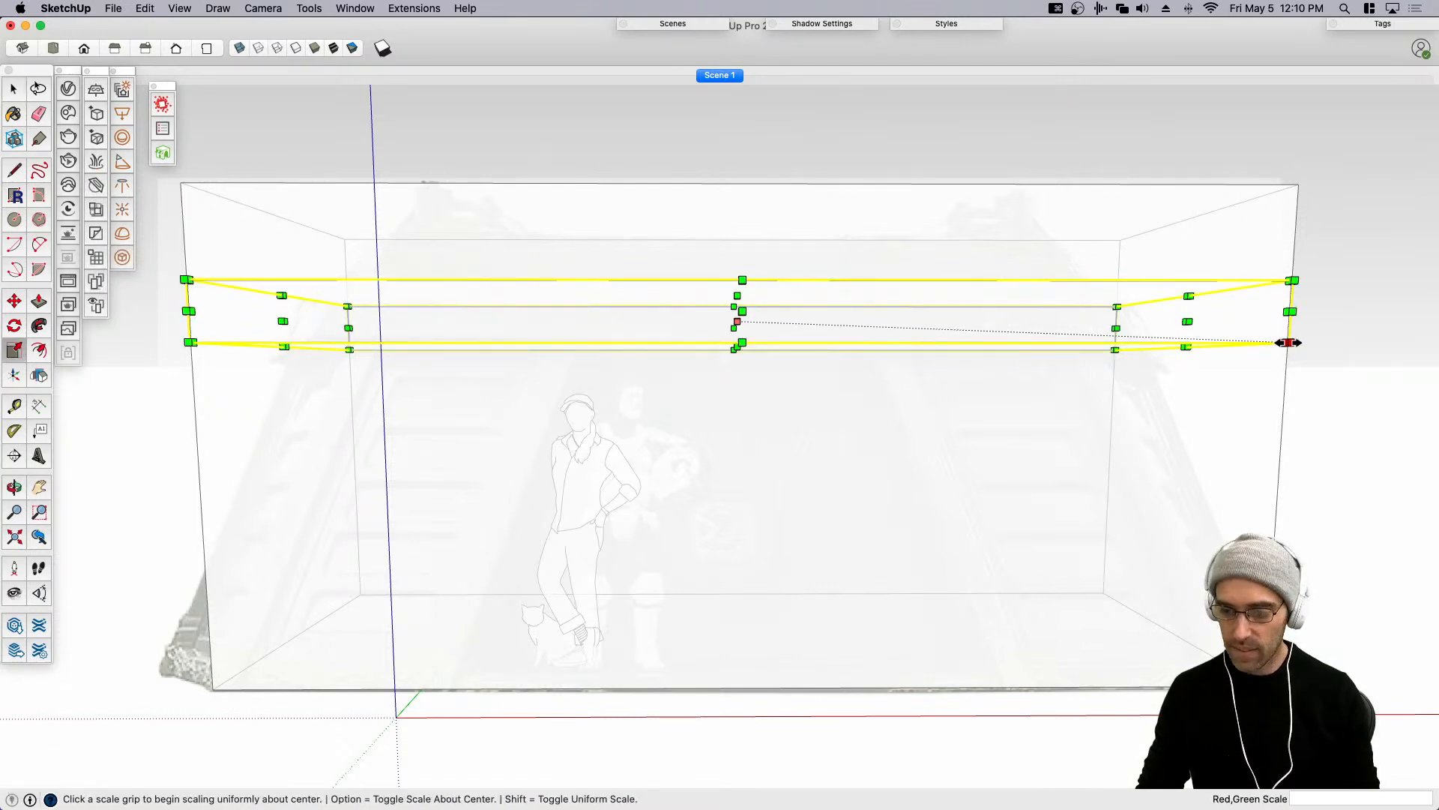
pyautogui.click(1288, 343)
pyautogui.click(1364, 350)
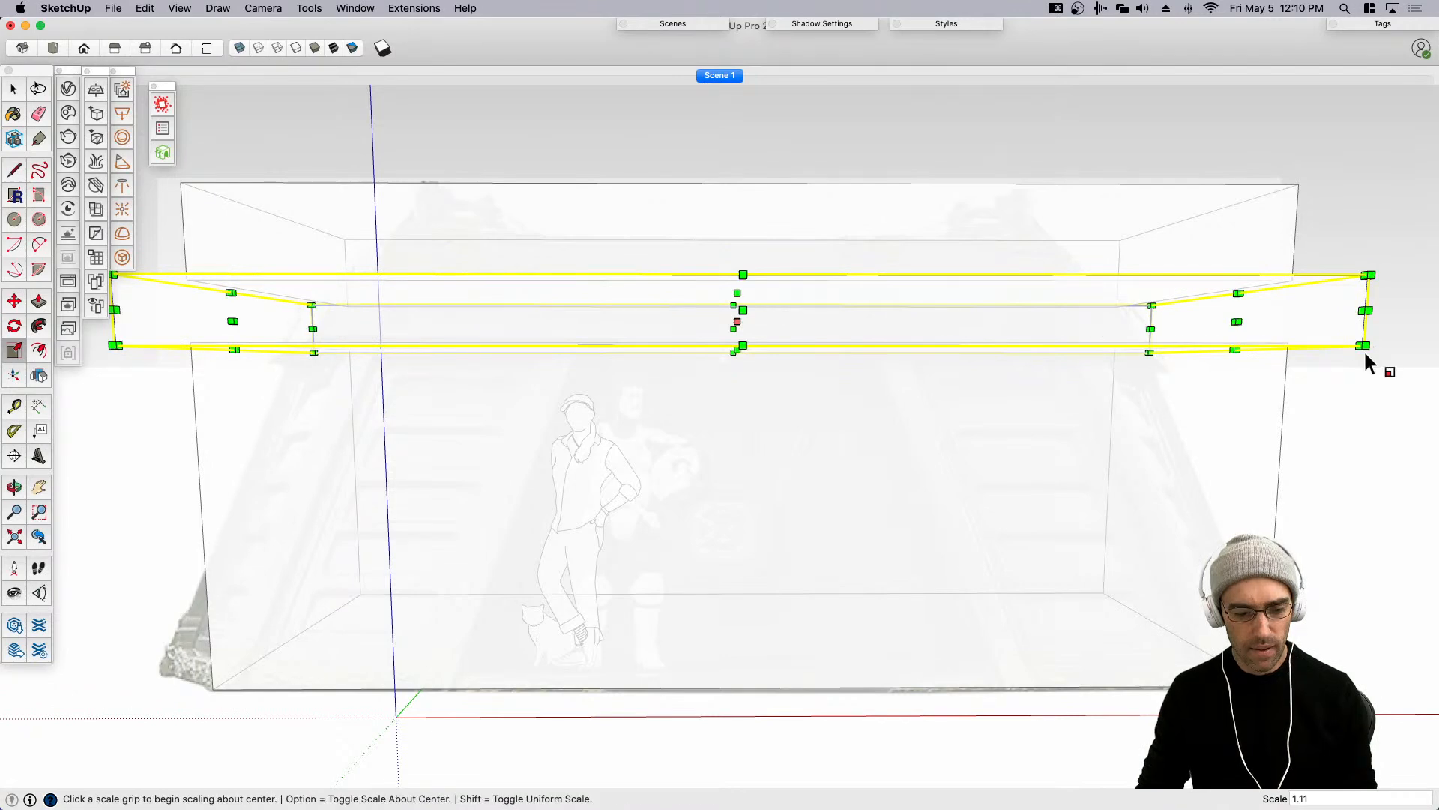
pyautogui.press('space')
pyautogui.click(1227, 338)
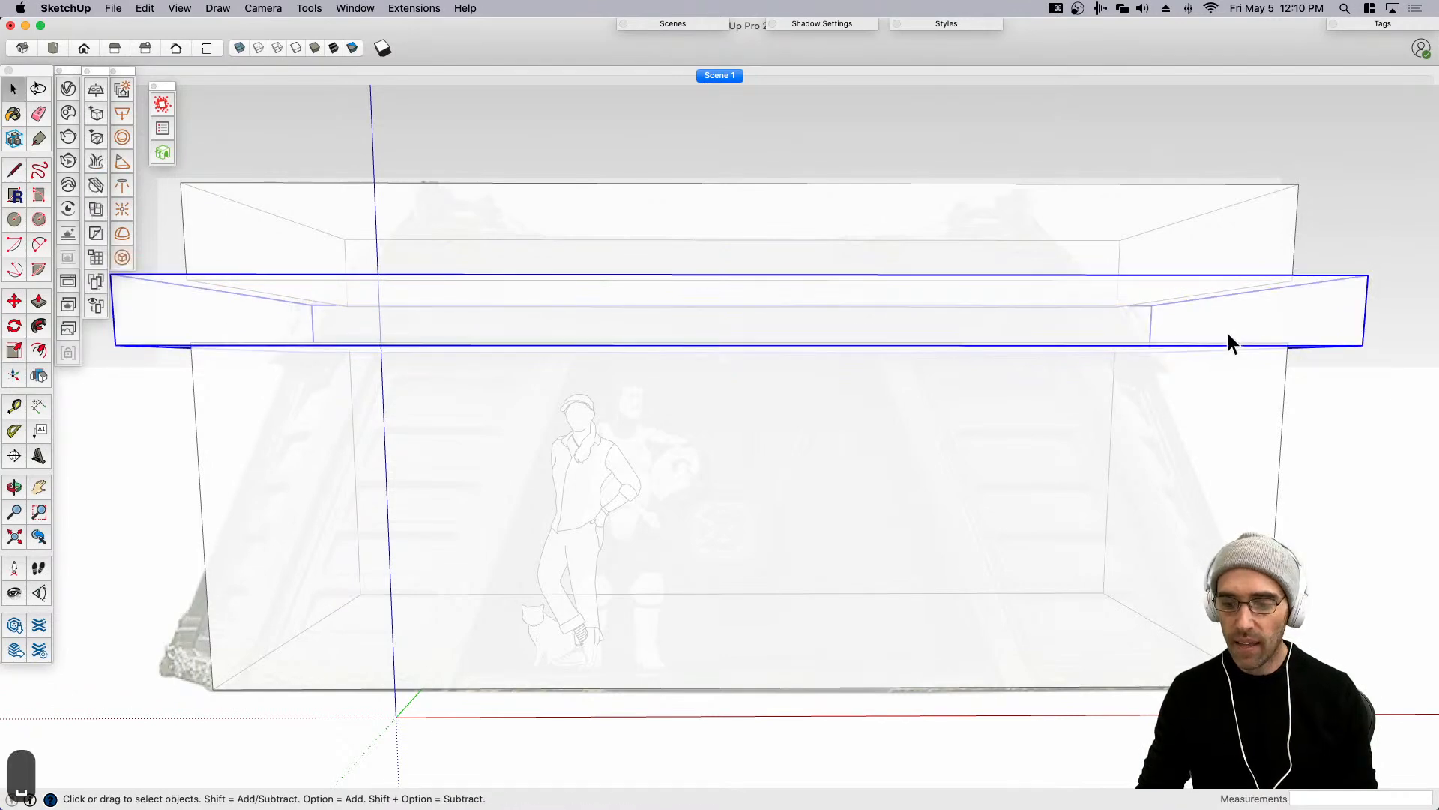
pyautogui.doubleClick(1127, 257)
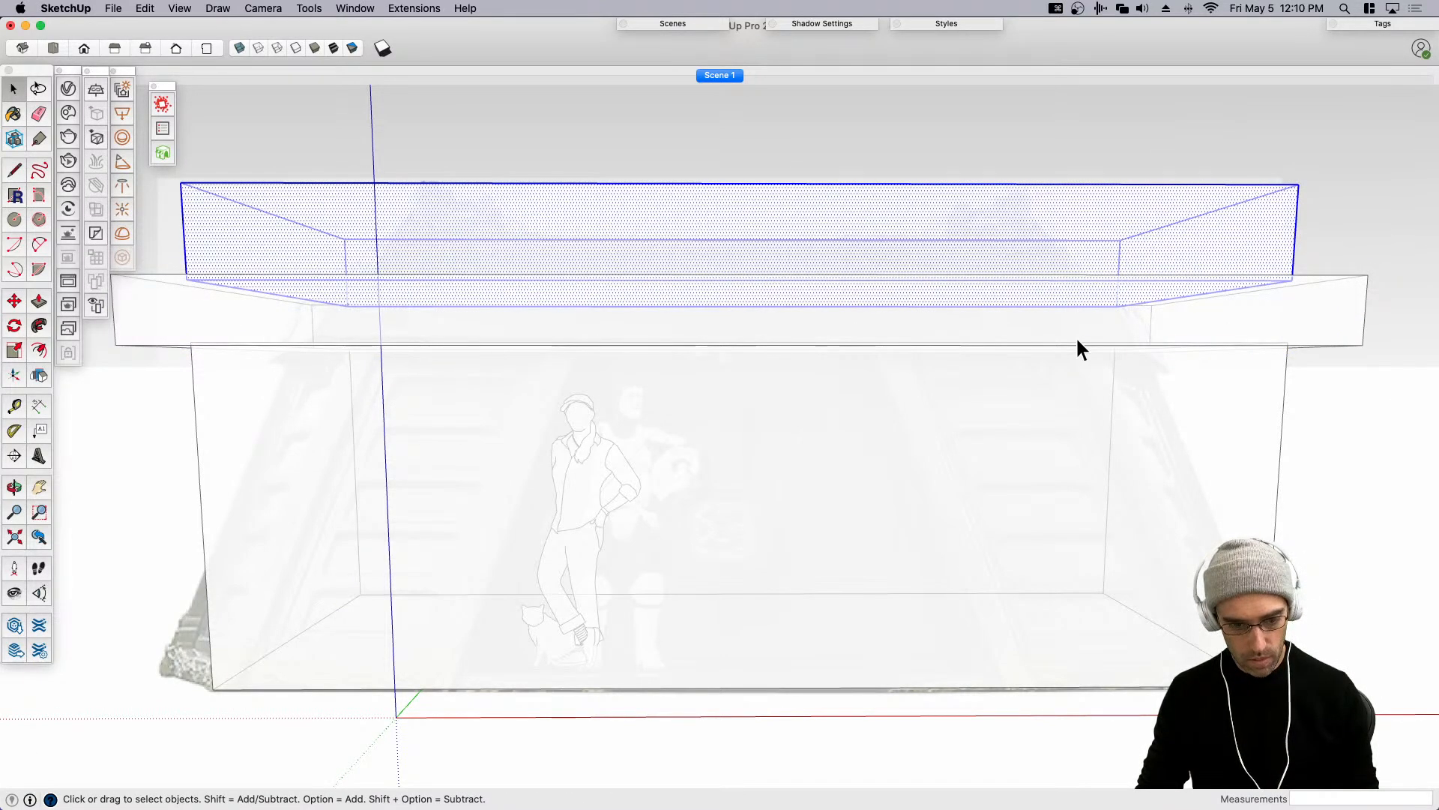
pyautogui.click(964, 424)
pyautogui.click(949, 149)
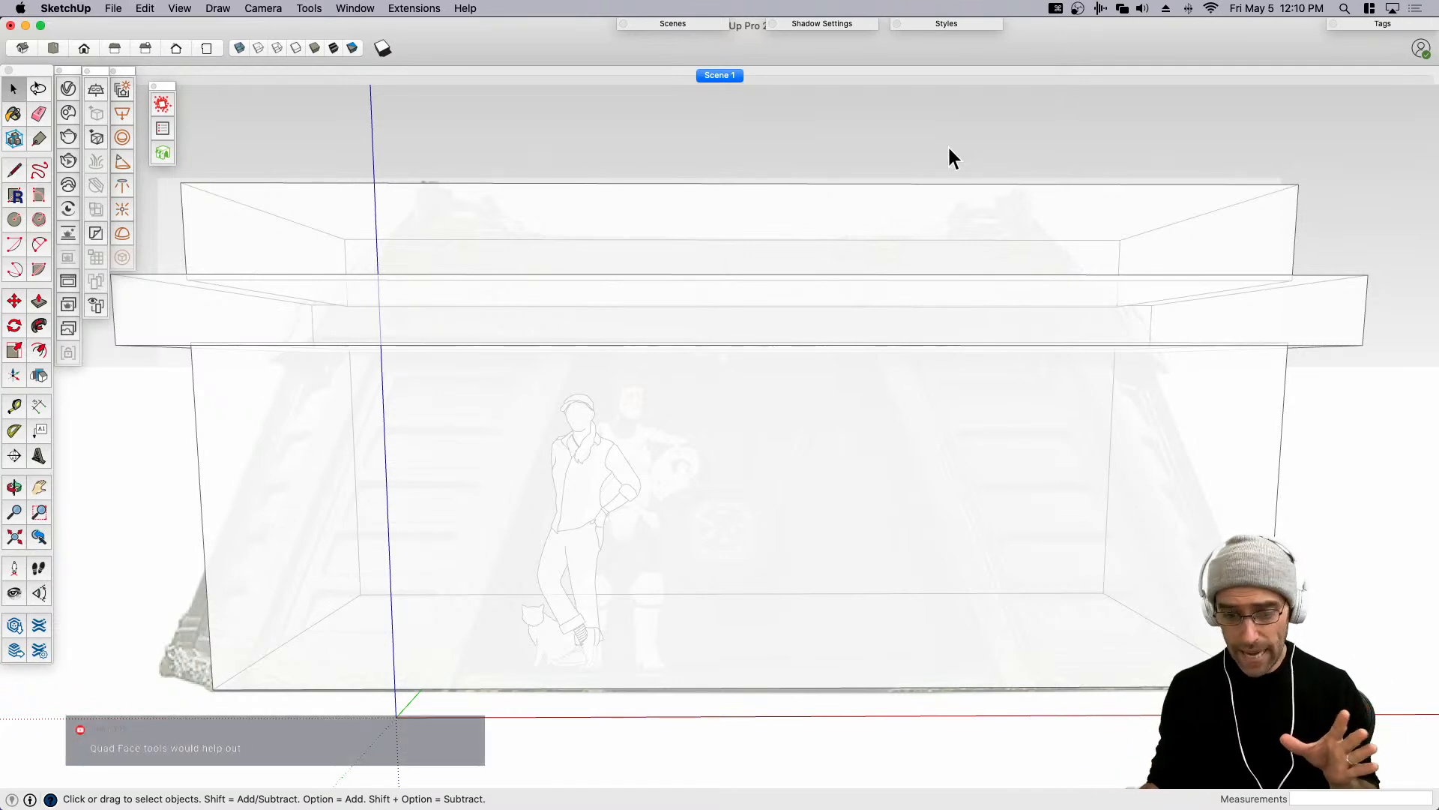
# Set the blend of the bunker reference watermark fully to the image side.
pyautogui.click(946, 24)
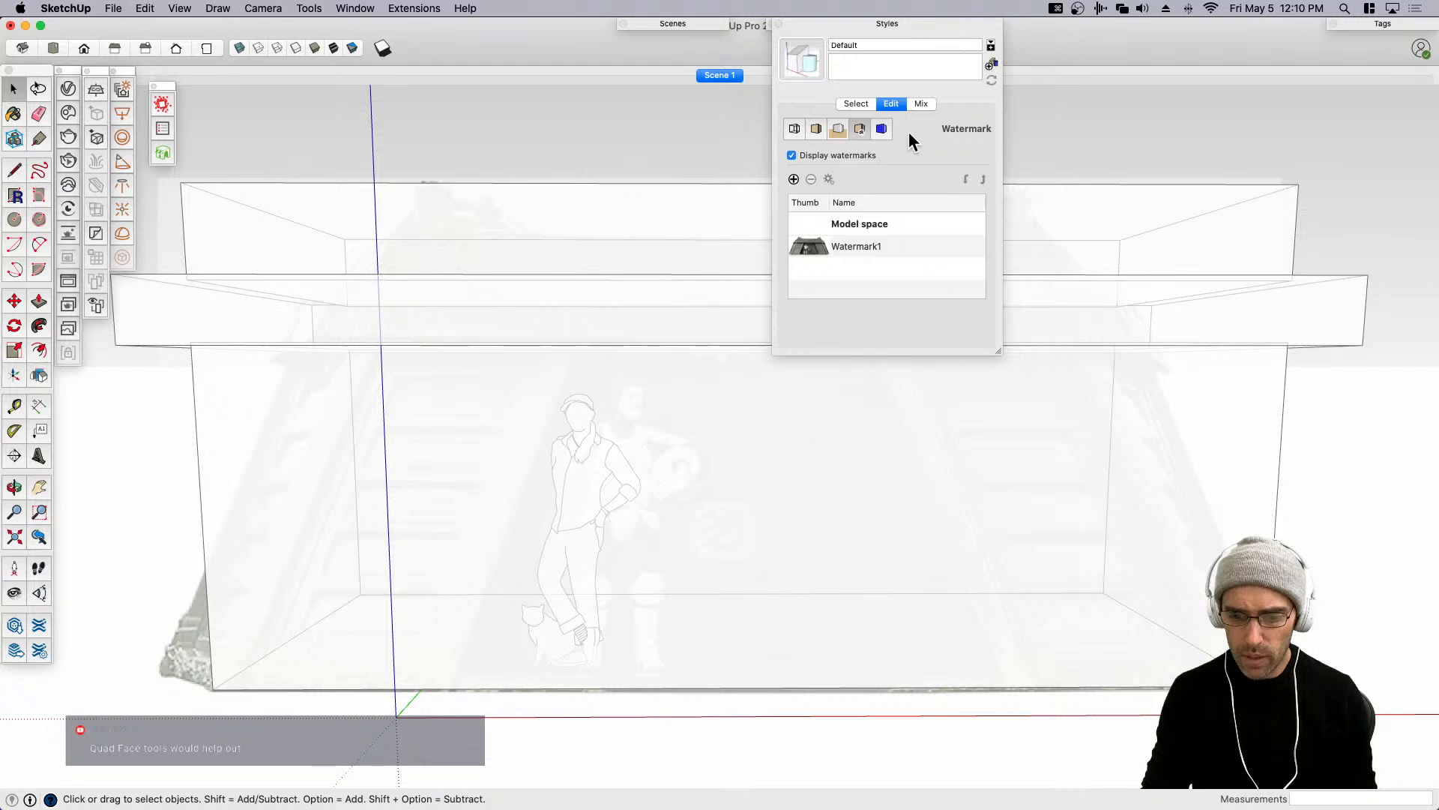
pyautogui.click(817, 247)
pyautogui.click(828, 180)
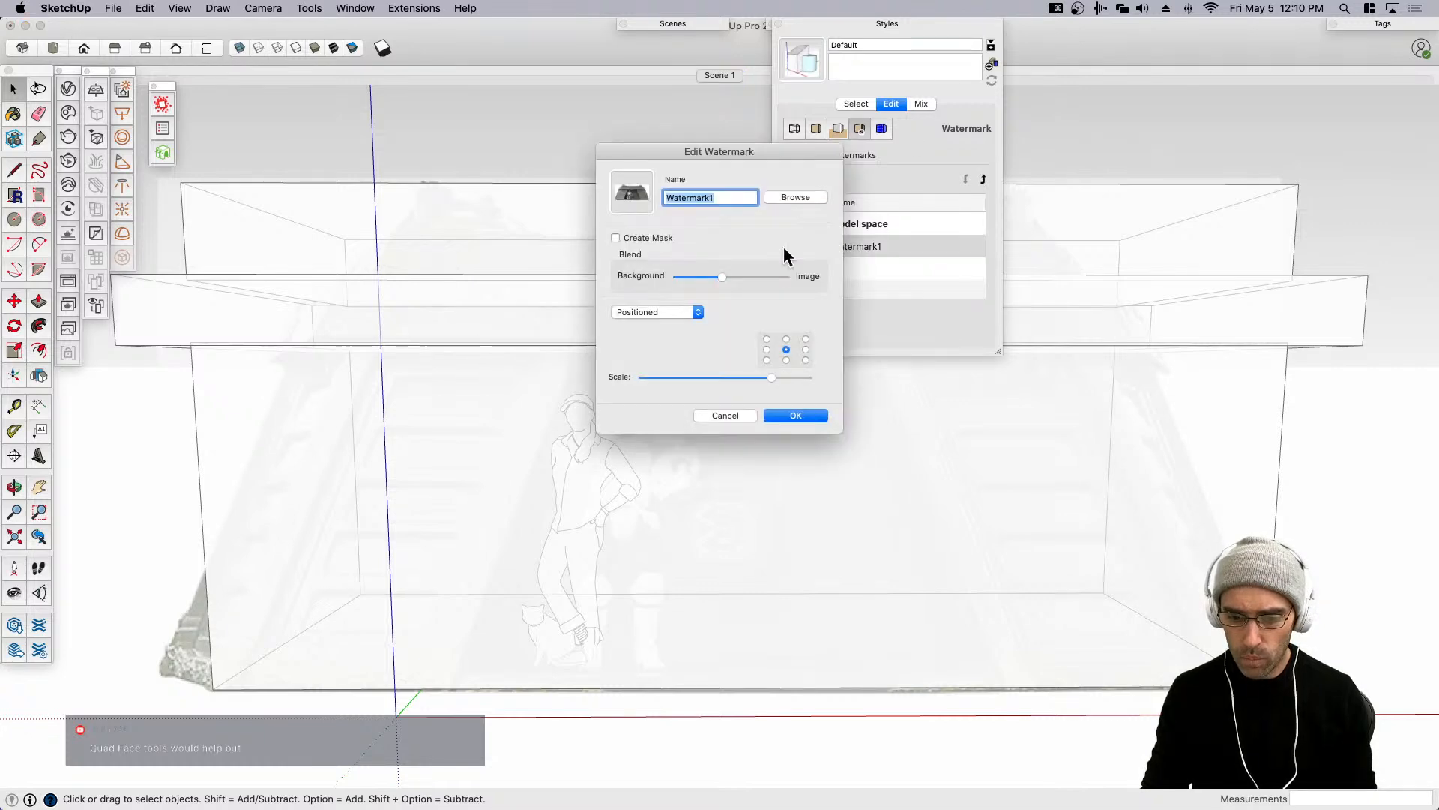
pyautogui.moveTo(724, 276); pyautogui.dragTo(822, 273)
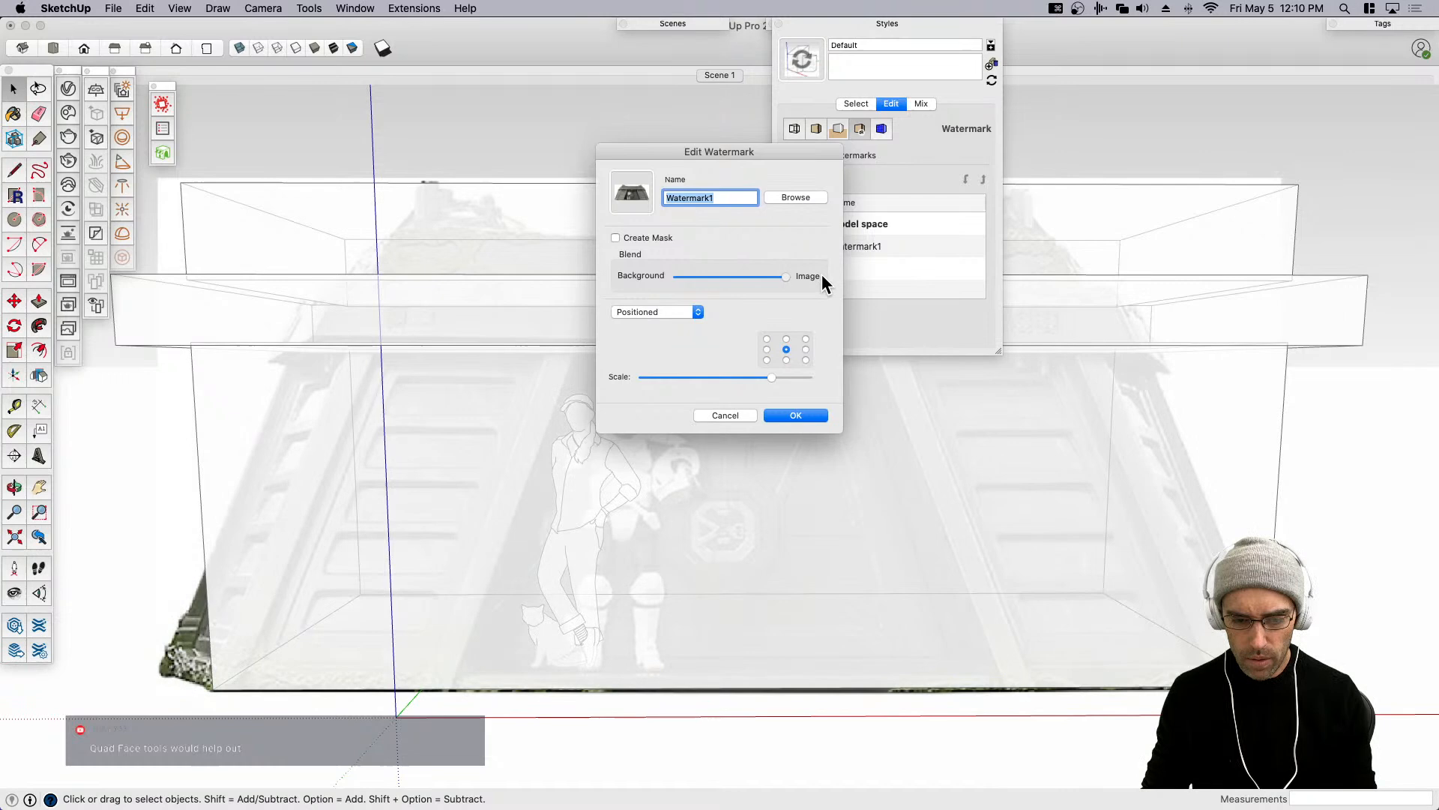
pyautogui.click(798, 415)
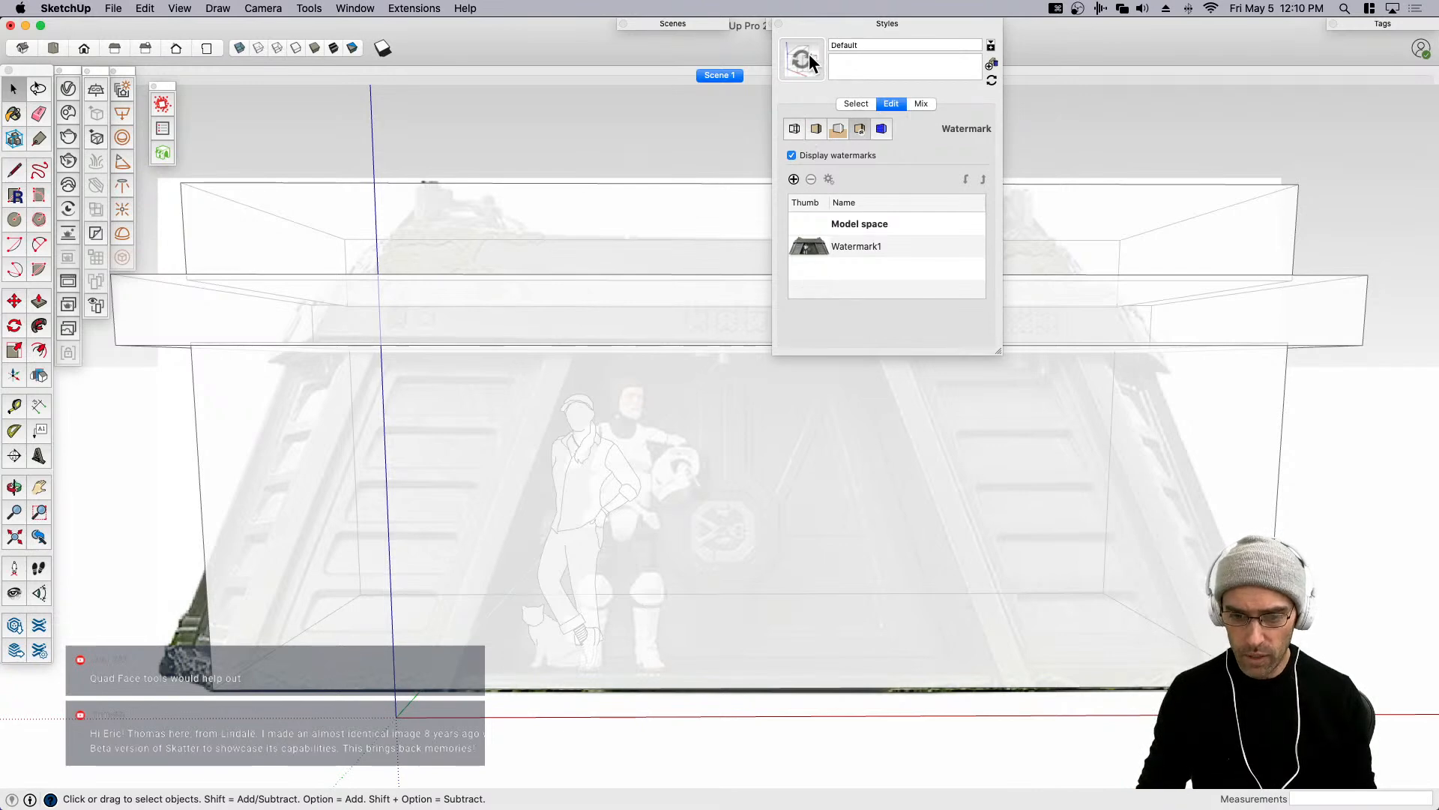
pyautogui.click(832, 24)
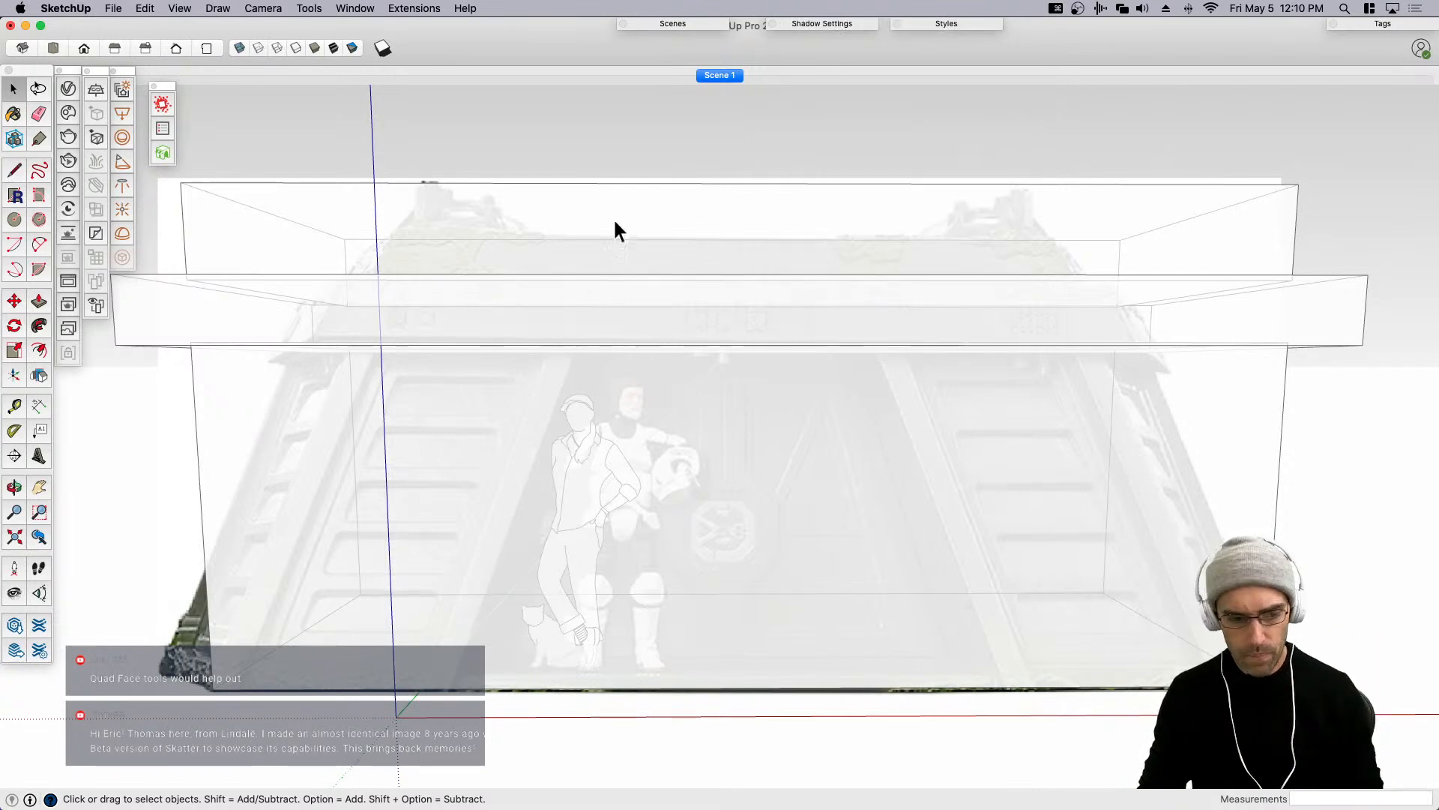
# Draw a vertical center line up the box's front from the bottom edge's midpoint to the top edge.
pyautogui.click(726, 647)
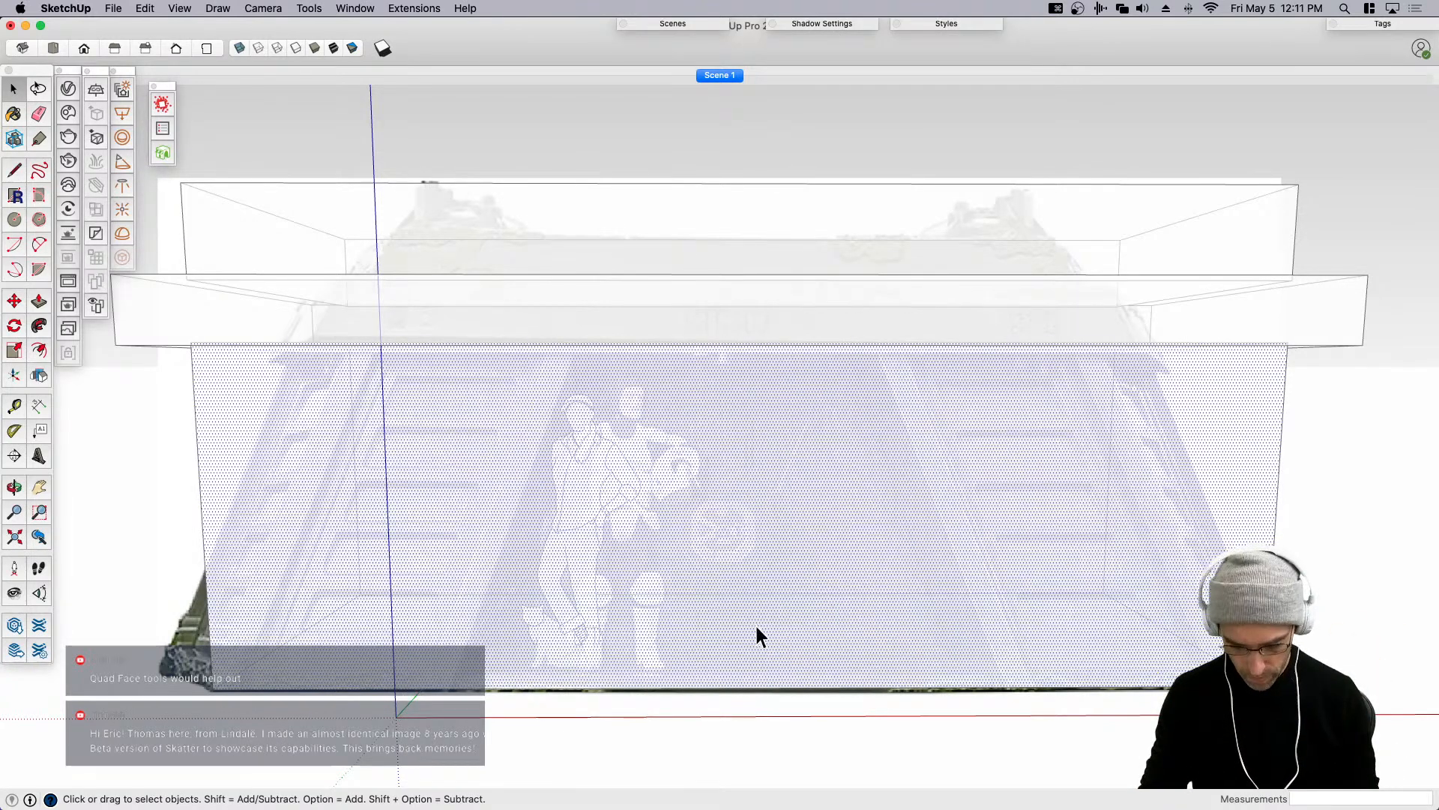
pyautogui.press('l')
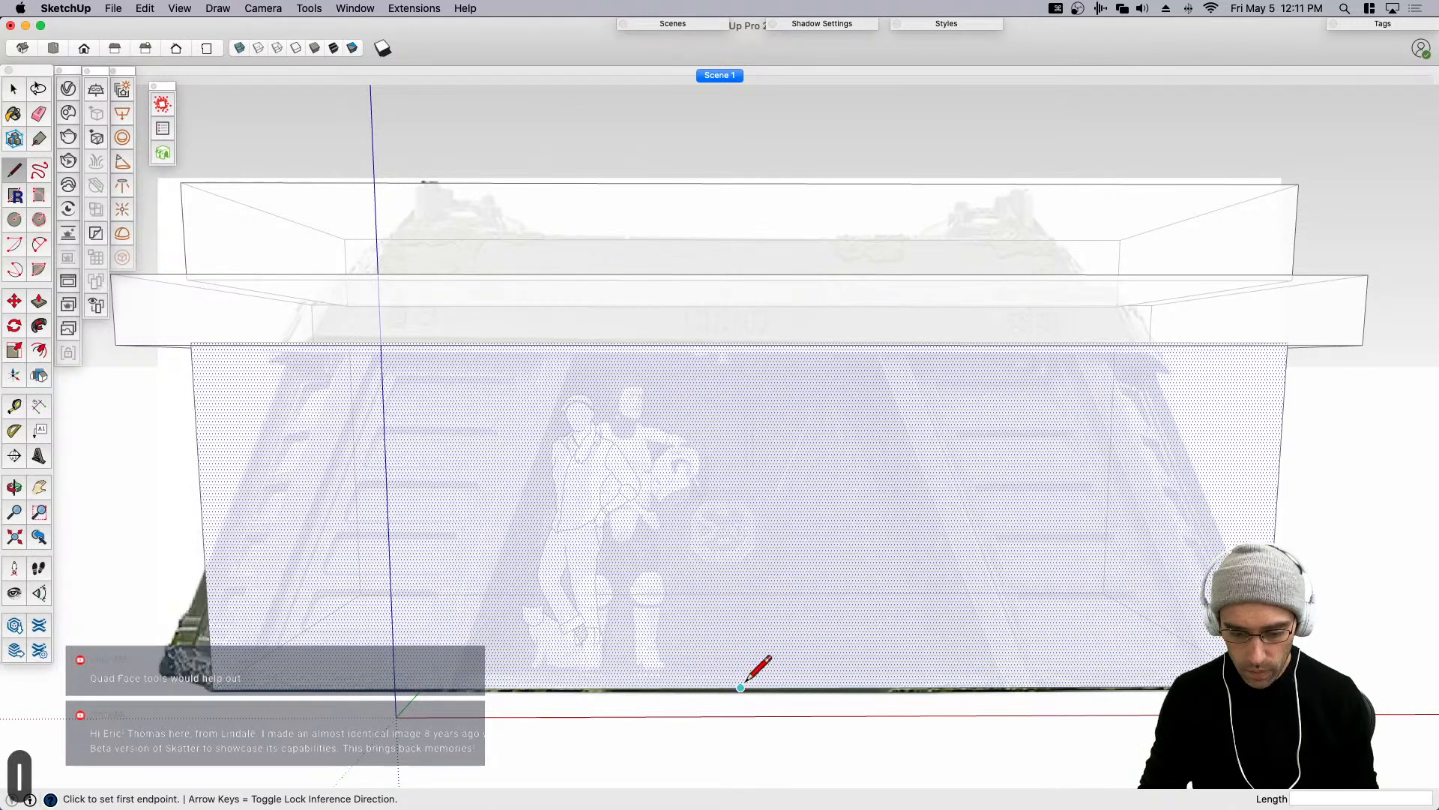
pyautogui.click(740, 686)
pyautogui.click(742, 184)
pyautogui.press('space')
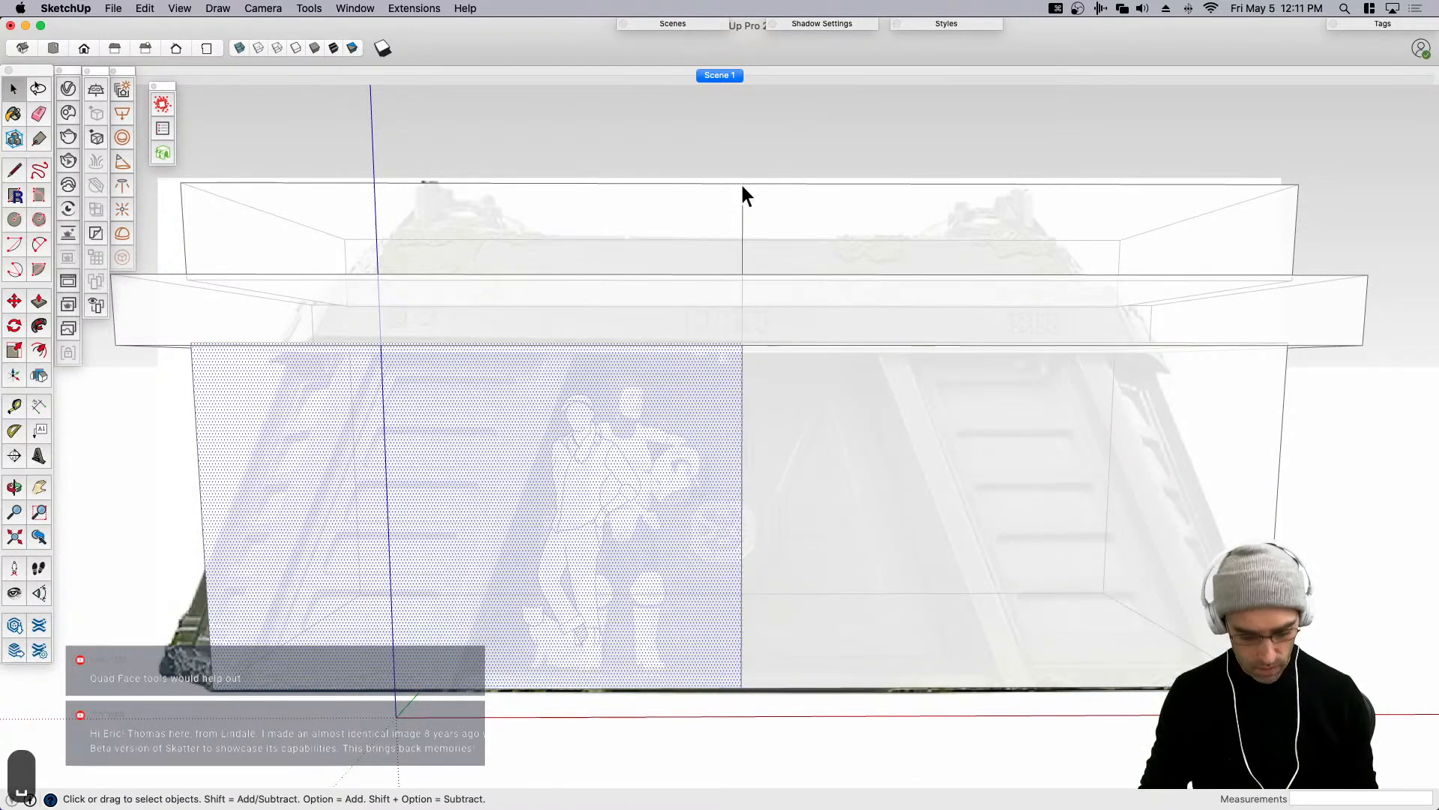
# Save the model to the Desktop as Bunker.skp.
pyautogui.press('super+s')
pyautogui.click(468, 204)
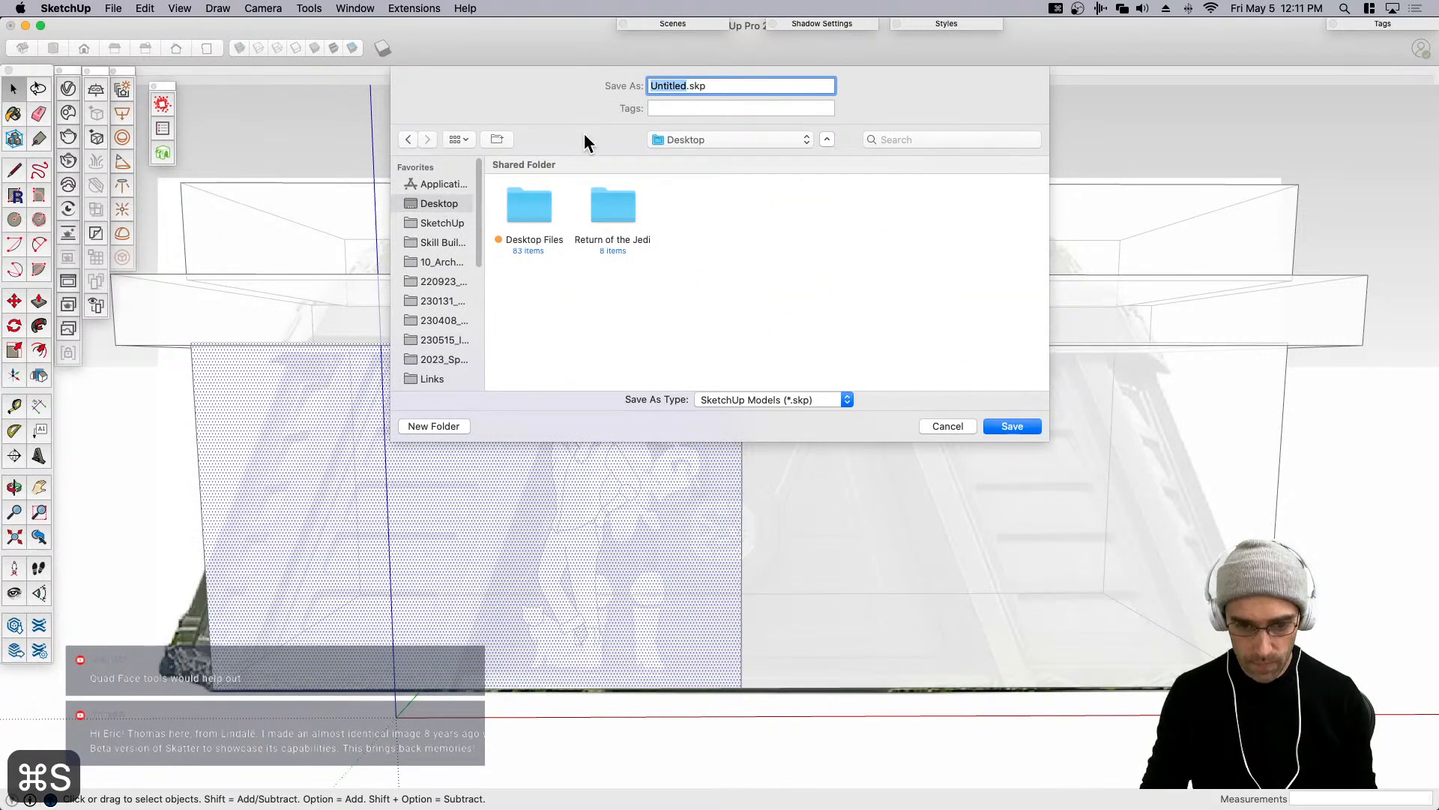
pyautogui.write('Bunker')
pyautogui.press('Return')
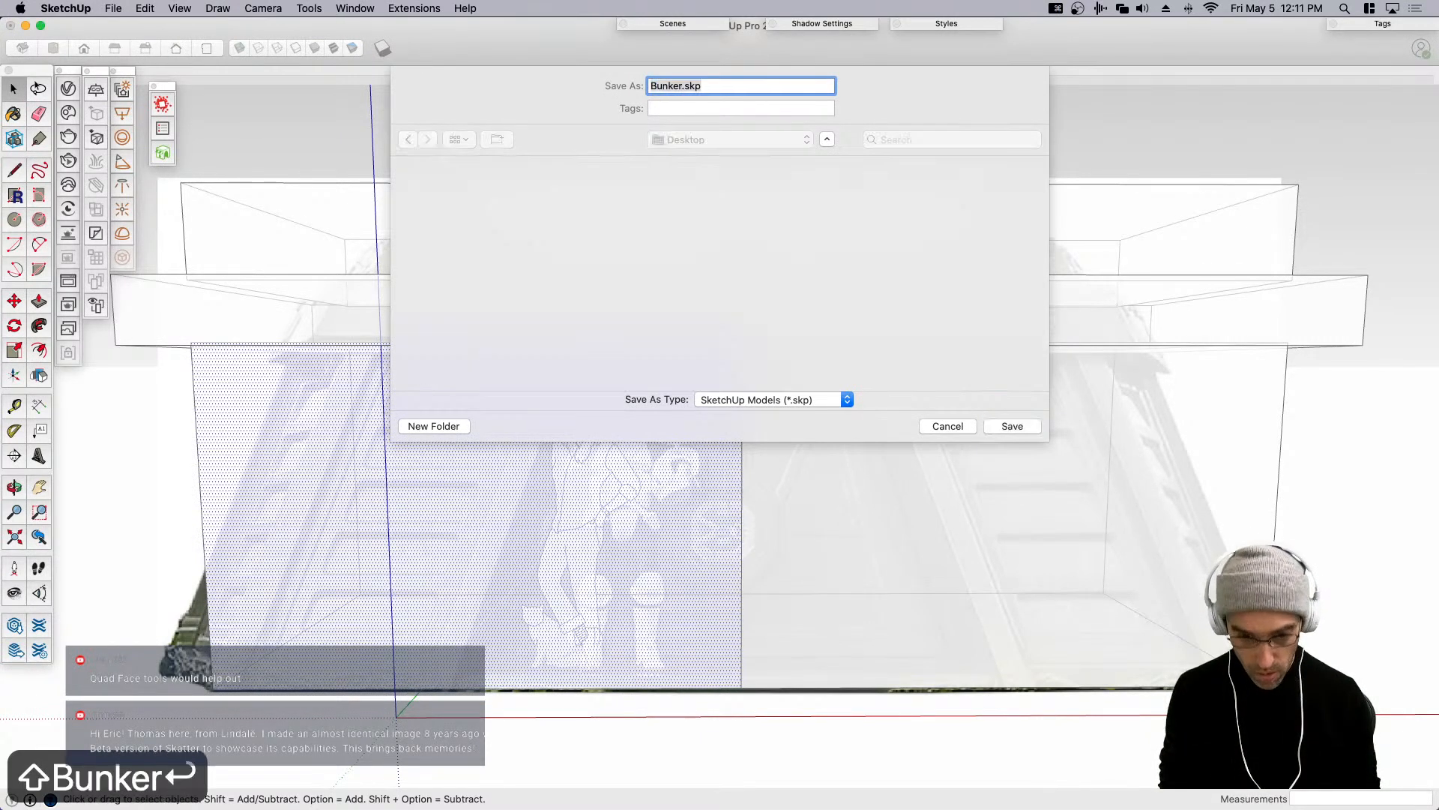
# Intersect the faces of the overhanging band group with the model.
pyautogui.click(818, 233)
pyautogui.click(847, 307)
pyautogui.rightClick(854, 307)
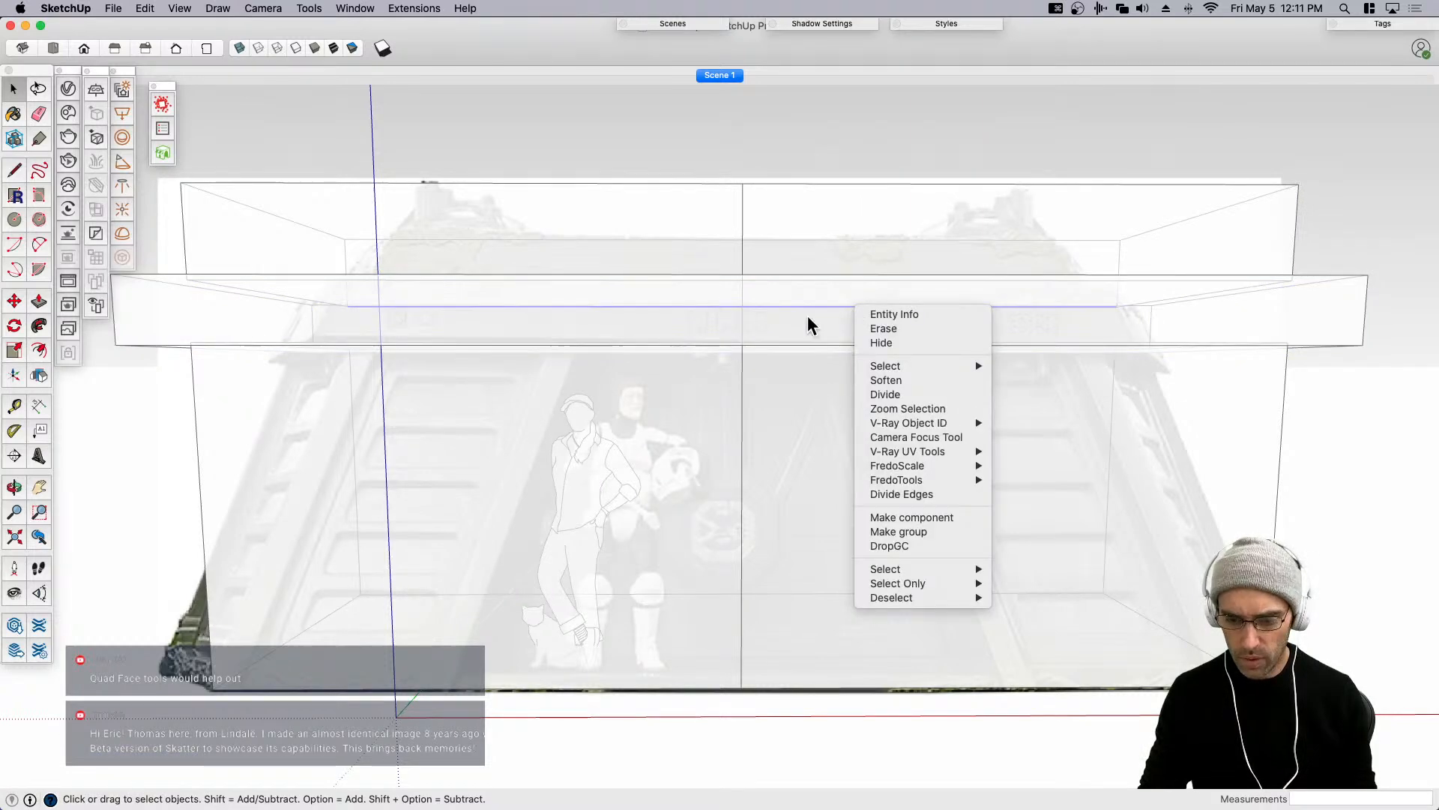
pyautogui.click(808, 319)
pyautogui.rightClick(1303, 318)
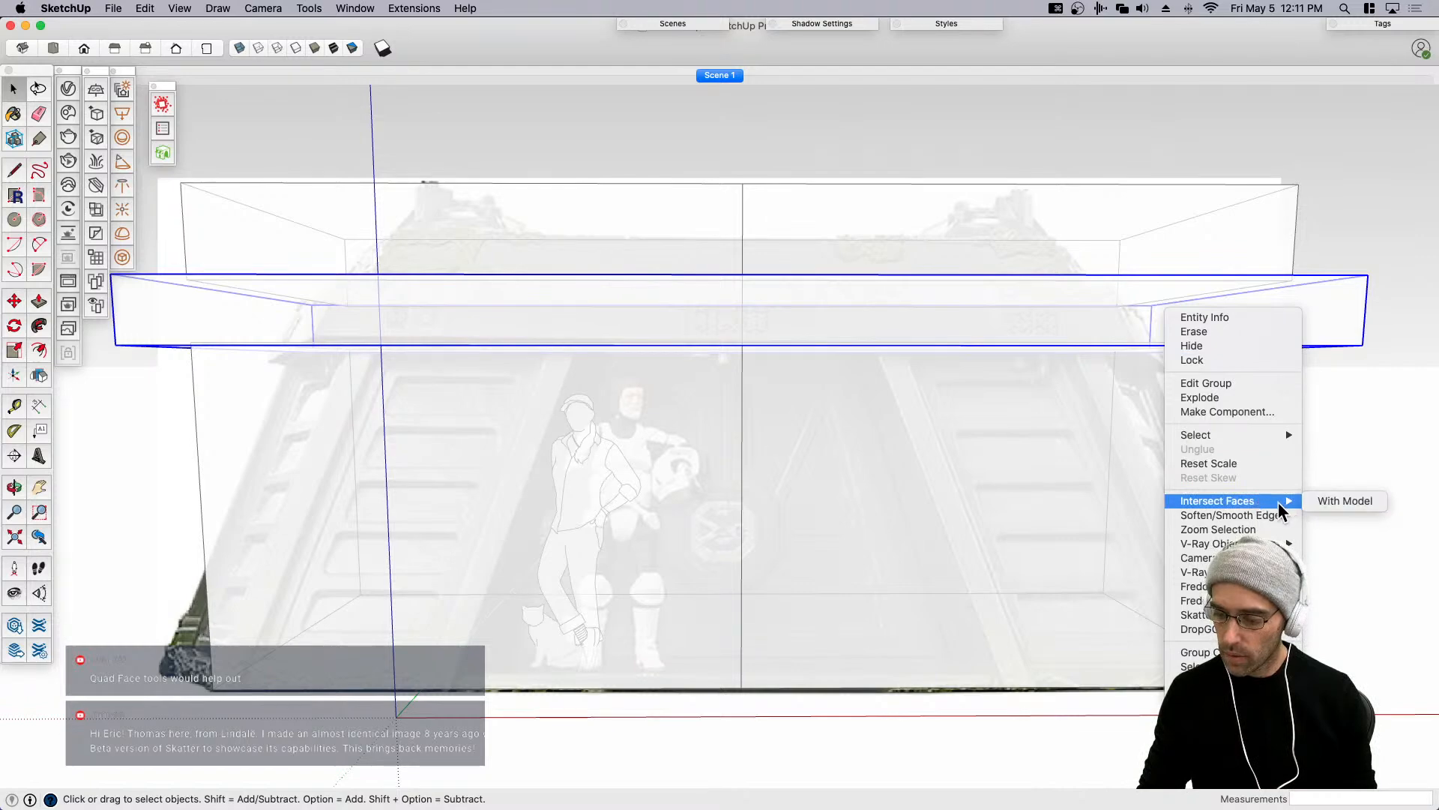
pyautogui.click(1342, 500)
# Open the band group and push its right end face back to the bunker's center line.
pyautogui.click(871, 318)
pyautogui.moveTo(848, 295); pyautogui.dragTo(1130, 489, button='middle')
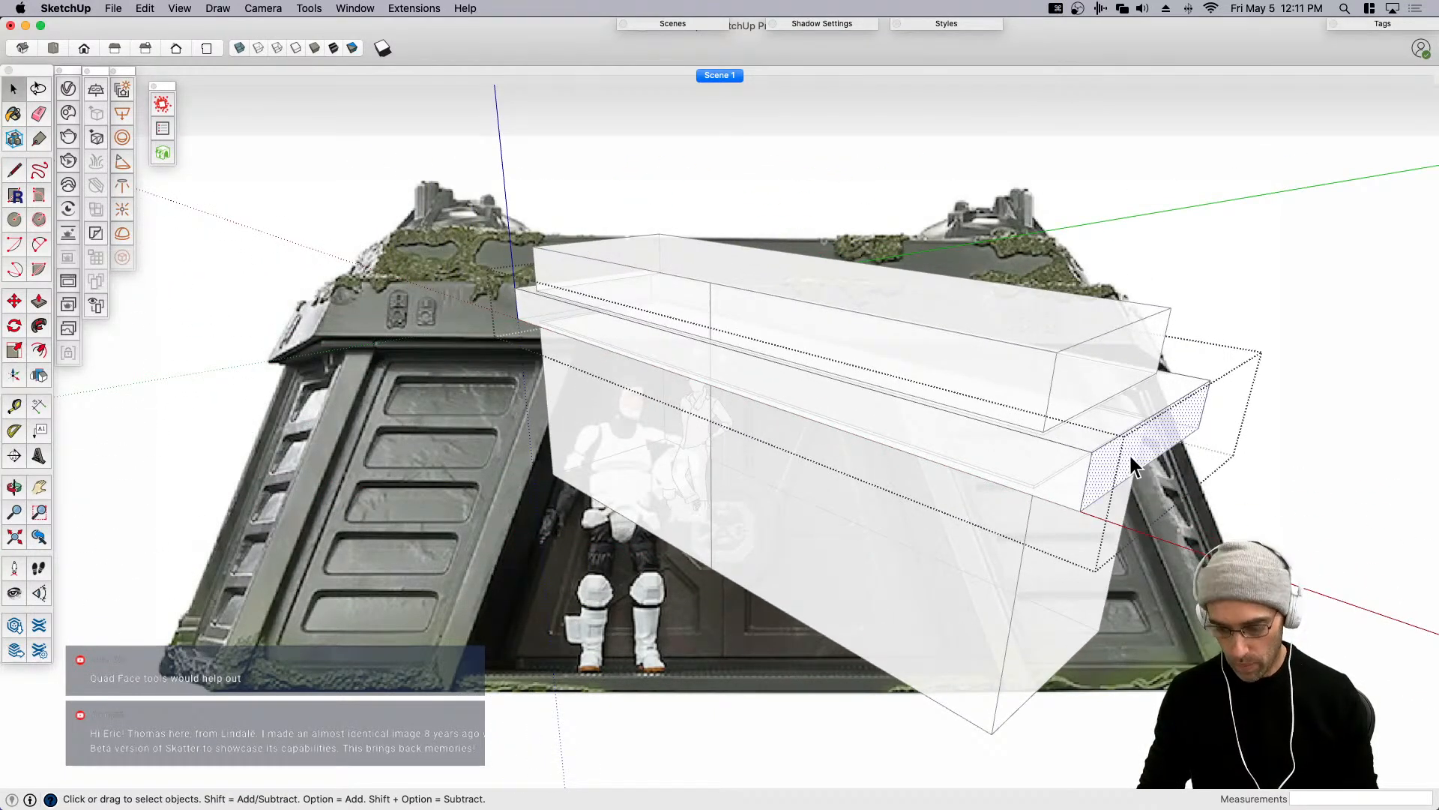
pyautogui.press('p')
pyautogui.click(722, 284)
pyautogui.click(710, 295)
pyautogui.press('space')
# Push the right end faces of the upper and lower boxes back about 8' 10 7/8" to the center line.
pyautogui.scroll(-3, 764, 317)
pyautogui.click(986, 357)
pyautogui.click(987, 357)
pyautogui.press('p')
pyautogui.click(987, 360)
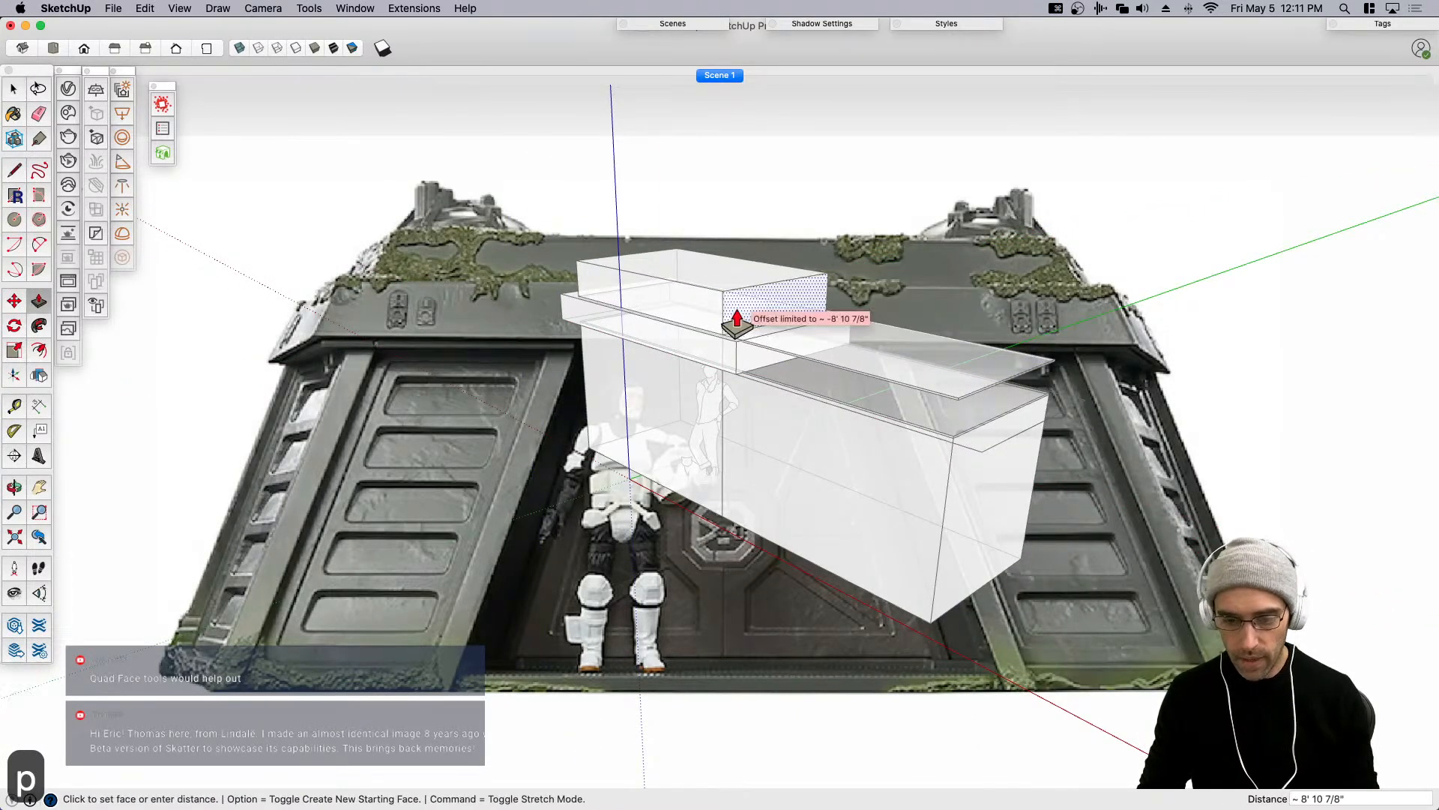
pyautogui.click(723, 301)
pyautogui.press('space')
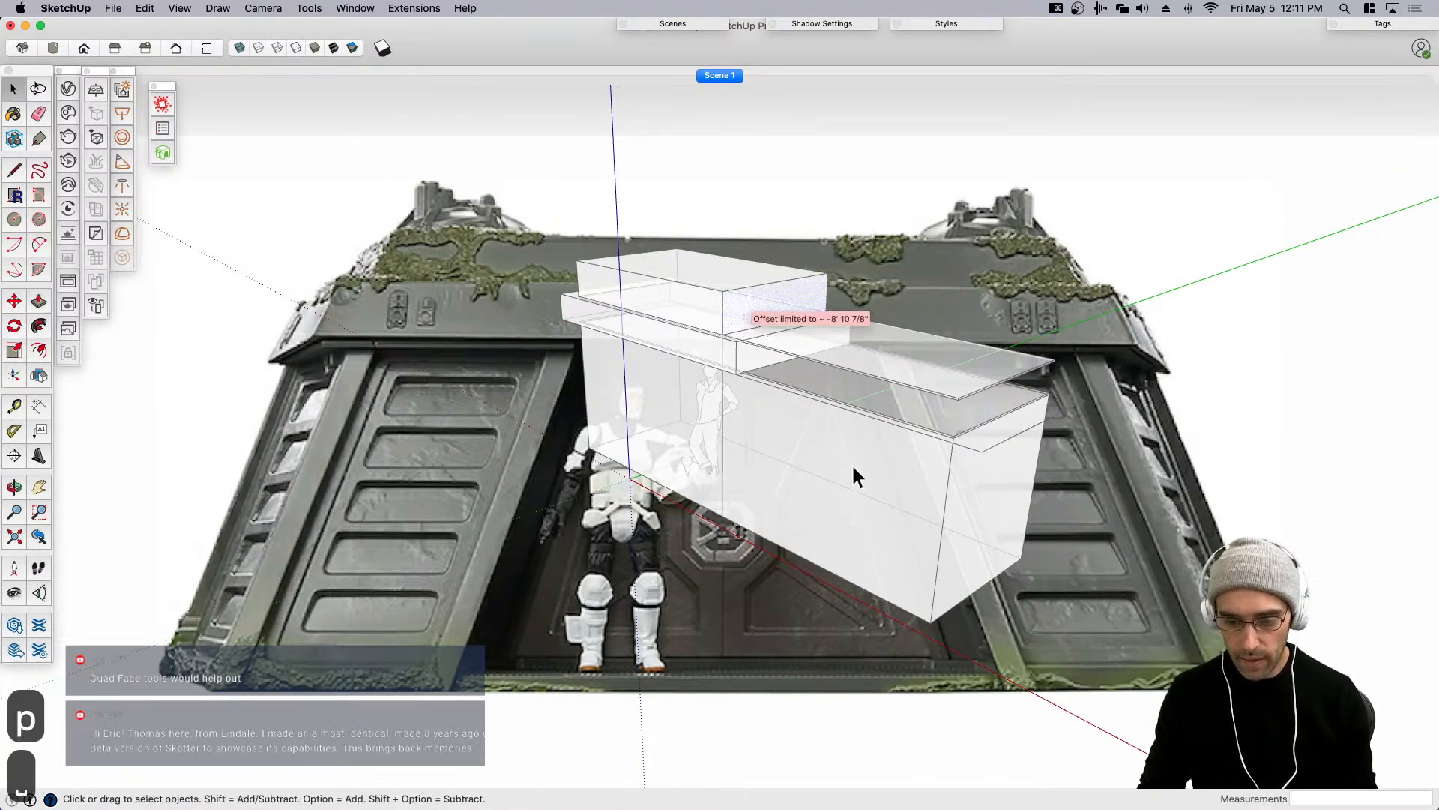
pyautogui.press('p')
pyautogui.click(960, 485)
pyautogui.click(727, 326)
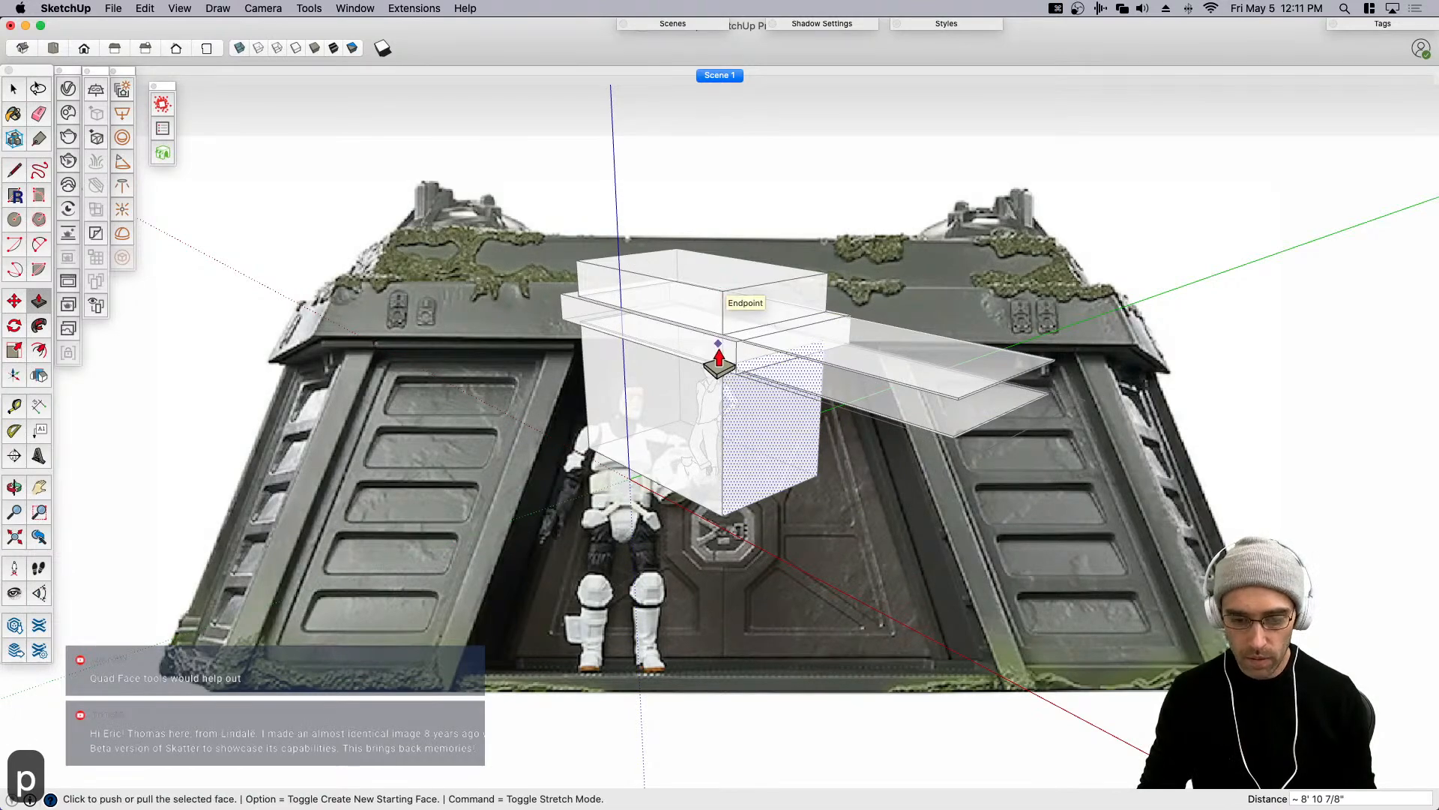
pyautogui.scroll(5, 874, 331)
pyautogui.press('space')
pyautogui.click(753, 345)
pyautogui.scroll(3, 752, 346)
pyautogui.moveTo(747, 353); pyautogui.dragTo(726, 262, button='middle')
pyautogui.scroll(-1, 726, 262)
pyautogui.click(730, 299)
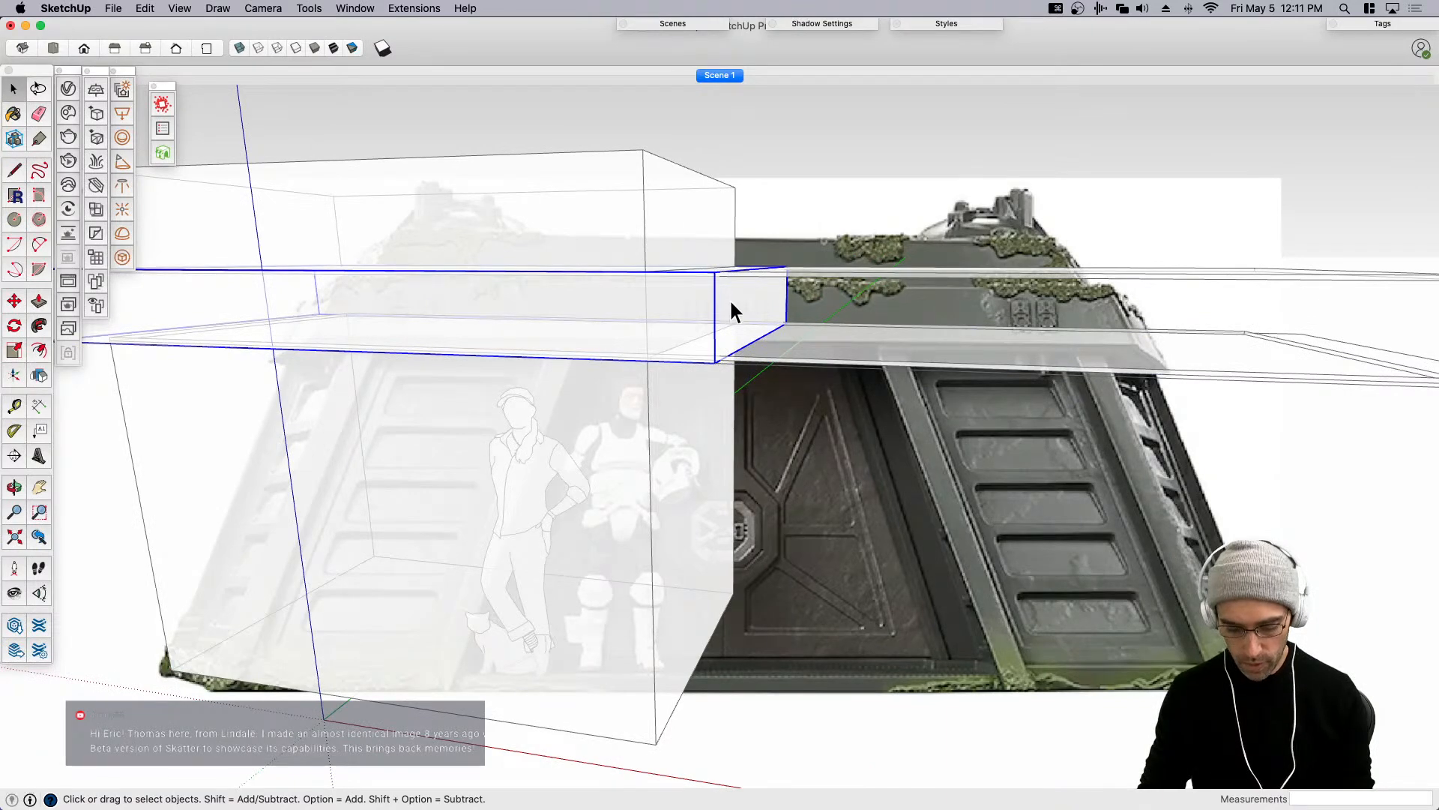
pyautogui.press('s')
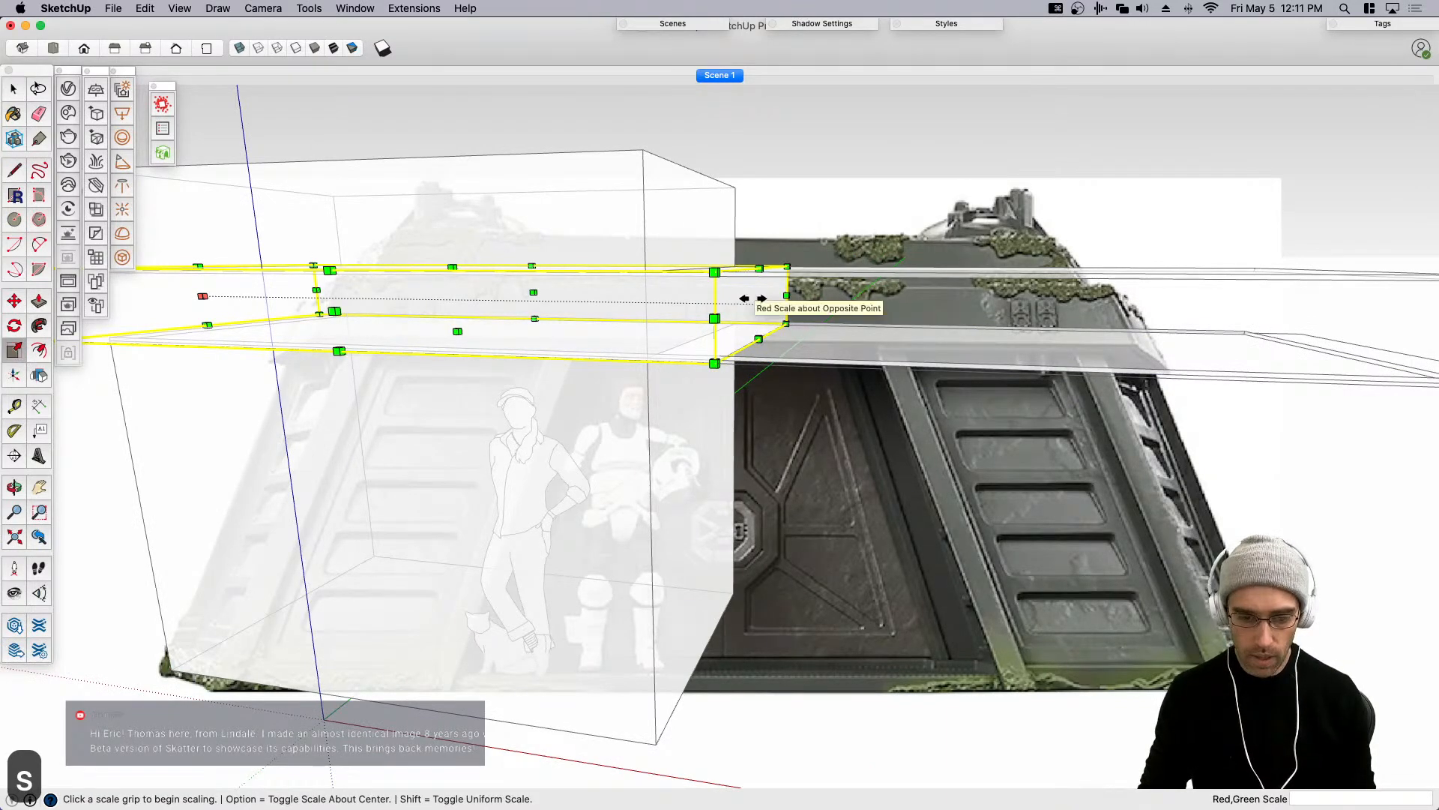
pyautogui.scroll(-5, 745, 289)
pyautogui.press('space')
pyautogui.click(720, 75)
# Scale the band group along the red axis so its cut end sits flush with the boxes at the center line.
pyautogui.moveTo(675, 390); pyautogui.dragTo(739, 386, button='middle')
pyautogui.click(738, 387)
pyautogui.scroll(5, 731, 381)
pyautogui.press('s')
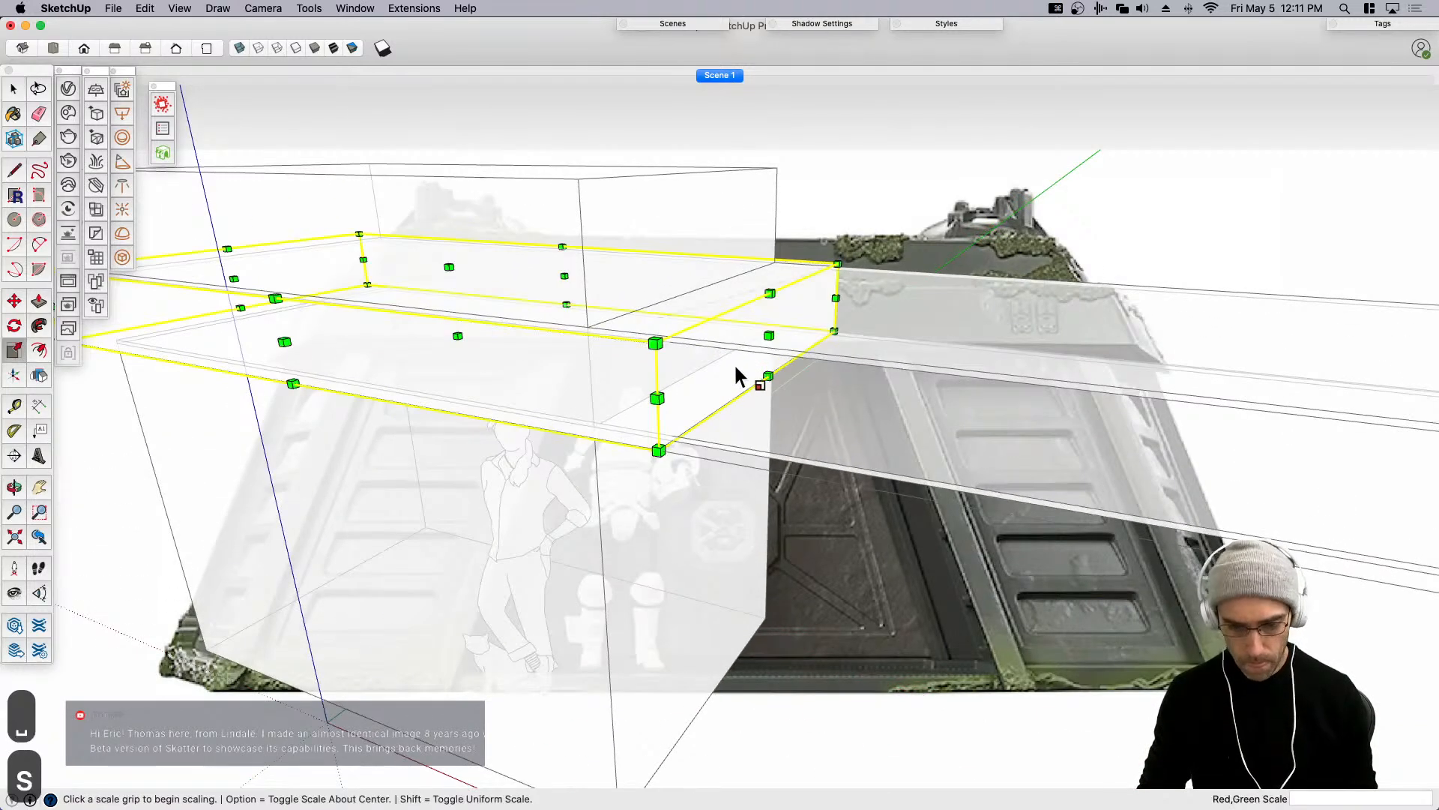
pyautogui.click(771, 329)
pyautogui.click(672, 198)
pyautogui.scroll(-5, 669, 198)
pyautogui.press('space')
# Delete the leftover faces and edges on the removed right half of the bunker.
pyautogui.click(866, 302)
pyautogui.moveTo(1160, 405); pyautogui.dragTo(1045, 264)
pyautogui.press('BackSpace')
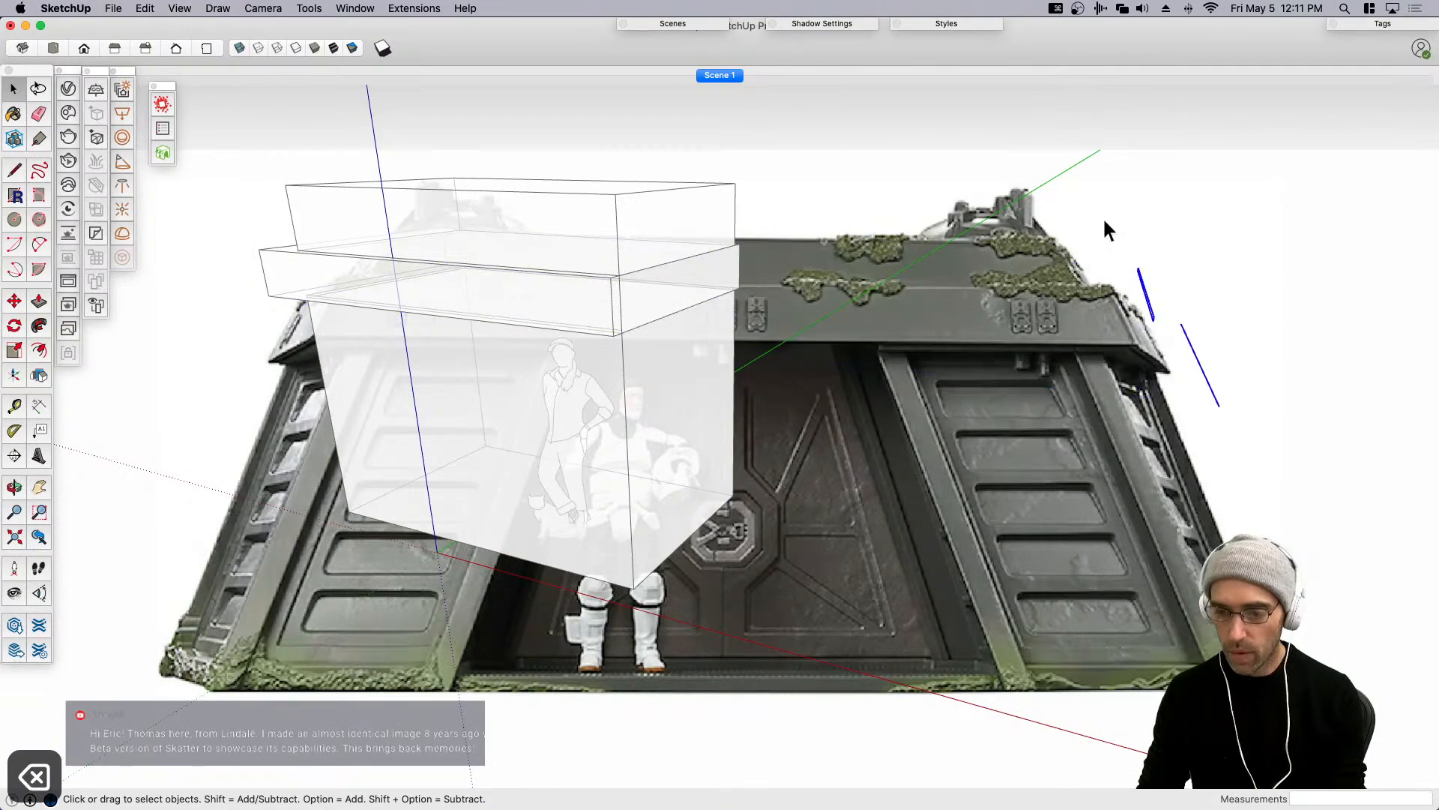
pyautogui.press('BackSpace')
# Group the remaining half of the bunker, leaving the scale figure out of the selection.
pyautogui.scroll(3, 629, 278)
pyautogui.moveTo(623, 330); pyautogui.dragTo(641, 359, button='middle')
pyautogui.scroll(-3, 757, 397)
pyautogui.moveTo(356, 156); pyautogui.dragTo(989, 676)
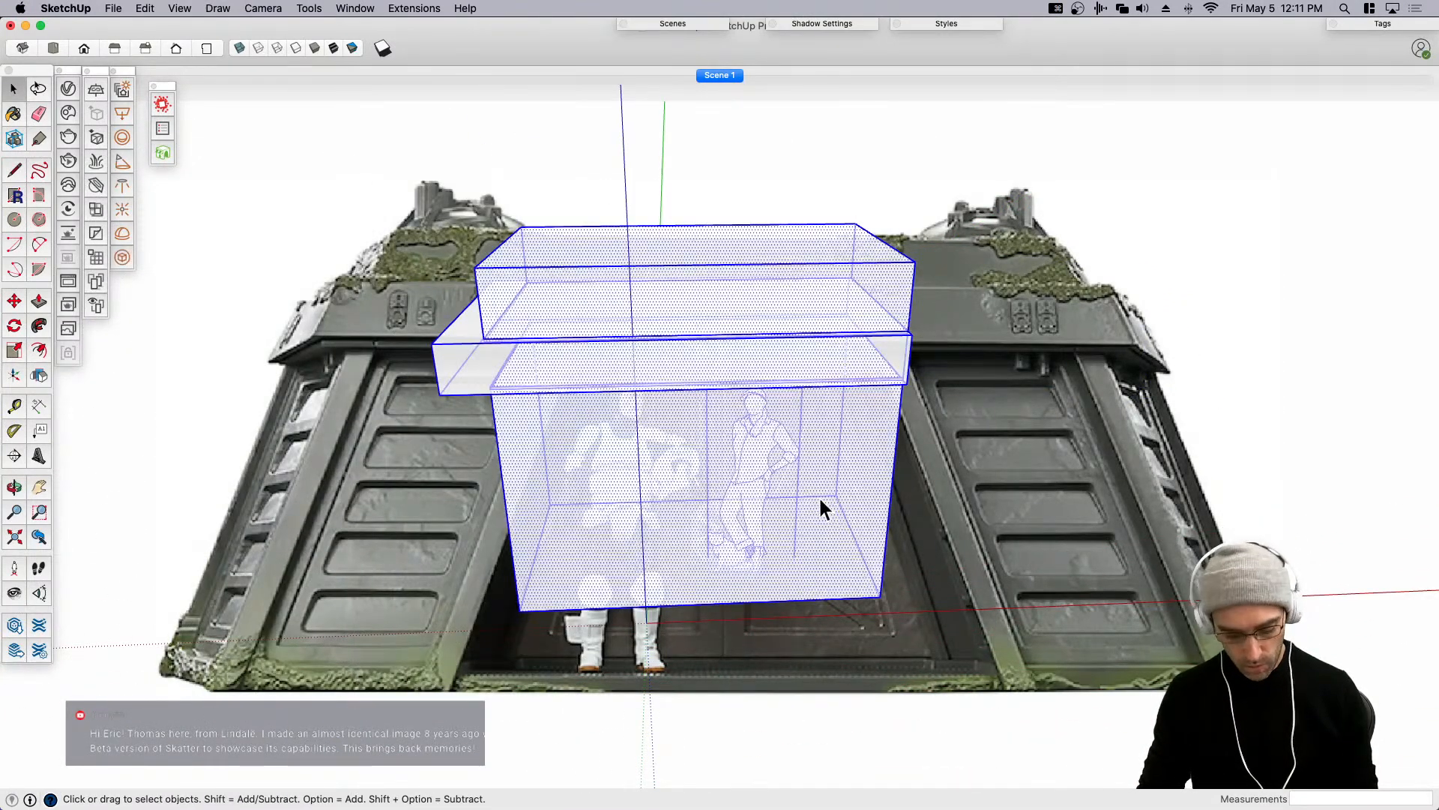
pyautogui.moveTo(768, 552); pyautogui.dragTo(707, 430, button='middle')
pyautogui.keyDown('shift'); pyautogui.moveTo(681, 328); pyautogui.dragTo(818, 636); pyautogui.keyUp('shift')
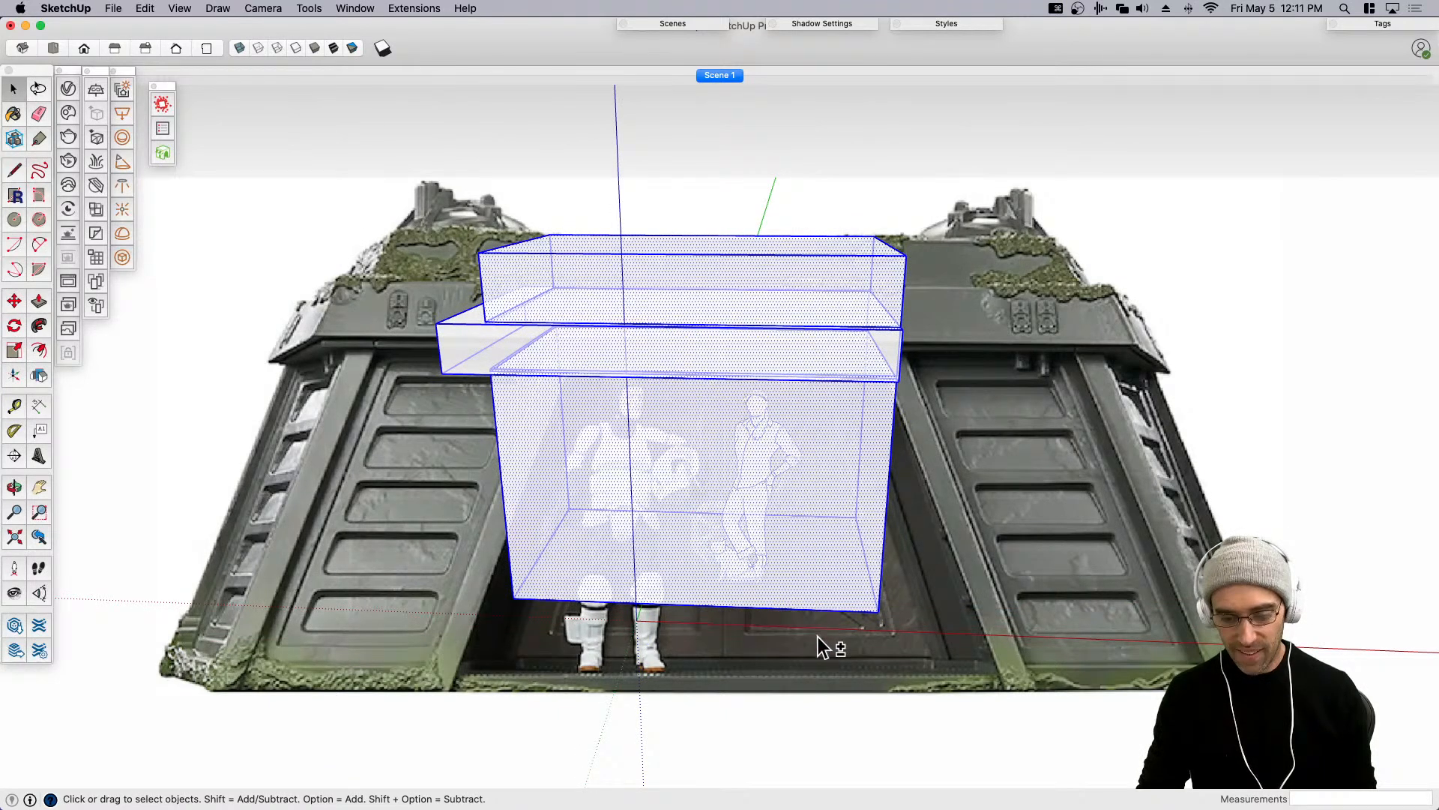
pyautogui.press('super+g')
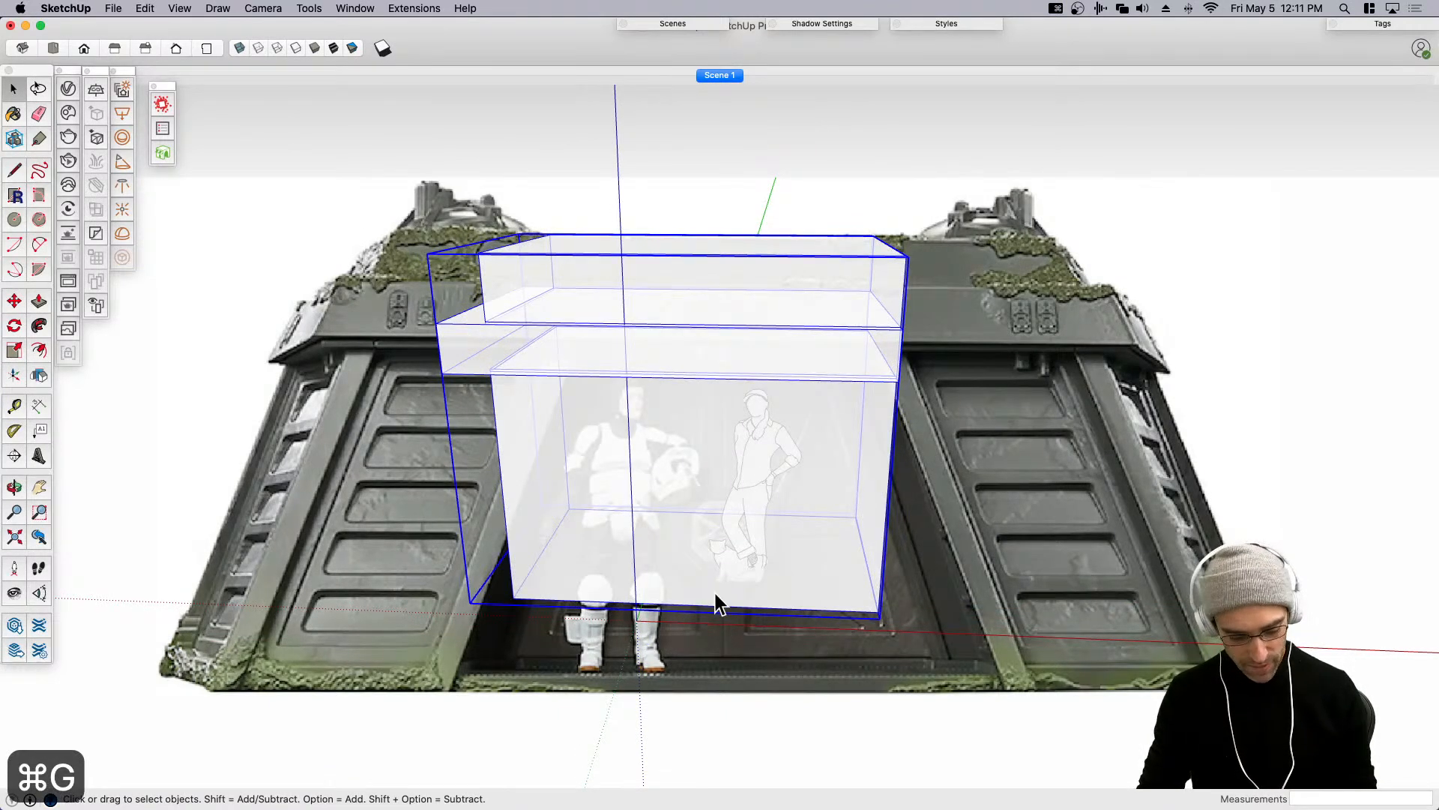
# Try copying the half-bunker group about 3' 3" along the red axis.
pyautogui.press('s')
pyautogui.press('space')
pyautogui.press('m')
pyautogui.press('space')
pyautogui.press('m')
pyautogui.press('alt')
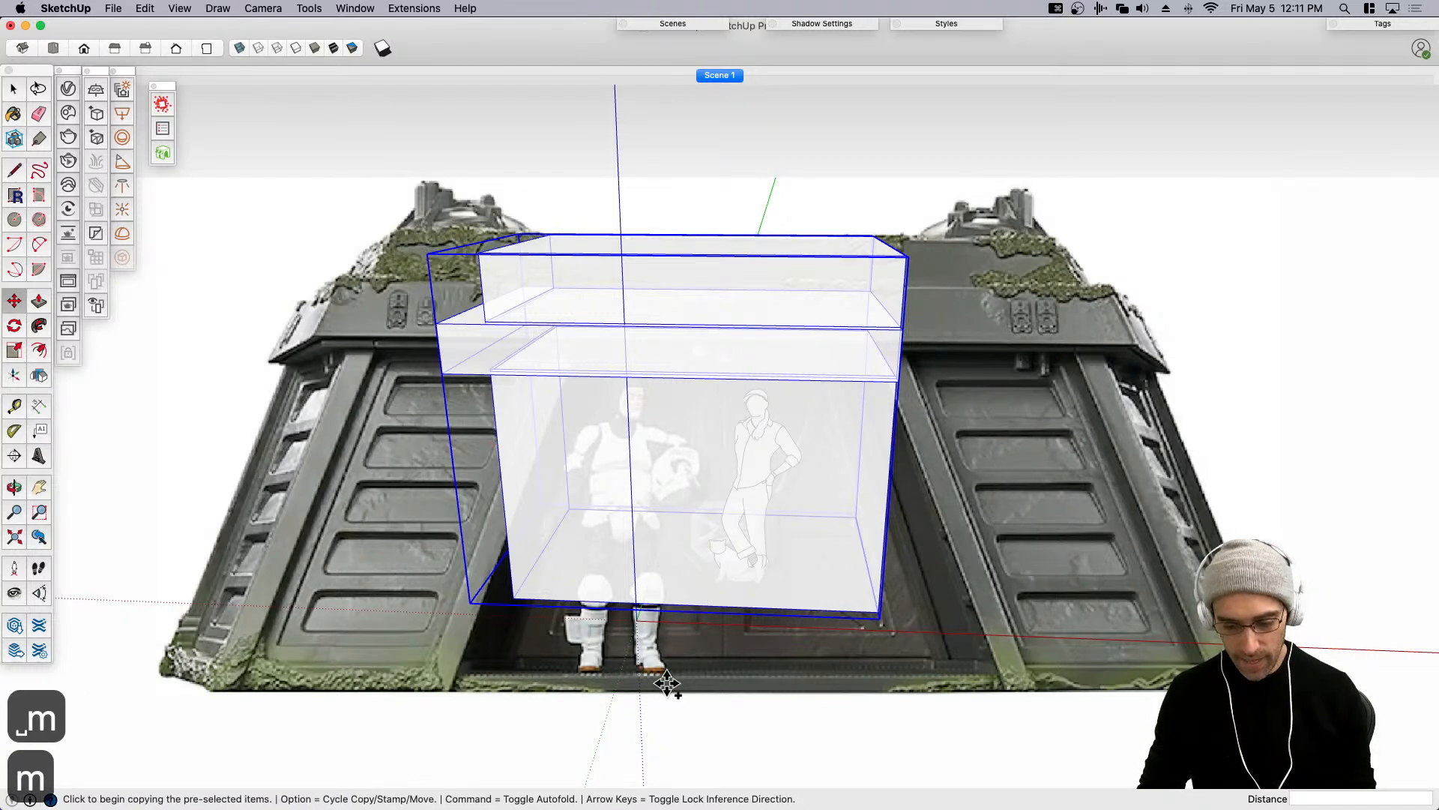
pyautogui.click(666, 682)
pyautogui.click(818, 690)
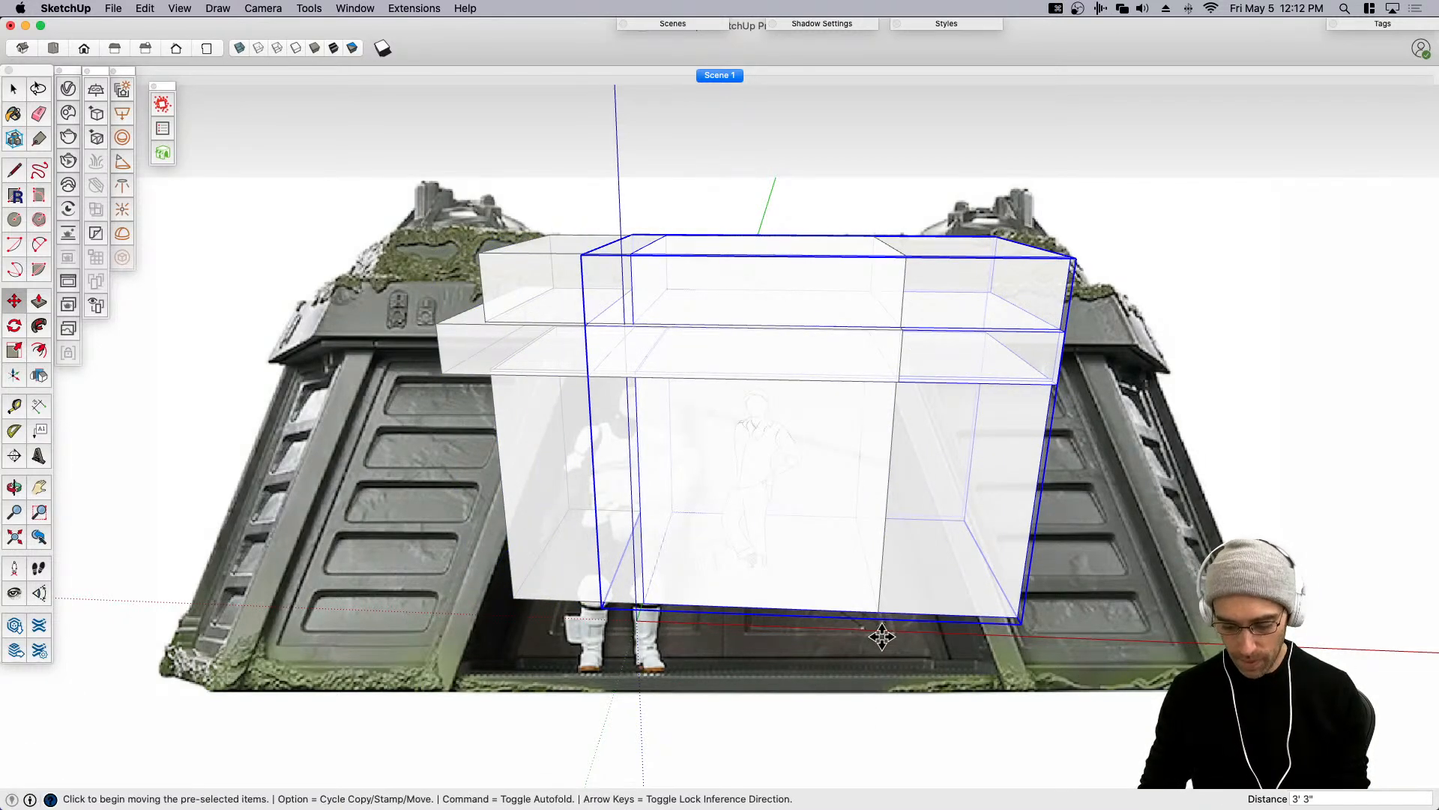
pyautogui.press('BackSpace')
# Convert the half-bunker group into a component.
pyautogui.click(638, 561)
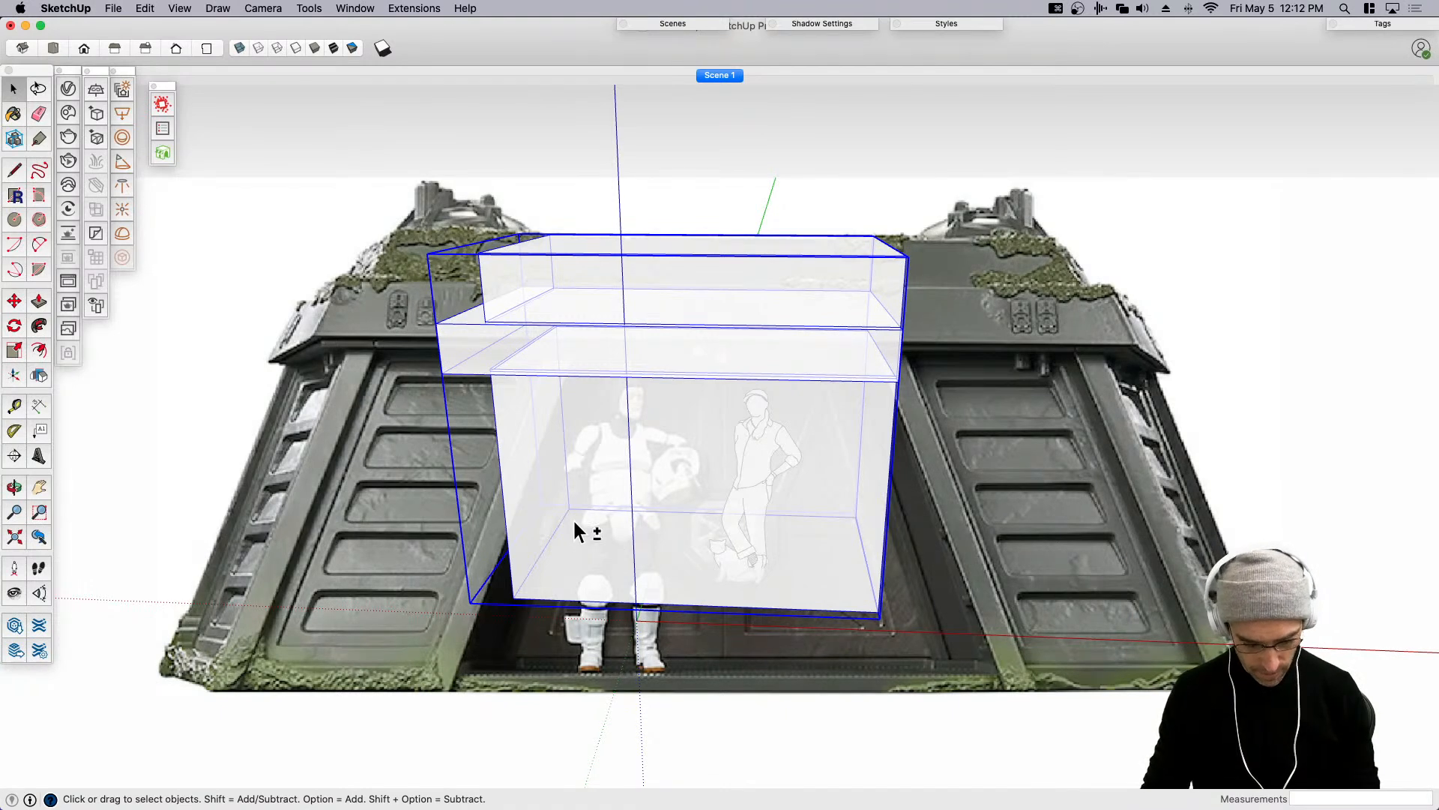
pyautogui.hotkey('shift', 'g')
pyautogui.press('Return')
# Copy the half-bunker component along the red axis and mirror the copy with a red scale of -1.
pyautogui.press('m')
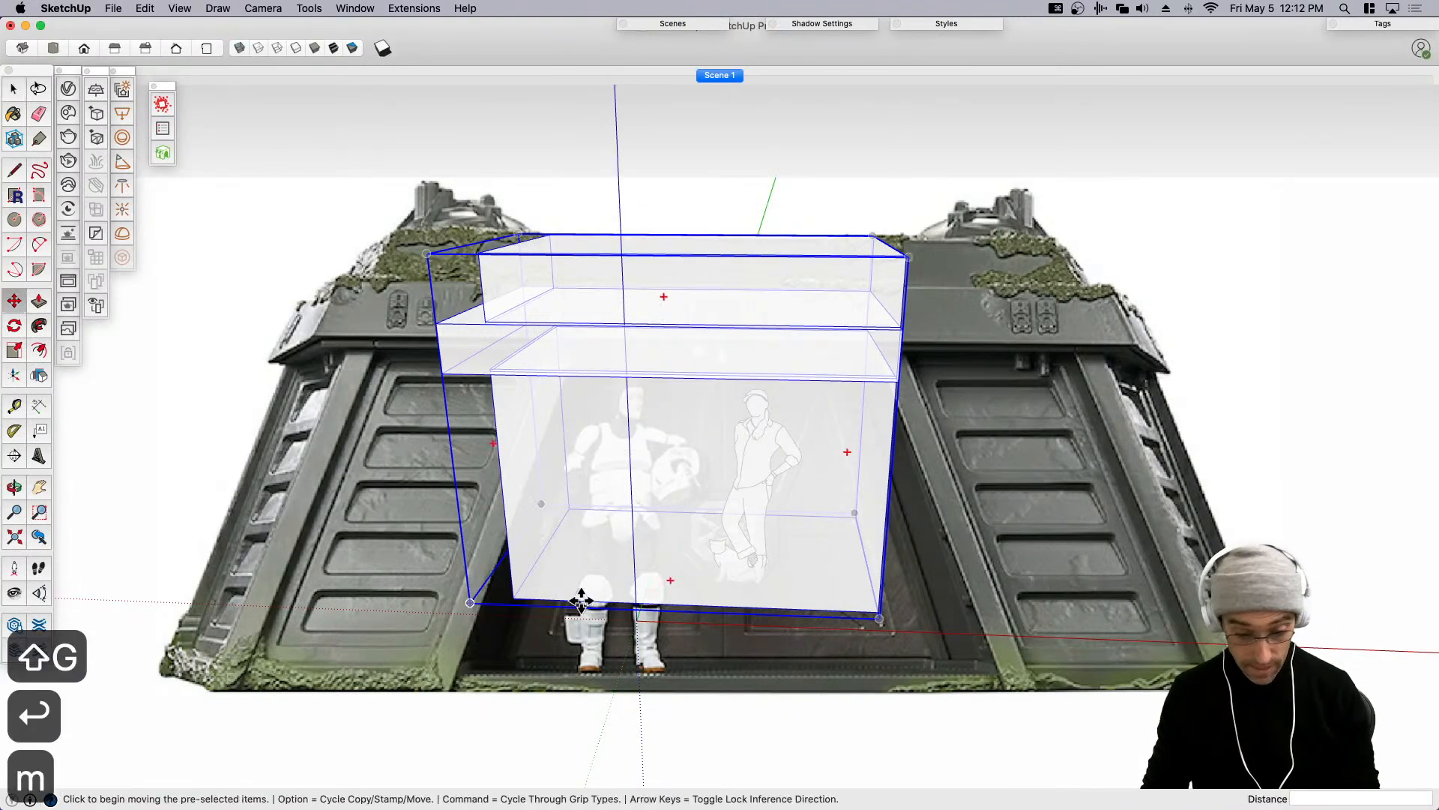
pyautogui.click(516, 600)
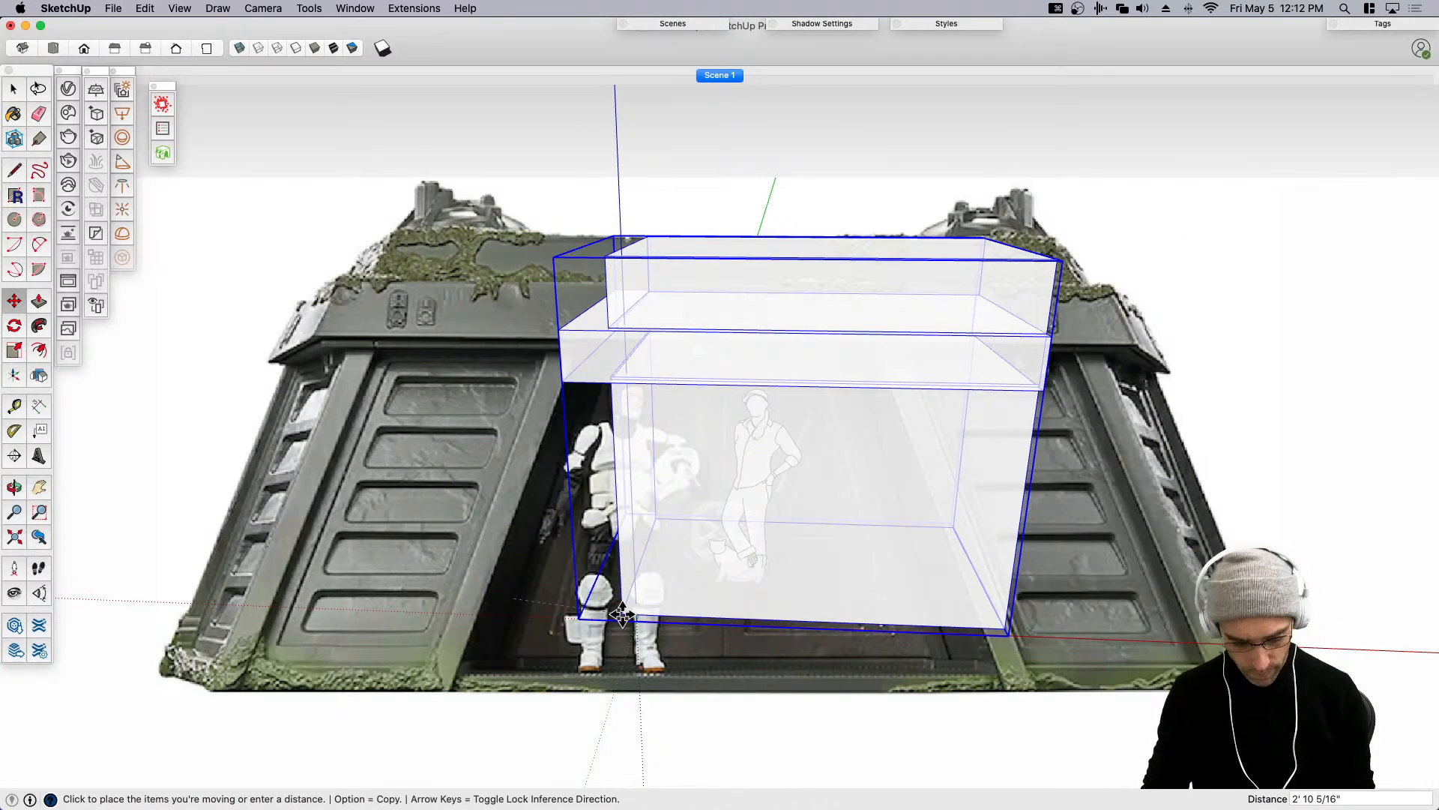
pyautogui.press('alt')
pyautogui.click(950, 621)
pyautogui.press('s')
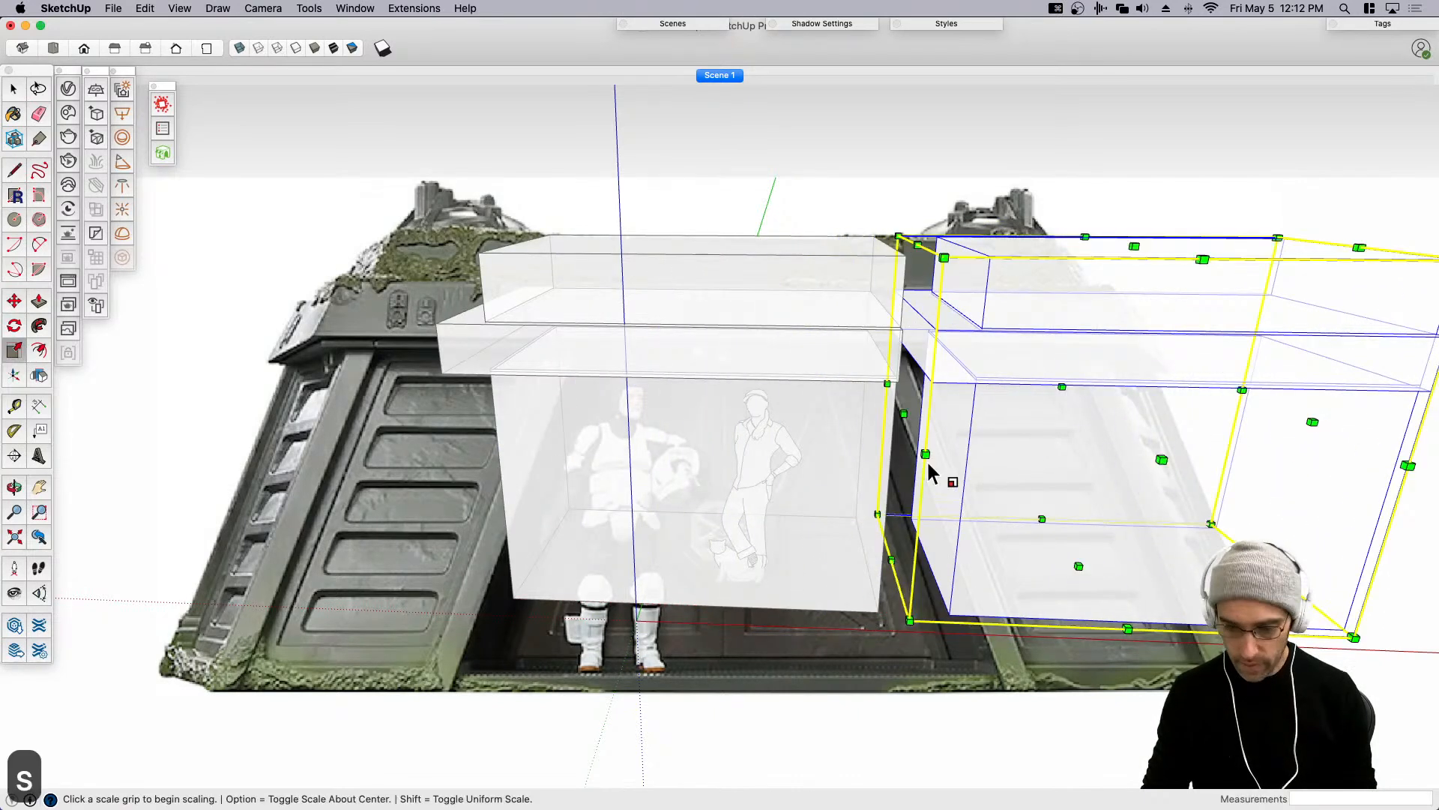
pyautogui.click(910, 416)
pyautogui.write('-1')
pyautogui.press('Return')
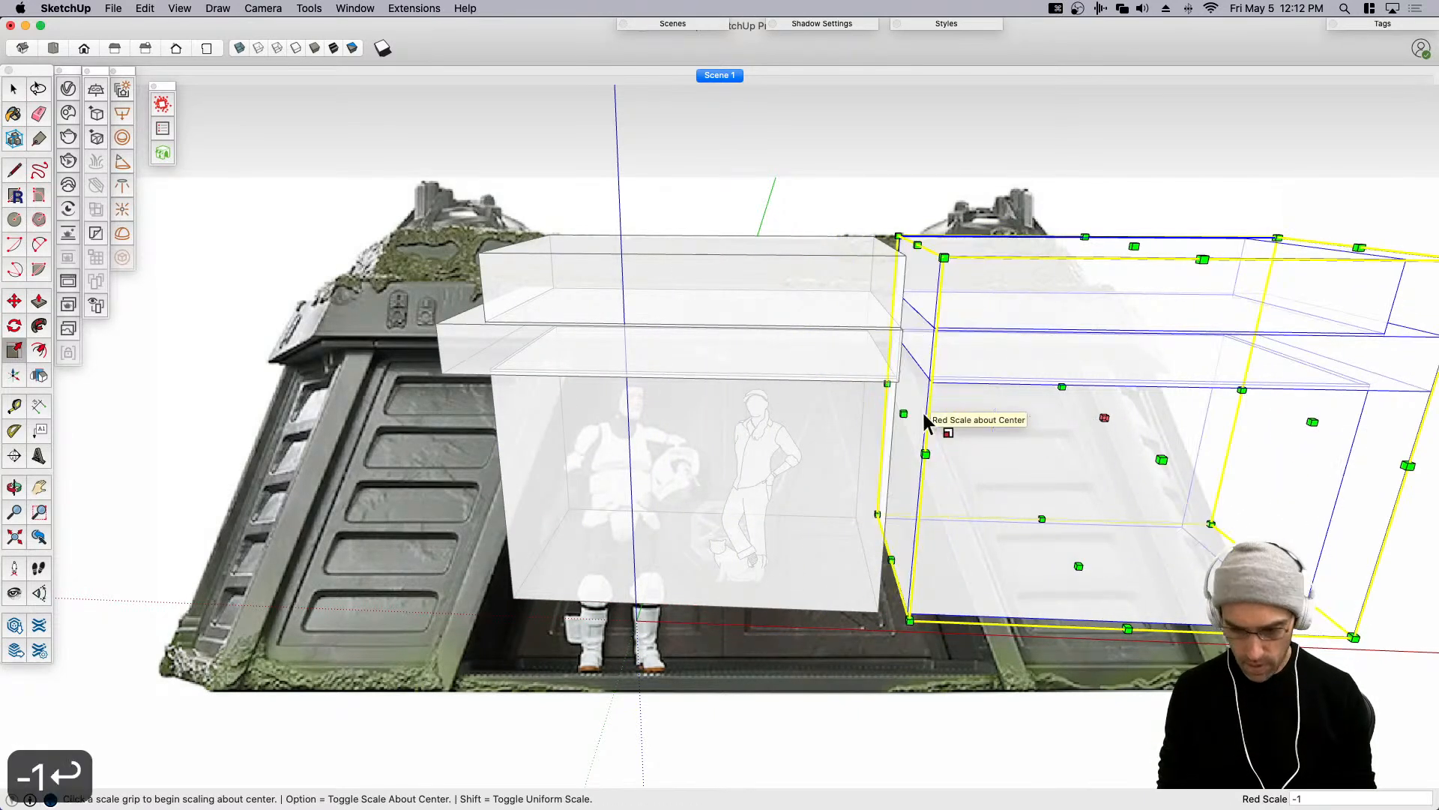
# Move the mirrored half by its lower front corner so it meets the original half at the centre line.
pyautogui.press('m')
pyautogui.click(911, 611)
pyautogui.scroll(5, 884, 607)
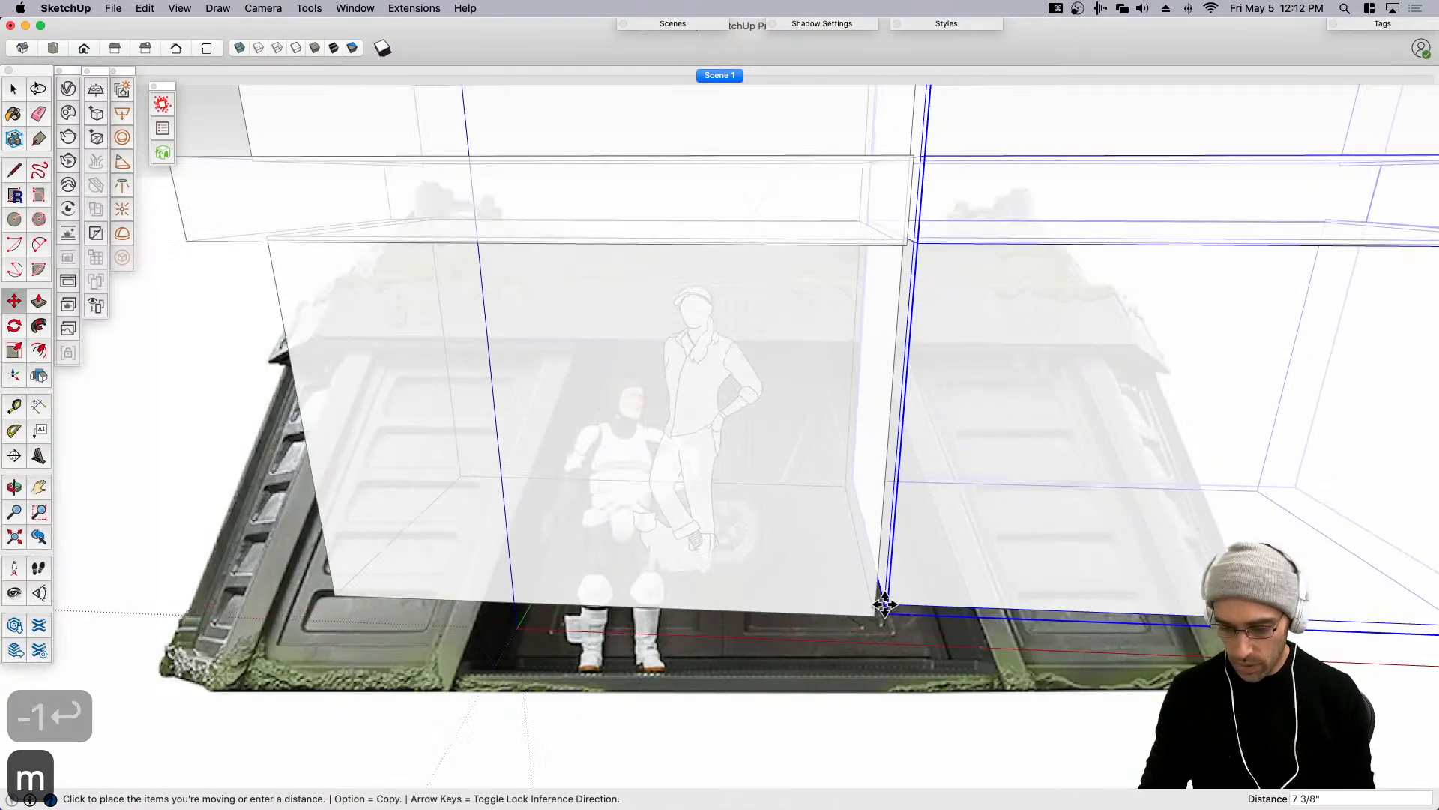
pyautogui.click(875, 613)
pyautogui.press('space')
pyautogui.scroll(-5, 681, 594)
pyautogui.click(727, 215)
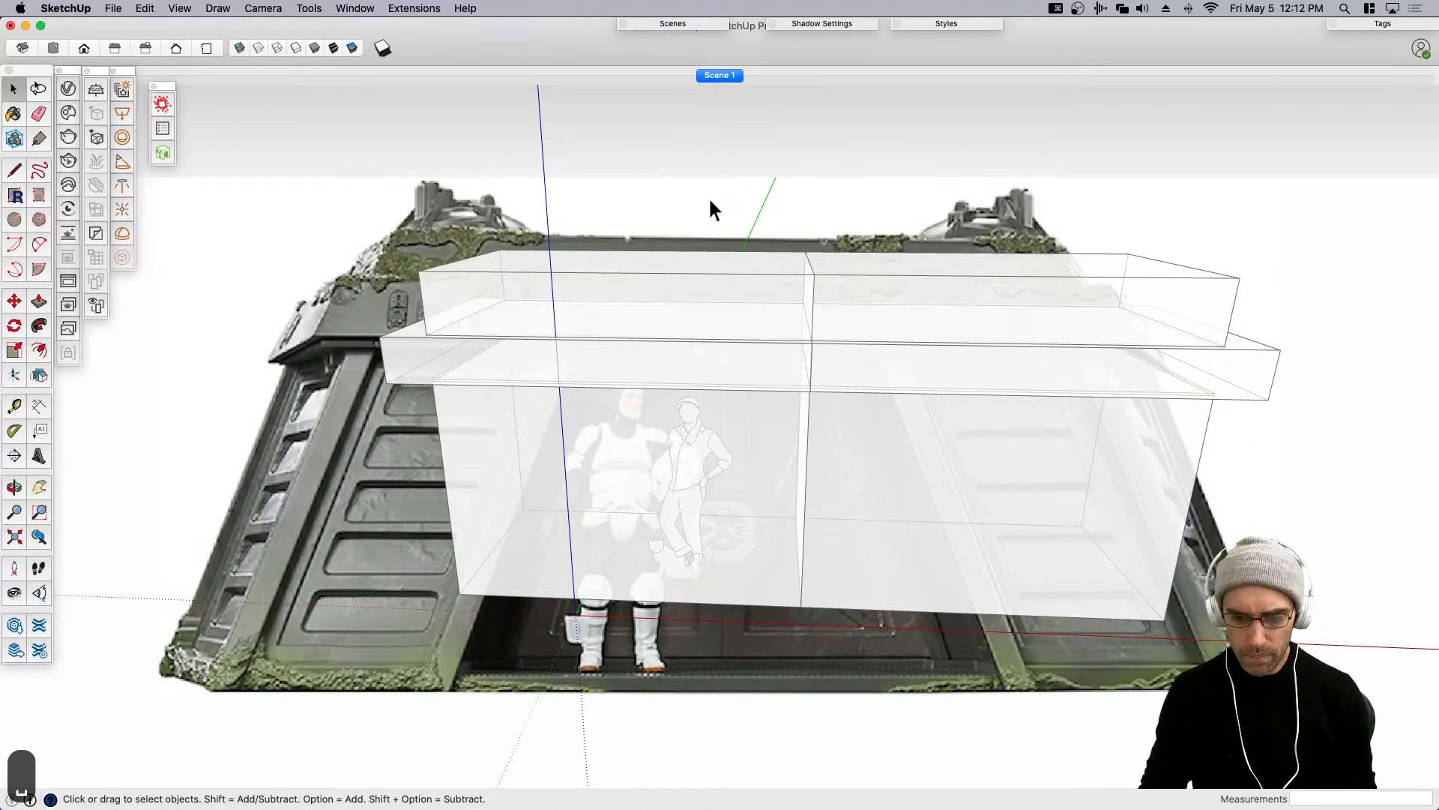
# In the original half component, draw a slanted line across the lower front face along the reference doorway's edge.
pyautogui.click(720, 75)
pyautogui.click(586, 640)
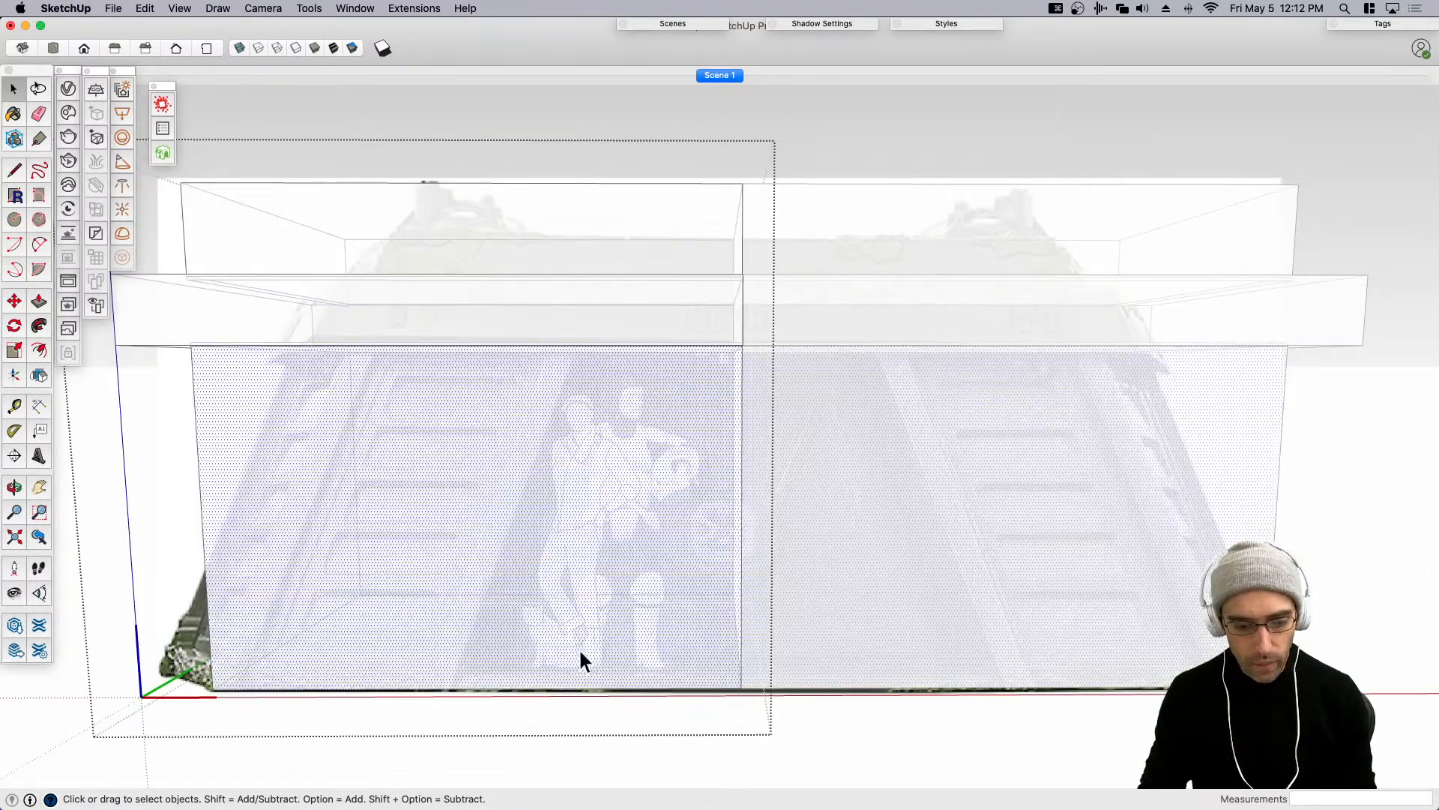
pyautogui.press('l')
pyautogui.click(458, 688)
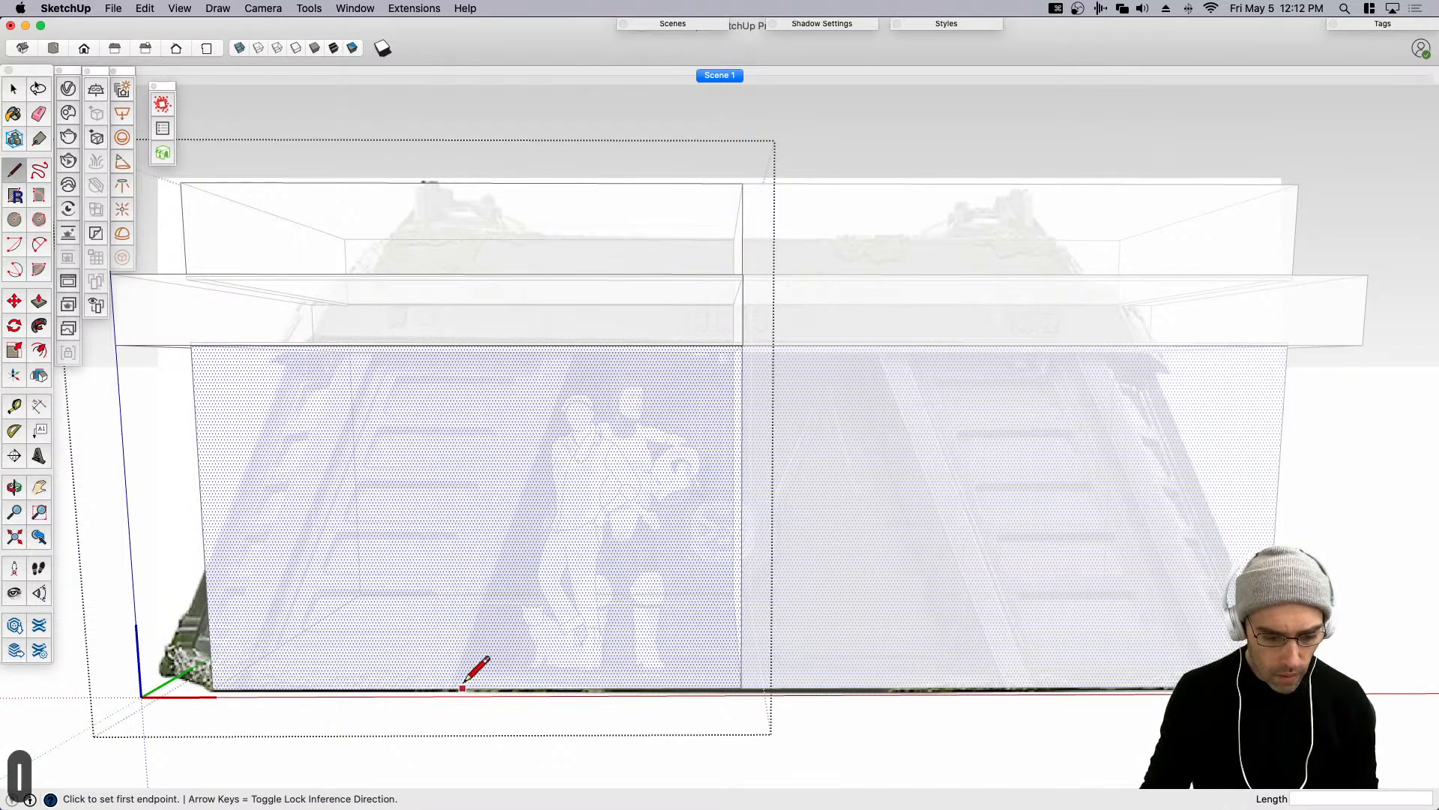
pyautogui.moveTo(524, 482)
pyautogui.mouseDown(button='middle')
pyautogui.moveTo(592, 327)
pyautogui.moveTo(589, 301)
pyautogui.mouseUp(button='middle')
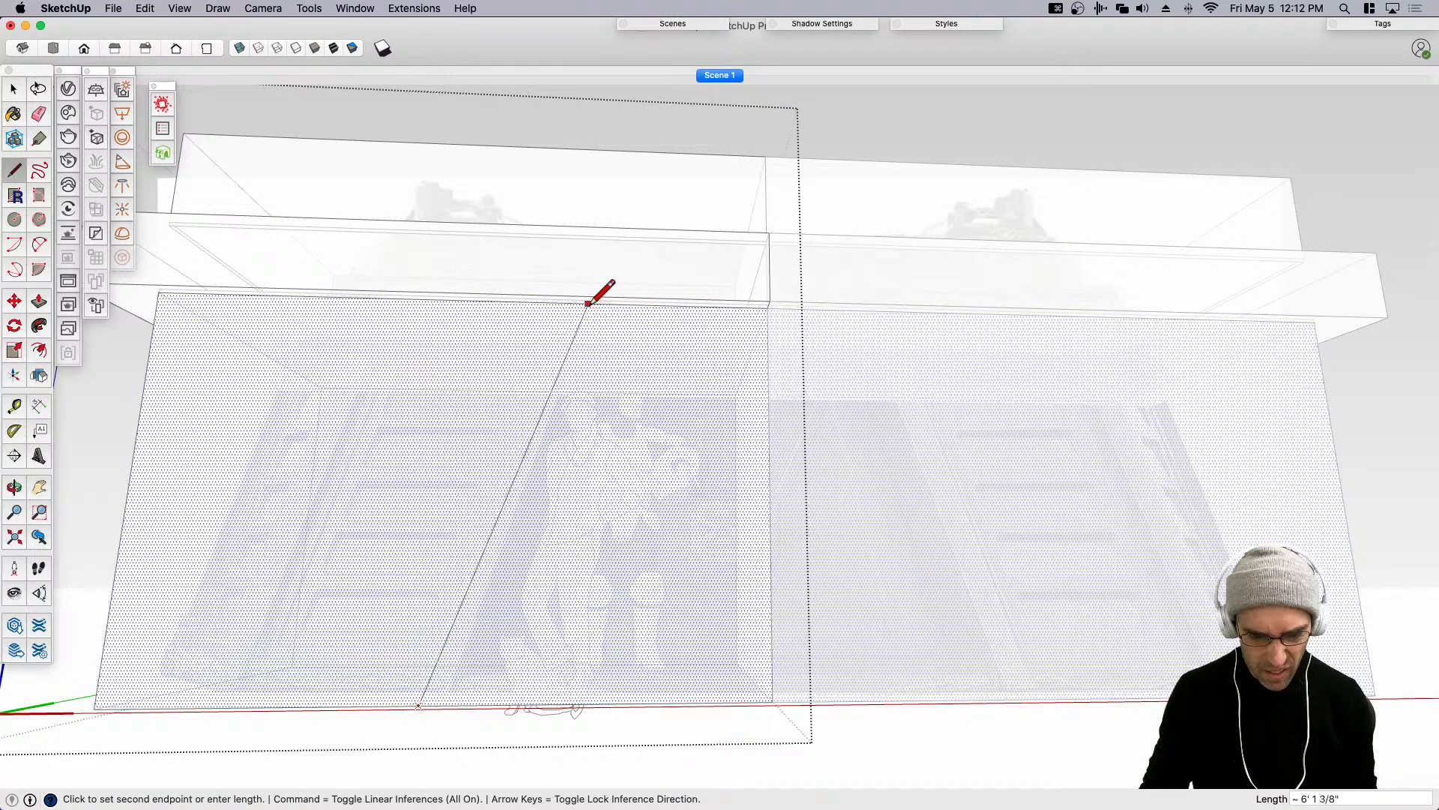
pyautogui.click(593, 302)
# Push the doorway face beside the slanted line inward about 2' 1/4".
pyautogui.scroll(-3, 750, 517)
pyautogui.moveTo(757, 518); pyautogui.dragTo(654, 591, button='middle')
pyautogui.scroll(-3, 722, 606)
pyautogui.press('space')
pyautogui.click(682, 597)
pyautogui.scroll(3, 645, 596)
pyautogui.press('p')
pyautogui.click(623, 610)
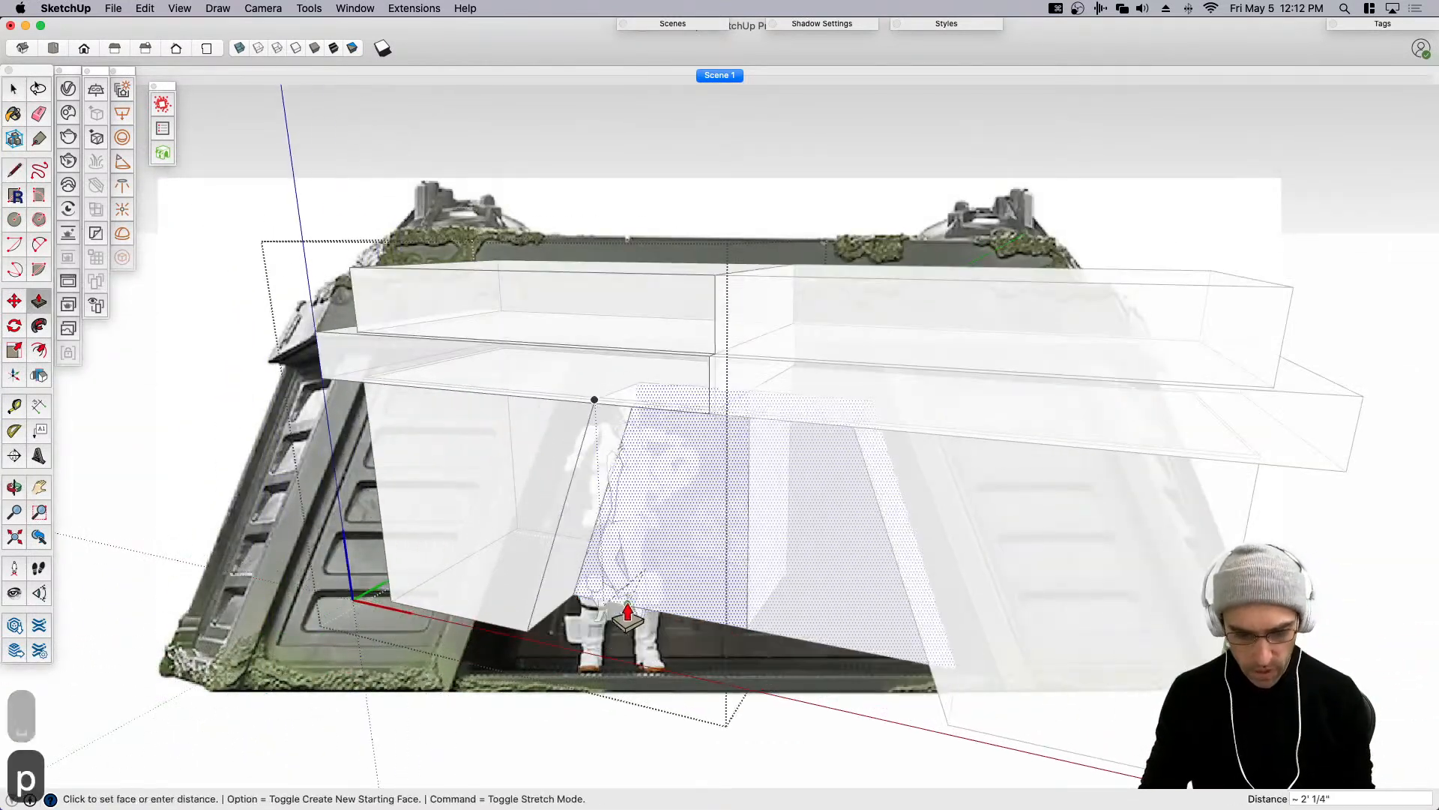
pyautogui.click(638, 593)
pyautogui.press('space')
pyautogui.scroll(-3, 485, 575)
# Examine the slanted doorway recess across both bunker halves from several angles.
pyautogui.moveTo(484, 575); pyautogui.dragTo(617, 569, button='middle')
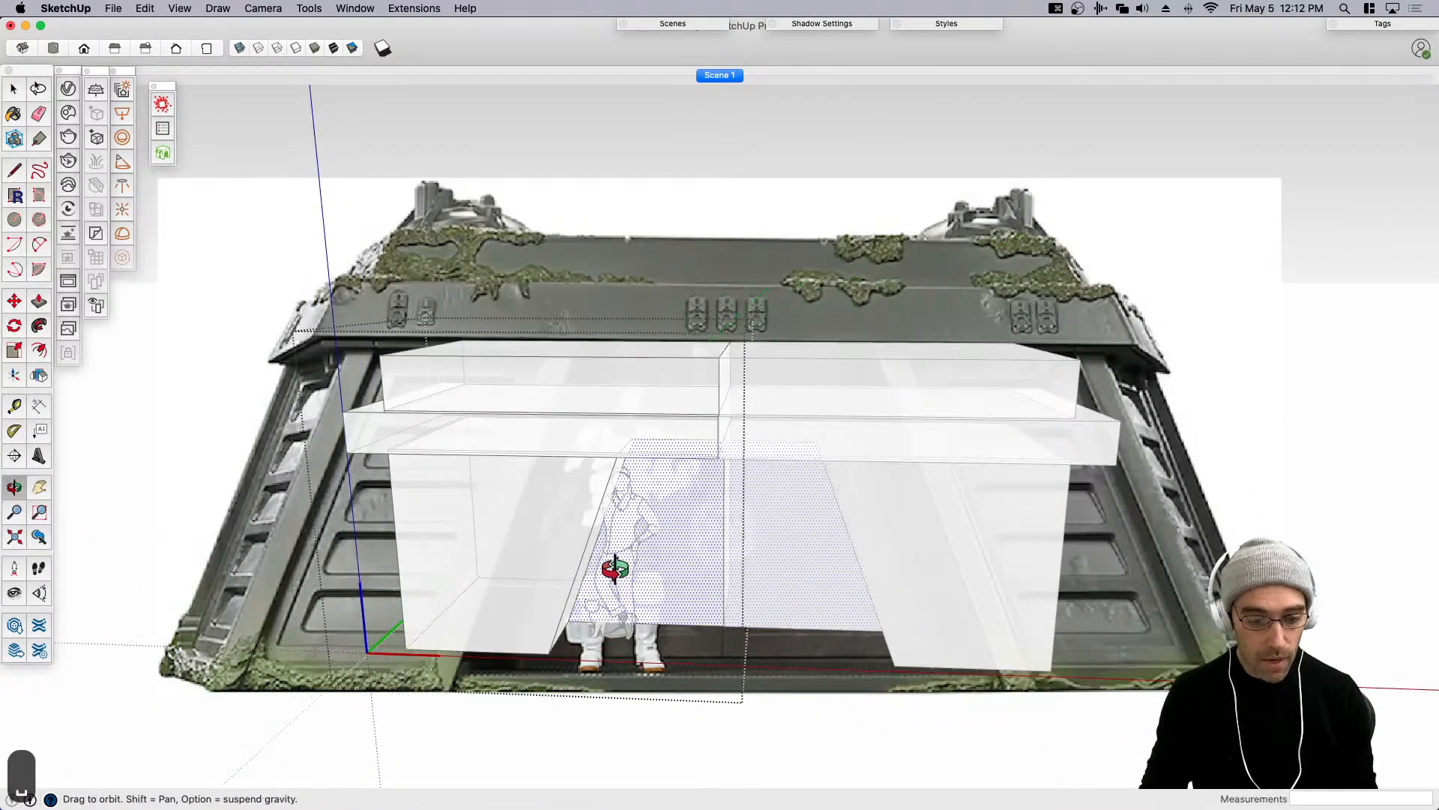
pyautogui.scroll(-2, 609, 536)
pyautogui.press('space')
pyautogui.click(517, 340)
pyautogui.moveTo(518, 341); pyautogui.dragTo(510, 438, button='middle')
pyautogui.click(504, 473)
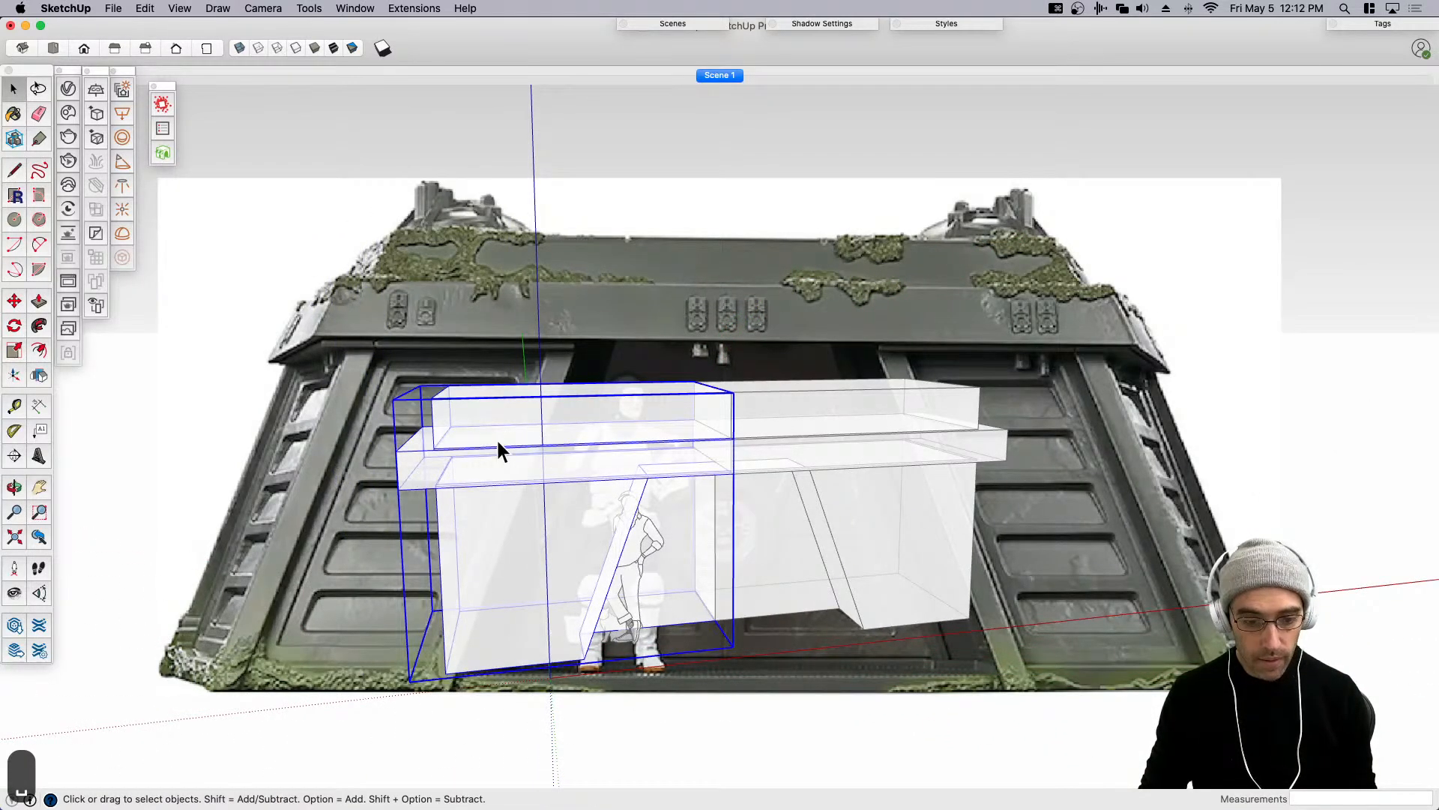
pyautogui.moveTo(380, 460); pyautogui.dragTo(460, 415, button='middle')
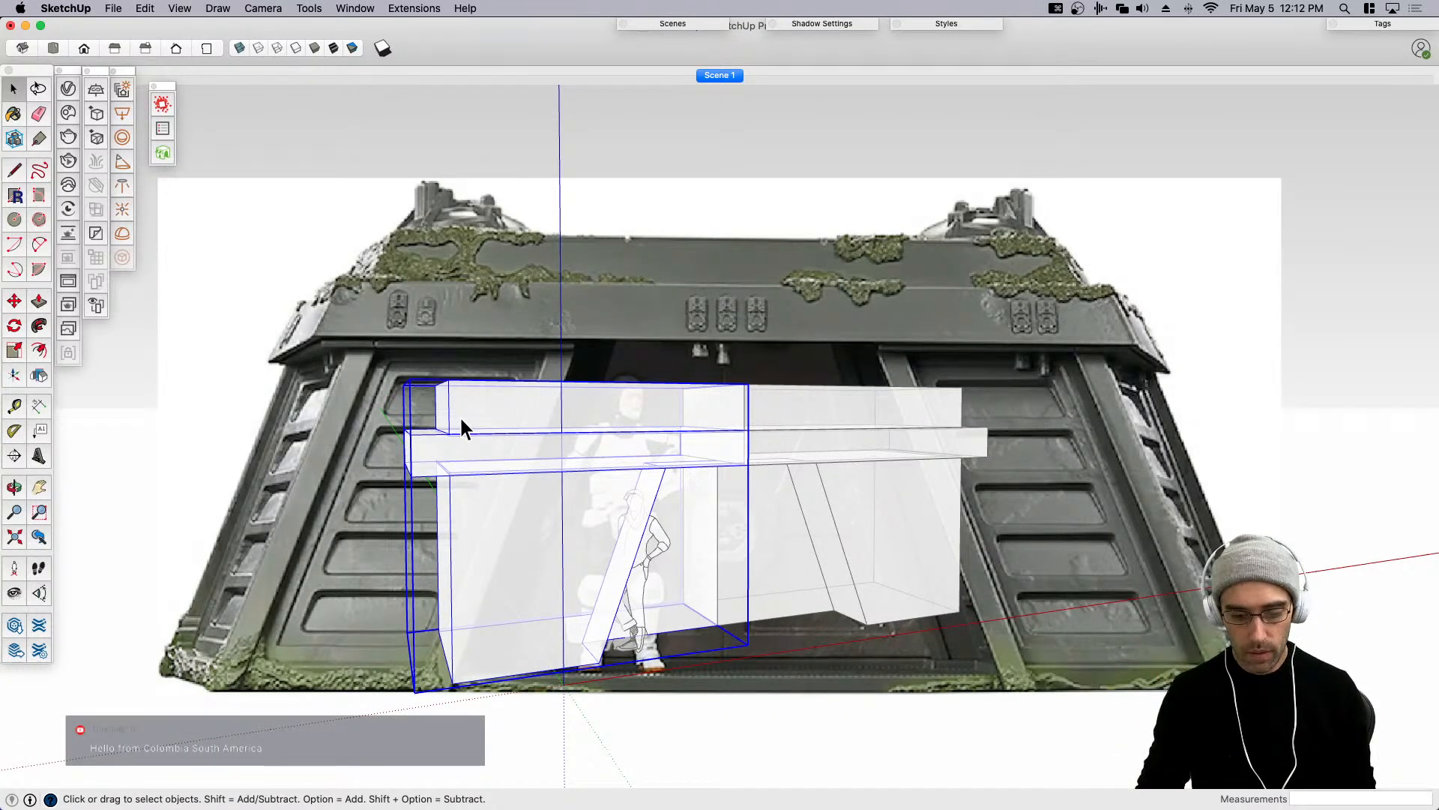
pyautogui.moveTo(583, 500); pyautogui.dragTo(607, 543, button='middle')
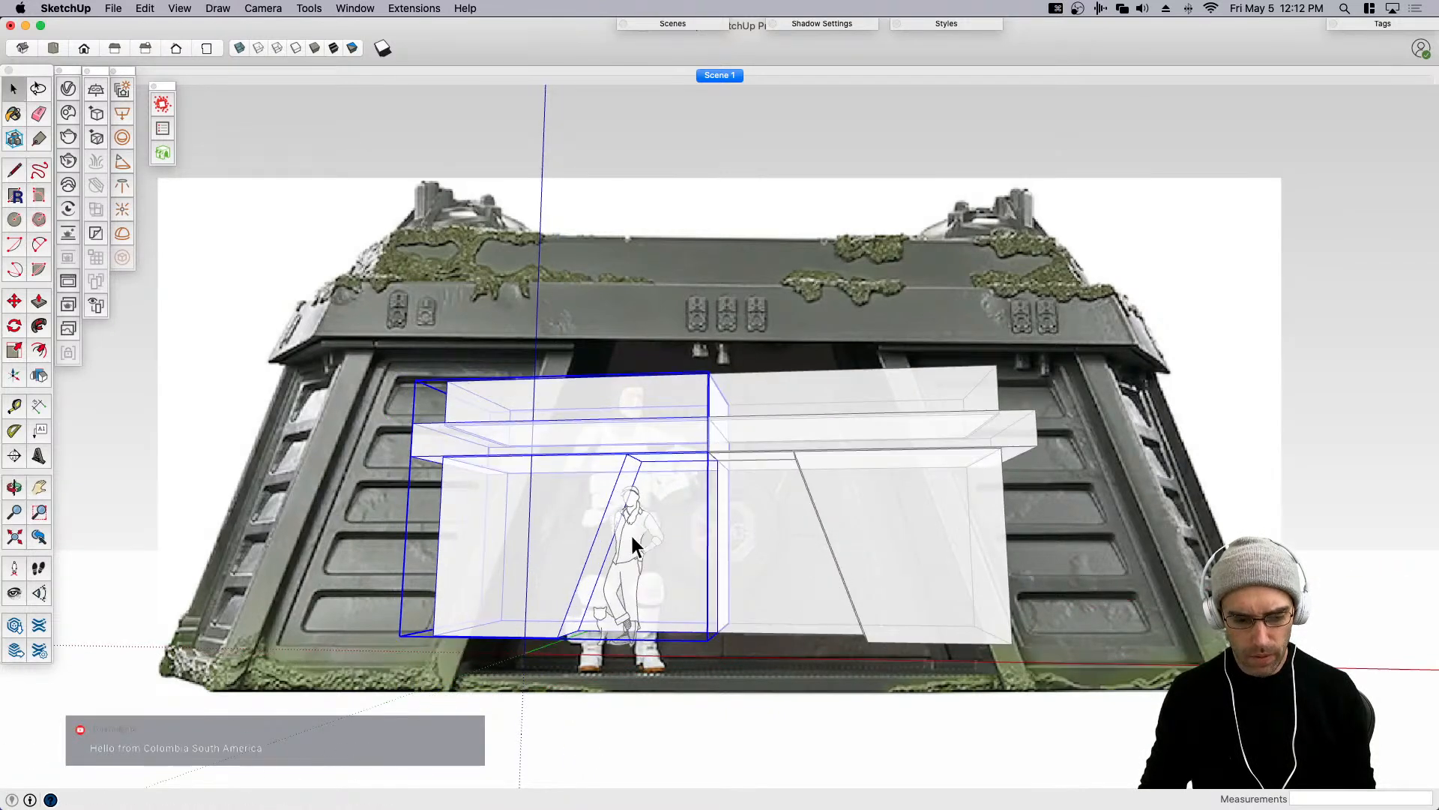
pyautogui.scroll(2, 632, 538)
# Undo the doorway recess and the slanted line on the front face.
pyautogui.press('super+z')
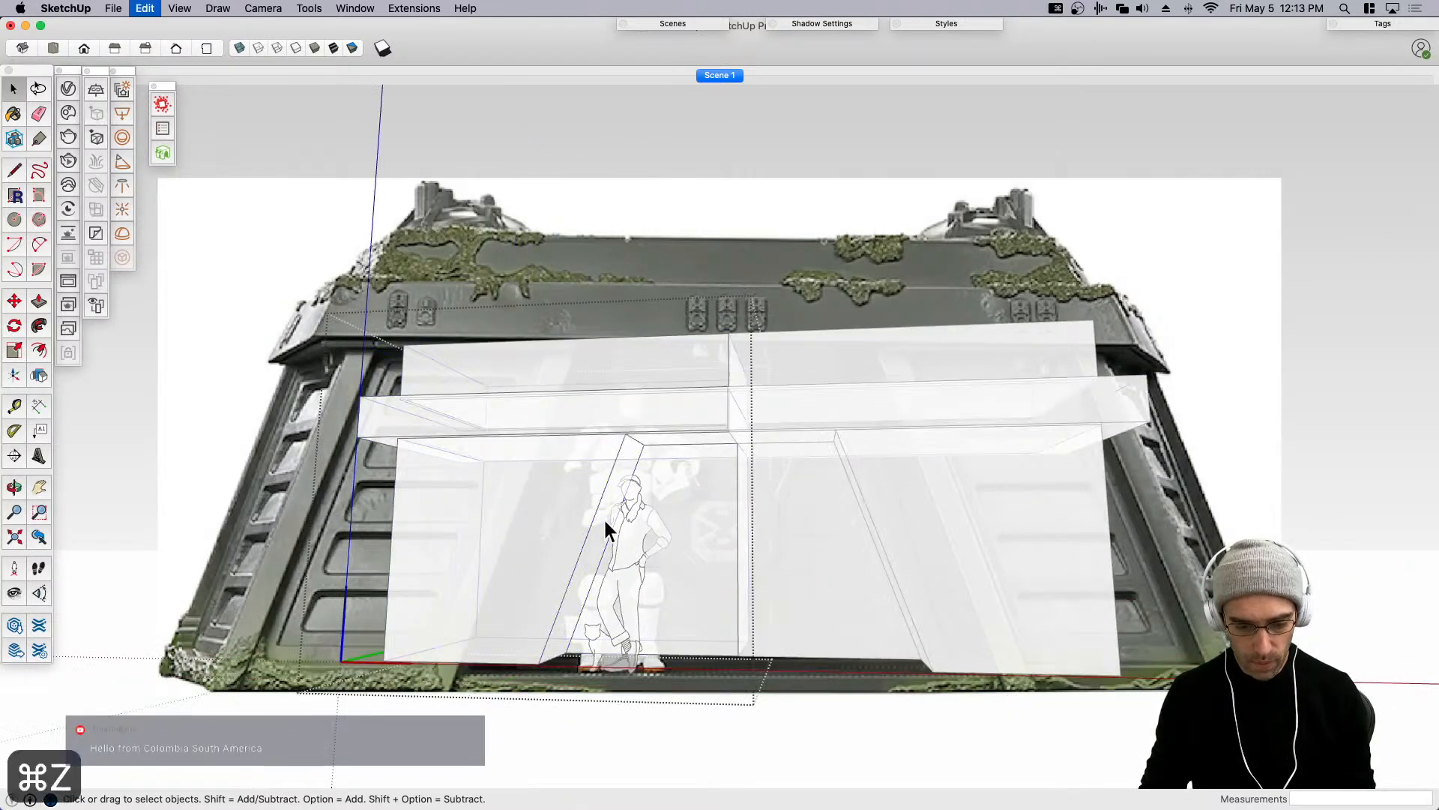
pyautogui.press('super+z')
pyautogui.press('super+z')
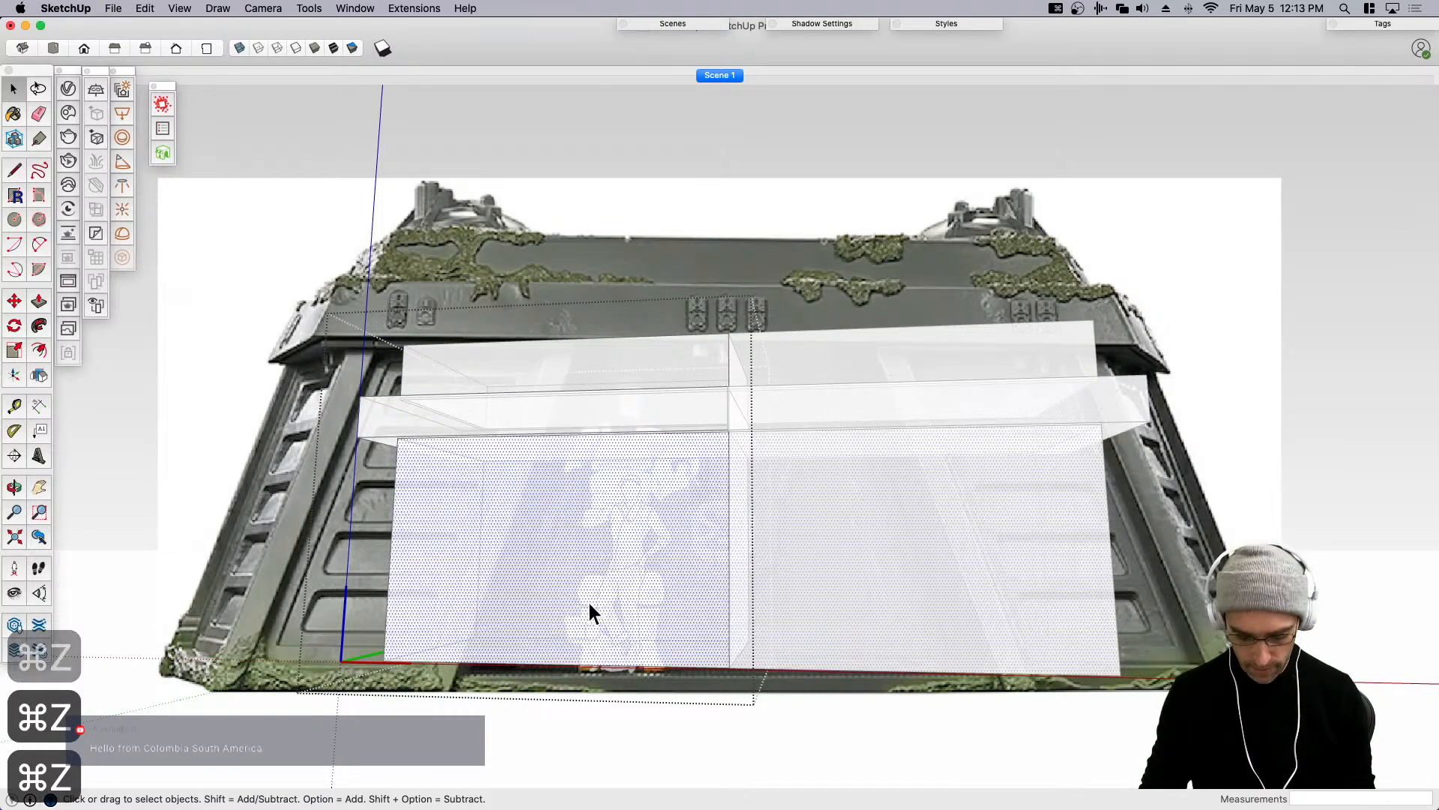
# Draw a vertical line about 5' 9" tall up the lower front face to mark the doorway's outer edge.
pyautogui.press('l')
pyautogui.click(539, 663)
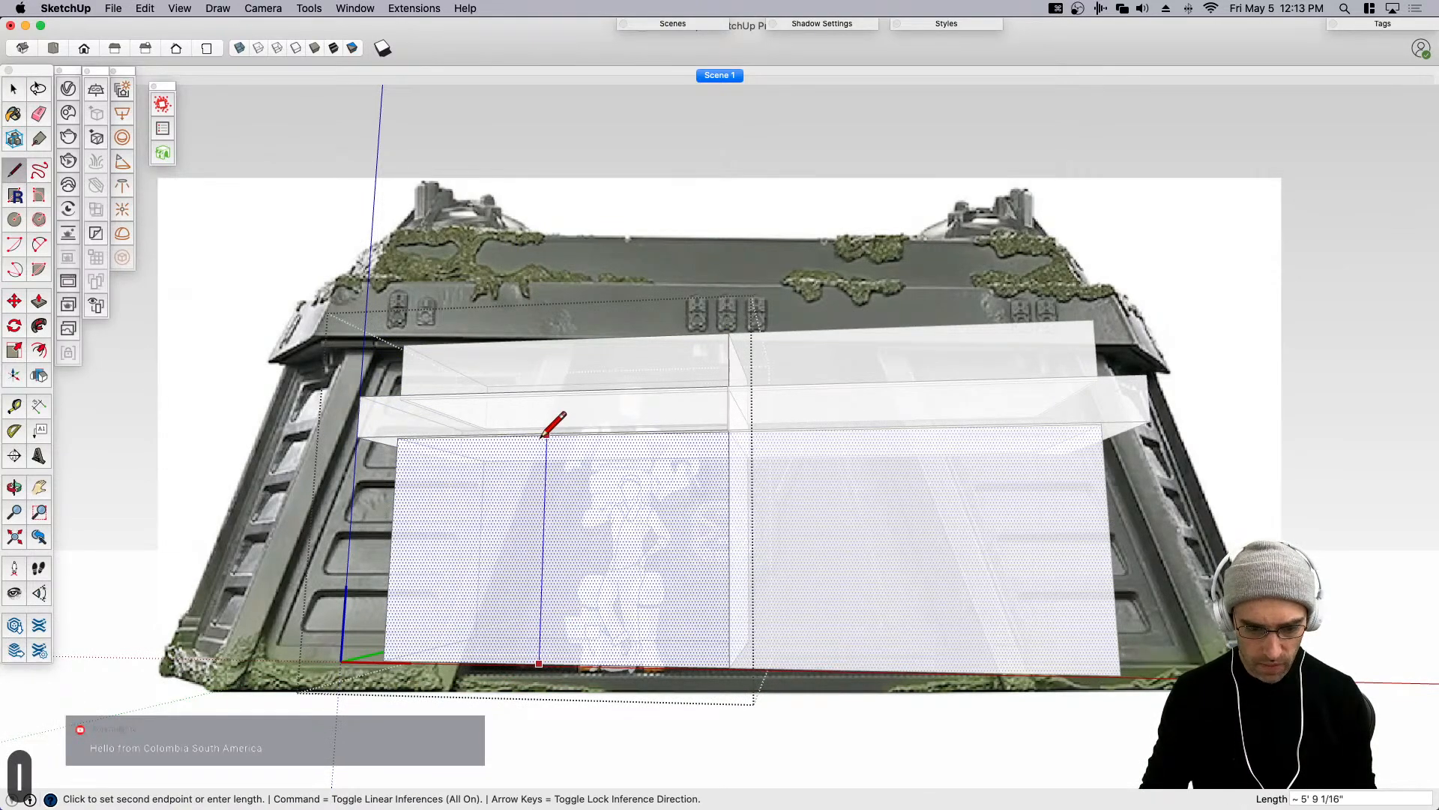
pyautogui.click(547, 434)
# Push the rectangular doorway face back into the bunker and leave the component.
pyautogui.press('space')
pyautogui.click(594, 584)
pyautogui.press('p')
pyautogui.click(597, 586)
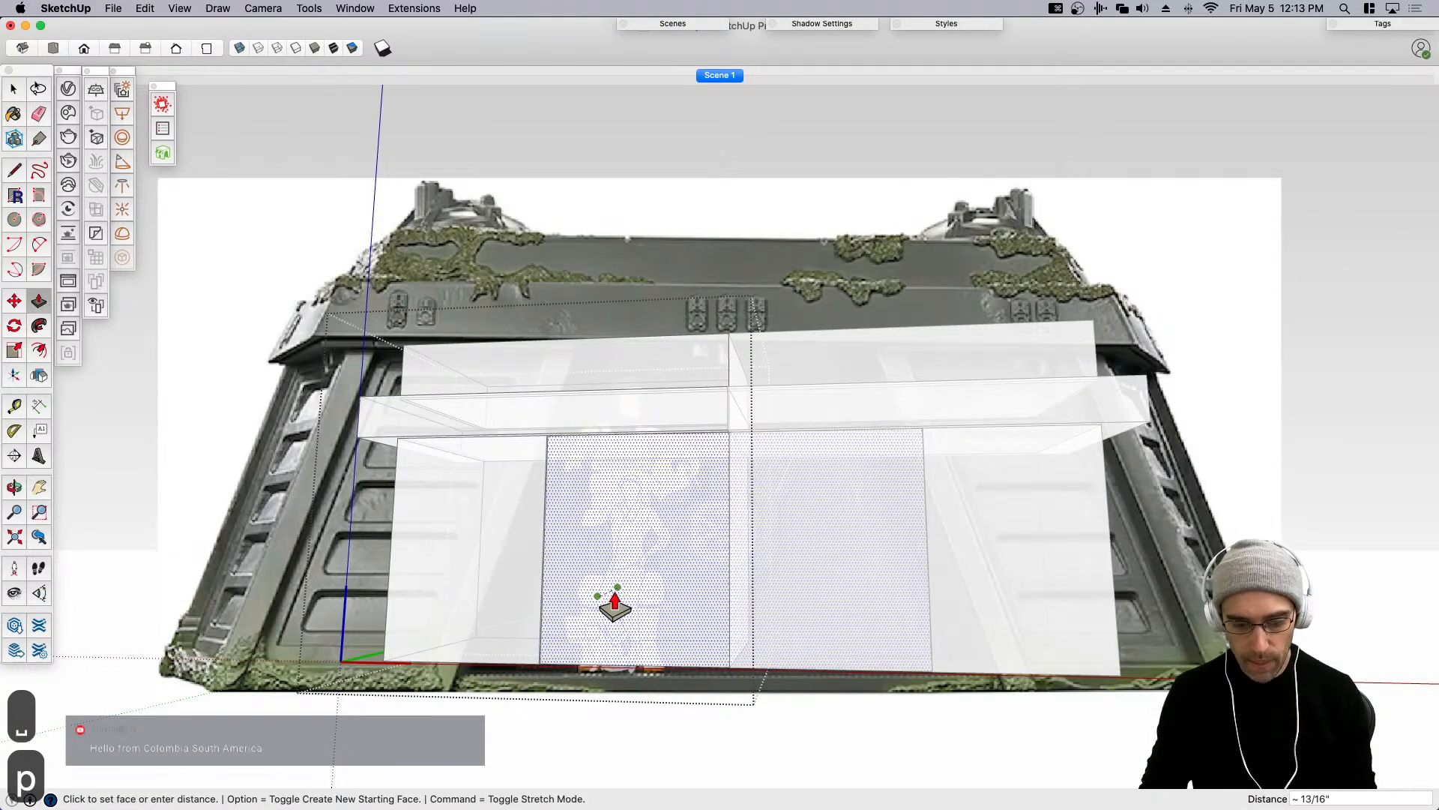
pyautogui.moveTo(610, 594); pyautogui.dragTo(619, 669, button='middle')
pyautogui.scroll(-3, 619, 659)
pyautogui.press('space')
pyautogui.click(634, 152)
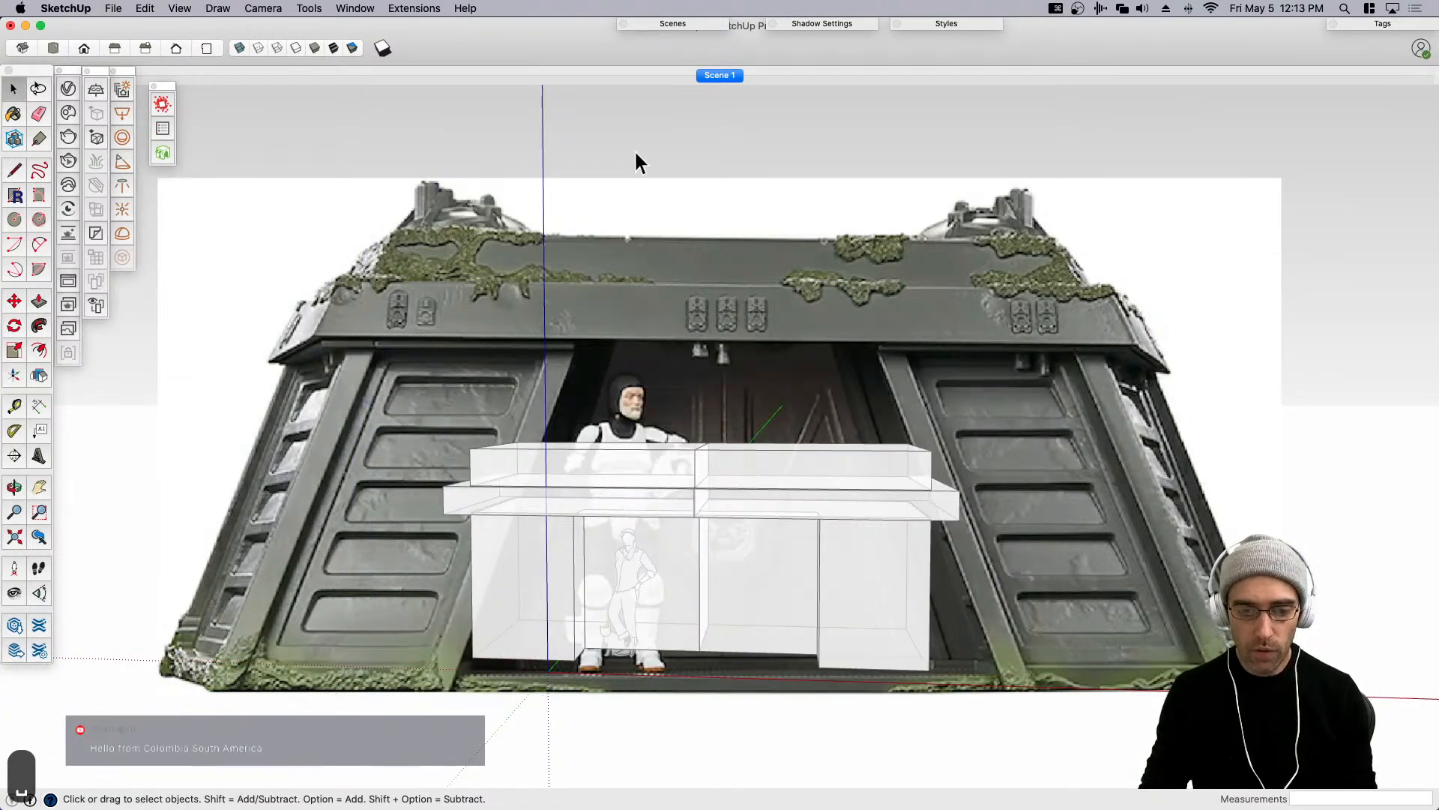
# Return to the Scene 1 view and save the model.
pyautogui.click(676, 524)
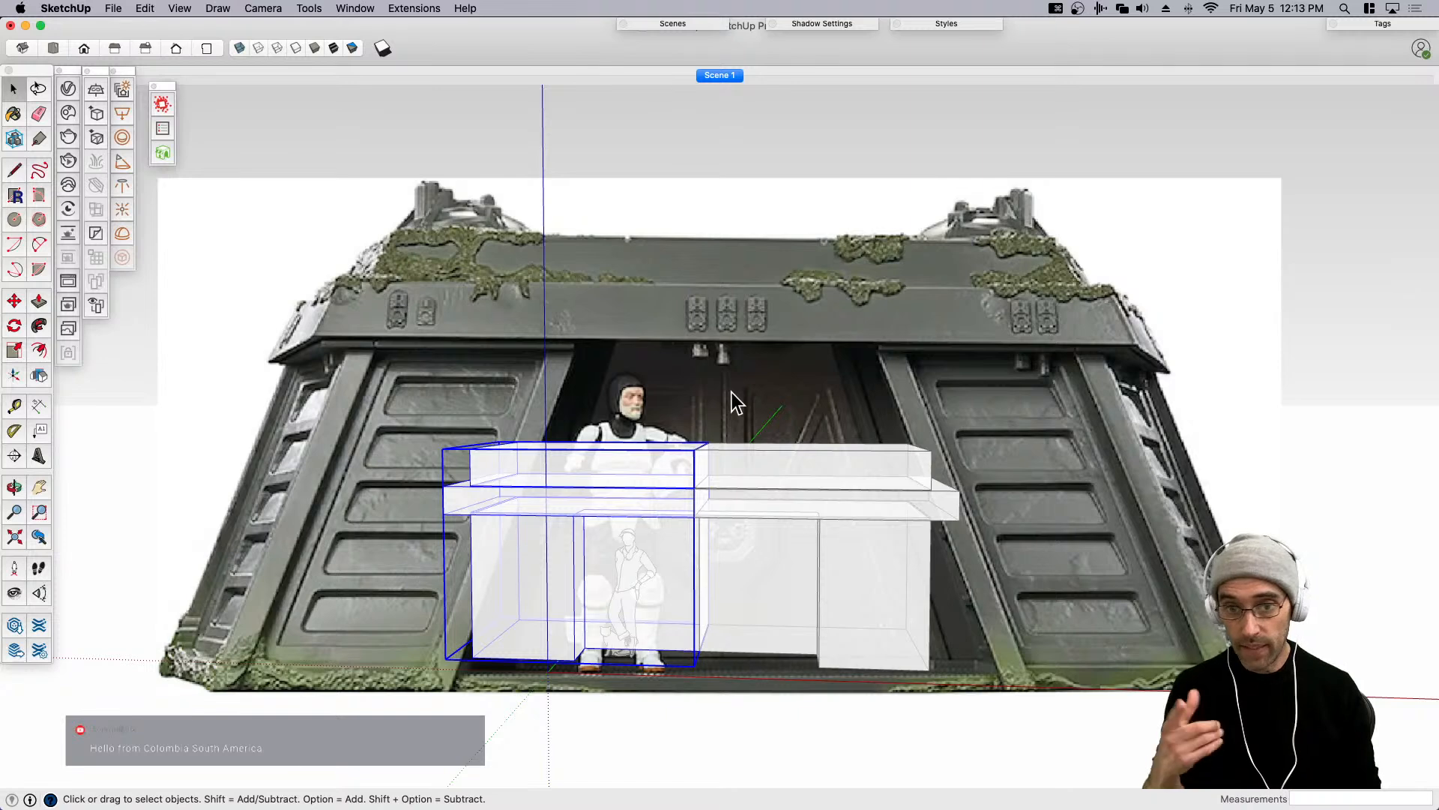
pyautogui.click(717, 75)
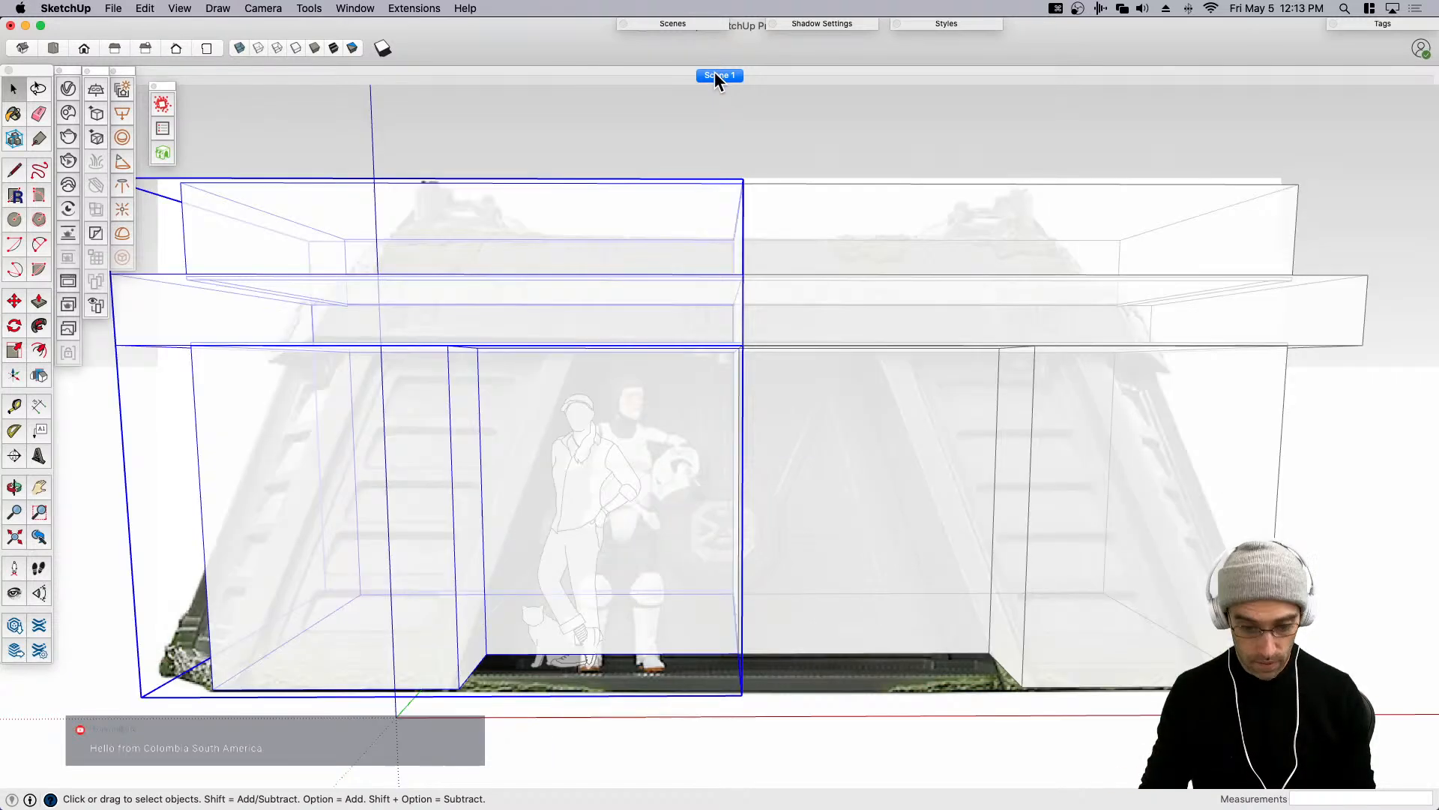
pyautogui.press('super+s')
pyautogui.click(711, 120)
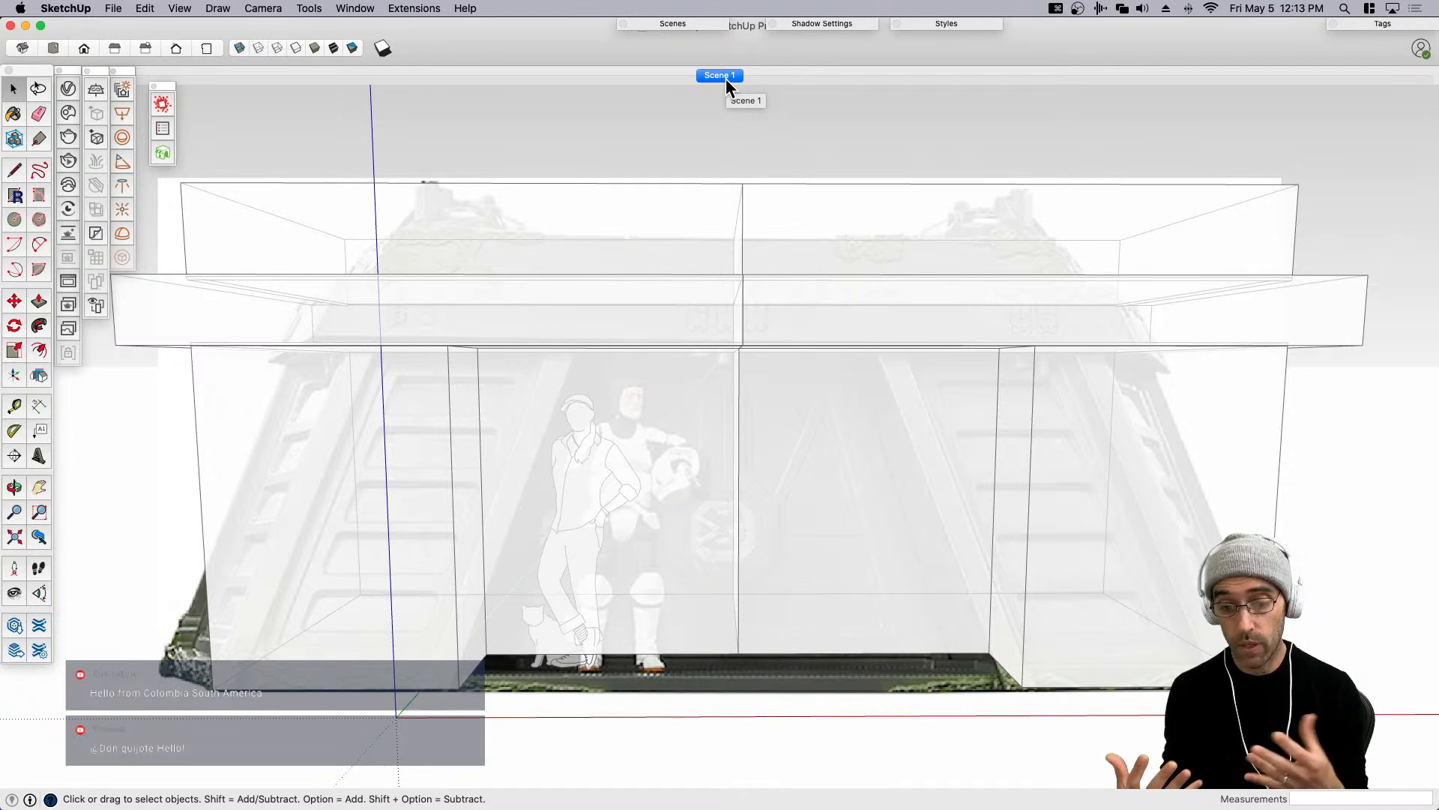
# Select both bunker halves together and save the model.
pyautogui.click(400, 209)
pyautogui.click(780, 236)
pyautogui.keyDown('shift'); pyautogui.click(602, 240); pyautogui.keyUp('shift')
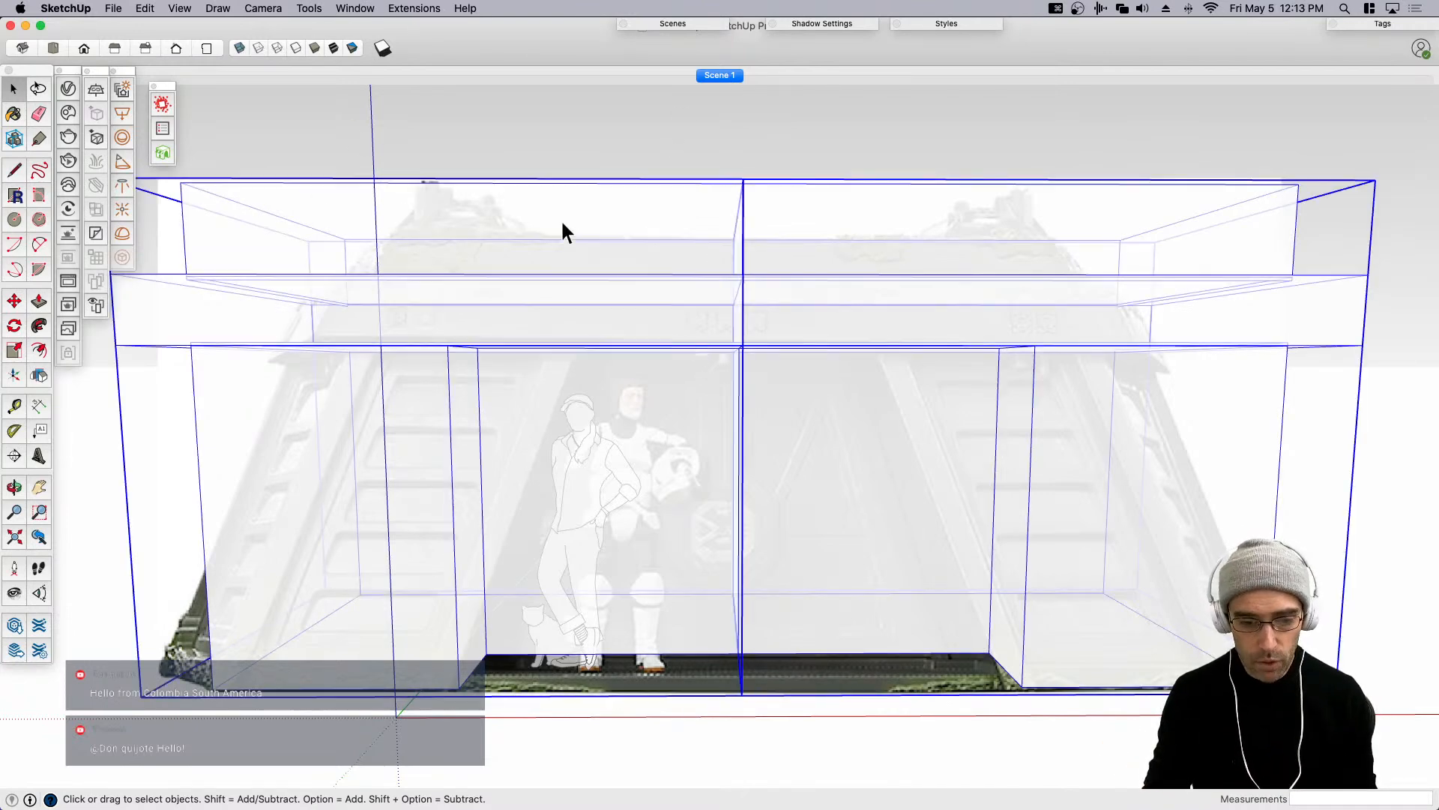
pyautogui.press('super+s')
# Try to taper both bunker halves with FredoScale Box Tapering from the upper front corner grip.
pyautogui.click(309, 8)
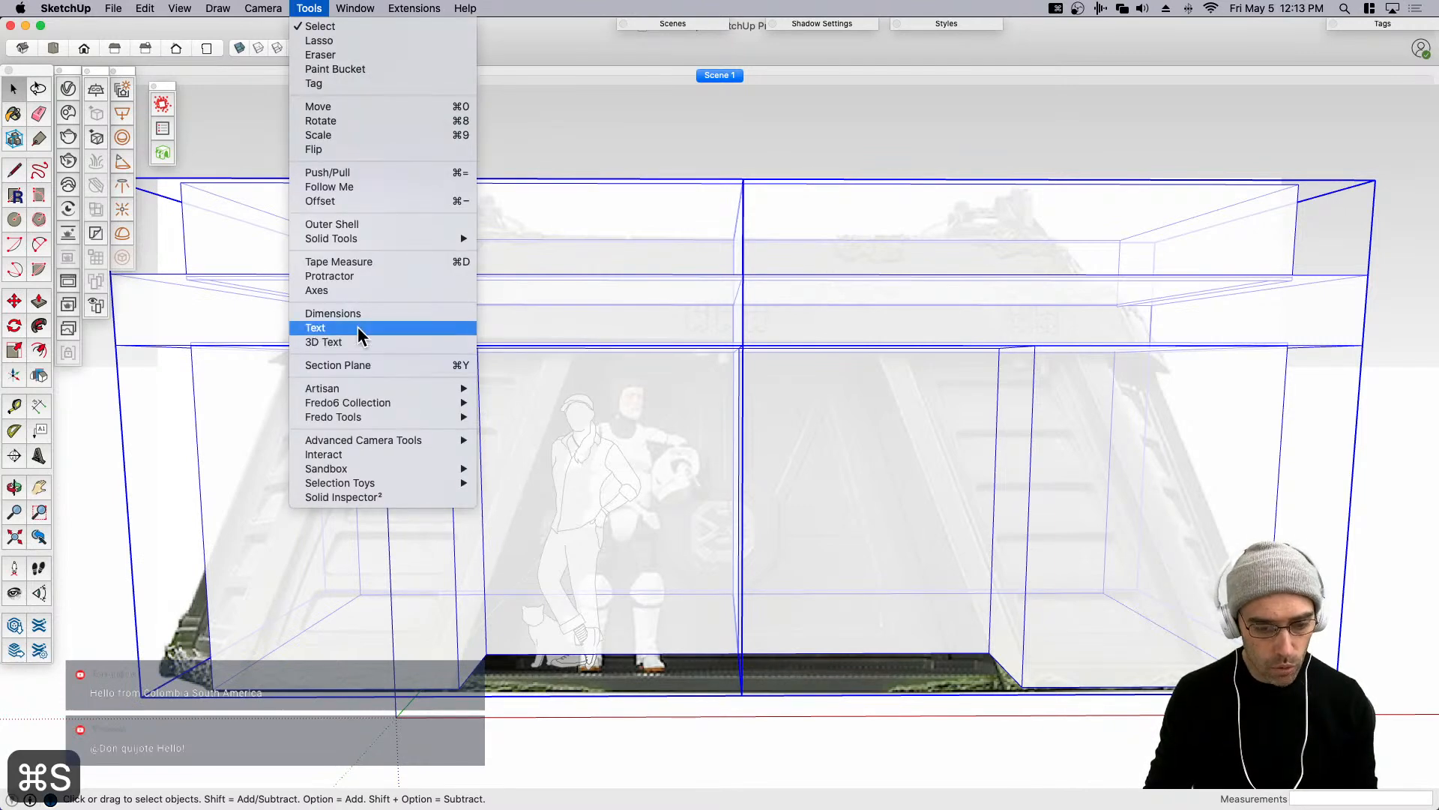
pyautogui.moveTo(372, 405)
pyautogui.moveTo(590, 427)
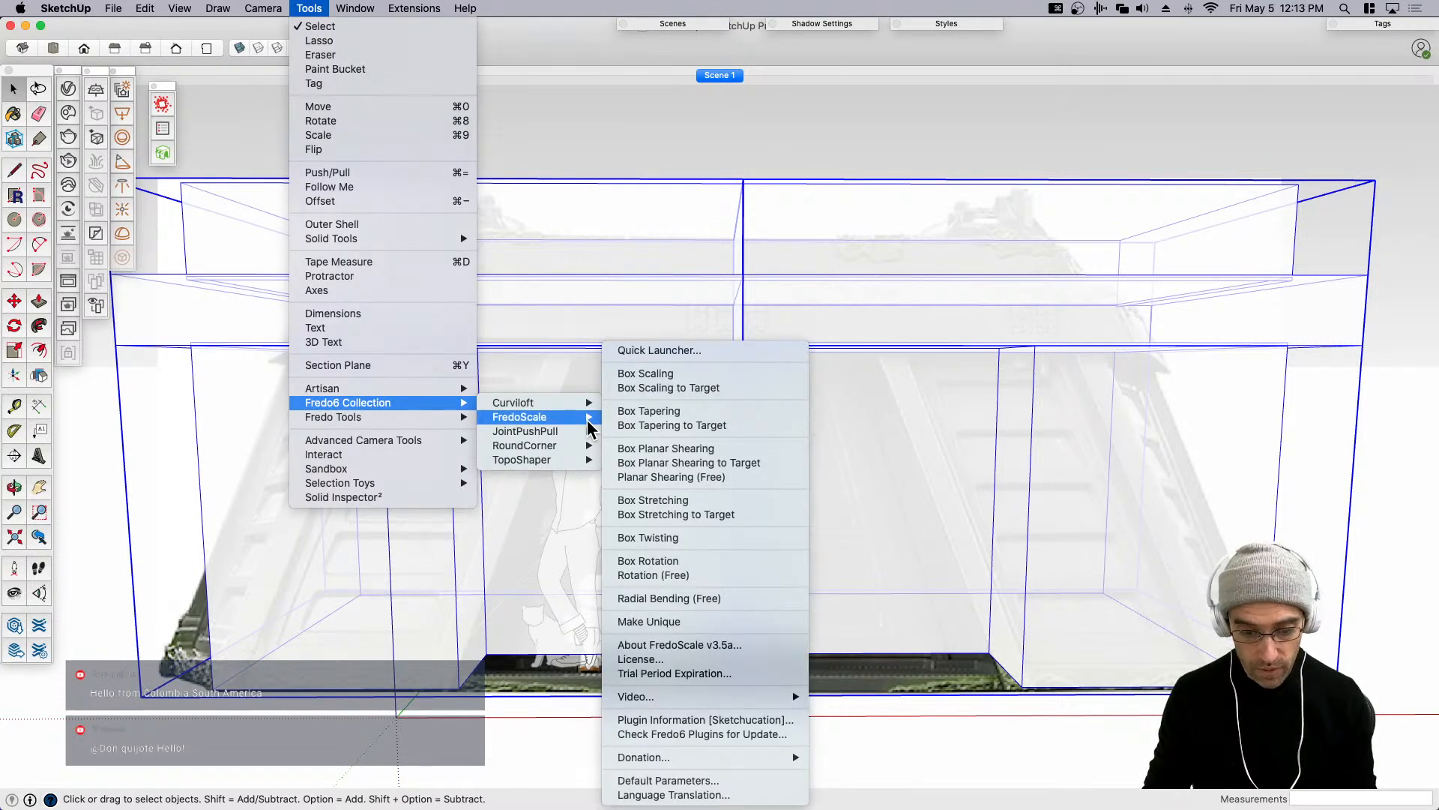
pyautogui.click(676, 415)
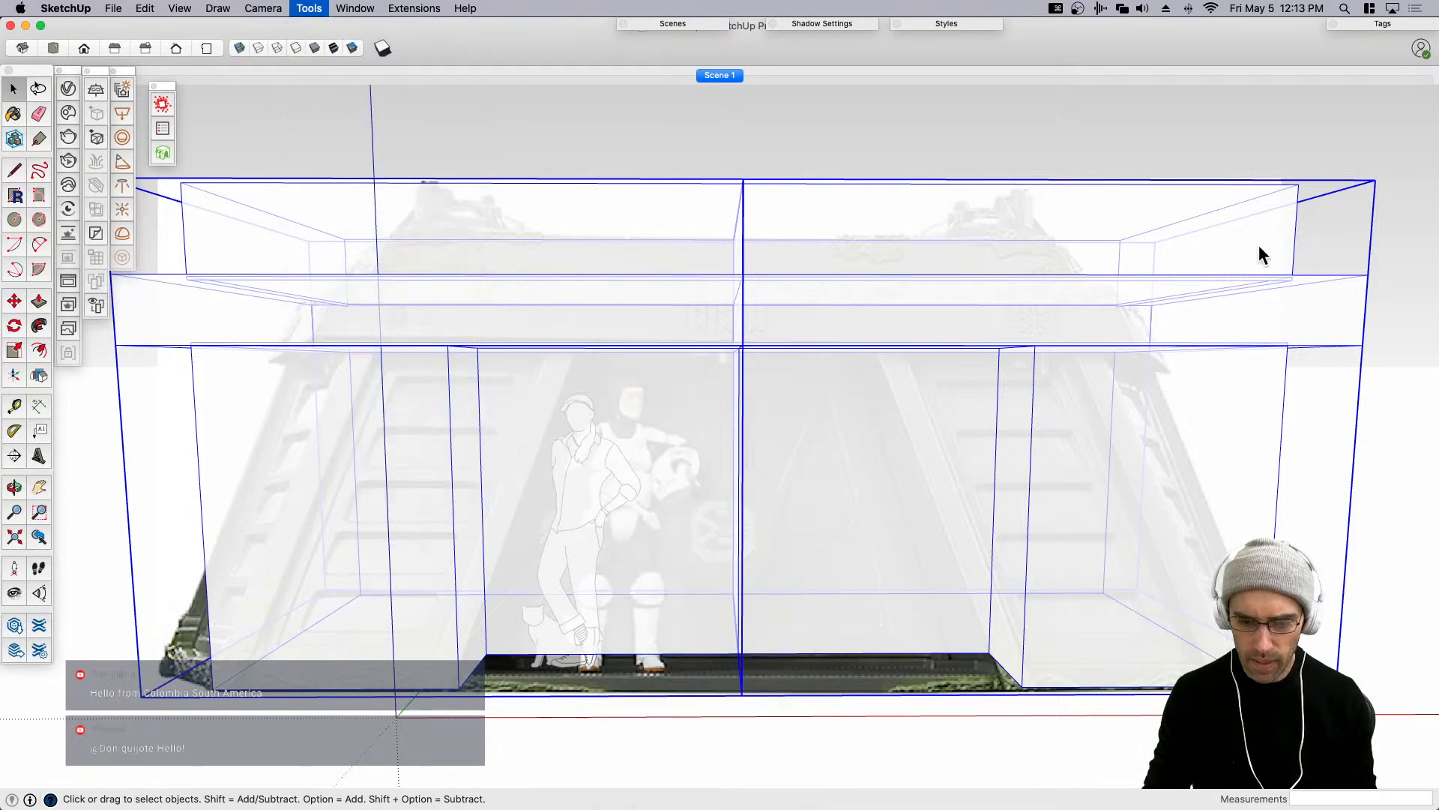
pyautogui.click(1373, 182)
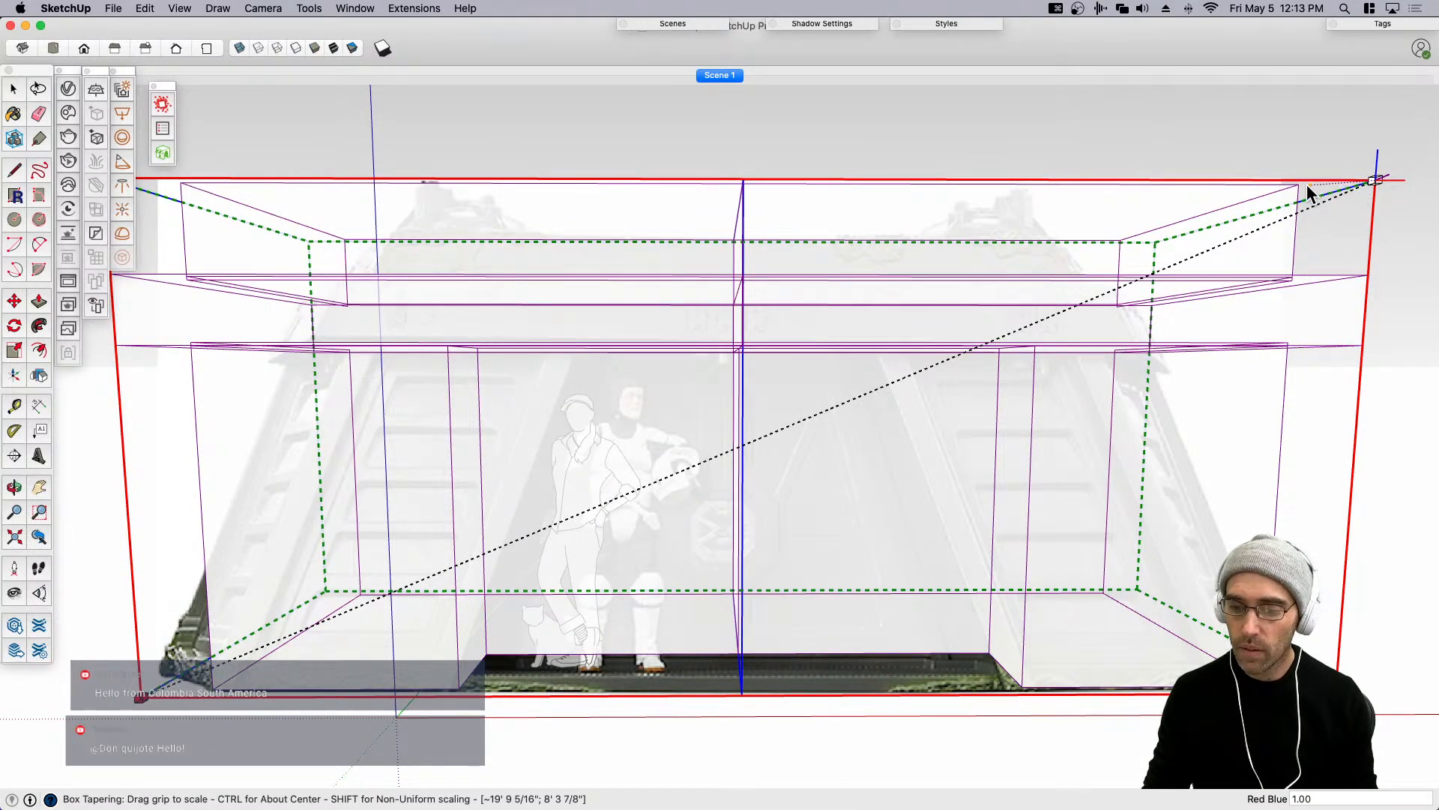
pyautogui.click(1337, 193)
pyautogui.moveTo(1270, 238); pyautogui.dragTo(1089, 337, button='middle')
pyautogui.moveTo(900, 321); pyautogui.dragTo(866, 296, button='middle')
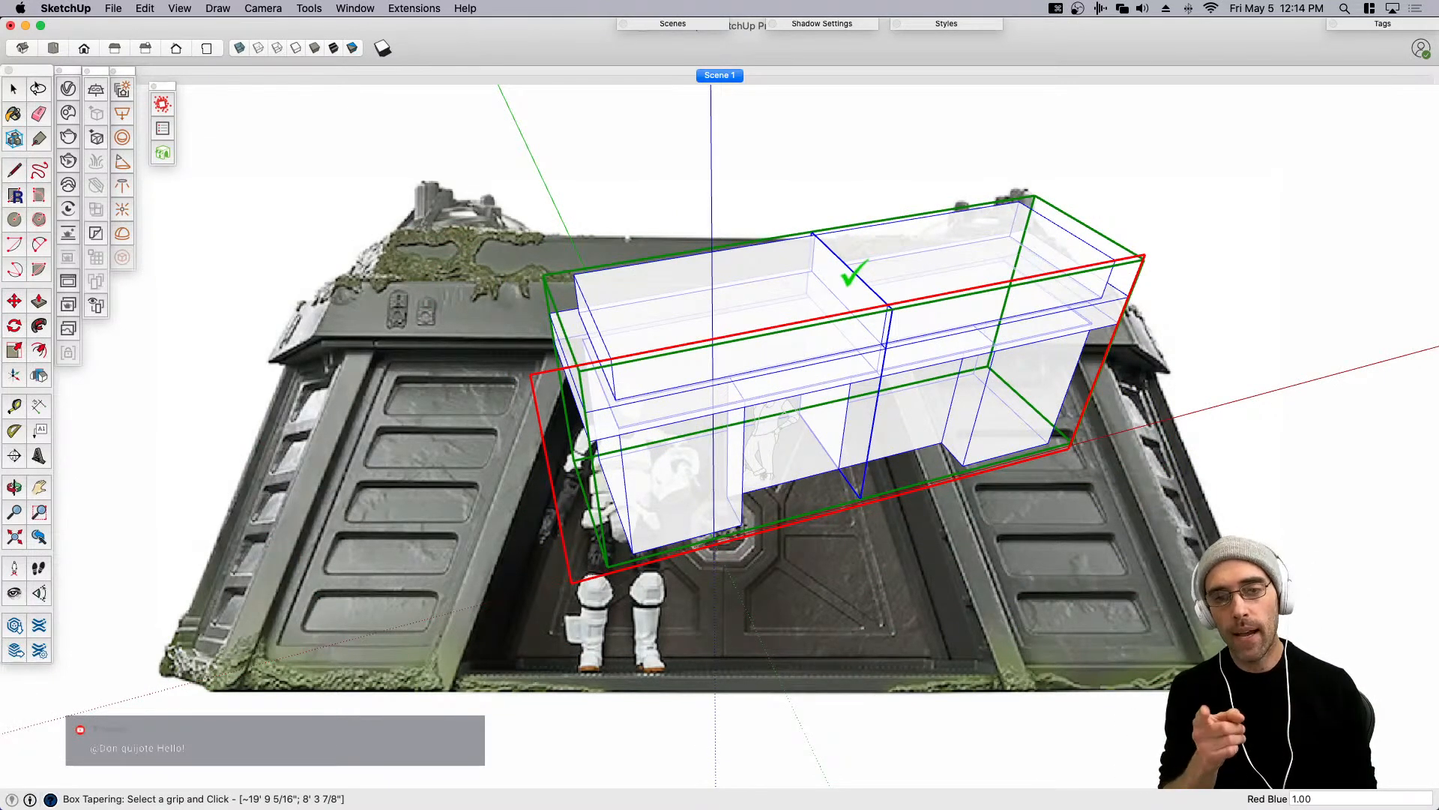
# Switch to Finder, reopen Bunker.skp from the Desktop in SketchUp, and dismiss the crash reports without sending them.
pyautogui.press('super+h')
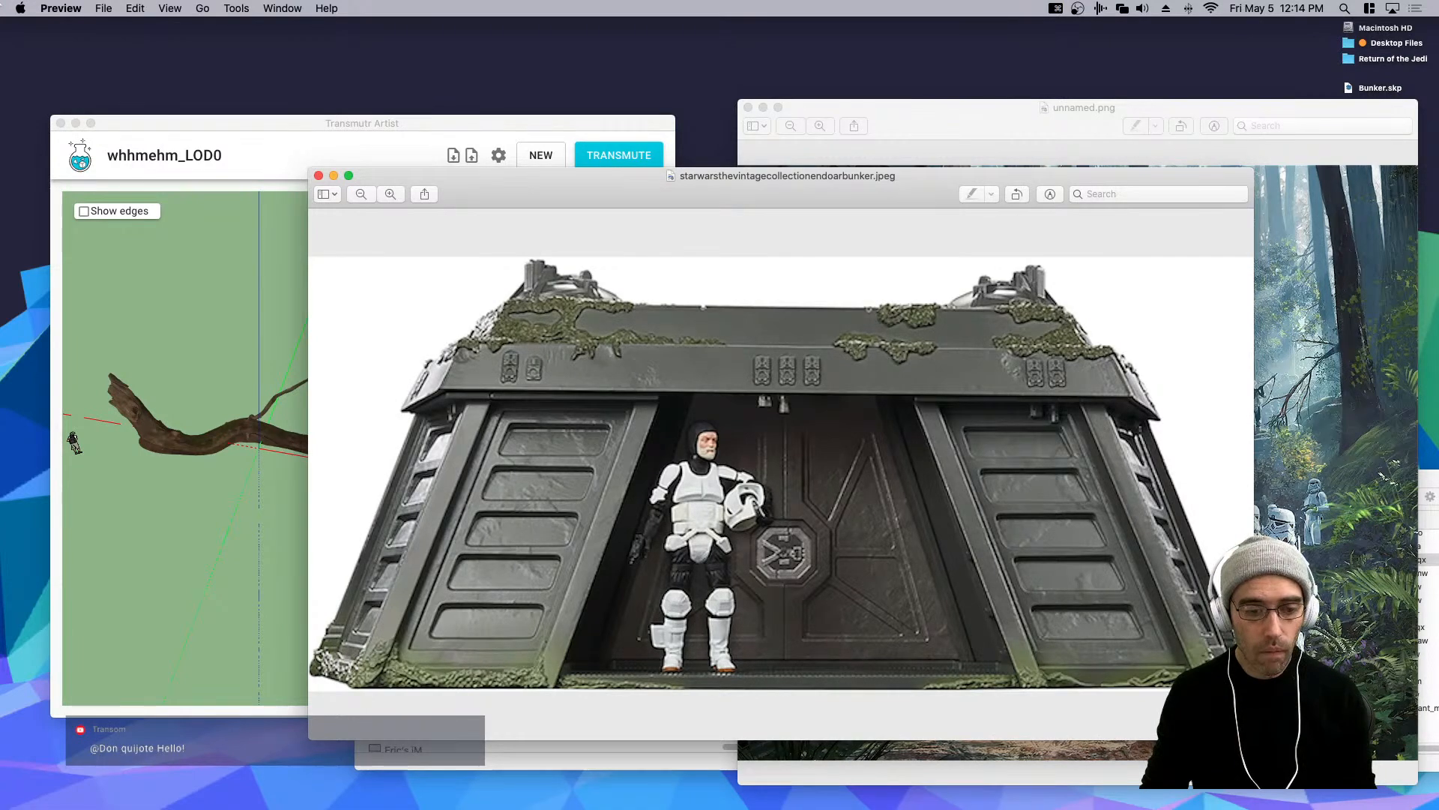
pyautogui.press('super+Tab')
pyautogui.click(398, 336)
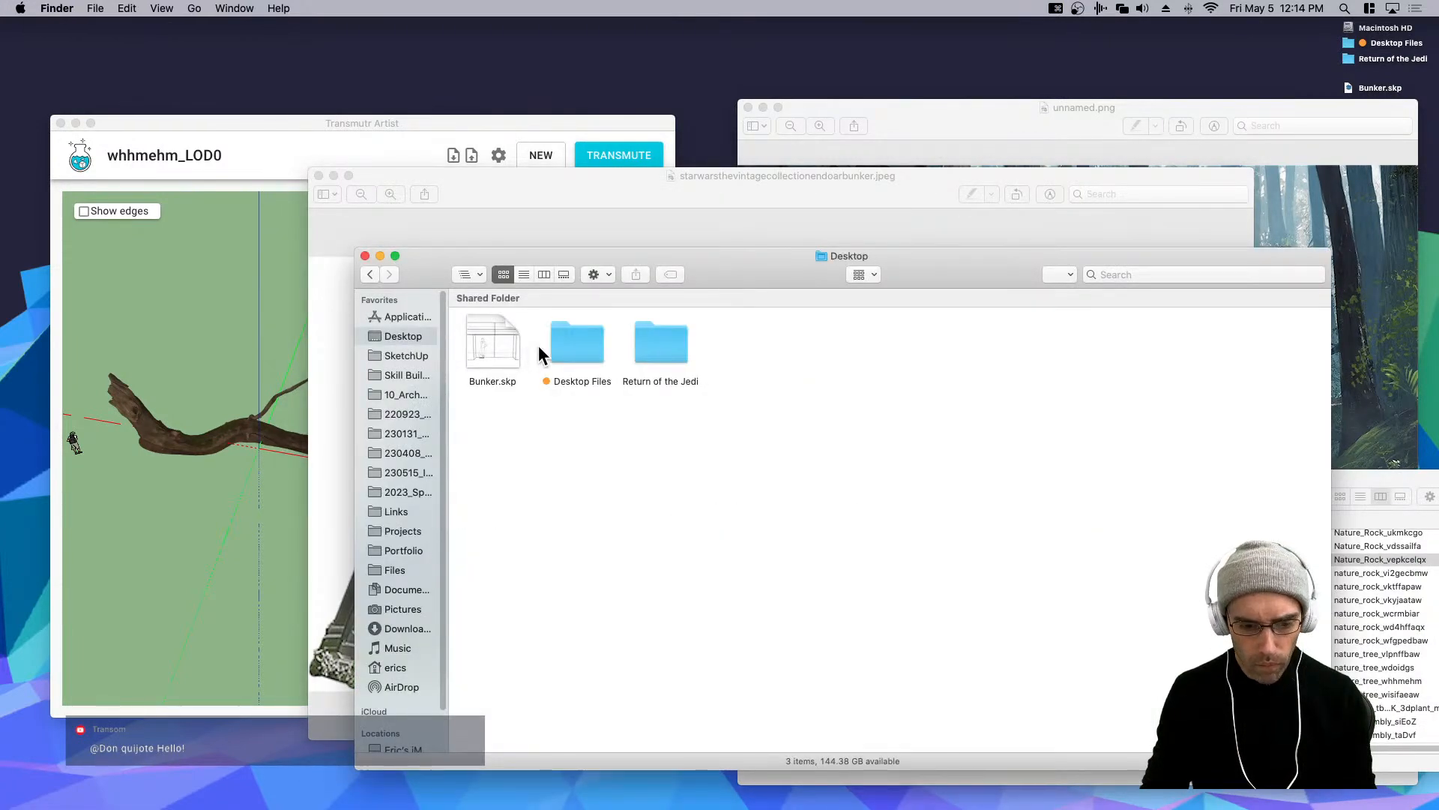
pyautogui.click(493, 341)
pyautogui.moveTo(735, 268); pyautogui.dragTo(540, 0)
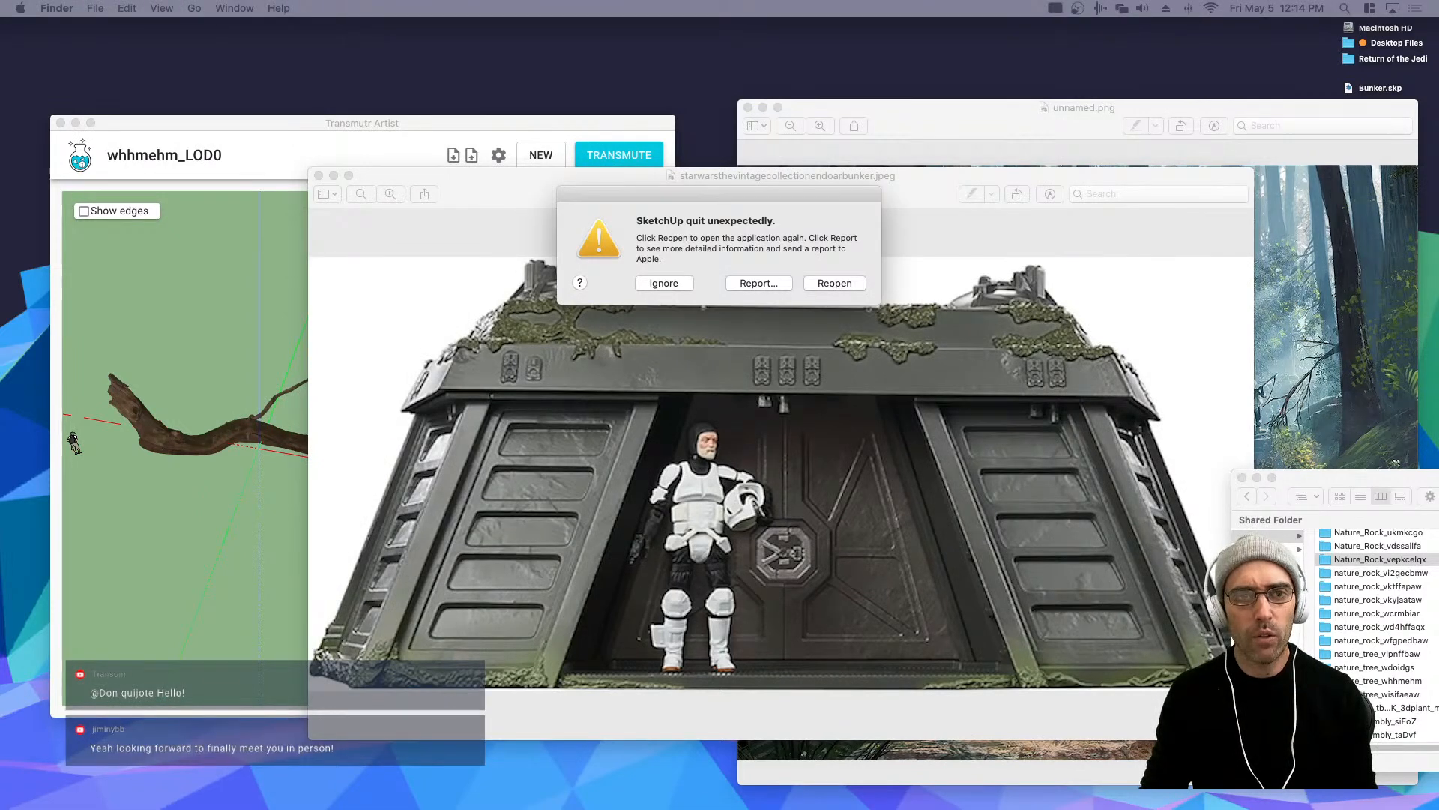
pyautogui.click(649, 285)
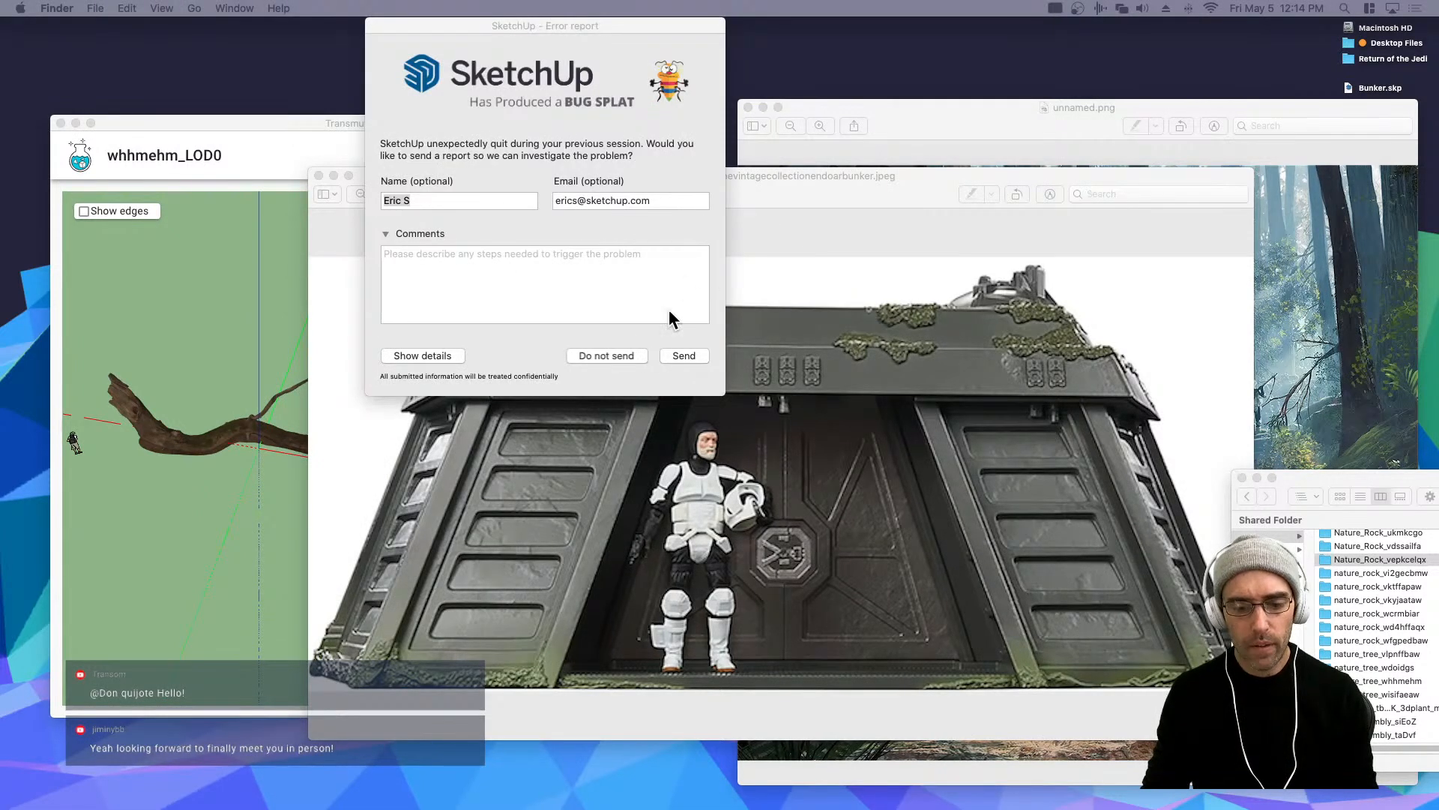
pyautogui.click(604, 355)
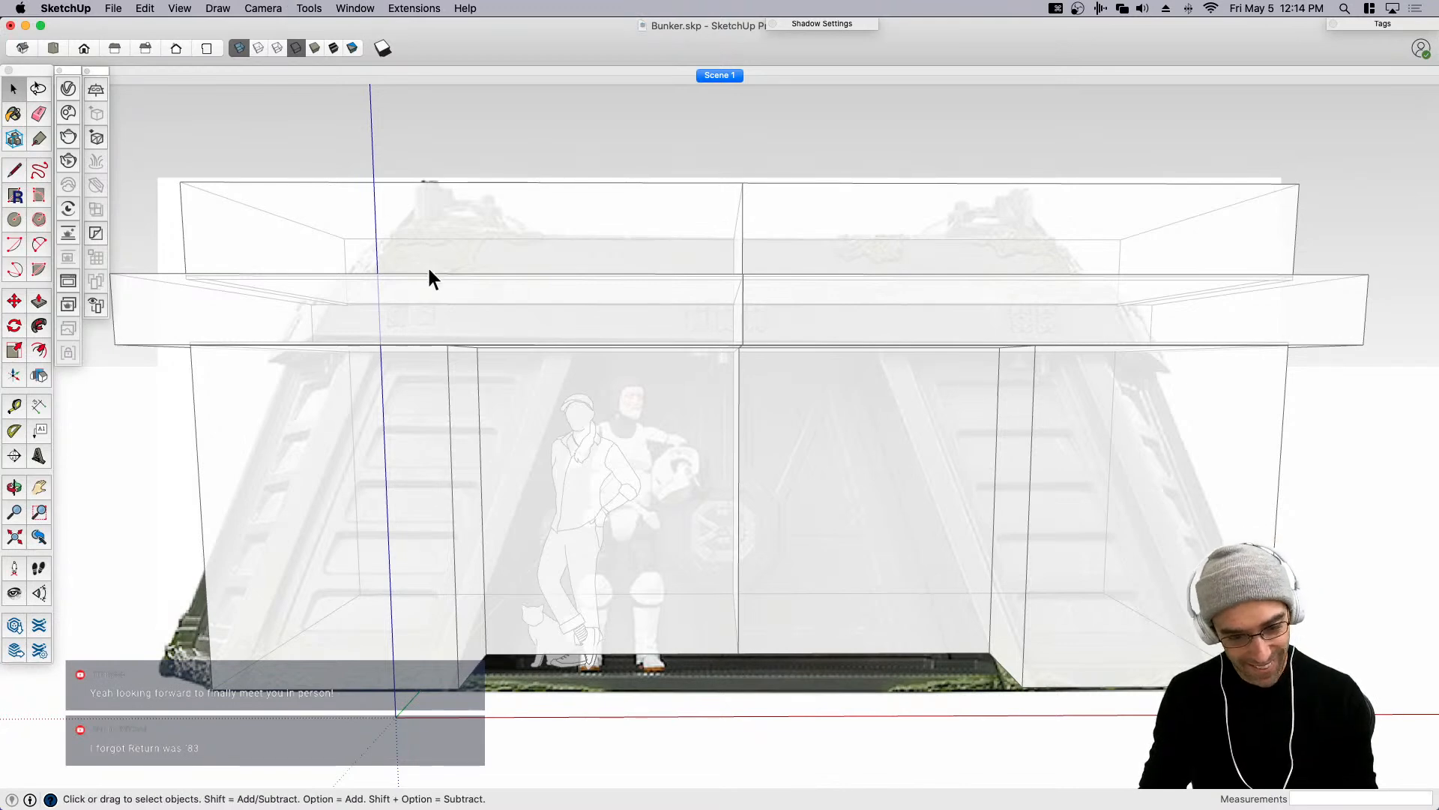
# Open the original half-bunker component for editing and select the outer end faces of its roof block and overhang.
pyautogui.click(461, 264)
pyautogui.doubleClick(279, 238)
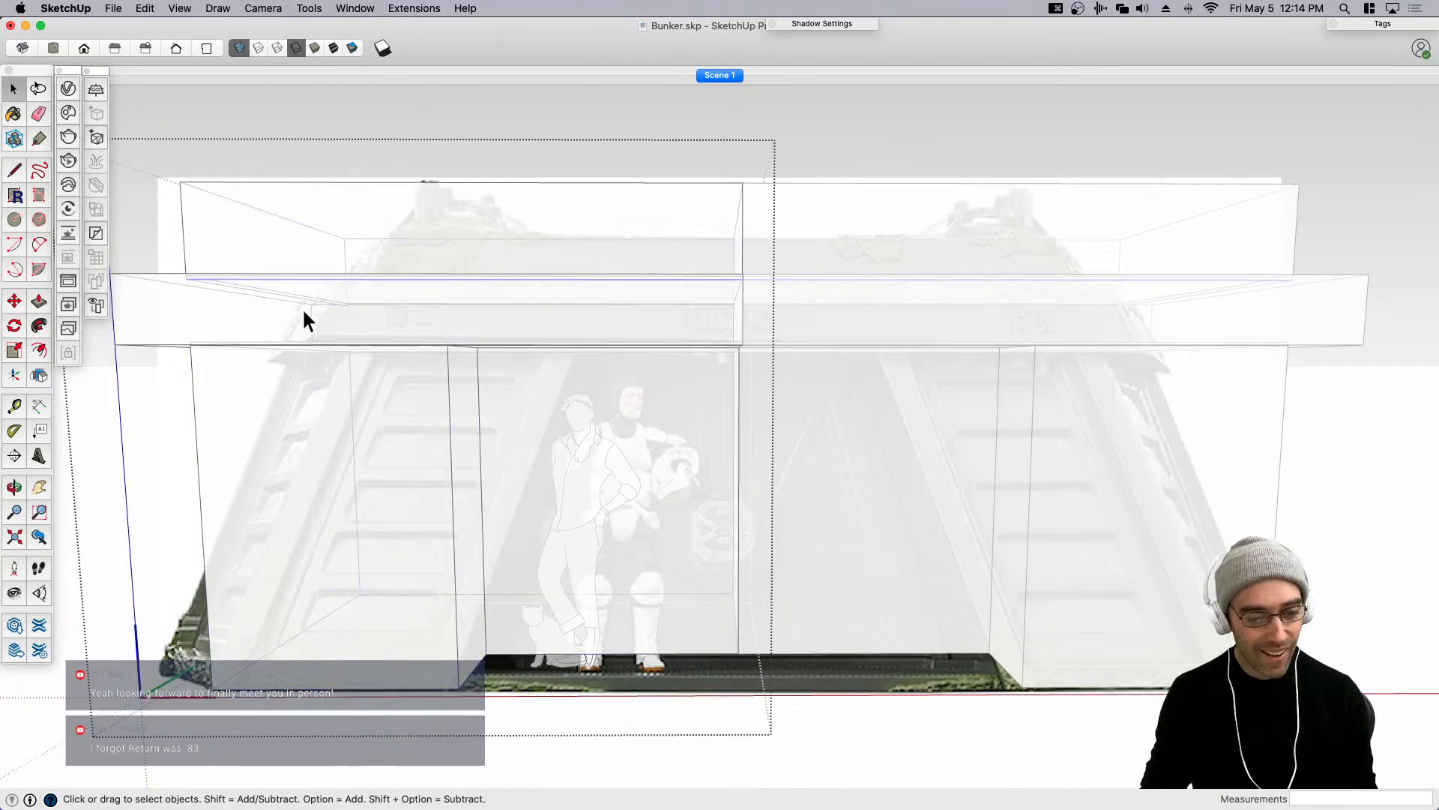
pyautogui.click(302, 312)
pyautogui.rightClick(302, 324)
pyautogui.click(368, 406)
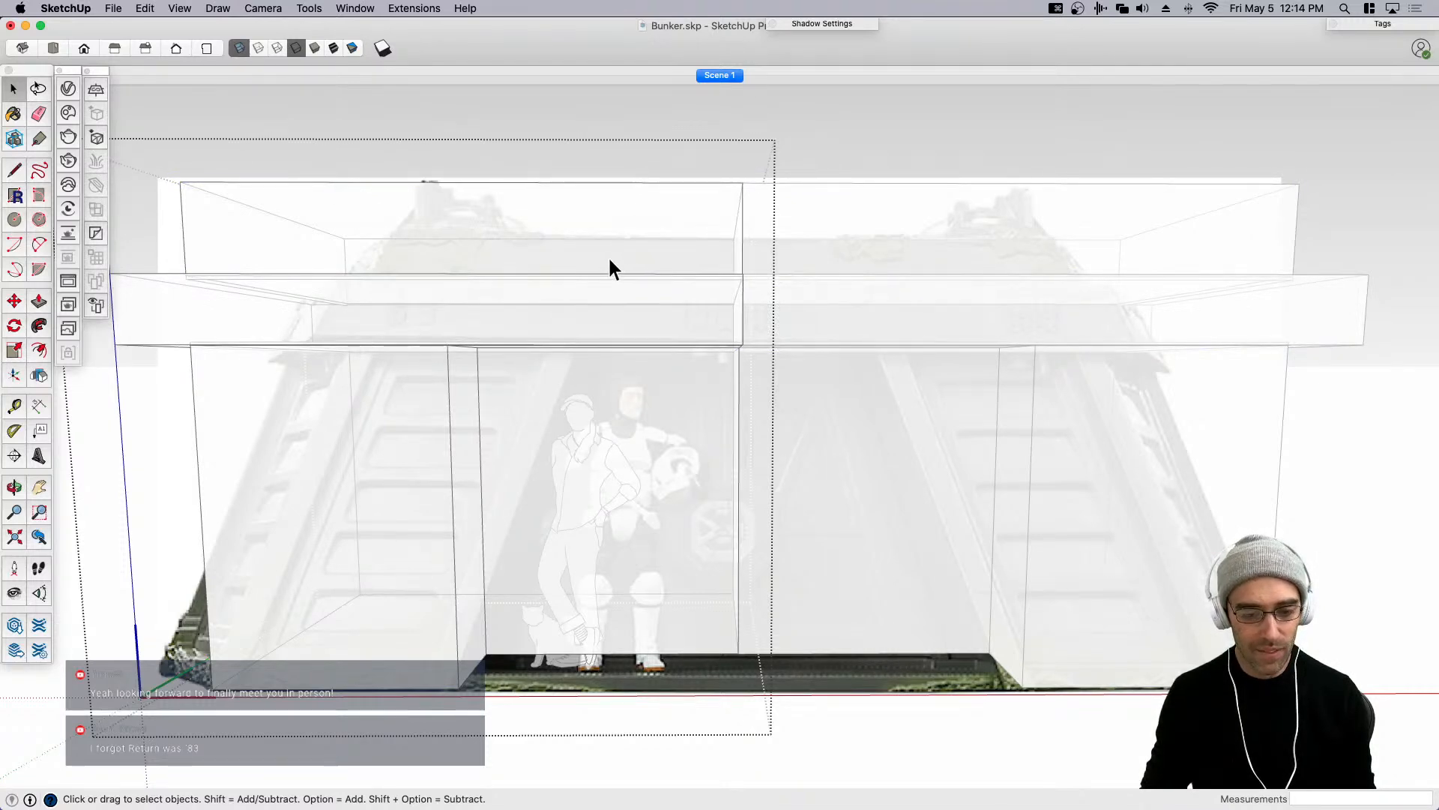
pyautogui.moveTo(487, 362); pyautogui.dragTo(150, 201, button='middle')
pyautogui.moveTo(118, 148); pyautogui.dragTo(627, 422)
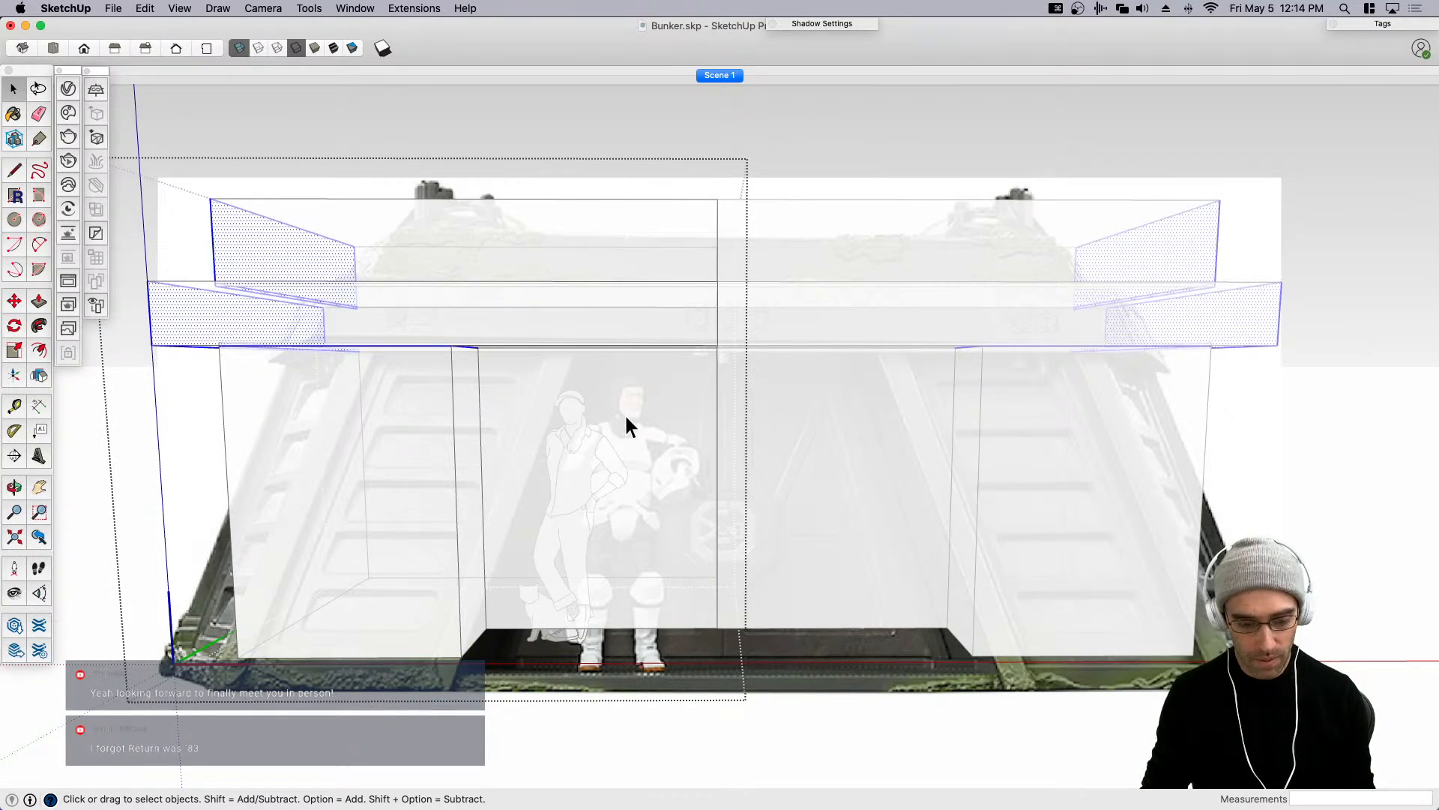
# Move the selected outer side faces of both roof tiers and the wall's top edge inward to slope the front wall.
pyautogui.press('m')
pyautogui.click(303, 418)
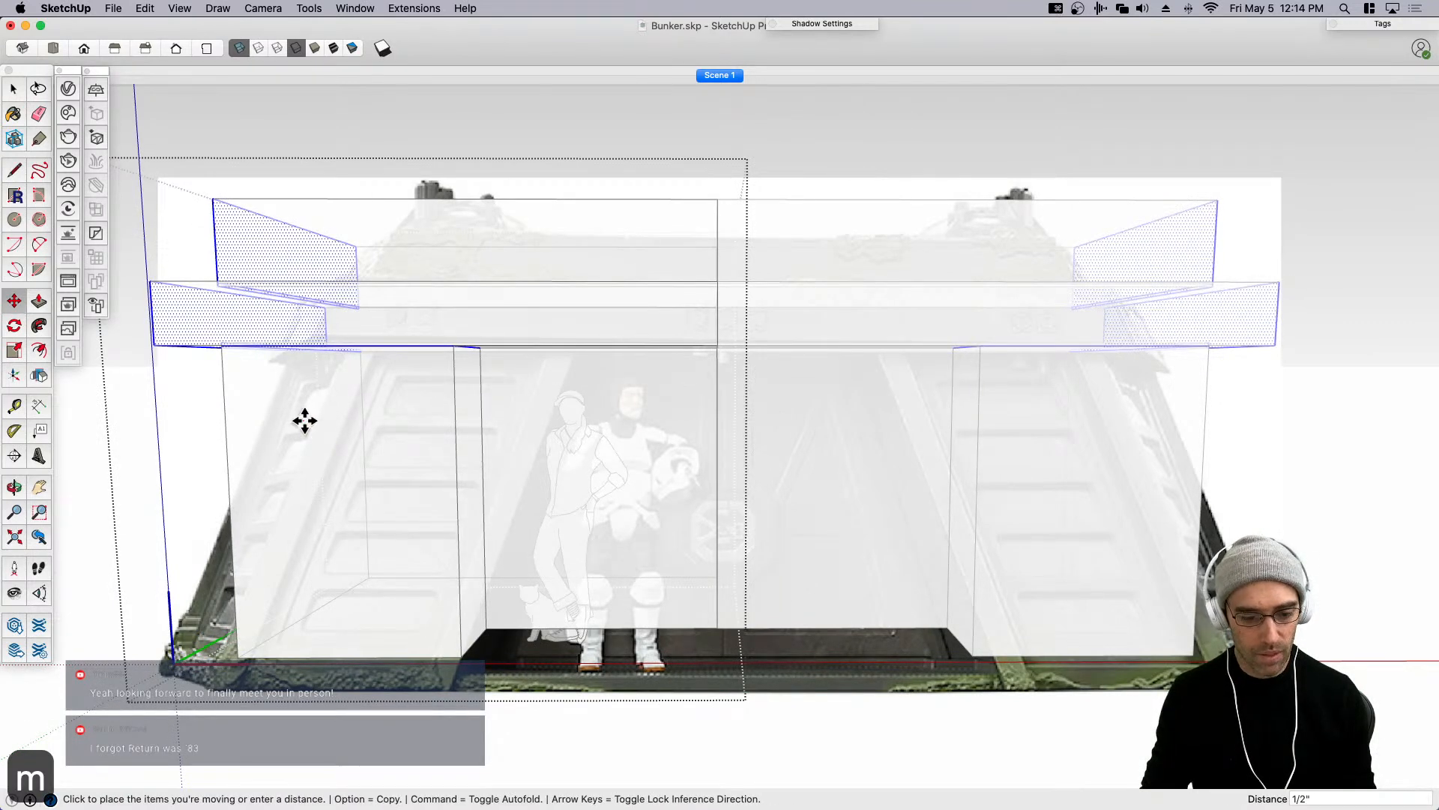
pyautogui.click(408, 452)
# Taper the lower roof tier by moving its outer top edge inward about 6 inches.
pyautogui.press('space')
pyautogui.click(279, 286)
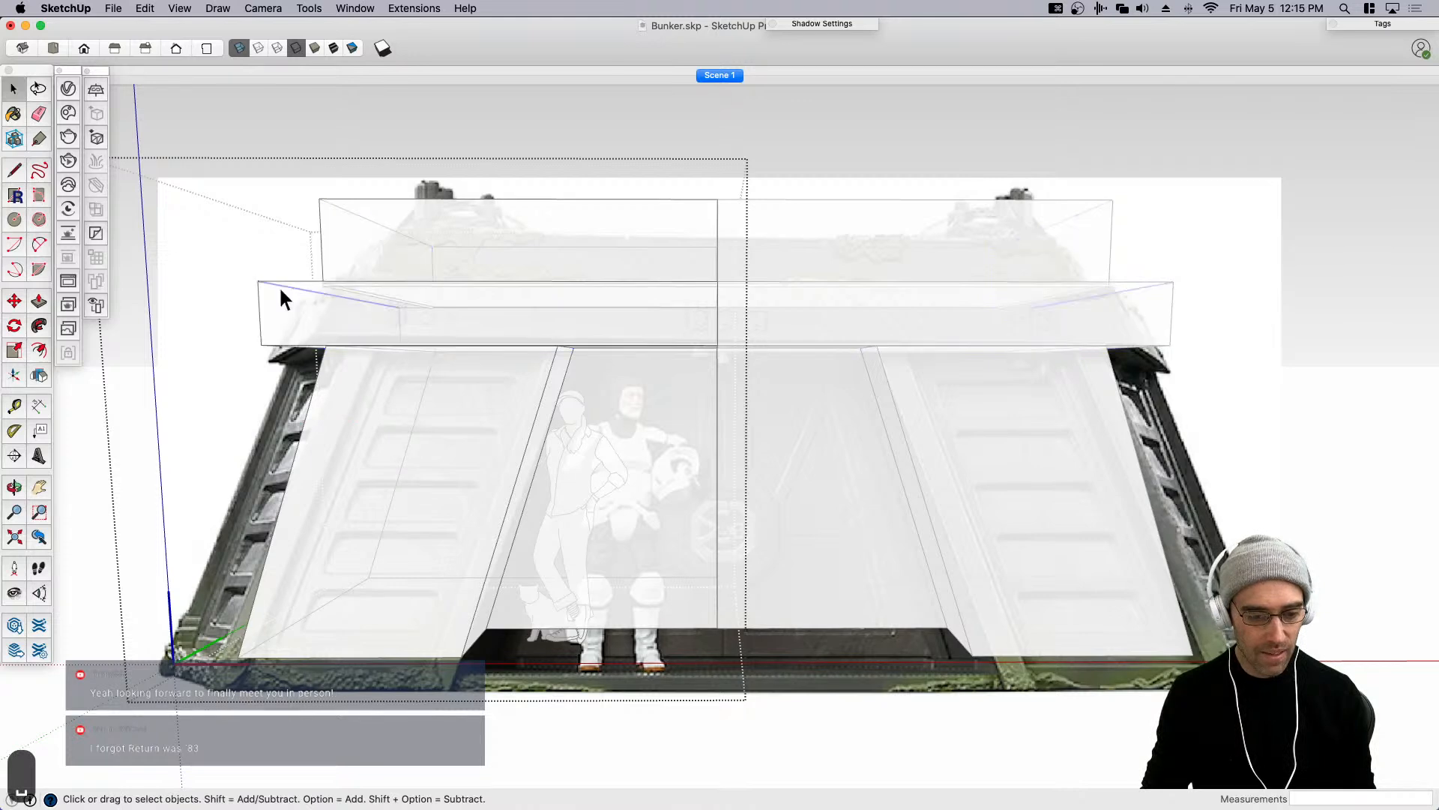
pyautogui.press('m')
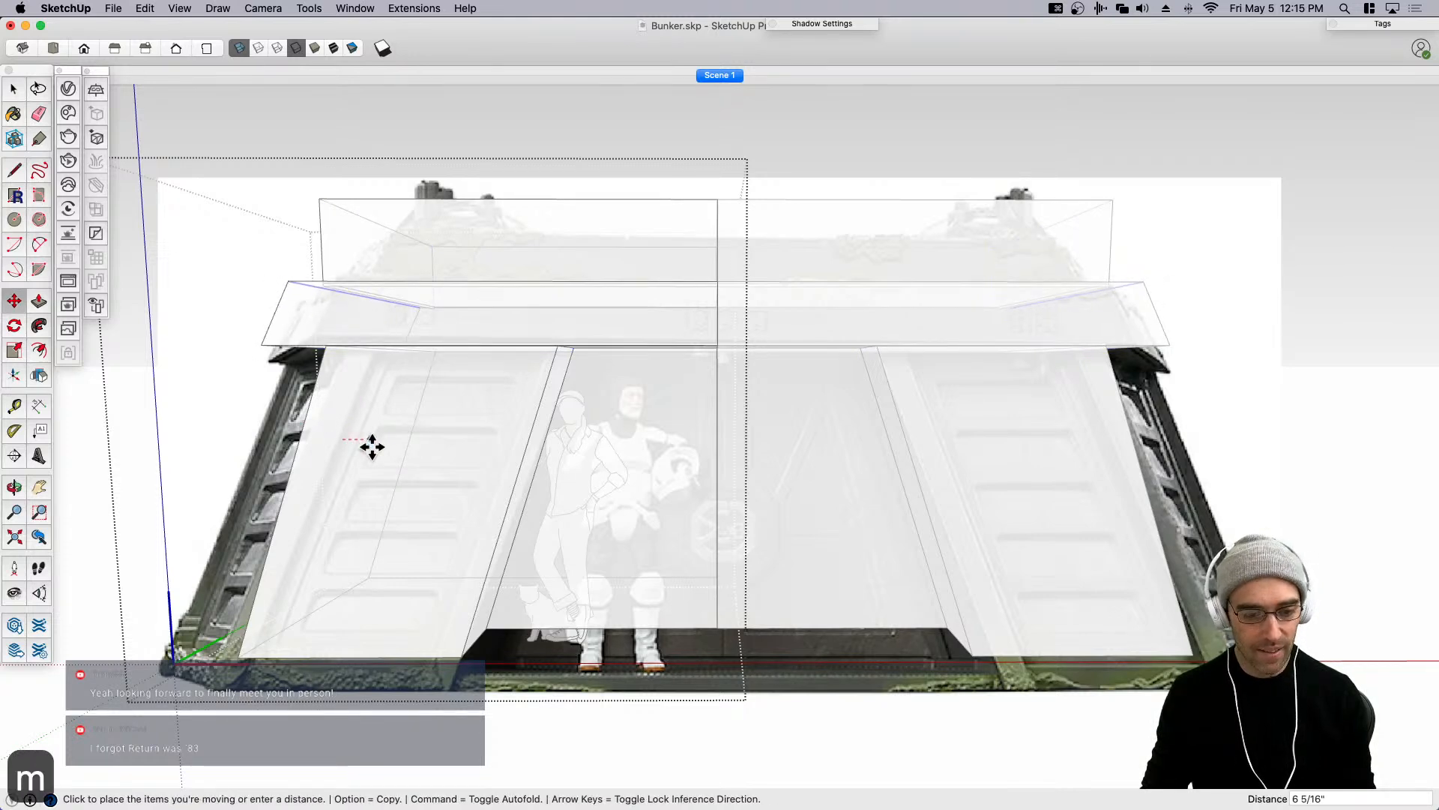
pyautogui.press('space')
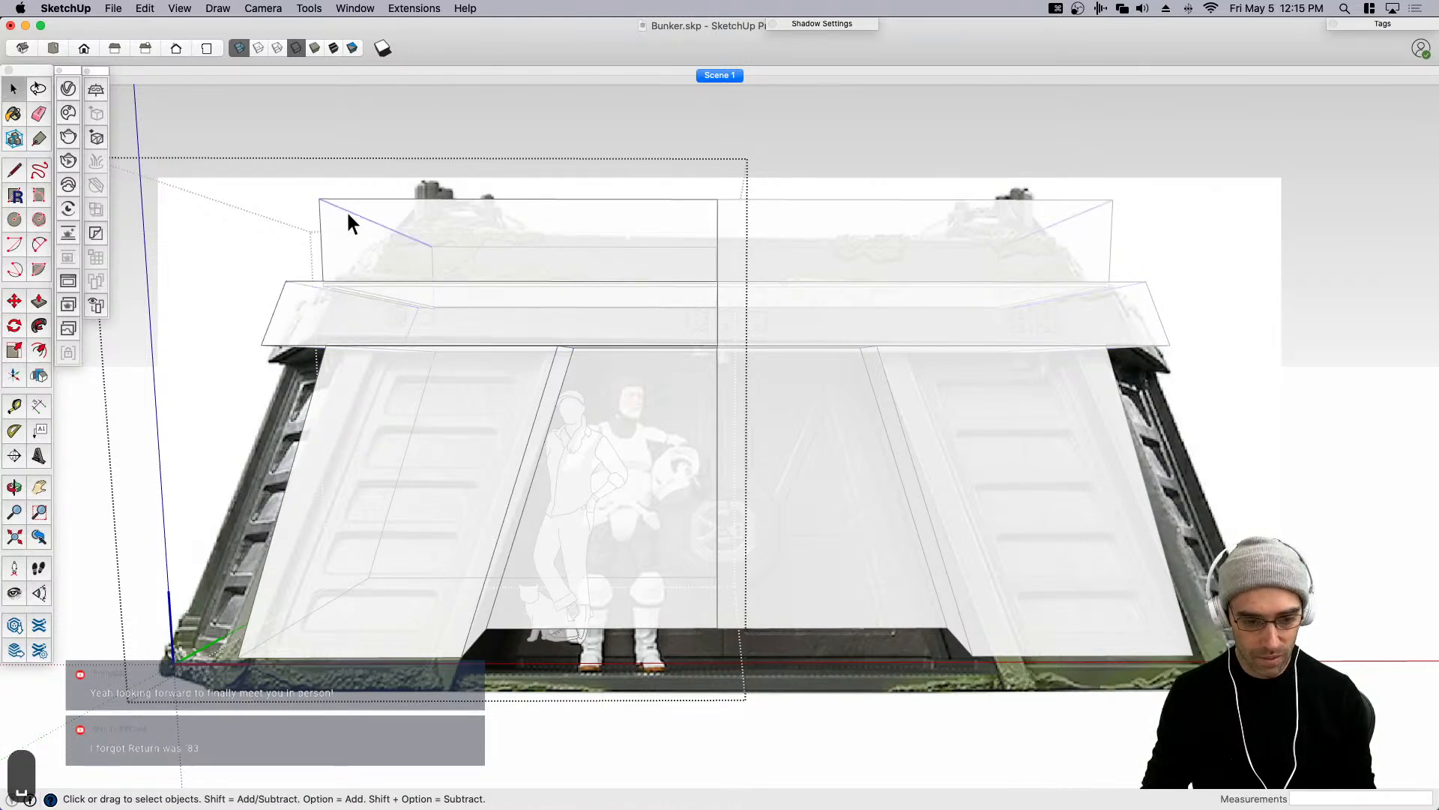
# Taper the upper roof tier by moving its outer top edge inward about 9 inches.
pyautogui.press('m')
pyautogui.click(346, 390)
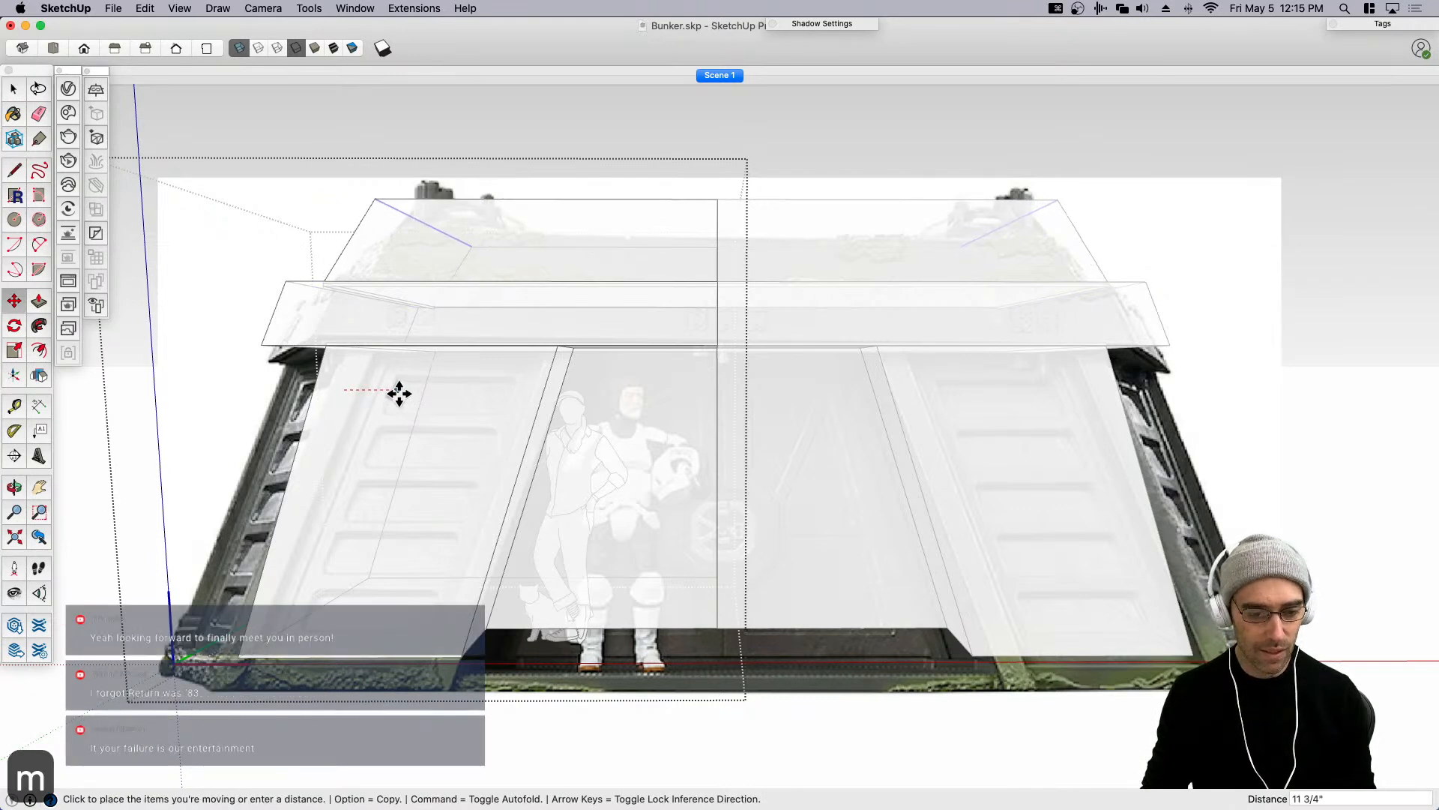
pyautogui.click(386, 389)
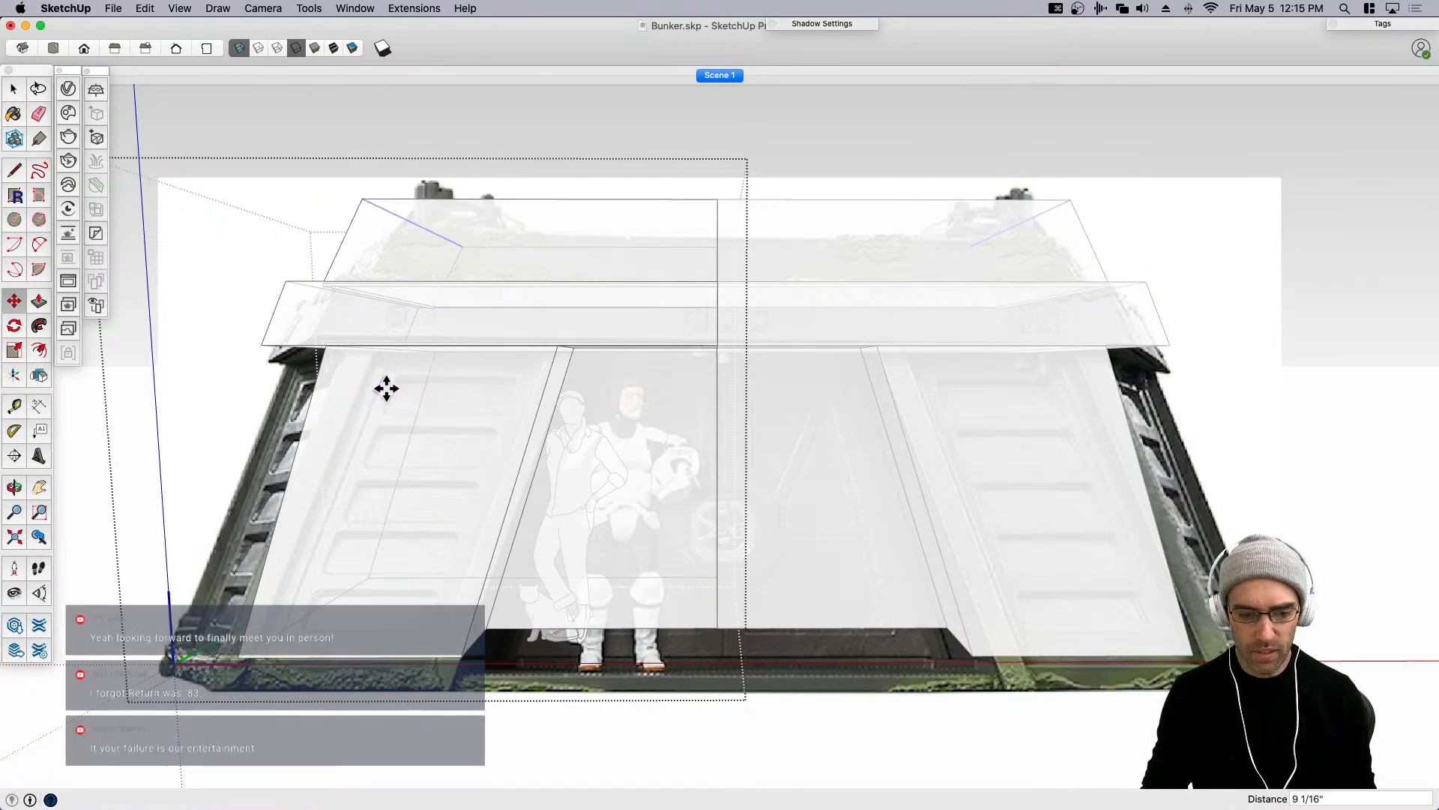
pyautogui.press('space')
# Open the bunker half for editing and lower the upper roof tier's top face vertically to match the reference photo.
pyautogui.click(720, 75)
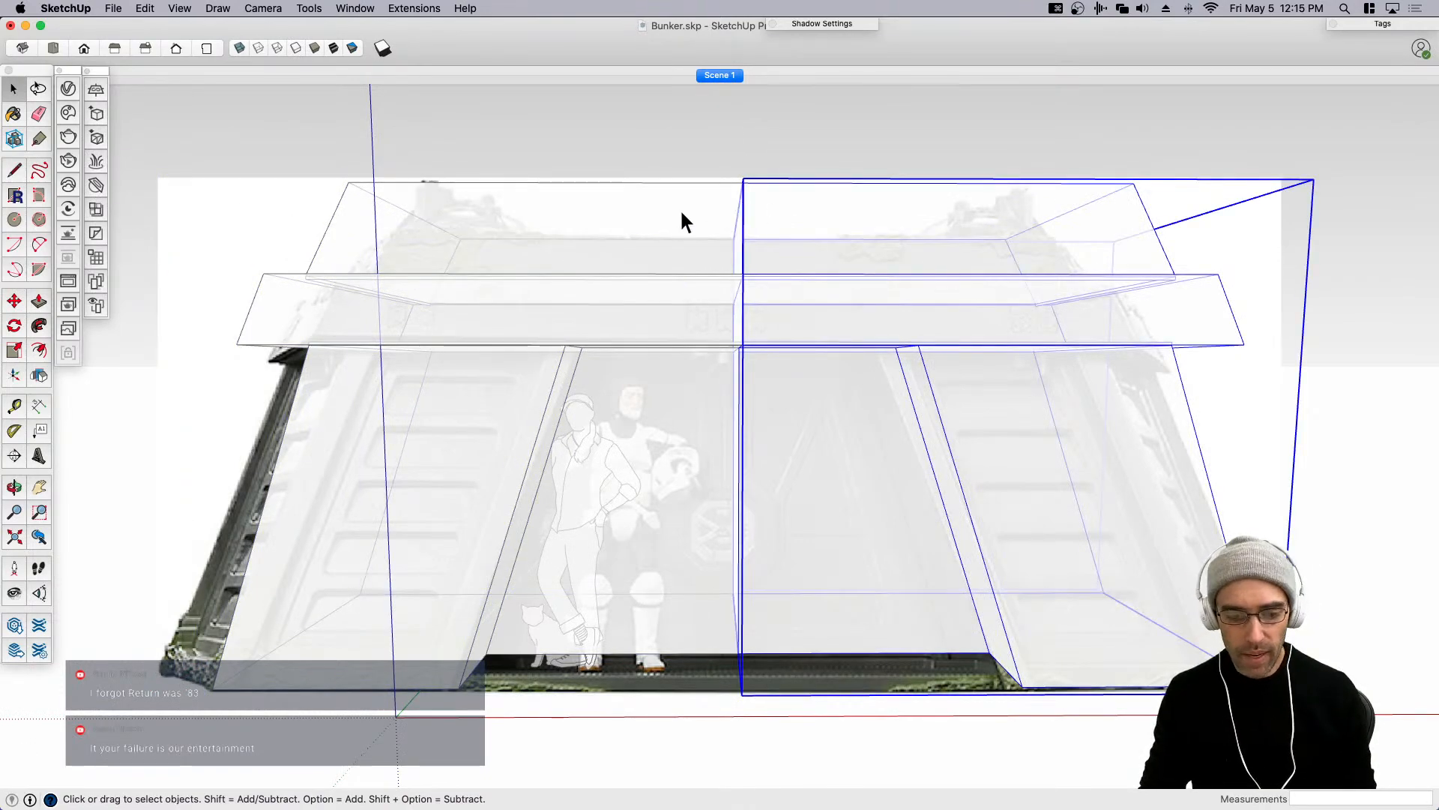
pyautogui.doubleClick(593, 193)
pyautogui.moveTo(593, 193); pyautogui.dragTo(572, 267, button='middle')
pyautogui.click(578, 219)
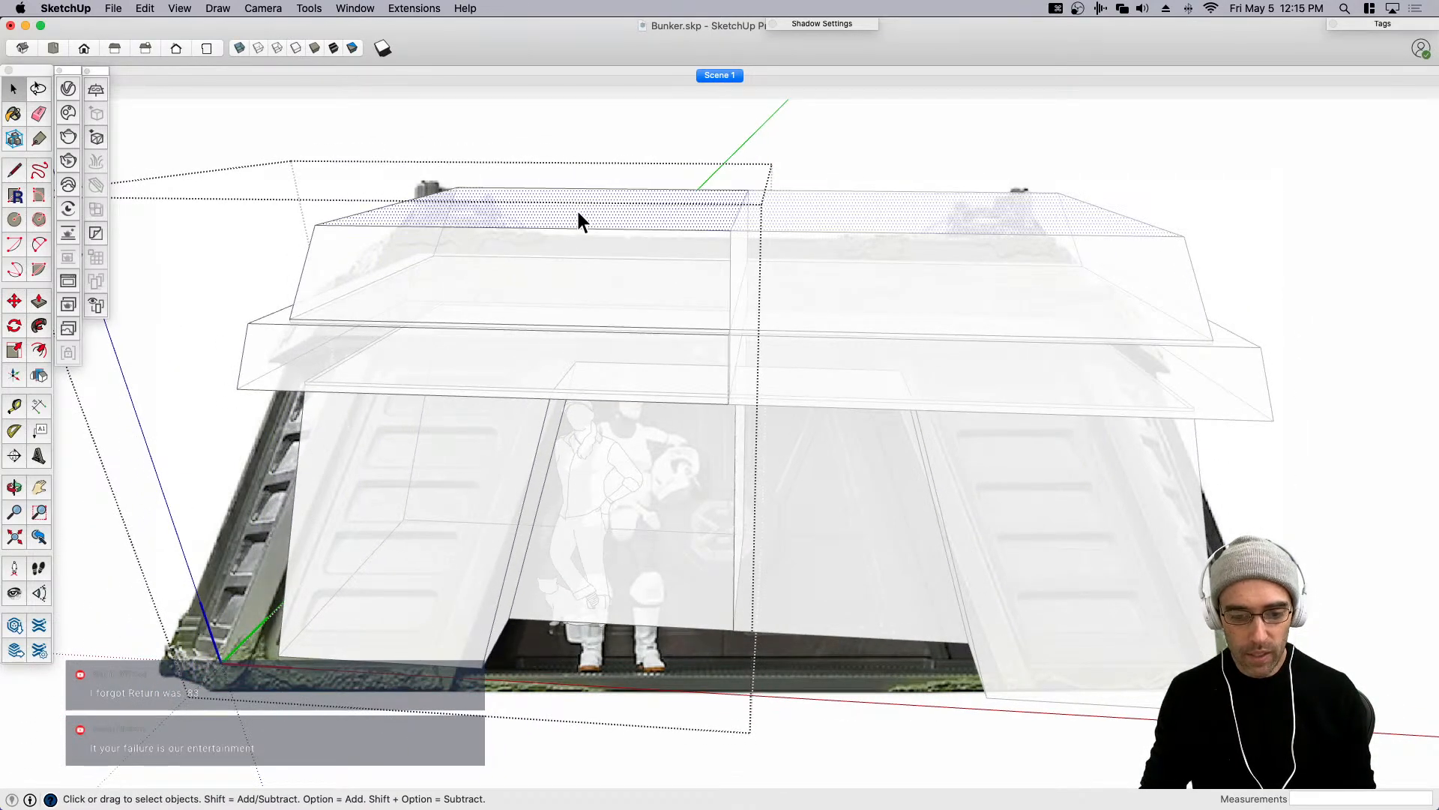
pyautogui.press('m')
pyautogui.click(595, 229)
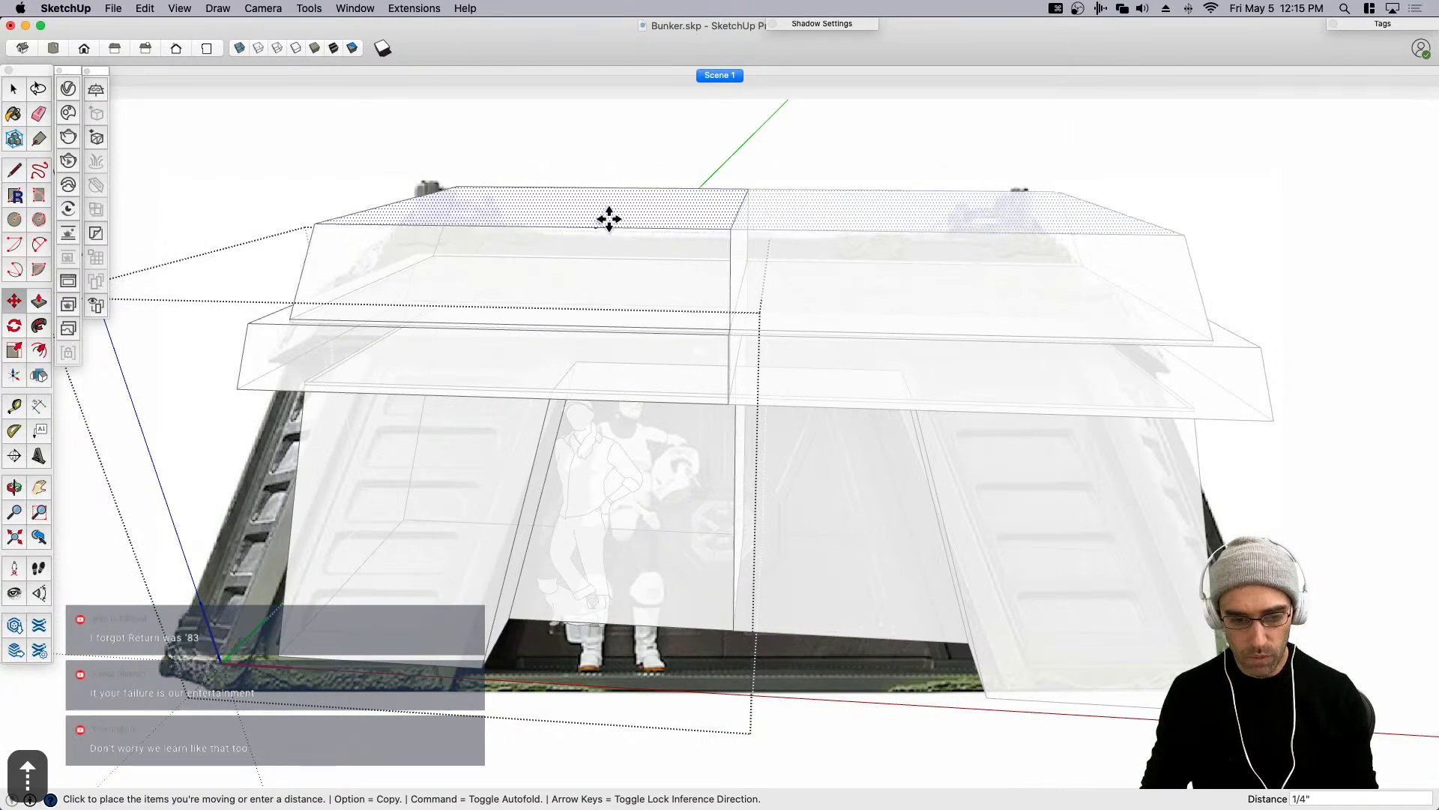
pyautogui.click(601, 235)
pyautogui.moveTo(469, 328); pyautogui.dragTo(459, 357, button='middle')
pyautogui.scroll(-4, 492, 337)
pyautogui.press('space')
pyautogui.click(564, 169)
# Open the bunker half for editing and offset the outline of the sloped front wall face inward about 5 inches.
pyautogui.scroll(3, 348, 619)
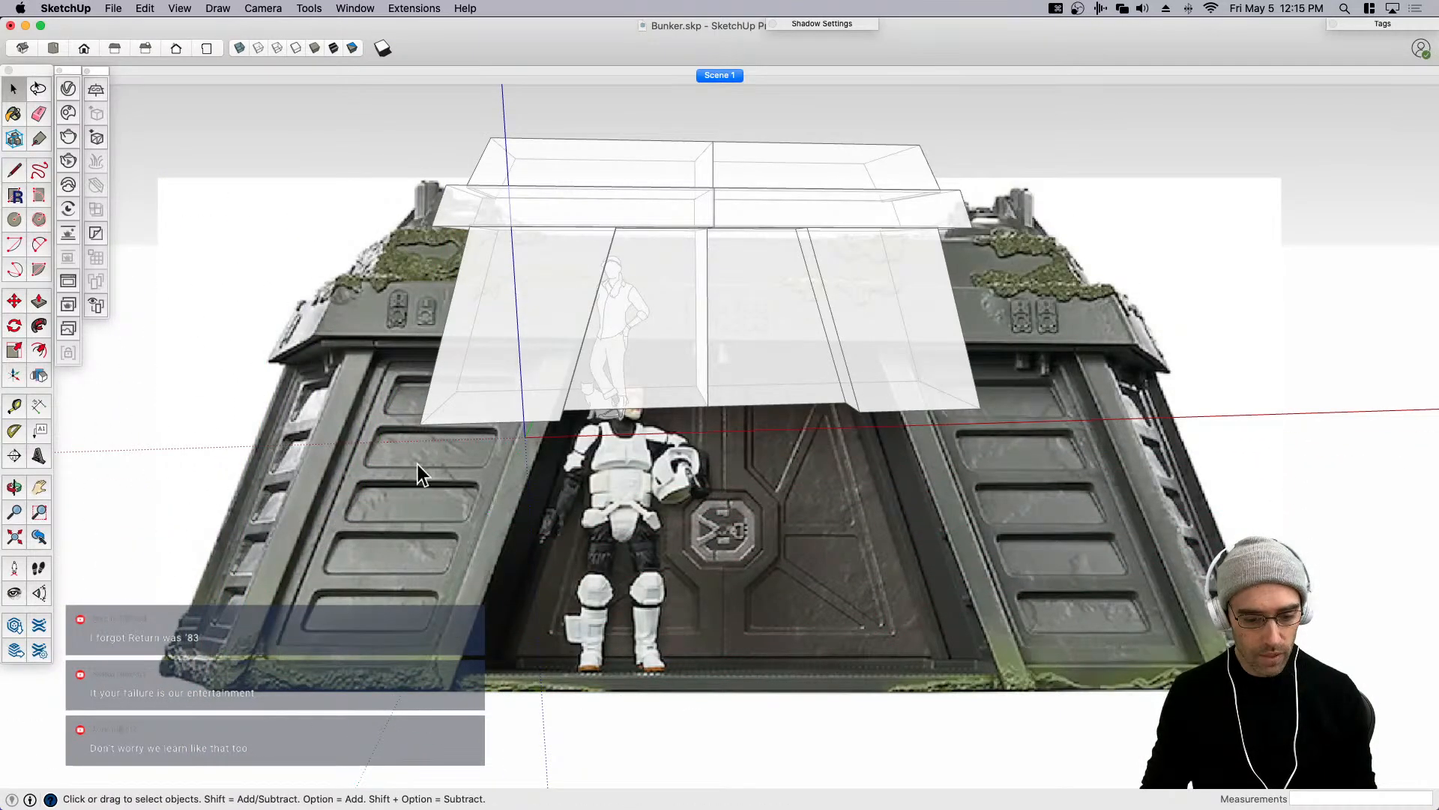
pyautogui.moveTo(543, 534); pyautogui.dragTo(527, 365, button='middle')
pyautogui.doubleClick(424, 370)
pyautogui.click(406, 368)
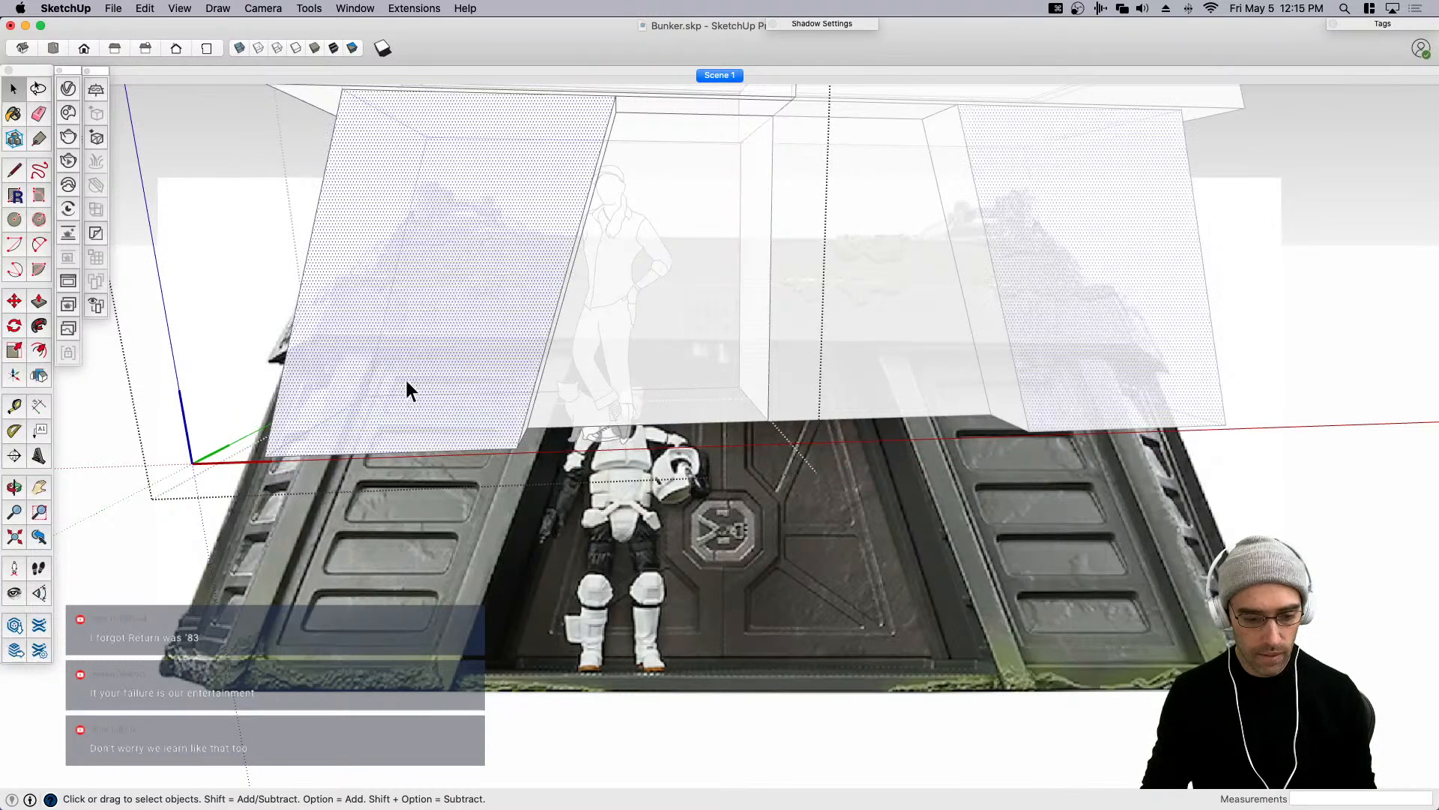
pyautogui.press('f')
pyautogui.click(432, 450)
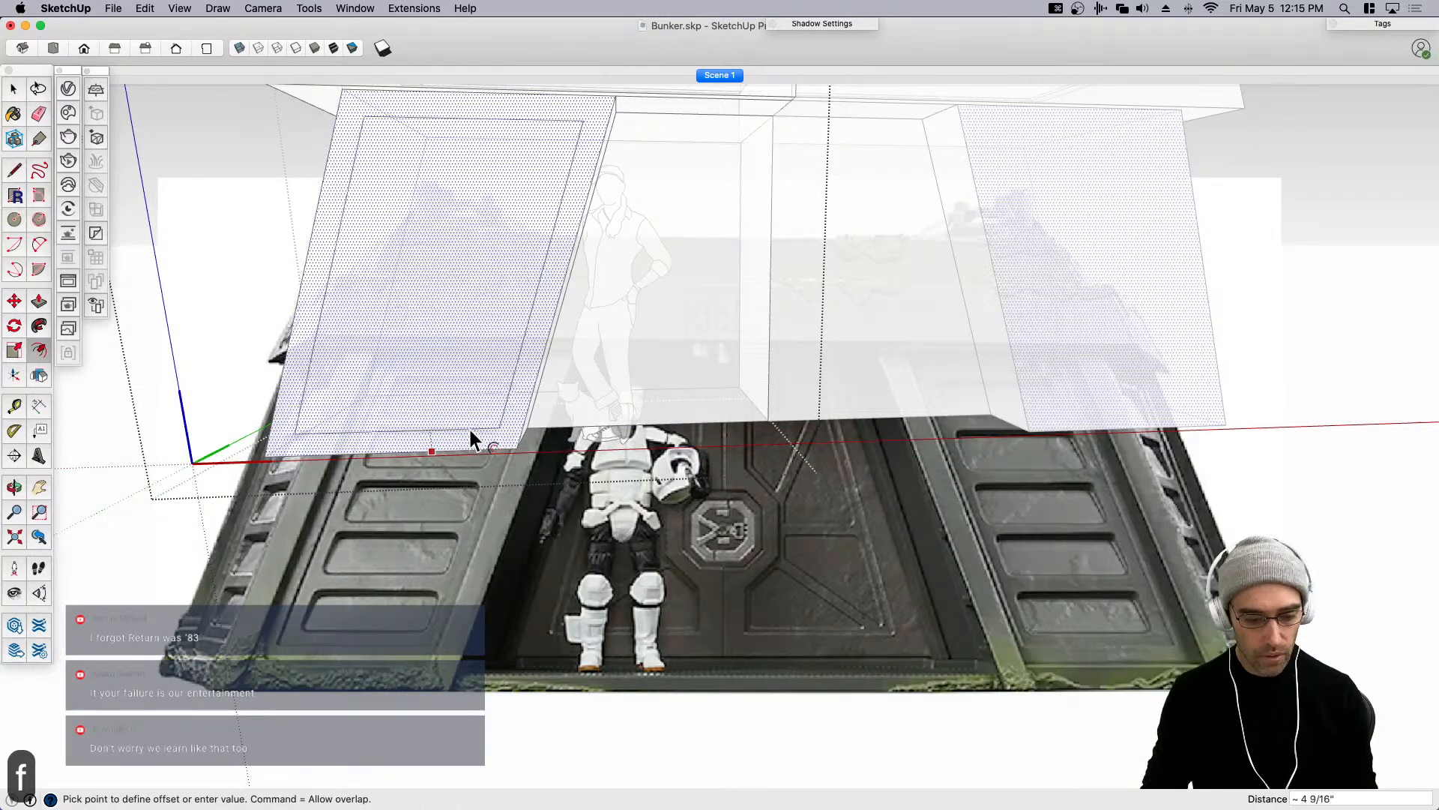
pyautogui.click(467, 423)
# Push the offset panel face of the sloped front wall slightly inward to form a shallow recess.
pyautogui.press('space')
pyautogui.scroll(1, 452, 395)
pyautogui.press('p')
pyautogui.click(447, 405)
pyautogui.click(448, 398)
pyautogui.press('space')
# Offset the recessed panel face inward to create a border around its perimeter.
pyautogui.scroll(3, 386, 373)
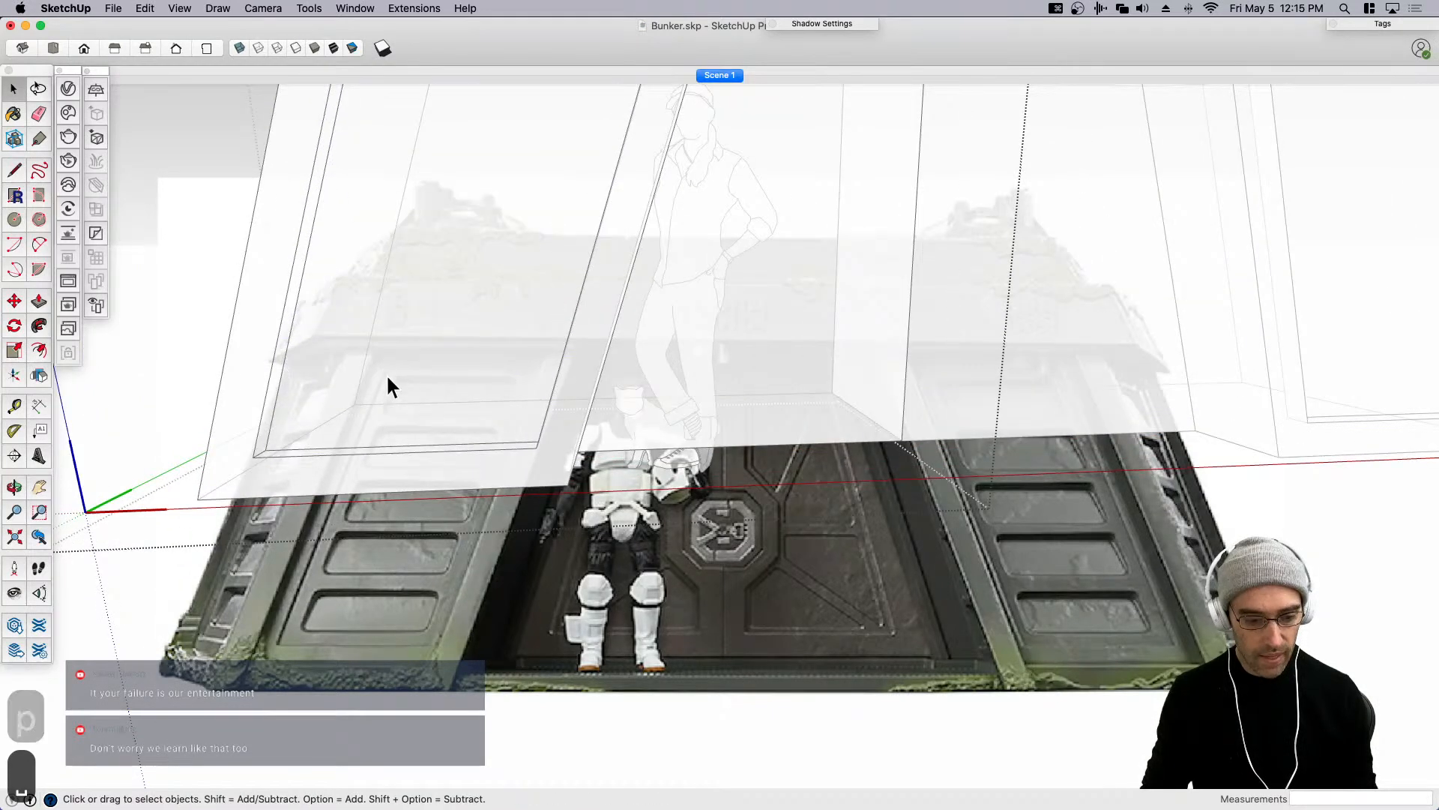
pyautogui.press('f')
pyautogui.click(431, 398)
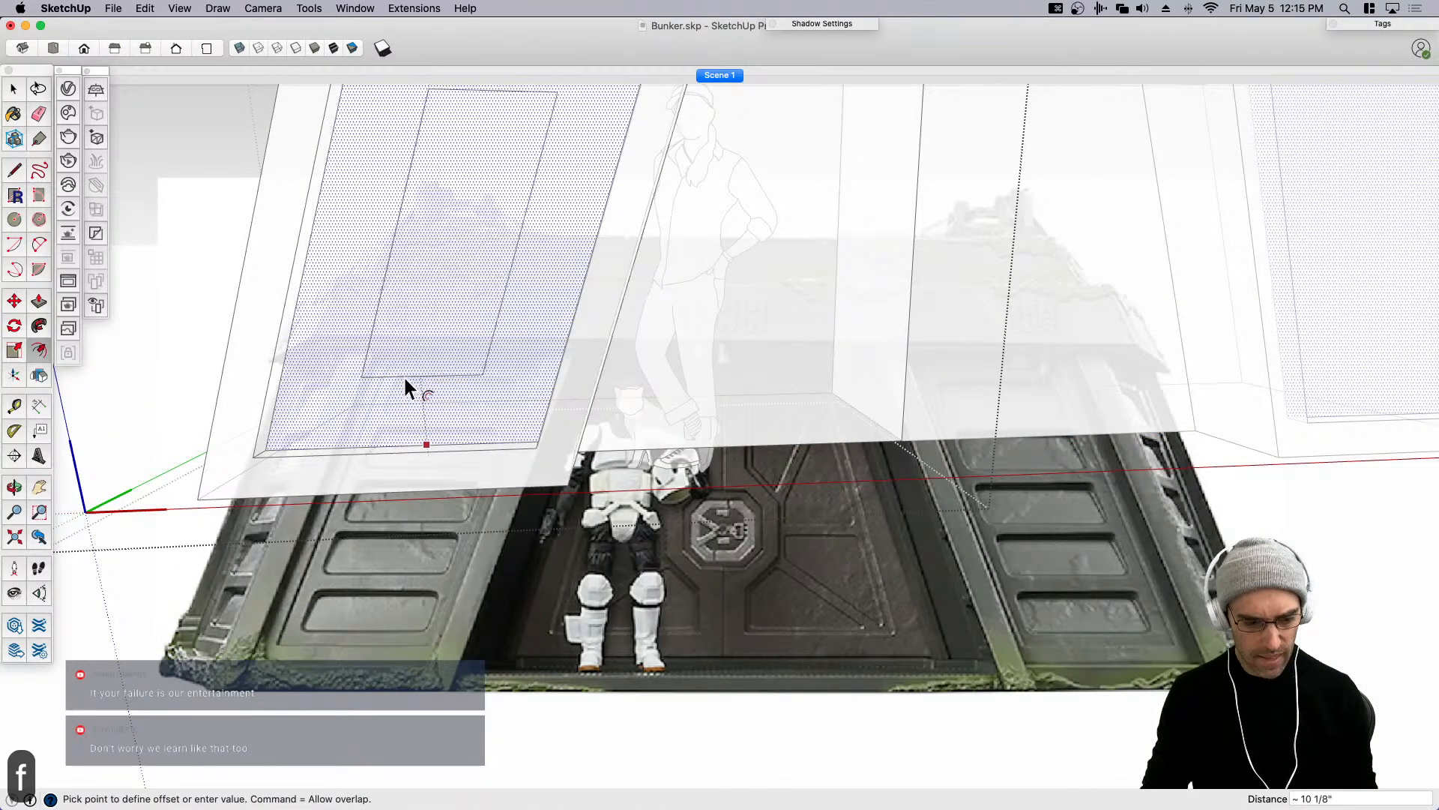
pyautogui.click(425, 435)
pyautogui.press('space')
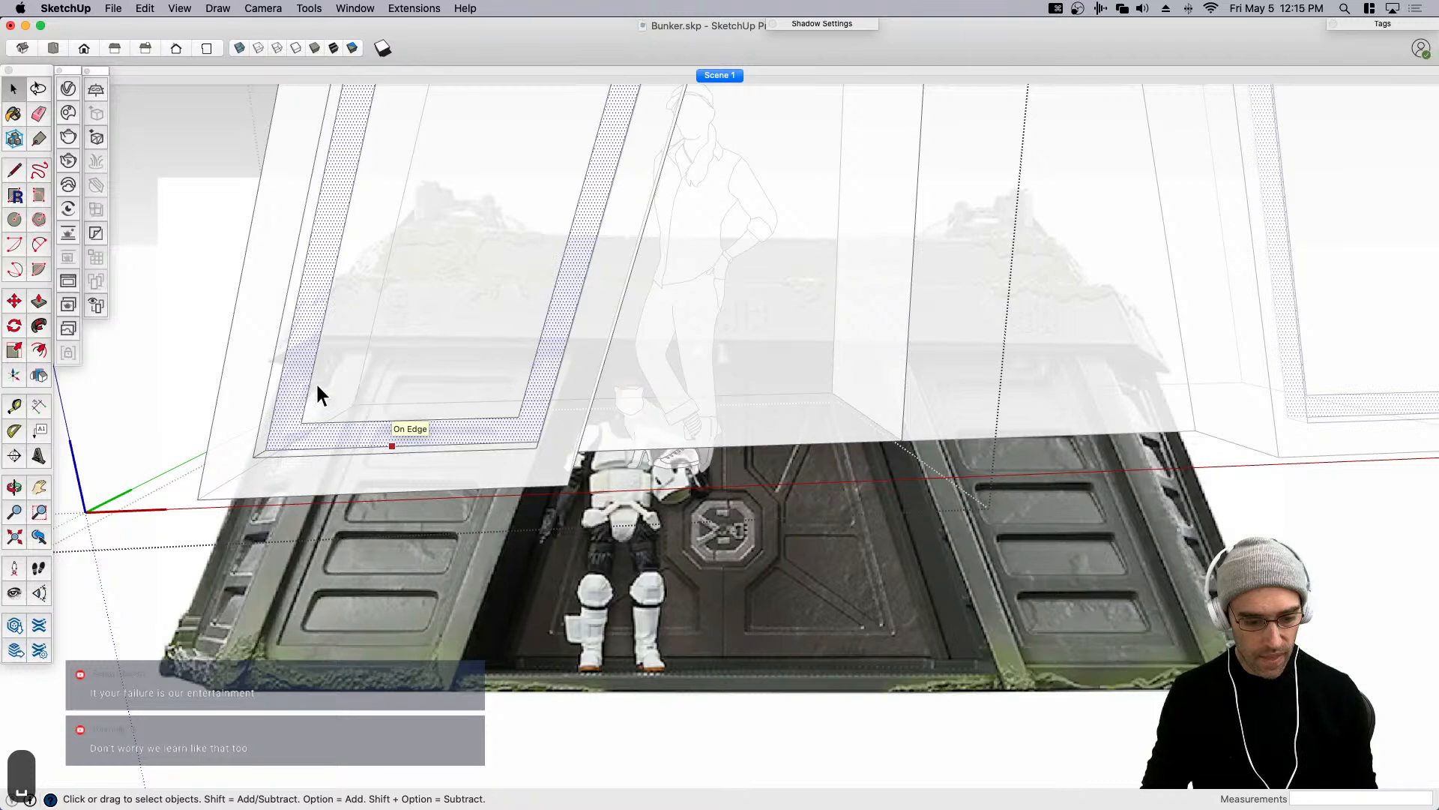
# Offset the face inside the recessed panel's border again to add a narrow second band.
pyautogui.scroll(2, 370, 402)
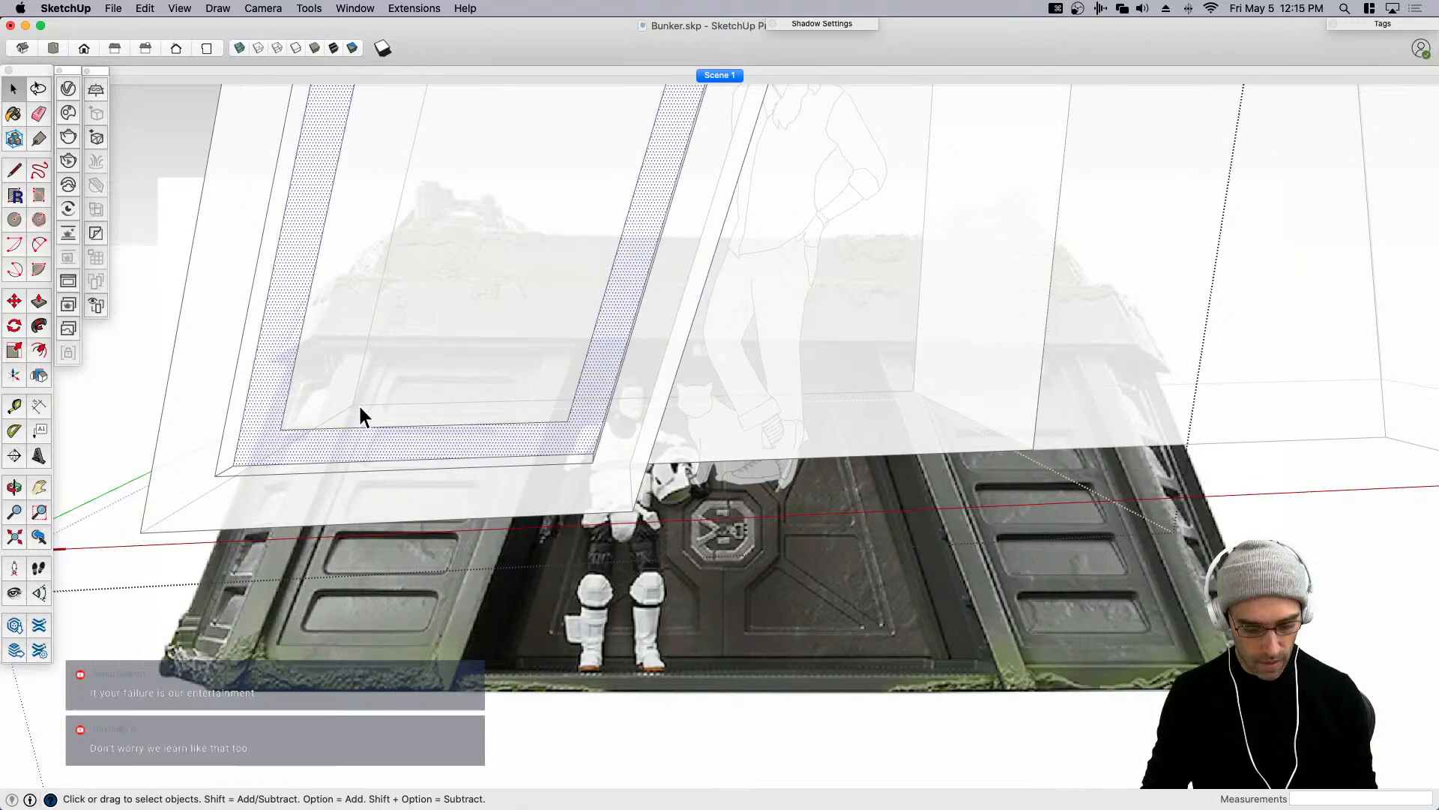
pyautogui.press('f')
pyautogui.press('space')
pyautogui.click(324, 397)
pyautogui.scroll(2, 321, 397)
pyautogui.press('f')
pyautogui.click(303, 403)
pyautogui.click(284, 430)
pyautogui.press('space')
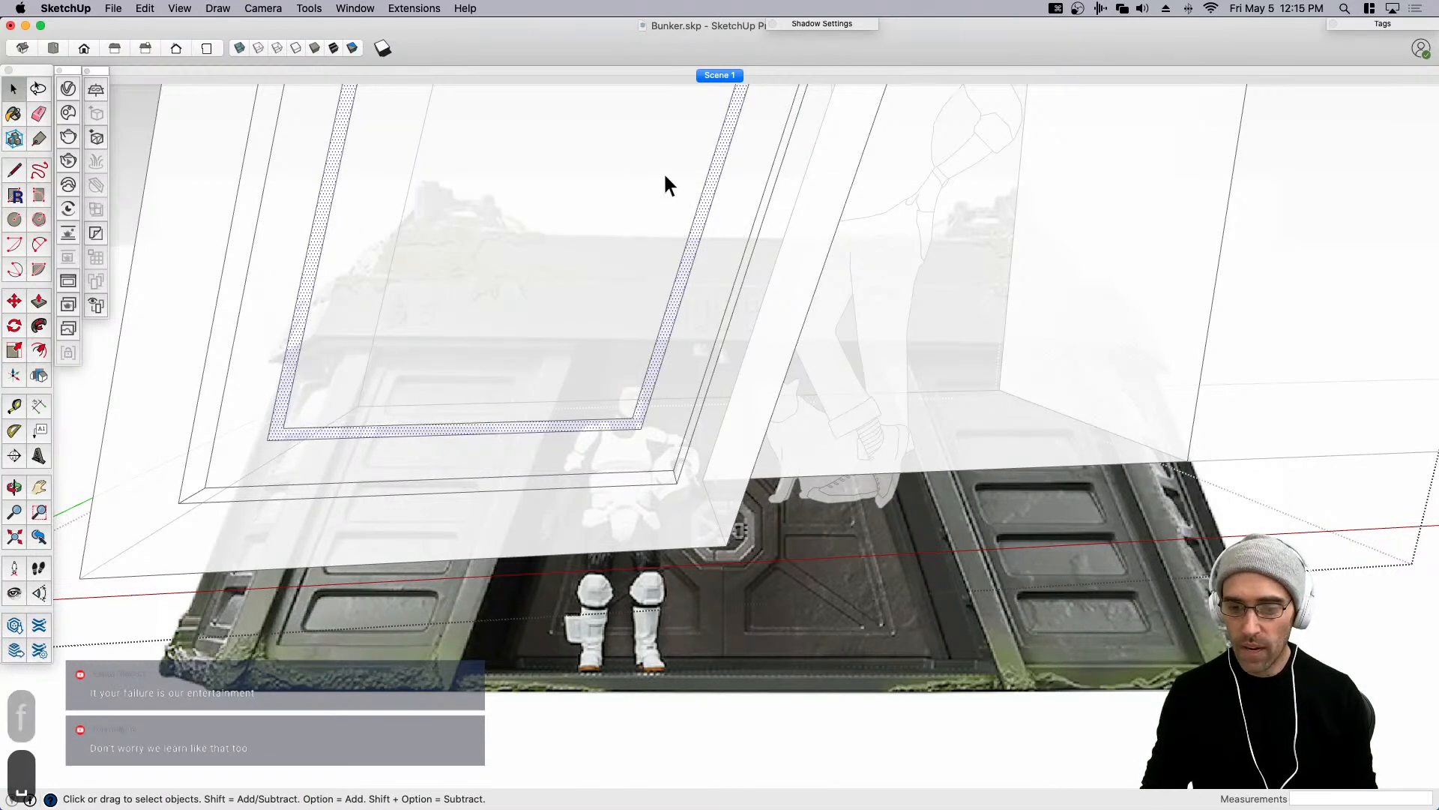
# Try to hide the reference photo by turning off watermark display in the style, then recall Scene 1.
pyautogui.click(355, 9)
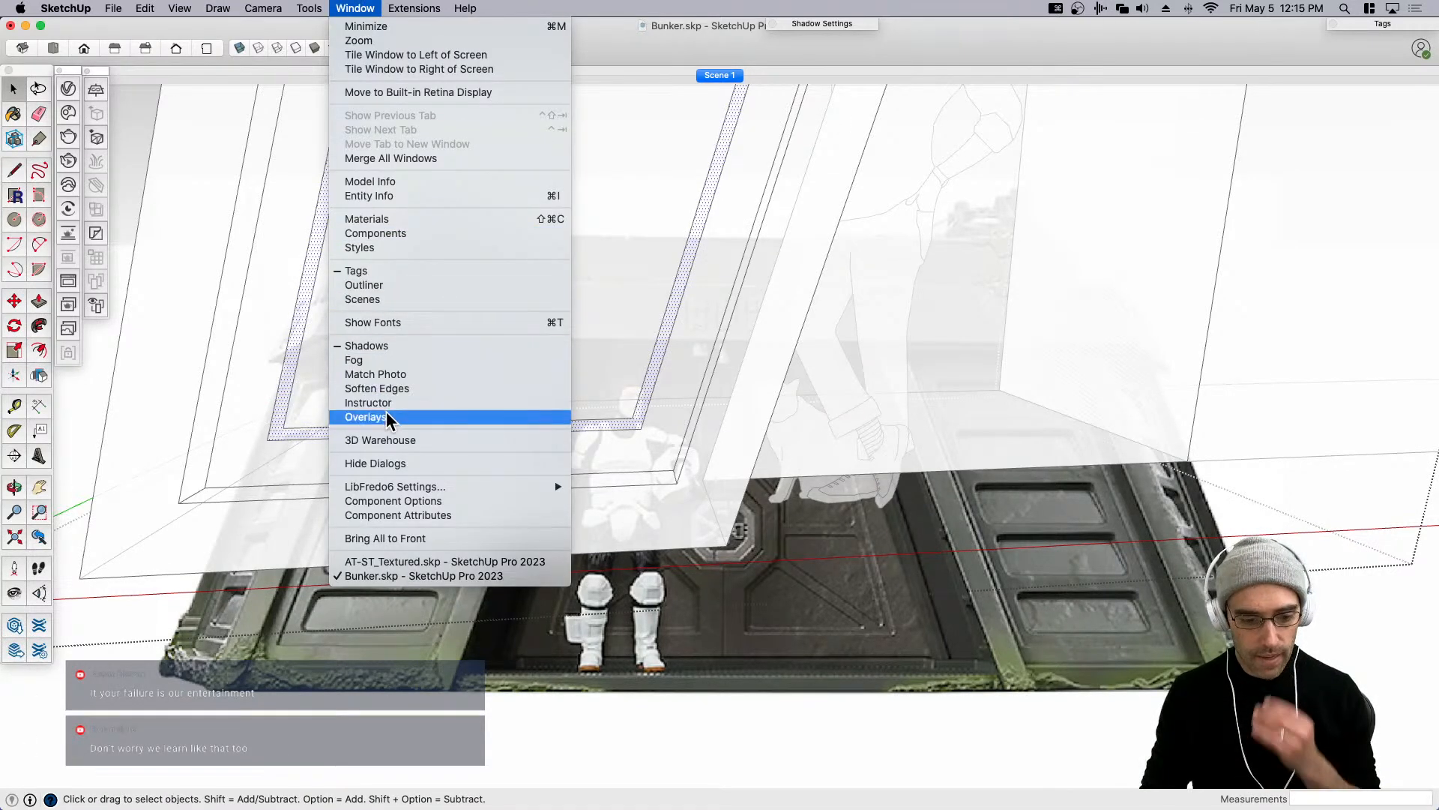
pyautogui.click(374, 249)
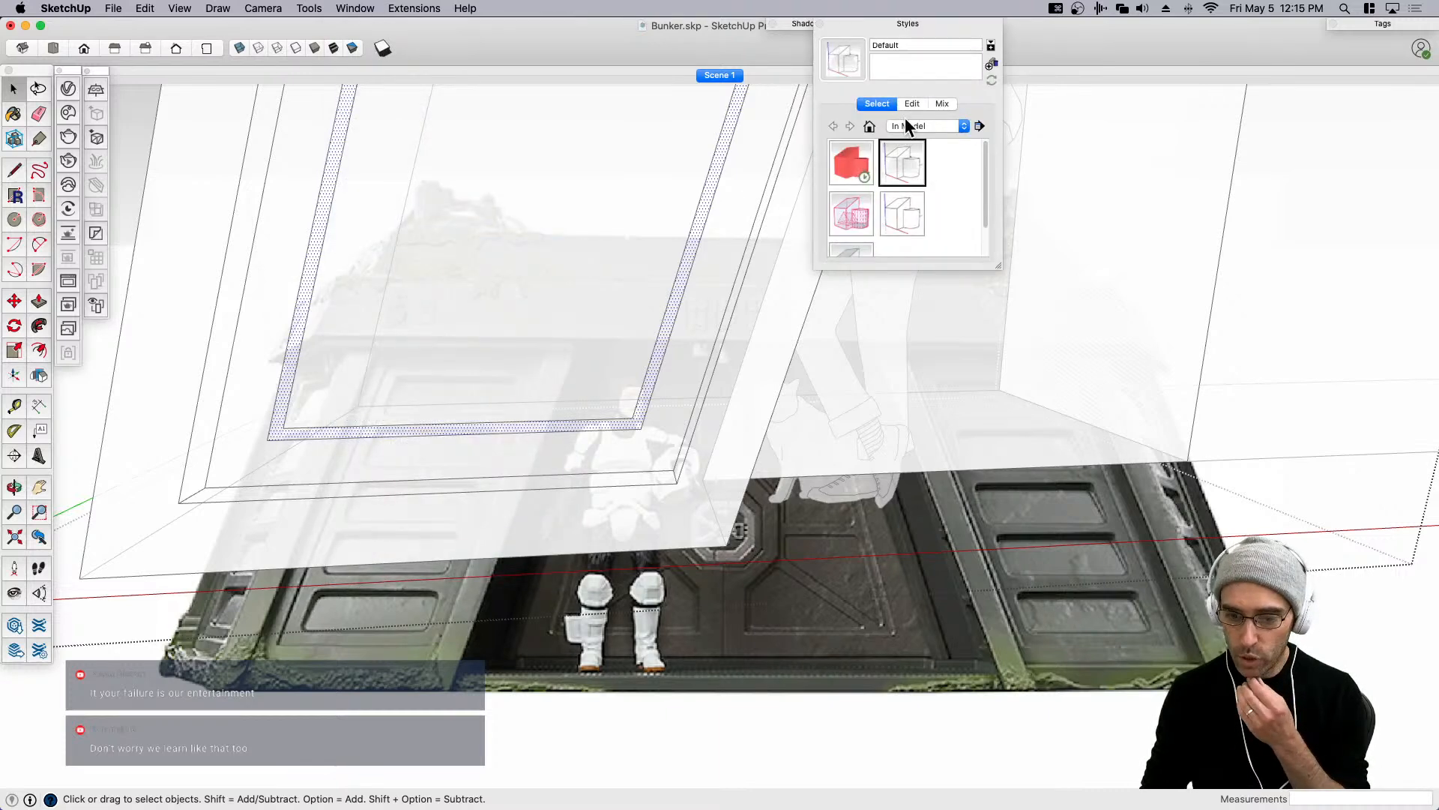
pyautogui.click(913, 104)
pyautogui.click(880, 129)
pyautogui.click(833, 155)
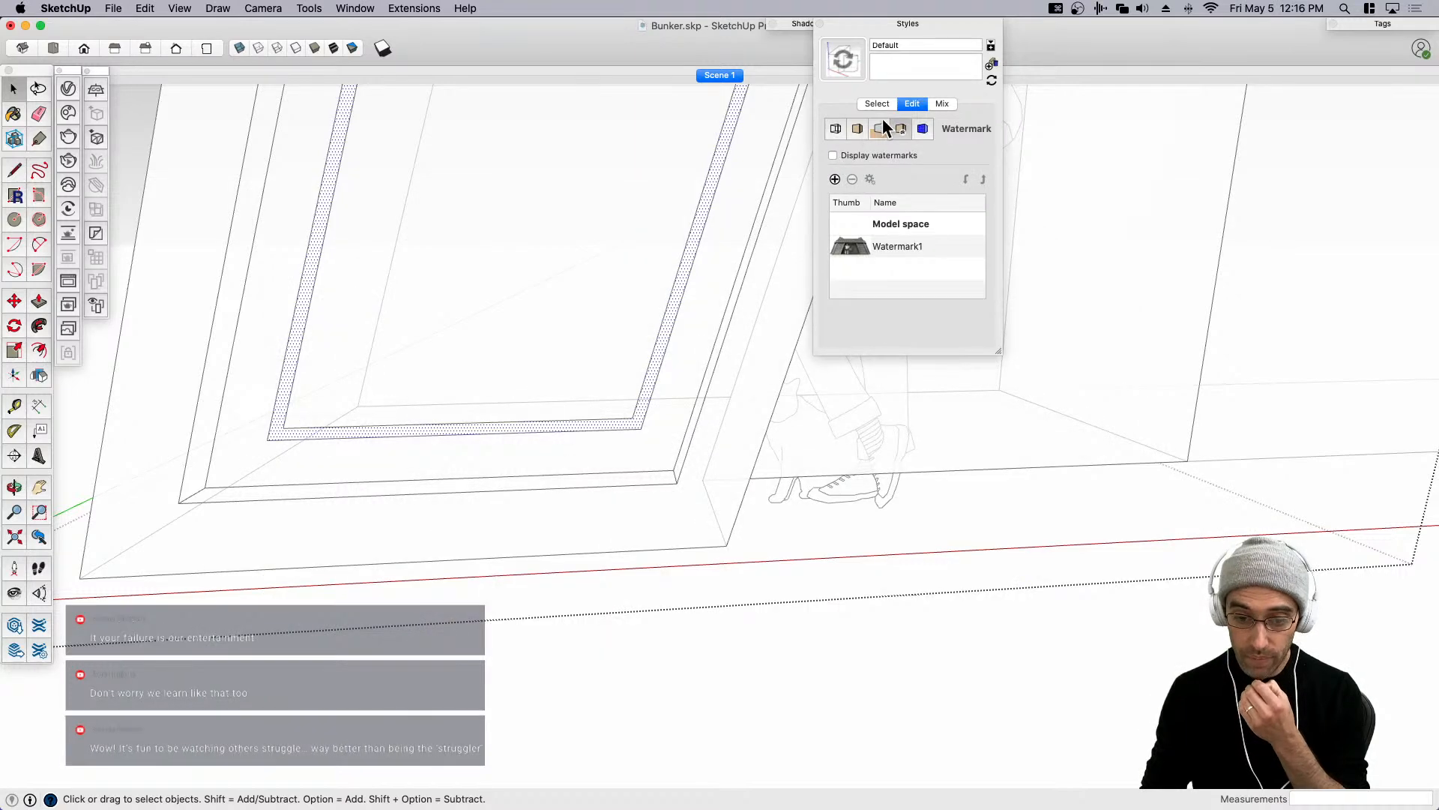
pyautogui.click(926, 28)
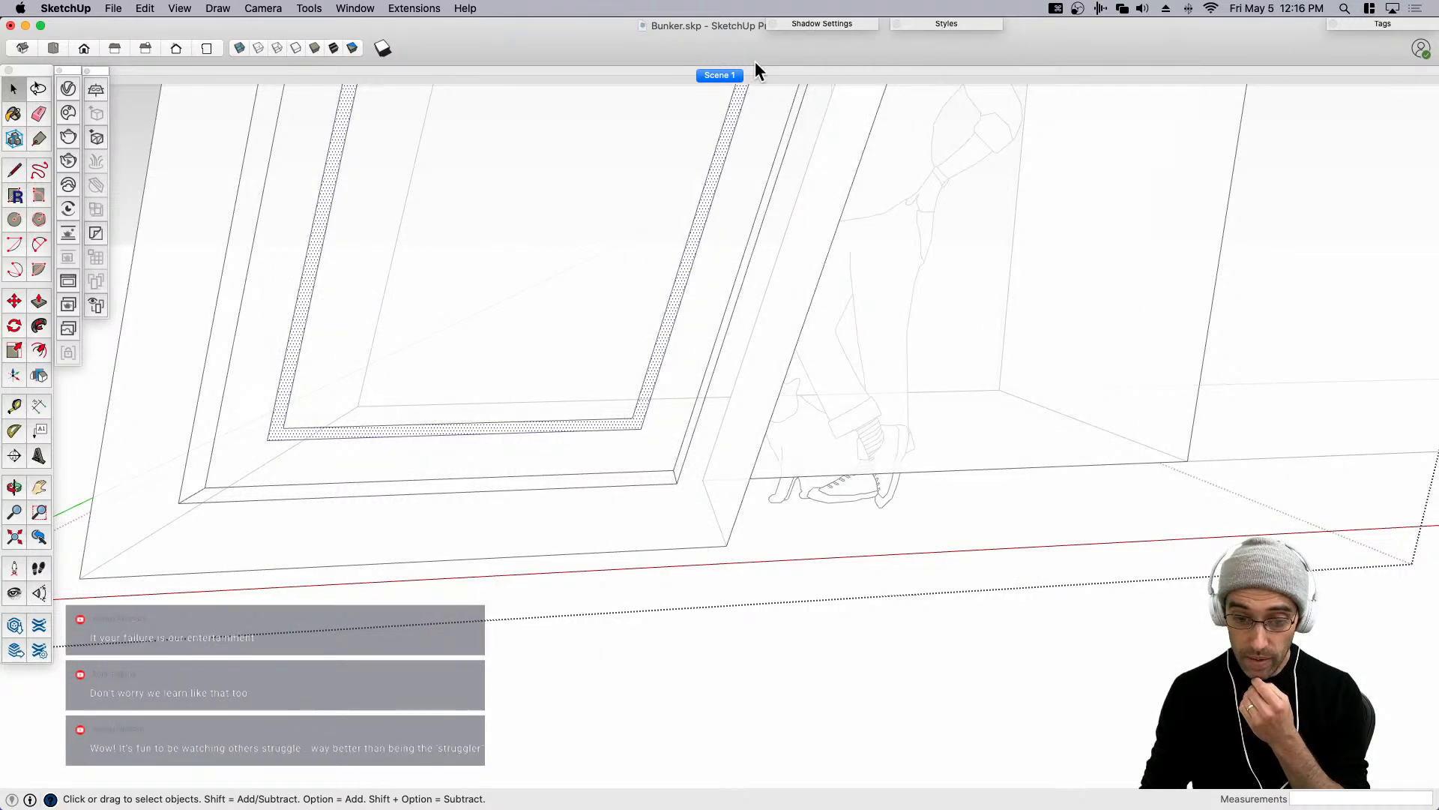
pyautogui.click(728, 75)
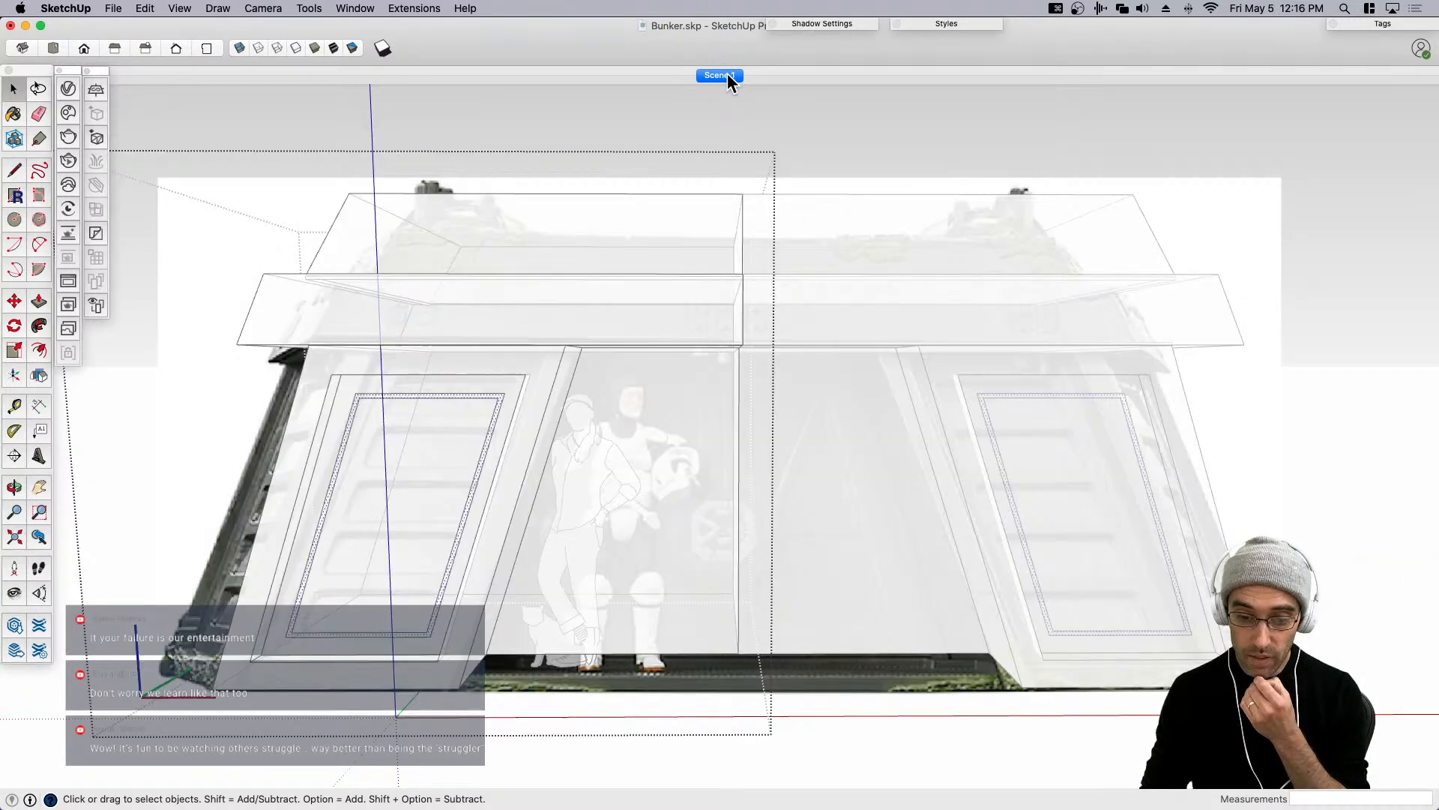
# Apply the Hidden Line-Sect style from the in-model styles.
pyautogui.click(938, 23)
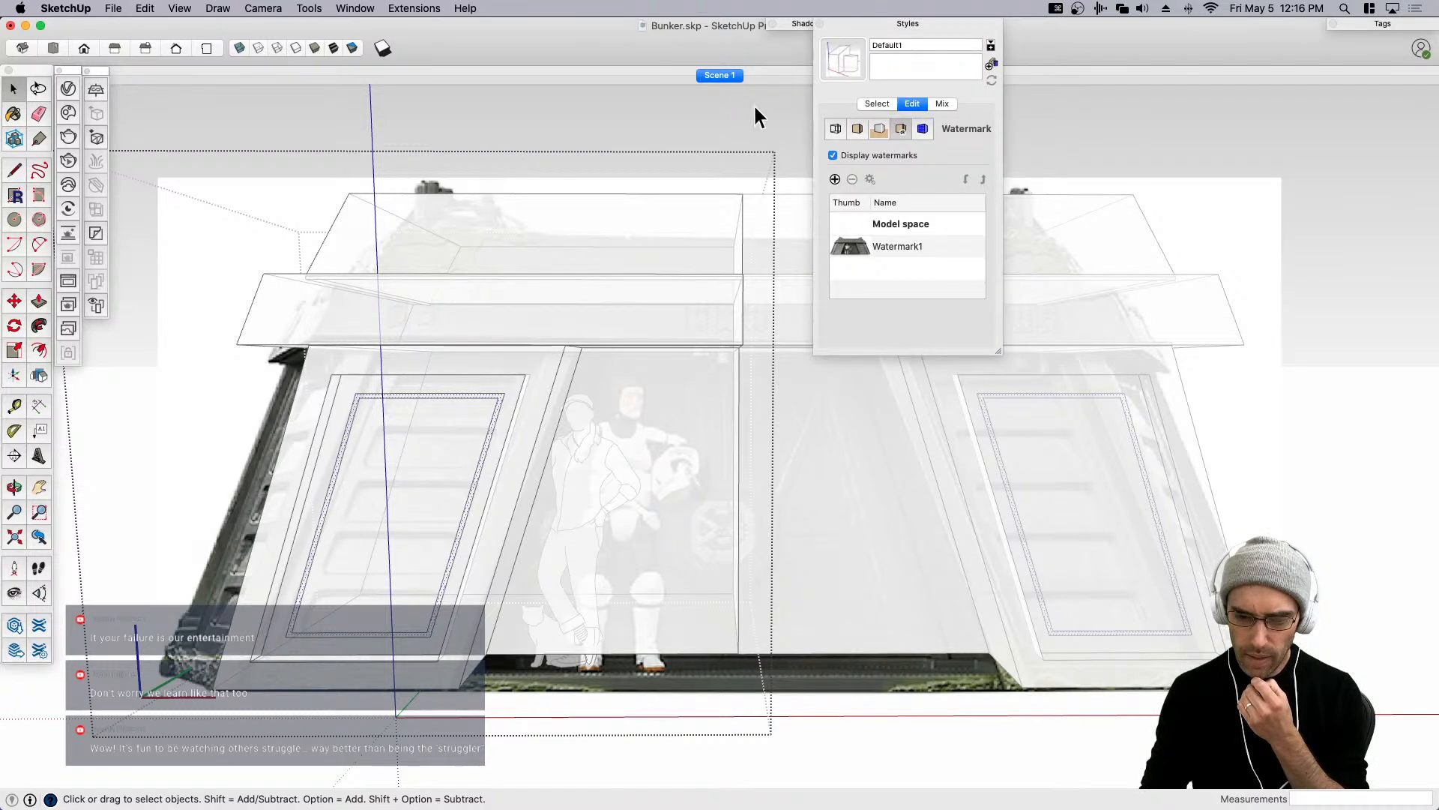
pyautogui.click(871, 103)
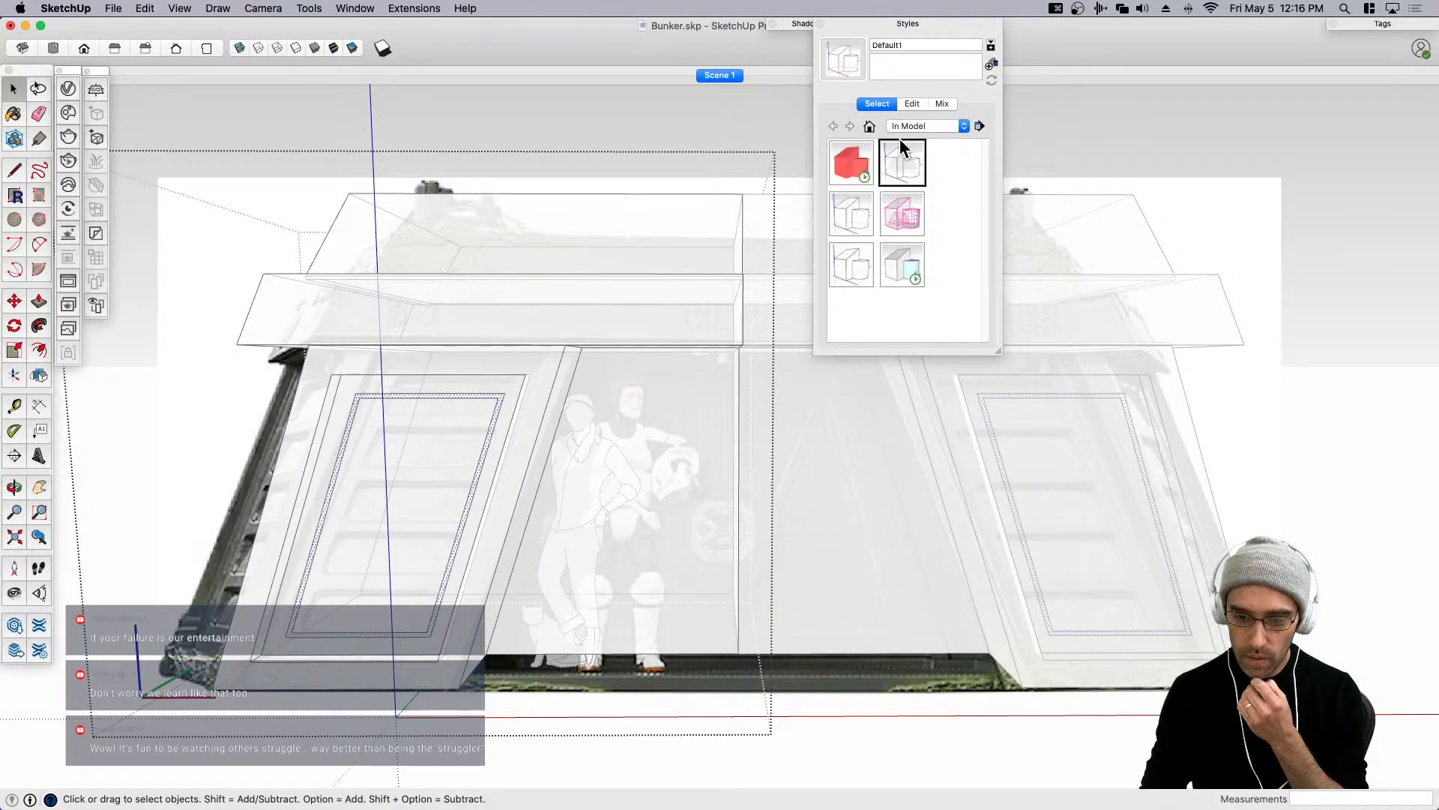
pyautogui.click(853, 260)
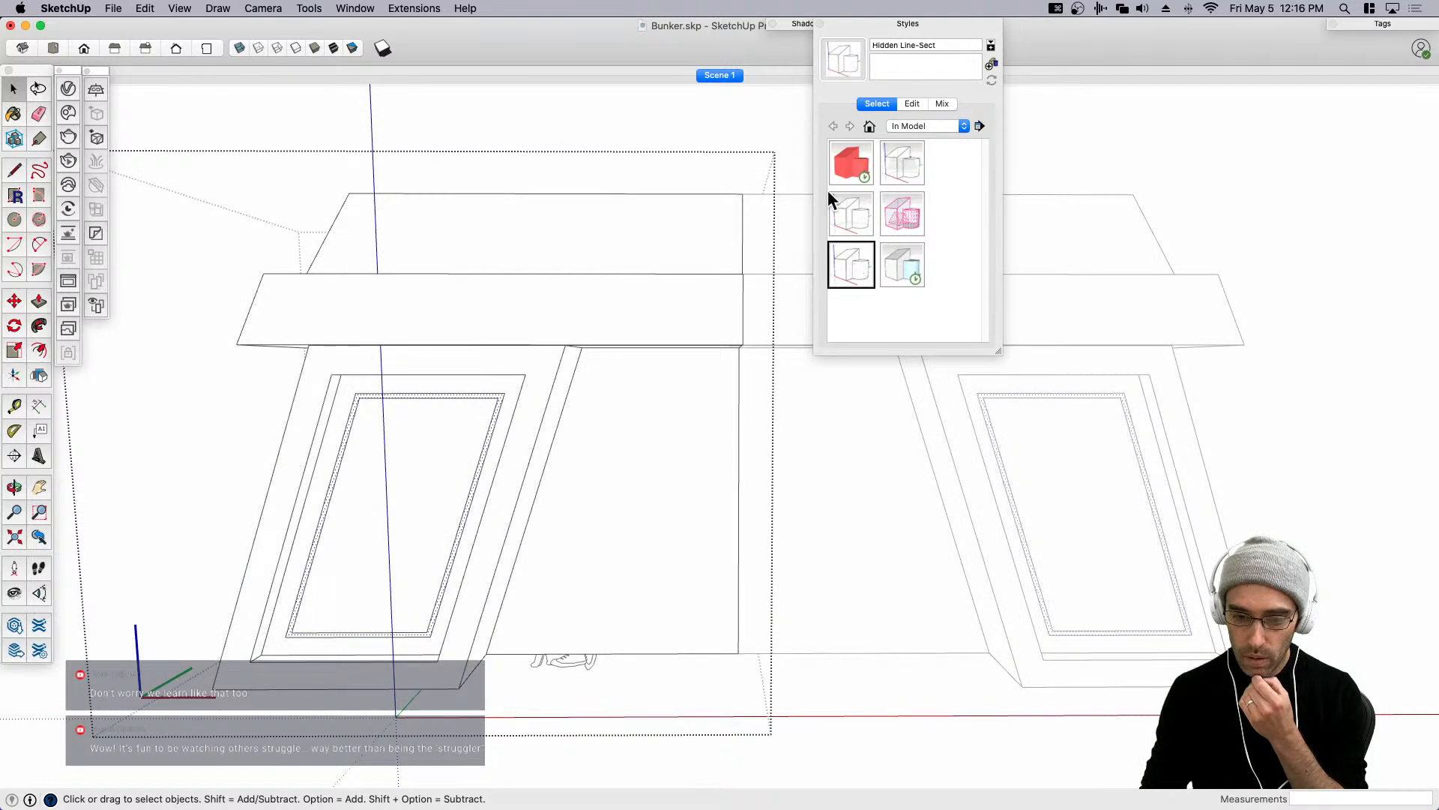
# Update Scene 1 and add a second scene with the hidden-line style.
pyautogui.rightClick(722, 77)
pyautogui.click(765, 138)
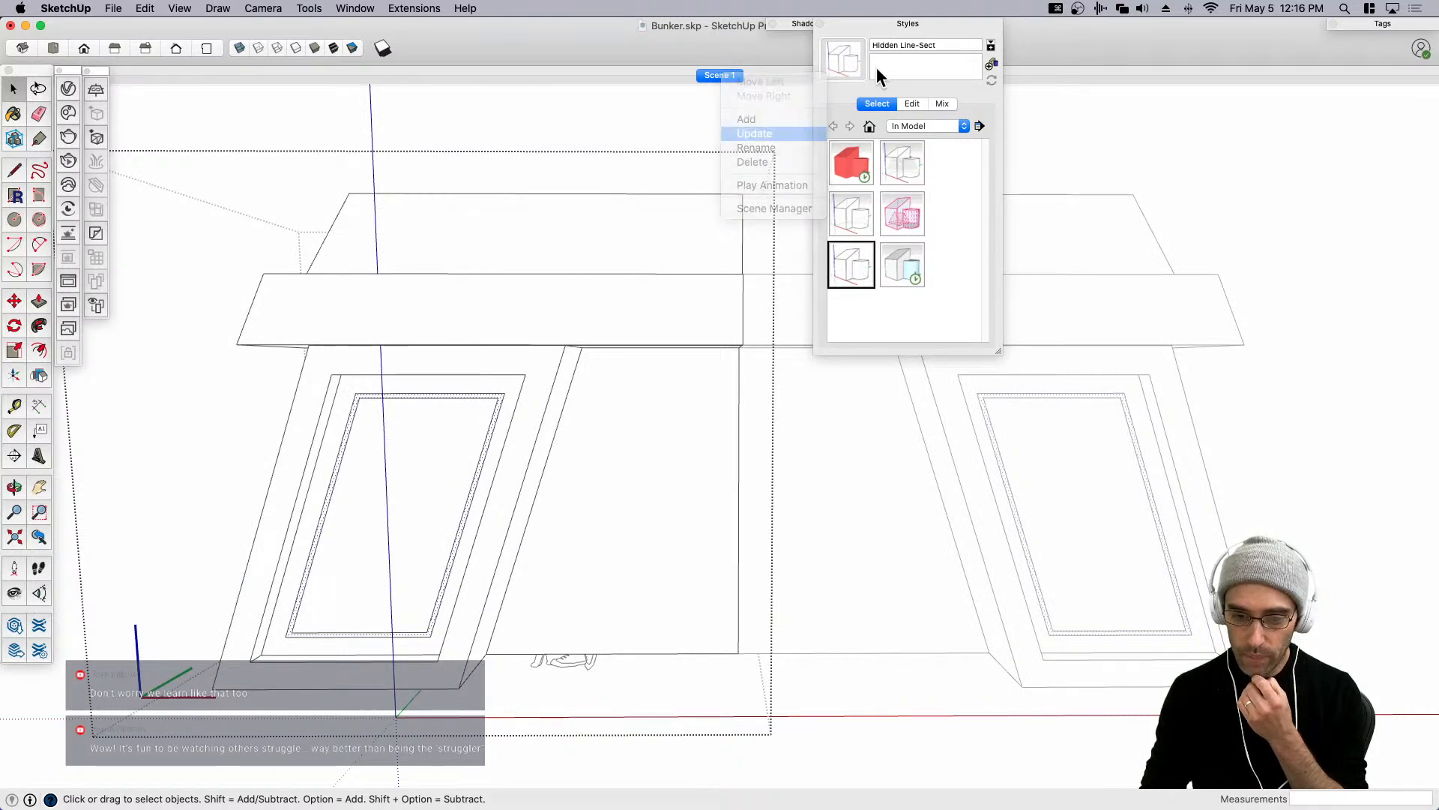
pyautogui.click(911, 21)
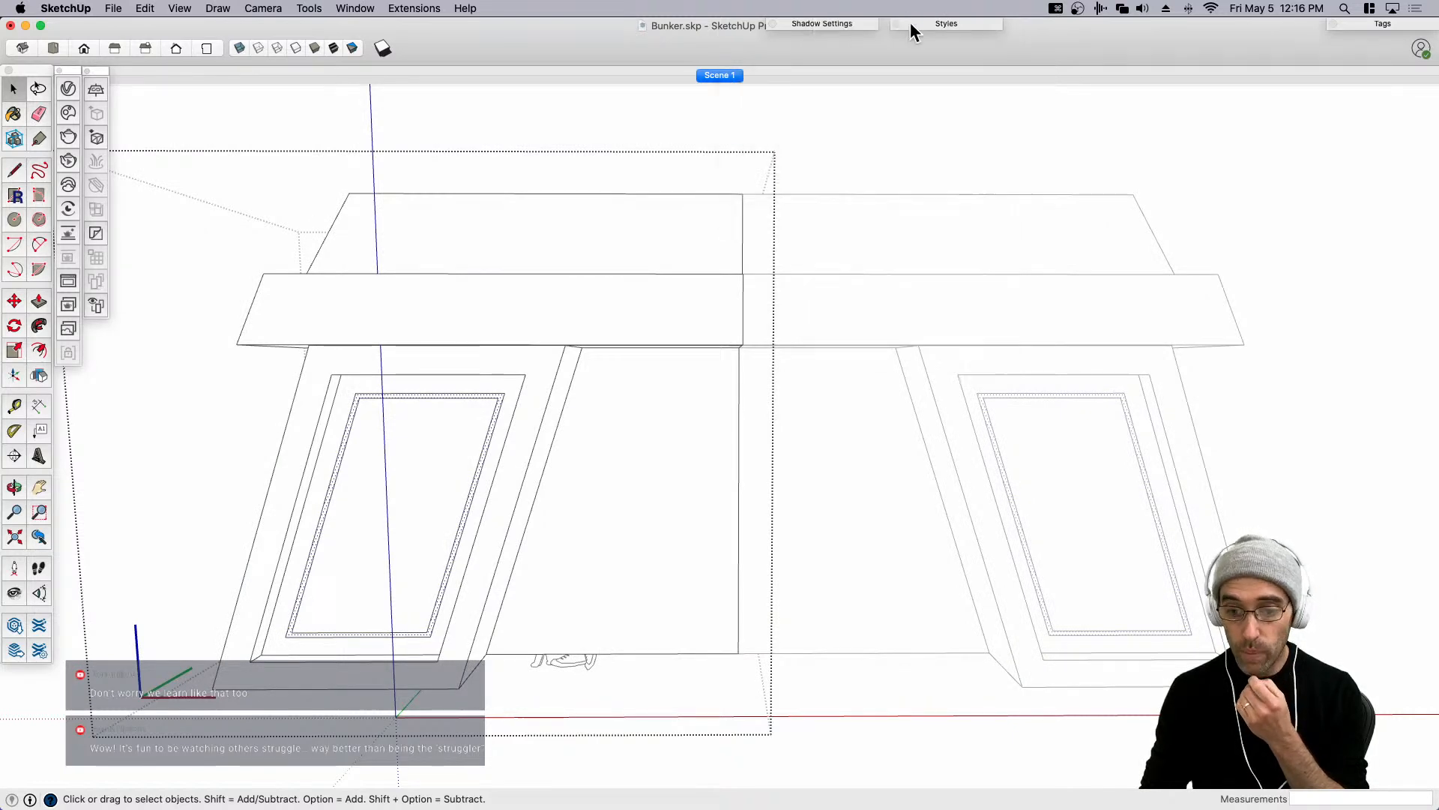
pyautogui.rightClick(730, 75)
pyautogui.click(758, 116)
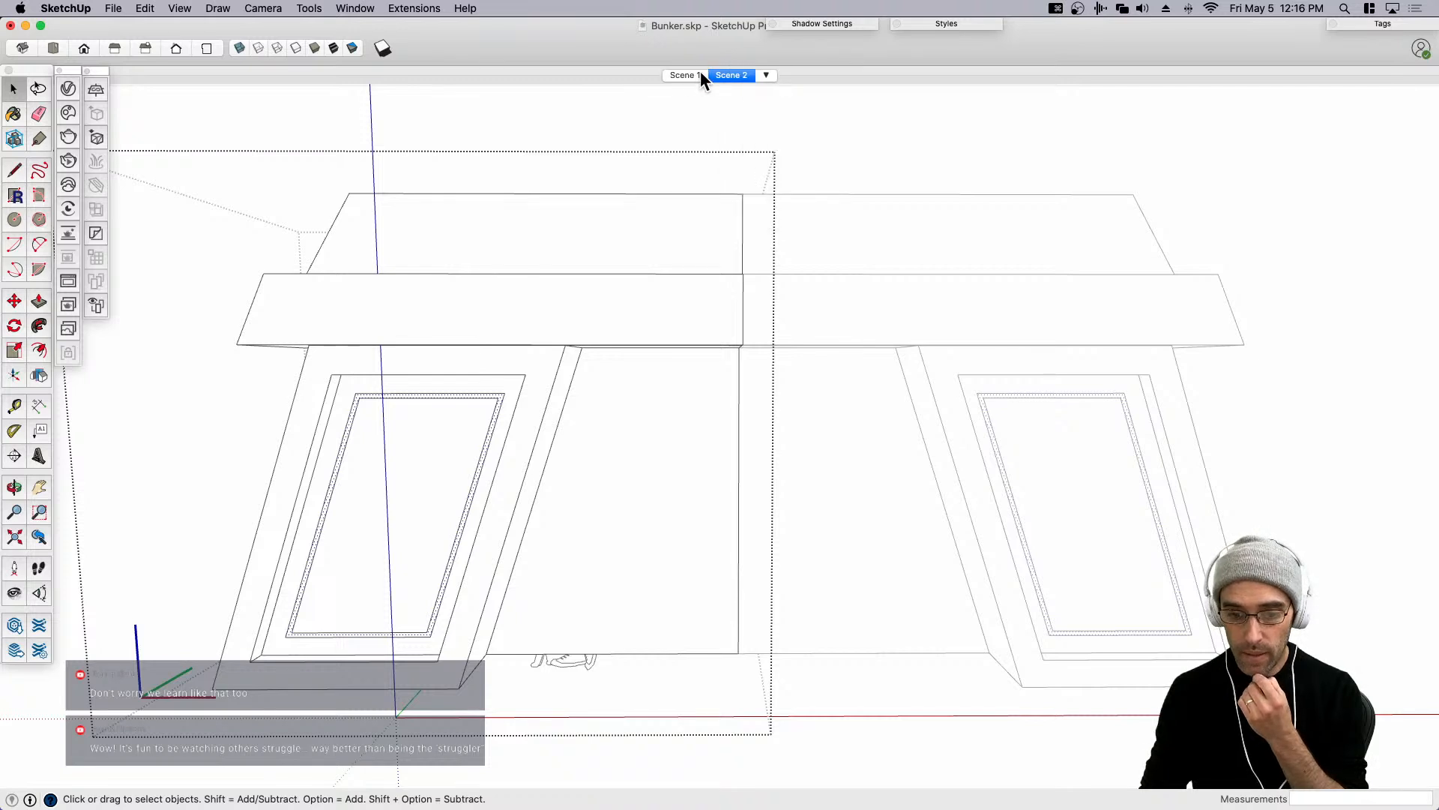
# Reapply the Default1 watermark style in Scene 1 and update that scene.
pyautogui.click(929, 24)
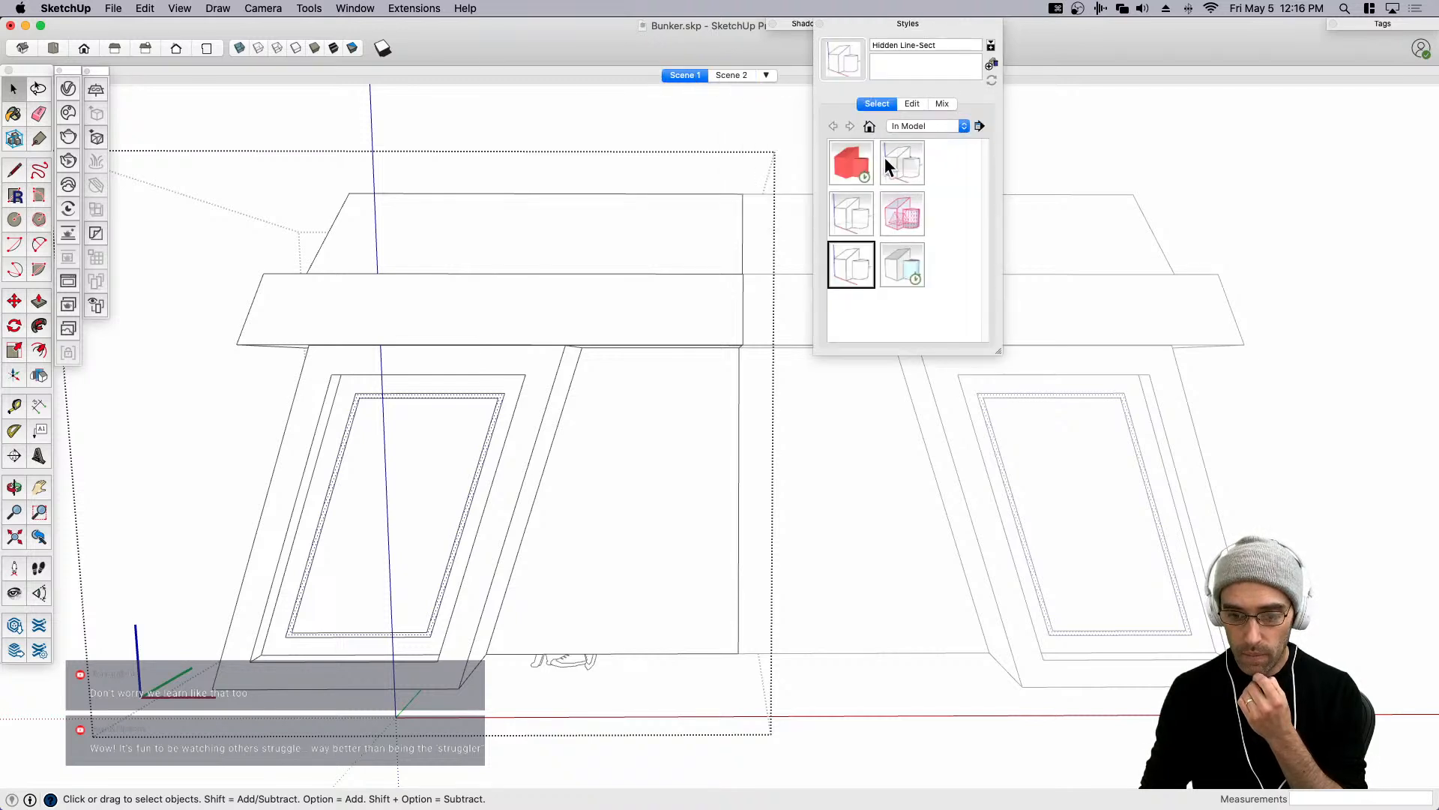
pyautogui.click(898, 158)
pyautogui.click(905, 23)
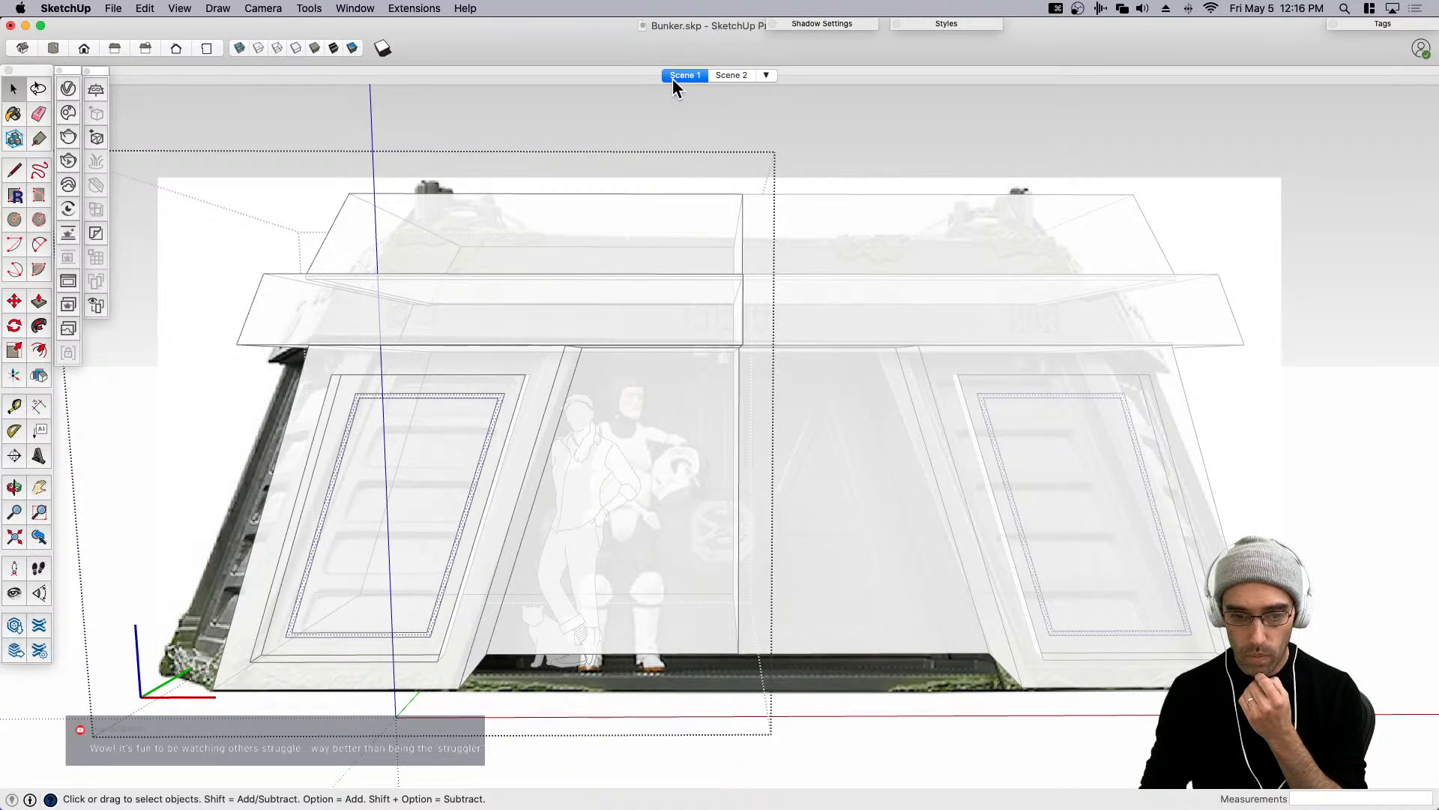
pyautogui.rightClick(673, 75)
pyautogui.click(714, 132)
# Switch back and forth between Scene 1 and Scene 2 to compare their styles.
pyautogui.click(735, 75)
pyautogui.click(686, 75)
pyautogui.click(712, 75)
pyautogui.click(701, 75)
pyautogui.click(718, 75)
pyautogui.click(697, 73)
# In Scene 2, offset the innermost face of the recessed wall panel inward.
pyautogui.doubleClick(345, 595)
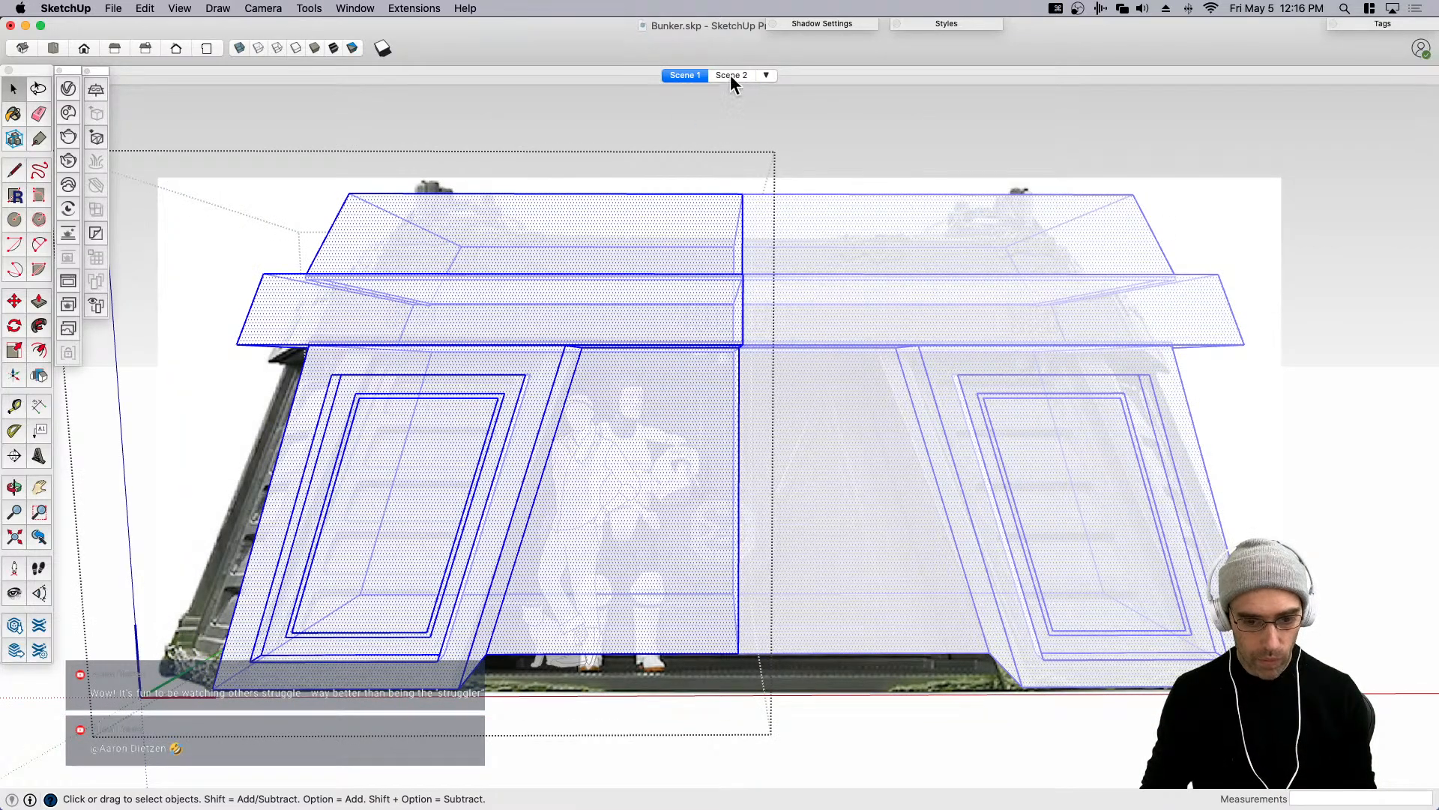
pyautogui.click(730, 75)
pyautogui.click(346, 599)
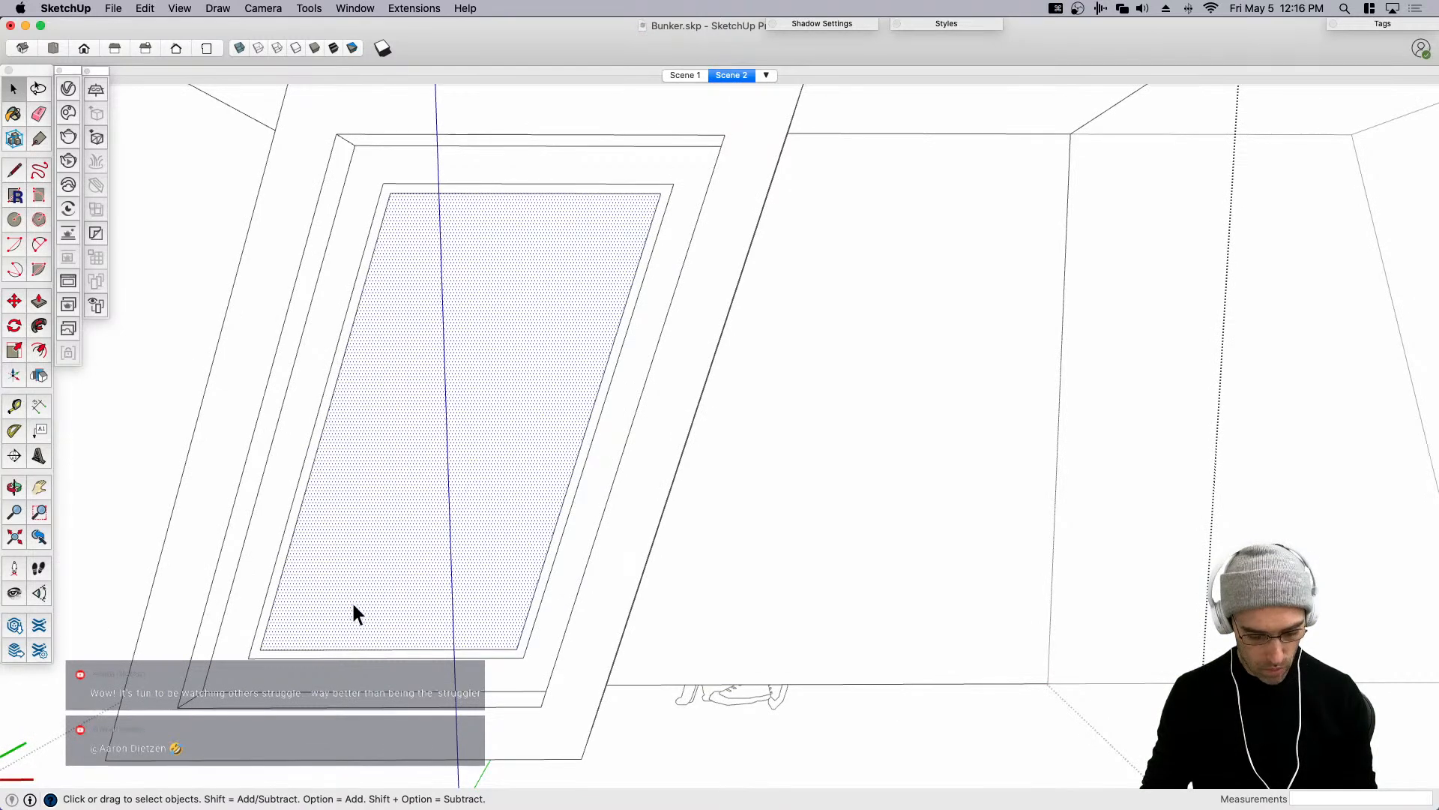
pyautogui.press('f')
pyautogui.click(352, 601)
pyautogui.click(377, 620)
pyautogui.press('space')
# Erase the two slanted side edges of the newly offset outline, keeping its horizontal edges.
pyautogui.press('l')
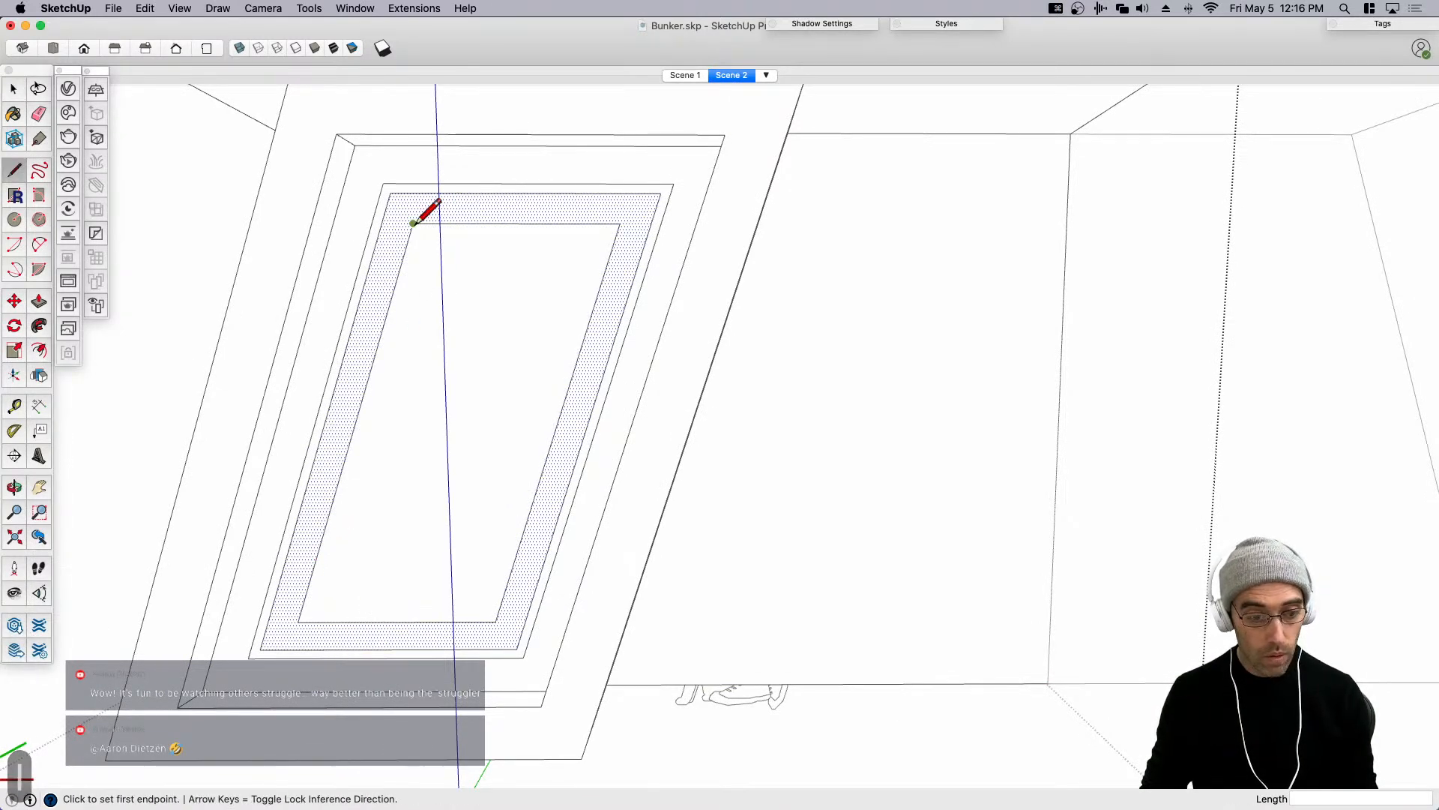
pyautogui.press('e')
pyautogui.click(399, 279)
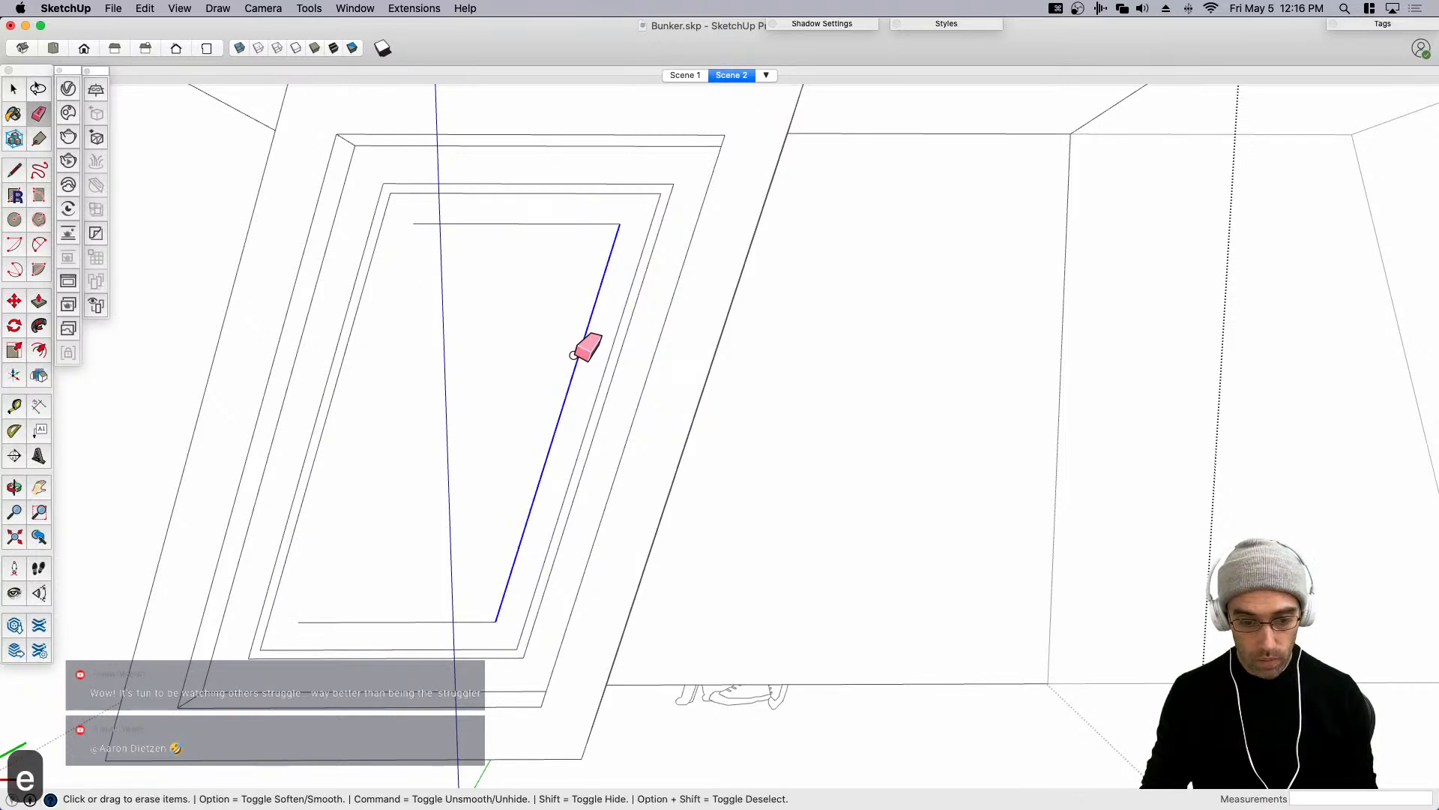
pyautogui.click(578, 349)
pyautogui.press('space')
# Switch to Scene 1 to bring back the reference photo behind the model.
pyautogui.click(588, 224)
pyautogui.scroll(-2, 651, 246)
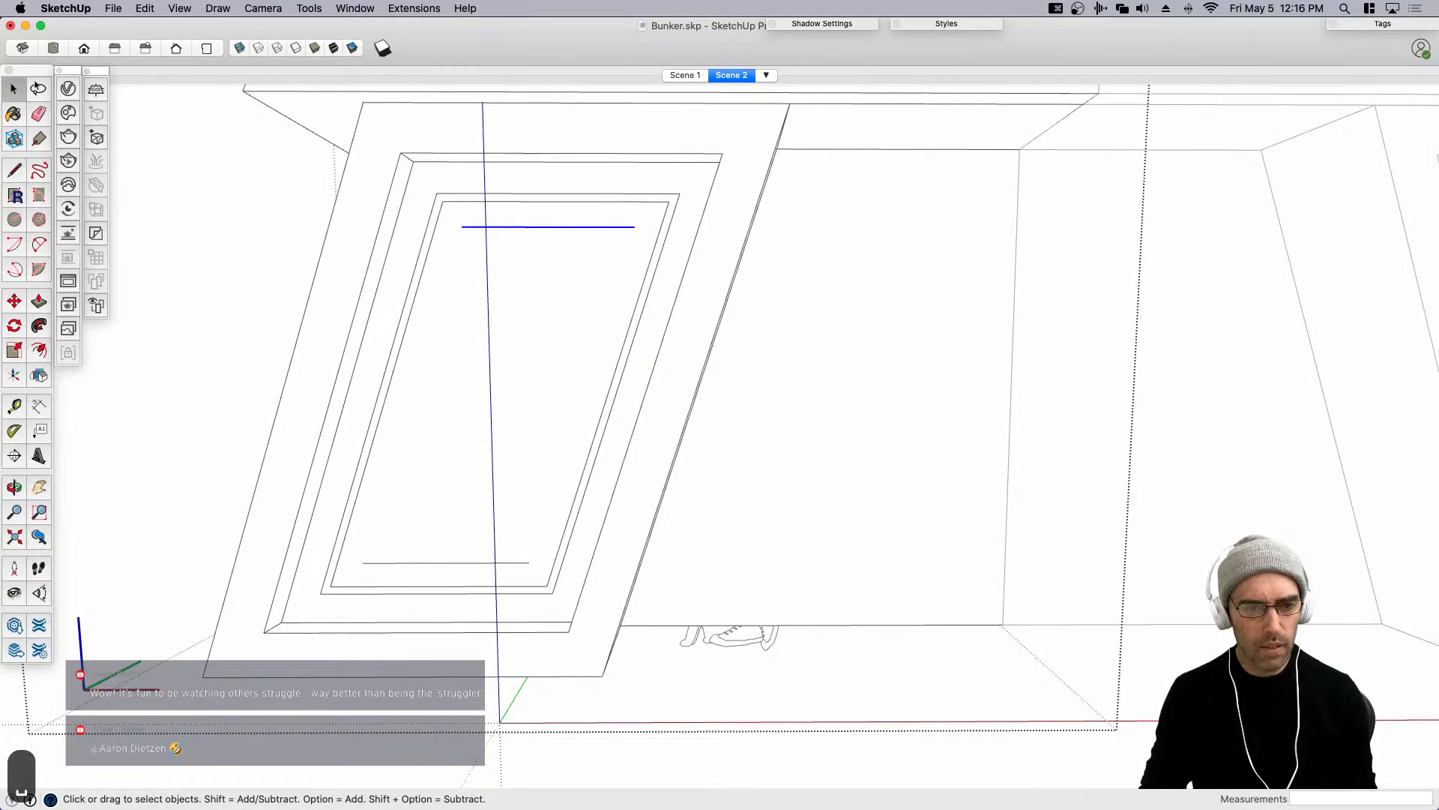
pyautogui.click(685, 76)
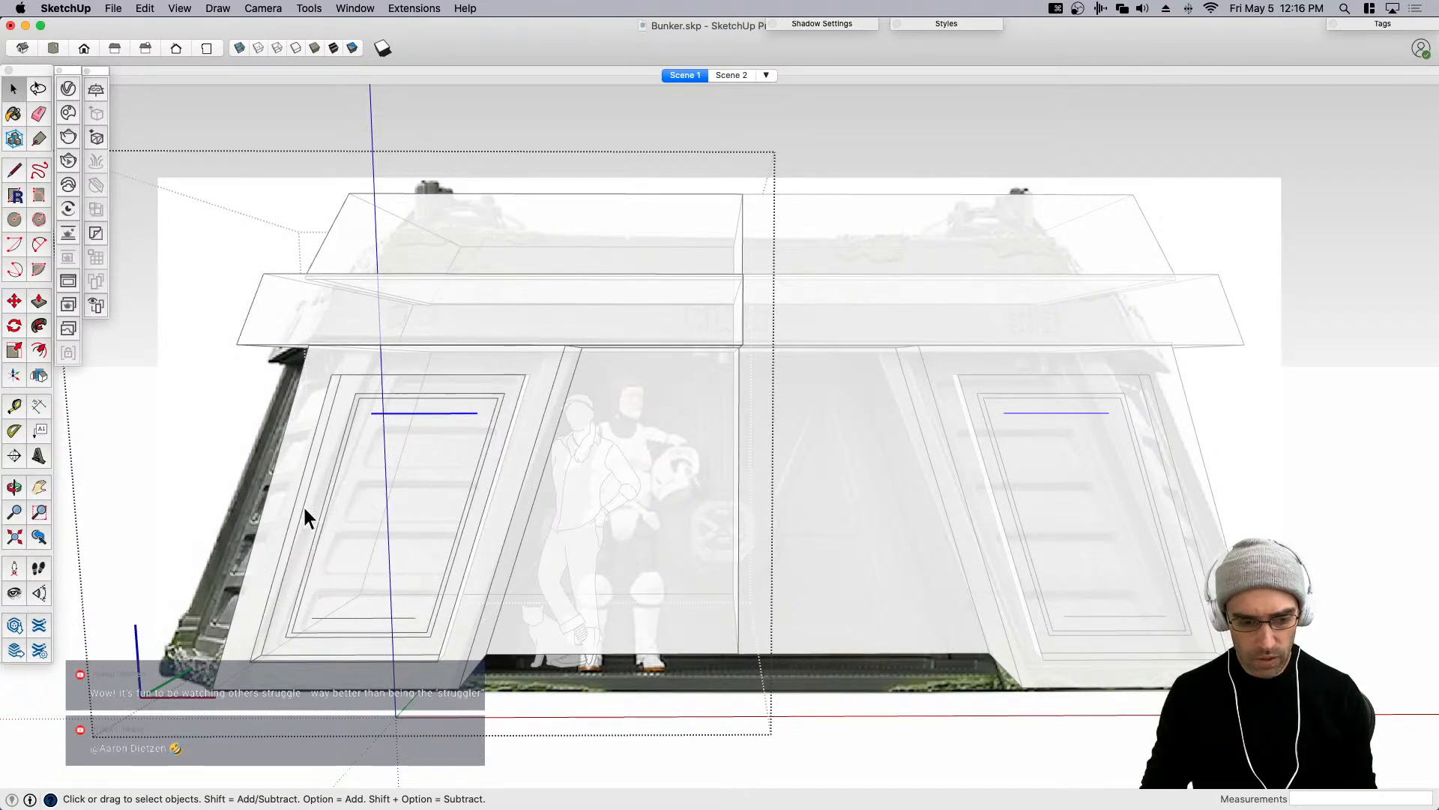
pyautogui.click(324, 619)
pyautogui.scroll(5, 326, 618)
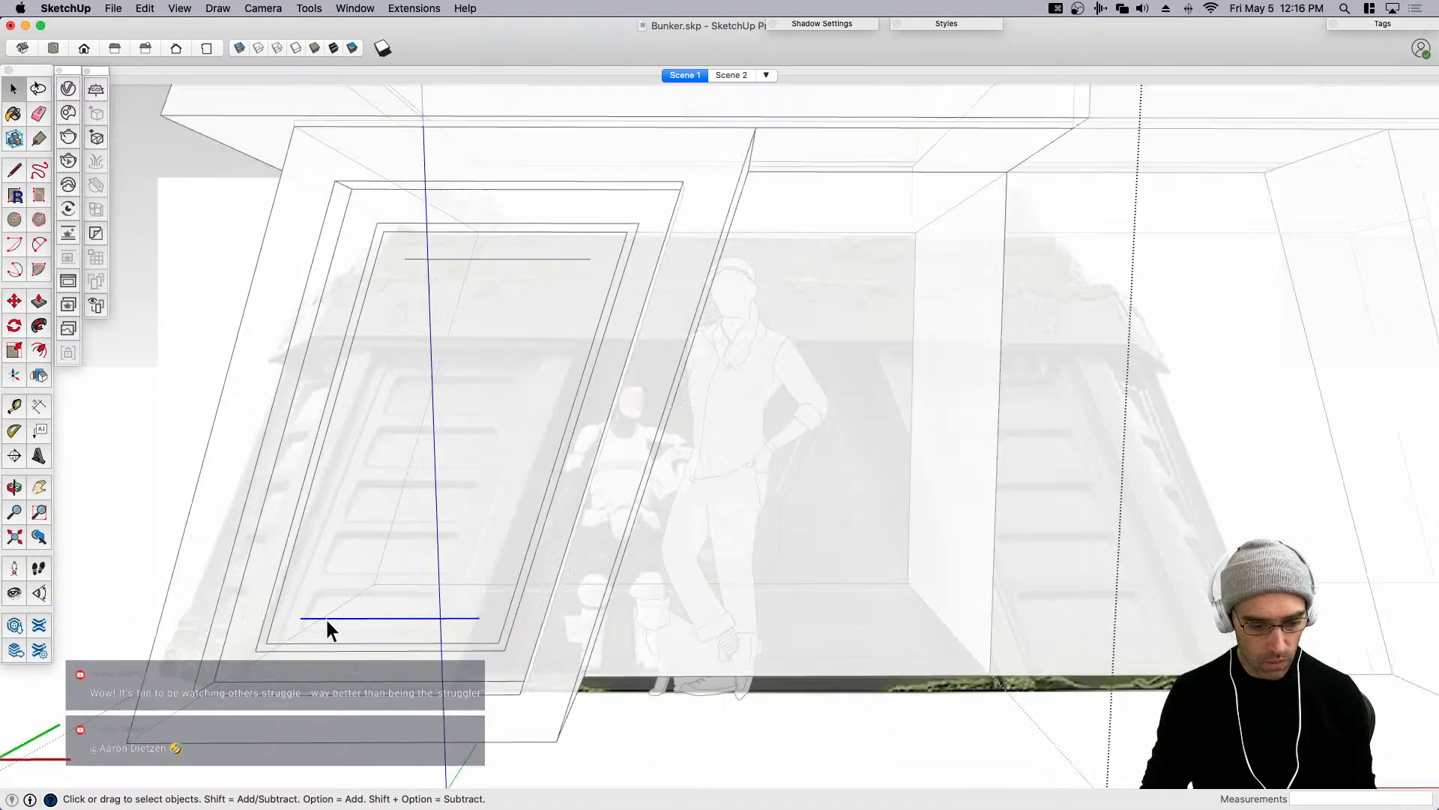
pyautogui.press('m')
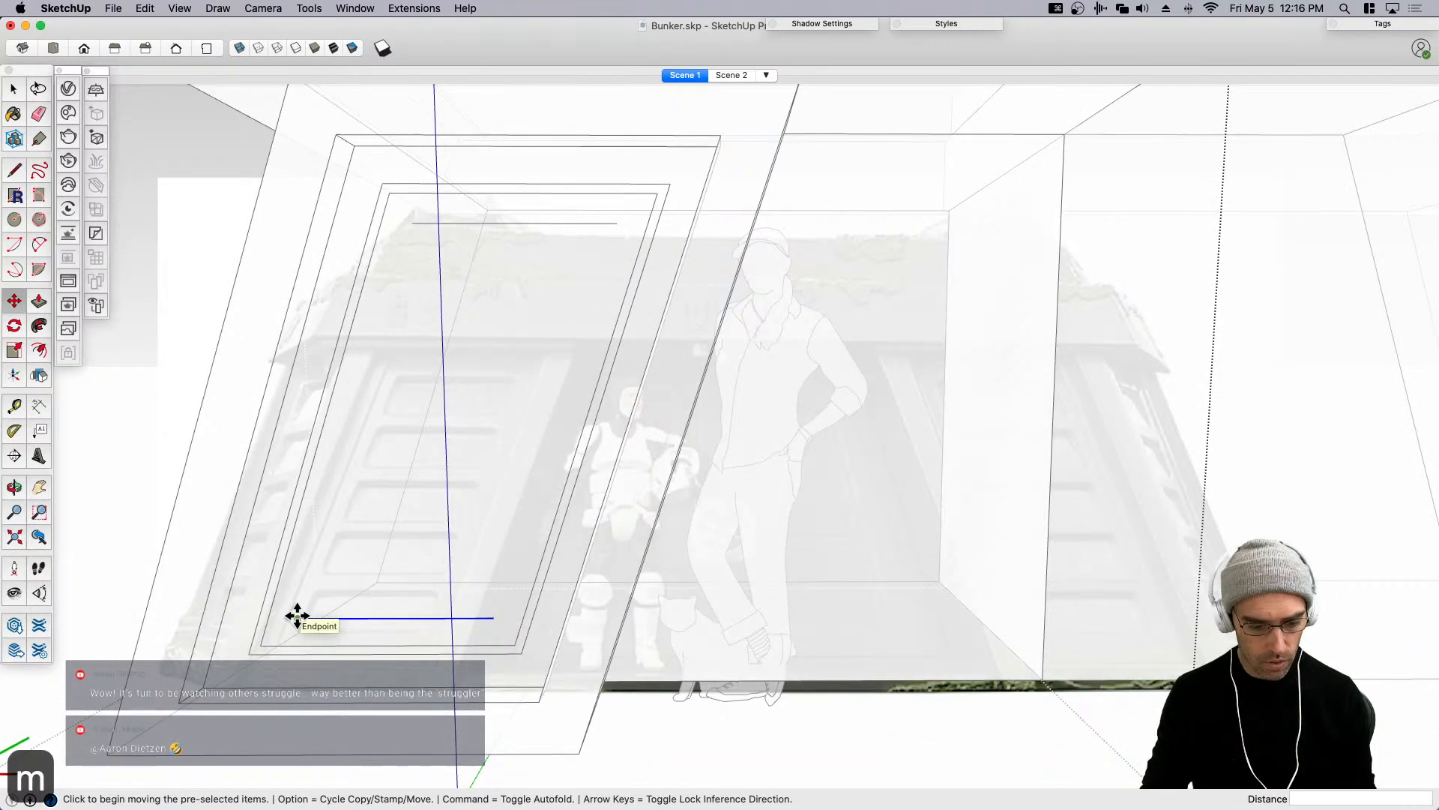
pyautogui.press('alt')
pyautogui.click(514, 644)
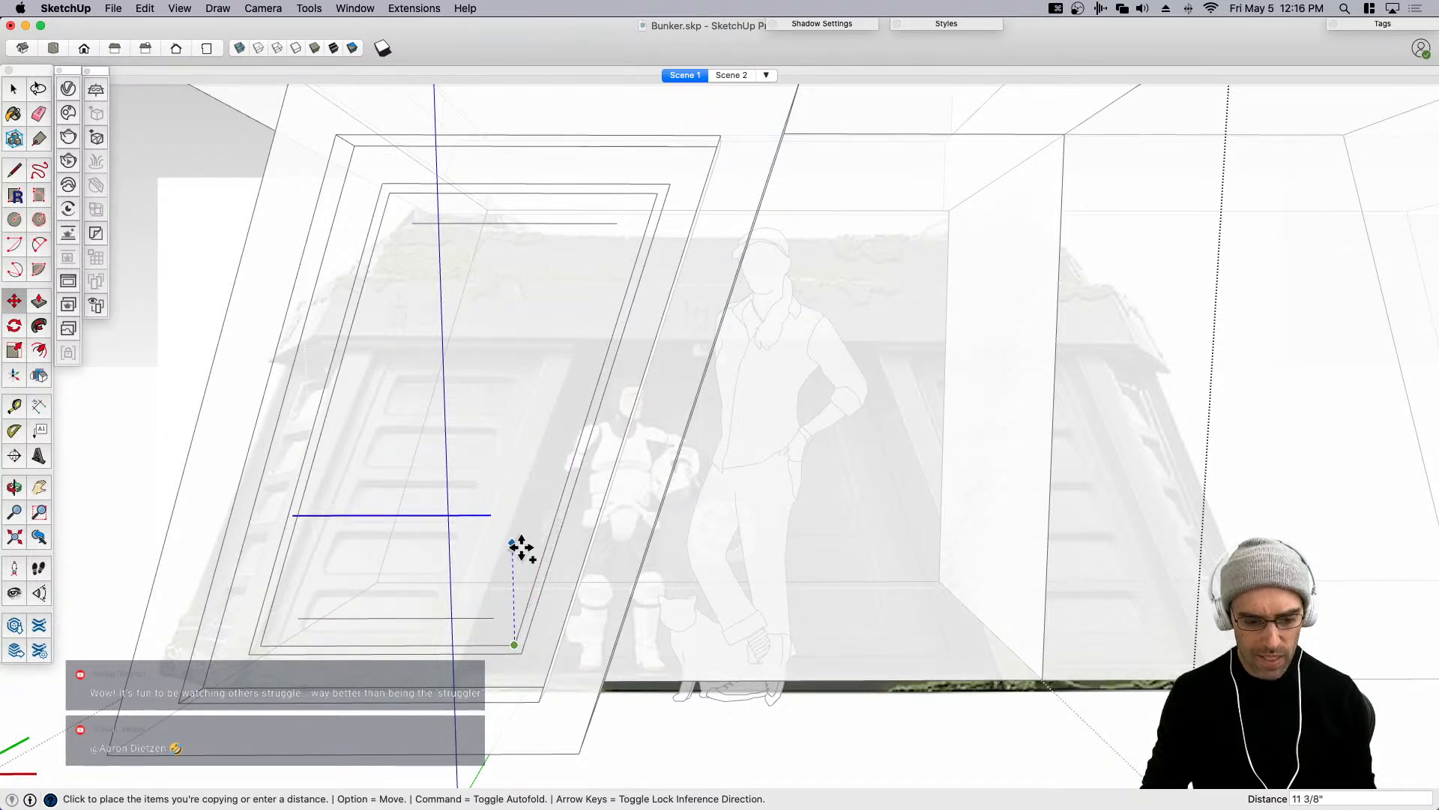
pyautogui.press('Escape')
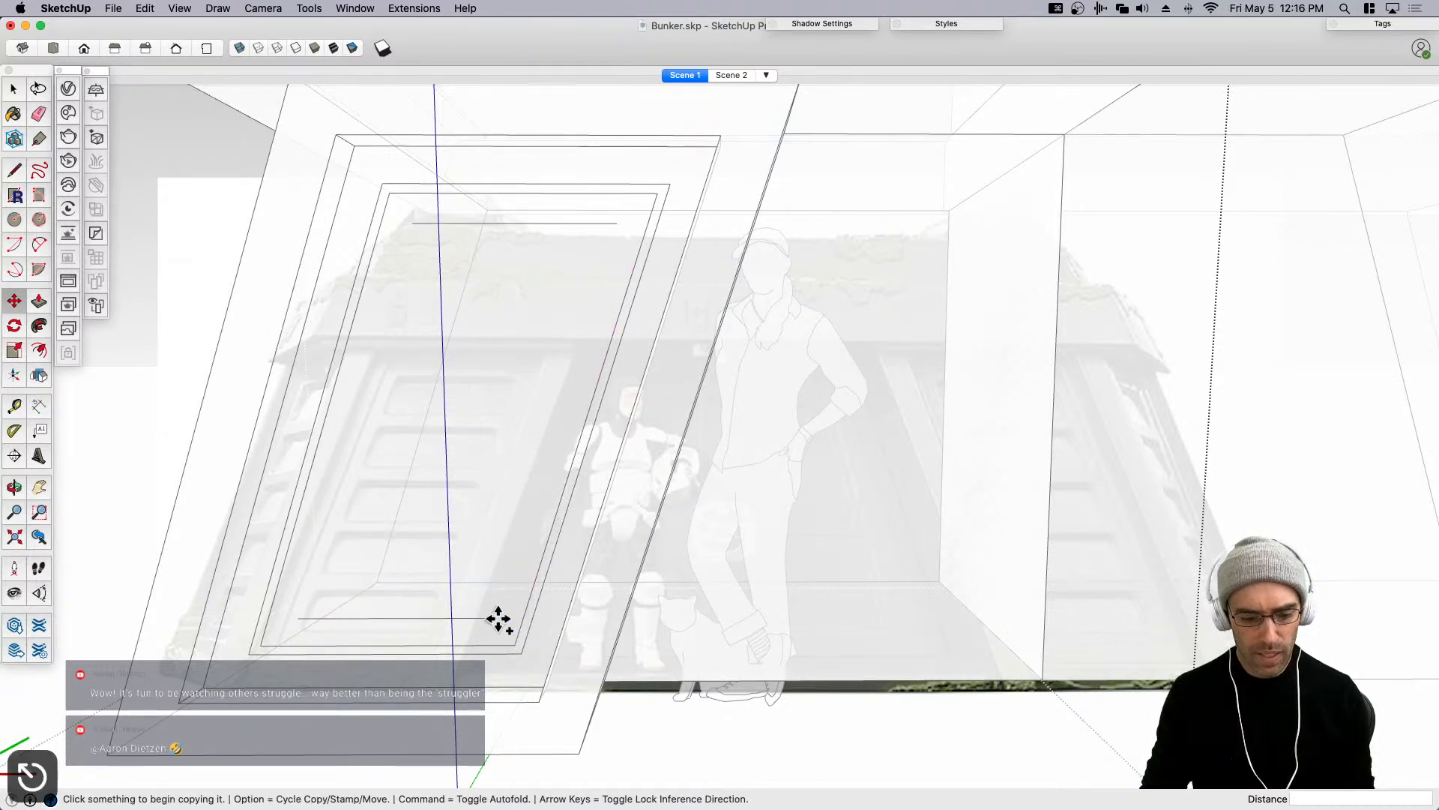
# Copy the lower horizontal line in the wall panel upward along the panel's slanted side by a little over 6 inches.
pyautogui.click(490, 617)
pyautogui.press('space')
pyautogui.click(513, 582)
pyautogui.press('m')
pyautogui.press('space')
pyautogui.click(480, 618)
pyautogui.press('m')
pyautogui.press('alt')
pyautogui.click(515, 644)
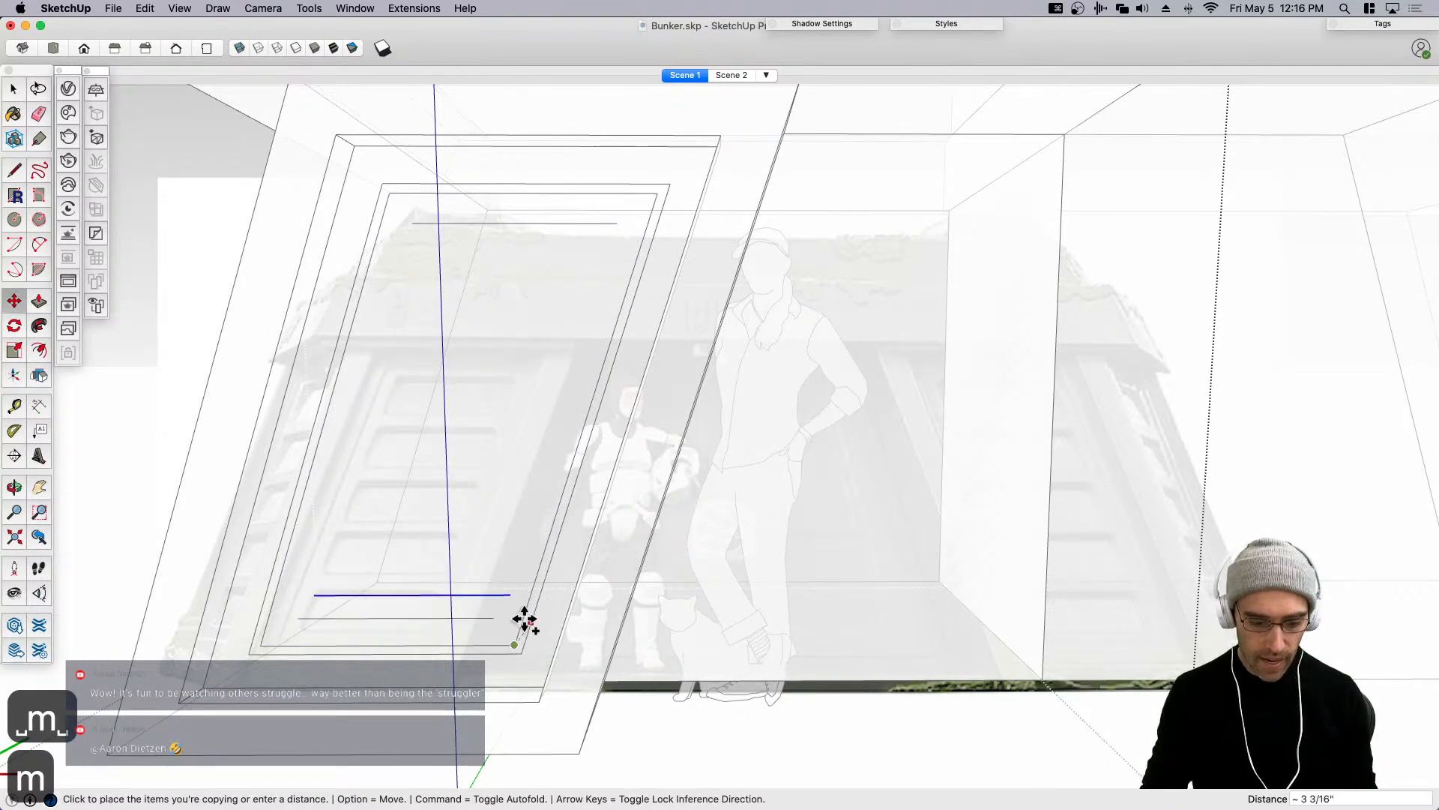
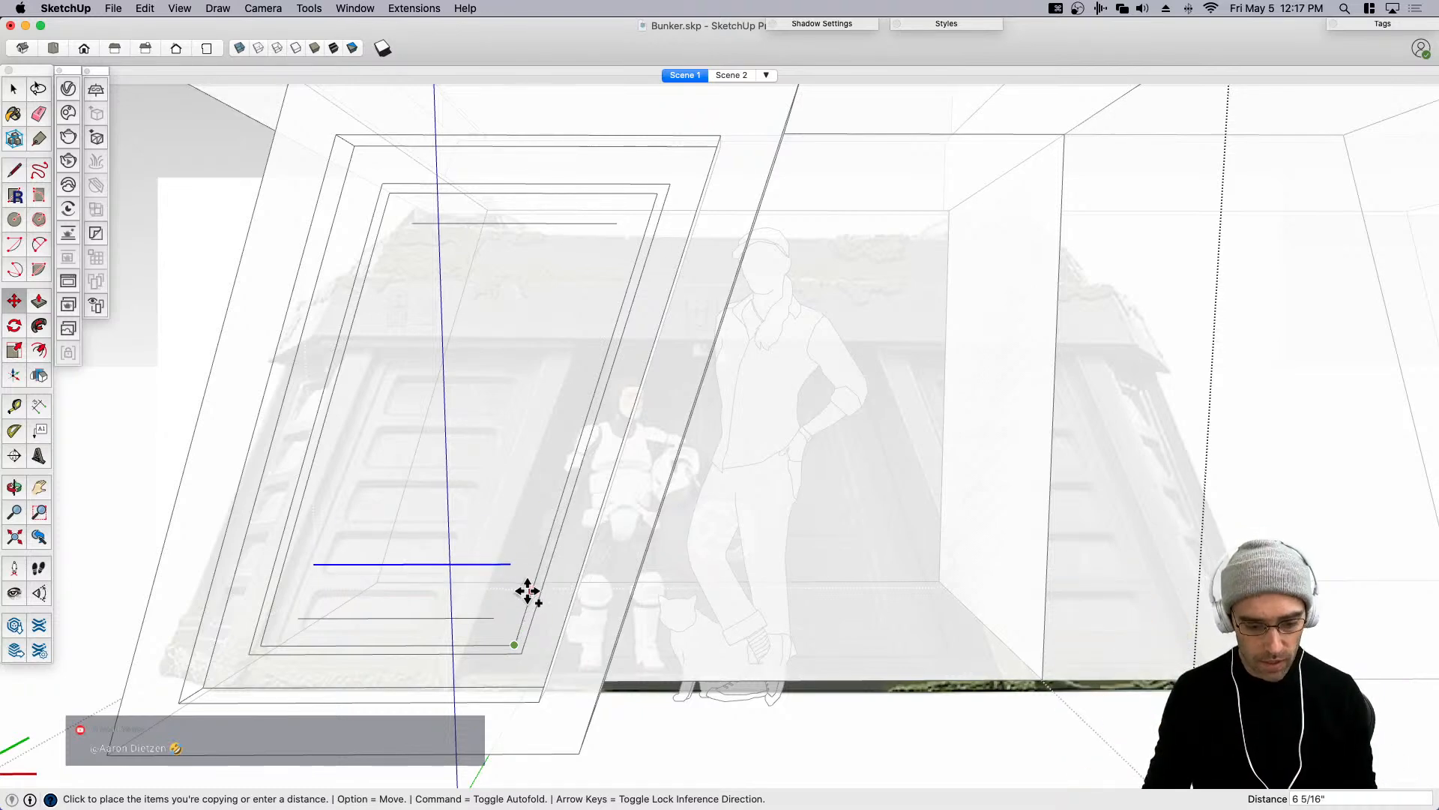
pyautogui.click(529, 586)
pyautogui.press('space')
# Draw the slanted end lines joining the lower line and its copy into a closed slot outline.
pyautogui.press('l')
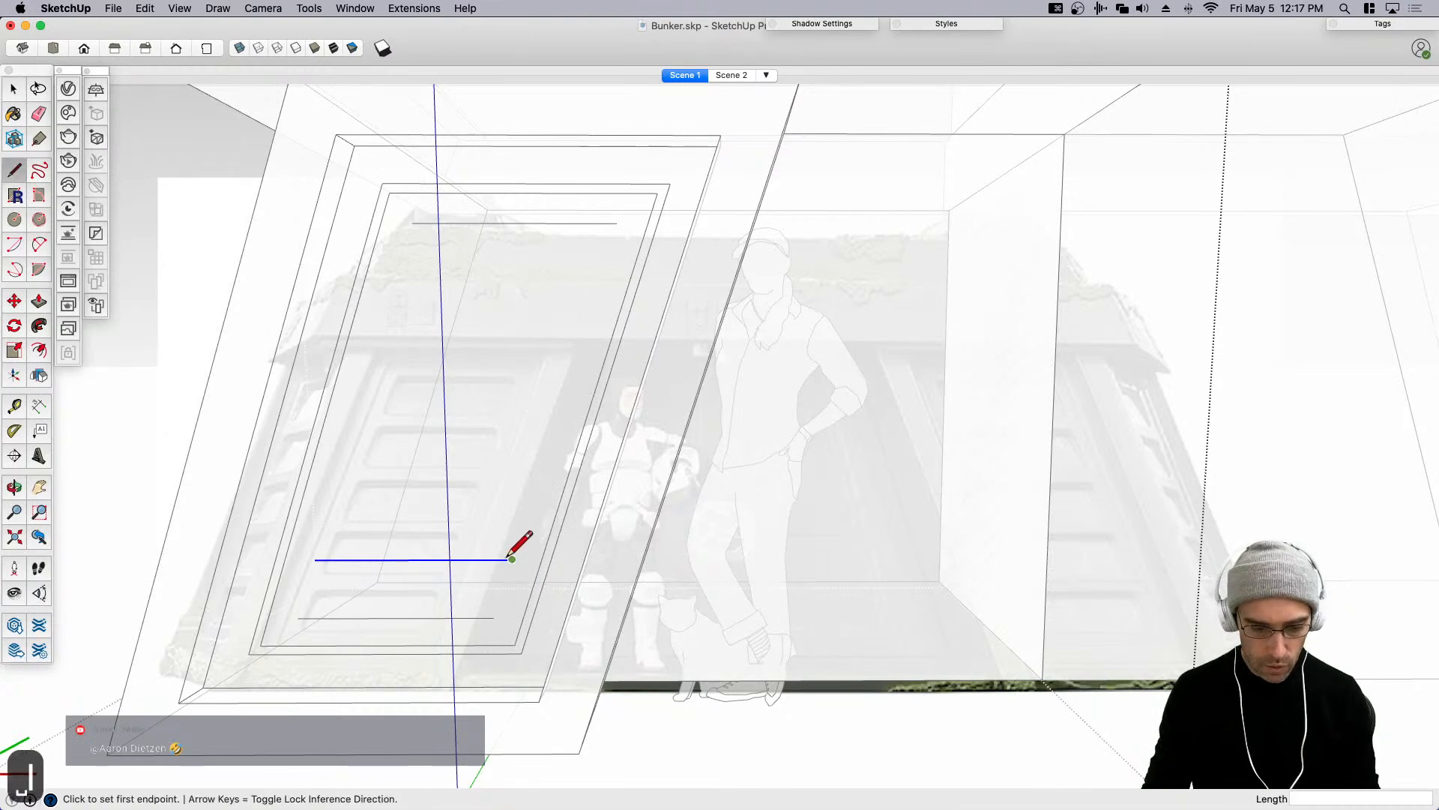
pyautogui.click(514, 560)
pyautogui.scroll(2, 504, 600)
pyautogui.press('Escape')
pyautogui.click(242, 608)
pyautogui.scroll(2, 264, 528)
pyautogui.click(265, 528)
pyautogui.press('space')
# Copy the slot face with its edges from its upper corner to the endpoint of the panel's upper horizontal line.
pyautogui.click(363, 588)
pyautogui.moveTo(363, 588)
pyautogui.mouseDown(button='middle')
pyautogui.moveTo(638, 577)
pyautogui.moveTo(498, 630)
pyautogui.mouseUp(button='middle')
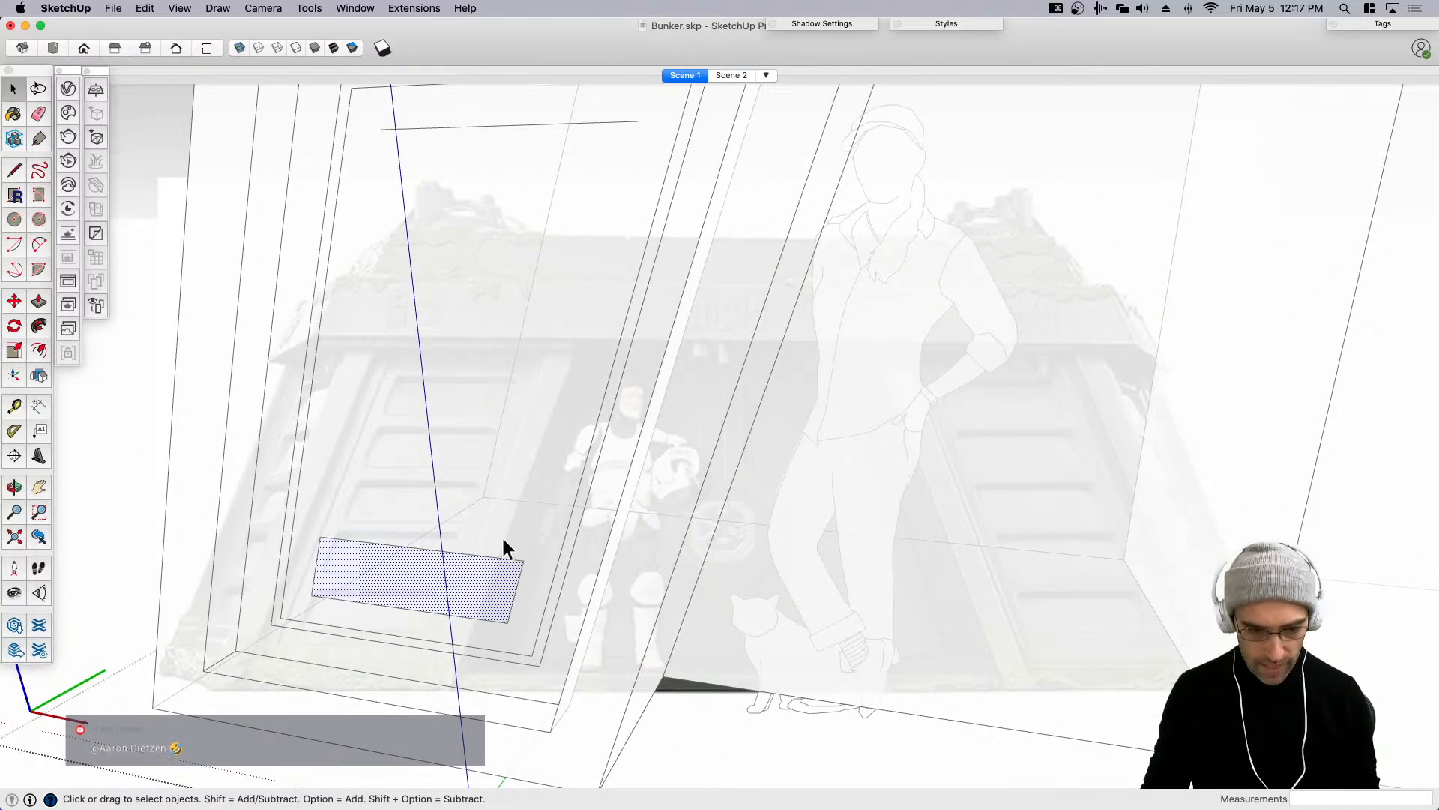
pyautogui.moveTo(501, 536); pyautogui.dragTo(474, 473, button='middle')
pyautogui.click(492, 191)
pyautogui.click(417, 568)
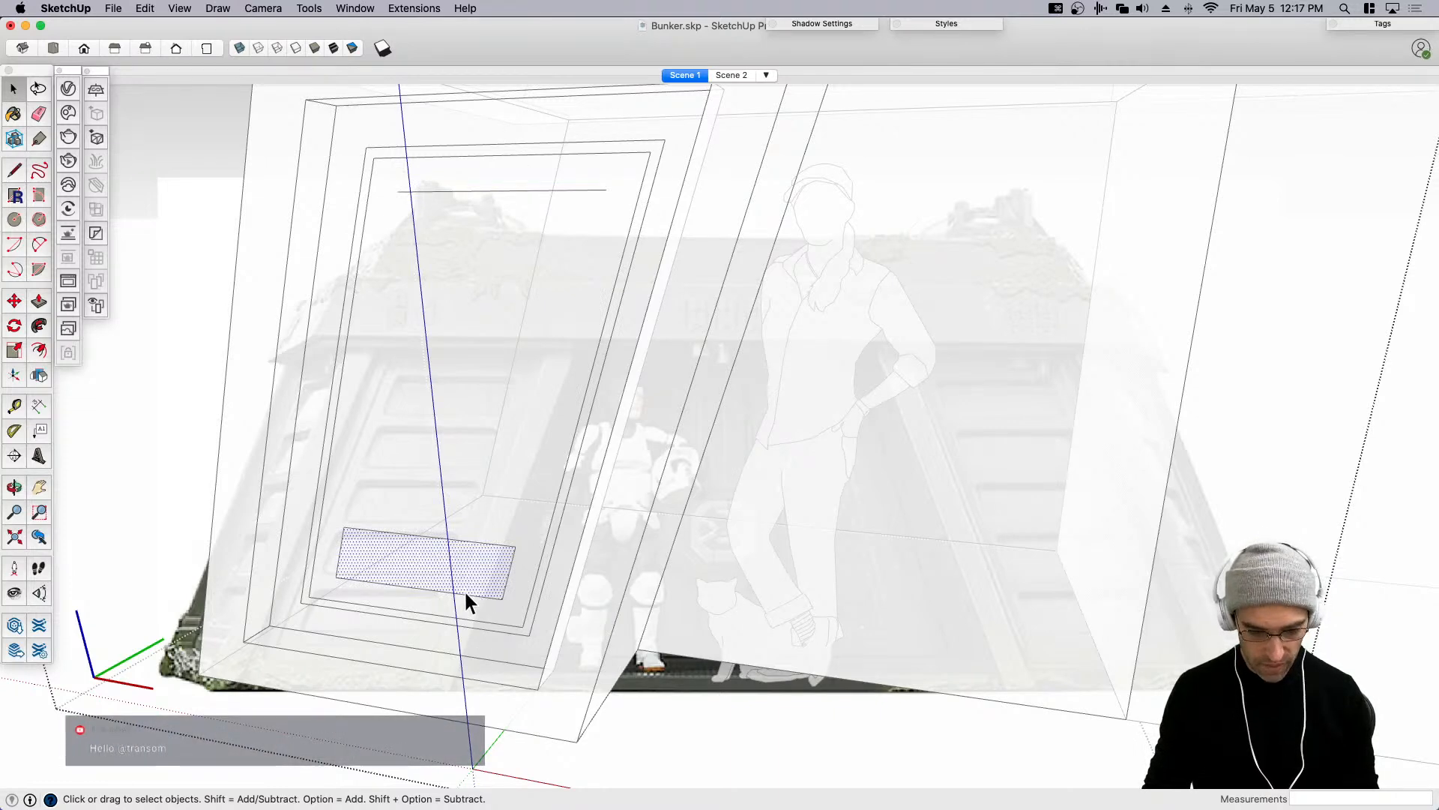
pyautogui.press('m')
pyautogui.press('alt')
pyautogui.click(515, 547)
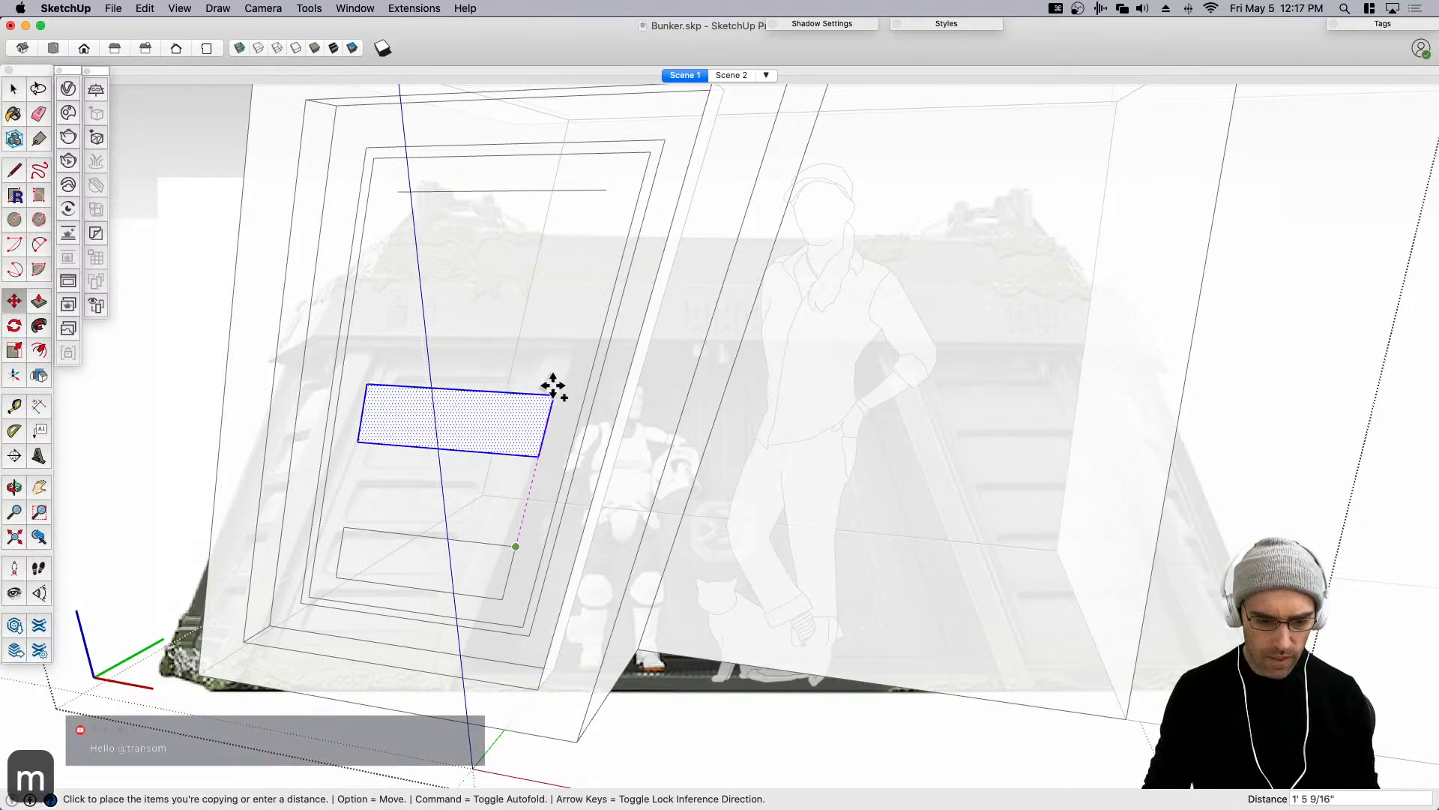
pyautogui.click(606, 193)
# Divide the copy distance into four equal spaces (/4) to fill the panel with evenly spaced slots.
pyautogui.write('/')
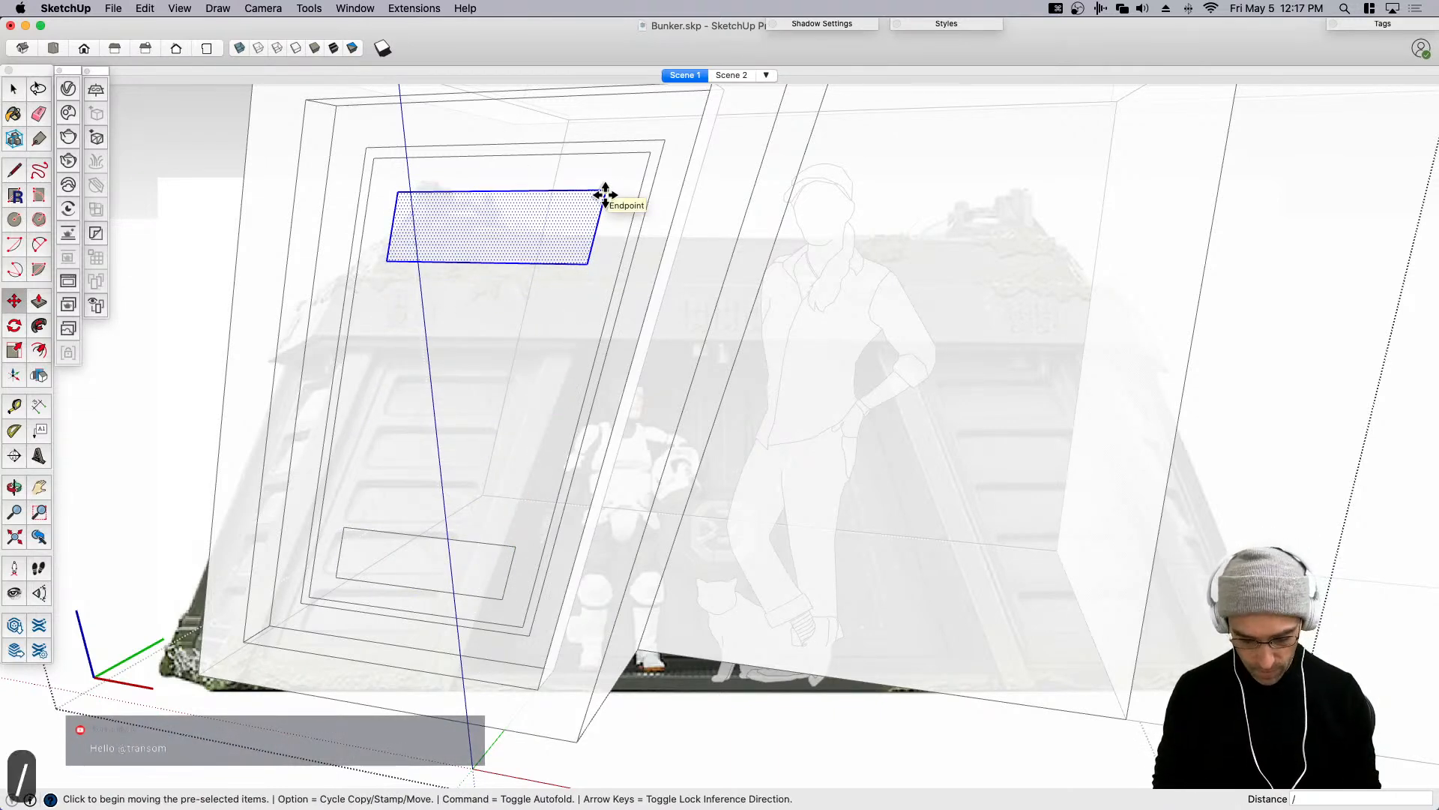
pyautogui.press('Return')
pyautogui.write('/3')
pyautogui.press('Return')
pyautogui.write('/5')
pyautogui.press('Return')
pyautogui.write('/4')
pyautogui.press('Return')
# Push the lowest slot face about 7/16" into the panel.
pyautogui.scroll(3, 605, 195)
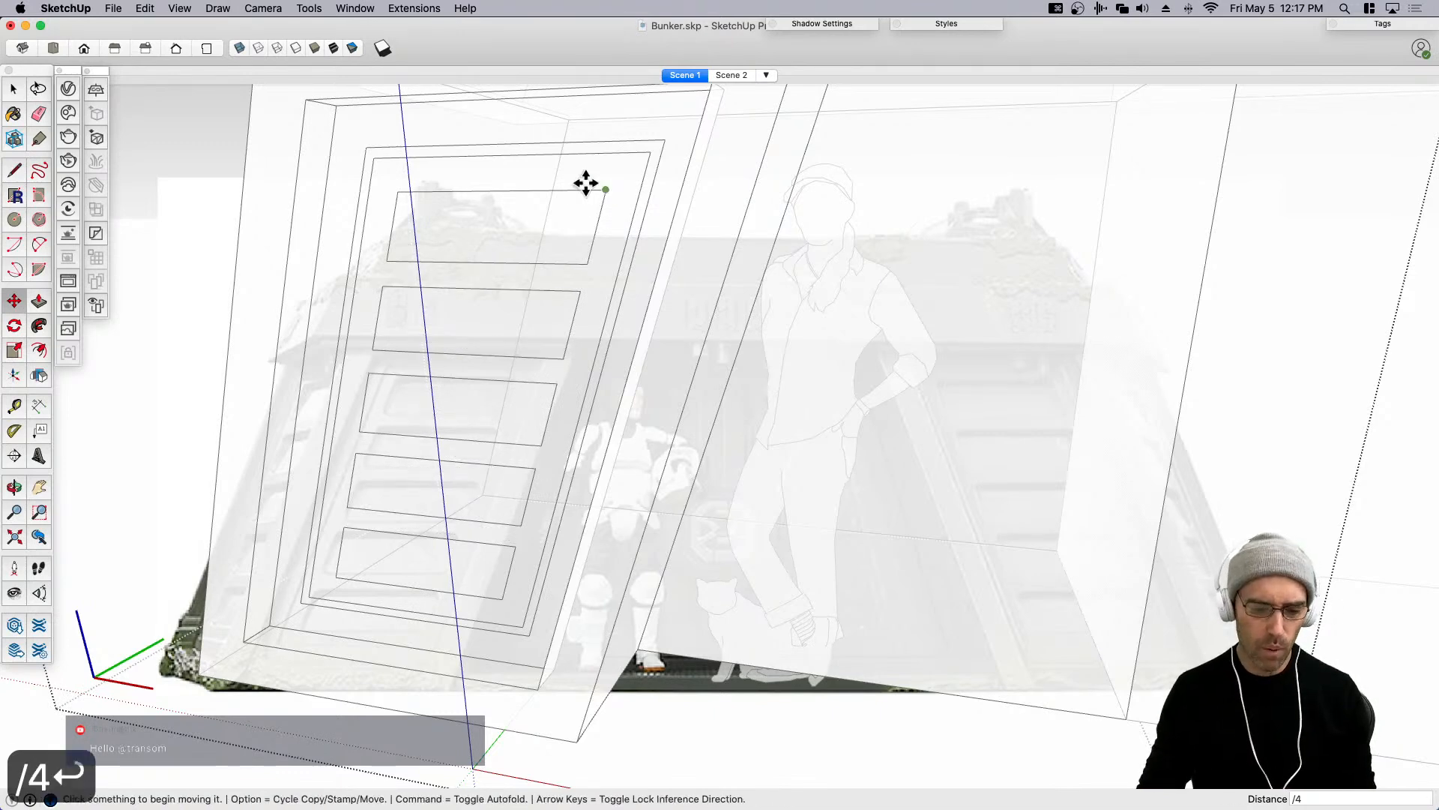
pyautogui.press('space')
pyautogui.click(463, 571)
pyautogui.press('p')
pyautogui.click(405, 592)
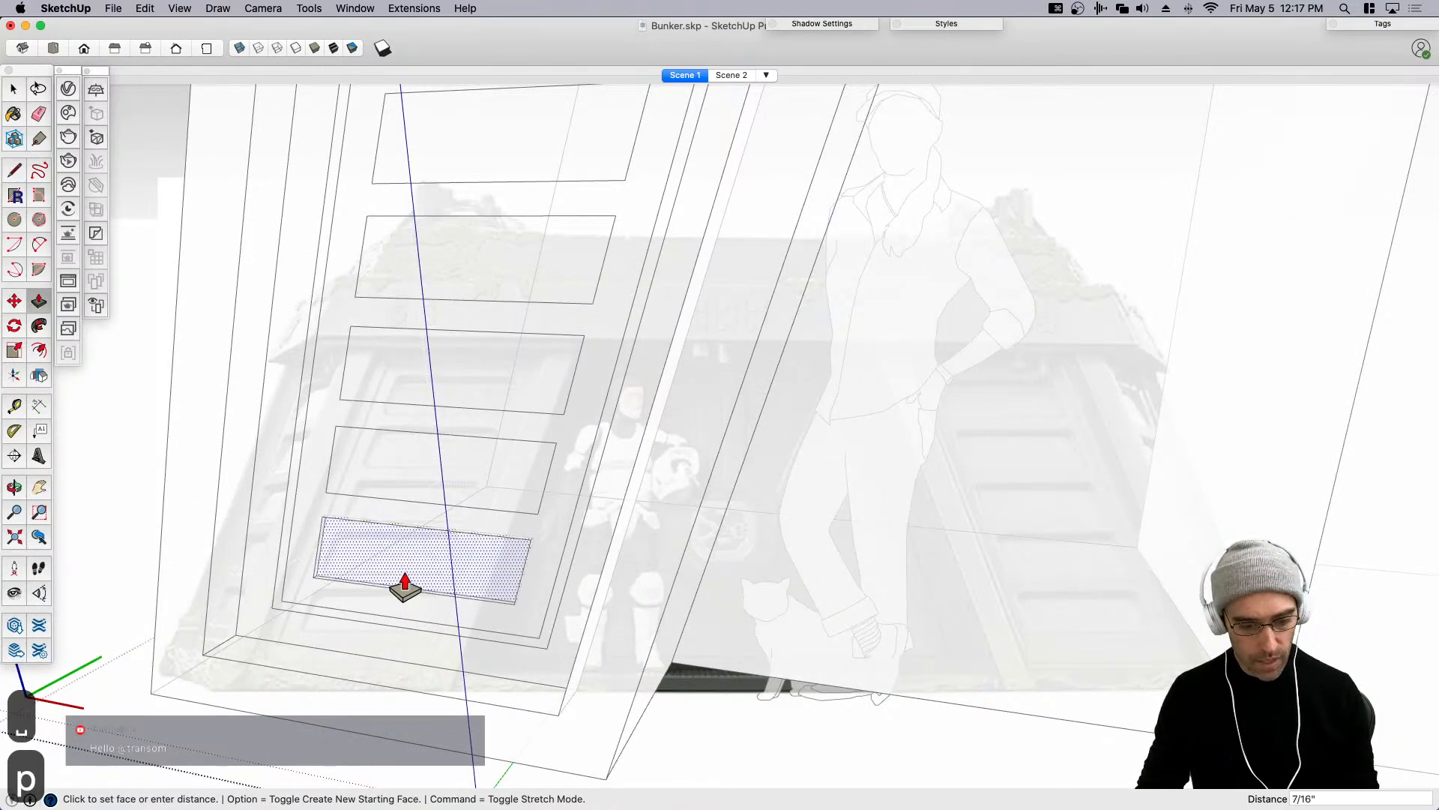
pyautogui.click(397, 589)
pyautogui.press('space')
# Recess the remaining four slot faces above to the same depth as the lowest one.
pyautogui.press('p')
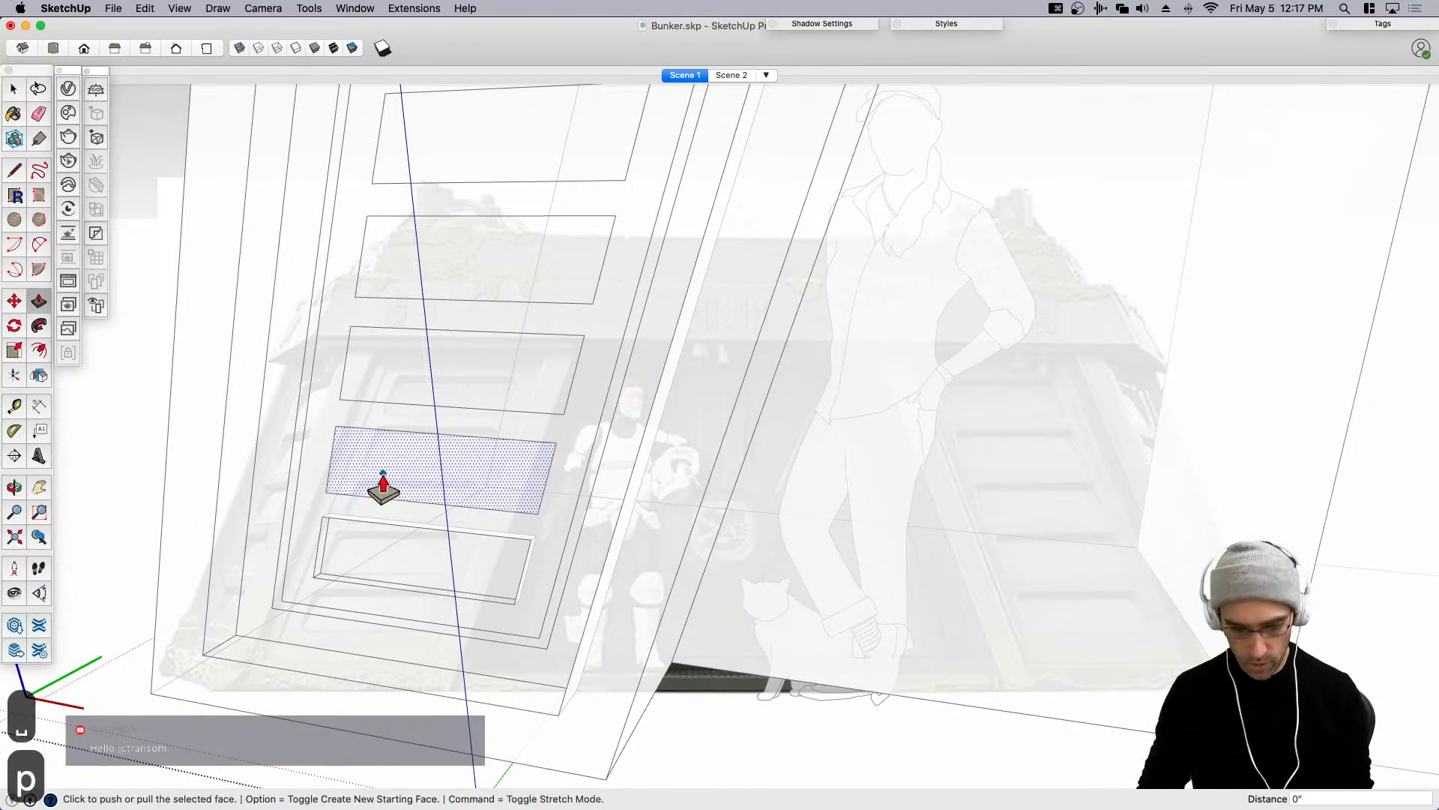
pyautogui.press('space')
pyautogui.press('p')
pyautogui.click(402, 367)
pyautogui.click(401, 364)
pyautogui.press('space')
pyautogui.click(397, 264)
pyautogui.press('p')
pyautogui.doubleClick(395, 261)
pyautogui.press('space')
pyautogui.click(476, 168)
pyautogui.press('p')
pyautogui.doubleClick(468, 163)
pyautogui.press('space')
# Examine the slotted wall panels and side walls from several angles against the reference photo.
pyautogui.moveTo(515, 299); pyautogui.dragTo(739, 528, button='middle')
pyautogui.press('space')
pyautogui.scroll(-8, 731, 634)
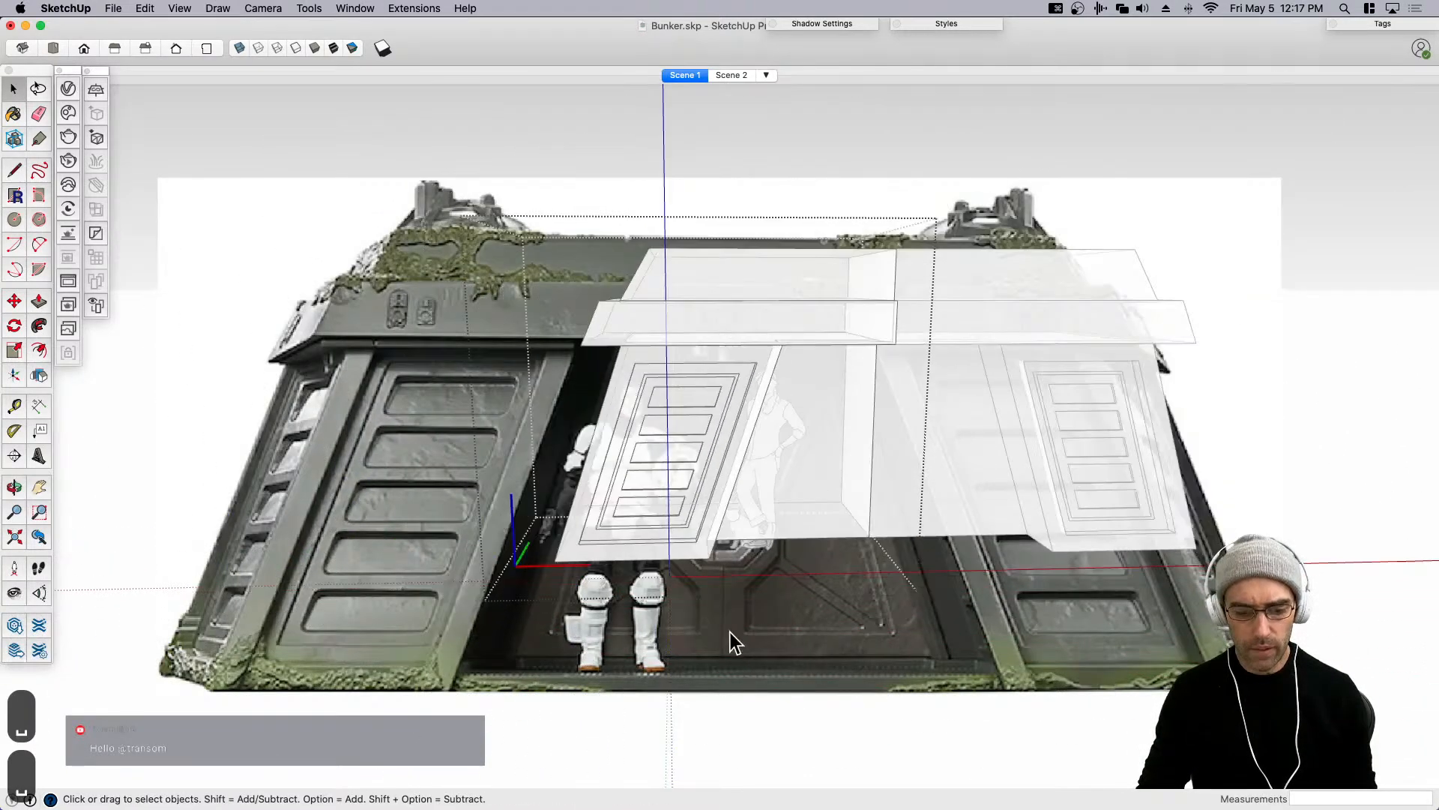
pyautogui.scroll(3, 393, 308)
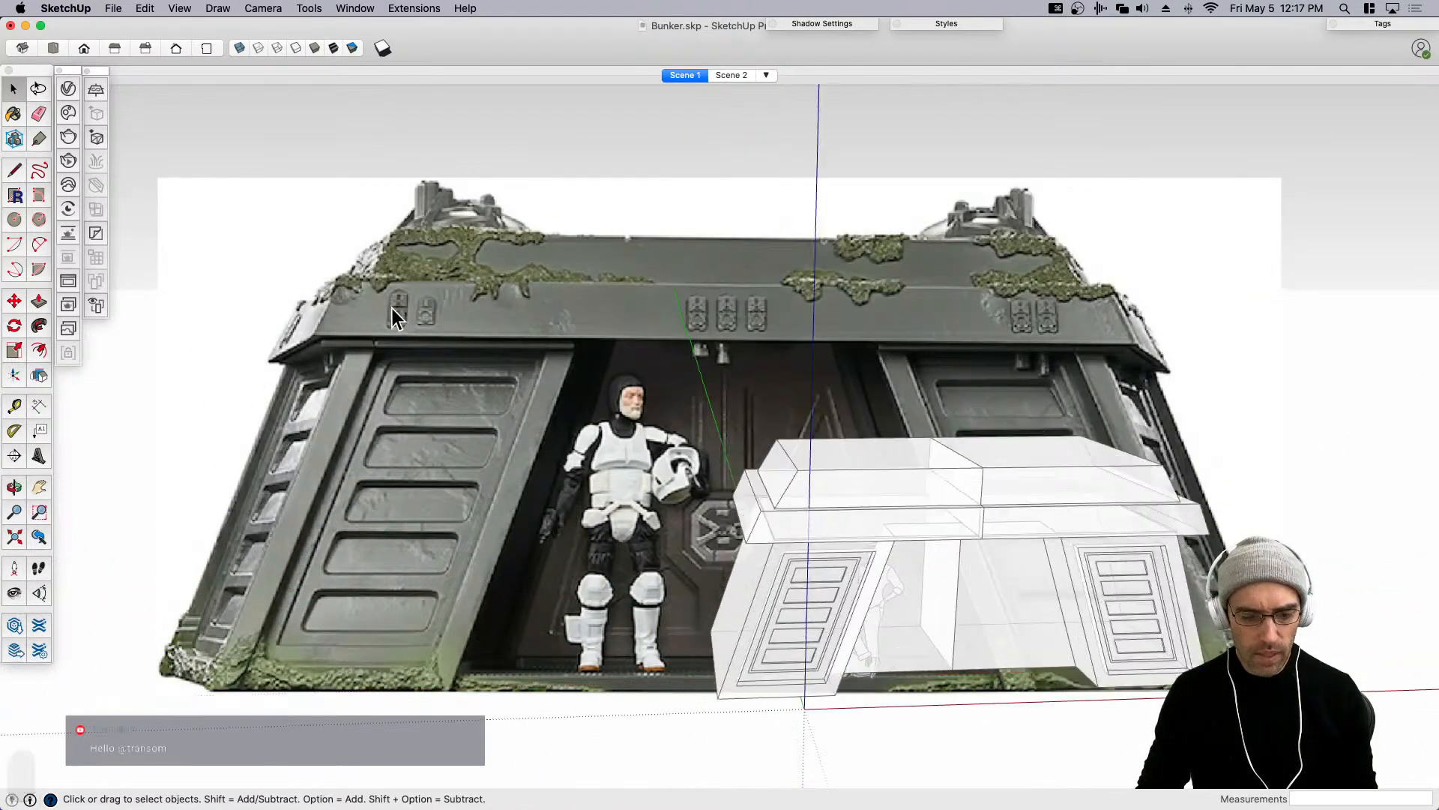
pyautogui.scroll(-2, 609, 418)
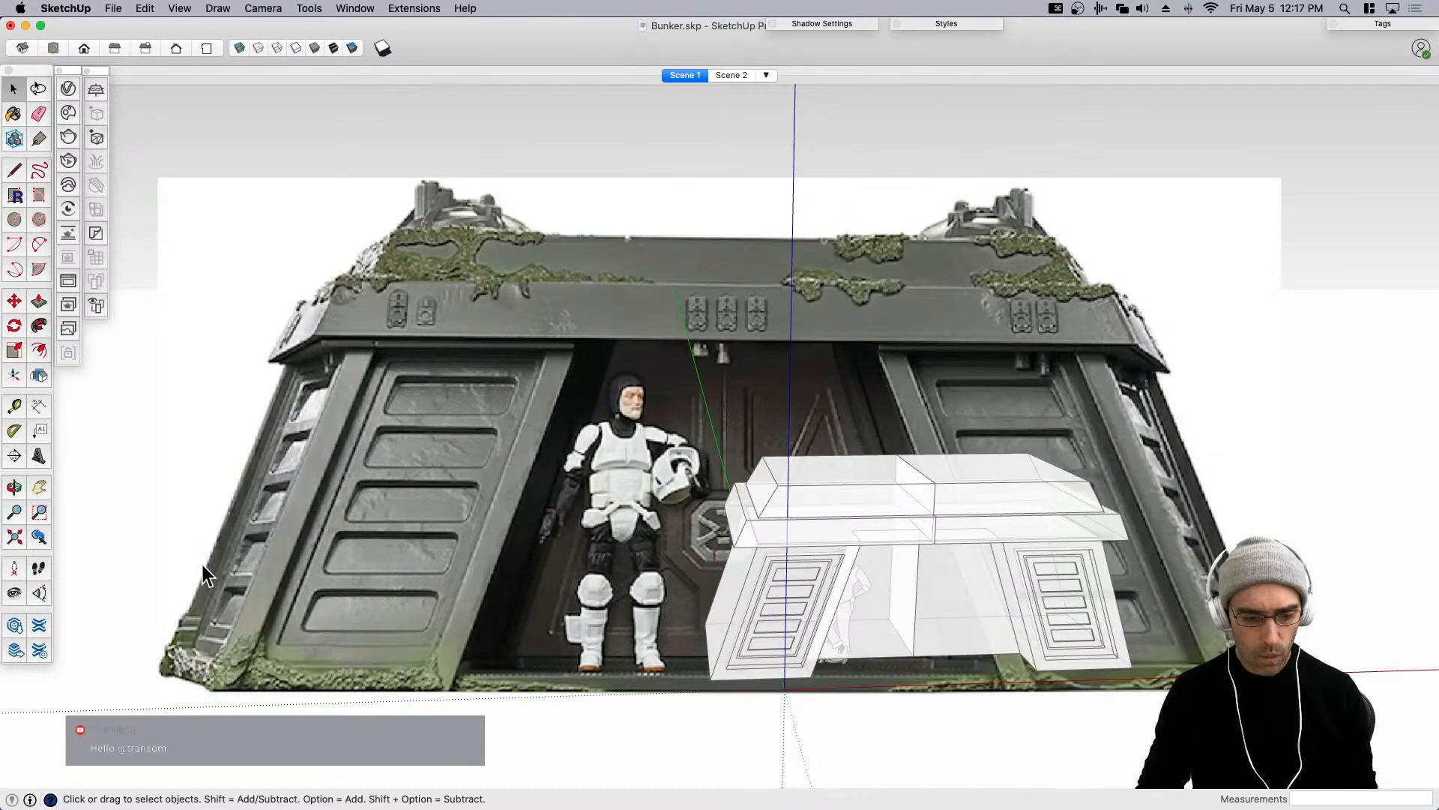
pyautogui.scroll(3, 687, 651)
pyautogui.moveTo(690, 650); pyautogui.dragTo(896, 484, button='middle')
pyautogui.scroll(5, 861, 610)
pyautogui.moveTo(789, 634); pyautogui.dragTo(690, 610, button='middle')
pyautogui.scroll(3, 752, 619)
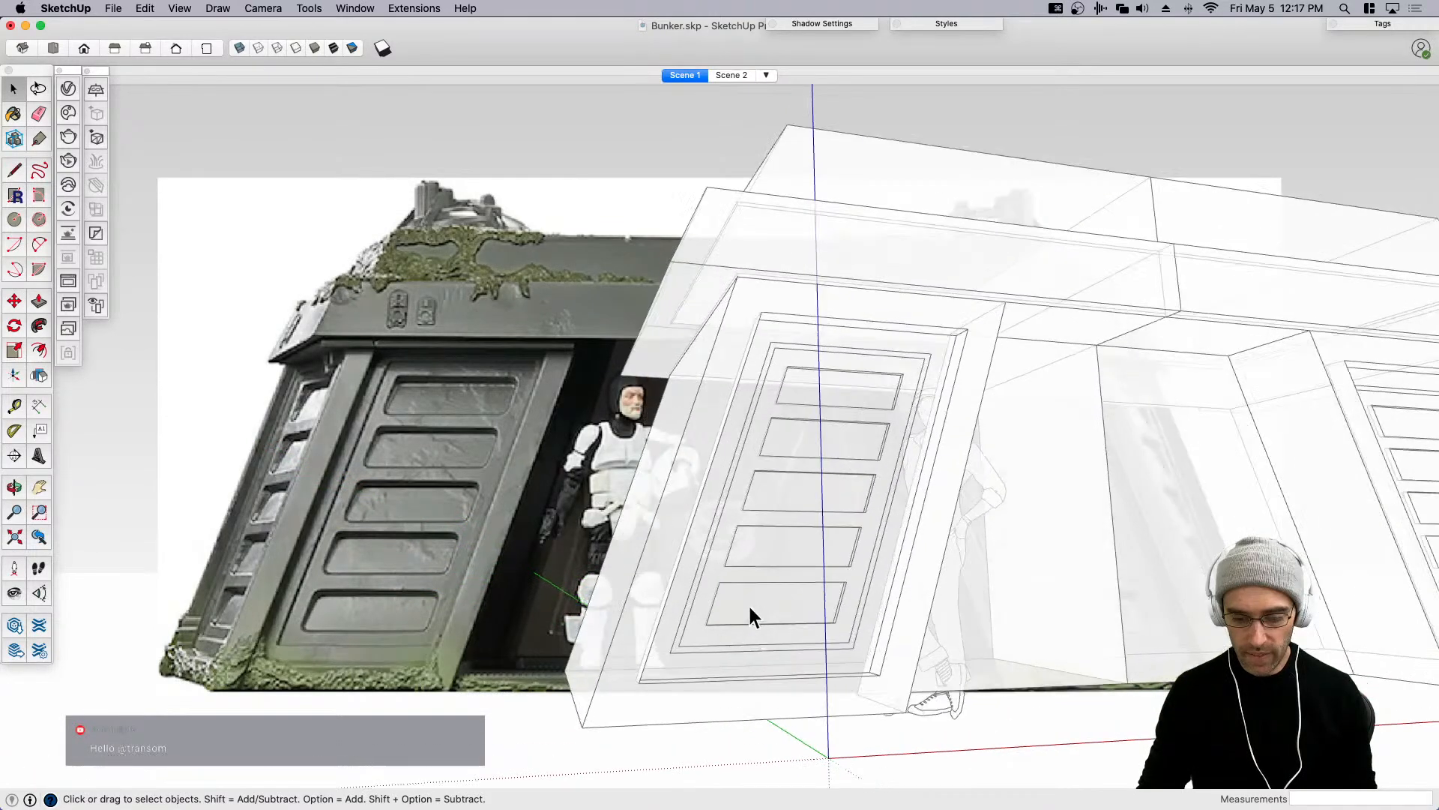
pyautogui.scroll(-2, 776, 534)
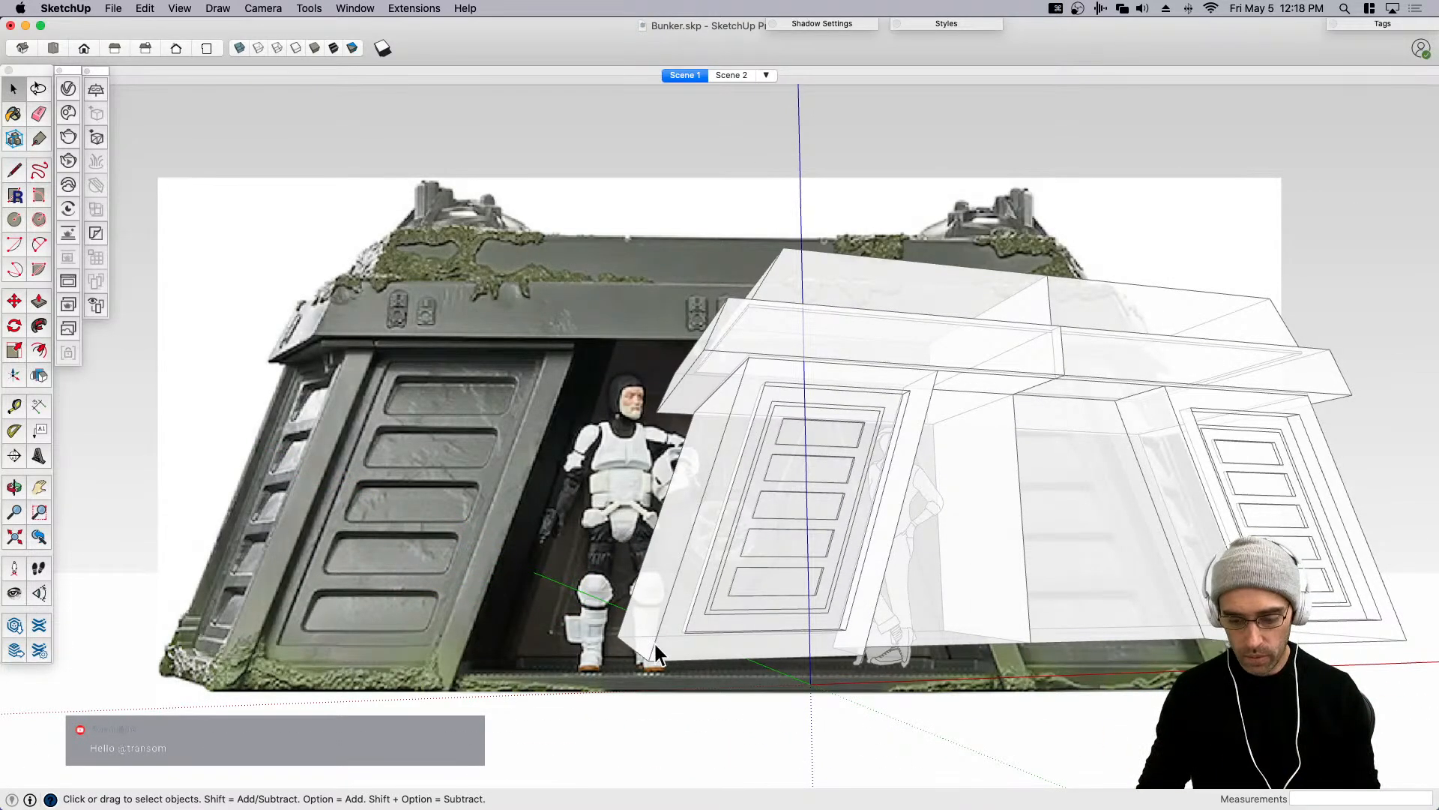
pyautogui.scroll(3, 733, 578)
pyautogui.moveTo(733, 577); pyautogui.dragTo(787, 621, button='middle')
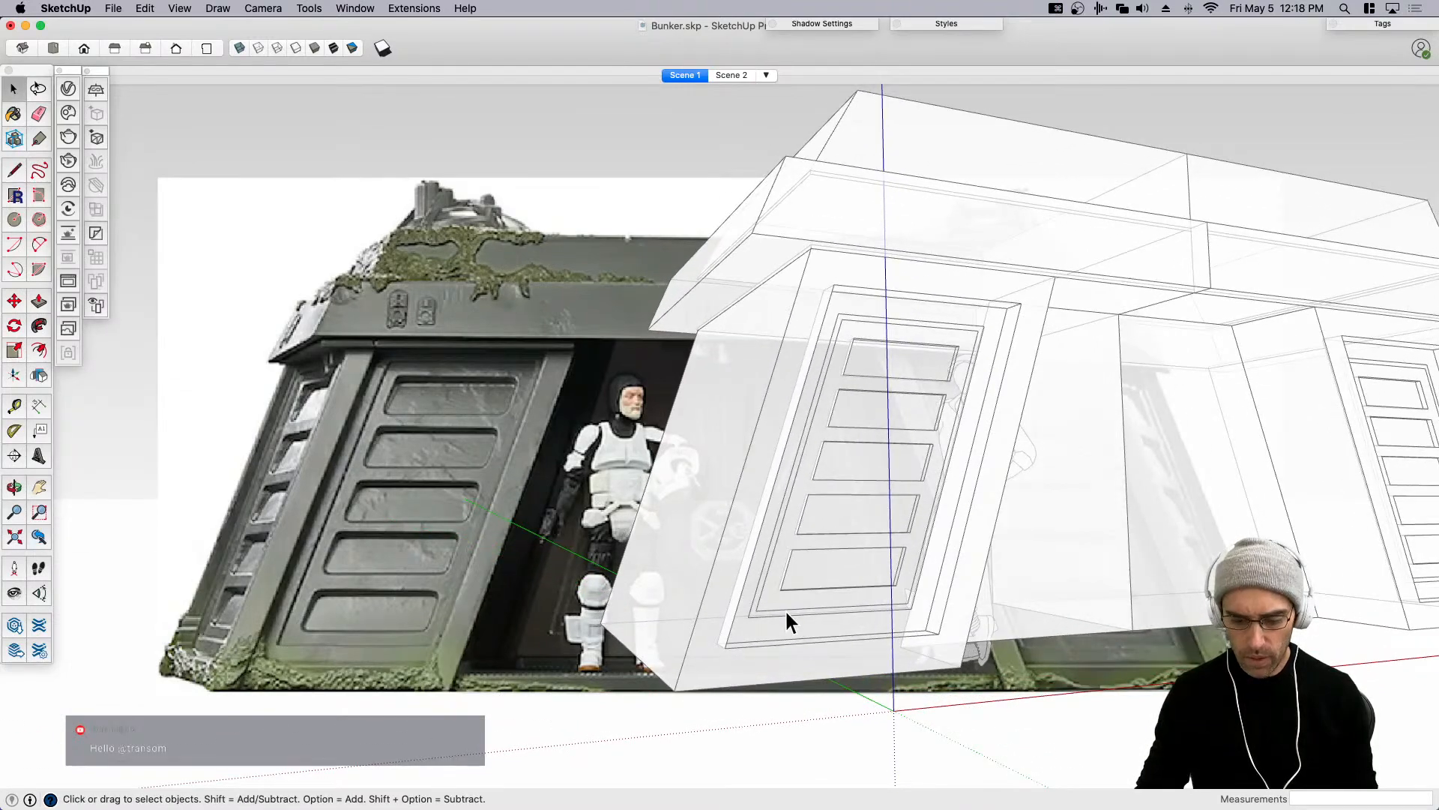
# Hide the axes in Scene 2 and update that scene.
pyautogui.click(729, 75)
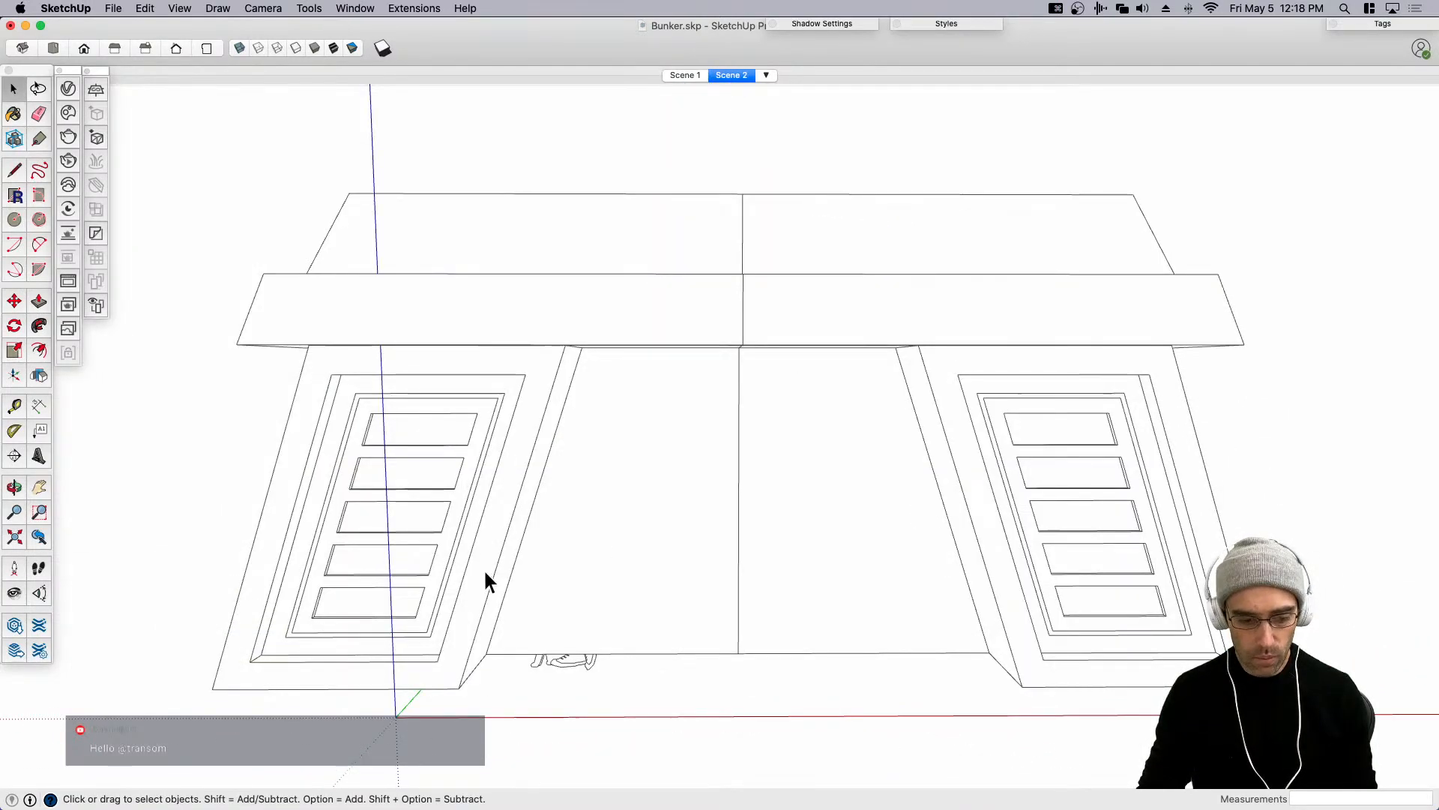
pyautogui.click(195, 10)
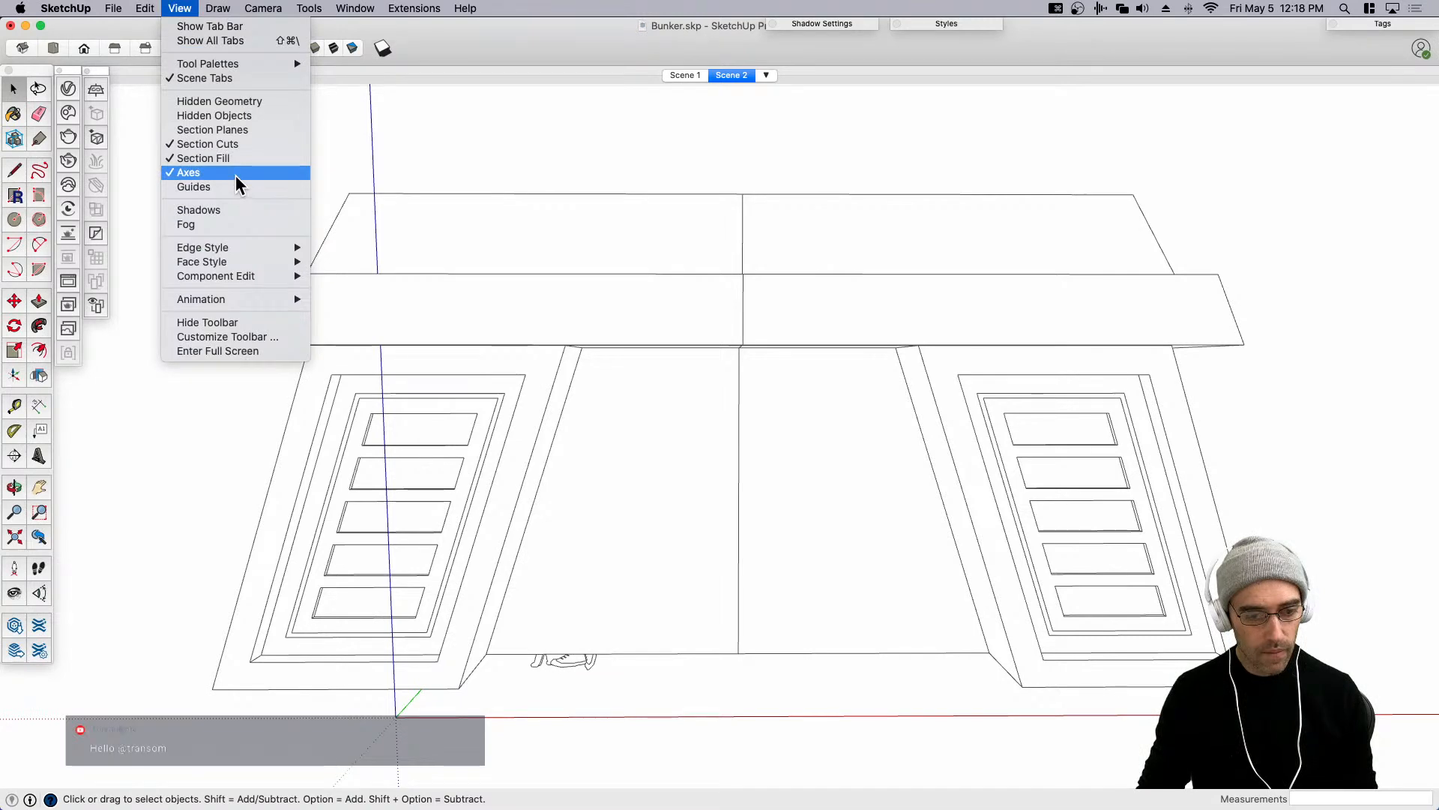
pyautogui.click(238, 174)
pyautogui.click(934, 25)
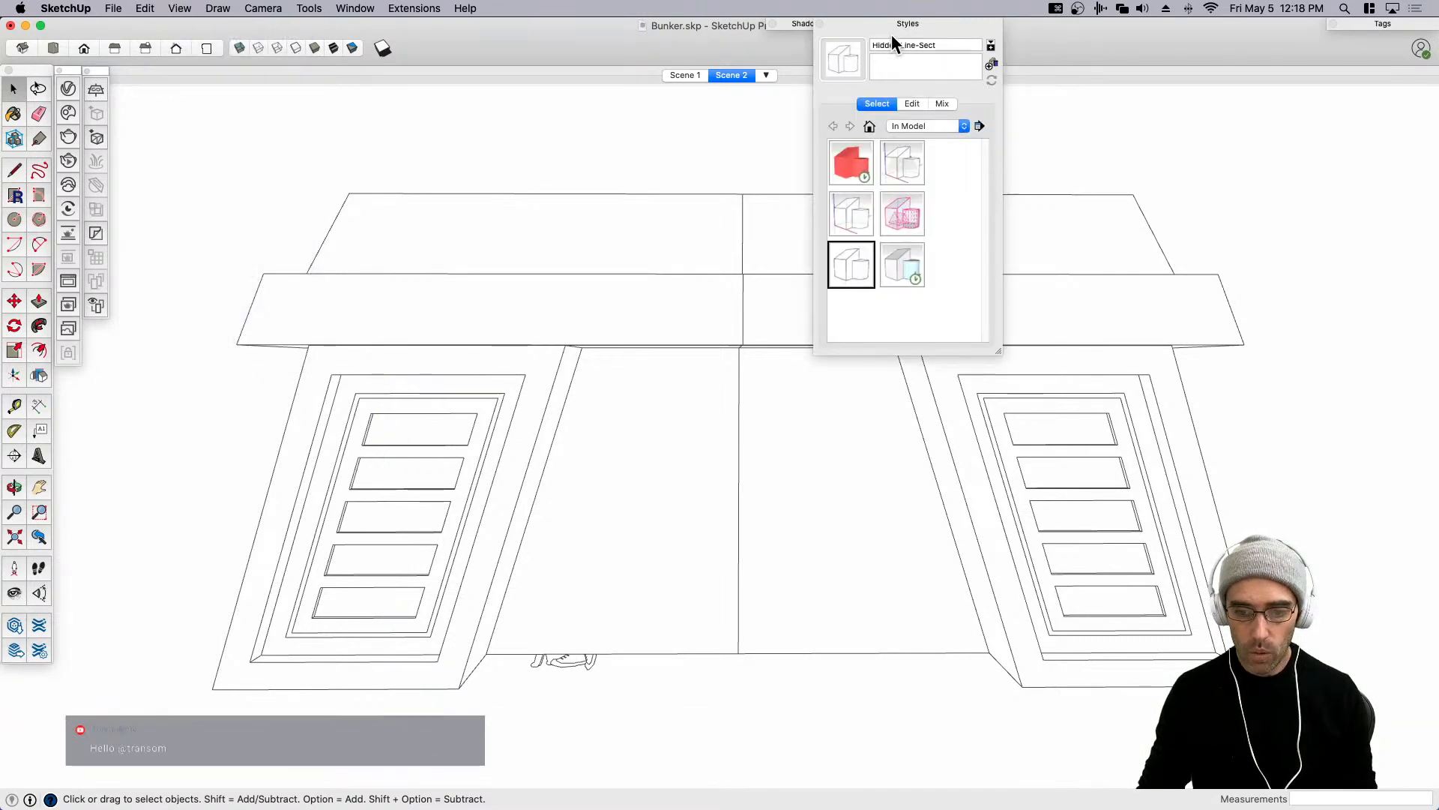
pyautogui.click(900, 26)
pyautogui.rightClick(743, 76)
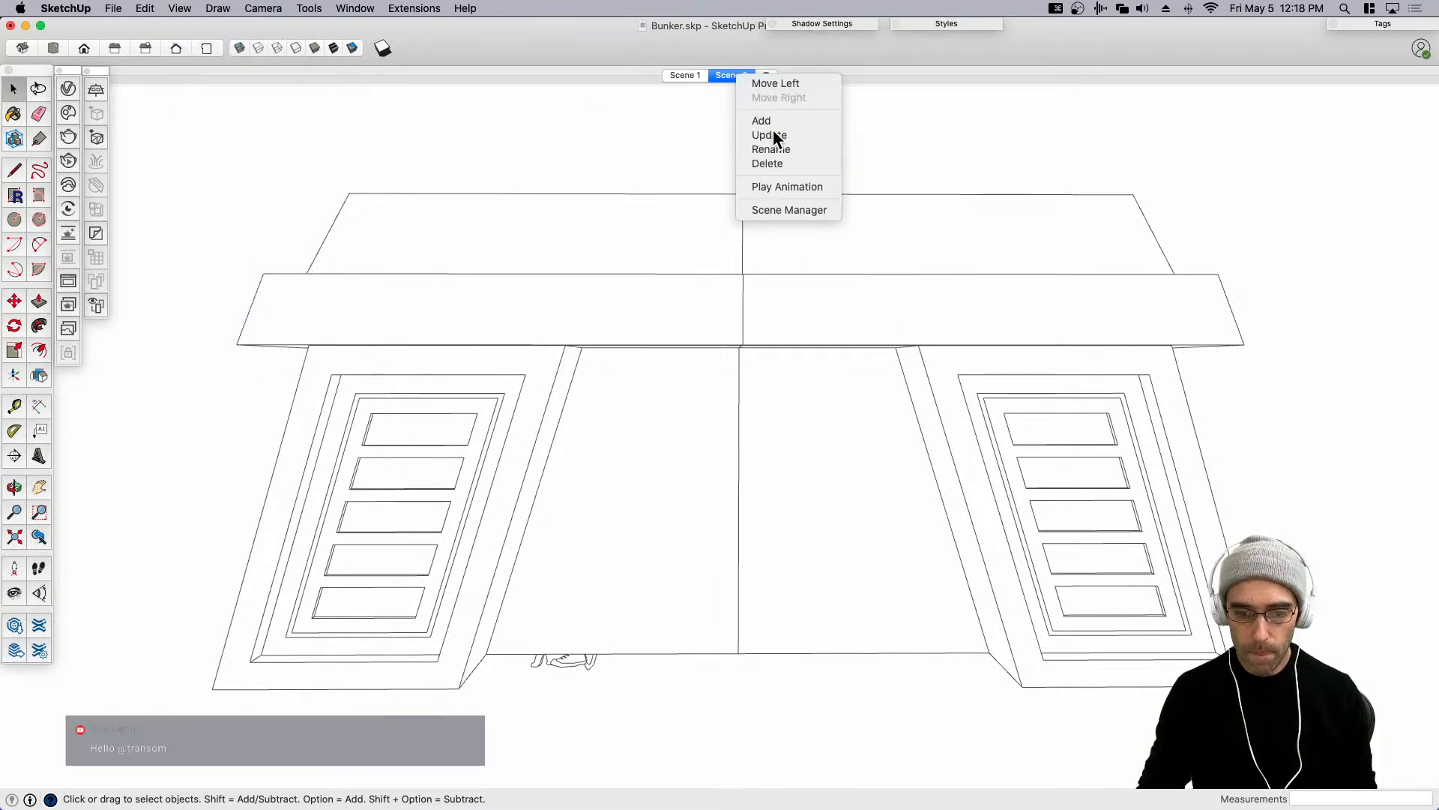
pyautogui.click(772, 133)
pyautogui.click(685, 77)
pyautogui.click(721, 76)
# Draw two lines across the bunker's side wall, level with the upper and lower edges of the front panel recess.
pyautogui.scroll(-3, 631, 547)
pyautogui.moveTo(631, 558); pyautogui.dragTo(649, 509, button='middle')
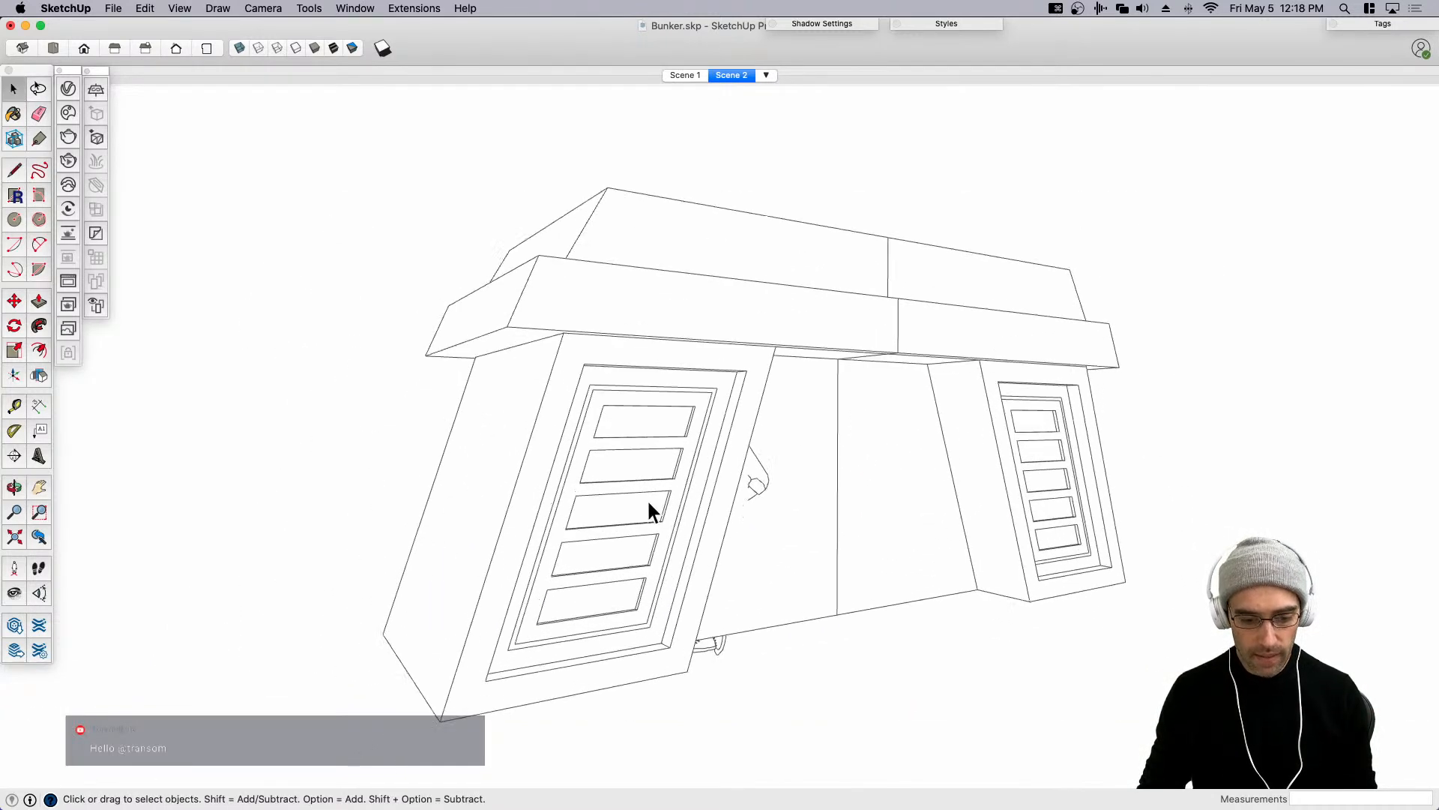
pyautogui.press('l')
pyautogui.scroll(3, 567, 352)
pyautogui.click(578, 362)
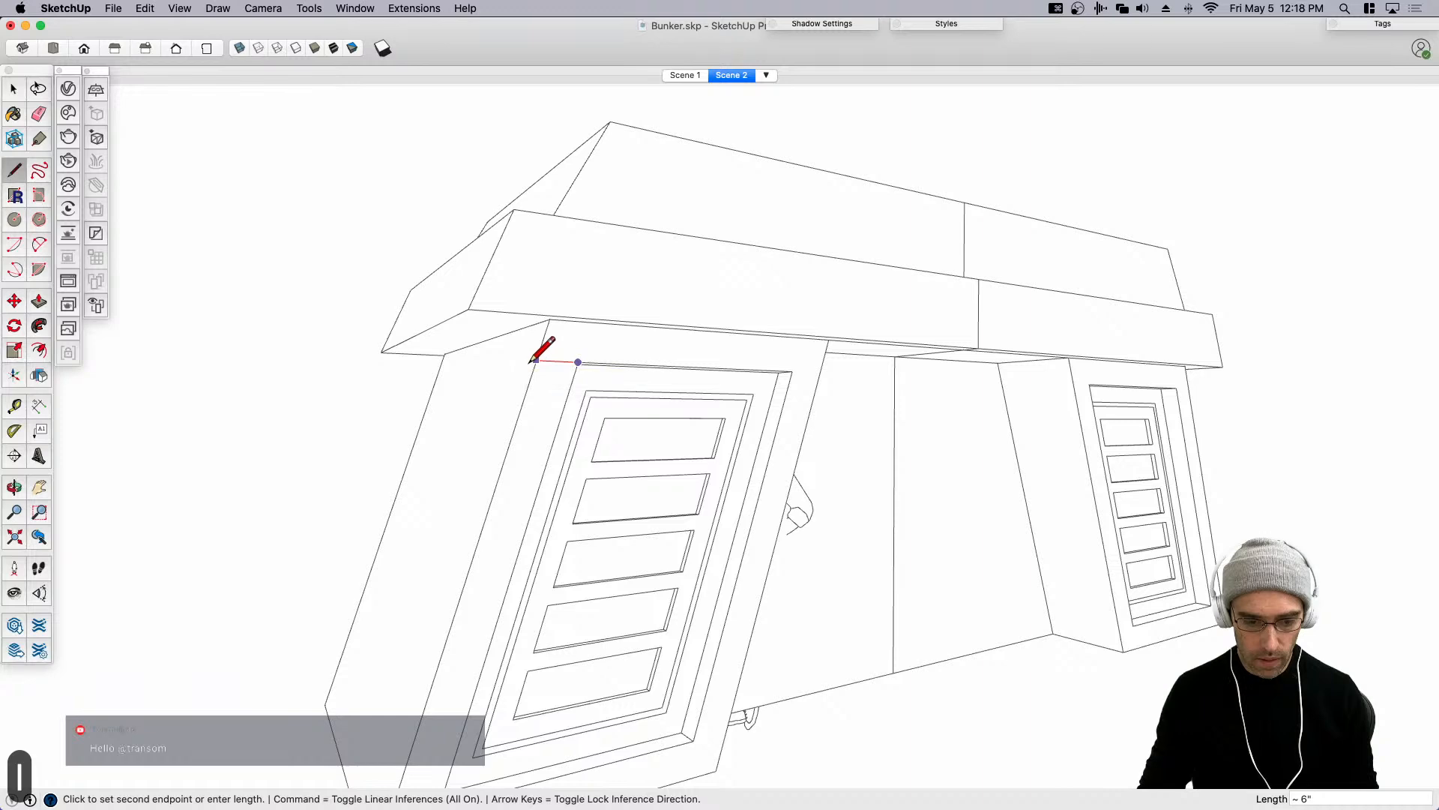
pyautogui.moveTo(534, 358); pyautogui.dragTo(572, 421, button='middle')
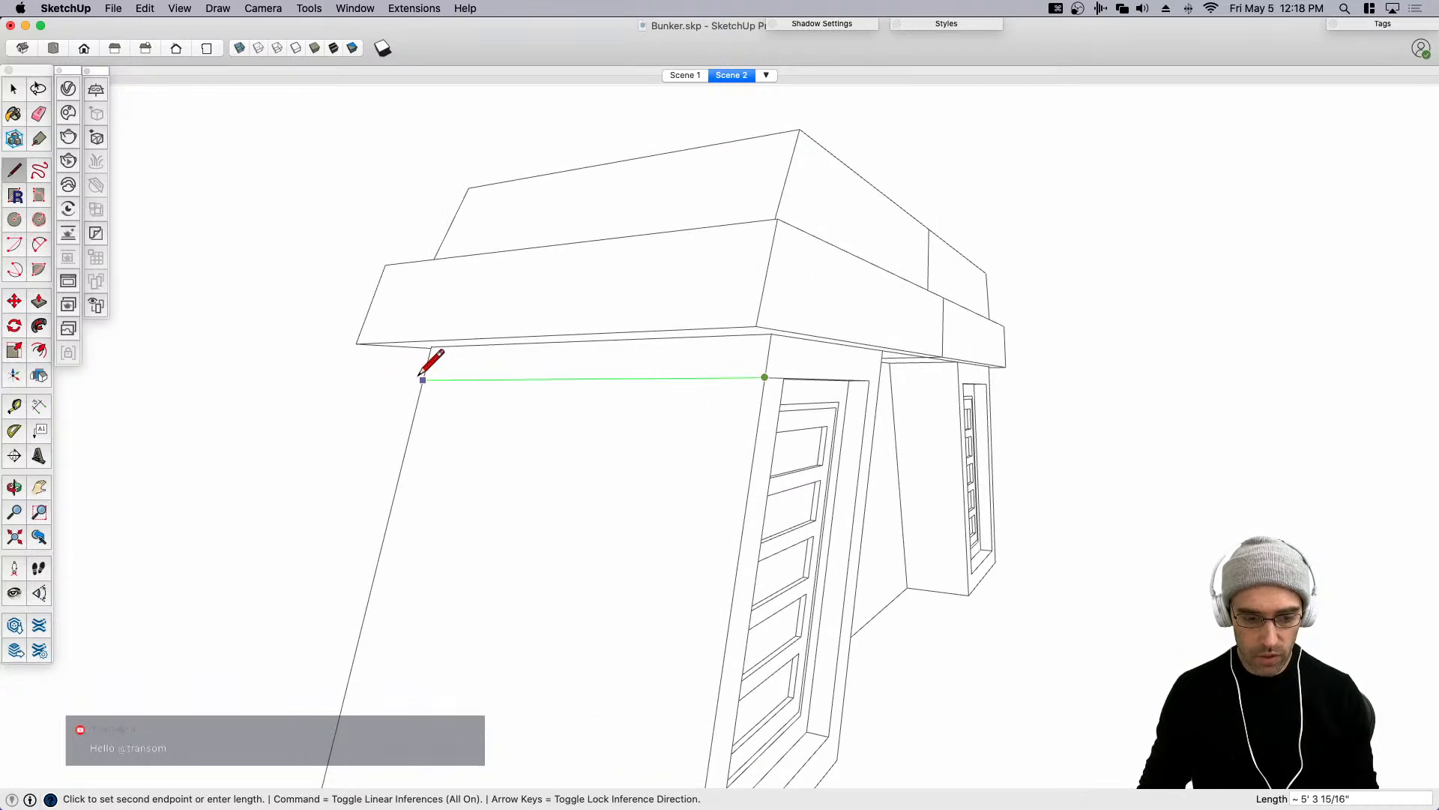
pyautogui.moveTo(497, 296); pyautogui.dragTo(652, 665, button='middle')
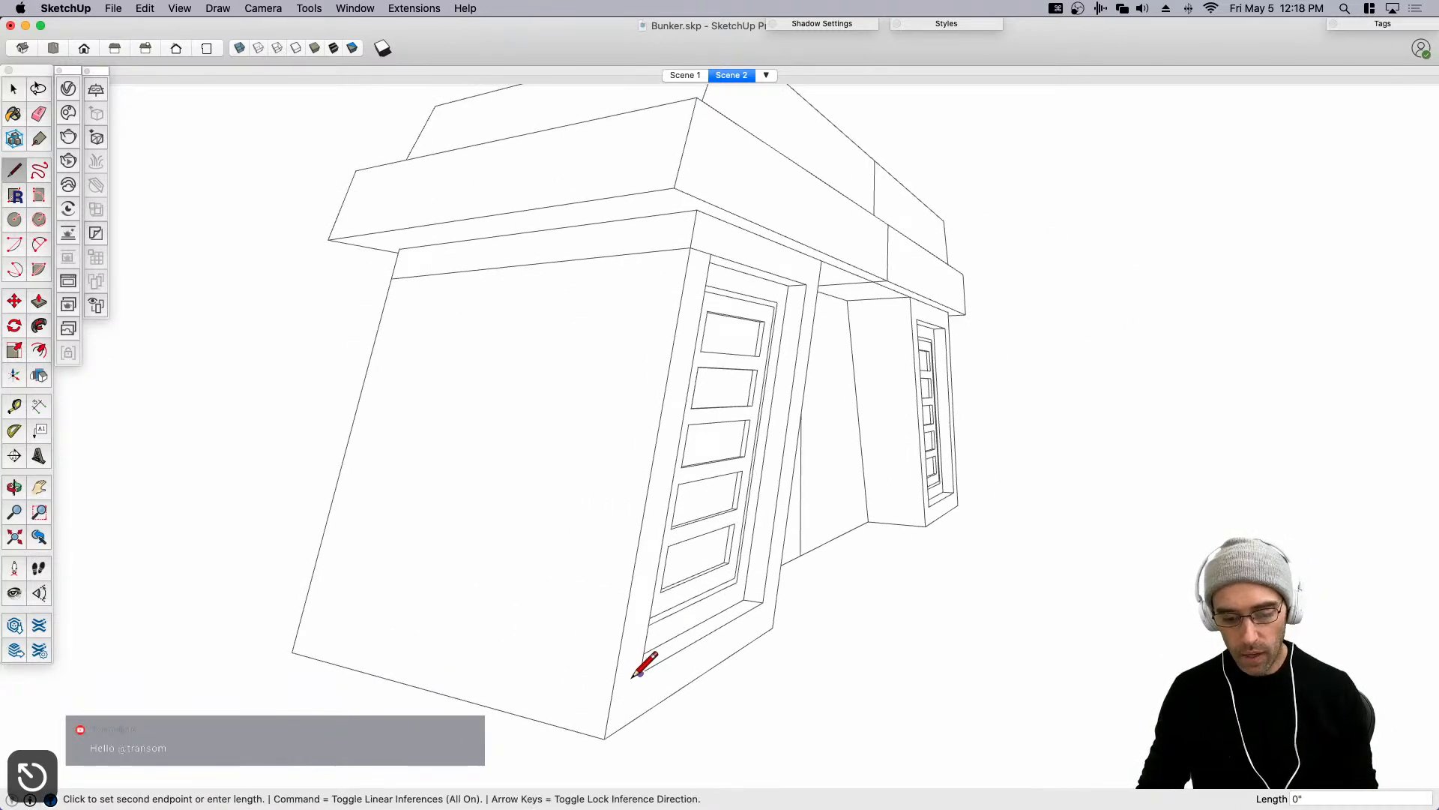
pyautogui.click(613, 687)
pyautogui.click(303, 613)
pyautogui.press('space')
# Open the bunker half for editing and select its sloped side wall face.
pyautogui.scroll(-3, 577, 487)
pyautogui.moveTo(577, 487)
pyautogui.mouseDown(button='middle')
pyautogui.moveTo(543, 463)
pyautogui.moveTo(552, 497)
pyautogui.mouseUp(button='middle')
pyautogui.doubleClick(552, 497)
pyautogui.click(555, 538)
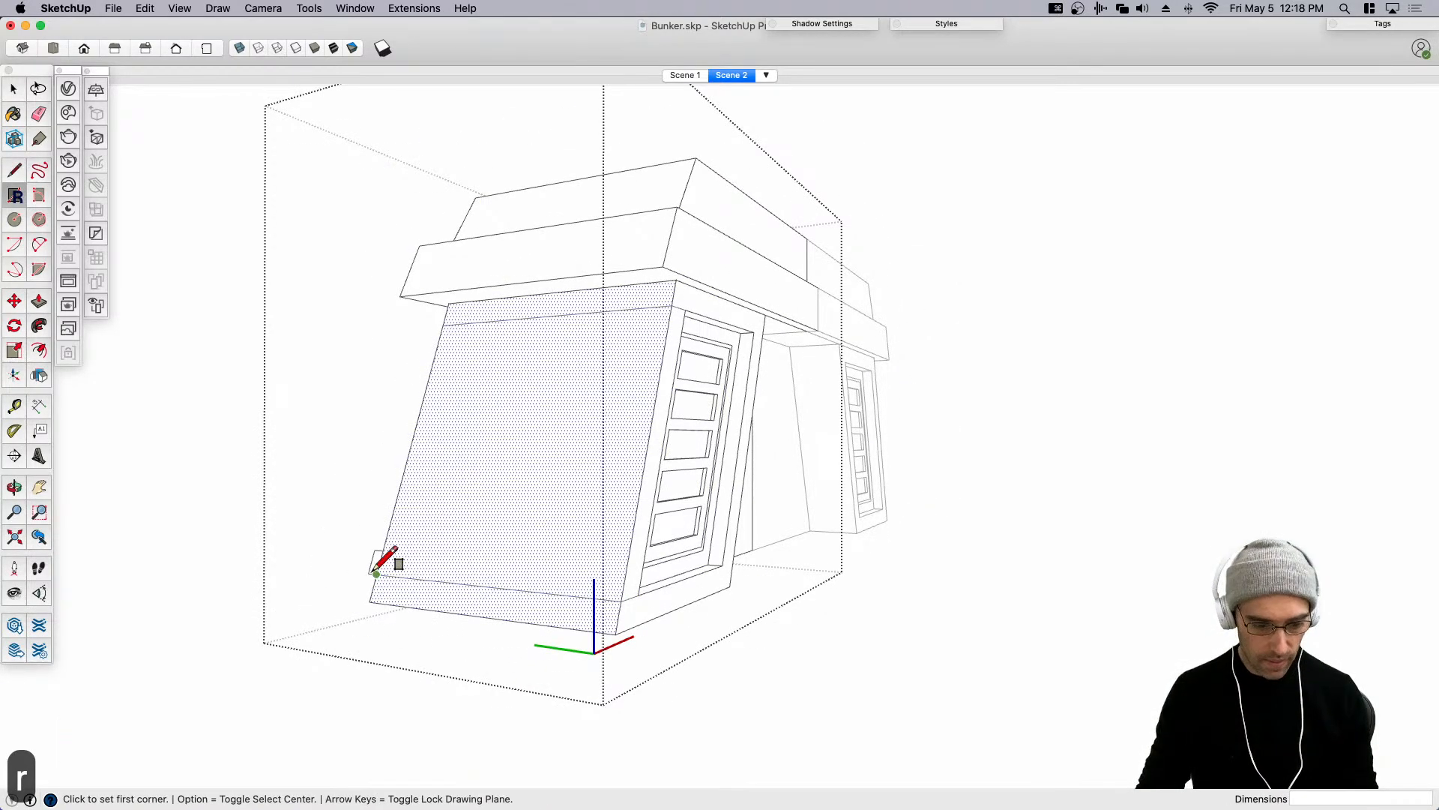
# Try dividing the side wall face with a rectangle drawn across it, and undo it.
pyautogui.click(369, 599)
pyautogui.click(680, 283)
pyautogui.press('space')
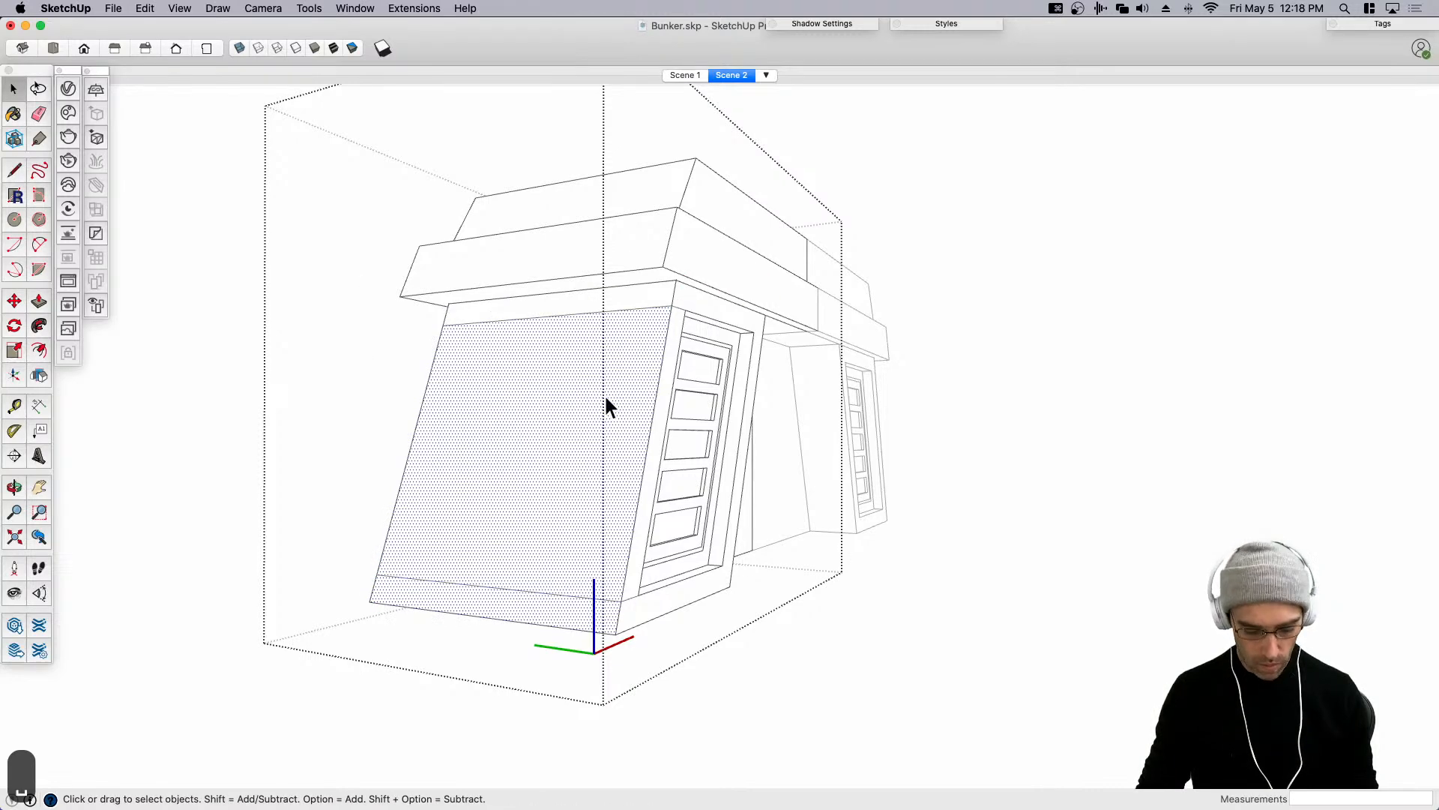
pyautogui.press('super+z')
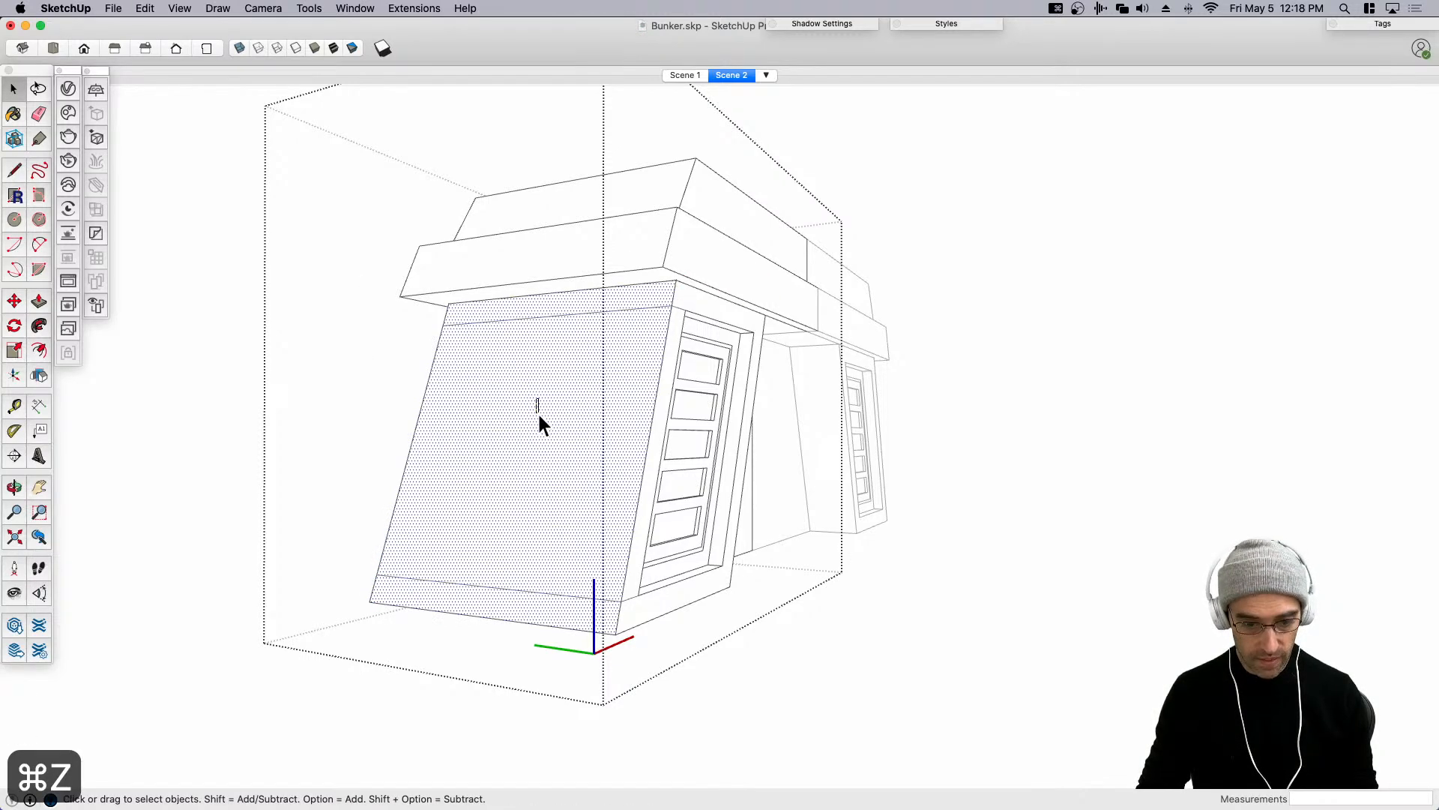
# Offset the side wall face inward so its lower edge meets the lower line across the wall.
pyautogui.press('f')
pyautogui.click(528, 415)
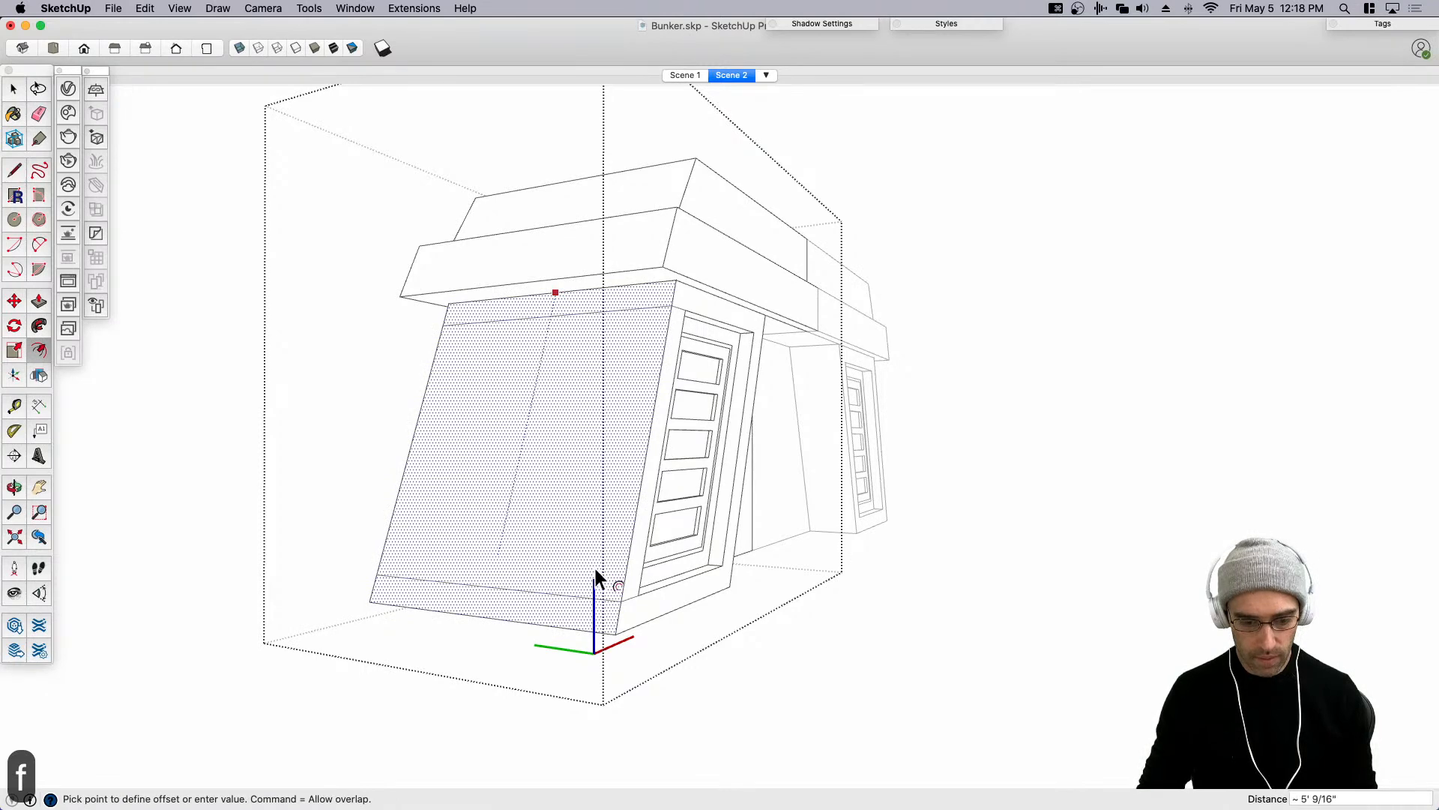
pyautogui.scroll(4, 594, 577)
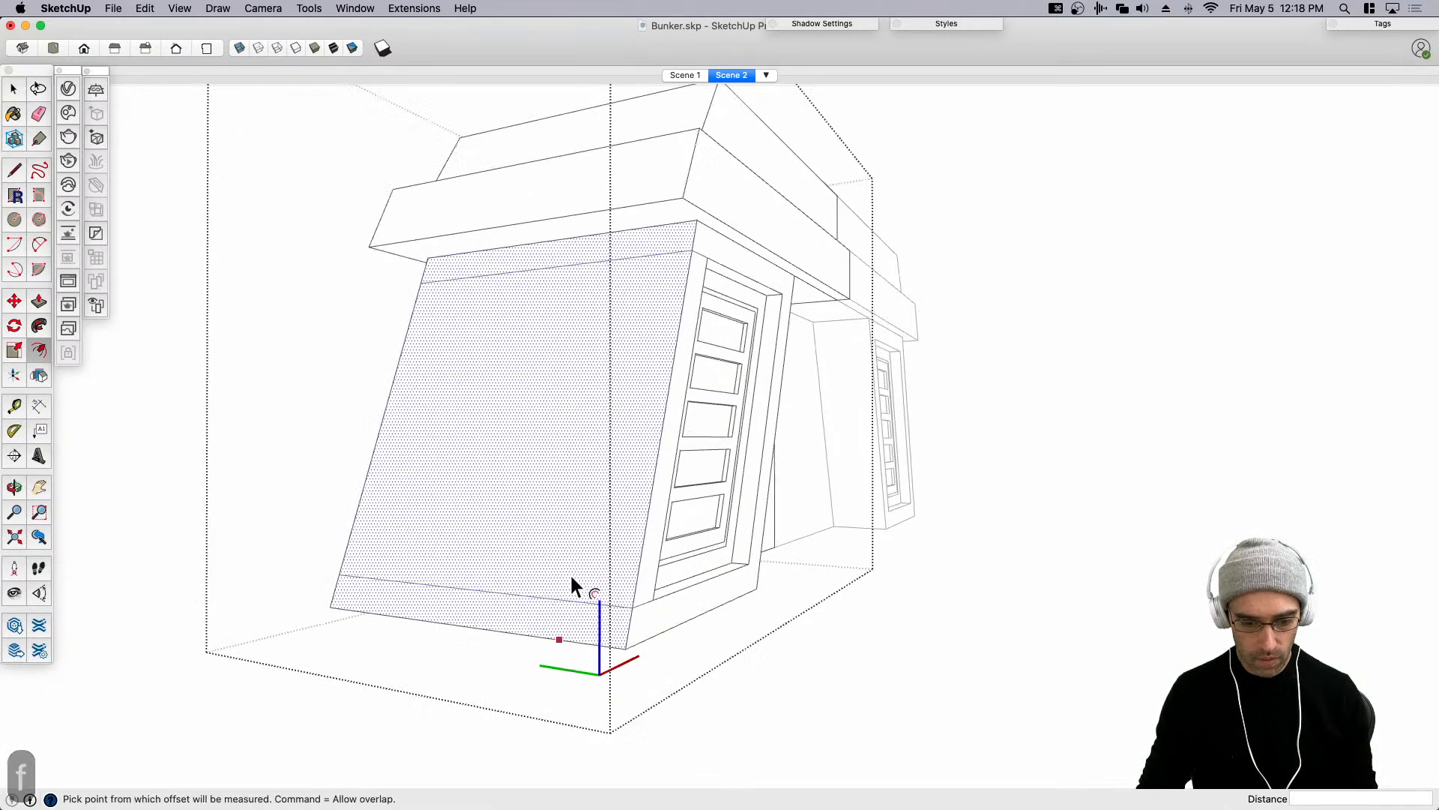
pyautogui.click(600, 609)
pyautogui.moveTo(639, 591); pyautogui.dragTo(519, 542, button='middle')
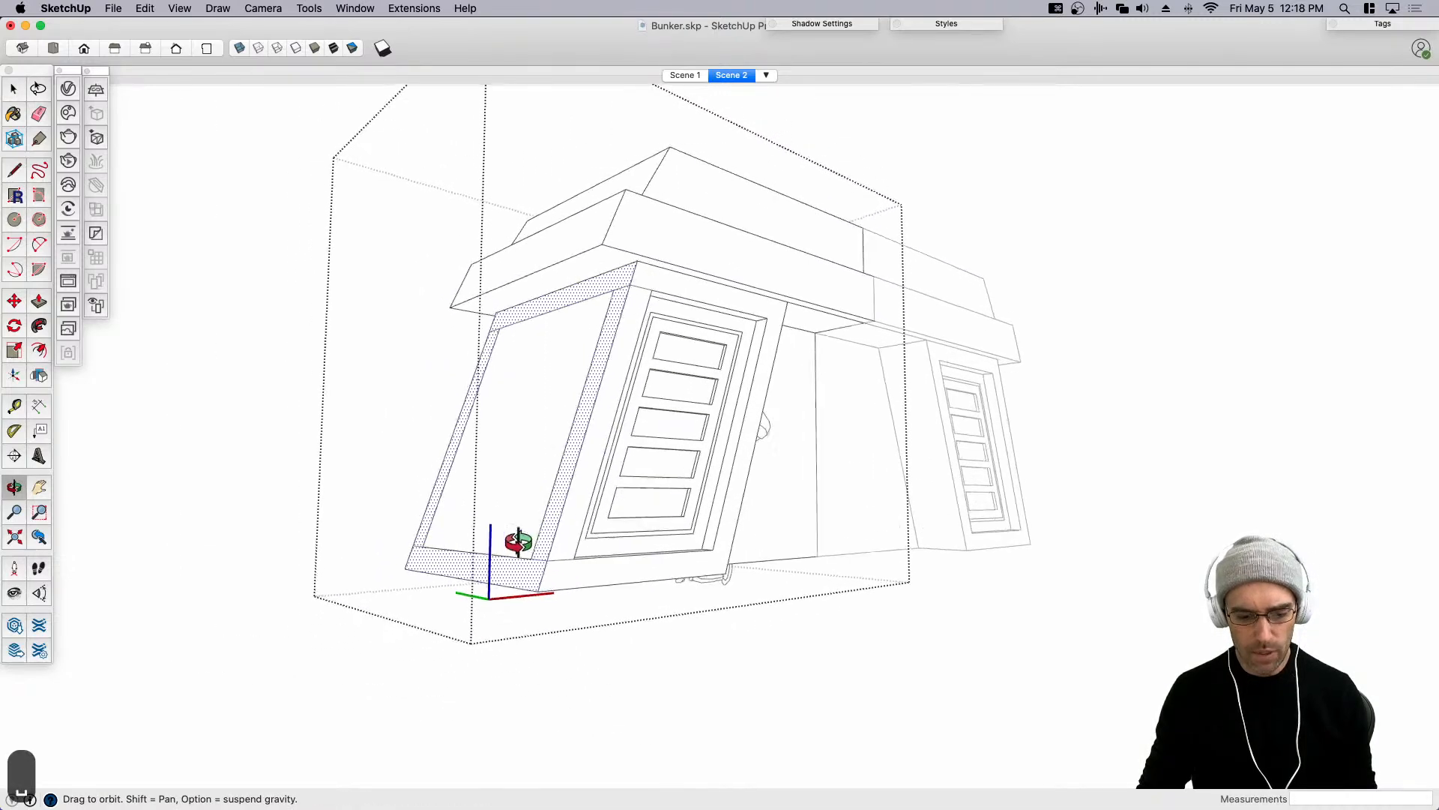
# Draw reference lines from the lower and upper corners of the front panel's narrow ring out past the side wall.
pyautogui.press('space')
pyautogui.scroll(10, 483, 515)
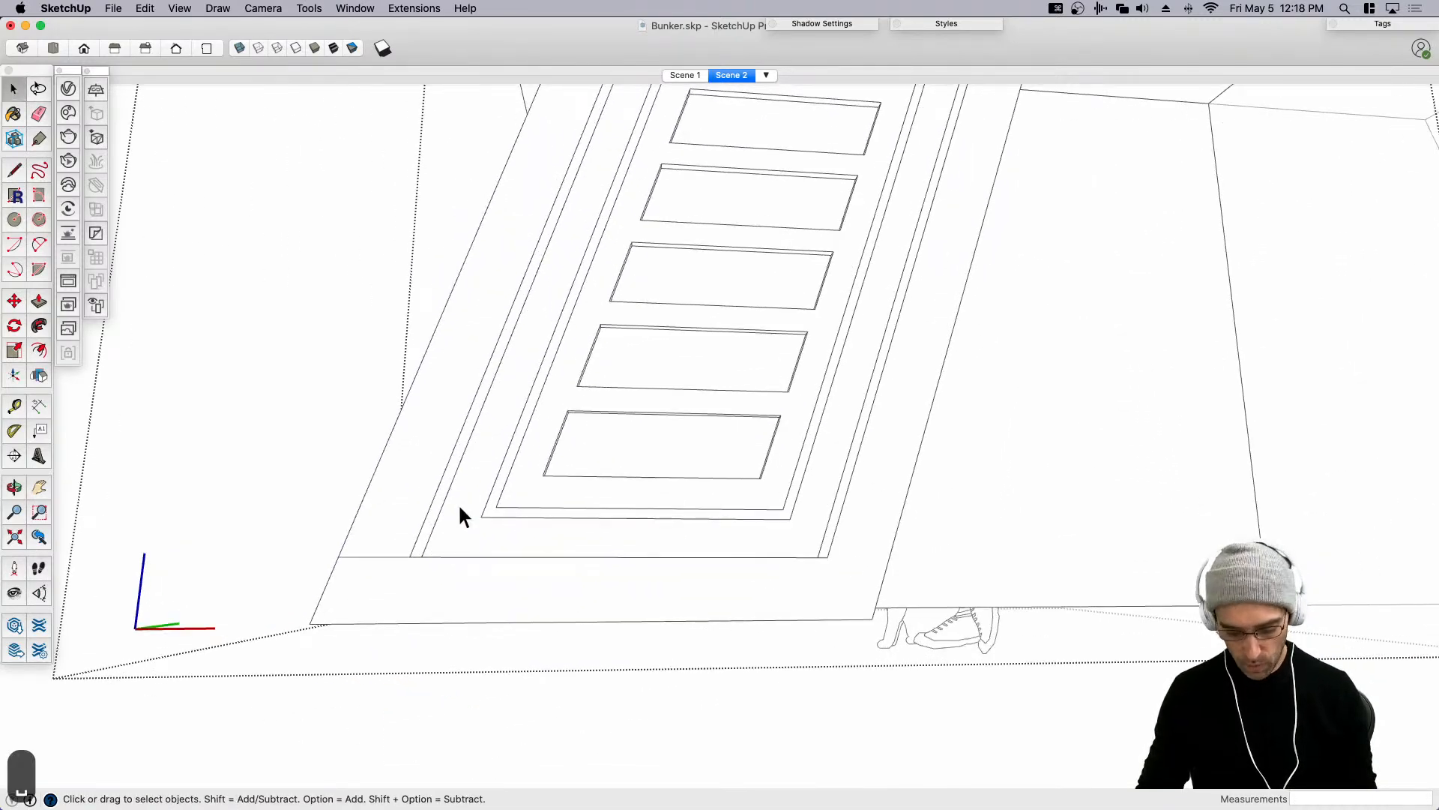
pyautogui.scroll(2, 459, 515)
pyautogui.press('l')
pyautogui.click(491, 519)
pyautogui.scroll(-2, 633, 508)
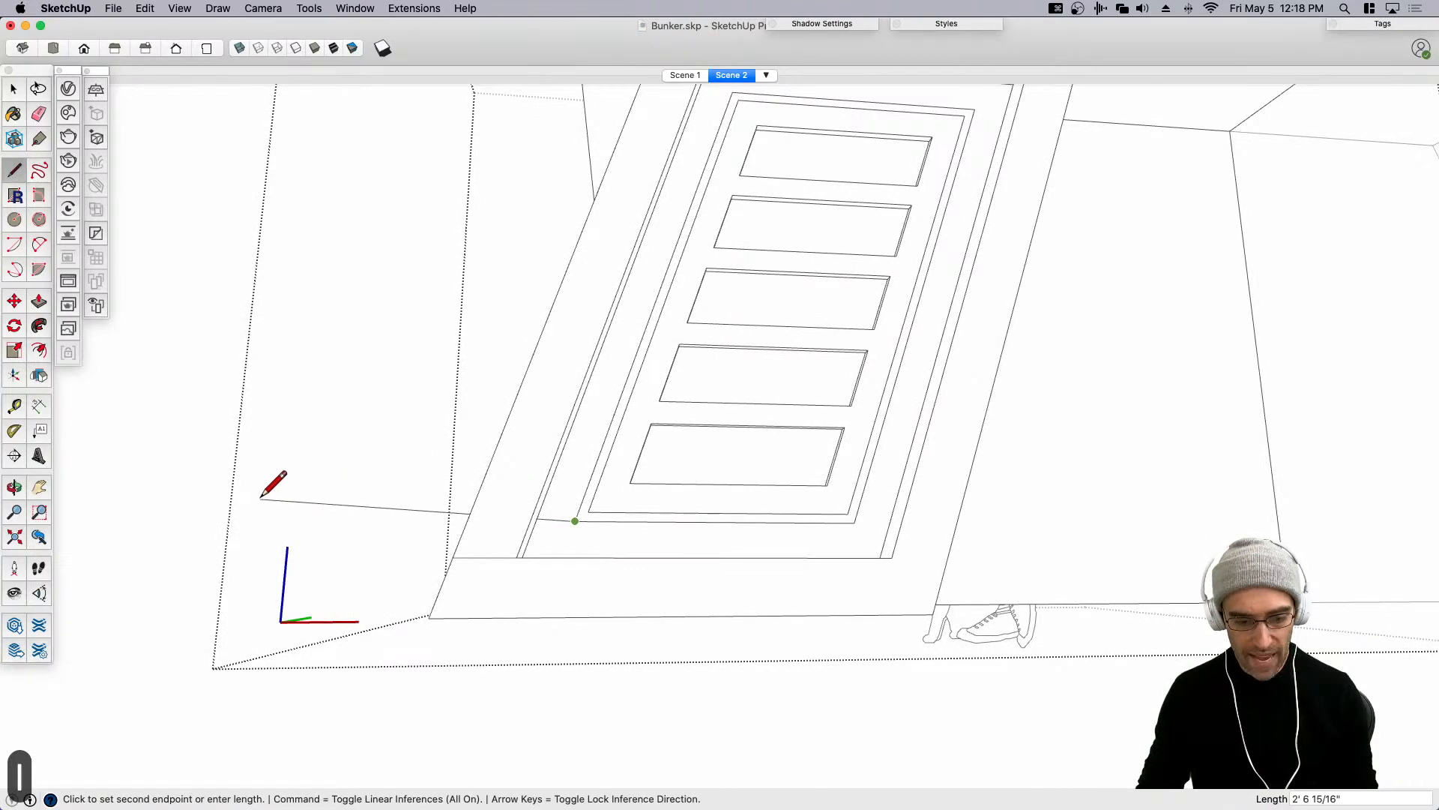
pyautogui.press('Escape')
pyautogui.moveTo(245, 511); pyautogui.dragTo(620, 523, button='middle')
pyautogui.scroll(3, 680, 249)
pyautogui.click(662, 264)
pyautogui.scroll(-5, 250, 238)
pyautogui.moveTo(250, 237); pyautogui.dragTo(727, 617, button='middle')
# Try insetting the side wall's inner face twice, by about 3 1/8" and 7/8", and undo both offsets.
pyautogui.press('space')
pyautogui.scroll(2, 629, 517)
pyautogui.click(628, 517)
pyautogui.scroll(3, 787, 511)
pyautogui.scroll(-3, 791, 511)
pyautogui.scroll(5, 726, 617)
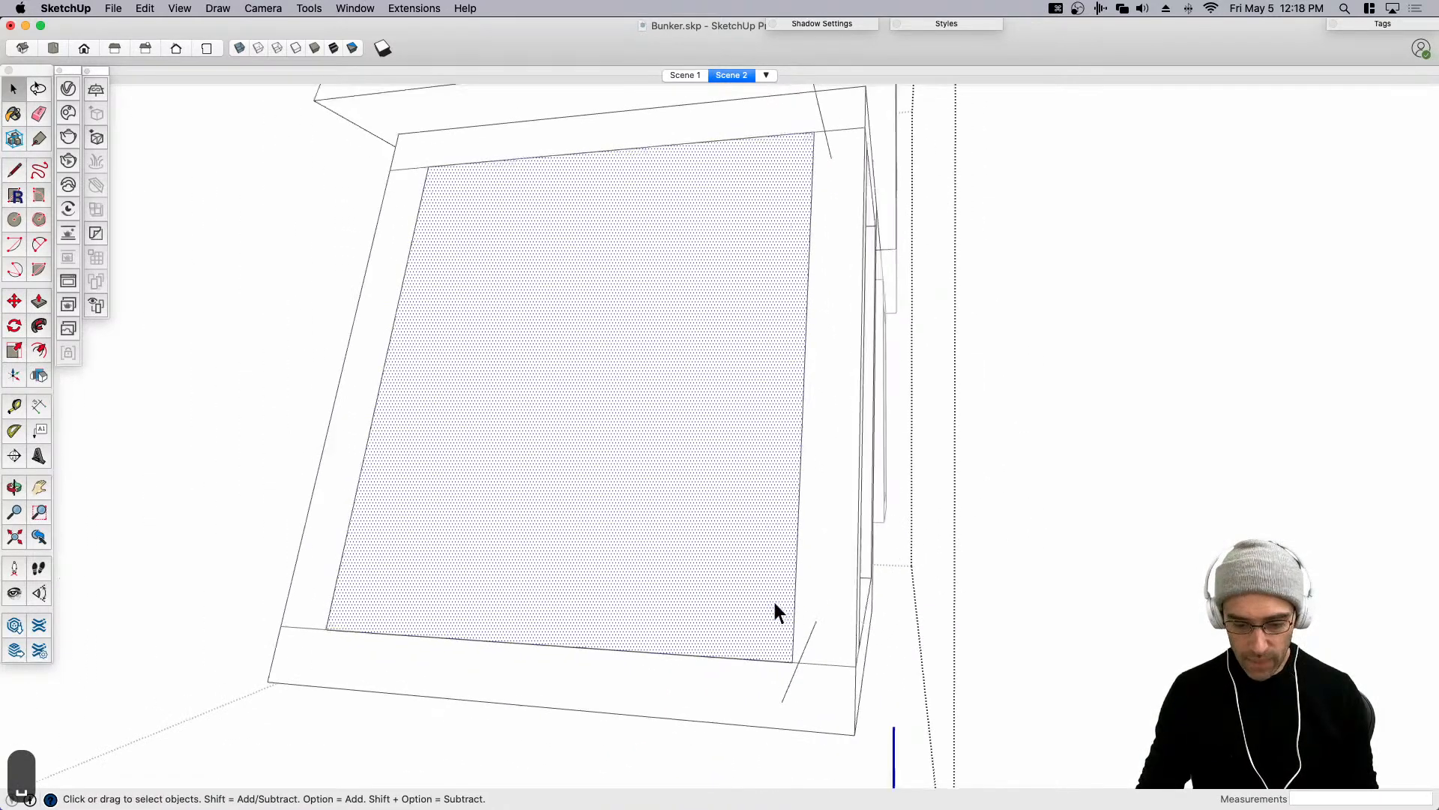
pyautogui.press('f')
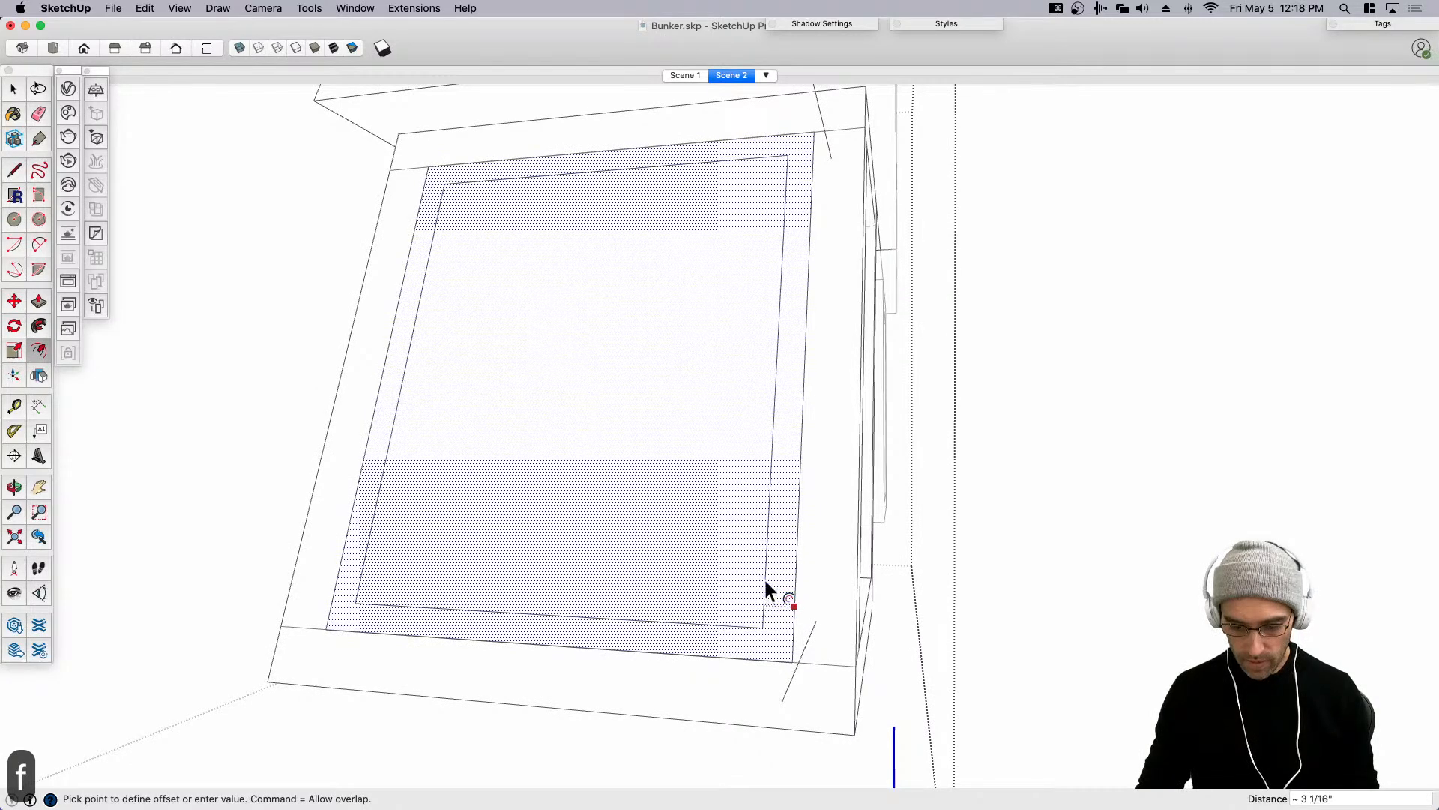
pyautogui.click(764, 589)
pyautogui.press('space')
pyautogui.click(720, 604)
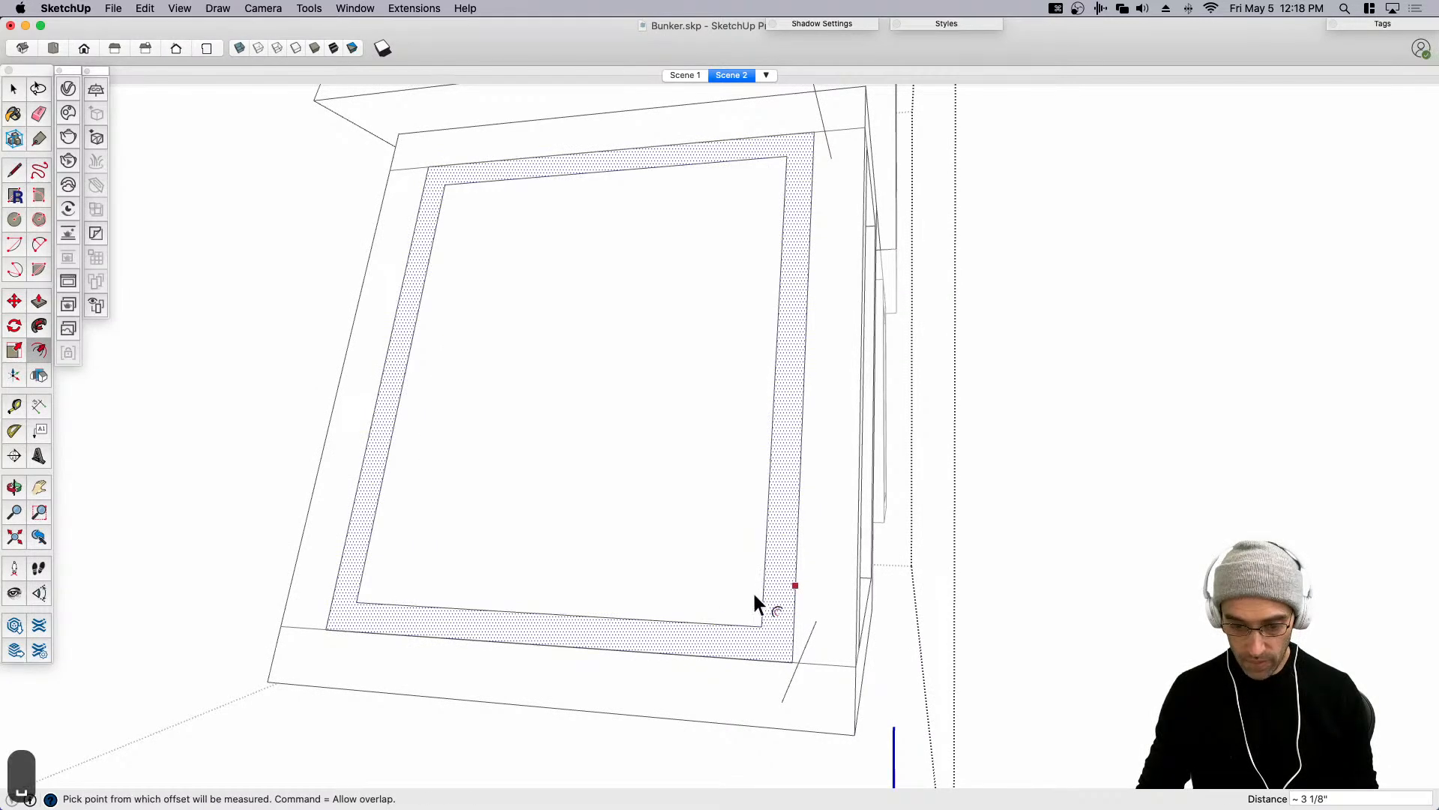
pyautogui.press('f')
pyautogui.click(719, 611)
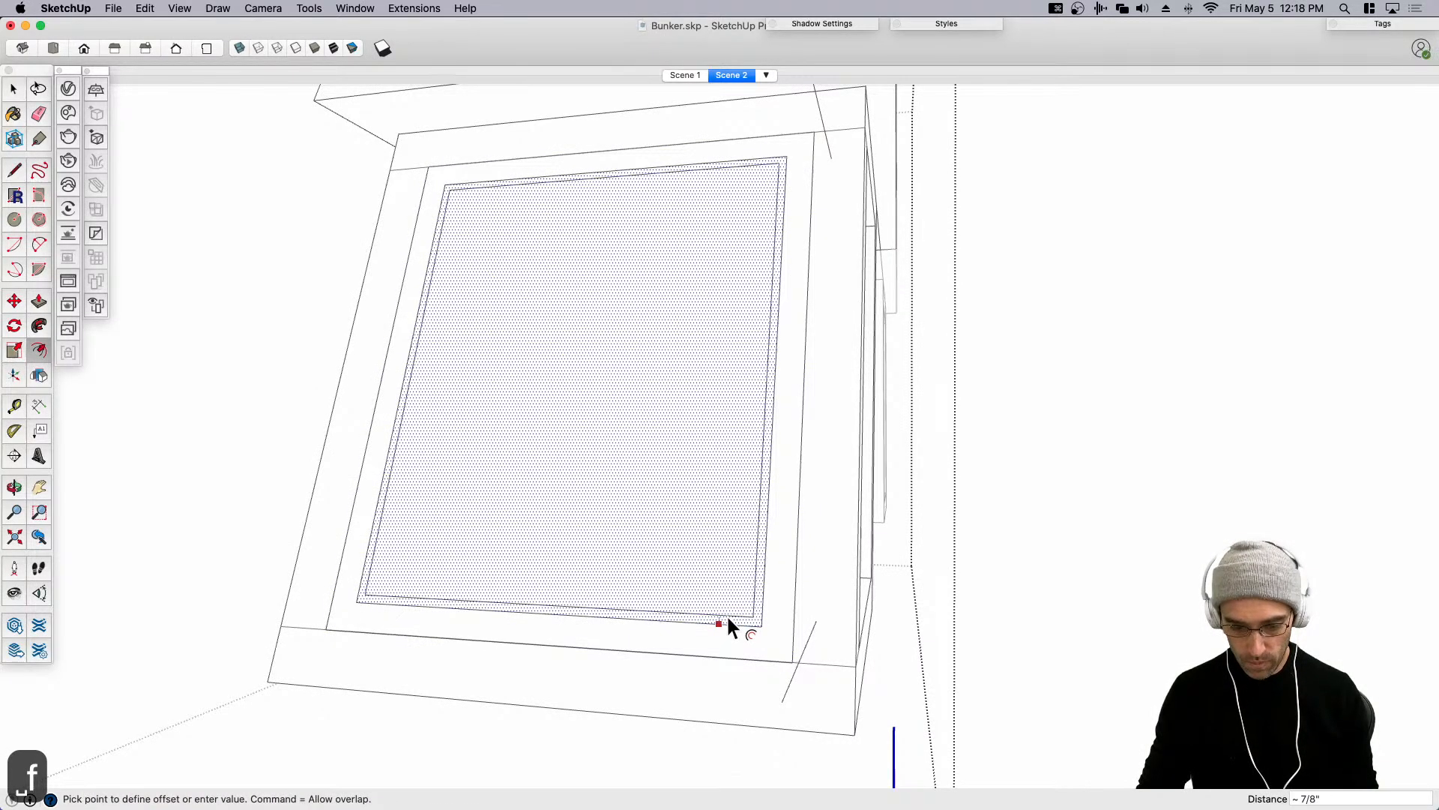
pyautogui.click(727, 623)
pyautogui.press('space')
pyautogui.moveTo(758, 620); pyautogui.dragTo(555, 629, button='middle')
pyautogui.click(540, 640)
pyautogui.press('super+z')
pyautogui.press('super+z')
# Push the side wall's inner face inward to form a shallow panel recess.
pyautogui.press('p')
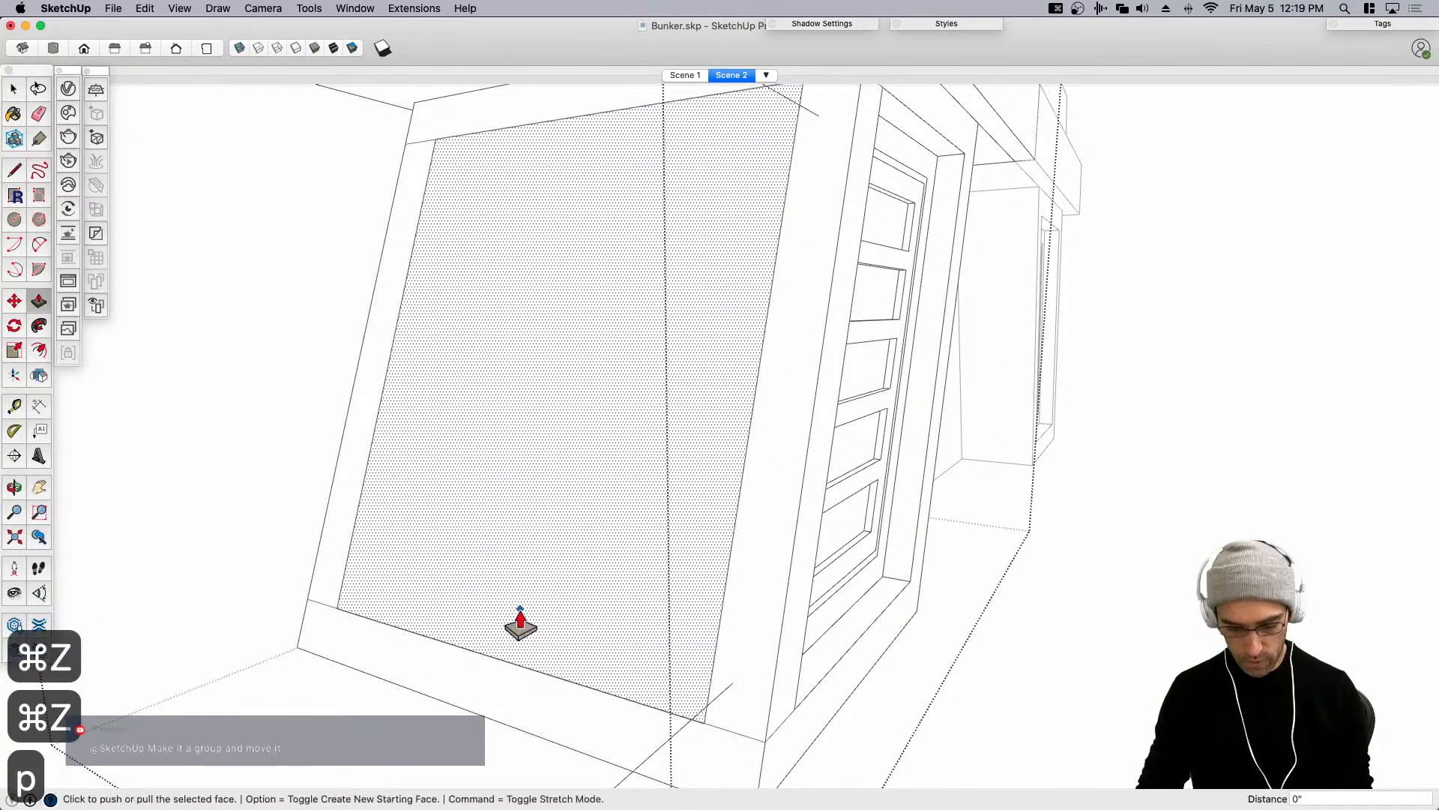
pyautogui.click(524, 620)
pyautogui.click(538, 615)
pyautogui.press('space')
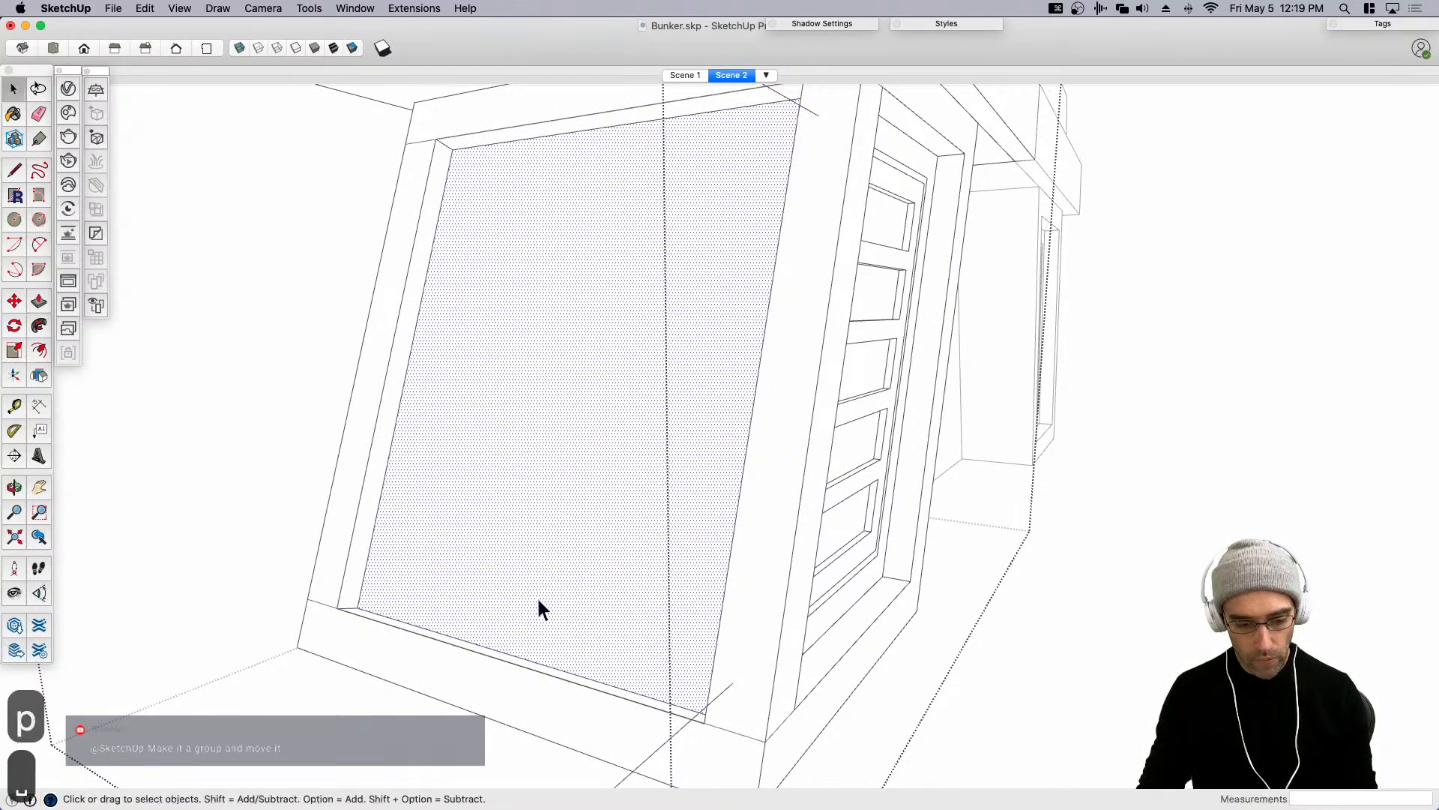
# Inset the recessed side panel face by about 2 11/16", and inset the resulting inner face by about 13/16".
pyautogui.moveTo(539, 608); pyautogui.dragTo(668, 604, button='middle')
pyautogui.press('f')
pyautogui.click(739, 698)
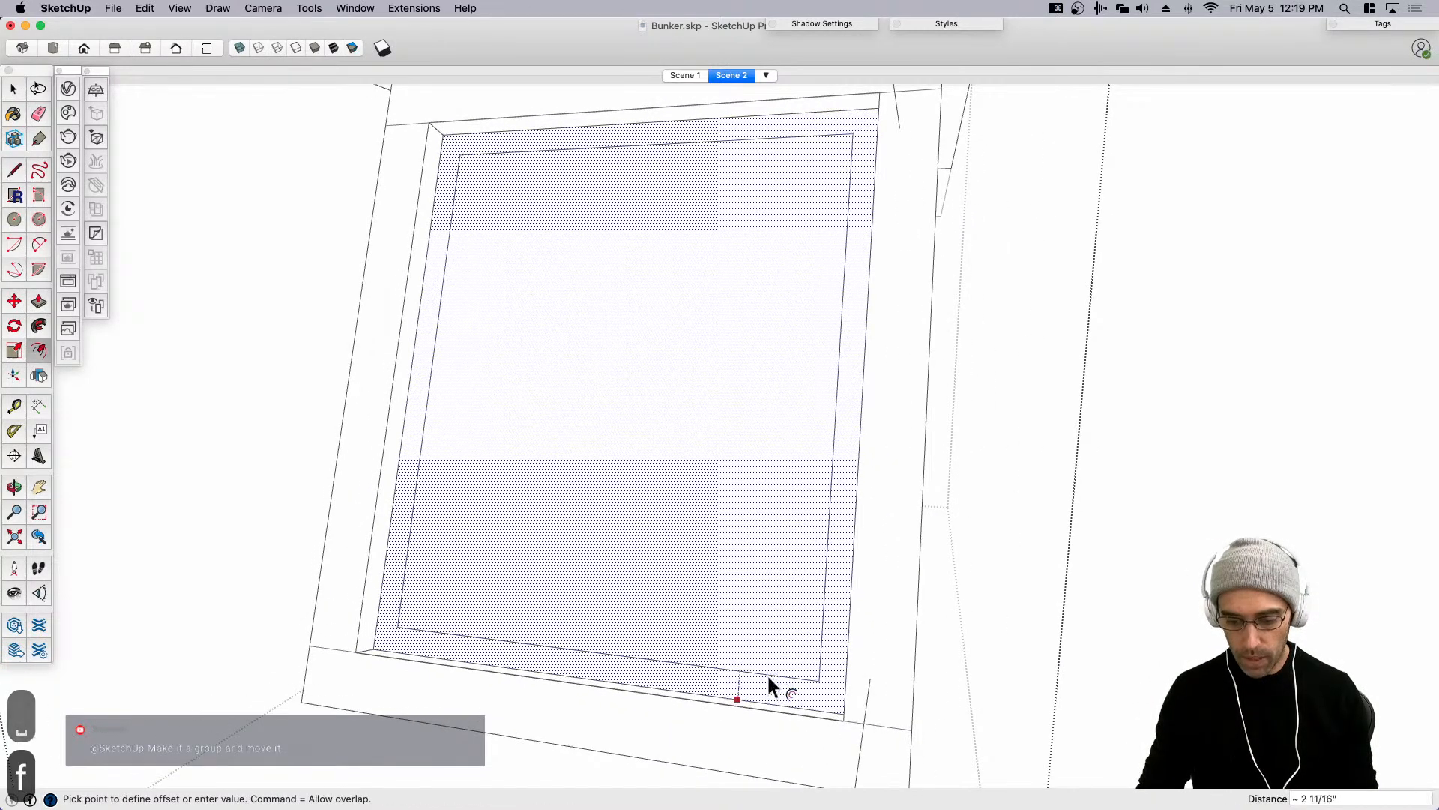
pyautogui.click(768, 675)
pyautogui.press('space')
pyautogui.click(763, 650)
pyautogui.press('f')
pyautogui.click(786, 672)
pyautogui.click(789, 666)
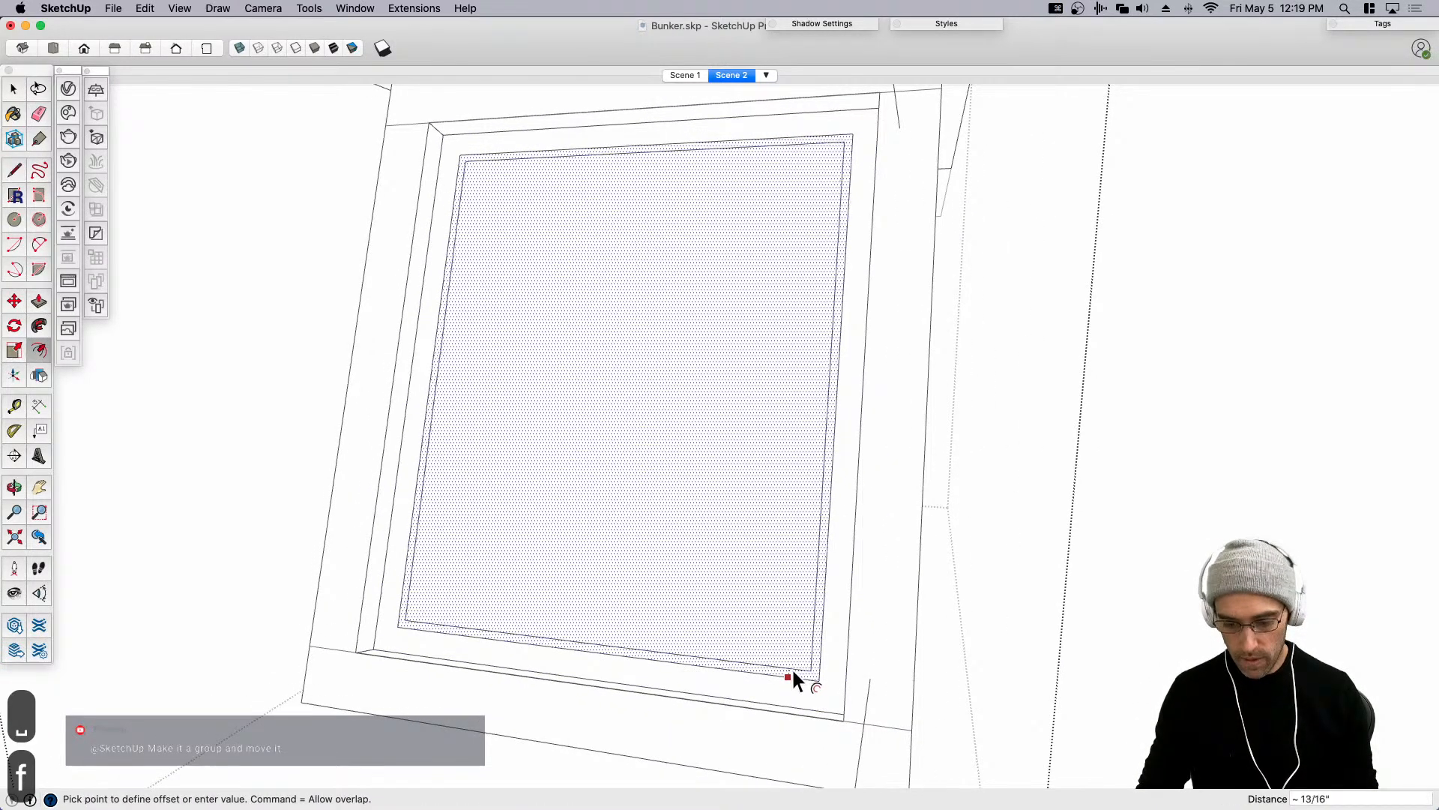
pyautogui.press('space')
# Recess the narrow ring between the side panel's two inset outlines with Push/Pull.
pyautogui.scroll(3, 813, 679)
pyautogui.click(817, 672)
pyautogui.press('p')
pyautogui.click(819, 674)
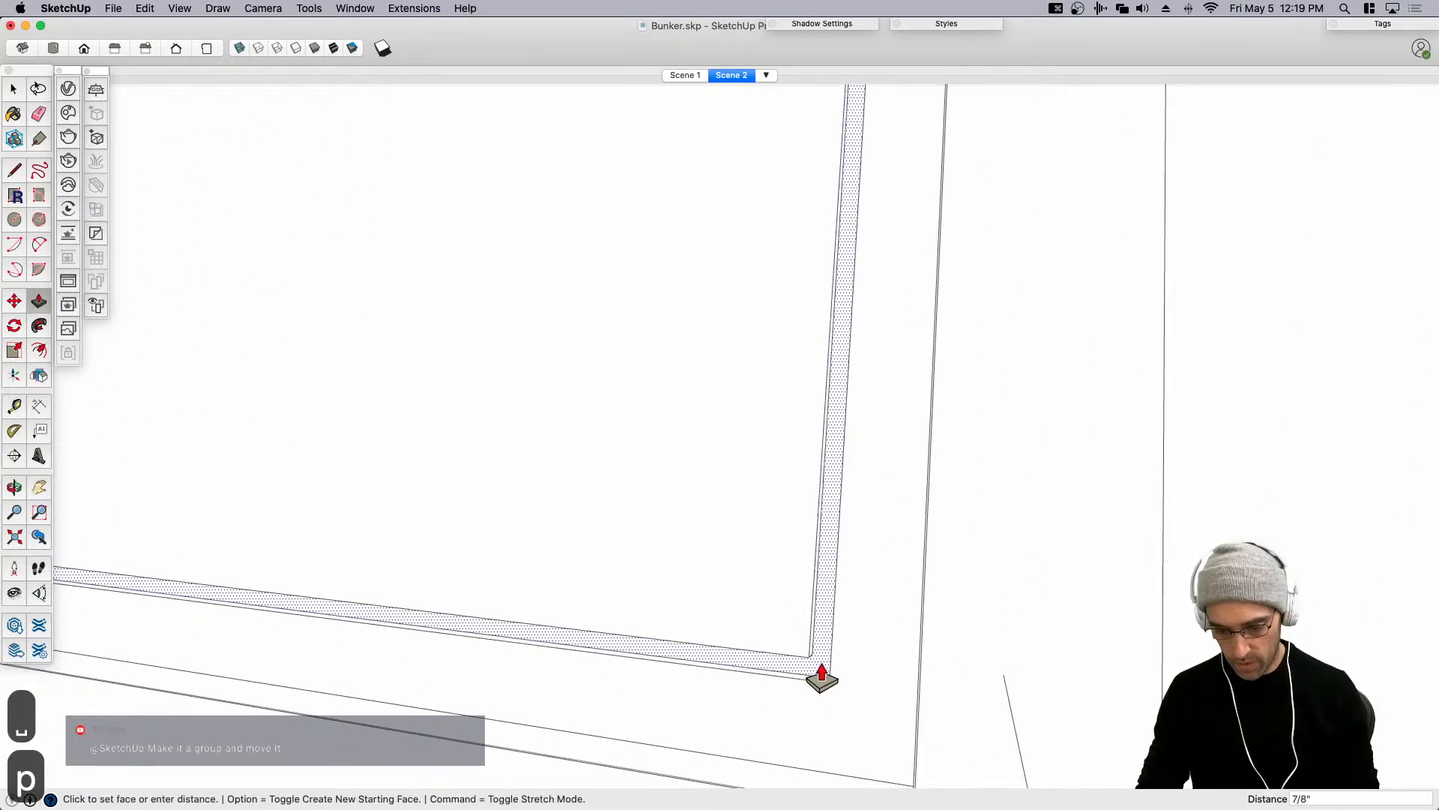
pyautogui.click(823, 670)
pyautogui.press('space')
# Adjust the depth of the narrow ring around the front panel's slots with Push/Pull.
pyautogui.scroll(-5, 675, 600)
pyautogui.moveTo(555, 555); pyautogui.dragTo(430, 540, button='middle')
pyautogui.scroll(6, 559, 479)
pyautogui.press('p')
pyautogui.click(557, 485)
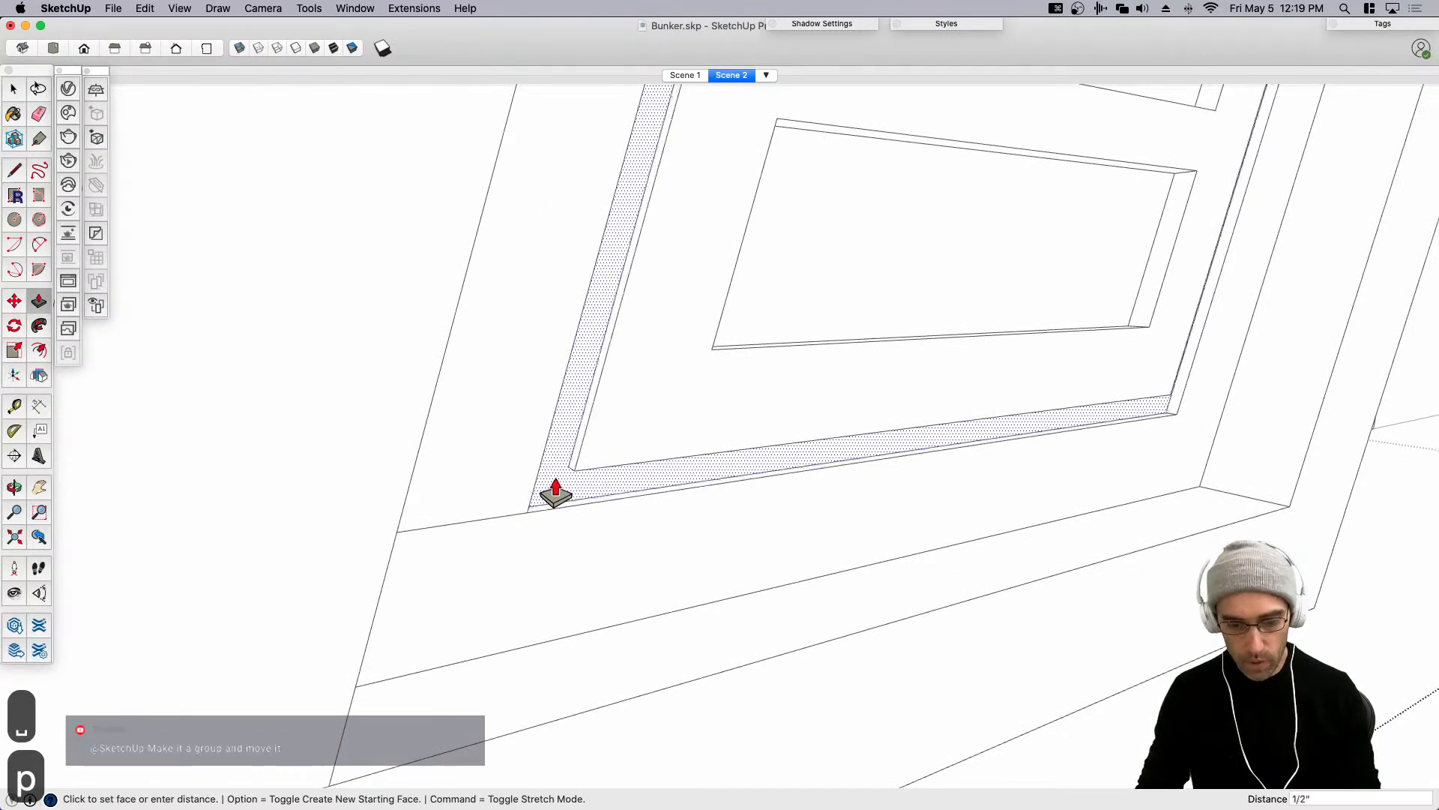
pyautogui.click(553, 478)
pyautogui.press('space')
# Draw a reference line from the lower corner of the front panel's lowest slot out past the side wall.
pyautogui.scroll(-5, 979, 398)
pyautogui.moveTo(510, 521); pyautogui.dragTo(924, 444, button='middle')
pyautogui.click(730, 453)
pyautogui.press('l')
pyautogui.click(894, 443)
pyautogui.press('space')
# Try offsetting the side panel's inner face inward, and undo it.
pyautogui.moveTo(621, 516); pyautogui.dragTo(778, 495, button='middle')
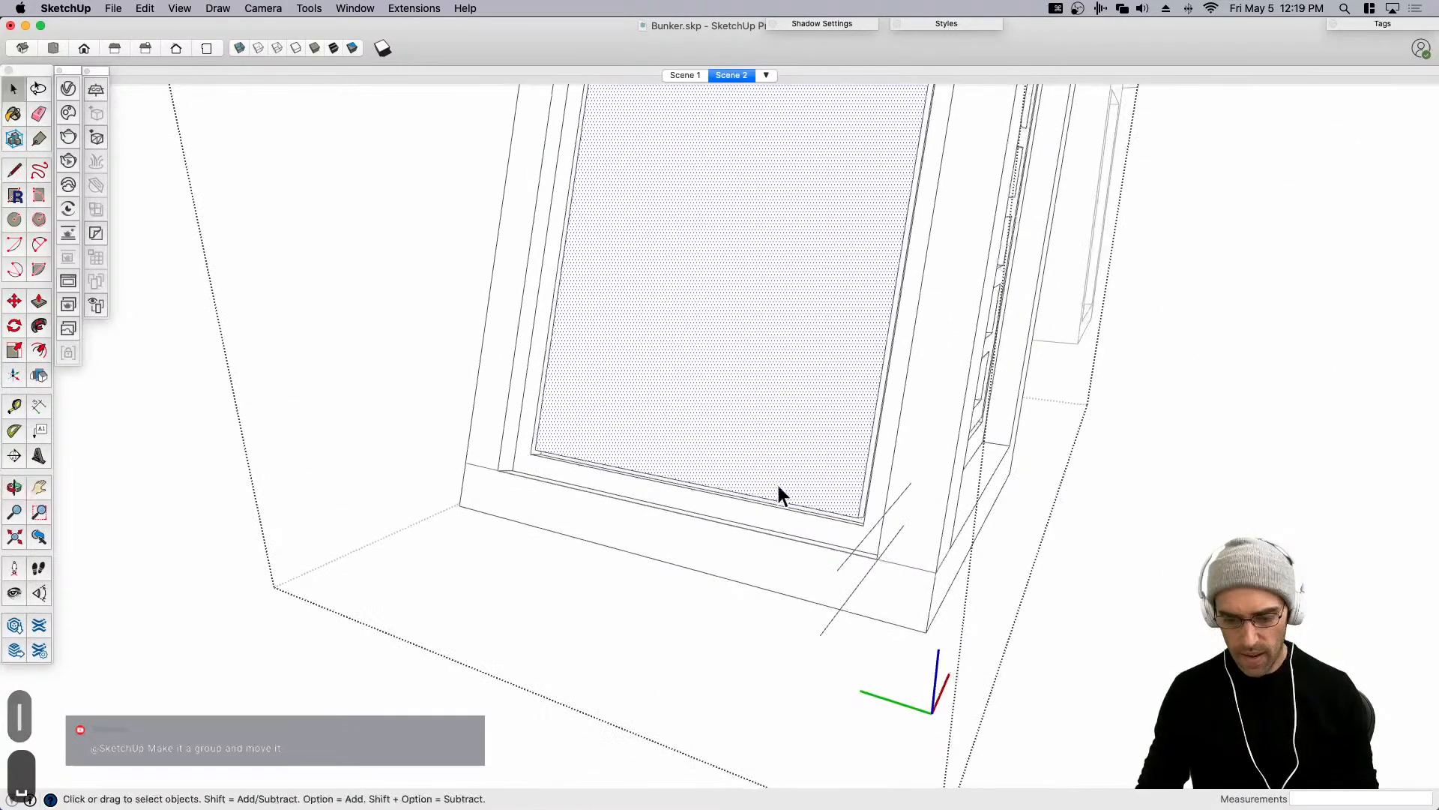
pyautogui.press('f')
pyautogui.click(833, 487)
pyautogui.press('super+z')
# Draw a line from the end of the lowest slot's reference line parallel to the side wall, reaching in front of the panel.
pyautogui.scroll(2, 892, 491)
pyautogui.scroll(1, 900, 501)
pyautogui.press('l')
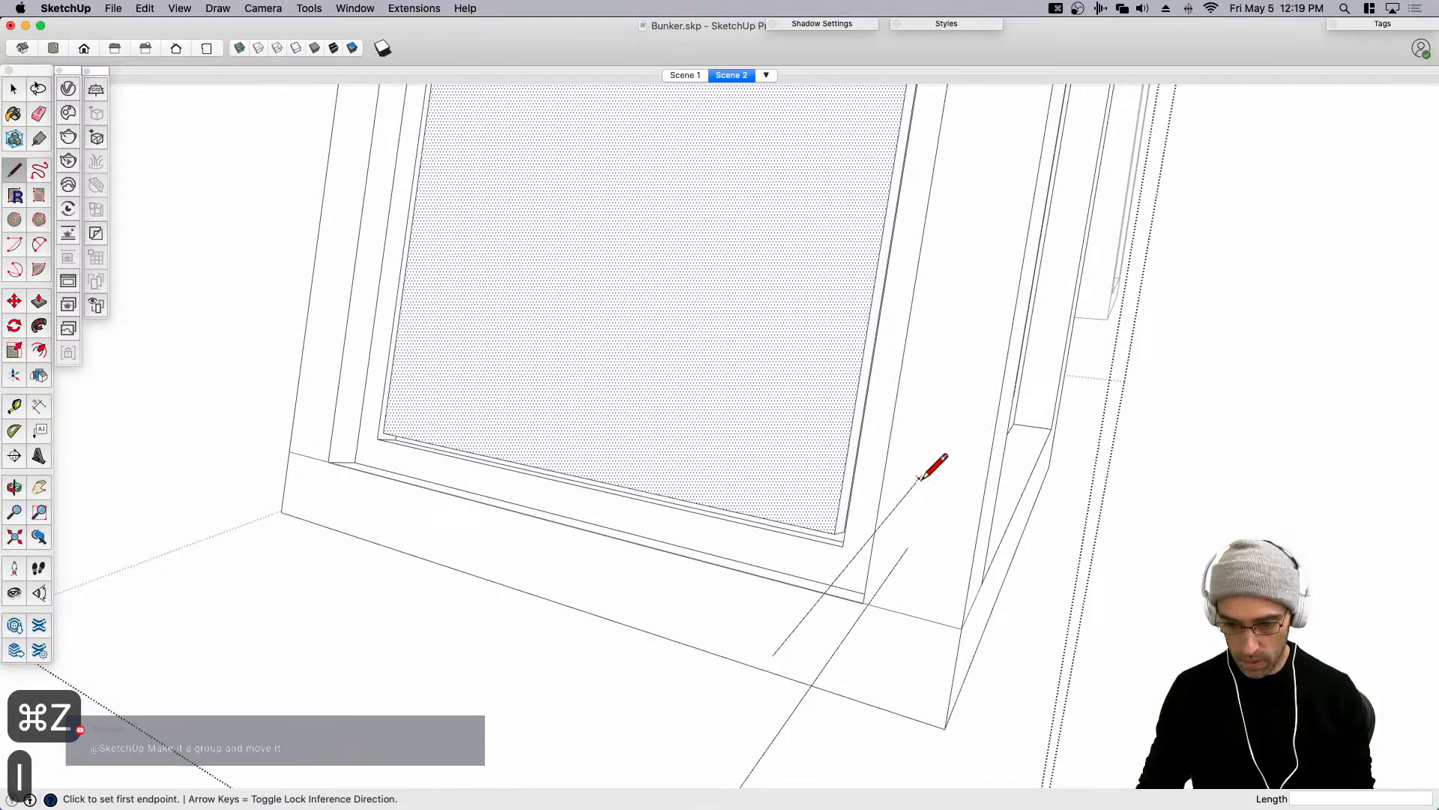
pyautogui.click(918, 478)
pyautogui.click(792, 450)
pyautogui.moveTo(793, 450)
pyautogui.mouseDown(button='middle')
pyautogui.moveTo(893, 521)
pyautogui.moveTo(1038, 418)
pyautogui.moveTo(830, 479)
pyautogui.moveTo(772, 461)
pyautogui.mouseUp(button='middle')
pyautogui.press('space')
# Offset the side panel's inner face inward so its lower edge is level with the lowest slot's reference line.
pyautogui.press('f')
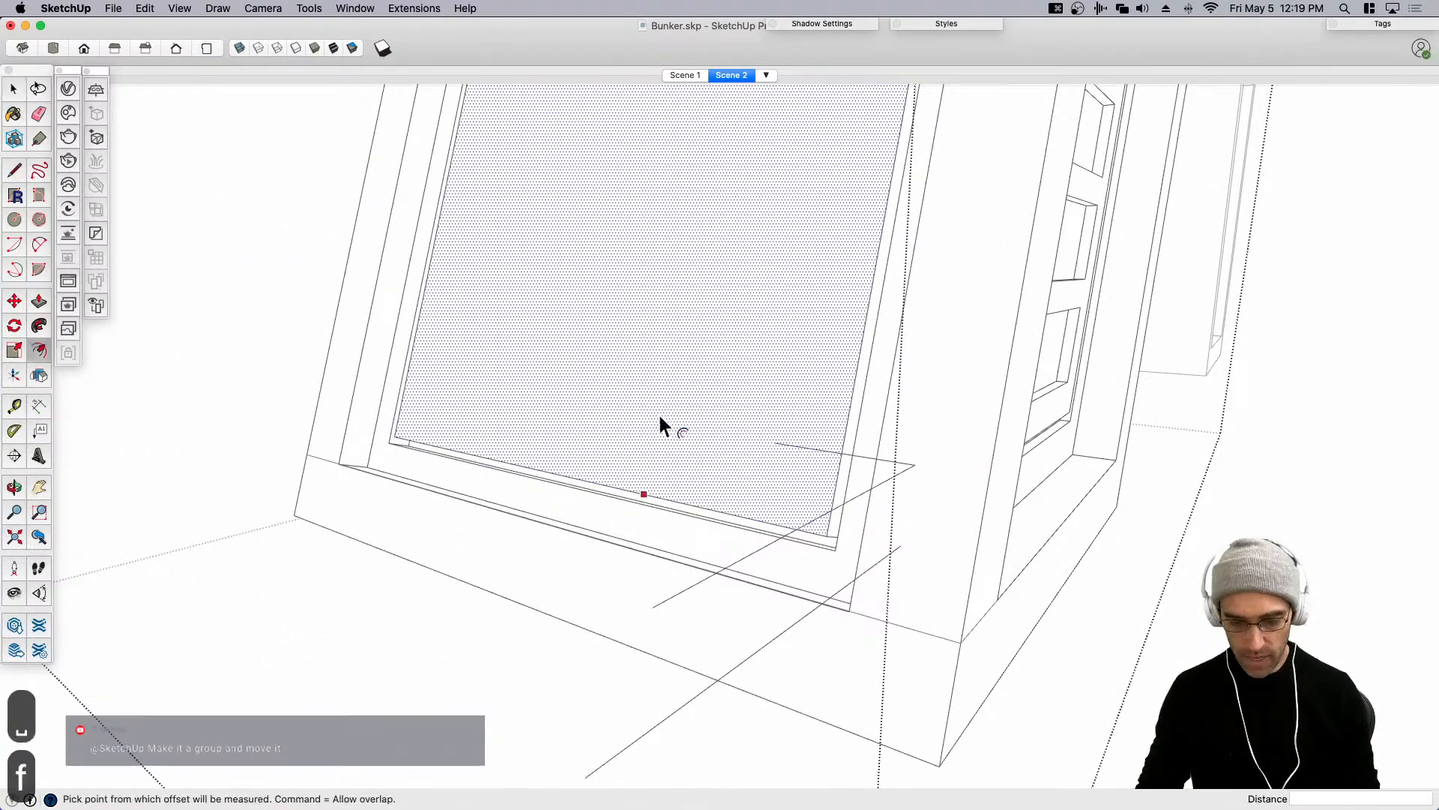
pyautogui.click(671, 437)
pyautogui.click(775, 449)
# Erase the lower reference lines that run from the front panel through the side wall.
pyautogui.press('e')
pyautogui.moveTo(775, 450); pyautogui.dragTo(885, 465, button='middle')
pyautogui.moveTo(866, 561); pyautogui.dragTo(865, 564)
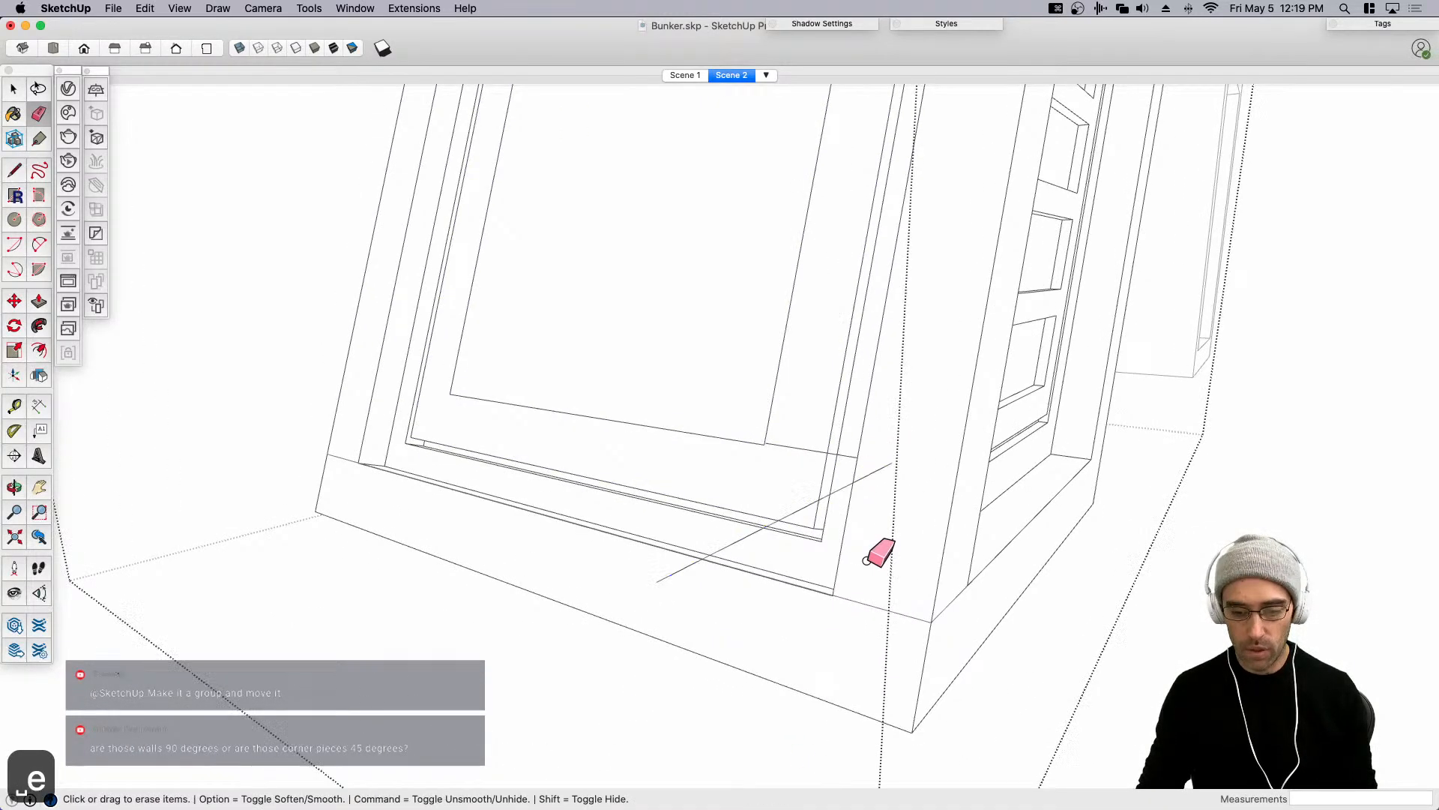
pyautogui.moveTo(855, 482)
pyautogui.mouseDown(button='middle')
pyautogui.moveTo(584, 482)
pyautogui.moveTo(534, 433)
pyautogui.mouseUp(button='middle')
pyautogui.press('super+z')
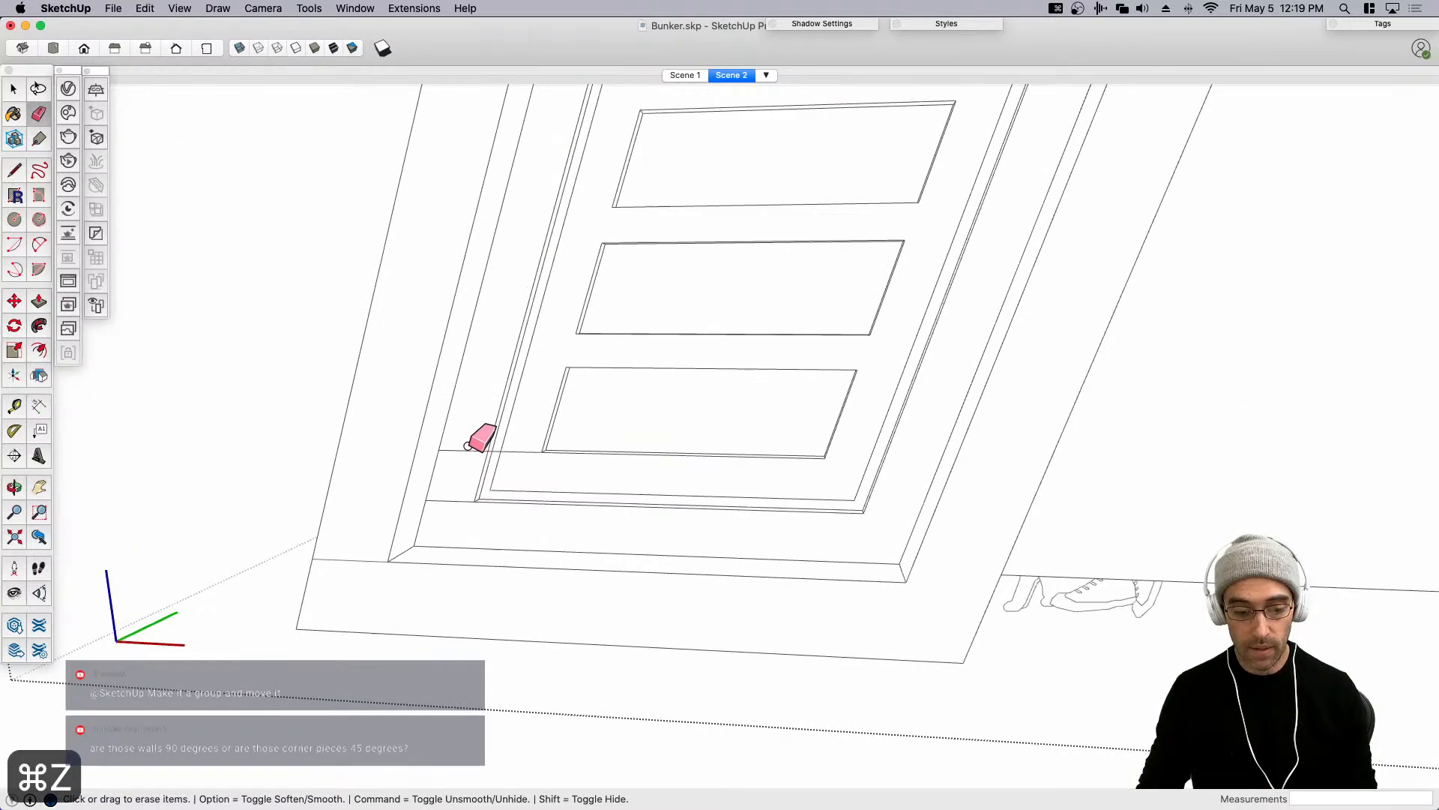
pyautogui.scroll(6, 504, 451)
pyautogui.keyDown('shift'); pyautogui.moveTo(528, 444); pyautogui.dragTo(518, 458); pyautogui.keyUp('shift')
pyautogui.scroll(2, 511, 453)
pyautogui.moveTo(496, 468); pyautogui.dragTo(425, 435, button='middle')
pyautogui.scroll(-10, 411, 472)
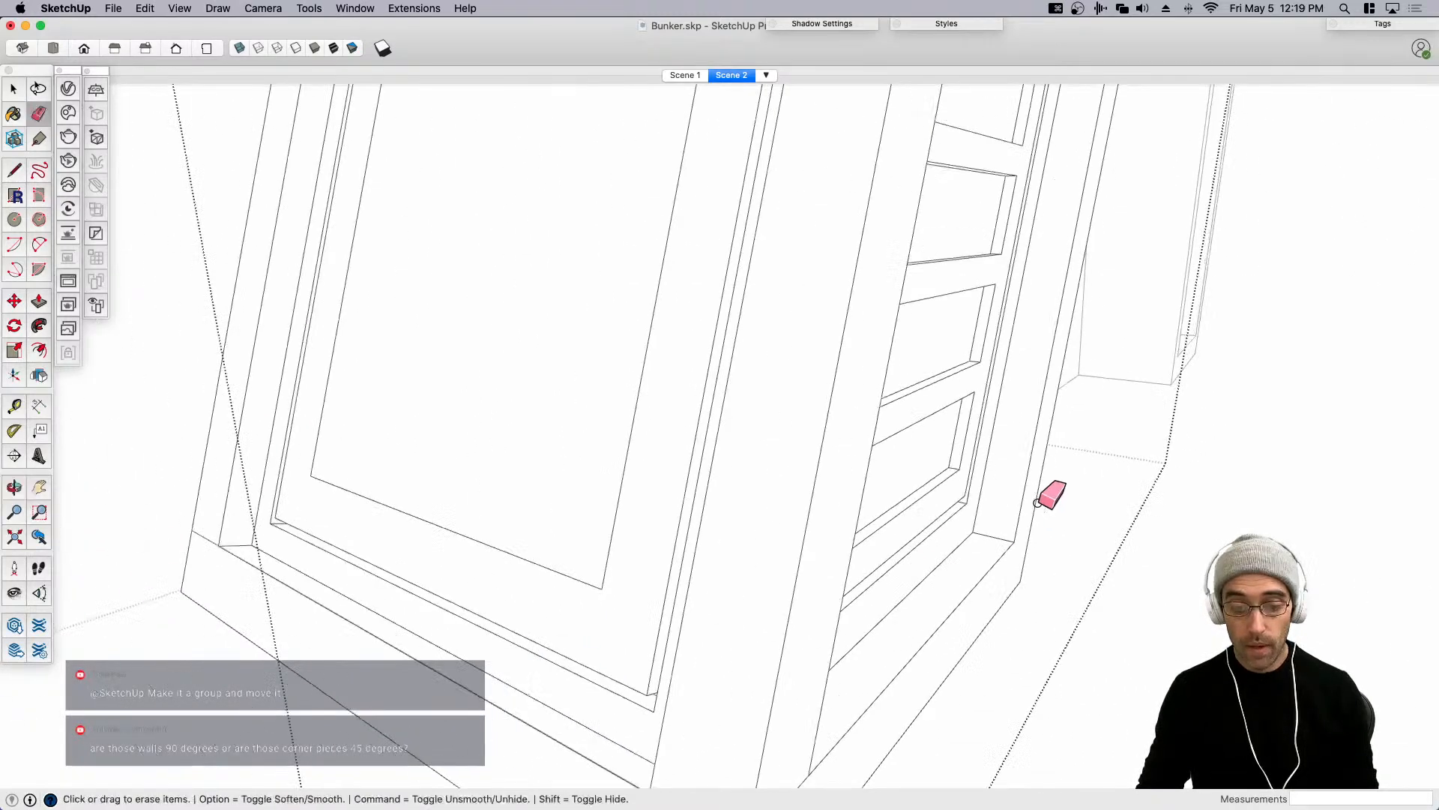
# Erase the two upright edges of the side panel's innermost outline, keeping its lower and upper lines.
pyautogui.press('space')
pyautogui.click(767, 503)
pyautogui.click(820, 529)
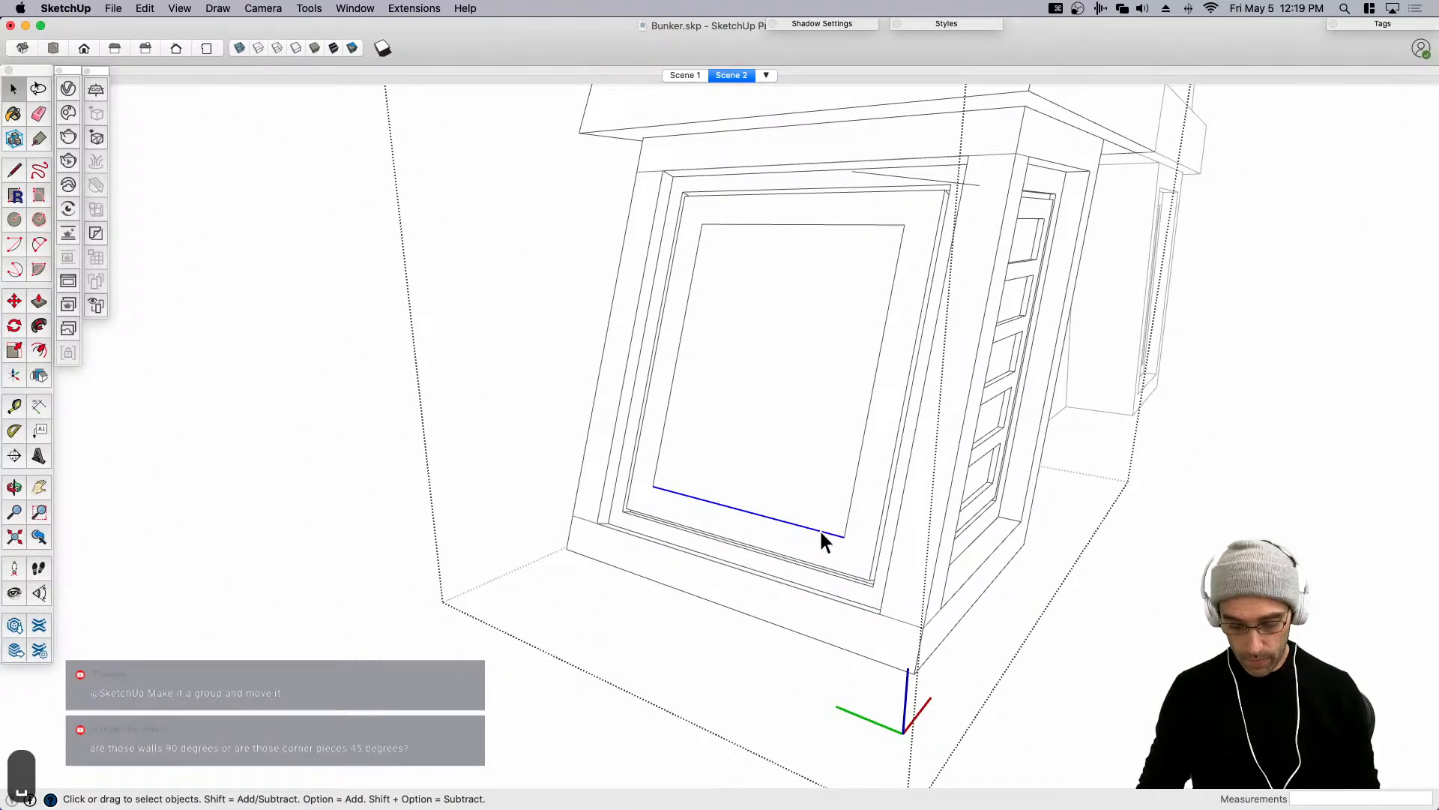
pyautogui.press('m')
pyautogui.press('space')
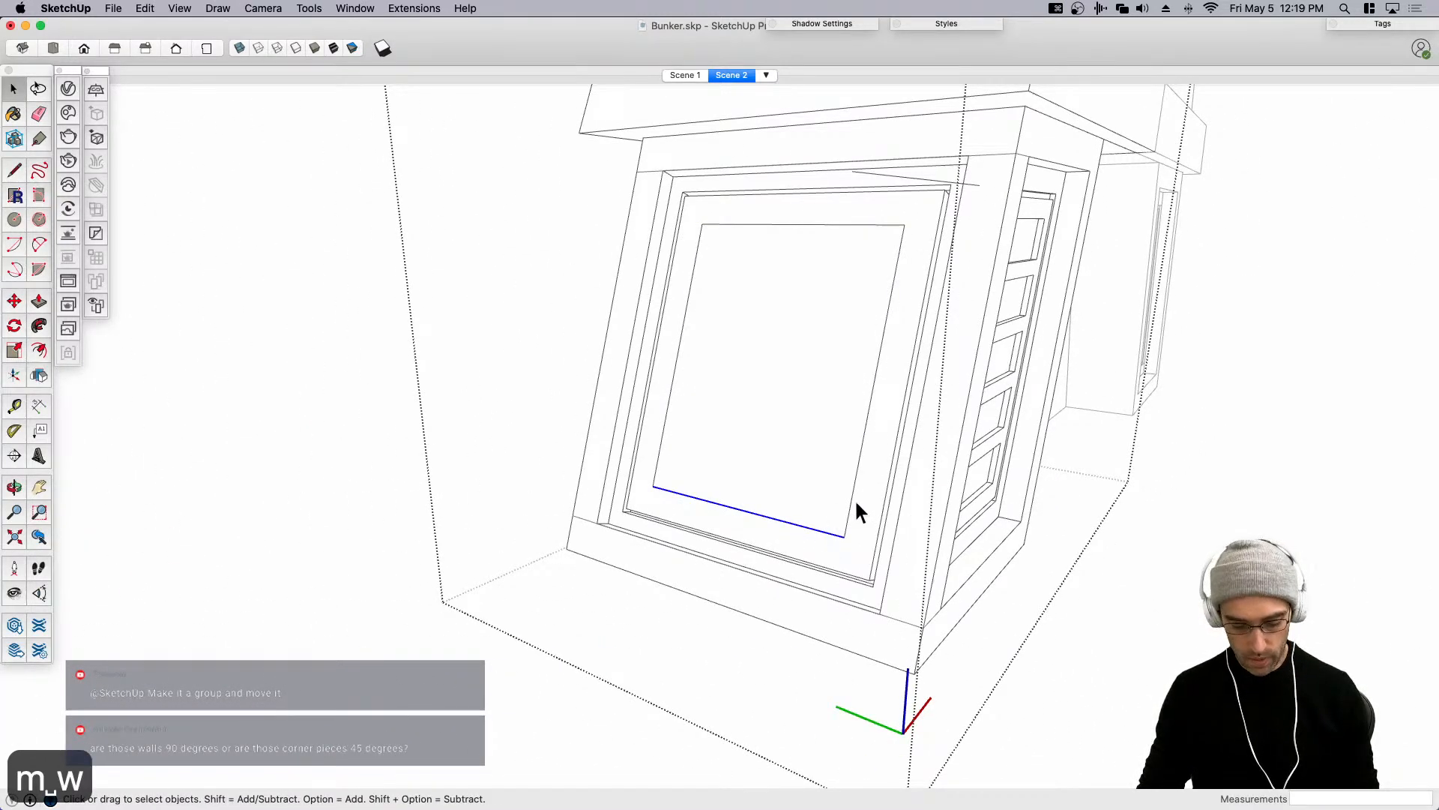
pyautogui.press('e')
pyautogui.moveTo(854, 498); pyautogui.dragTo(825, 484)
pyautogui.moveTo(660, 435); pyautogui.dragTo(661, 435)
# Draw a reference line from the upper corner of the front panel's lowest slot around the corner and across the side panel.
pyautogui.press('space')
pyautogui.click(839, 534)
pyautogui.moveTo(839, 533)
pyautogui.mouseDown(button='middle')
pyautogui.moveTo(922, 514)
pyautogui.moveTo(860, 525)
pyautogui.mouseUp(button='middle')
pyautogui.press('l')
pyautogui.click(904, 486)
pyautogui.moveTo(831, 508)
pyautogui.mouseDown(button='middle')
pyautogui.moveTo(1302, 472)
pyautogui.moveTo(967, 458)
pyautogui.moveTo(1017, 419)
pyautogui.mouseUp(button='middle')
pyautogui.click(780, 443)
pyautogui.press('space')
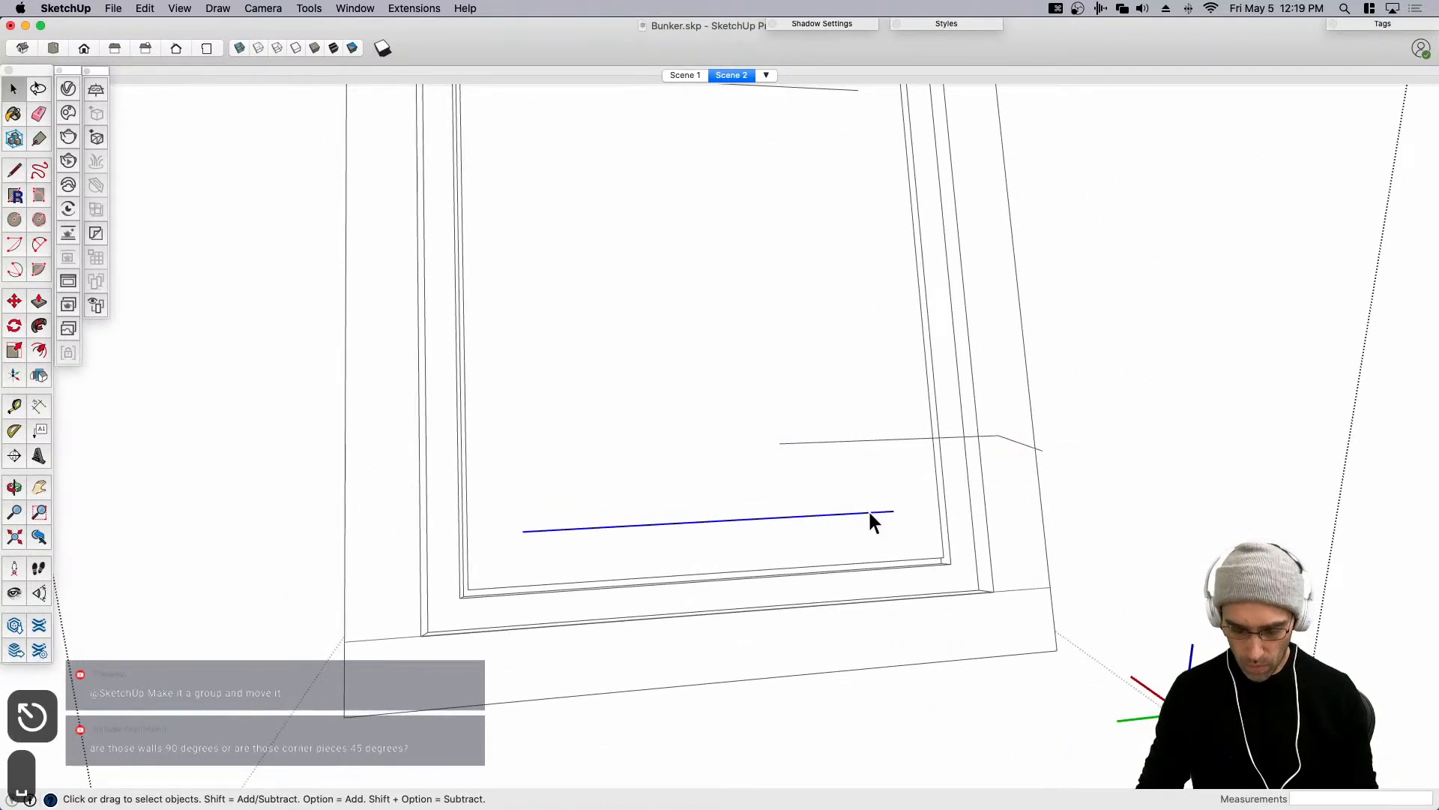
pyautogui.press('m')
pyautogui.scroll(2, 875, 511)
pyautogui.press('alt')
pyautogui.click(894, 511)
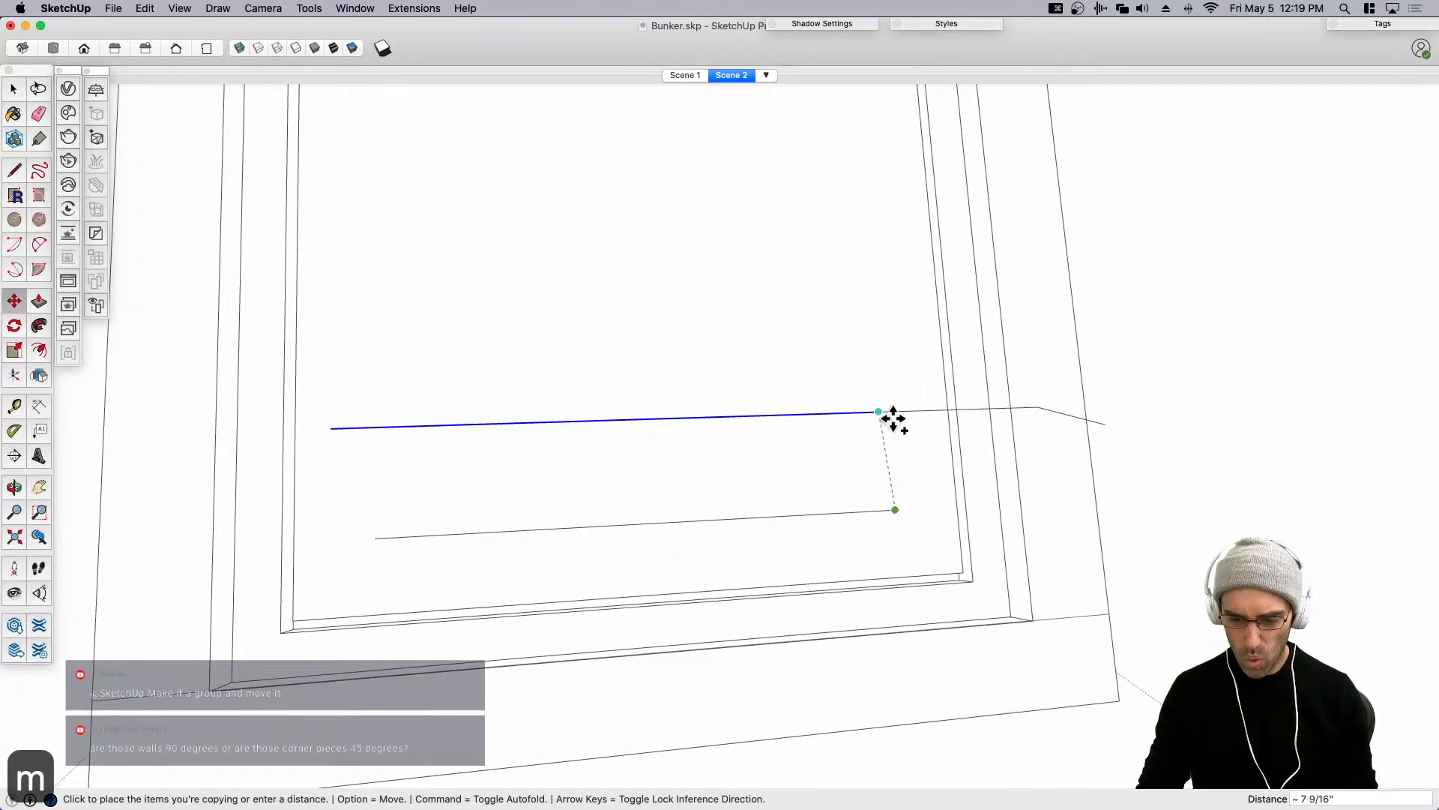
pyautogui.moveTo(899, 422); pyautogui.dragTo(607, 549, button='middle')
pyautogui.press('Escape')
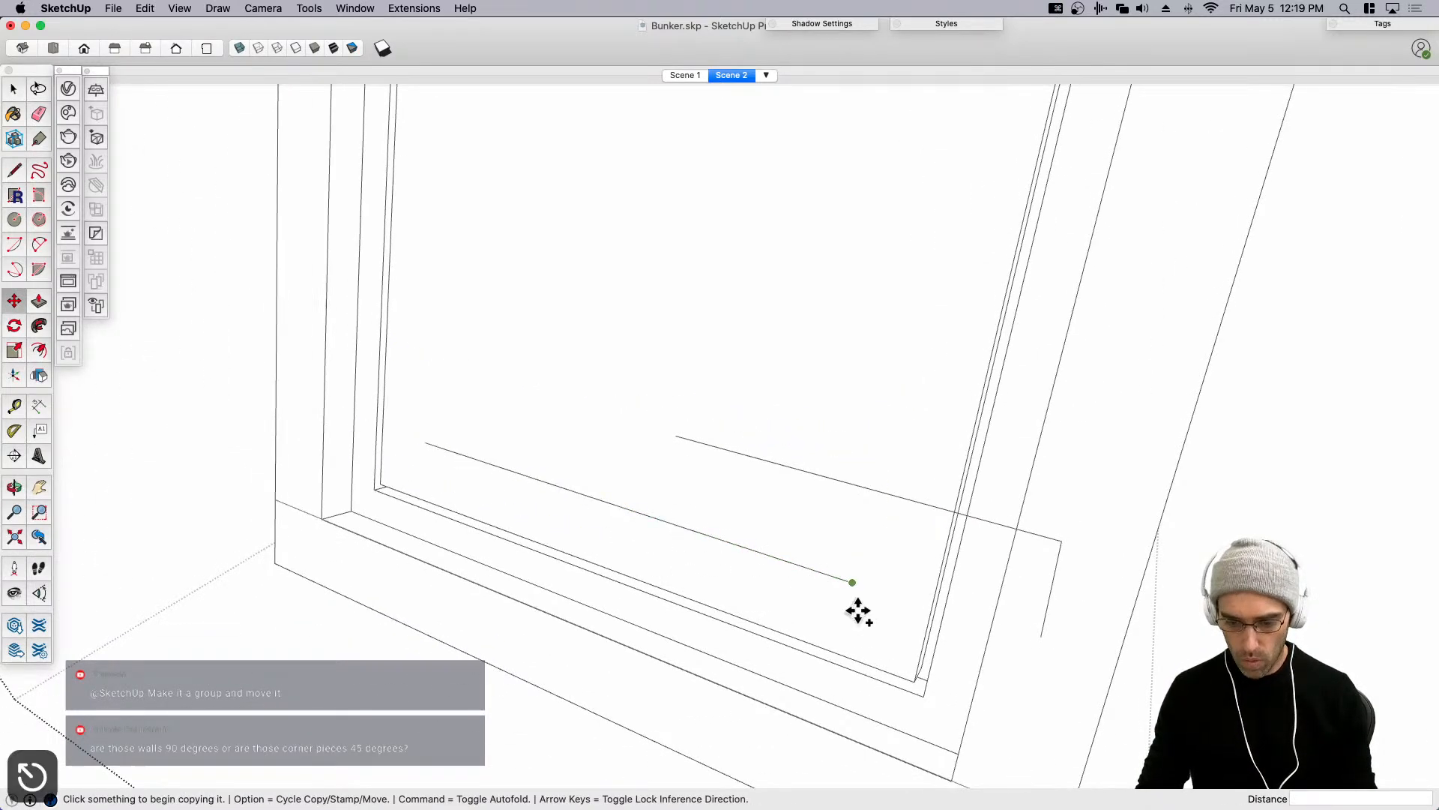
# Copy the lower slot line up along the side panel's slope to the height of the slot reference line.
pyautogui.press('space')
pyautogui.click(829, 574)
pyautogui.press('m')
pyautogui.press('alt')
pyautogui.click(917, 682)
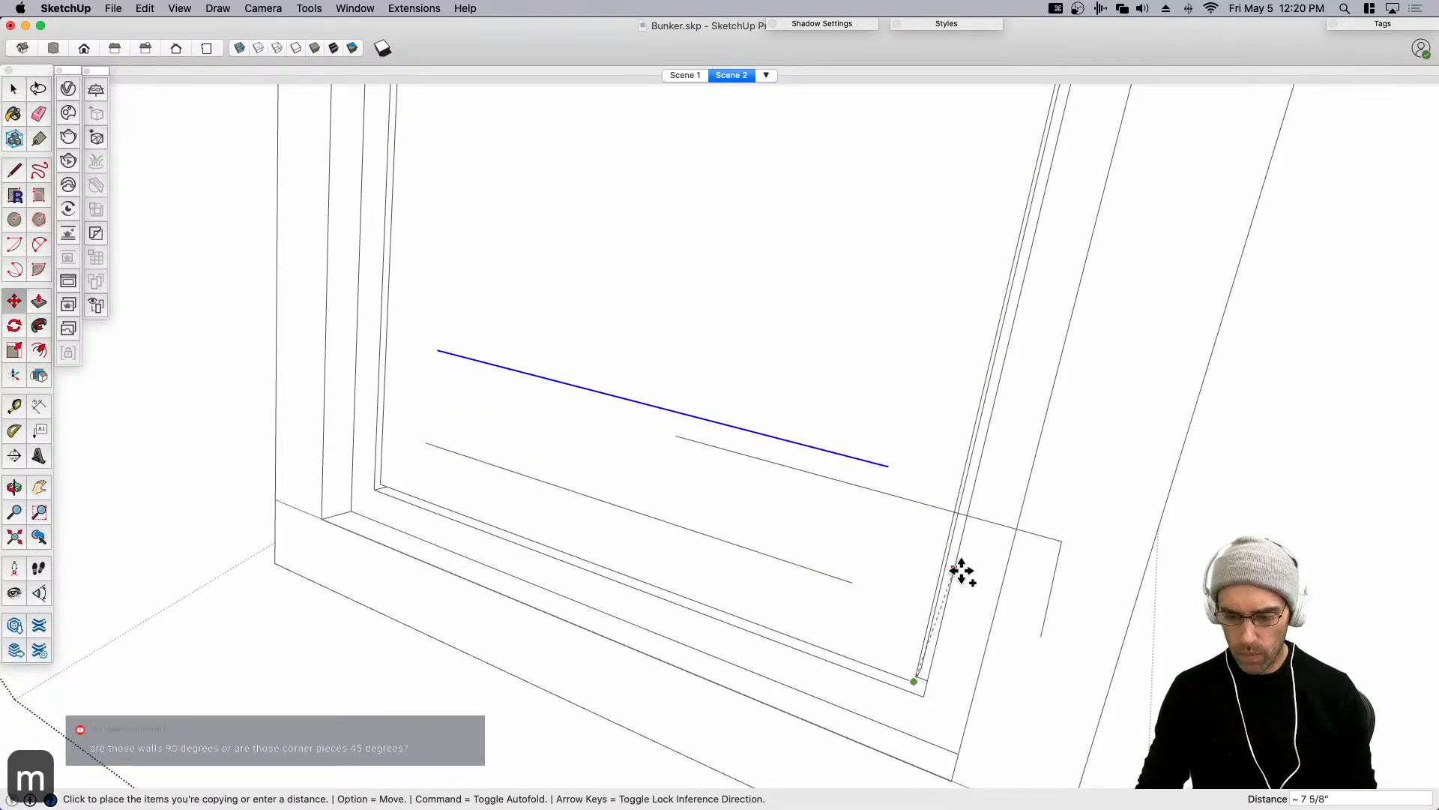
pyautogui.moveTo(957, 598); pyautogui.dragTo(982, 481, button='middle')
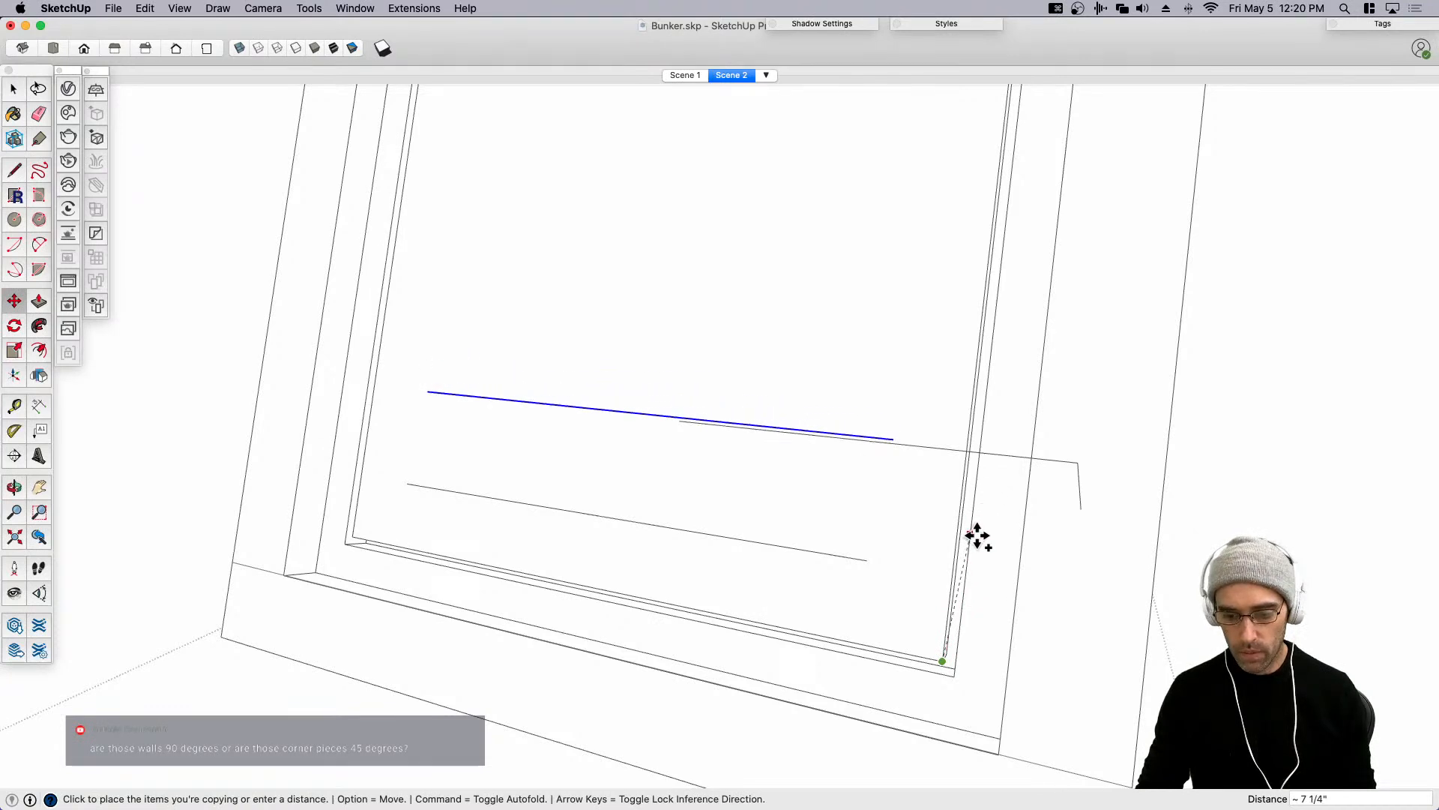
pyautogui.click(953, 537)
pyautogui.press('space')
# Close both ends of the lowest side panel slot with lines about 7" long.
pyautogui.press('l')
pyautogui.click(867, 560)
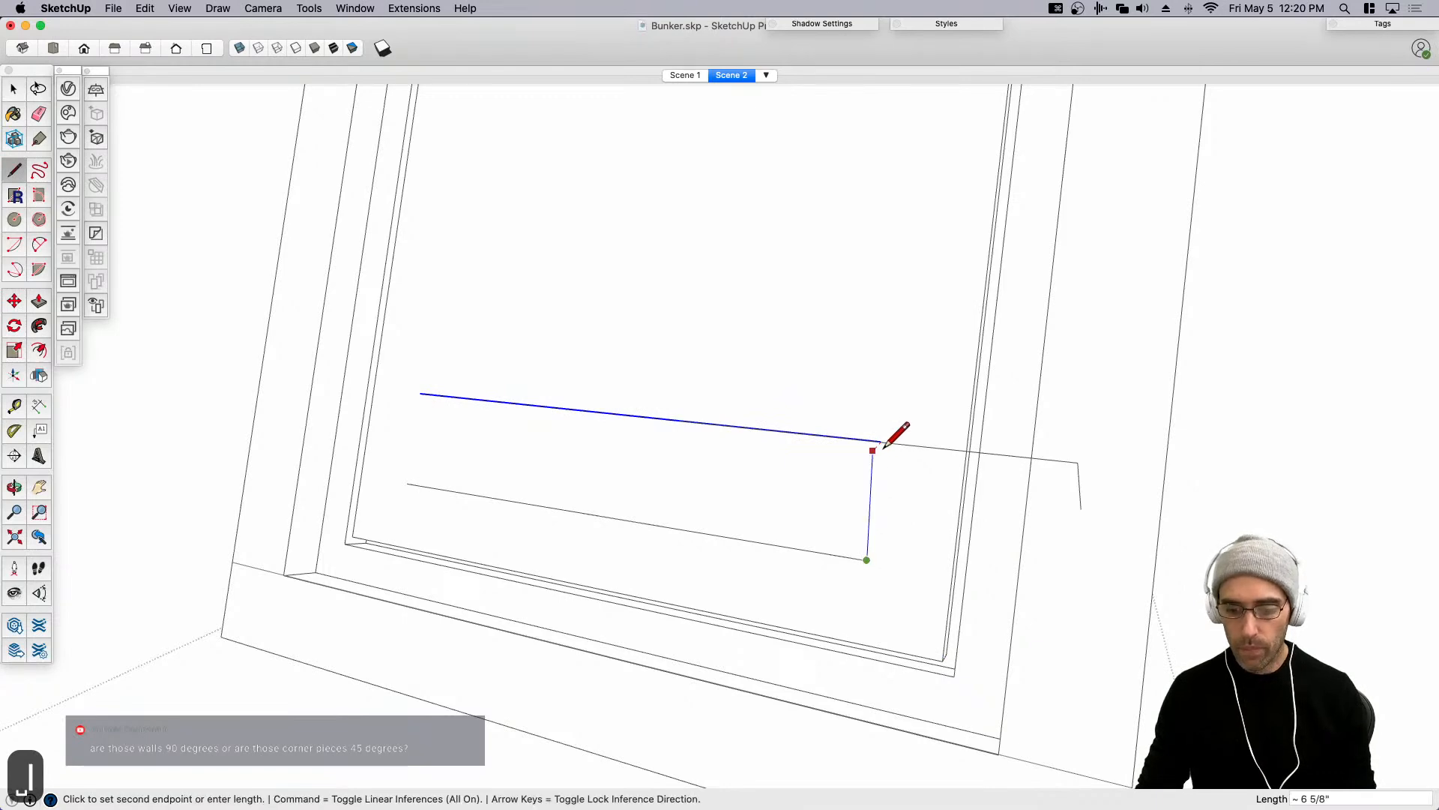
pyautogui.moveTo(886, 442); pyautogui.dragTo(874, 534, button='middle')
pyautogui.scroll(2, 876, 442)
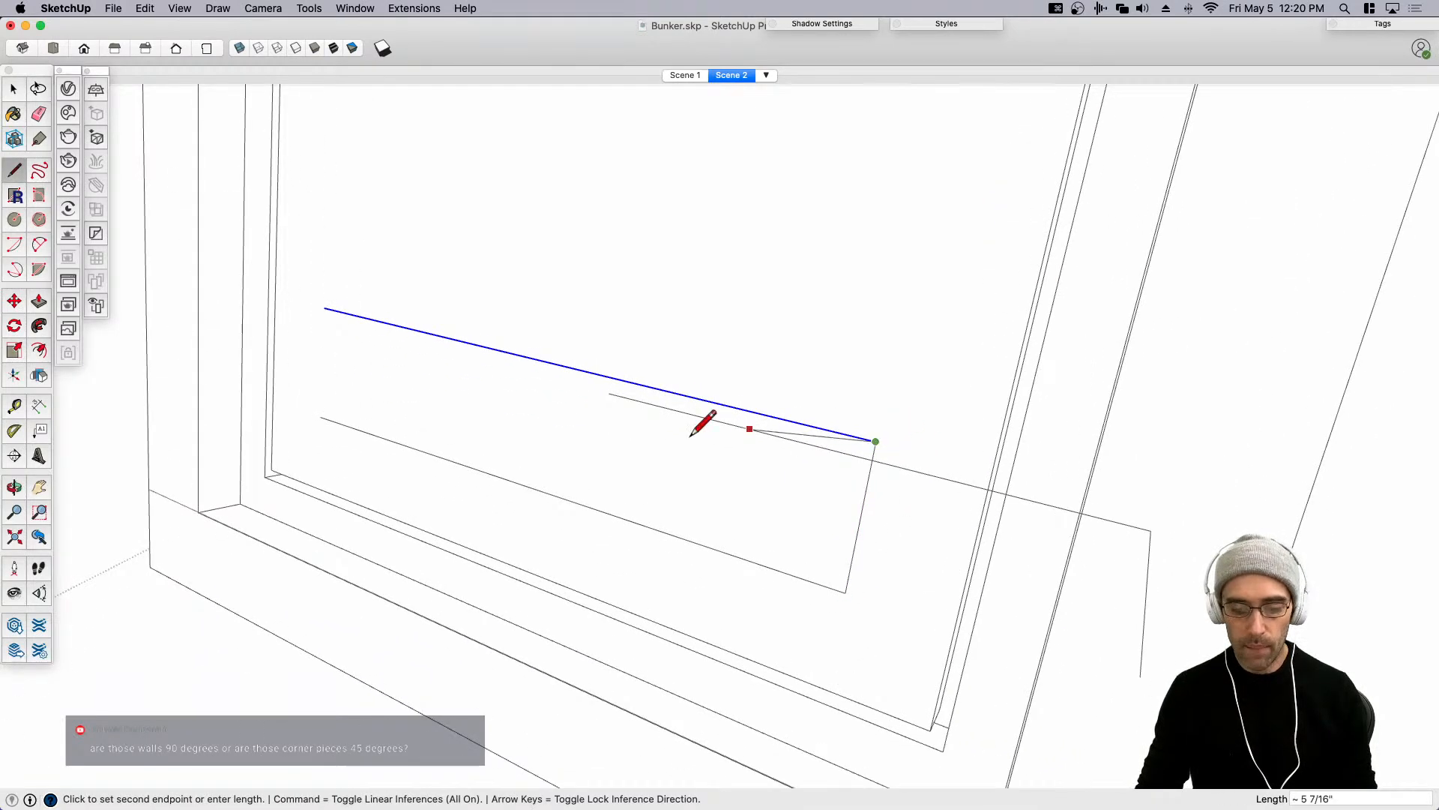
pyautogui.press('Escape')
pyautogui.click(324, 308)
pyautogui.scroll(-4, 565, 328)
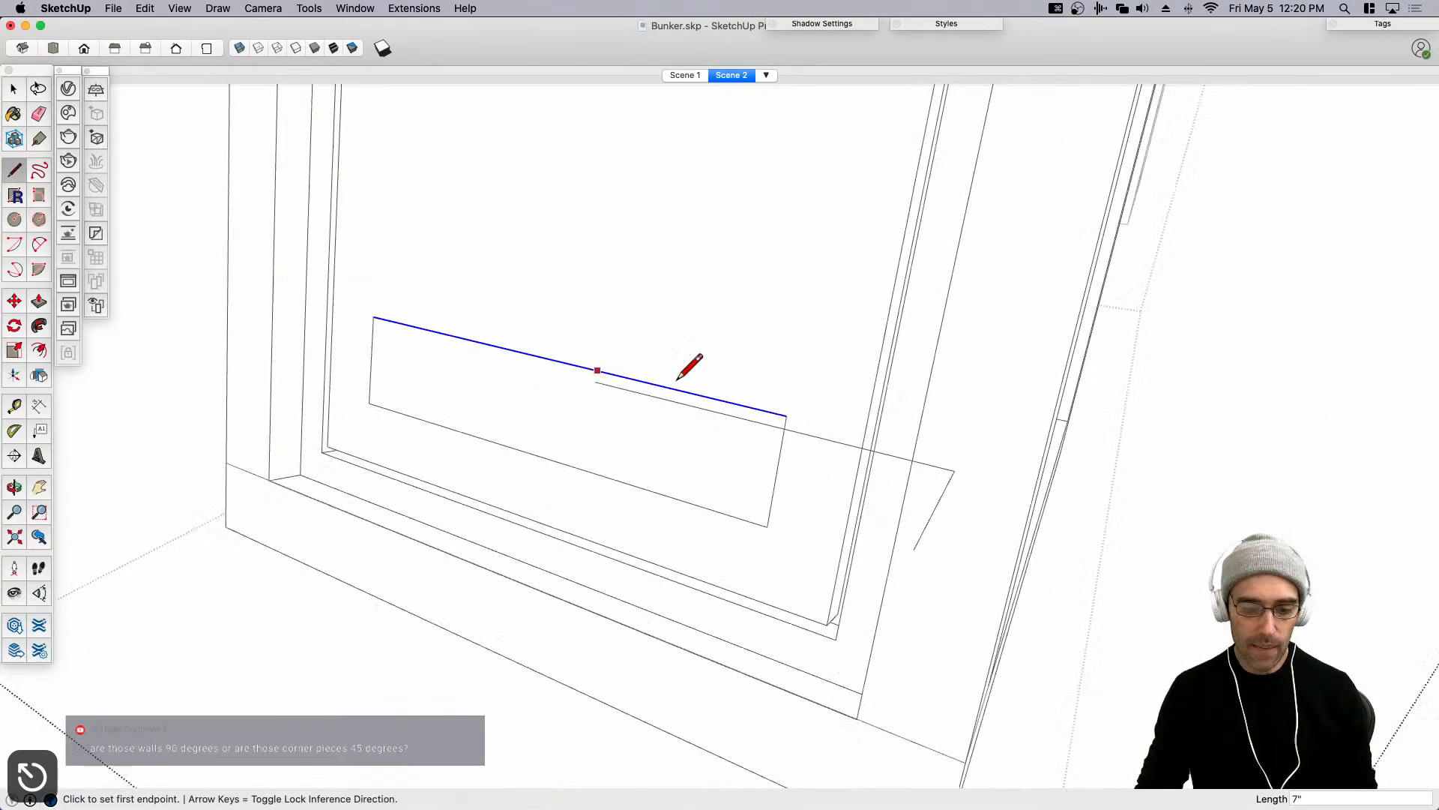
# Erase the remaining reference lines near the new slot and at the upper corner of the side panel.
pyautogui.press('e')
pyautogui.moveTo(888, 453); pyautogui.dragTo(758, 453, button='middle')
pyautogui.press('space')
pyautogui.click(760, 448)
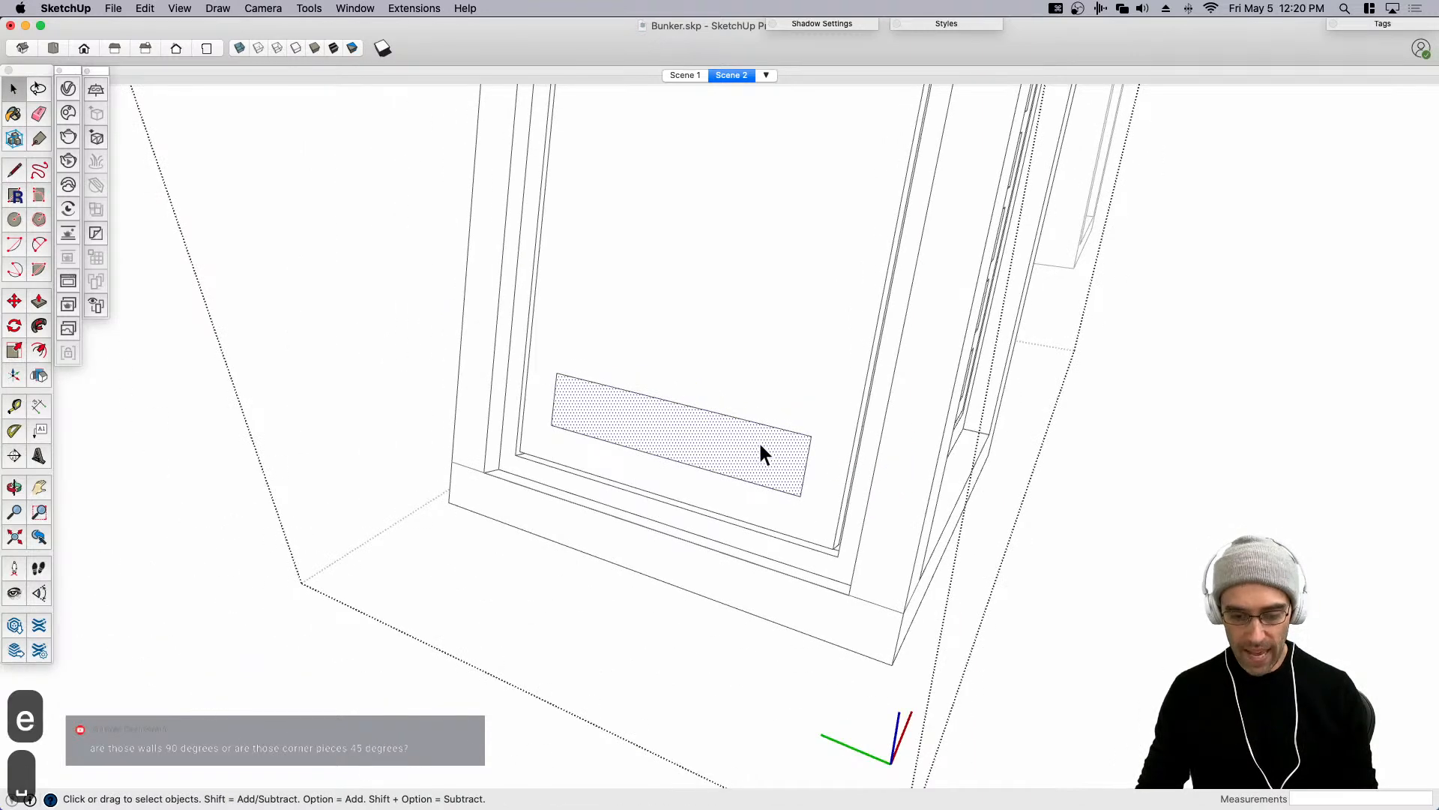
pyautogui.moveTo(798, 534); pyautogui.dragTo(745, 562, button='middle')
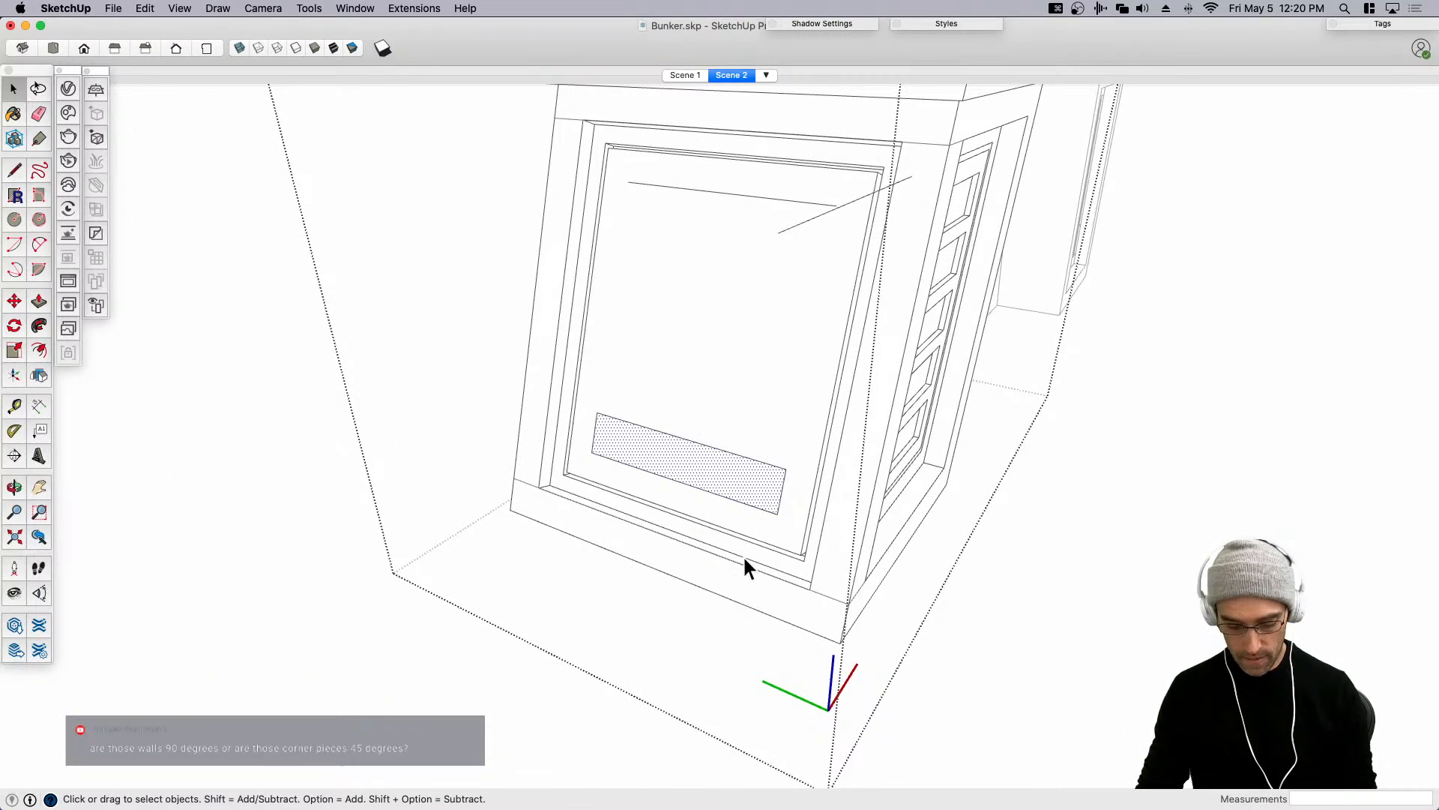
pyautogui.press('e')
pyautogui.click(857, 197)
# Copy the lowest side panel slot up to the reference line at the top, dividing the distance into 4 evenly spaced copies.
pyautogui.press('space')
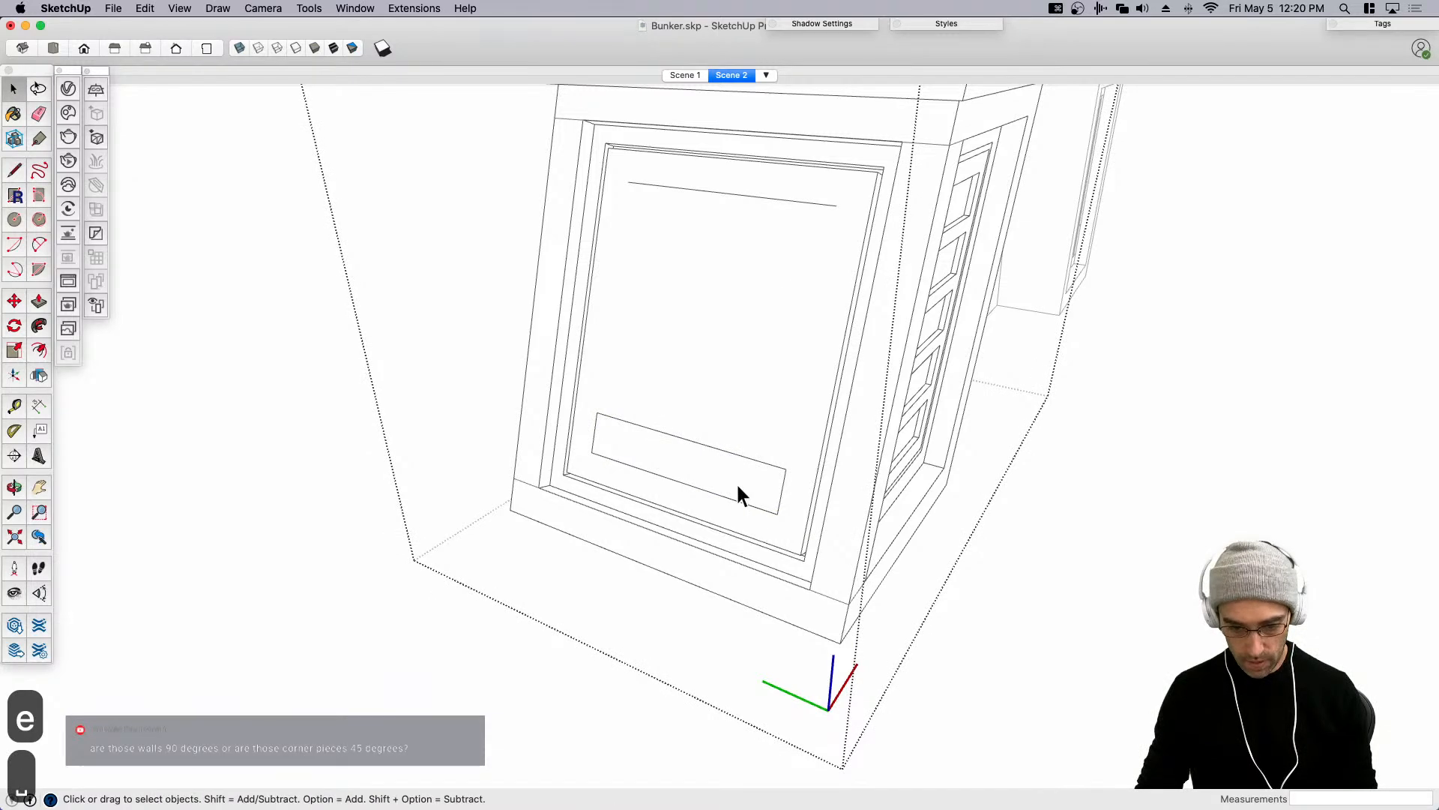
pyautogui.press('m')
pyautogui.click(785, 470)
pyautogui.press('alt')
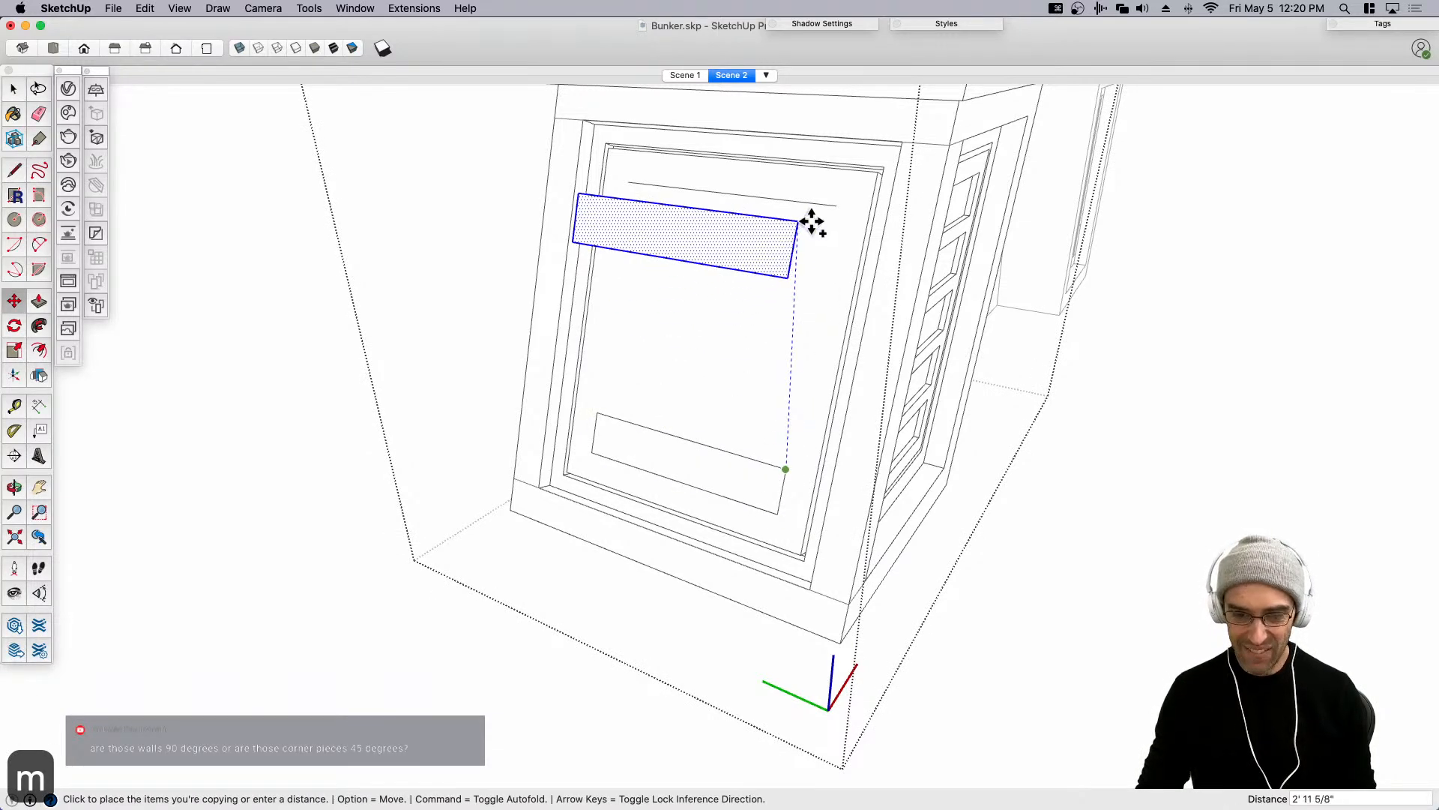
pyautogui.click(836, 207)
pyautogui.write('/4')
pyautogui.press('Return')
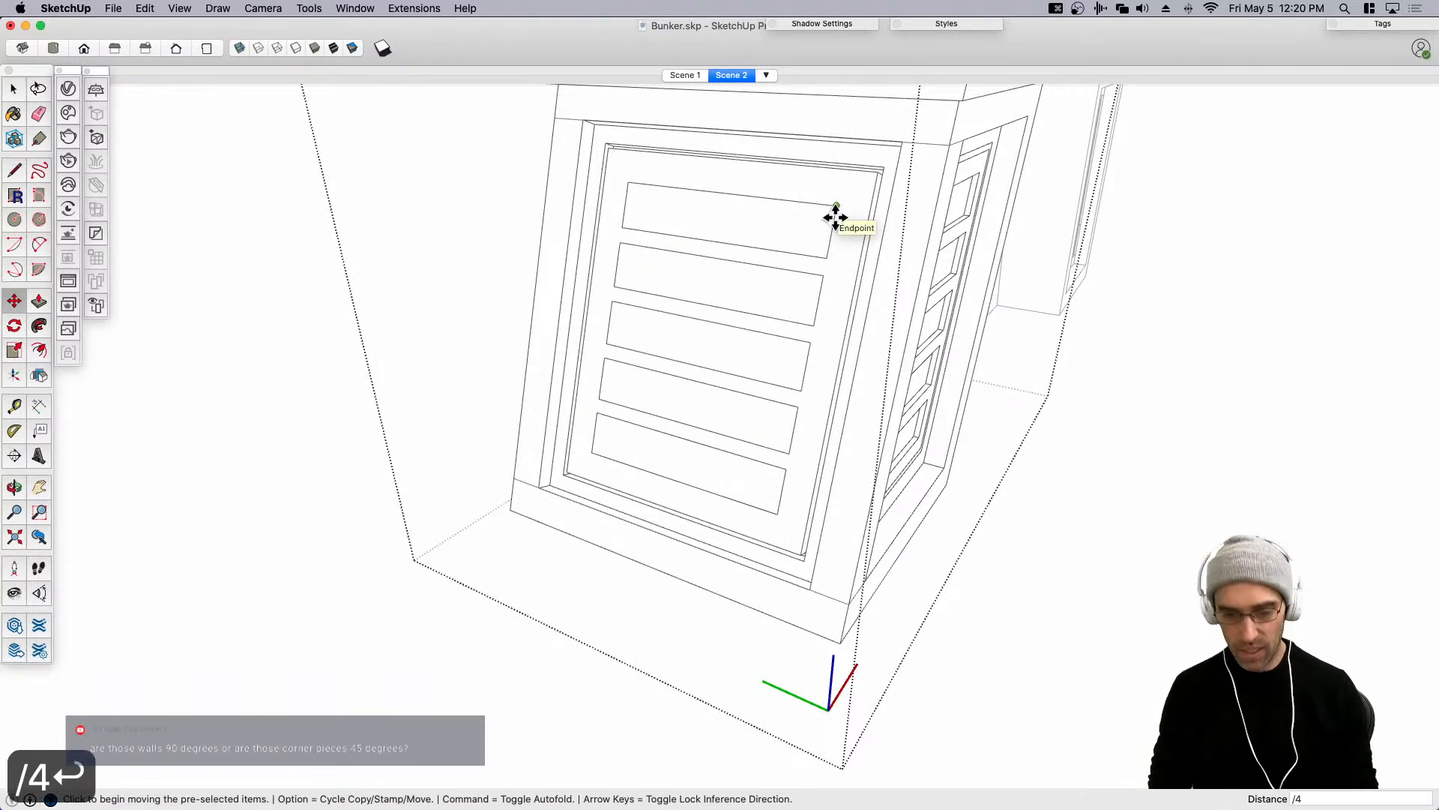
# Recess the three lowest slots of the side panel to one equal depth with Push/Pull.
pyautogui.press('space')
pyautogui.moveTo(848, 402); pyautogui.dragTo(700, 443, button='middle')
pyautogui.scroll(3, 697, 483)
pyautogui.click(718, 481)
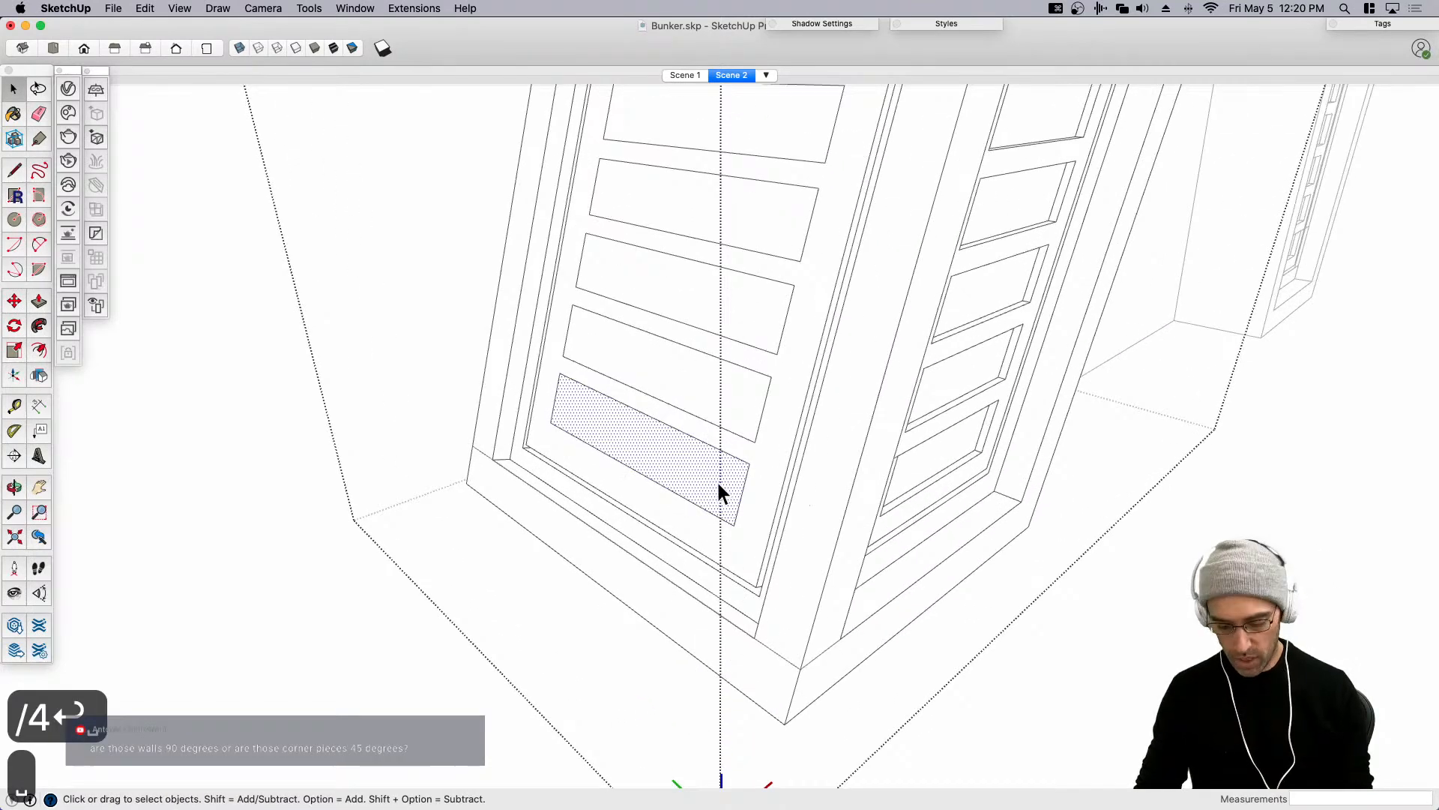
pyautogui.press('p')
pyautogui.press('space')
pyautogui.click(683, 372)
pyautogui.press('p')
pyautogui.doubleClick(678, 370)
pyautogui.press('space')
pyautogui.click(690, 303)
pyautogui.press('p')
pyautogui.doubleClick(688, 299)
# Recess the two upper side panel slots to the same depth as the others and leave the group.
pyautogui.press('space')
pyautogui.click(675, 201)
pyautogui.press('p')
pyautogui.doubleClick(671, 214)
pyautogui.press('space')
pyautogui.scroll(-3, 664, 227)
pyautogui.click(656, 225)
pyautogui.press('p')
pyautogui.doubleClick(652, 217)
pyautogui.press('space')
pyautogui.scroll(-3, 581, 342)
pyautogui.moveTo(581, 341); pyautogui.dragTo(566, 589, button='middle')
pyautogui.press('space')
pyautogui.click(667, 618)
# Delete the leftover line segments beside the lowest slot of the front panel, including the short piece across the frame edge.
pyautogui.moveTo(787, 450); pyautogui.dragTo(722, 353, button='middle')
pyautogui.scroll(3, 780, 277)
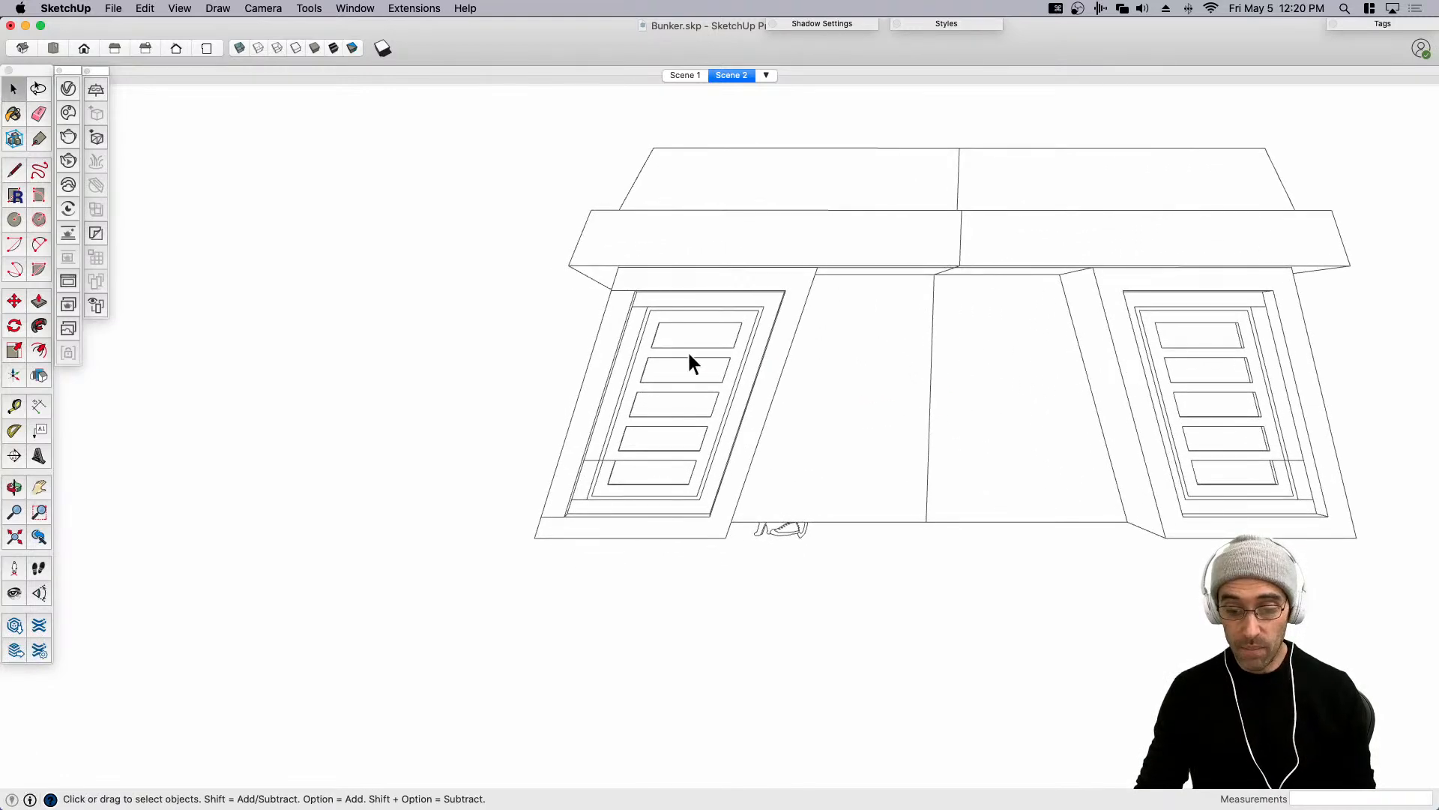
pyautogui.scroll(5, 616, 448)
pyautogui.doubleClick(576, 477)
pyautogui.press('BackSpace')
pyautogui.scroll(2, 592, 480)
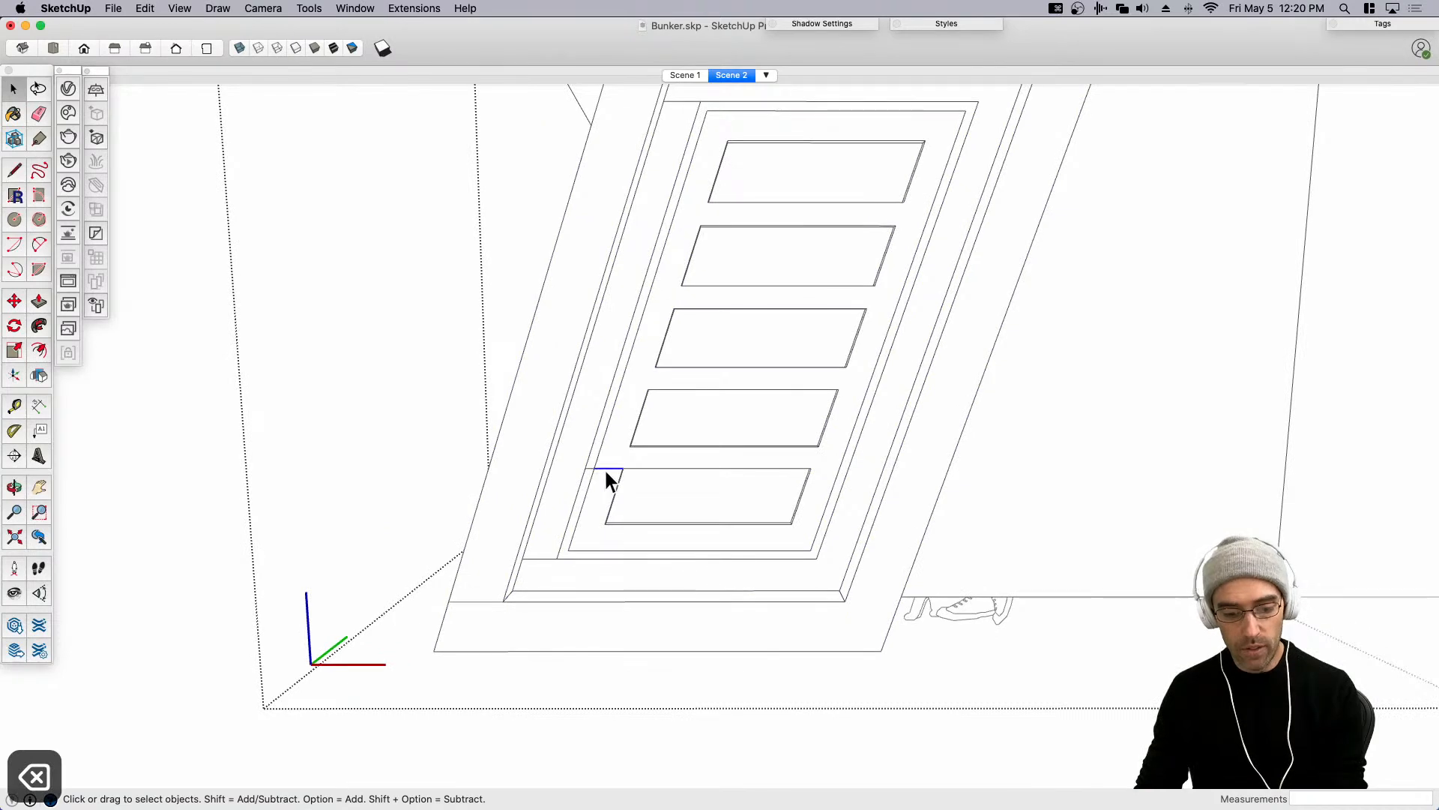
pyautogui.press('BackSpace')
pyautogui.scroll(3, 581, 479)
pyautogui.click(593, 473)
pyautogui.press('BackSpace')
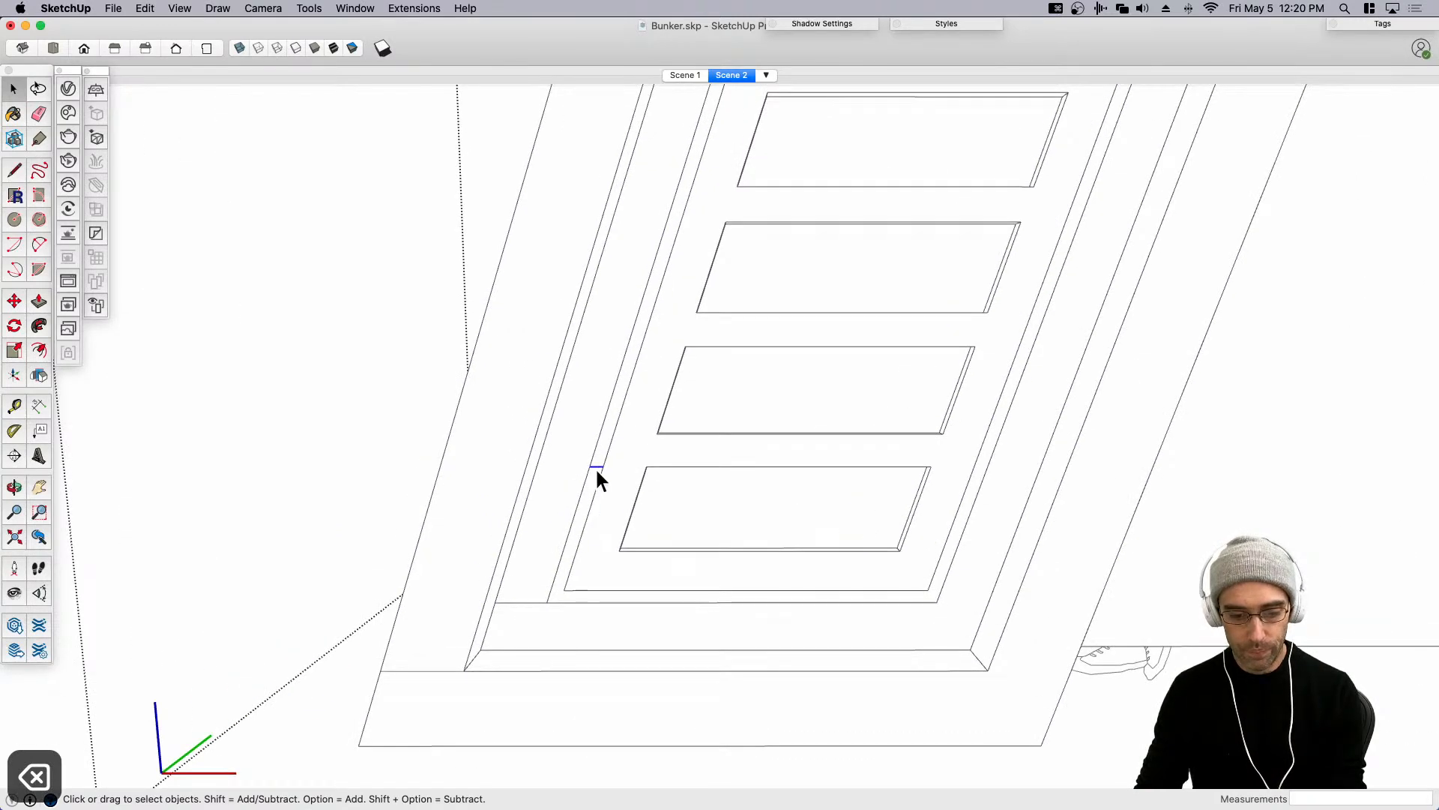
pyautogui.scroll(-6, 592, 480)
# Switch to Scene 1, hide both bunker halves to examine the reference photo, and undo the hiding.
pyautogui.click(680, 76)
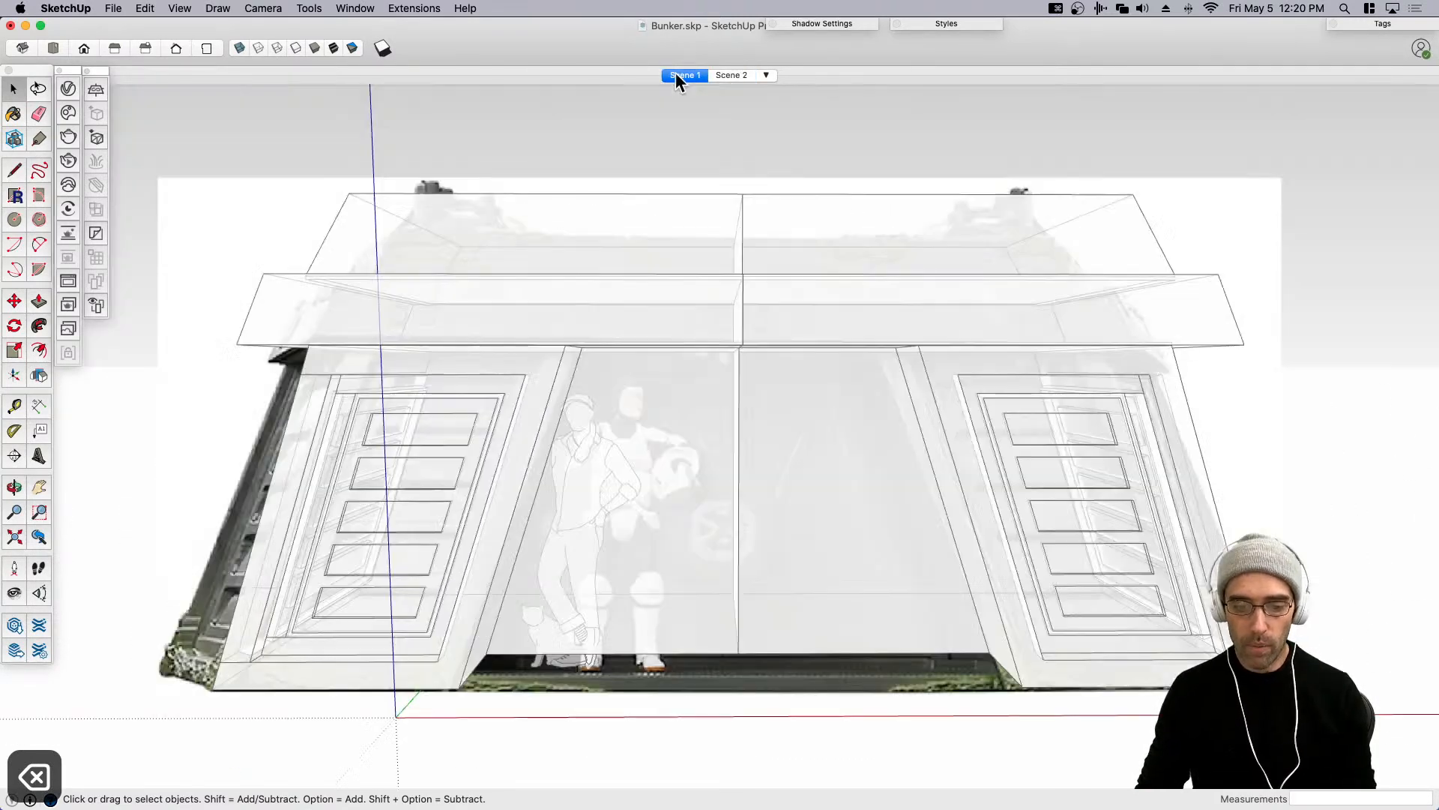
pyautogui.click(751, 278)
pyautogui.keyDown('shift'); pyautogui.click(666, 278); pyautogui.keyUp('shift')
pyautogui.press('super+g')
pyautogui.press('super+e')
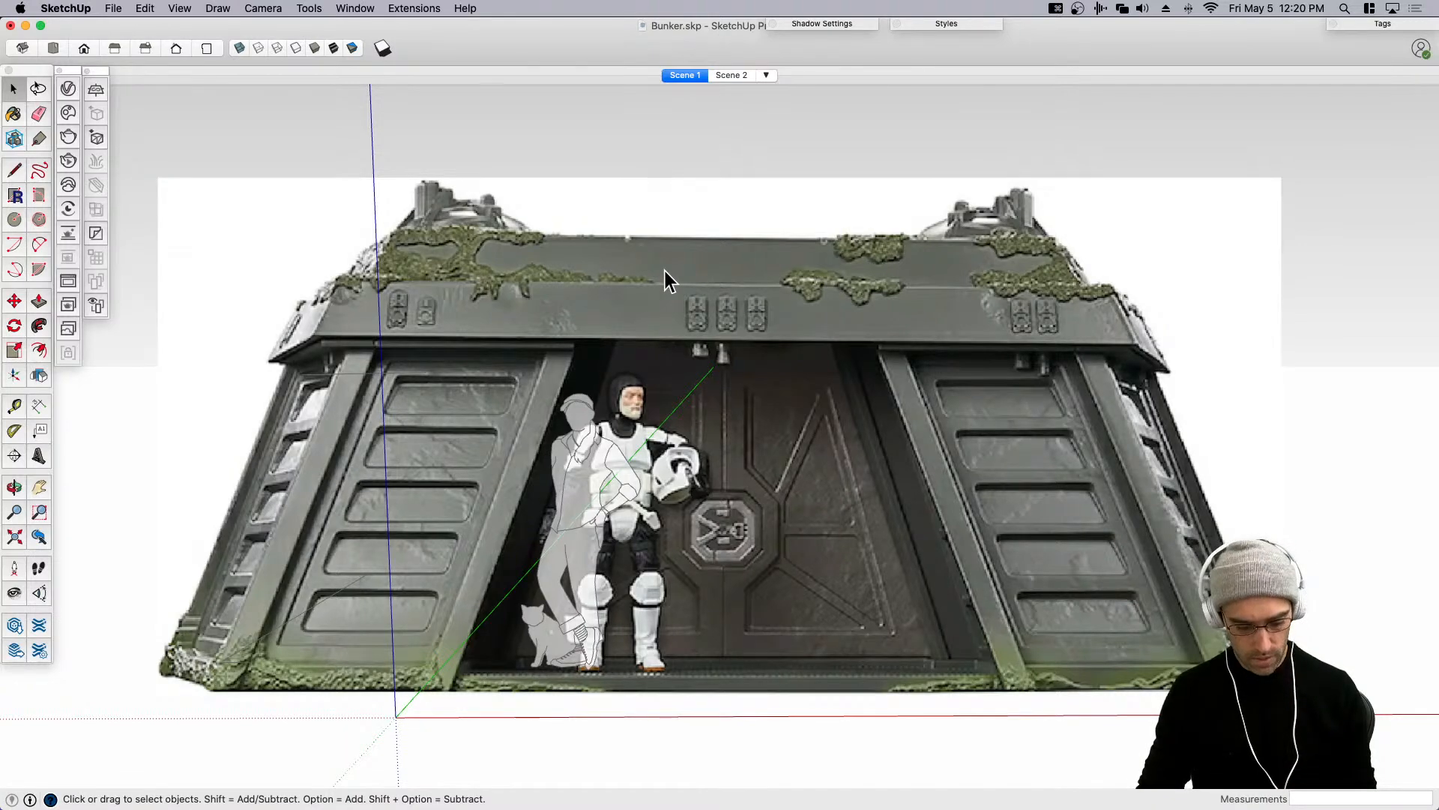
pyautogui.press('super+z')
pyautogui.press('super+z')
pyautogui.press('super+z')
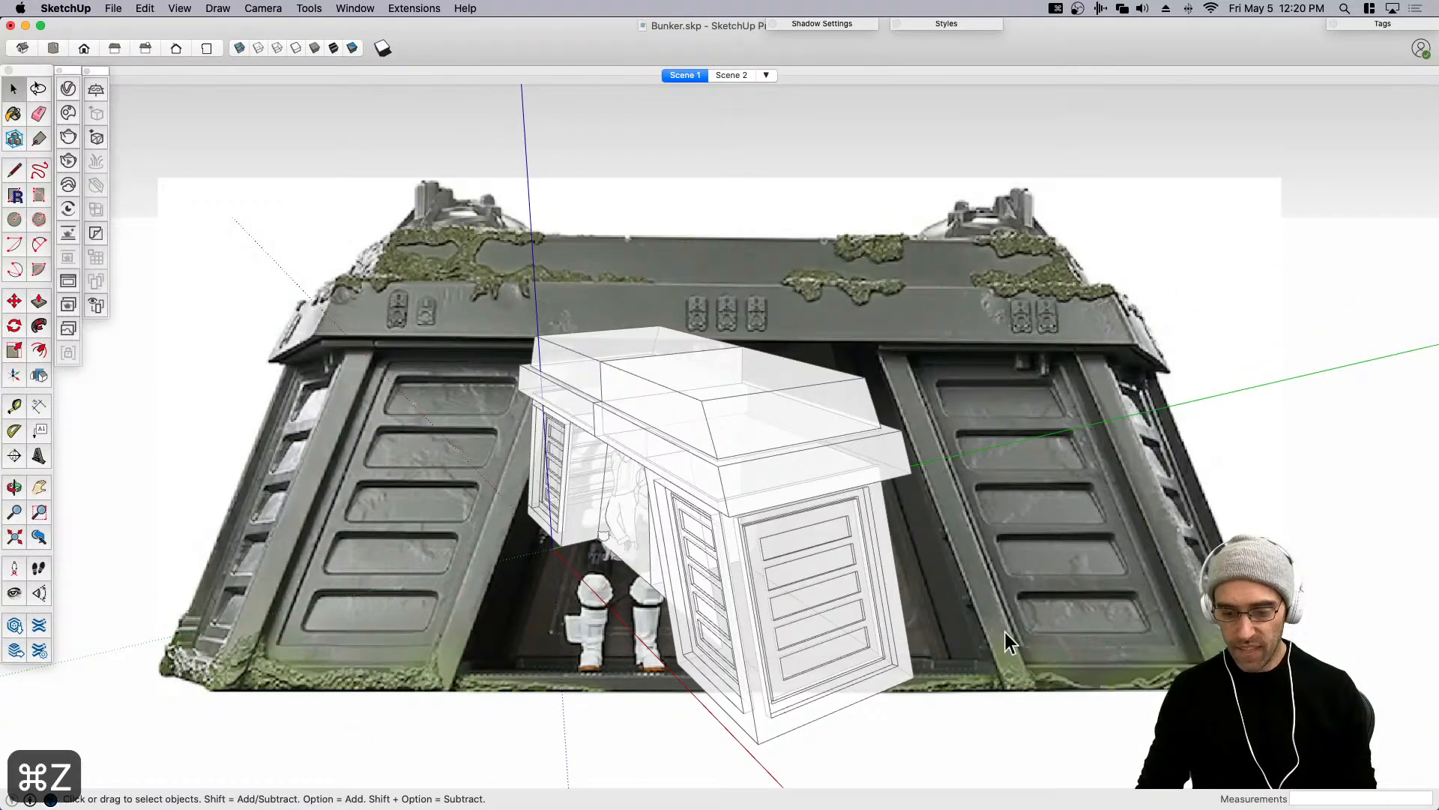
pyautogui.press('space')
pyautogui.scroll(-1, 899, 642)
pyautogui.scroll(3, 890, 655)
pyautogui.click(892, 660)
pyautogui.moveTo(893, 660); pyautogui.dragTo(544, 594, button='middle')
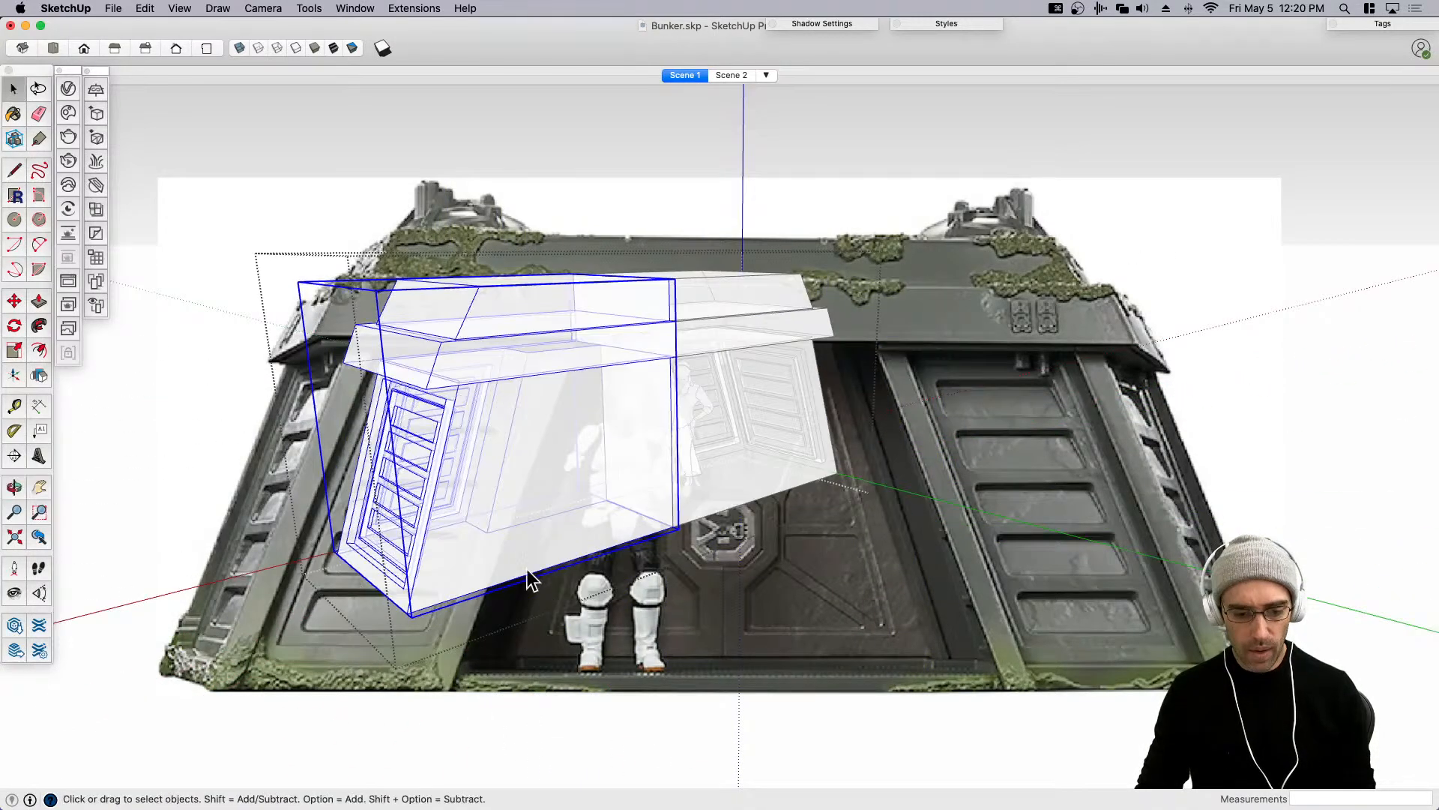
pyautogui.doubleClick(508, 555)
pyautogui.click(507, 551)
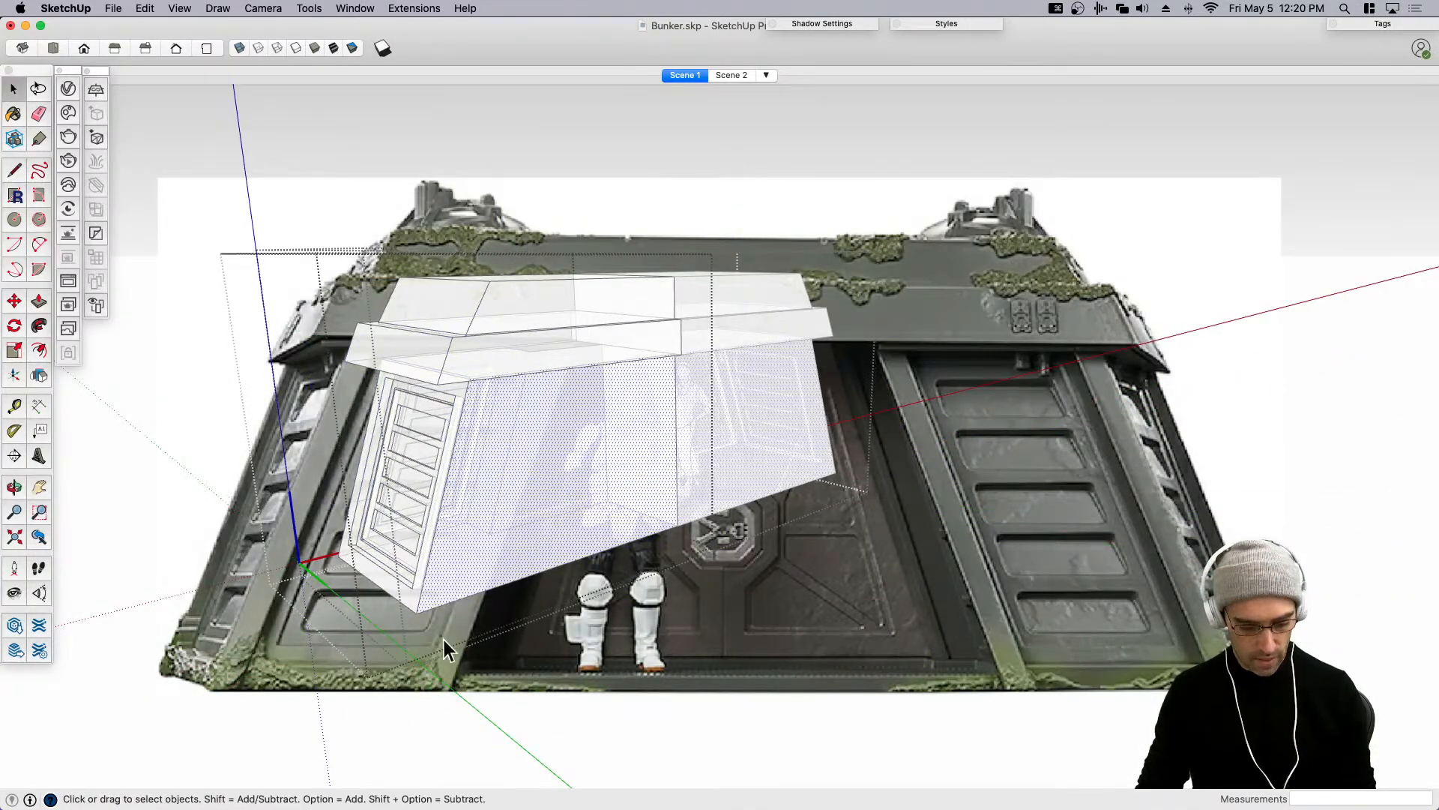
pyautogui.press('s')
pyautogui.moveTo(418, 614); pyautogui.dragTo(400, 633)
pyautogui.press('super+z')
pyautogui.press('super+z')
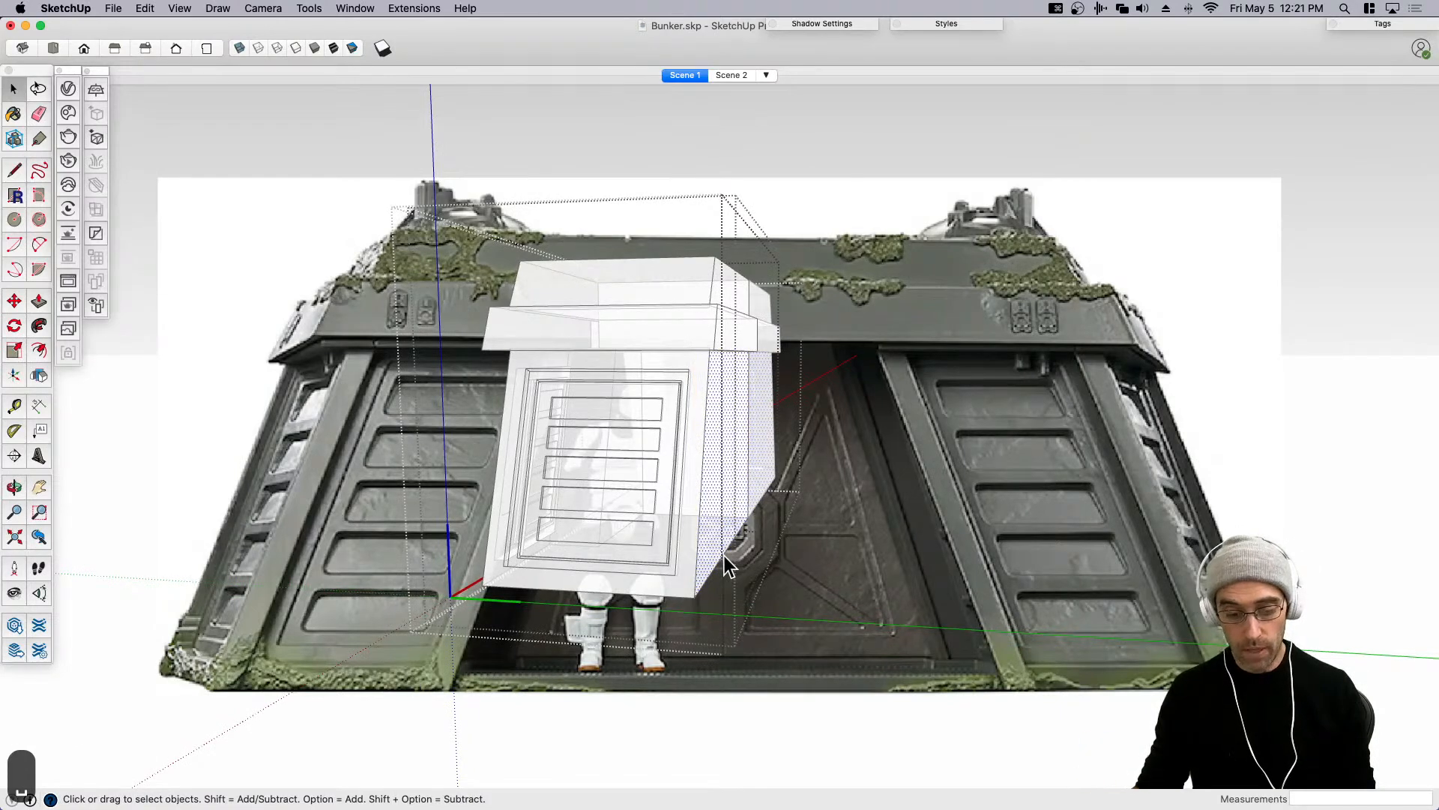
pyautogui.press('super+z')
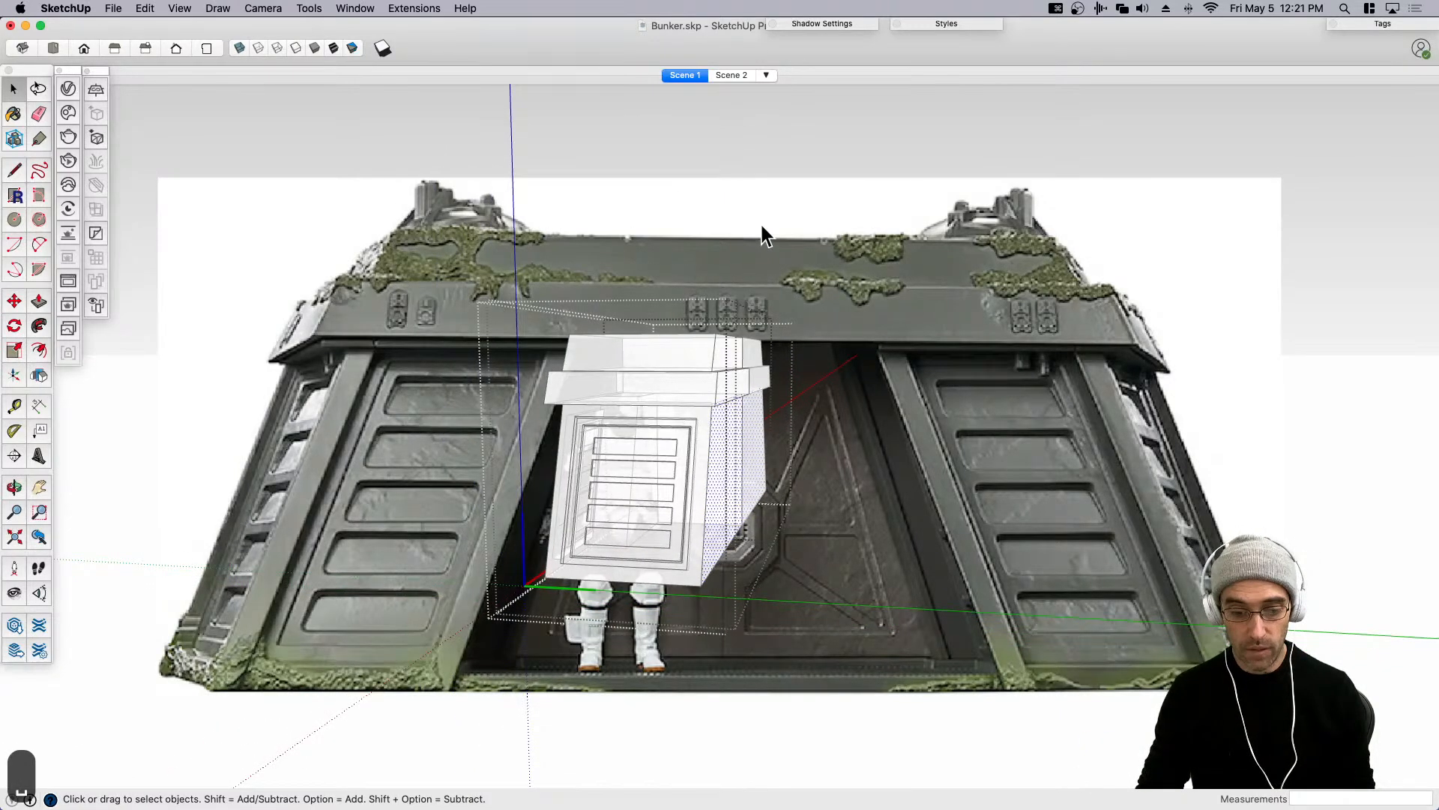
pyautogui.press('super+z')
pyautogui.press('super+z')
pyautogui.press('super+z')
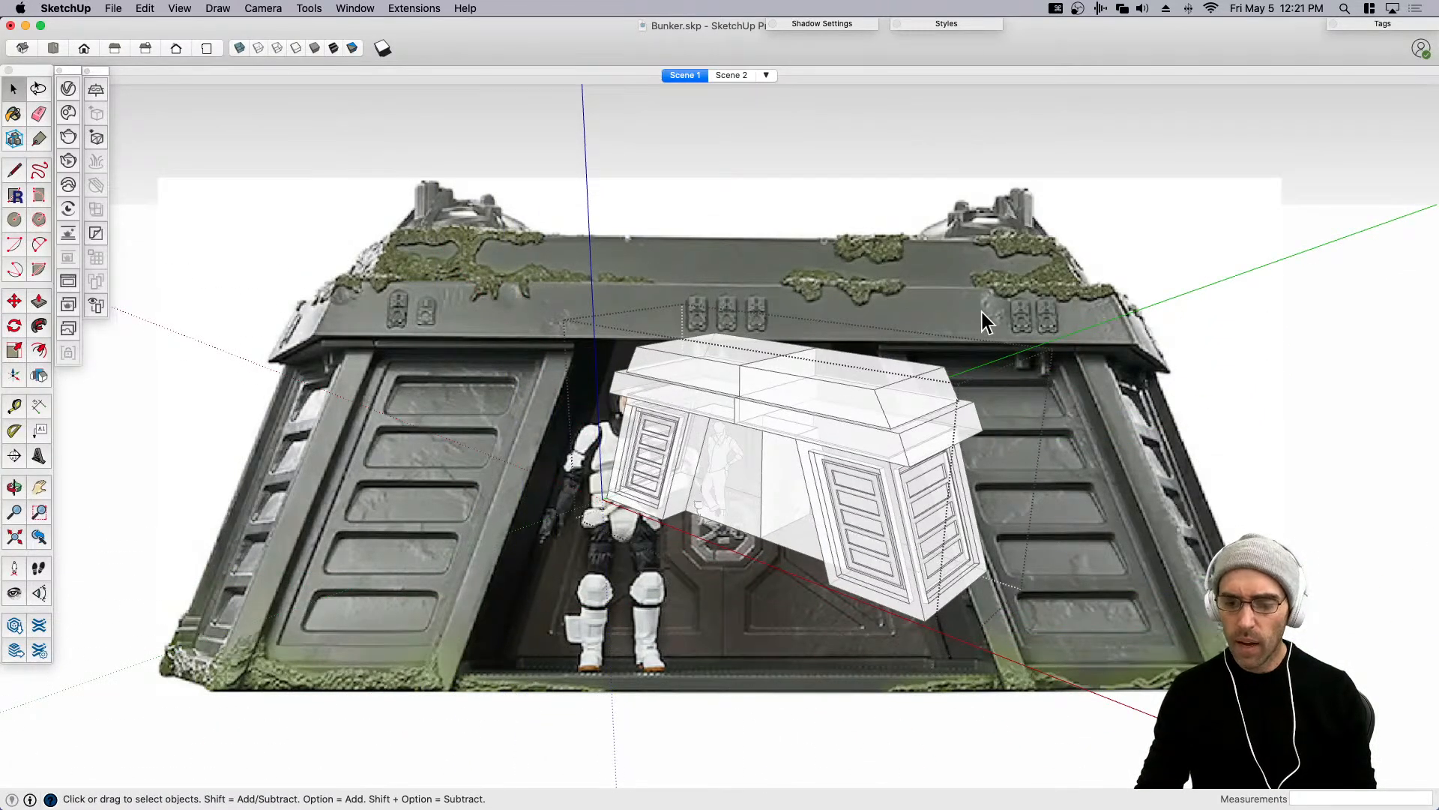
pyautogui.press('super+z')
pyautogui.press('super+z')
pyautogui.press('super+z')
pyautogui.press('super+z')
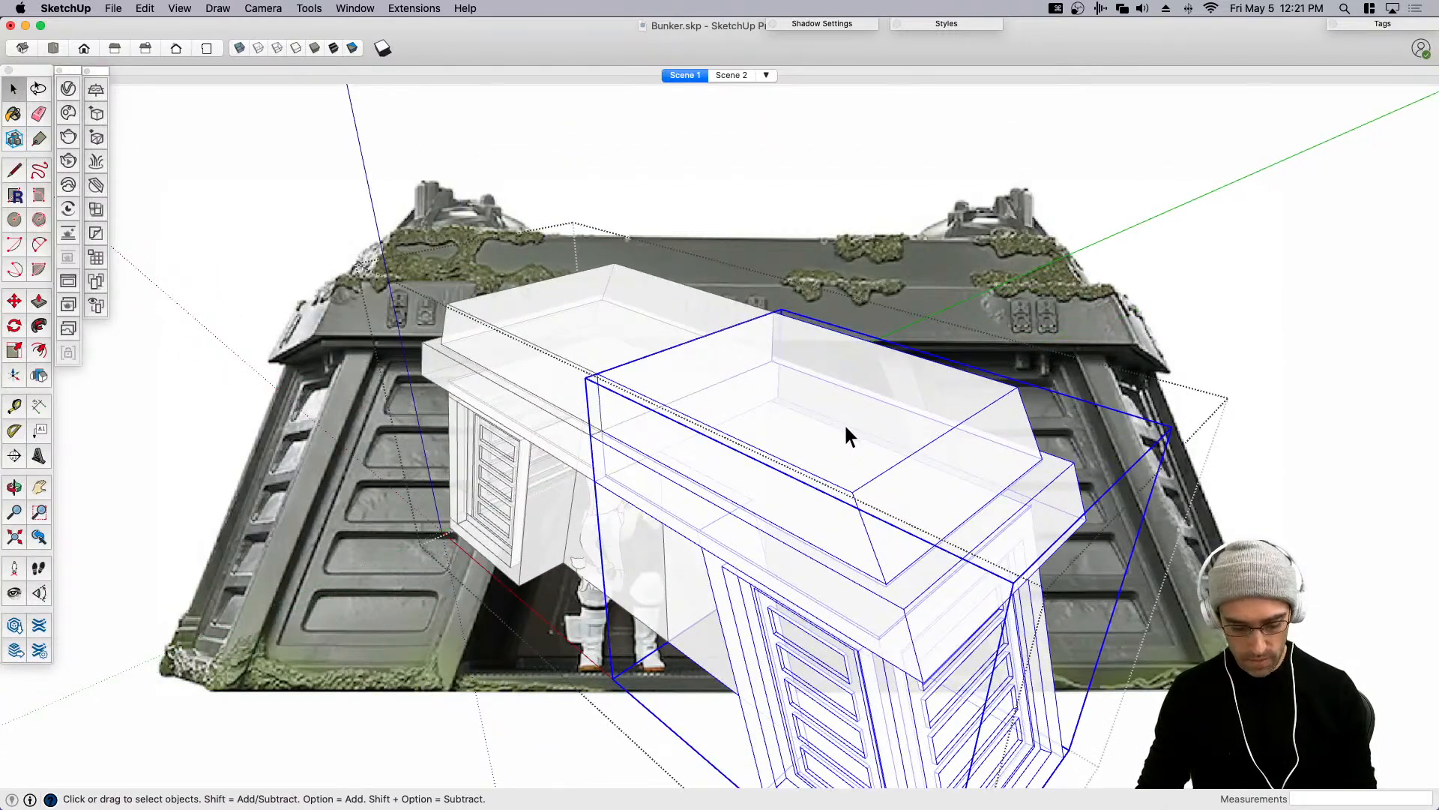
pyautogui.press('super+z')
pyautogui.press('super+z')
# Draw a circle of about 7 3/16" radius on the roof top near its outer end, with a line from its centre to its edge.
pyautogui.press('c')
pyautogui.click(843, 471)
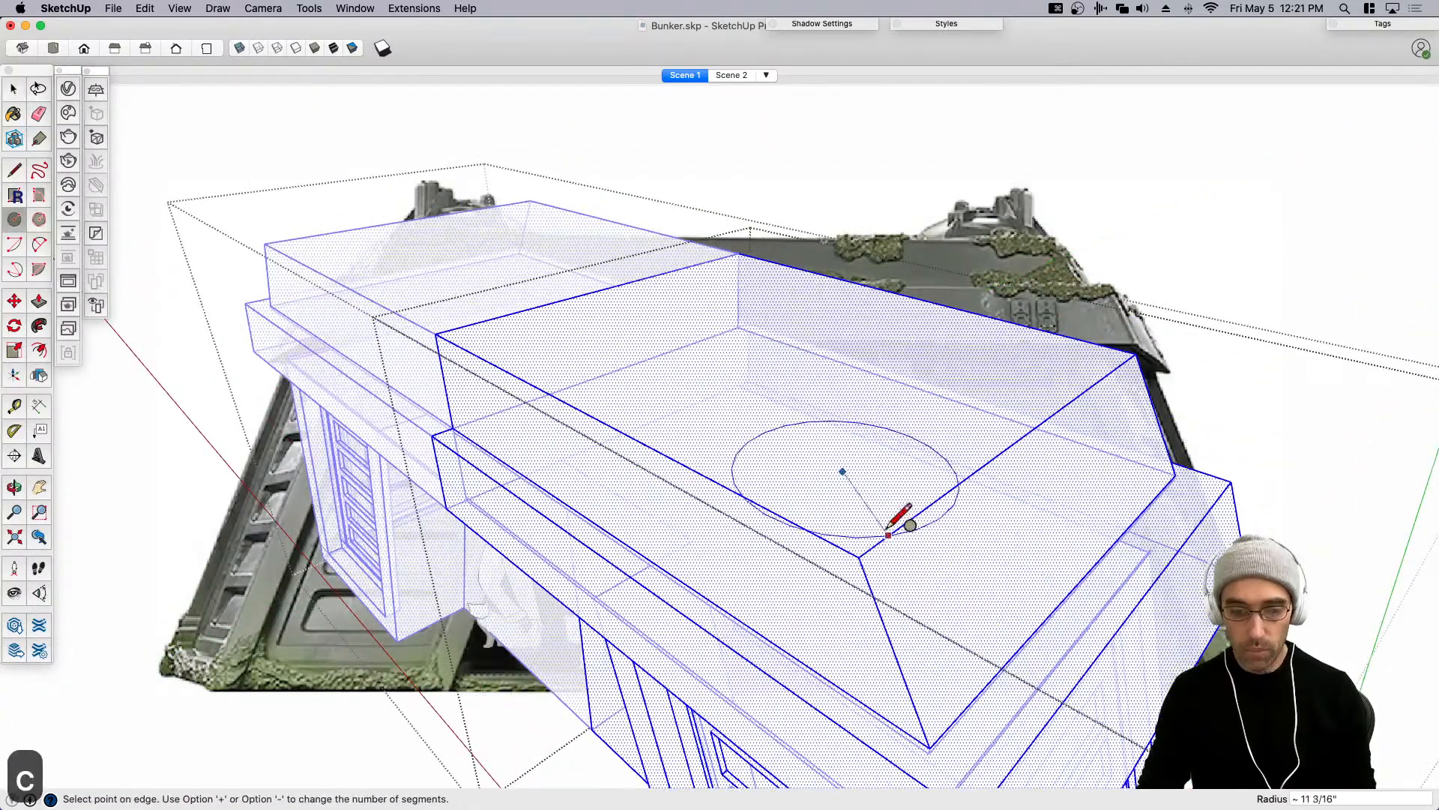
pyautogui.click(868, 510)
pyautogui.moveTo(868, 510); pyautogui.dragTo(927, 488, button='middle')
pyautogui.press('l')
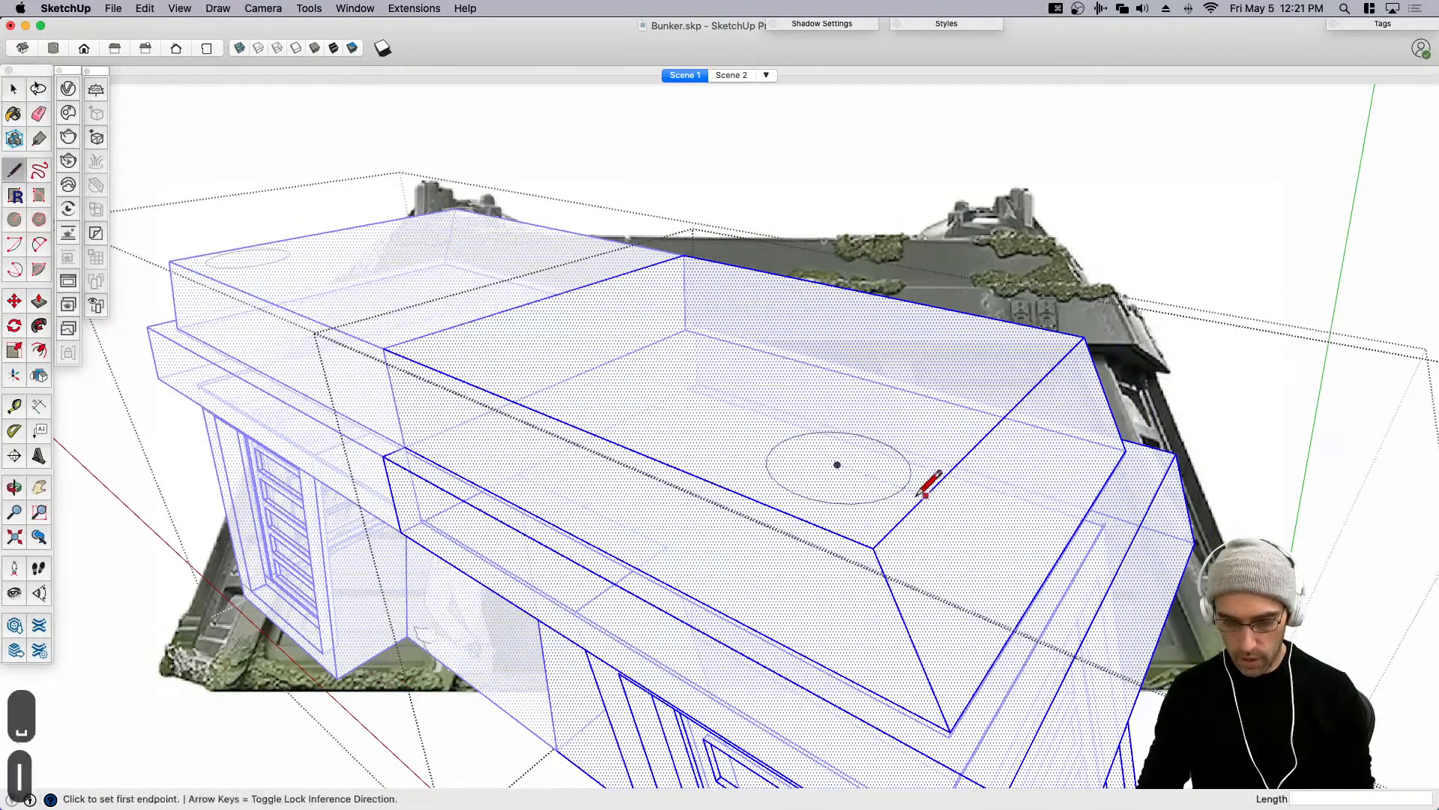
pyautogui.click(838, 466)
pyautogui.click(908, 489)
pyautogui.scroll(1, 847, 464)
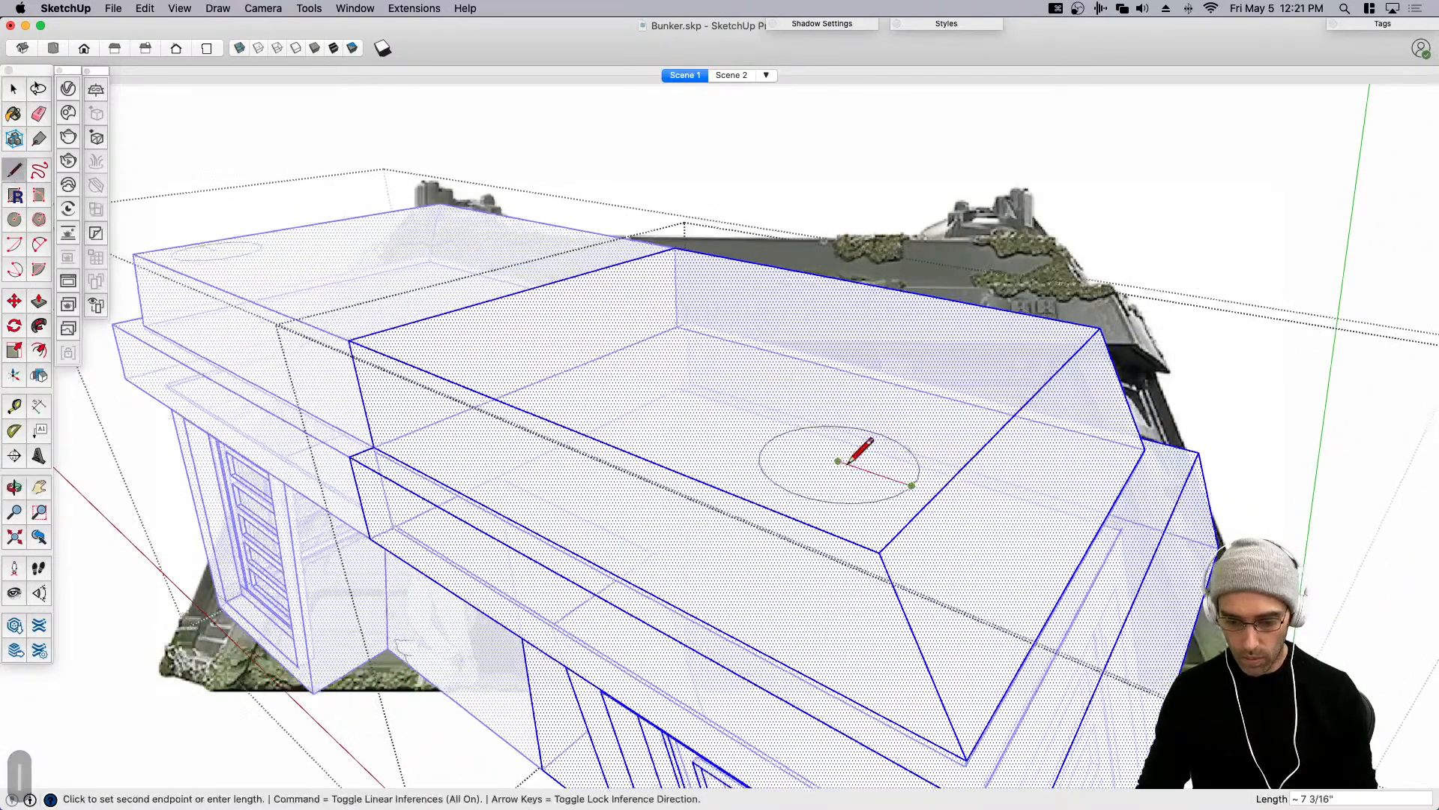
# Draw a vertical rectangle standing on the circle's radius line, parallel to the bunker's front.
pyautogui.press('r')
pyautogui.press('Left')
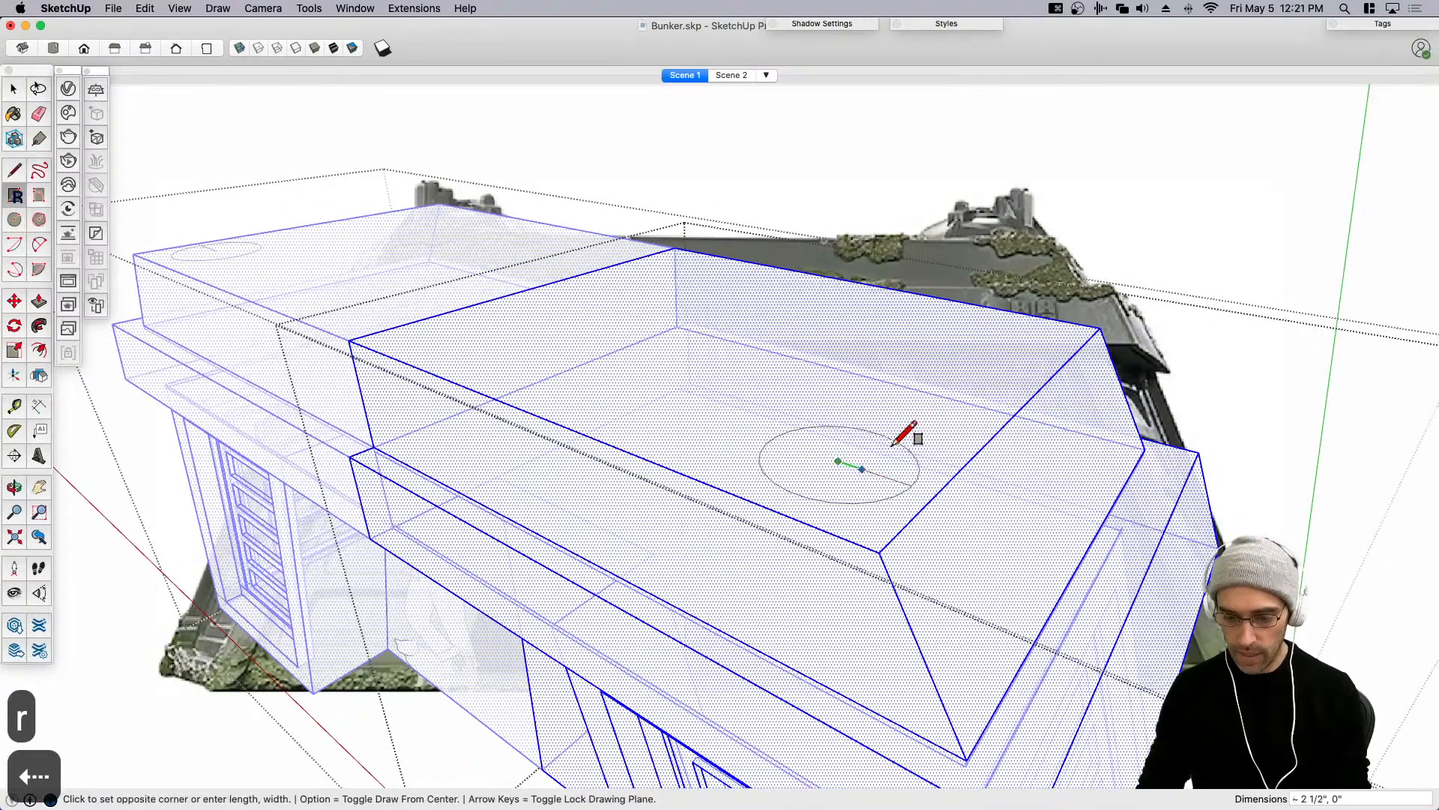
pyautogui.moveTo(909, 455); pyautogui.dragTo(910, 425, button='middle')
pyautogui.click(975, 308)
pyautogui.press('space')
pyautogui.scroll(3, 912, 437)
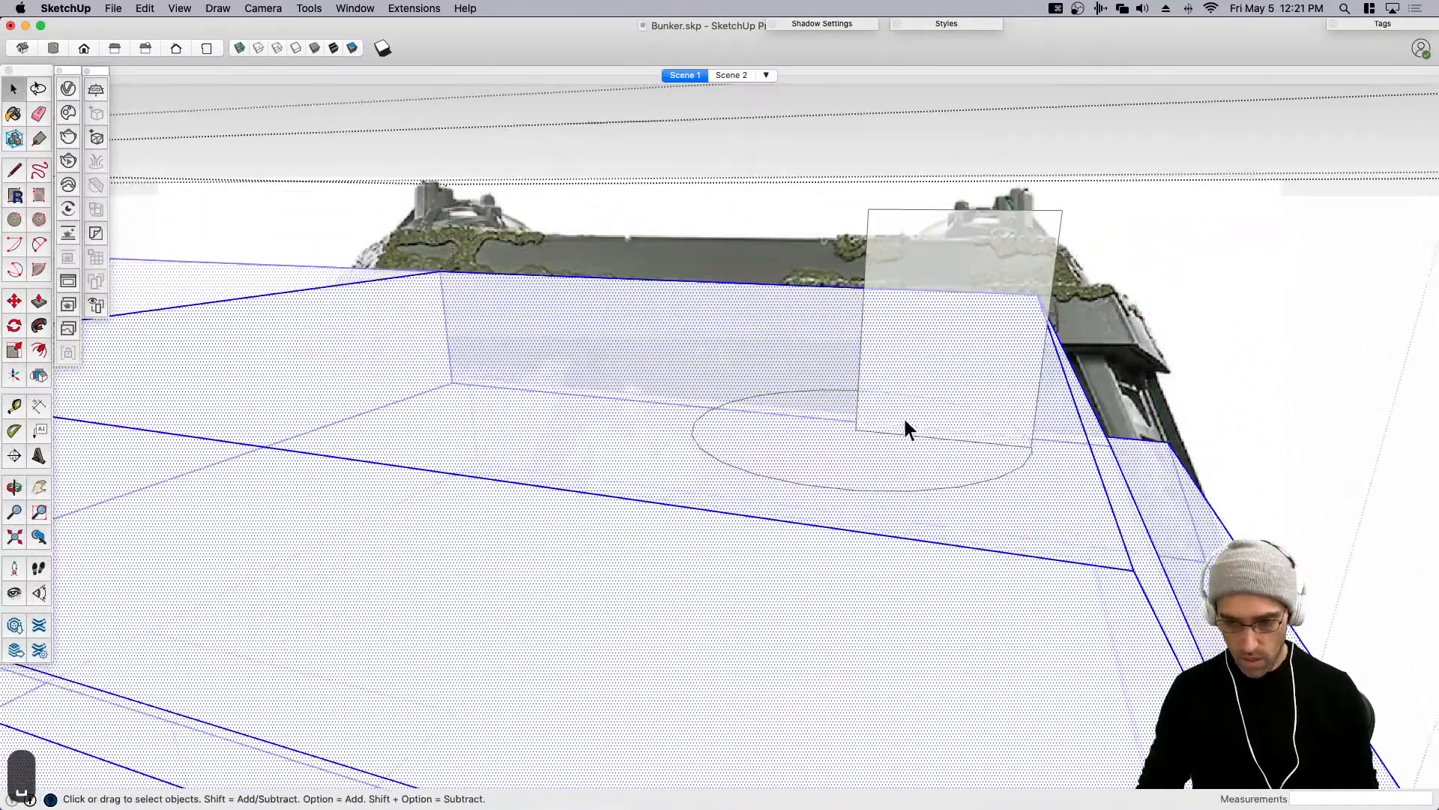
# Draw a vertical circle of about 7 3/16" radius from the roof circle's centre in the rectangle's plane.
pyautogui.press('c')
pyautogui.click(856, 429)
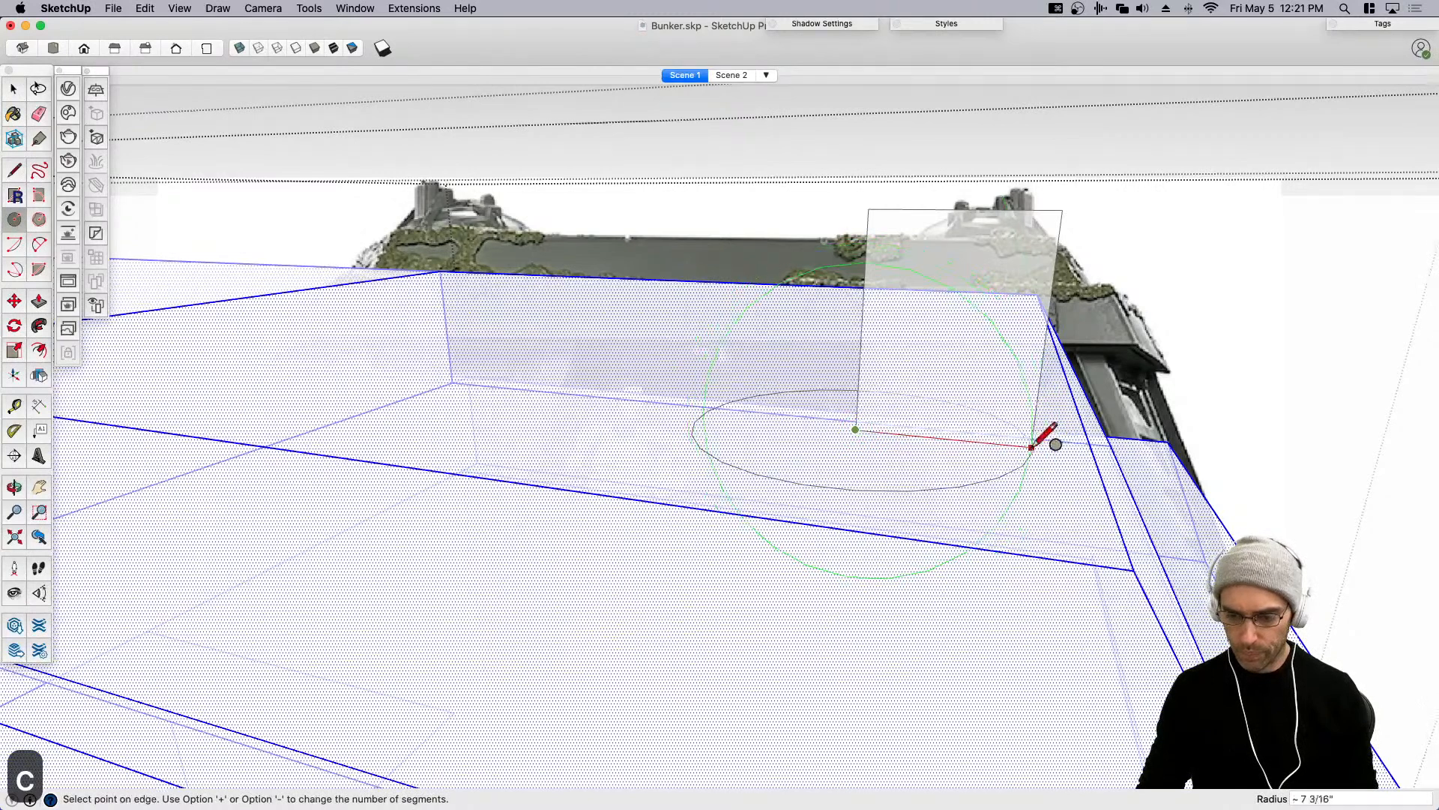
pyautogui.click(1031, 447)
pyautogui.moveTo(954, 412); pyautogui.dragTo(928, 215, button='middle')
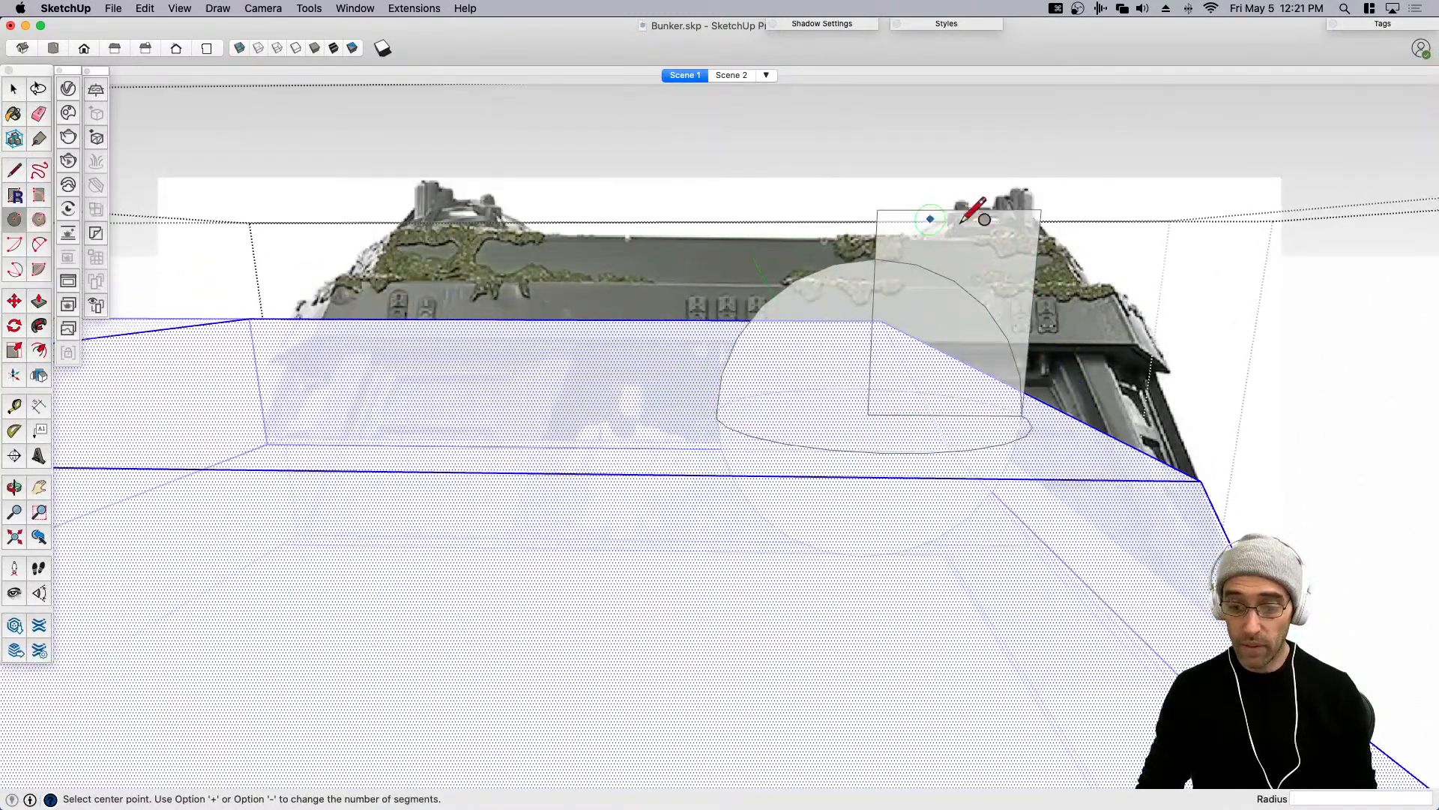
pyautogui.press('e')
pyautogui.moveTo(889, 377); pyautogui.dragTo(763, 429, button='middle')
pyautogui.click(788, 527)
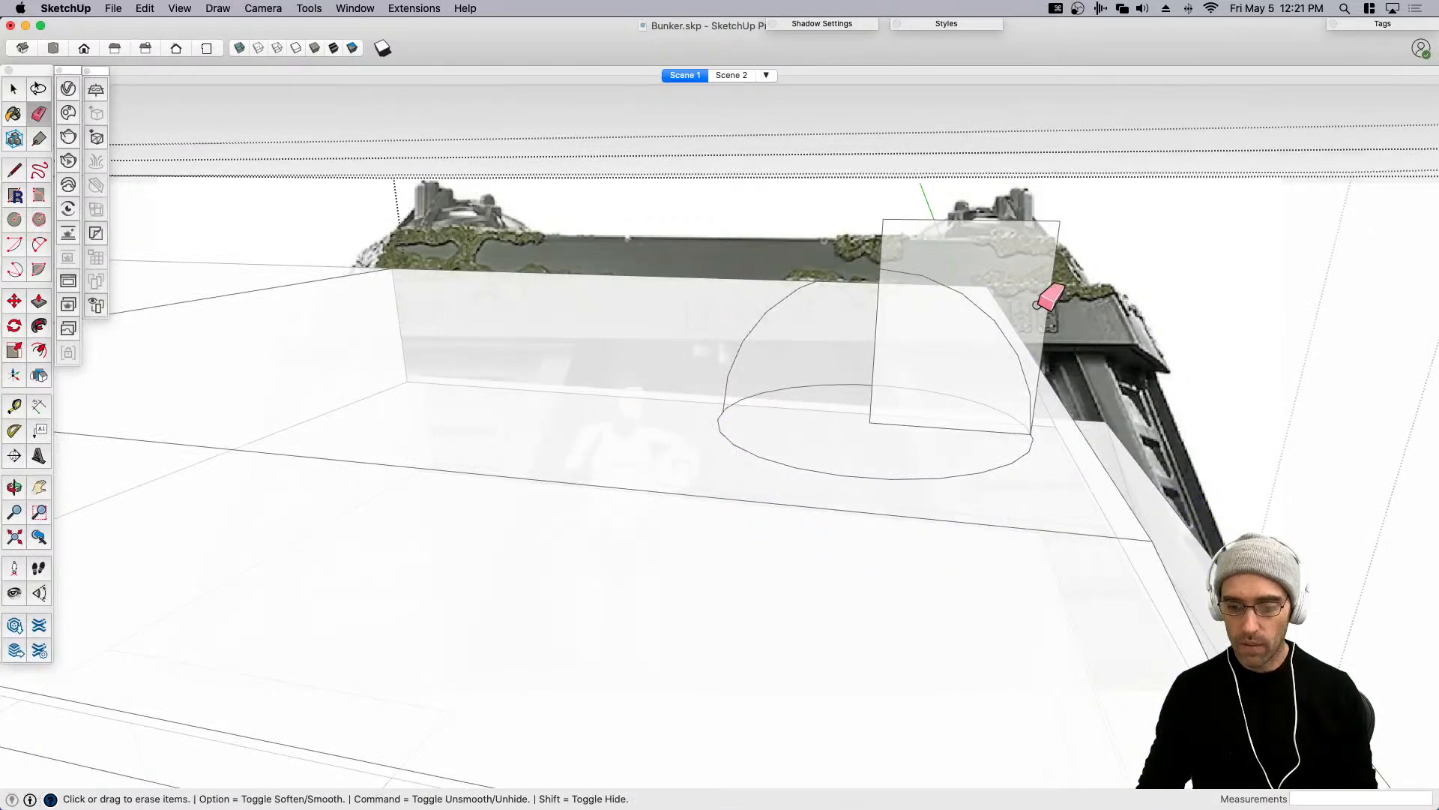
pyautogui.press('super+z')
pyautogui.press('super+z')
# Erase the upper arc of the vertical circle that lies outside the rectangle.
pyautogui.press('space')
pyautogui.press('e')
pyautogui.click(836, 330)
pyautogui.scroll(3, 949, 417)
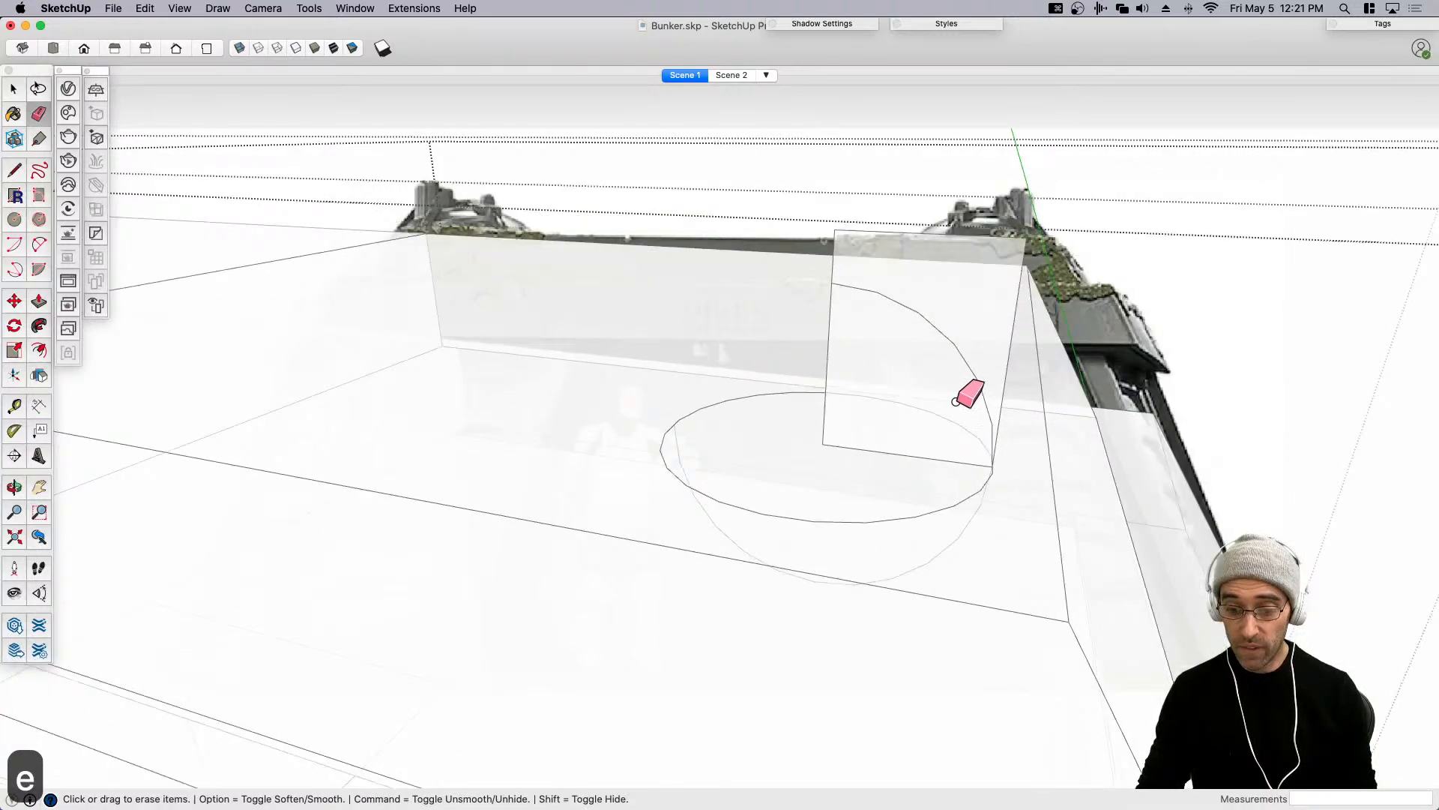
pyautogui.moveTo(949, 416); pyautogui.dragTo(892, 345, button='middle')
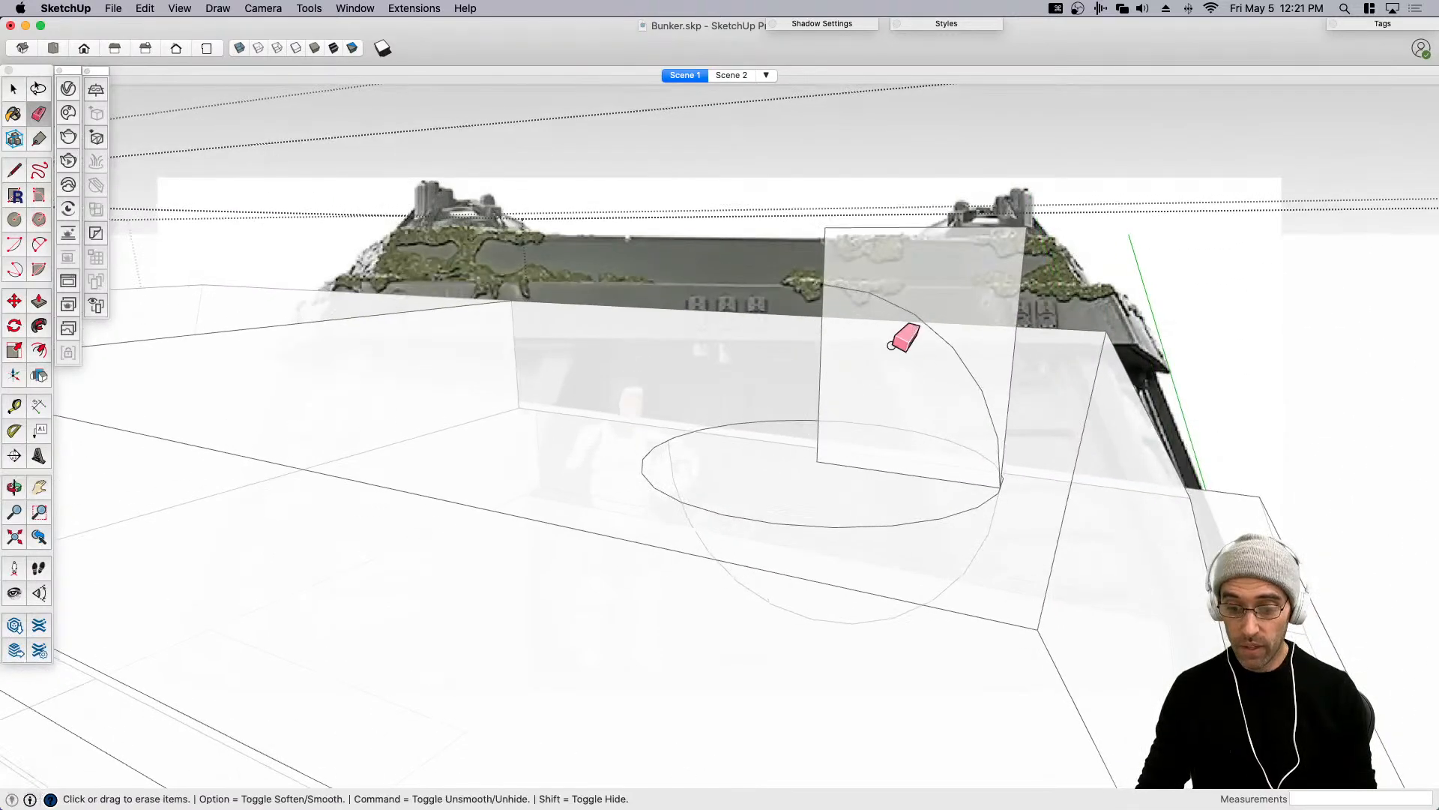
# Switch to Scene 2 and erase the rectangle's edges outside the arc, leaving a quarter-circle profile.
pyautogui.click(730, 75)
pyautogui.moveTo(889, 289); pyautogui.dragTo(1083, 306, button='middle')
pyautogui.scroll(5, 881, 368)
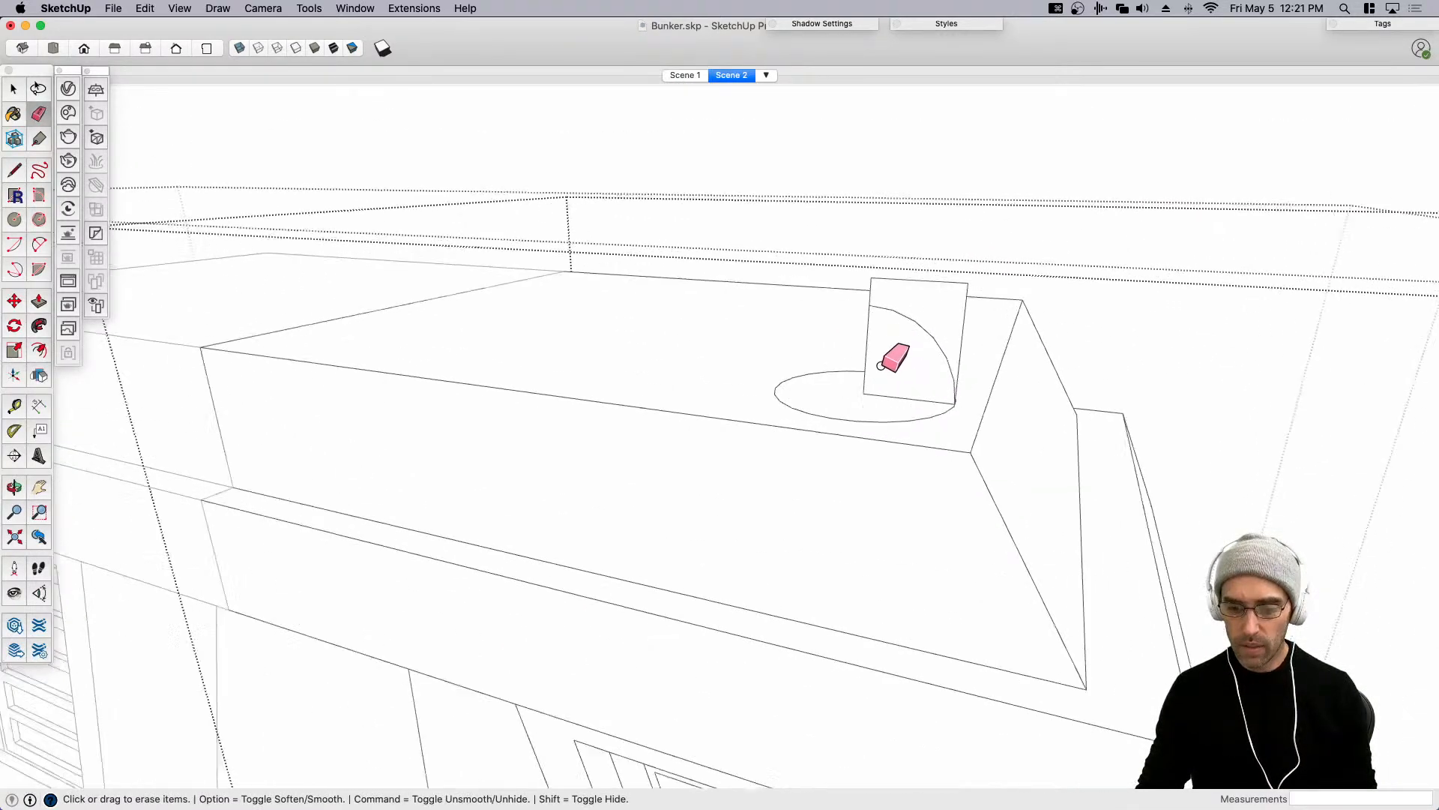
pyautogui.scroll(3, 881, 368)
pyautogui.scroll(3, 832, 414)
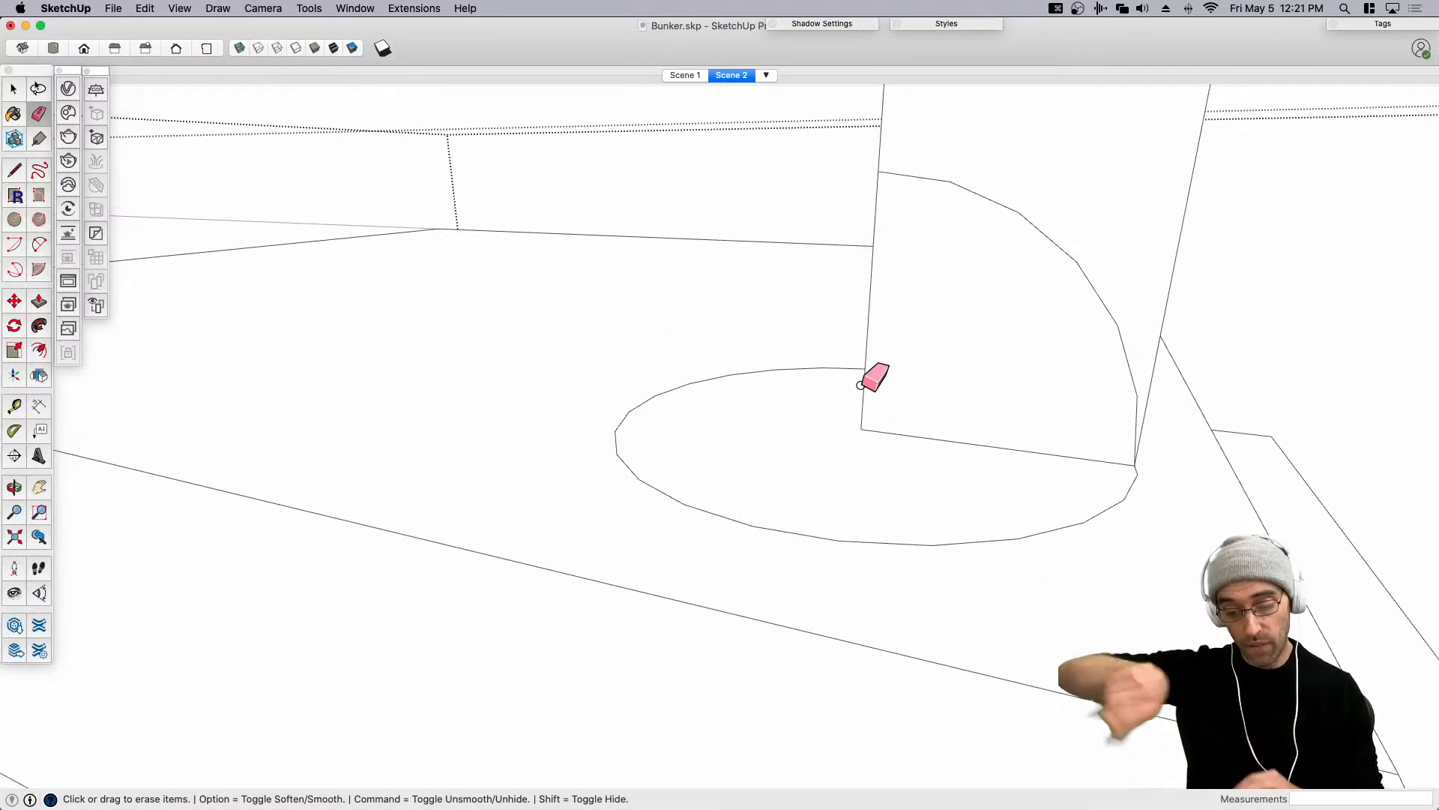
pyautogui.scroll(-3, 861, 385)
pyautogui.press('e')
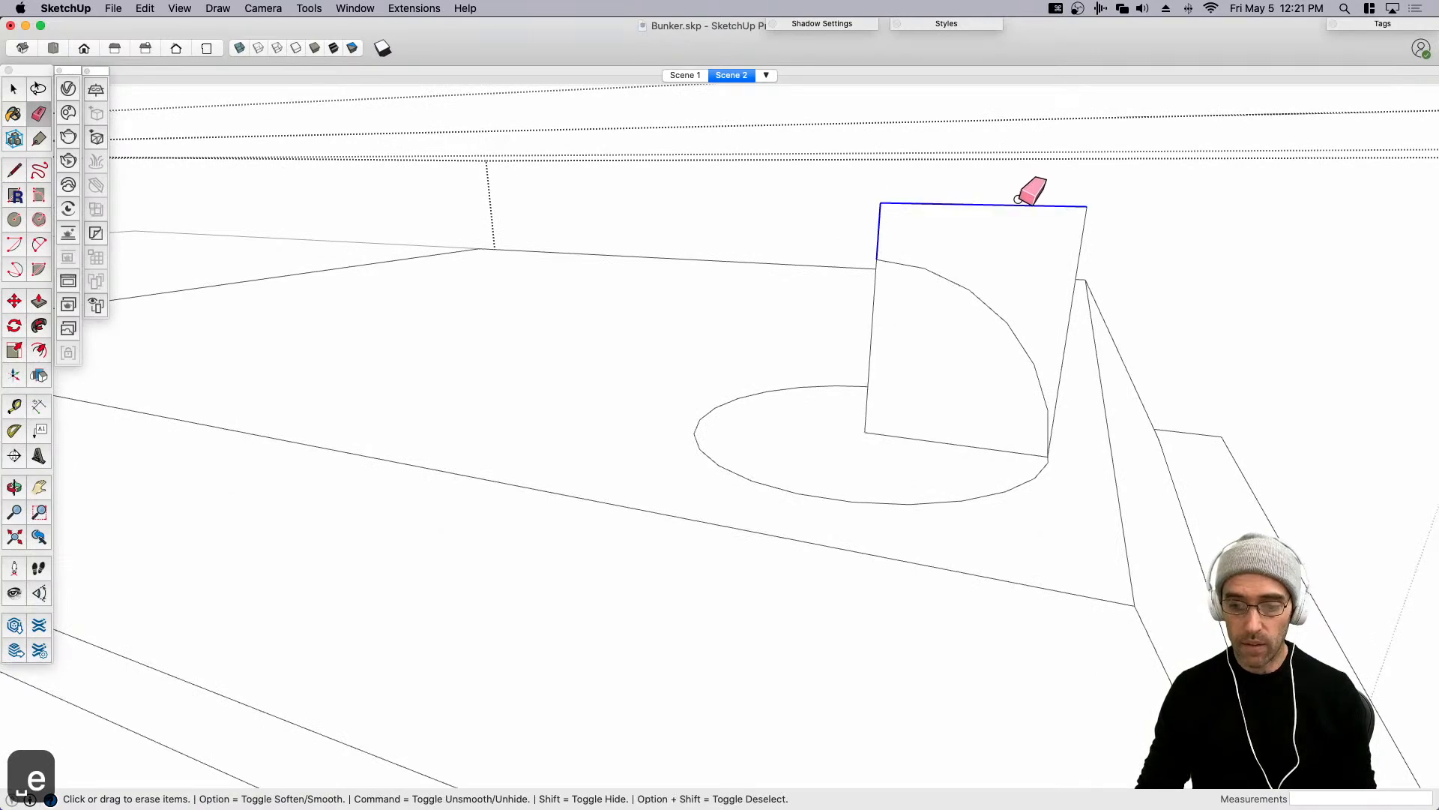
pyautogui.moveTo(1005, 201); pyautogui.dragTo(1083, 219)
# Sweep the quarter-circle profile around the roof circle with Follow Me to form a dome, and group it.
pyautogui.scroll(-1, 1091, 225)
pyautogui.scroll(-2, 946, 367)
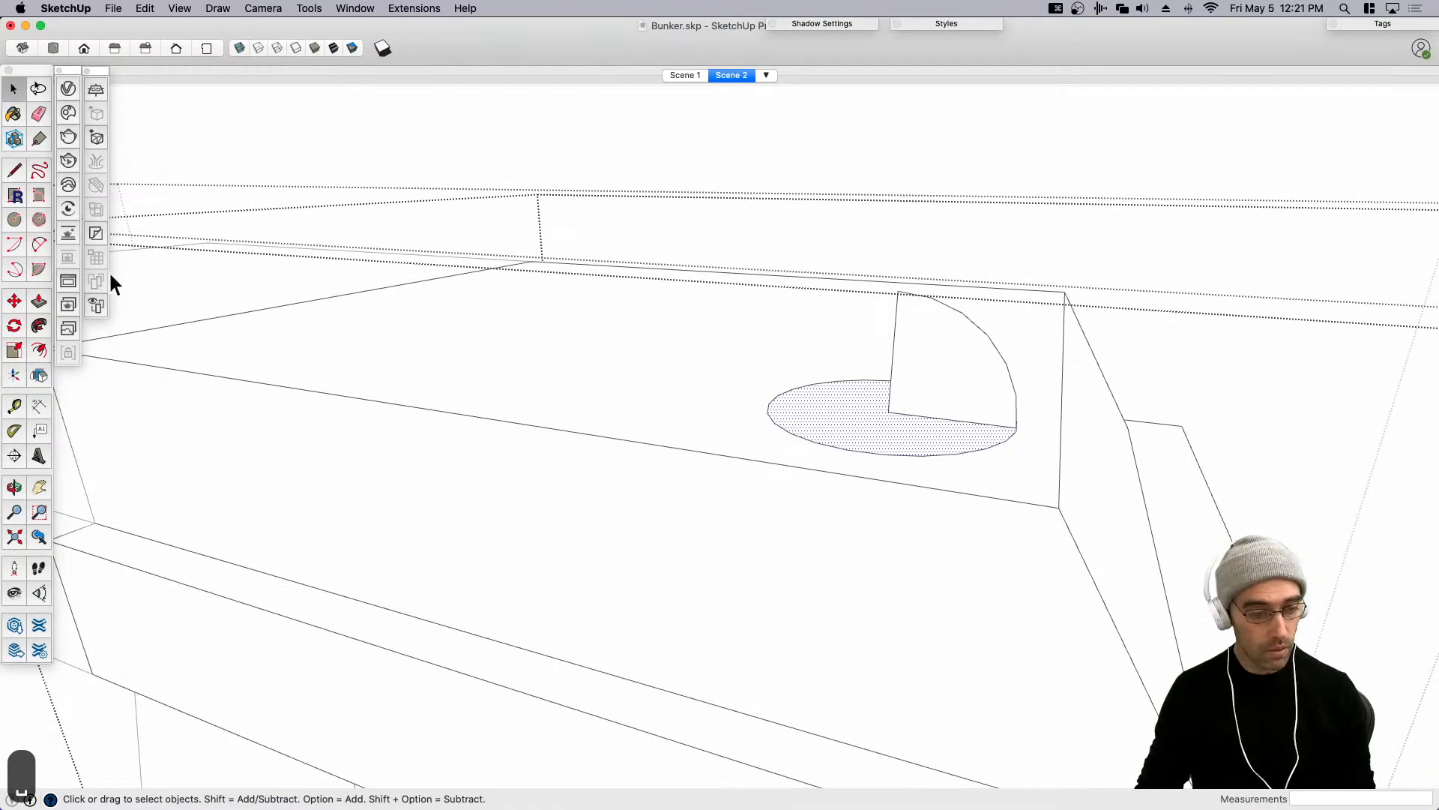
pyautogui.click(37, 327)
pyautogui.click(925, 362)
pyautogui.moveTo(964, 476); pyautogui.dragTo(946, 394, button='middle')
pyautogui.press('space')
pyautogui.press('cmd+g')
# Flatten the dome group by scaling down its height.
pyautogui.scroll(2, 906, 390)
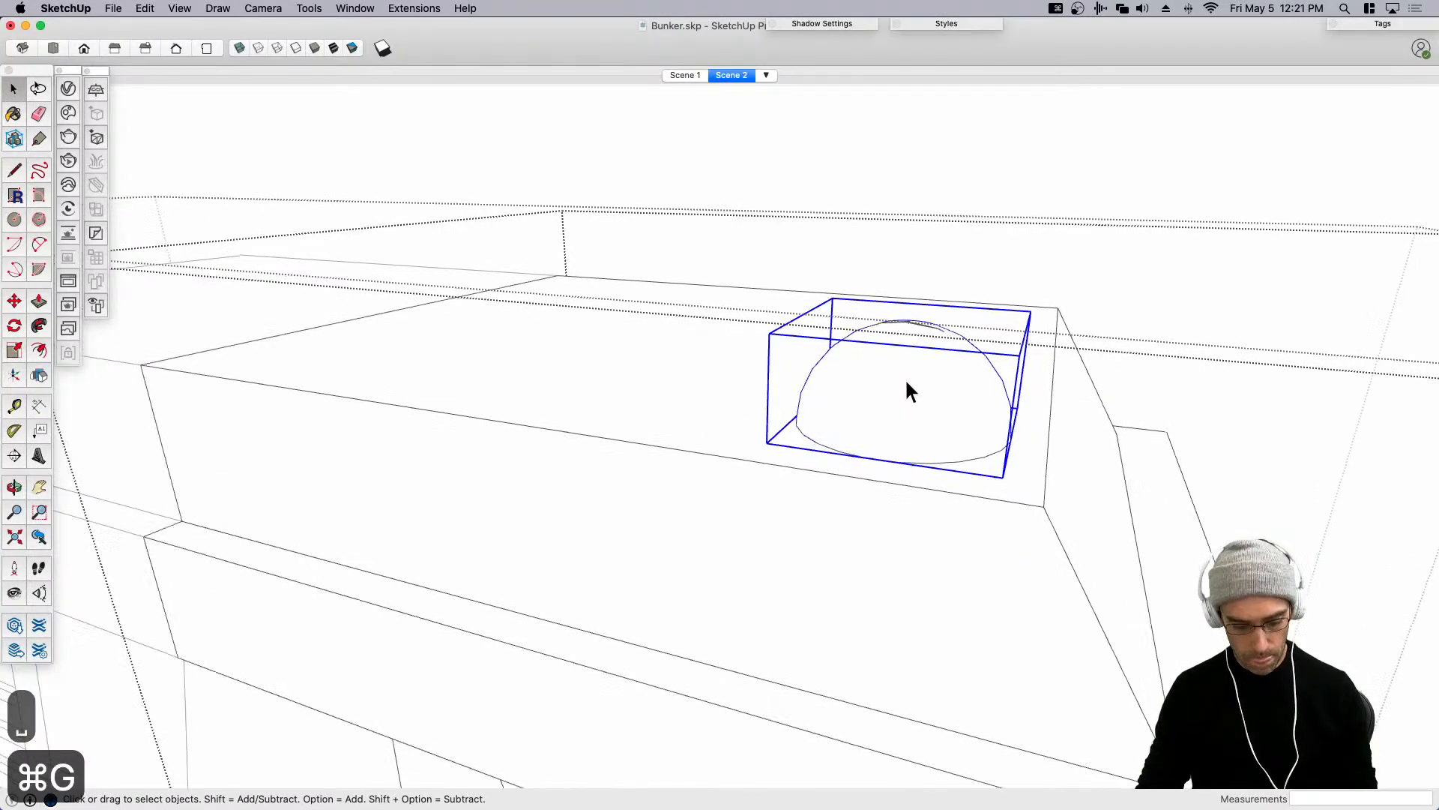
pyautogui.press('s')
pyautogui.click(906, 322)
pyautogui.click(905, 366)
pyautogui.press('space')
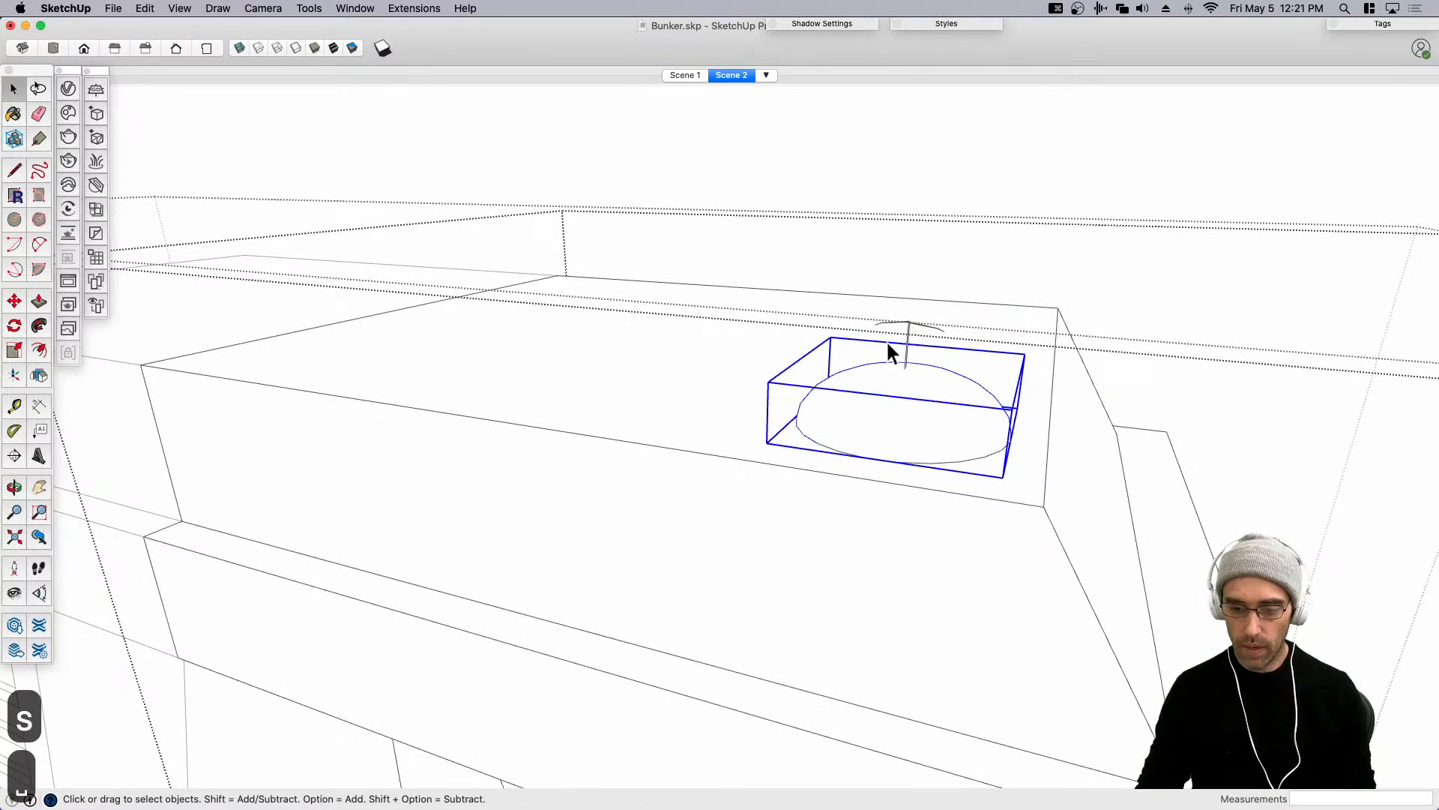
# Delete the leftover curve and line standing above the flattened dome.
pyautogui.moveTo(891, 331); pyautogui.dragTo(966, 264, button='middle')
pyautogui.click(896, 167)
pyautogui.press('BackSpace')
pyautogui.moveTo(1057, 232); pyautogui.dragTo(896, 382, button='middle')
pyautogui.click(892, 392)
pyautogui.scroll(-6, 888, 379)
pyautogui.moveTo(888, 244); pyautogui.dragTo(701, 391, button='middle')
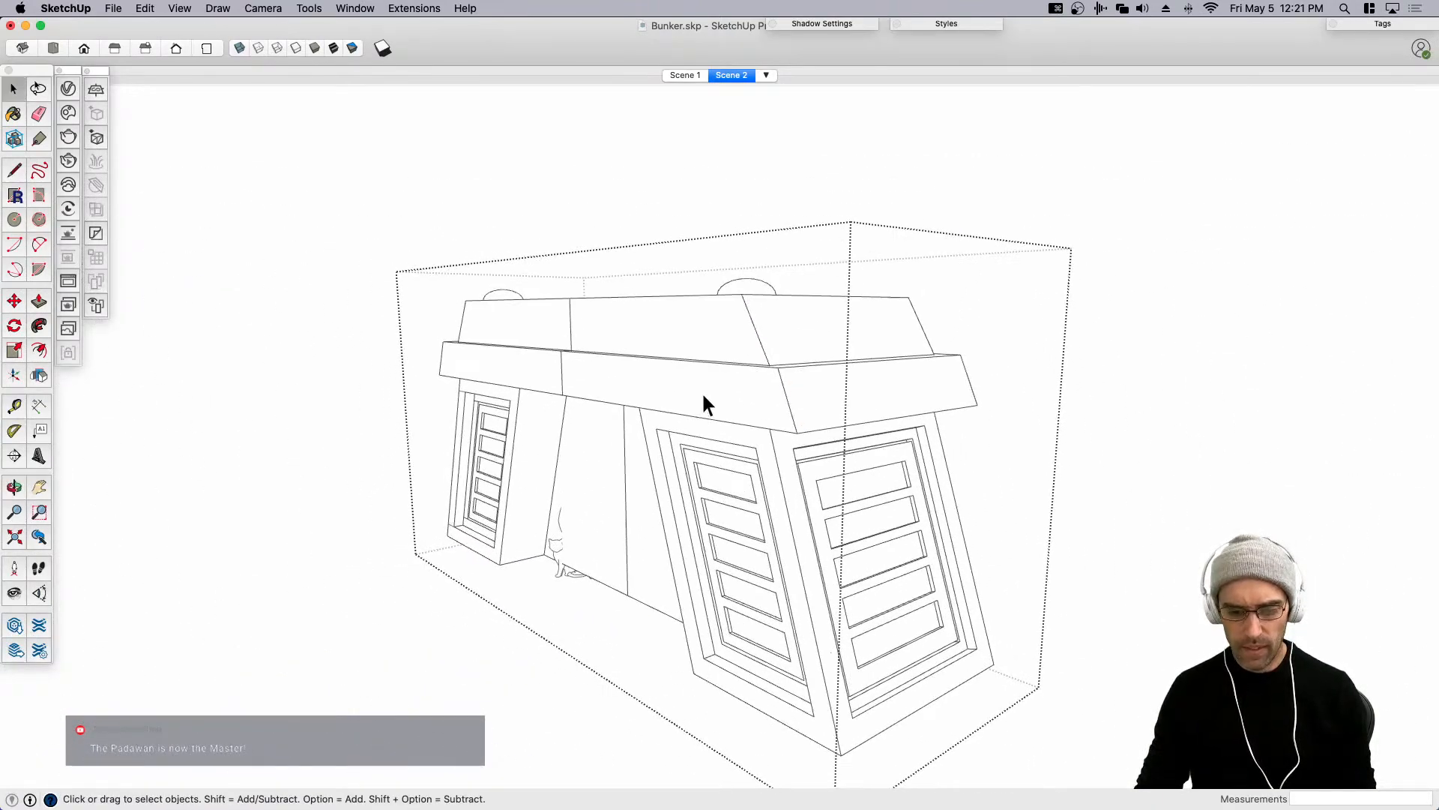
# Leave the group, switch to Scene 1 and hide the bunker model to examine the reference photo.
pyautogui.scroll(3, 701, 391)
pyautogui.click(701, 224)
pyautogui.click(685, 76)
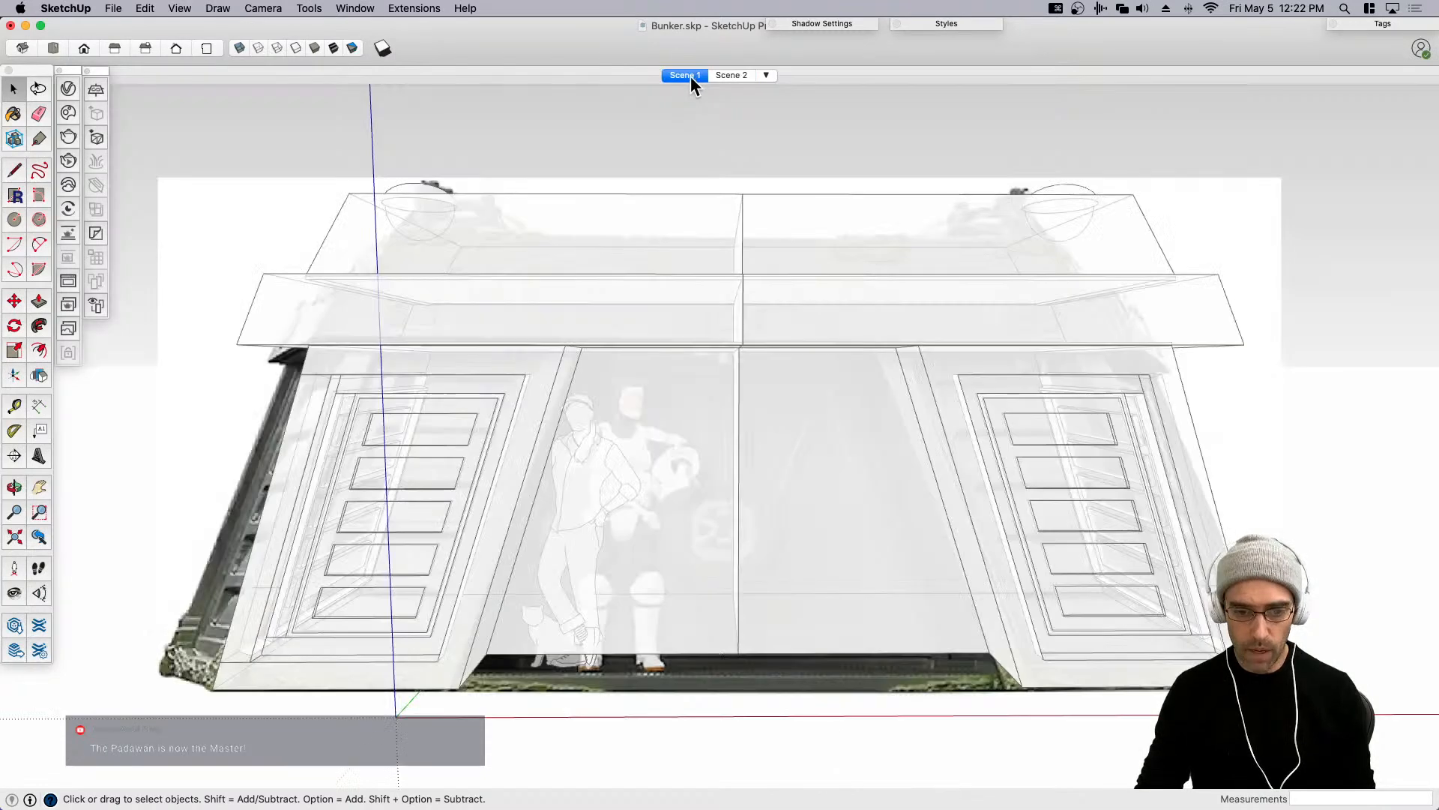
pyautogui.click(685, 326)
pyautogui.press('super+e')
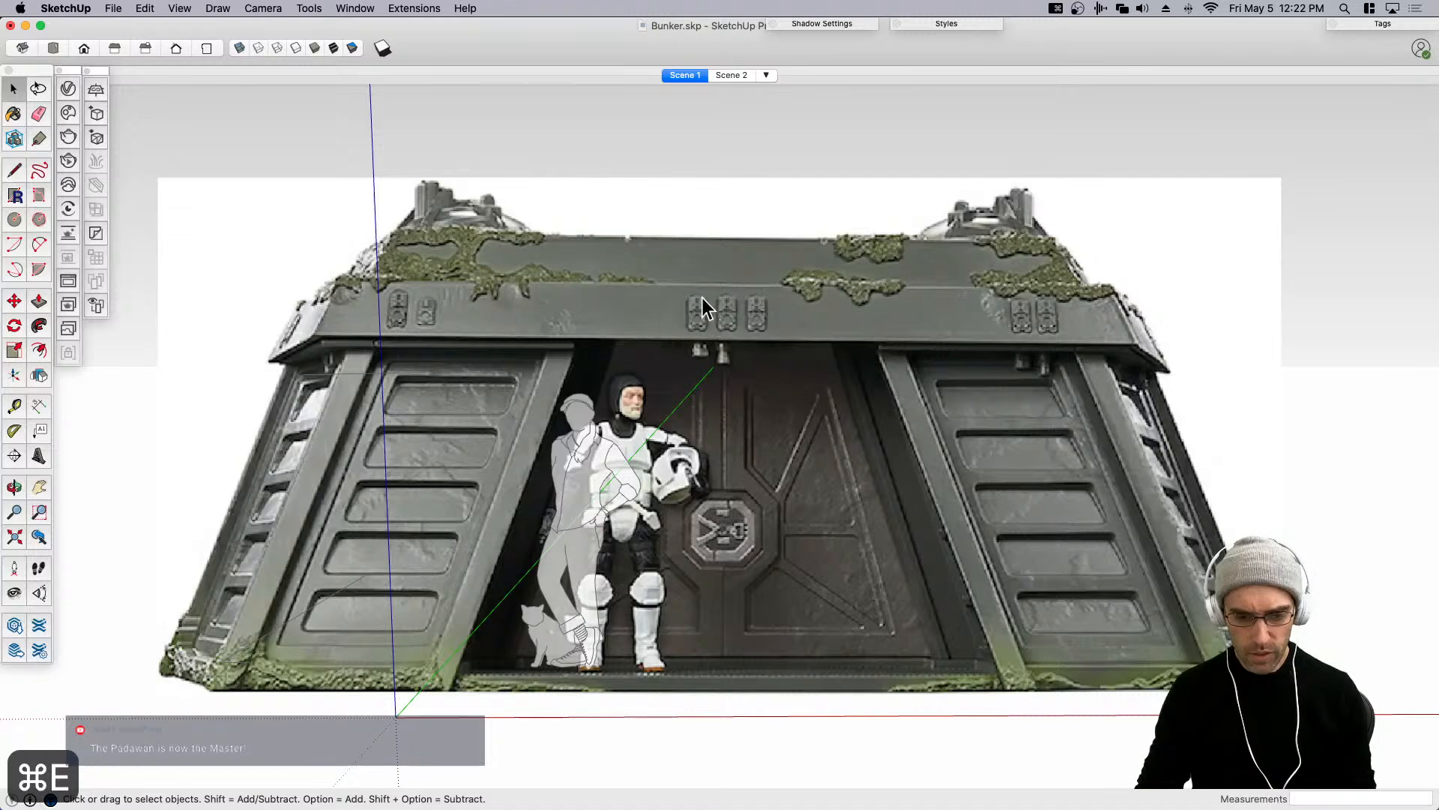
# Return to Scene 2, open the half-bunker for editing and draw a small upright rectangle on the lower roof tier's front face.
pyautogui.scroll(3, 721, 300)
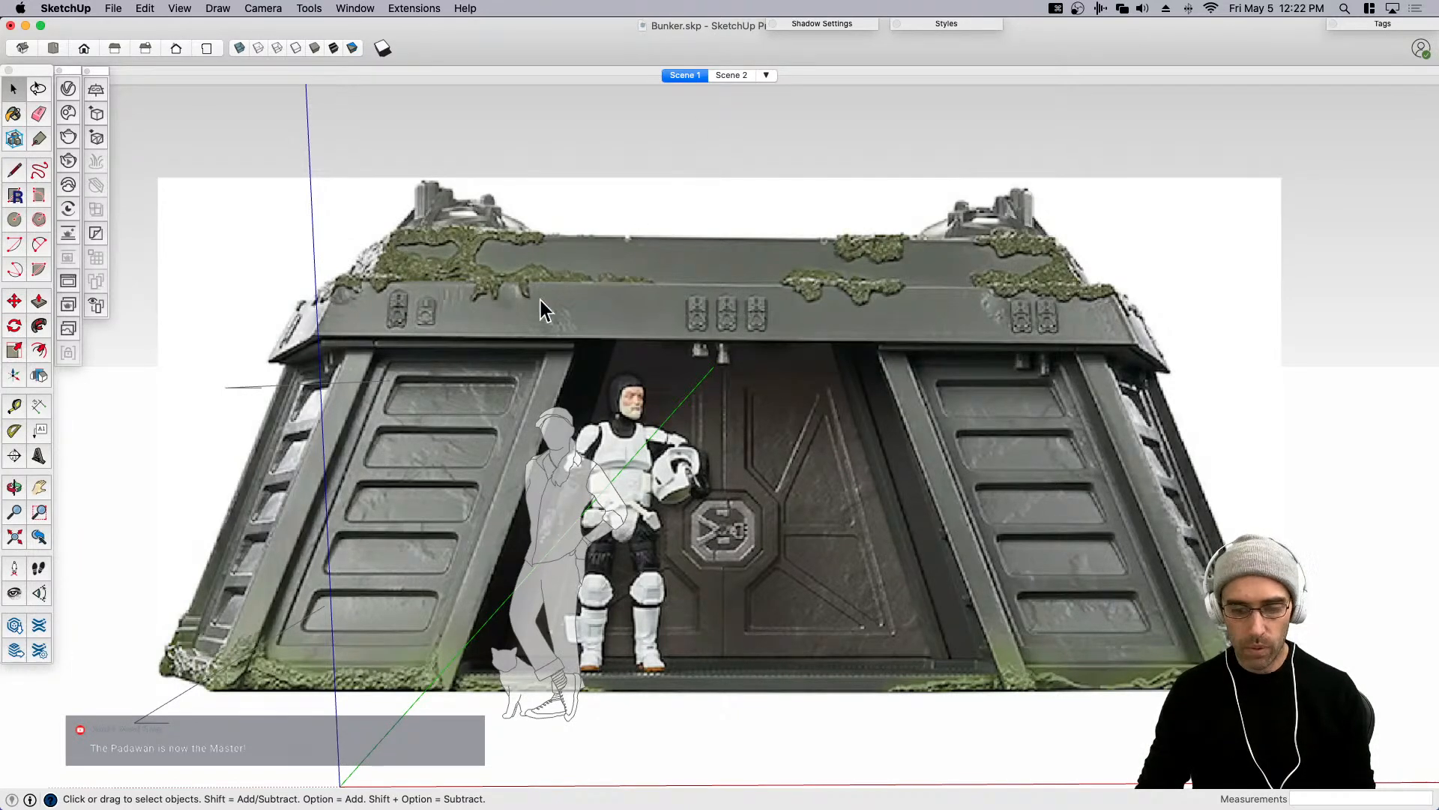
pyautogui.click(726, 75)
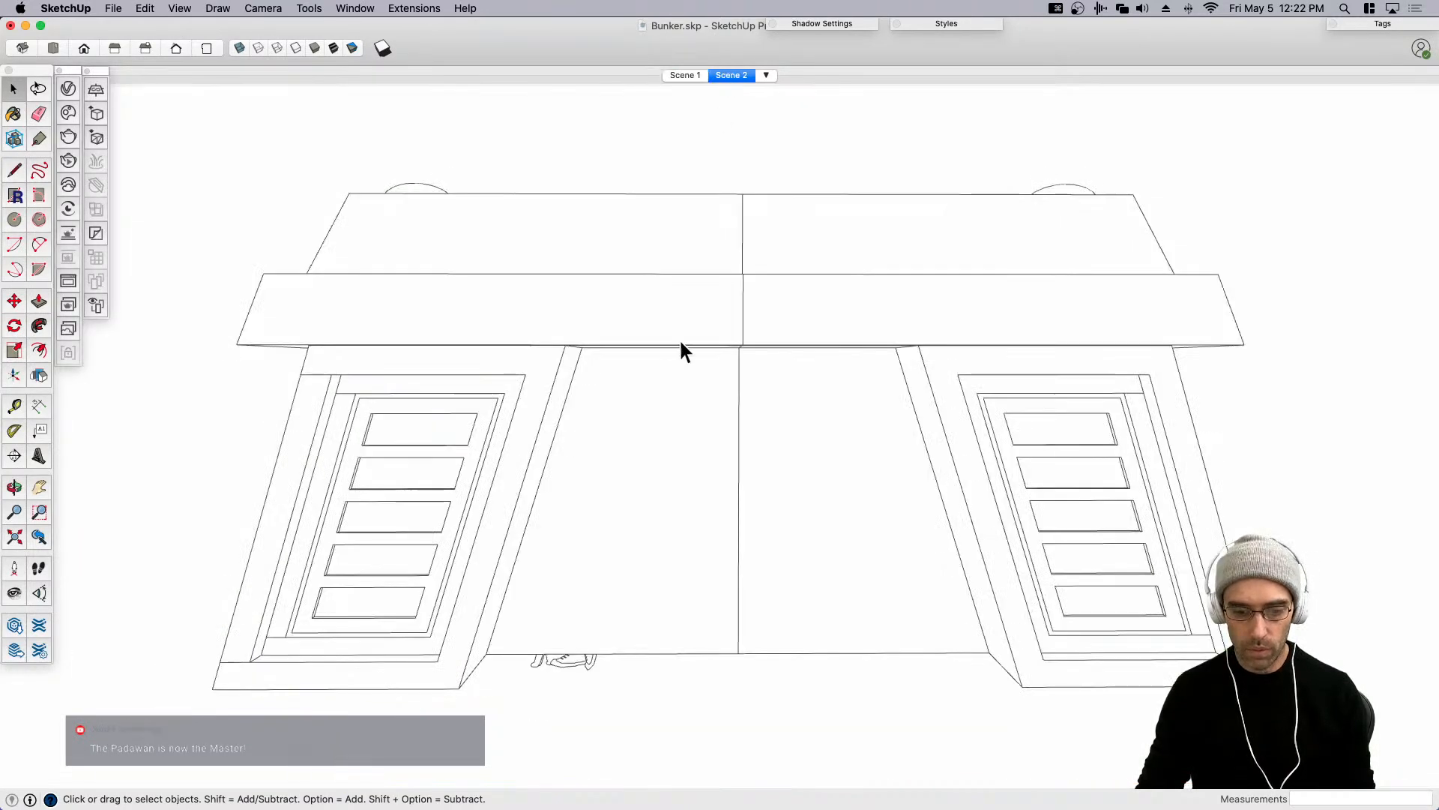
pyautogui.doubleClick(328, 322)
pyautogui.press('r')
pyautogui.click(320, 297)
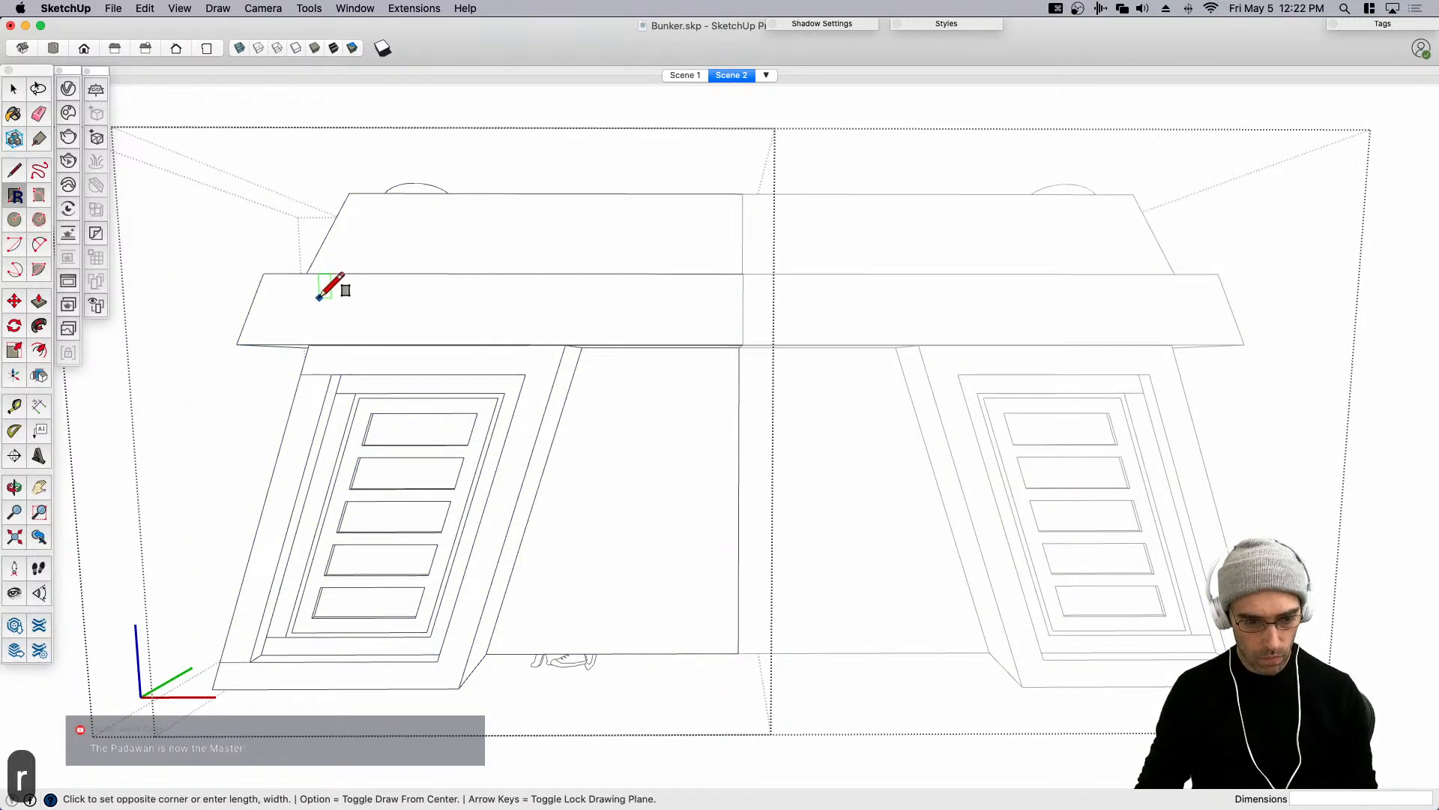
pyautogui.scroll(10, 344, 332)
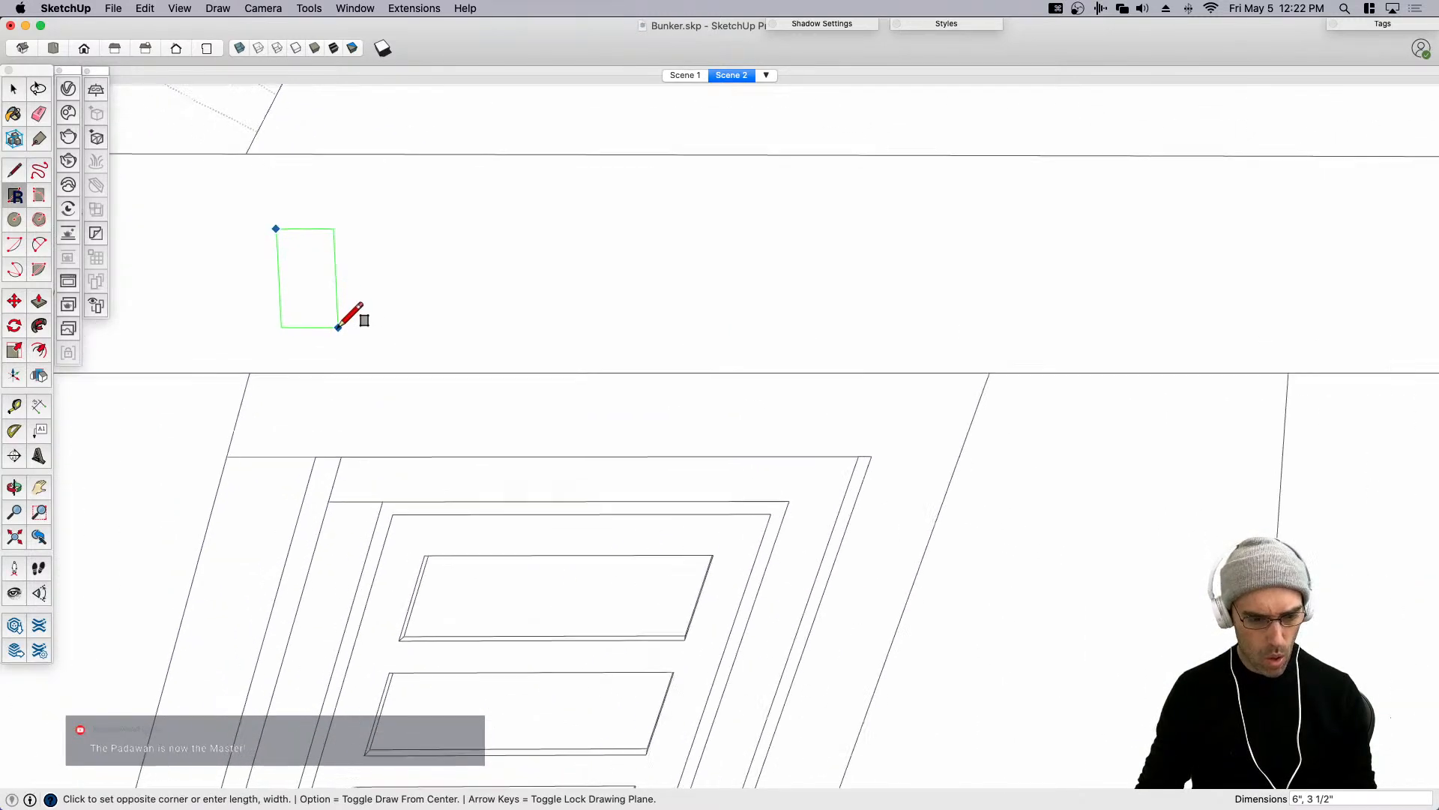
pyautogui.click(360, 361)
# Make the rectangle slightly taller by moving its top edge up along the sloped face.
pyautogui.press('space')
pyautogui.click(327, 201)
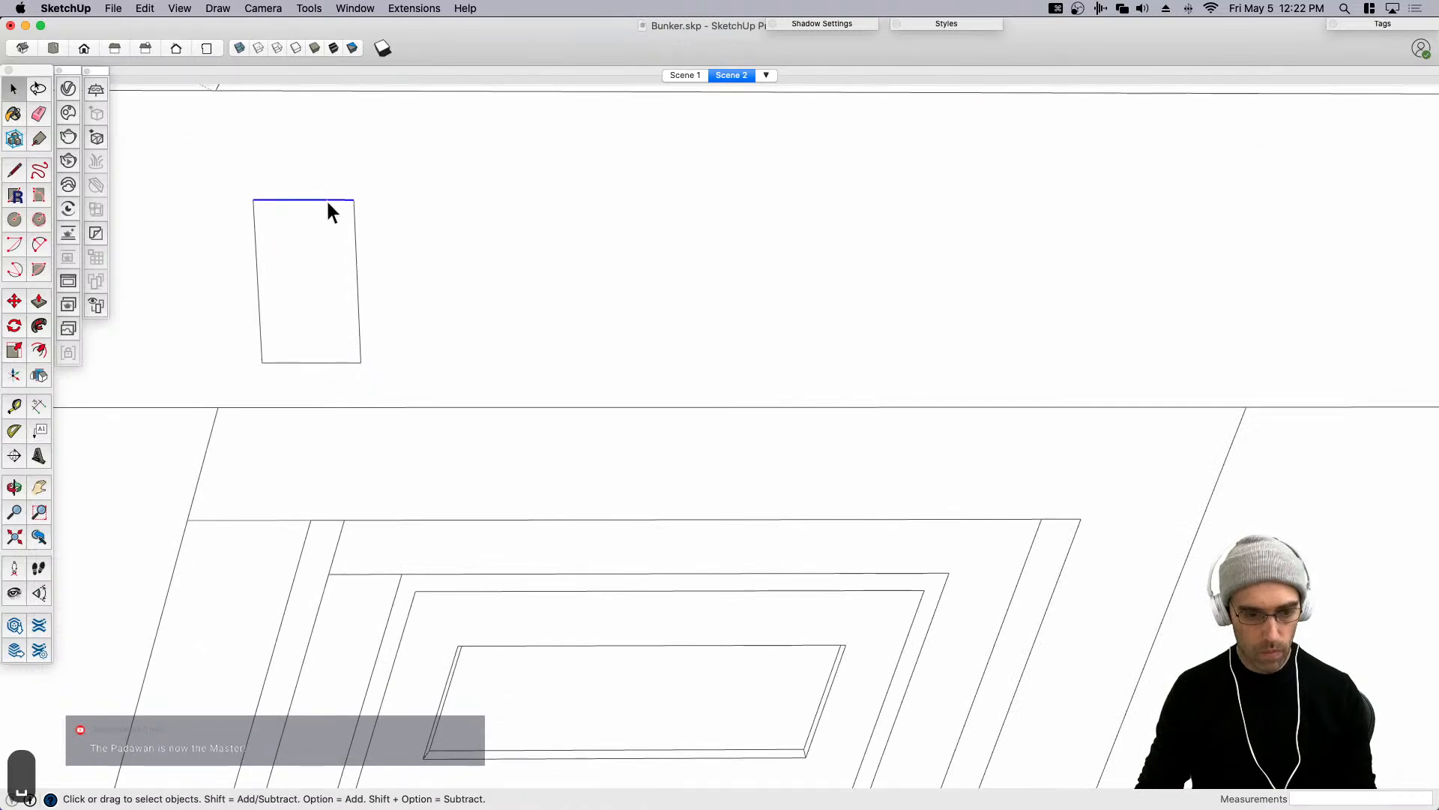
pyautogui.press('m')
pyautogui.click(414, 308)
pyautogui.click(411, 270)
pyautogui.scroll(-3, 406, 275)
pyautogui.press('space')
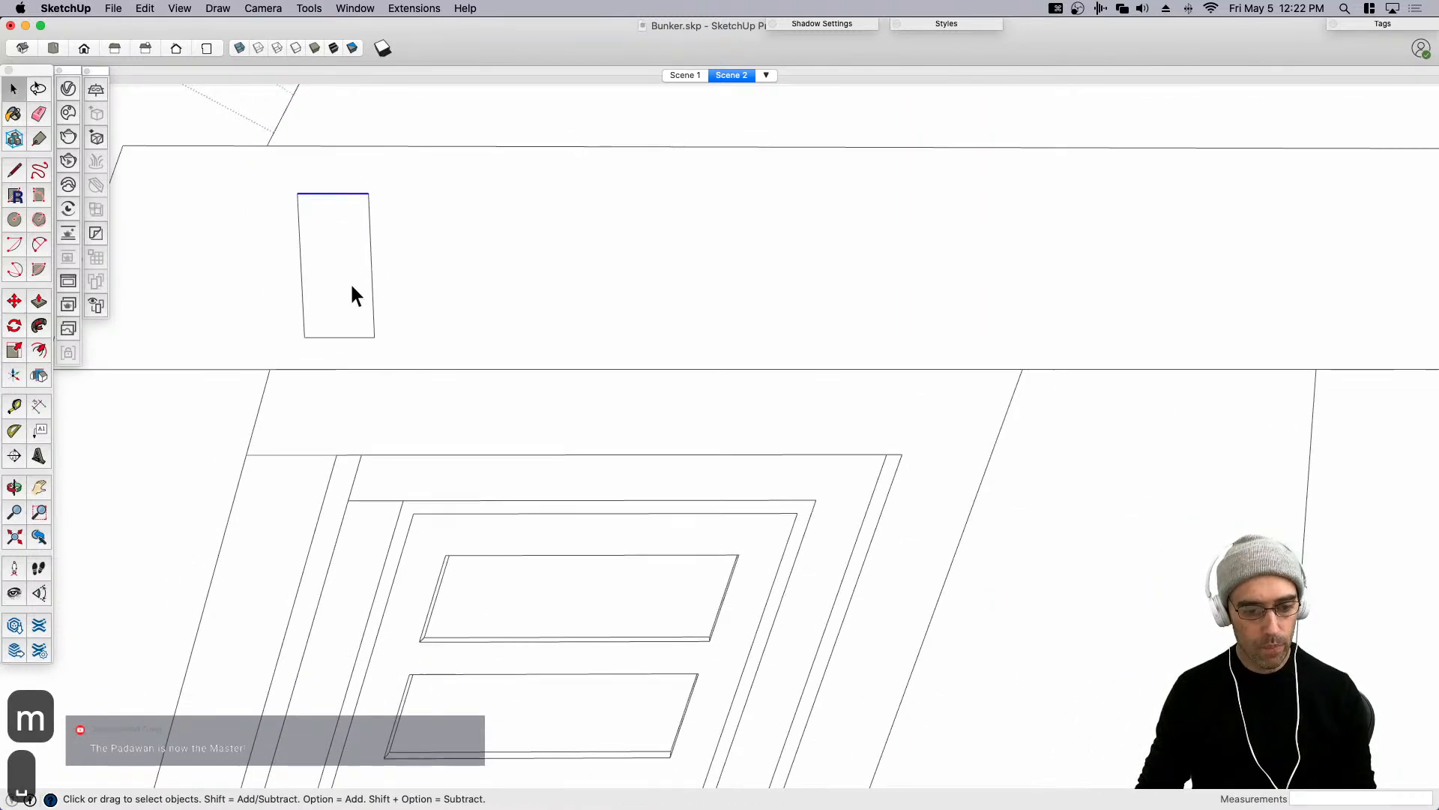
# Try to extrude the rectangle into a thin plate with Push/Pull.
pyautogui.moveTo(357, 292); pyautogui.dragTo(305, 321, button='middle')
pyautogui.press('p')
pyautogui.click(301, 341)
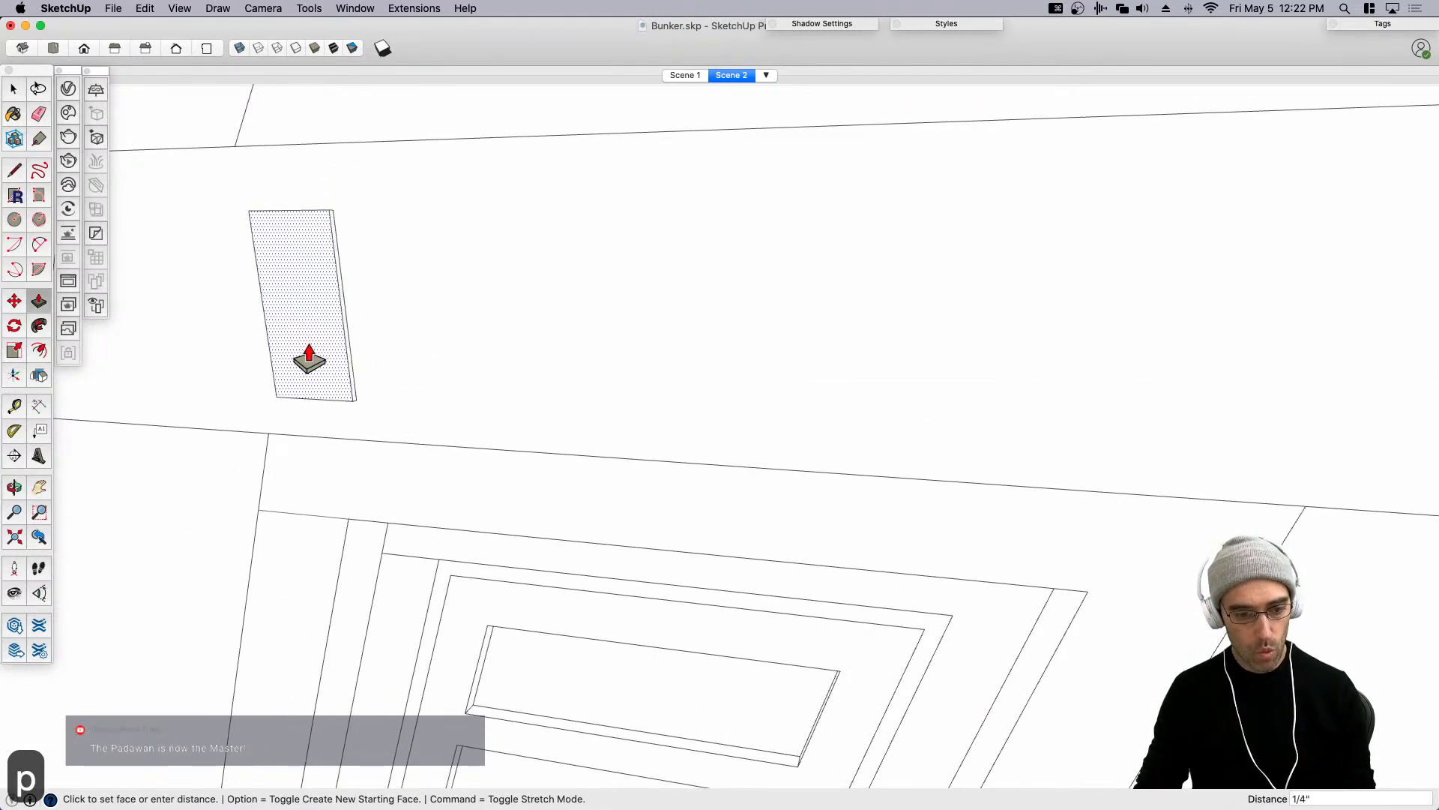
pyautogui.press('super+z')
pyautogui.press('super+z')
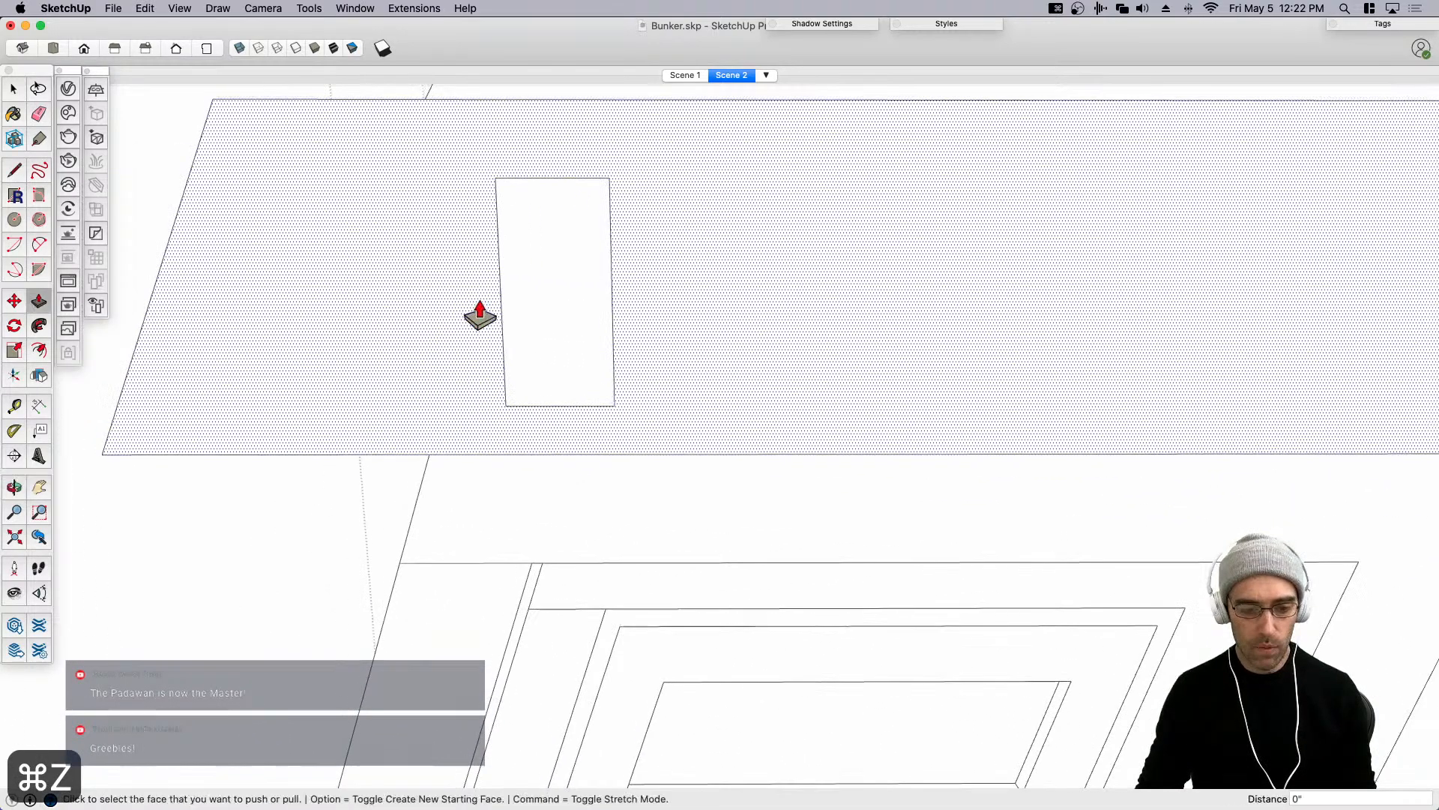
# Draw a tangent arc of about 13/16" radius across the rectangle's upper-left corner.
pyautogui.scroll(3, 524, 219)
pyautogui.press('a')
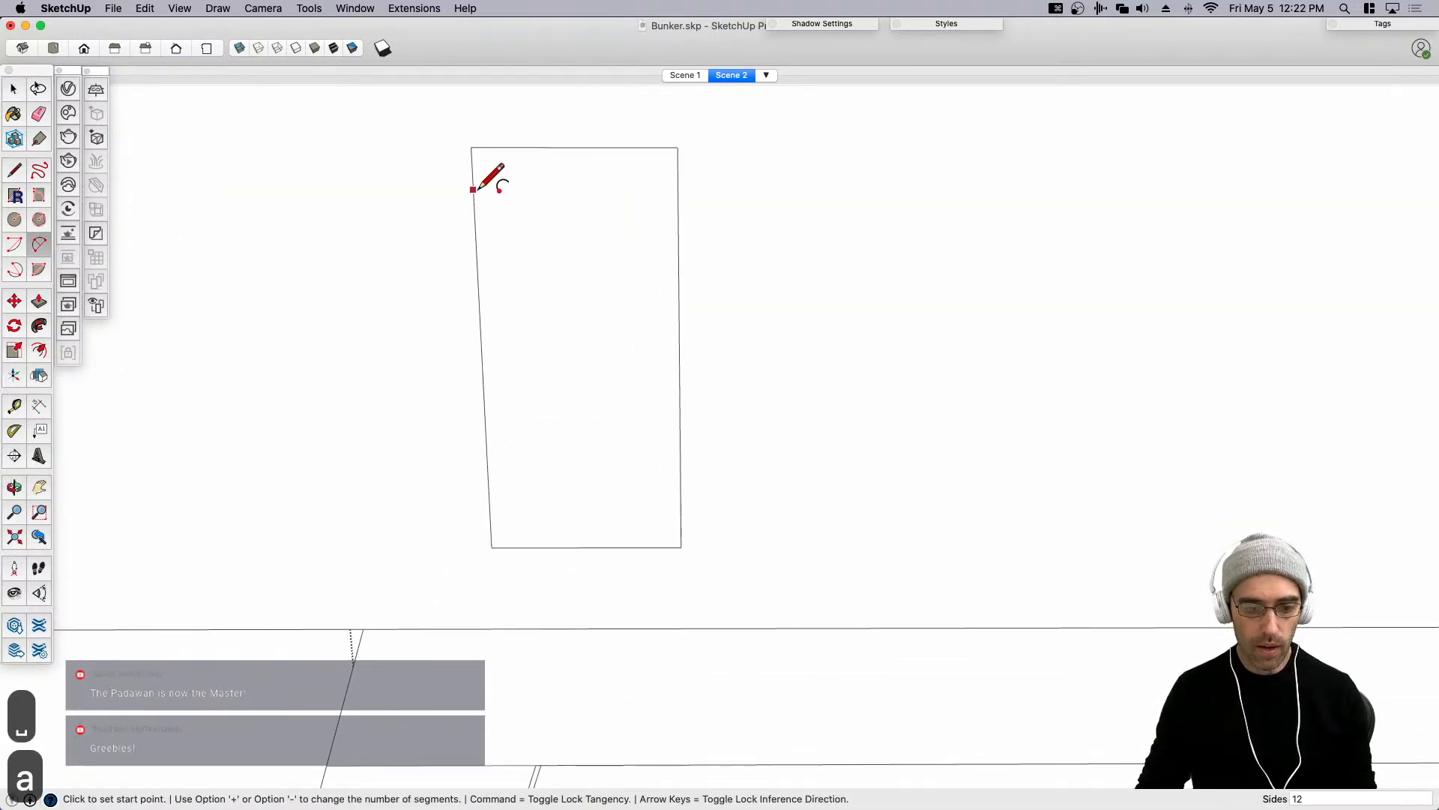
pyautogui.click(473, 188)
pyautogui.scroll(2, 495, 172)
pyautogui.scroll(2, 518, 142)
pyautogui.click(517, 148)
pyautogui.scroll(3, 498, 153)
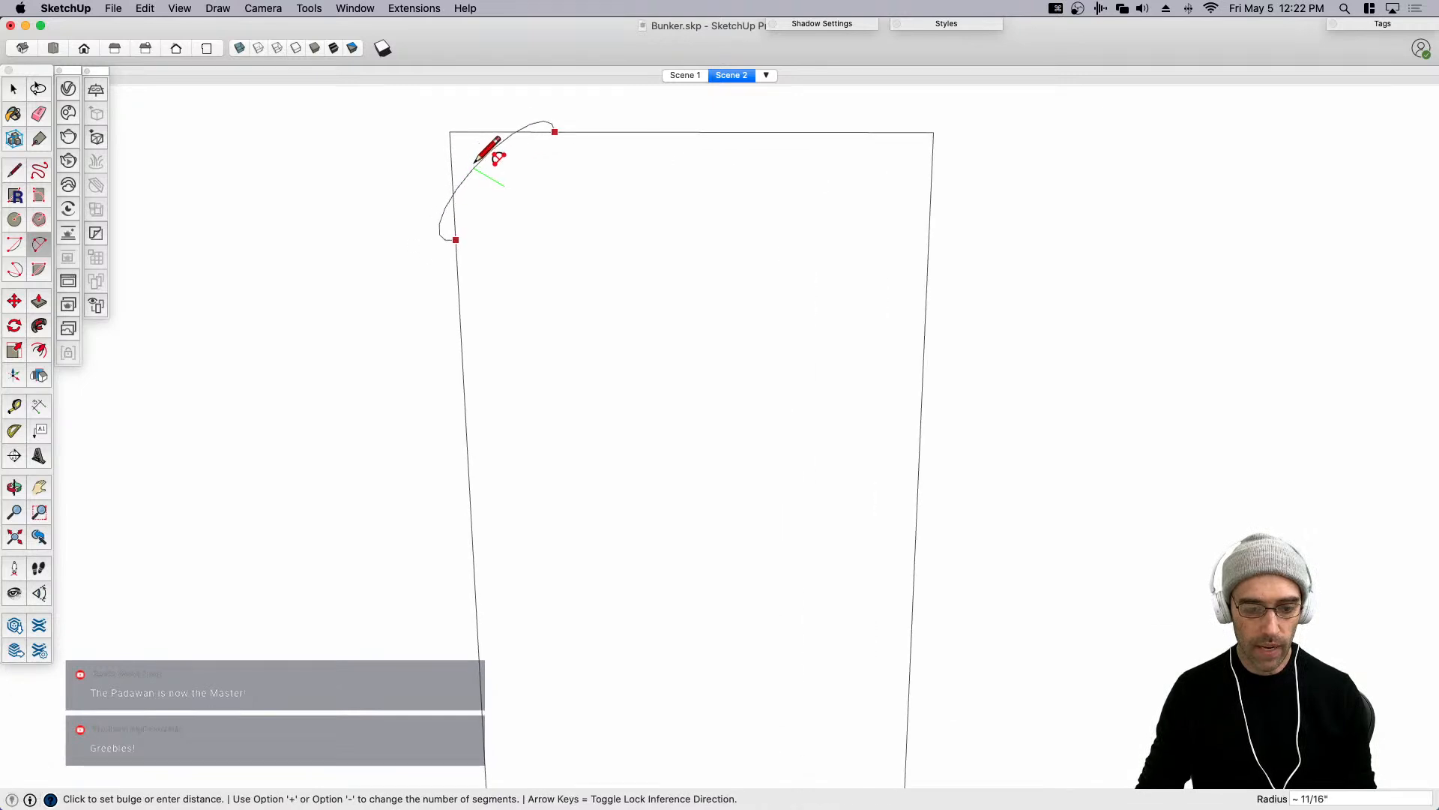
pyautogui.scroll(2, 467, 163)
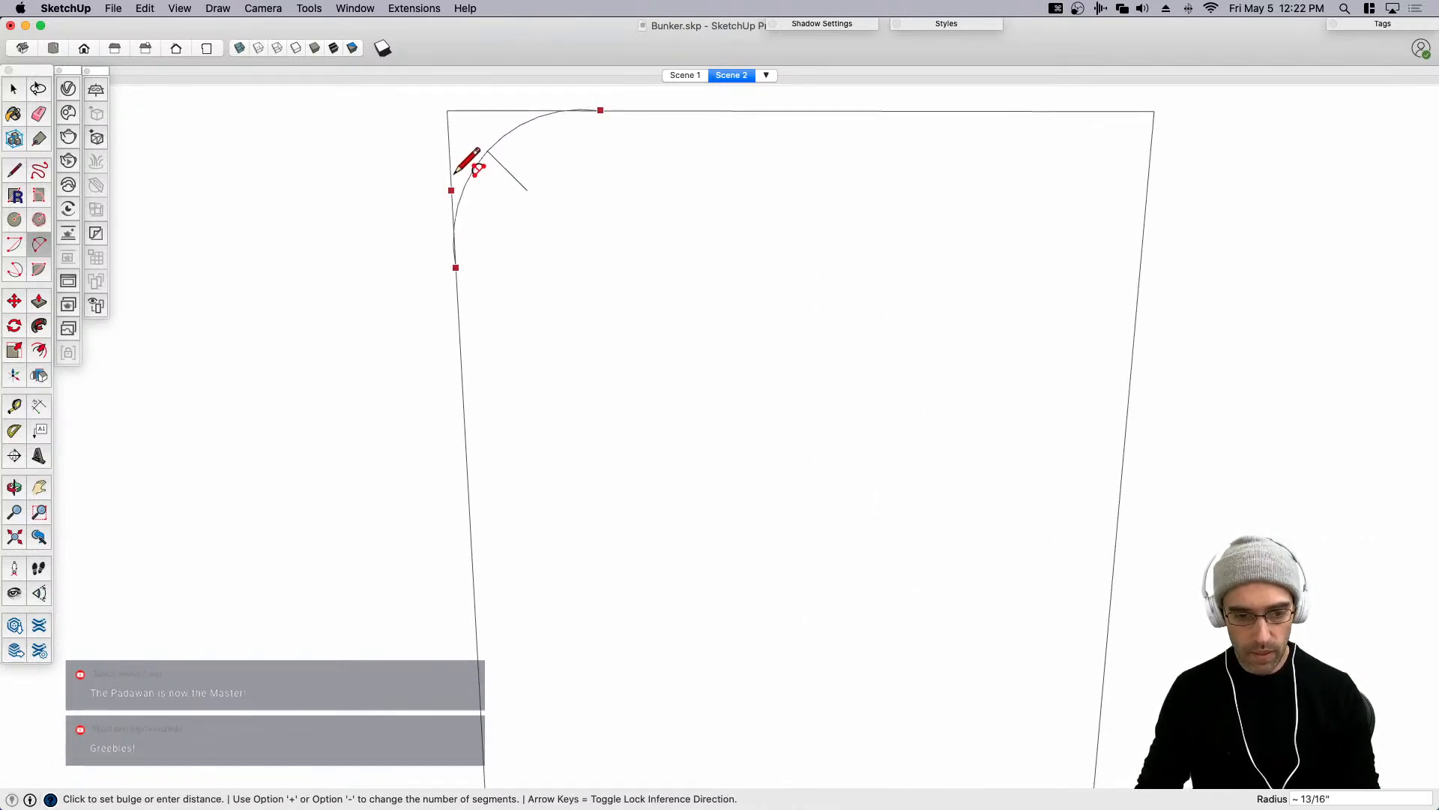
pyautogui.scroll(2, 472, 165)
pyautogui.click(474, 166)
pyautogui.scroll(-5, 524, 172)
pyautogui.press('space')
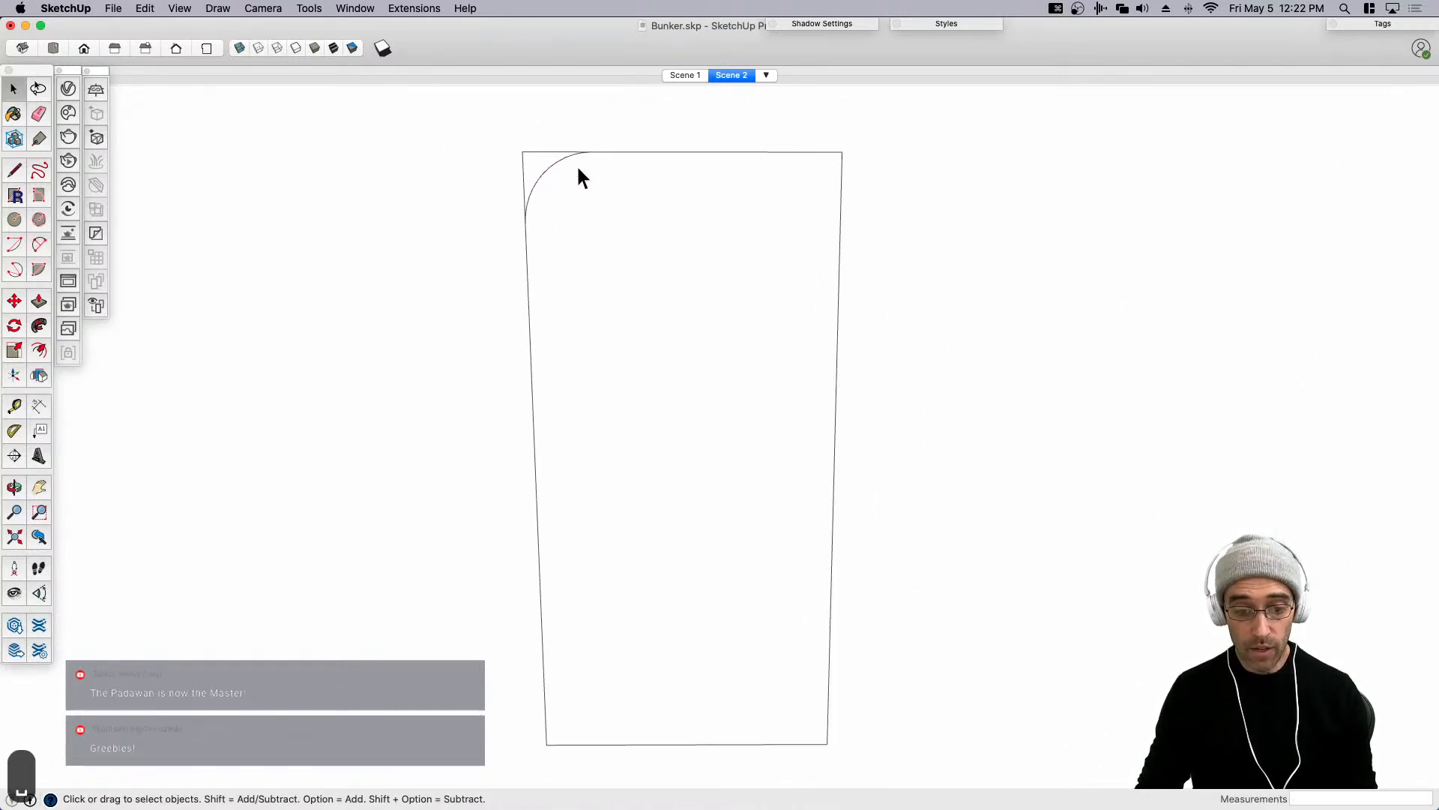
# Divide the rectangle into quarters with a vertical and a horizontal line through its middle.
pyautogui.scroll(-1, 599, 174)
pyautogui.press('l')
pyautogui.scroll(-2, 663, 146)
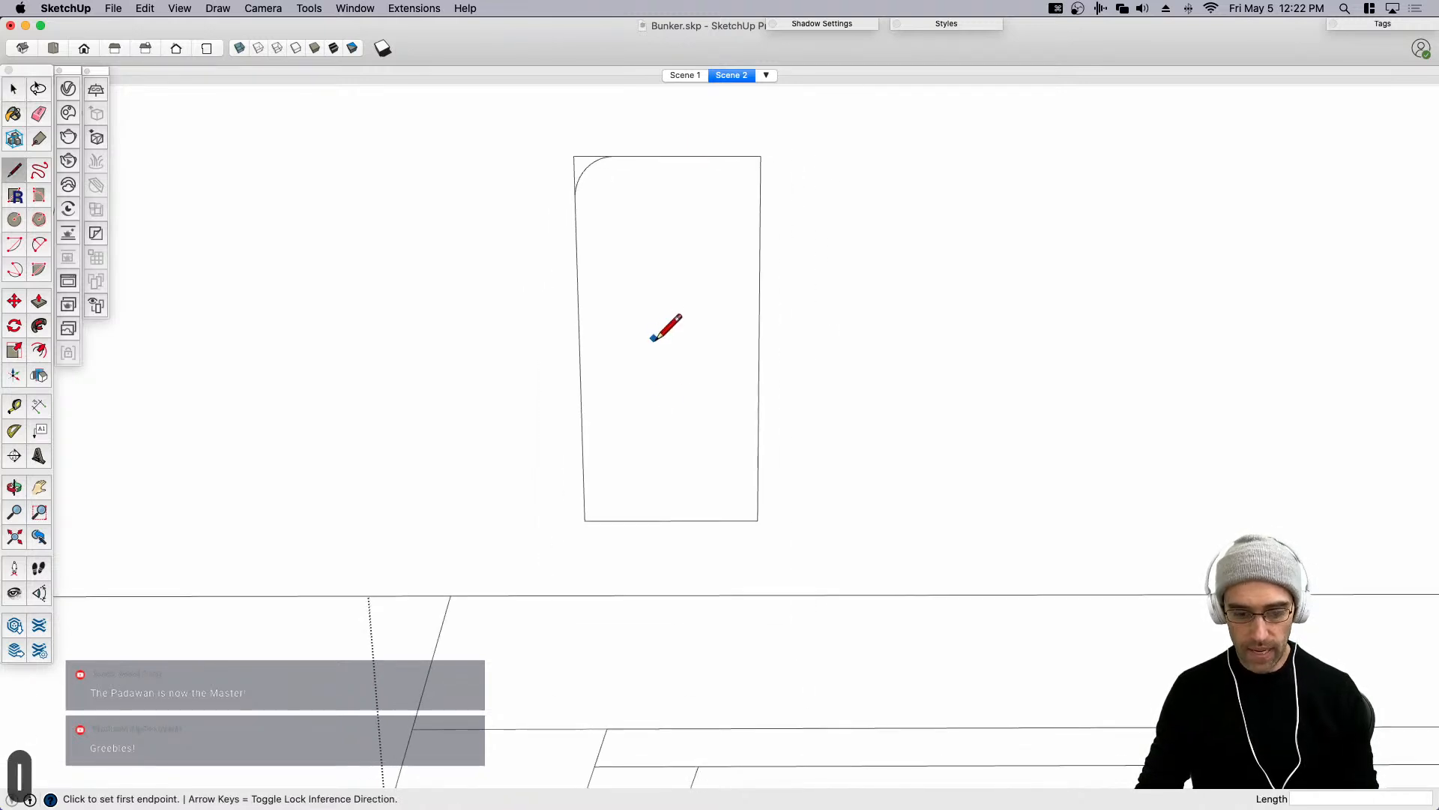
pyautogui.click(671, 520)
pyautogui.click(667, 156)
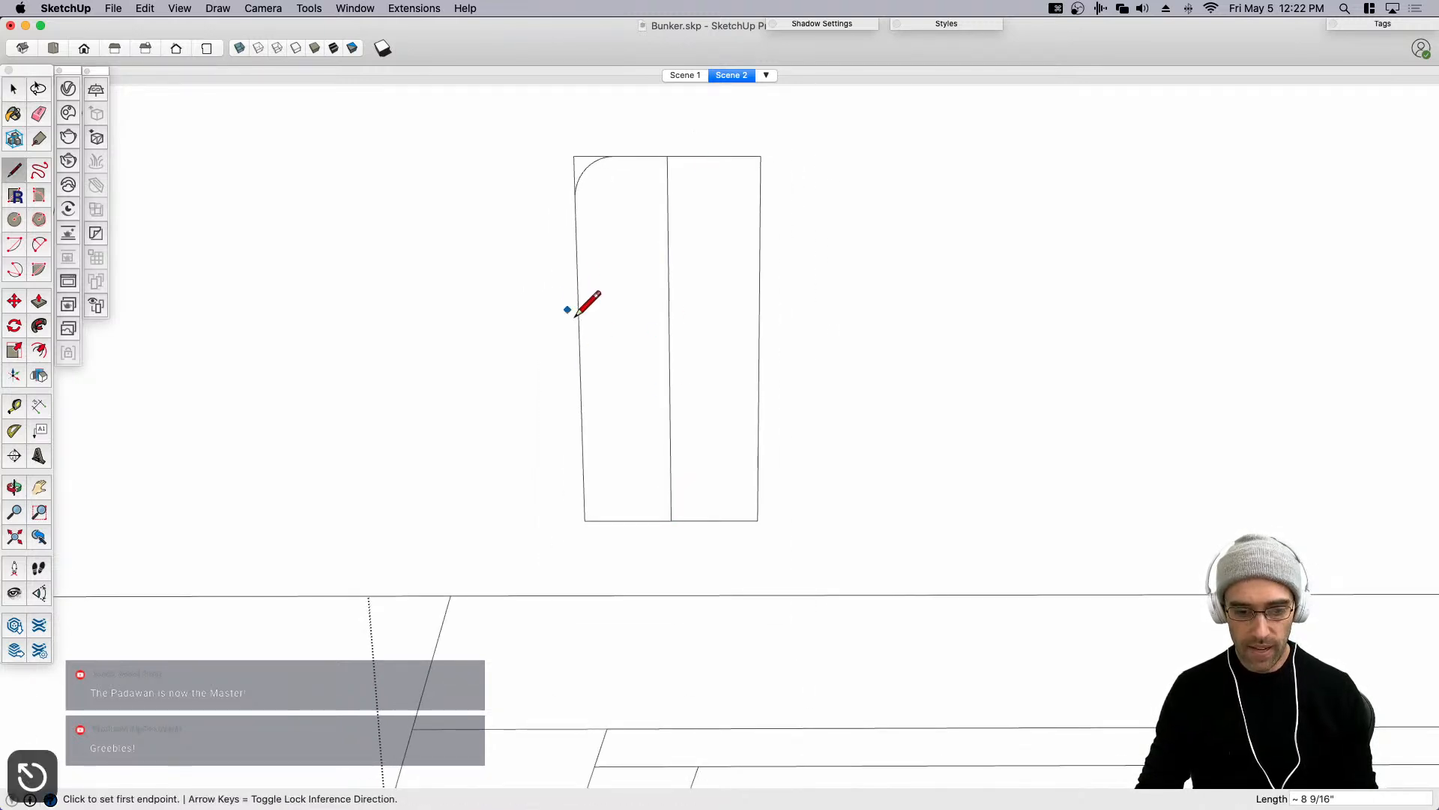
pyautogui.click(580, 365)
pyautogui.click(758, 365)
# Erase the rectangle's square corner and the other three quarters, leaving only the upper-left quarter with the rounded corner.
pyautogui.press('e')
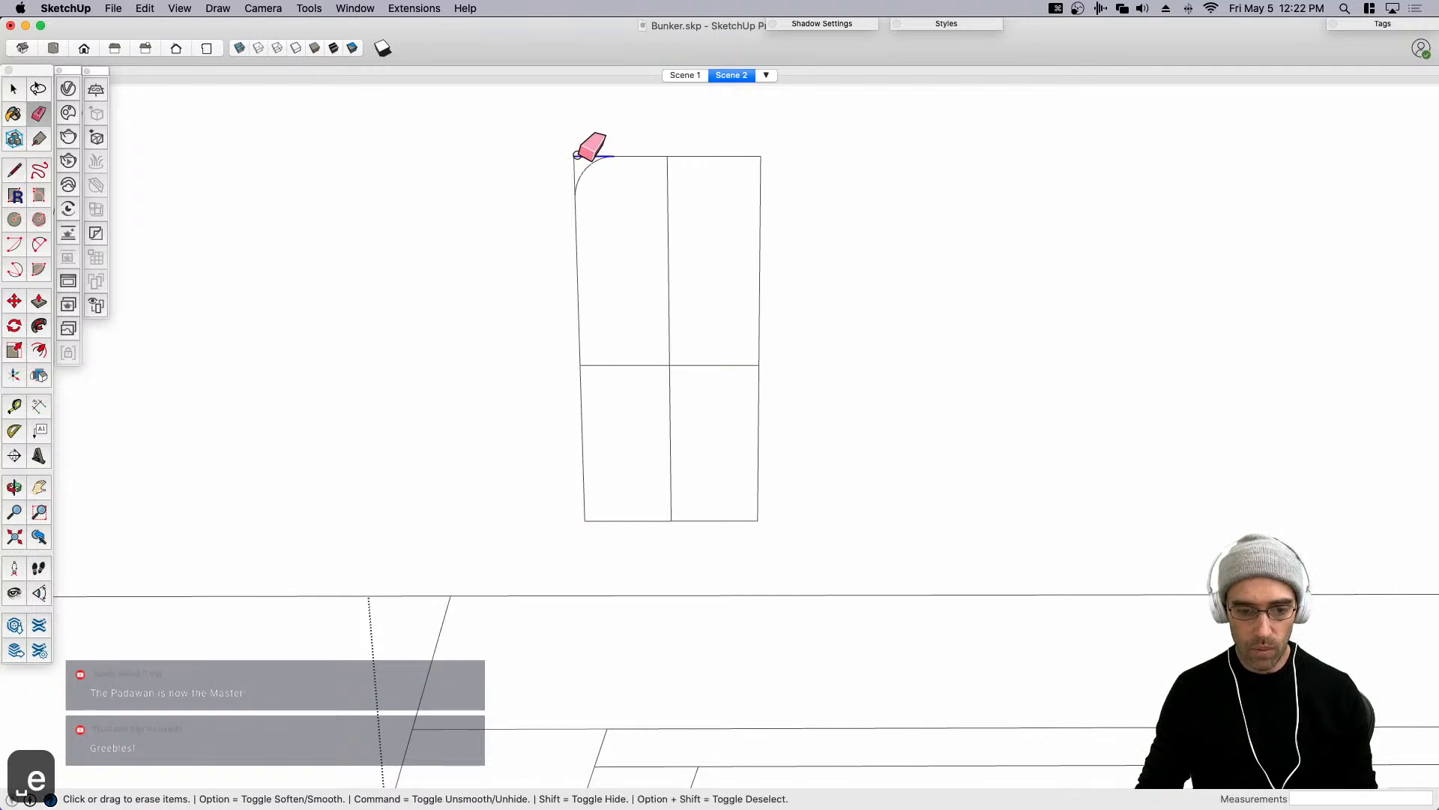
pyautogui.moveTo(733, 154); pyautogui.dragTo(753, 314)
pyautogui.moveTo(612, 530)
pyautogui.mouseDown()
pyautogui.moveTo(677, 441)
pyautogui.moveTo(752, 418)
pyautogui.mouseUp()
pyautogui.click(757, 419)
# Try to array rotated copies of the quarter face around its inner corner through 360 degrees, with divisions of /3 and /4.
pyautogui.press('space')
pyautogui.click(650, 318)
pyautogui.press('q')
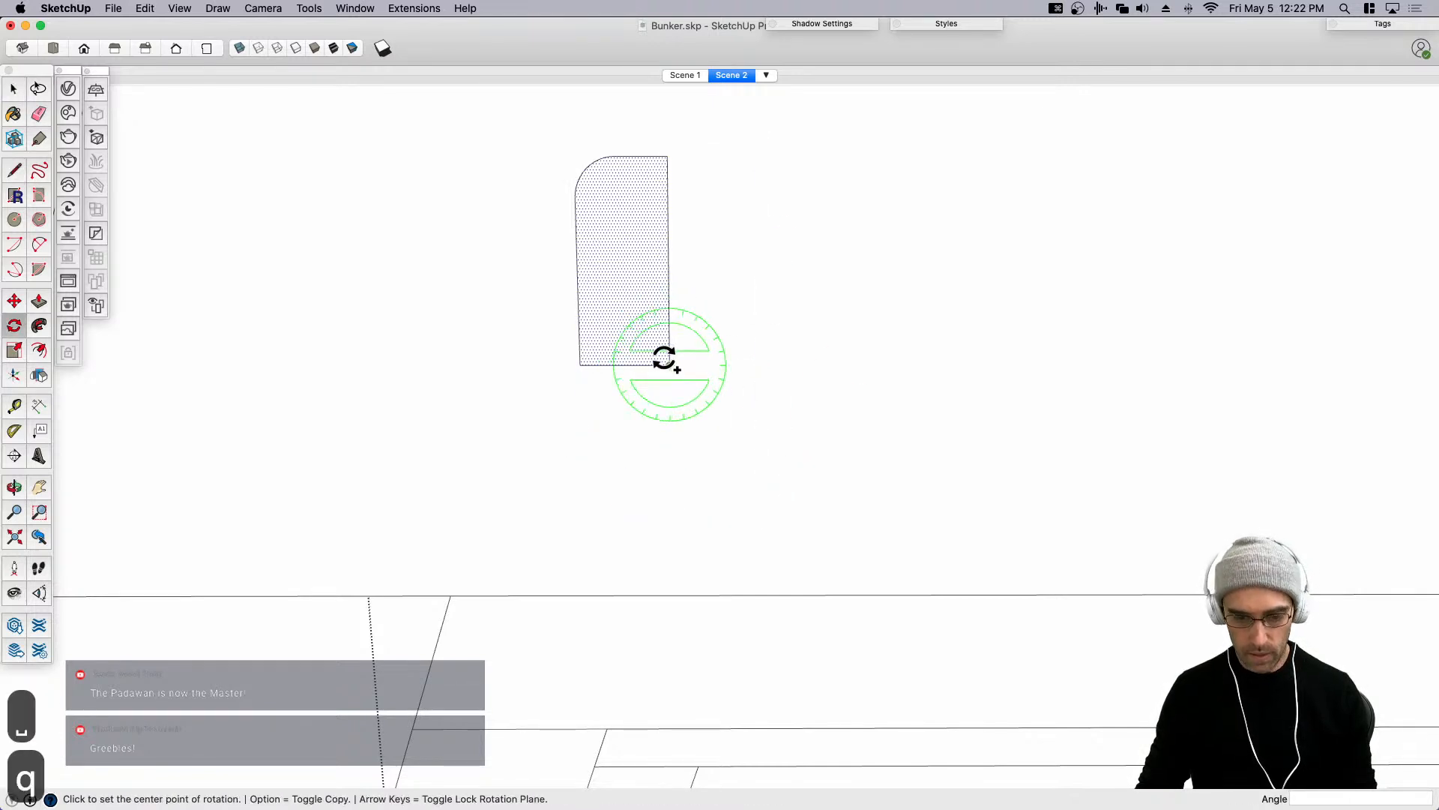
pyautogui.click(669, 161)
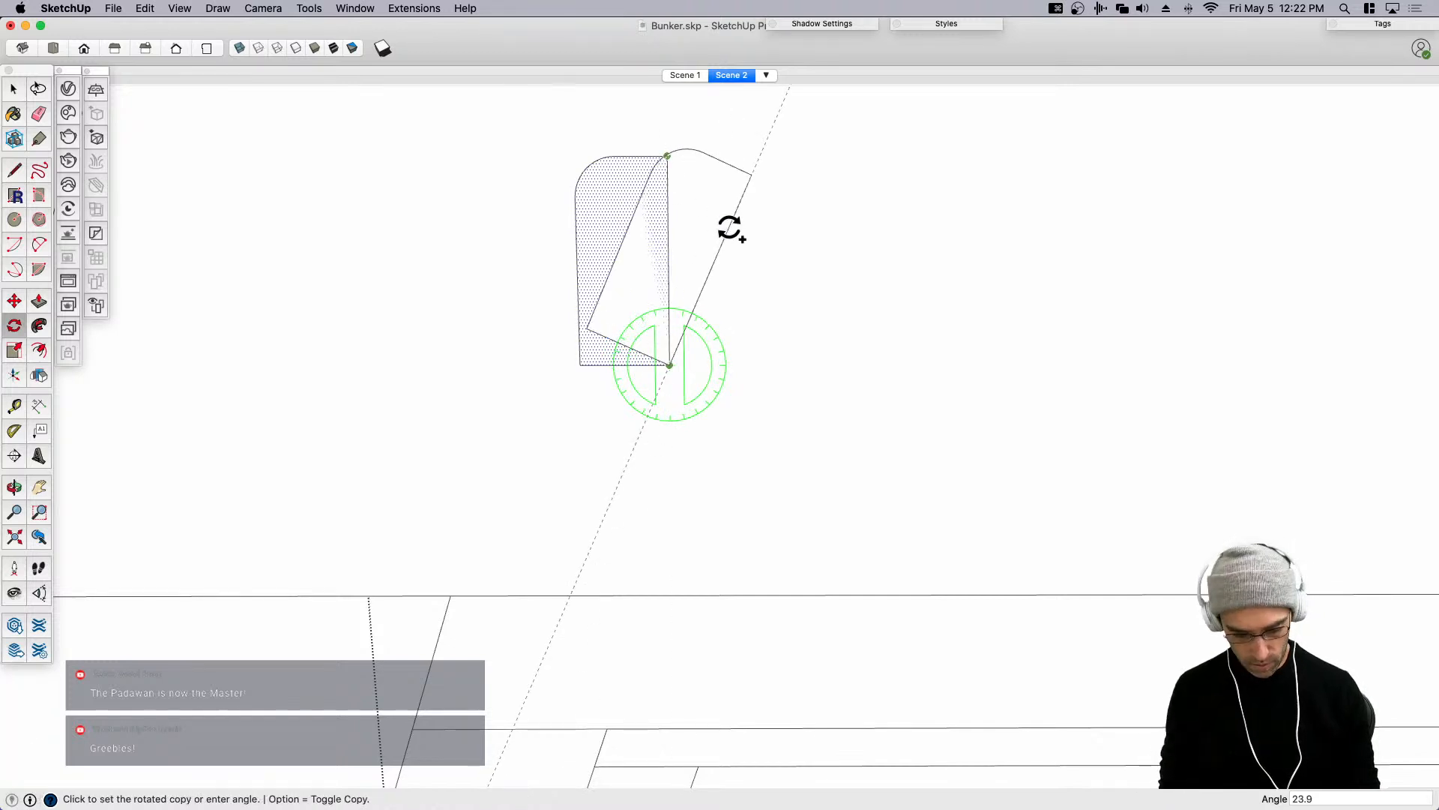
pyautogui.write('360')
pyautogui.press('Return')
pyautogui.write('/3')
pyautogui.press('Return')
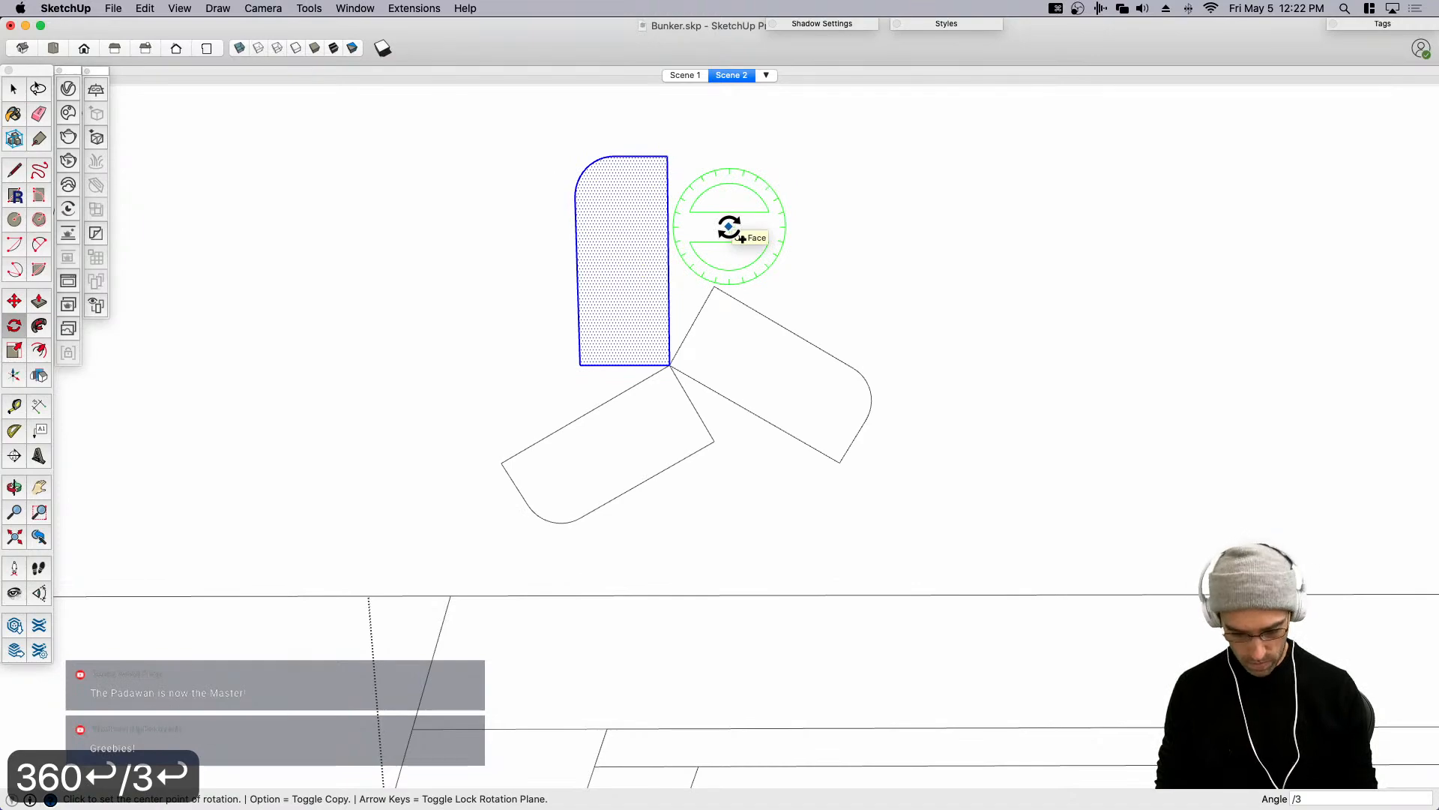
pyautogui.write('/4')
pyautogui.press('Return')
pyautogui.press('super+z')
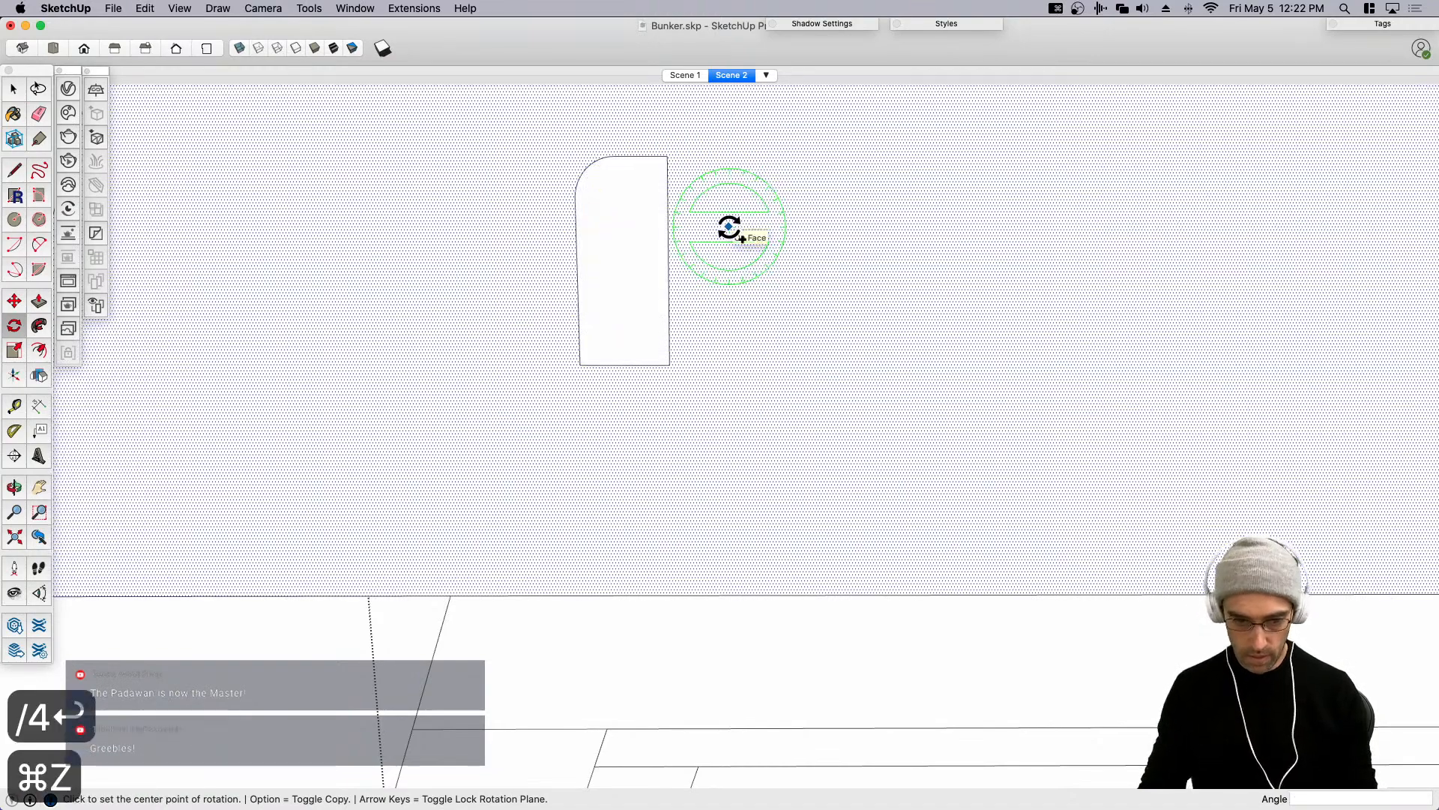
# Copy the quarter face about 4 15/16" to the right along the red axis.
pyautogui.press('space')
pyautogui.click(640, 347)
pyautogui.press('m')
pyautogui.click(670, 365)
pyautogui.press('alt')
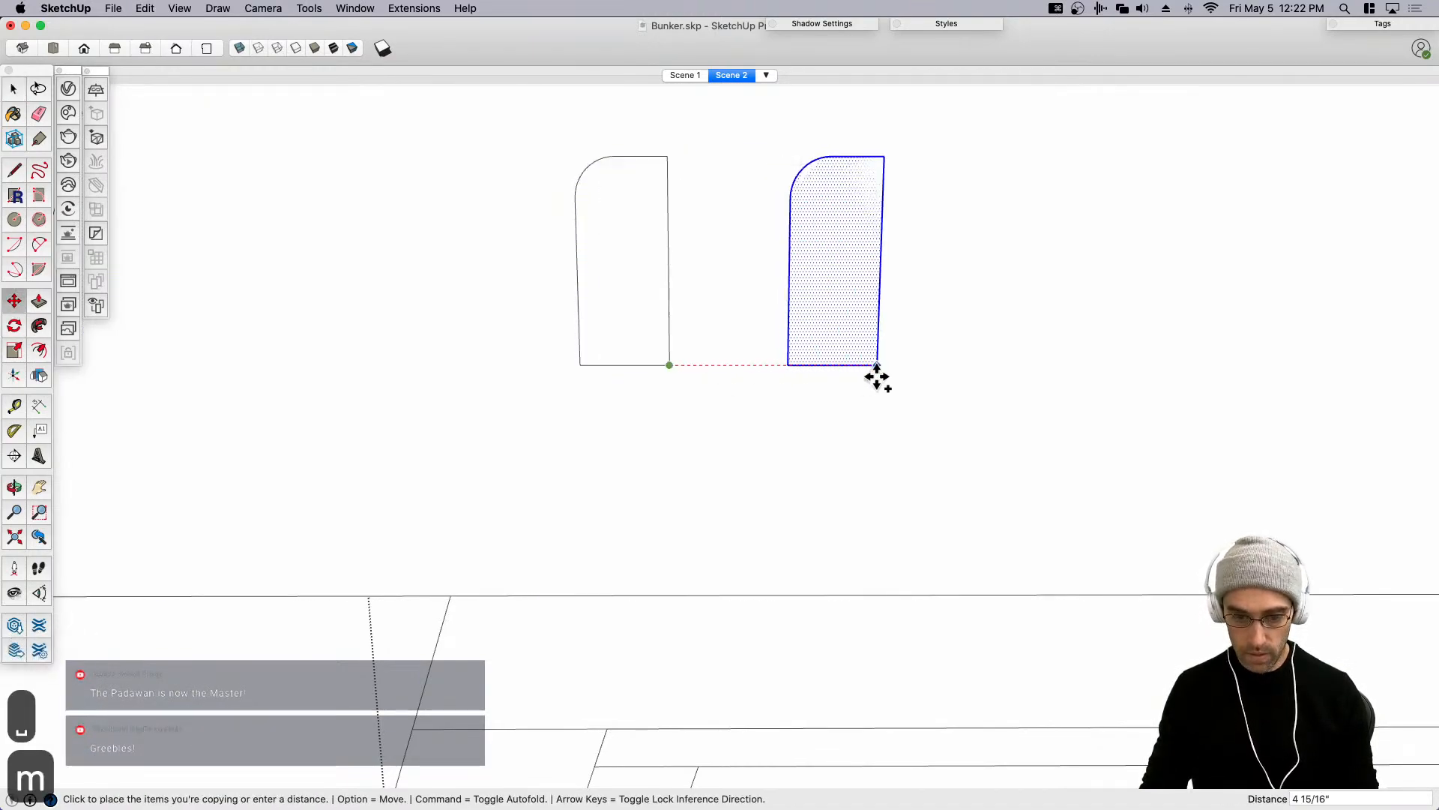
pyautogui.click(877, 367)
# Try to mirror the copied quarter face by scaling its width by -1.
pyautogui.press('s')
pyautogui.click(882, 263)
pyautogui.click(866, 264)
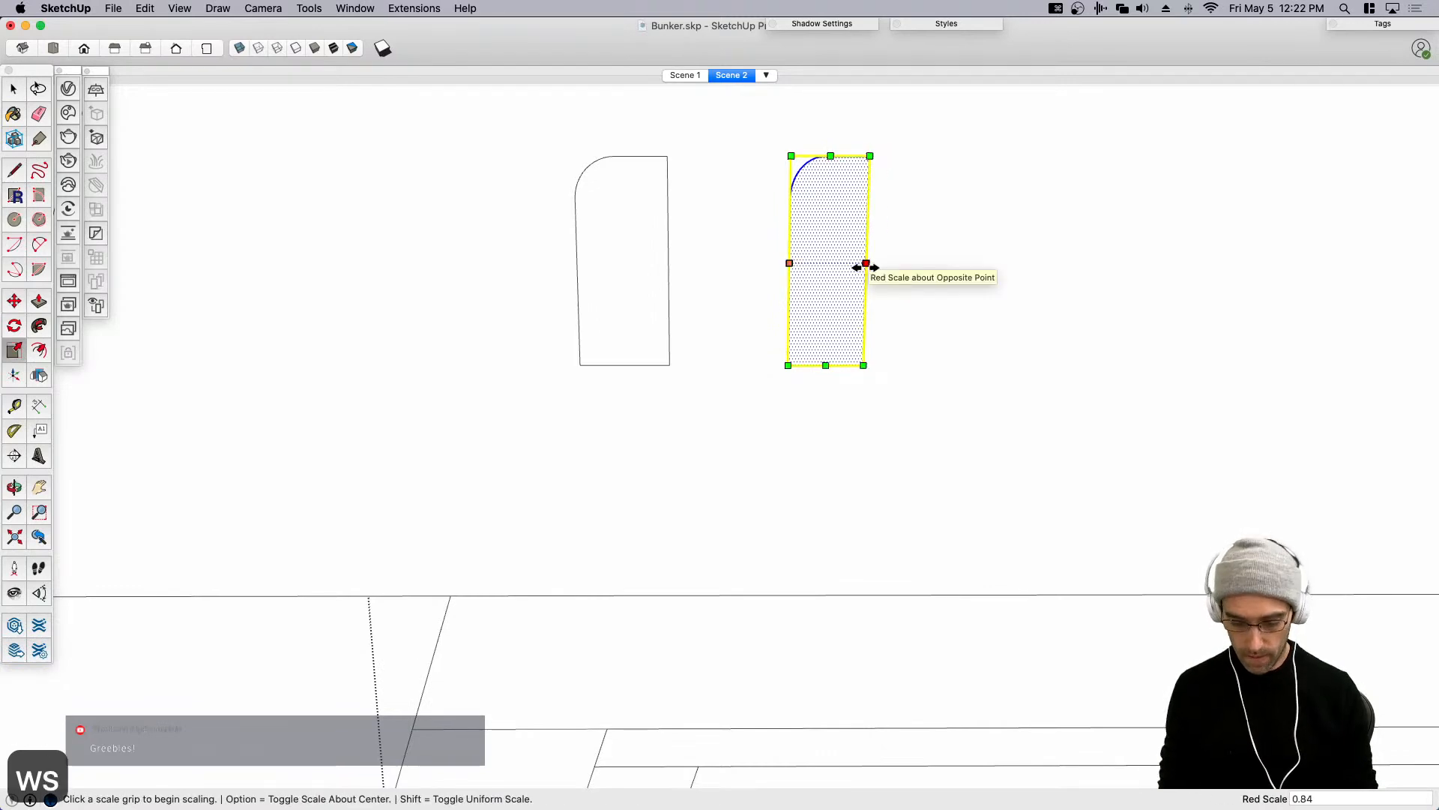
pyautogui.write('-1')
pyautogui.press('Return')
pyautogui.press('super+z')
# Move the copied quarter face about 1' 9 3/8" left along the red axis, off the roof tier's face.
pyautogui.scroll(-5, 832, 330)
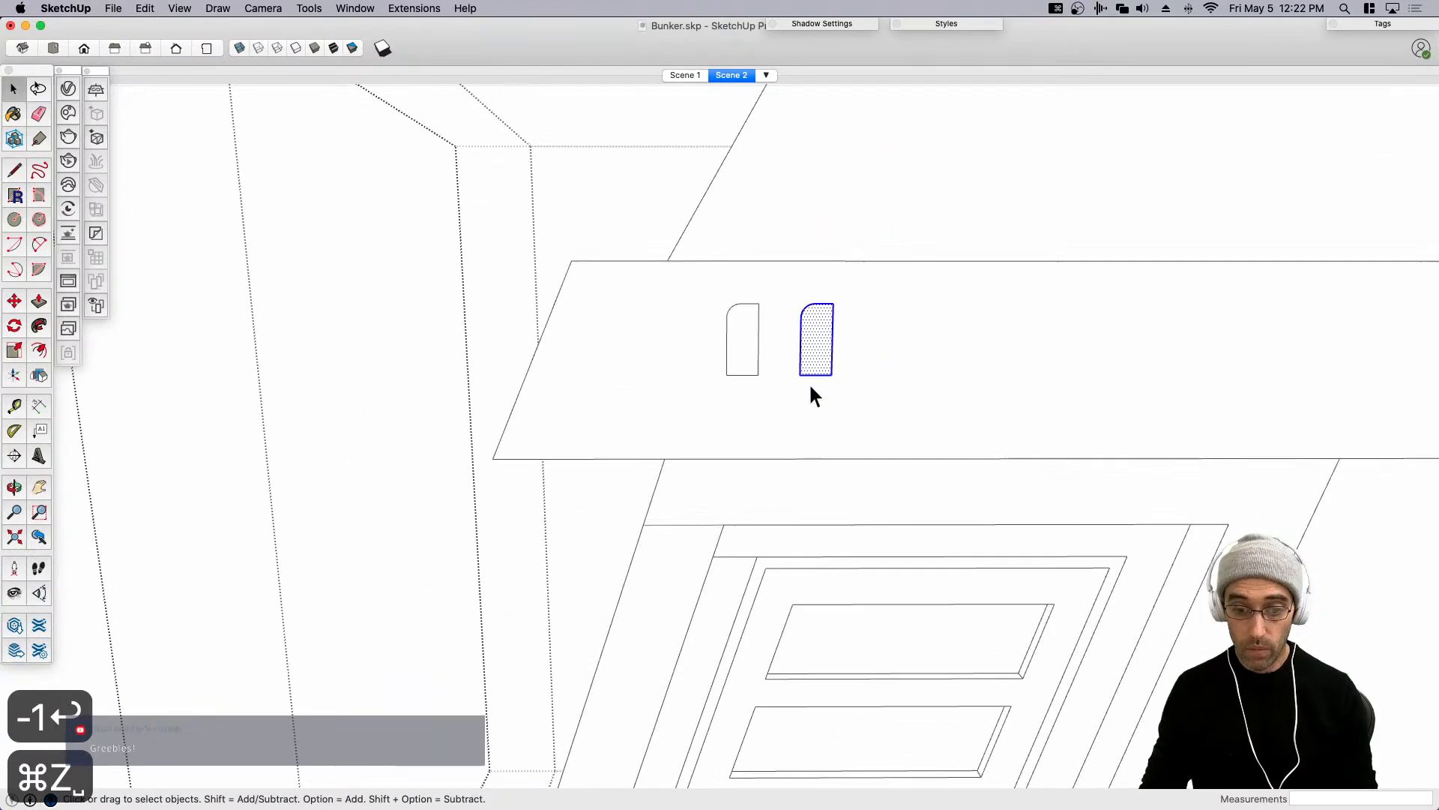
pyautogui.scroll(-3, 808, 384)
pyautogui.moveTo(807, 379); pyautogui.dragTo(825, 457, button='middle')
pyautogui.scroll(3, 826, 447)
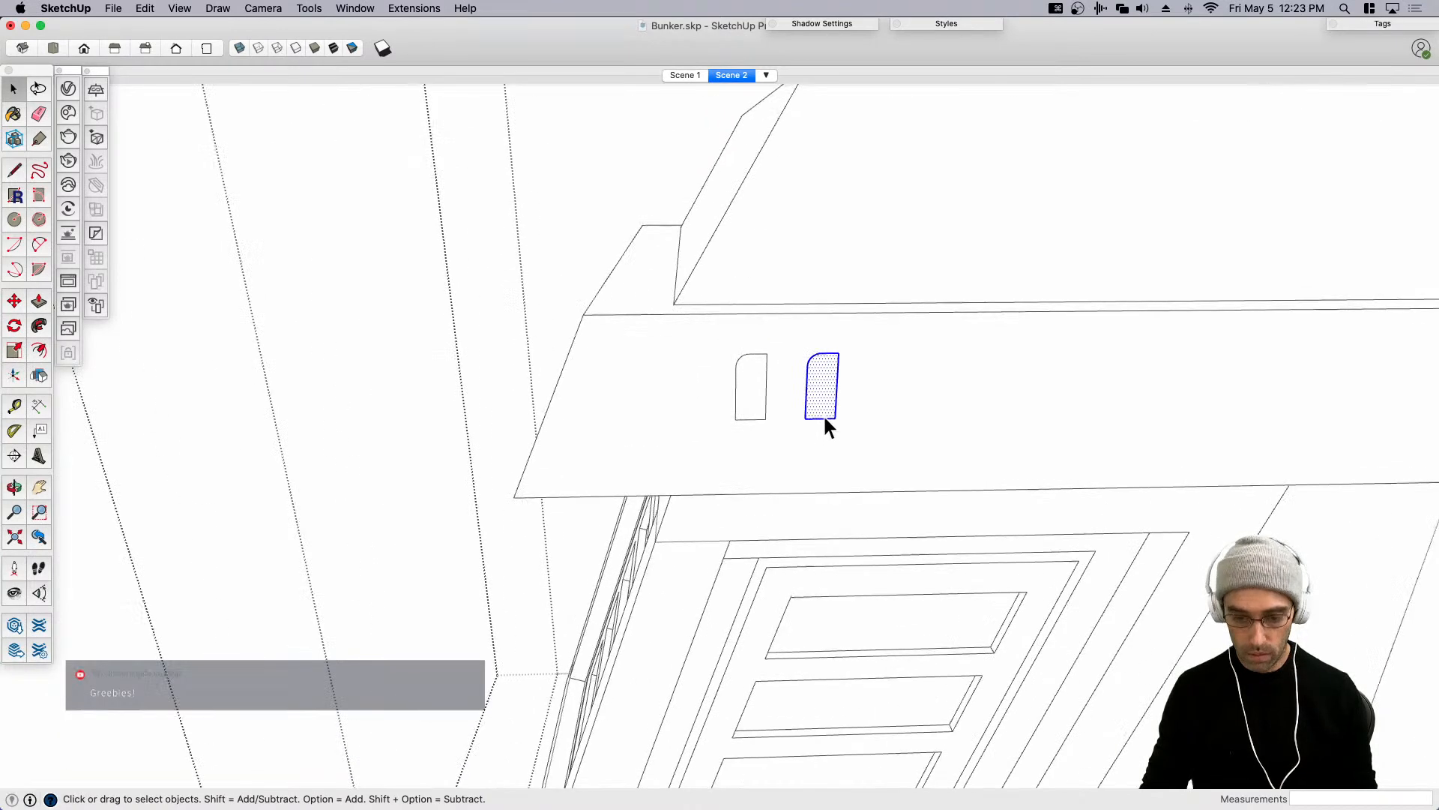
pyautogui.press('m')
pyautogui.press('space')
pyautogui.scroll(-2, 834, 420)
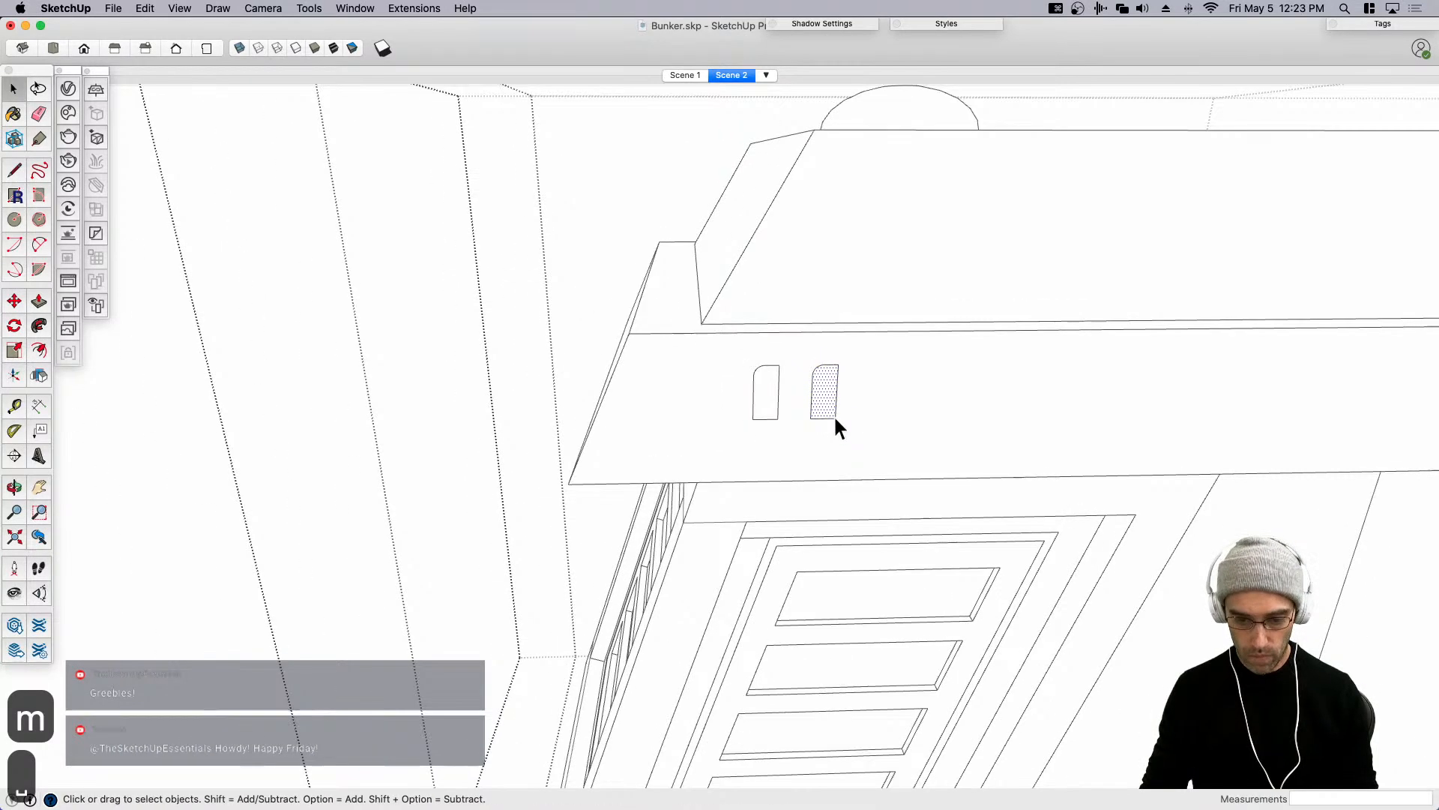
pyautogui.press('m')
pyautogui.click(844, 435)
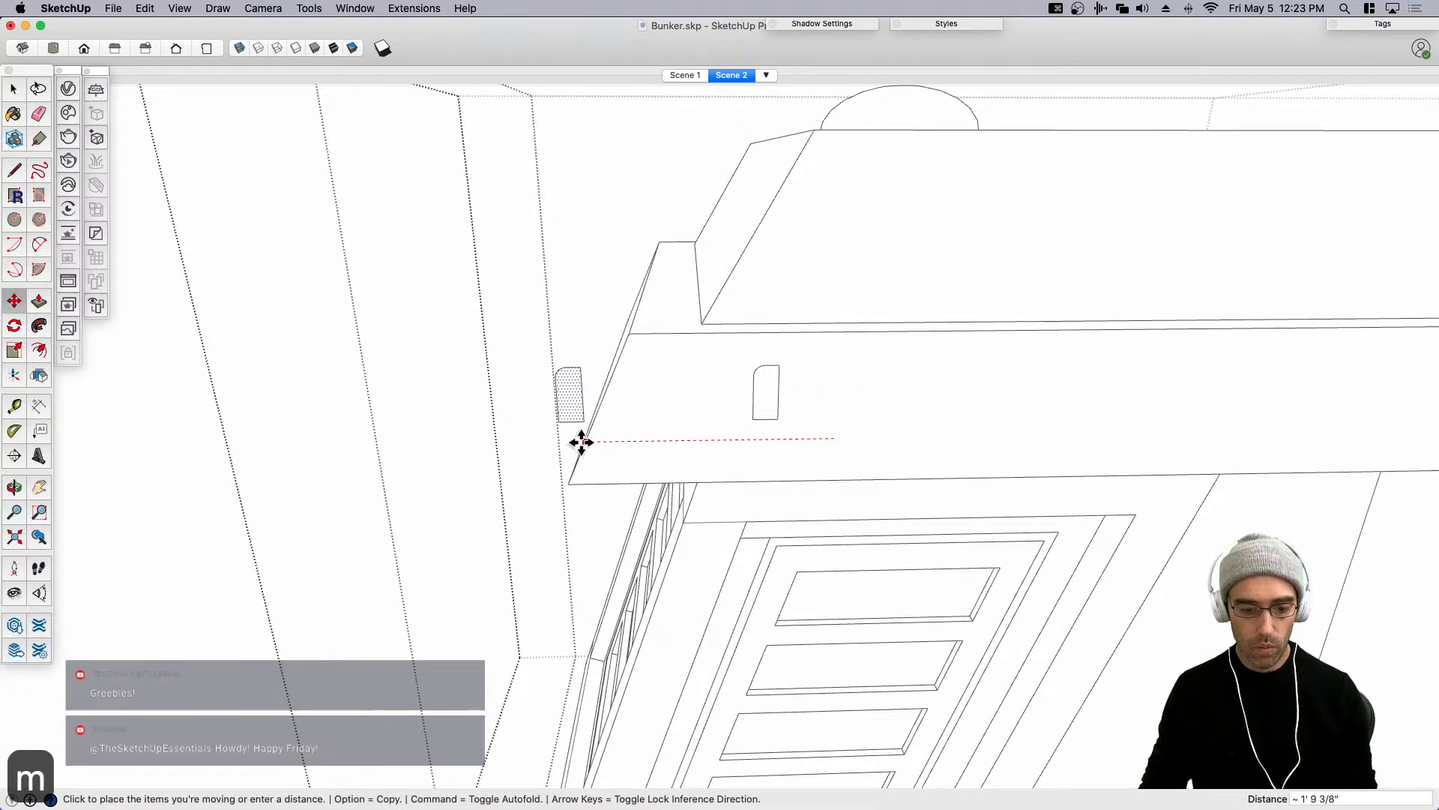
pyautogui.click(581, 442)
pyautogui.press('space')
# Mirror the copied quarter with a scale of -1 and merge it with the original into one arched face.
pyautogui.scroll(2, 576, 407)
pyautogui.write('s-1')
pyautogui.press('Return')
pyautogui.press('m')
pyautogui.click(506, 431)
pyautogui.click(878, 427)
pyautogui.press('space')
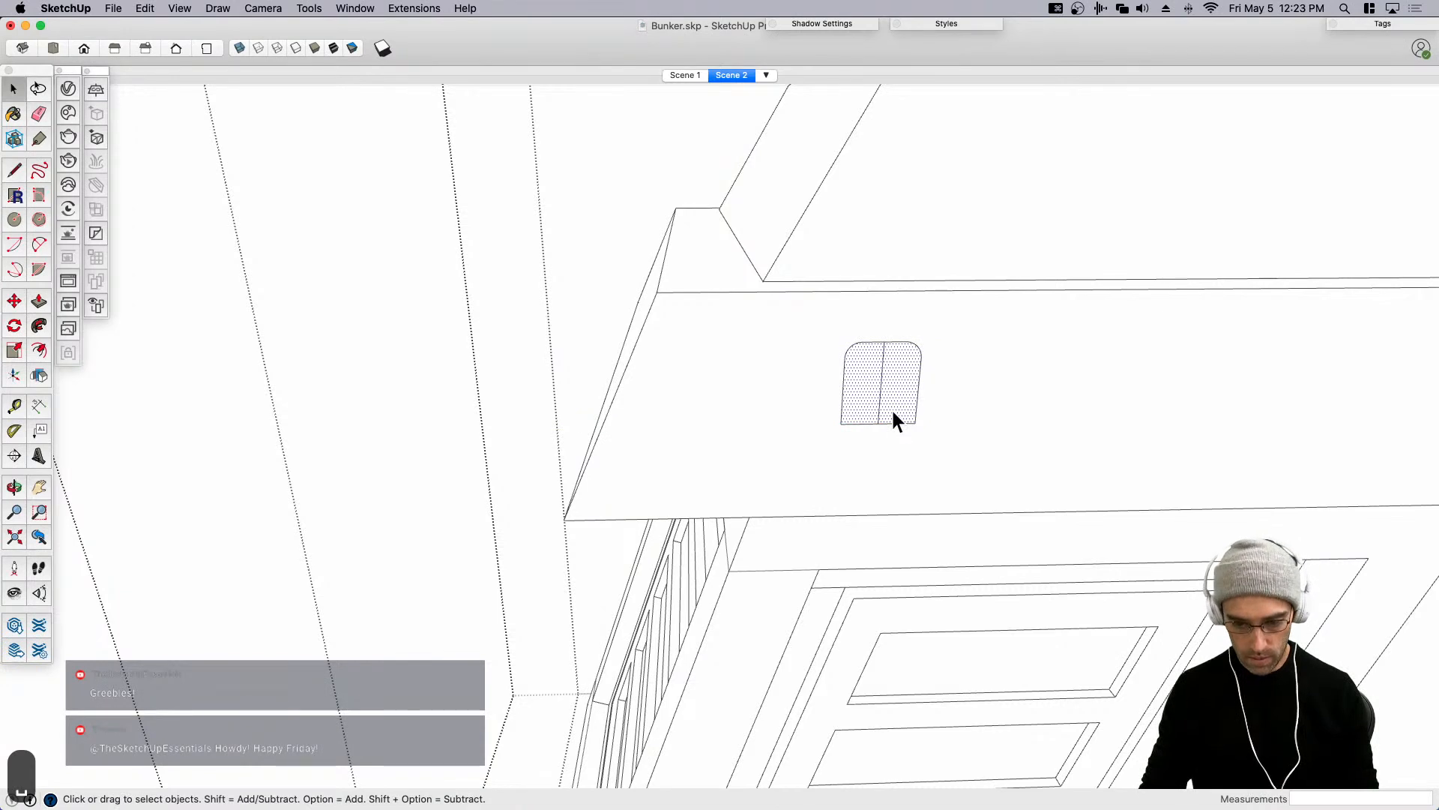
pyautogui.press('e')
pyautogui.click(882, 390)
# Copy the arched face 1' 1/2" to the left along the red axis, clear of the roof tier.
pyautogui.press('space')
pyautogui.press('m')
pyautogui.click(902, 447)
pyautogui.click(608, 439)
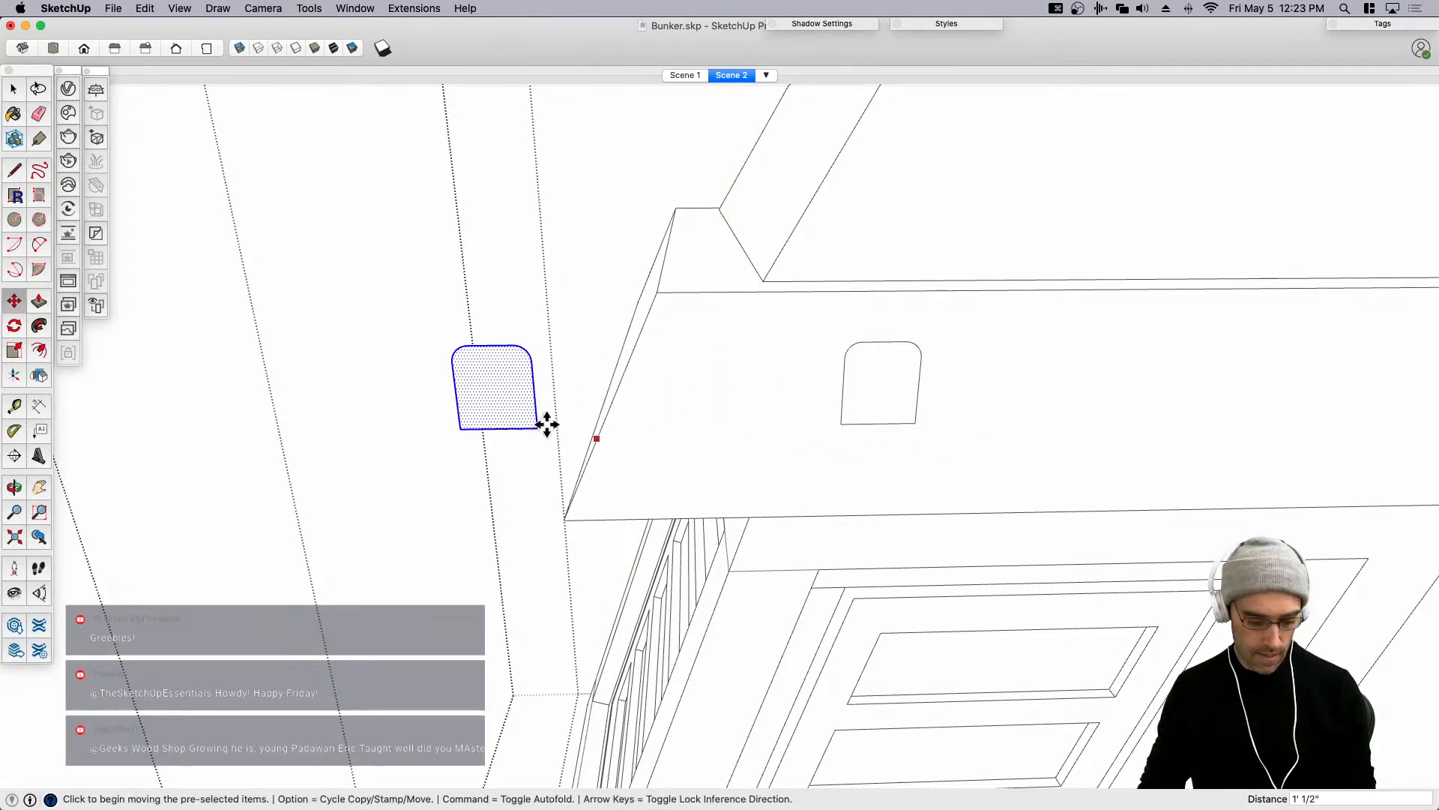
# Flip the copied arch vertically with a scale of -1 and merge it beneath the original into one rounded rectangle.
pyautogui.press('s')
pyautogui.click(491, 343)
pyautogui.write('-1')
pyautogui.press('Return')
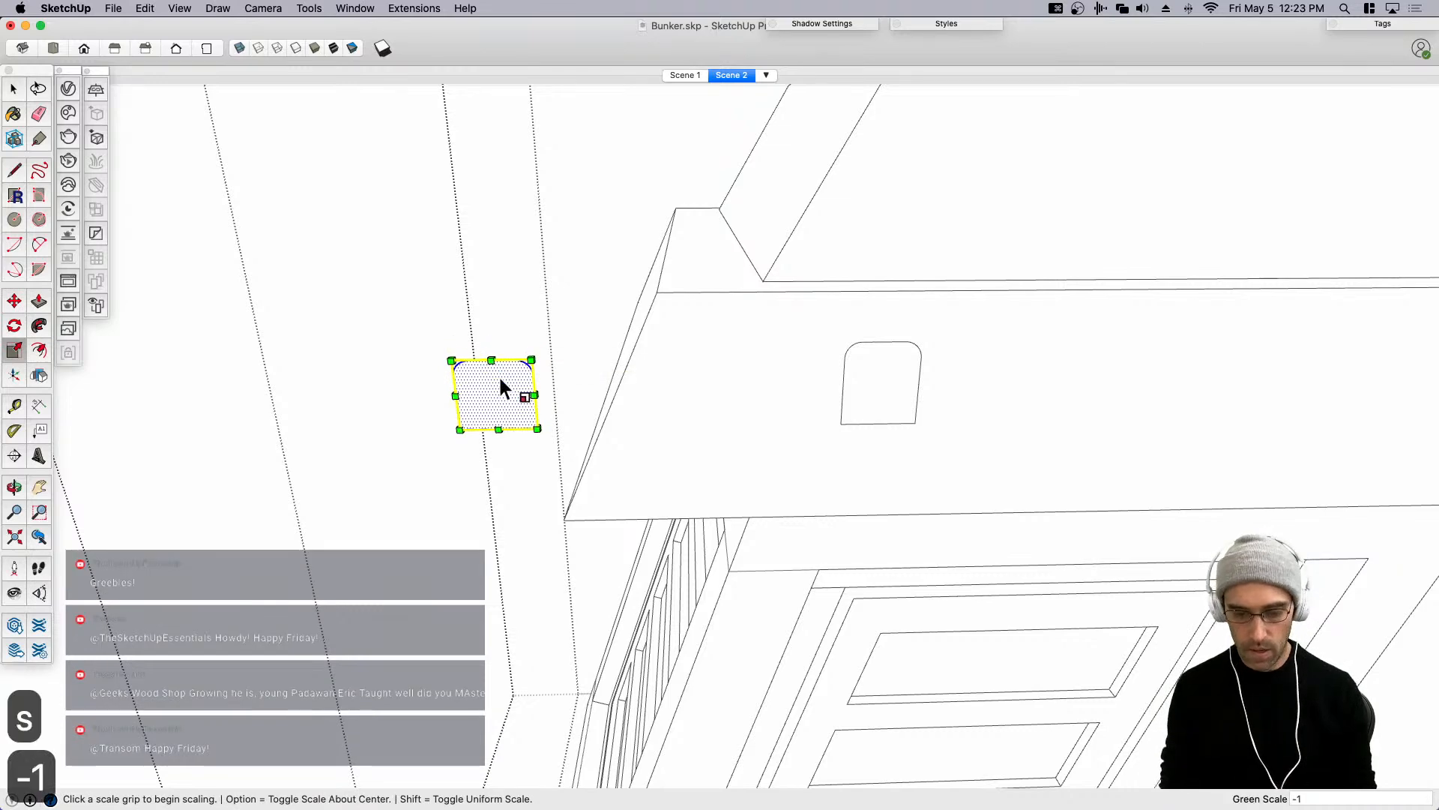
pyautogui.press('Return')
pyautogui.press('m')
pyautogui.click(533, 428)
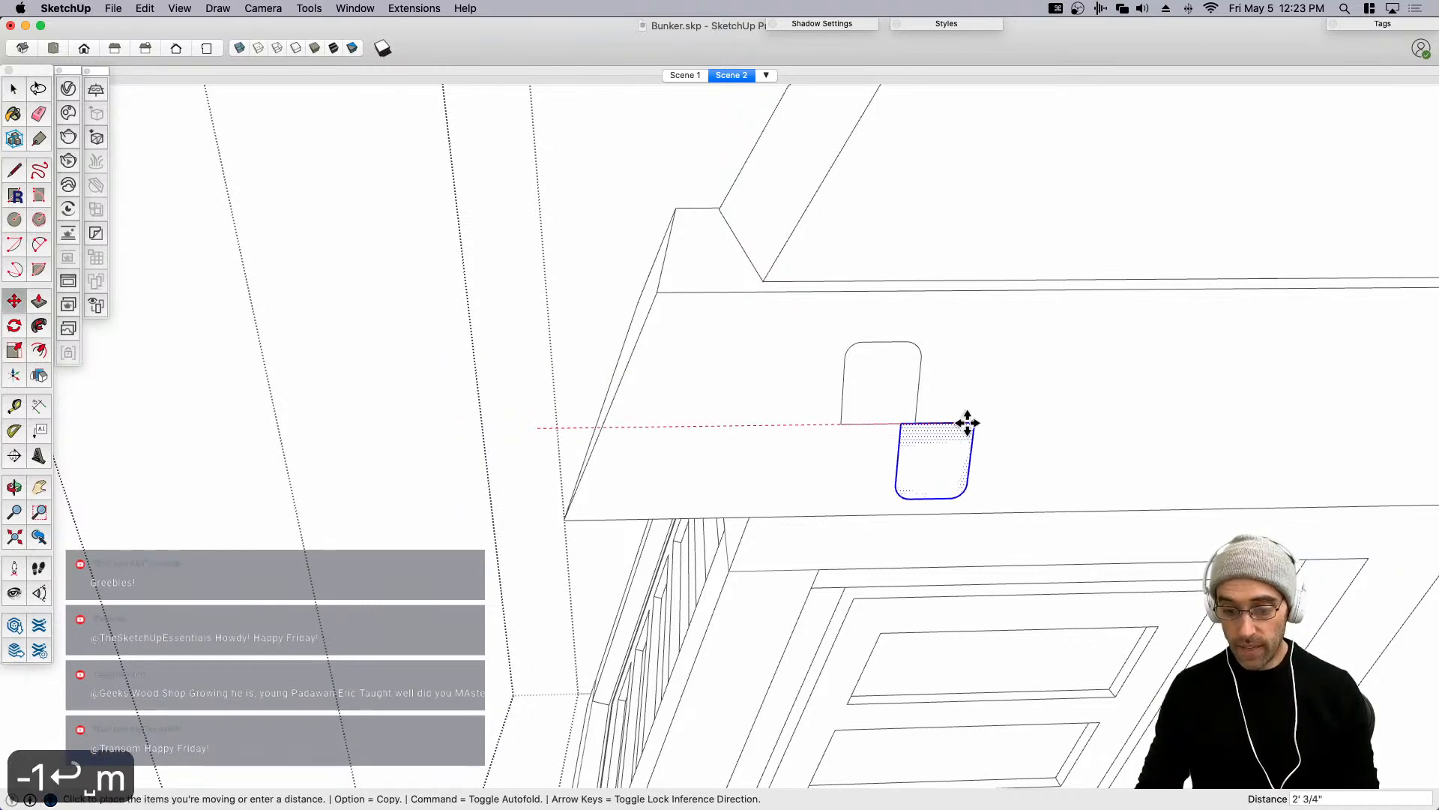
pyautogui.click(915, 424)
pyautogui.press('e')
pyautogui.click(889, 426)
pyautogui.press('space')
# Move the rounded rectangle up the roof tier's sloped face, closer to its upper edge.
pyautogui.scroll(-2, 784, 401)
pyautogui.moveTo(890, 430)
pyautogui.mouseDown(button='middle')
pyautogui.moveTo(784, 401)
pyautogui.moveTo(743, 345)
pyautogui.mouseUp(button='middle')
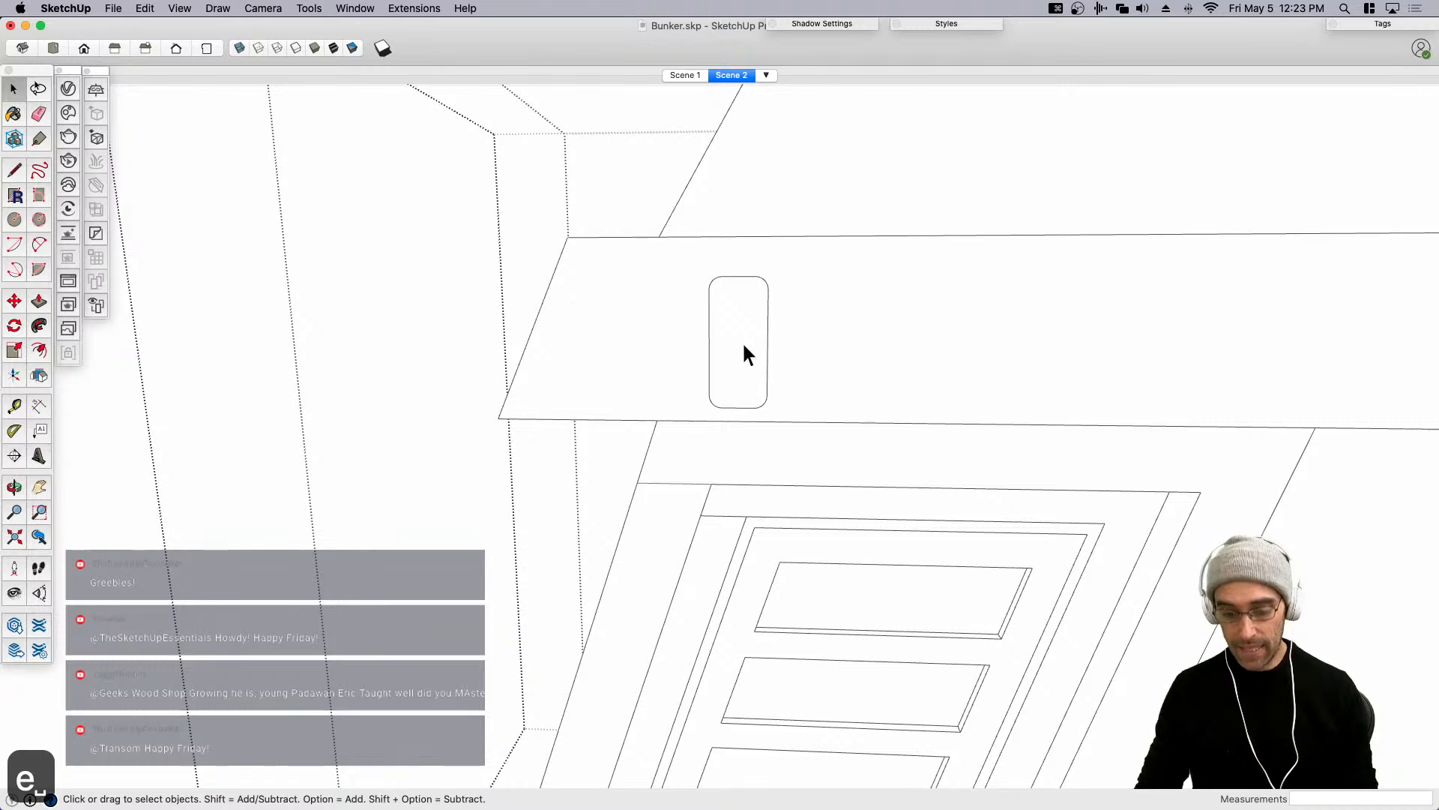
pyautogui.scroll(3, 747, 354)
pyautogui.click(745, 363)
pyautogui.press('m')
pyautogui.scroll(1, 745, 369)
pyautogui.click(747, 381)
pyautogui.click(752, 339)
pyautogui.press('space')
pyautogui.scroll(-2, 750, 341)
pyautogui.scroll(-1, 743, 344)
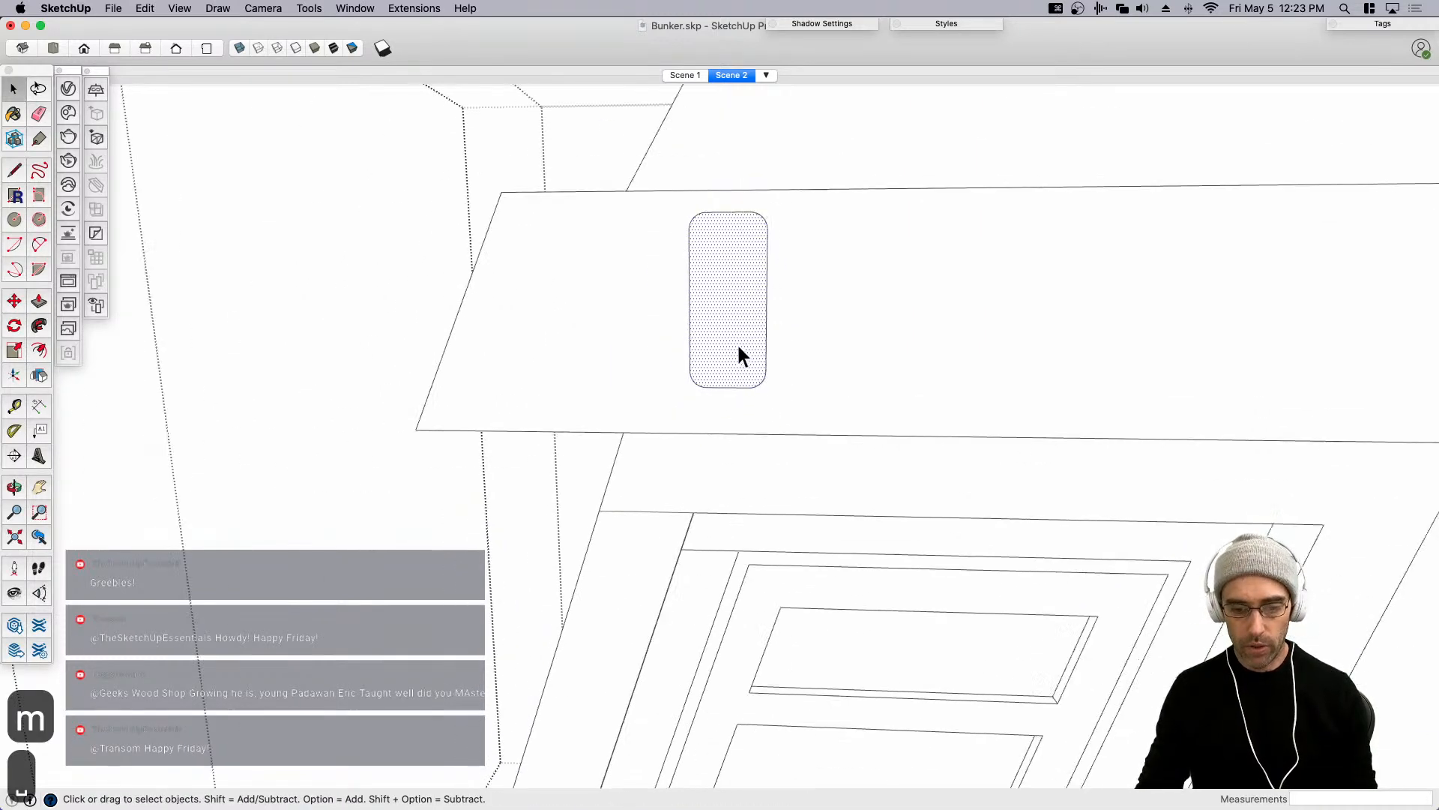
# Turn the rounded rectangle into a component and open it for editing.
pyautogui.press('super+g')
pyautogui.hotkey('shift', 'g')
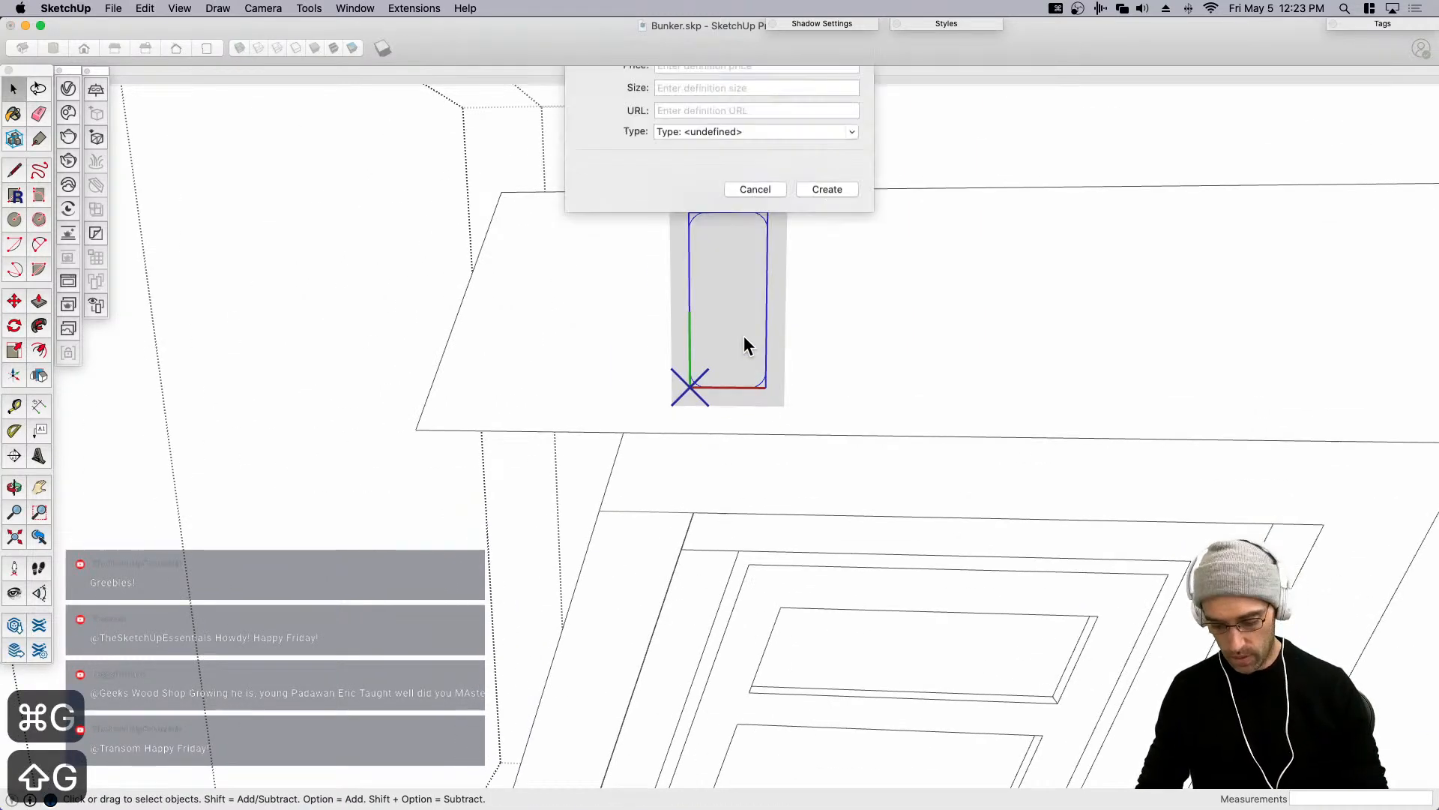
pyautogui.press('Return')
pyautogui.moveTo(776, 352); pyautogui.dragTo(648, 434, button='middle')
pyautogui.press('Return')
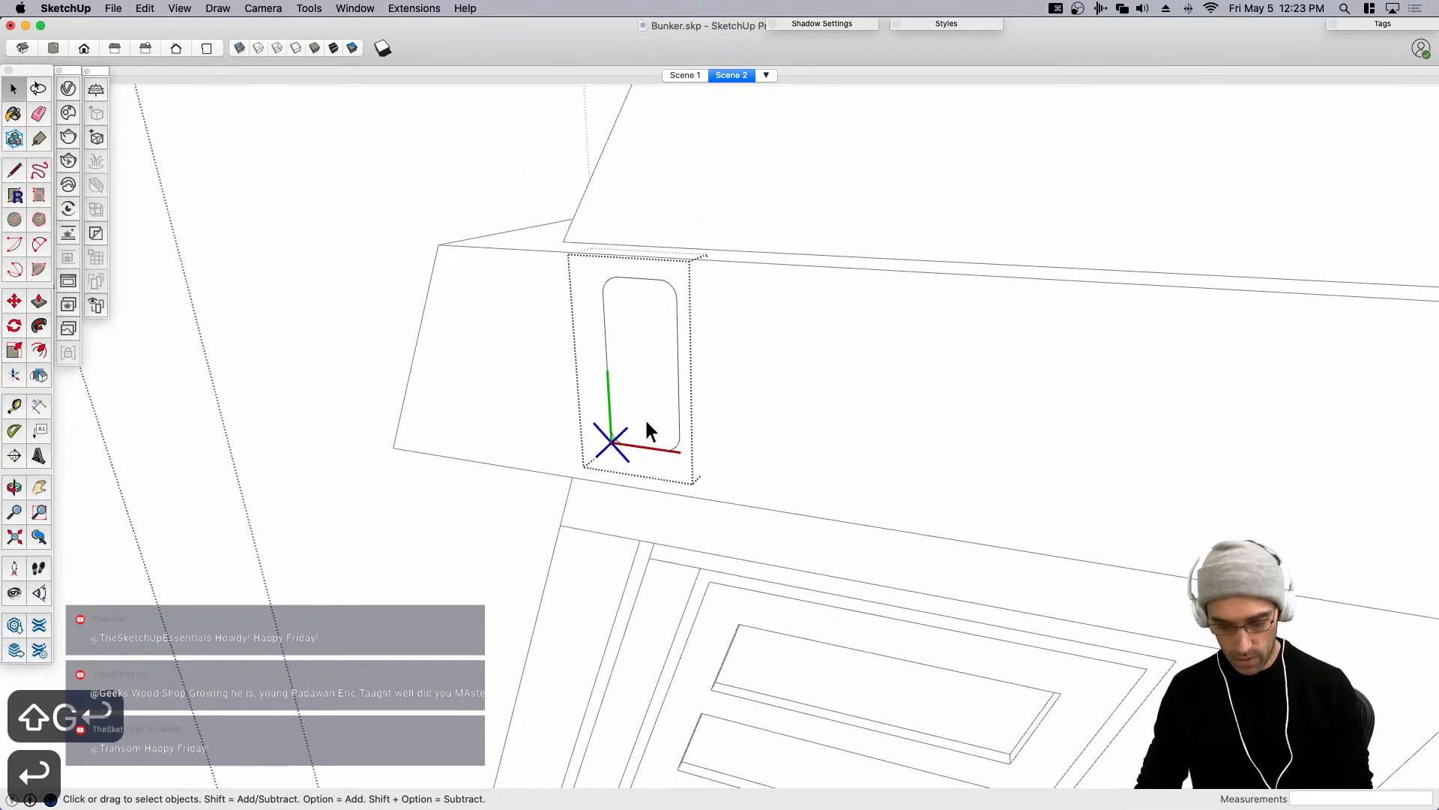
# Push/Pull the rounded rectangle outward into a thin raised plate.
pyautogui.press('p')
pyautogui.scroll(3, 646, 421)
pyautogui.click(647, 422)
pyautogui.click(640, 411)
pyautogui.press('space')
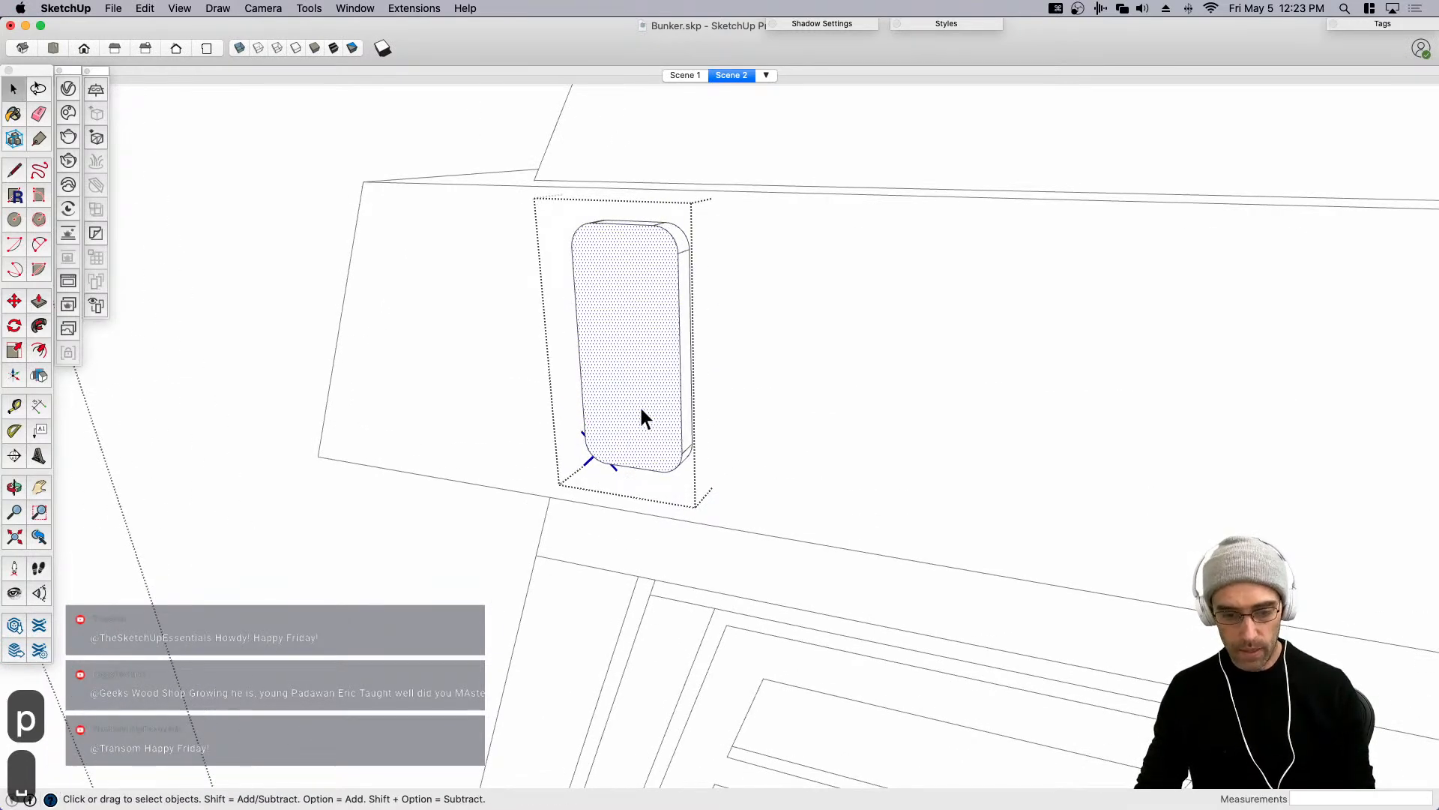
# Offset the raised plate's front face inward to outline a smaller rounded panel inside its border.
pyautogui.press('f')
pyautogui.click(641, 414)
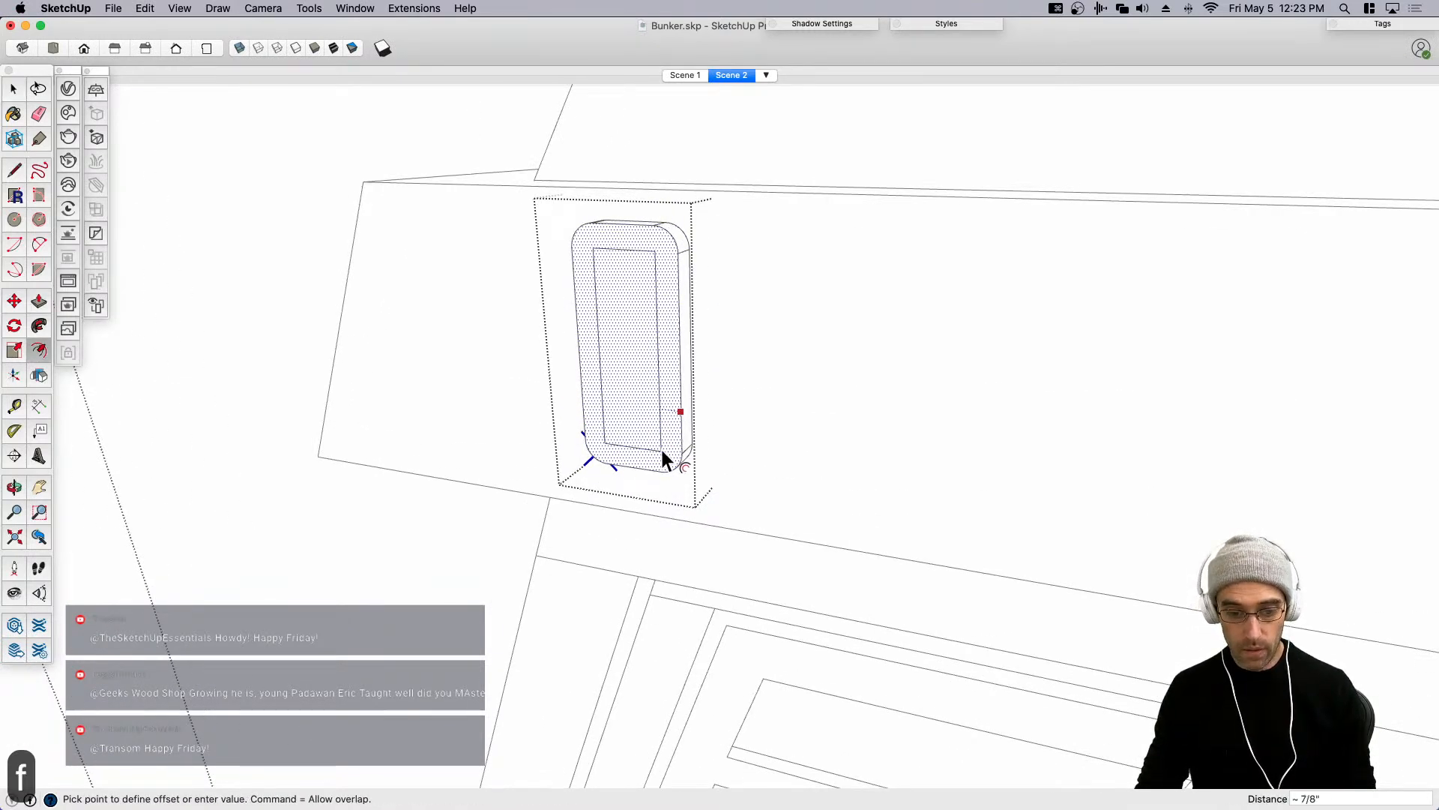
pyautogui.click(663, 452)
pyautogui.press('space')
pyautogui.click(623, 433)
pyautogui.scroll(3, 623, 434)
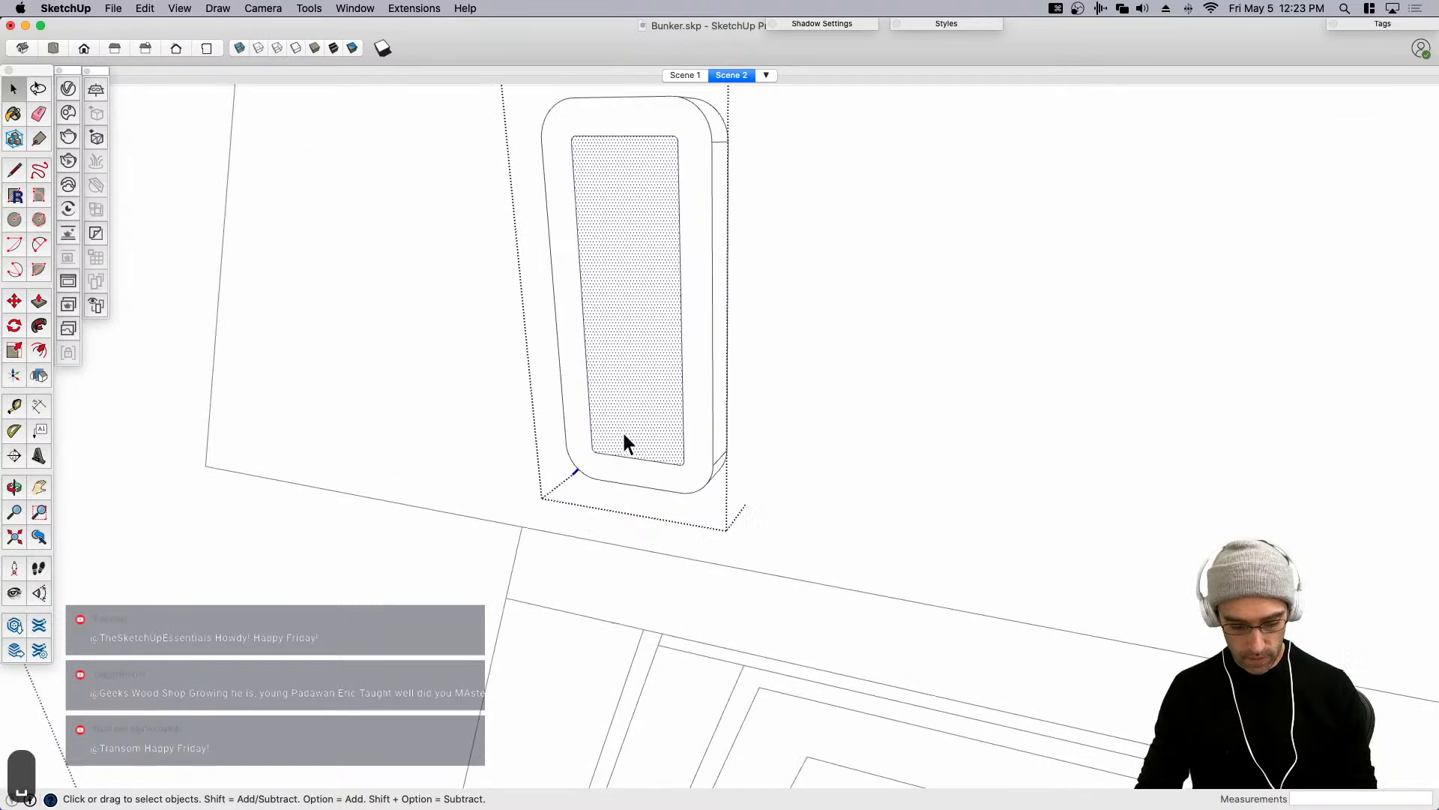
pyautogui.scroll(2, 624, 435)
pyautogui.press('f')
pyautogui.press('space')
# Copy the short lower edge of the inner outline a little way up the plate's face.
pyautogui.click(624, 468)
pyautogui.press('m')
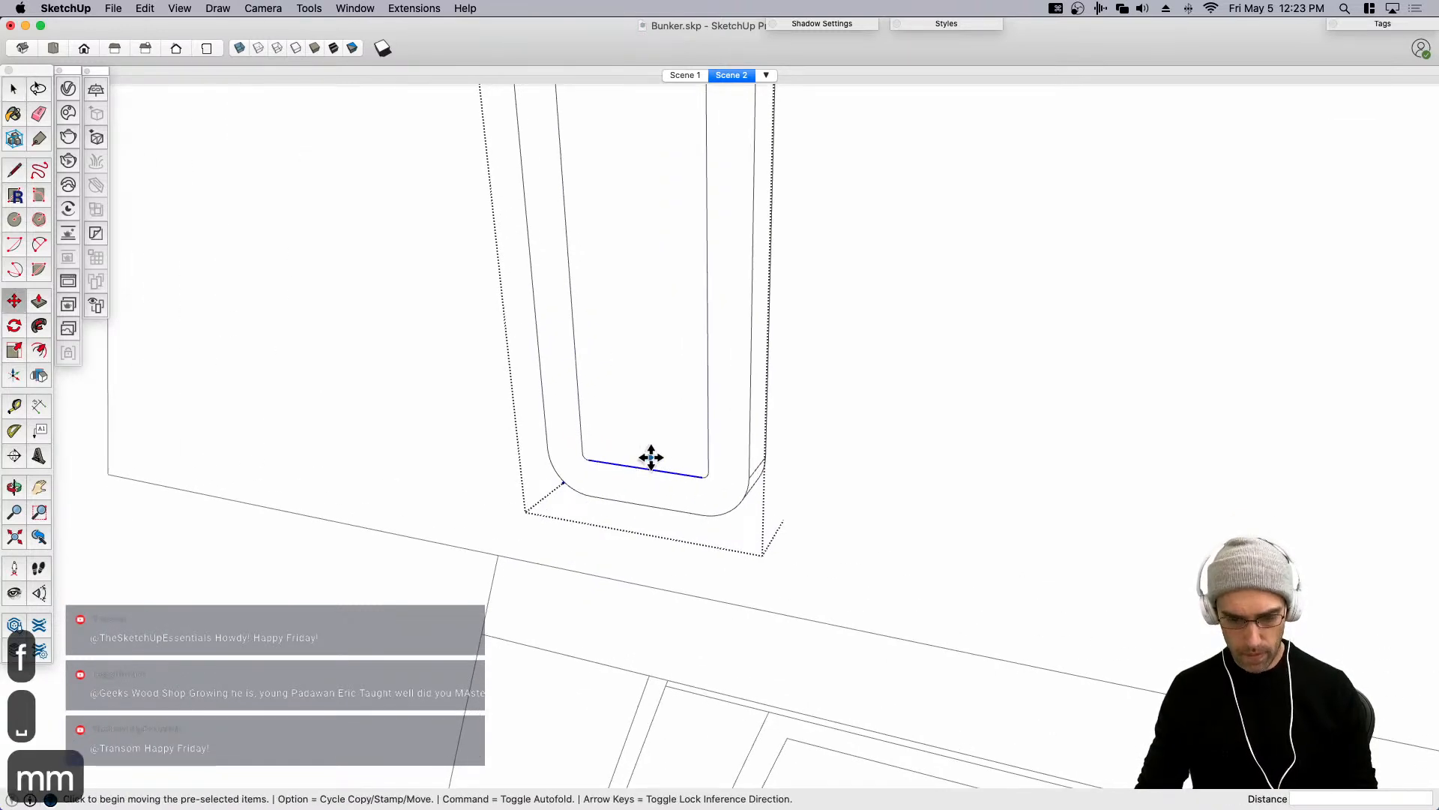
pyautogui.click(650, 458)
pyautogui.press('alt')
pyautogui.click(649, 405)
# Draw a thin rectangle about 2 7/16" by 3/8" at the copied edge near the inner panel's lower end.
pyautogui.press('space')
pyautogui.press('r')
pyautogui.click(586, 410)
pyautogui.scroll(3, 713, 389)
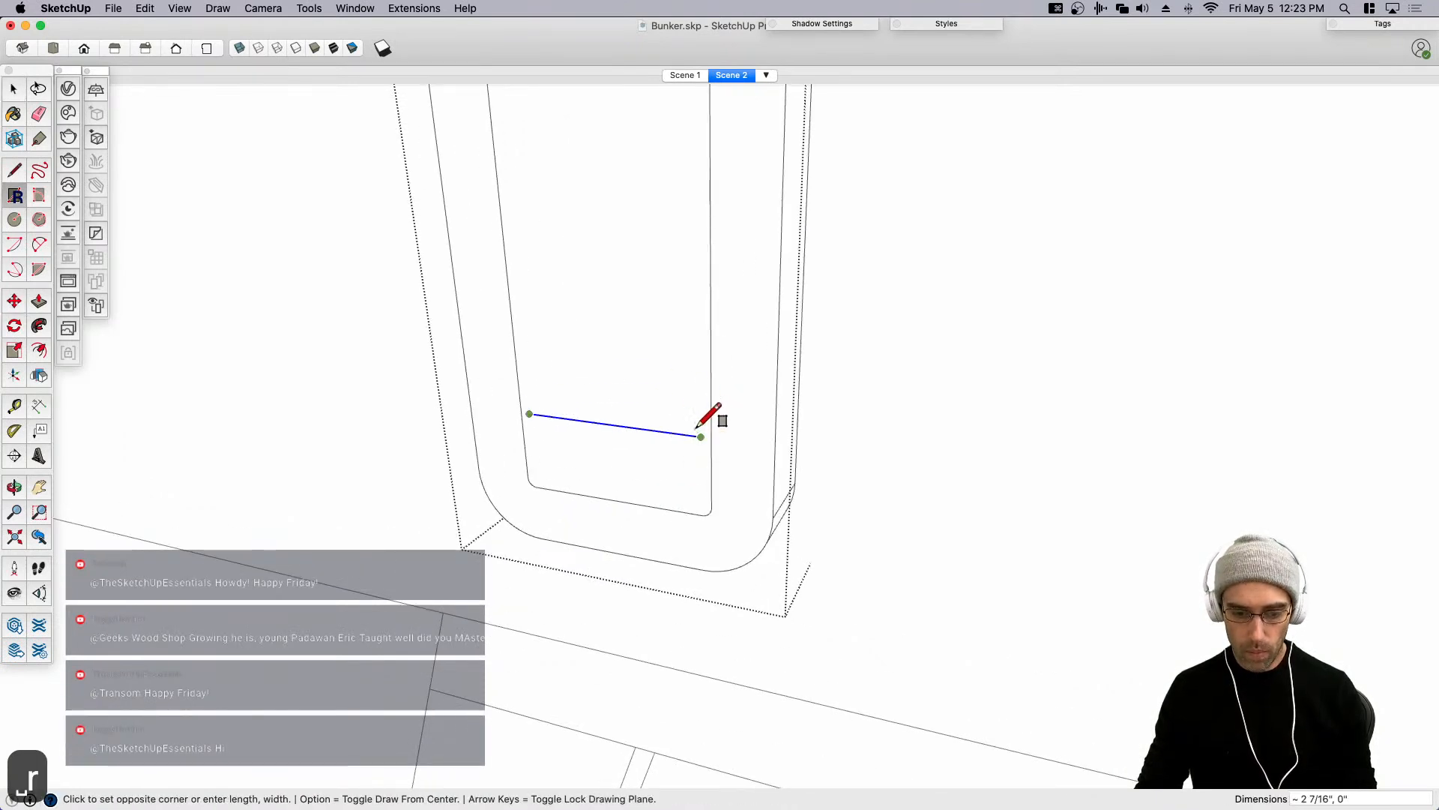
pyautogui.scroll(-2, 700, 387)
pyautogui.click(703, 395)
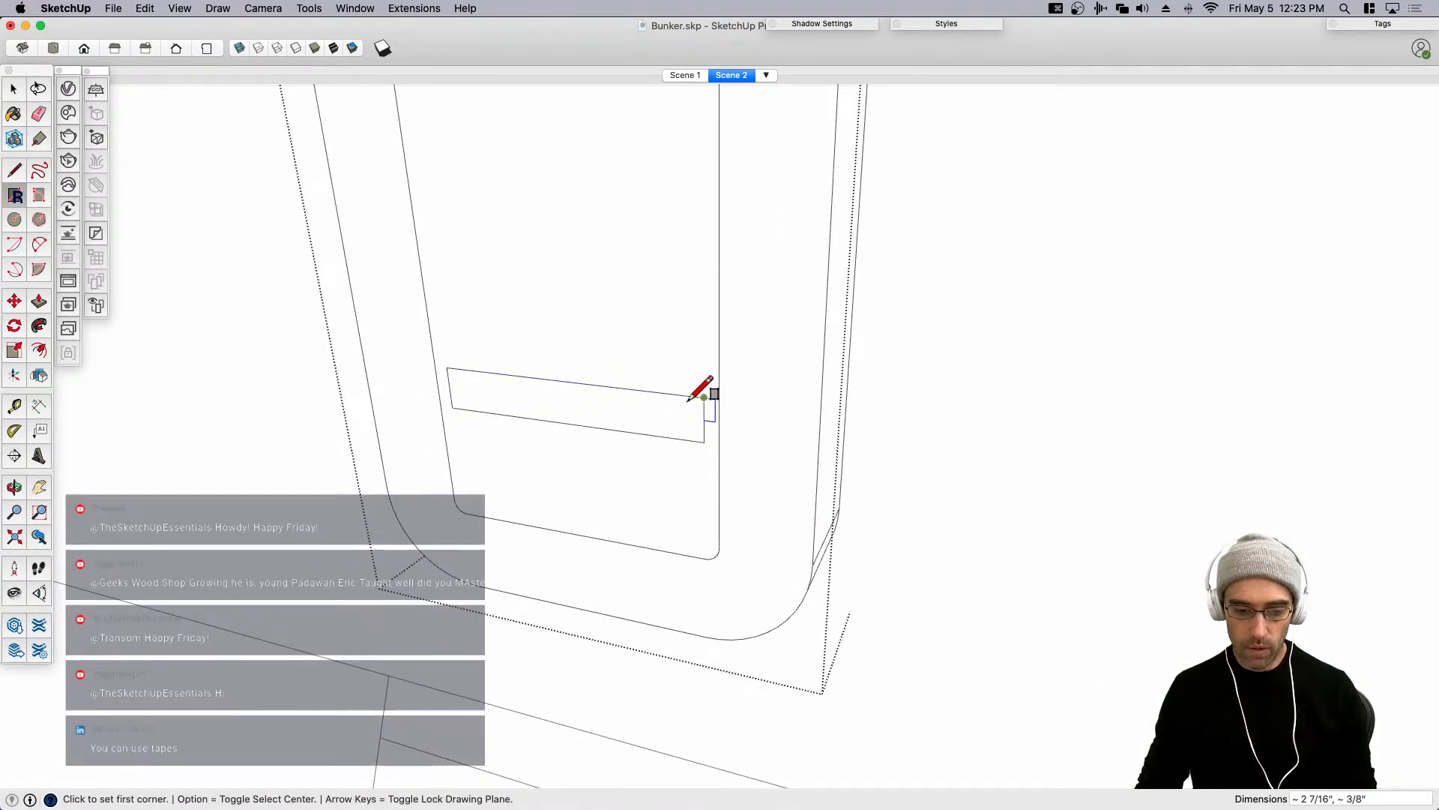
# Copy the thin rectangle about 5 9/16" up the inner panel, close to its upper end.
pyautogui.press('space')
pyautogui.click(675, 409)
pyautogui.scroll(-2, 644, 407)
pyautogui.press('m')
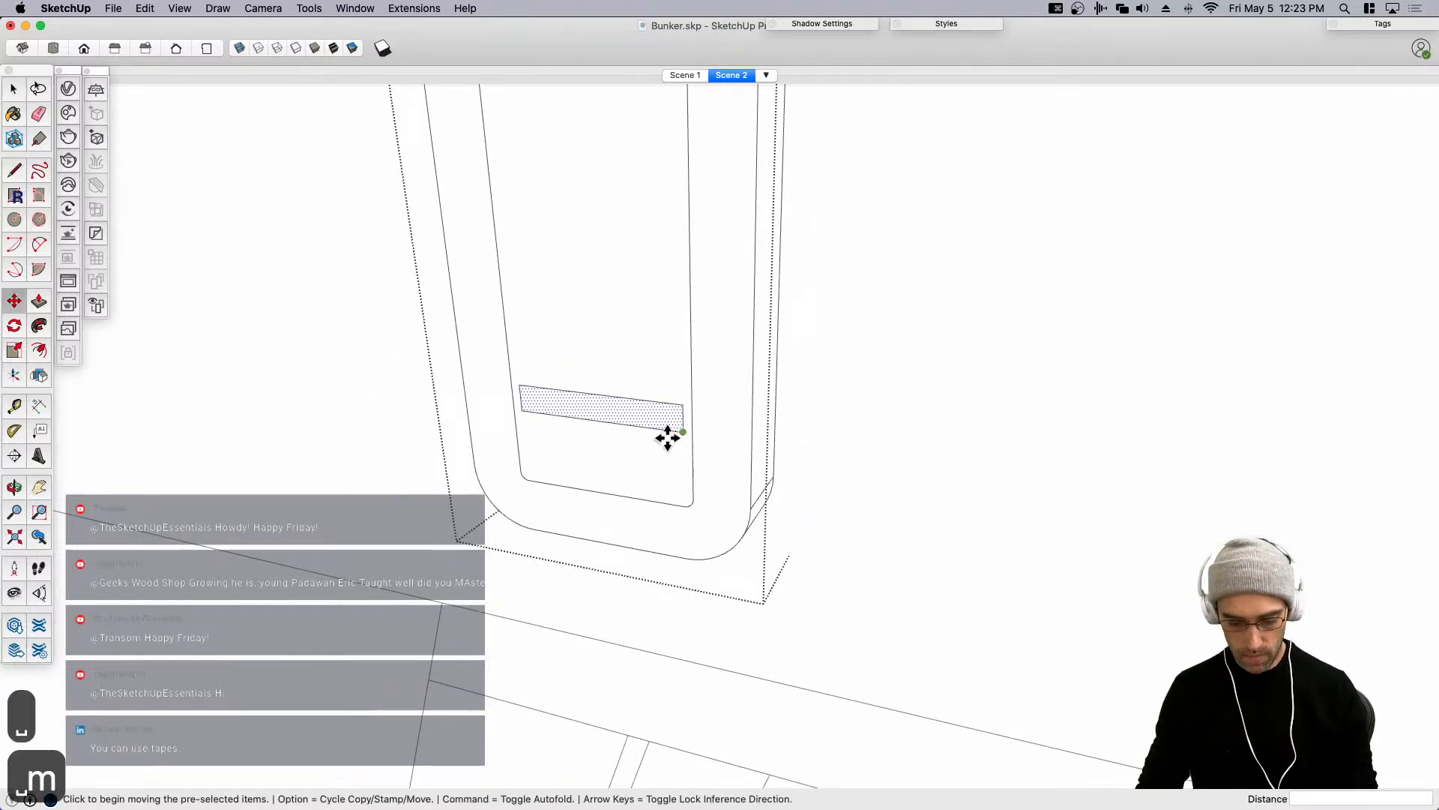
pyautogui.press('alt')
pyautogui.click(681, 405)
pyautogui.scroll(-5, 682, 407)
pyautogui.scroll(2, 676, 267)
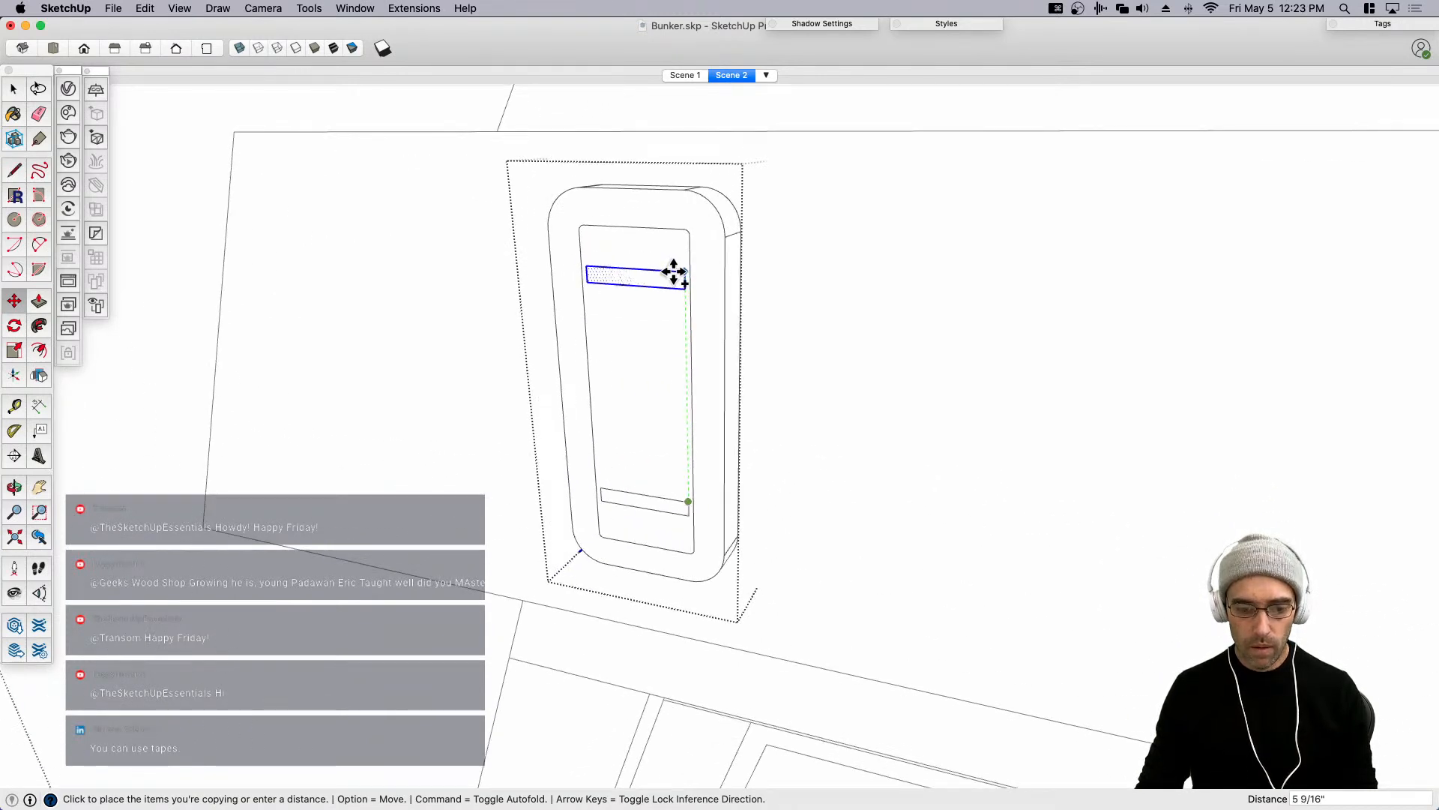
pyautogui.click(674, 271)
# Set the rectangle's copy distance to 5" and try several divisions, ending with /5 for six evenly spaced slats.
pyautogui.write('/')
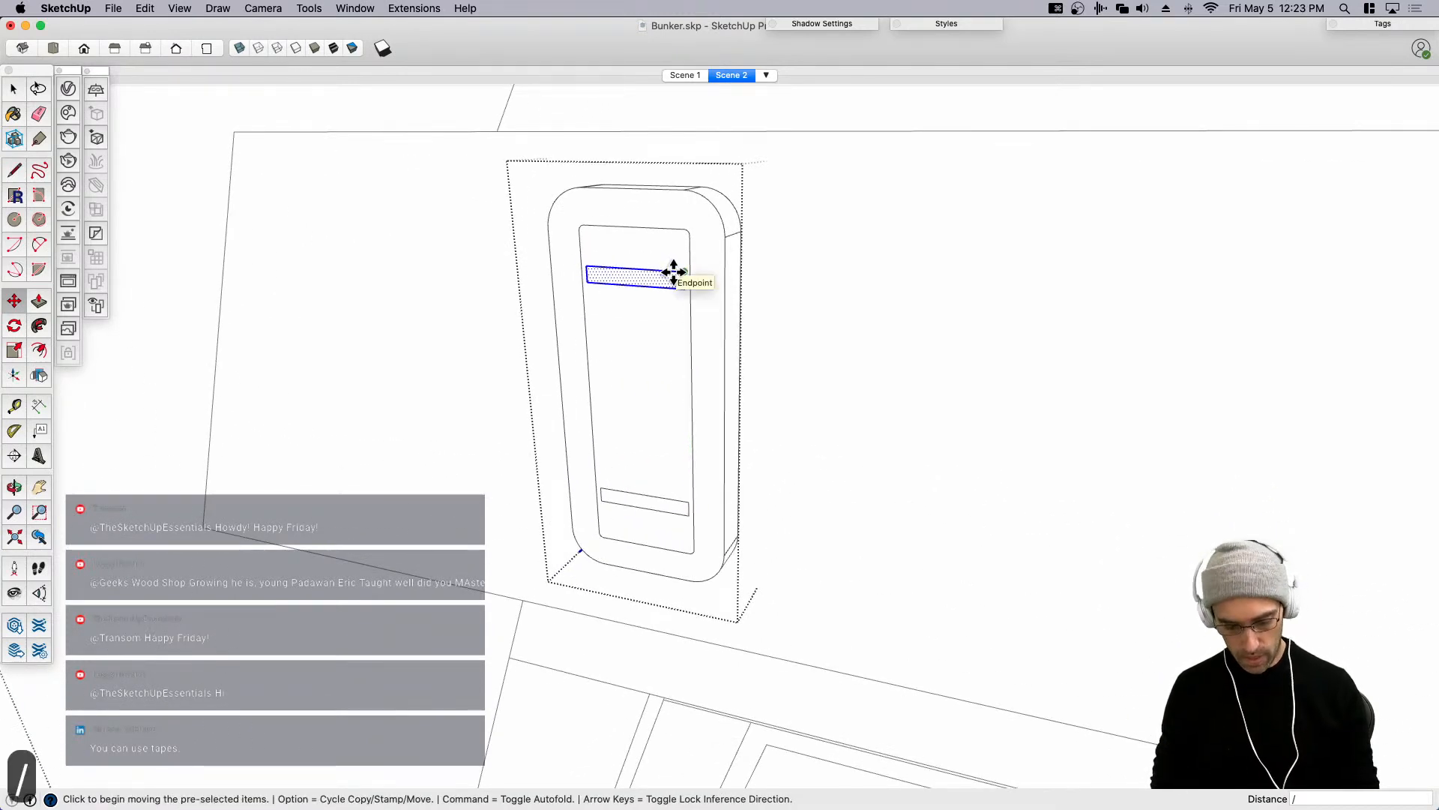
pyautogui.write('3')
pyautogui.press('Return')
pyautogui.write('/2')
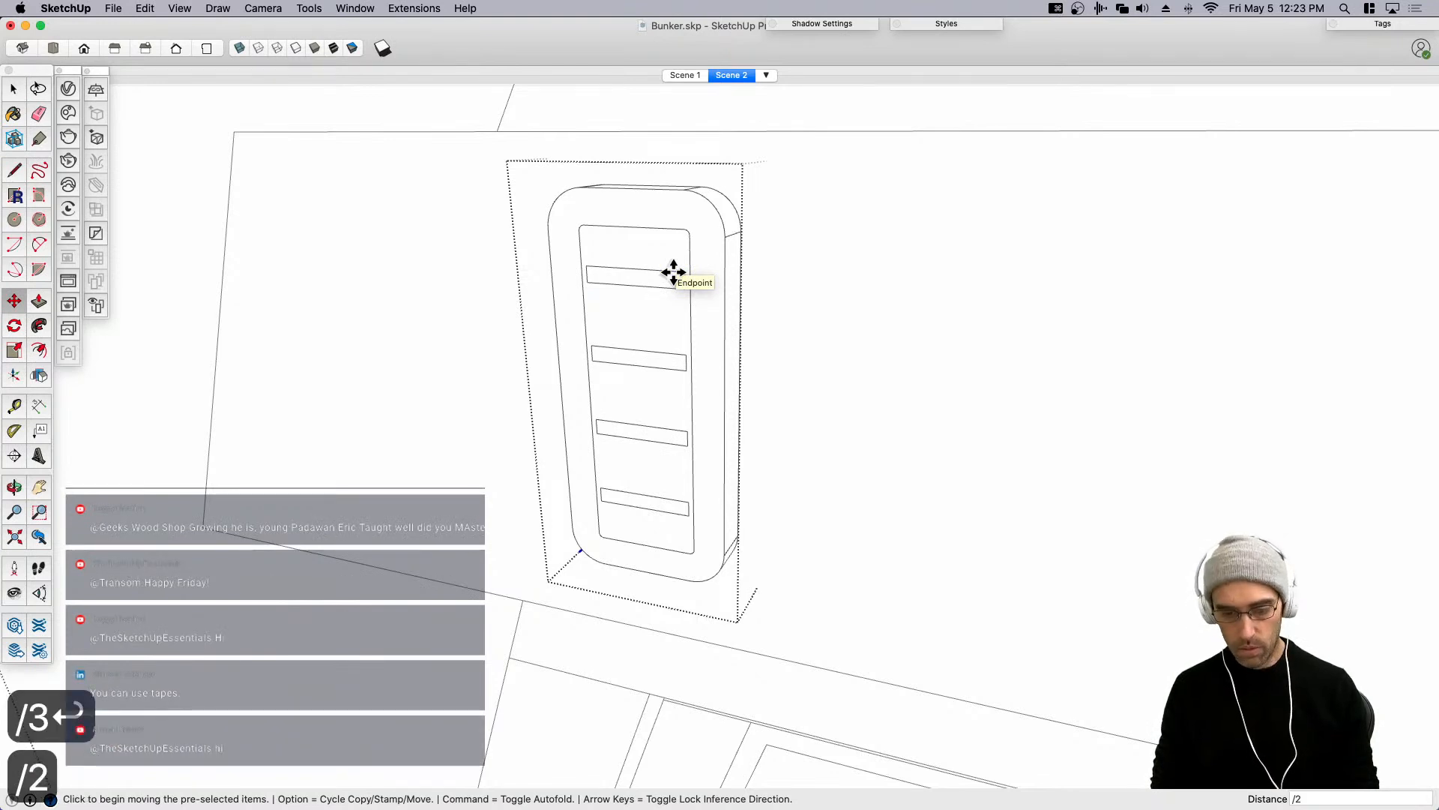
pyautogui.press('Return')
pyautogui.write('5')
pyautogui.press('Return')
pyautogui.write('/')
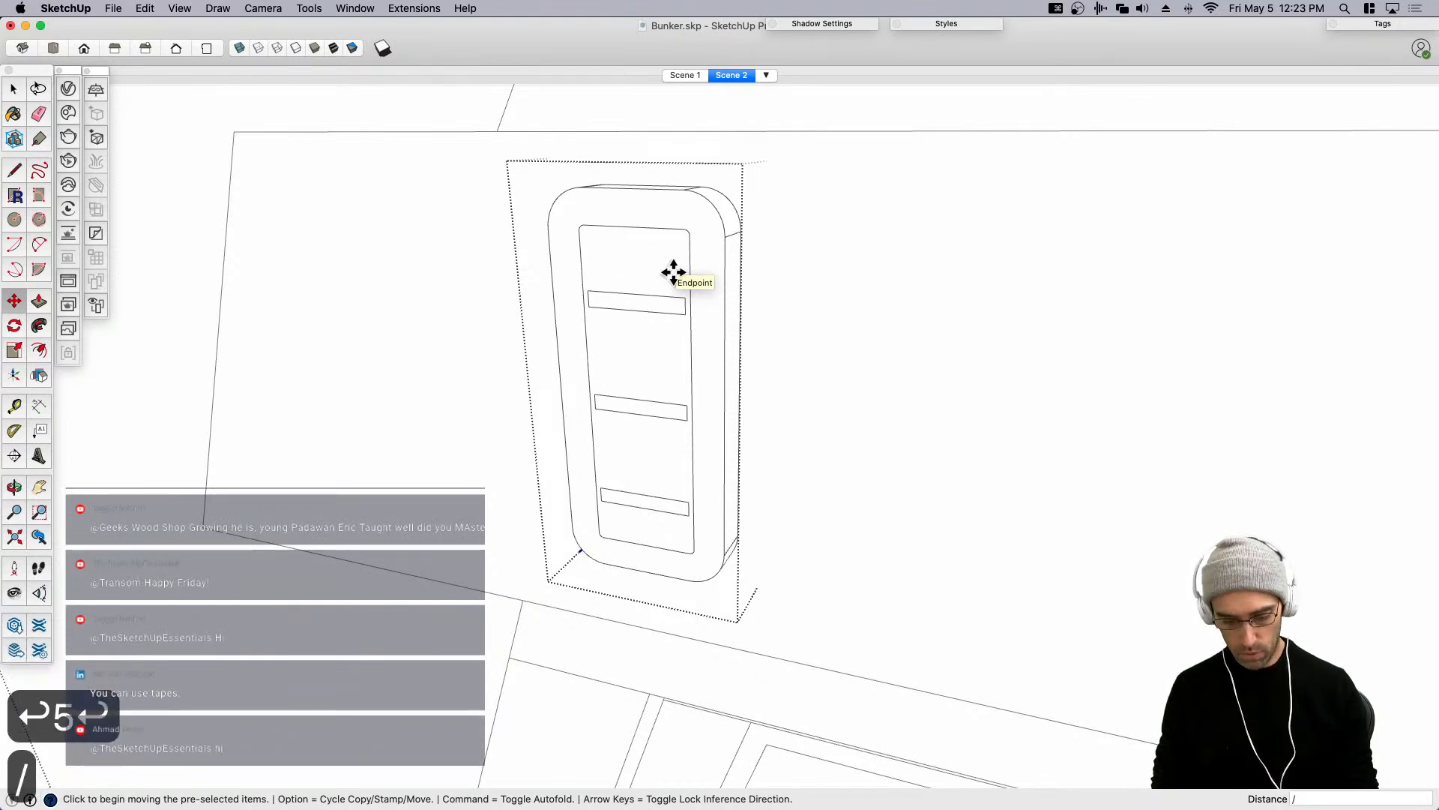
pyautogui.write('6')
pyautogui.press('Return')
pyautogui.write('/5')
pyautogui.press('Return')
# Adjust the six slats together inside the inner panel and scale them upward along the green axis to even out the end gaps.
pyautogui.press('space')
pyautogui.moveTo(618, 315); pyautogui.dragTo(700, 245, button='middle')
pyautogui.click(701, 245)
pyautogui.moveTo(695, 294); pyautogui.dragTo(638, 212, button='middle')
pyautogui.moveTo(808, 500); pyautogui.dragTo(809, 557)
pyautogui.press('m')
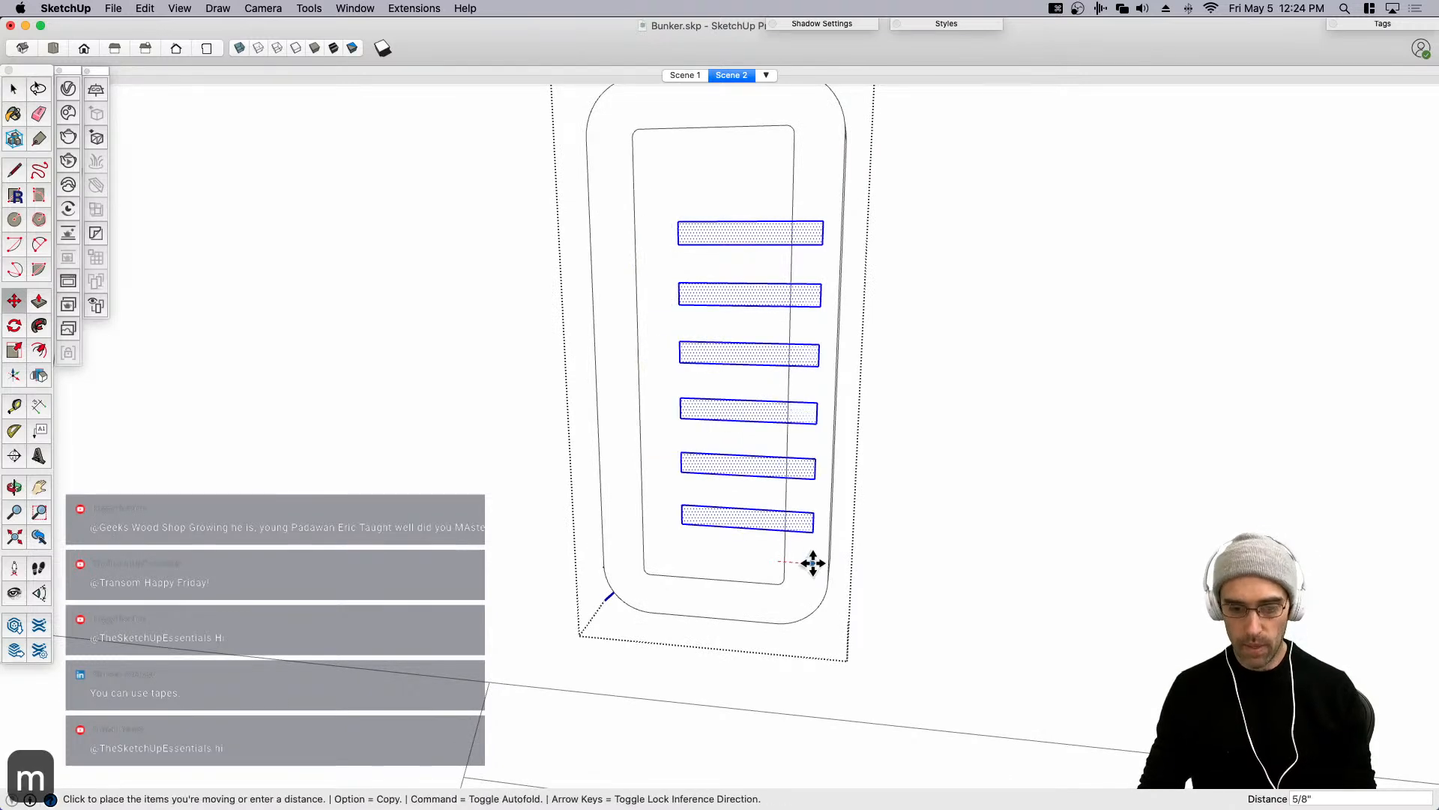
pyautogui.press('s')
pyautogui.click(712, 222)
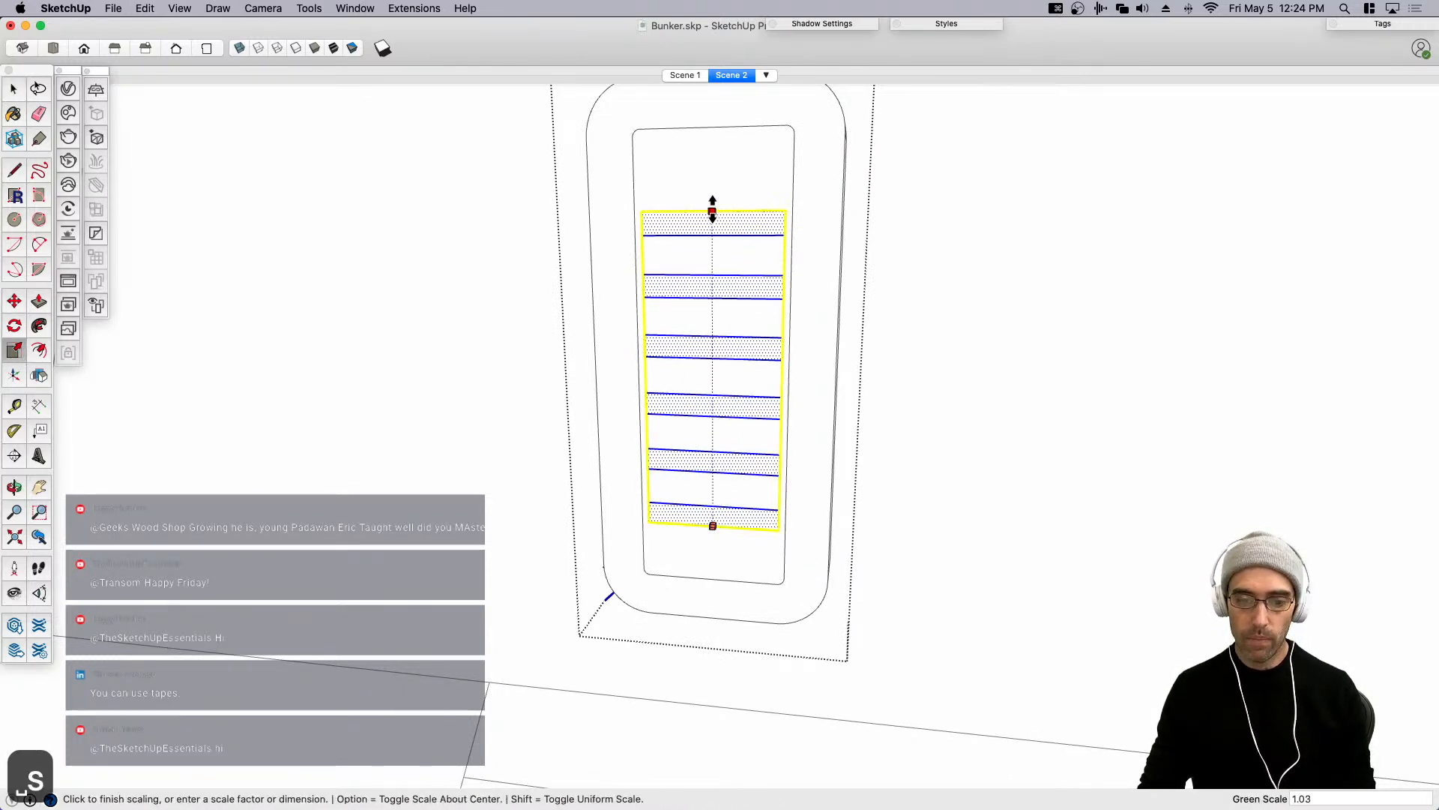
pyautogui.click(712, 187)
pyautogui.press('space')
pyautogui.scroll(-3, 697, 240)
pyautogui.moveTo(695, 263); pyautogui.dragTo(648, 420, button='middle')
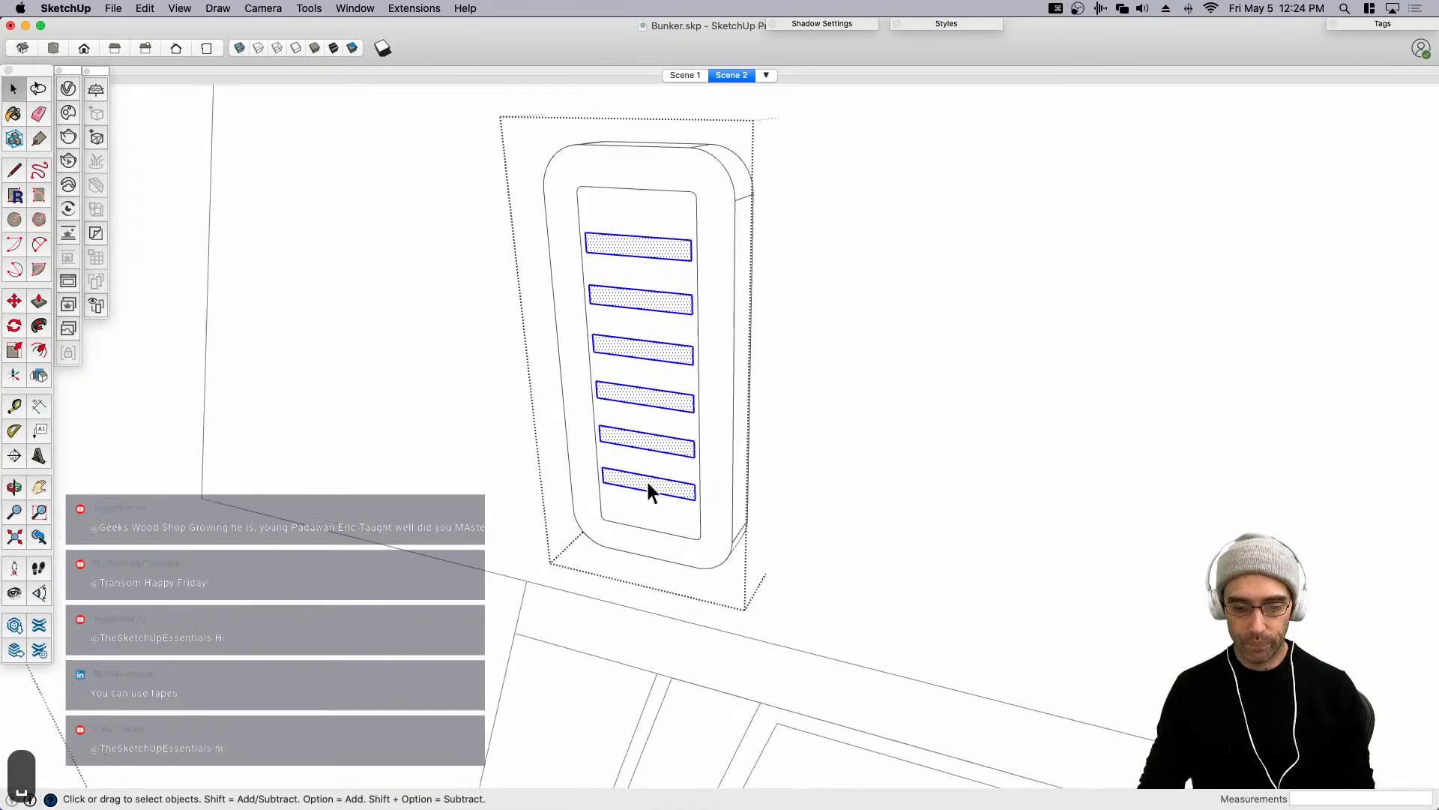
# Try to push the lowest slat and the panel face around the slats inward.
pyautogui.scroll(7, 647, 478)
pyautogui.press('space')
pyautogui.click(649, 476)
pyautogui.press('p')
pyautogui.click(651, 485)
pyautogui.click(655, 483)
pyautogui.press('space')
pyautogui.click(632, 536)
pyautogui.press('p')
pyautogui.click(636, 552)
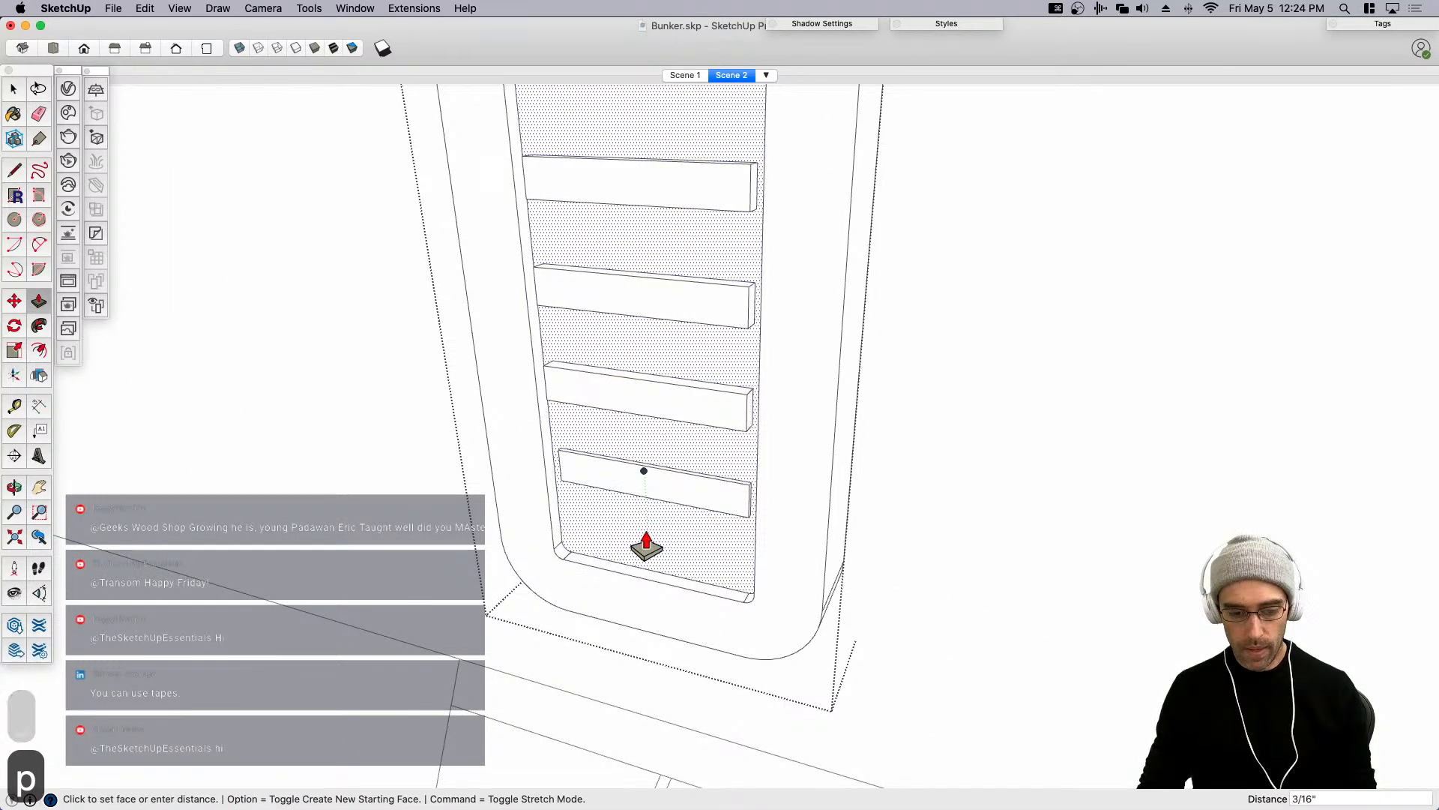
pyautogui.press('super+z')
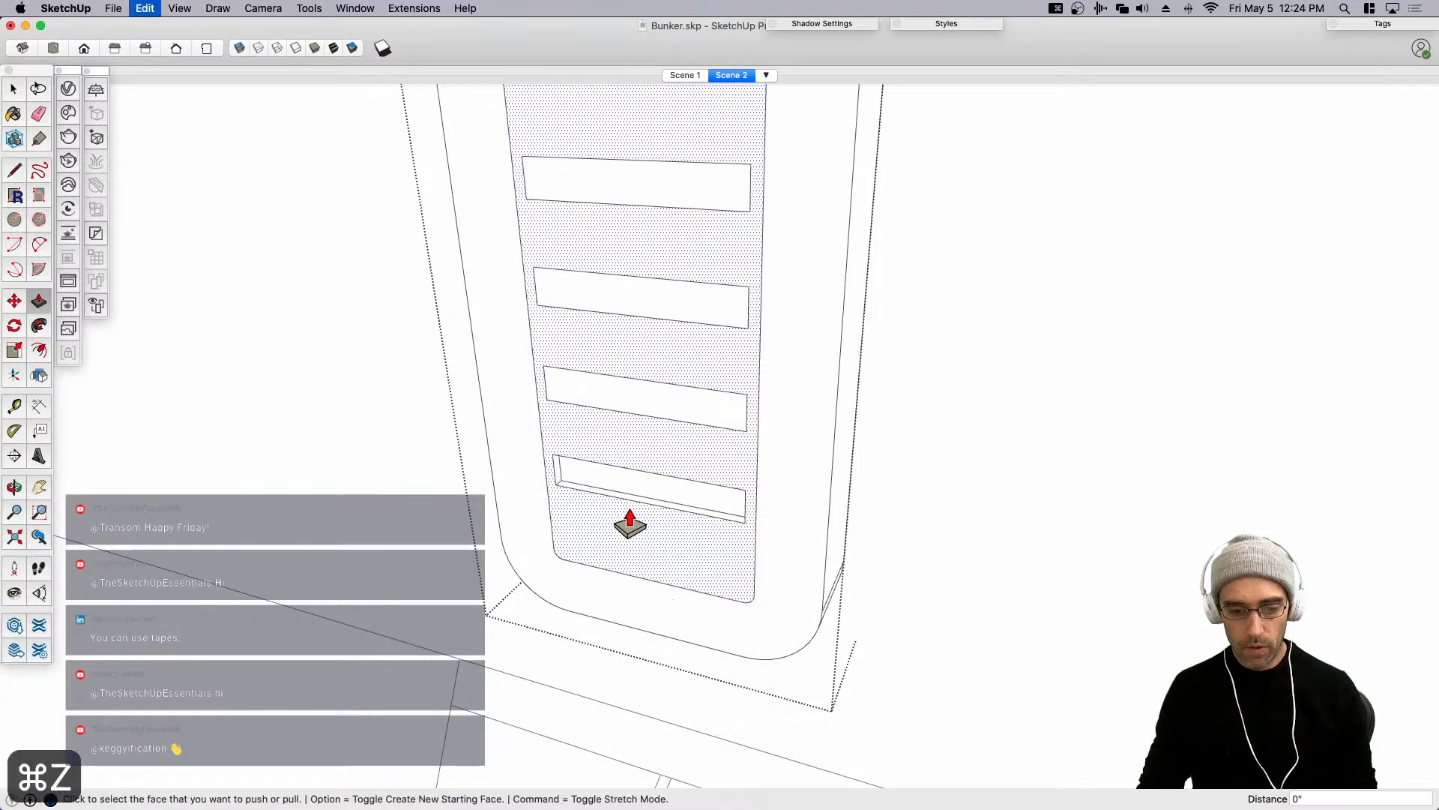
pyautogui.scroll(4, 592, 487)
pyautogui.press('super+z')
pyautogui.moveTo(606, 485)
pyautogui.mouseDown(button='middle')
pyautogui.moveTo(596, 517)
pyautogui.moveTo(615, 495)
pyautogui.mouseUp(button='middle')
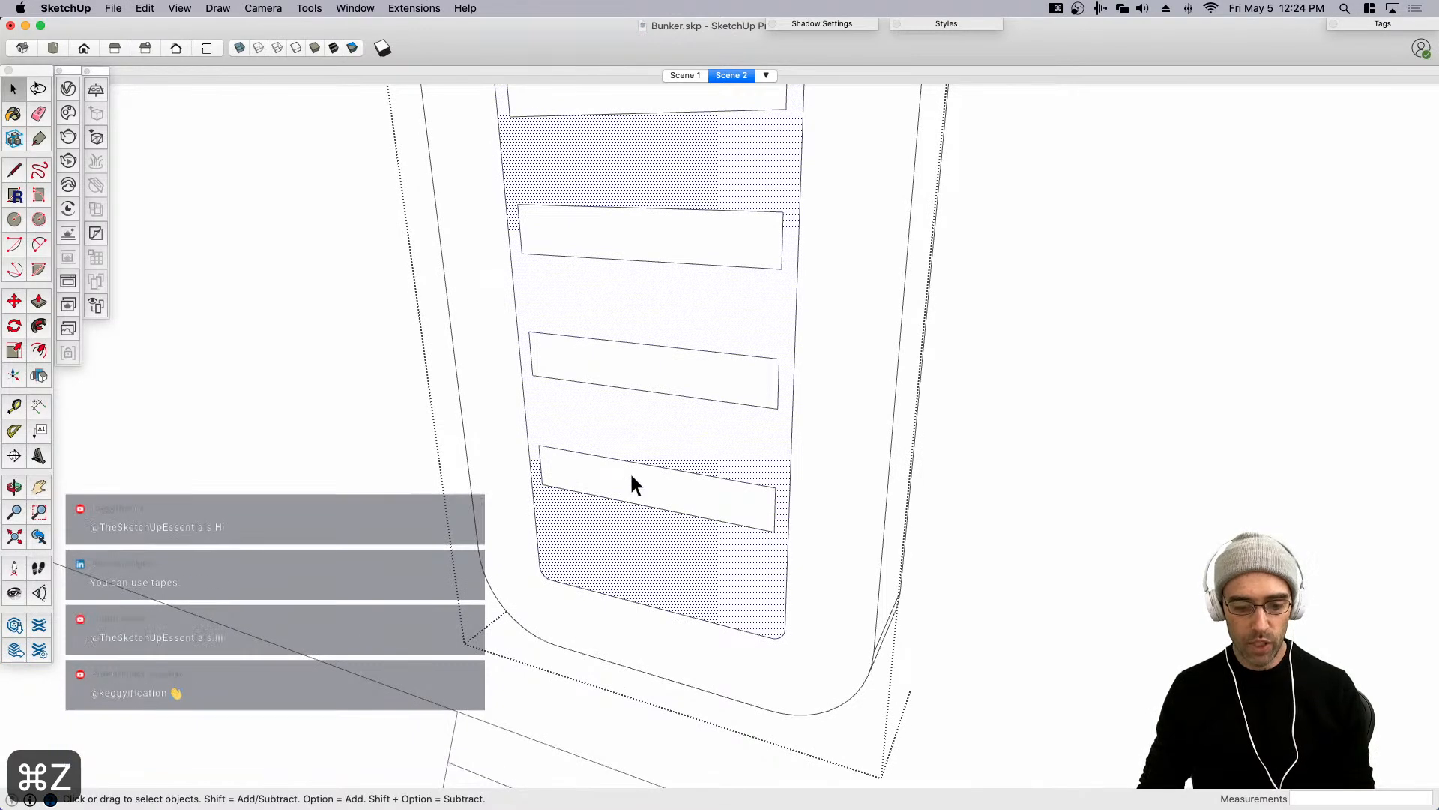
# Push/Pull the panel face around the slats slightly inward so the slats stand out, and close the plate component.
pyautogui.press('p')
pyautogui.click(610, 556)
pyautogui.click(618, 551)
pyautogui.press('space')
pyautogui.moveTo(623, 523); pyautogui.dragTo(617, 492, button='middle')
pyautogui.scroll(-5, 637, 465)
pyautogui.scroll(8, 434, 385)
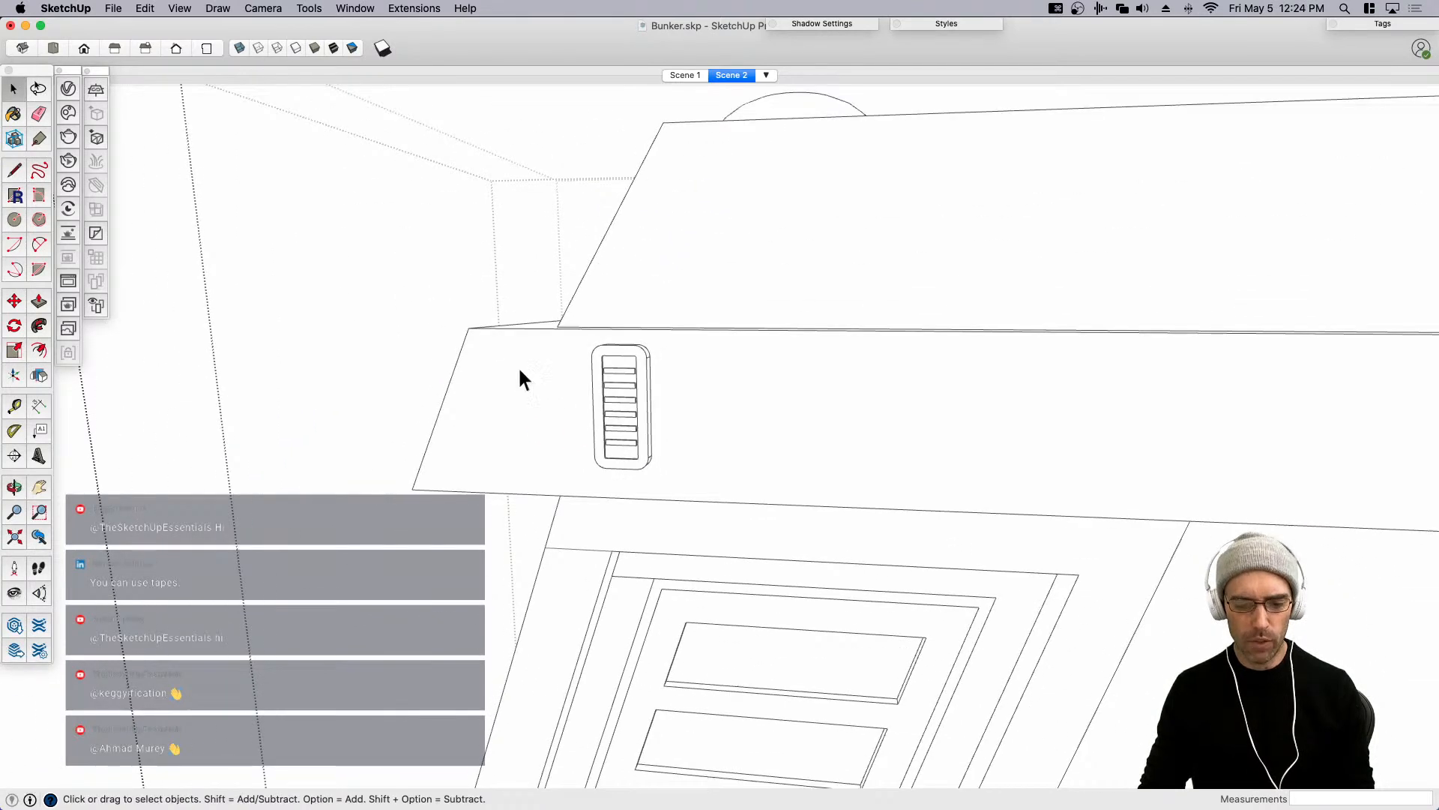
pyautogui.scroll(-2, 641, 383)
pyautogui.moveTo(805, 470); pyautogui.dragTo(990, 480, button='middle')
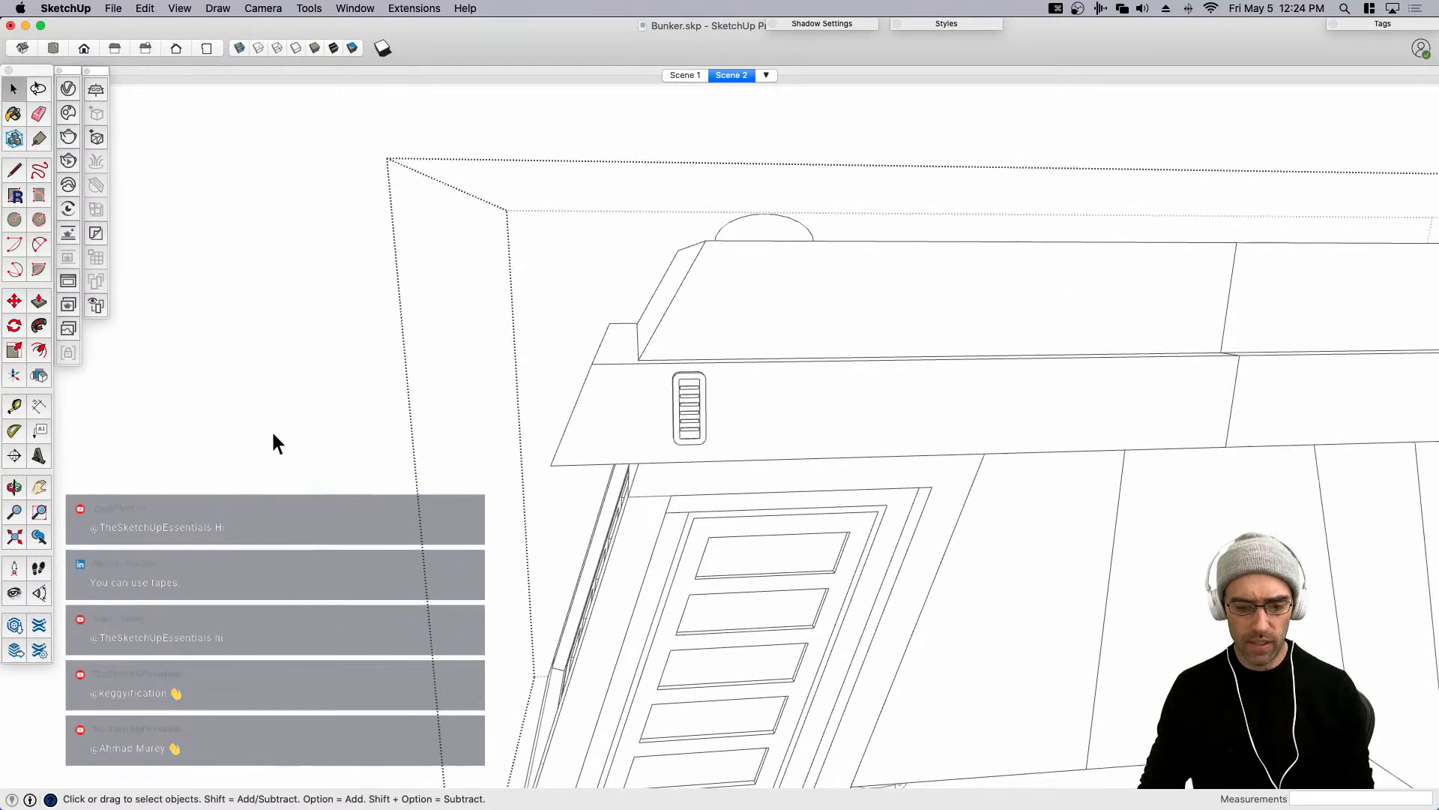
pyautogui.scroll(-2, 241, 436)
pyautogui.click(686, 140)
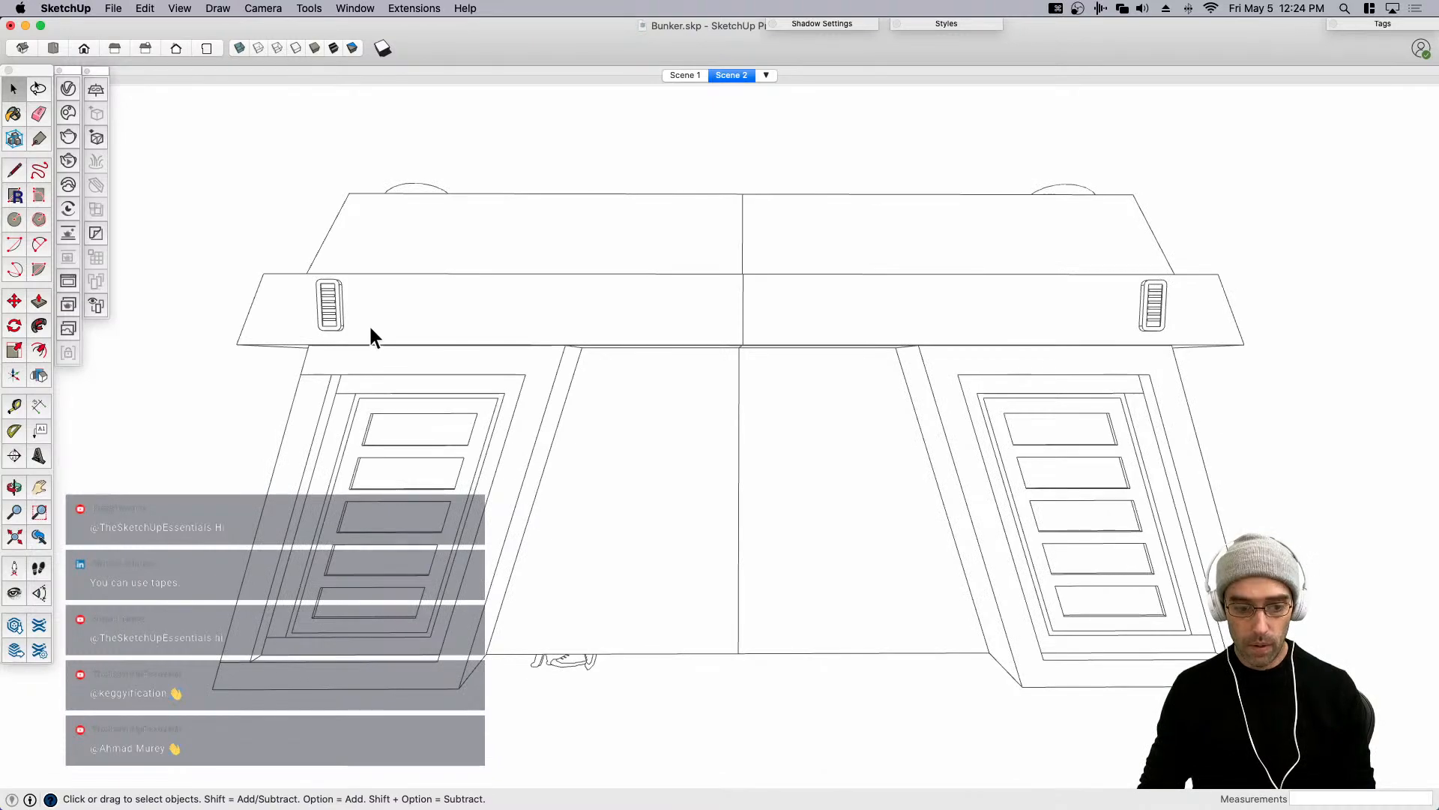
# Scale the slatted plate in depth to make it thinner against the roof tier.
pyautogui.scroll(5, 412, 317)
pyautogui.scroll(3, 330, 311)
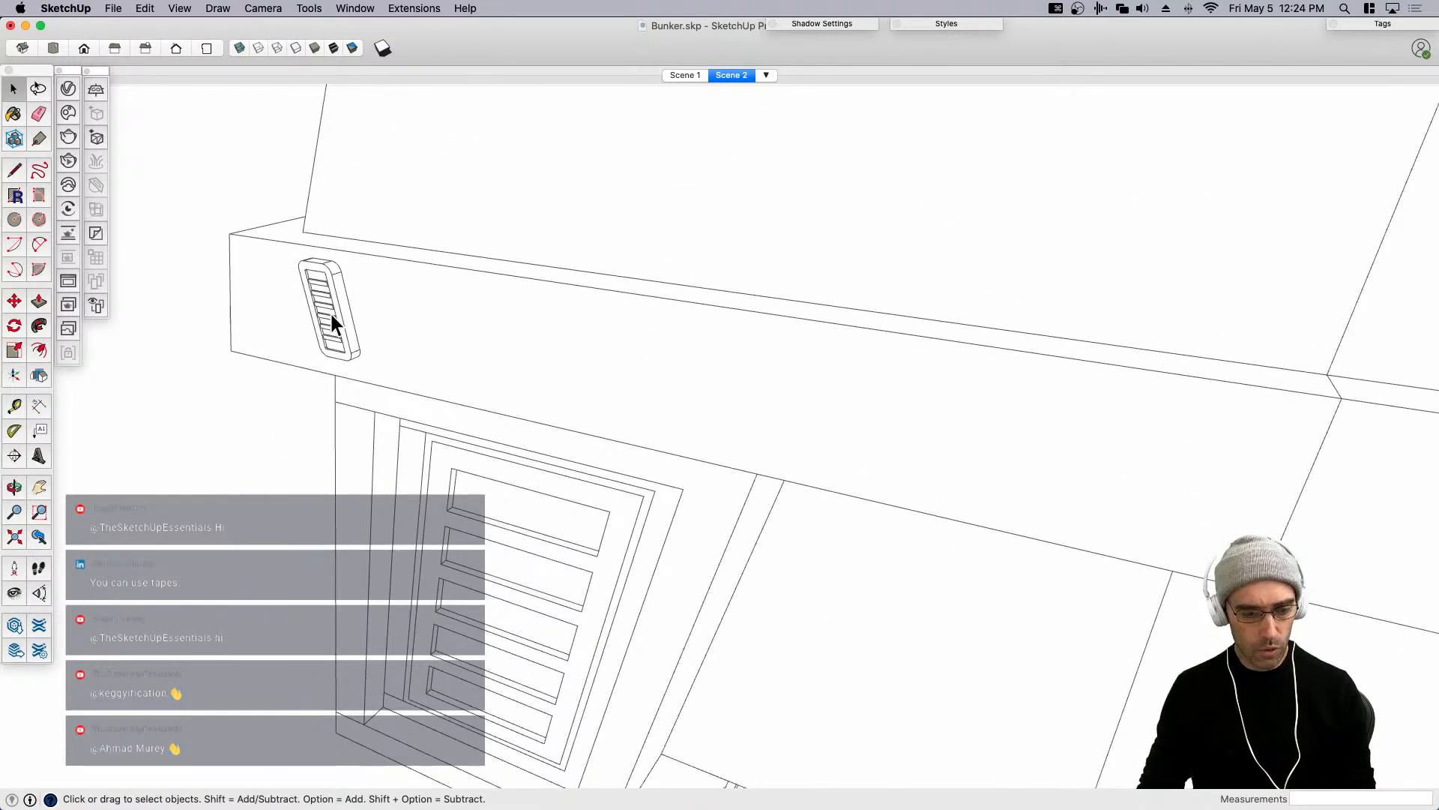
pyautogui.click(333, 299)
pyautogui.scroll(1, 341, 295)
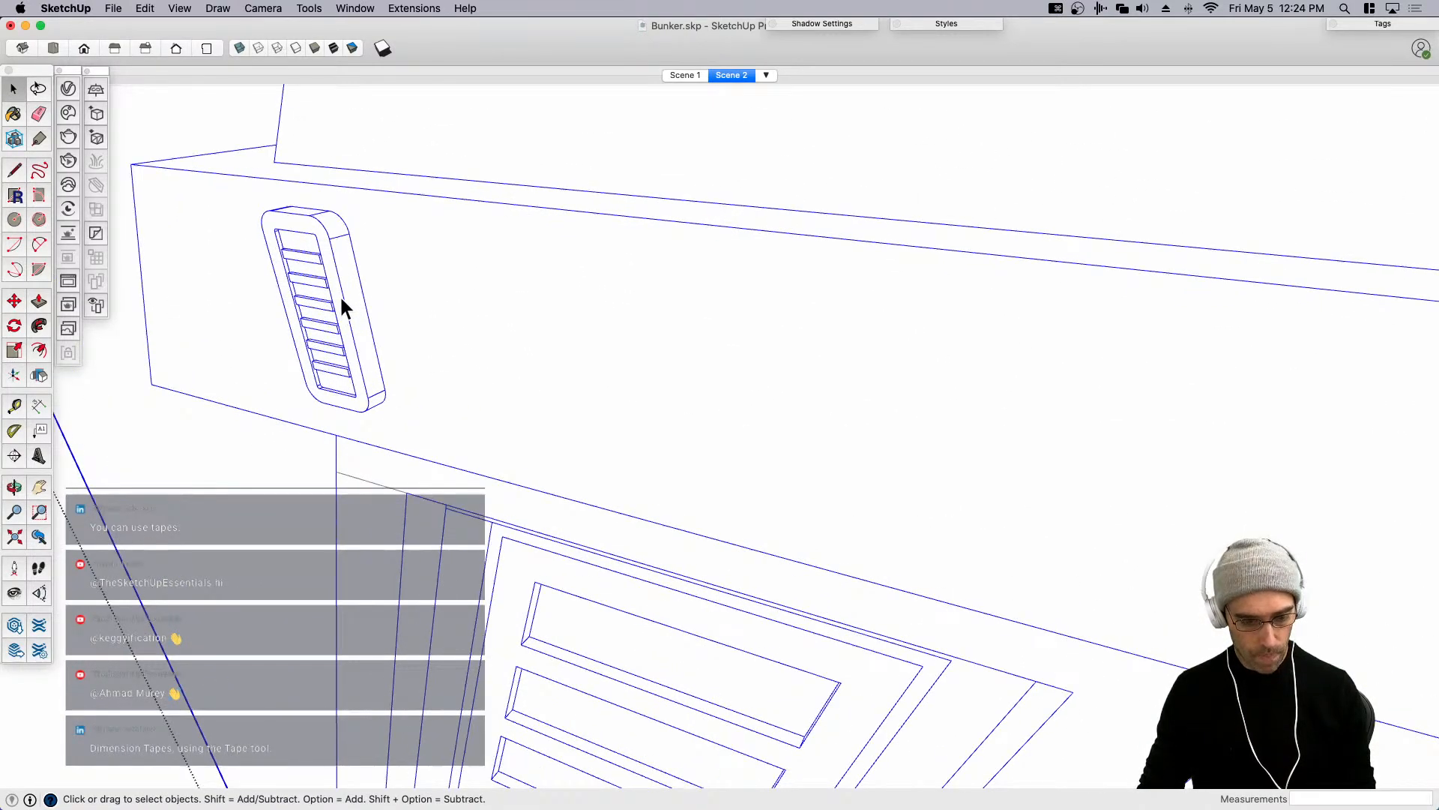
pyautogui.click(339, 291)
pyautogui.scroll(4, 335, 294)
pyautogui.press('s')
pyautogui.click(298, 337)
pyautogui.click(324, 324)
pyautogui.press('space')
pyautogui.scroll(-5, 741, 526)
pyautogui.moveTo(743, 527); pyautogui.dragTo(368, 175, button='middle')
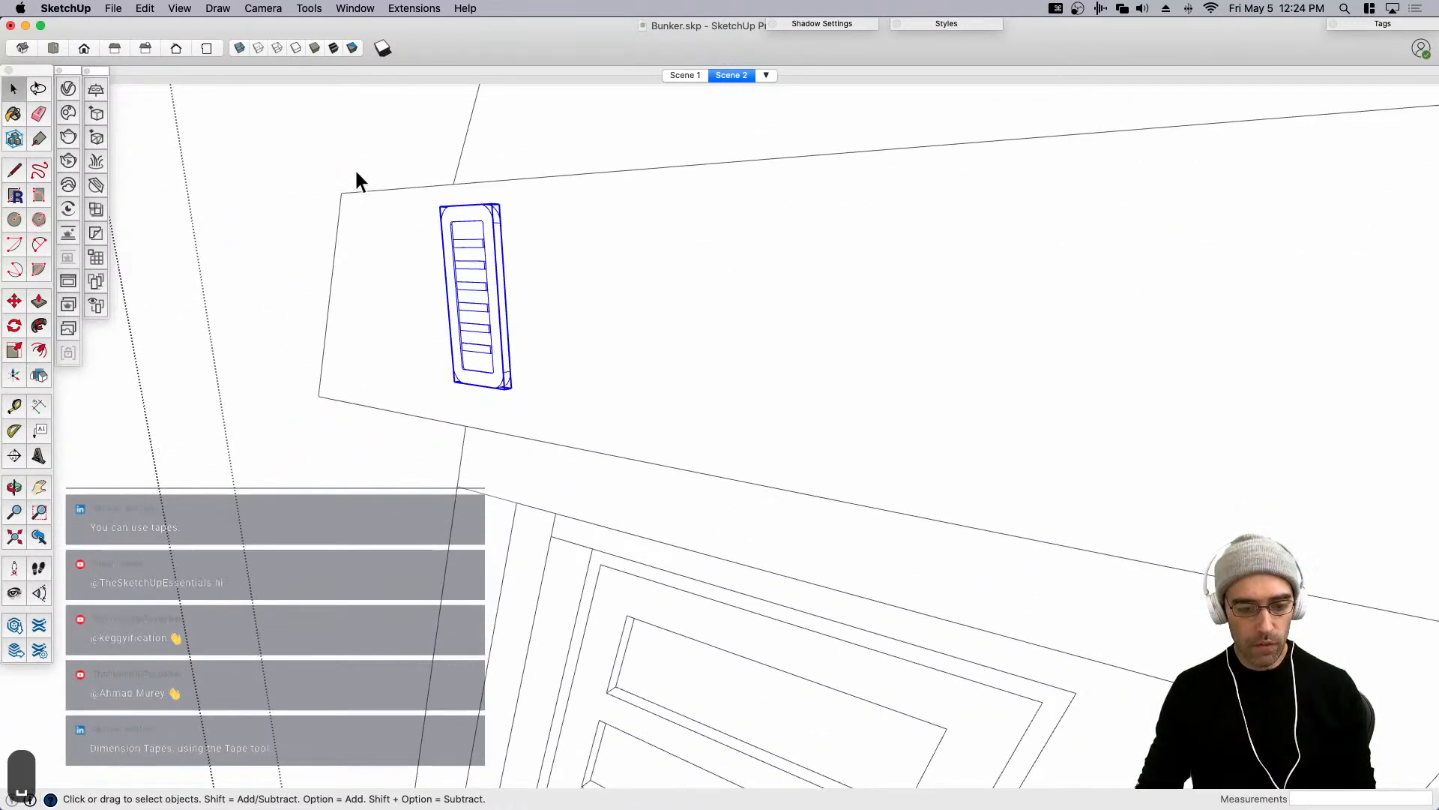
pyautogui.click(368, 175)
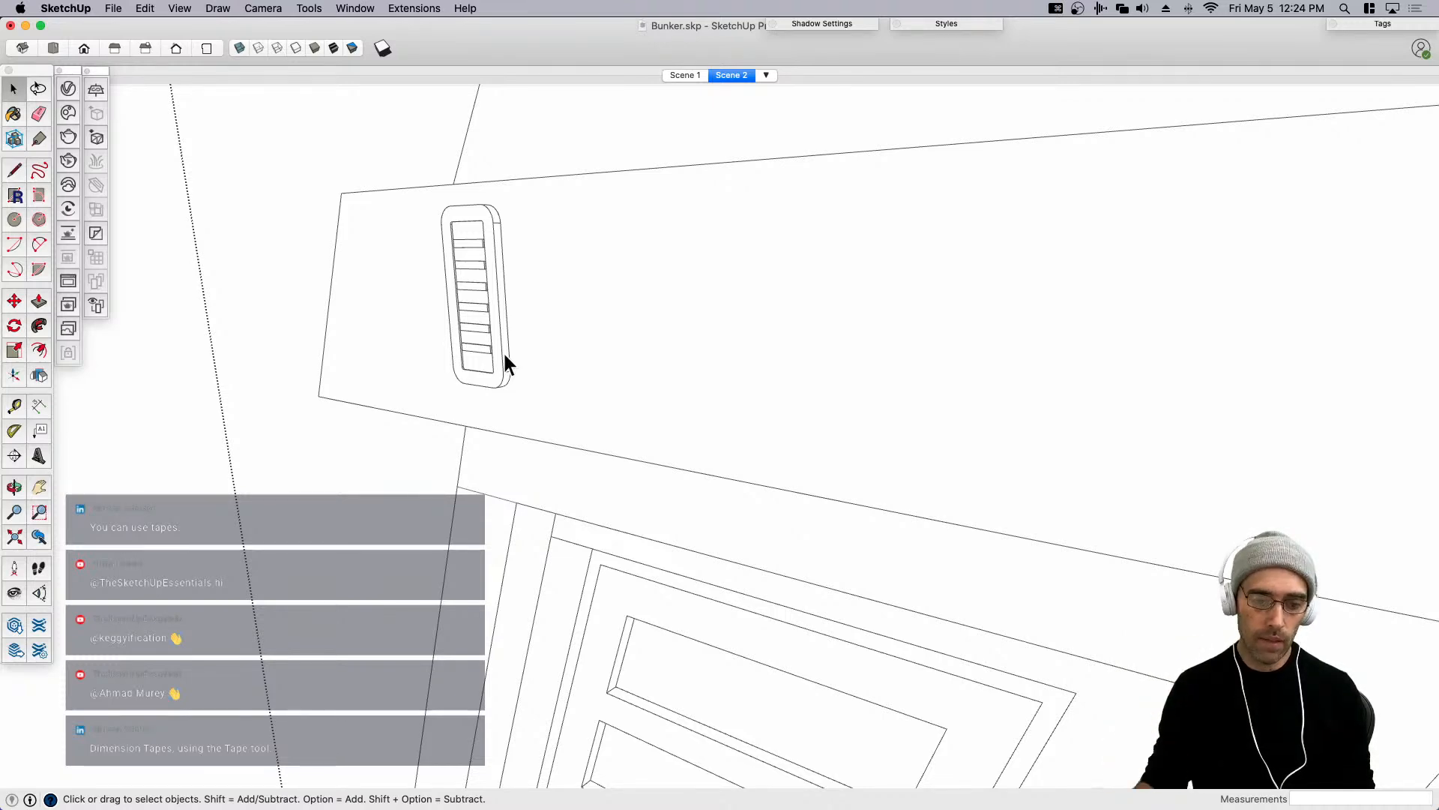
# Paint both mirrored halves of the bunker with the Aluminum pencil colour.
pyautogui.scroll(-2, 327, 90)
pyautogui.click(558, 314)
pyautogui.scroll(-5, 558, 313)
pyautogui.press('b')
pyautogui.click(1346, 441)
pyautogui.click(1371, 514)
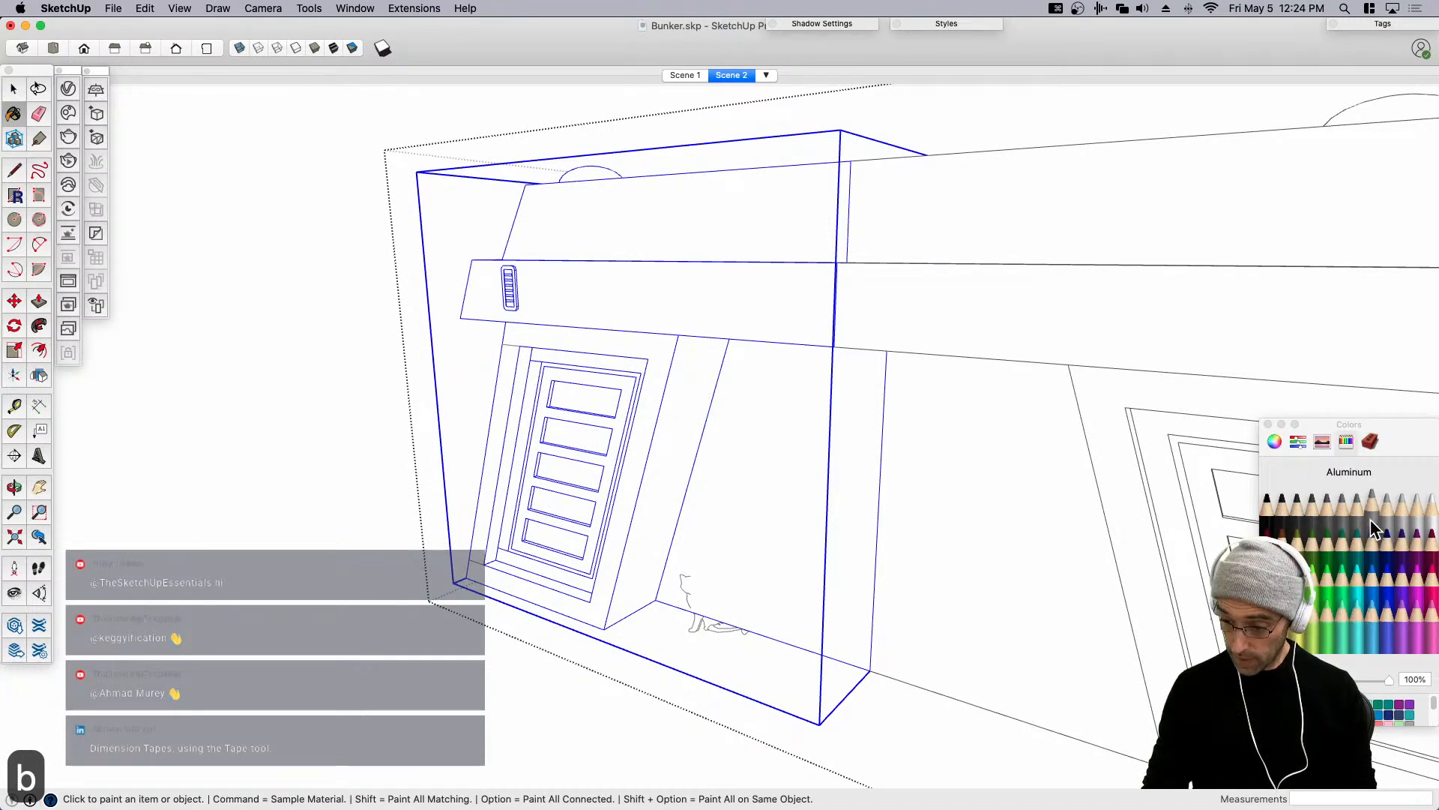
pyautogui.scroll(-3, 677, 345)
pyautogui.press('super+a')
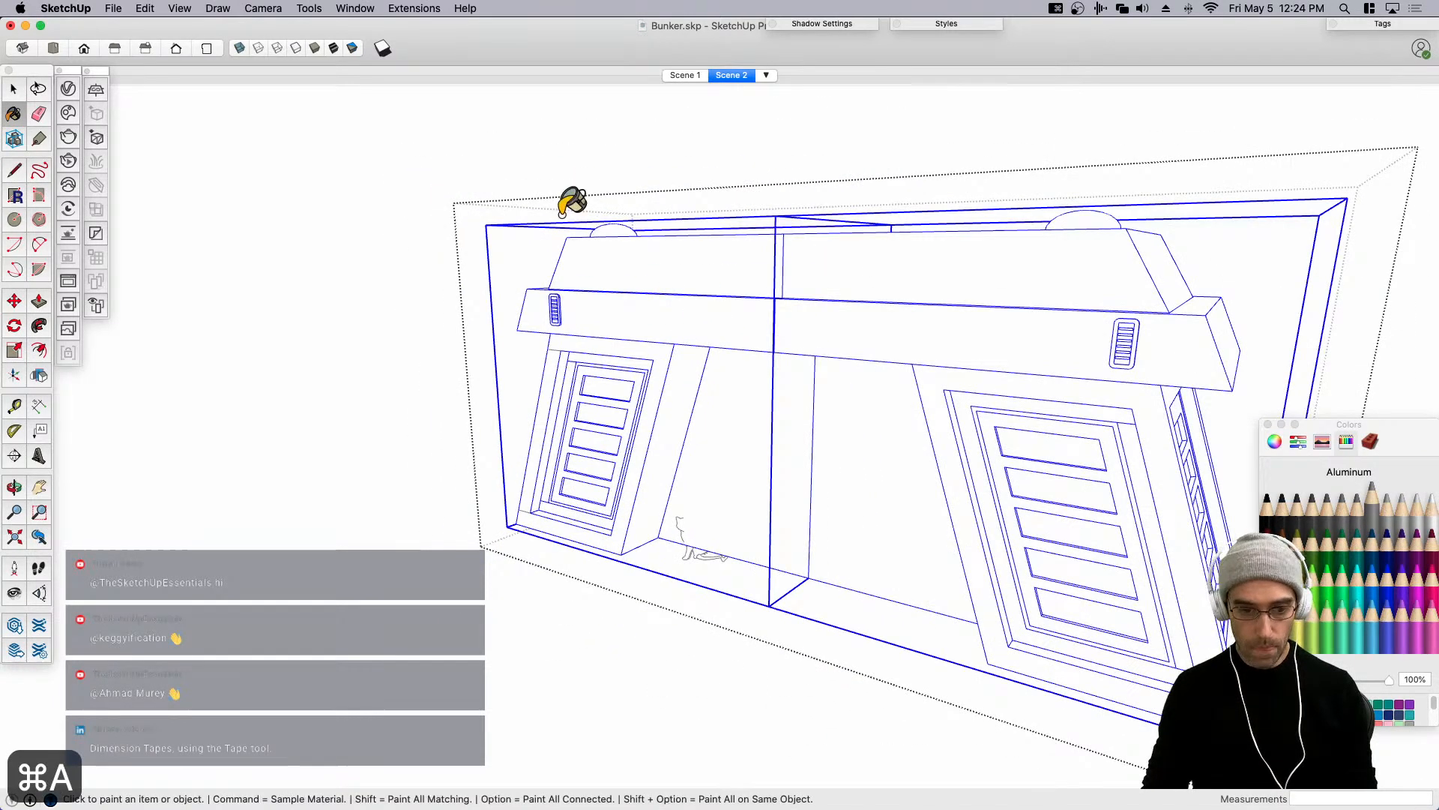
pyautogui.click(514, 224)
pyautogui.scroll(-3, 572, 384)
pyautogui.press('space')
pyautogui.click(575, 167)
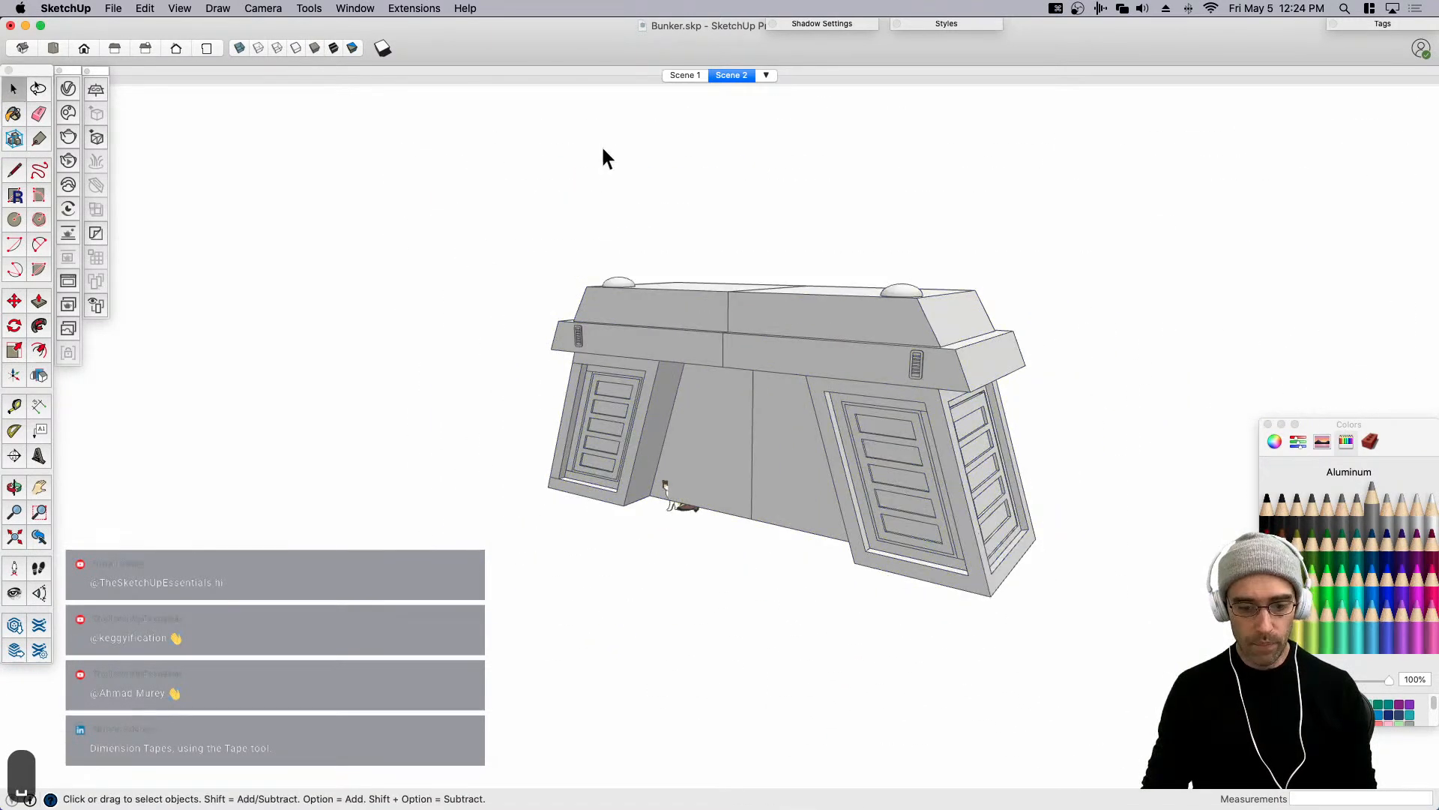
# Inspect the painted bunker from above, switching between the hidden line and shaded face styles.
pyautogui.scroll(5, 681, 231)
pyautogui.moveTo(588, 312); pyautogui.dragTo(628, 301, button='middle')
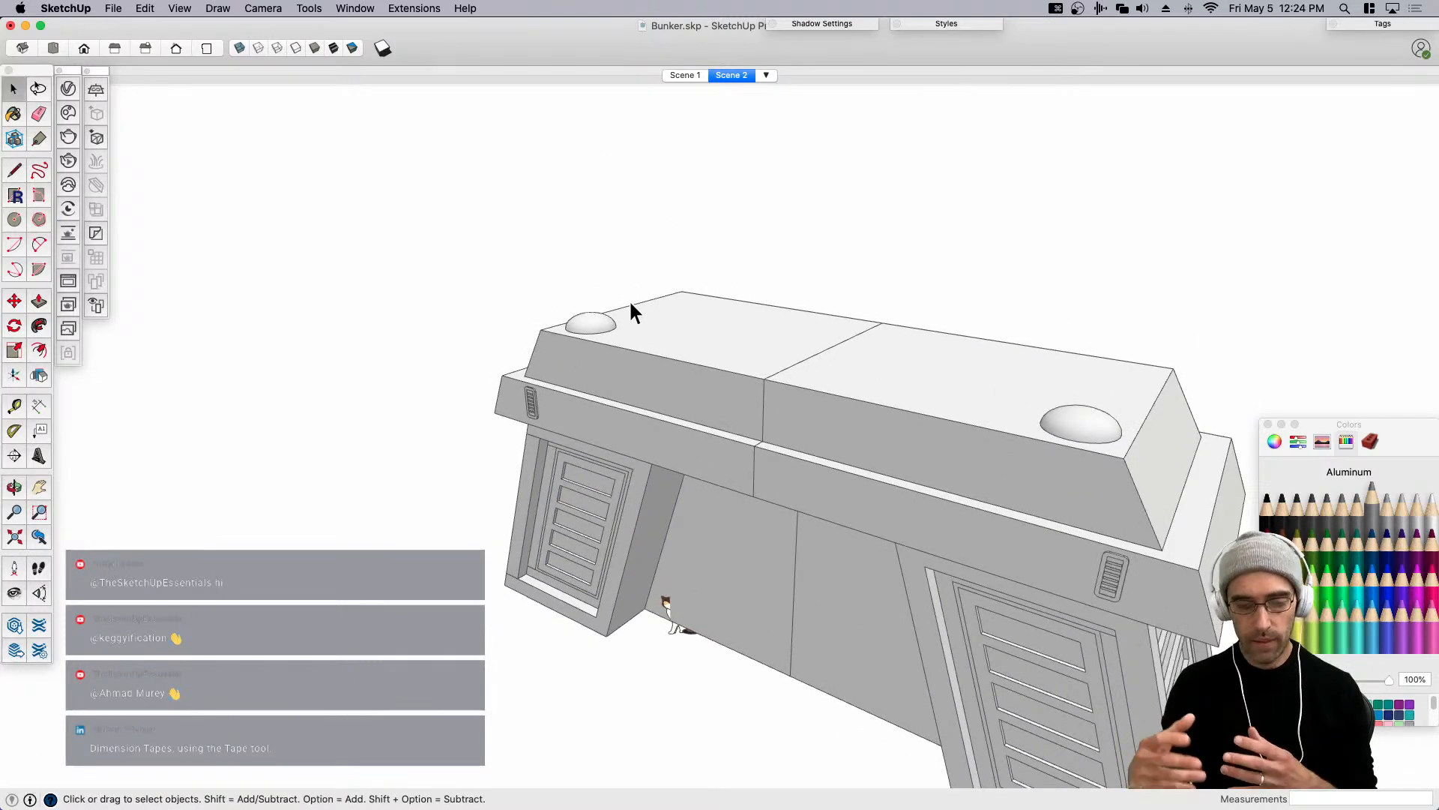
pyautogui.click(297, 47)
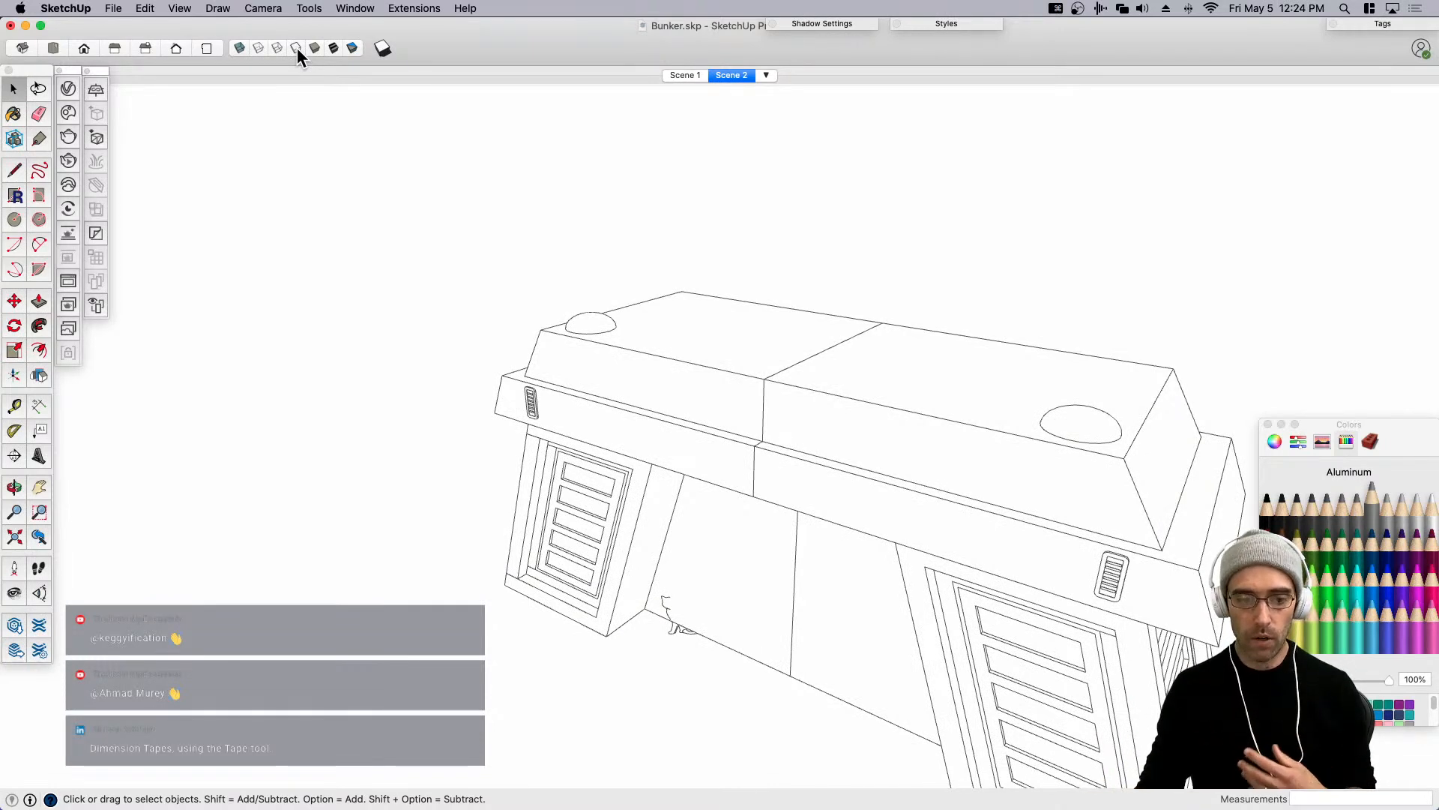
pyautogui.click(330, 48)
pyautogui.scroll(-4, 461, 346)
pyautogui.moveTo(583, 504); pyautogui.dragTo(601, 344, button='middle')
# In the Scene 1 photo view, copy the slatted plate about 1' 1 1/16" along the red axis toward the bunker's centre.
pyautogui.click(732, 74)
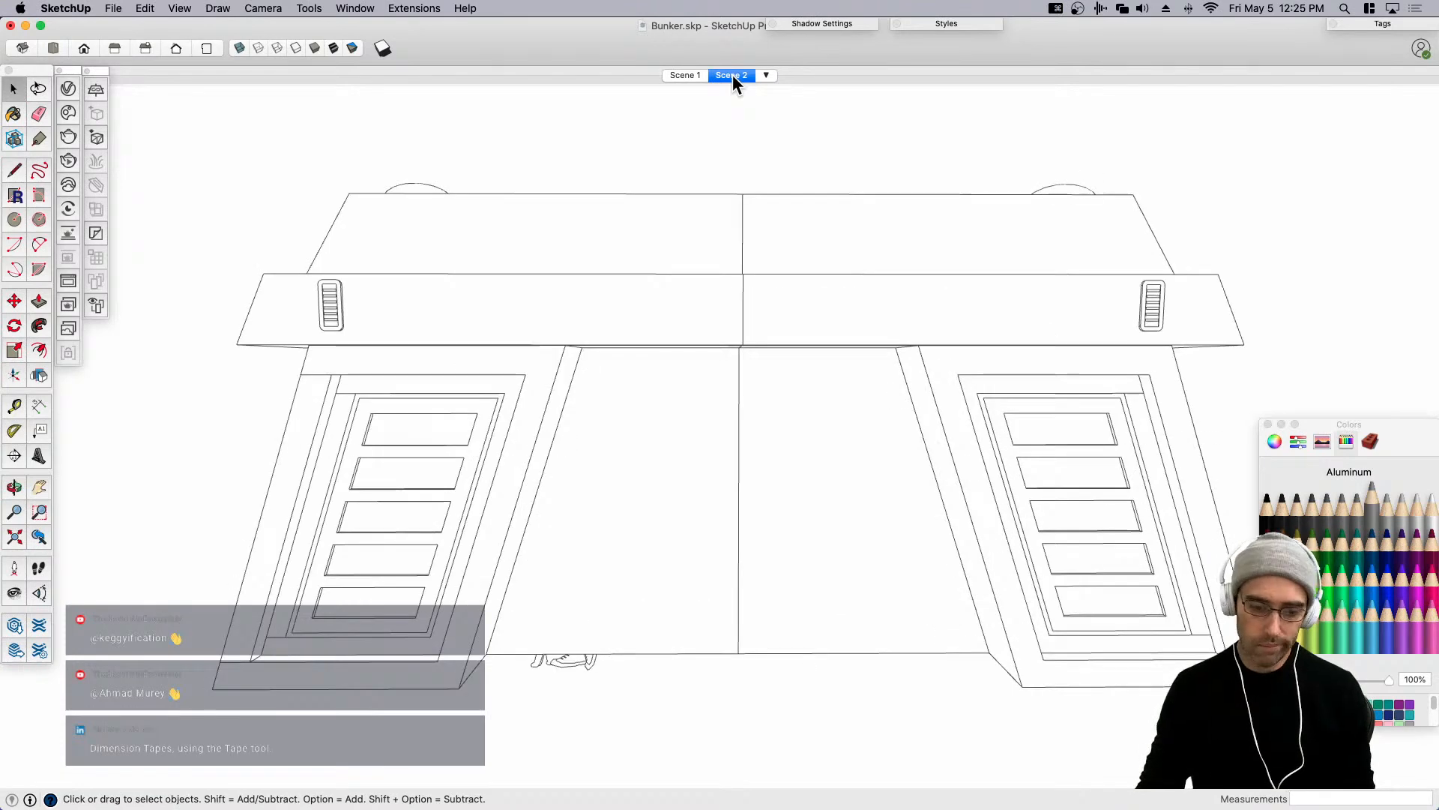
pyautogui.click(684, 75)
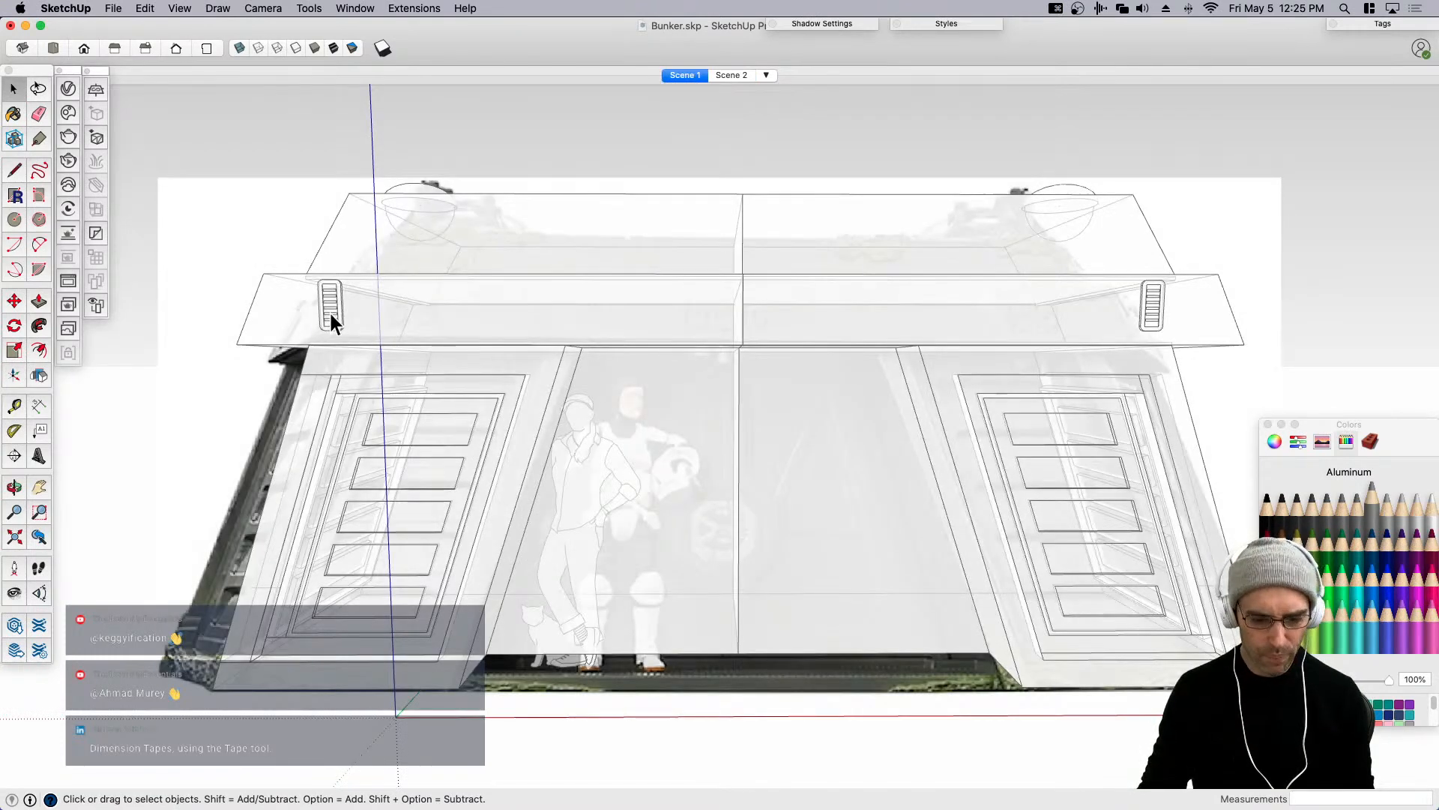
pyautogui.click(333, 315)
pyautogui.press('m')
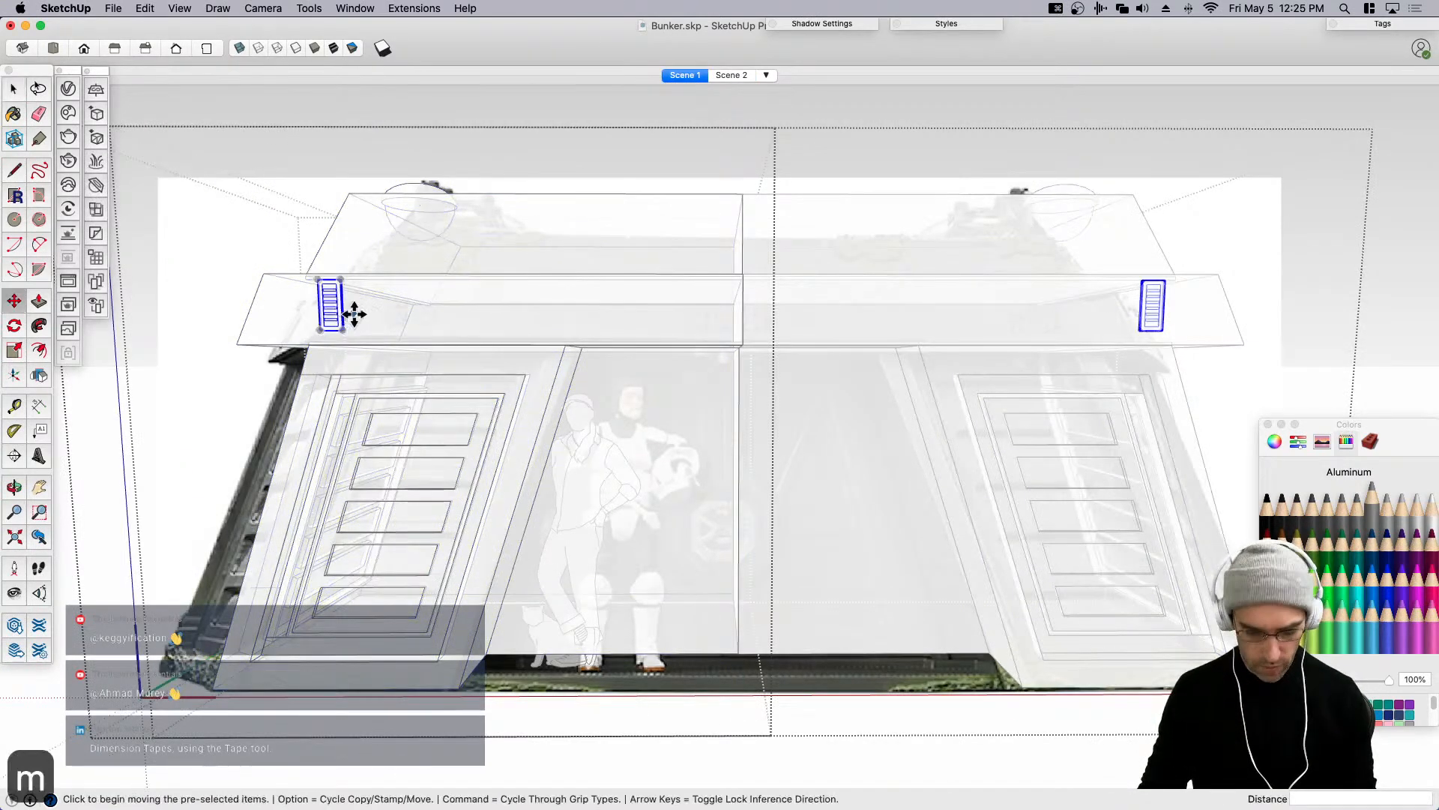
pyautogui.press('alt')
pyautogui.click(363, 313)
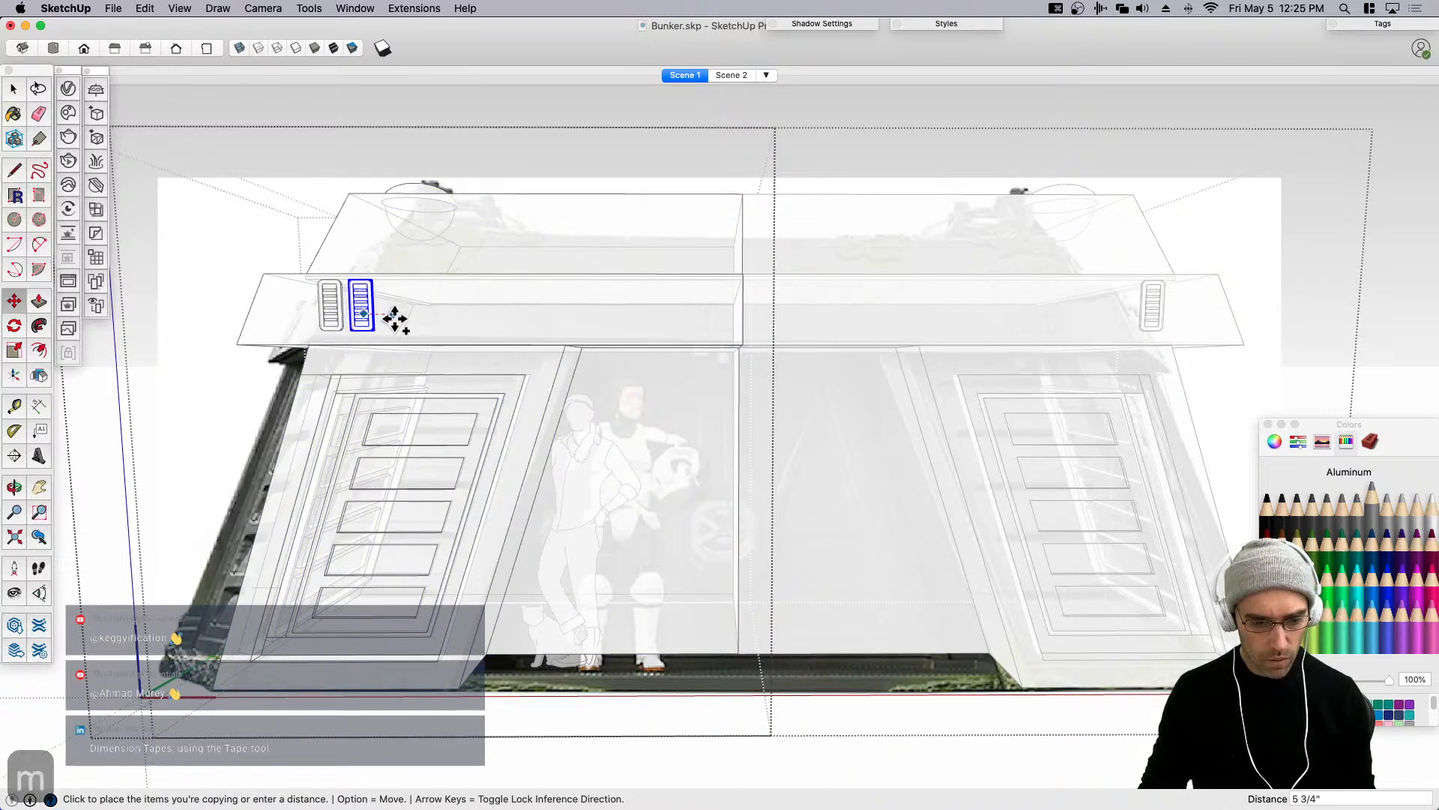
pyautogui.scroll(3, 393, 318)
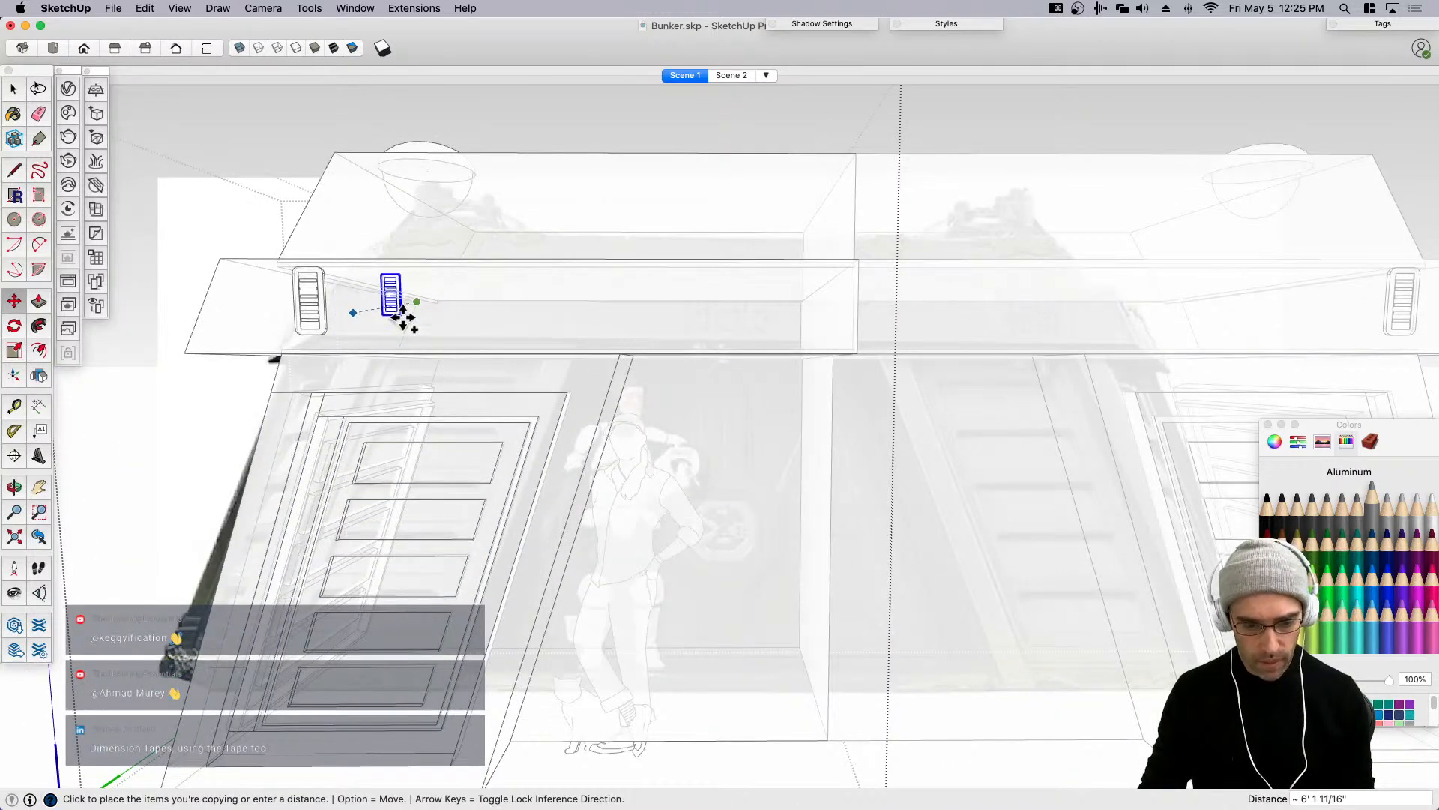
pyautogui.press('Left')
pyautogui.press('Right')
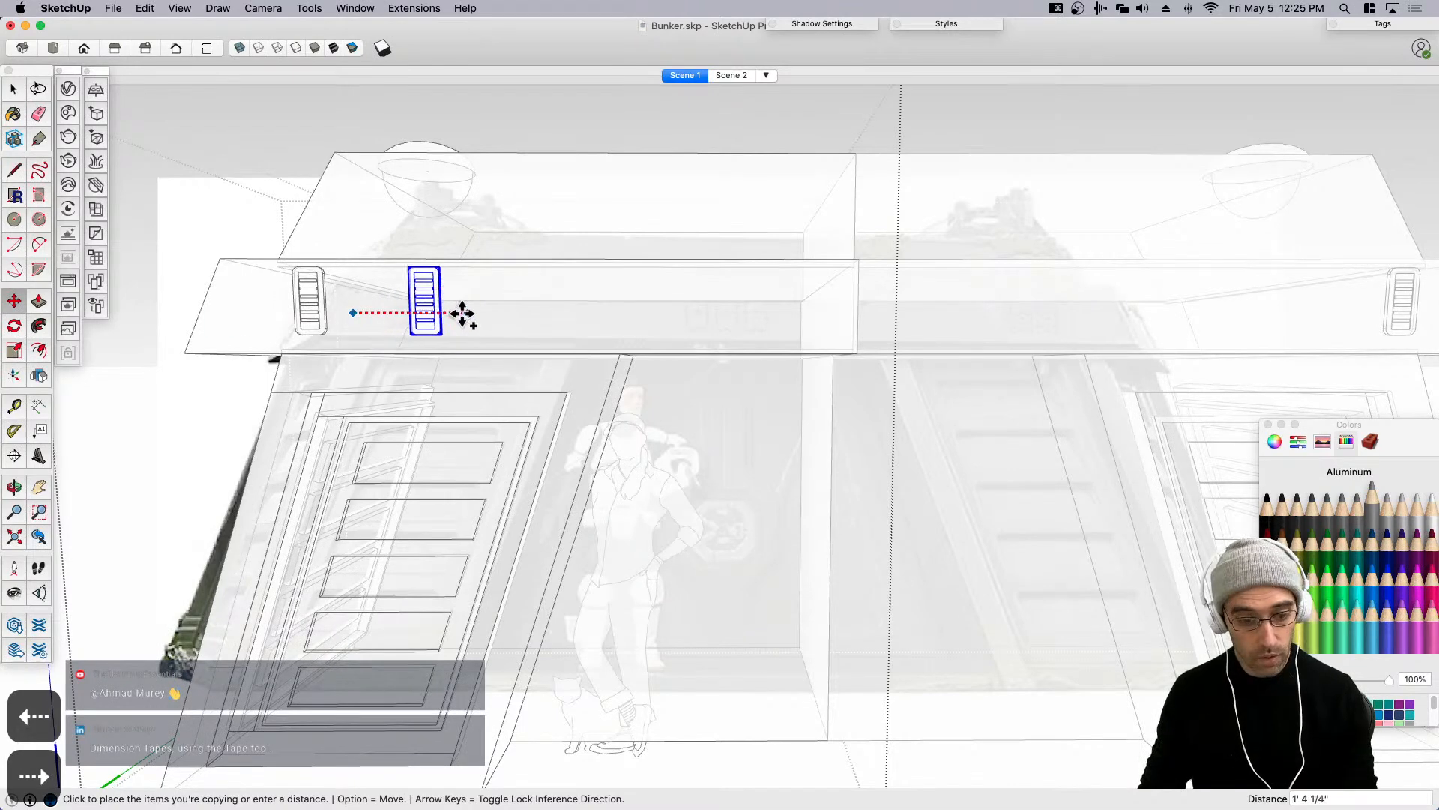
pyautogui.scroll(2, 419, 312)
pyautogui.click(452, 316)
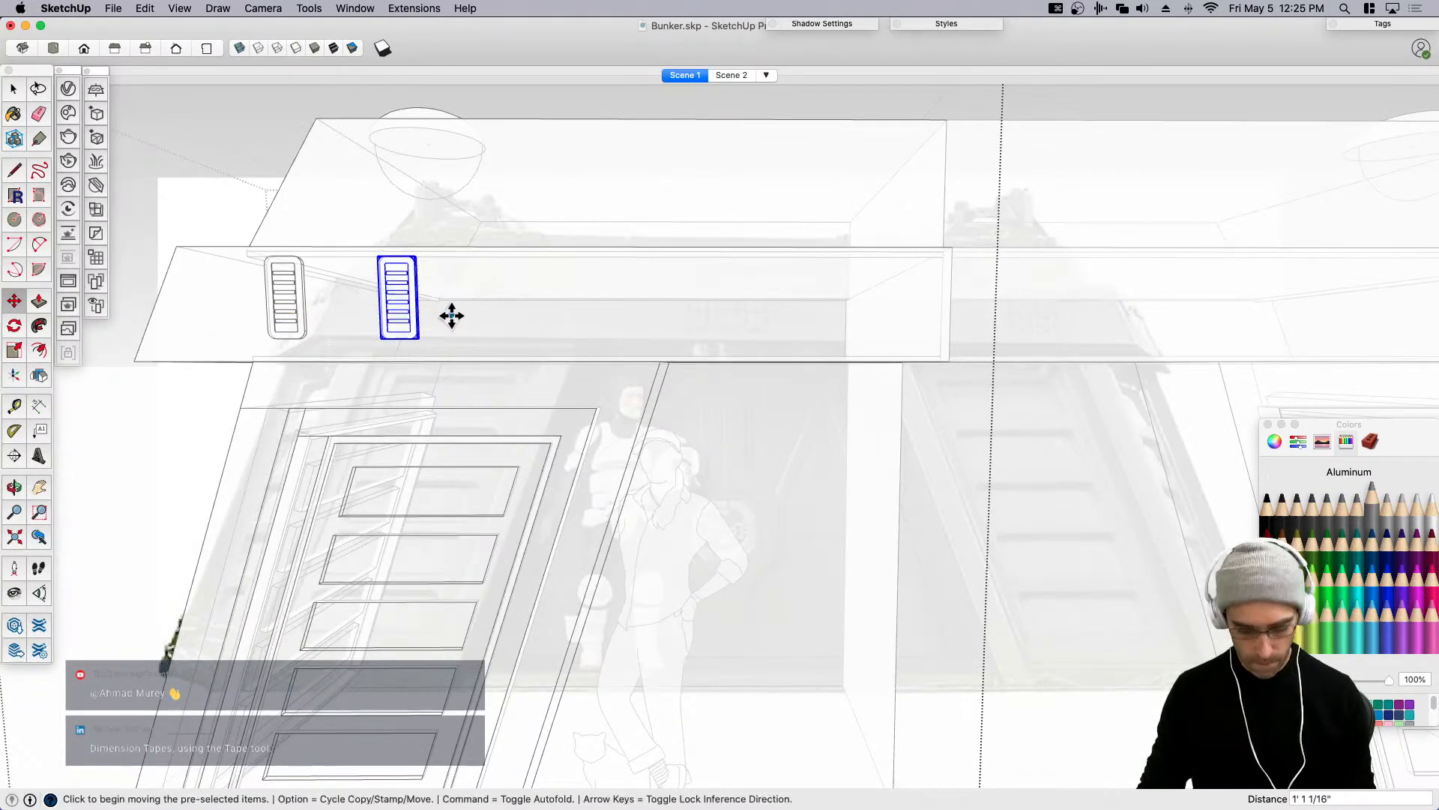
# Set the distance between the copied slatted plate and the original to 8 inches, after trying 1' and 4 inches.
pyautogui.write("1'")
pyautogui.press('Return')
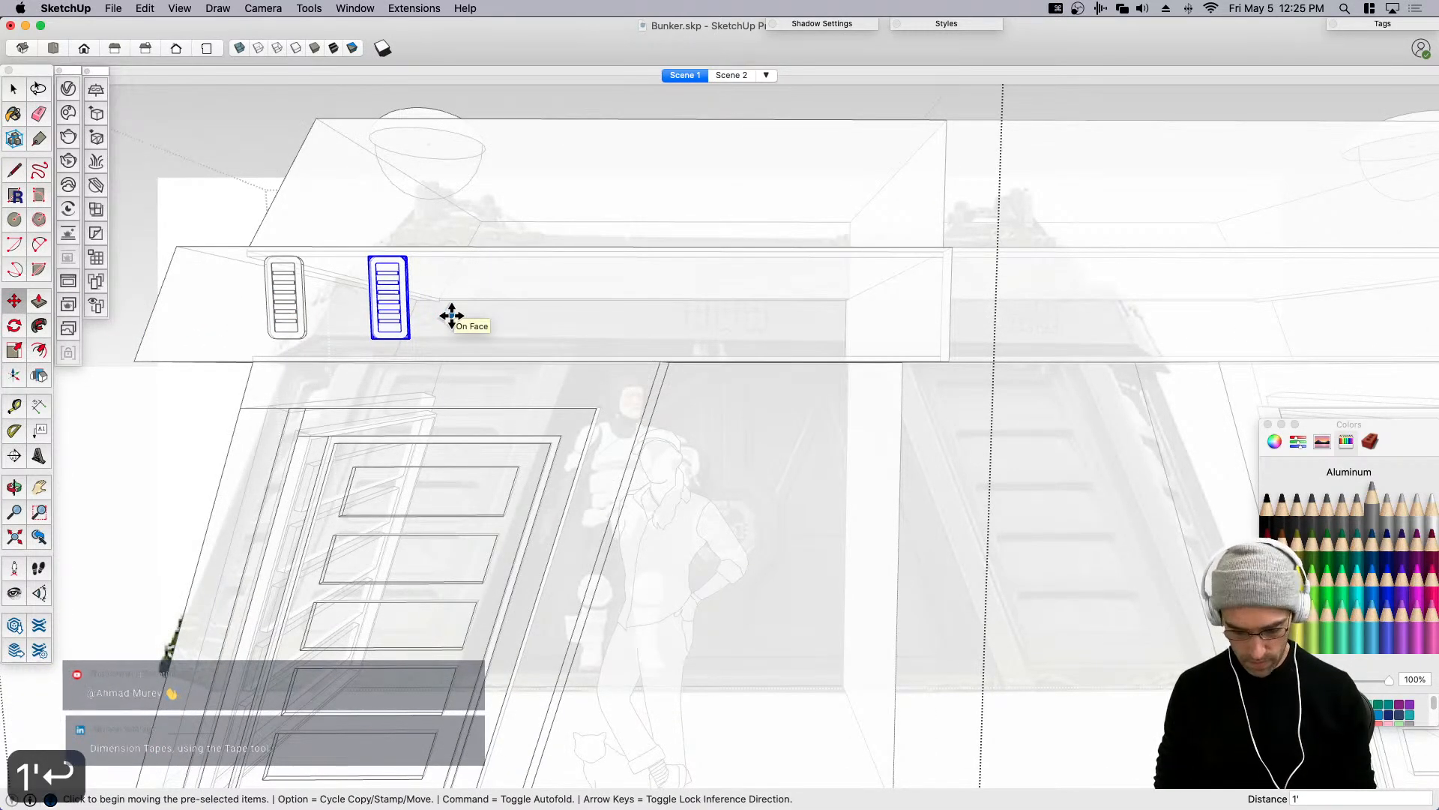
pyautogui.write('4')
pyautogui.press('Return')
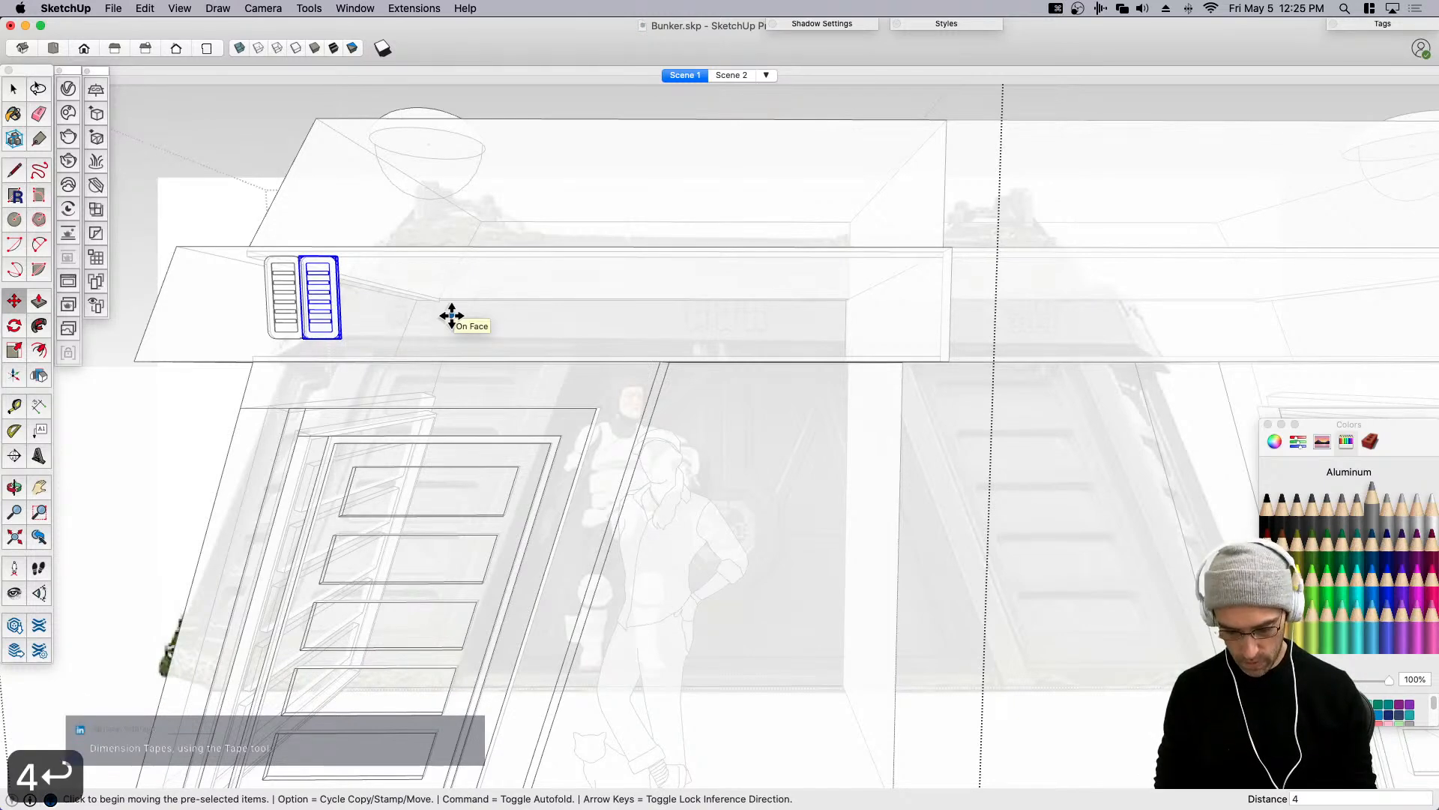
pyautogui.write('8')
pyautogui.press('Return')
# Copy the pair of slatted plates about 5' 2" along the red axis to the middle of the roof tier.
pyautogui.press('space')
pyautogui.keyDown('shift'); pyautogui.click(285, 319); pyautogui.keyUp('shift')
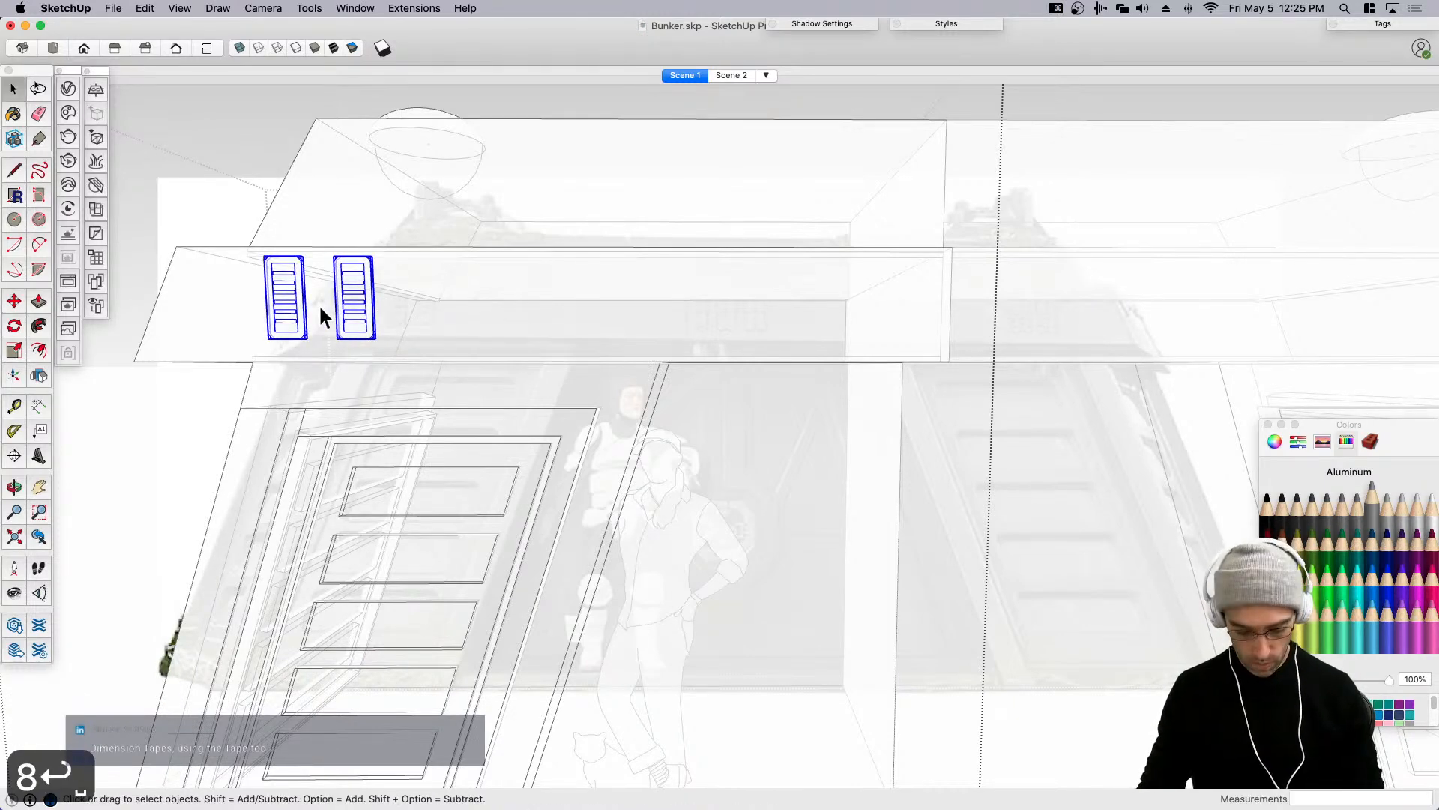
pyautogui.press('m')
pyautogui.click(375, 339)
pyautogui.press('alt')
pyautogui.scroll(-4, 741, 338)
pyautogui.scroll(2, 852, 337)
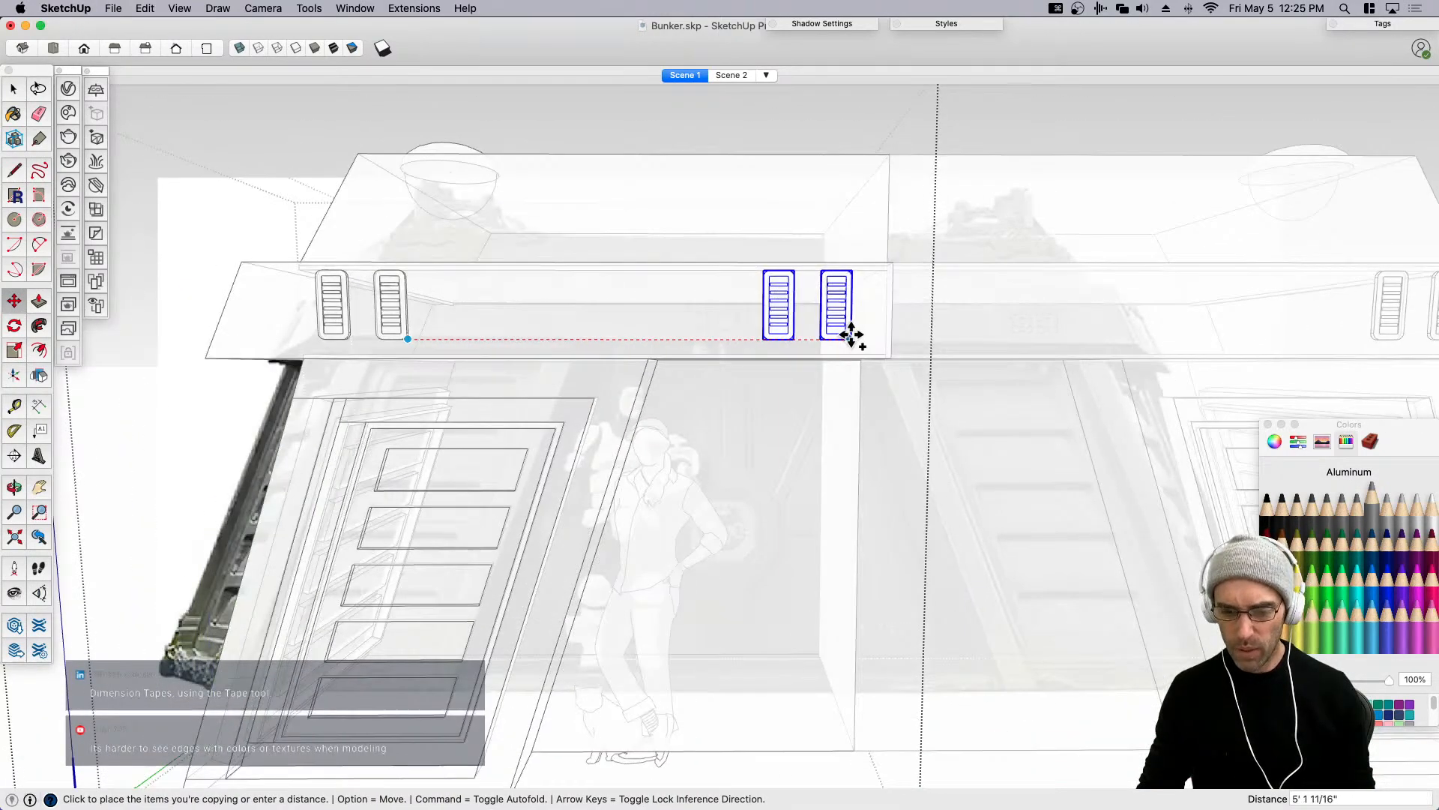
pyautogui.click(853, 338)
# Move the copied pair of plates so its inner plate straddles the centre line and overlaps its mirrored twin.
pyautogui.scroll(1, 705, 341)
pyautogui.scroll(1, 696, 342)
pyautogui.click(697, 337)
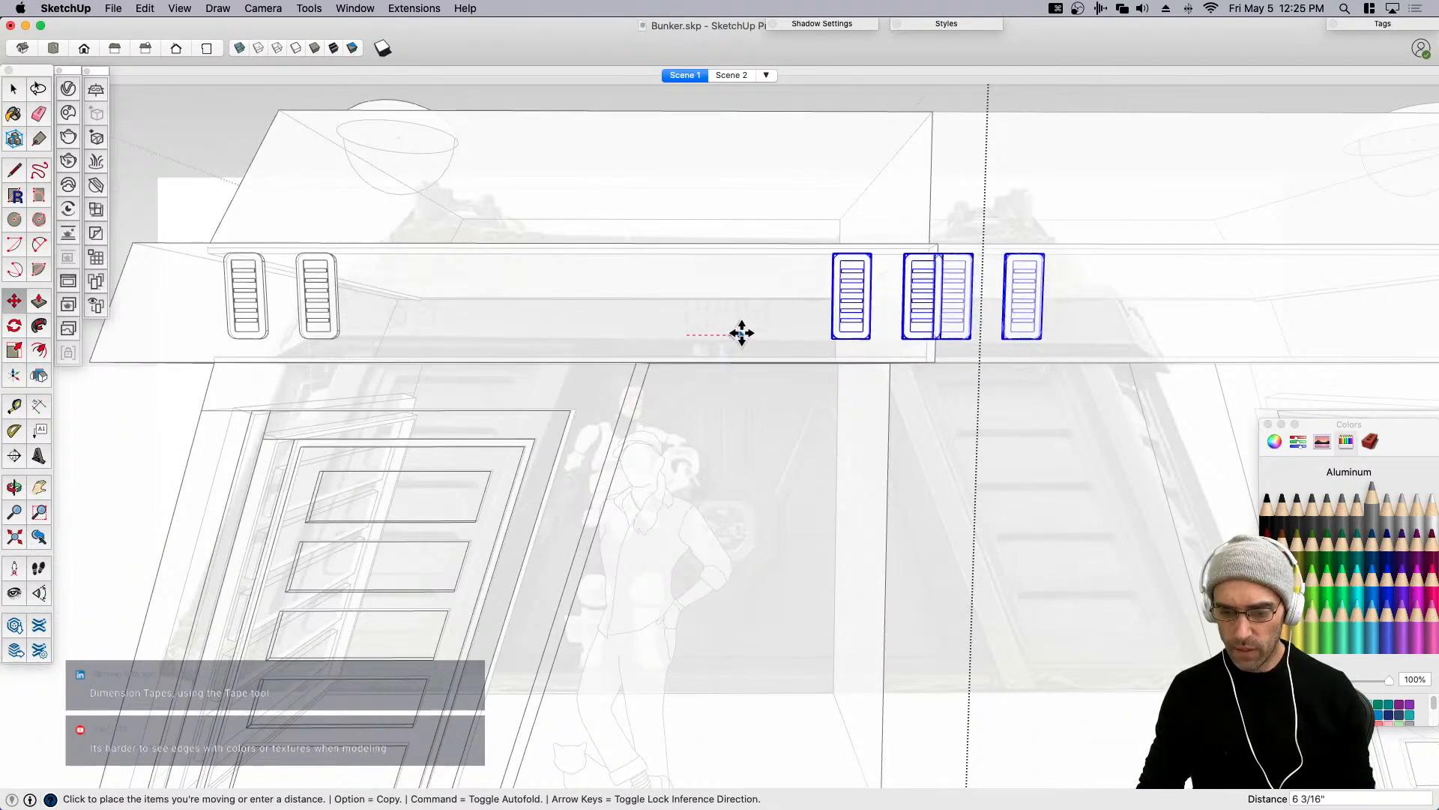
pyautogui.scroll(2, 747, 332)
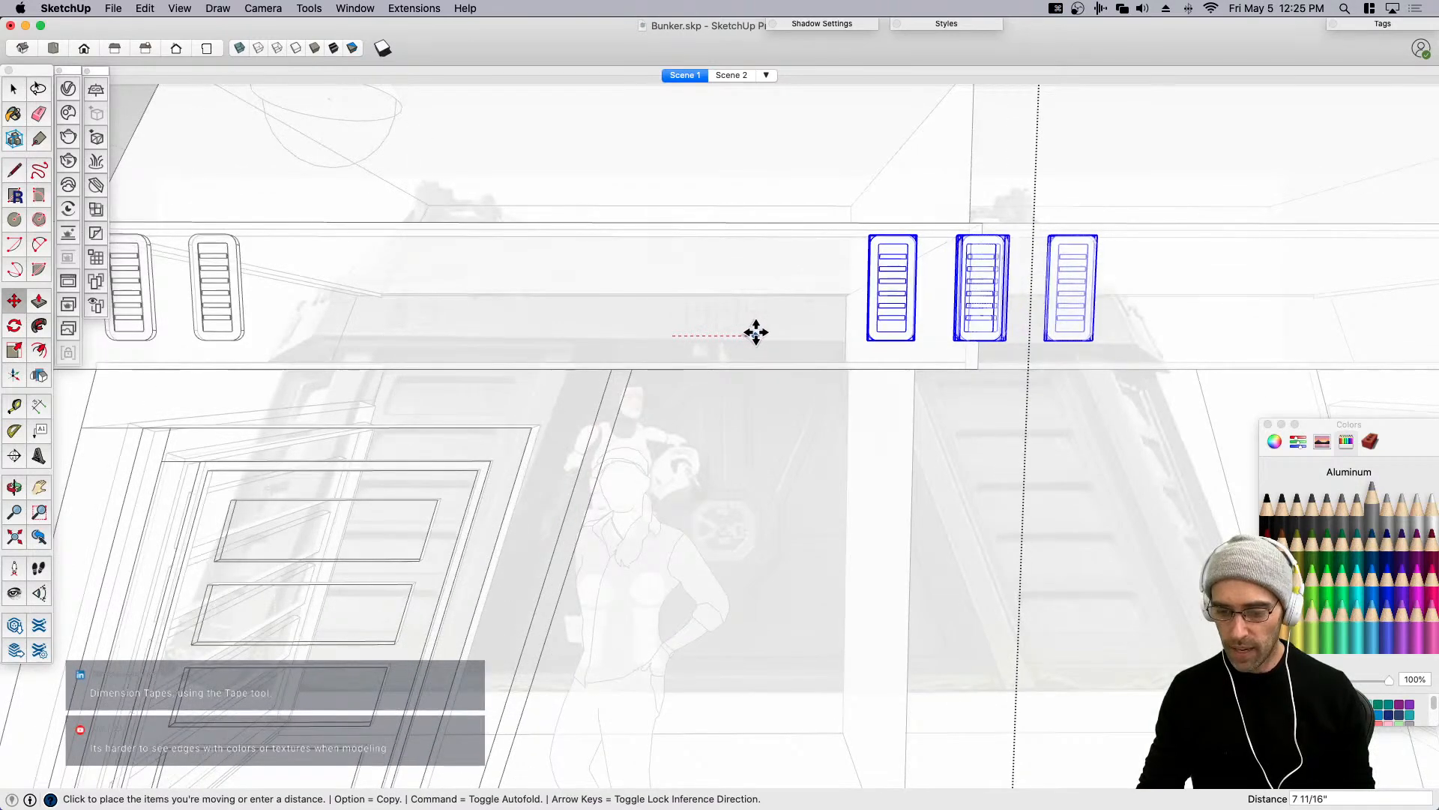
pyautogui.scroll(6, 757, 332)
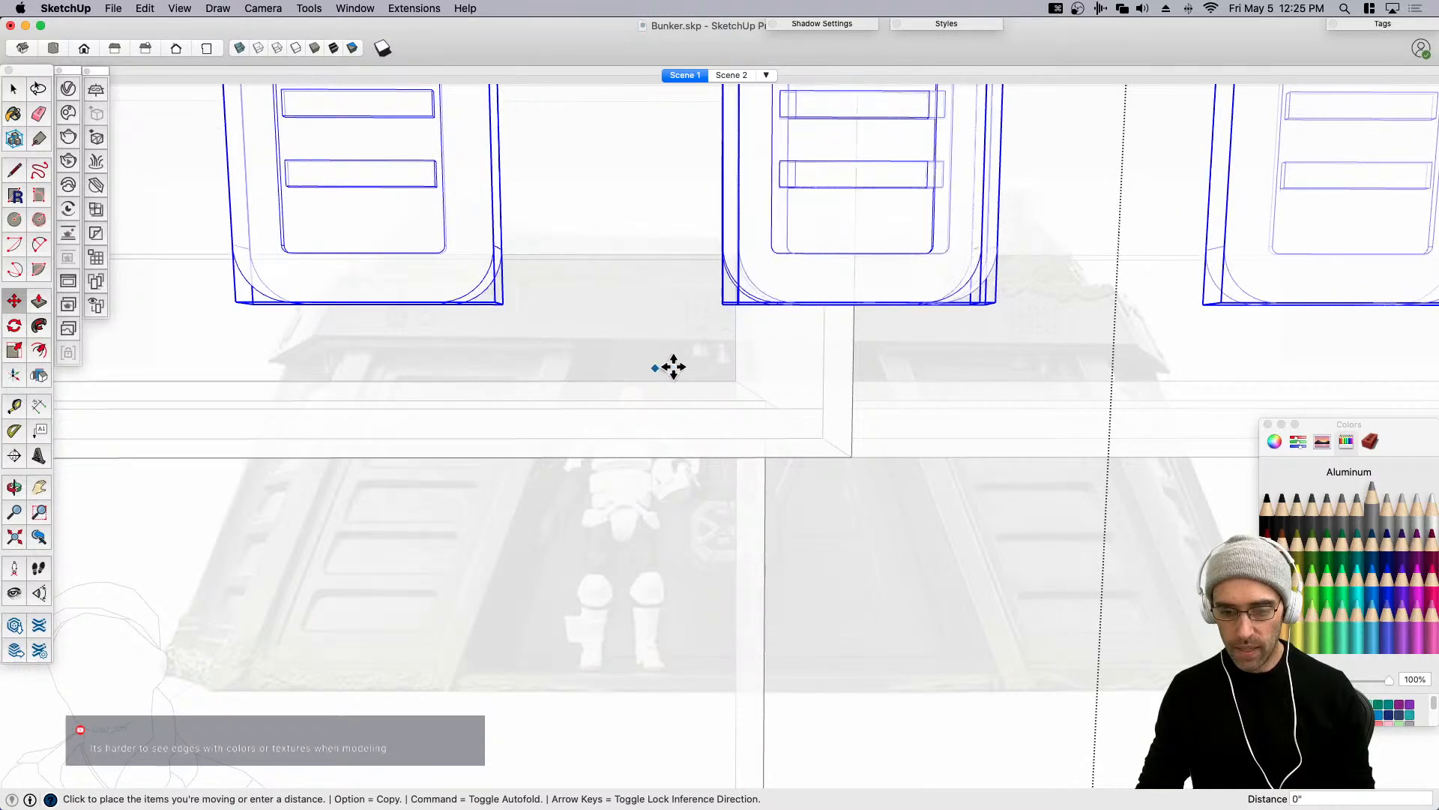
pyautogui.scroll(2, 663, 365)
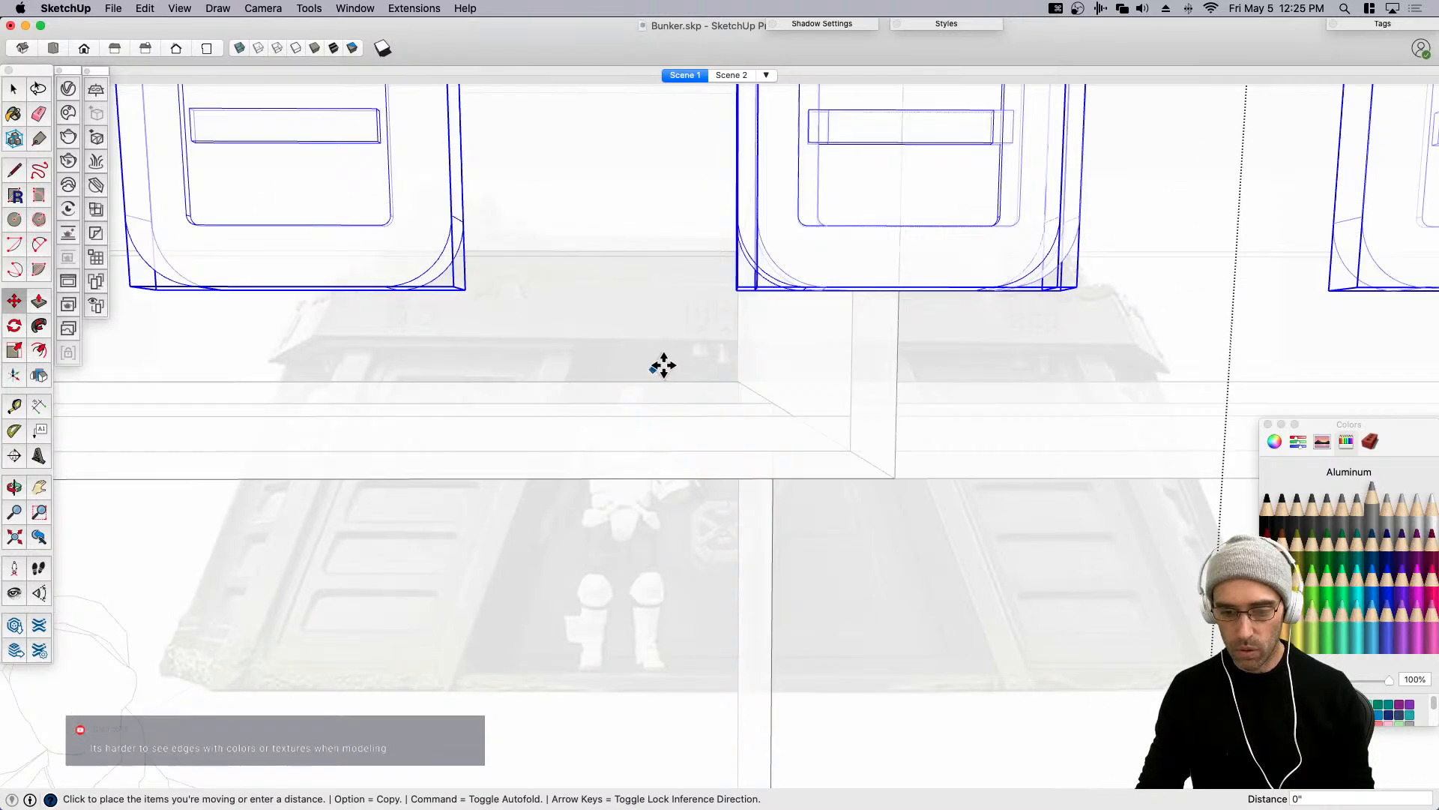
pyautogui.scroll(-2, 640, 366)
pyautogui.press('Escape')
pyautogui.scroll(-2, 637, 367)
pyautogui.moveTo(776, 360); pyautogui.dragTo(720, 473, button='middle')
pyautogui.scroll(5, 715, 317)
pyautogui.click(729, 328)
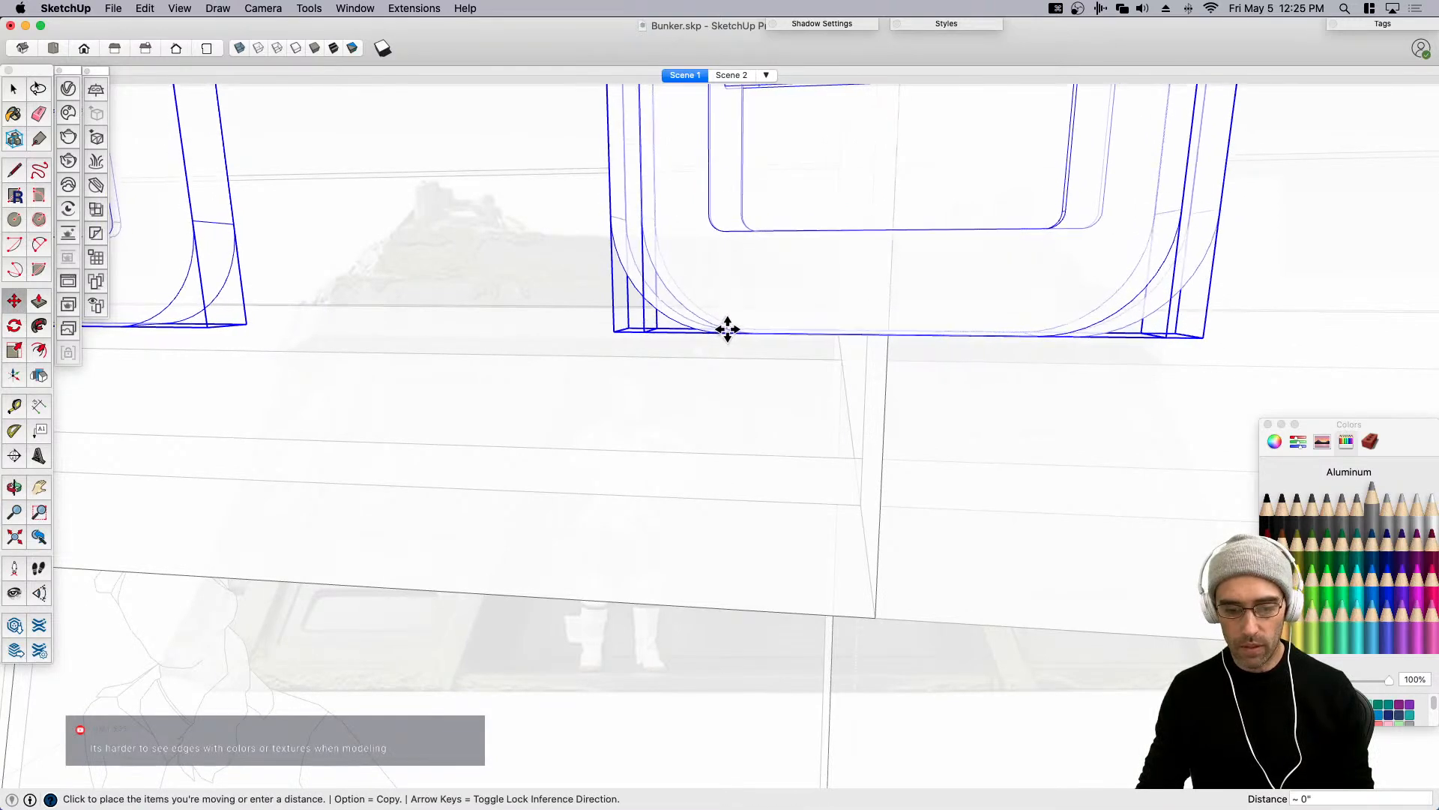
pyautogui.click(740, 328)
pyautogui.press('space')
pyautogui.scroll(-10, 802, 331)
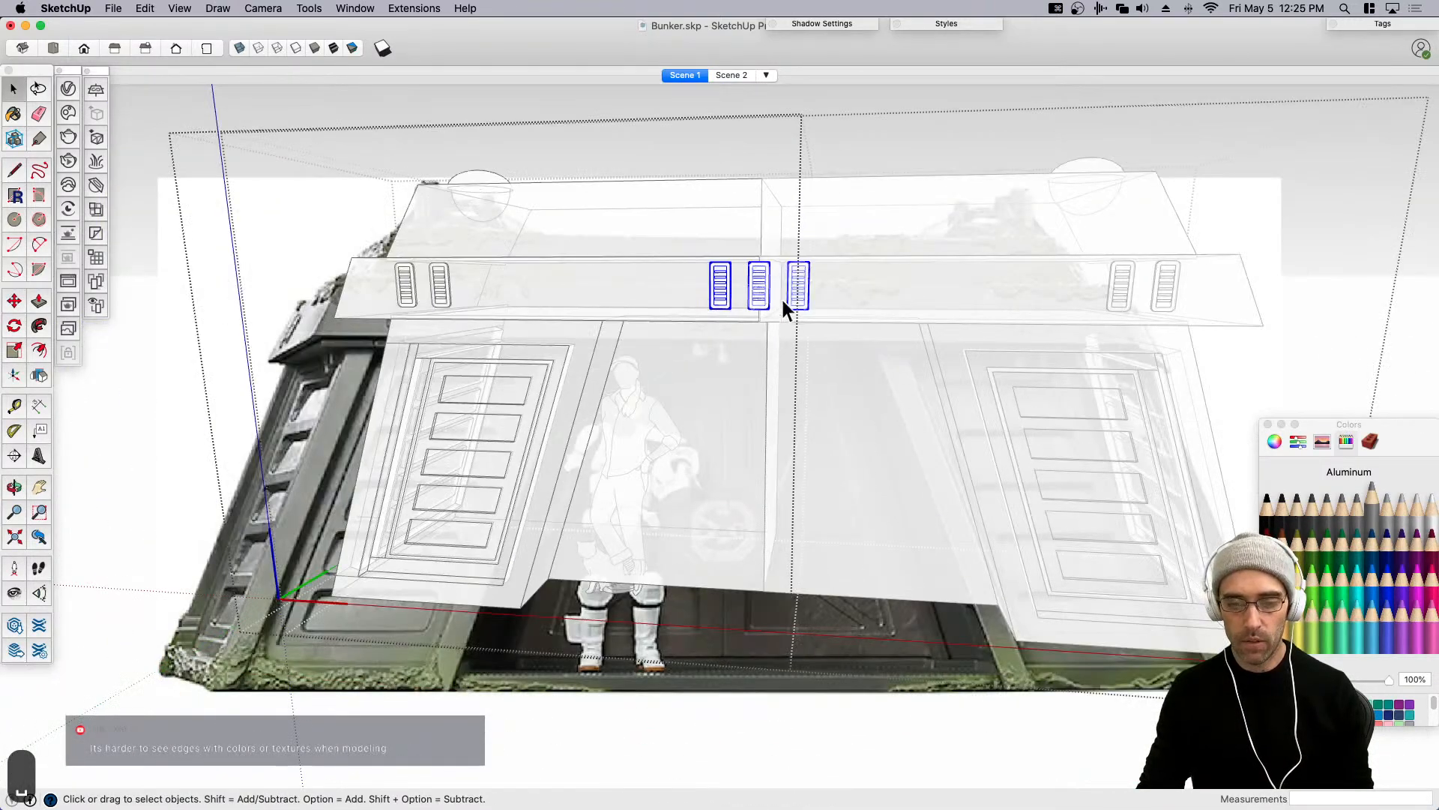
# Inside the bunker half, offset the recessed central wall face inward by about 7 inches.
pyautogui.scroll(-4, 782, 300)
pyautogui.click(731, 145)
pyautogui.click(732, 147)
pyautogui.moveTo(632, 435); pyautogui.dragTo(604, 484, button='middle')
pyautogui.moveTo(780, 475); pyautogui.dragTo(685, 479, button='middle')
pyautogui.doubleClick(753, 458)
pyautogui.click(685, 479)
pyautogui.doubleClick(686, 480)
pyautogui.scroll(3, 696, 469)
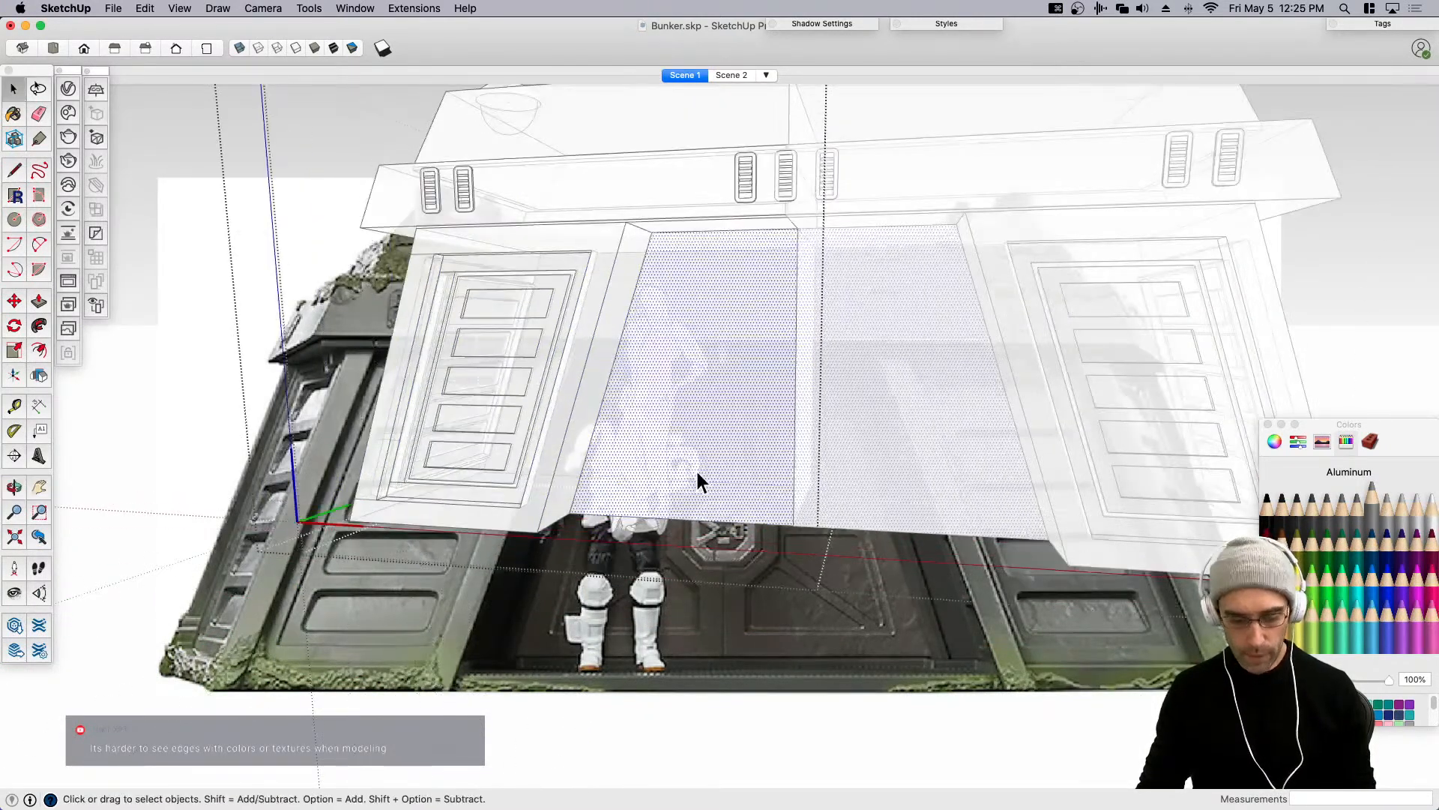
pyautogui.press('f')
pyautogui.click(692, 477)
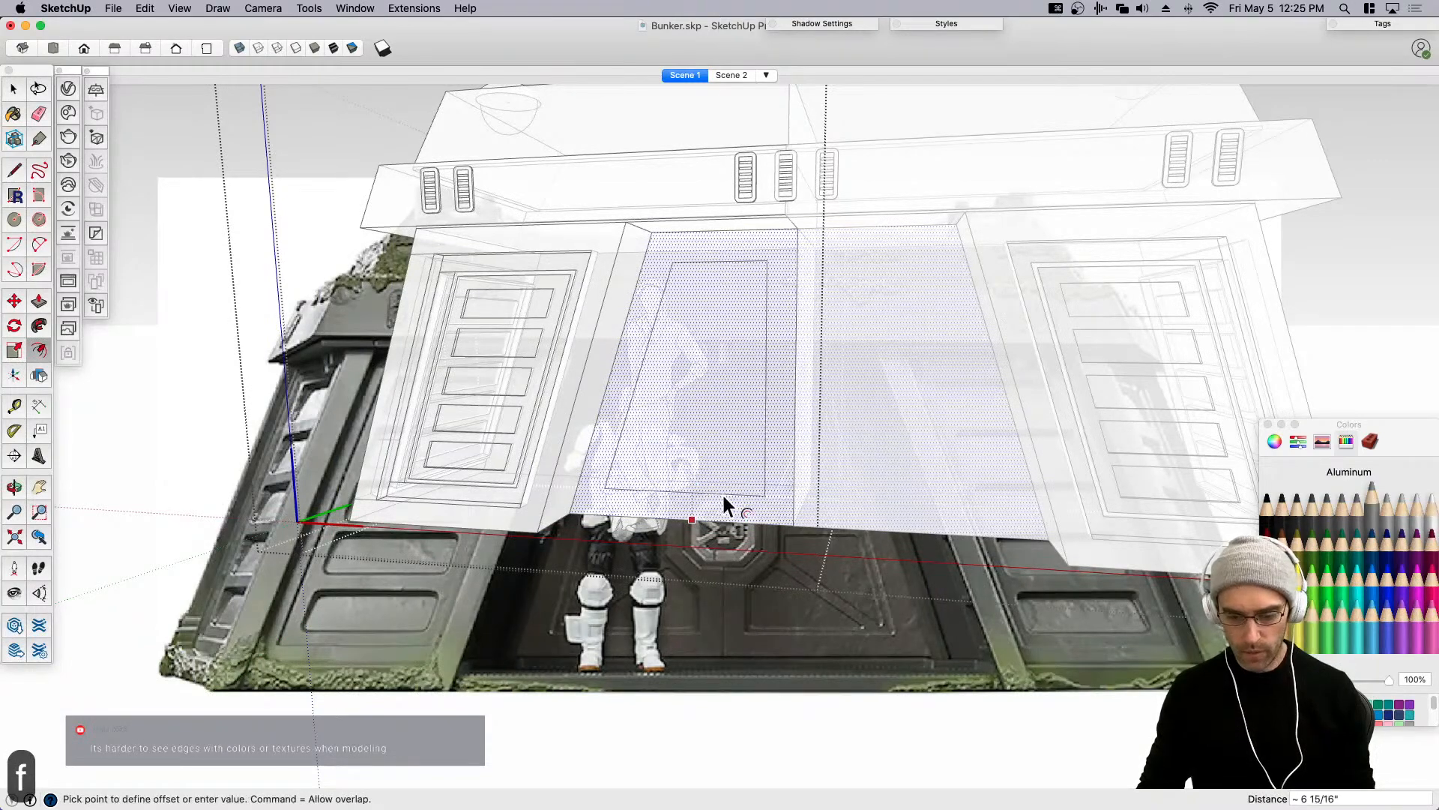
pyautogui.click(724, 497)
# Move the offset outline's inner vertical edge onto the bunker's centre line so both mirrored outlines meet.
pyautogui.press('space')
pyautogui.scroll(2, 749, 479)
pyautogui.click(767, 486)
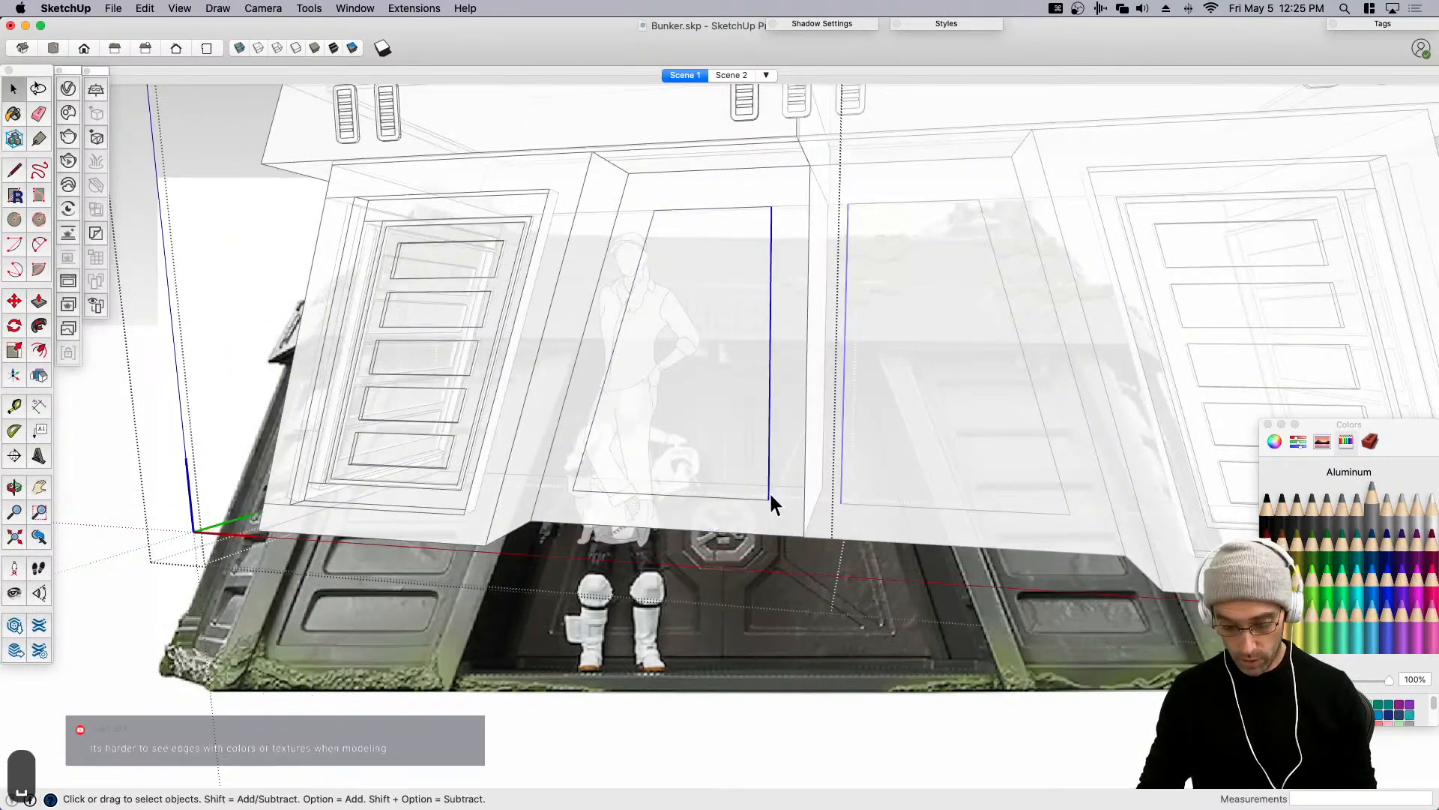
pyautogui.press('m')
pyautogui.click(772, 508)
pyautogui.click(800, 502)
pyautogui.press('space')
# Round the lower outer corner of the offset outline with an arc of about 1 9/16" bulge and erase the leftover corner.
pyautogui.click(600, 489)
pyautogui.scroll(3, 600, 489)
pyautogui.press('a')
pyautogui.click(570, 449)
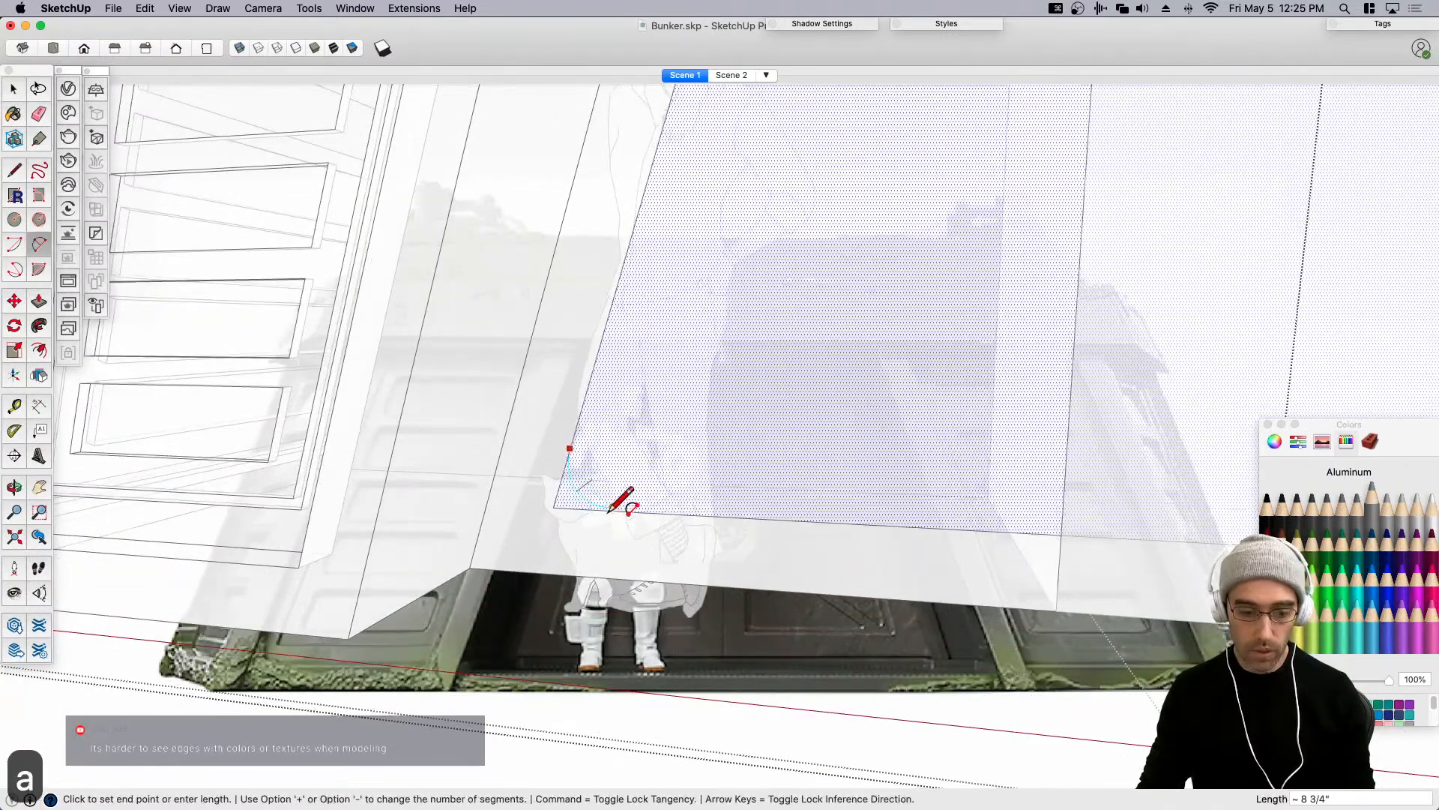
pyautogui.scroll(2, 609, 512)
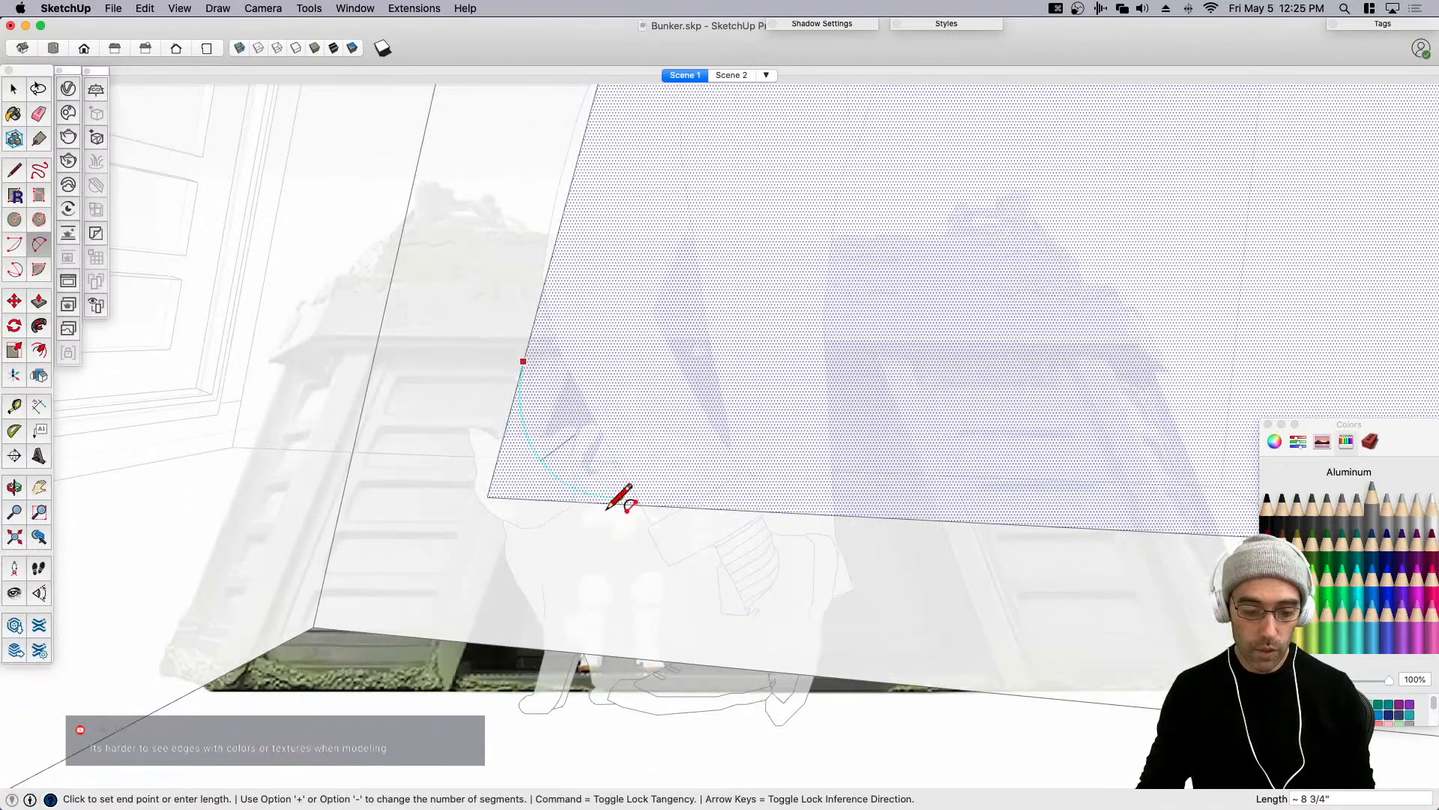
pyautogui.scroll(3, 630, 495)
pyautogui.moveTo(630, 485)
pyautogui.mouseDown(button='middle')
pyautogui.moveTo(620, 533)
pyautogui.moveTo(615, 462)
pyautogui.mouseUp(button='middle')
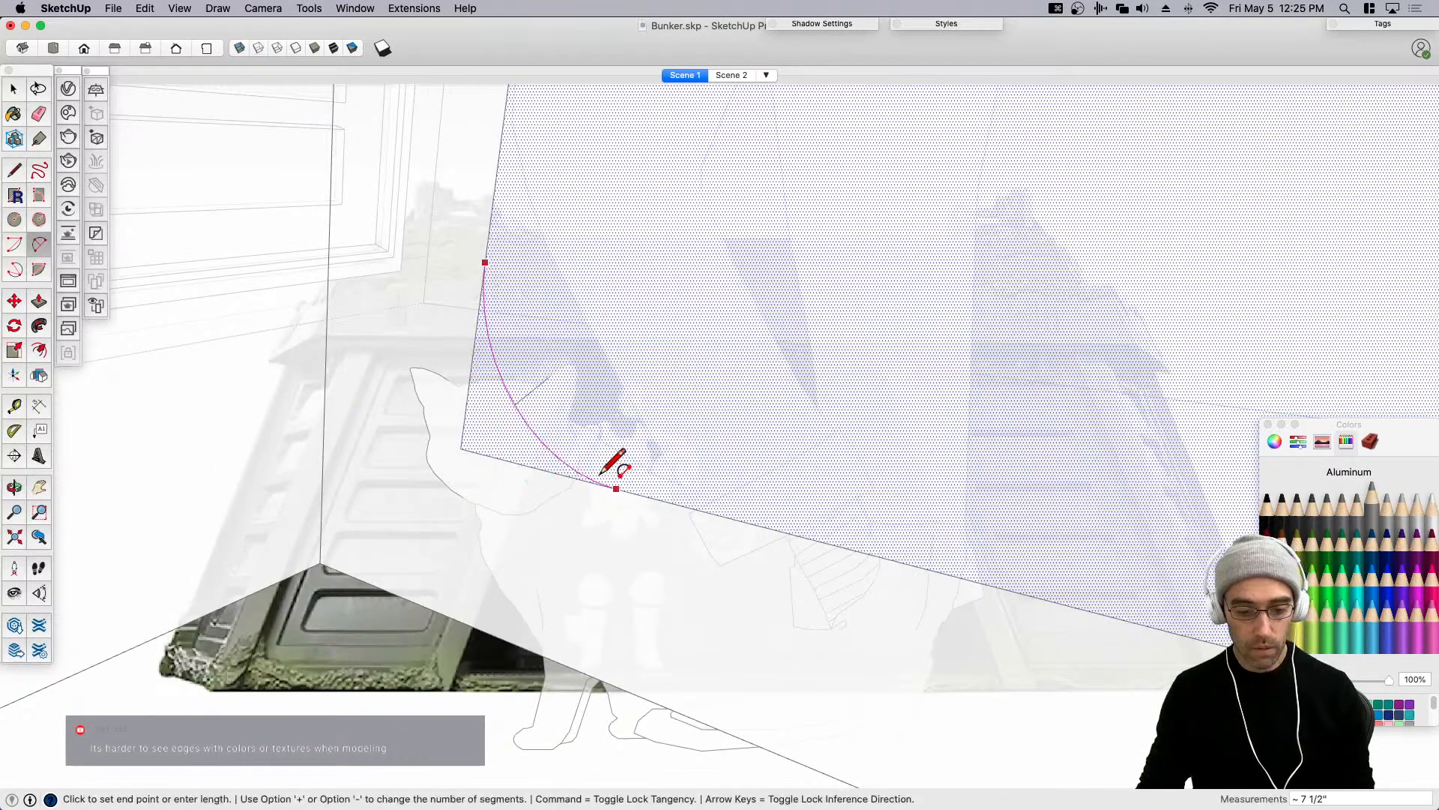
pyautogui.click(582, 480)
pyautogui.scroll(3, 520, 438)
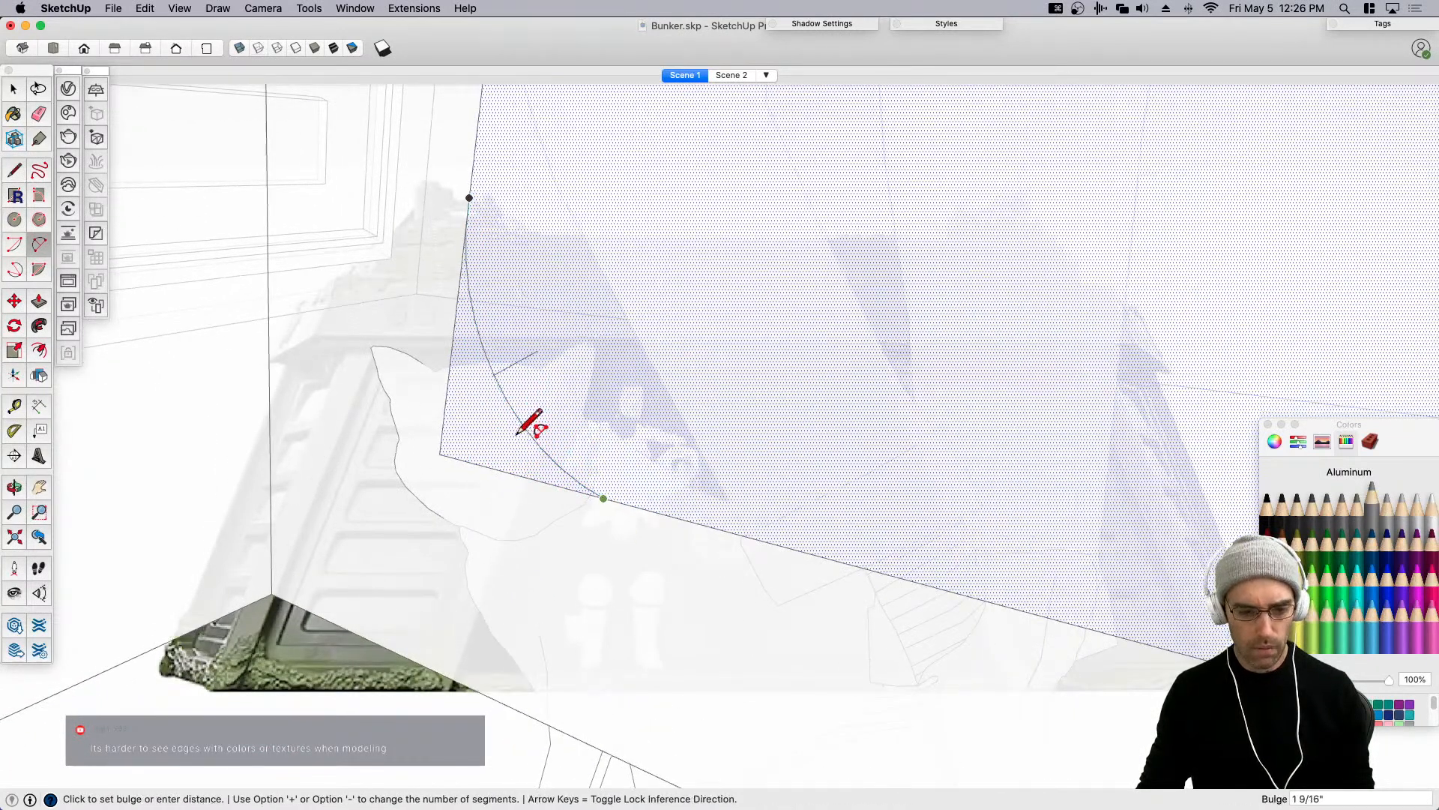
pyautogui.click(529, 427)
pyautogui.press('e')
pyautogui.scroll(-2, 458, 447)
pyautogui.moveTo(456, 448); pyautogui.dragTo(487, 473)
# Round the outline's upper outer corner with an arc of about 2 13/16" radius and erase the leftover corner.
pyautogui.scroll(-4, 525, 510)
pyautogui.scroll(-4, 568, 596)
pyautogui.moveTo(637, 608)
pyautogui.mouseDown(button='middle')
pyautogui.moveTo(652, 587)
pyautogui.moveTo(646, 405)
pyautogui.mouseUp(button='middle')
pyautogui.scroll(5, 675, 244)
pyautogui.press('a')
pyautogui.click(688, 271)
pyautogui.scroll(2, 791, 204)
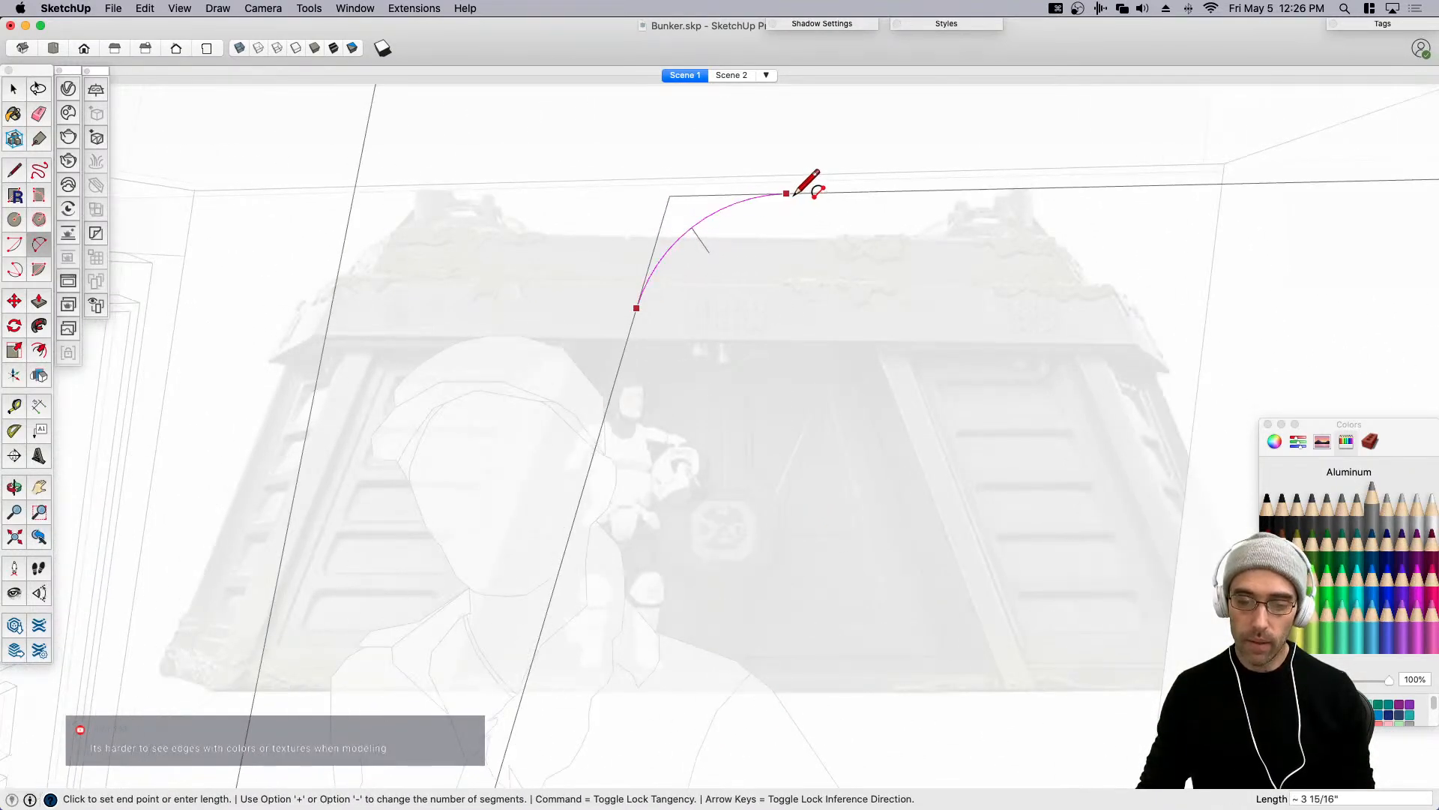
pyautogui.click(795, 195)
pyautogui.scroll(2, 675, 232)
pyautogui.scroll(2, 688, 227)
pyautogui.scroll(-2, 709, 241)
pyautogui.moveTo(730, 257); pyautogui.dragTo(688, 260, button='middle')
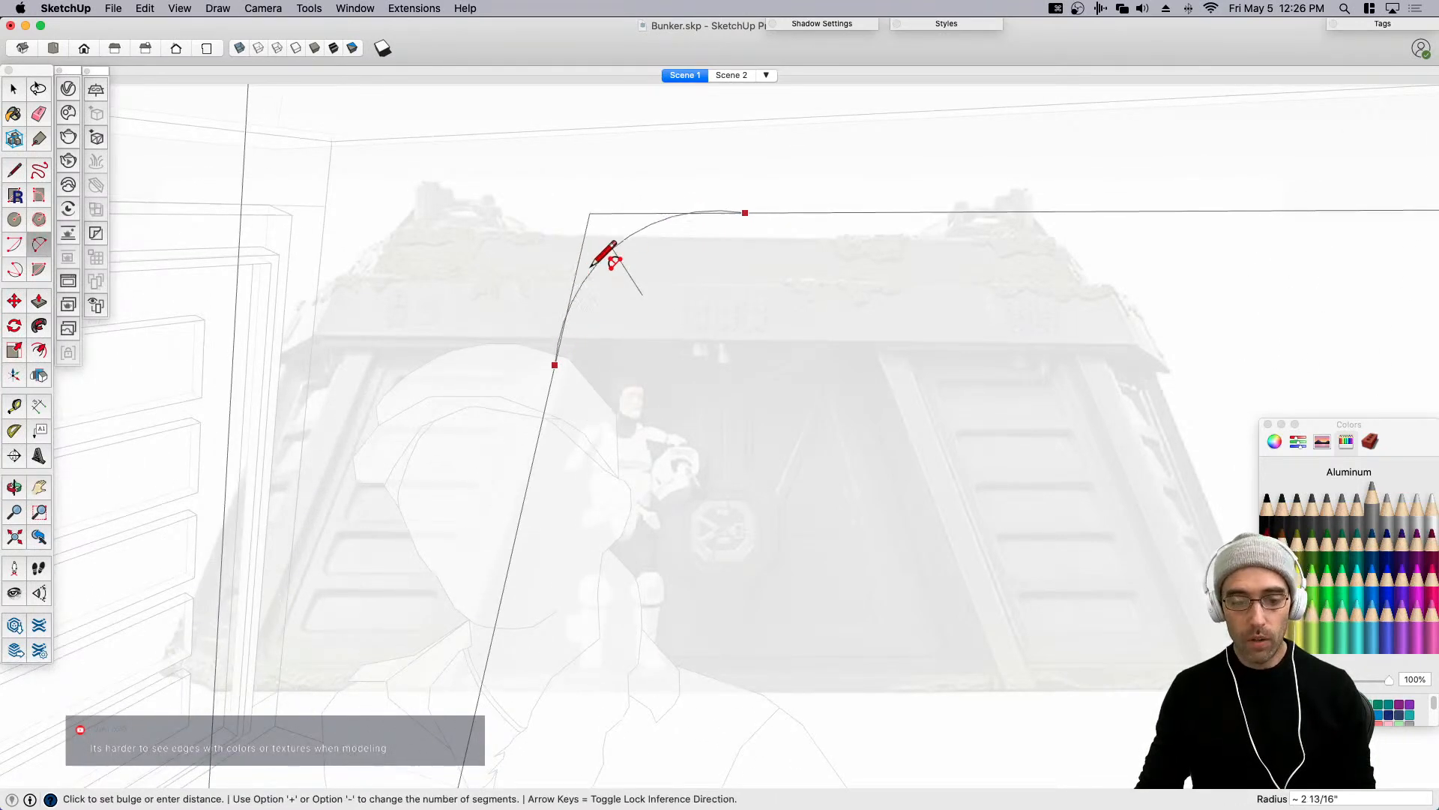
pyautogui.click(610, 258)
pyautogui.press('space')
pyautogui.press('e')
pyautogui.press('space')
# Push the rounded central wall face back about 1 15/16" to recess it.
pyautogui.scroll(-3, 587, 345)
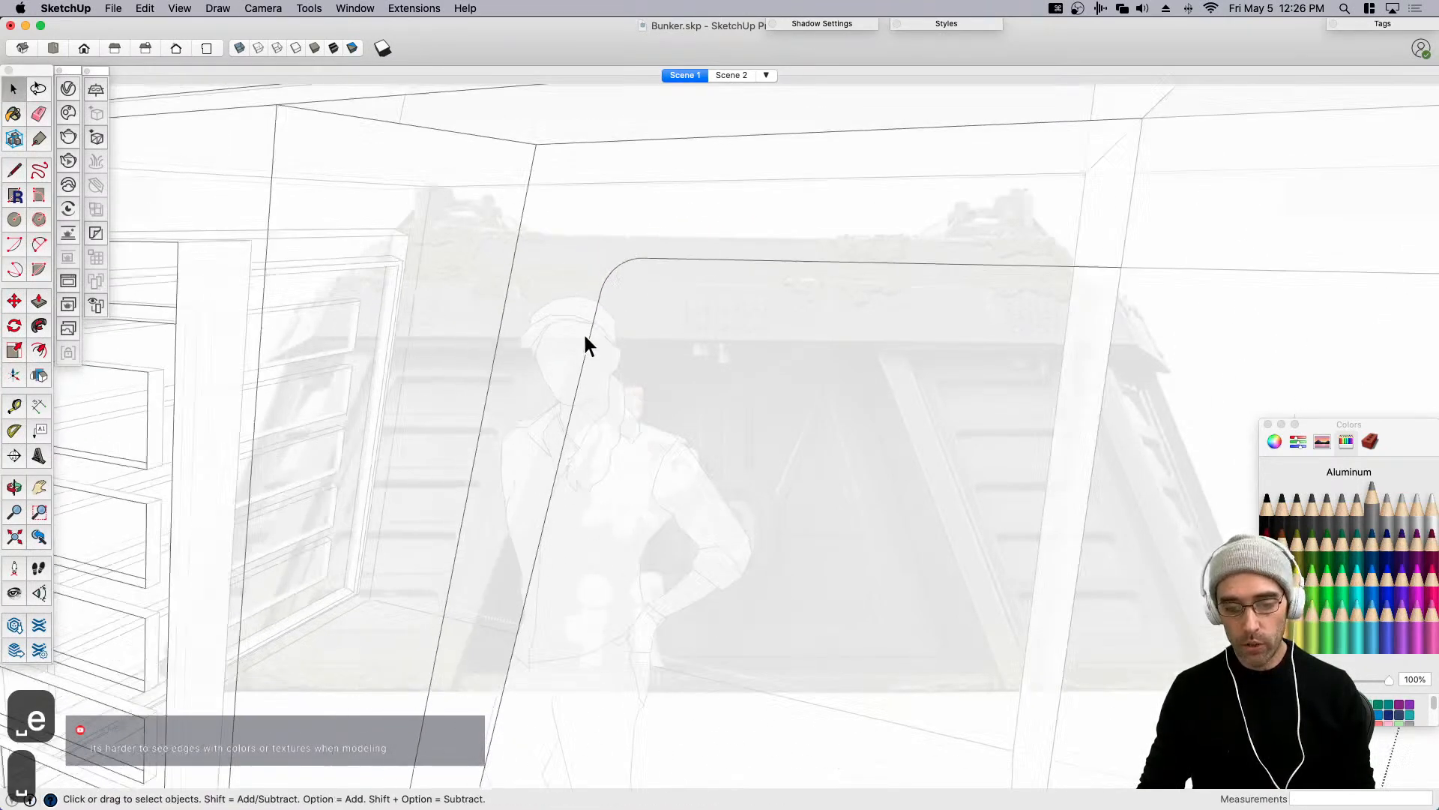
pyautogui.click(686, 473)
pyautogui.scroll(-3, 663, 422)
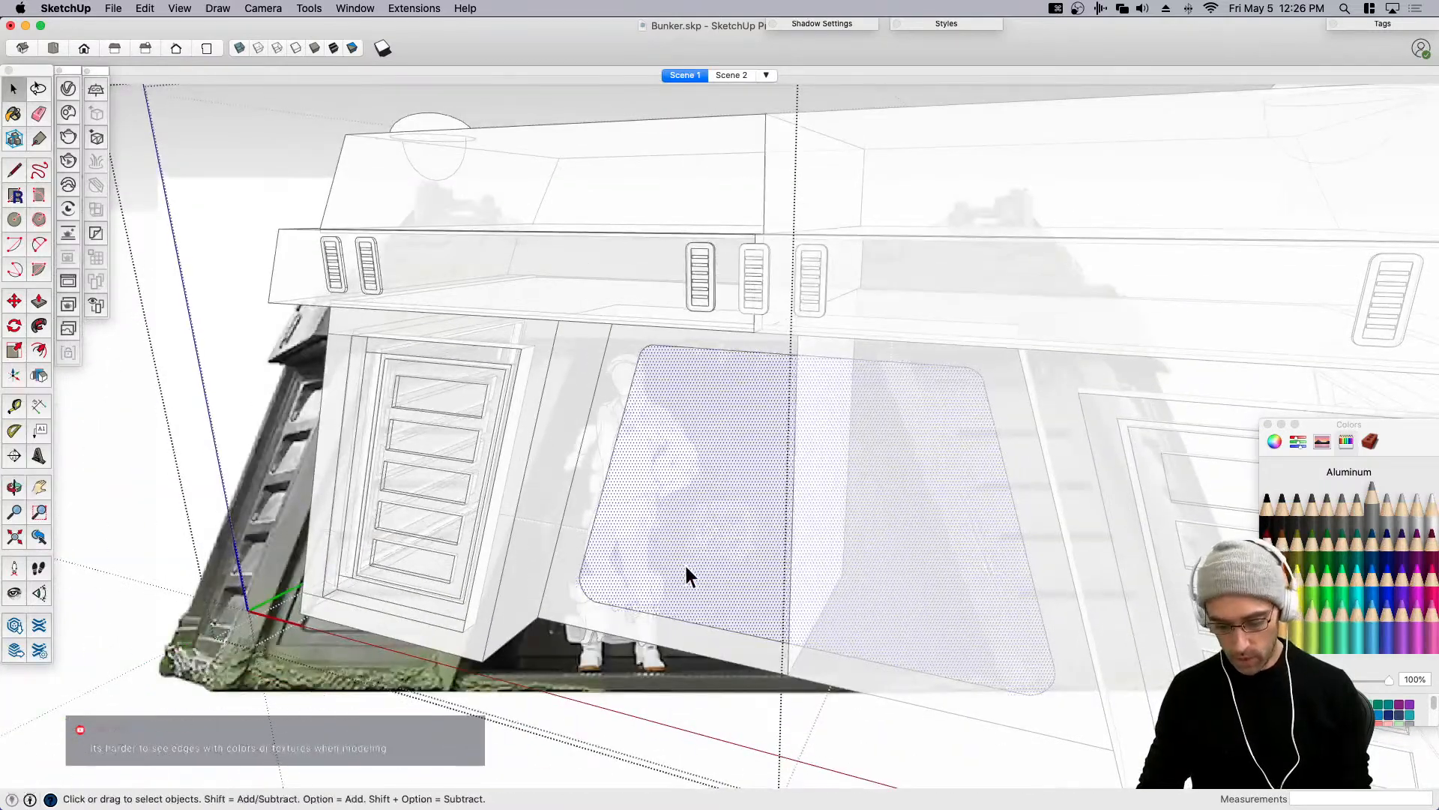
pyautogui.press('p')
pyautogui.click(675, 587)
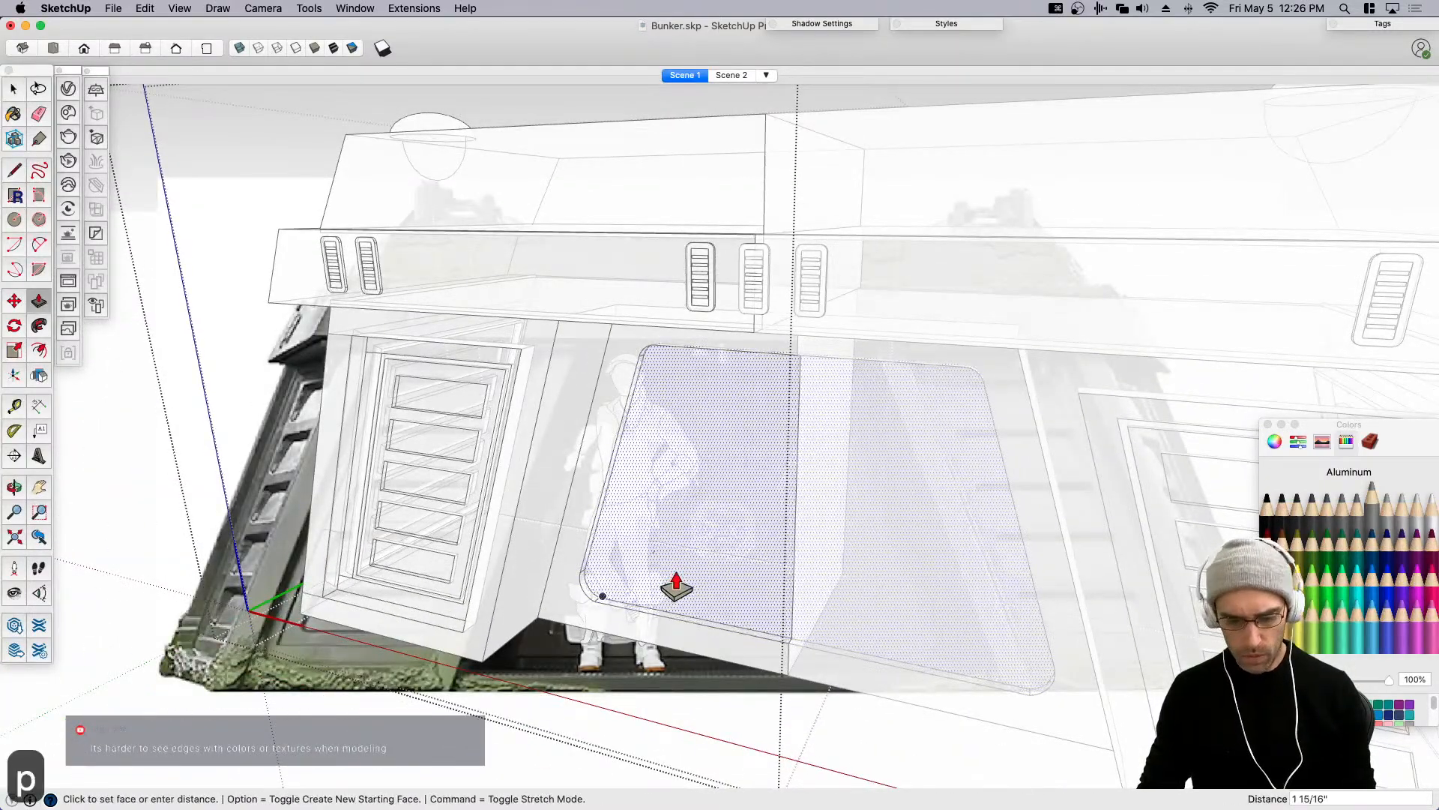
pyautogui.click(677, 588)
pyautogui.press('space')
# Erase the vertical centre edge that divides the recessed panel between the two mirrored halves.
pyautogui.scroll(-4, 676, 420)
pyautogui.moveTo(676, 420)
pyautogui.mouseDown(button='middle')
pyautogui.moveTo(774, 461)
pyautogui.moveTo(920, 422)
pyautogui.mouseUp(button='middle')
pyautogui.press('e')
pyautogui.click(788, 453)
pyautogui.press('space')
# In Scene 2, open the bunker half and hide its centre seam edges on the roof tiers and around the recessed panel.
pyautogui.scroll(-4, 739, 432)
pyautogui.doubleClick(717, 128)
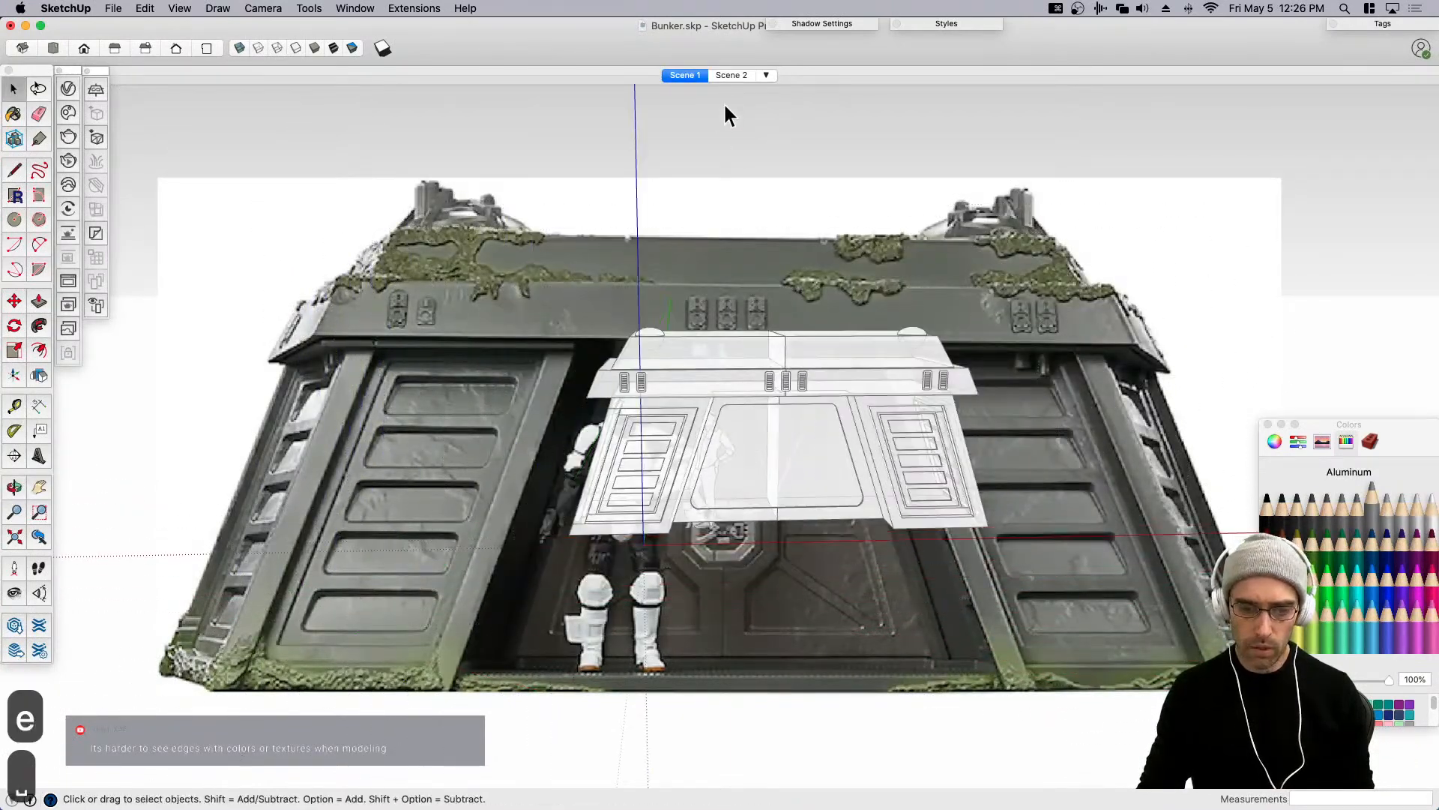
pyautogui.click(731, 75)
pyautogui.doubleClick(739, 428)
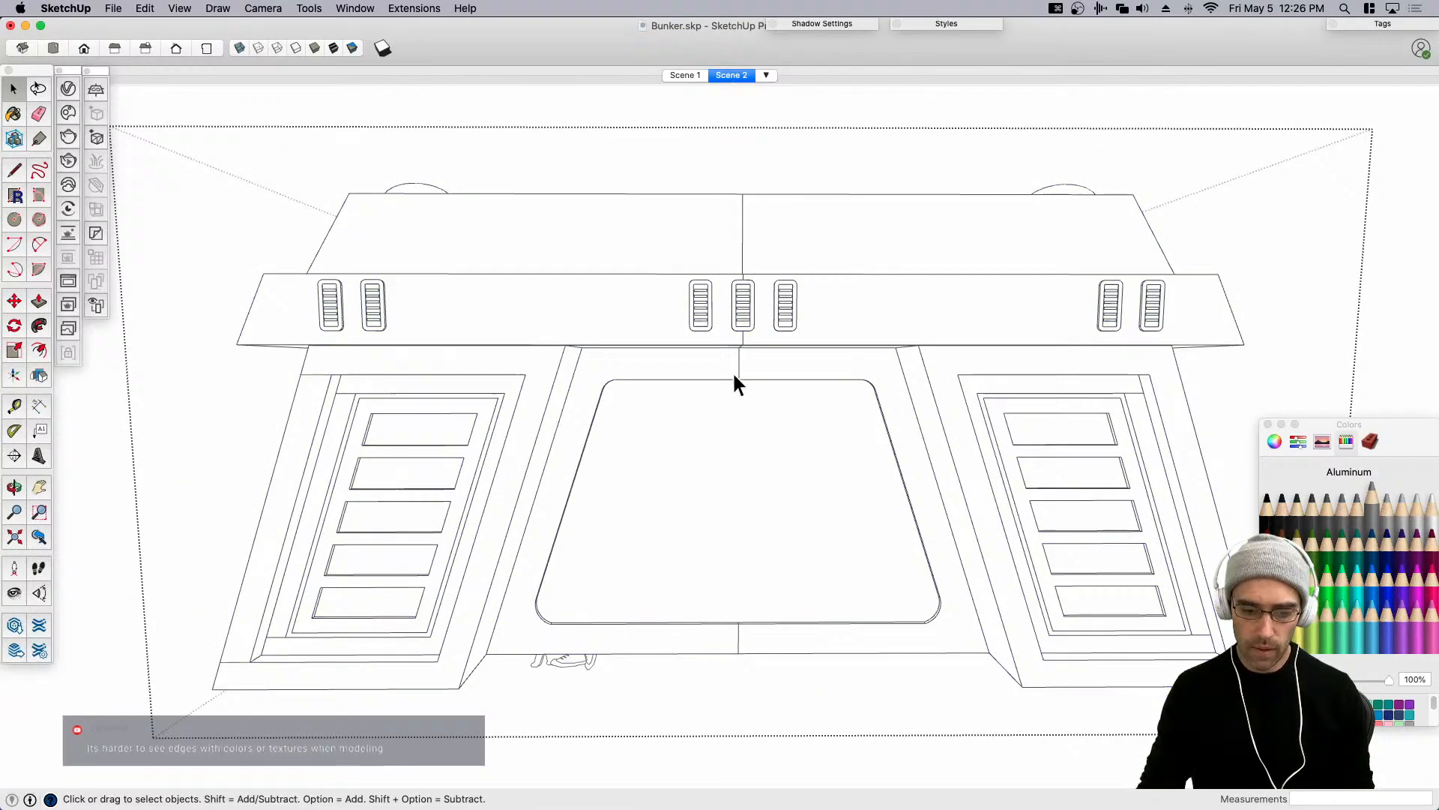
pyautogui.click(735, 388)
pyautogui.doubleClick(724, 361)
pyautogui.press('e')
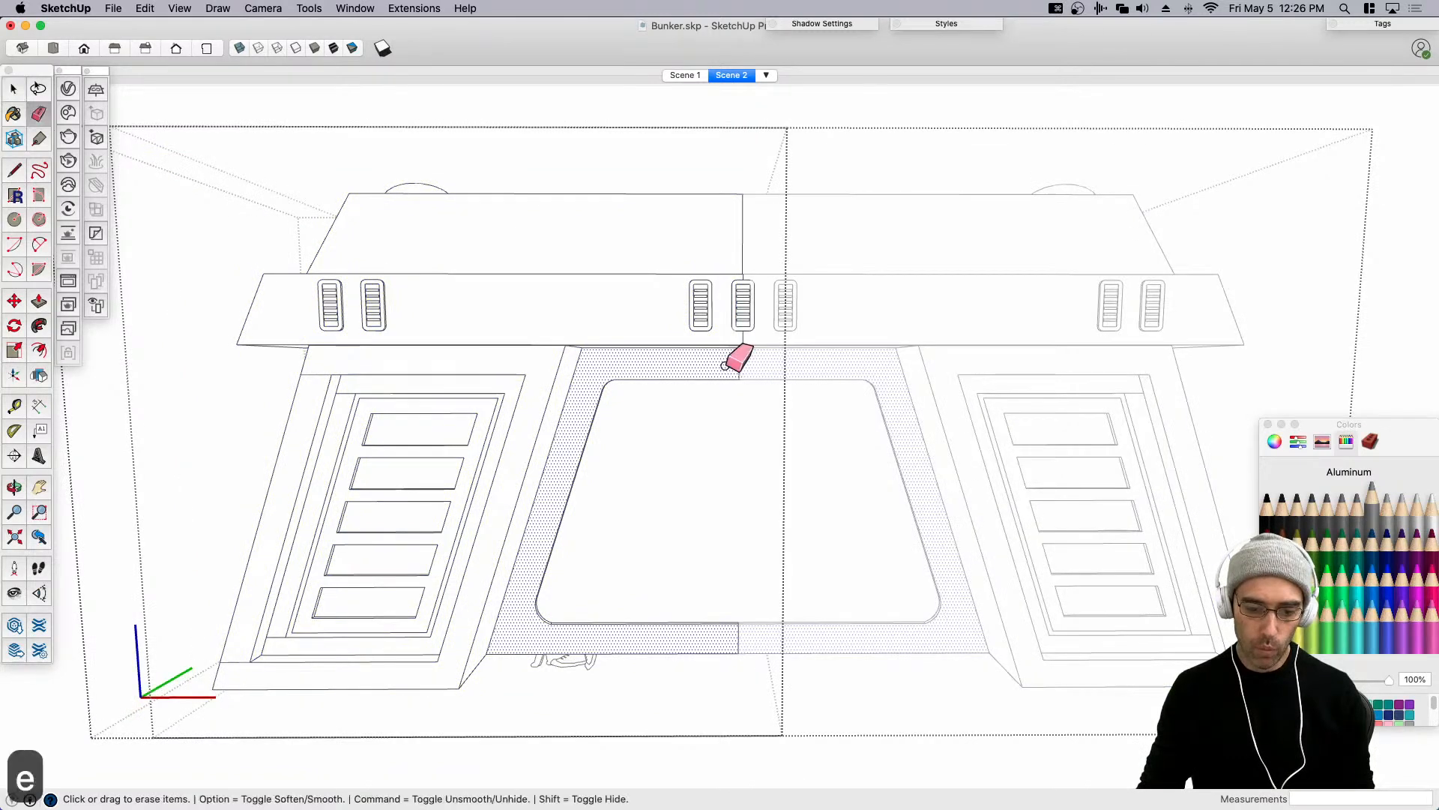
pyautogui.moveTo(712, 234); pyautogui.dragTo(754, 240)
pyautogui.moveTo(733, 335); pyautogui.dragTo(752, 335)
pyautogui.press('super+z')
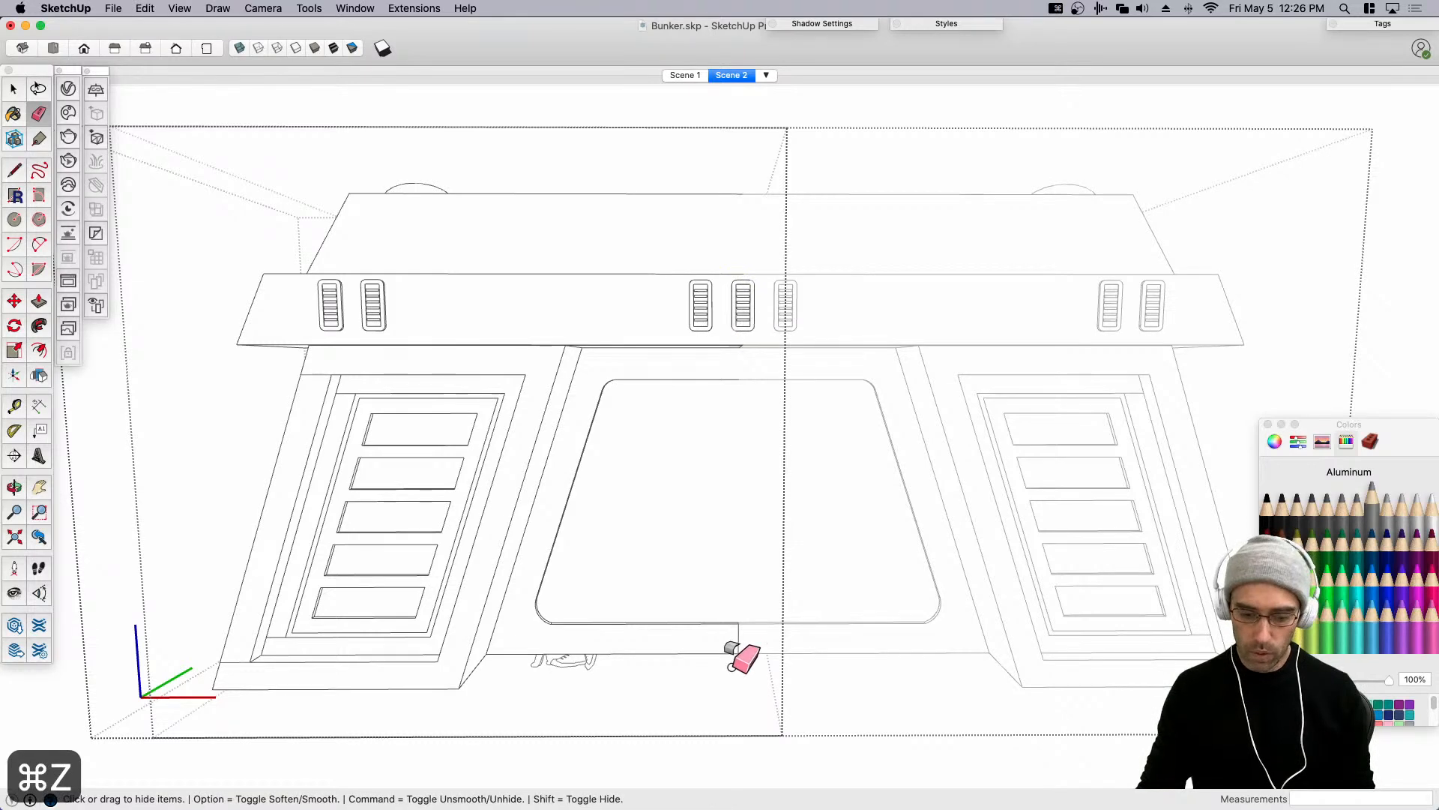
# Leave the group editing, select the whole bunker and save the file.
pyautogui.moveTo(733, 386); pyautogui.dragTo(667, 460, button='middle')
pyautogui.scroll(-5, 659, 413)
pyautogui.press('space')
pyautogui.click(675, 202)
pyautogui.scroll(6, 649, 449)
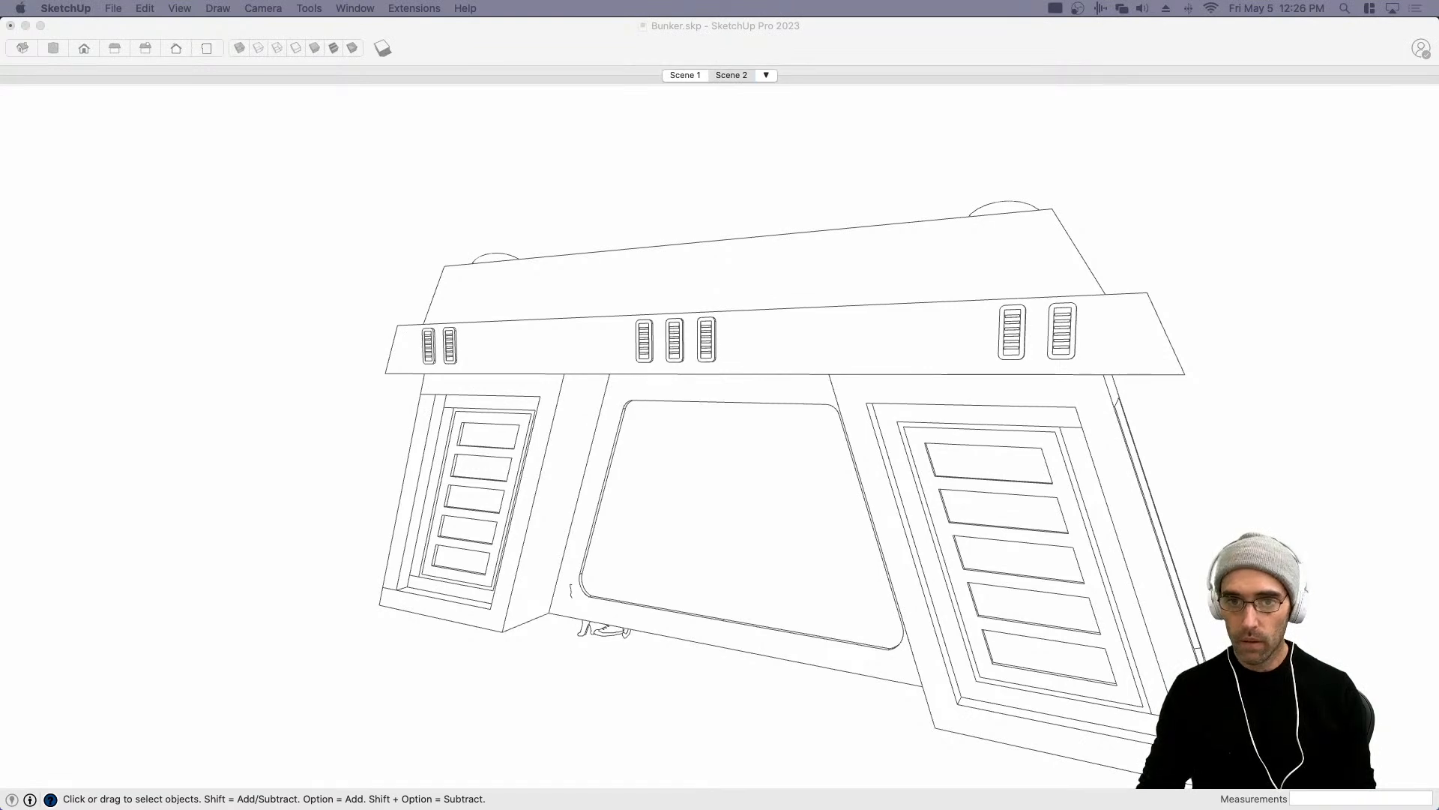
pyautogui.click(632, 231)
pyautogui.moveTo(633, 234)
pyautogui.mouseDown(button='middle')
pyautogui.moveTo(980, 386)
pyautogui.moveTo(678, 428)
pyautogui.moveTo(697, 395)
pyautogui.mouseUp(button='middle')
pyautogui.scroll(-5, 701, 393)
pyautogui.click(702, 393)
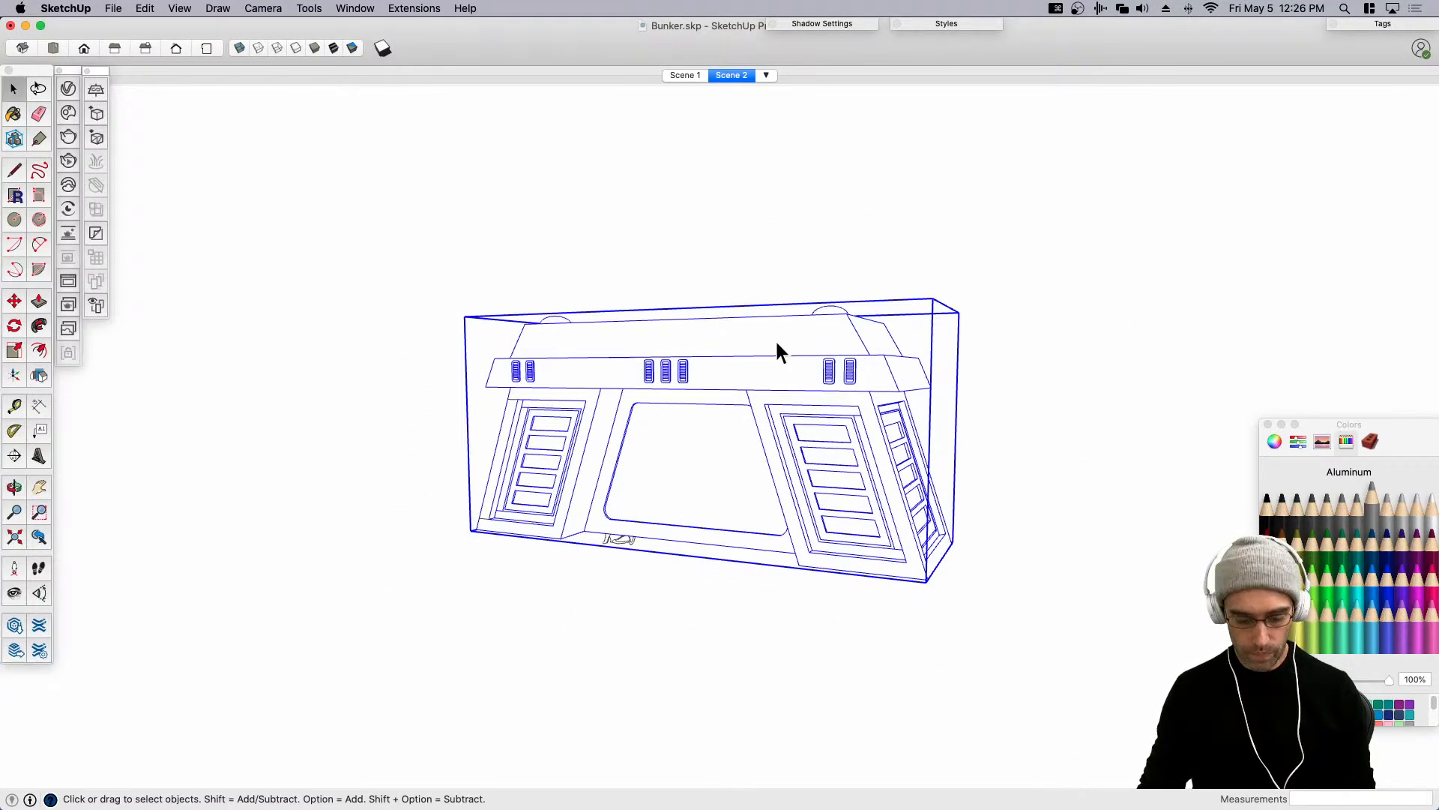
pyautogui.press('super+s')
pyautogui.scroll(2, 686, 315)
pyautogui.scroll(3, 685, 308)
pyautogui.click(665, 258)
pyautogui.press('h')
pyautogui.moveTo(703, 357); pyautogui.dragTo(665, 290)
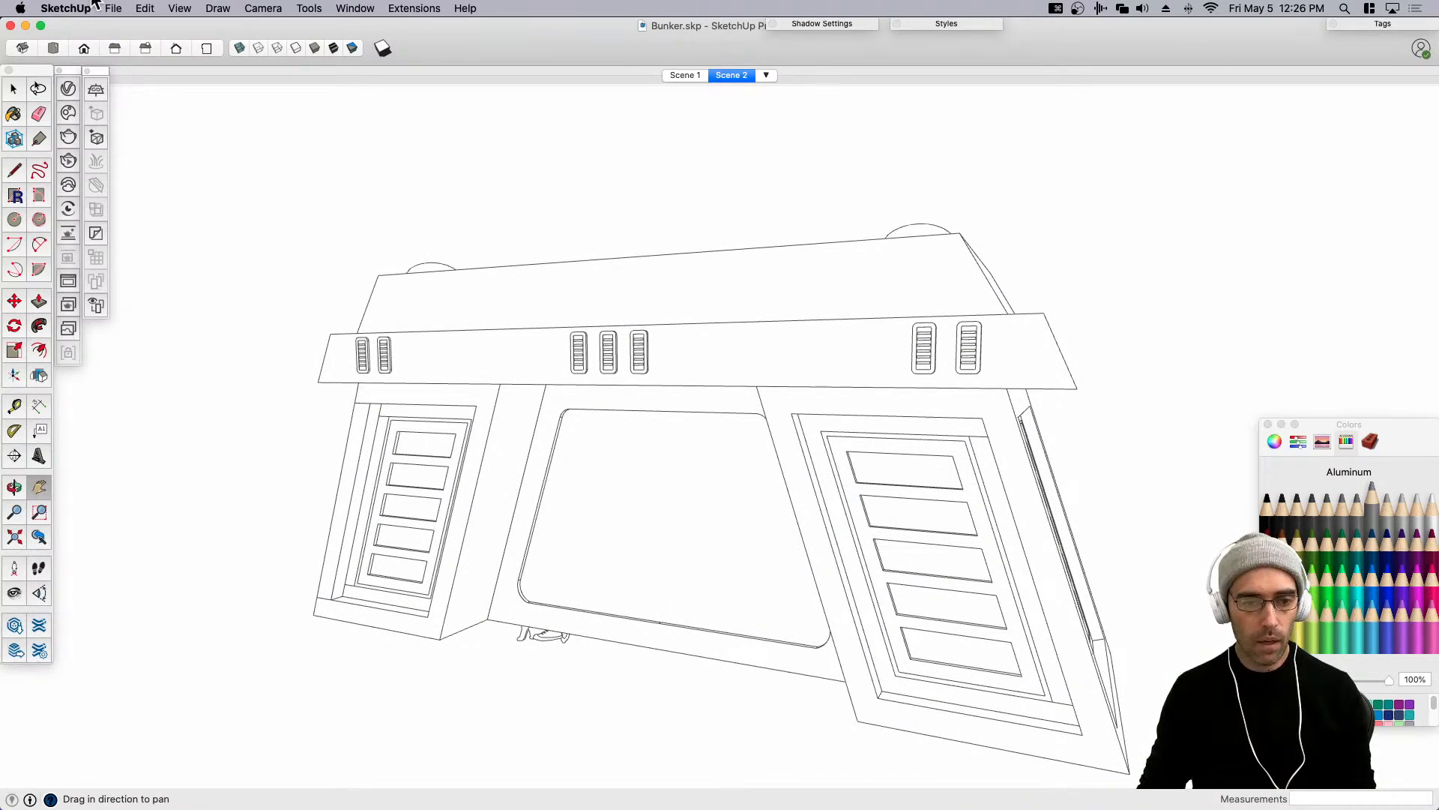
pyautogui.press('super+Tab')
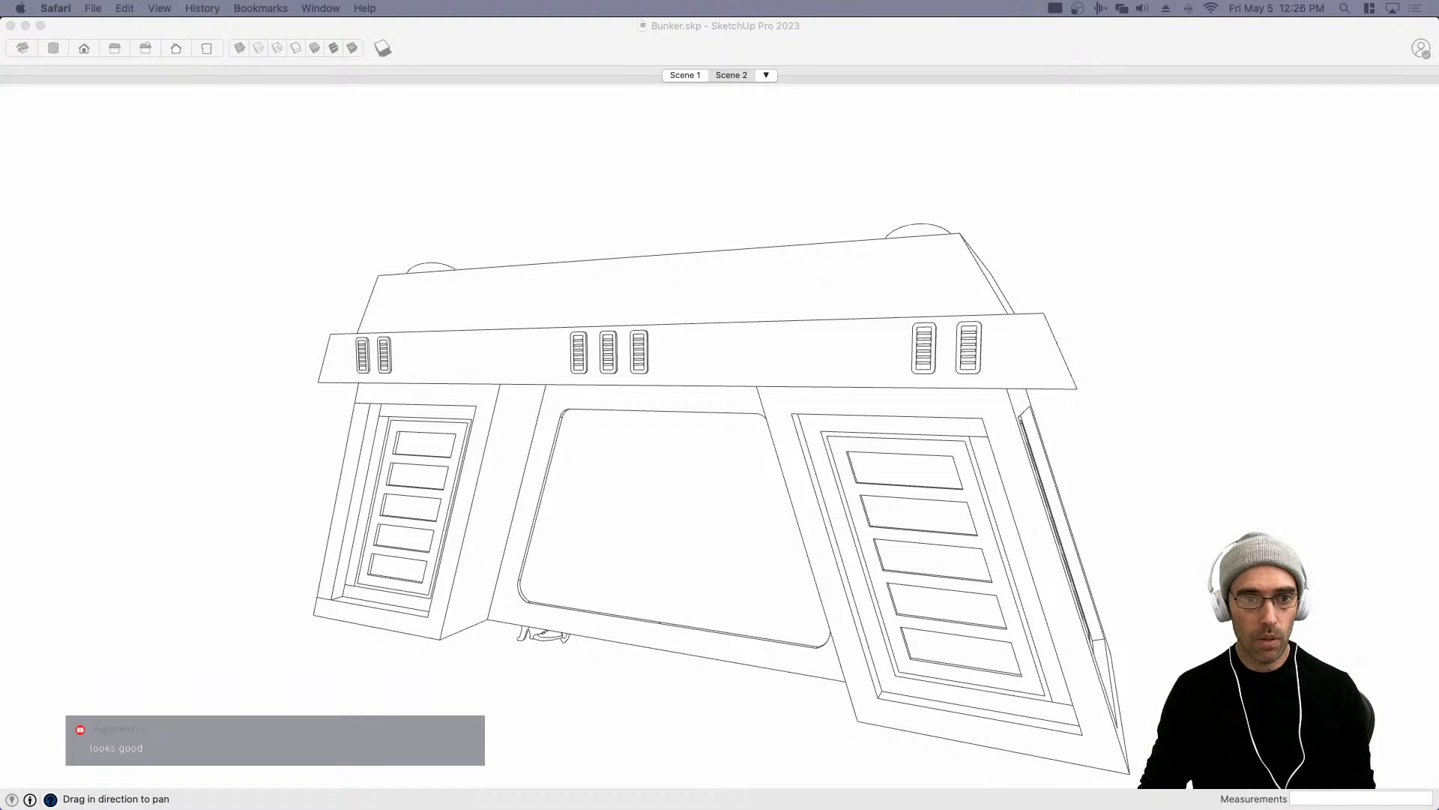
pyautogui.press('super+h')
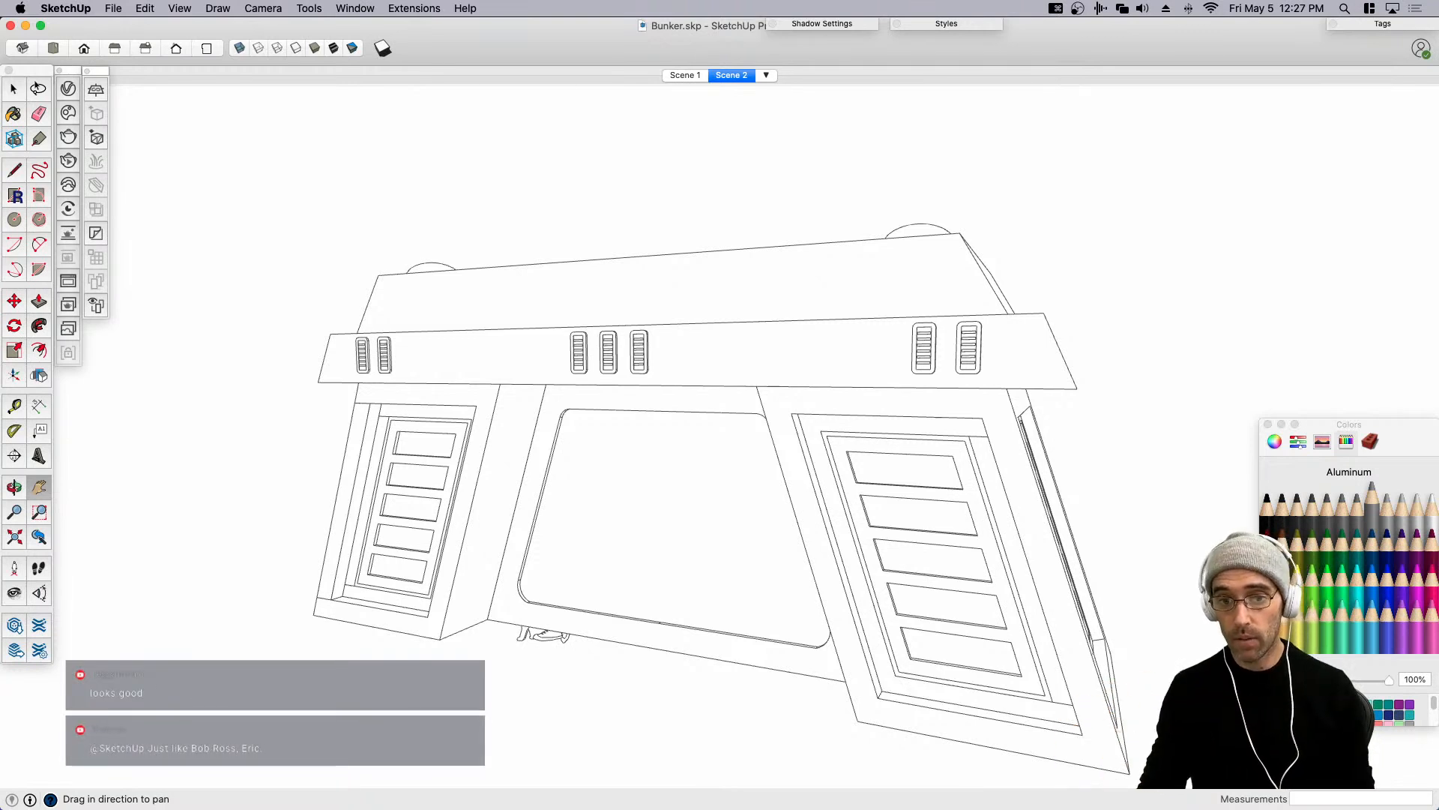
pyautogui.click(758, 213)
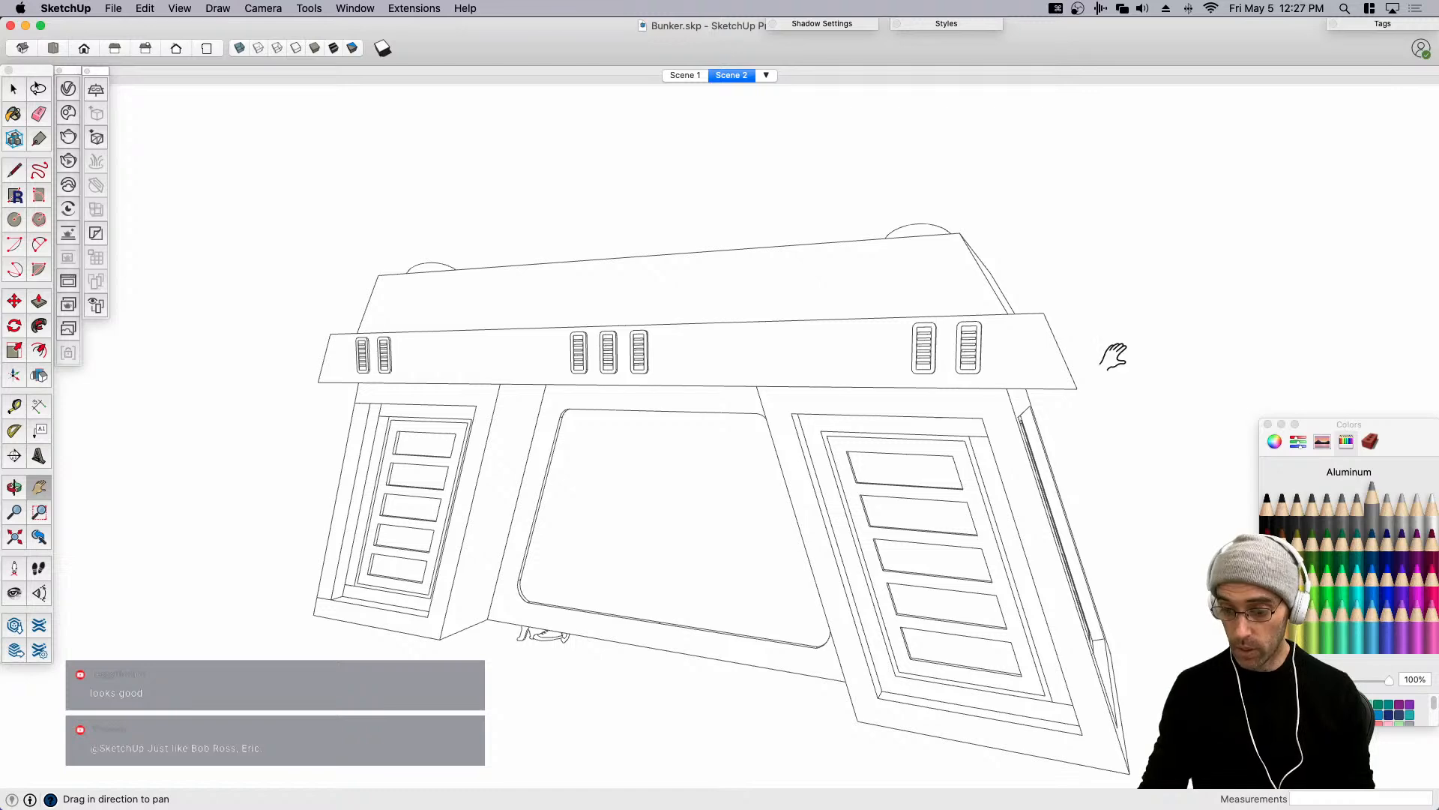
# Close the Colors window and turn the whole bunker into a component.
pyautogui.click(1270, 424)
pyautogui.press('space')
pyautogui.click(784, 404)
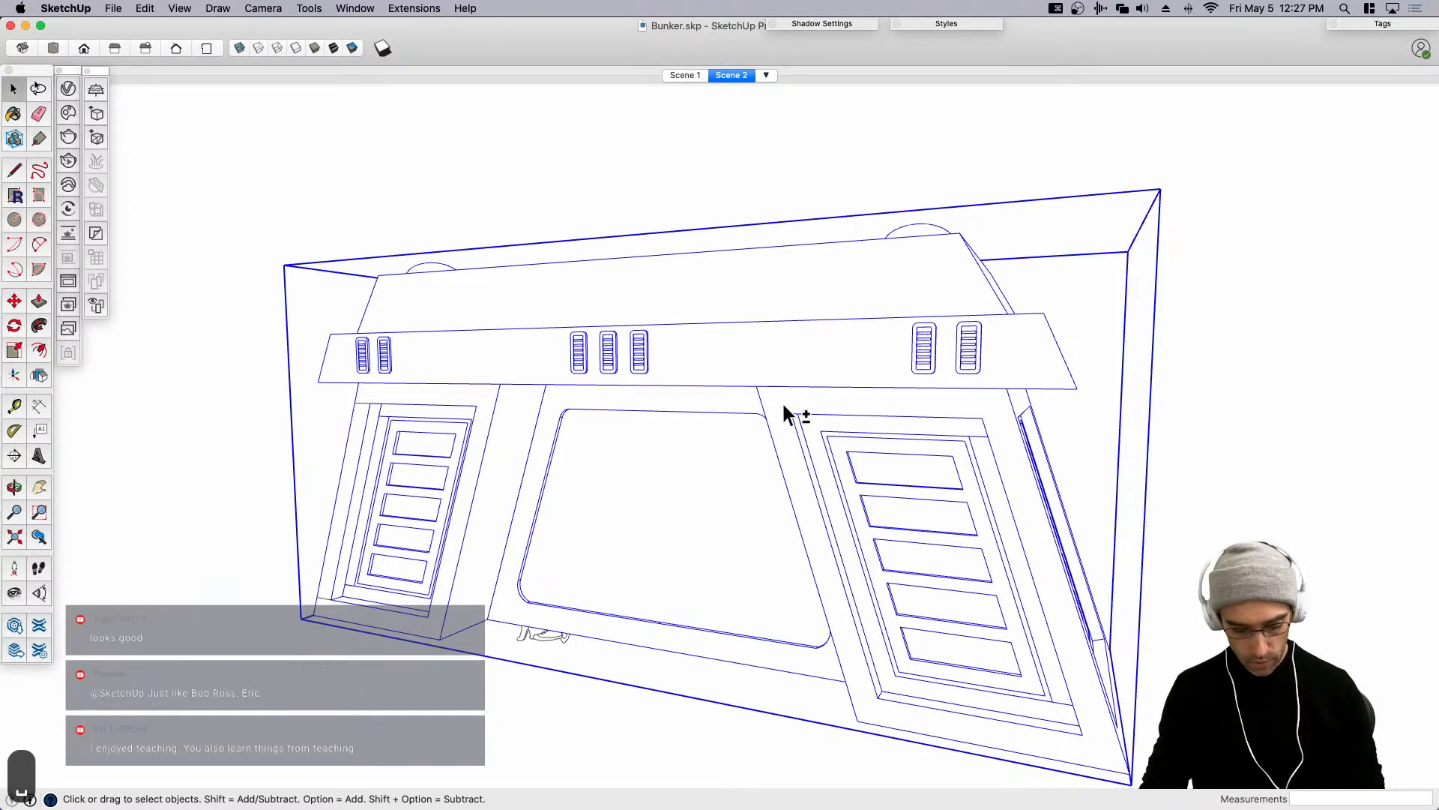
pyautogui.hotkey('shift', 'g')
pyautogui.press('Return')
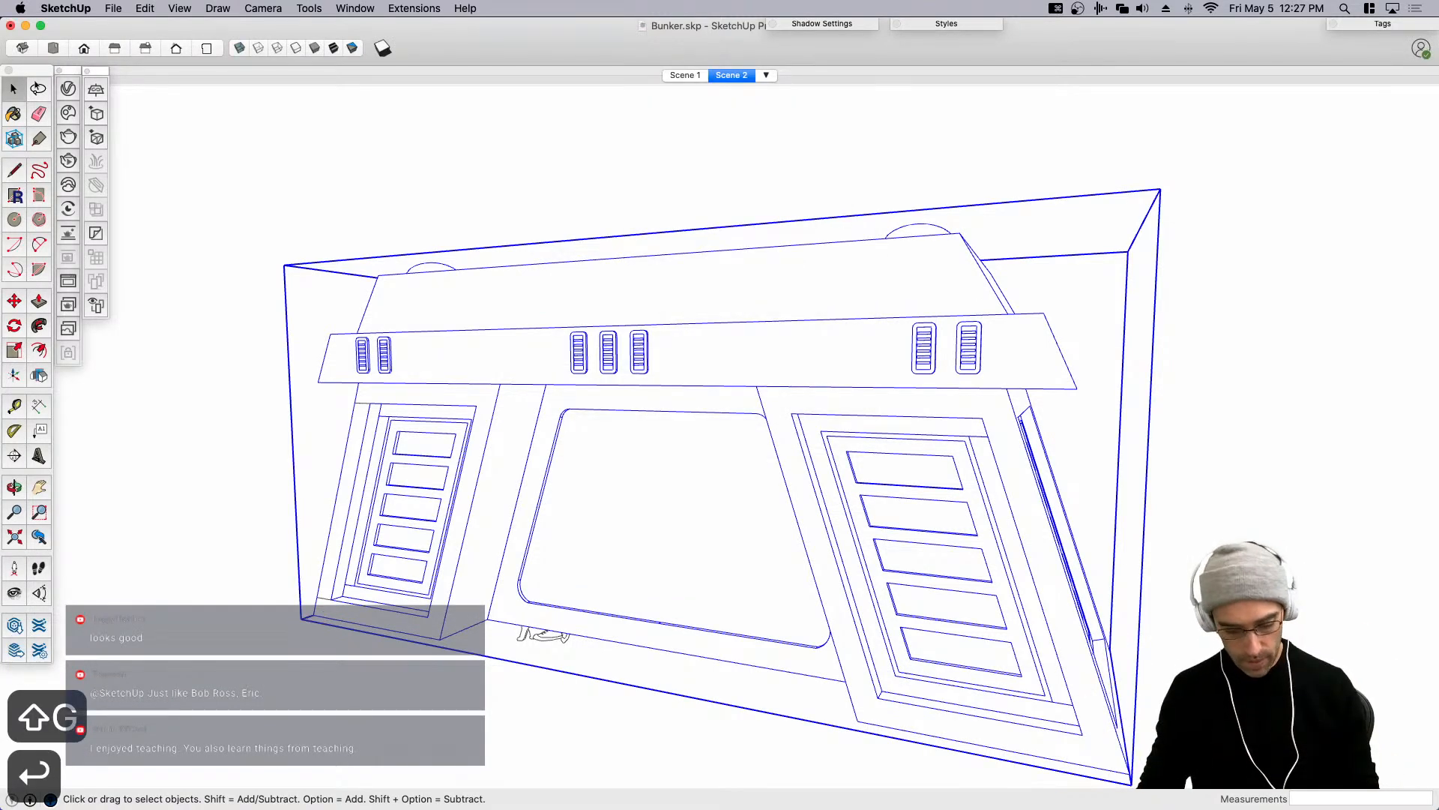
# Copy the selected bunker component and open the recent model AT-ST_Textured.skp.
pyautogui.press('super+c')
pyautogui.click(113, 8)
pyautogui.moveTo(167, 68)
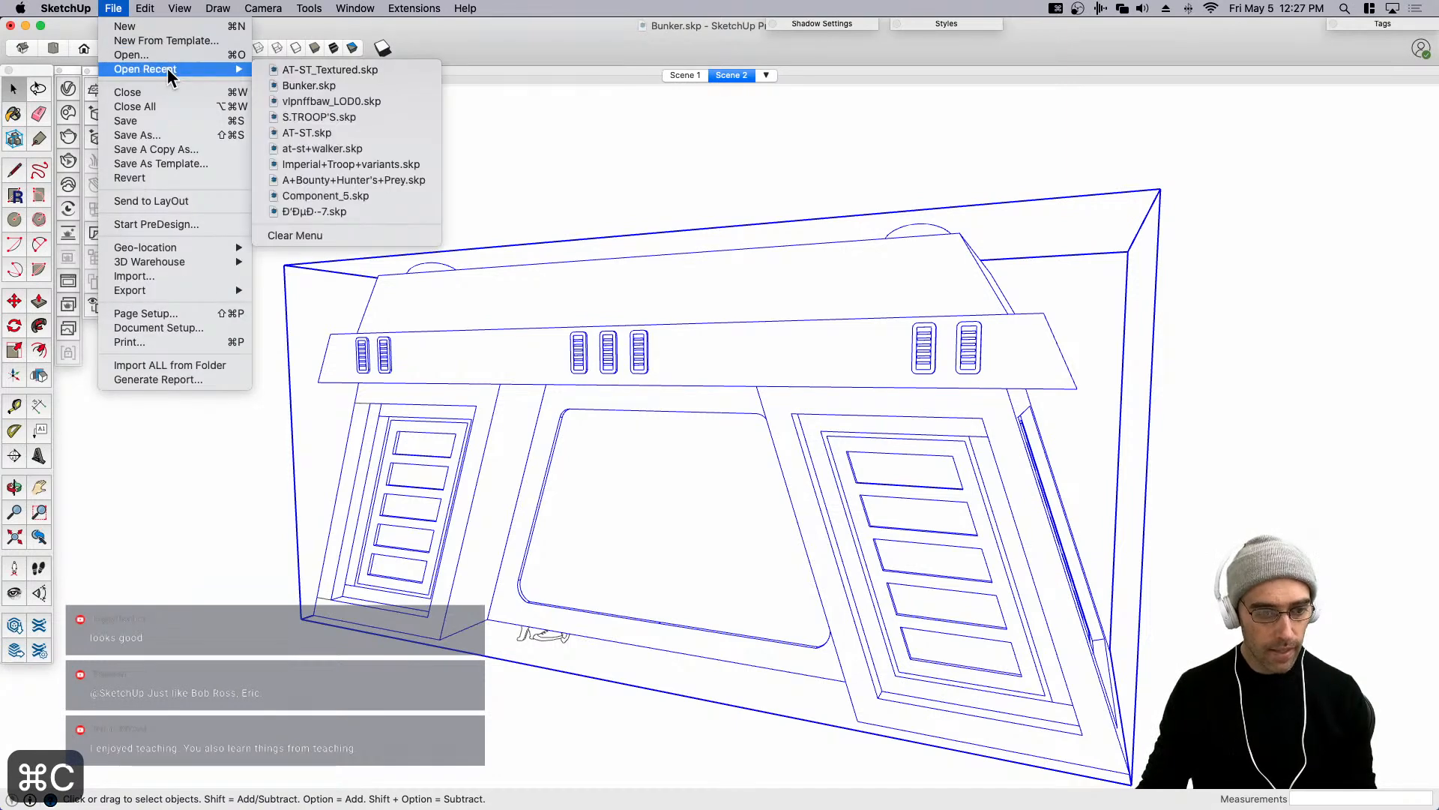
pyautogui.click(339, 70)
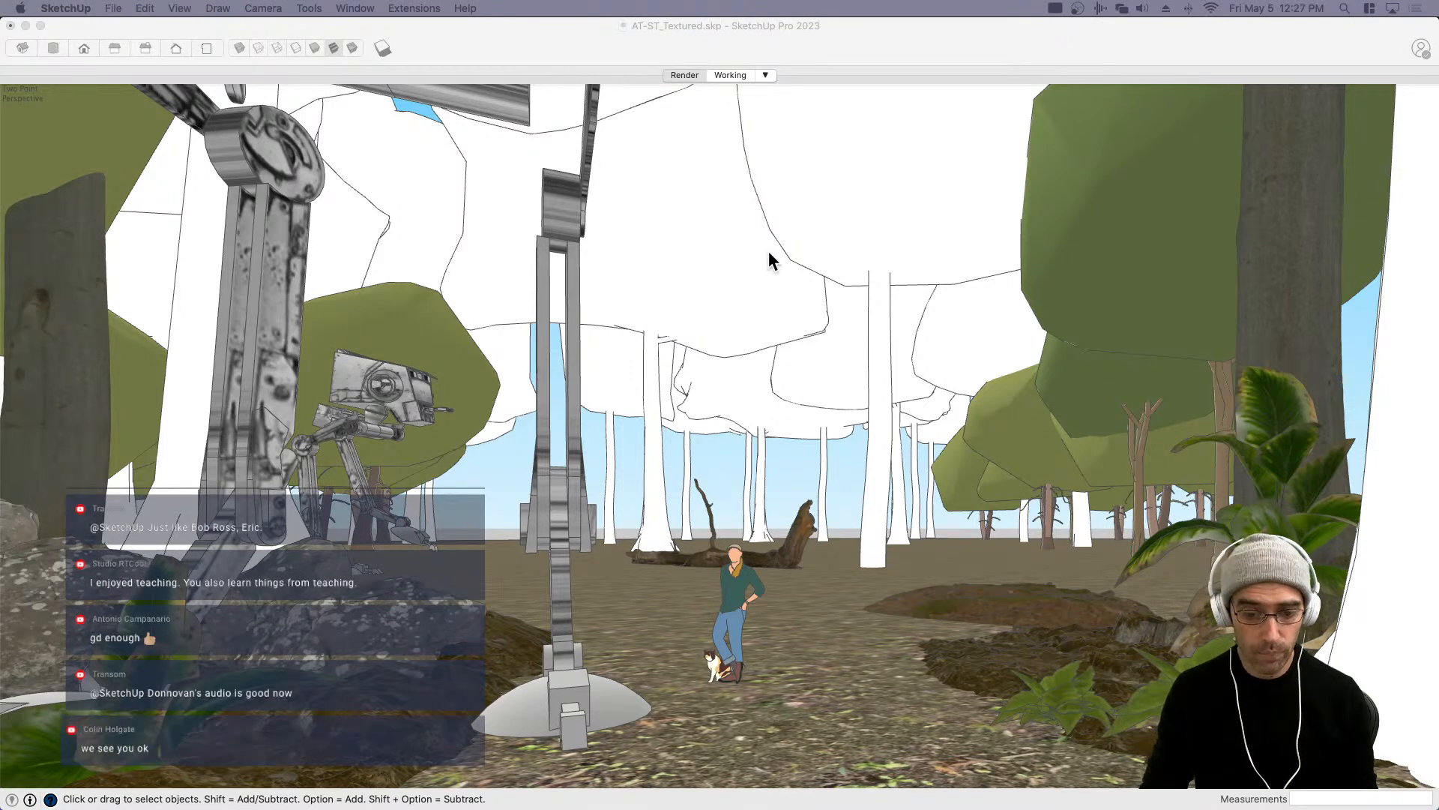
# Paste the bunker onto the forest floor behind the standing figure.
pyautogui.click(674, 431)
pyautogui.press('super+v')
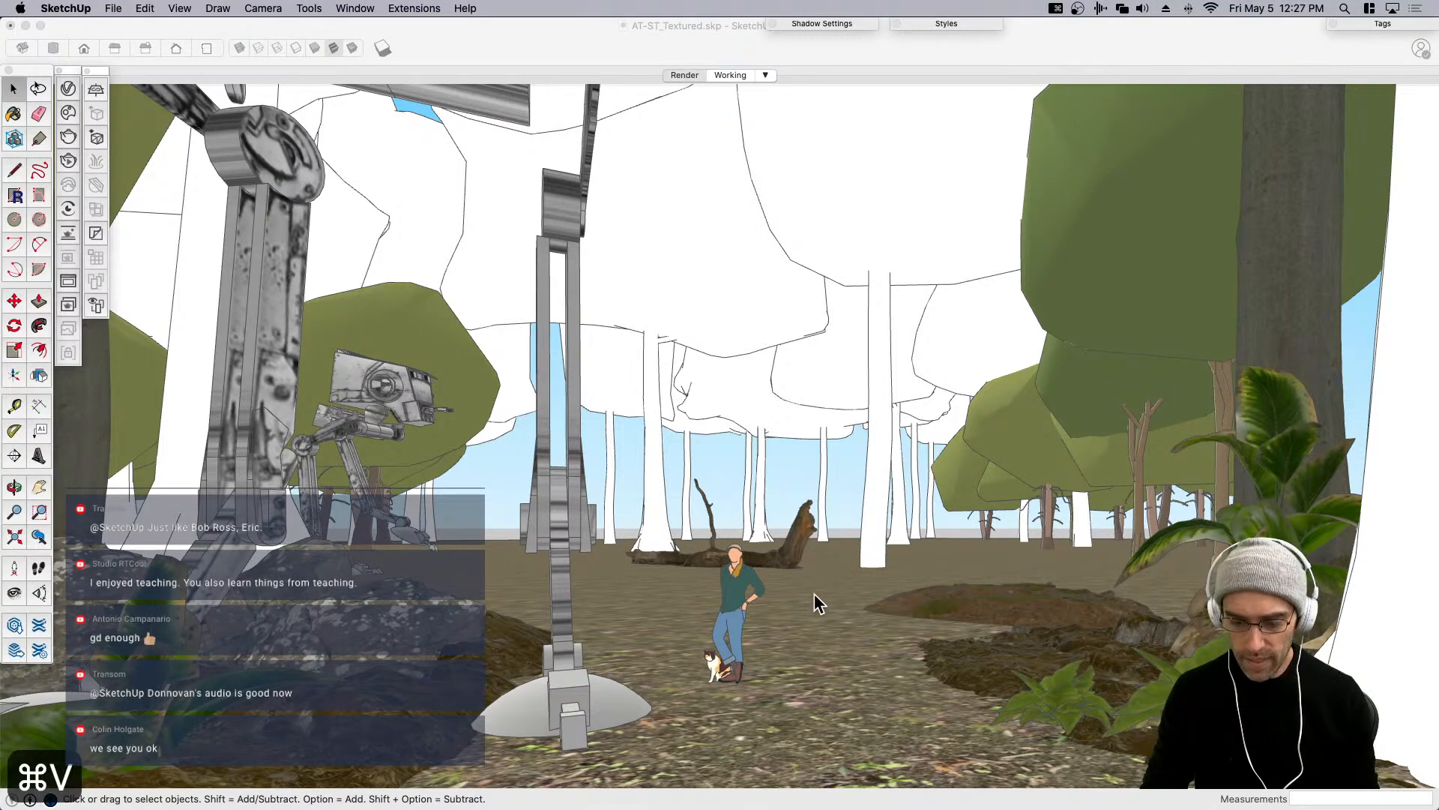
pyautogui.click(812, 608)
pyautogui.press('q')
pyautogui.click(853, 678)
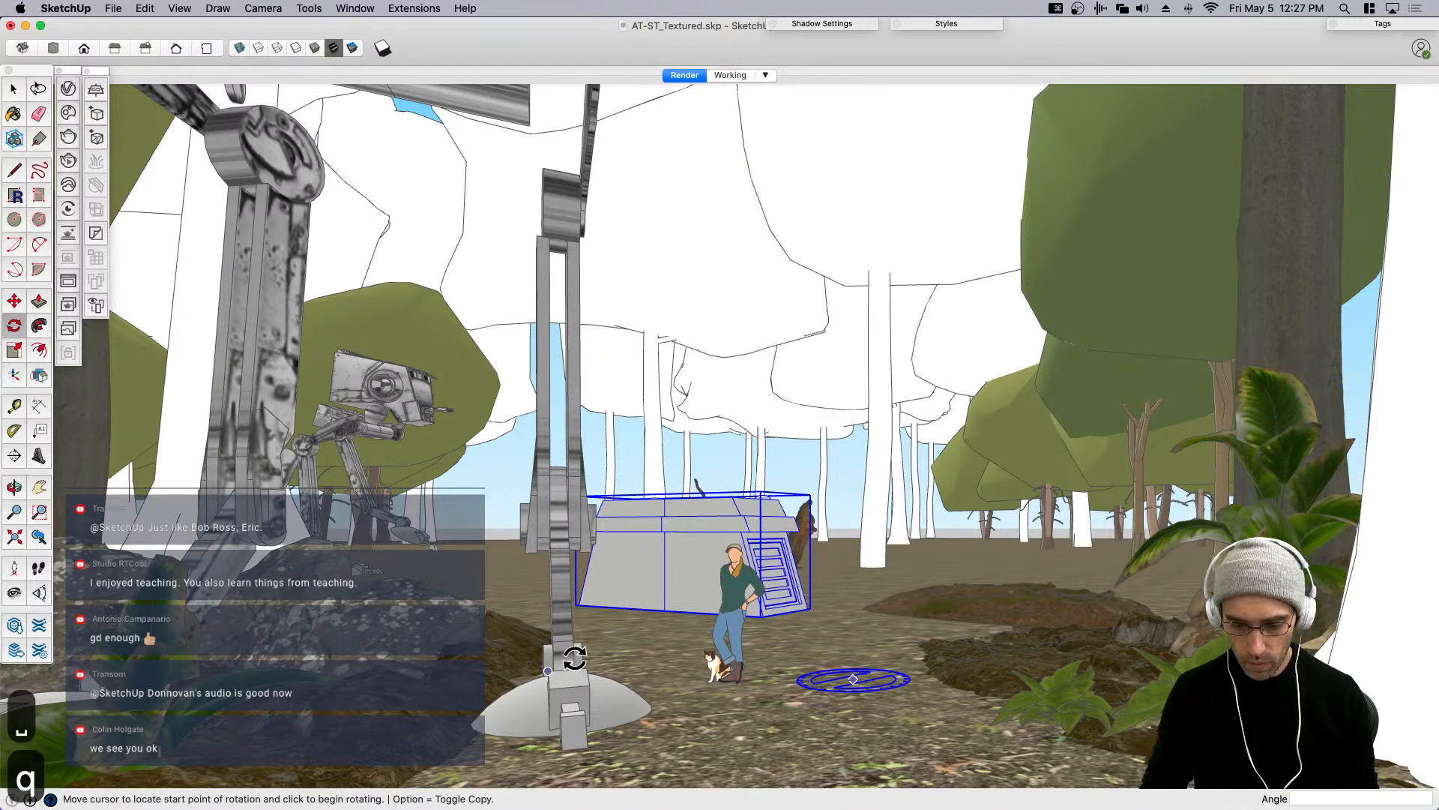
pyautogui.click(884, 663)
pyautogui.press('Escape')
pyautogui.press('q')
pyautogui.click(856, 692)
pyautogui.click(717, 650)
pyautogui.press('space')
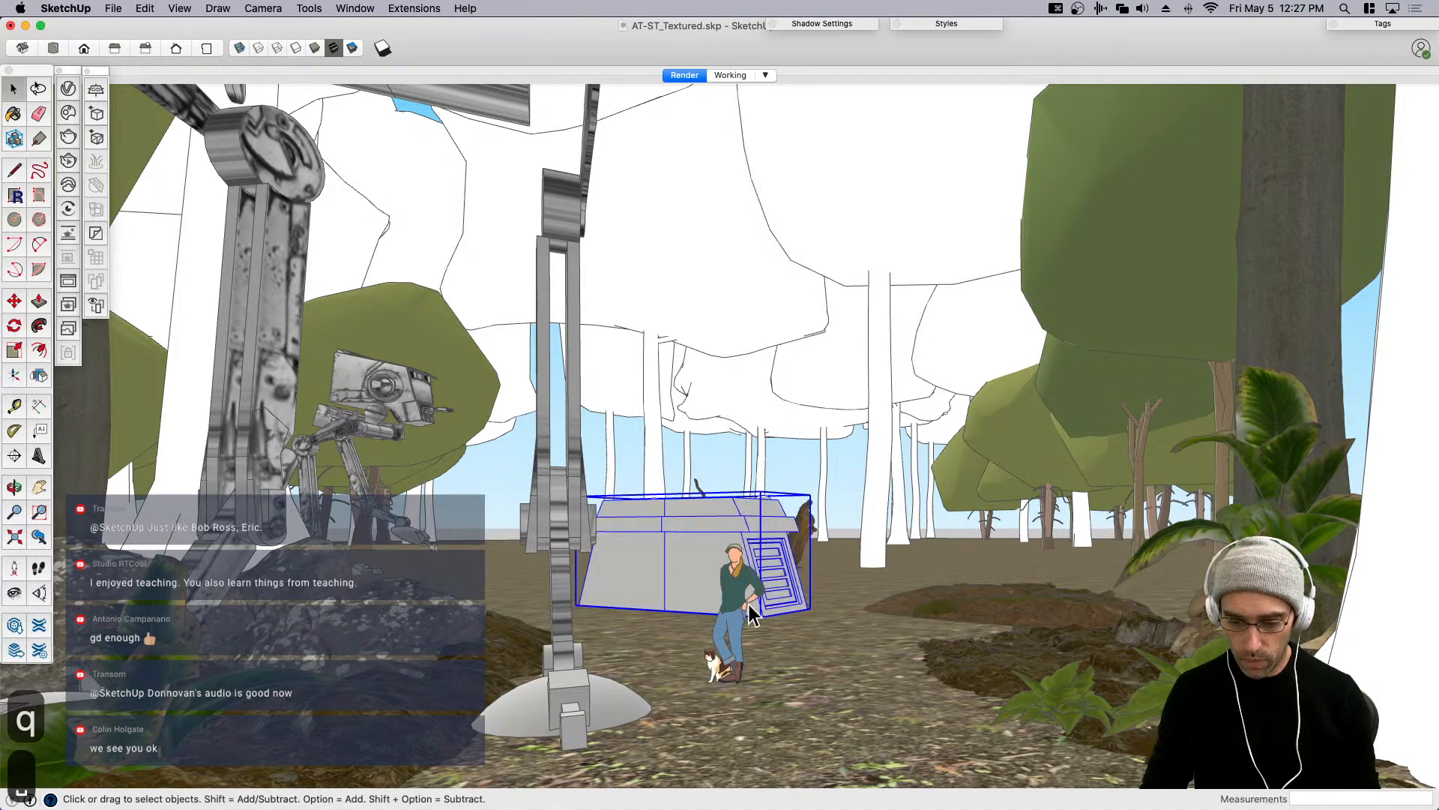
pyautogui.press('q')
pyautogui.click(807, 609)
pyautogui.click(825, 611)
pyautogui.press('Escape')
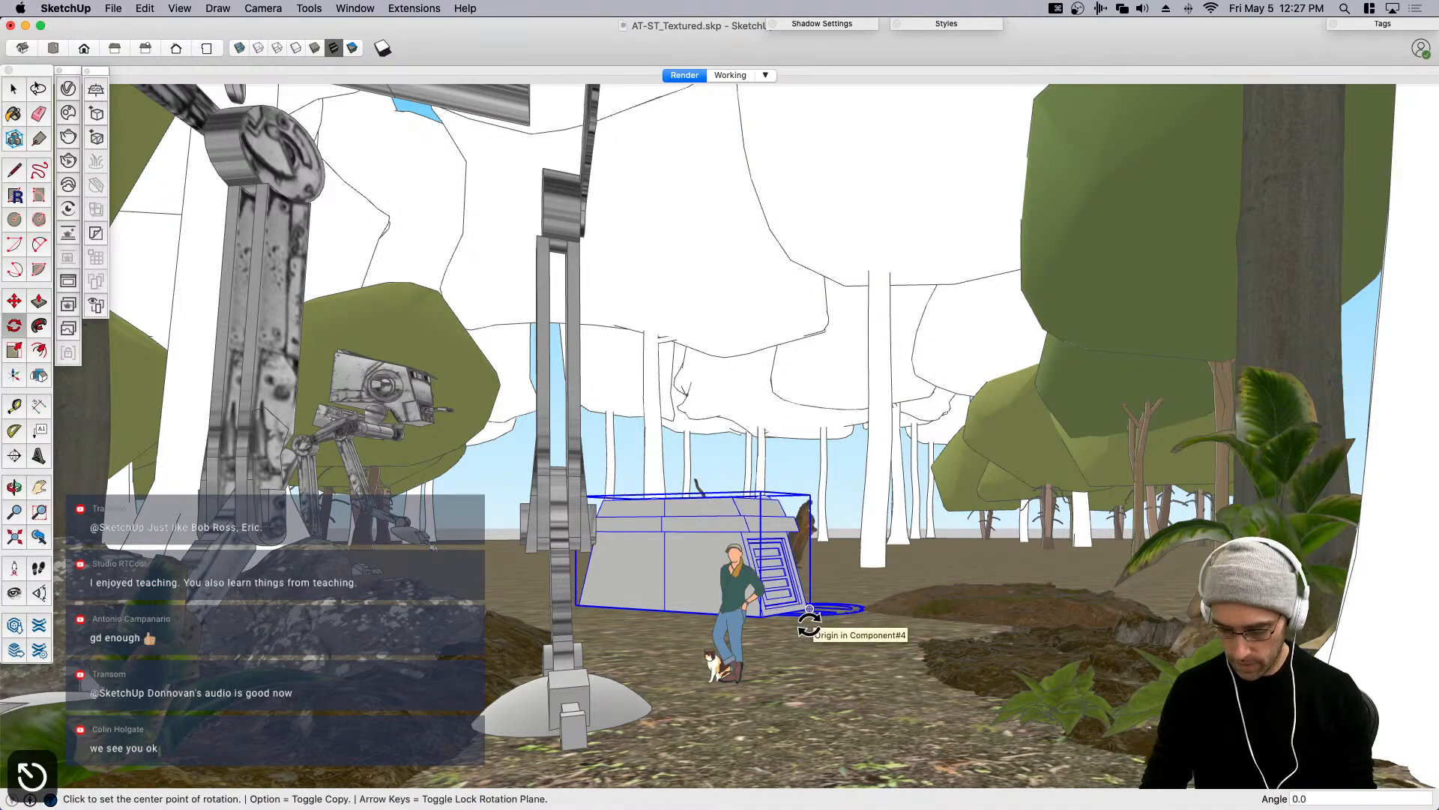
pyautogui.press('Up')
pyautogui.click(807, 615)
pyautogui.click(809, 629)
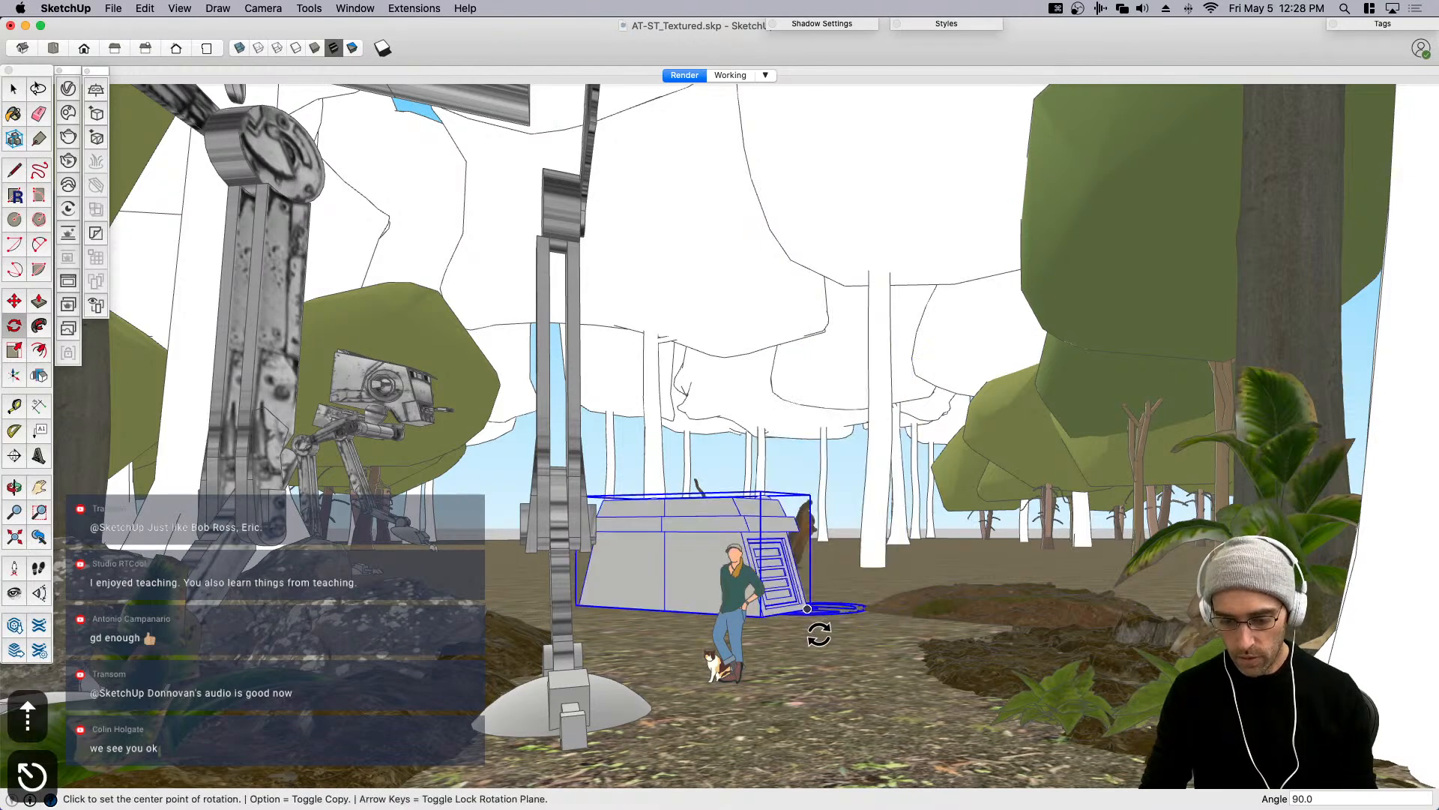
pyautogui.click(825, 632)
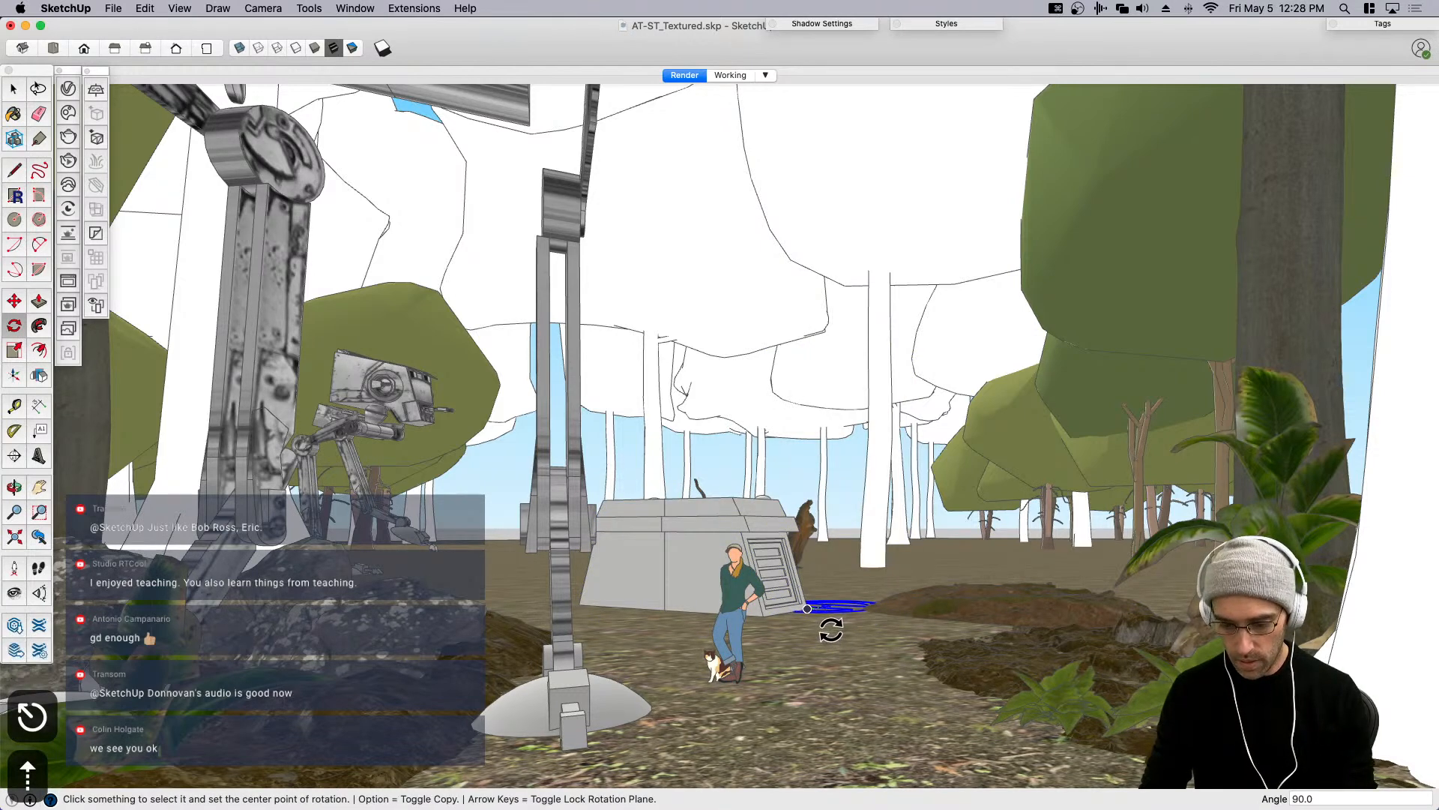
# Rotate the bunker 180 degrees on the ground plane about its base corner near the standing figure.
pyautogui.press('Up')
pyautogui.click(807, 609)
pyautogui.click(764, 611)
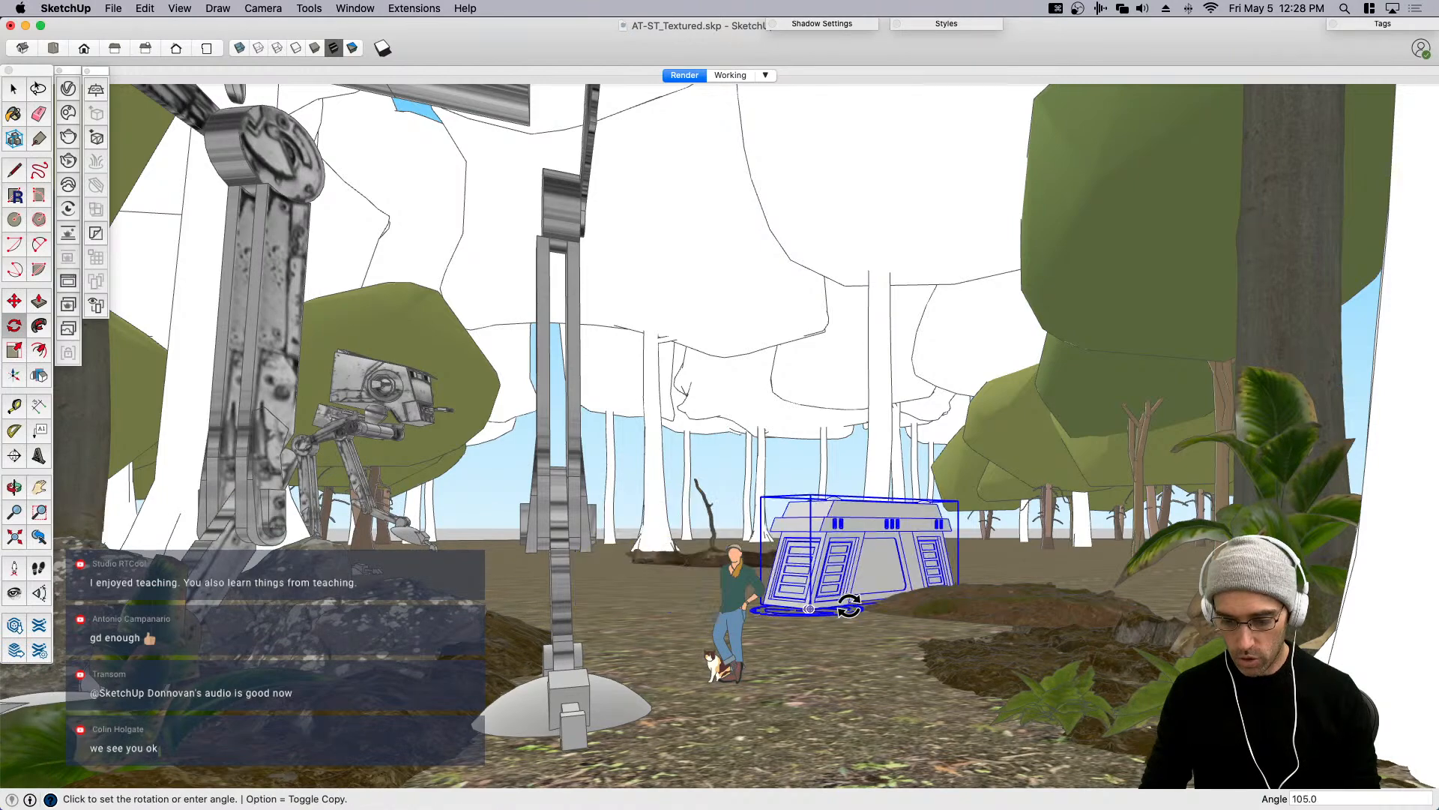
pyautogui.write('180')
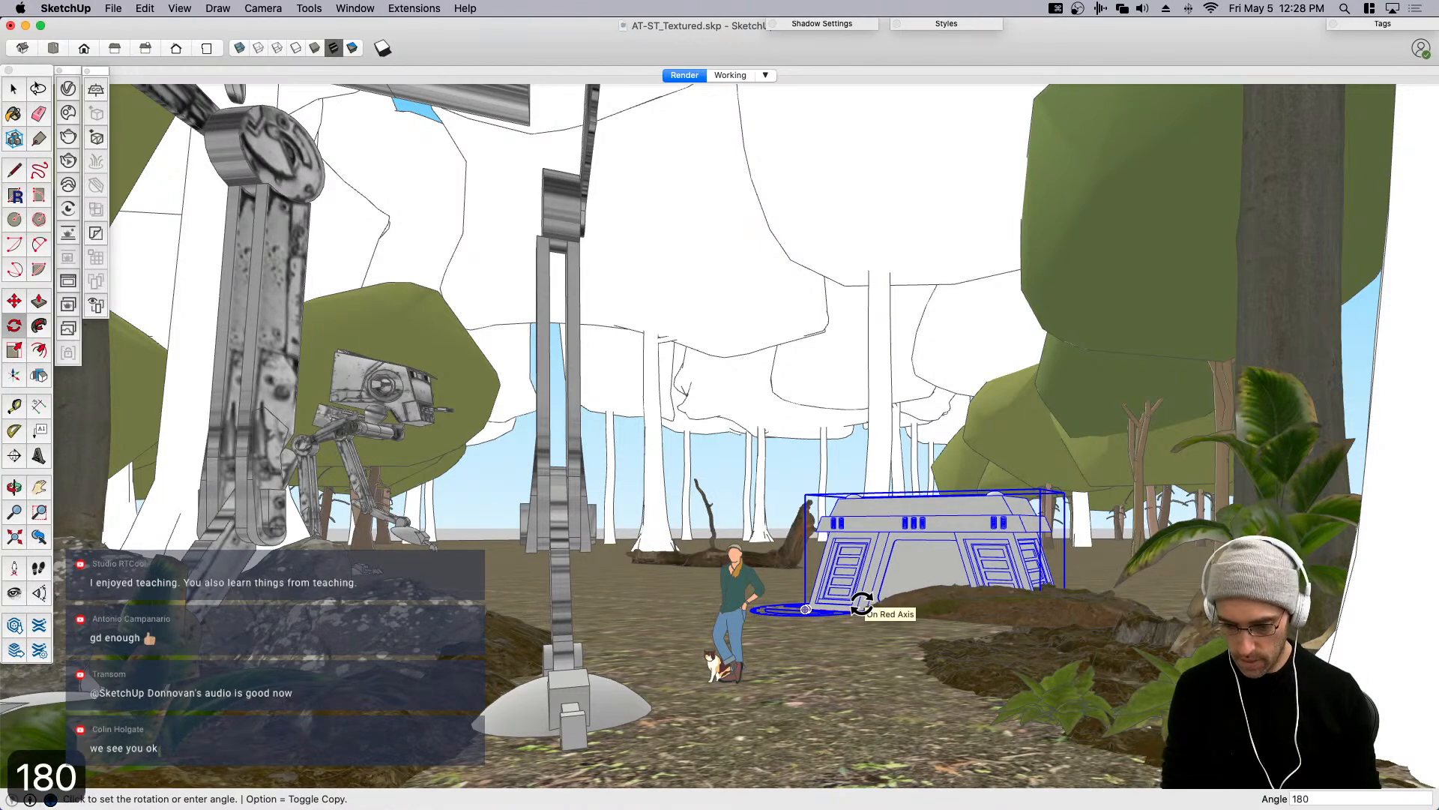
pyautogui.press('Return')
pyautogui.press('space')
# Scale the bunker up from its upper corner so it looms larger behind the dirt mound.
pyautogui.click(907, 570)
pyautogui.press('s')
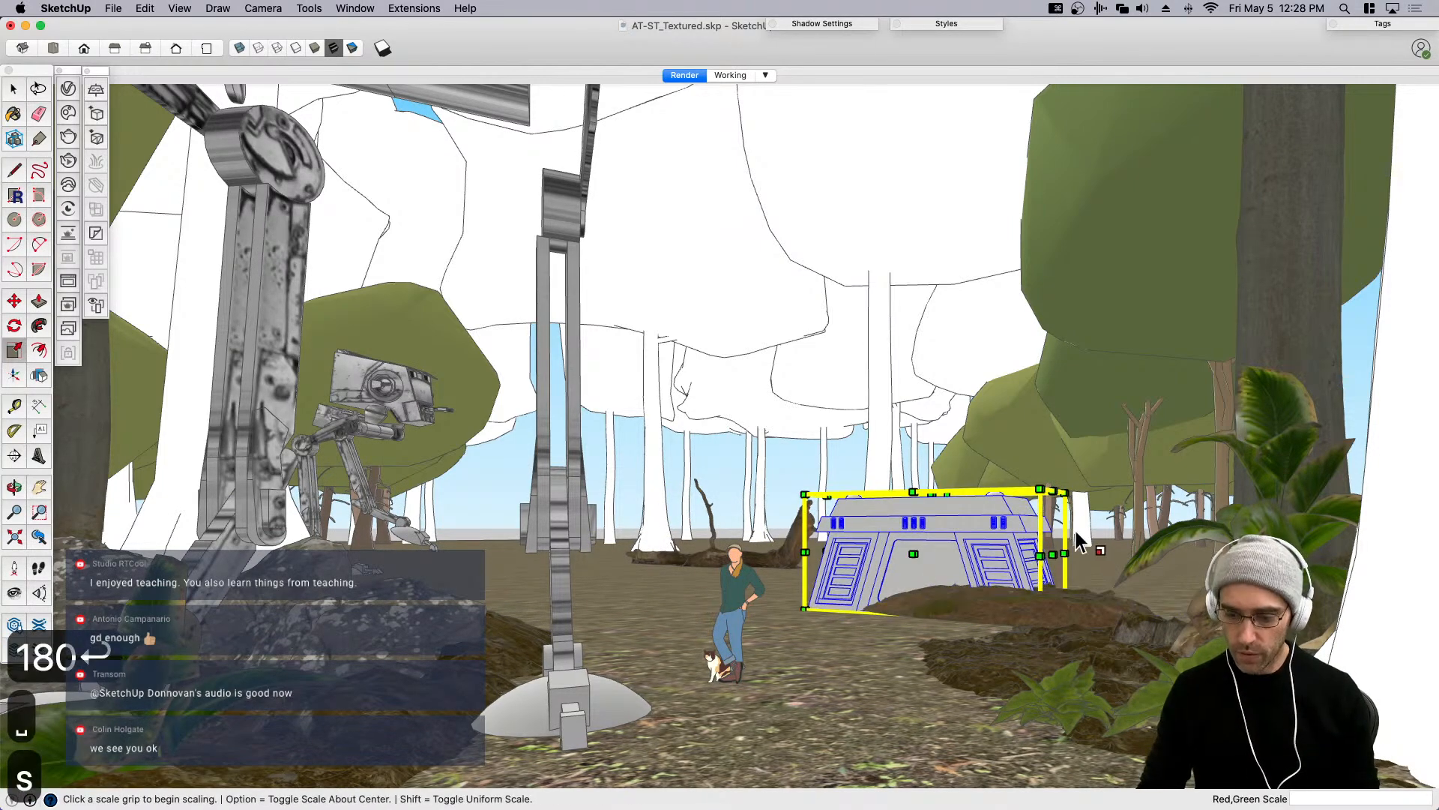
pyautogui.click(1038, 488)
pyautogui.click(1140, 496)
pyautogui.press('space')
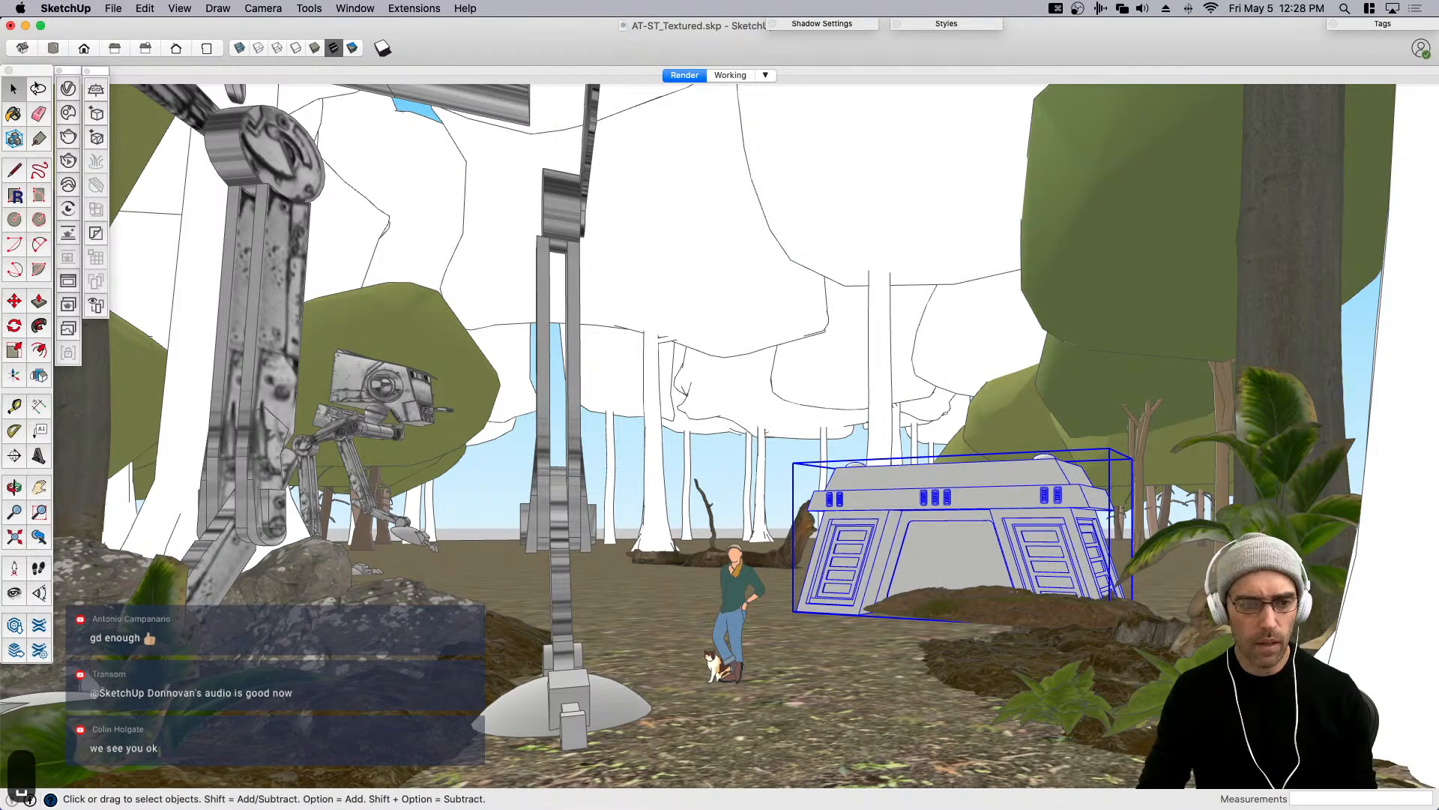
# Switch to Preview to compare the scene with the reference image unnamed.png, and return to SketchUp.
pyautogui.press('super+Tab')
pyautogui.press('super+w')
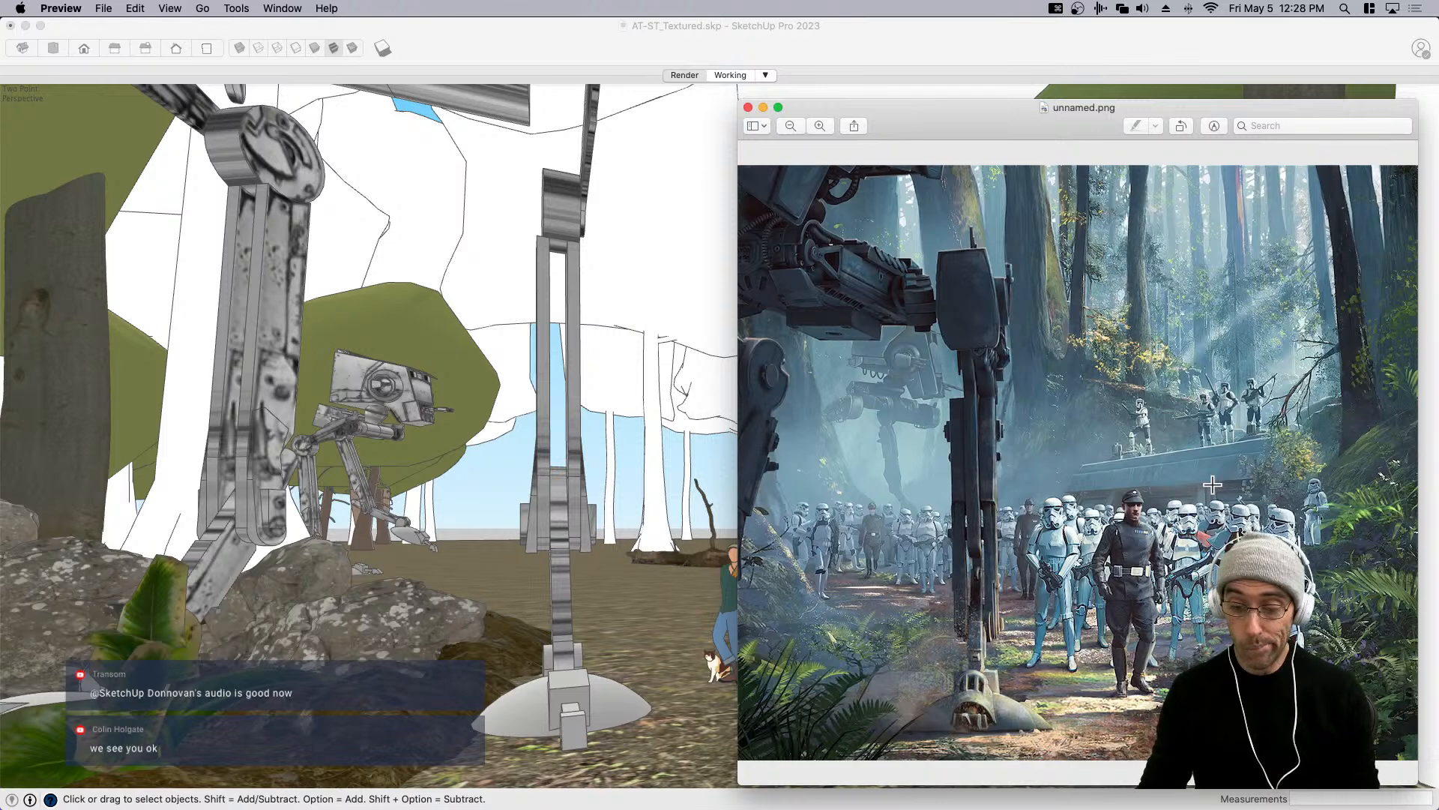
pyautogui.moveTo(951, 117); pyautogui.dragTo(916, 80)
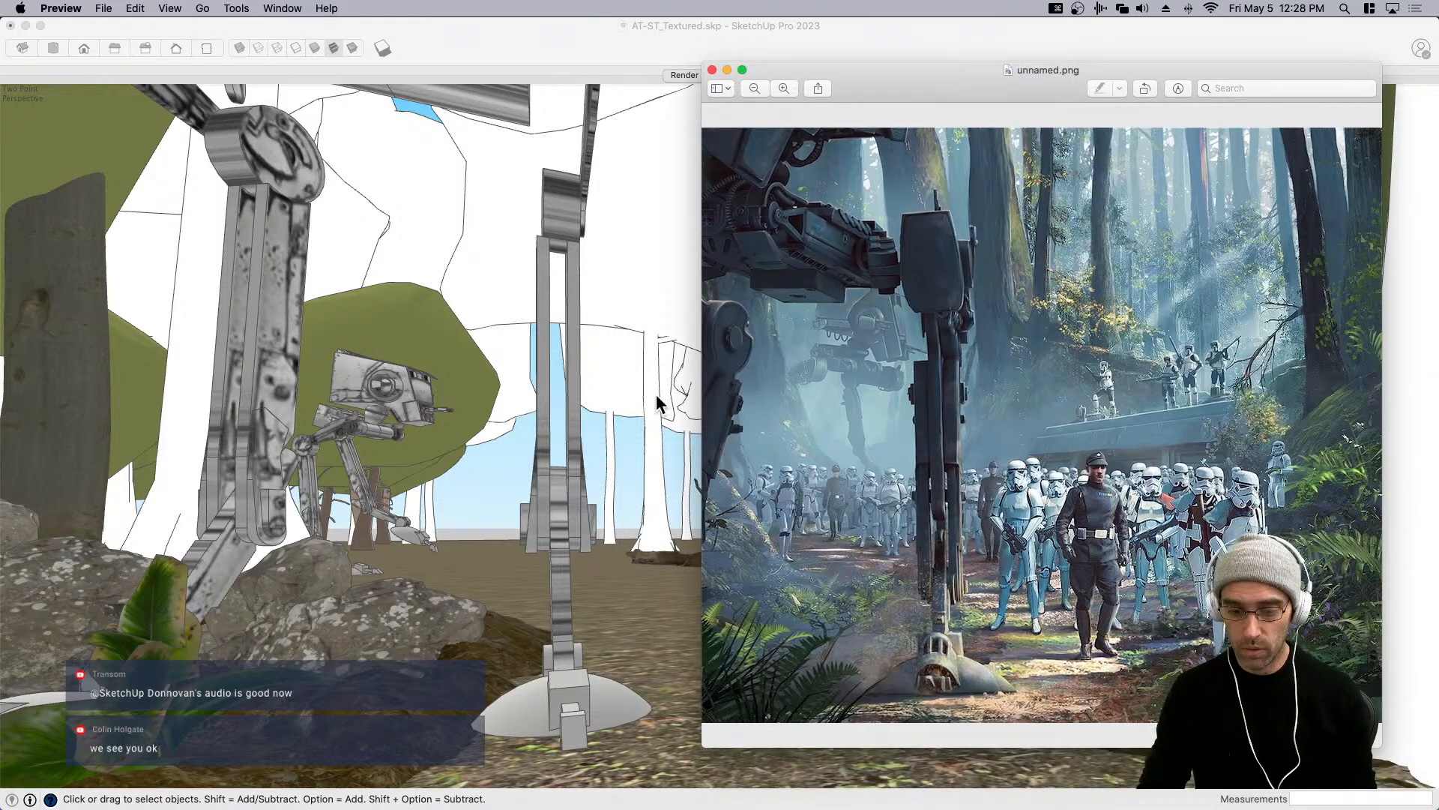
pyautogui.click(658, 405)
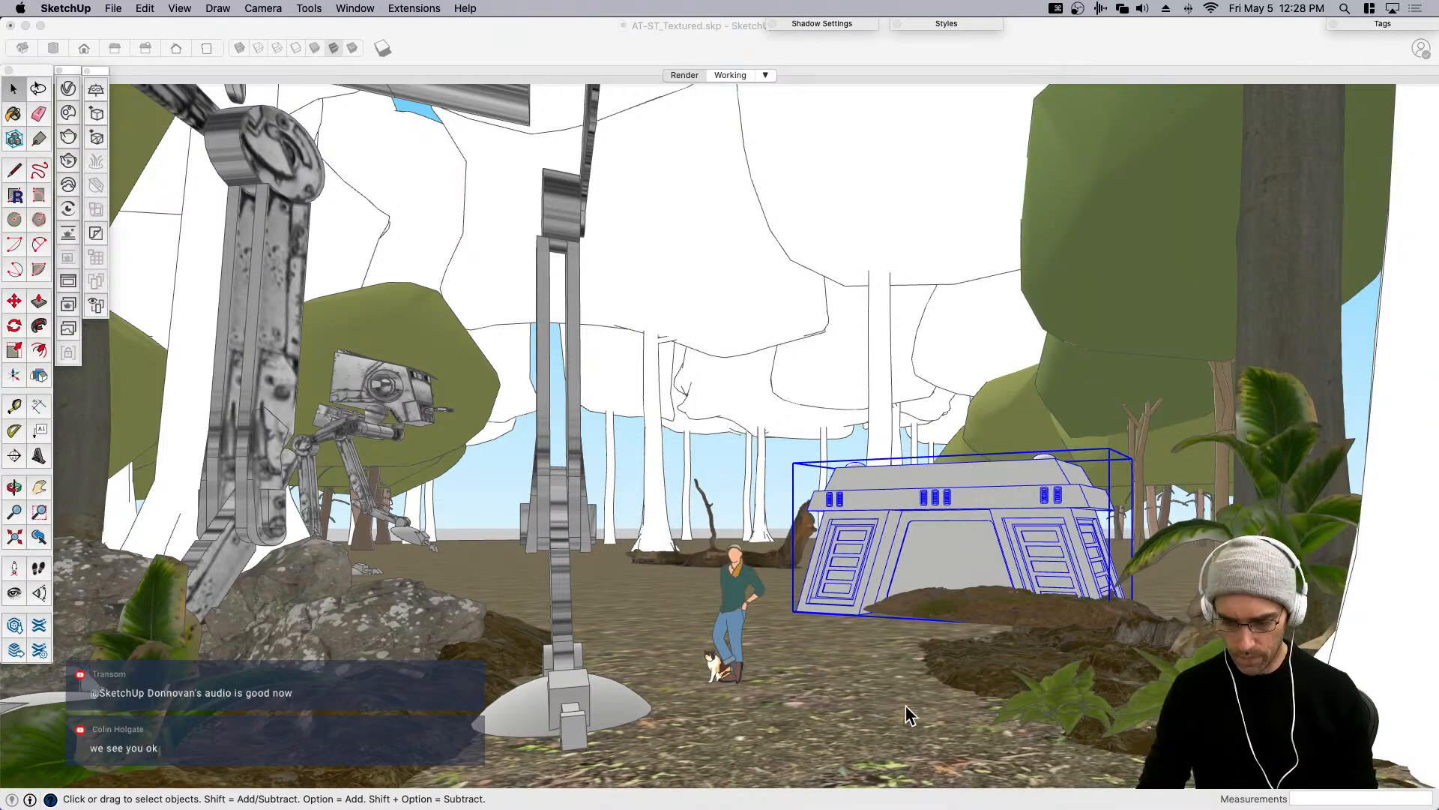
# Move the bunker farther back in the forest, clear of the dirt mound.
pyautogui.click(977, 519)
pyautogui.press('m')
pyautogui.press('space')
pyautogui.press('m')
pyautogui.click(872, 667)
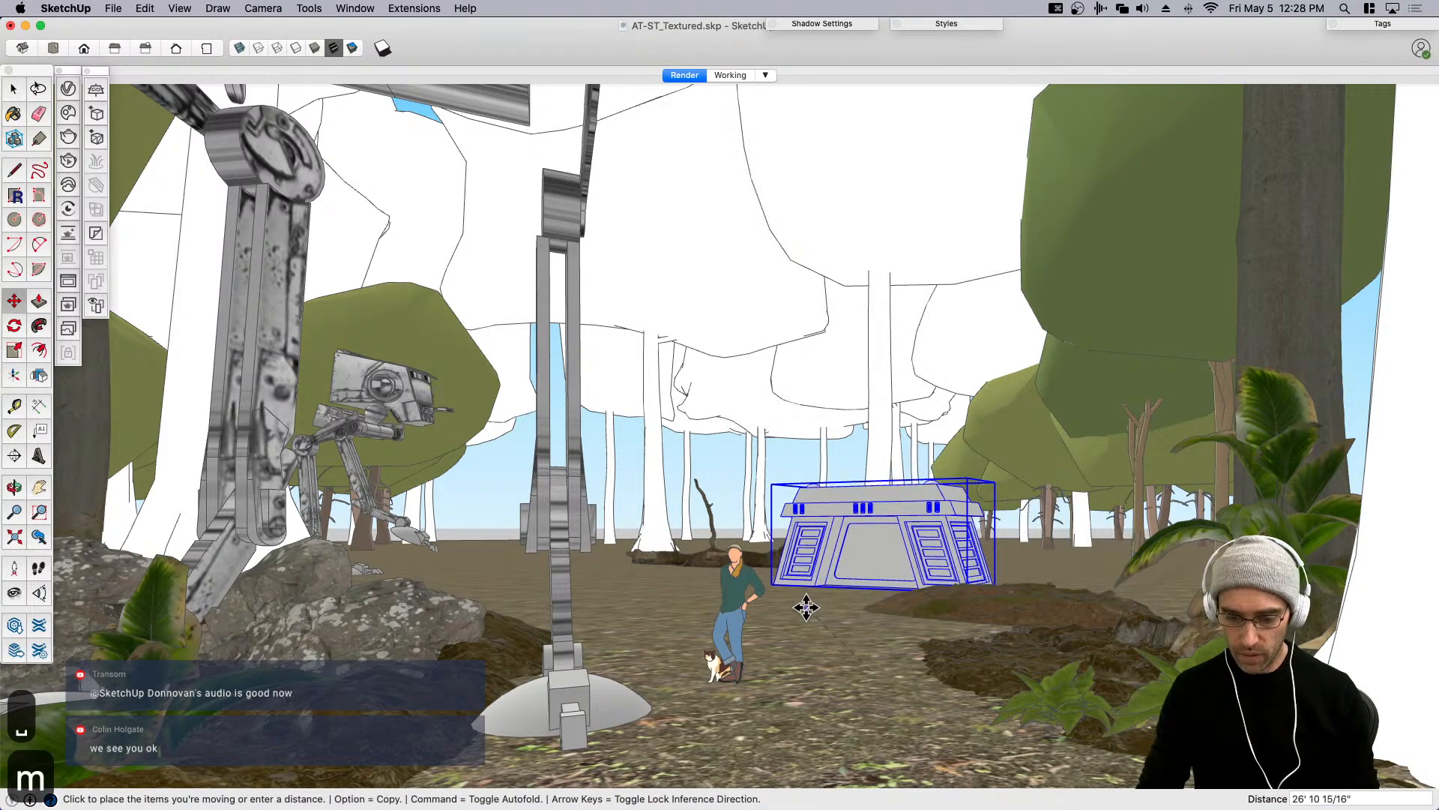
pyautogui.press('space')
# Move the dirt mound from in front of the bunker to the ground behind the rocks on the opposite side.
pyautogui.click(1012, 610)
pyautogui.press('m')
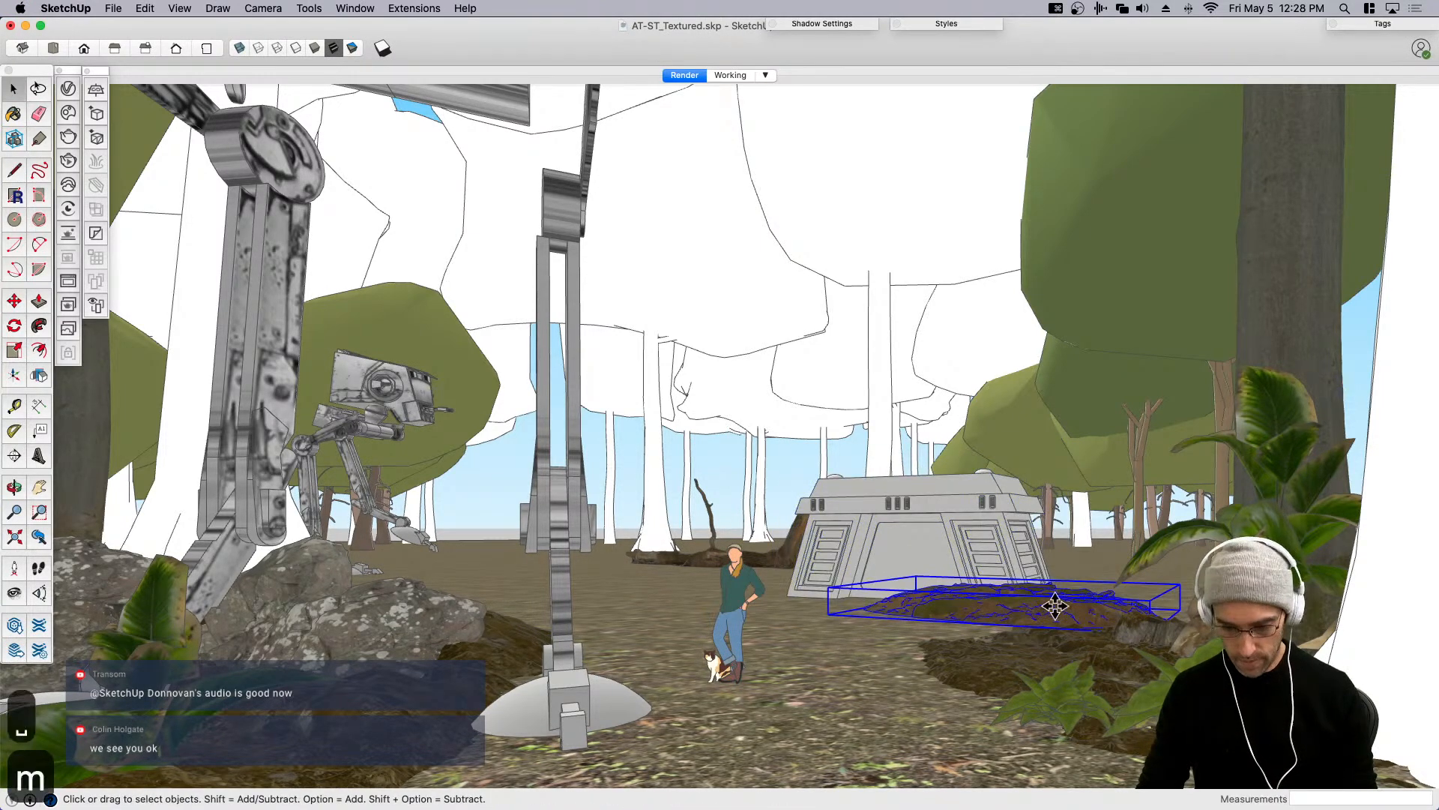
pyautogui.click(1060, 601)
pyautogui.click(510, 582)
pyautogui.click(660, 606)
pyautogui.click(574, 599)
pyautogui.press('space')
# Move the bunker farther right, away from the standing figure, and rotate it slightly on the ground.
pyautogui.click(919, 556)
pyautogui.press('m')
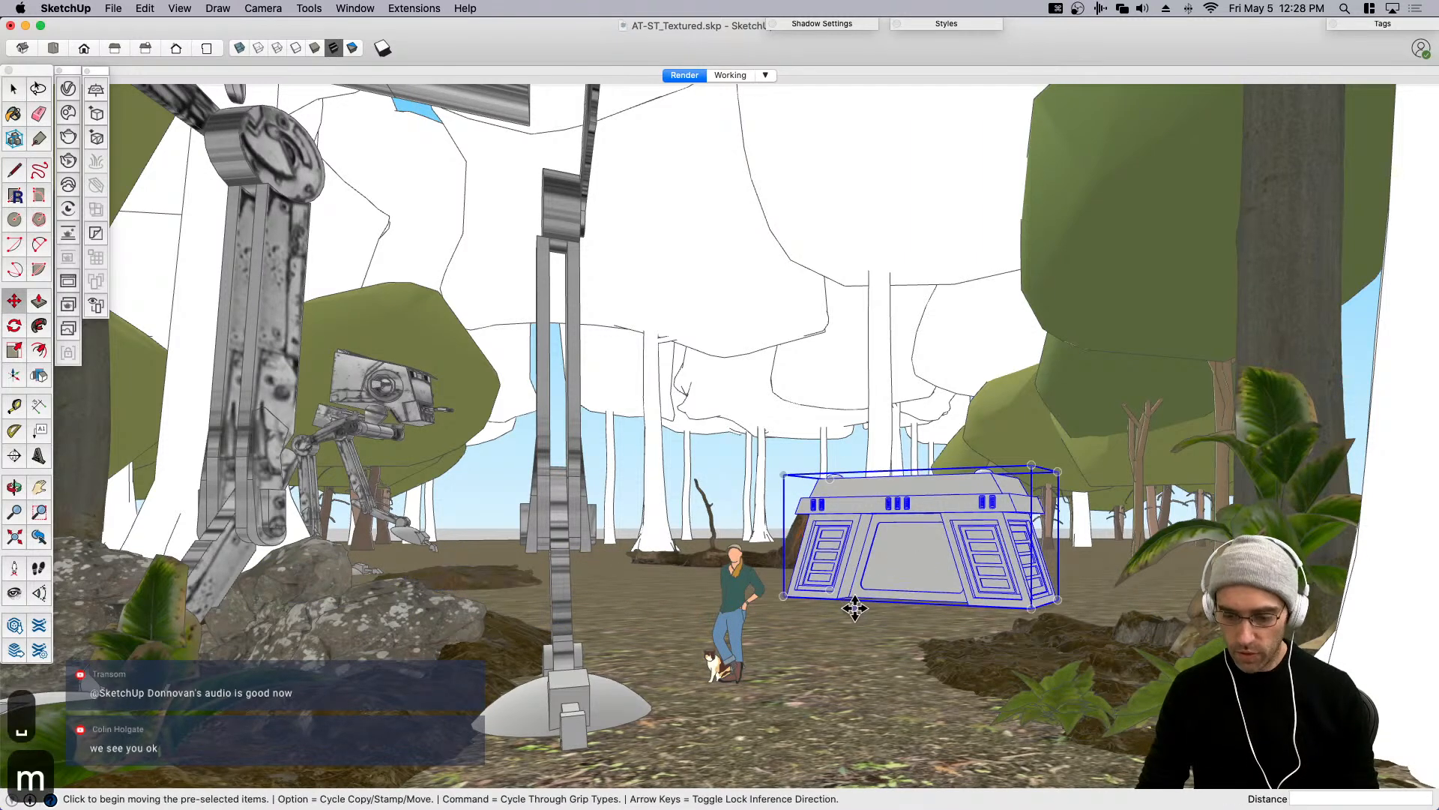
pyautogui.click(862, 604)
pyautogui.click(953, 622)
pyautogui.press('q')
pyautogui.click(876, 653)
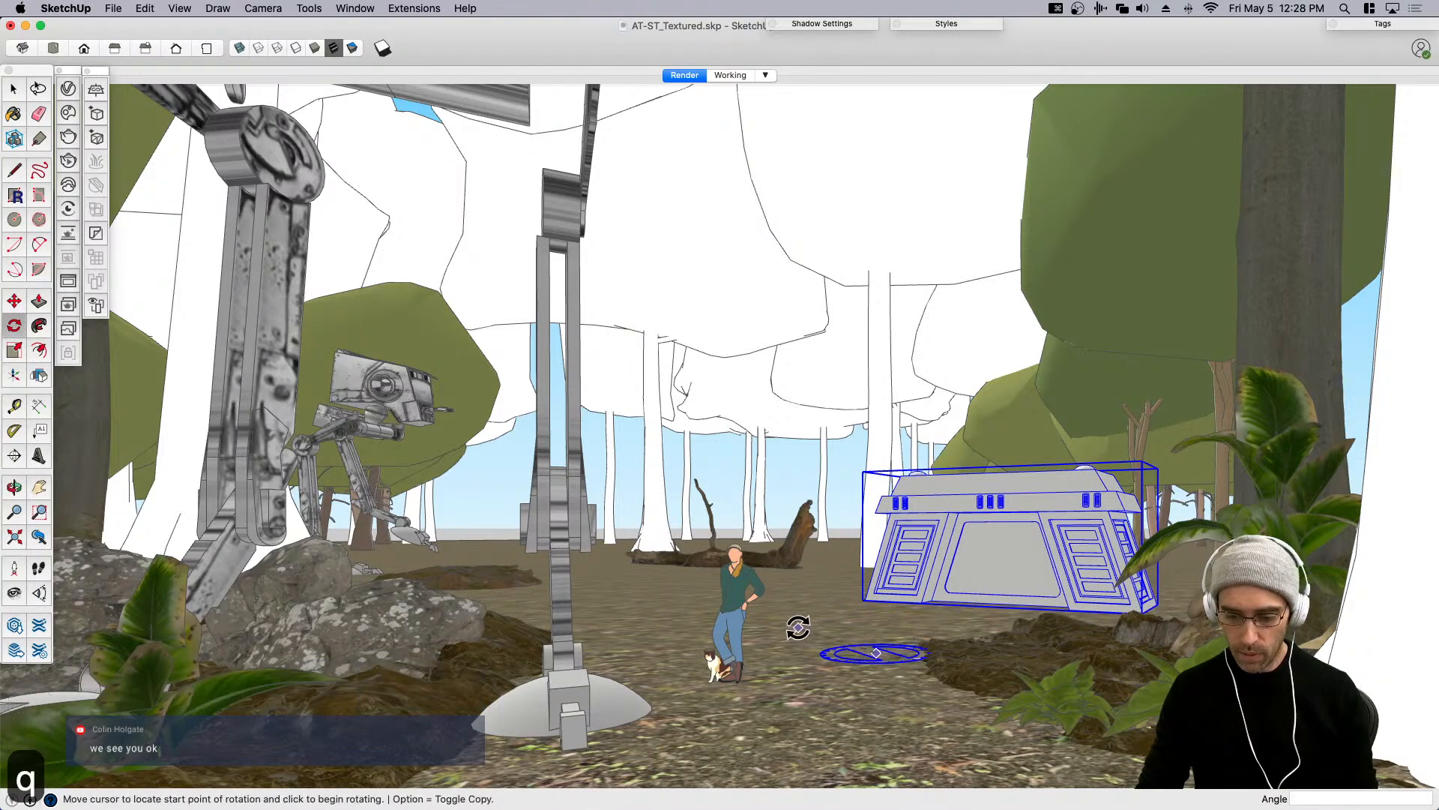
pyautogui.click(798, 629)
pyautogui.click(800, 617)
# Scale the bunker uniformly by about 1.21, stretch it wider toward the standing figure and save the model.
pyautogui.press('s')
pyautogui.click(920, 466)
pyautogui.click(853, 466)
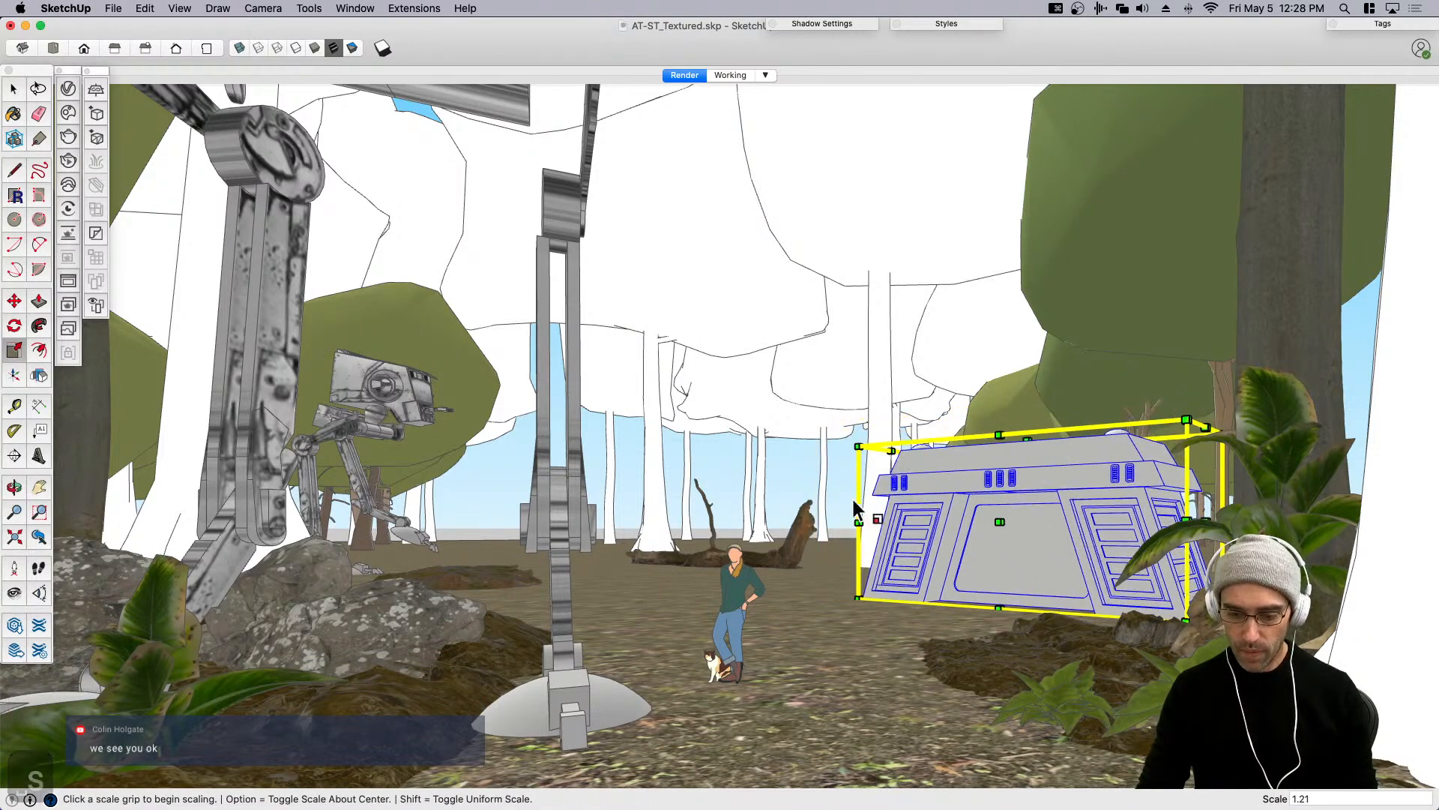
pyautogui.click(889, 518)
pyautogui.click(806, 523)
pyautogui.press('space')
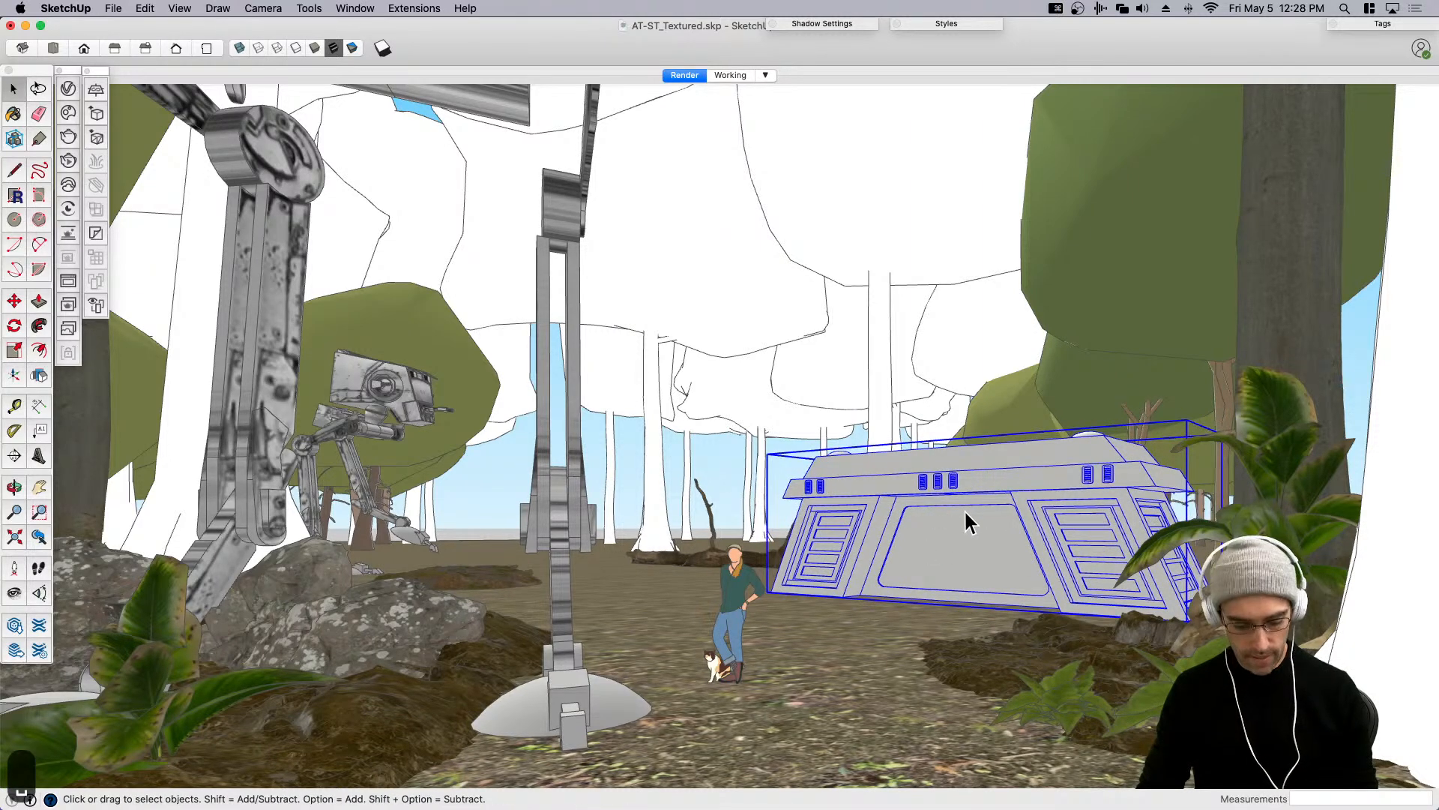
pyautogui.press('super+s')
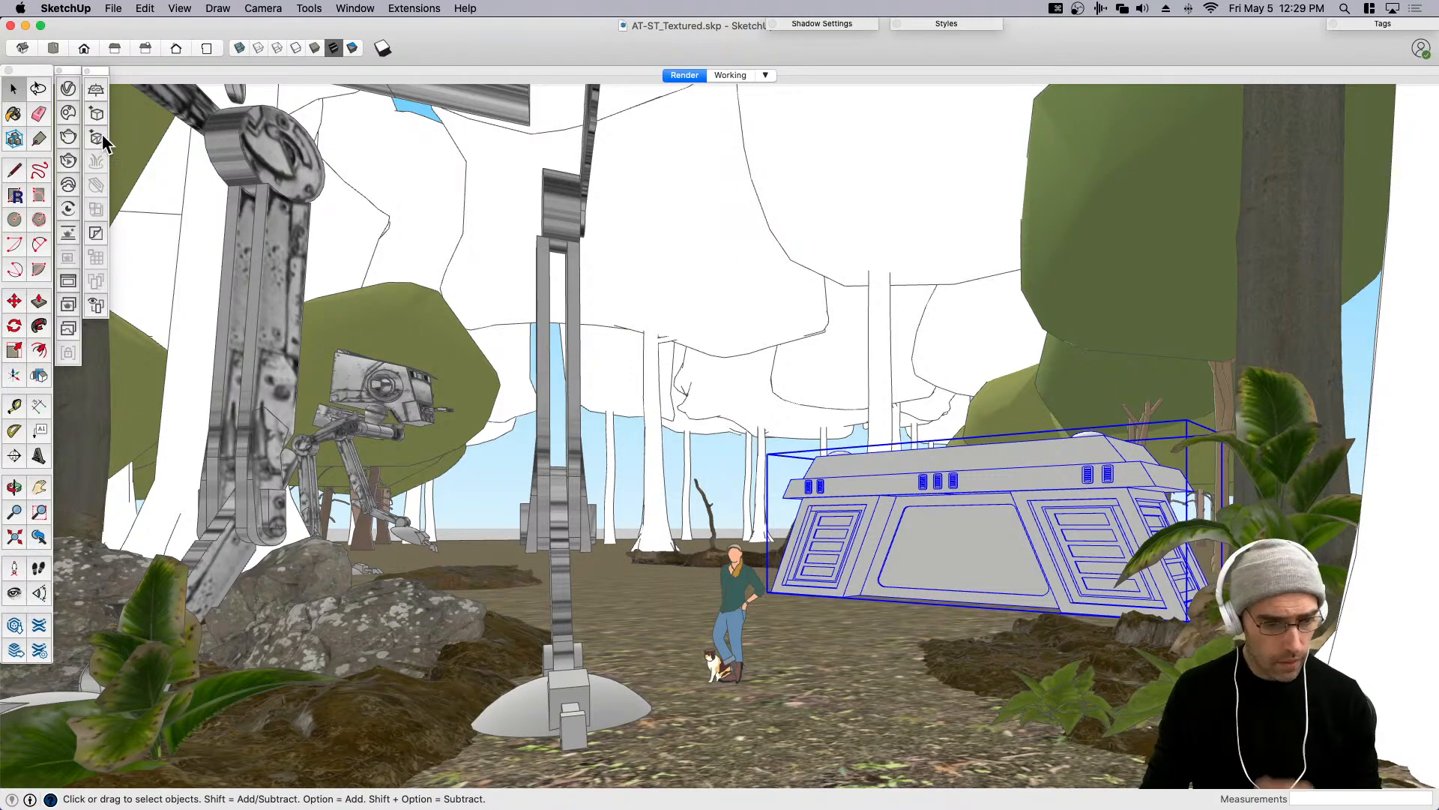
# Open the Chaos Cosmos Browser, closing the V-Ray Asset Editor and the leftover Dirt Plants Sticks window.
pyautogui.press('super+Tab')
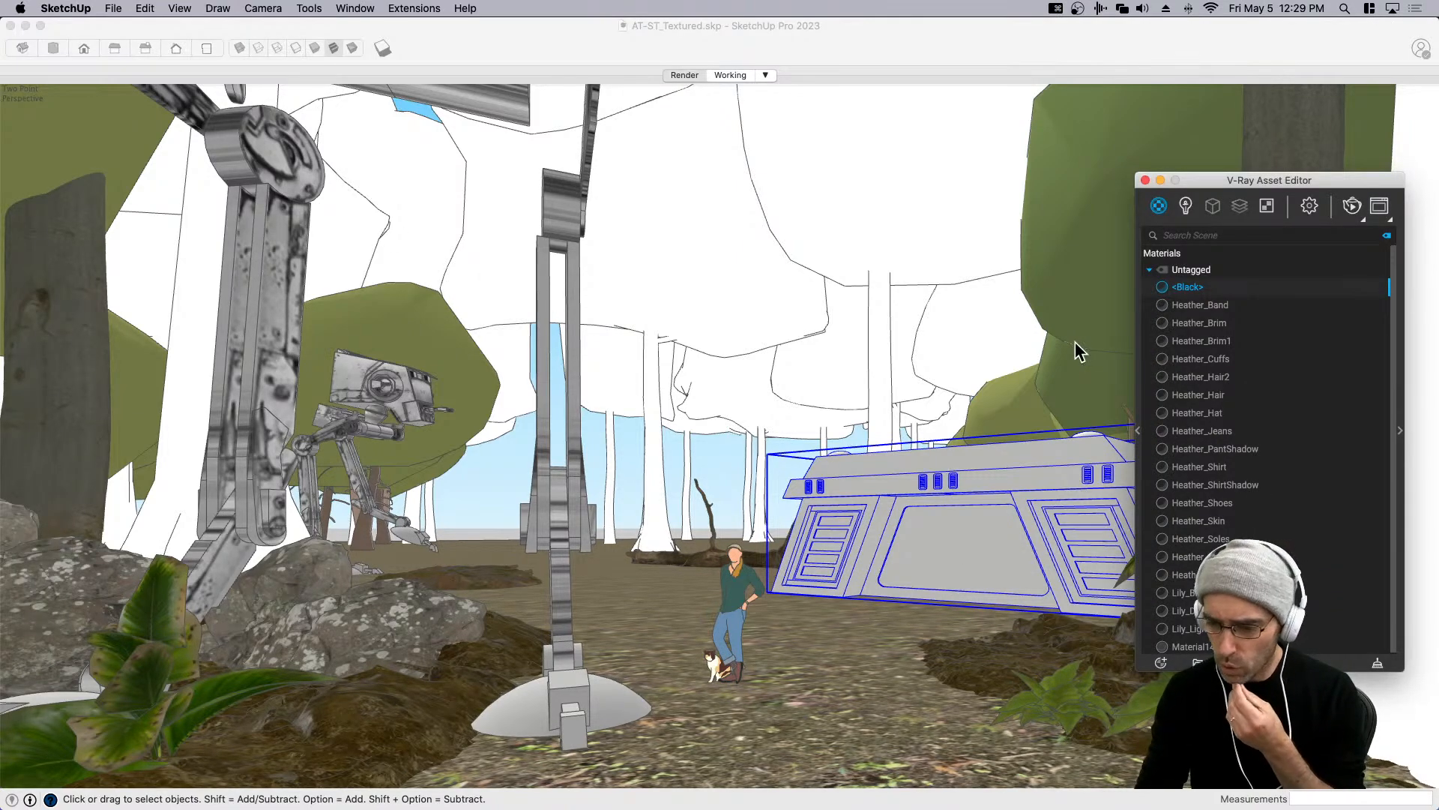
pyautogui.moveTo(1213, 182); pyautogui.dragTo(853, 168)
pyautogui.click(593, 174)
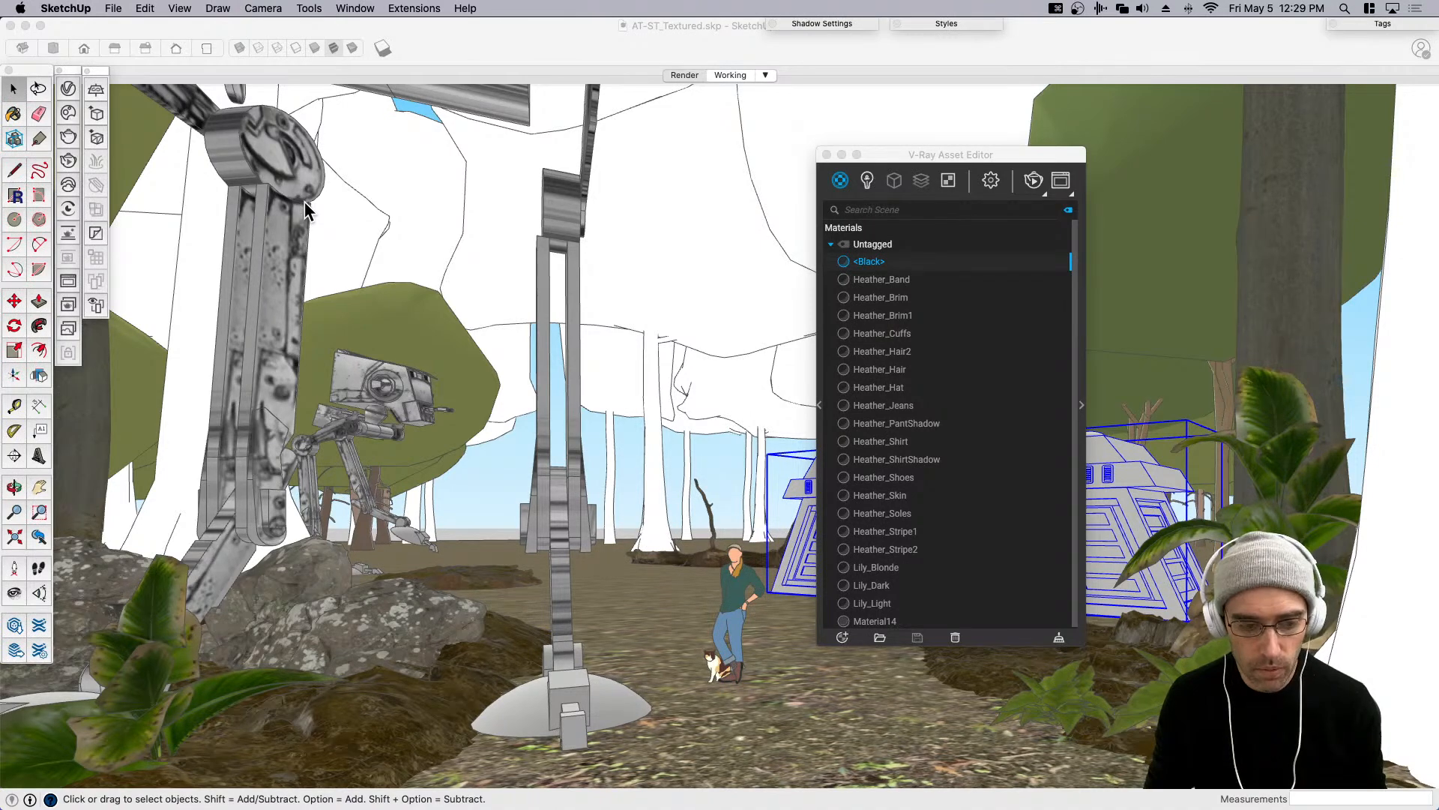
pyautogui.click(65, 116)
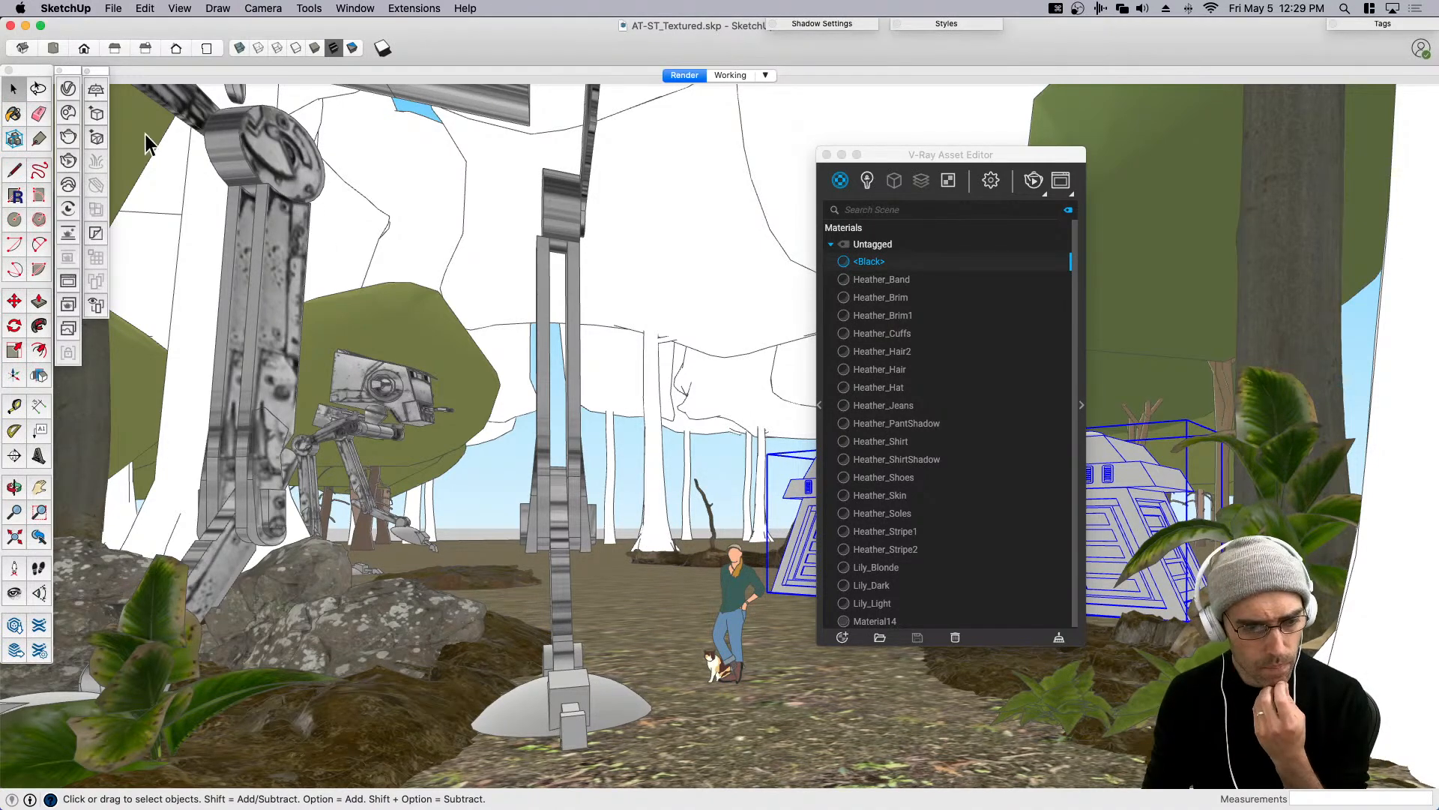
pyautogui.click(67, 114)
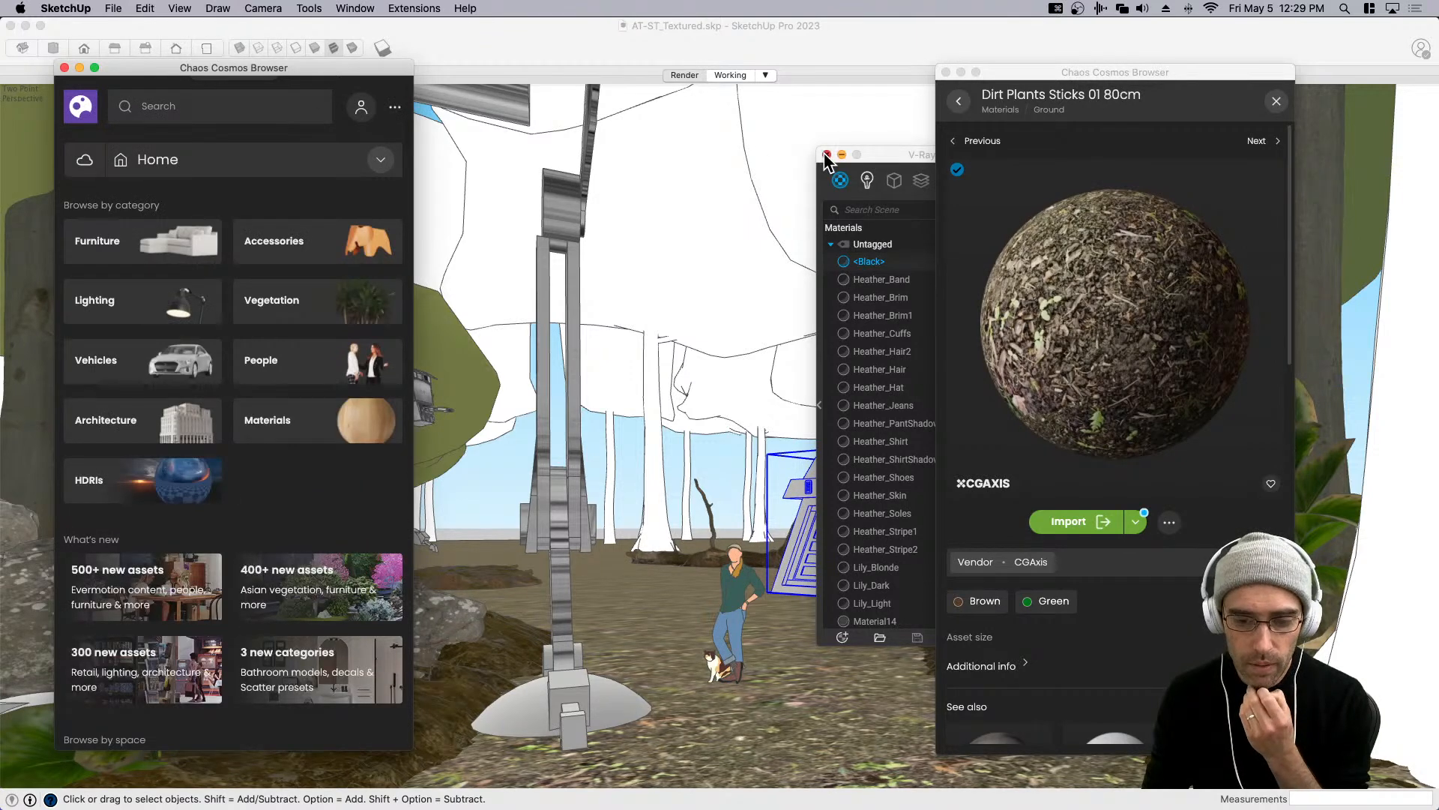
pyautogui.click(826, 154)
pyautogui.click(947, 72)
pyautogui.moveTo(271, 69); pyautogui.dragTo(437, 77)
# Search the Cosmos library for "concrete" and open the Concrete Simple D02 200cm material.
pyautogui.click(374, 111)
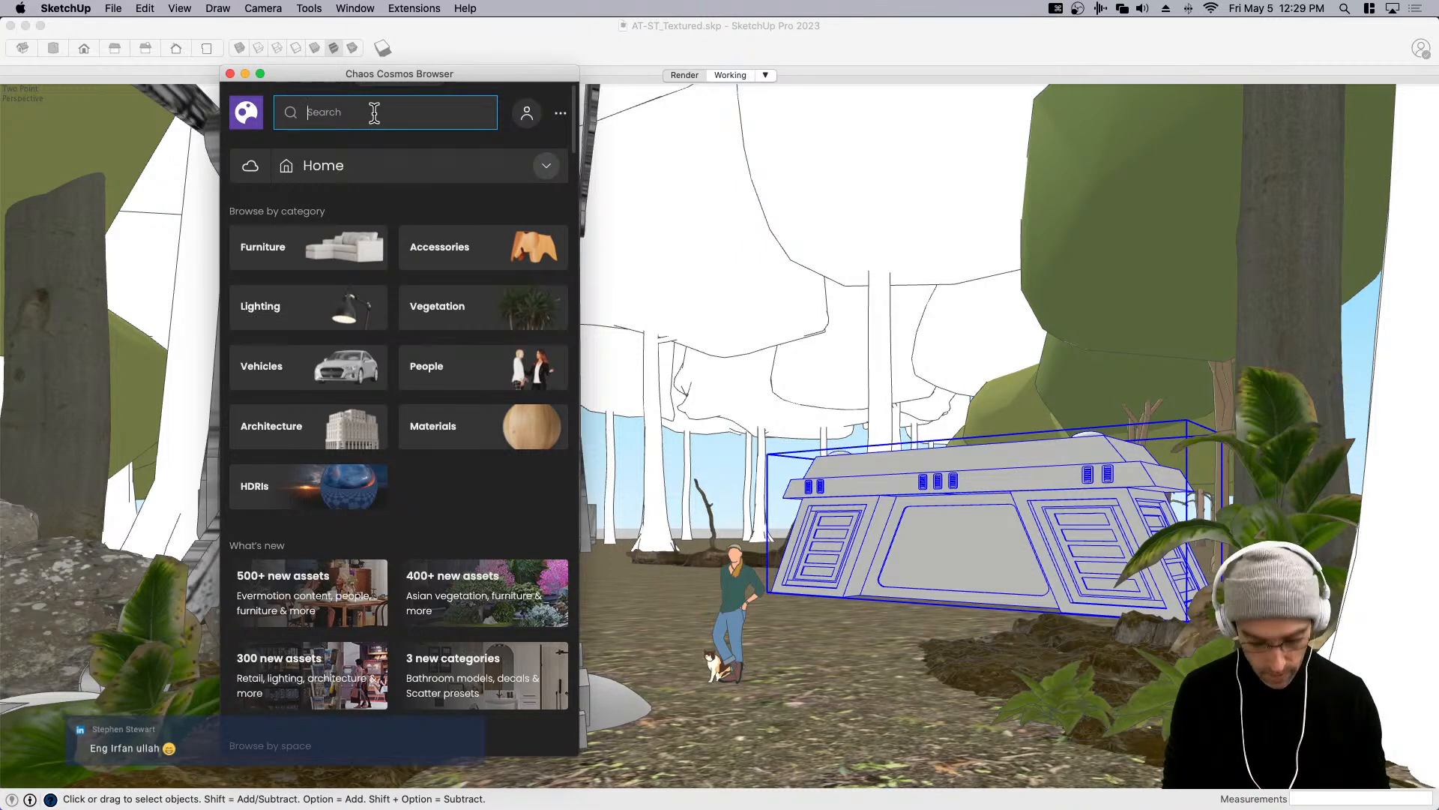
pyautogui.write('concrete')
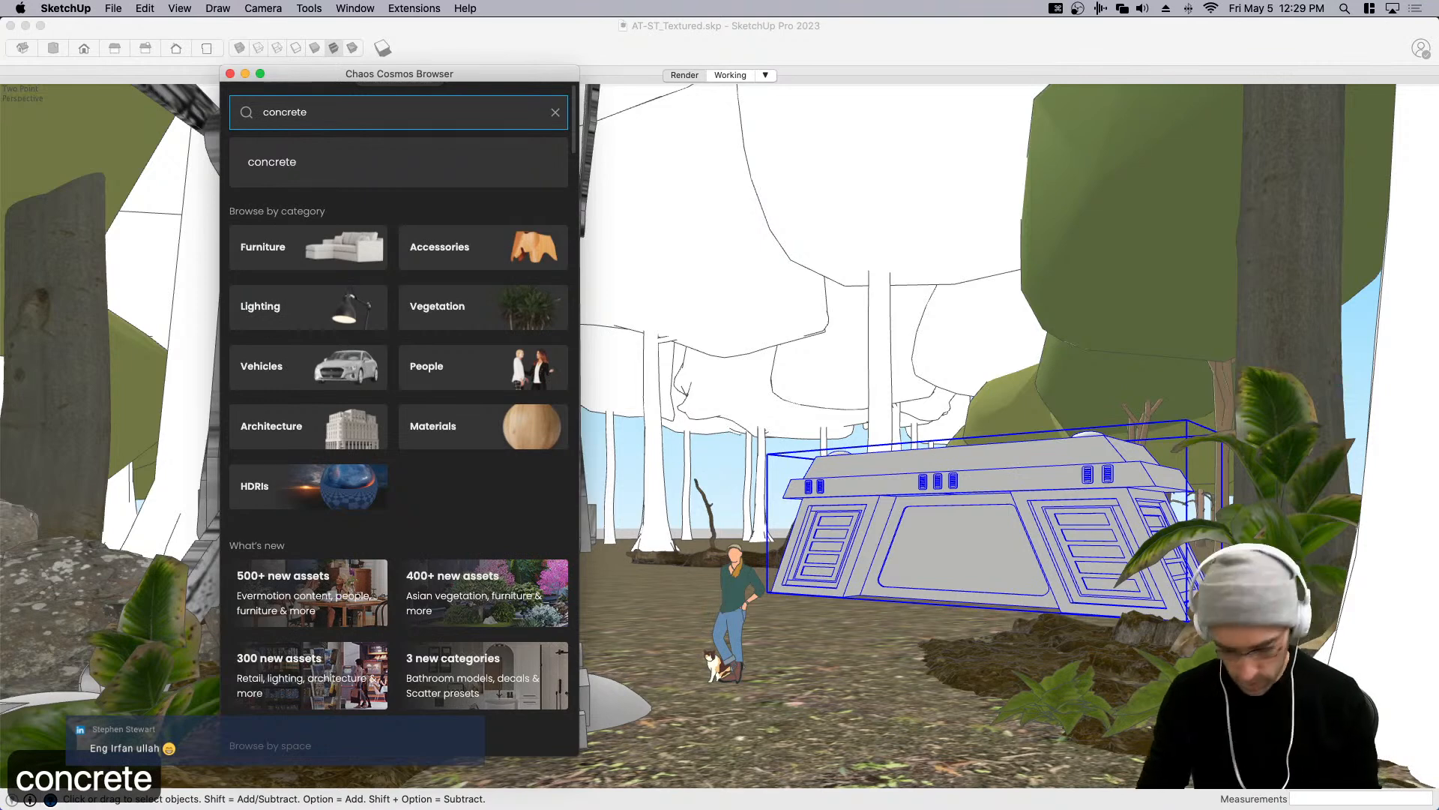
pyautogui.press('Return')
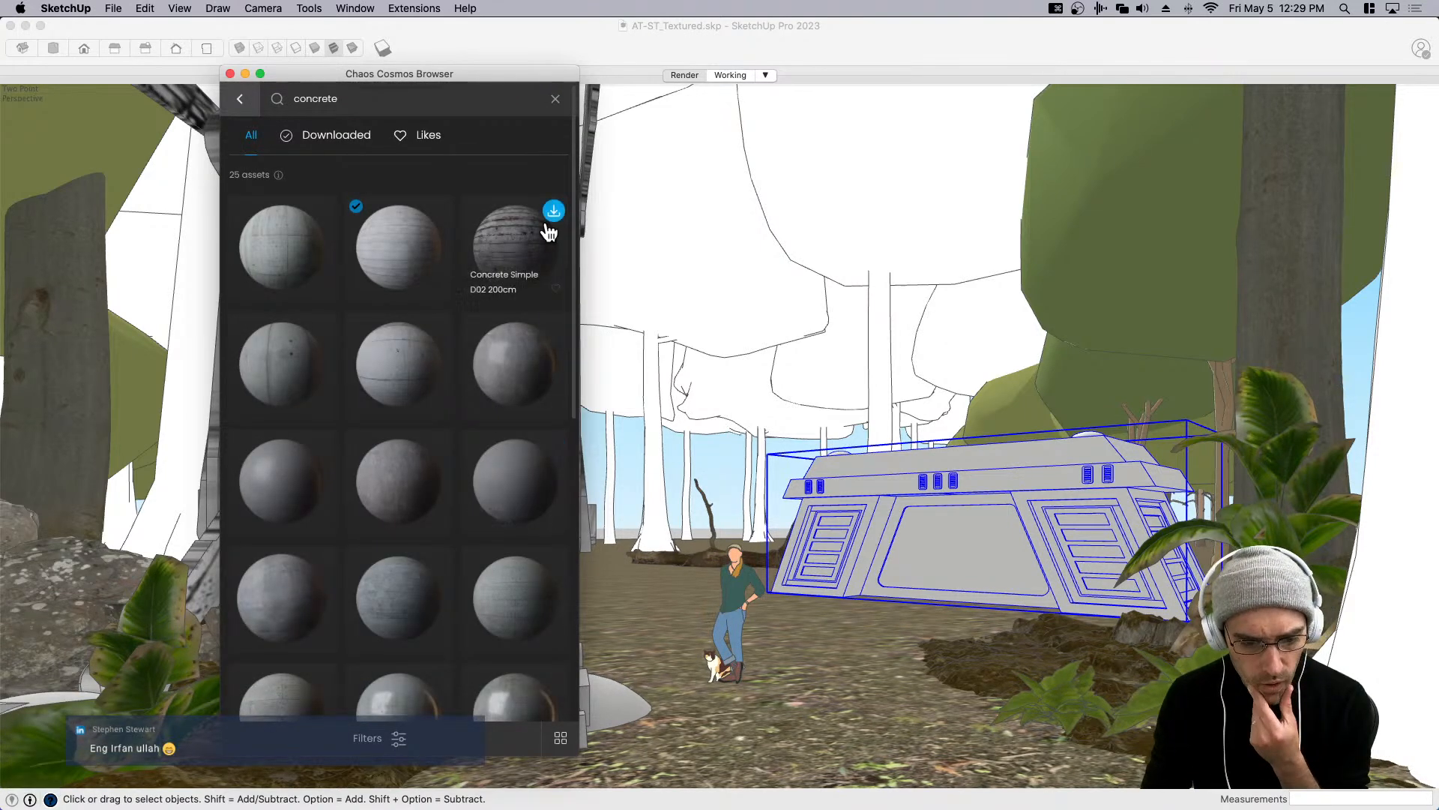
pyautogui.click(517, 245)
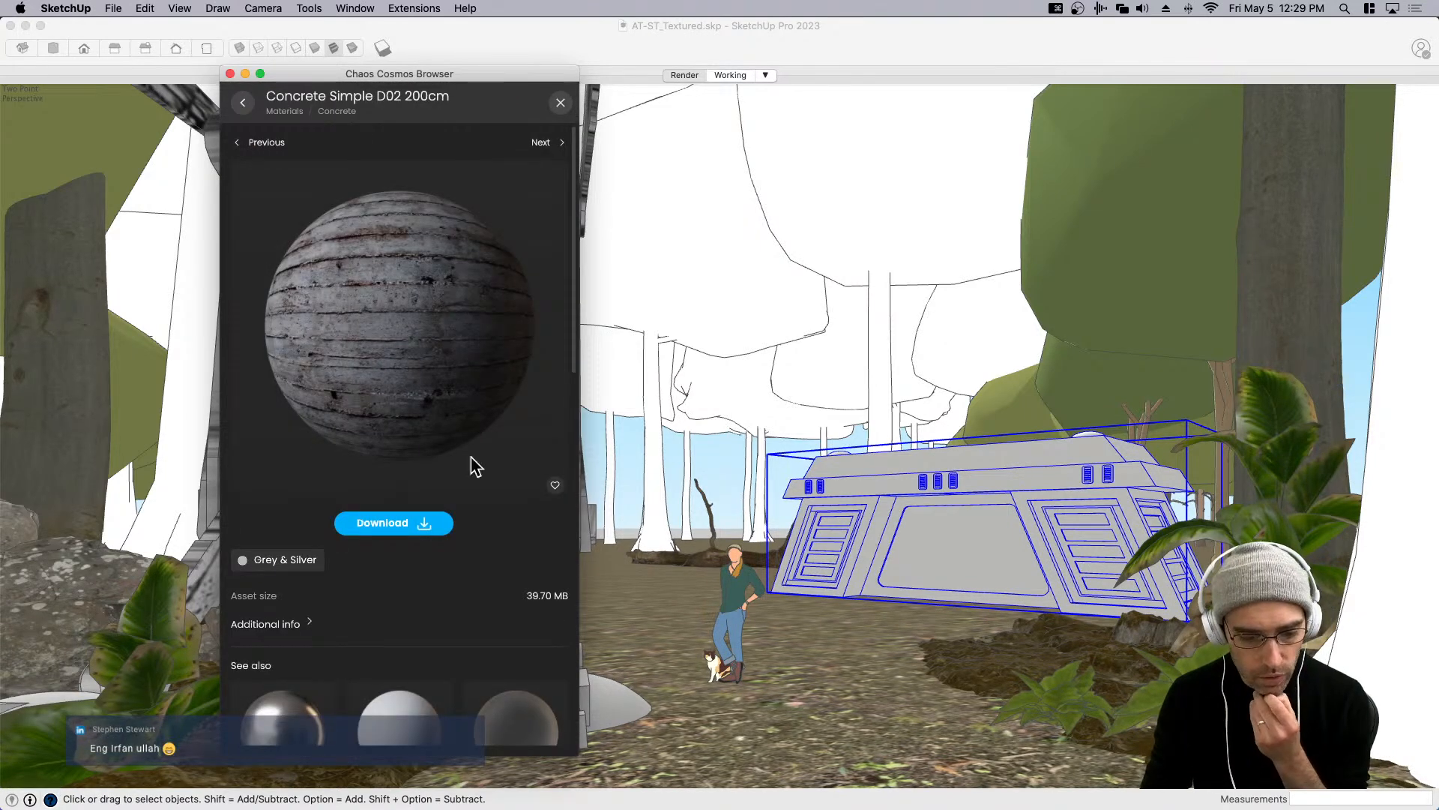
# Download Concrete Simple D02 200cm, import it into the model and close the asset browser.
pyautogui.click(408, 523)
pyautogui.click(375, 524)
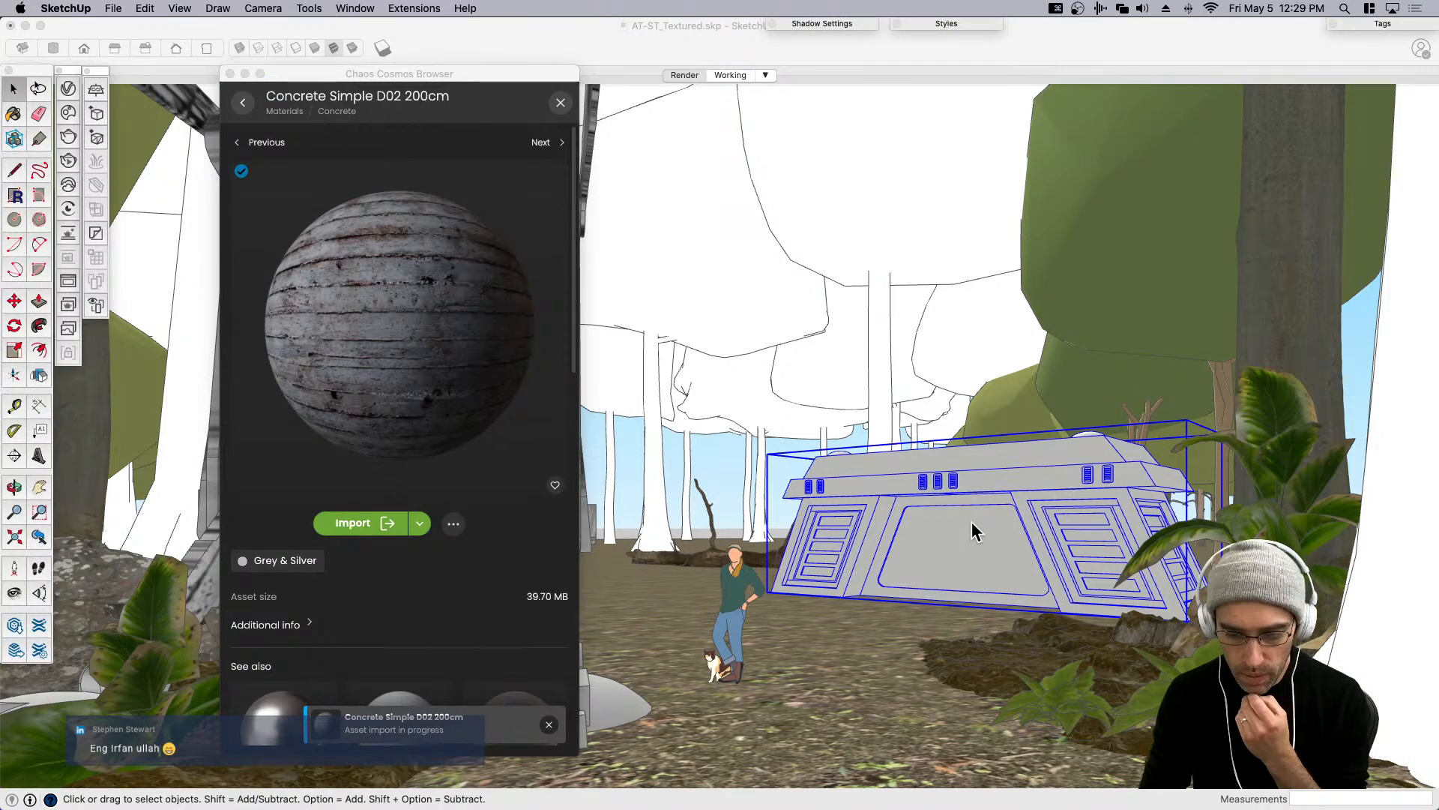
pyautogui.click(230, 74)
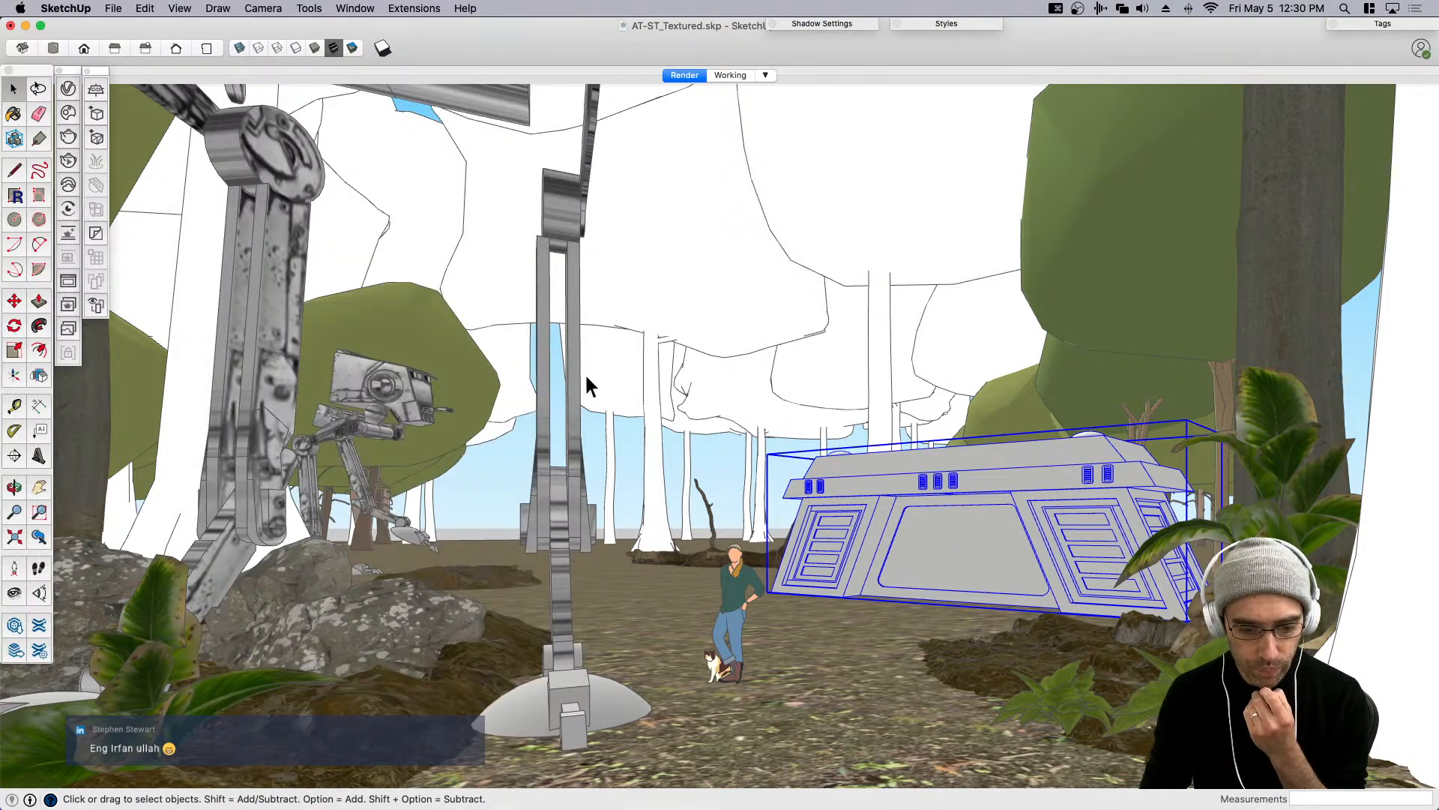
# Strip the existing materials from the selected bunker with the Material Tools extension.
pyautogui.click(414, 8)
pyautogui.moveTo(427, 444)
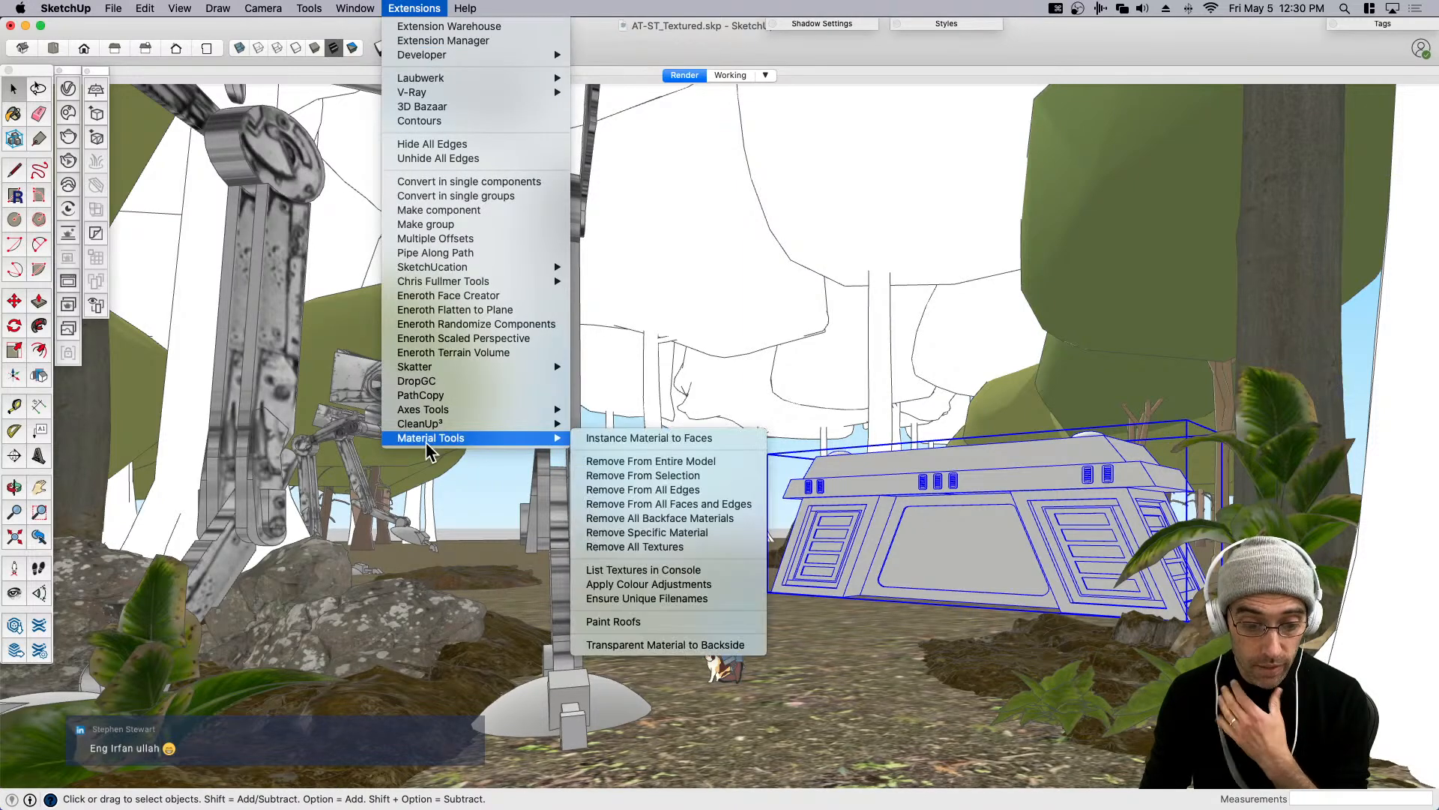
pyautogui.click(624, 475)
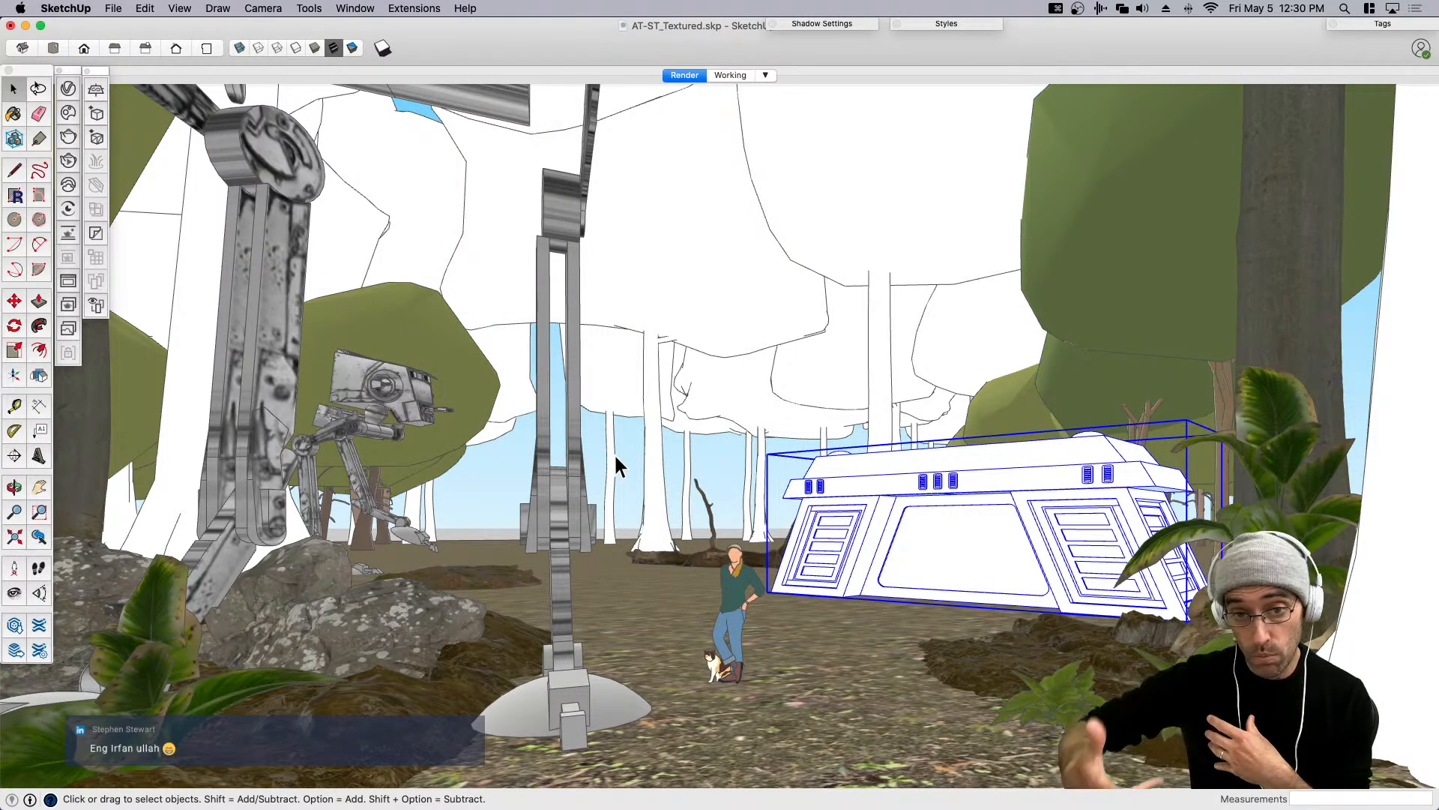
# Apply the Concrete Simple D02 200cm material to the selected bunker and close the V-Ray Asset Editor.
pyautogui.click(68, 113)
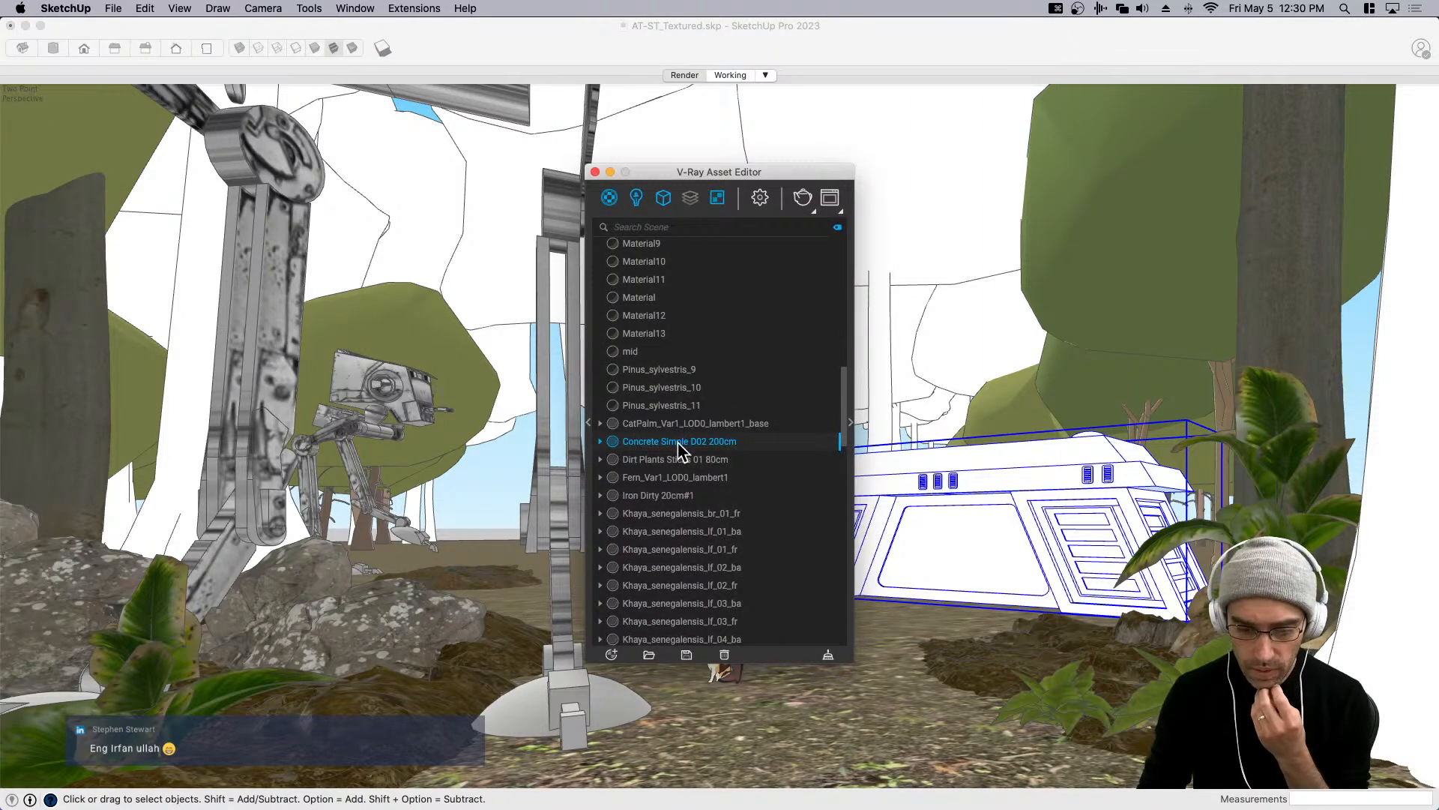
pyautogui.rightClick(676, 444)
pyautogui.click(748, 476)
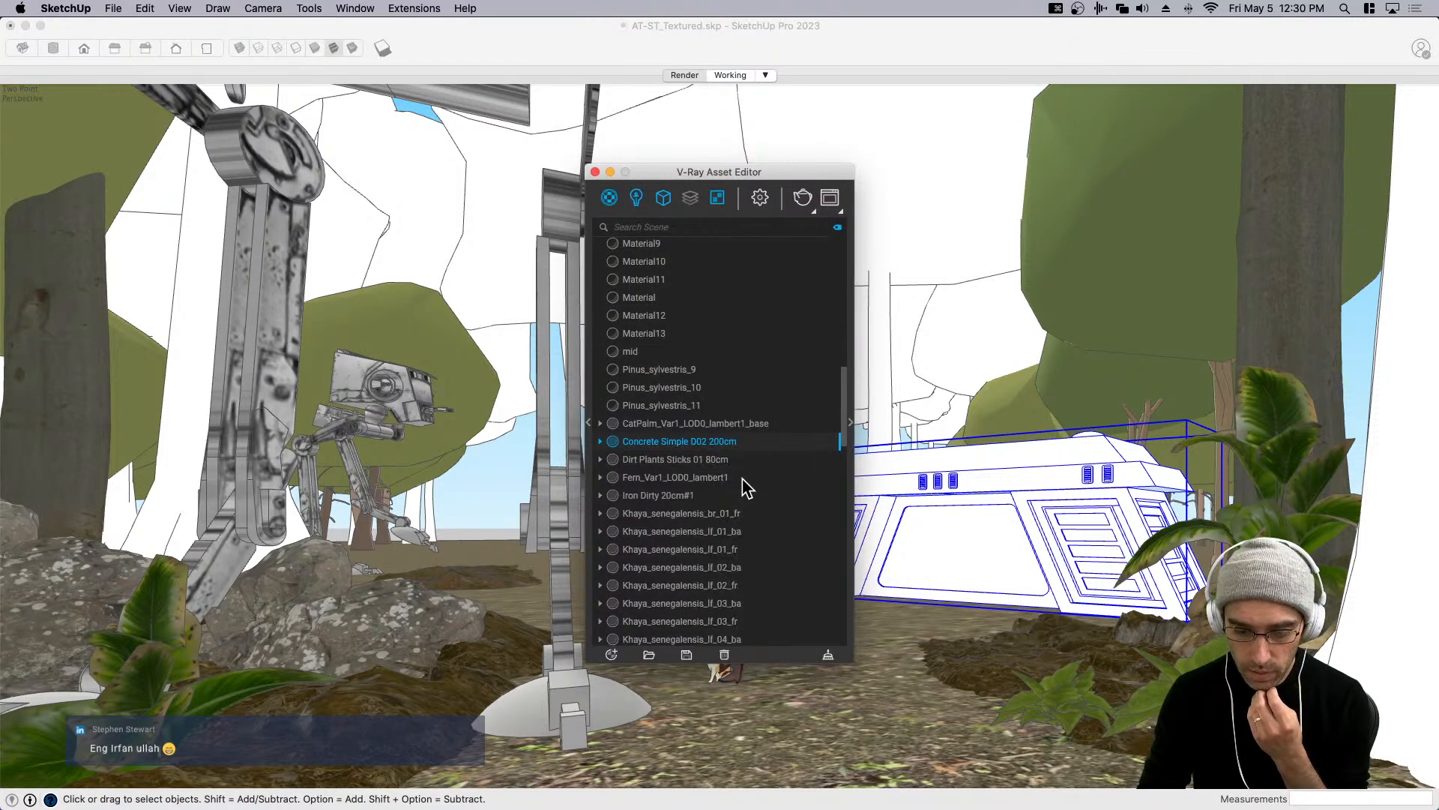
pyautogui.click(595, 172)
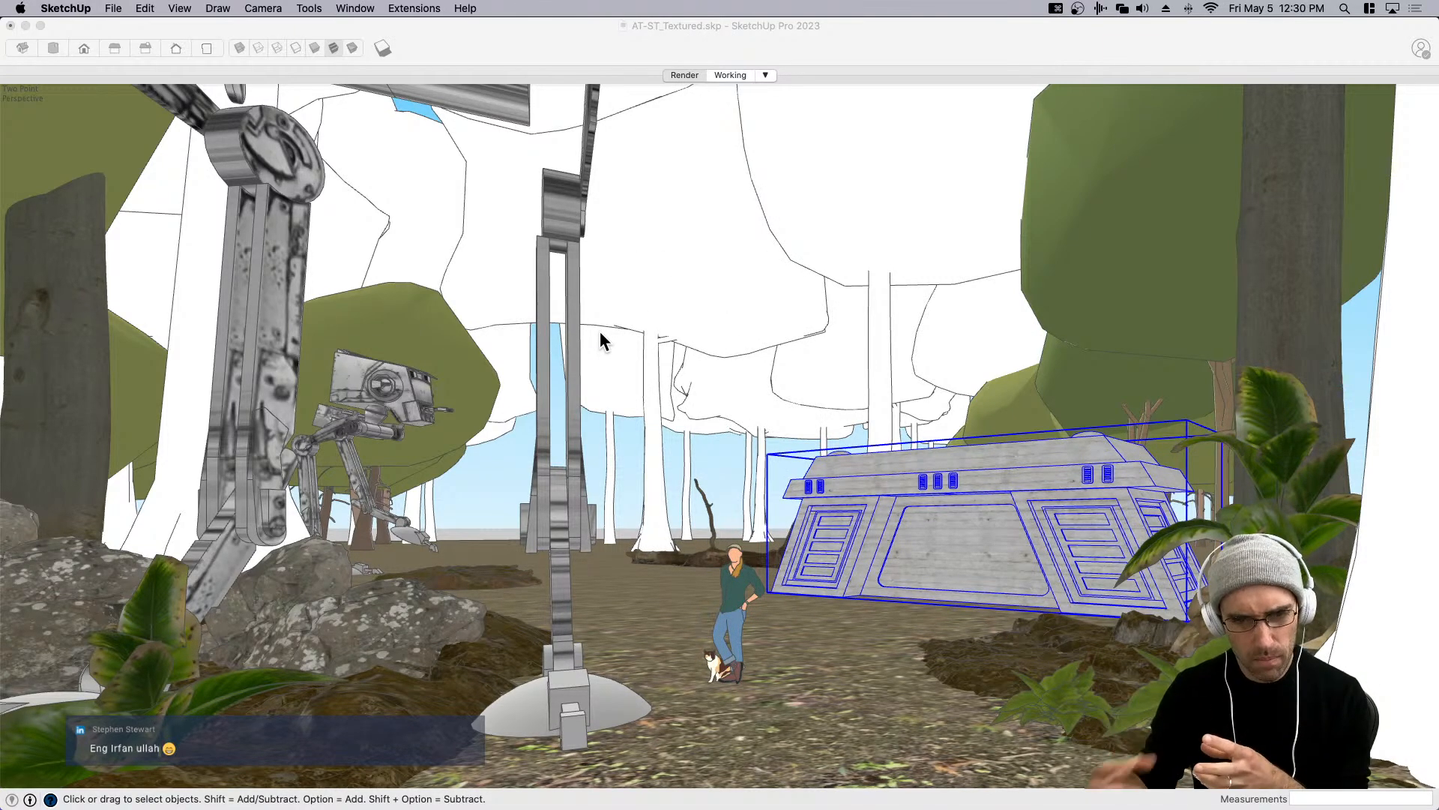
# Examine the bunker's surfaces in the film reference images, close those images and return to the SketchUp model.
pyautogui.press('super+Tab')
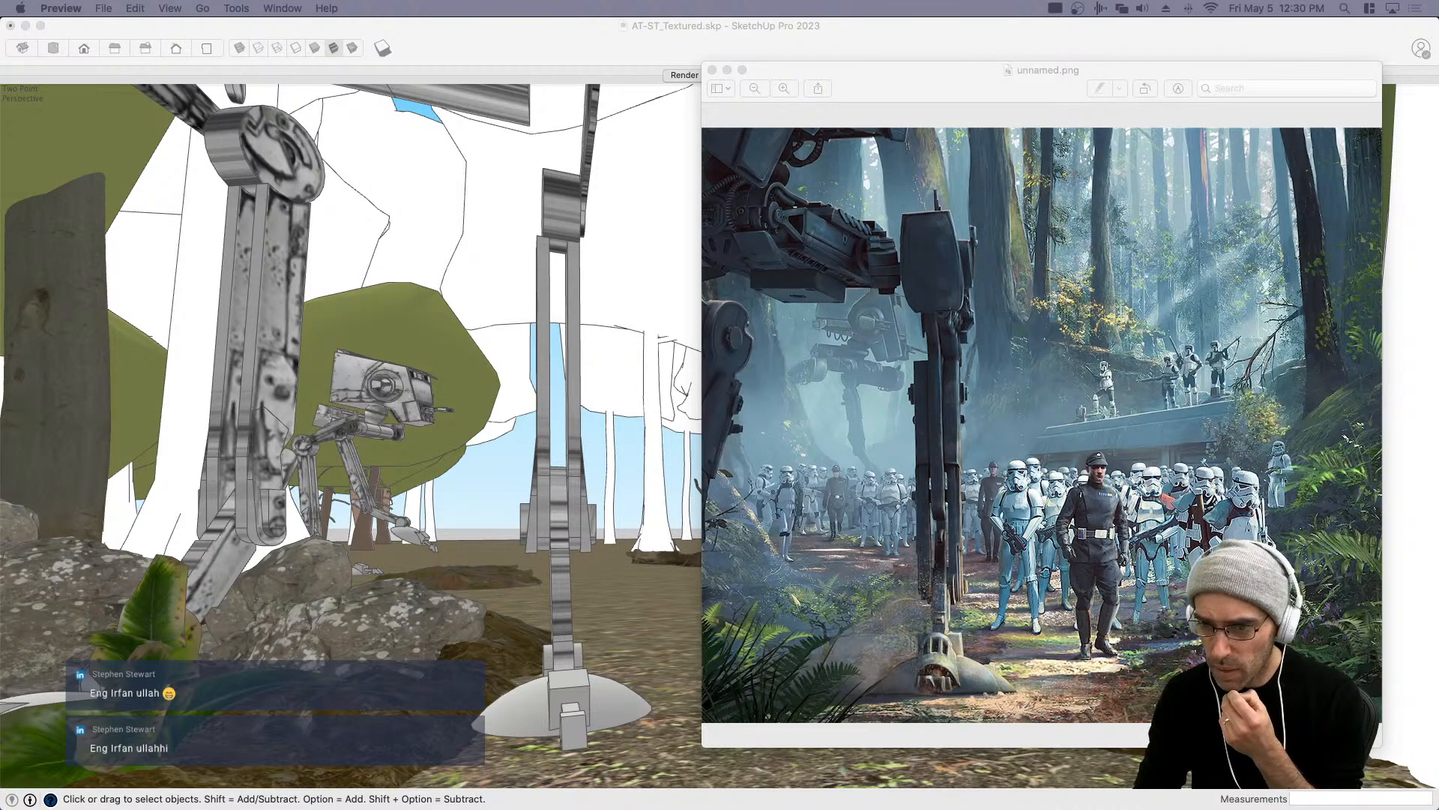
pyautogui.press('super+grave')
pyautogui.press('super+grave')
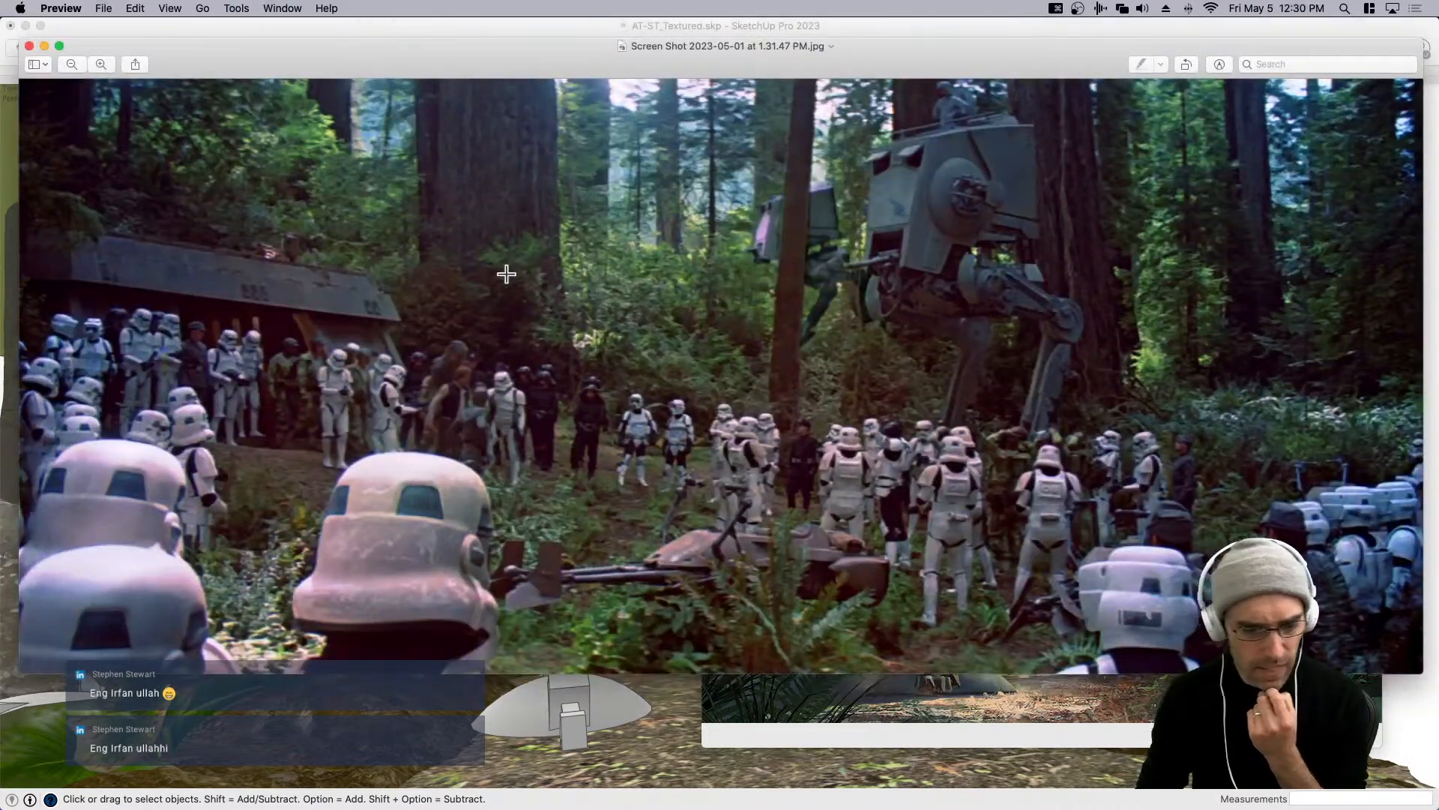
pyautogui.moveTo(226, 68); pyautogui.dragTo(369, 174)
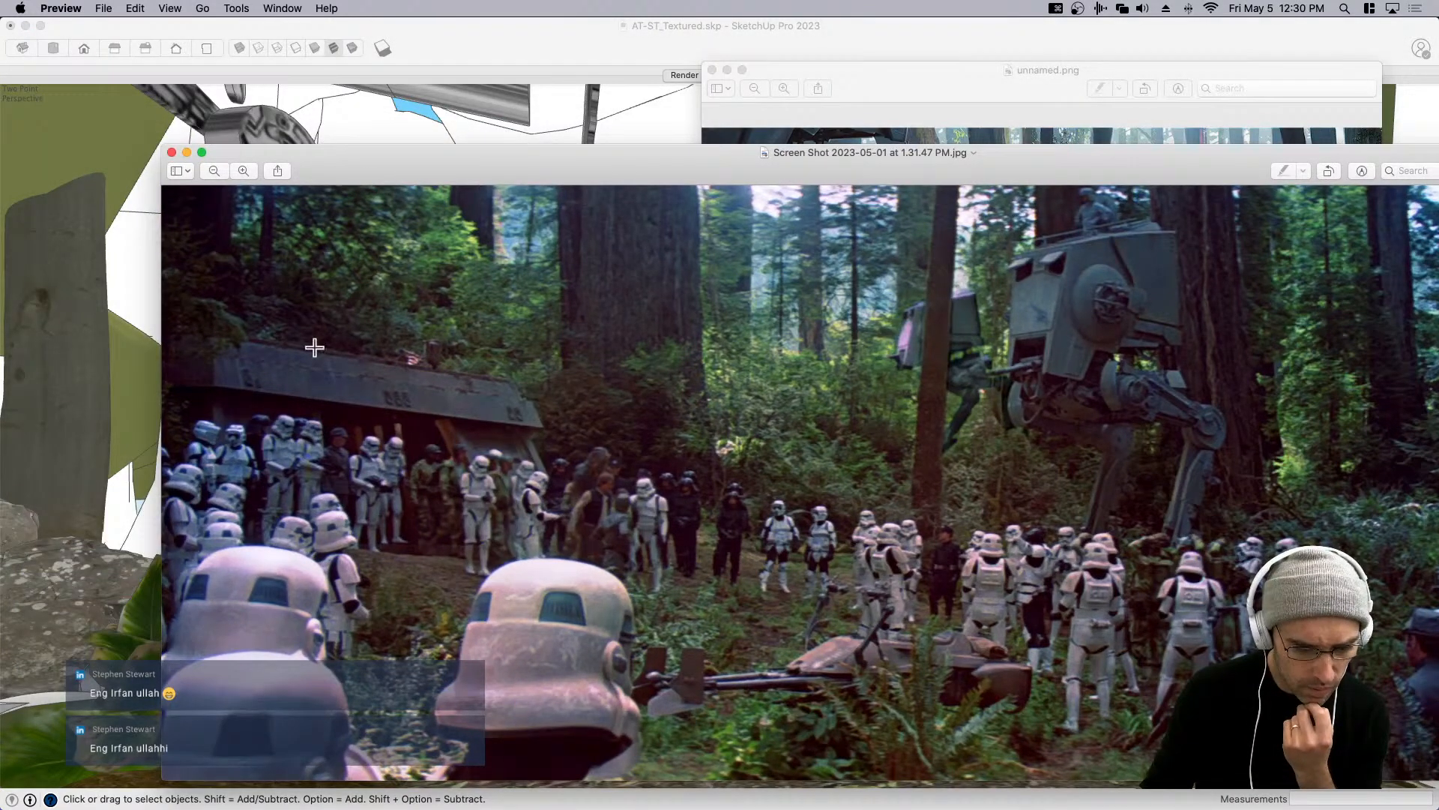
pyautogui.click(172, 153)
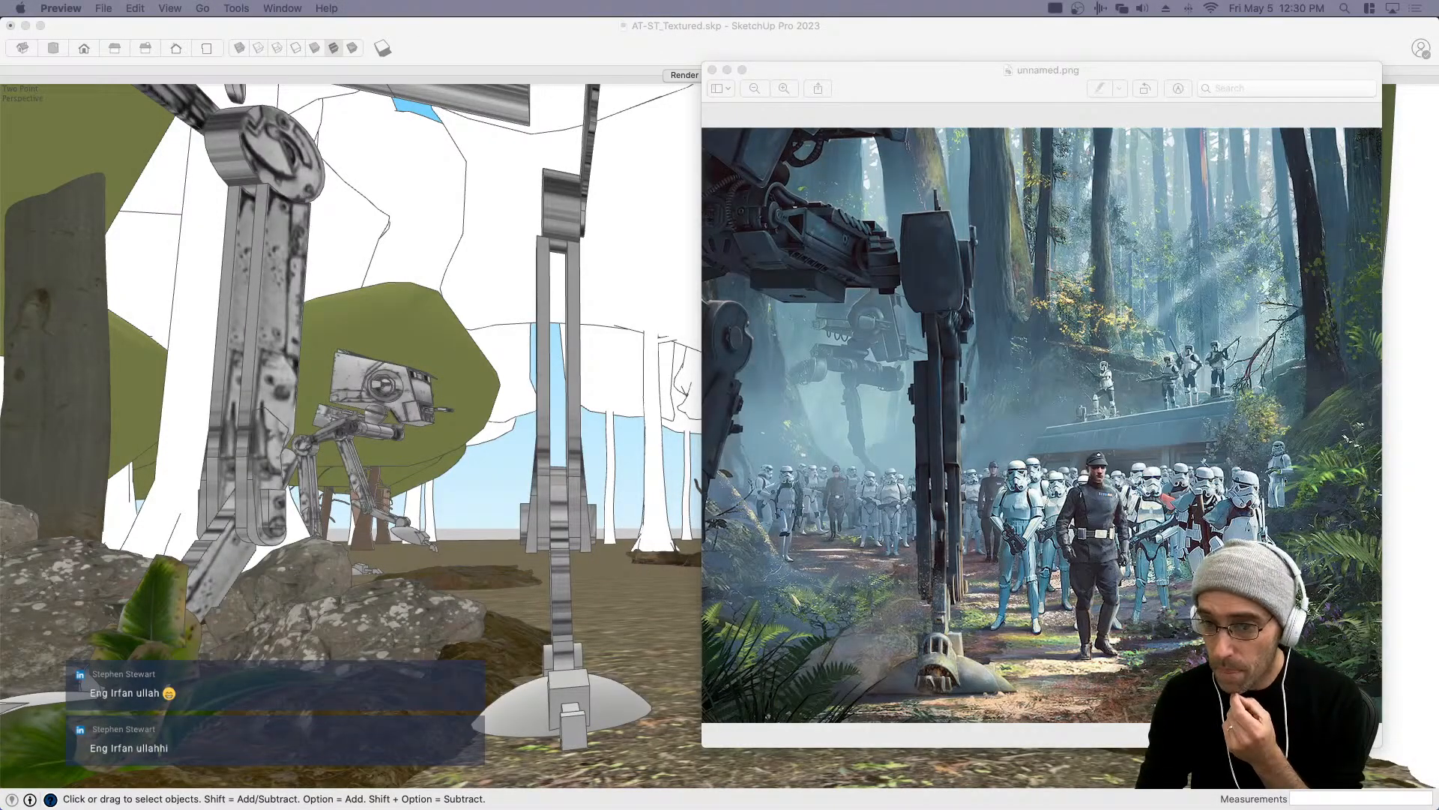
pyautogui.moveTo(310, 54); pyautogui.dragTo(385, 138)
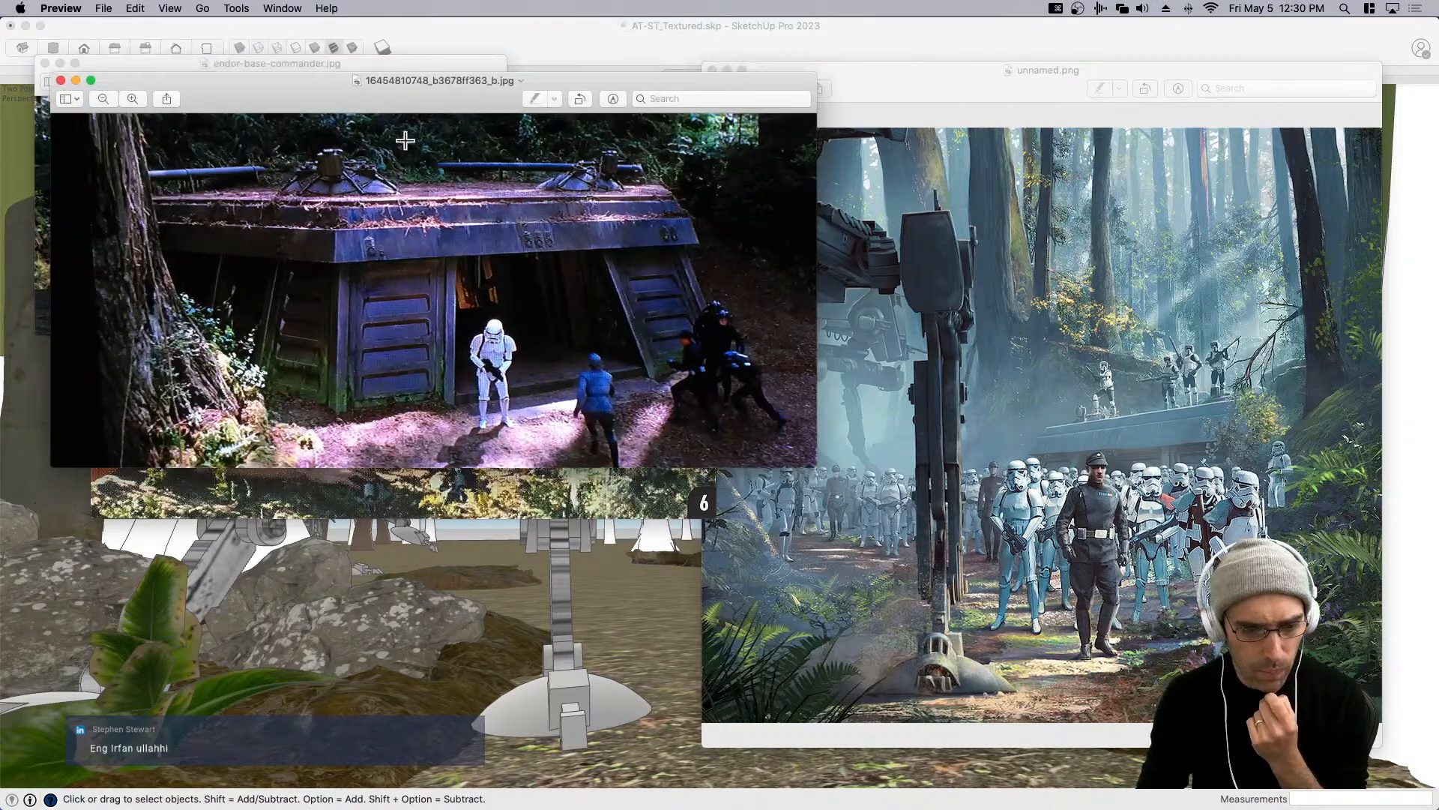
pyautogui.moveTo(386, 94); pyautogui.dragTo(386, 153)
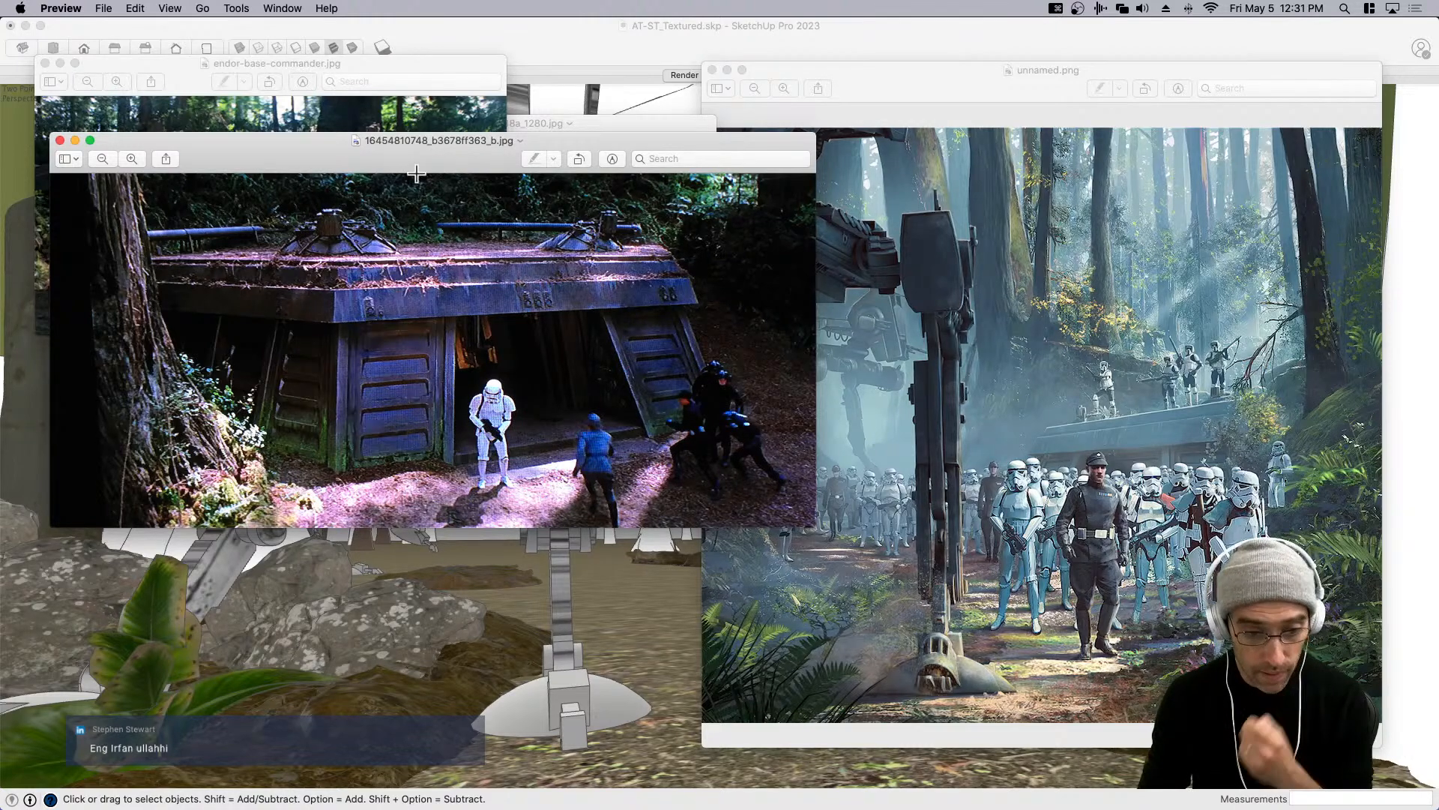
pyautogui.press('super+w')
pyautogui.press('super+w')
pyautogui.press('super+w')
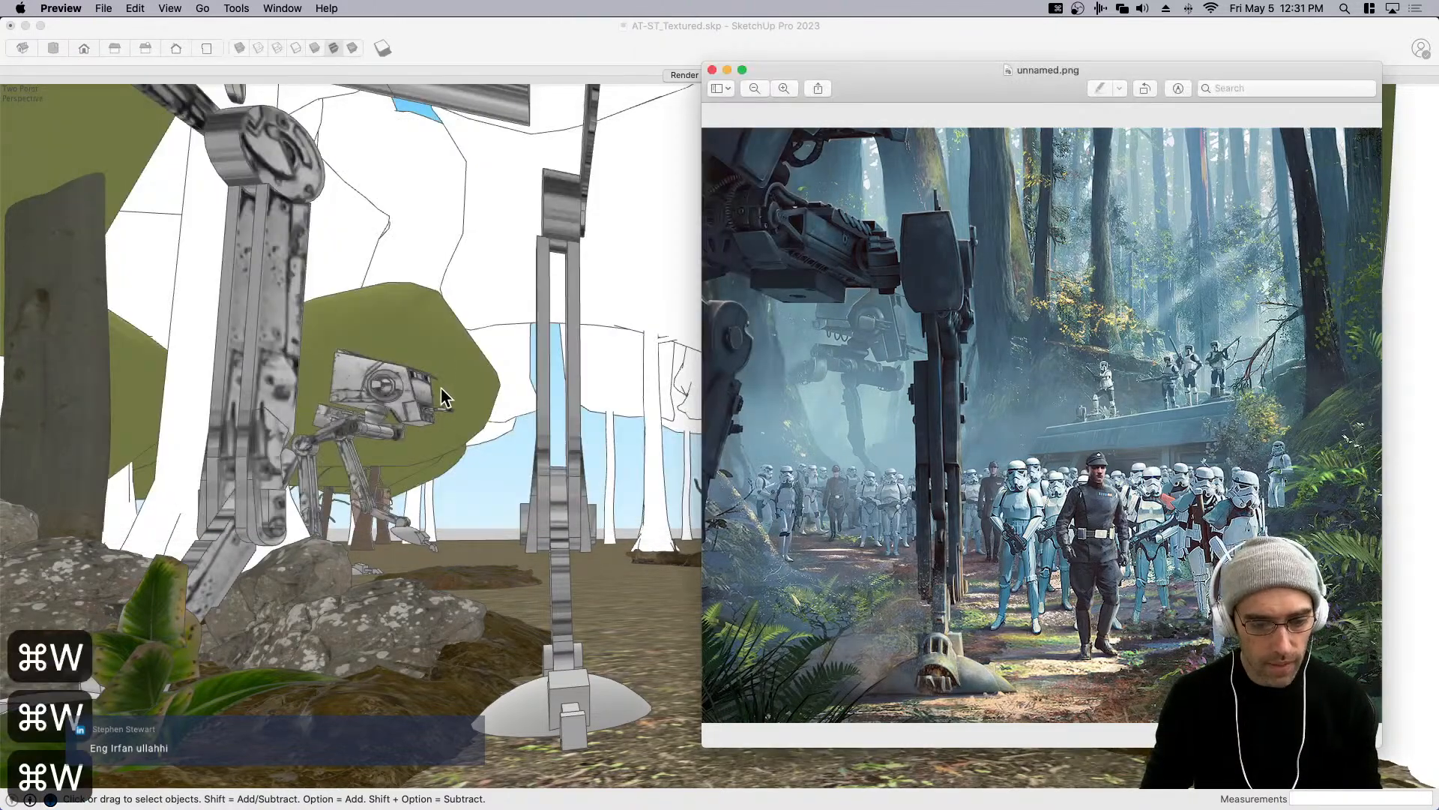
pyautogui.click(684, 274)
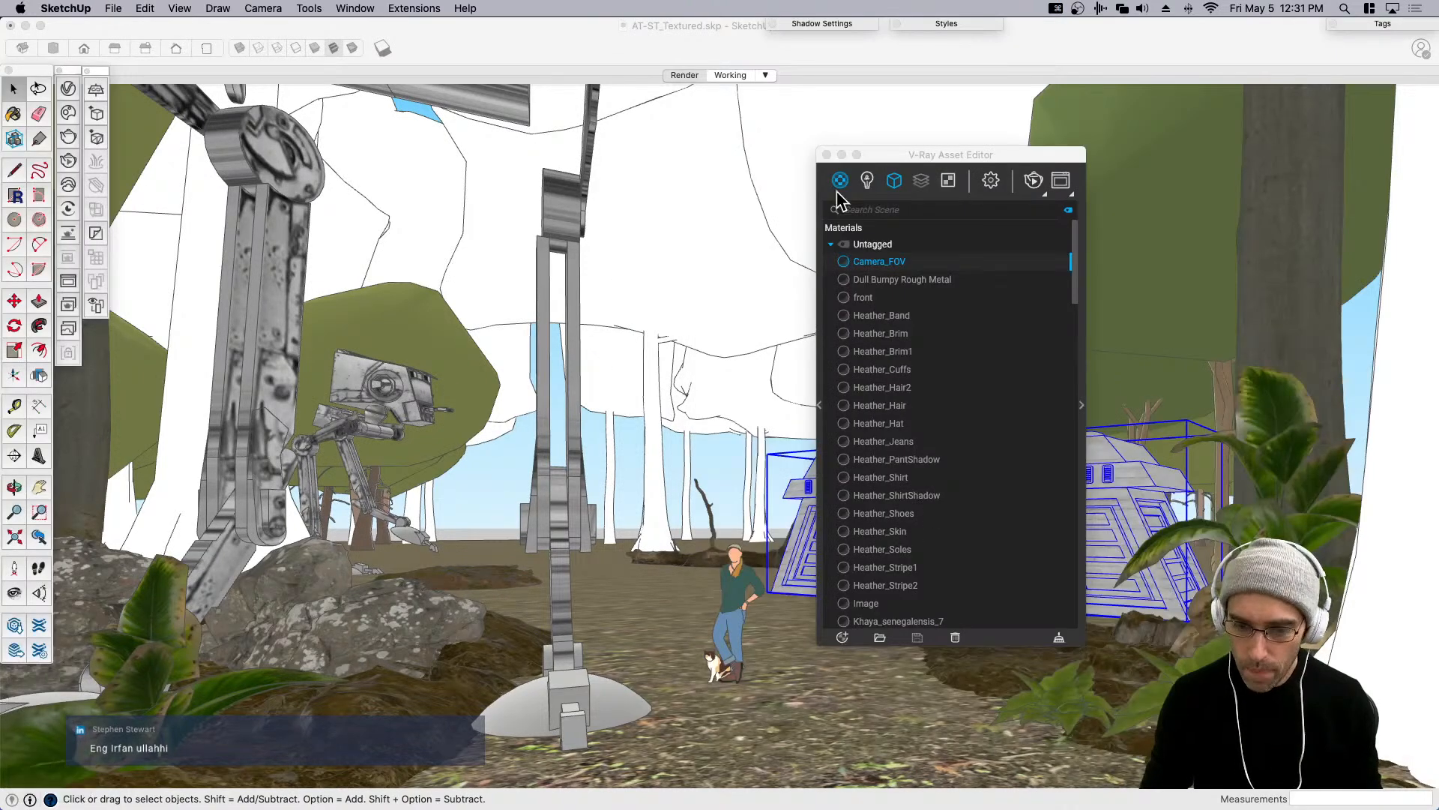
# Search the Cosmos library for "iron", try to import the Iron Dirty 20cm material and close the leftover V-Ray windows.
pyautogui.click(70, 113)
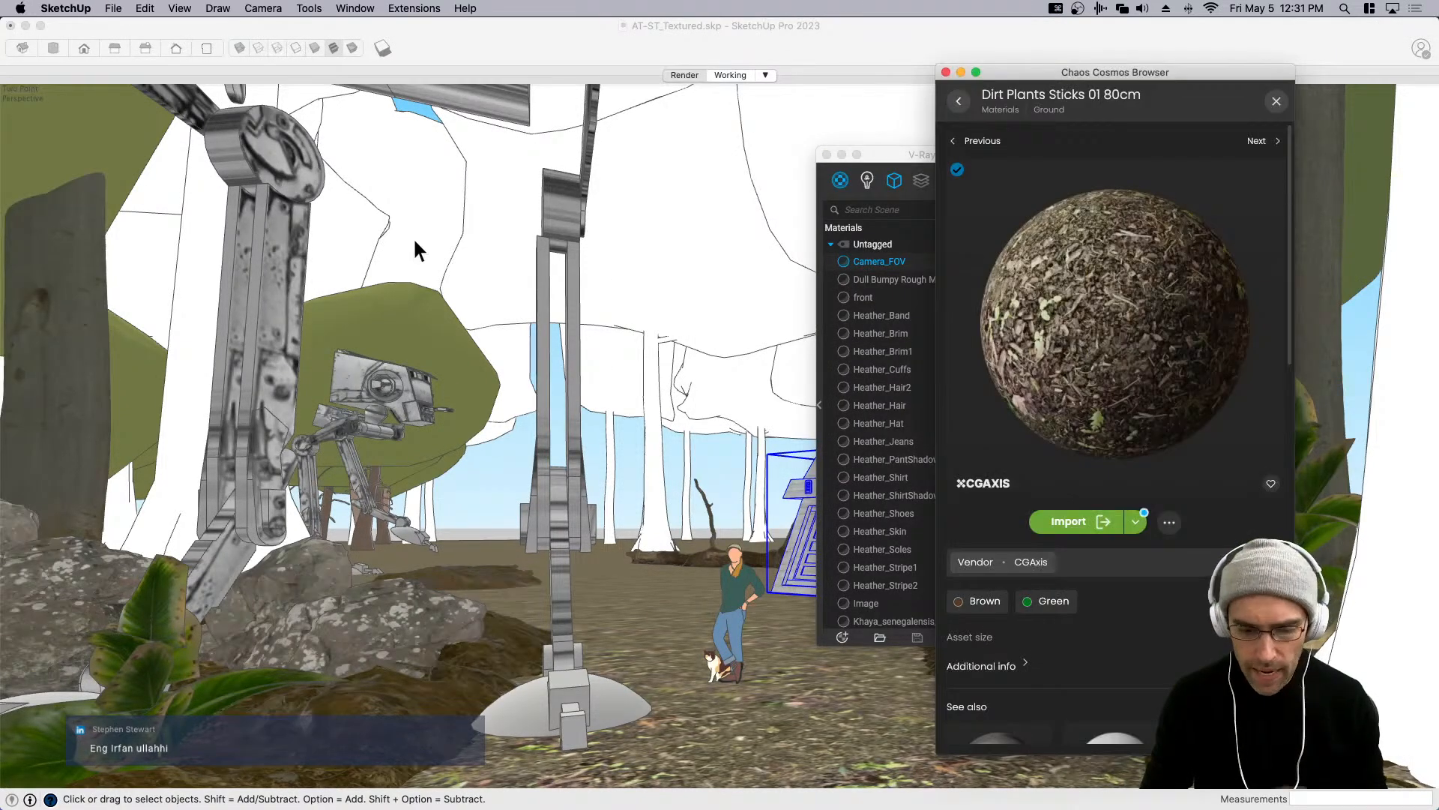
pyautogui.moveTo(1015, 75); pyautogui.dragTo(393, 70)
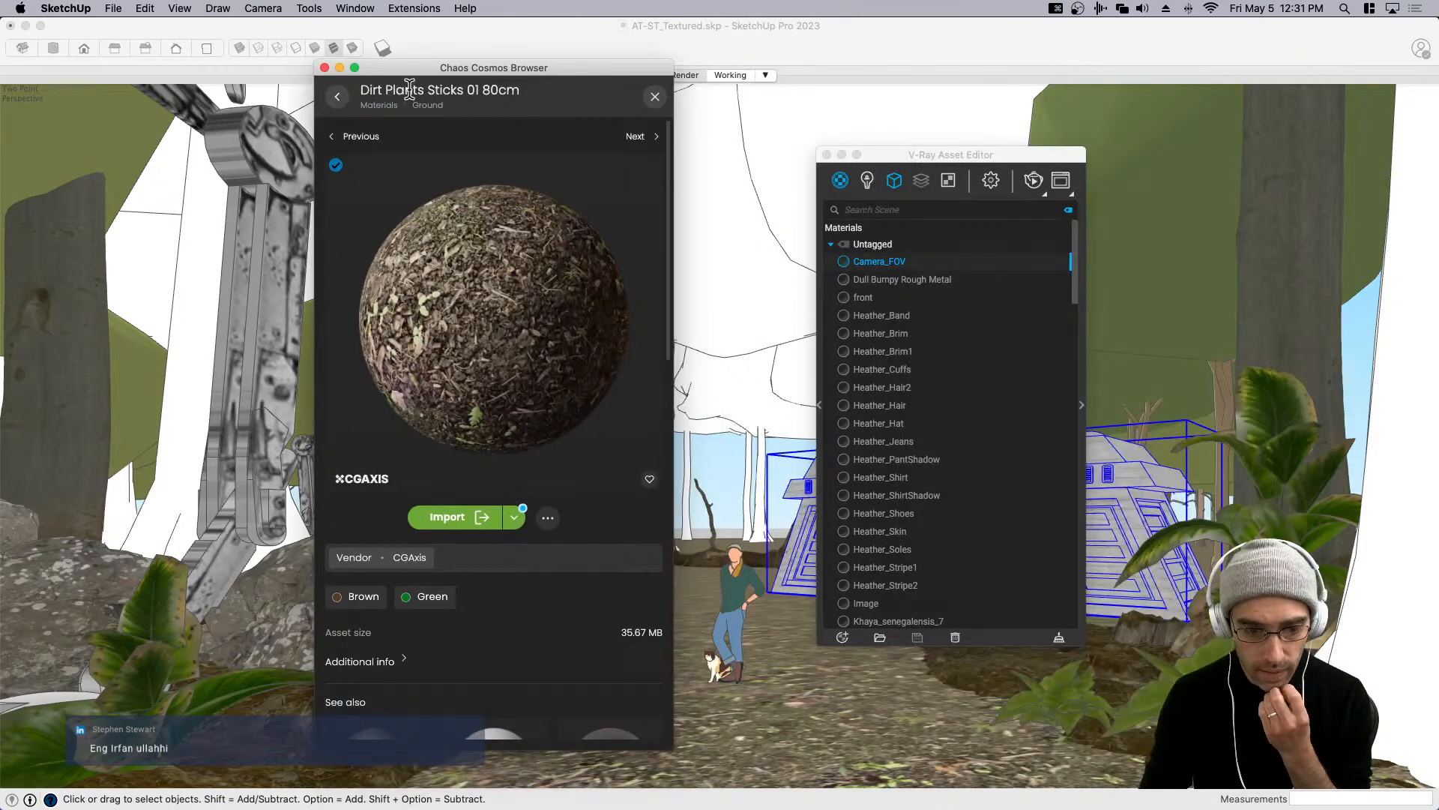
pyautogui.doubleClick(410, 88)
pyautogui.click(410, 88)
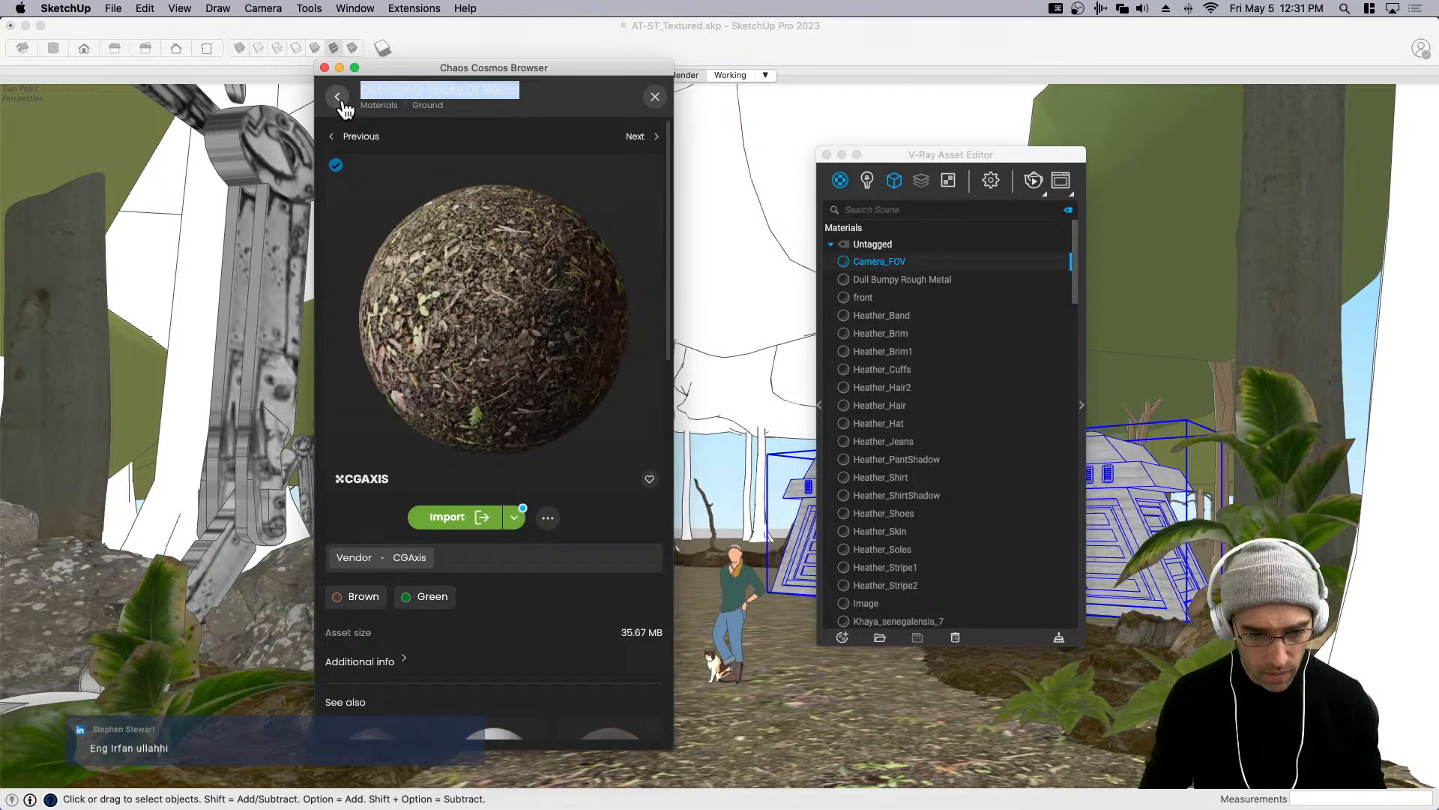
pyautogui.click(338, 96)
pyautogui.doubleClick(417, 93)
pyautogui.write('iron')
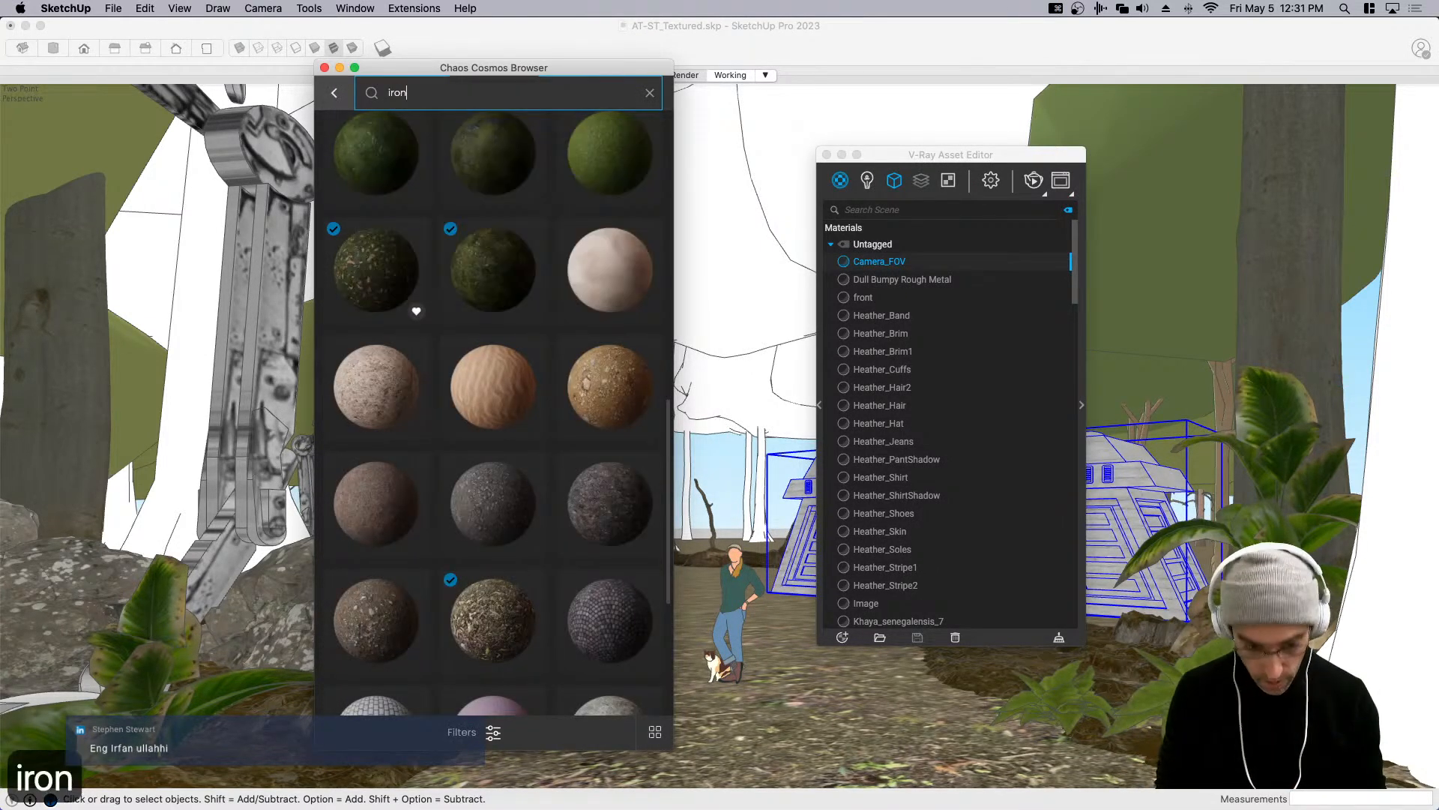
pyautogui.press('Return')
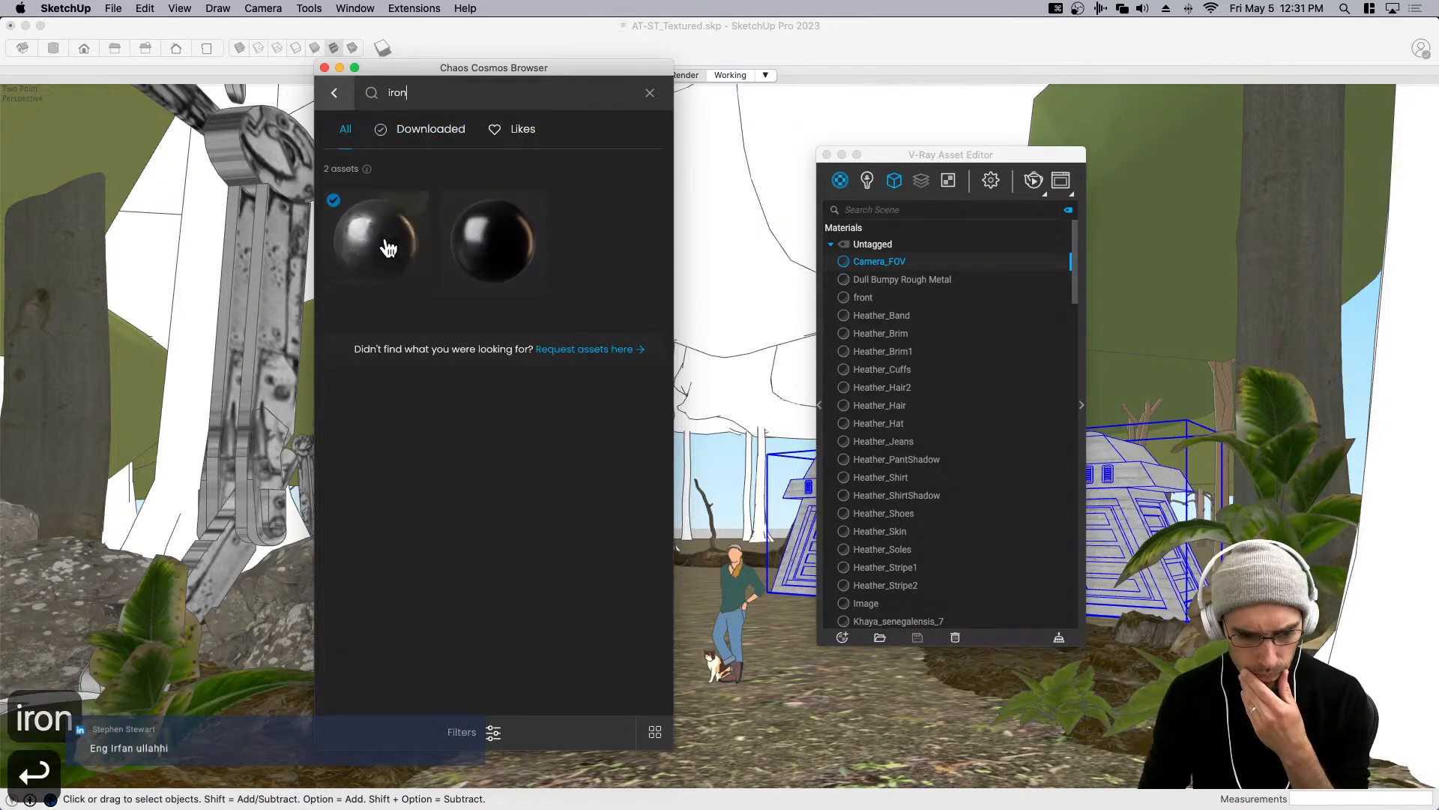
pyautogui.click(397, 201)
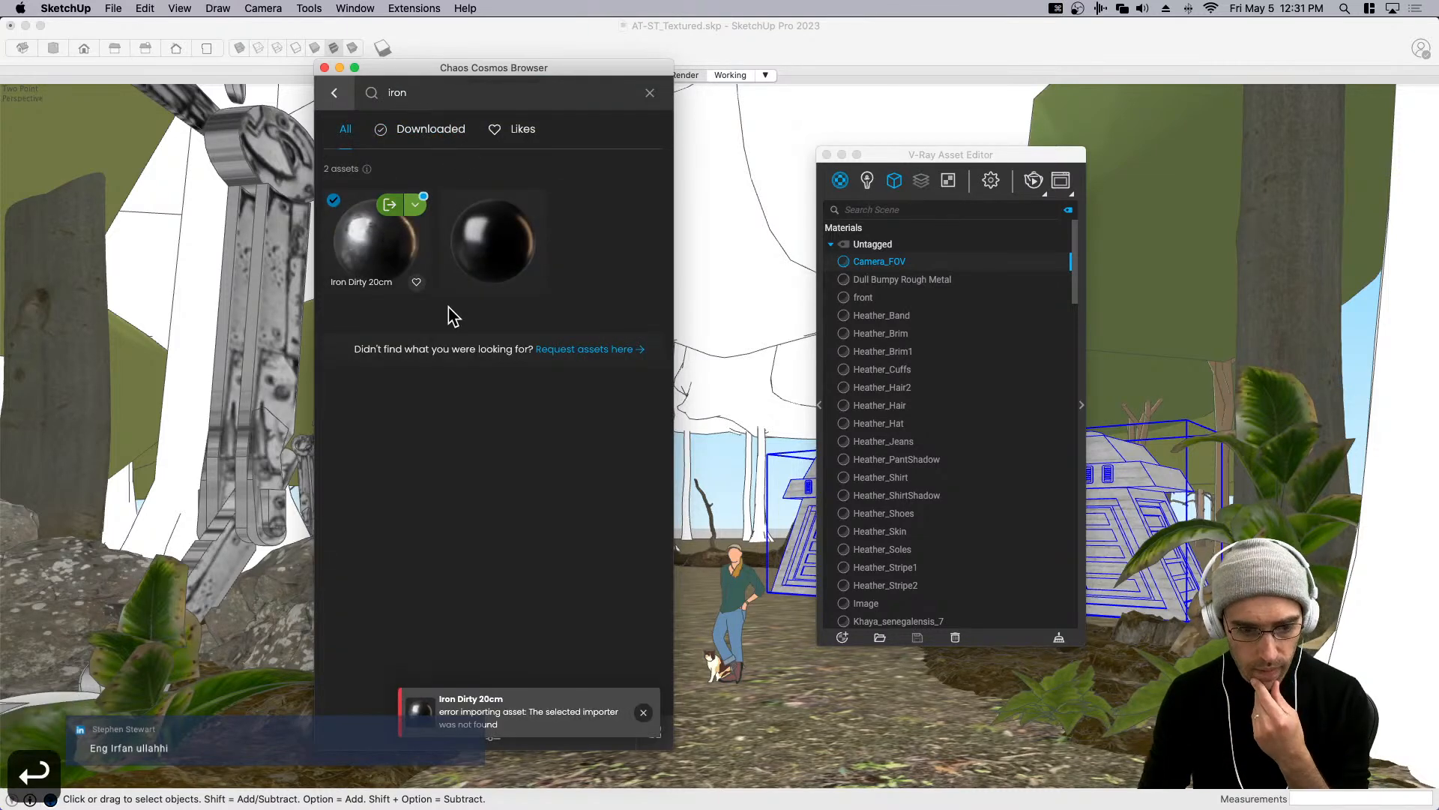
pyautogui.click(324, 67)
pyautogui.click(827, 154)
# Open the bunker's nested group for editing in the Working scene and select the large recessed centre face of its front.
pyautogui.scroll(3, 825, 546)
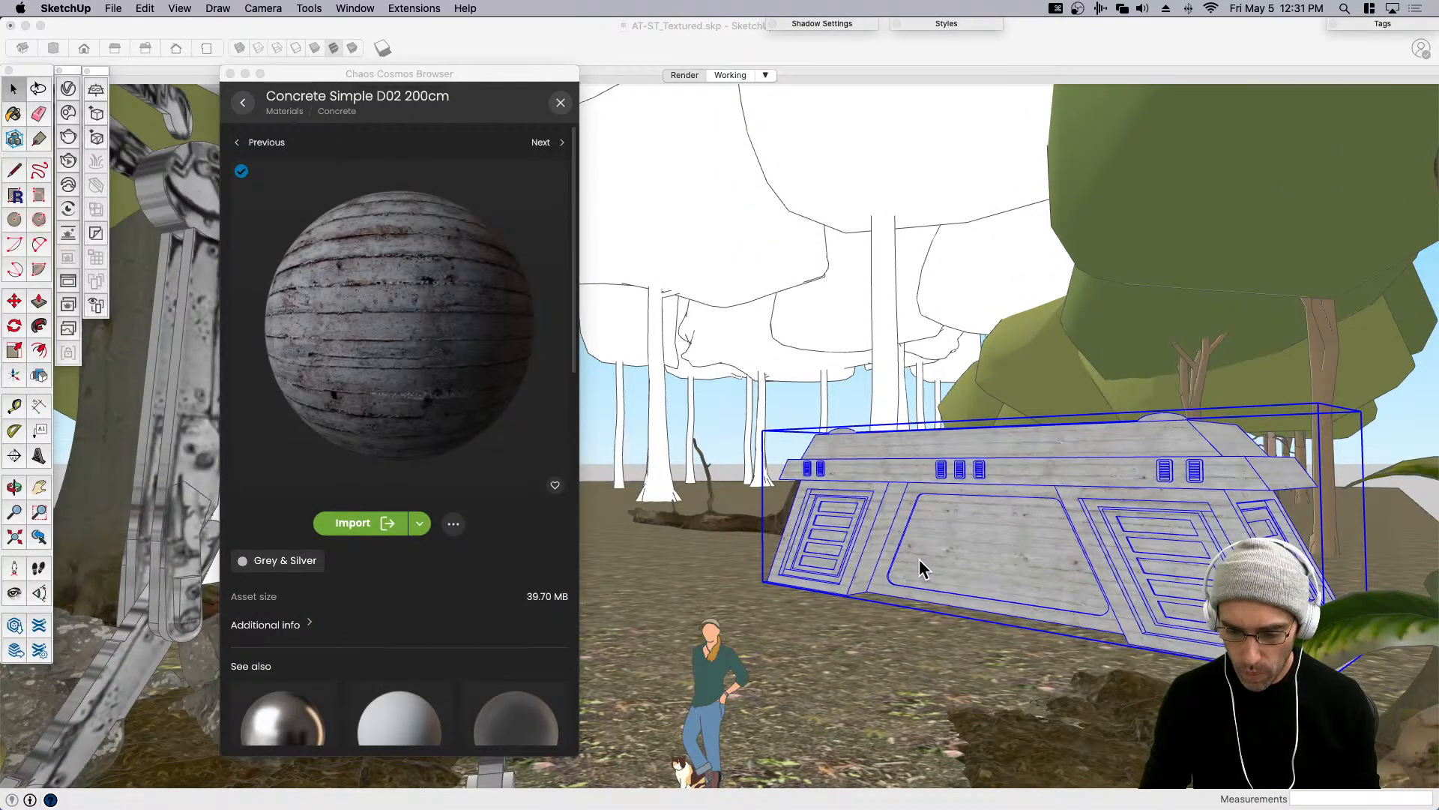
pyautogui.doubleClick(916, 549)
pyautogui.scroll(3, 919, 547)
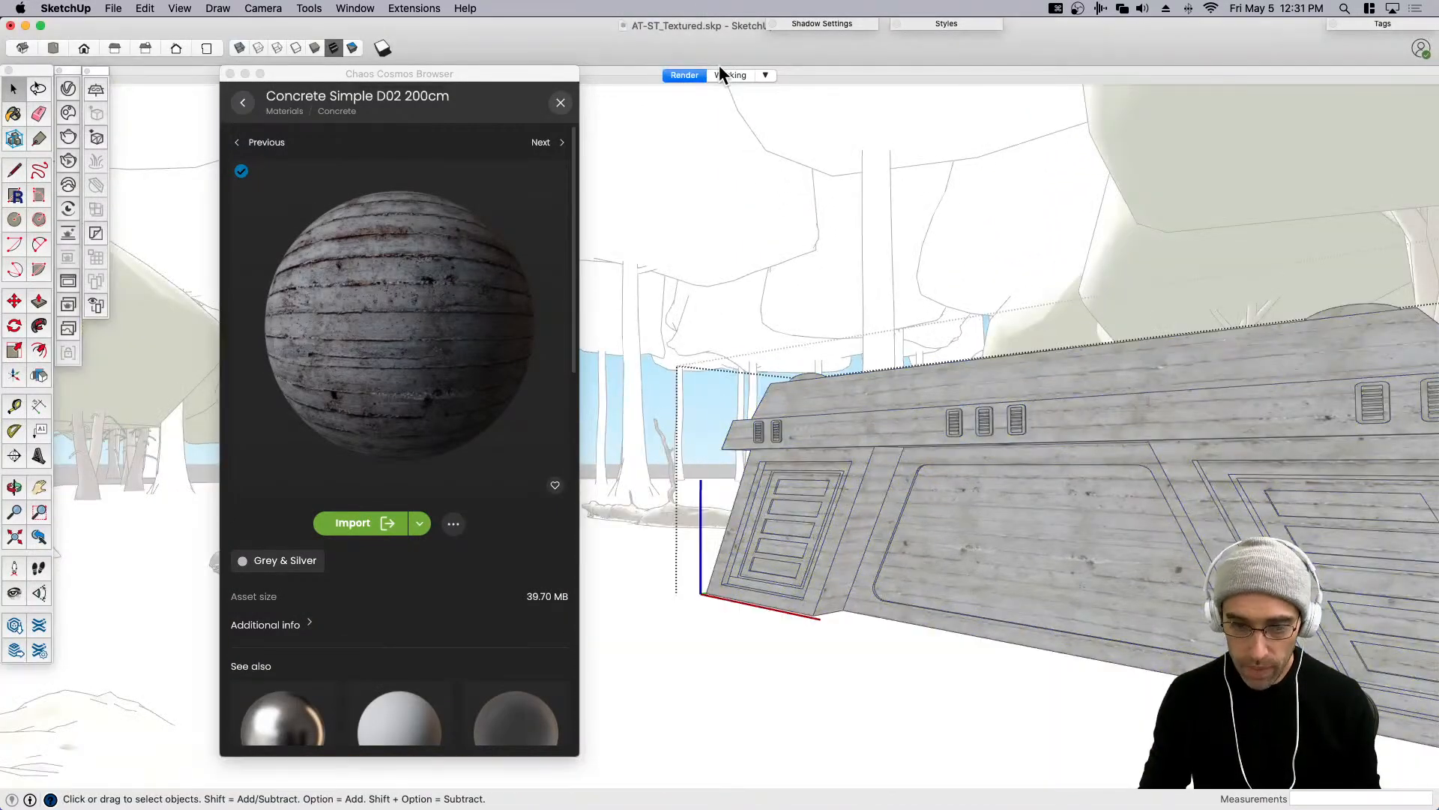
pyautogui.click(730, 75)
pyautogui.doubleClick(922, 507)
pyautogui.click(937, 545)
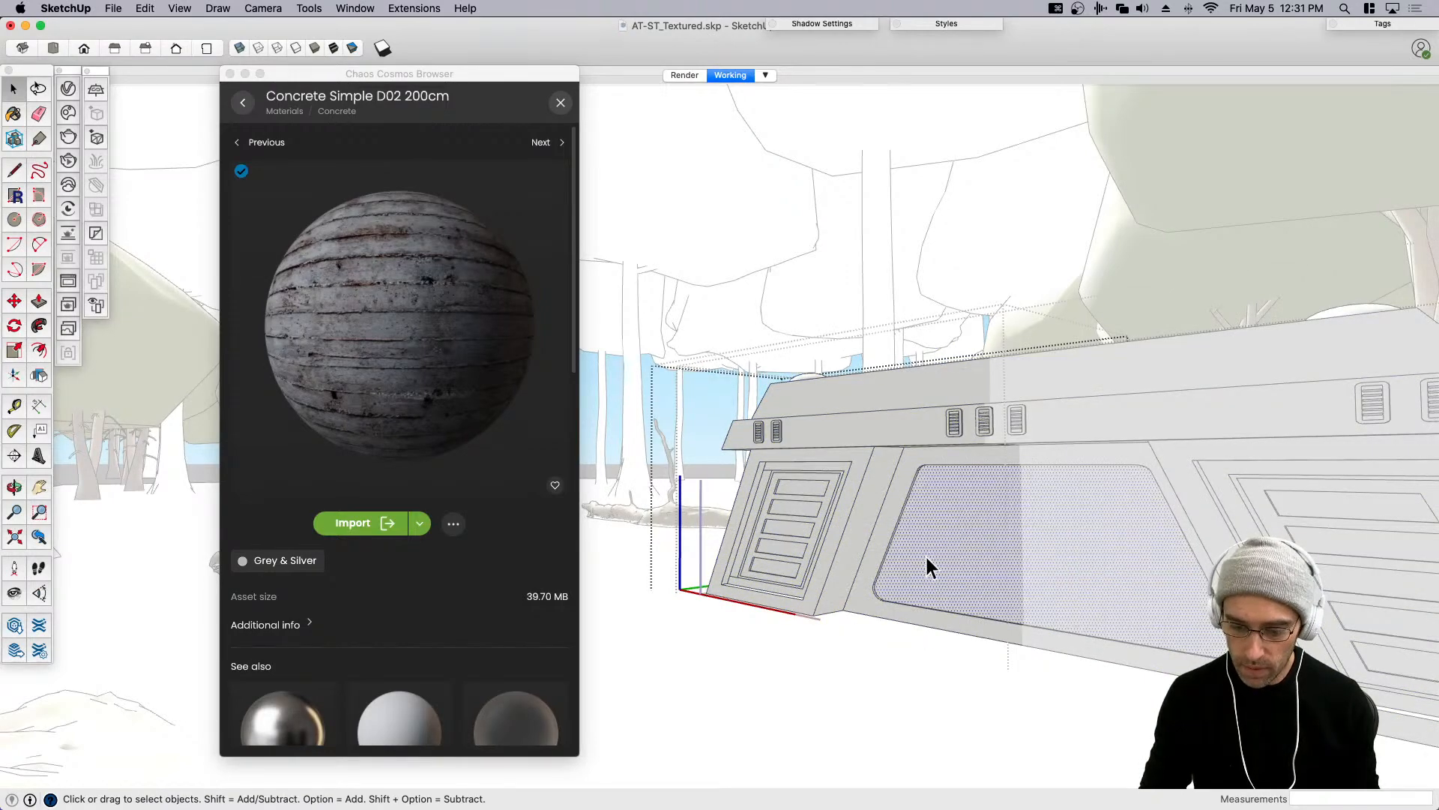
# Add the five recessed slot faces of the adjacent louvred side panel to the selection.
pyautogui.scroll(5, 775, 573)
pyautogui.keyDown('shift'); pyautogui.click(775, 563); pyautogui.keyUp('shift')
pyautogui.keyDown('shift'); pyautogui.click(789, 530); pyautogui.keyUp('shift')
pyautogui.keyDown('shift'); pyautogui.click(790, 482); pyautogui.keyUp('shift')
pyautogui.keyDown('shift'); pyautogui.click(803, 437); pyautogui.keyUp('shift')
pyautogui.keyDown('shift'); pyautogui.click(805, 448); pyautogui.keyUp('shift')
pyautogui.keyDown('shift'); pyautogui.click(813, 413); pyautogui.keyUp('shift')
pyautogui.scroll(-1, 1203, 532)
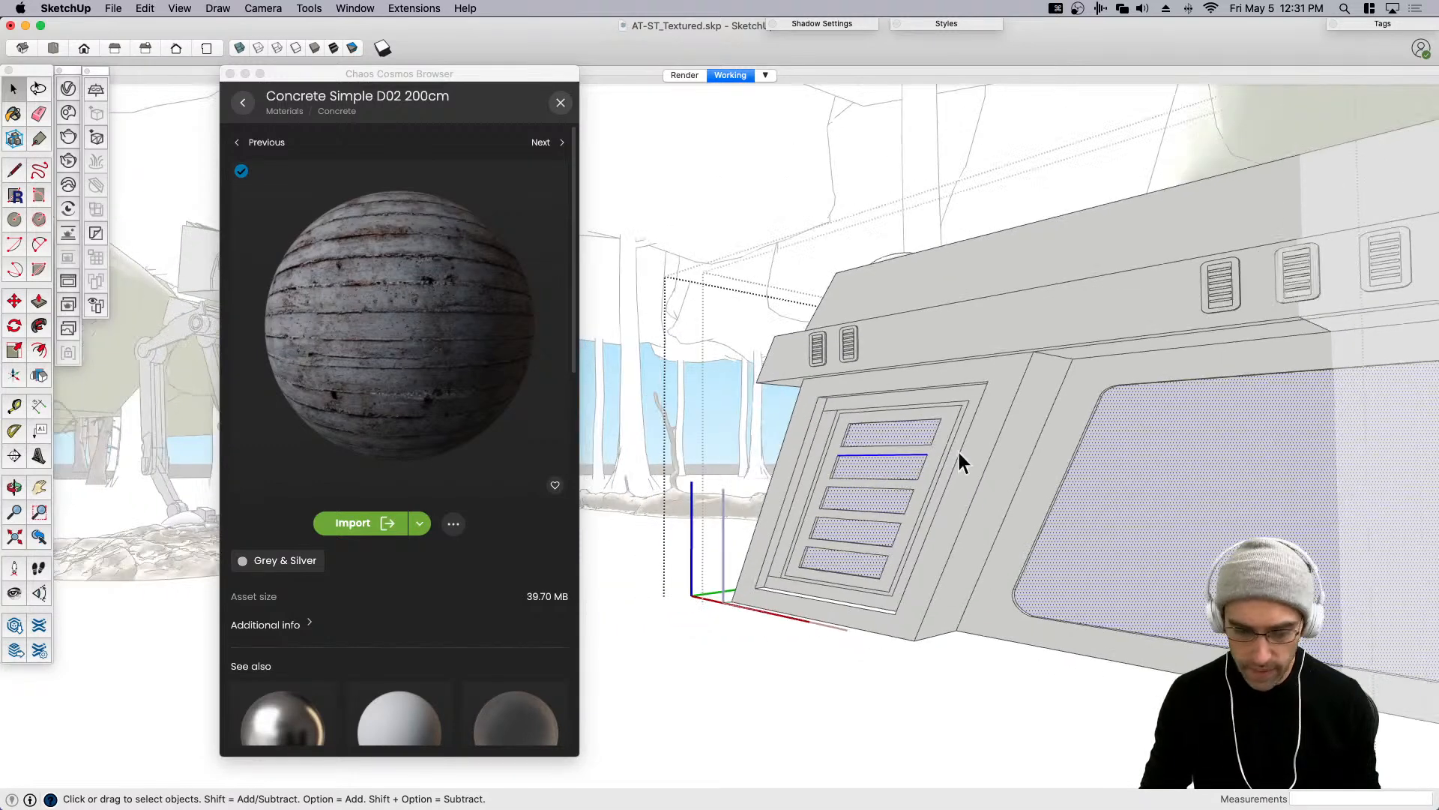
# Open the V-Ray Asset Editor and import the Concrete Simple D02 200cm material again from Cosmos.
pyautogui.click(68, 89)
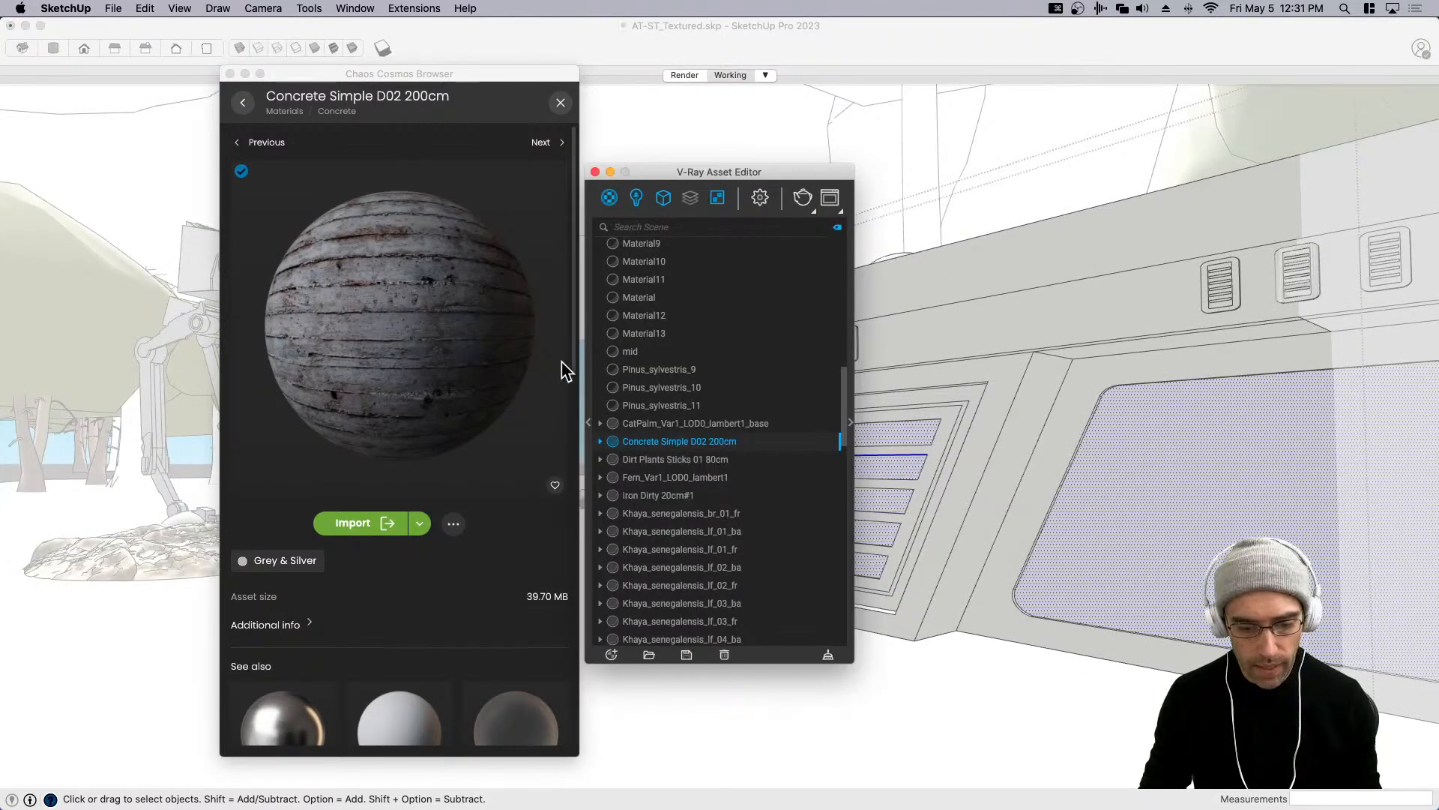
pyautogui.scroll(5, 673, 480)
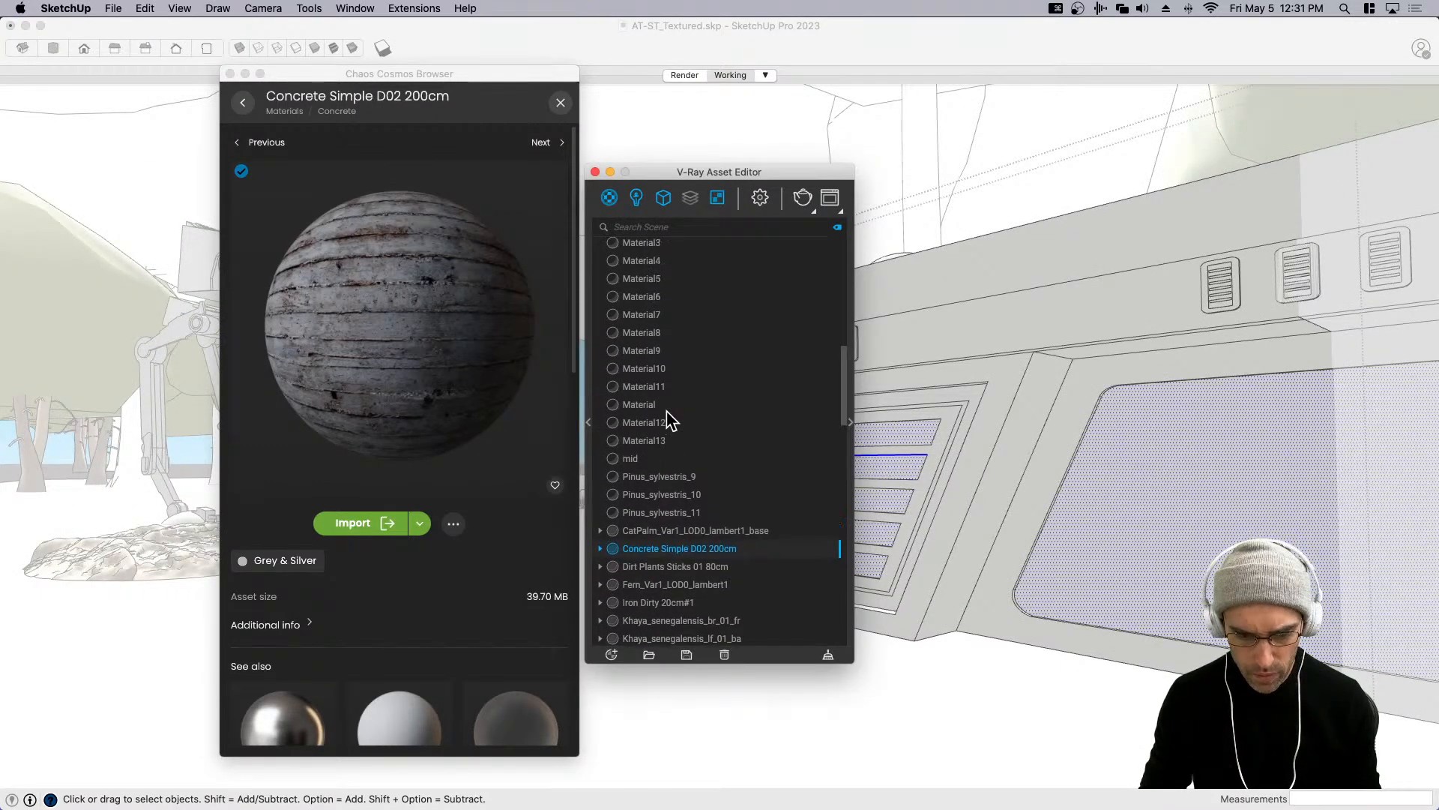
pyautogui.click(349, 525)
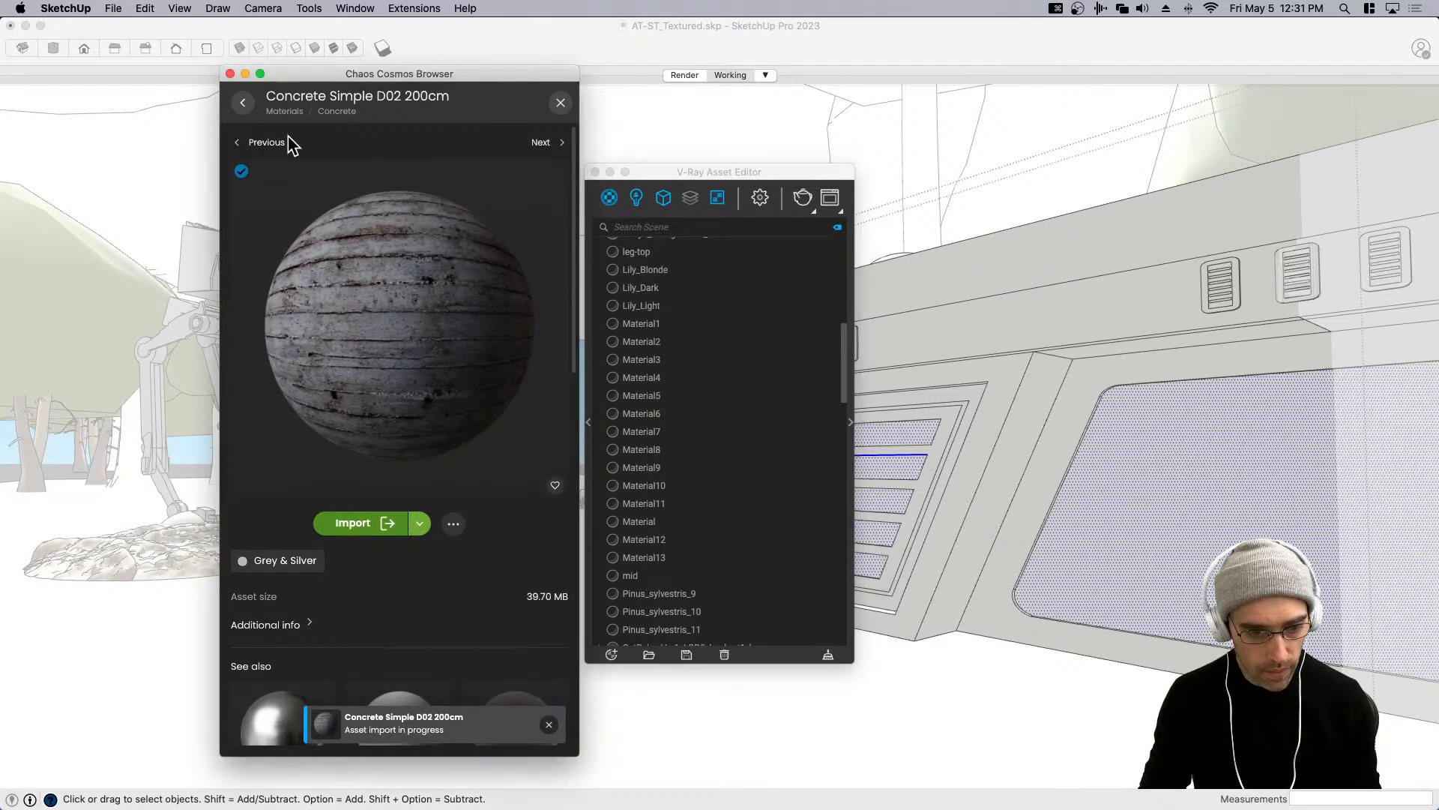
# Search the Cosmos library for "iron" and import the Iron Dirty 20cm material.
pyautogui.click(562, 104)
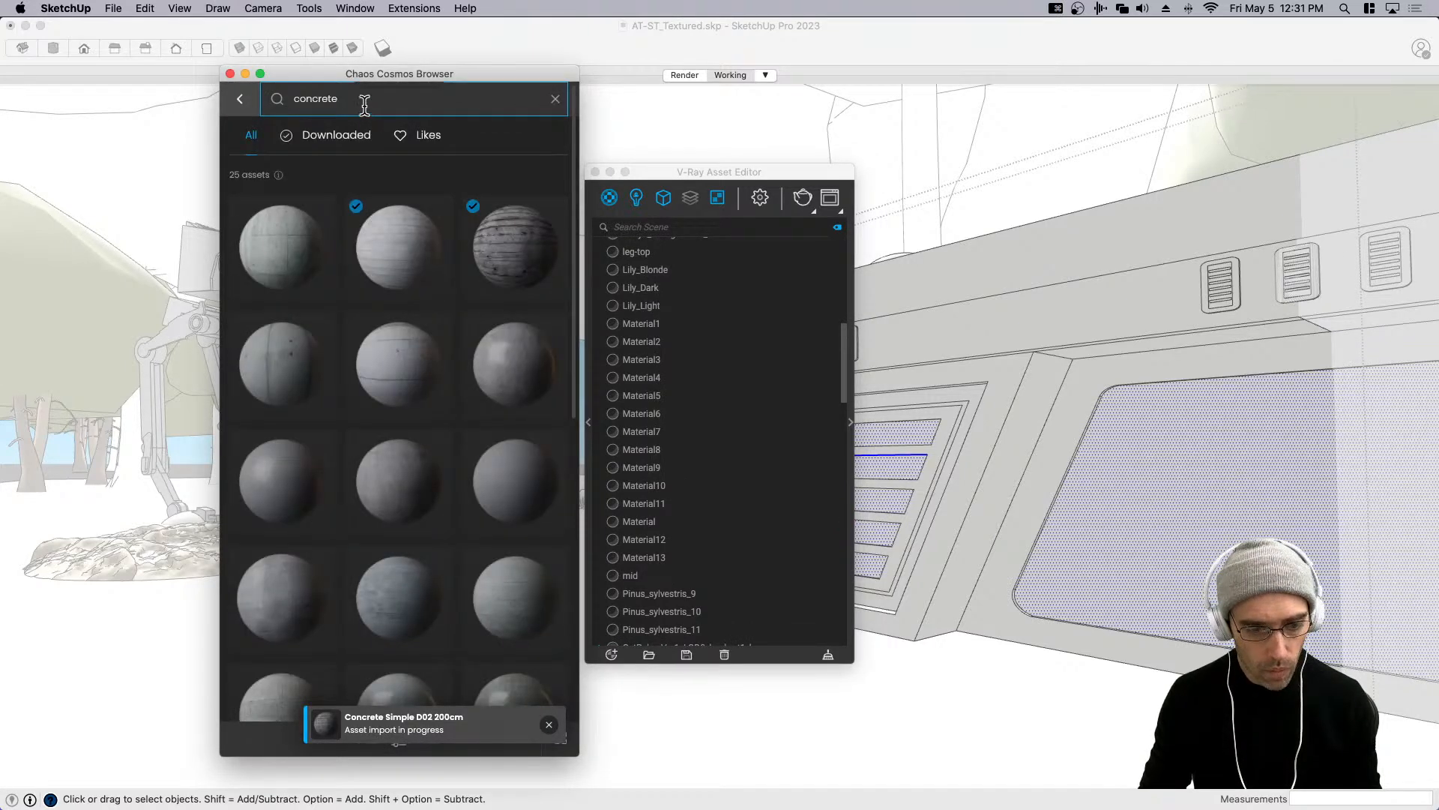
pyautogui.doubleClick(363, 99)
pyautogui.write('iron')
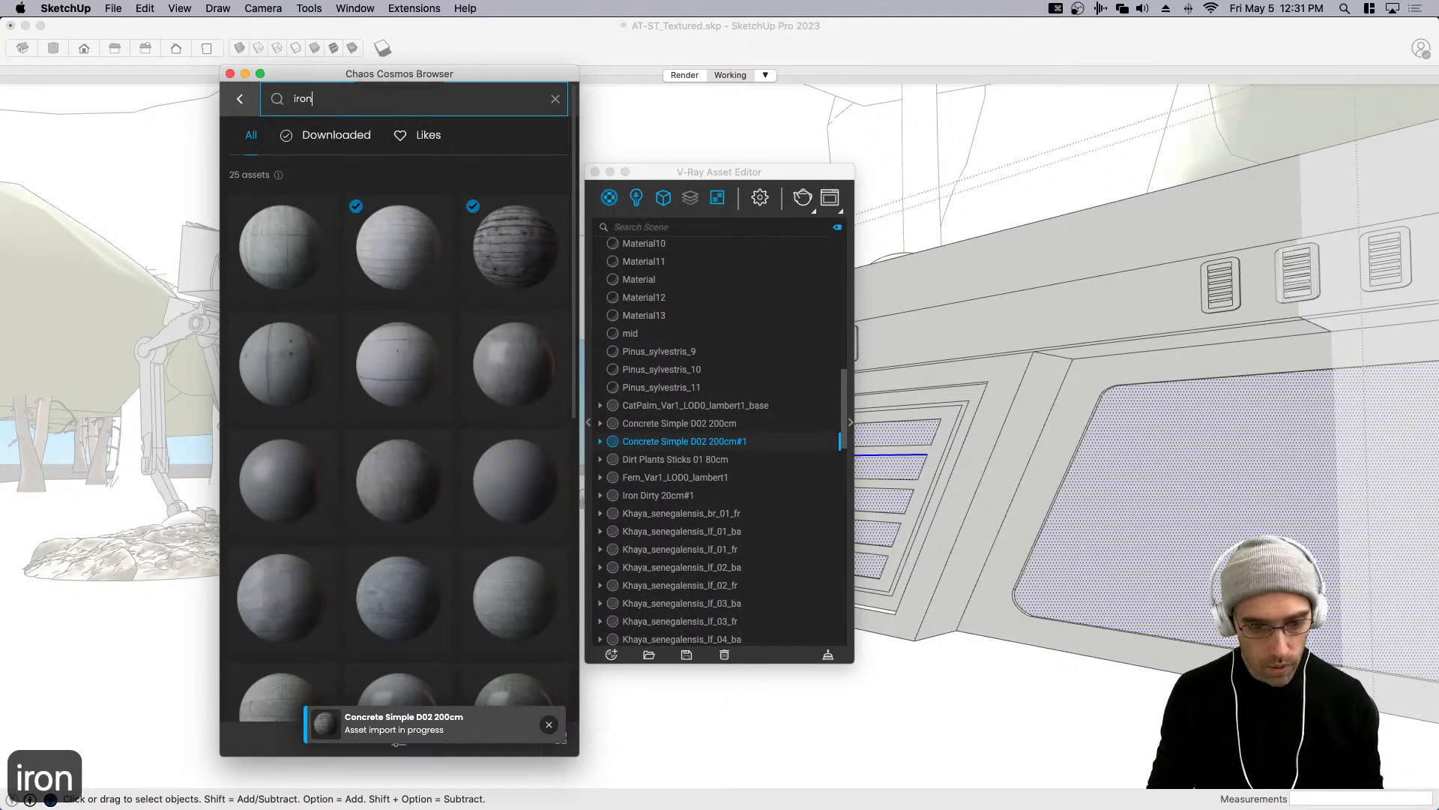
pyautogui.press('Return')
pyautogui.click(284, 221)
pyautogui.click(354, 522)
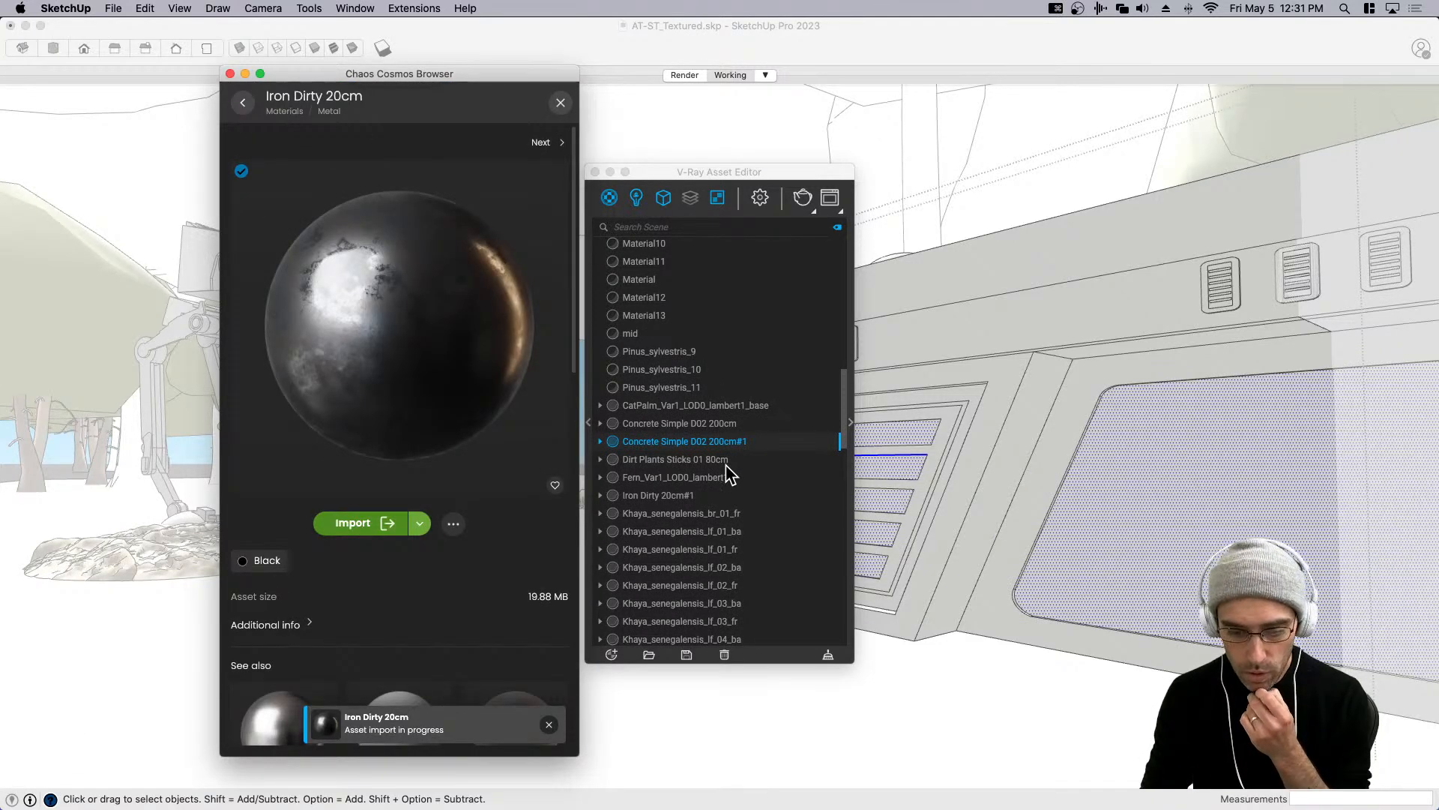
# Apply Iron Dirty 20cm to the selected bunker faces, then close the asset editor and Cosmos windows.
pyautogui.rightClick(668, 498)
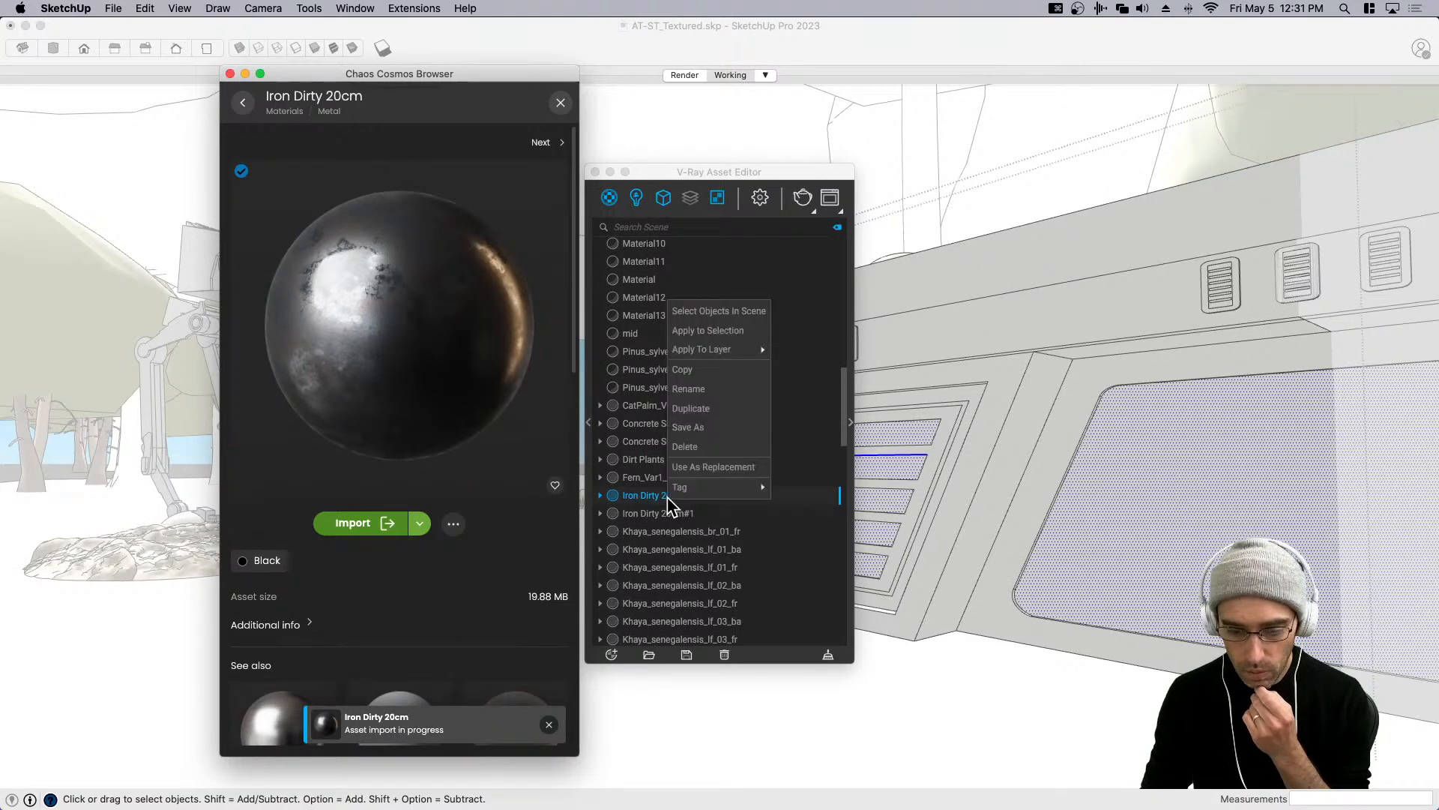
pyautogui.click(731, 333)
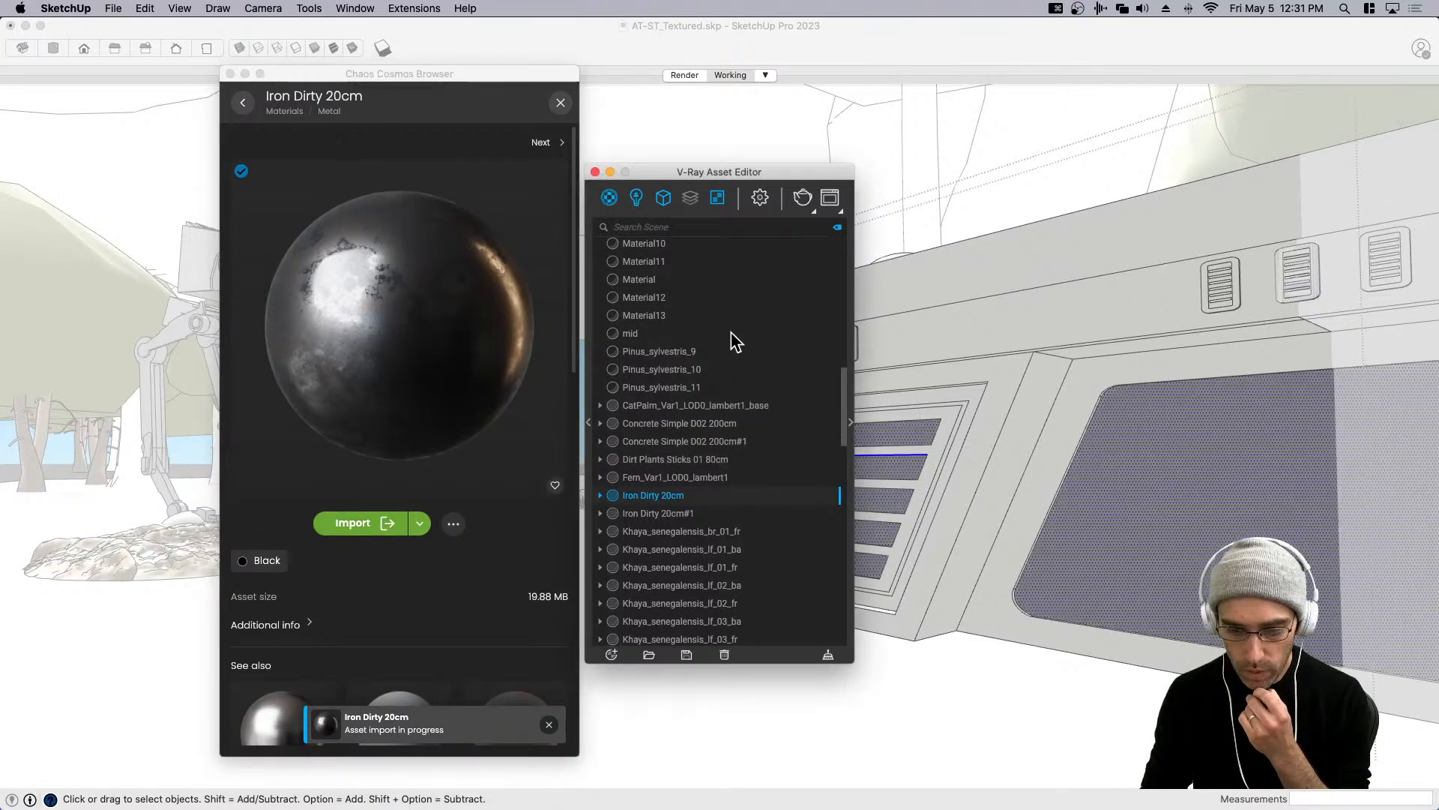
pyautogui.click(595, 172)
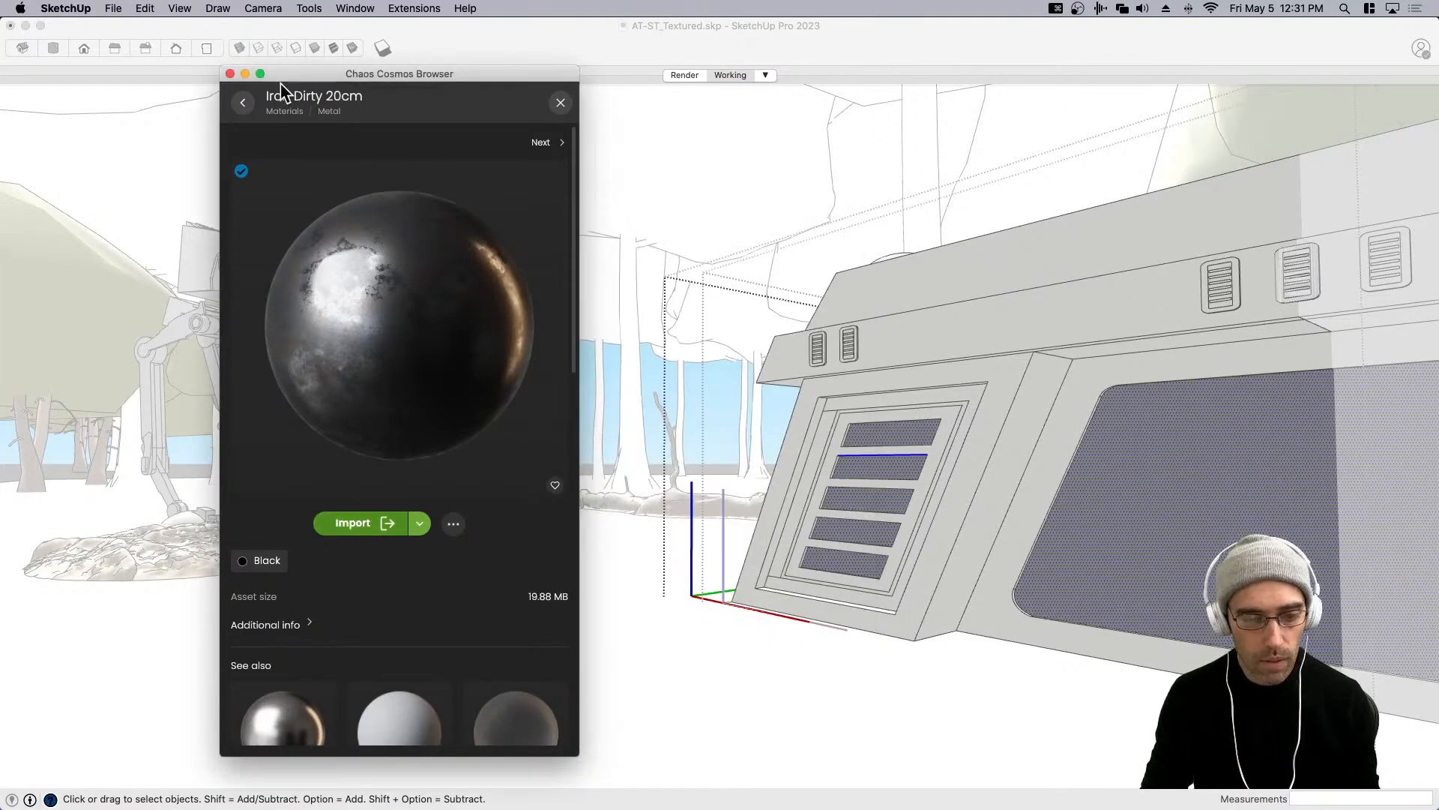
pyautogui.click(230, 74)
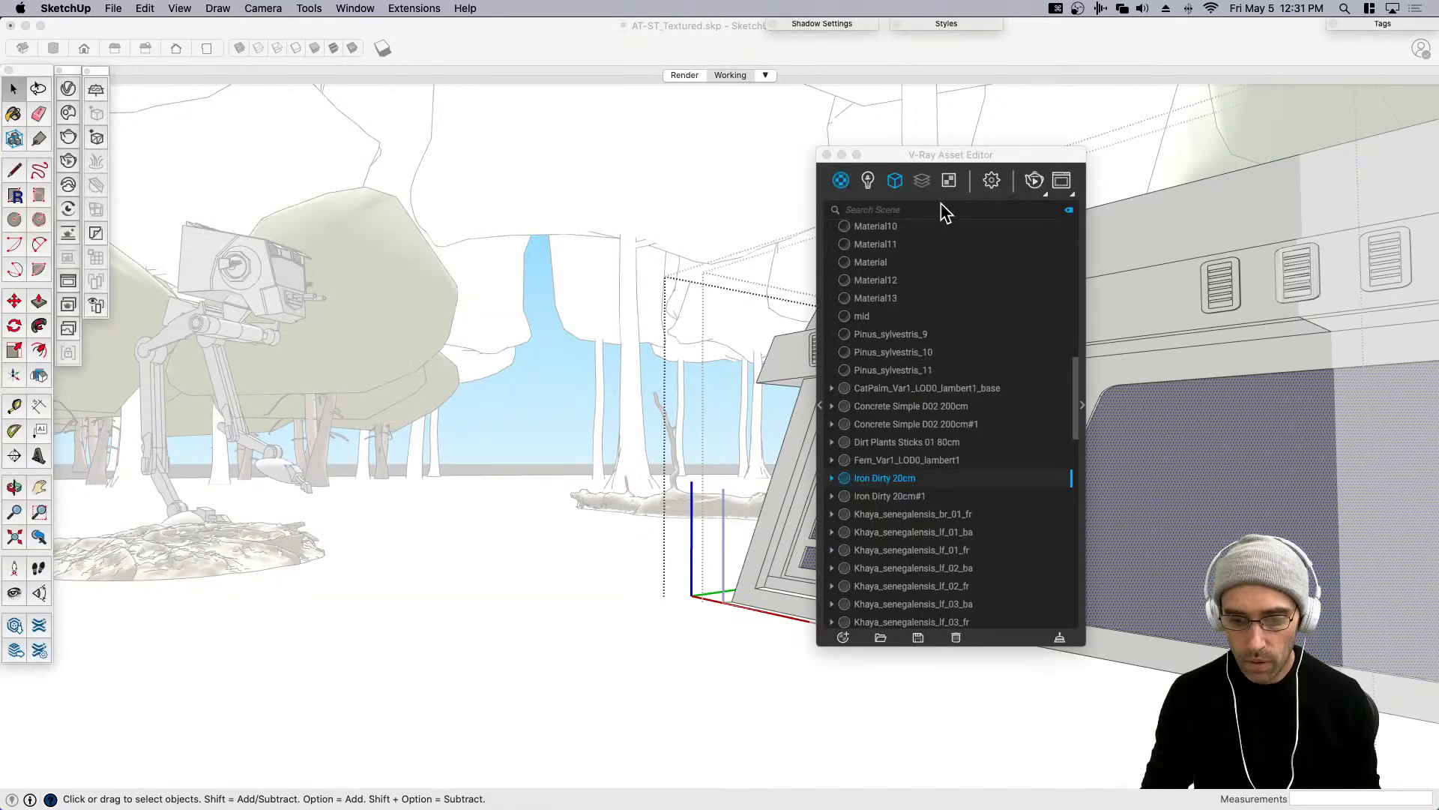
pyautogui.click(826, 155)
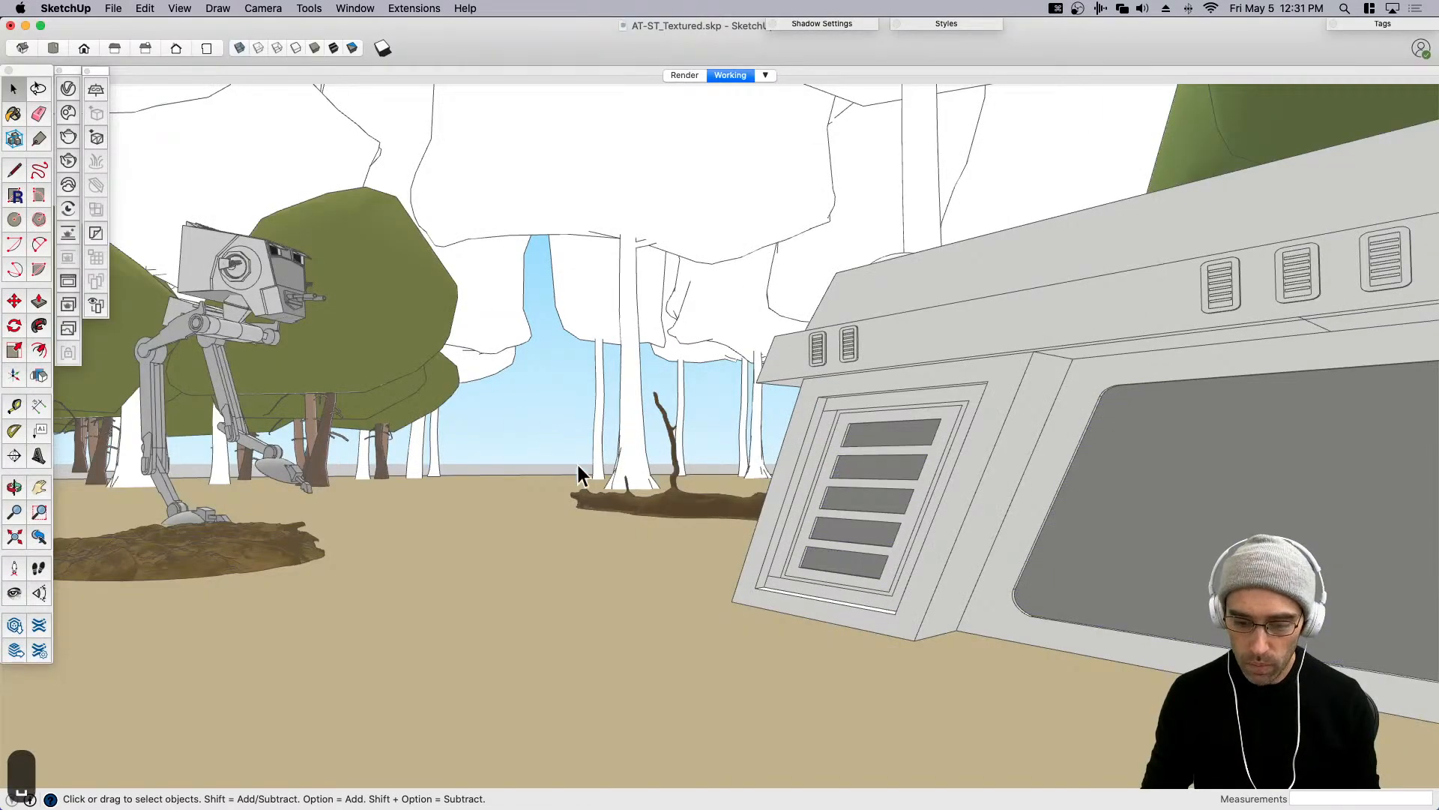
# Save the AT-ST_Textured model and open the recovered version of S.TROOP'S.skp.
pyautogui.moveTo(577, 465); pyautogui.dragTo(712, 549, button='middle')
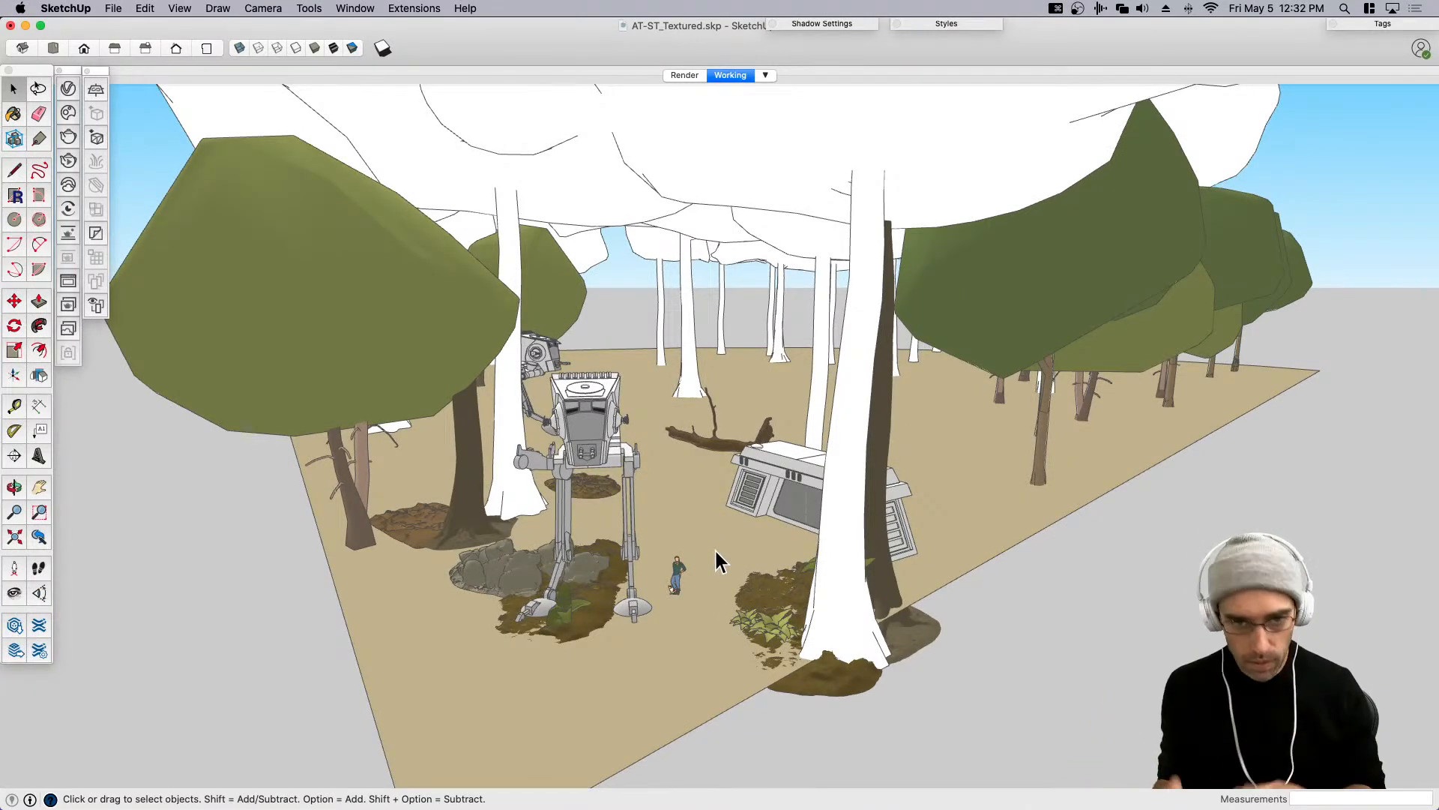
pyautogui.press('super+s')
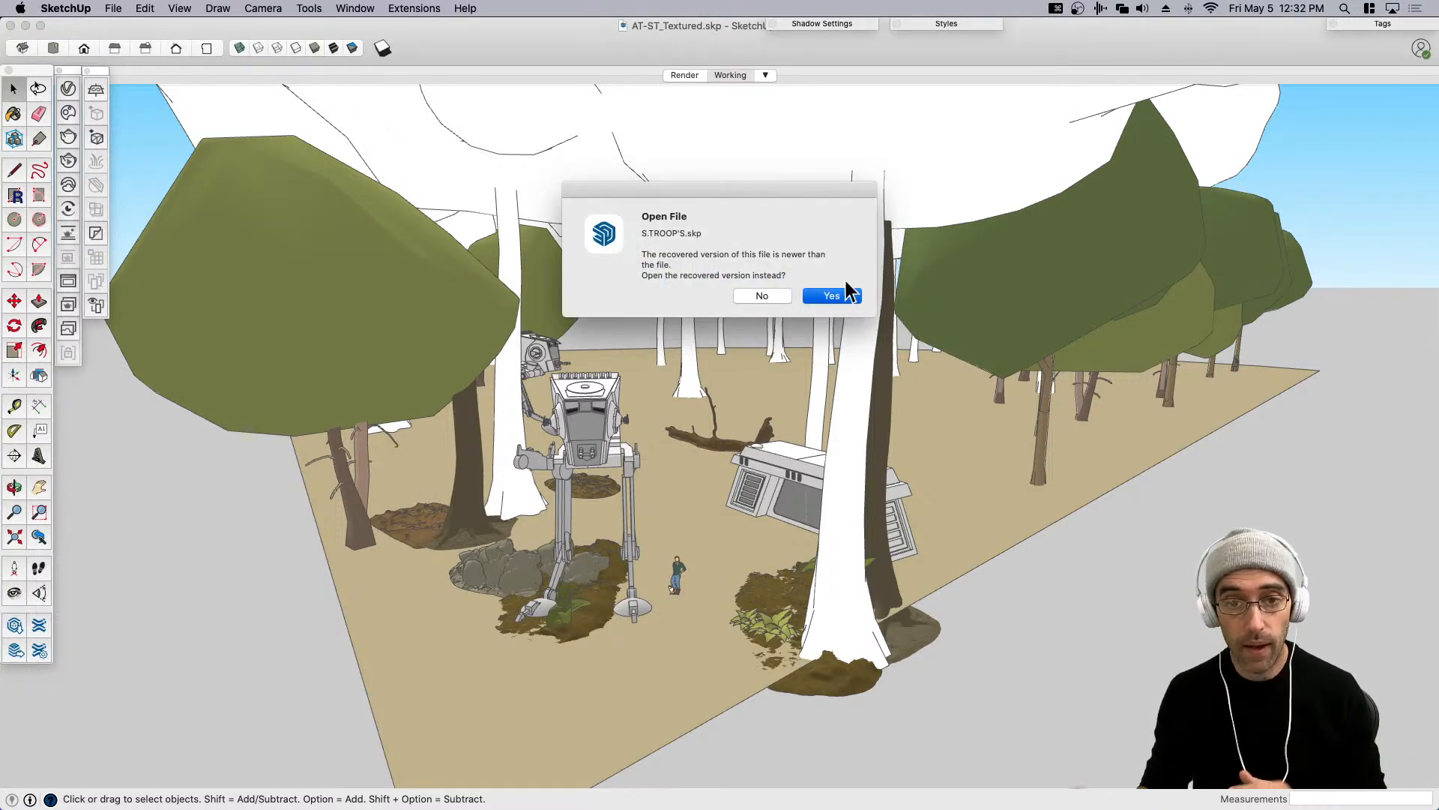
pyautogui.click(848, 294)
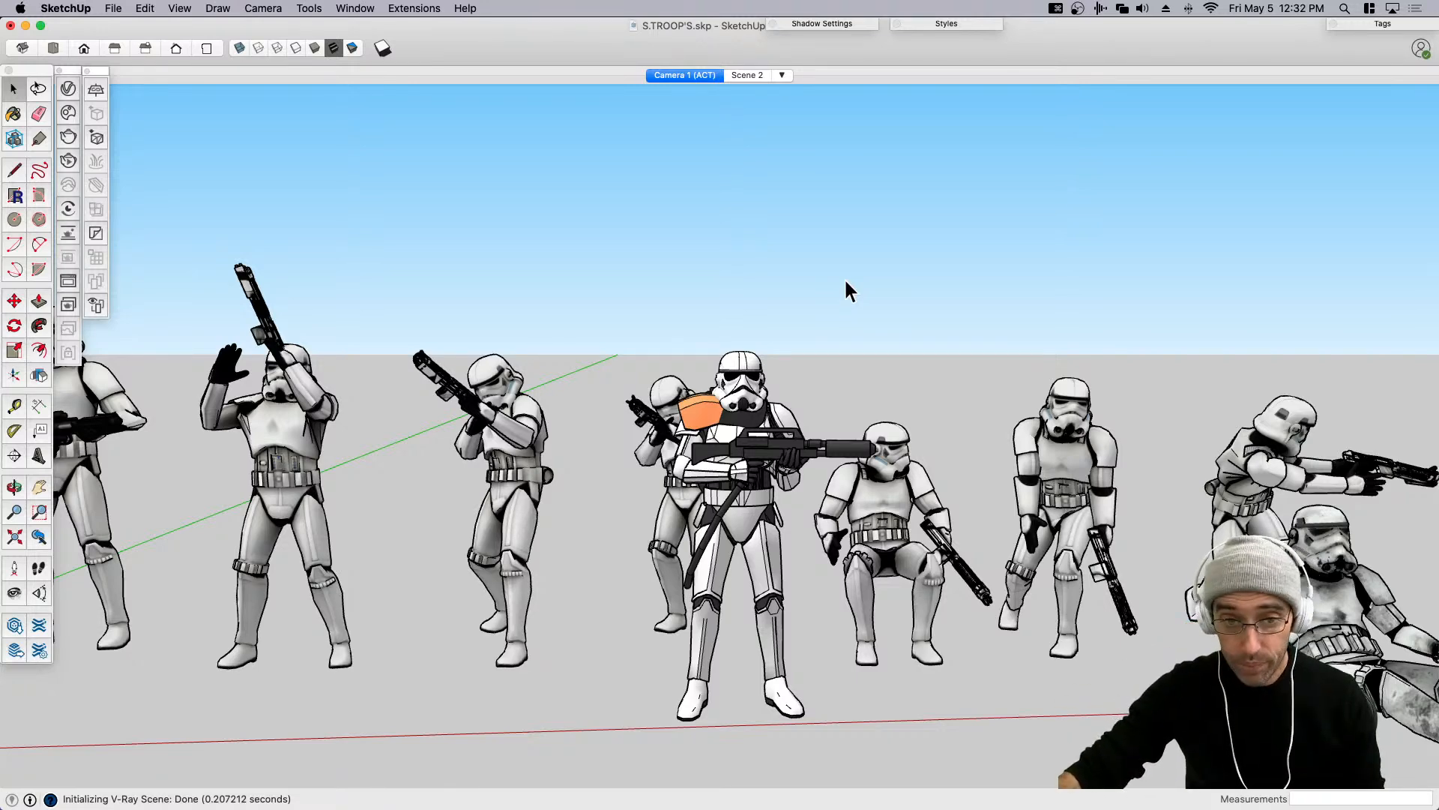
pyautogui.moveTo(846, 281); pyautogui.dragTo(639, 521, button='middle')
pyautogui.press('space')
pyautogui.click(450, 423)
pyautogui.click(297, 404)
pyautogui.moveTo(472, 469); pyautogui.dragTo(739, 416, button='middle')
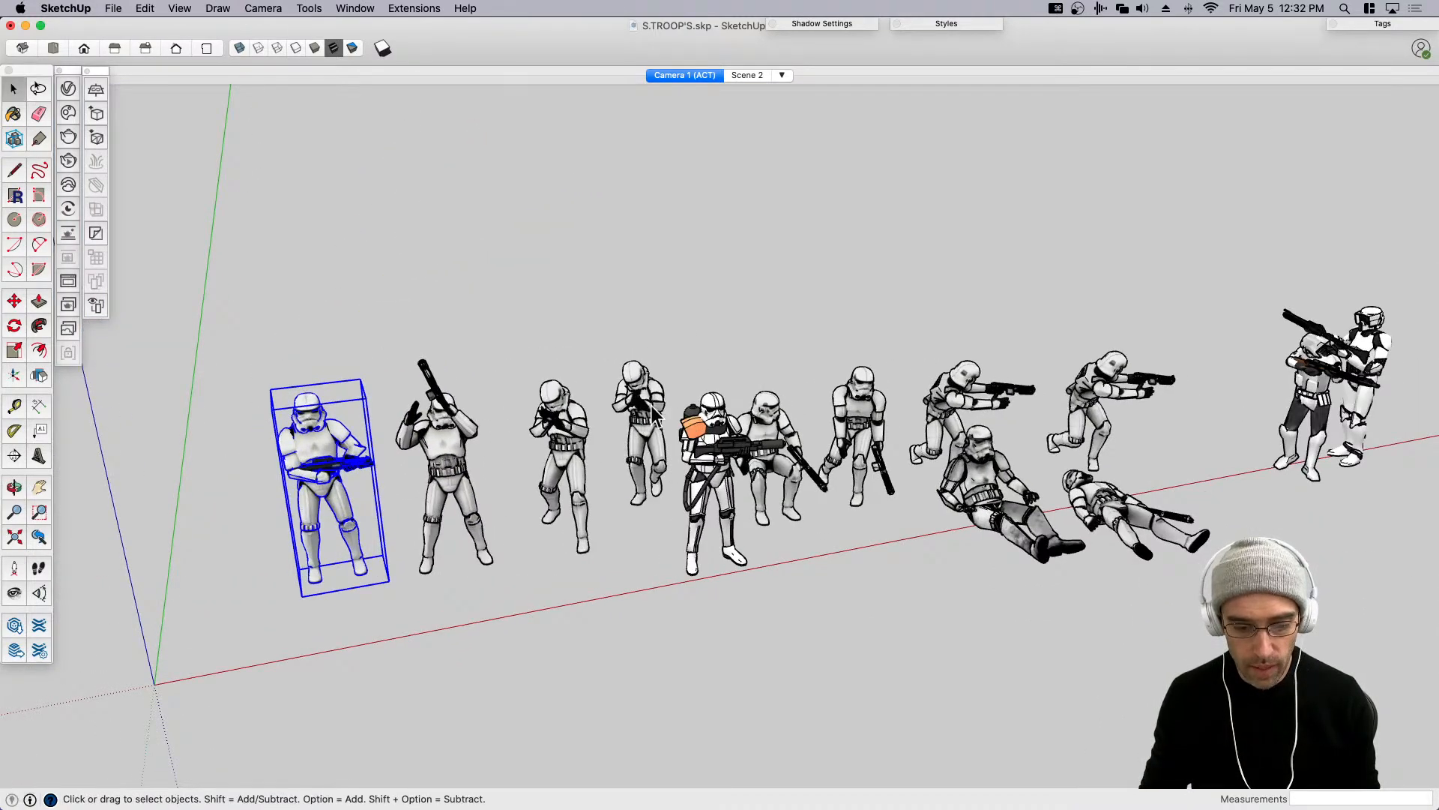
pyautogui.keyDown('shift'); pyautogui.click(632, 420); pyautogui.keyUp('shift')
pyautogui.keyDown('shift'); pyautogui.click(576, 440); pyautogui.keyUp('shift')
pyautogui.moveTo(579, 443); pyautogui.dragTo(709, 394, button='middle')
pyautogui.scroll(3, 617, 441)
pyautogui.click(662, 319)
pyautogui.moveTo(522, 520); pyautogui.dragTo(474, 517, button='middle')
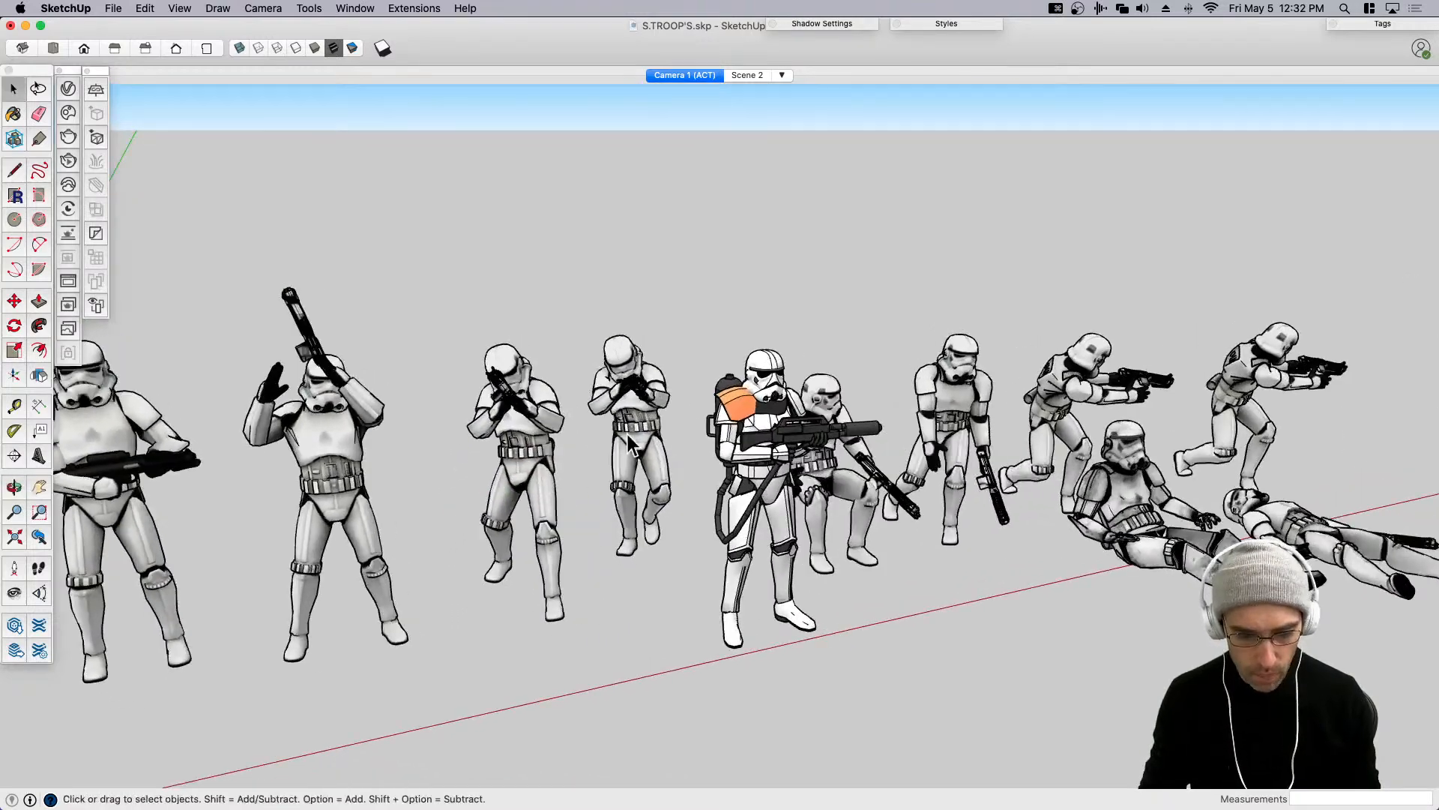
# Select the rifle-holding trooper at the row's start, the rear aiming trooper, the orange-pauldron trooper and the far-end pair, and copy them.
pyautogui.scroll(-3, 616, 461)
pyautogui.click(627, 450)
pyautogui.keyDown('shift'); pyautogui.click(300, 472); pyautogui.keyUp('shift')
pyautogui.moveTo(619, 551); pyautogui.dragTo(719, 507, button='middle')
pyautogui.scroll(3, 679, 431)
pyautogui.keyDown('shift'); pyautogui.click(678, 431); pyautogui.keyUp('shift')
pyautogui.scroll(-2, 497, 515)
pyautogui.scroll(2, 781, 493)
pyautogui.moveTo(719, 456); pyautogui.dragTo(887, 491, button='middle')
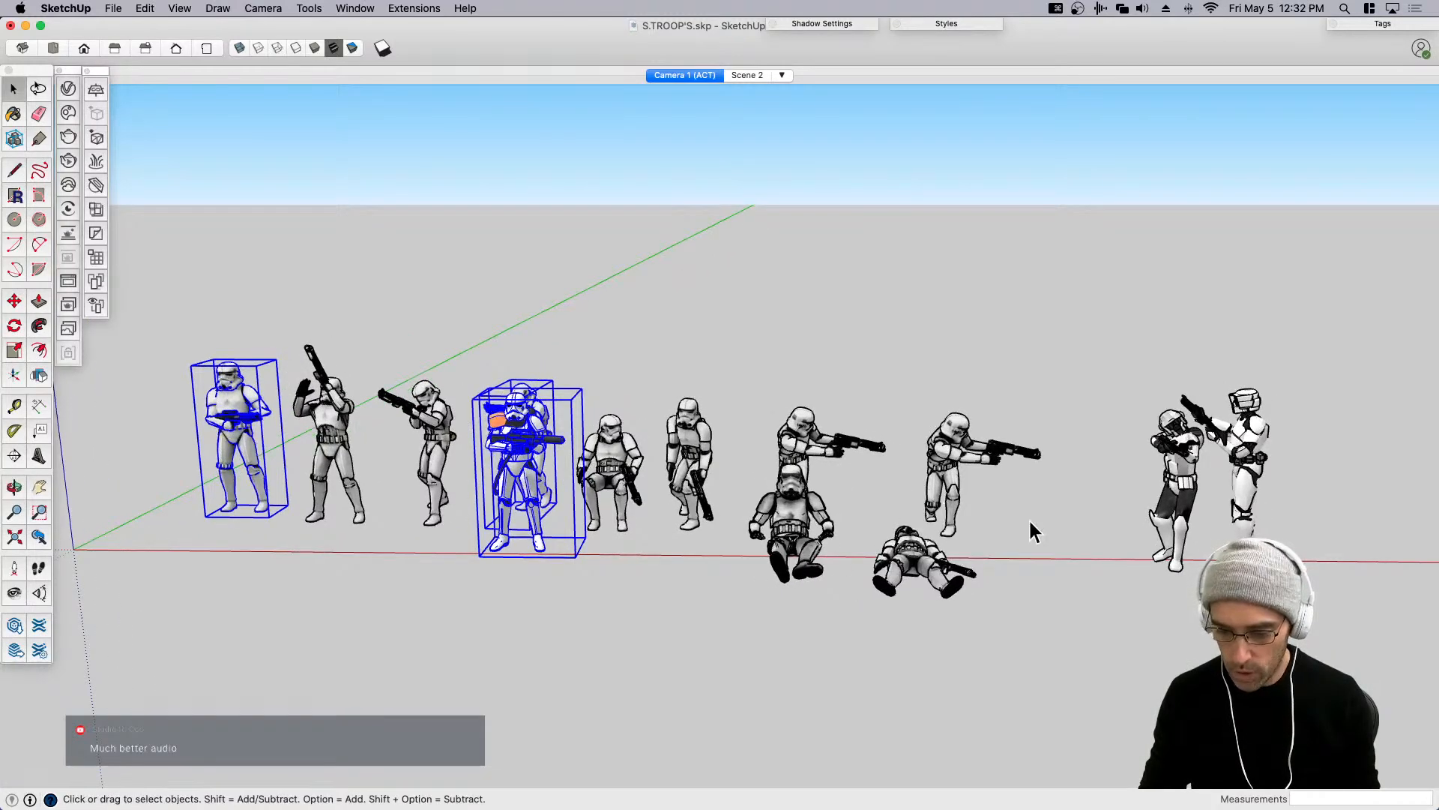
pyautogui.moveTo(977, 533); pyautogui.dragTo(1117, 446, button='middle')
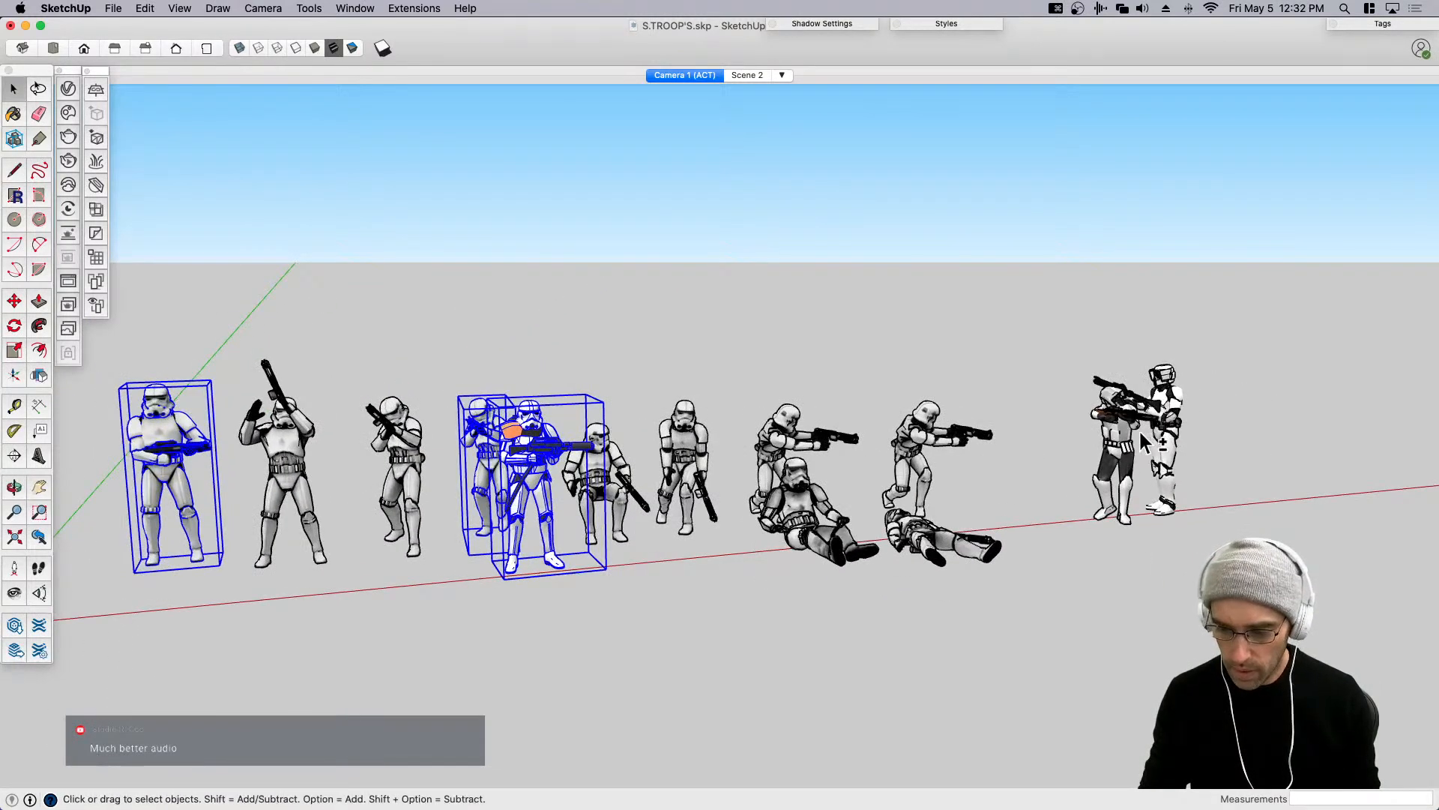
pyautogui.keyDown('shift'); pyautogui.click(1130, 458); pyautogui.keyUp('shift')
pyautogui.keyDown('shift'); pyautogui.click(1169, 431); pyautogui.keyUp('shift')
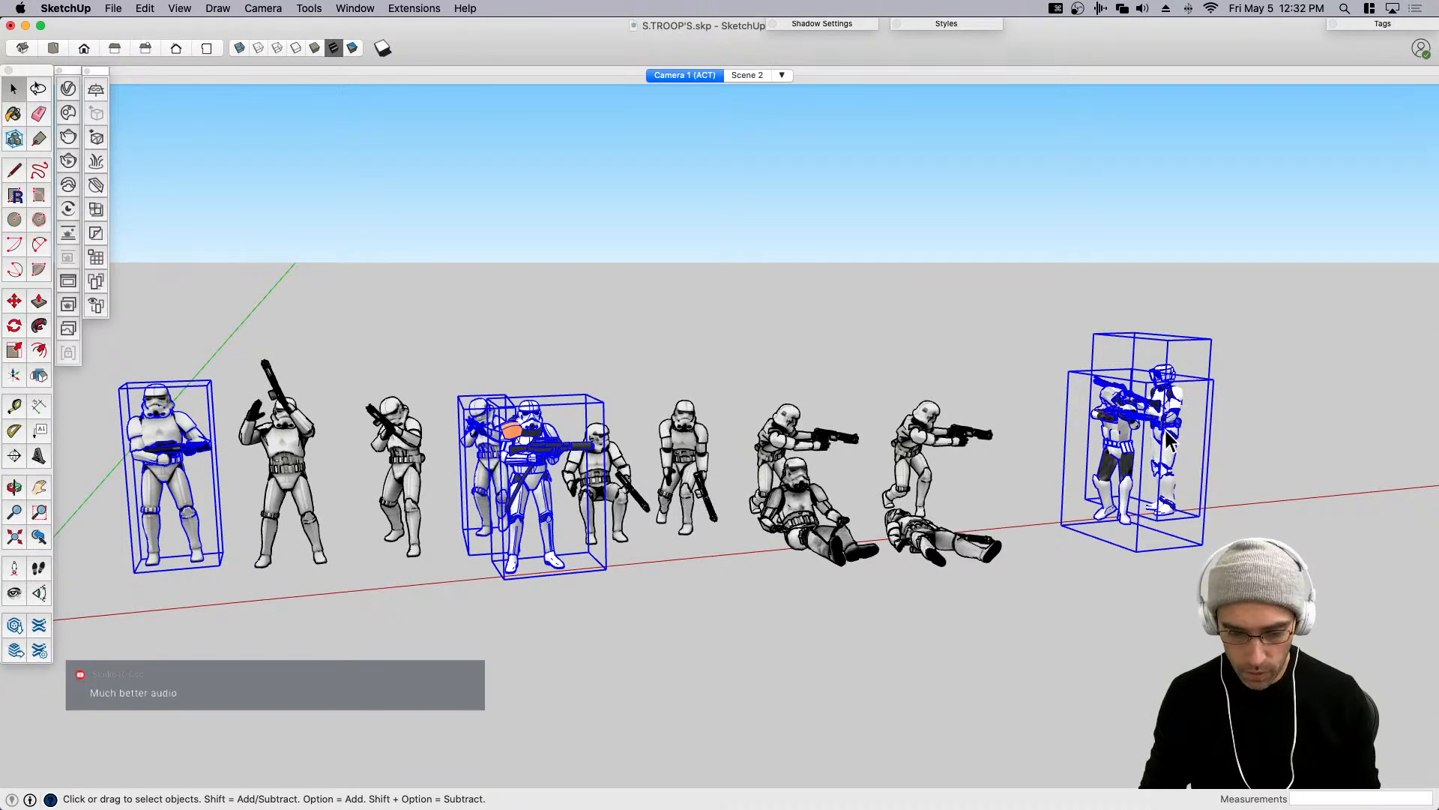
pyautogui.press('super+c')
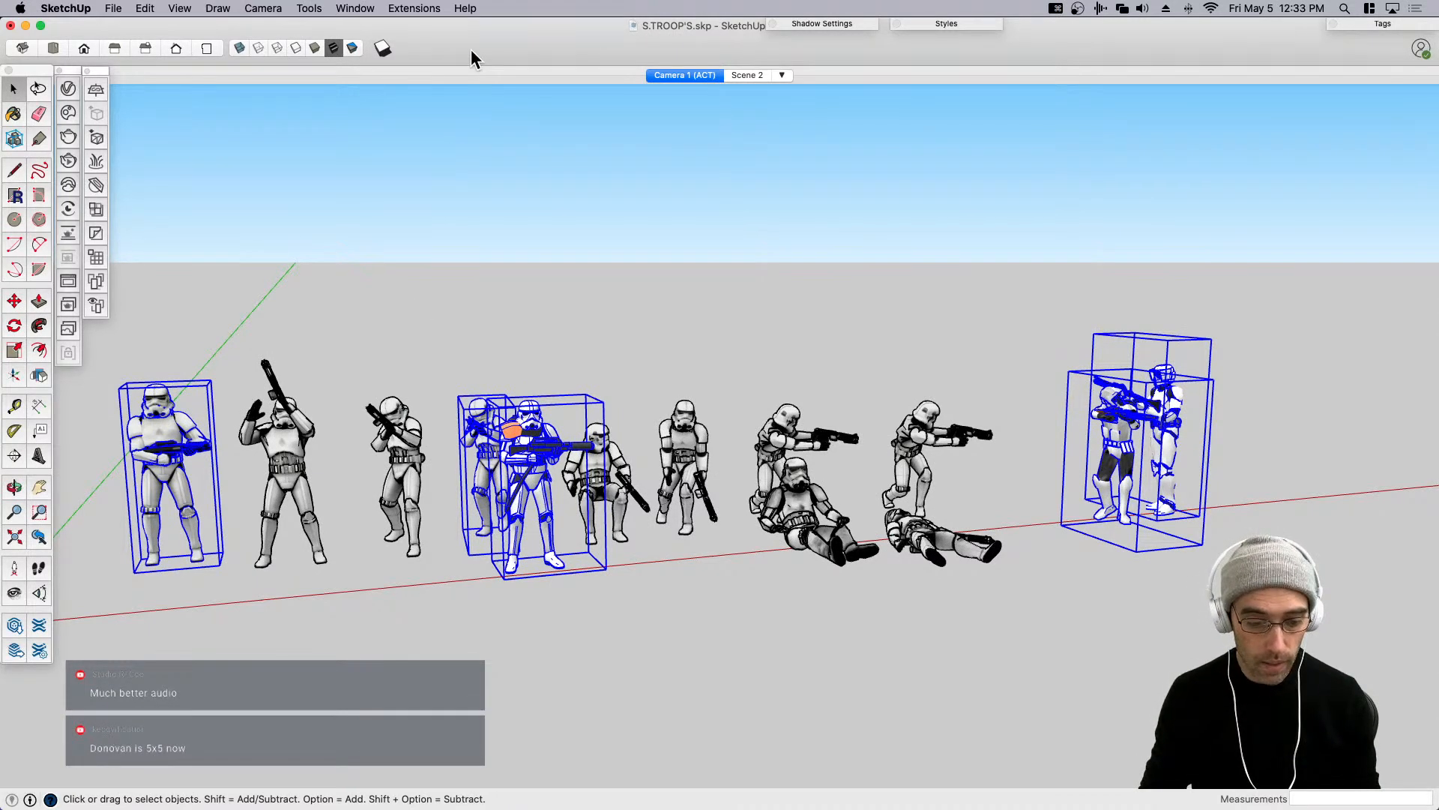
# Switch to the AT-ST_Textured model and paste the copied troopers near the scale figure between the walker and the bunker.
pyautogui.moveTo(475, 57)
pyautogui.mouseDown()
pyautogui.moveTo(810, 75)
pyautogui.moveTo(1192, 70)
pyautogui.mouseUp()
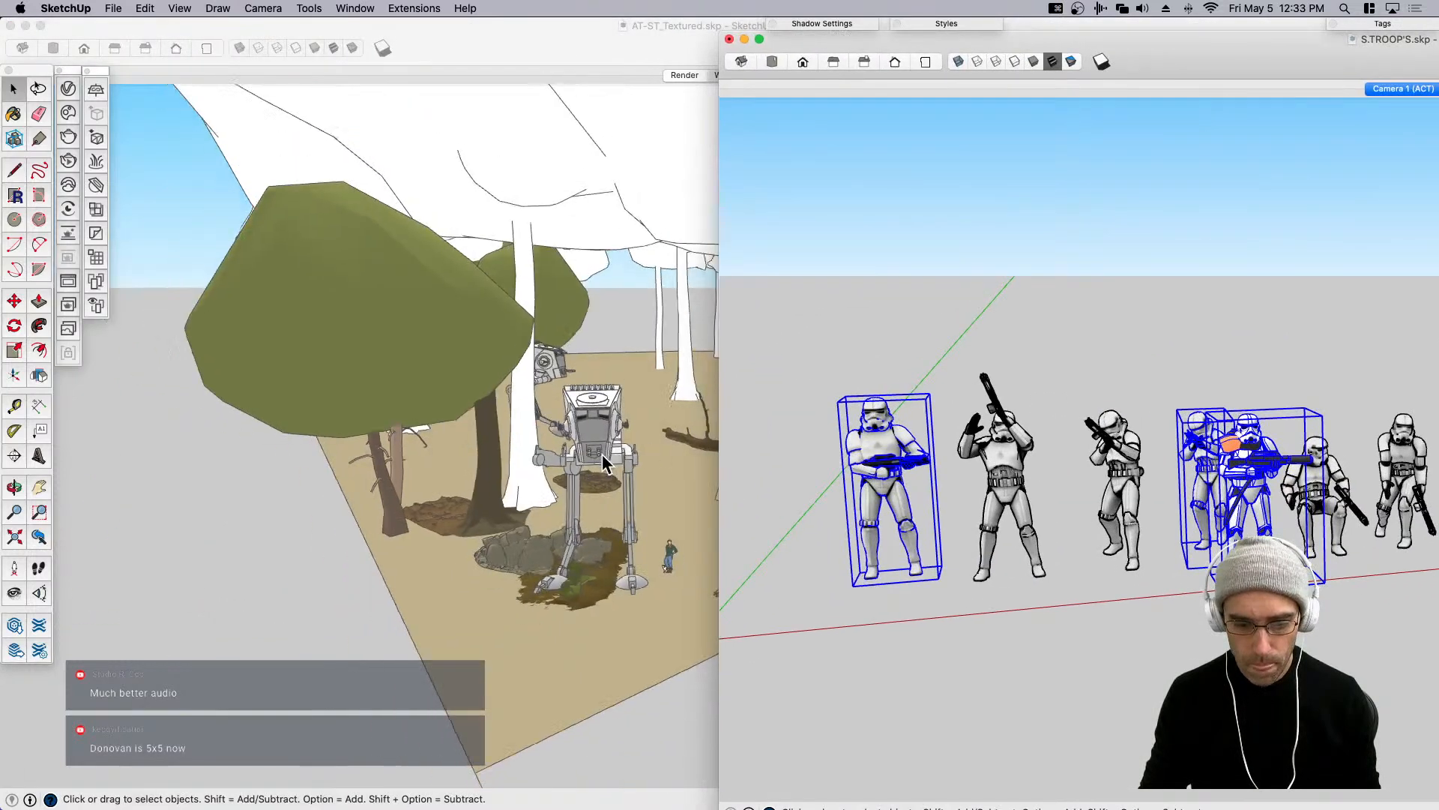
pyautogui.click(601, 453)
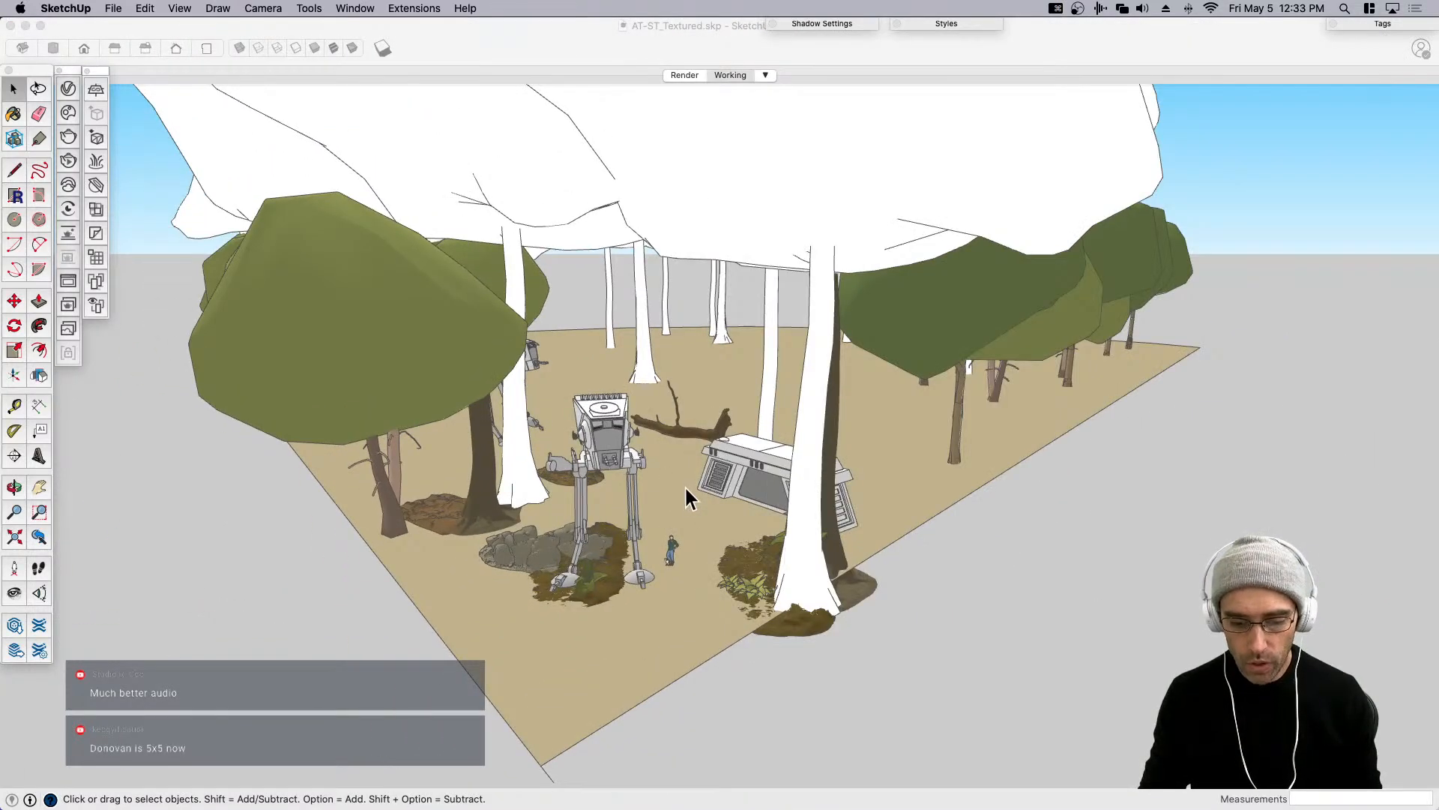
pyautogui.click(668, 496)
pyautogui.scroll(5, 668, 497)
pyautogui.moveTo(669, 496); pyautogui.dragTo(686, 552, button='middle')
pyautogui.scroll(4, 685, 553)
pyautogui.click(653, 599)
pyautogui.scroll(4, 654, 595)
pyautogui.press('super+v')
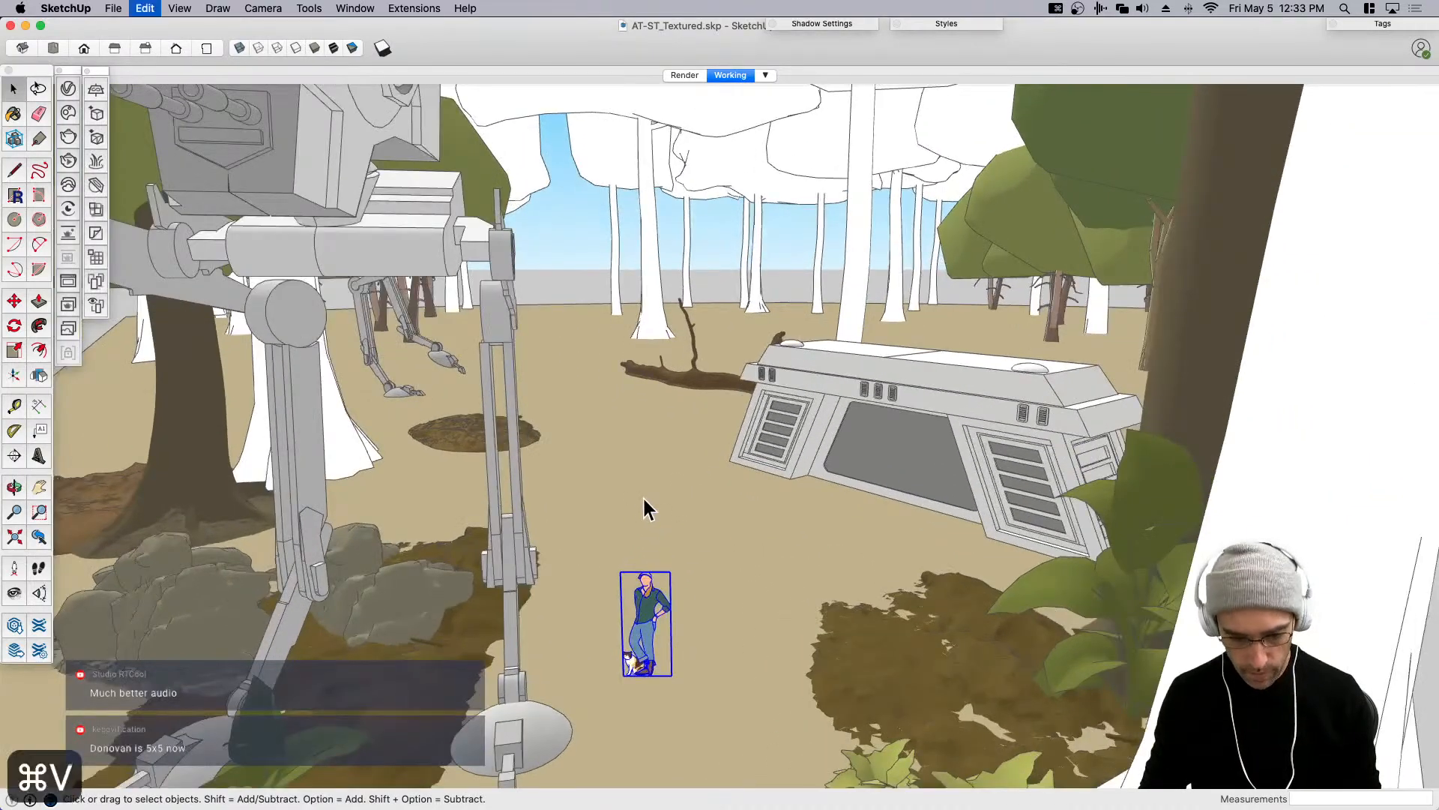
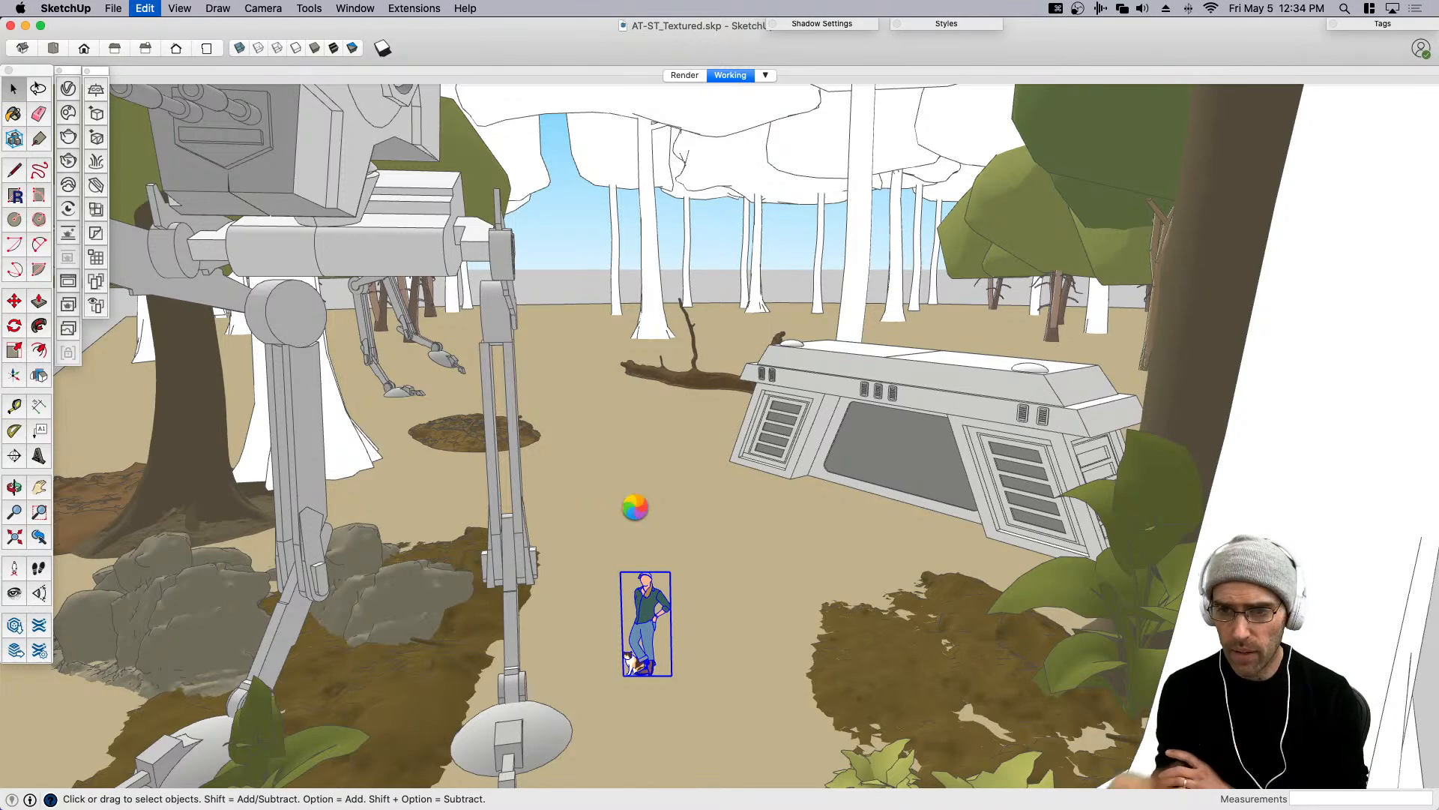
# Switch to Quixel Bridge and look through the Broadleaf Forest collection's tree, branch, boulder and stump assets.
pyautogui.press('super+Tab')
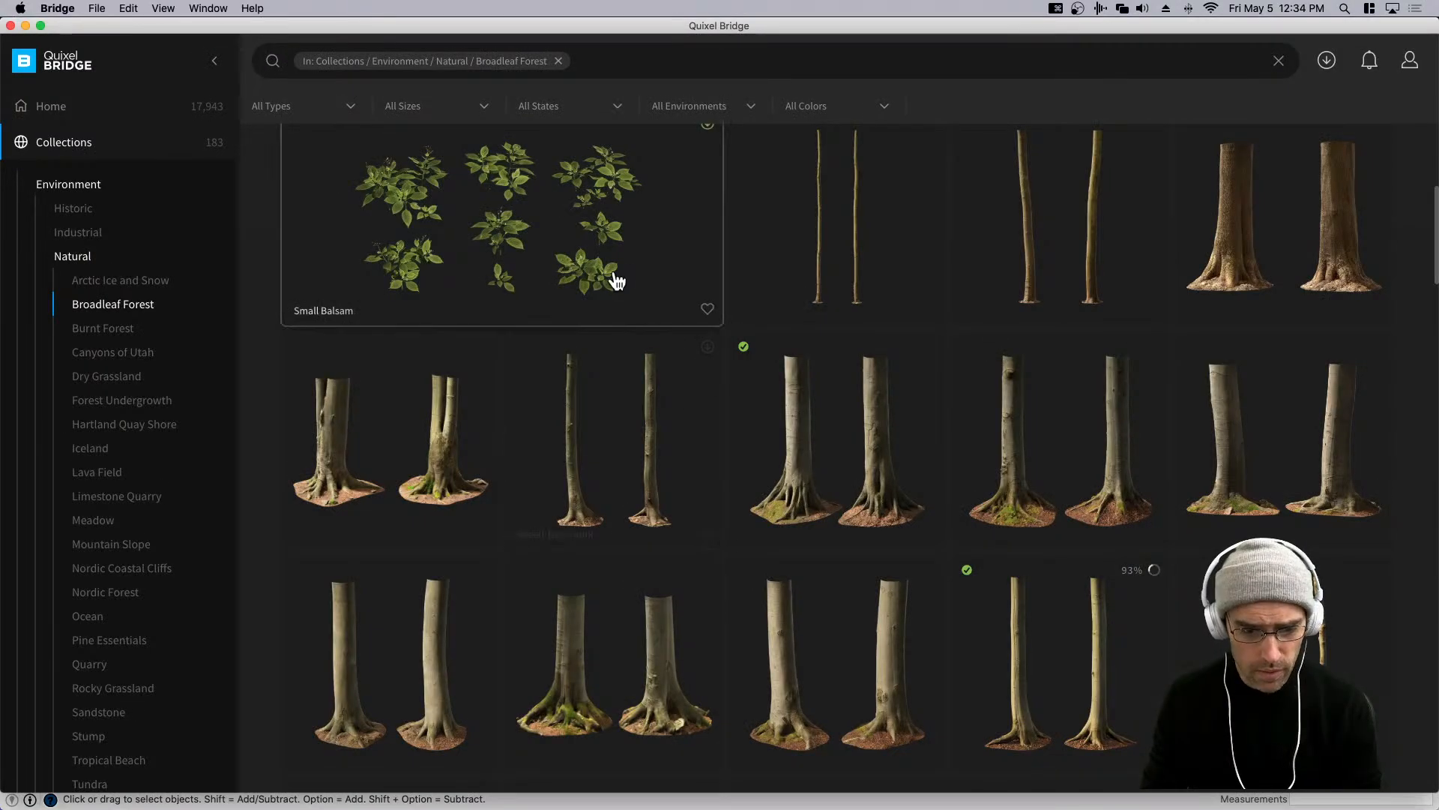
pyautogui.scroll(3, 488, 268)
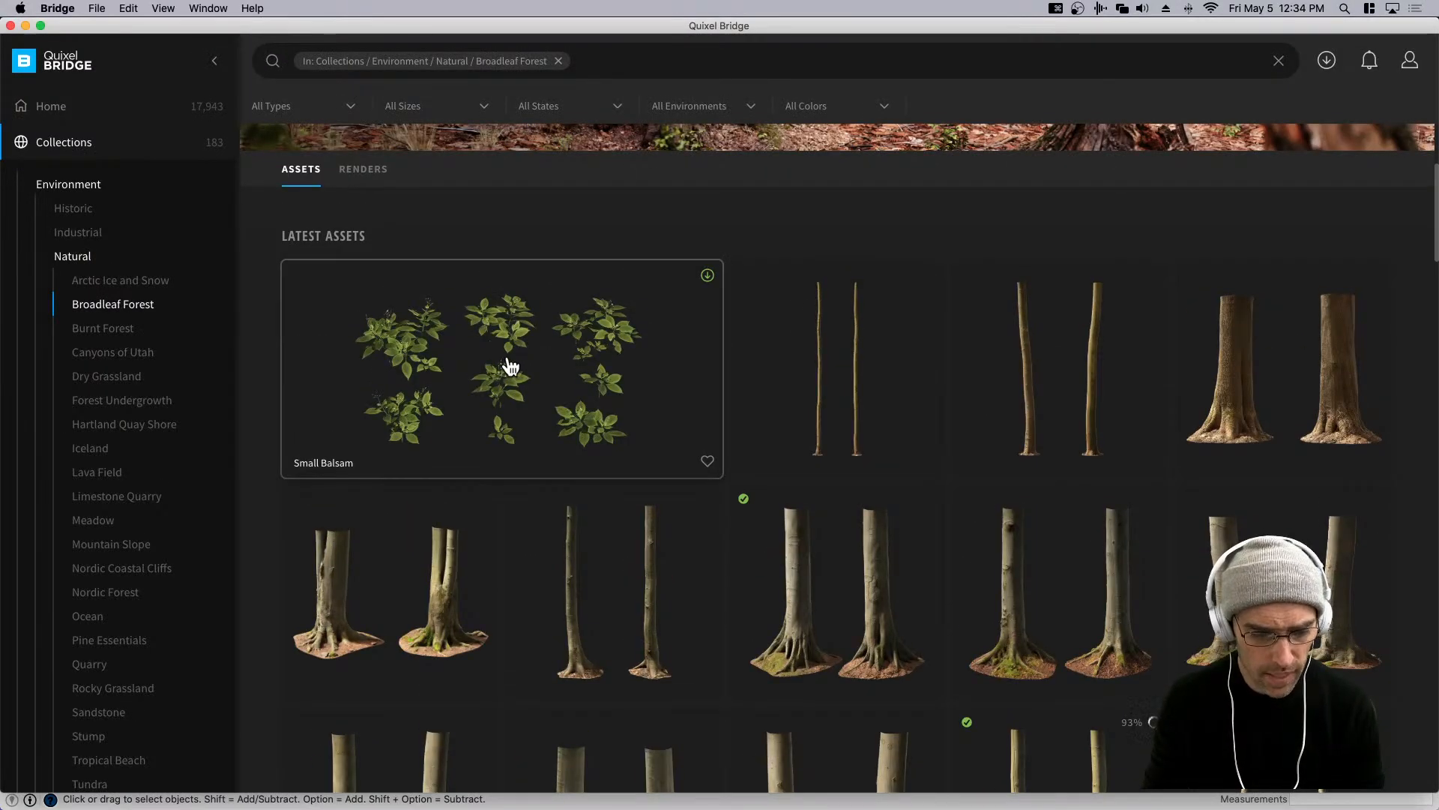
pyautogui.scroll(-10, 550, 408)
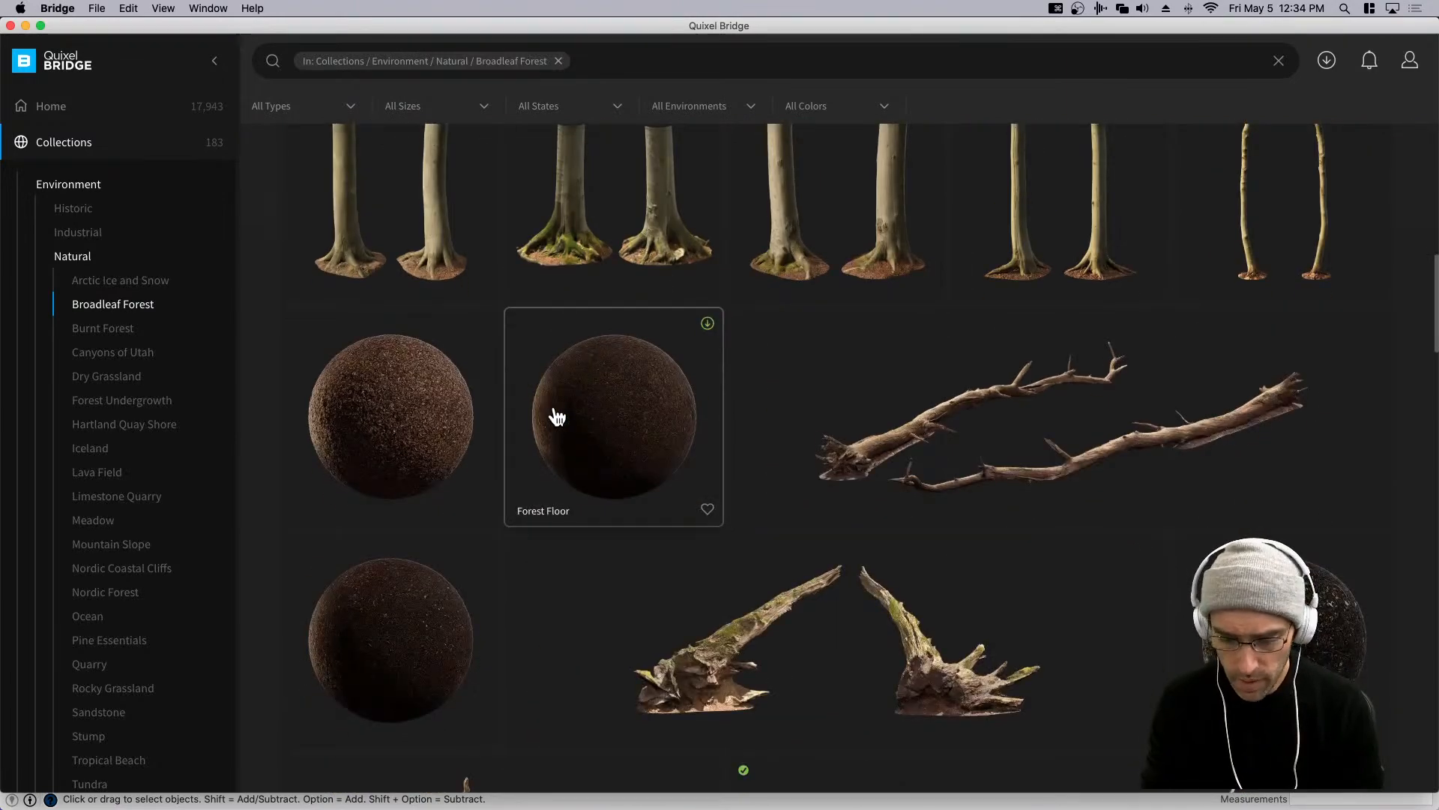
pyautogui.scroll(-6, 812, 549)
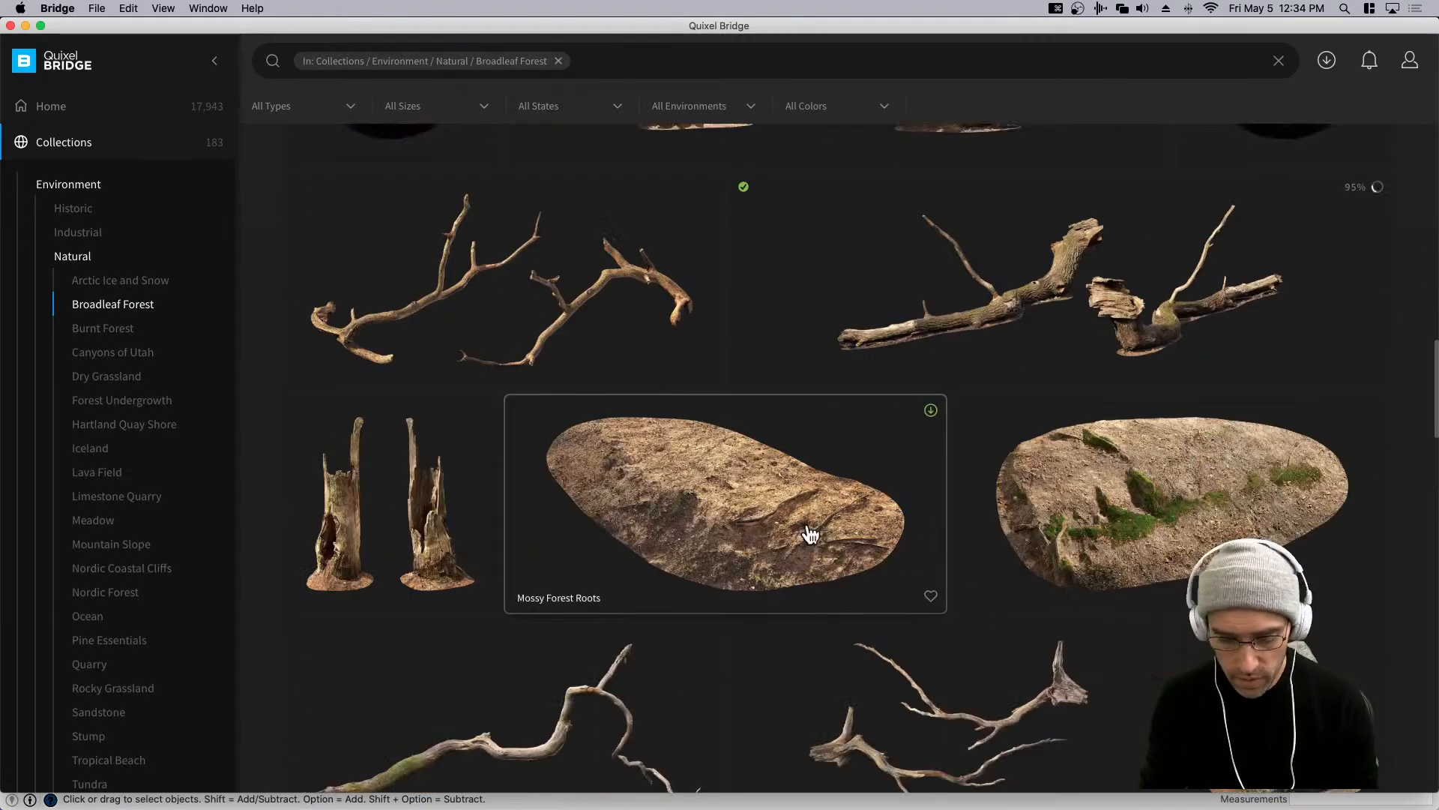
pyautogui.scroll(-3, 812, 535)
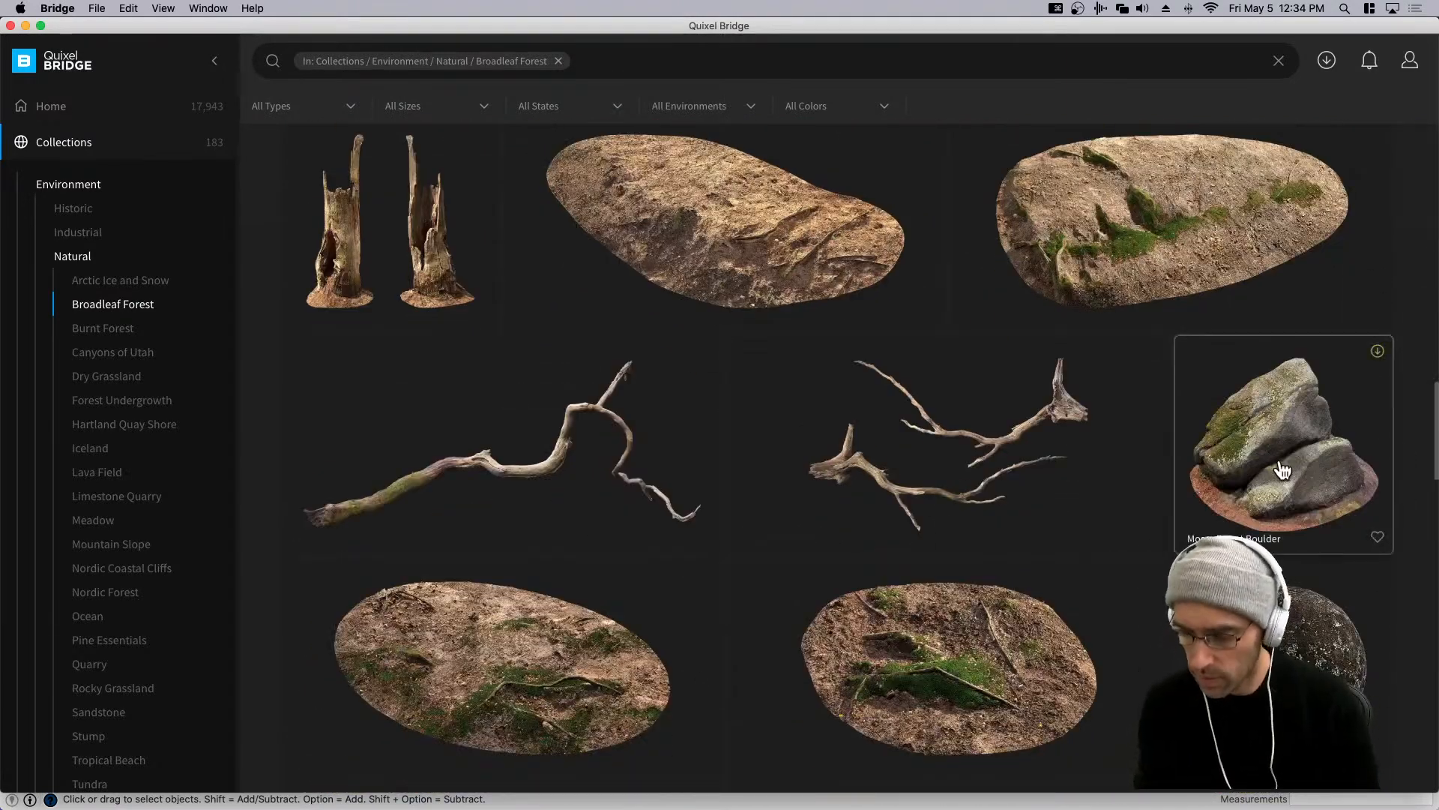
pyautogui.scroll(-8, 1284, 471)
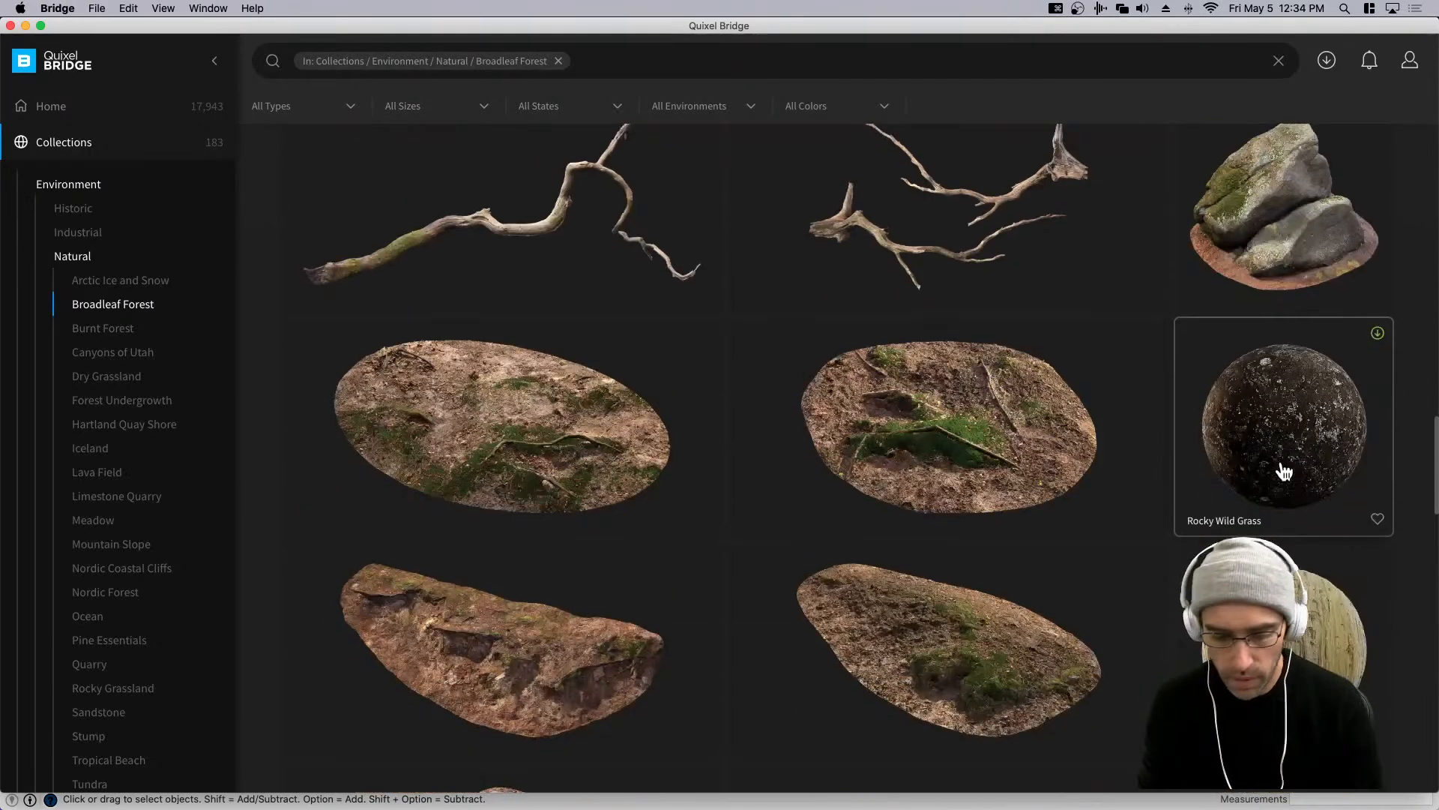
pyautogui.scroll(-8, 1284, 471)
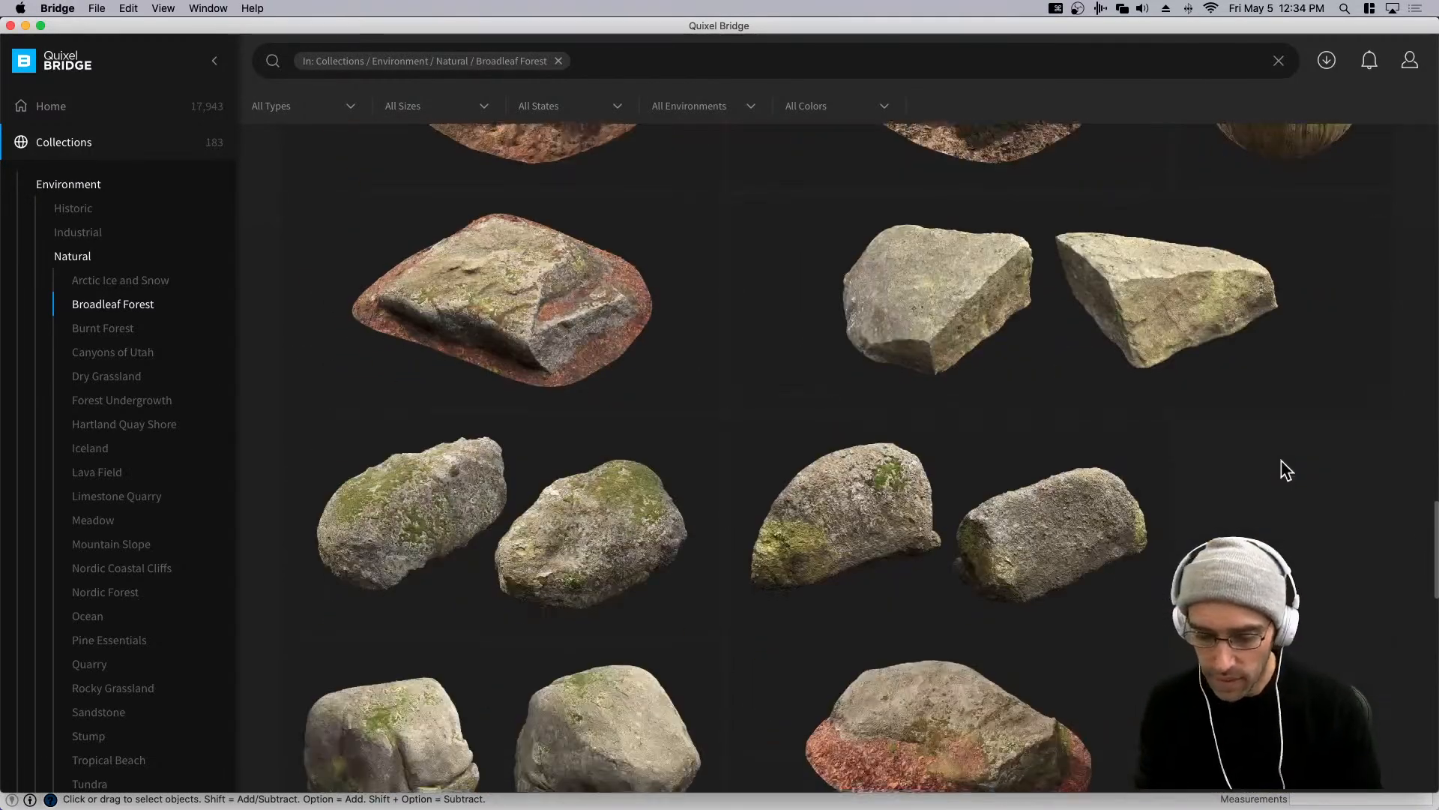
pyautogui.scroll(-7, 1284, 471)
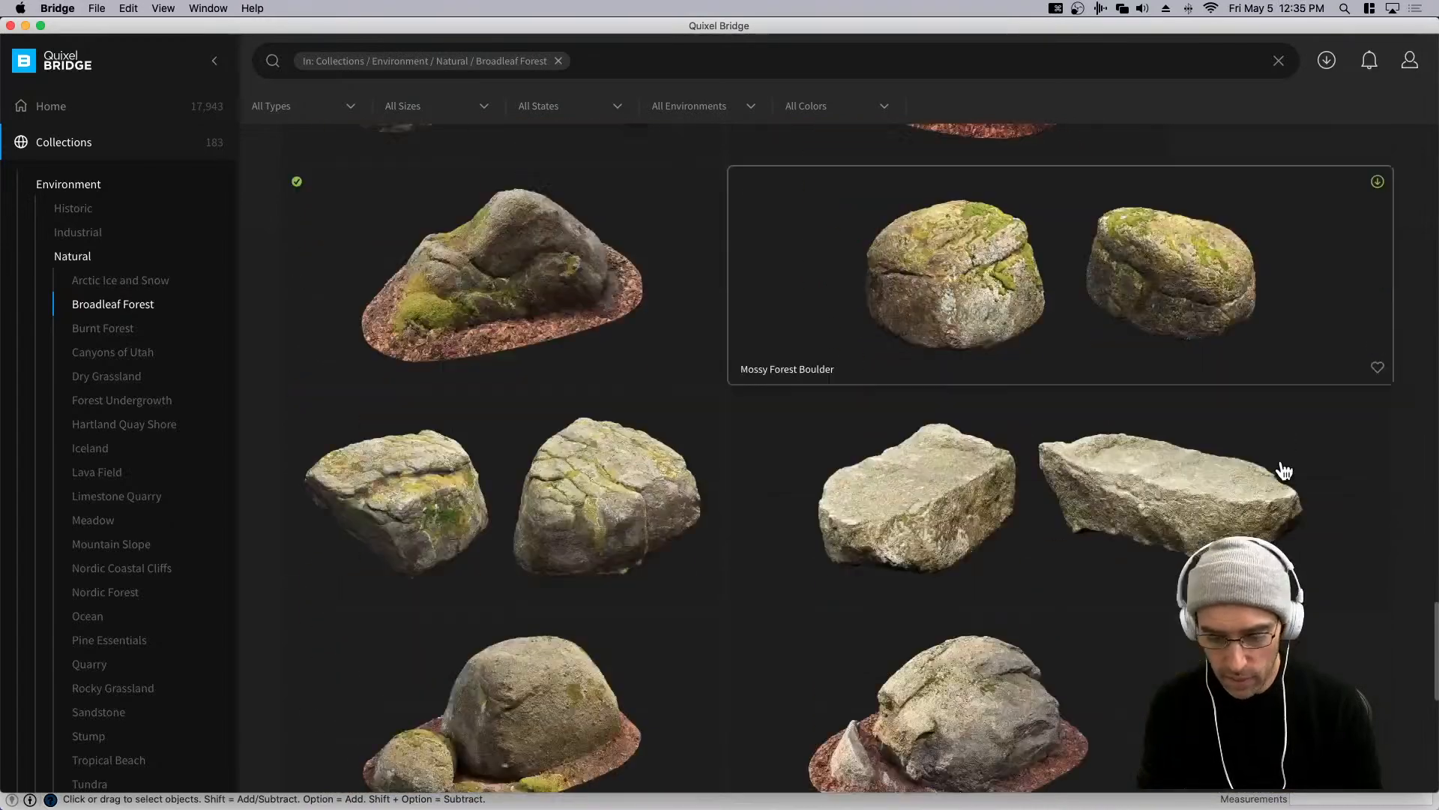
pyautogui.scroll(-6, 1284, 471)
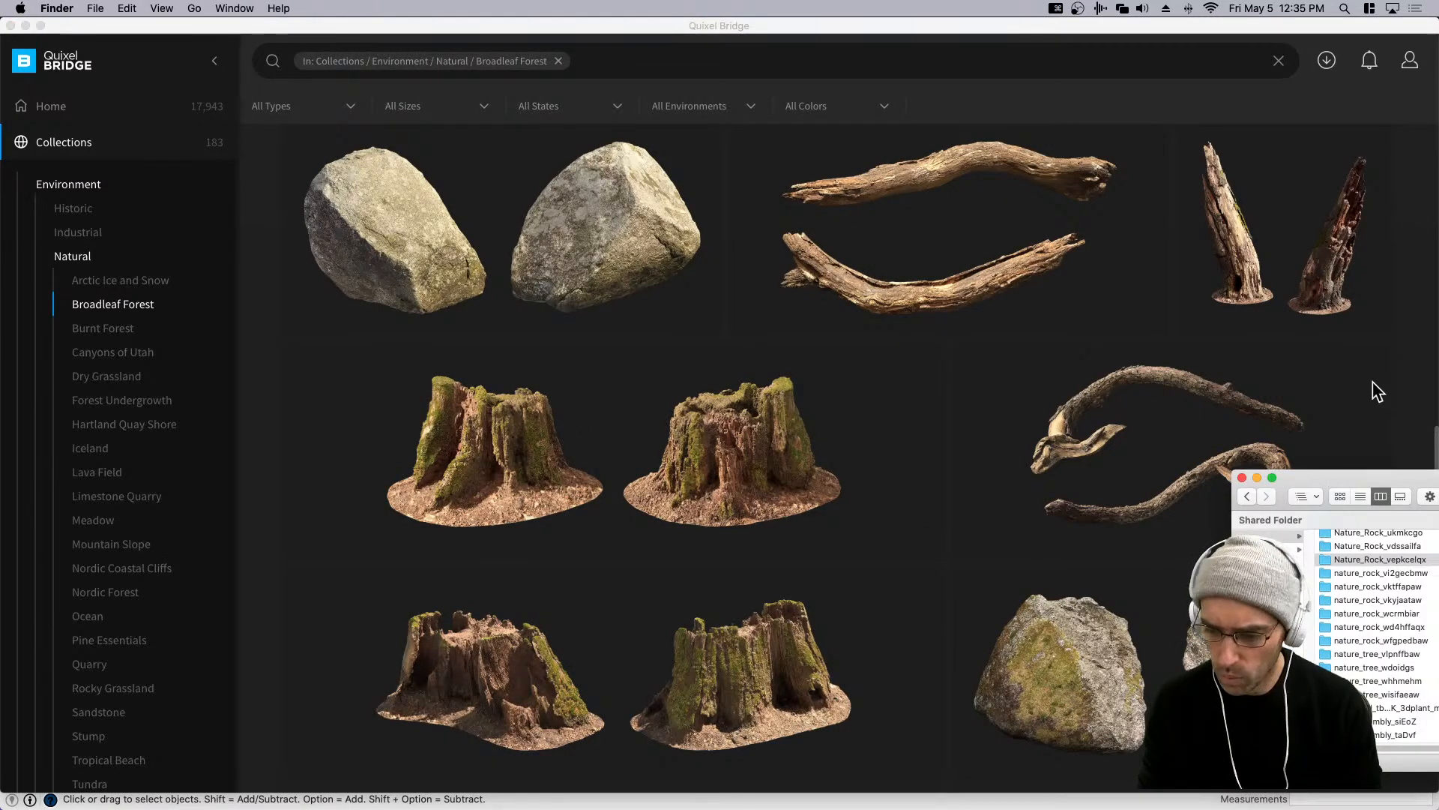
# Find the tree_stump_tkkofdxfa folder among the downloaded assets in Finder and open its preview image.
pyautogui.moveTo(1326, 483); pyautogui.dragTo(467, 184)
pyautogui.scroll(-10, 573, 350)
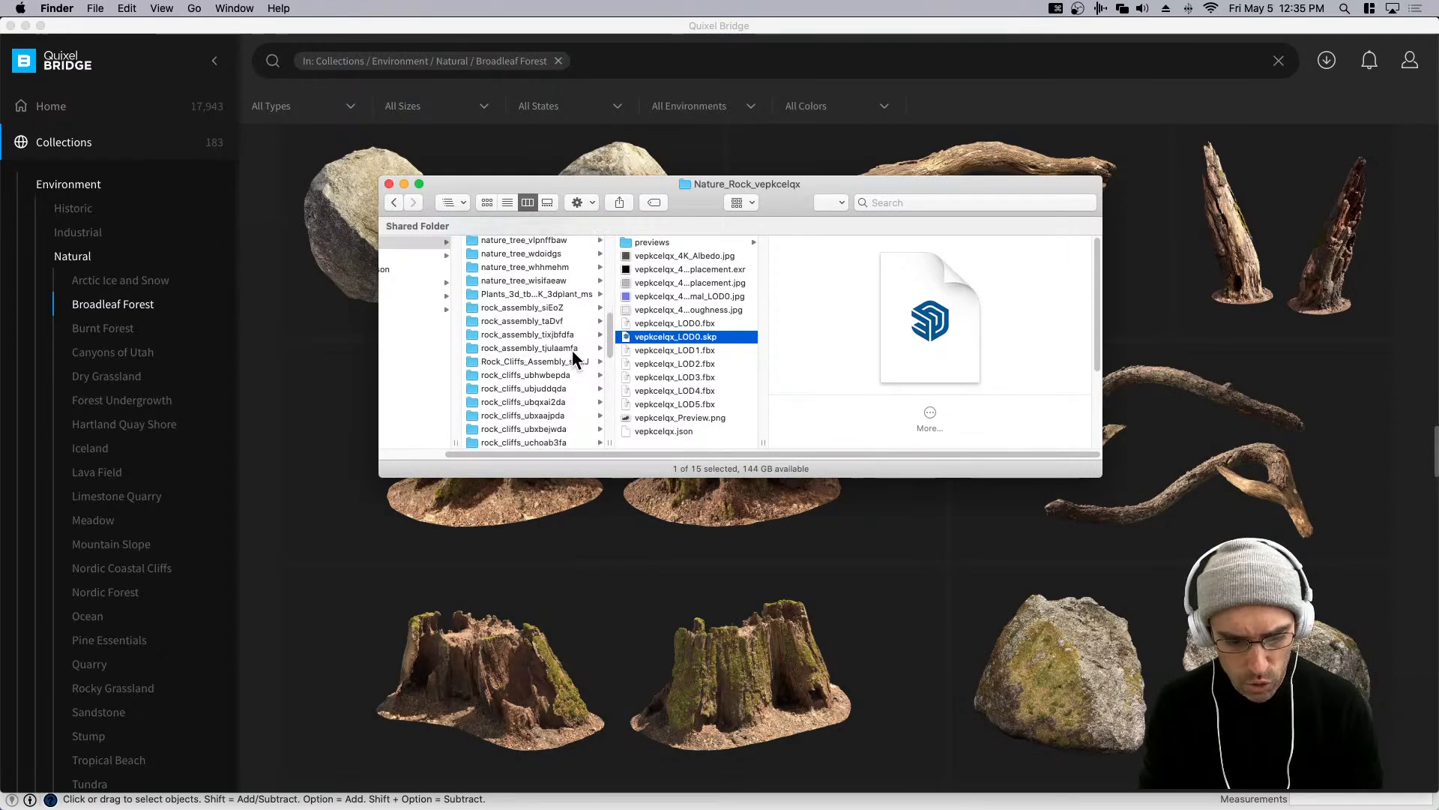
pyautogui.click(536, 408)
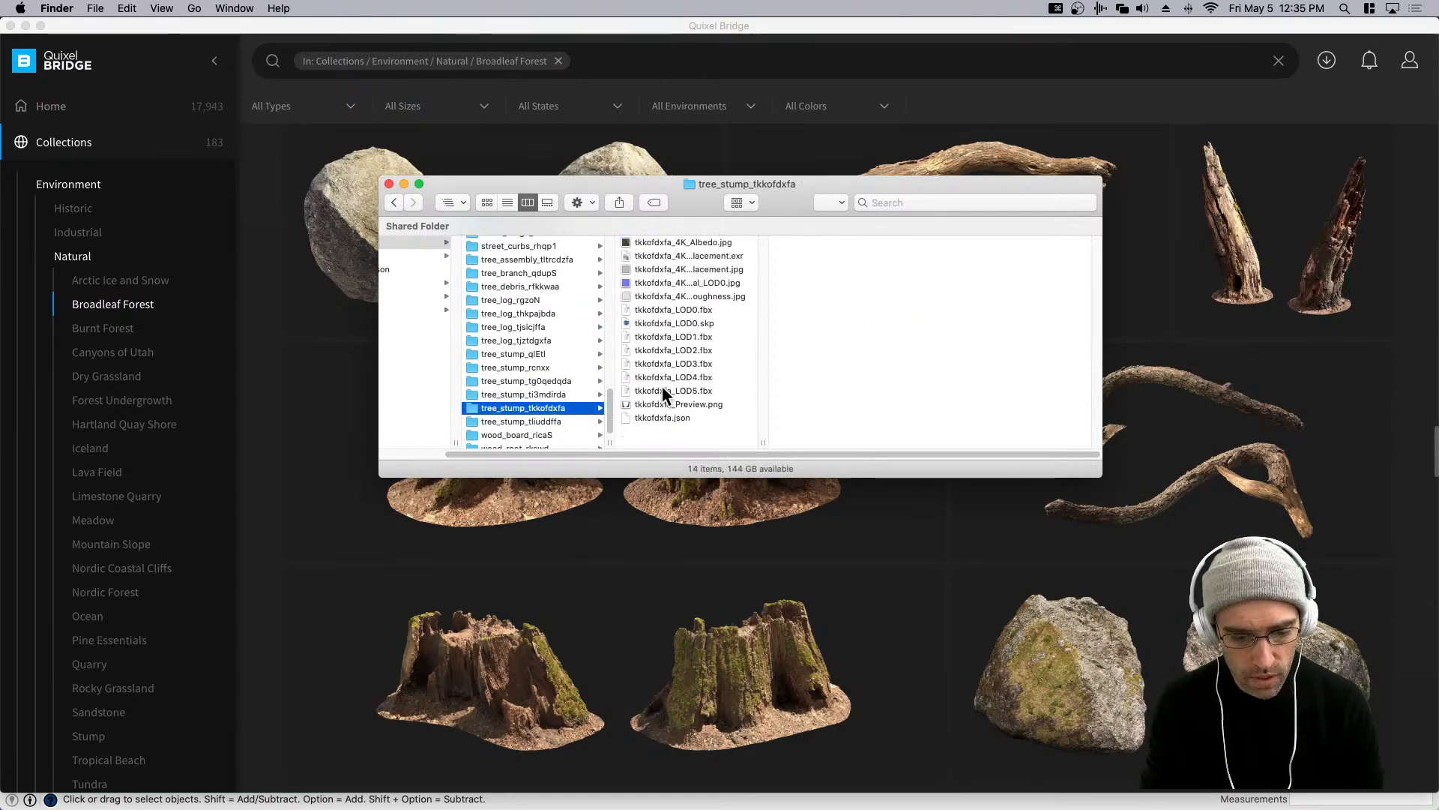
pyautogui.doubleClick(677, 405)
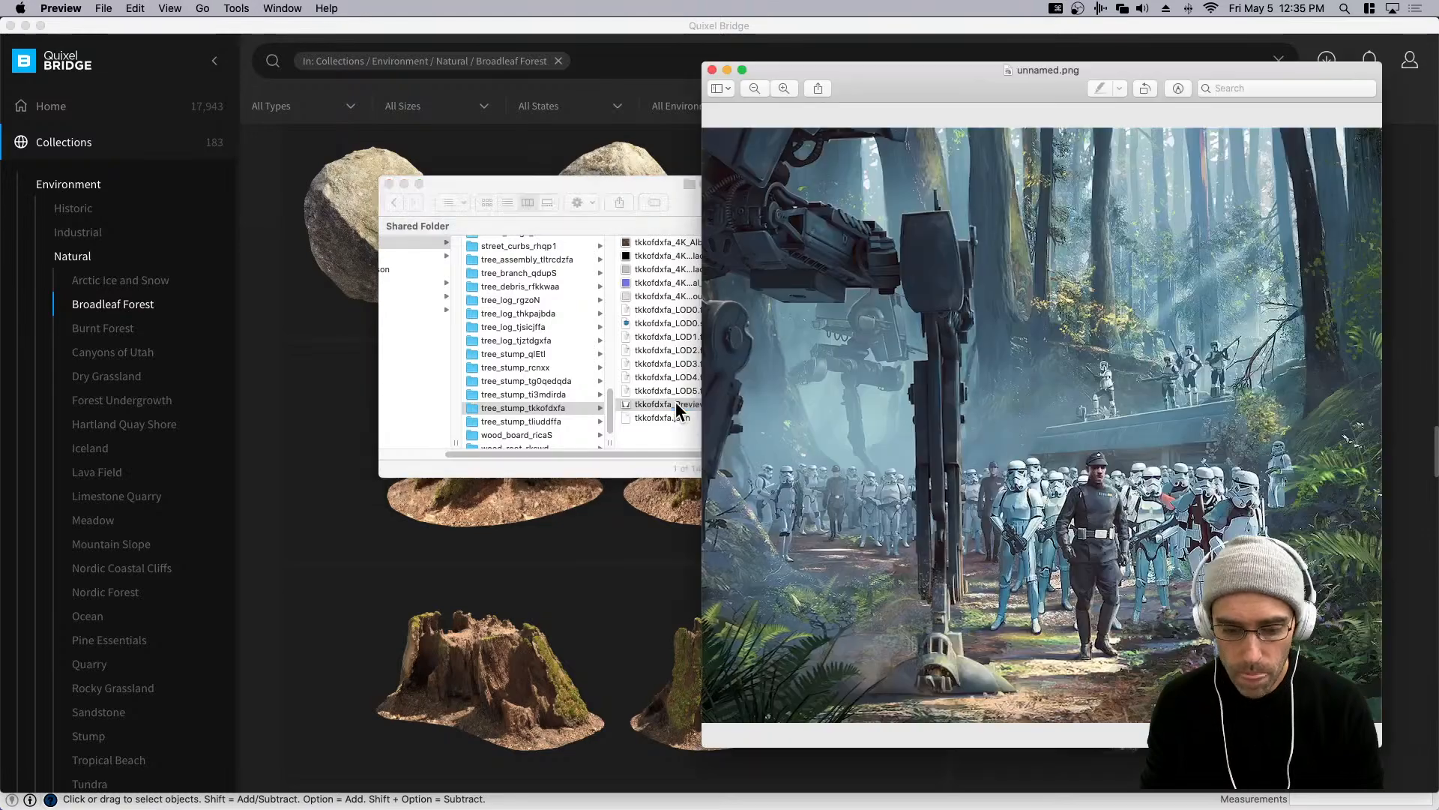
pyautogui.moveTo(435, 375); pyautogui.dragTo(643, 500)
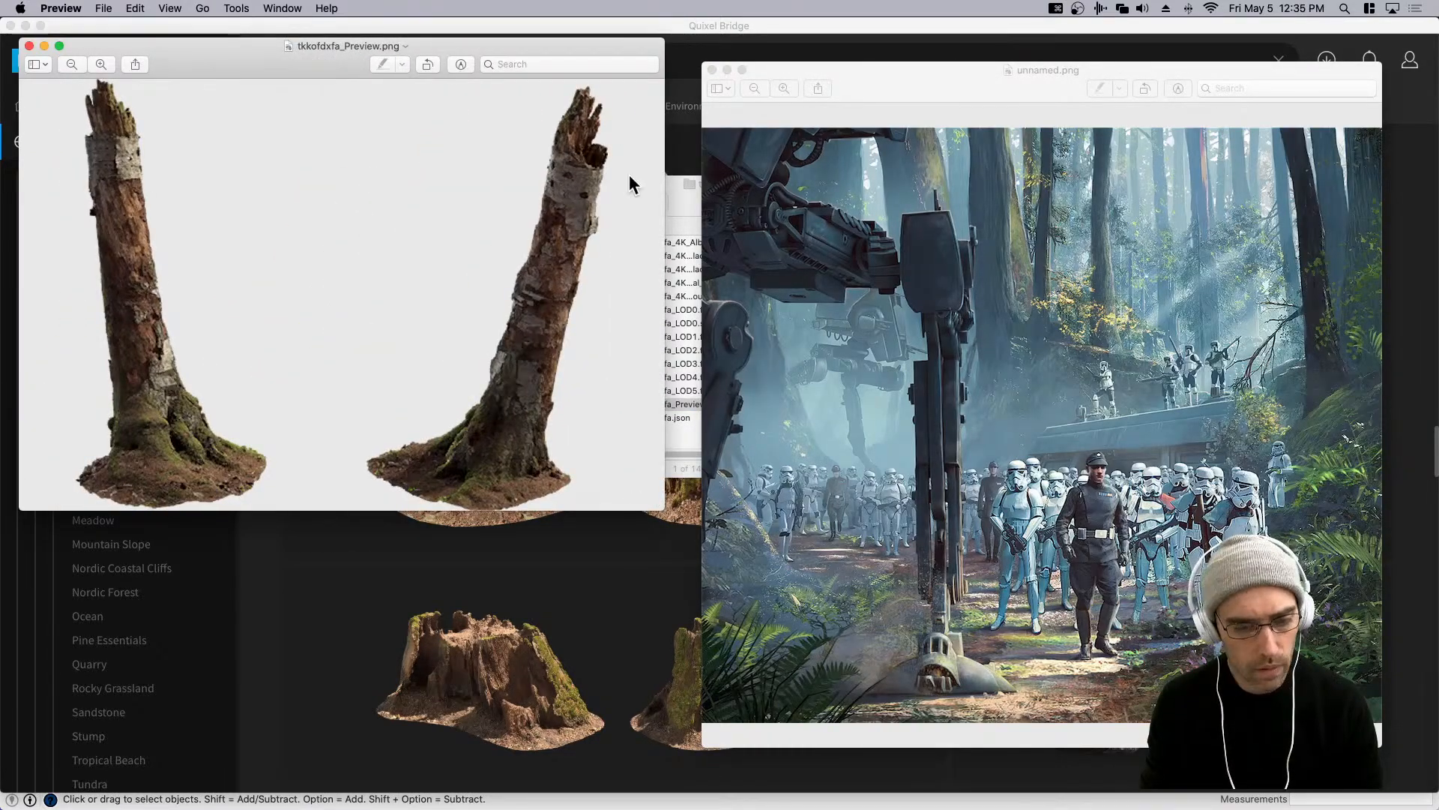
# View the preview image in the tree_stump_ti3mdirda folder and close the tkkofdxfa preview.
pyautogui.moveTo(839, 85); pyautogui.dragTo(1361, 114)
pyautogui.moveTo(780, 188); pyautogui.dragTo(942, 303)
pyautogui.click(686, 509)
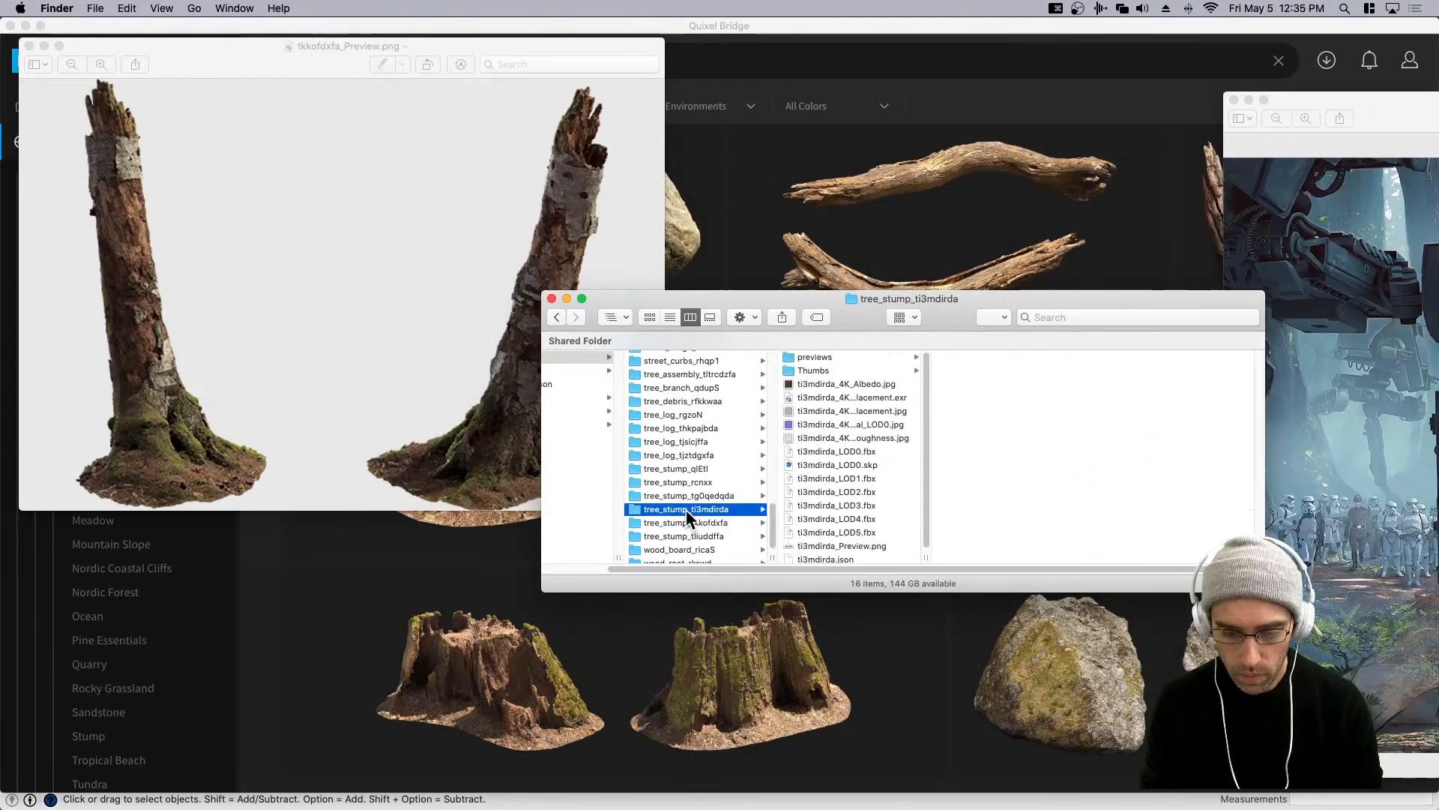
pyautogui.click(830, 384)
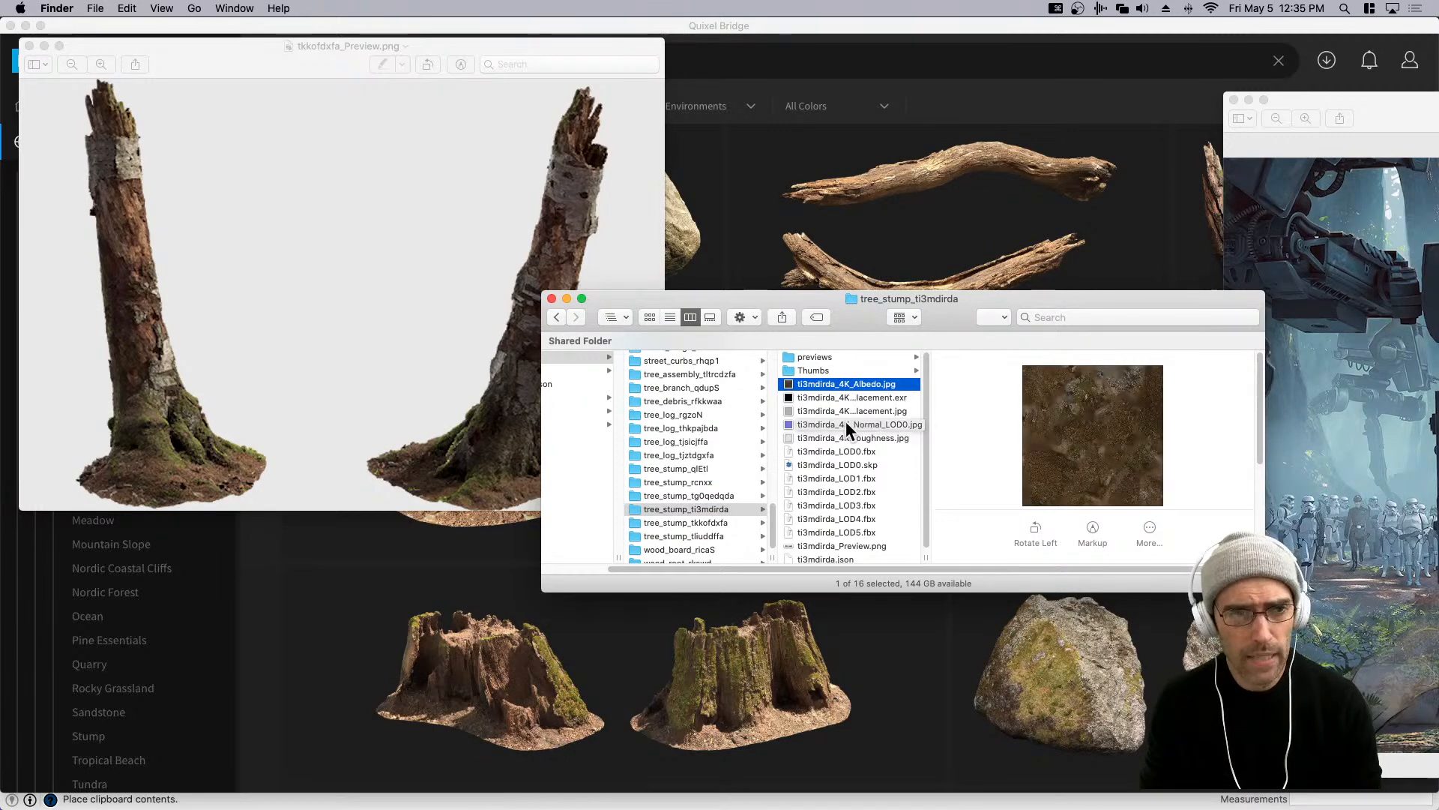
pyautogui.scroll(-1, 846, 420)
pyautogui.click(844, 540)
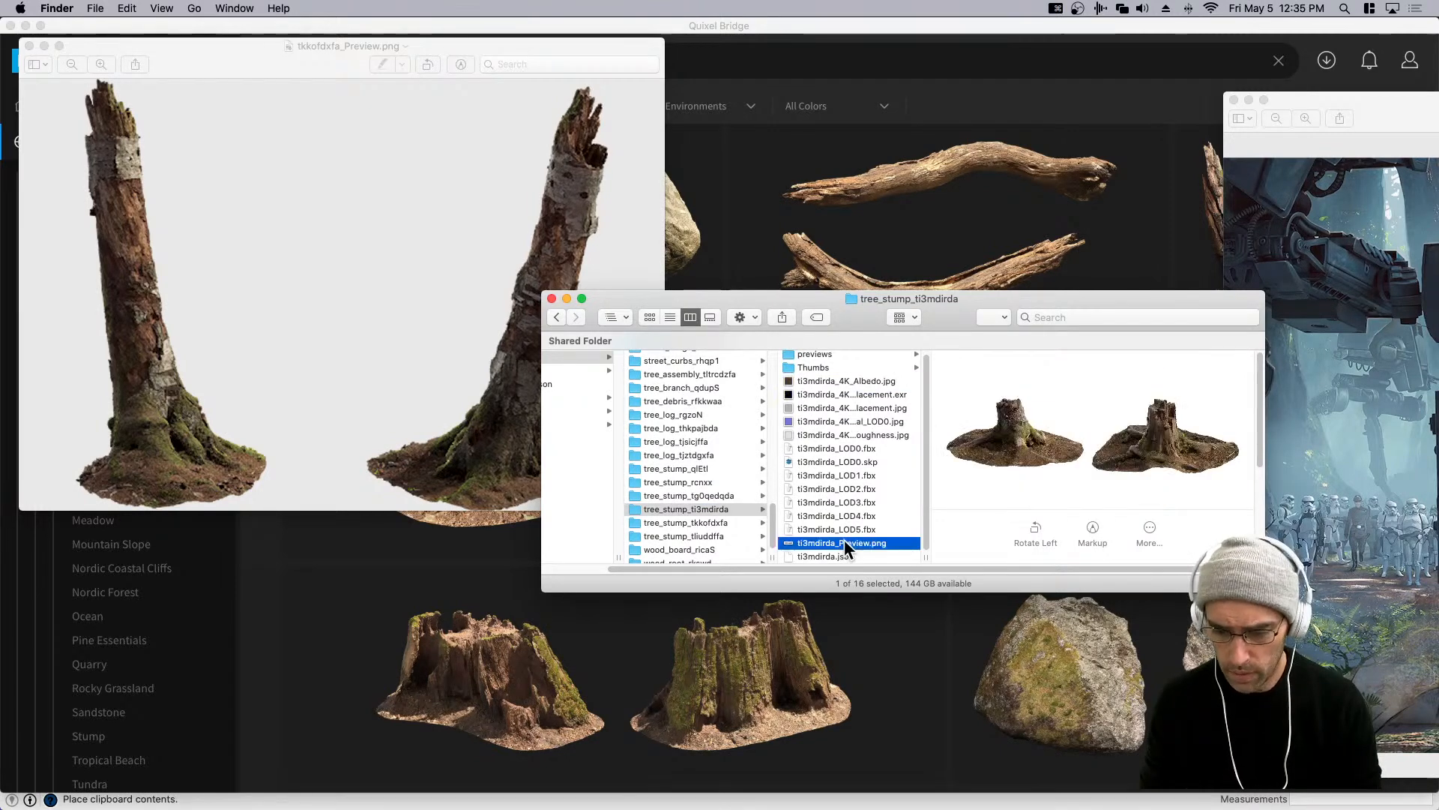
pyautogui.click(29, 46)
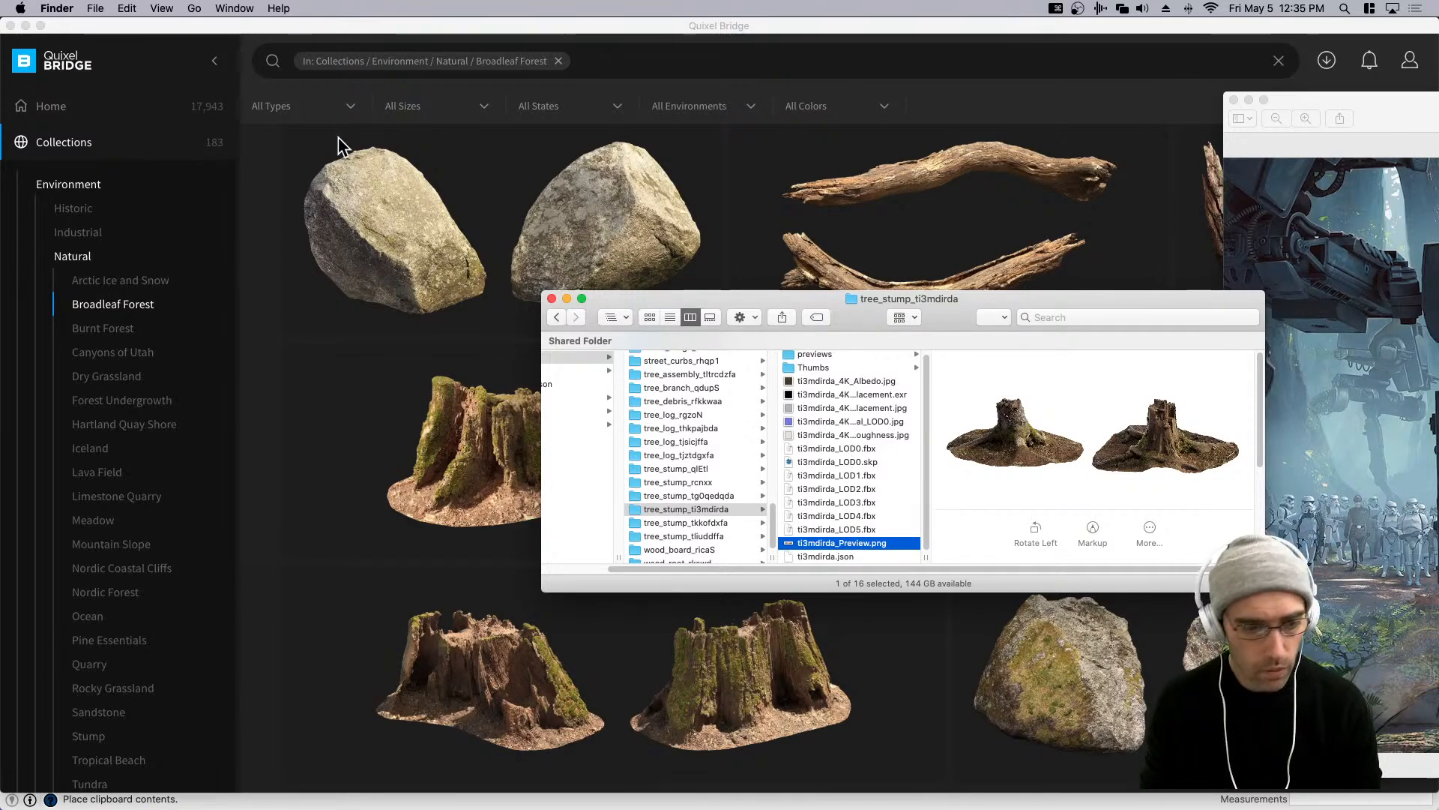
# Hide Quixel Bridge, return to SketchUp and place the pasted troopers on the forest floor behind the scale figure.
pyautogui.click(324, 393)
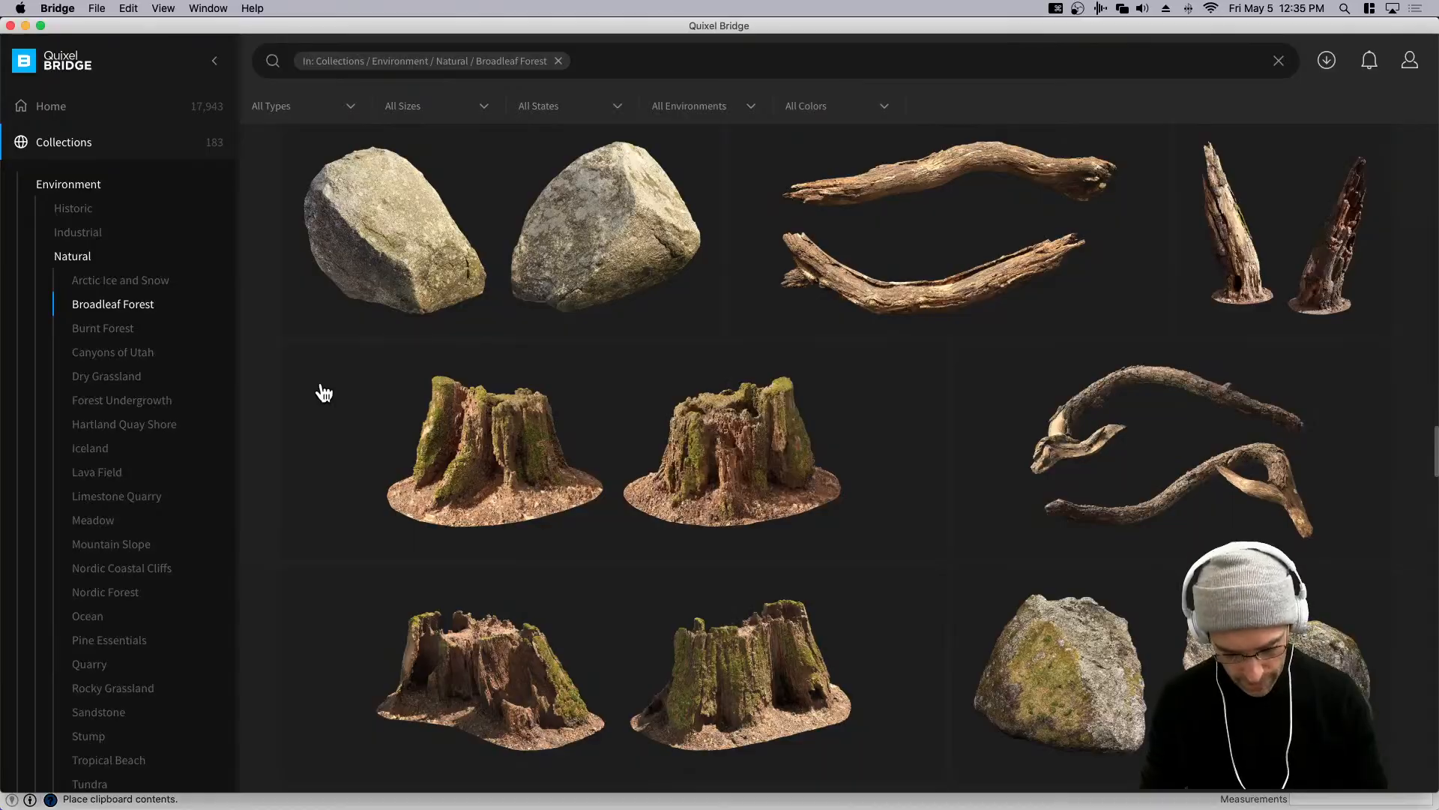
pyautogui.press('super+h')
pyautogui.press('super+h')
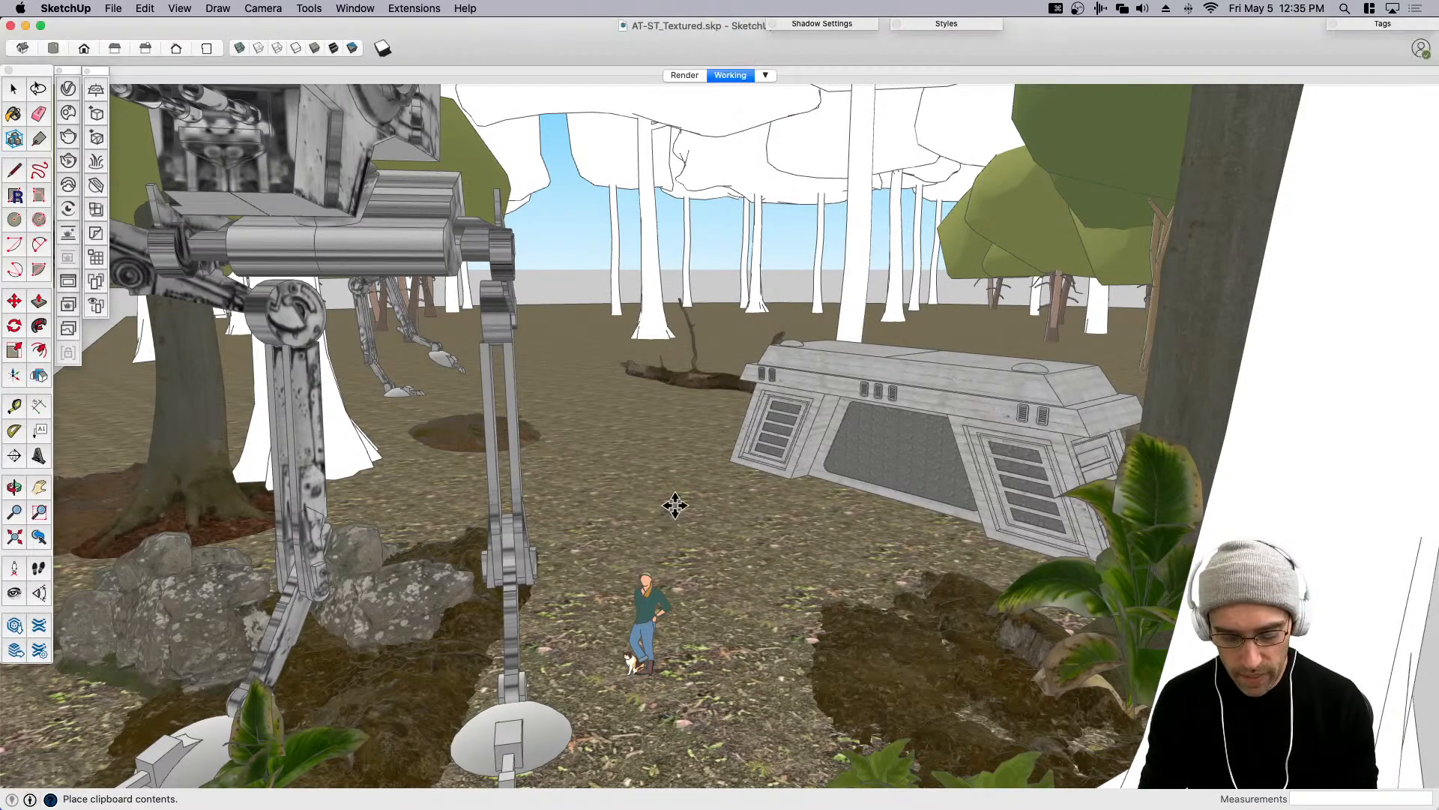
pyautogui.click(674, 506)
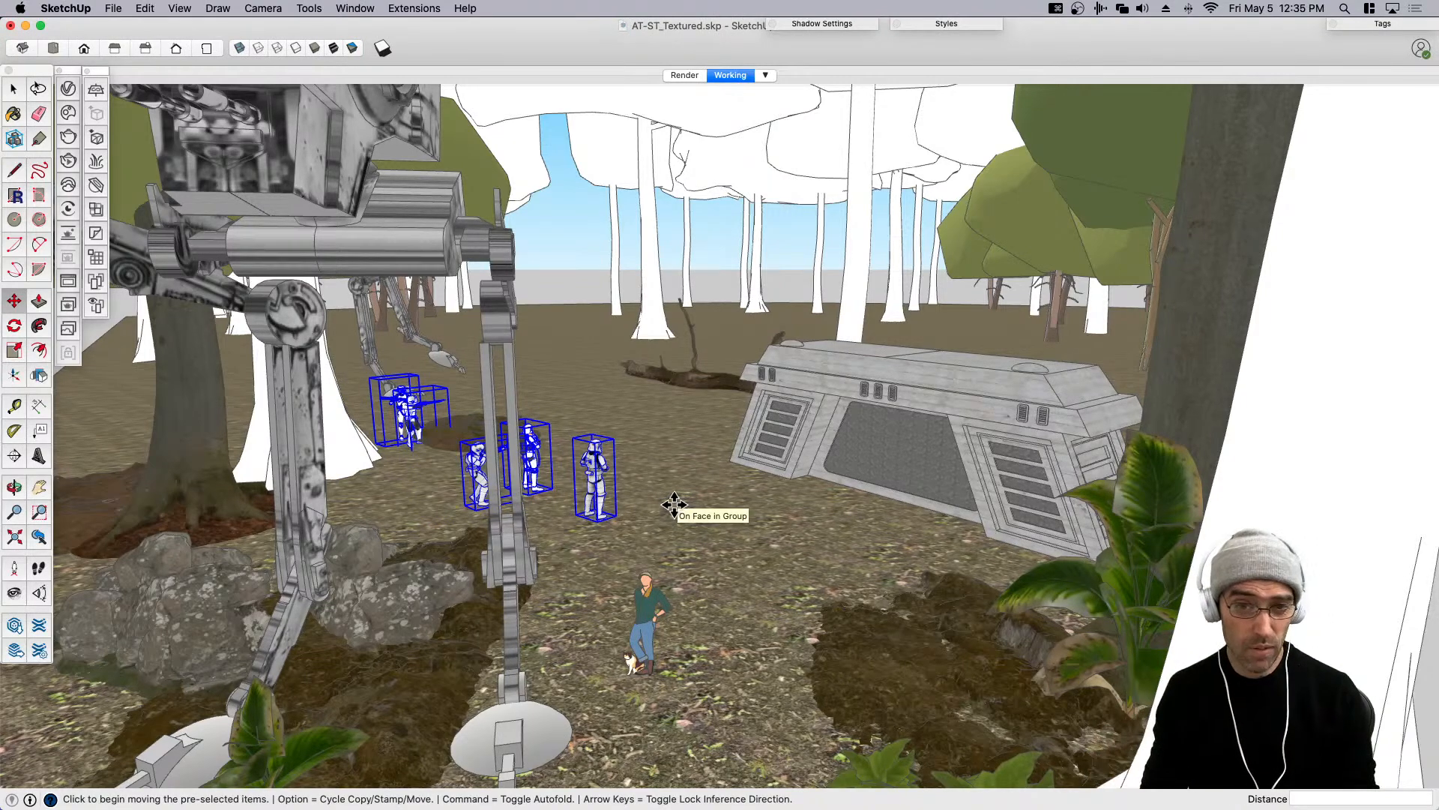
# Activate the Working scene and save the AT-ST_Textured model with the troopers in place.
pyautogui.click(731, 76)
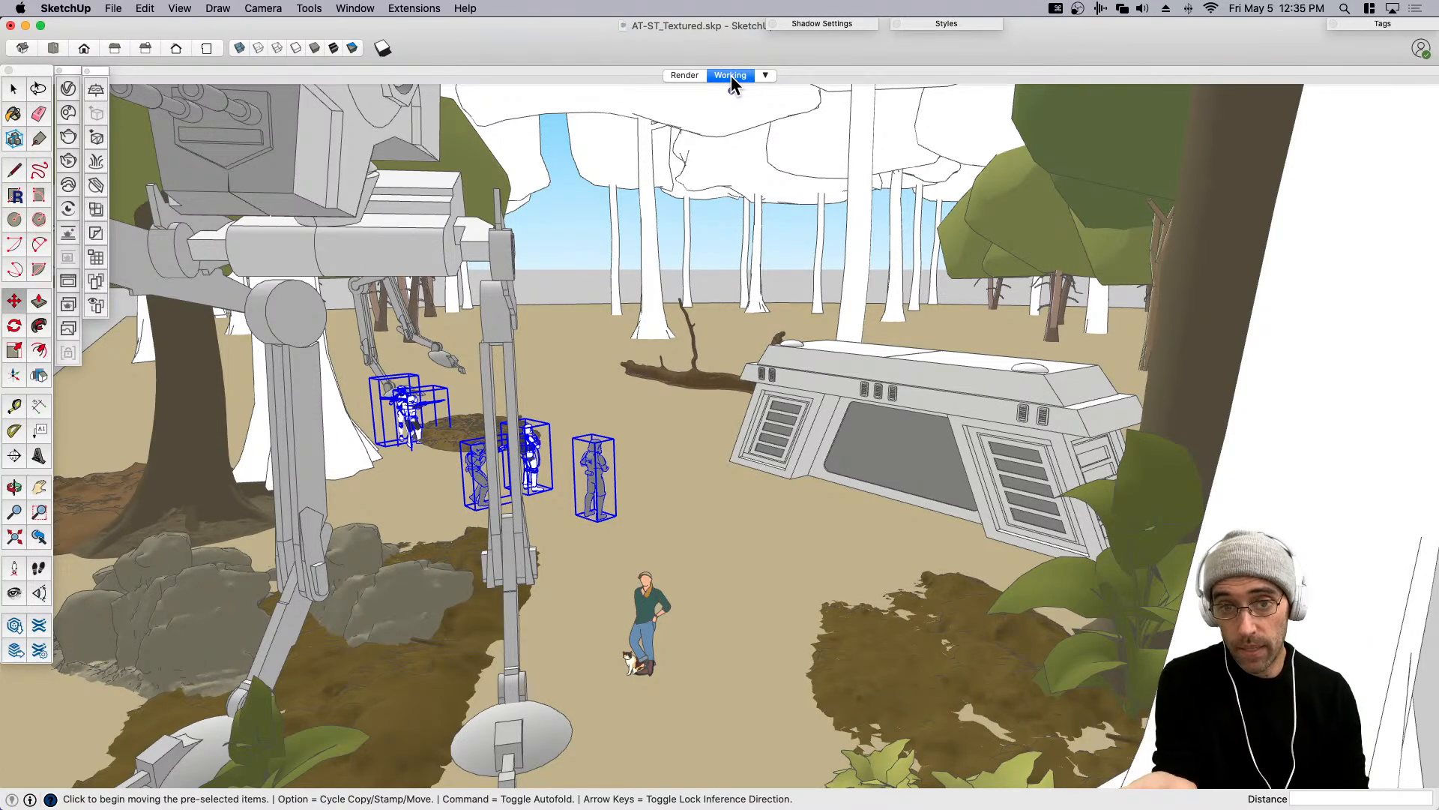
pyautogui.moveTo(737, 530); pyautogui.dragTo(674, 505, button='middle')
pyautogui.press('m')
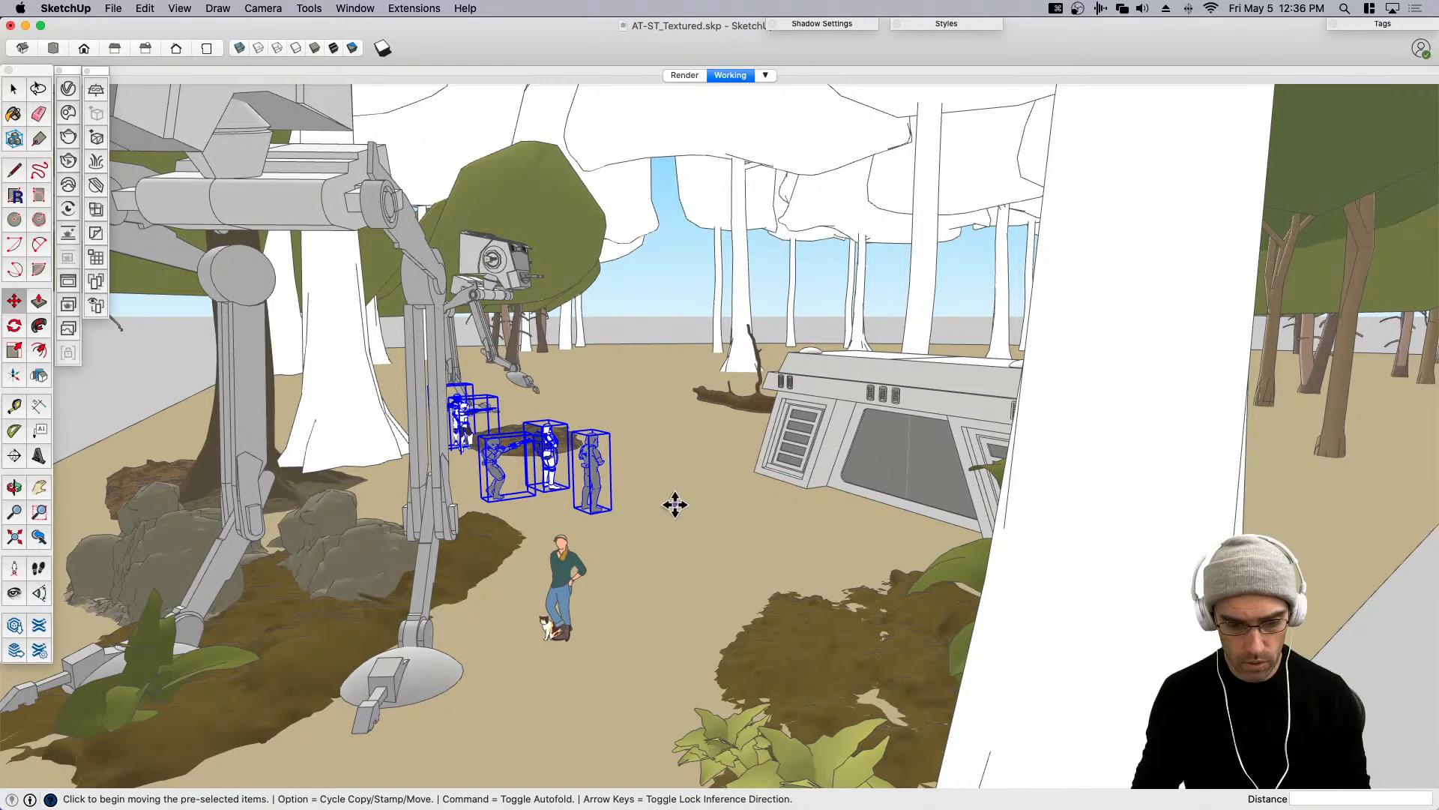
pyautogui.press('space')
pyautogui.press('super+s')
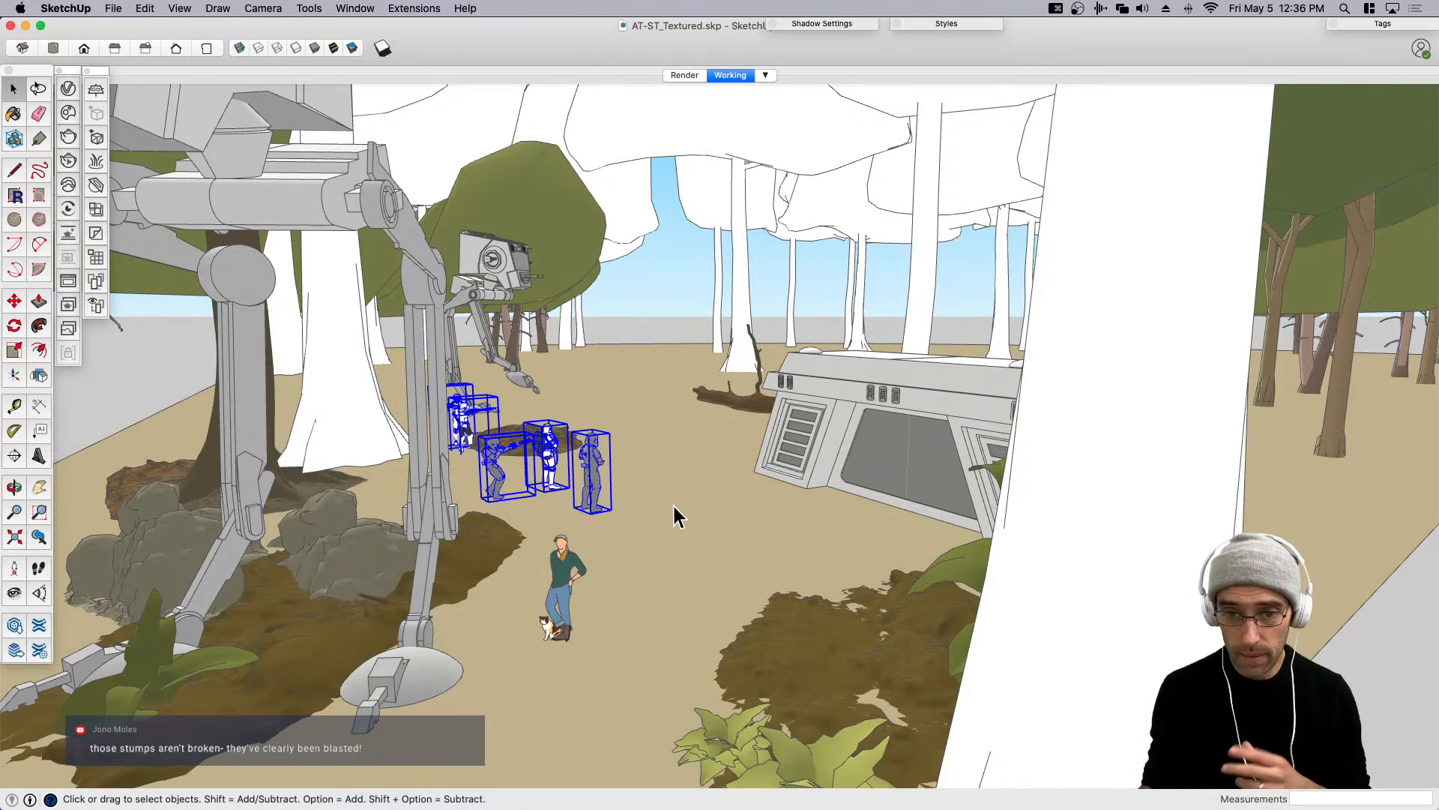
# Switch to the Finder window showing the tree_stump_ti3mdirda folder.
pyautogui.press('super+Tab')
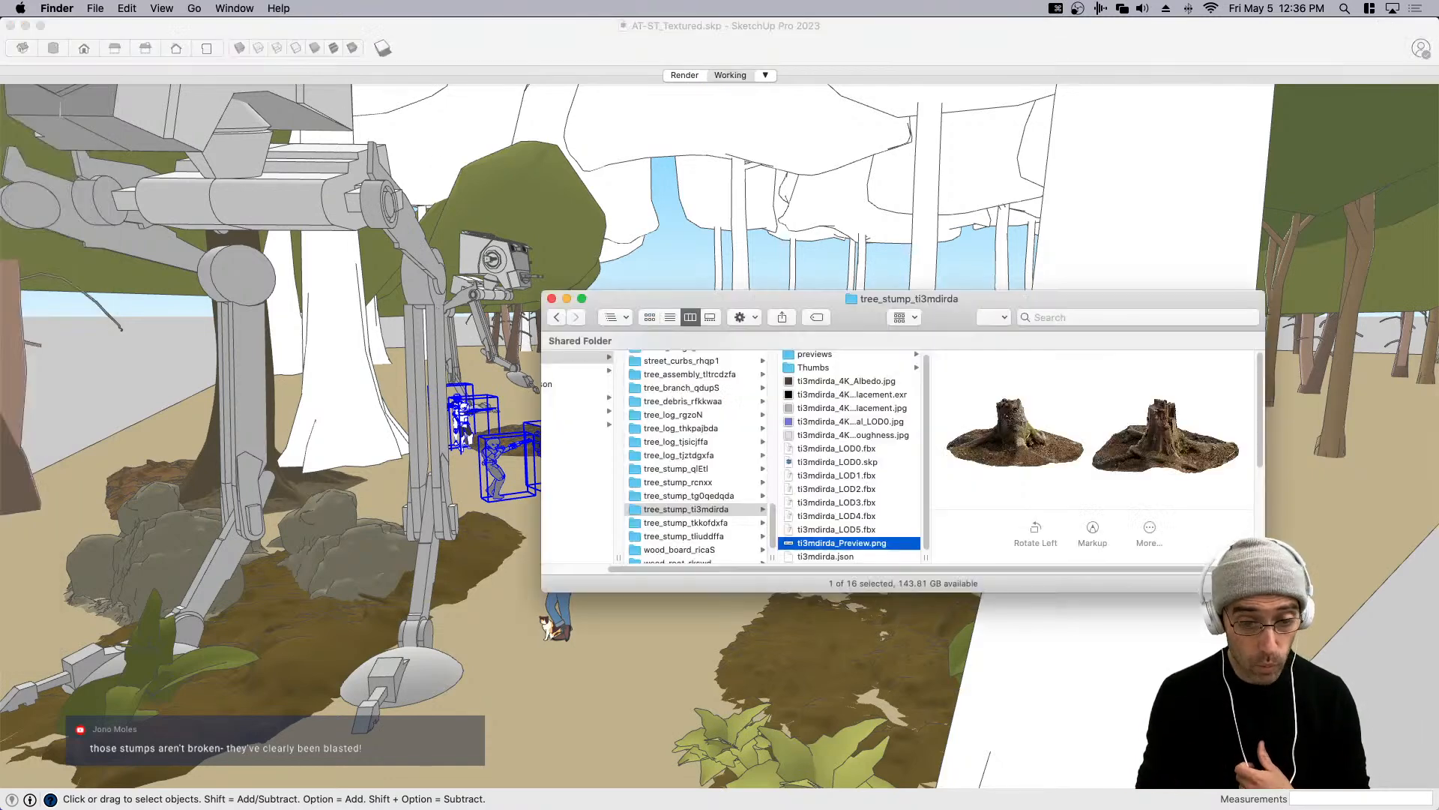
# Import ti3mdirda_LOD0.skp from the tree_stump_ti3mdirda folder and place the stump in the clearing between the troopers and the bunker.
pyautogui.moveTo(845, 461); pyautogui.dragTo(642, 654)
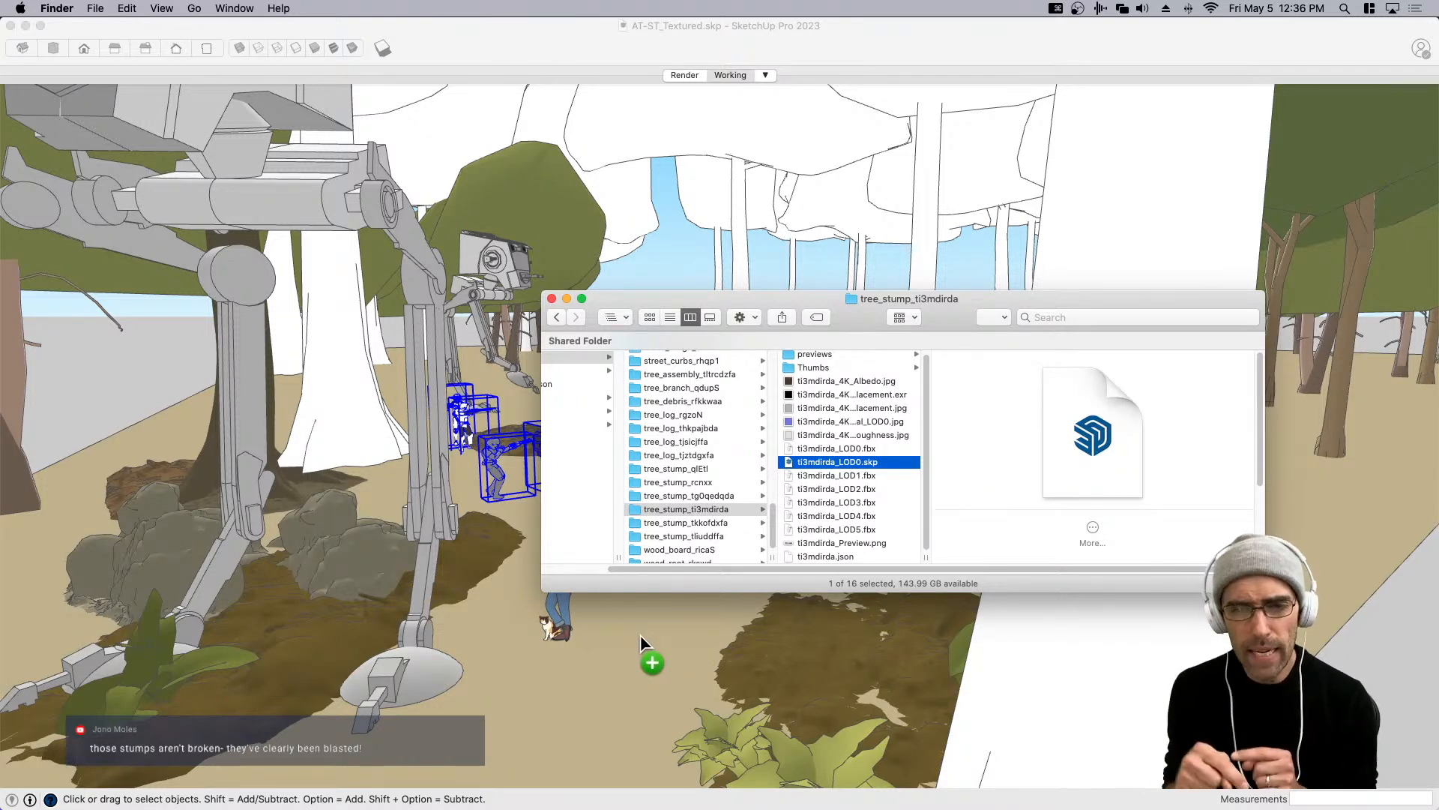
pyautogui.moveTo(640, 635); pyautogui.dragTo(642, 636)
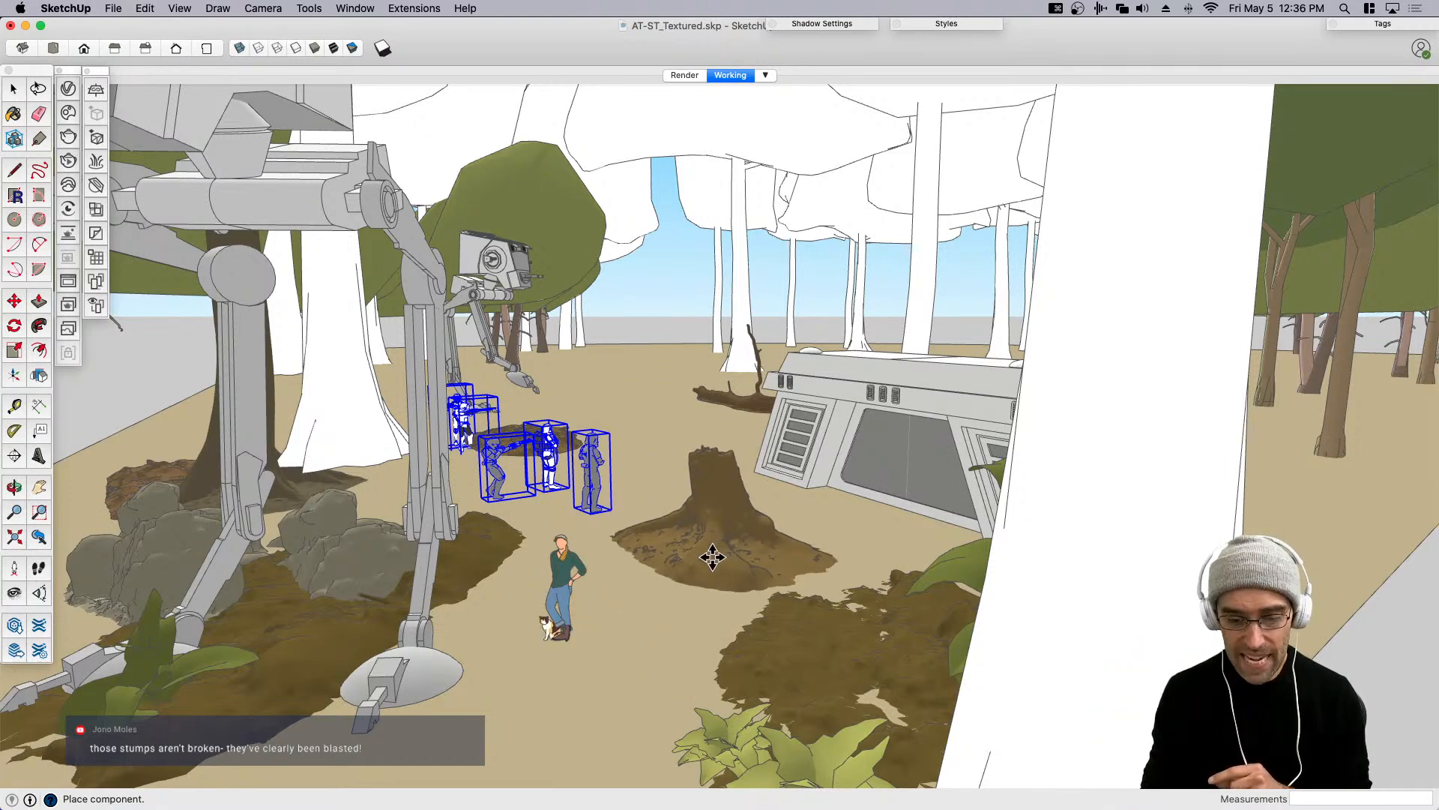
pyautogui.click(713, 548)
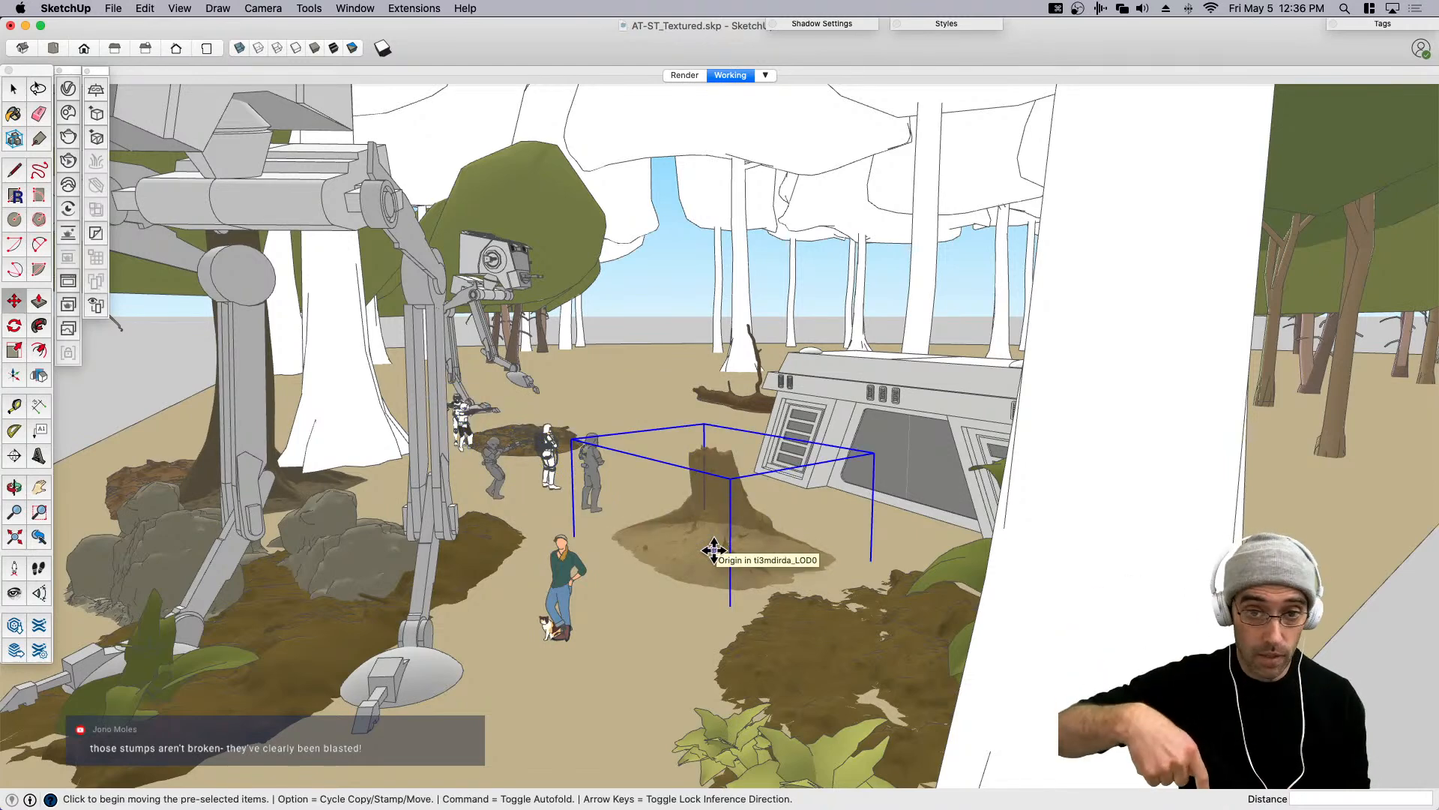
pyautogui.press('space')
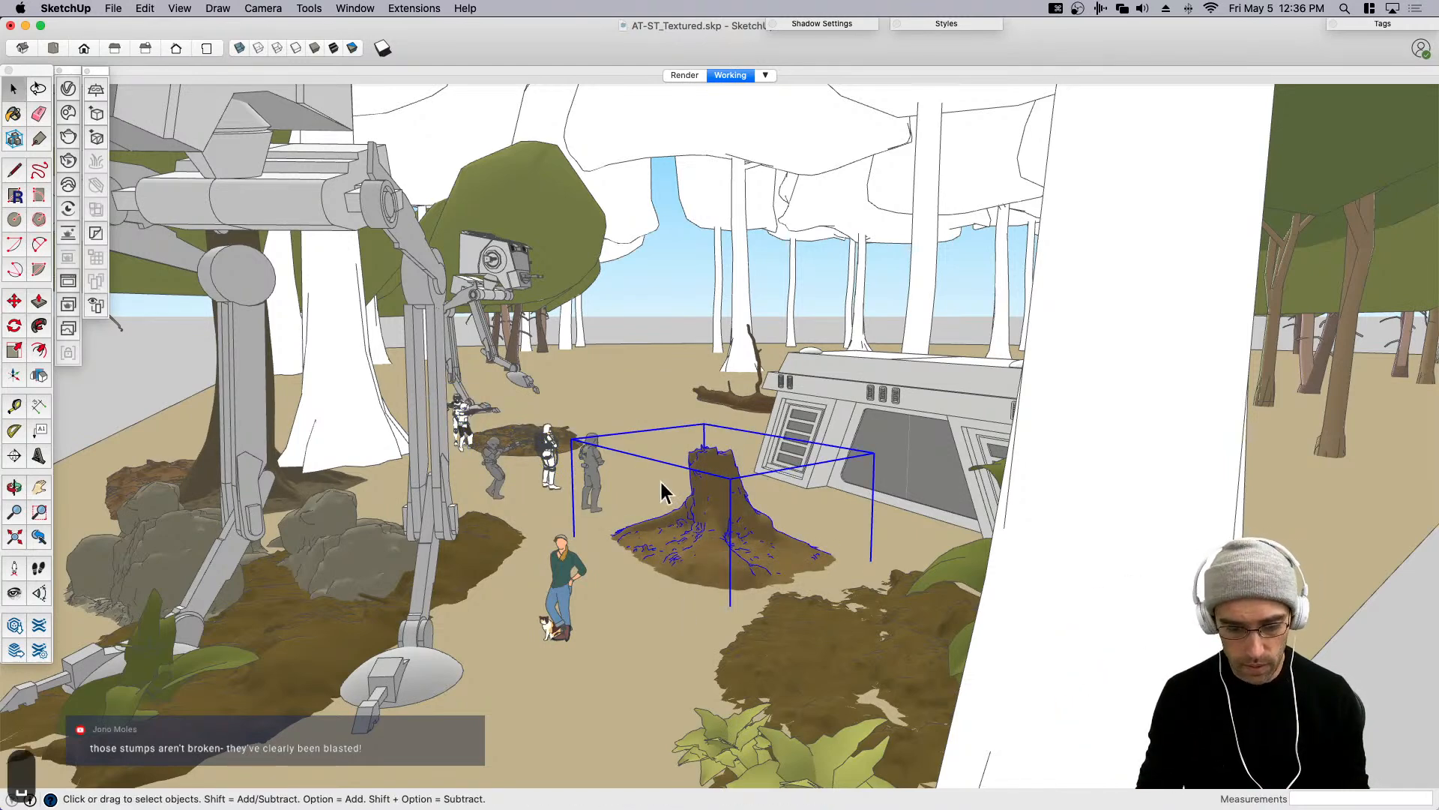
# Hide all edges on the newly placed tree stump and on the boulders beside the large walker's legs.
pyautogui.click(404, 12)
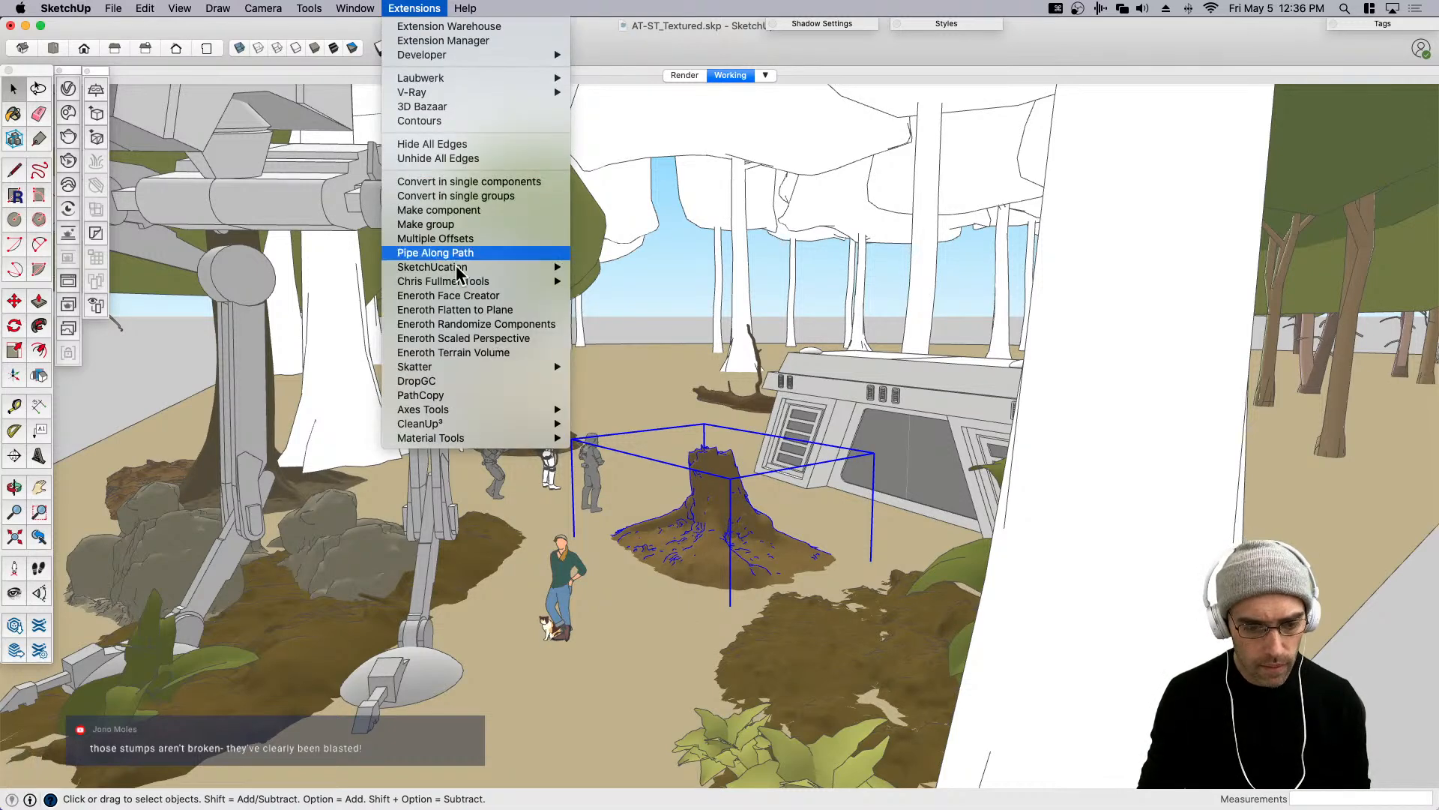
pyautogui.click(460, 142)
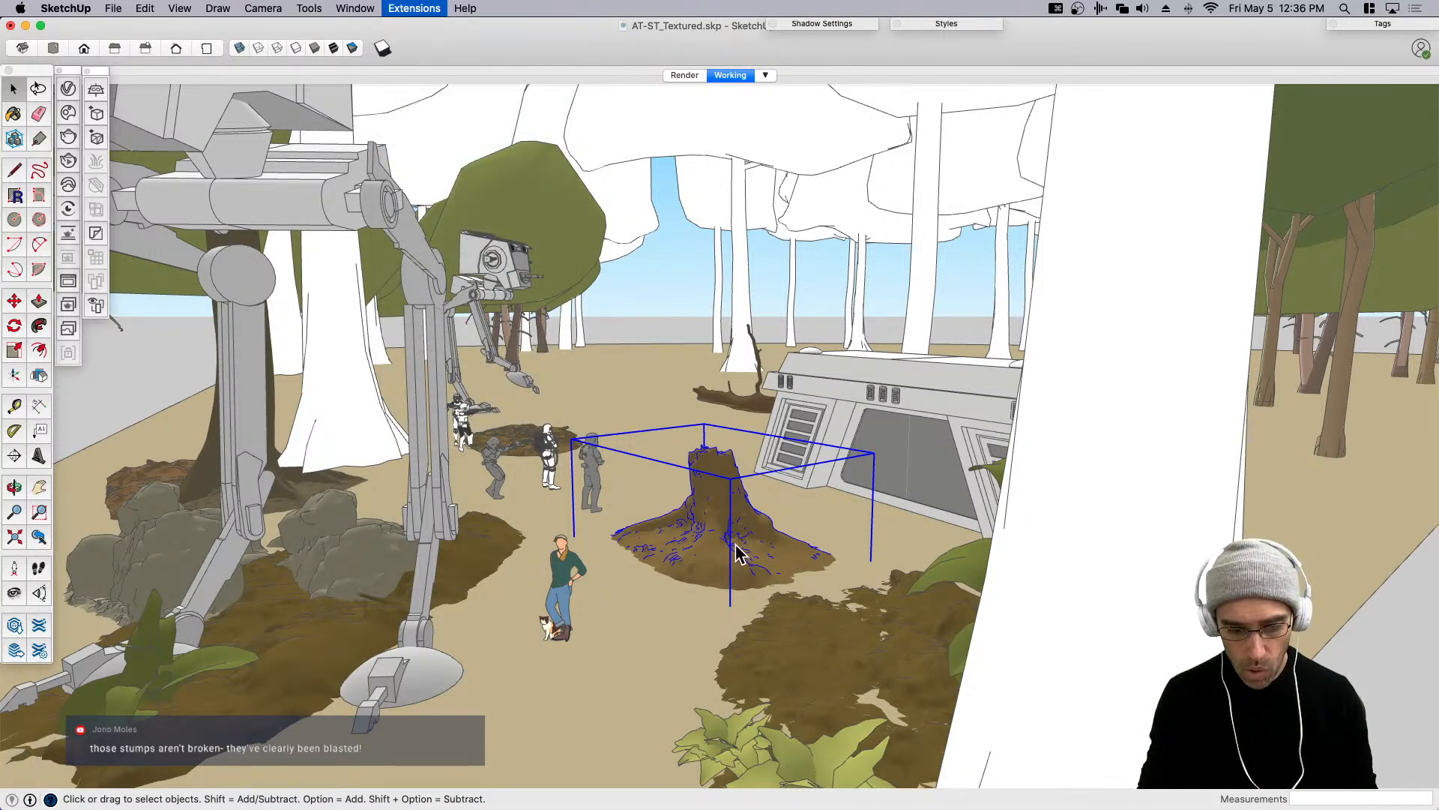
pyautogui.click(344, 547)
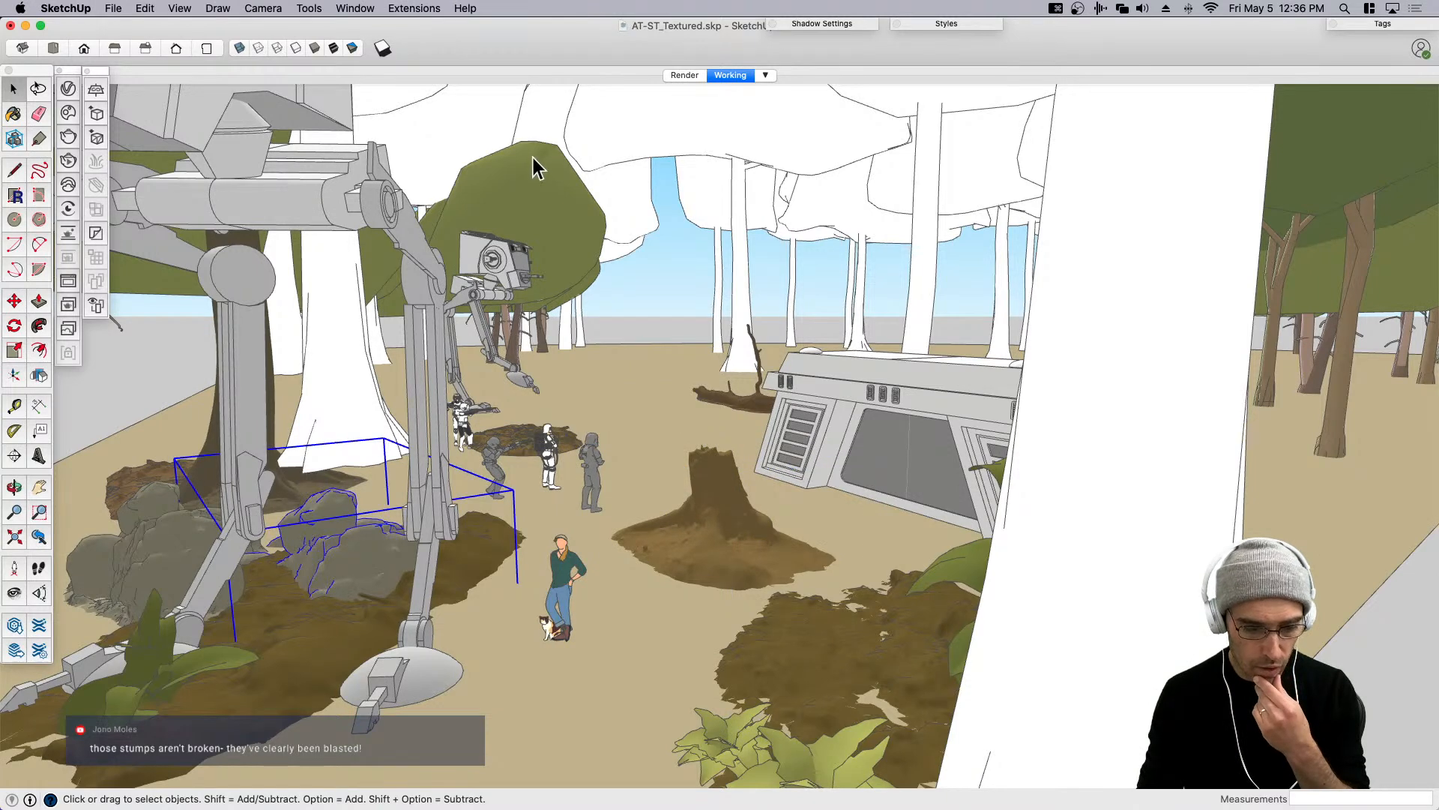
pyautogui.click(414, 8)
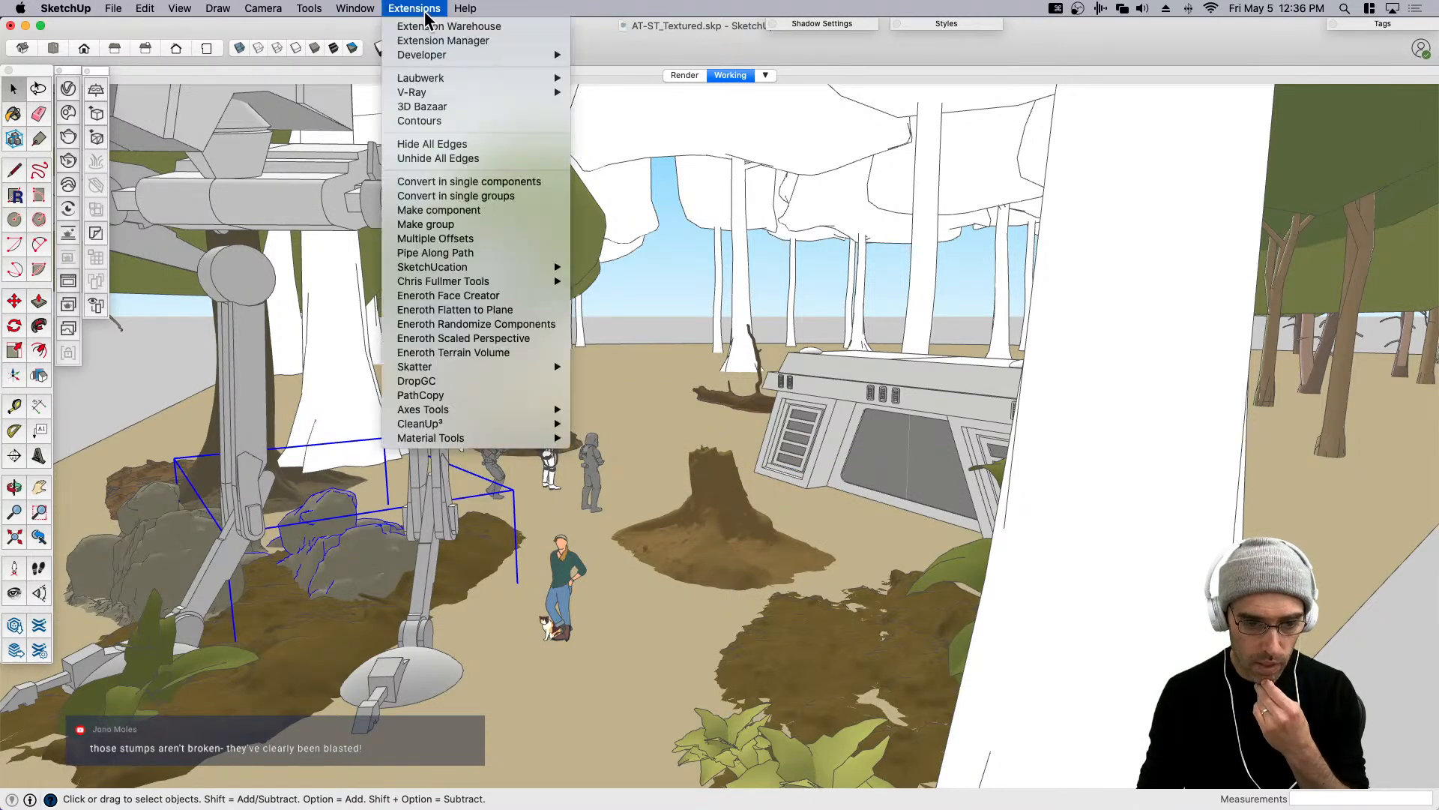
pyautogui.click(438, 142)
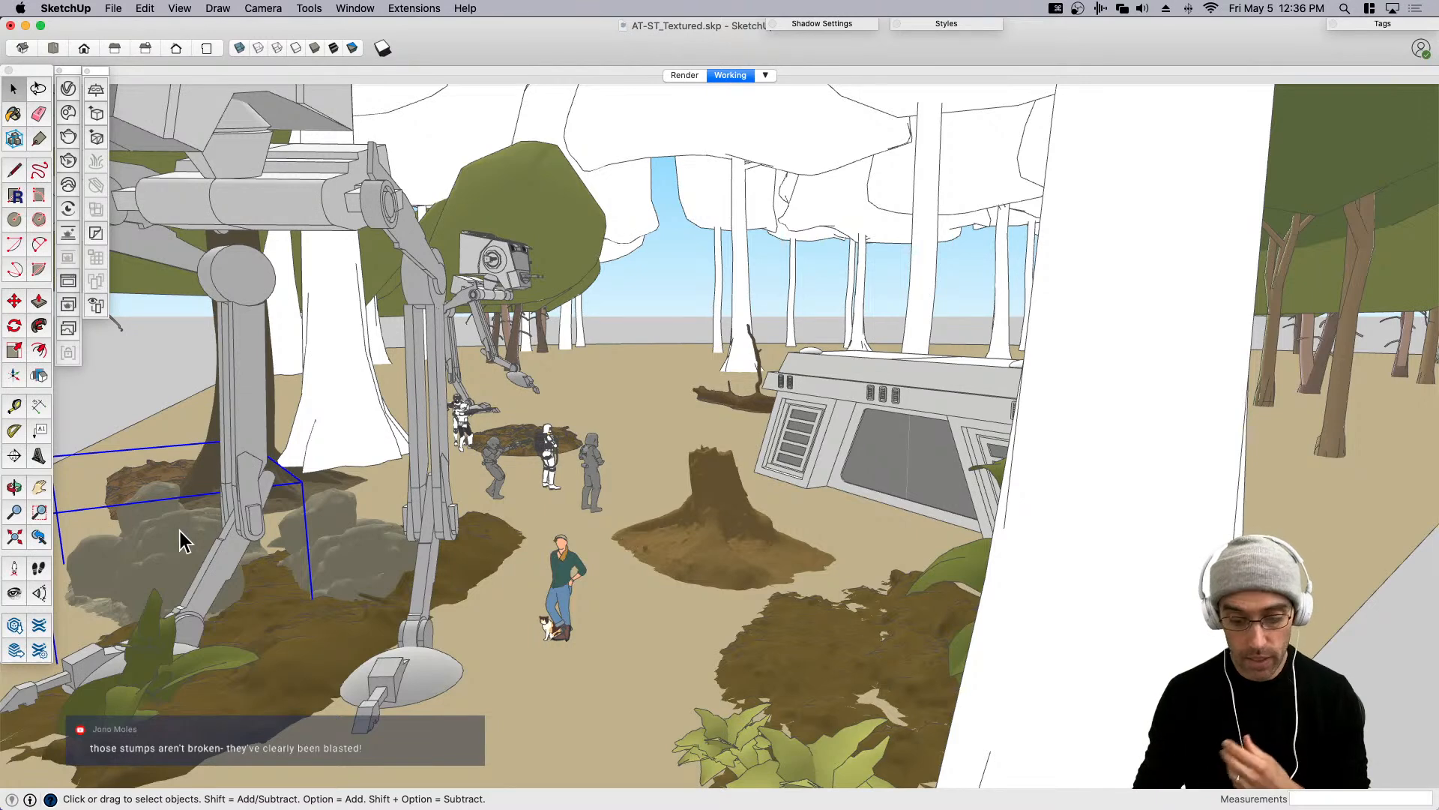
# Hide all edges on the two light-green ferns in the foreground.
pyautogui.click(726, 756)
pyautogui.scroll(-5, 757, 756)
pyautogui.scroll(3, 799, 759)
pyautogui.keyDown('shift'); pyautogui.click(785, 708); pyautogui.keyUp('shift')
pyautogui.click(414, 8)
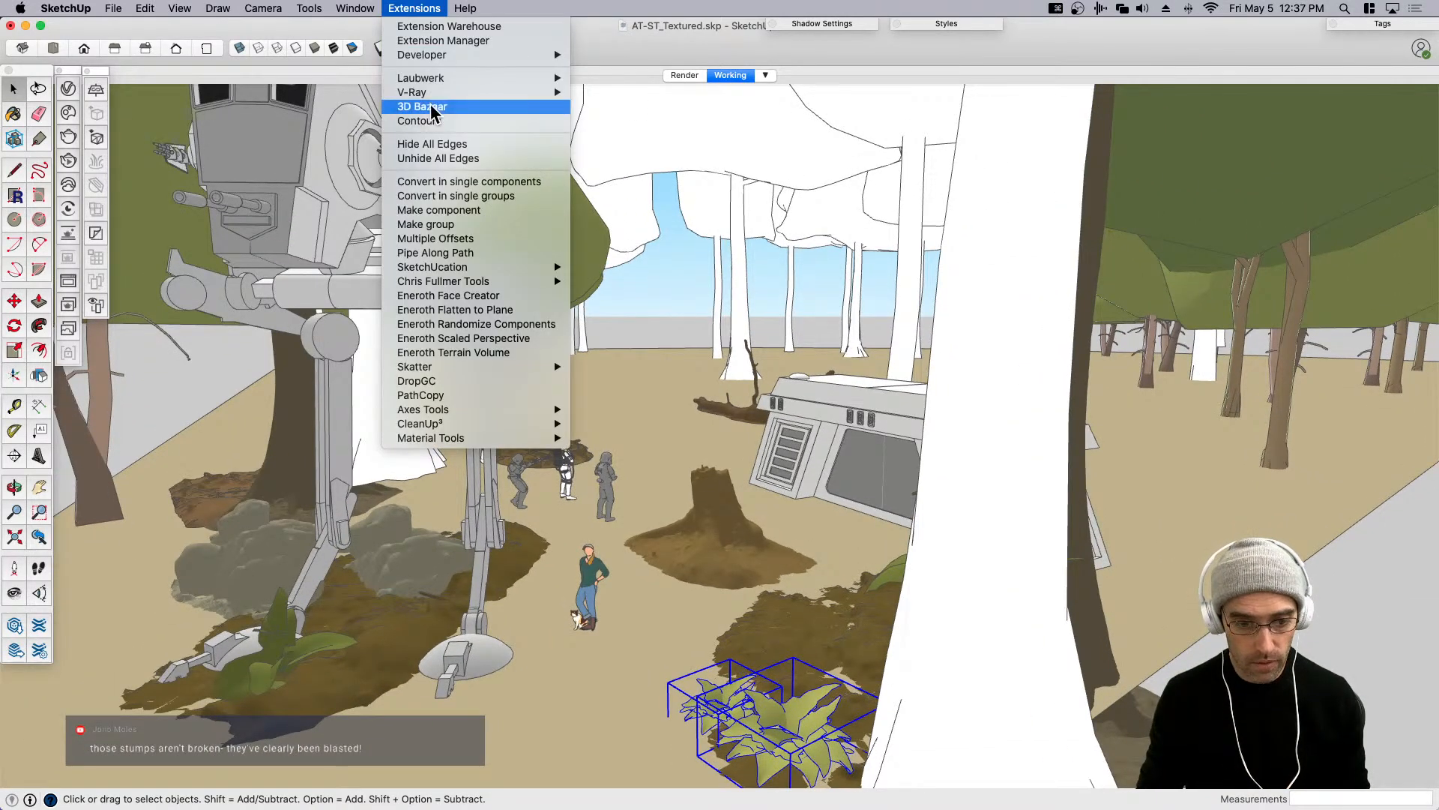
pyautogui.click(479, 240)
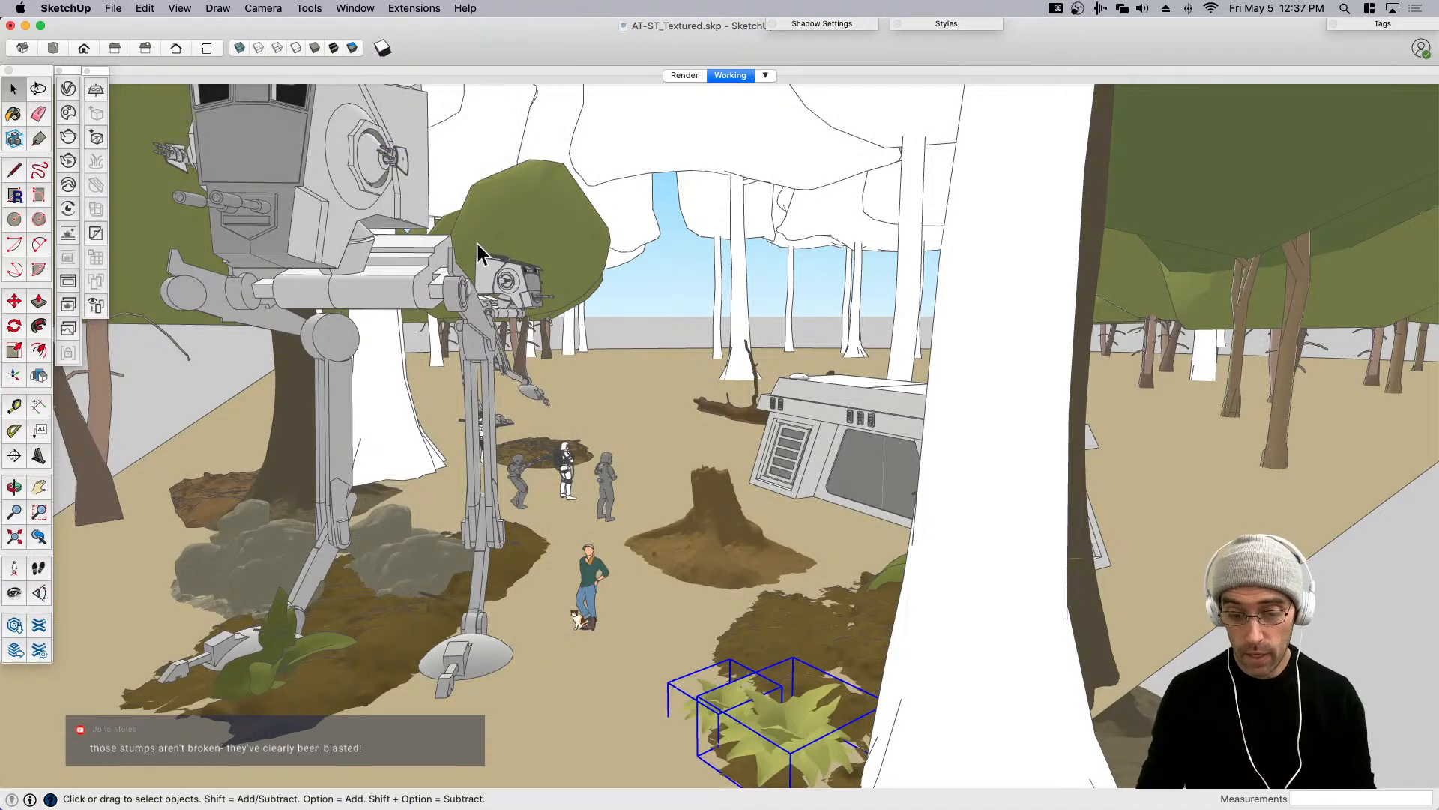
# Hide all edges on the ground debris patch by the ferns, the round patch near the troopers and the fallen branch.
pyautogui.click(637, 283)
pyautogui.moveTo(600, 485); pyautogui.dragTo(690, 551, button='middle')
pyautogui.scroll(-3, 885, 632)
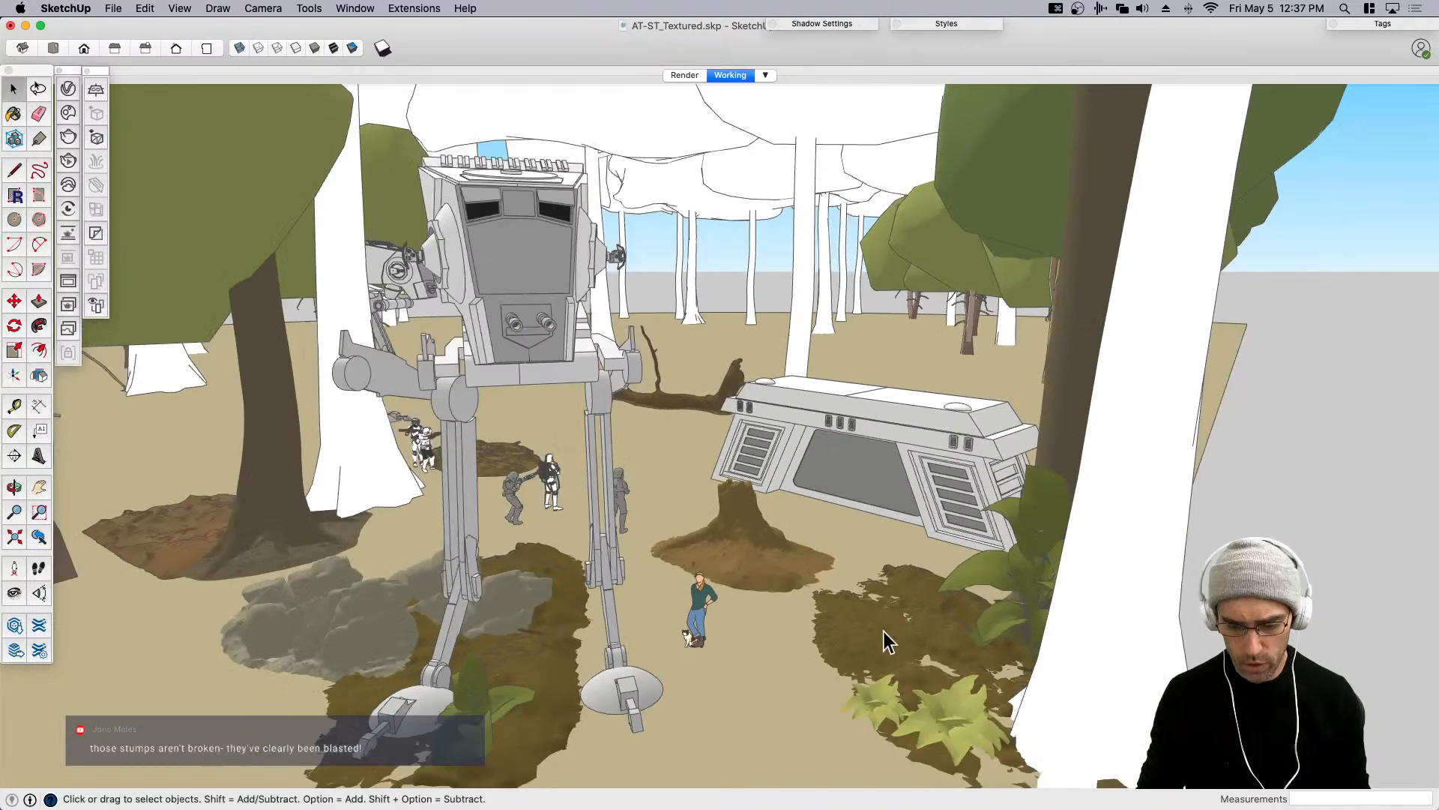
pyautogui.scroll(3, 884, 632)
pyautogui.click(885, 632)
pyautogui.scroll(2, 885, 641)
pyautogui.keyDown('shift'); pyautogui.click(418, 413); pyautogui.keyUp('shift')
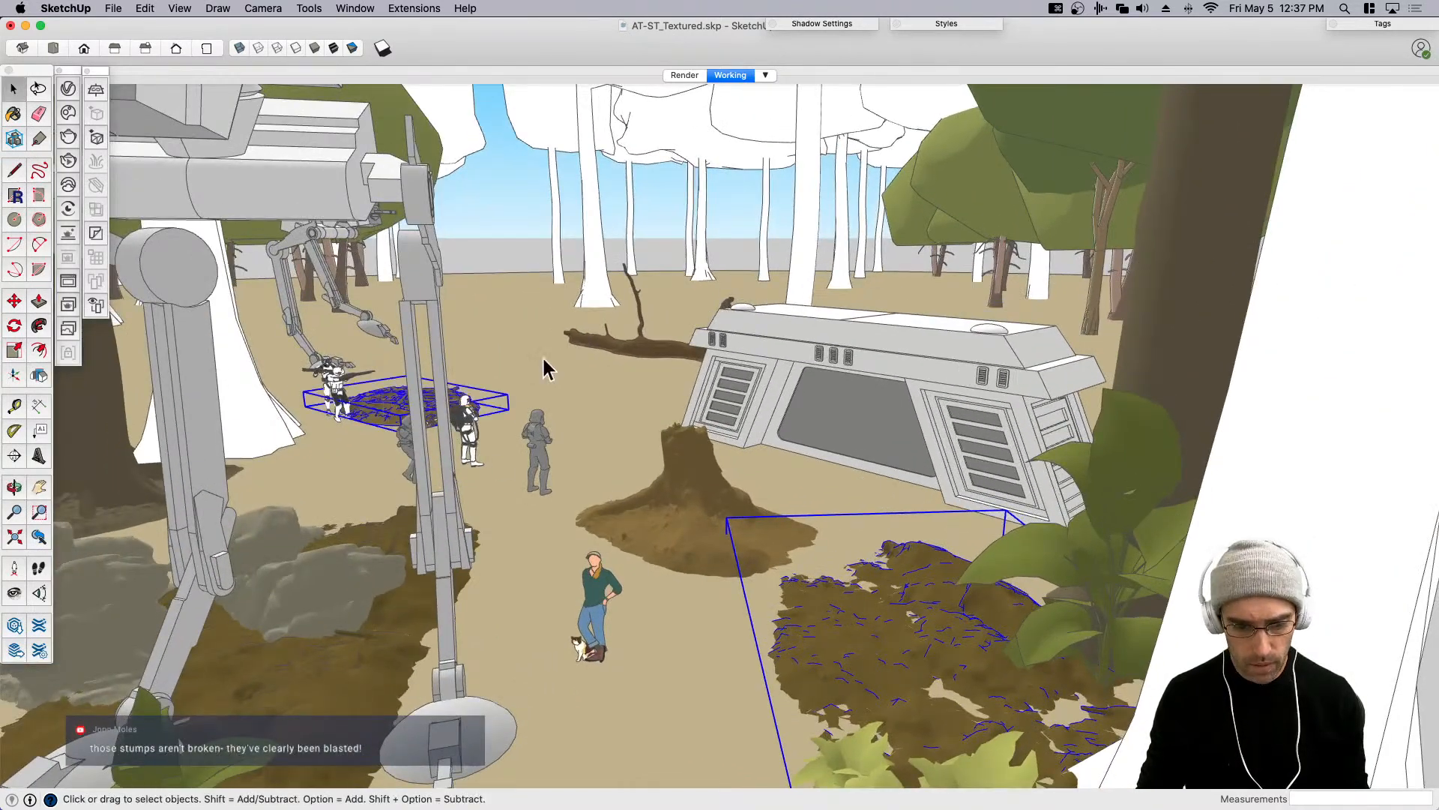
pyautogui.keyDown('shift'); pyautogui.click(619, 347); pyautogui.keyUp('shift')
pyautogui.click(420, 9)
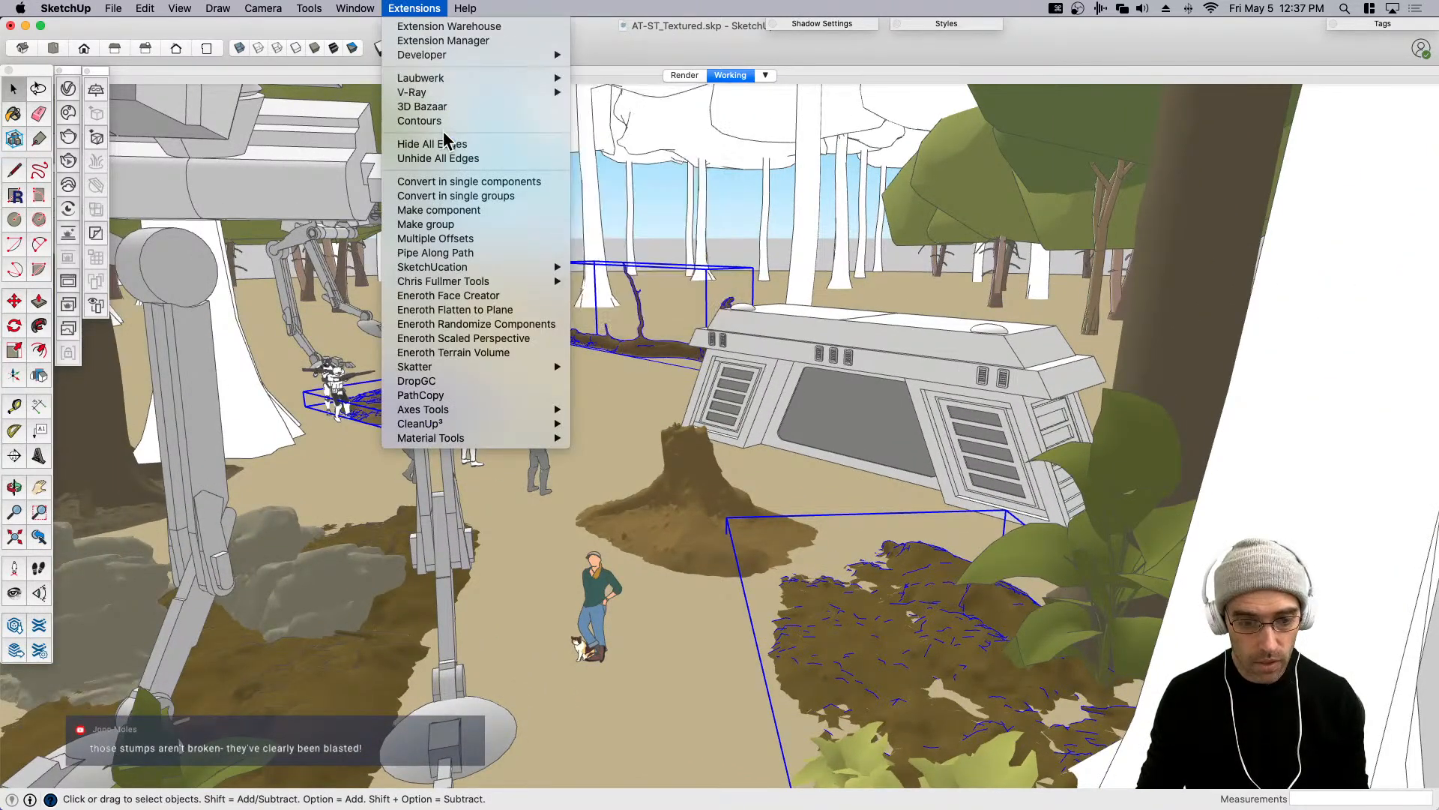
pyautogui.click(445, 144)
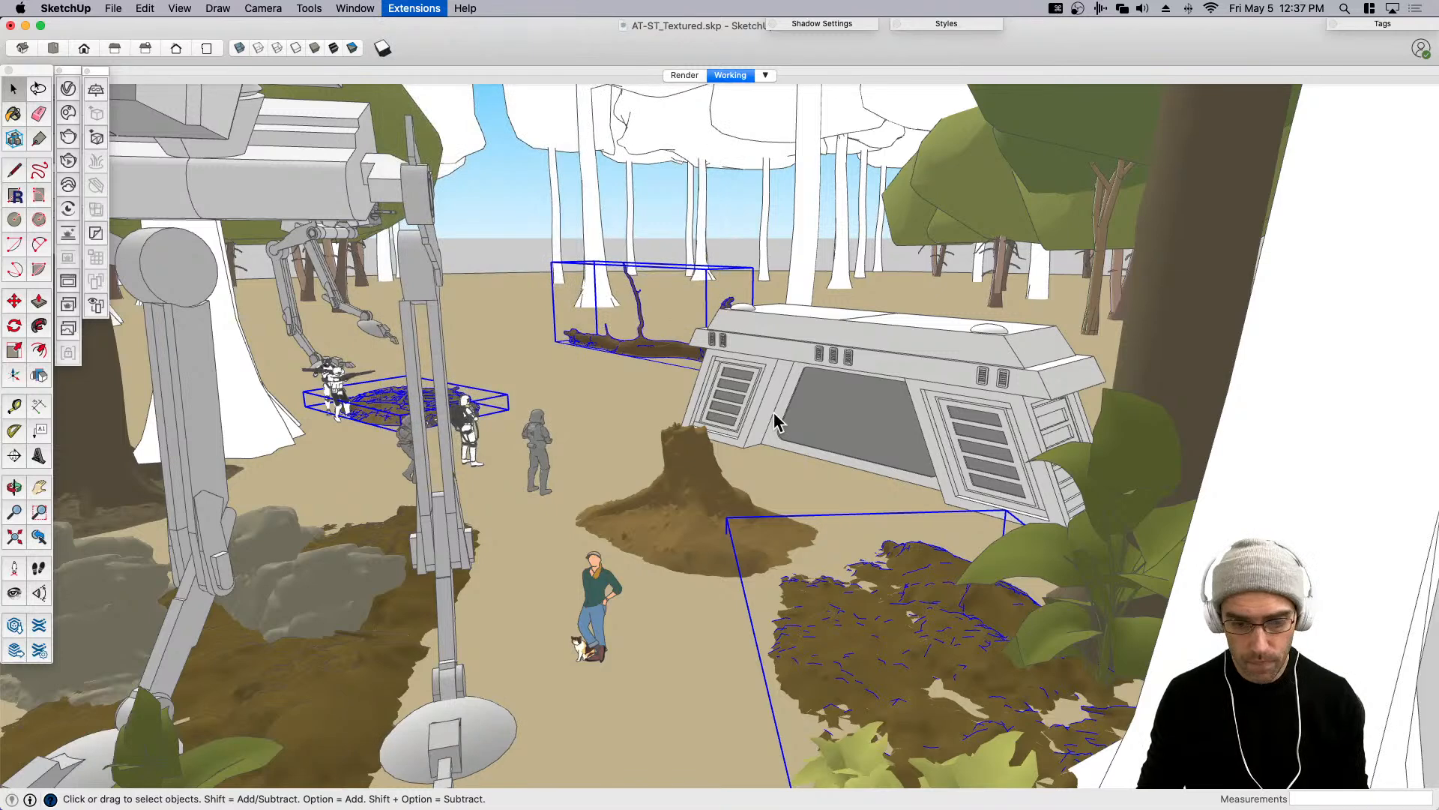
pyautogui.click(846, 368)
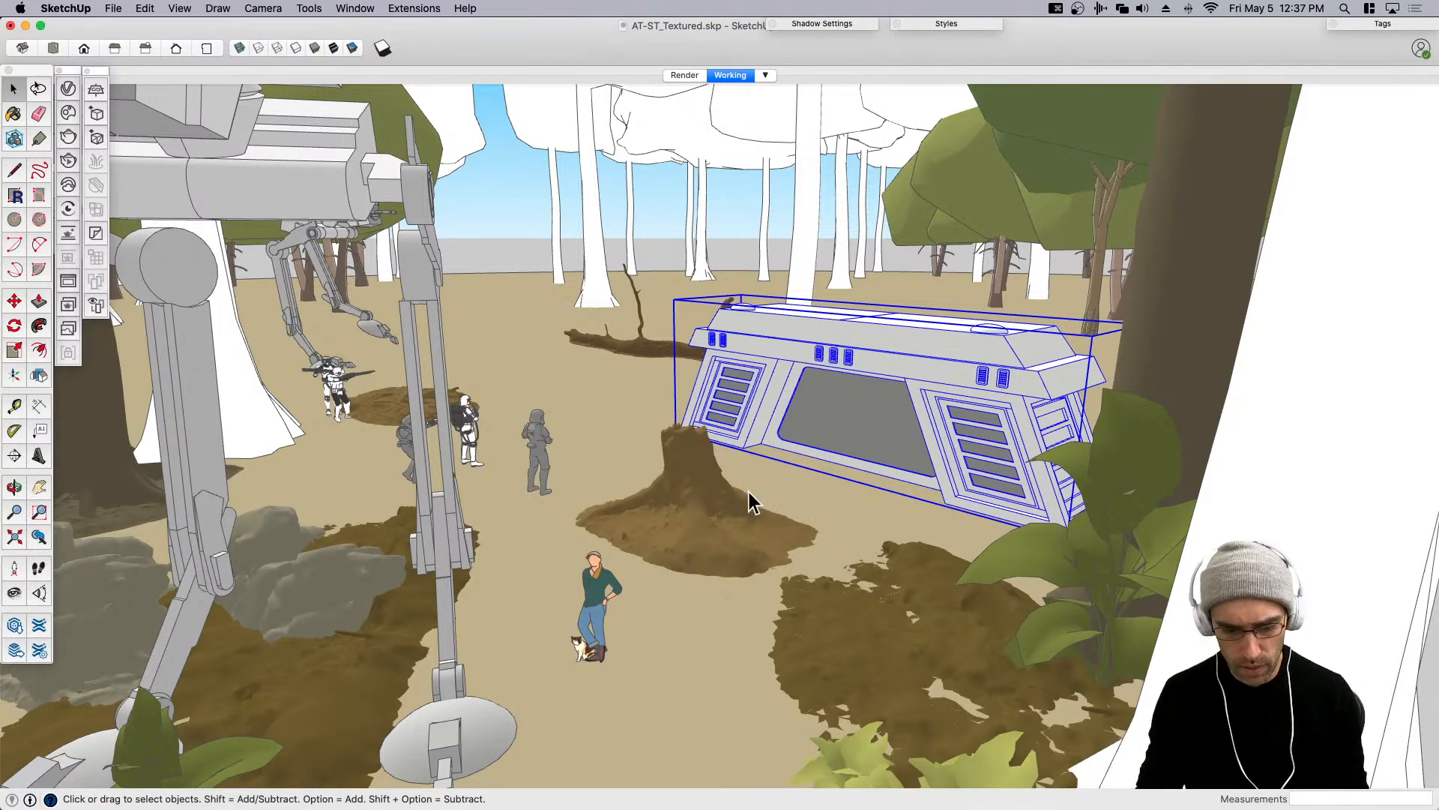
pyautogui.moveTo(750, 498); pyautogui.dragTo(701, 529, button='middle')
pyautogui.press('space')
pyautogui.scroll(6, 514, 434)
pyautogui.moveTo(503, 429); pyautogui.dragTo(627, 518, button='middle')
pyautogui.scroll(4, 517, 458)
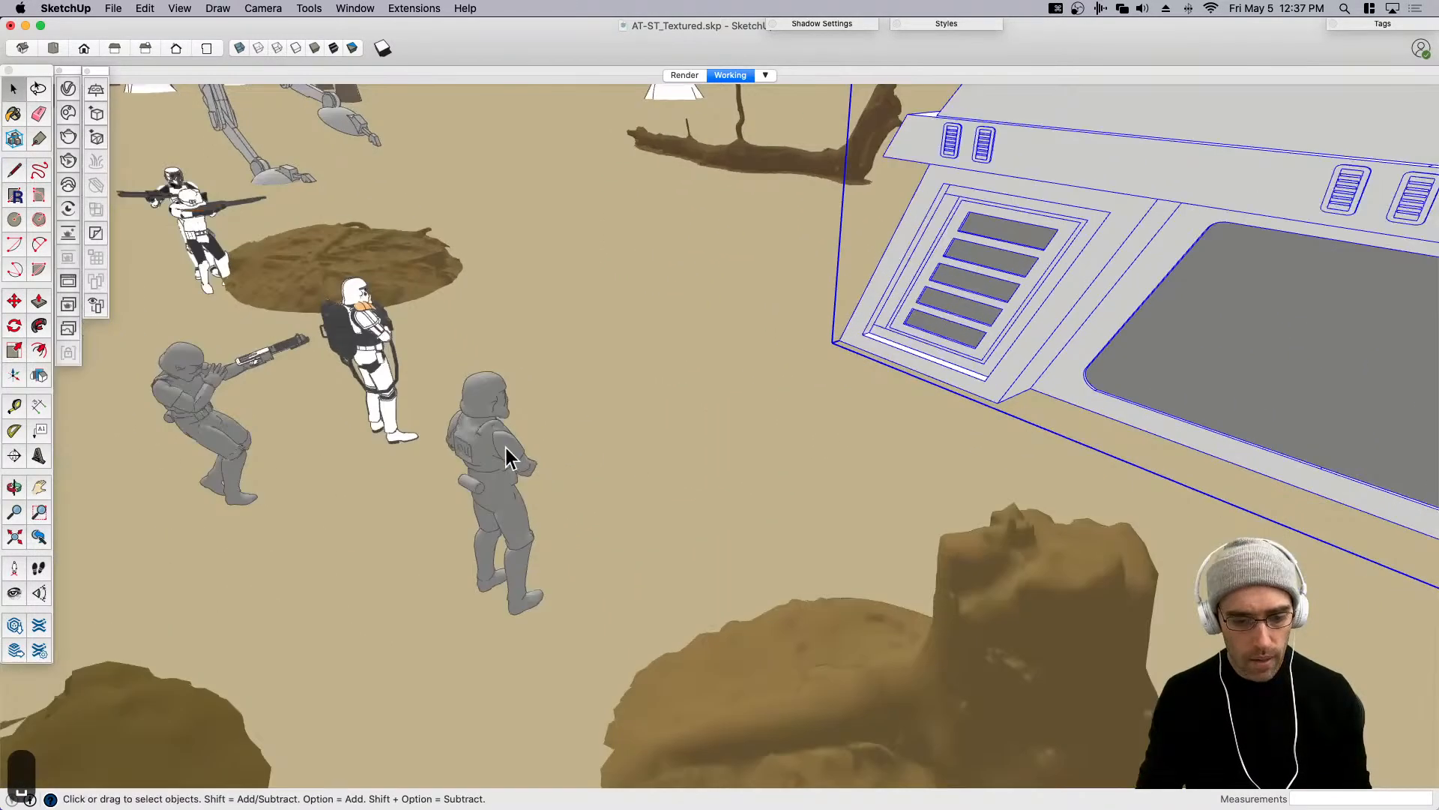
pyautogui.click(514, 451)
pyautogui.scroll(-6, 692, 268)
pyautogui.moveTo(691, 269); pyautogui.dragTo(820, 476, button='middle')
pyautogui.scroll(-3, 812, 453)
# Move the tree stump about 16 ft to the ground in front of the bunker, beside the large-leaved plant.
pyautogui.click(812, 453)
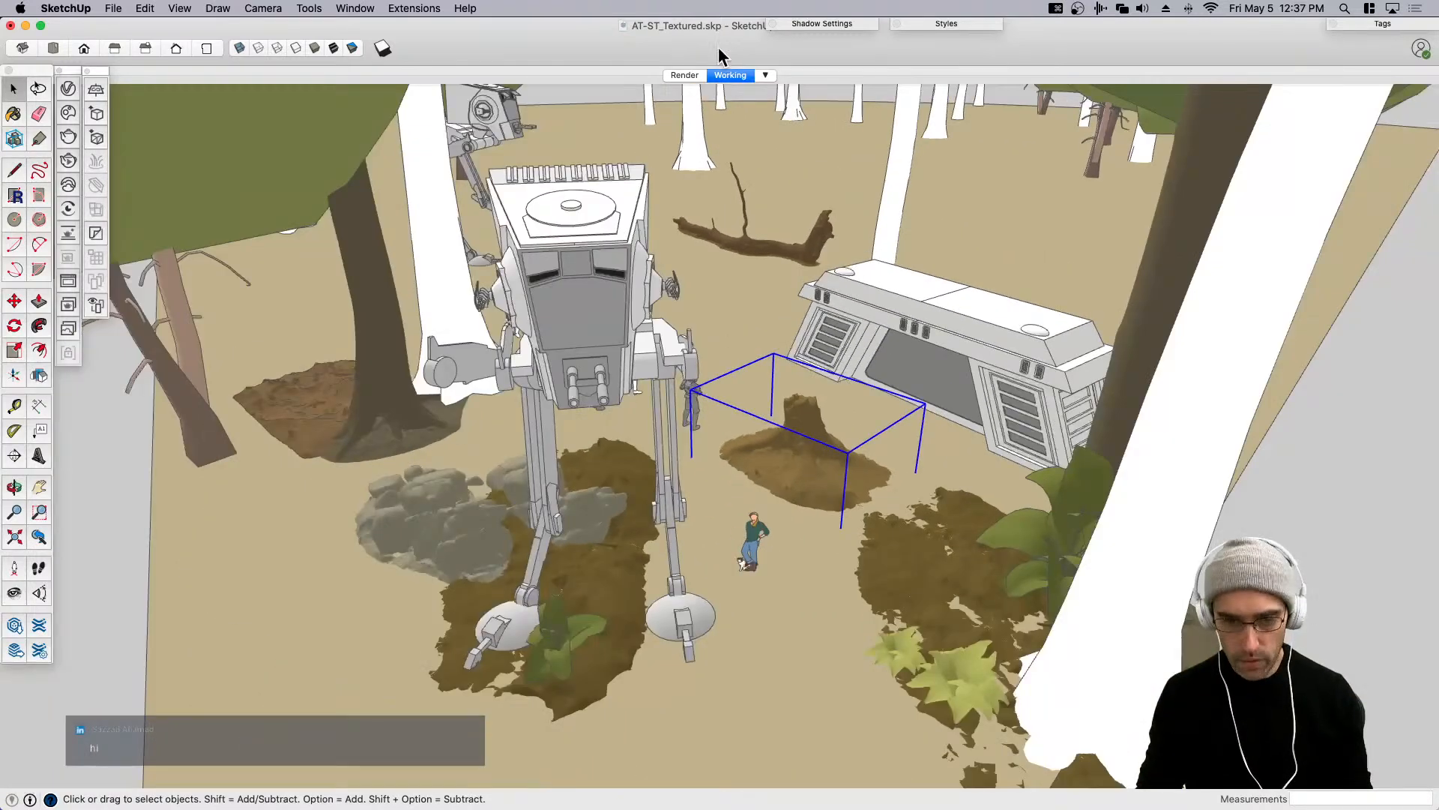
pyautogui.press('m')
pyautogui.click(783, 501)
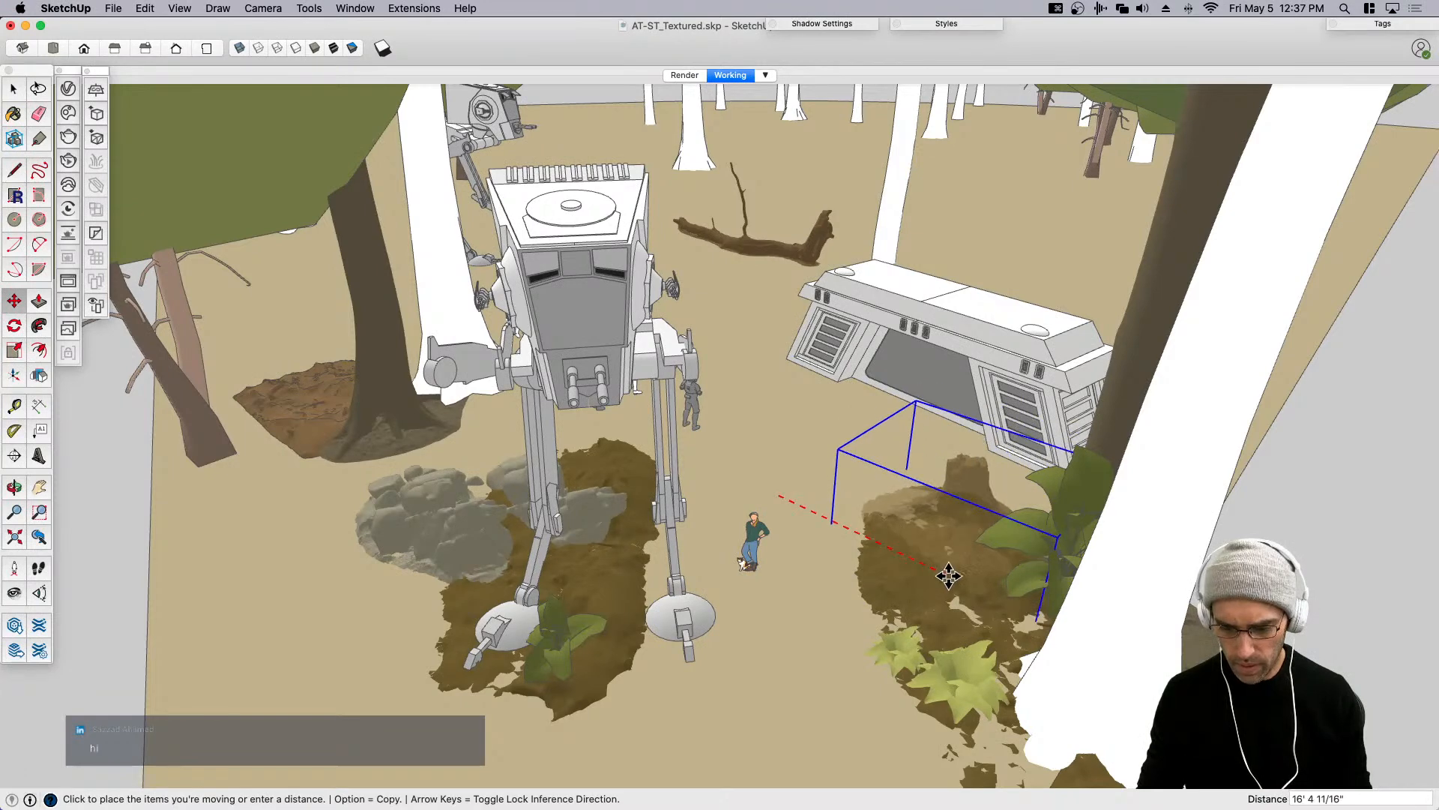
pyautogui.scroll(-5, 953, 562)
pyautogui.scroll(5, 961, 546)
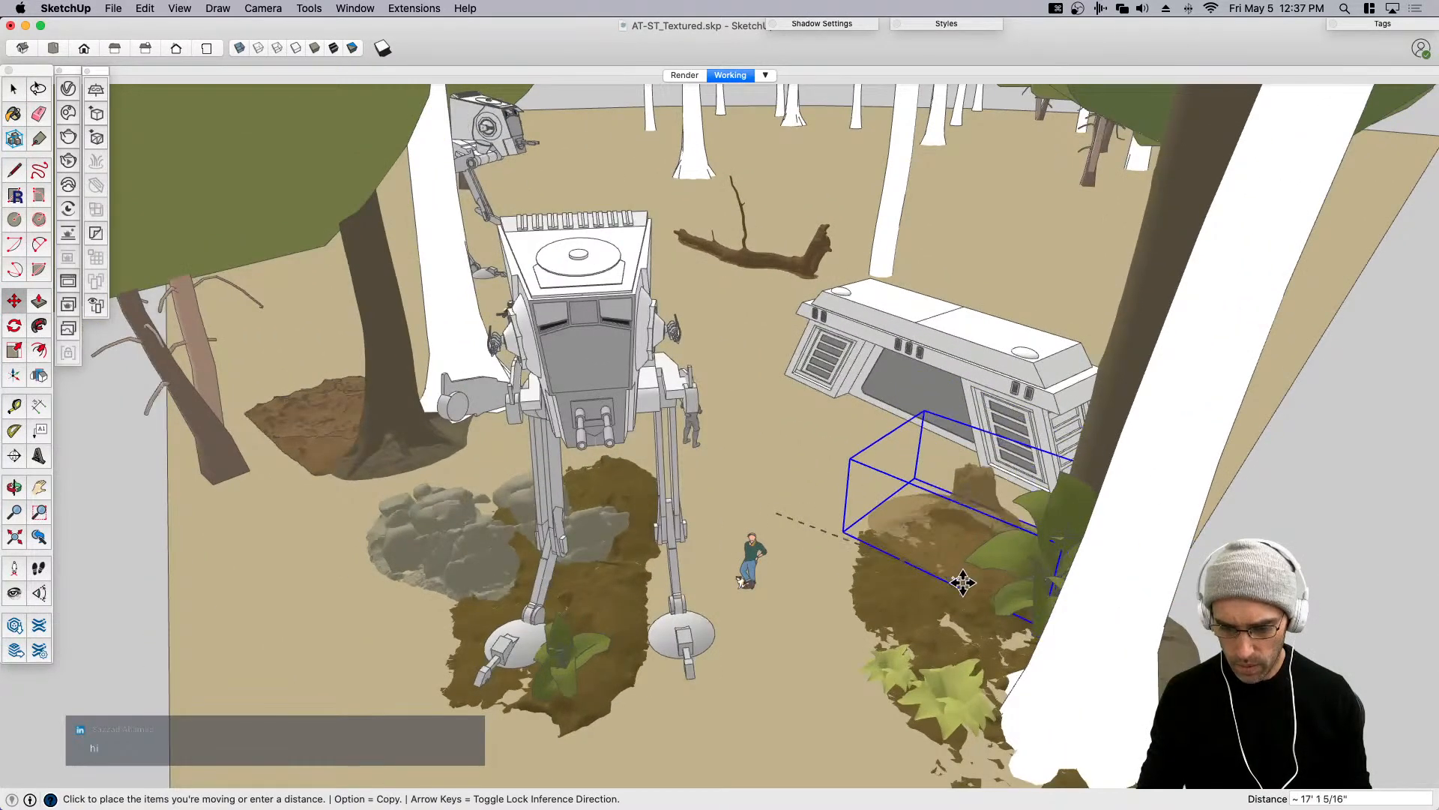
pyautogui.click(955, 567)
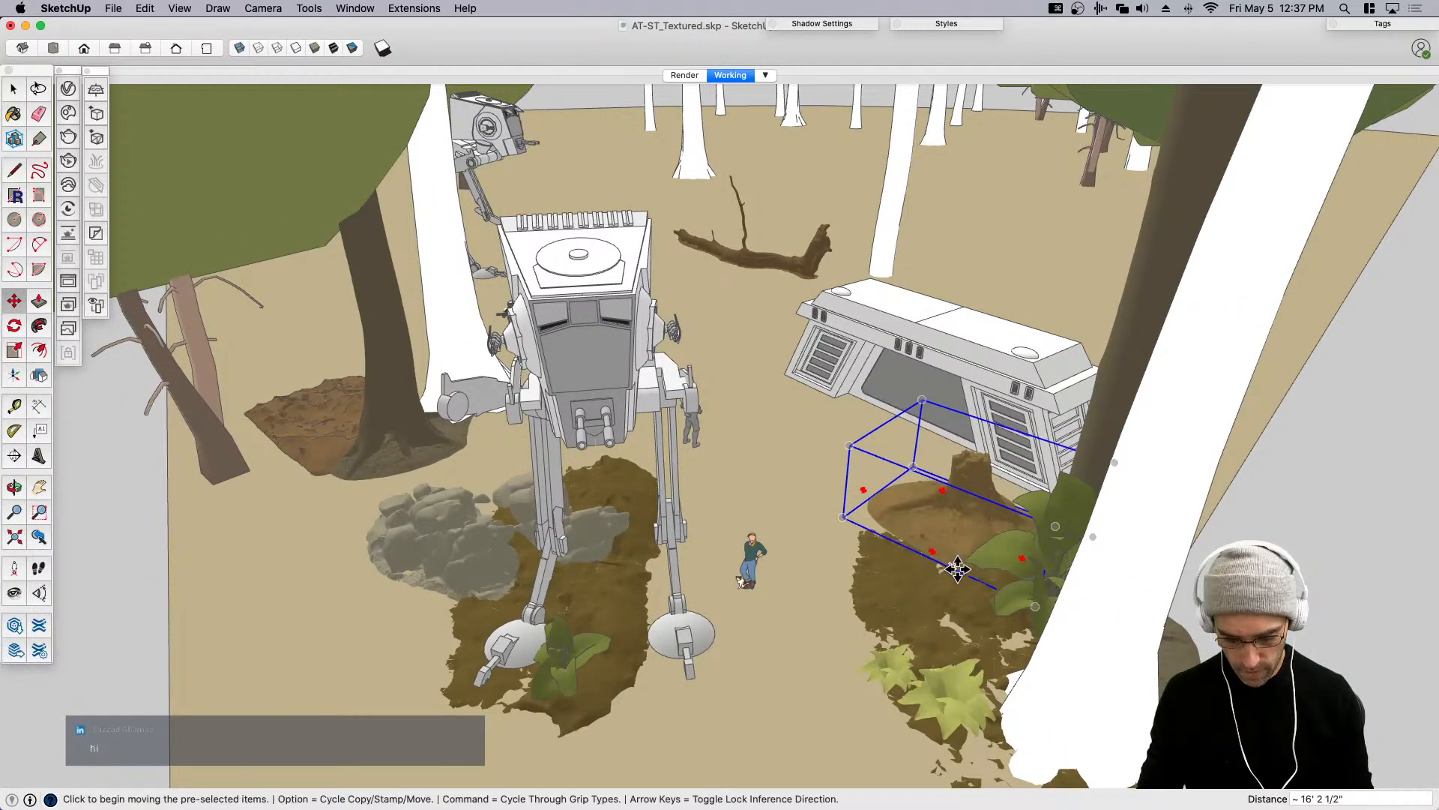
# Copy the stump to the spot between the bunker's far corner and the fallen branch.
pyautogui.click(957, 559)
pyautogui.press('alt')
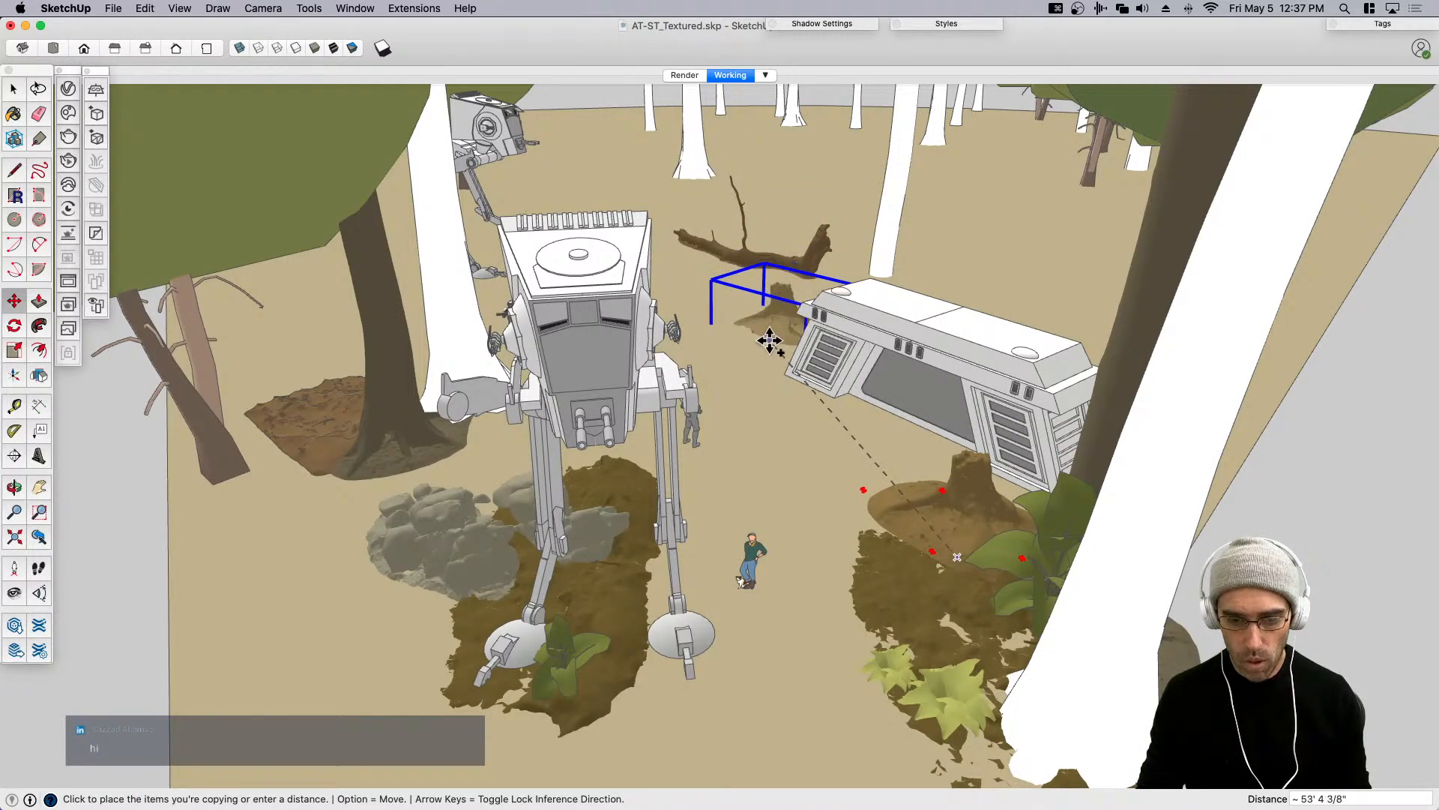
pyautogui.click(771, 353)
# Copy the stump again, about 65 ft away, to the ground at the feet of the distant walker.
pyautogui.click(775, 360)
pyautogui.scroll(-3, 800, 393)
pyautogui.moveTo(810, 411); pyautogui.dragTo(703, 476, button='middle')
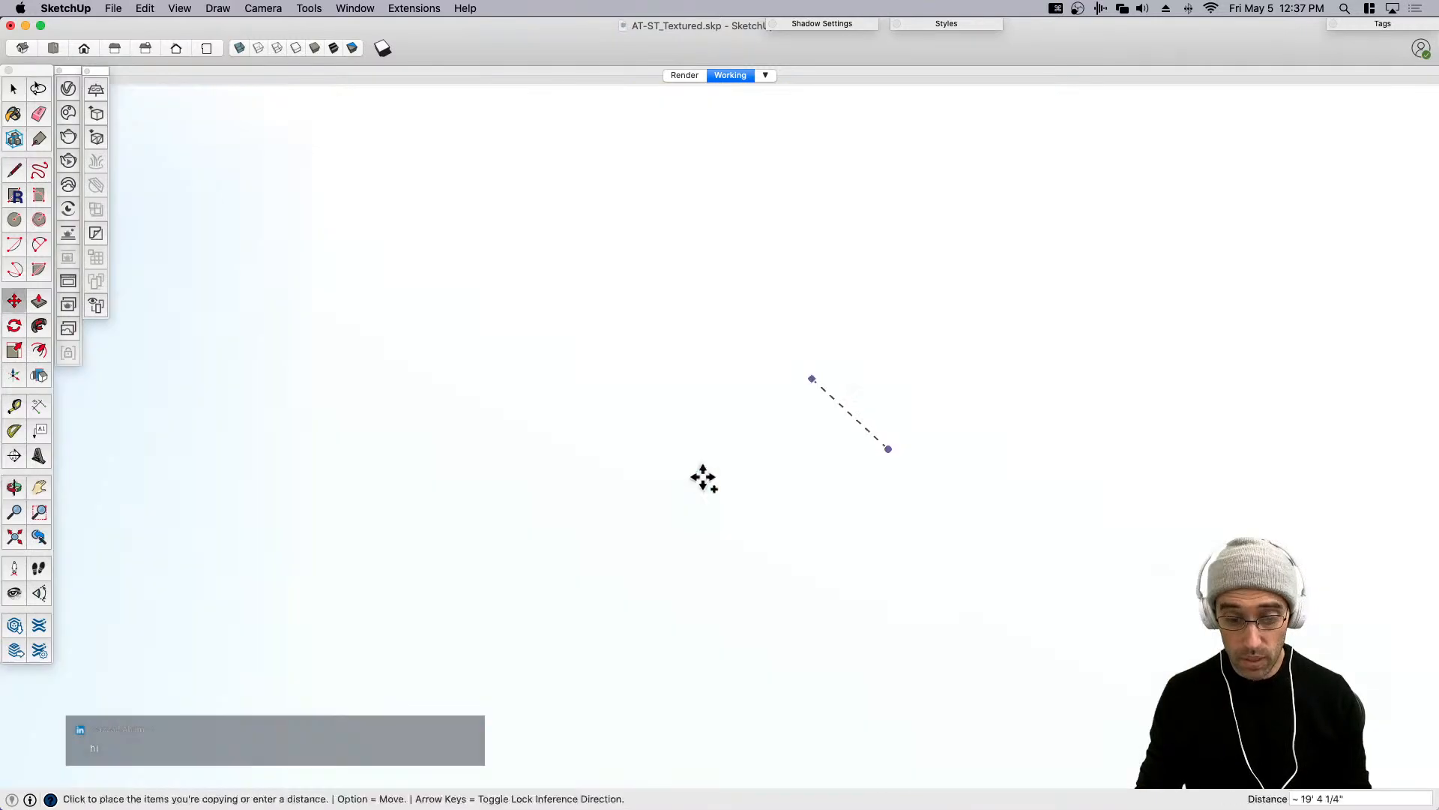
pyautogui.moveTo(713, 376); pyautogui.dragTo(836, 392, button='middle')
pyautogui.scroll(5, 327, 553)
pyautogui.moveTo(484, 562); pyautogui.dragTo(450, 634, button='middle')
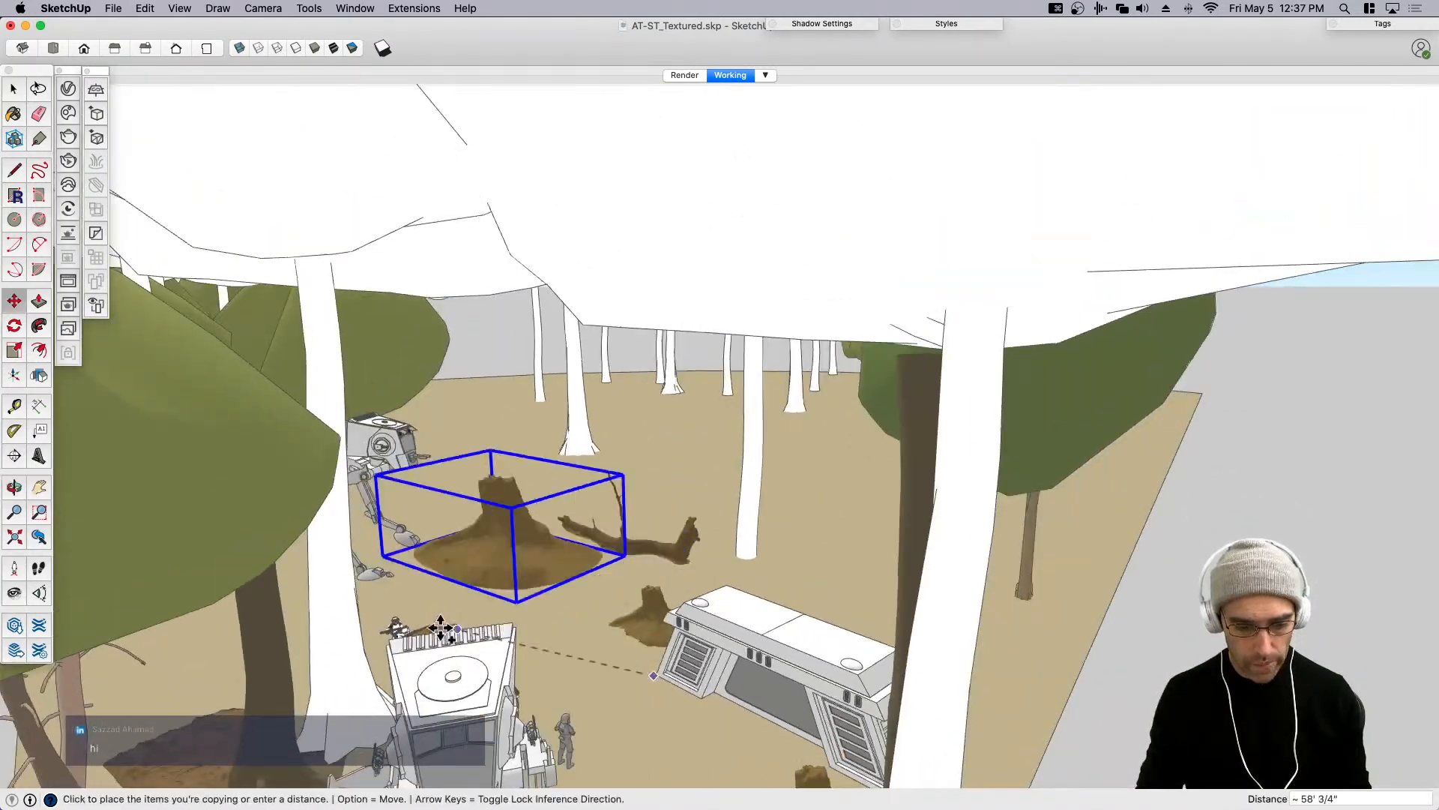
pyautogui.scroll(5, 451, 603)
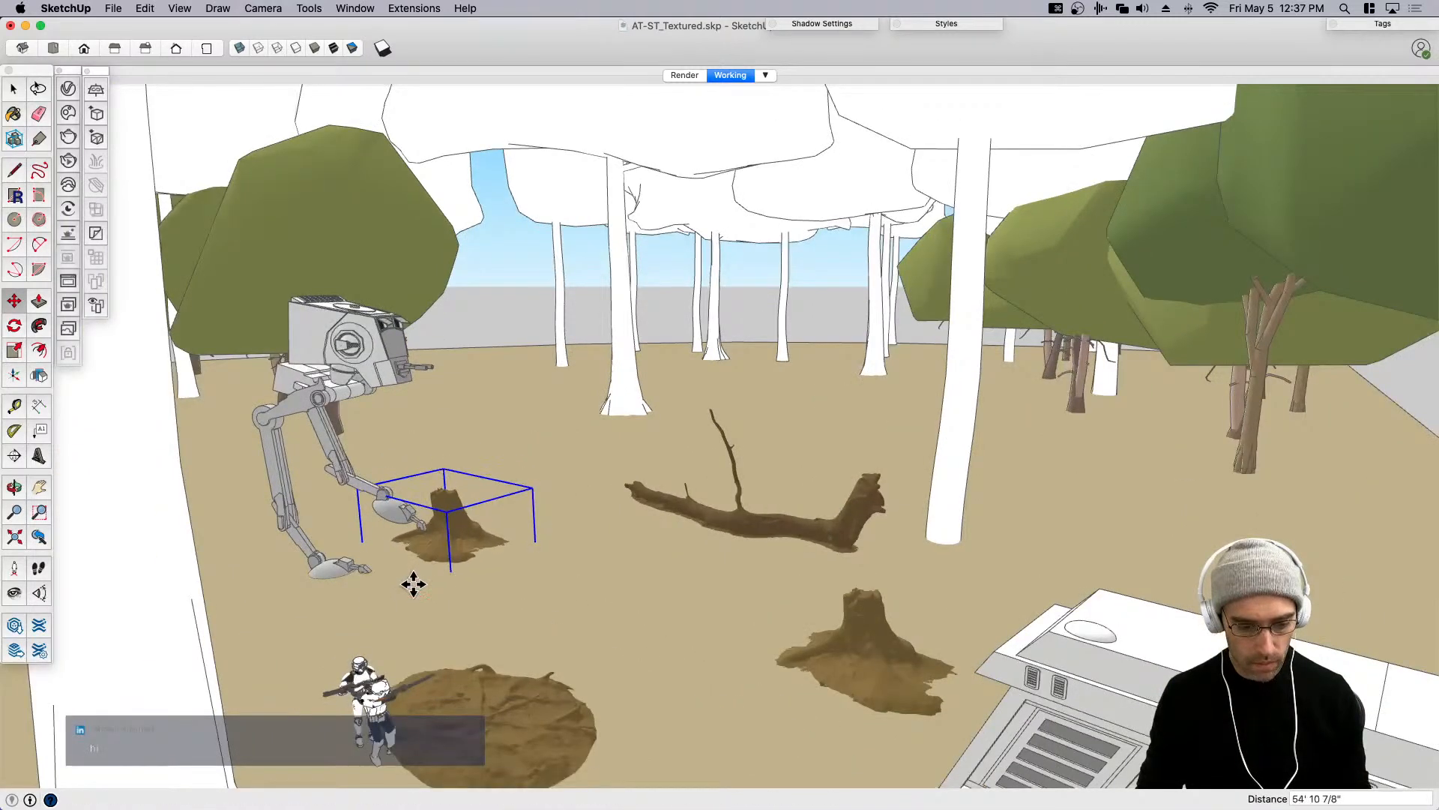
pyautogui.click(413, 584)
# Rotate the stump copy near the distant walker on the ground plane so its orientation differs from the other stumps.
pyautogui.press('q')
pyautogui.click(508, 605)
pyautogui.click(493, 457)
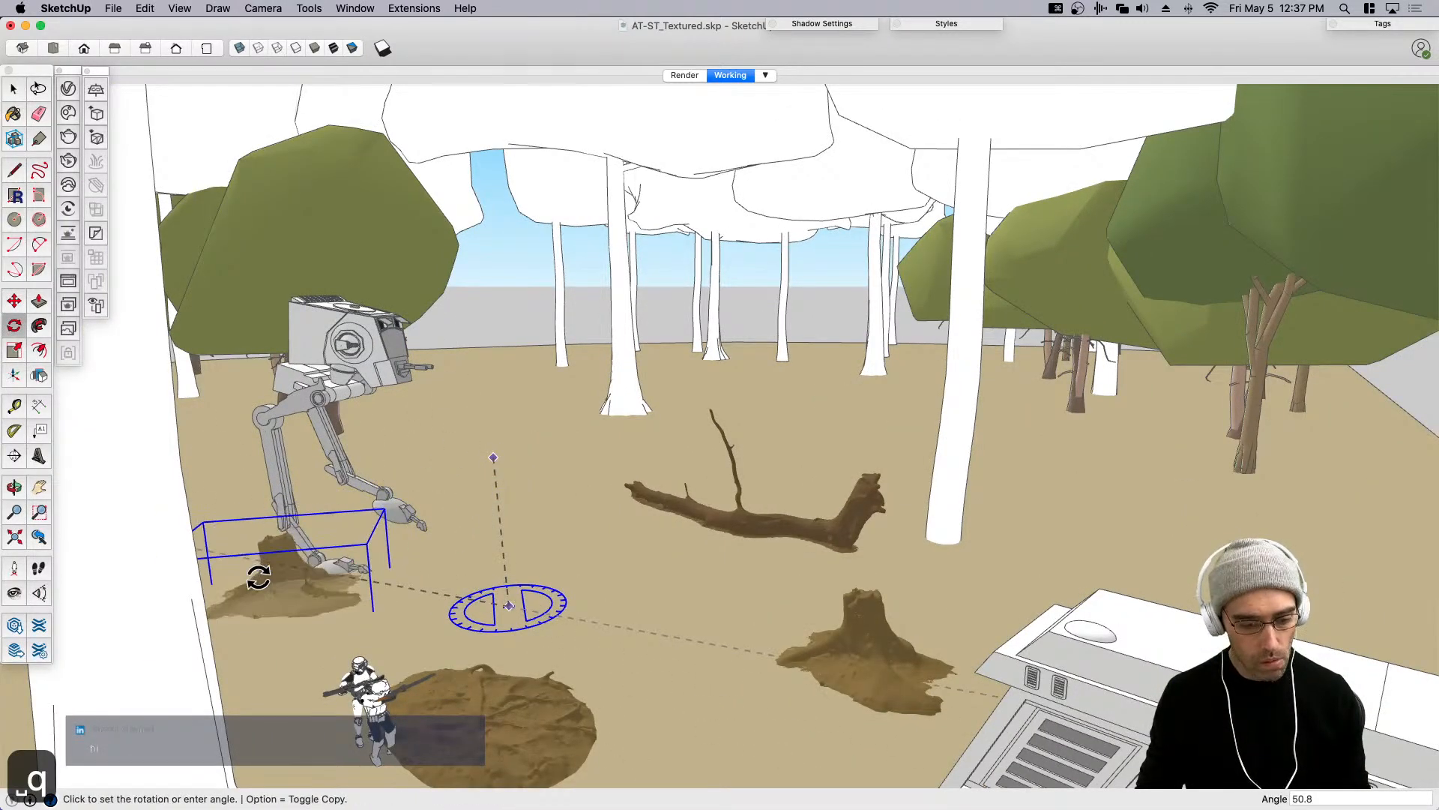
pyautogui.click(264, 589)
# Move the rotated stump copy about 30 ft so it sits just behind the distant walker's raised foot.
pyautogui.press('m')
pyautogui.click(401, 641)
pyautogui.press('space')
pyautogui.press('m')
pyautogui.click(338, 619)
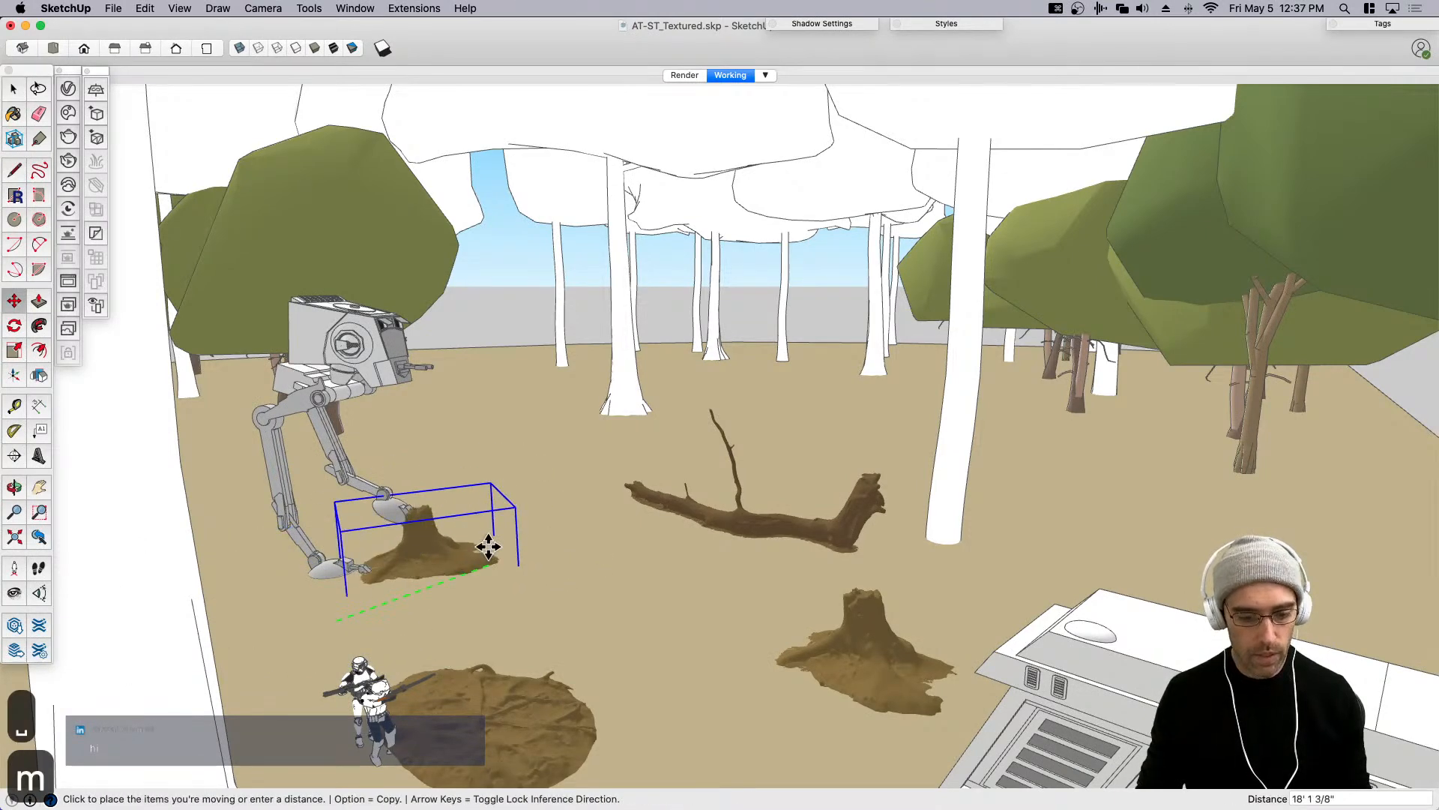
pyautogui.click(470, 522)
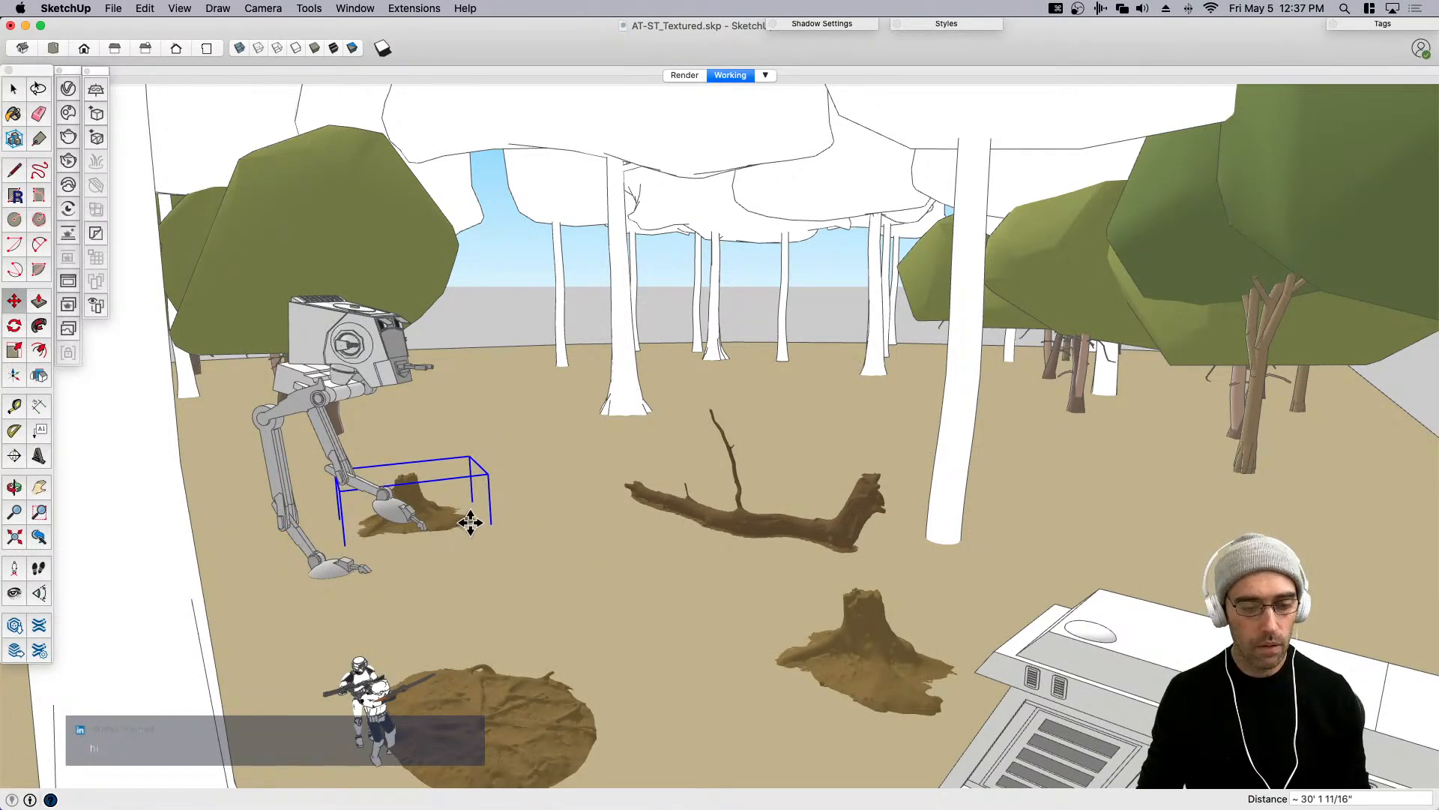
pyautogui.press('space')
# Rotate the standing grey trooper on the ground plane so that he faces the foreground.
pyautogui.moveTo(550, 504); pyautogui.dragTo(691, 555, button='middle')
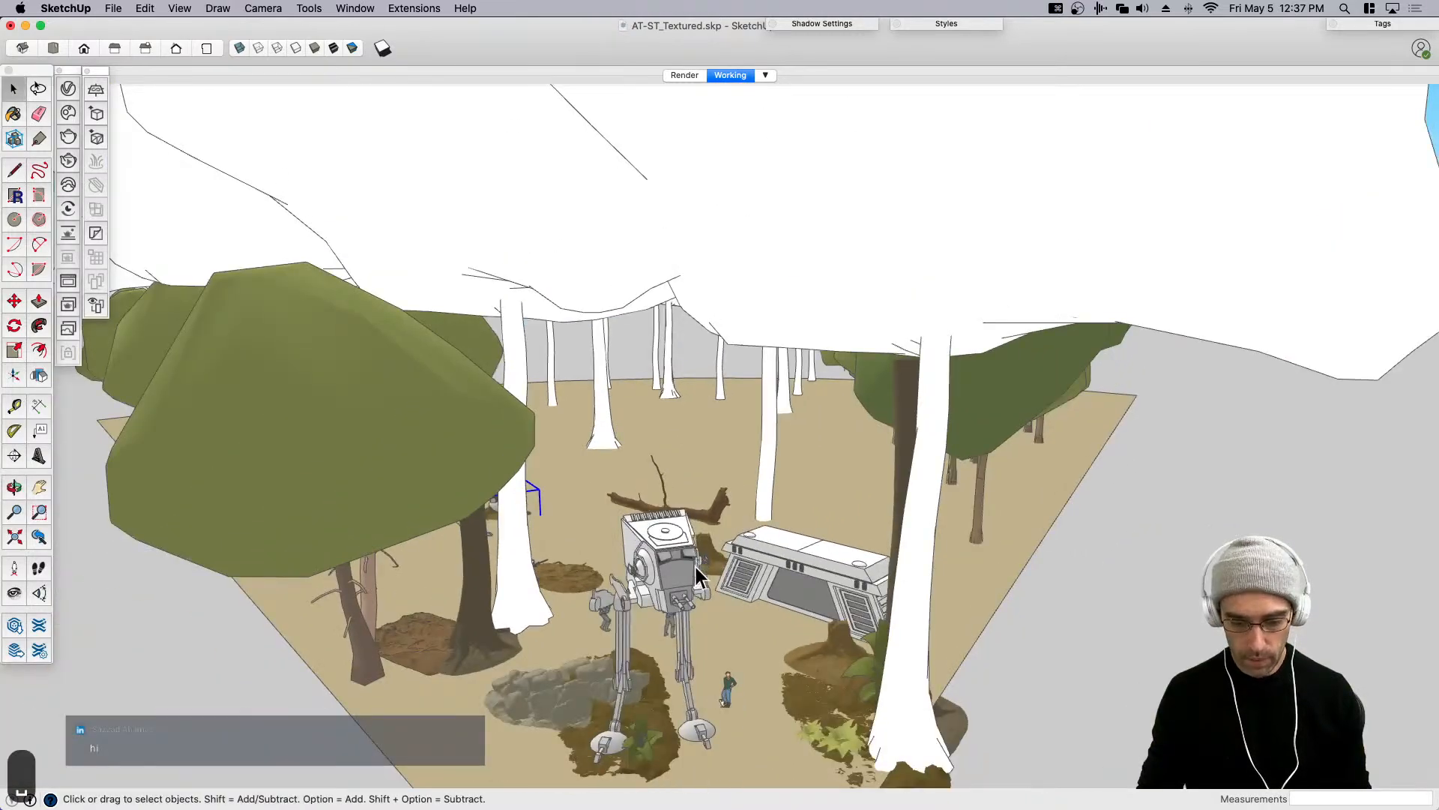
pyautogui.scroll(2, 700, 582)
pyautogui.press('h')
pyautogui.scroll(5, 695, 575)
pyautogui.scroll(4, 695, 575)
pyautogui.press('space')
pyautogui.click(489, 519)
pyautogui.scroll(5, 489, 519)
pyautogui.press('q')
pyautogui.click(553, 610)
pyautogui.click(630, 632)
pyautogui.click(431, 608)
pyautogui.press('space')
# Move the rotated grey trooper to the open ground near the stump at the bunker's far corner.
pyautogui.press('m')
pyautogui.click(652, 660)
pyautogui.click(562, 546)
pyautogui.press('space')
# Rotate the white stormtrooper with the backpack about 169 degrees on the ground plane to face the foreground.
pyautogui.click(356, 491)
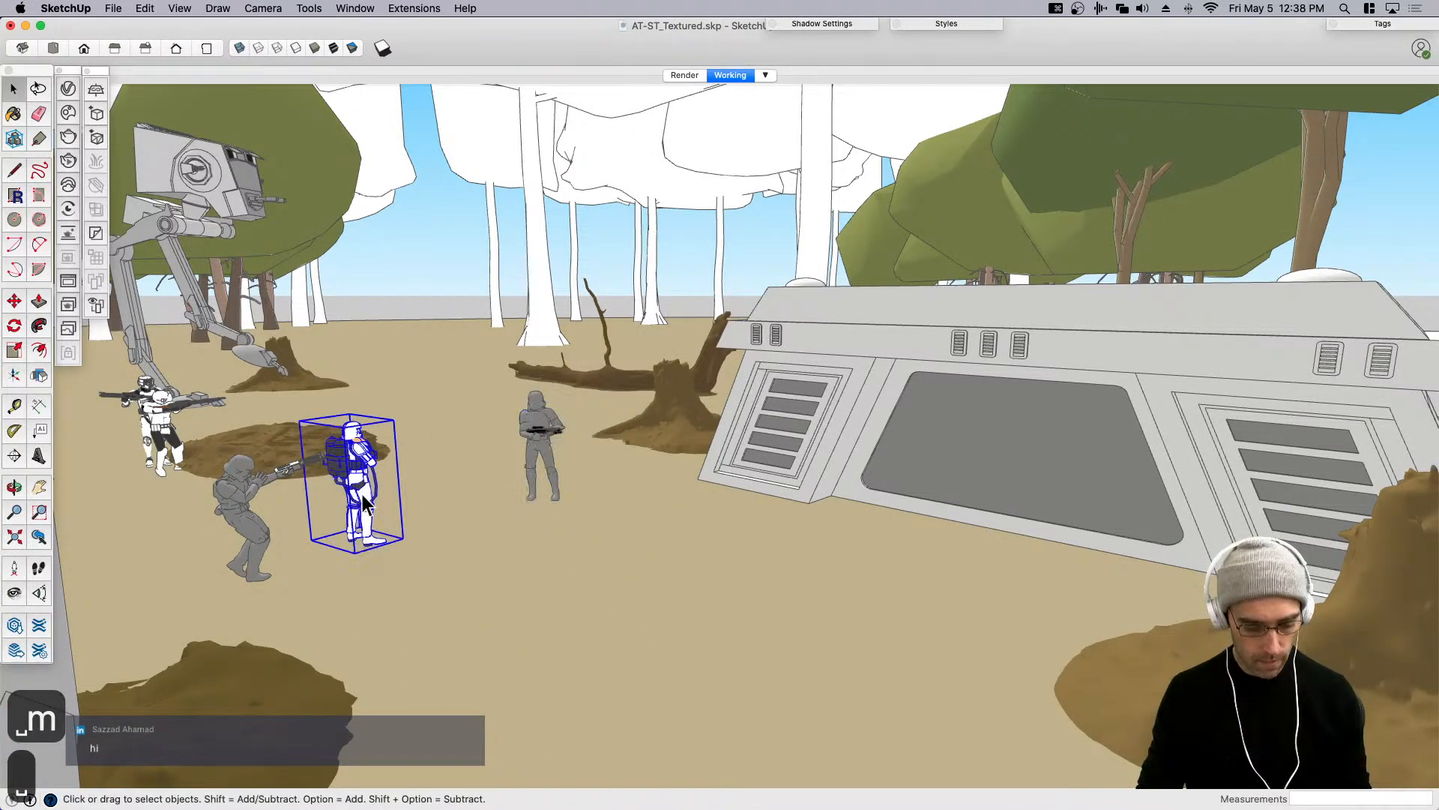
pyautogui.press('q')
pyautogui.click(400, 541)
pyautogui.click(506, 588)
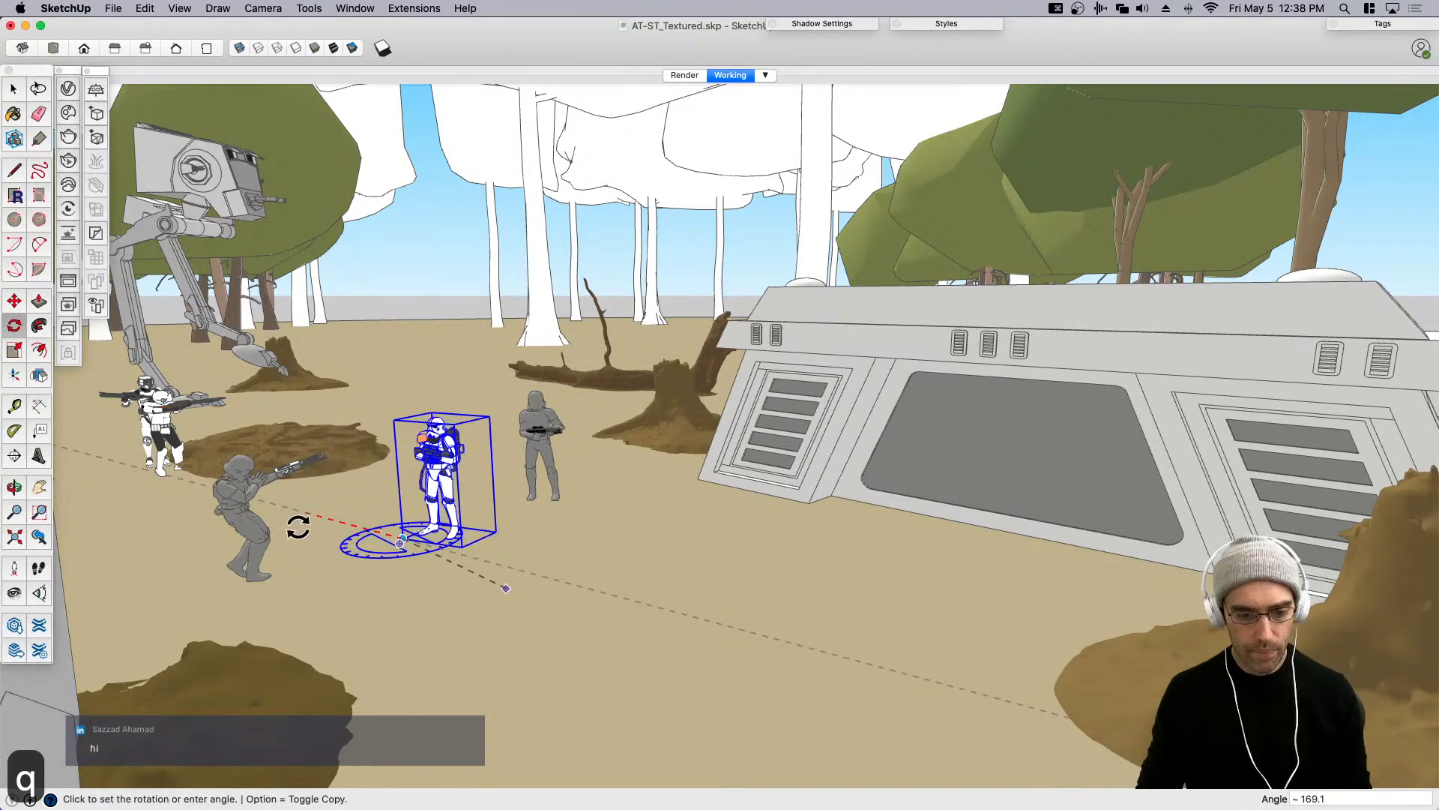
pyautogui.click(299, 525)
pyautogui.press('space')
# Move the white stormtrooper next to the standing grey trooper near the bunker.
pyautogui.scroll(3, 444, 577)
pyautogui.press('m')
pyautogui.click(447, 537)
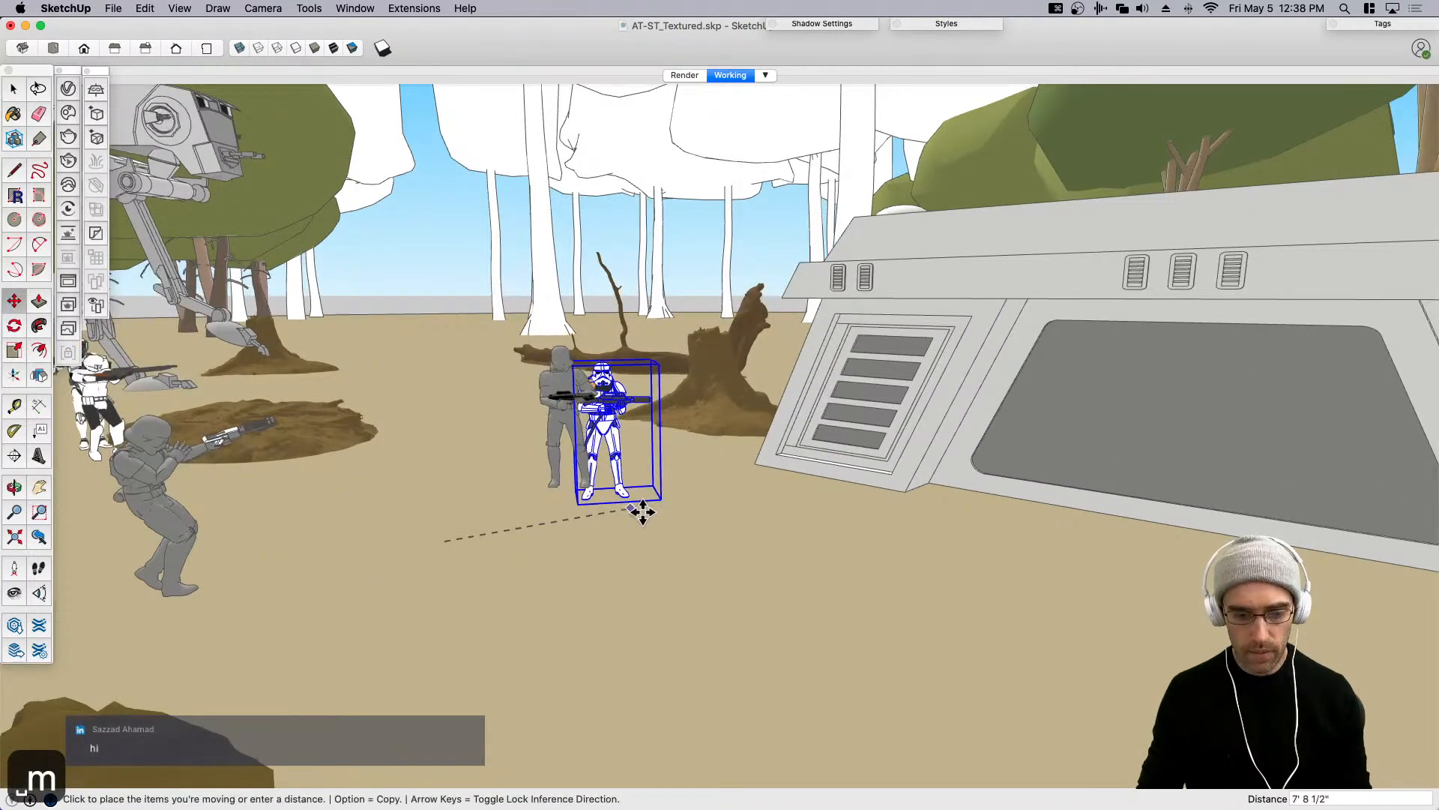
pyautogui.click(654, 523)
pyautogui.press('space')
# Rotate the grey trooper aiming his rifle, next to the large walker's leg, on the ground plane.
pyautogui.scroll(-3, 385, 505)
pyautogui.click(366, 556)
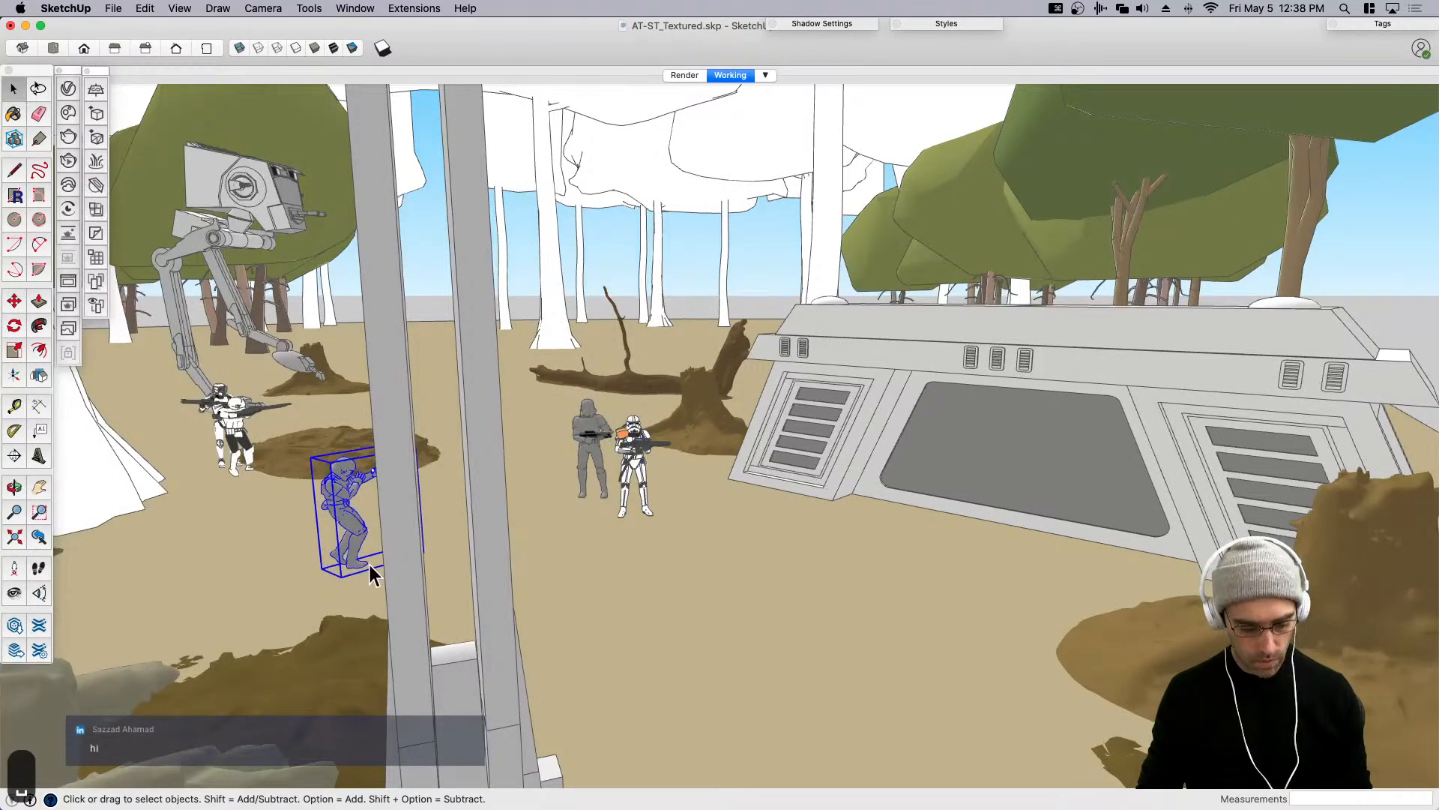
pyautogui.press('q')
pyautogui.click(361, 585)
pyautogui.click(673, 586)
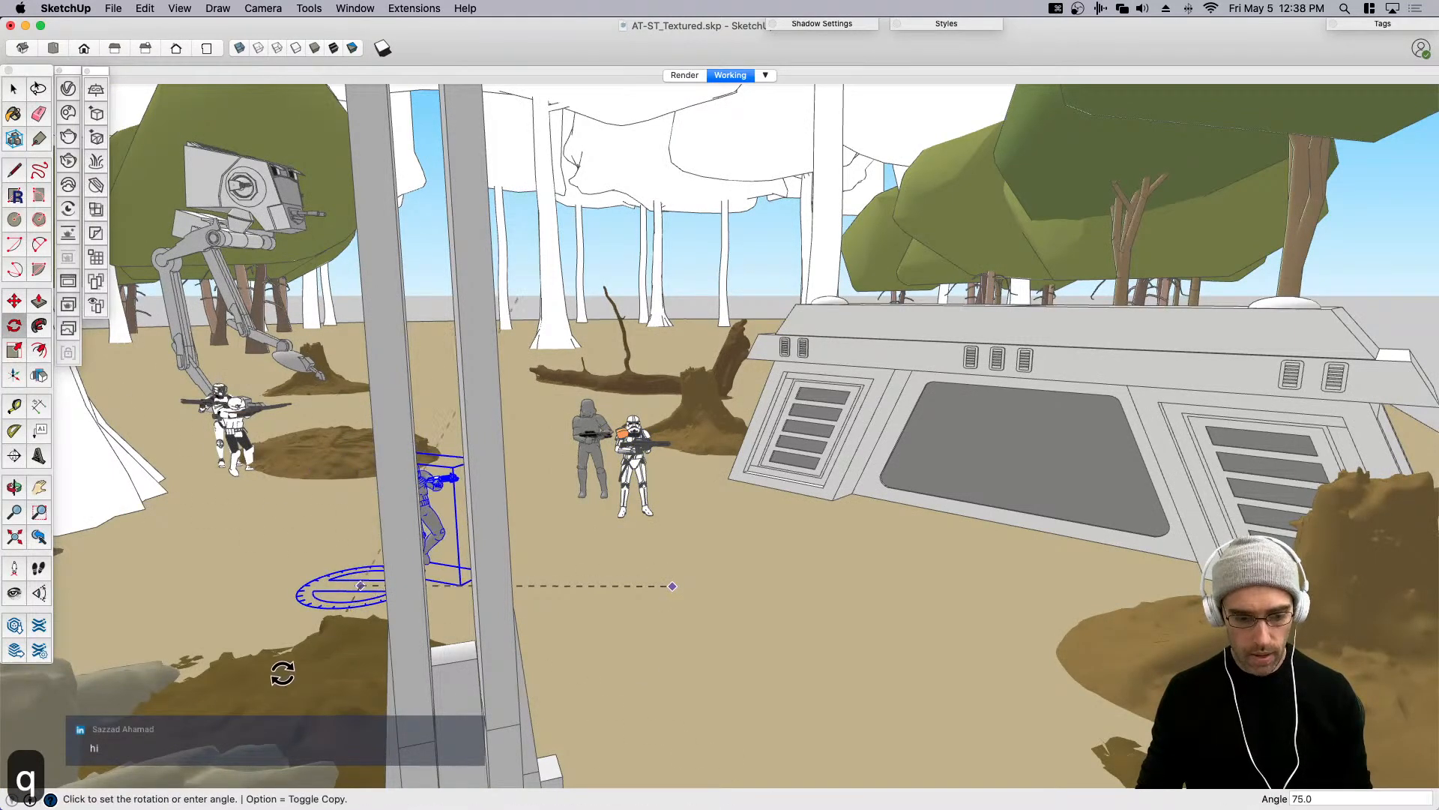
pyautogui.click(236, 643)
pyautogui.press('space')
# Delete the scale figure of the standing person with the cat in the foreground.
pyautogui.moveTo(514, 534)
pyautogui.mouseDown(button='middle')
pyautogui.moveTo(496, 521)
pyautogui.moveTo(525, 539)
pyautogui.mouseUp(button='middle')
pyautogui.press('m')
pyautogui.press('space')
pyautogui.click(688, 646)
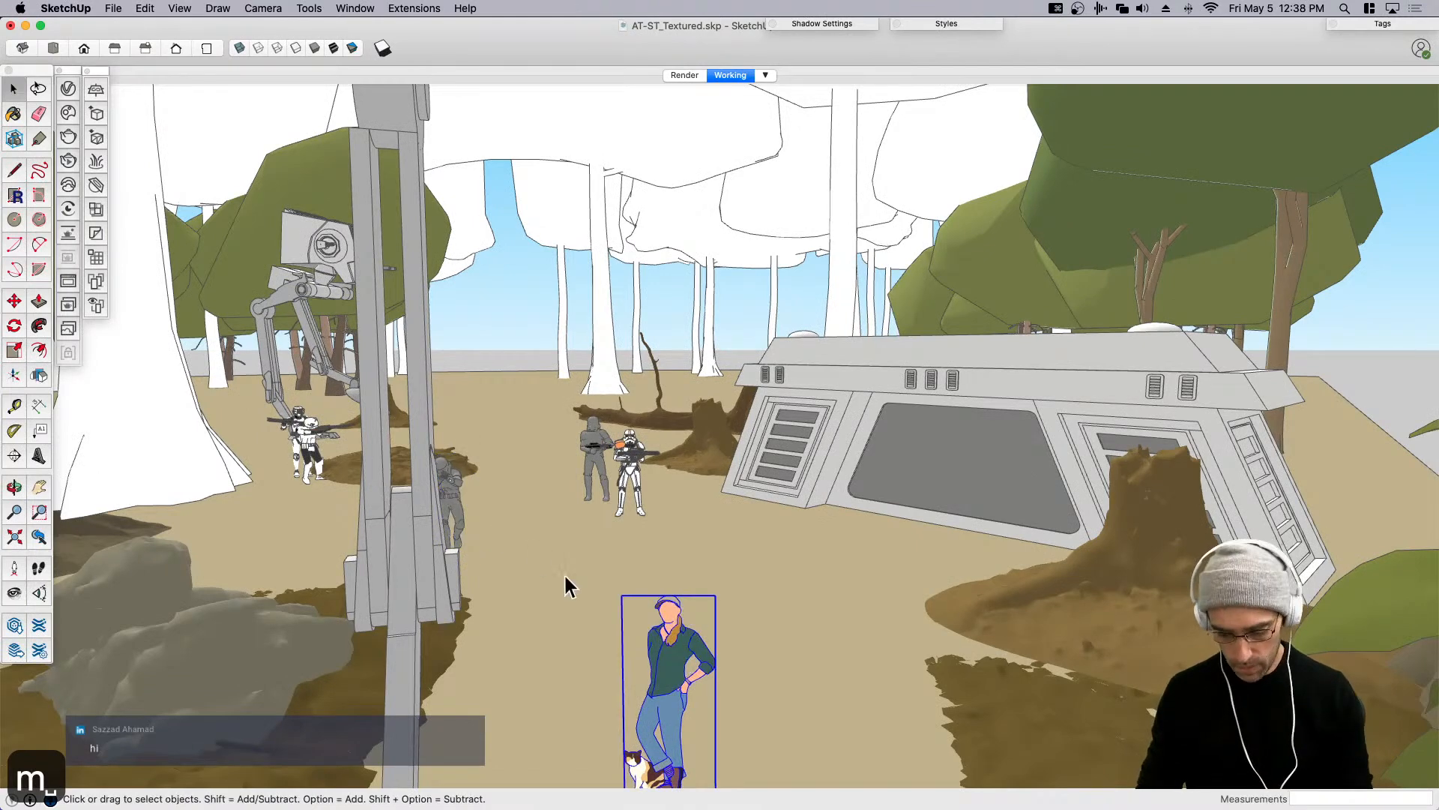
pyautogui.press('BackSpace')
# Move the grey trooper aiming his rifle out from behind the large walker's leg onto the open ground in the foreground.
pyautogui.click(459, 505)
pyautogui.press('m')
pyautogui.click(517, 572)
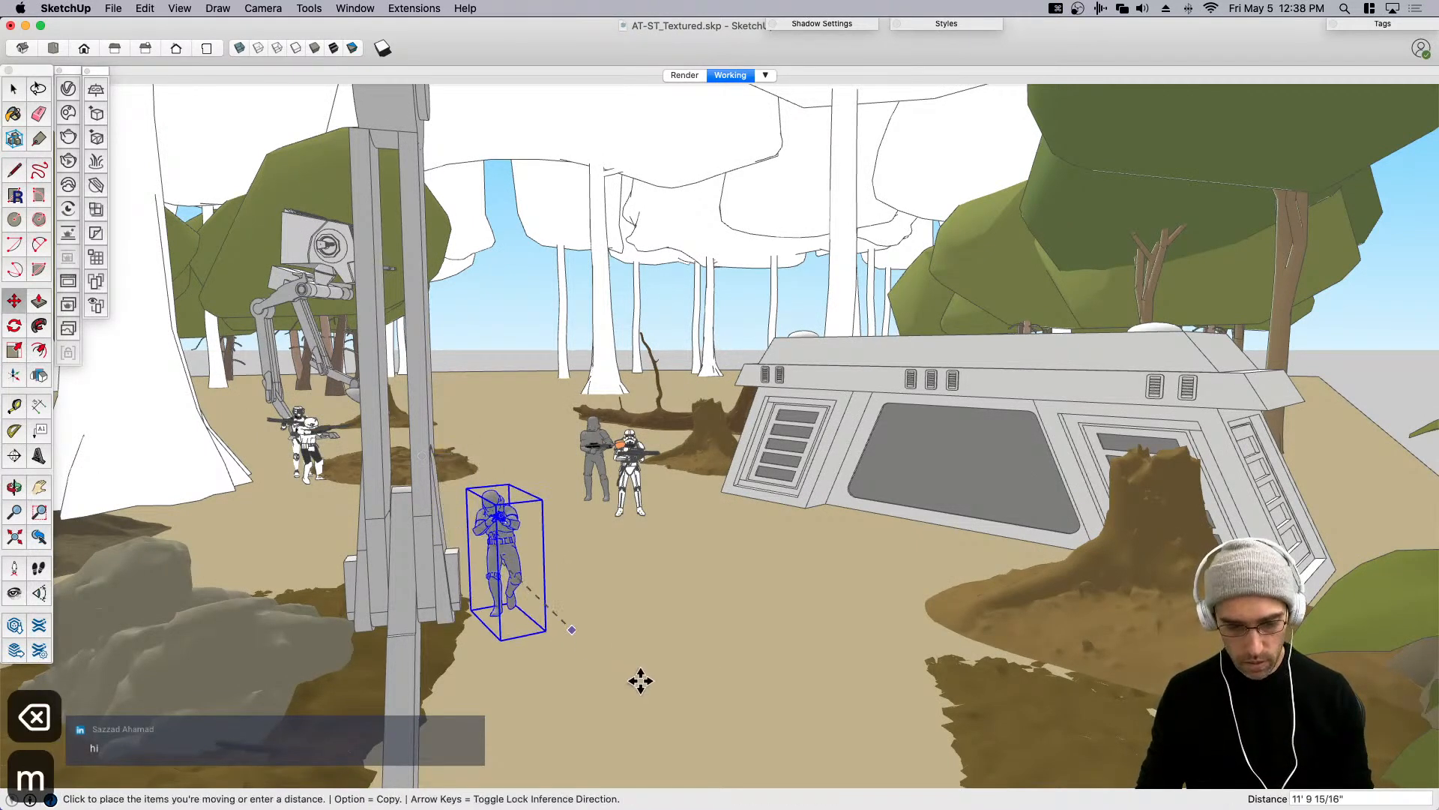
pyautogui.click(657, 711)
pyautogui.moveTo(681, 684); pyautogui.dragTo(681, 679, button='middle')
# Move the white trooper aiming a long rifle from the distant small walker to the open ground in front of the bunker.
pyautogui.press('space')
pyautogui.click(309, 456)
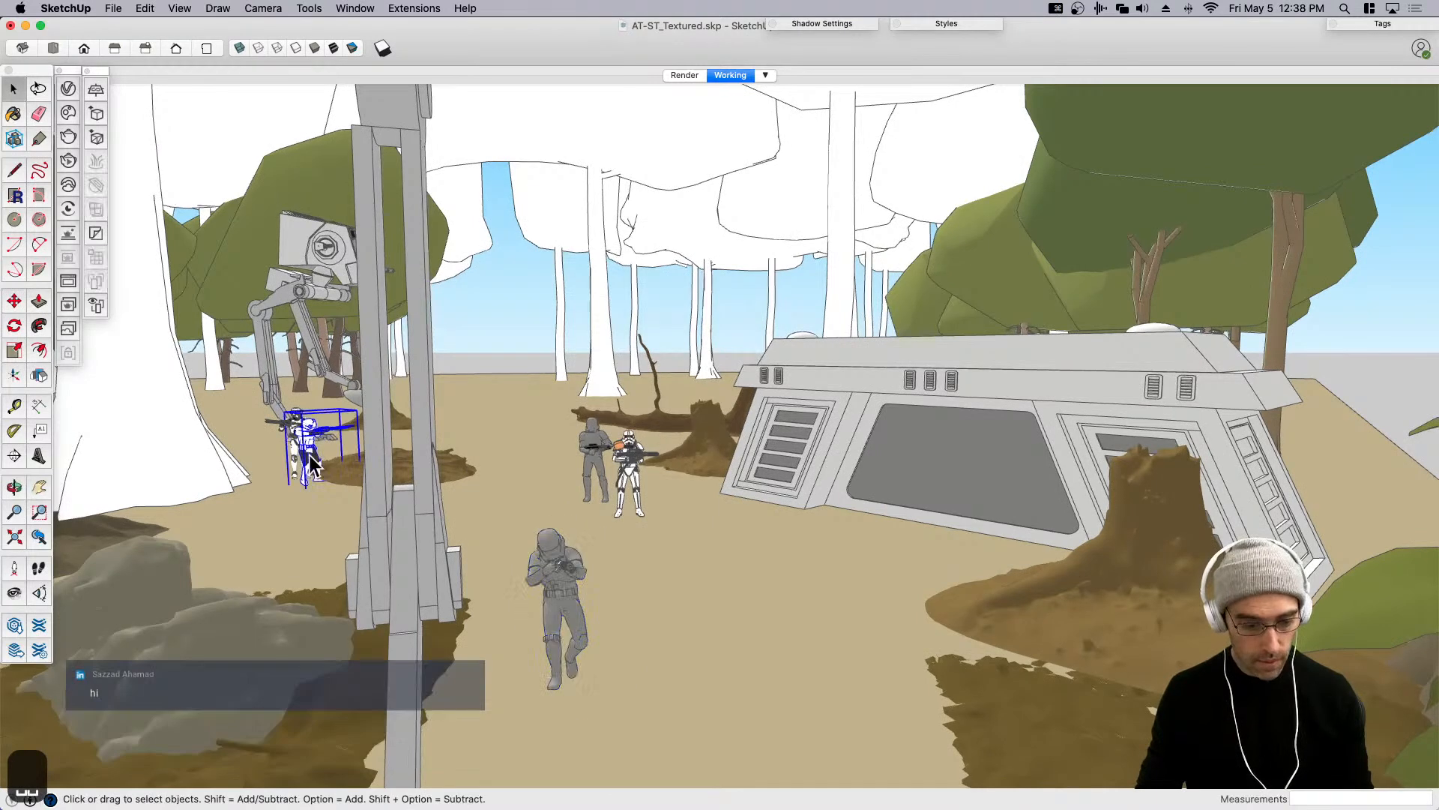
pyautogui.press('m')
pyautogui.click(316, 480)
pyautogui.click(718, 622)
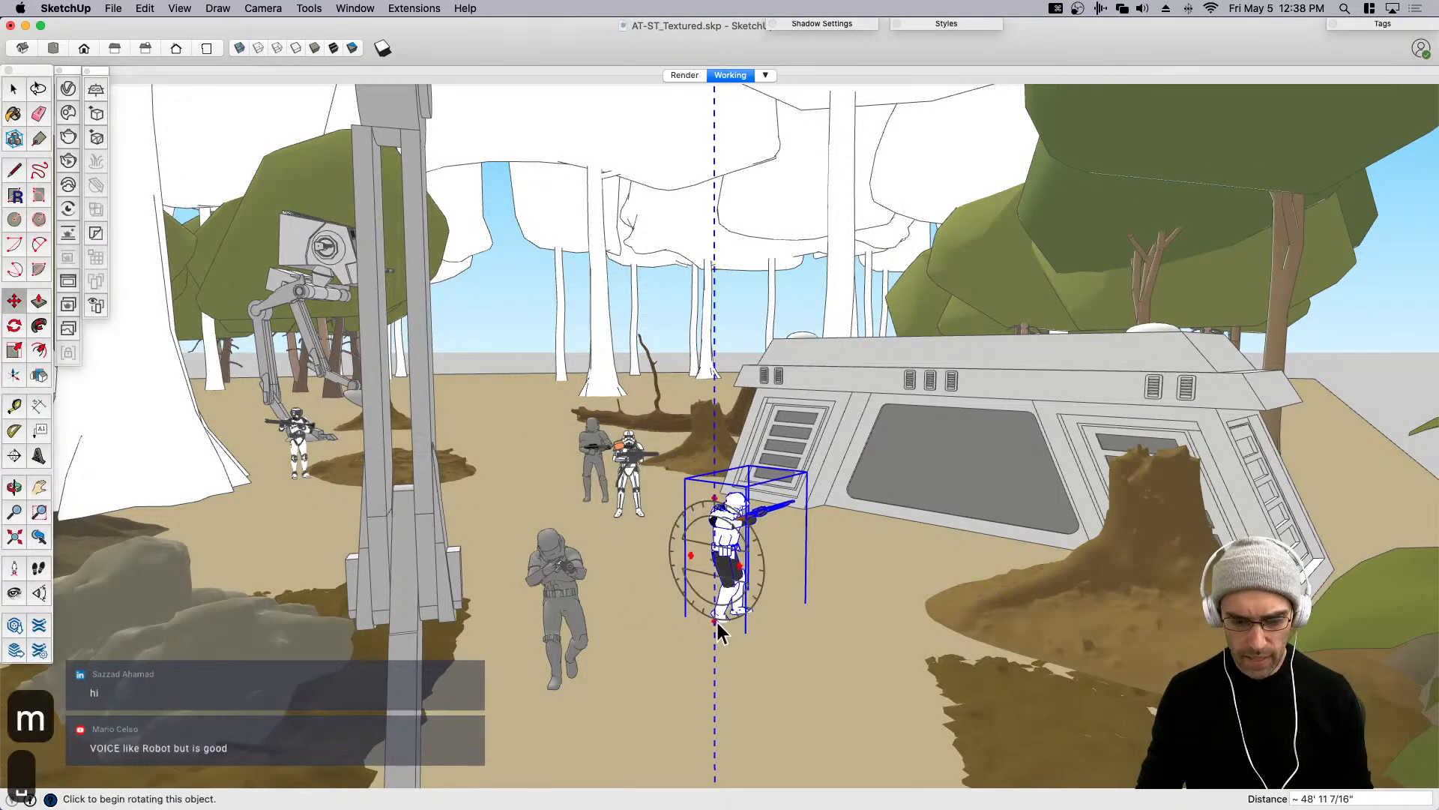
# Move the remaining white stormtrooper near the small walker to the bunker's front, beside the aiming white trooper.
pyautogui.press('space')
pyautogui.click(303, 452)
pyautogui.click(303, 494)
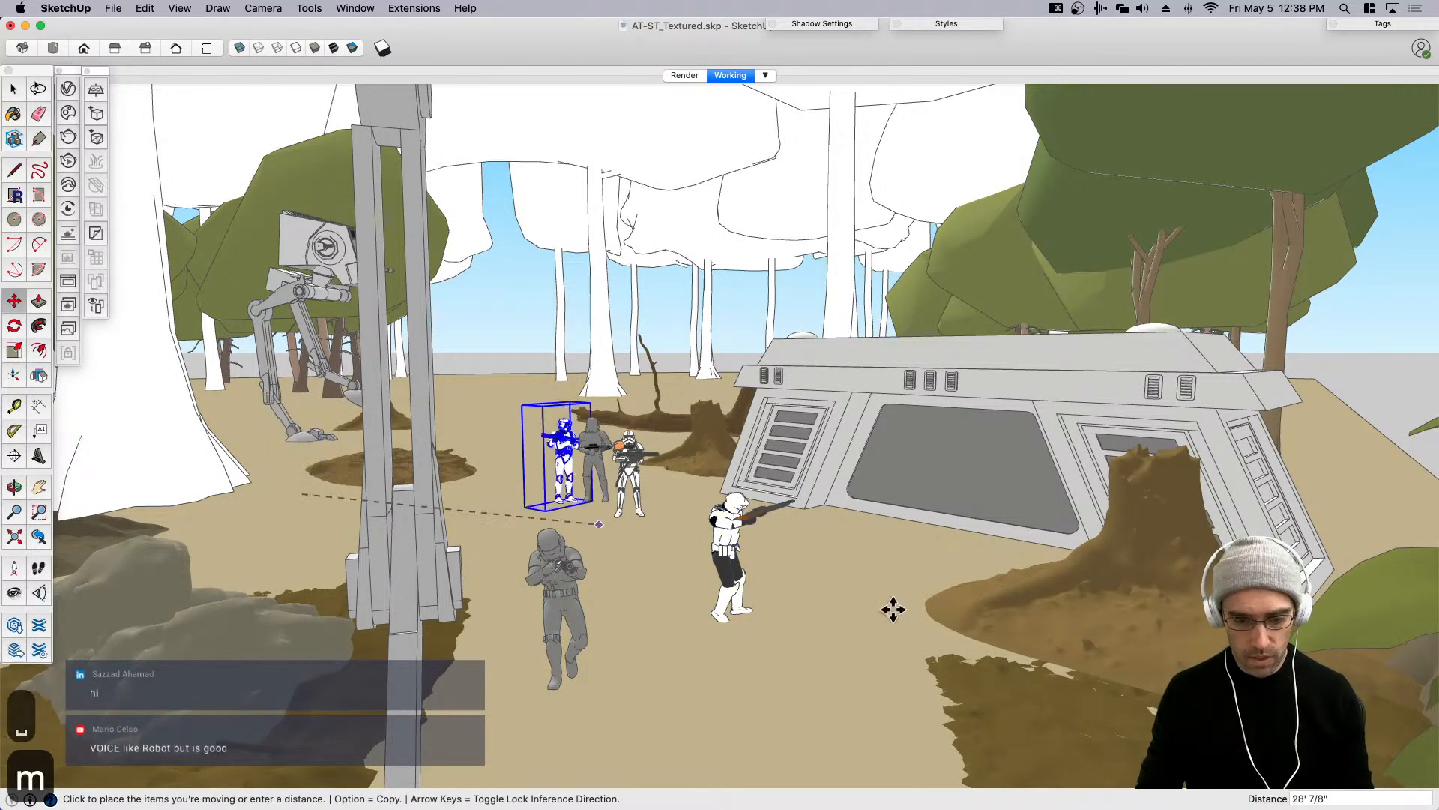
pyautogui.click(855, 632)
pyautogui.press('space')
# Move the standing white stormtrooper from the ground onto the bunker's roof, near the far dome.
pyautogui.scroll(5, 819, 594)
pyautogui.moveTo(818, 593); pyautogui.dragTo(785, 528, button='middle')
pyautogui.scroll(5, 661, 426)
pyautogui.scroll(-3, 663, 429)
pyautogui.scroll(-4, 759, 482)
pyautogui.scroll(2, 760, 483)
pyautogui.press('h')
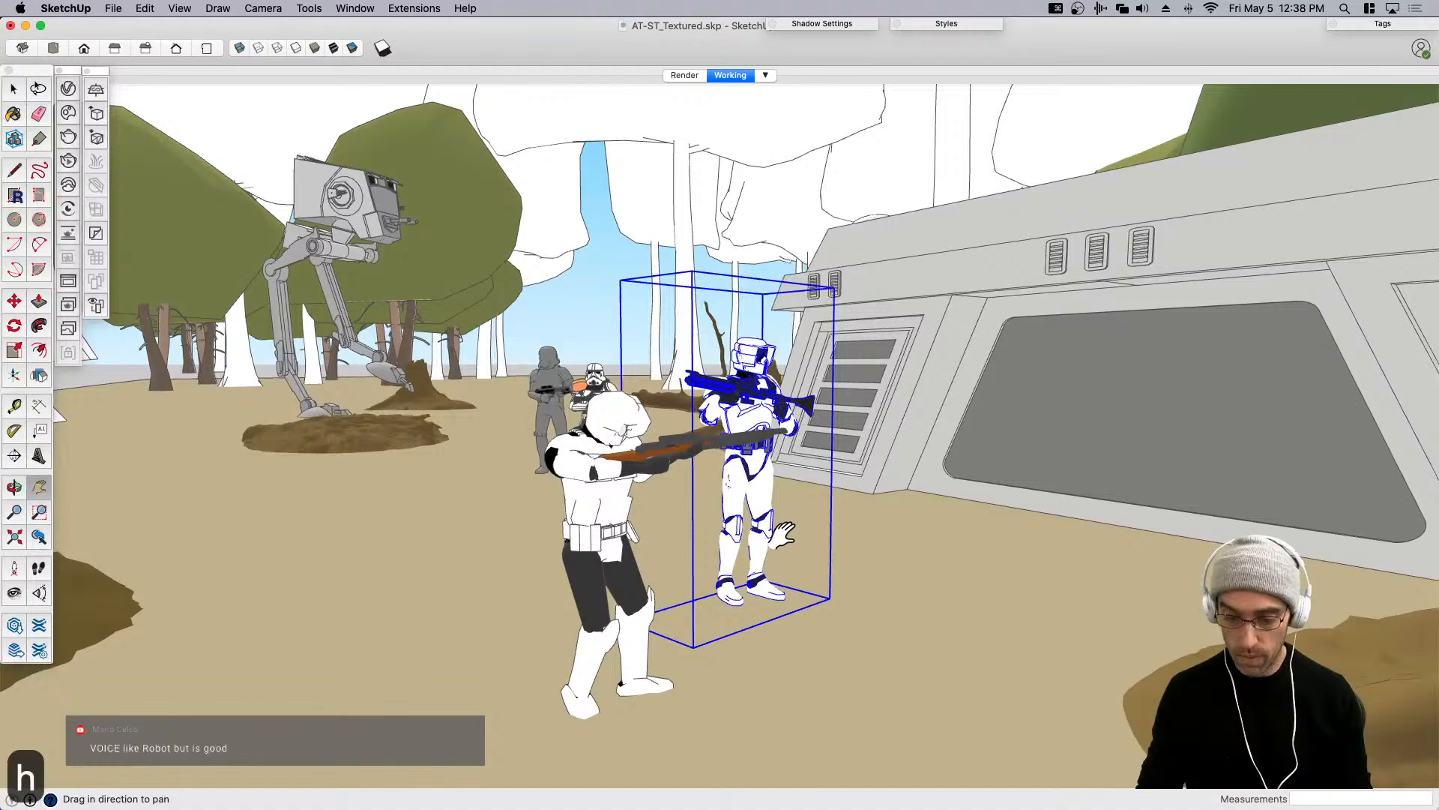
pyautogui.press('space')
pyautogui.press('m')
pyautogui.click(780, 621)
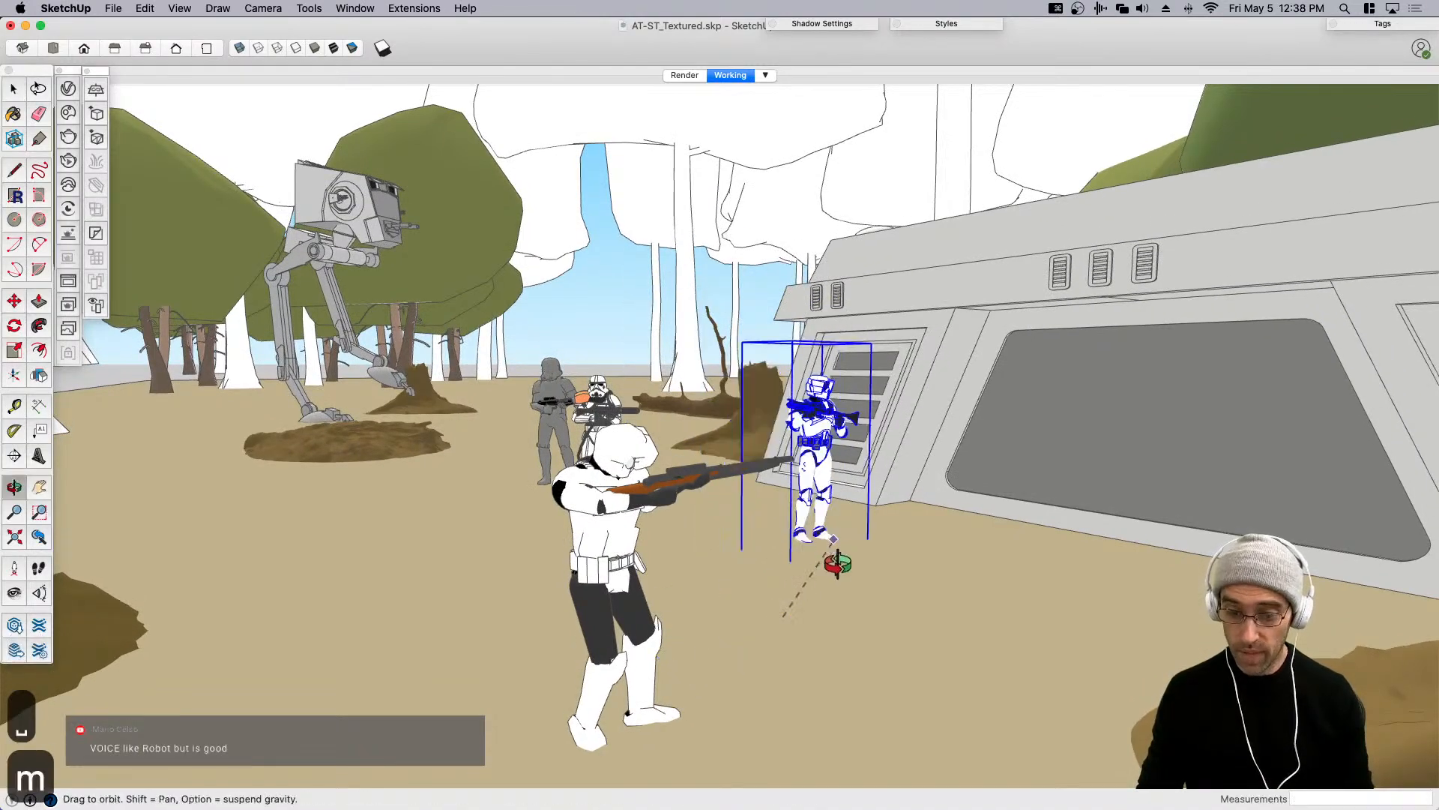
pyautogui.moveTo(832, 555); pyautogui.dragTo(829, 633, button='middle')
pyautogui.scroll(3, 991, 300)
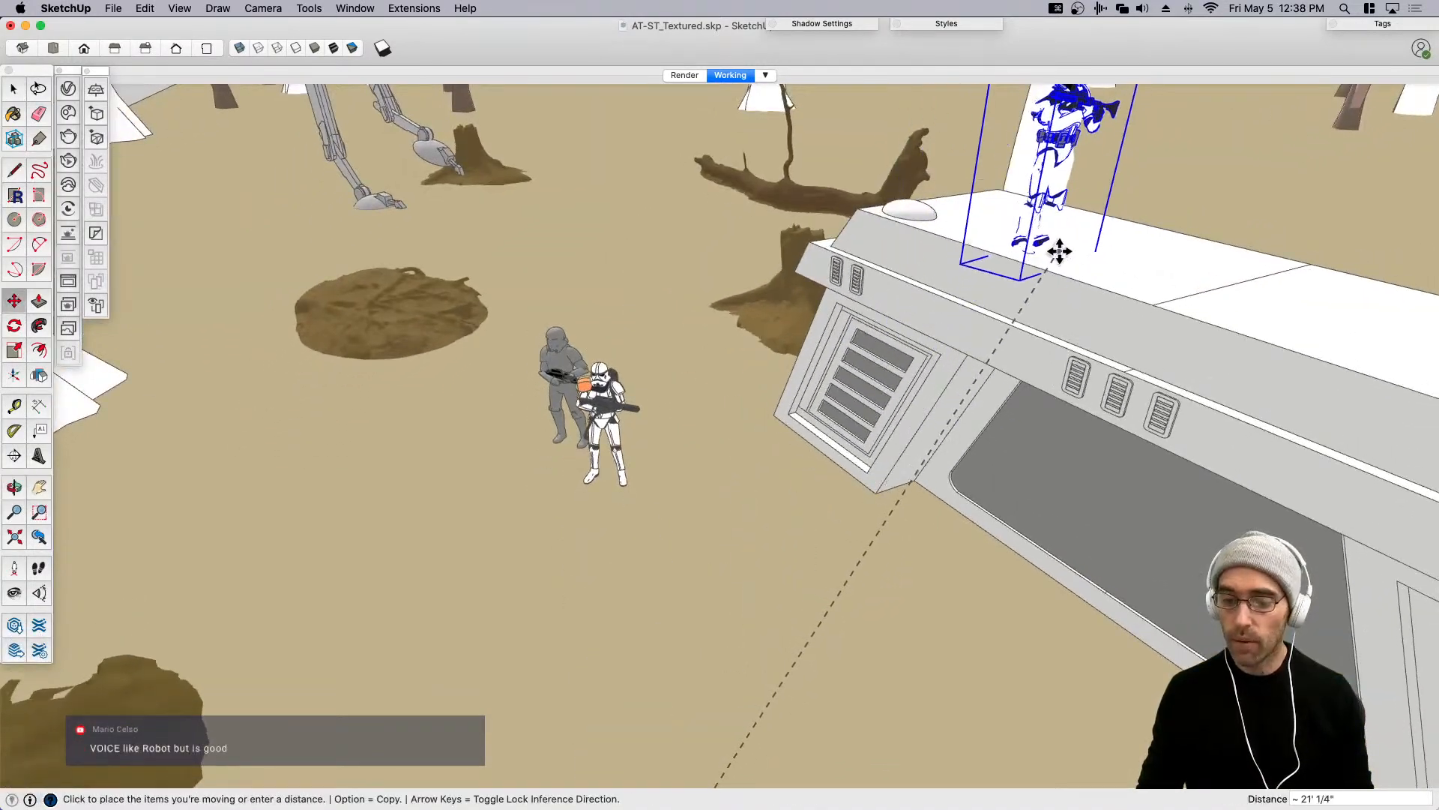
pyautogui.click(1056, 244)
# Rotate the stormtrooper on the bunker's roof about the vertical axis.
pyautogui.press('q')
pyautogui.click(1070, 255)
pyautogui.click(1141, 271)
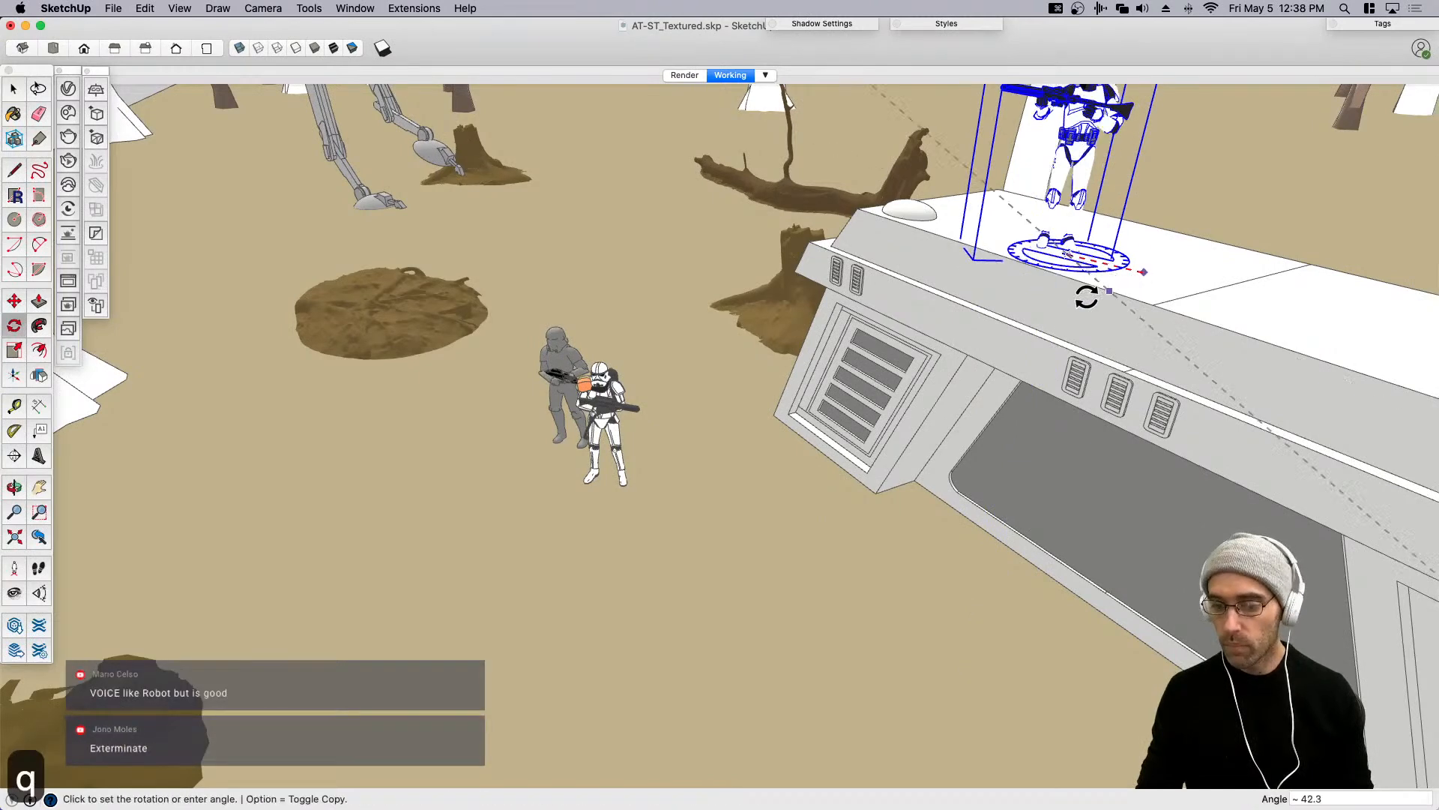
pyautogui.click(1015, 286)
pyautogui.moveTo(848, 503); pyautogui.dragTo(851, 437, button='middle')
pyautogui.press('space')
# Turn the white trooper aiming the long rifle around on the ground plane so he points away from the bunker.
pyautogui.press('h')
pyautogui.moveTo(772, 589); pyautogui.dragTo(775, 485)
pyautogui.press('space')
pyautogui.click(595, 602)
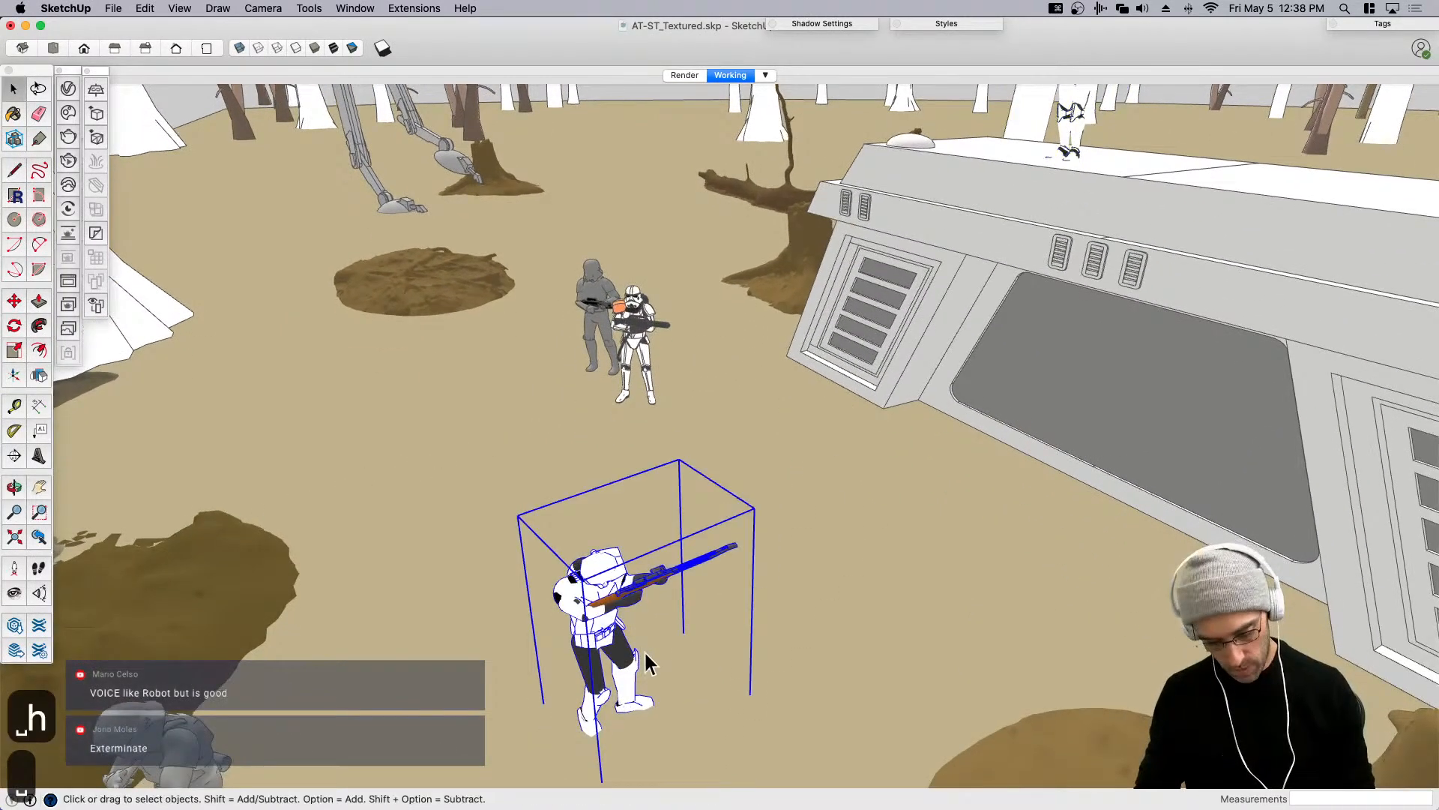
pyautogui.press('q')
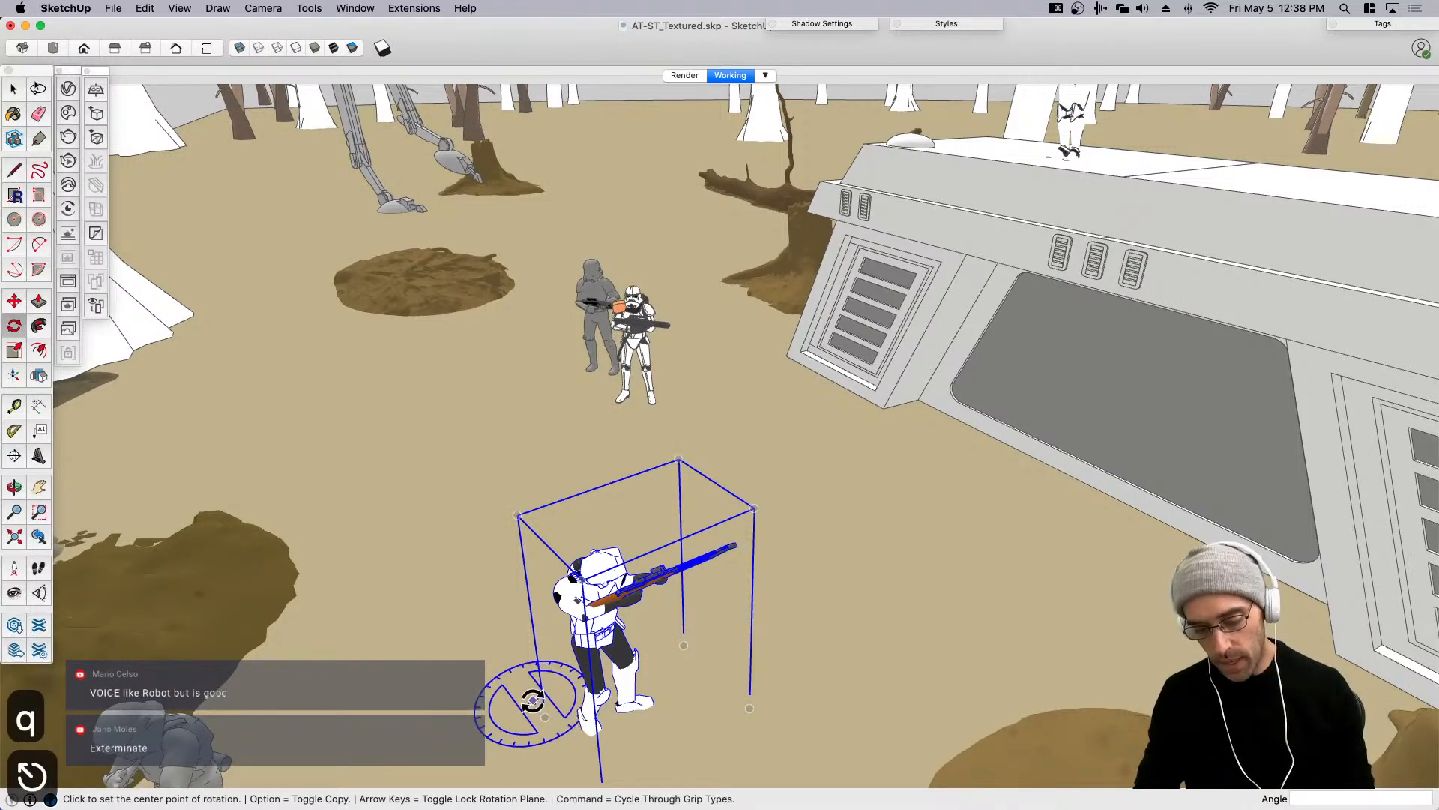
pyautogui.click(533, 700)
pyautogui.click(689, 681)
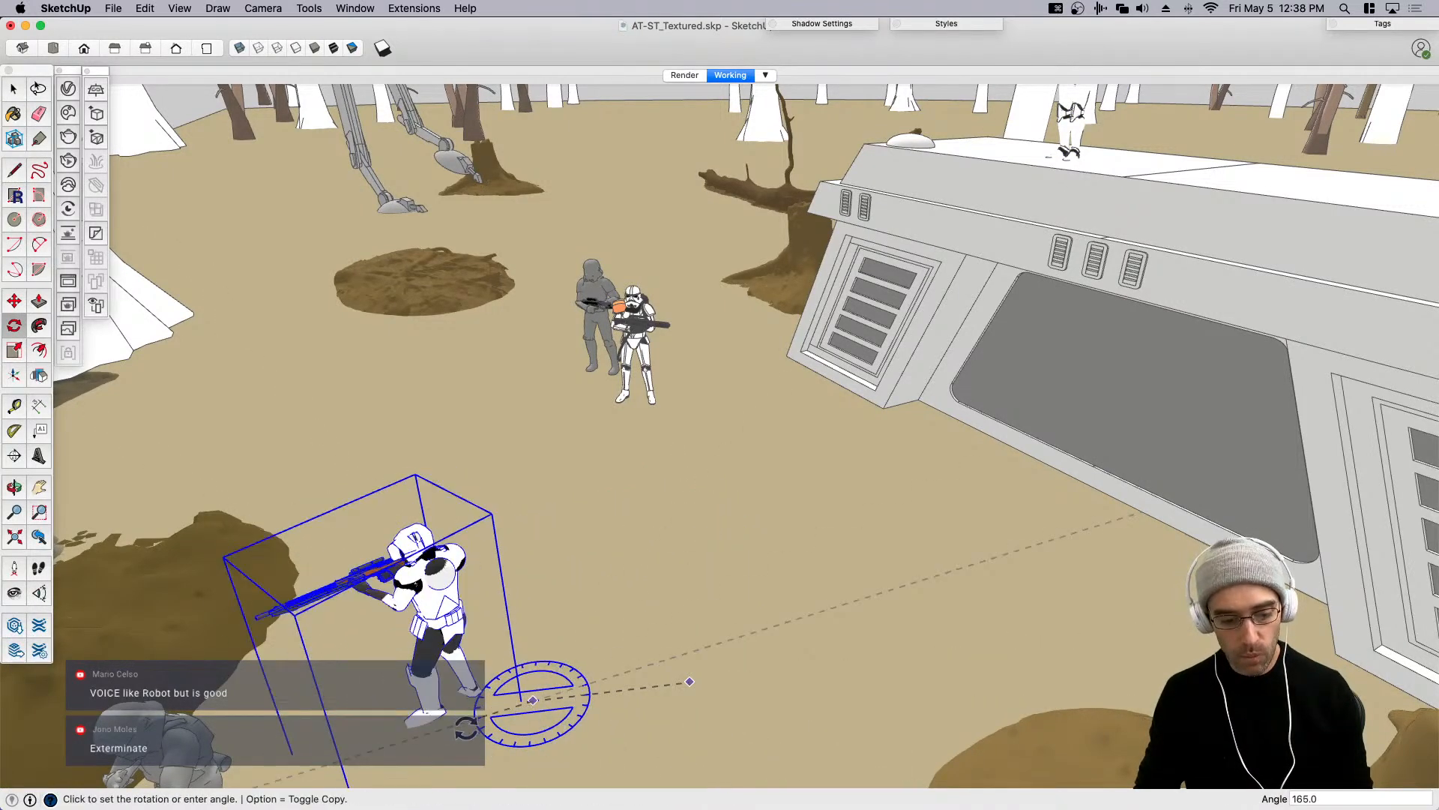
pyautogui.click(459, 707)
# Move the white trooper aiming the long rifle from the ground up onto the bunker's roof.
pyautogui.press('space')
pyautogui.press('m')
pyautogui.moveTo(431, 728)
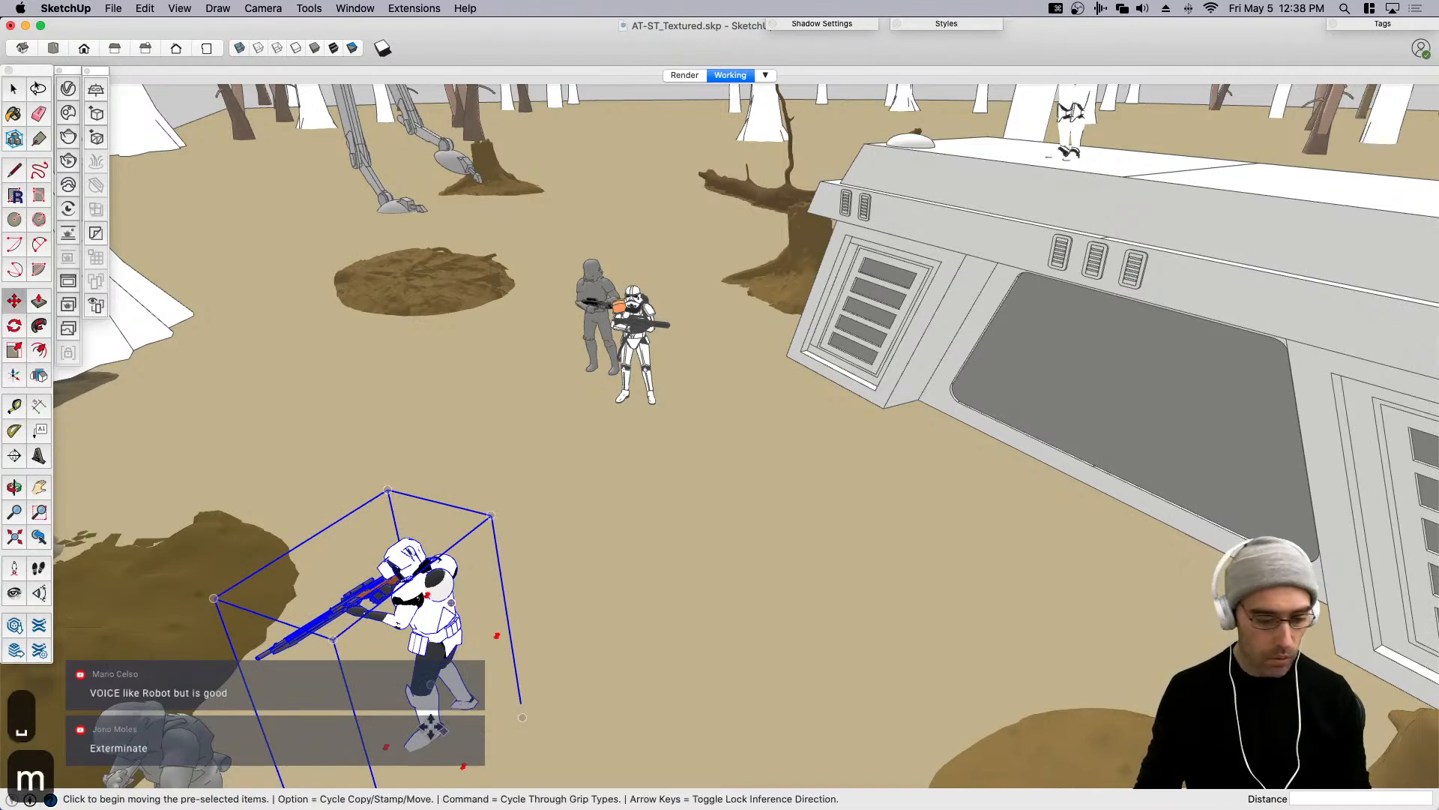
pyautogui.moveTo(433, 733); pyautogui.dragTo(480, 750, button='middle')
pyautogui.click(479, 752)
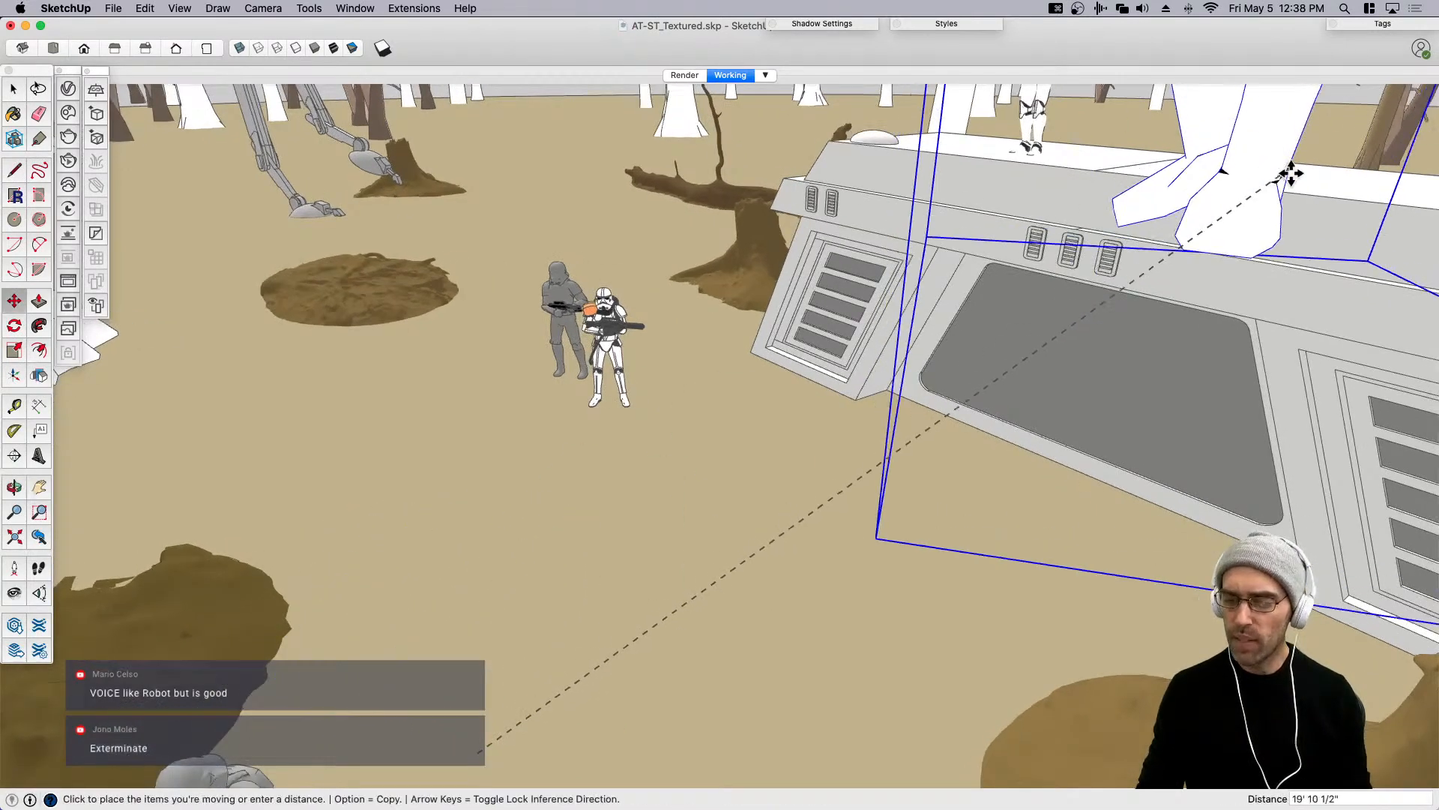
pyautogui.moveTo(1301, 180)
pyautogui.mouseDown(button='middle')
pyautogui.moveTo(1317, 212)
pyautogui.moveTo(1311, 196)
pyautogui.mouseUp(button='middle')
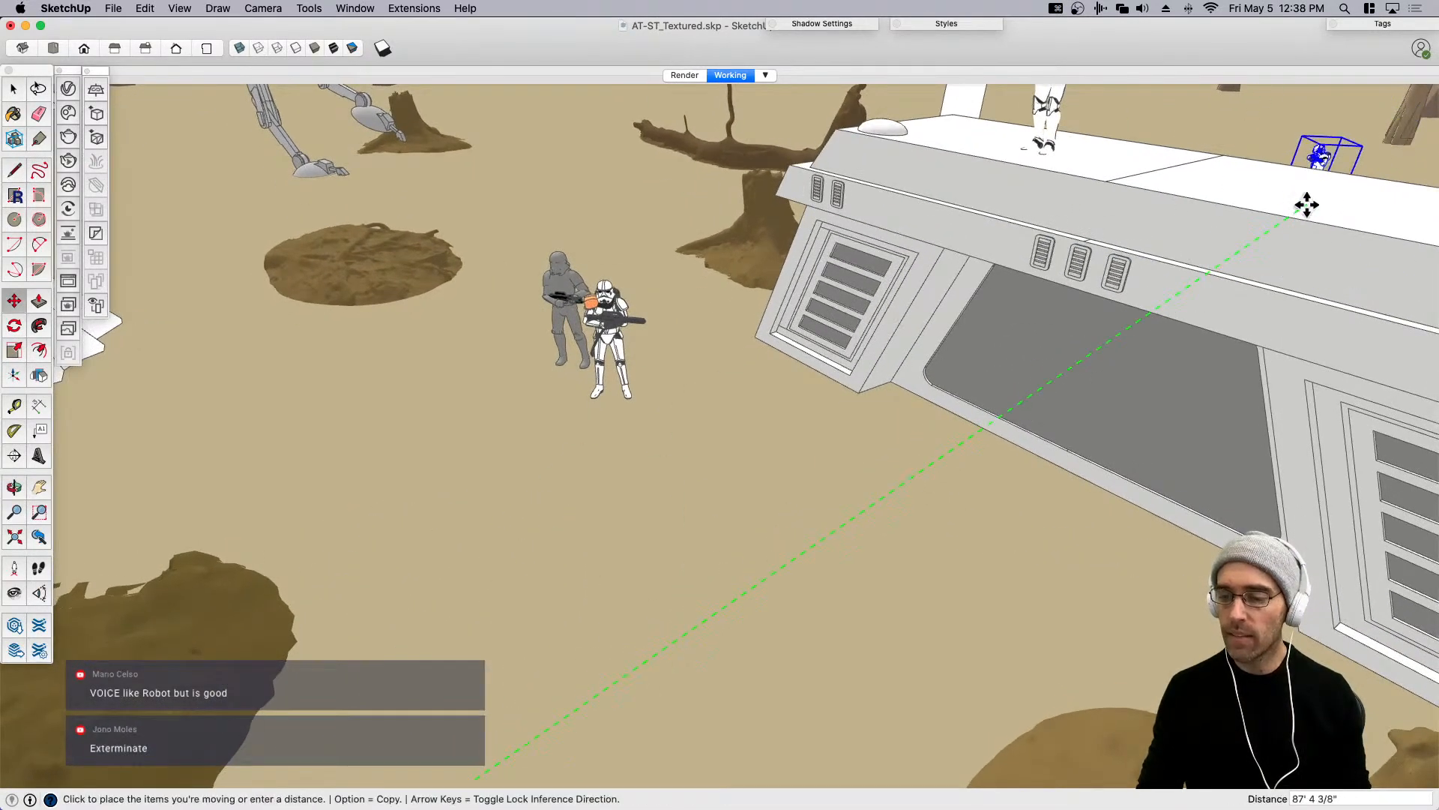
pyautogui.click(1257, 215)
# Shift the aiming trooper about 4' along the bunker's roof towards the near dome.
pyautogui.scroll(-2, 685, 434)
pyautogui.moveTo(911, 448); pyautogui.dragTo(939, 411, button='middle')
pyautogui.click(865, 497)
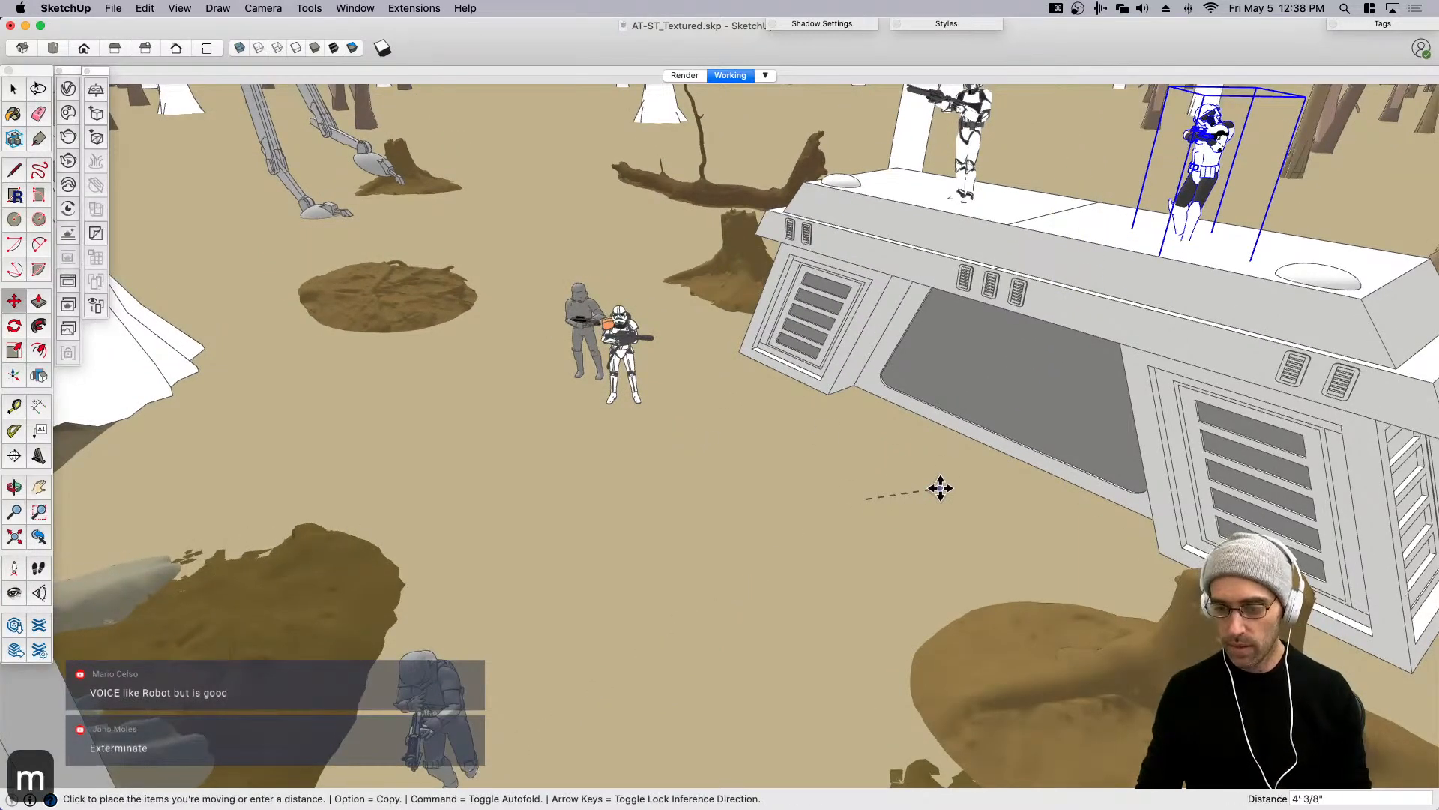
pyautogui.click(938, 488)
pyautogui.press('space')
# Move the other stormtrooper from the bunker's roof down to the ground beside the far louvred wall panel.
pyautogui.scroll(3, 947, 133)
pyautogui.click(959, 152)
pyautogui.scroll(-2, 970, 270)
pyautogui.moveTo(970, 269); pyautogui.dragTo(904, 140, button='middle')
pyautogui.scroll(-1, 934, 205)
pyautogui.scroll(4, 947, 146)
pyautogui.press('m')
pyautogui.click(959, 317)
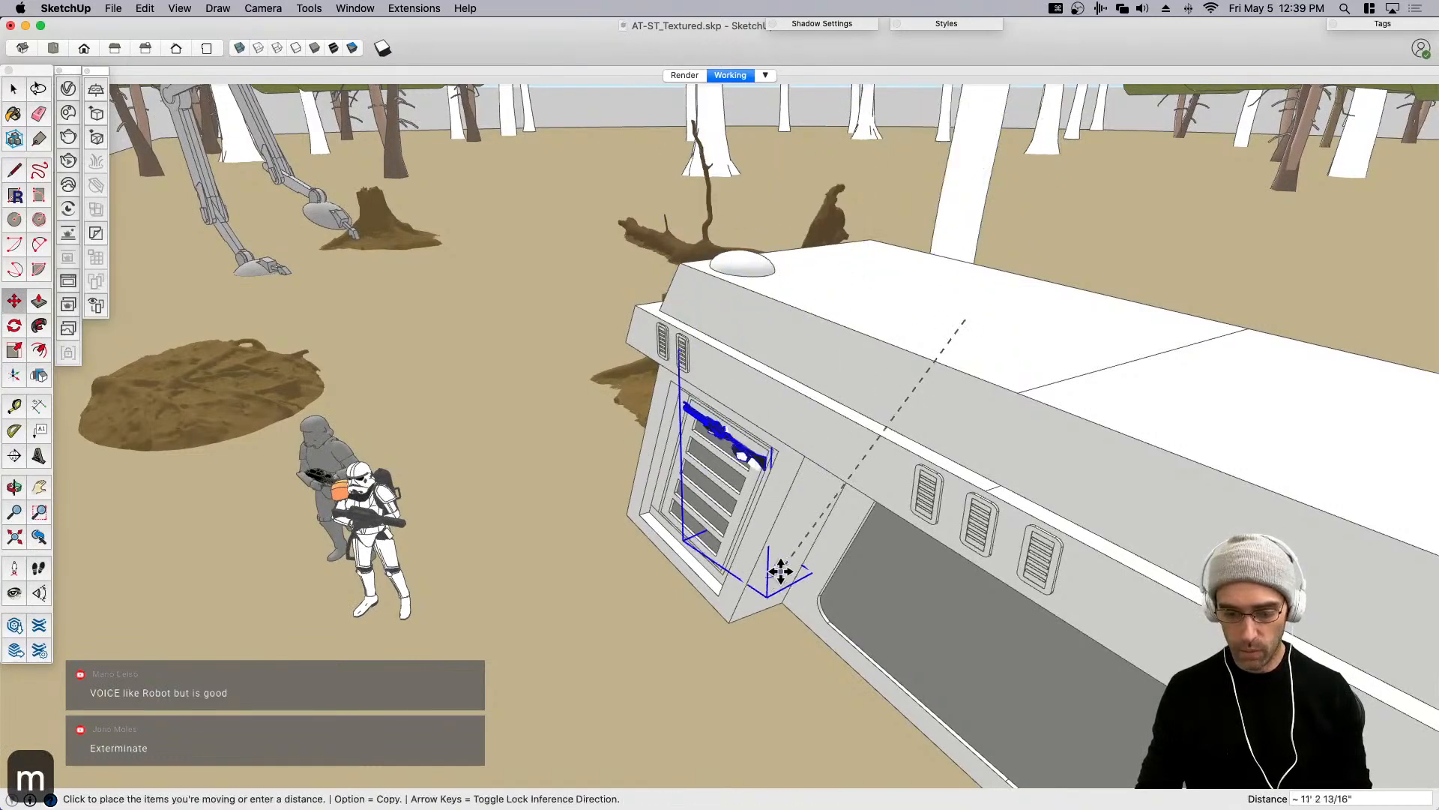
pyautogui.click(768, 670)
# Rotate the stormtrooper beside the louvred wall panel on the ground plane.
pyautogui.press('q')
pyautogui.click(758, 697)
pyautogui.click(644, 659)
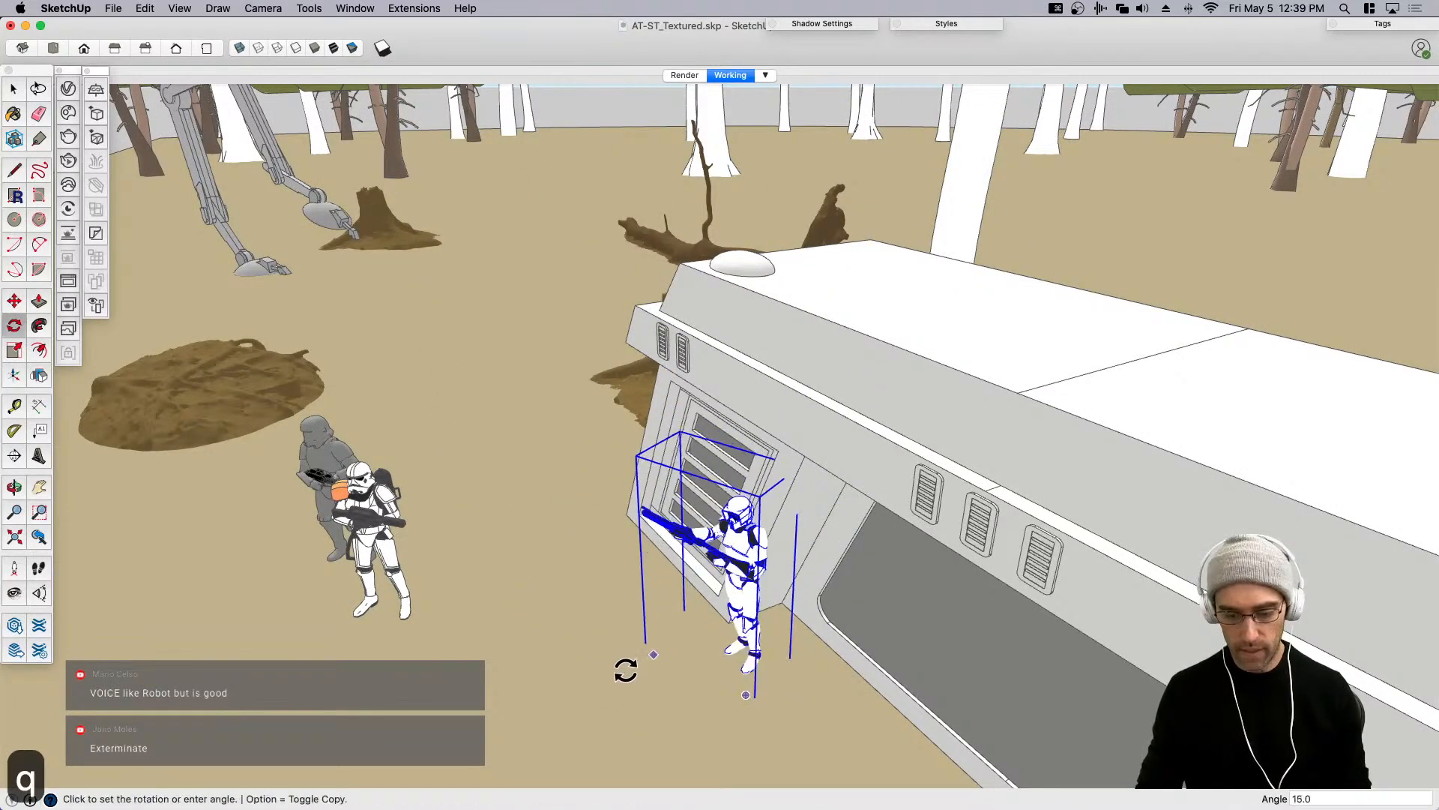
pyautogui.click(604, 683)
pyautogui.press('space')
# Nudge the stormtrooper beside the louvred panel slightly along the ground next to the bunker wall.
pyautogui.moveTo(604, 683); pyautogui.dragTo(723, 620, button='middle')
pyautogui.press('m')
pyautogui.click(739, 662)
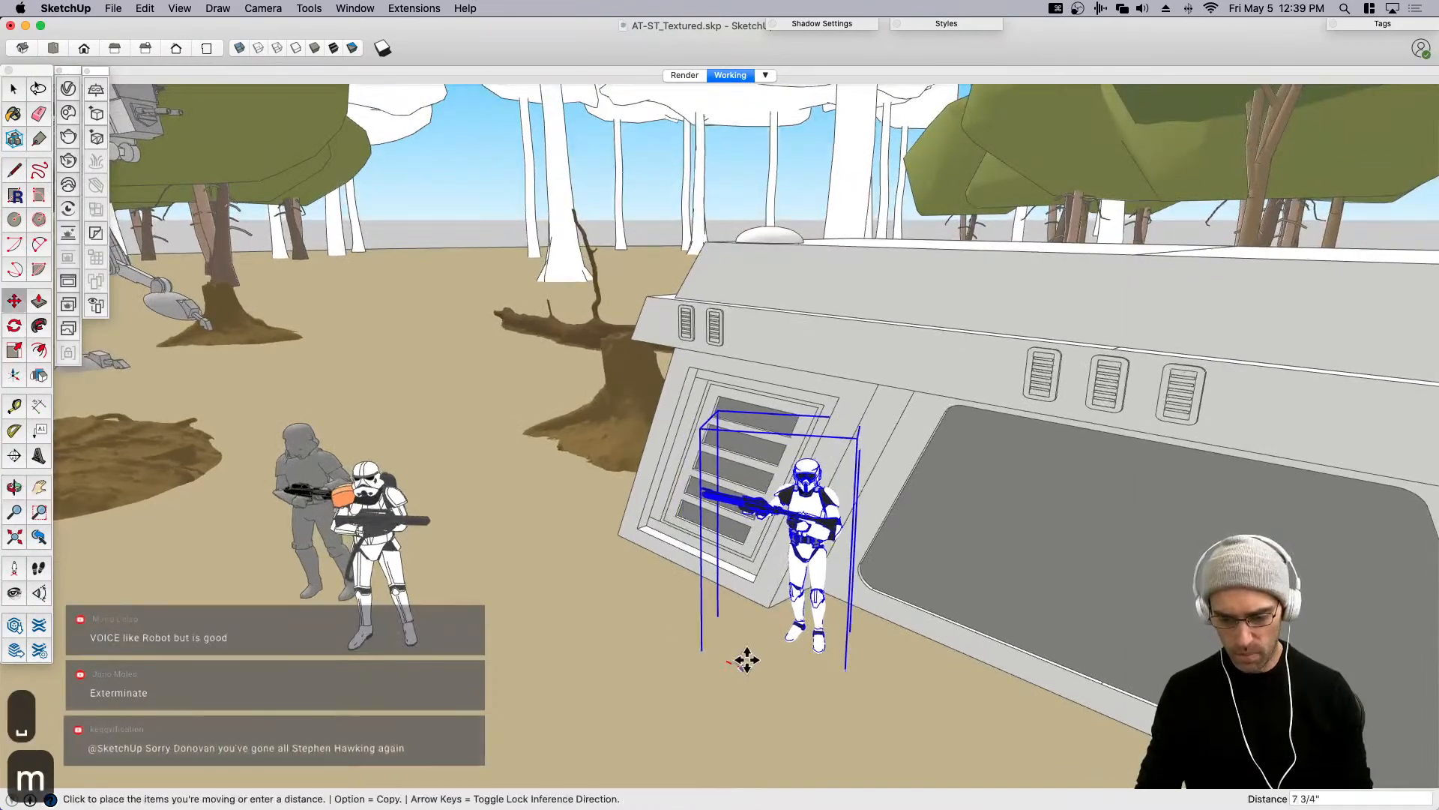
pyautogui.click(756, 663)
pyautogui.press('space')
# Move the aiming trooper on the bunker's roof about 4' 1 3/4" closer to the near dome and front edge.
pyautogui.moveTo(725, 564); pyautogui.dragTo(1096, 429, button='middle')
pyautogui.scroll(-3, 761, 533)
pyautogui.click(1177, 347)
pyautogui.moveTo(1177, 347); pyautogui.dragTo(942, 473, button='middle')
pyautogui.press('m')
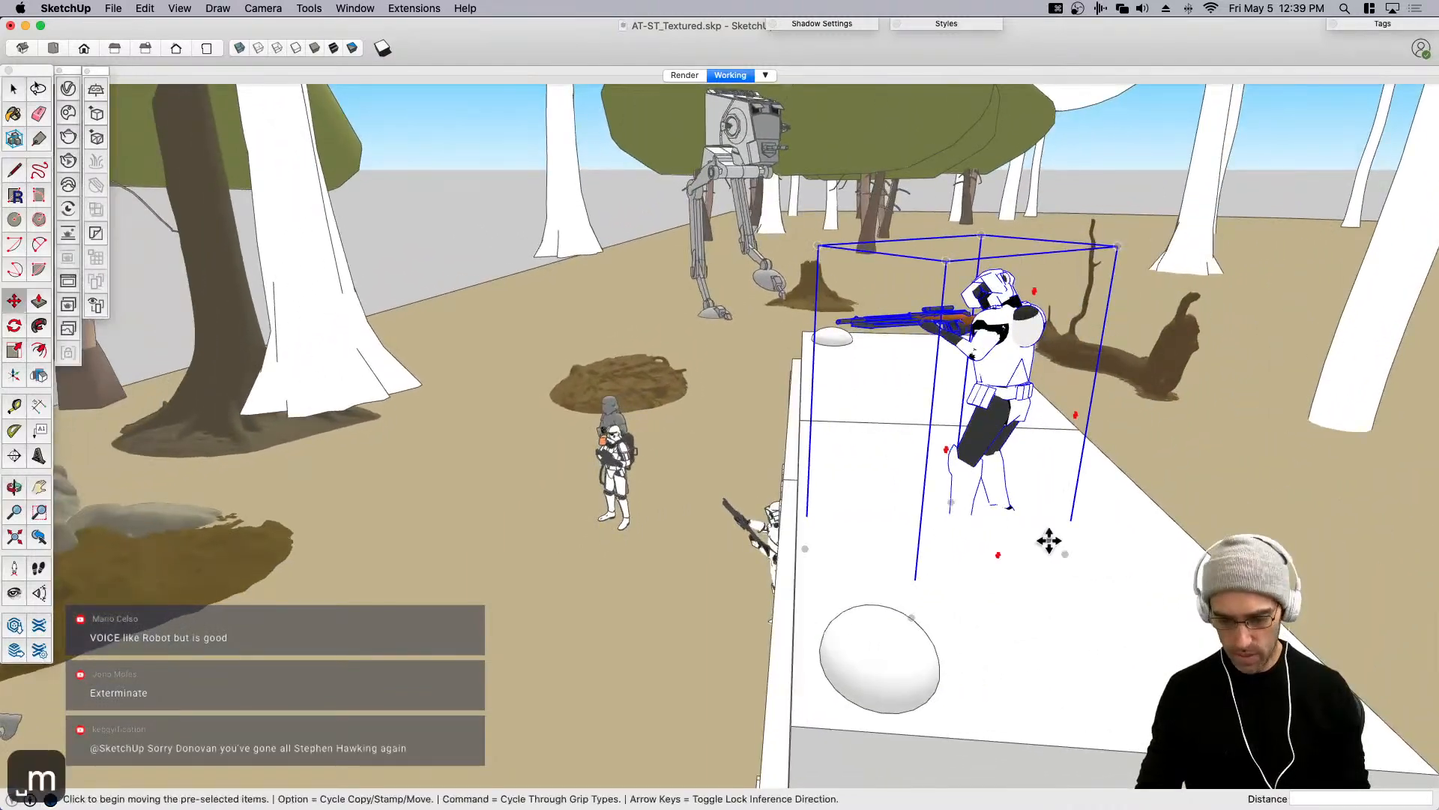
pyautogui.click(1047, 540)
pyautogui.click(968, 628)
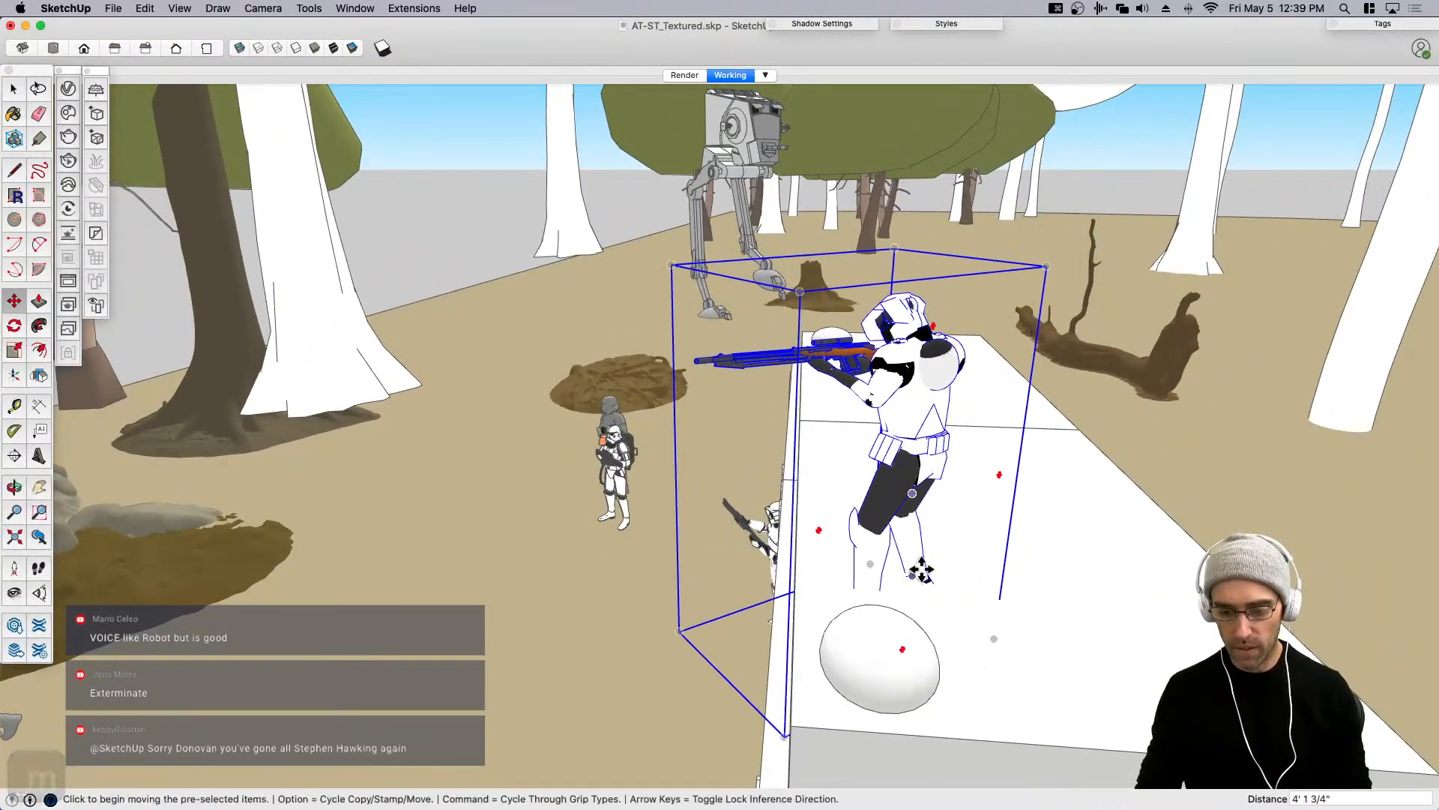
# Adjust the aiming trooper's height along the vertical axis to seat his feet on the bunker's roof.
pyautogui.scroll(3, 921, 562)
pyautogui.click(919, 570)
pyautogui.press('Up')
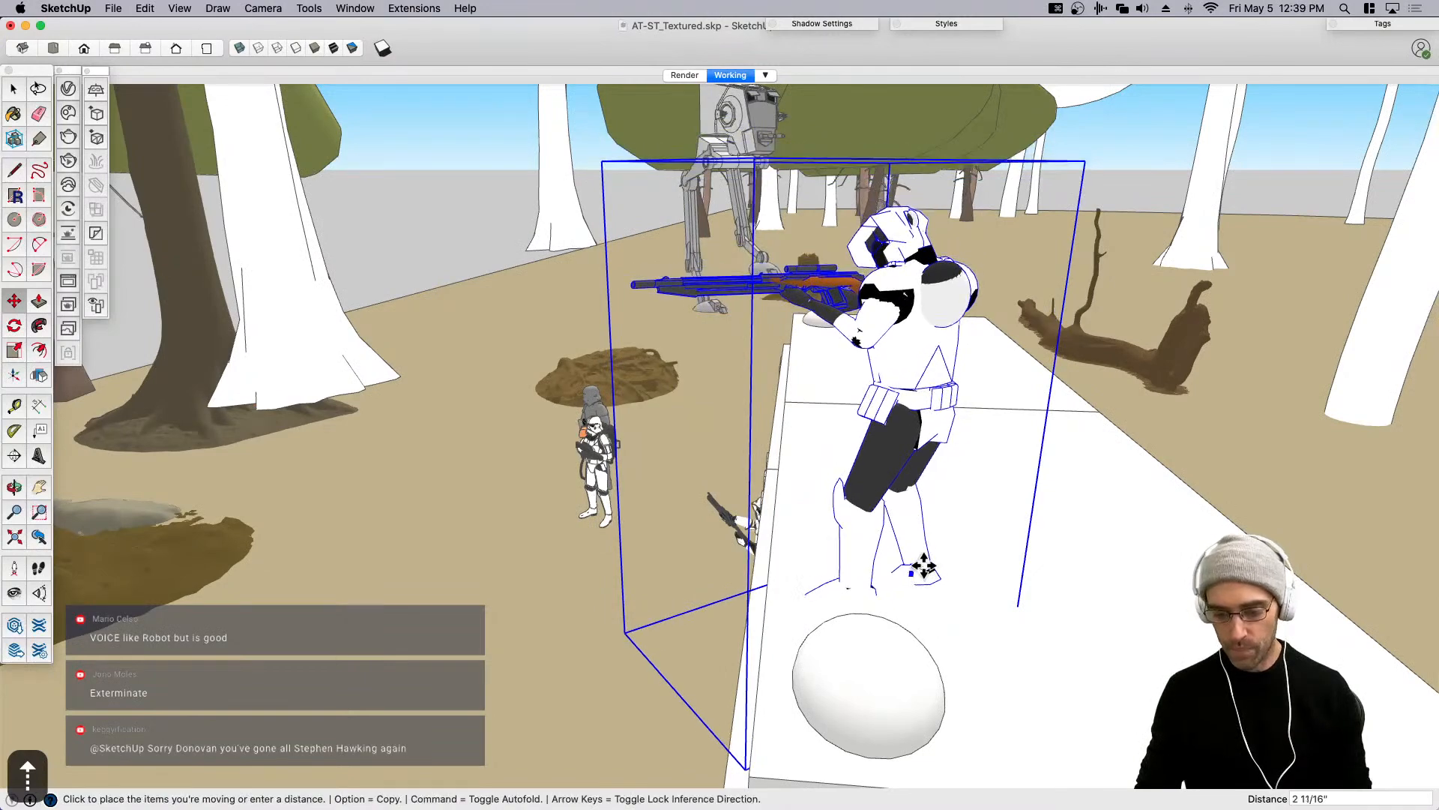
pyautogui.click(852, 507)
# Select the ground patches, tree stumps, fallen log, rocks and leafy plants around the clearing together.
pyautogui.press('o')
pyautogui.moveTo(851, 507); pyautogui.dragTo(1073, 512, button='middle')
pyautogui.scroll(-3, 1067, 509)
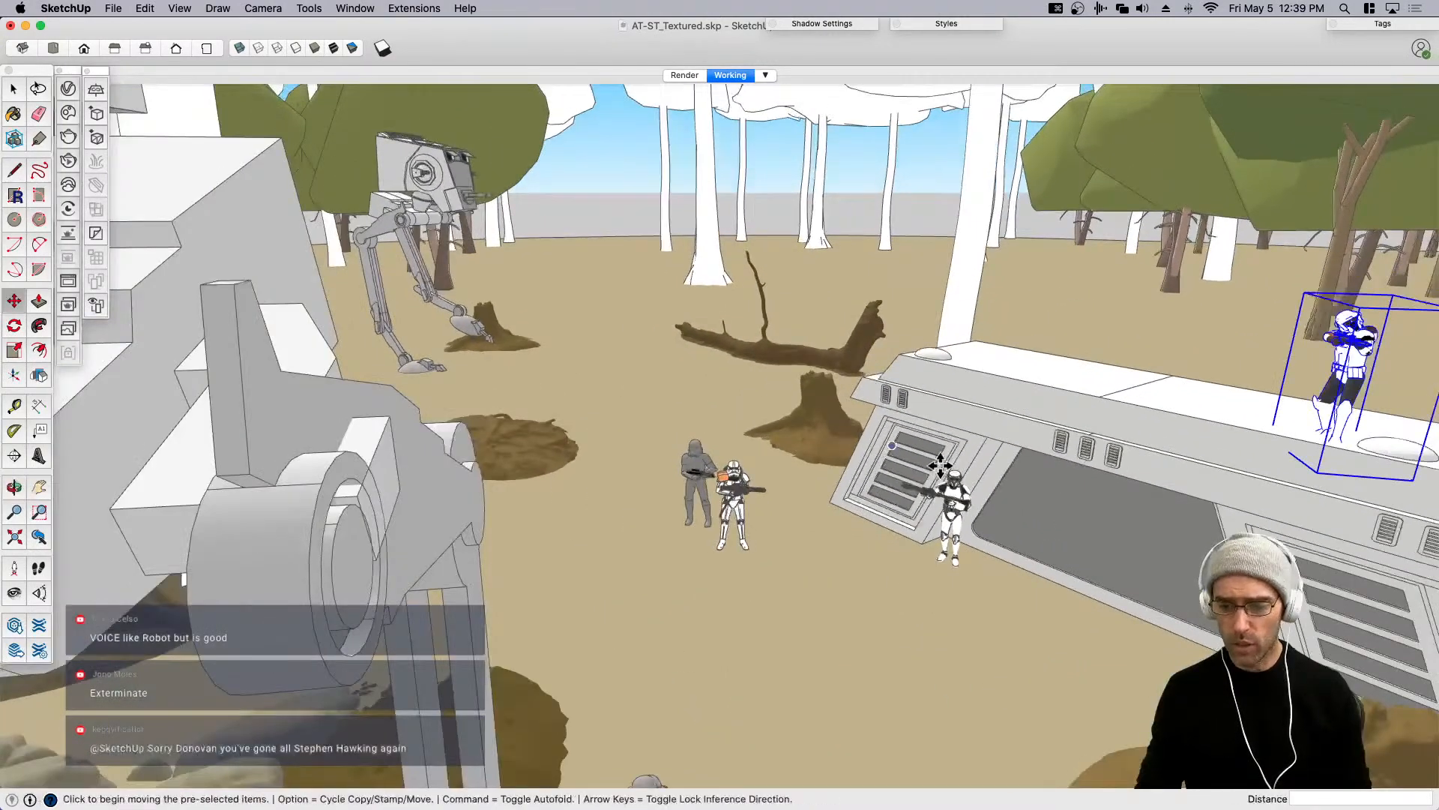
pyautogui.scroll(-3, 903, 451)
pyautogui.moveTo(924, 431); pyautogui.dragTo(887, 428, button='middle')
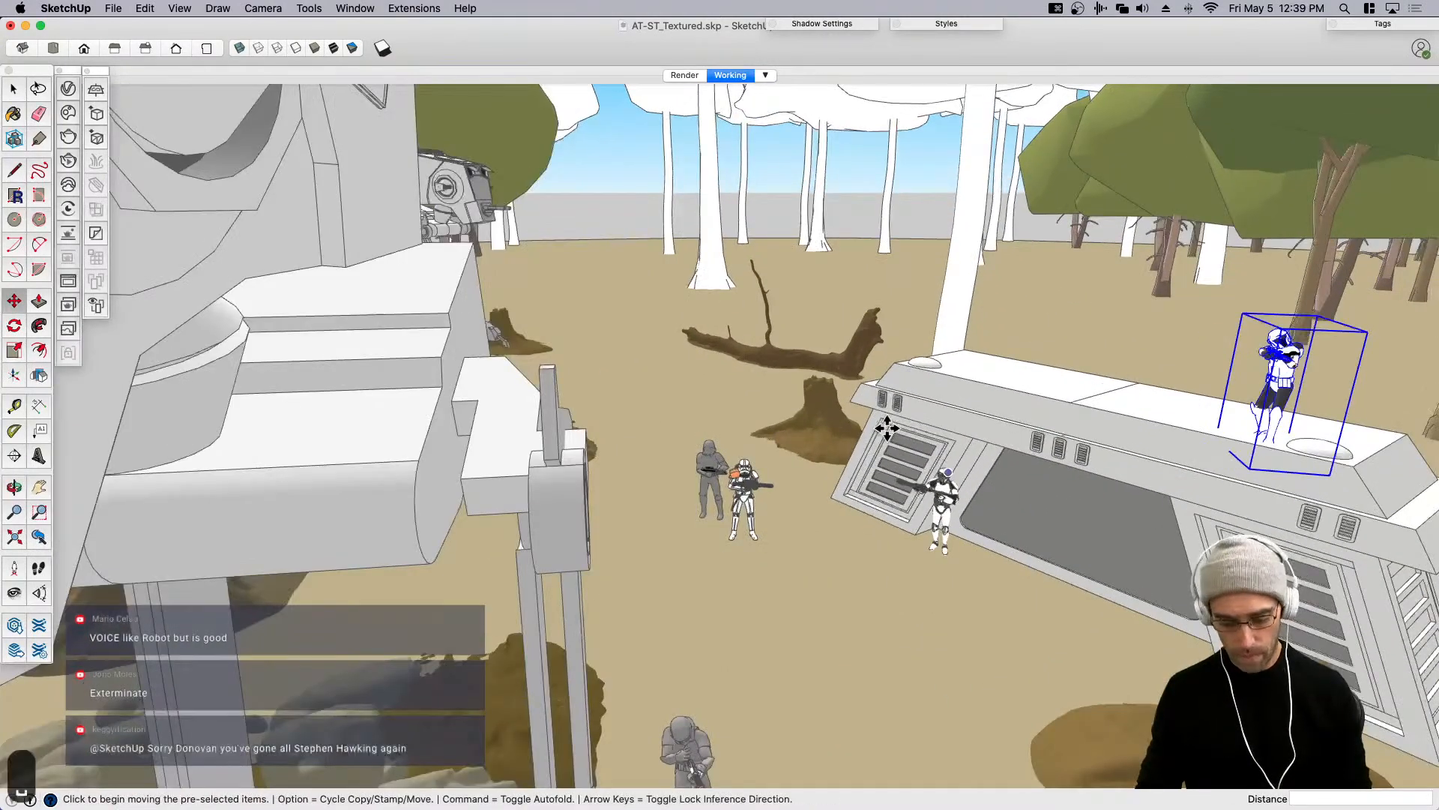
pyautogui.moveTo(864, 524); pyautogui.dragTo(784, 469, button='middle')
pyautogui.press('space')
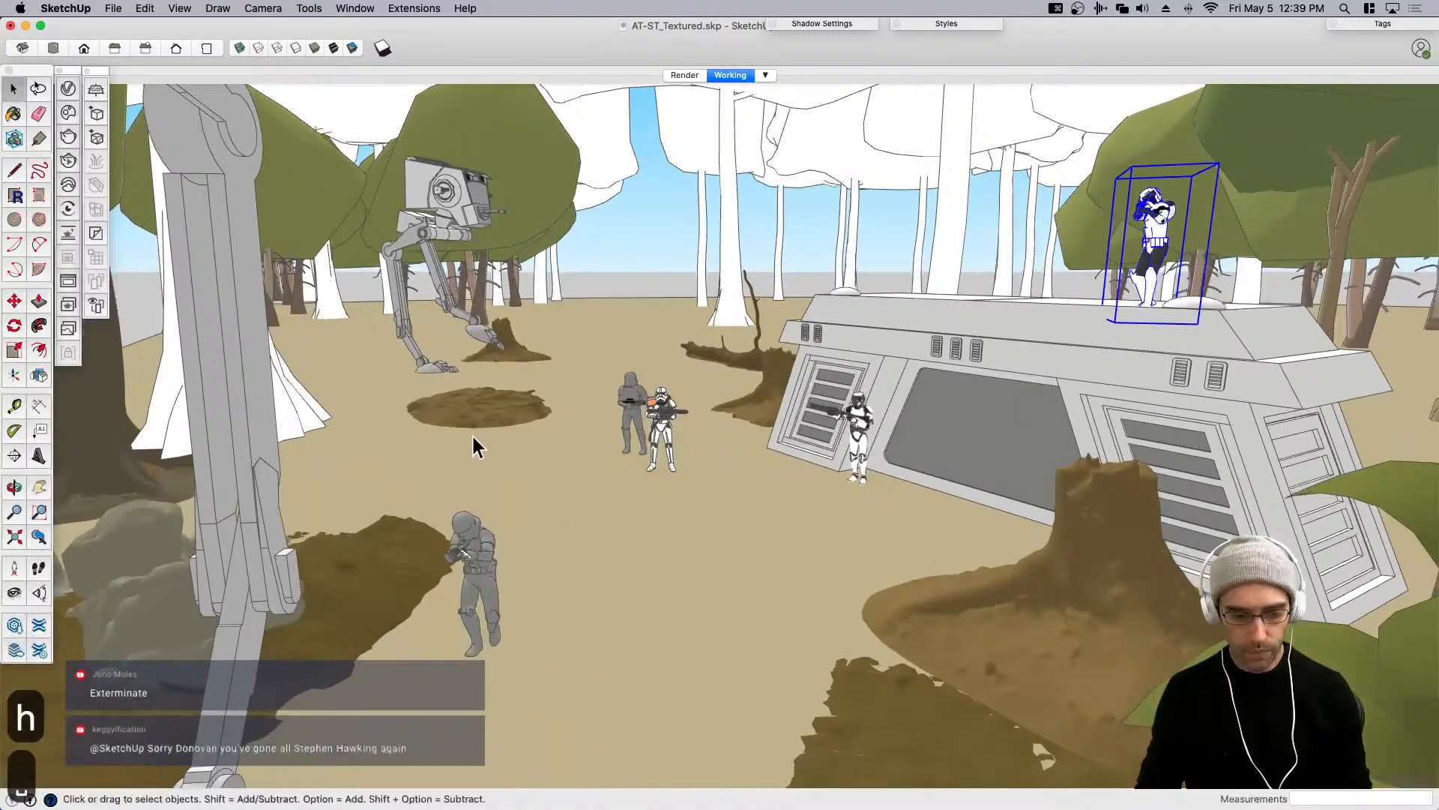
pyautogui.click(498, 414)
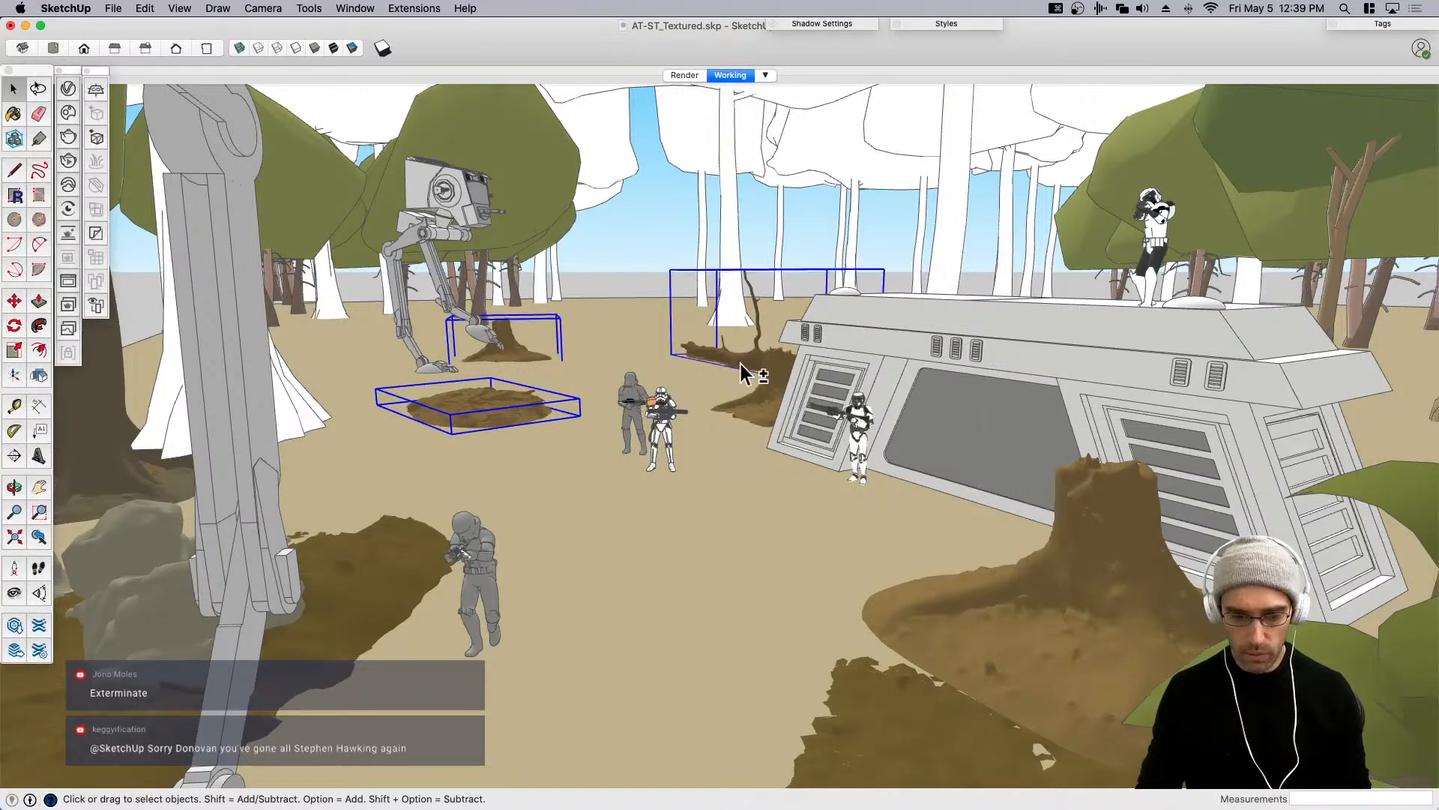
pyautogui.keyDown('shift'); pyautogui.click(988, 700); pyautogui.keyUp('shift')
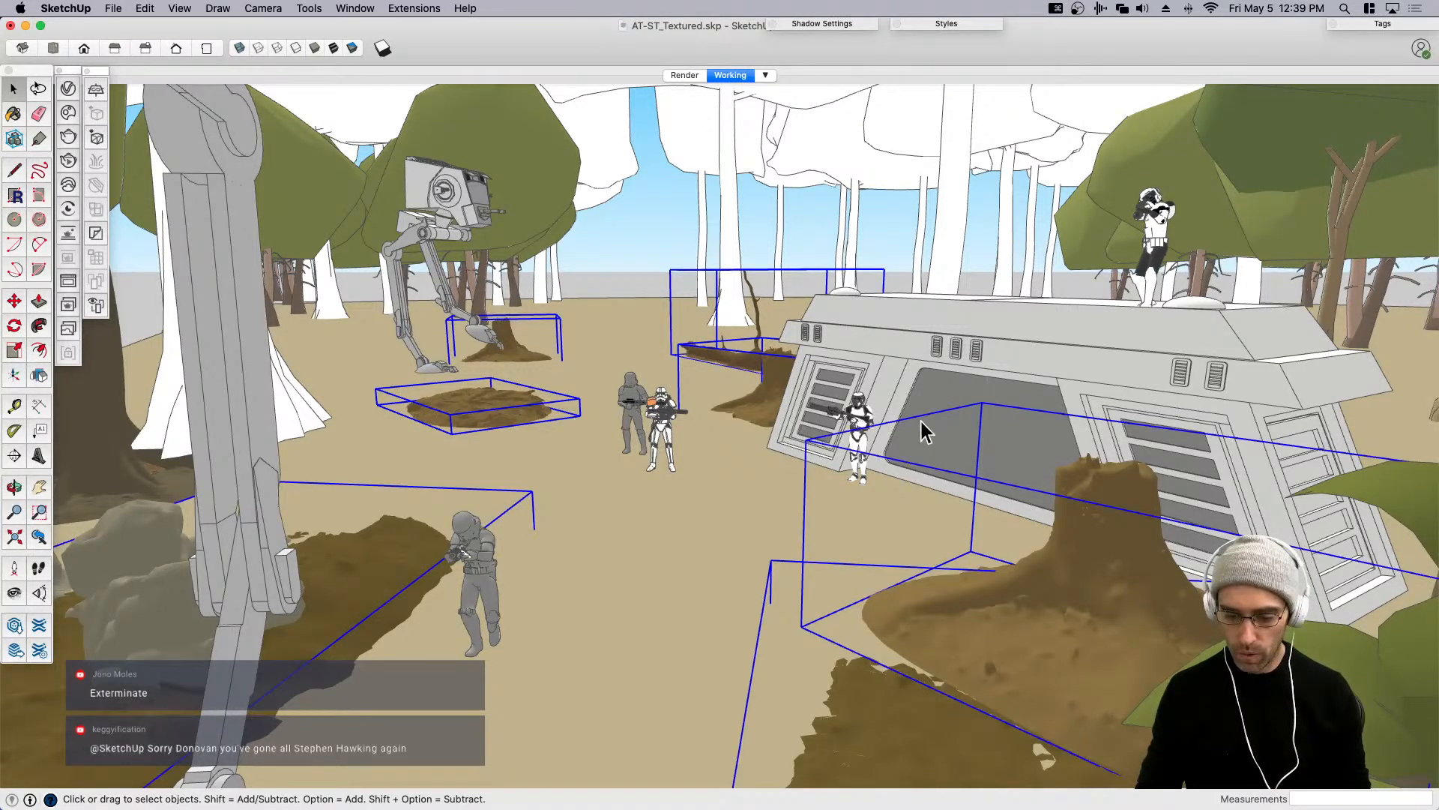
pyautogui.scroll(-3, 926, 443)
pyautogui.moveTo(501, 613); pyautogui.dragTo(1053, 609, button='middle')
pyautogui.keyDown('shift'); pyautogui.click(1036, 495); pyautogui.keyUp('shift')
# Create a new tag named S-MS.
pyautogui.click(1375, 24)
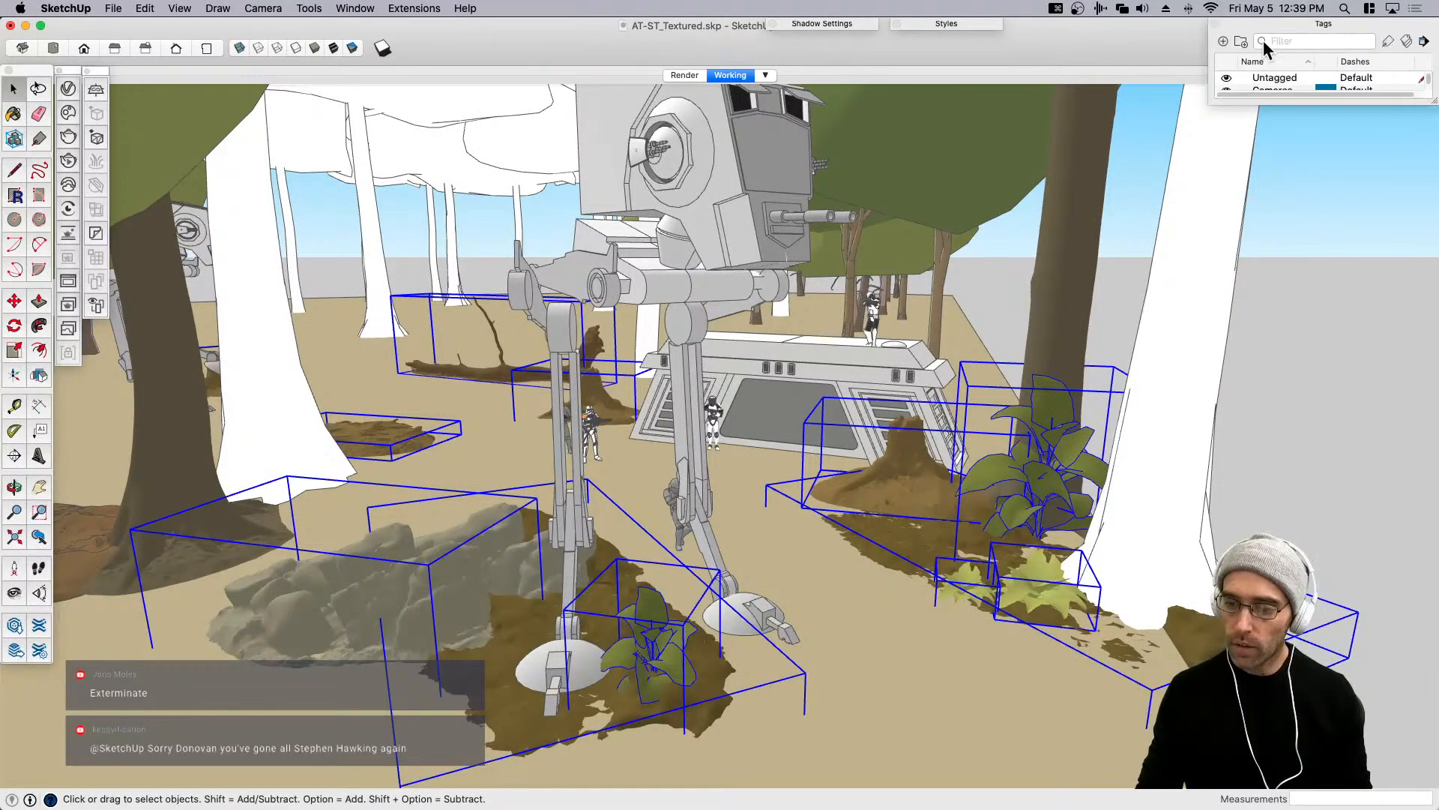
pyautogui.click(1224, 41)
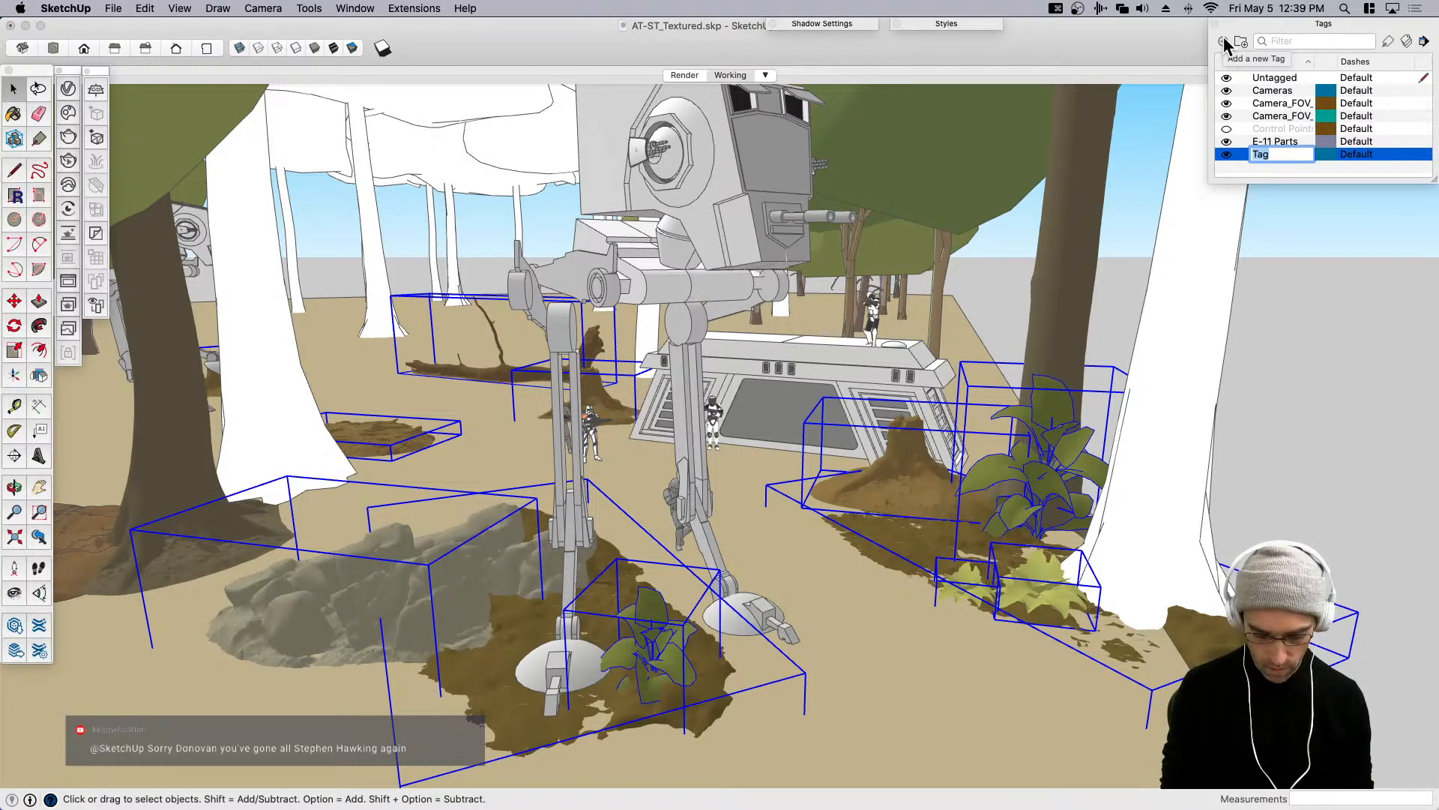
pyautogui.write('S-MS')
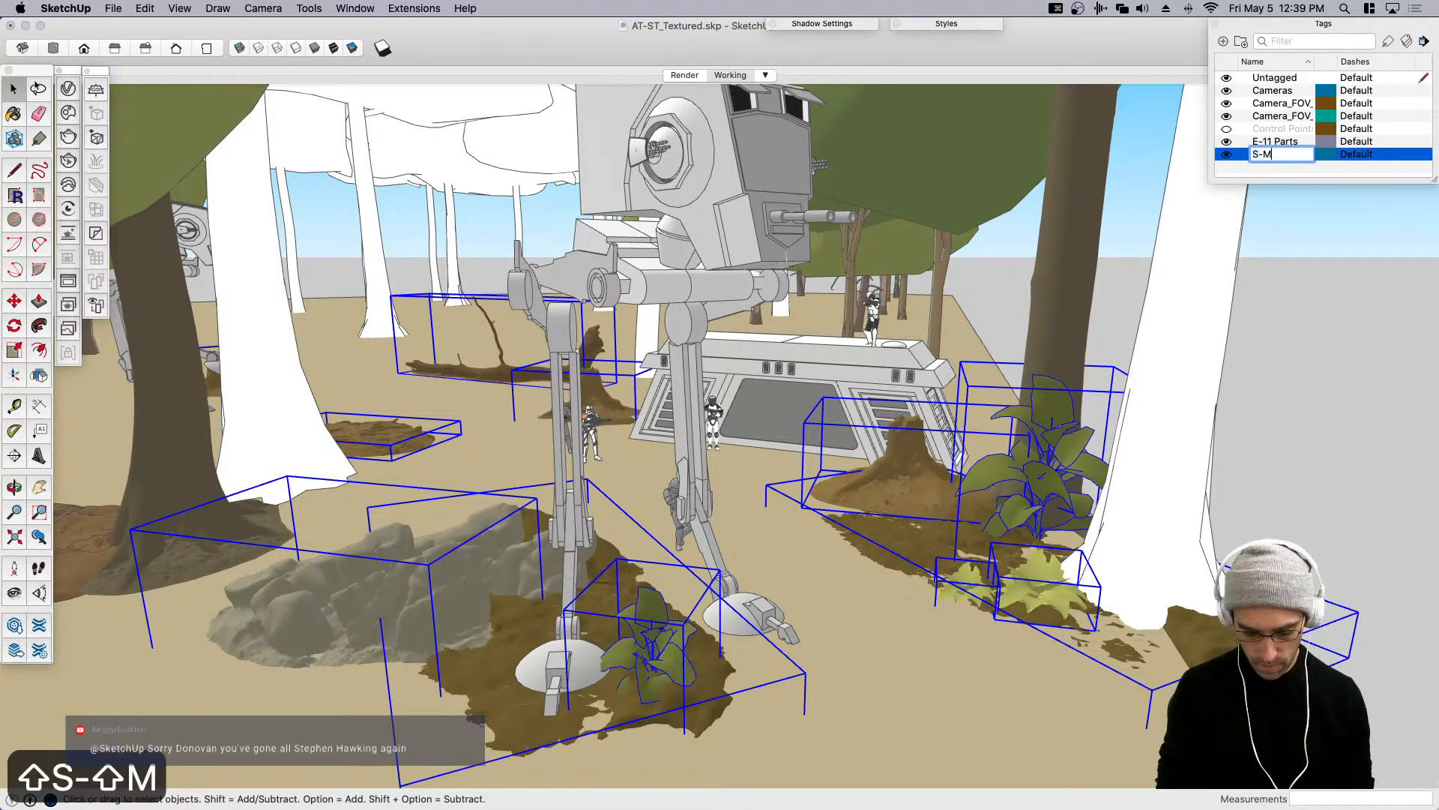
# Assign the selected natural assets to the S-MS tag and hide that tag.
pyautogui.click(355, 9)
pyautogui.click(396, 198)
pyautogui.moveTo(1261, 190); pyautogui.dragTo(1025, 23)
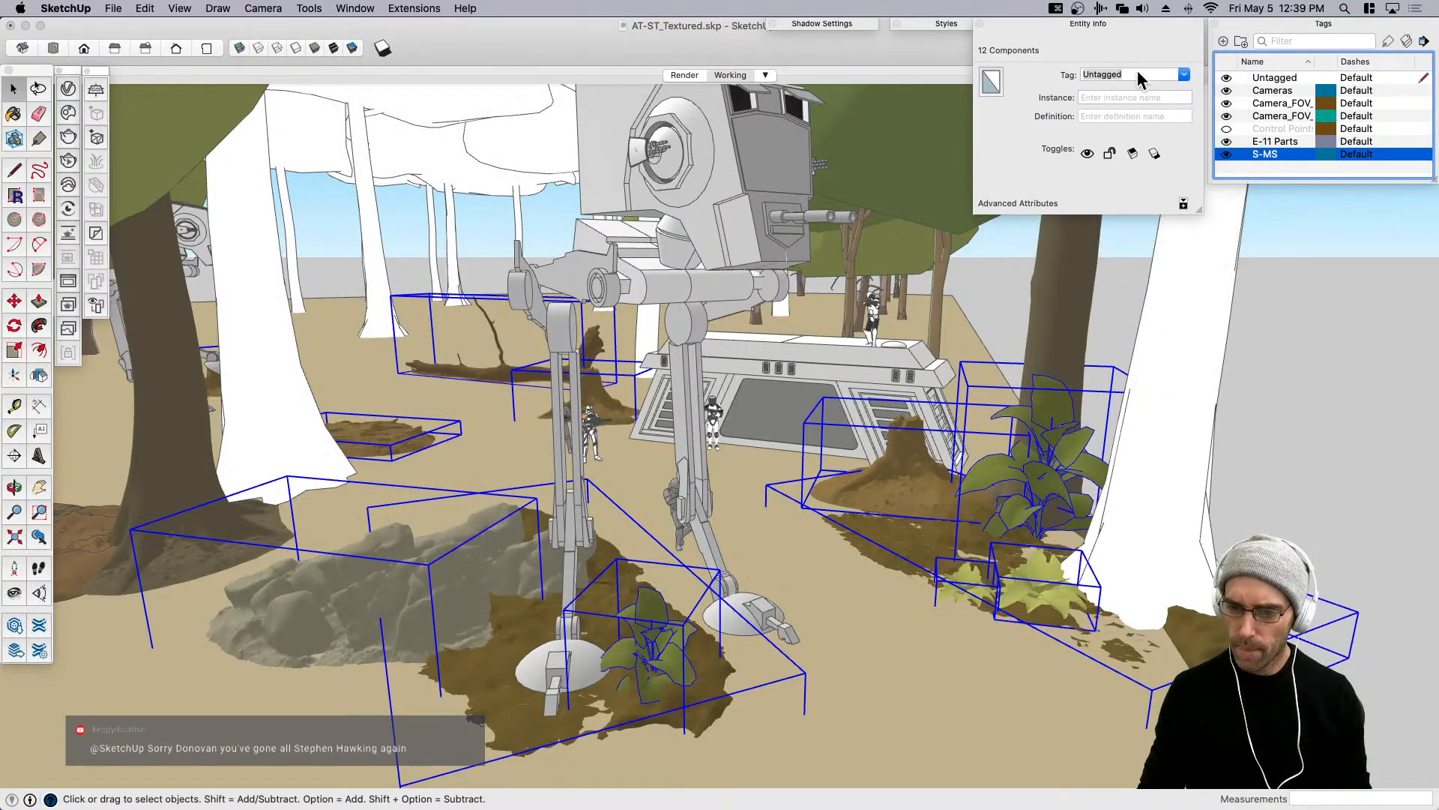
pyautogui.click(1183, 75)
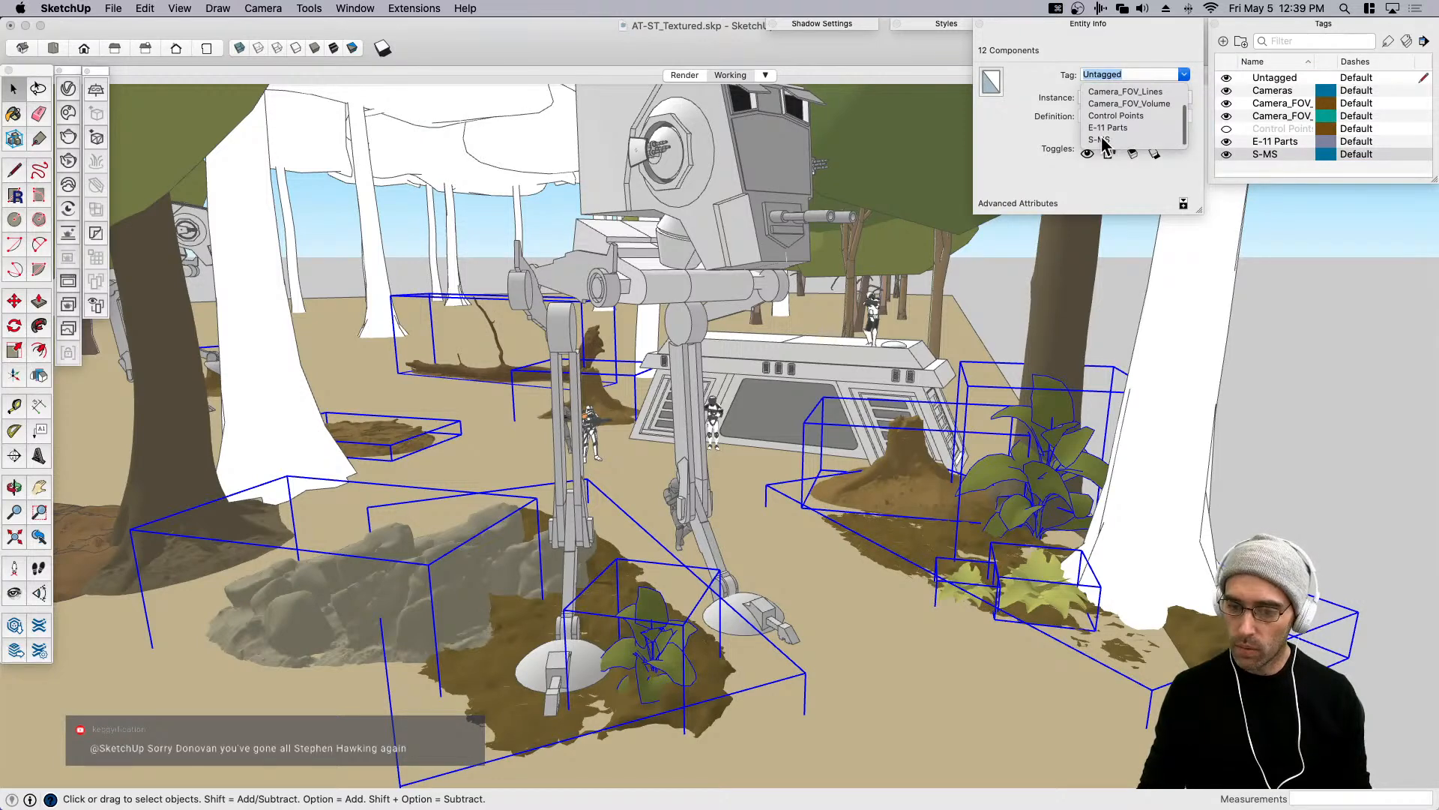
pyautogui.click(1102, 140)
pyautogui.click(1094, 25)
pyautogui.click(1227, 154)
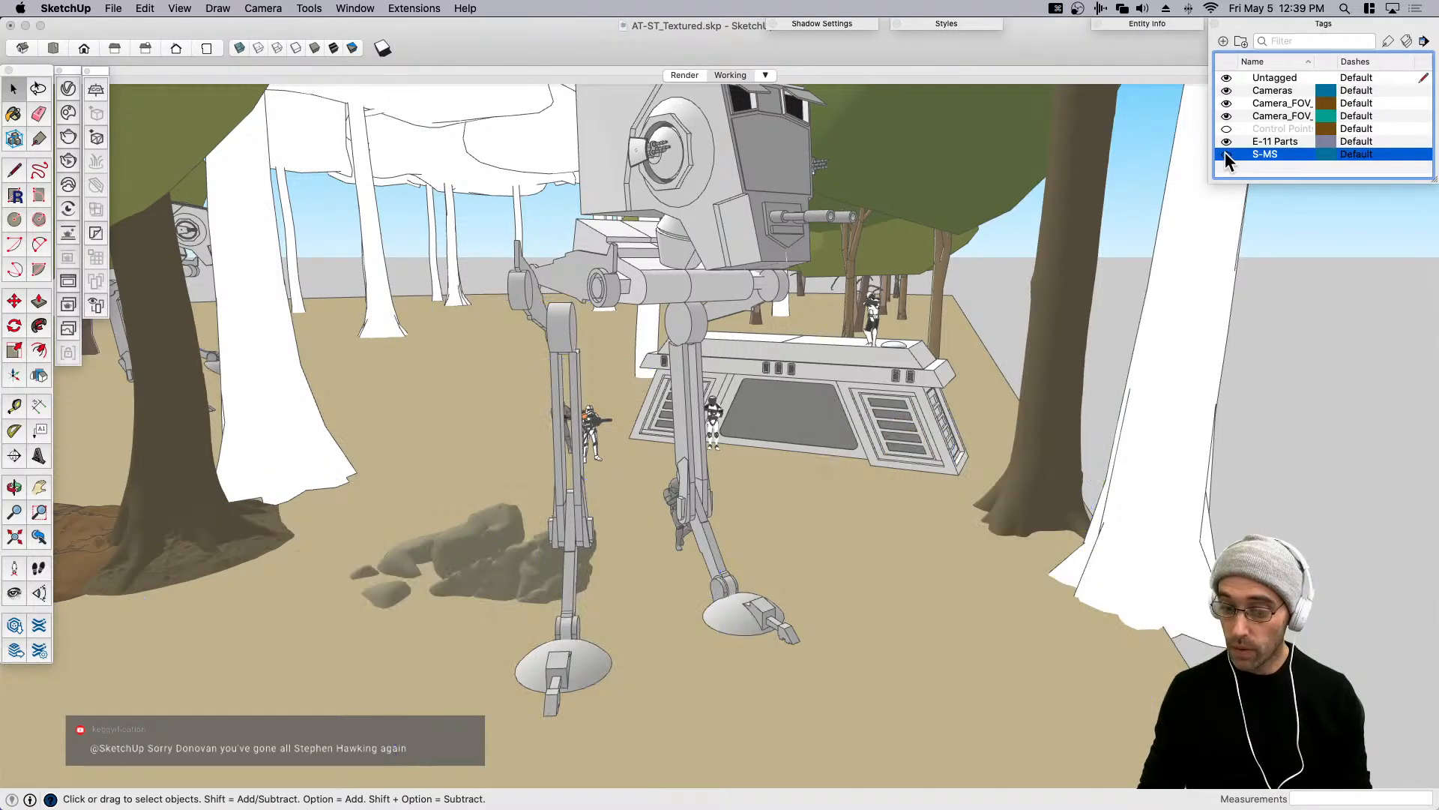
# Assign the remaining rock pile and the ground patch beside the large tree to the S-MS tag.
pyautogui.click(467, 546)
pyautogui.scroll(-3, 366, 552)
pyautogui.keyDown('shift'); pyautogui.click(155, 550); pyautogui.keyUp('shift')
pyautogui.click(1150, 27)
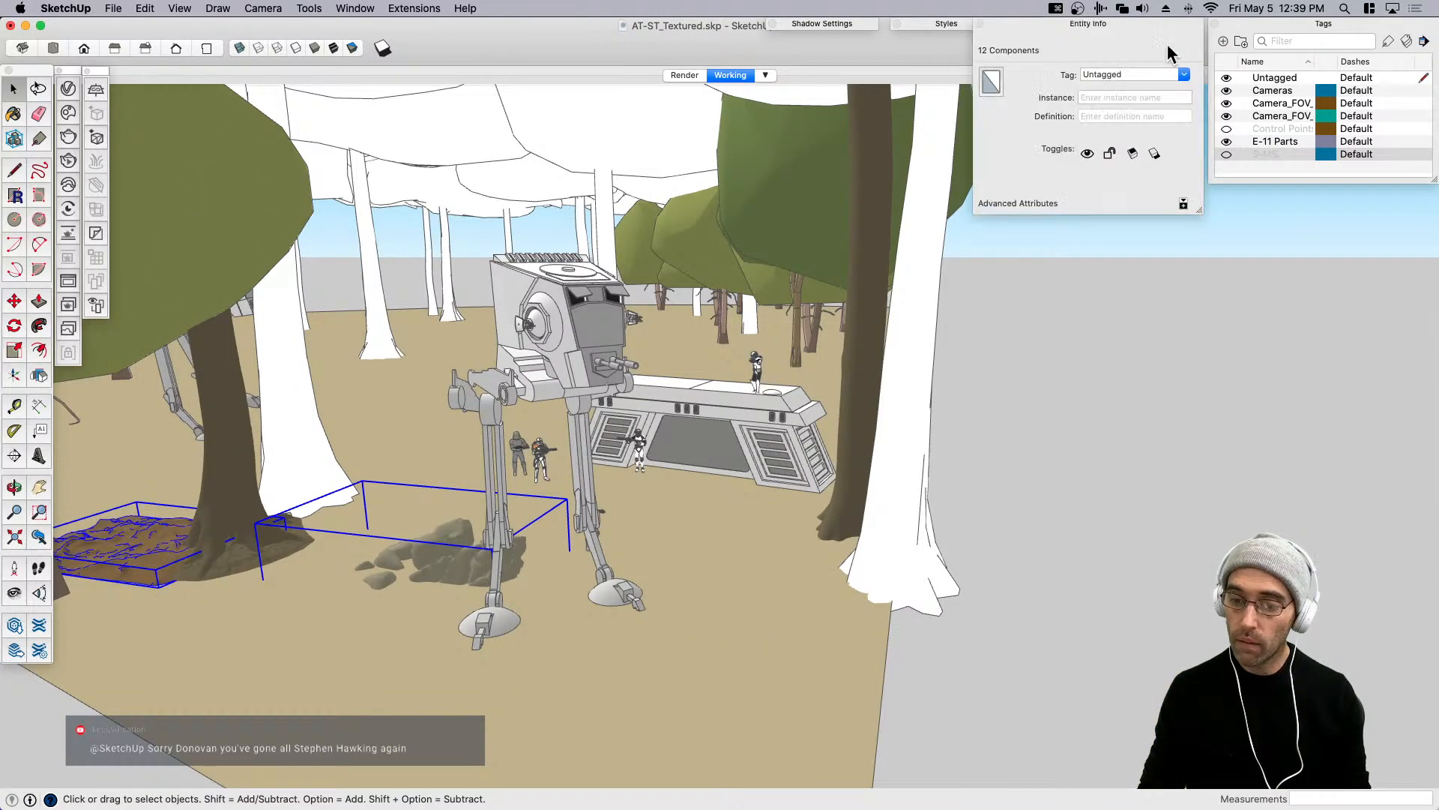
pyautogui.click(1133, 74)
pyautogui.click(1113, 140)
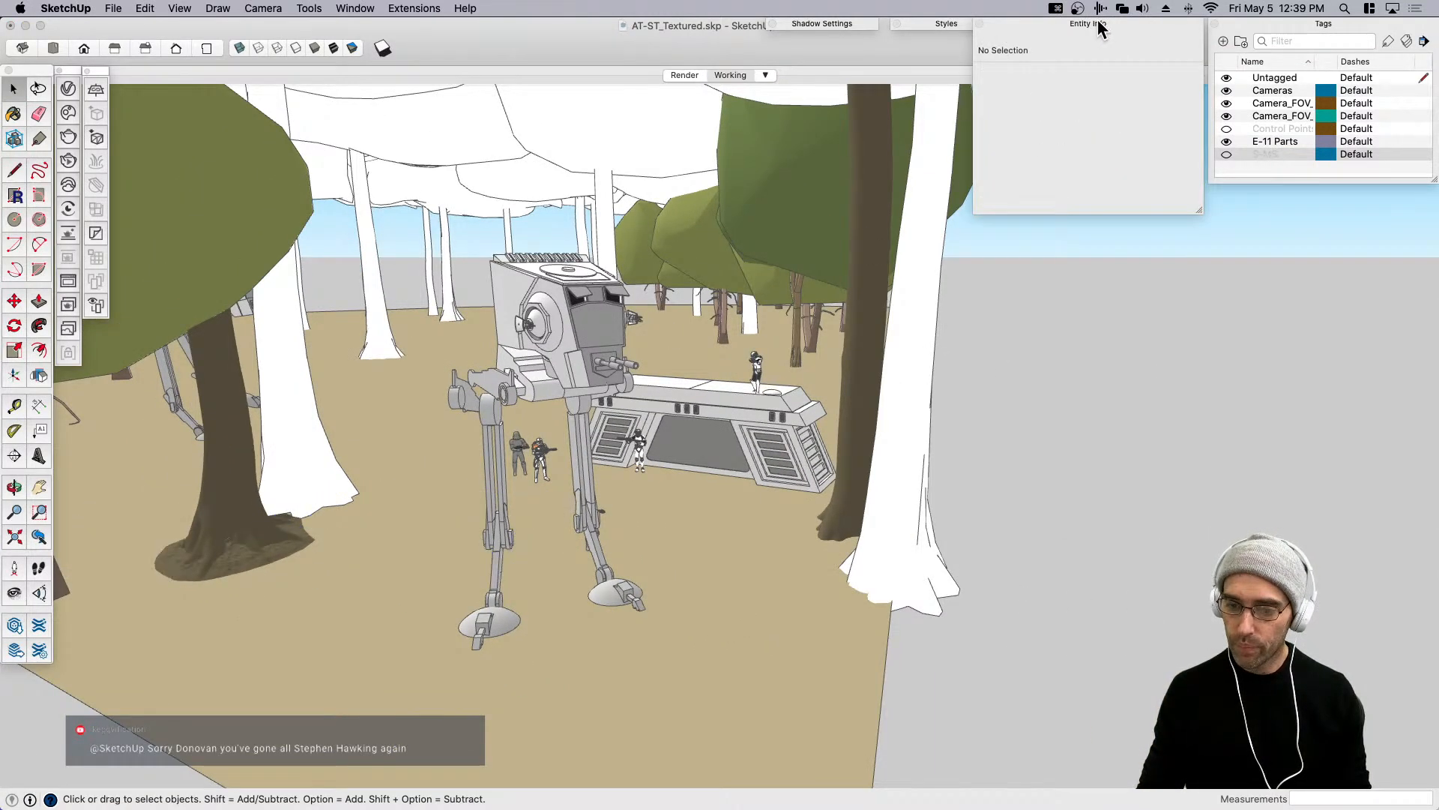
# Delete the E-11 Parts tag, reassigning its entities to Untagged, and delete the Cameras and both Camera_FOV tags.
pyautogui.rightClick(1264, 141)
pyautogui.click(1297, 198)
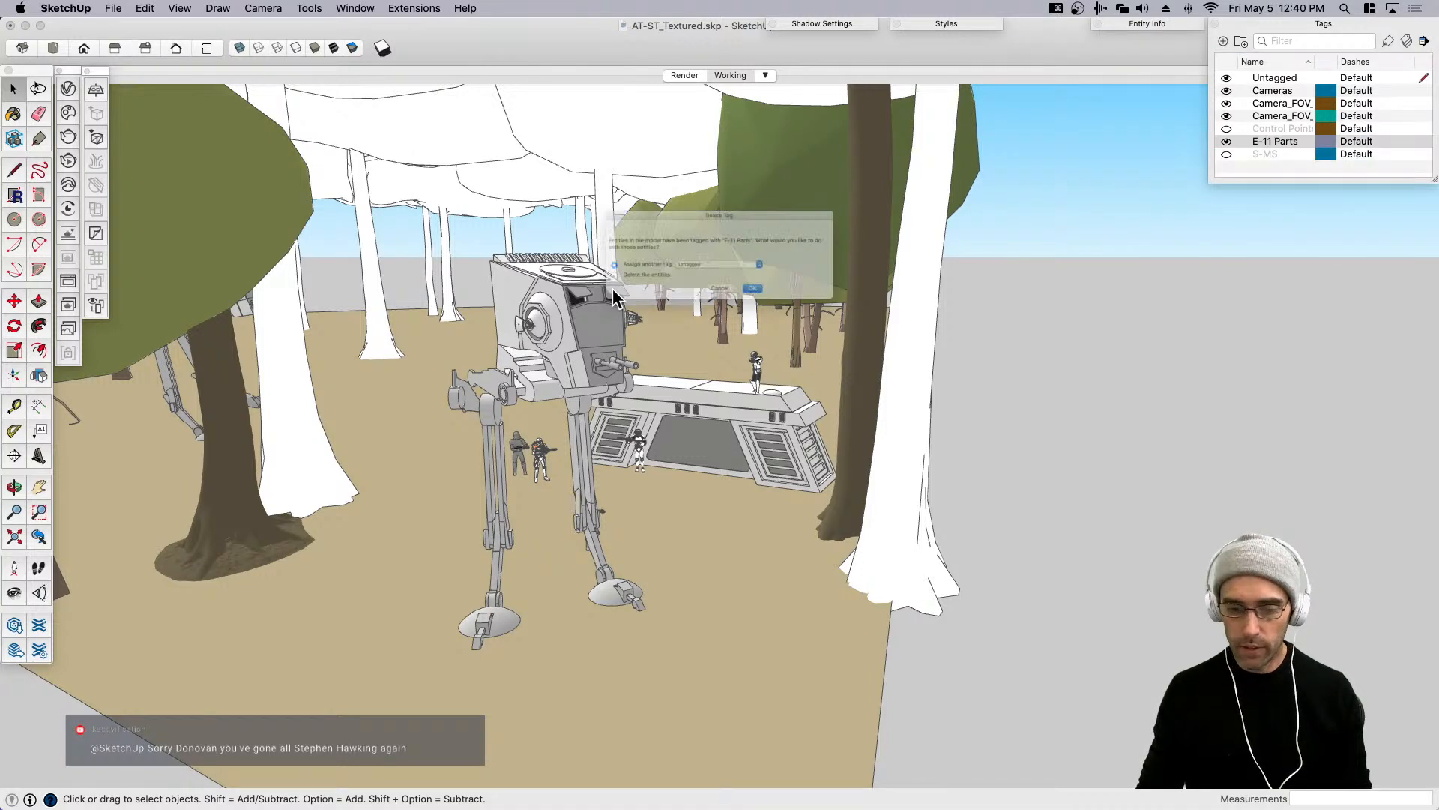
pyautogui.click(770, 311)
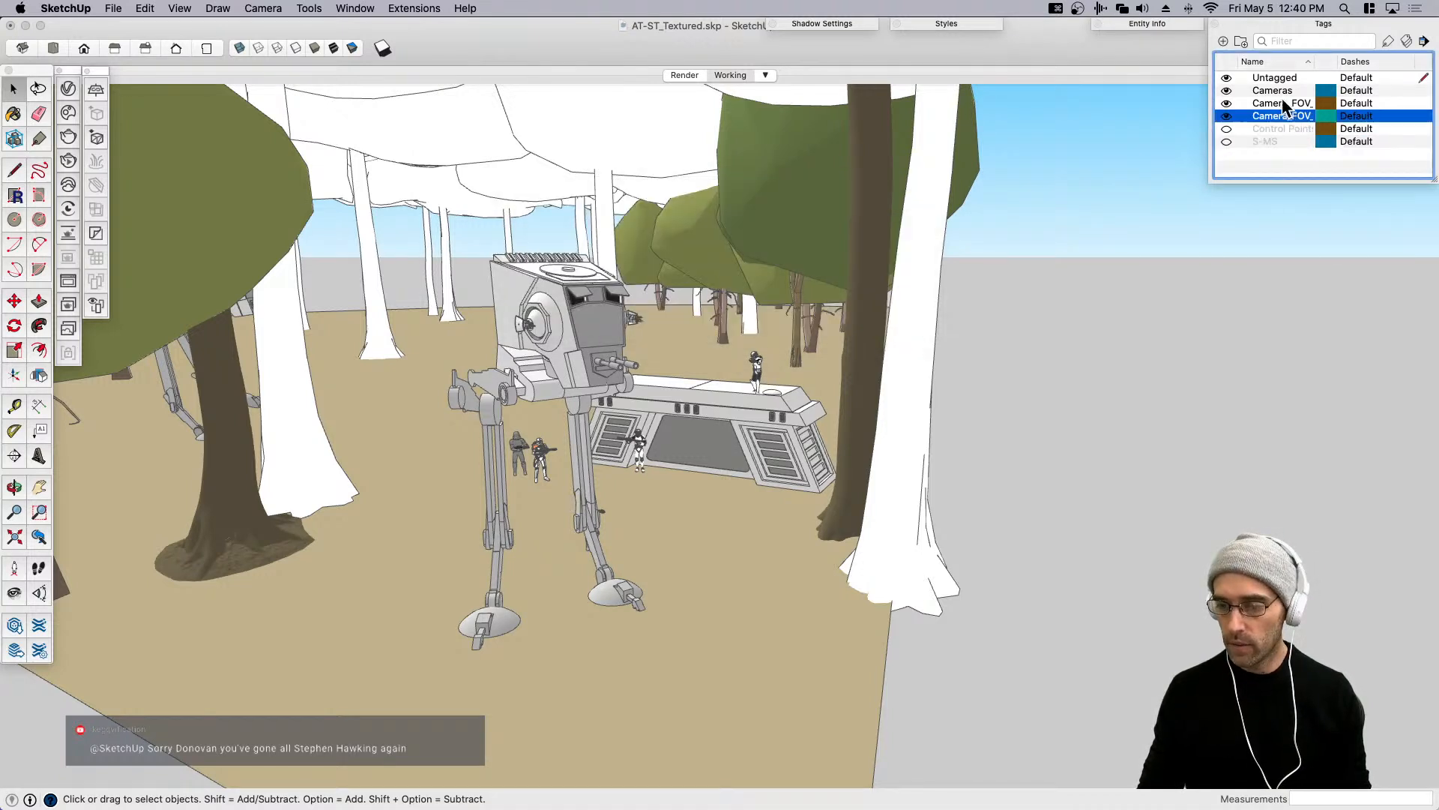
pyautogui.keyDown('shift'); pyautogui.click(1279, 91); pyautogui.keyUp('shift')
pyautogui.rightClick(1279, 92)
pyautogui.click(1319, 154)
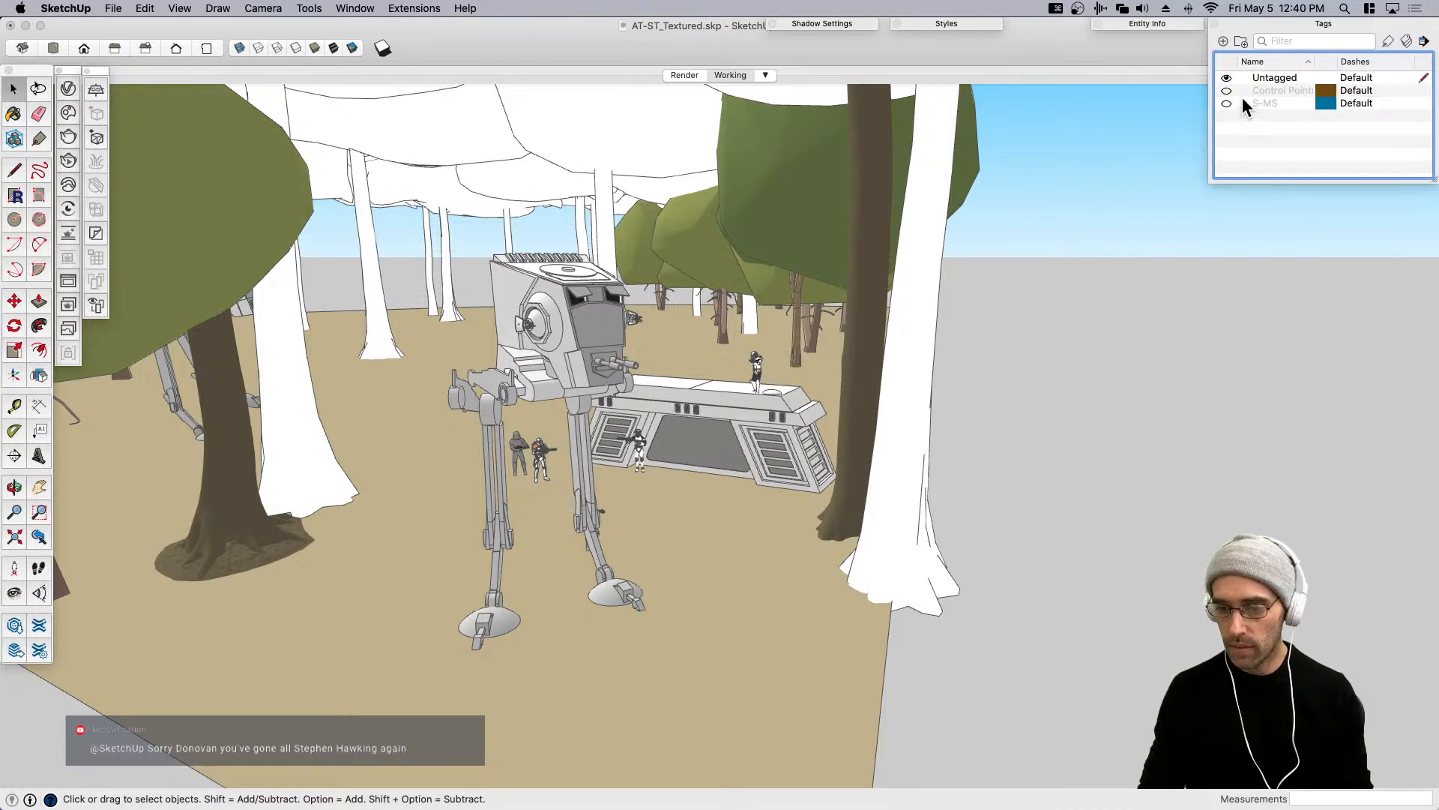
# Move the aiming grey trooper beside the AT-ST's leg forward into the open foreground of the clearing.
pyautogui.scroll(-4, 825, 407)
pyautogui.moveTo(824, 407); pyautogui.dragTo(626, 472, button='middle')
pyautogui.scroll(6, 629, 467)
pyautogui.scroll(5, 552, 415)
pyautogui.press('space')
pyautogui.click(508, 549)
pyautogui.moveTo(508, 549); pyautogui.dragTo(523, 496, button='middle')
pyautogui.press('space')
pyautogui.click(523, 495)
pyautogui.scroll(-2, 524, 497)
pyautogui.press('m')
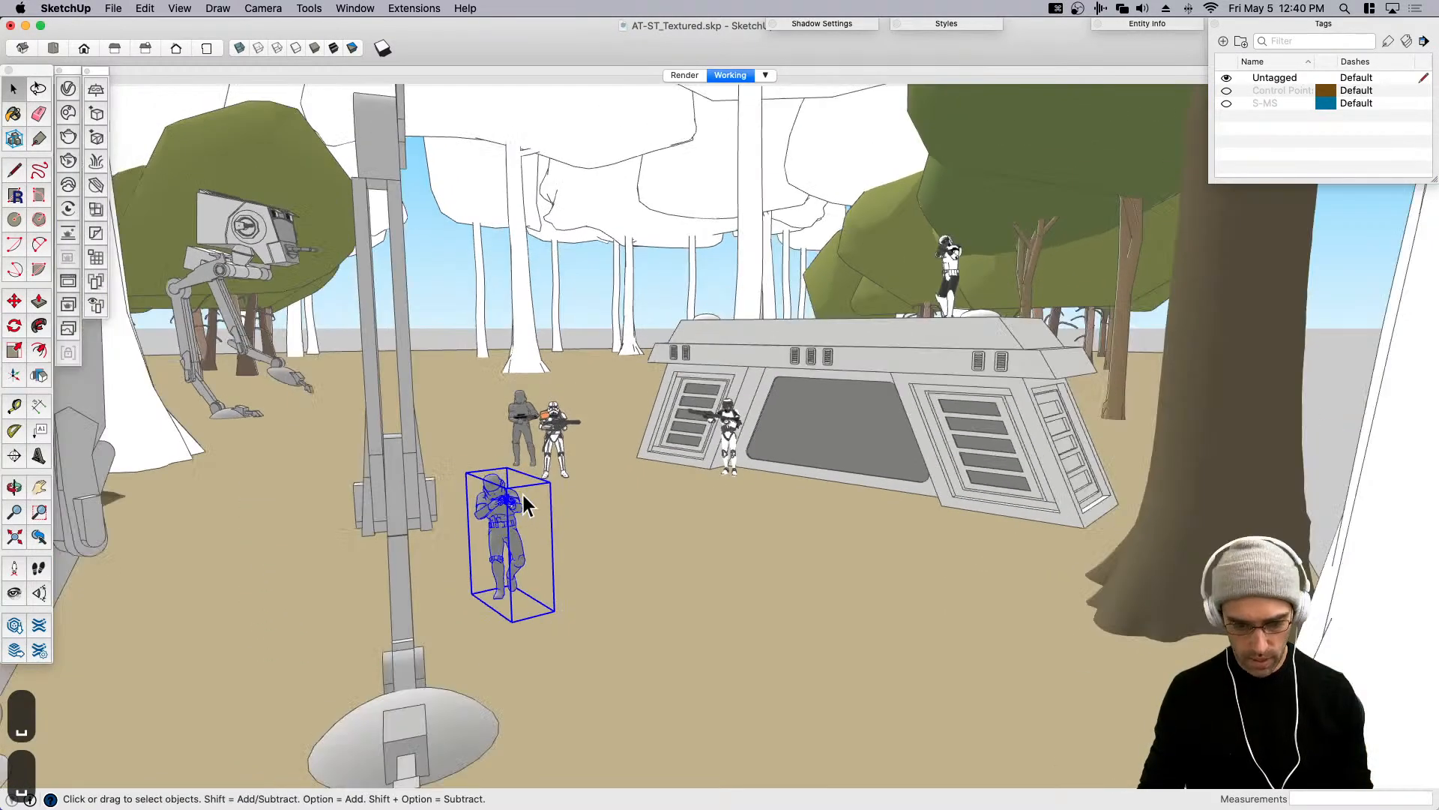
pyautogui.click(572, 640)
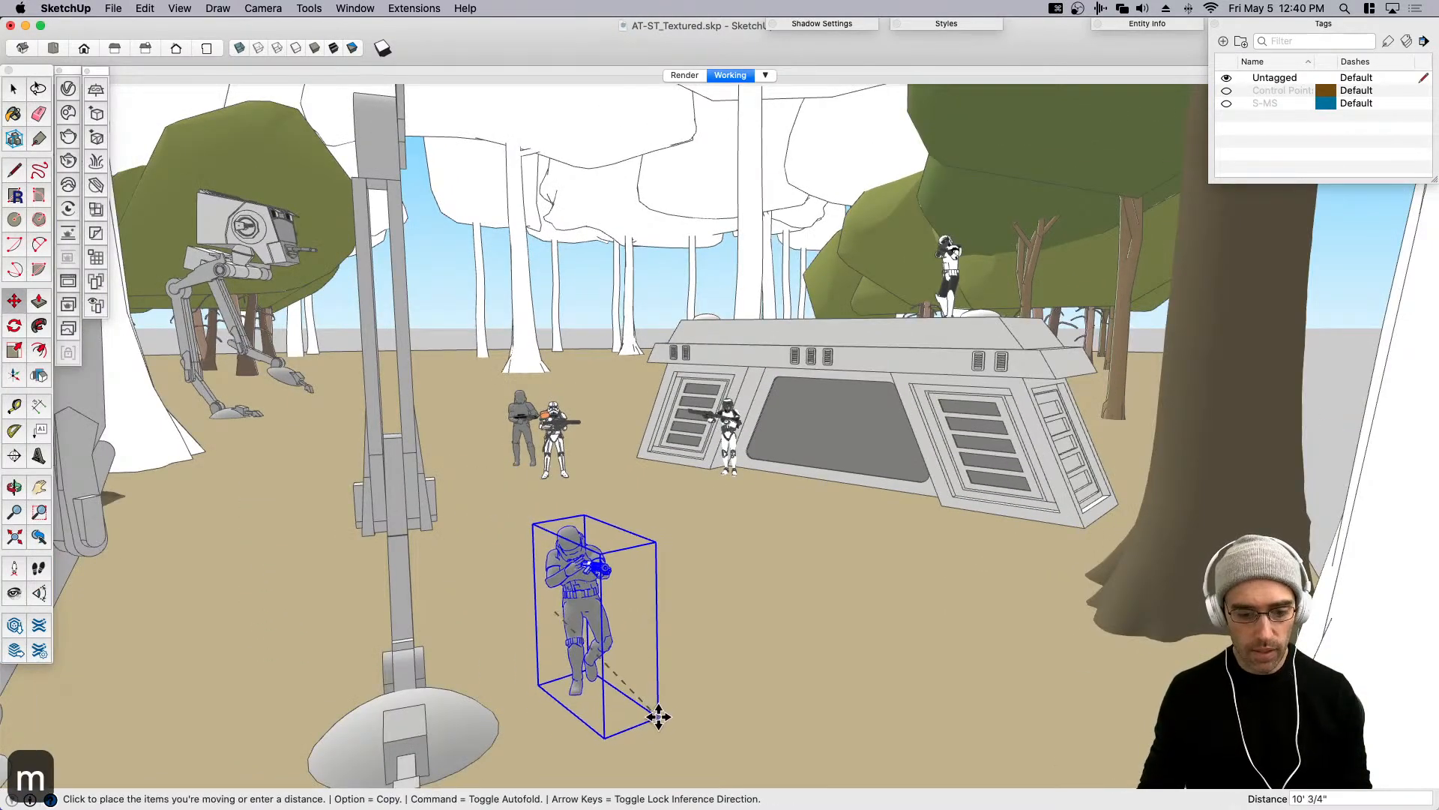
pyautogui.click(604, 679)
pyautogui.press('space')
# Copy the grey trooper beside the orange-shouldered one twice, placing one copy next to the group and the other at the bunker's front.
pyautogui.scroll(3, 548, 429)
pyautogui.scroll(2, 547, 429)
pyautogui.press('space')
pyautogui.click(509, 417)
pyautogui.moveTo(513, 442); pyautogui.dragTo(513, 531, button='middle')
pyautogui.press('m')
pyautogui.press('alt')
pyautogui.click(516, 480)
pyautogui.click(454, 469)
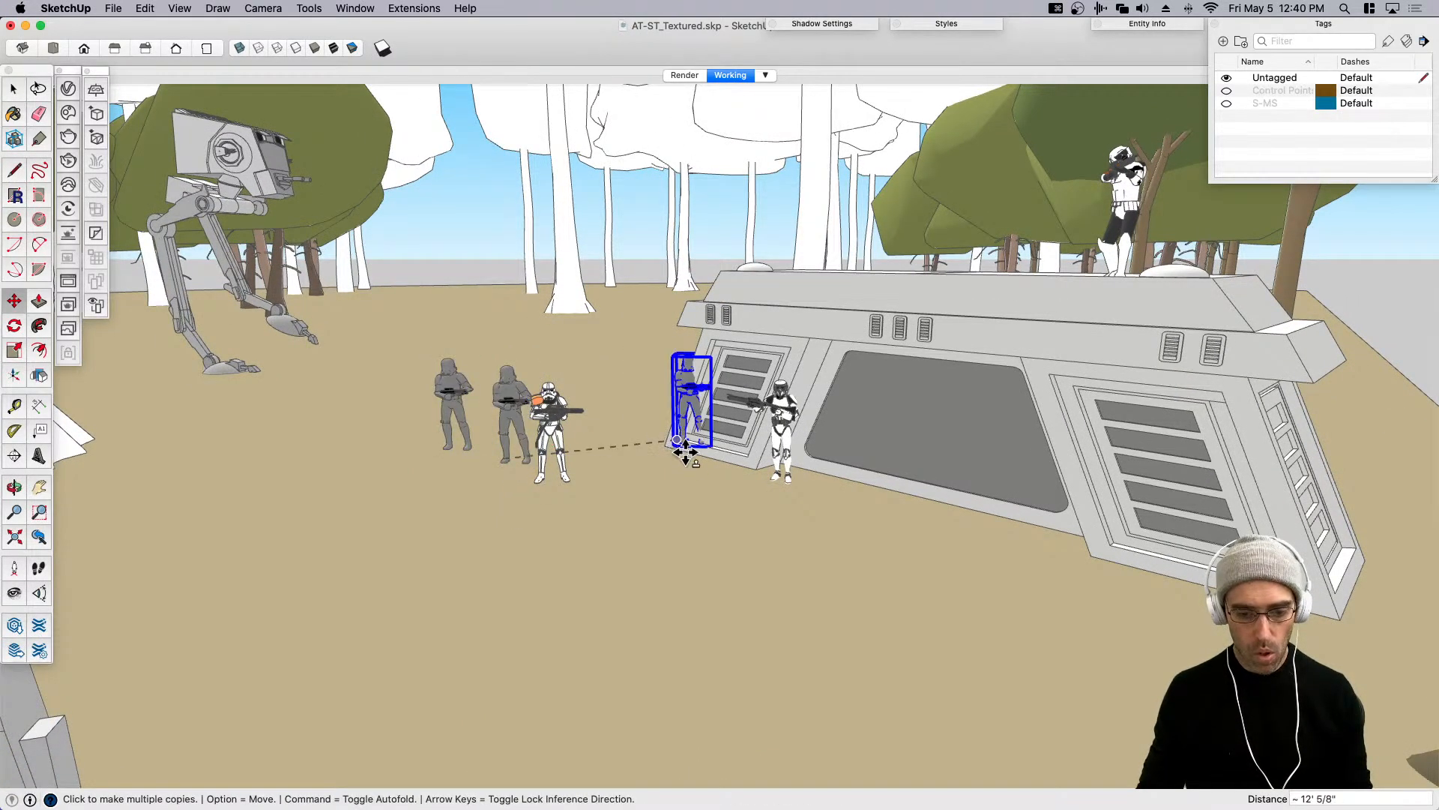
pyautogui.click(1028, 553)
# Rotate the trooper copy at the bunker about 71° and move it against the wall between the door and the louvred panel.
pyautogui.press('q')
pyautogui.click(1101, 632)
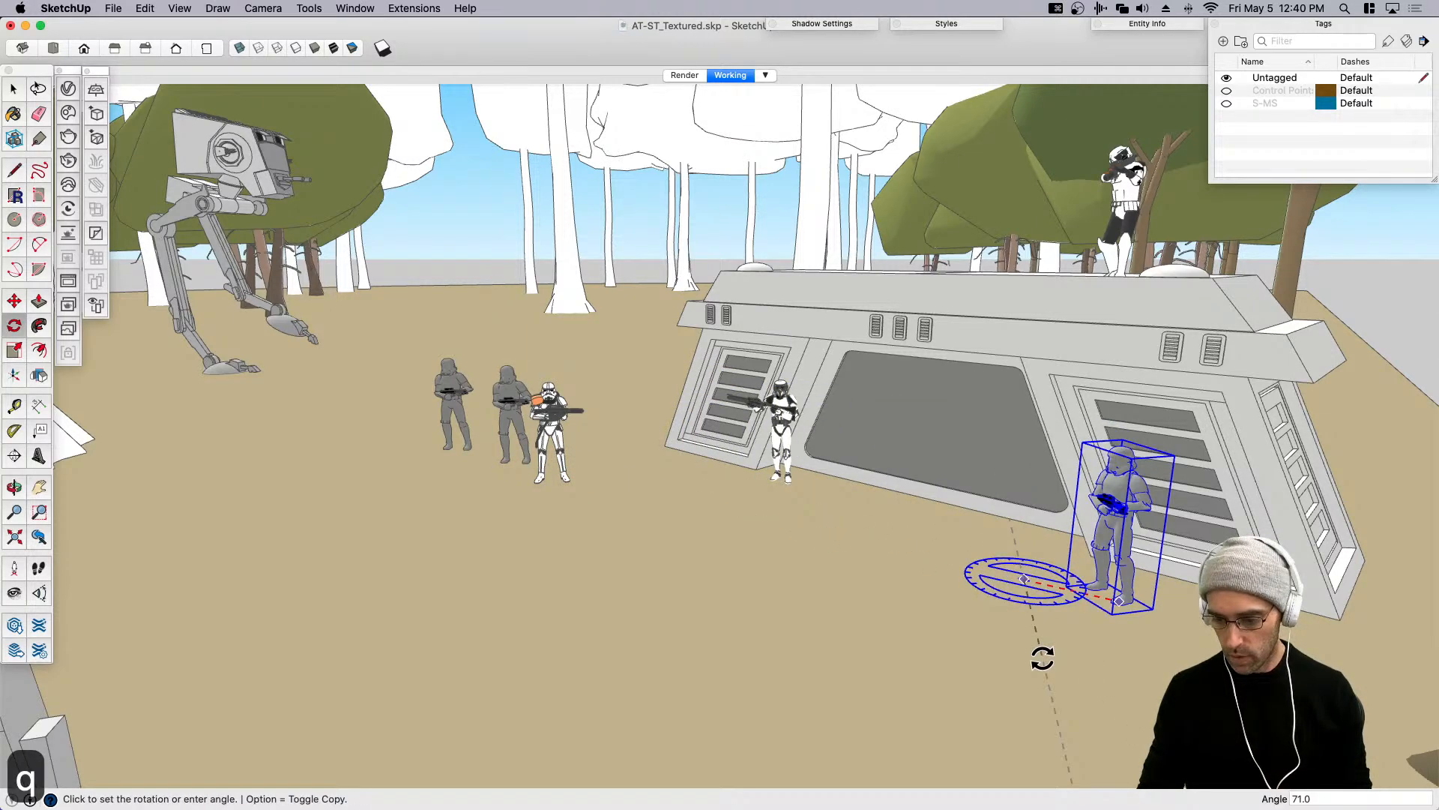
pyautogui.click(1043, 655)
pyautogui.press('space')
pyautogui.press('m')
pyautogui.click(1166, 660)
pyautogui.click(1099, 610)
pyautogui.press('o')
pyautogui.moveTo(1099, 610); pyautogui.dragTo(1027, 545)
pyautogui.press('space')
pyautogui.scroll(-3, 1027, 545)
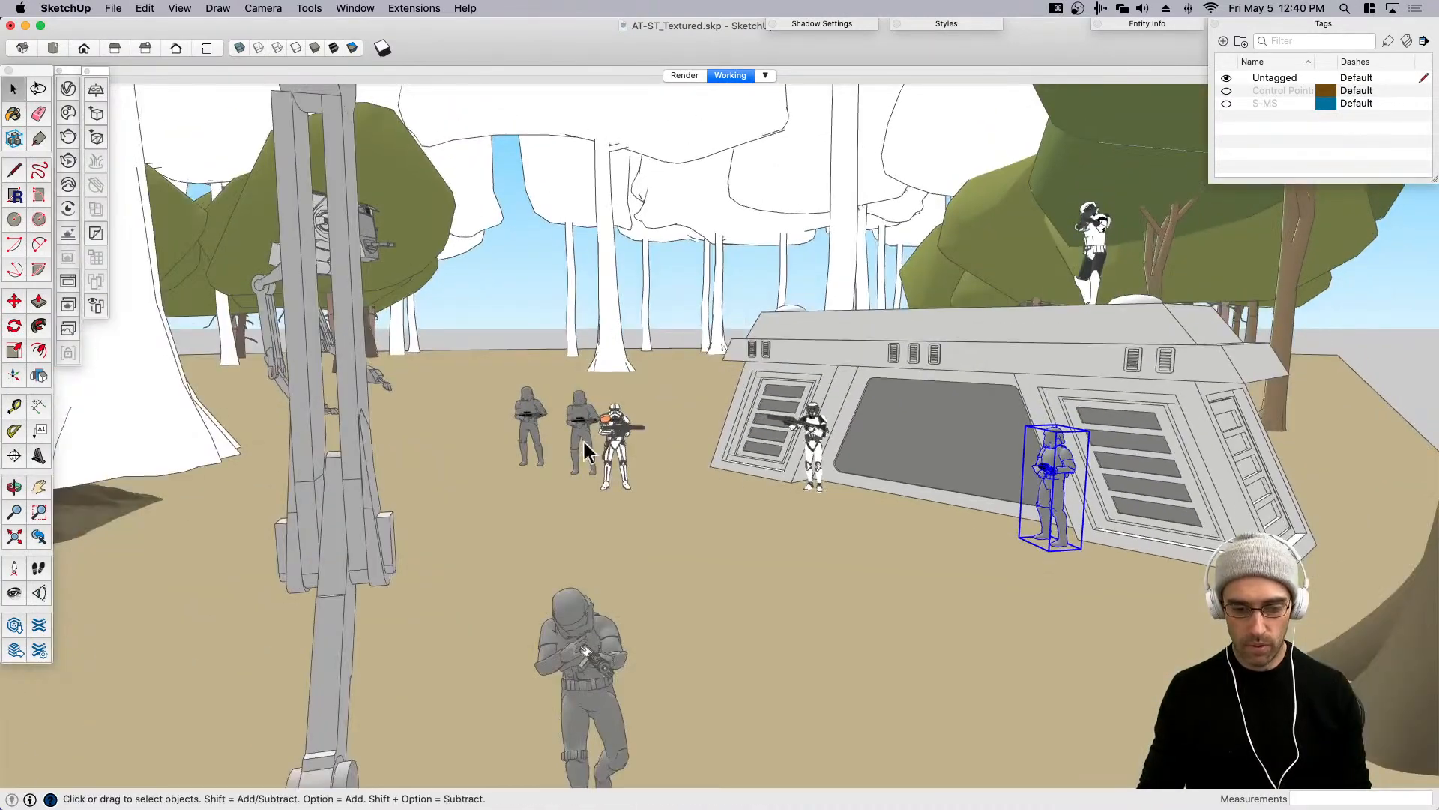
pyautogui.click(578, 431)
pyautogui.moveTo(581, 438)
pyautogui.mouseDown(button='middle')
pyautogui.moveTo(628, 480)
pyautogui.moveTo(611, 512)
pyautogui.moveTo(619, 496)
pyautogui.moveTo(587, 434)
pyautogui.mouseUp(button='middle')
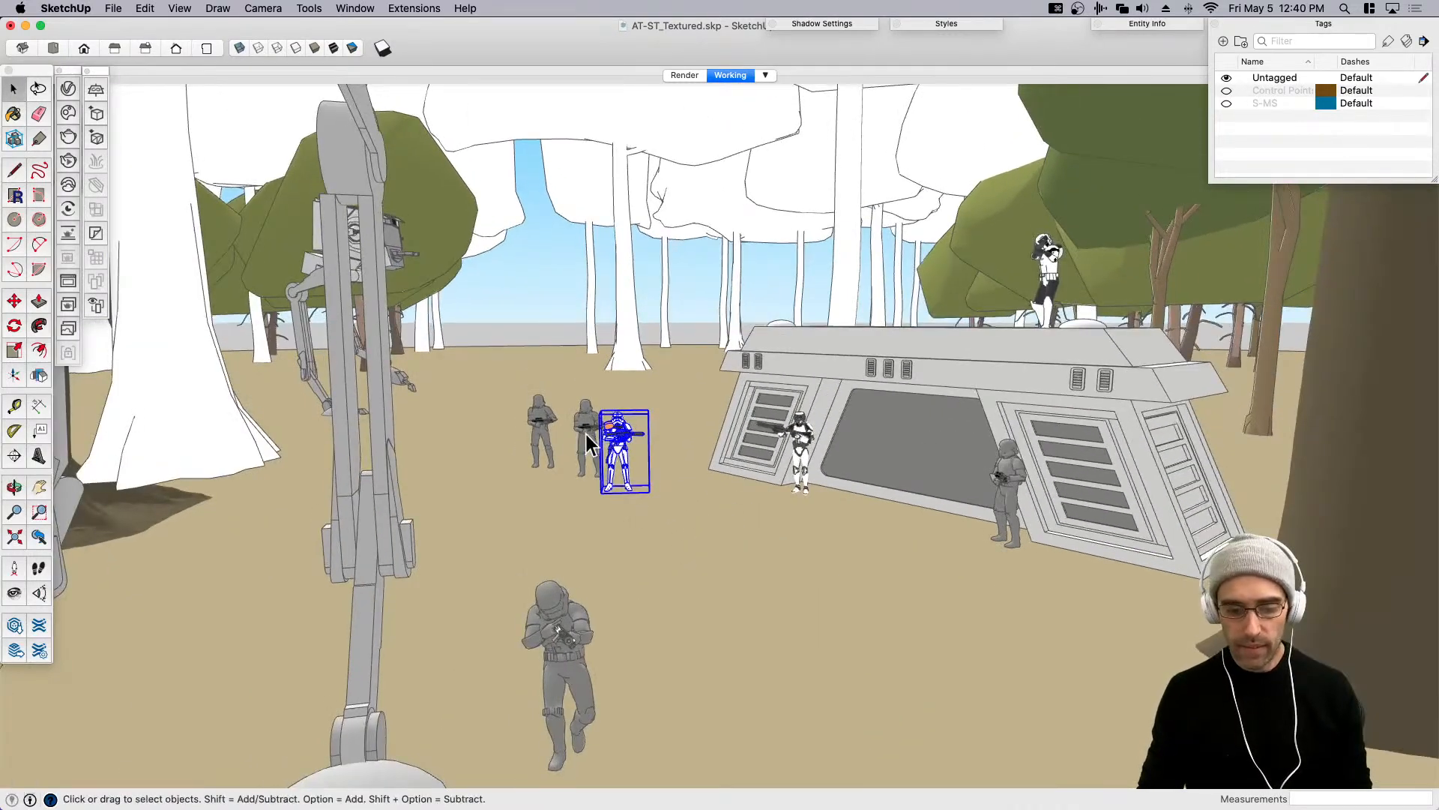
pyautogui.click(591, 426)
pyautogui.click(546, 418)
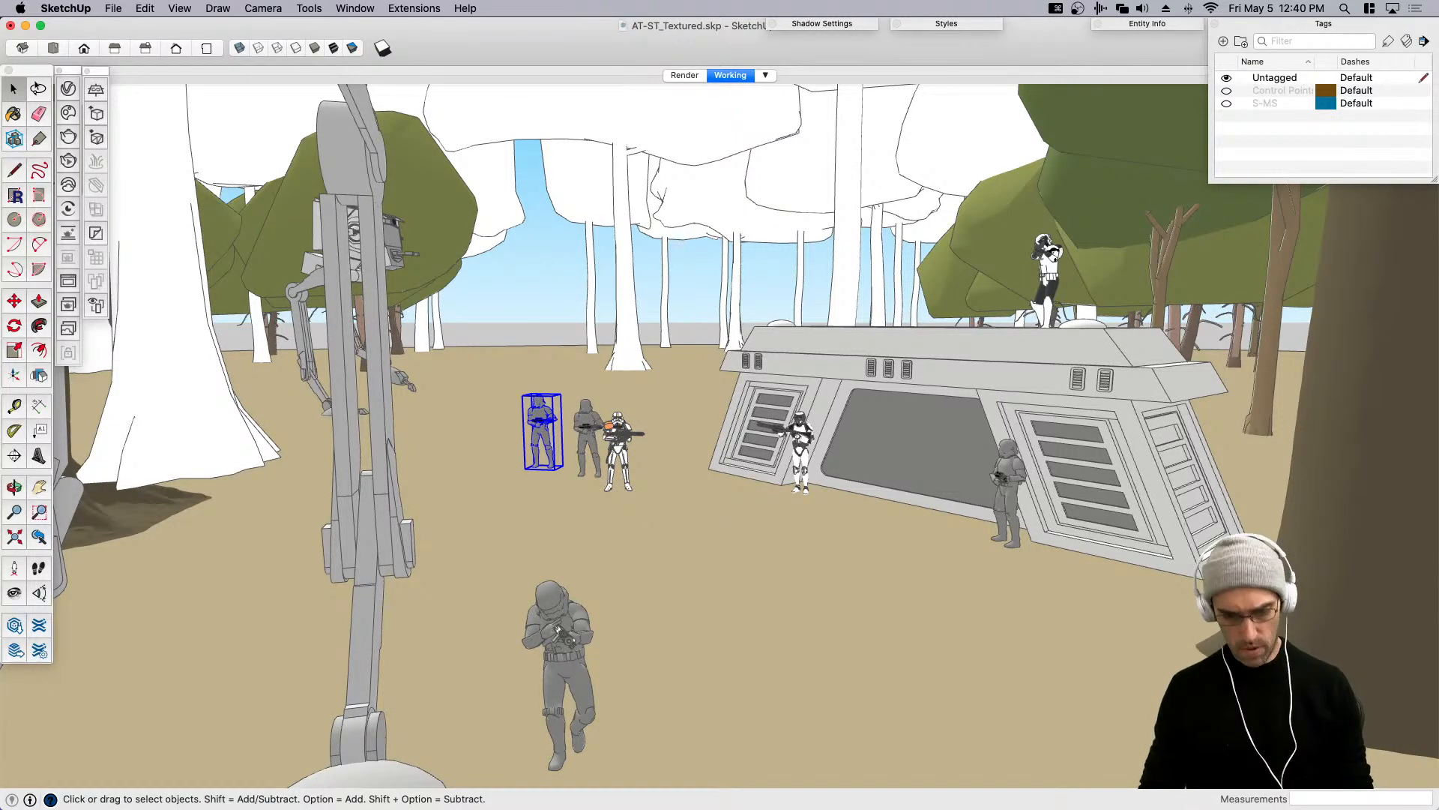
# Switch to the stormtrooper poses model and copy the trooper aiming a blaster behind the seated trooper.
pyautogui.hotkey('ctrl', 'Up')
pyautogui.click(456, 561)
pyautogui.click(1127, 471)
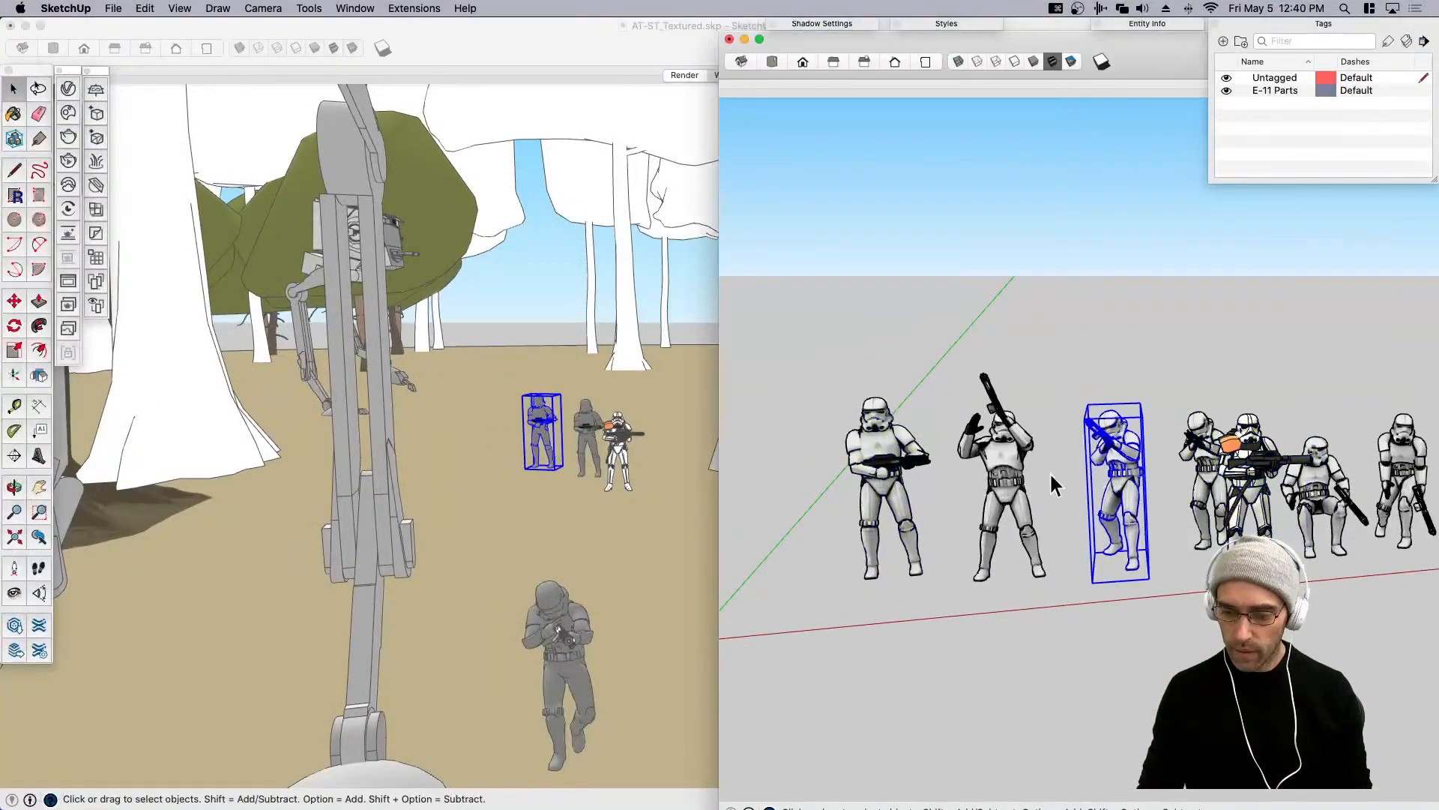
pyautogui.scroll(-5, 933, 483)
pyautogui.scroll(5, 1295, 521)
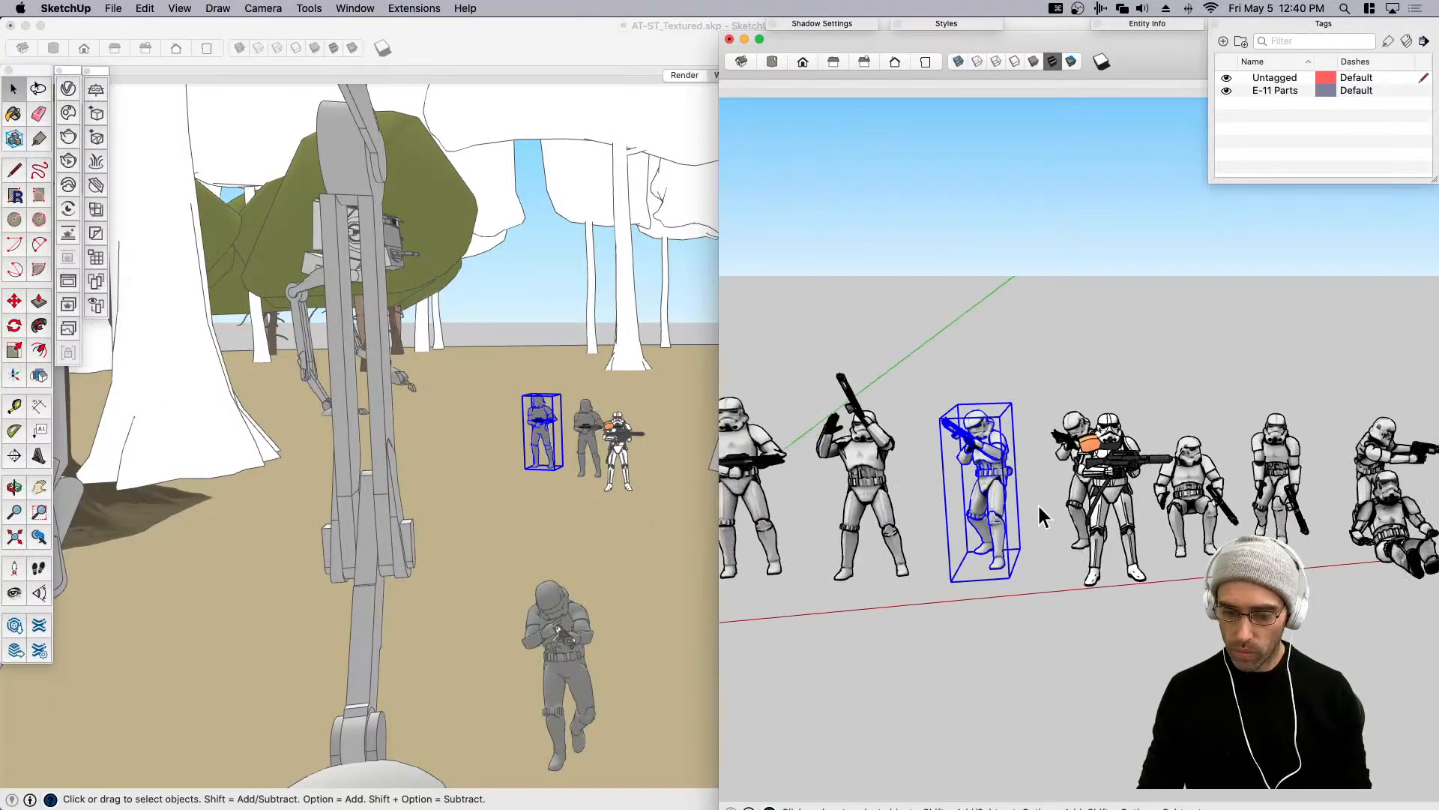
pyautogui.scroll(-3, 1124, 491)
pyautogui.scroll(3, 1264, 518)
pyautogui.scroll(-3, 1033, 455)
pyautogui.scroll(5, 1223, 460)
pyautogui.click(1225, 466)
pyautogui.scroll(-1, 1275, 450)
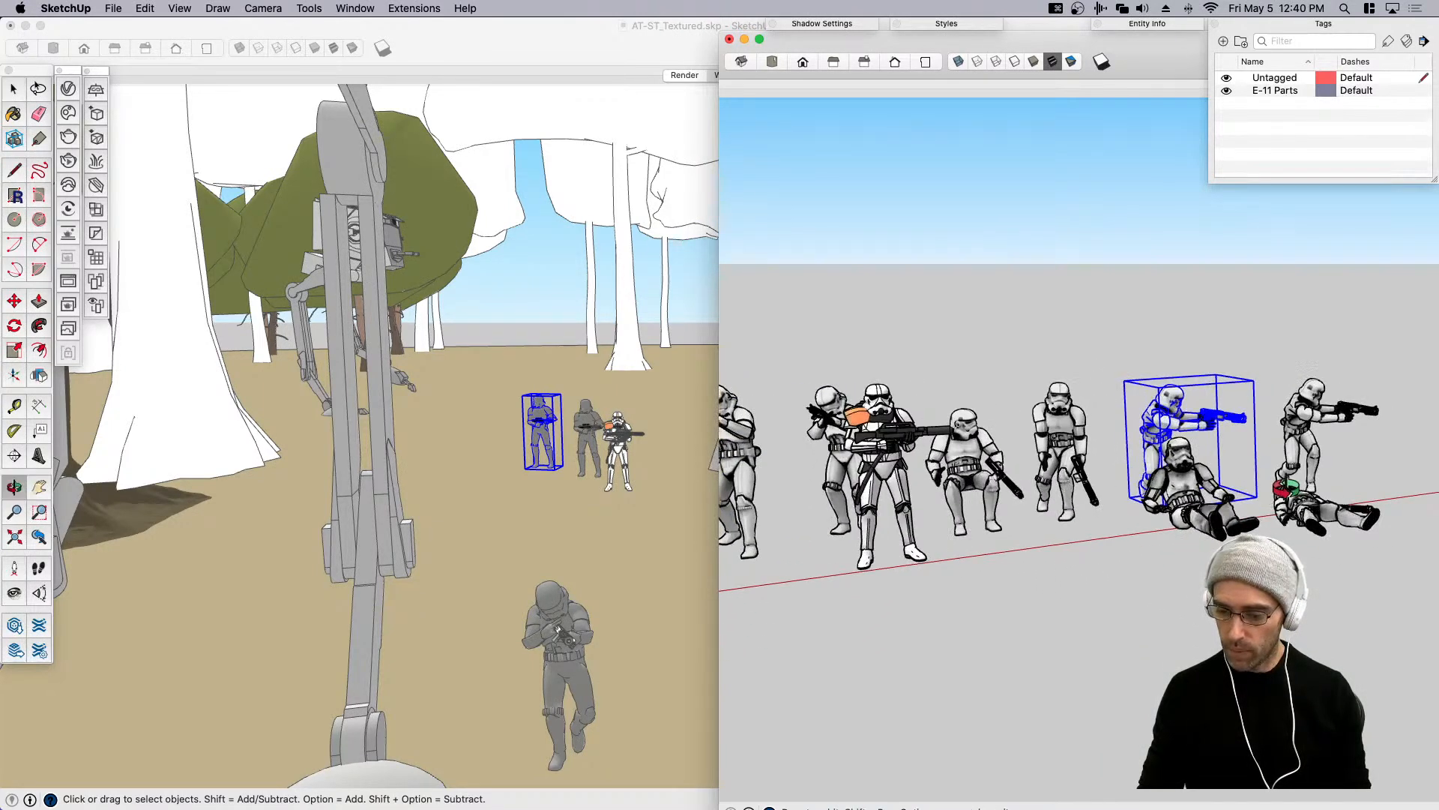
pyautogui.press('super+c')
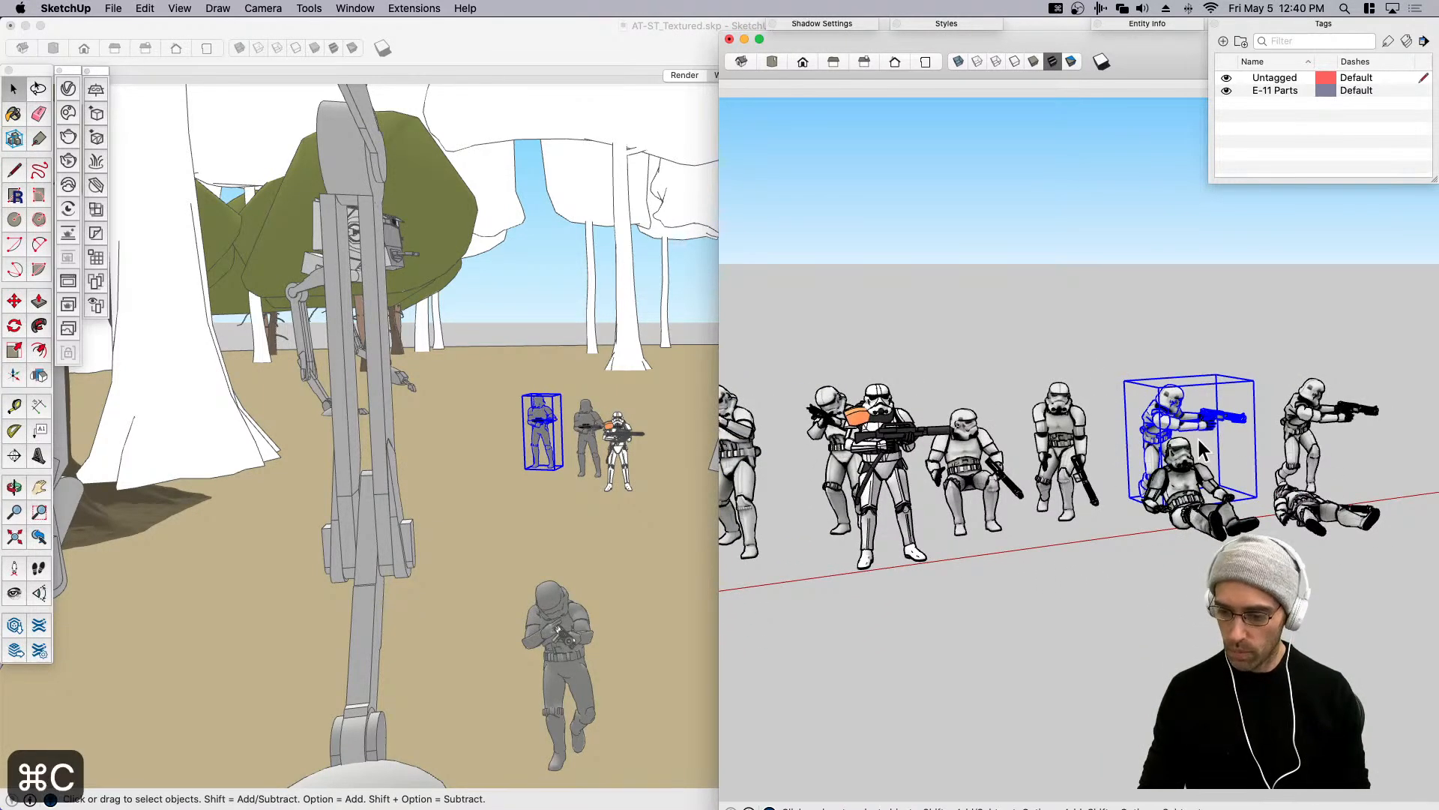
# Paste the copied trooper into the clearing of the AT-ST scene and rotate it about 150°.
pyautogui.click(646, 511)
pyautogui.press('super+v')
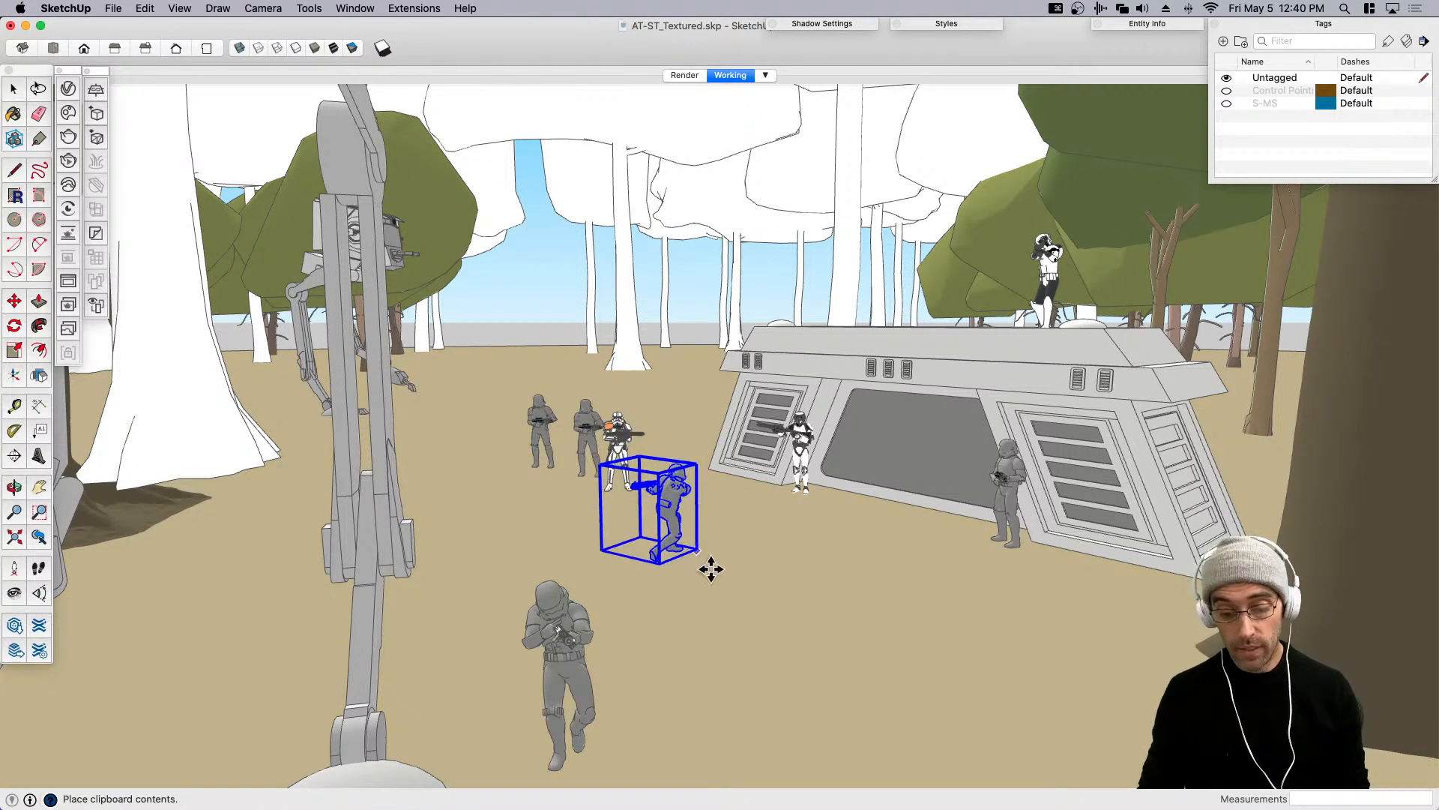
pyautogui.click(791, 573)
pyautogui.press('m')
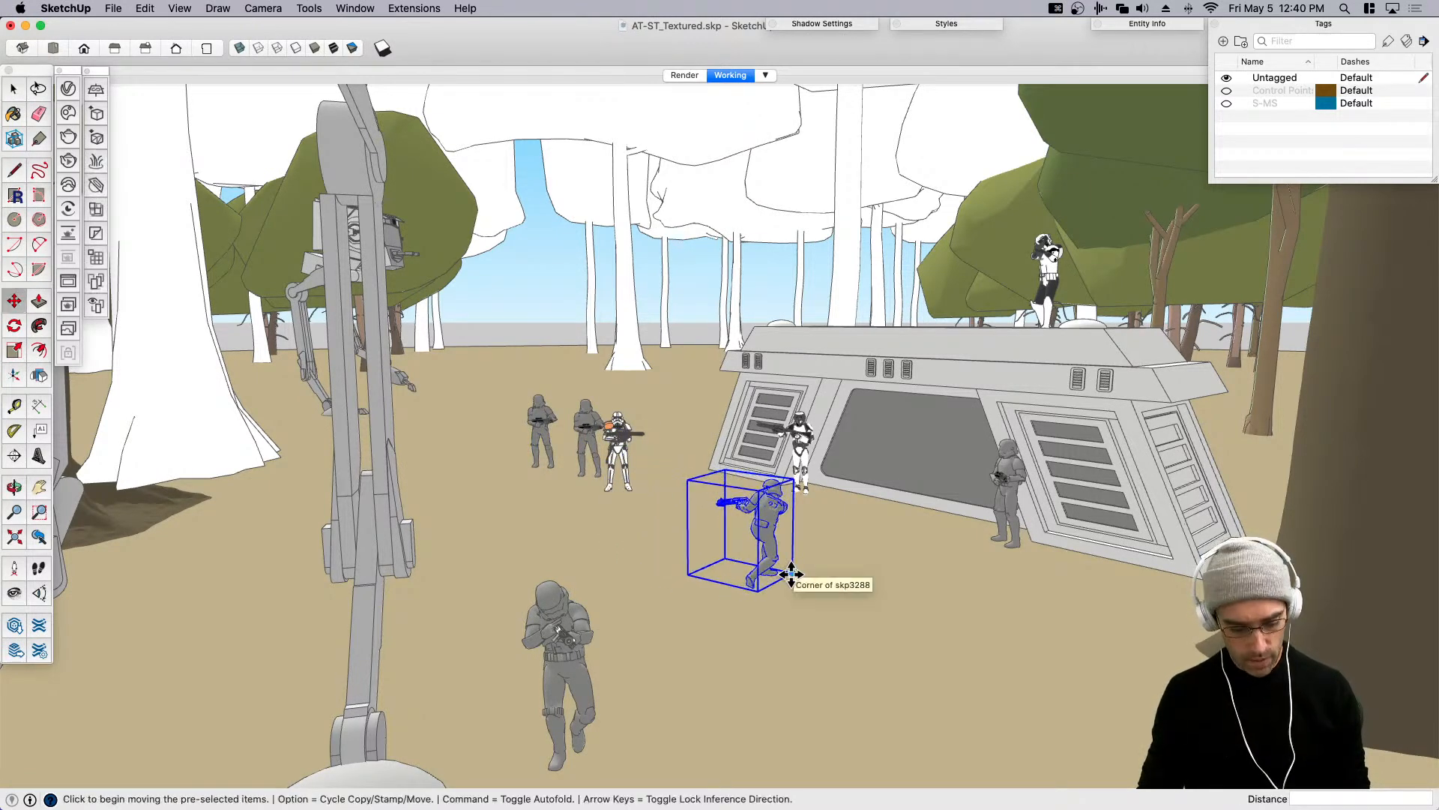
pyautogui.click(762, 632)
pyautogui.click(723, 585)
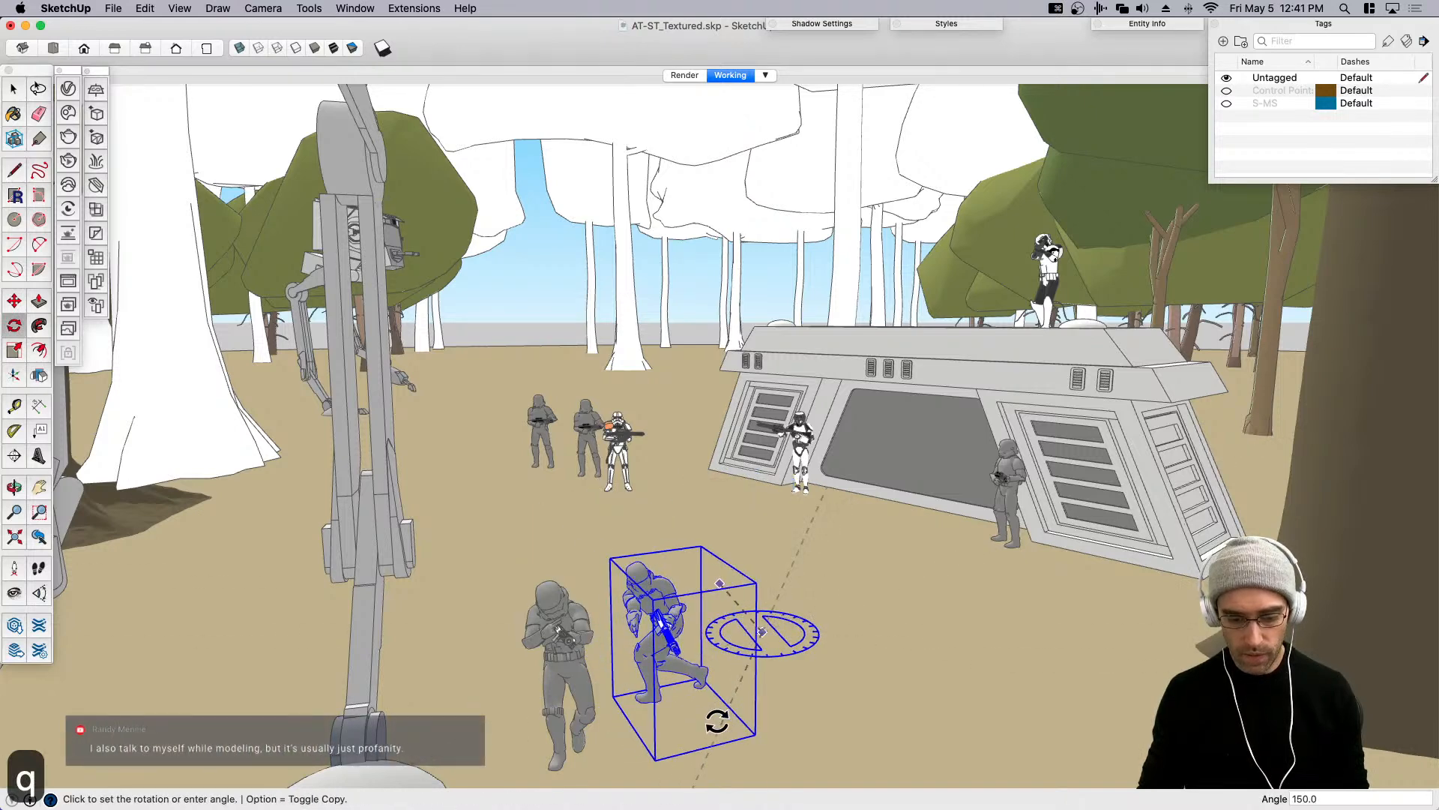
pyautogui.click(716, 721)
# Move the pasted trooper across the clearing to the bunker's near corner, beside the large tree.
pyautogui.press('m')
pyautogui.click(673, 733)
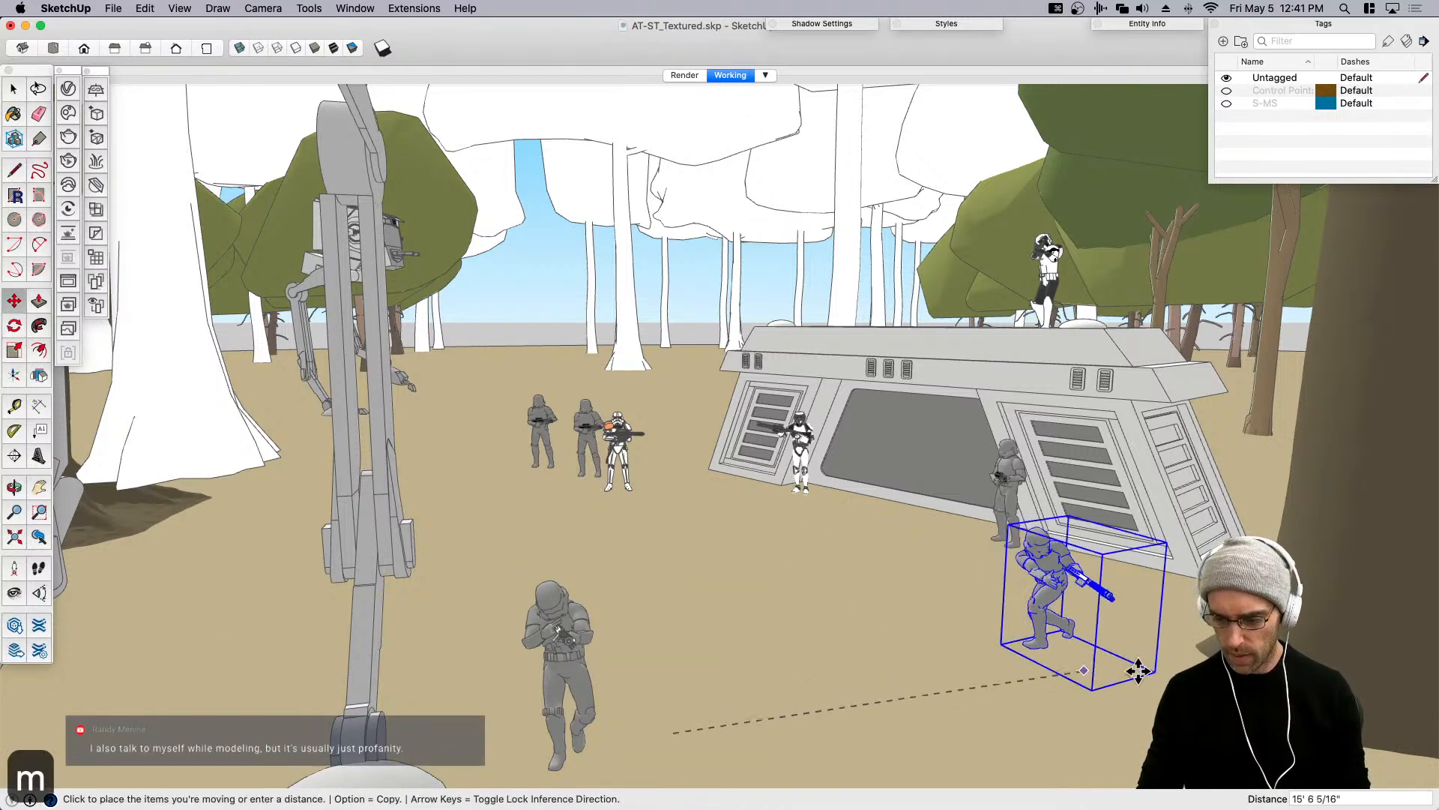
pyautogui.click(1171, 645)
pyautogui.press('space')
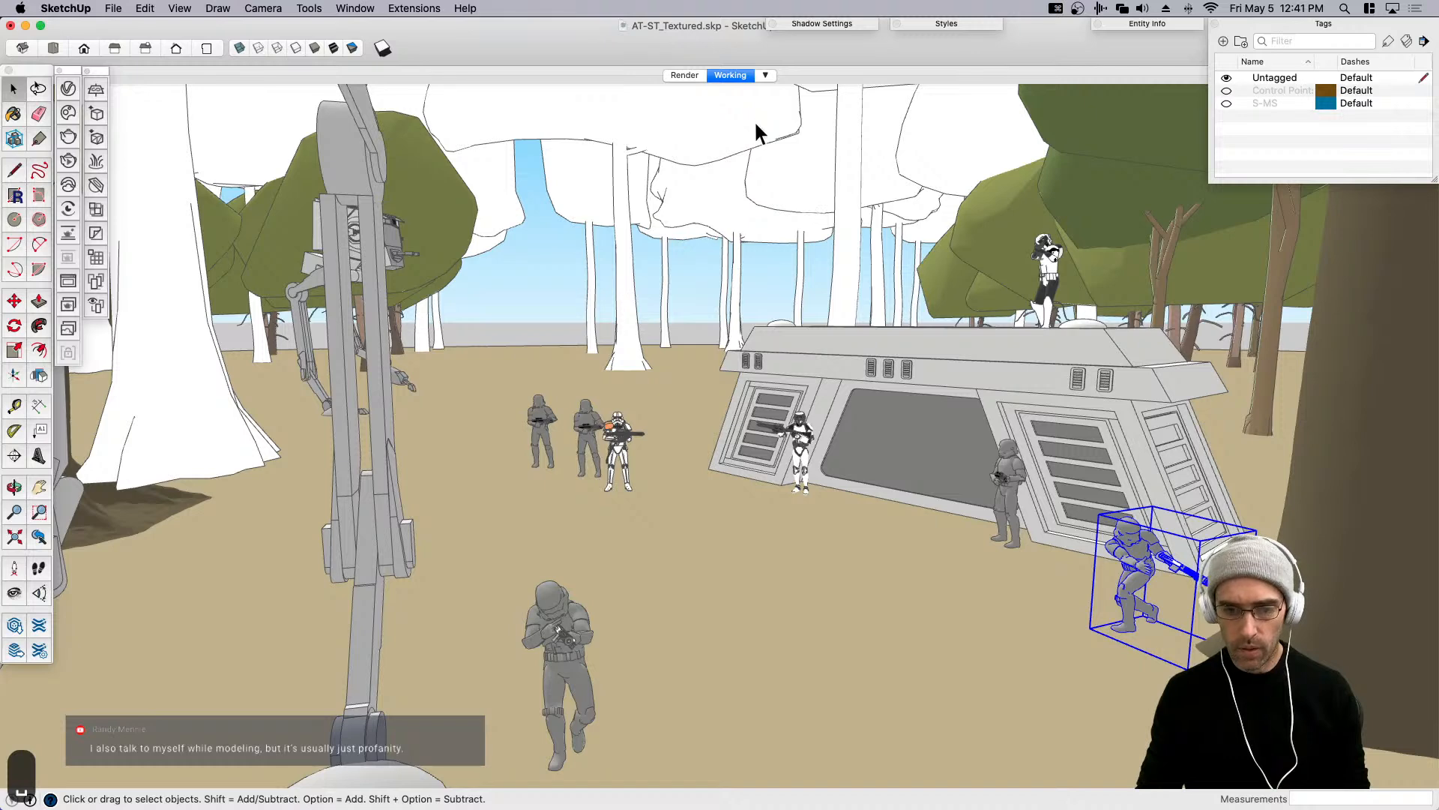
# Activate the Render scene and move the pasted trooper out from behind the stump mound into the clearing.
pyautogui.click(694, 75)
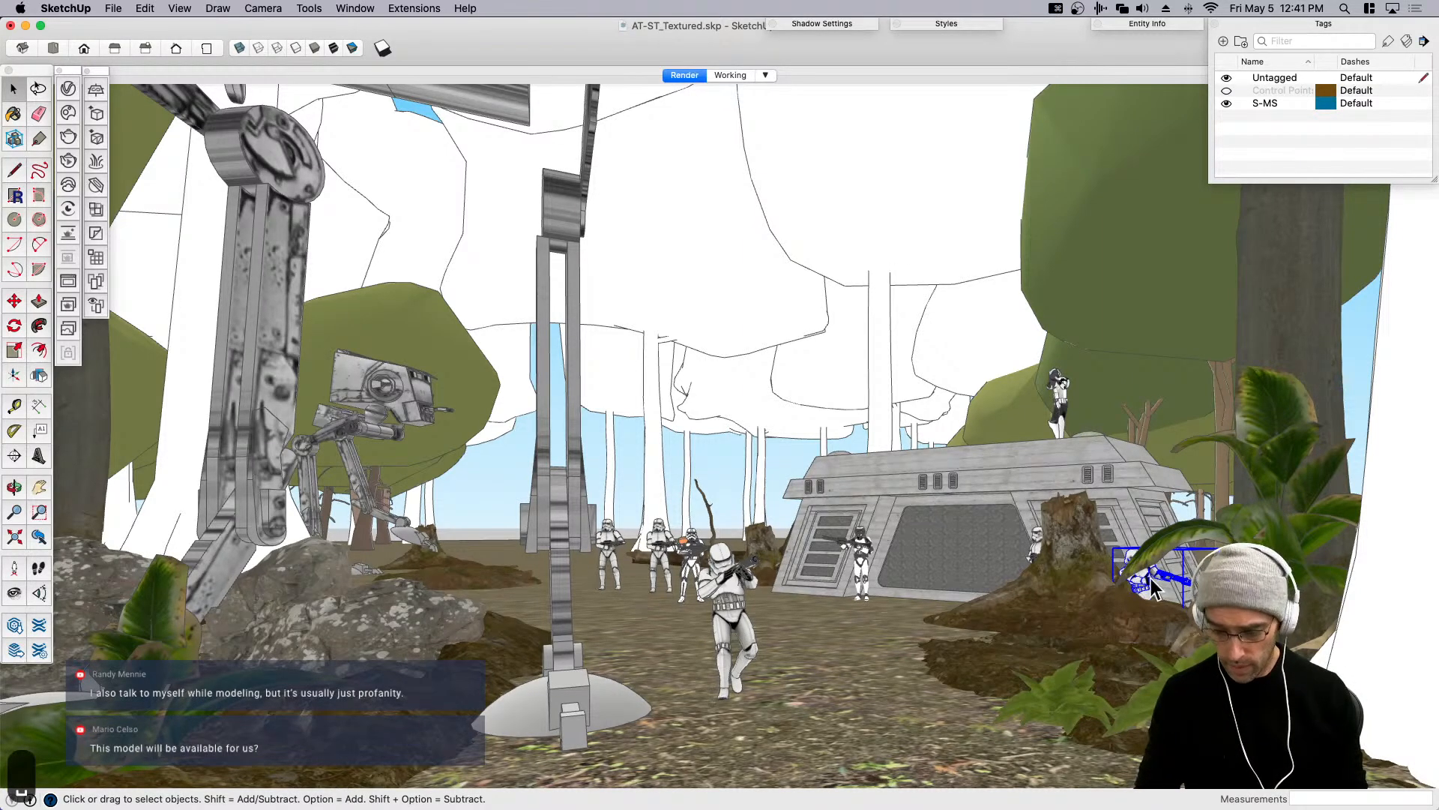
pyautogui.press('m')
pyautogui.click(990, 716)
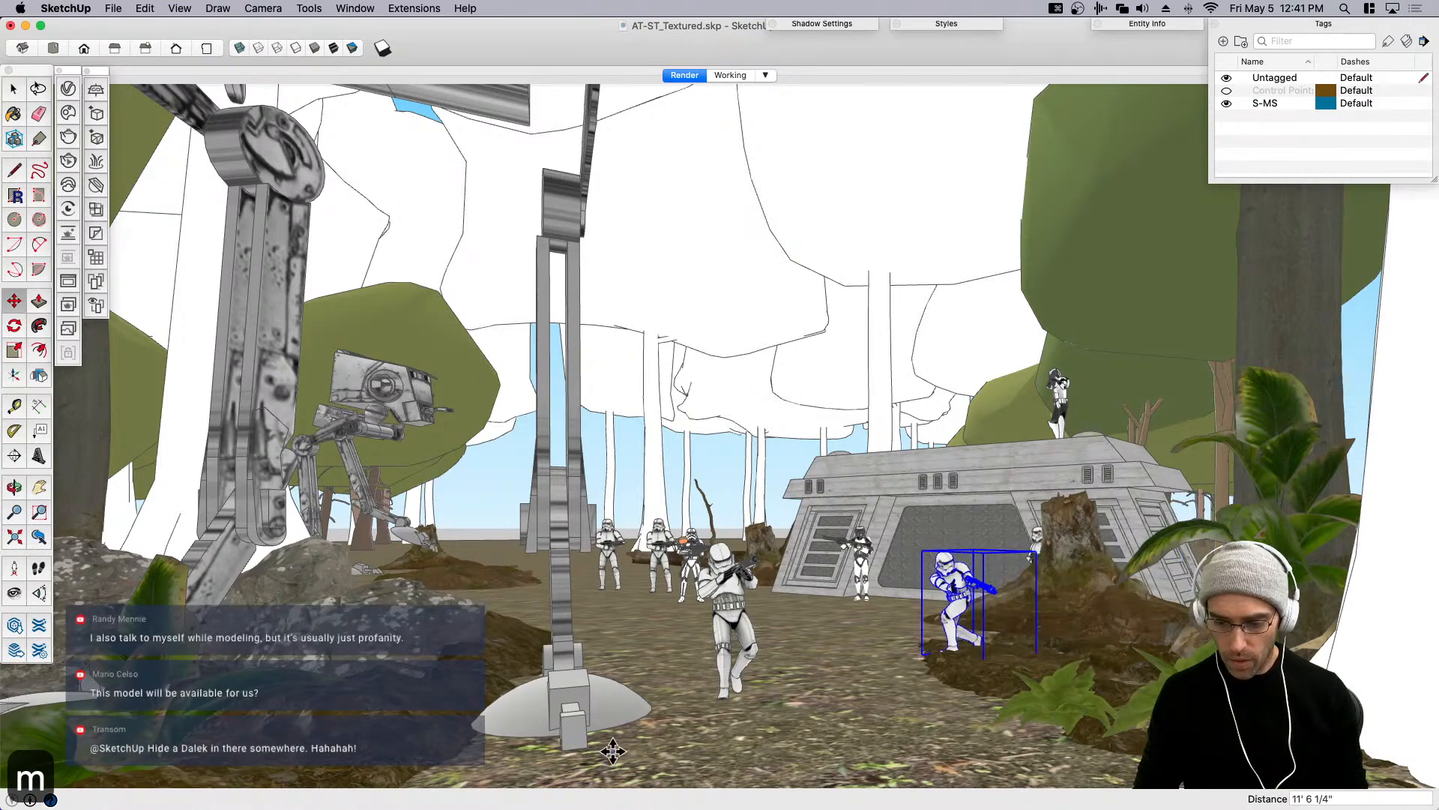
pyautogui.press('space')
# Move the ground mound with the tree stump aside, clear of the trooper standing against the bunker wall.
pyautogui.click(888, 693)
pyautogui.press('m')
pyautogui.click(761, 730)
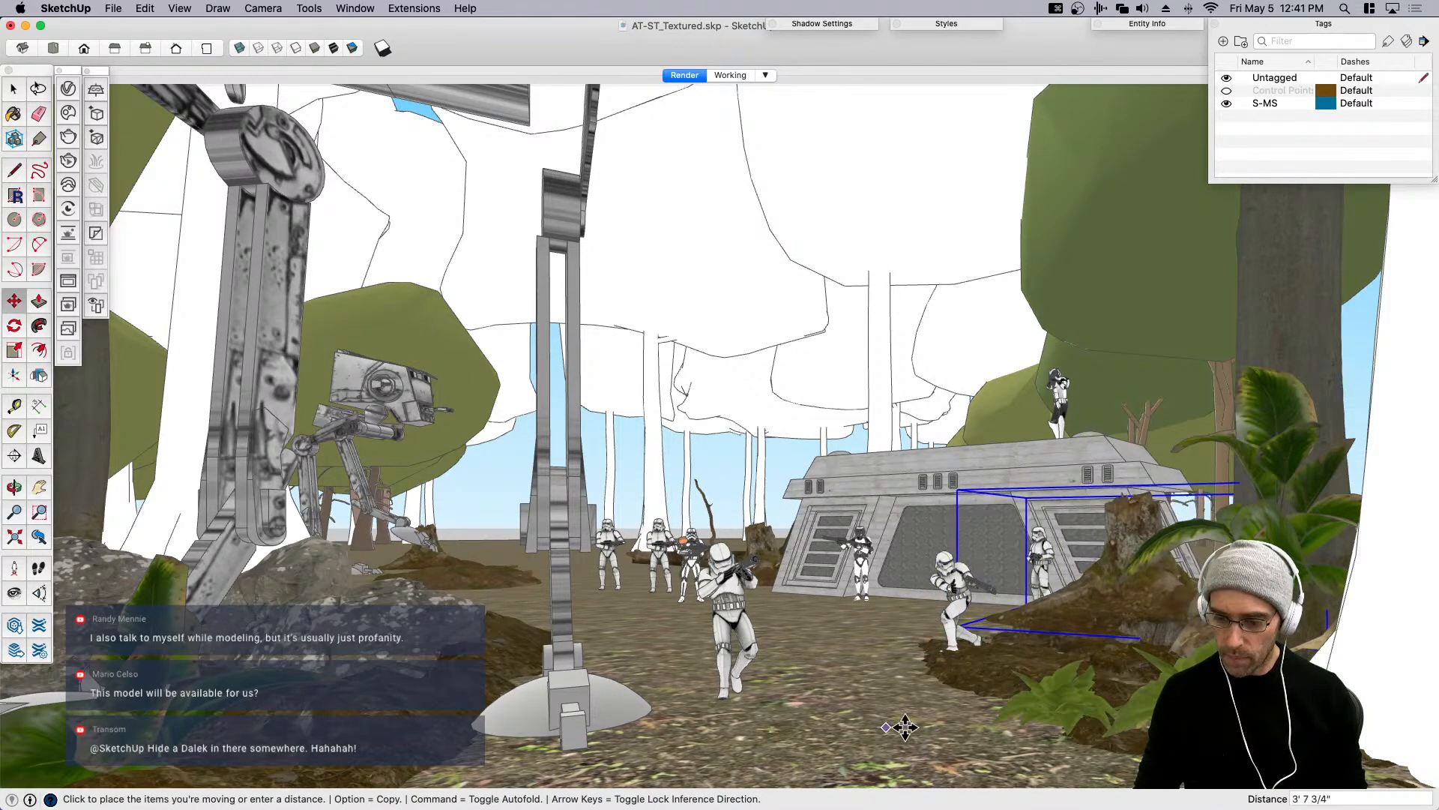
pyautogui.click(965, 727)
pyautogui.press('space')
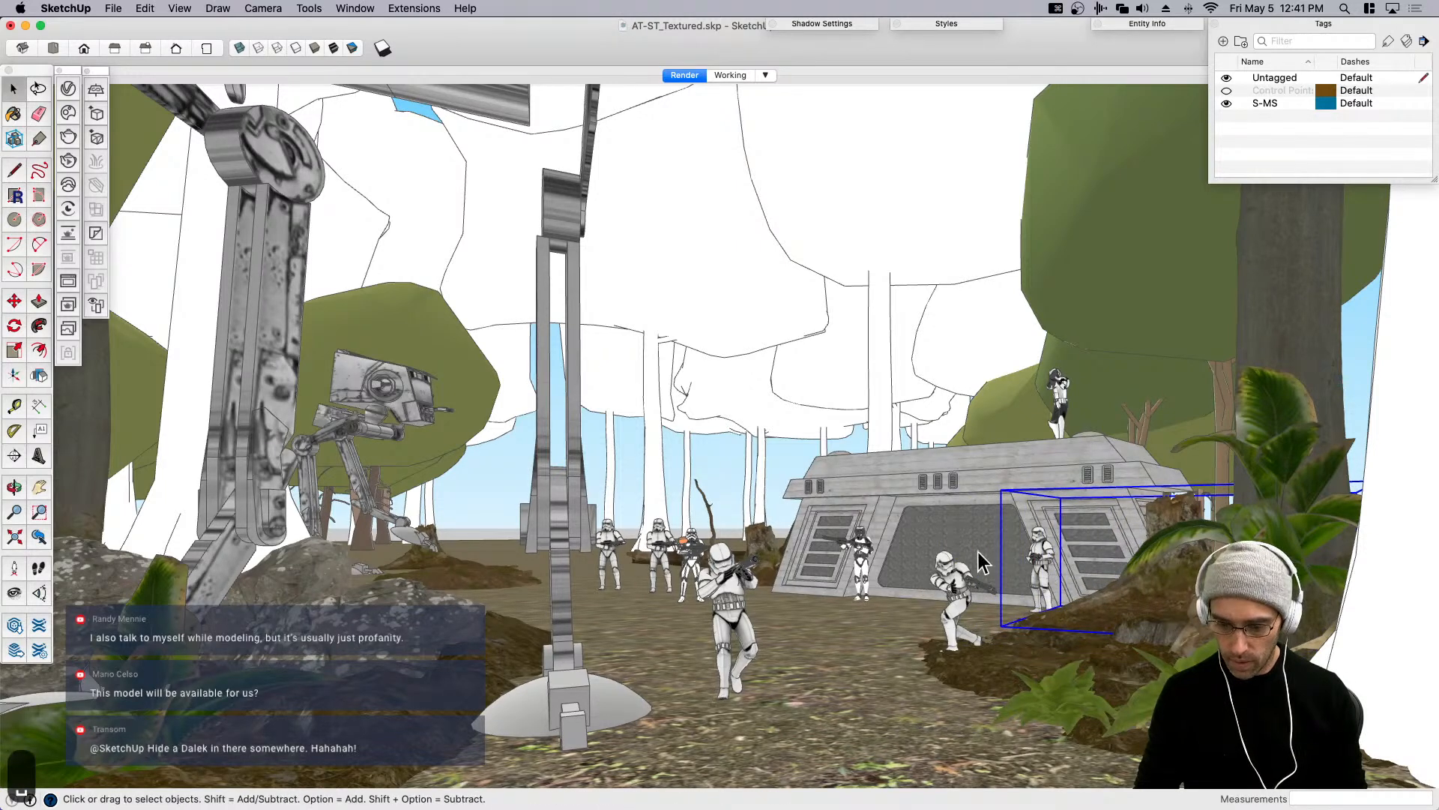
# Move the pasted crouching trooper close to the camera, in front of the leafy plants.
pyautogui.click(963, 597)
pyautogui.press('m')
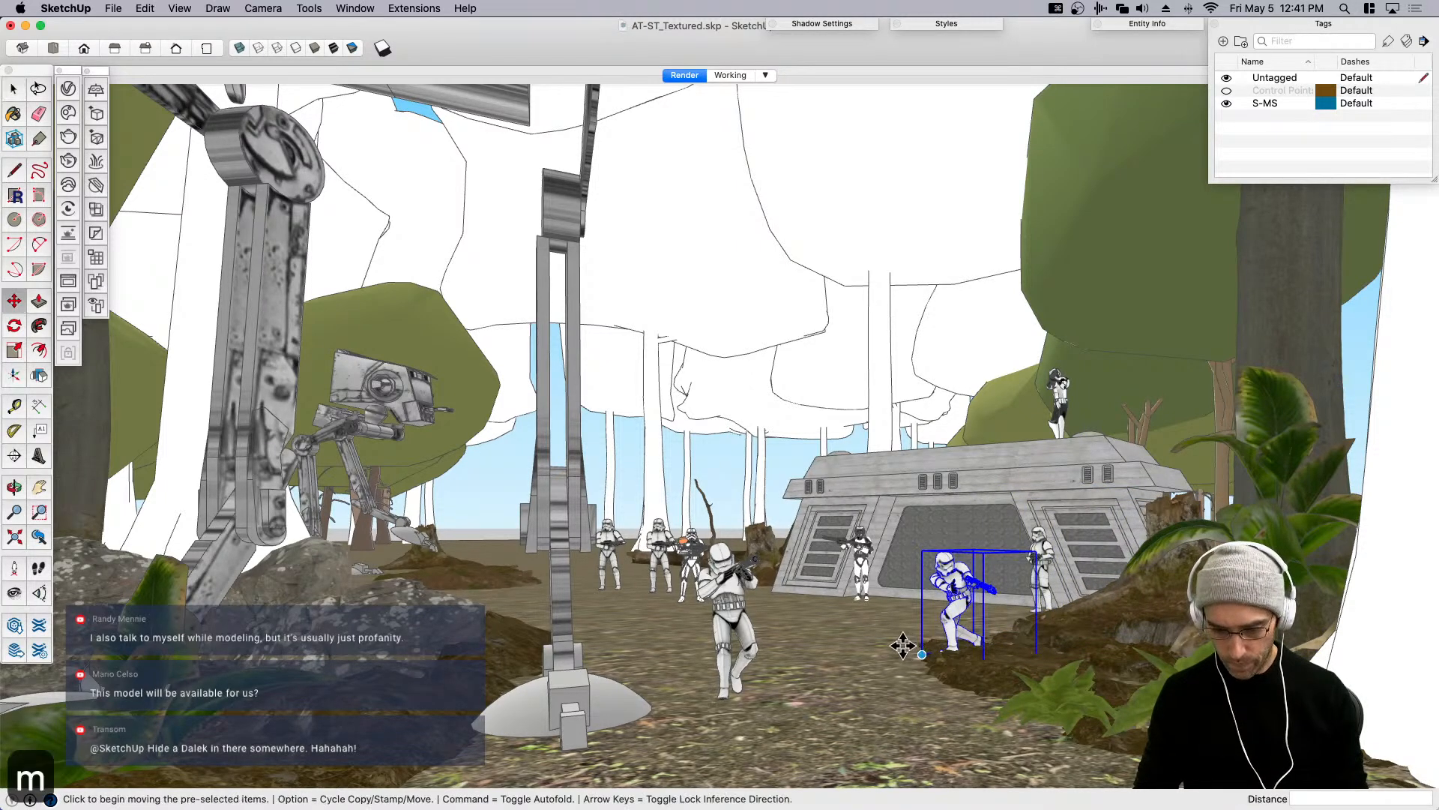
pyautogui.click(837, 677)
pyautogui.click(959, 713)
pyautogui.press('space')
# Open the foreground crouching trooper and examine its mesh with hidden geometry displayed.
pyautogui.doubleClick(1061, 673)
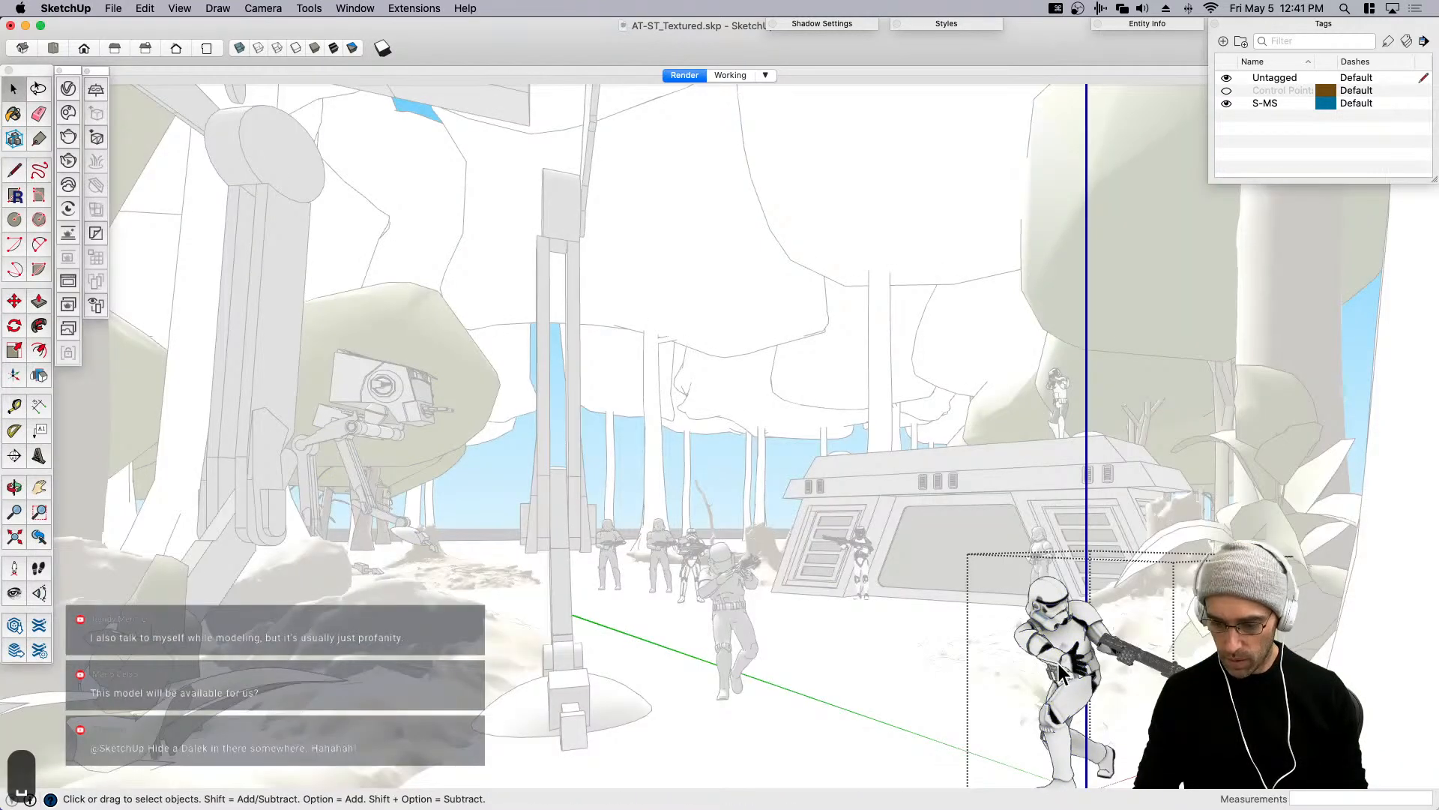
pyautogui.tripleClick(1055, 656)
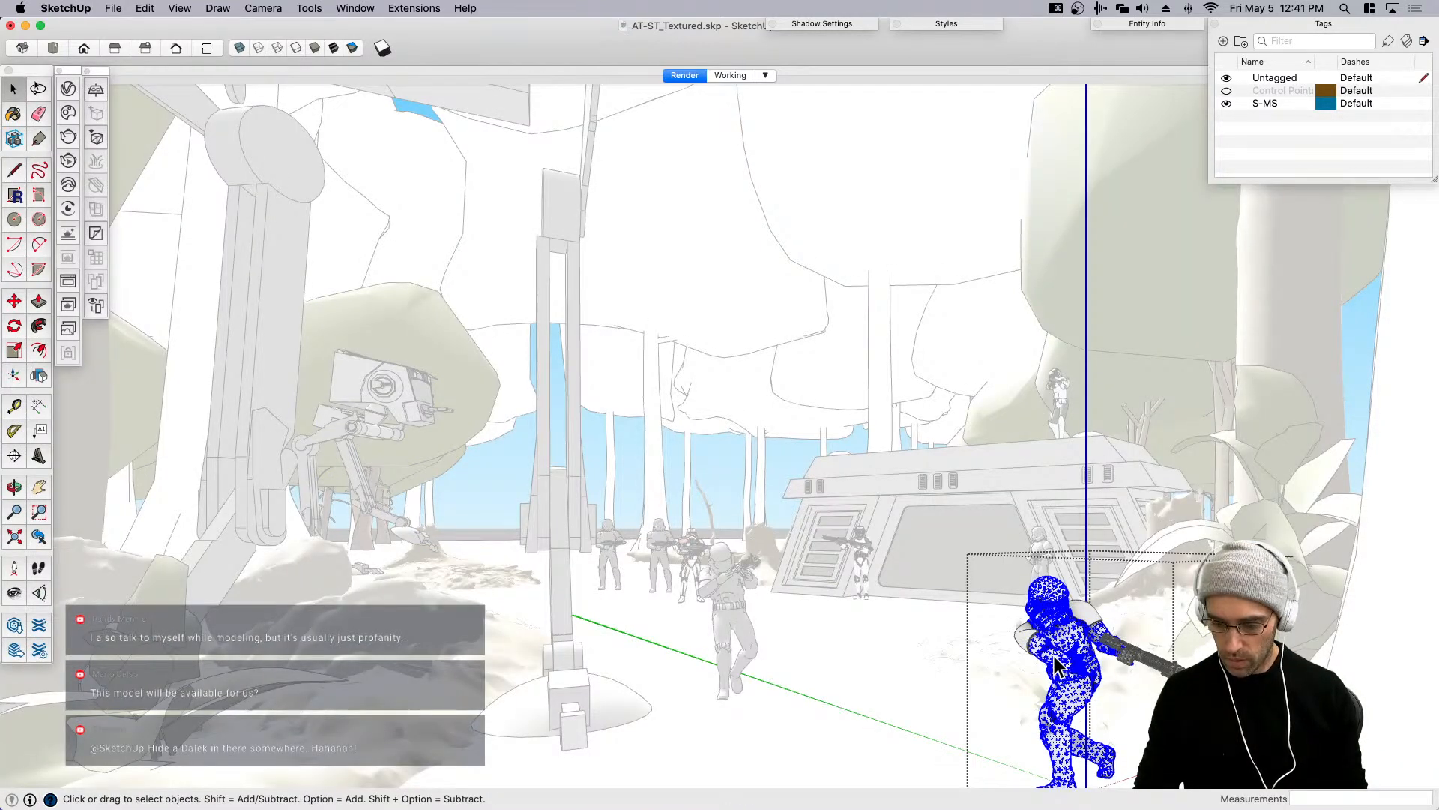
pyautogui.press('j')
pyautogui.moveTo(1044, 686); pyautogui.dragTo(969, 696, button='middle')
pyautogui.press('space')
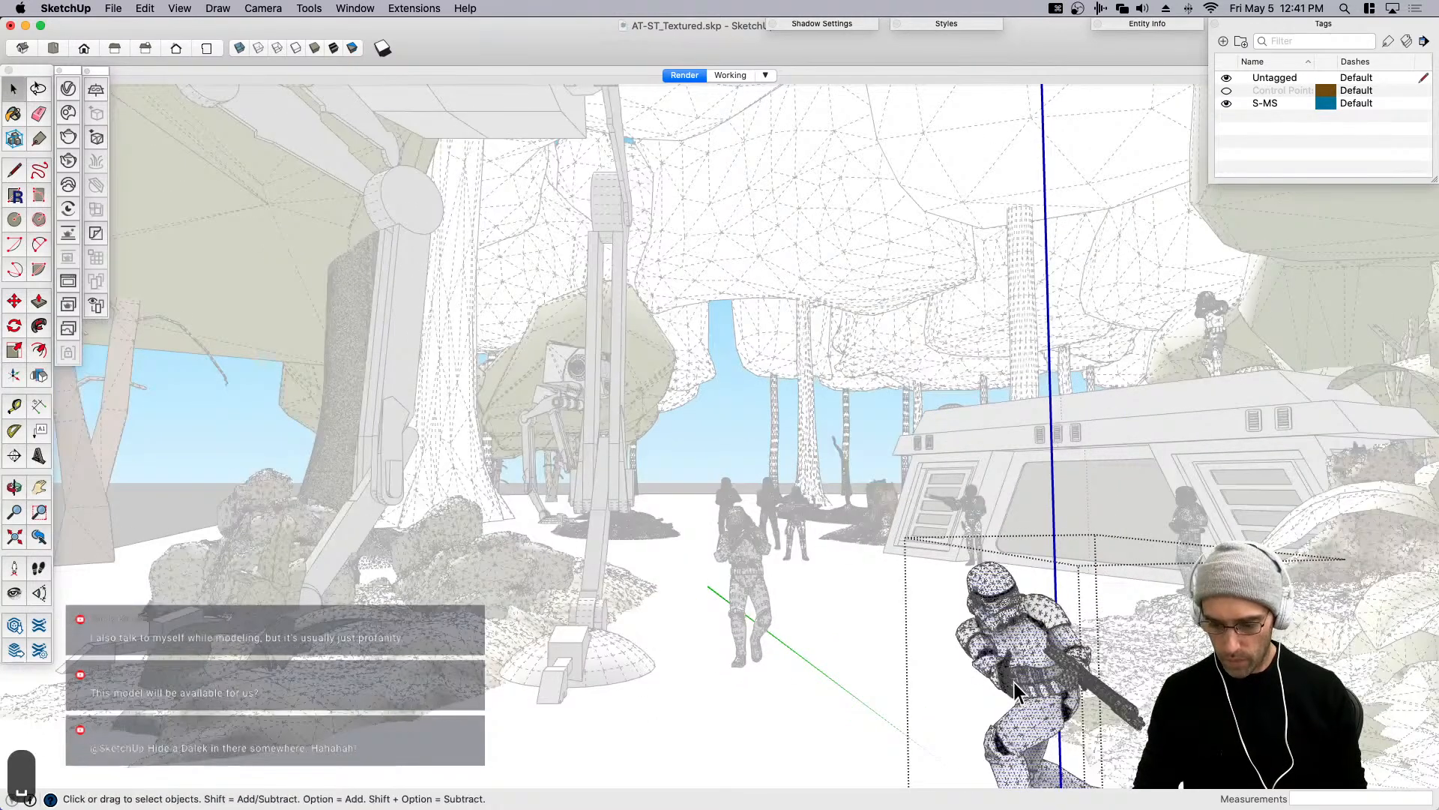
pyautogui.scroll(2, 1014, 682)
pyautogui.press('space')
pyautogui.press('j')
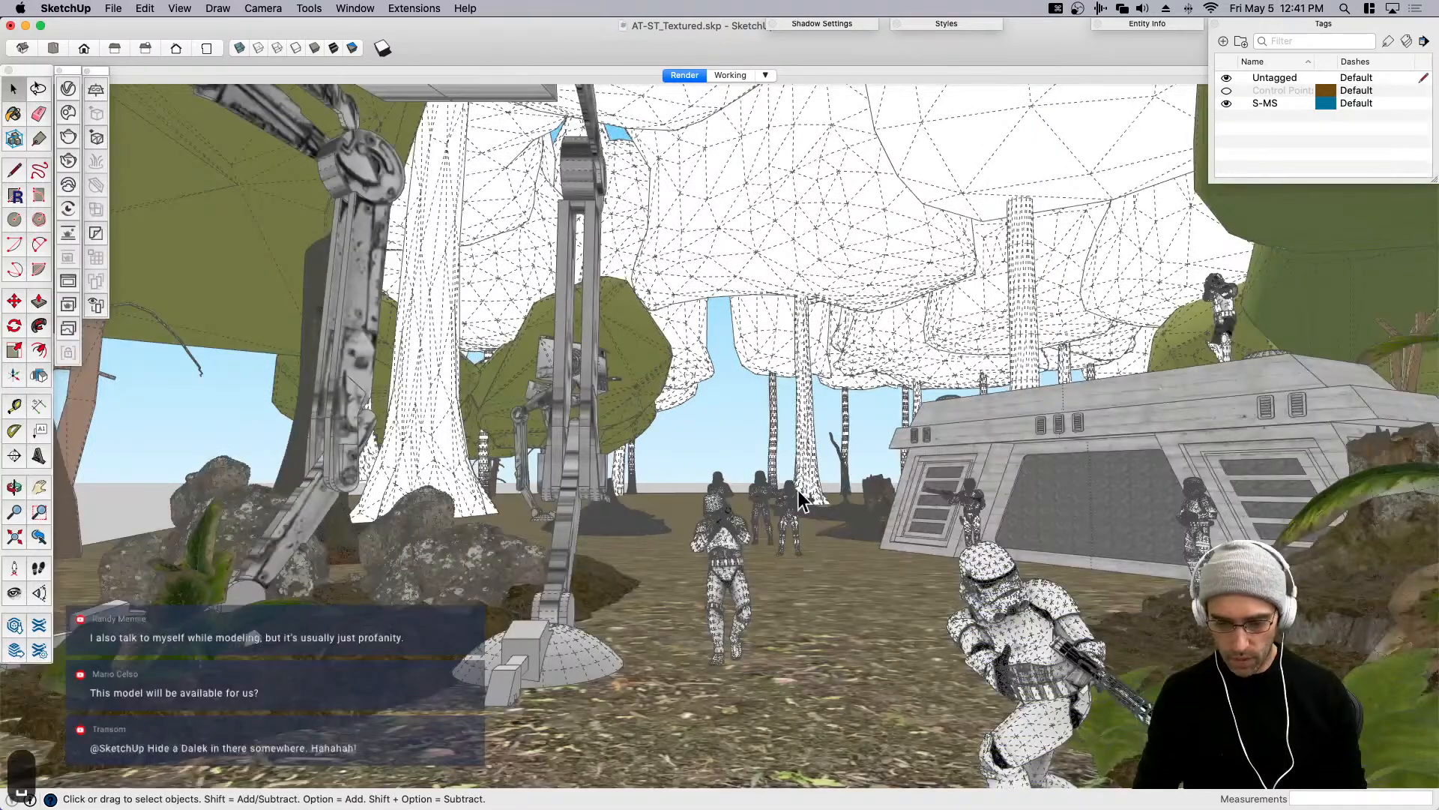
pyautogui.moveTo(1004, 674); pyautogui.dragTo(1096, 646, button='middle')
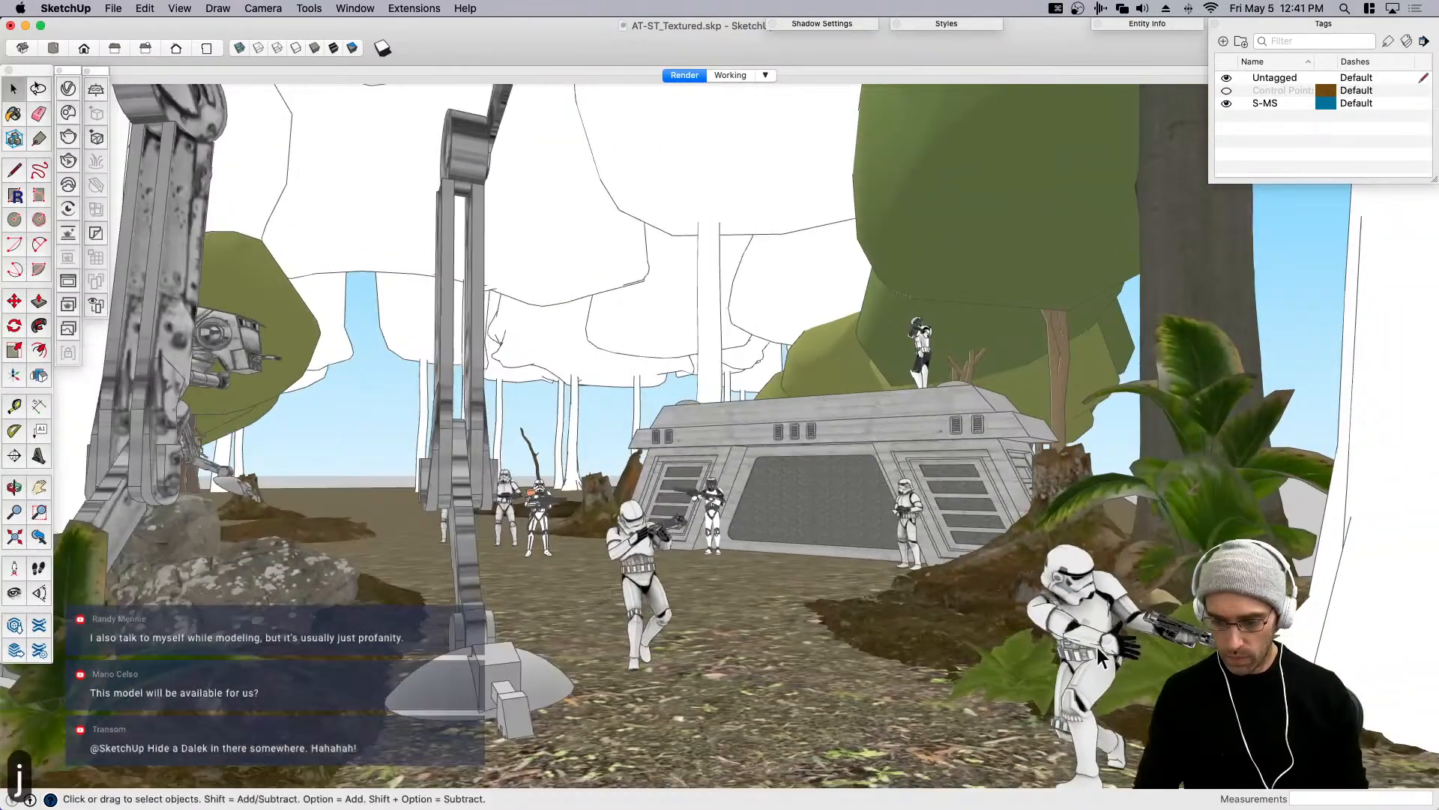
pyautogui.click(1096, 644)
pyautogui.scroll(-2, 1073, 666)
# Return to the Render scene and disable scene transitions in the model's animation settings.
pyautogui.click(681, 75)
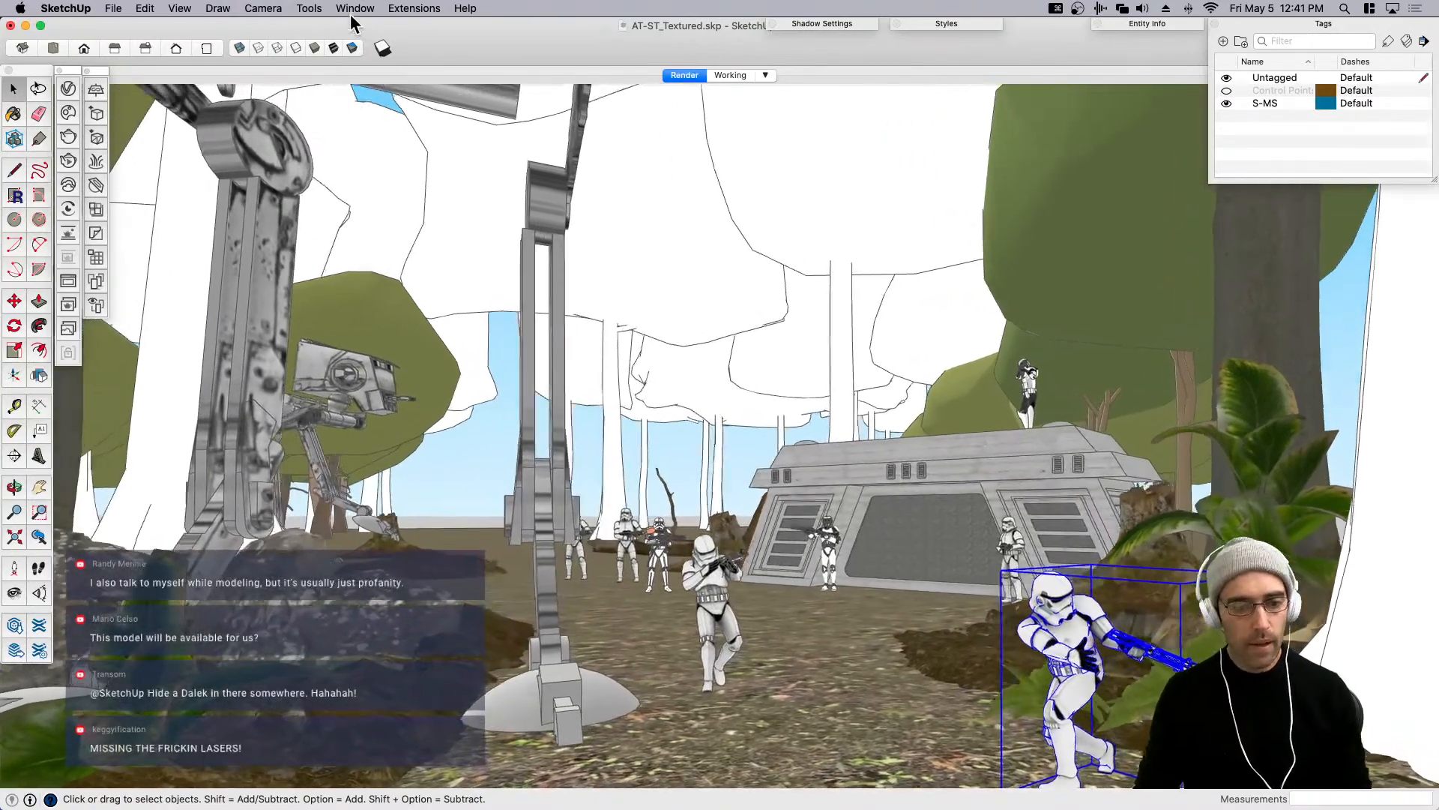
pyautogui.click(354, 9)
pyautogui.click(369, 182)
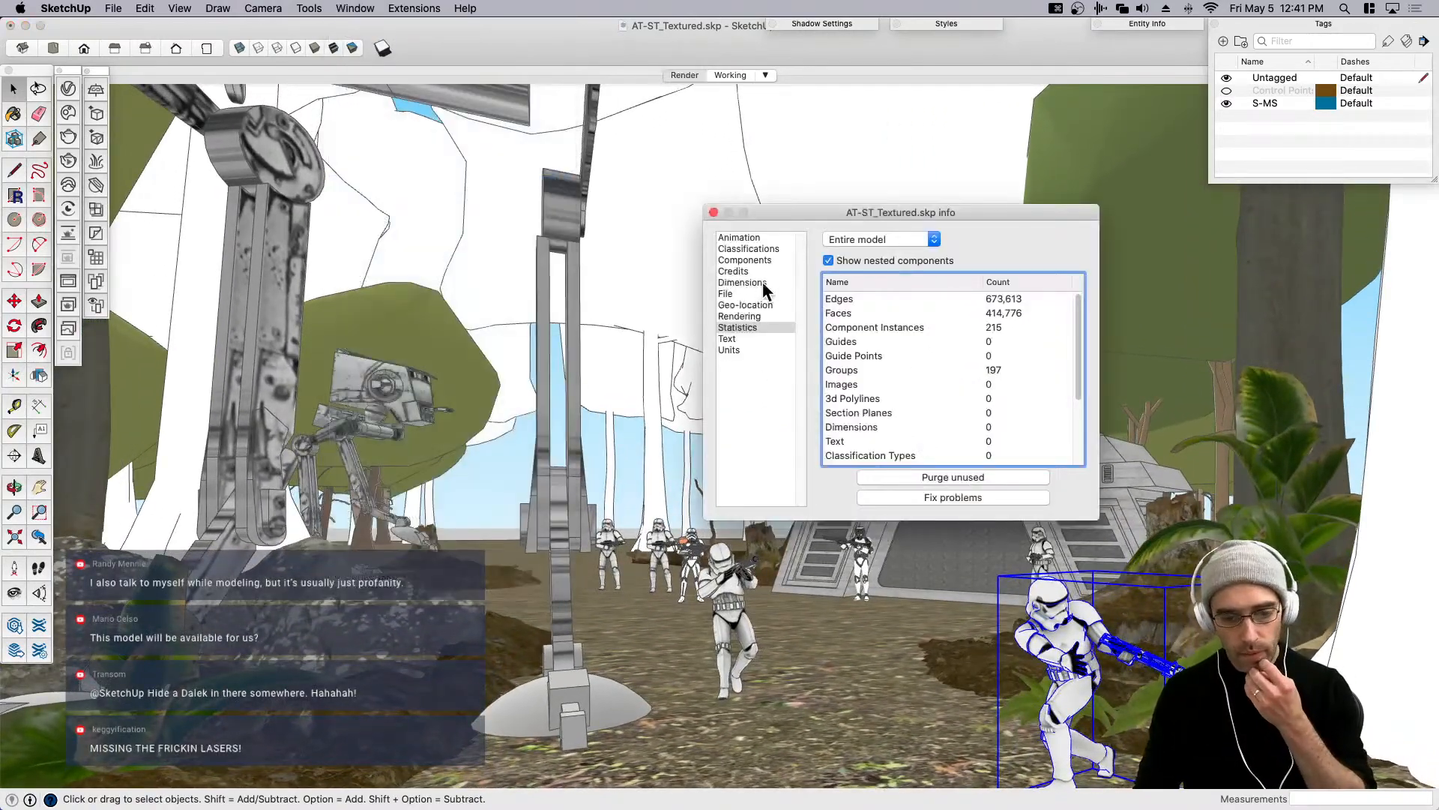
pyautogui.click(742, 238)
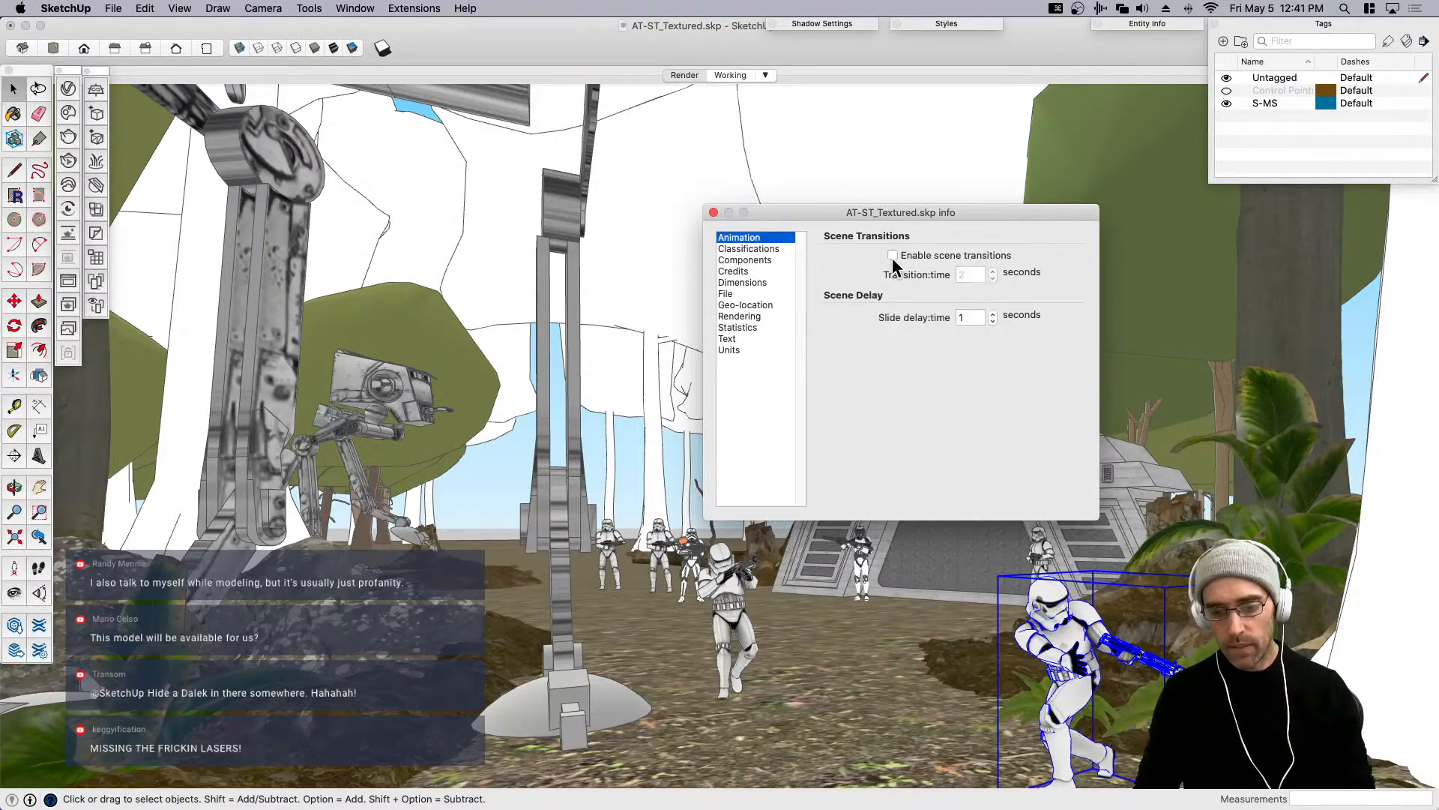
pyautogui.click(714, 214)
# Move the aiming trooper in the middle of the clearing closer to the camera, beside the AT-ST's foot.
pyautogui.click(718, 592)
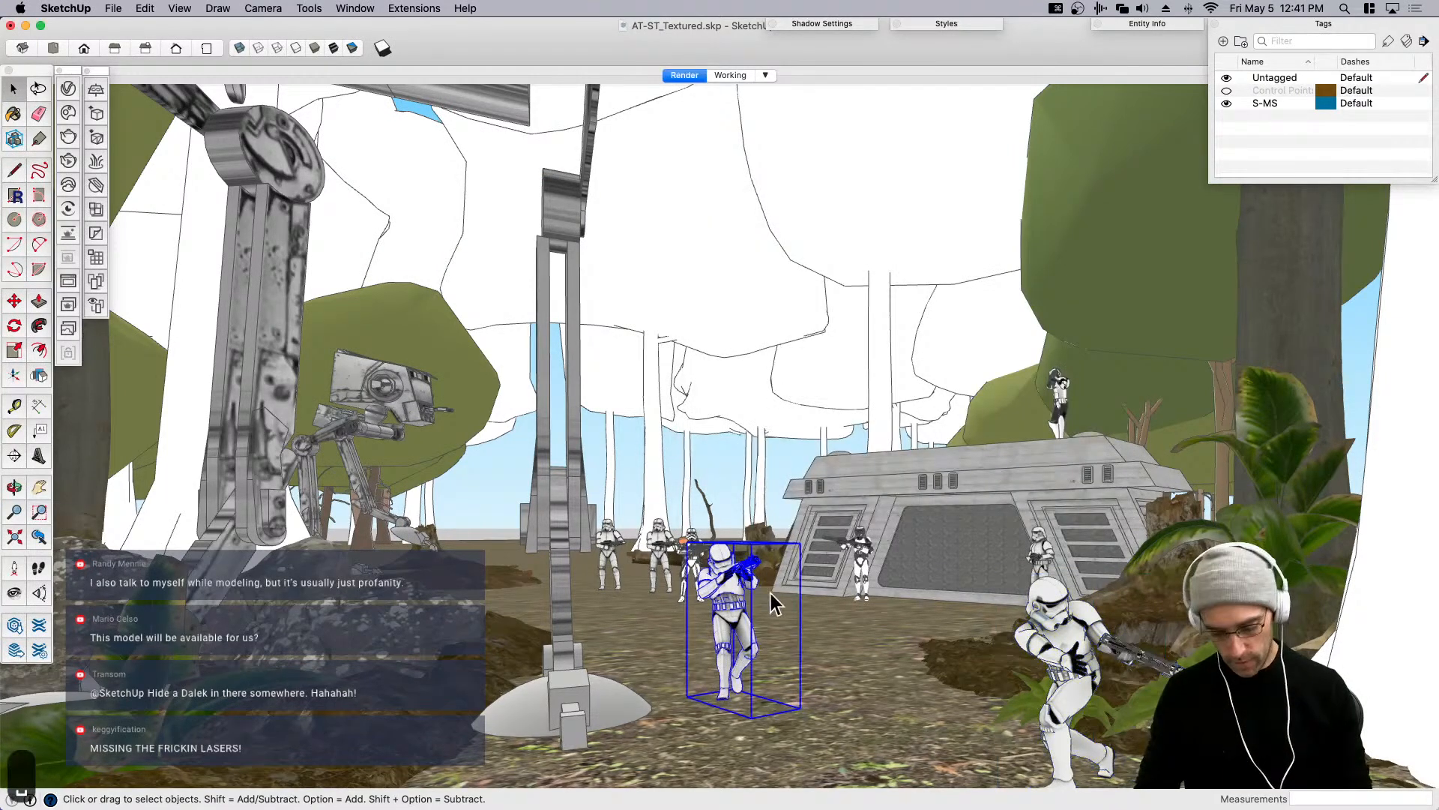
pyautogui.press('m')
pyautogui.click(813, 666)
pyautogui.click(680, 581)
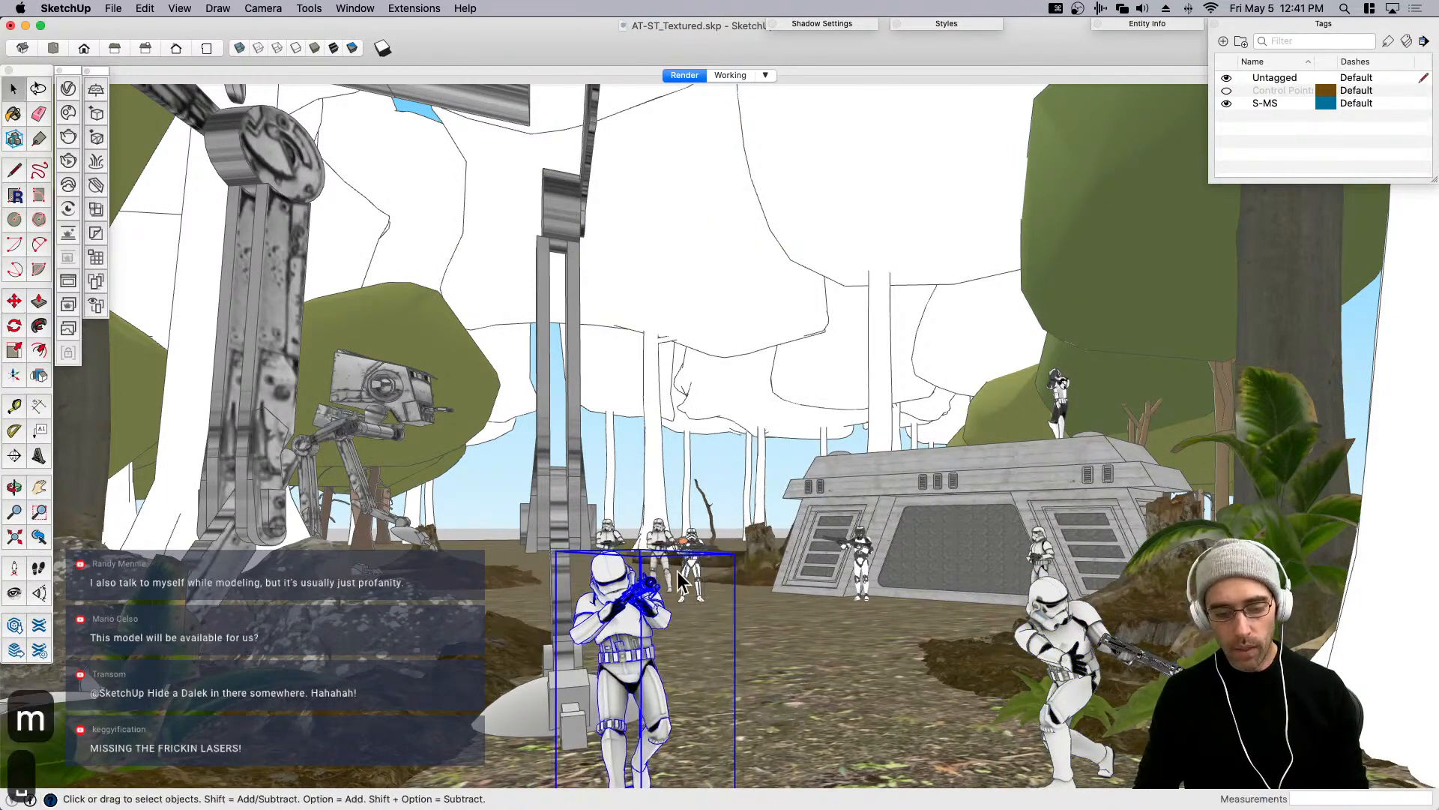
# Move the nearest background trooper in the clearing to beside the trooper at the bunker's door and rotate it in place.
pyautogui.click(691, 577)
pyautogui.press('m')
pyautogui.click(708, 637)
pyautogui.click(855, 626)
pyautogui.press('q')
pyautogui.click(867, 639)
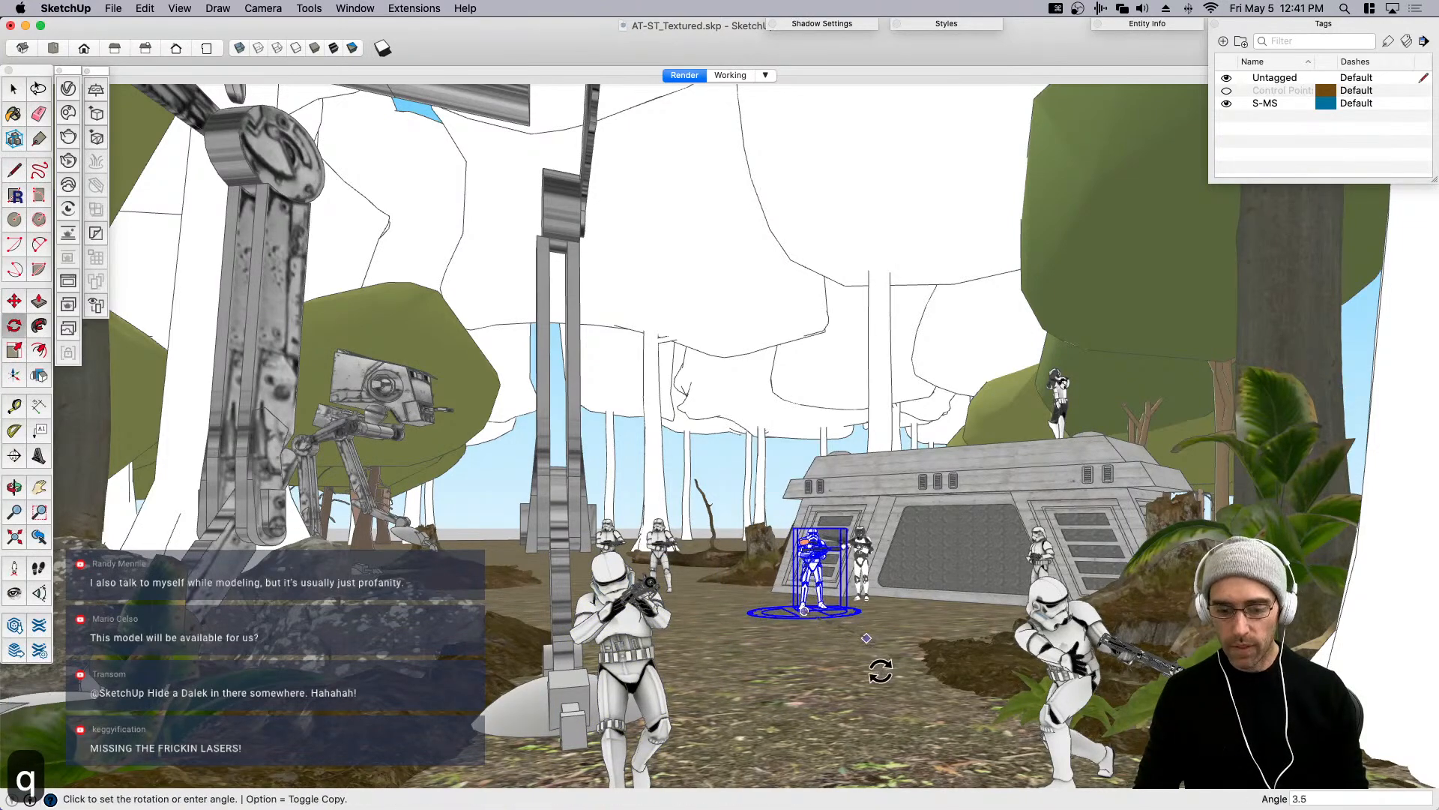
pyautogui.click(834, 697)
# Move the remaining front-facing trooper in the clearing closer to the camera, beside the troopers at the bunker.
pyautogui.press('space')
pyautogui.click(661, 552)
pyautogui.press('m')
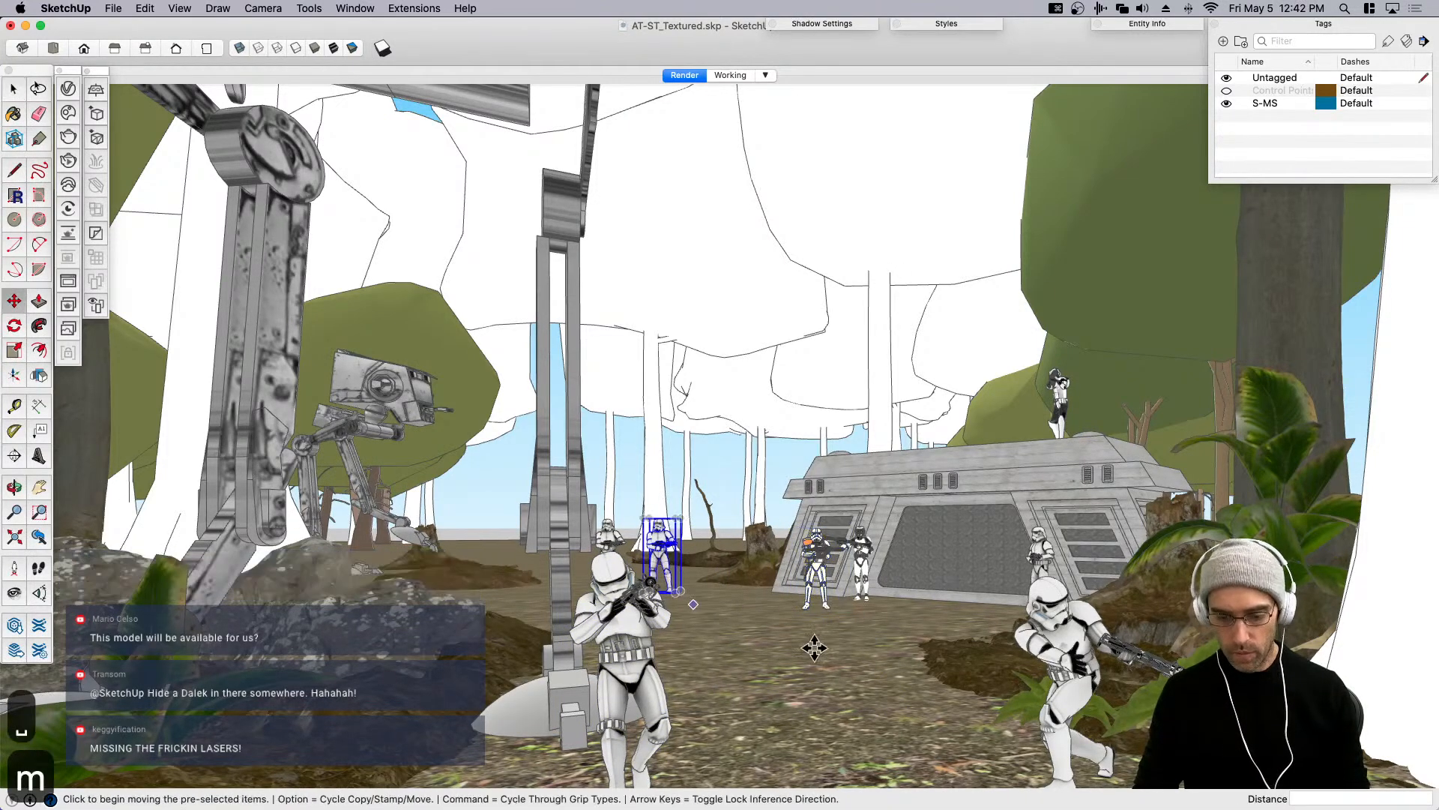
pyautogui.click(745, 620)
pyautogui.click(772, 632)
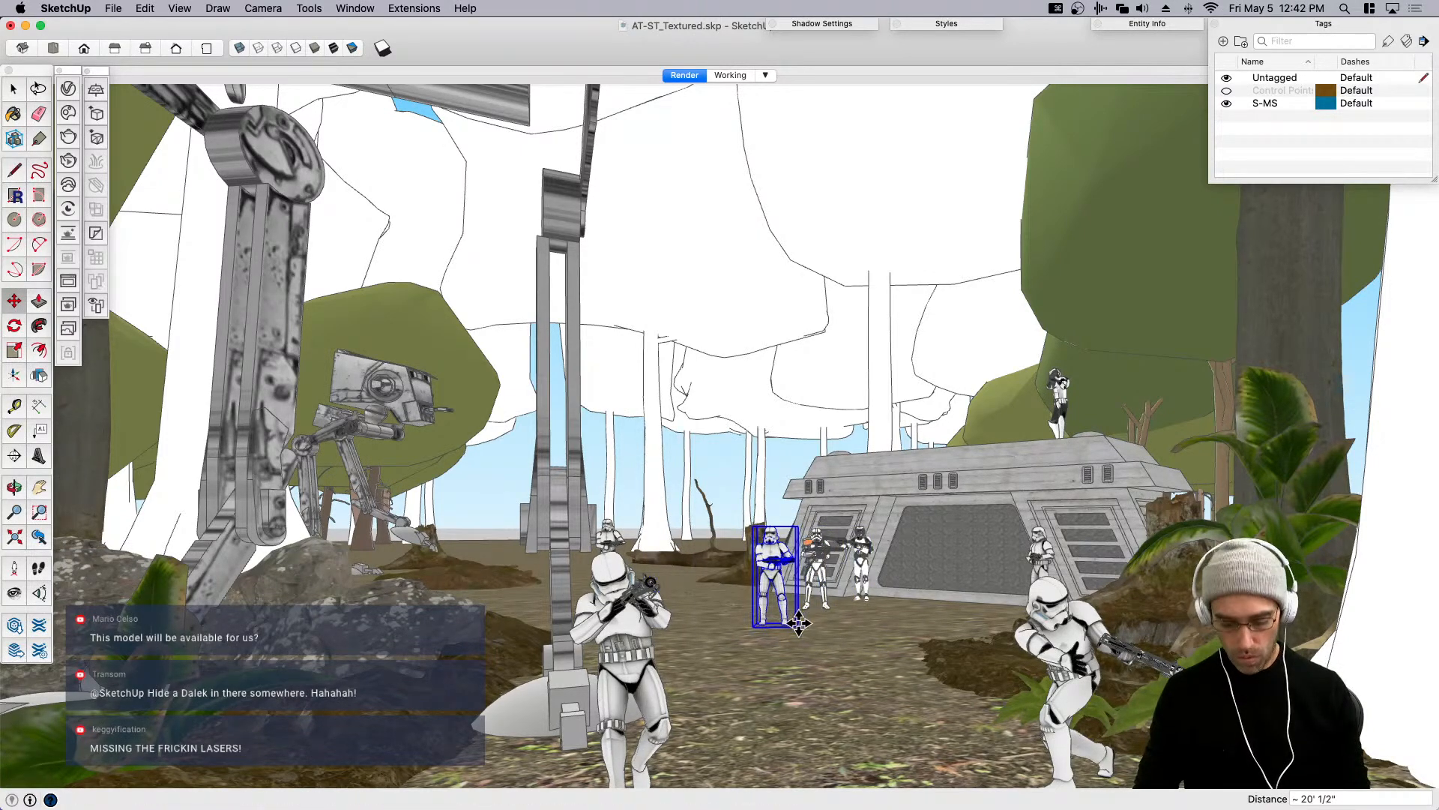
pyautogui.press('m')
pyautogui.press('alt')
pyautogui.press('space')
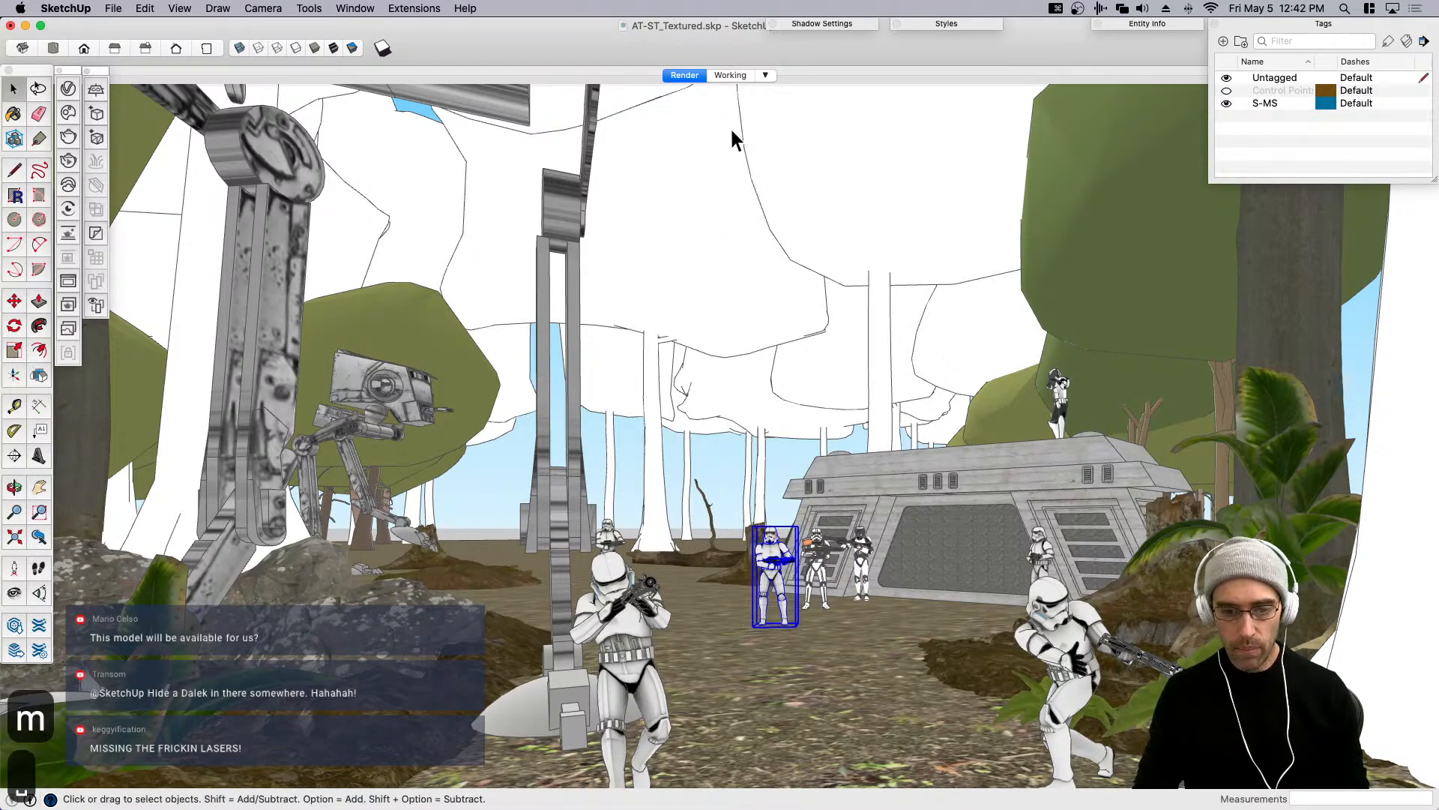
# Switch to the Working scene, hide the S-MS tag and update the scene to keep it hidden.
pyautogui.click(727, 75)
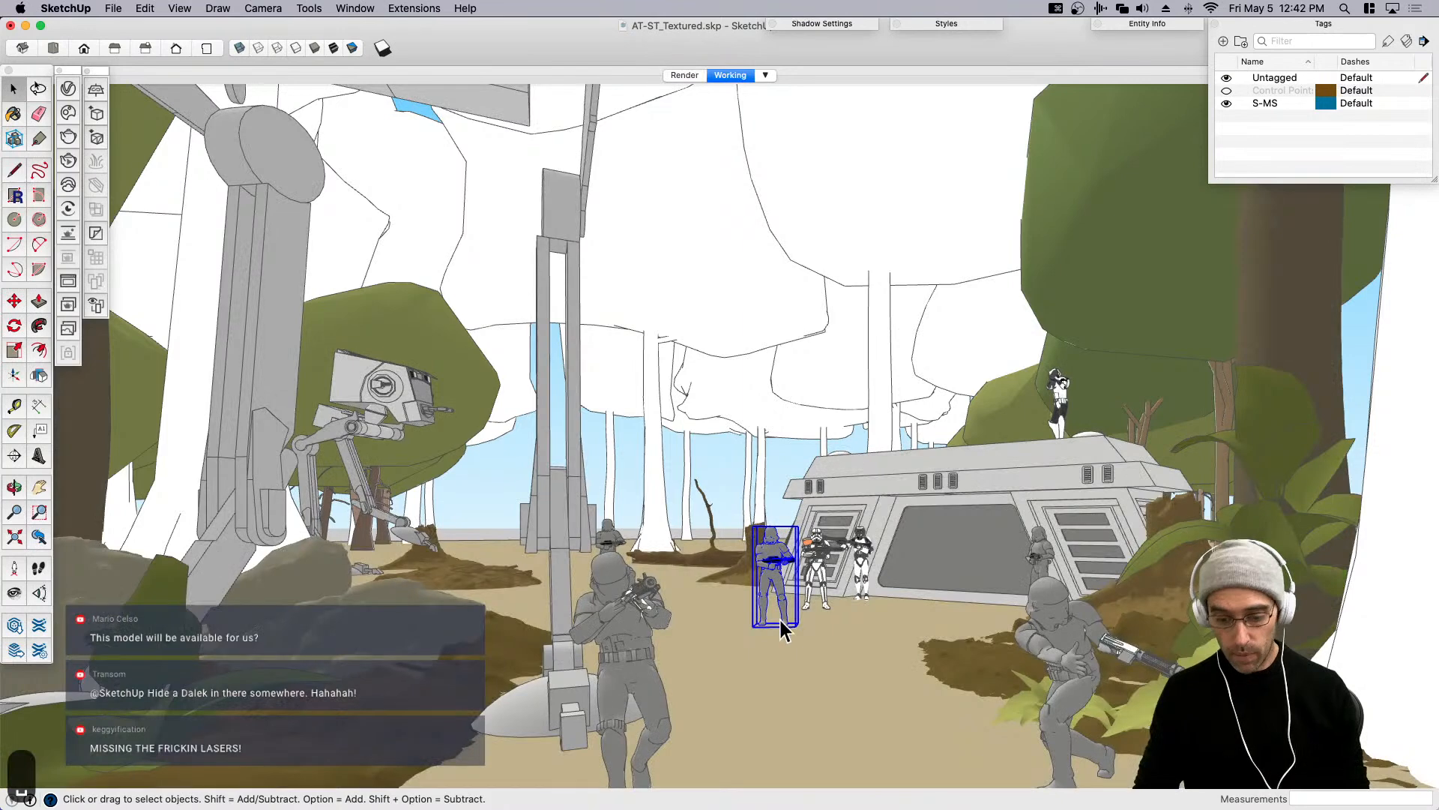
pyautogui.click(1226, 102)
pyautogui.rightClick(733, 75)
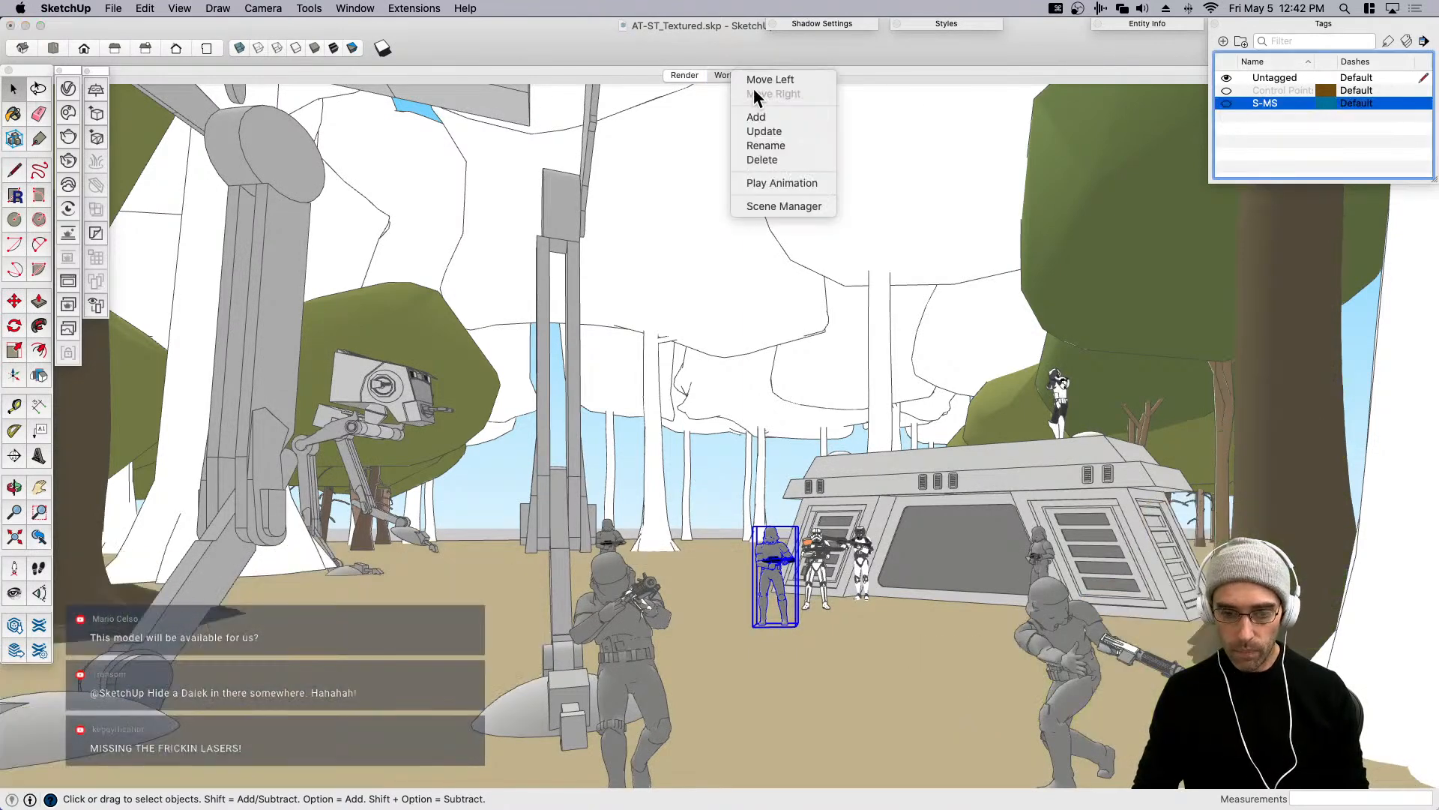
pyautogui.click(775, 129)
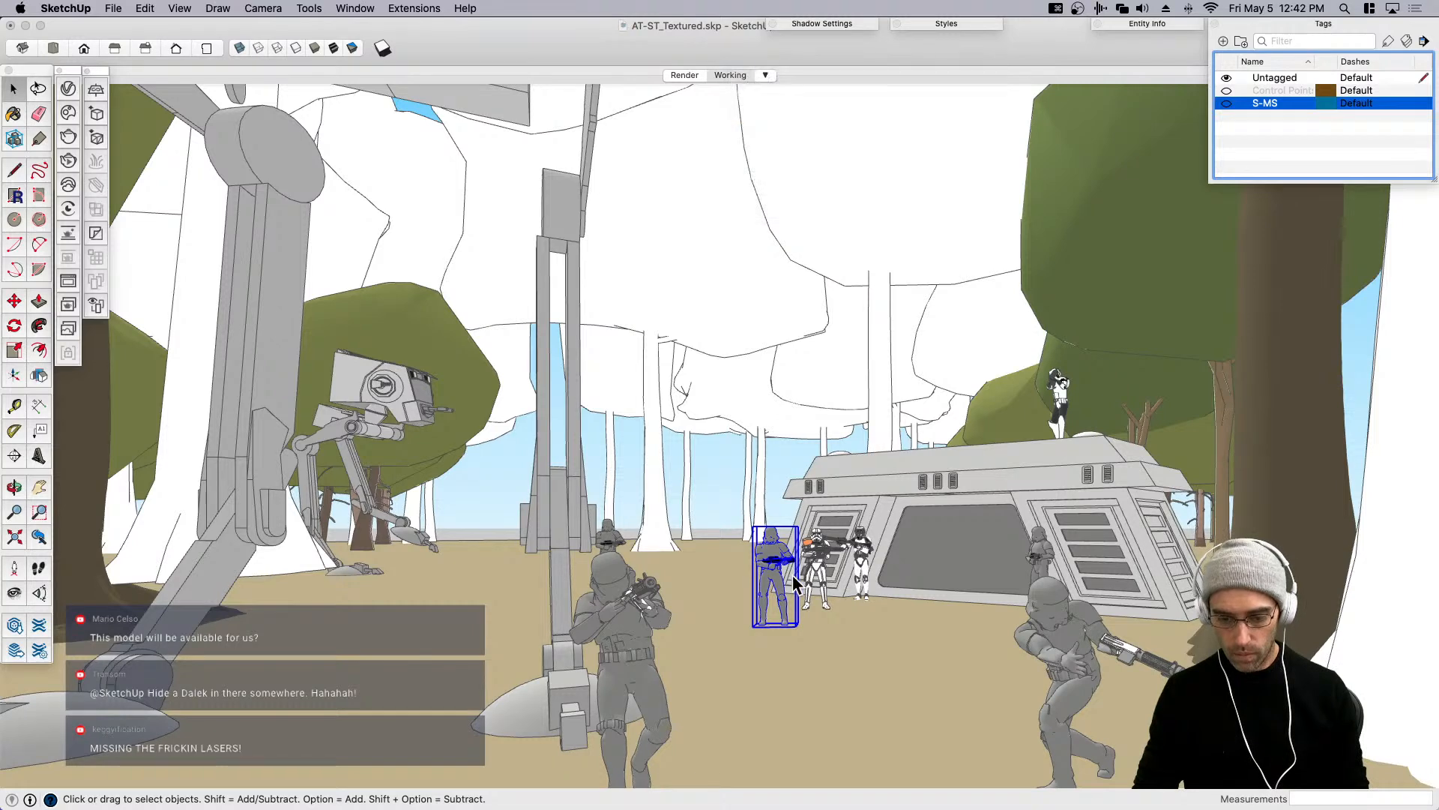
# Stamp three copies of the selected trooper behind it, spread back into the clearing.
pyautogui.press('m')
pyautogui.press('alt')
pyautogui.click(795, 626)
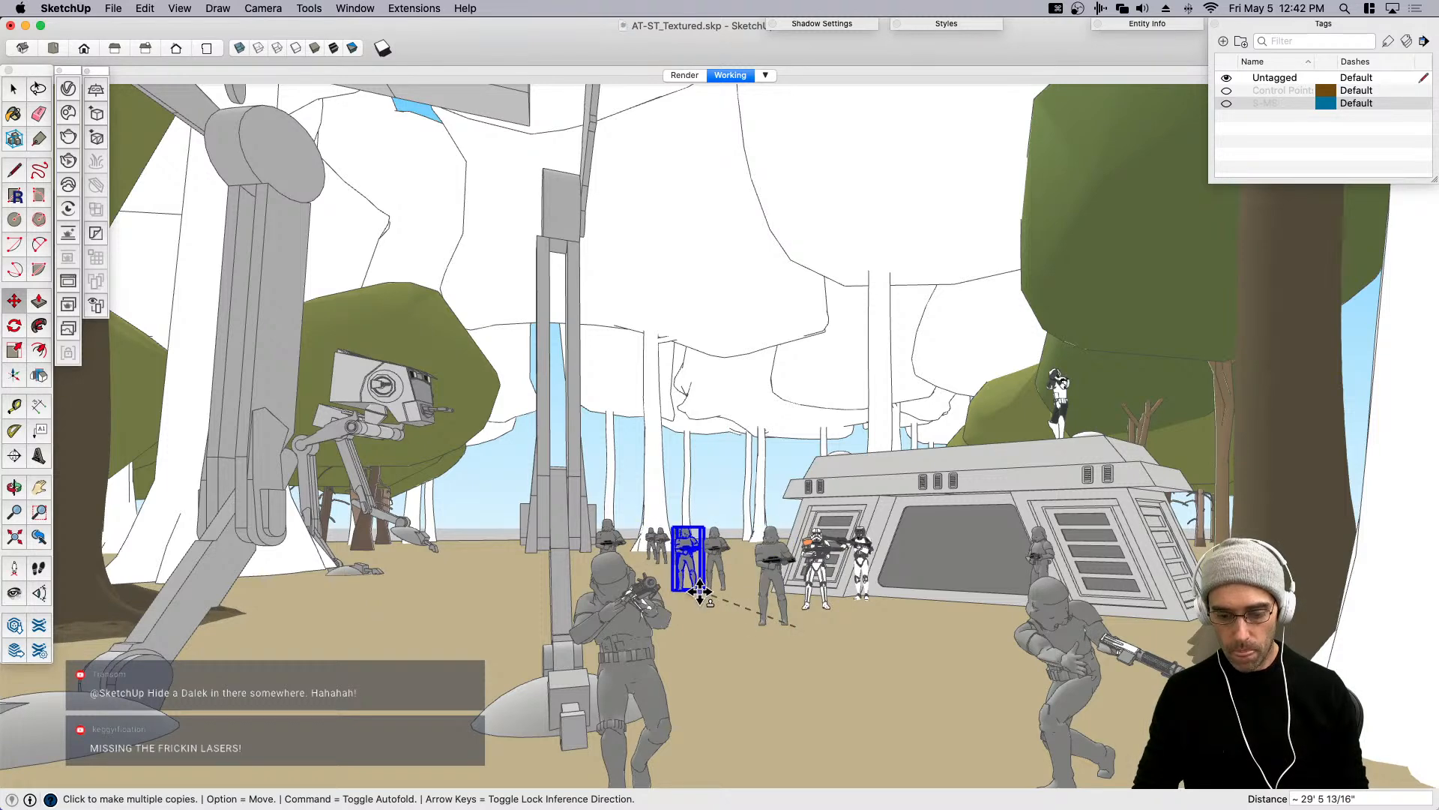
pyautogui.click(672, 562)
pyautogui.press('space')
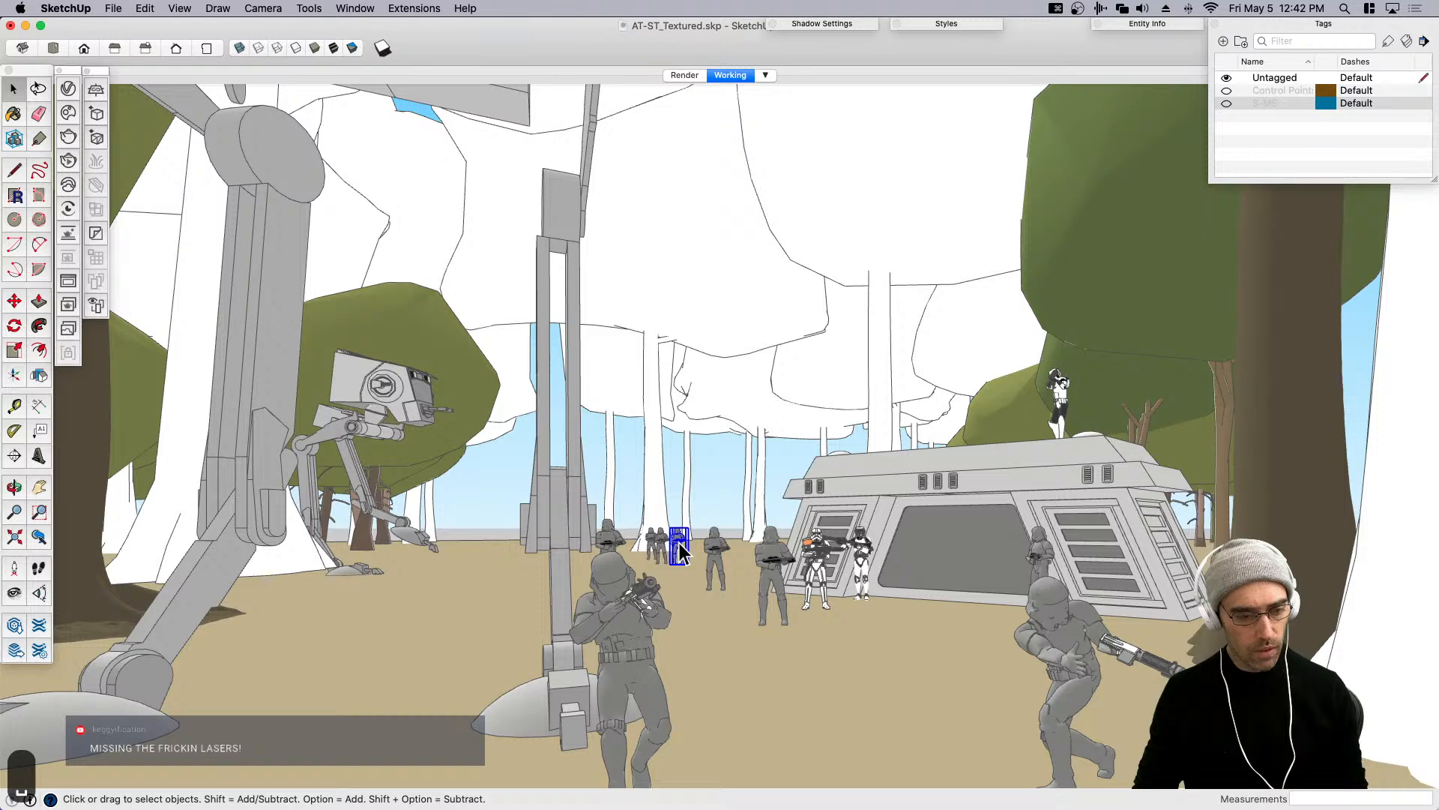
# Try to mirror the last trooper copy at the back of the clearing with the Flip tool.
pyautogui.click(678, 545)
pyautogui.click(39, 375)
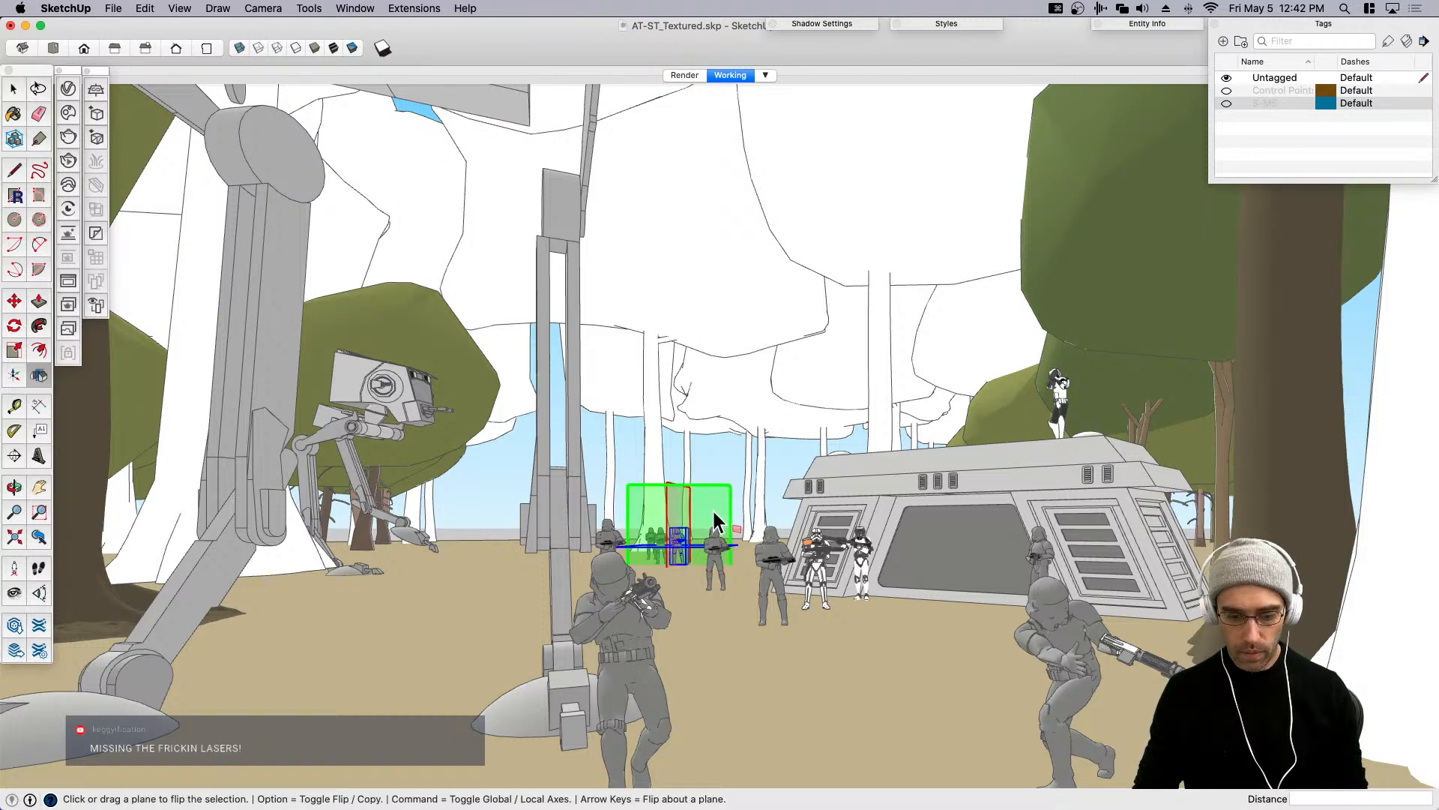
pyautogui.click(691, 509)
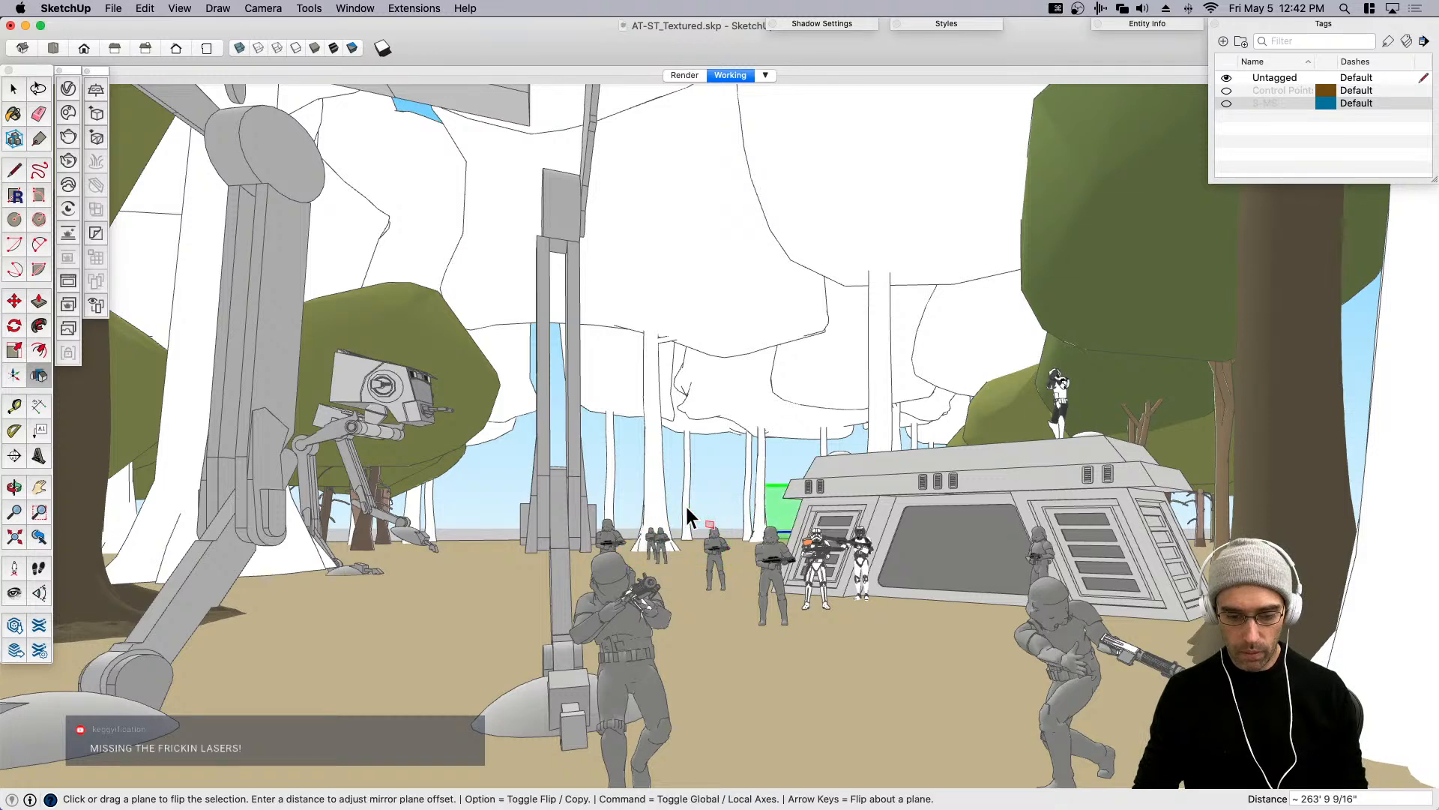
pyautogui.press('space')
pyautogui.press('m')
pyautogui.click(902, 672)
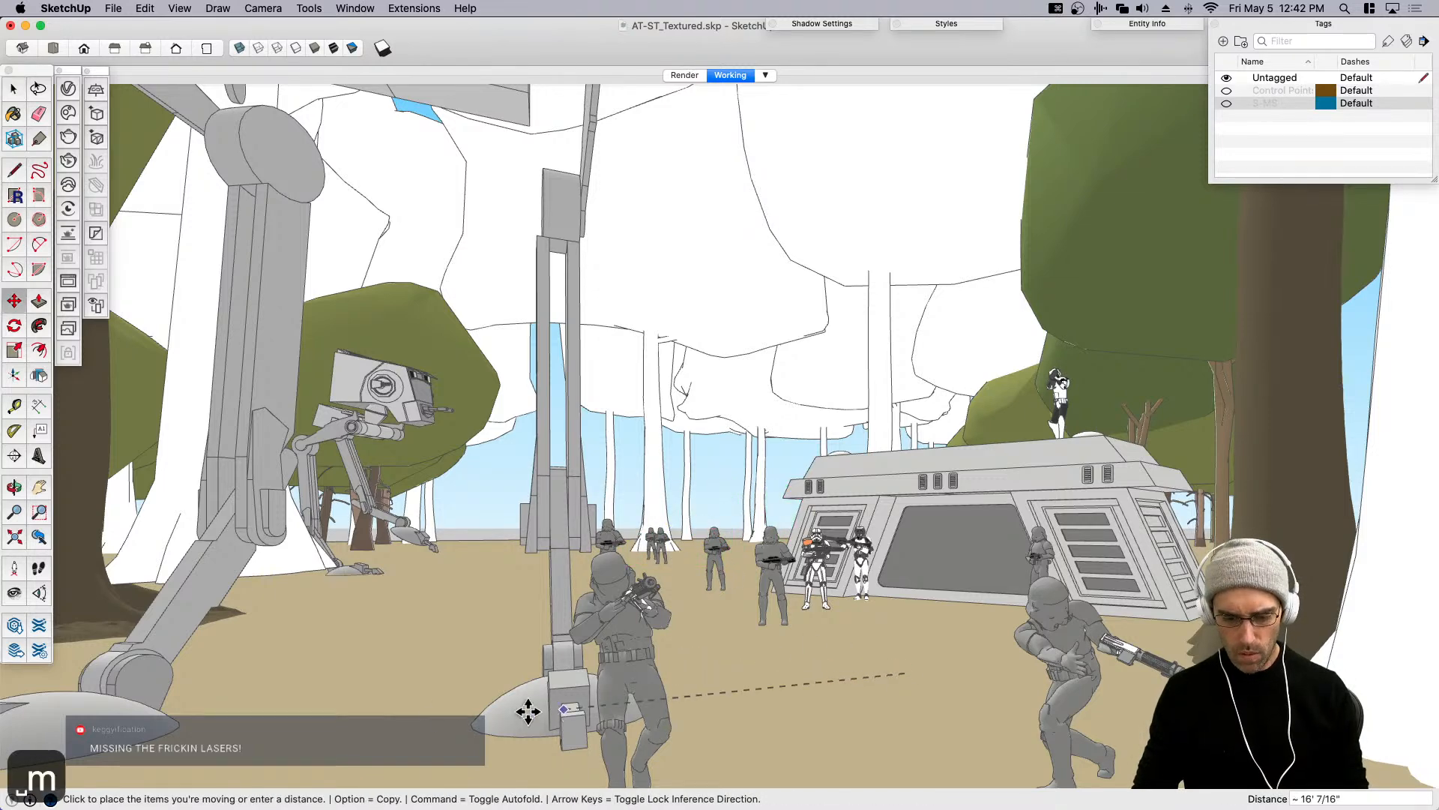
pyautogui.press('space')
pyautogui.press('super+z')
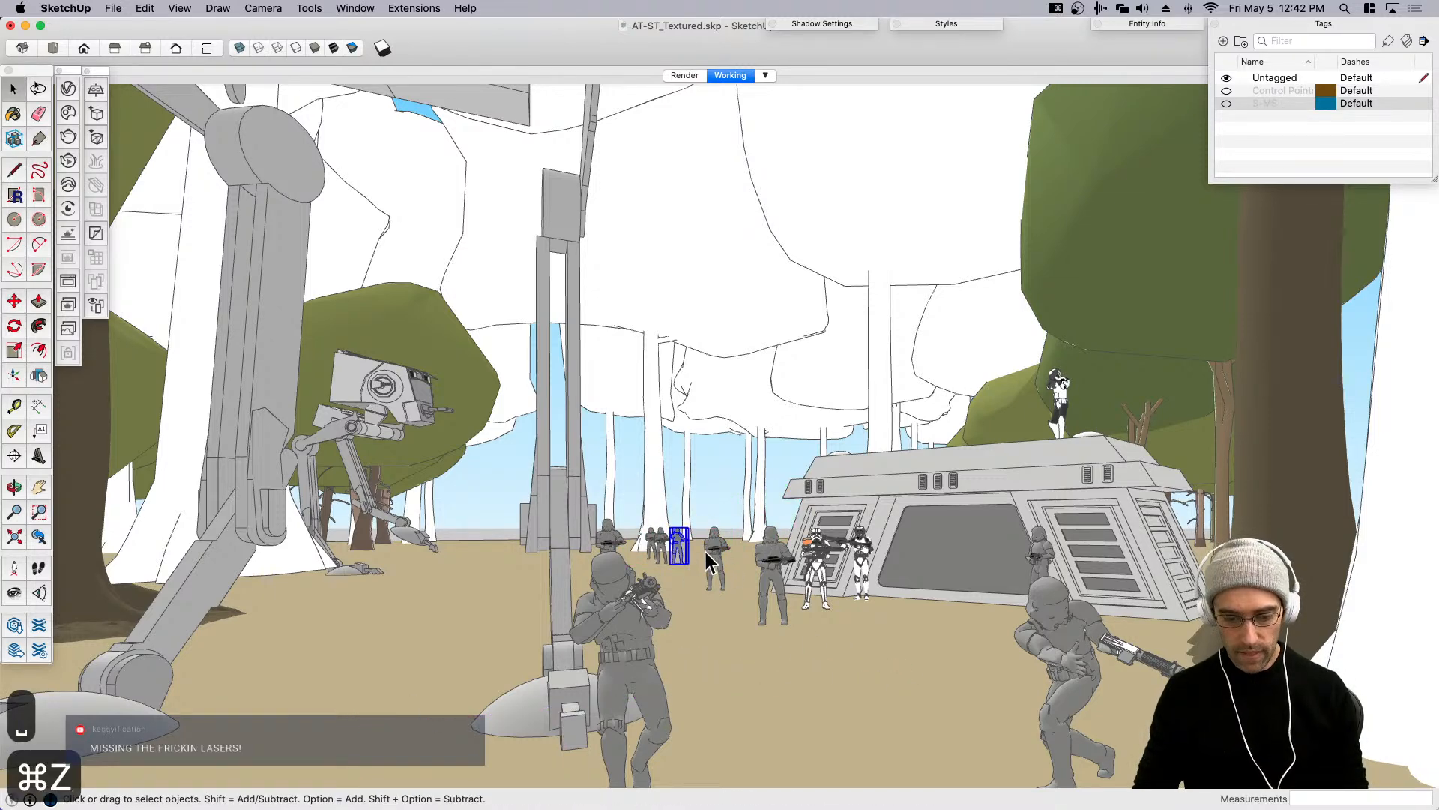
# Mirror the trooper nearest the bunker about its center by scaling it -1 along the red axis.
pyautogui.click(713, 563)
pyautogui.click(785, 585)
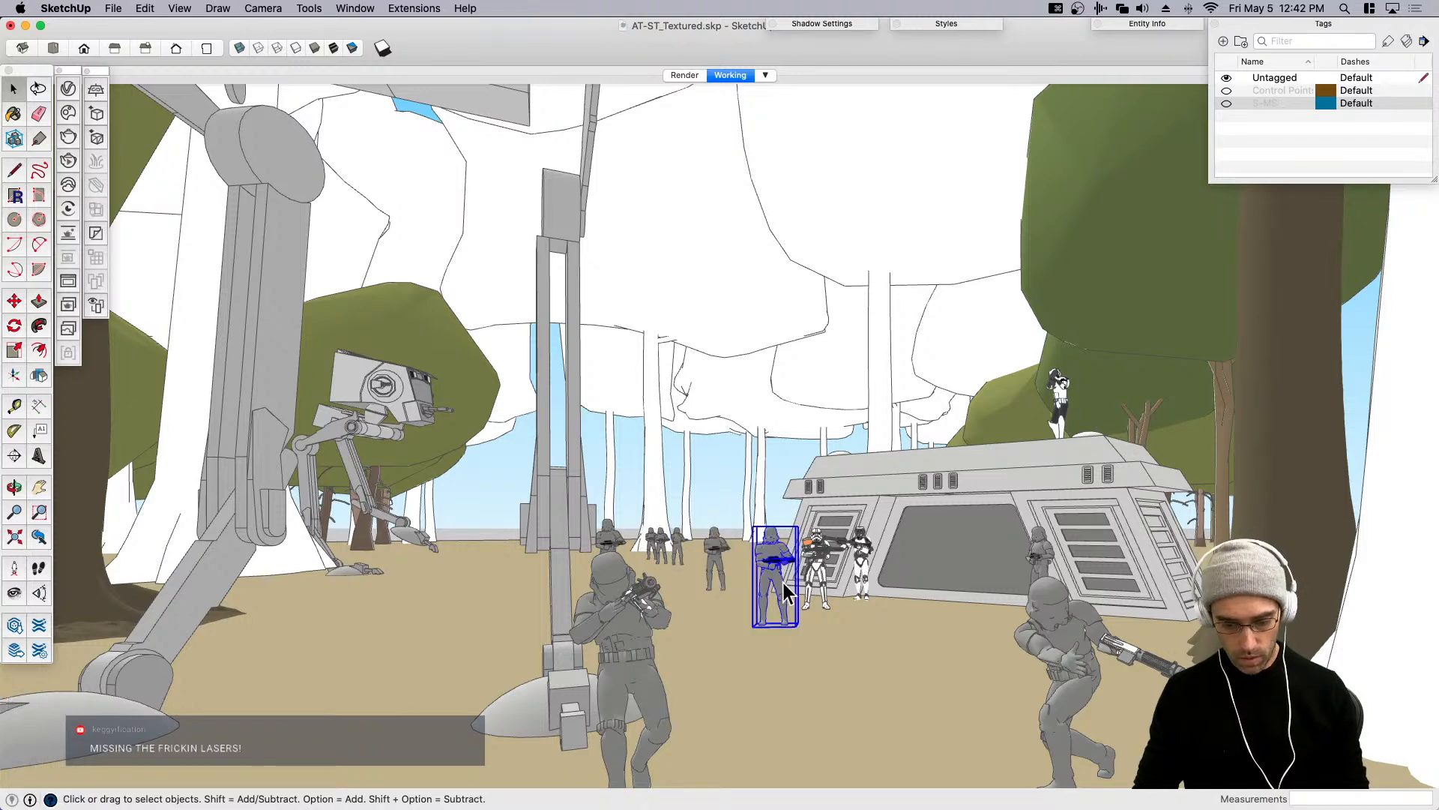
pyautogui.scroll(2, 785, 583)
pyautogui.scroll(5, 784, 583)
pyautogui.press('s')
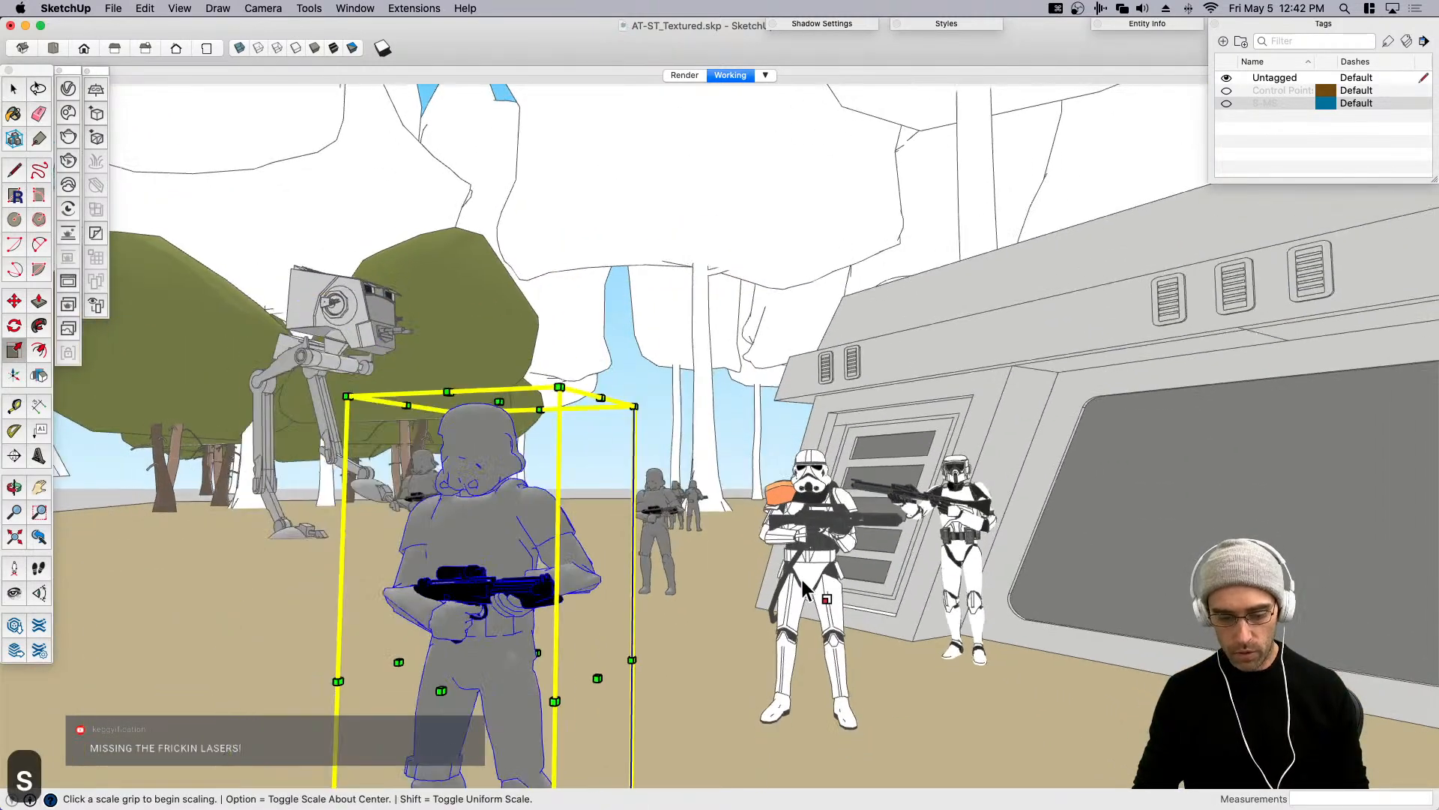
pyautogui.click(646, 664)
pyautogui.press('alt')
pyautogui.write('-1')
pyautogui.press('Return')
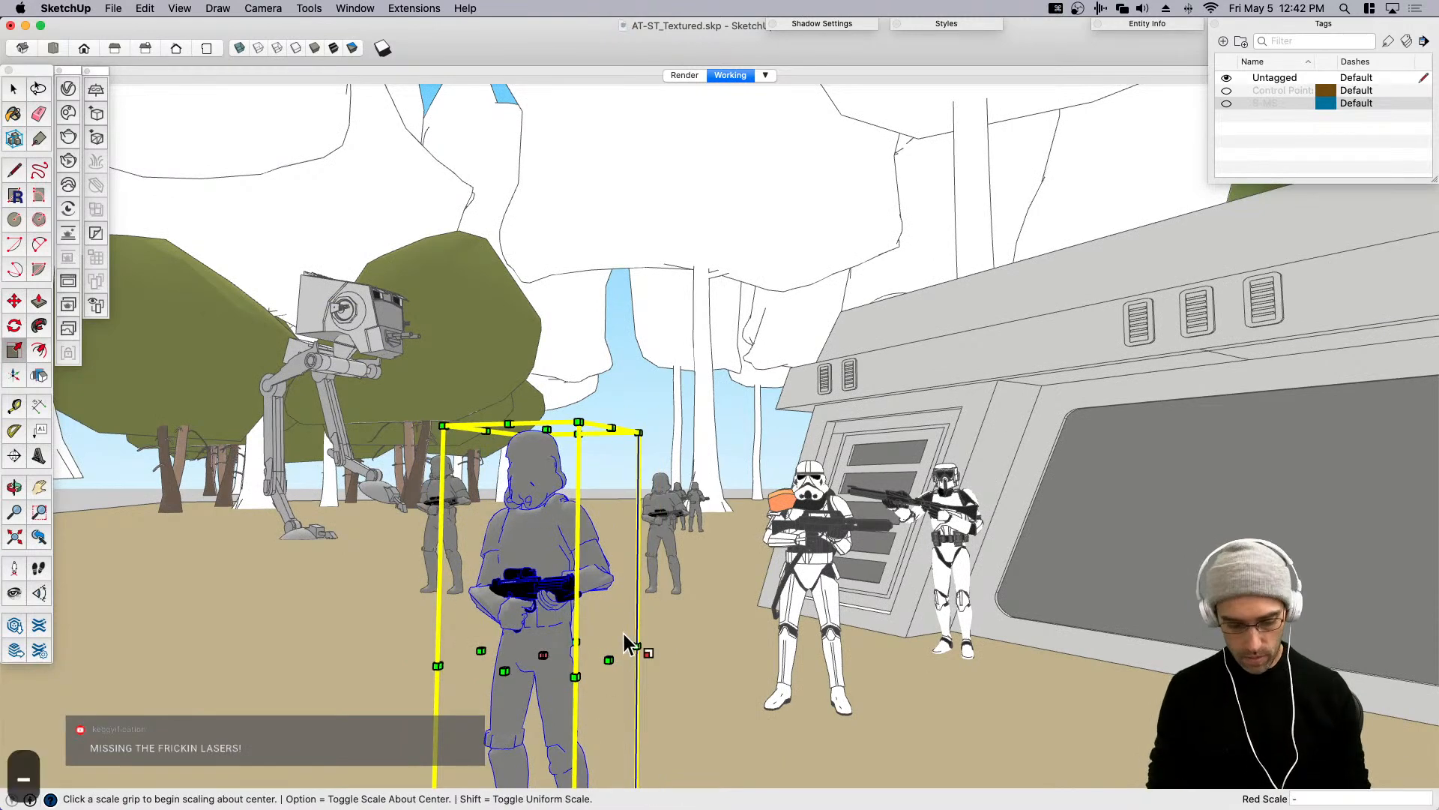
pyautogui.press('space')
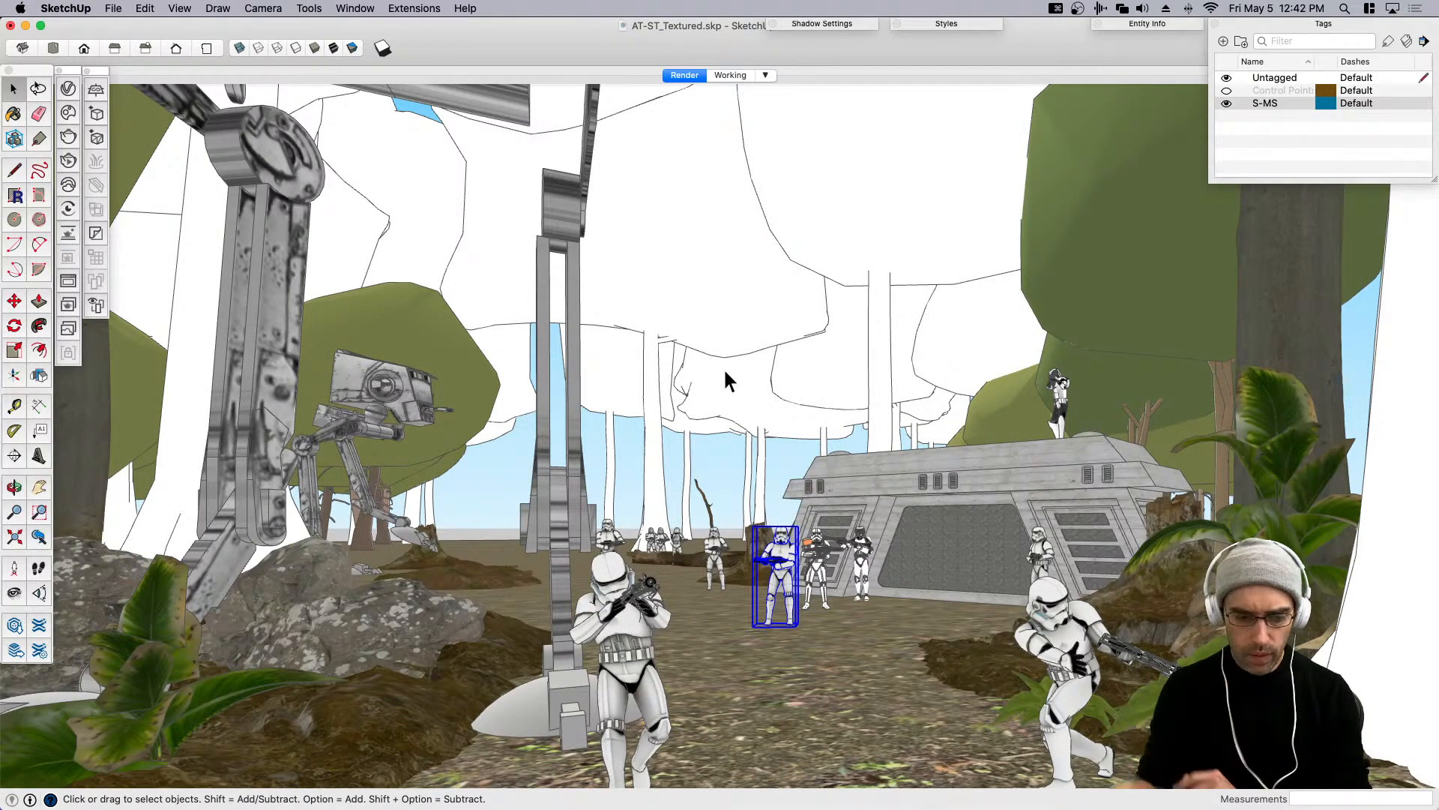
pyautogui.click(1214, 24)
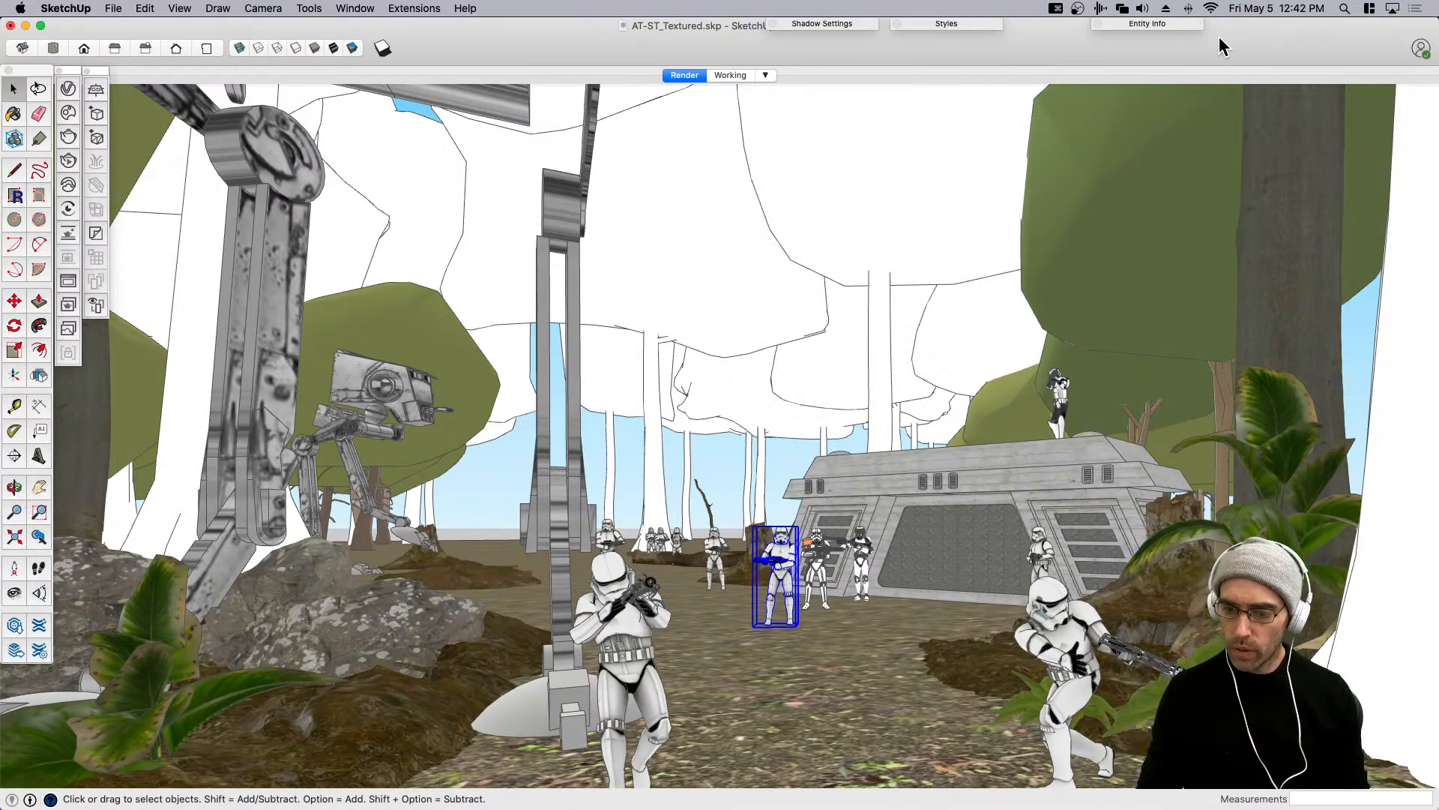
pyautogui.click(364, 9)
pyautogui.click(397, 184)
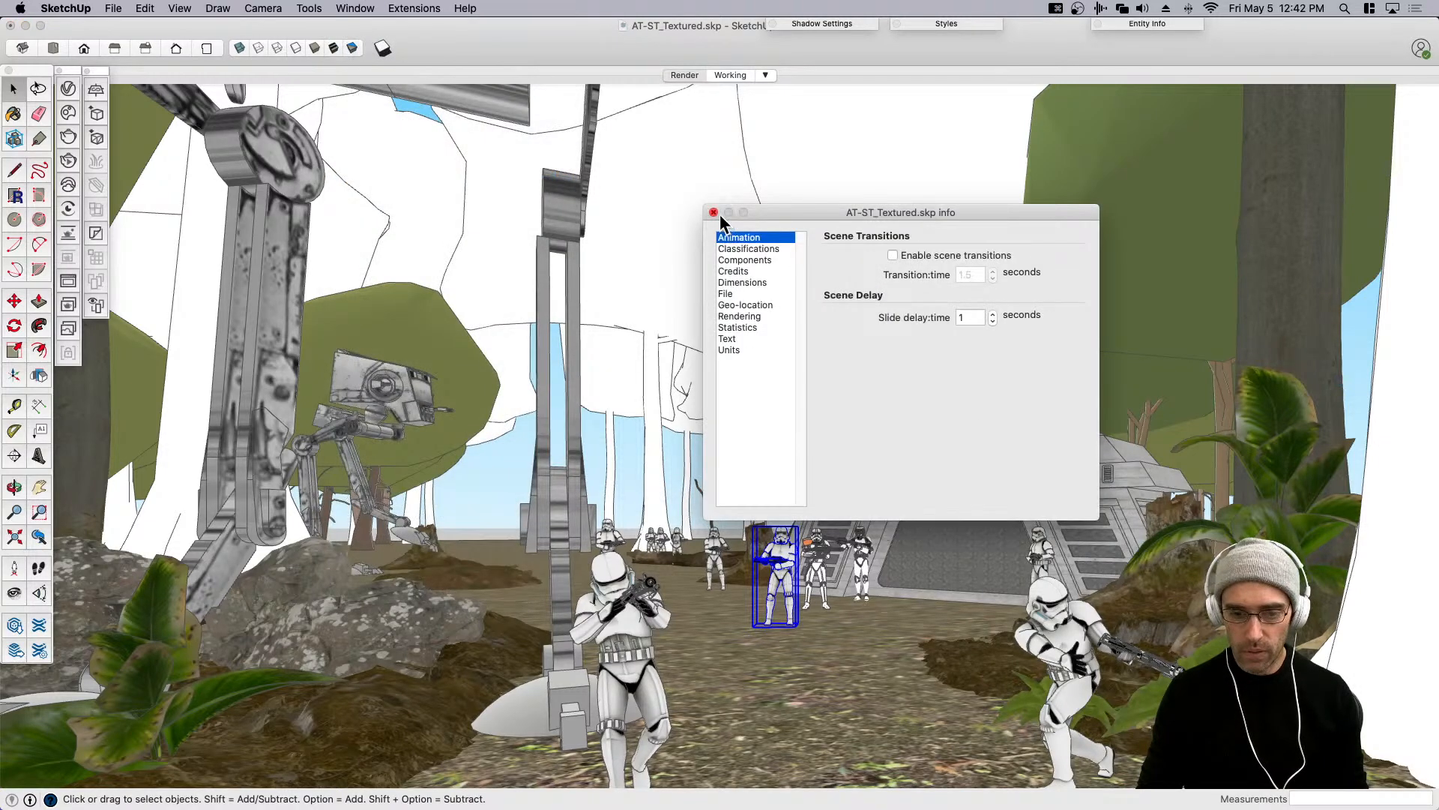
pyautogui.click(714, 213)
pyautogui.click(354, 9)
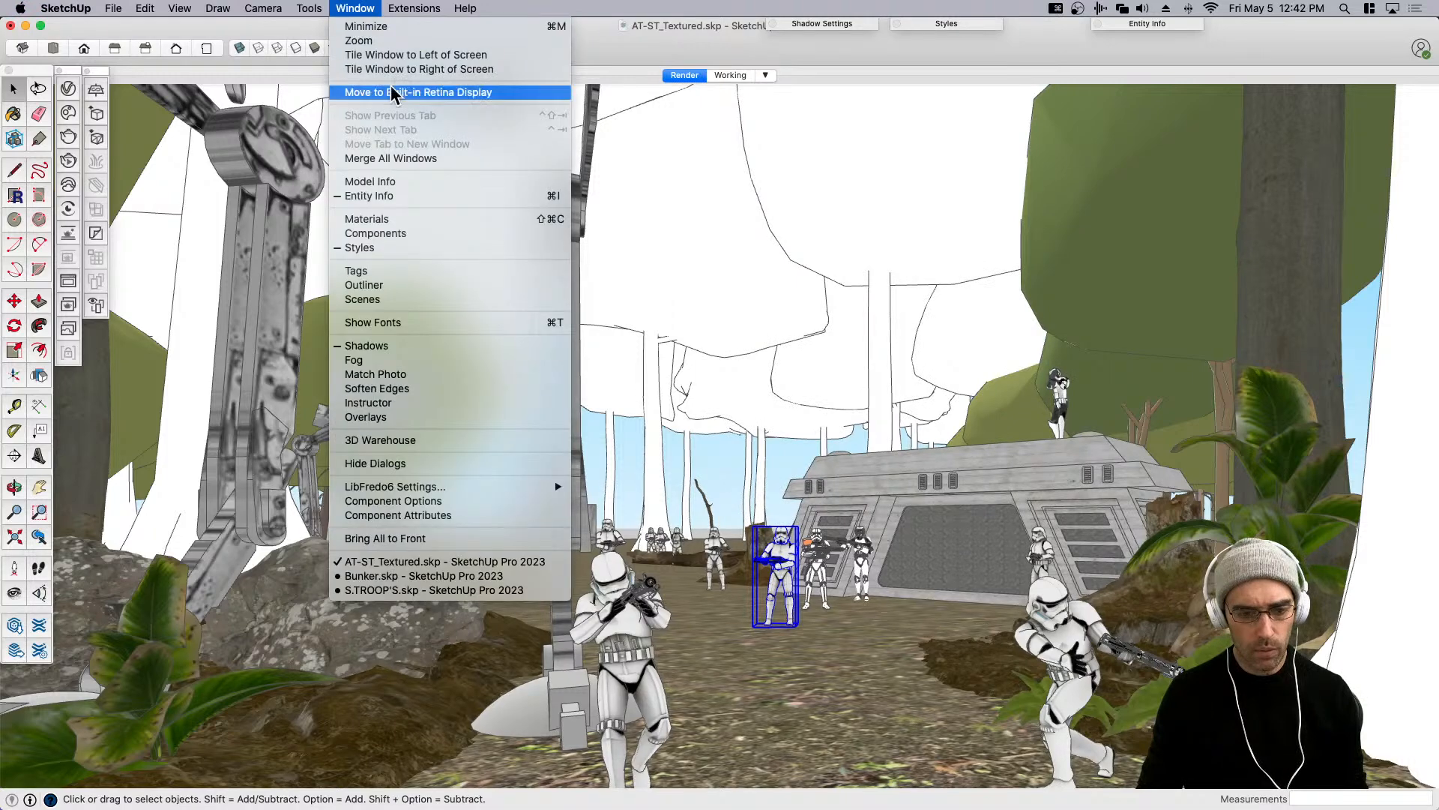
pyautogui.click(383, 271)
# Add a new tag named S-Trees.
pyautogui.click(1224, 42)
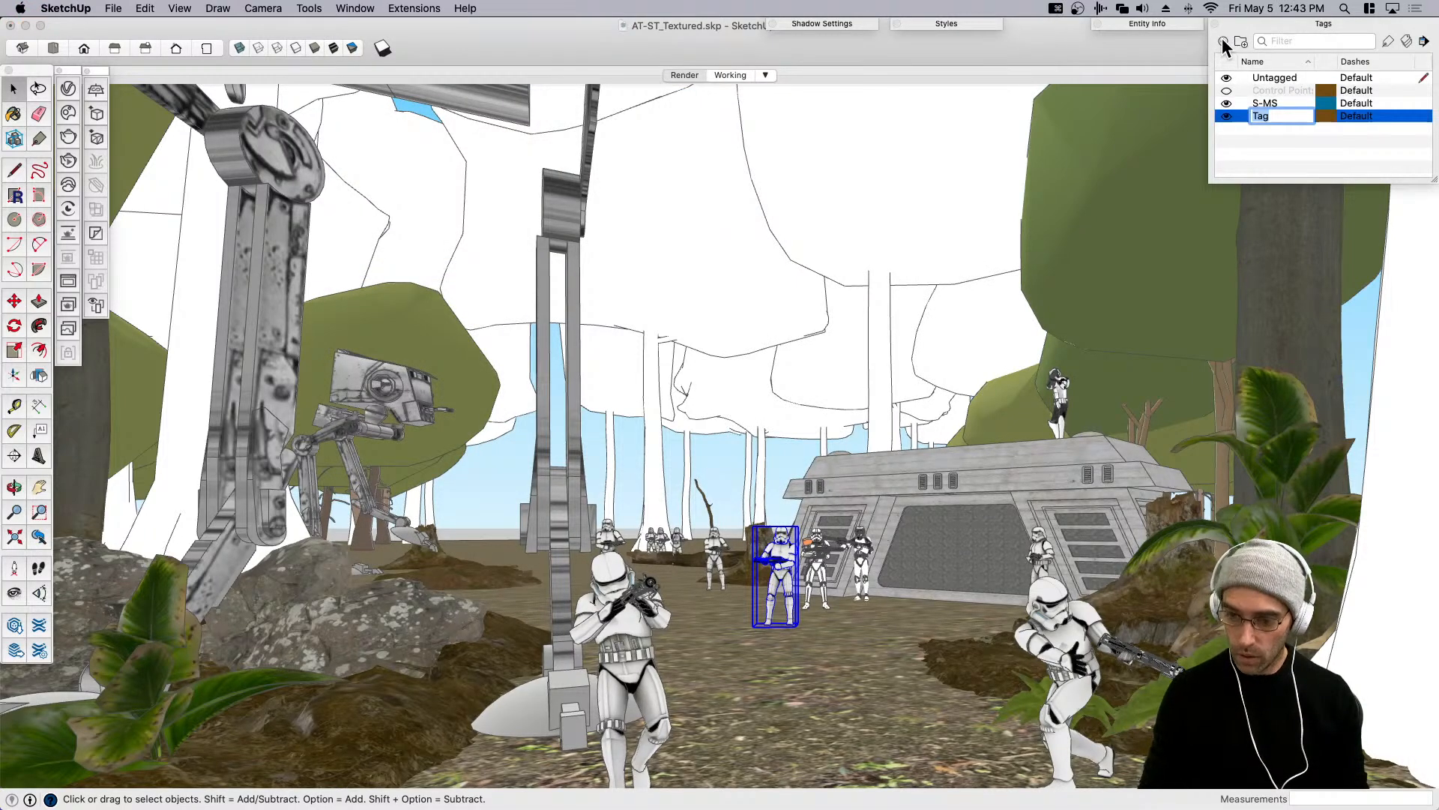
pyautogui.write('S-Trees')
pyautogui.press('Return')
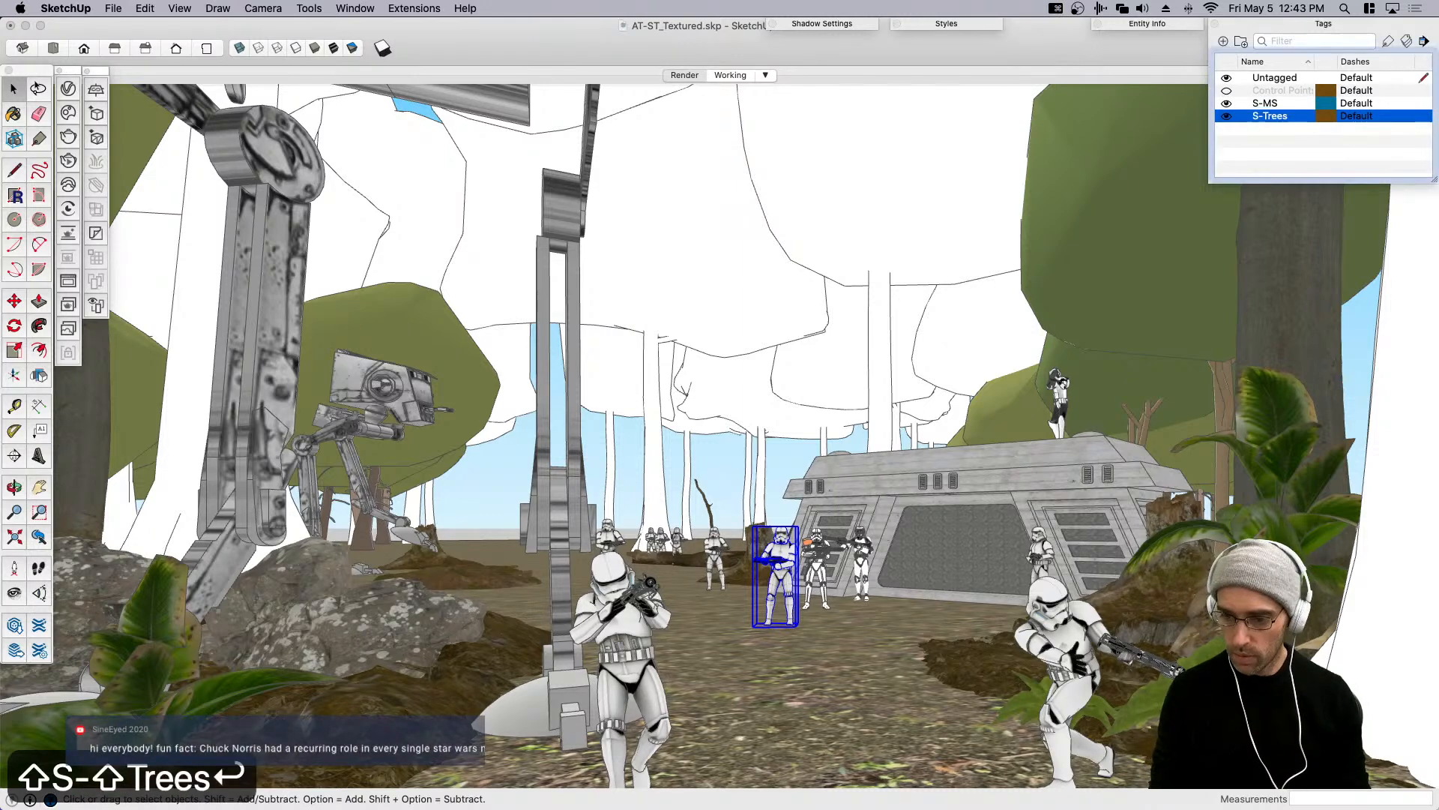
# In the Working scene, select the forest trees without the distant AT-ST and assign them to the S-Trees tag.
pyautogui.click(729, 75)
pyautogui.click(873, 361)
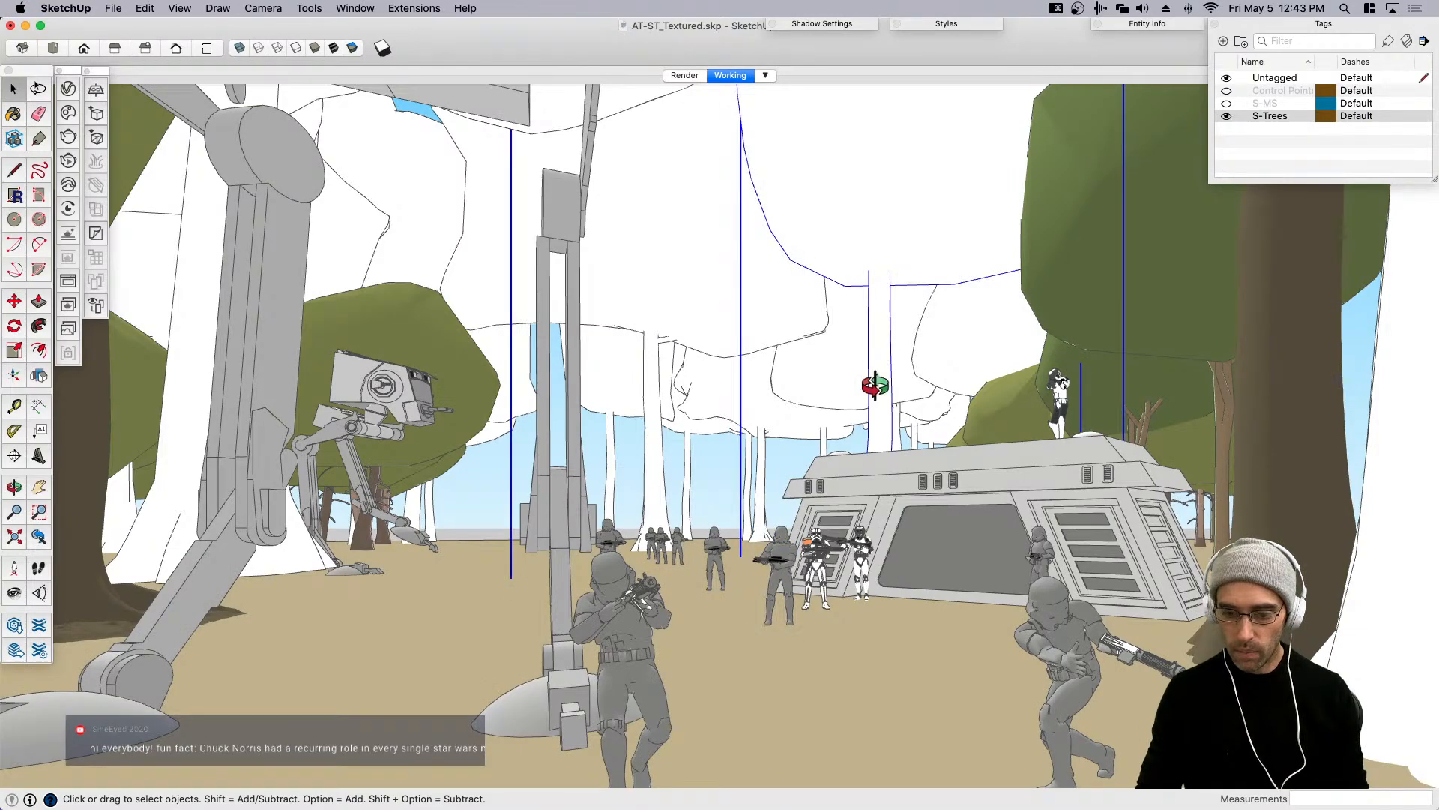
pyautogui.moveTo(874, 379); pyautogui.dragTo(848, 404, button='middle')
pyautogui.scroll(-10, 847, 404)
pyautogui.moveTo(986, 348); pyautogui.dragTo(1066, 378, button='middle')
pyautogui.moveTo(465, 309); pyautogui.dragTo(286, 201)
pyautogui.moveTo(859, 475); pyautogui.dragTo(824, 518, button='middle')
pyautogui.scroll(10, 677, 424)
pyautogui.scroll(3, 651, 431)
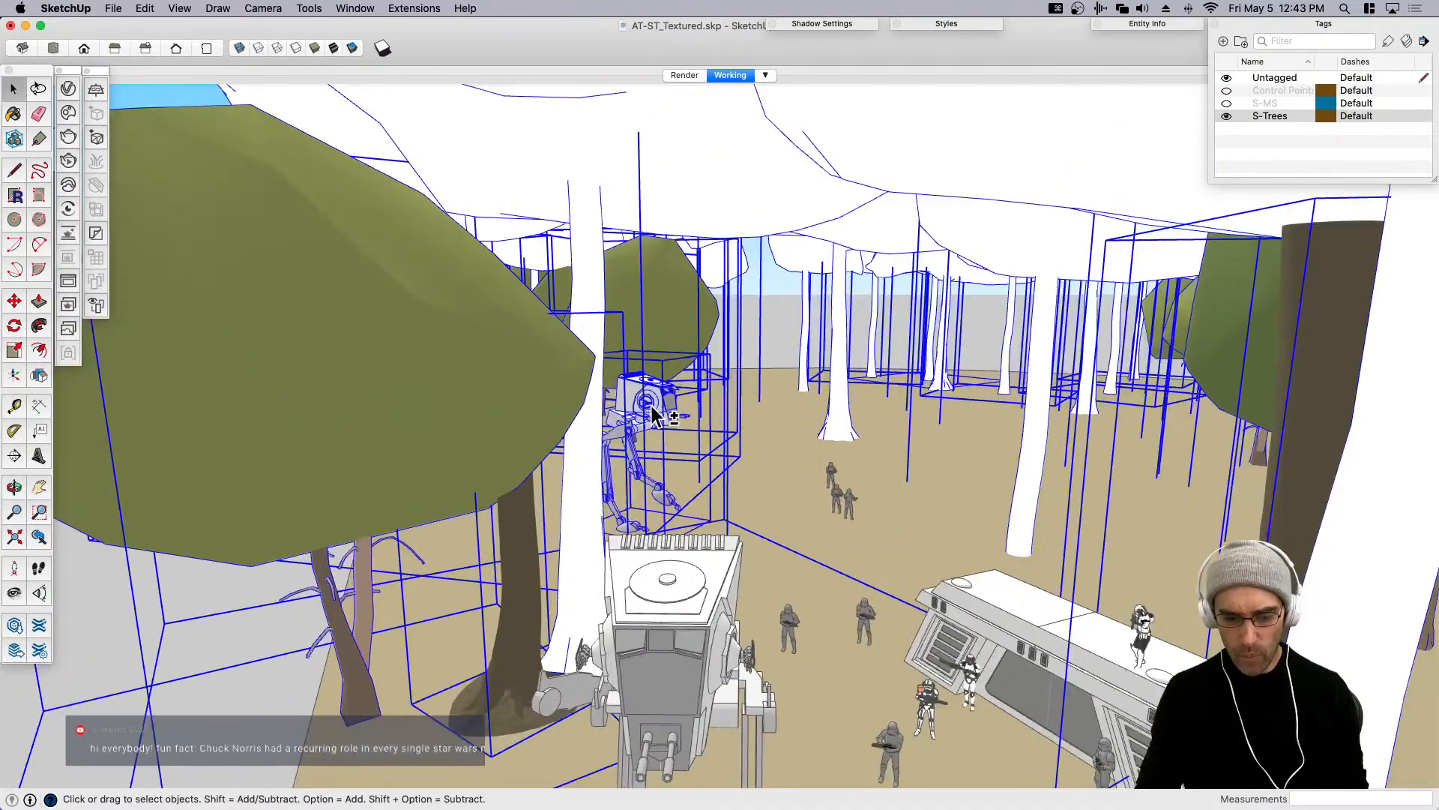
pyautogui.keyDown('shift'); pyautogui.click(664, 419); pyautogui.keyUp('shift')
pyautogui.click(1147, 23)
pyautogui.click(1185, 75)
pyautogui.click(1110, 128)
pyautogui.click(1097, 24)
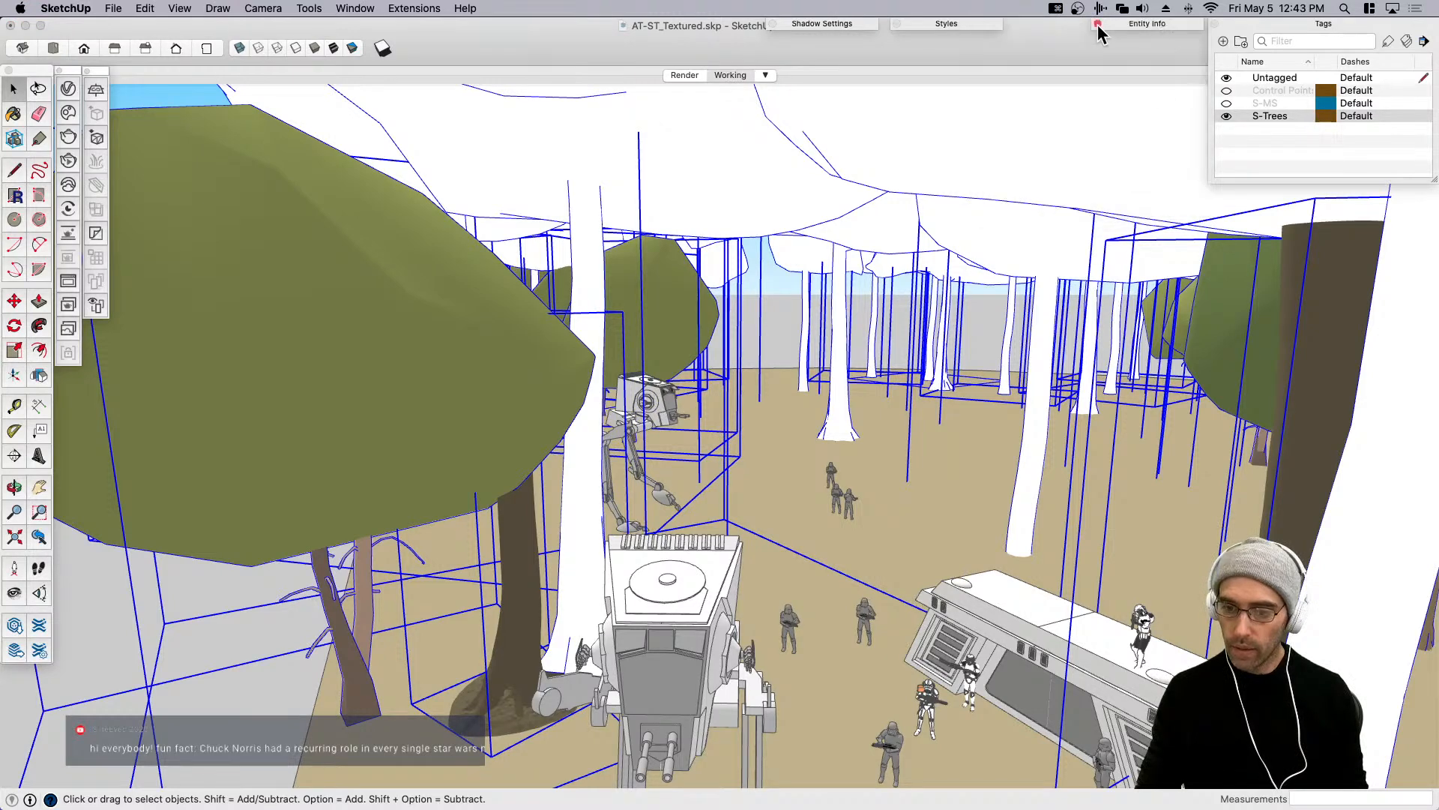
# Hide the S-Trees tag and save the model.
pyautogui.click(1226, 116)
pyautogui.scroll(-5, 645, 343)
pyautogui.click(644, 343)
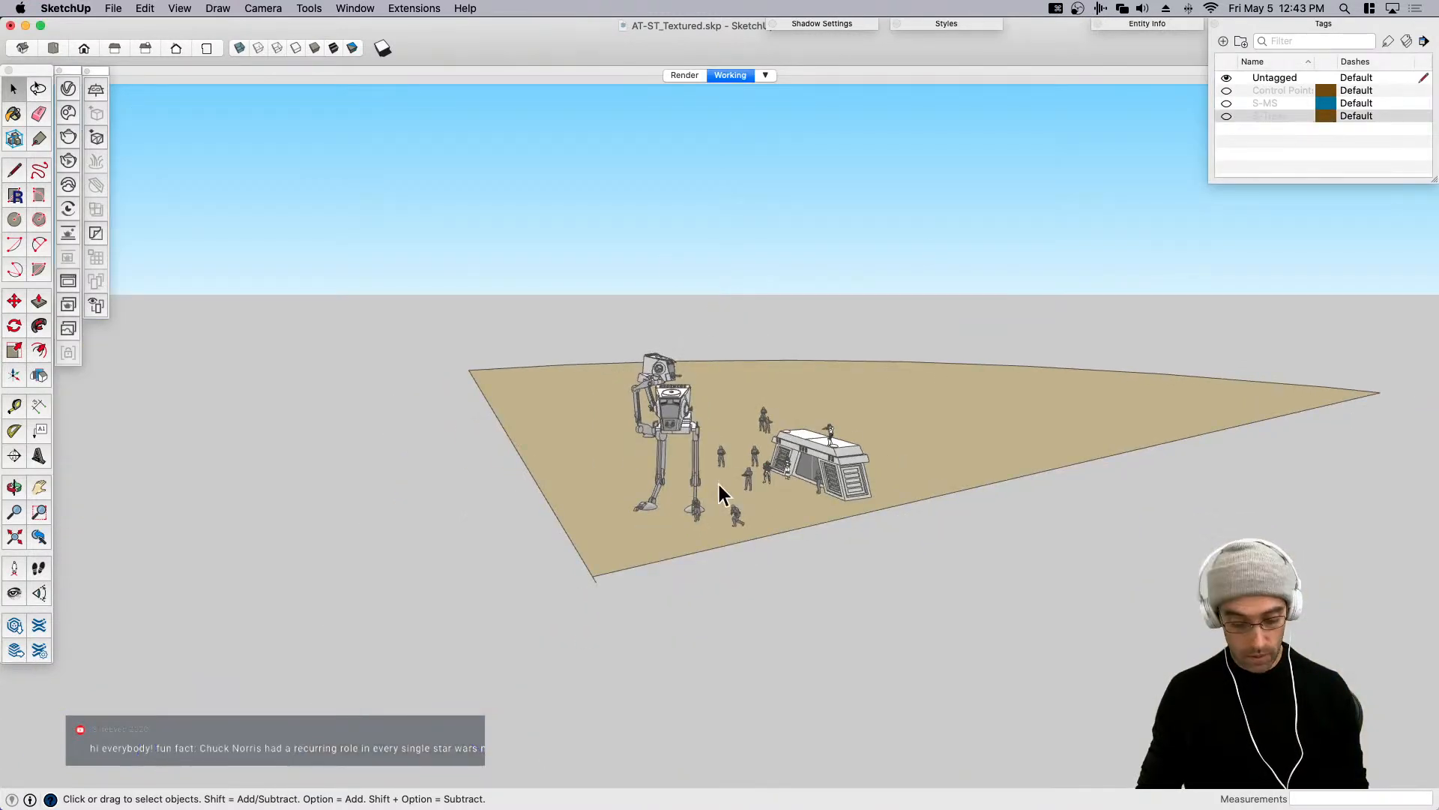
pyautogui.press('super+s')
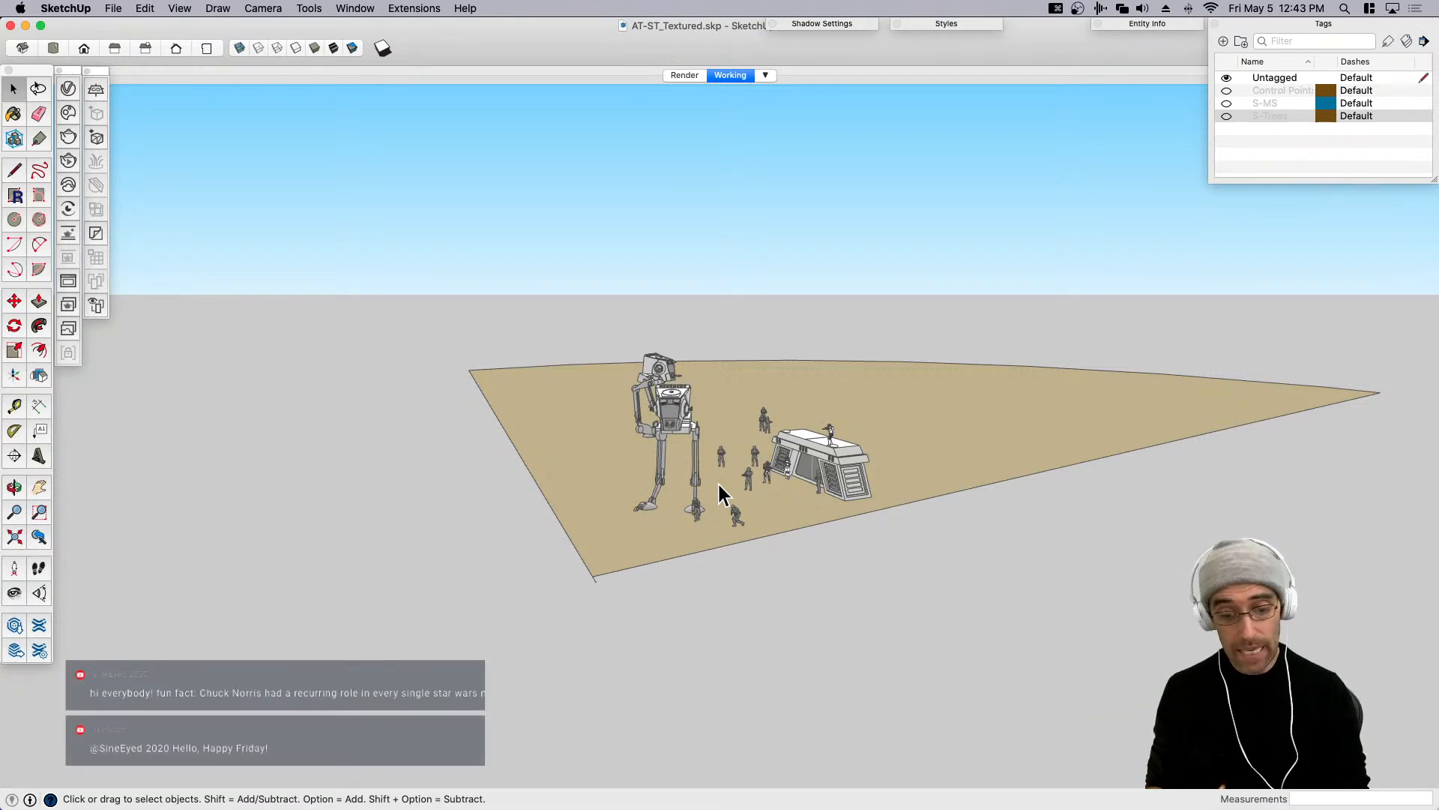
# Copy the aiming trooper beside the AT-ST's foot into the clearing group and to a second spot in front of the bunker.
pyautogui.scroll(5, 710, 475)
pyautogui.moveTo(709, 476); pyautogui.dragTo(786, 583, button='middle')
pyautogui.scroll(4, 786, 583)
pyautogui.press('space')
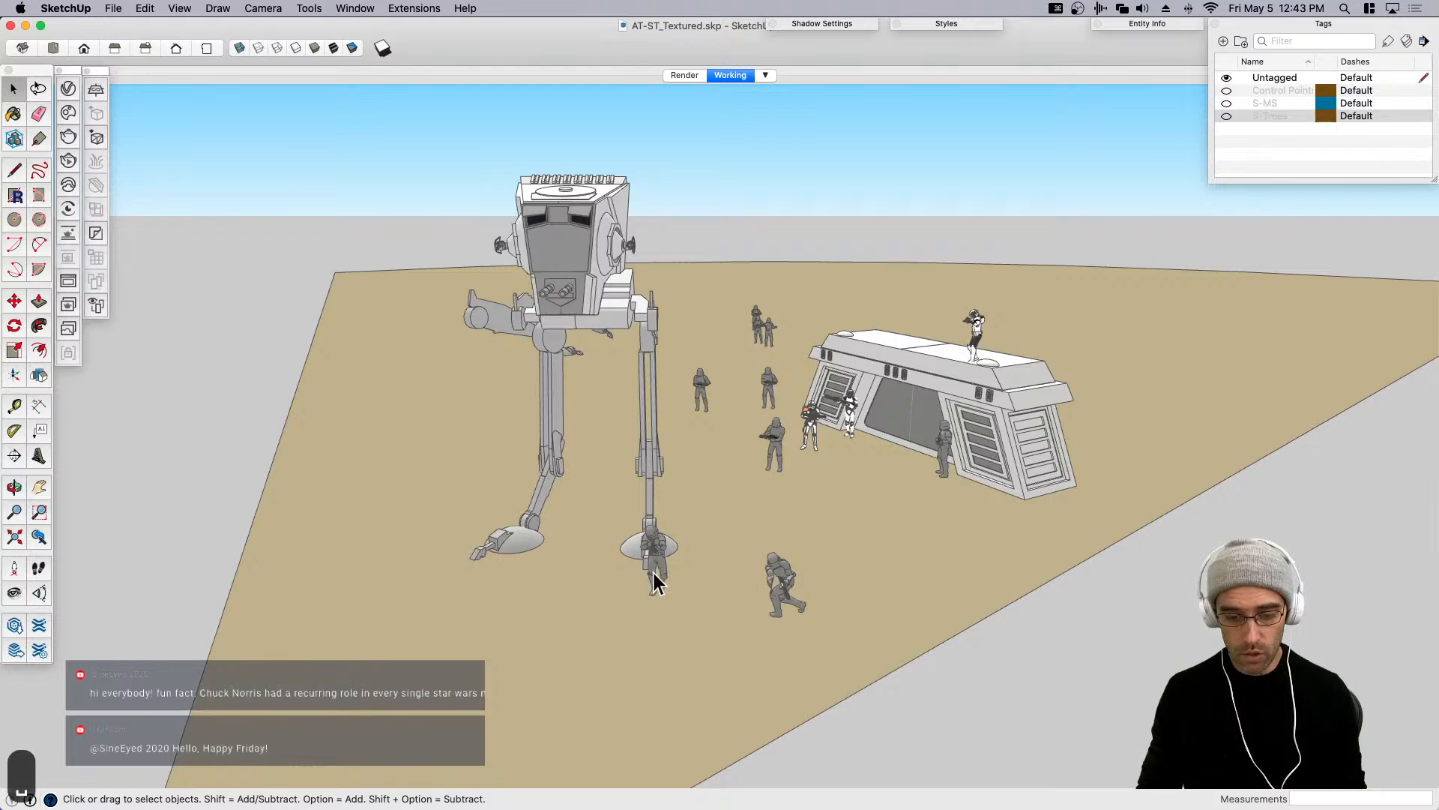
pyautogui.scroll(4, 670, 585)
pyautogui.click(654, 566)
pyautogui.press('m')
pyautogui.press('alt')
pyautogui.press('alt')
pyautogui.click(663, 604)
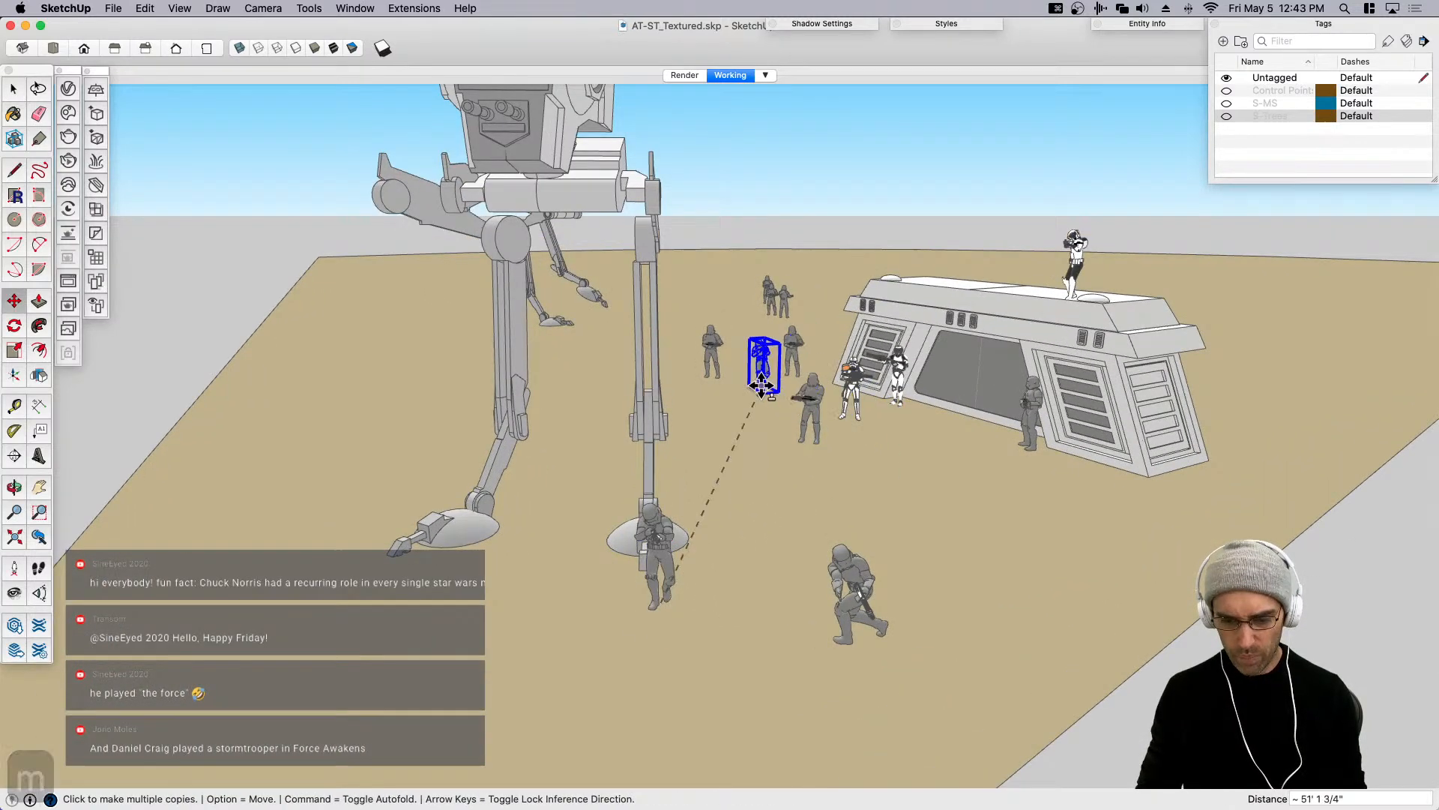
pyautogui.press('alt')
pyautogui.press('alt')
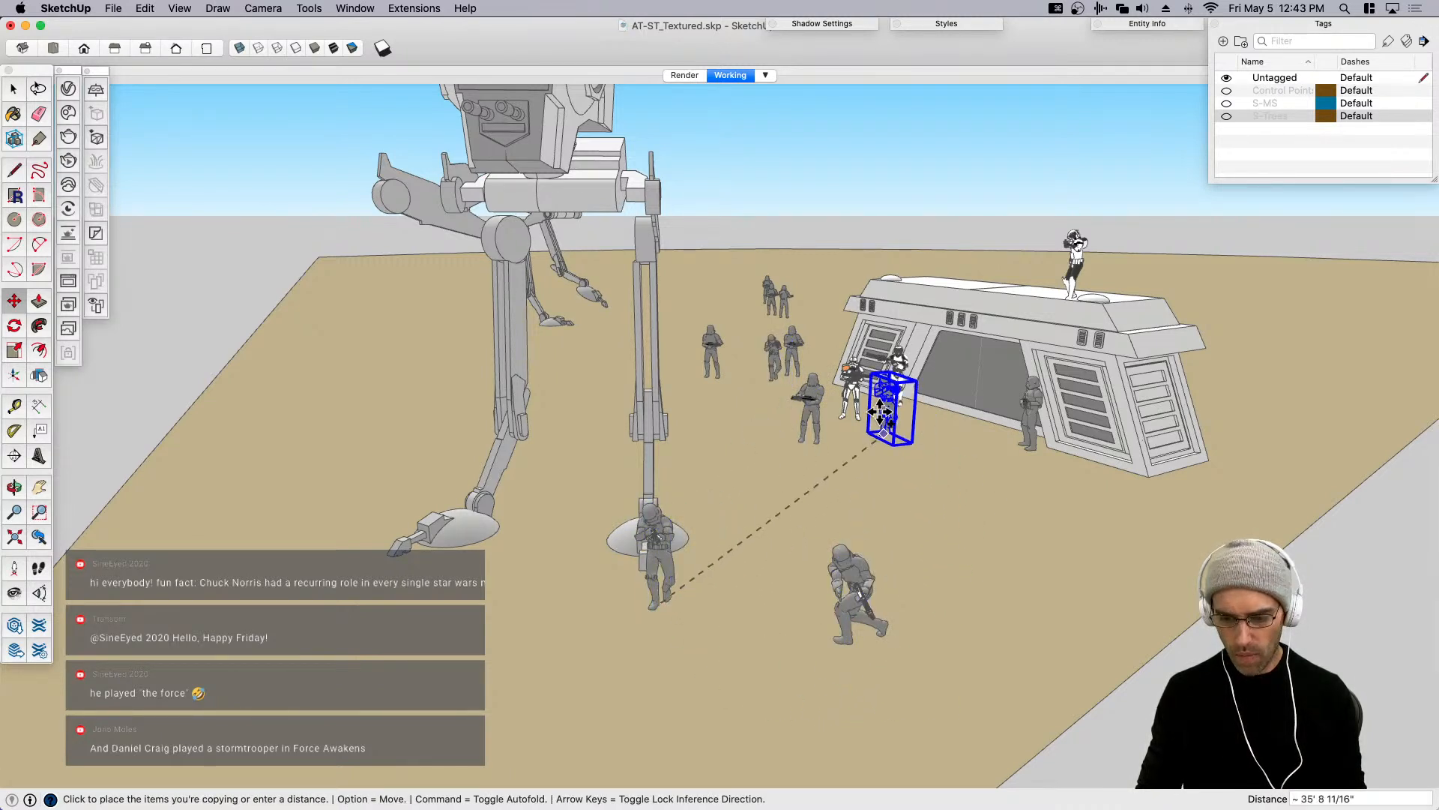
pyautogui.click(1058, 473)
# Rotate the trooper copy in front of the bunker to aim in a new direction.
pyautogui.press('q')
pyautogui.click(1020, 493)
pyautogui.click(1117, 517)
pyautogui.click(937, 541)
pyautogui.press('space')
# Move the rotated aiming trooper up onto the bunker roof, past the trooper already standing there.
pyautogui.press('m')
pyautogui.click(1173, 516)
pyautogui.moveTo(1093, 258); pyautogui.dragTo(1120, 317, button='middle')
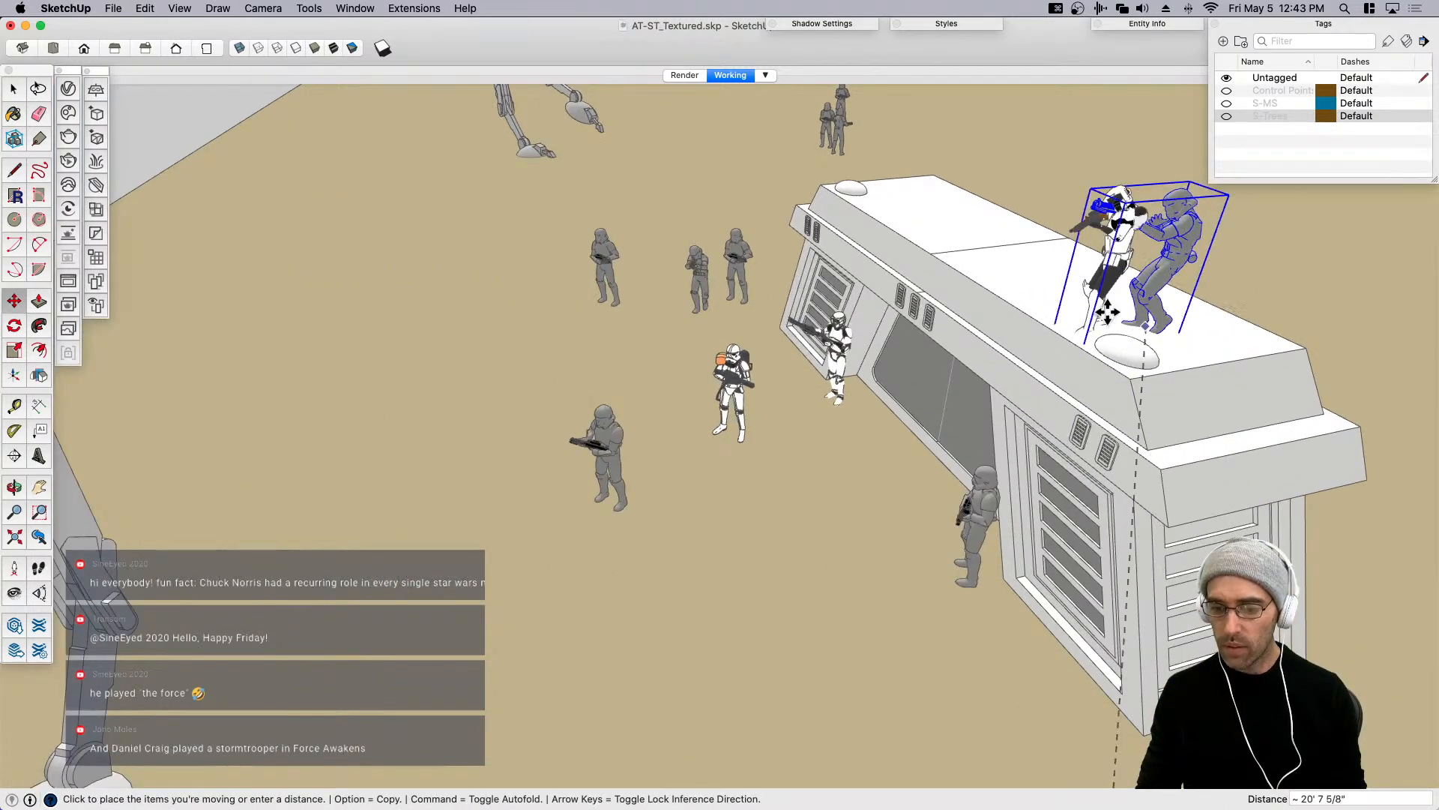
pyautogui.click(886, 204)
pyautogui.press('space')
# Adjust the aiming trooper's position at the far end of the bunker roof and save the model.
pyautogui.scroll(-5, 887, 204)
pyautogui.moveTo(855, 405); pyautogui.dragTo(829, 344, button='middle')
pyautogui.press('space')
pyautogui.scroll(6, 857, 267)
pyautogui.moveTo(857, 267); pyautogui.dragTo(860, 332, button='middle')
pyautogui.press('space')
pyautogui.scroll(-5, 865, 334)
pyautogui.scroll(3, 780, 470)
pyautogui.press('m')
pyautogui.click(772, 489)
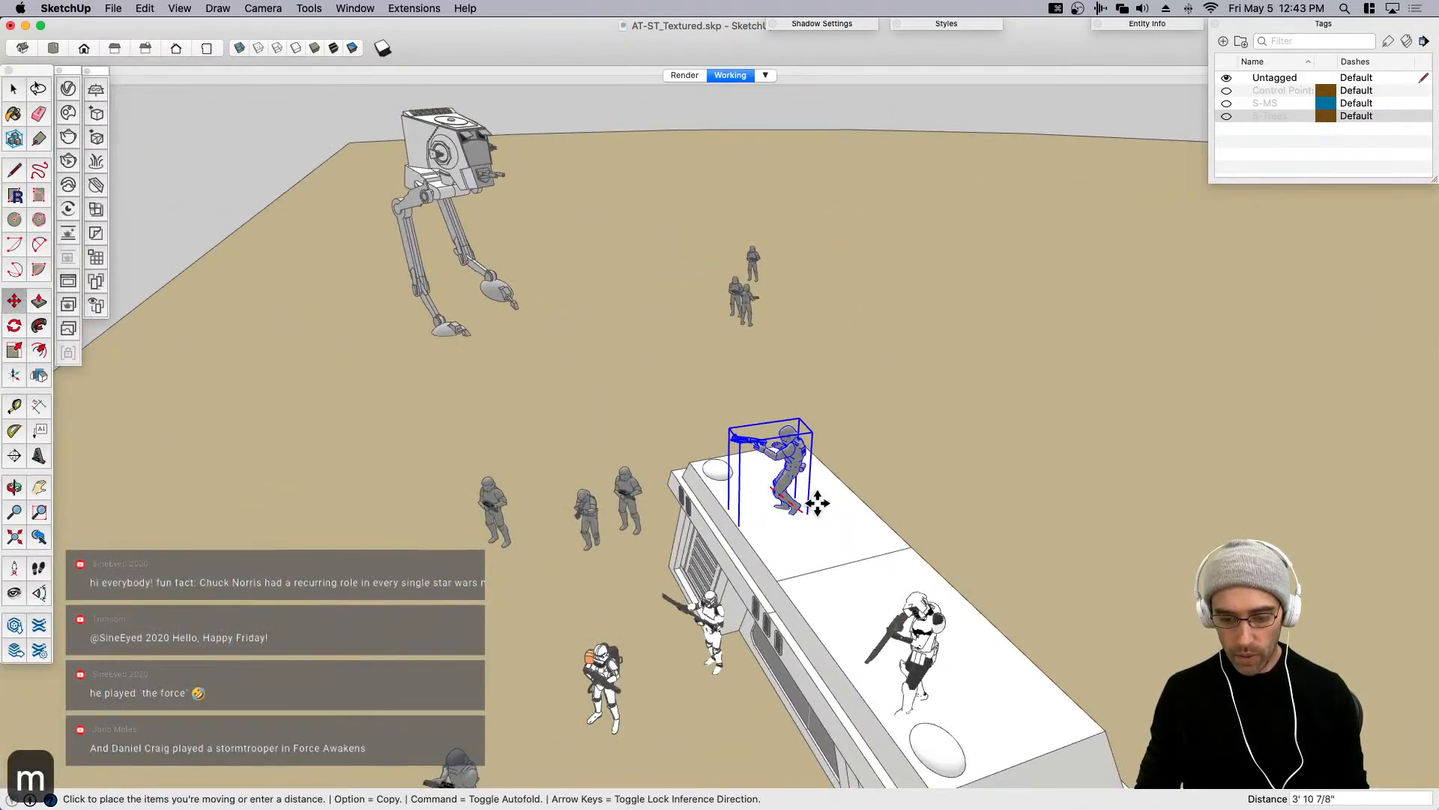
pyautogui.press('space')
pyautogui.hotkey('ctrl', 's')
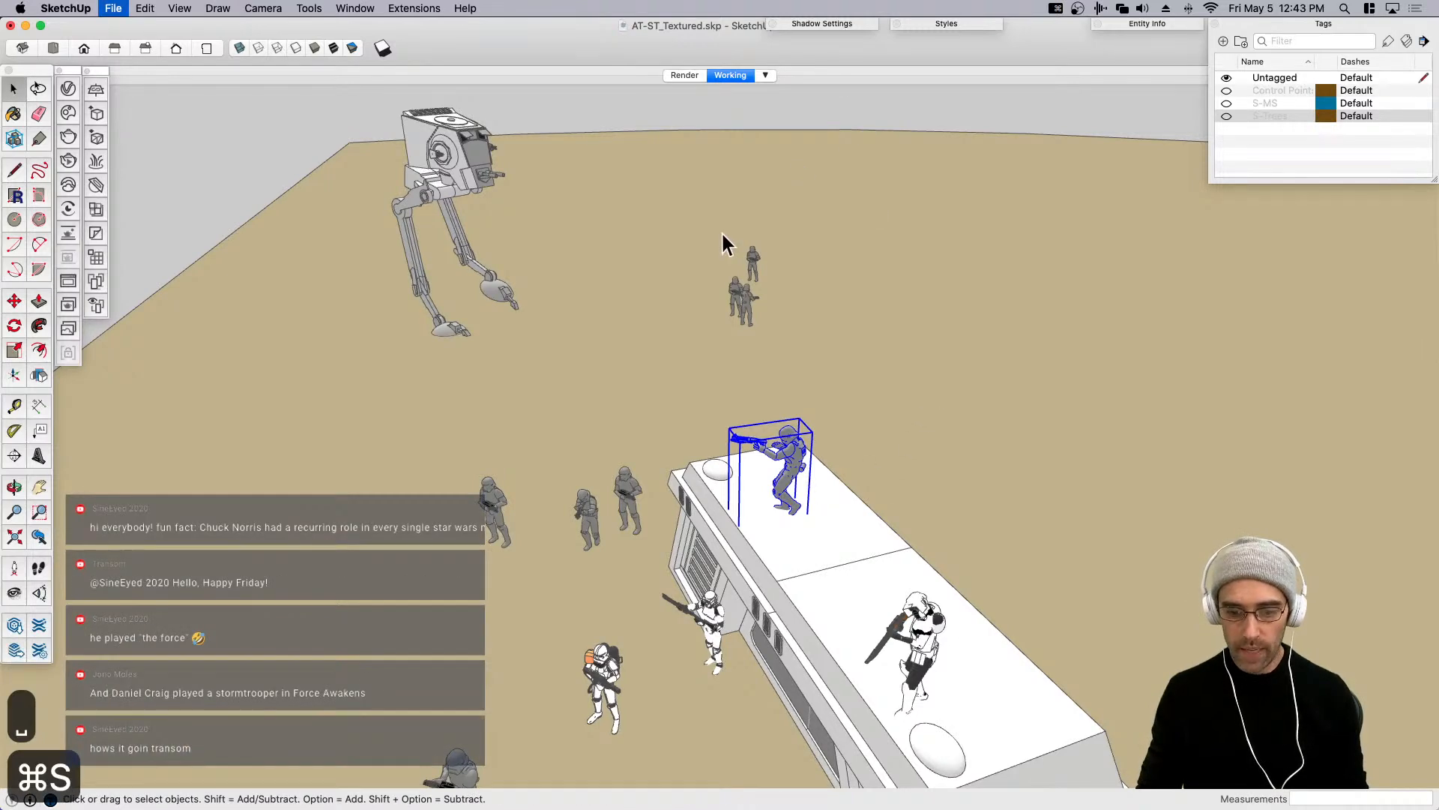
# Clear the selection and show the S-MS tag with the plants, rocks and ground patches.
pyautogui.scroll(-3, 732, 245)
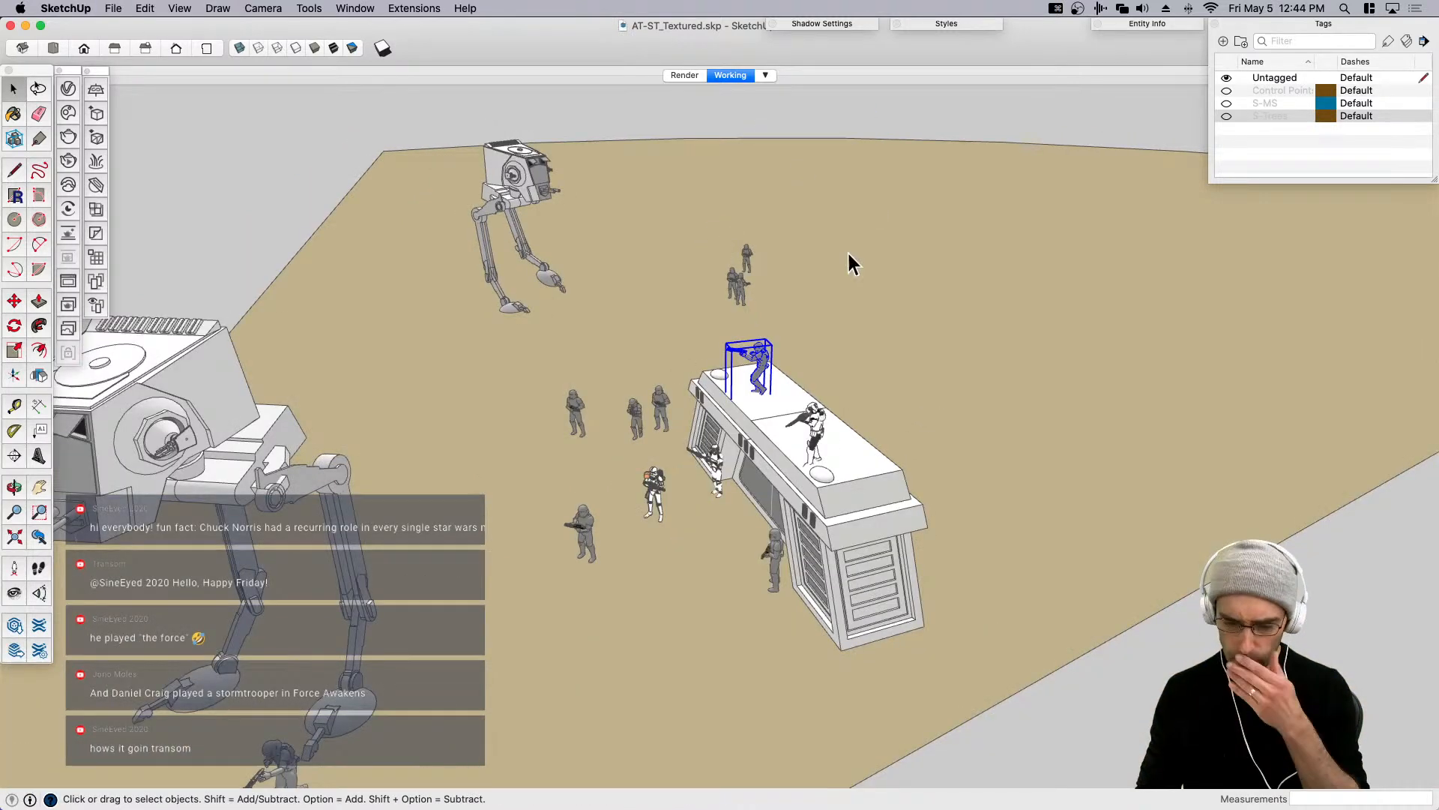
pyautogui.click(1157, 231)
pyautogui.scroll(-3, 810, 435)
pyautogui.moveTo(779, 442); pyautogui.dragTo(909, 529, button='middle')
pyautogui.click(1226, 103)
pyautogui.scroll(6, 947, 549)
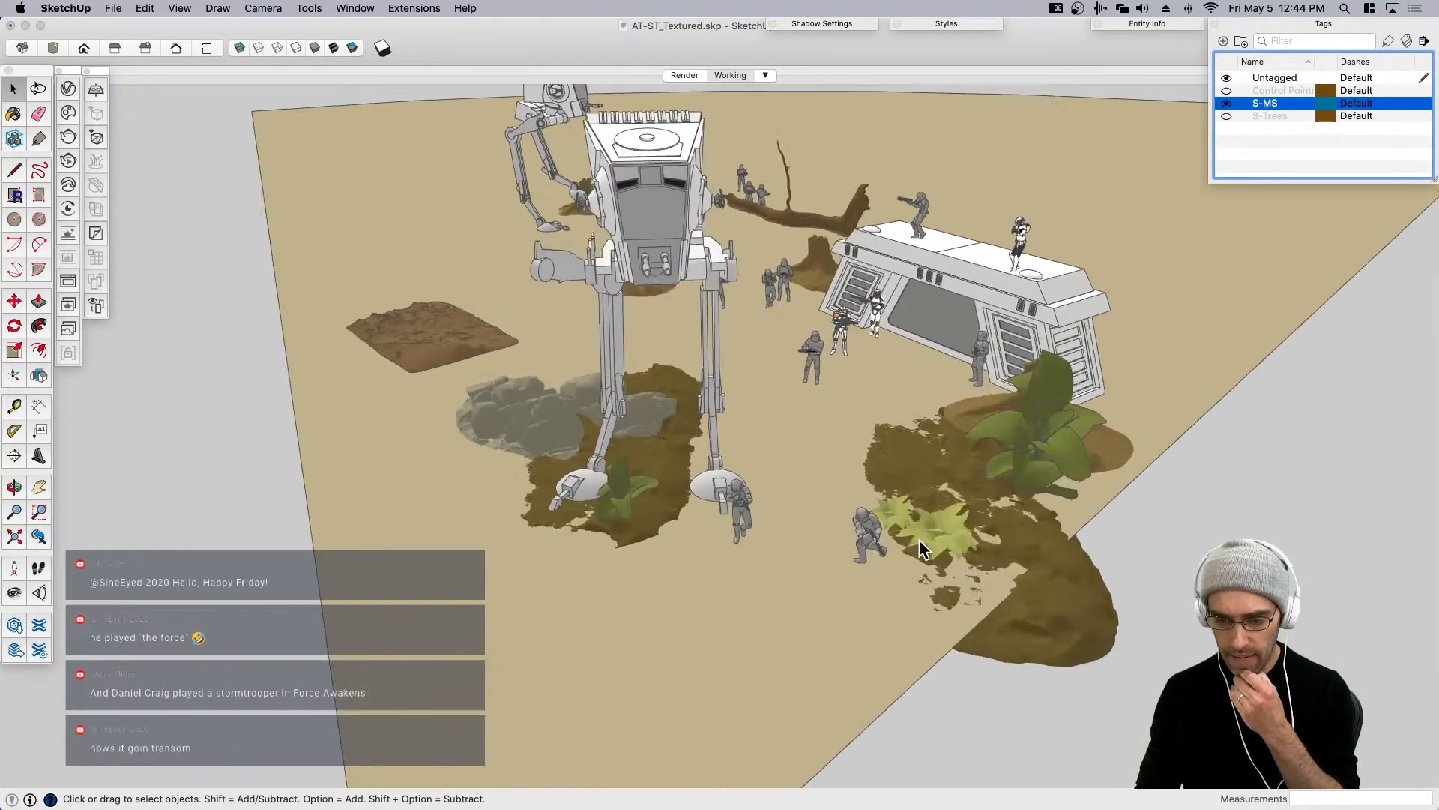
# Assign the yellow-green fern beside the crouching trooper to Untagged and hide the S-MS tag.
pyautogui.click(942, 570)
pyautogui.press('m')
pyautogui.press('space')
pyautogui.click(1140, 27)
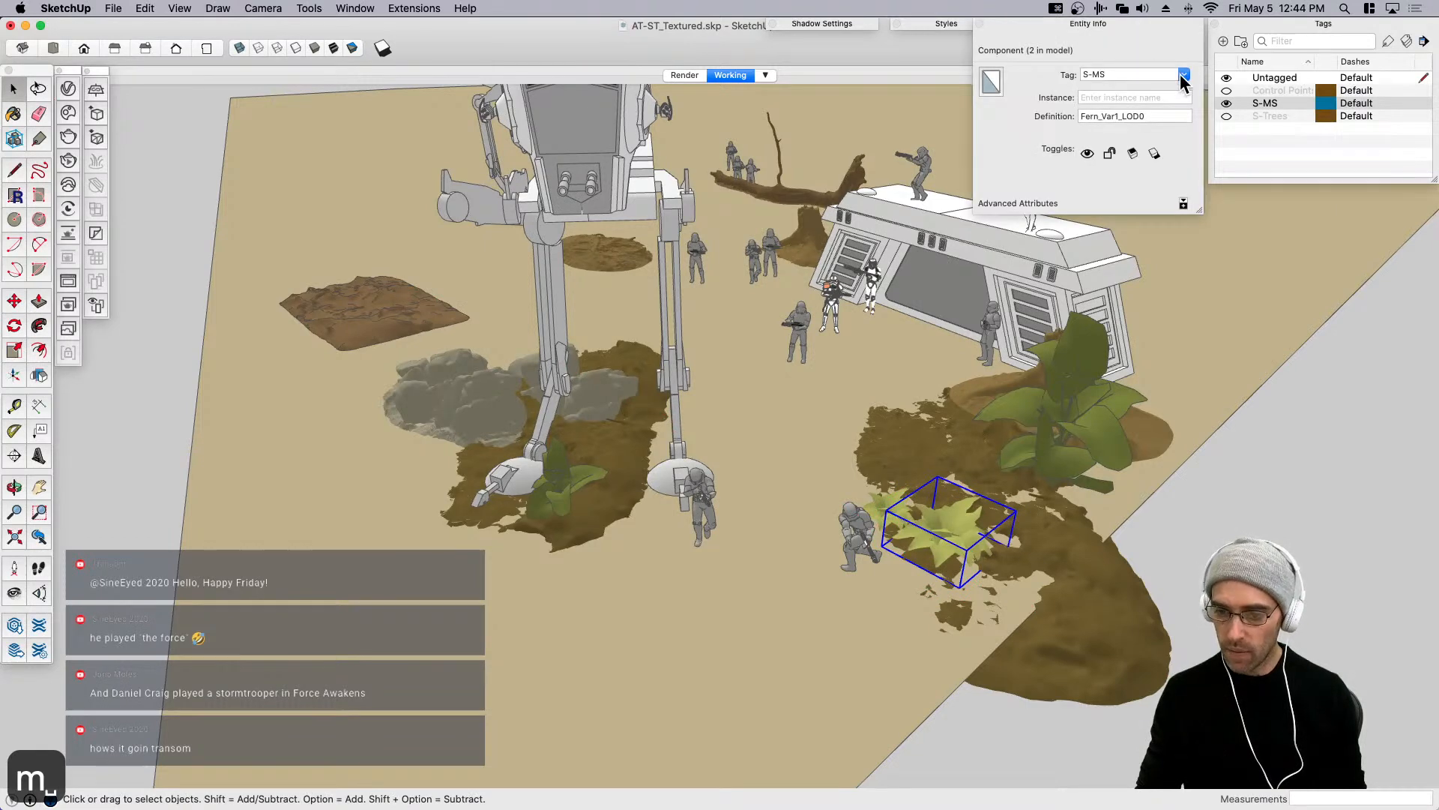
pyautogui.click(1182, 75)
pyautogui.click(1113, 90)
pyautogui.click(1096, 23)
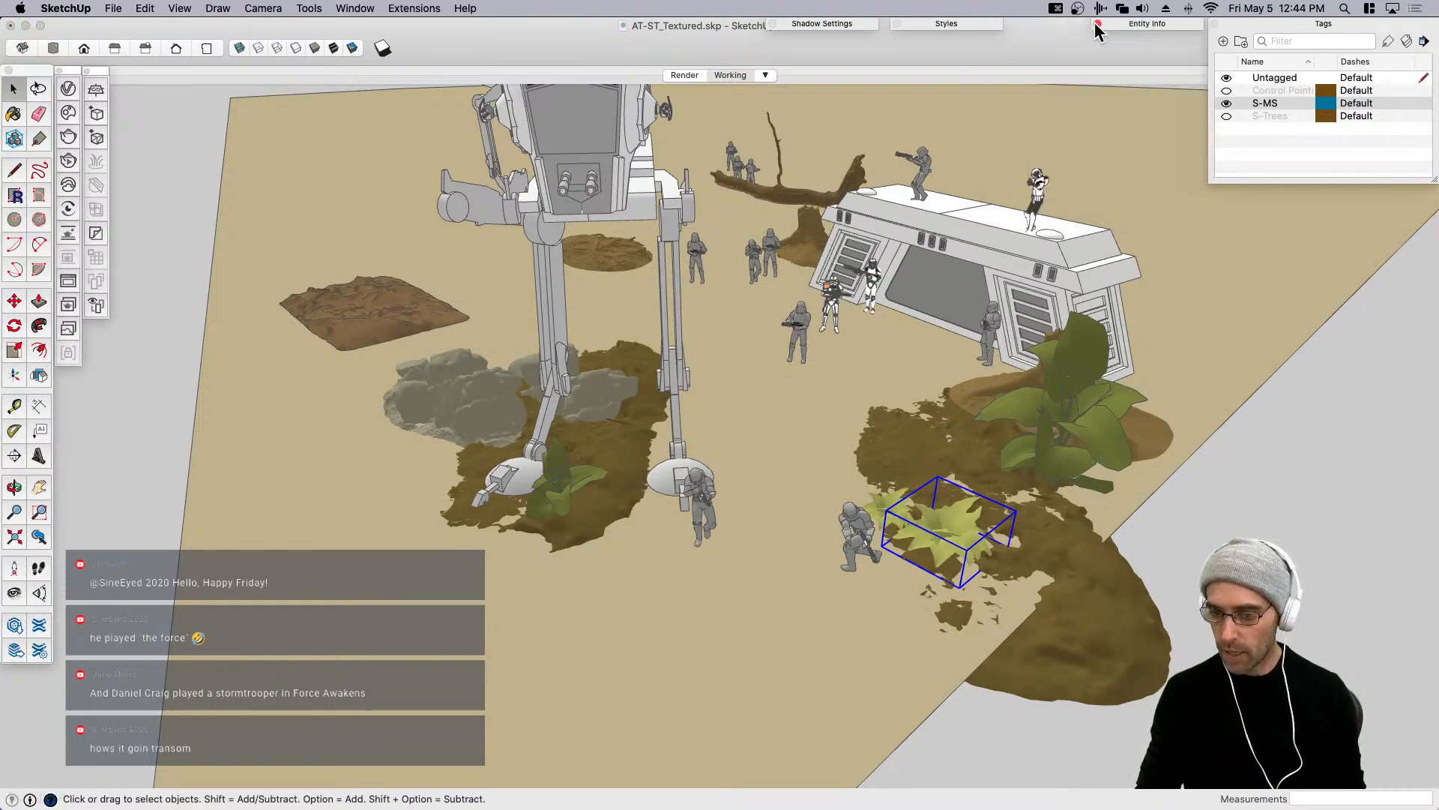
pyautogui.click(1226, 104)
# Open the large ground group for editing and select its surface.
pyautogui.moveTo(794, 420); pyautogui.dragTo(916, 468, button='middle')
pyautogui.press('space')
pyautogui.scroll(-4, 753, 389)
pyautogui.moveTo(753, 388); pyautogui.dragTo(758, 448, button='middle')
pyautogui.scroll(-2, 755, 446)
pyautogui.scroll(-3, 730, 442)
pyautogui.press('h')
pyautogui.moveTo(777, 431); pyautogui.dragTo(699, 531)
pyautogui.press('space')
pyautogui.click(686, 531)
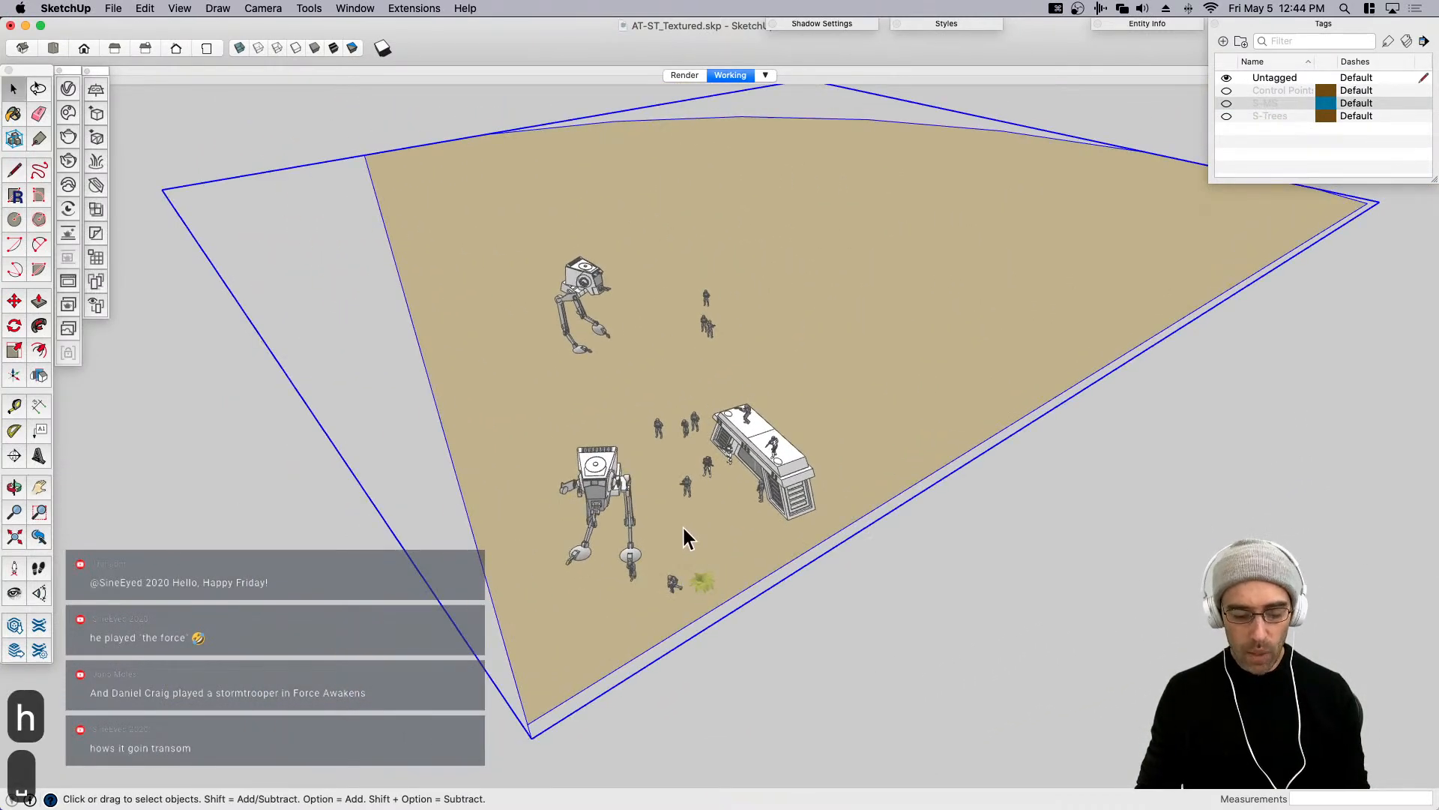
pyautogui.doubleClick(680, 533)
pyautogui.click(672, 525)
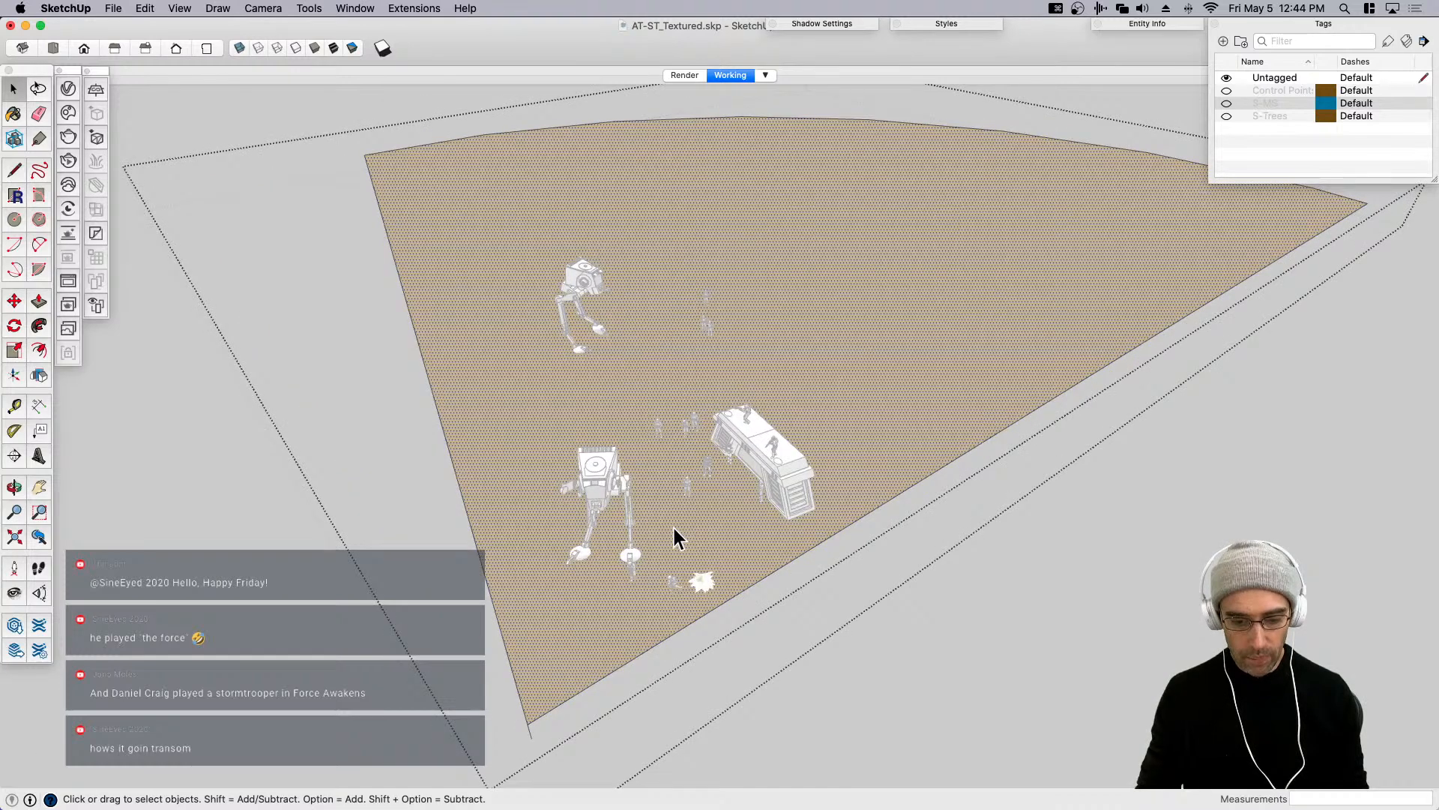
# Show the Artisan tool palette to try it on the ground surface, and undo the last change.
pyautogui.click(180, 8)
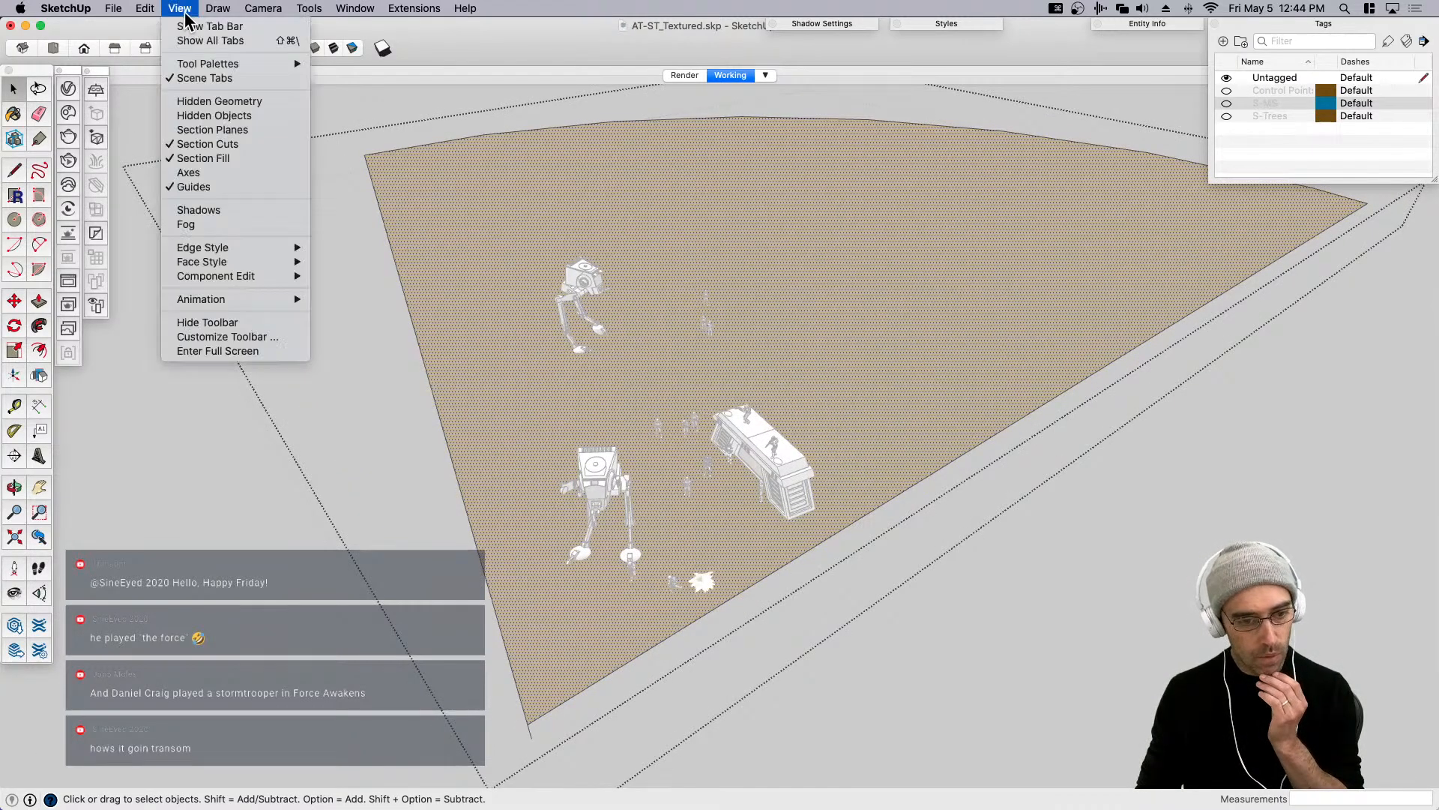
pyautogui.moveTo(212, 63)
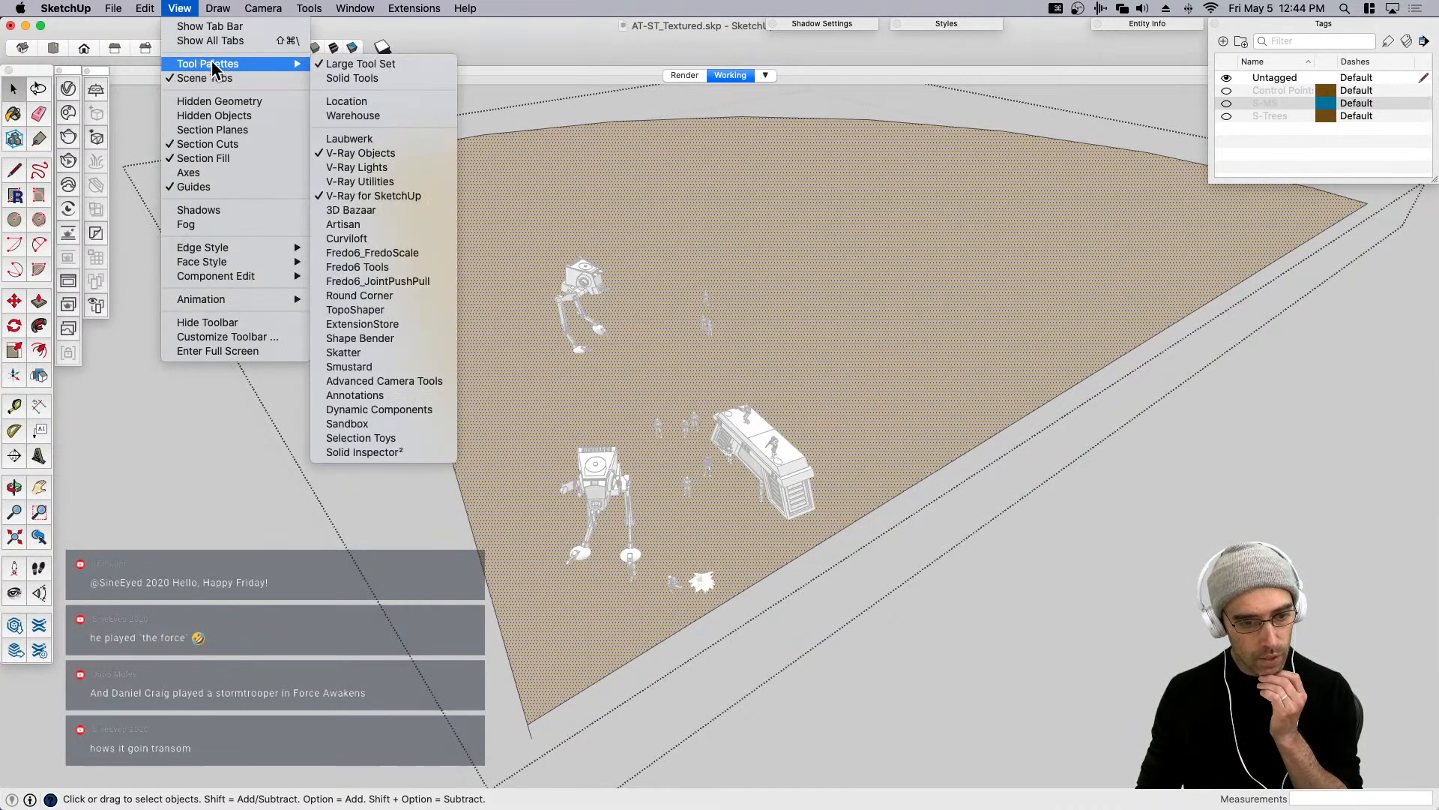
pyautogui.click(354, 223)
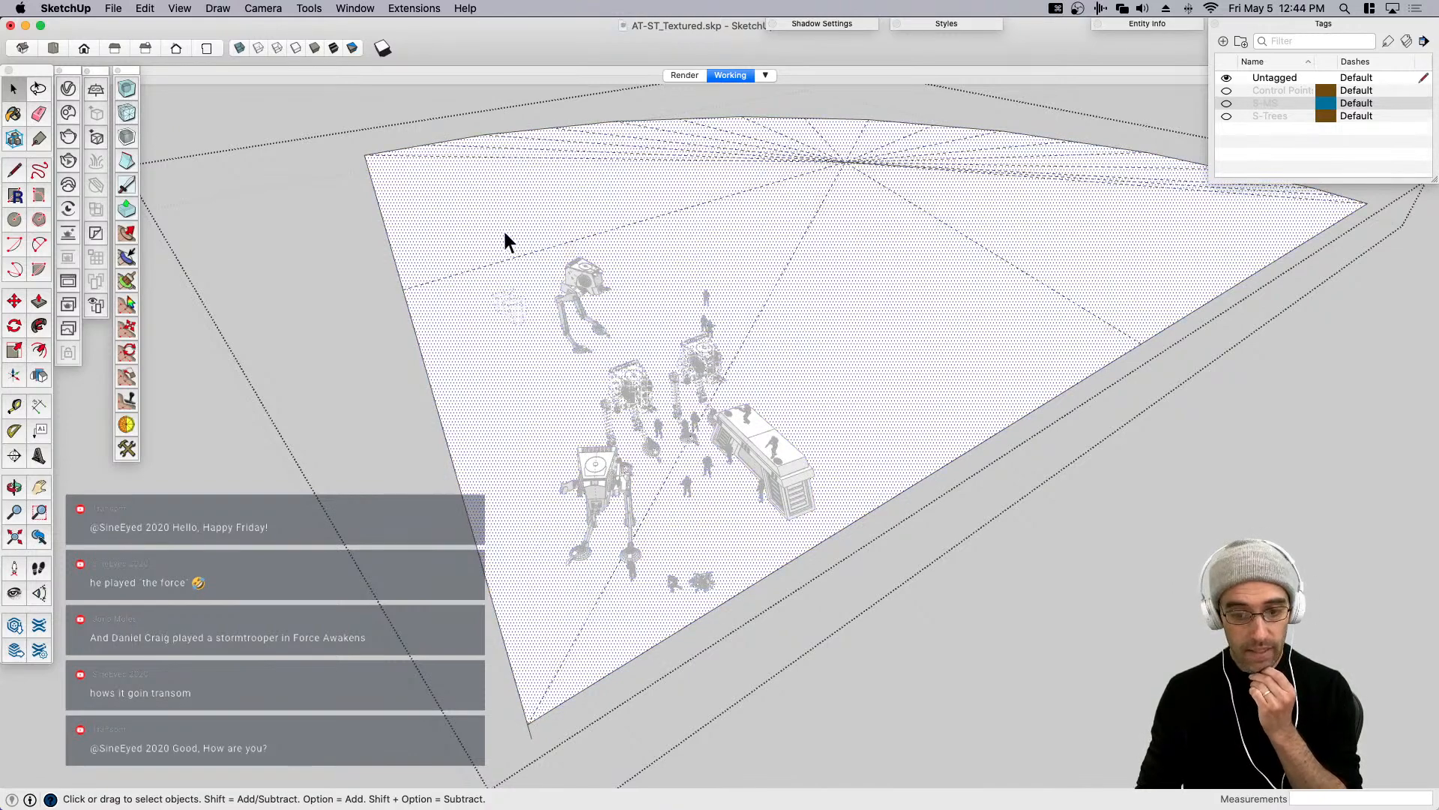
pyautogui.moveTo(887, 327); pyautogui.dragTo(739, 352, button='middle')
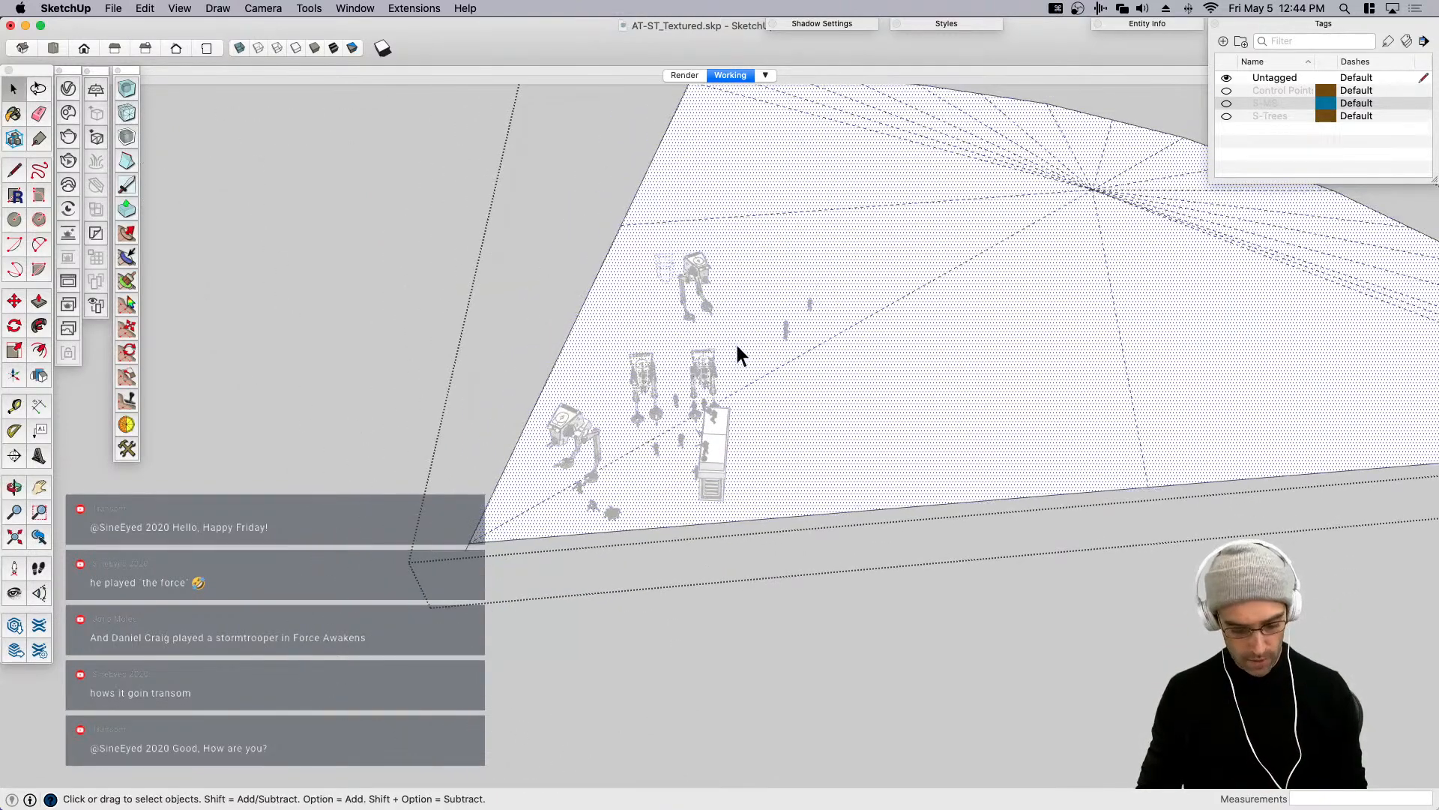
pyautogui.press('super+z')
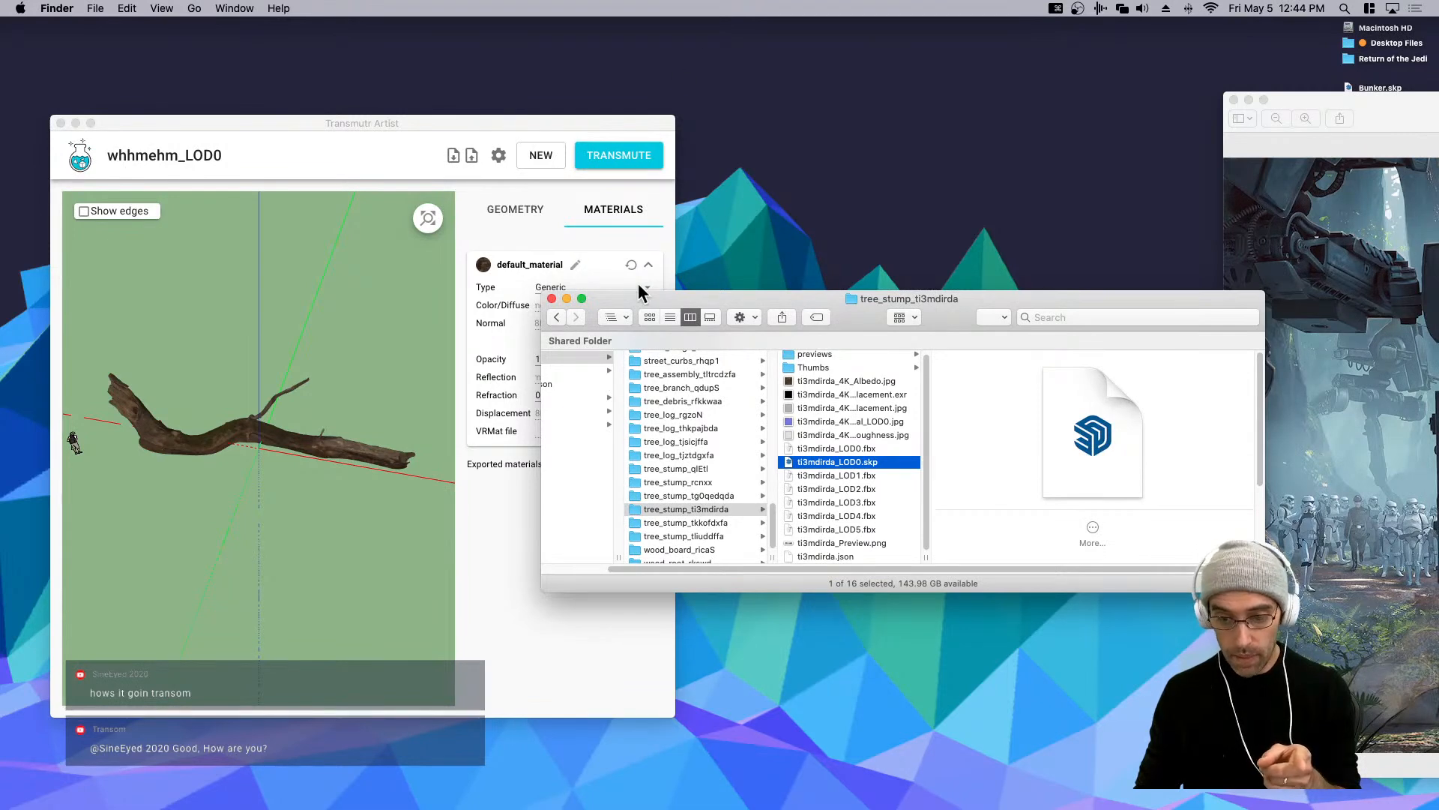
# Reopen AT-ST_Textured.skp from the Return of the Jedi folder on the Desktop in Finder, without sending the error report.
pyautogui.click(664, 283)
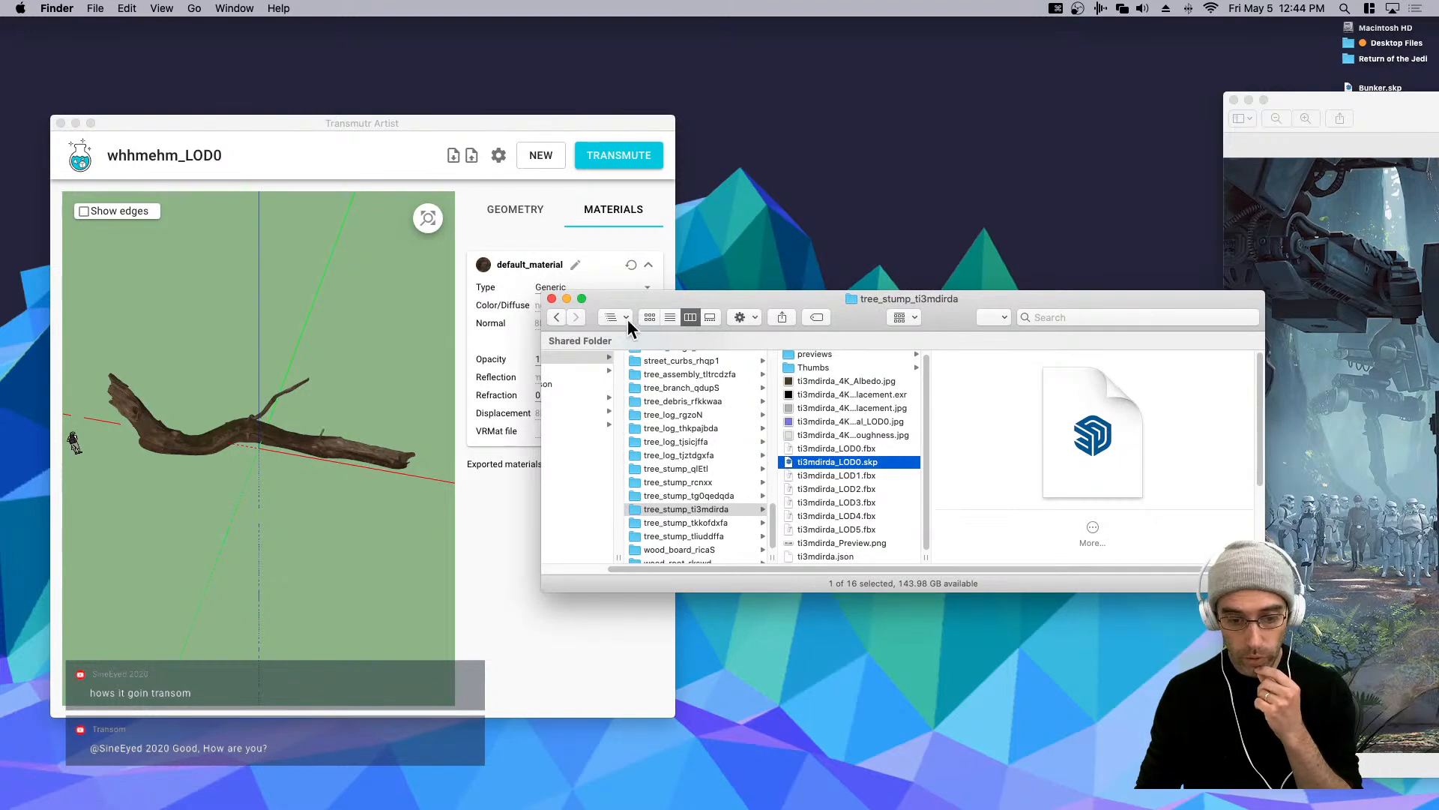
pyautogui.click(649, 316)
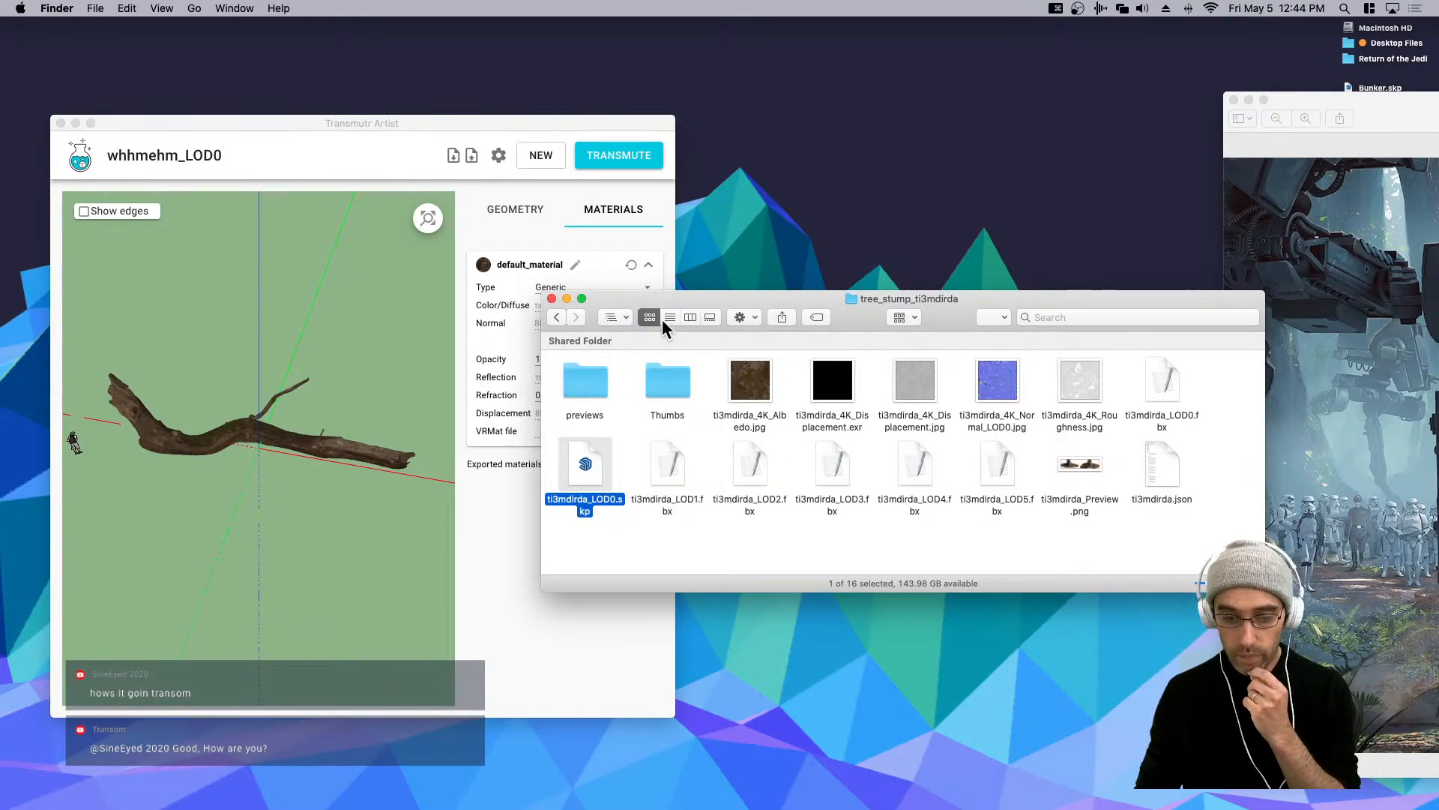
pyautogui.click(627, 316)
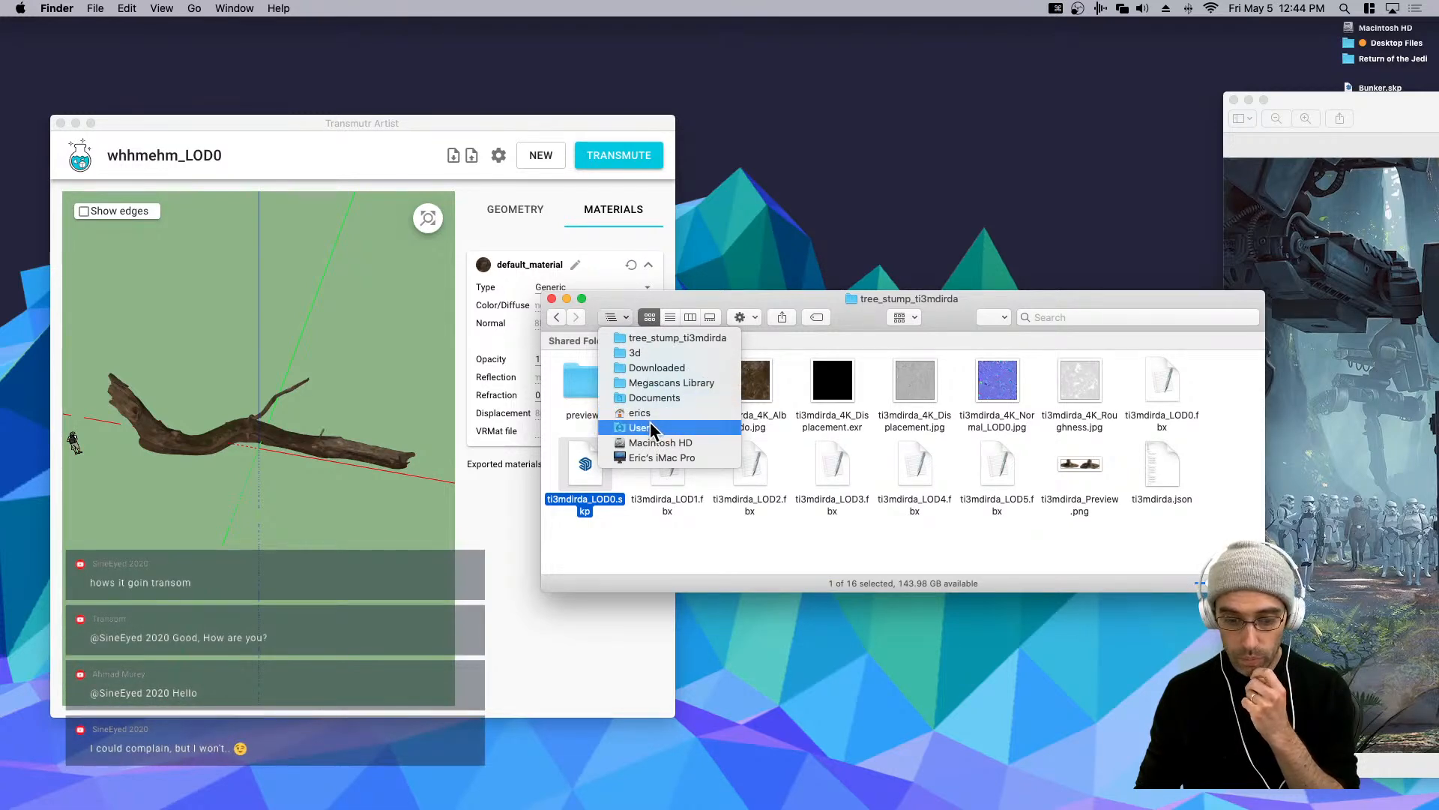
pyautogui.click(646, 414)
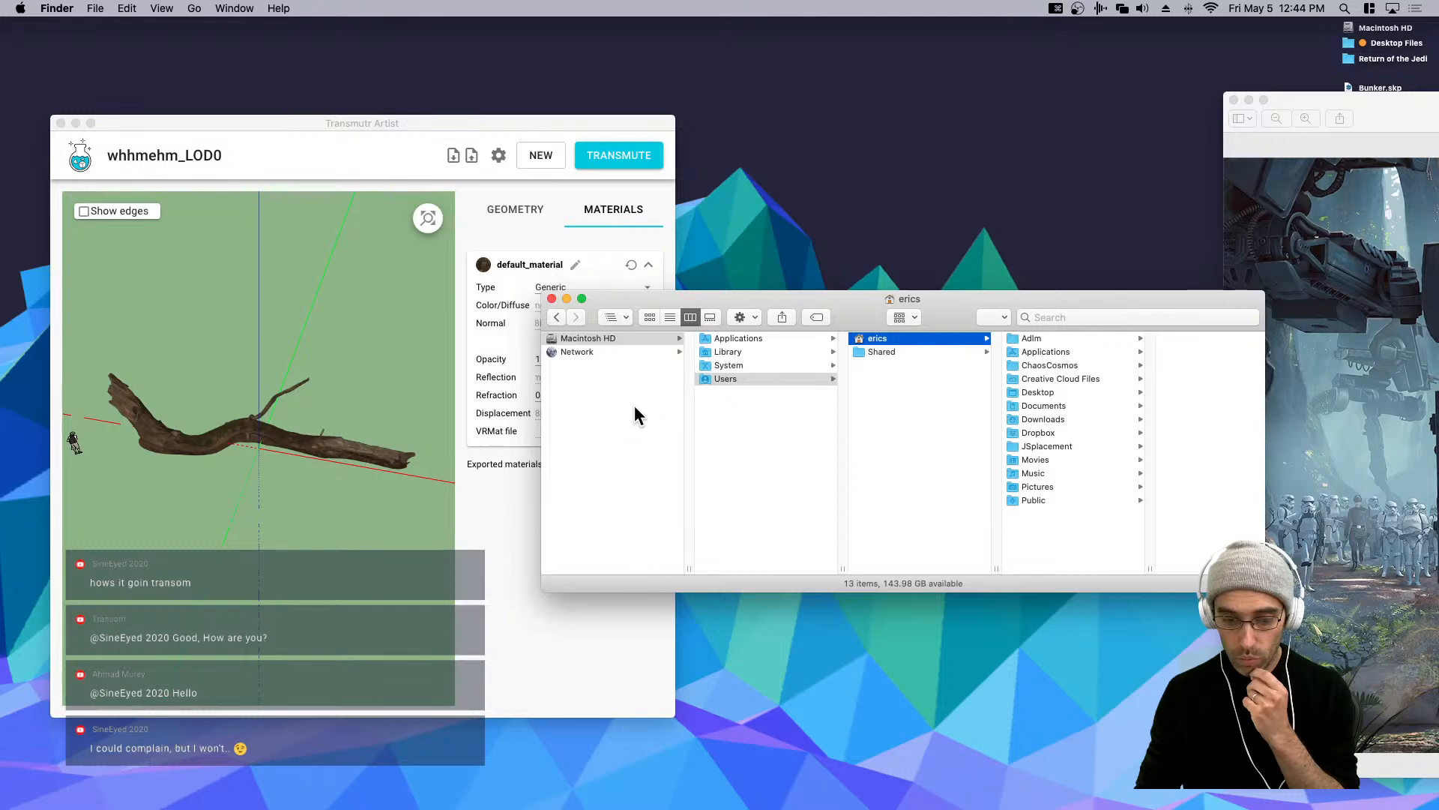
pyautogui.click(1040, 393)
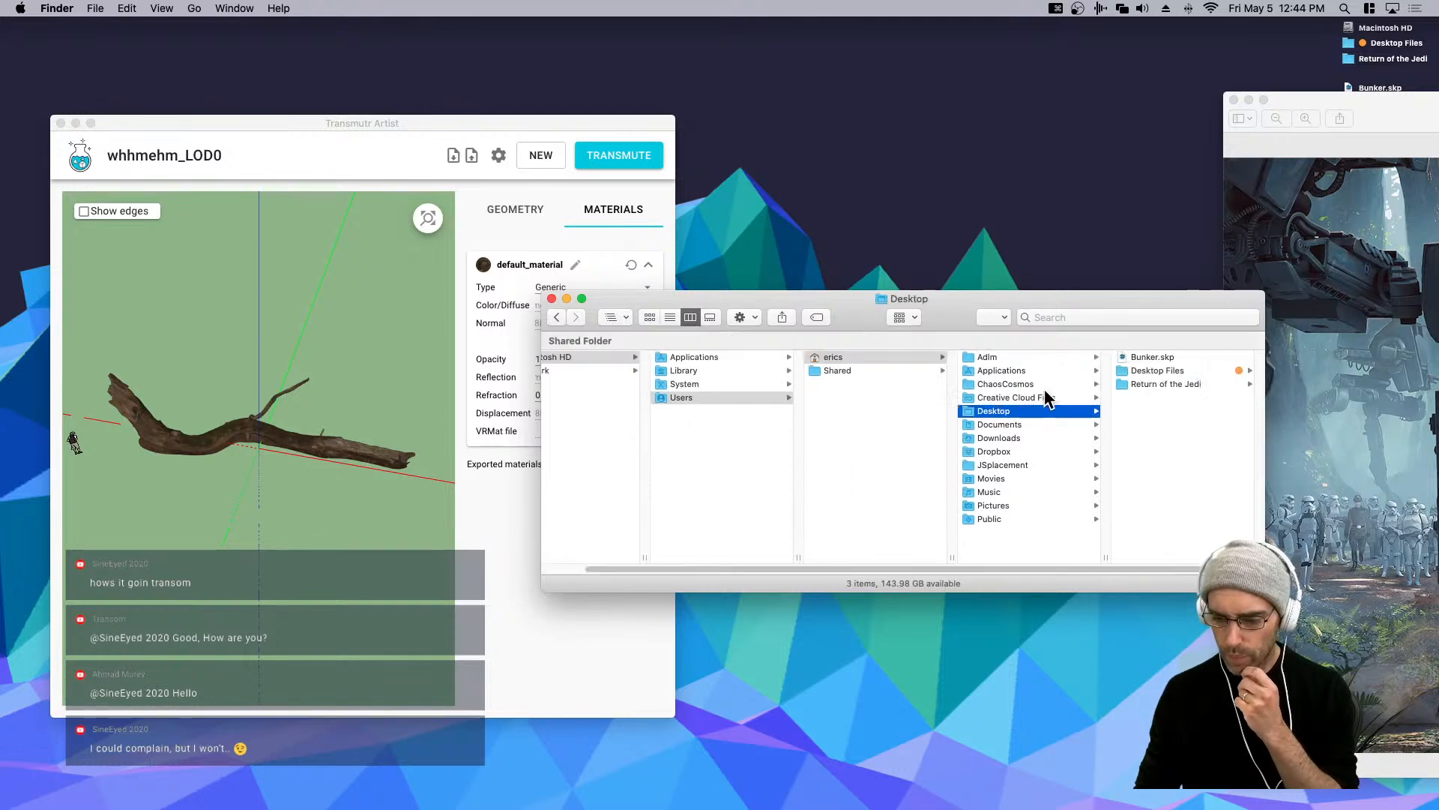
pyautogui.click(1155, 384)
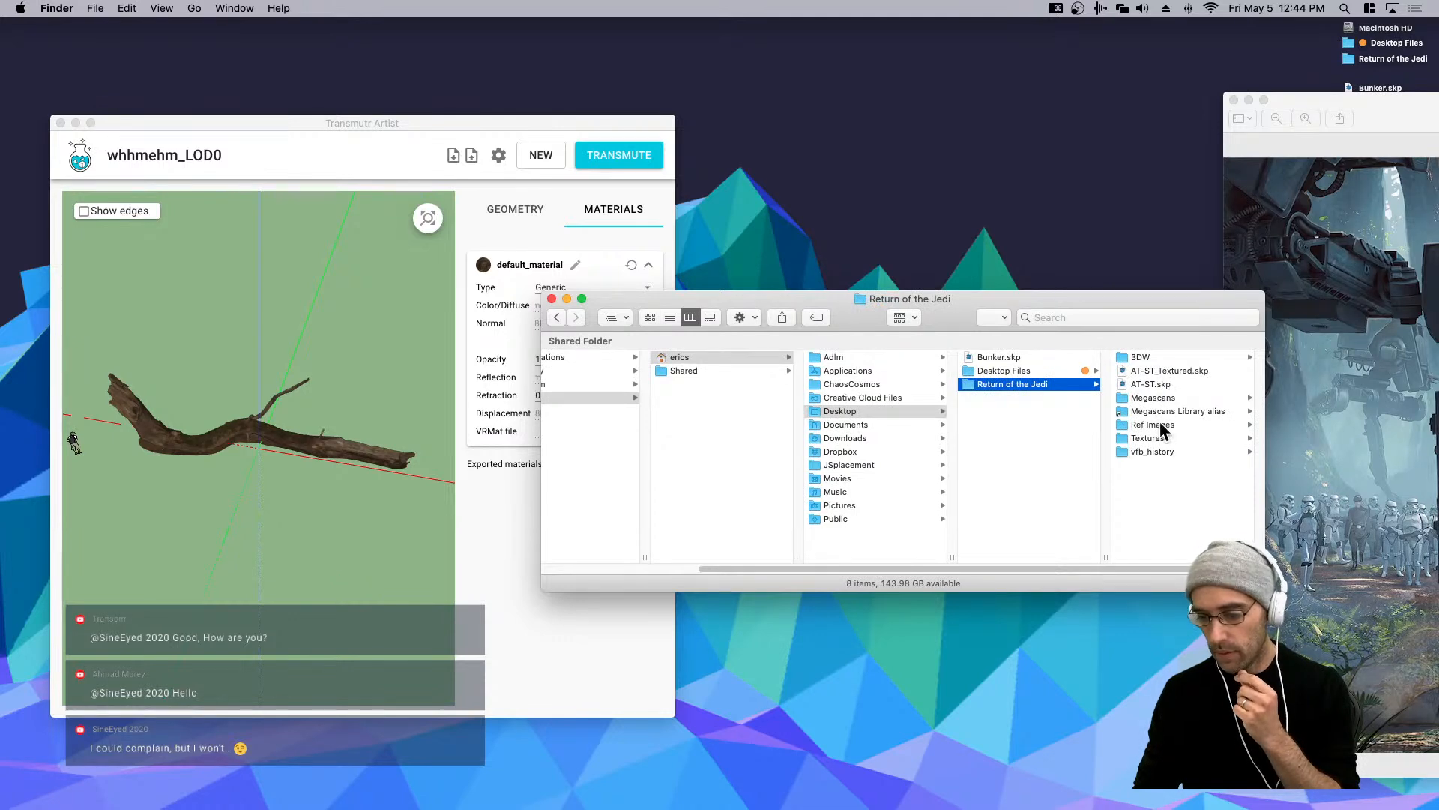
pyautogui.click(1144, 371)
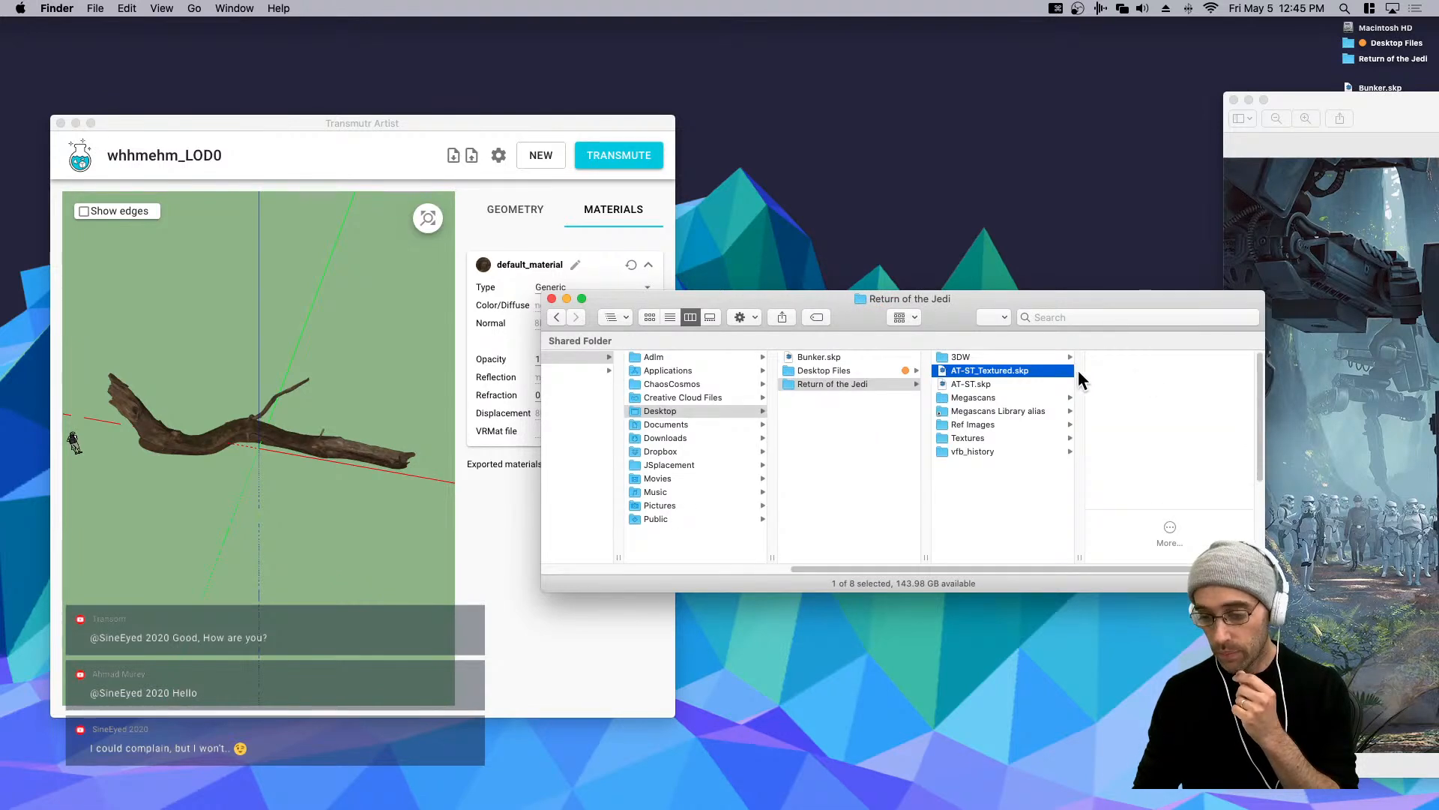
pyautogui.doubleClick(1006, 370)
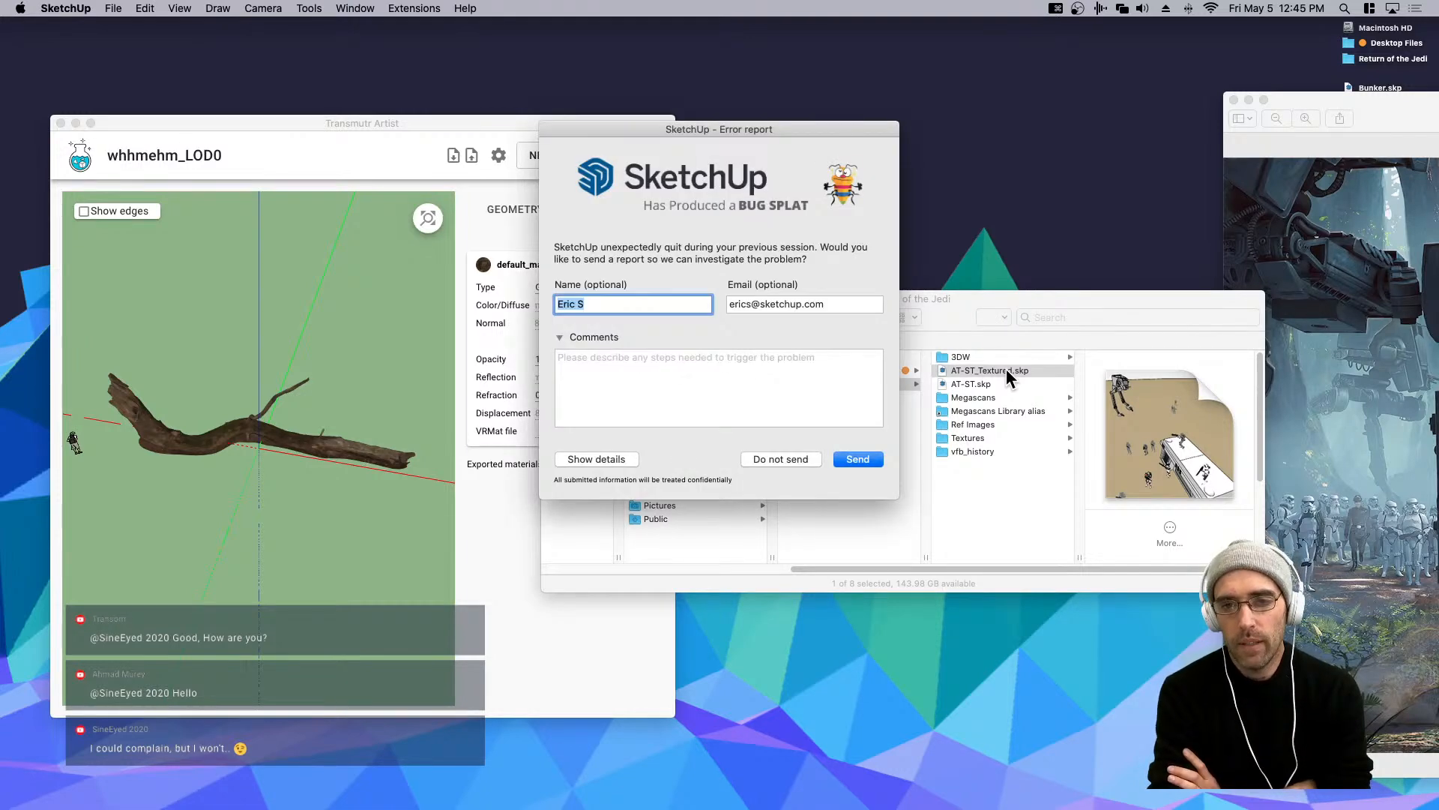
pyautogui.click(772, 460)
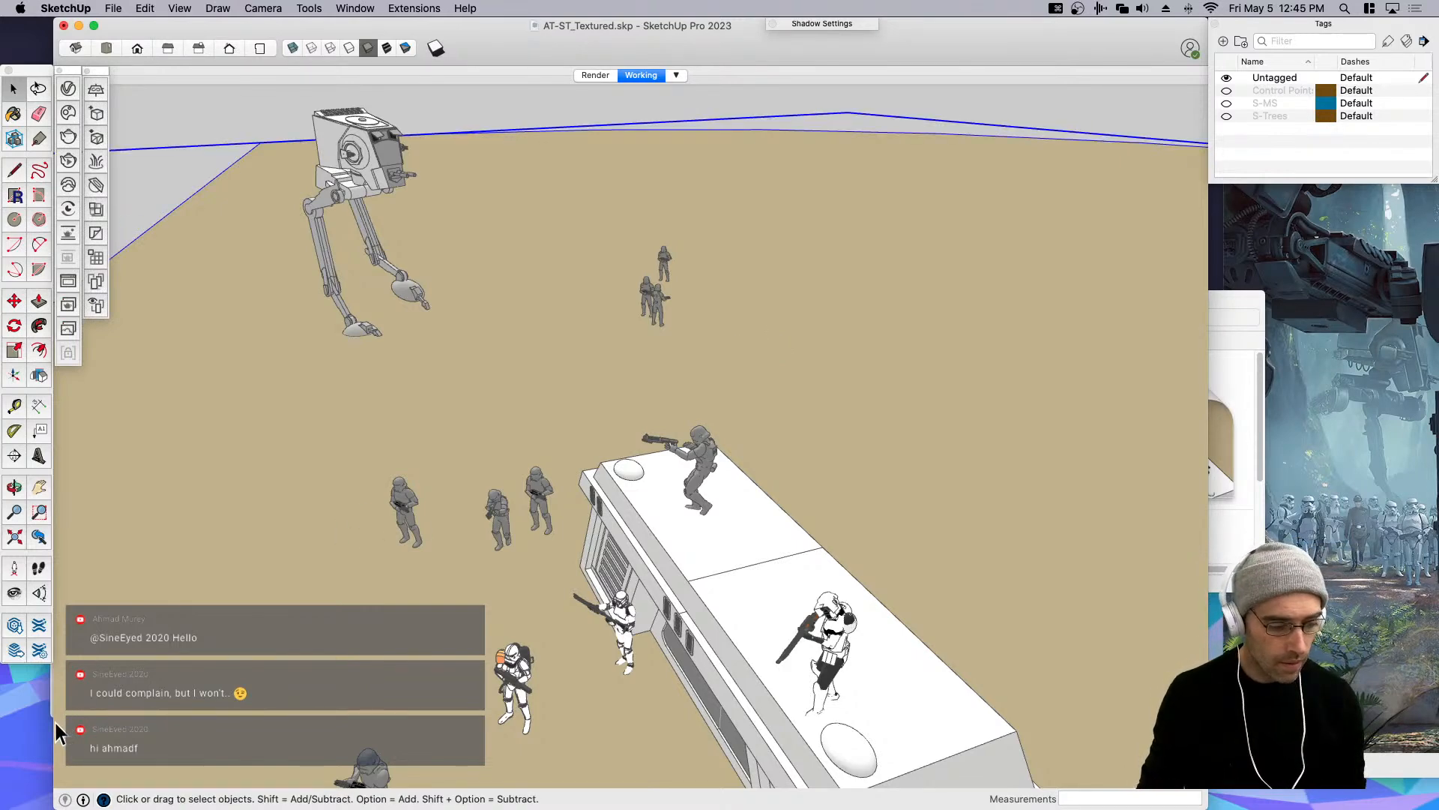
# Widen the model window to fill the screen and show the S-MS tag.
pyautogui.moveTo(54, 726); pyautogui.dragTo(2, 731)
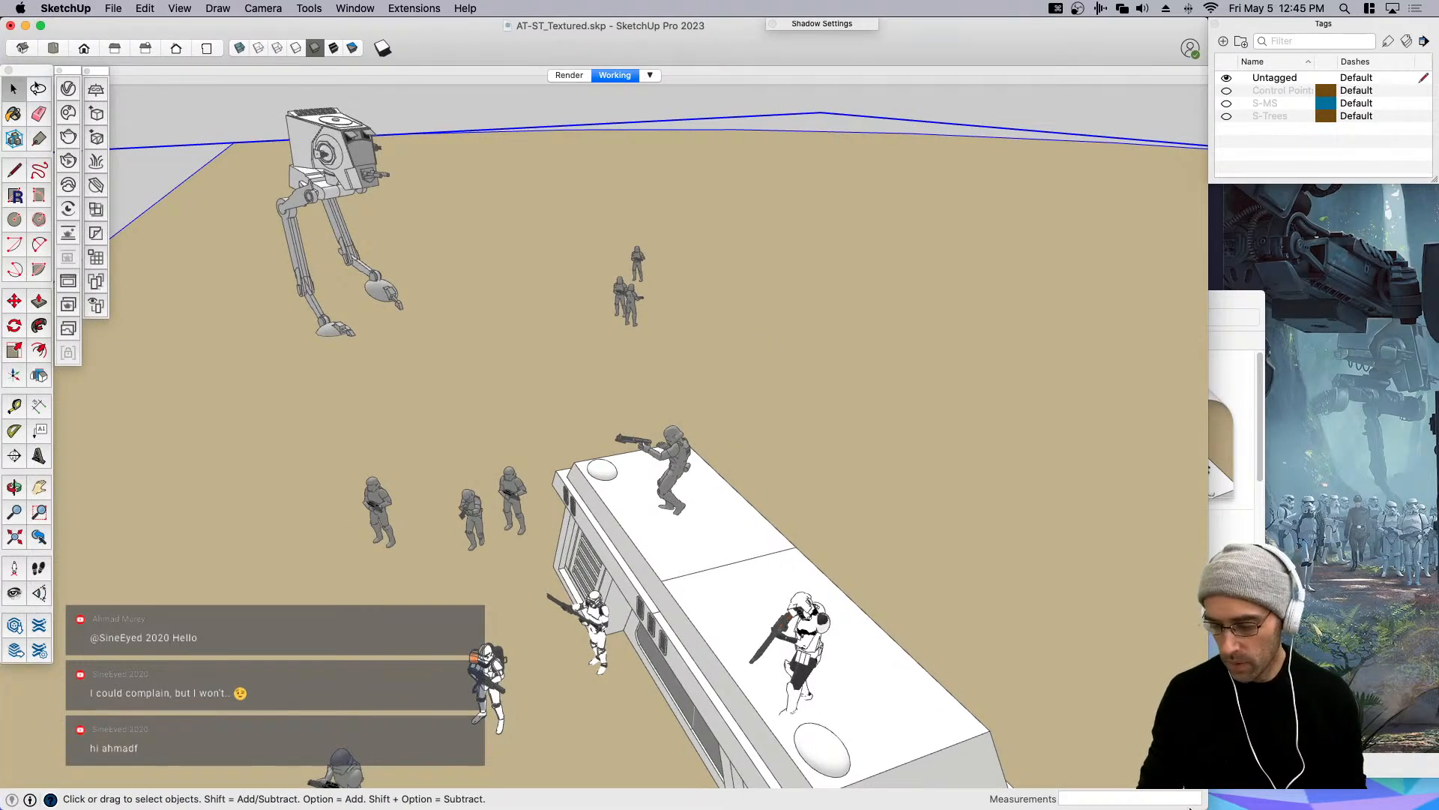
pyautogui.moveTo(1203, 802); pyautogui.dragTo(1433, 802)
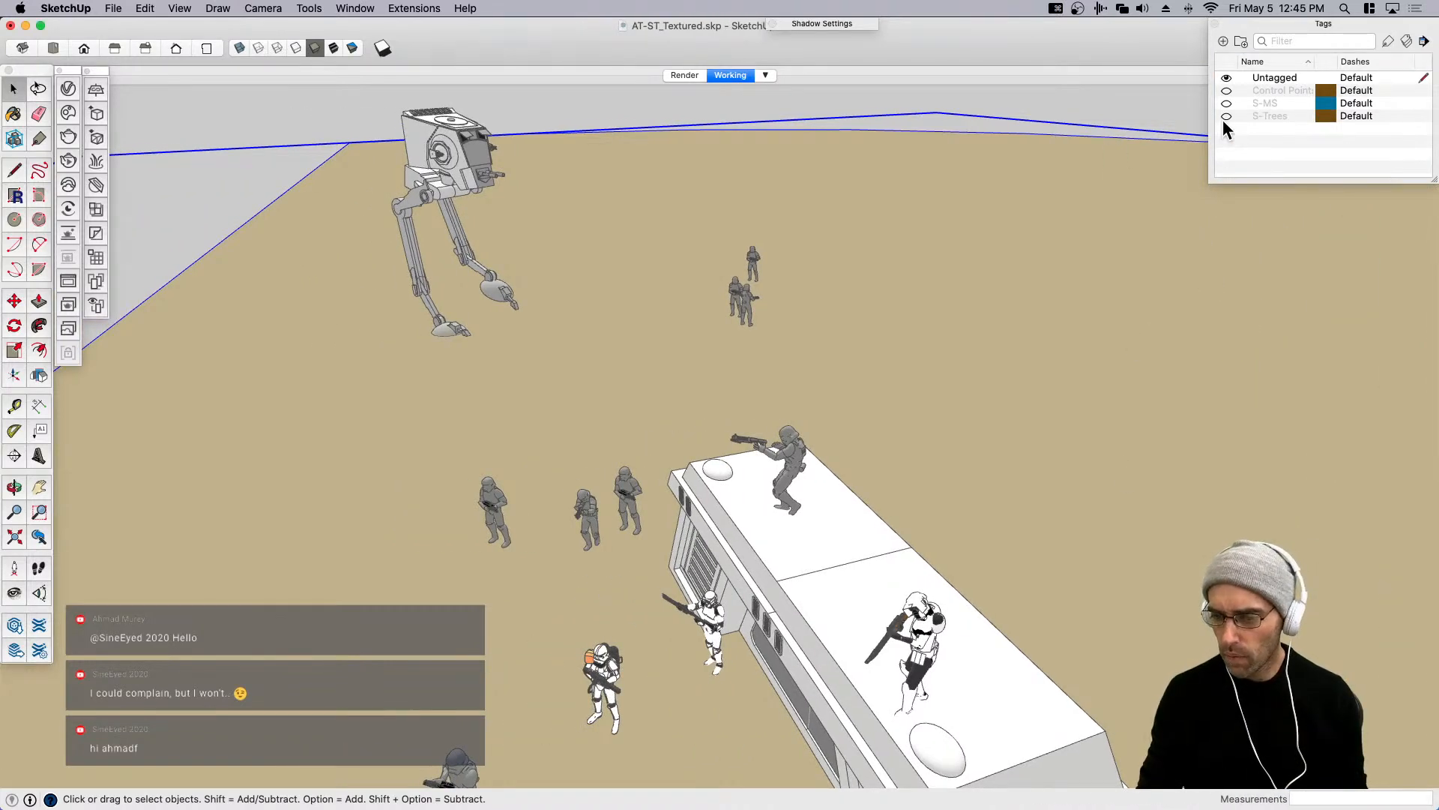
pyautogui.scroll(-8, 920, 347)
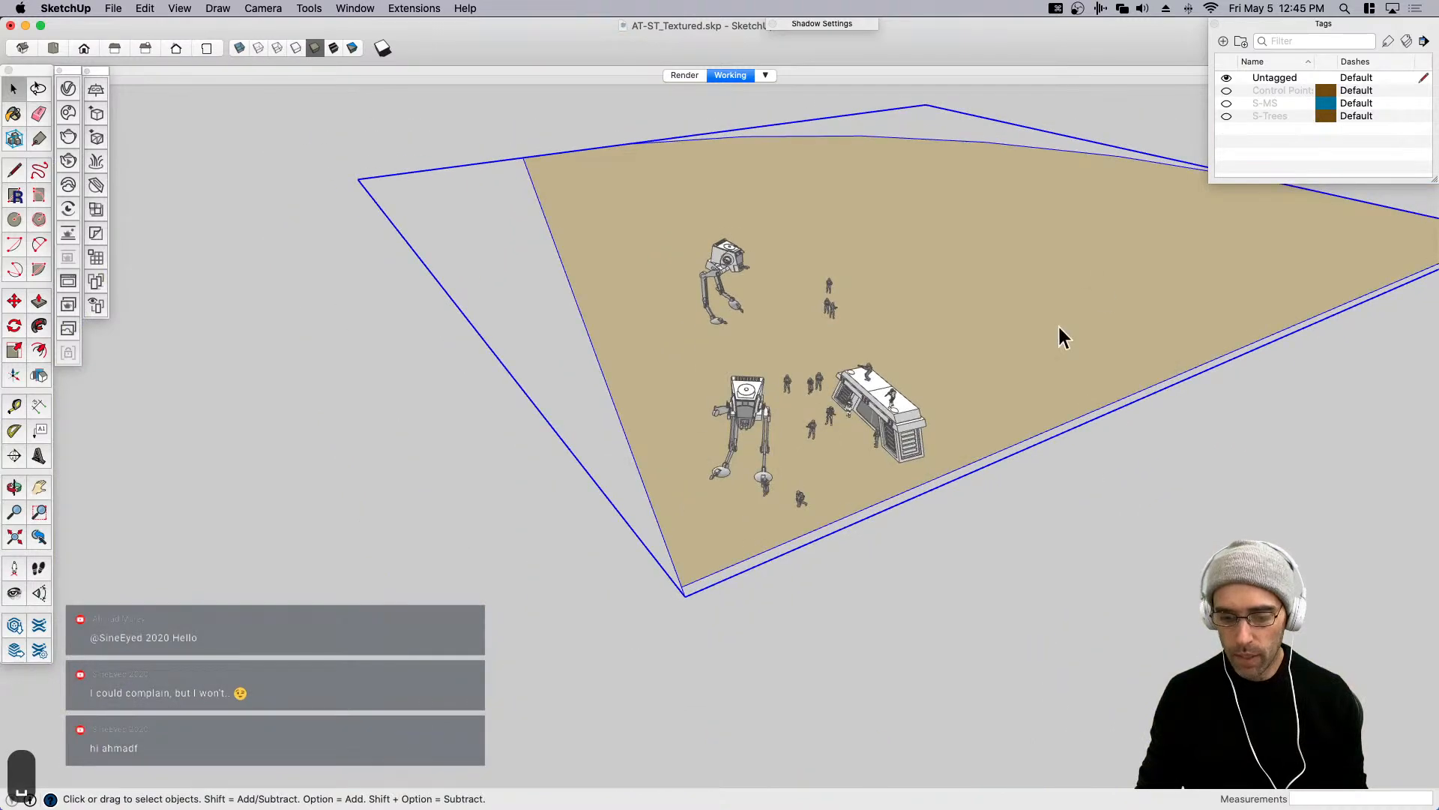
pyautogui.scroll(4, 953, 415)
pyautogui.click(1226, 103)
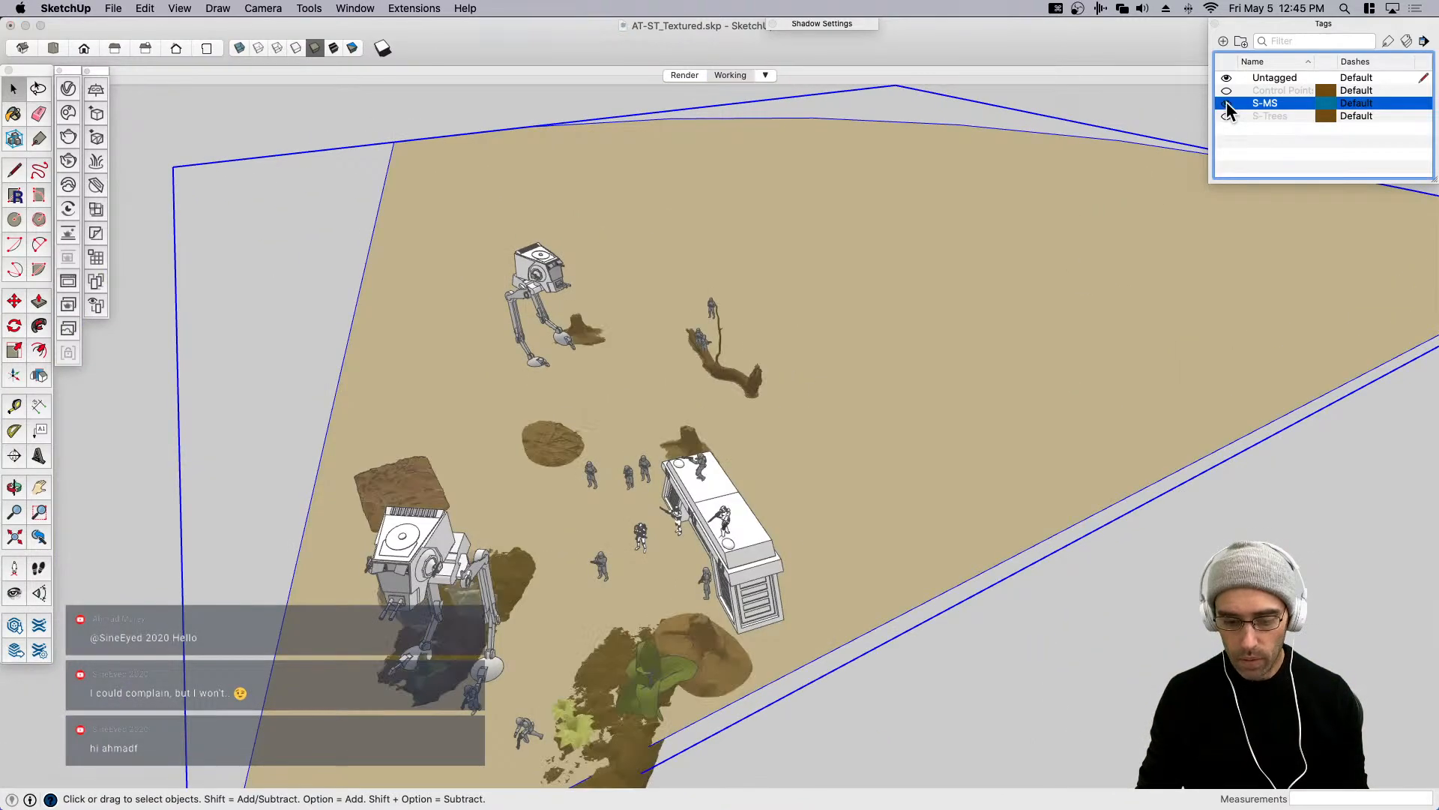
# Change the tag of the fern beside the crouching trooper to Untagged in its entity info.
pyautogui.scroll(-5, 978, 407)
pyautogui.scroll(8, 862, 502)
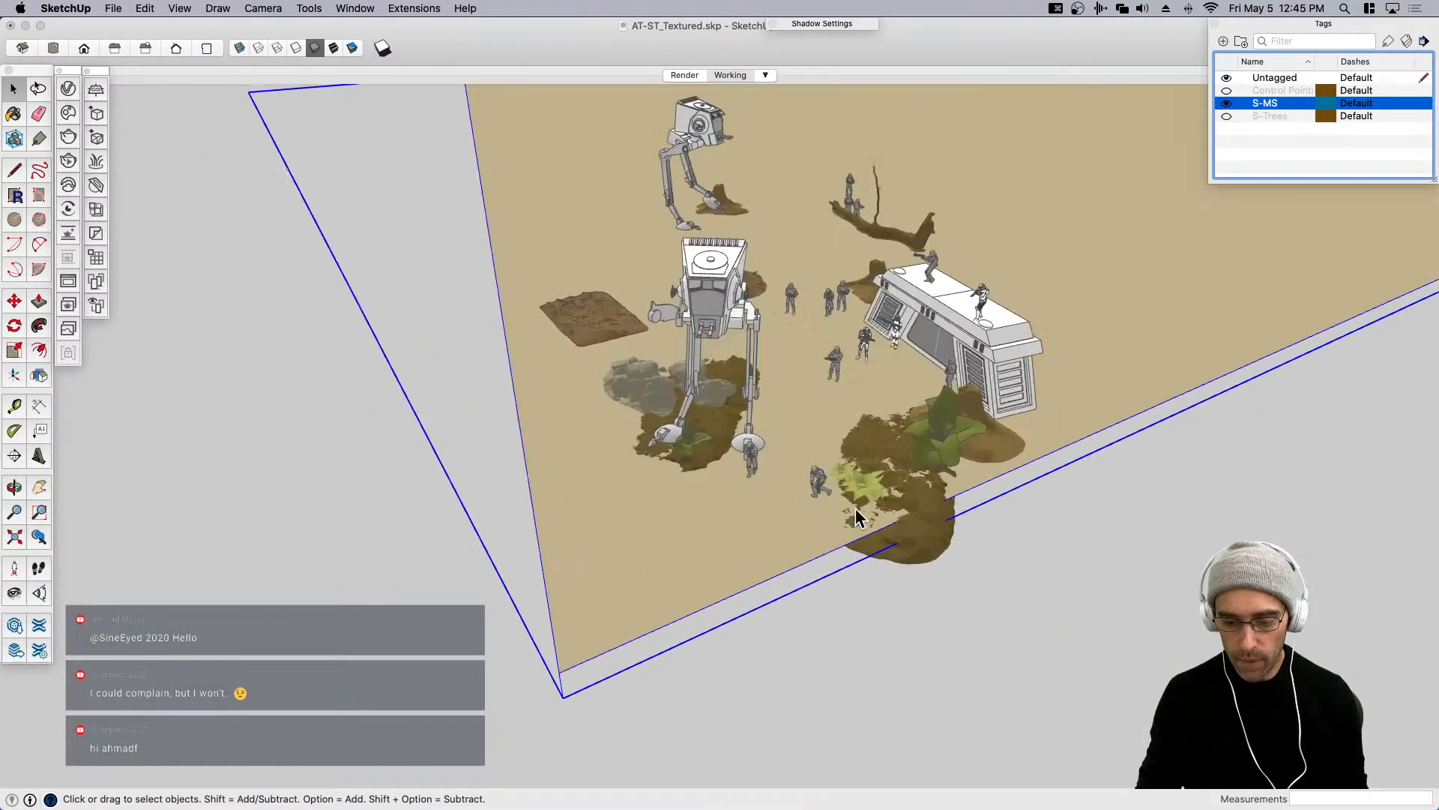
pyautogui.click(869, 489)
pyautogui.scroll(3, 870, 489)
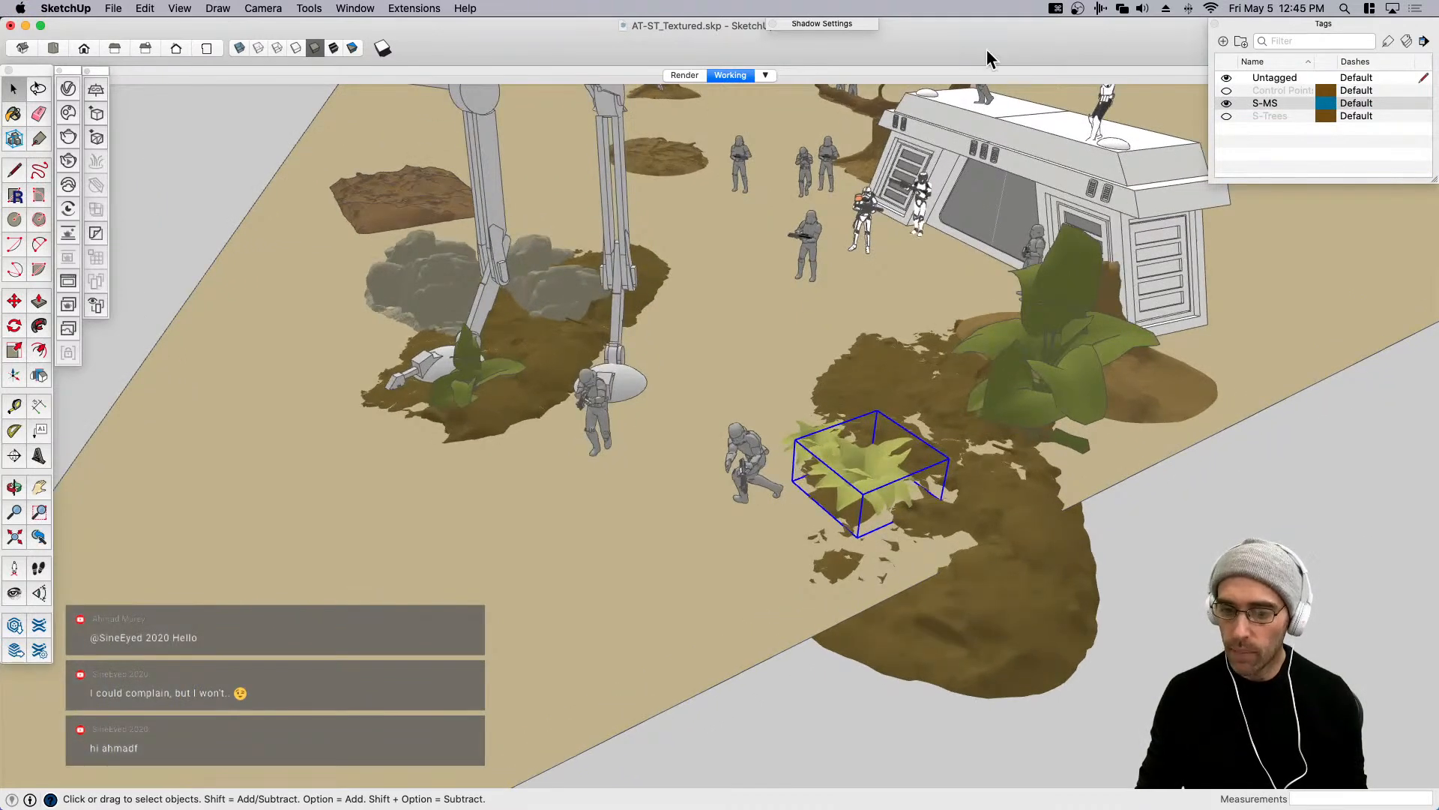
pyautogui.click(371, 9)
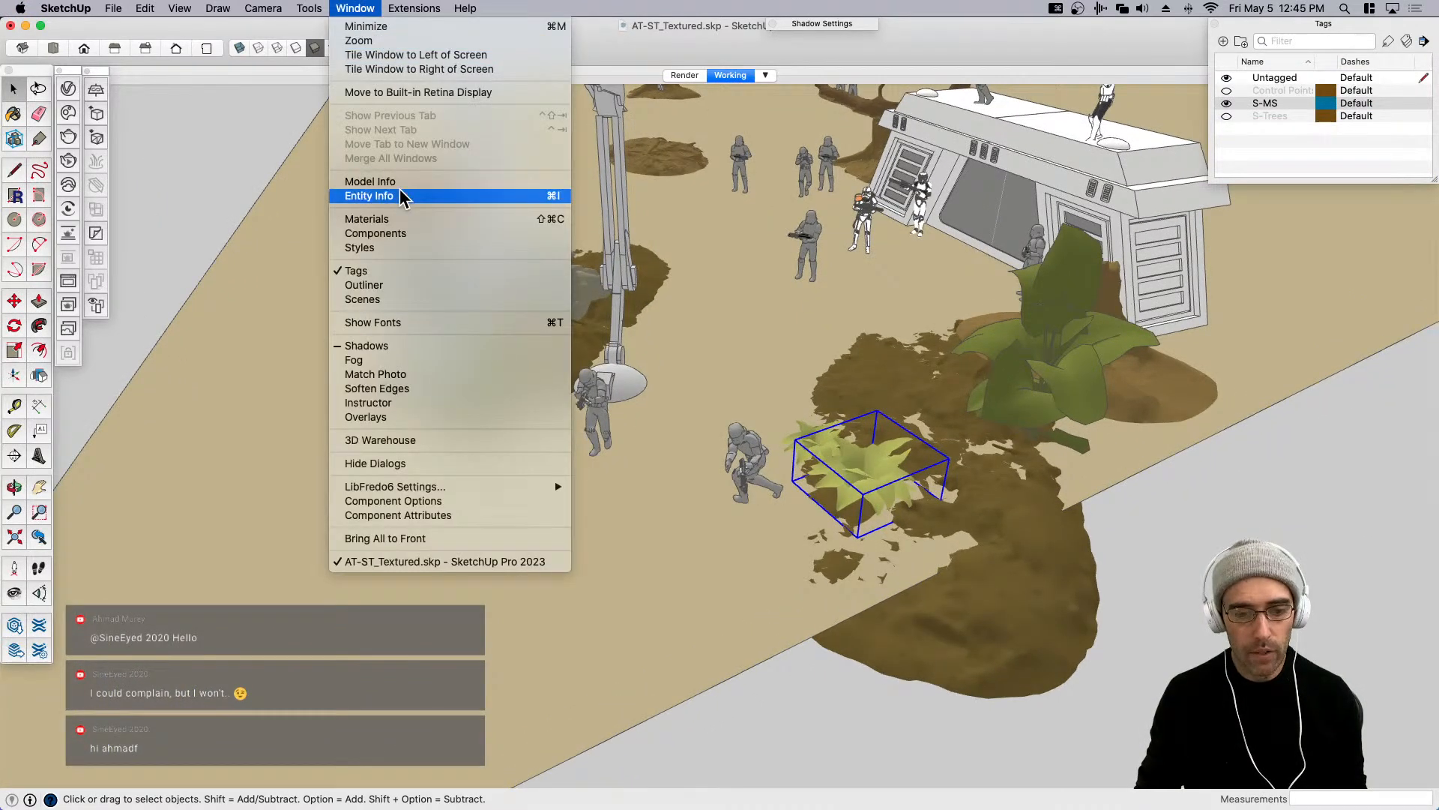
pyautogui.click(384, 196)
pyautogui.click(1184, 75)
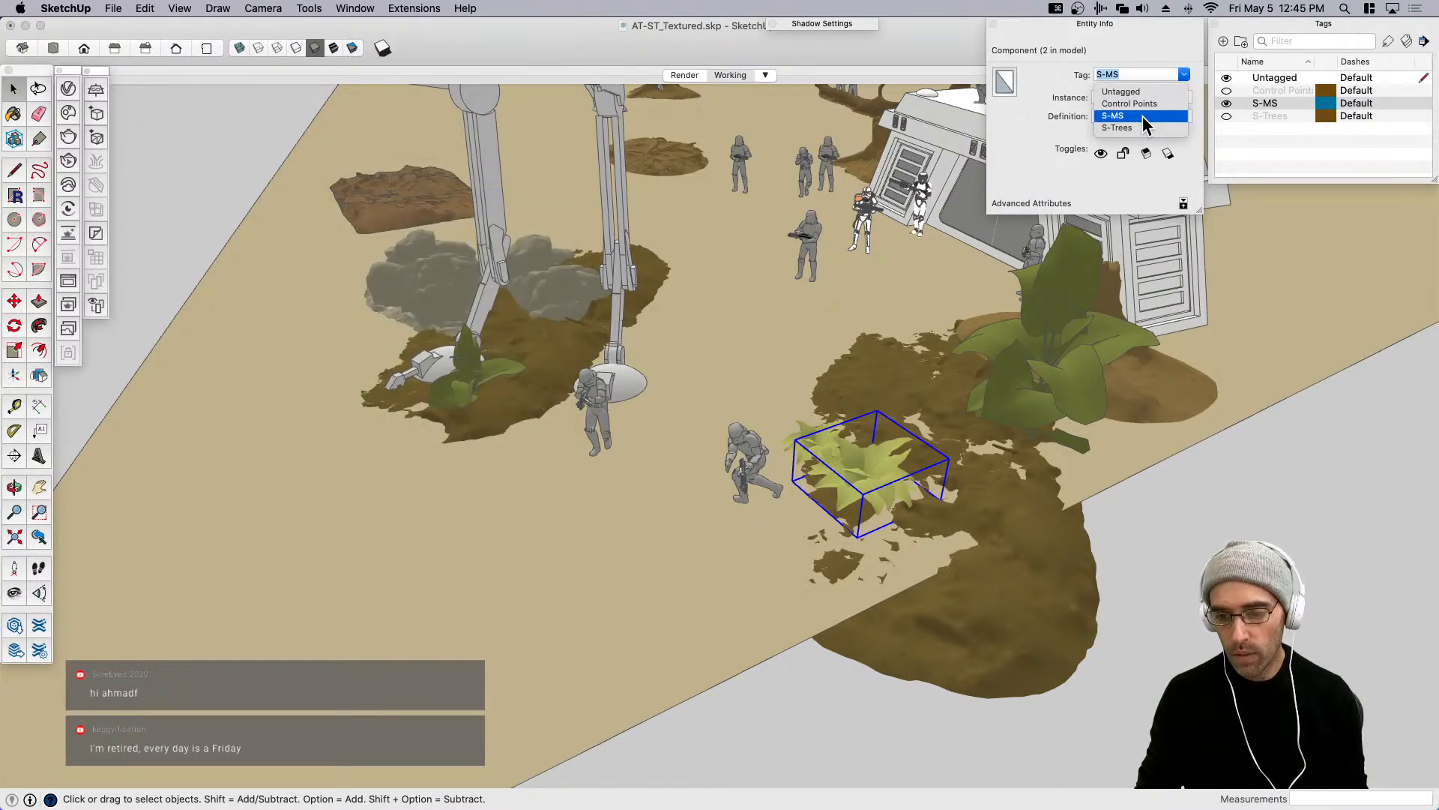
pyautogui.click(1128, 91)
pyautogui.click(1113, 23)
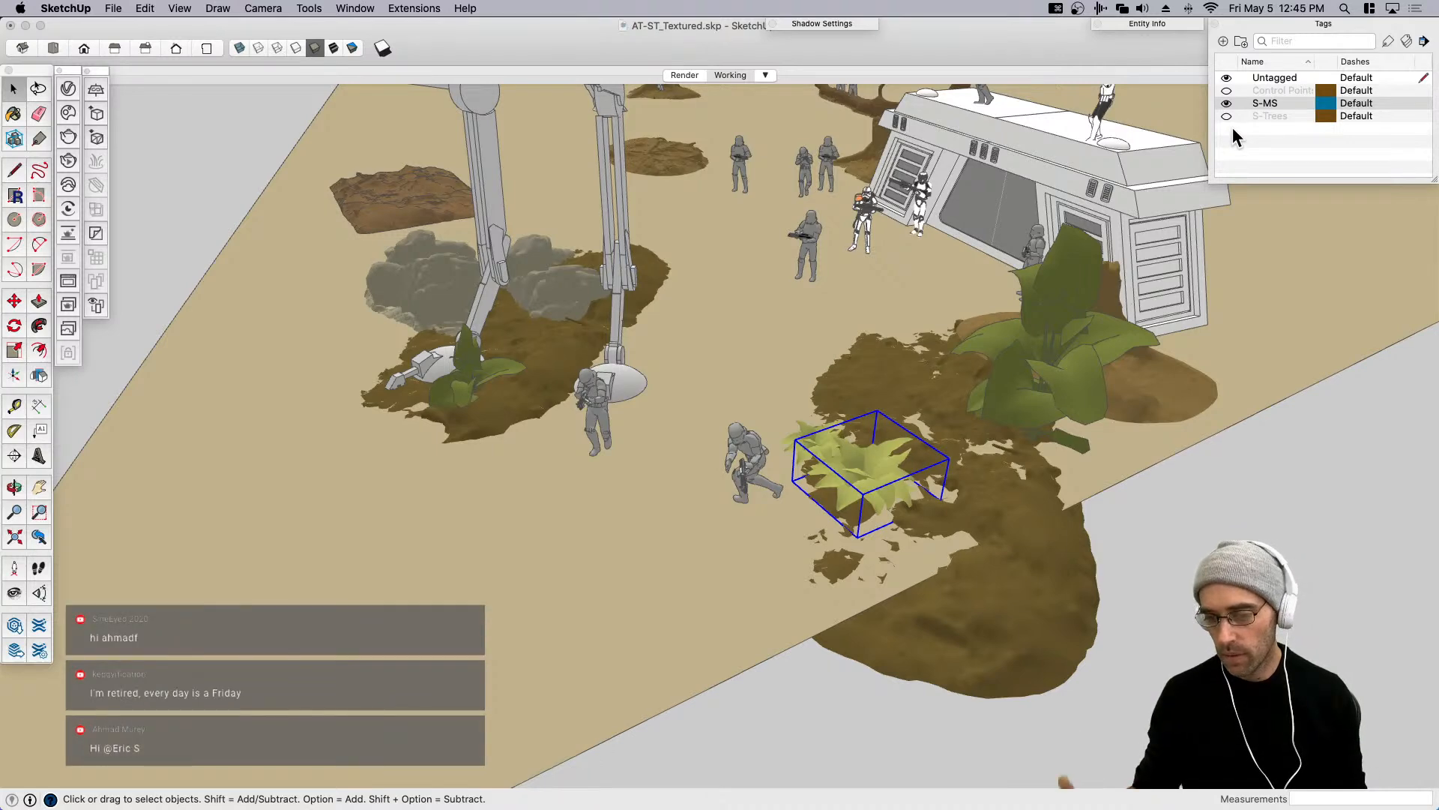
# Hide the S-MS tag and save the model with the Working scene active.
pyautogui.click(1226, 104)
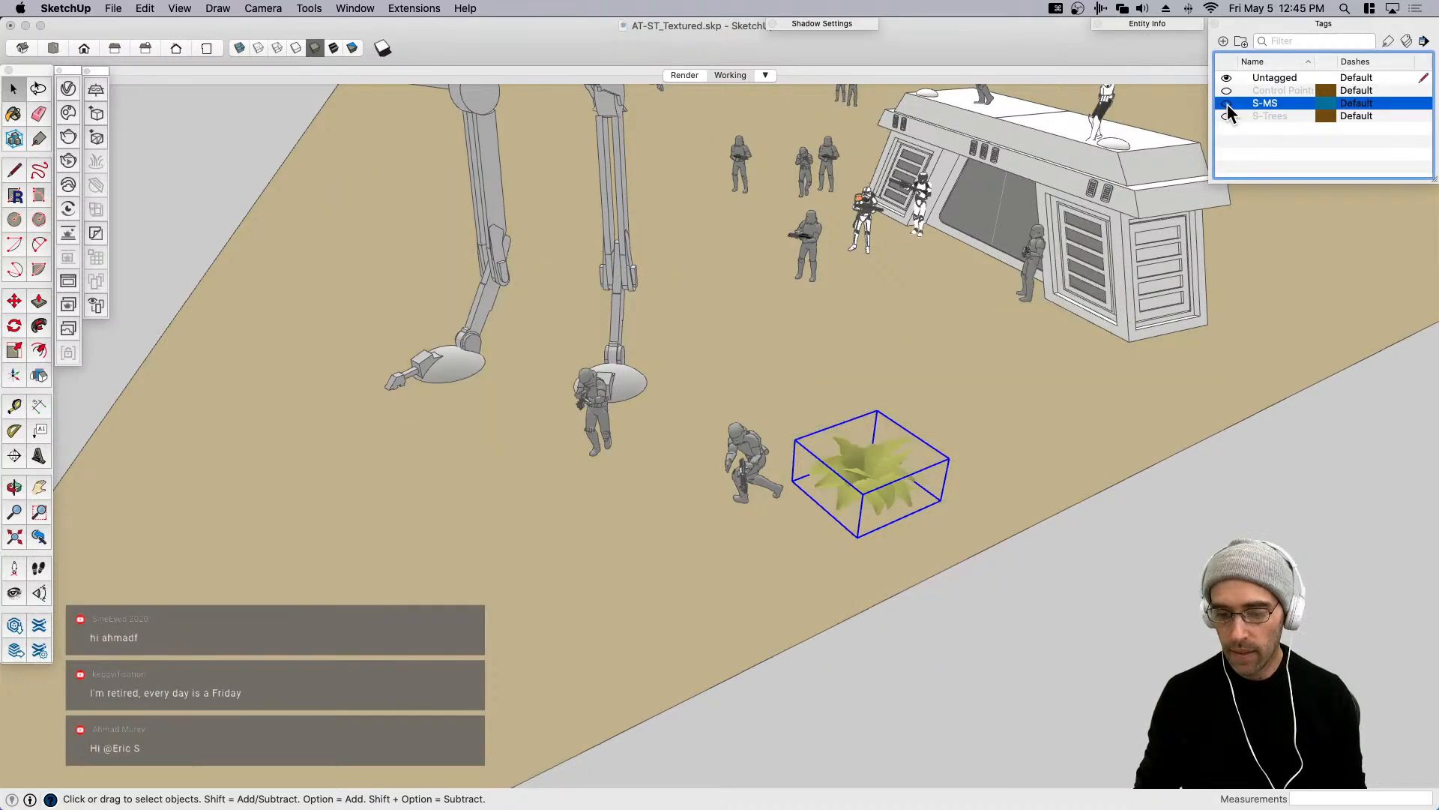
pyautogui.click(730, 75)
pyautogui.press('cmd+s')
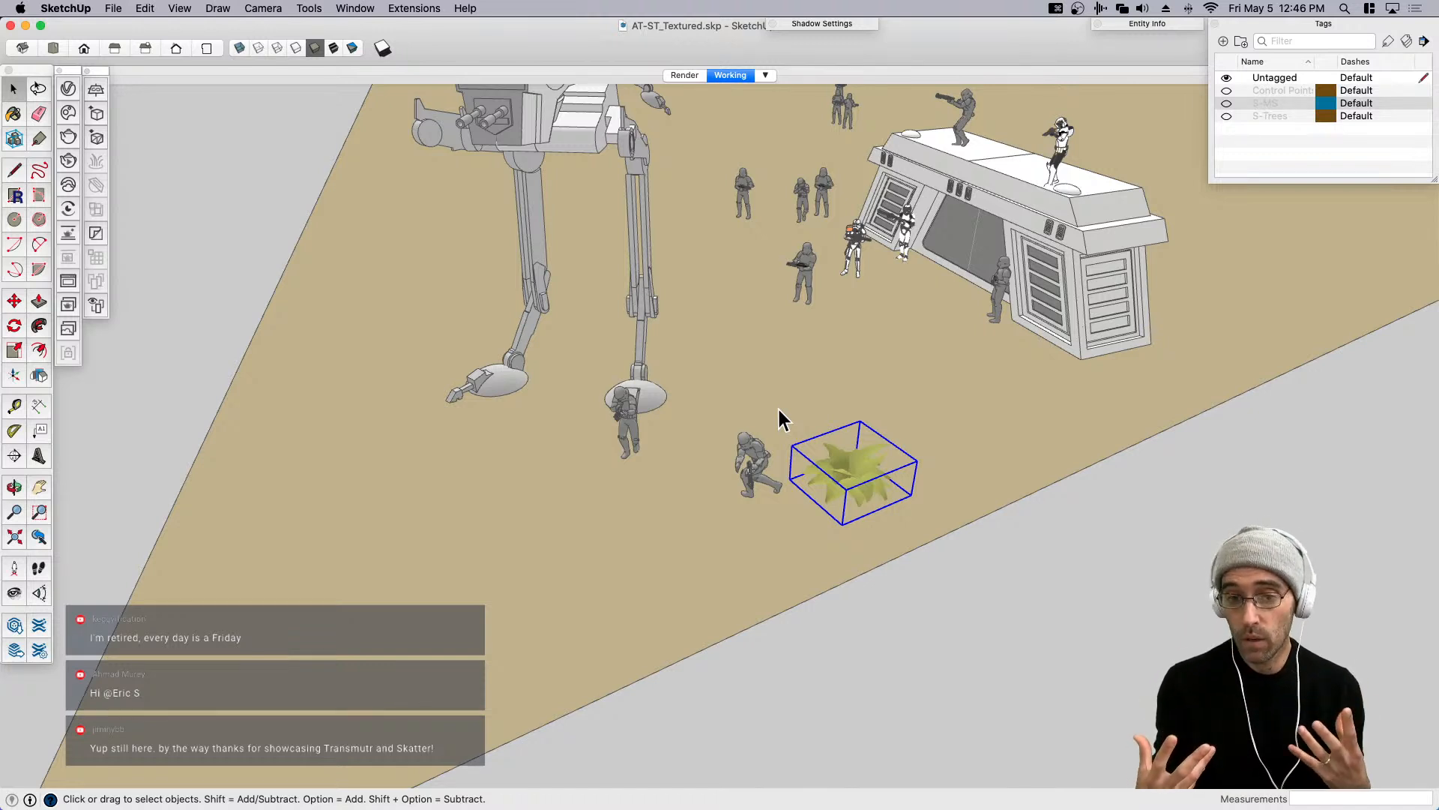
# Select the large ground group and show the Skatter tool palette.
pyautogui.click(766, 411)
pyautogui.press('h')
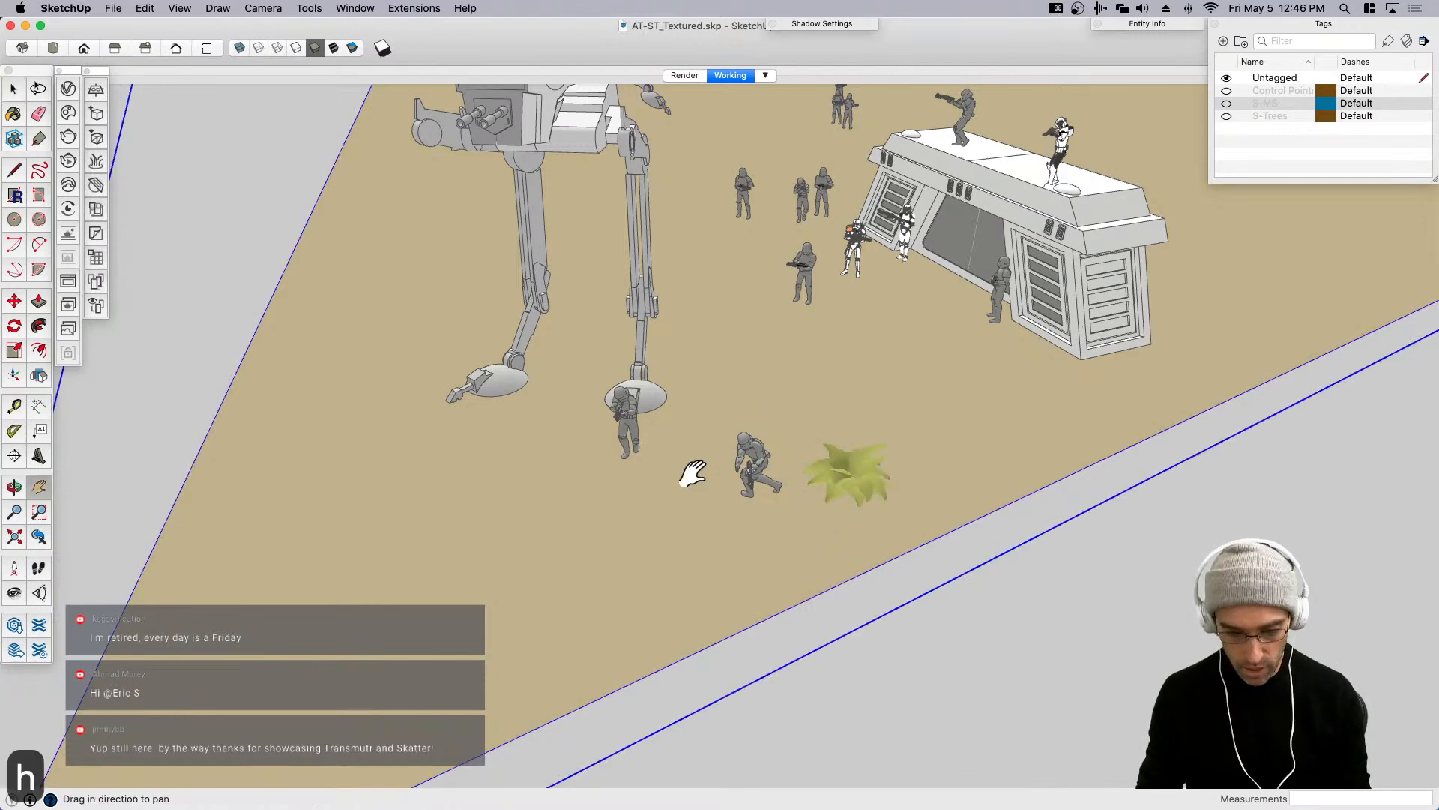
pyautogui.moveTo(685, 476); pyautogui.dragTo(745, 598)
pyautogui.press('space')
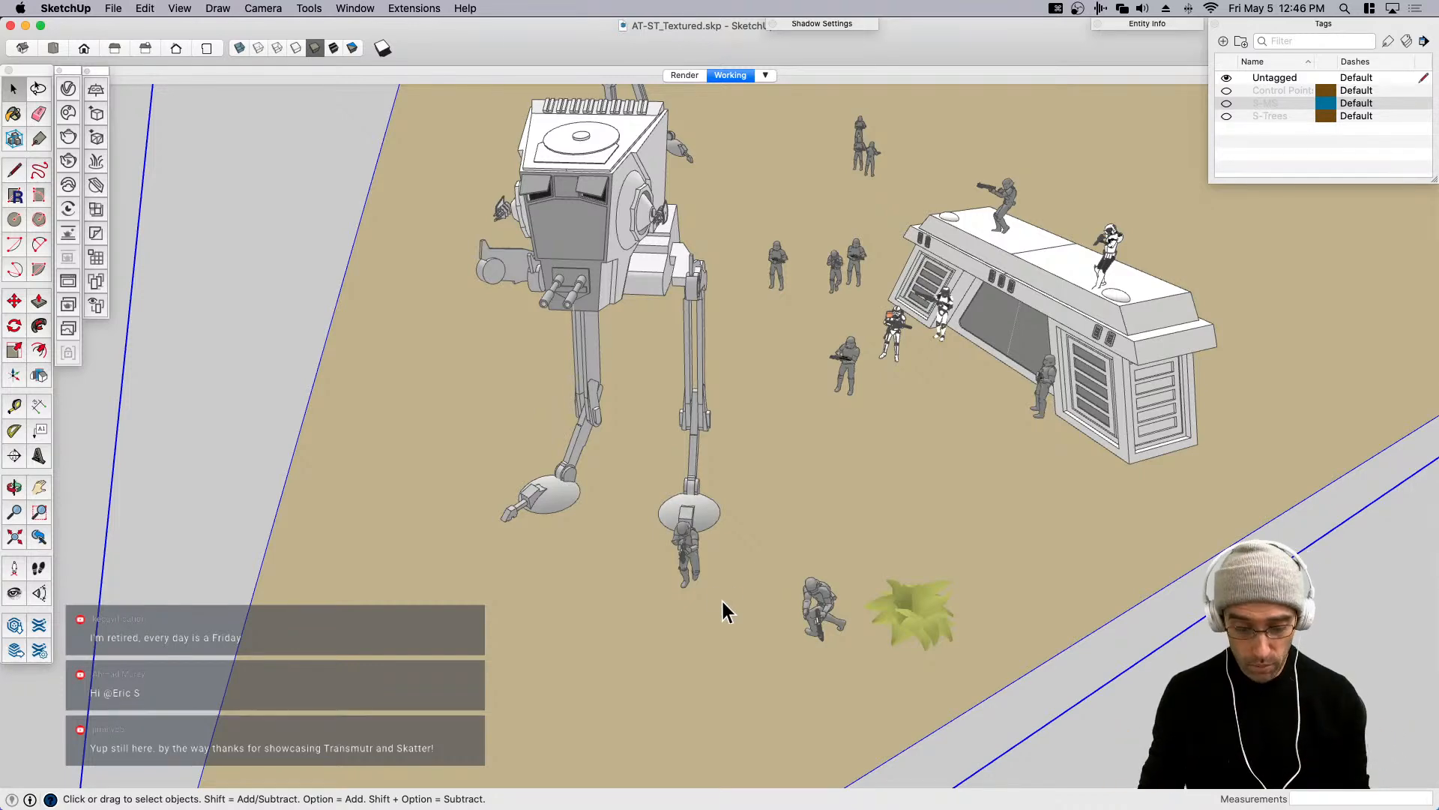
pyautogui.moveTo(721, 600); pyautogui.dragTo(740, 557, button='middle')
pyautogui.hotkey('shift', 'w')
pyautogui.hotkey('shift', 'e')
pyautogui.moveTo(727, 584); pyautogui.dragTo(764, 522)
pyautogui.press('space')
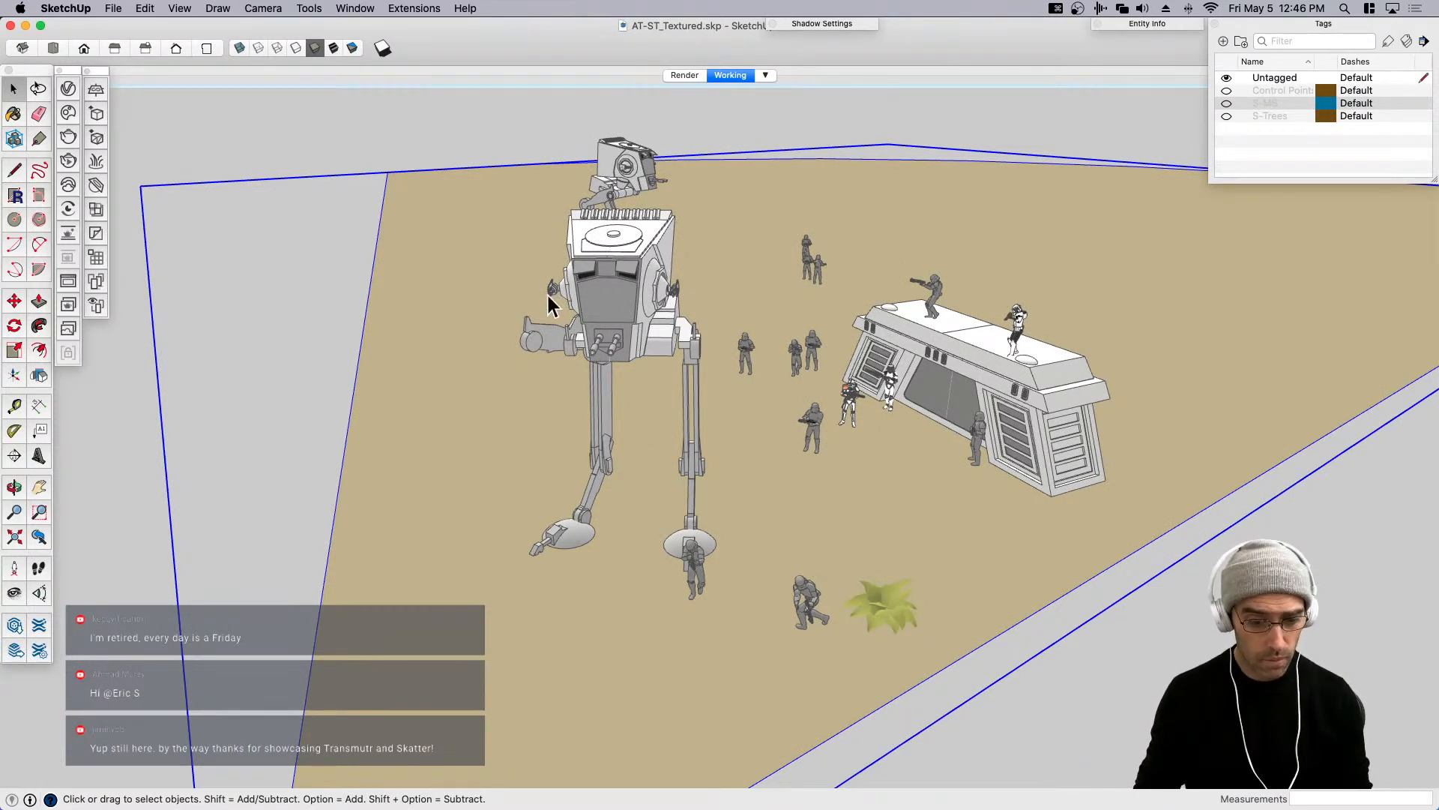
pyautogui.click(179, 8)
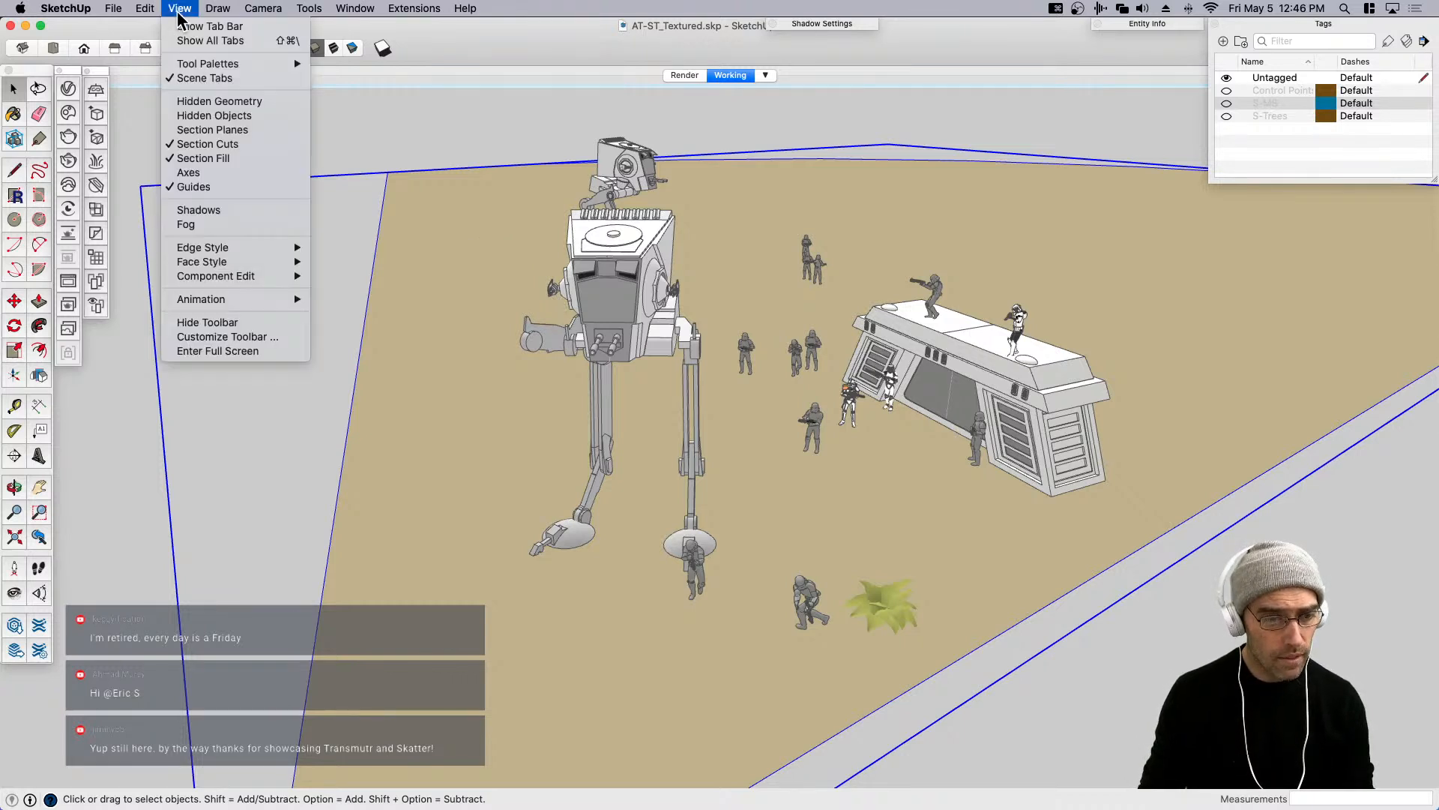
pyautogui.moveTo(197, 66)
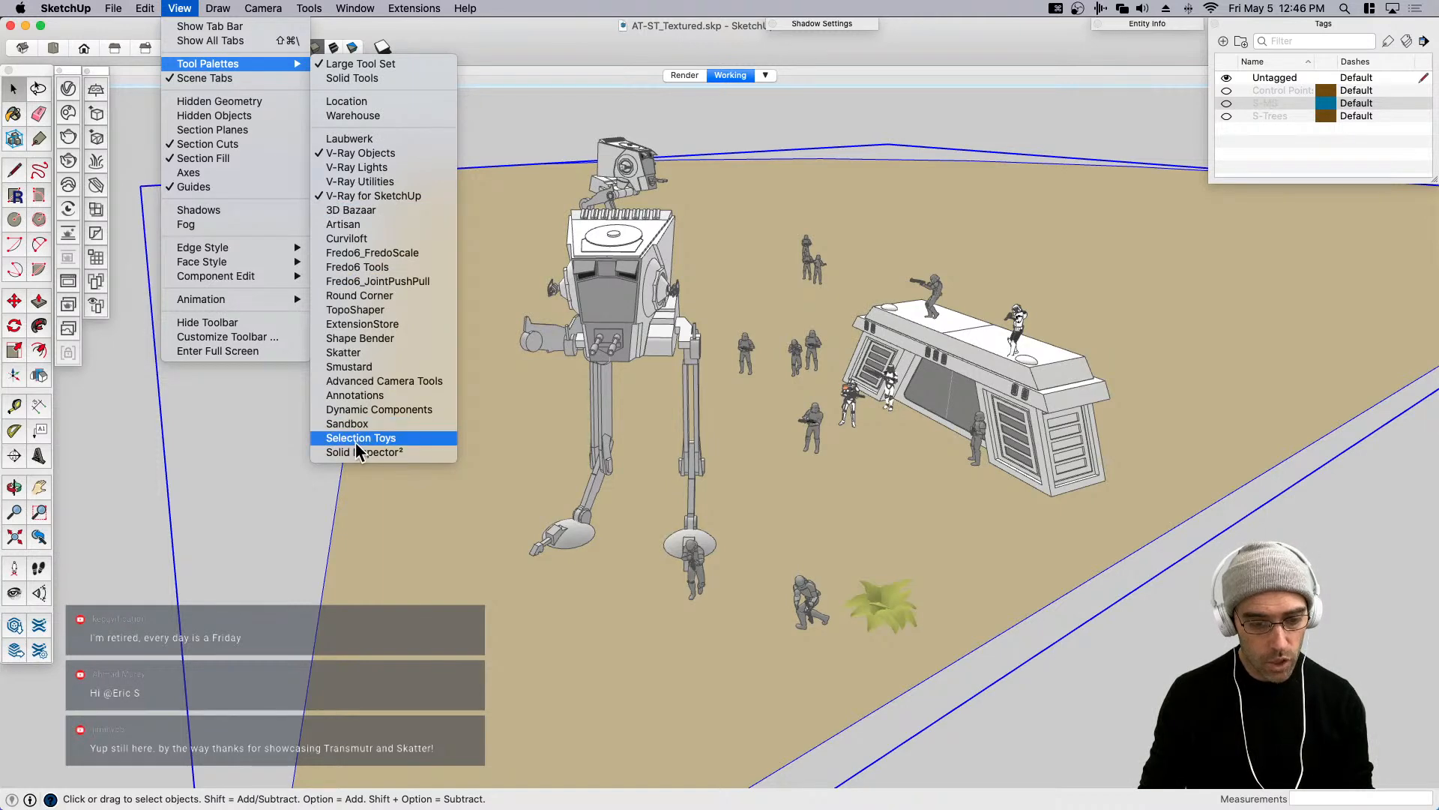
pyautogui.click(354, 353)
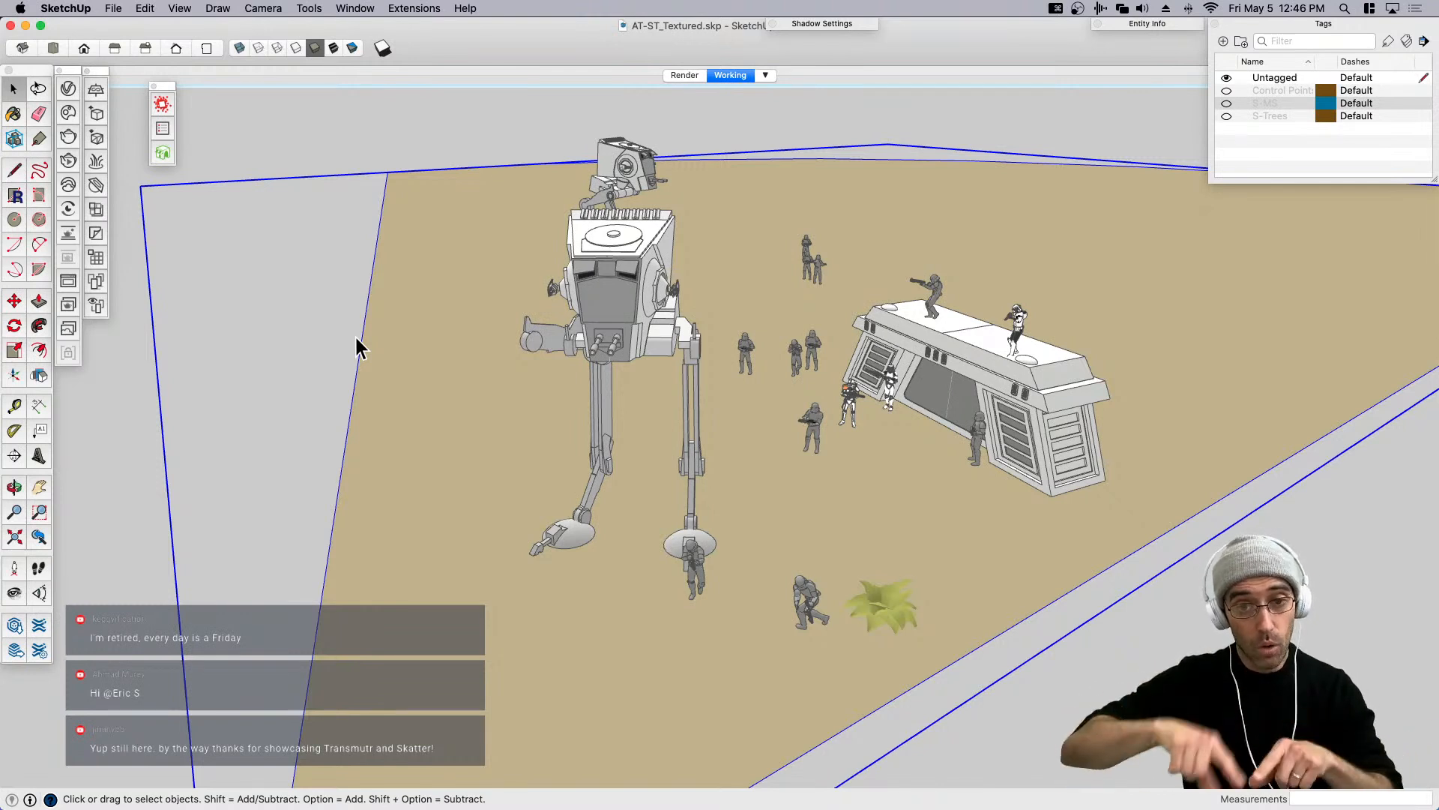
# Create a new Skatter composition and pick the large ground group as its host surface.
pyautogui.click(162, 103)
pyautogui.moveTo(1230, 110); pyautogui.dragTo(1109, 81)
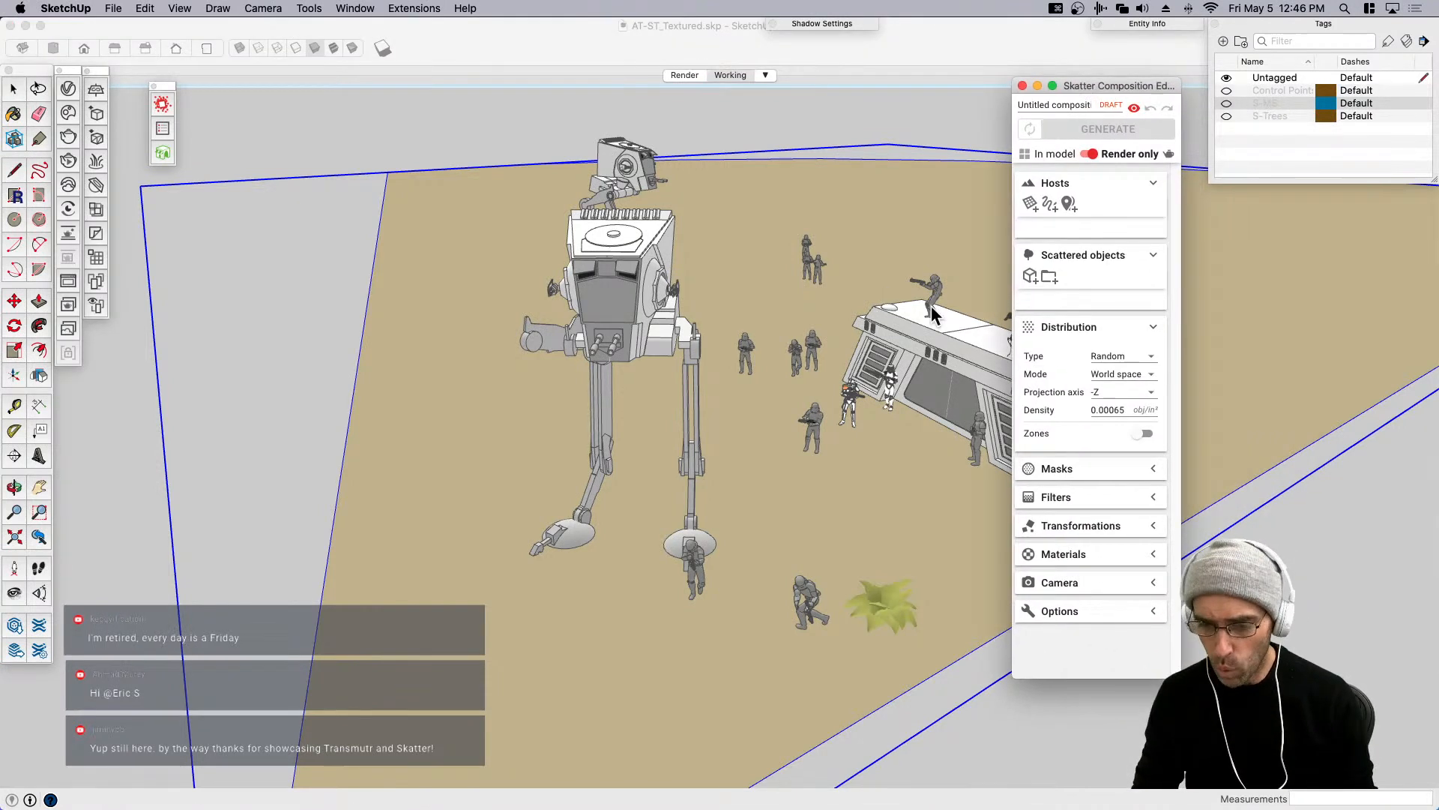
pyautogui.click(1030, 203)
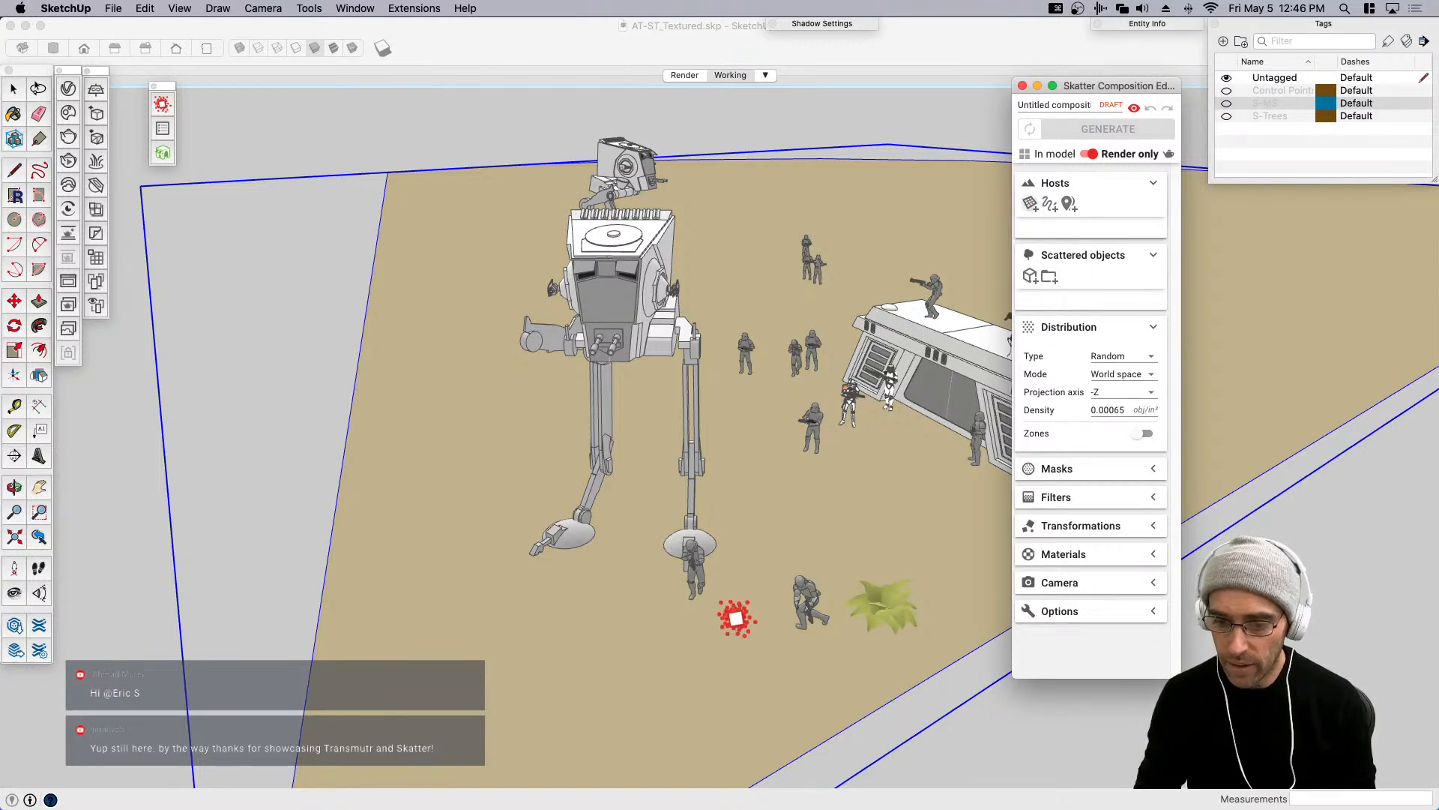
pyautogui.click(790, 510)
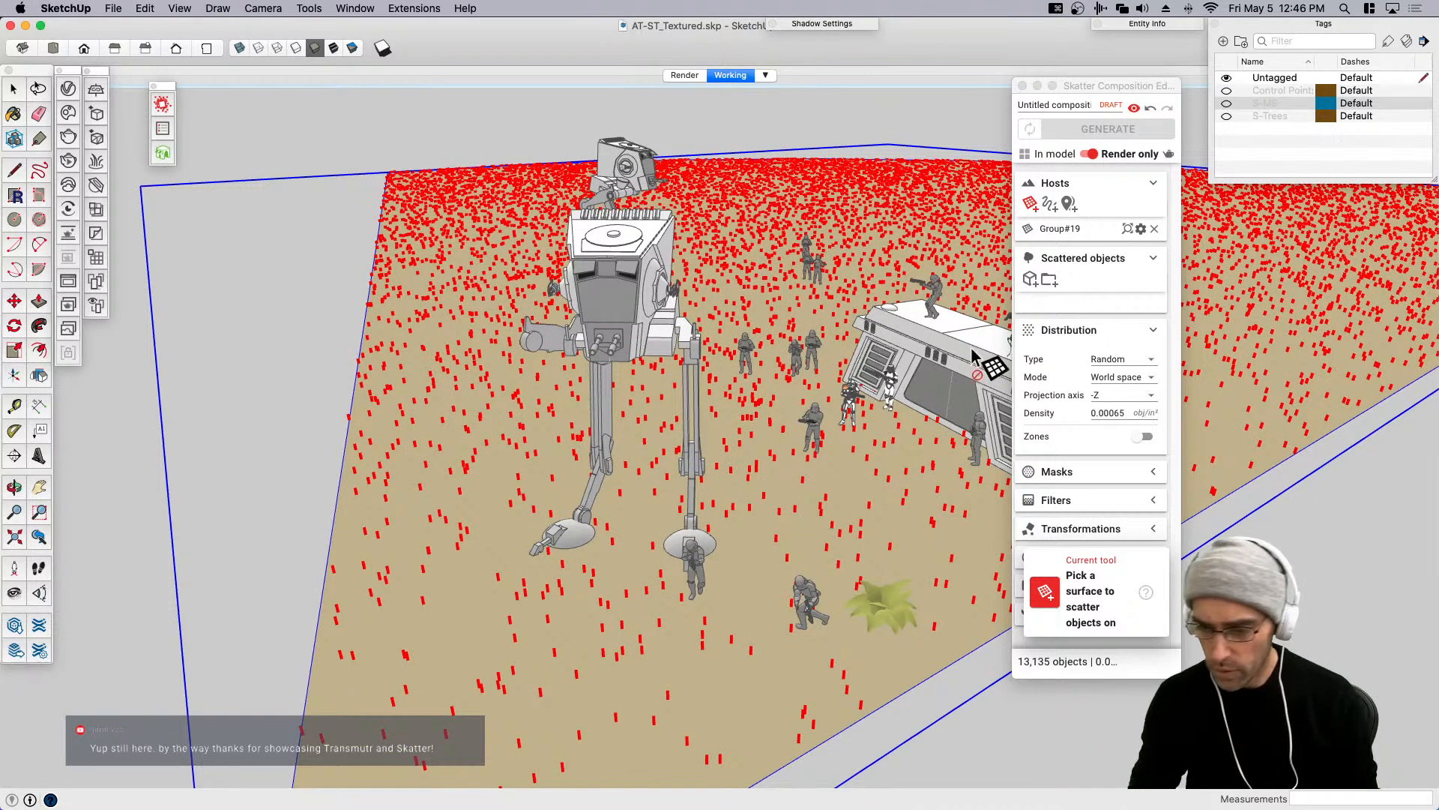
# Dismiss the help for picking a scatter object and set the composition to generate In model instead of Render only.
pyautogui.click(1033, 285)
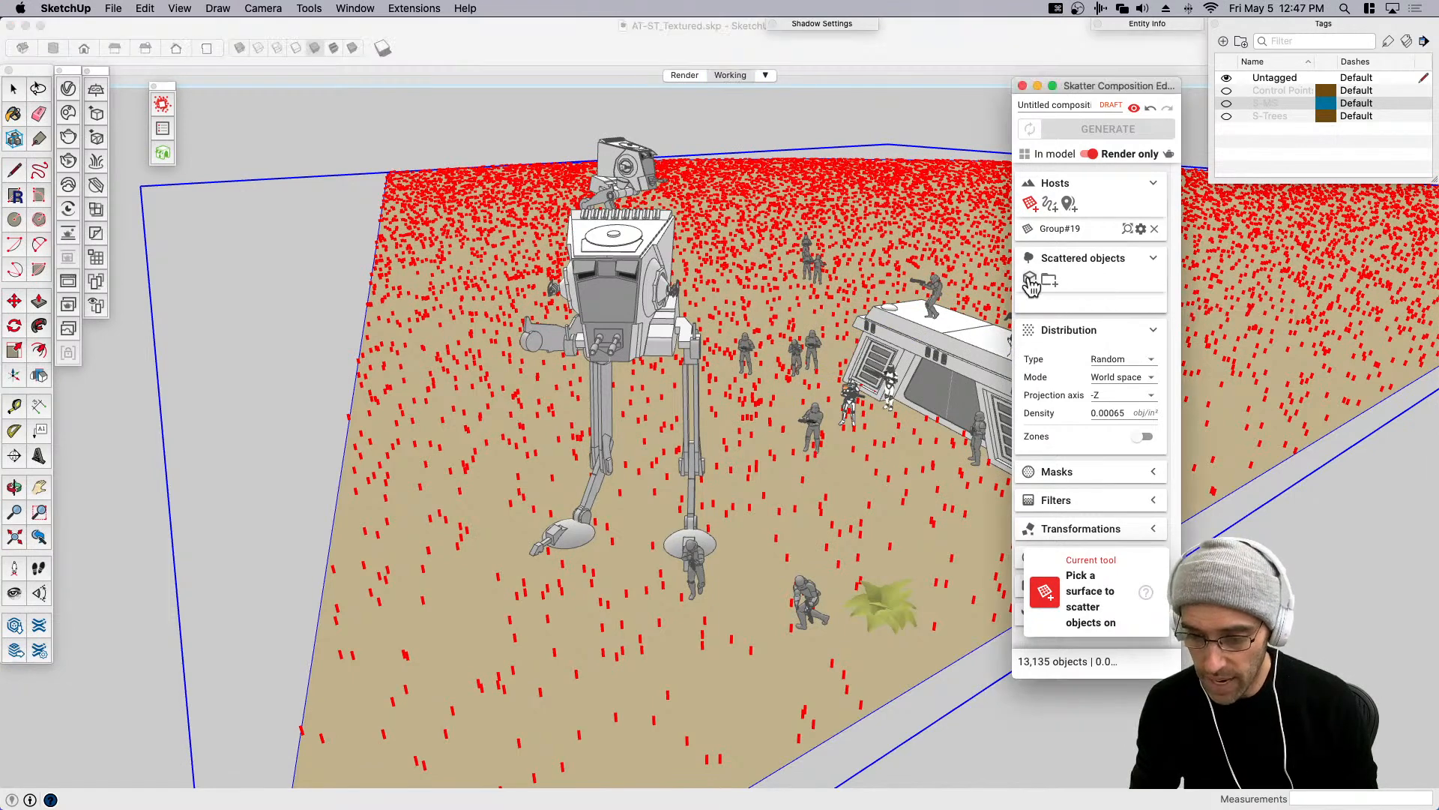
pyautogui.click(885, 611)
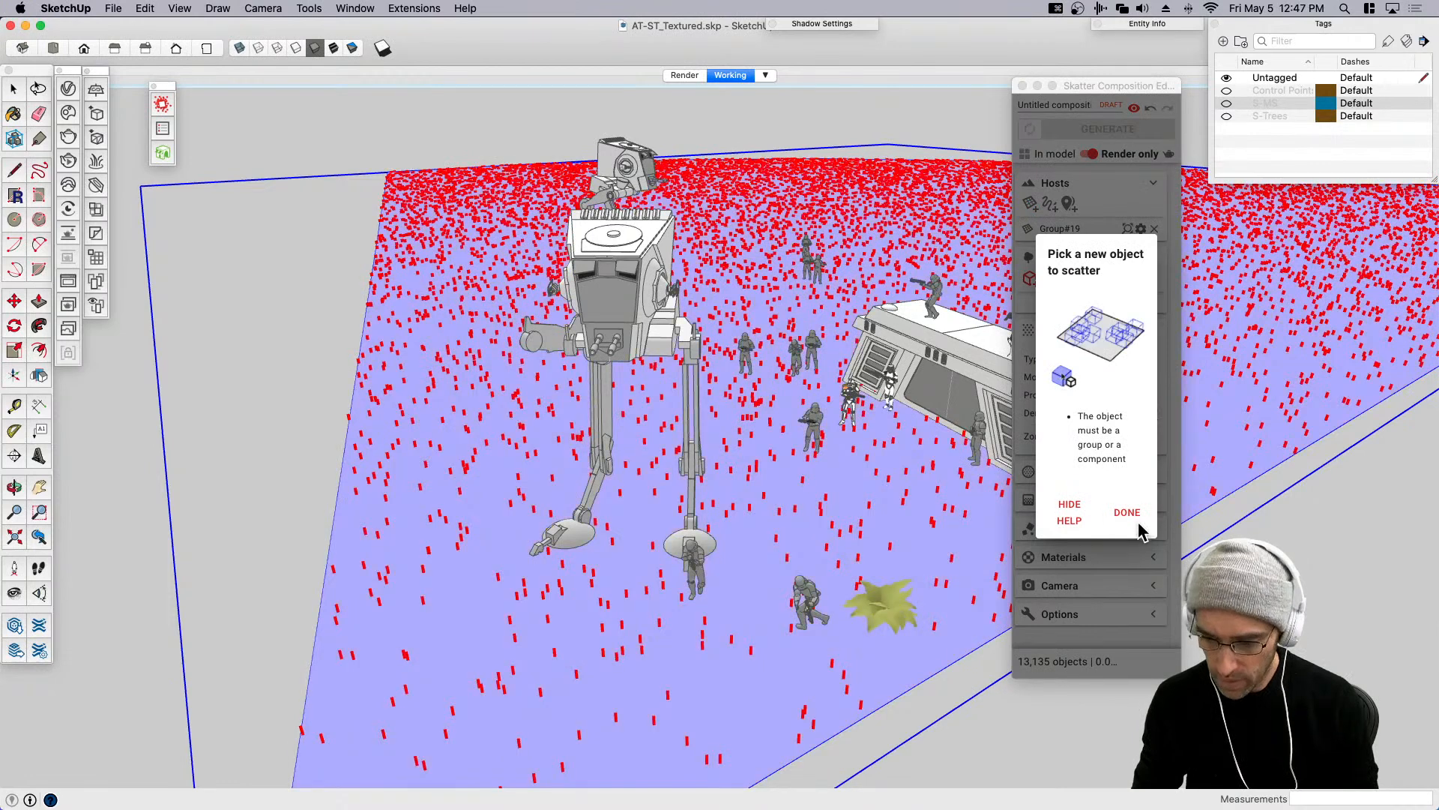
pyautogui.click(1072, 512)
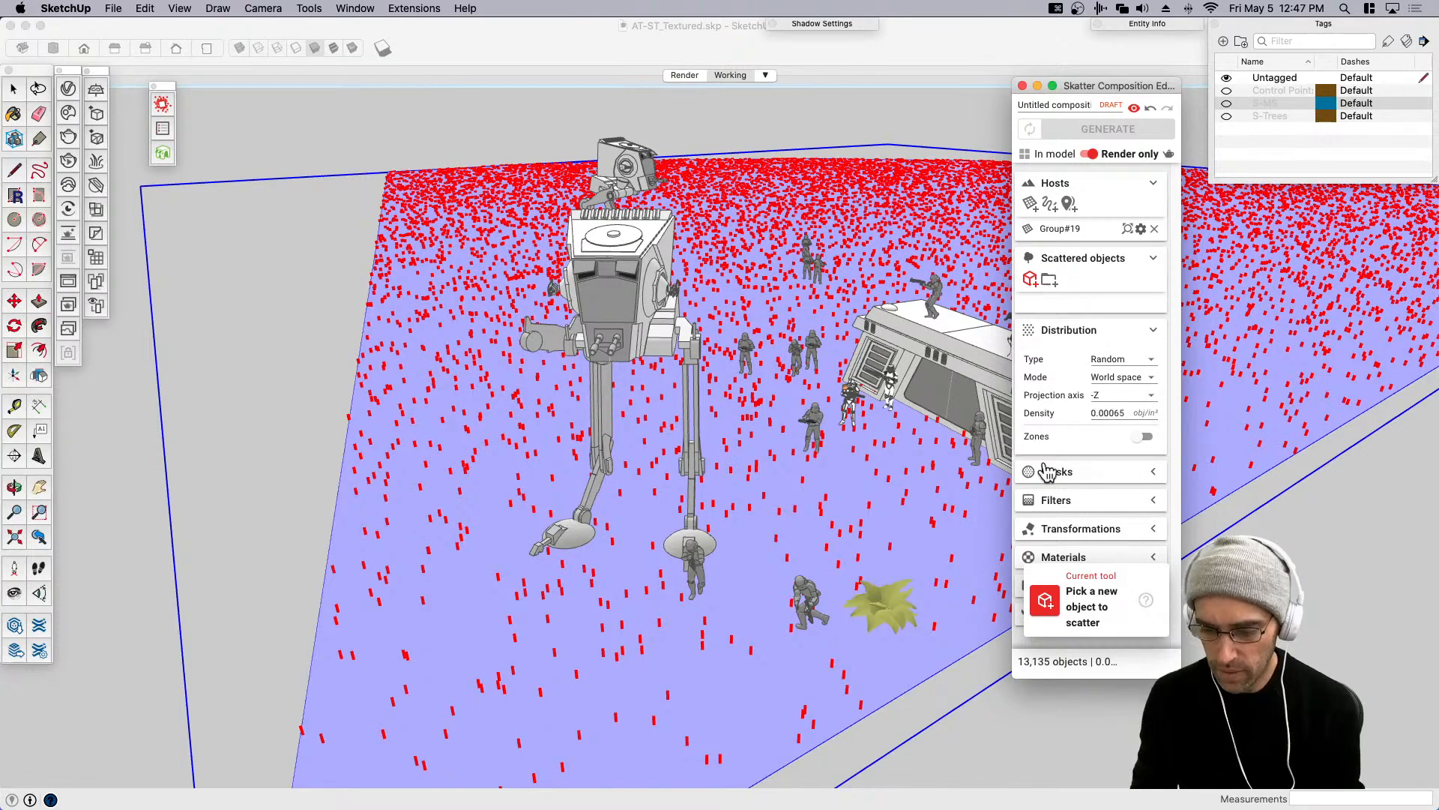
pyautogui.click(1089, 158)
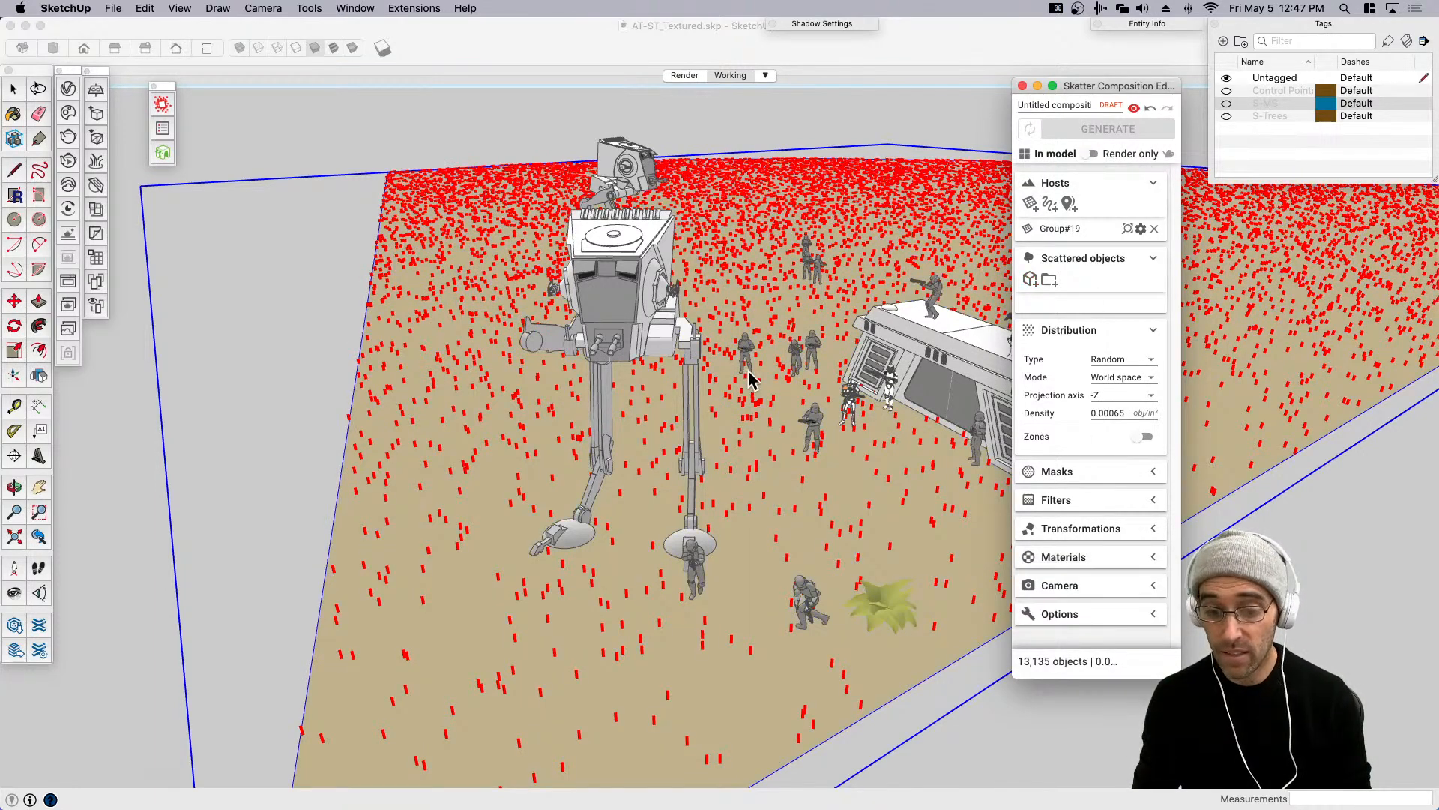
# Set the composition's distribution density to 0.00045.
pyautogui.scroll(-5, 770, 369)
pyautogui.moveTo(803, 330); pyautogui.dragTo(755, 425, button='middle')
pyautogui.scroll(-4, 756, 424)
pyautogui.scroll(5, 881, 199)
pyautogui.scroll(-4, 765, 281)
pyautogui.scroll(4, 876, 176)
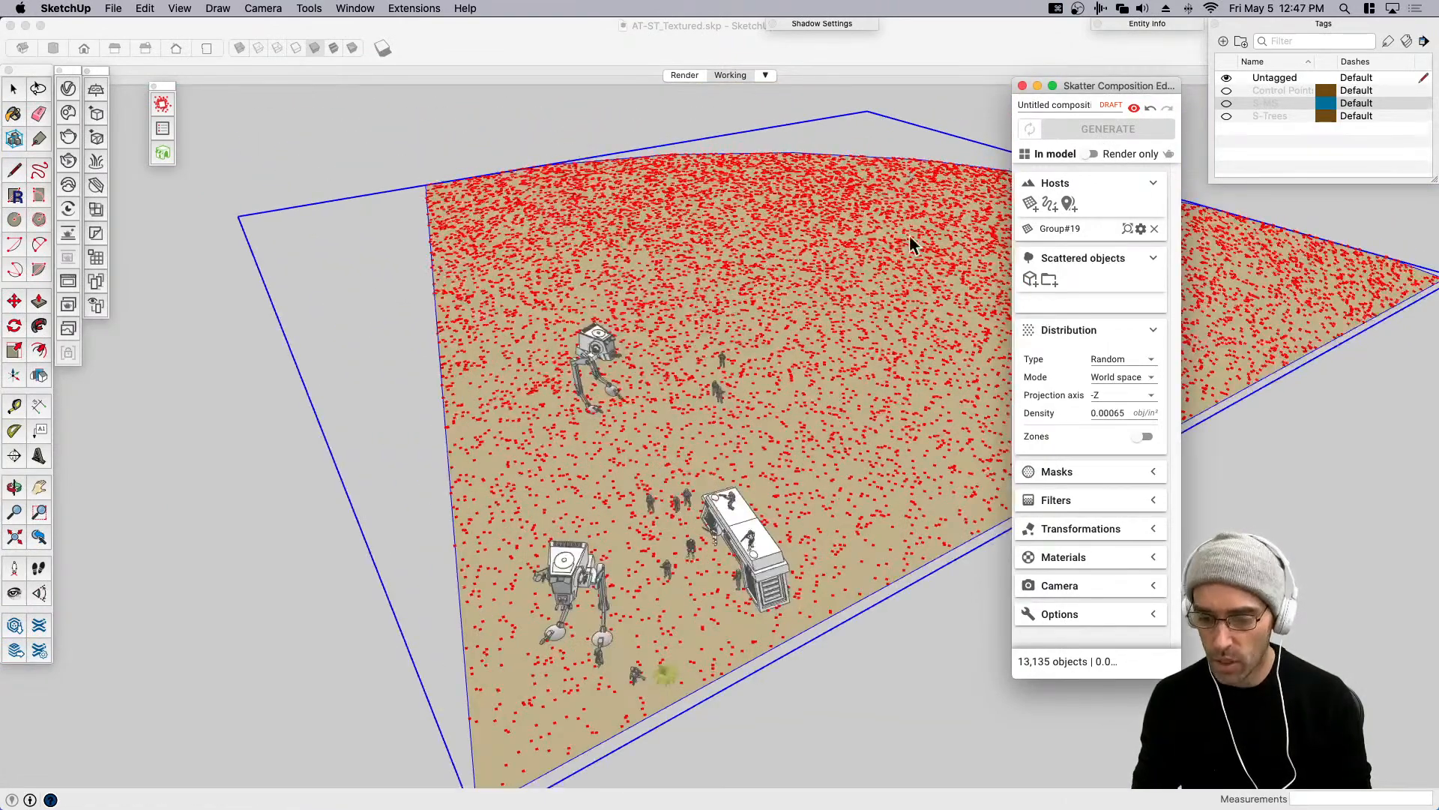
pyautogui.click(1122, 412)
pyautogui.click(1118, 411)
pyautogui.click(1135, 411)
pyautogui.click(1125, 411)
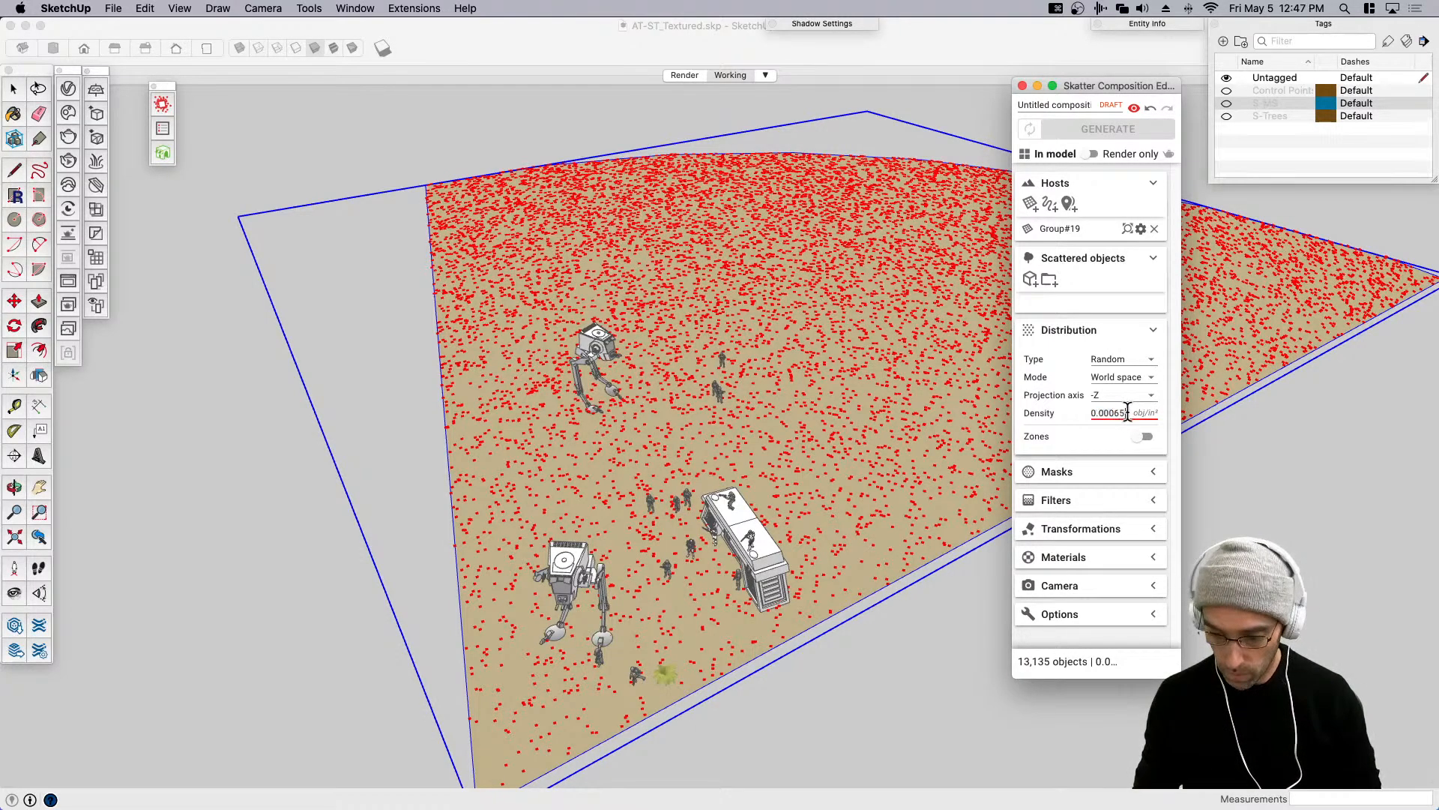
pyautogui.press('BackSpace')
pyautogui.press('BackSpace')
pyautogui.write('45')
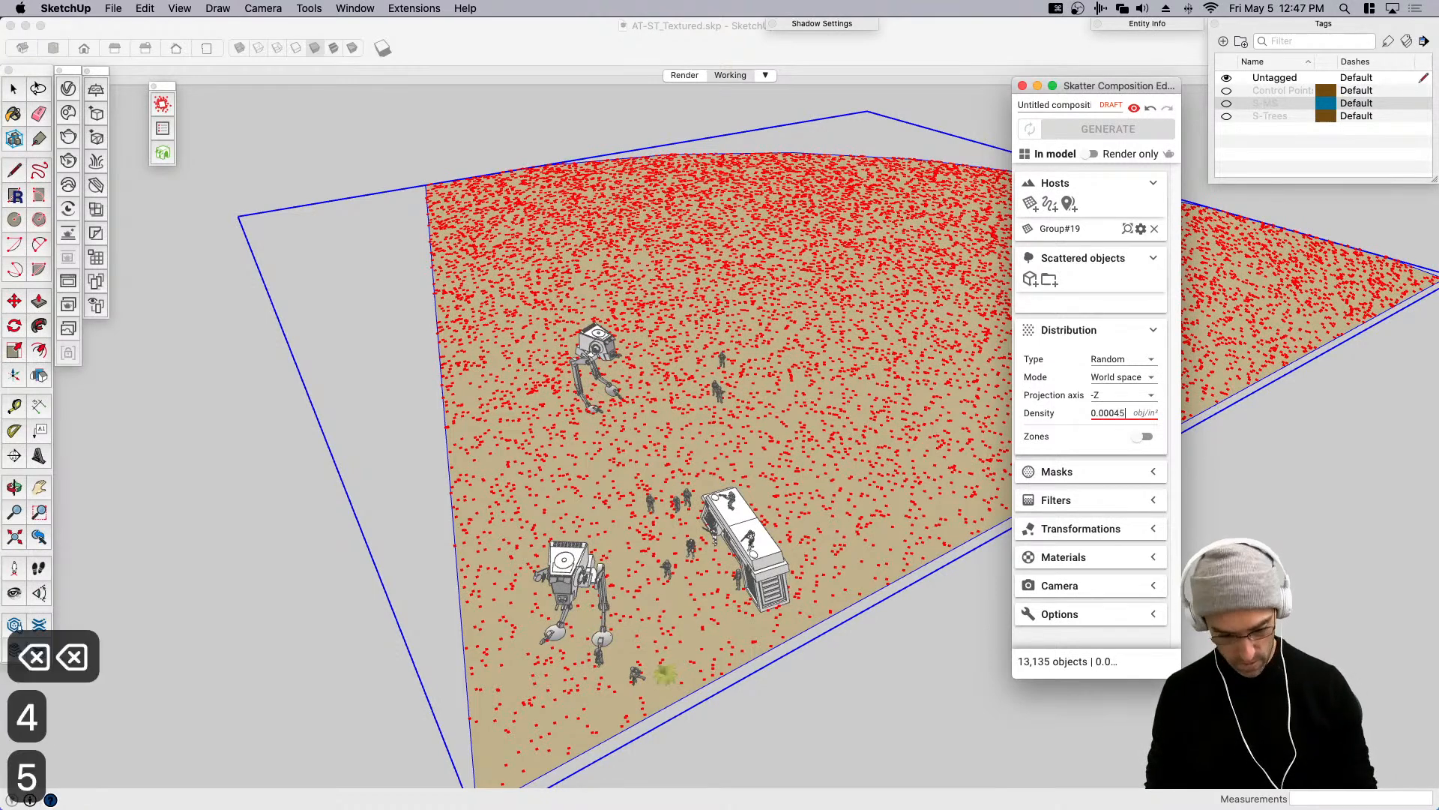
pyautogui.press('Tab')
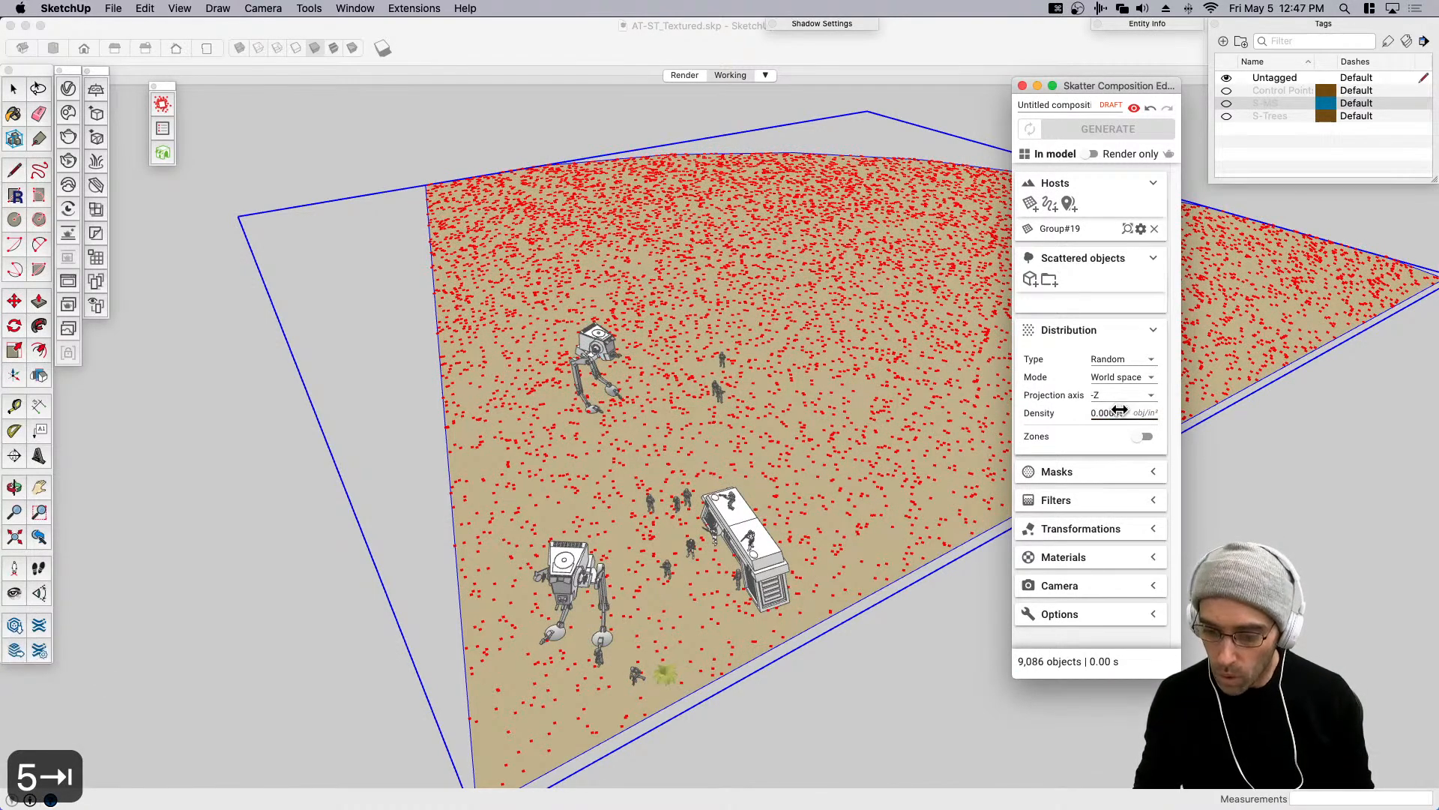
# Lower the composition's distribution density to 0.00025.
pyautogui.click(1116, 410)
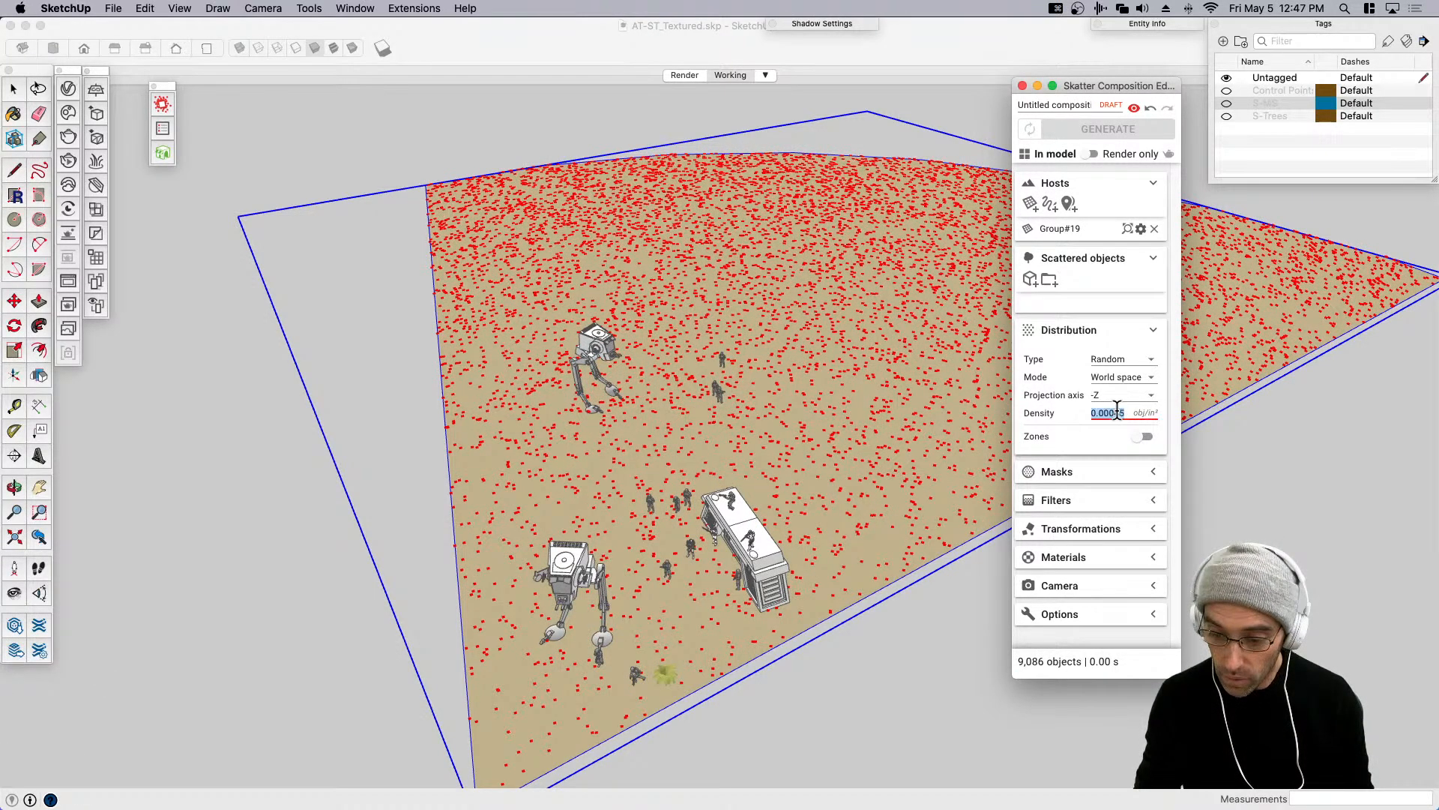
pyautogui.click(1125, 411)
pyautogui.press('BackSpace')
pyautogui.press('BackSpace')
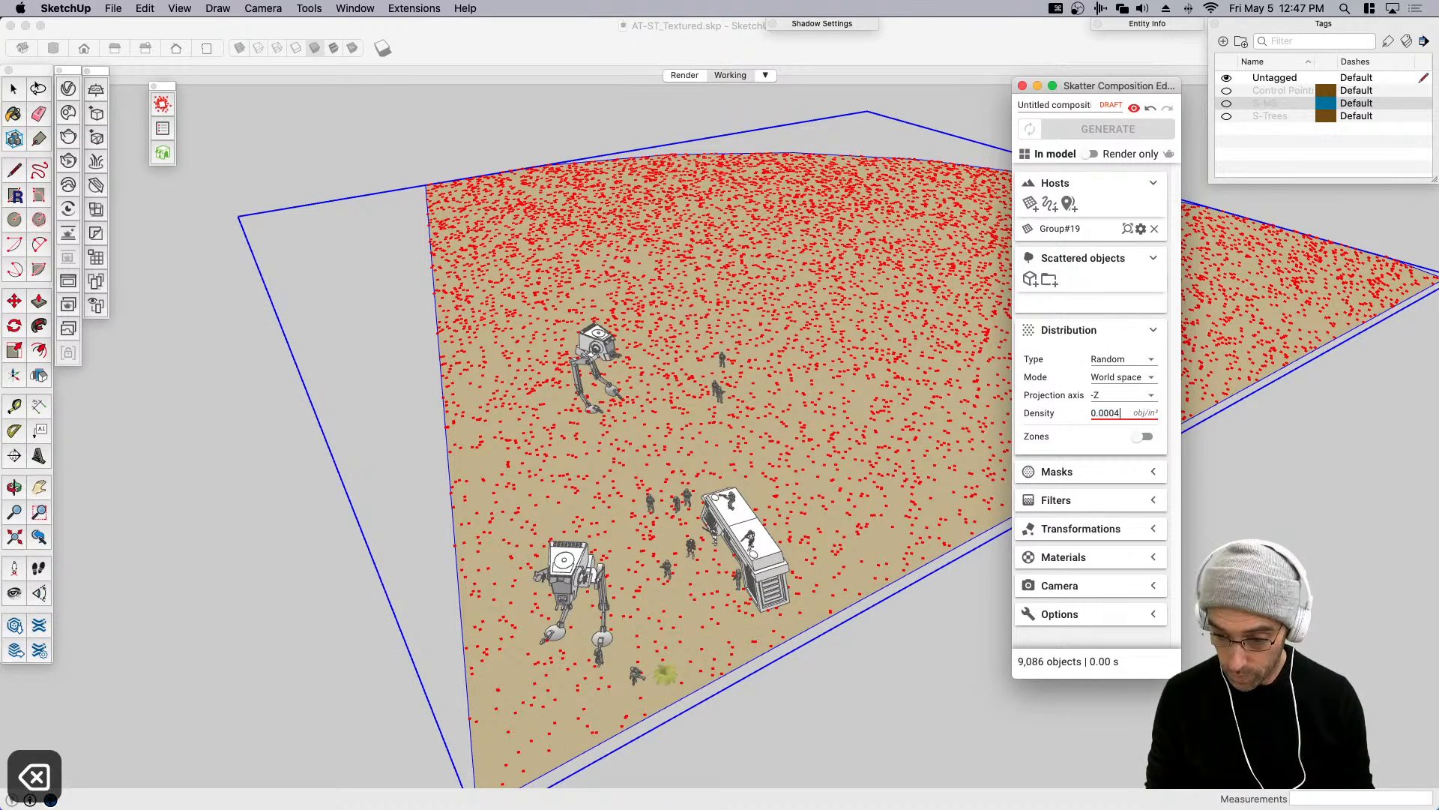
pyautogui.write('25')
pyautogui.press('Tab')
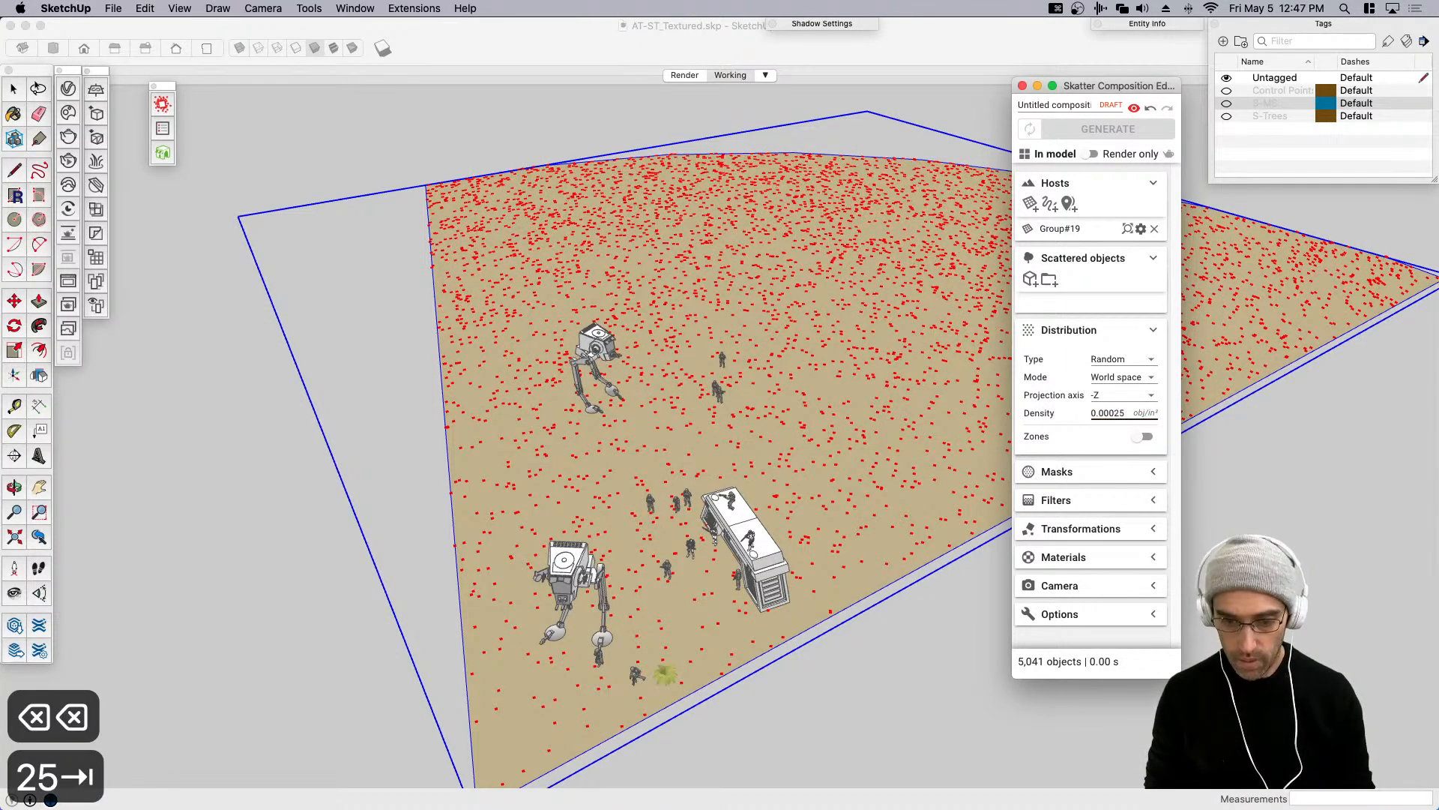
# Add the fern beside the crouching trooper as the scattered object and save the model.
pyautogui.click(1031, 279)
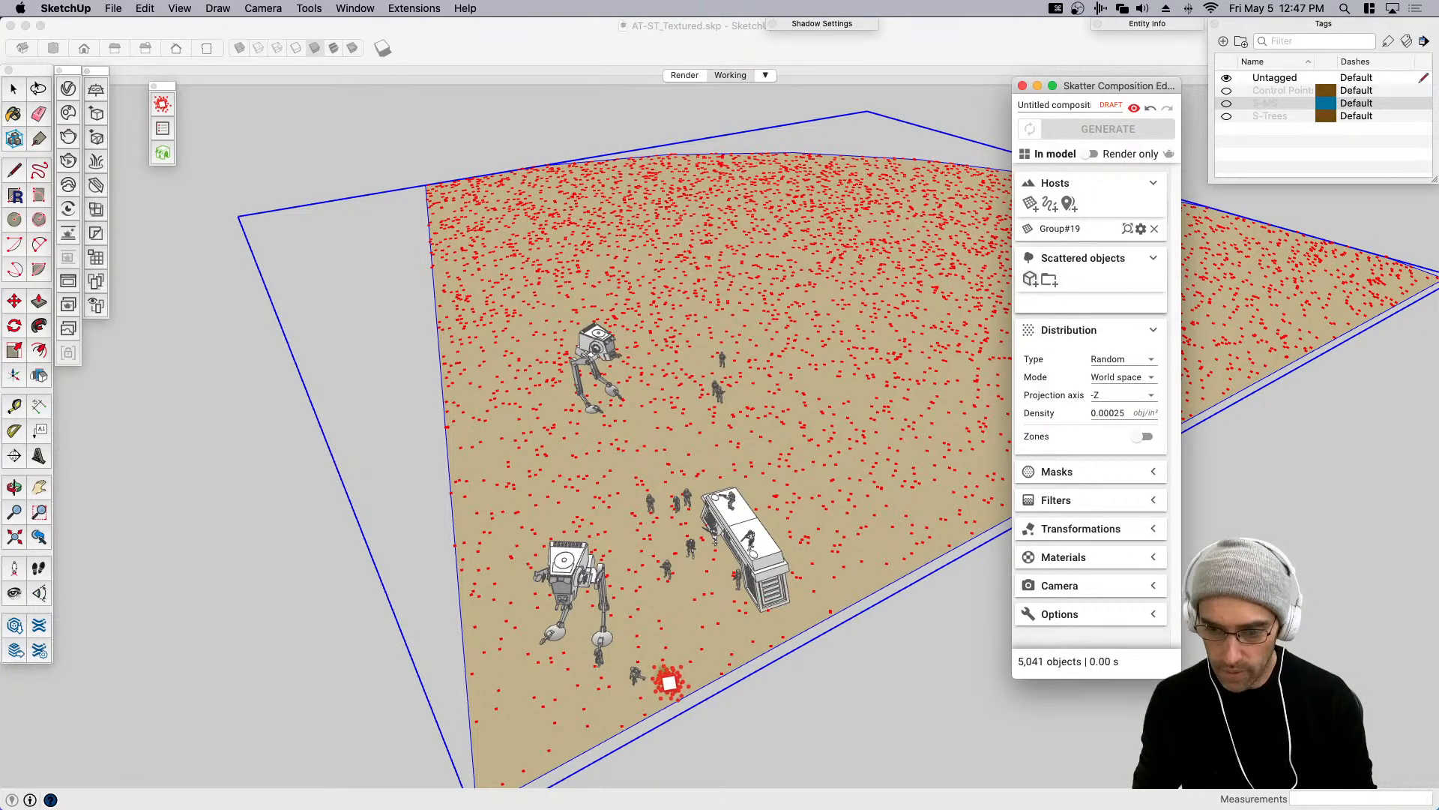
pyautogui.click(665, 679)
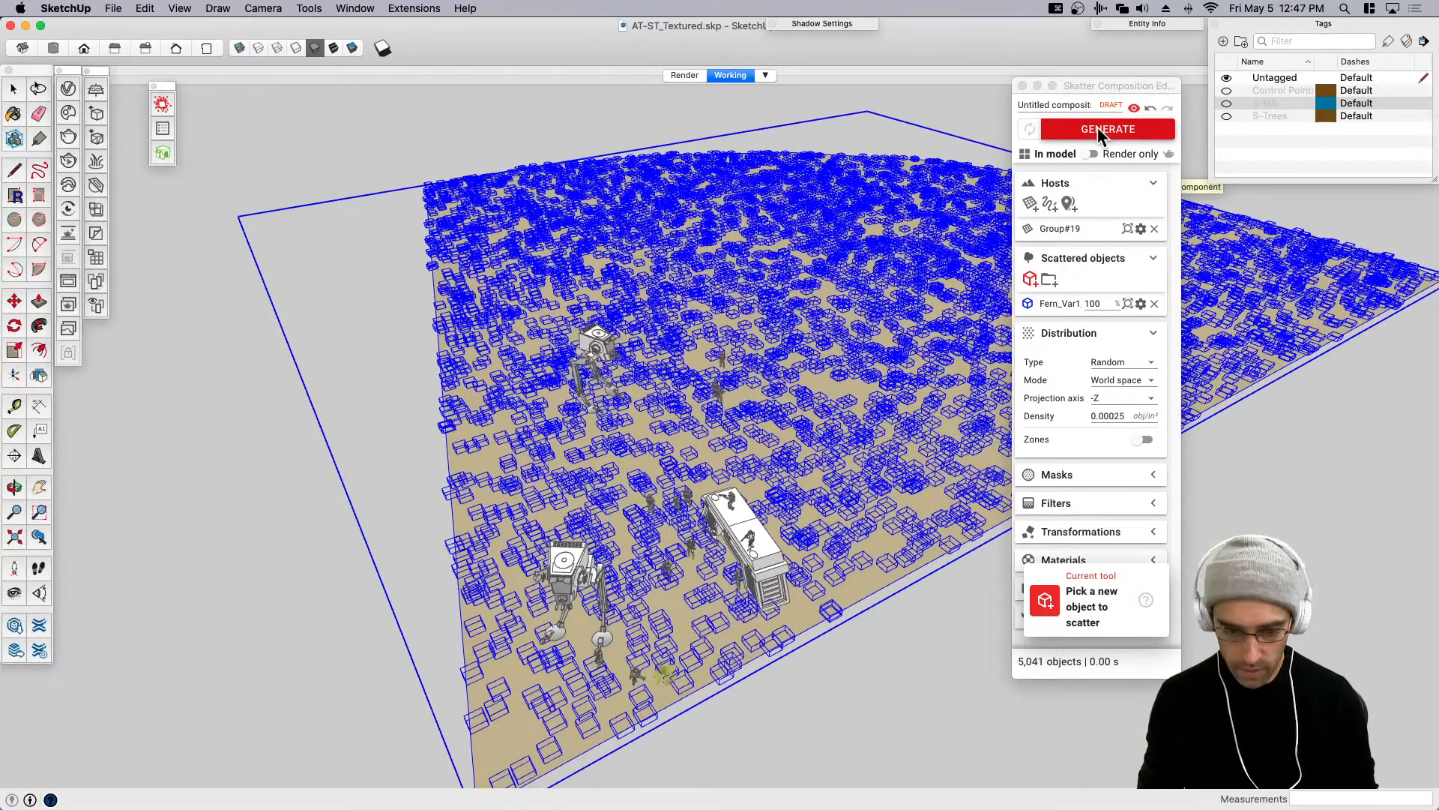
pyautogui.click(118, 11)
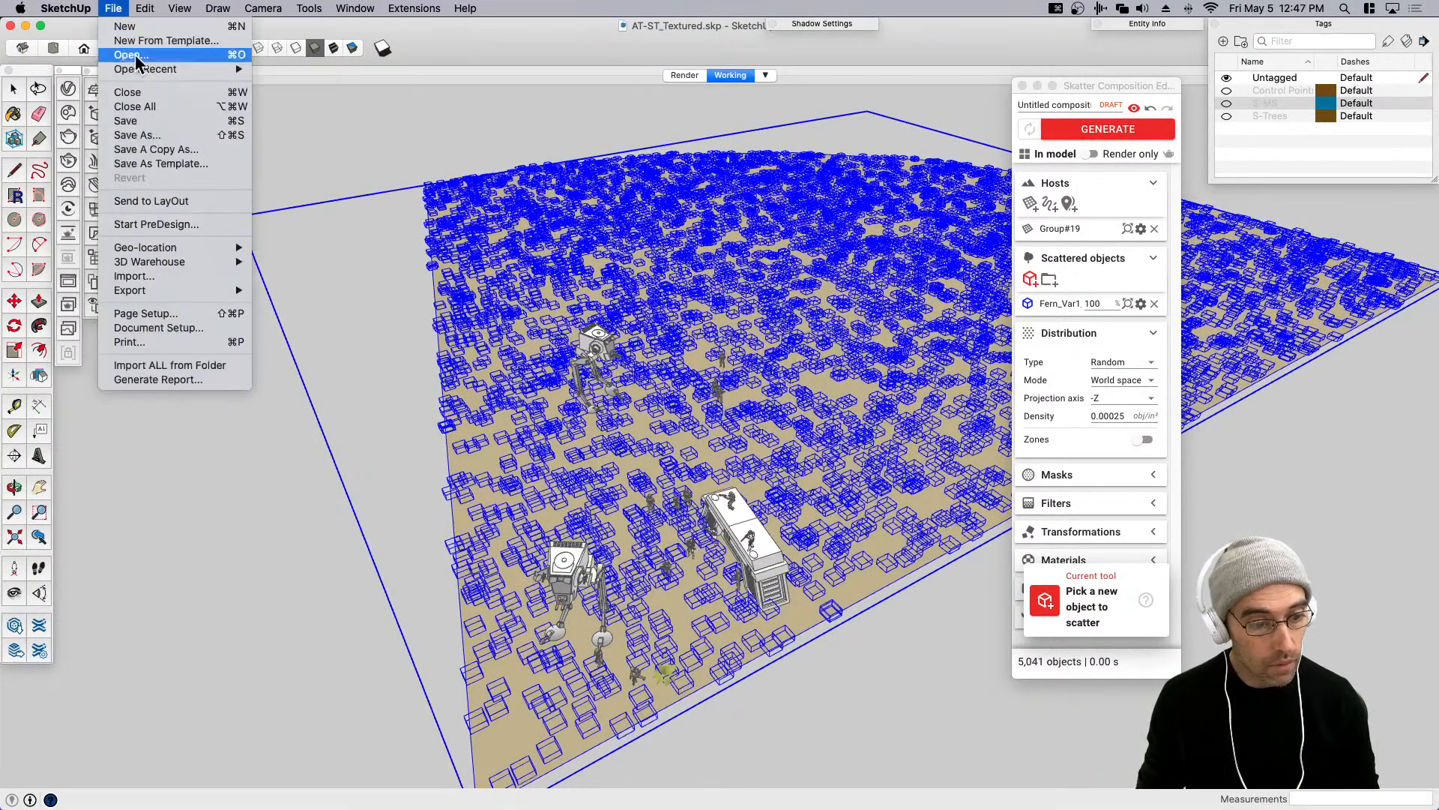
pyautogui.click(139, 128)
# Generate the fern composition and inspect the ferns around the bunker and troopers.
pyautogui.click(1108, 130)
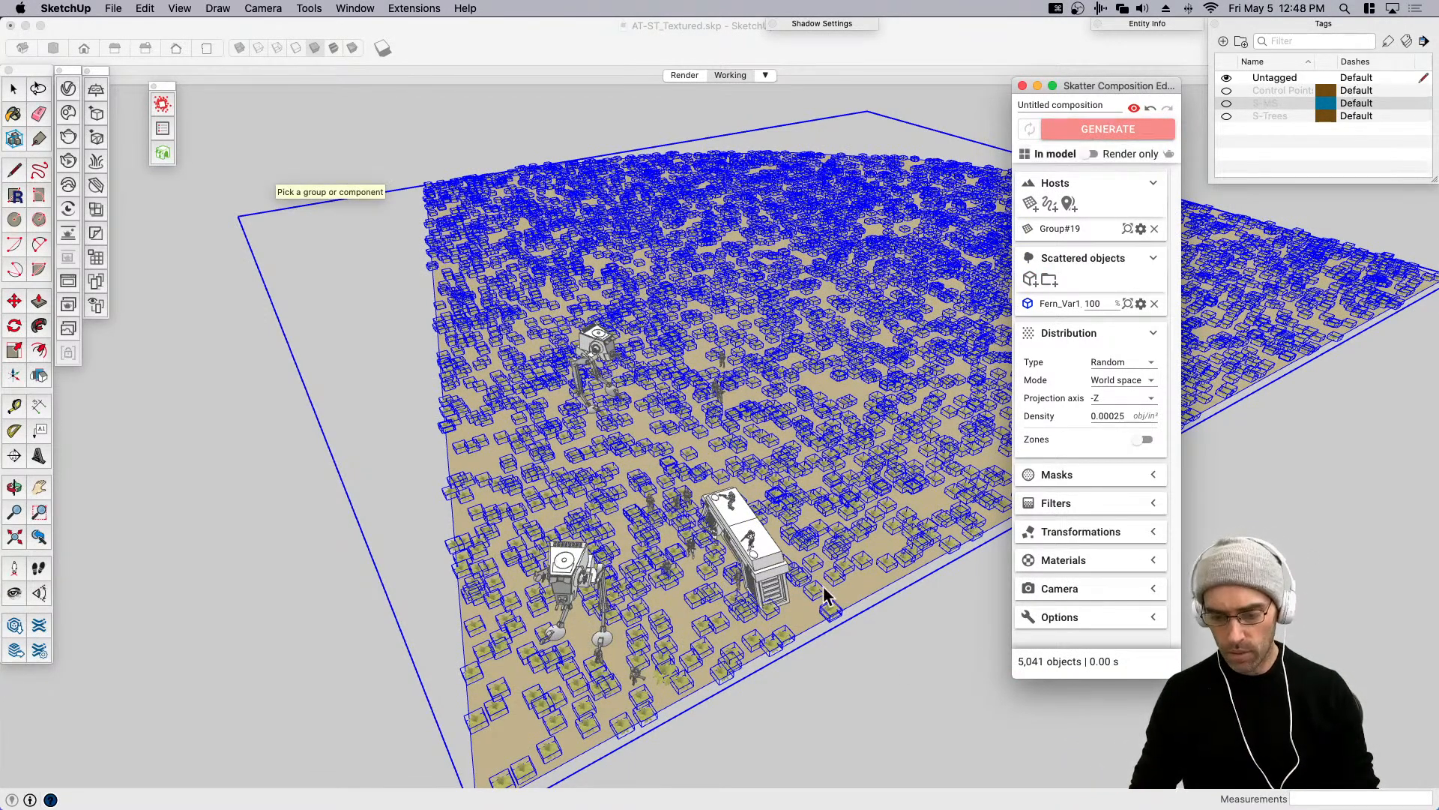
pyautogui.scroll(10, 842, 631)
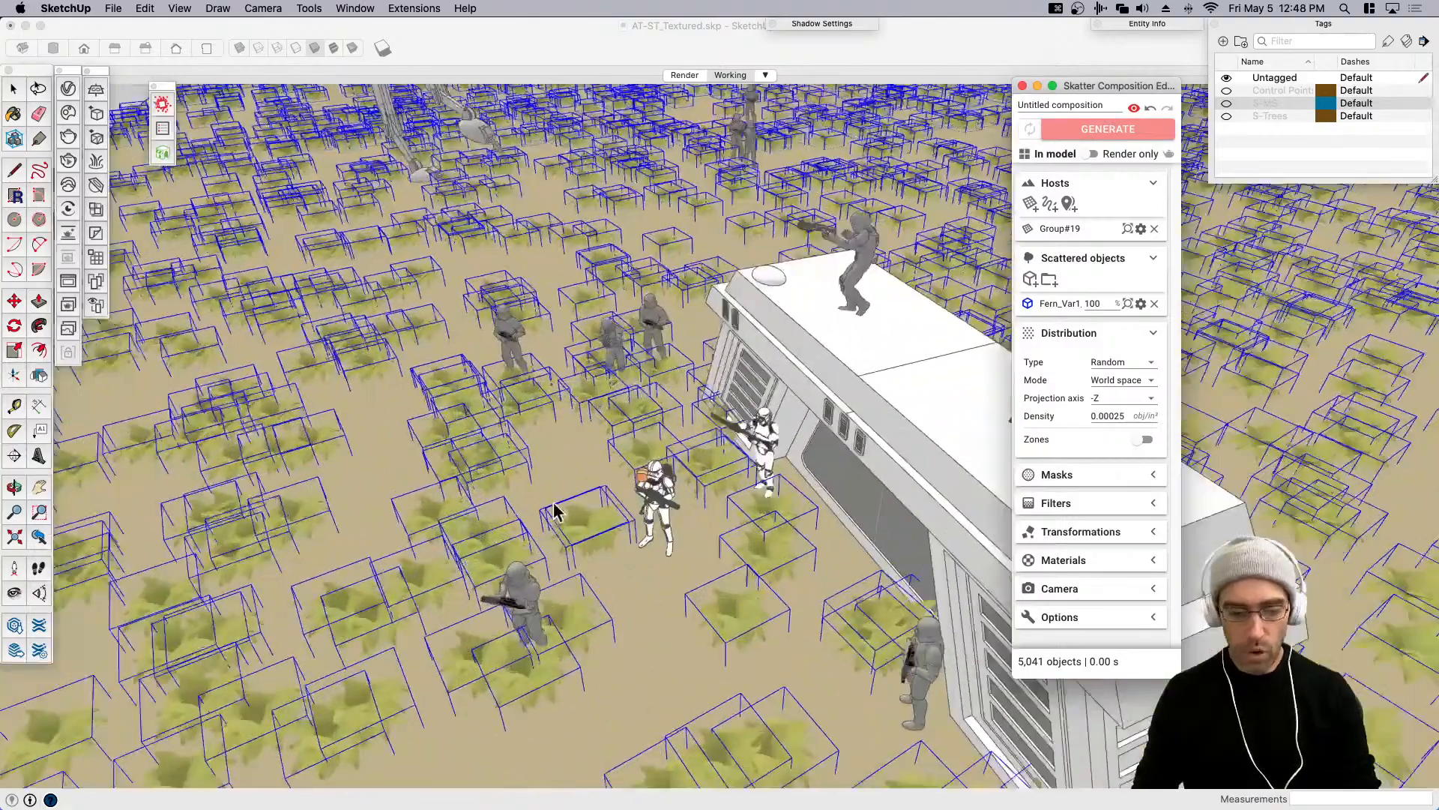
pyautogui.moveTo(554, 512); pyautogui.dragTo(595, 481, button='middle')
pyautogui.scroll(-10, 600, 465)
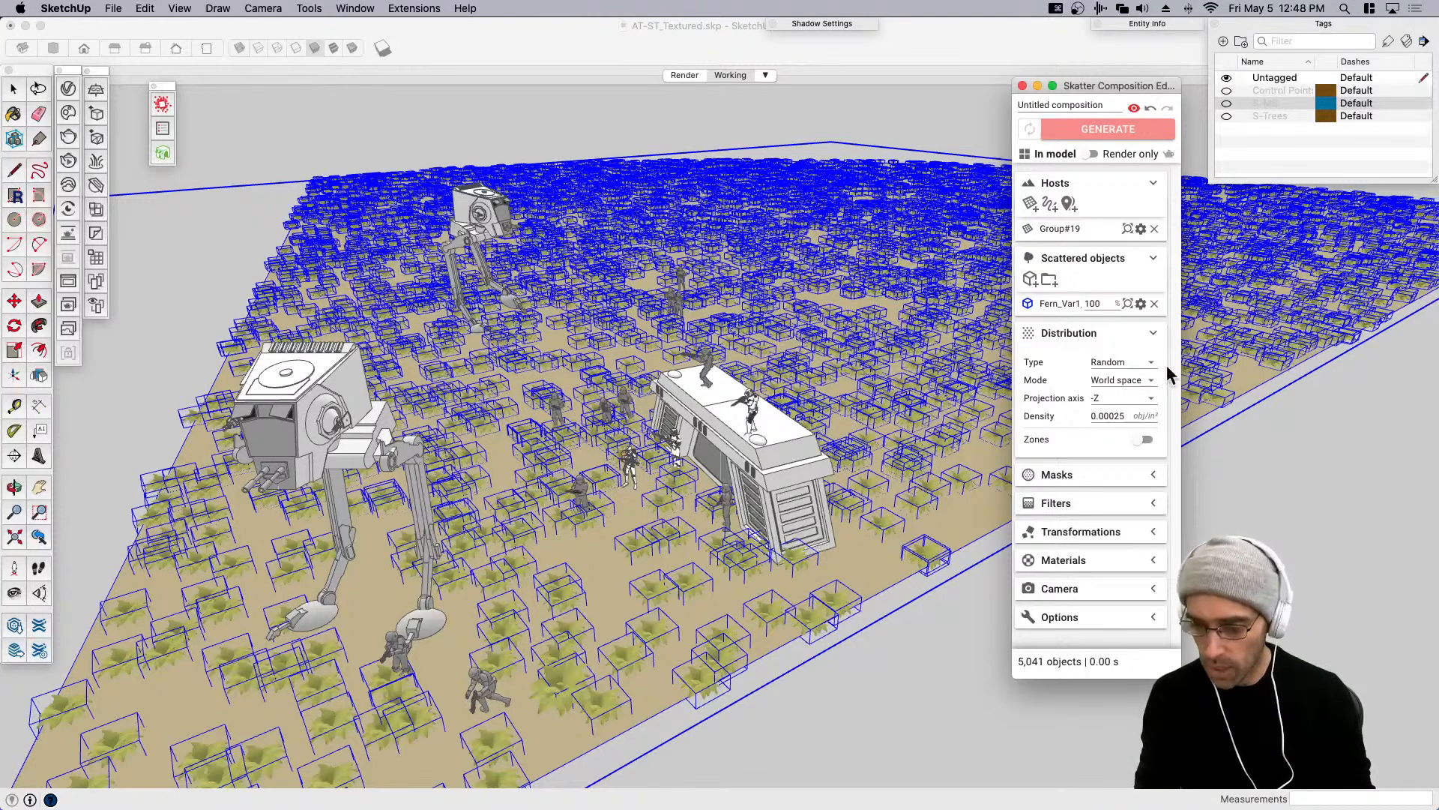
# Add a paint mask to the fern composition and hide its painting help.
pyautogui.click(1070, 480)
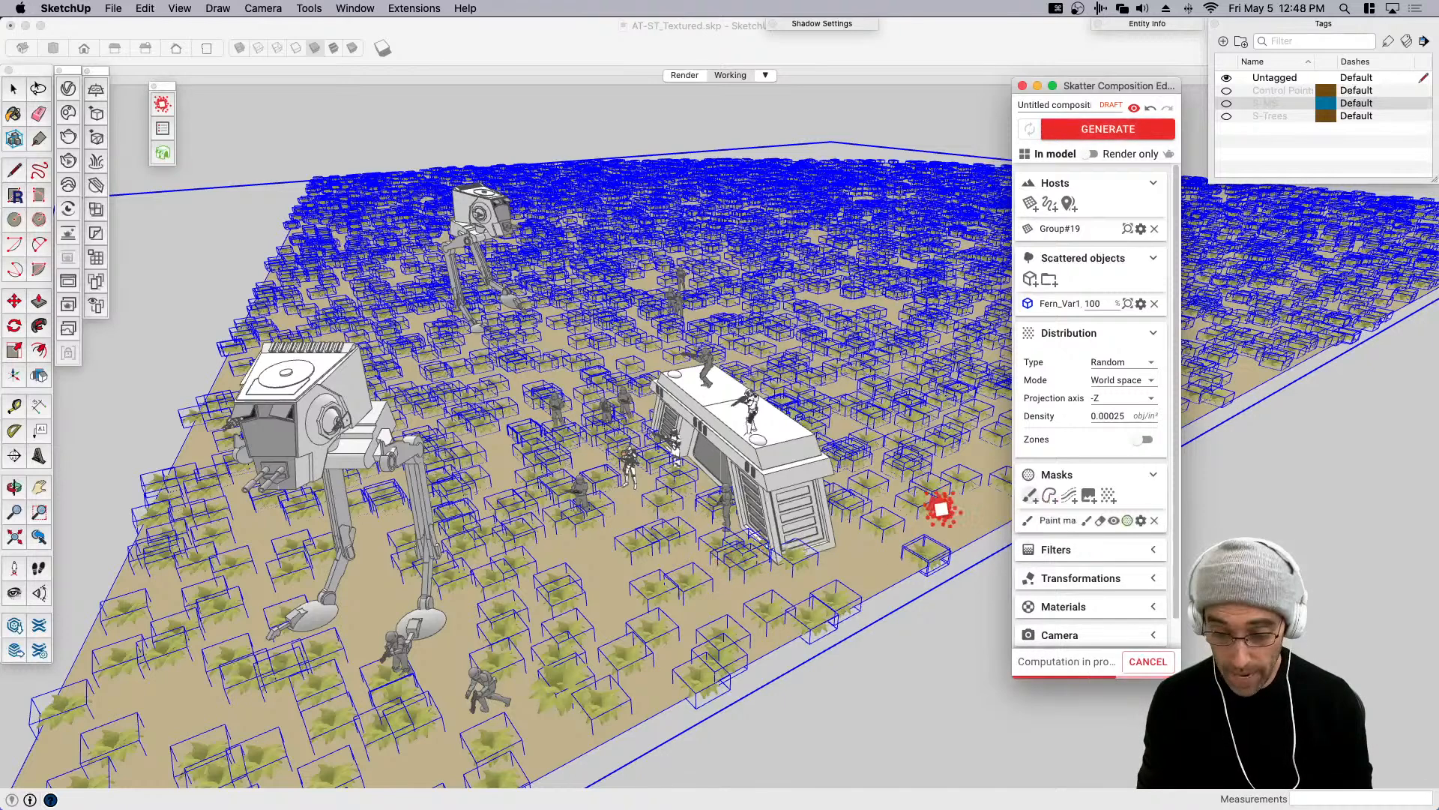
pyautogui.click(1046, 518)
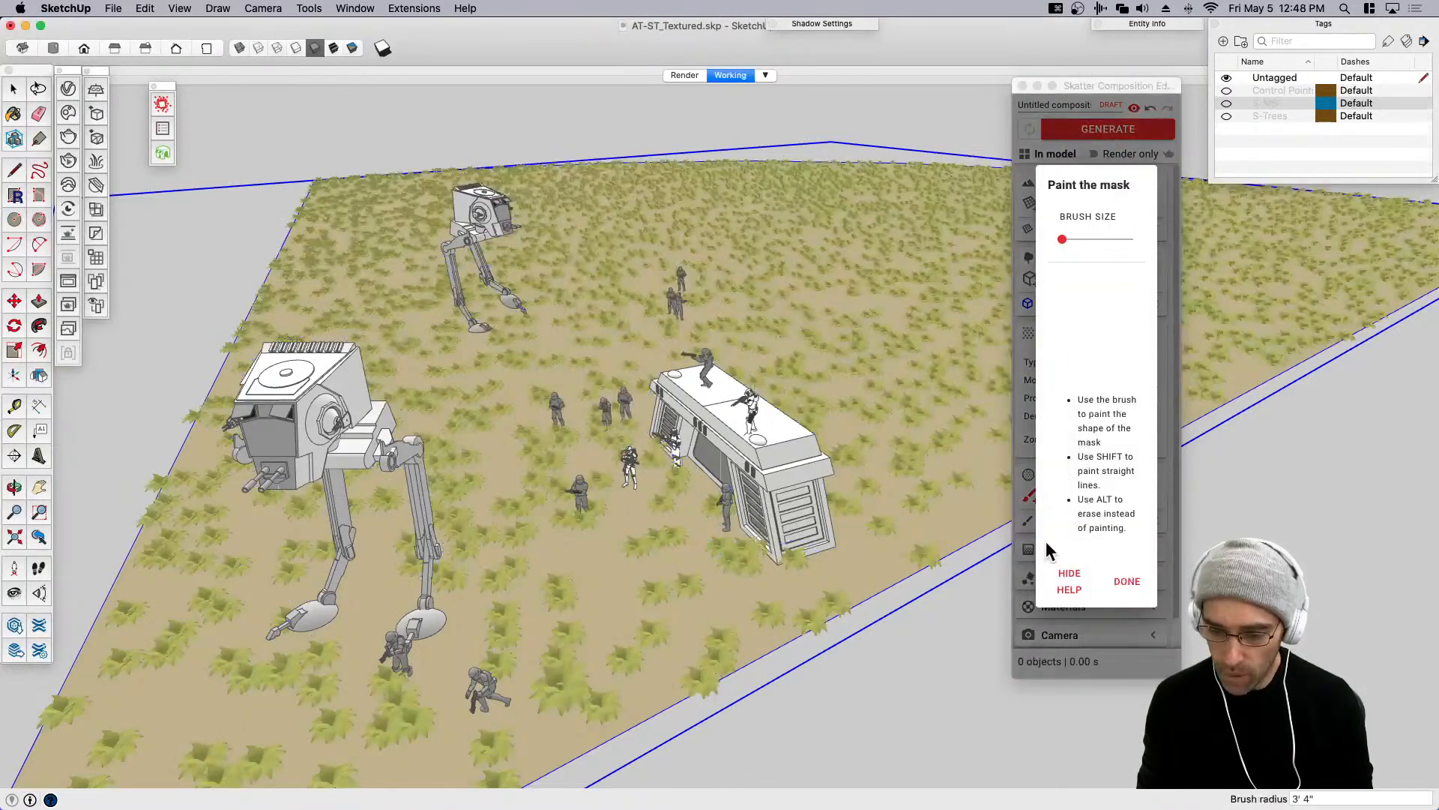
pyautogui.click(1071, 582)
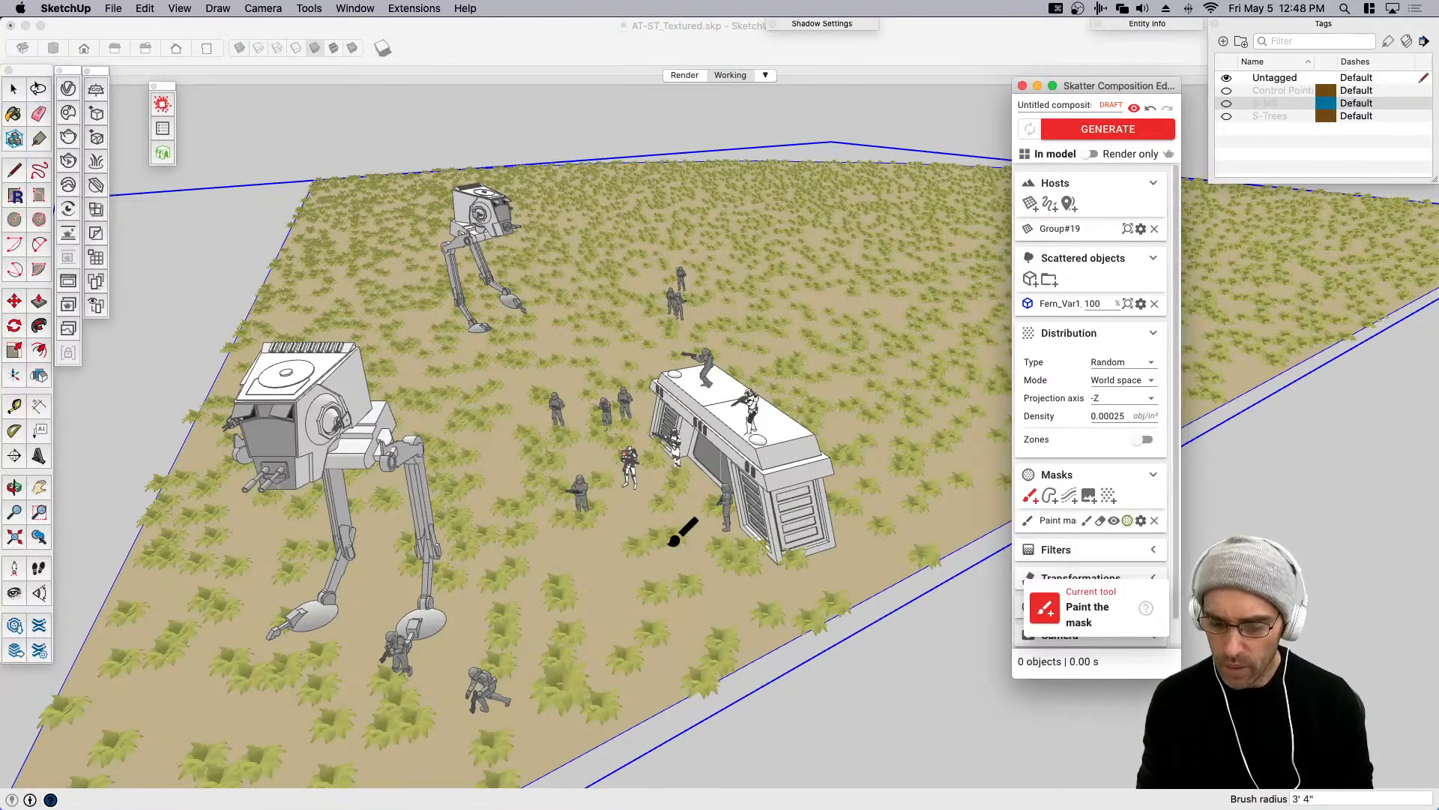
pyautogui.click(949, 518)
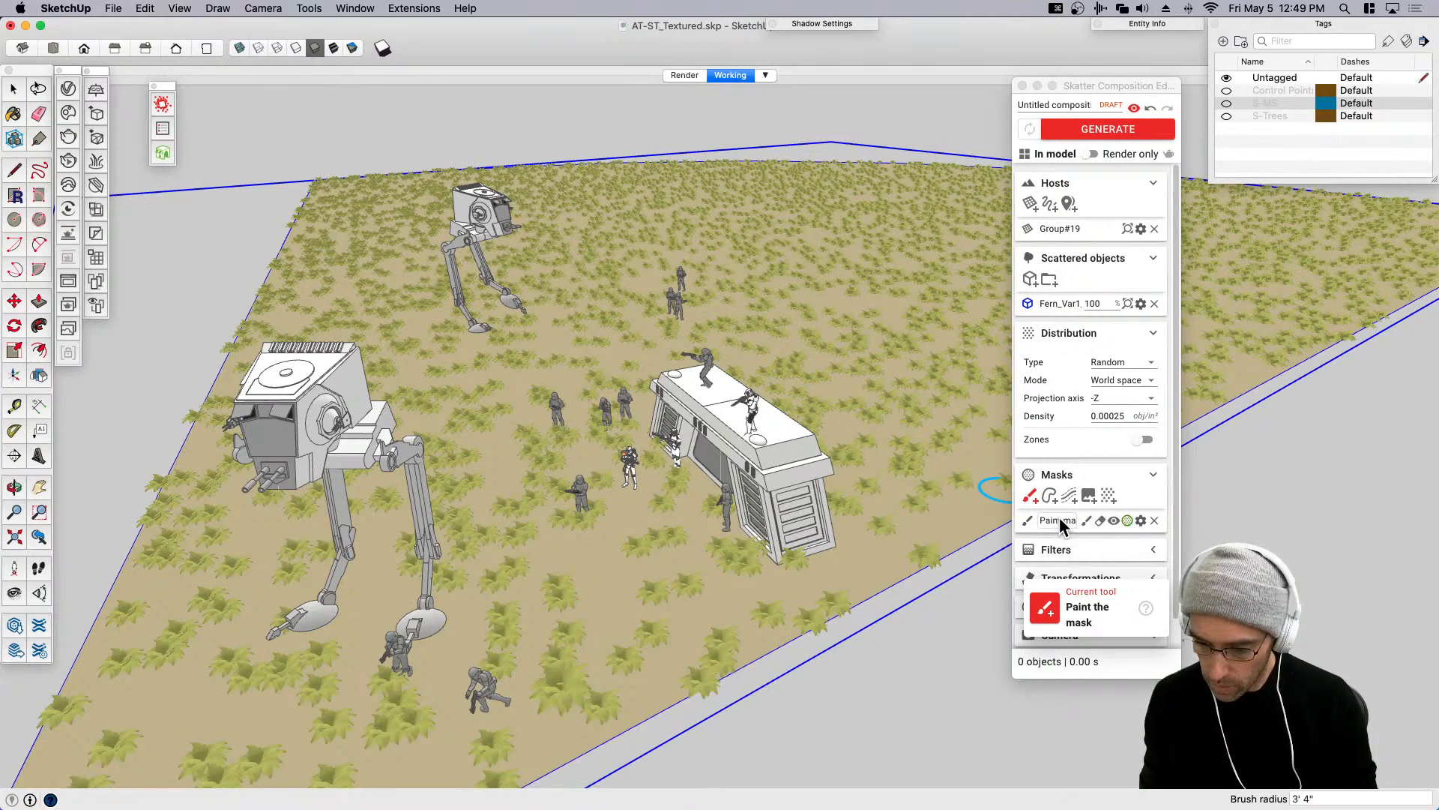
# Show the paint mask's settings and paint a strip from the foreground, past the bunker, to the far edge of the ground.
pyautogui.click(1140, 521)
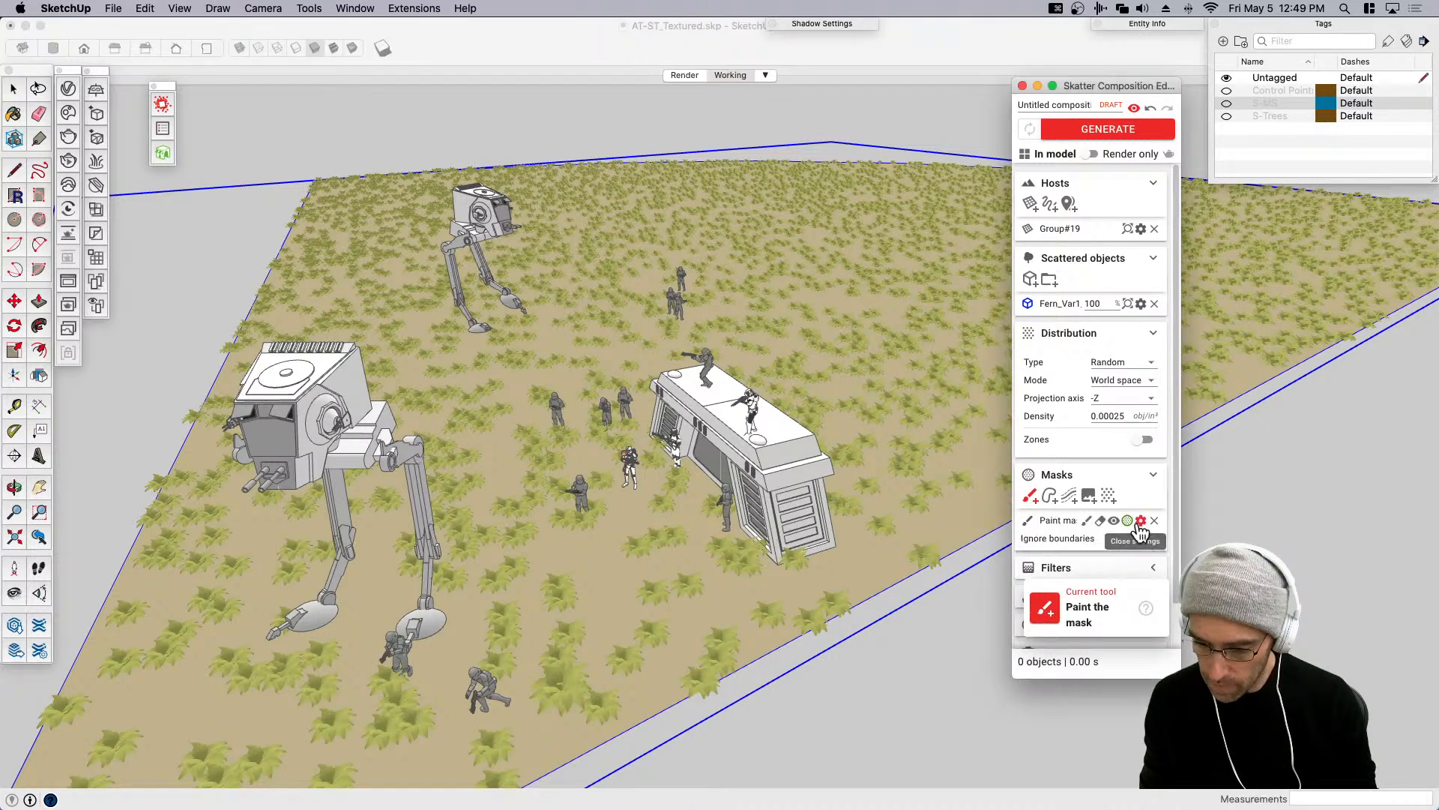
pyautogui.click(1102, 522)
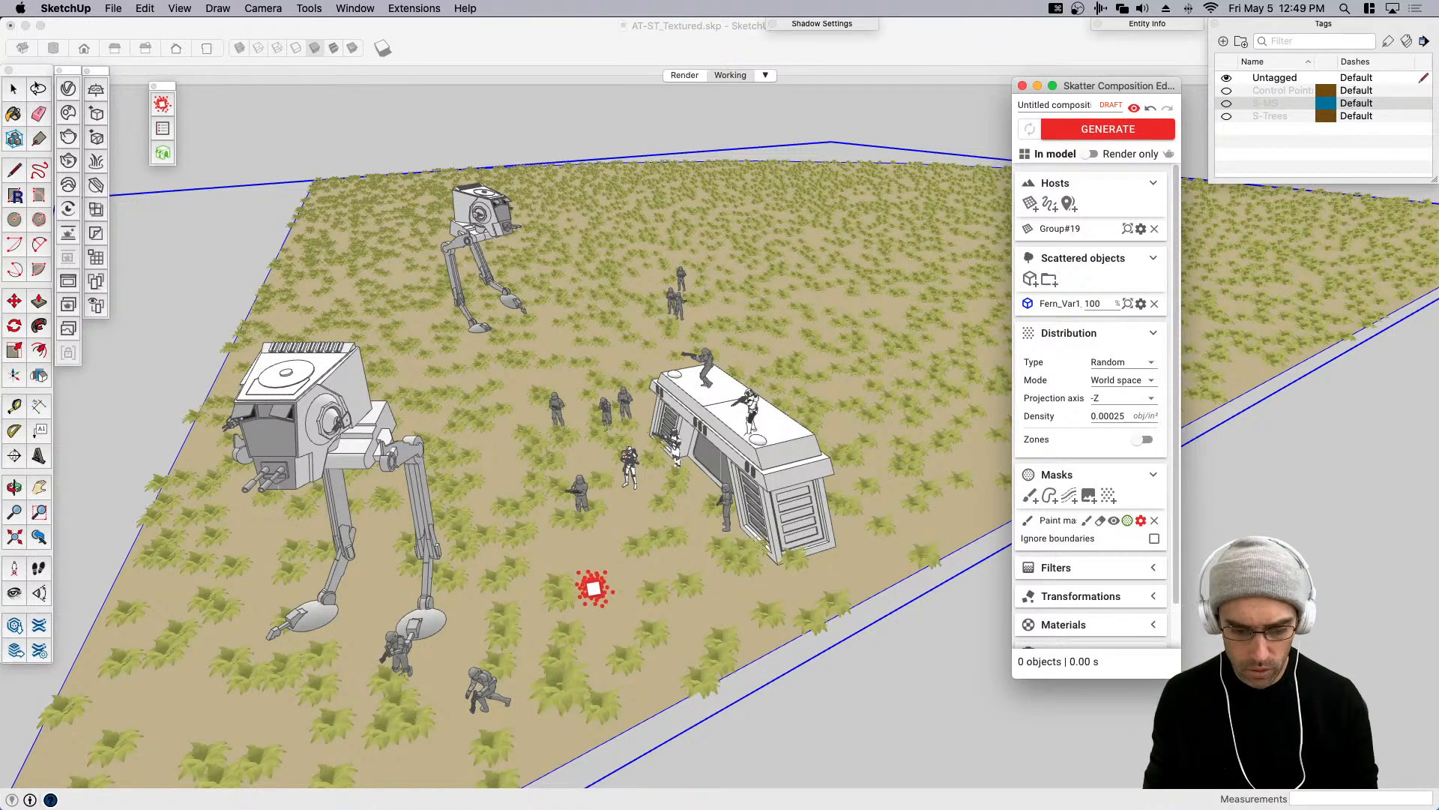
pyautogui.click(843, 581)
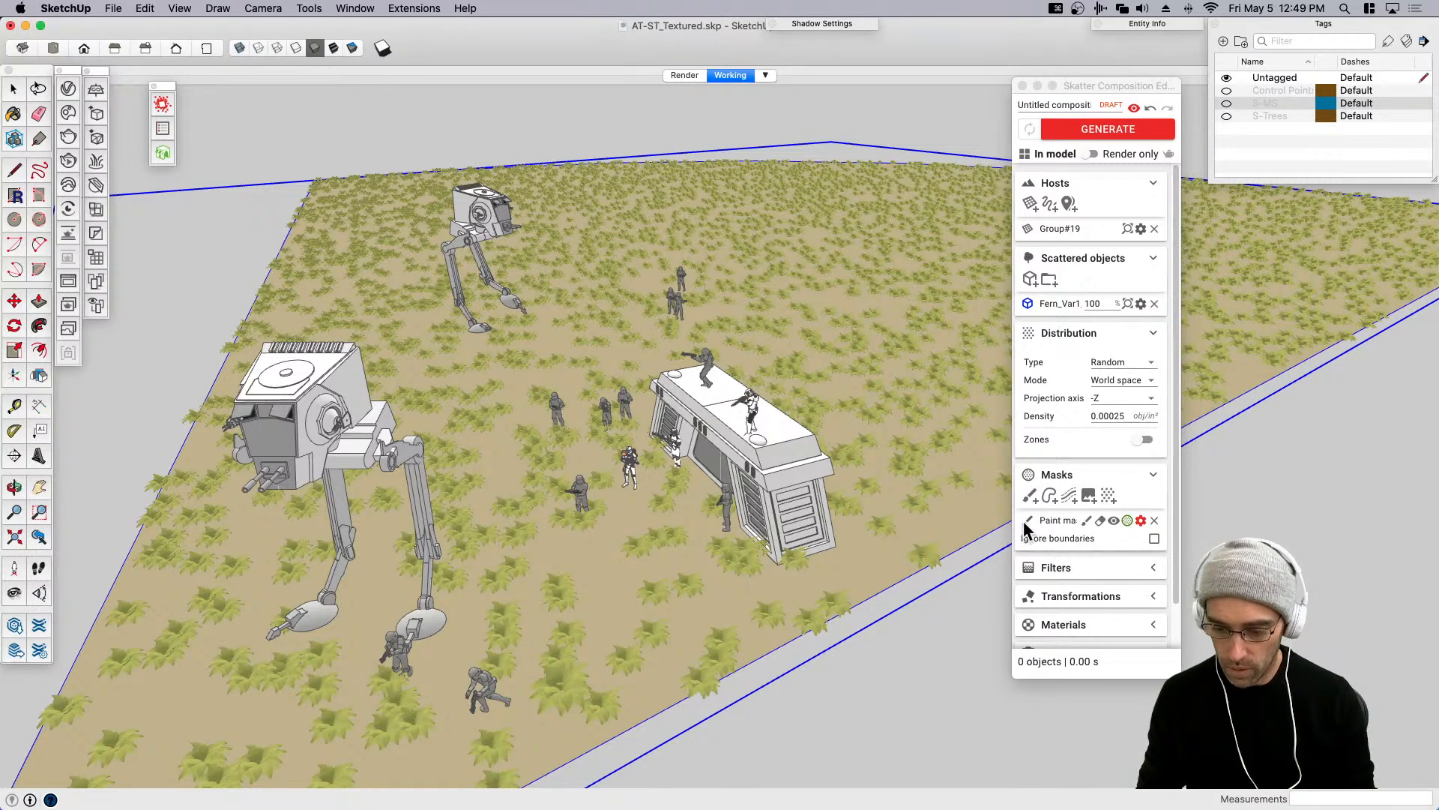
pyautogui.click(1087, 522)
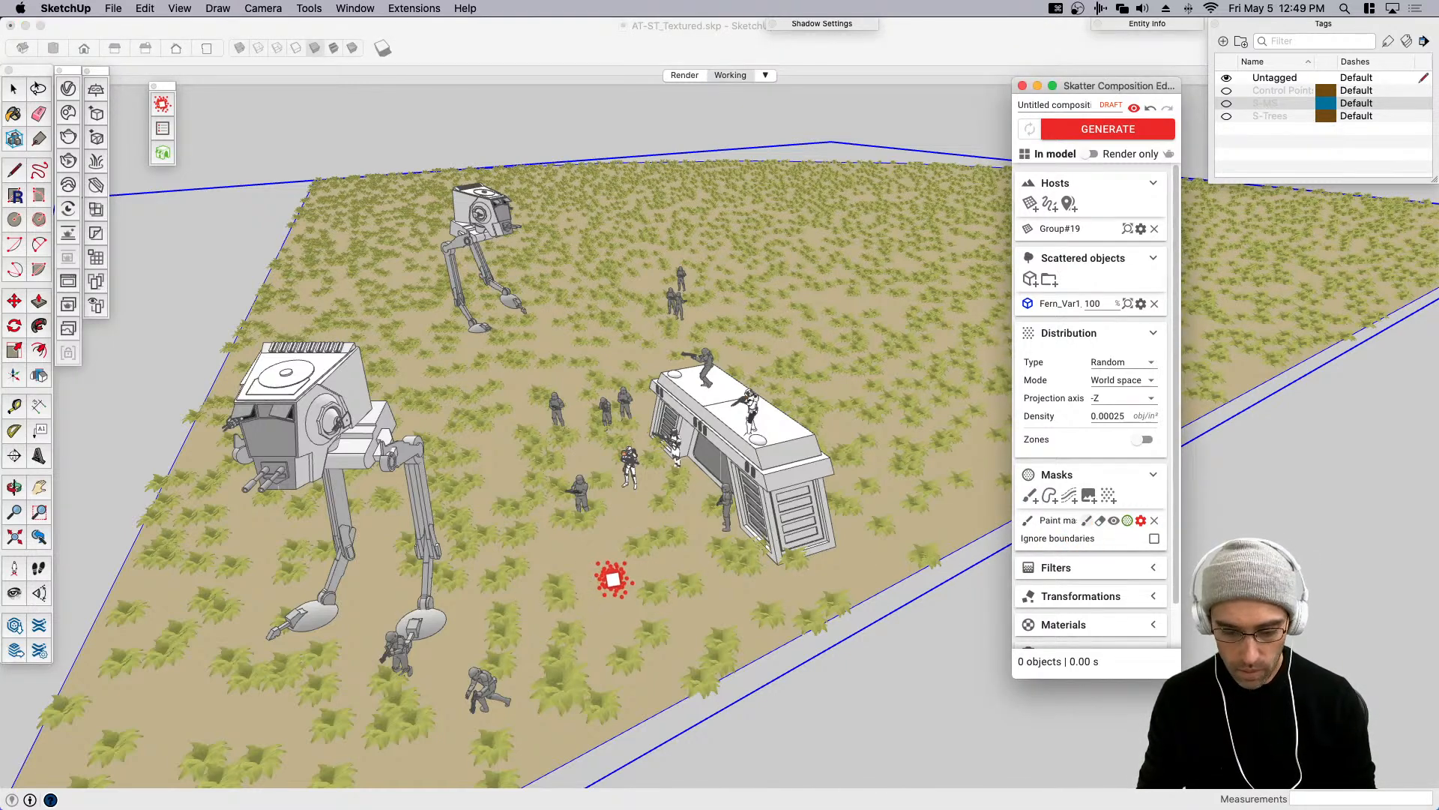
pyautogui.click(1086, 520)
pyautogui.moveTo(616, 580)
pyautogui.mouseDown()
pyautogui.moveTo(632, 565)
pyautogui.moveTo(597, 533)
pyautogui.moveTo(596, 403)
pyautogui.moveTo(527, 419)
pyautogui.moveTo(634, 357)
pyautogui.moveTo(594, 282)
pyautogui.moveTo(517, 212)
pyautogui.moveTo(564, 257)
pyautogui.moveTo(704, 330)
pyautogui.moveTo(621, 351)
pyautogui.moveTo(480, 472)
pyautogui.moveTo(538, 522)
pyautogui.moveTo(539, 578)
pyautogui.moveTo(455, 655)
pyautogui.moveTo(393, 777)
pyautogui.moveTo(499, 761)
pyautogui.mouseUp()
pyautogui.keyDown('shift'); pyautogui.moveTo(507, 701); pyautogui.dragTo(508, 632, button='middle'); pyautogui.keyUp('shift')
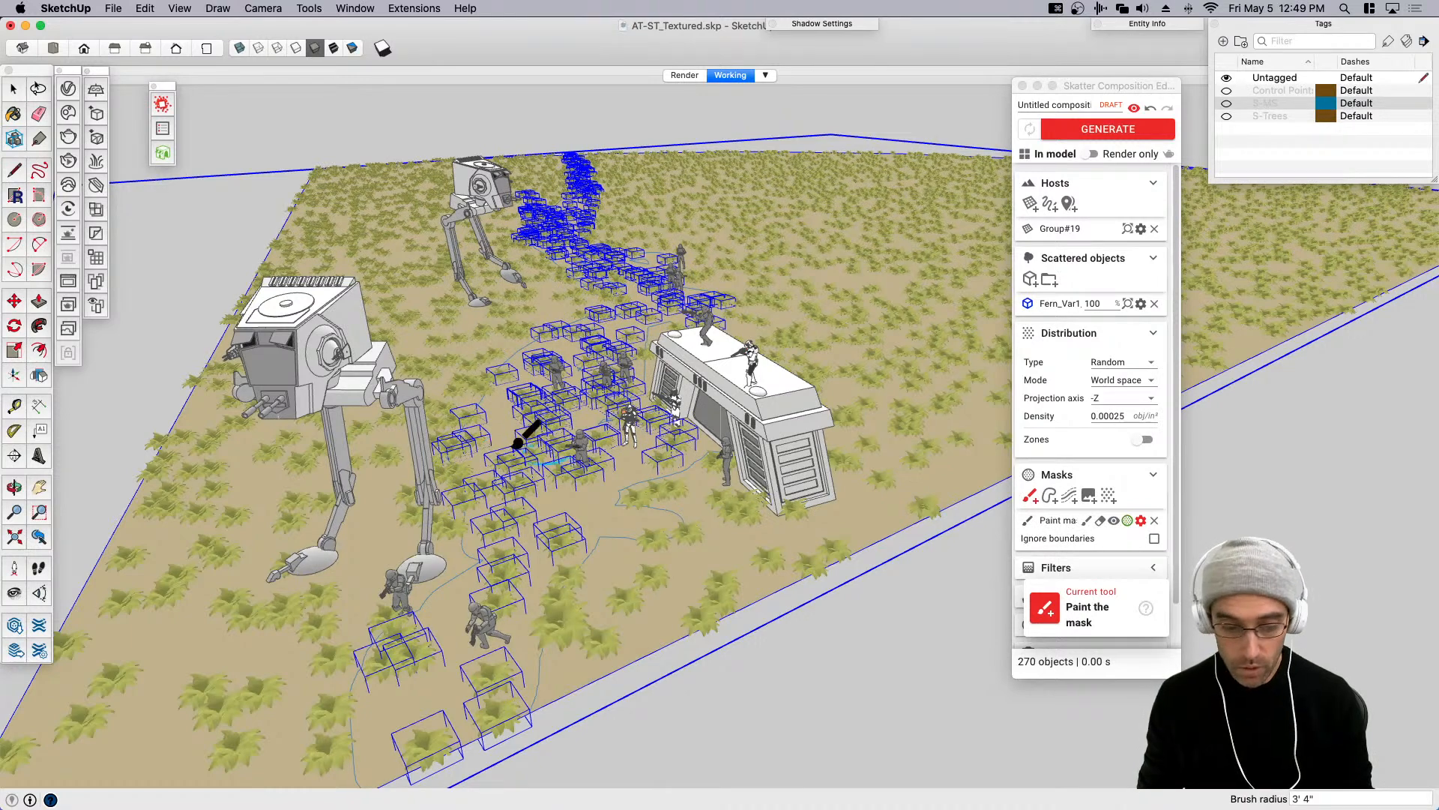
# Leave mask painting, open the generated fern group and delete the ferns between the front AT-ST and the bunker.
pyautogui.press('space')
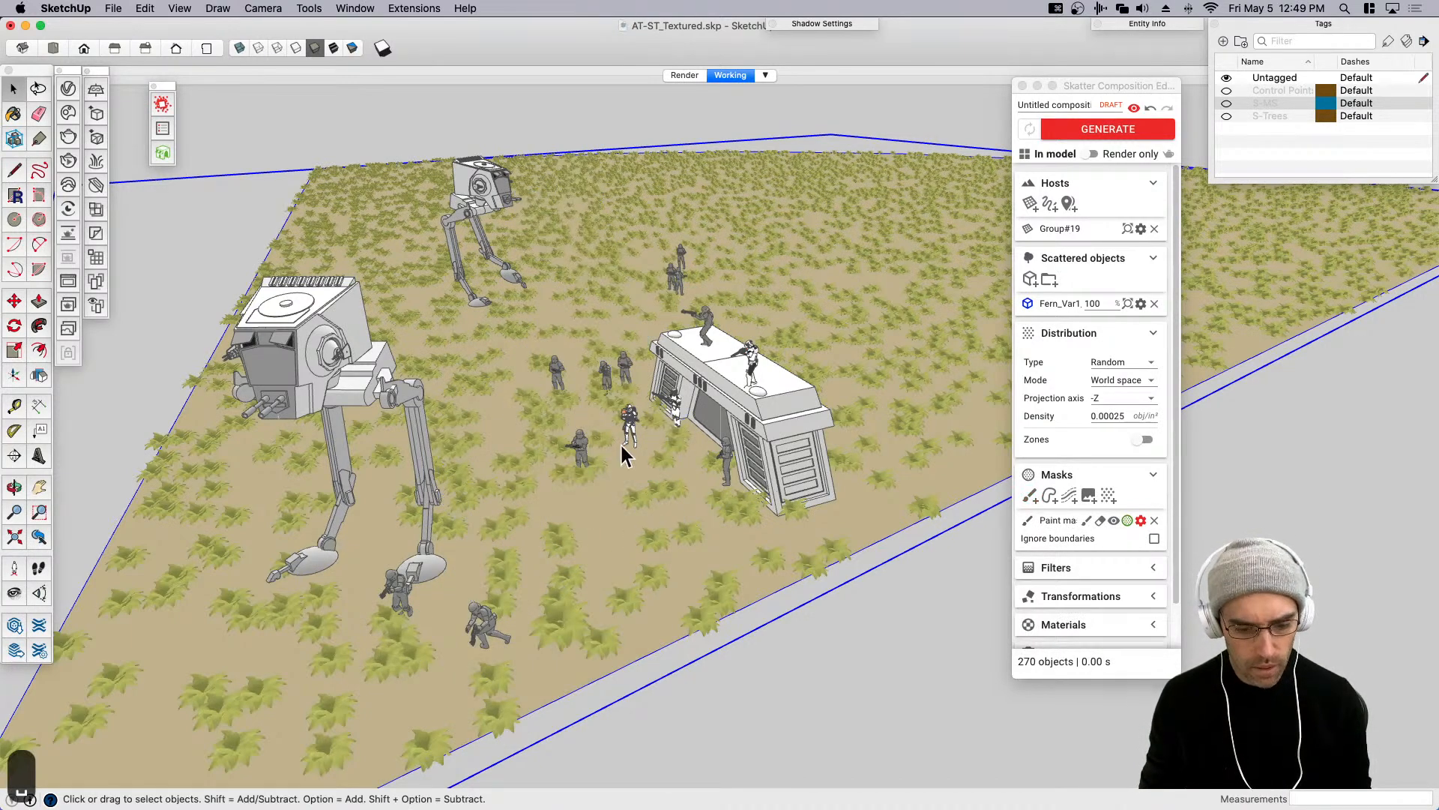
pyautogui.scroll(-5, 595, 459)
pyautogui.doubleClick(585, 450)
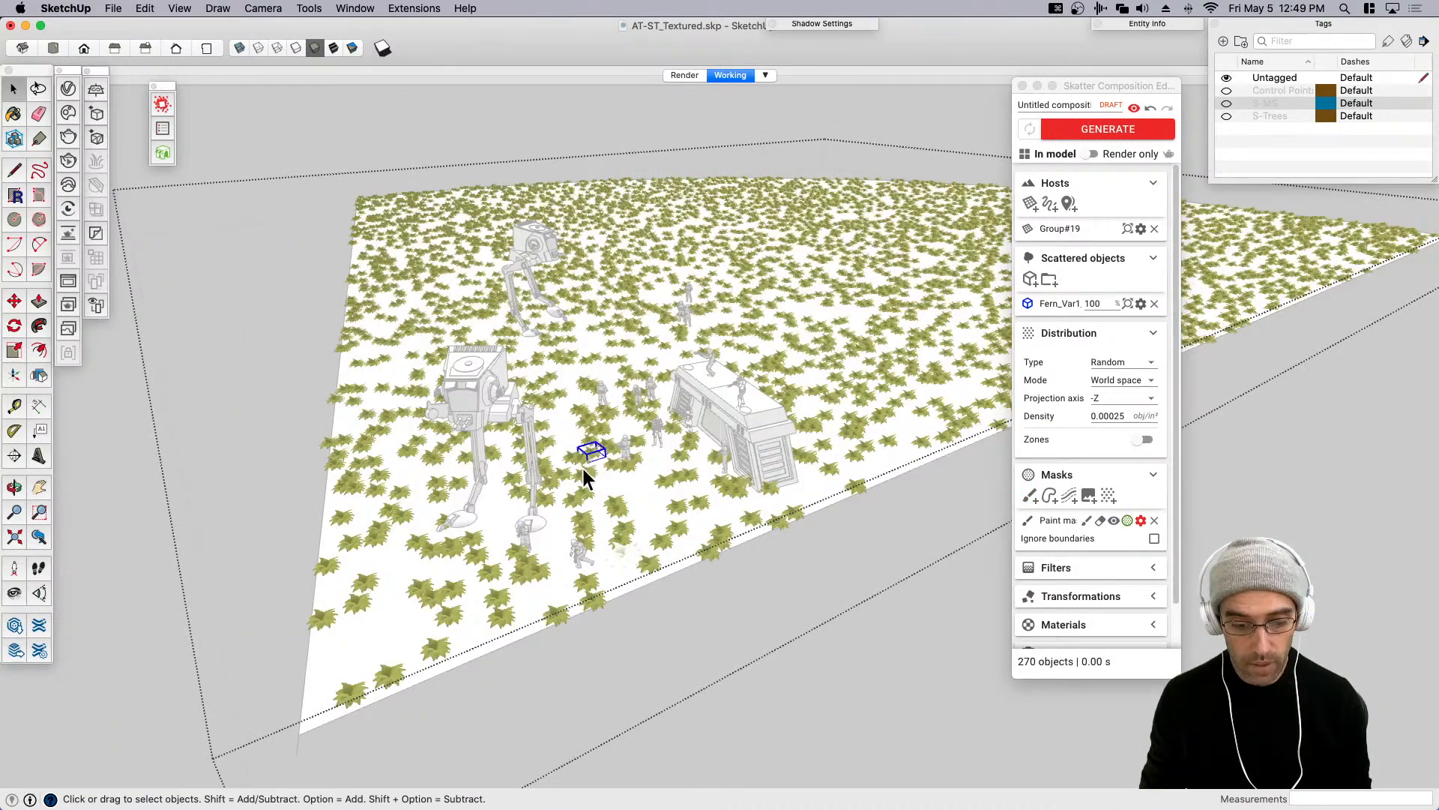
pyautogui.scroll(-2, 583, 464)
pyautogui.moveTo(523, 349); pyautogui.dragTo(672, 500)
pyautogui.press('BackSpace')
pyautogui.scroll(2, 575, 430)
pyautogui.moveTo(509, 460); pyautogui.dragTo(614, 541)
pyautogui.press('BackSpace')
# Delete the ferns beside the rear AT-ST and back to the far edge to clear a path, plus one near the bunker.
pyautogui.moveTo(561, 237); pyautogui.dragTo(636, 336)
pyautogui.press('BackSpace')
pyautogui.scroll(1, 604, 361)
pyautogui.moveTo(605, 362); pyautogui.dragTo(603, 394, button='middle')
pyautogui.moveTo(569, 277); pyautogui.dragTo(632, 331)
pyautogui.press('BackSpace')
pyautogui.moveTo(524, 155); pyautogui.dragTo(620, 237)
pyautogui.press('BackSpace')
pyautogui.moveTo(489, 120); pyautogui.dragTo(634, 188)
pyautogui.press('BackSpace')
pyautogui.scroll(-1, 539, 246)
pyautogui.moveTo(486, 98); pyautogui.dragTo(615, 134)
pyautogui.press('BackSpace')
pyautogui.moveTo(709, 474); pyautogui.dragTo(709, 475)
pyautogui.press('BackSpace')
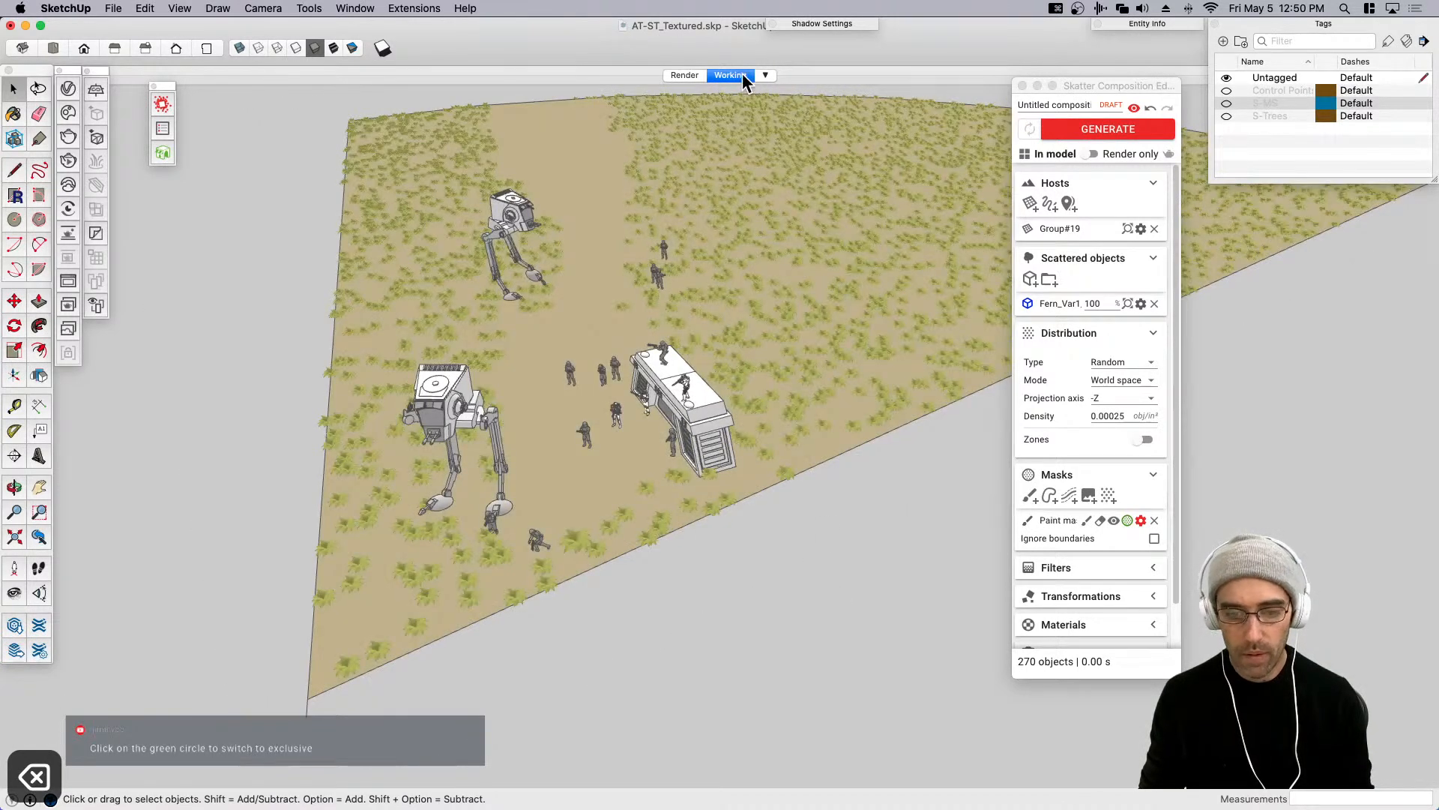
# Switch to the Render scene and close the Skatter composition editor, generating the modified composition.
pyautogui.click(1131, 135)
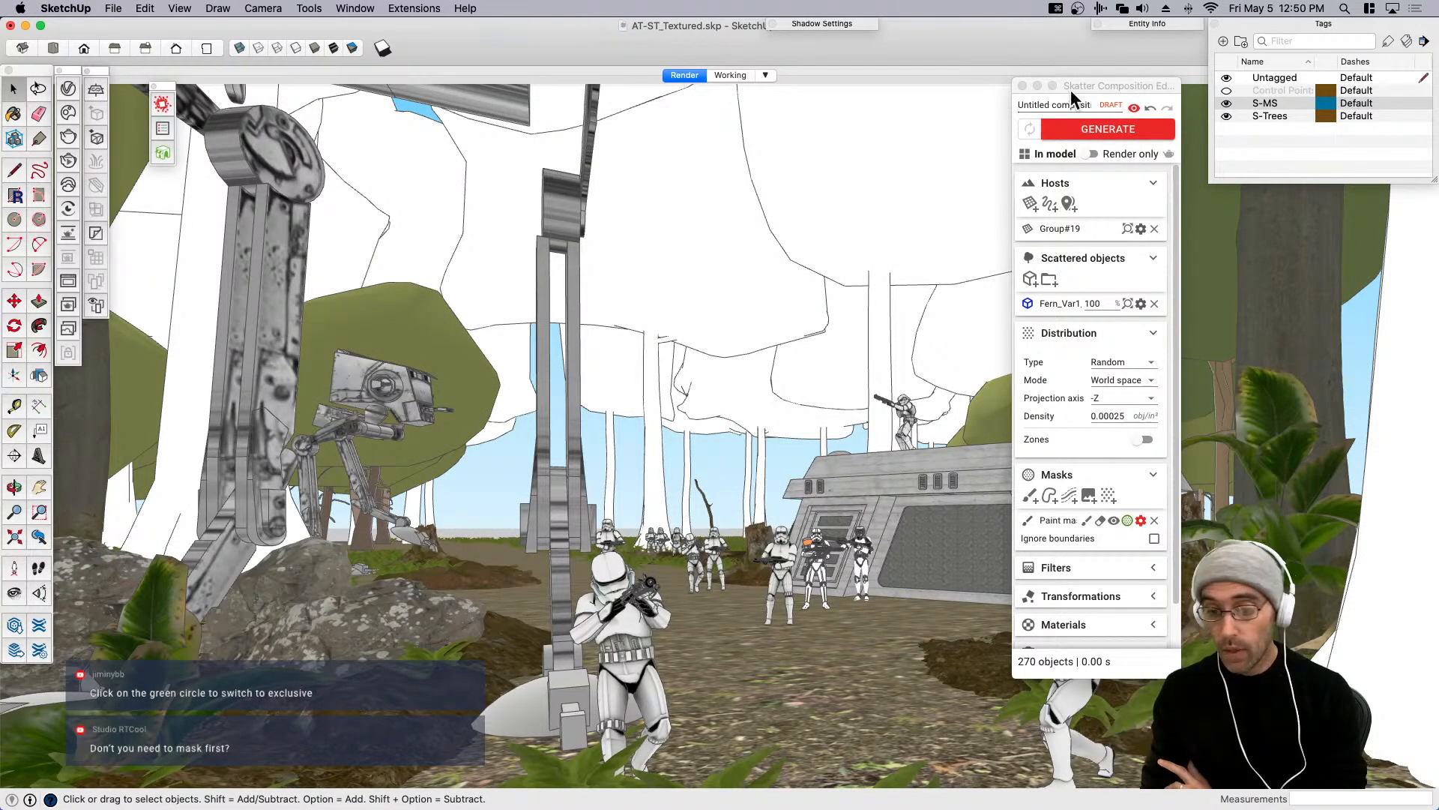
pyautogui.click(1023, 85)
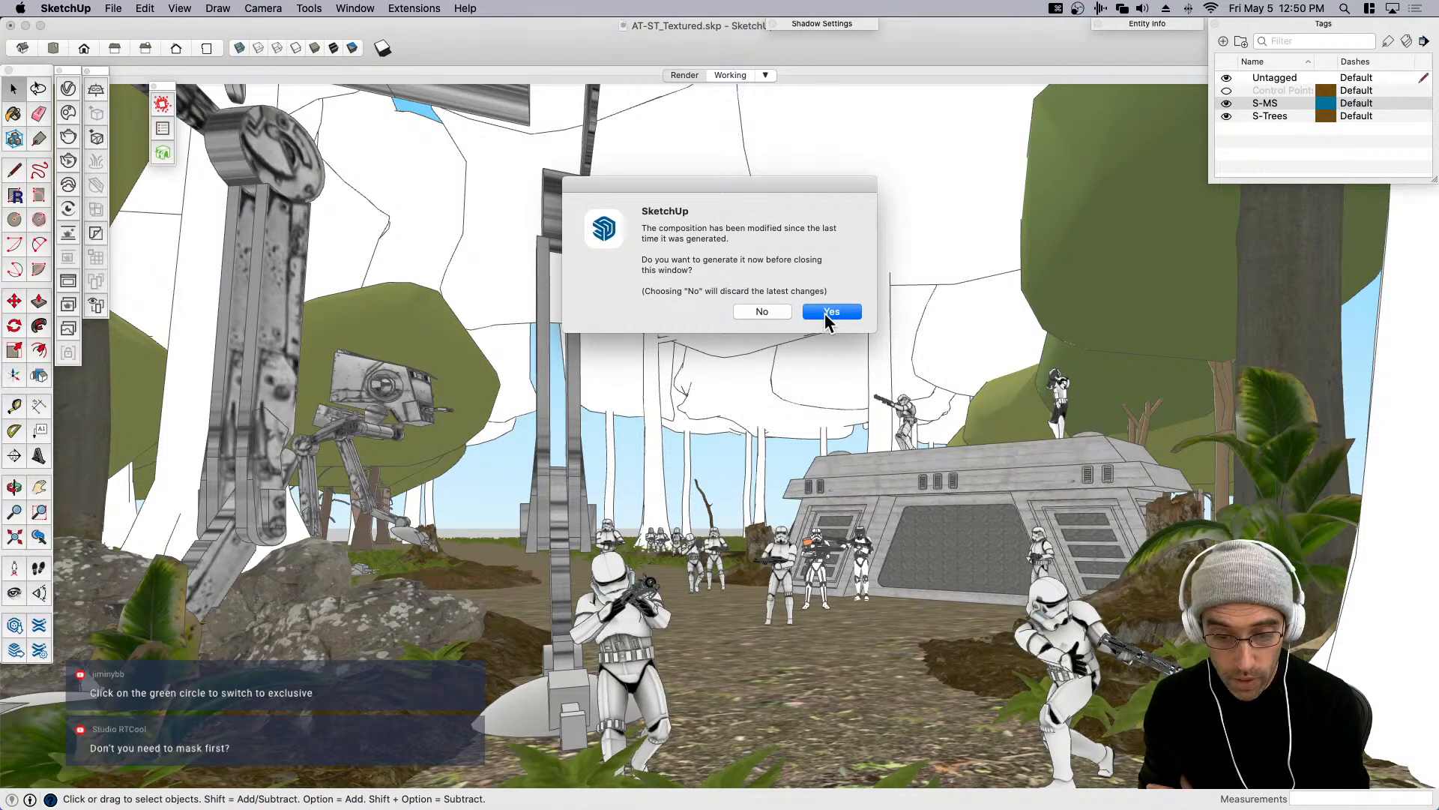
pyautogui.click(828, 312)
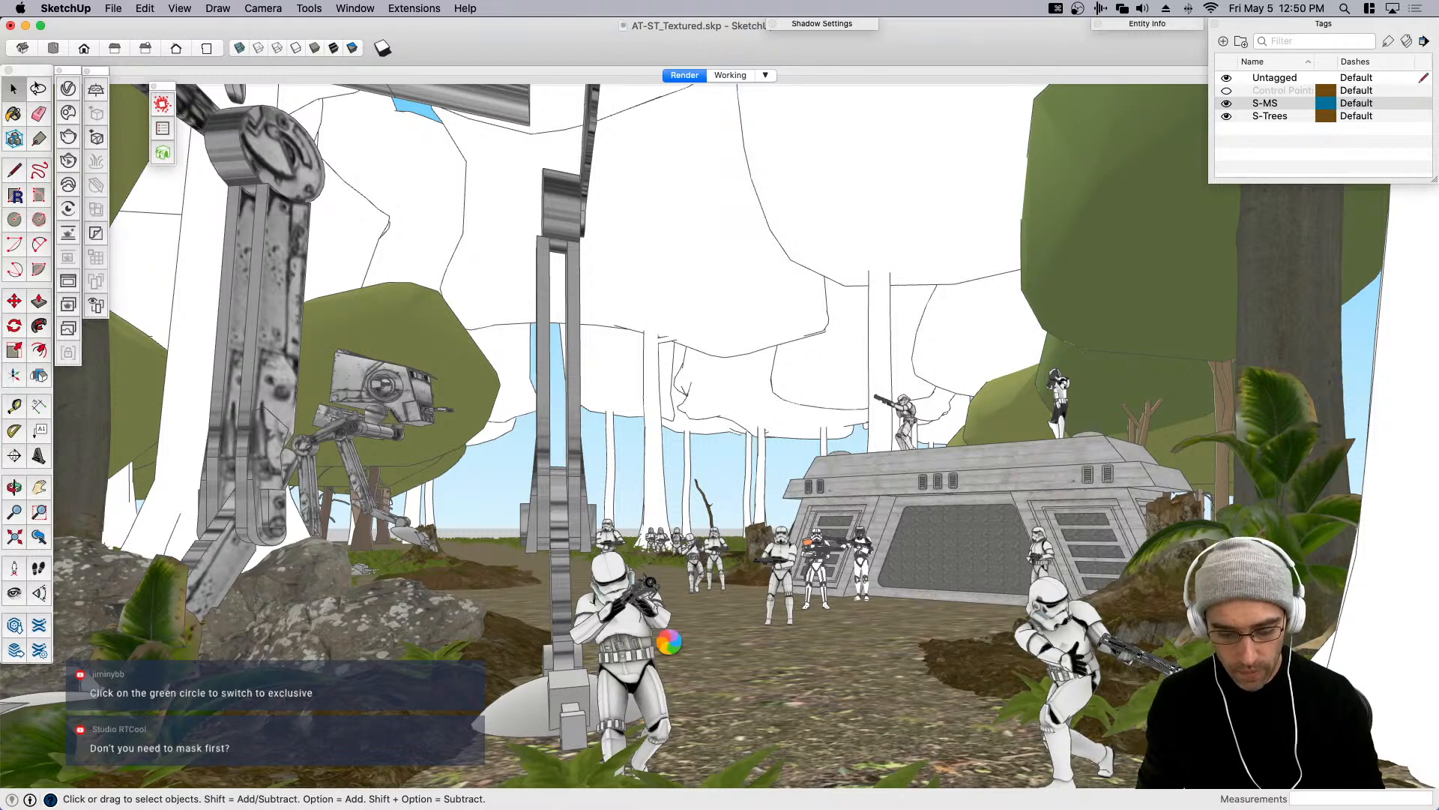
# Copy the large broad-leaf plant beside the bunker into the near foreground beside the right trooper.
pyautogui.click(1283, 457)
pyautogui.press('m')
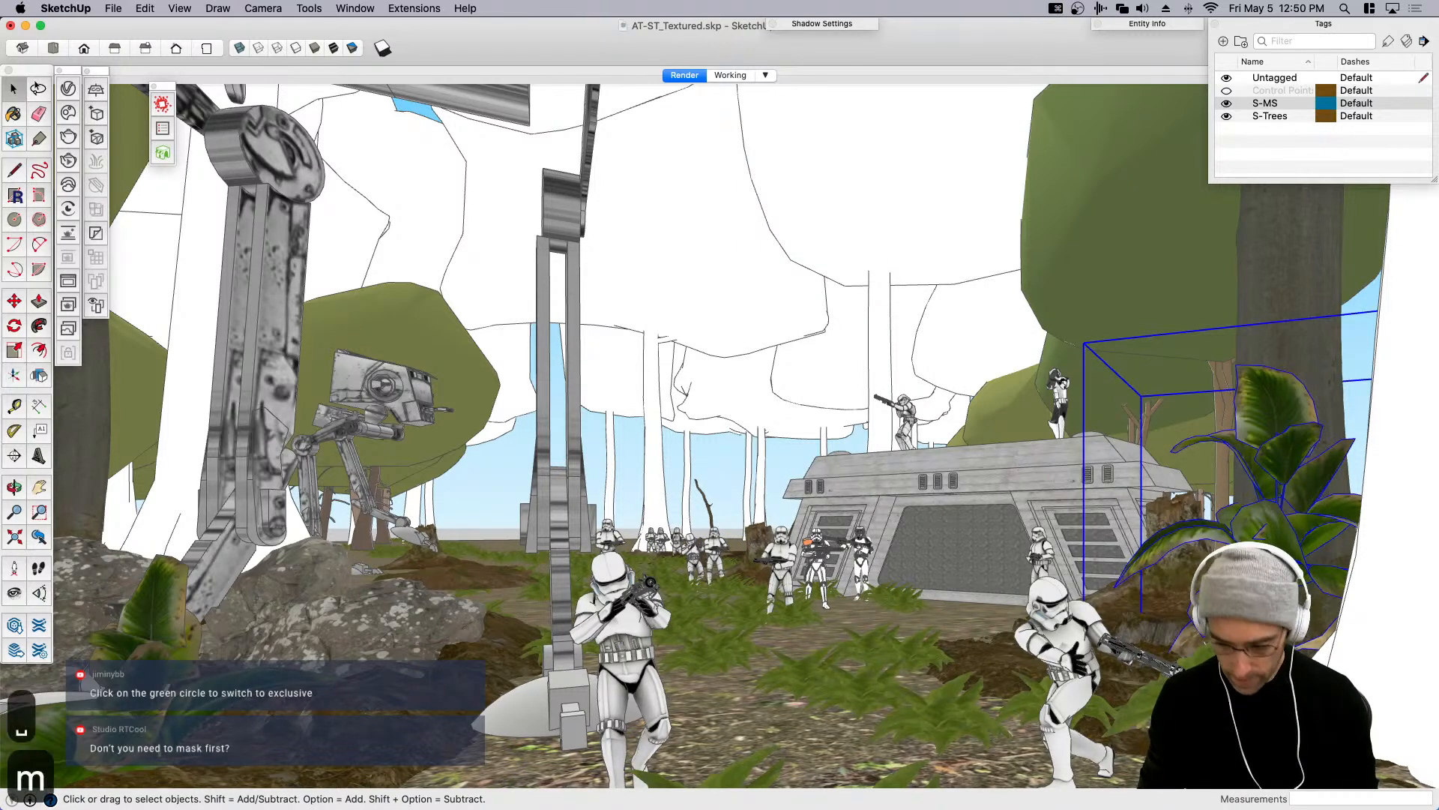
pyautogui.press('alt')
pyautogui.click(1279, 557)
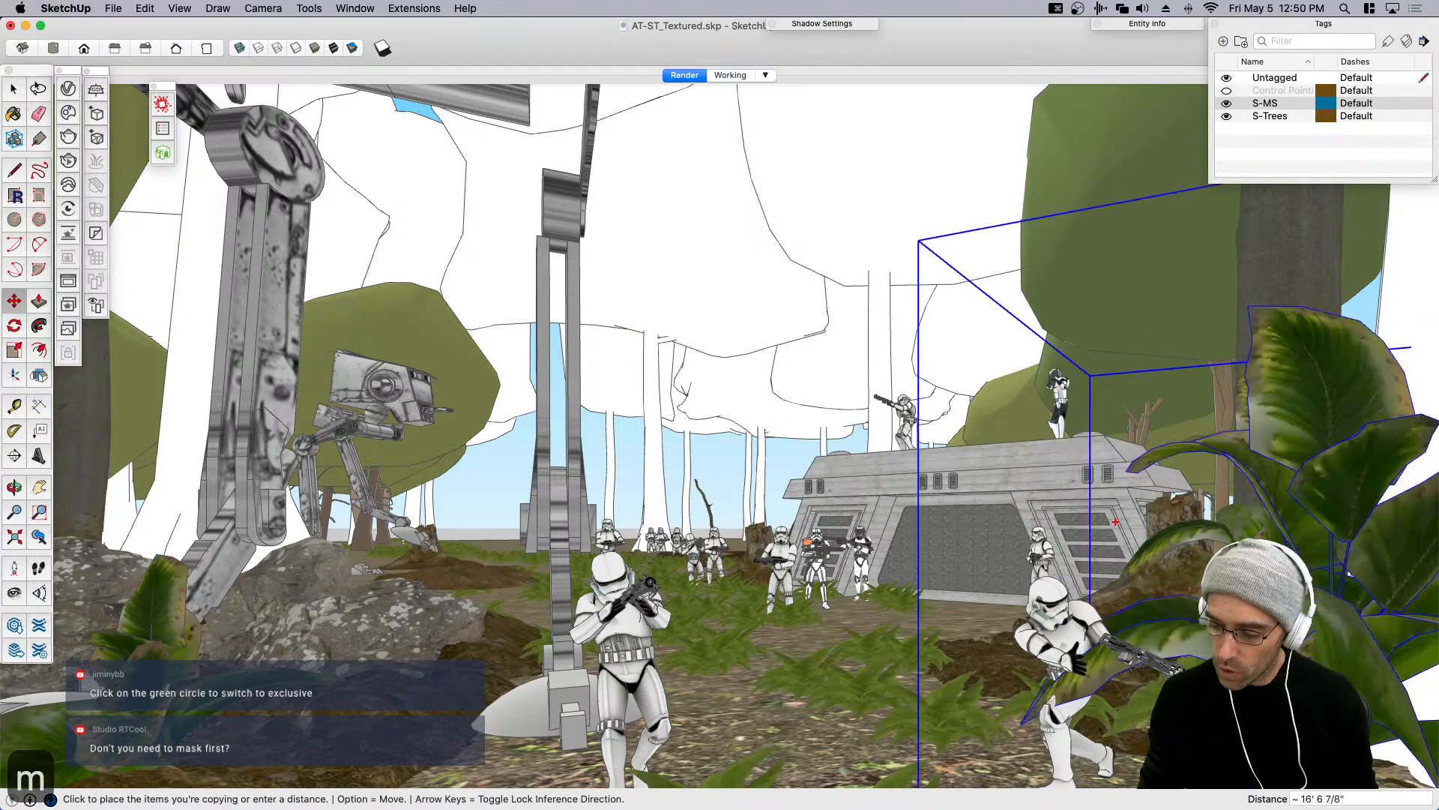
pyautogui.click(1324, 572)
pyautogui.click(1324, 573)
pyautogui.click(1324, 723)
# Move the copied broad-leaf plant within the right foreground so only its outer leaves reach into the view.
pyautogui.press('m')
pyautogui.click(896, 752)
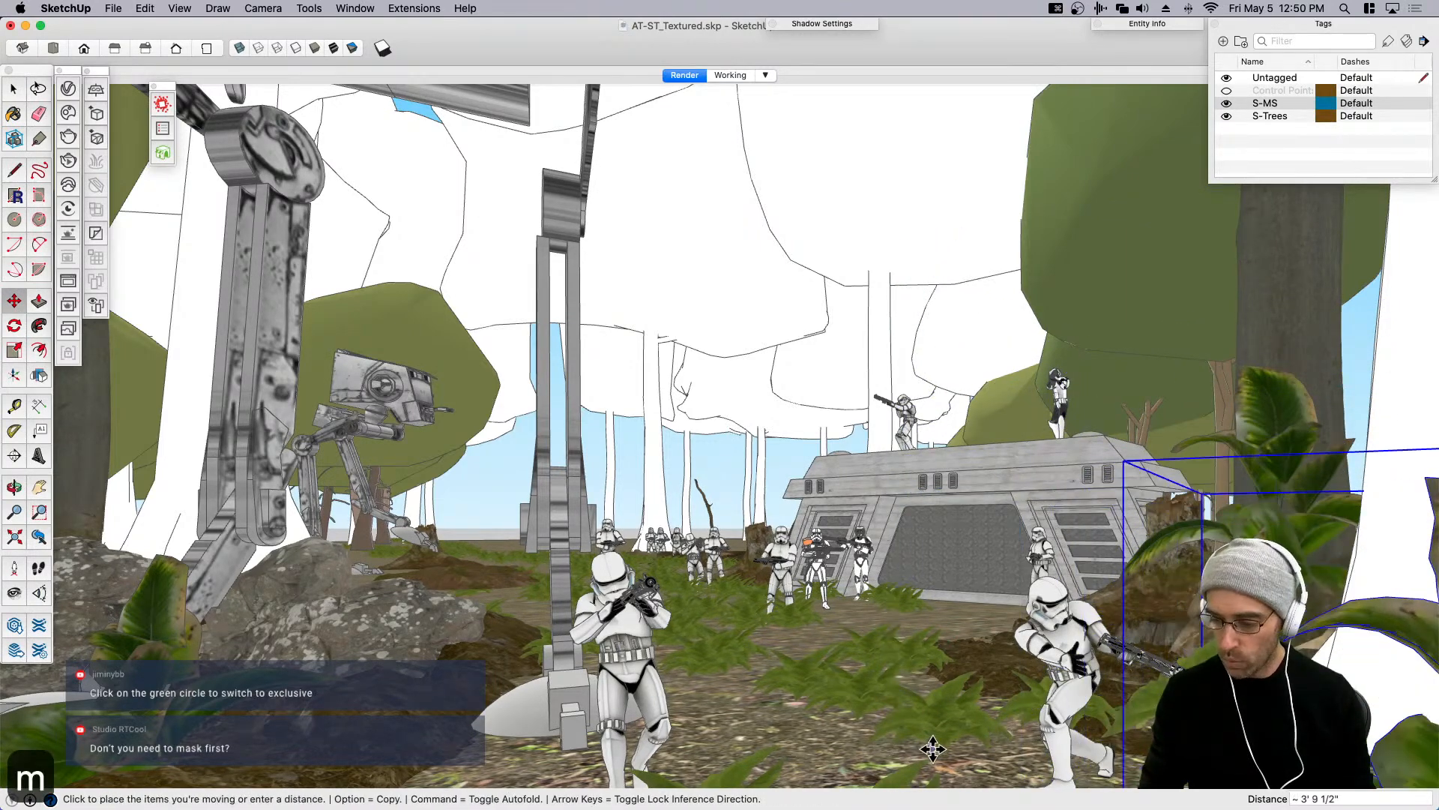
pyautogui.click(847, 716)
pyautogui.click(760, 731)
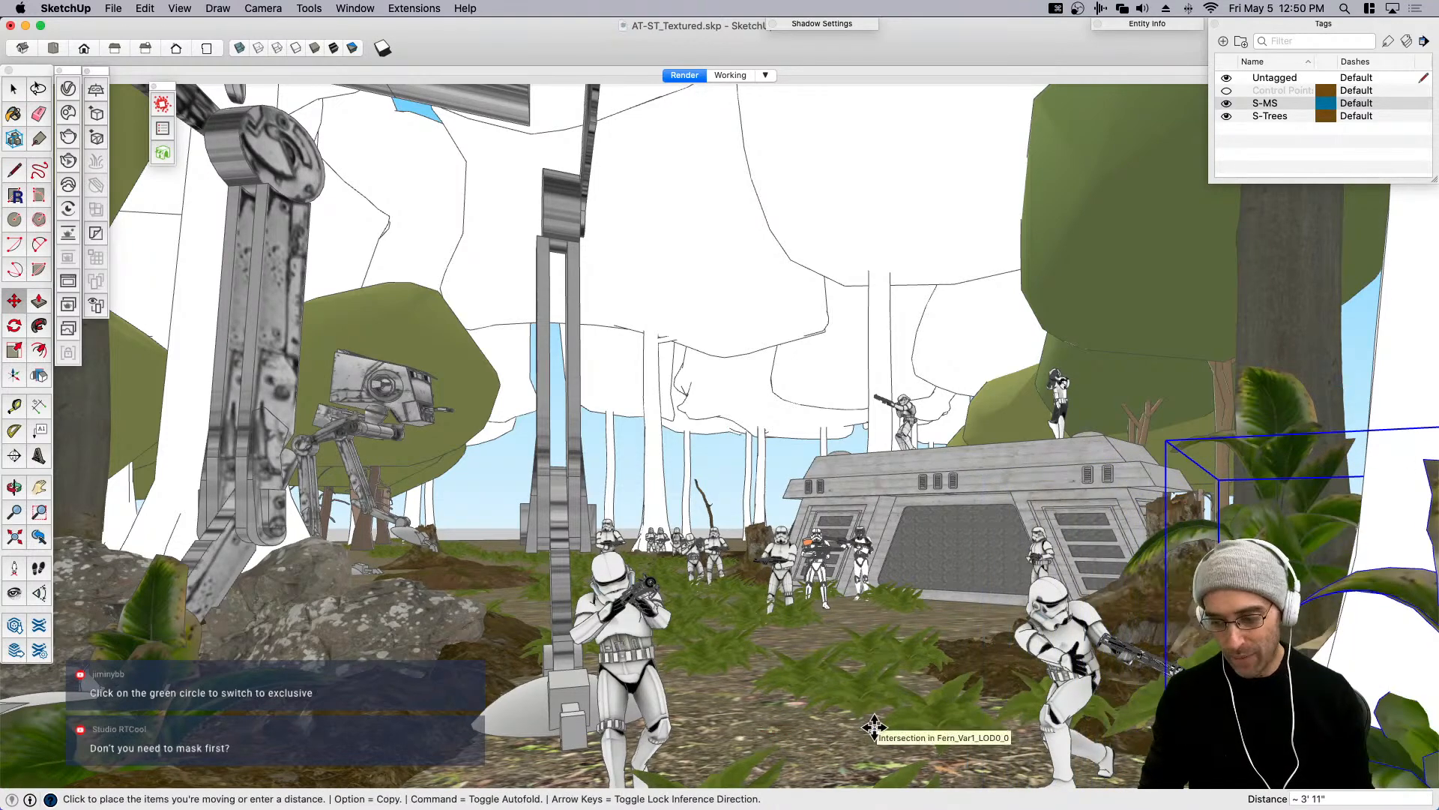
pyautogui.click(873, 726)
pyautogui.press('space')
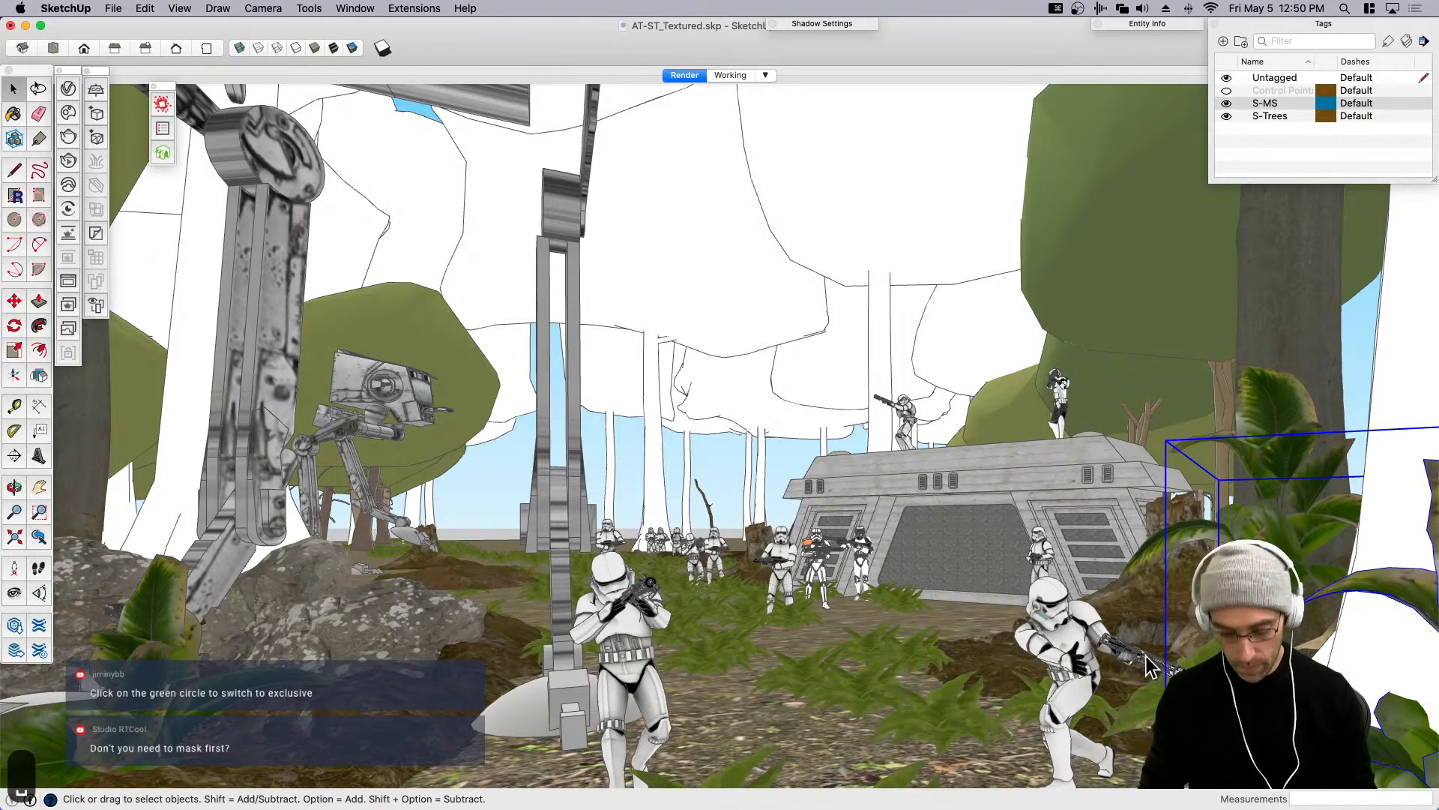
# Select the scattered fern group and open its Skatter composition for editing.
pyautogui.click(746, 613)
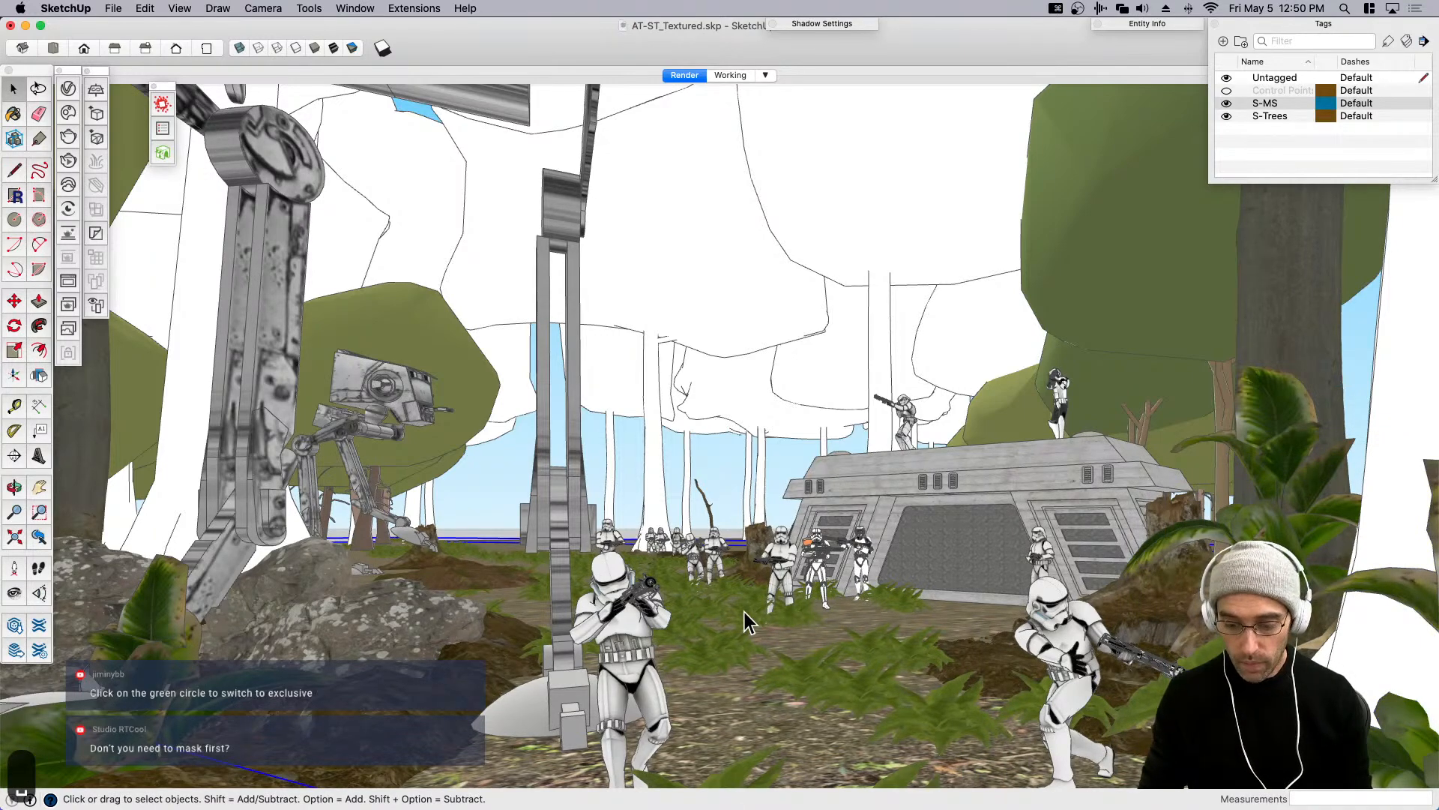
pyautogui.click(735, 494)
pyautogui.click(736, 610)
pyautogui.scroll(-3, 749, 622)
pyautogui.moveTo(749, 623); pyautogui.dragTo(770, 538, button='middle')
pyautogui.scroll(-6, 771, 538)
pyautogui.scroll(5, 748, 601)
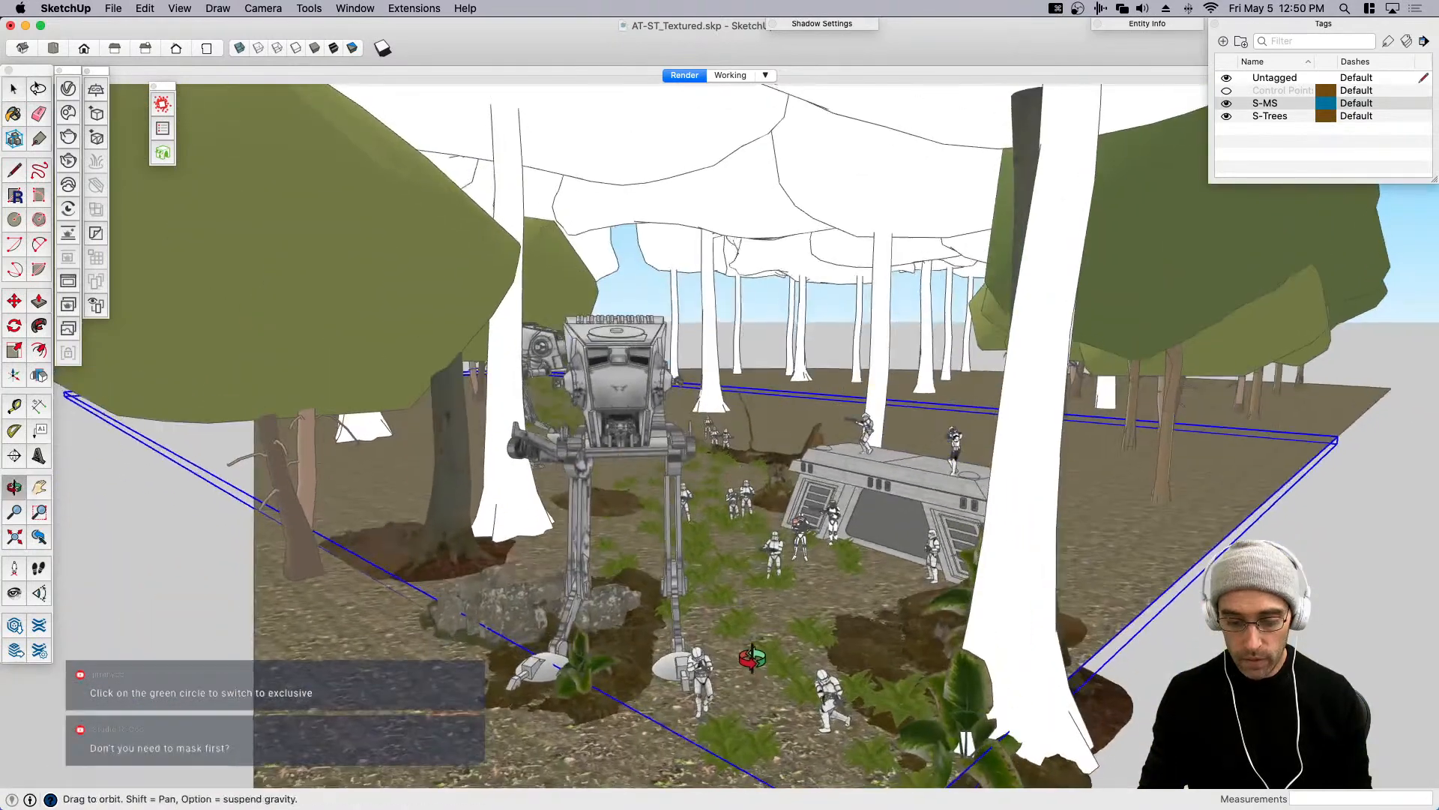
pyautogui.rightClick(746, 624)
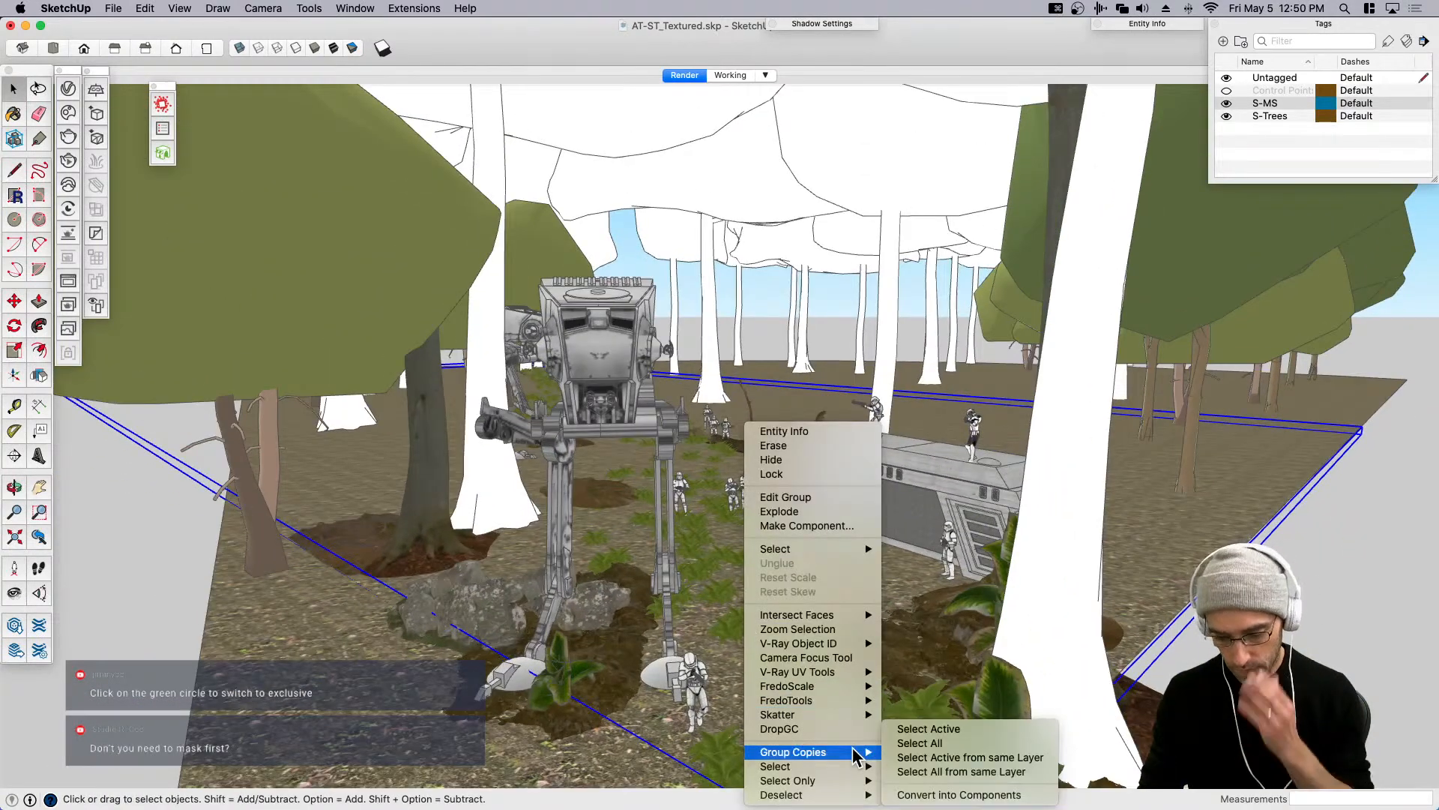
pyautogui.moveTo(853, 716)
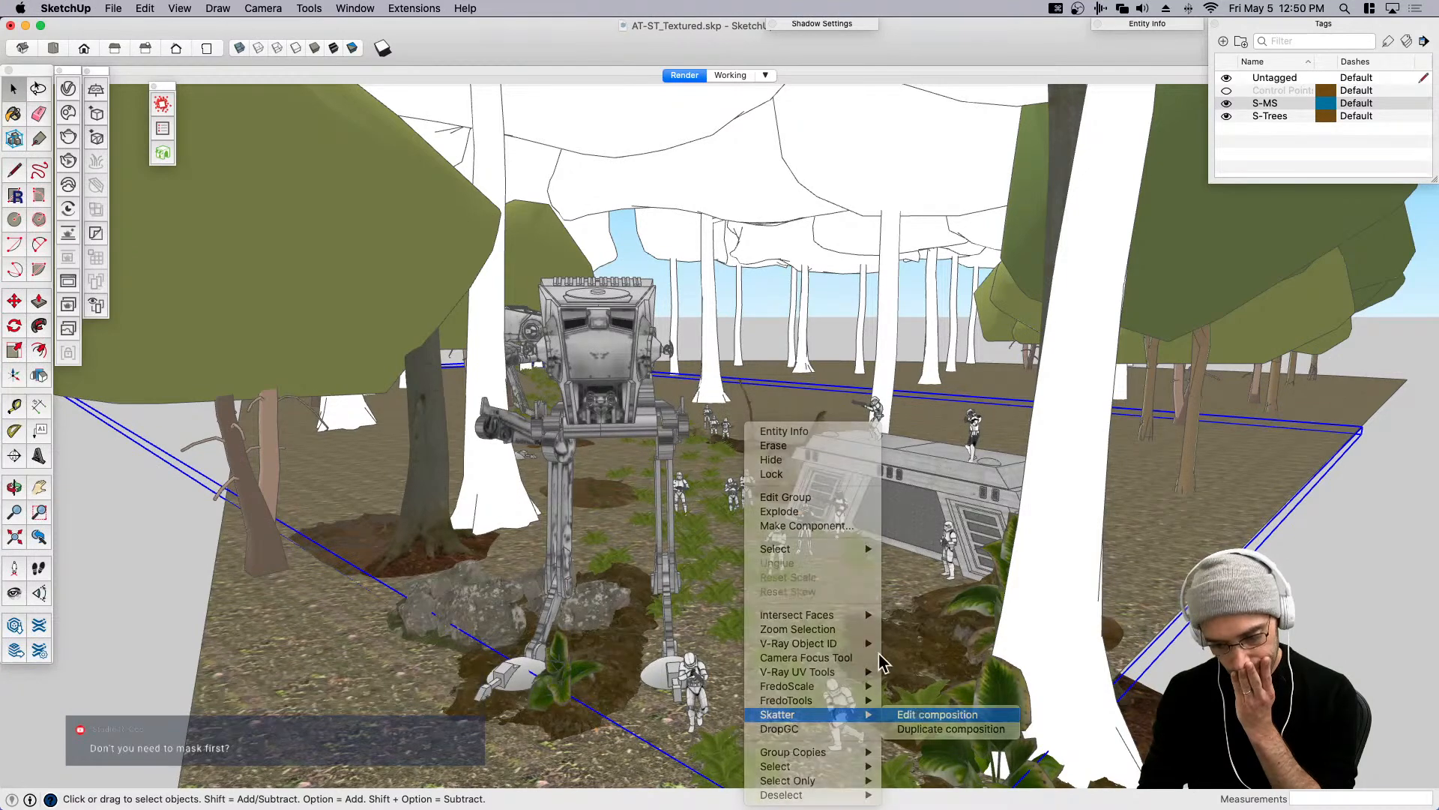
pyautogui.click(920, 716)
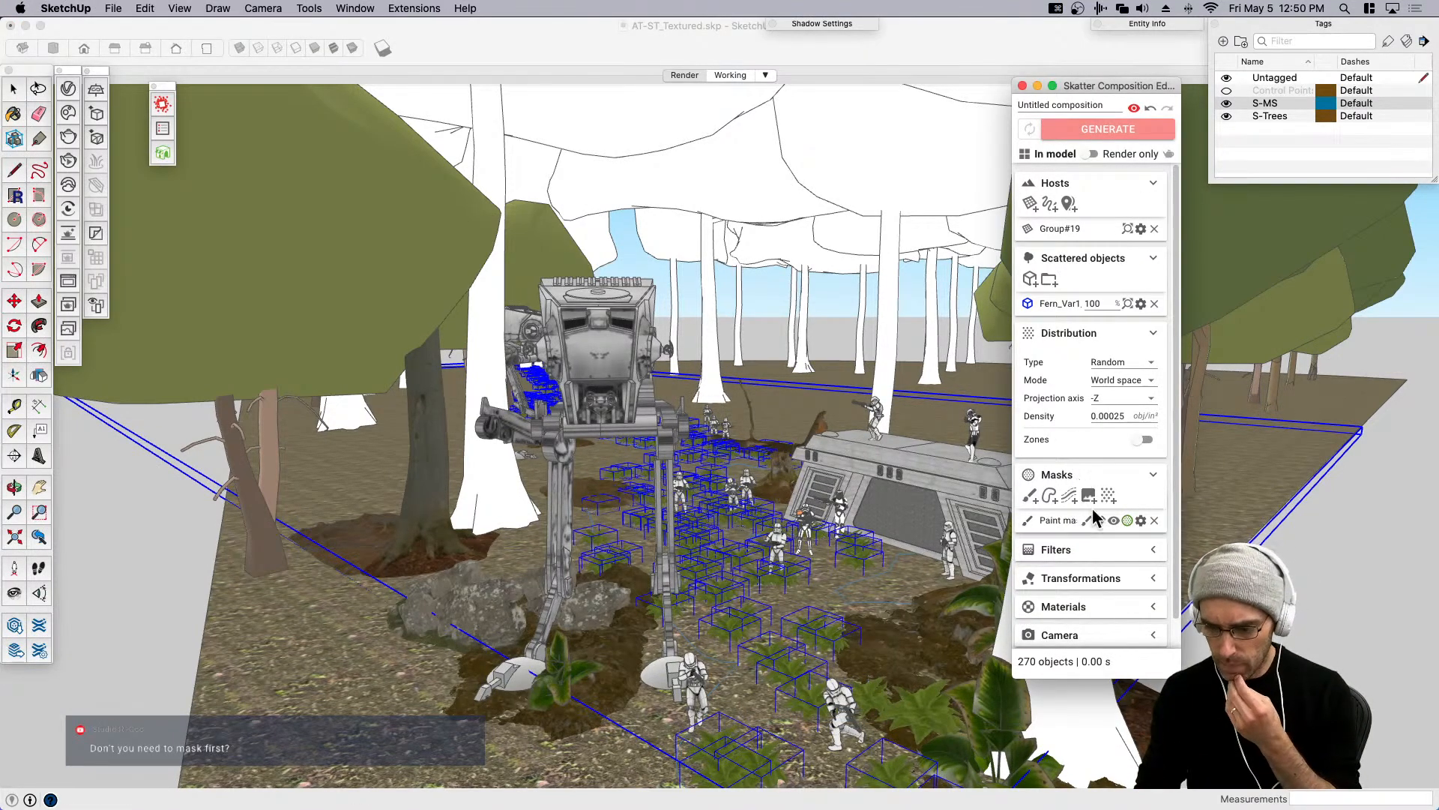
# Remove the paint mask from the fern composition, generate the ferns over the whole ground and close the composition editor.
pyautogui.click(1155, 522)
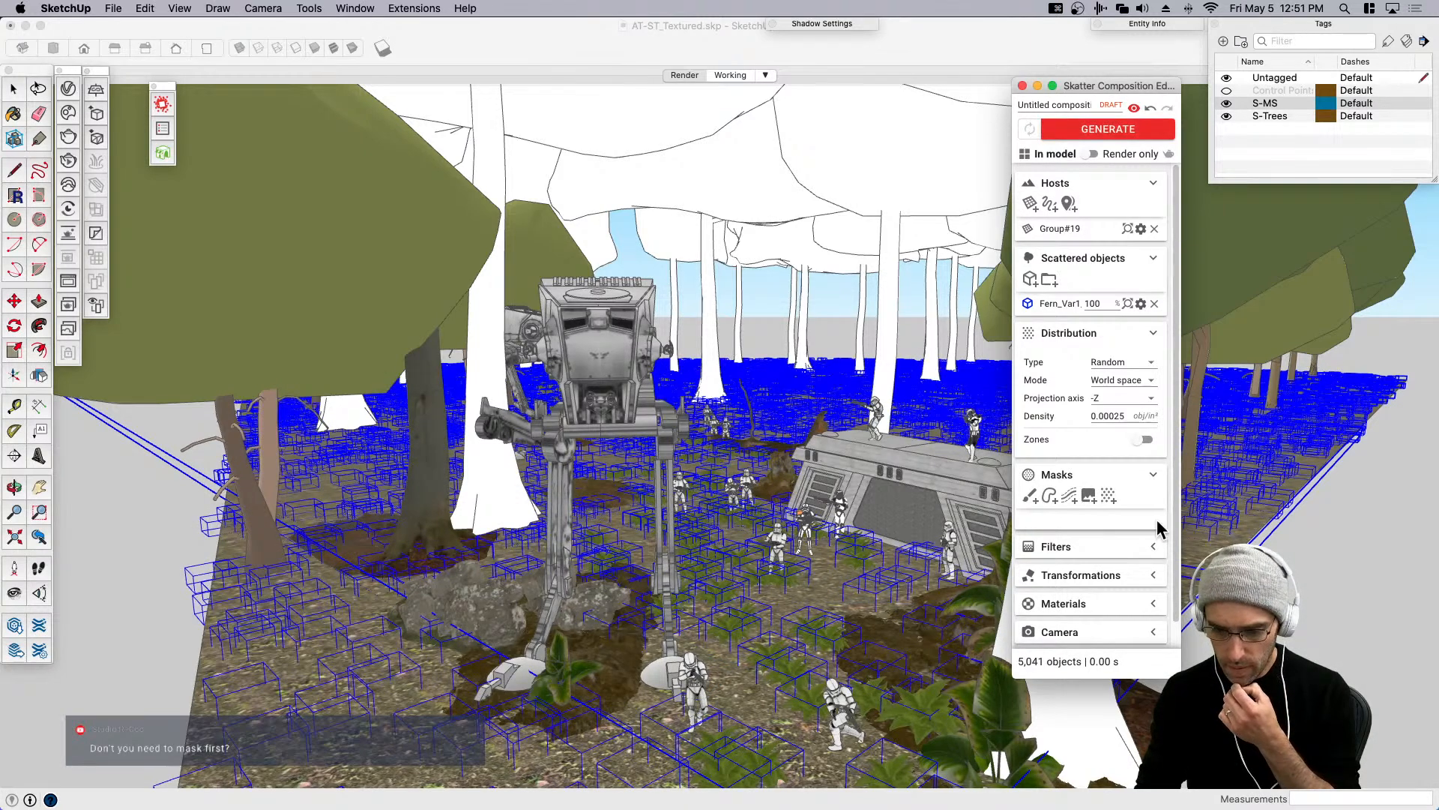
pyautogui.click(1095, 138)
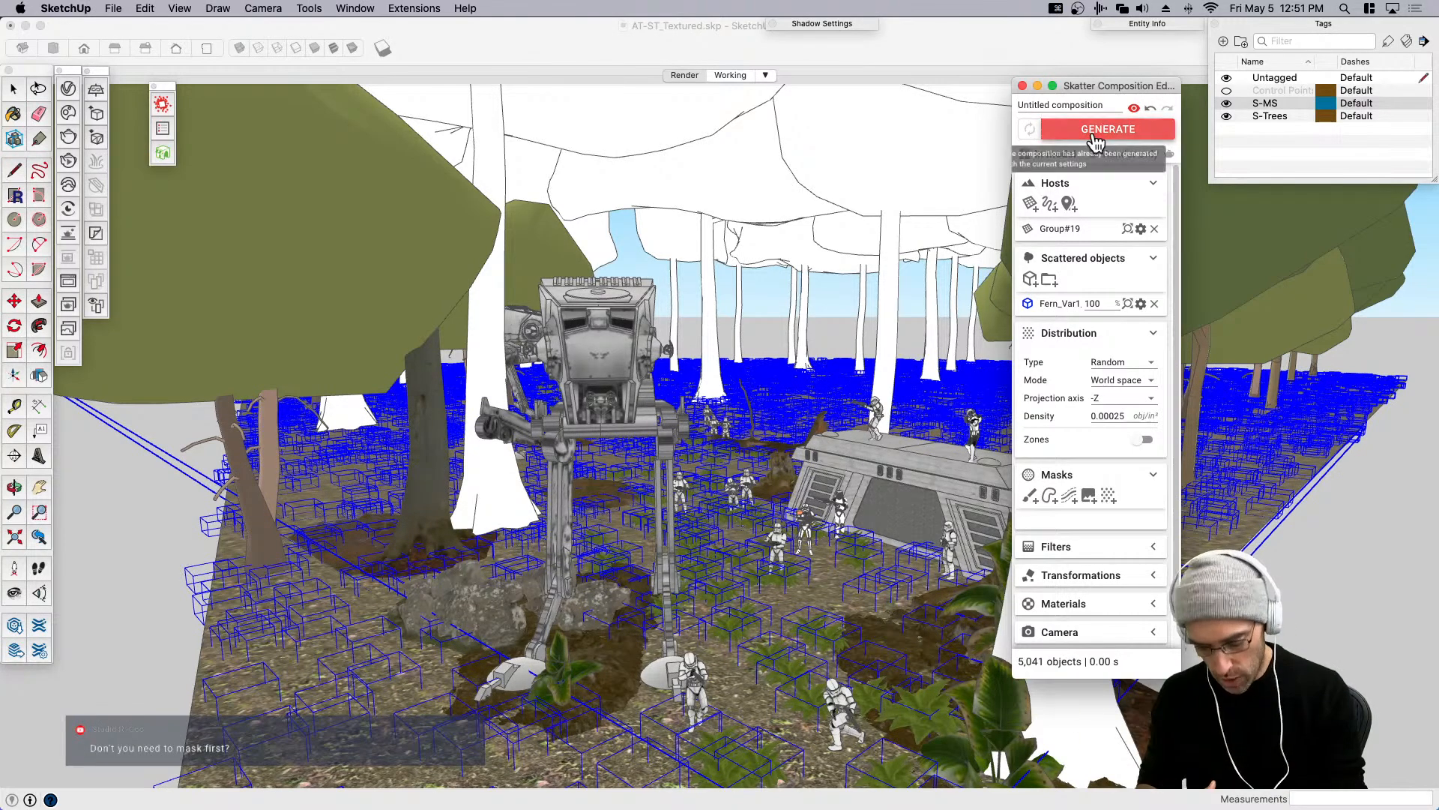
pyautogui.click(1023, 85)
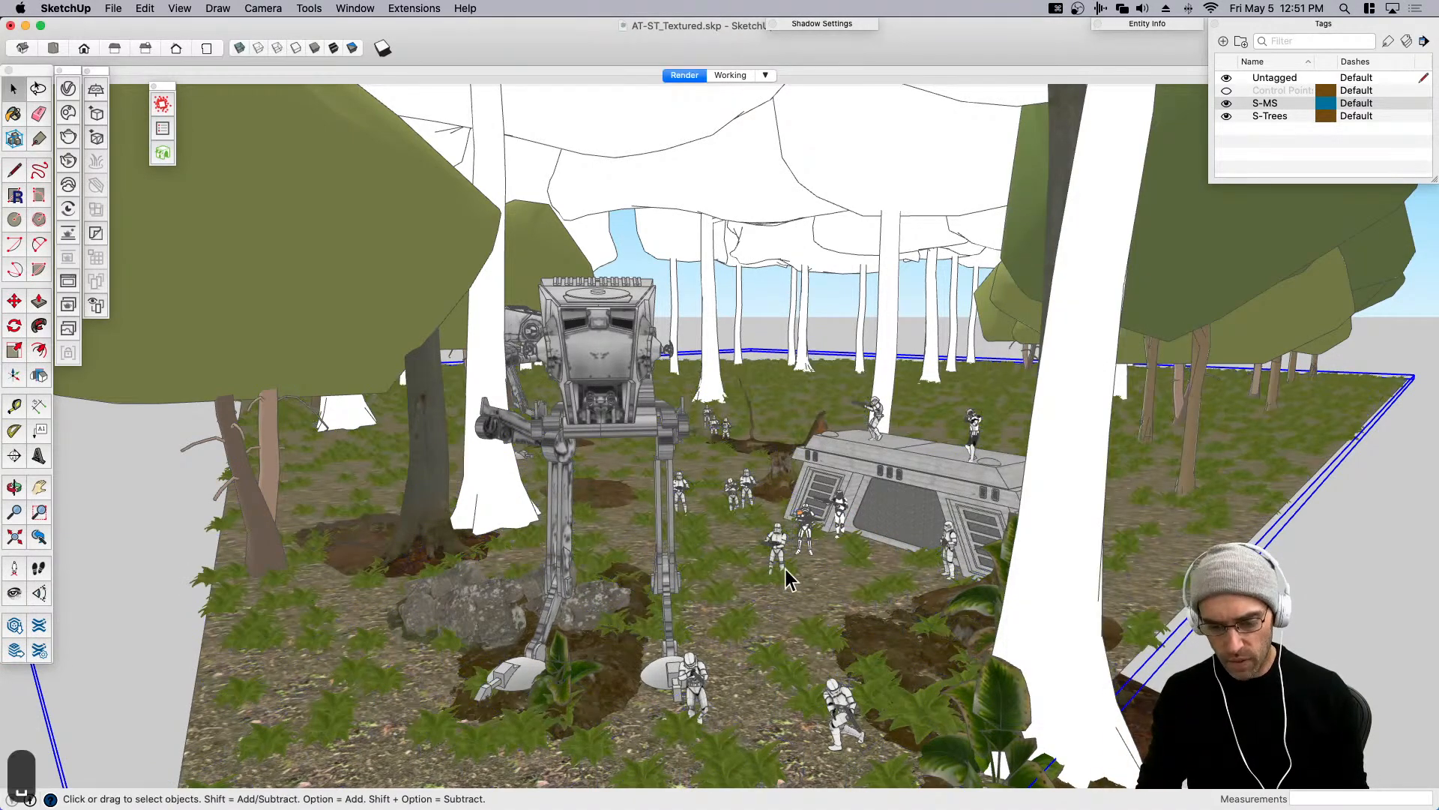
# Switch to the Working scene and delete the ferns between the front AT-ST and the bunker, back to the distant troopers.
pyautogui.moveTo(753, 565); pyautogui.dragTo(700, 574, button='middle')
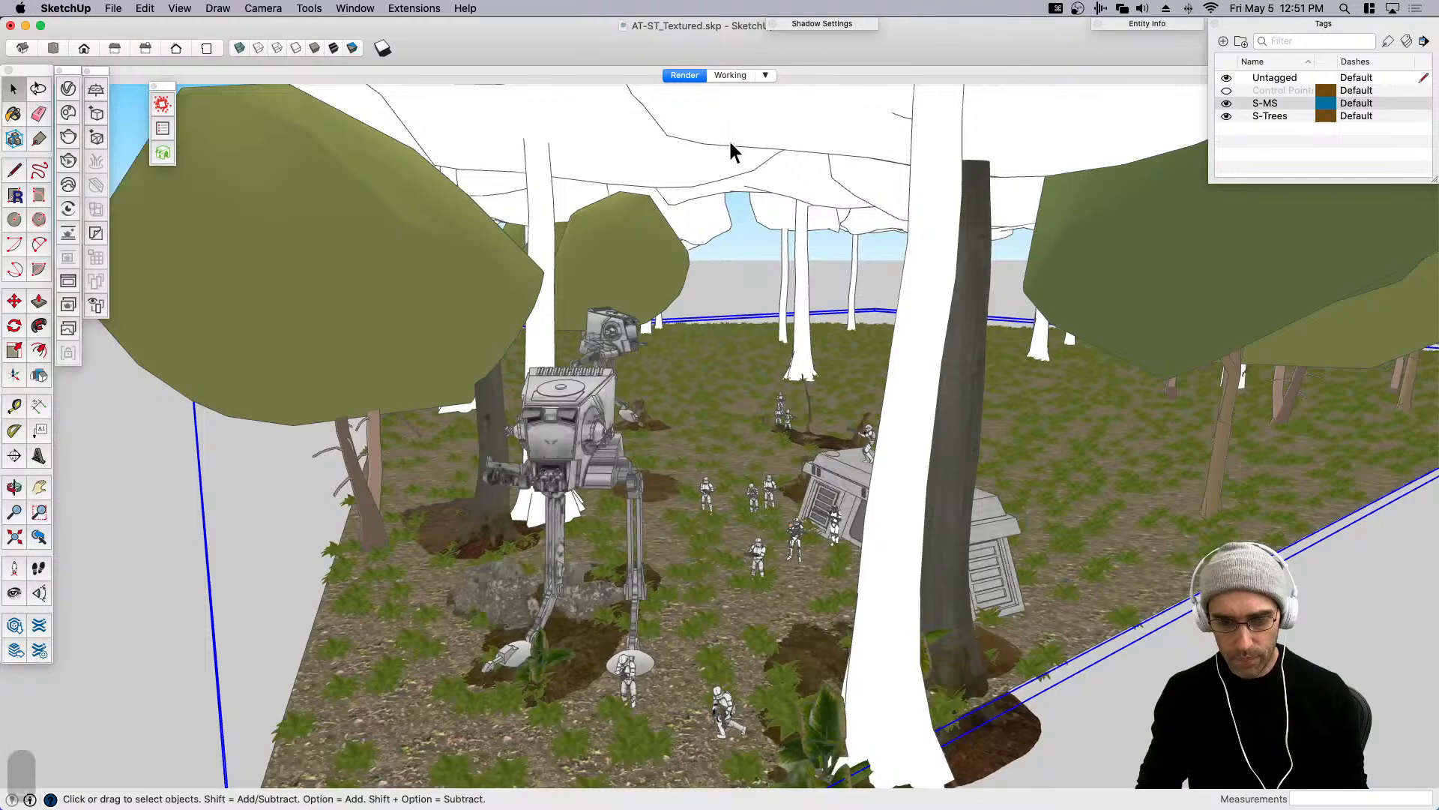
pyautogui.click(731, 76)
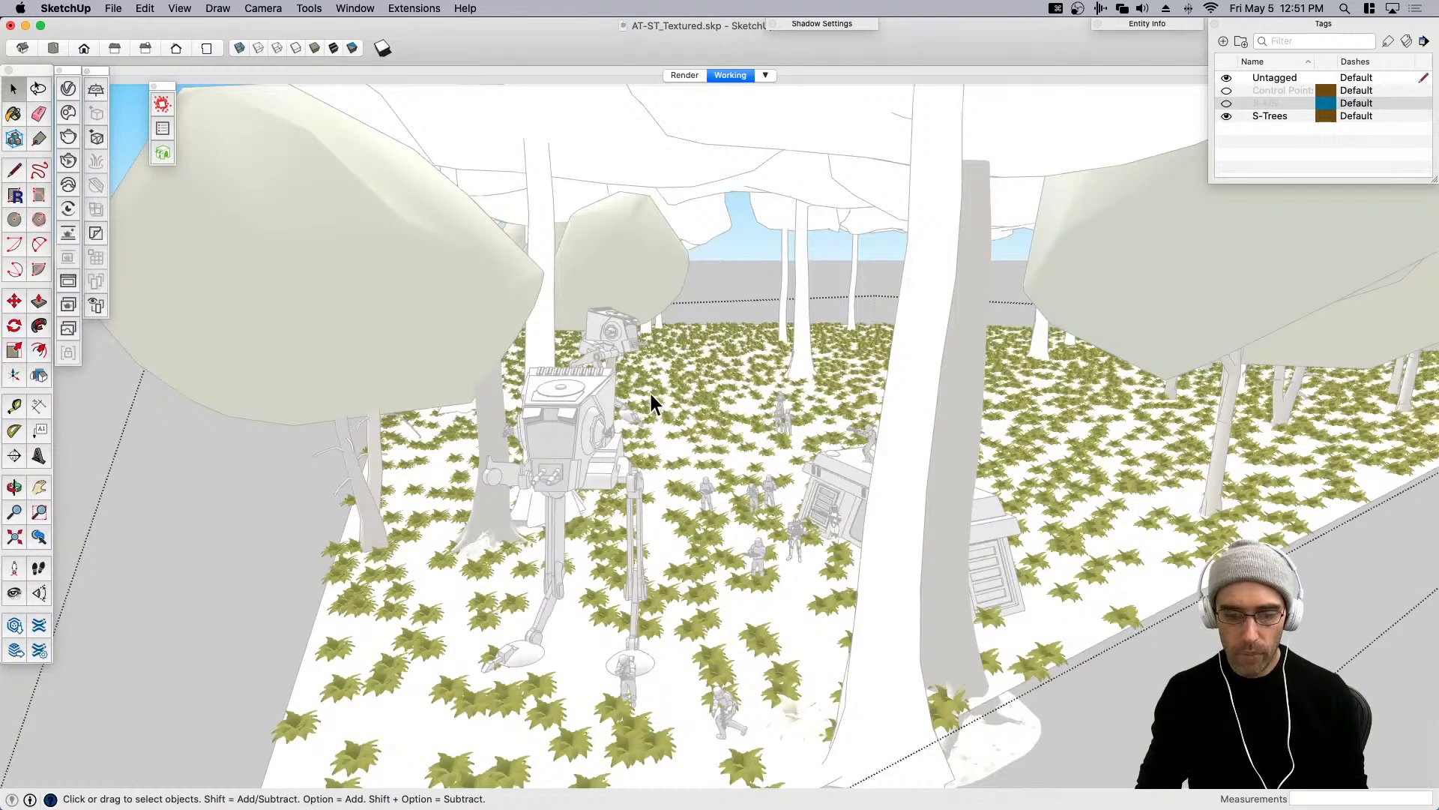
pyautogui.moveTo(651, 392); pyautogui.dragTo(860, 677)
pyautogui.press('BackSpace')
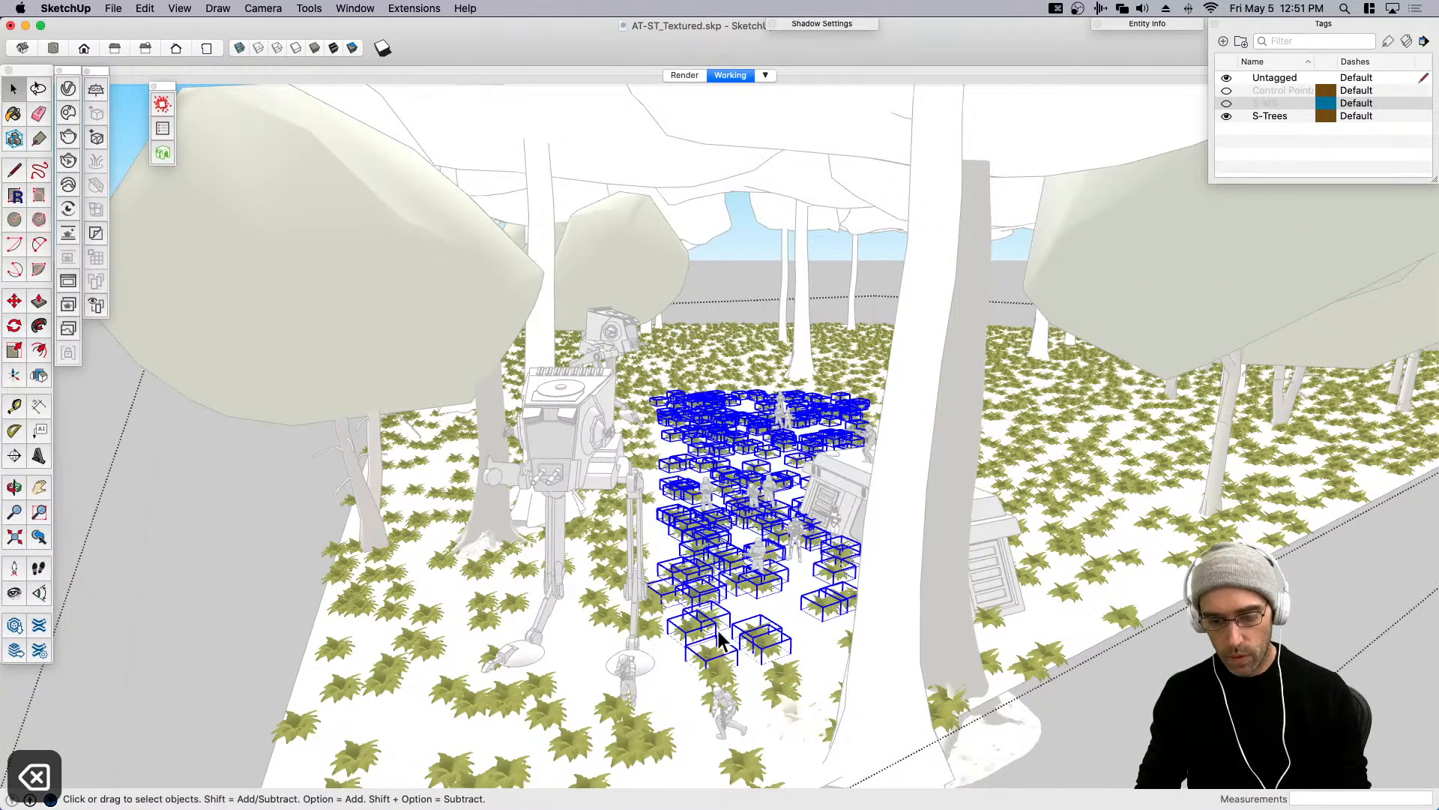
pyautogui.moveTo(645, 627); pyautogui.dragTo(586, 519, button='middle')
pyautogui.moveTo(586, 518); pyautogui.dragTo(707, 680)
pyautogui.press('BackSpace')
# Delete the remaining ferns around the foreground trooper and in front of the bunker.
pyautogui.moveTo(686, 664); pyautogui.dragTo(752, 665, button='middle')
pyautogui.moveTo(738, 628); pyautogui.dragTo(858, 749)
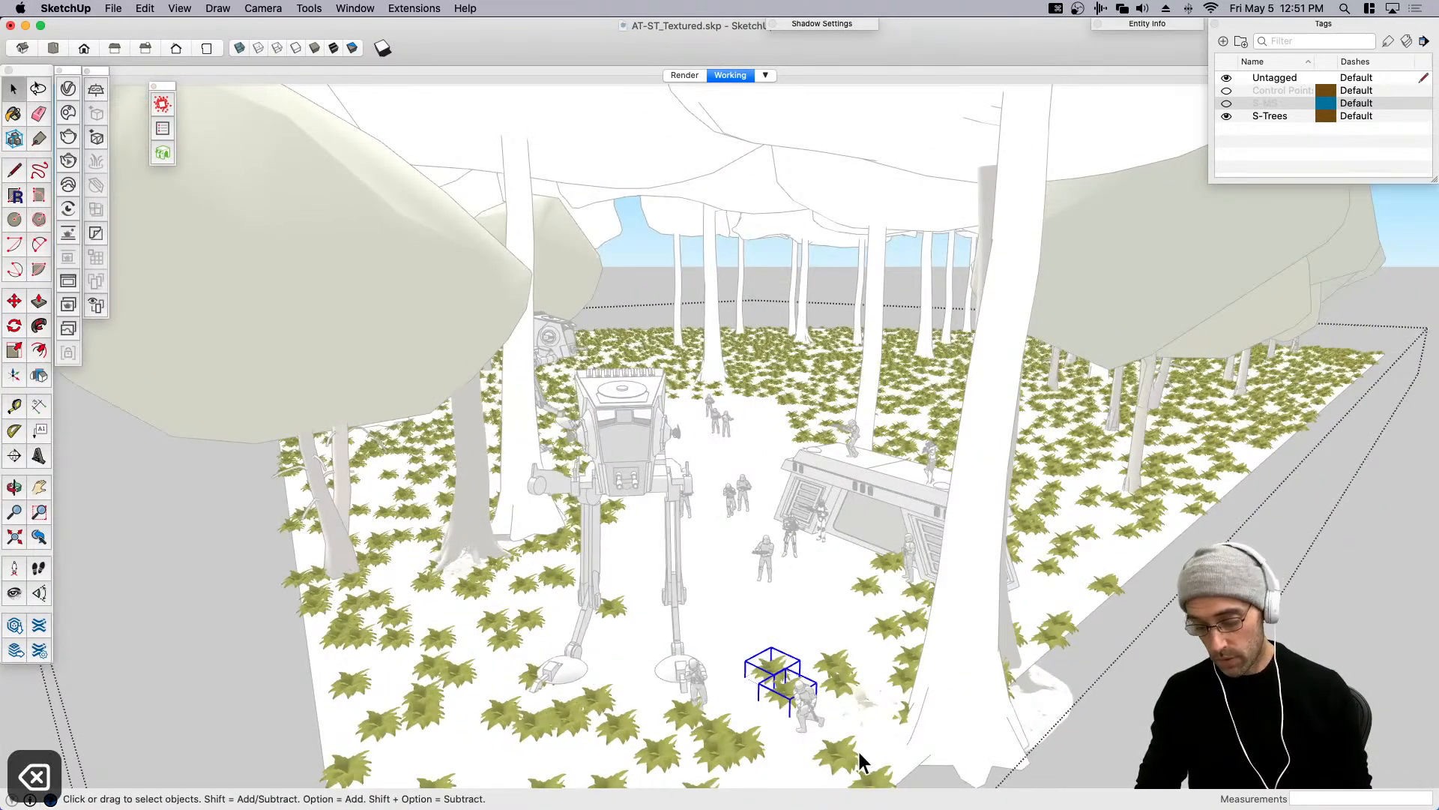
pyautogui.press('BackSpace')
pyautogui.moveTo(945, 605); pyautogui.dragTo(943, 603)
pyautogui.press('BackSpace')
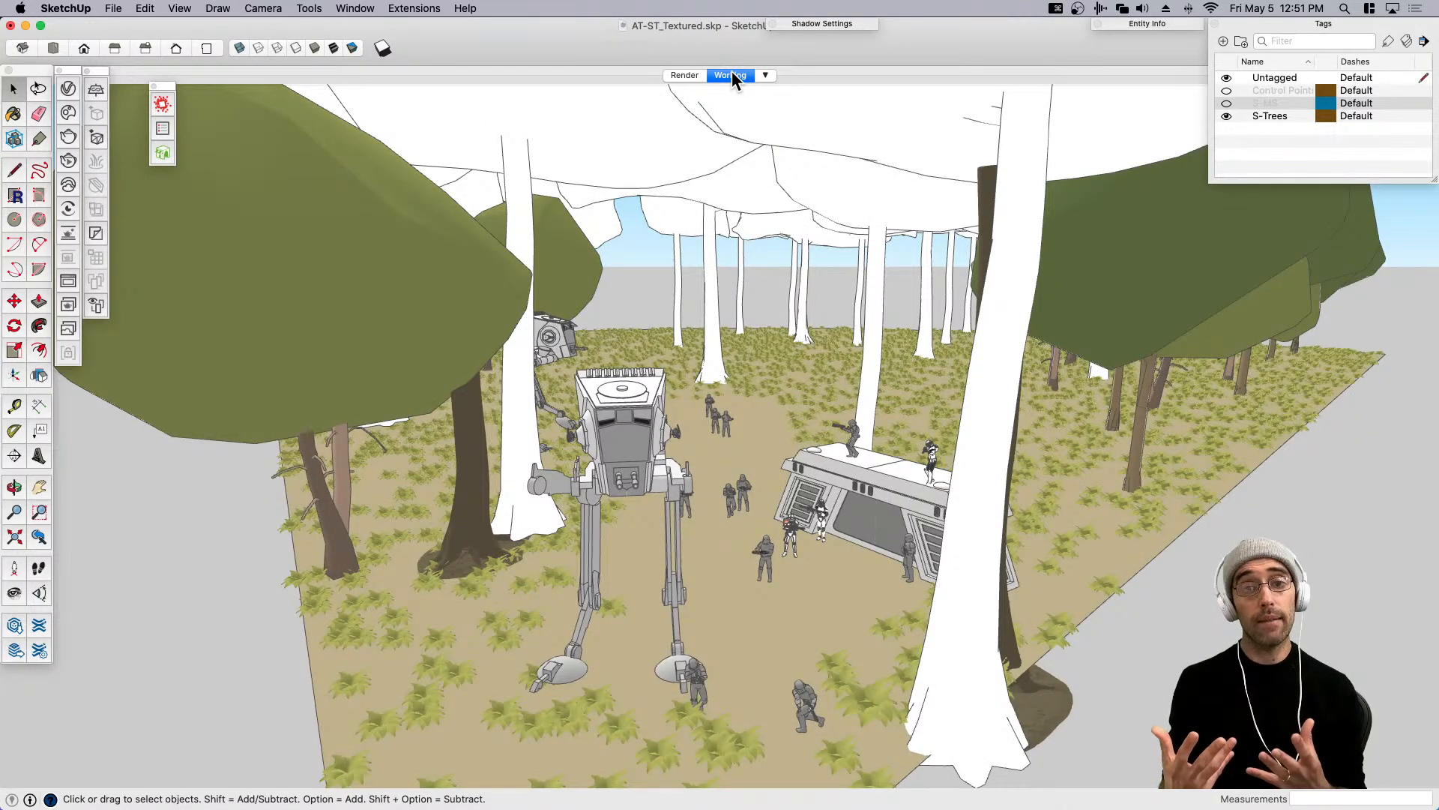
# Switch to the Render scene and copy the dirt patch behind the AT-ST leg about 48' 6" onto the path before the bunker, sinking it slightly.
pyautogui.click(681, 75)
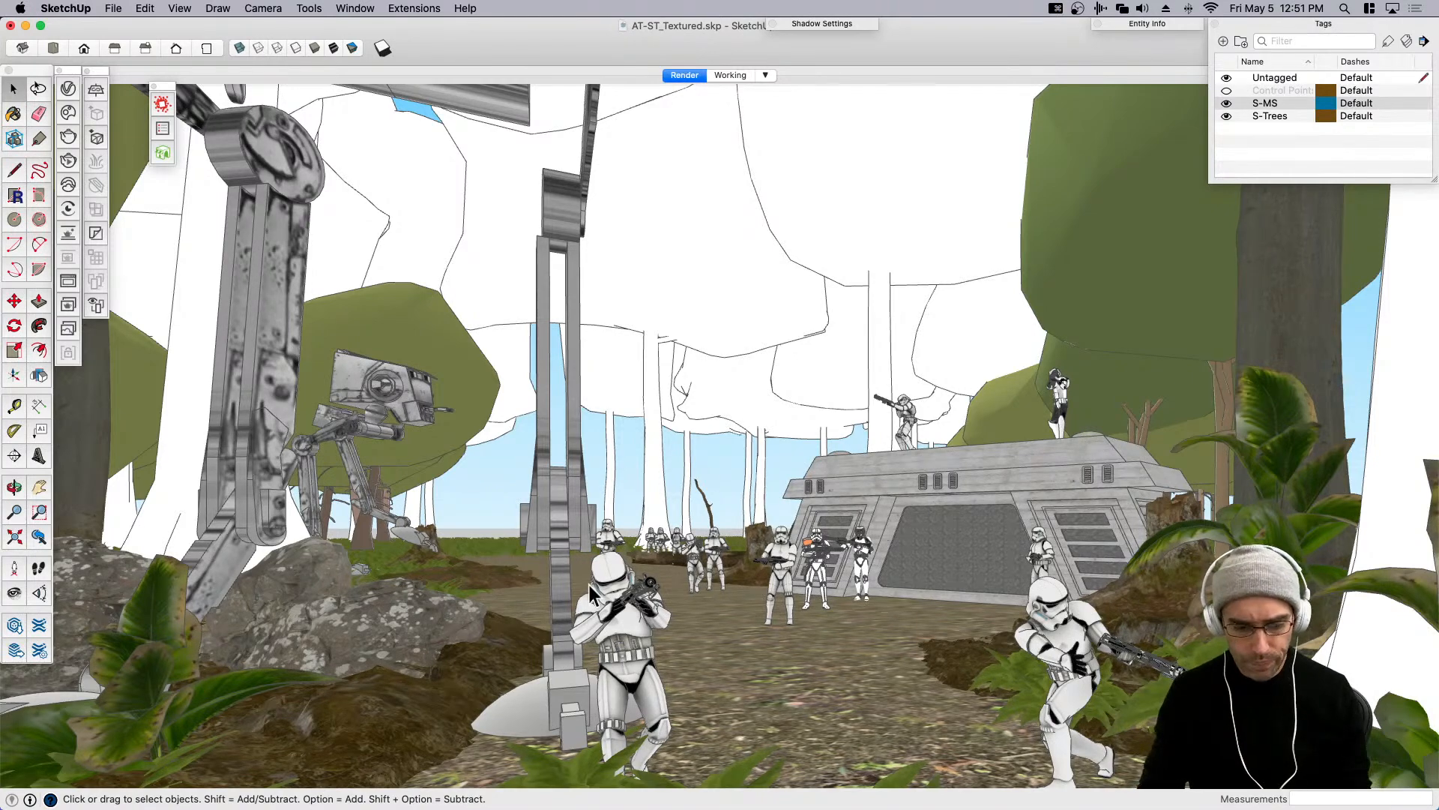
pyautogui.click(495, 578)
pyautogui.press('m')
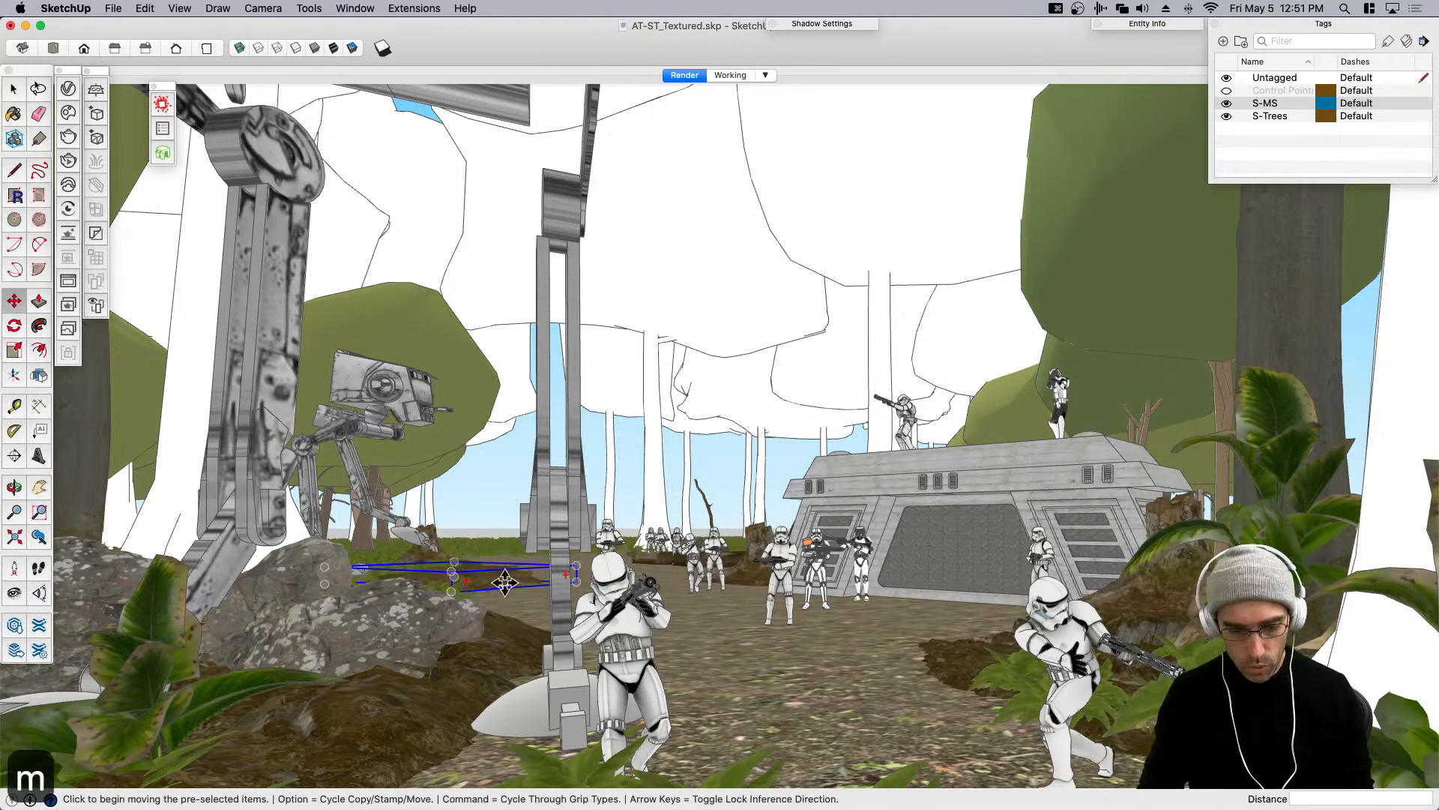
pyautogui.click(502, 585)
pyautogui.click(813, 637)
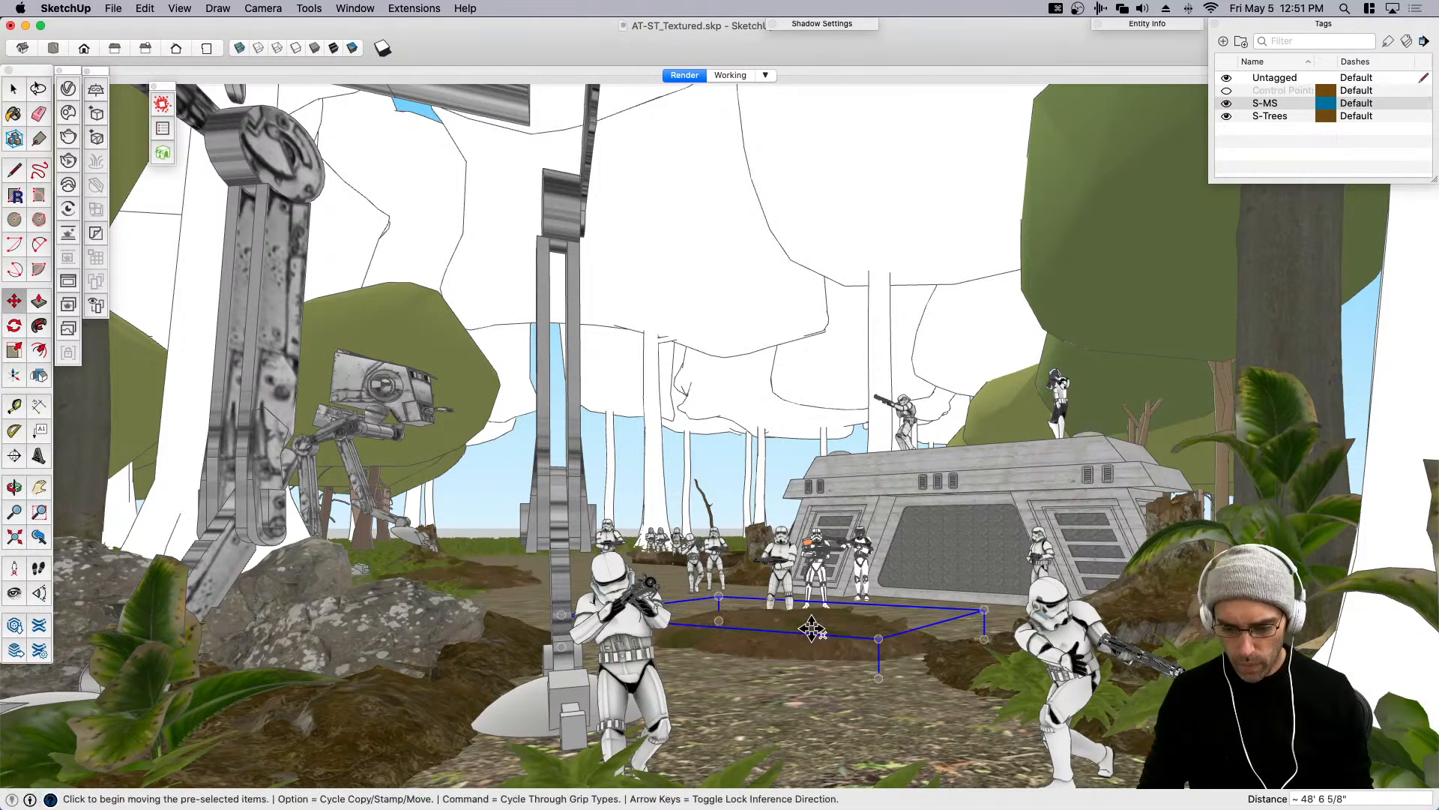
pyautogui.click(812, 643)
# Copy the sunken dirt patch forward along the path toward the right foreground trooper.
pyautogui.press('m')
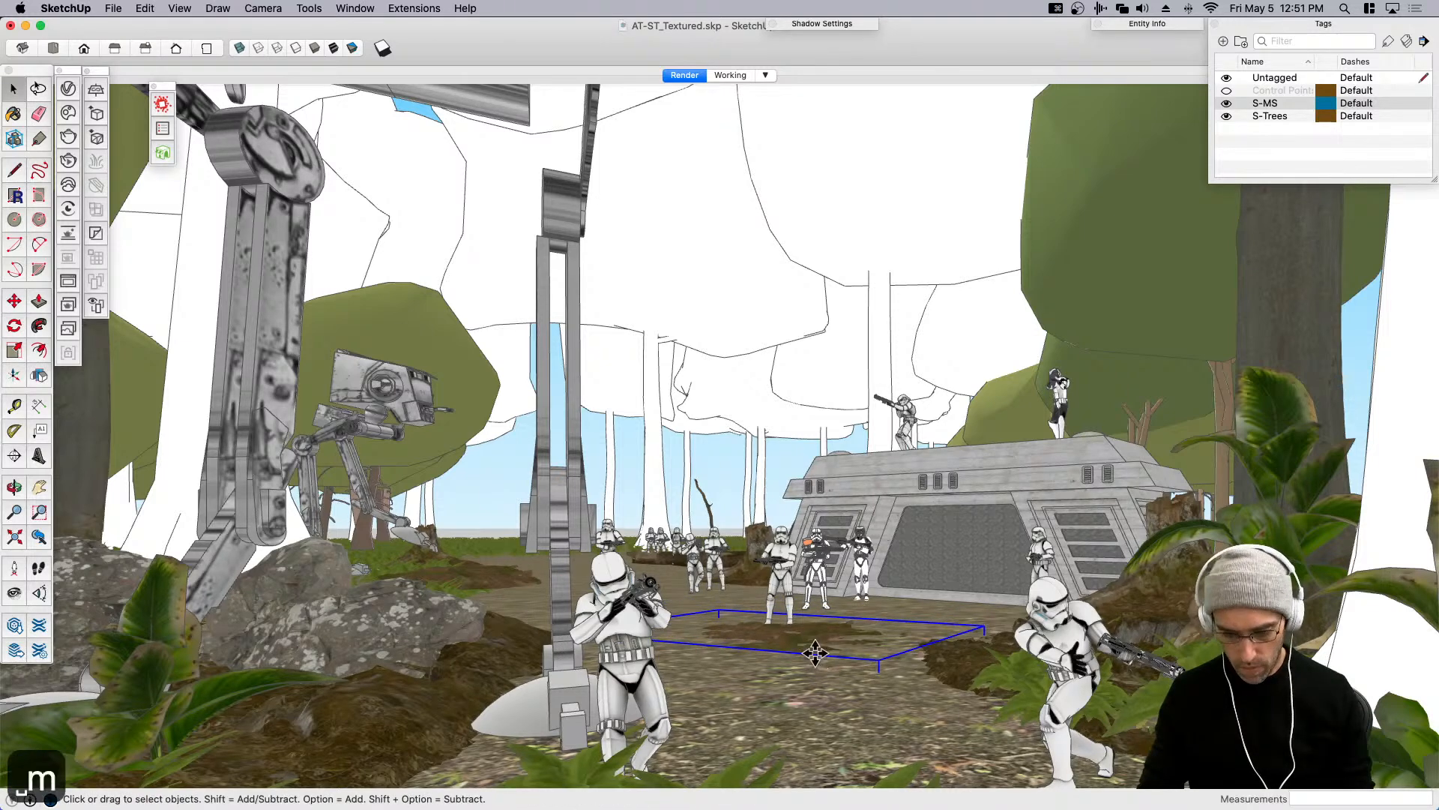
pyautogui.click(777, 670)
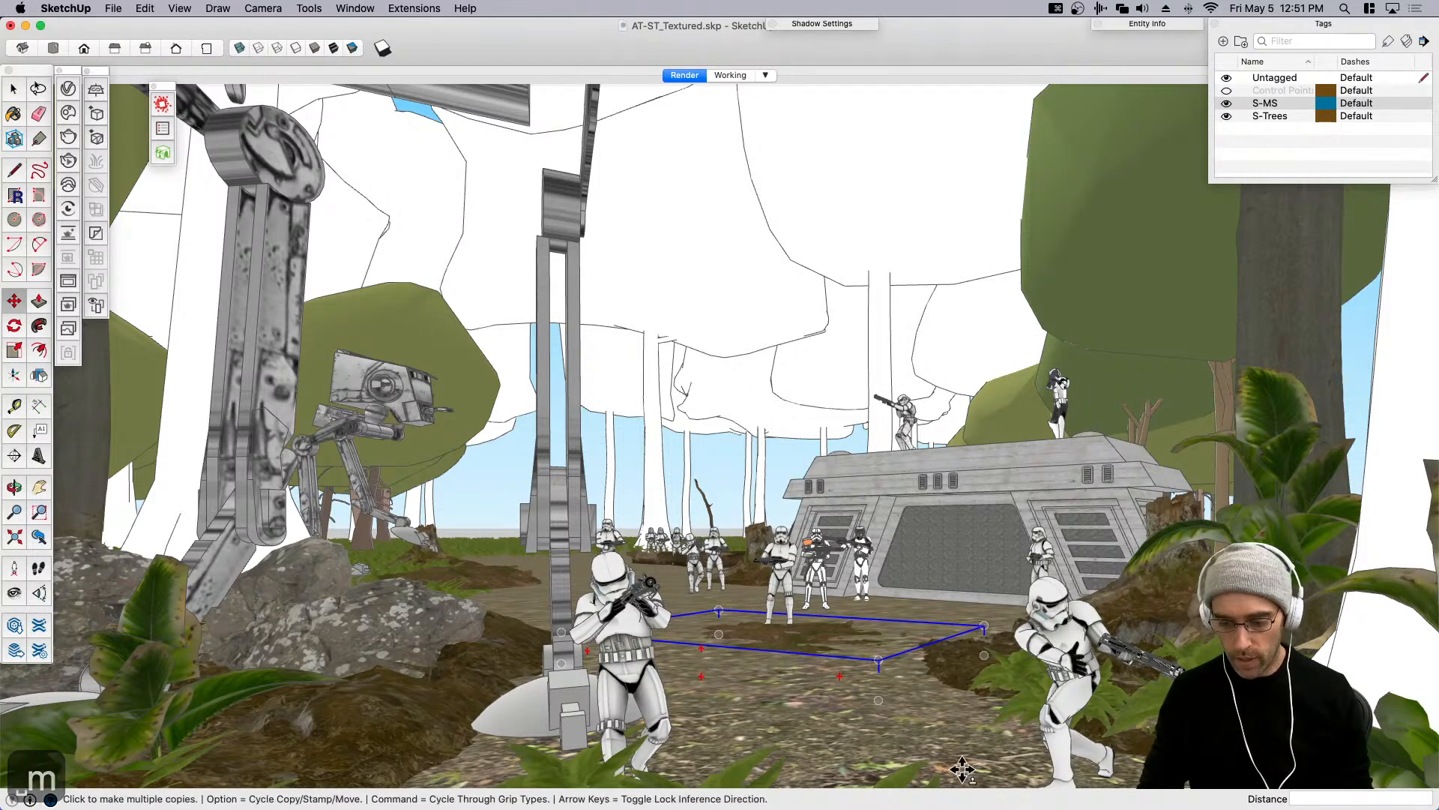
pyautogui.click(962, 770)
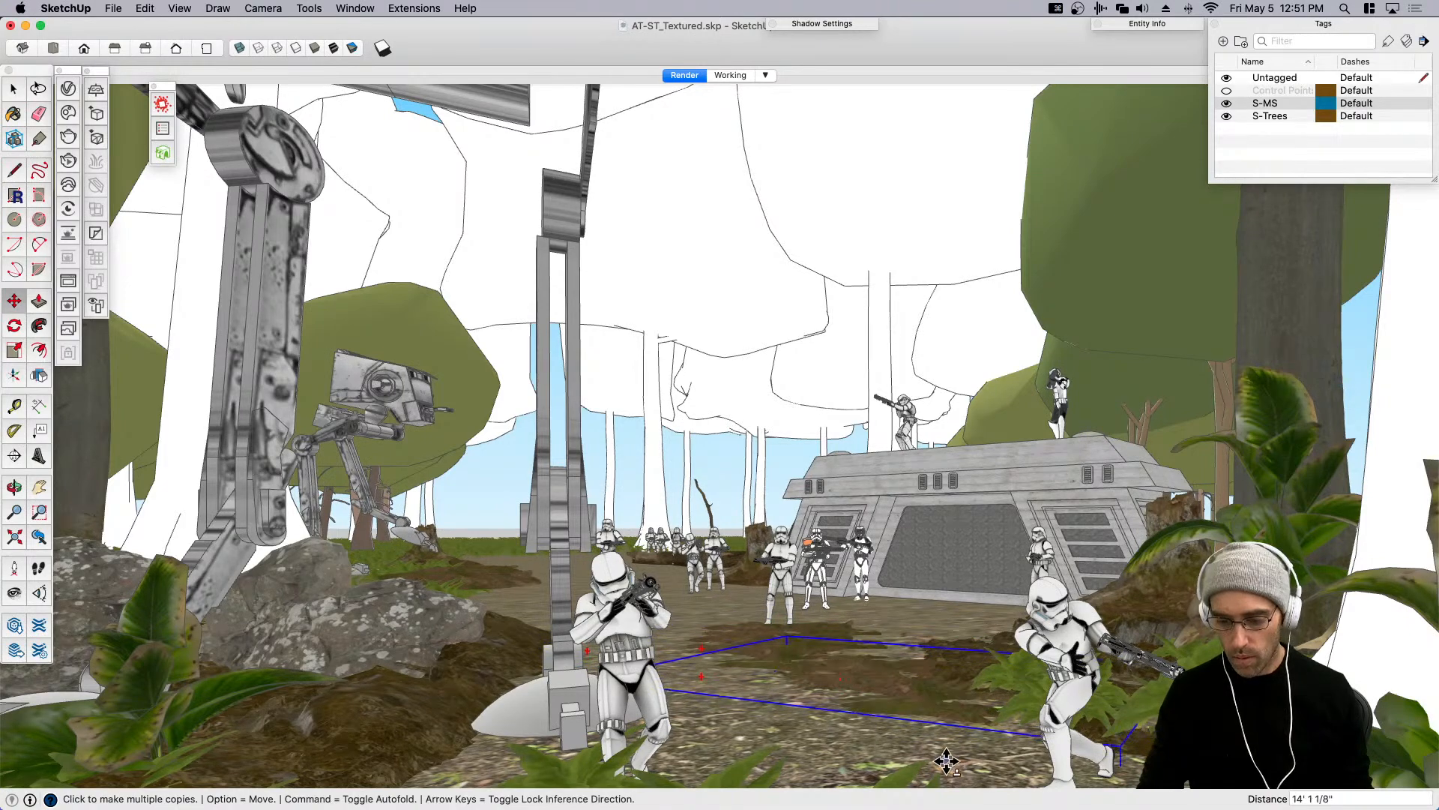
pyautogui.press('space')
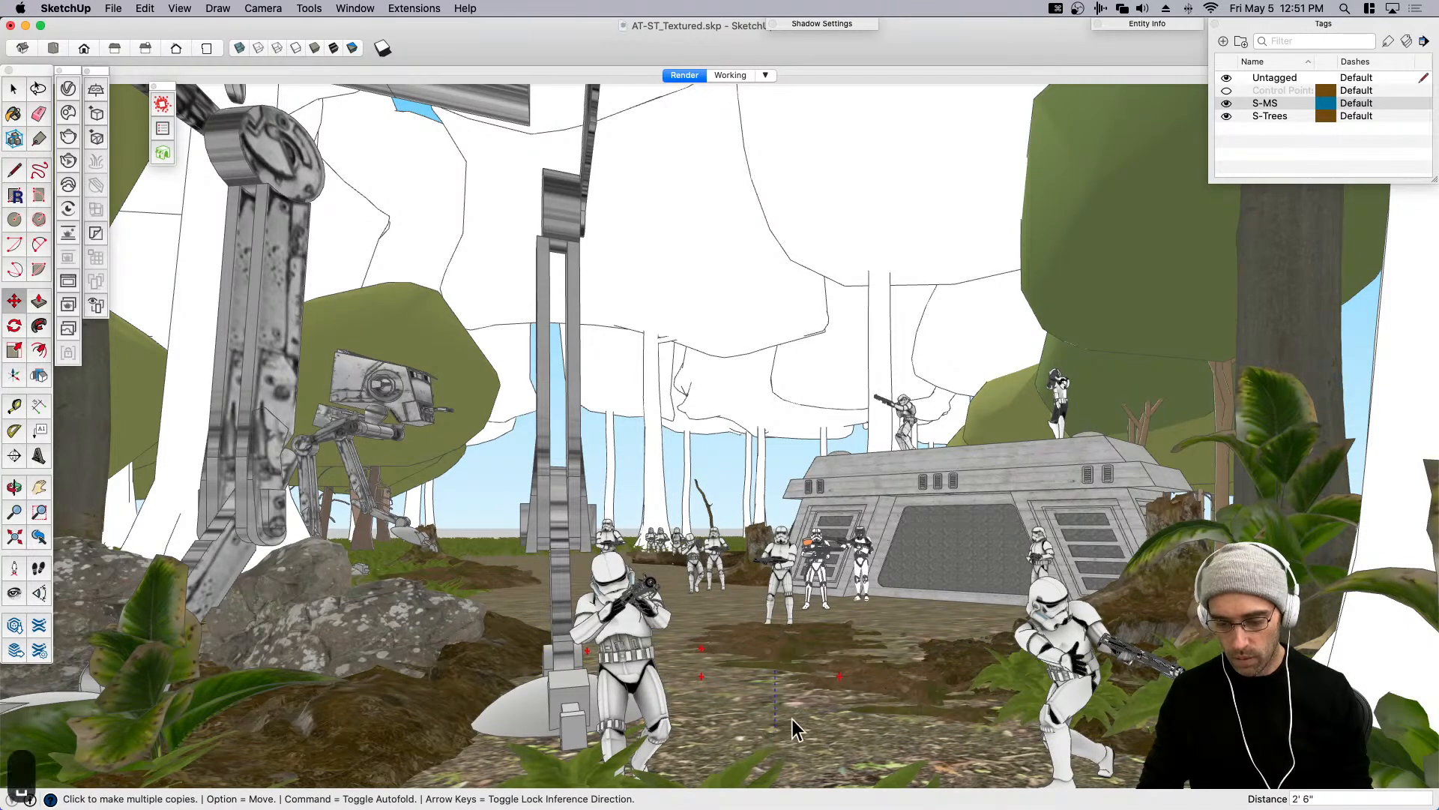
# Place another copy of the dirt patch in the foreground beside the right trooper and adjust its position.
pyautogui.press('m')
pyautogui.press('alt')
pyautogui.click(717, 710)
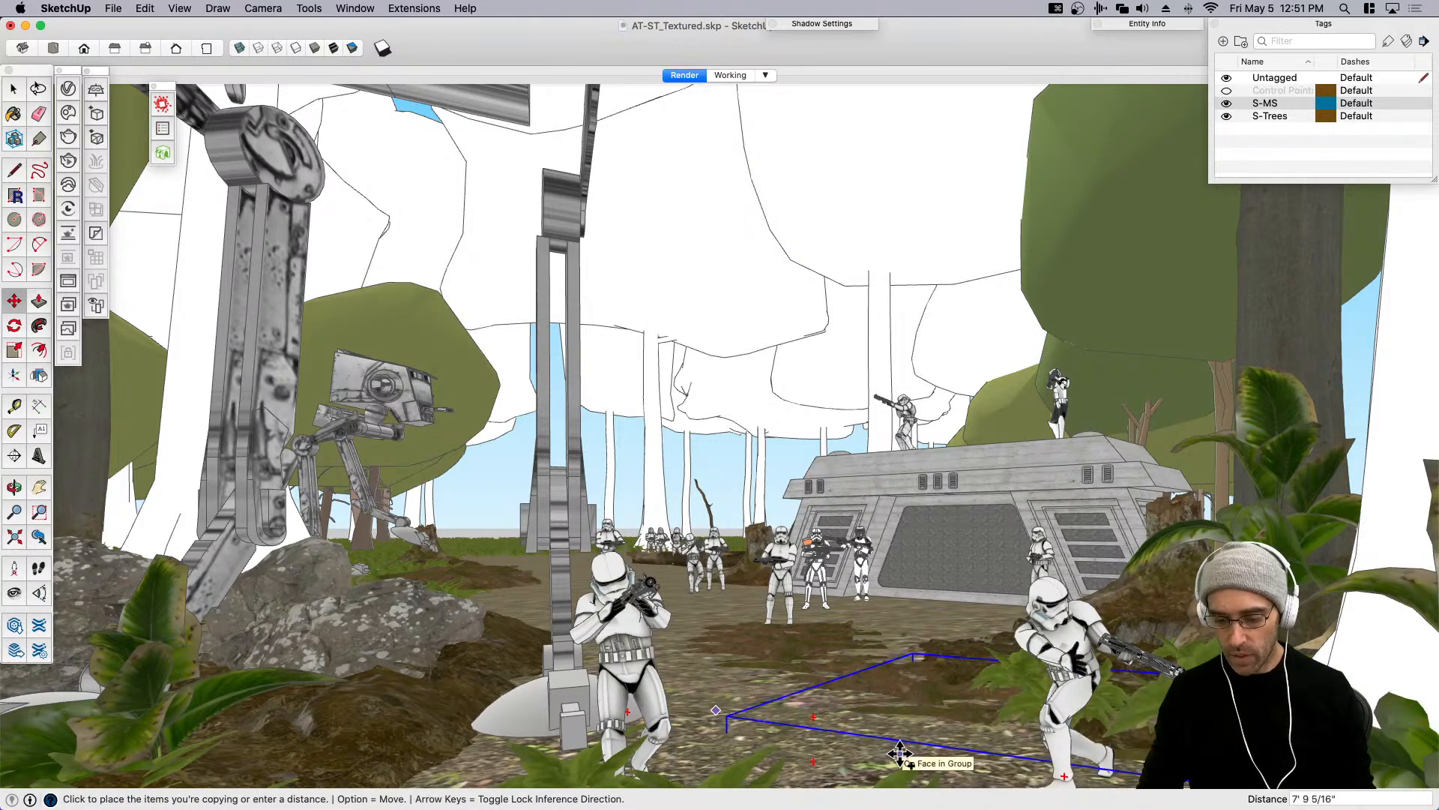
pyautogui.click(973, 736)
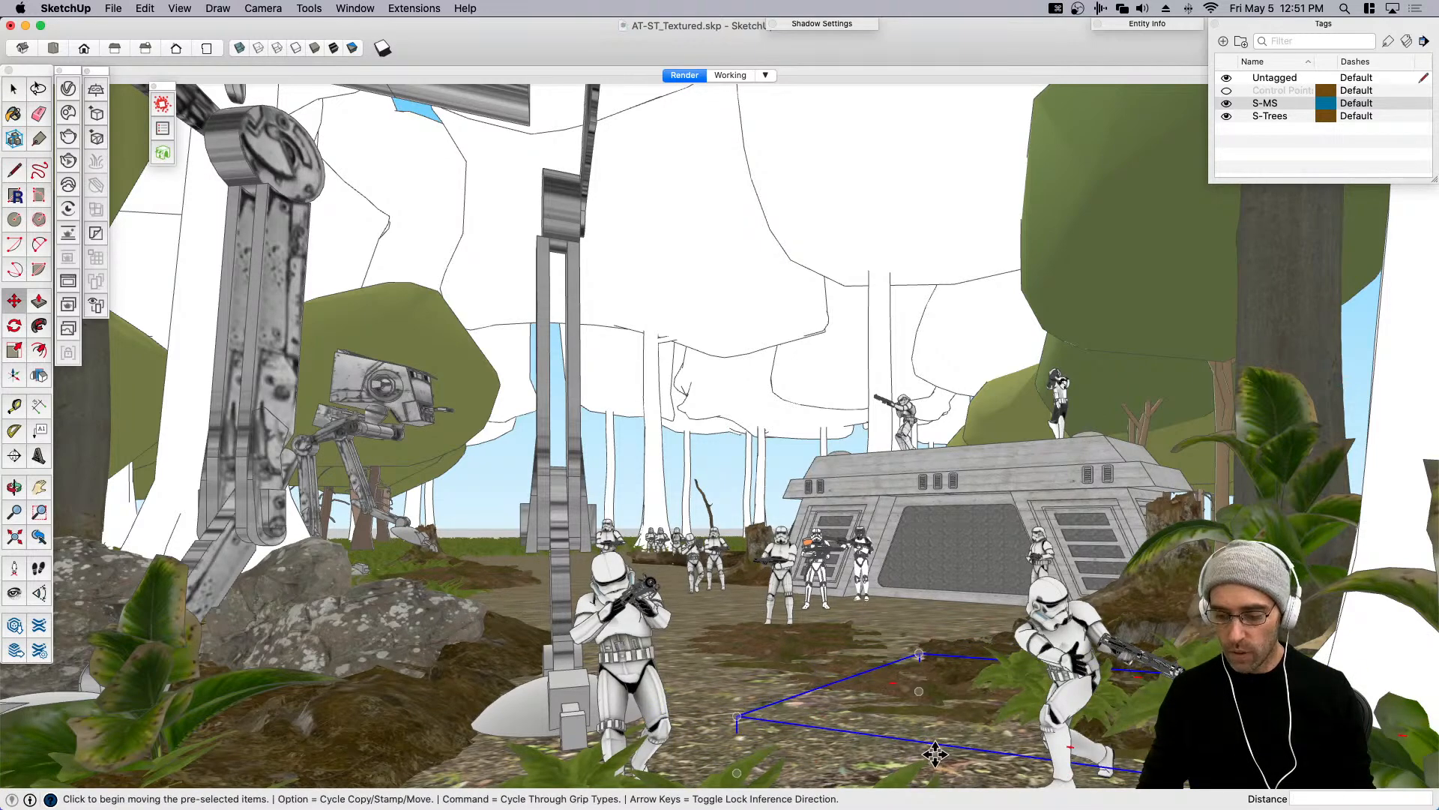
pyautogui.click(936, 753)
pyautogui.press('alt')
pyautogui.click(931, 755)
# Copy the foreground dirt patch about 45' back to the troopers standing in front of the bunker.
pyautogui.press('m')
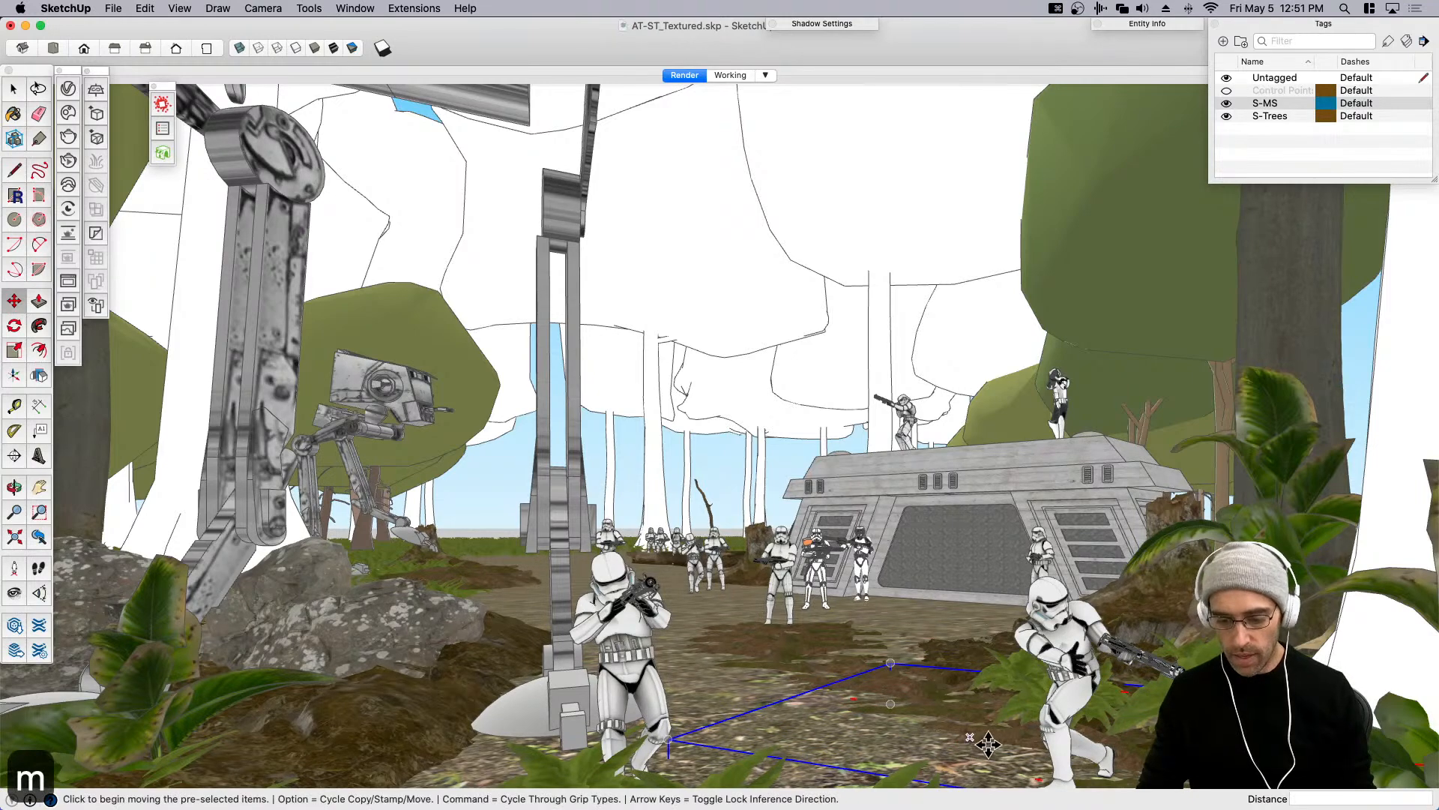
pyautogui.click(995, 742)
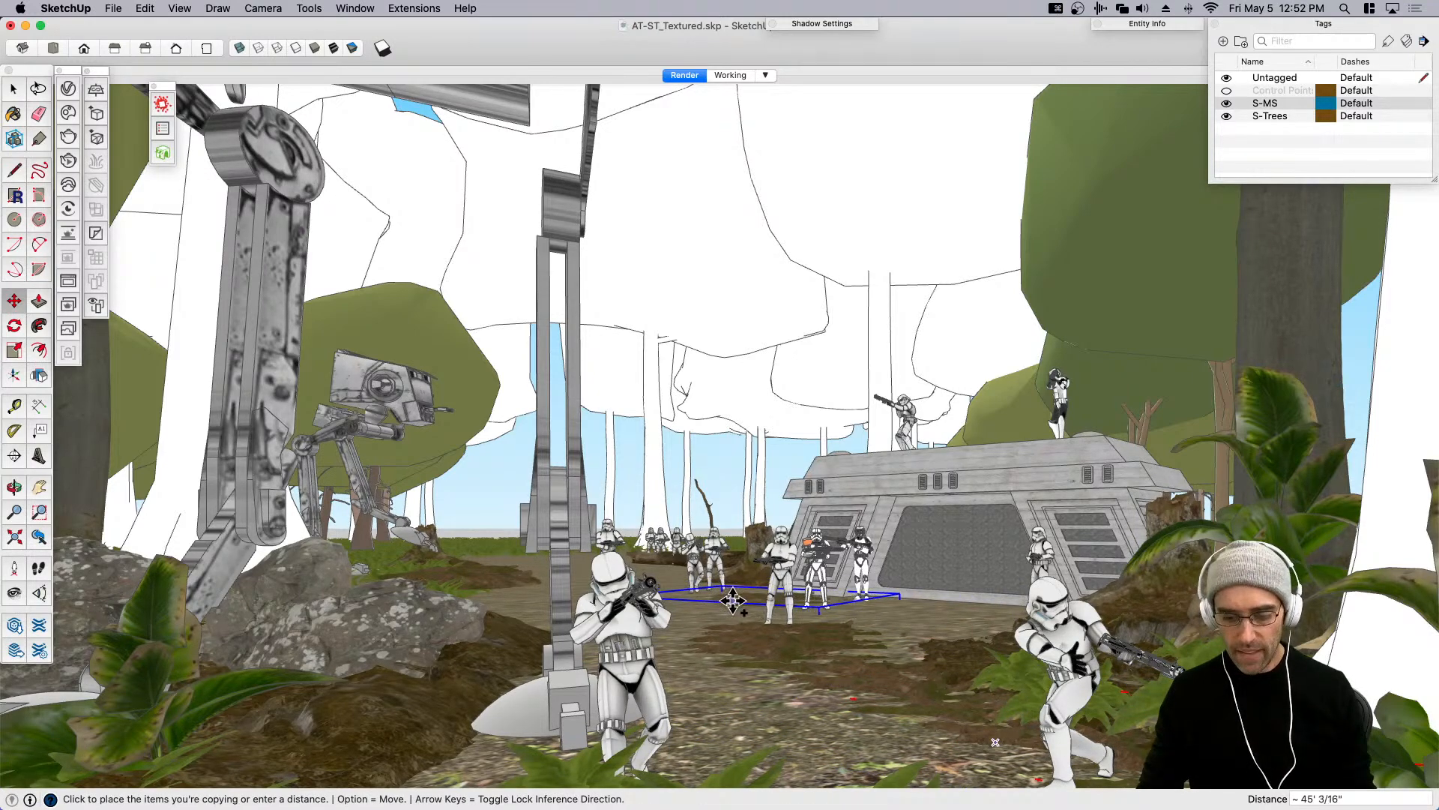
pyautogui.press('m')
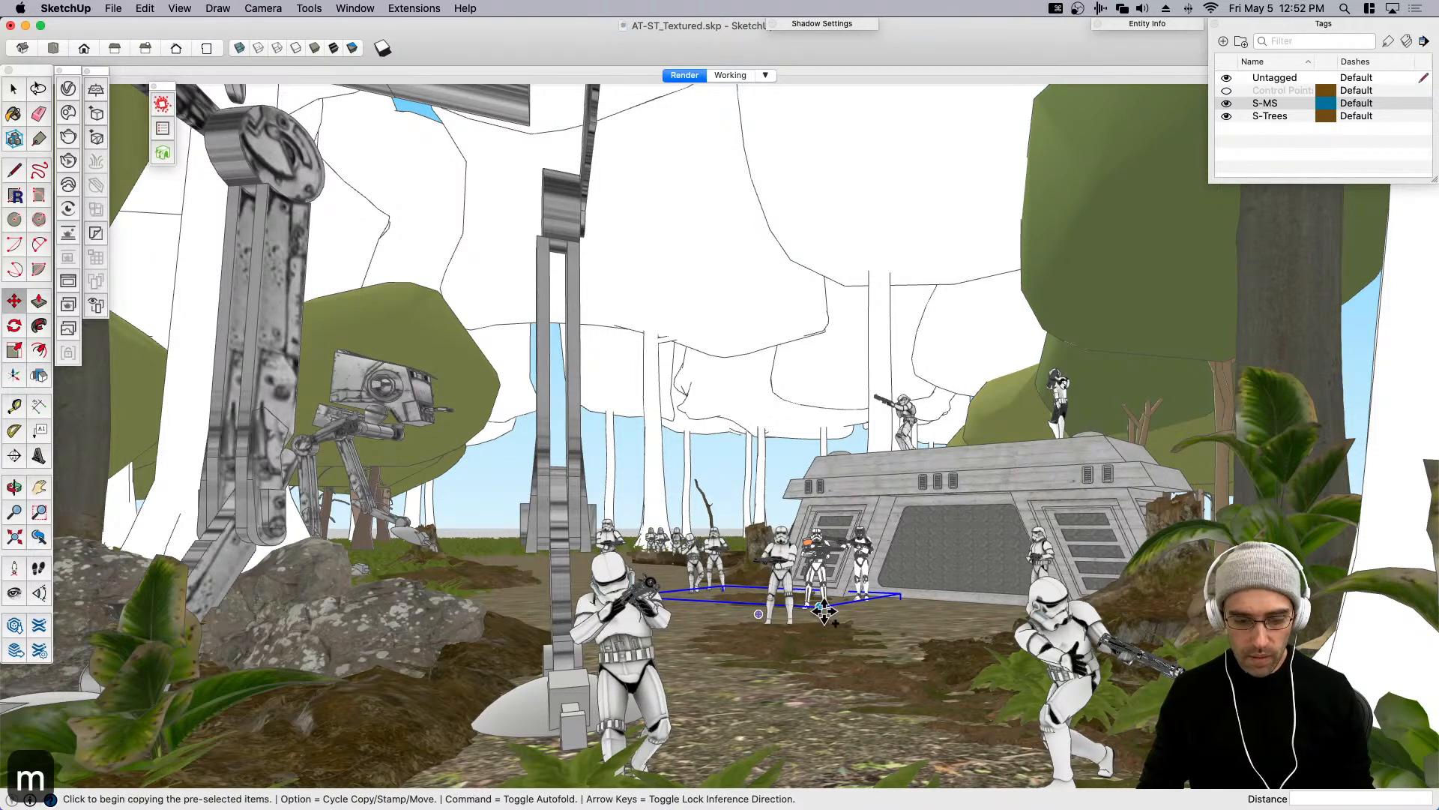
# Select the original dirt patch behind the AT-ST leg and lower it slightly into the ground.
pyautogui.press('alt')
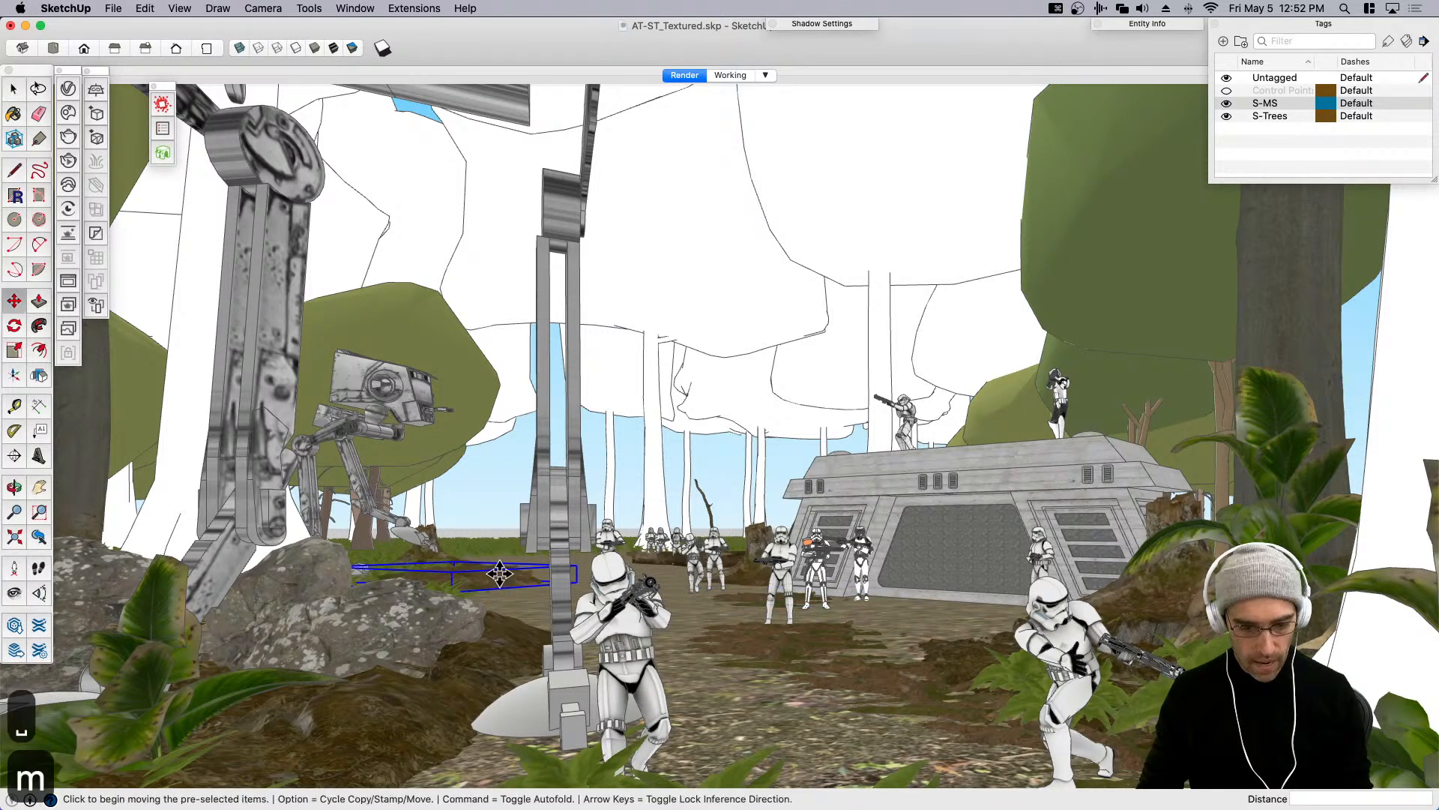
pyautogui.click(501, 581)
pyautogui.click(504, 590)
# Copy the dirt patch around the ground behind the AT-ST leg and undo the last placement.
pyautogui.press('m')
pyautogui.press('alt')
pyautogui.click(722, 712)
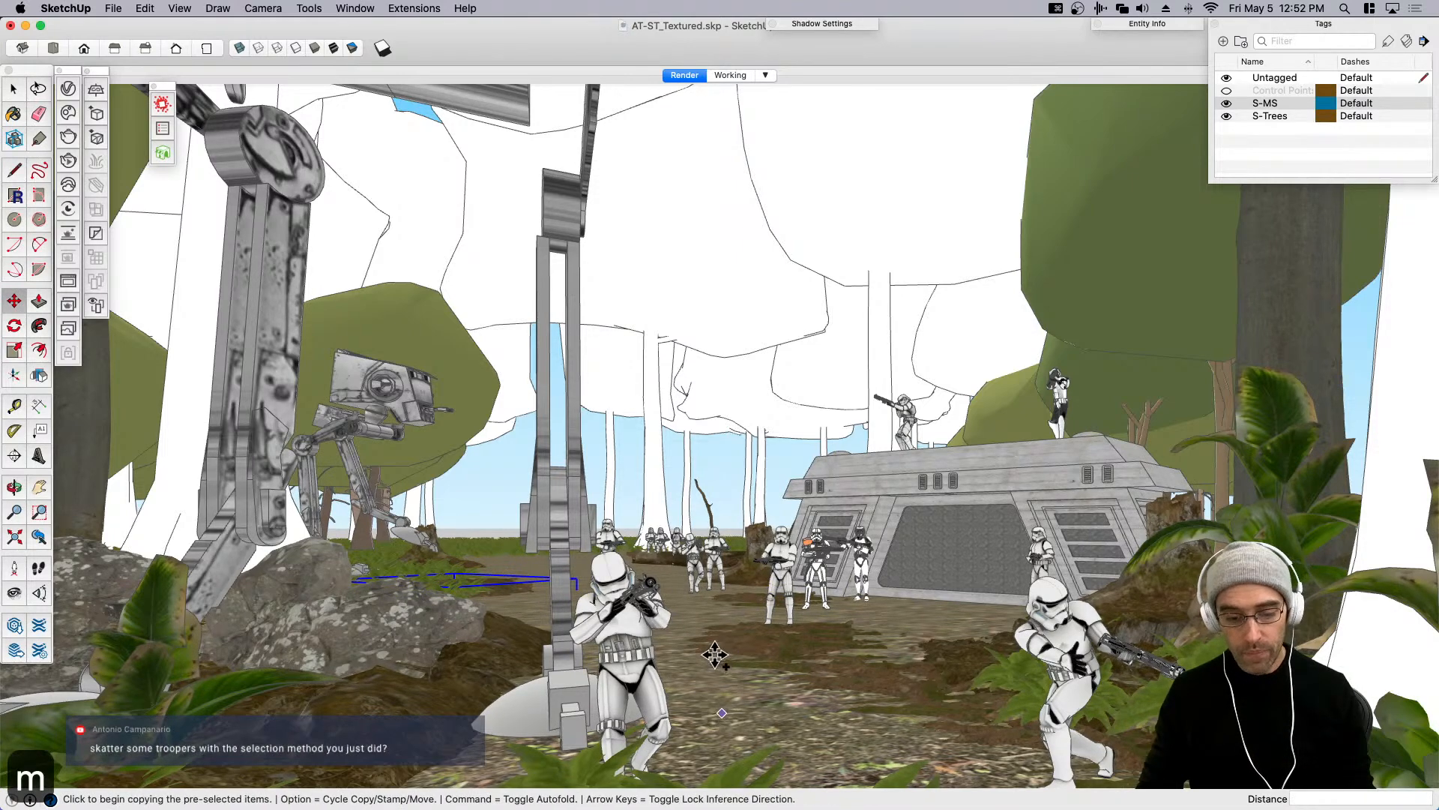
pyautogui.click(880, 625)
pyautogui.click(791, 704)
pyautogui.click(682, 674)
pyautogui.click(796, 719)
pyautogui.click(666, 695)
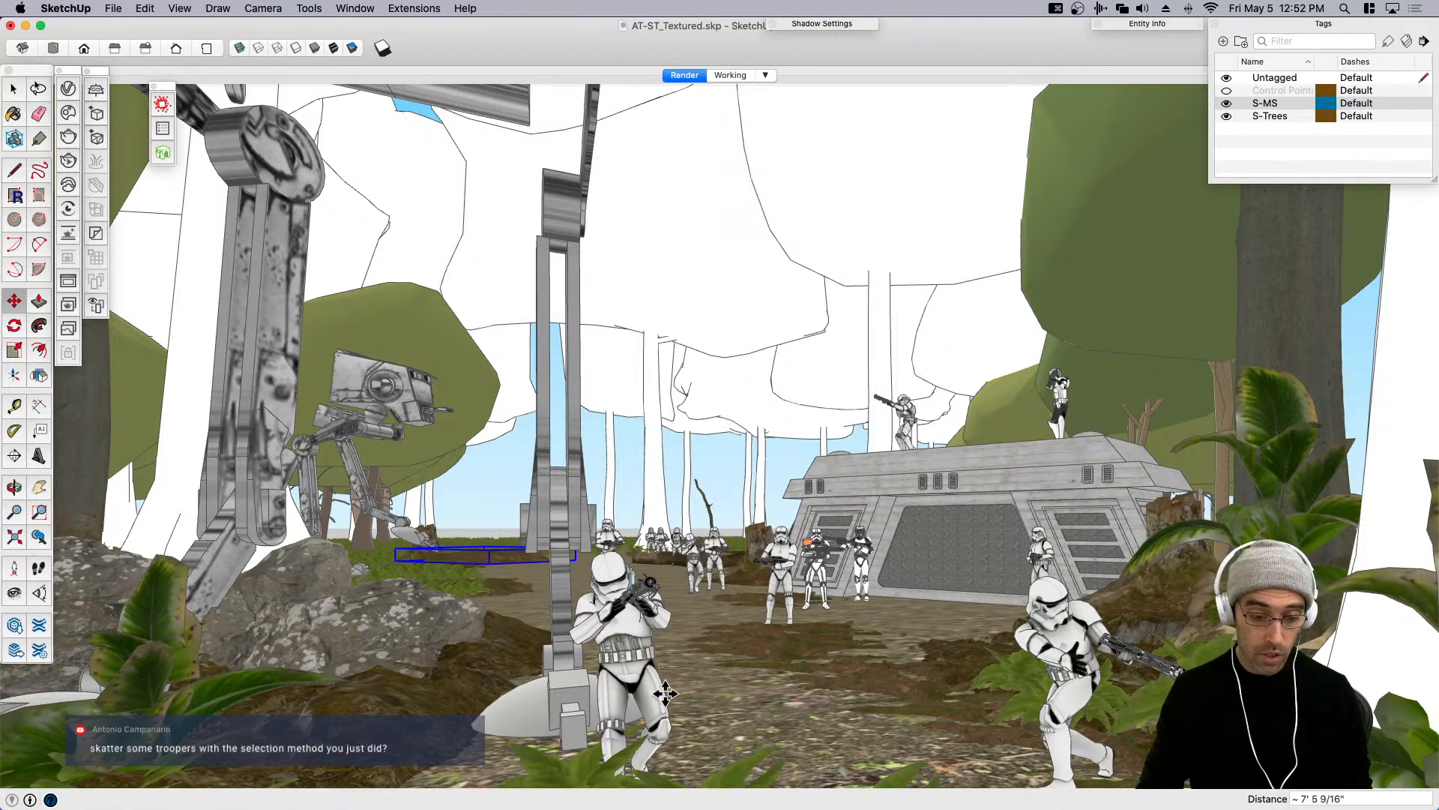
pyautogui.press('super+z')
# Try to move the selected dirt patch behind the AT-ST leg, then delete it and save the model.
pyautogui.press('space')
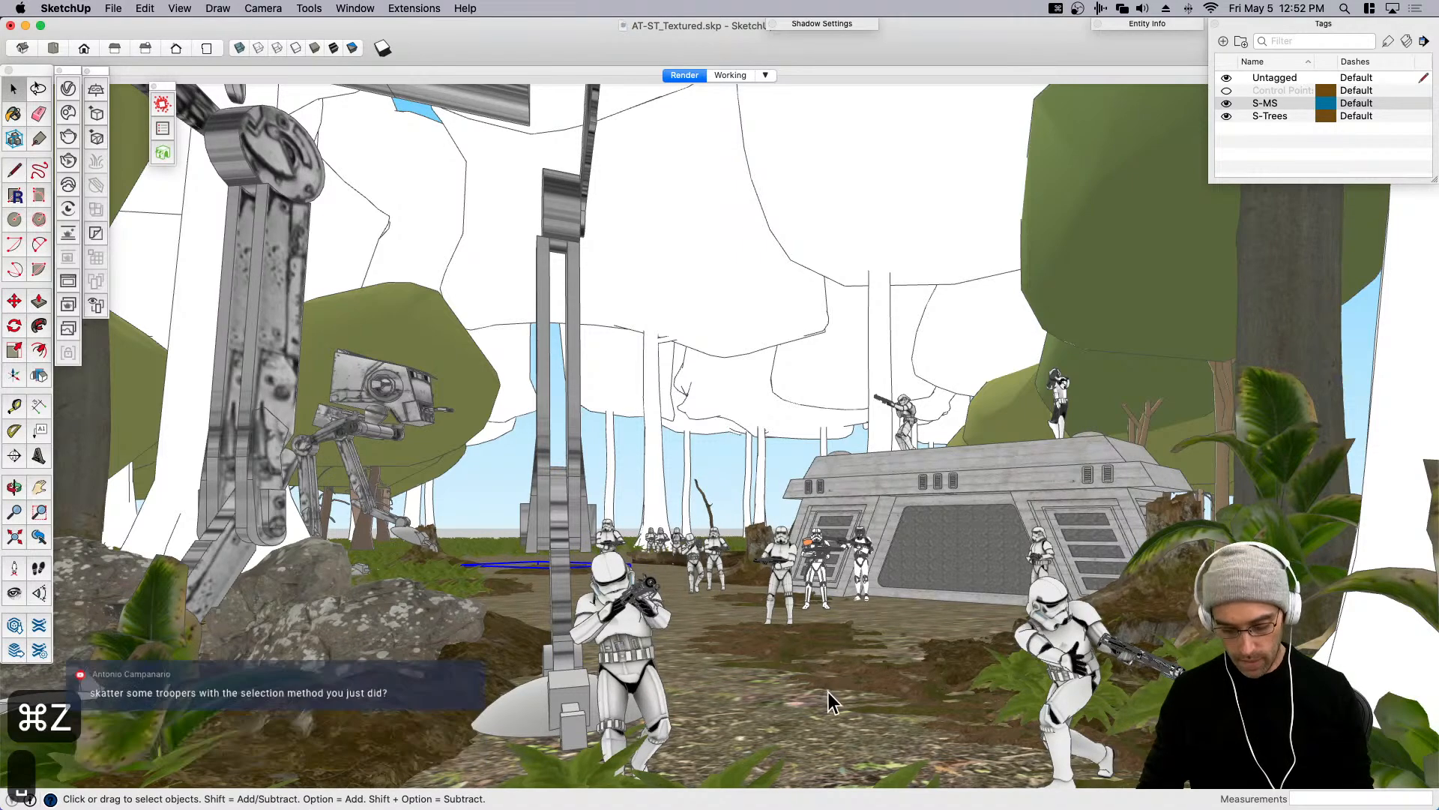
pyautogui.press('m')
pyautogui.click(766, 722)
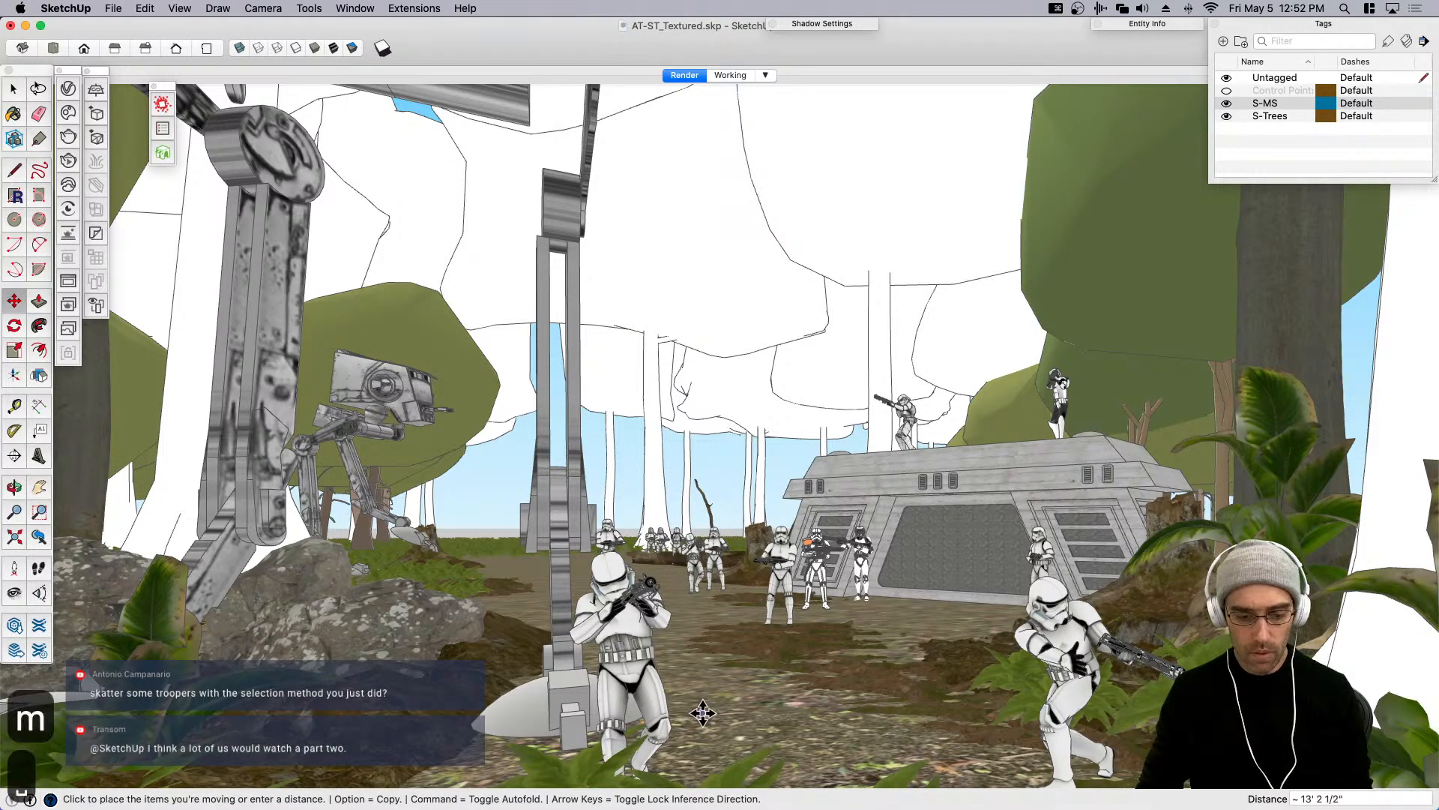
pyautogui.press('space')
pyautogui.press('BackSpace')
pyautogui.press('super+s')
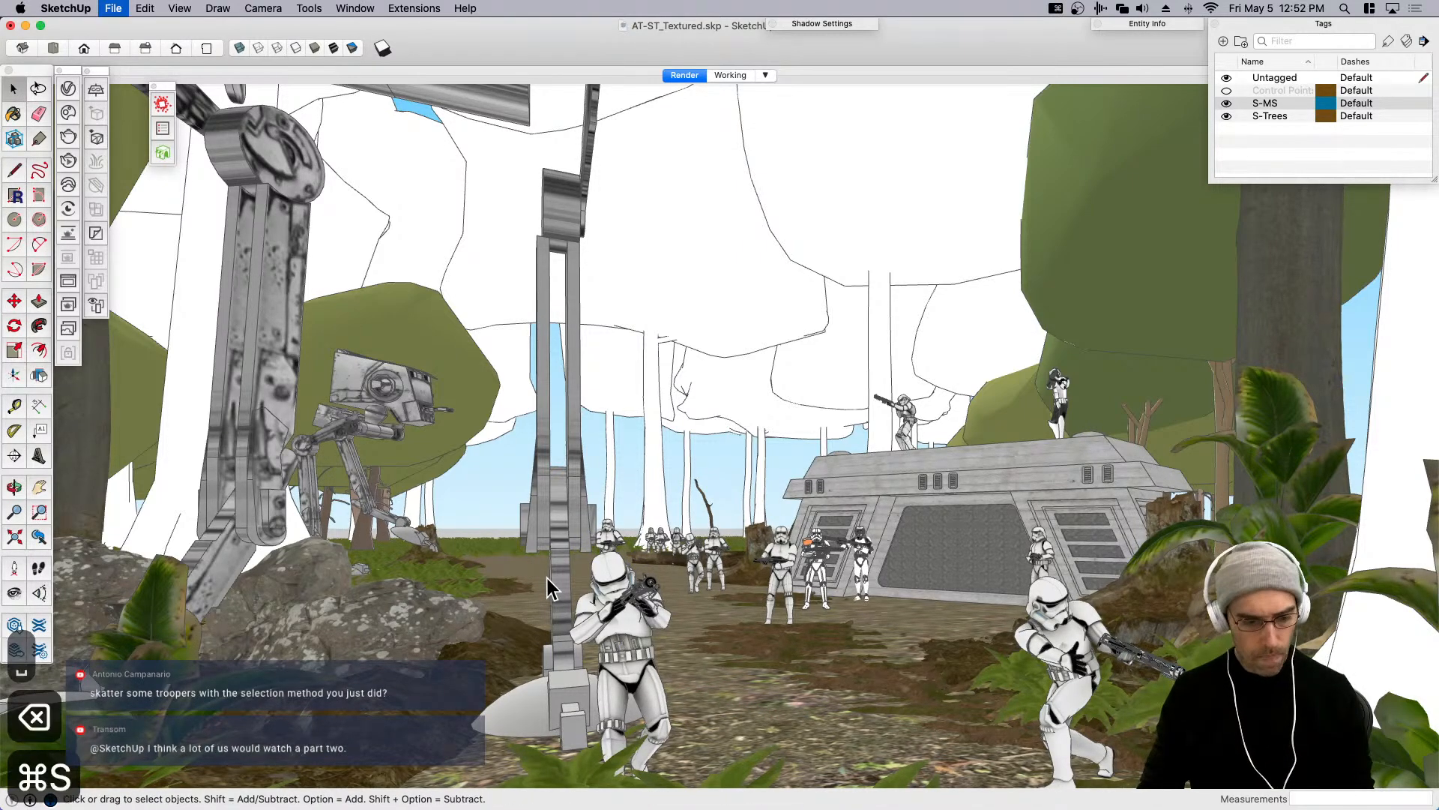
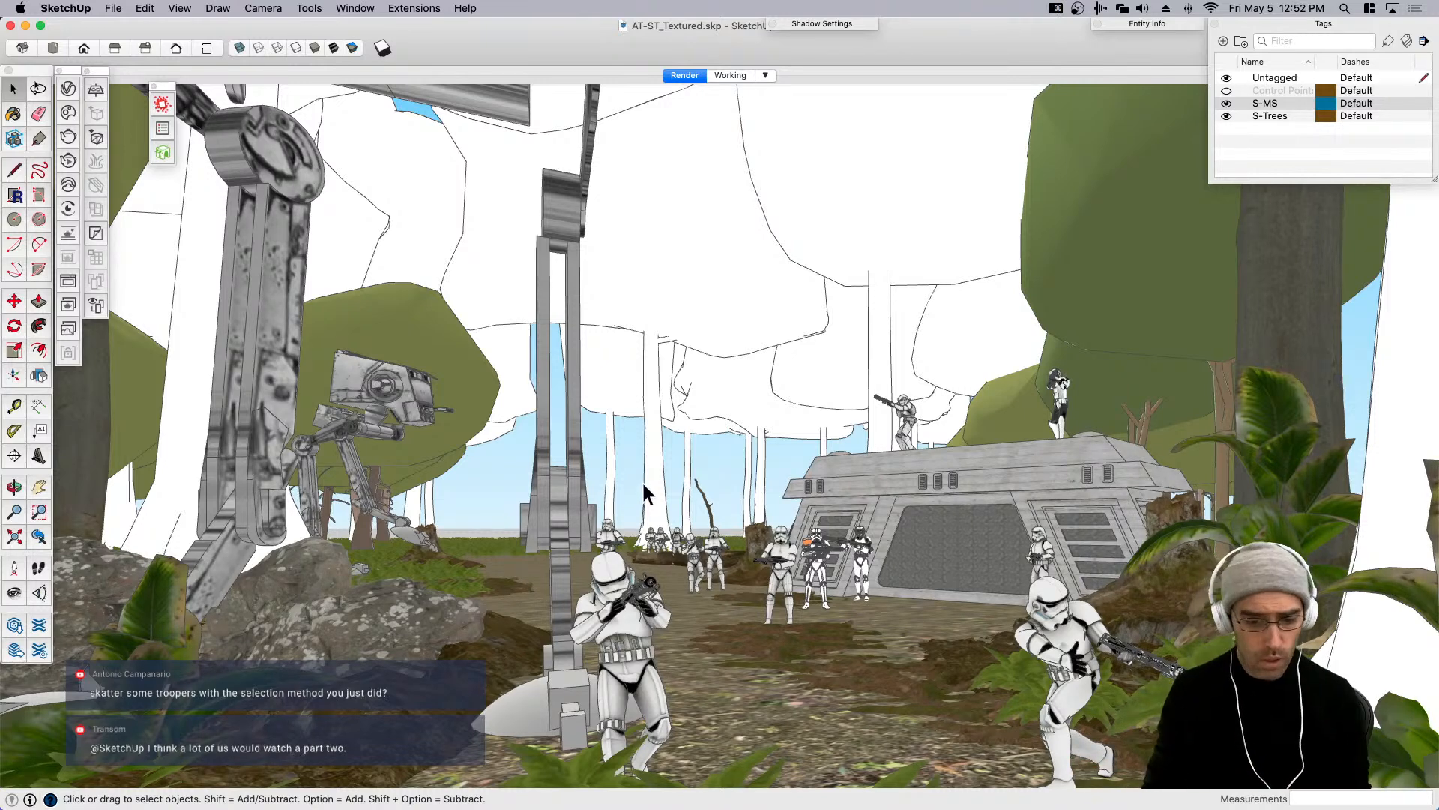
# Enable Volumetric Environment in the V-Ray render settings and set its type to Environment Fog.
pyautogui.click(68, 88)
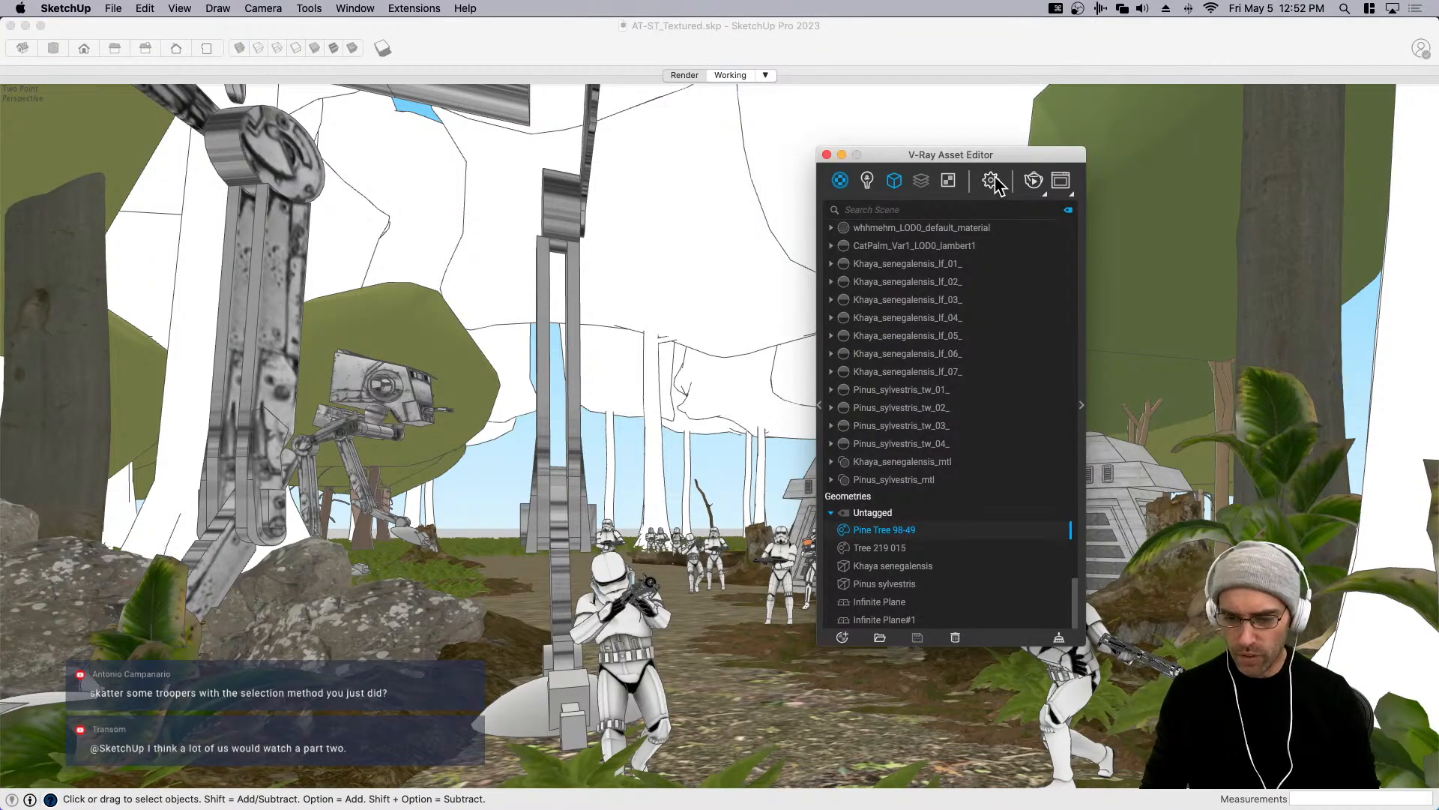
pyautogui.click(991, 181)
pyautogui.moveTo(963, 161); pyautogui.dragTo(787, 157)
pyautogui.click(878, 551)
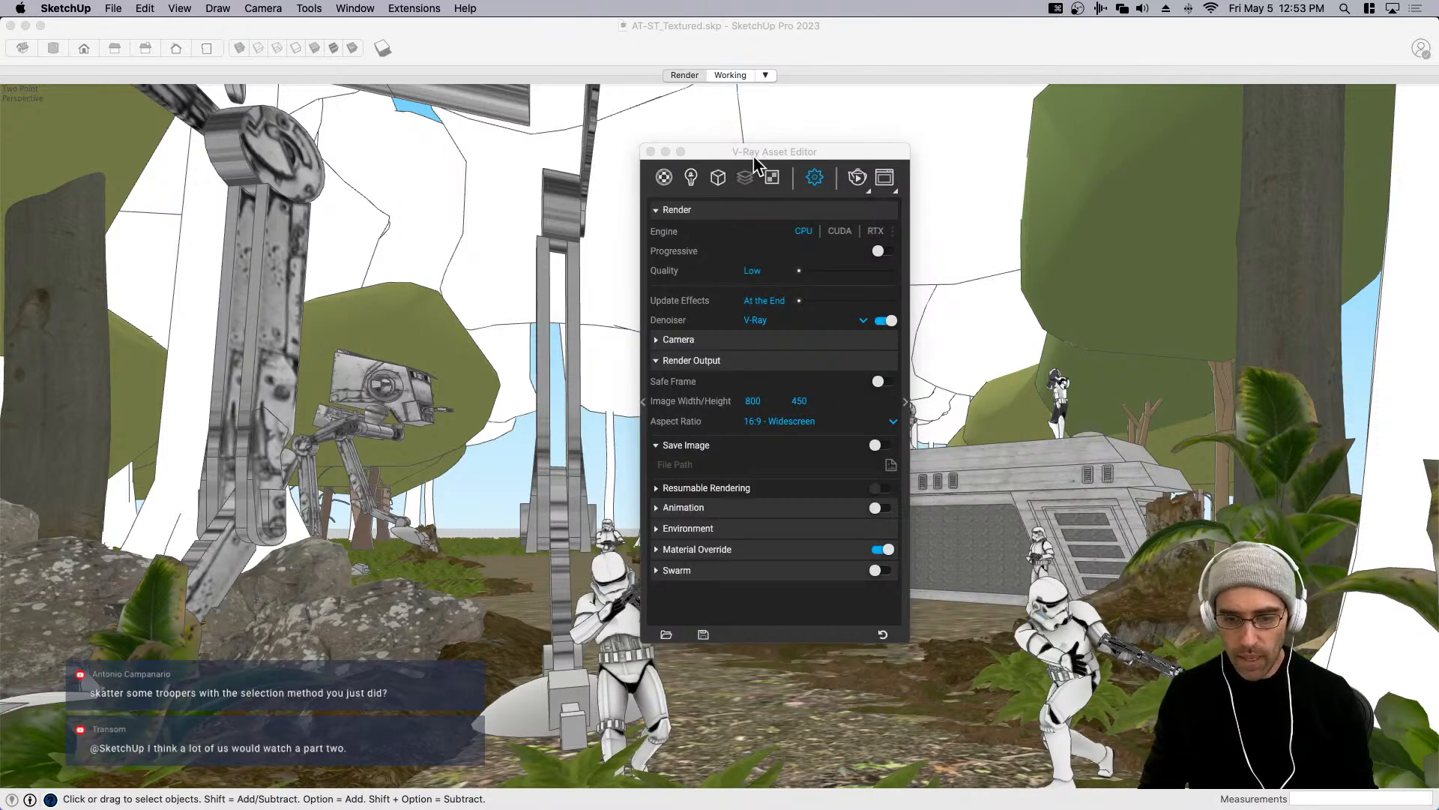
pyautogui.moveTo(748, 161); pyautogui.dragTo(690, 174)
pyautogui.click(852, 417)
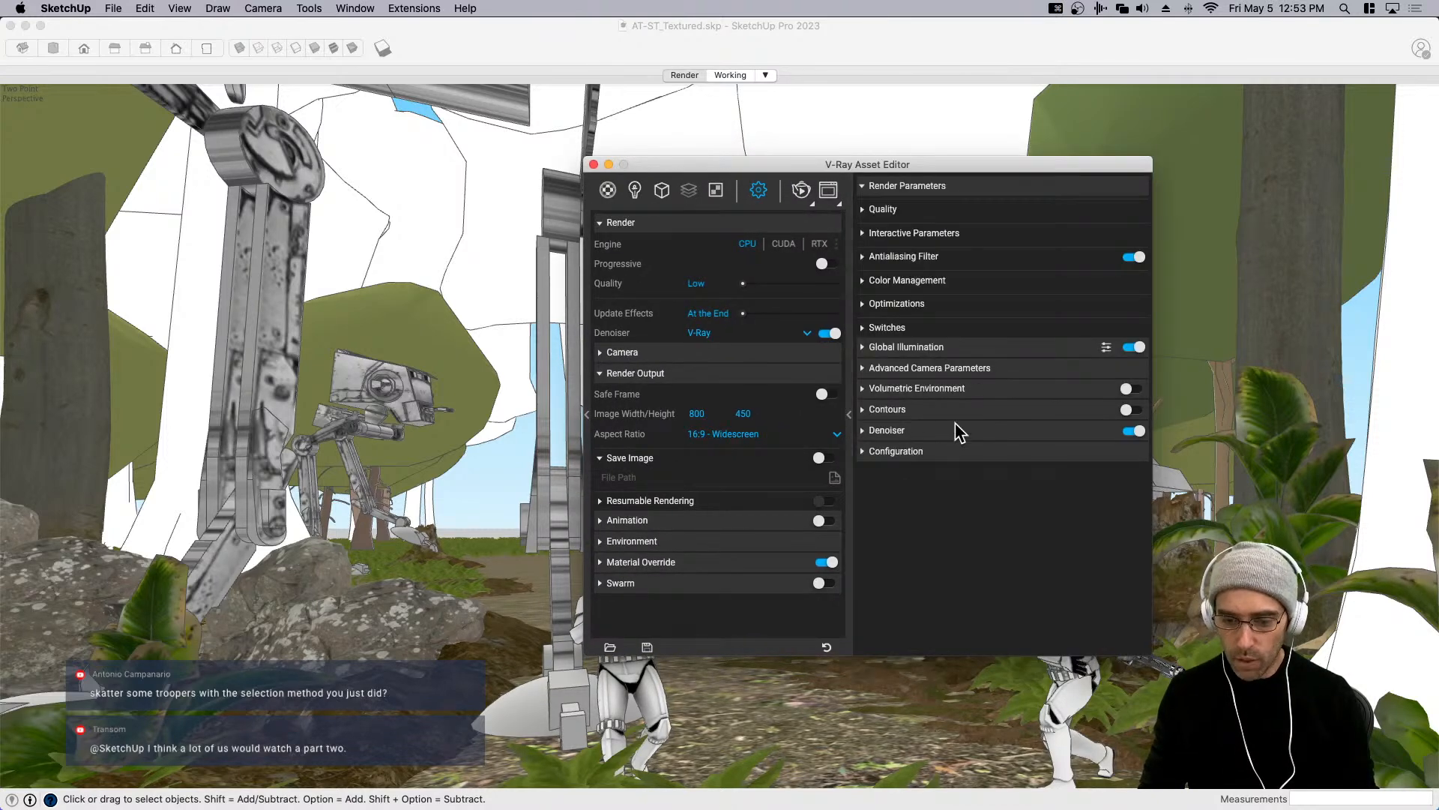
pyautogui.click(913, 389)
pyautogui.click(1130, 389)
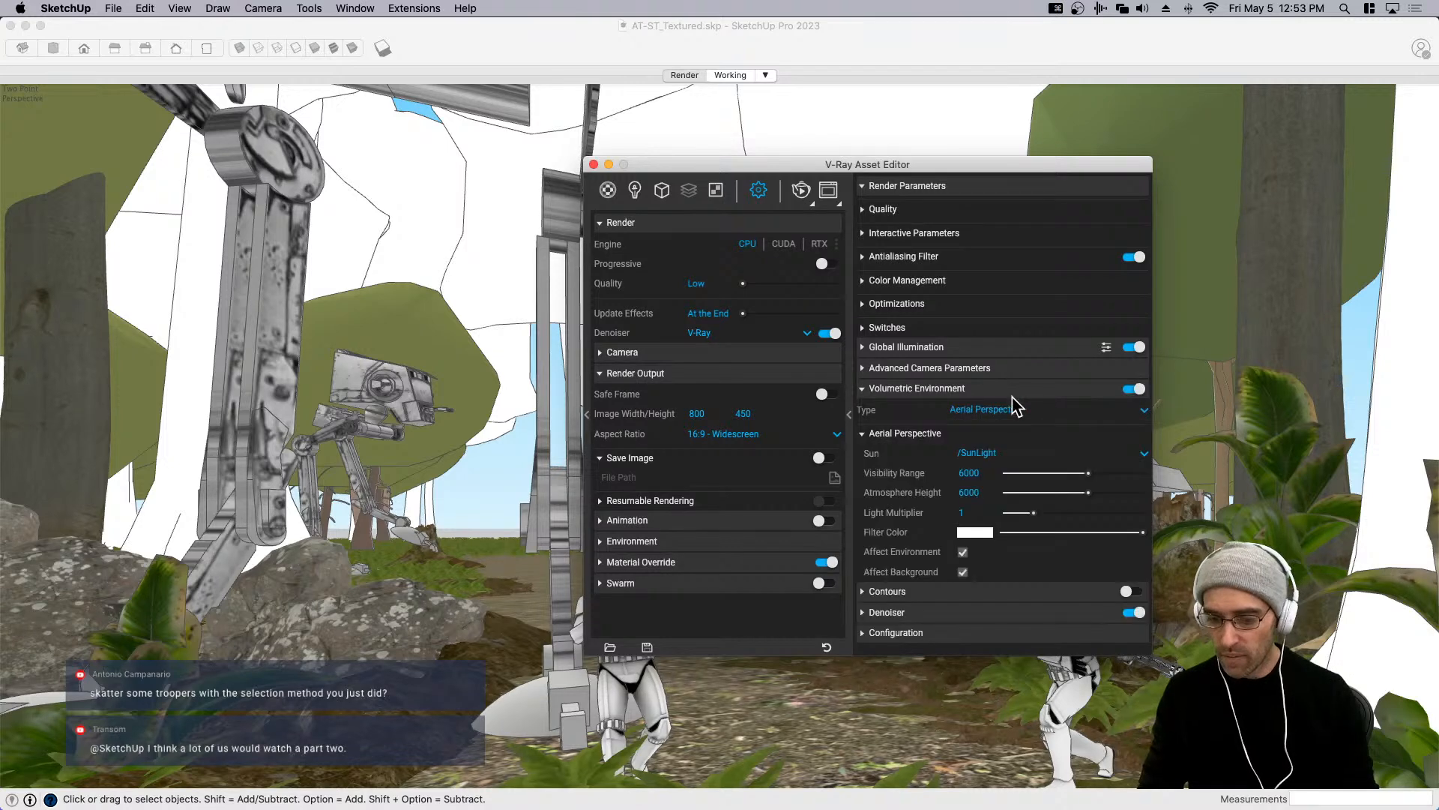
pyautogui.click(1009, 410)
pyautogui.click(992, 451)
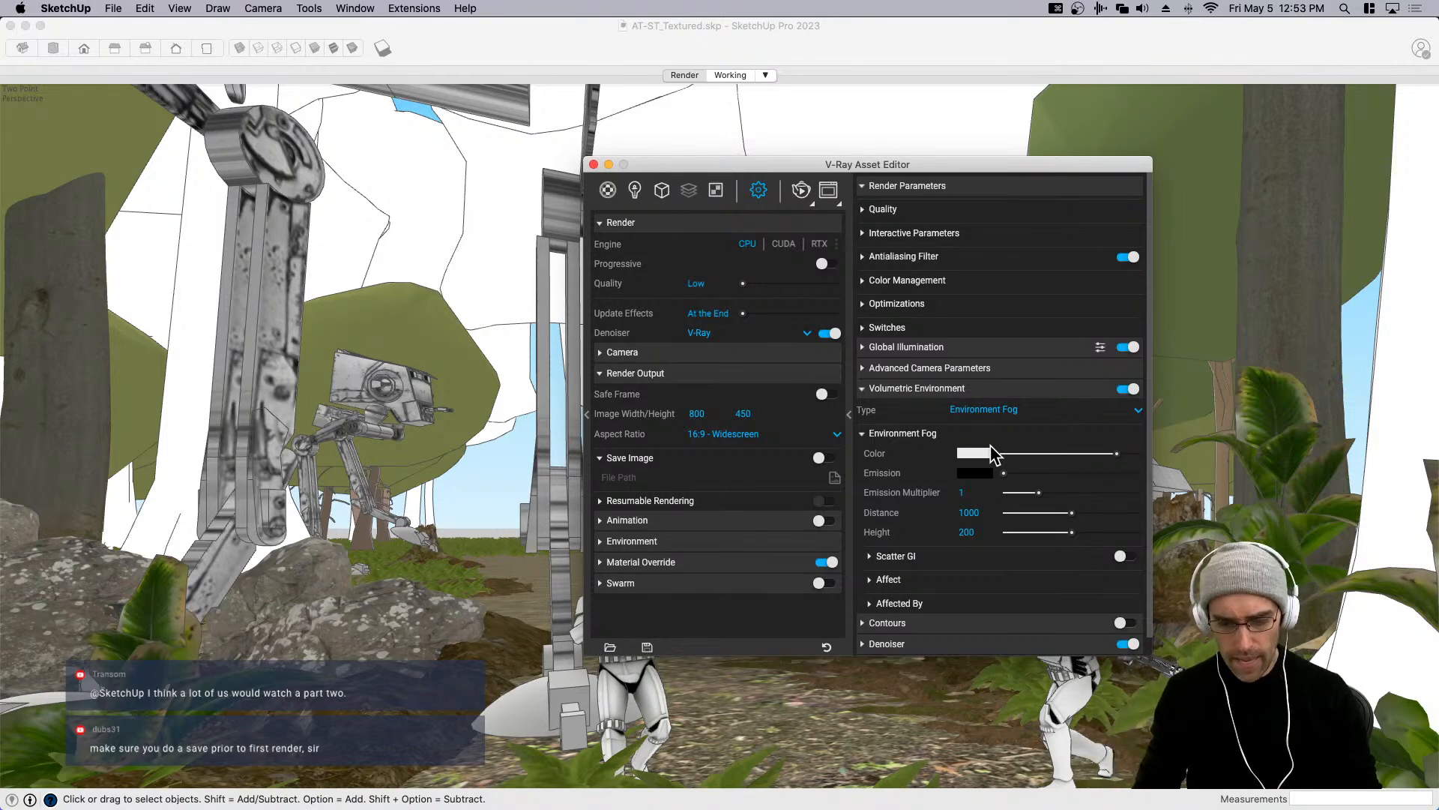
# Set the SunLight's Size Multiplier to 20 in the V-Ray light settings.
pyautogui.click(635, 192)
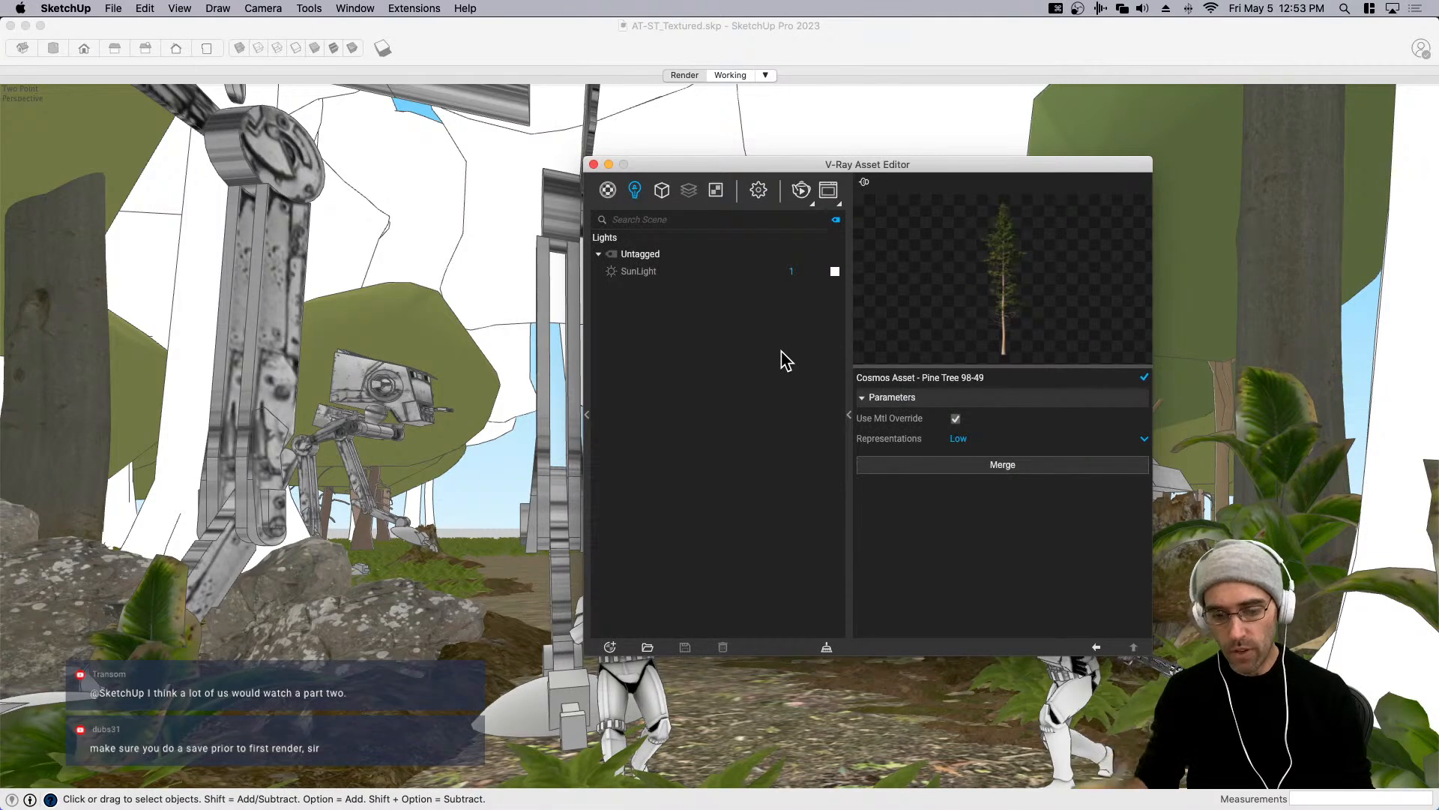
pyautogui.click(639, 273)
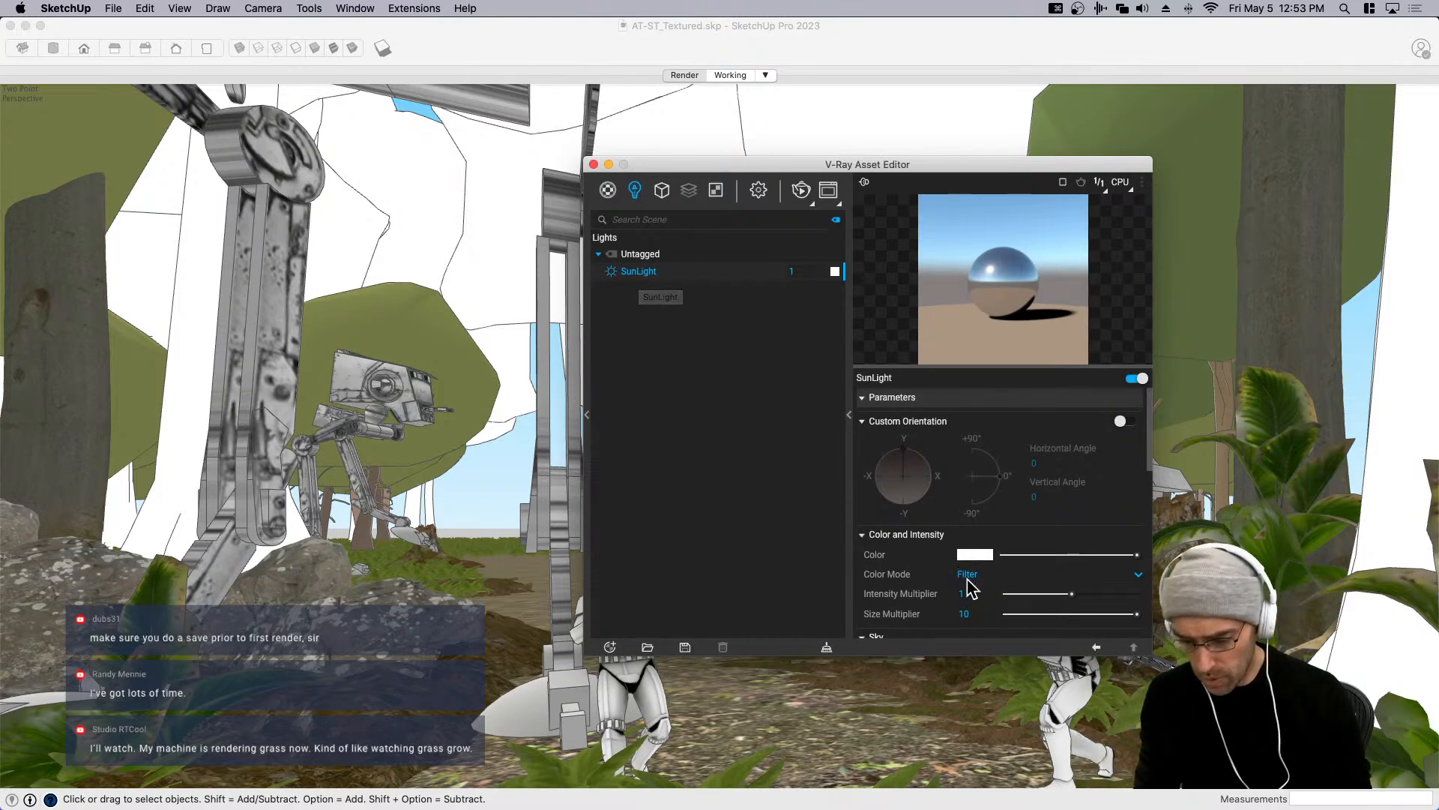
pyautogui.doubleClick(966, 613)
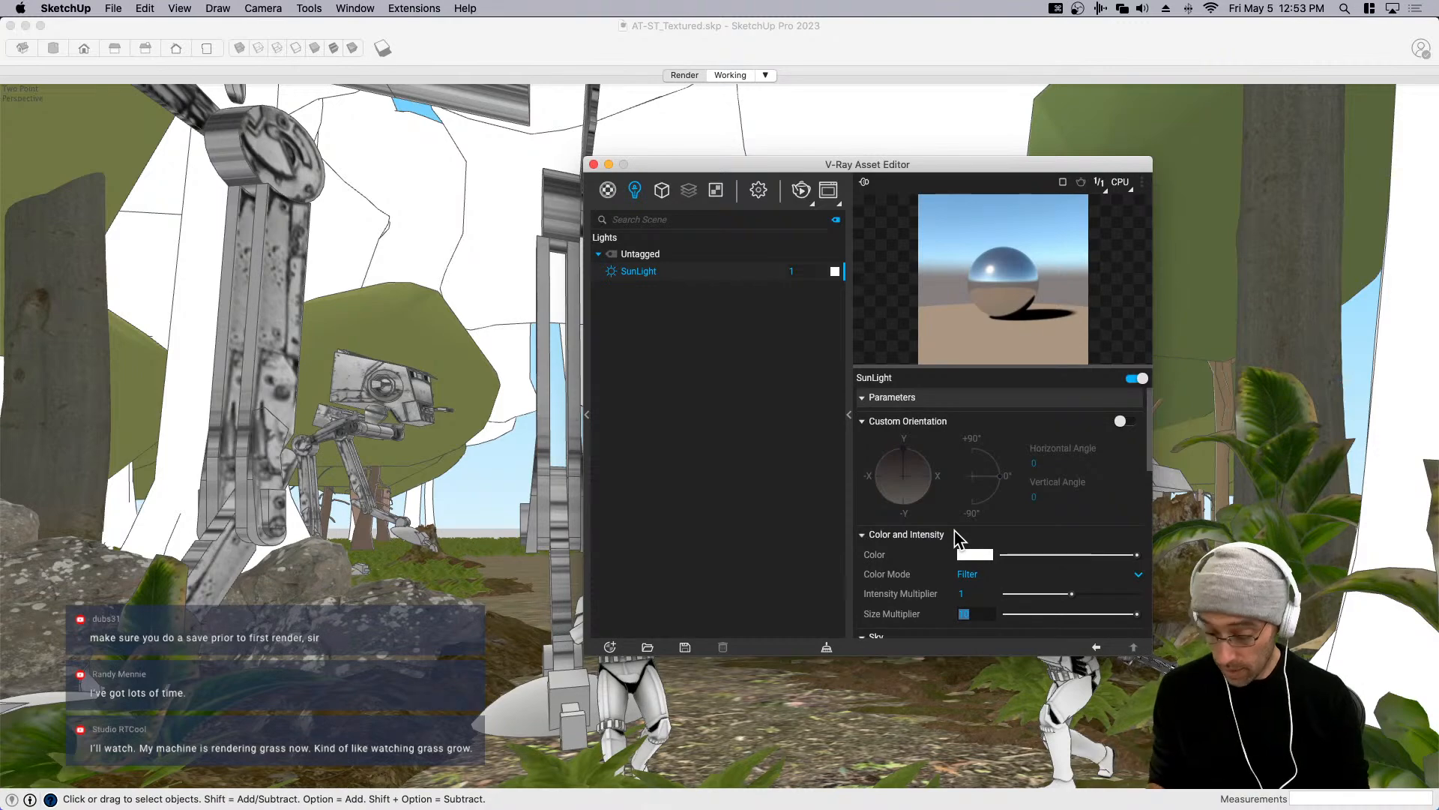
pyautogui.write('20')
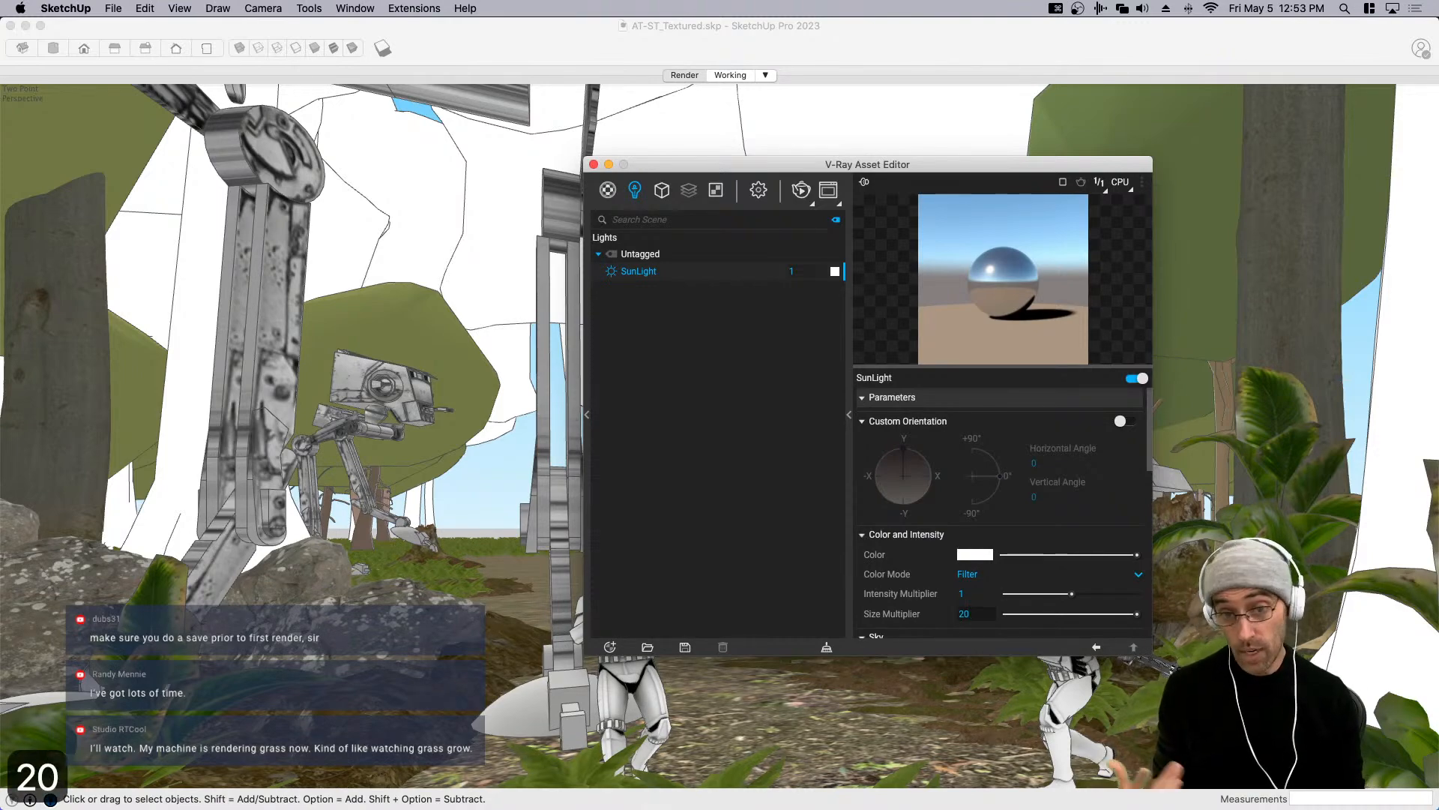
pyautogui.press('Tab')
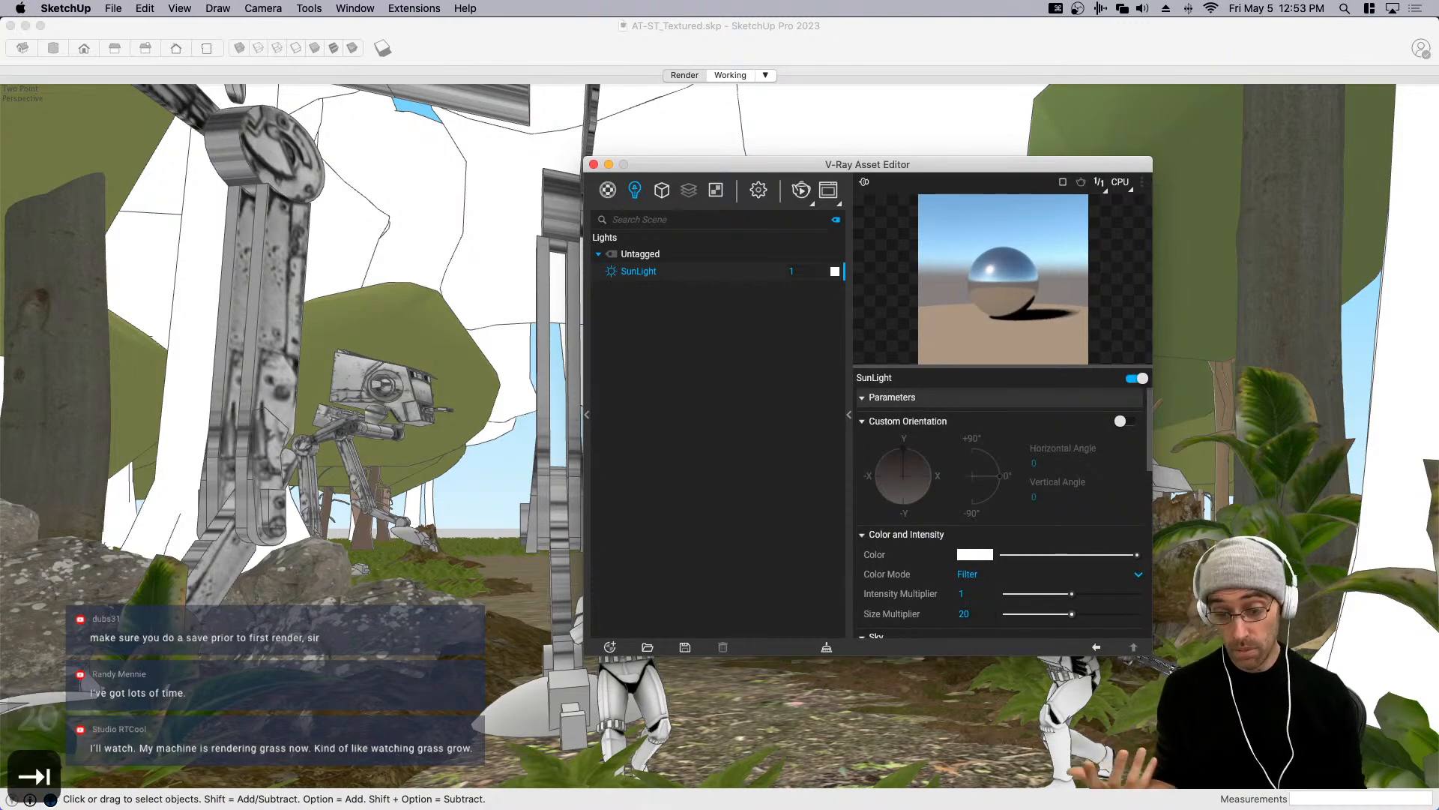
# Close the V-Ray Asset Editor and change the model's face style to Hidden Line.
pyautogui.click(593, 164)
pyautogui.click(296, 47)
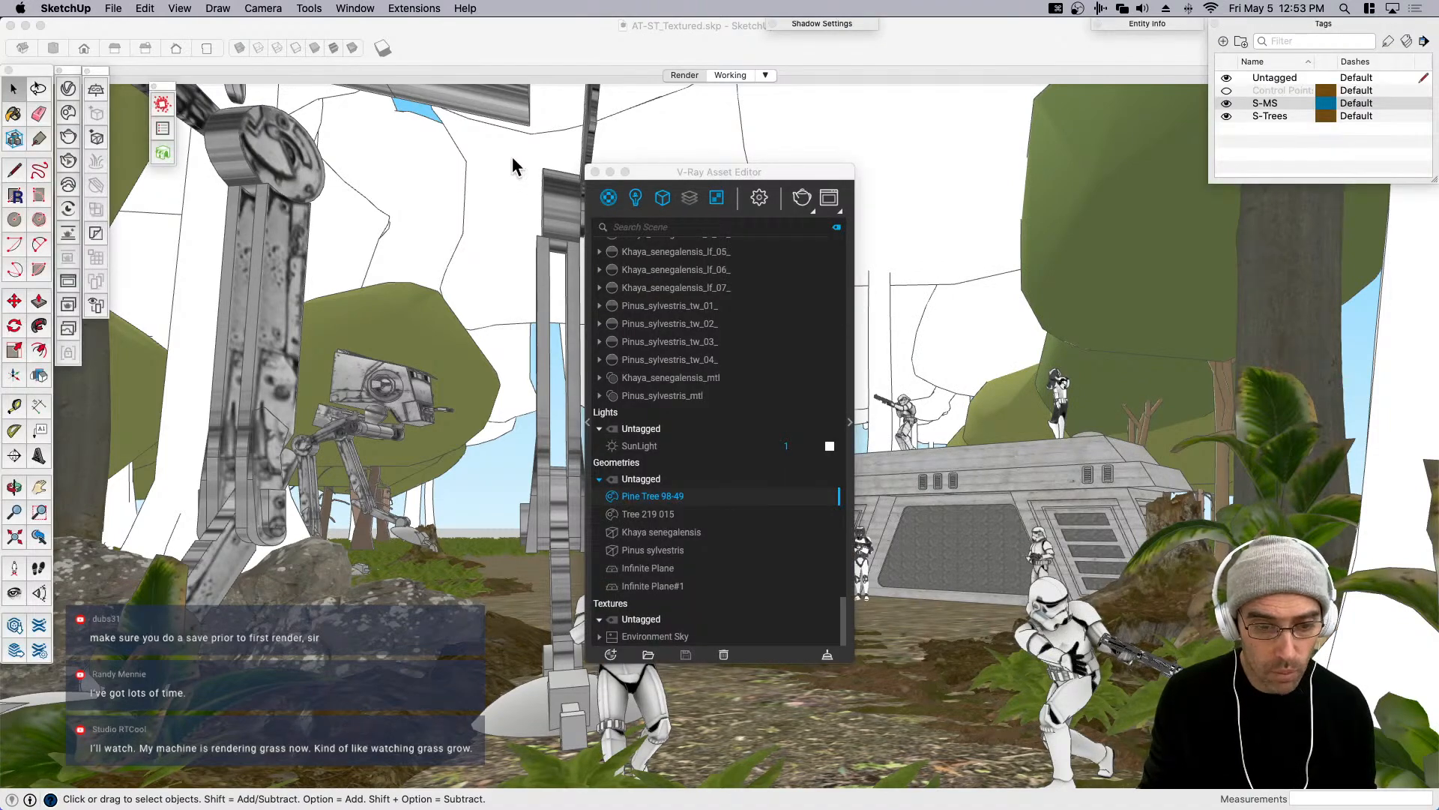
pyautogui.click(593, 172)
pyautogui.click(296, 48)
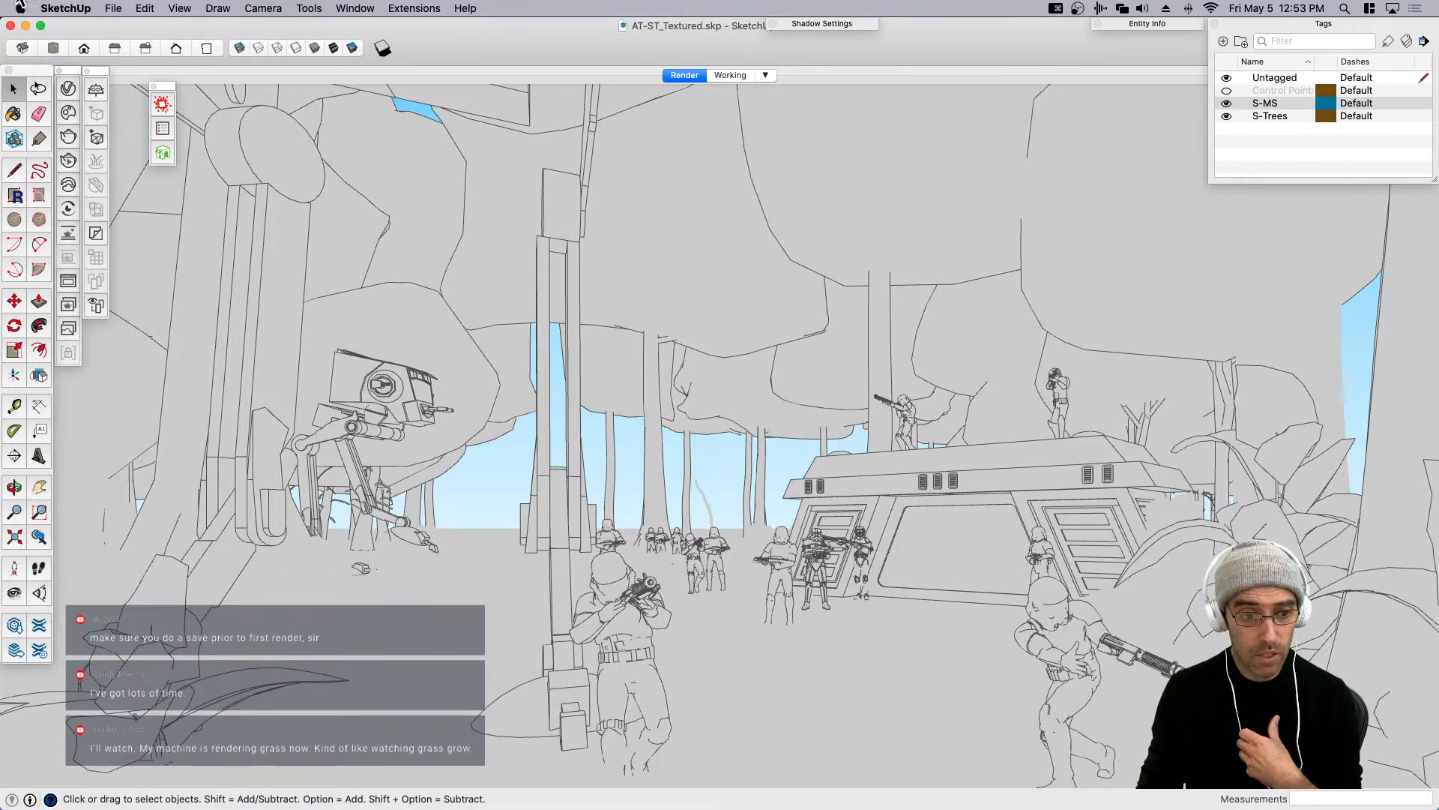
# Switch to Preview to examine the forest reference image unnamed.png, and return to SketchUp.
pyautogui.press('super+Tab')
pyautogui.moveTo(1393, 119); pyautogui.dragTo(767, 94)
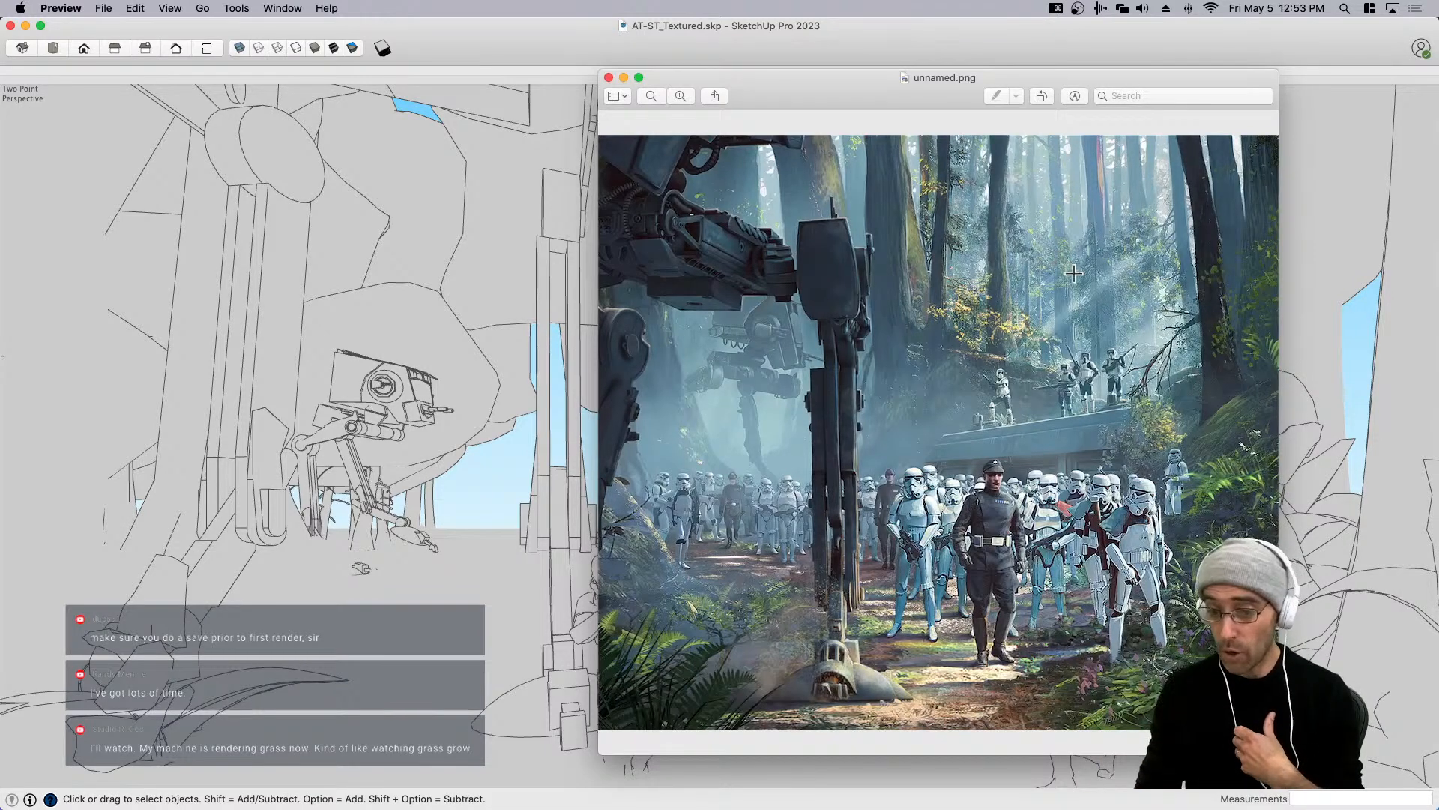
pyautogui.press('super+Tab')
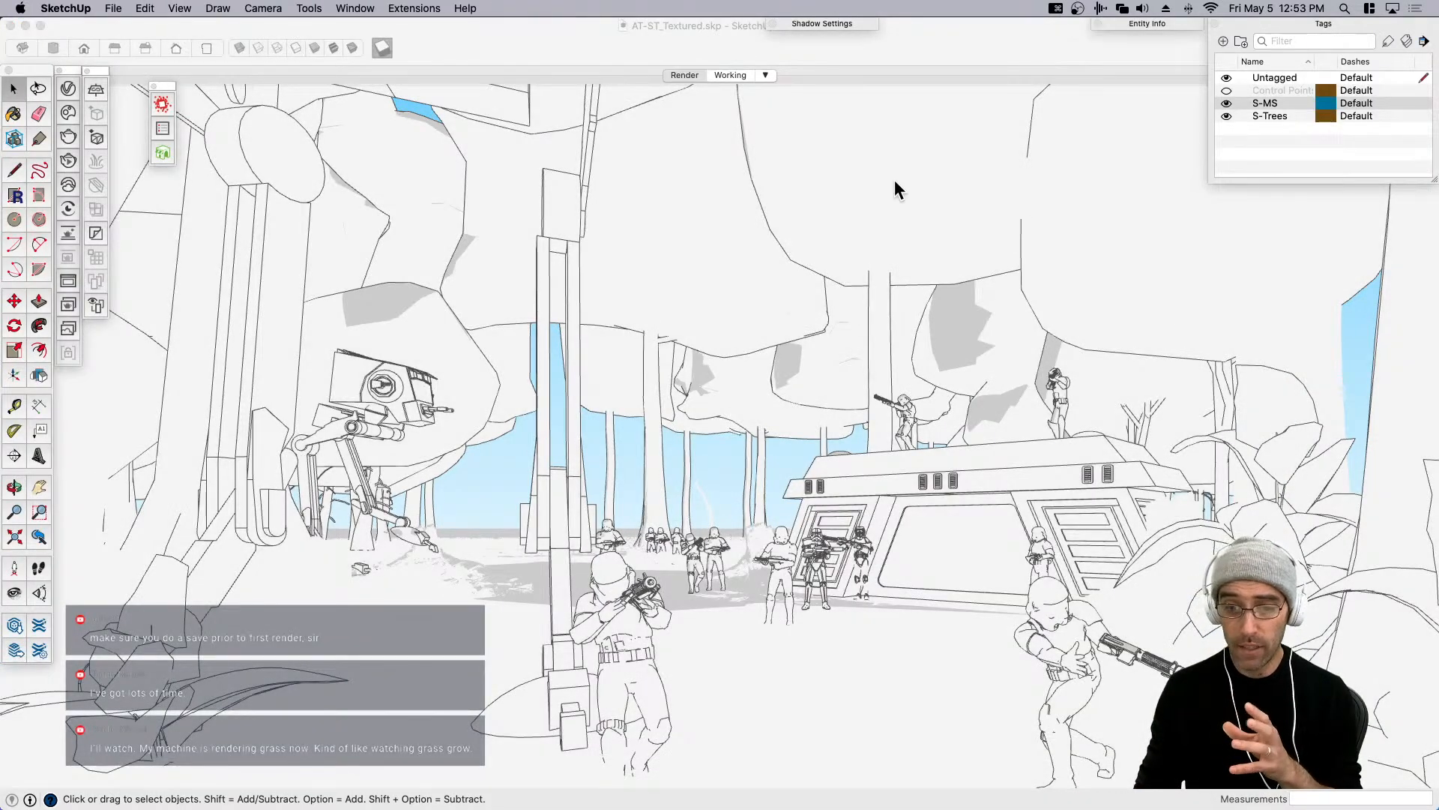
# Check the shadow settings with shadows displayed, and hide the S-MS and S-Trees tags.
pyautogui.click(592, 158)
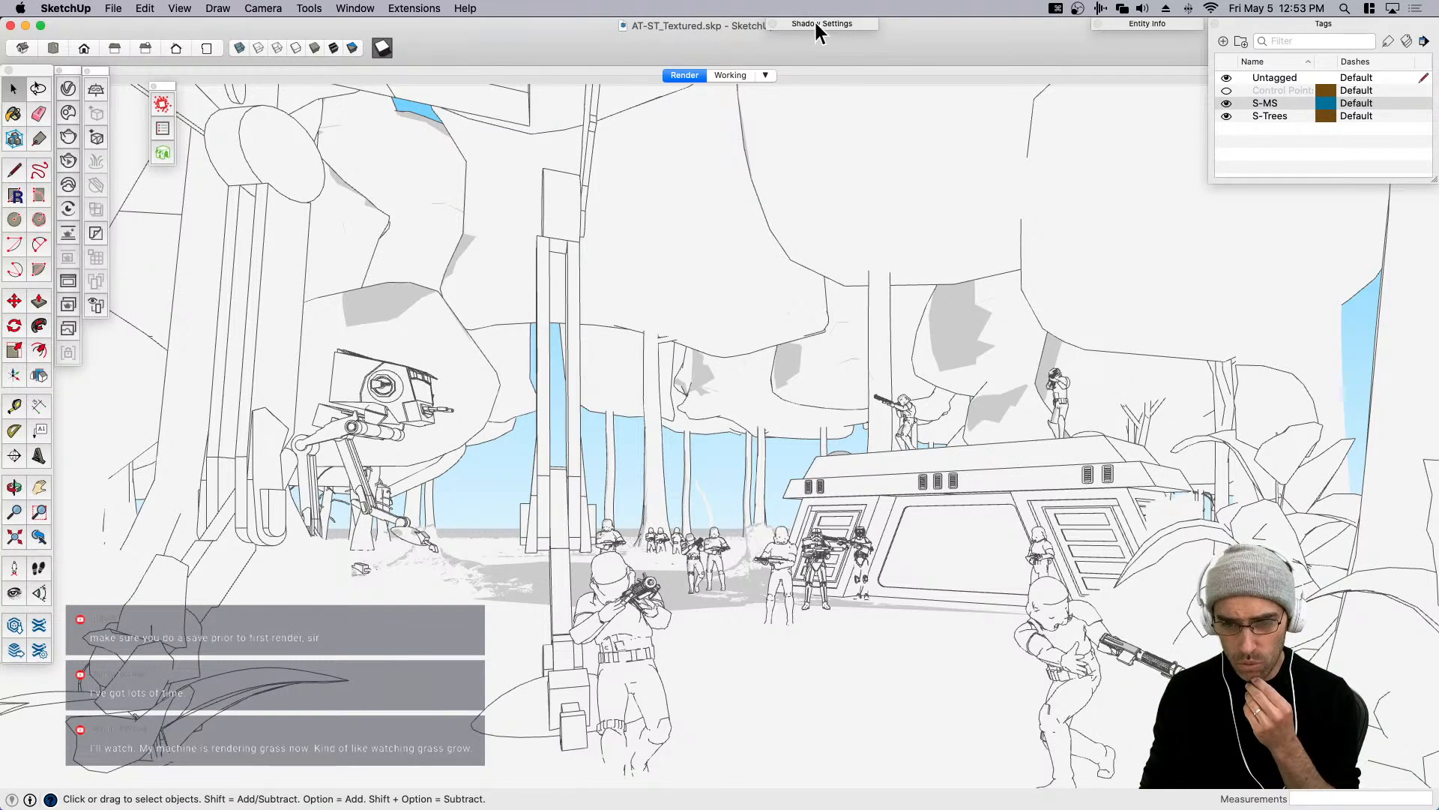
pyautogui.moveTo(808, 20); pyautogui.dragTo(817, 19)
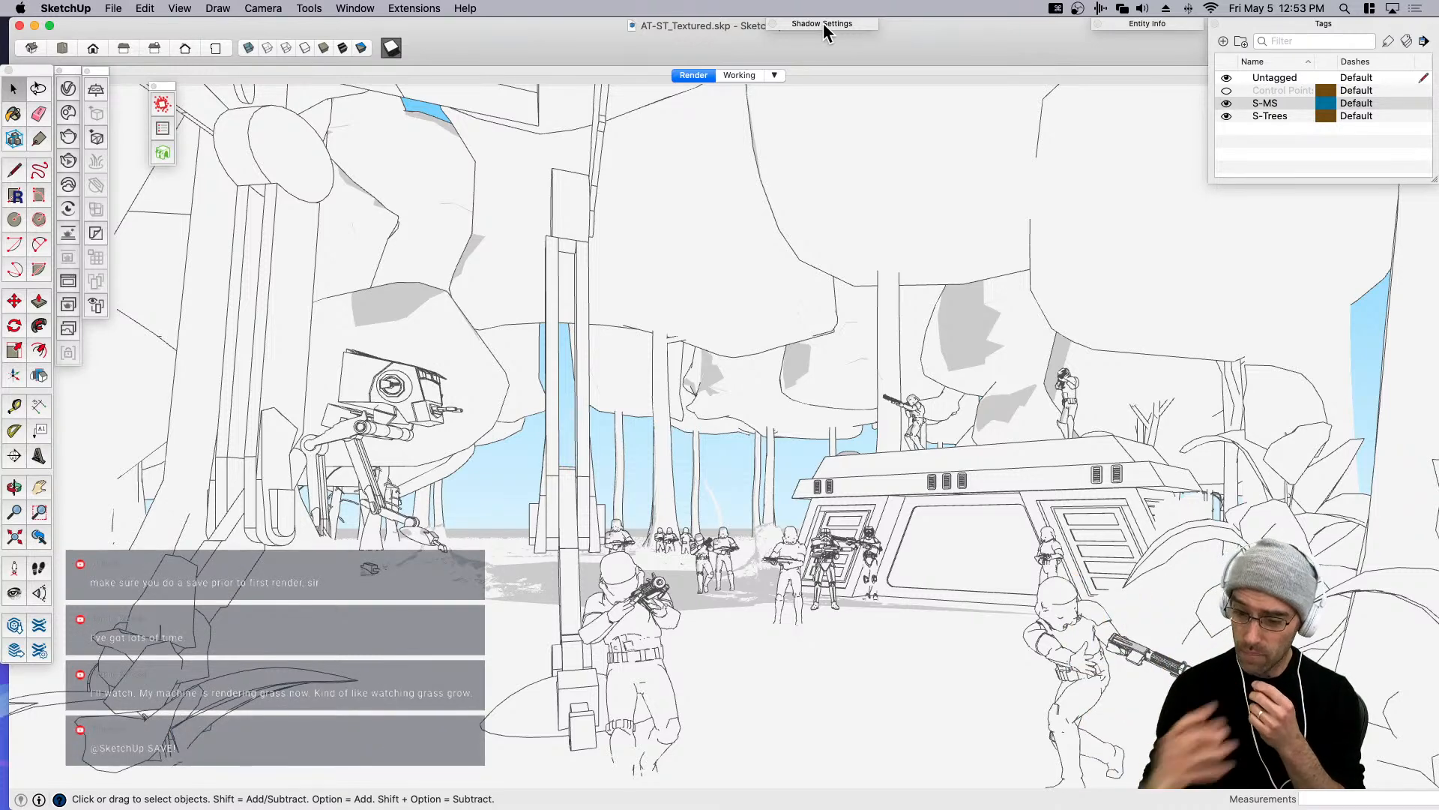
pyautogui.click(834, 21)
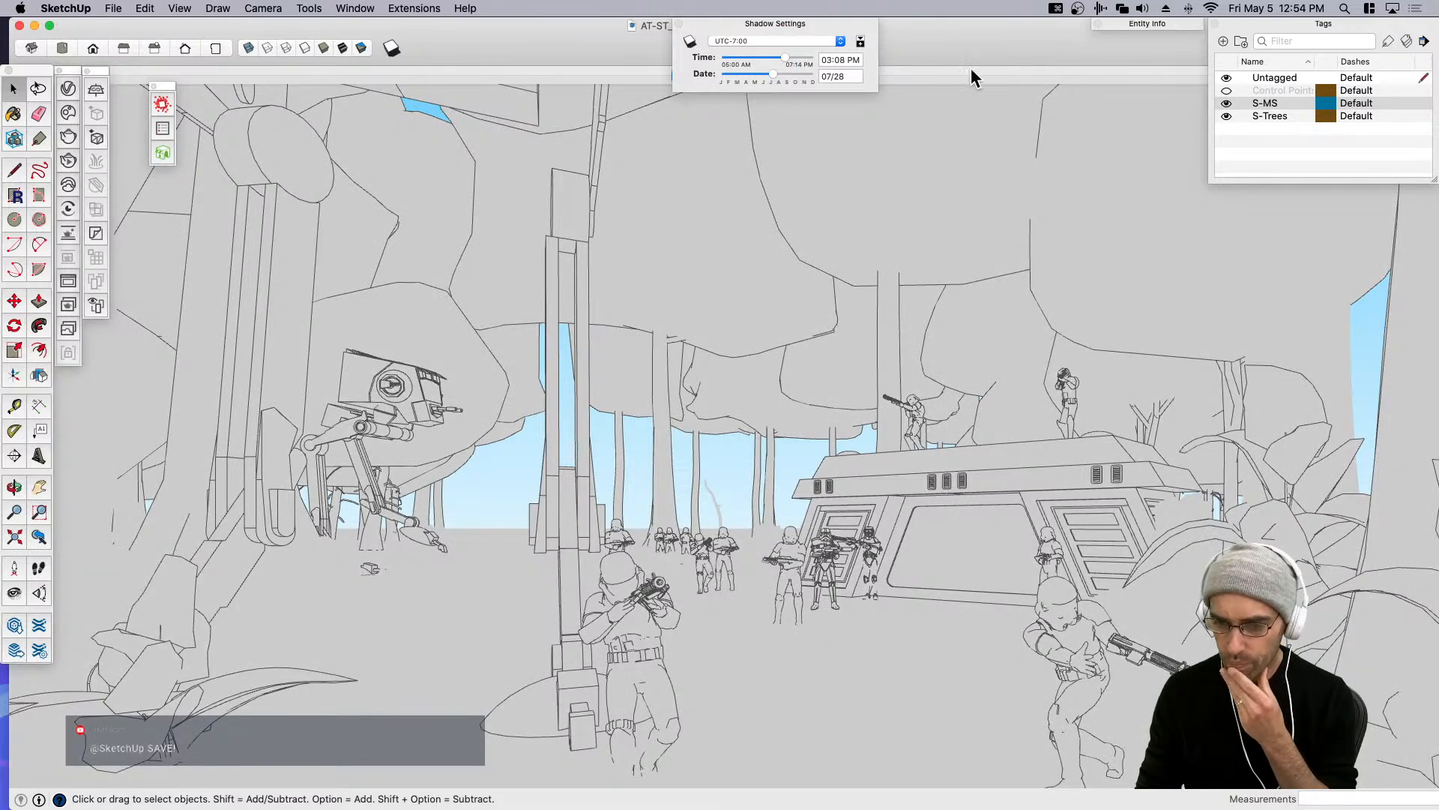
pyautogui.click(1227, 103)
pyautogui.click(1226, 115)
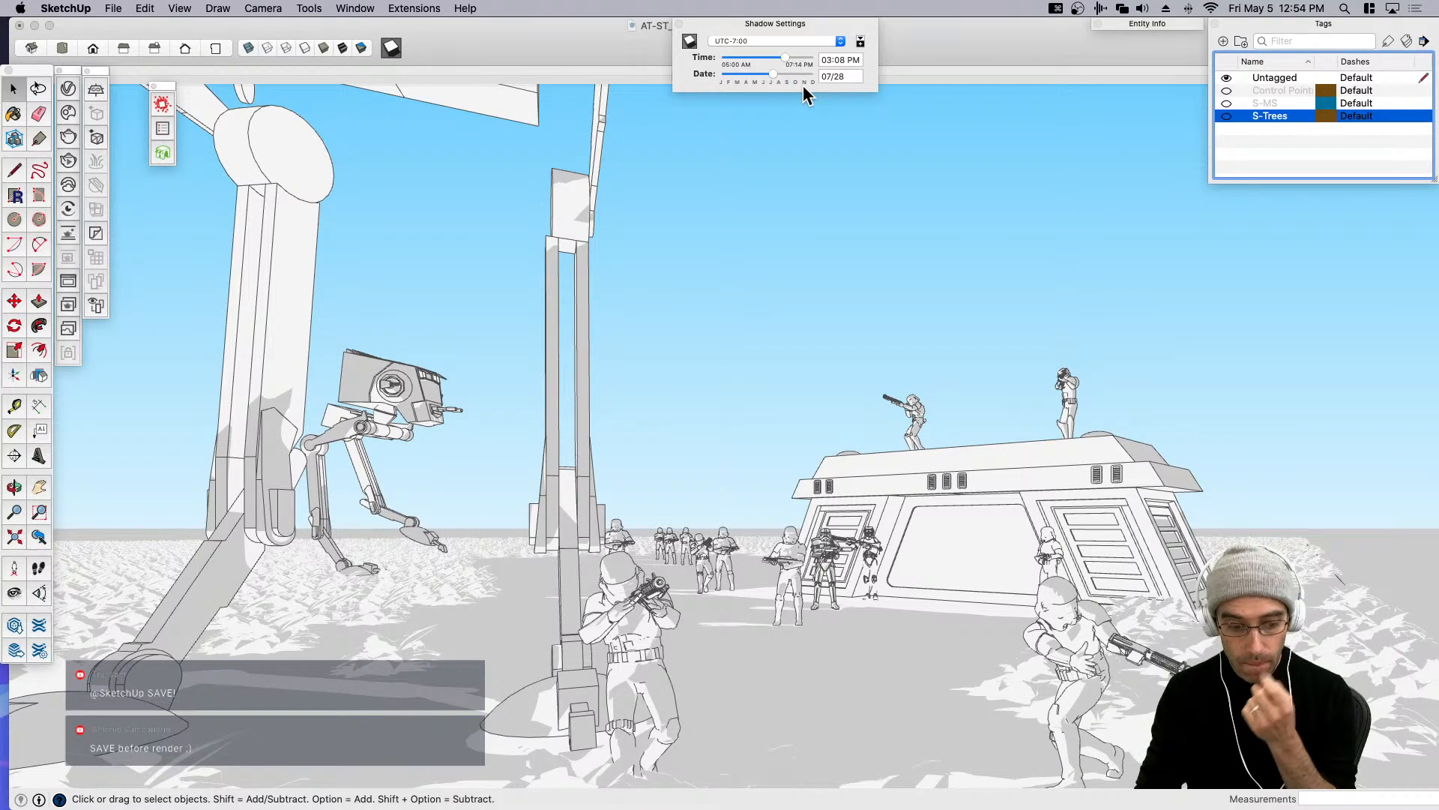
pyautogui.click(772, 22)
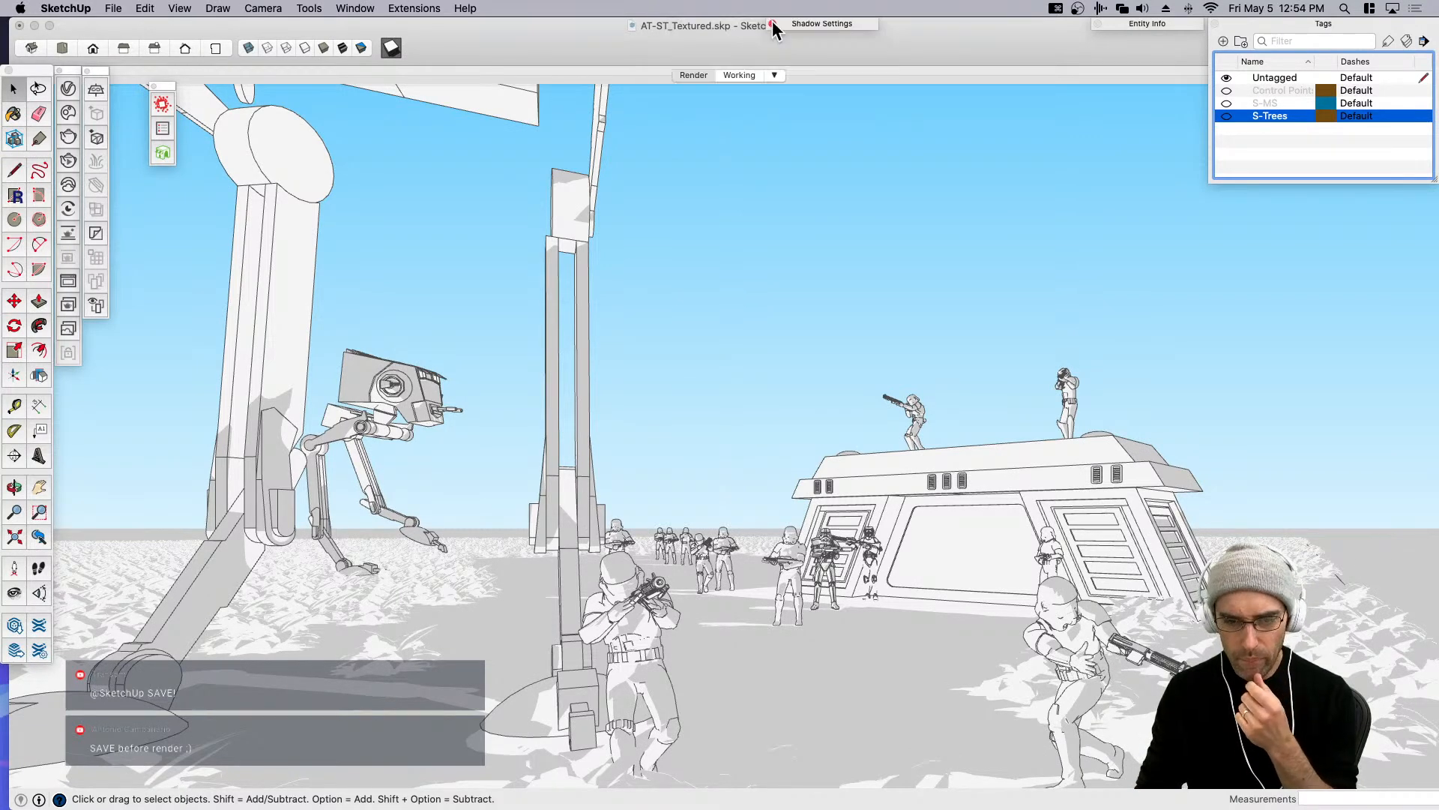
# Update the Render scene, open the model's Styles settings, and update the scene again.
pyautogui.rightClick(697, 73)
pyautogui.click(726, 131)
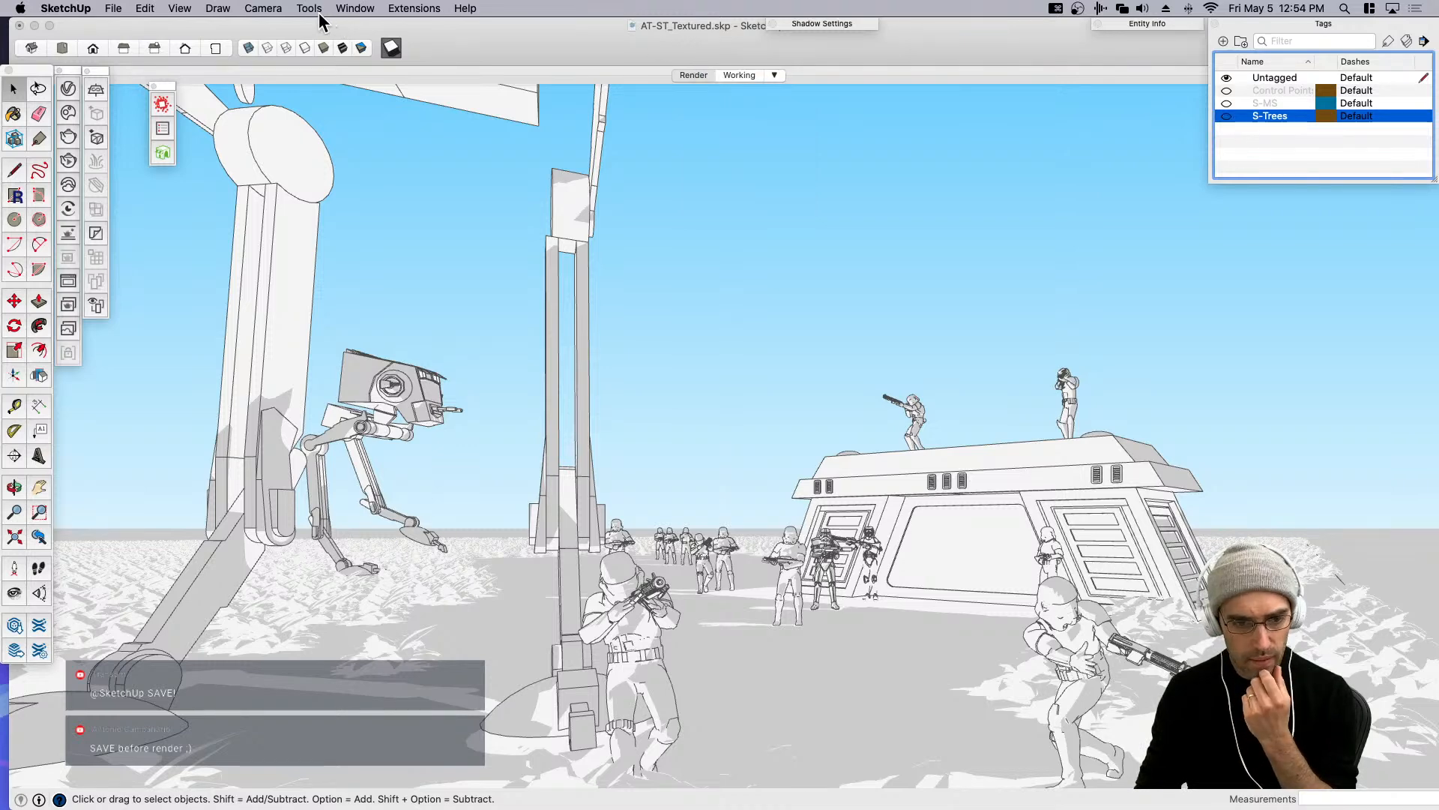
pyautogui.click(348, 9)
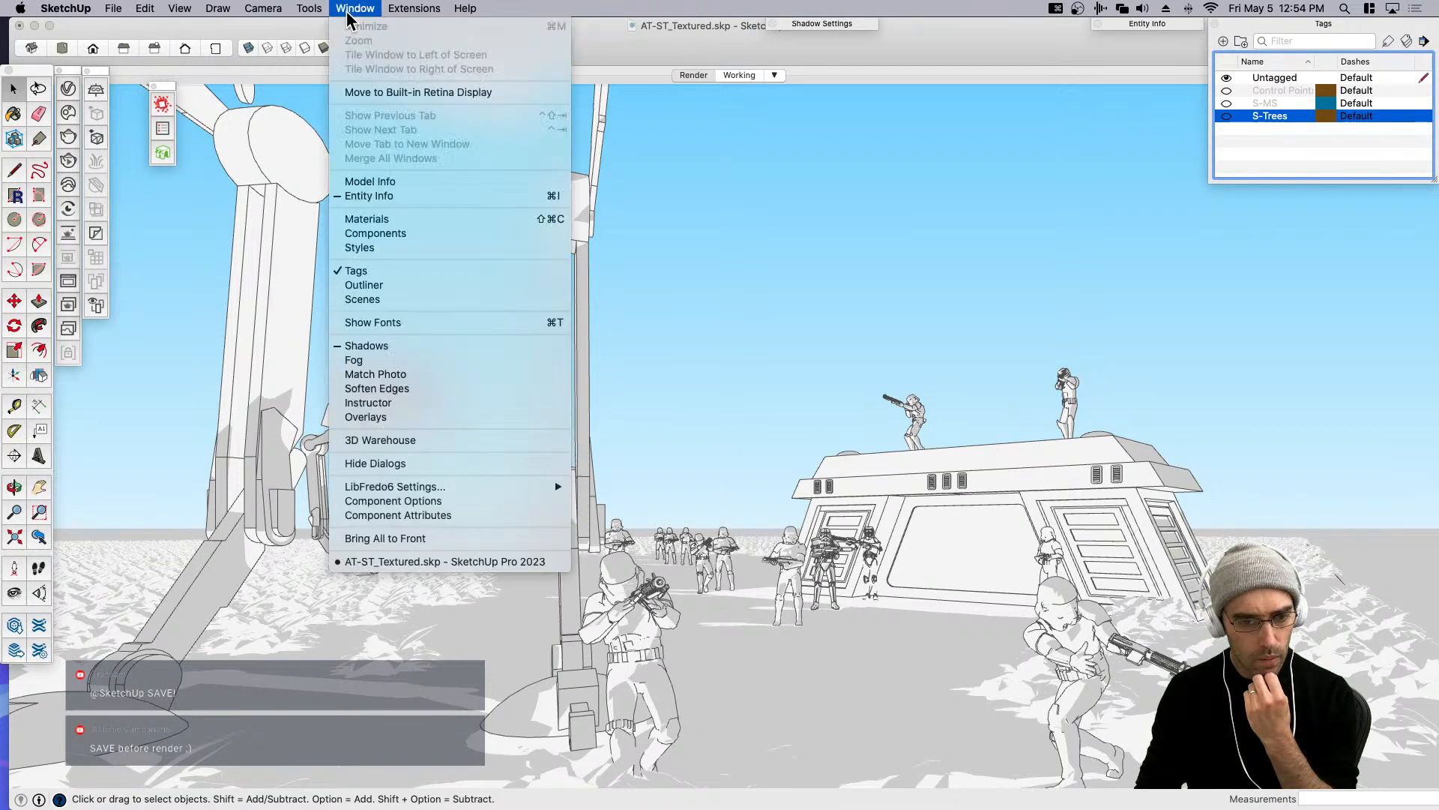
pyautogui.click(416, 248)
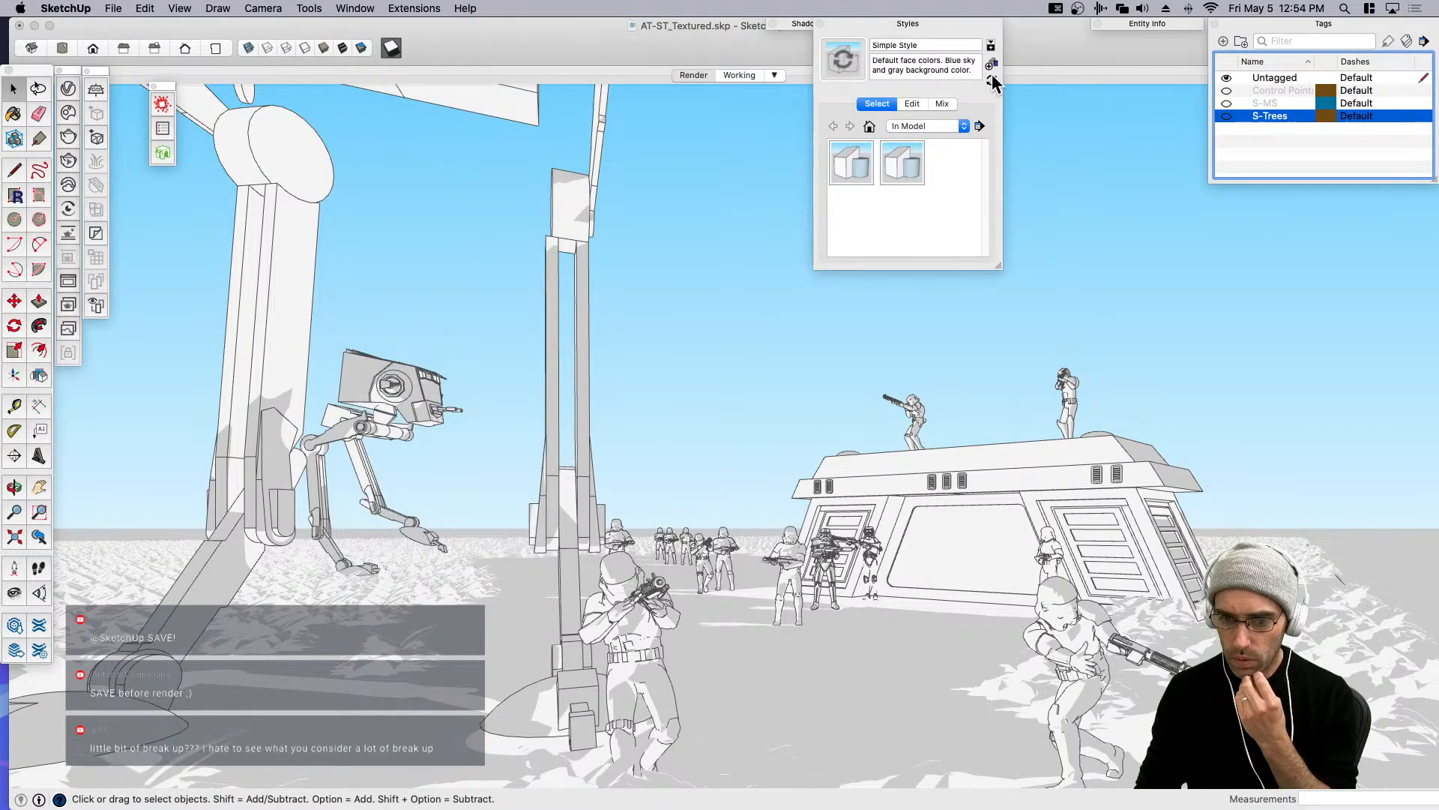
pyautogui.click(894, 21)
pyautogui.rightClick(692, 75)
pyautogui.click(736, 136)
# Show the S-MS and S-Trees tags again, and update the Render scene with shadows turned off.
pyautogui.click(1228, 104)
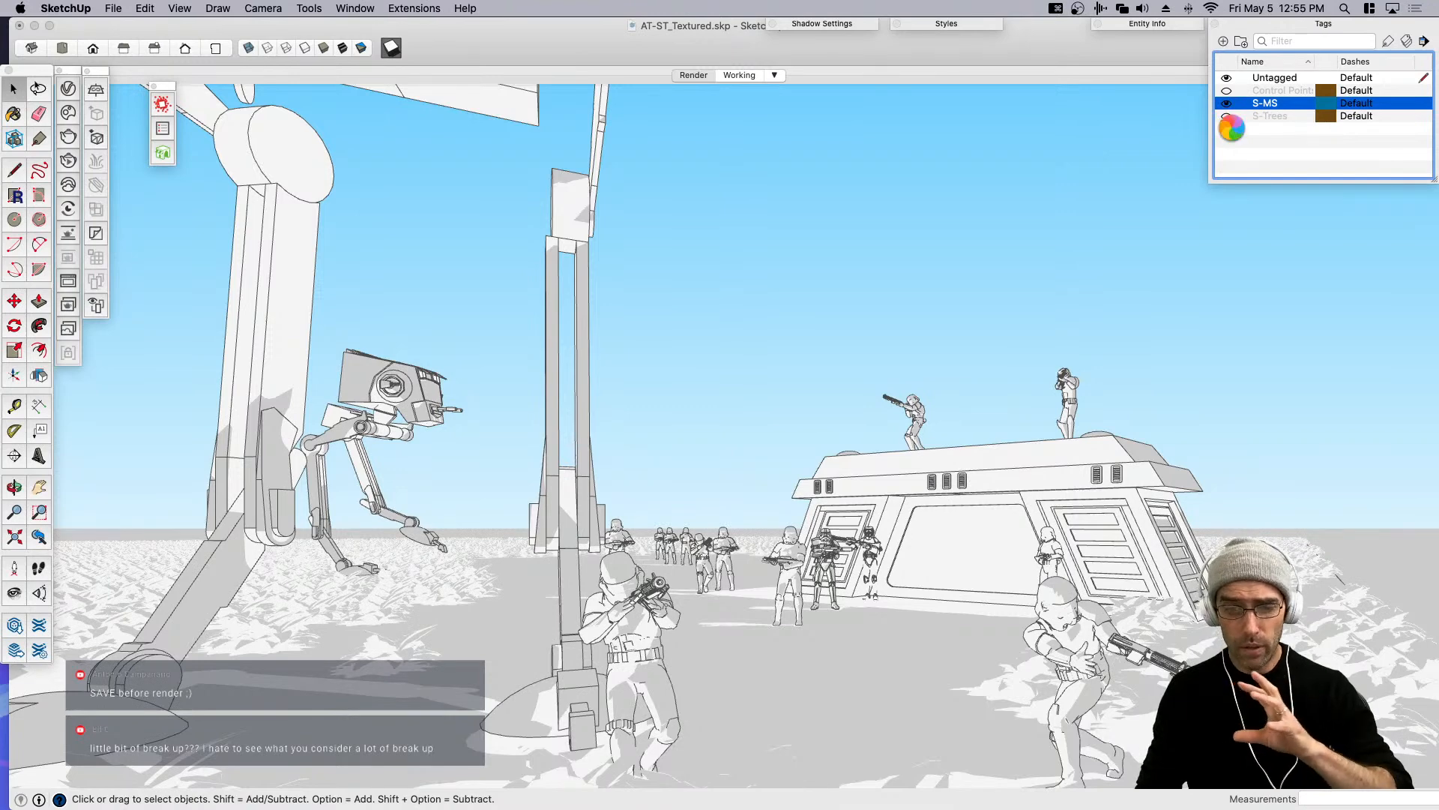
pyautogui.click(391, 49)
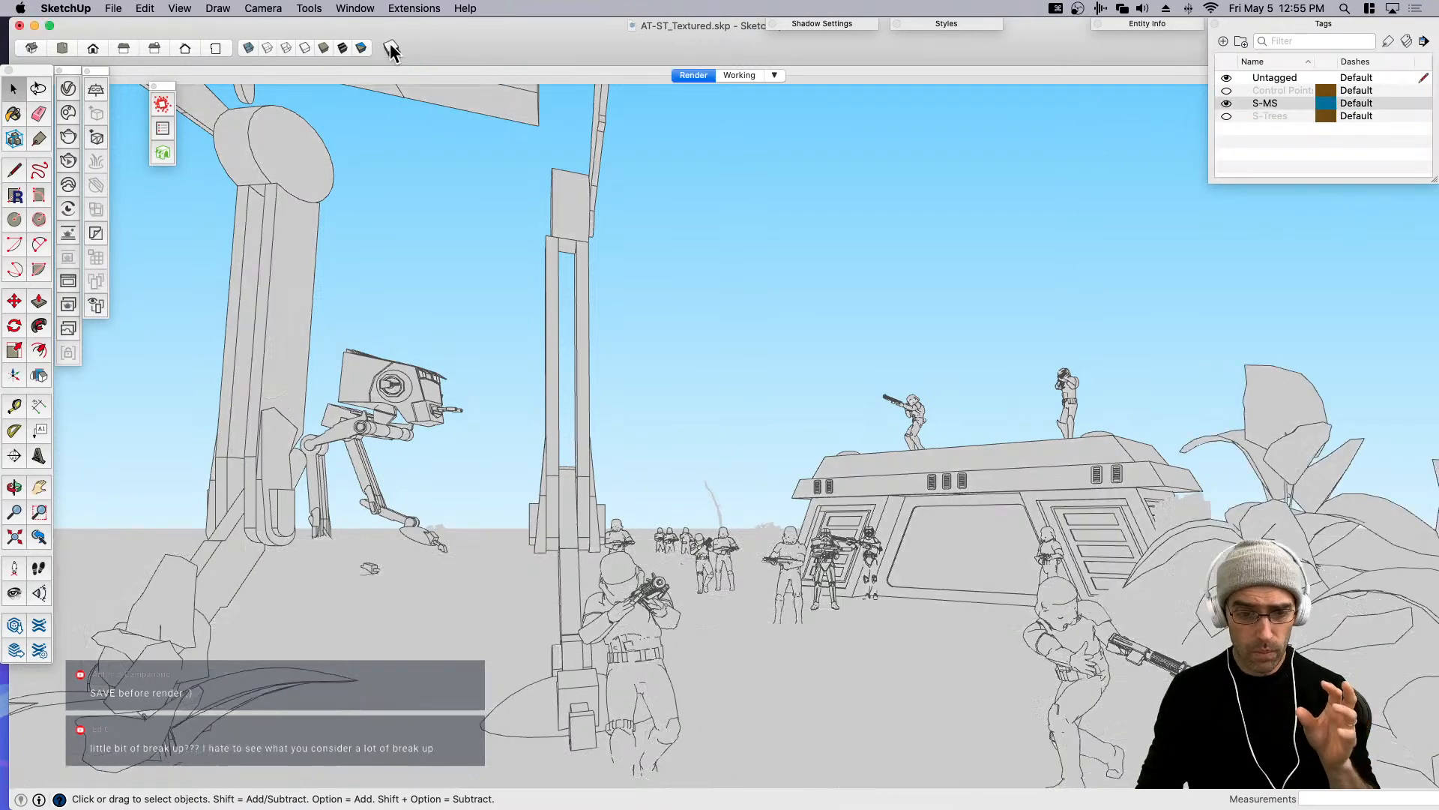
pyautogui.rightClick(694, 75)
pyautogui.click(713, 132)
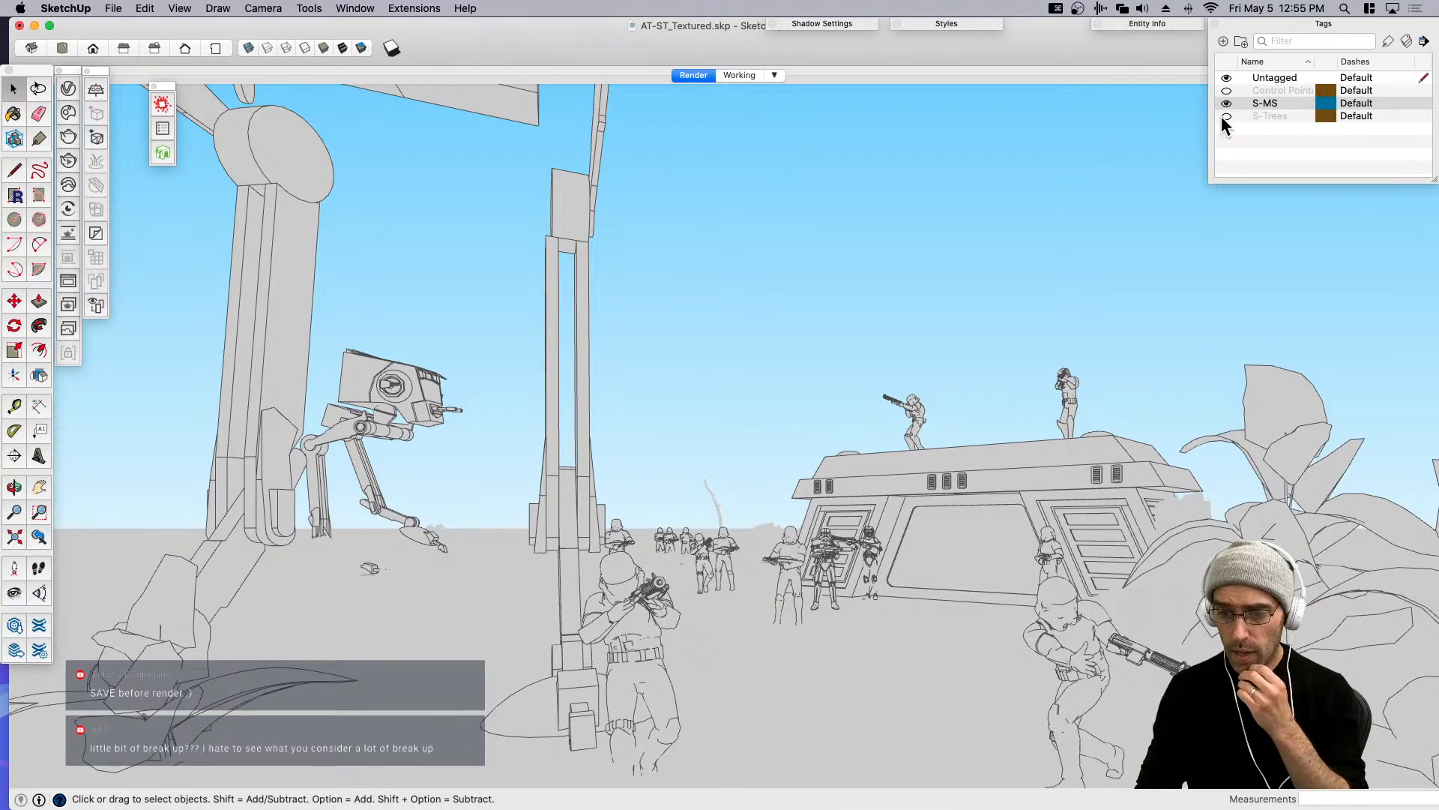
pyautogui.click(1223, 117)
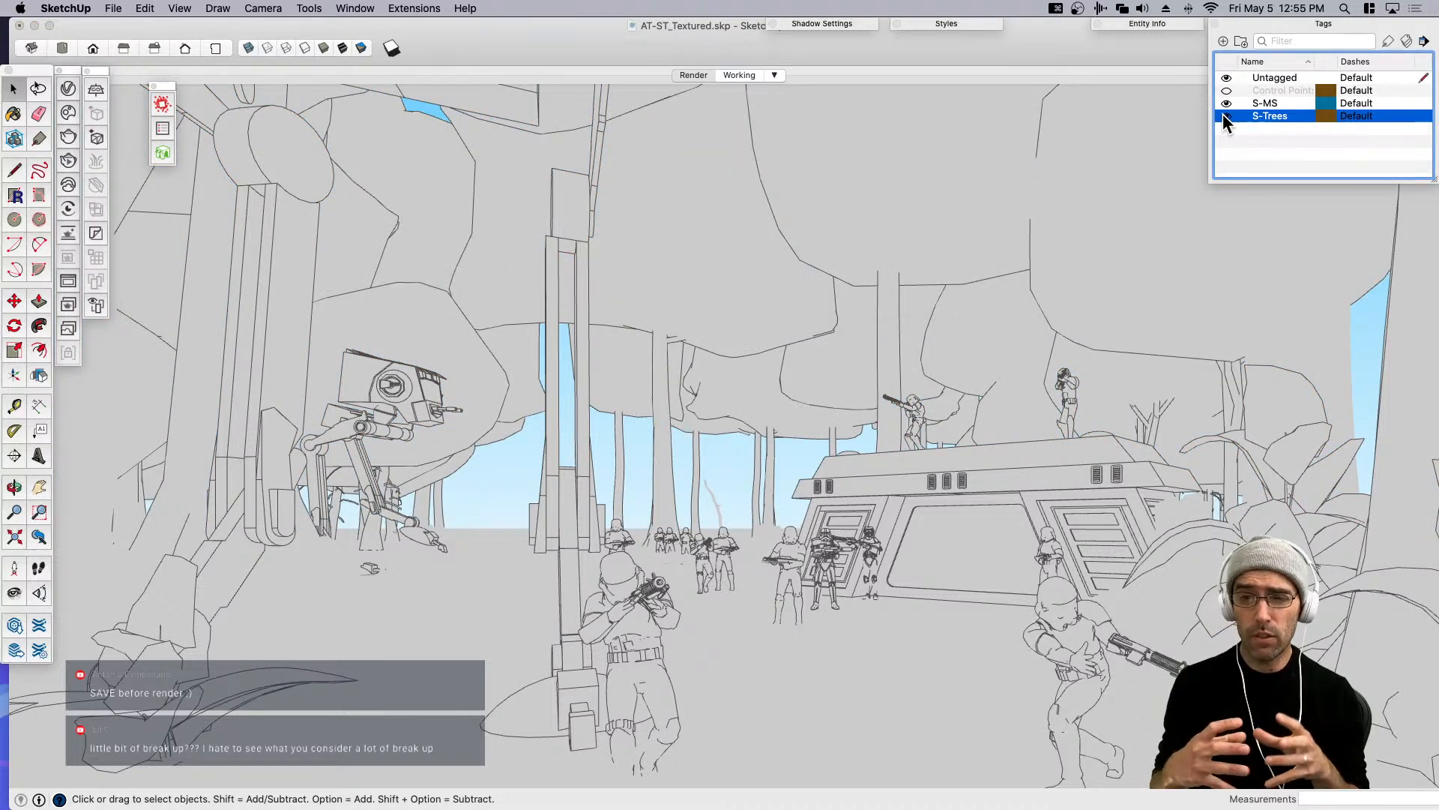
# Save the model and start a V-Ray interactive render with the frame buffer's layer settings shown.
pyautogui.press('super+s')
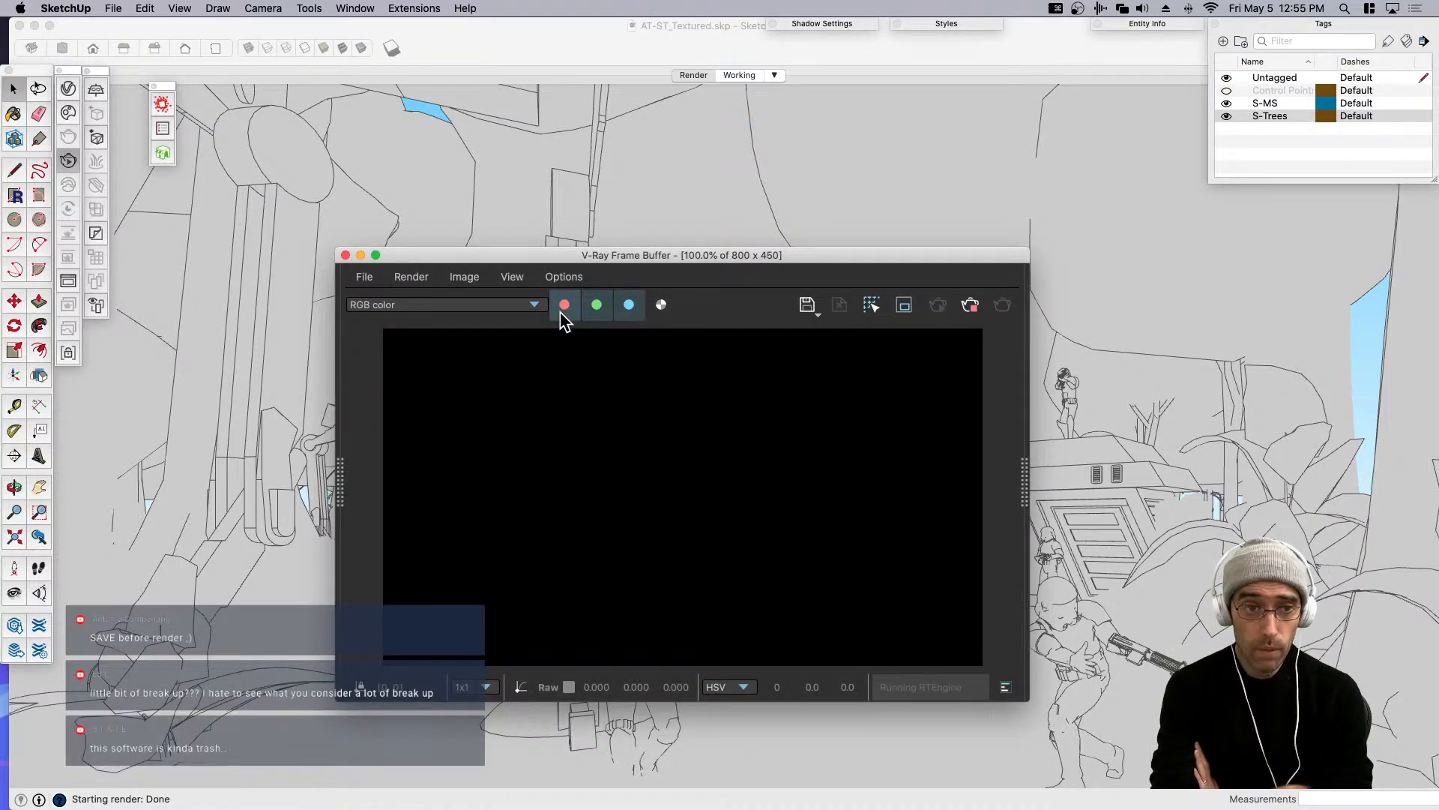
pyautogui.moveTo(692, 255); pyautogui.dragTo(698, 143)
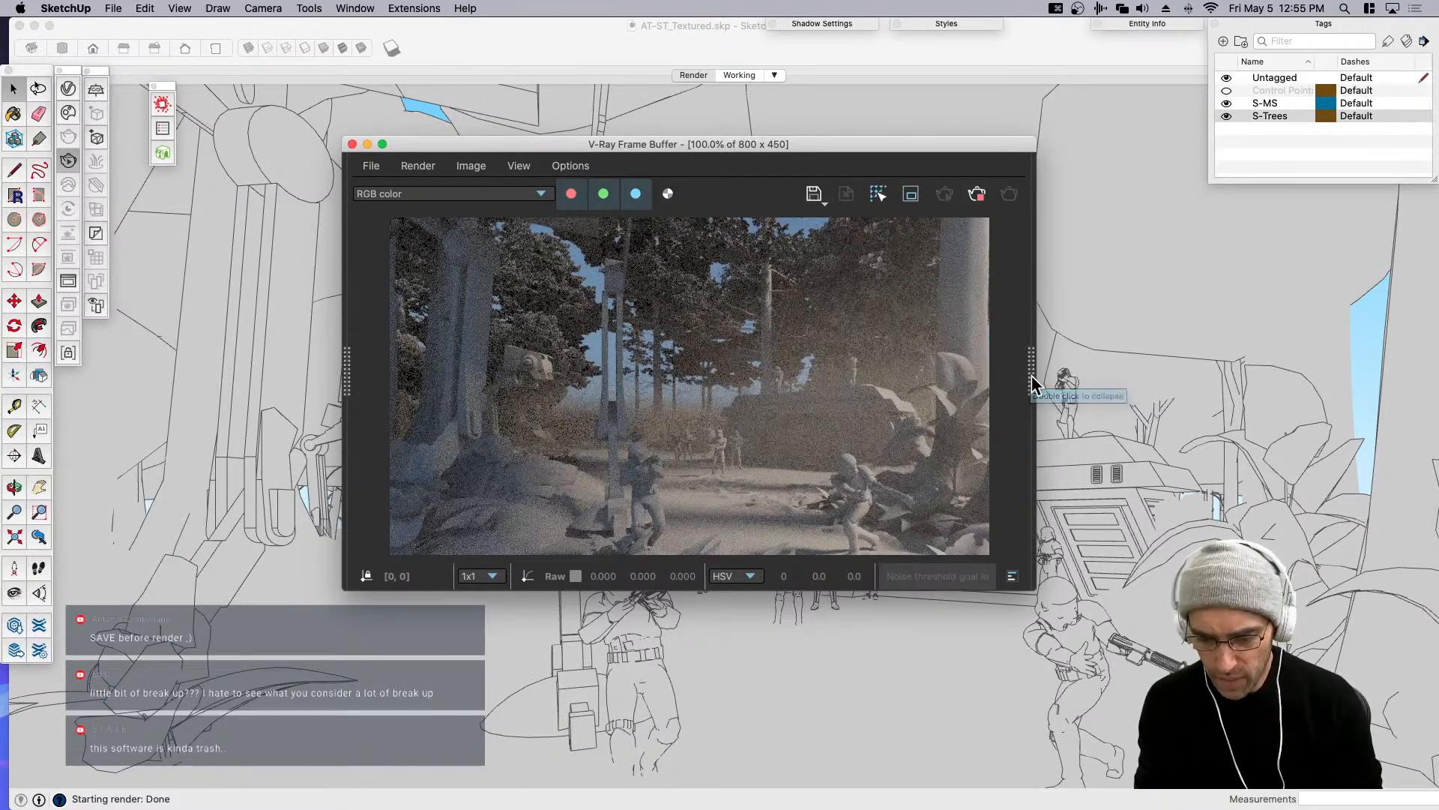
pyautogui.click(1031, 375)
pyautogui.moveTo(903, 144); pyautogui.dragTo(801, 259)
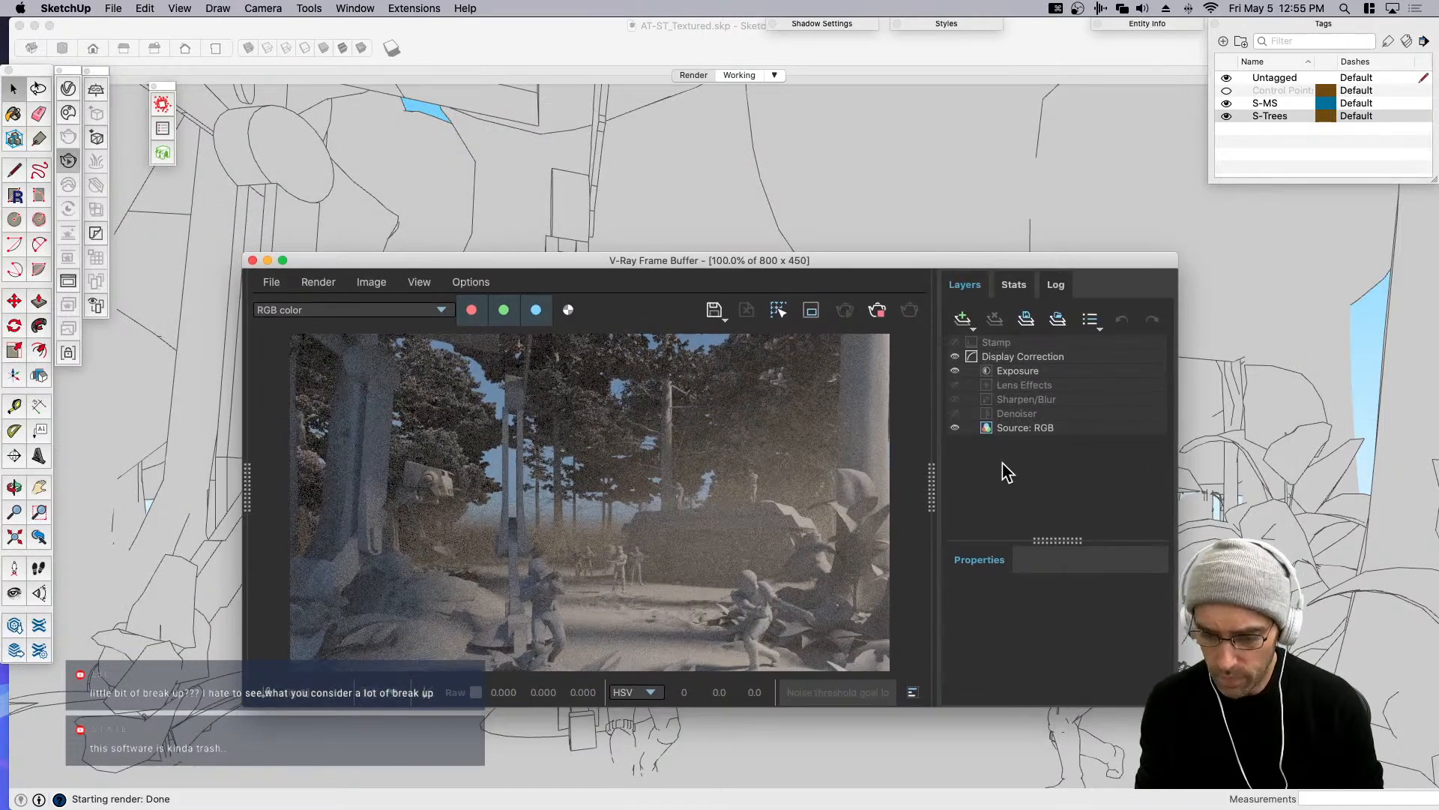
# Raise the Exposure layer's exposure to about 3.14 in the V-Ray Frame Buffer.
pyautogui.click(1001, 373)
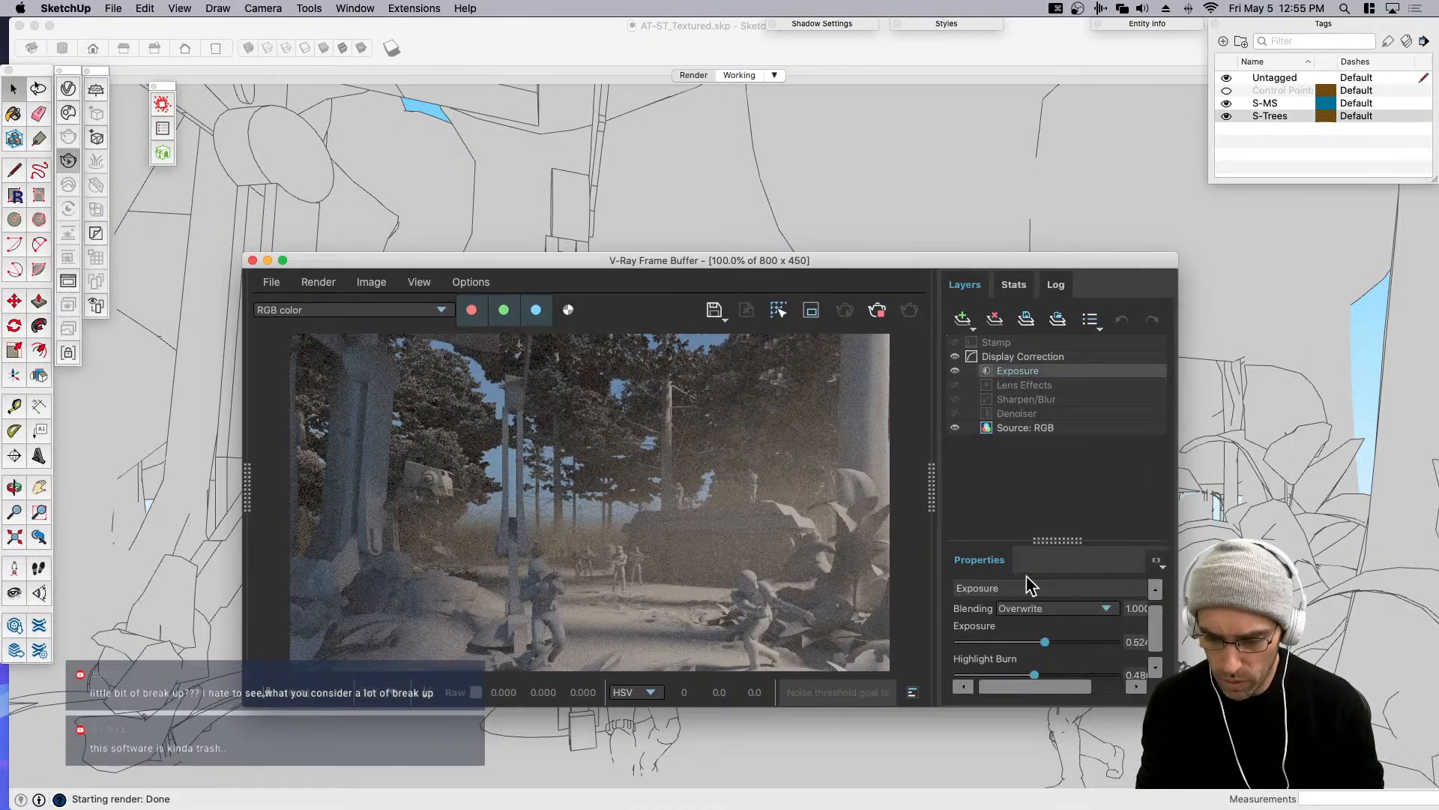
pyautogui.moveTo(1047, 643); pyautogui.dragTo(1086, 643)
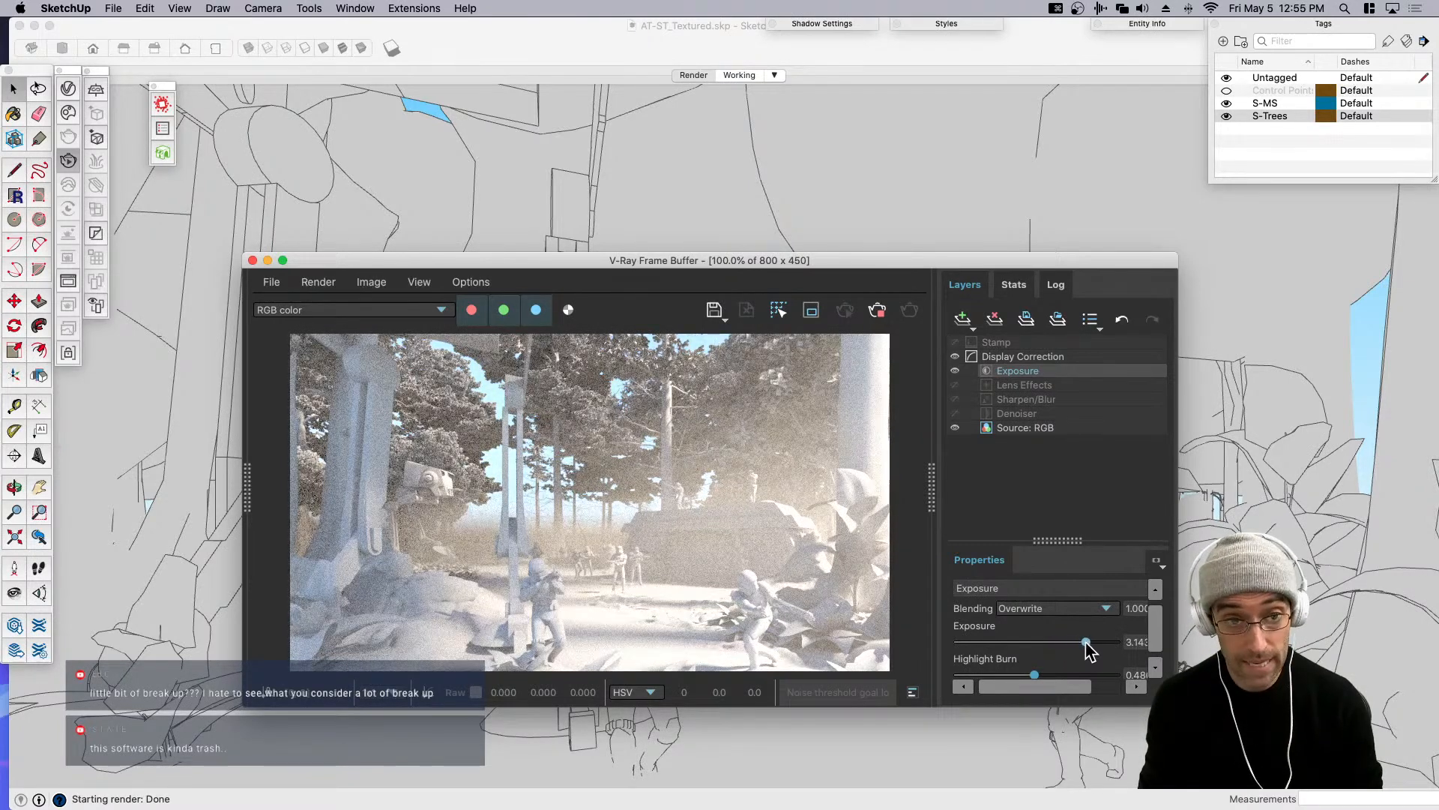
# Hide the frame buffer's layer settings, move its window aside, and open V-Ray's render settings with the advanced render parameters.
pyautogui.click(931, 480)
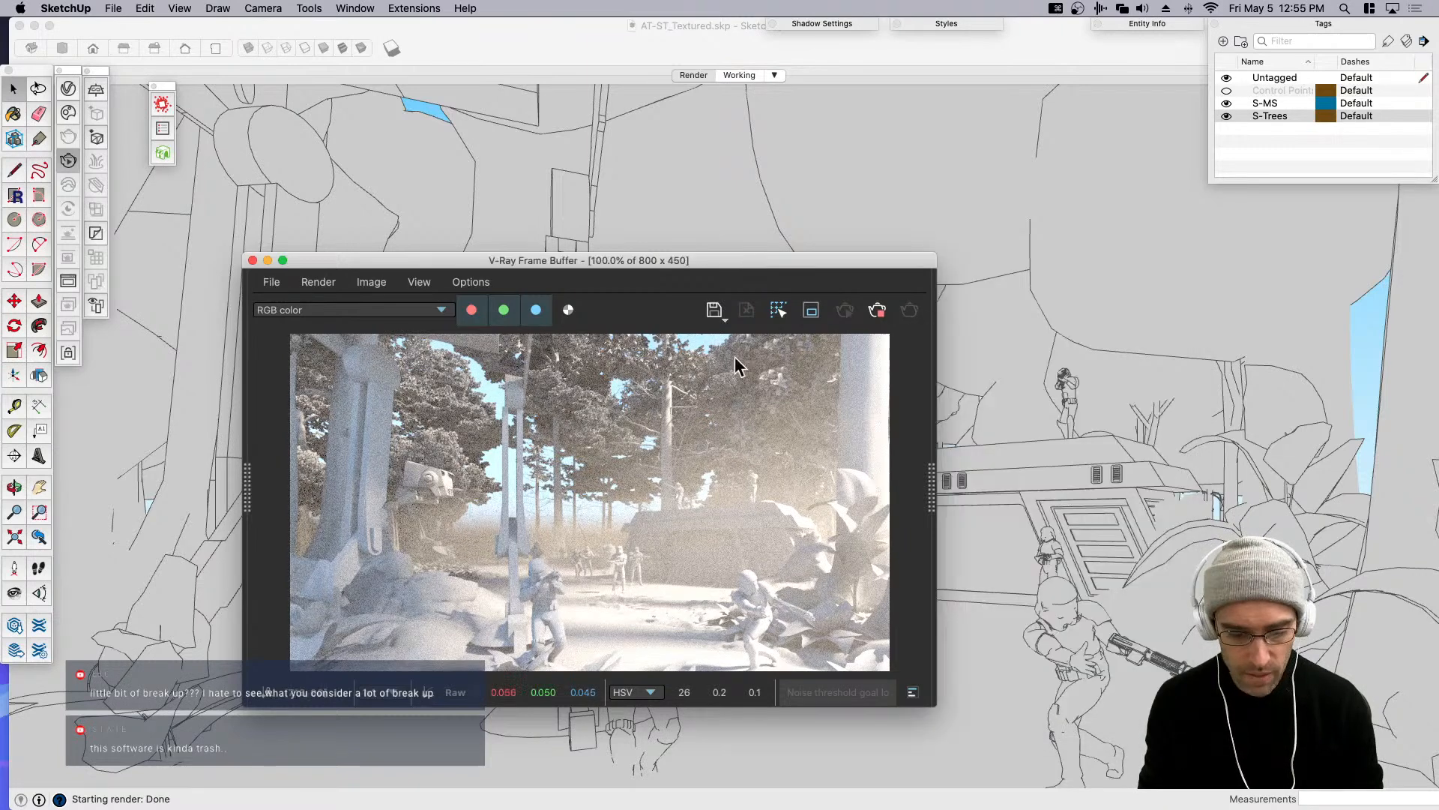
pyautogui.moveTo(565, 261)
pyautogui.mouseDown()
pyautogui.moveTo(449, 323)
pyautogui.moveTo(410, 326)
pyautogui.mouseUp()
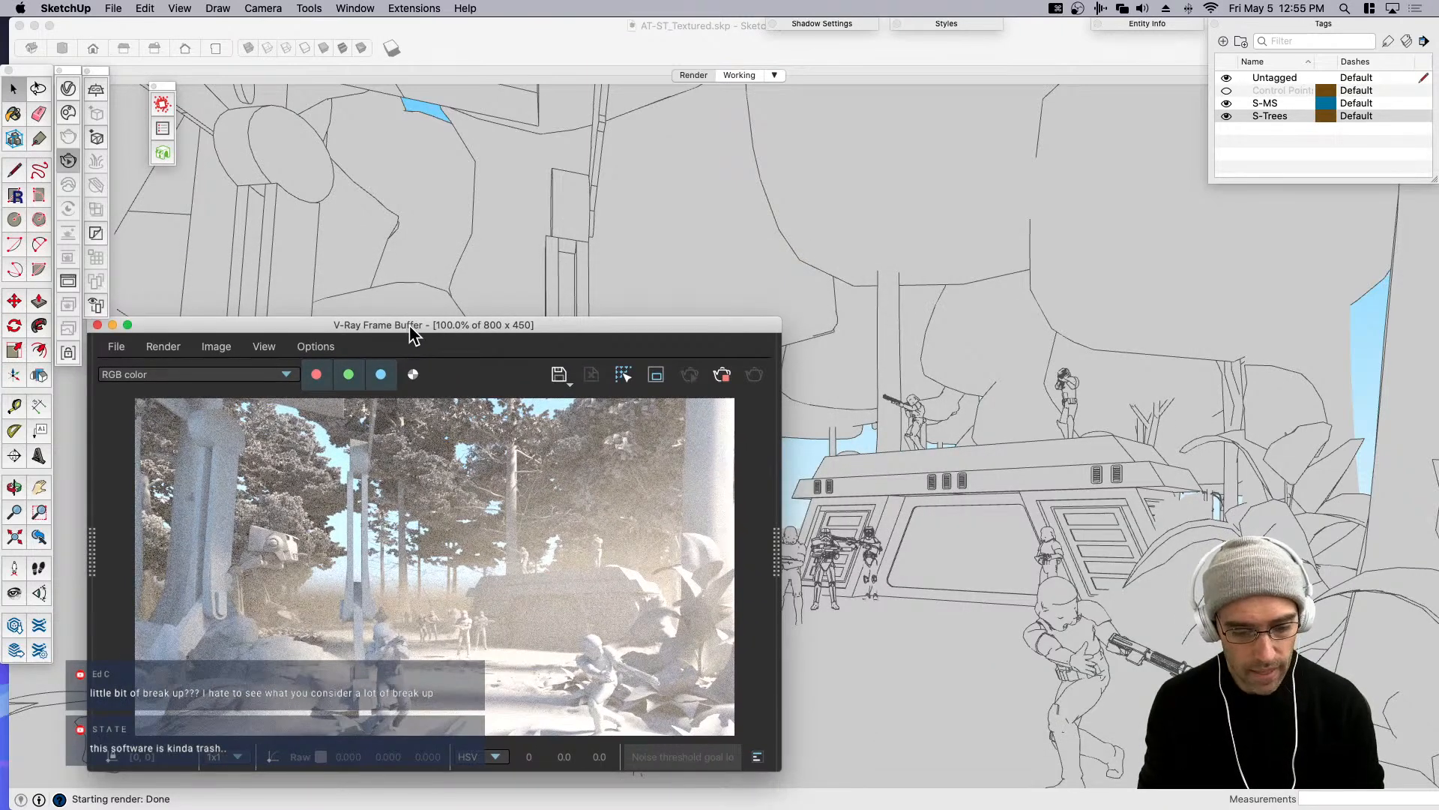
pyautogui.click(69, 90)
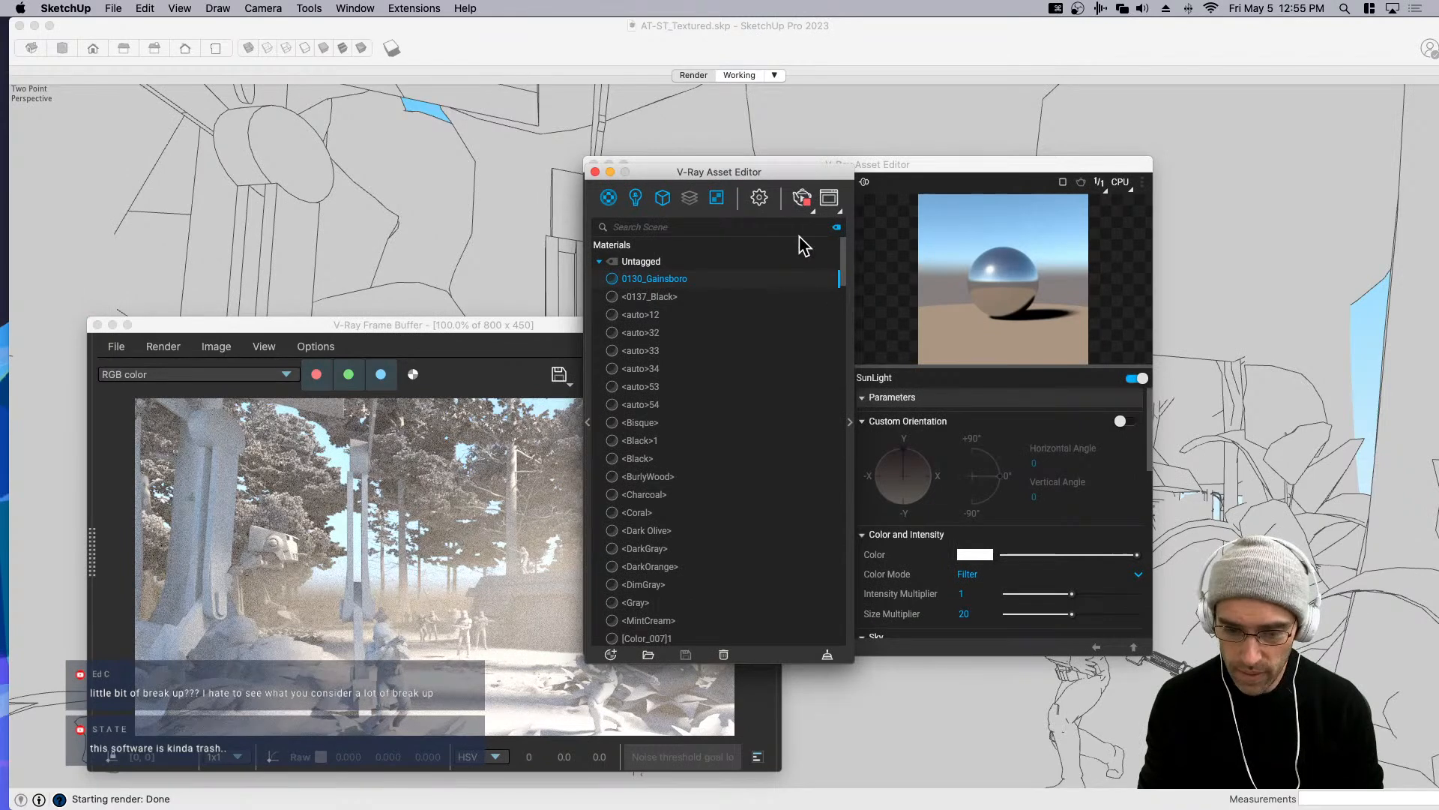
pyautogui.click(759, 197)
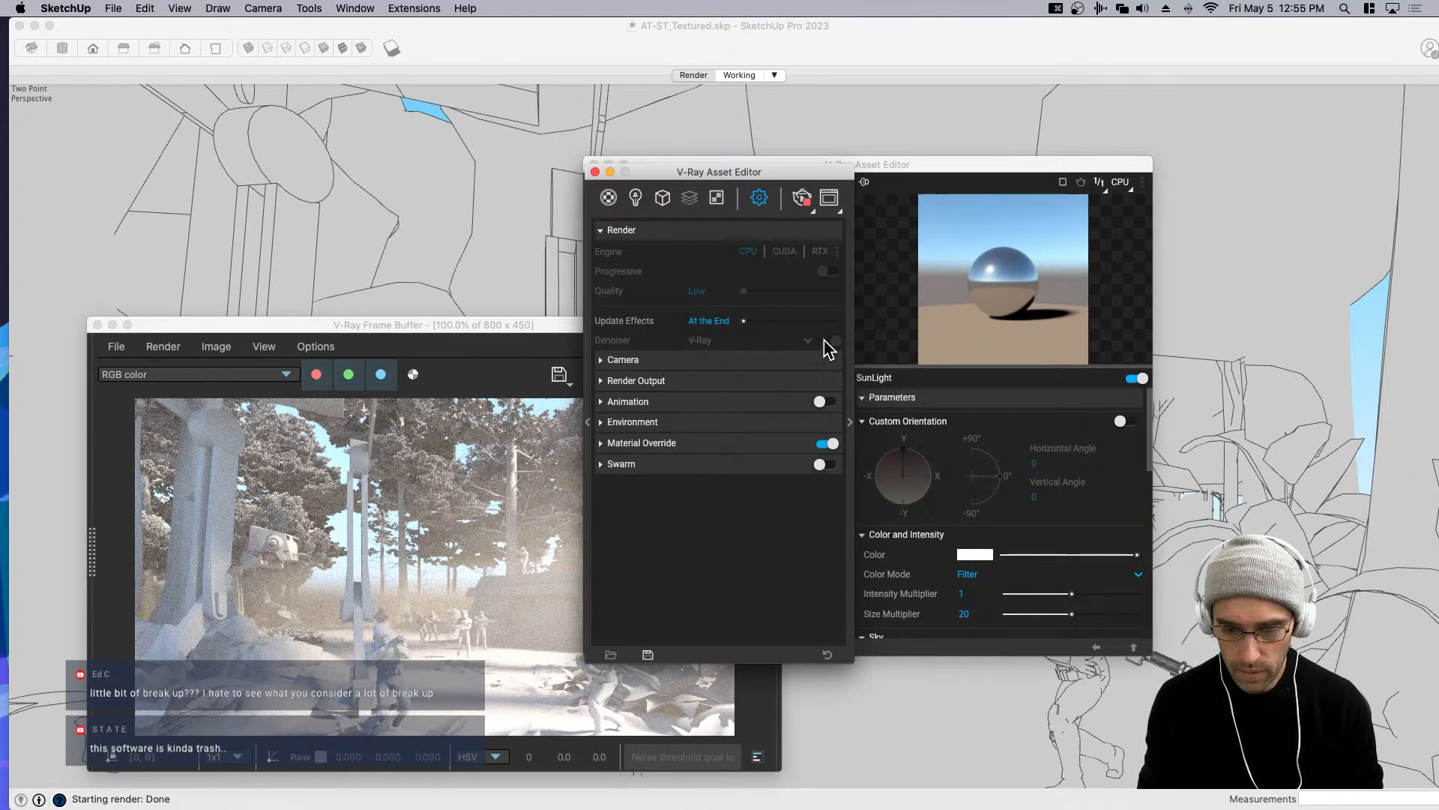
pyautogui.click(854, 415)
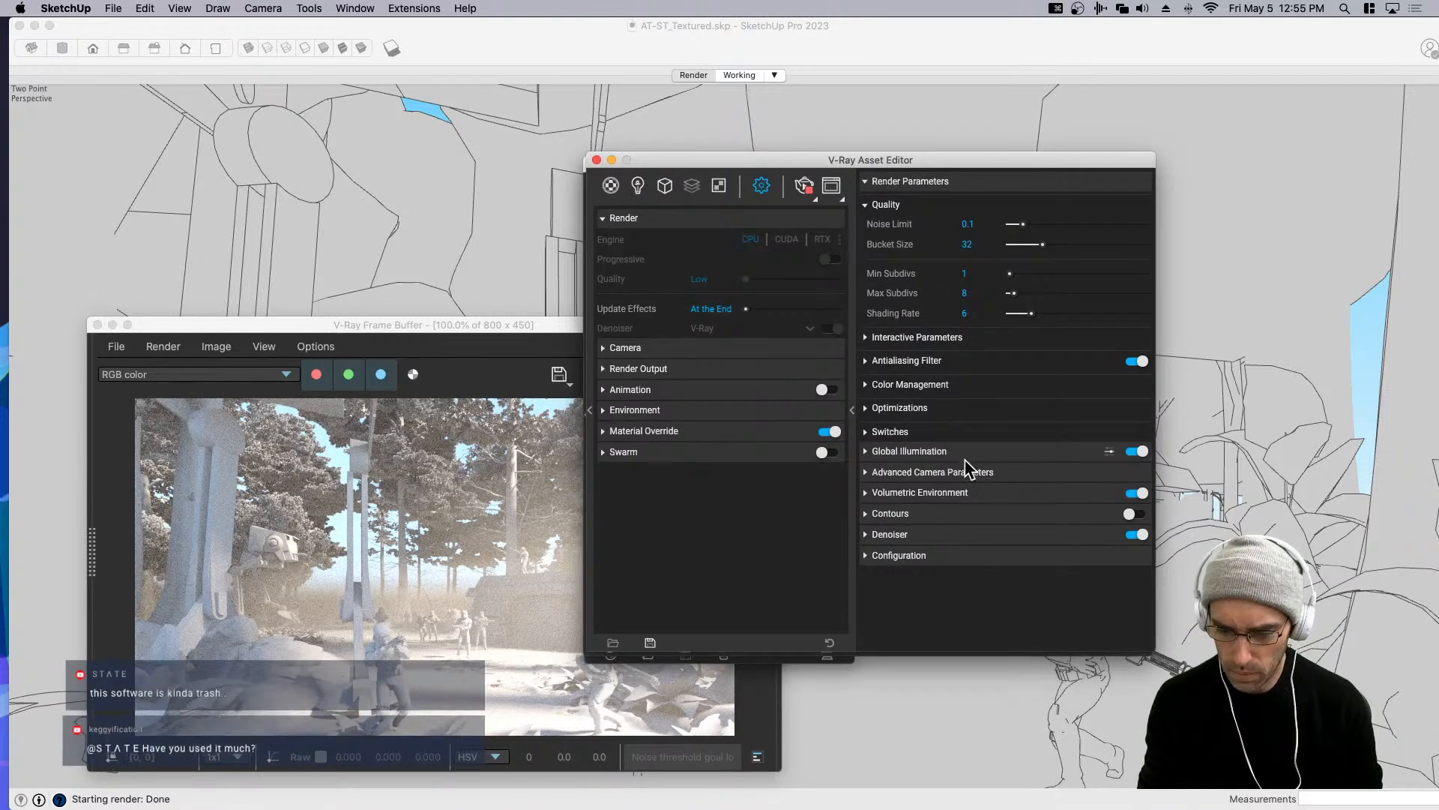
# Set the environment fog's height to 1000 and its distance to 2000 in the Volumetric Environment settings.
pyautogui.click(954, 492)
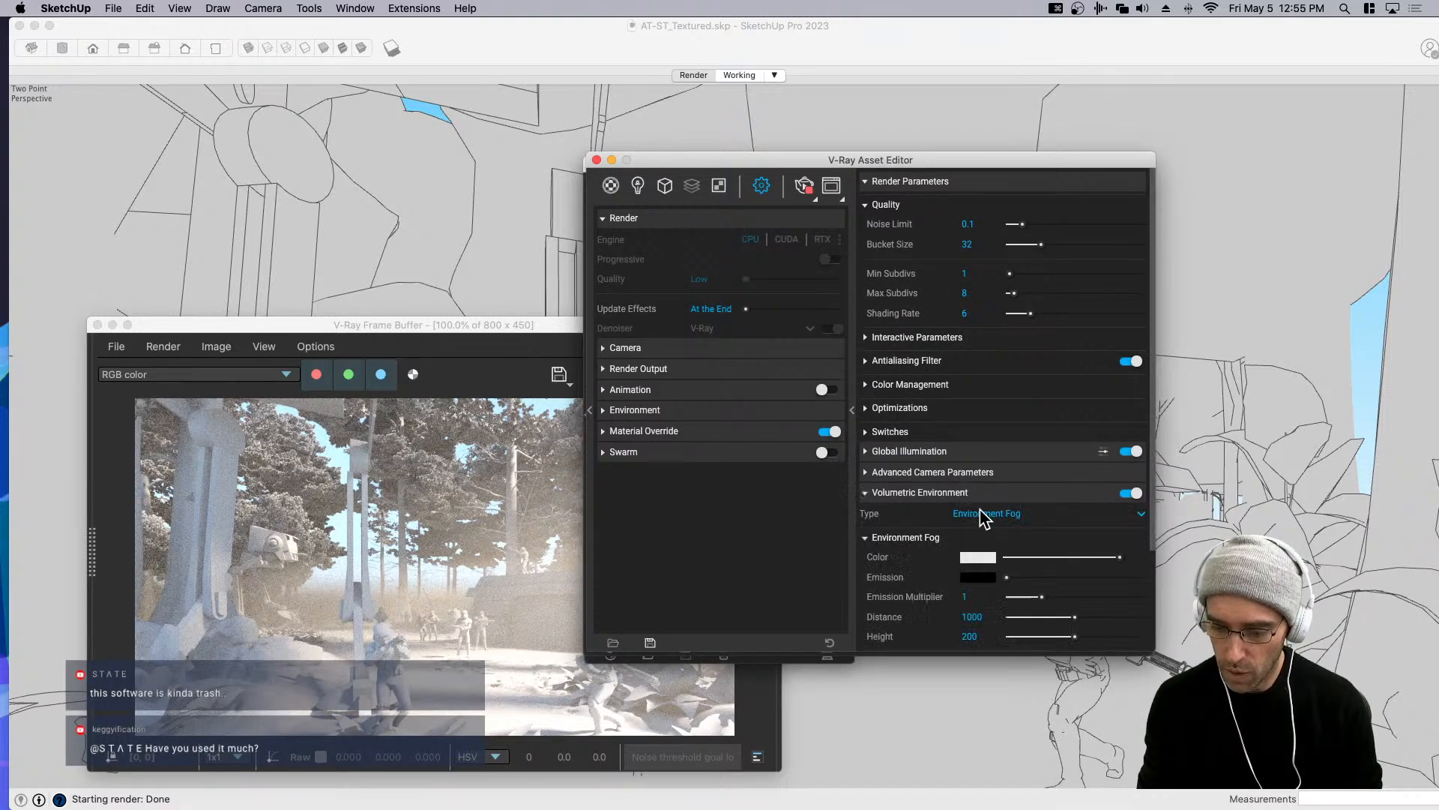
pyautogui.click(967, 636)
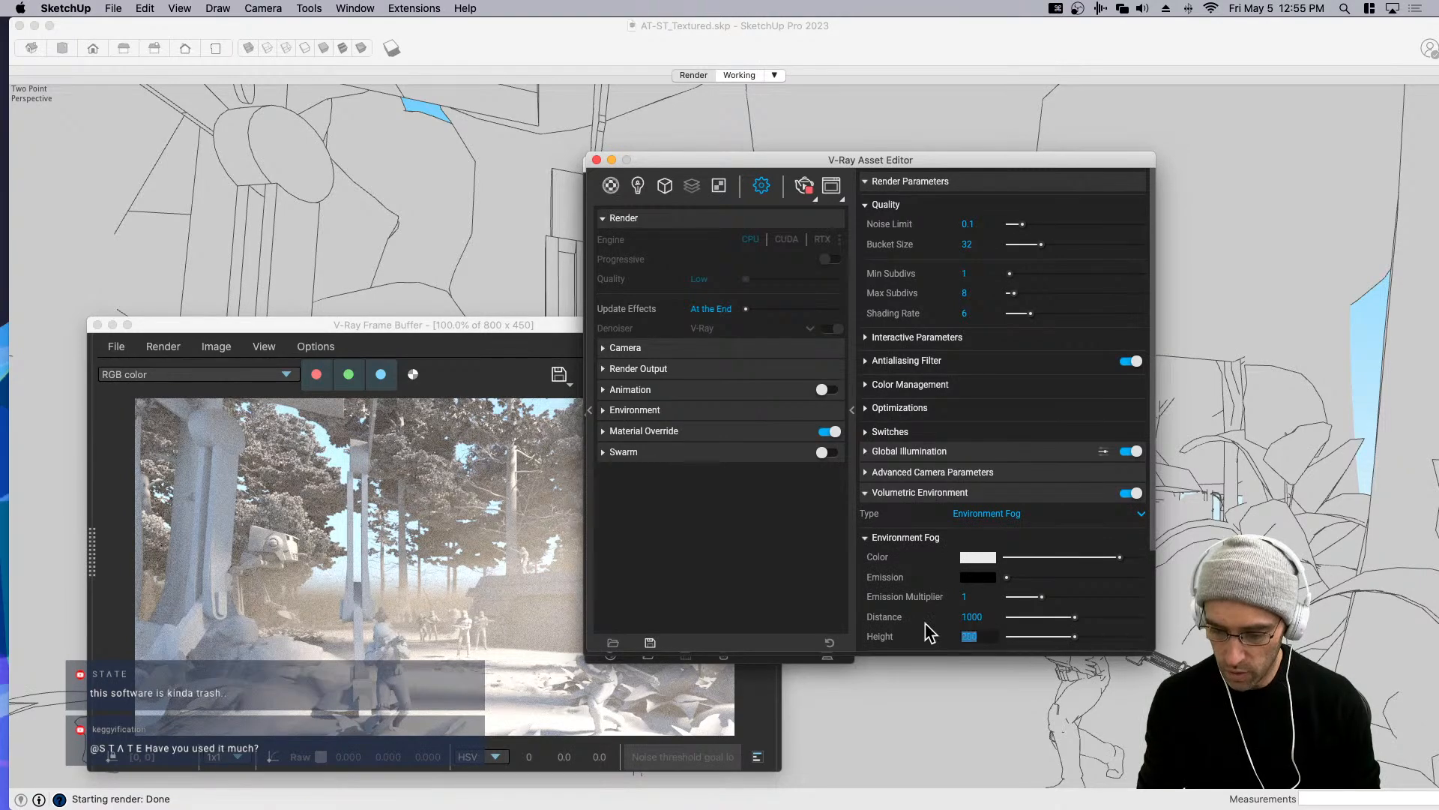
pyautogui.write('1000')
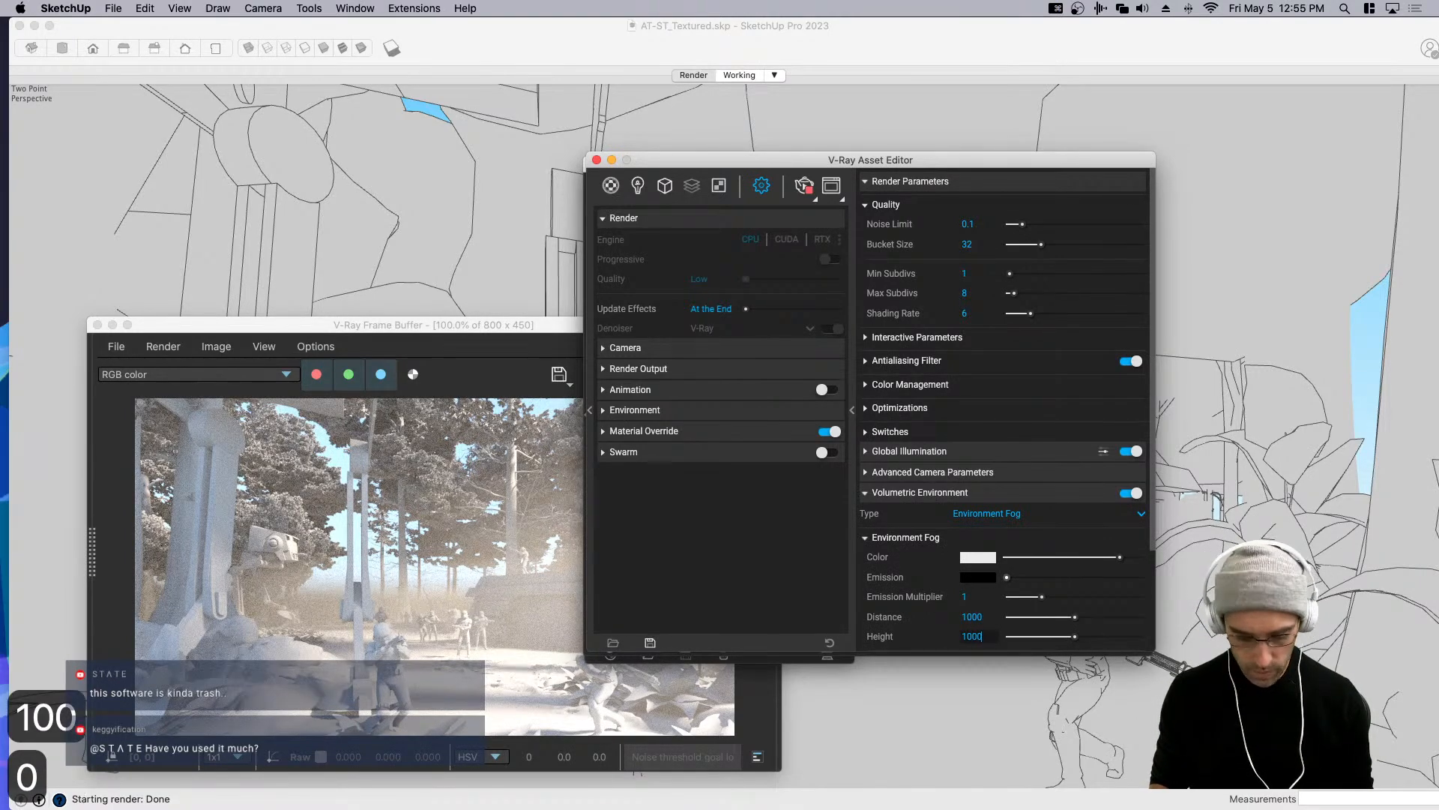
pyautogui.press('Tab')
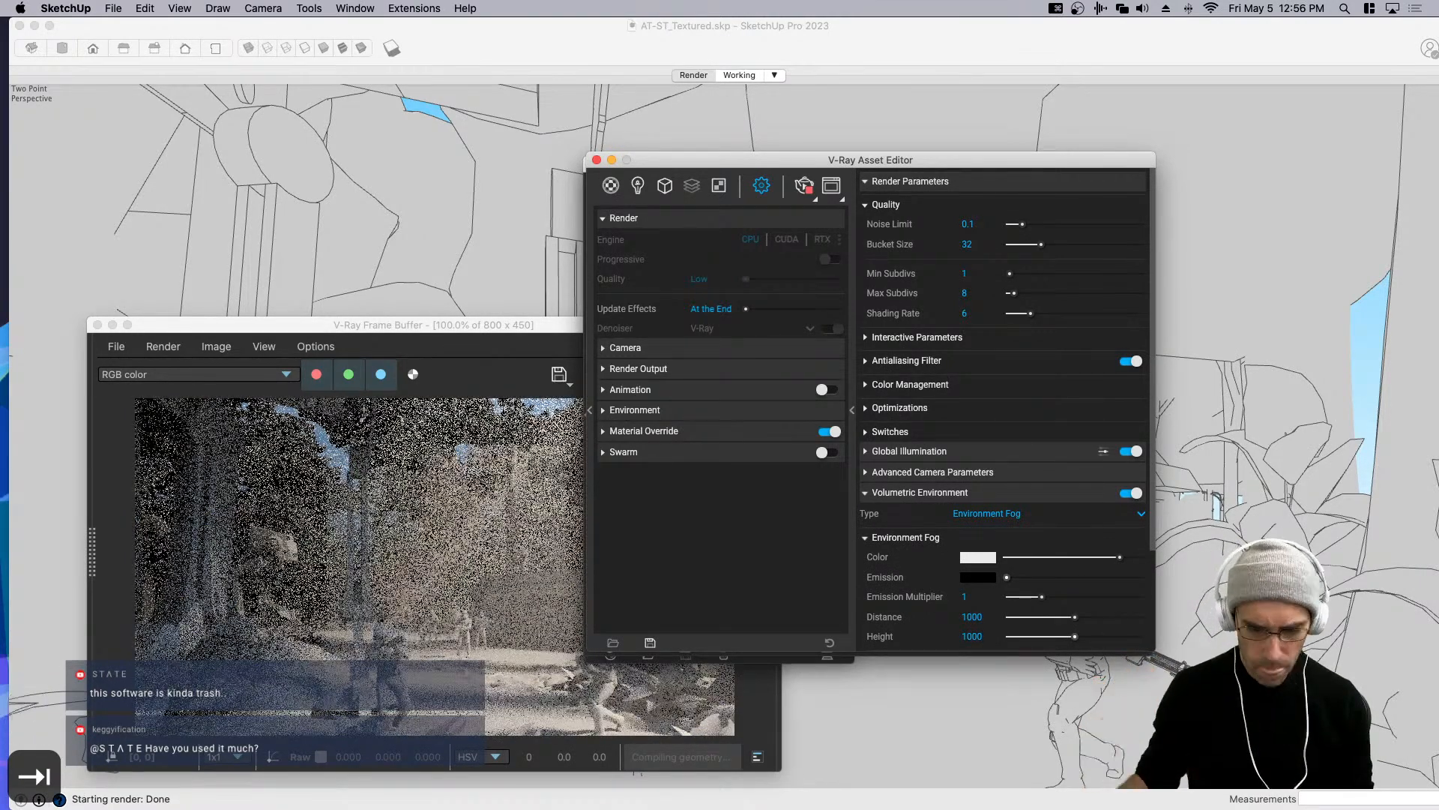
pyautogui.click(971, 616)
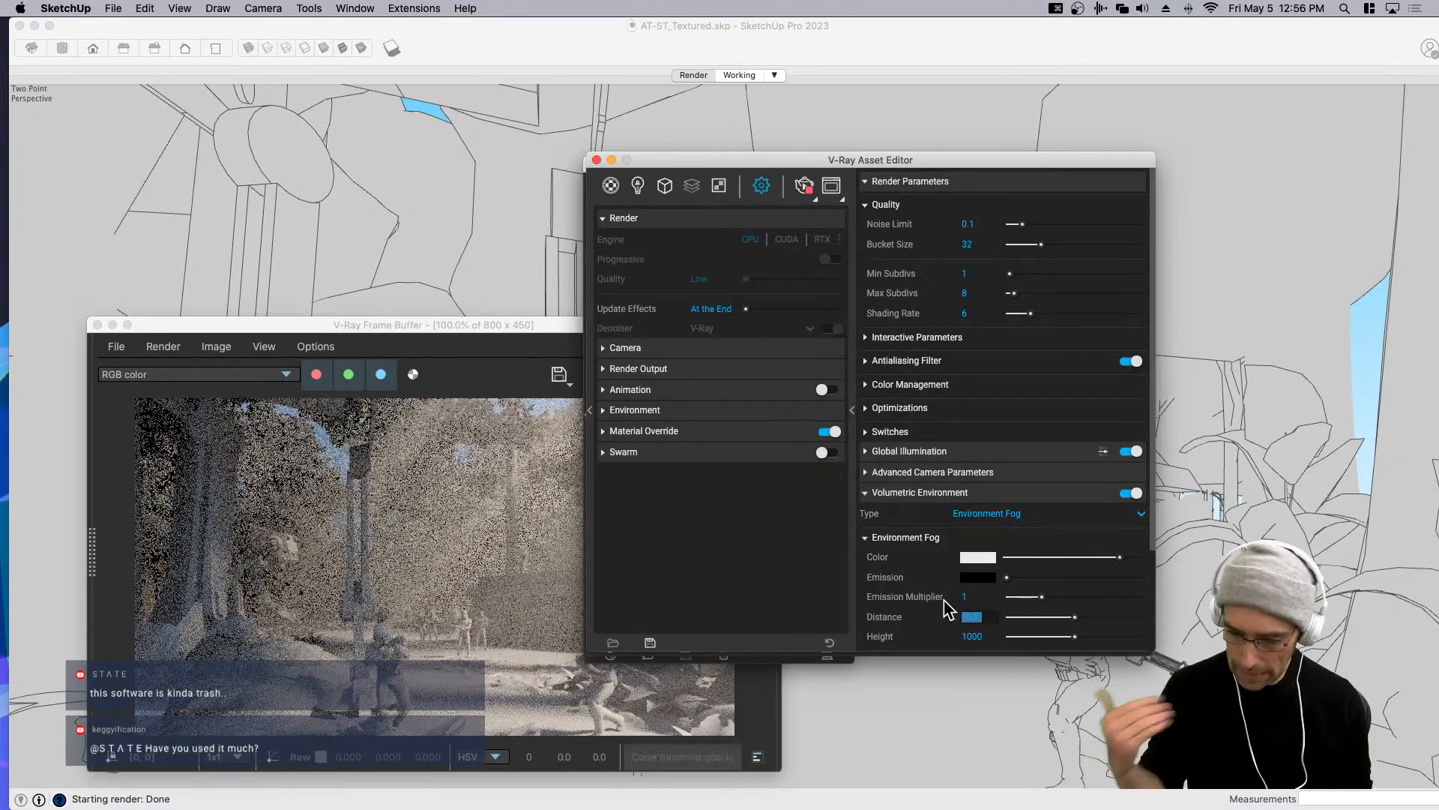
pyautogui.write('2000')
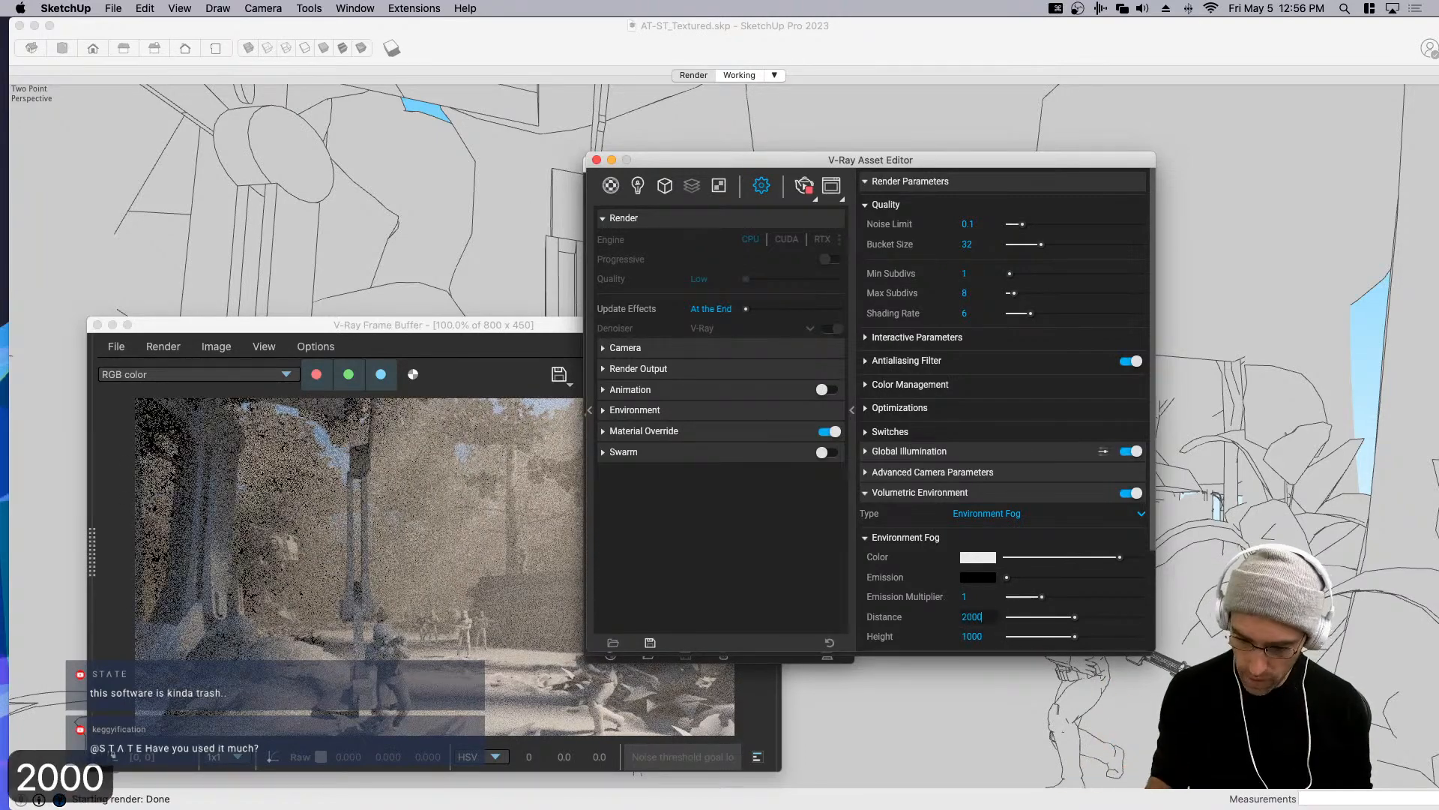
pyautogui.press('Tab')
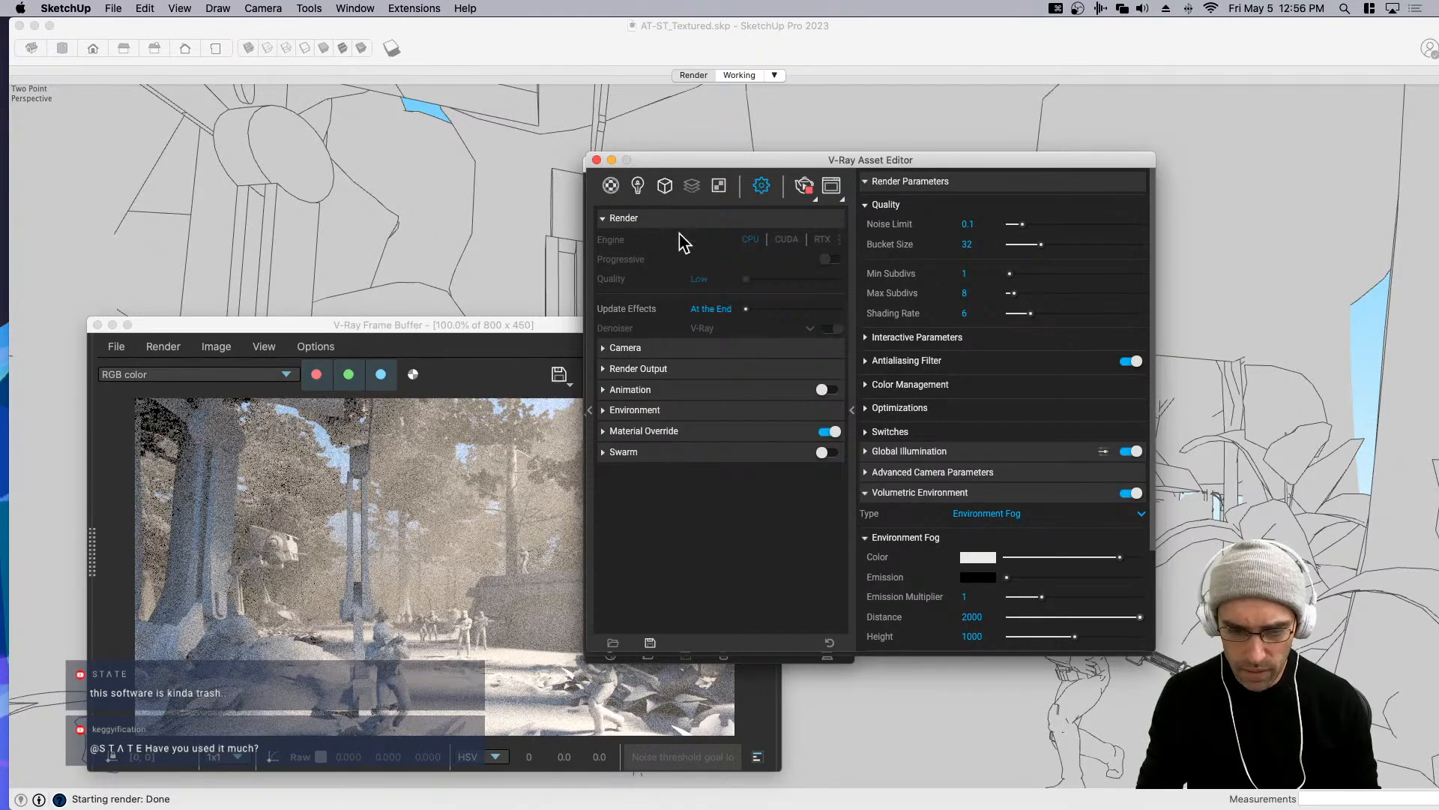
# Set the camera effects' vignetting to 1 and close the V-Ray Asset Editor windows.
pyautogui.click(634, 349)
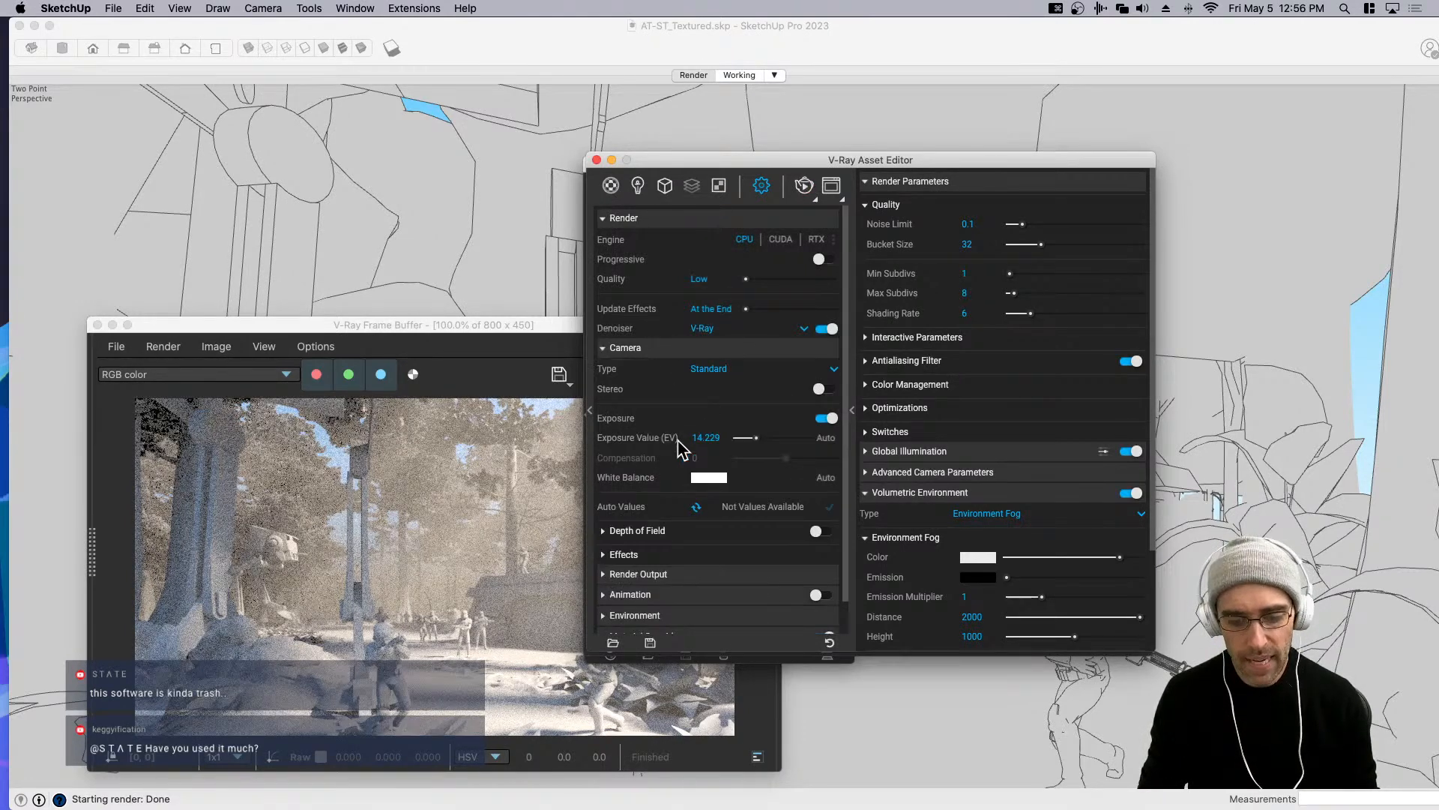
pyautogui.click(650, 555)
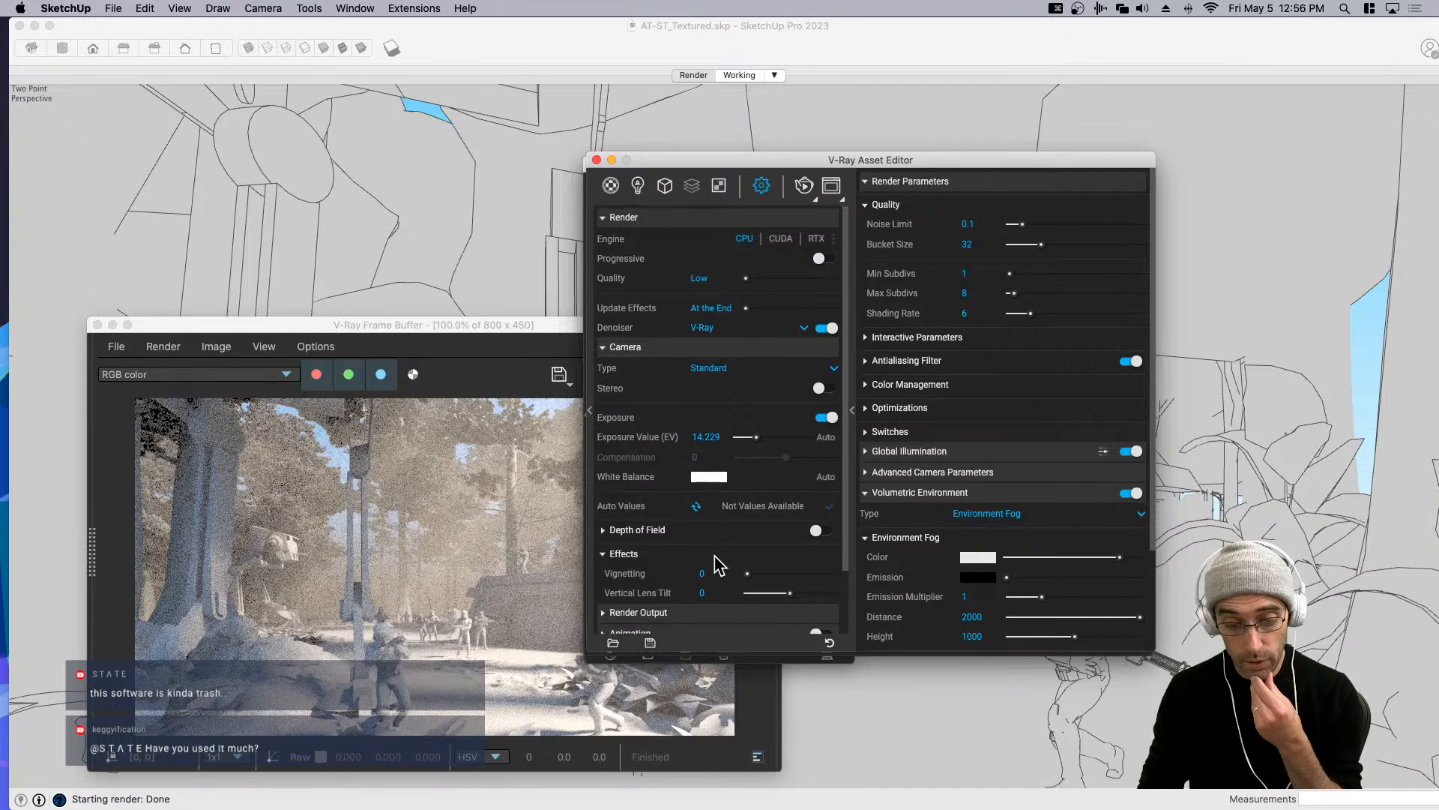
pyautogui.scroll(-2, 719, 566)
pyautogui.click(699, 526)
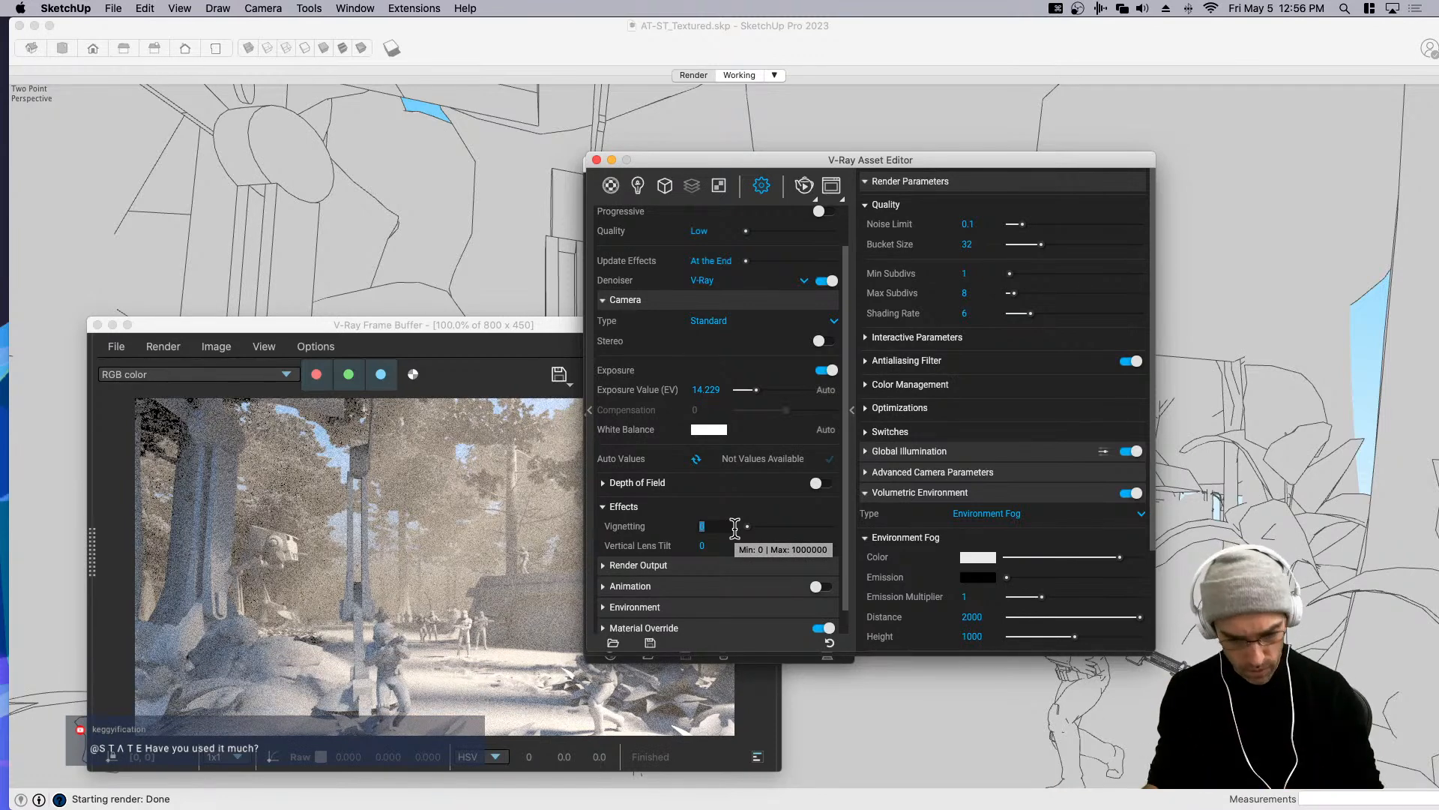
pyautogui.write('1')
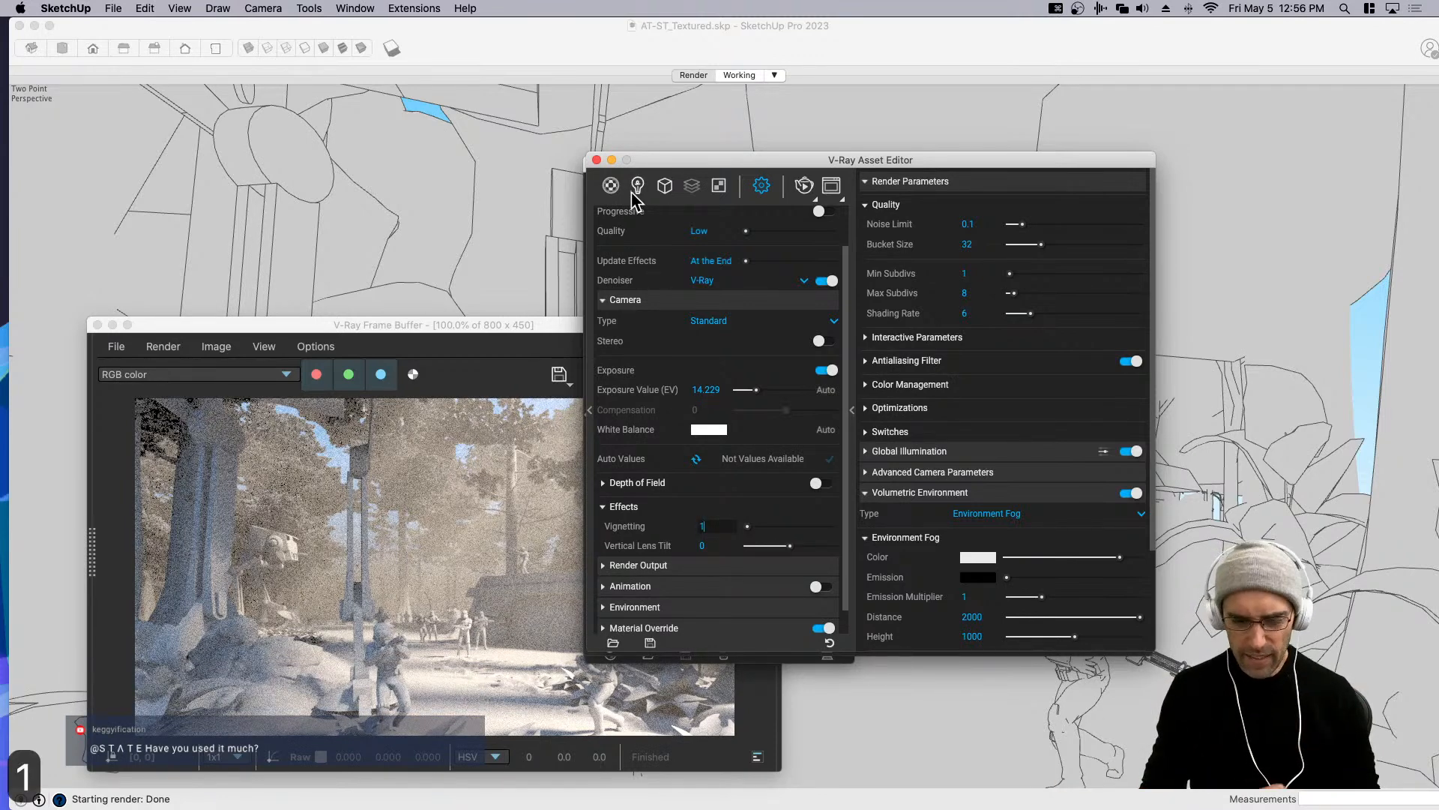
pyautogui.click(596, 160)
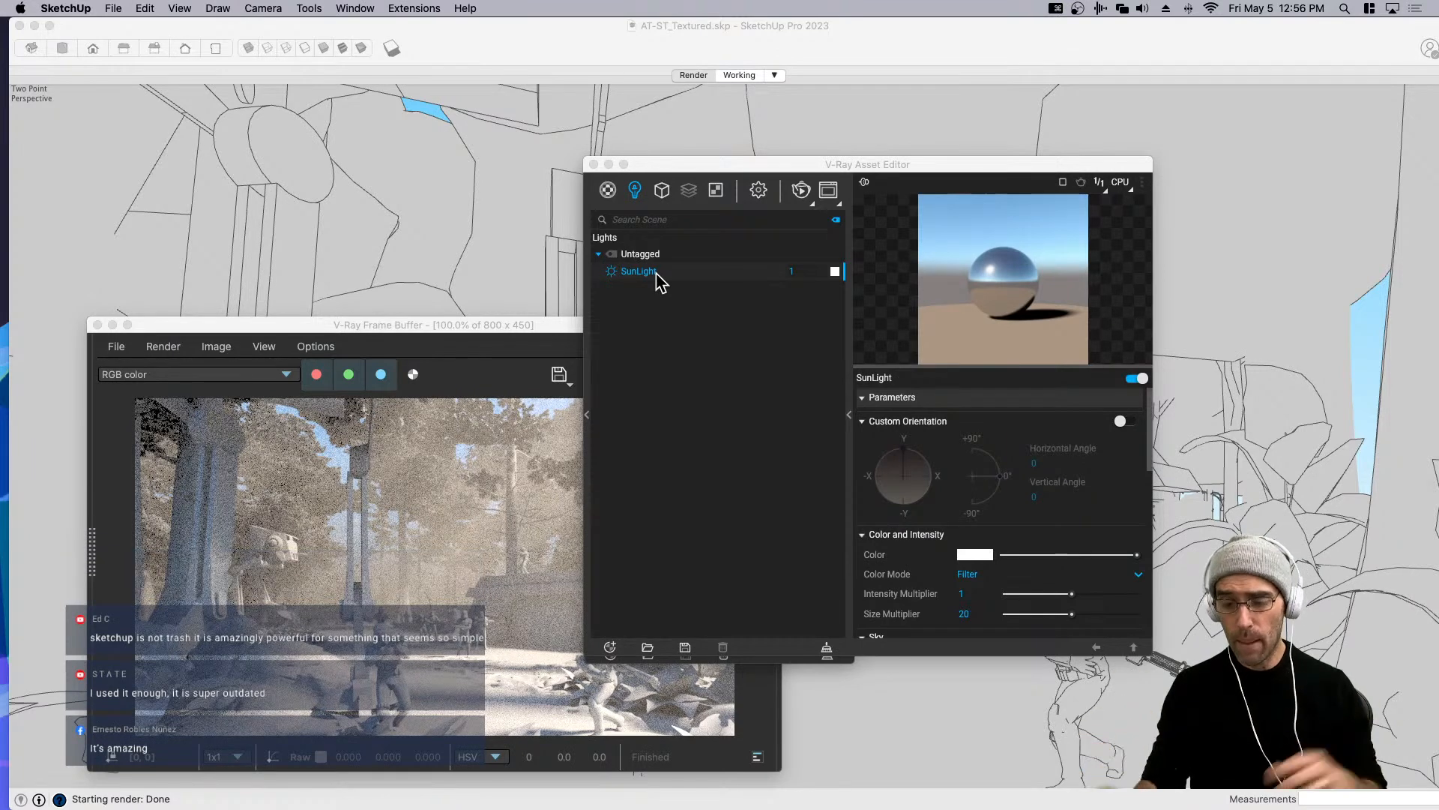
pyautogui.click(592, 164)
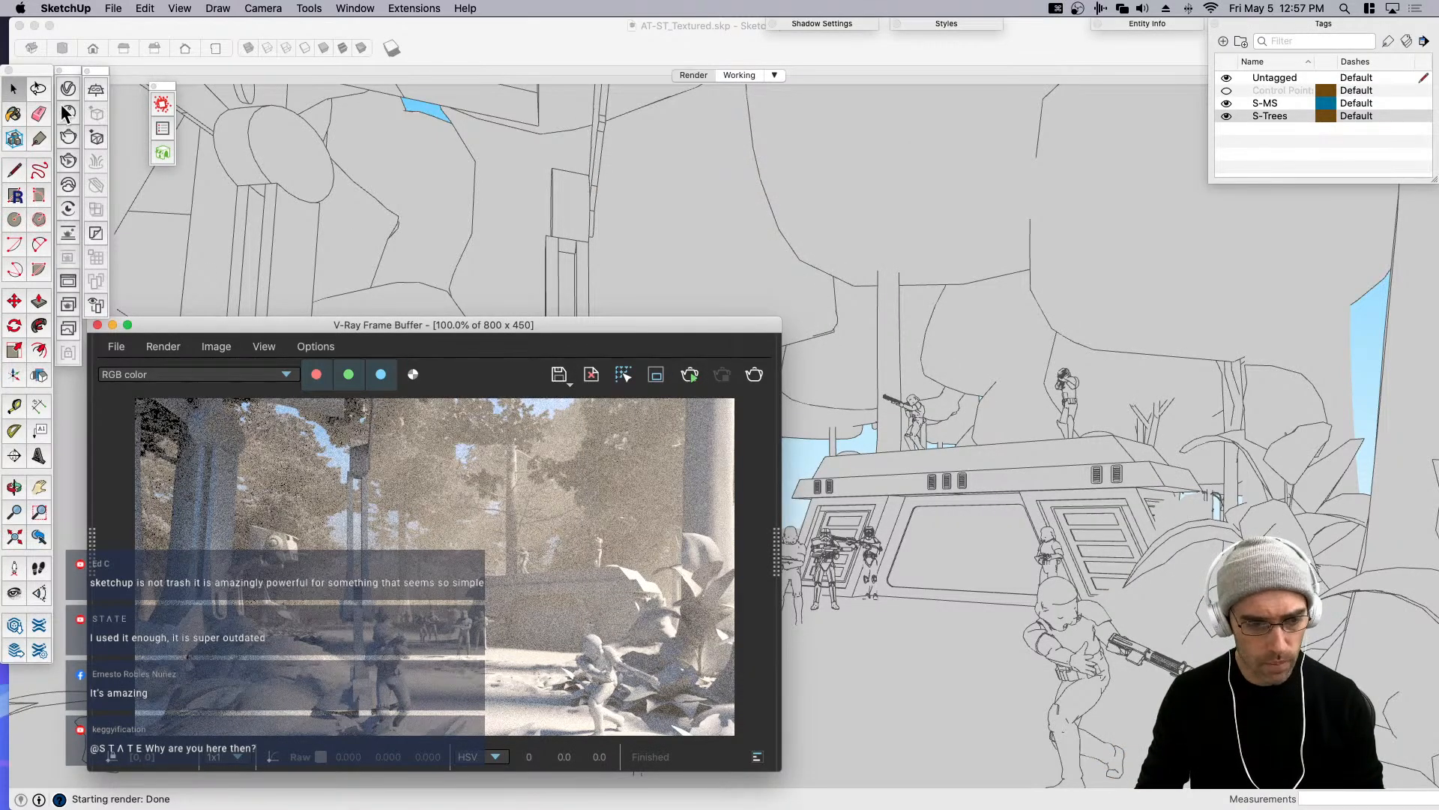
# Turn off Material Override in V-Ray's render settings and close the Asset Editor windows.
pyautogui.click(69, 113)
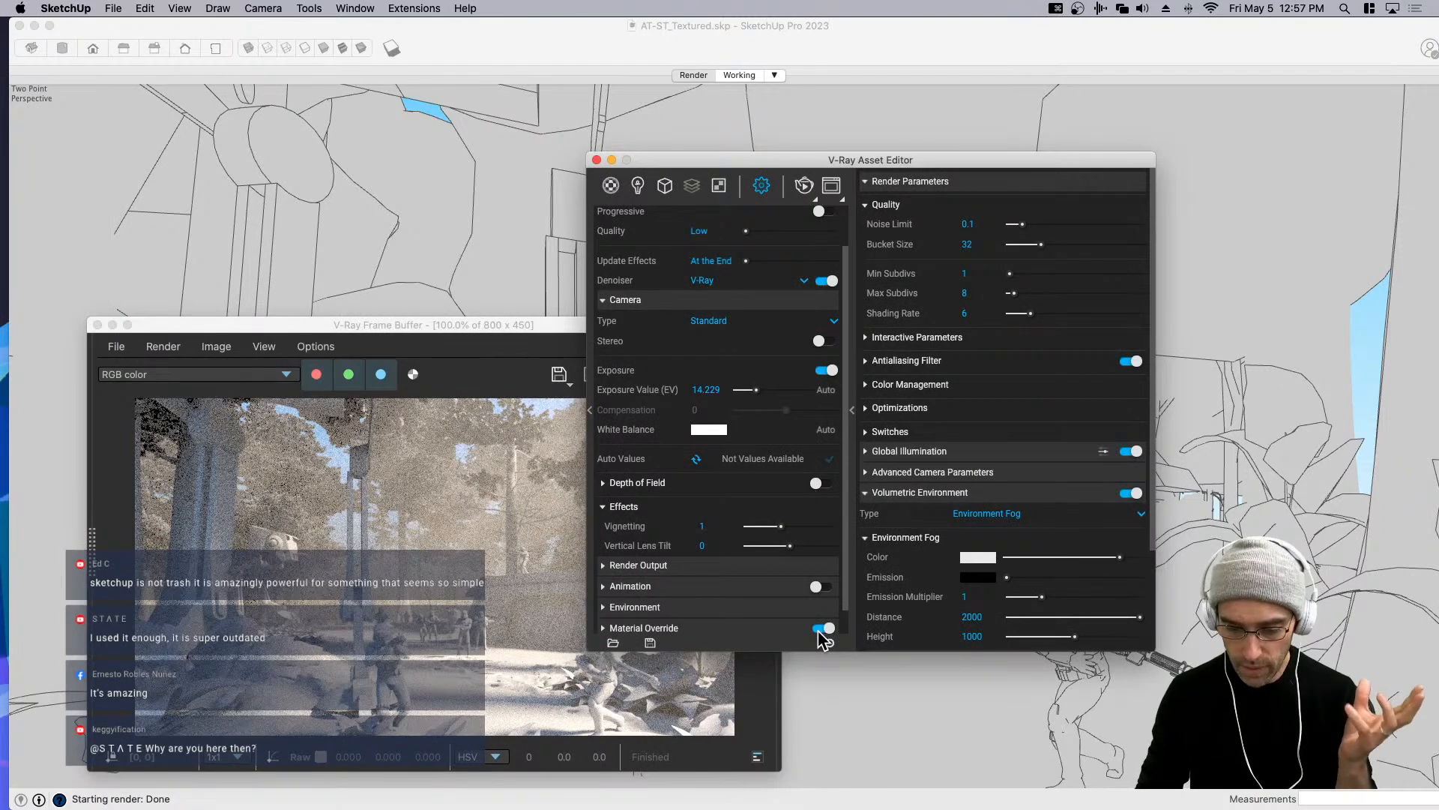
pyautogui.click(637, 188)
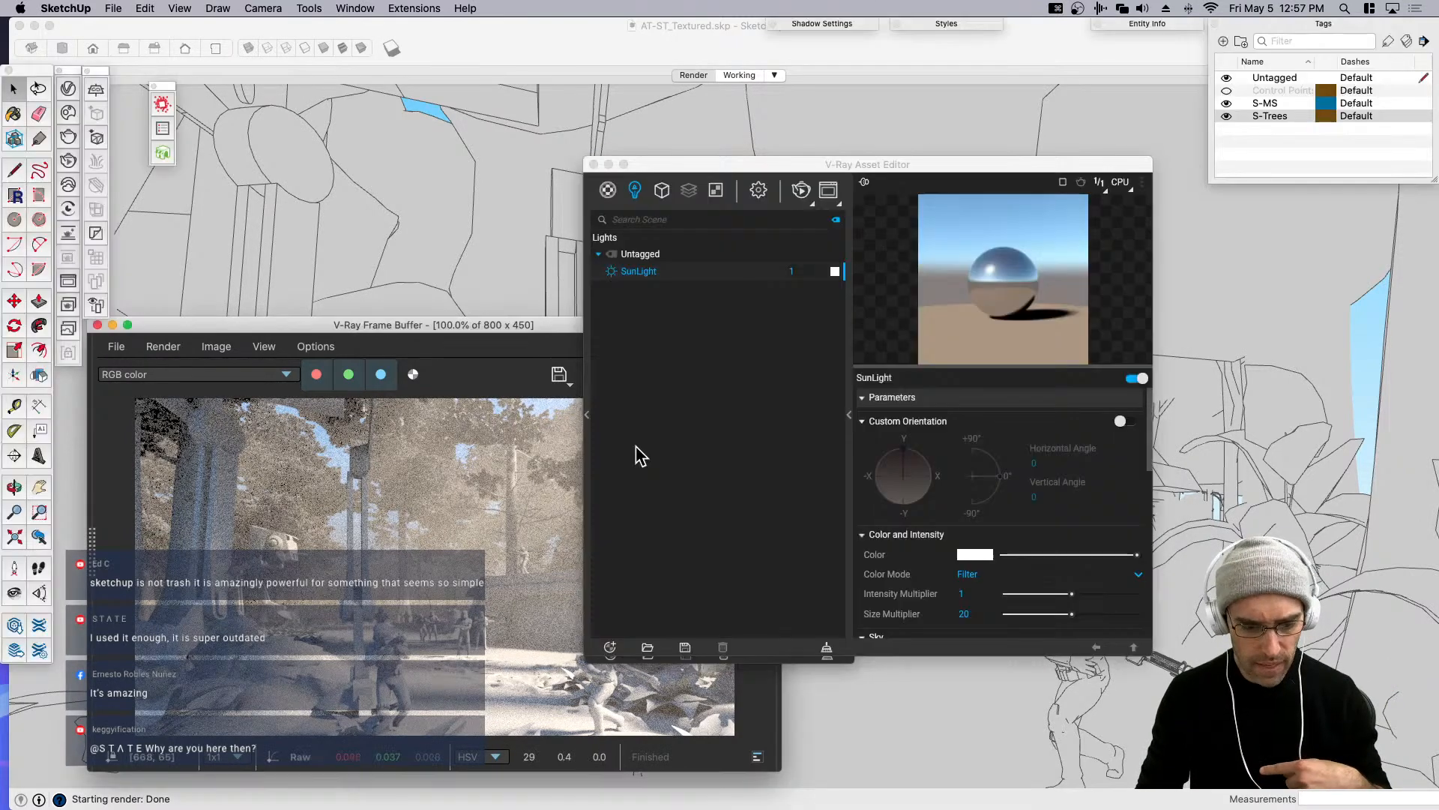
pyautogui.click(608, 188)
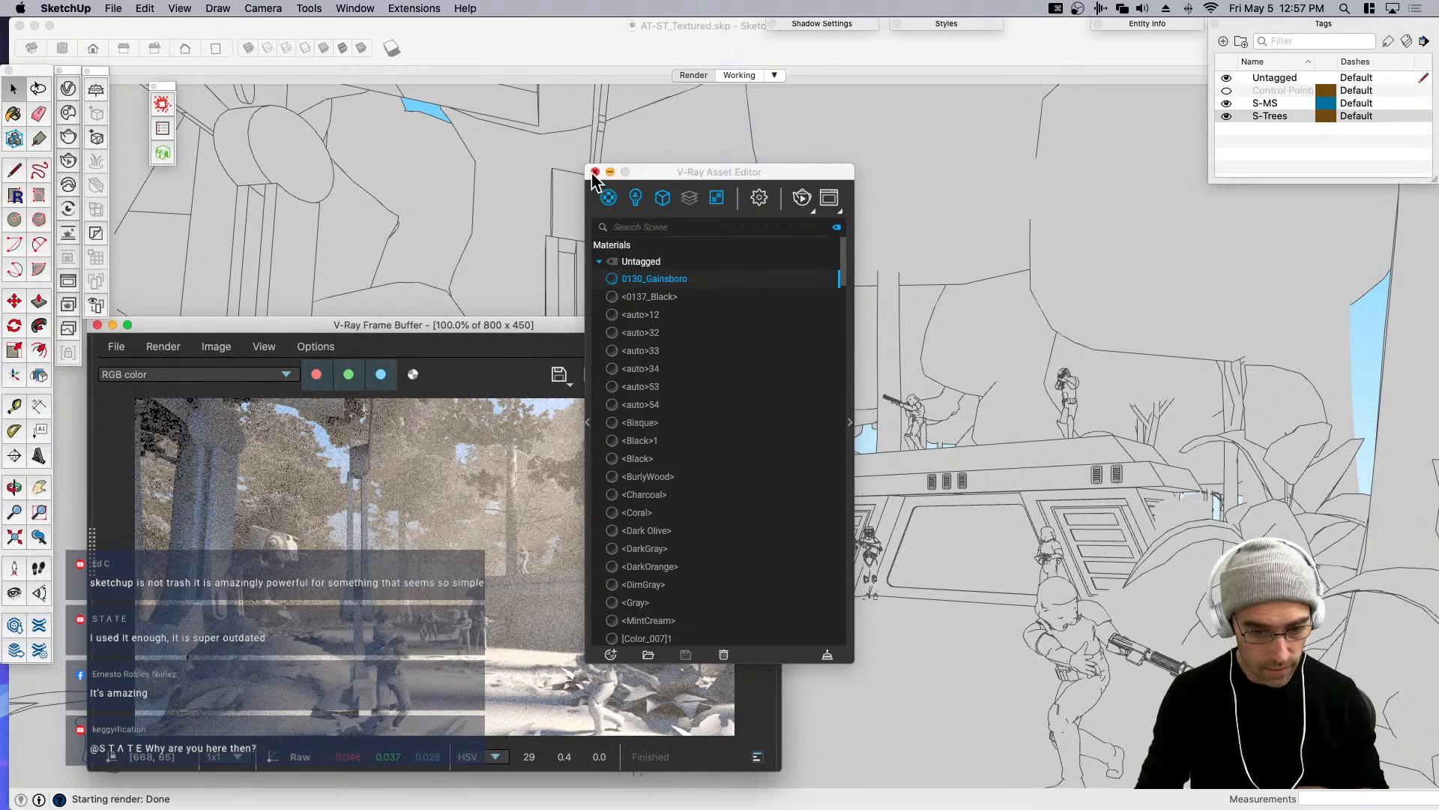
pyautogui.click(595, 172)
# Save the model and start a V-Ray render, with the frame buffer moved clear of the toolbars.
pyautogui.press('super+s')
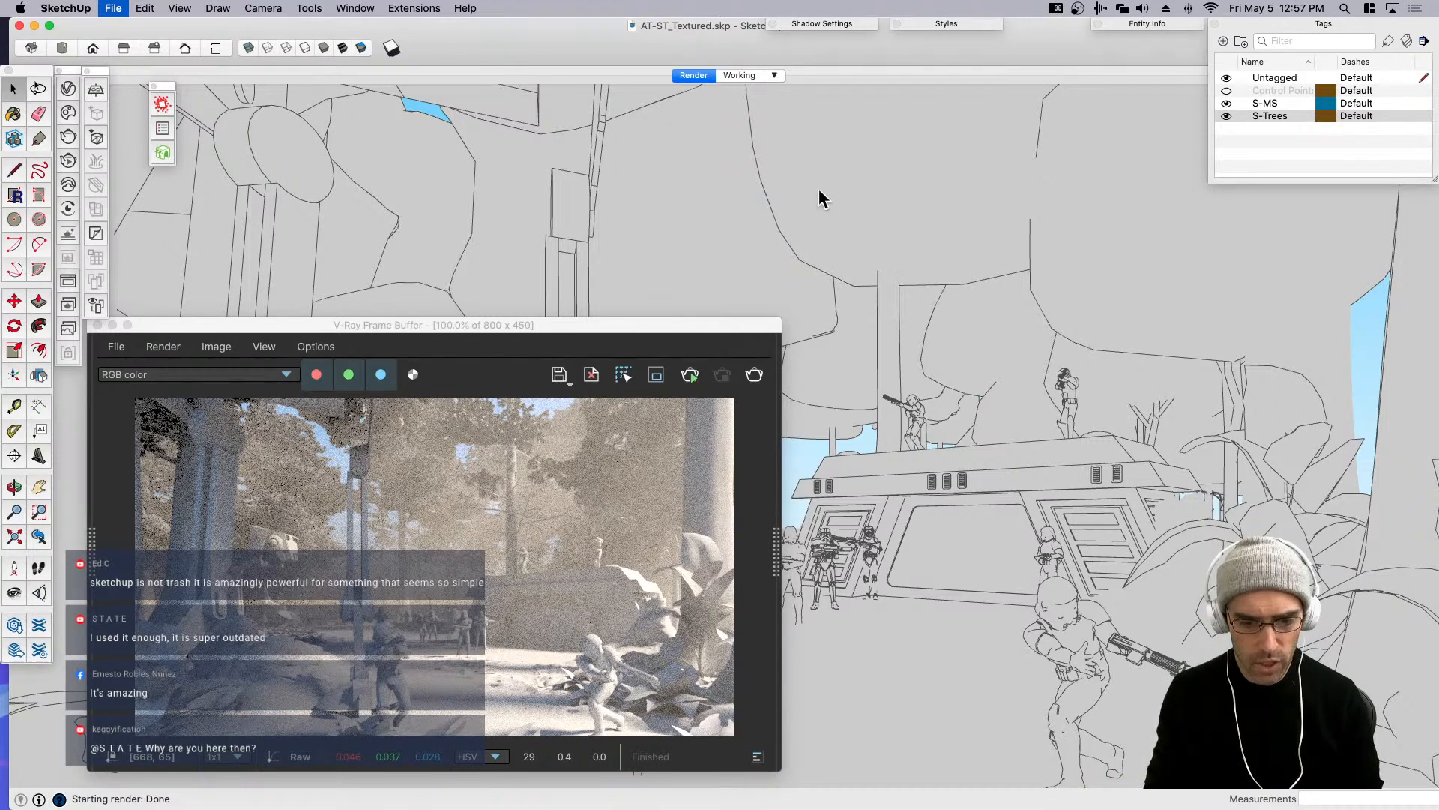
pyautogui.moveTo(581, 333)
pyautogui.mouseDown()
pyautogui.moveTo(781, 168)
pyautogui.moveTo(928, 153)
pyautogui.moveTo(986, 230)
pyautogui.mouseUp()
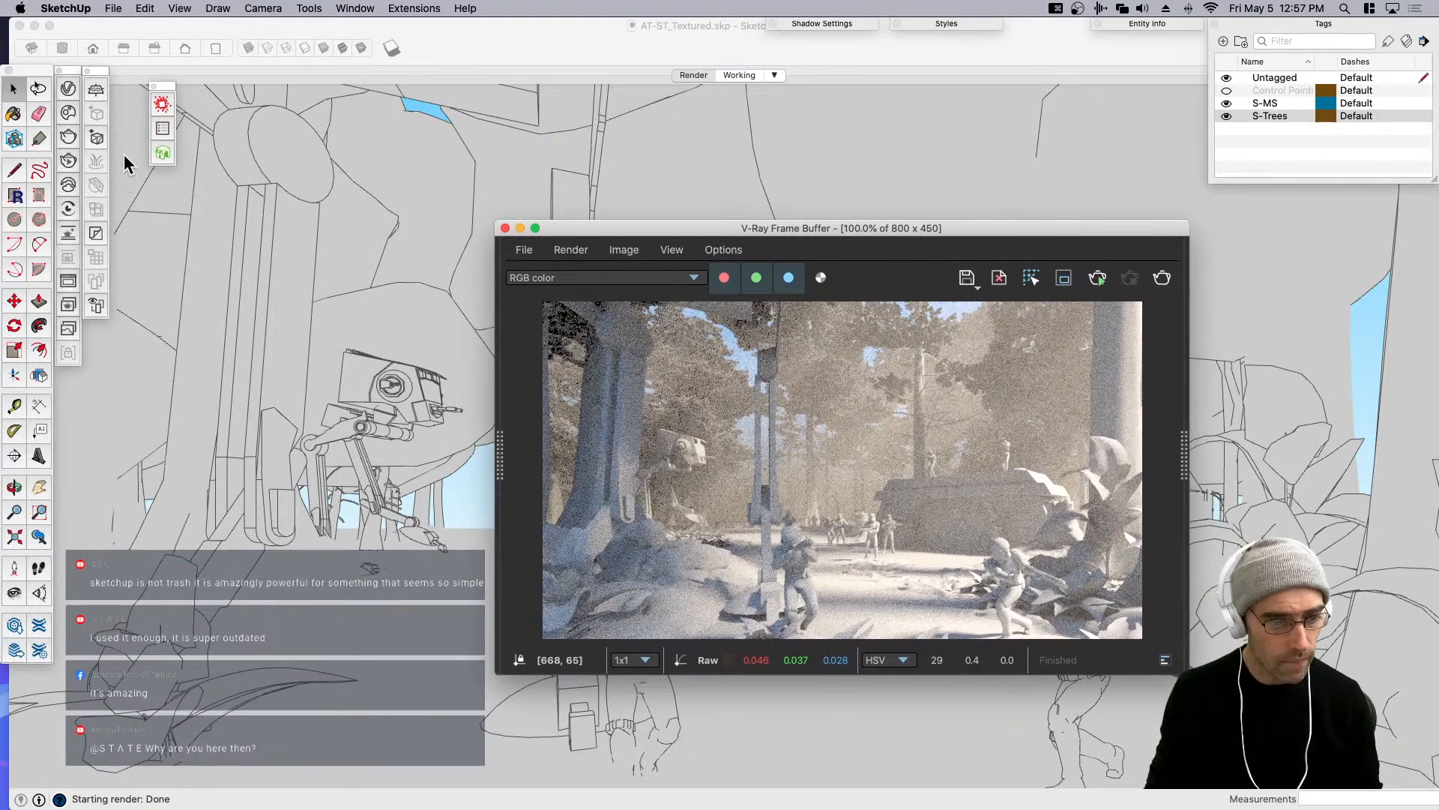
pyautogui.click(69, 139)
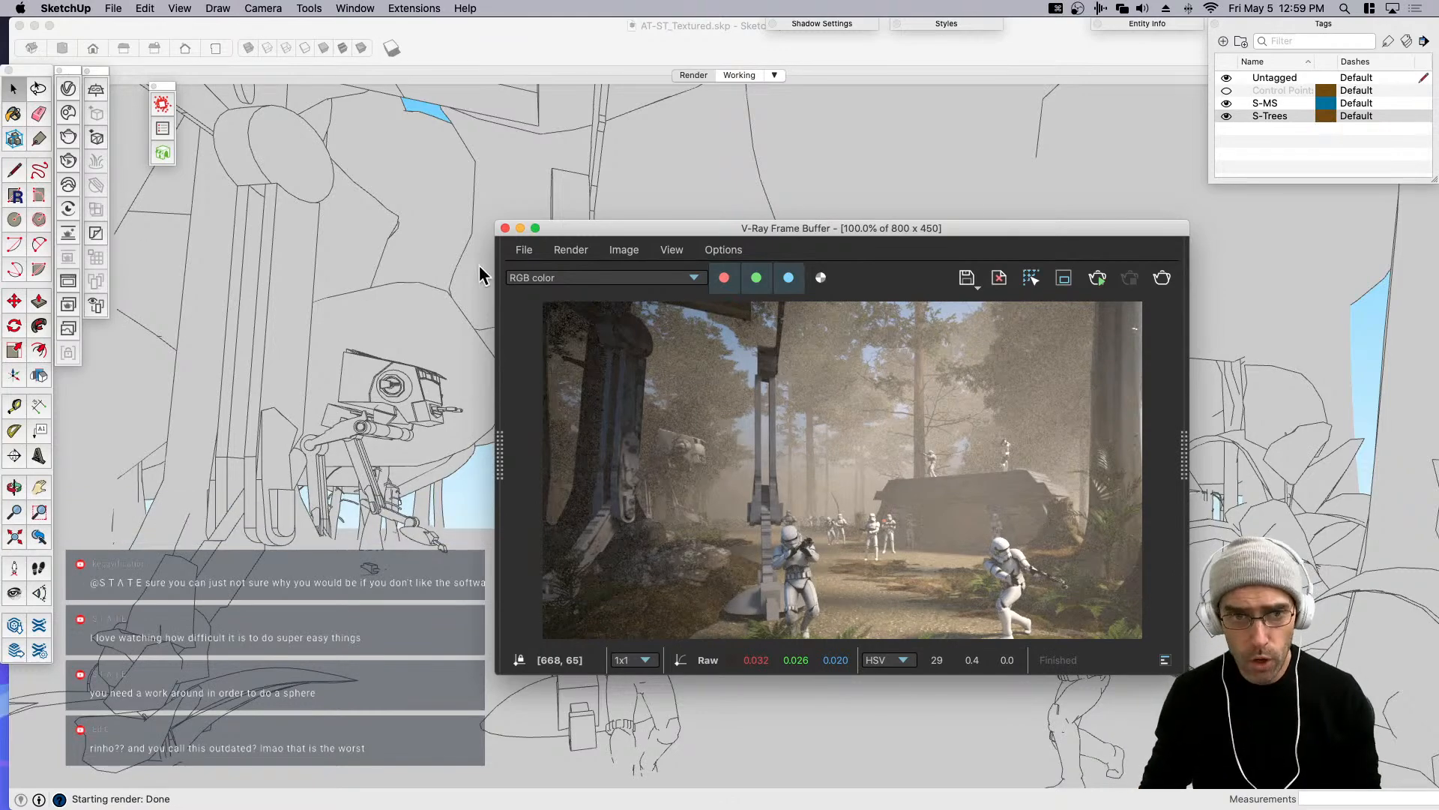
# Enlarge the frame buffer window and zoom the finished render to 200%, with the layer settings shown, to inspect it.
pyautogui.moveTo(491, 224); pyautogui.dragTo(199, 62)
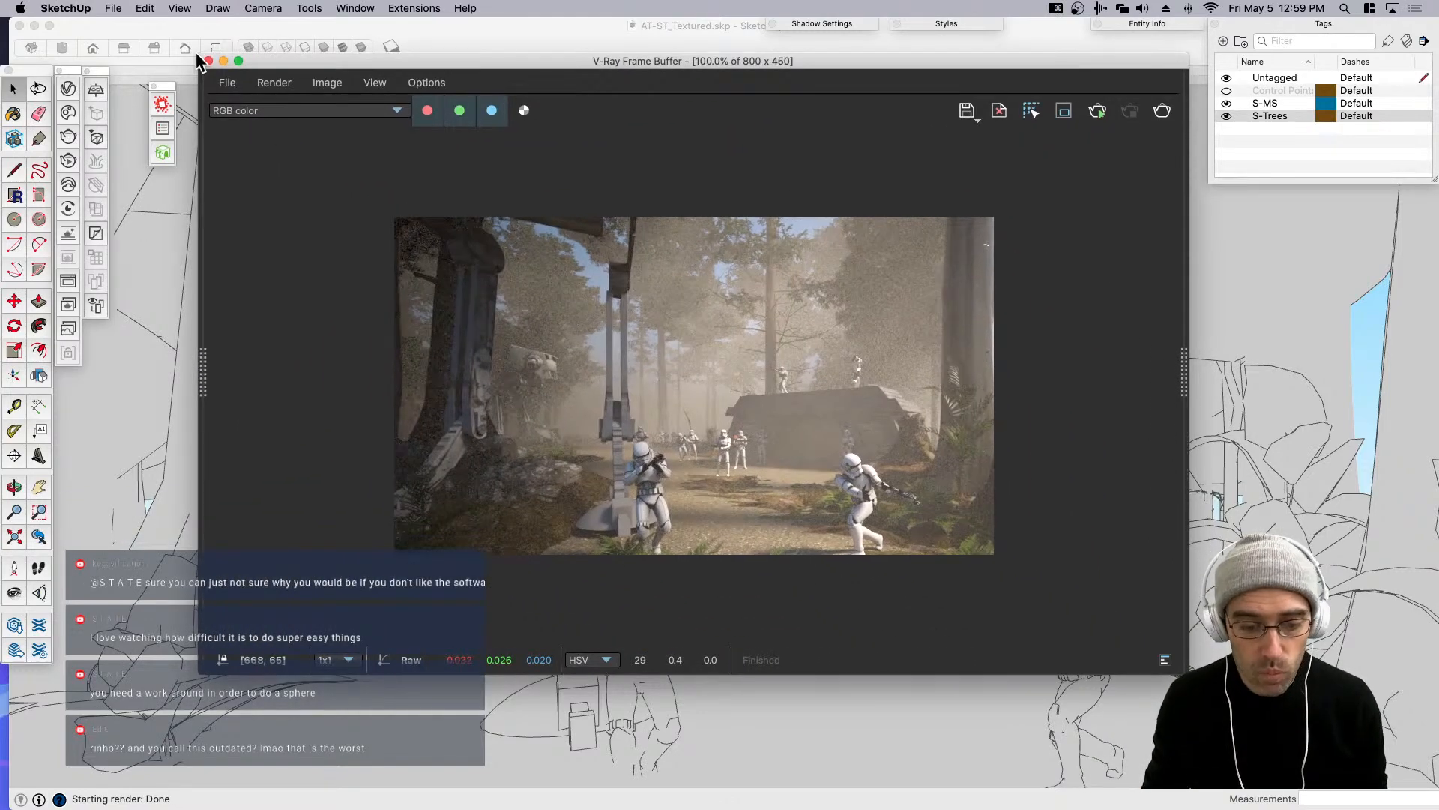
pyautogui.scroll(2, 802, 406)
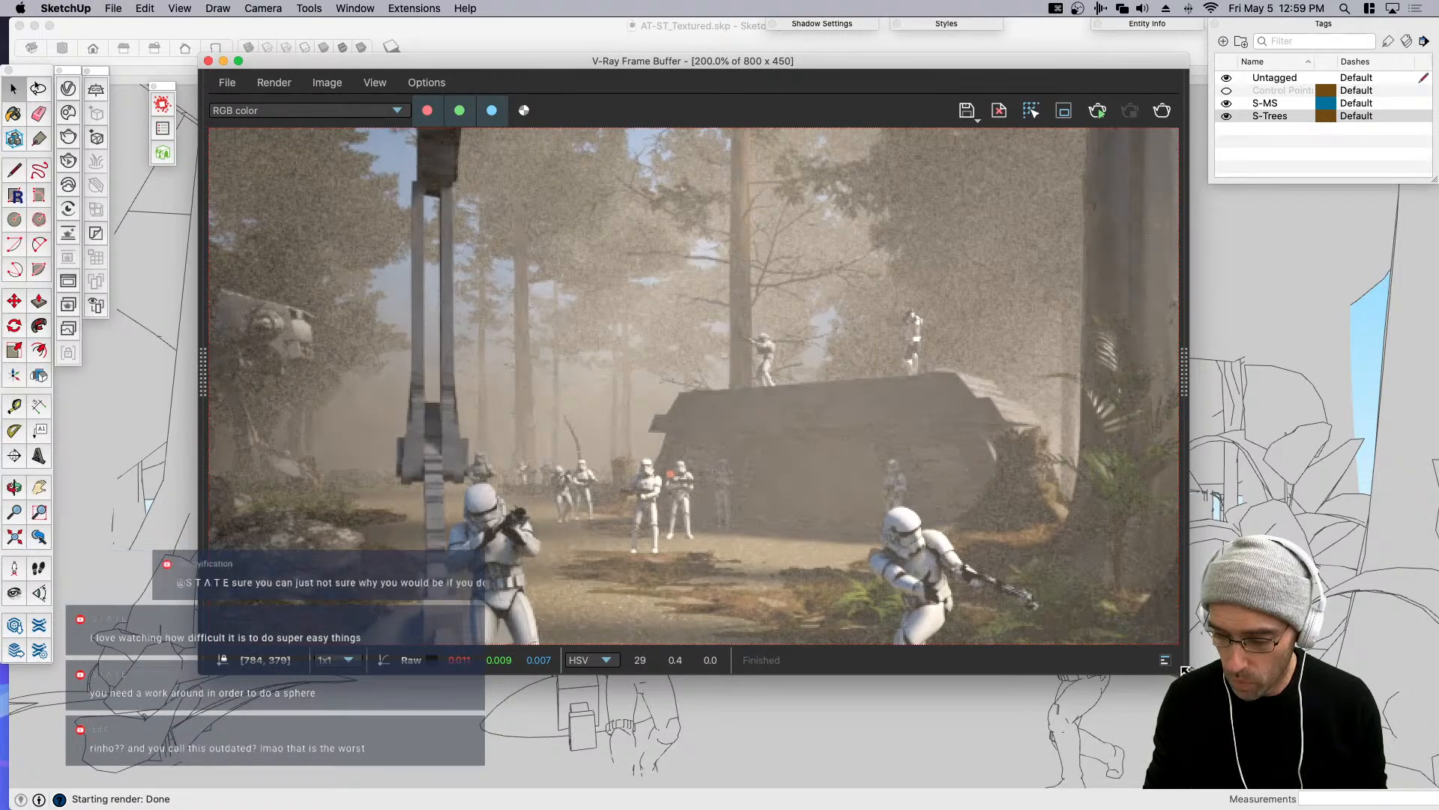
pyautogui.moveTo(1184, 671); pyautogui.dragTo(1433, 806)
pyautogui.moveTo(733, 69); pyautogui.dragTo(631, 53)
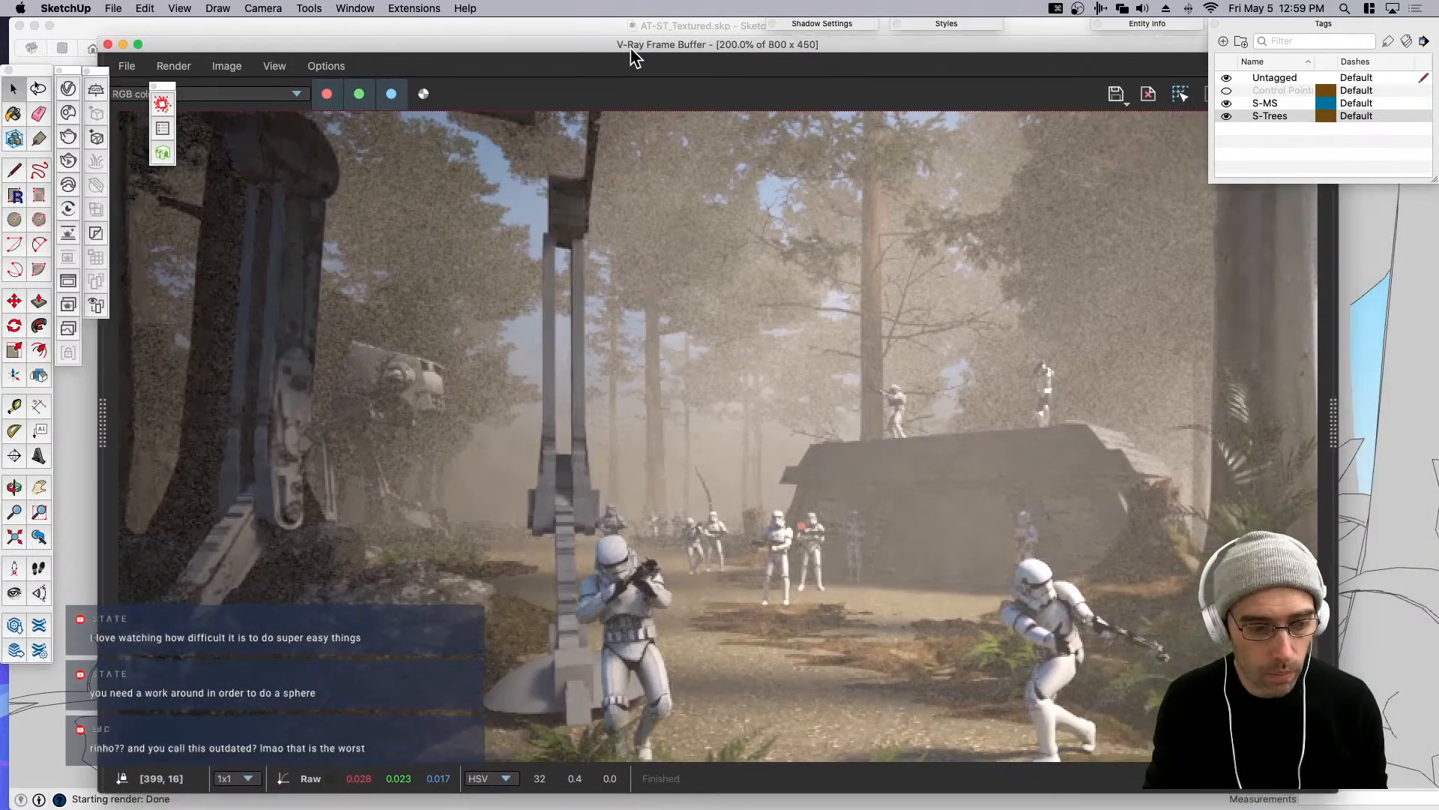
pyautogui.click(1323, 26)
pyautogui.moveTo(1103, 51); pyautogui.dragTo(1012, 44)
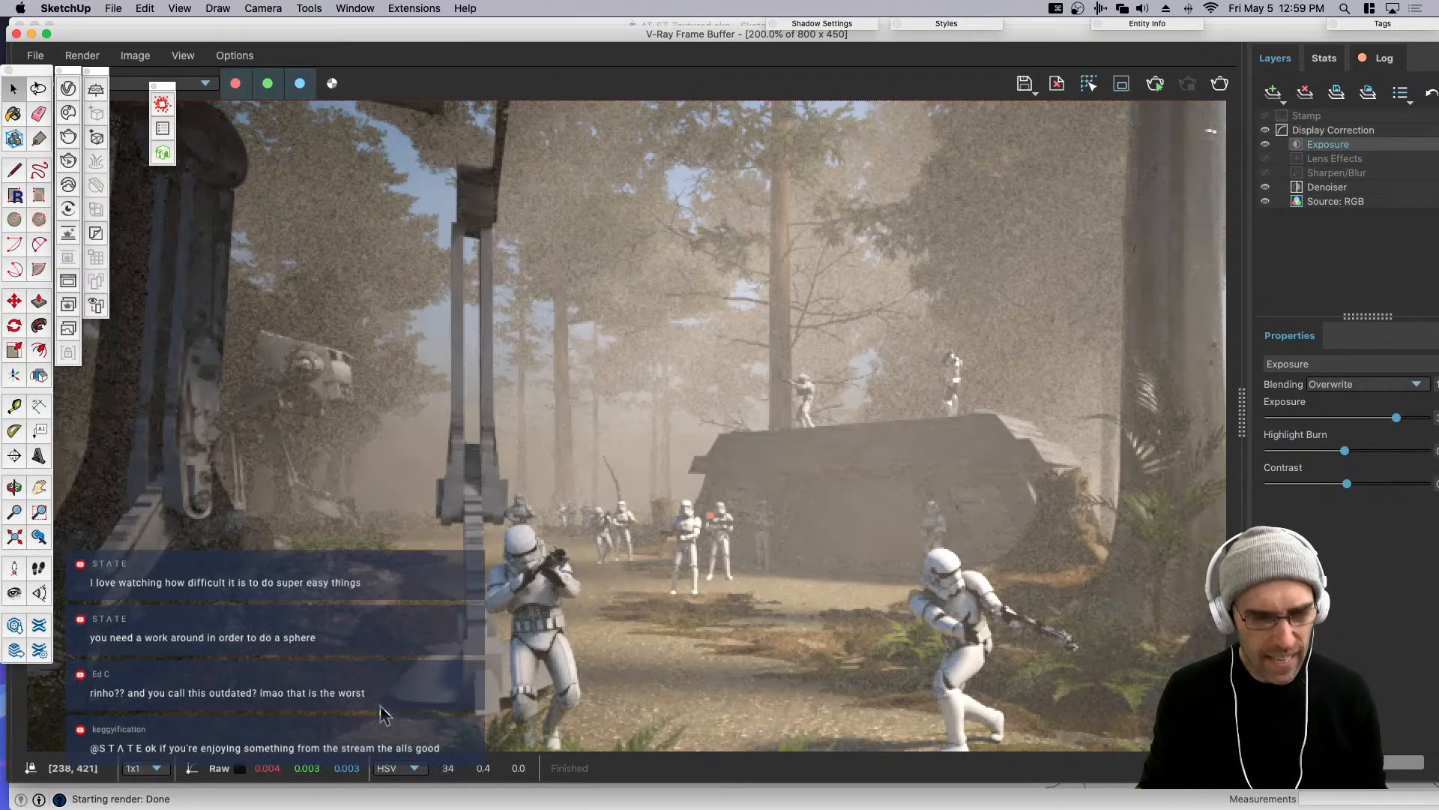
pyautogui.moveTo(563, 37); pyautogui.dragTo(787, 53)
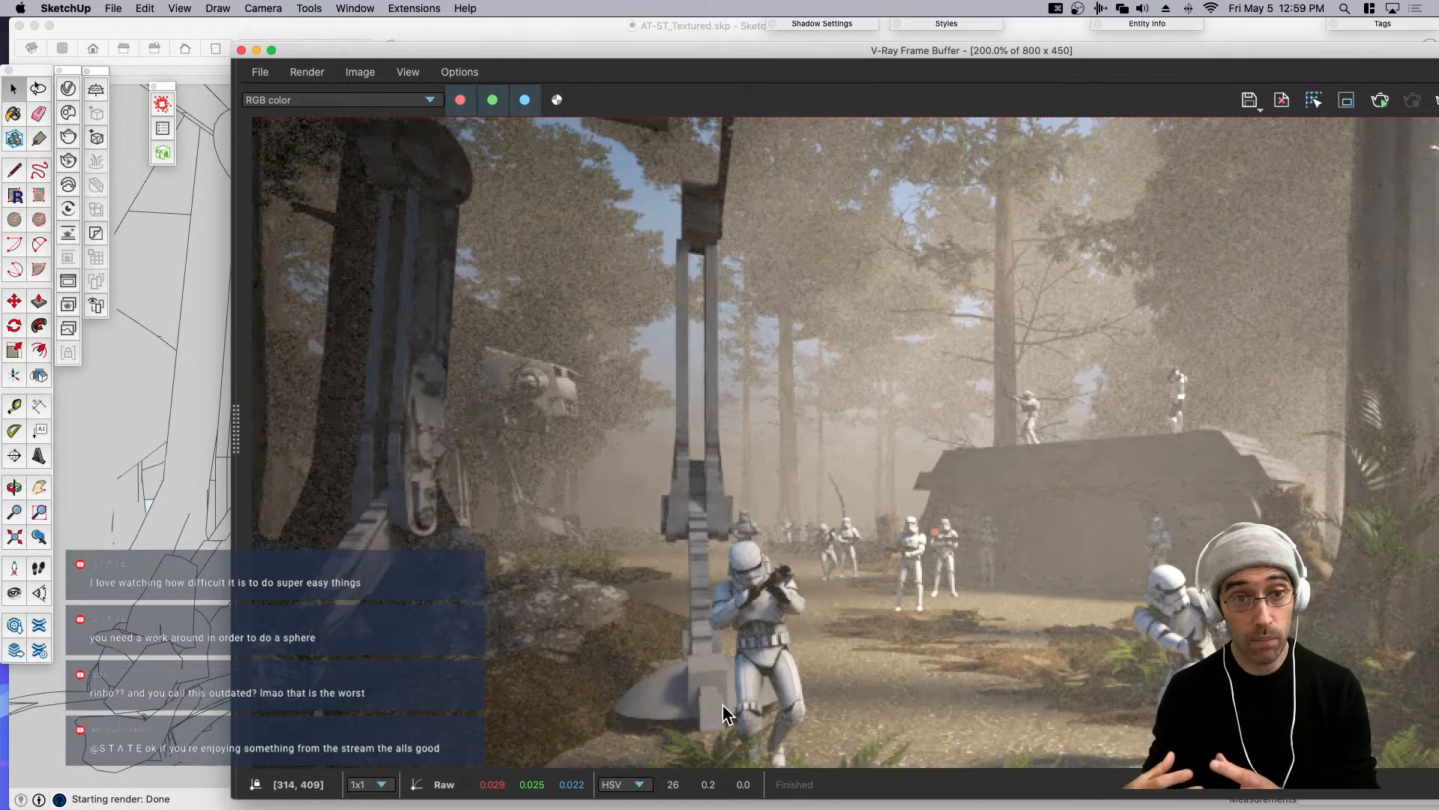
pyautogui.moveTo(727, 53); pyautogui.dragTo(491, 45)
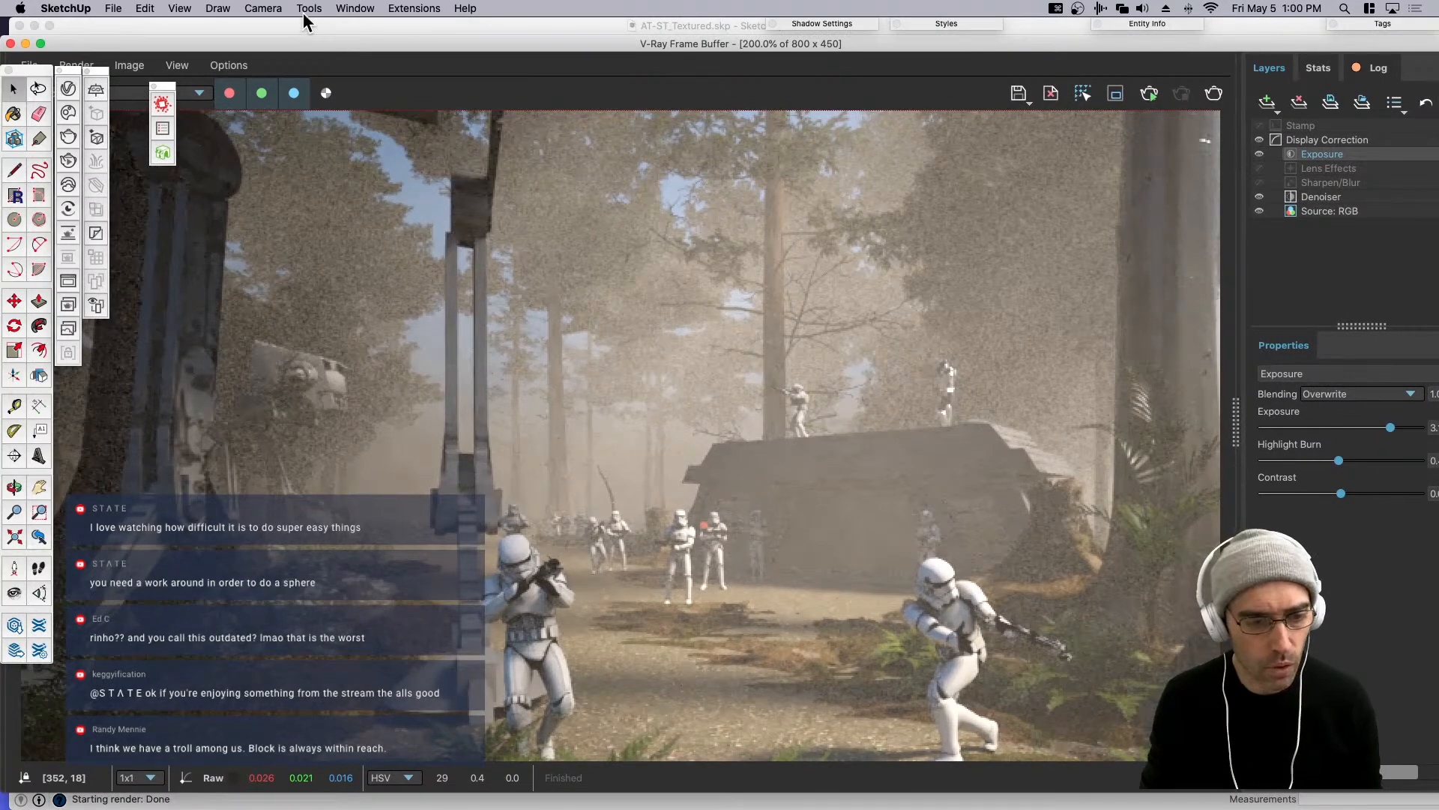
# Zoom the render to fit the frame buffer and shift the window to view the whole image.
pyautogui.click(264, 8)
pyautogui.click(266, 9)
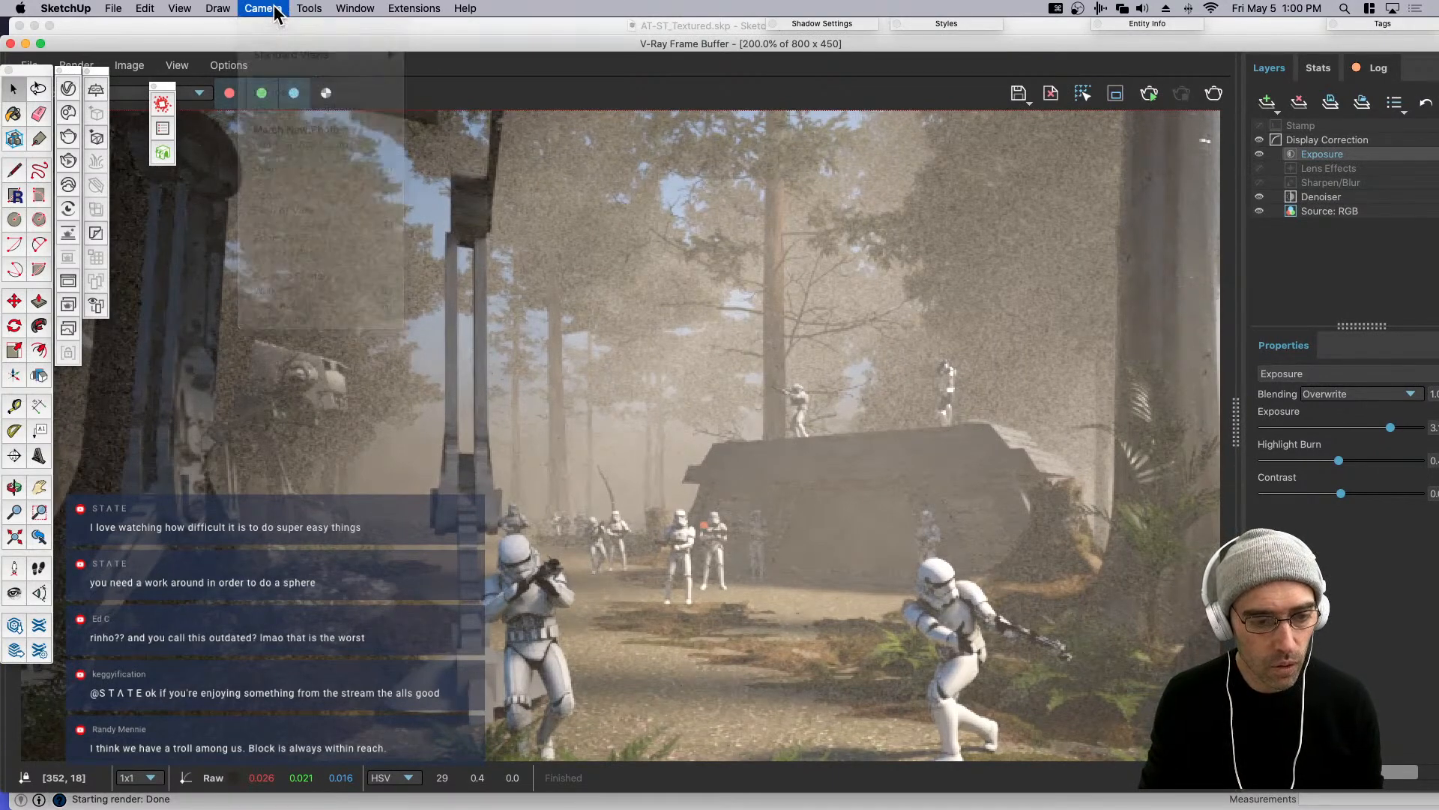
pyautogui.click(177, 66)
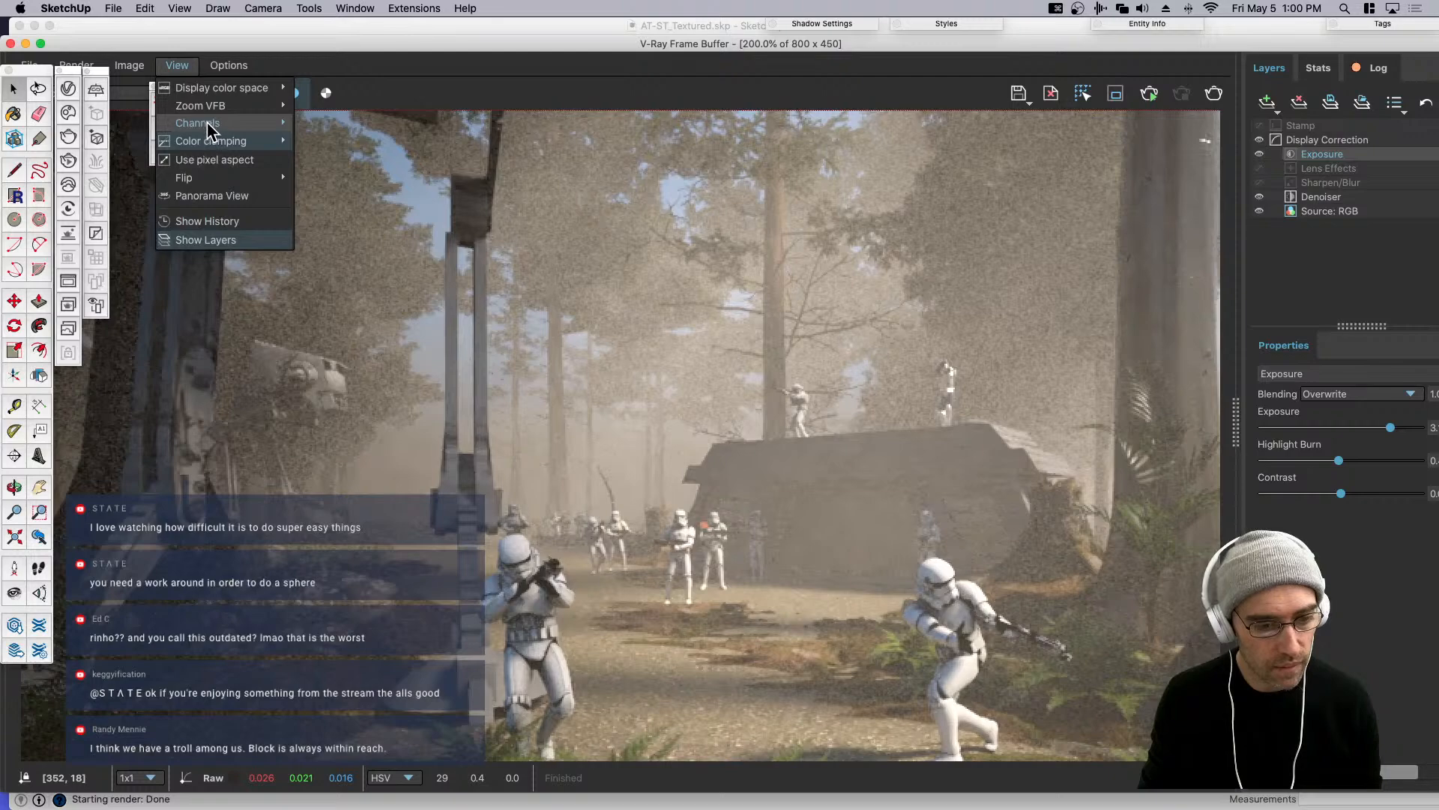
pyautogui.moveTo(213, 109)
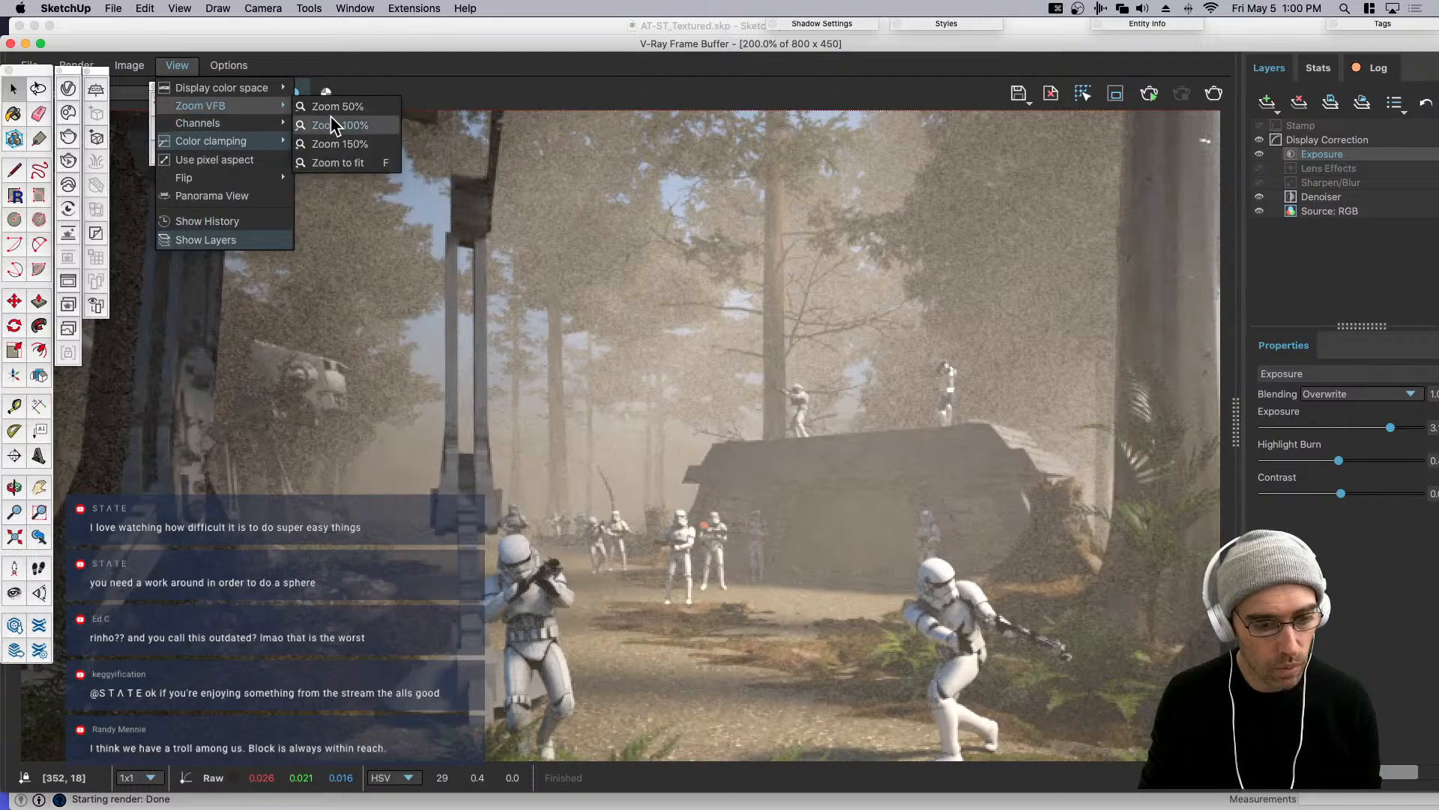
pyautogui.click(354, 159)
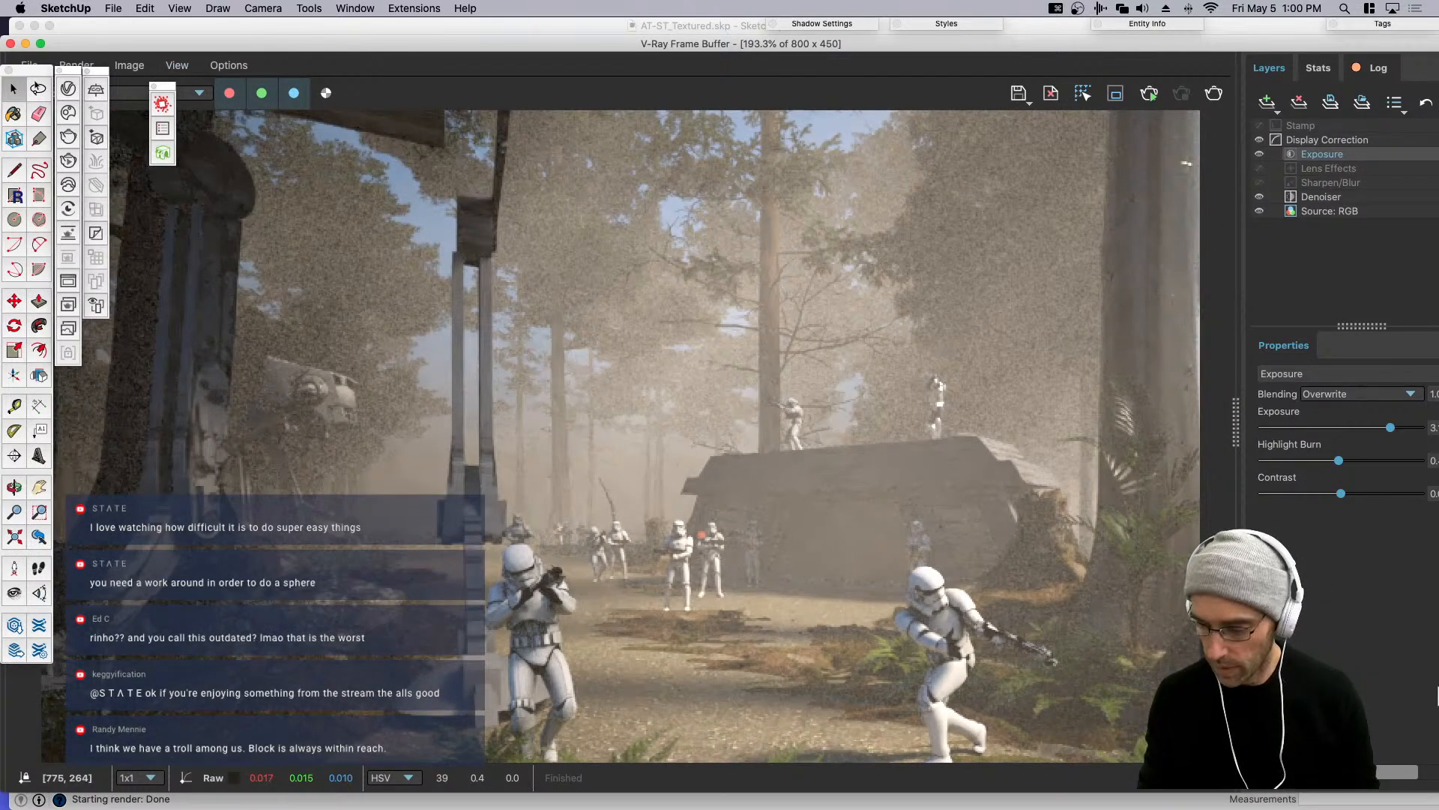
pyautogui.moveTo(241, 45); pyautogui.dragTo(309, 48)
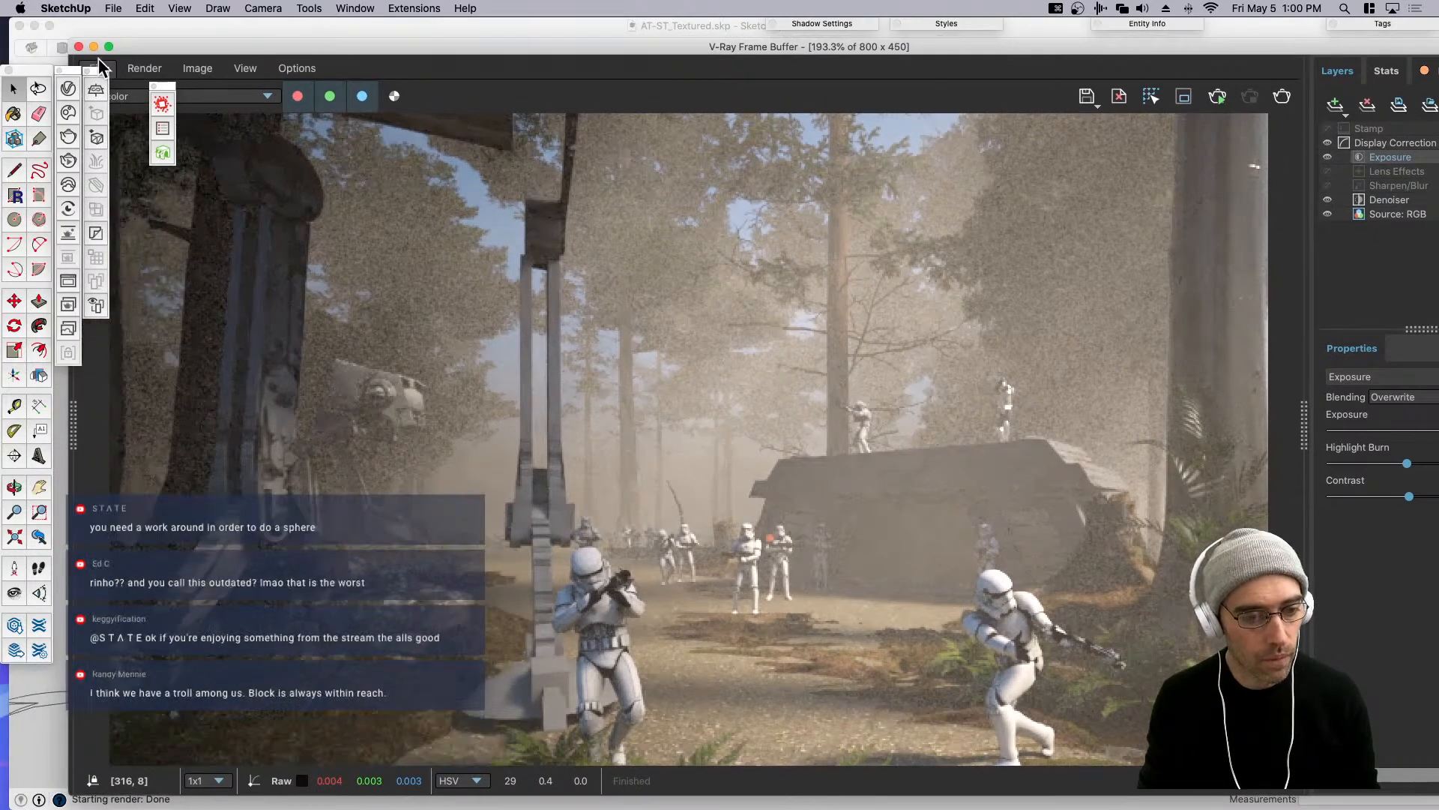
# Fit the render to the frame buffer, position the window so its layer settings are visible, and close the small floating toolbar overlapping it.
pyautogui.moveTo(69, 40); pyautogui.dragTo(256, 149)
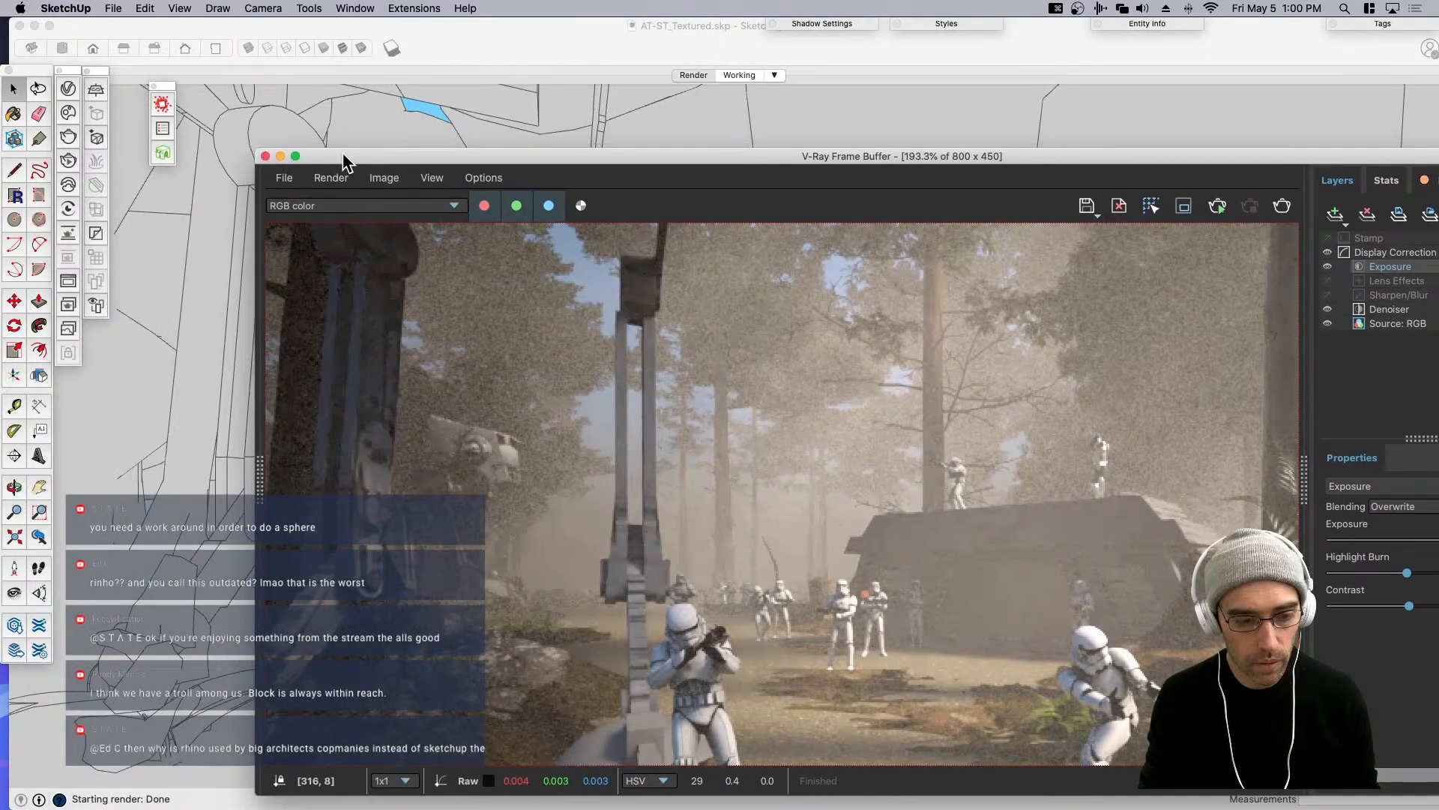
pyautogui.moveTo(342, 156); pyautogui.dragTo(282, 116)
pyautogui.click(371, 137)
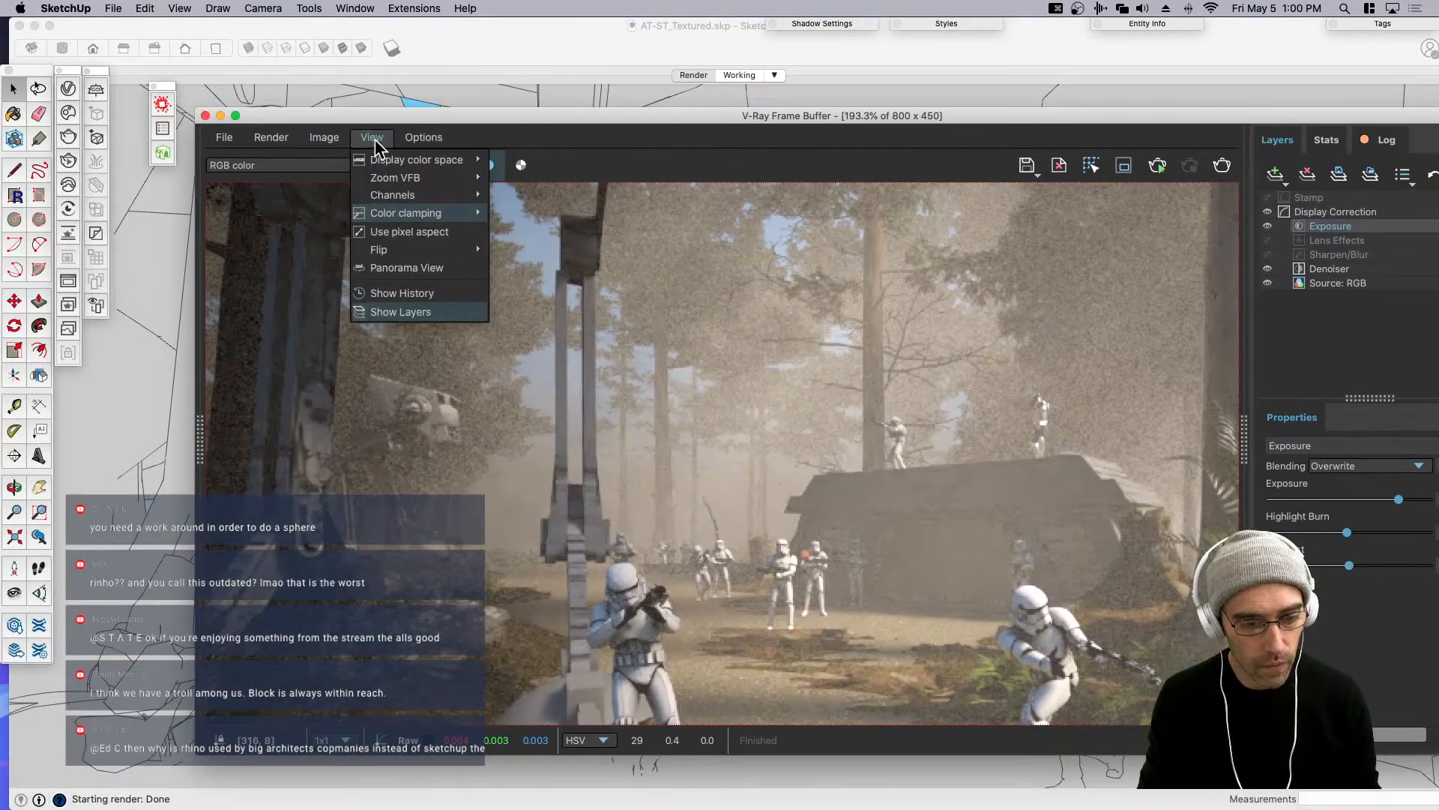
pyautogui.moveTo(407, 184)
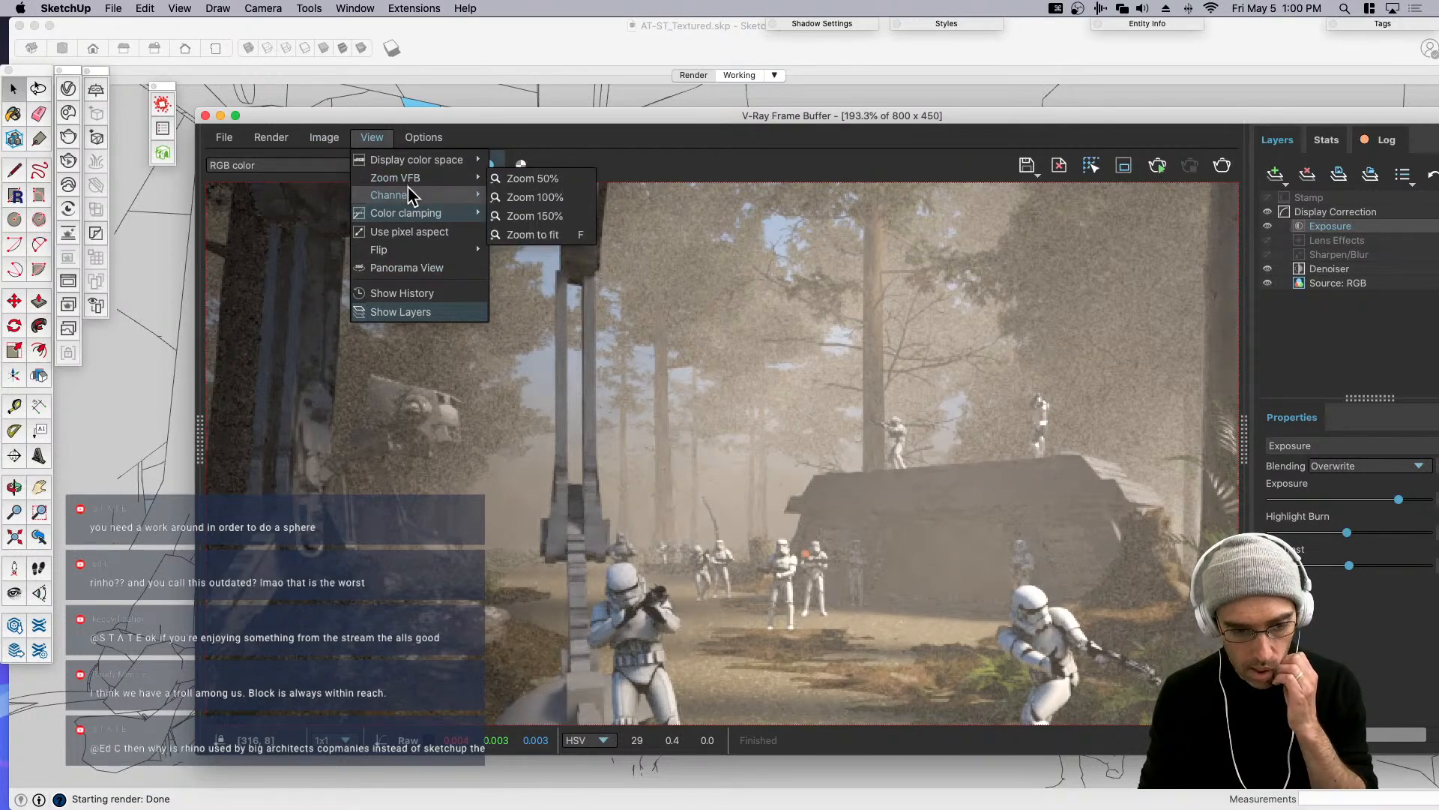
pyautogui.click(534, 235)
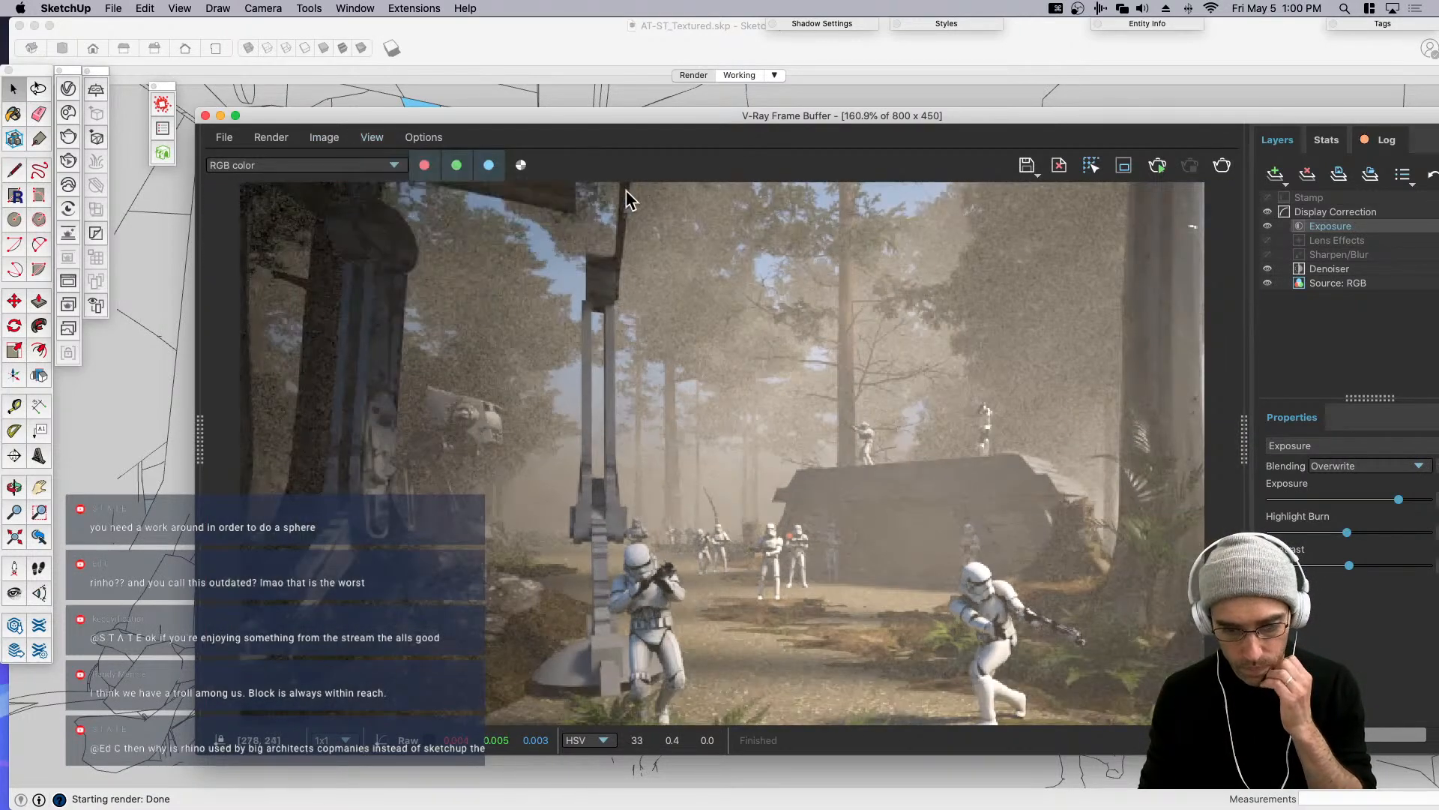
pyautogui.moveTo(713, 120); pyautogui.dragTo(627, 88)
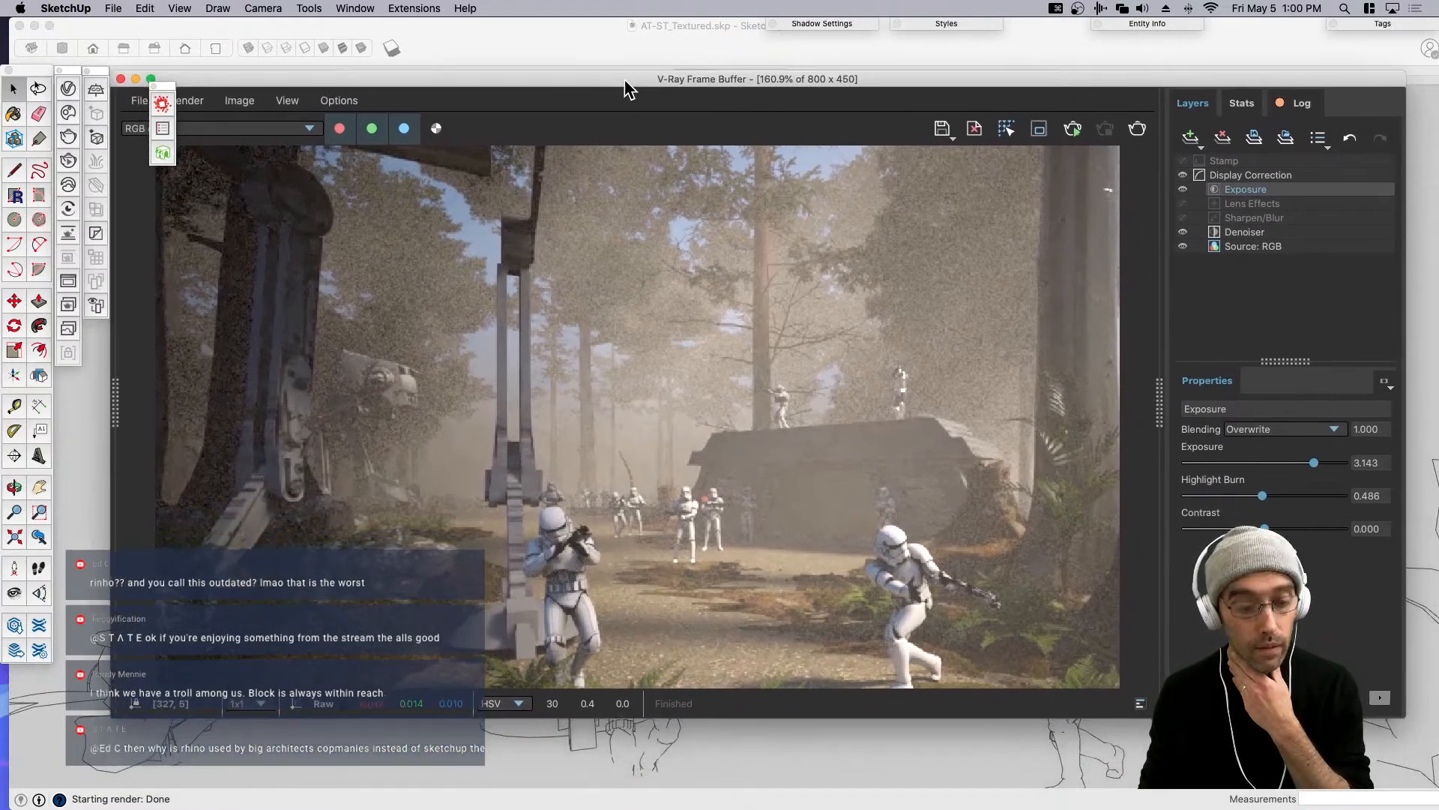
pyautogui.click(155, 87)
pyautogui.moveTo(374, 79); pyautogui.dragTo(375, 73)
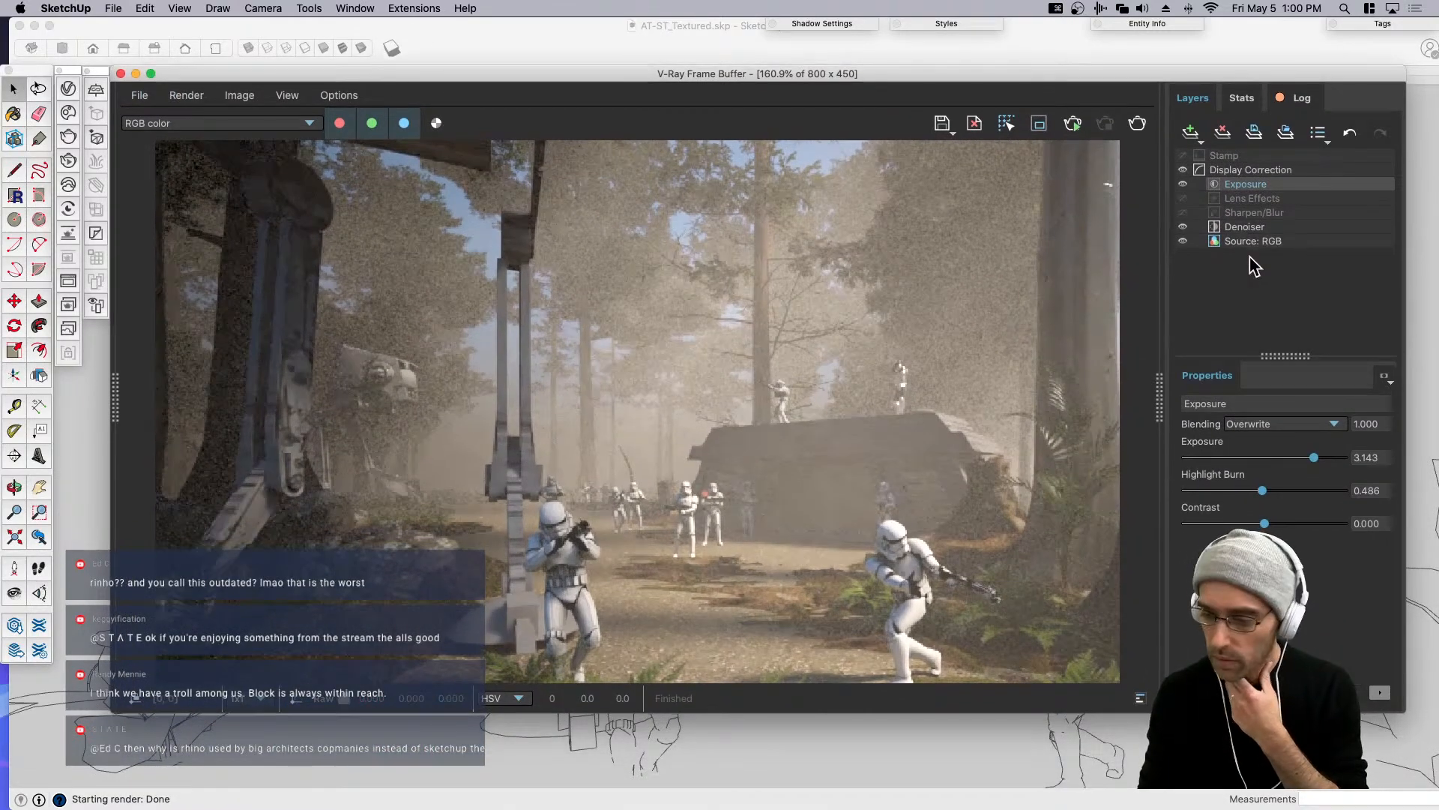
# Add Filmic tonemap and Color Balance layers to the render, with Cyan - Red at -0.152 and Yellow - Blue at 0.257.
pyautogui.click(1192, 133)
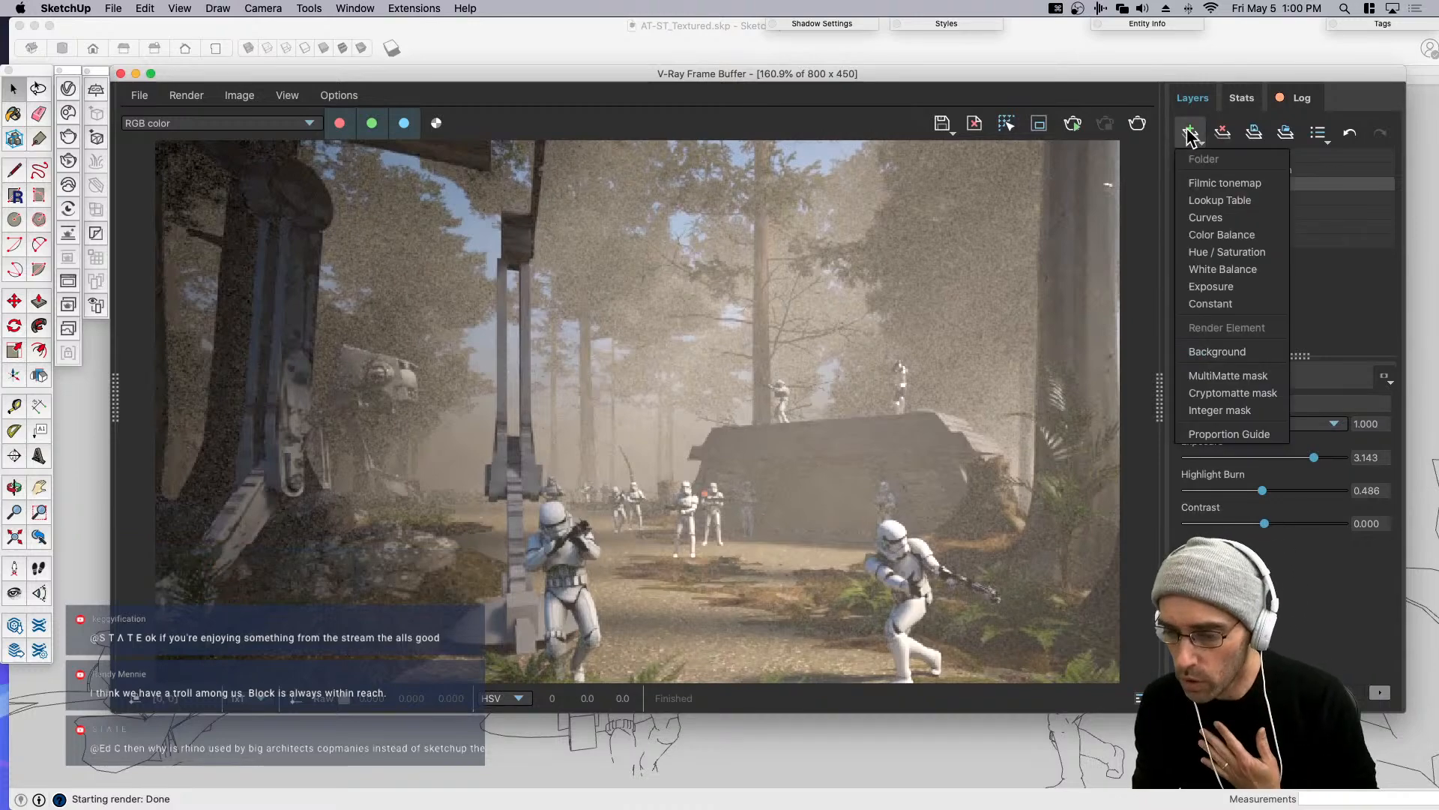
pyautogui.click(1231, 185)
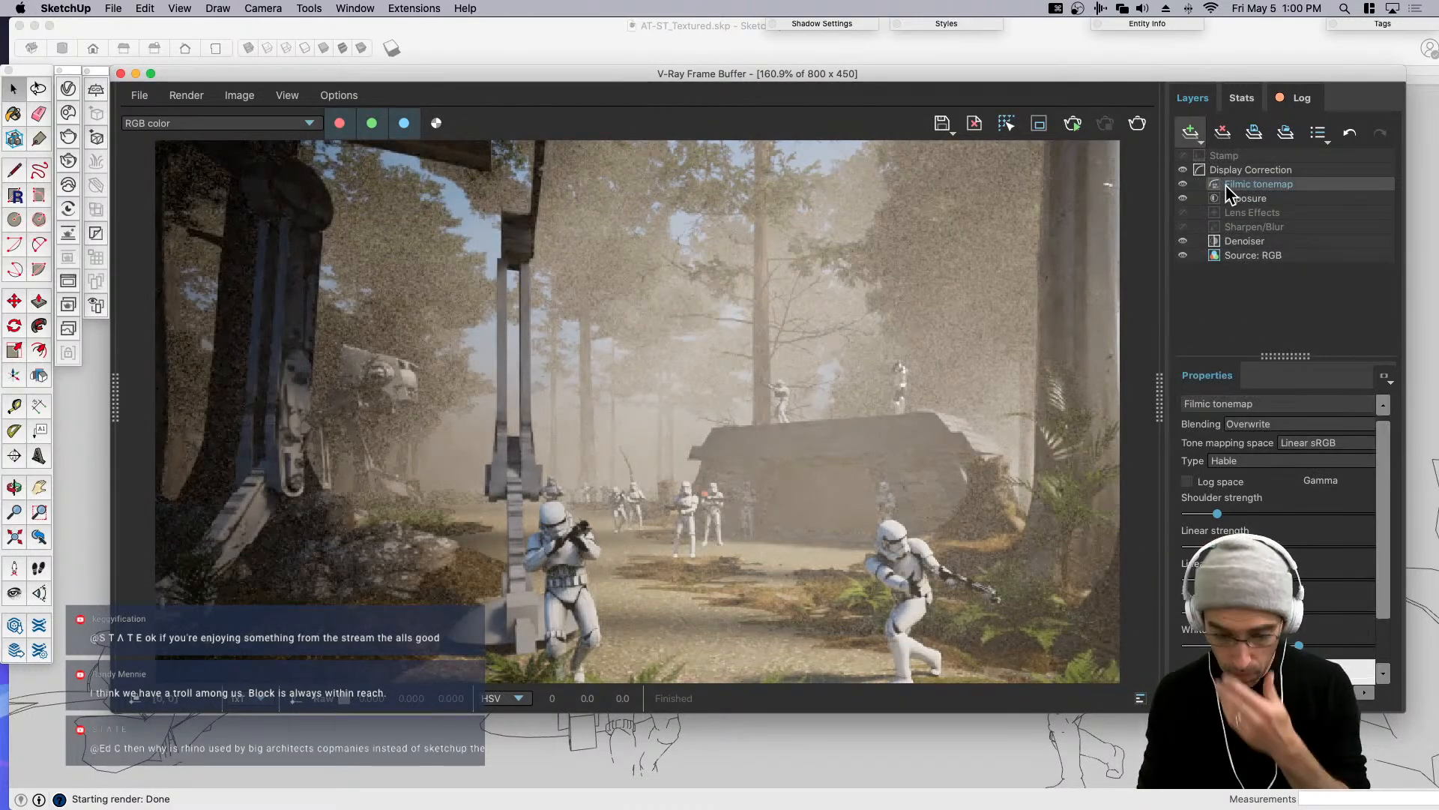
pyautogui.click(1192, 128)
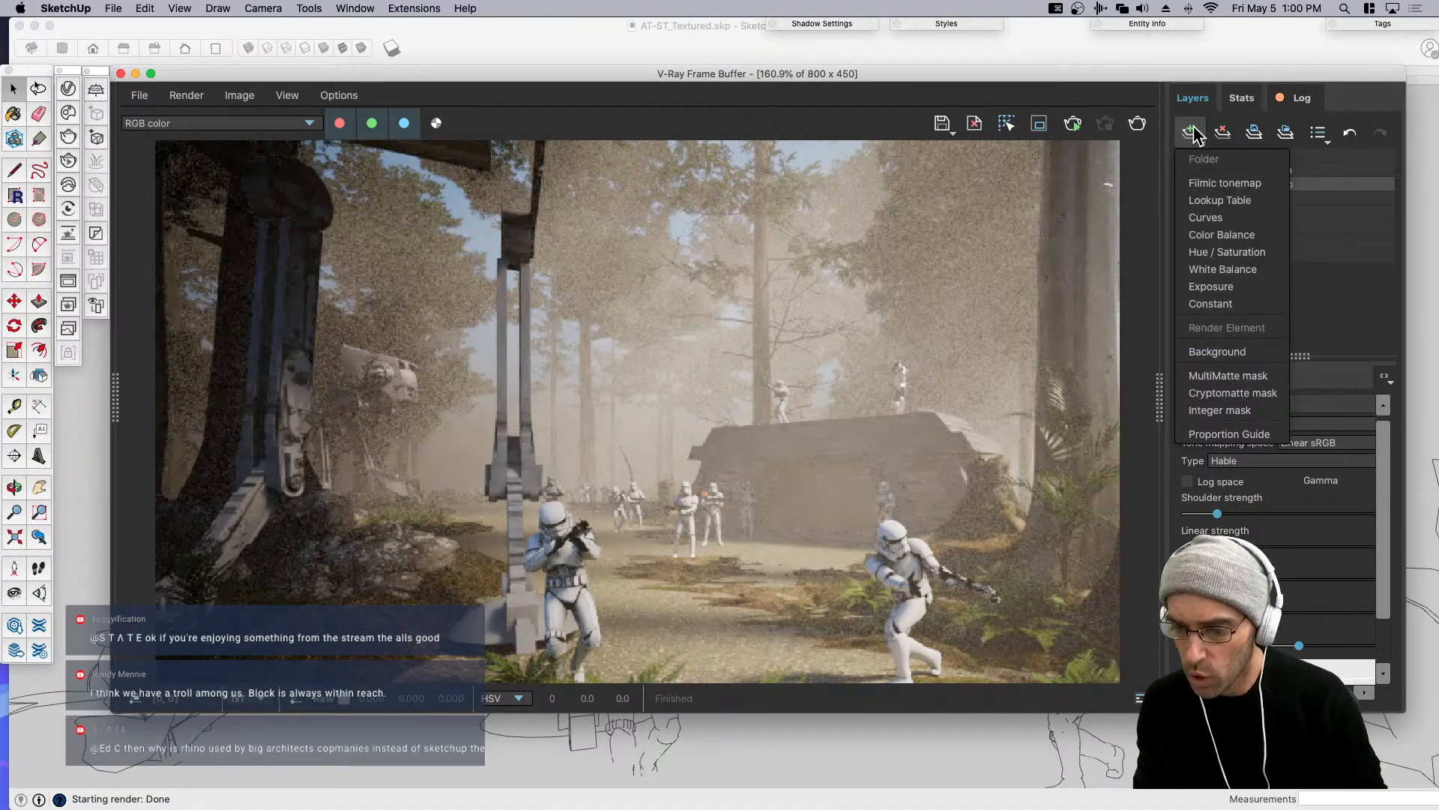
pyautogui.click(1227, 234)
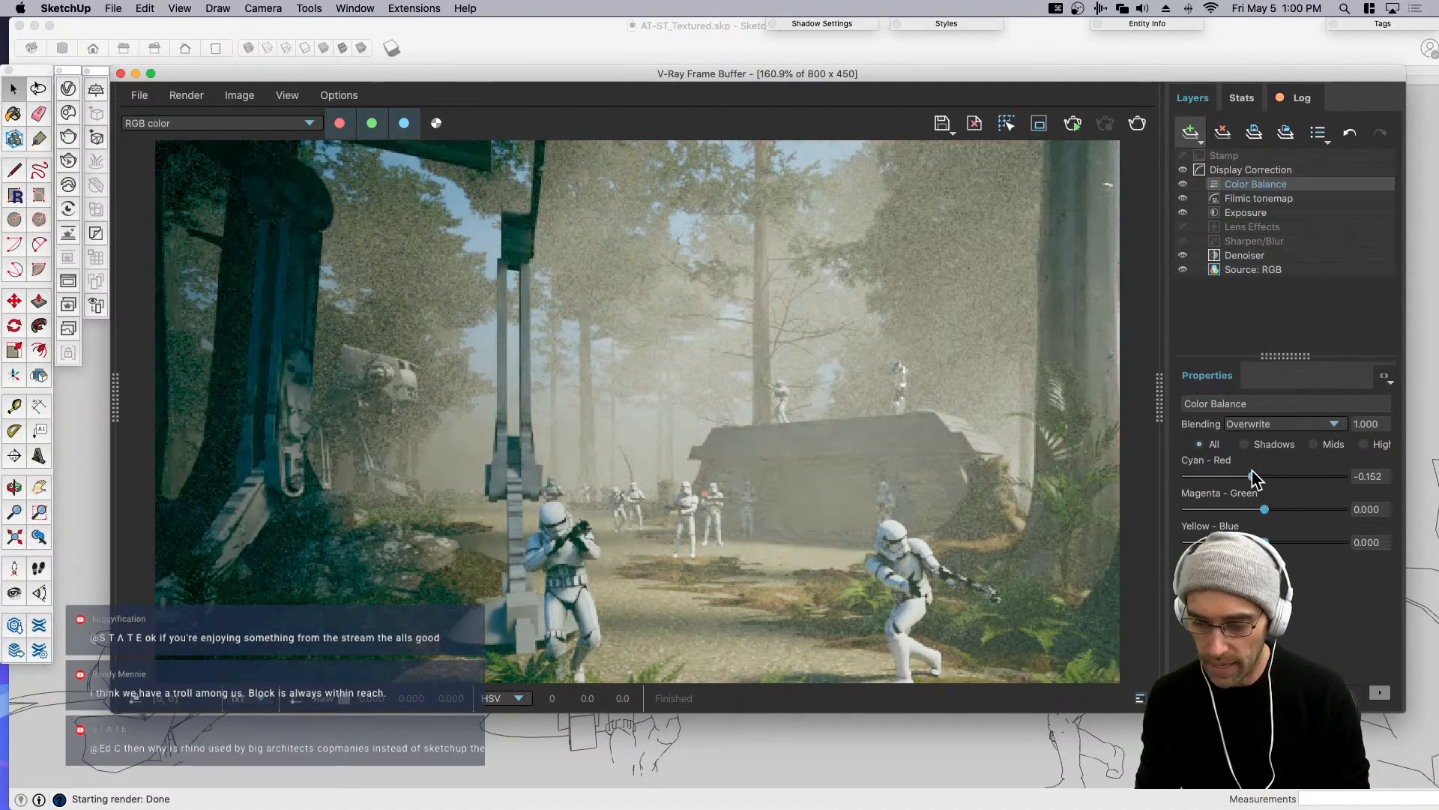
pyautogui.moveTo(1269, 544); pyautogui.dragTo(1282, 549)
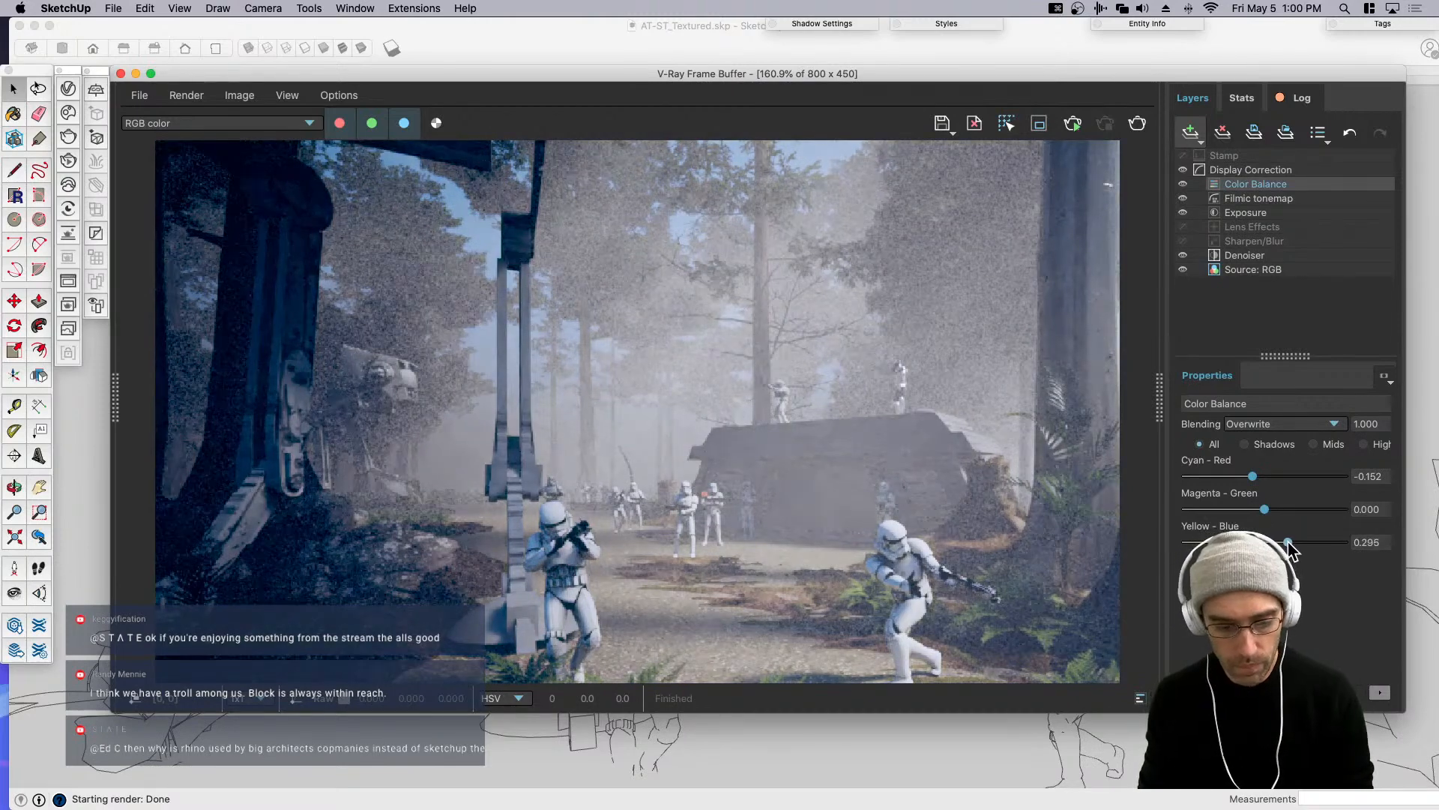
# Add a White Balance layer with a temperature of about 7633 and set the Exposure layer's exposure to 2.905.
pyautogui.click(1191, 135)
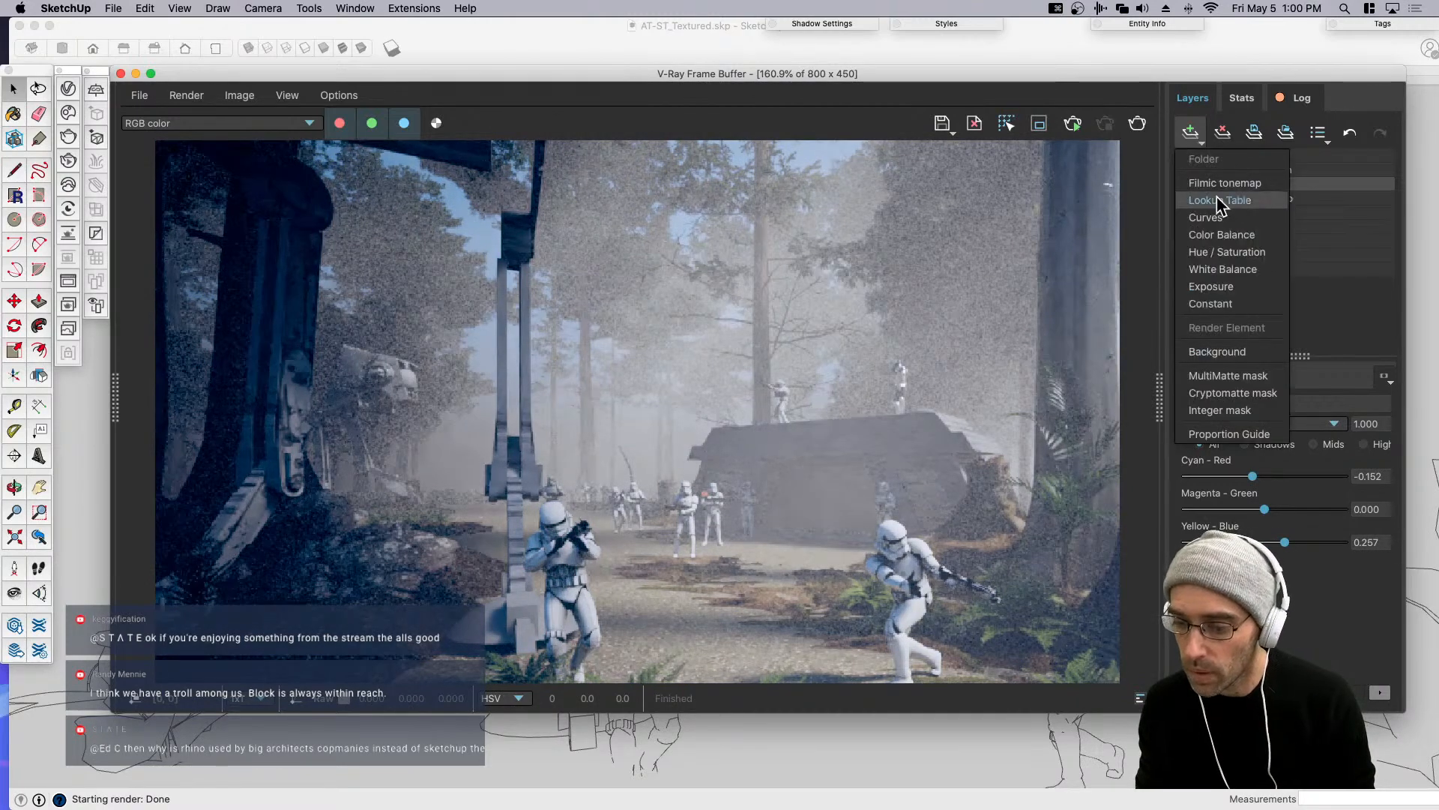
pyautogui.click(1229, 271)
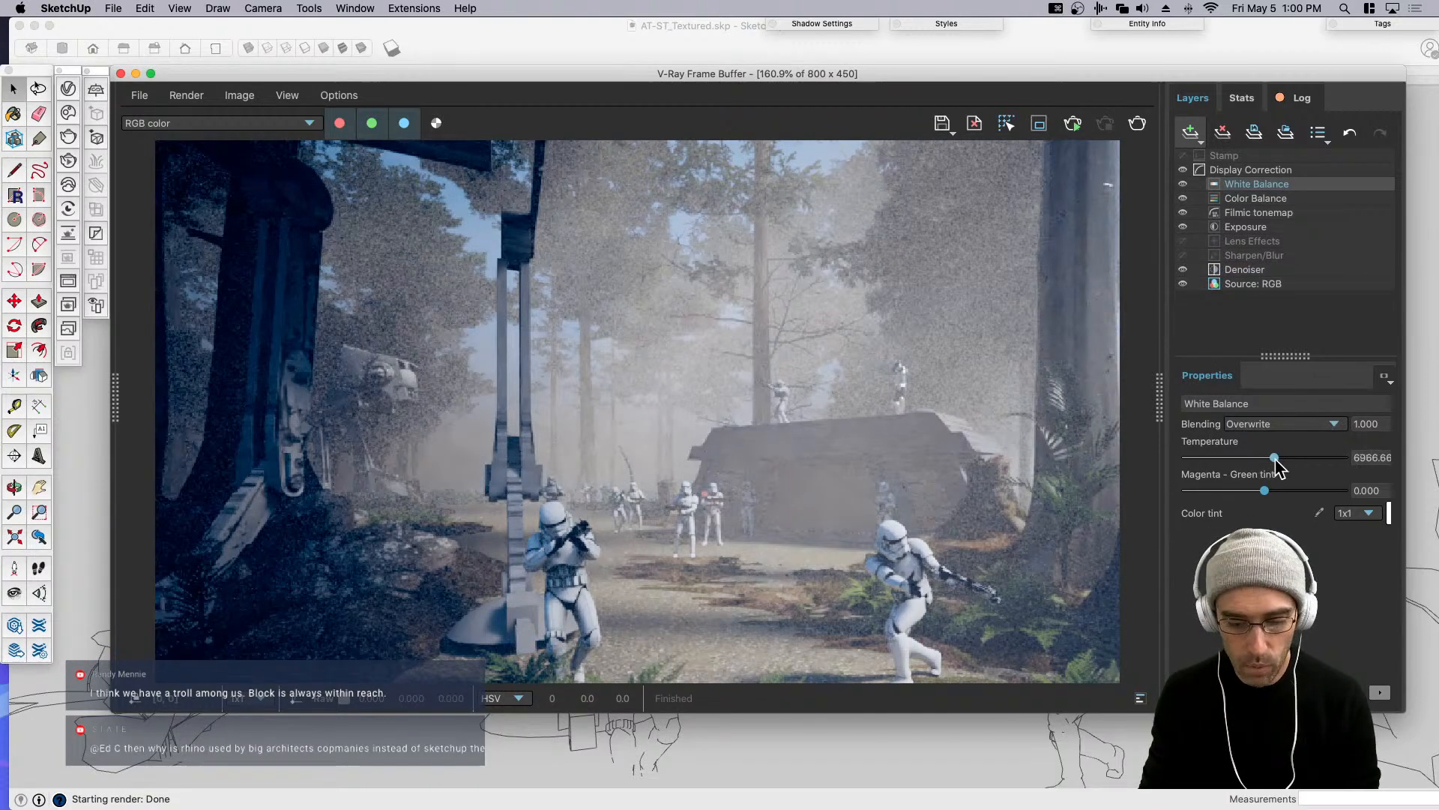
pyautogui.moveTo(1291, 459); pyautogui.dragTo(1293, 459)
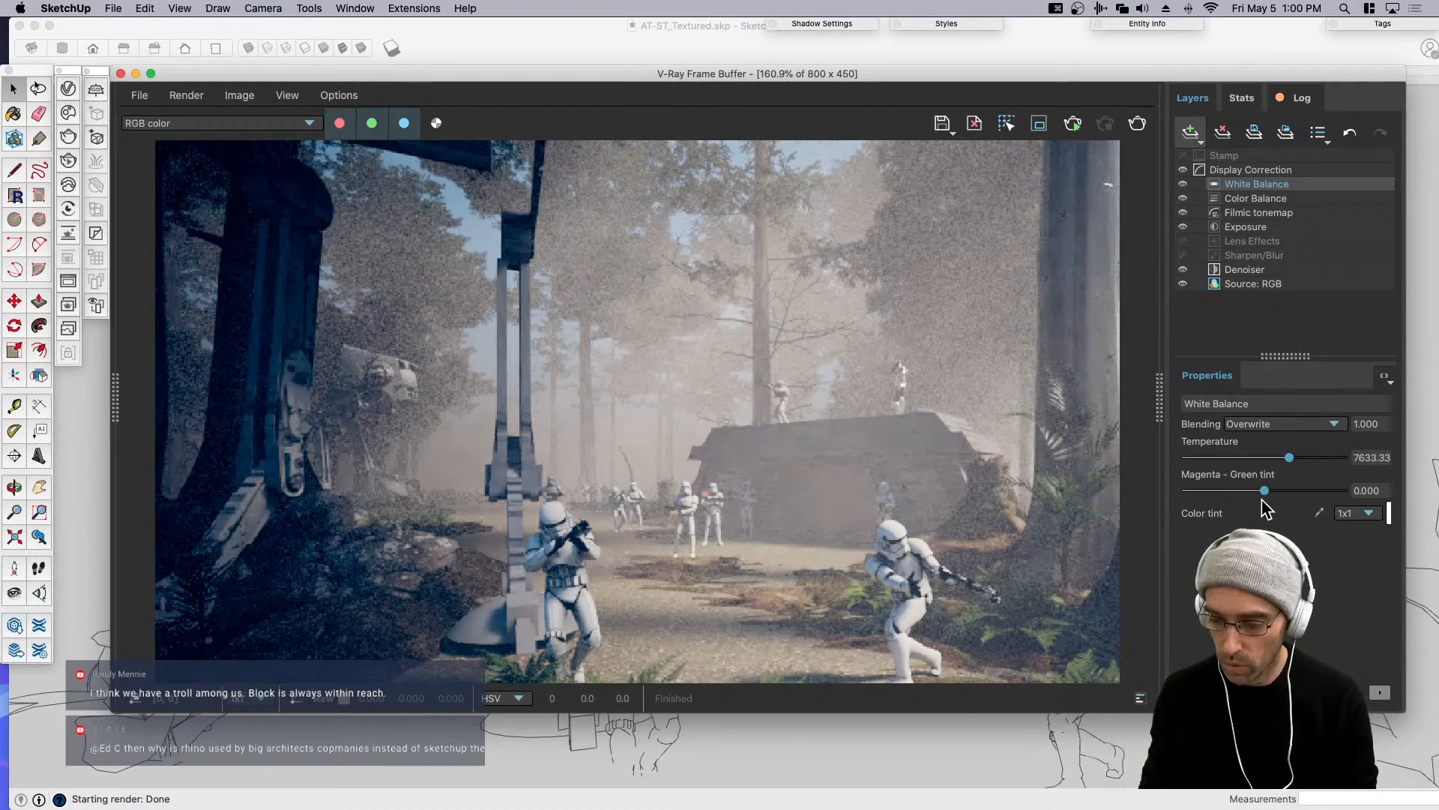
pyautogui.click(1248, 228)
pyautogui.moveTo(1315, 458); pyautogui.dragTo(1313, 461)
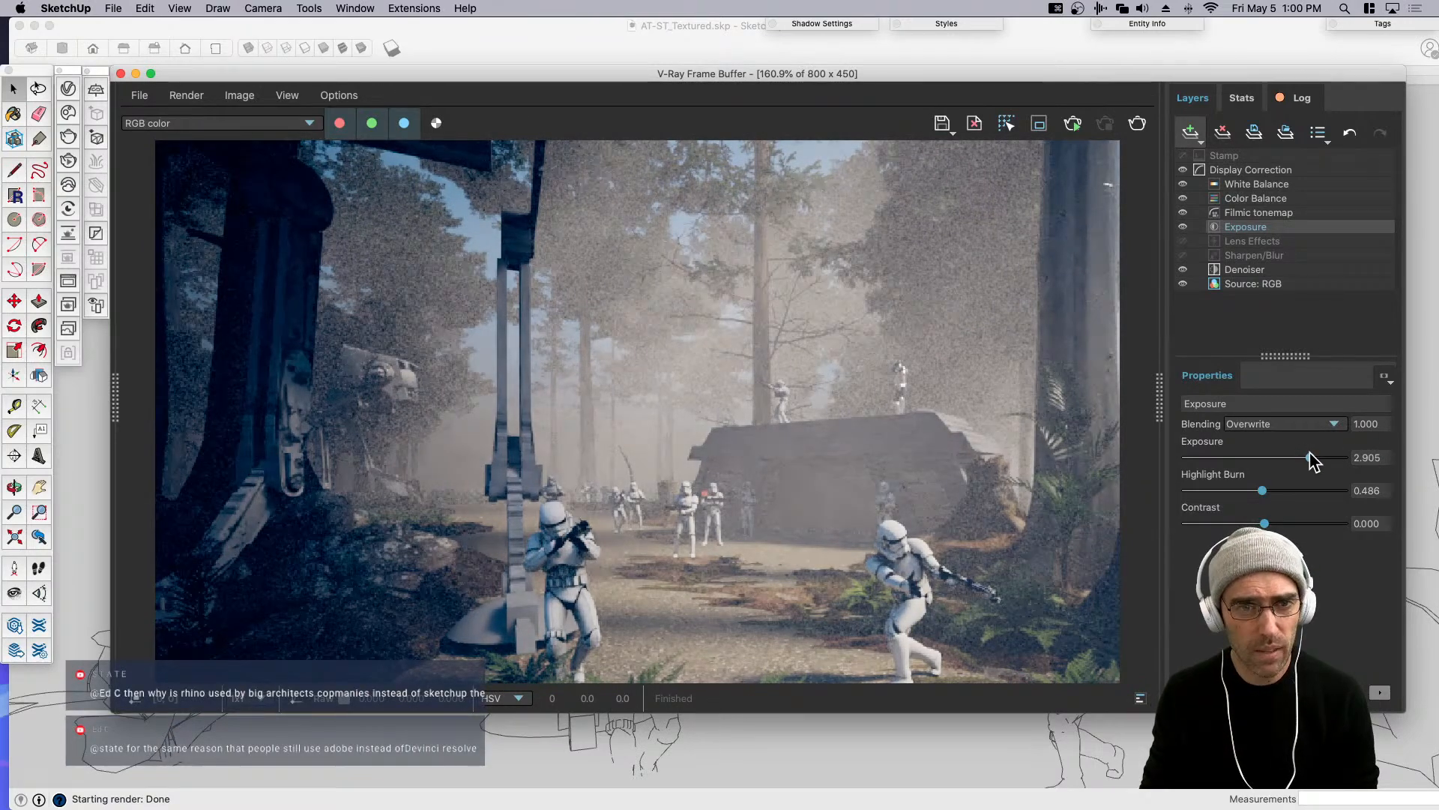
# Inspect the bunker area of the render up close and slightly reduce the Filmic tonemap's shoulder strength.
pyautogui.scroll(1, 875, 476)
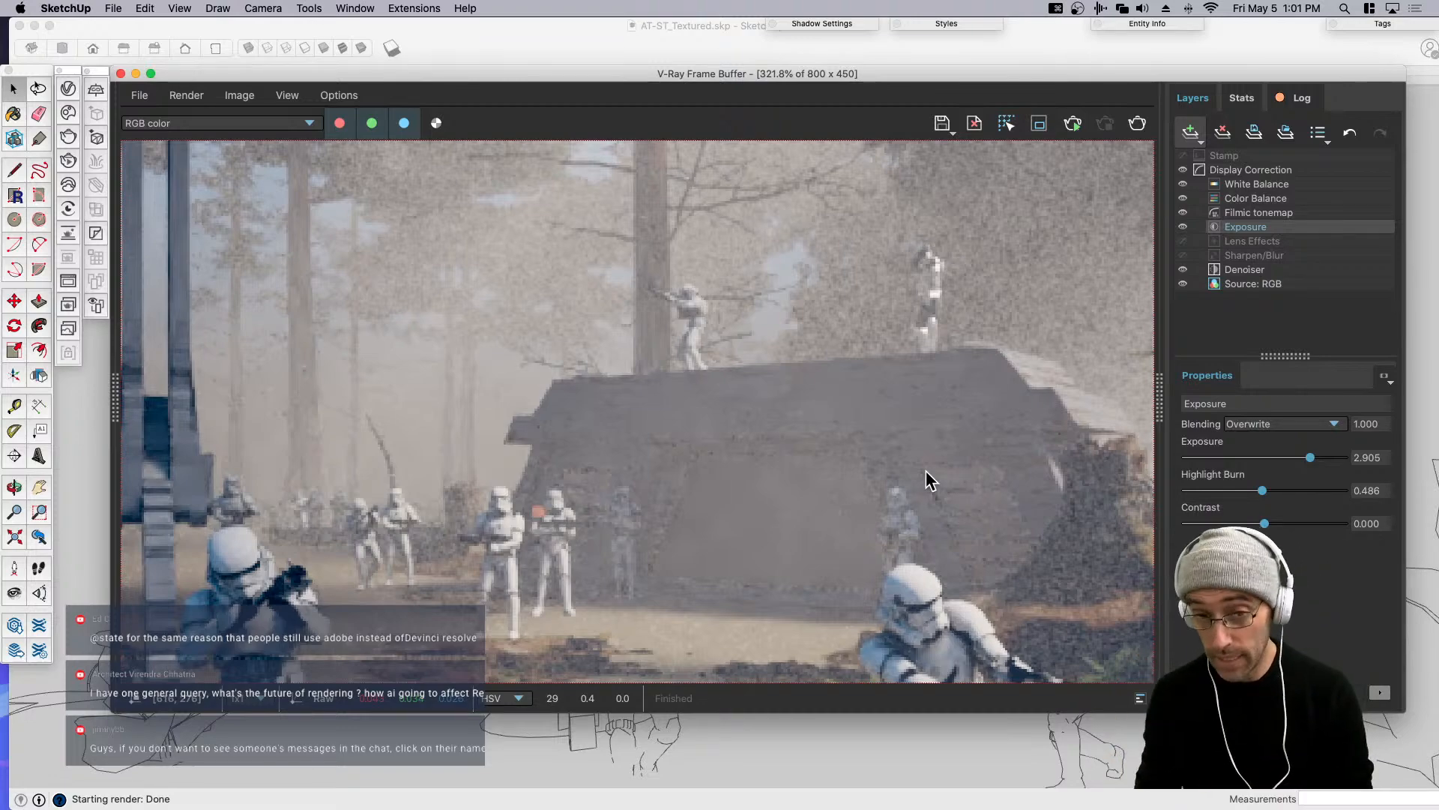
pyautogui.scroll(-5, 928, 477)
pyautogui.scroll(2, 853, 465)
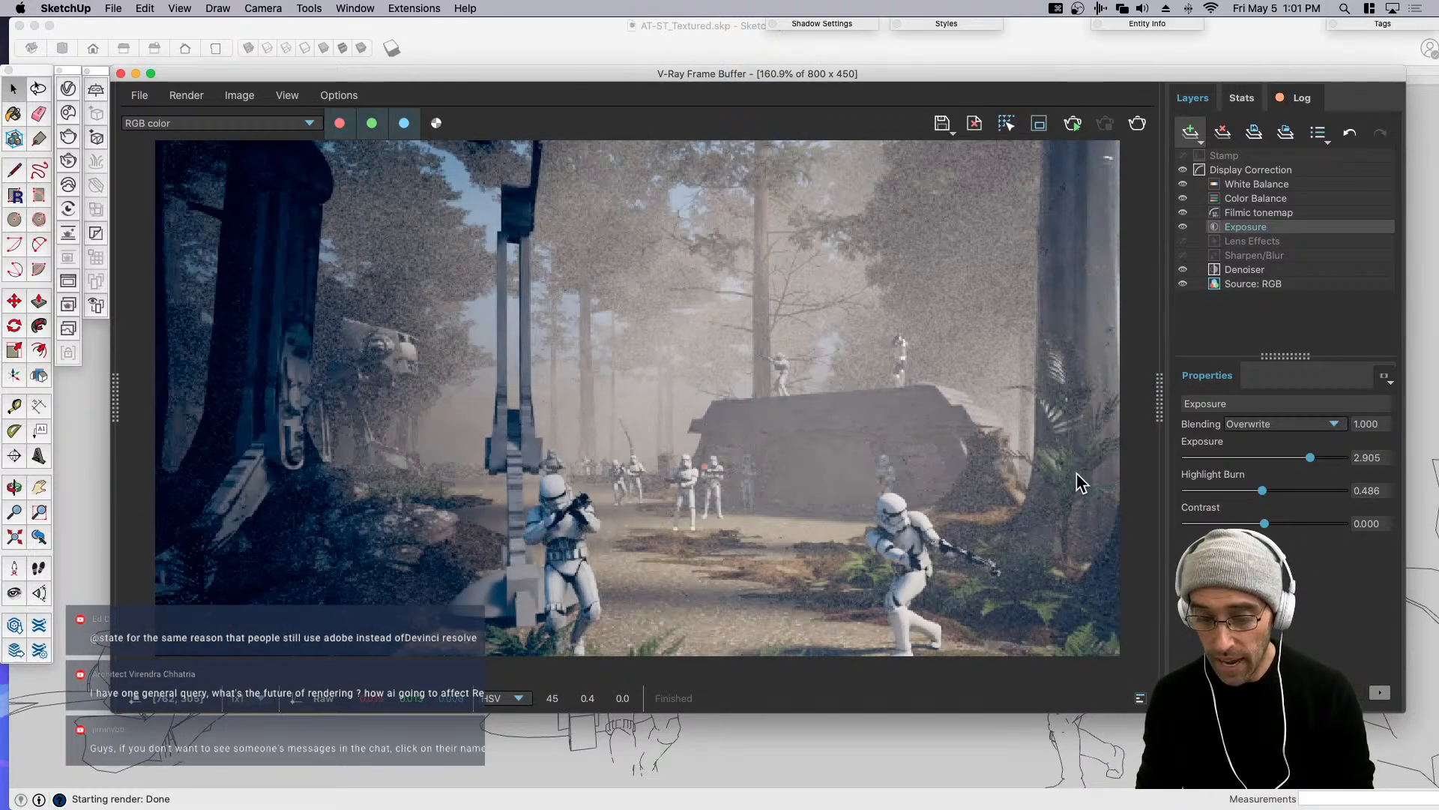
pyautogui.click(1248, 213)
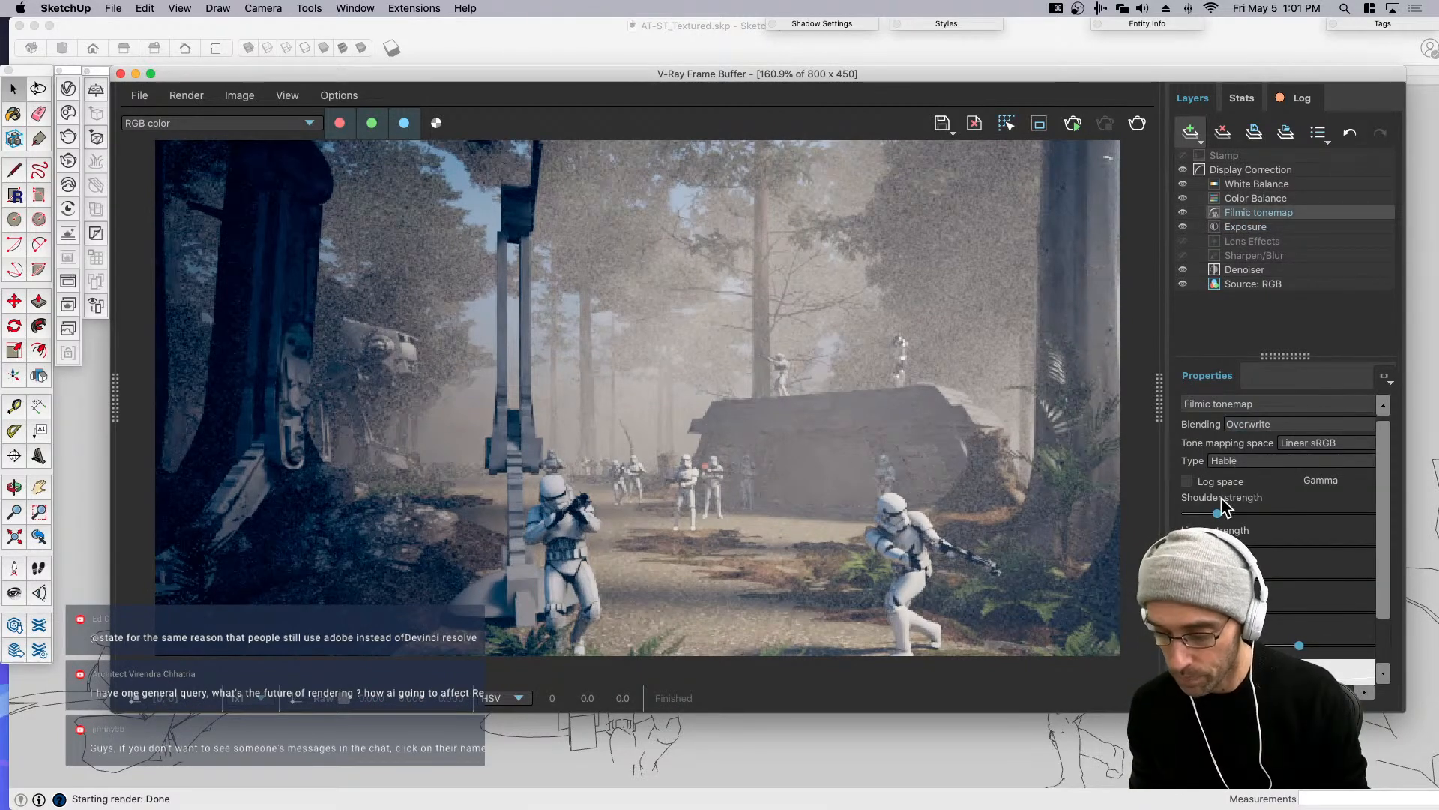
pyautogui.moveTo(1238, 513); pyautogui.dragTo(1210, 513)
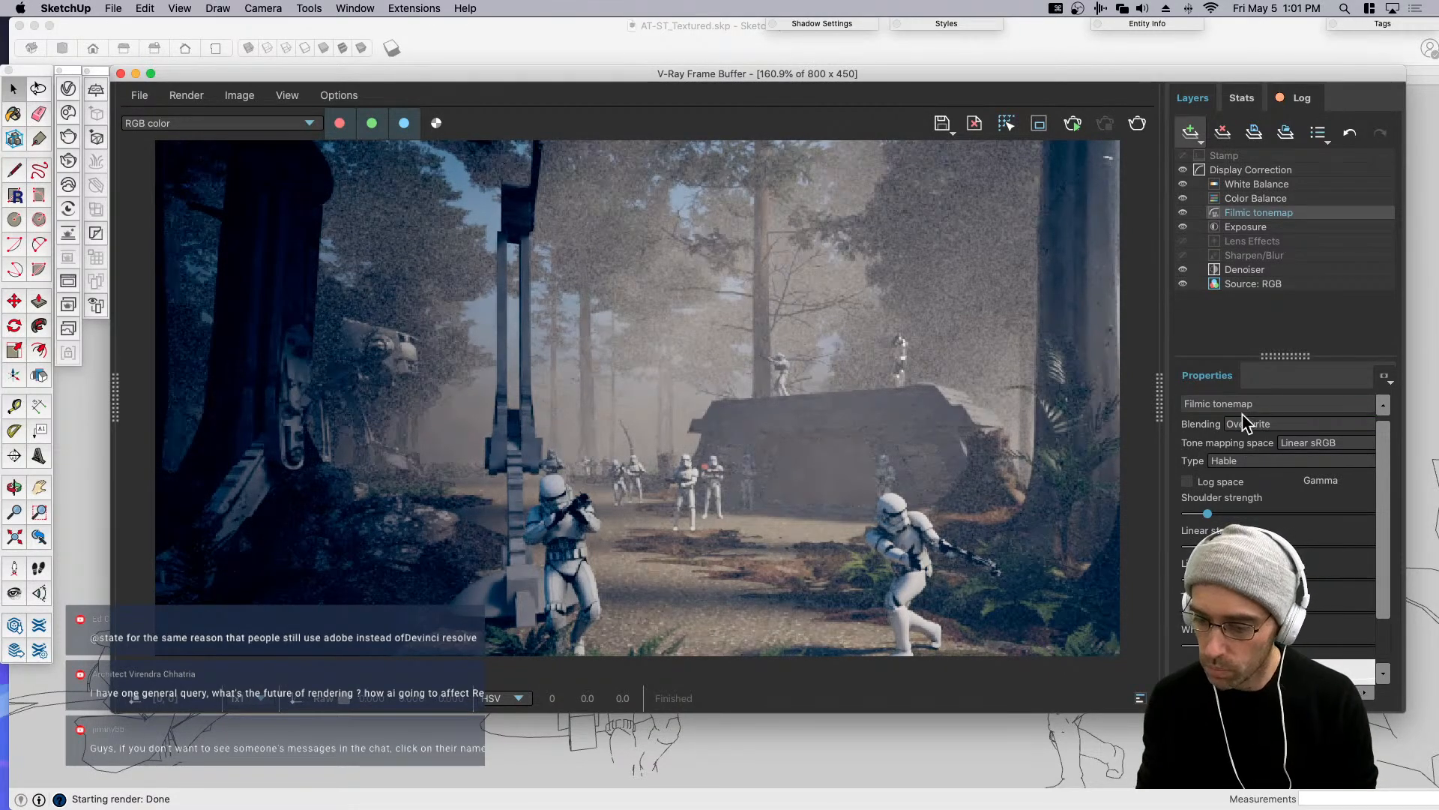
# Set the Exposure layer to exposure 3.095, highlight burn 0.257 and contrast 0.076.
pyautogui.click(1244, 227)
pyautogui.moveTo(1263, 490)
pyautogui.mouseDown()
pyautogui.moveTo(1237, 492)
pyautogui.moveTo(1302, 492)
pyautogui.moveTo(1226, 496)
pyautogui.mouseUp()
pyautogui.moveTo(1314, 459); pyautogui.dragTo(1314, 458)
pyautogui.moveTo(1264, 522); pyautogui.dragTo(1270, 523)
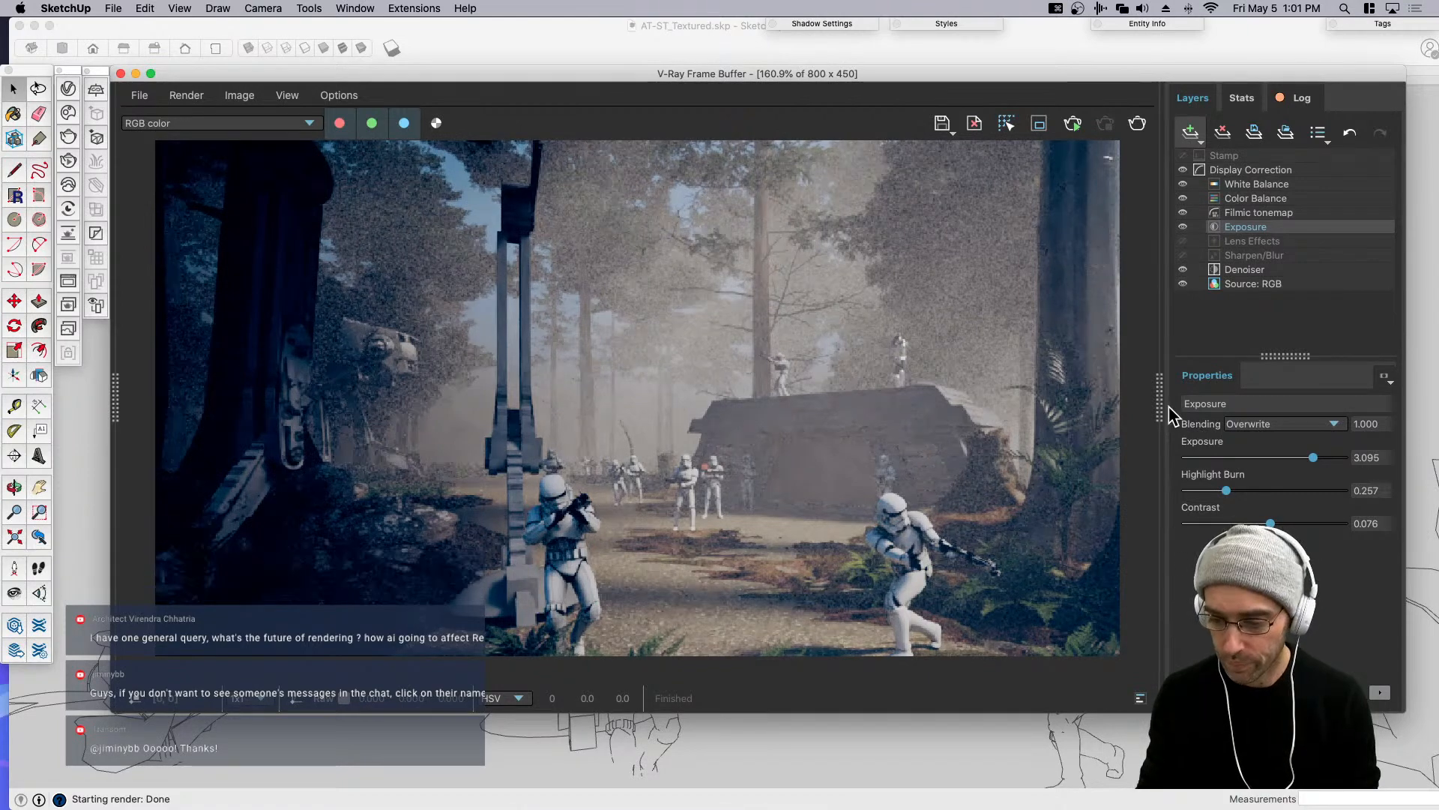
# Refine the Color Balance layer to Cyan - Red -0.010, Magenta - Green 0.124 and Yellow - Blue 0.286.
pyautogui.click(1241, 198)
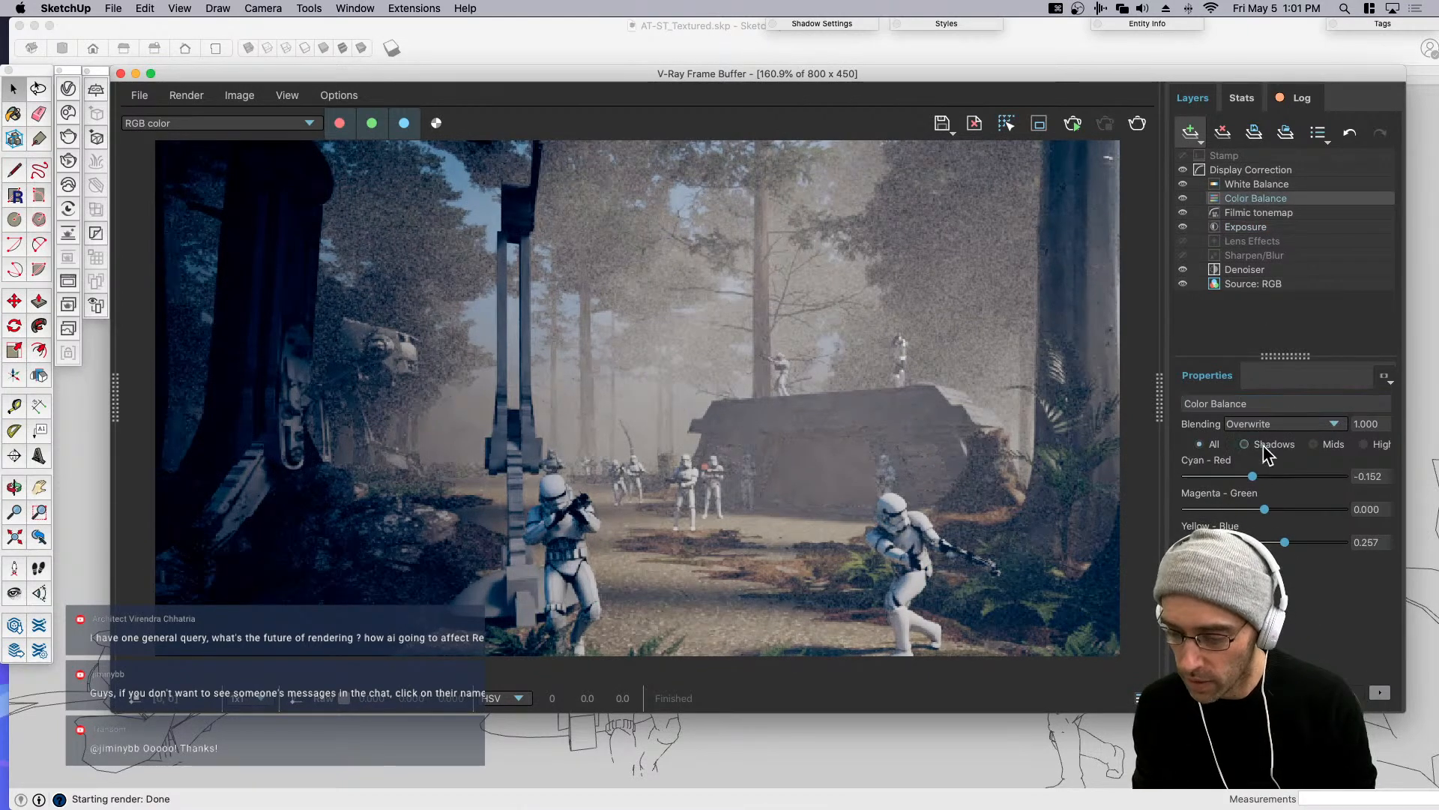
pyautogui.moveTo(1267, 510); pyautogui.dragTo(1266, 509)
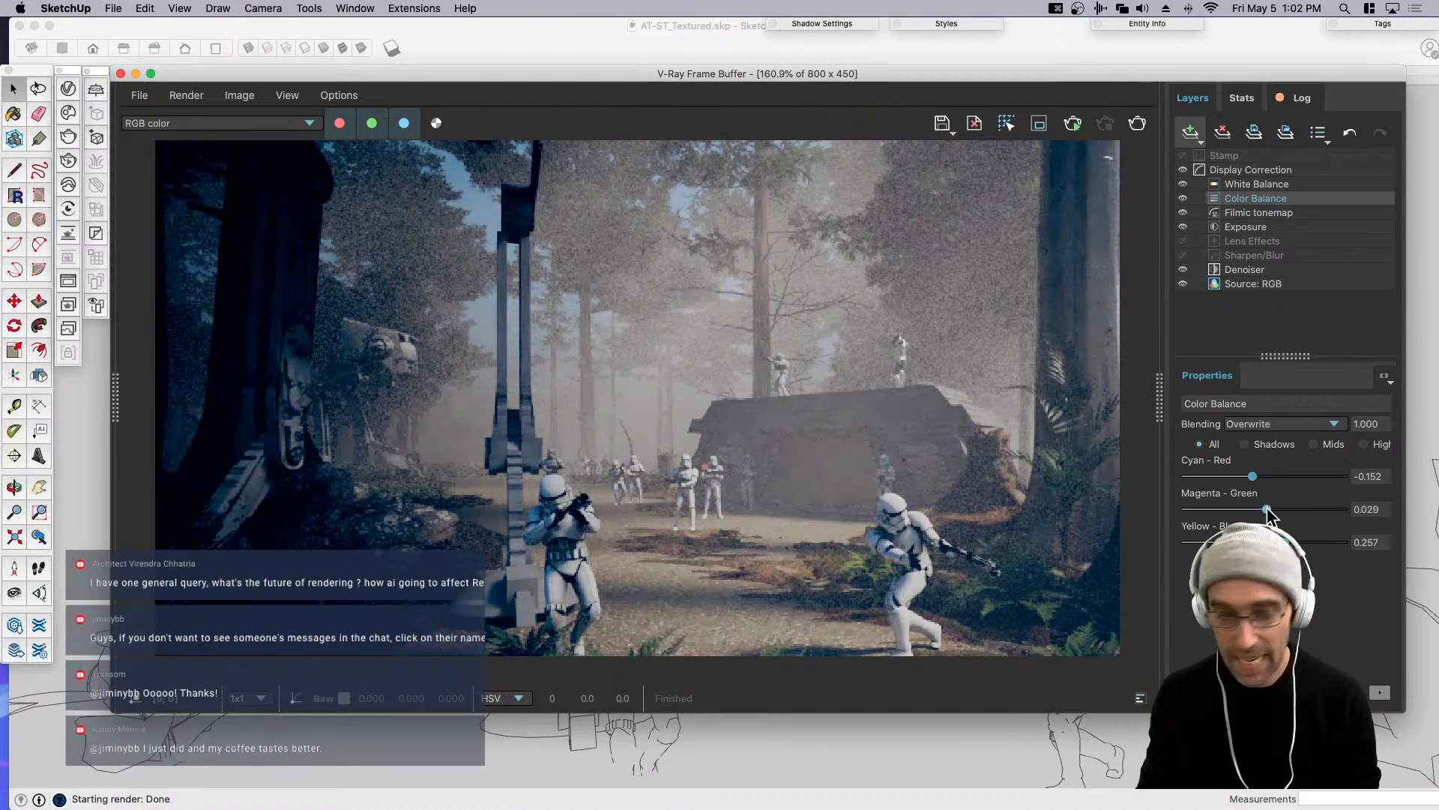
pyautogui.moveTo(1253, 477); pyautogui.dragTo(1287, 543)
pyautogui.moveTo(1259, 478)
pyautogui.mouseDown()
pyautogui.moveTo(1275, 512)
pyautogui.moveTo(1264, 477)
pyautogui.mouseUp()
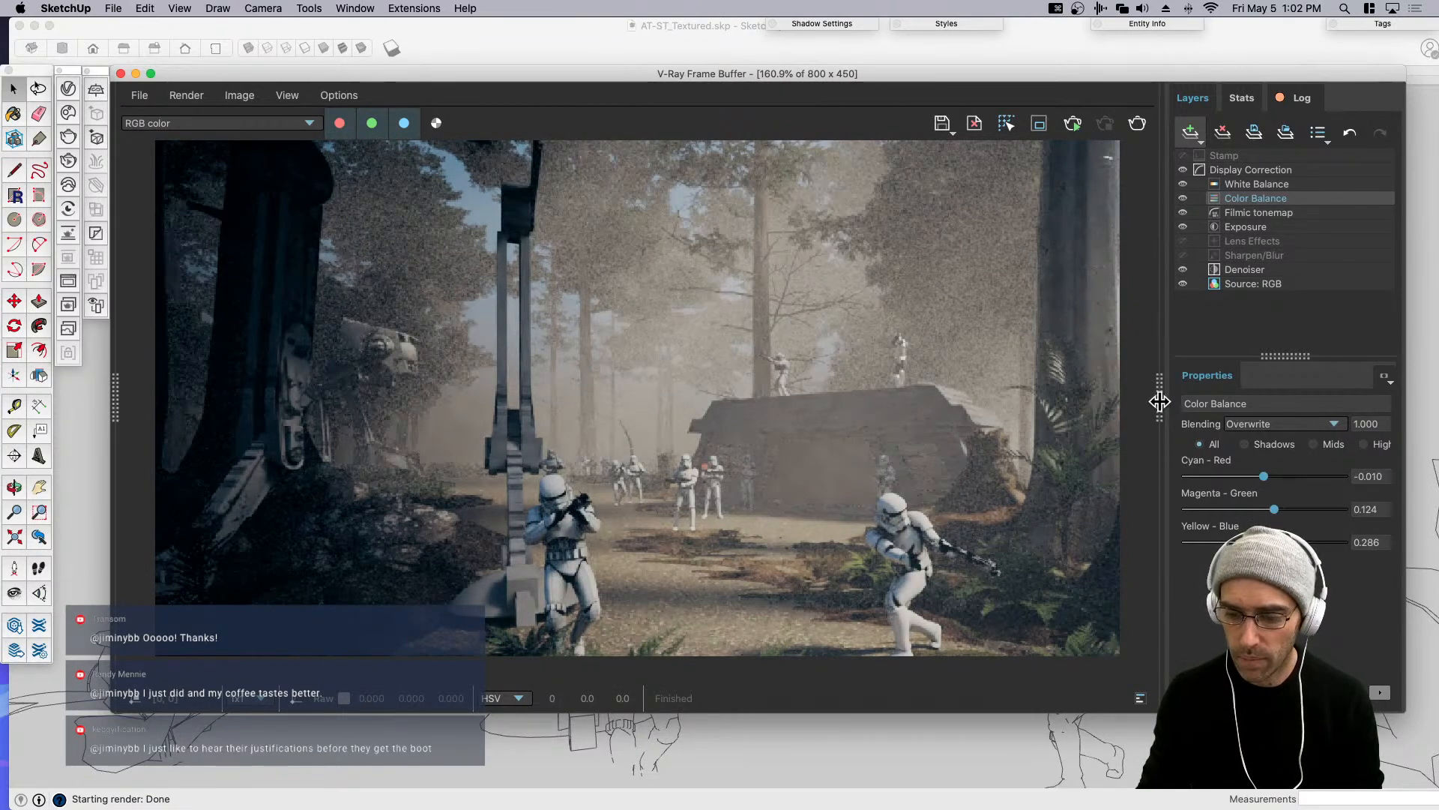
# Hide the frame buffer's layer settings, then move the window and shrink it around the graded render.
pyautogui.click(1162, 403)
pyautogui.moveTo(845, 91)
pyautogui.mouseDown()
pyautogui.moveTo(935, 113)
pyautogui.moveTo(943, 89)
pyautogui.moveTo(1098, 88)
pyautogui.mouseUp()
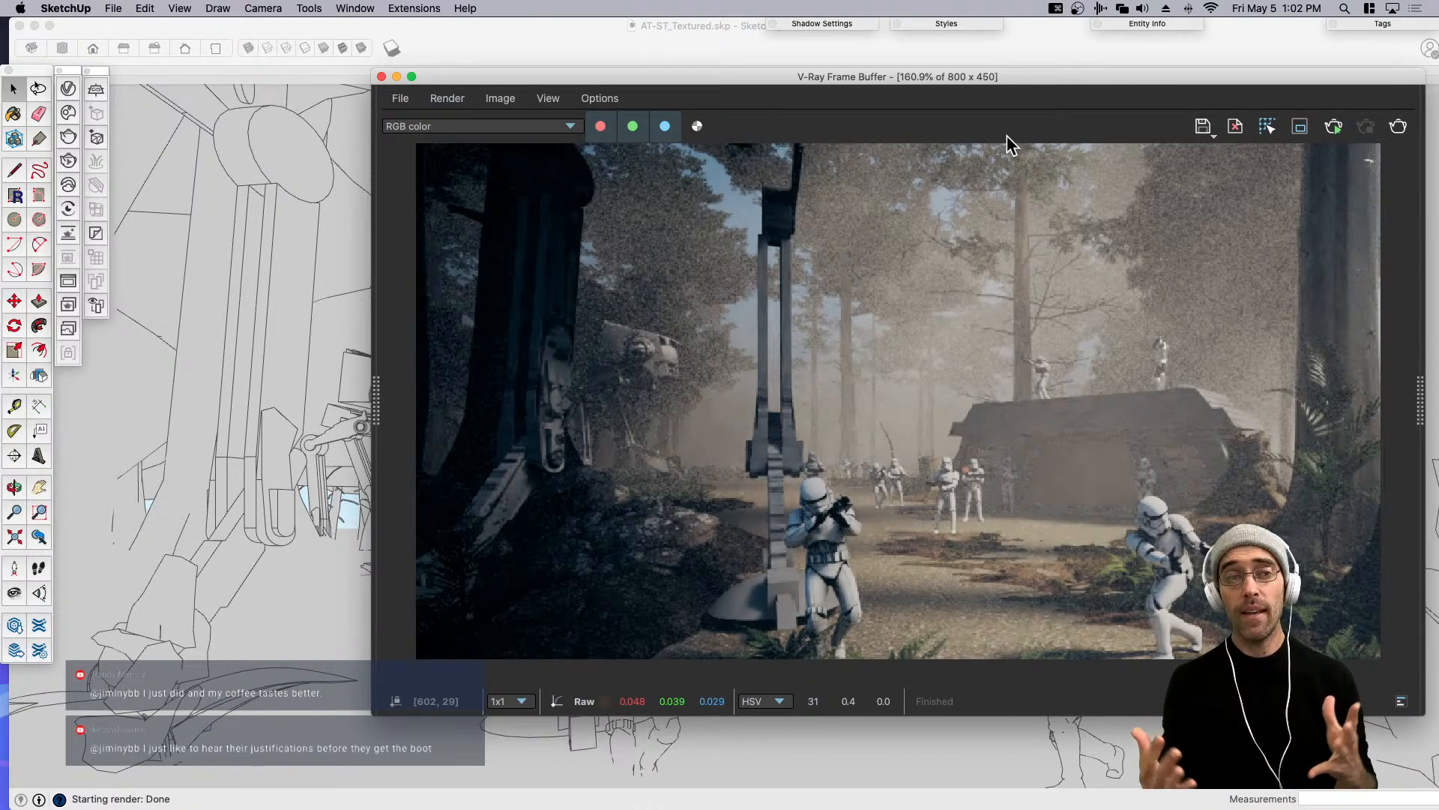
pyautogui.moveTo(1424, 714); pyautogui.dragTo(1402, 665)
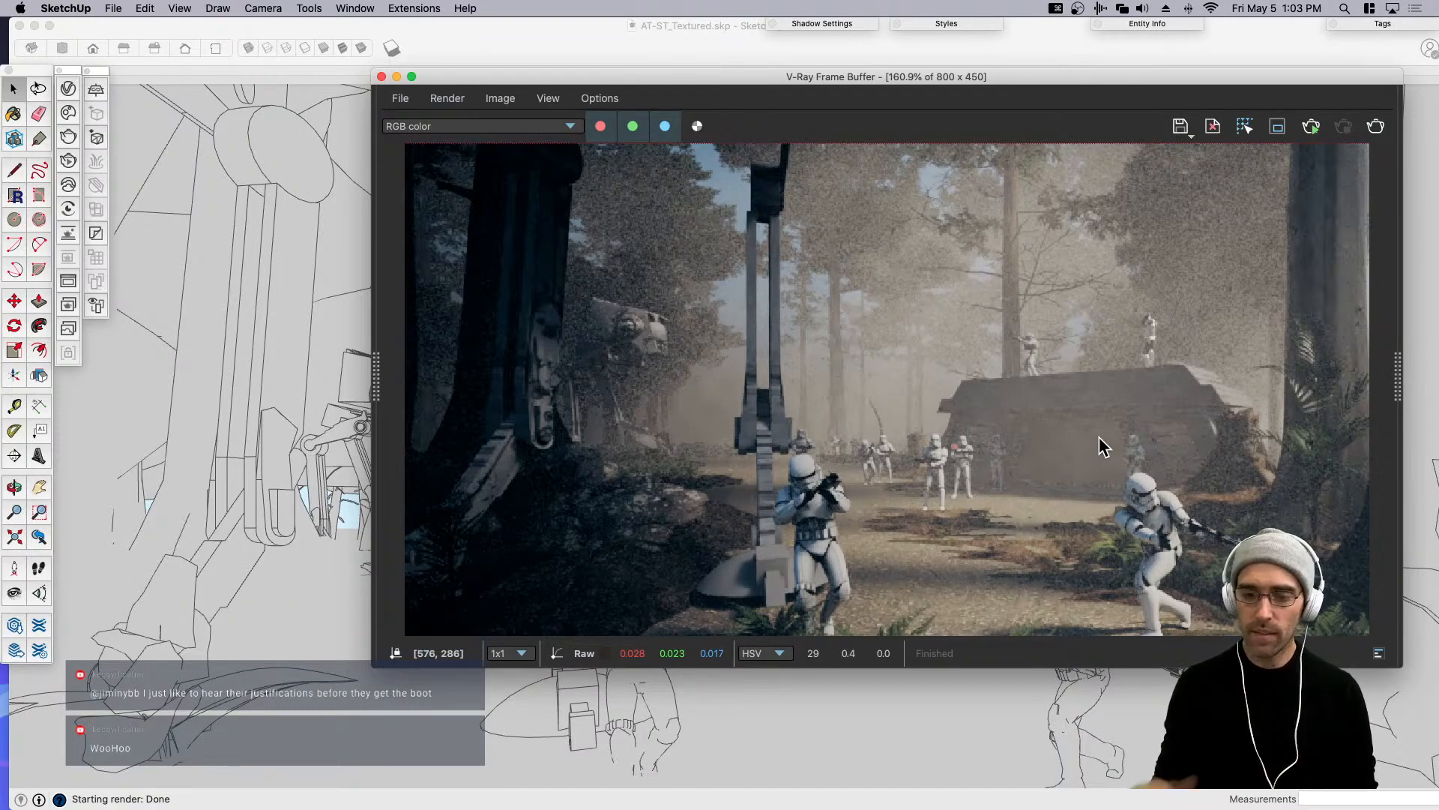
pyautogui.moveTo(830, 80)
pyautogui.mouseDown()
pyautogui.moveTo(818, 64)
pyautogui.moveTo(826, 78)
pyautogui.mouseUp()
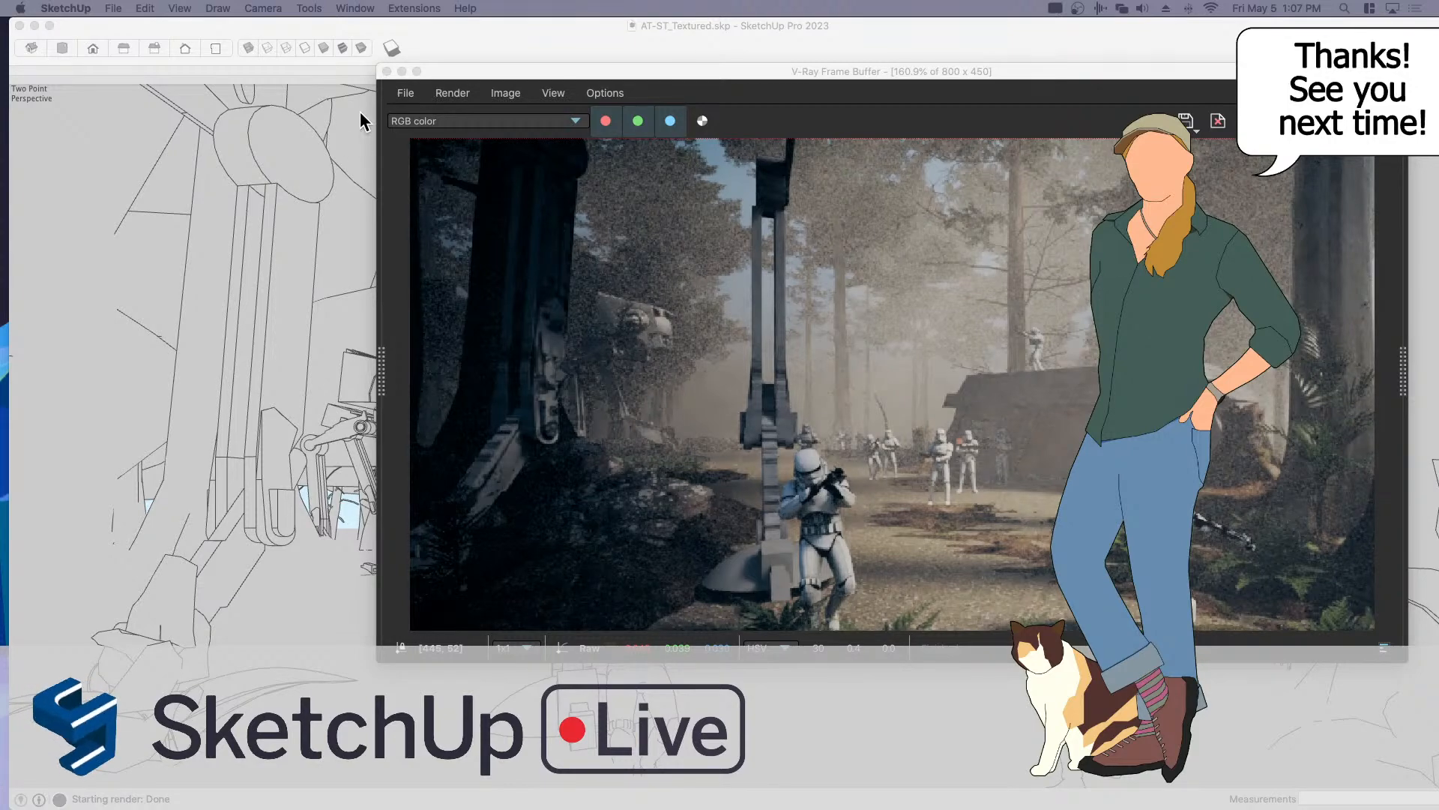
# Close the V-Ray frame buffer and return to the AT-ST model view.
pyautogui.click(347, 141)
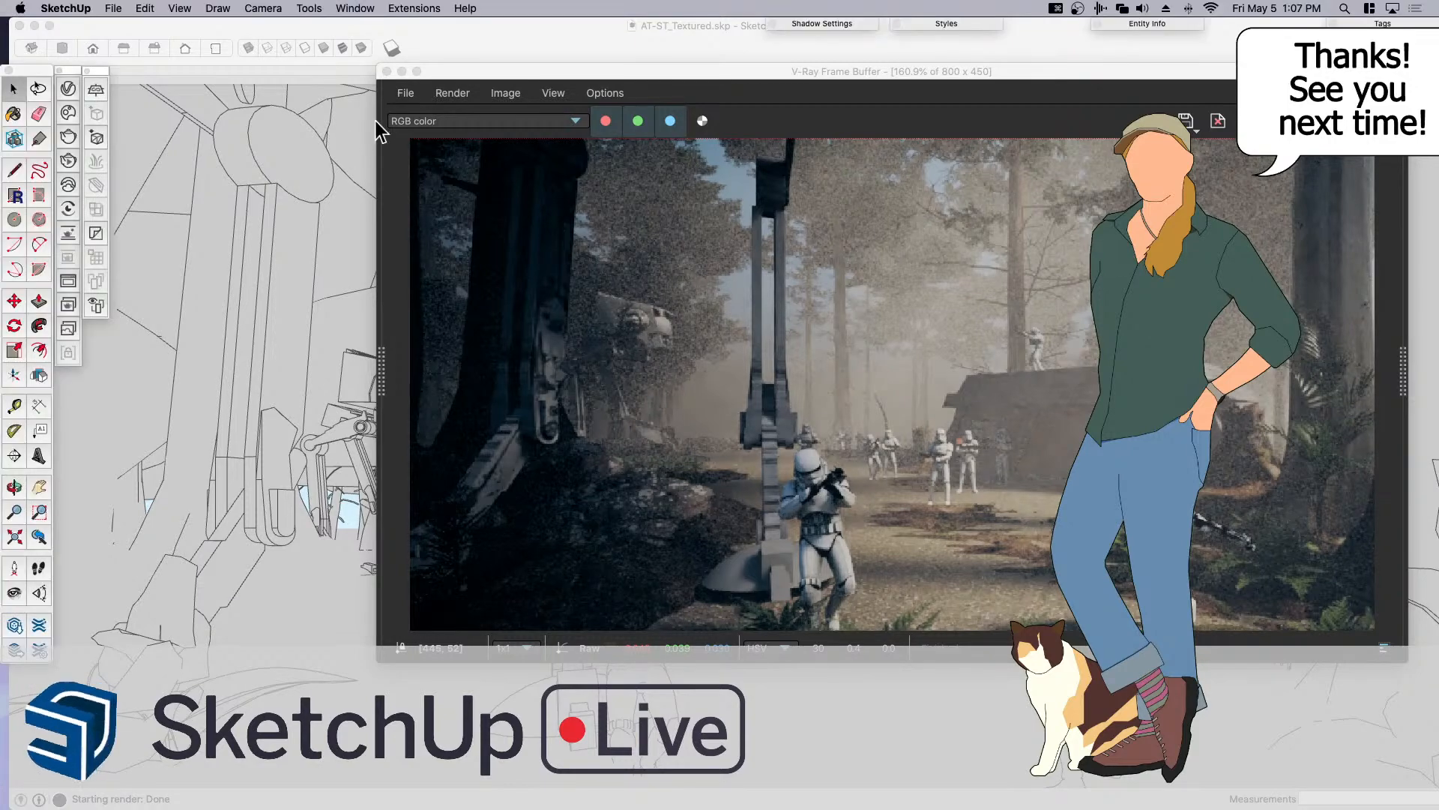
pyautogui.click(387, 70)
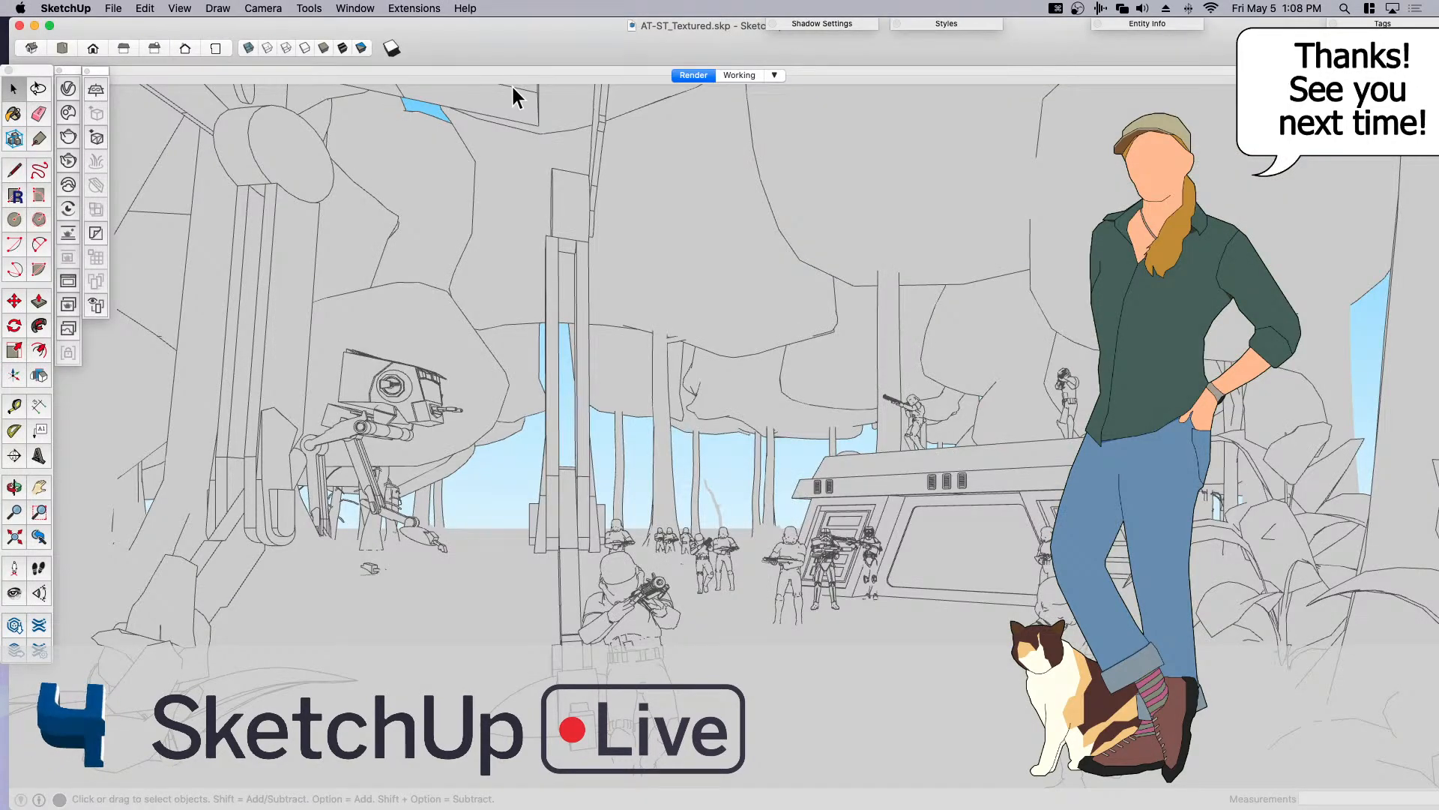
pyautogui.click(457, 207)
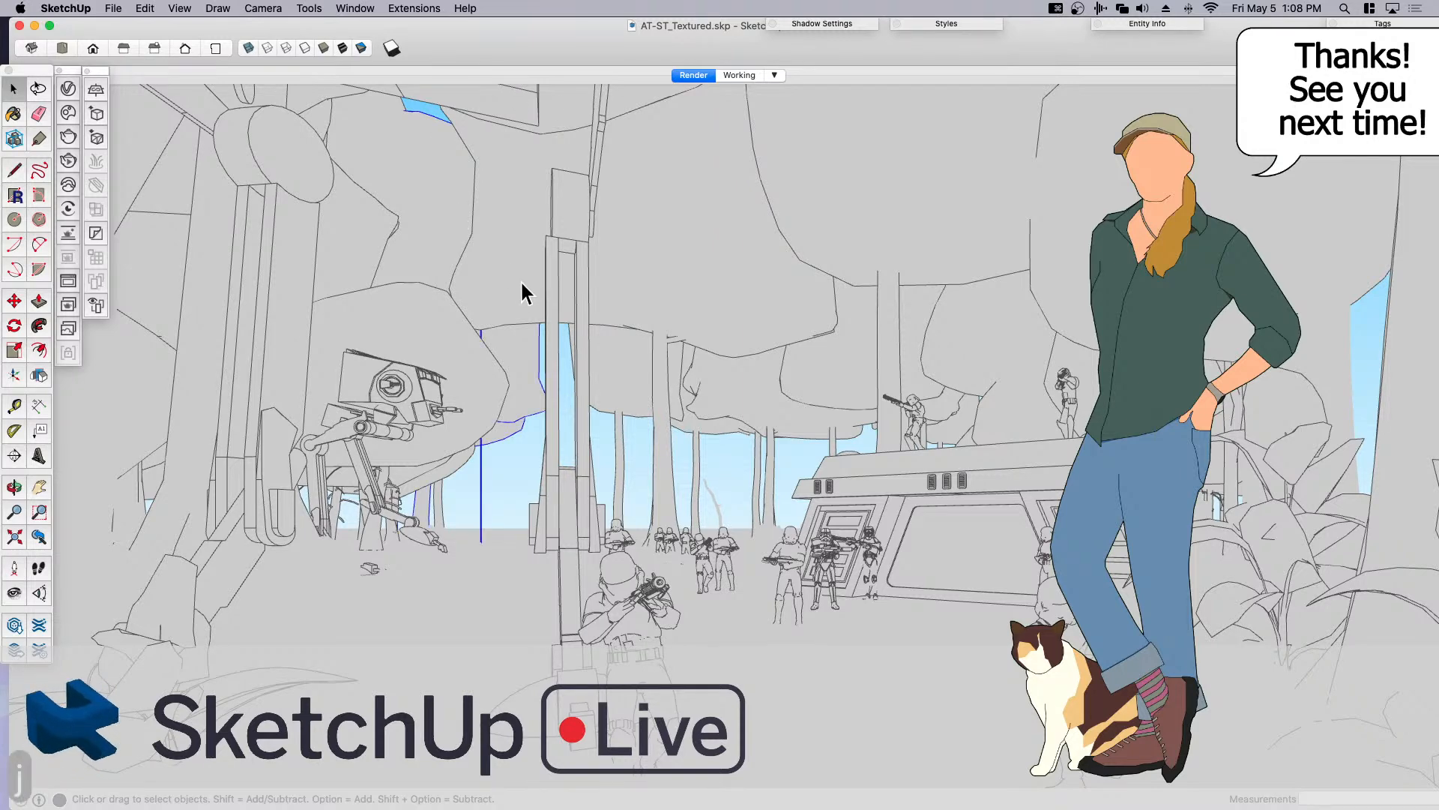